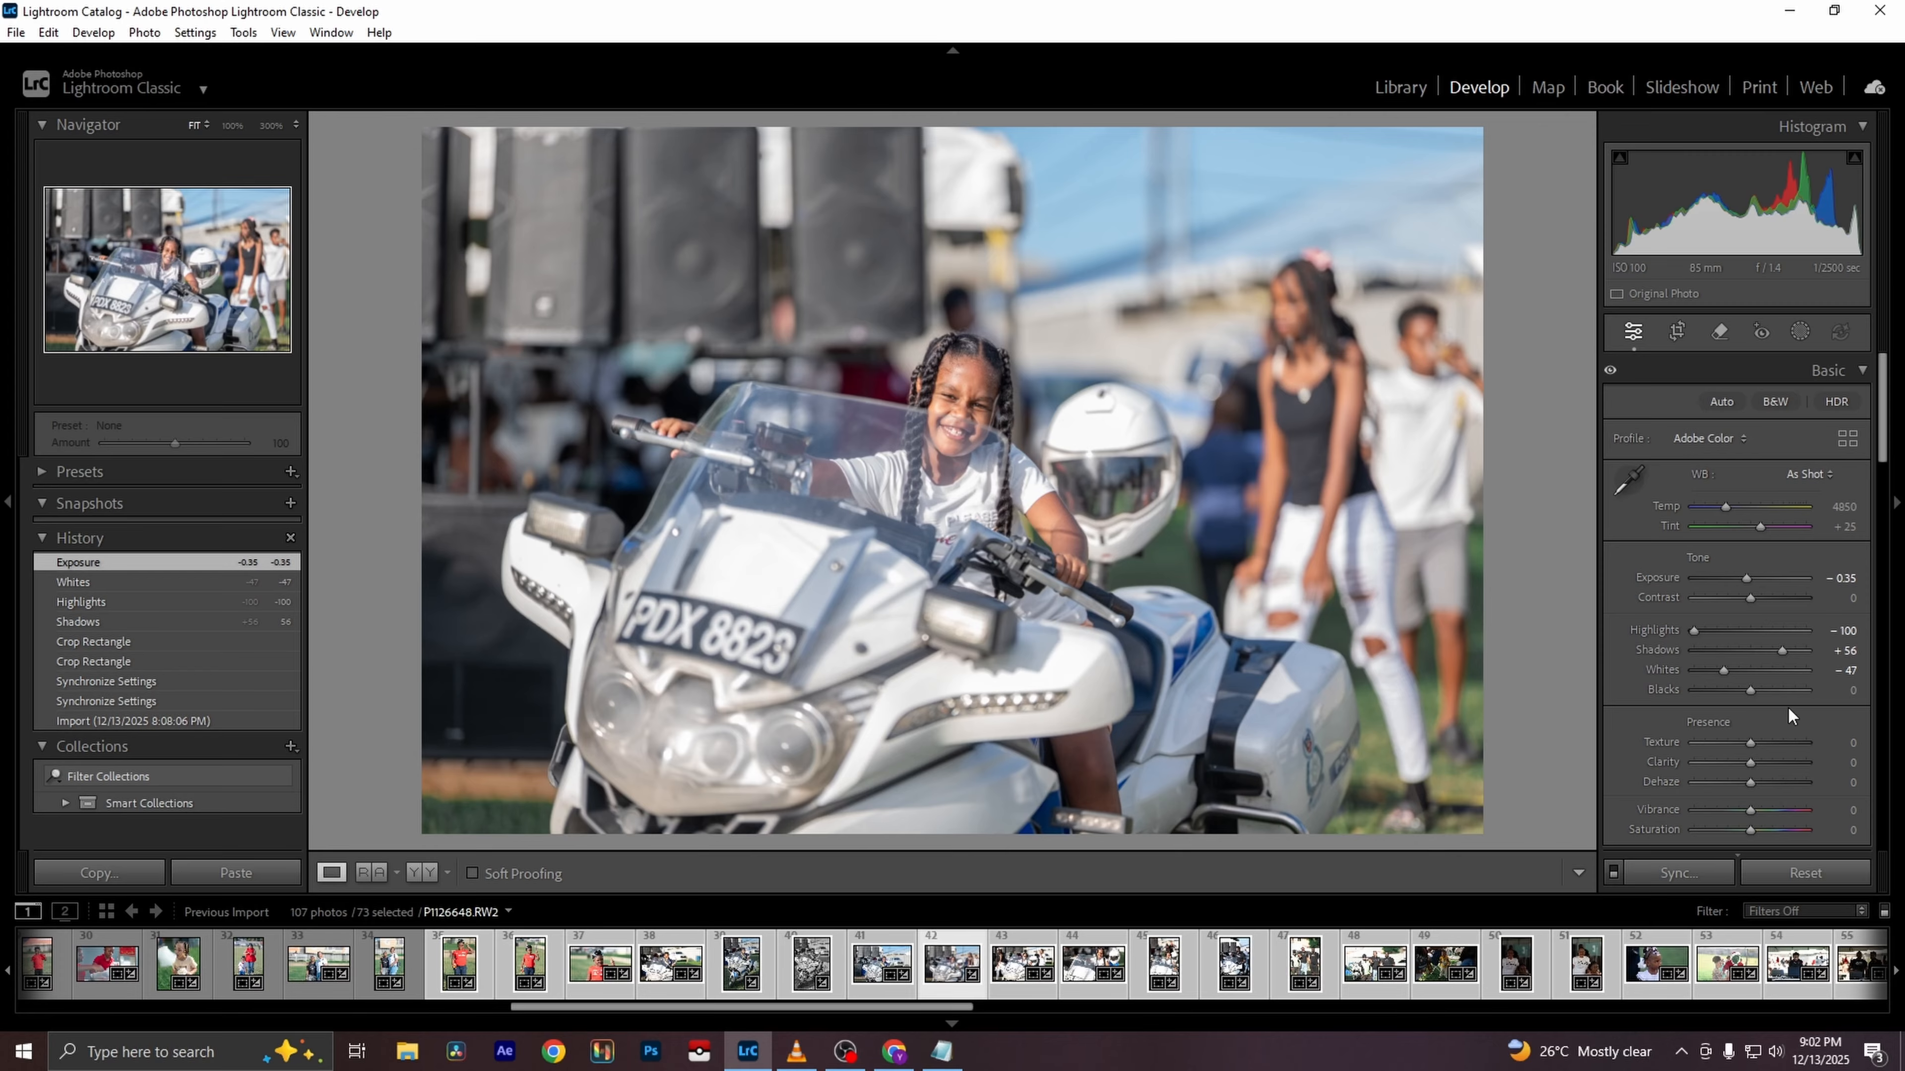
Set the motorcycle photo's Dehaze to +14, Shadows to +72 and colour temperature to 4719
drag(1752, 778, 1761, 776)
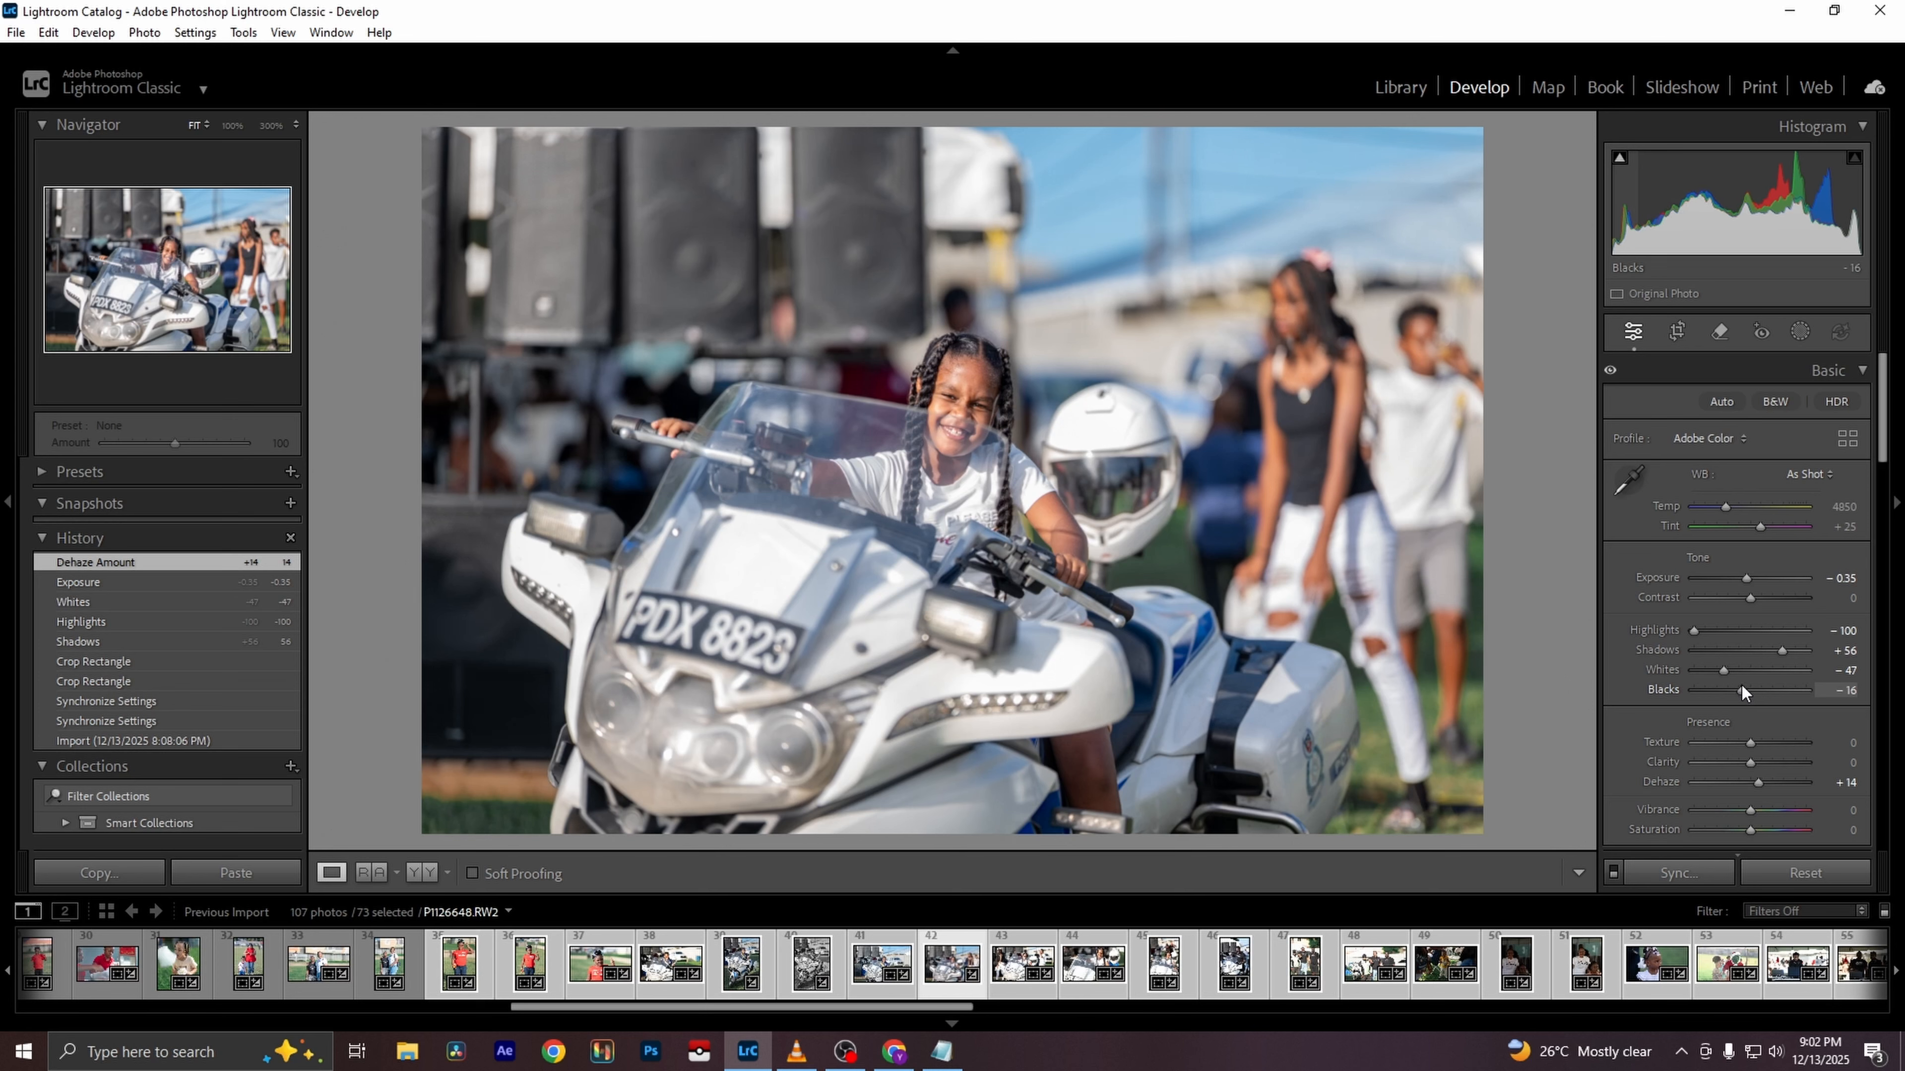
drag(1741, 684, 1793, 649)
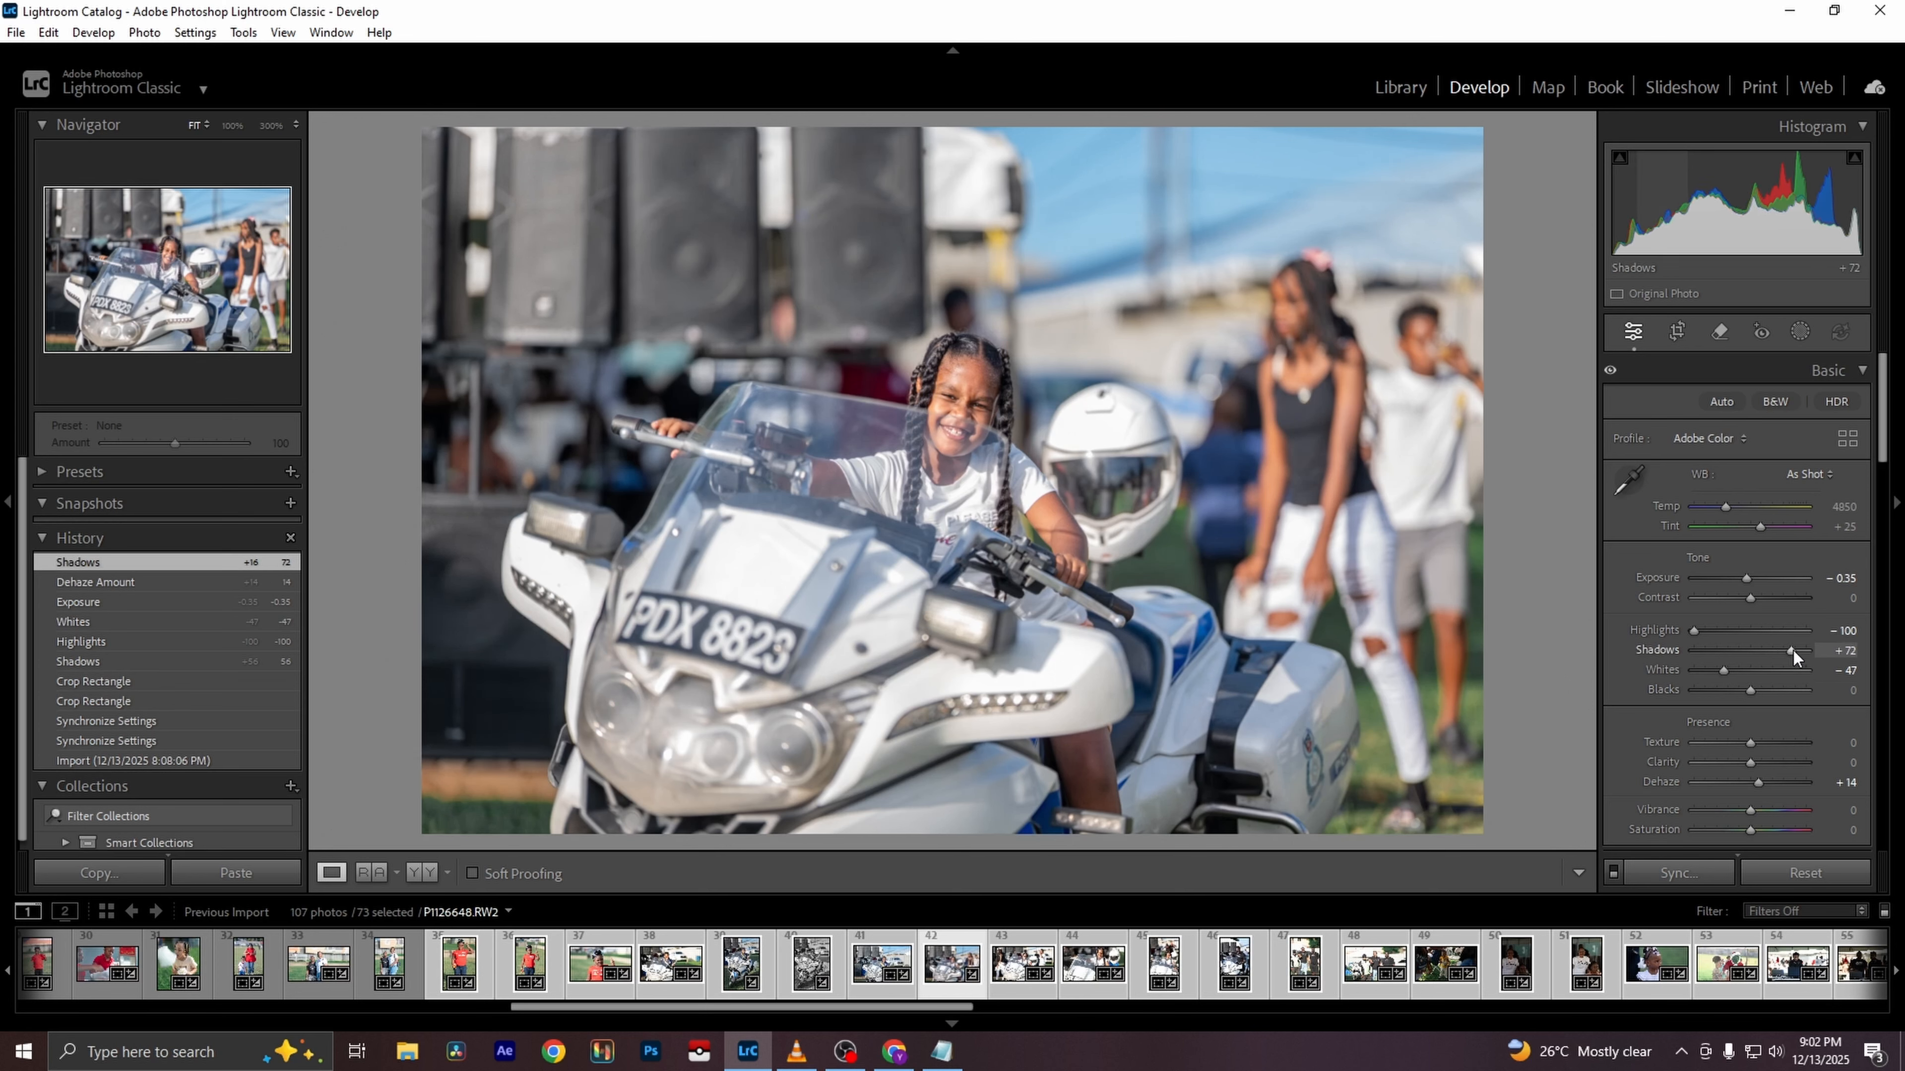
drag(1727, 511, 1726, 512)
Compare the edited motorcycle photo with its unedited version and inspect the licence plate area up close
key(backslash)
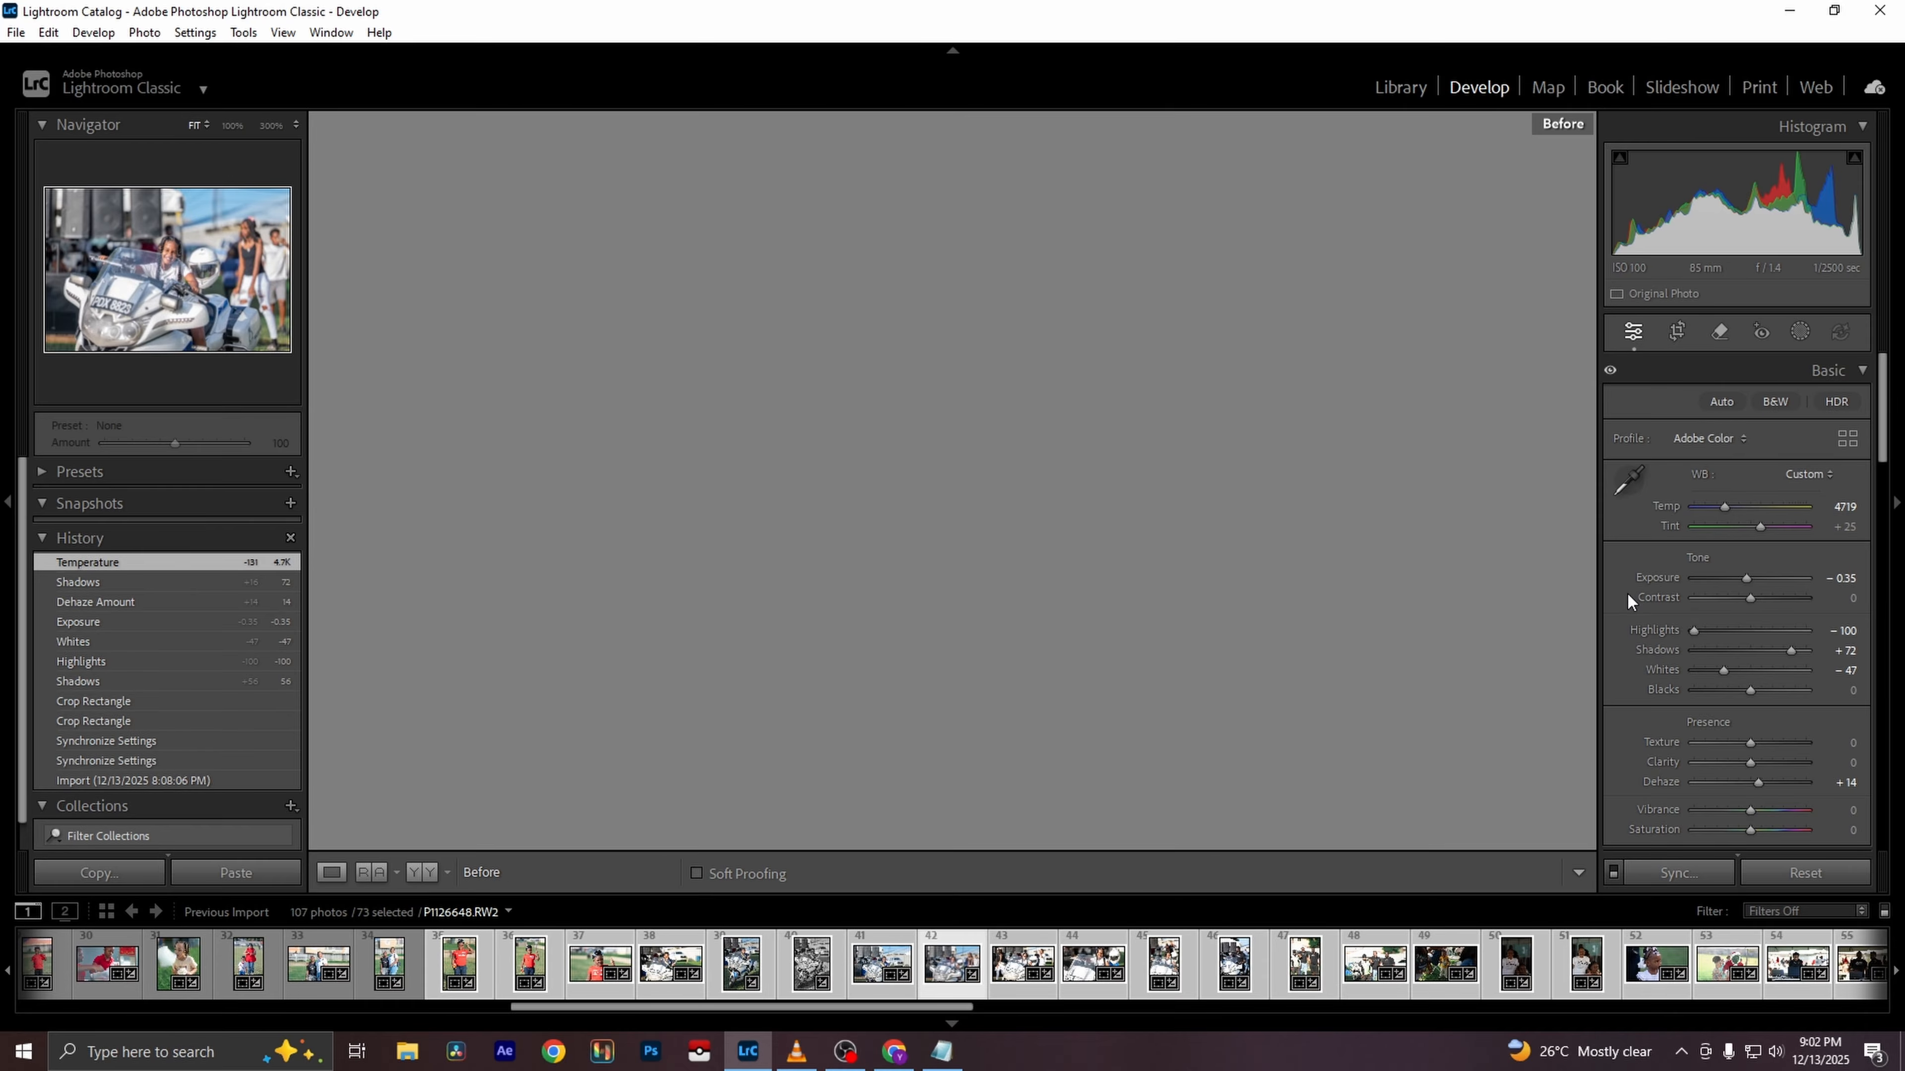
key(backslash)
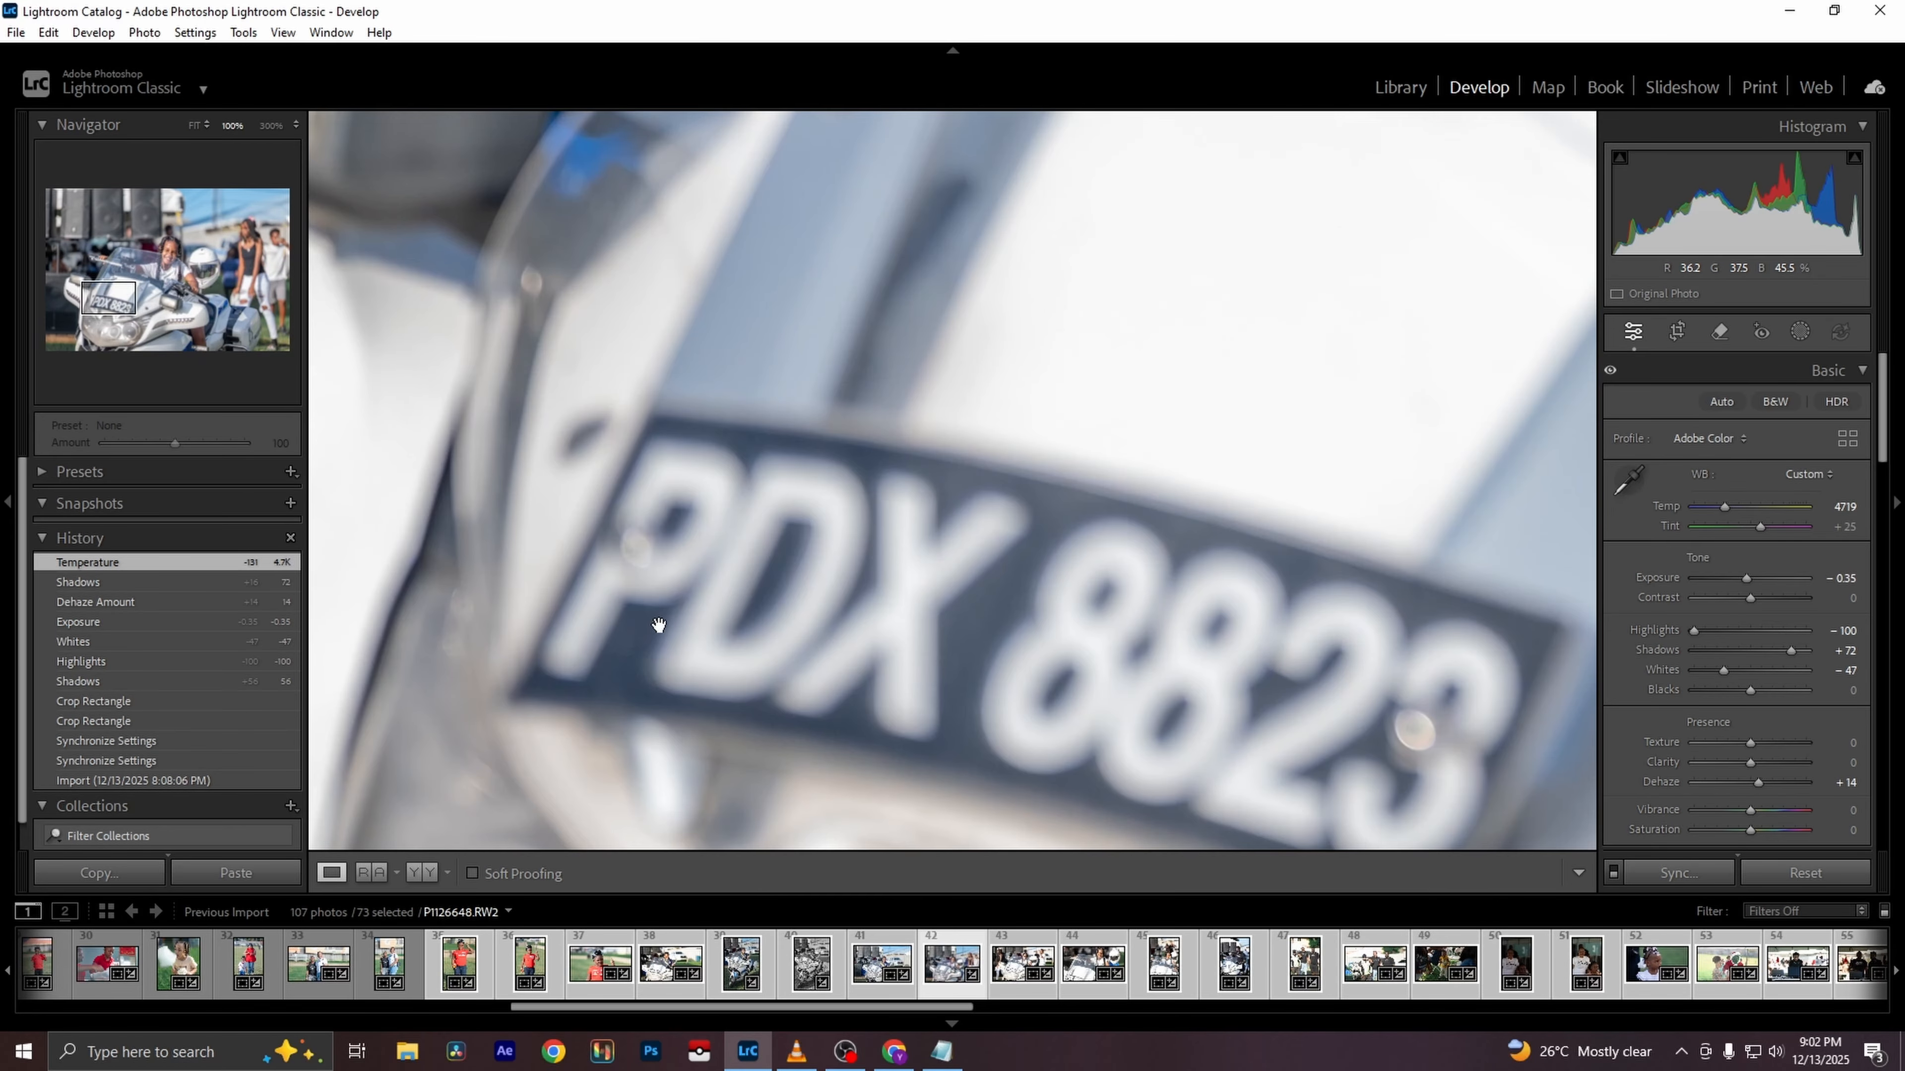
click(660, 625)
click(756, 590)
key(backslash)
key(backslash)
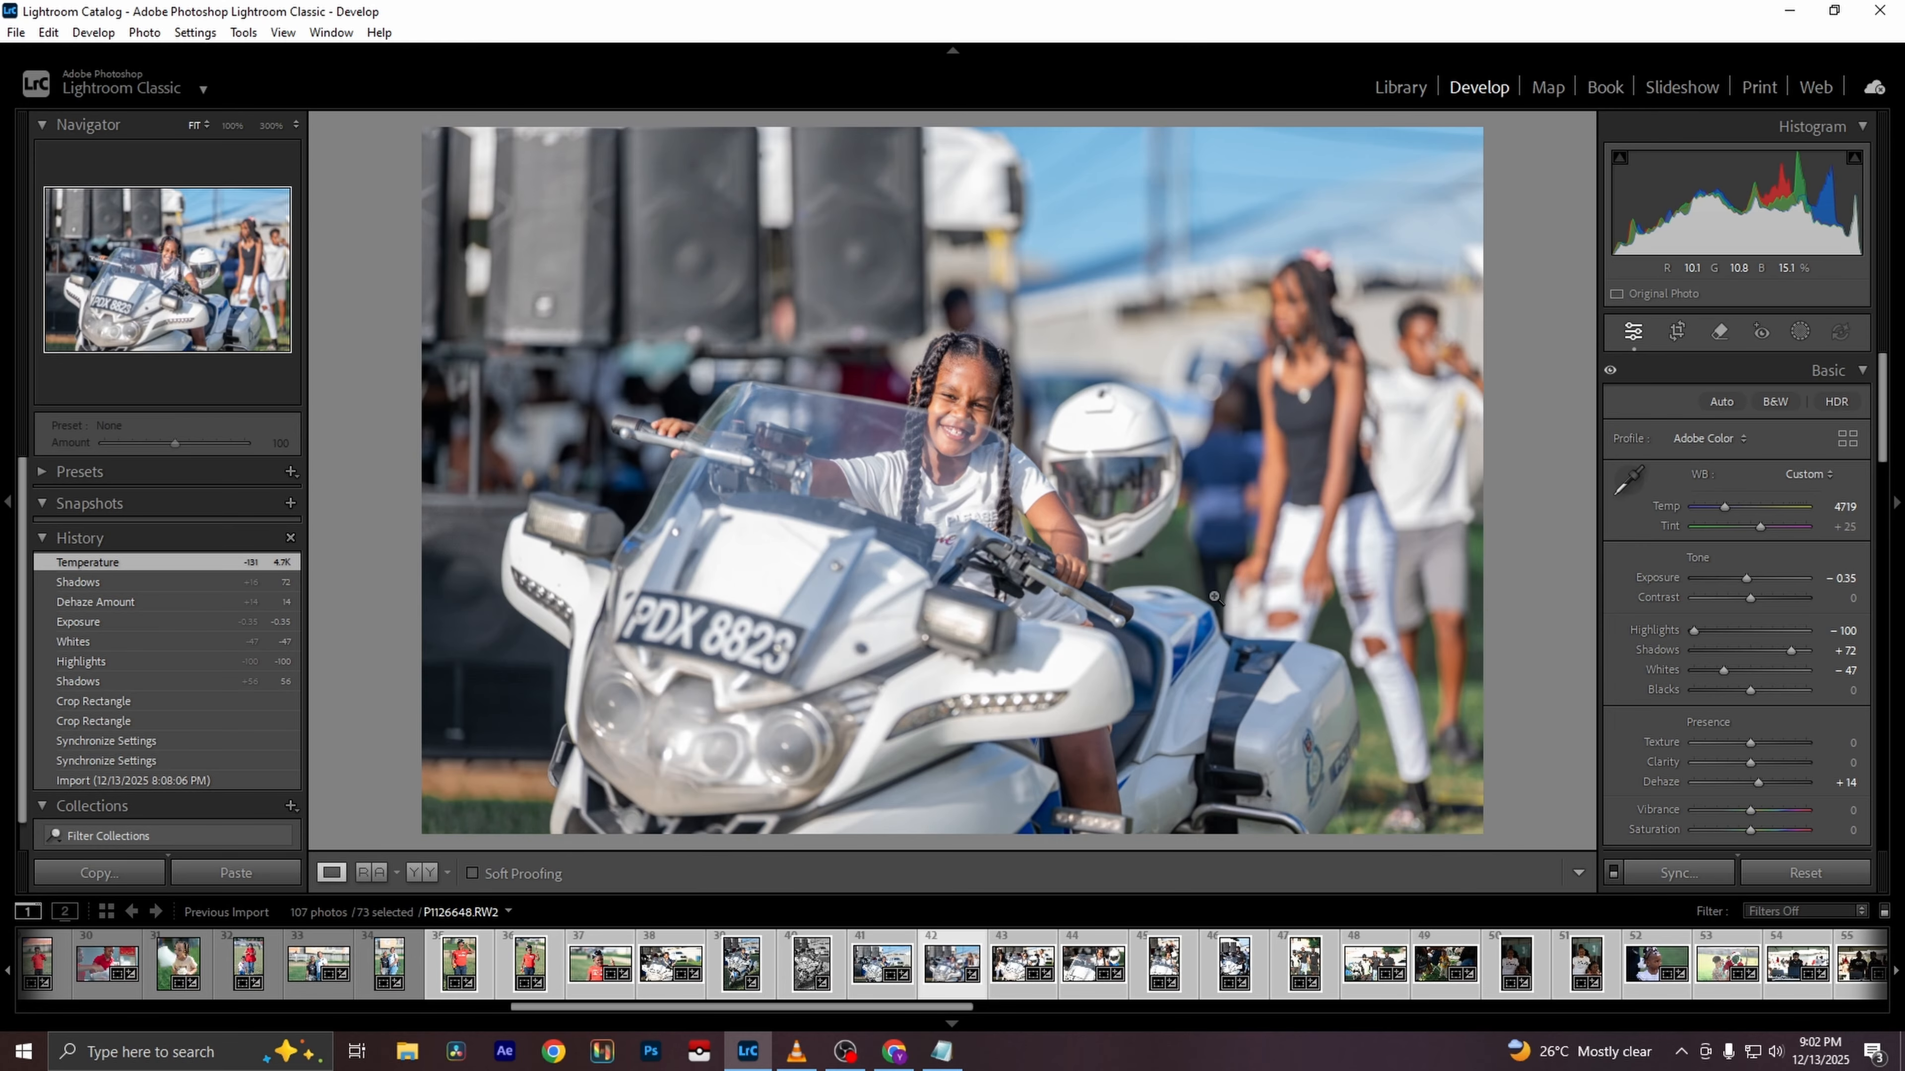
key(backslash)
key(backslash)
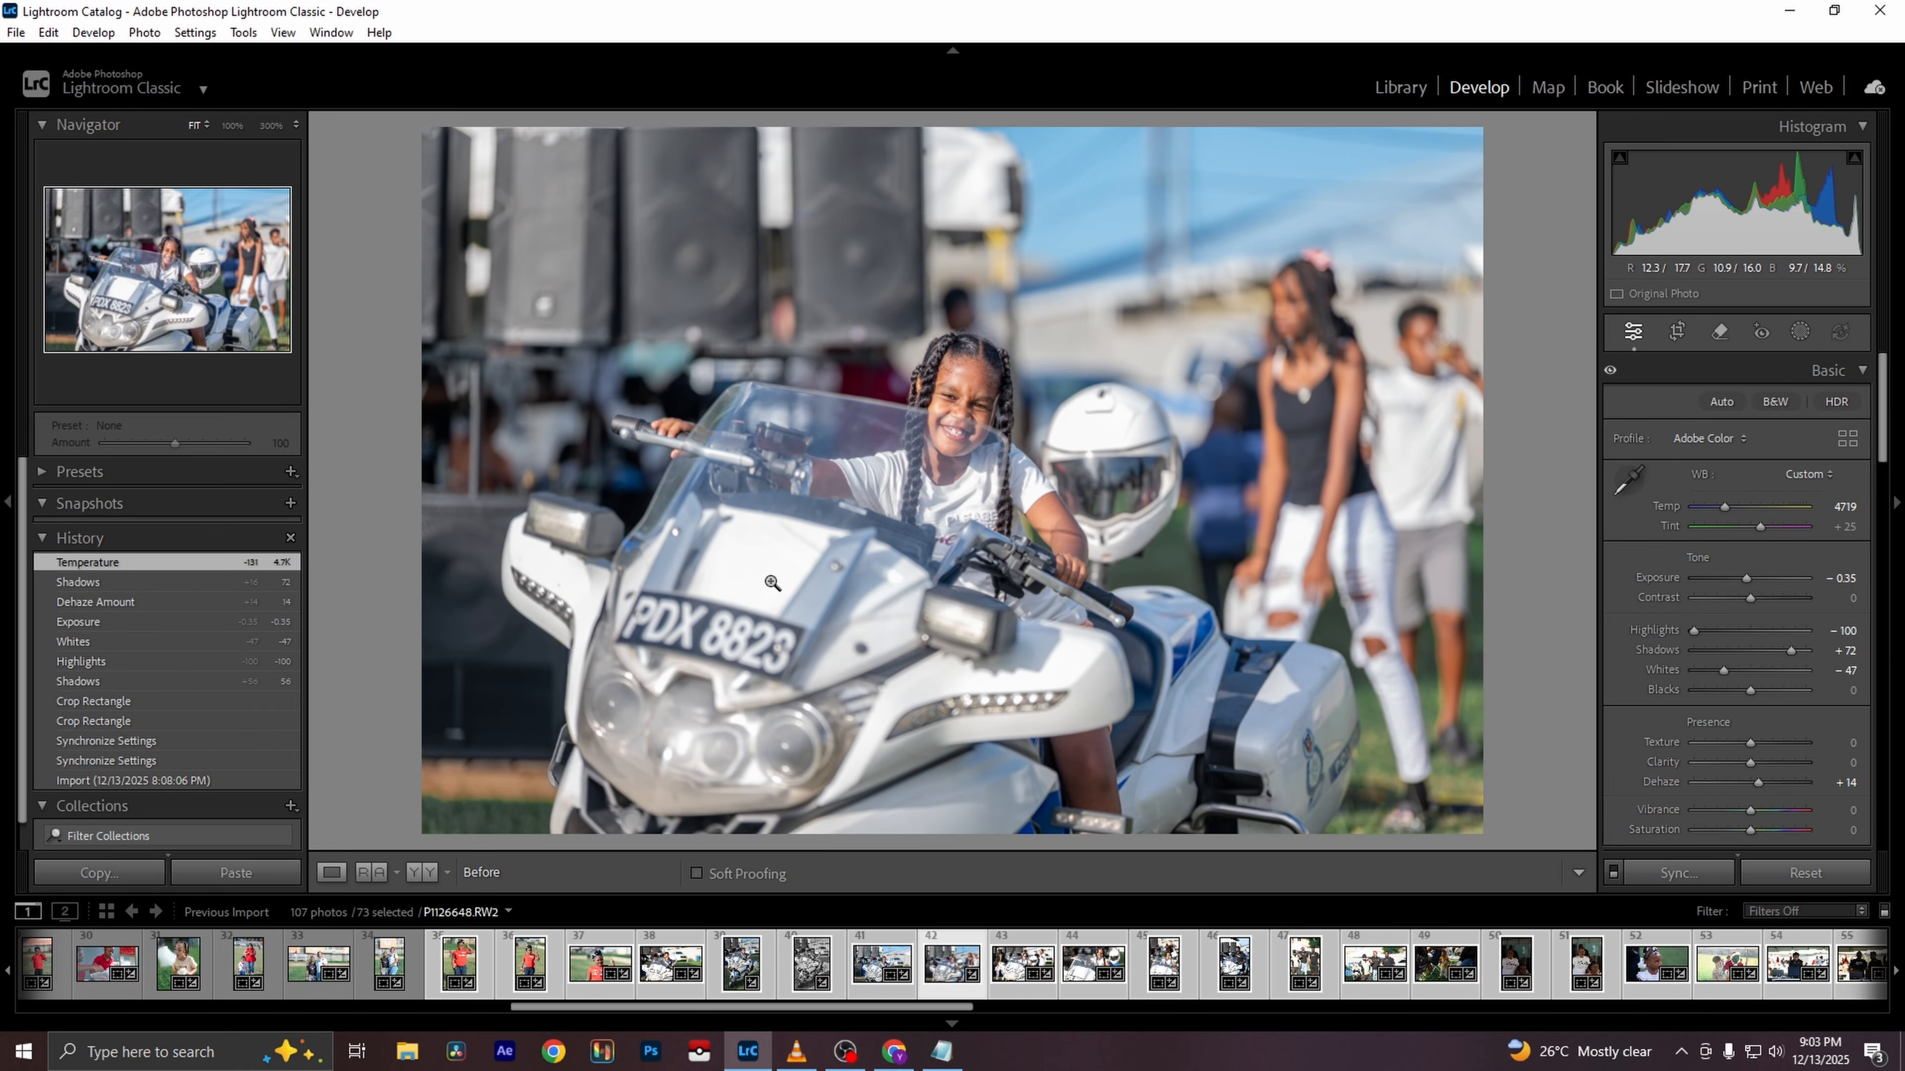
Crop the next photo, P1126649.RW2, to an upright frame around the girl and the motorcycle, extending down to the photo's lower edge
key(Right)
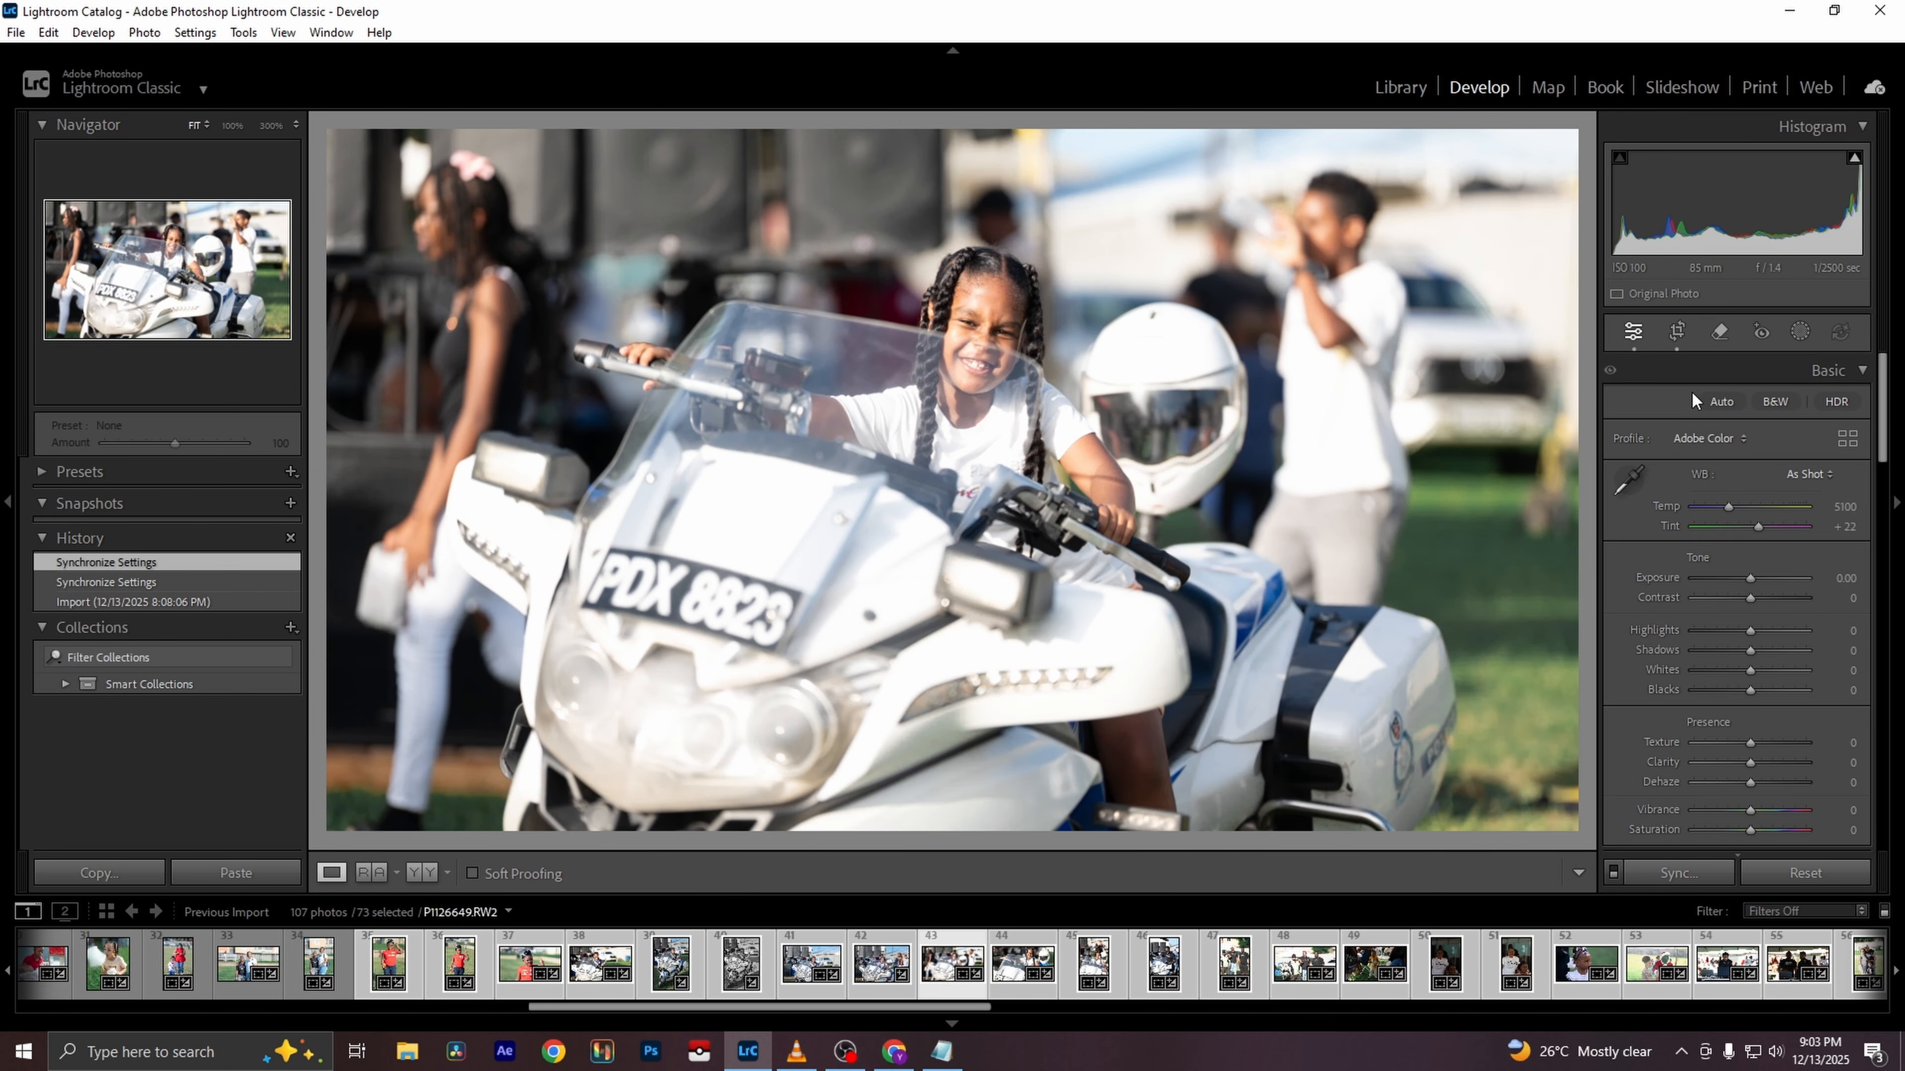
click(1676, 331)
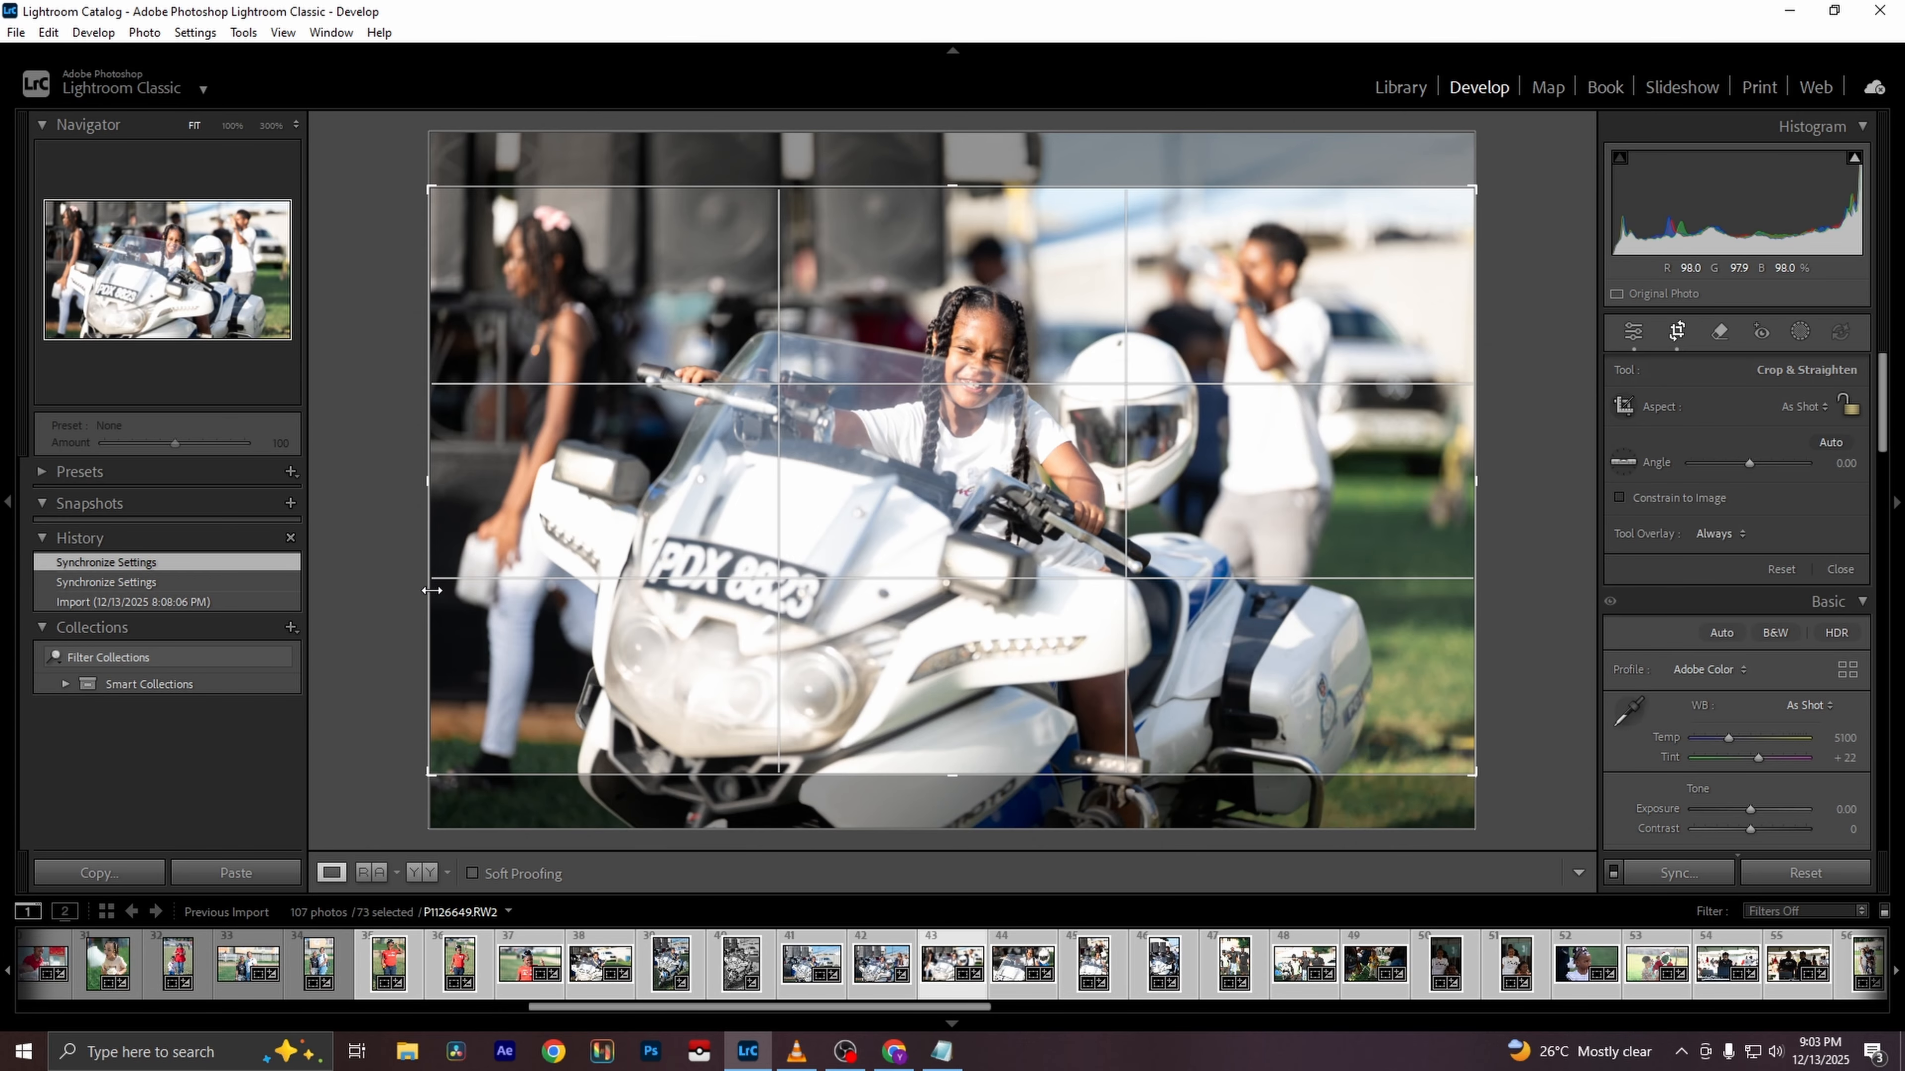
drag(430, 593, 529, 587)
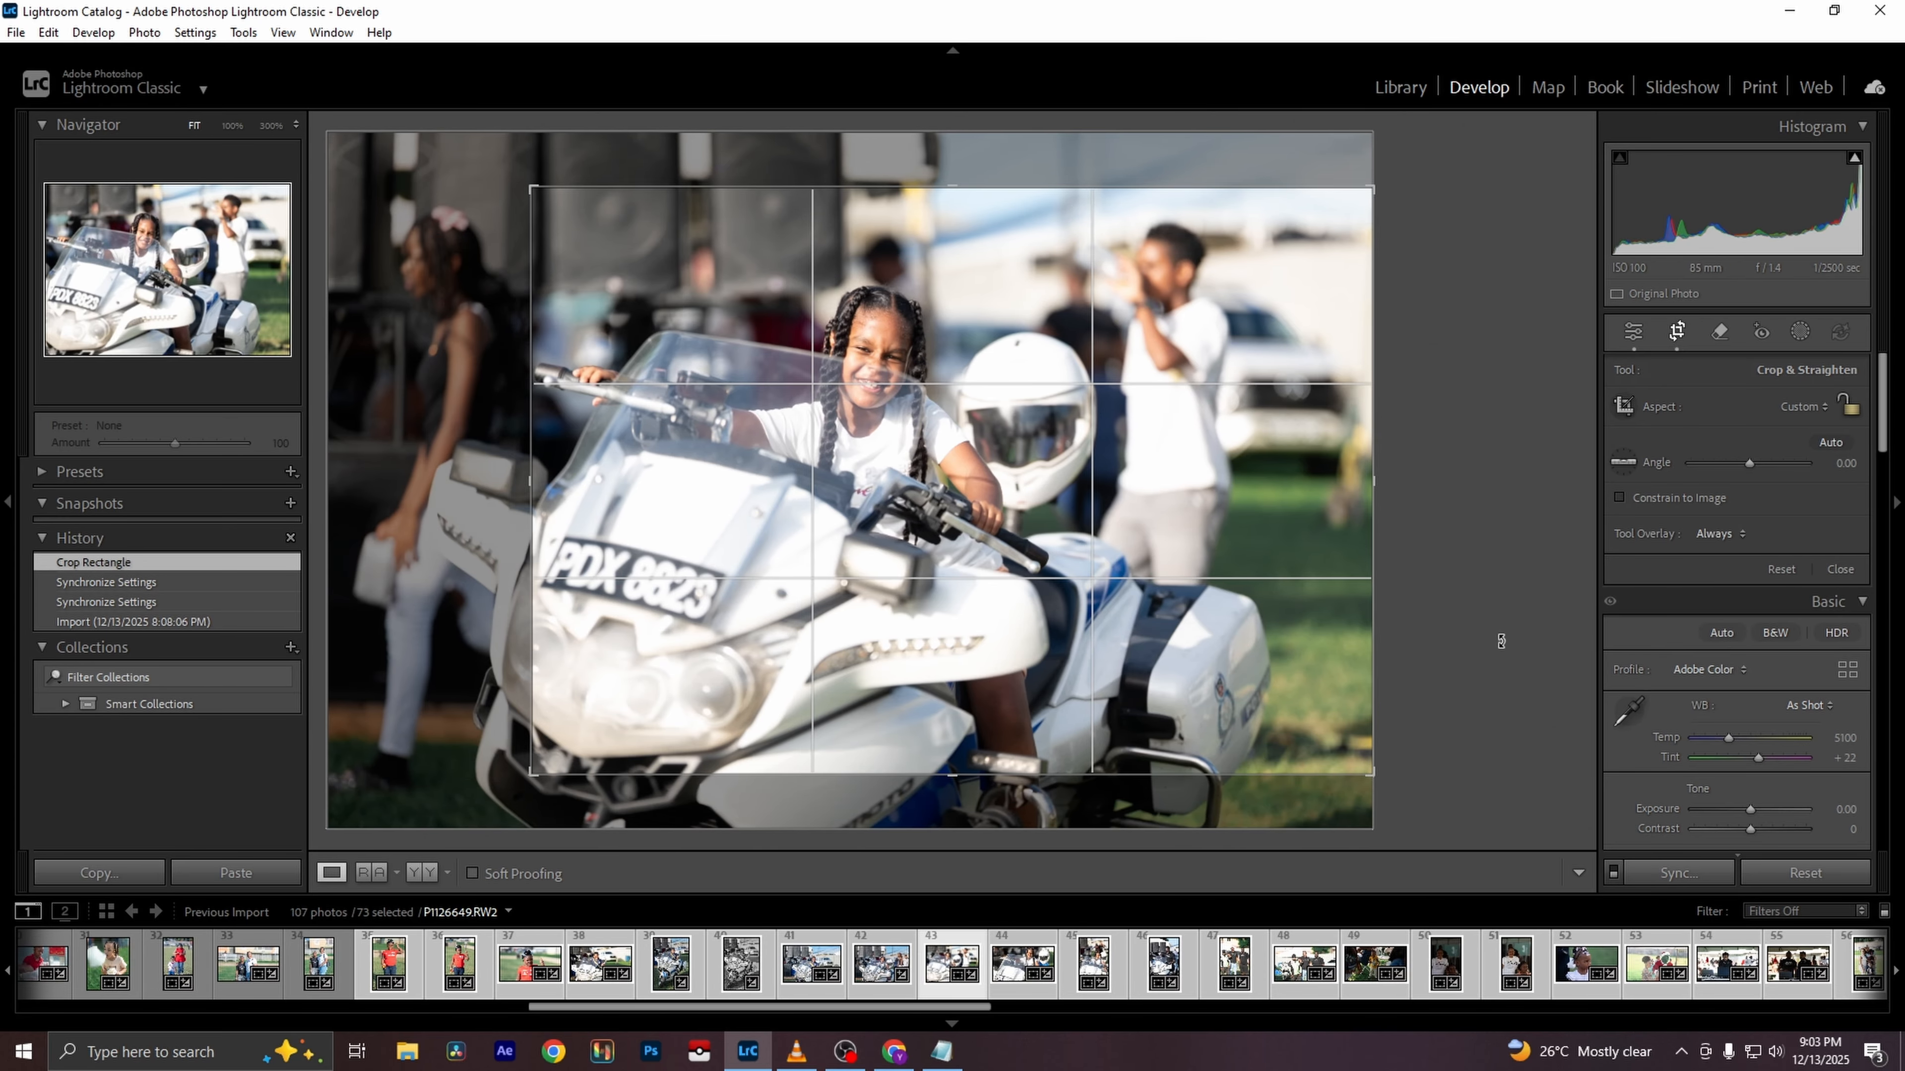
drag(1379, 638, 1257, 638)
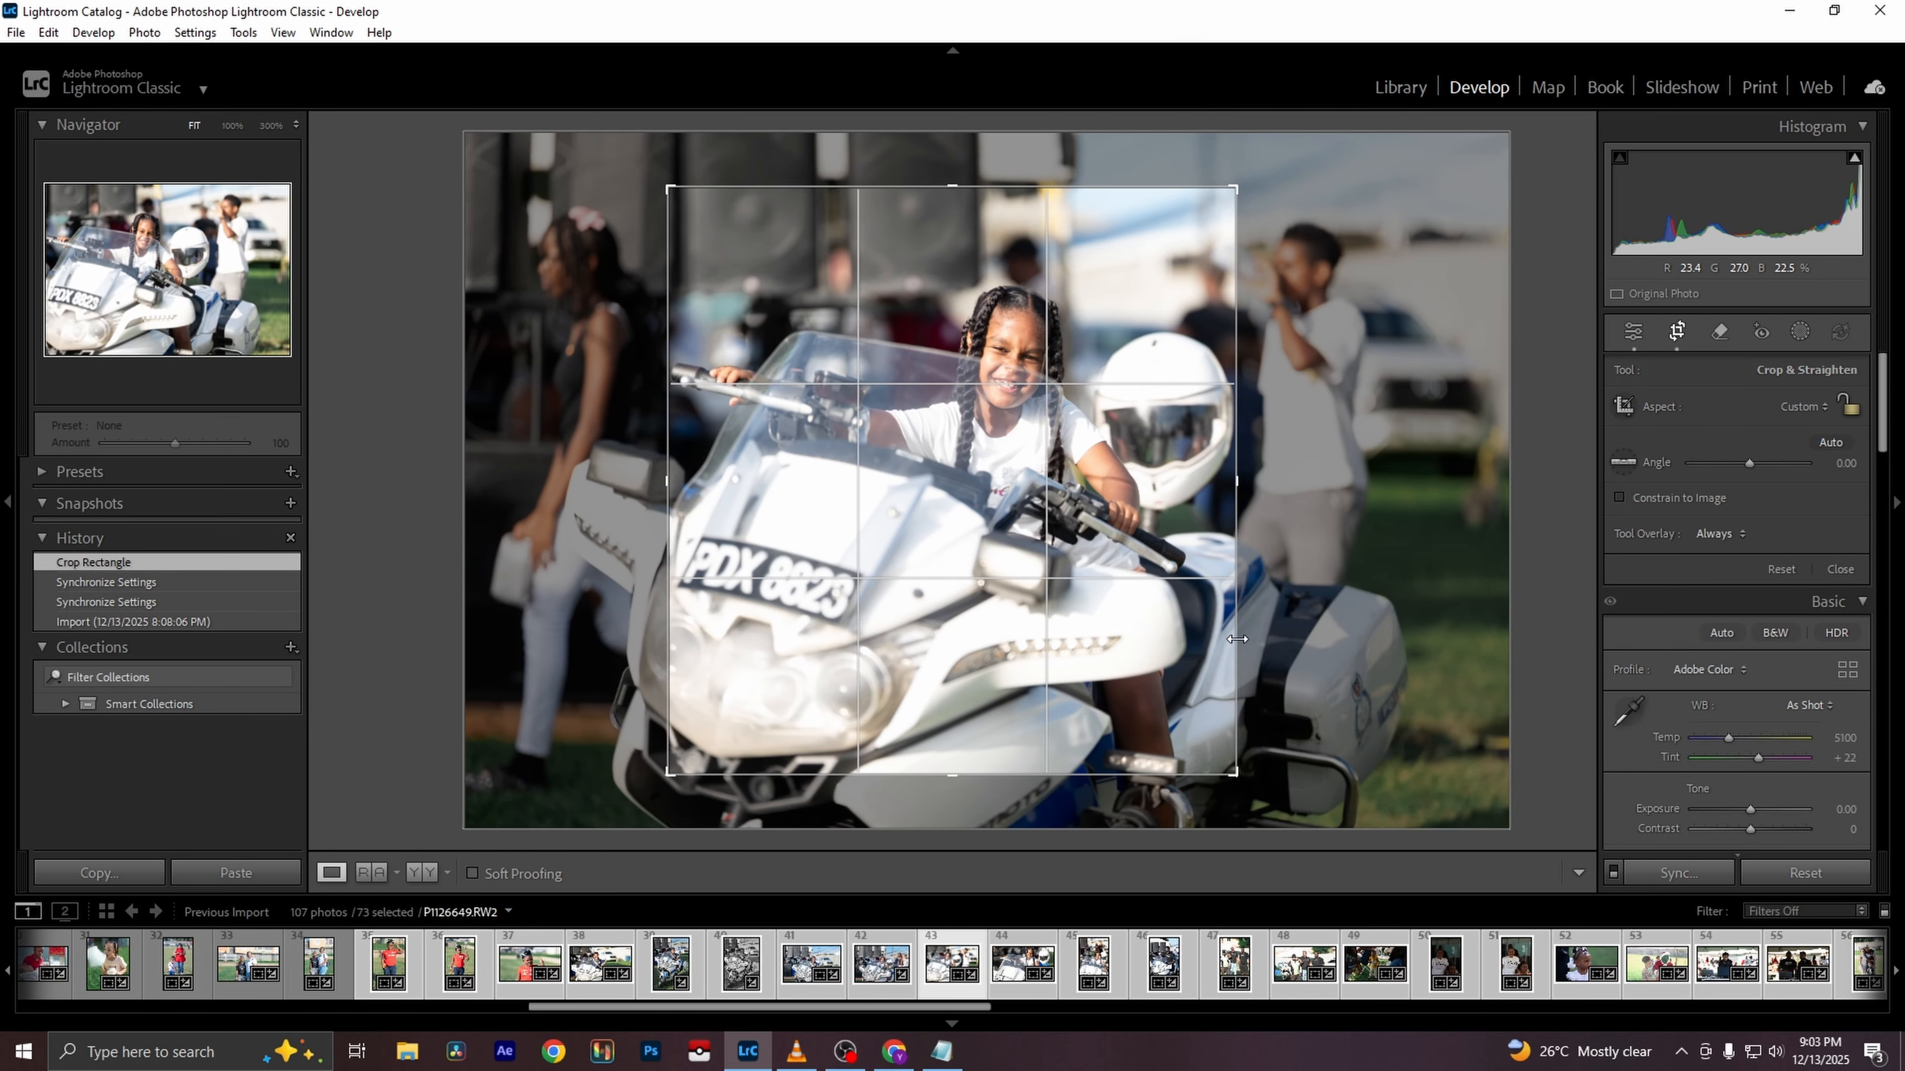
drag(932, 778, 913, 862)
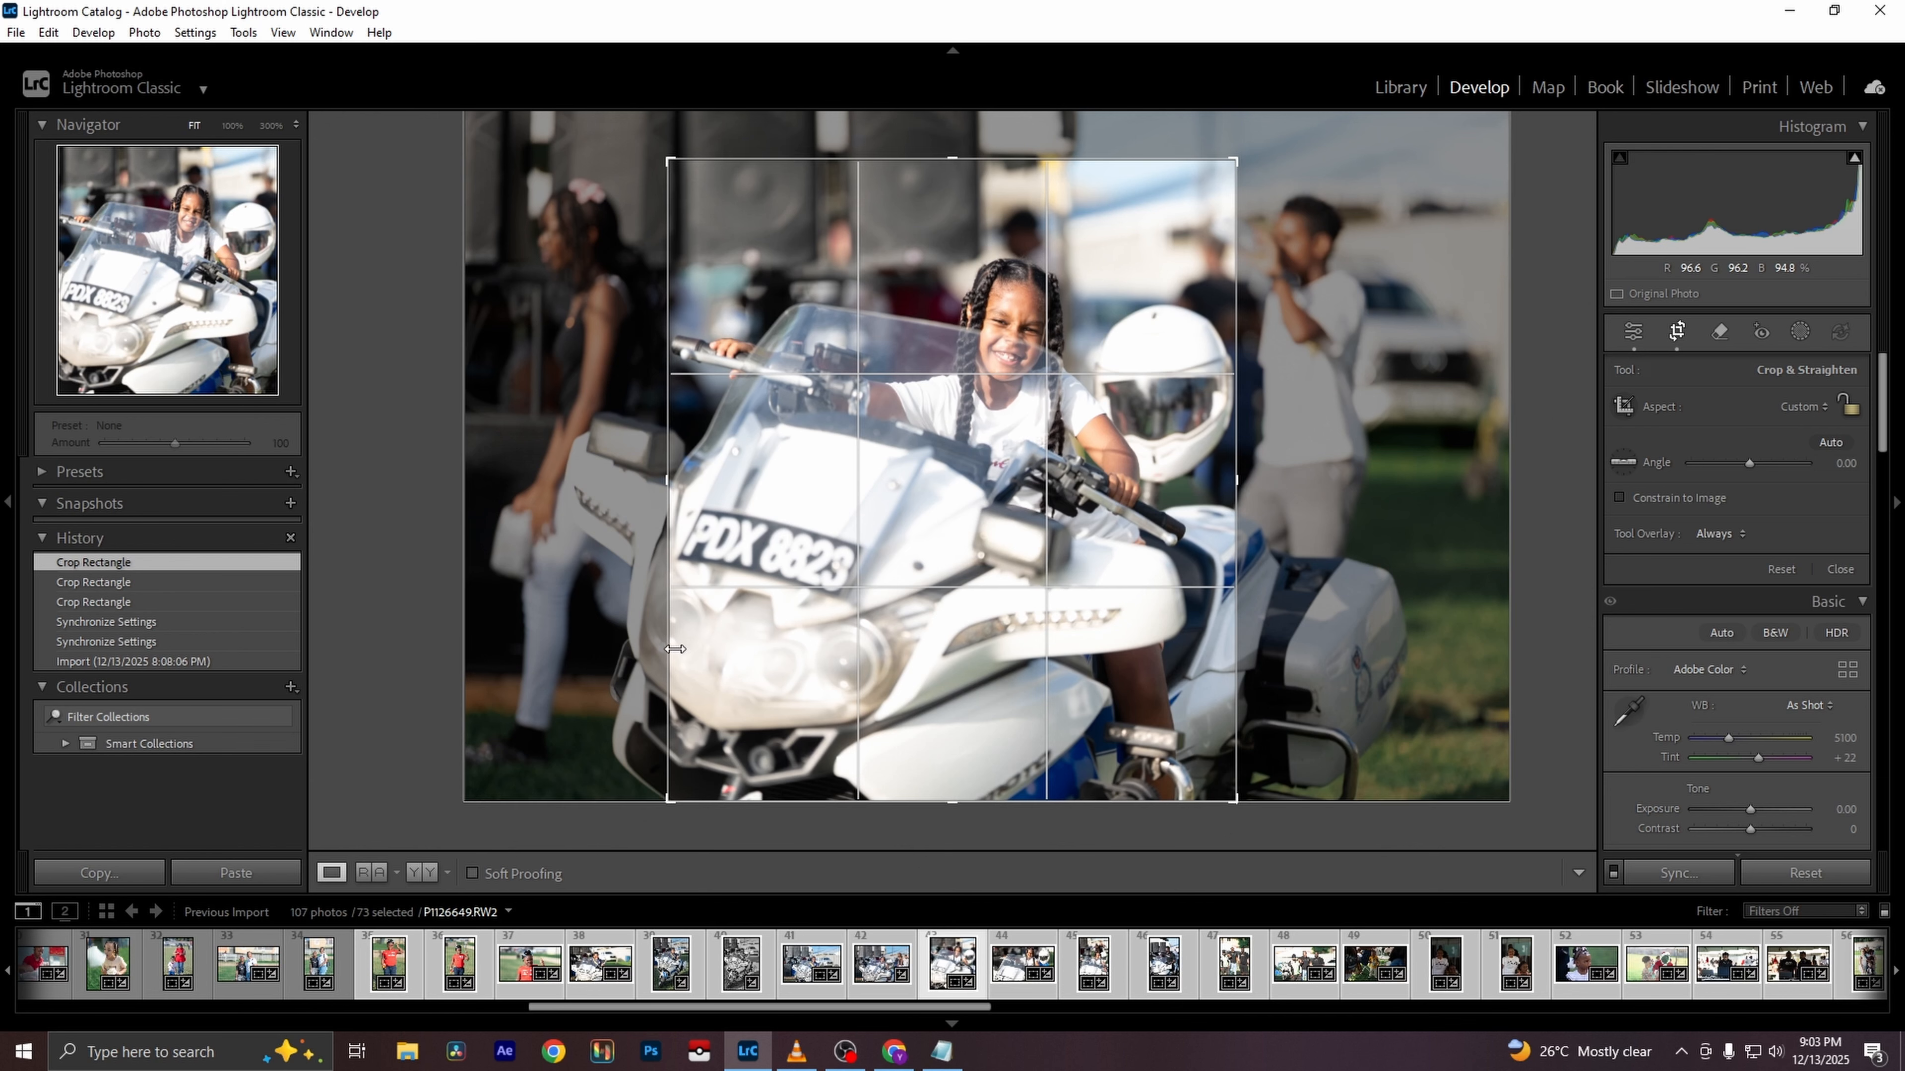
drag(658, 633, 656, 633)
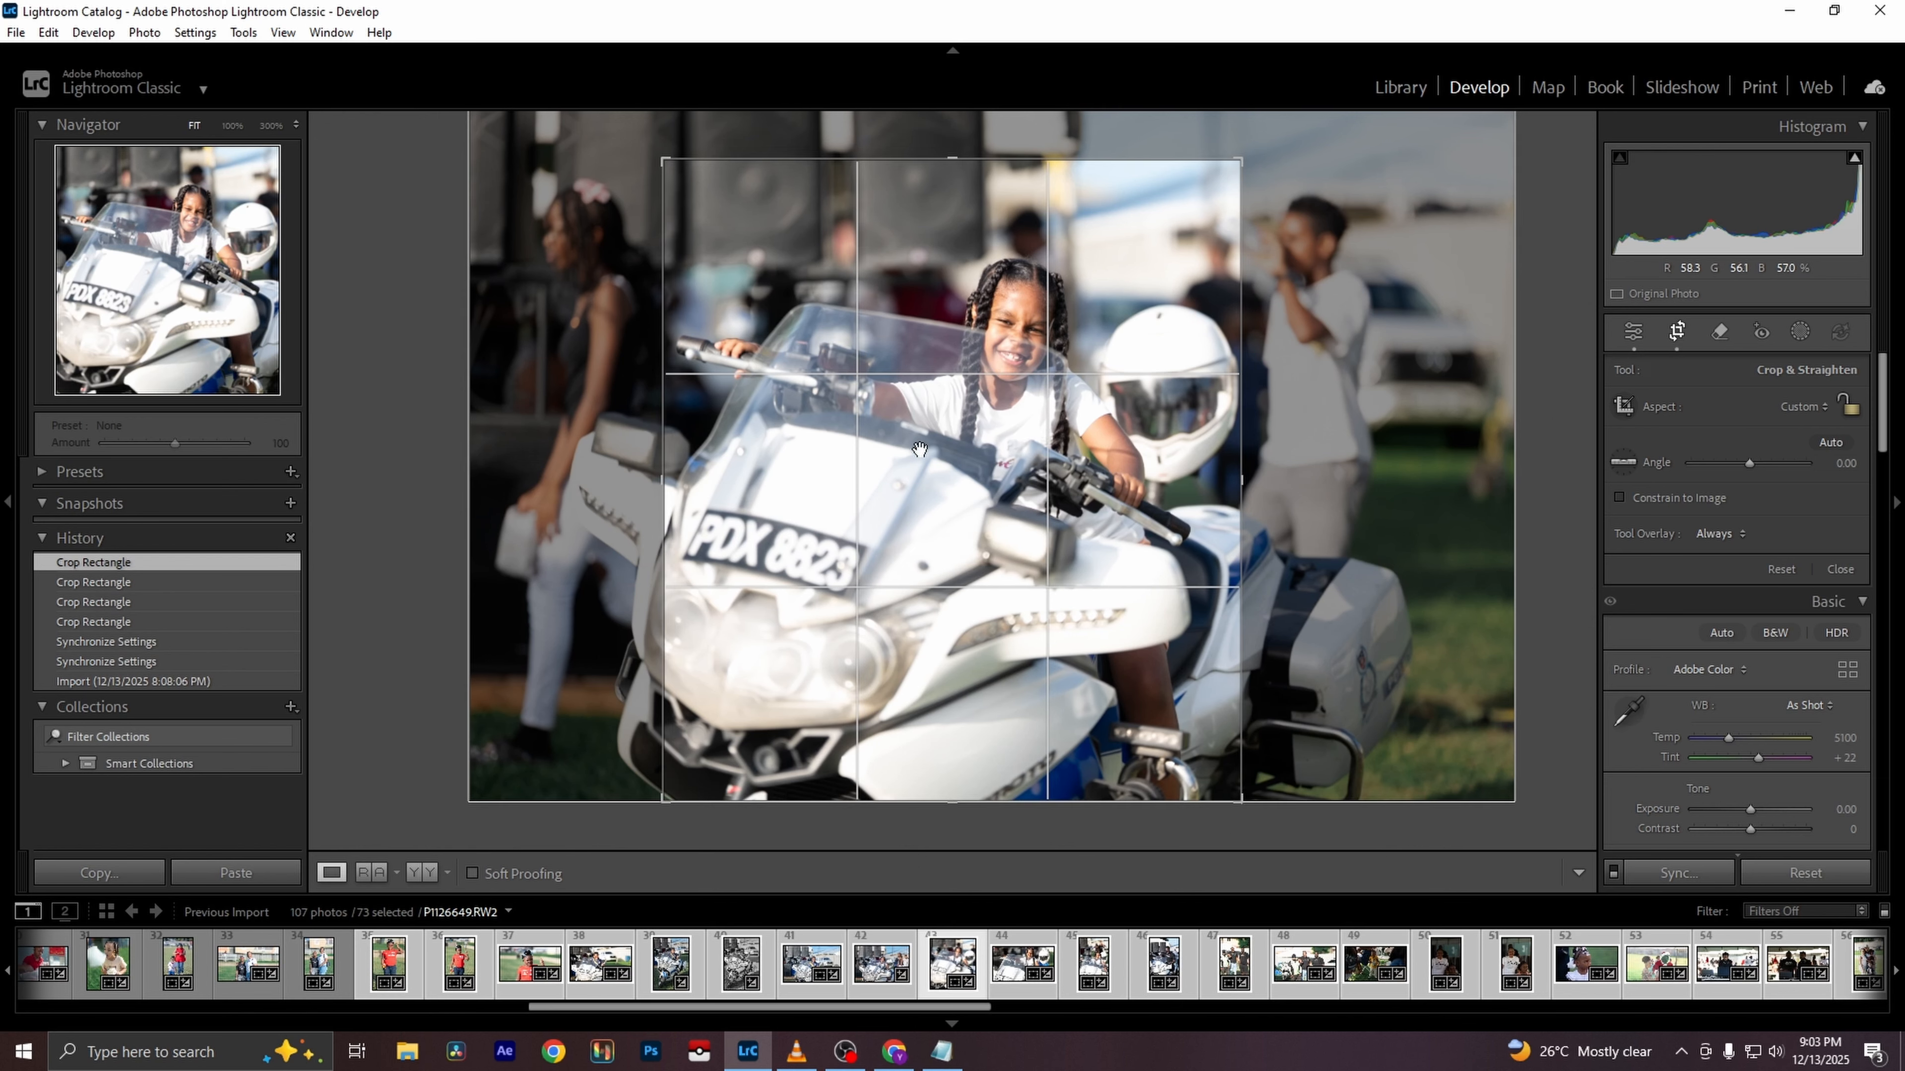
key(Return)
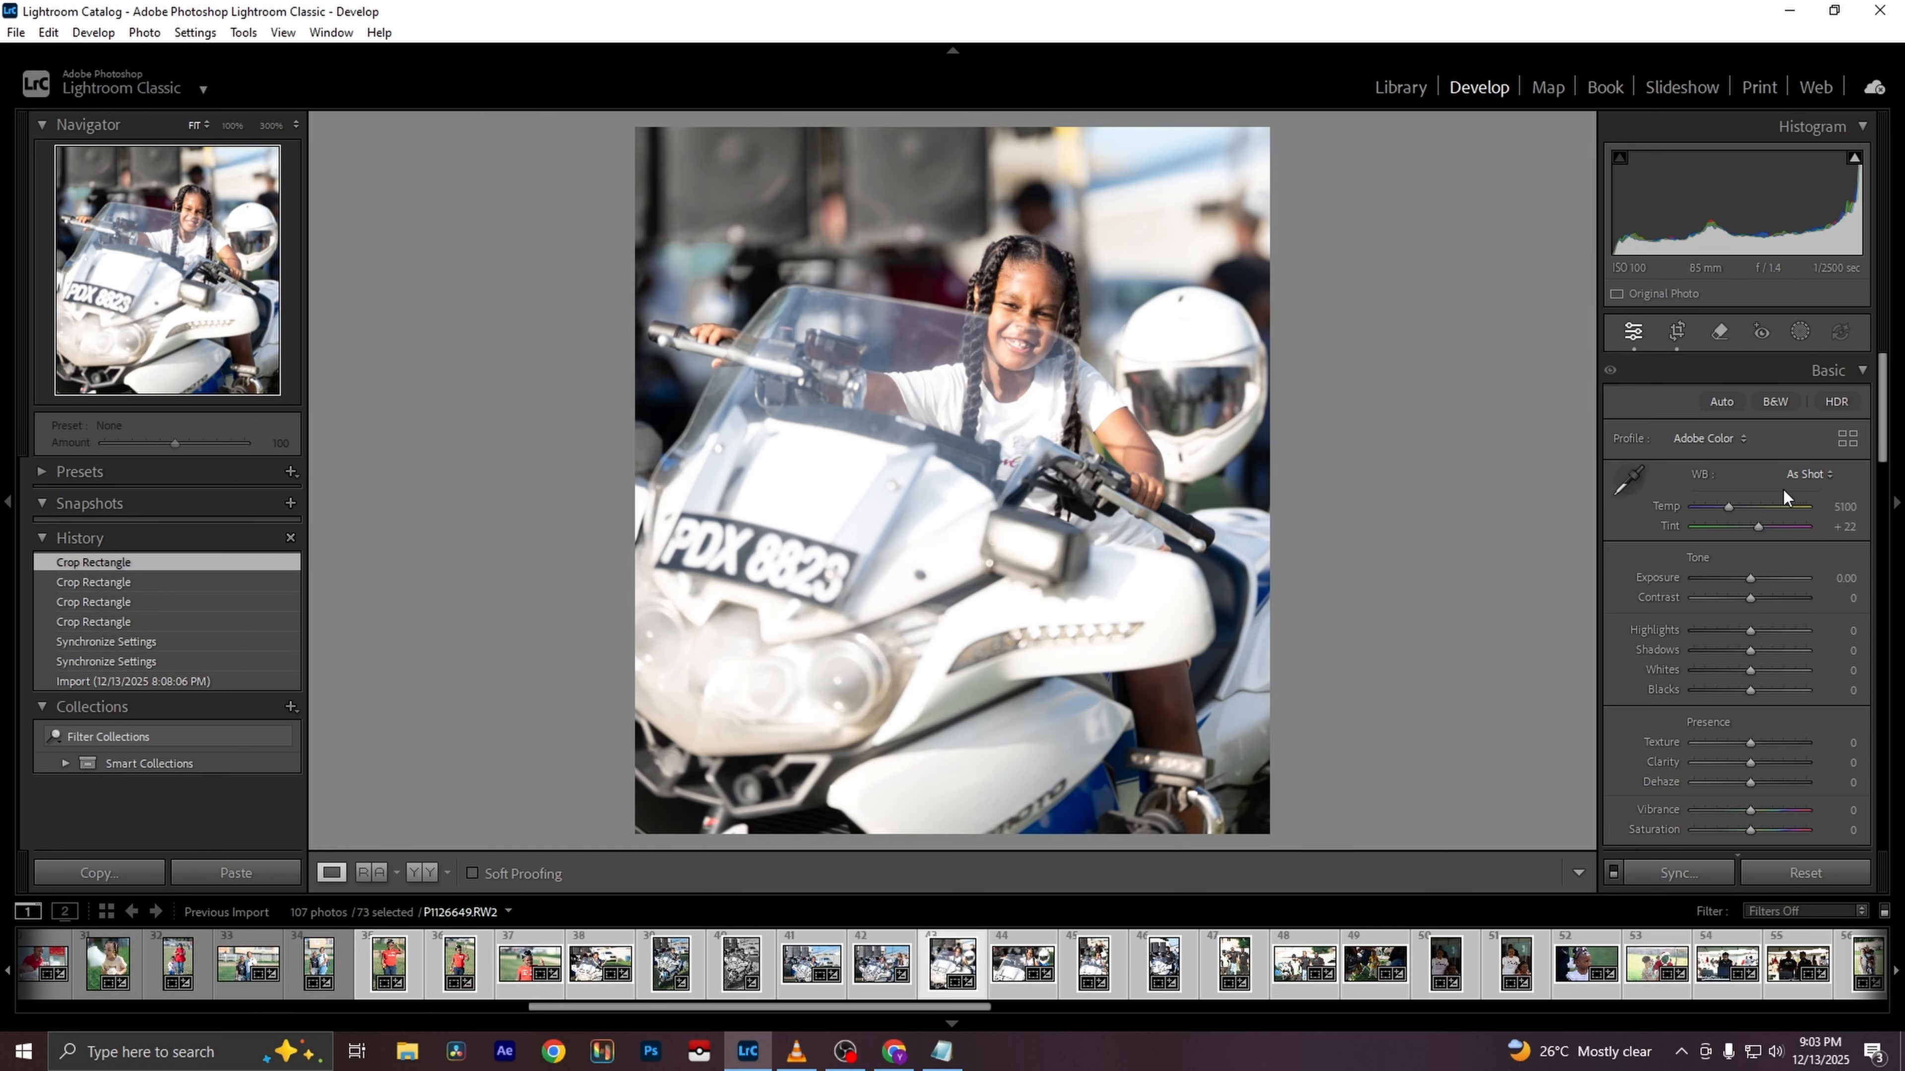
Set the cropped photo's Highlights to -100, Shadows to +58, Whites to -65 and Dehaze to +25
drag(1754, 651, 1575, 623)
mouse_move(1749, 673)
mouse_down()
mouse_move(1692, 671)
mouse_move(1712, 672)
mouse_up()
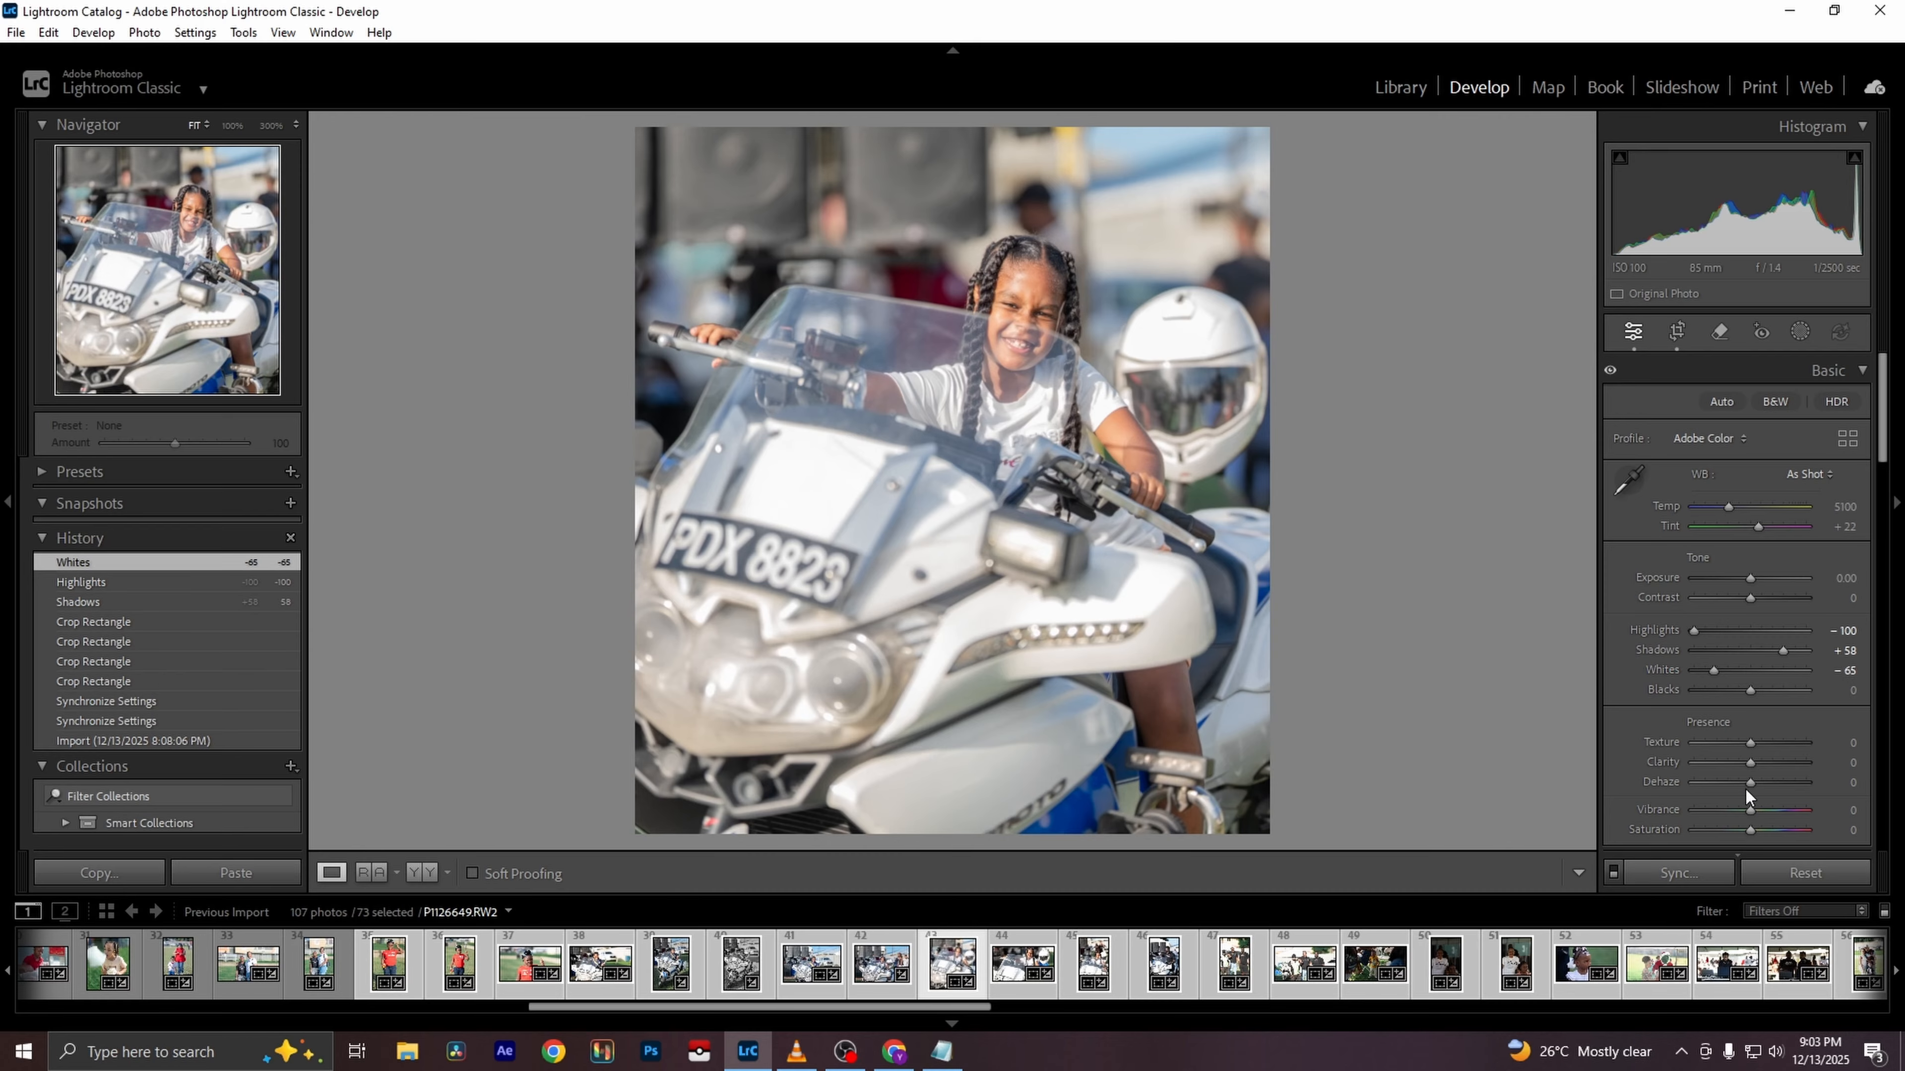
drag(1746, 789, 1769, 785)
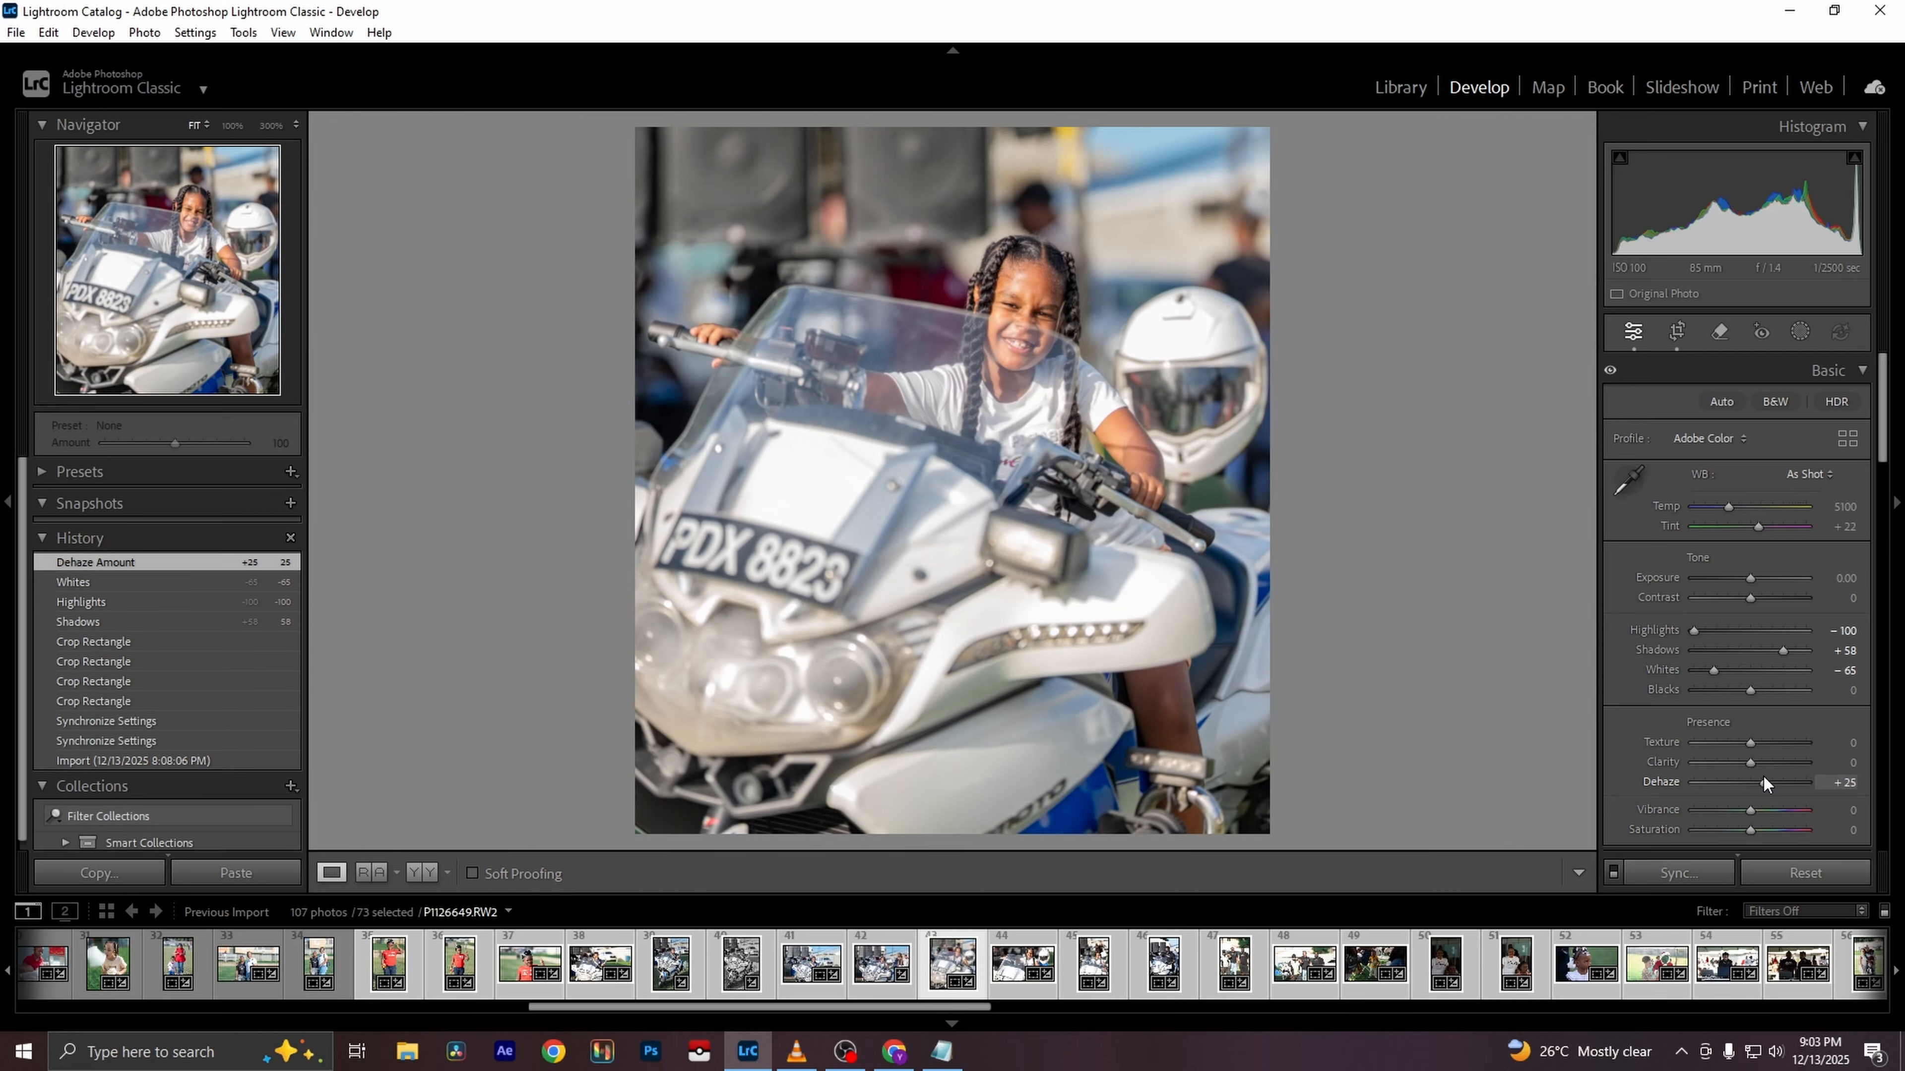
Set the colour temperature to 4456 and Clarity to -21, and compare the result with the unedited version
drag(1731, 508, 1723, 510)
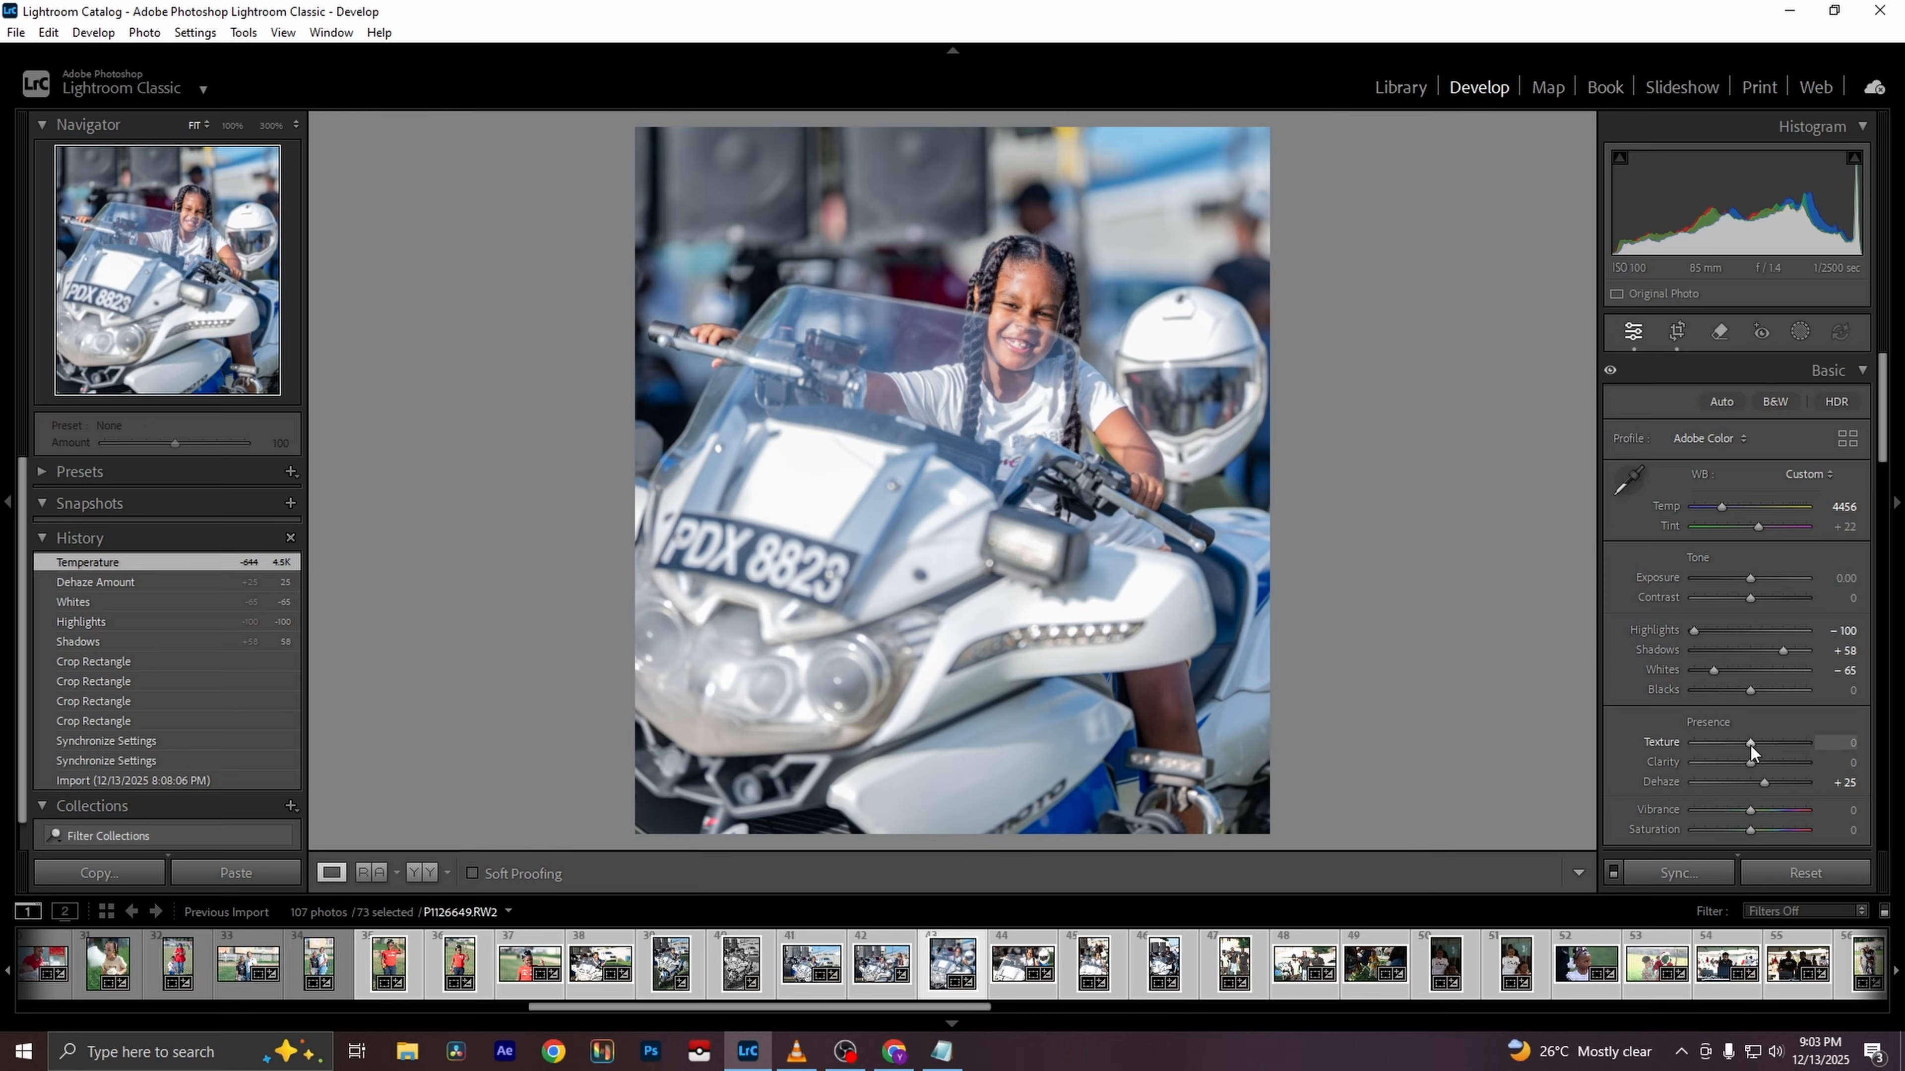
drag(1754, 766, 1739, 761)
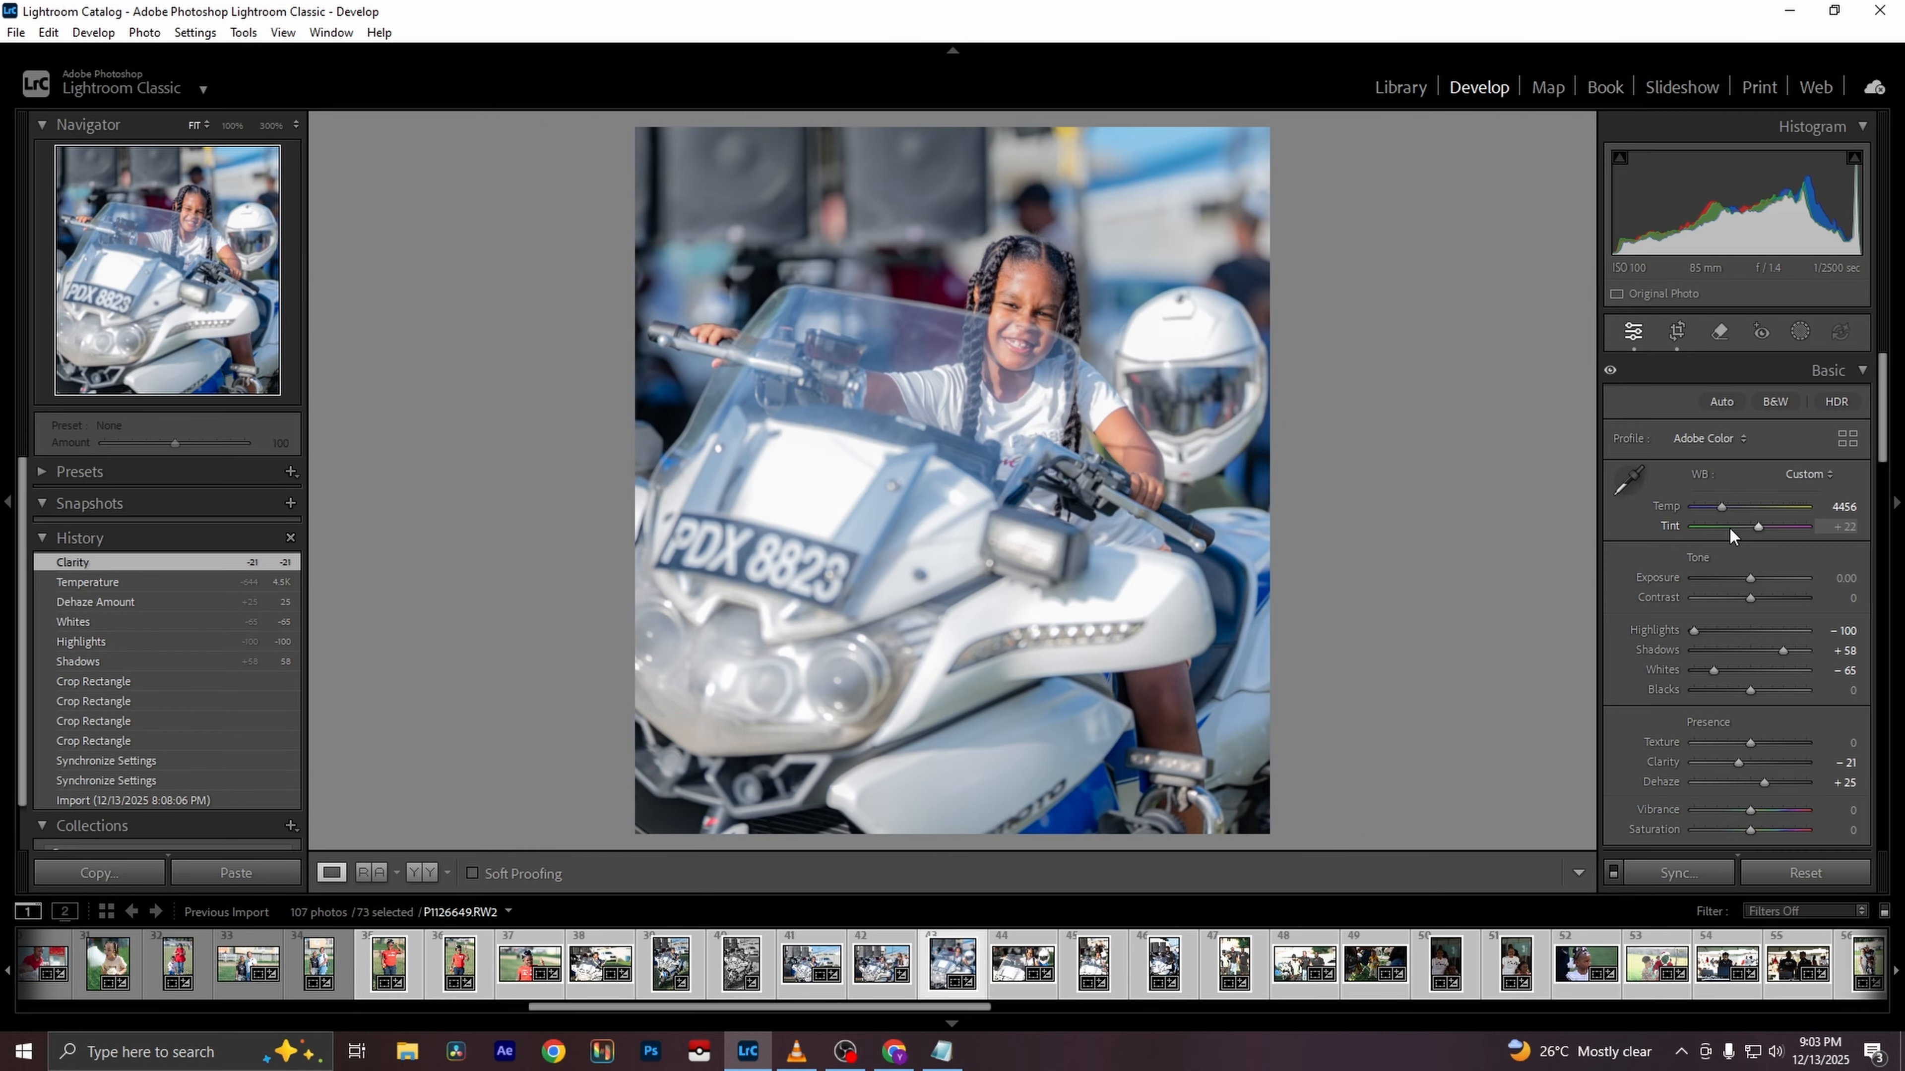
key(backslash)
key(backslash)
Expand the crop of the next photo, P1126650.RW2, upward and downward to the full original frame
key(Right)
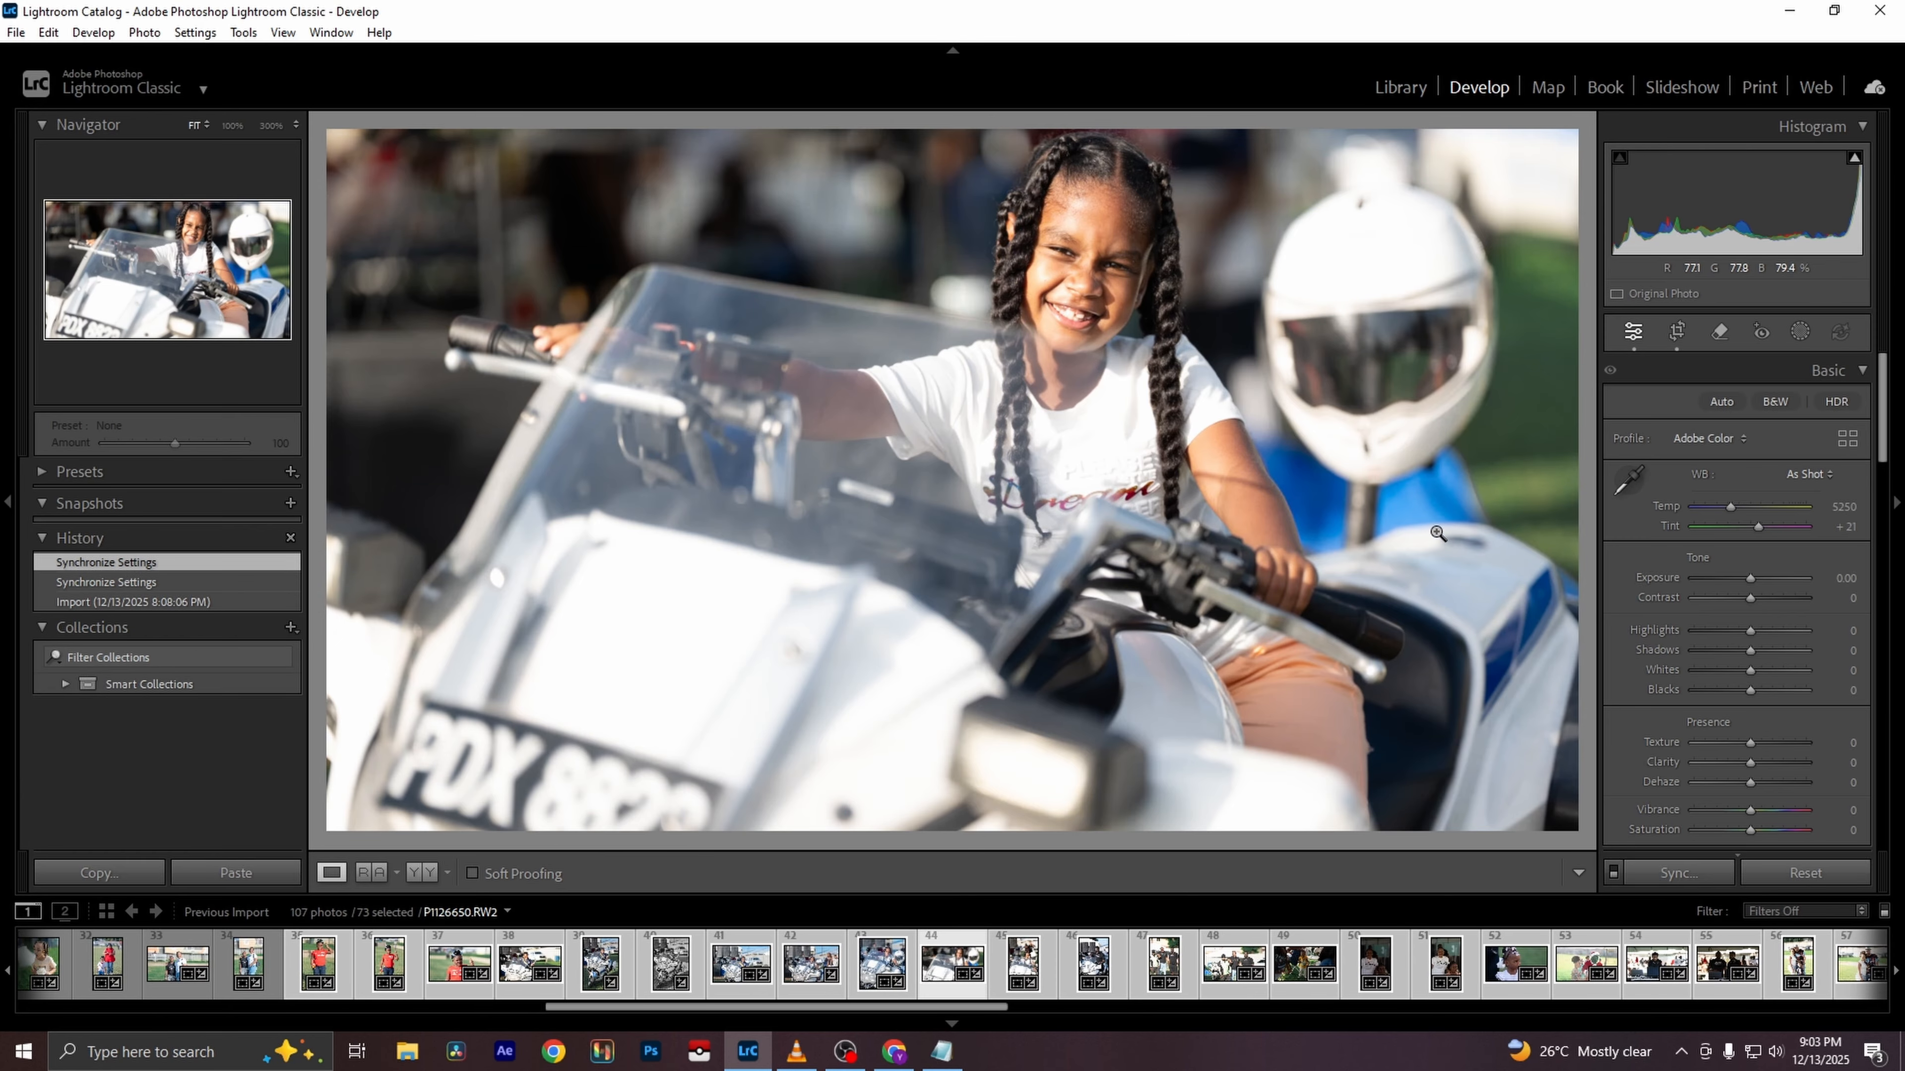
click(1682, 342)
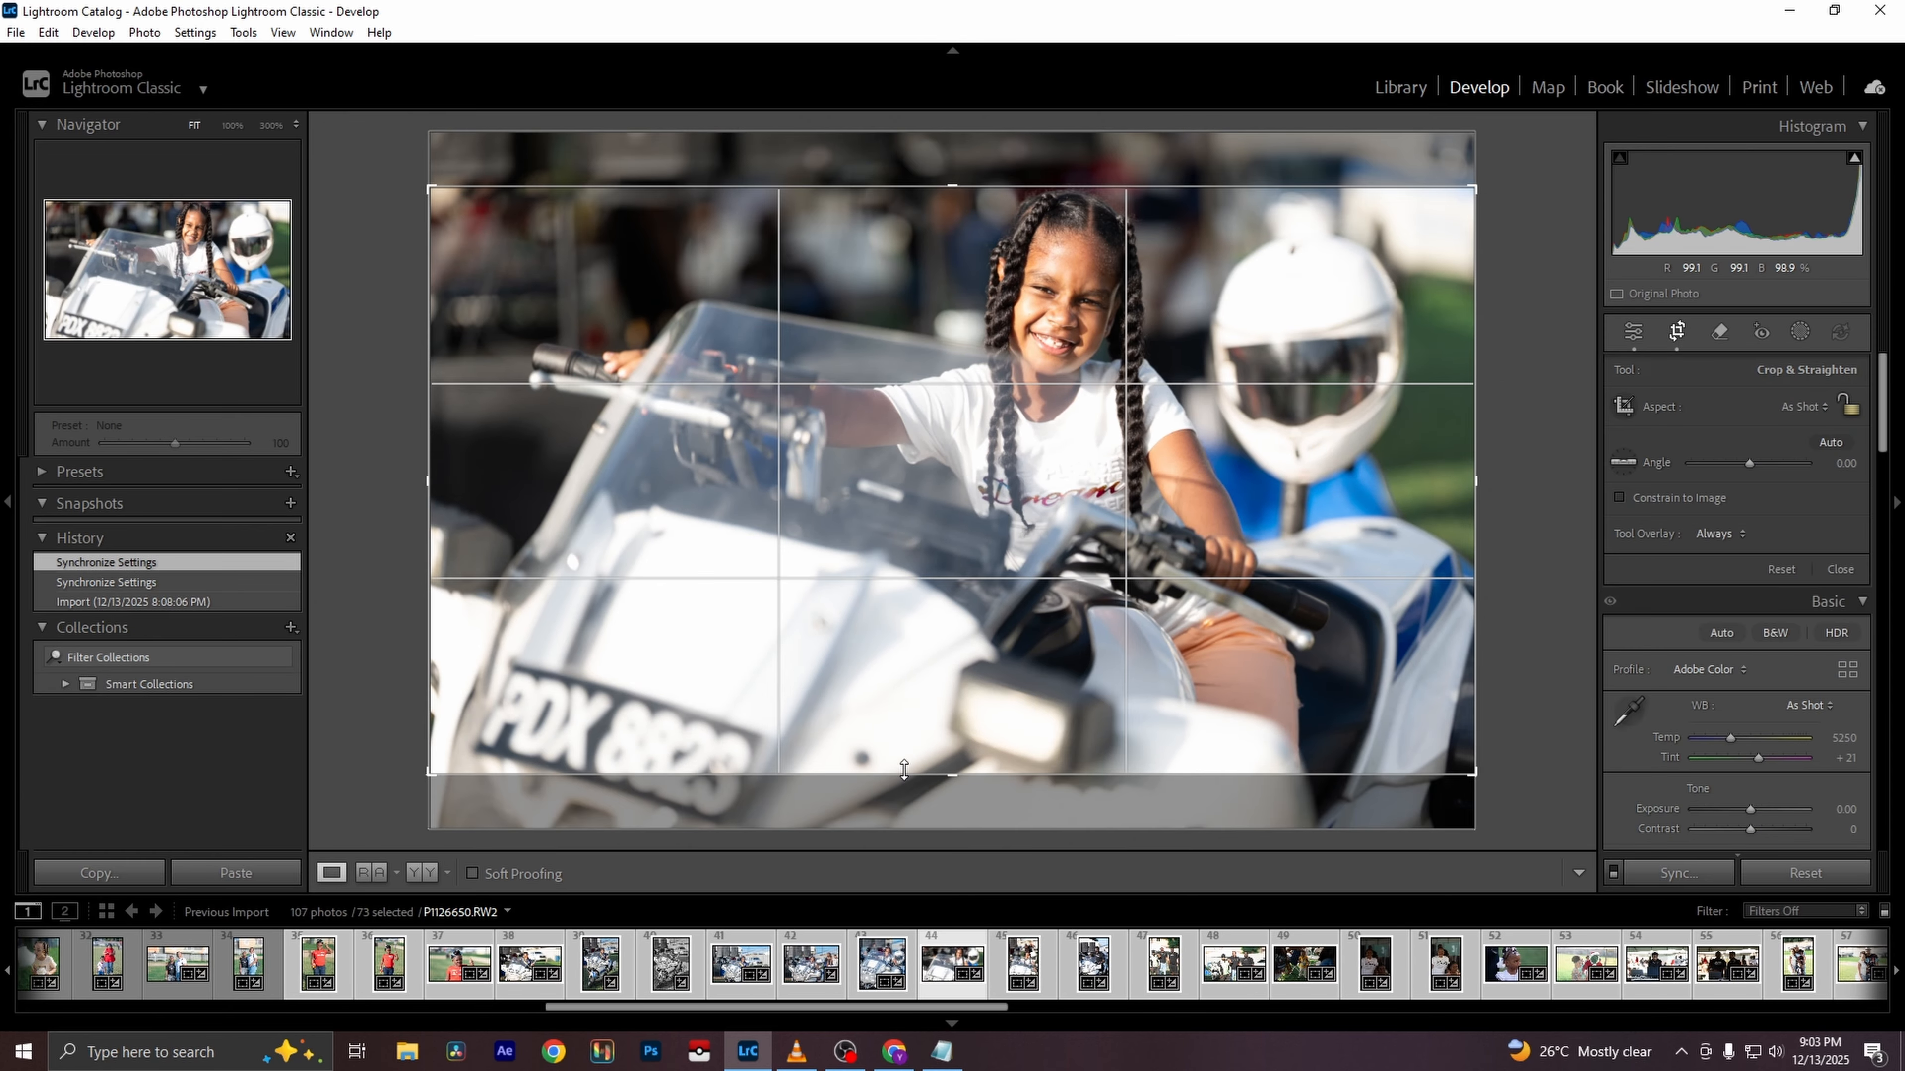
drag(904, 774, 888, 859)
drag(961, 158, 978, 76)
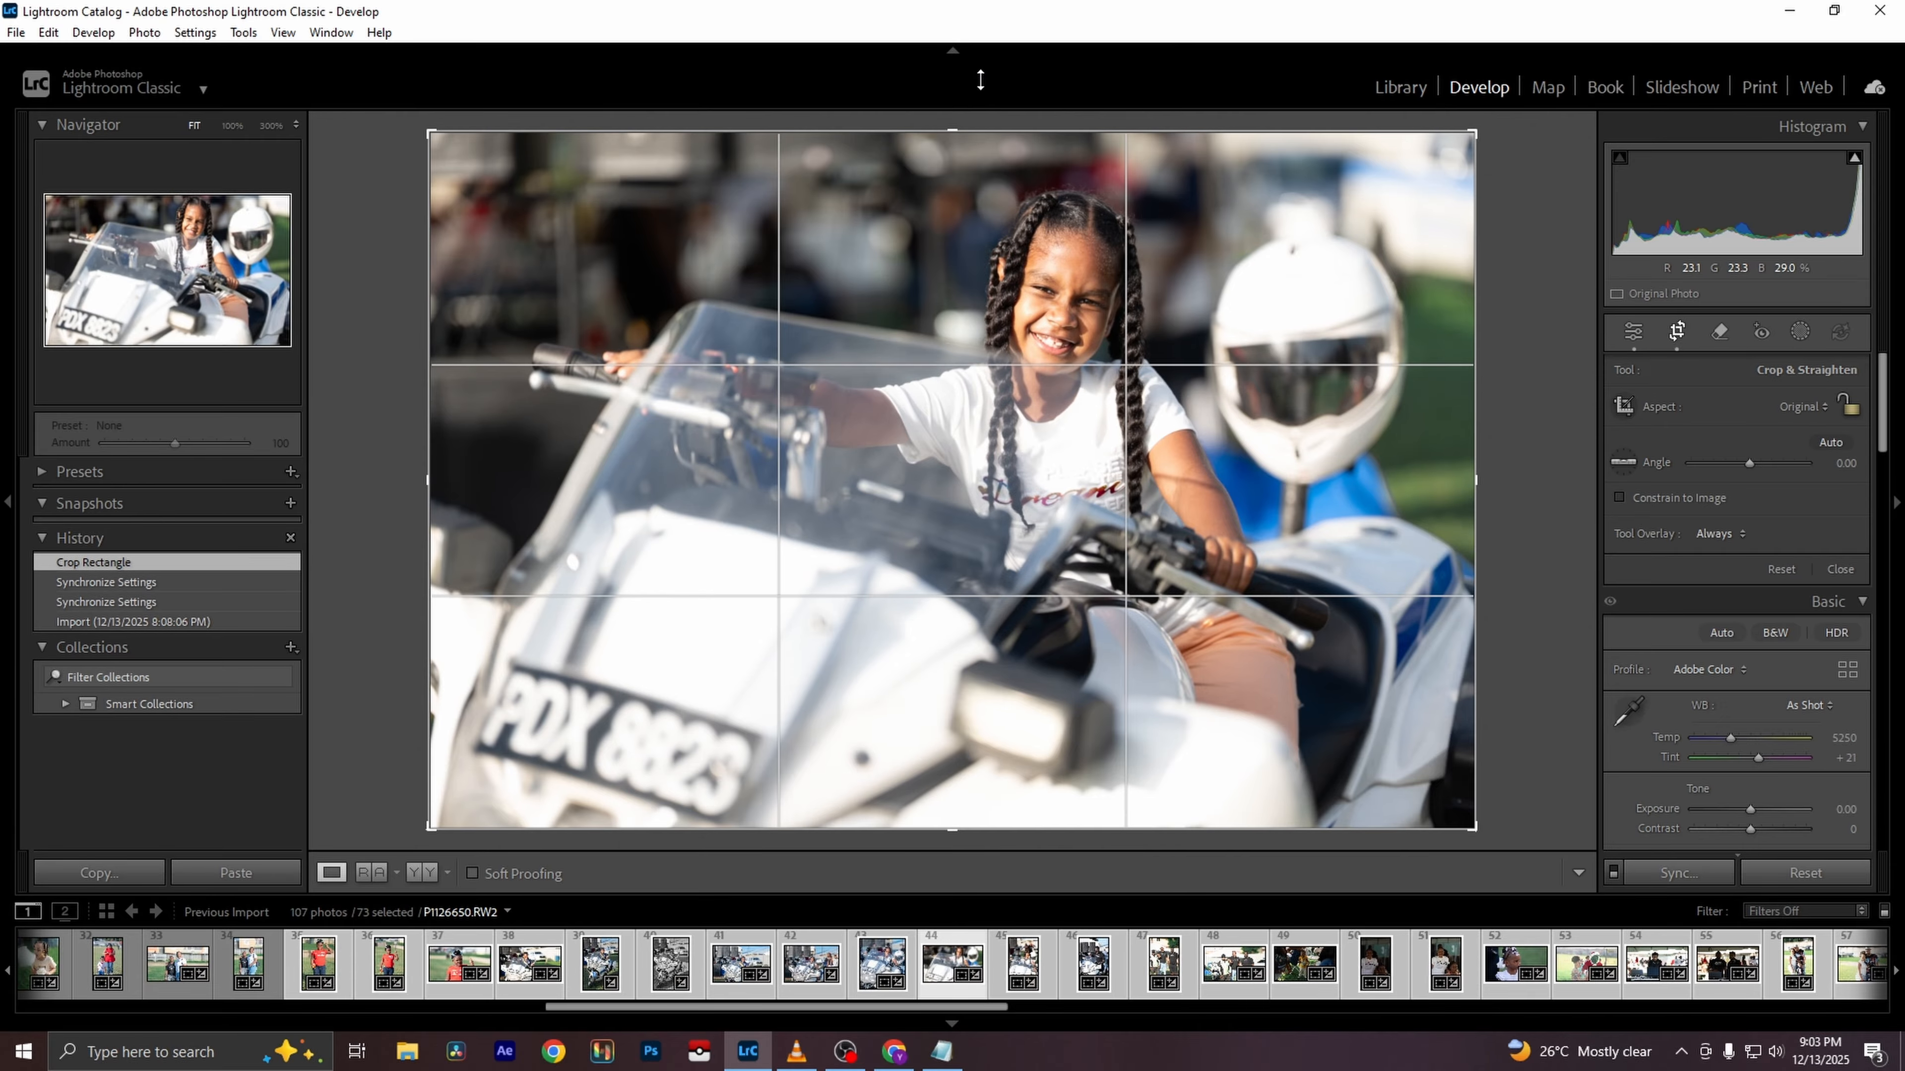
key(Return)
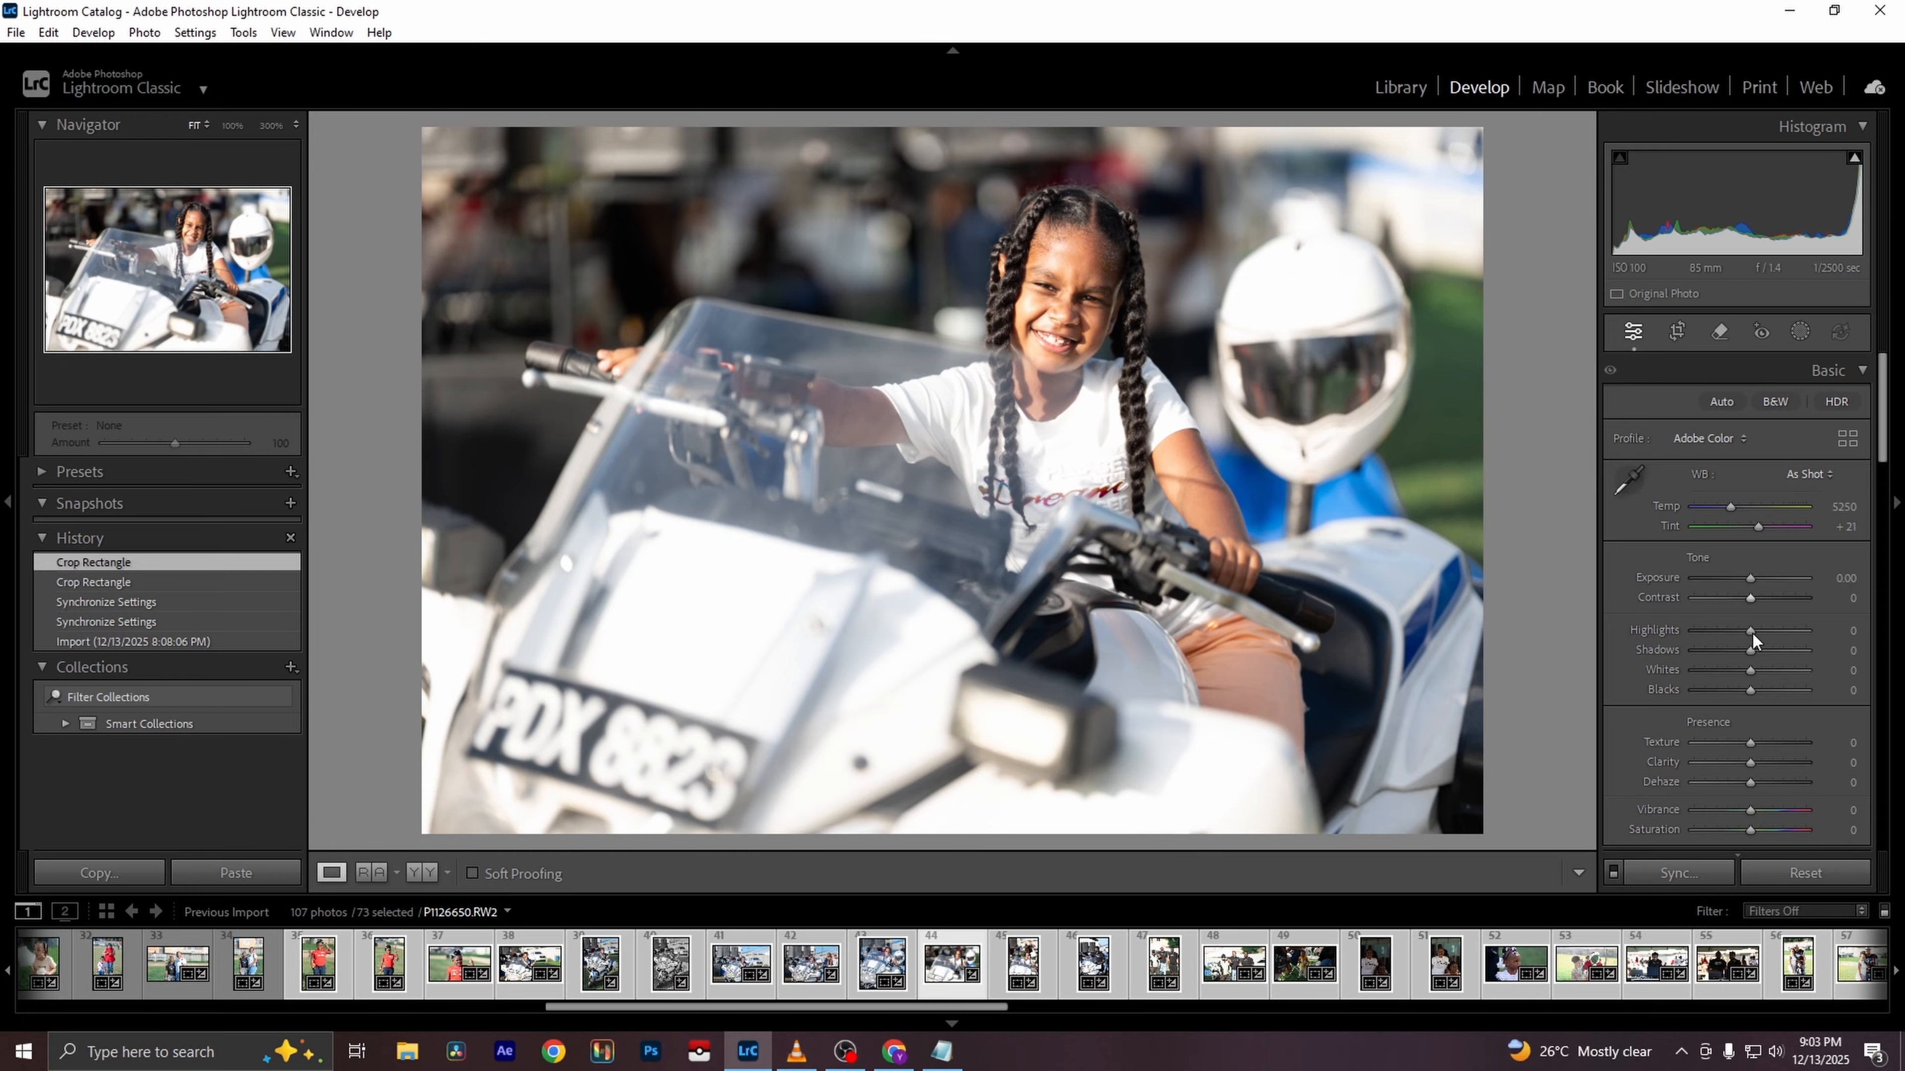
Set the photo's Highlights to -100, Whites to -61, Shadows to +79 and colour temperature to 4193, checking the girl's face up close
drag(1731, 629, 1628, 628)
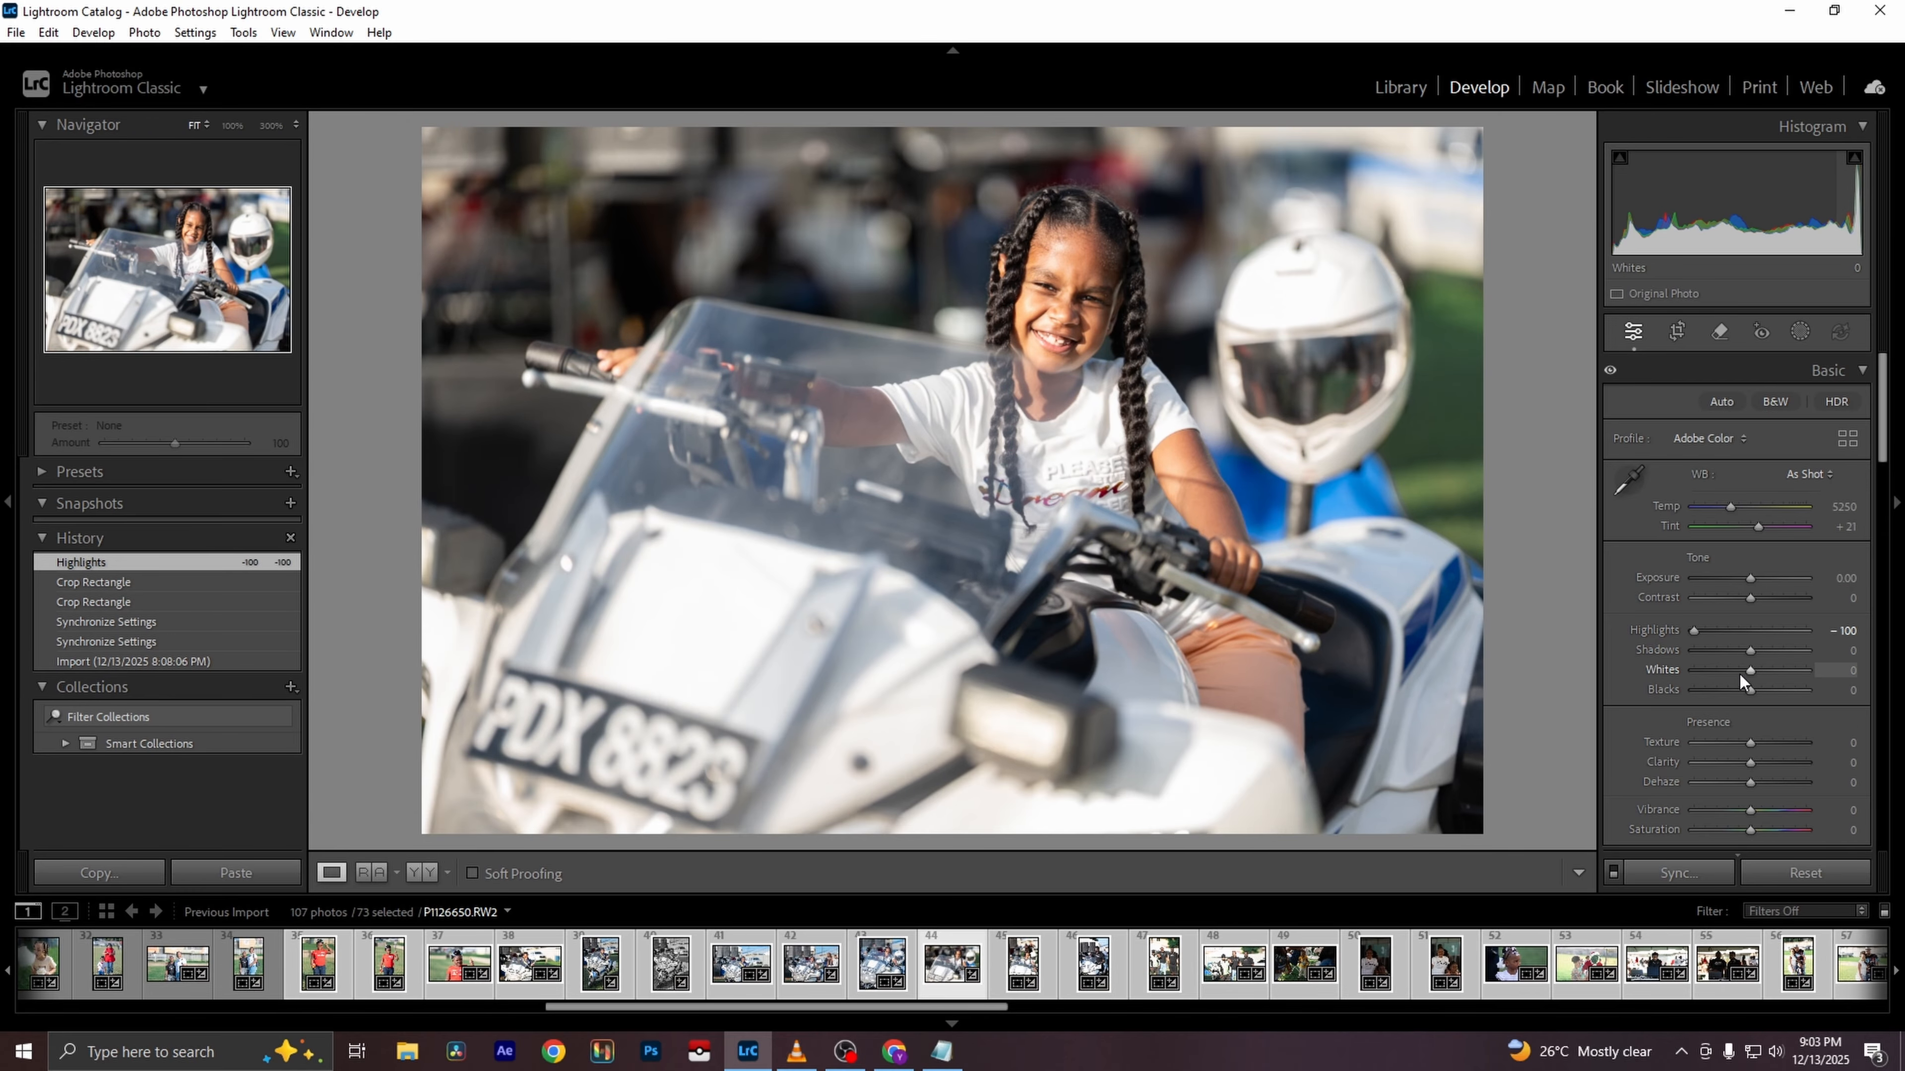
drag(1738, 671, 1796, 648)
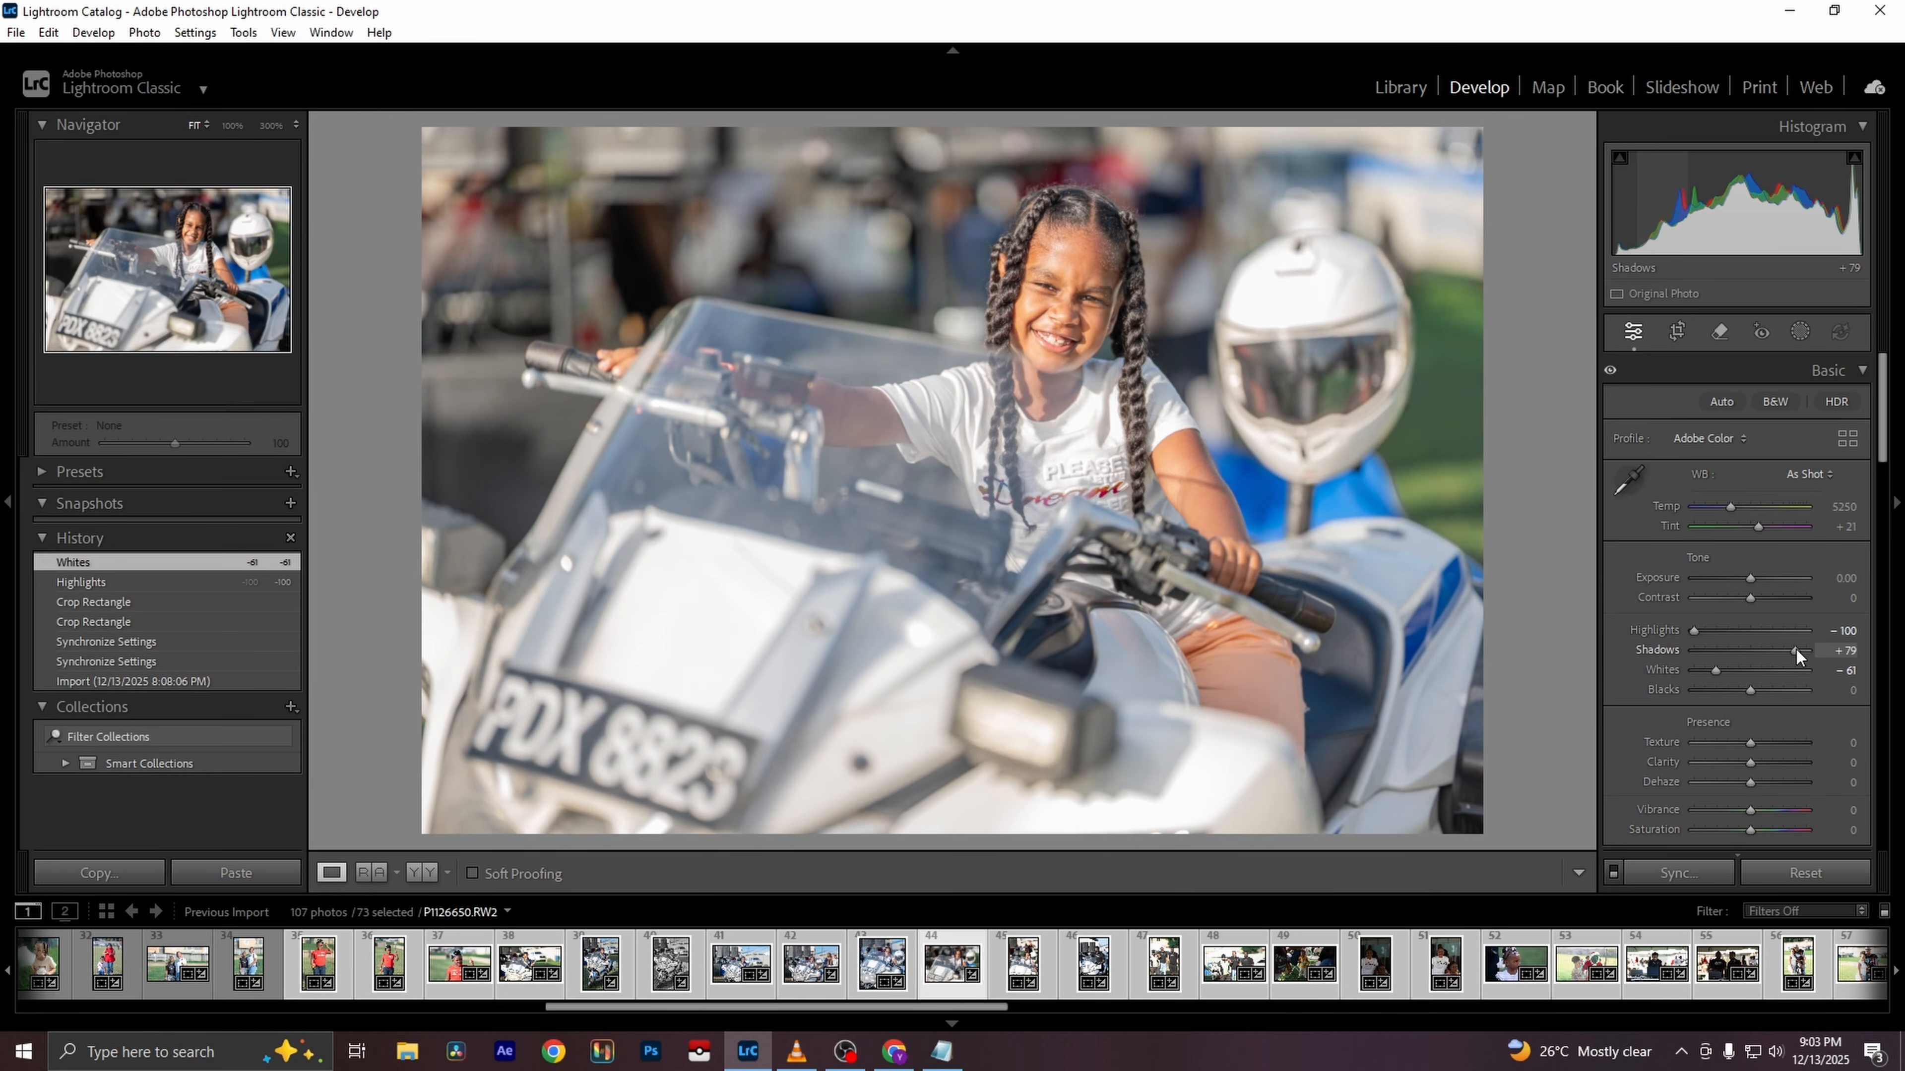
click(1074, 271)
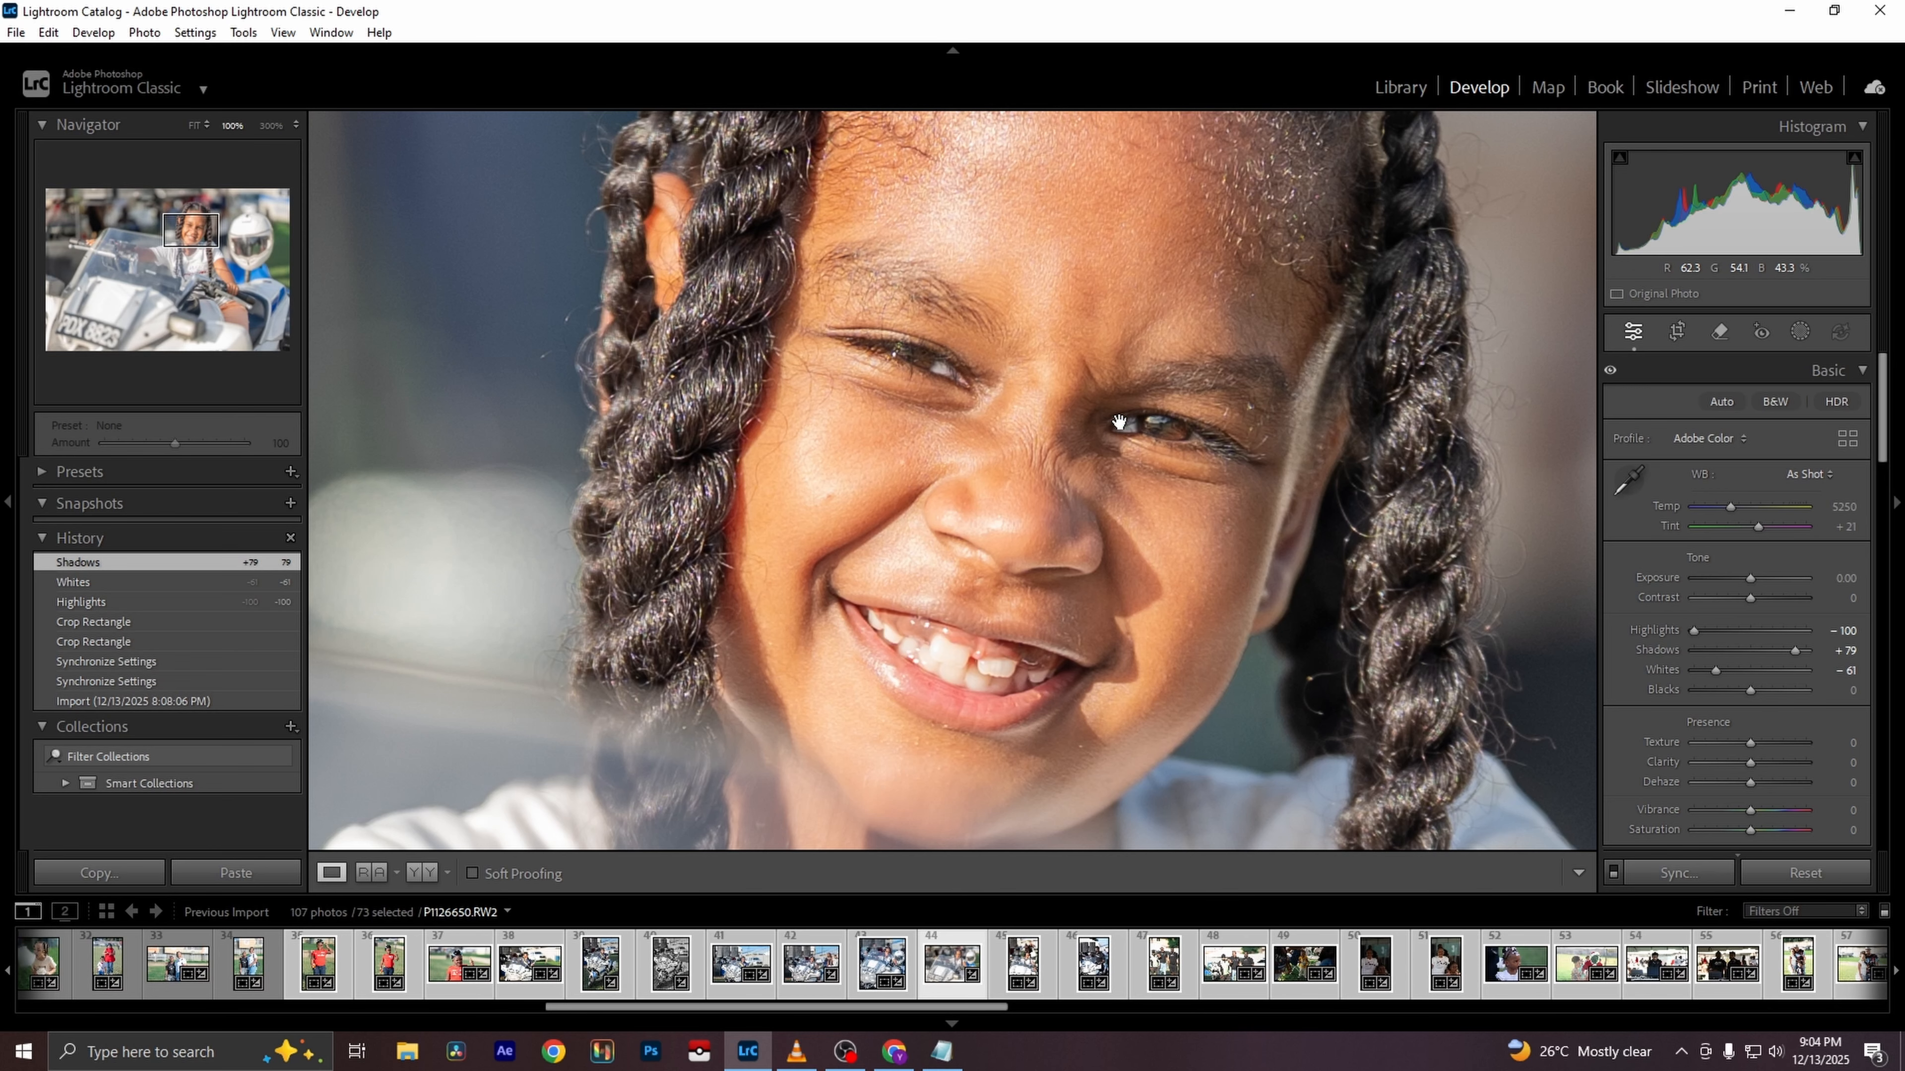
click(1122, 369)
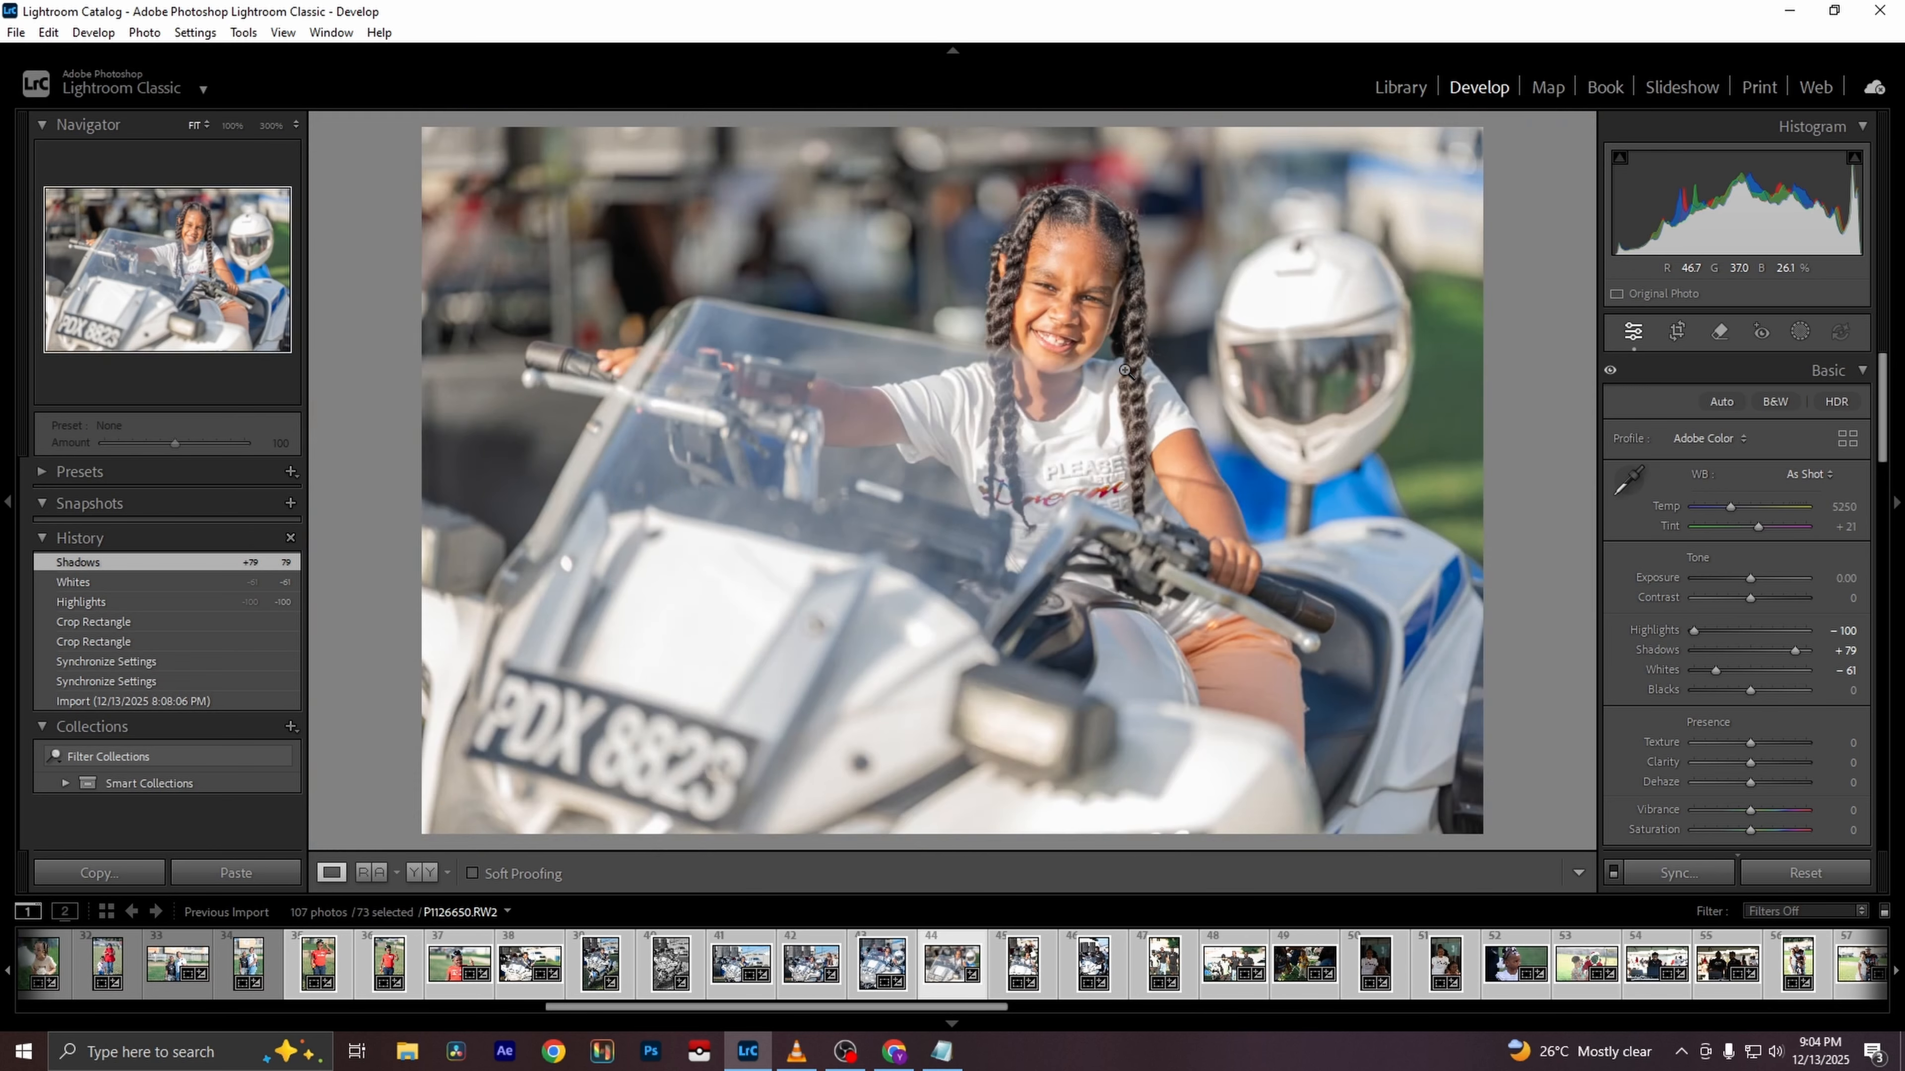
click(1044, 309)
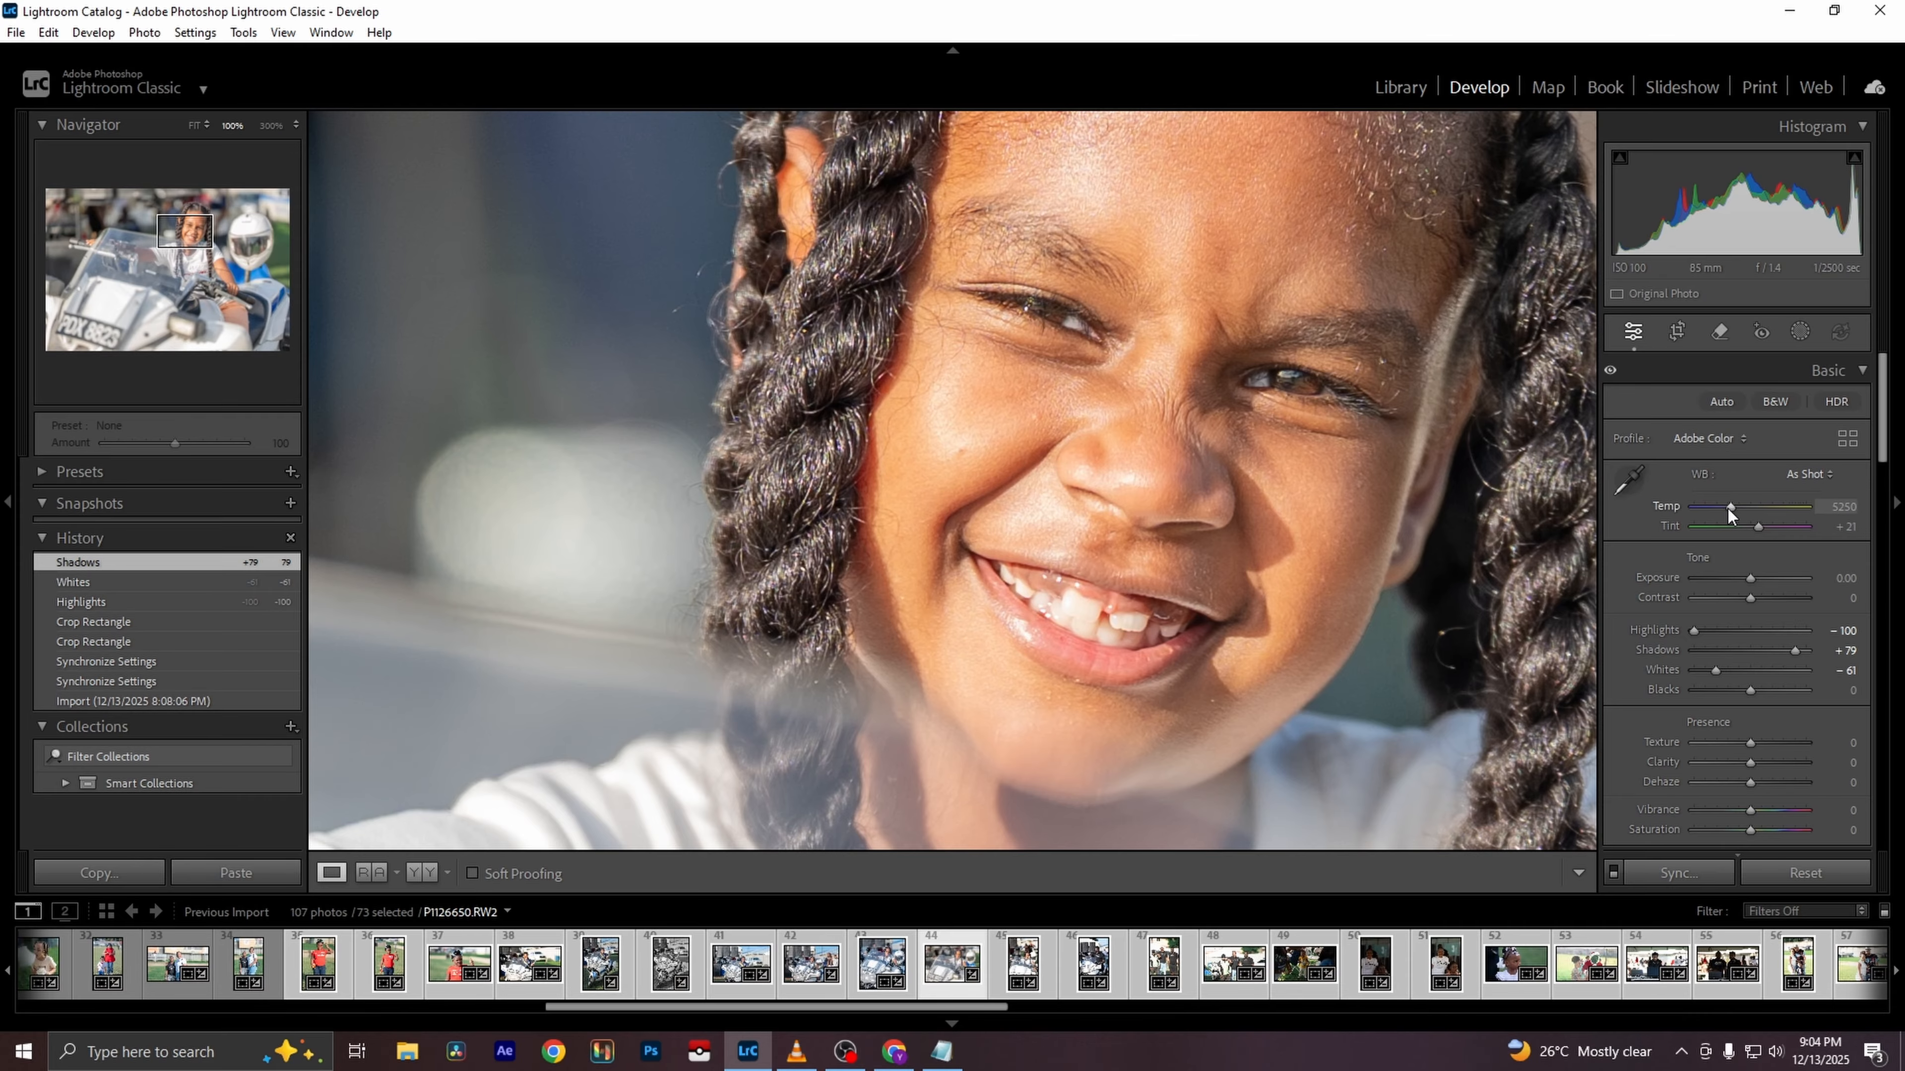
drag(1730, 508, 1714, 503)
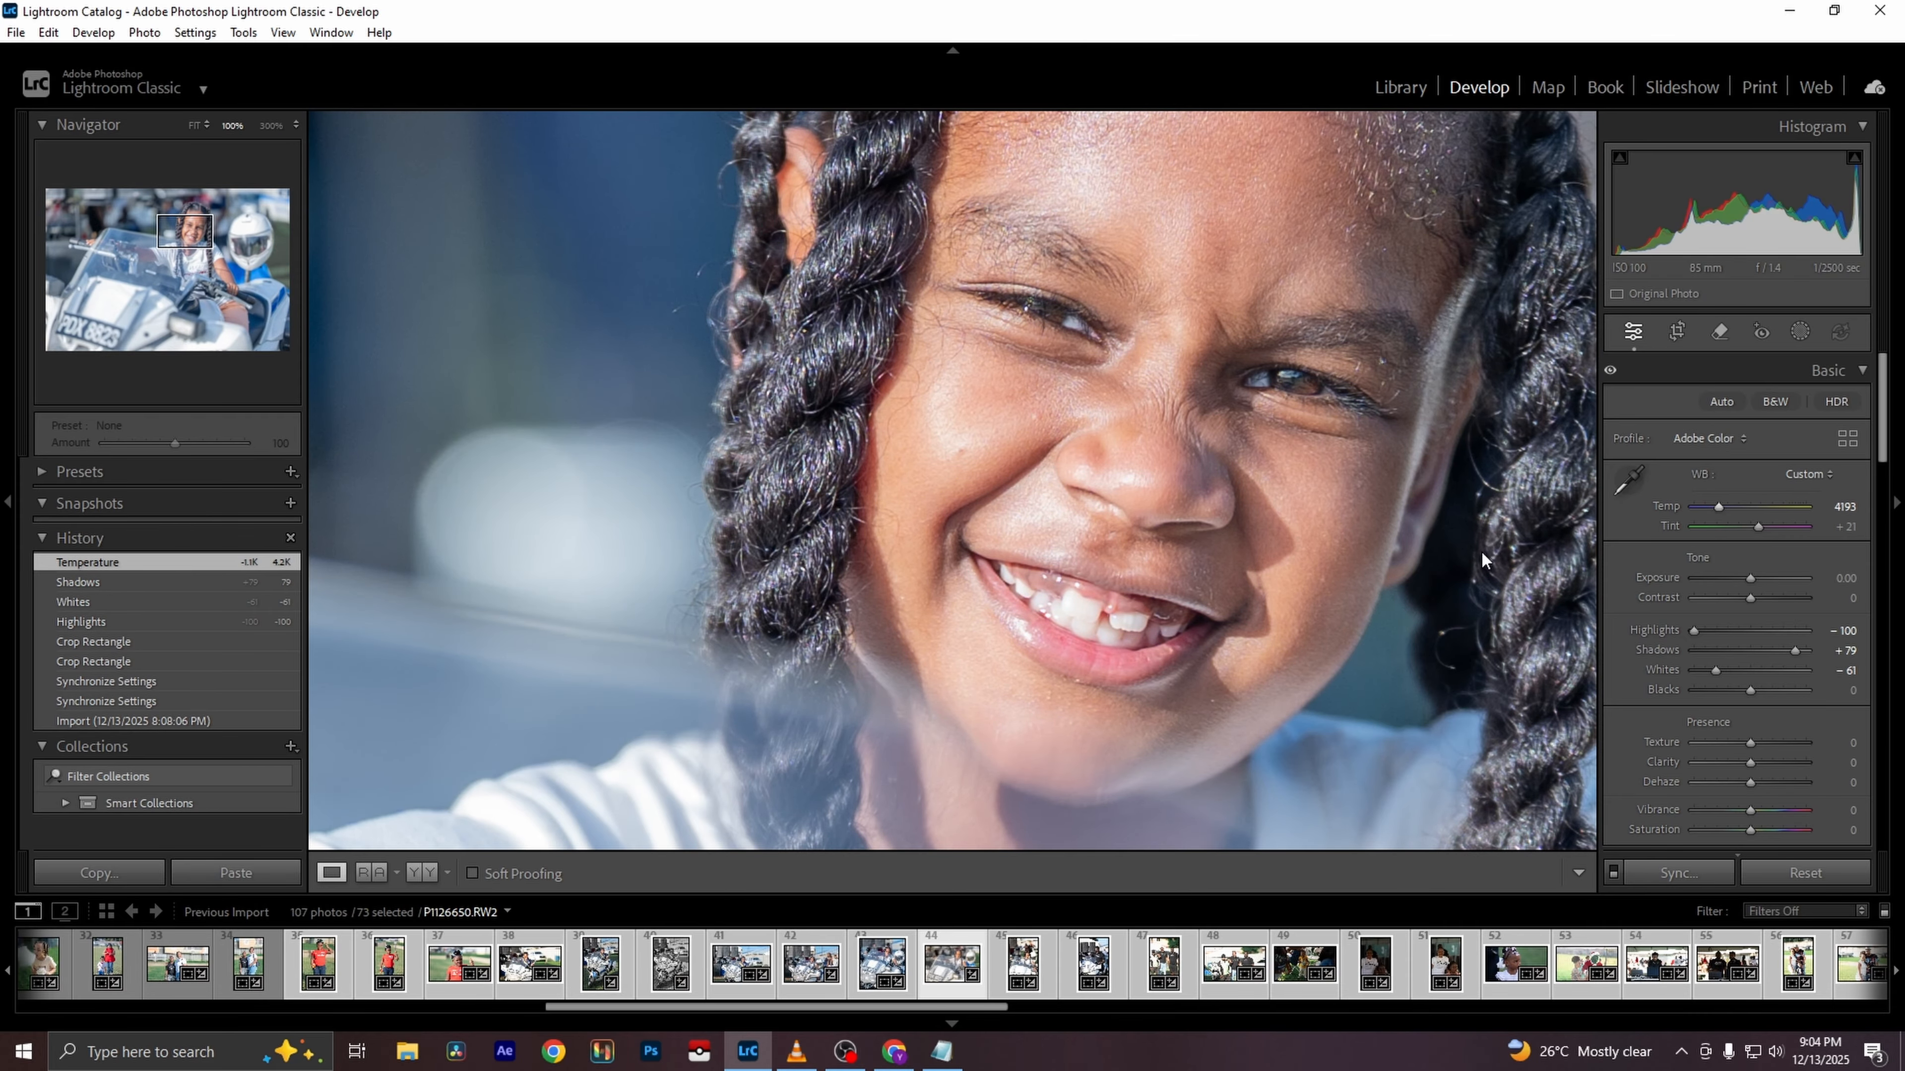
click(1280, 432)
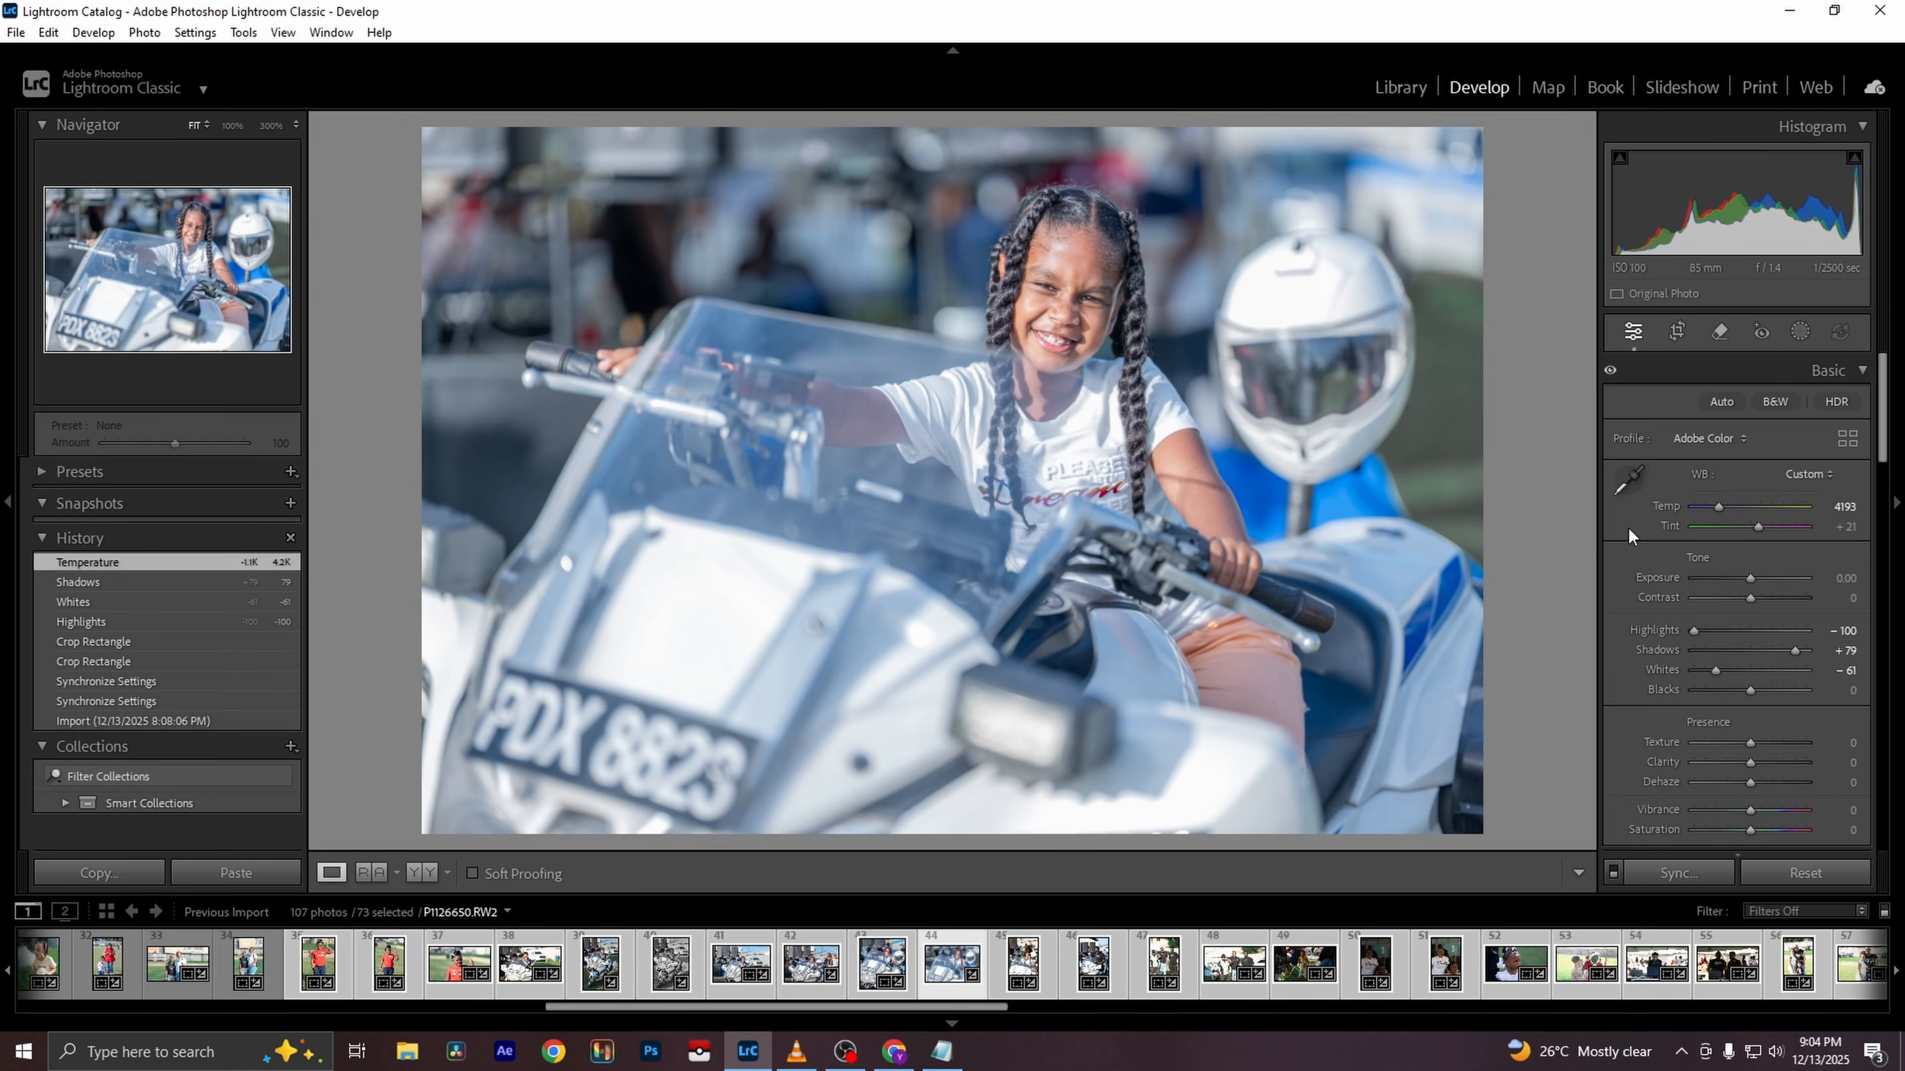
Set the red saturation to +13 in the Color Mixer, and undo a trial orange saturation shift of -17
scroll(1850, 675, down, 10)
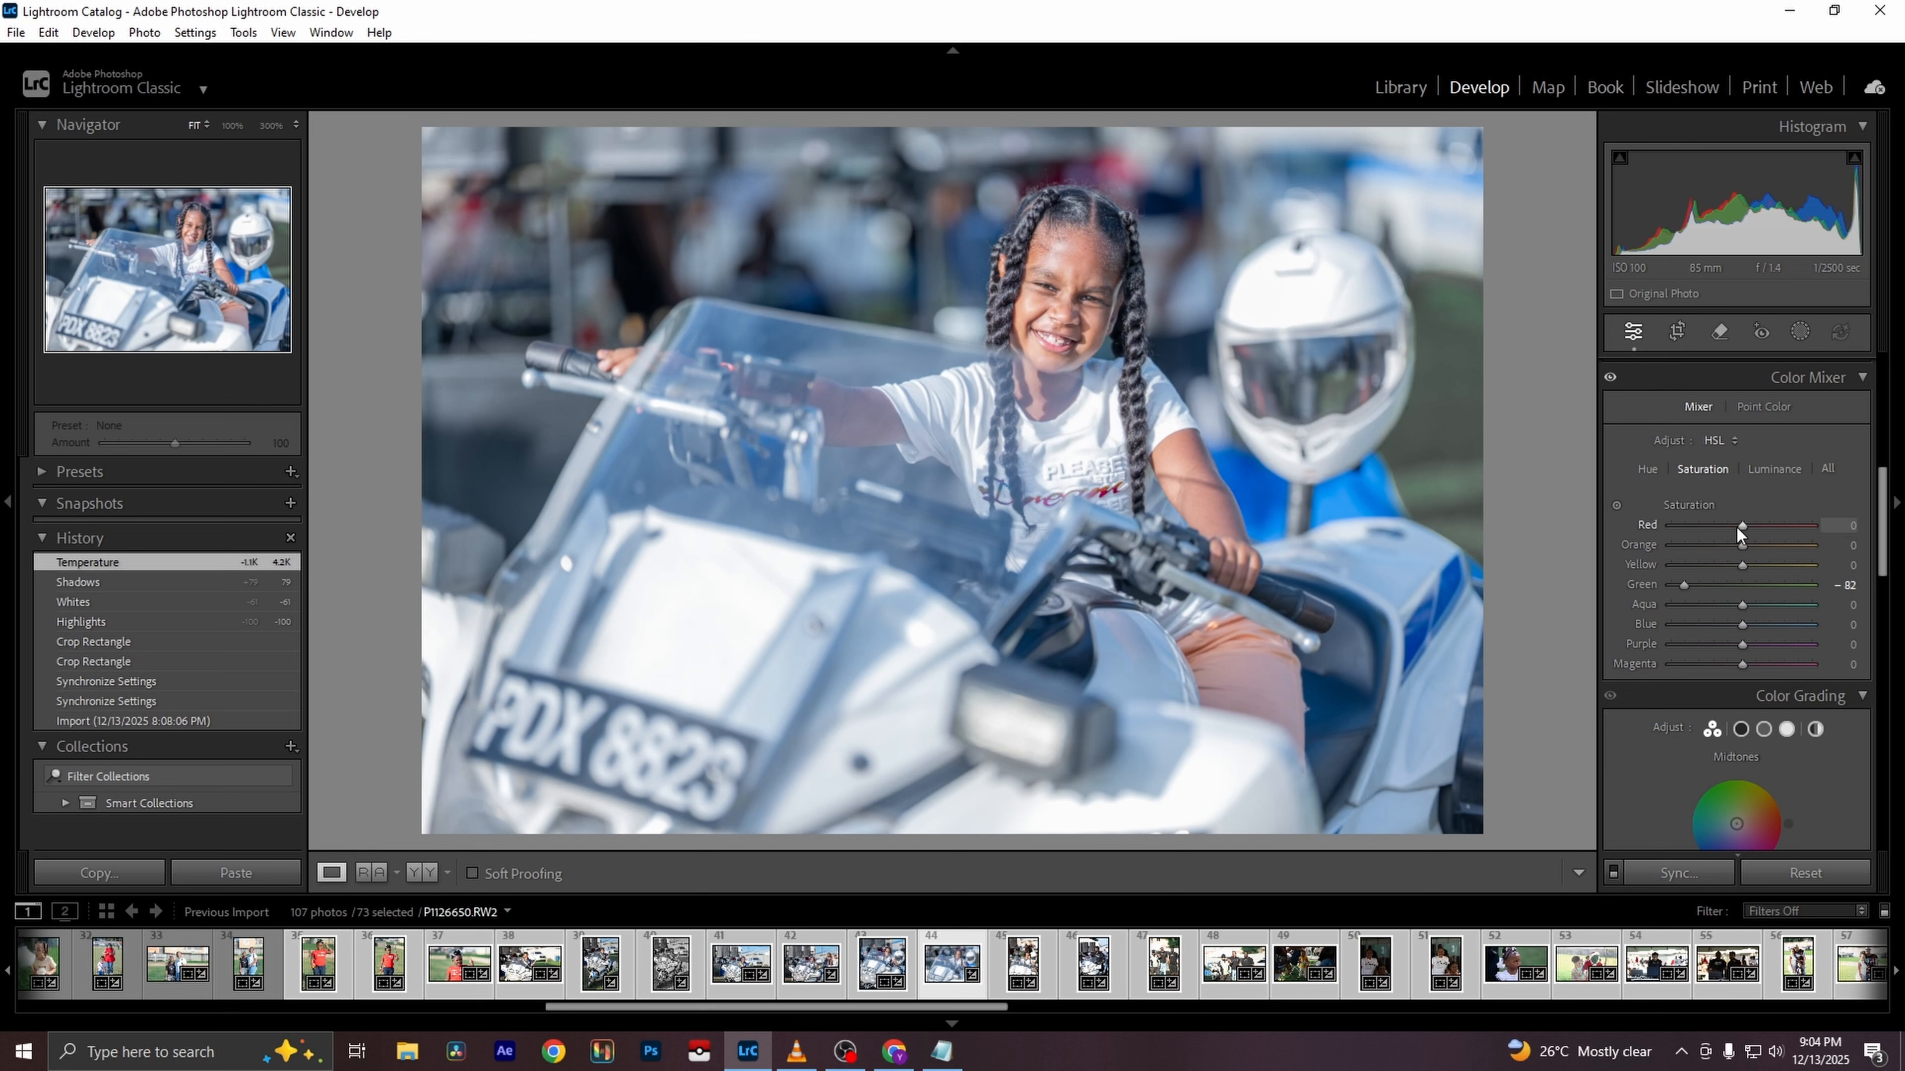
mouse_move(1741, 527)
mouse_down()
mouse_move(1814, 521)
mouse_move(1736, 525)
mouse_move(1755, 520)
mouse_move(1757, 543)
mouse_move(1732, 544)
mouse_up()
key(ctrl+z)
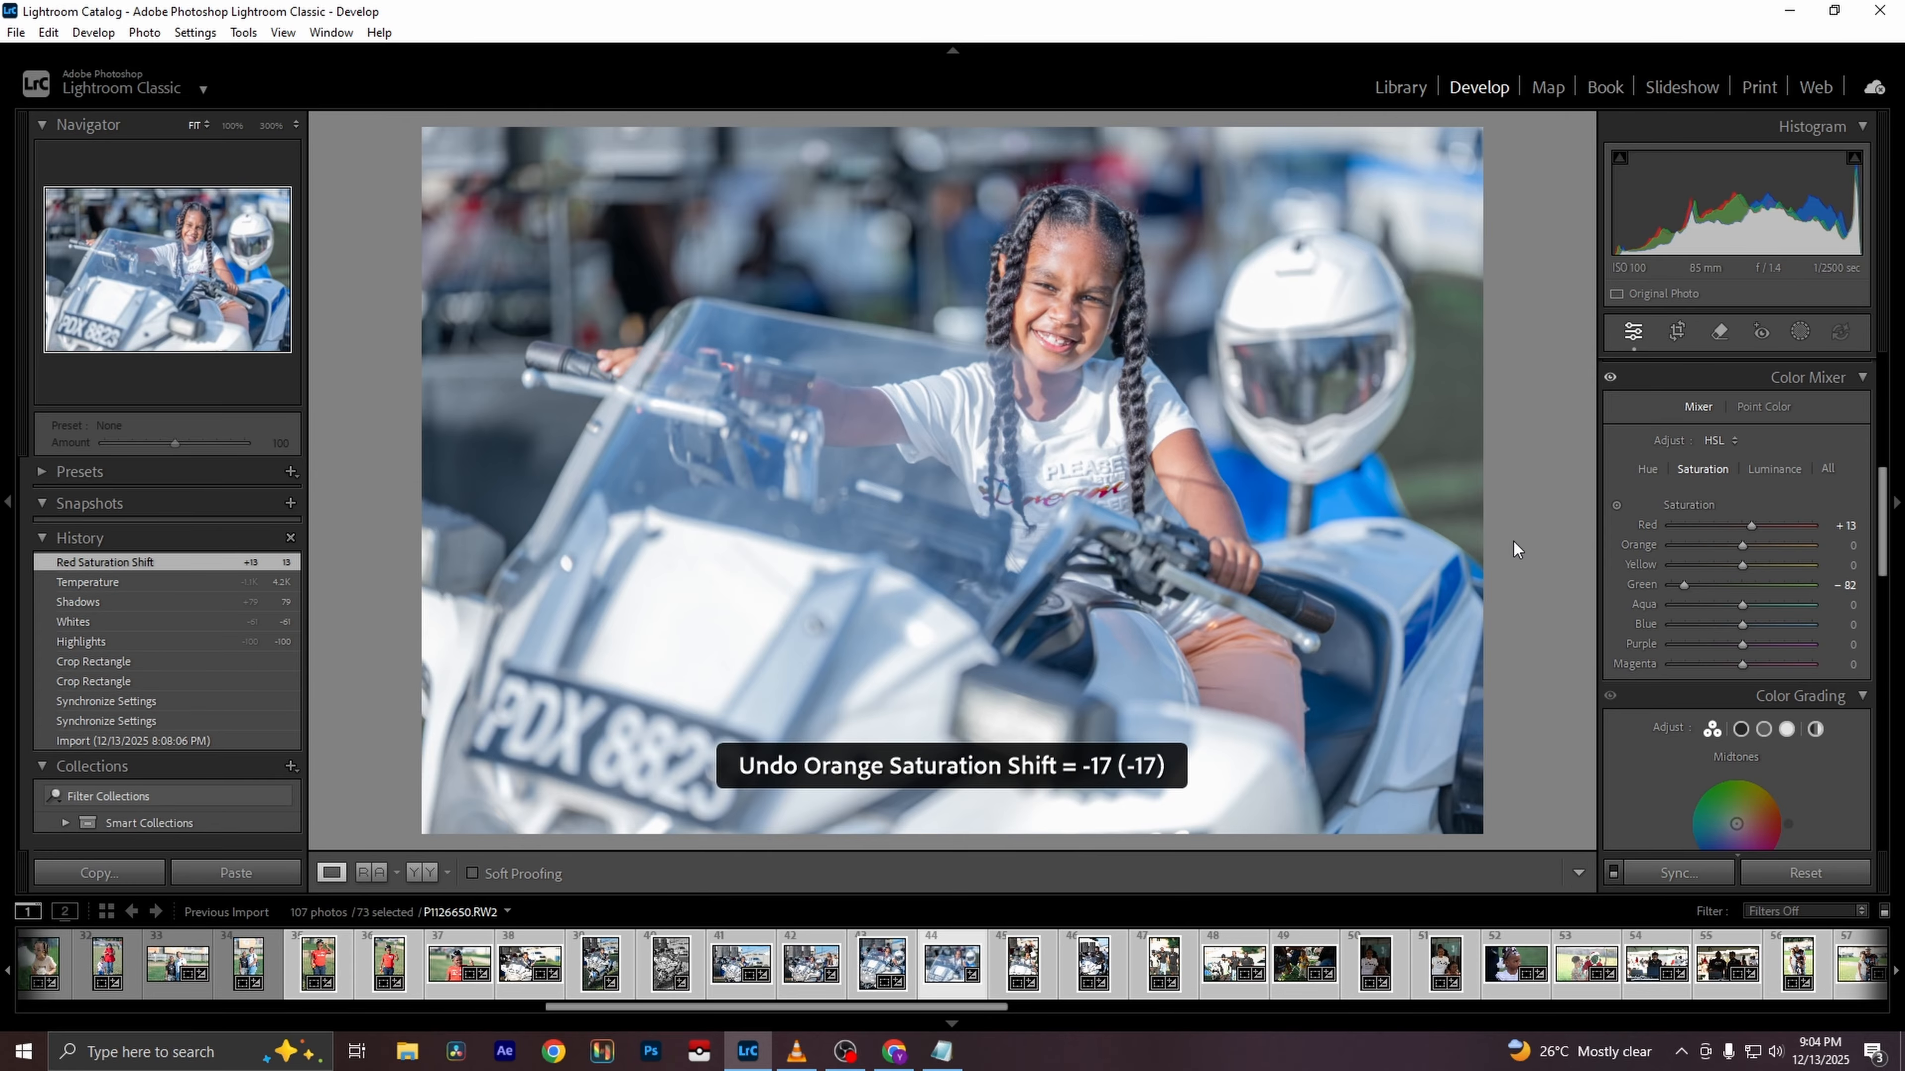
Delete the next photo, the upright shot of the girl on the motorcycle
key(Right)
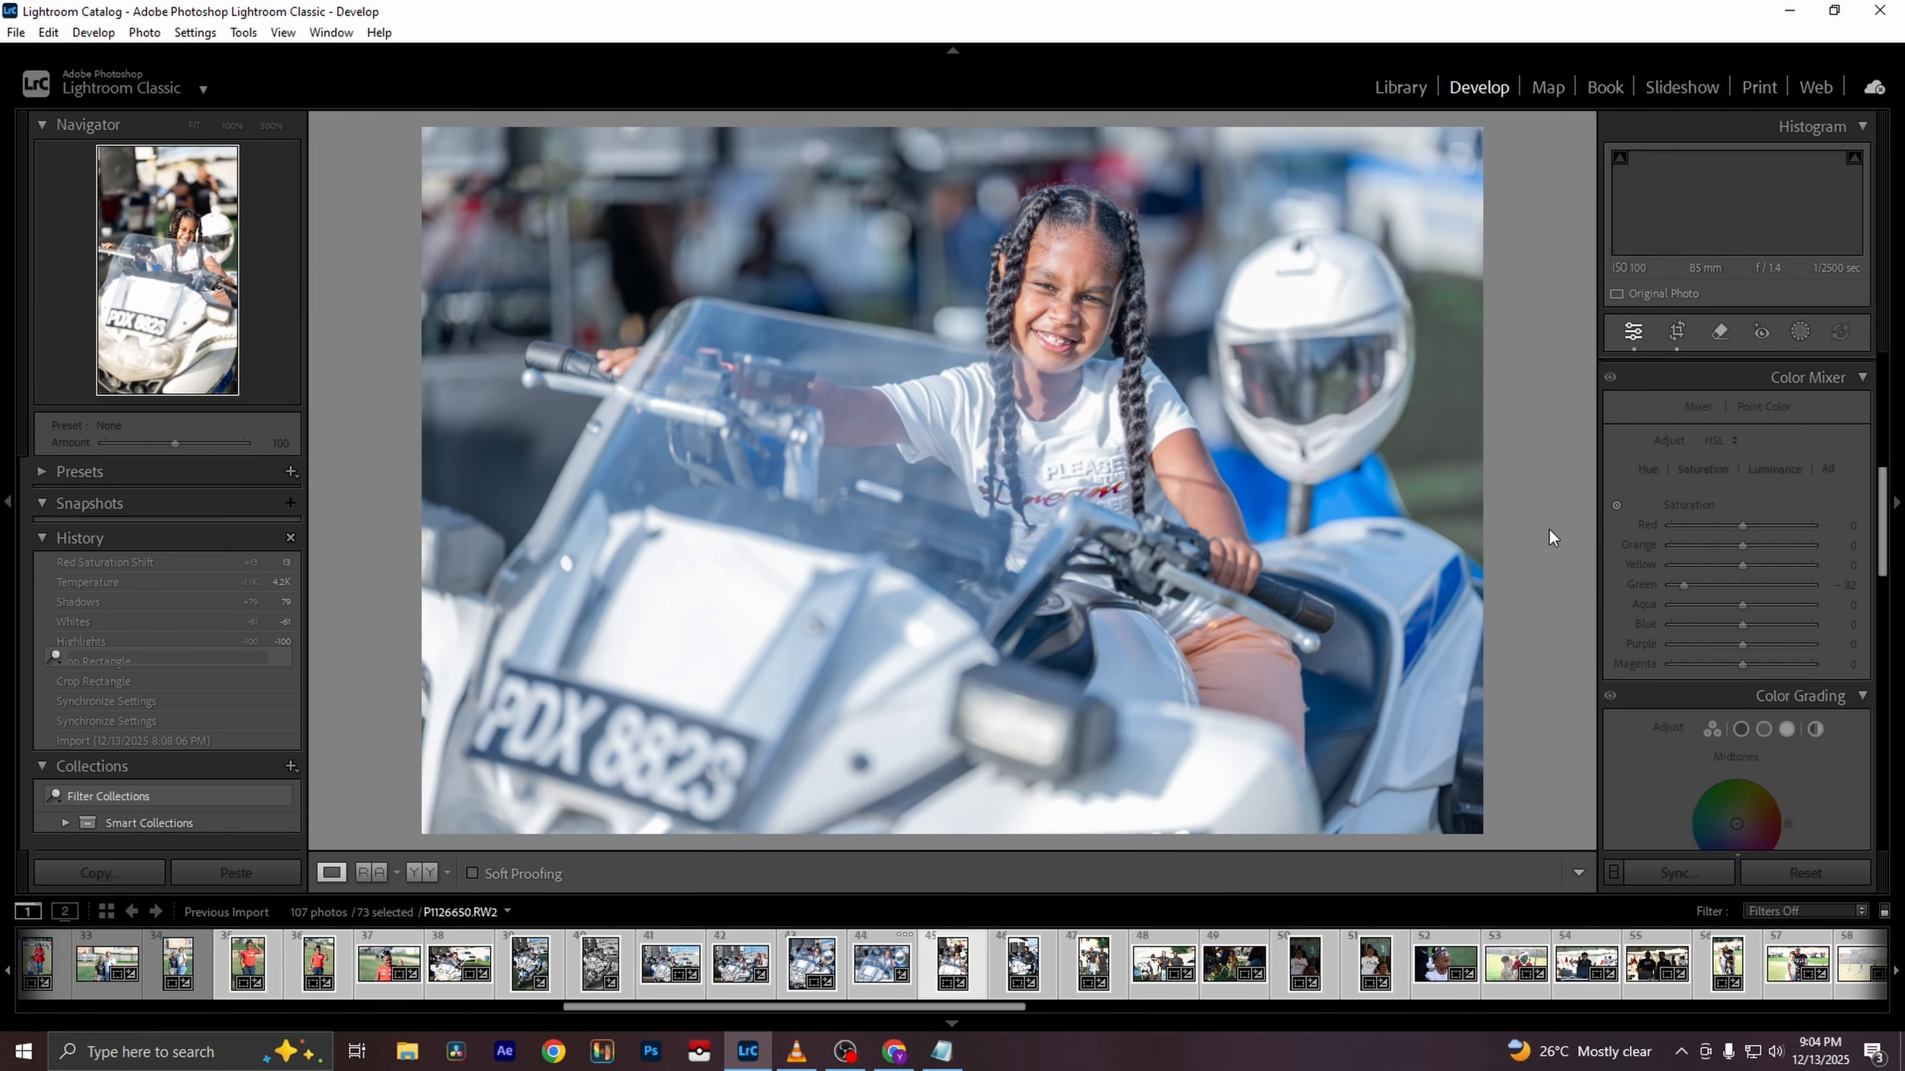
key(Delete)
key(Return)
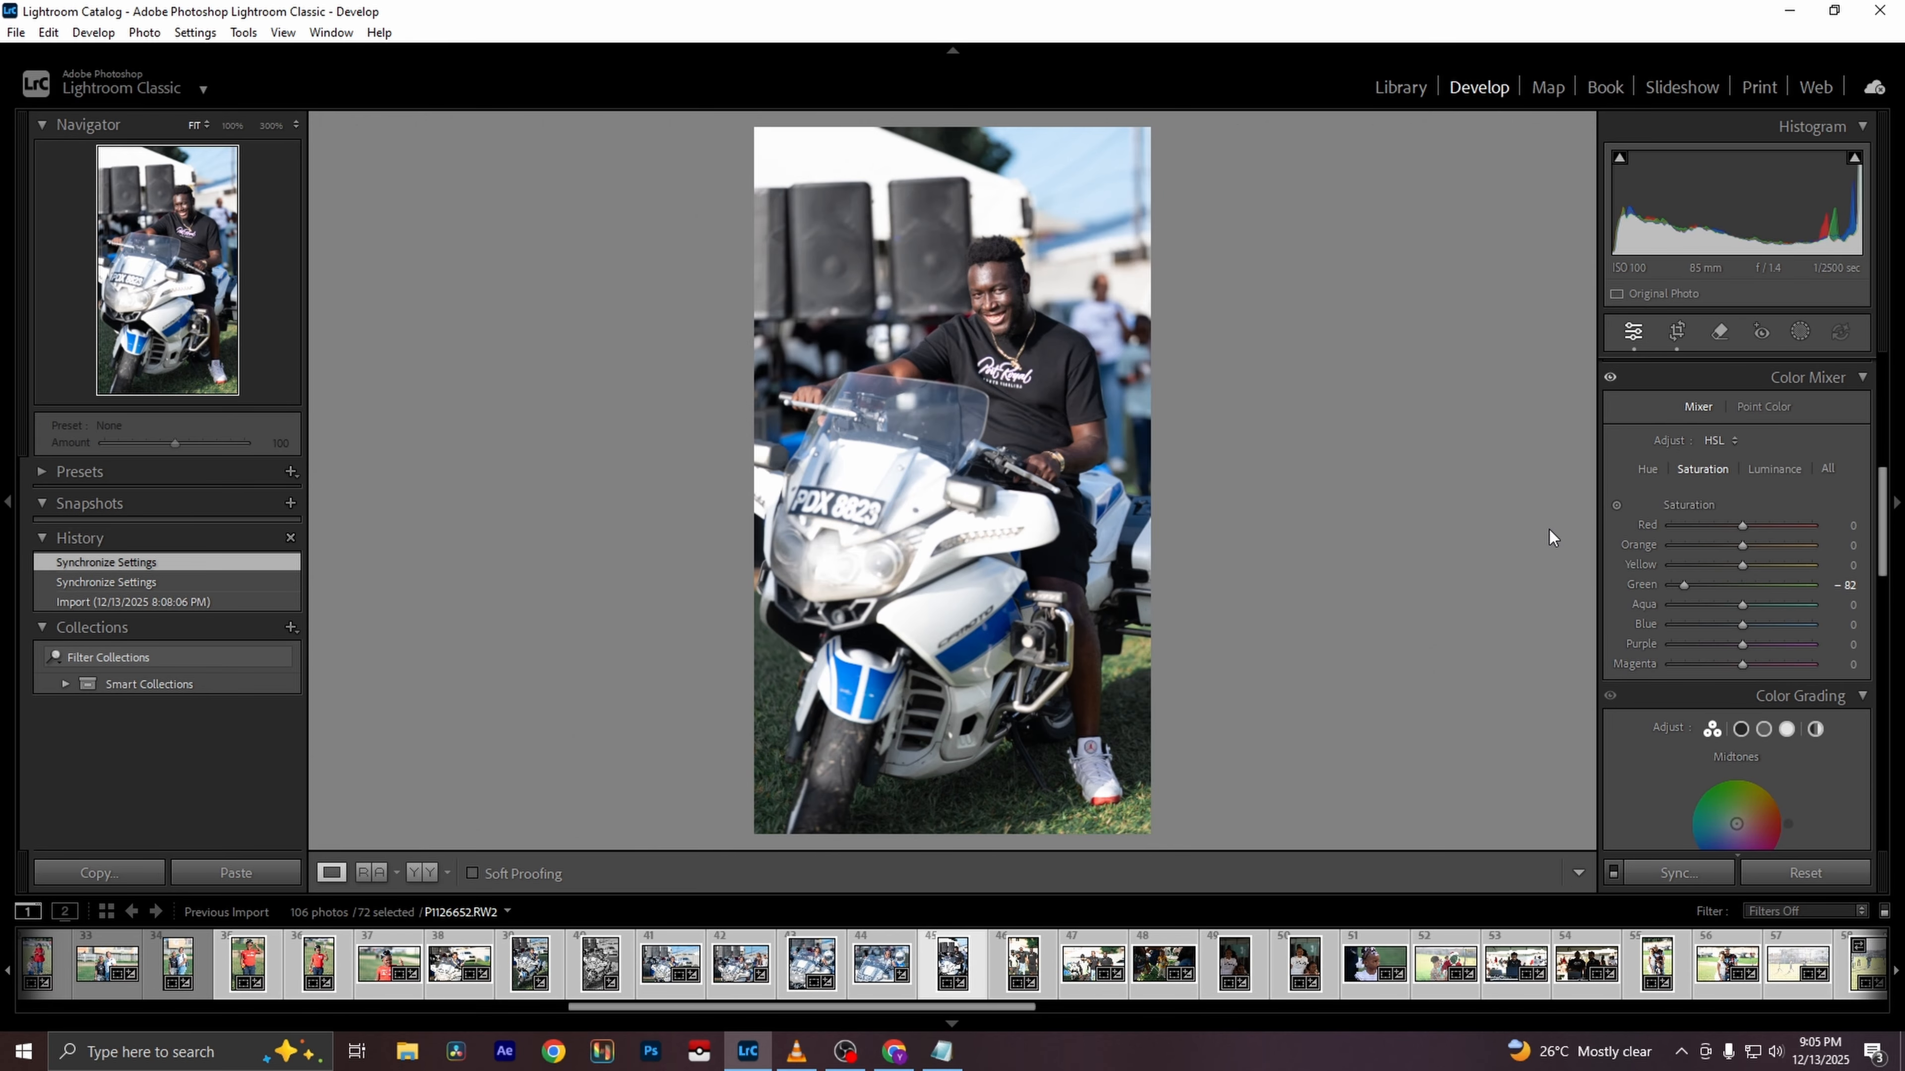
Expand the crop of P1126652.RW2, the man on the police motorcycle, sideways to the full original frame
key(Right)
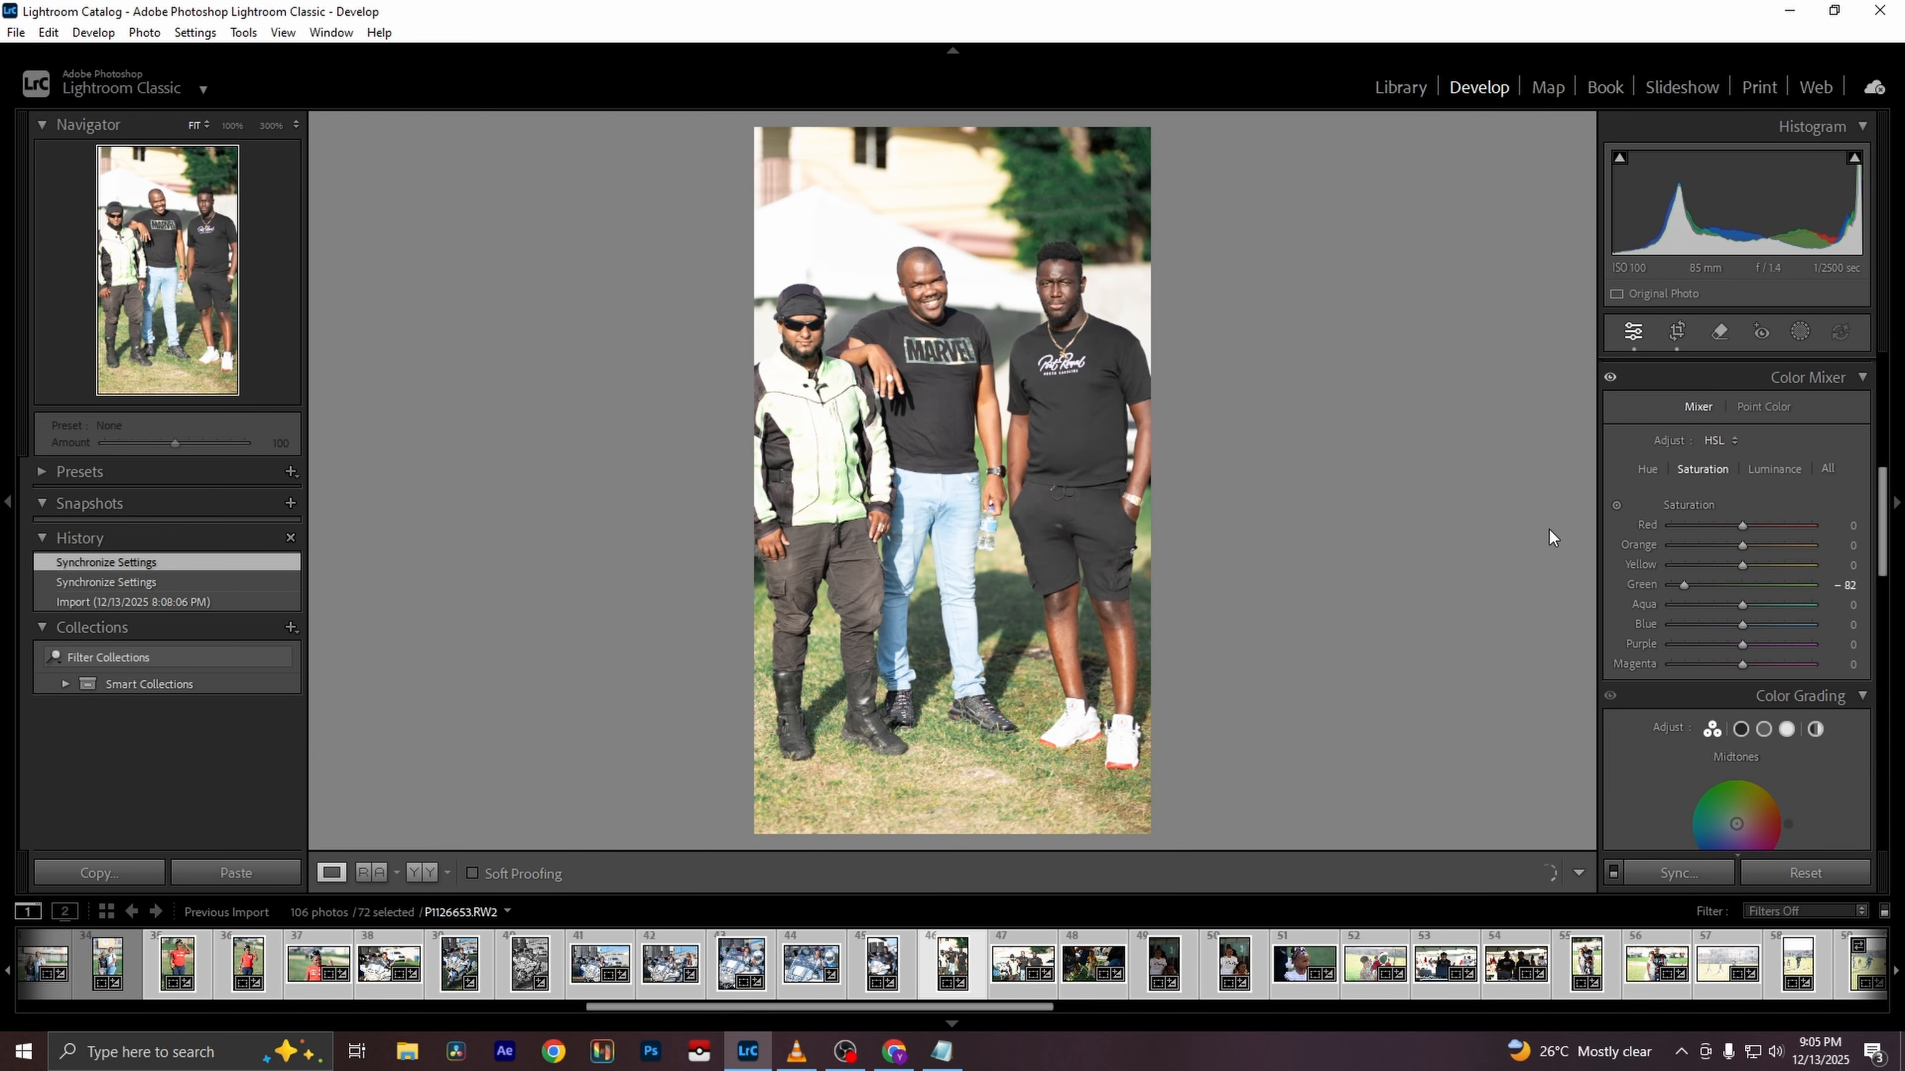
key(Left)
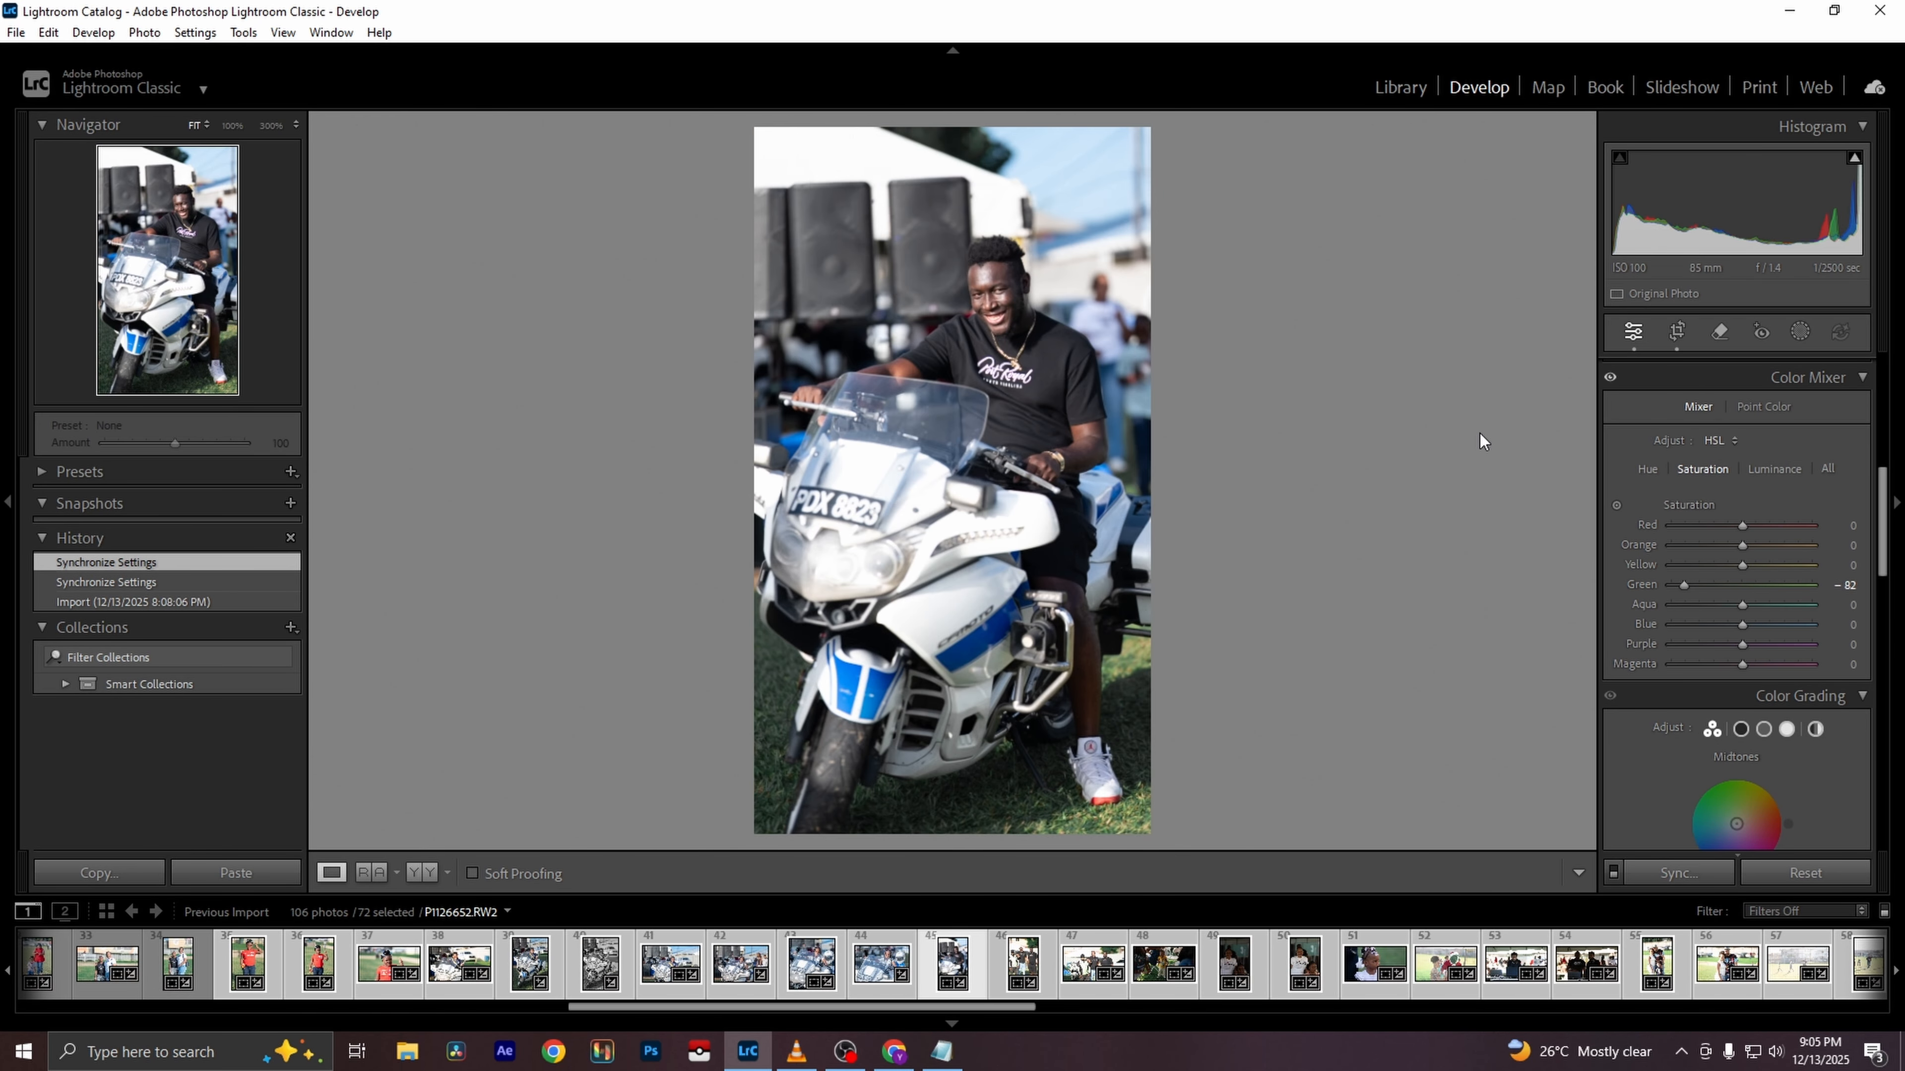
click(1676, 333)
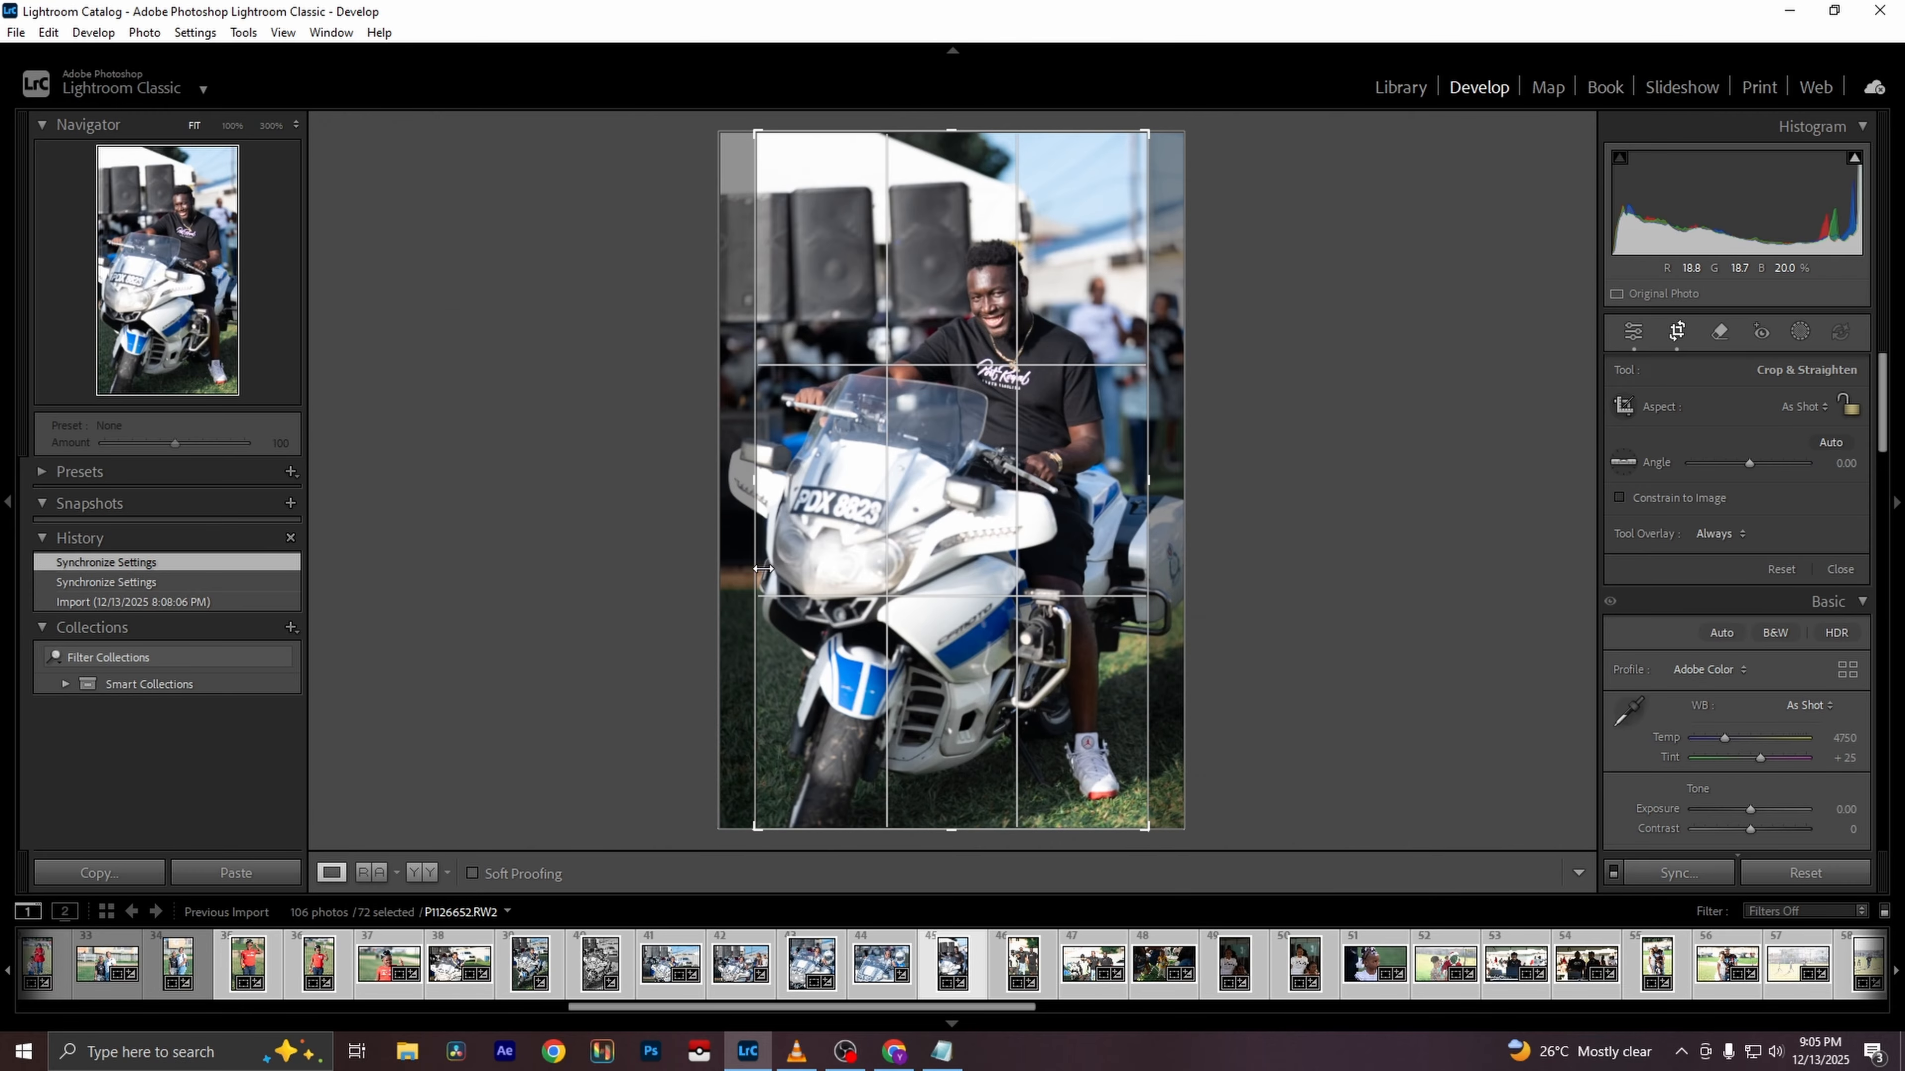
drag(754, 571, 629, 574)
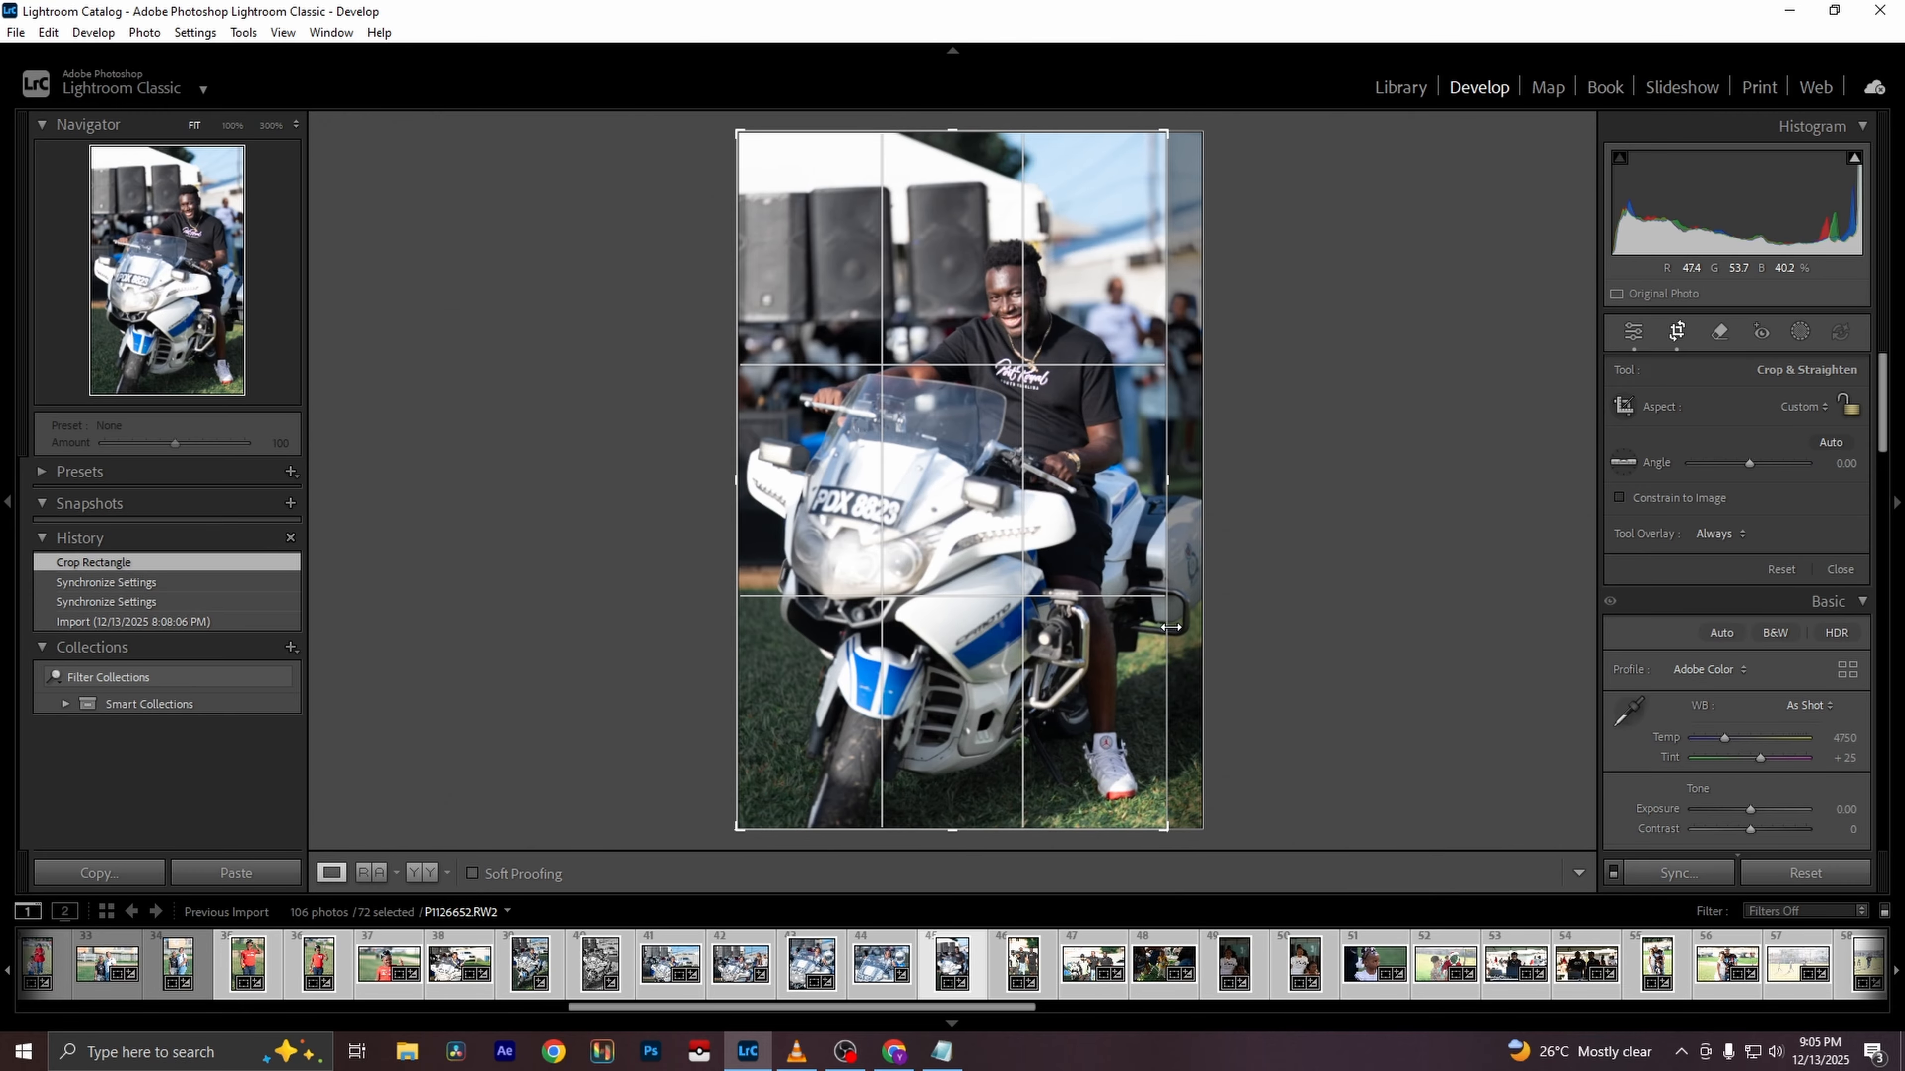
key(Return)
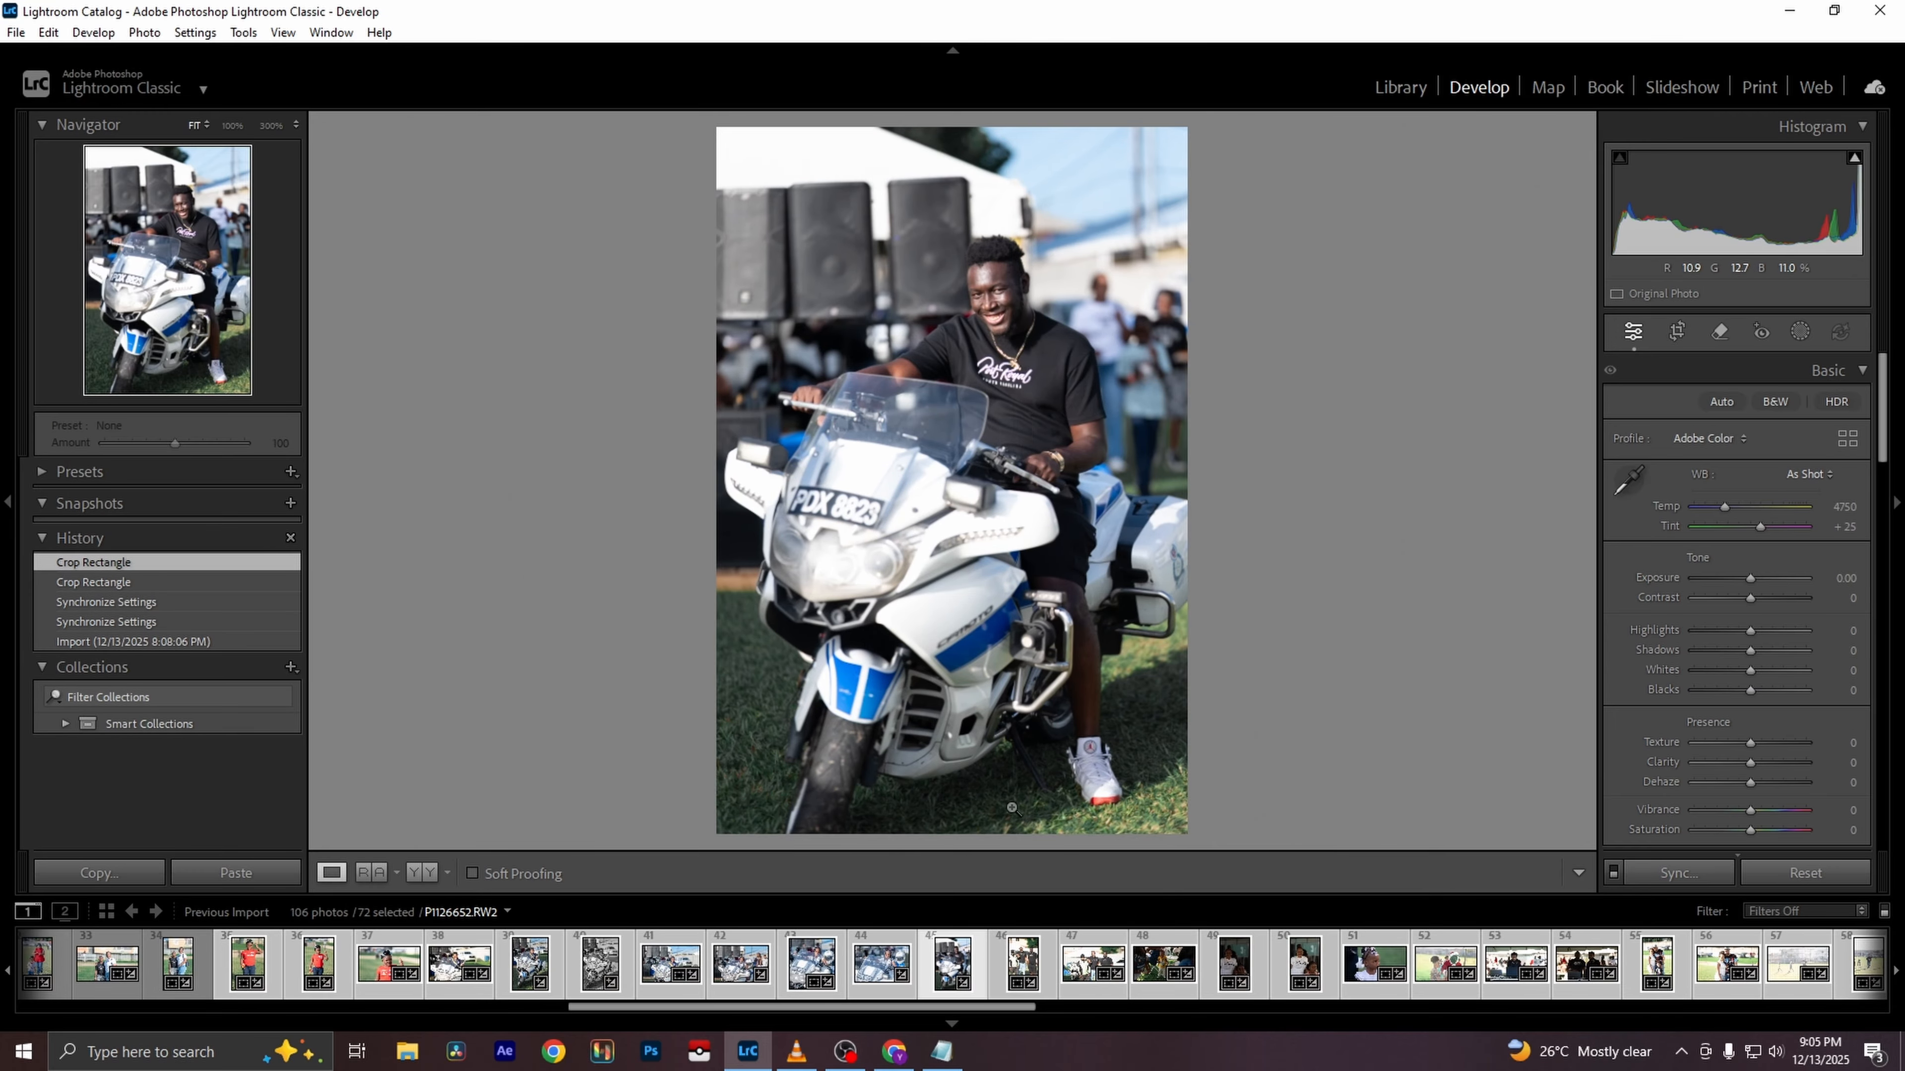
Set the photo's Highlights to -100, Shadows to +68, Whites to -26, Clarity to -21 and Dehaze to +9, comparing the man's face with the original
mouse_move(1751, 649)
mouse_down()
mouse_move(1787, 646)
mouse_move(1666, 633)
mouse_move(1734, 675)
mouse_up()
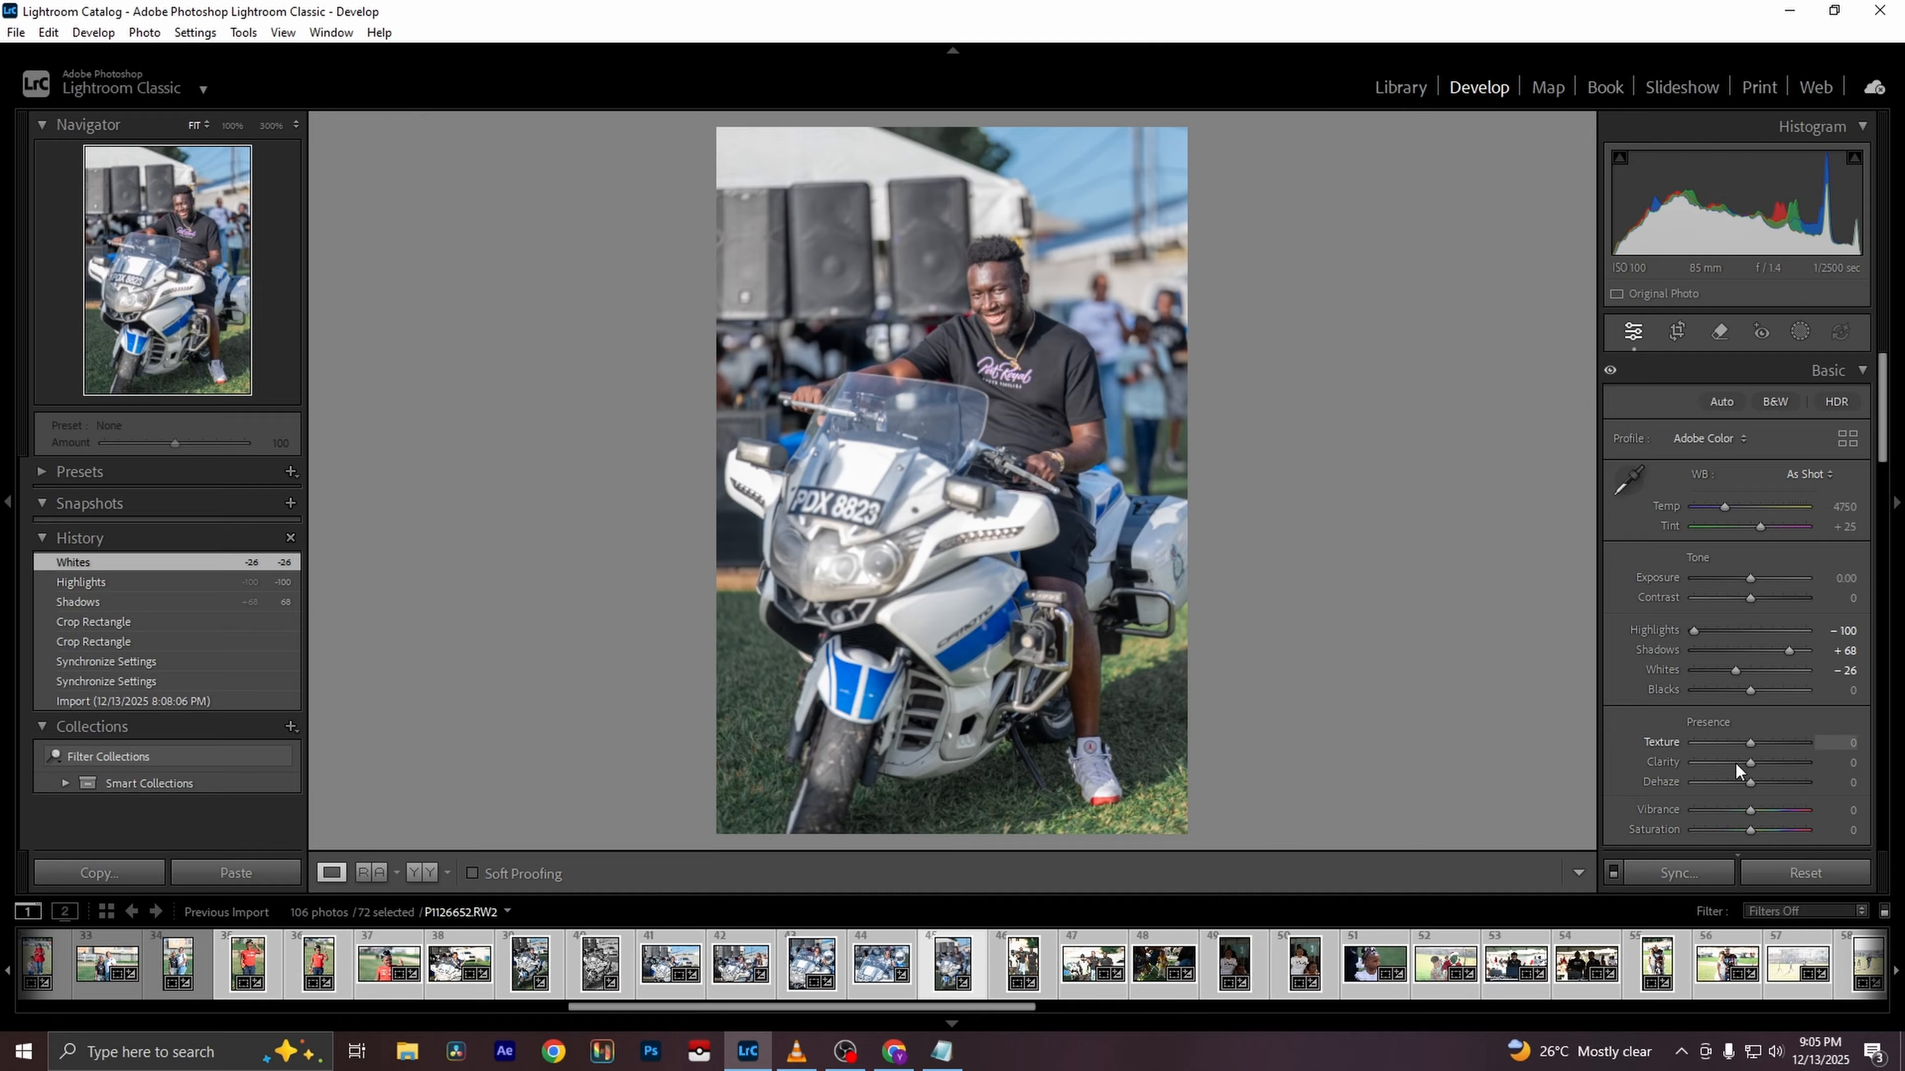
drag(1750, 784, 1755, 785)
drag(1751, 763, 1738, 763)
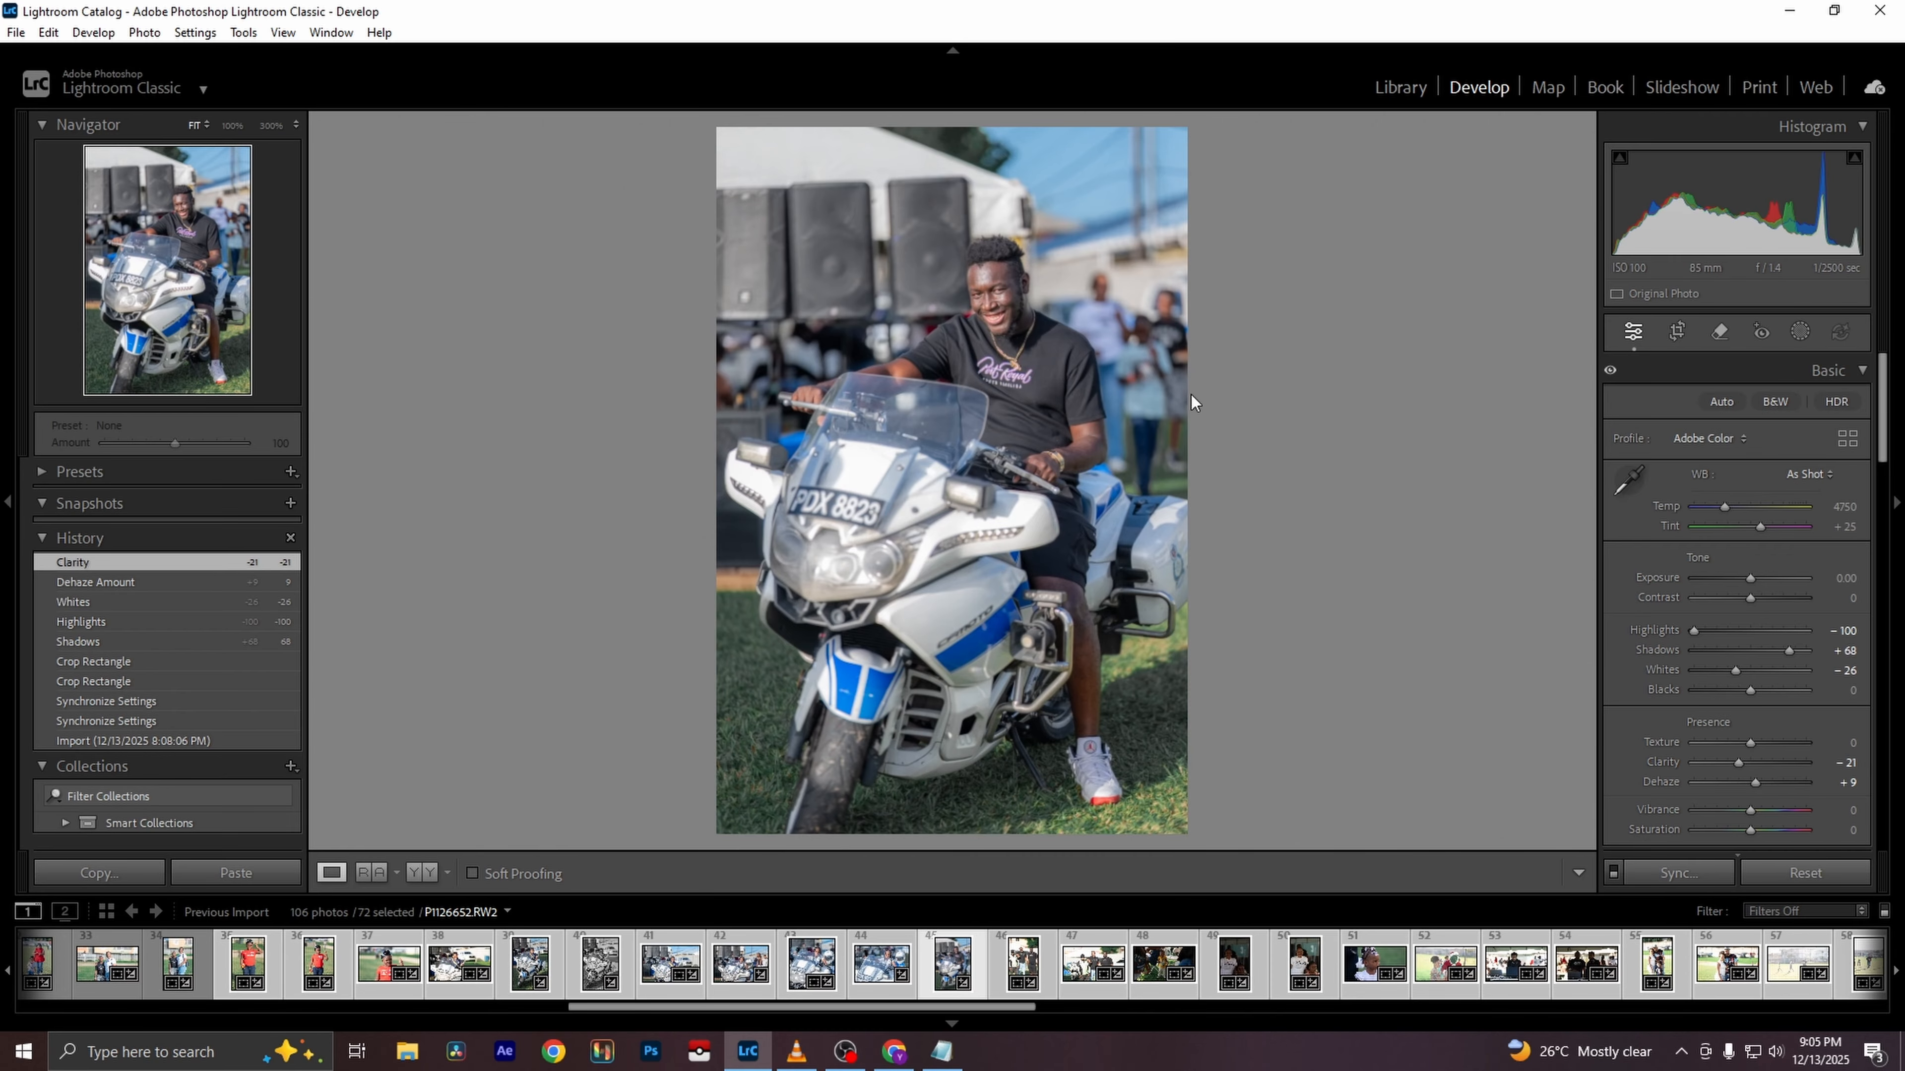
click(1004, 286)
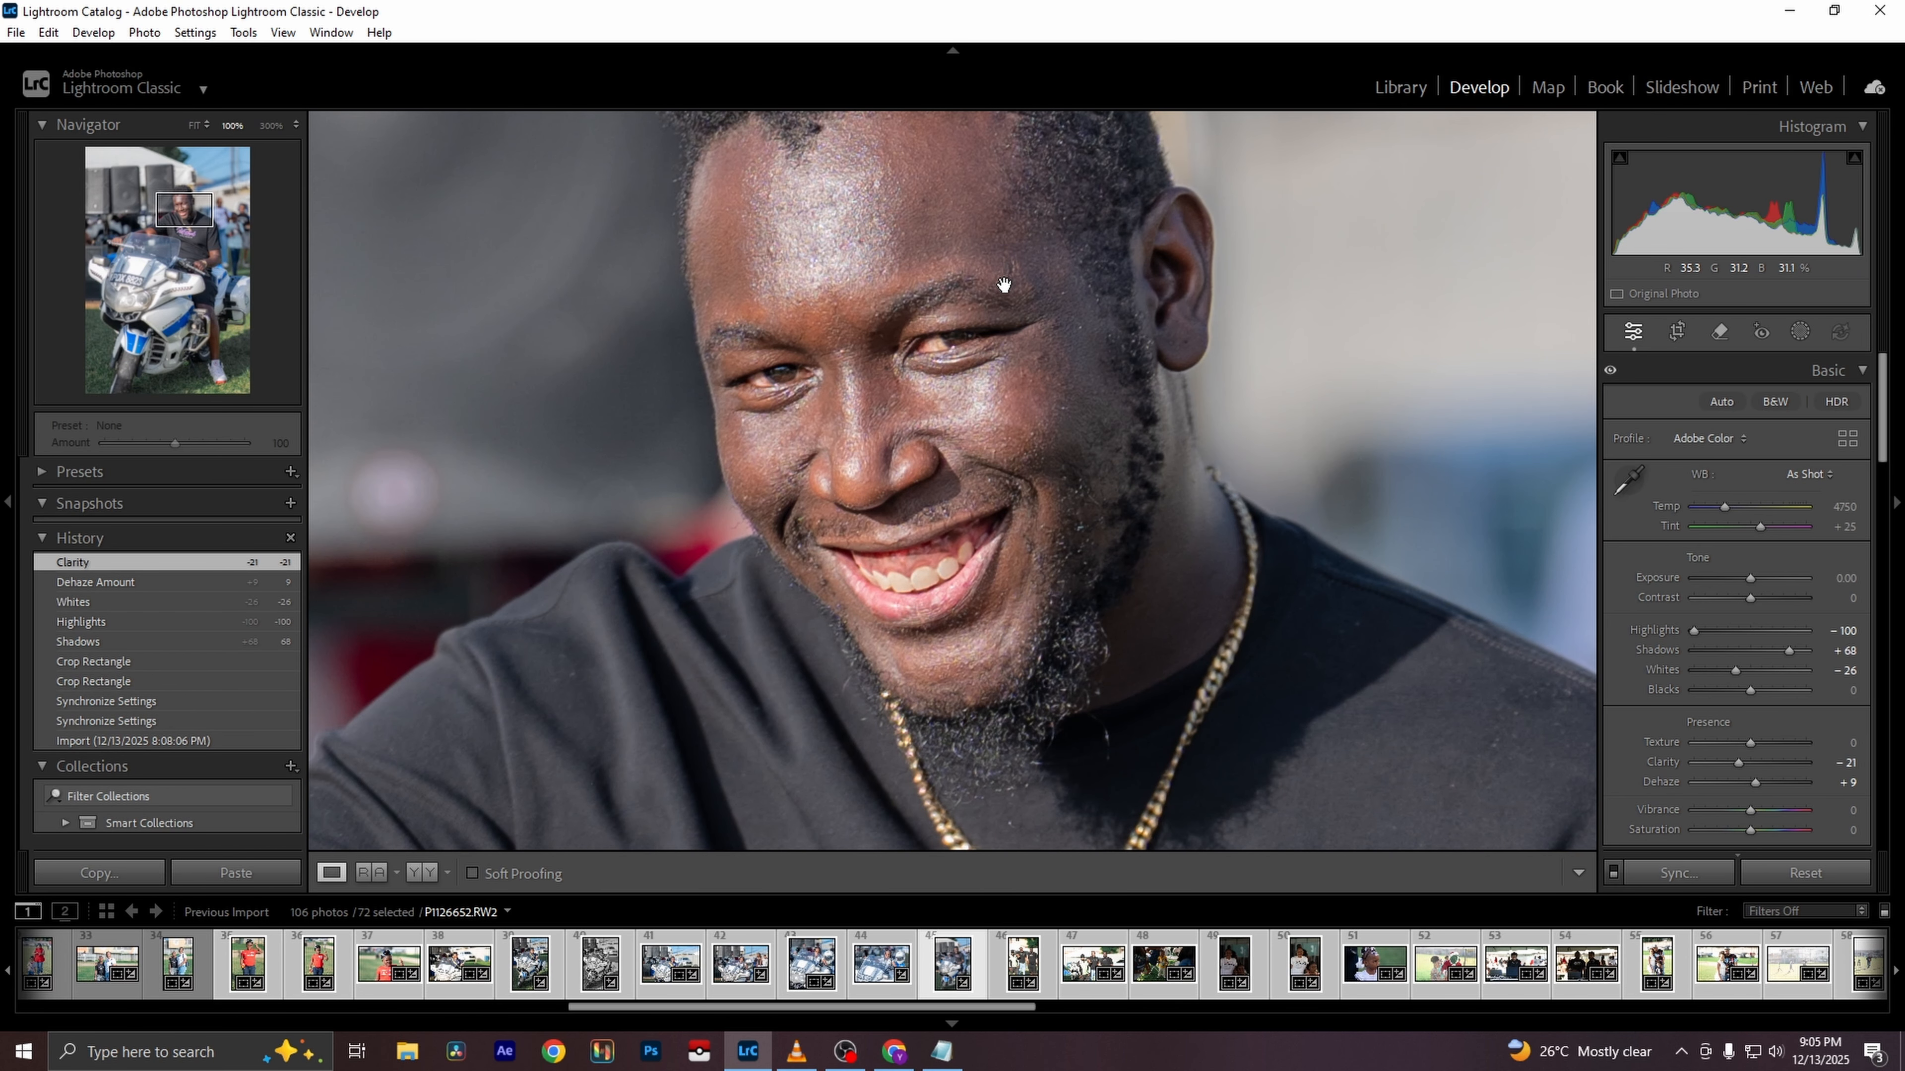
key(backslash)
key(backslash)
click(1029, 299)
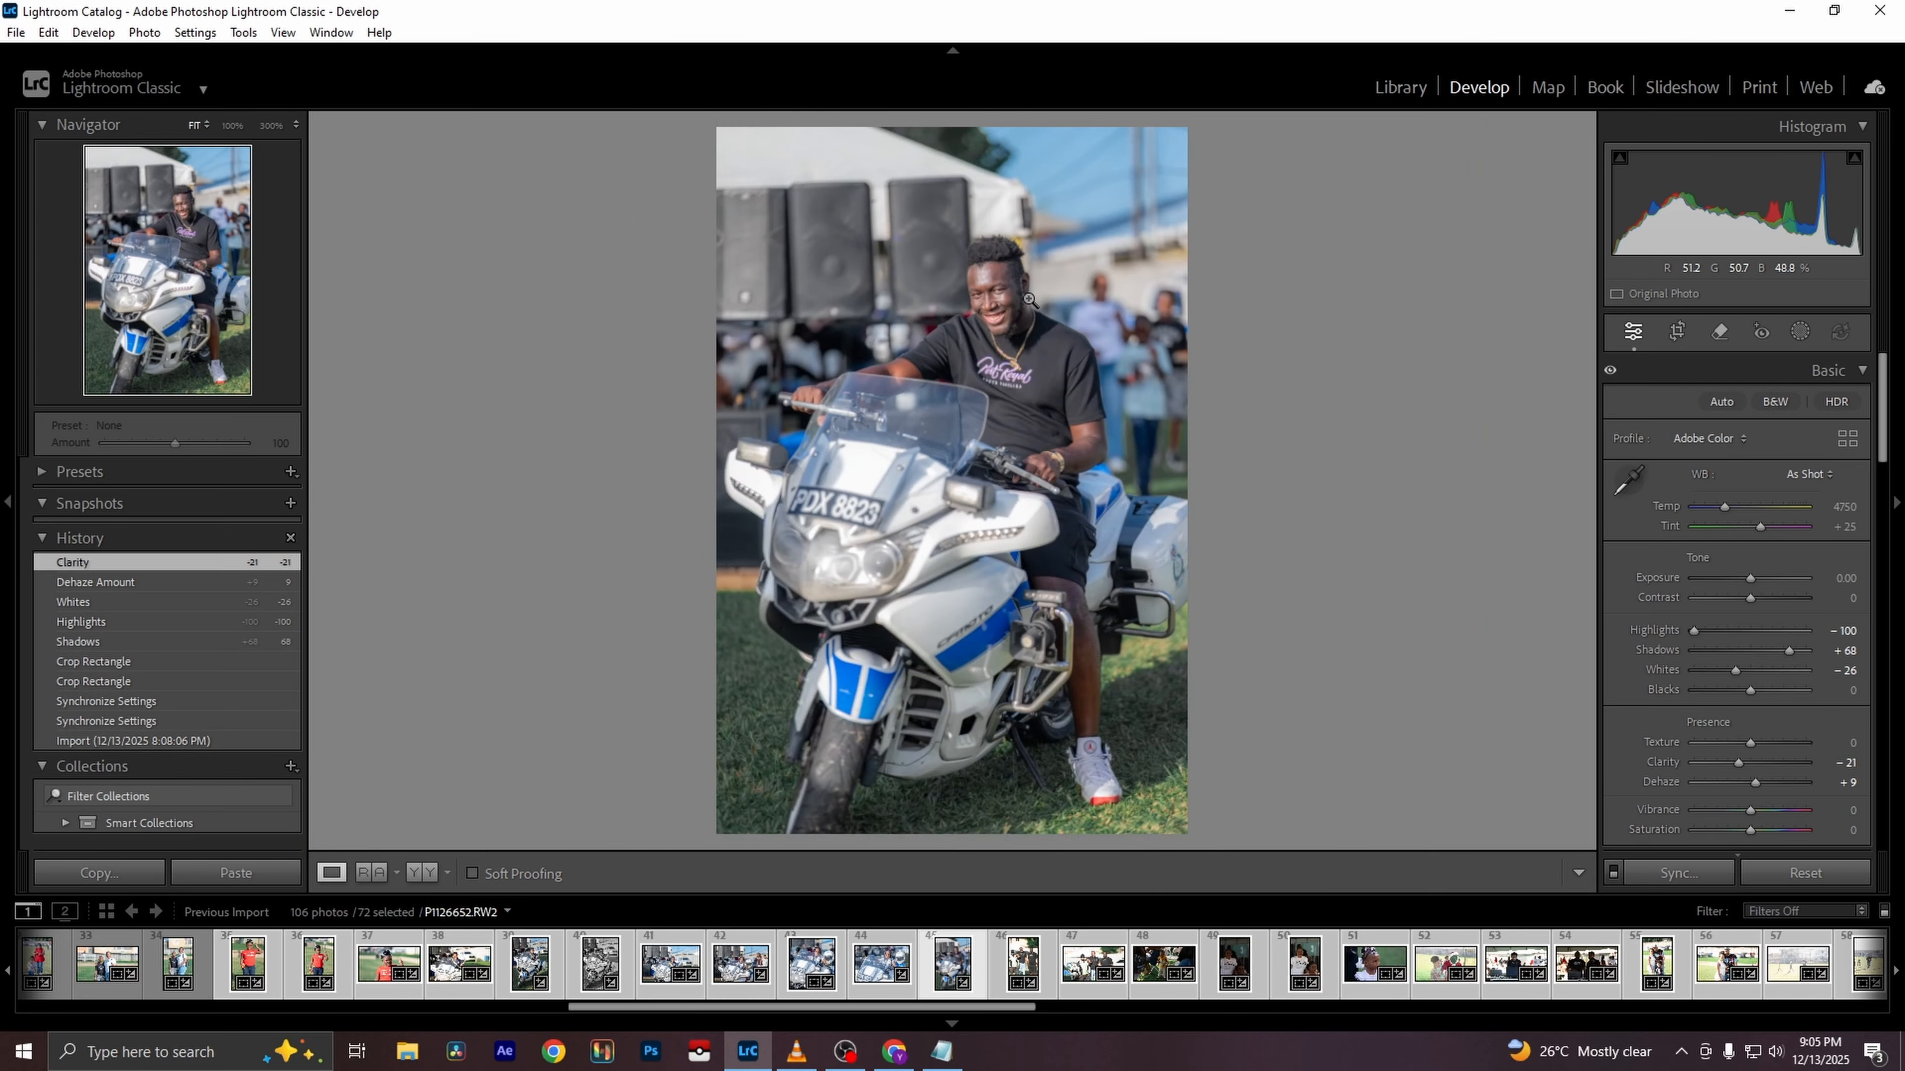
Expand the crop of the next photo, P1126653.RW2, sideways to the full original frame
key(Right)
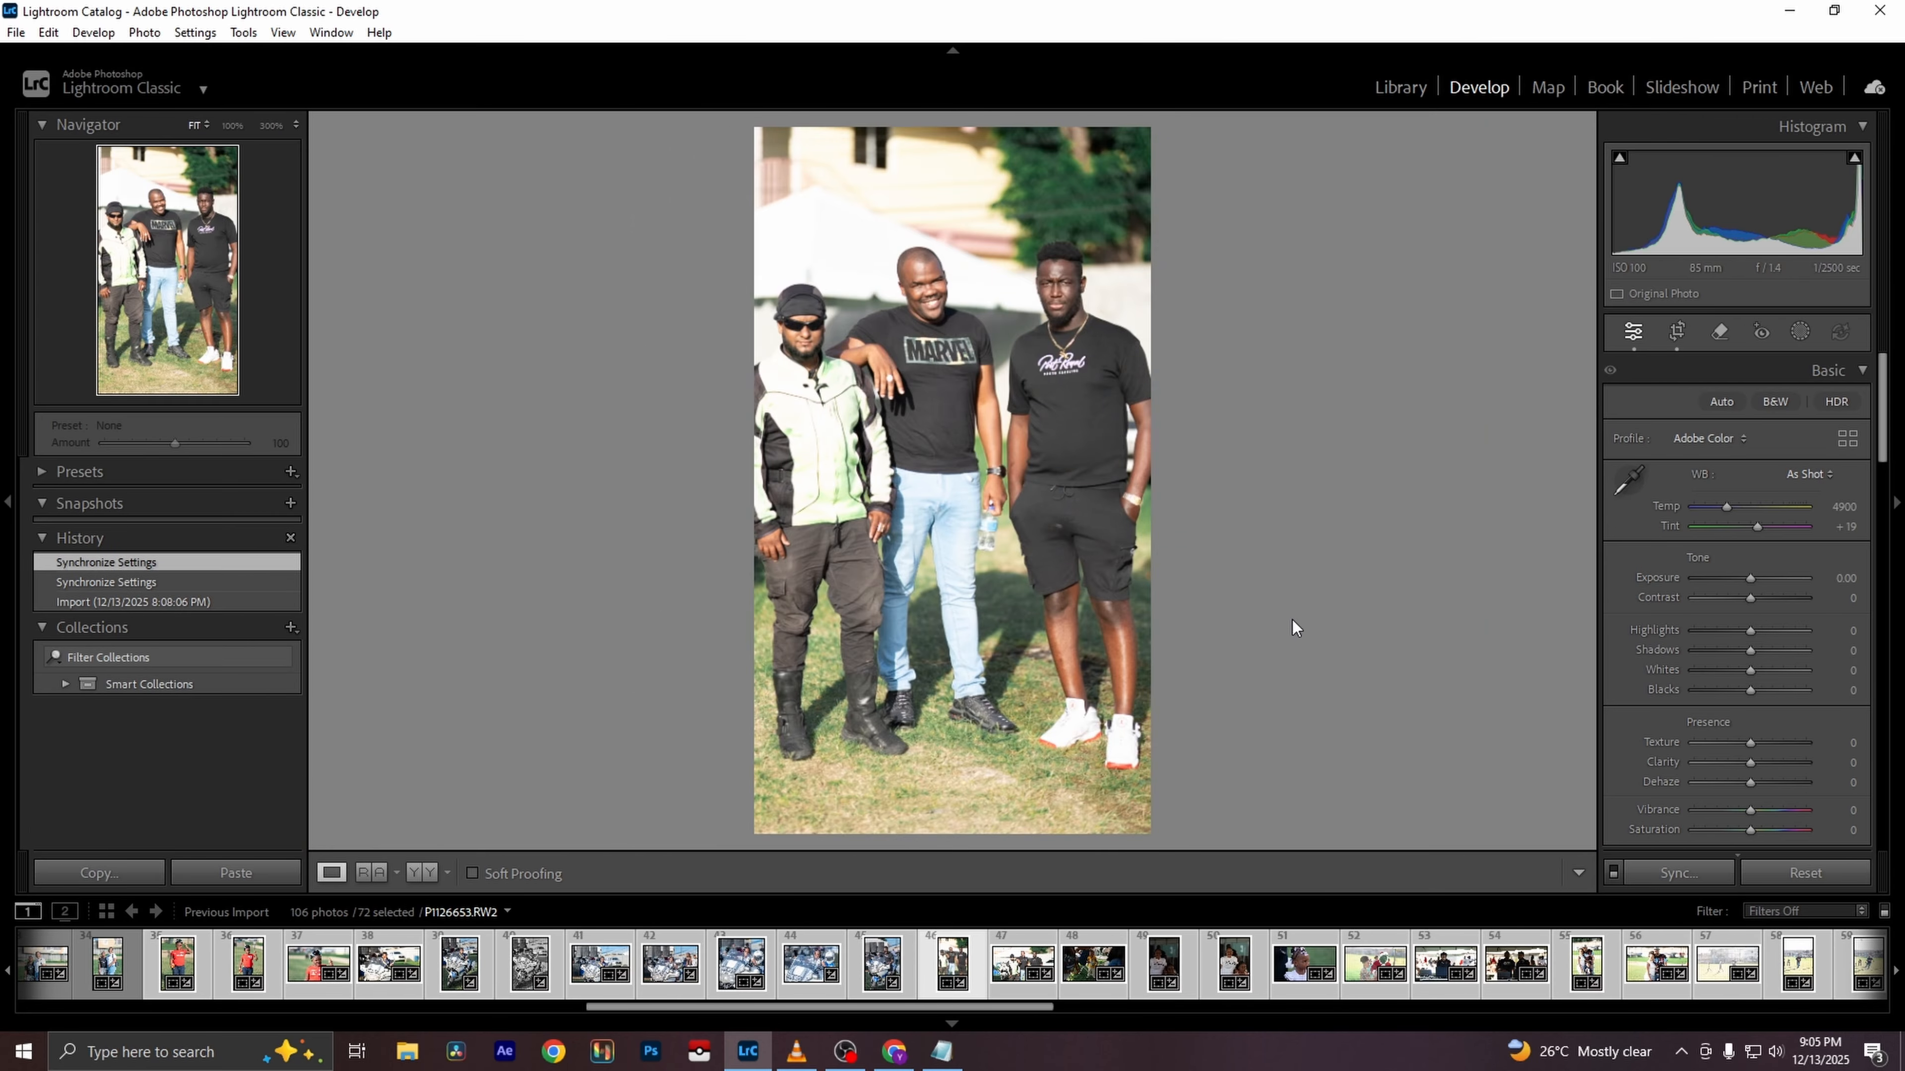
click(1676, 330)
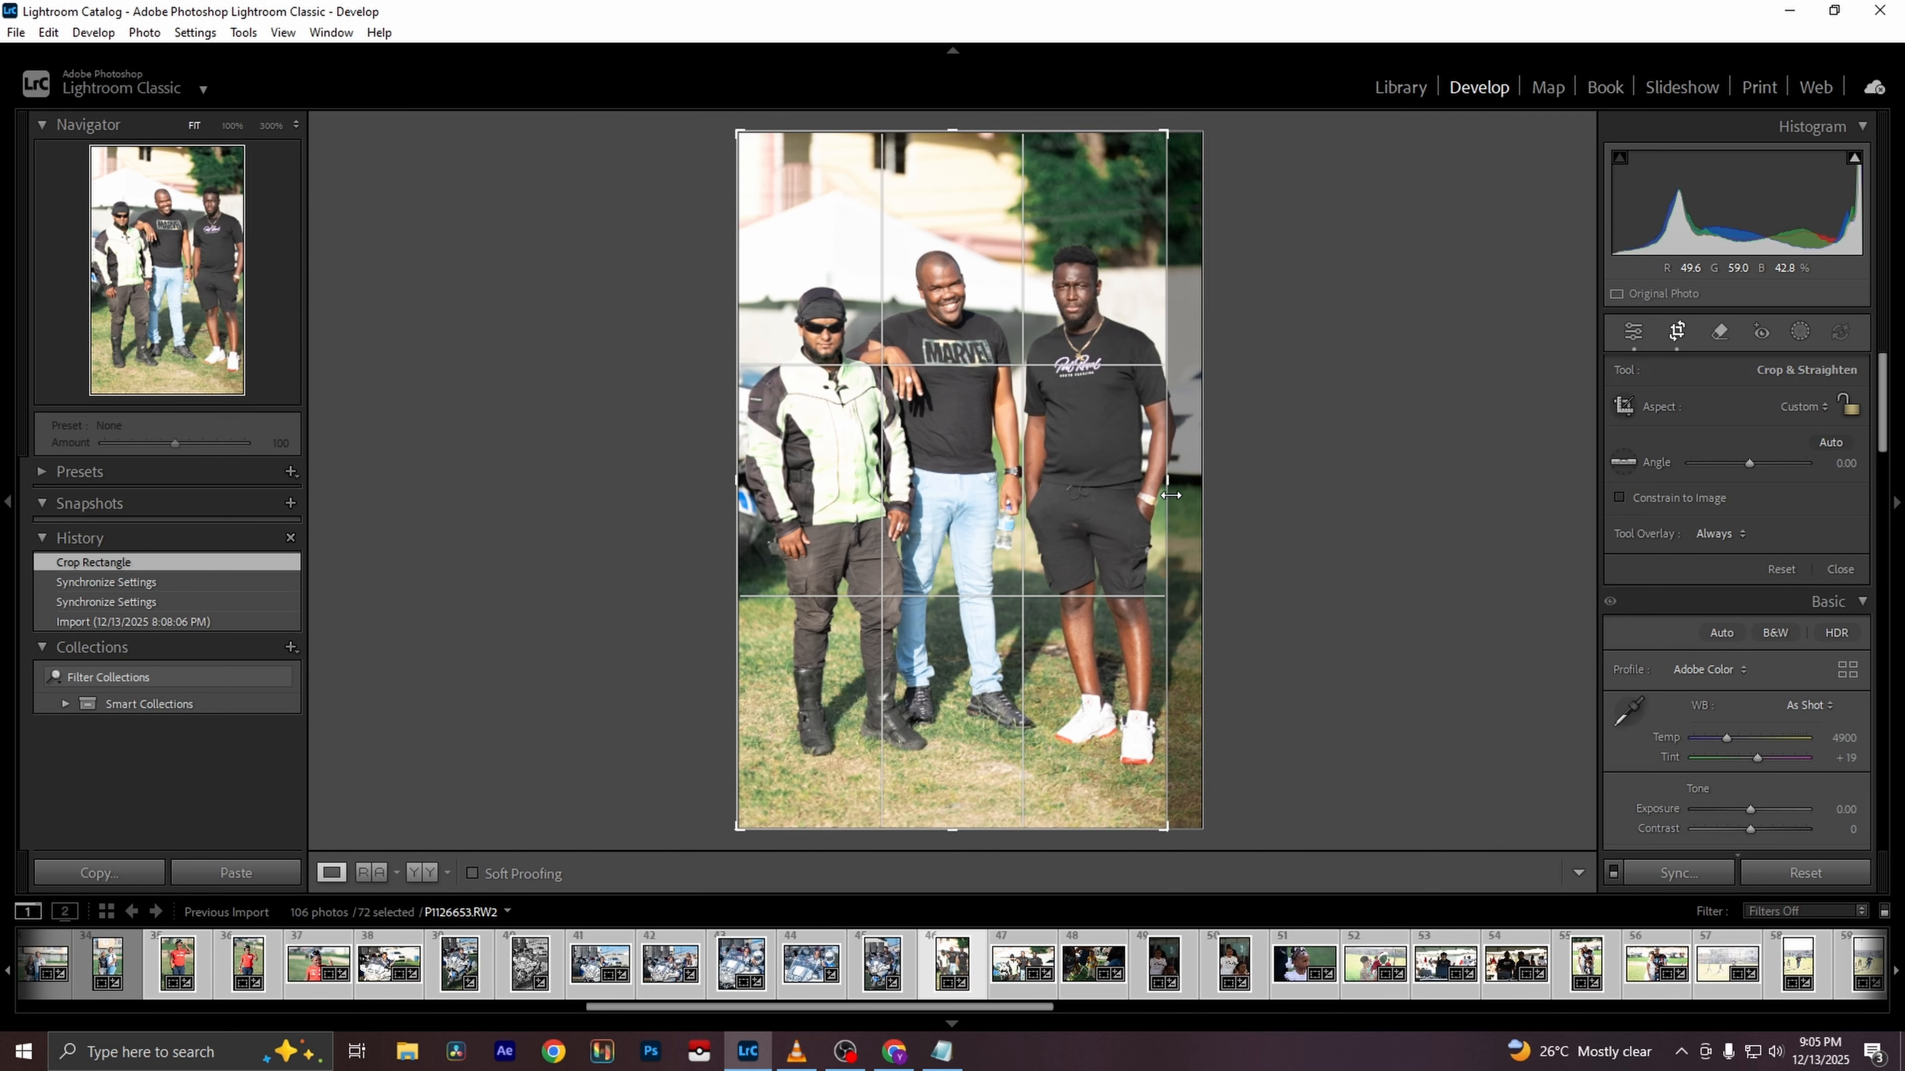
drag(1171, 492, 1215, 491)
key(Return)
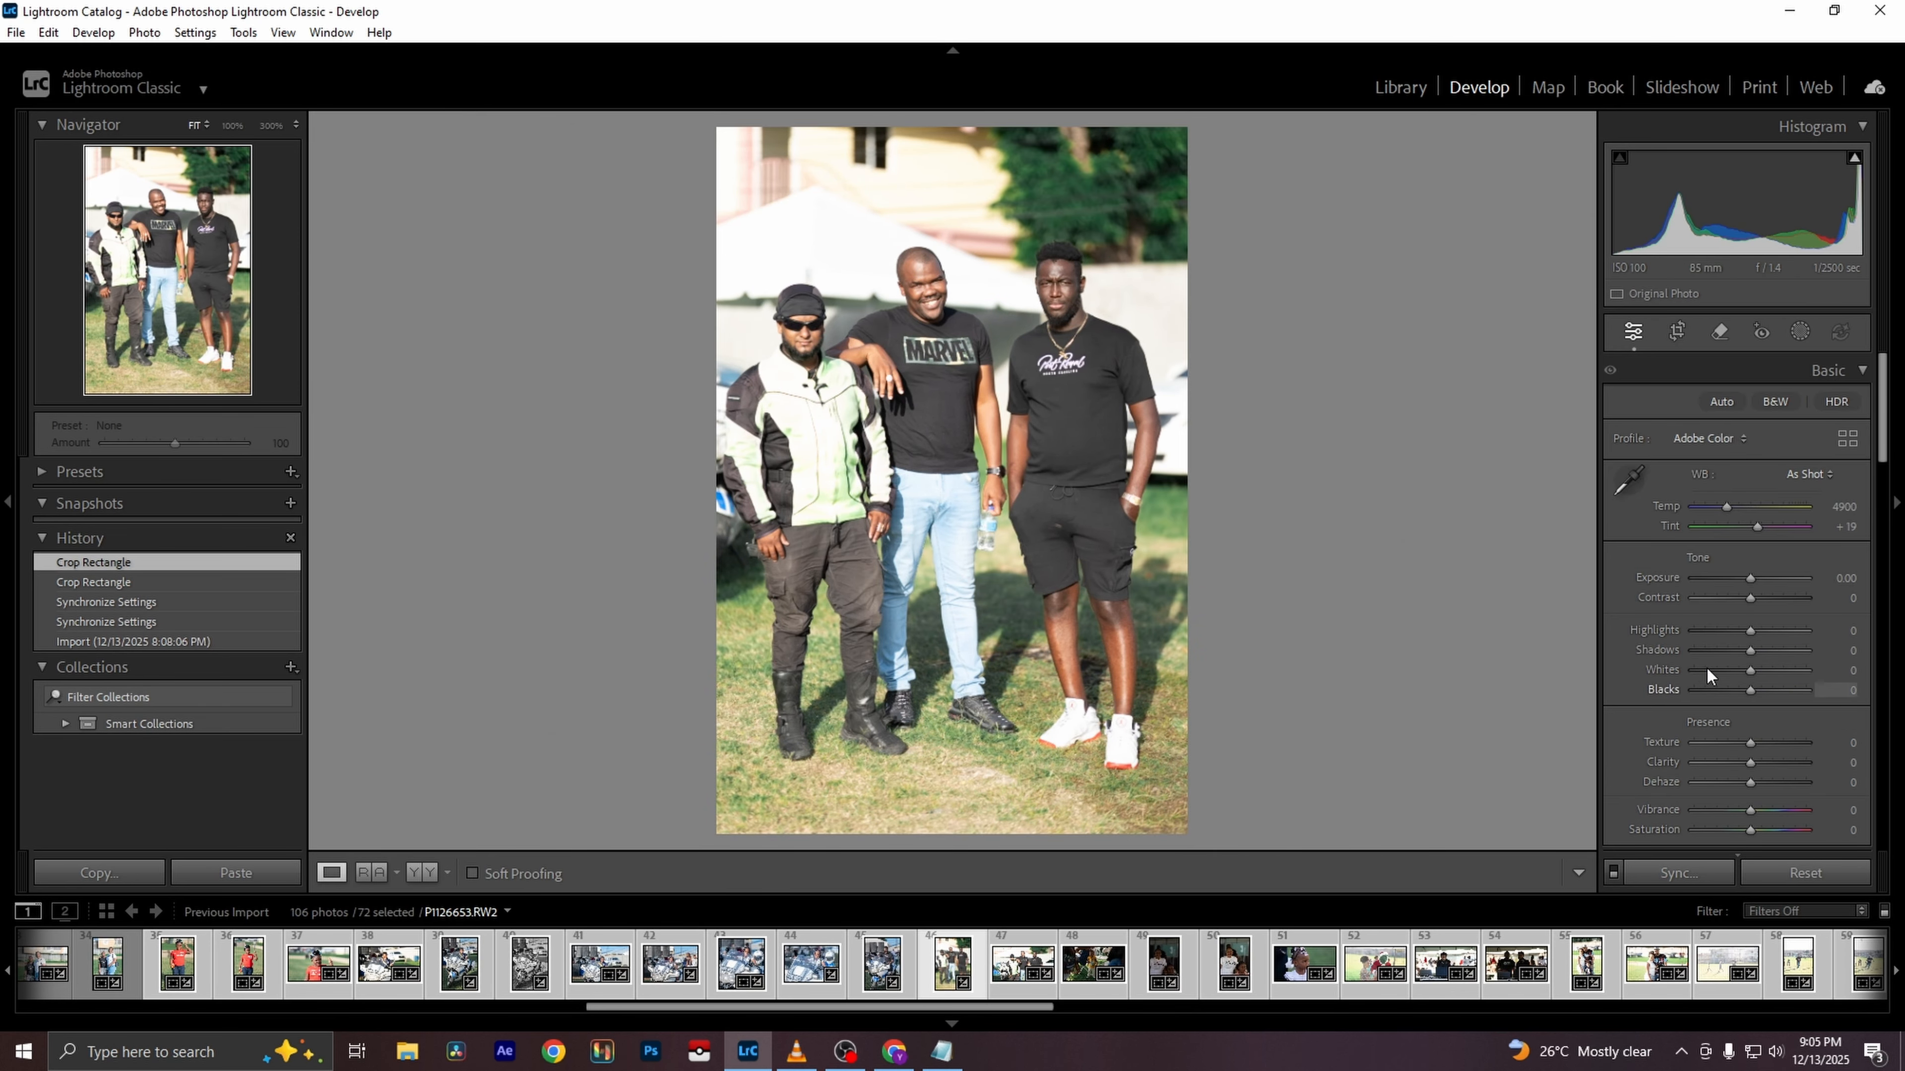
Set the three men's photo to Highlights -100, Whites -72, Blacks -19, Dehaze +16, Shadows +51 and colour temperature 4456
drag(1735, 628, 1590, 628)
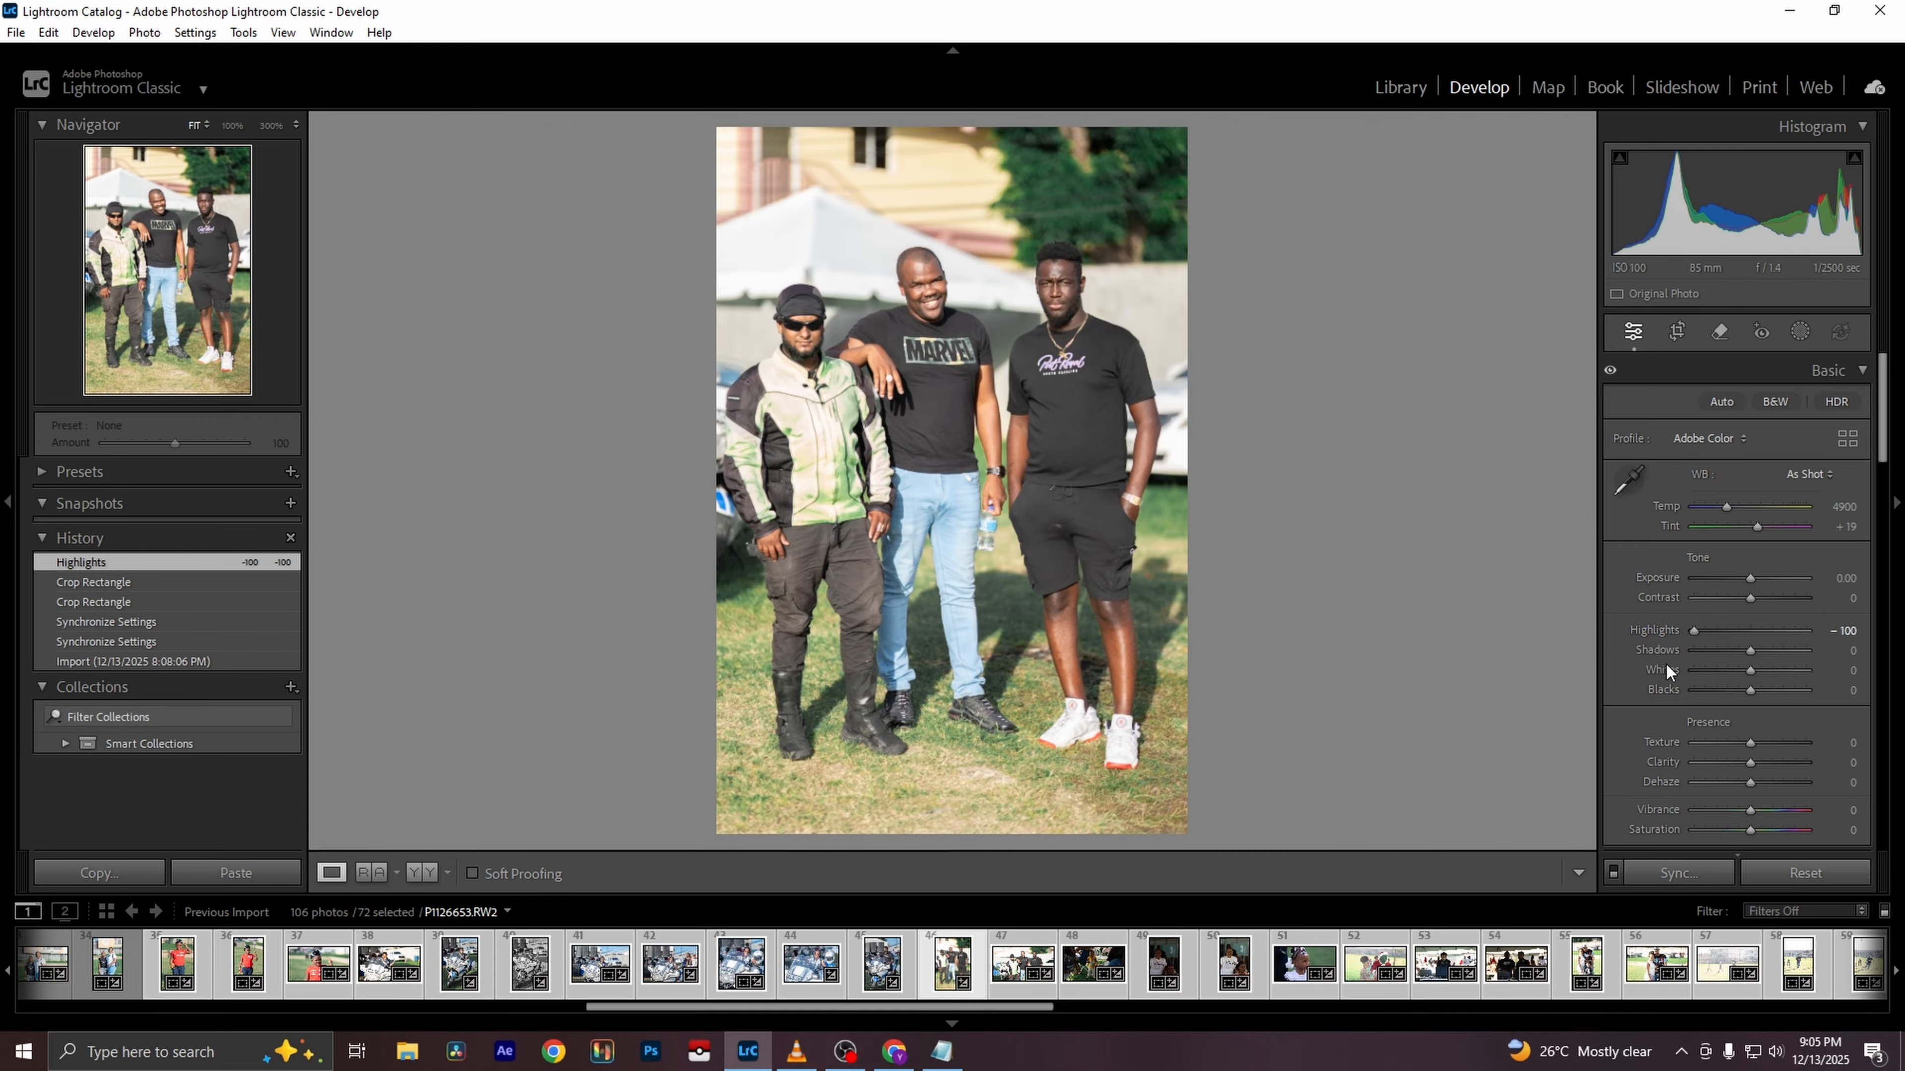
drag(1750, 669, 1729, 669)
drag(1713, 671, 1735, 691)
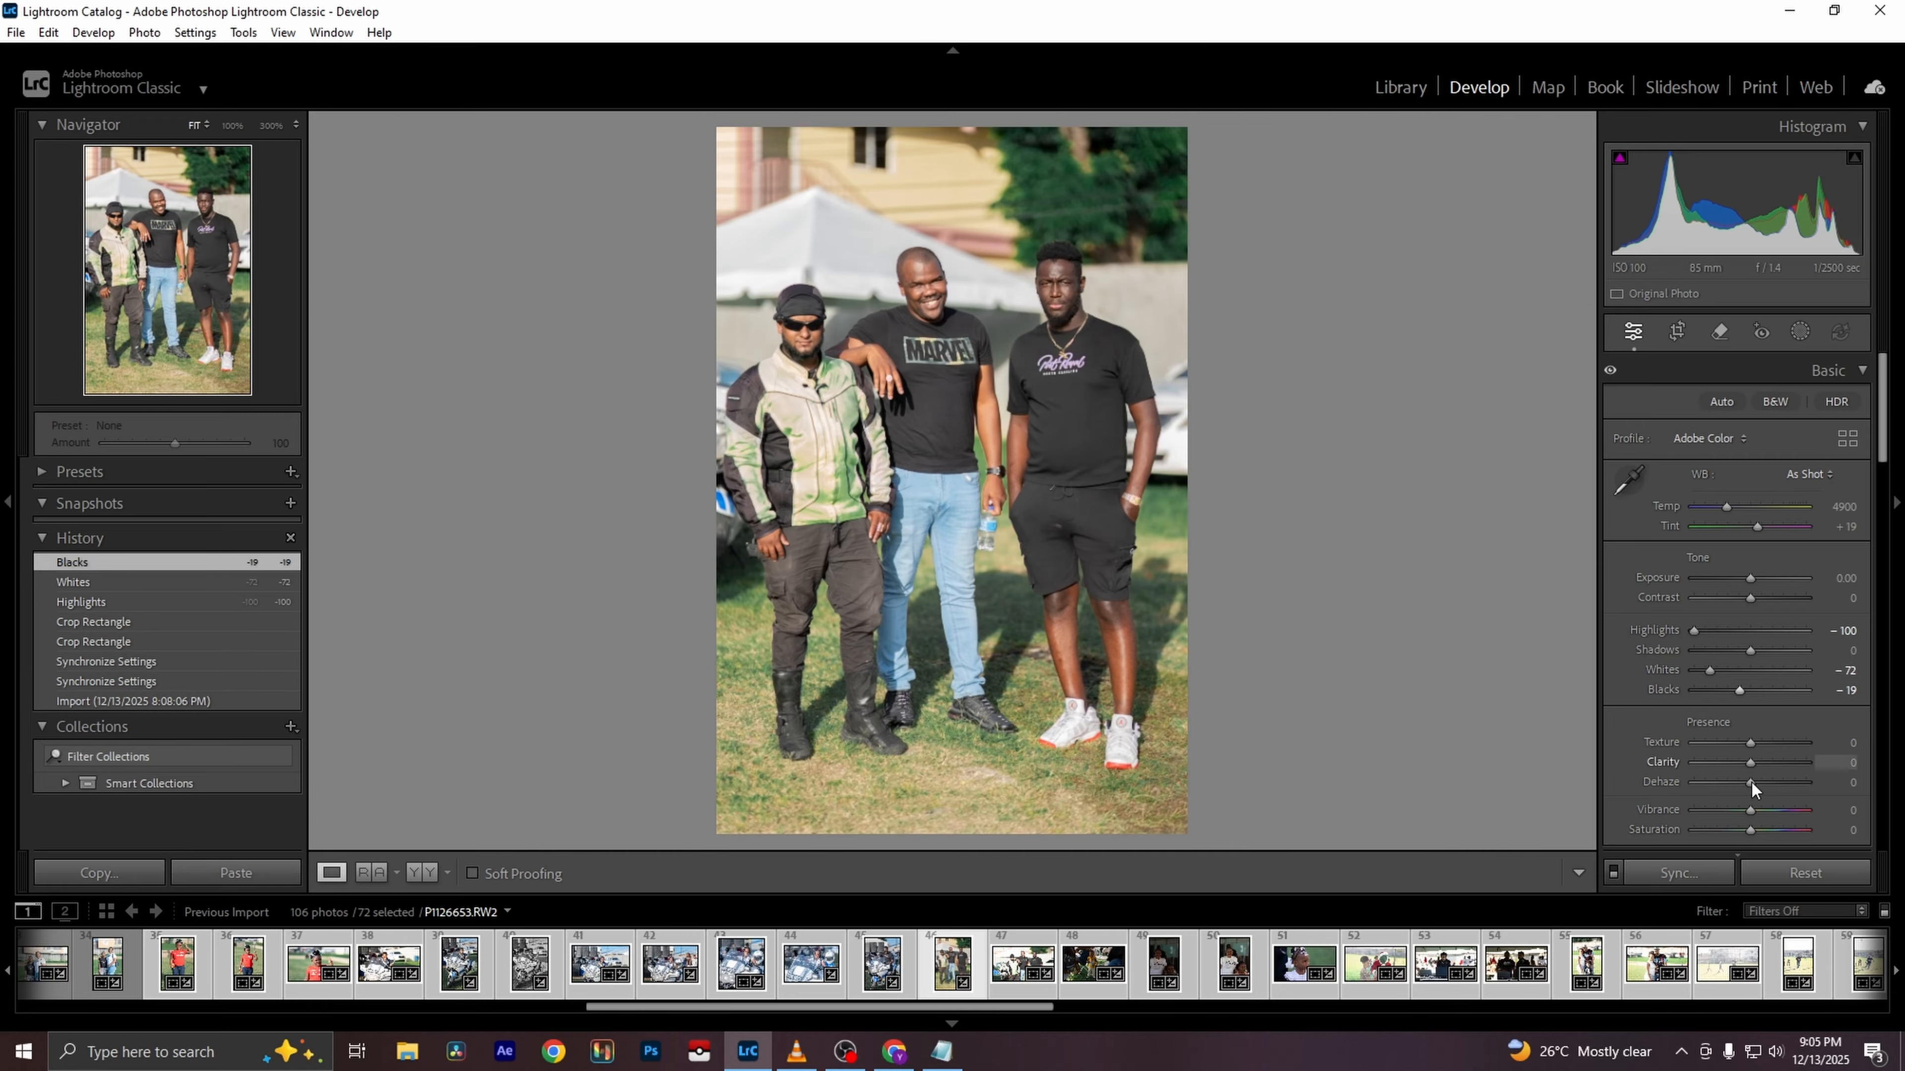
drag(1751, 786, 1761, 781)
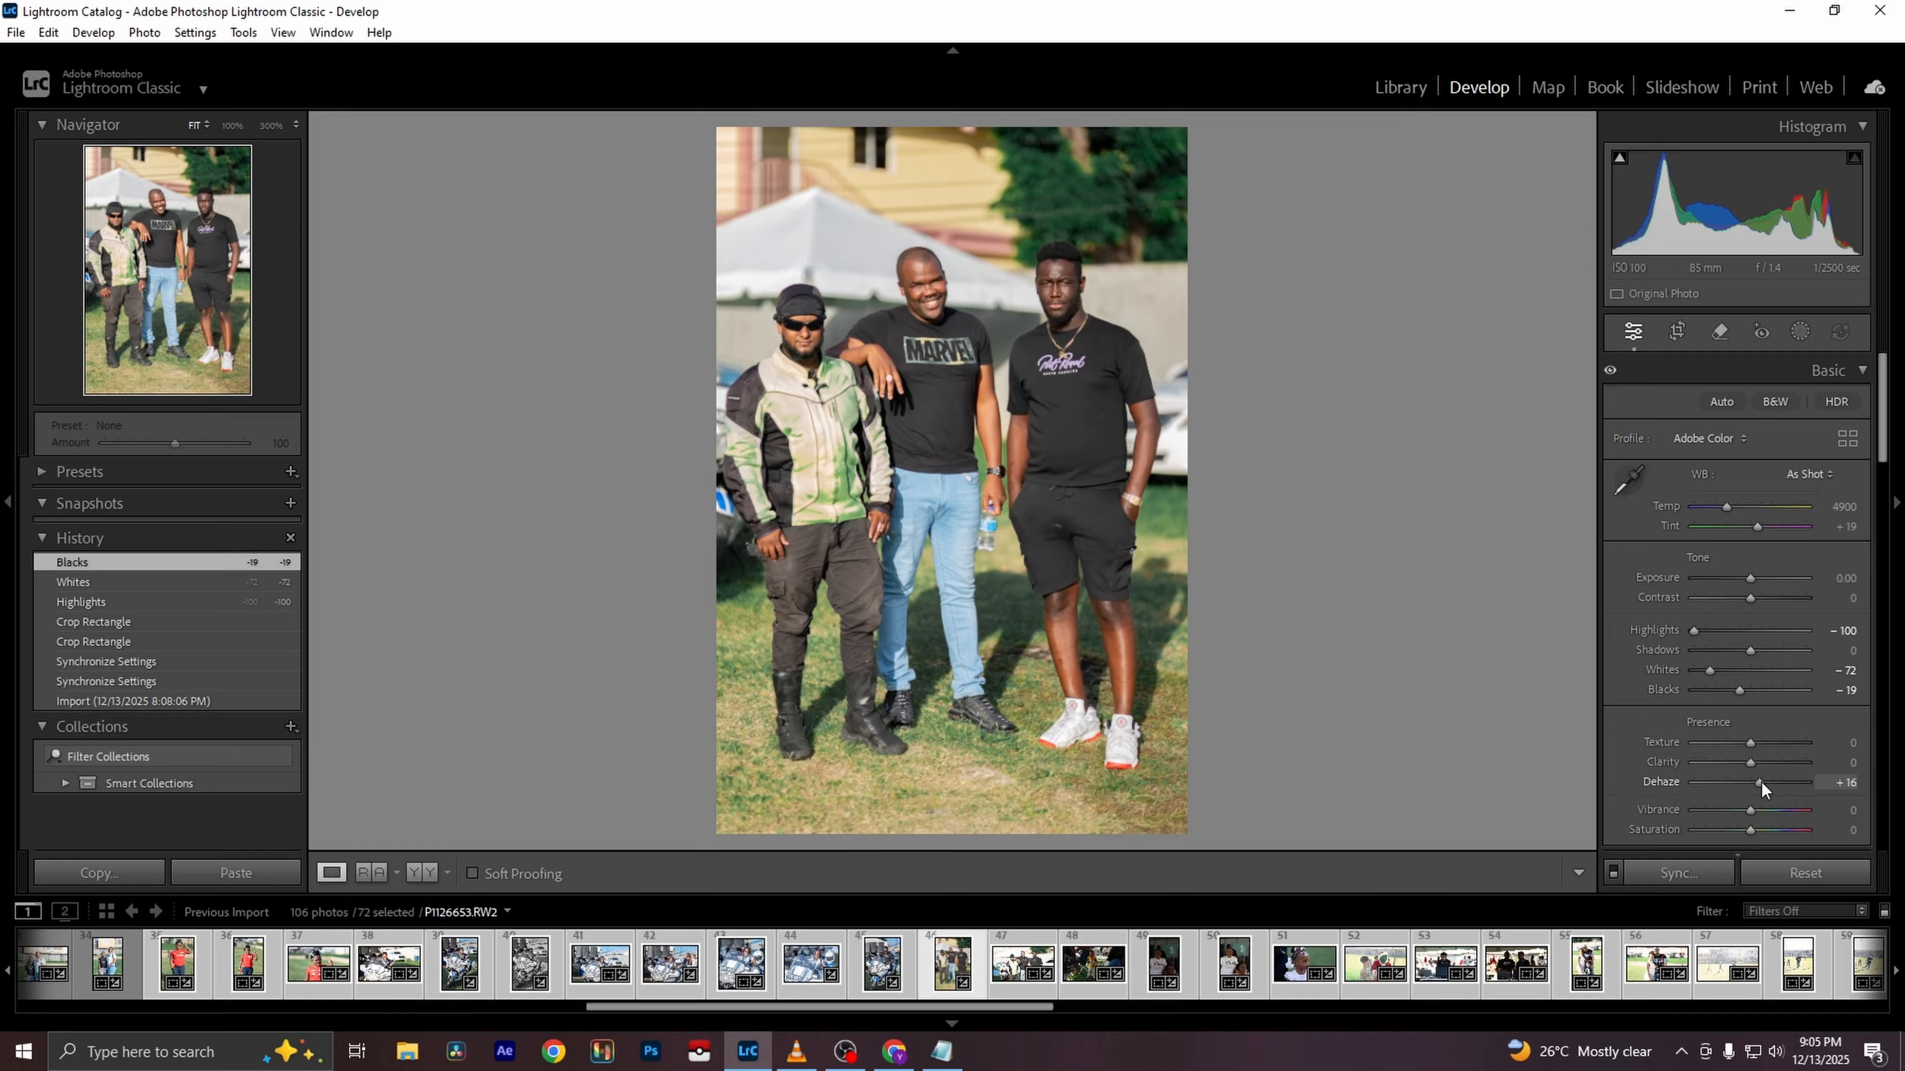
mouse_move(1752, 650)
mouse_down()
mouse_move(1802, 652)
mouse_move(1781, 654)
mouse_up()
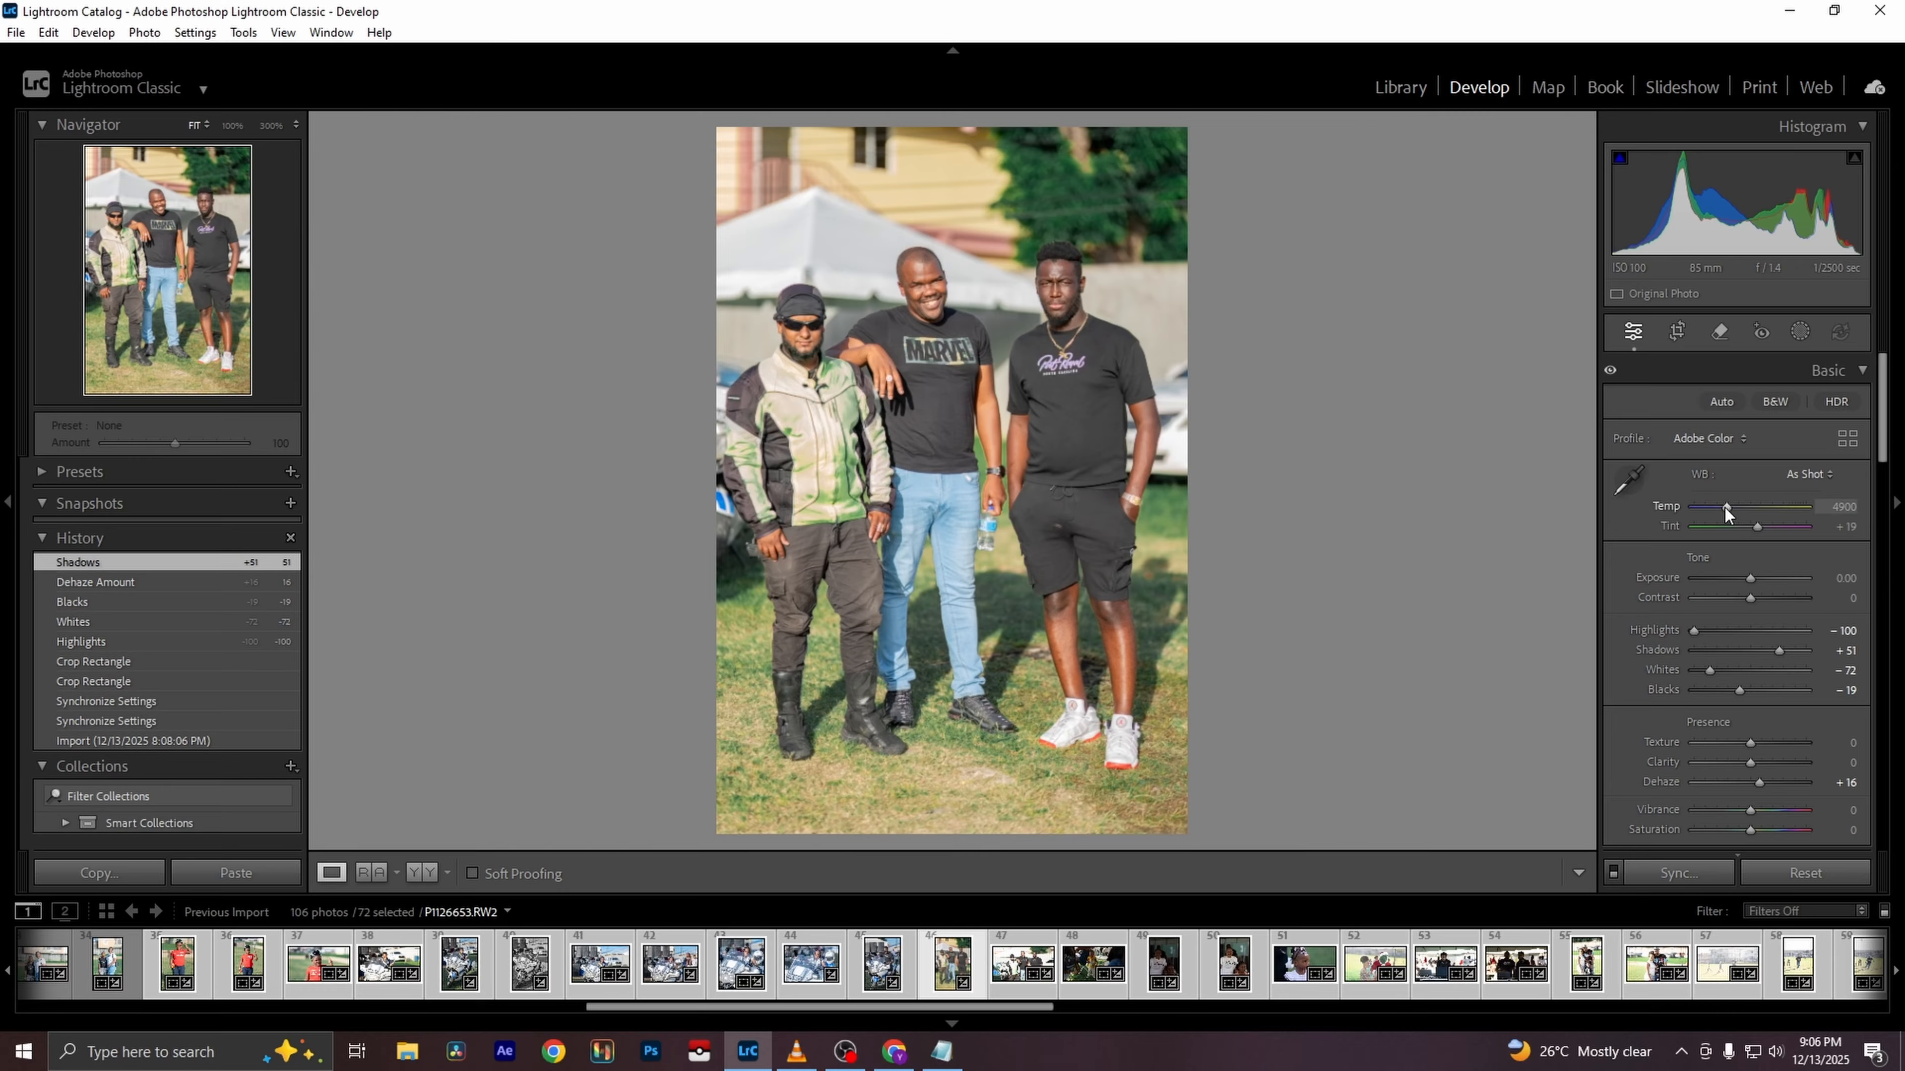
drag(1721, 511, 1719, 510)
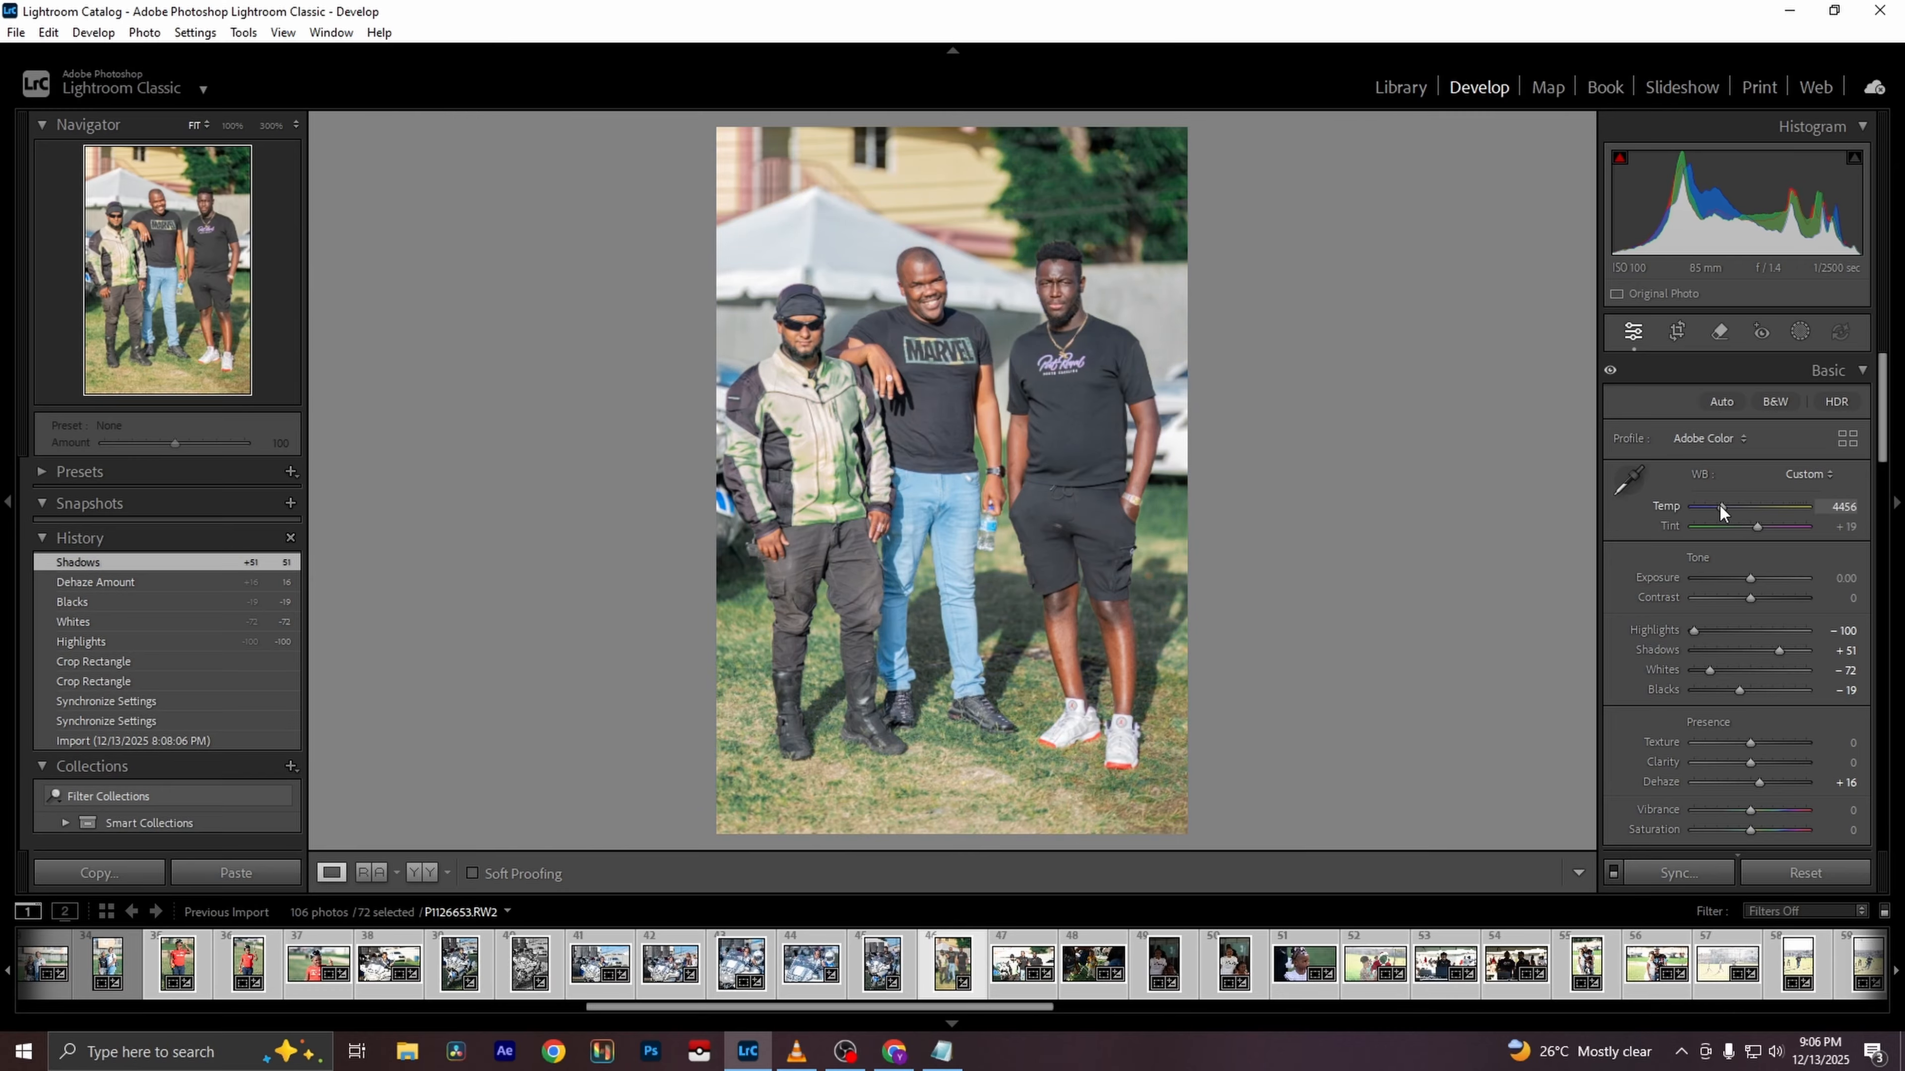
Try a Tint of +7 on the photo and undo the change
scroll(1793, 695, down, 5)
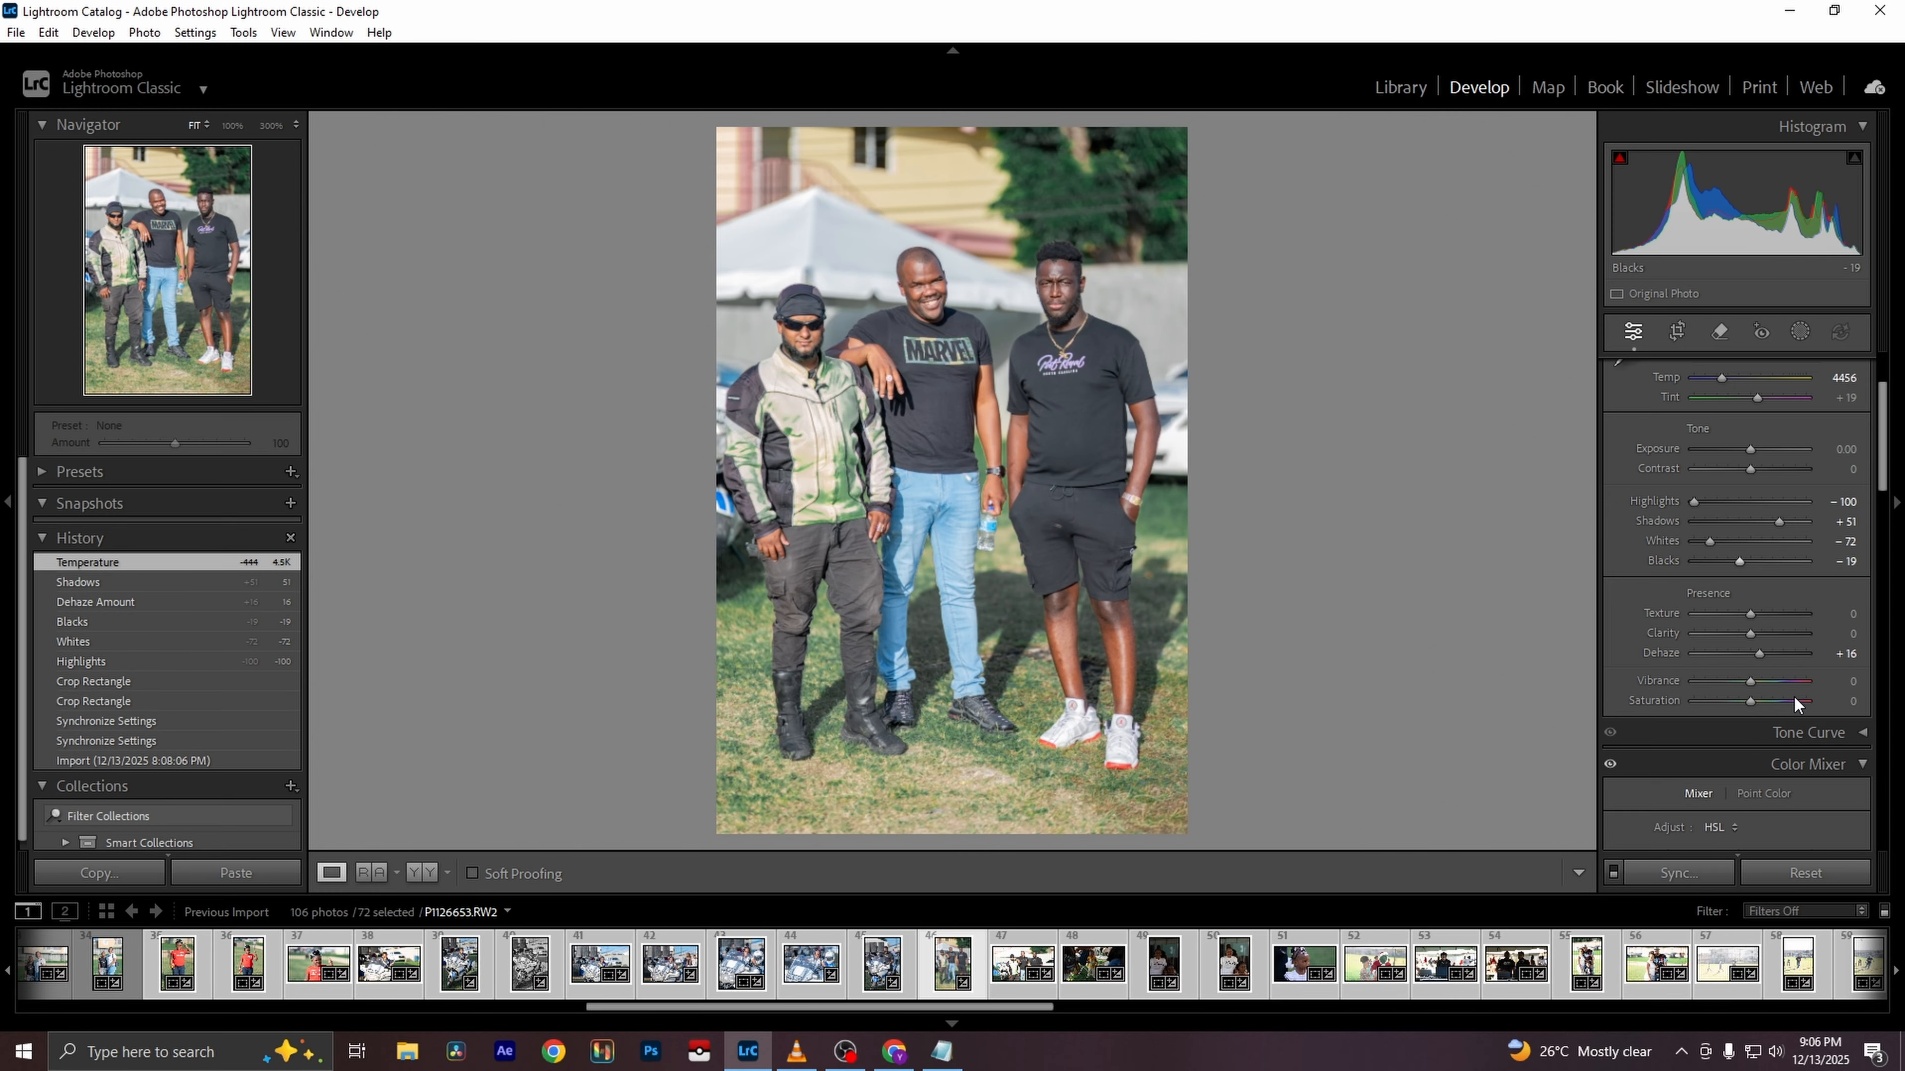
scroll(1793, 695, up, 5)
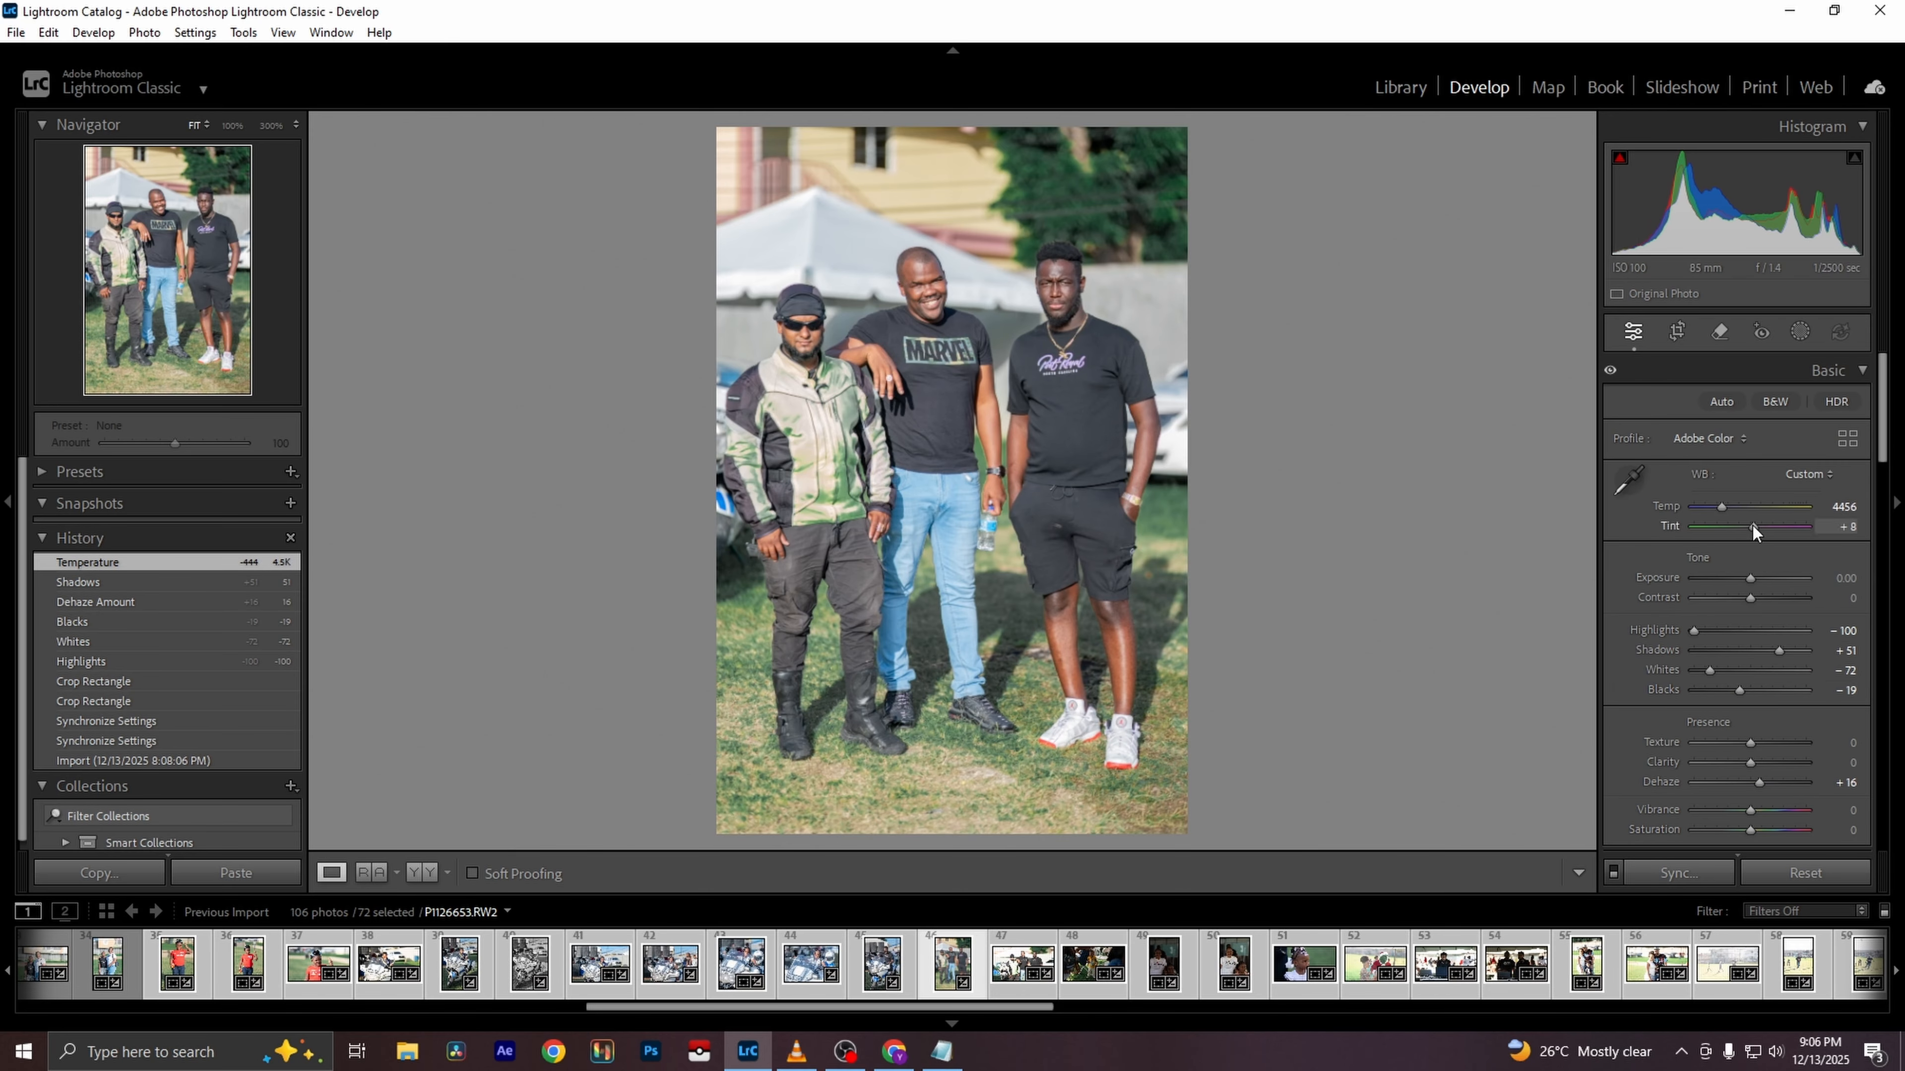
drag(1754, 527, 1753, 527)
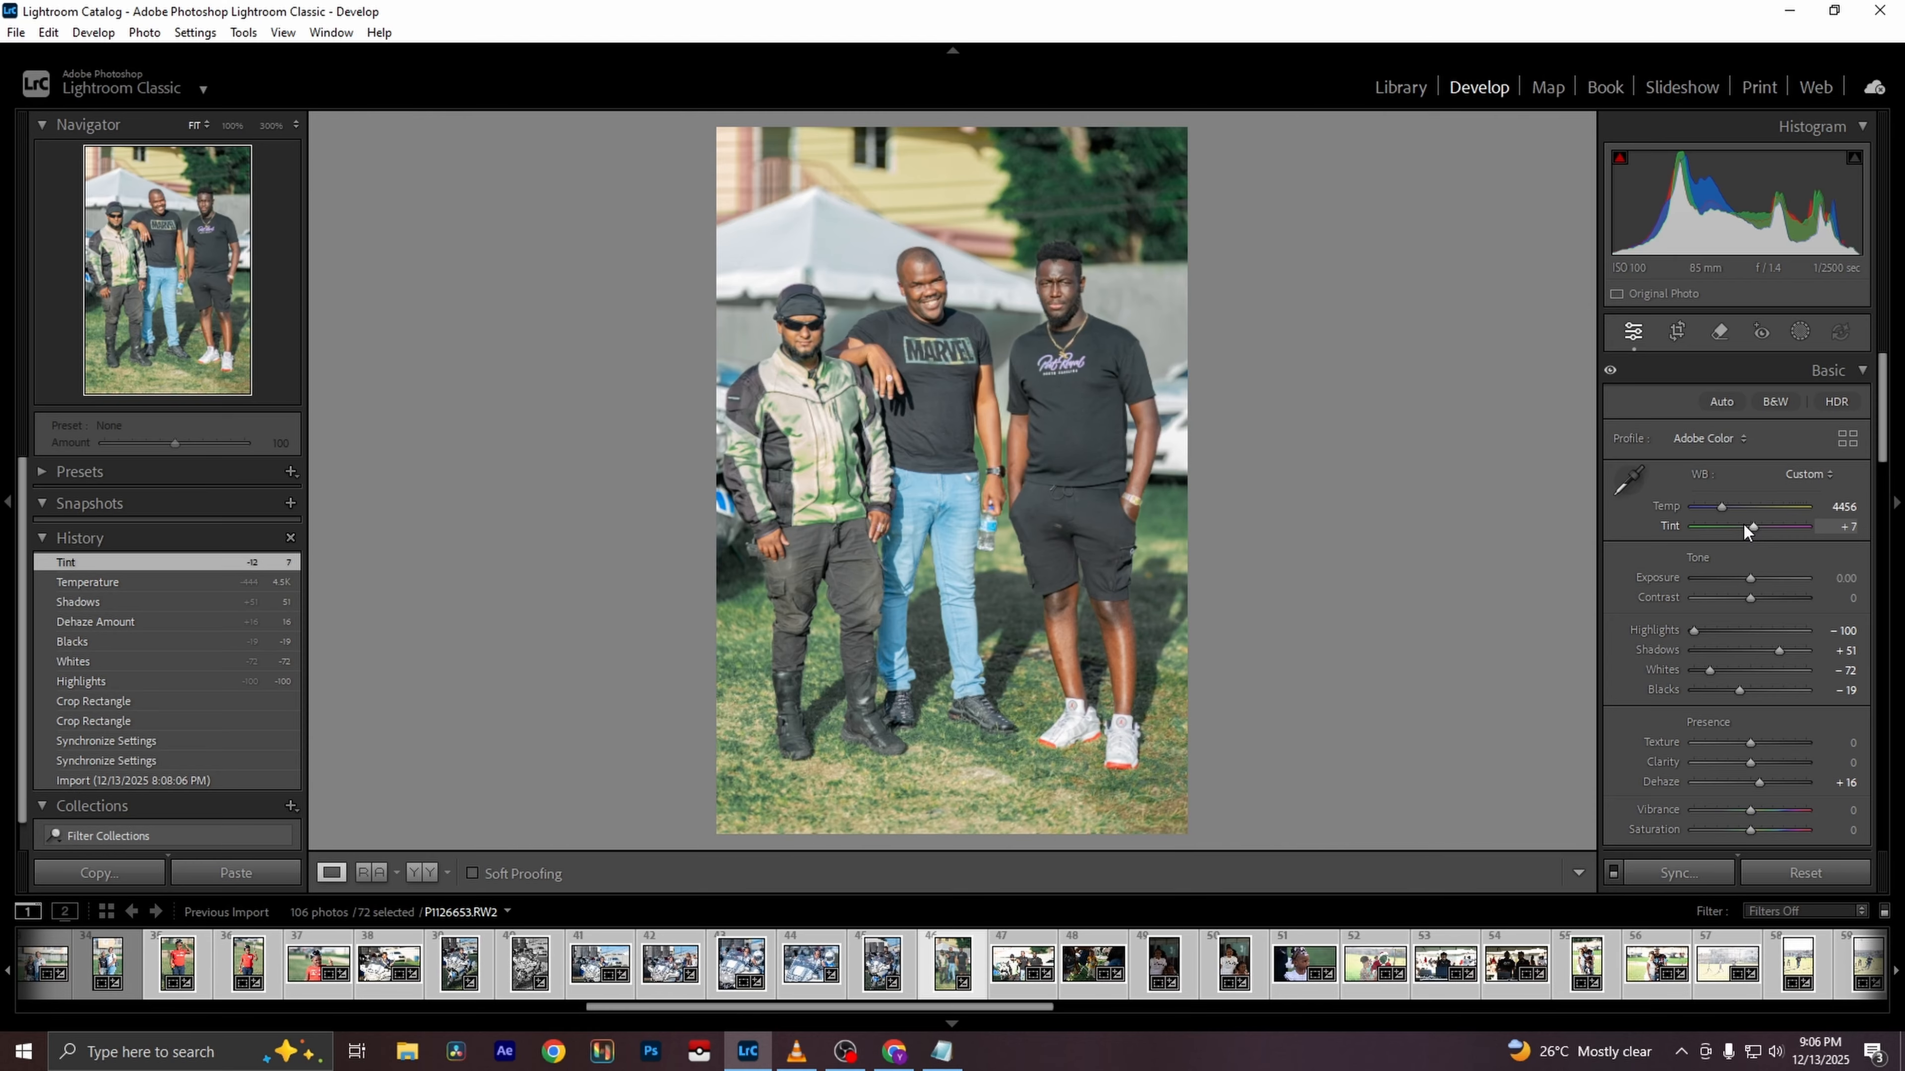
key(ctrl+z)
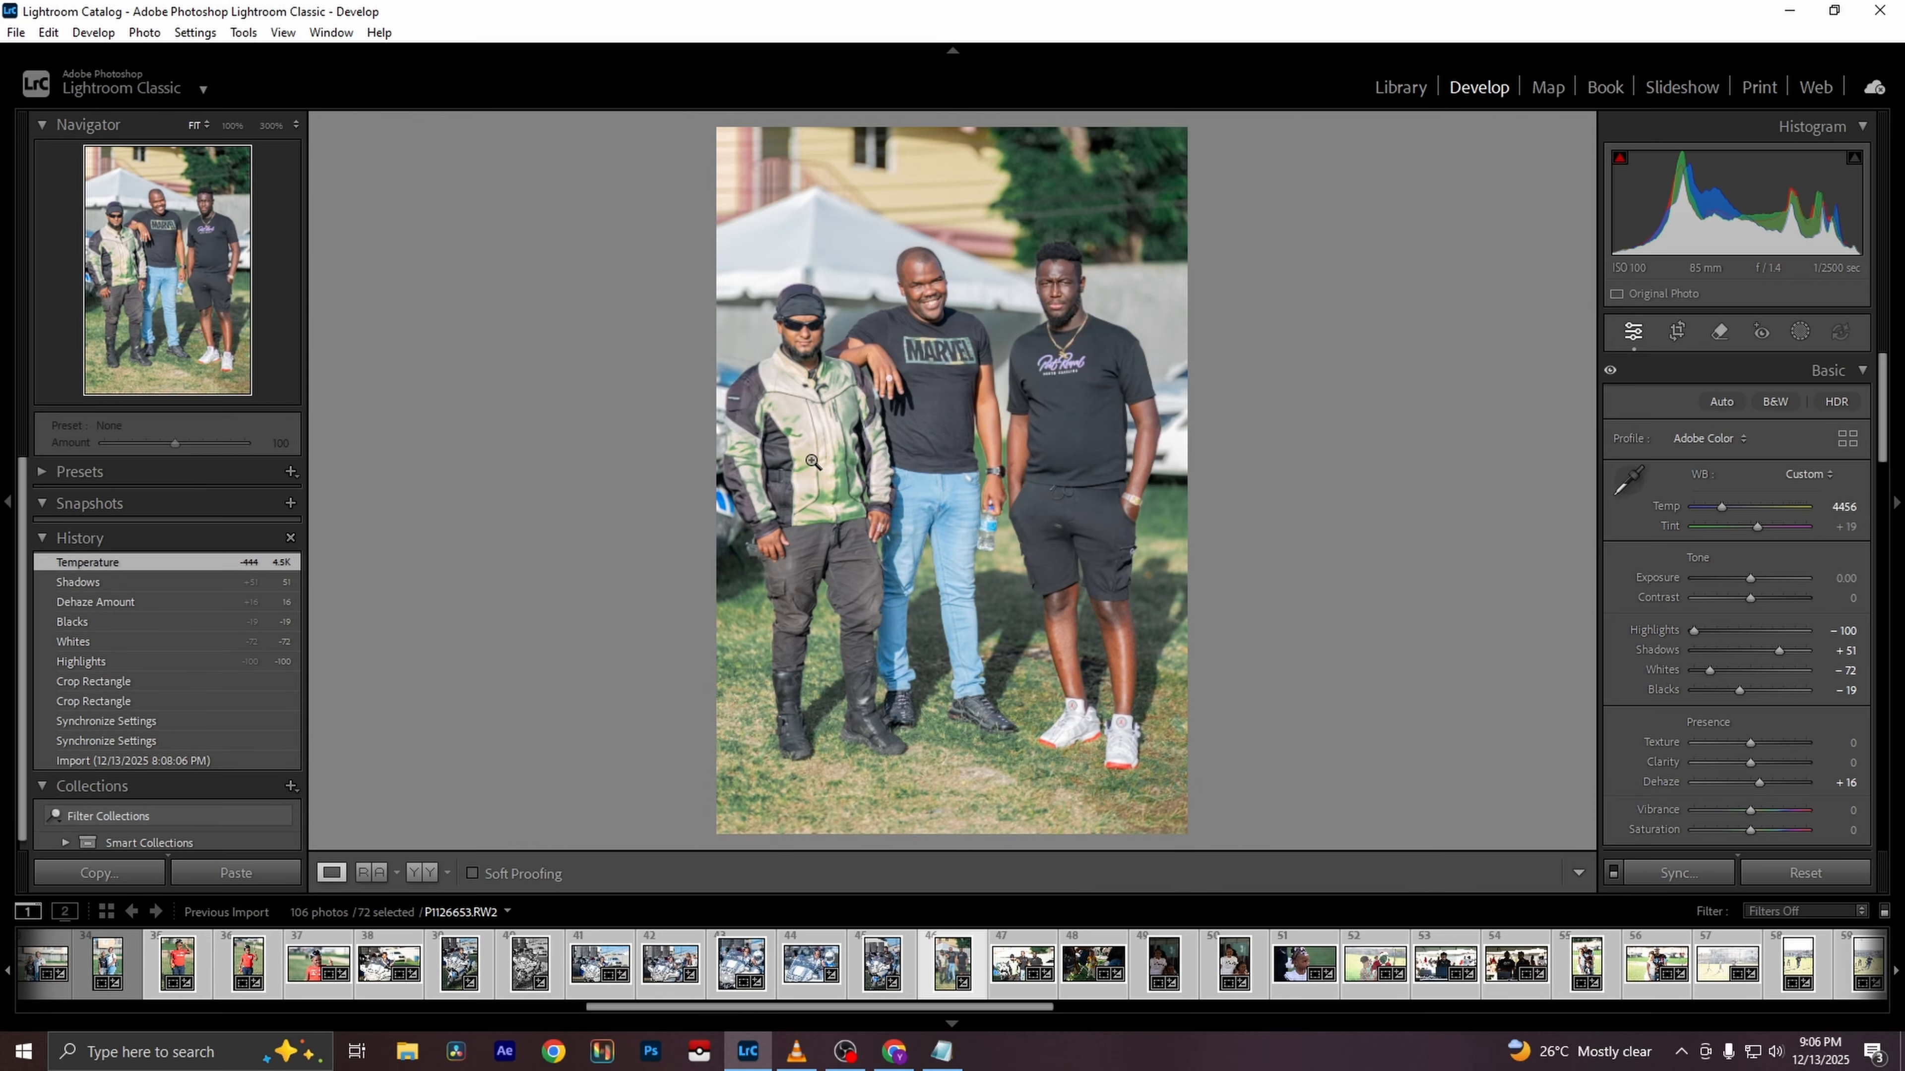
Check the light jacket up close, set Blacks to -28 and compare the photo with its unedited version
click(812, 461)
click(778, 449)
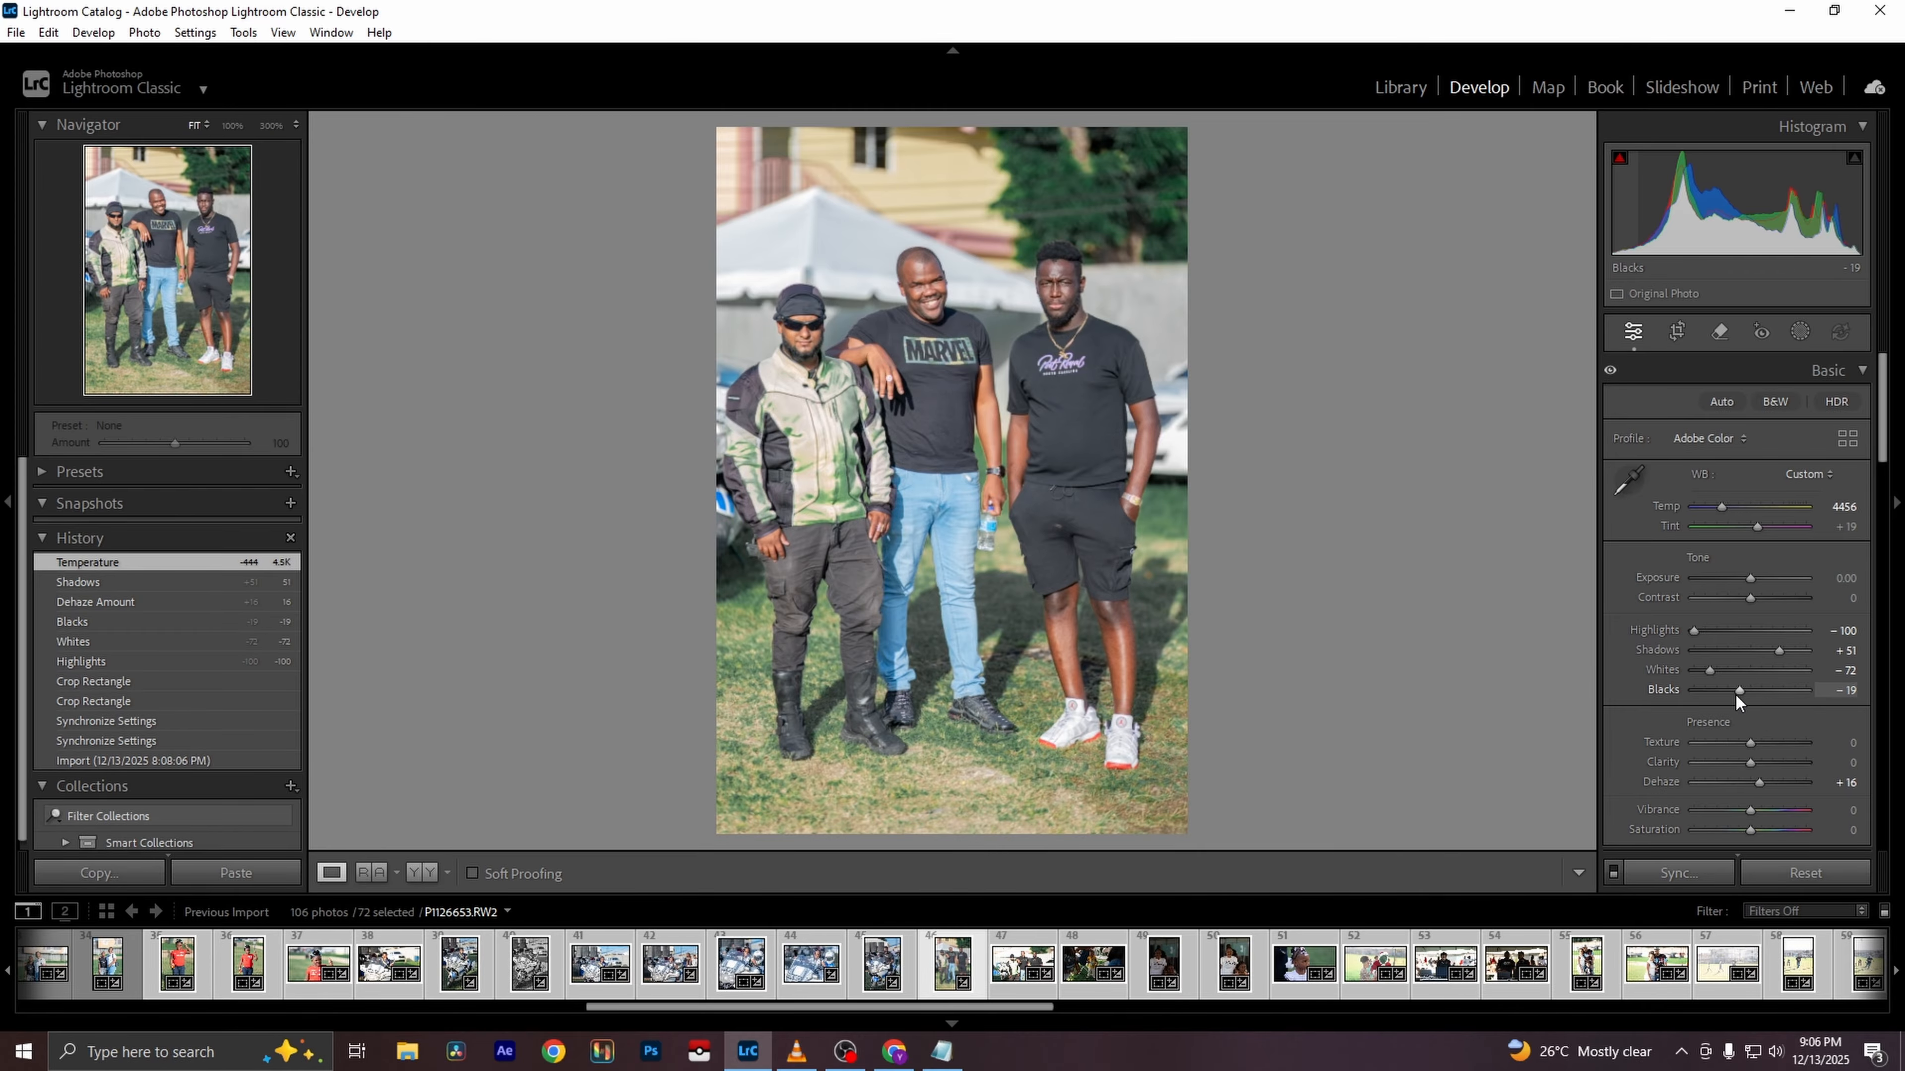
mouse_move(1738, 693)
mouse_down()
mouse_move(1702, 684)
mouse_move(1754, 688)
mouse_move(1733, 691)
mouse_up()
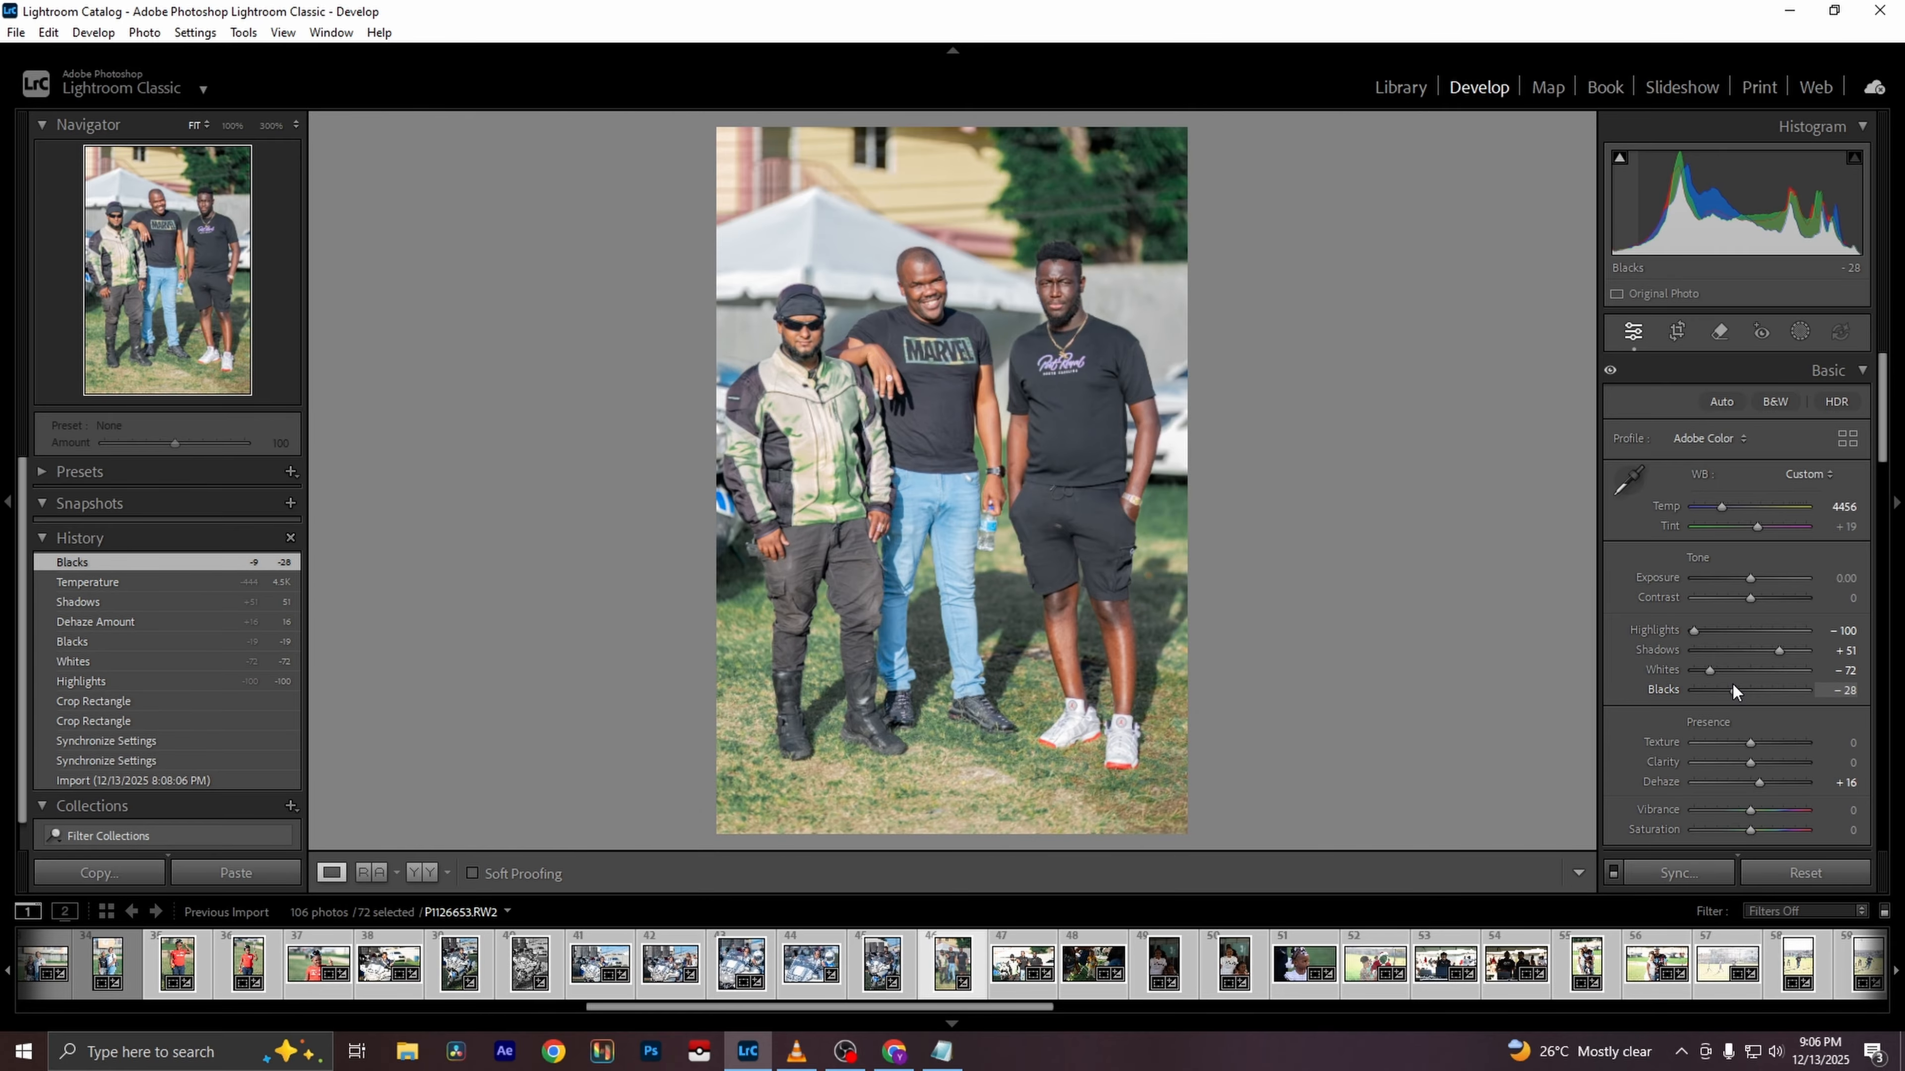
key(backslash)
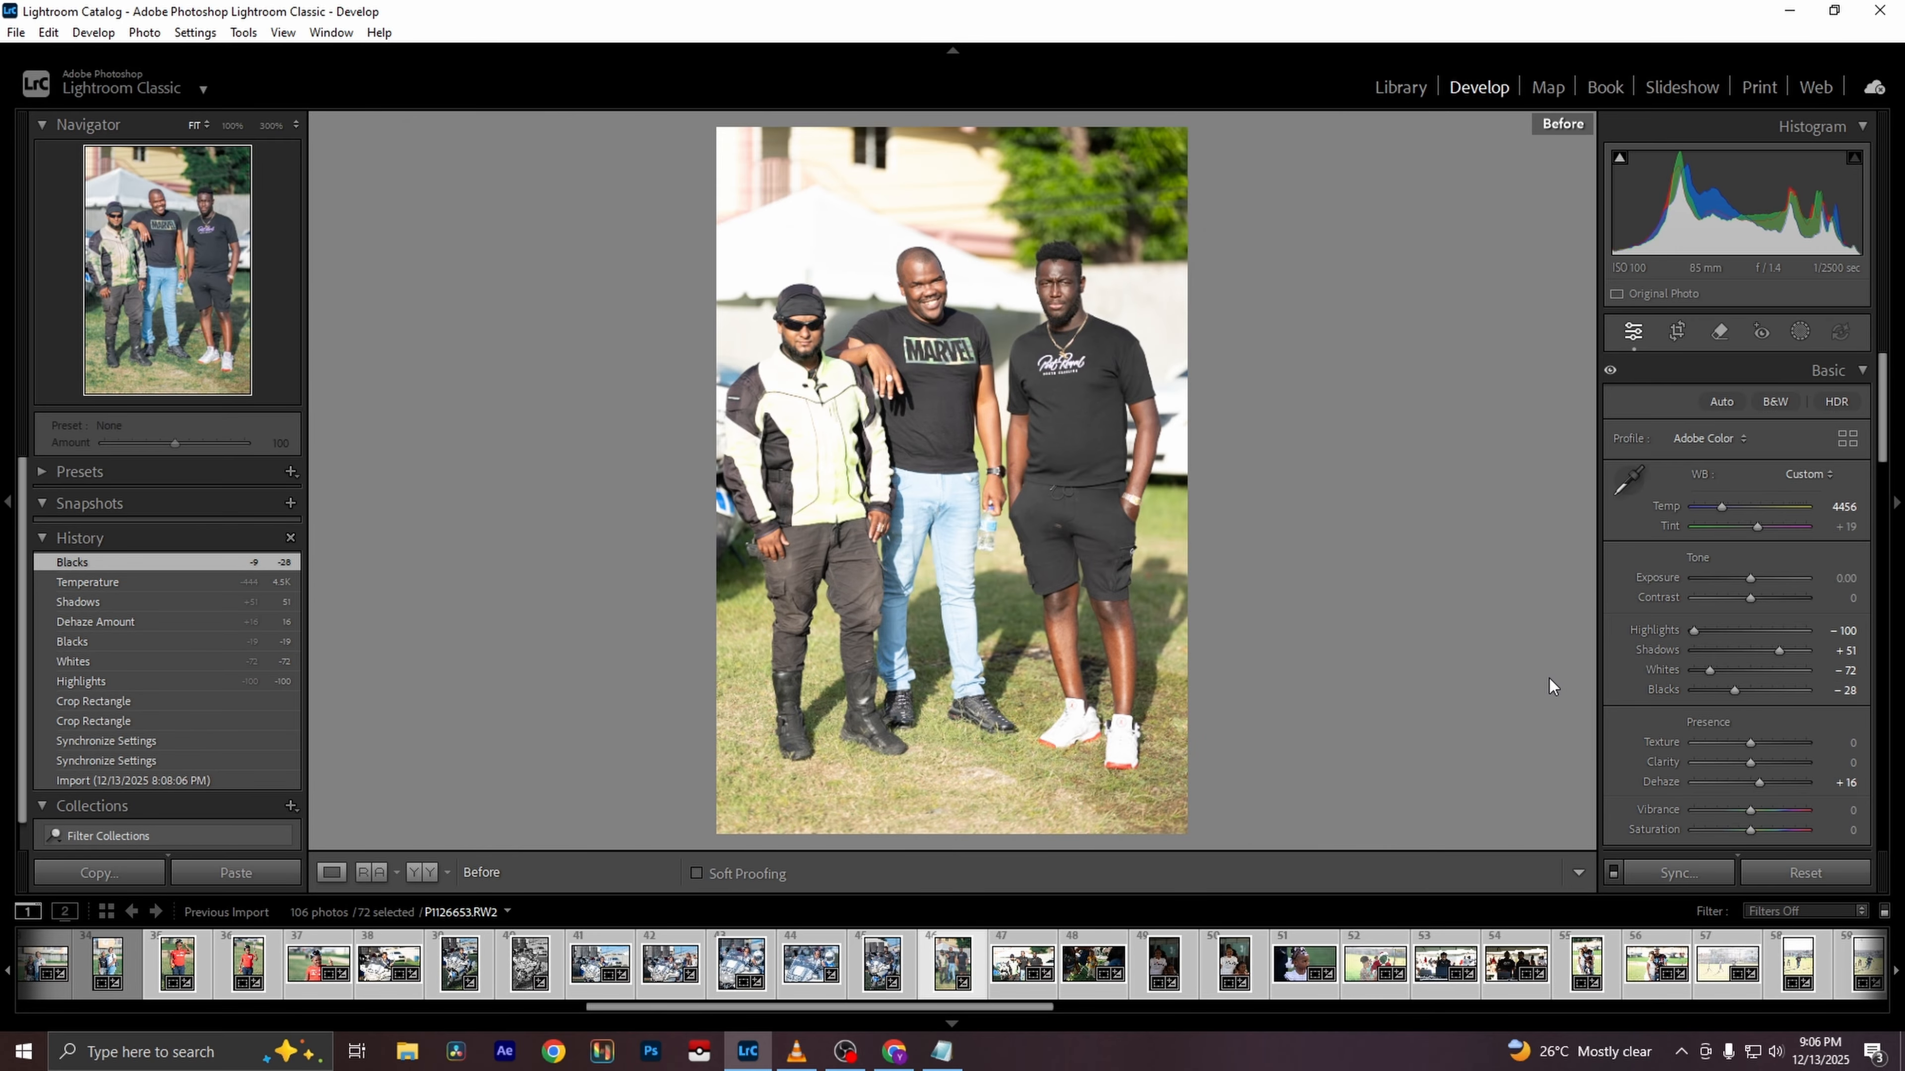
key(backslash)
Collapse the Color Grading and Lens Corrections settings and review the photo's crop frame
scroll(1815, 713, down, 10)
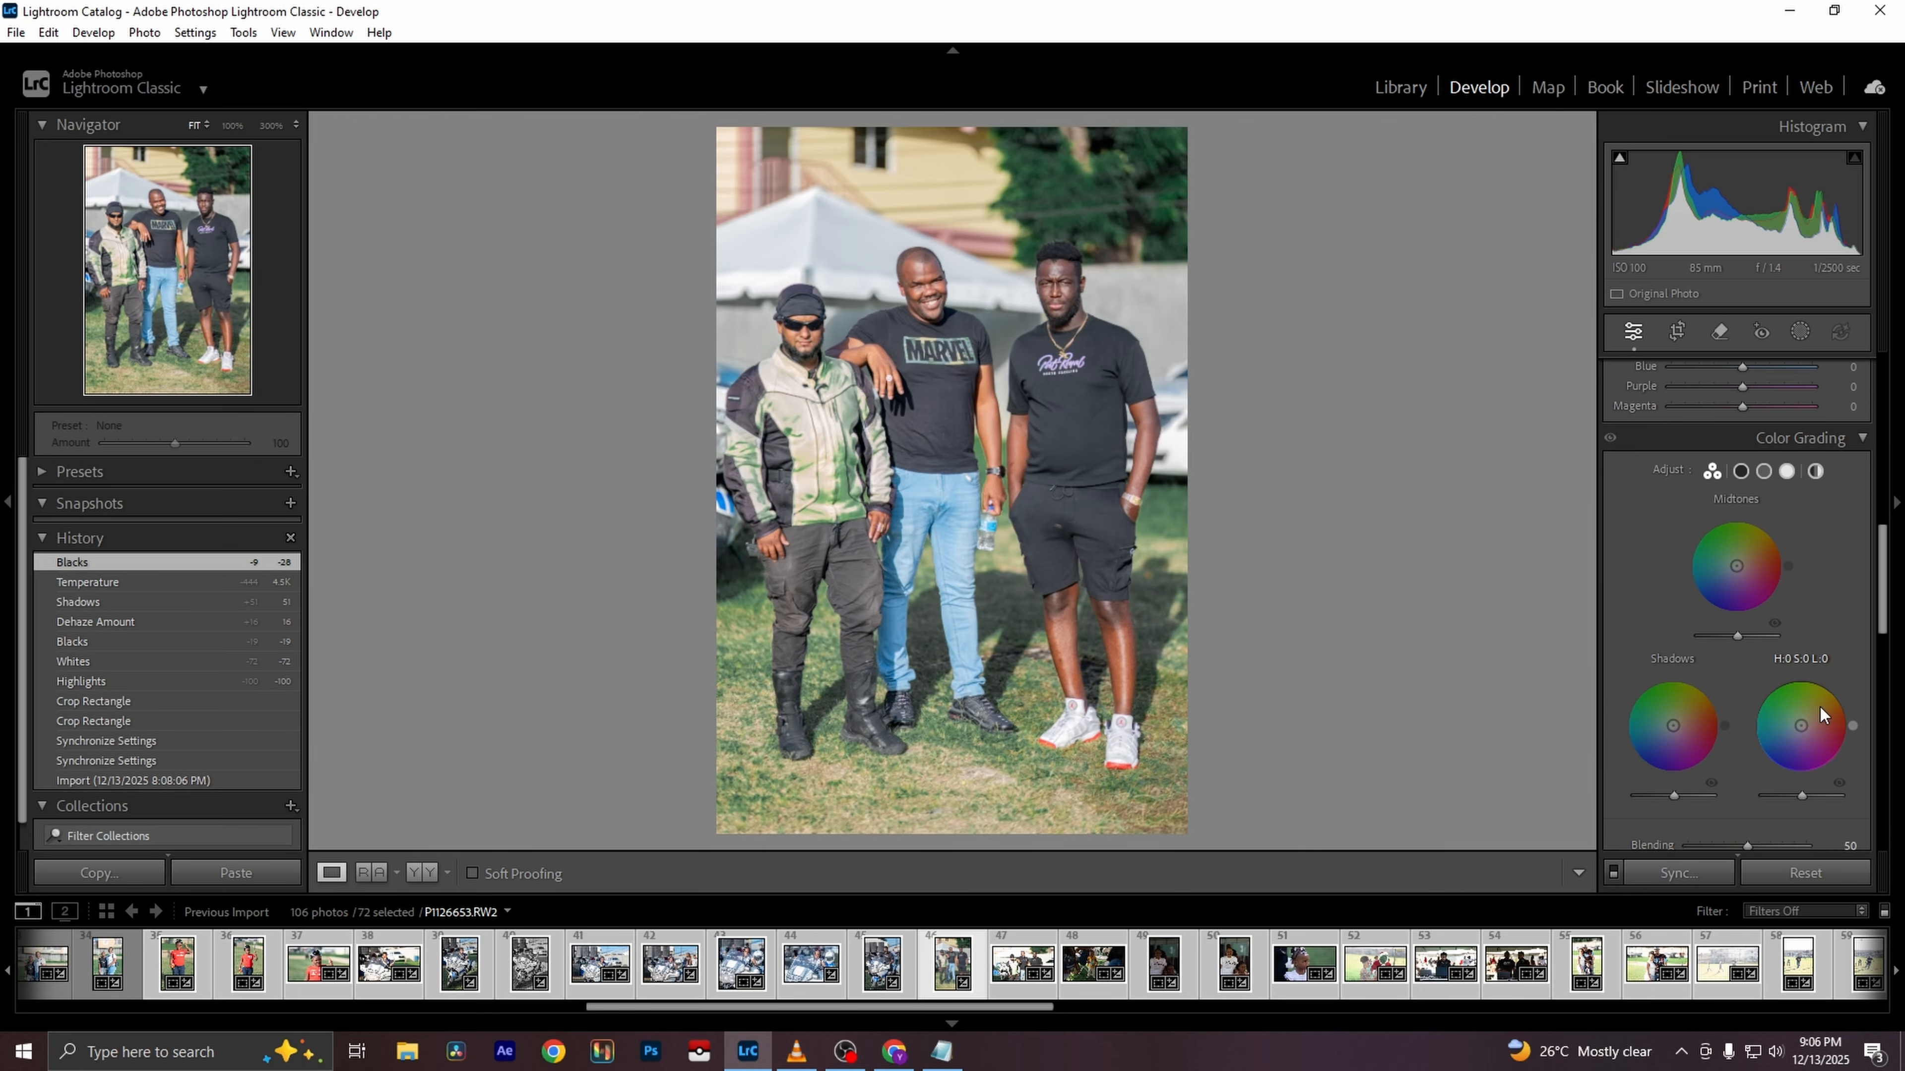
scroll(1819, 707, up, 4)
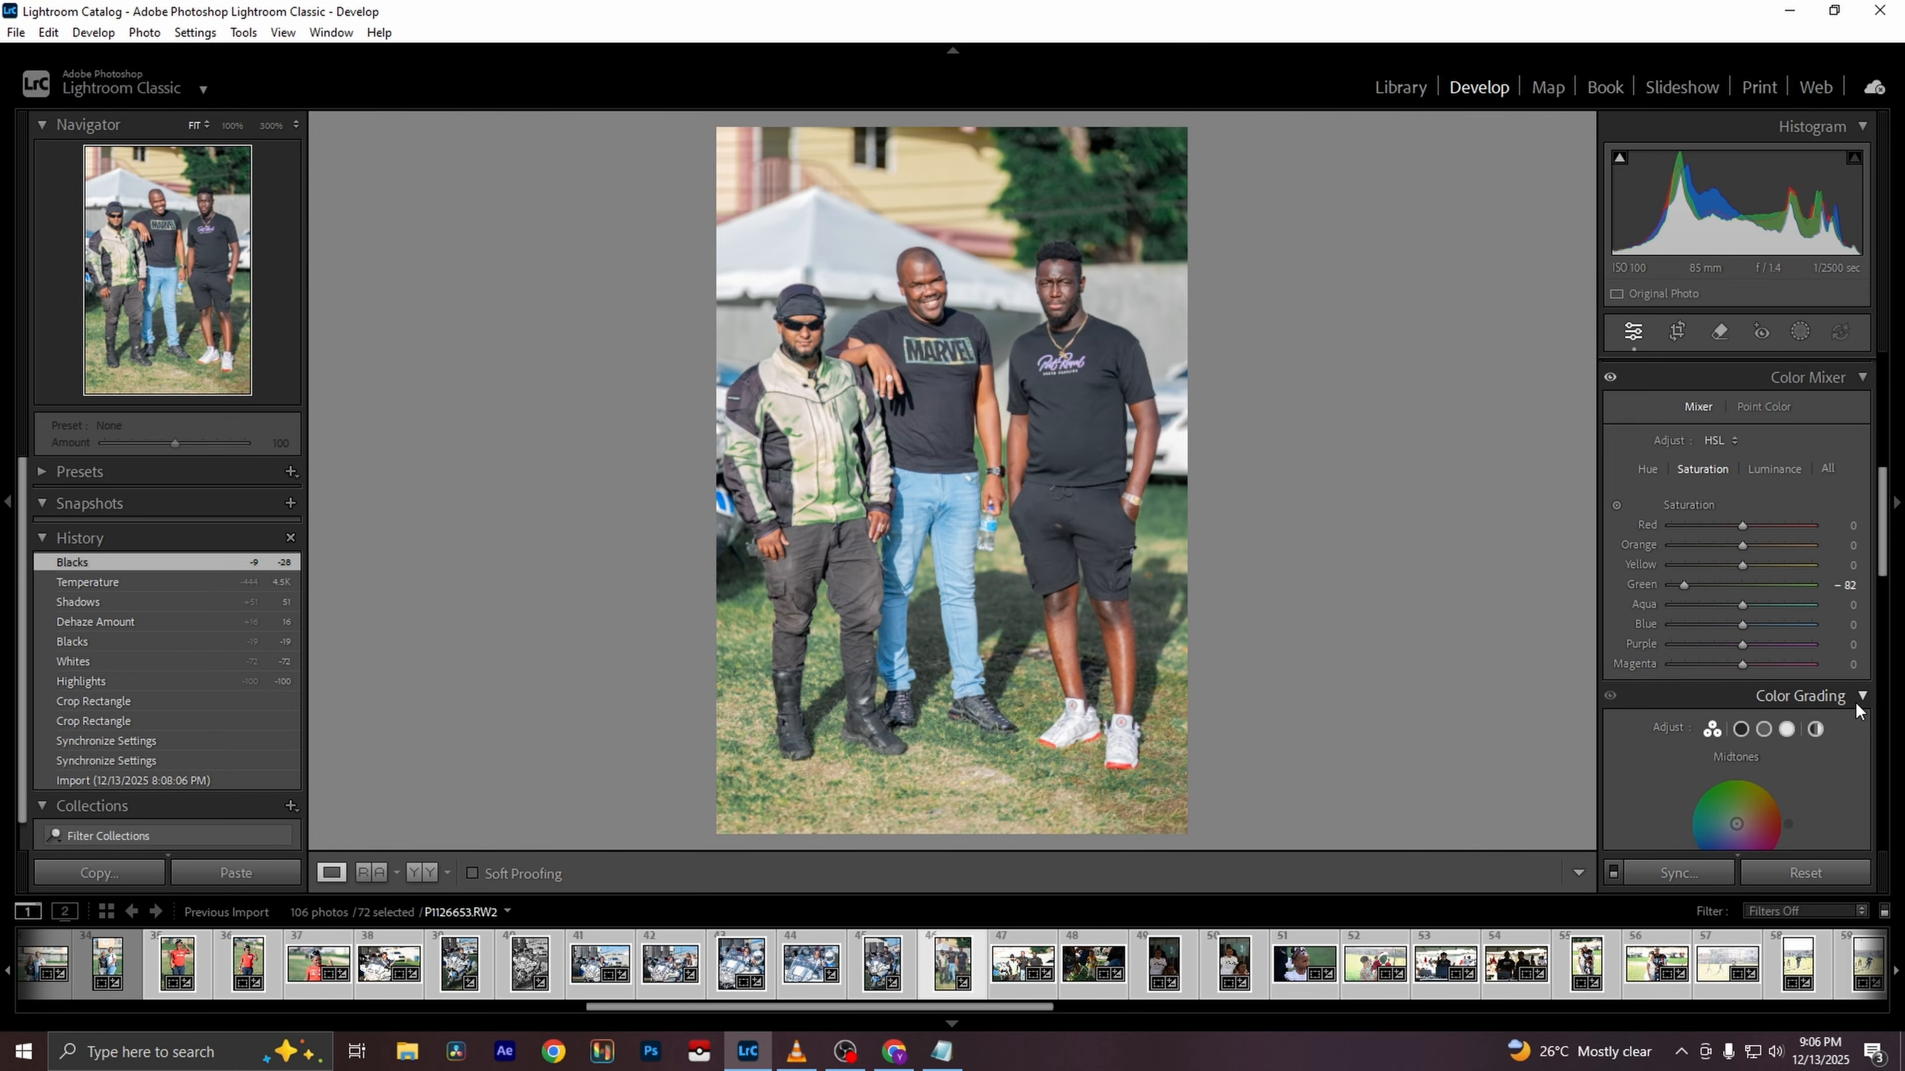
click(1859, 698)
scroll(1859, 699, down, 4)
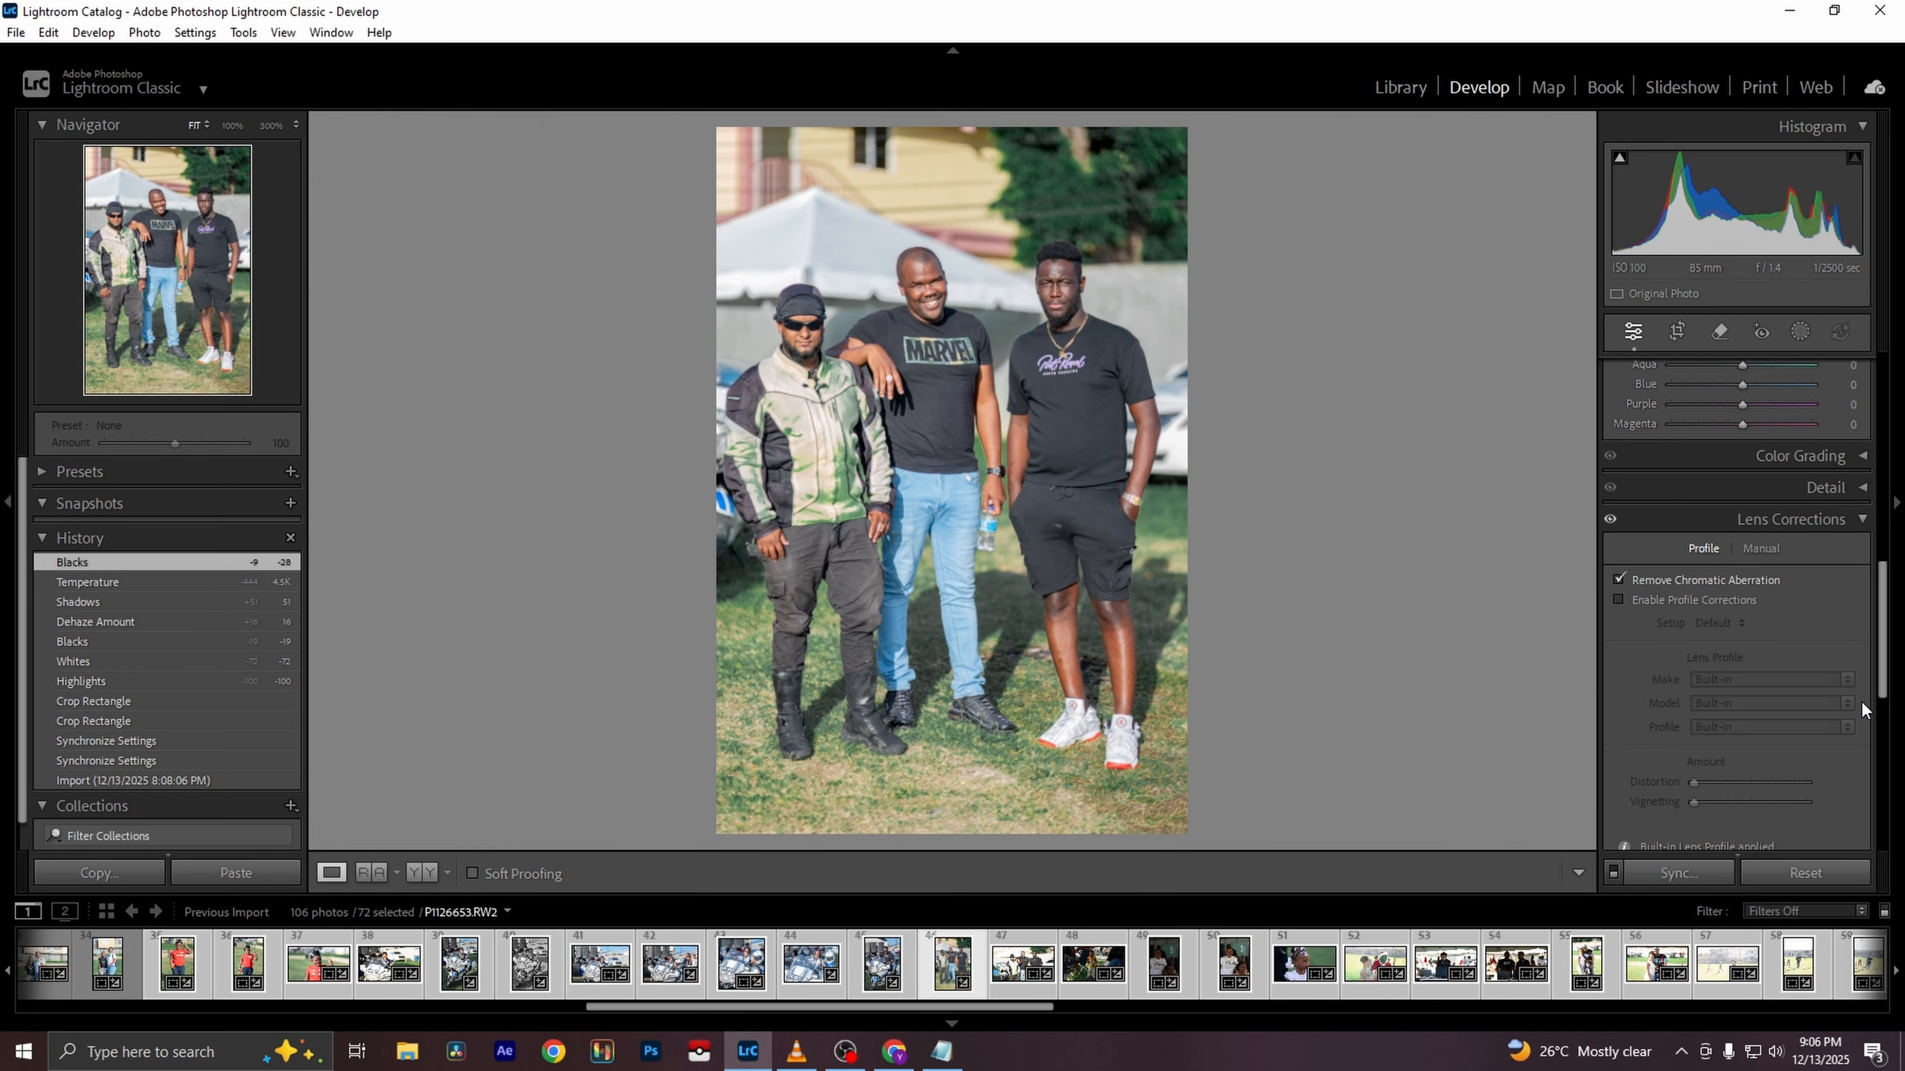
click(1858, 522)
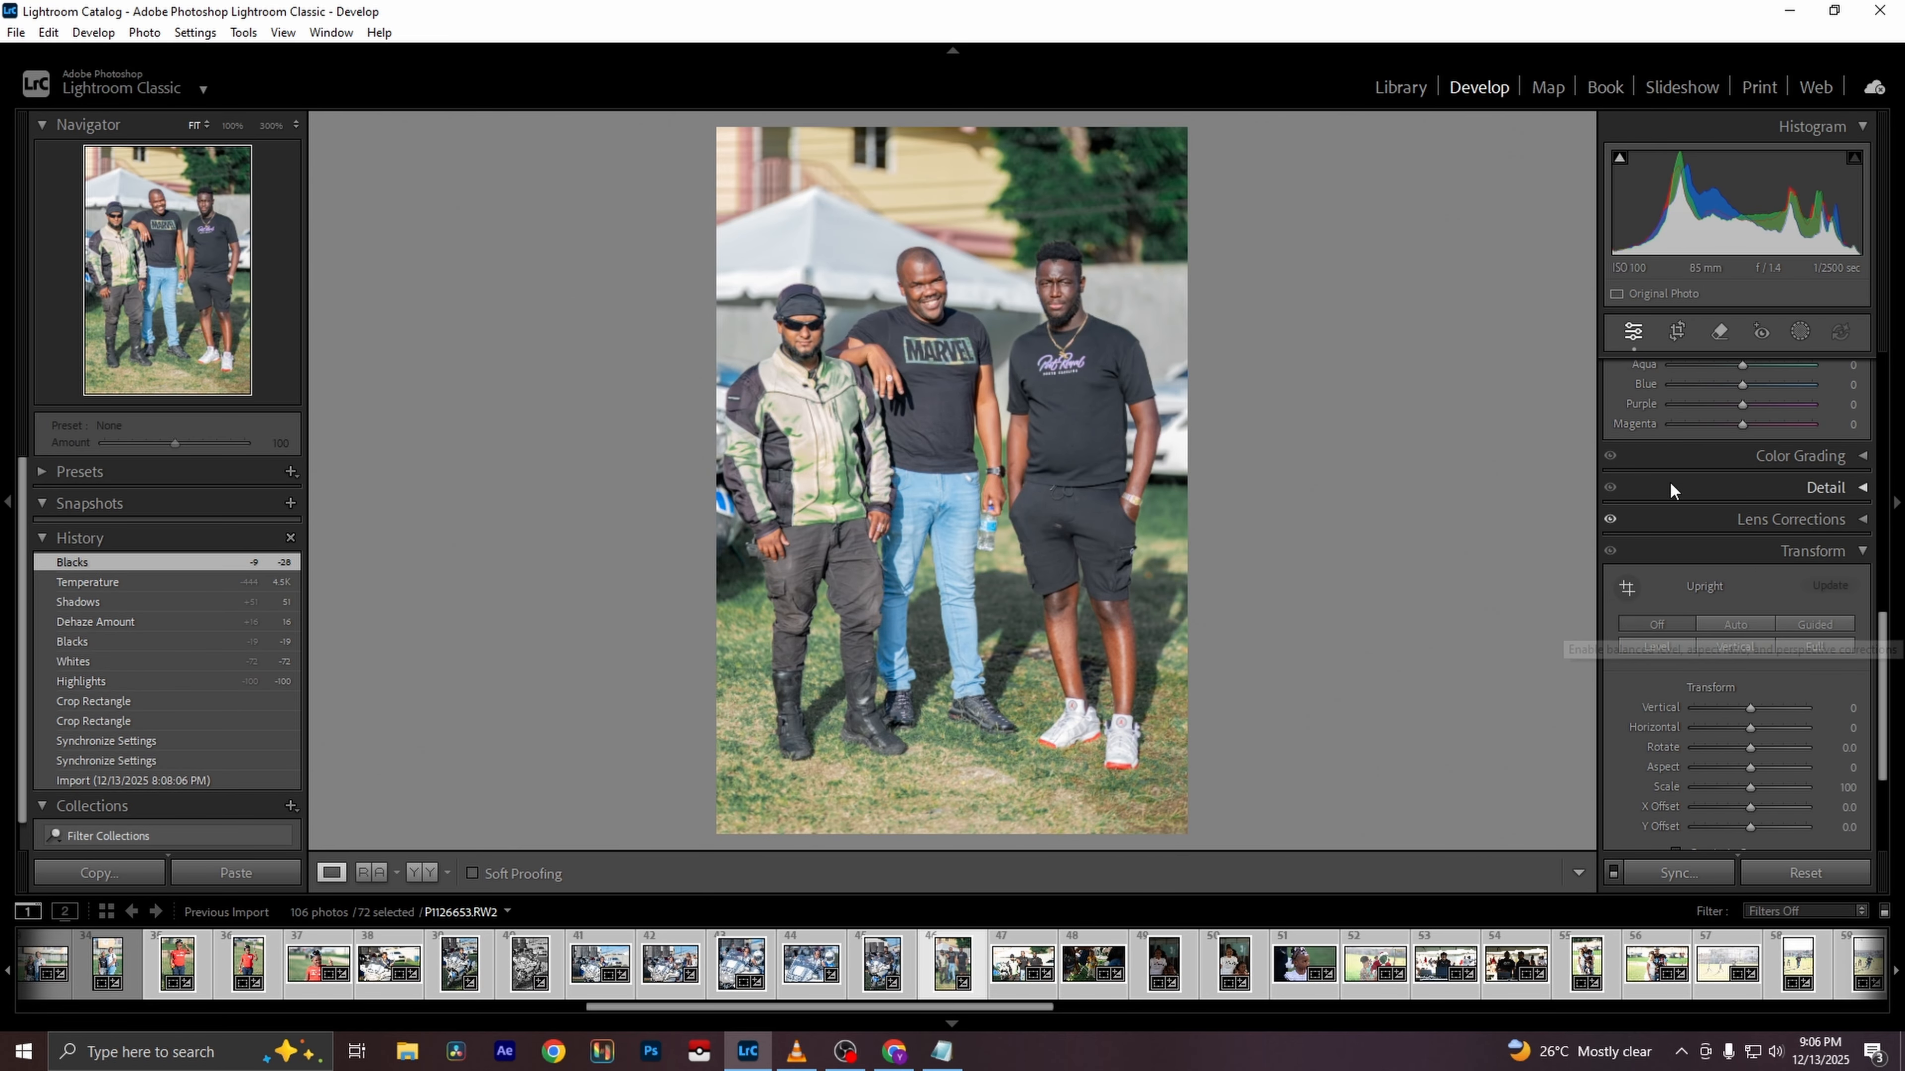
click(1677, 332)
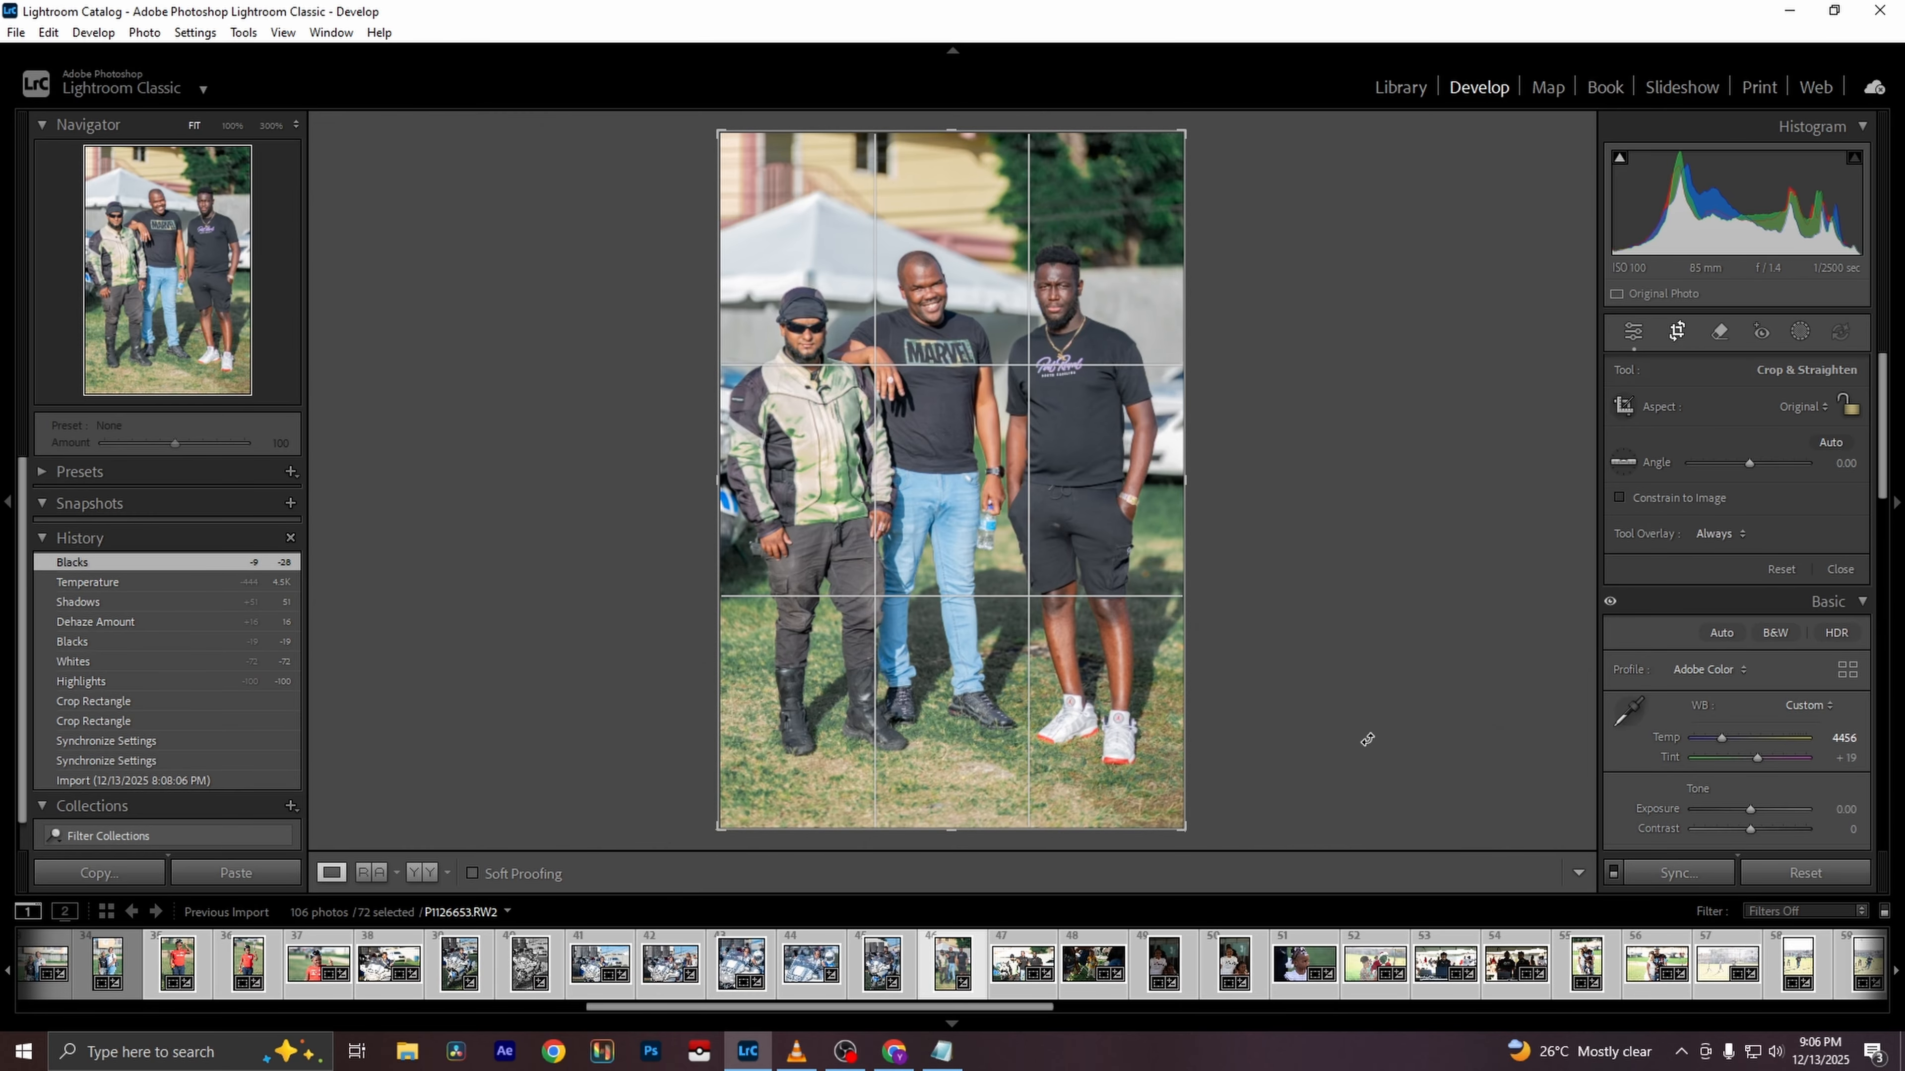
key(Return)
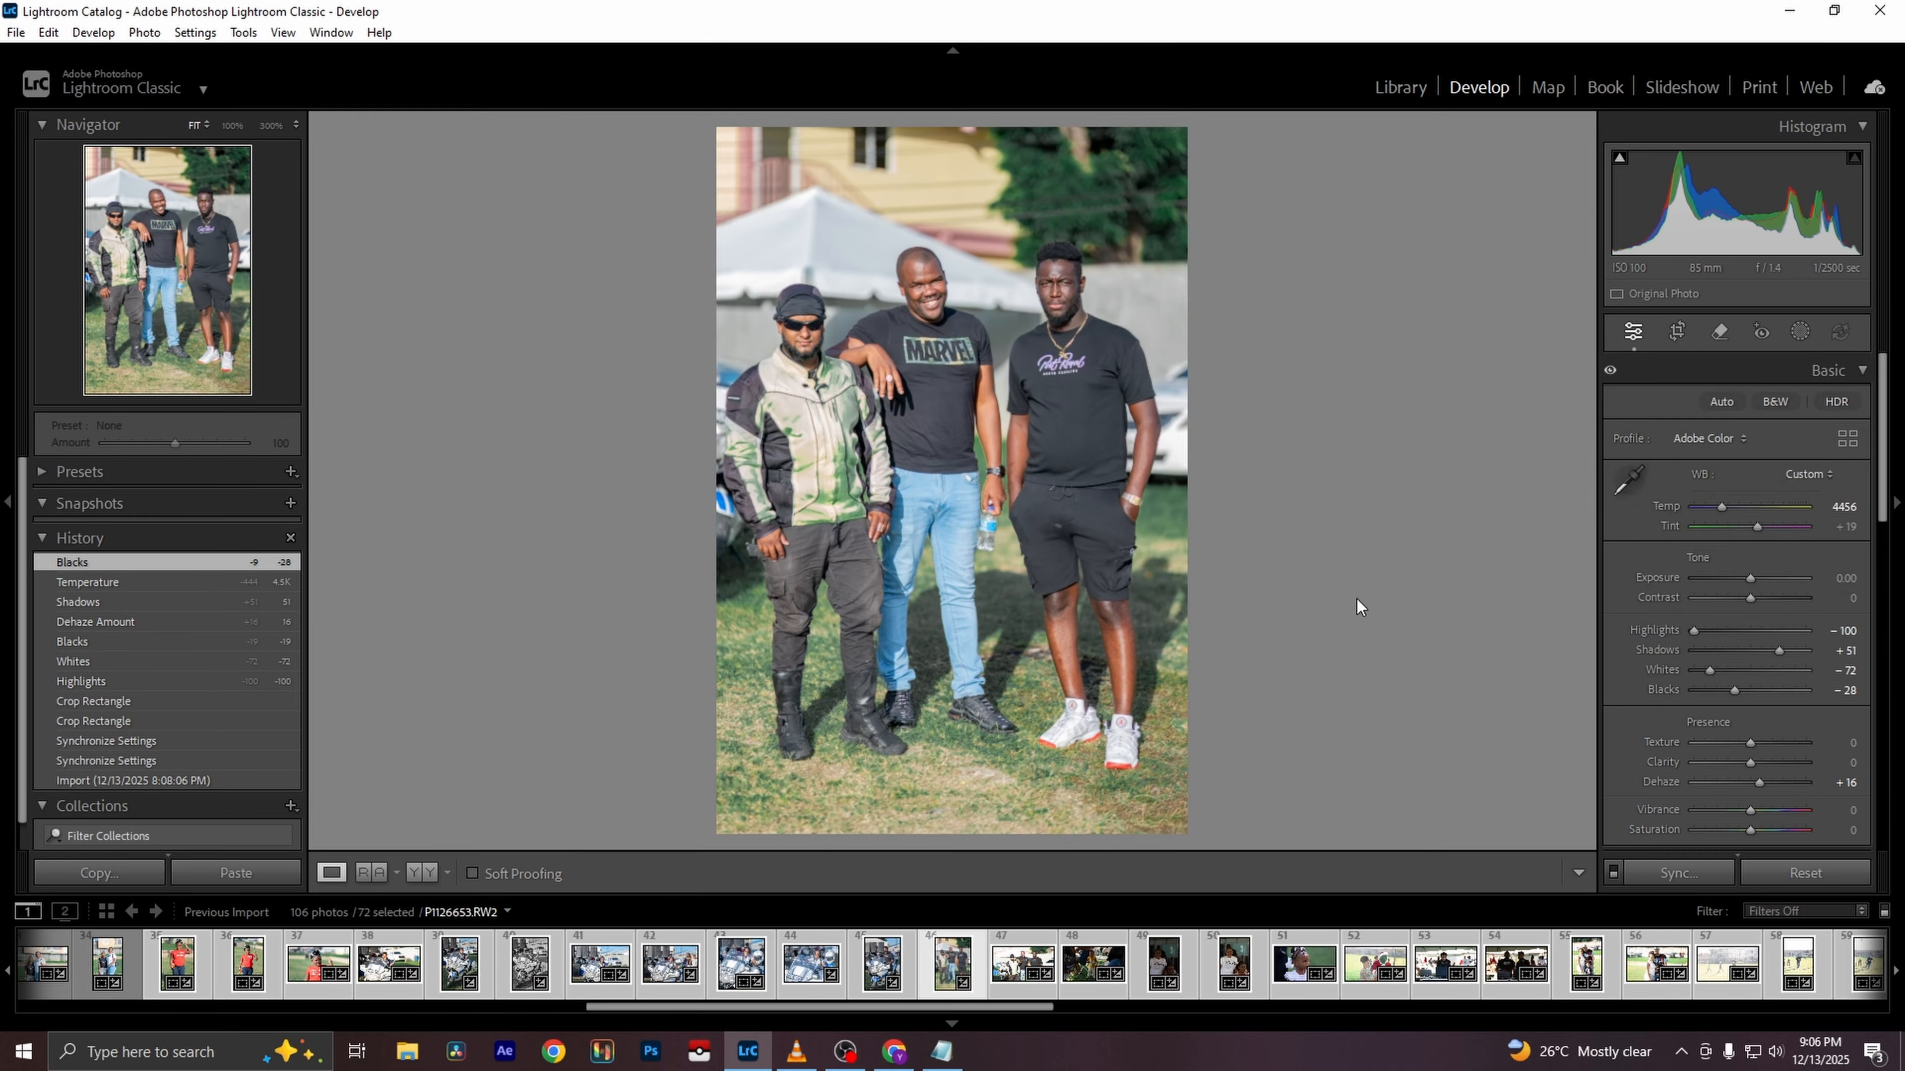
On the next photo, P1126654.RW2, set Highlights -100, Shadows +68, Whites -75, Blacks -14, colour temperature 4543, Clarity -7 and Dehaze +4
key(Right)
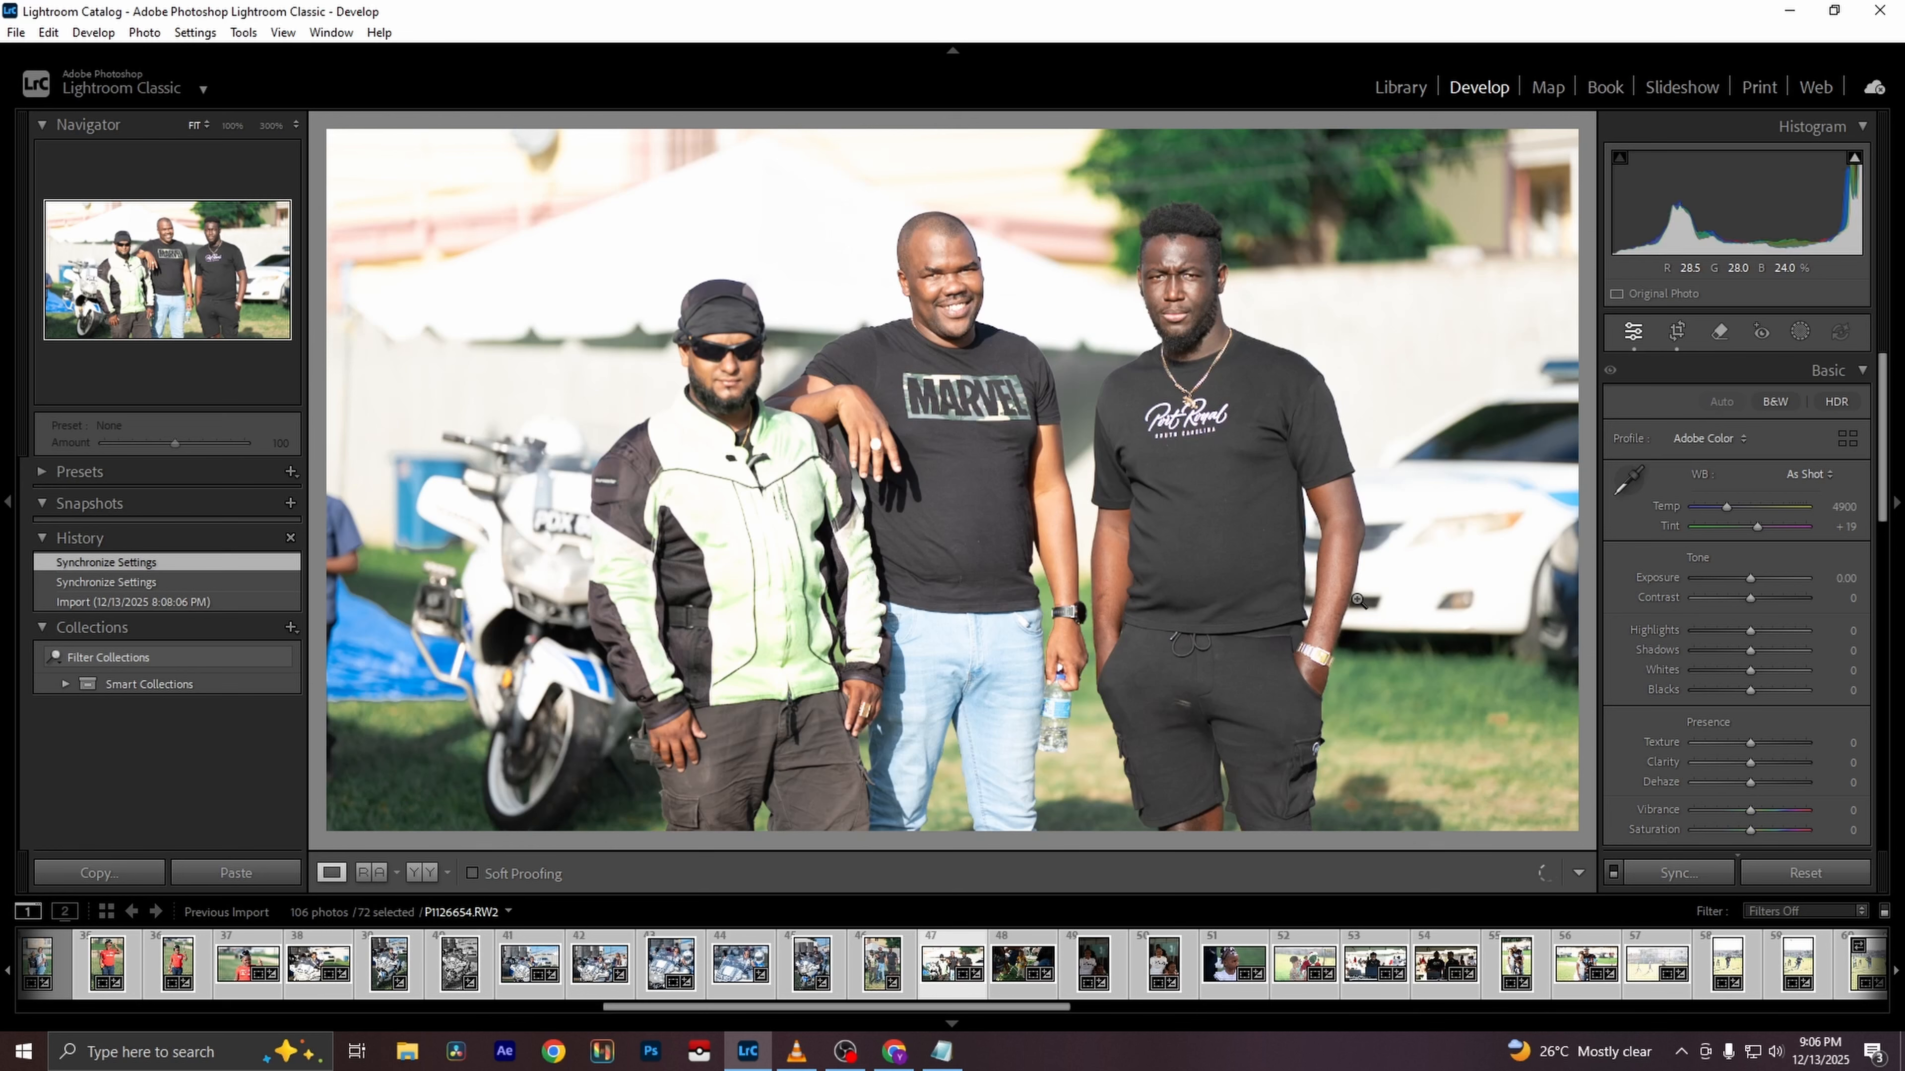
drag(1751, 630, 1618, 622)
drag(1751, 651, 1739, 688)
drag(1726, 509, 1723, 511)
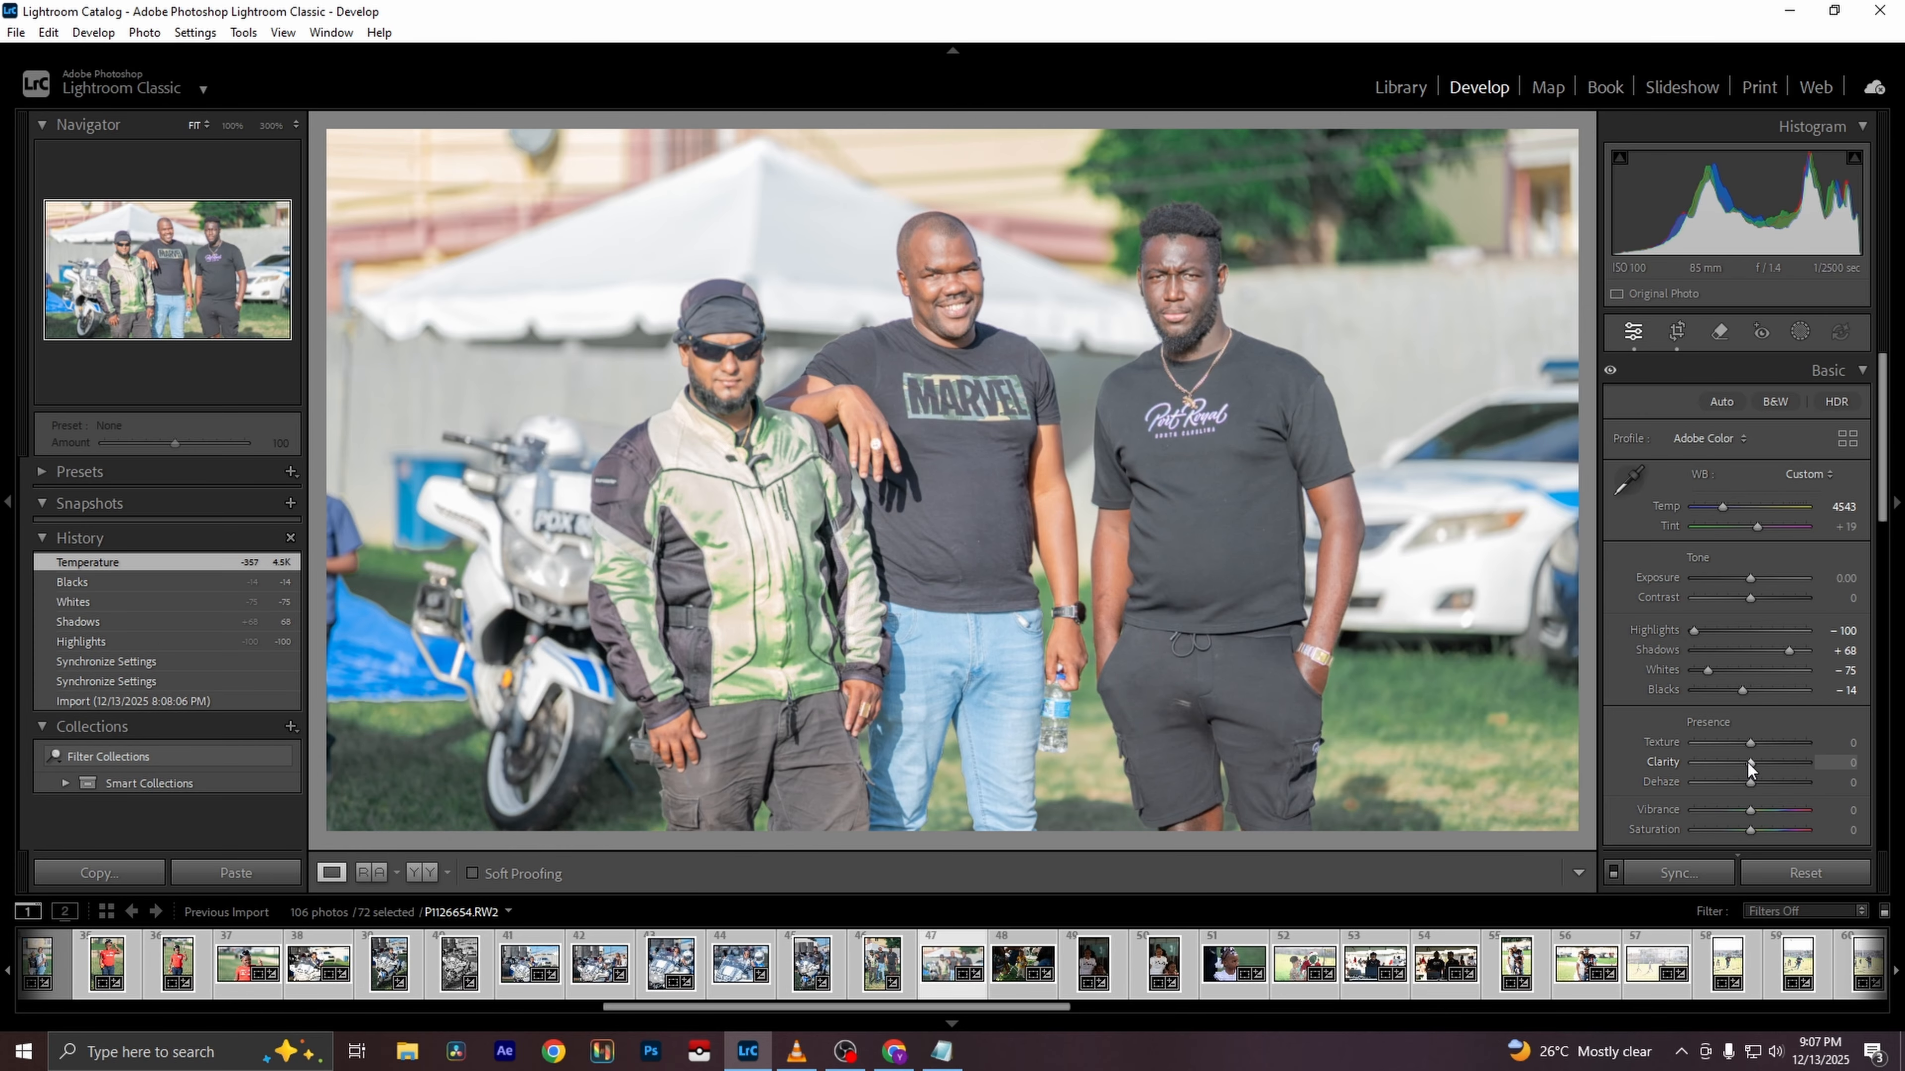
drag(1744, 759, 1753, 783)
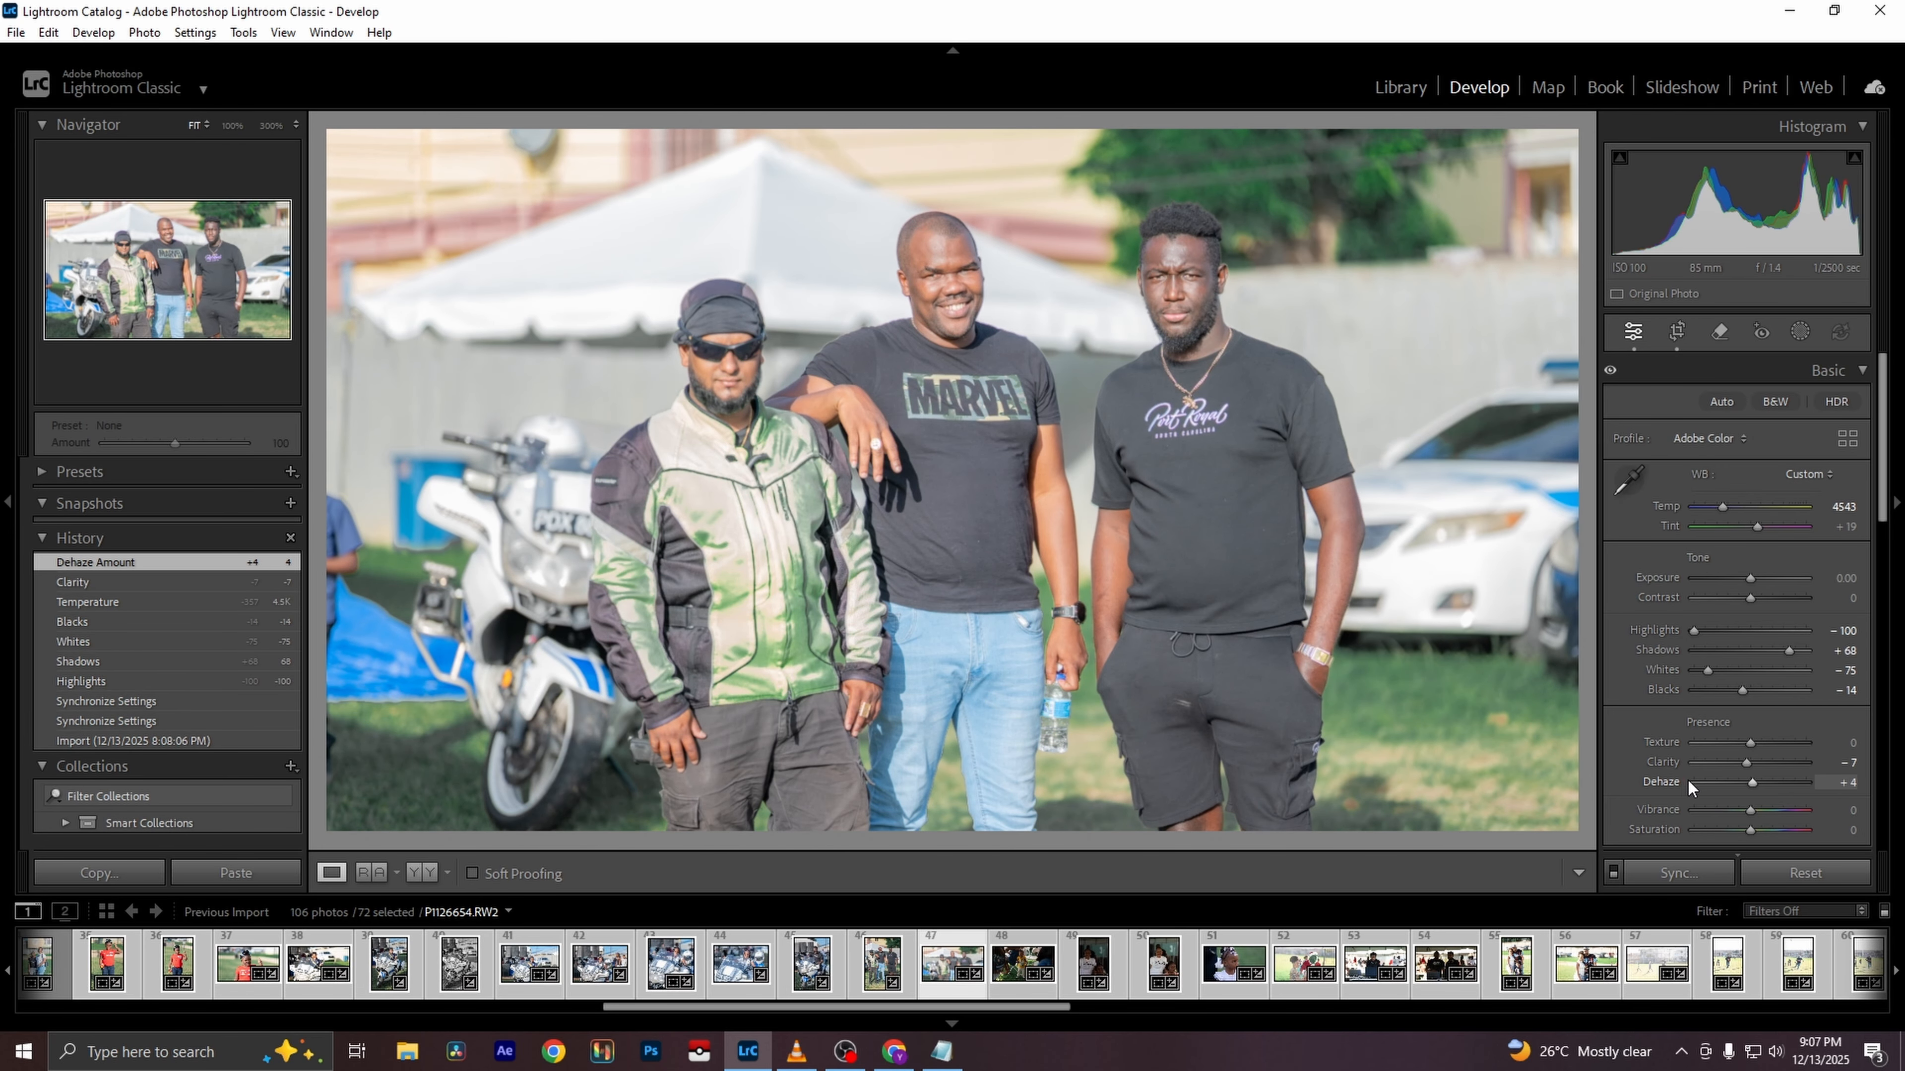
Expand the landscape group photo's crop downward and upward to the full original frame
click(1680, 337)
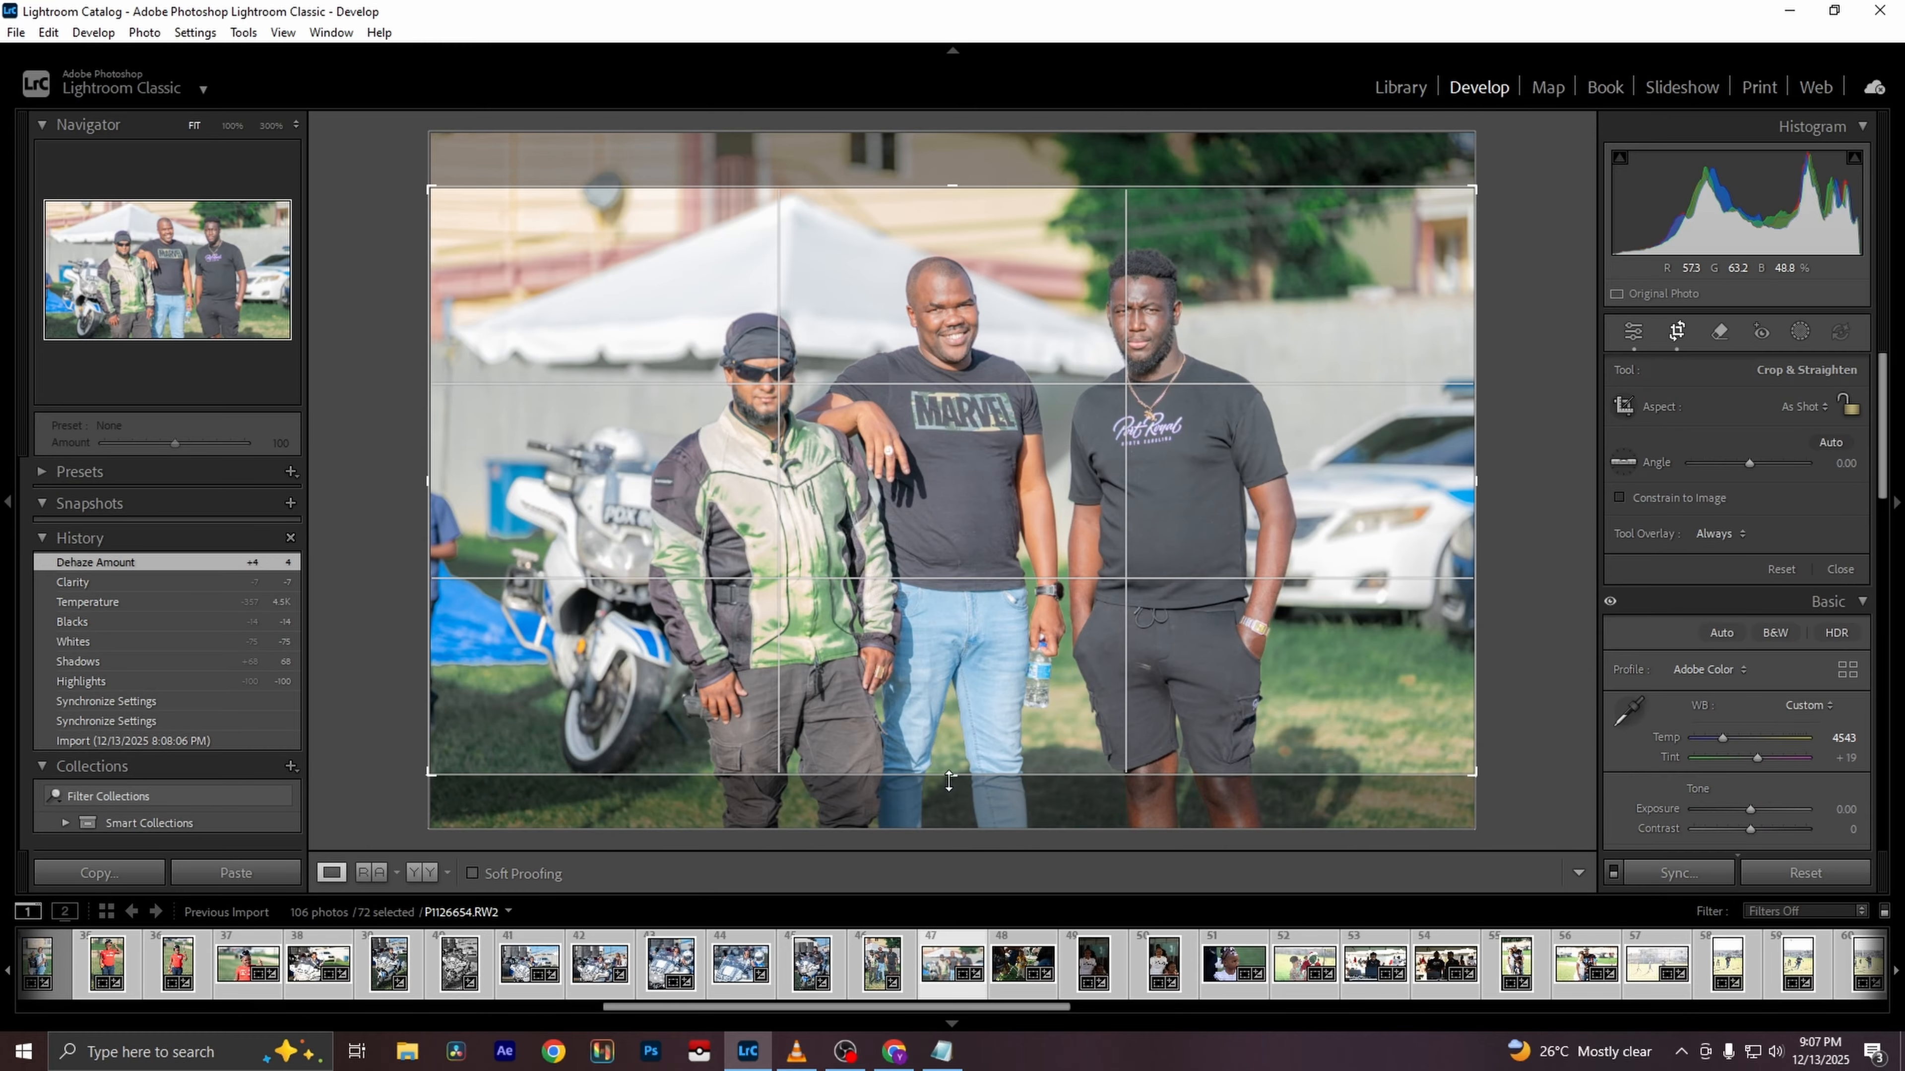
drag(952, 765, 956, 825)
drag(961, 187, 970, 111)
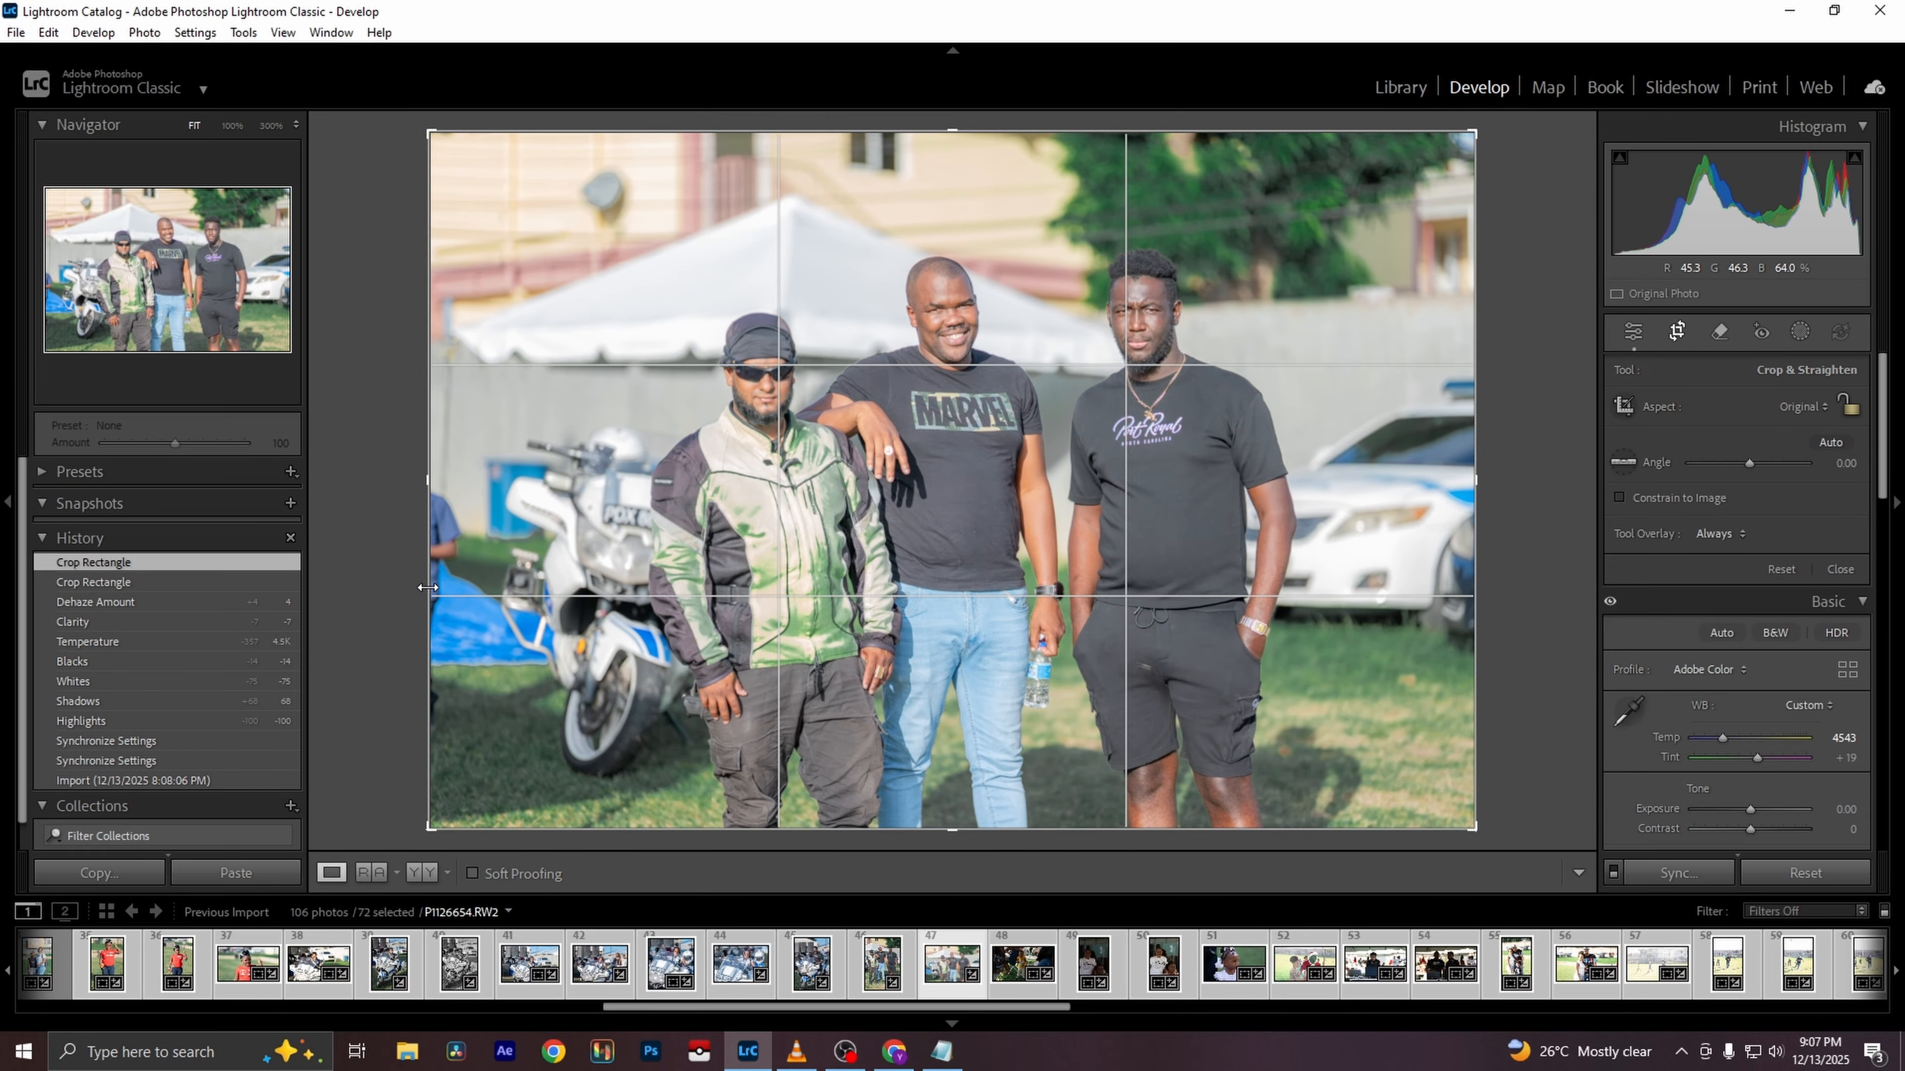
Trim the left edge of the group photo's crop slightly, apply it and compare the photo with its unedited version
drag(427, 589, 442, 584)
key(Return)
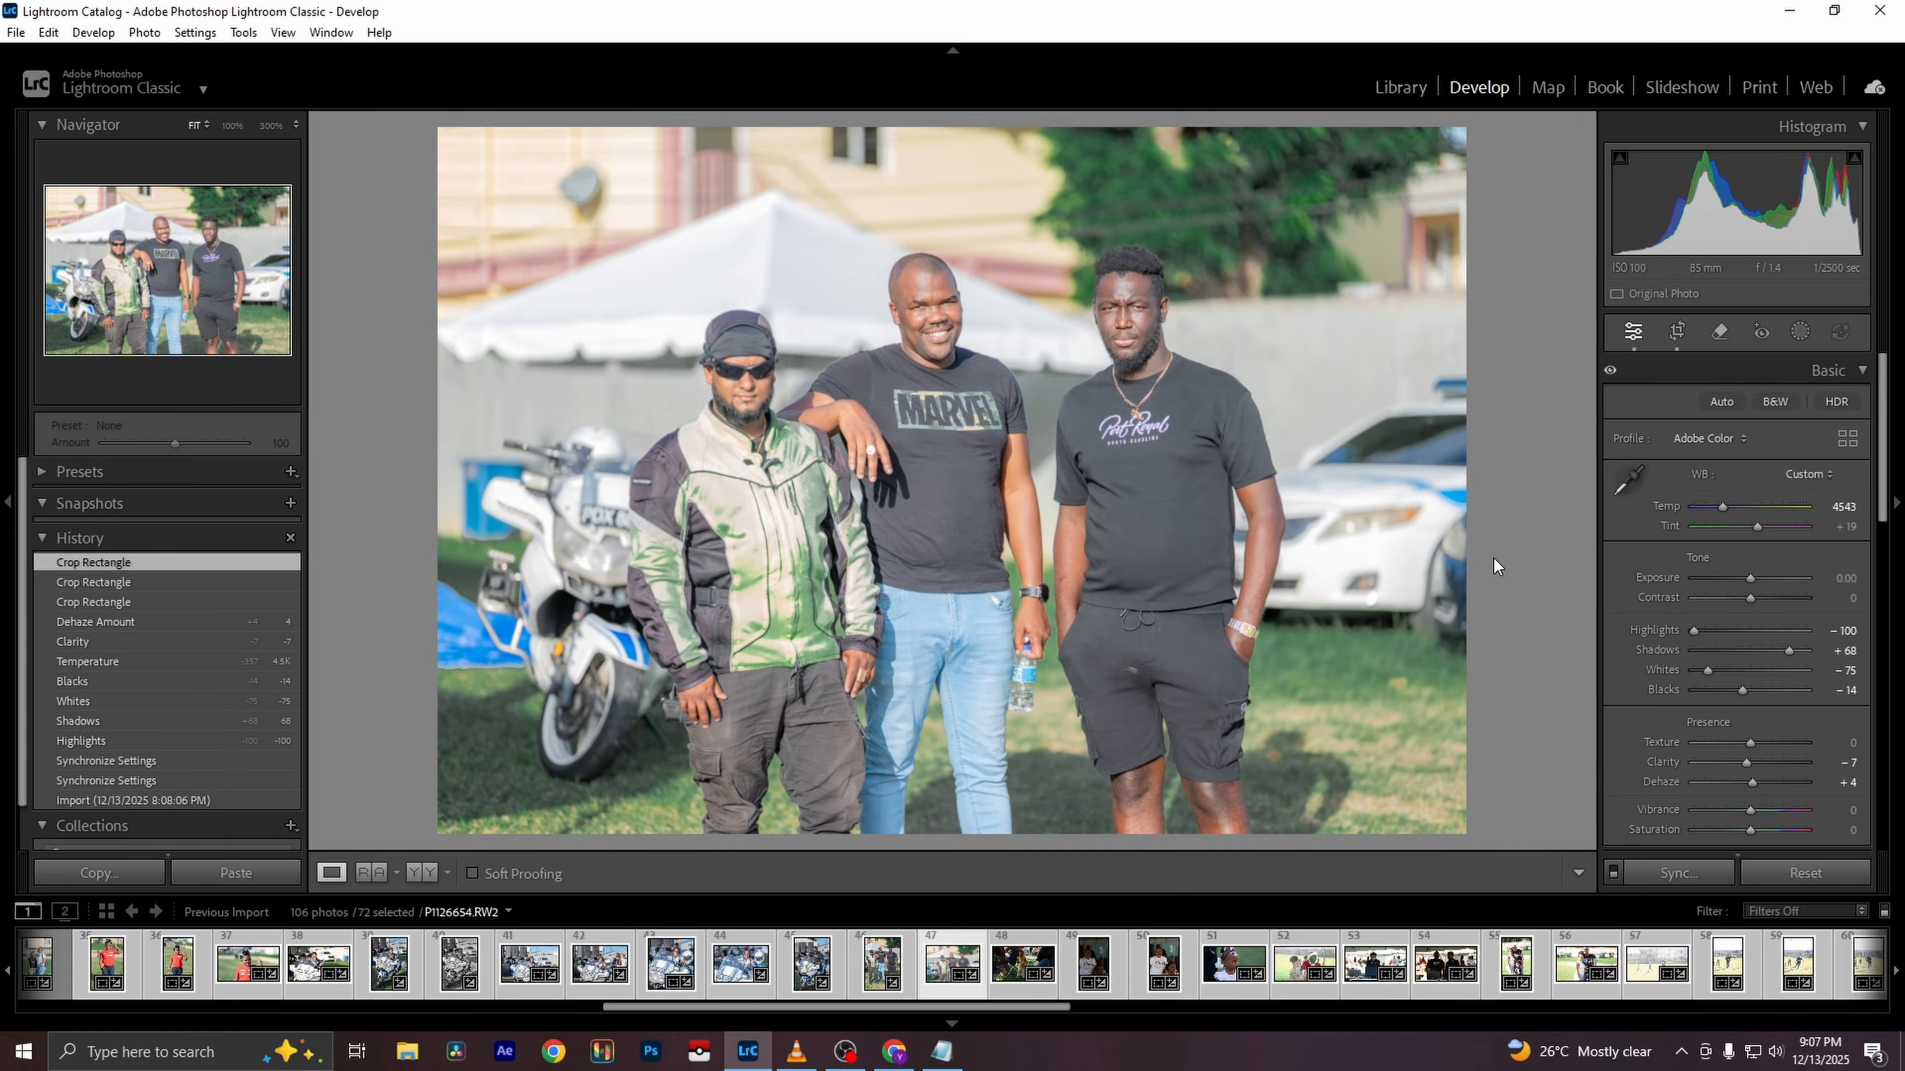
key(backslash)
key(backslash)
Examine the three men's faces and clothing up close in the group photo
click(968, 321)
click(1021, 493)
click(744, 401)
click(814, 384)
click(1141, 315)
click(1141, 315)
click(724, 417)
click(784, 303)
On the next photo, P1126655.RW2, set Shadows +100, Exposure +1.40 and colour temperature 4543
key(Right)
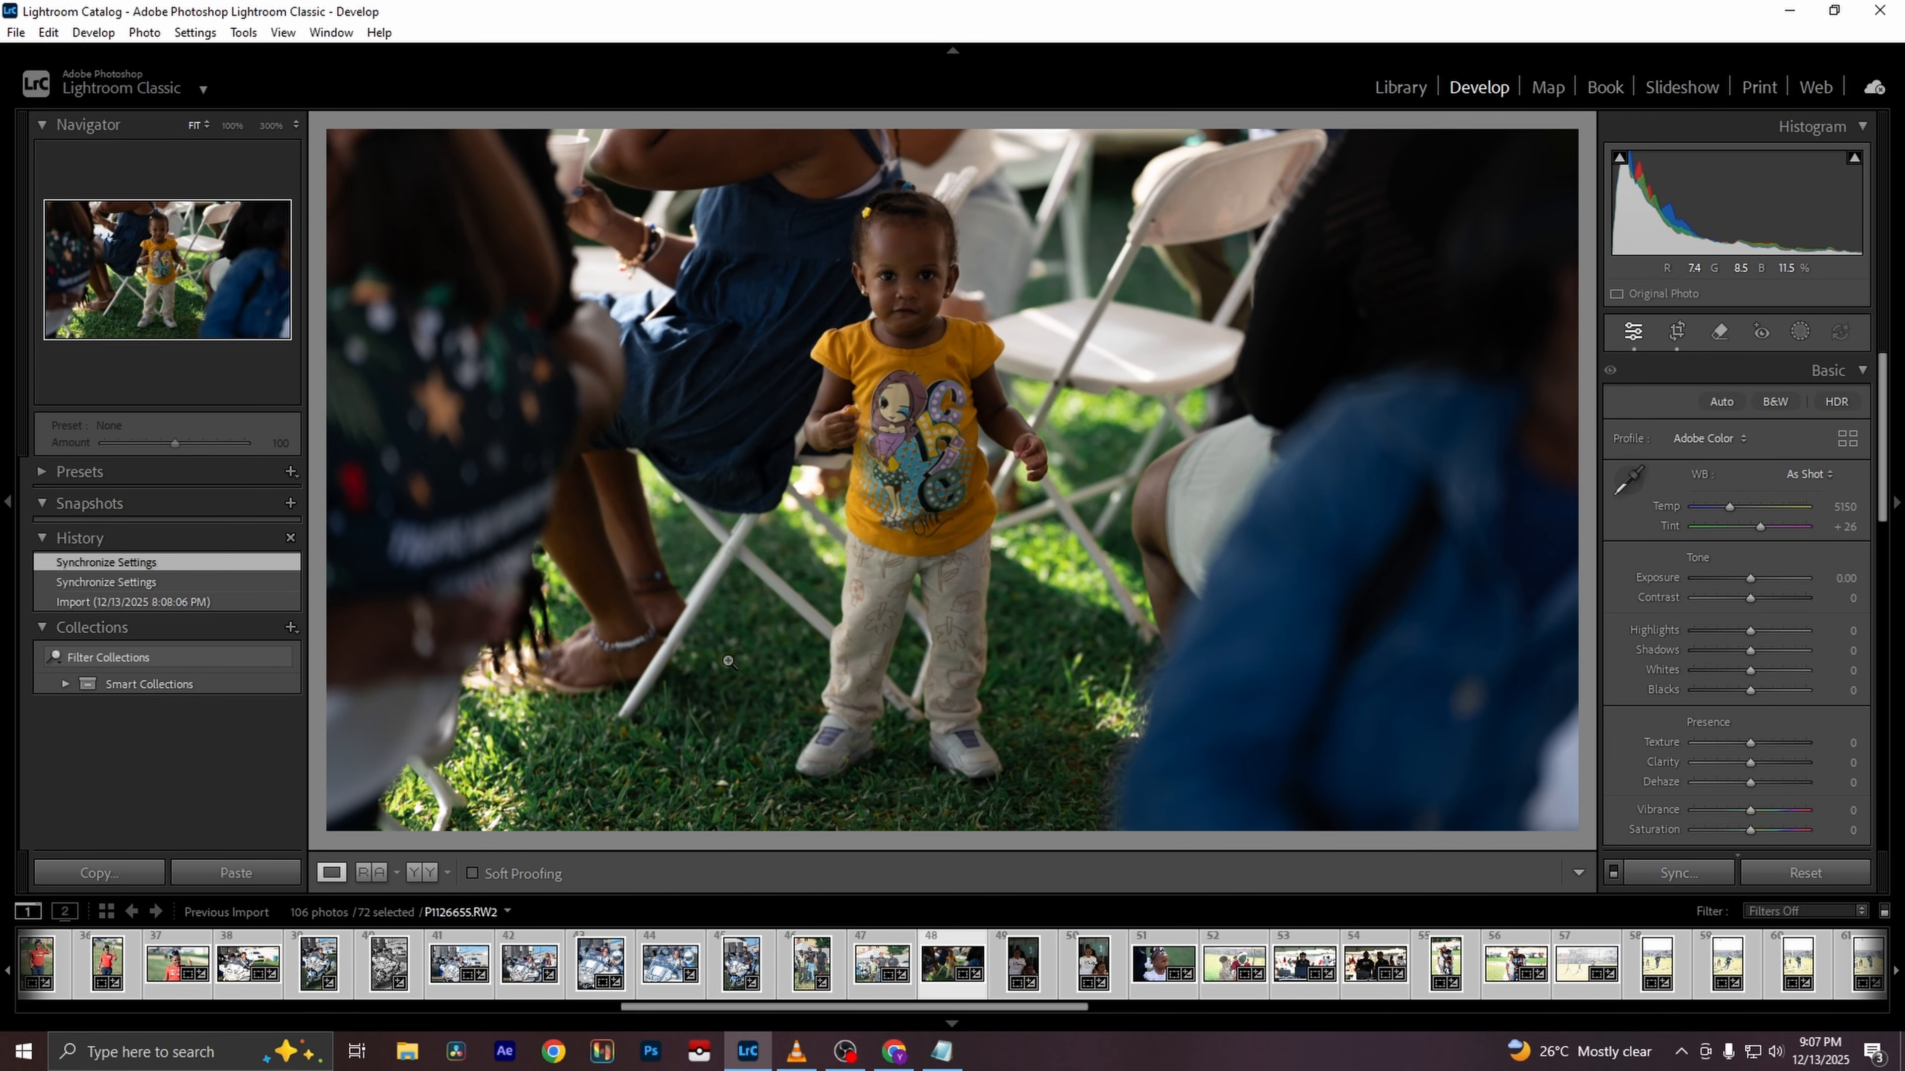
drag(1750, 650, 1810, 649)
drag(1755, 573, 1770, 574)
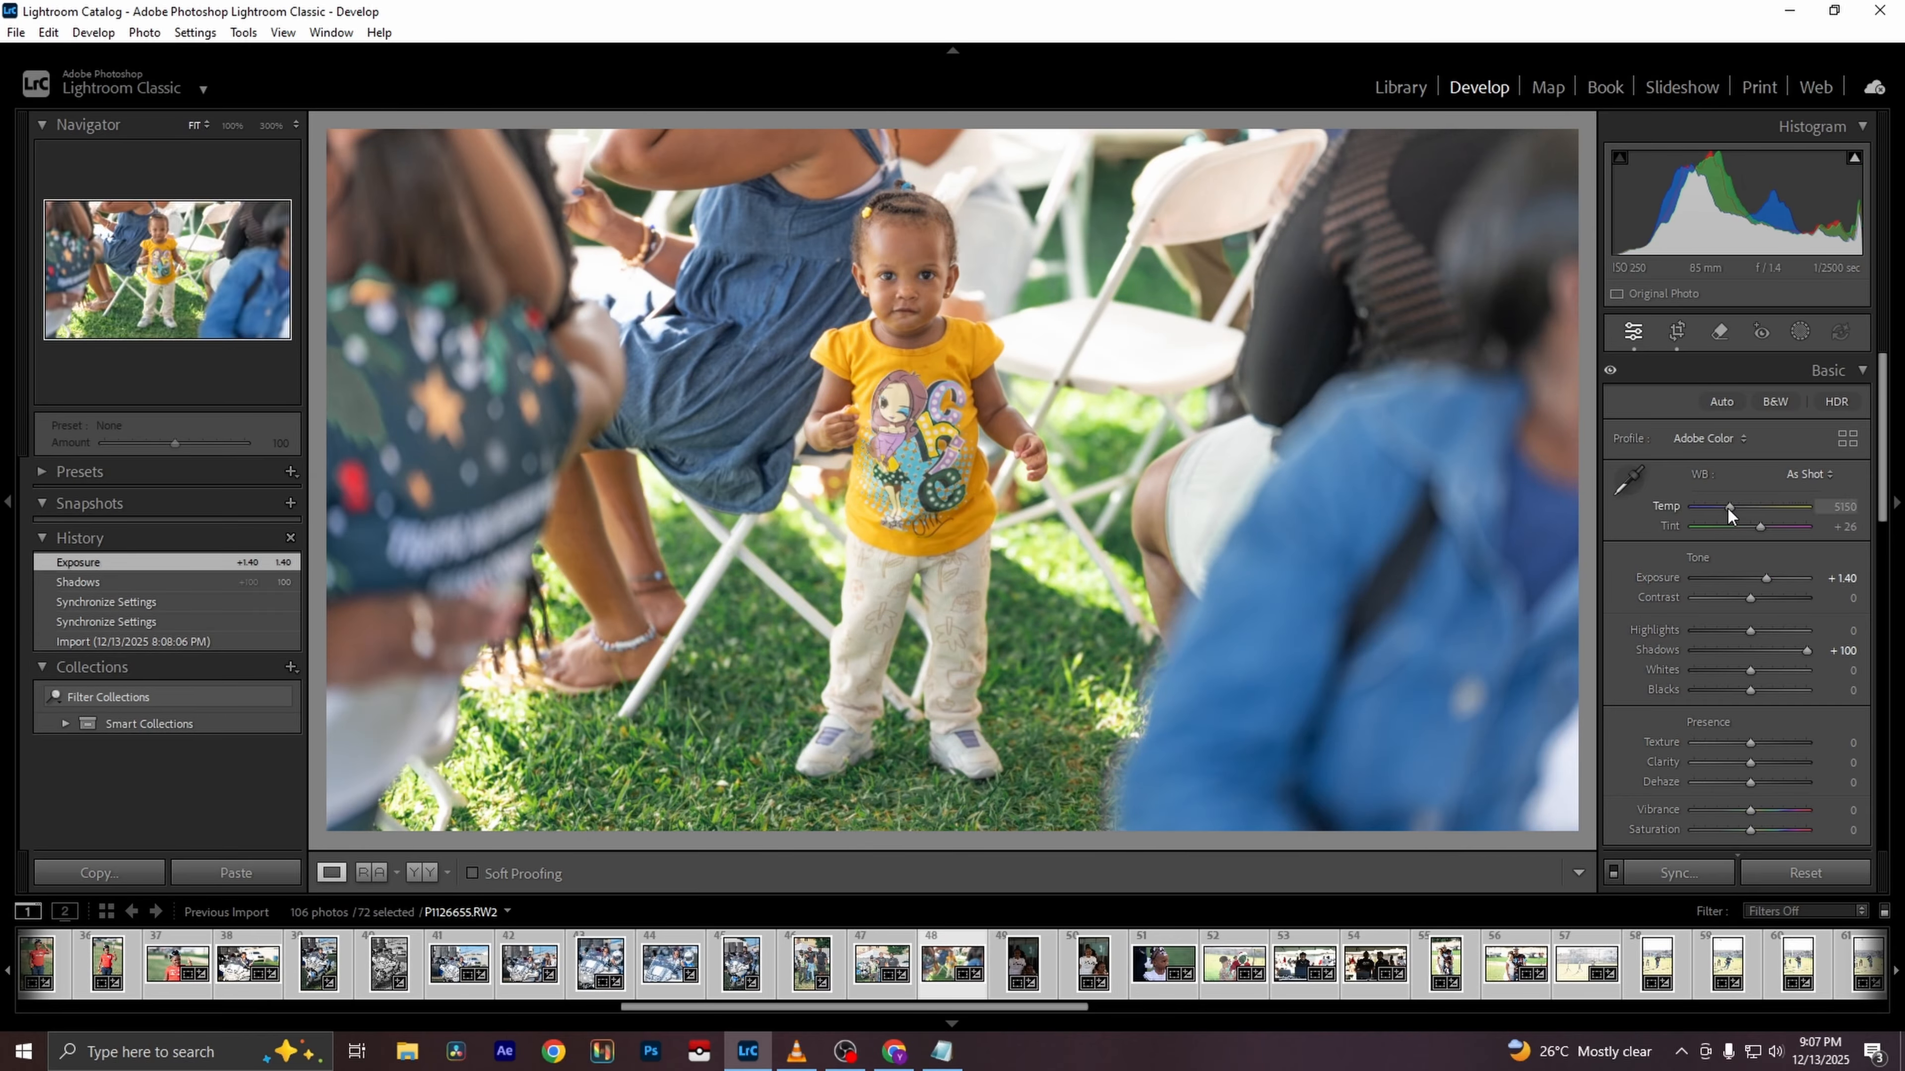
drag(1728, 513, 1721, 511)
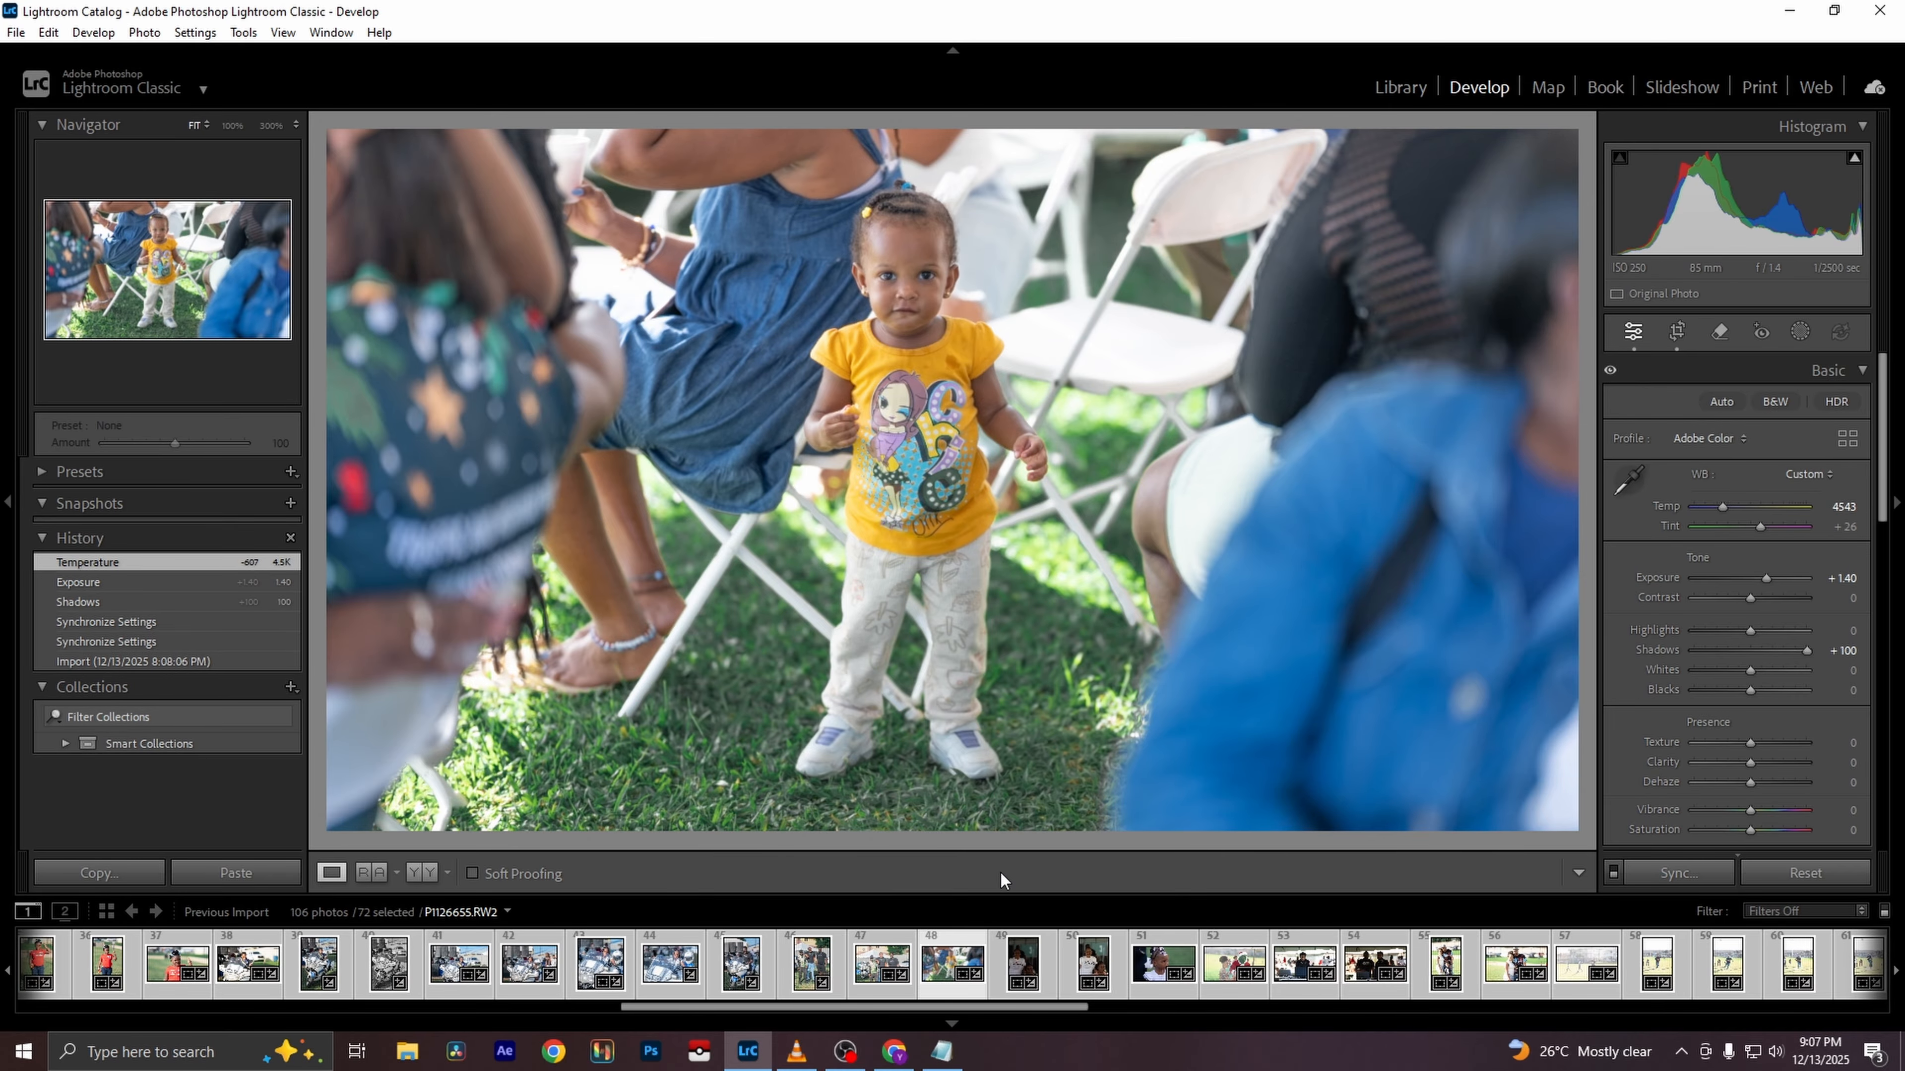
On P1126656.RW2, set Exposure +1.93, expand the crop to the full frame width, and set Shadows +49, Highlights 0 and Clarity -16
key(Right)
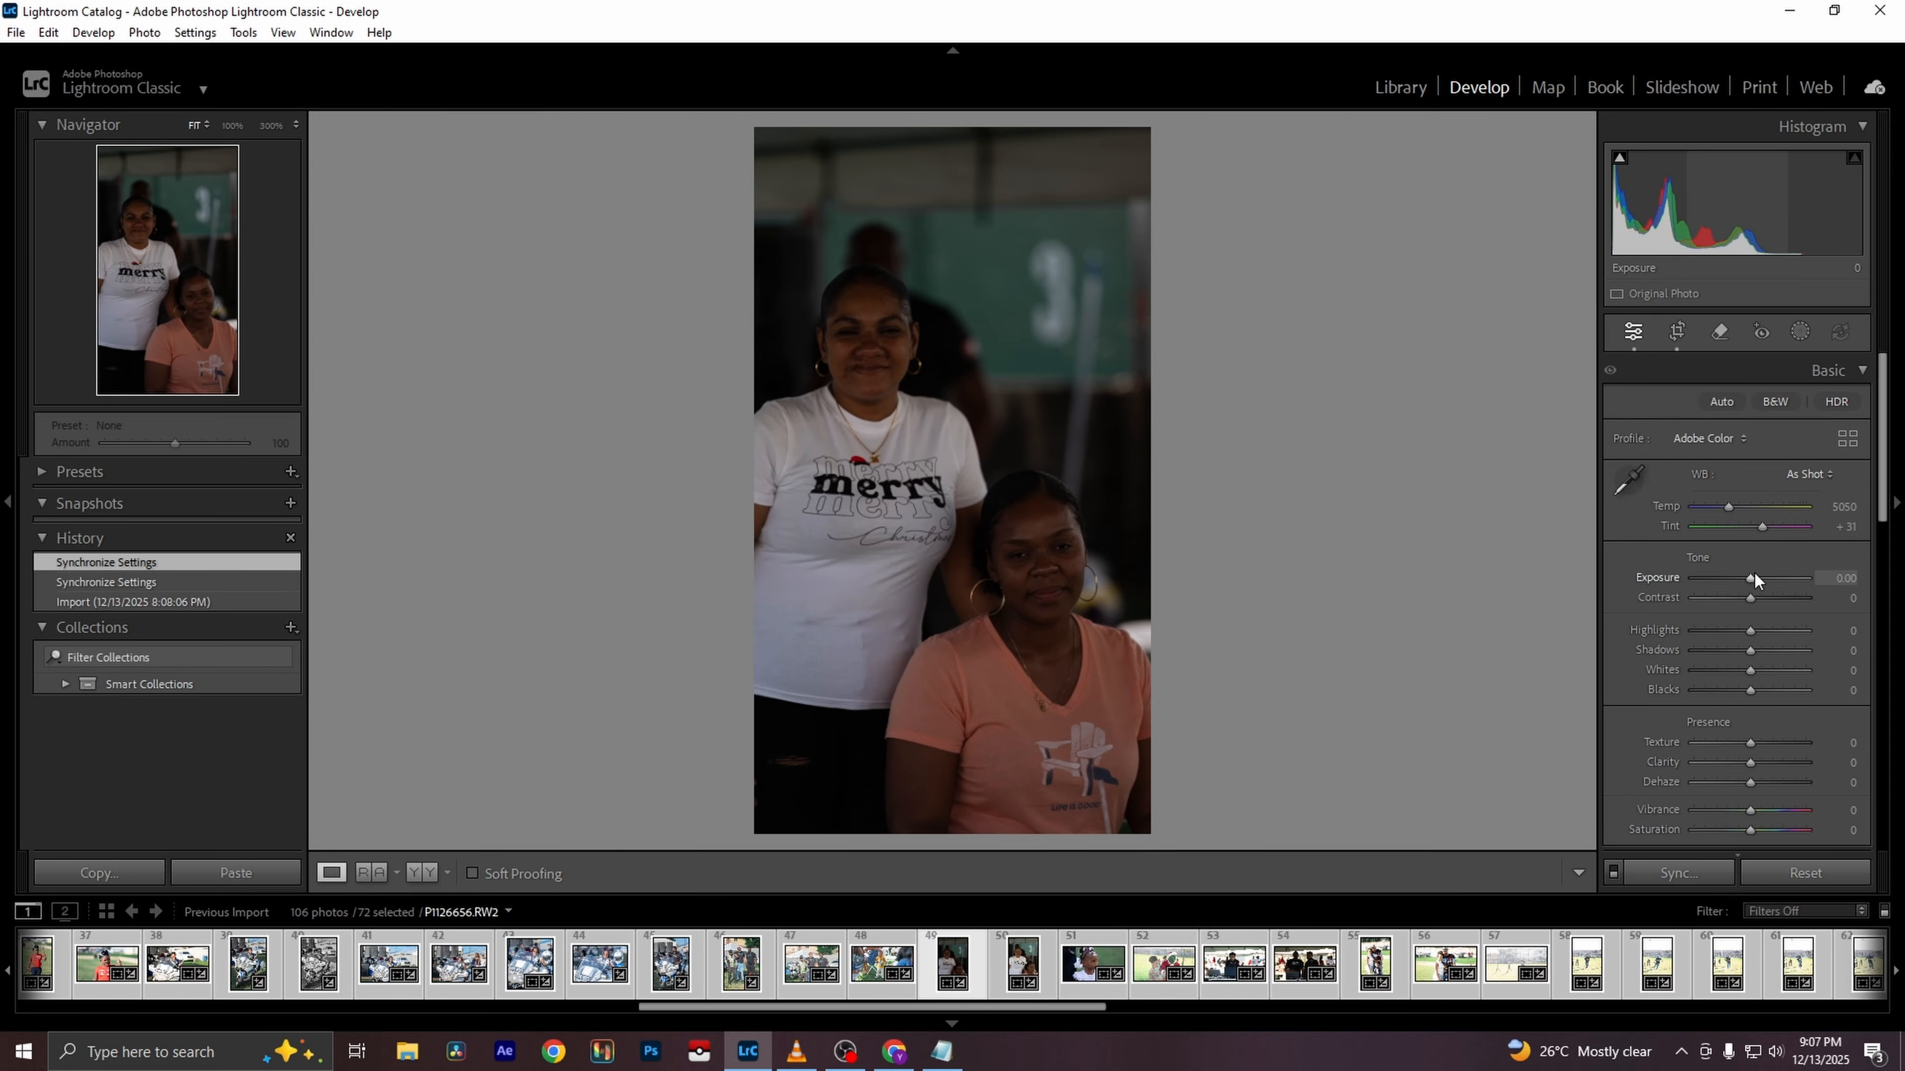
drag(1752, 578, 1769, 576)
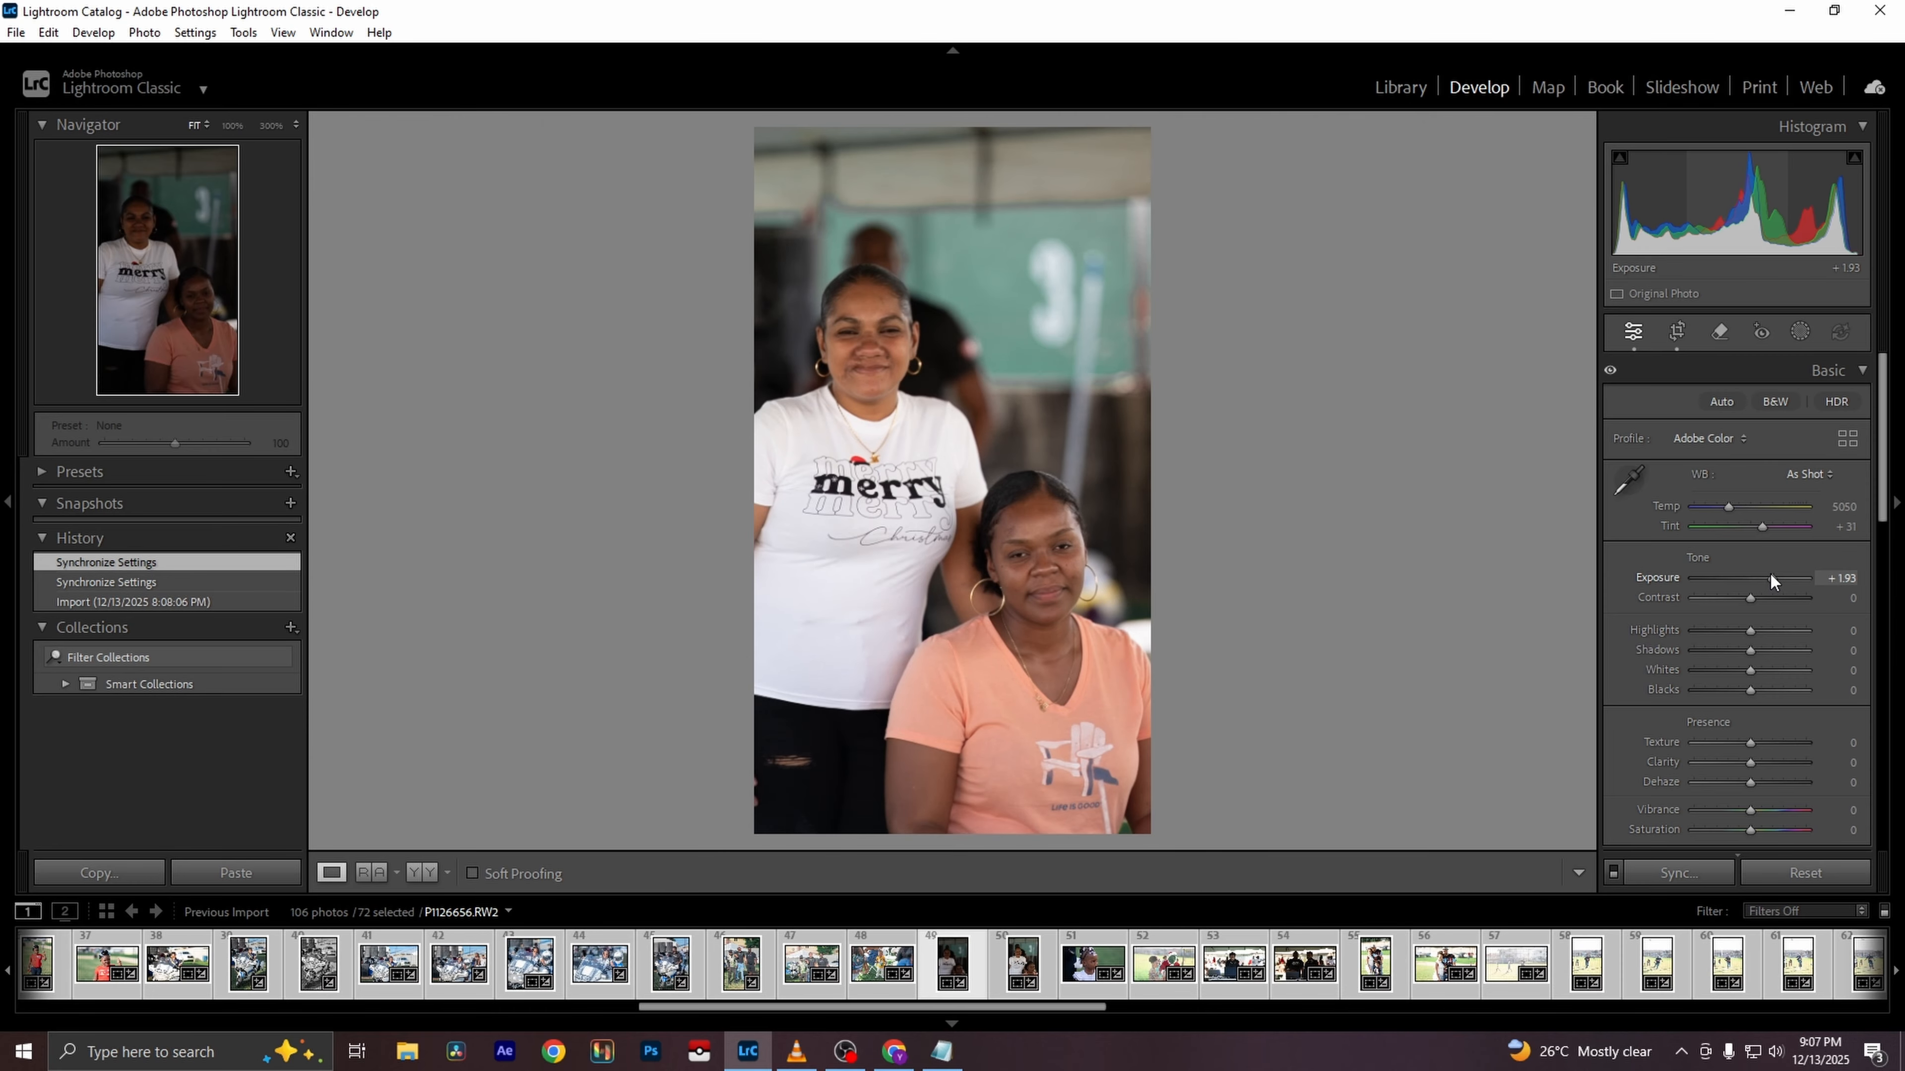
click(1680, 338)
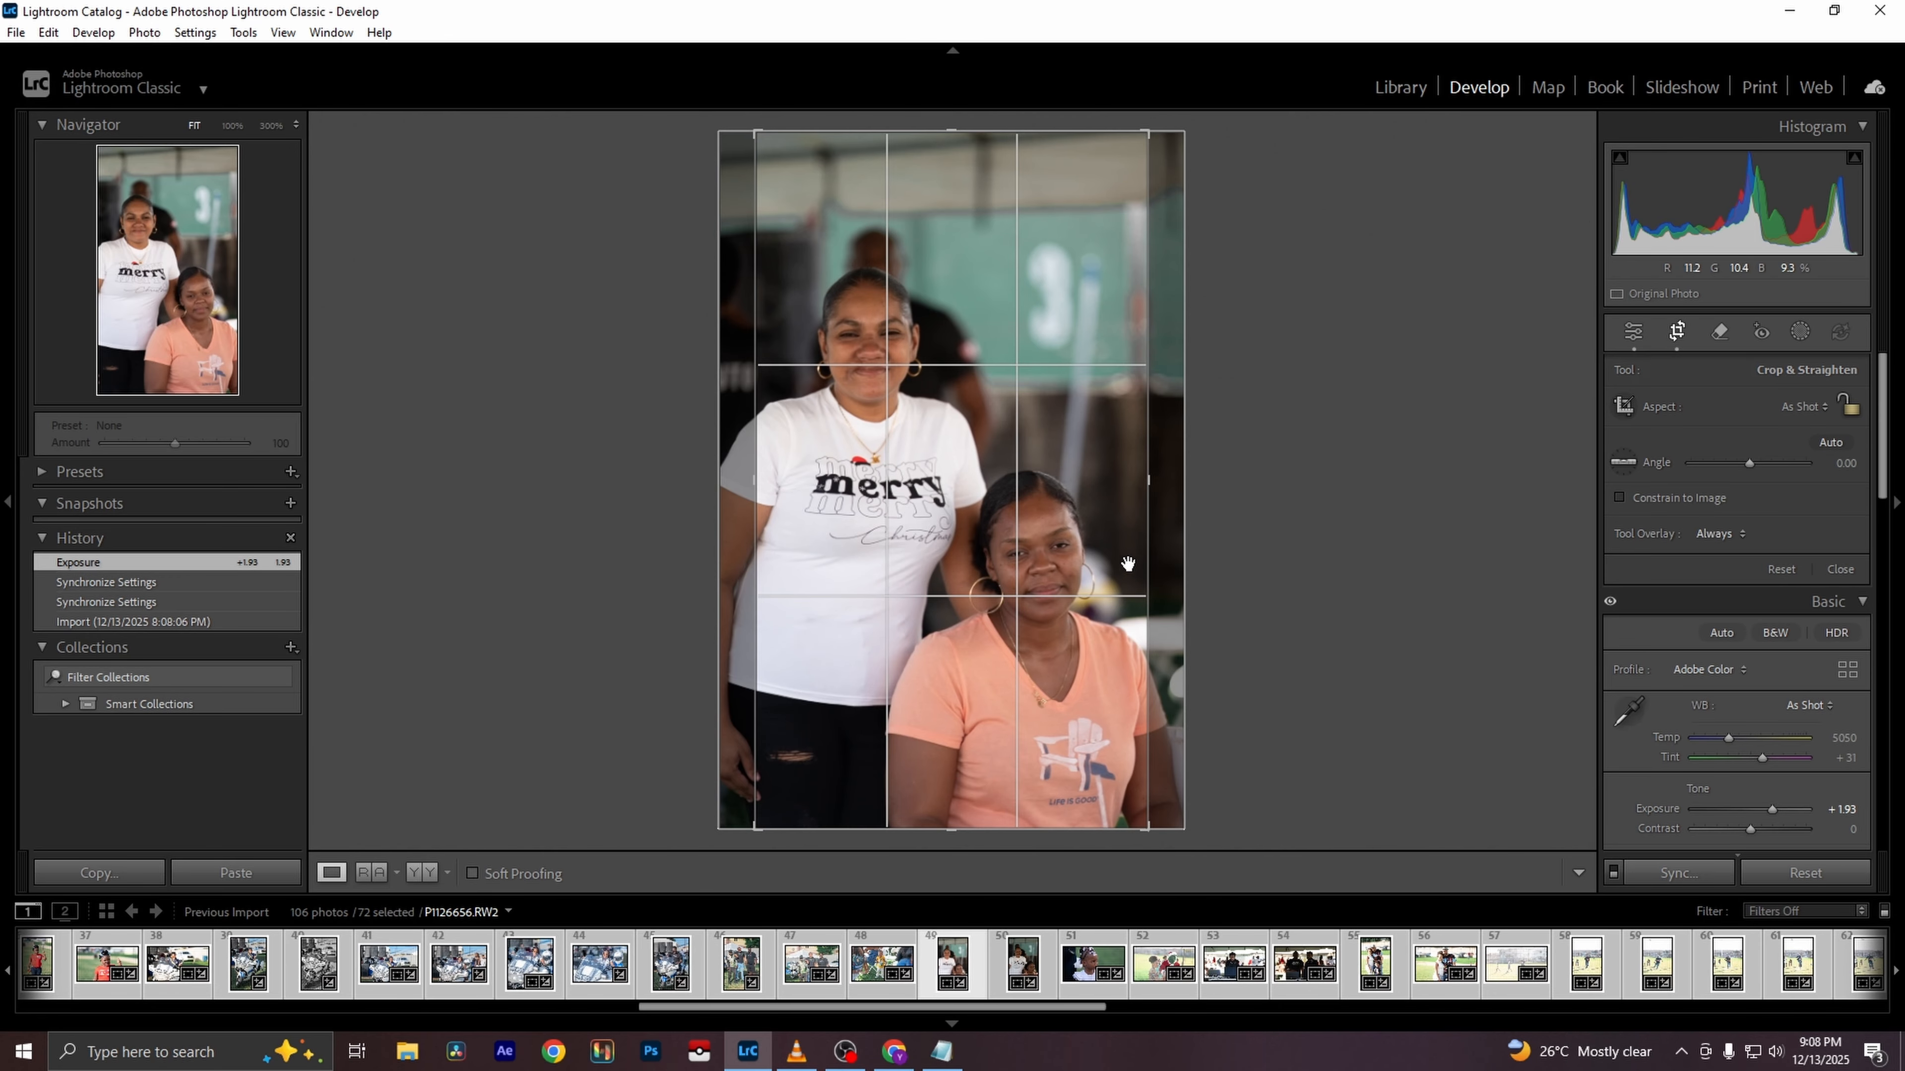
drag(1149, 559, 1243, 546)
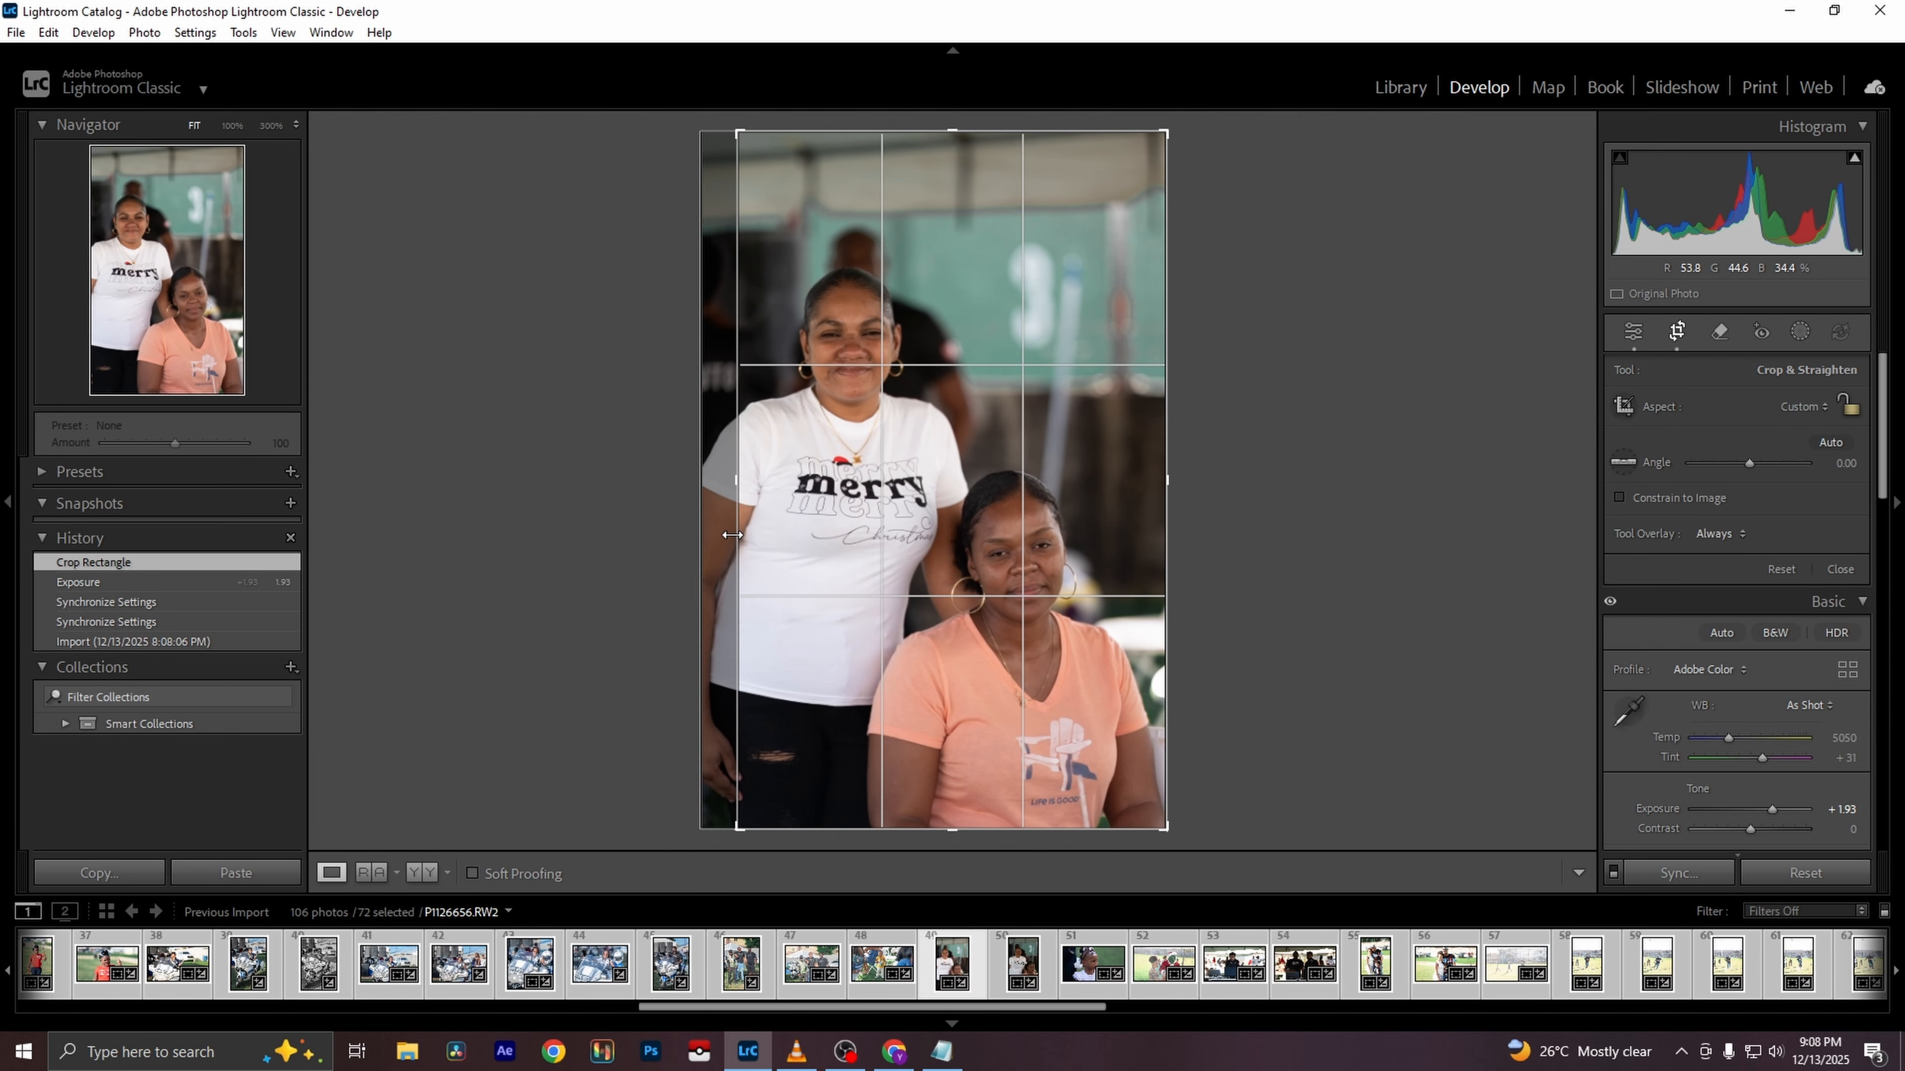
drag(732, 534, 600, 559)
key(Return)
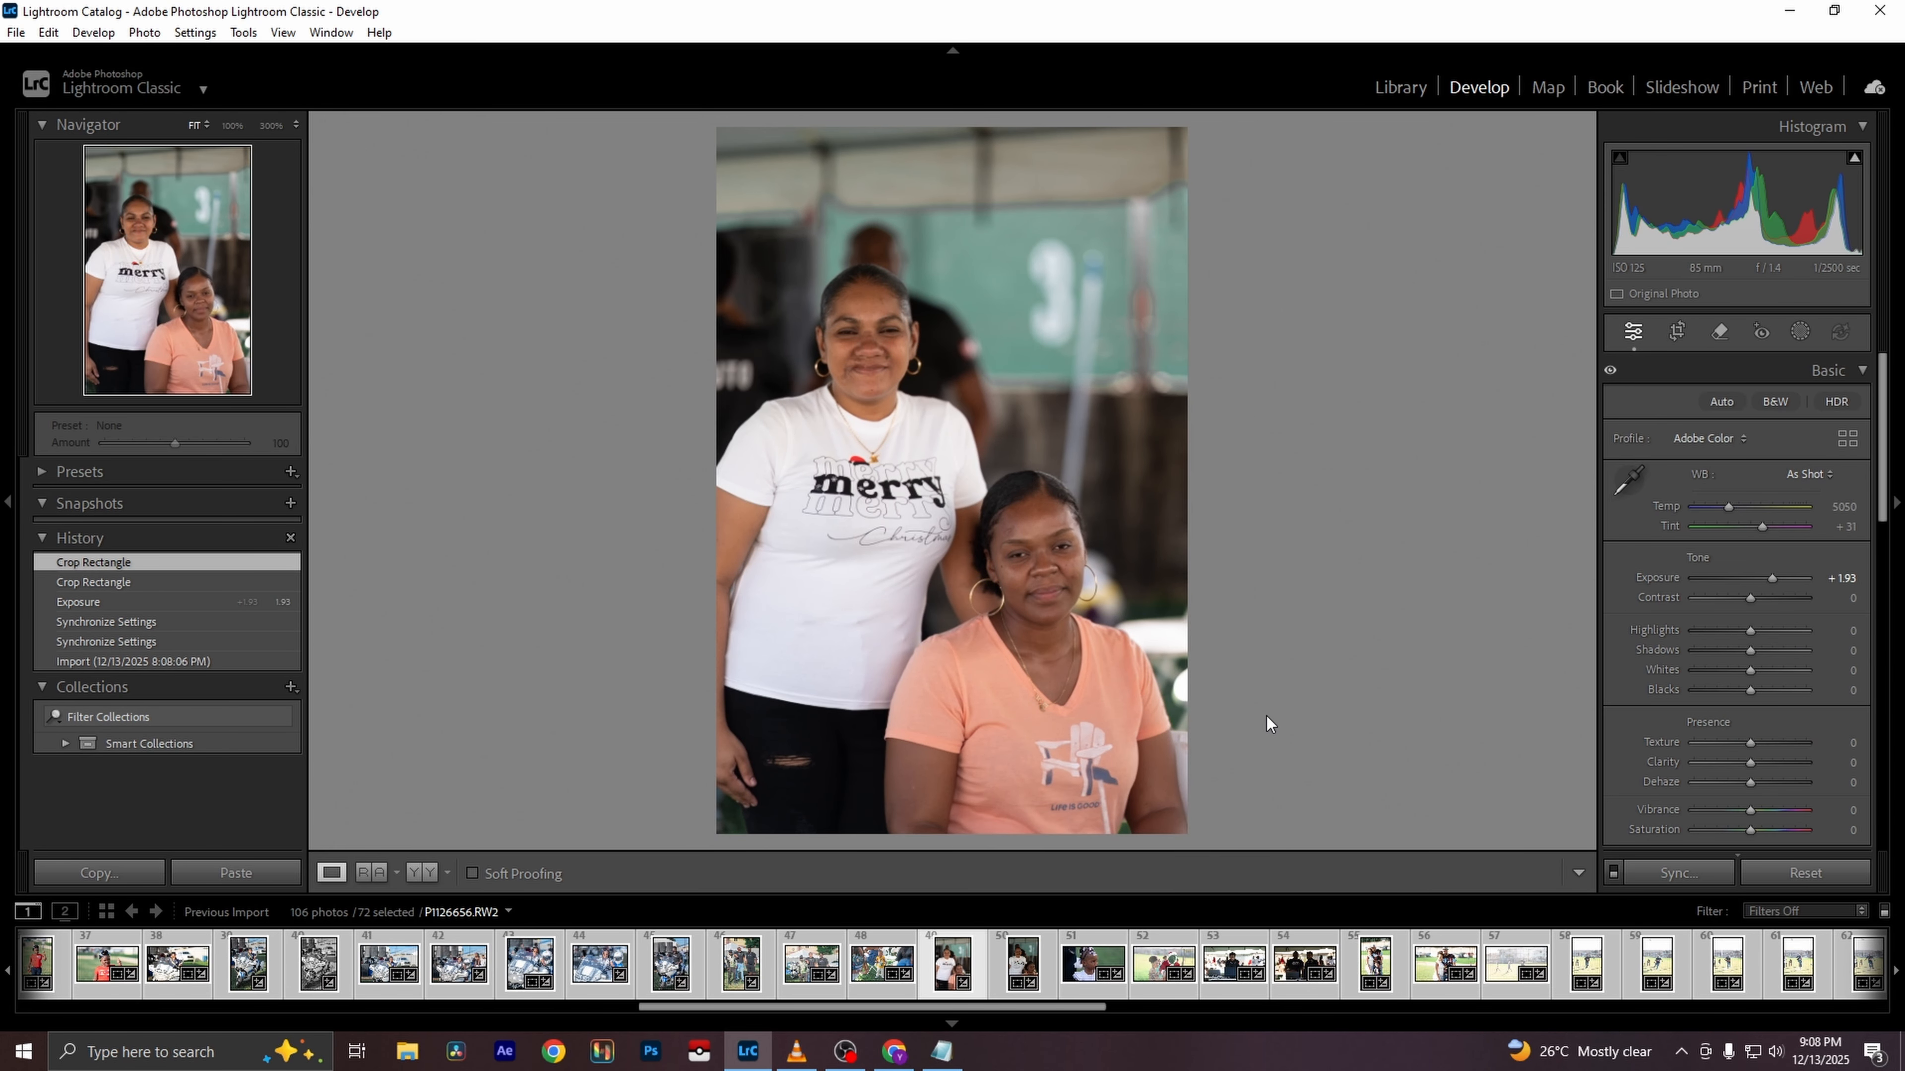
mouse_move(1760, 652)
mouse_down()
mouse_move(1788, 652)
mouse_move(1713, 631)
mouse_move(1748, 631)
mouse_up()
double_click(1747, 630)
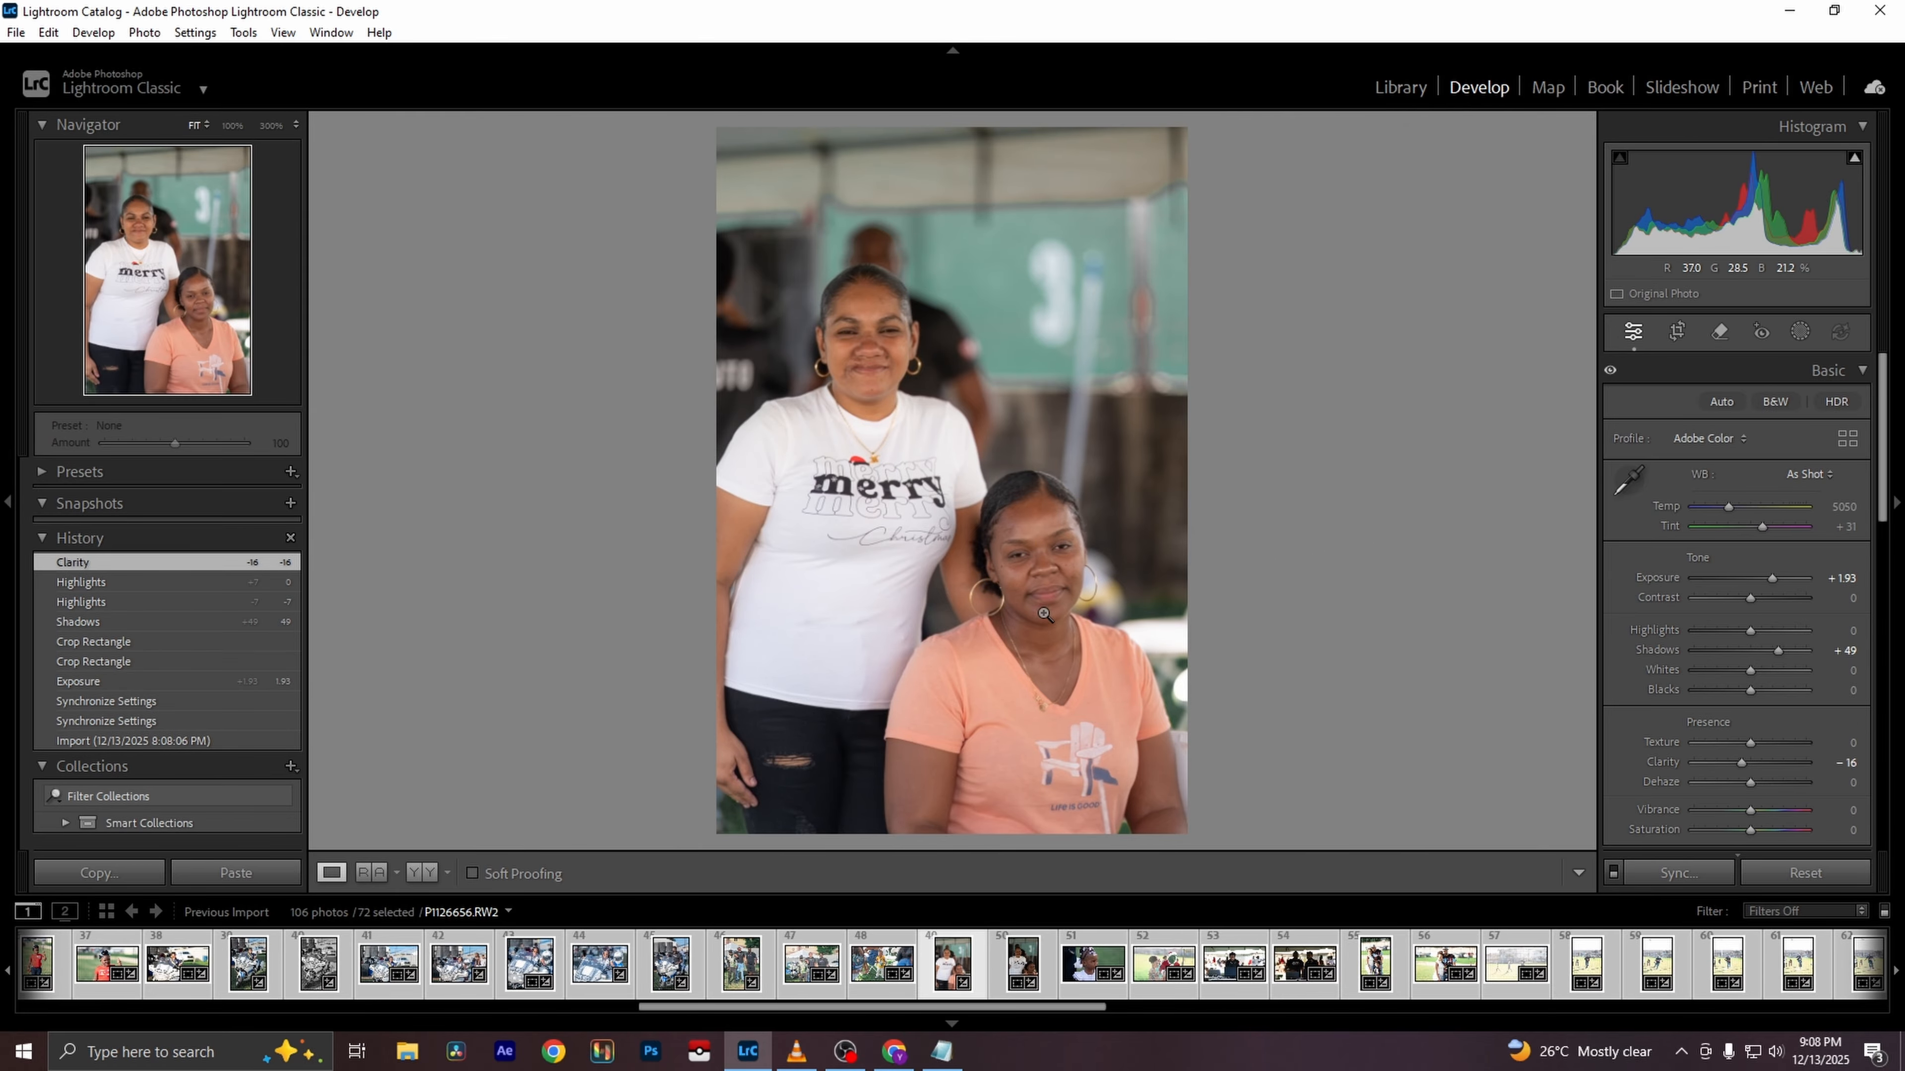
Remove the next photo of the two women, P1126657.RW2, from the Lightroom catalog
key(Right)
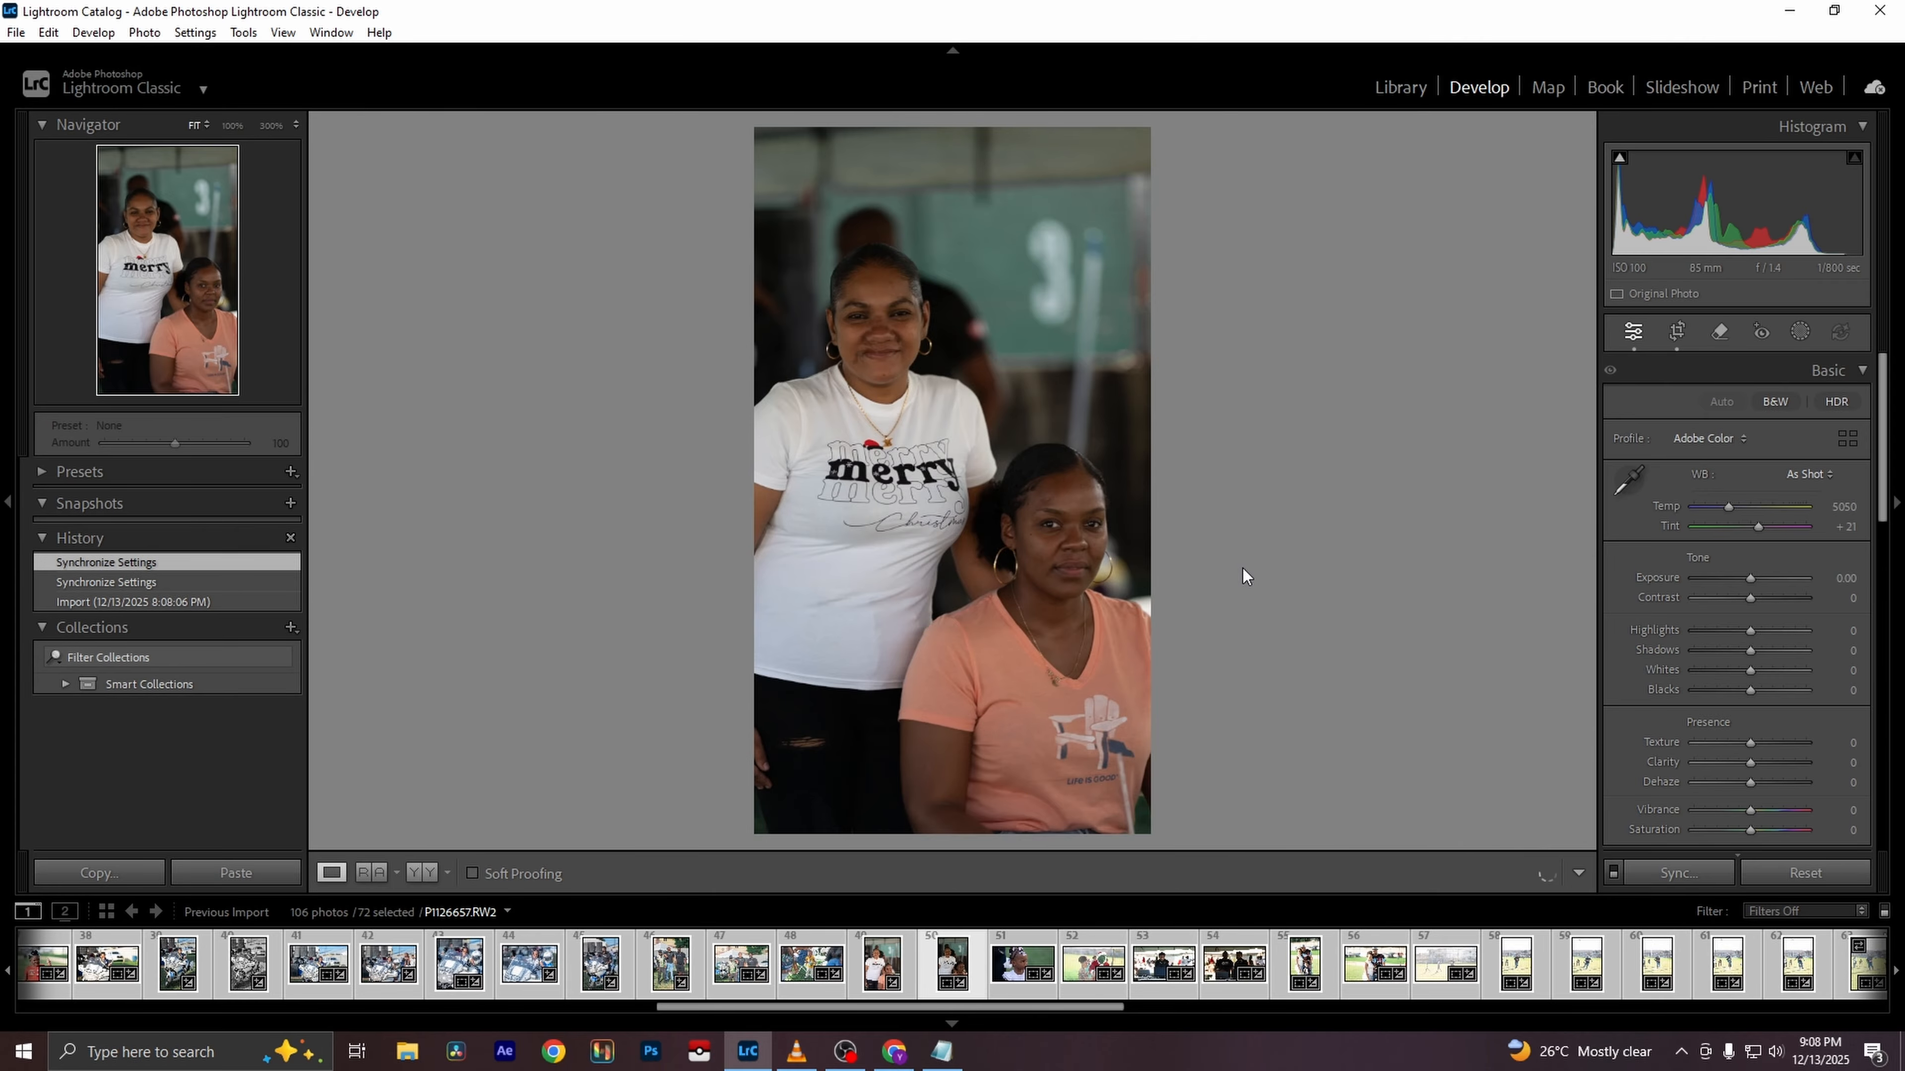
key(Delete)
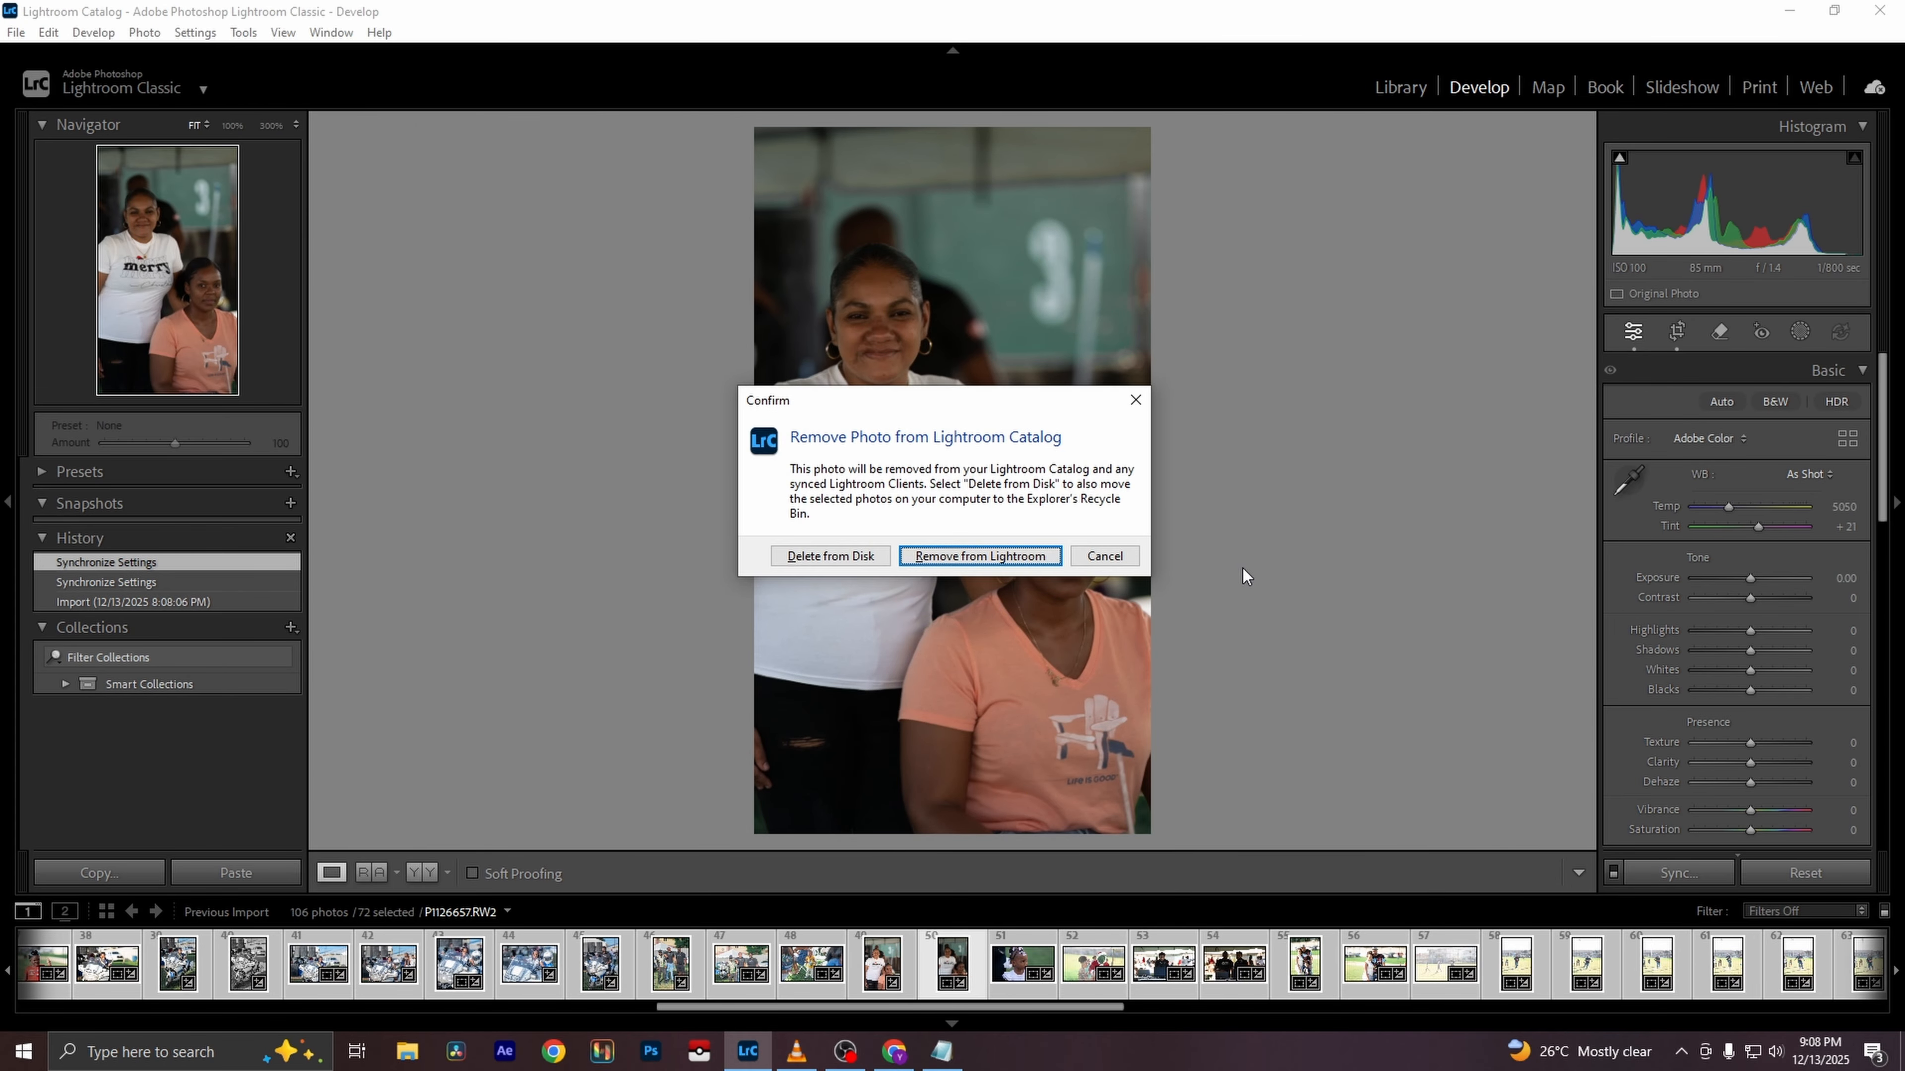
key(Return)
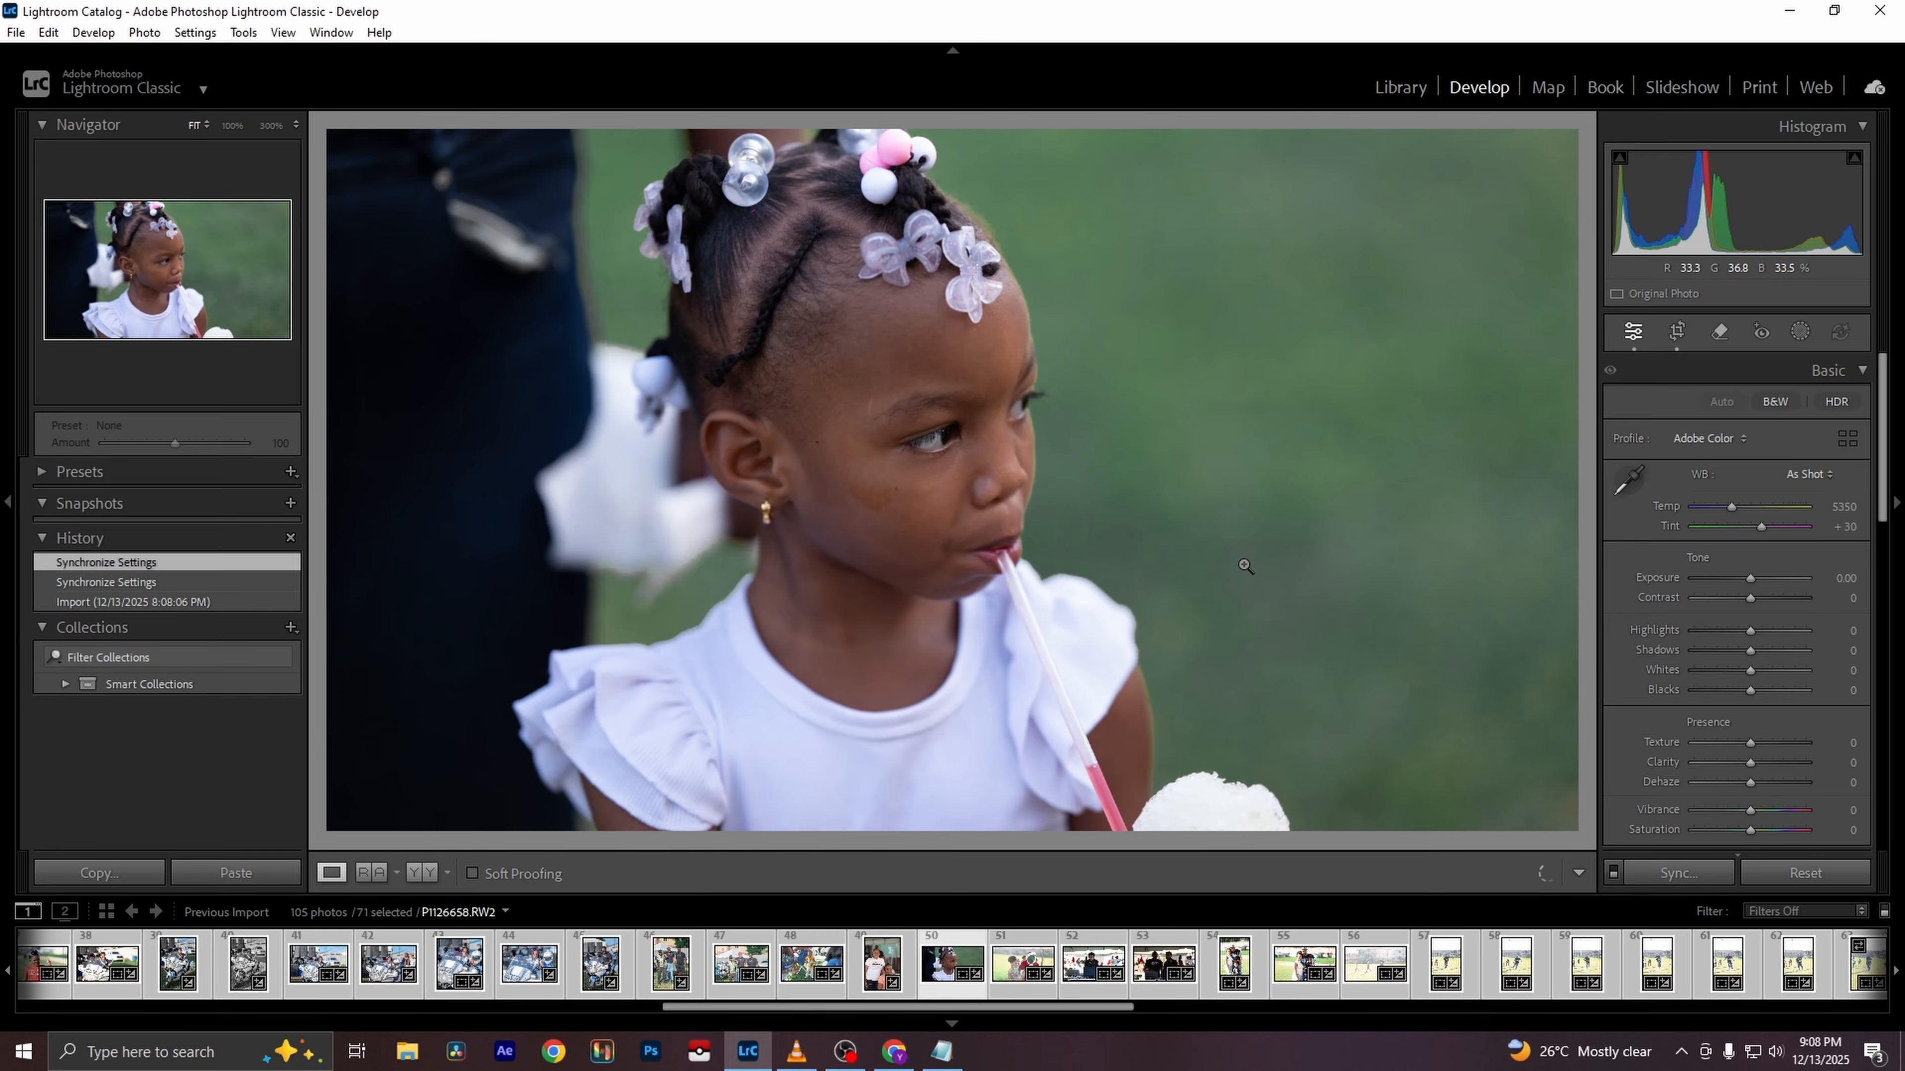
Recrop P1126658.RW2 by extending the bottom to the frame edge and trimming both sides around the girl
click(1678, 330)
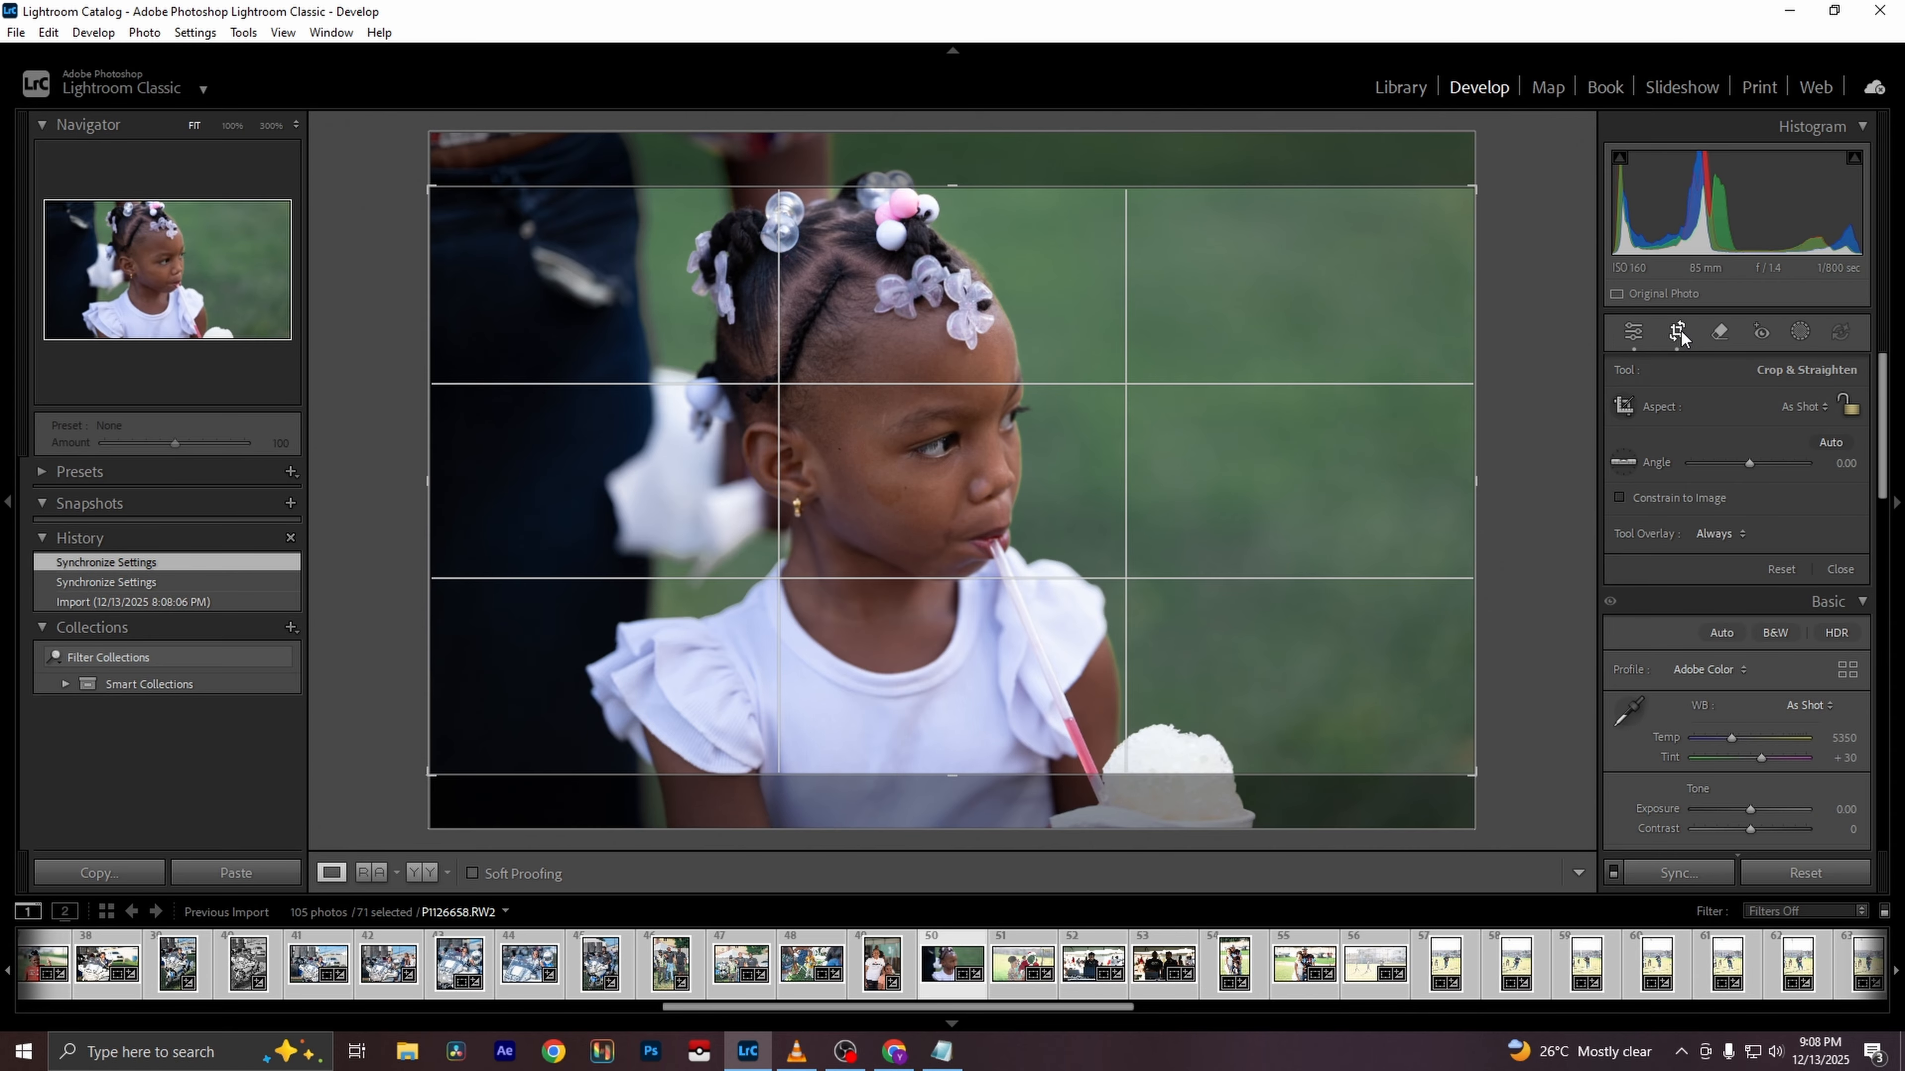
drag(951, 775, 951, 828)
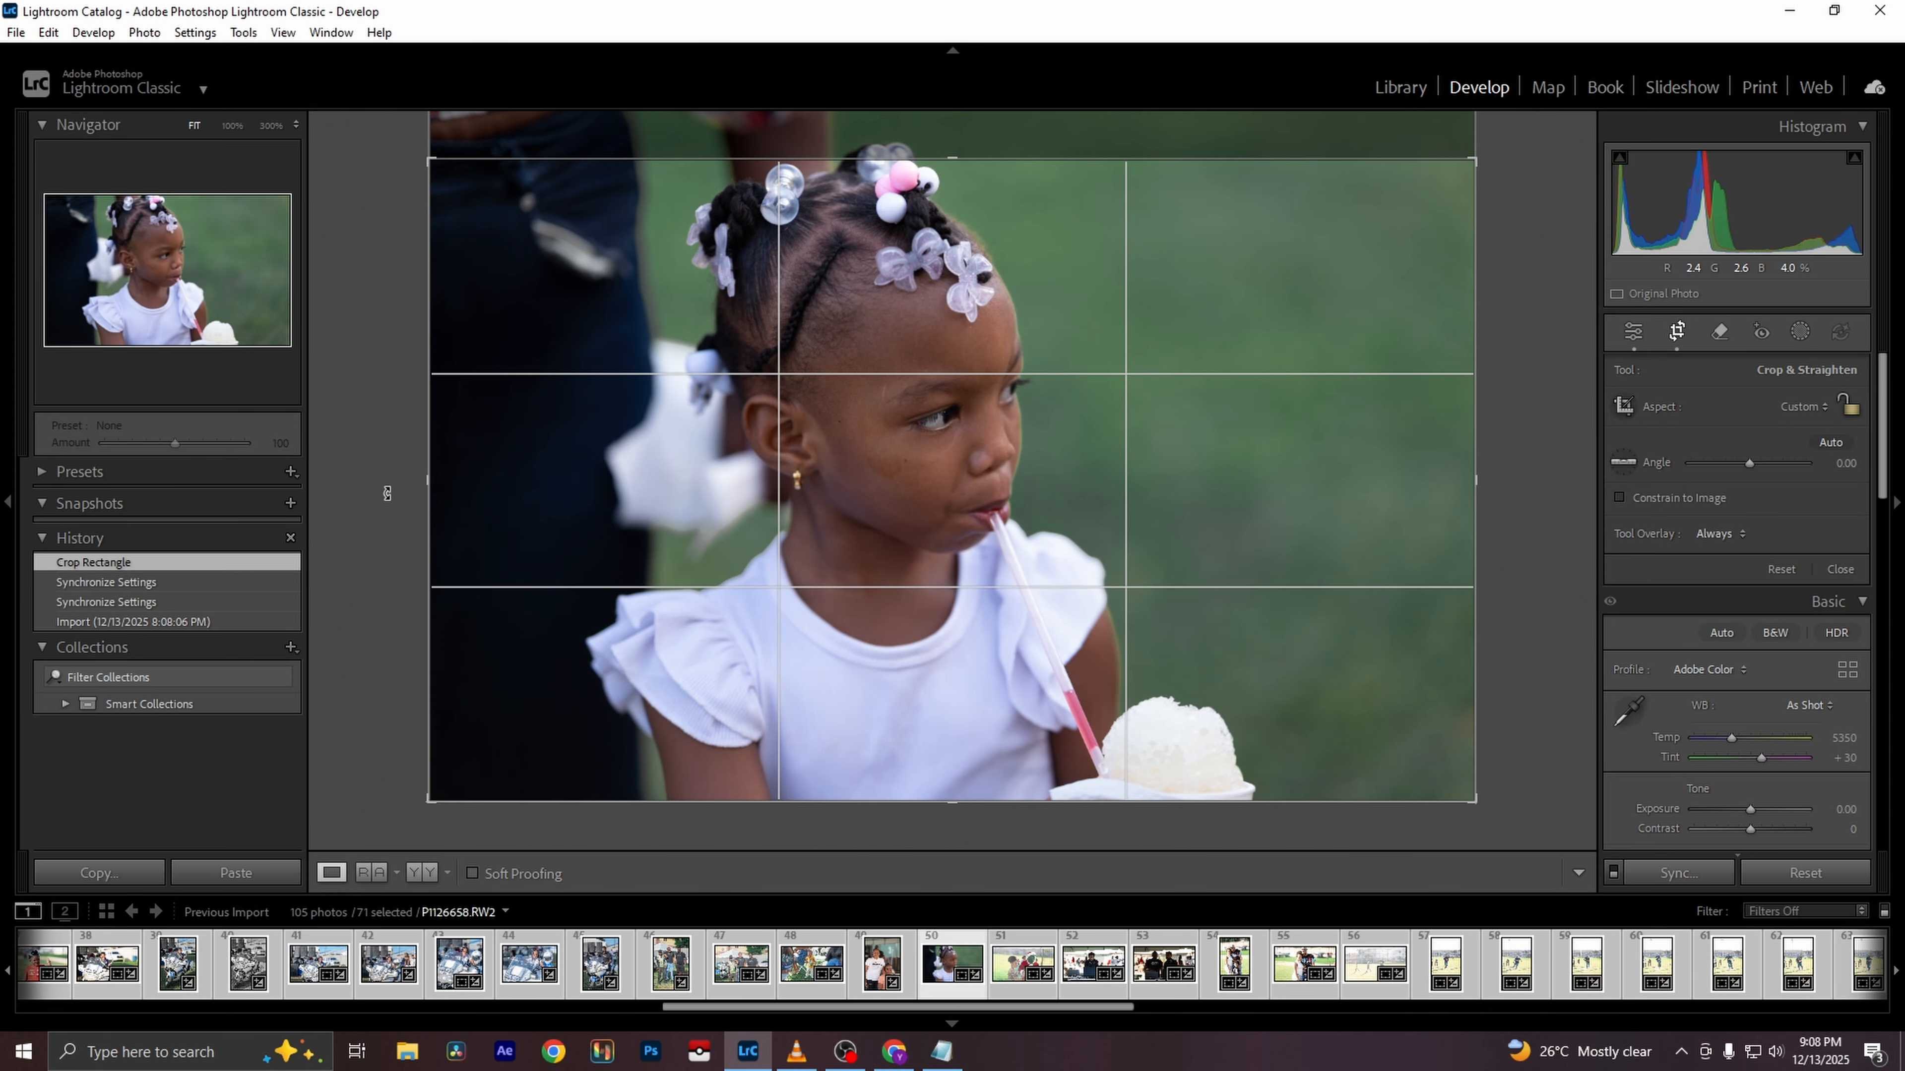
drag(424, 493, 495, 481)
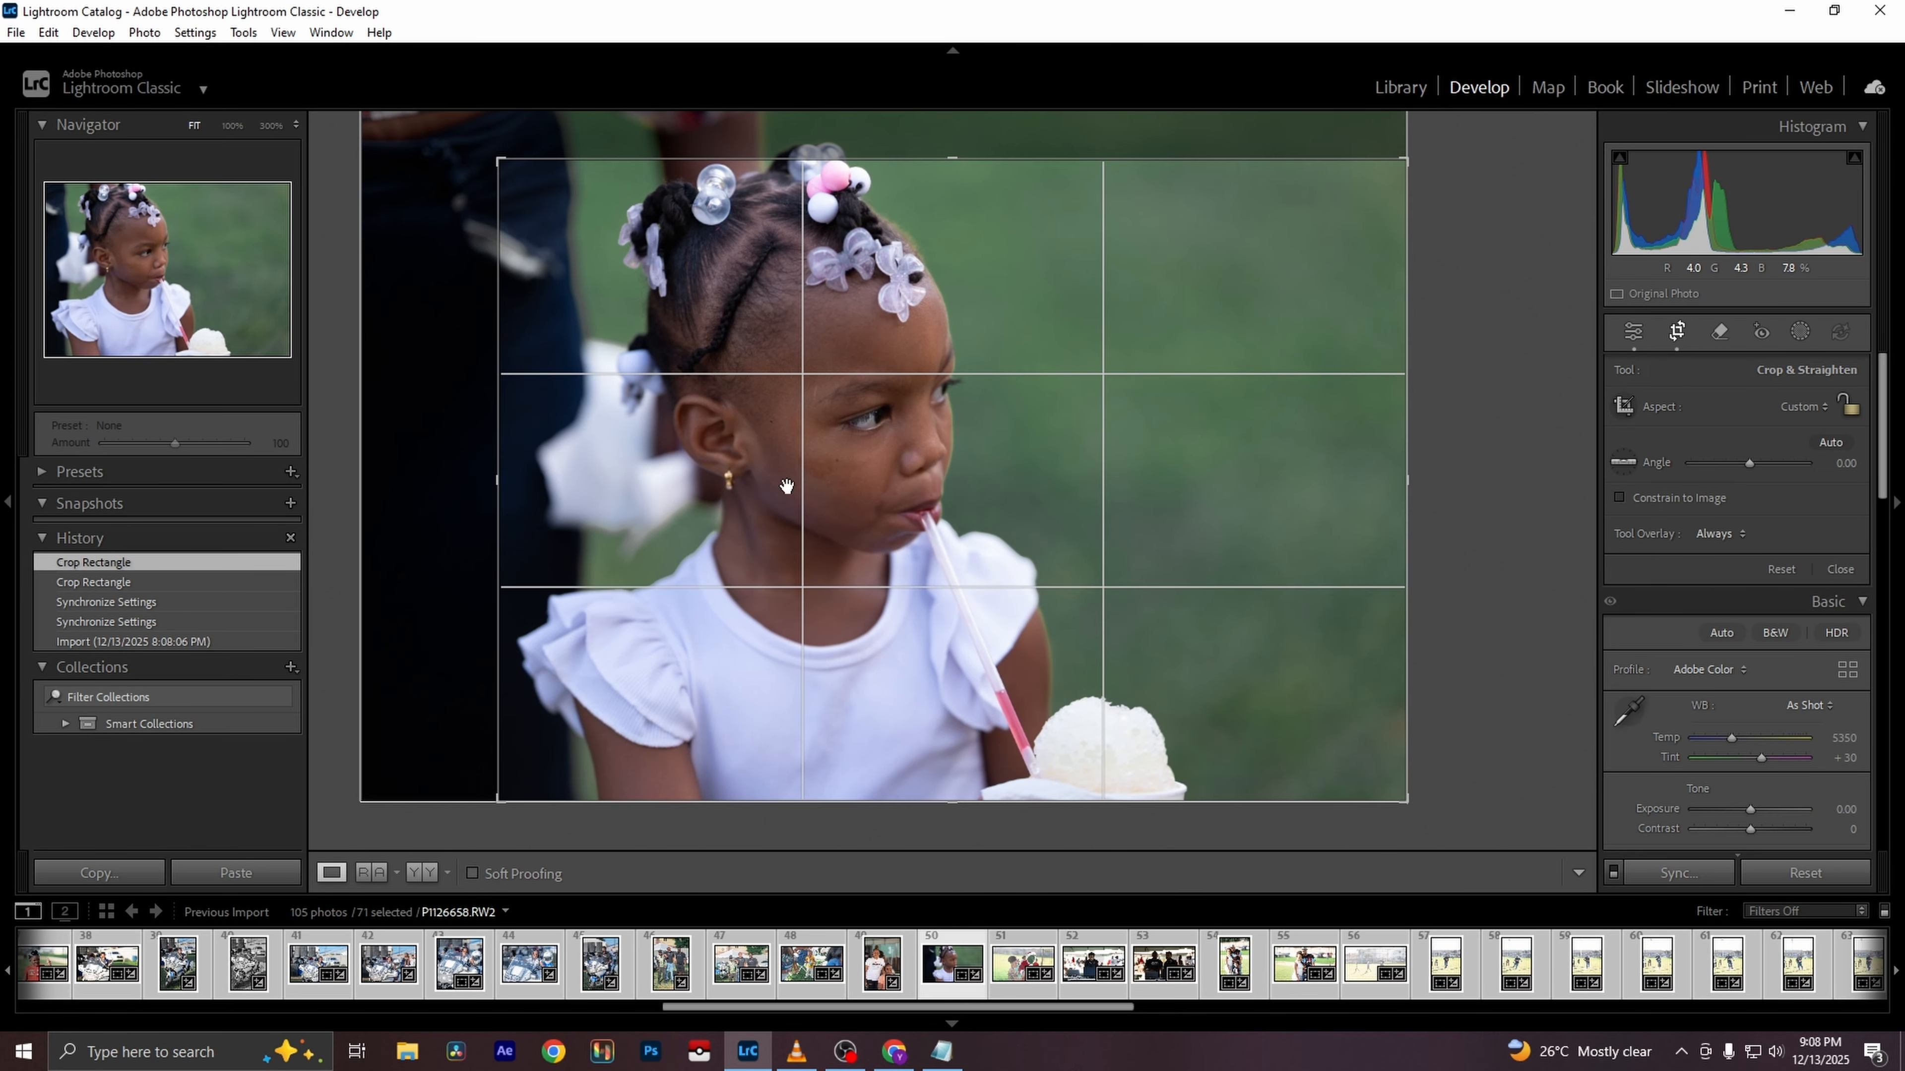
drag(1399, 538, 1198, 538)
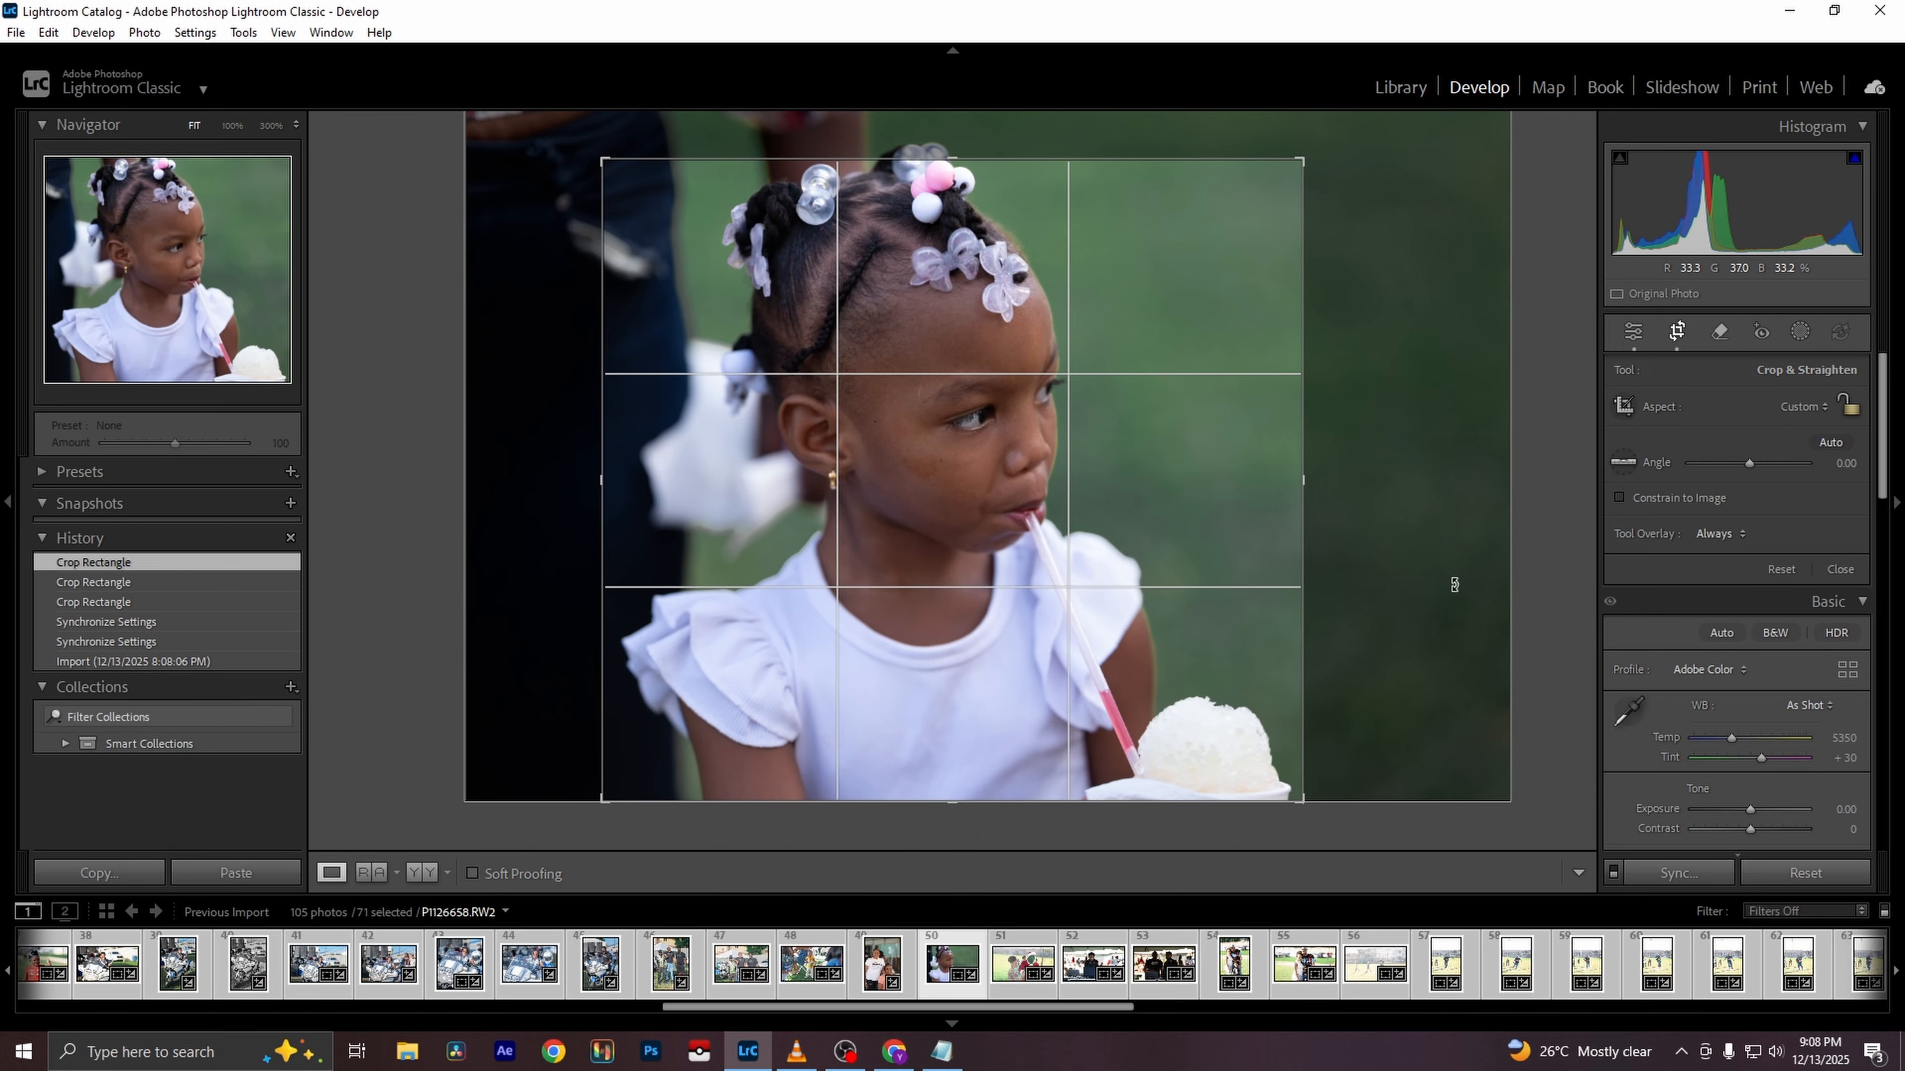
click(1839, 569)
Set Exposure +1.23, Highlights -70, Whites -35, Blacks -23 and Clarity -25, and compare the girl's portrait with its unedited version
drag(1755, 579, 1733, 686)
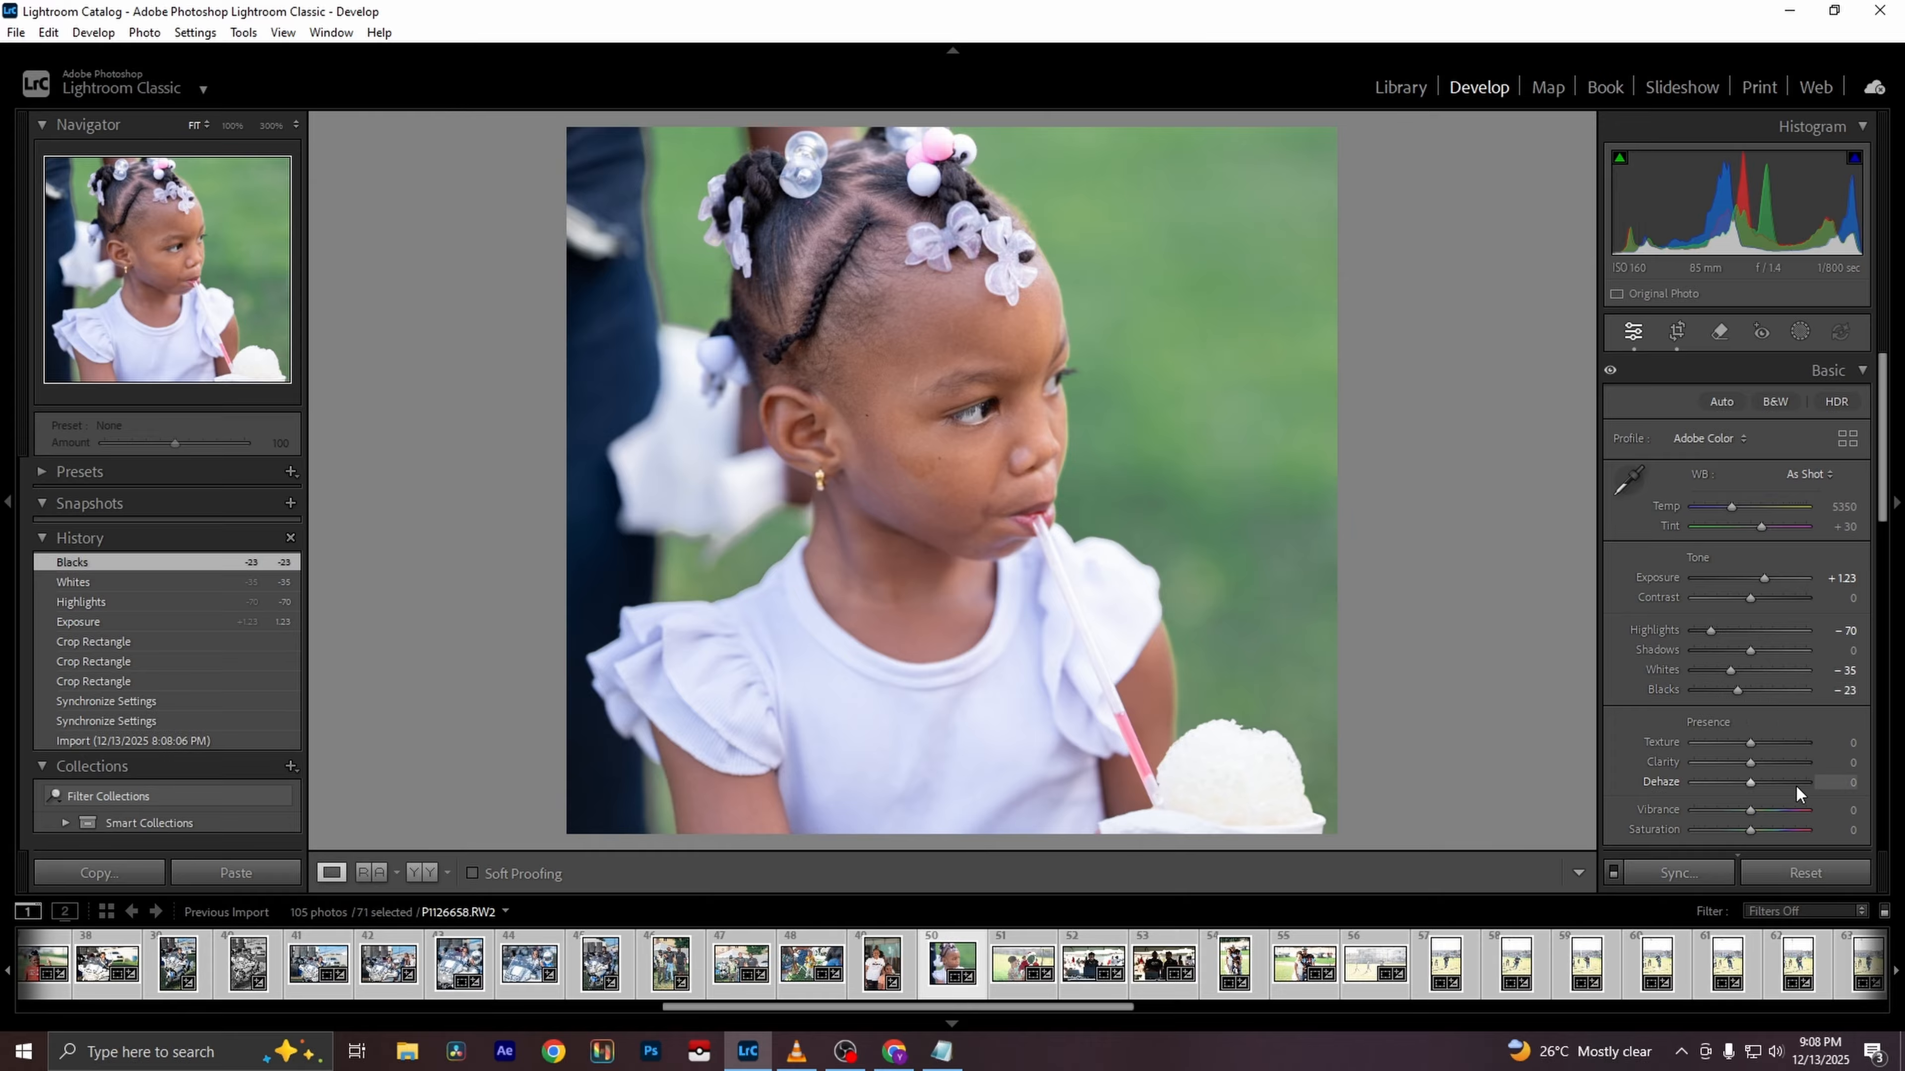
drag(1751, 762, 1738, 757)
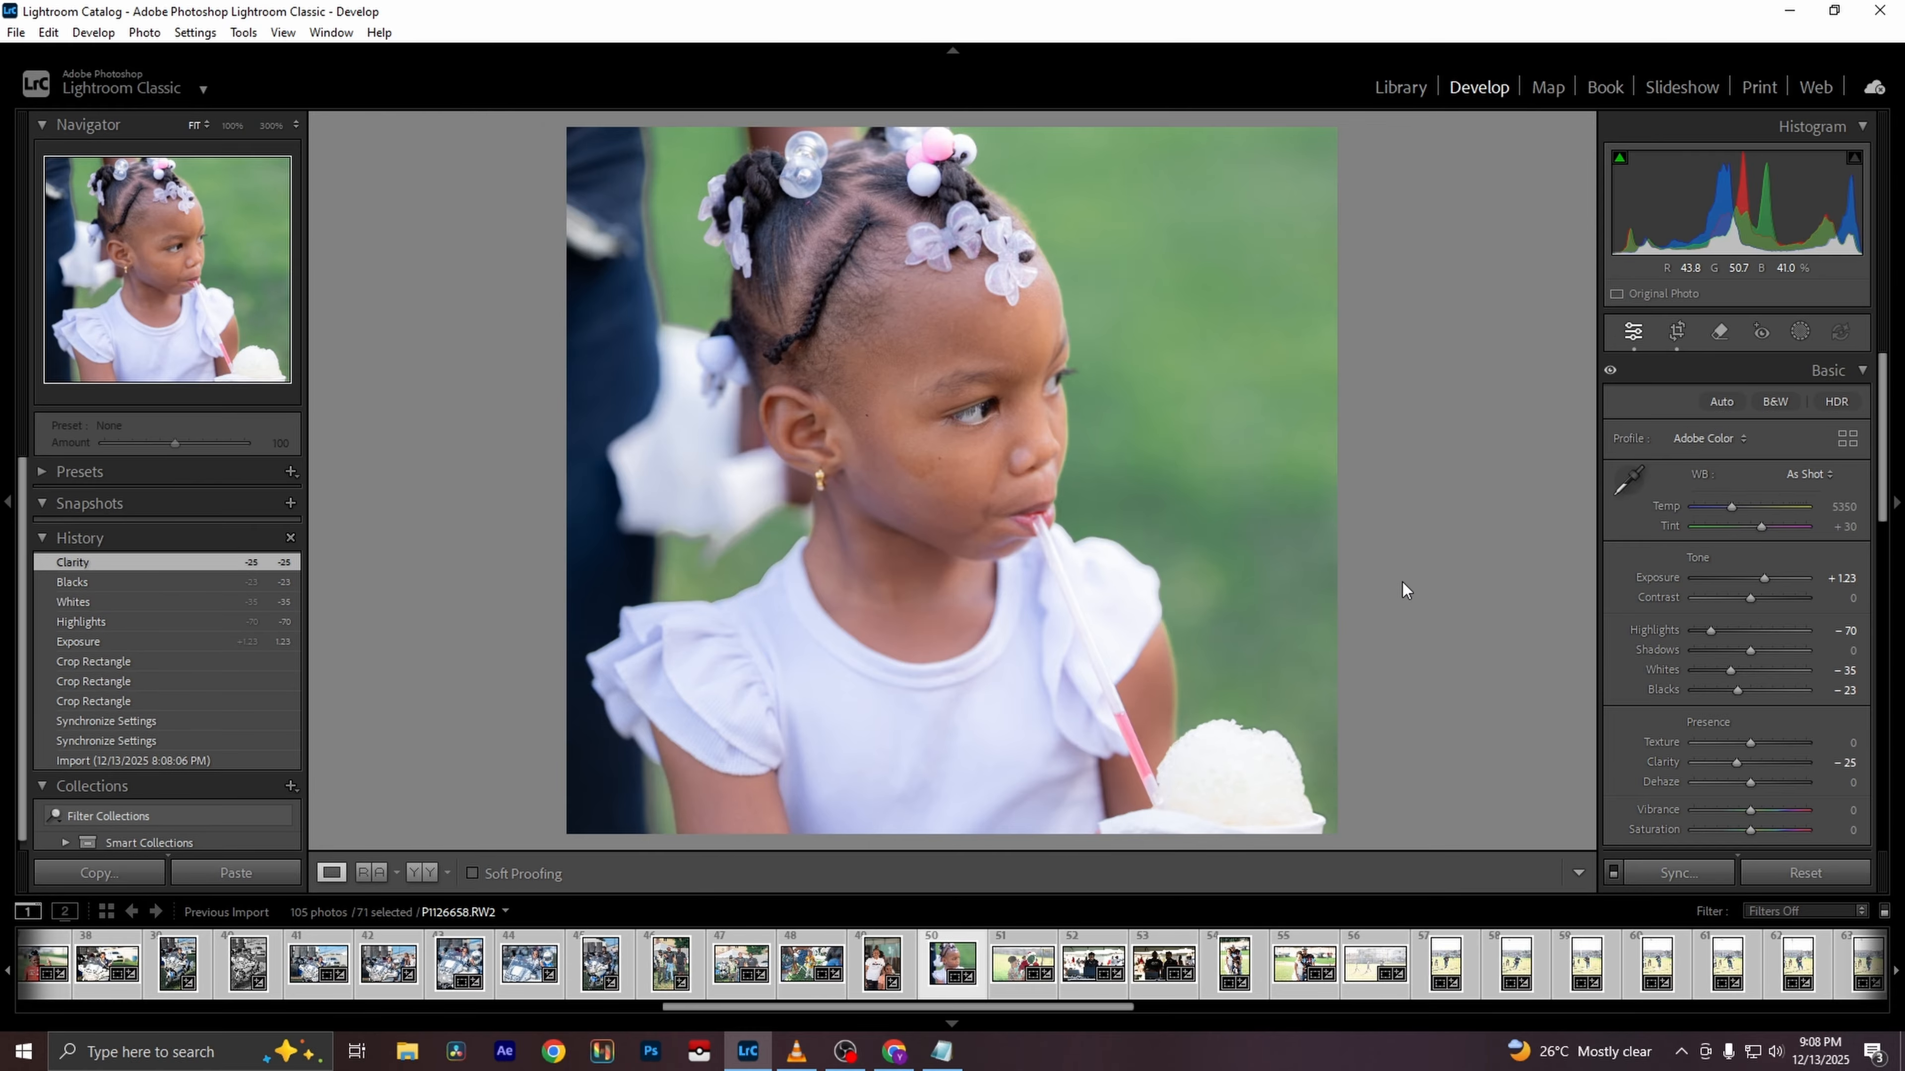
key(backslash)
key(backslash)
On the next photo, P1126659.RW2, reset the green saturation and green hue to 0 in the Color Mixer
key(Right)
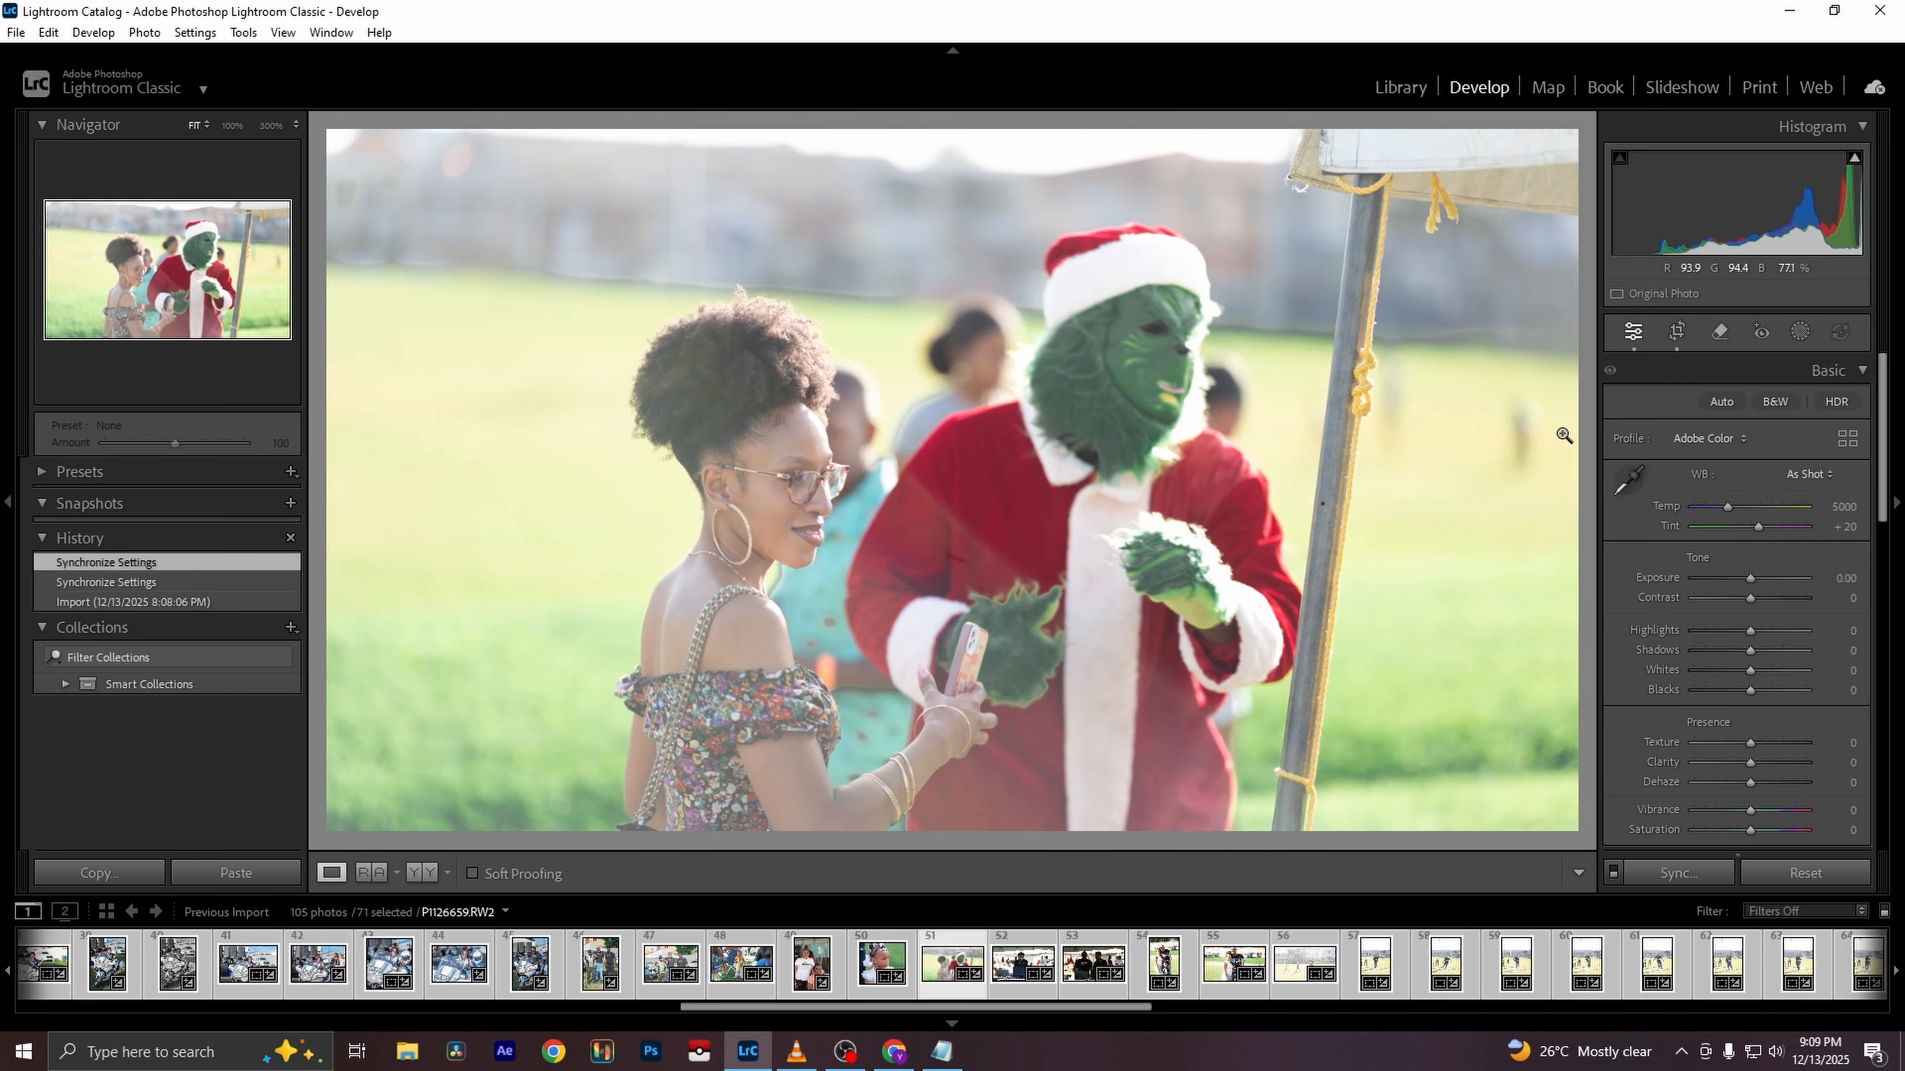
scroll(1840, 609, down, 8)
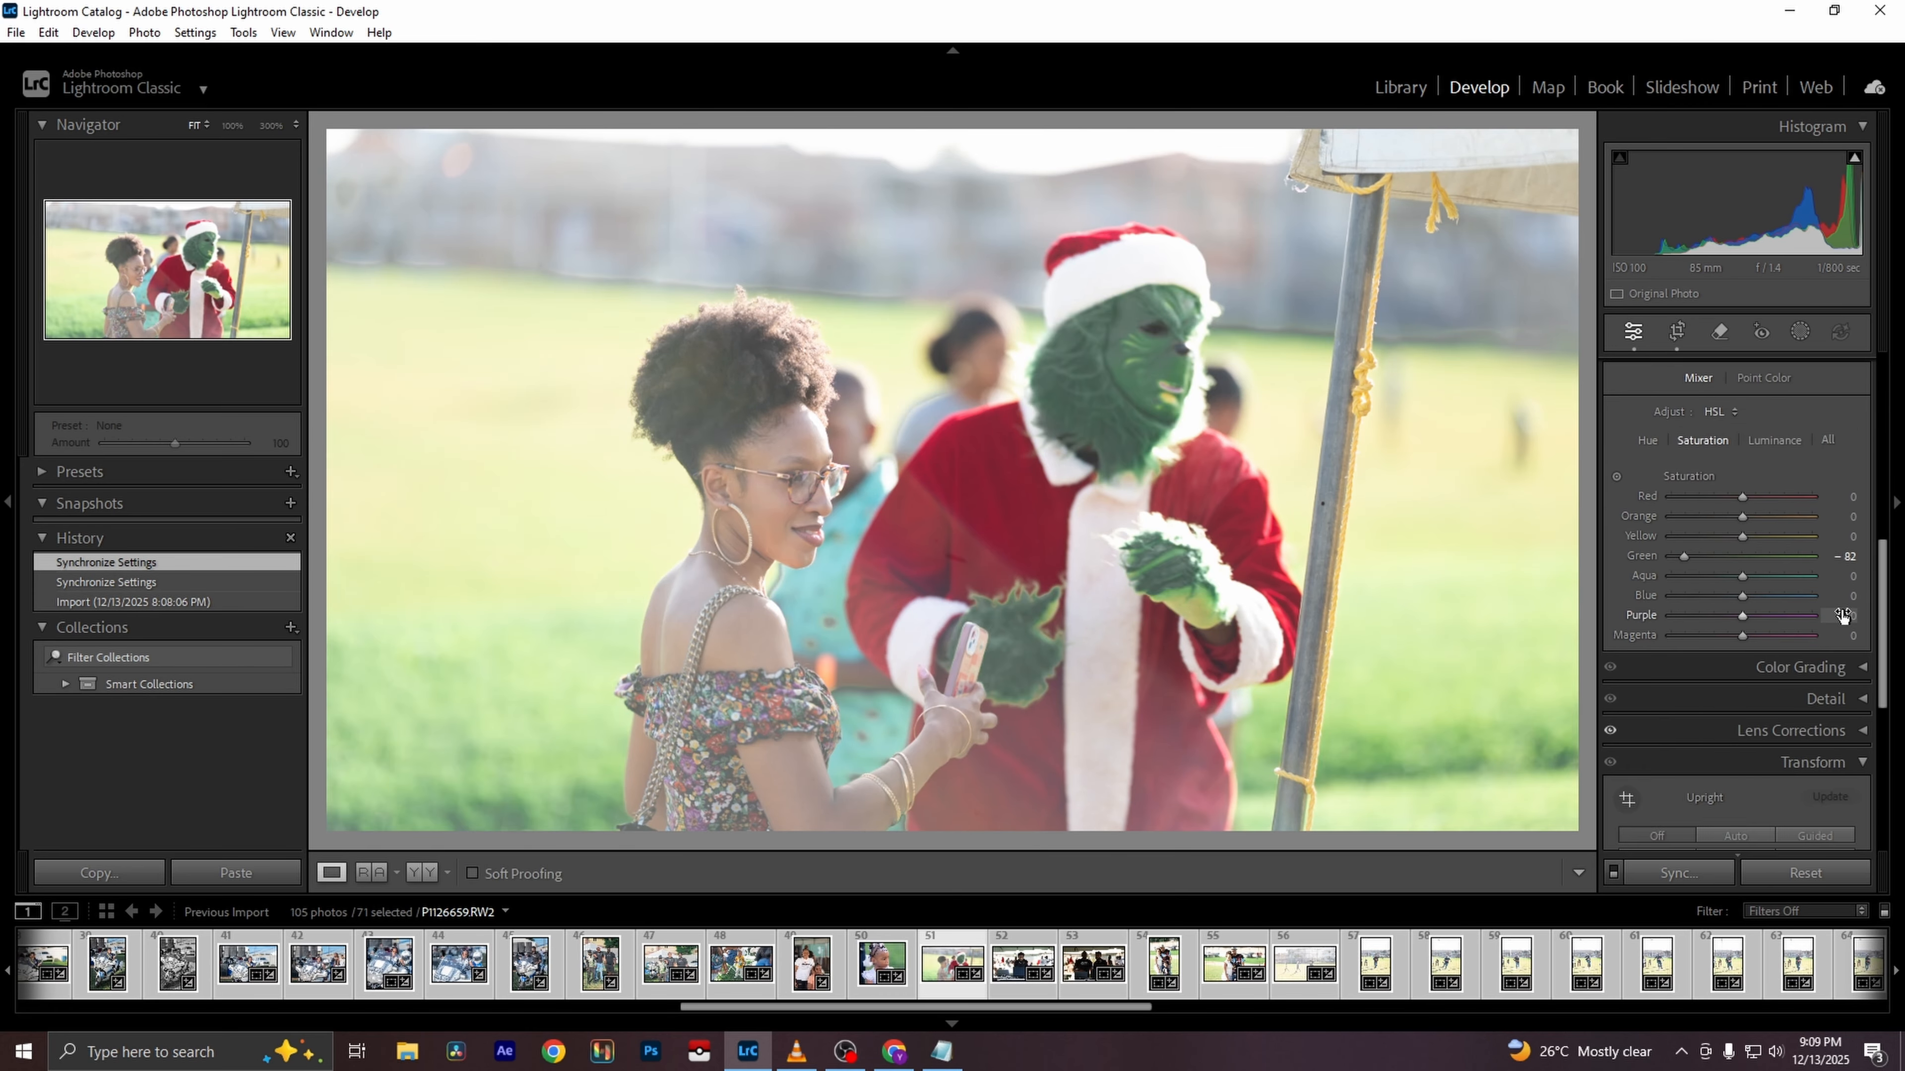
scroll(1842, 614, up, 2)
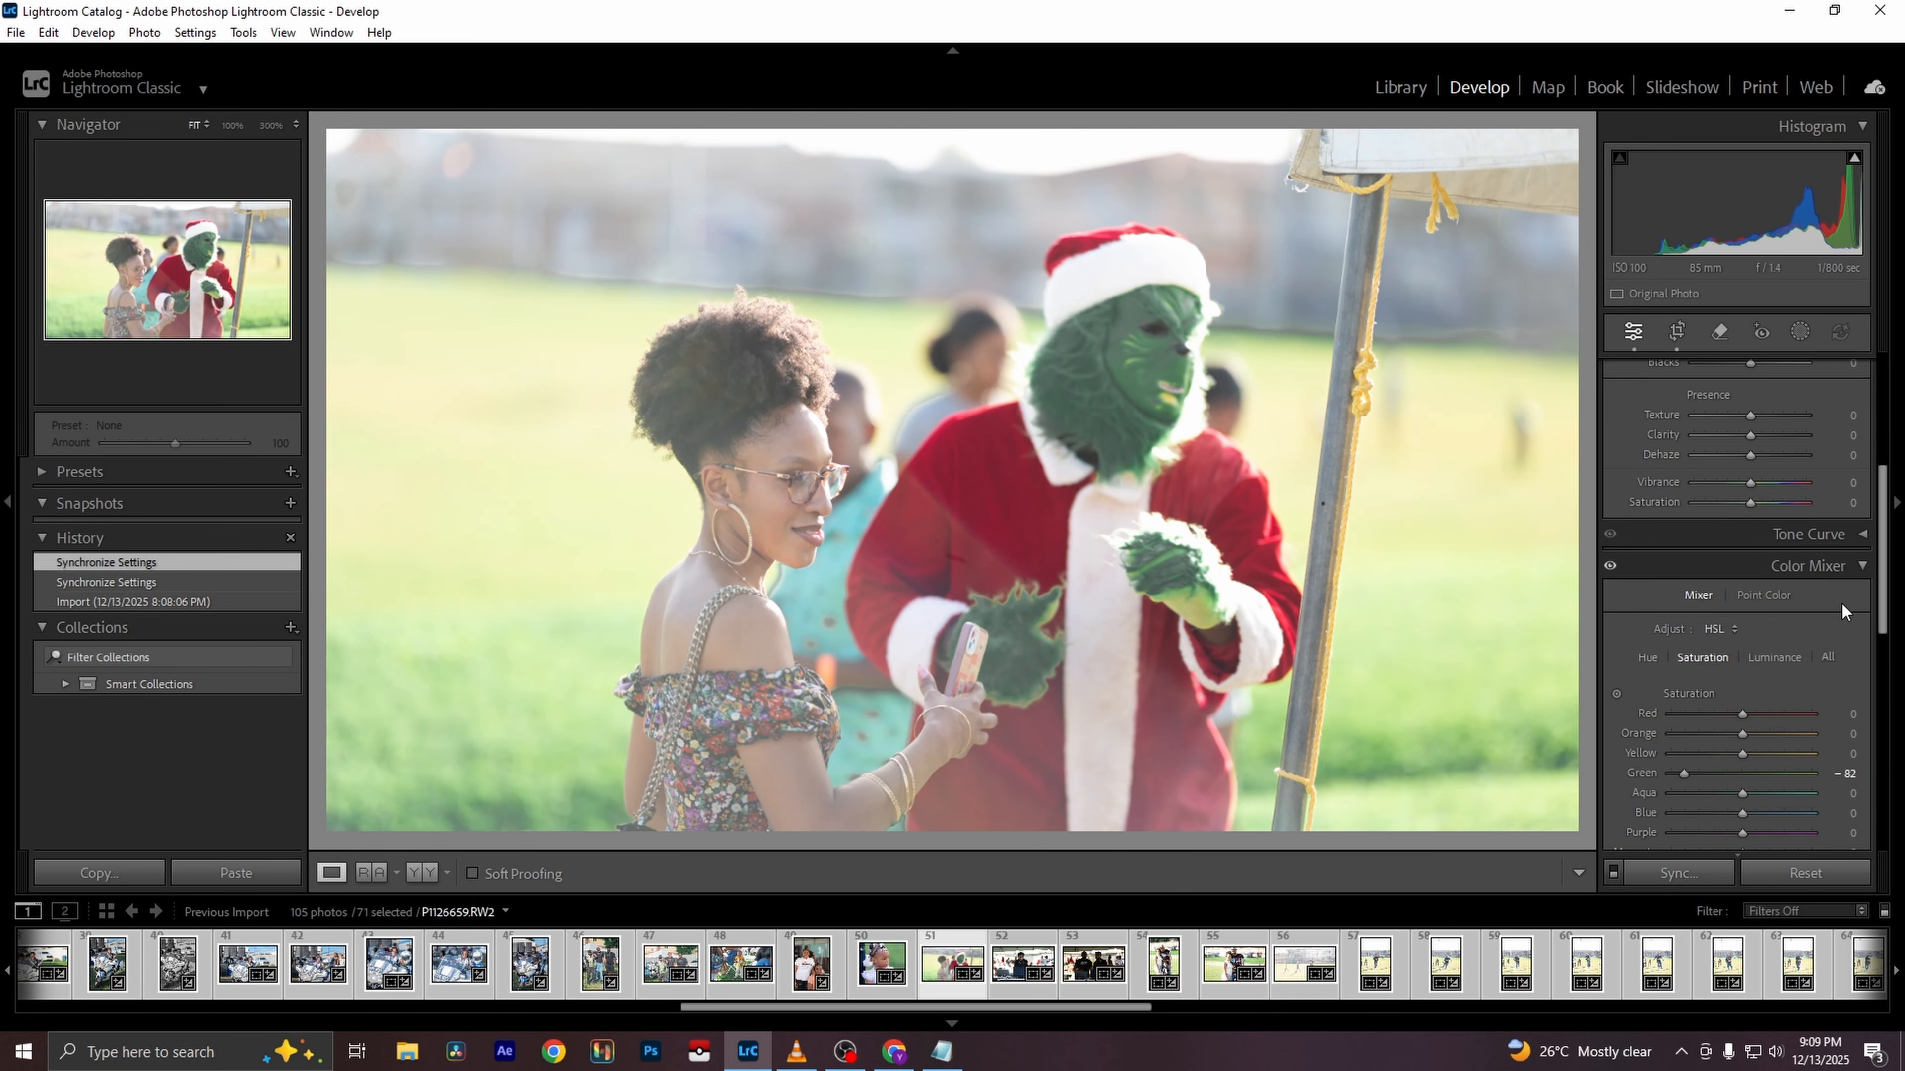
scroll(1840, 602, down, 3)
double_click(1678, 663)
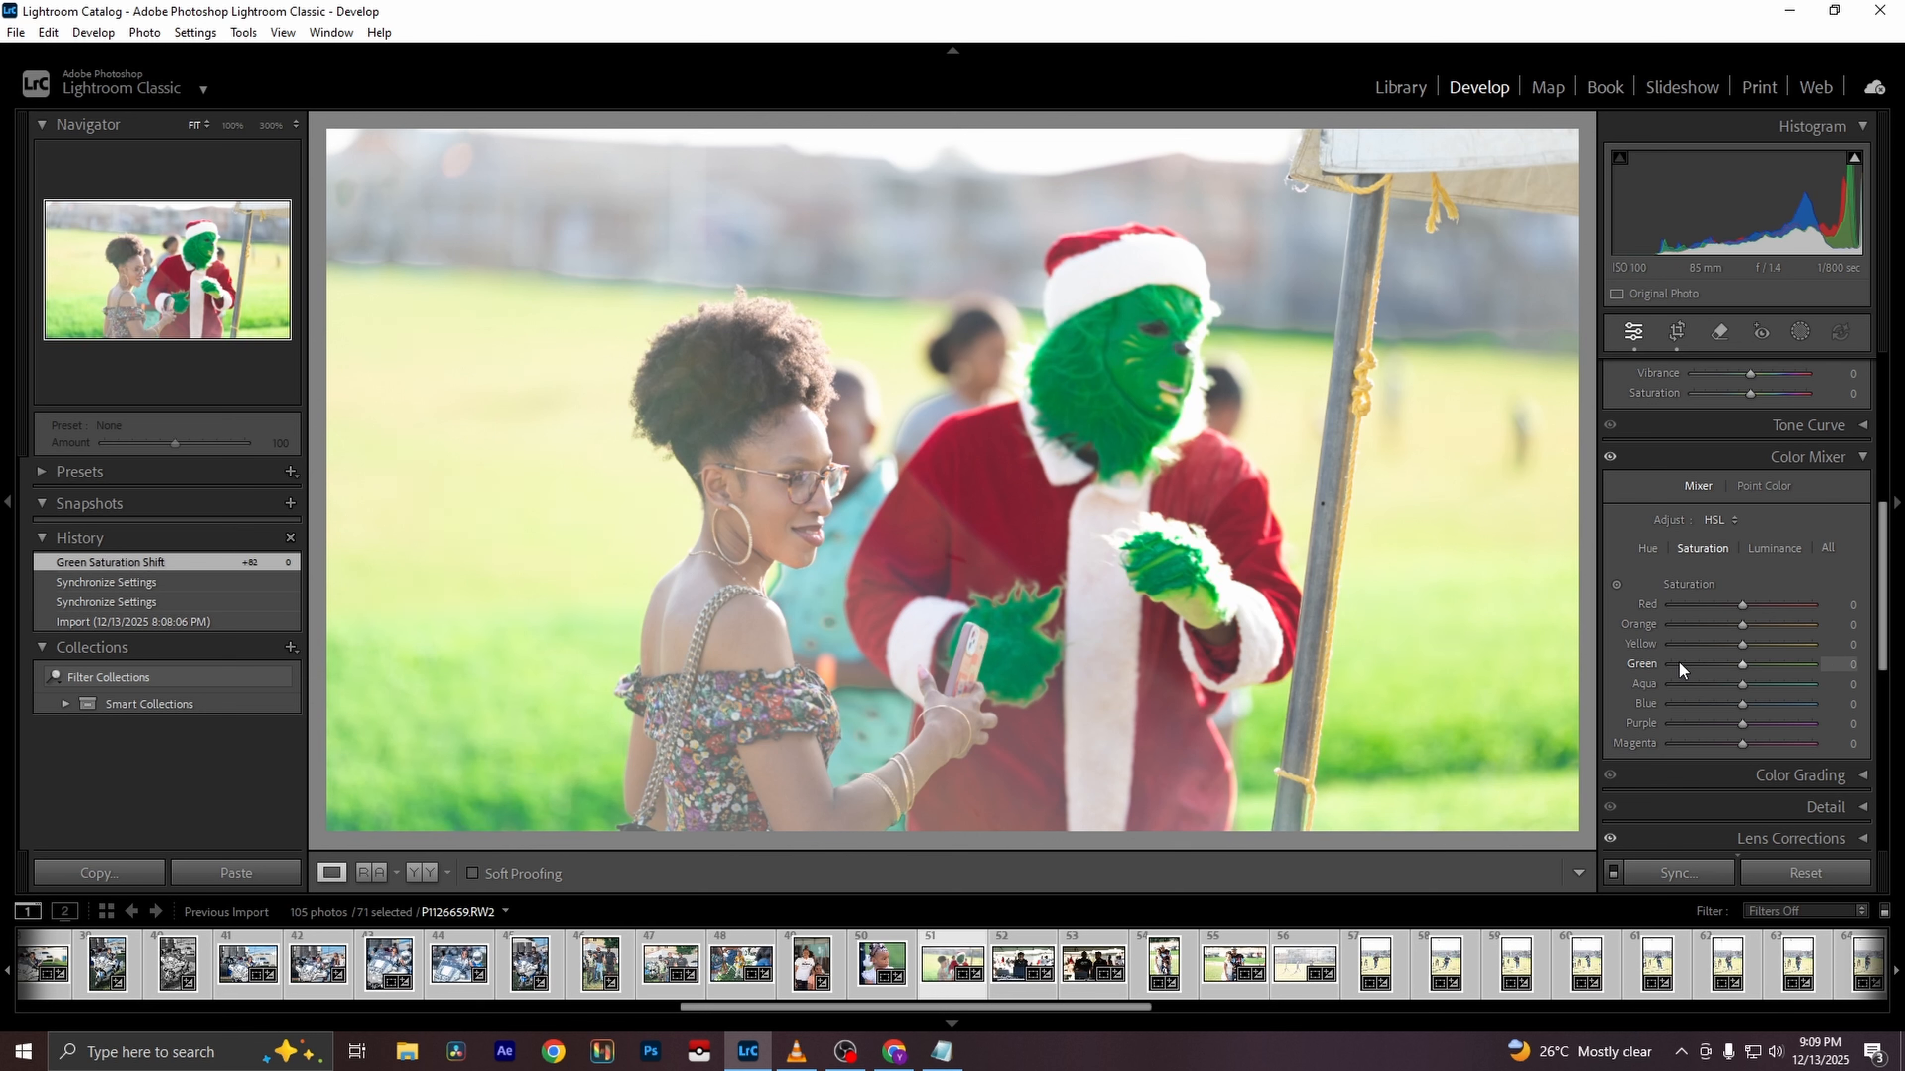
click(1828, 548)
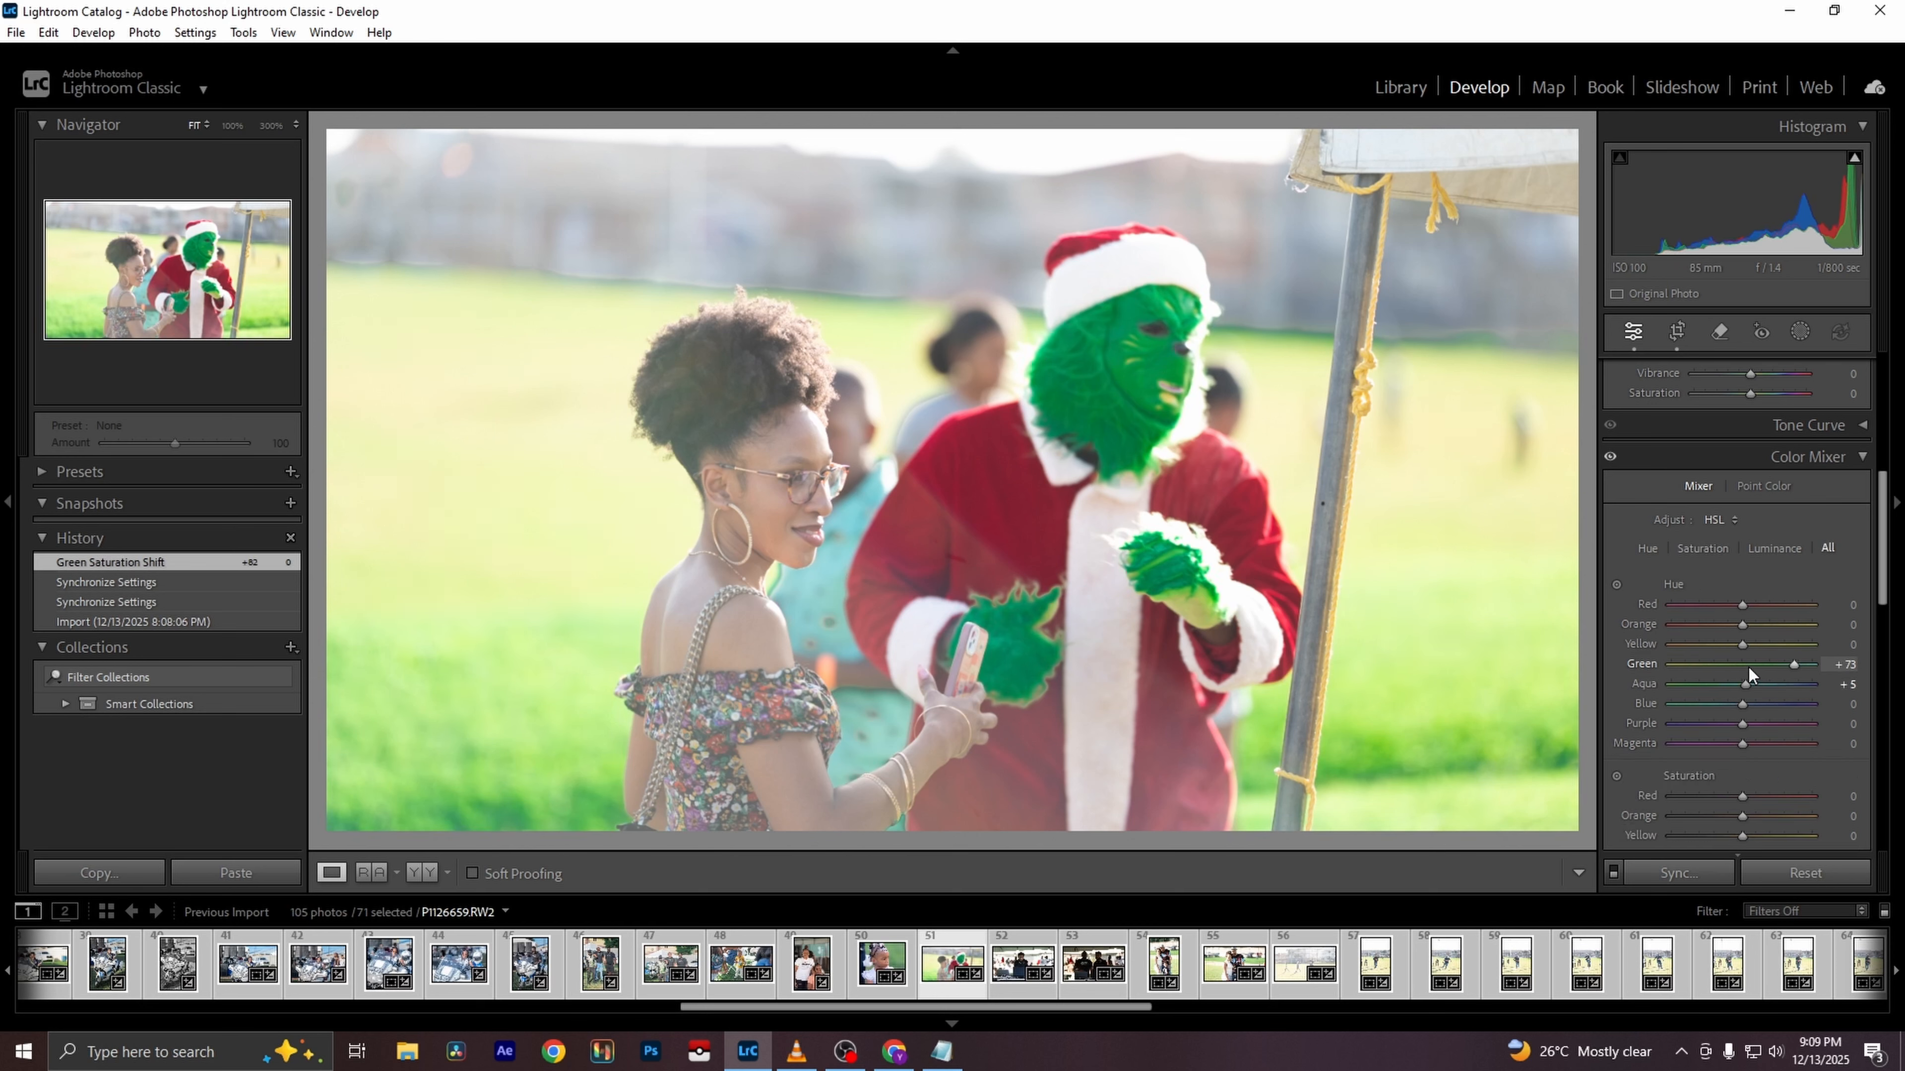
double_click(1798, 662)
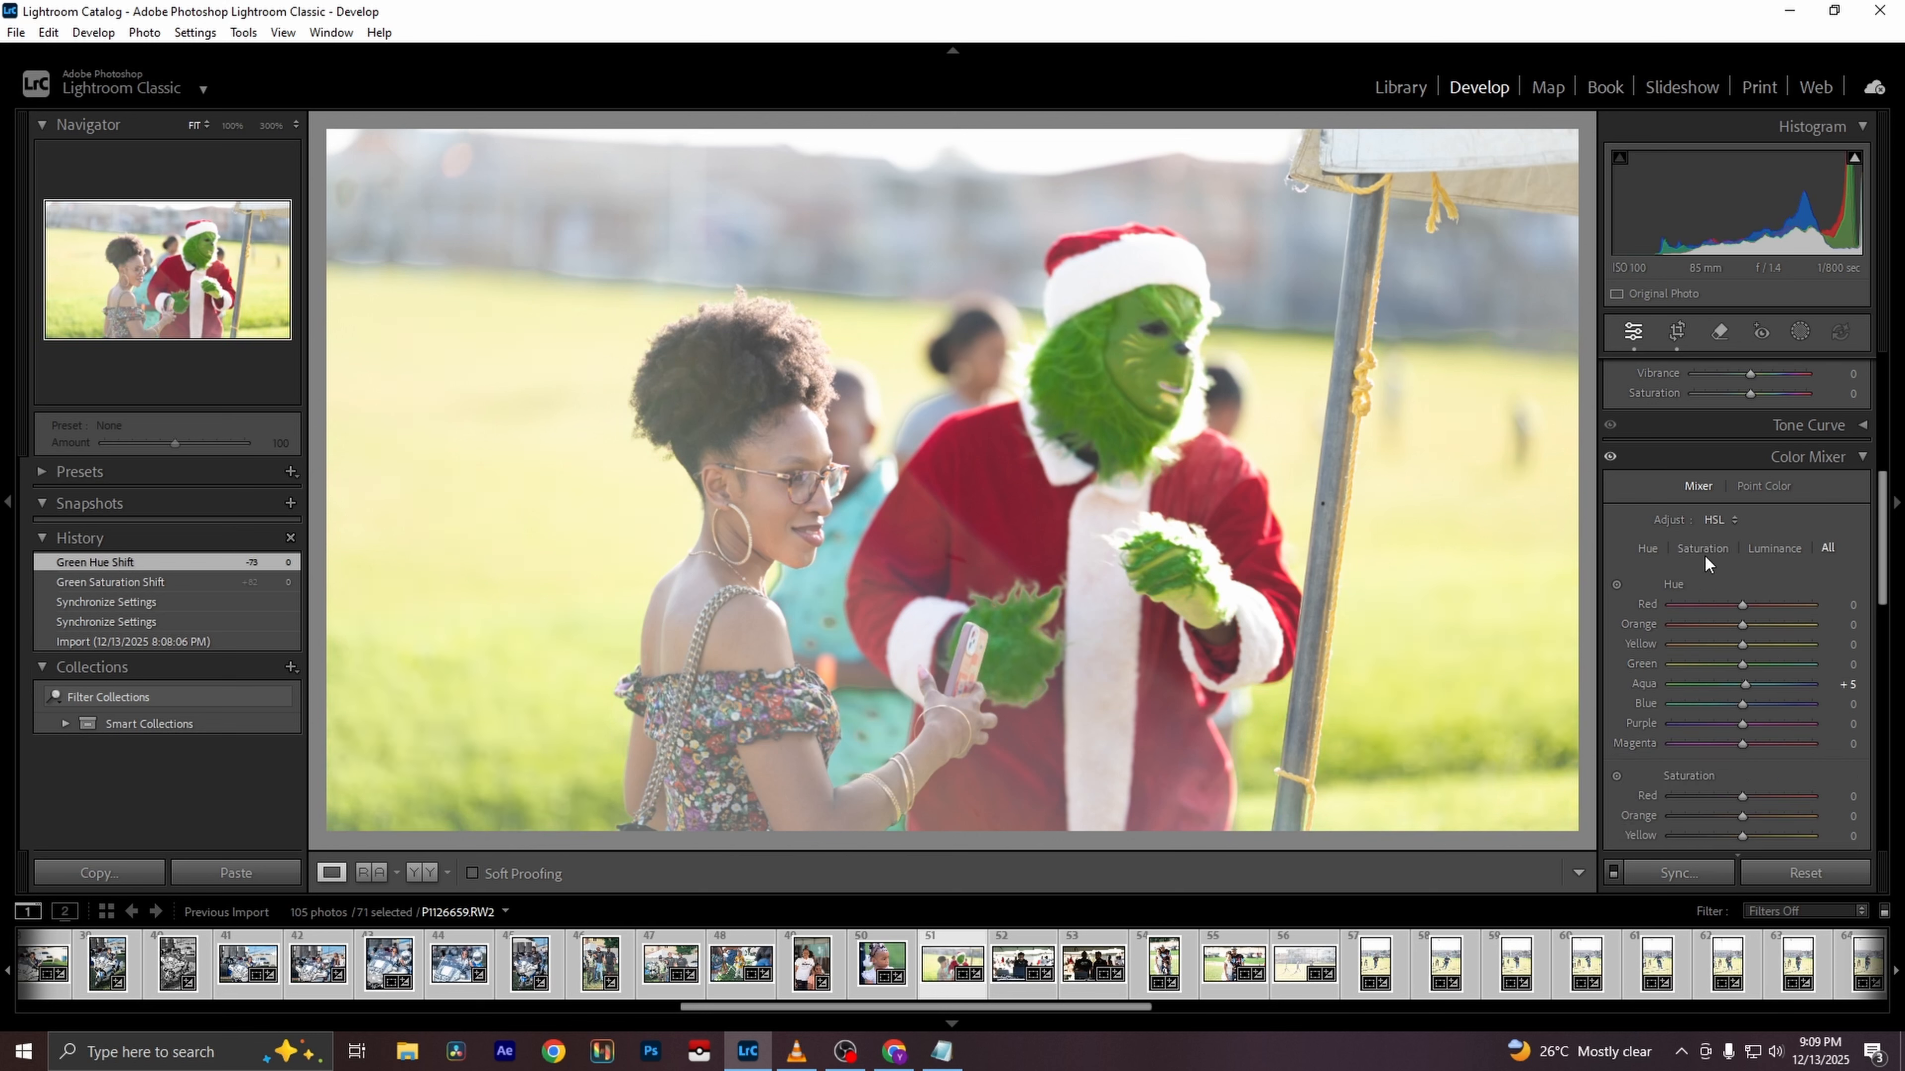
Reset the green luminance to 0 in the Color Mixer
click(1644, 549)
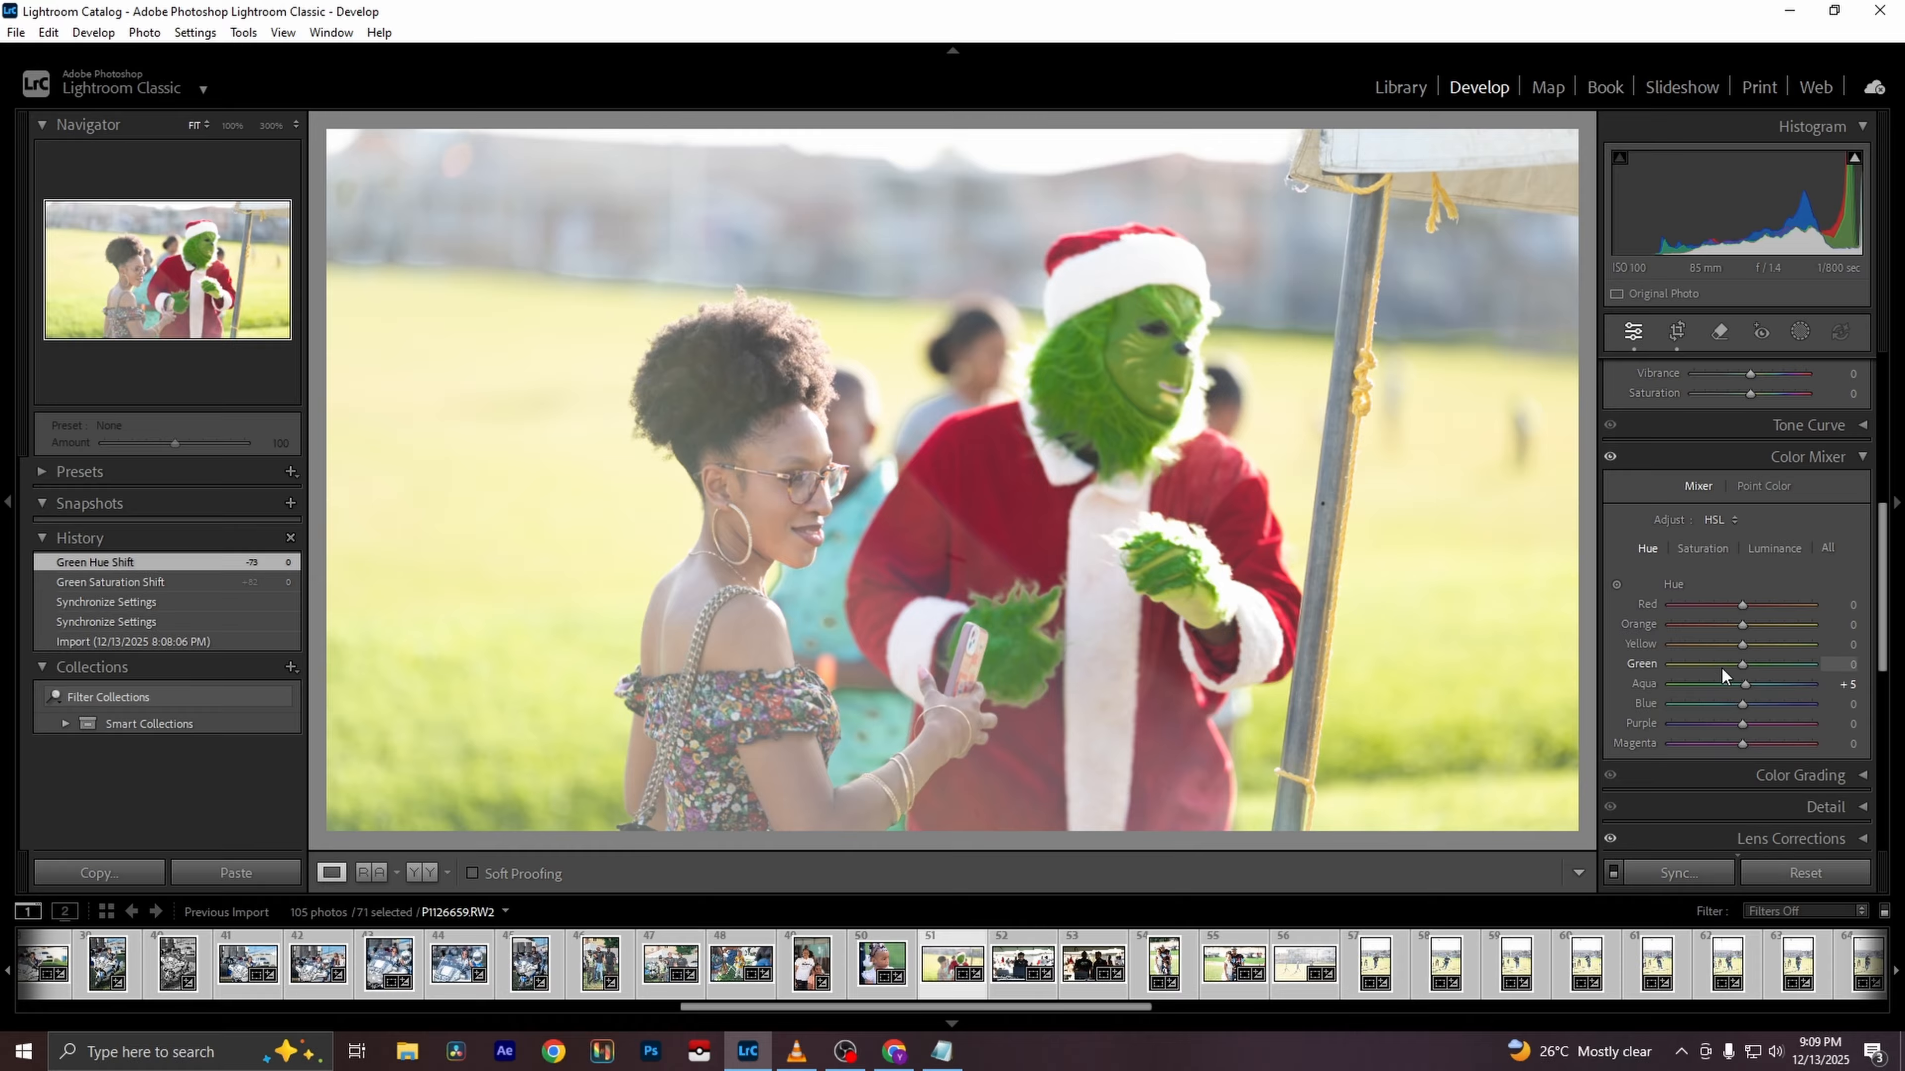
click(1708, 549)
click(1791, 549)
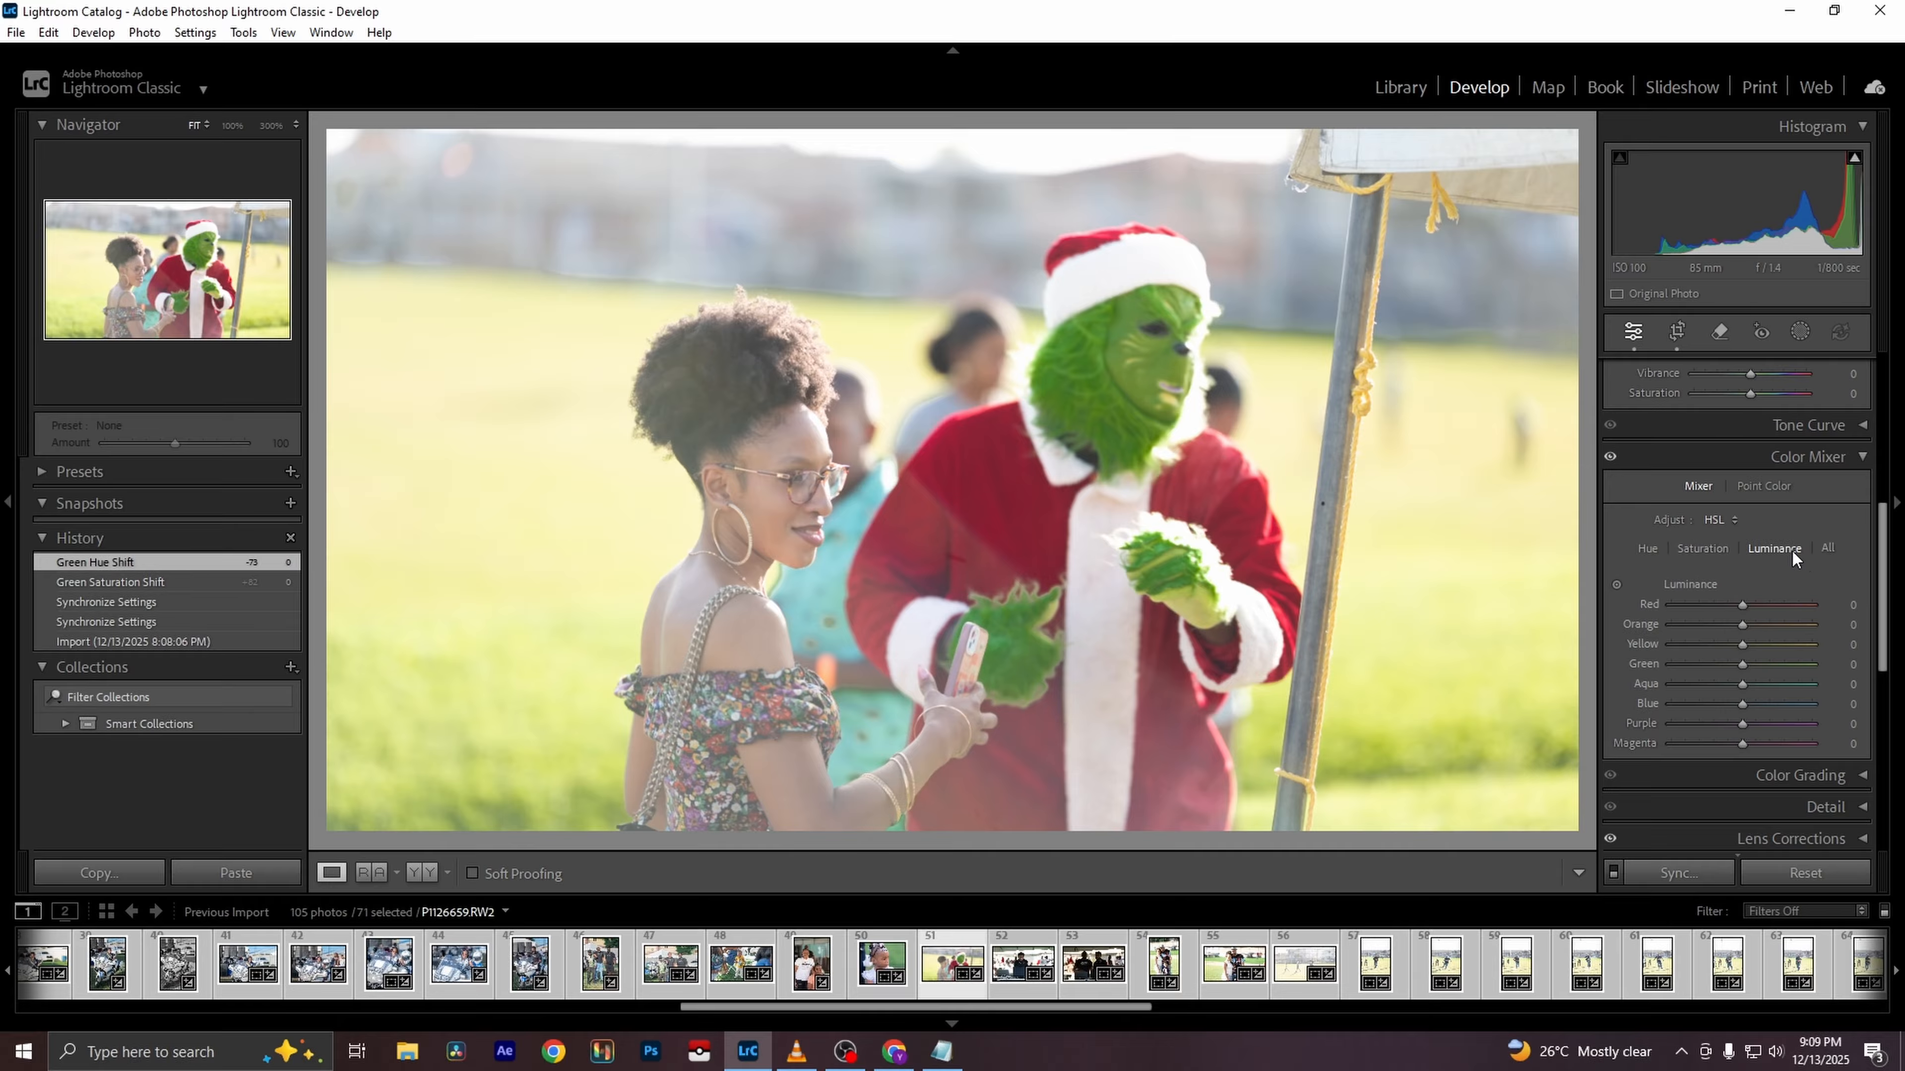
drag(1742, 664, 1681, 668)
double_click(1690, 665)
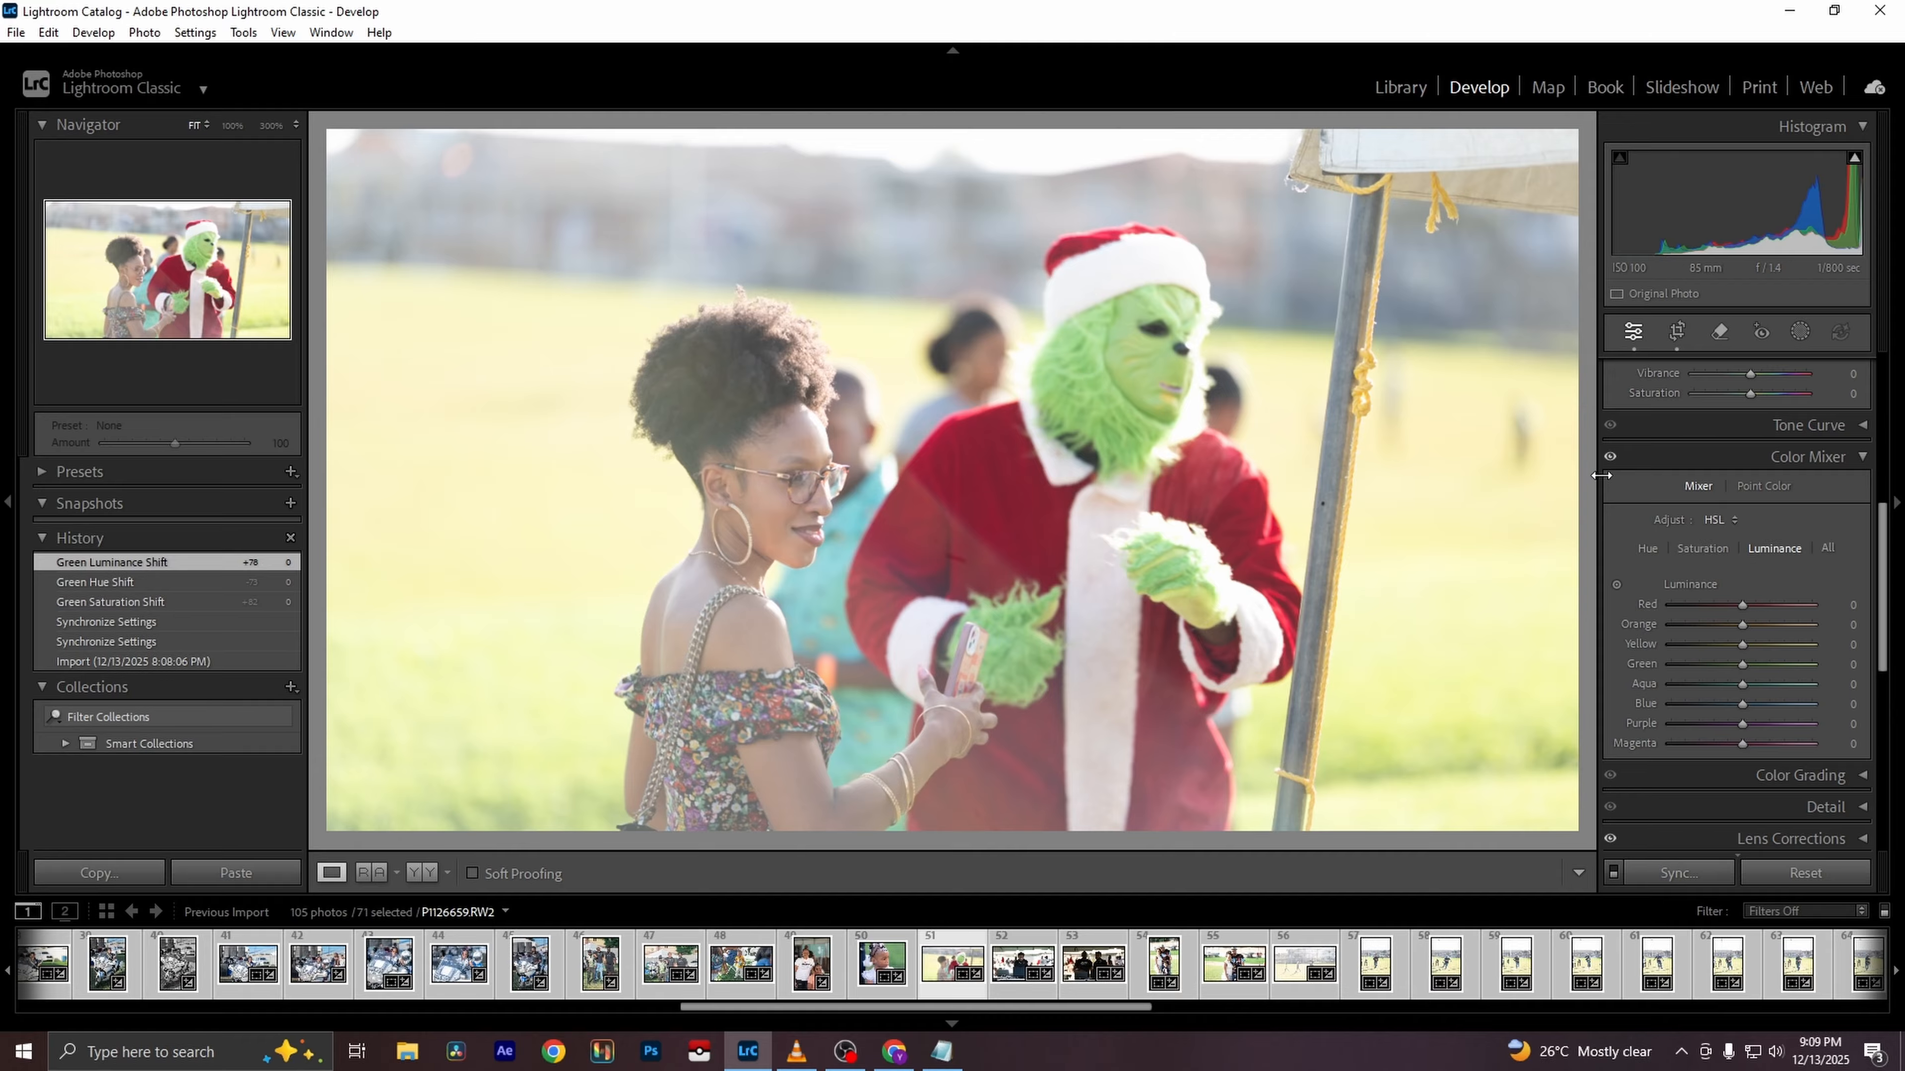
Set Highlights -100, Whites -61, Blacks -30 and Dehaze +19 on the Grinch photo
scroll(1747, 586, up, 5)
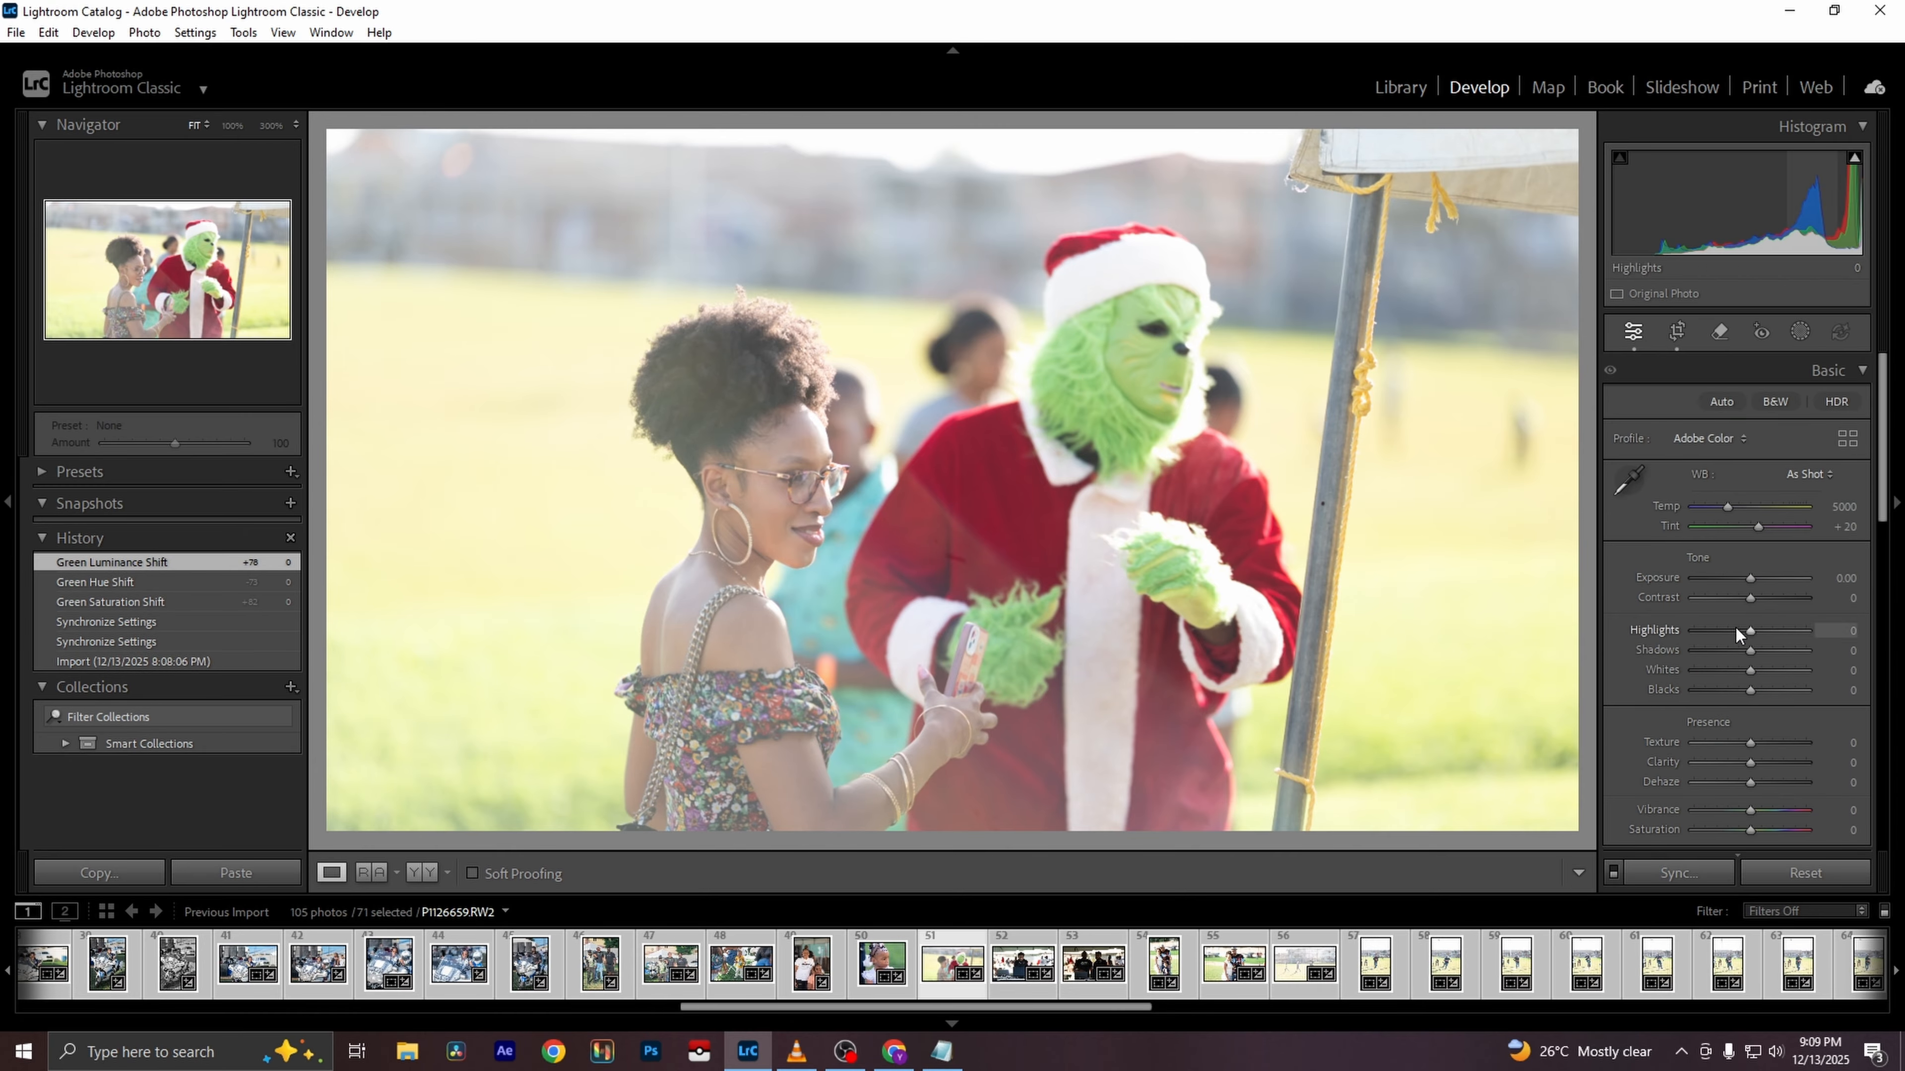
drag(1735, 625, 1731, 691)
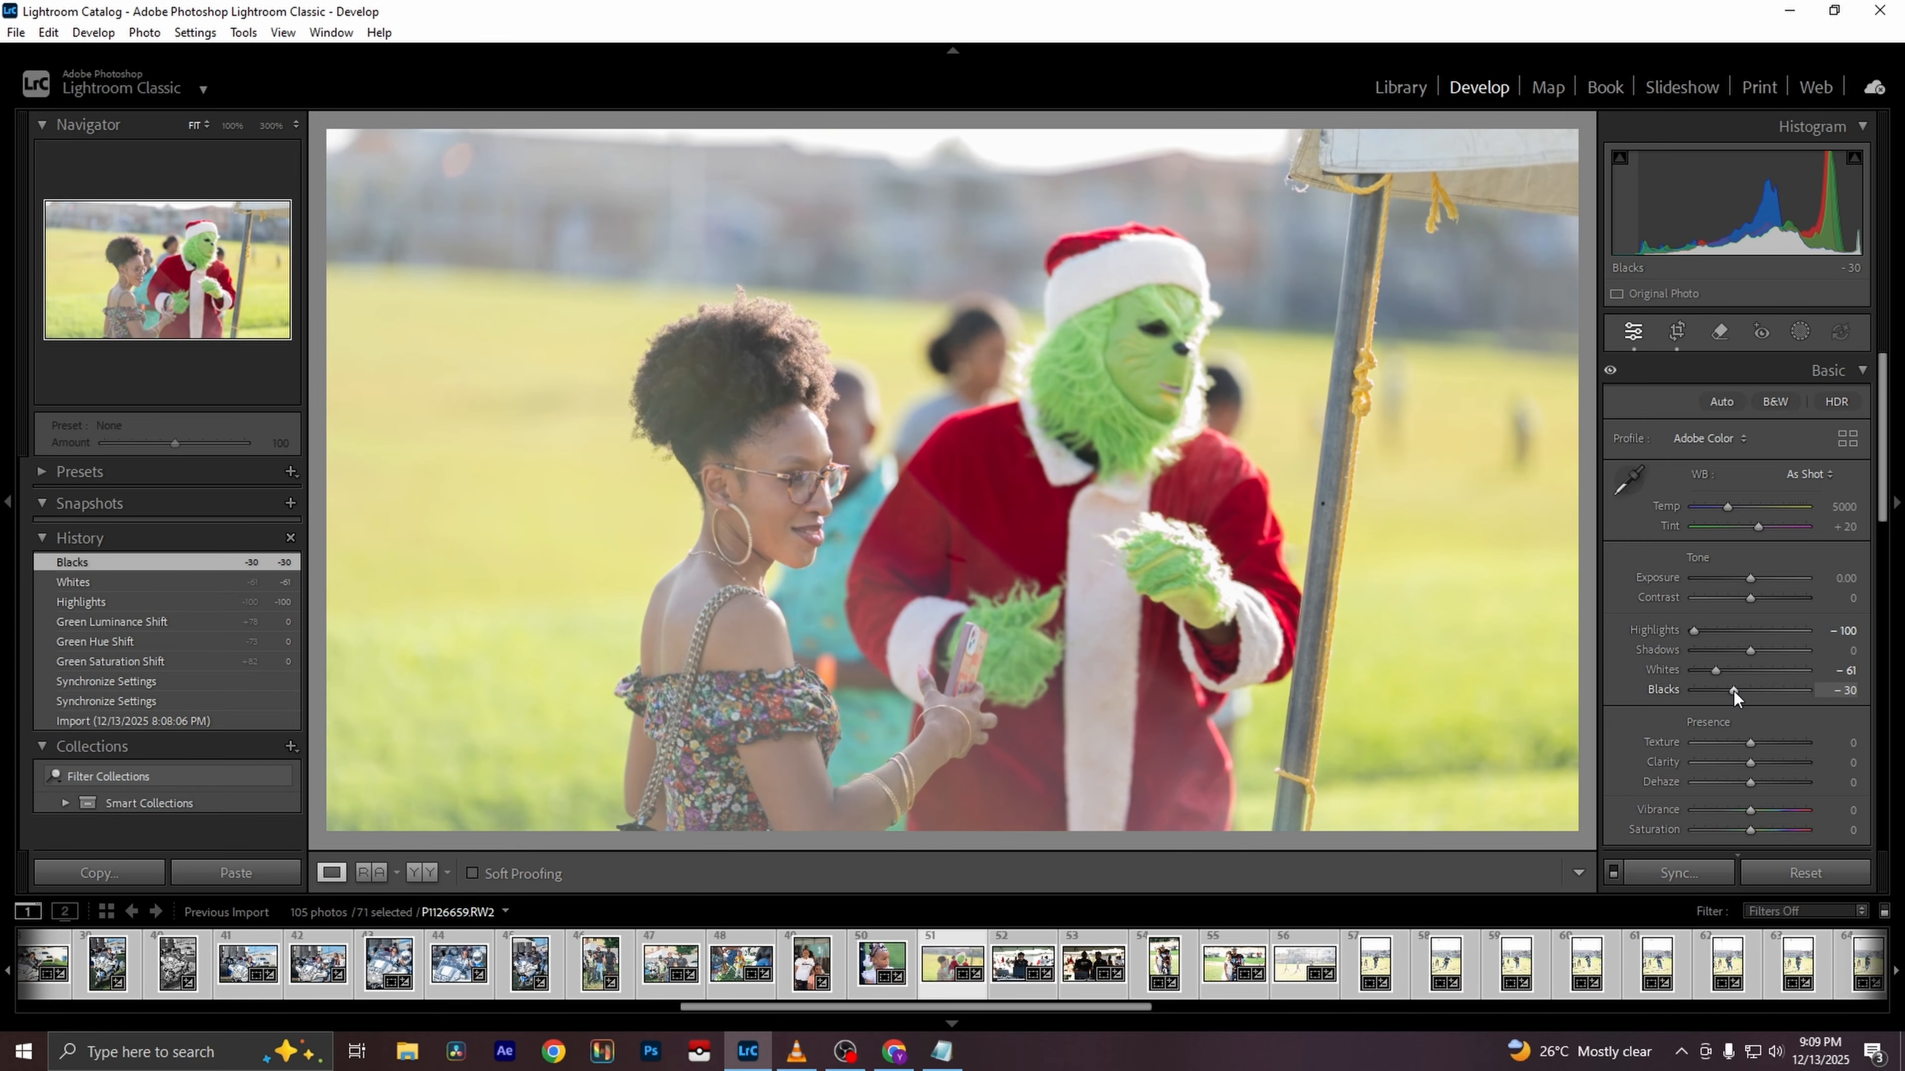
drag(1755, 785, 1765, 782)
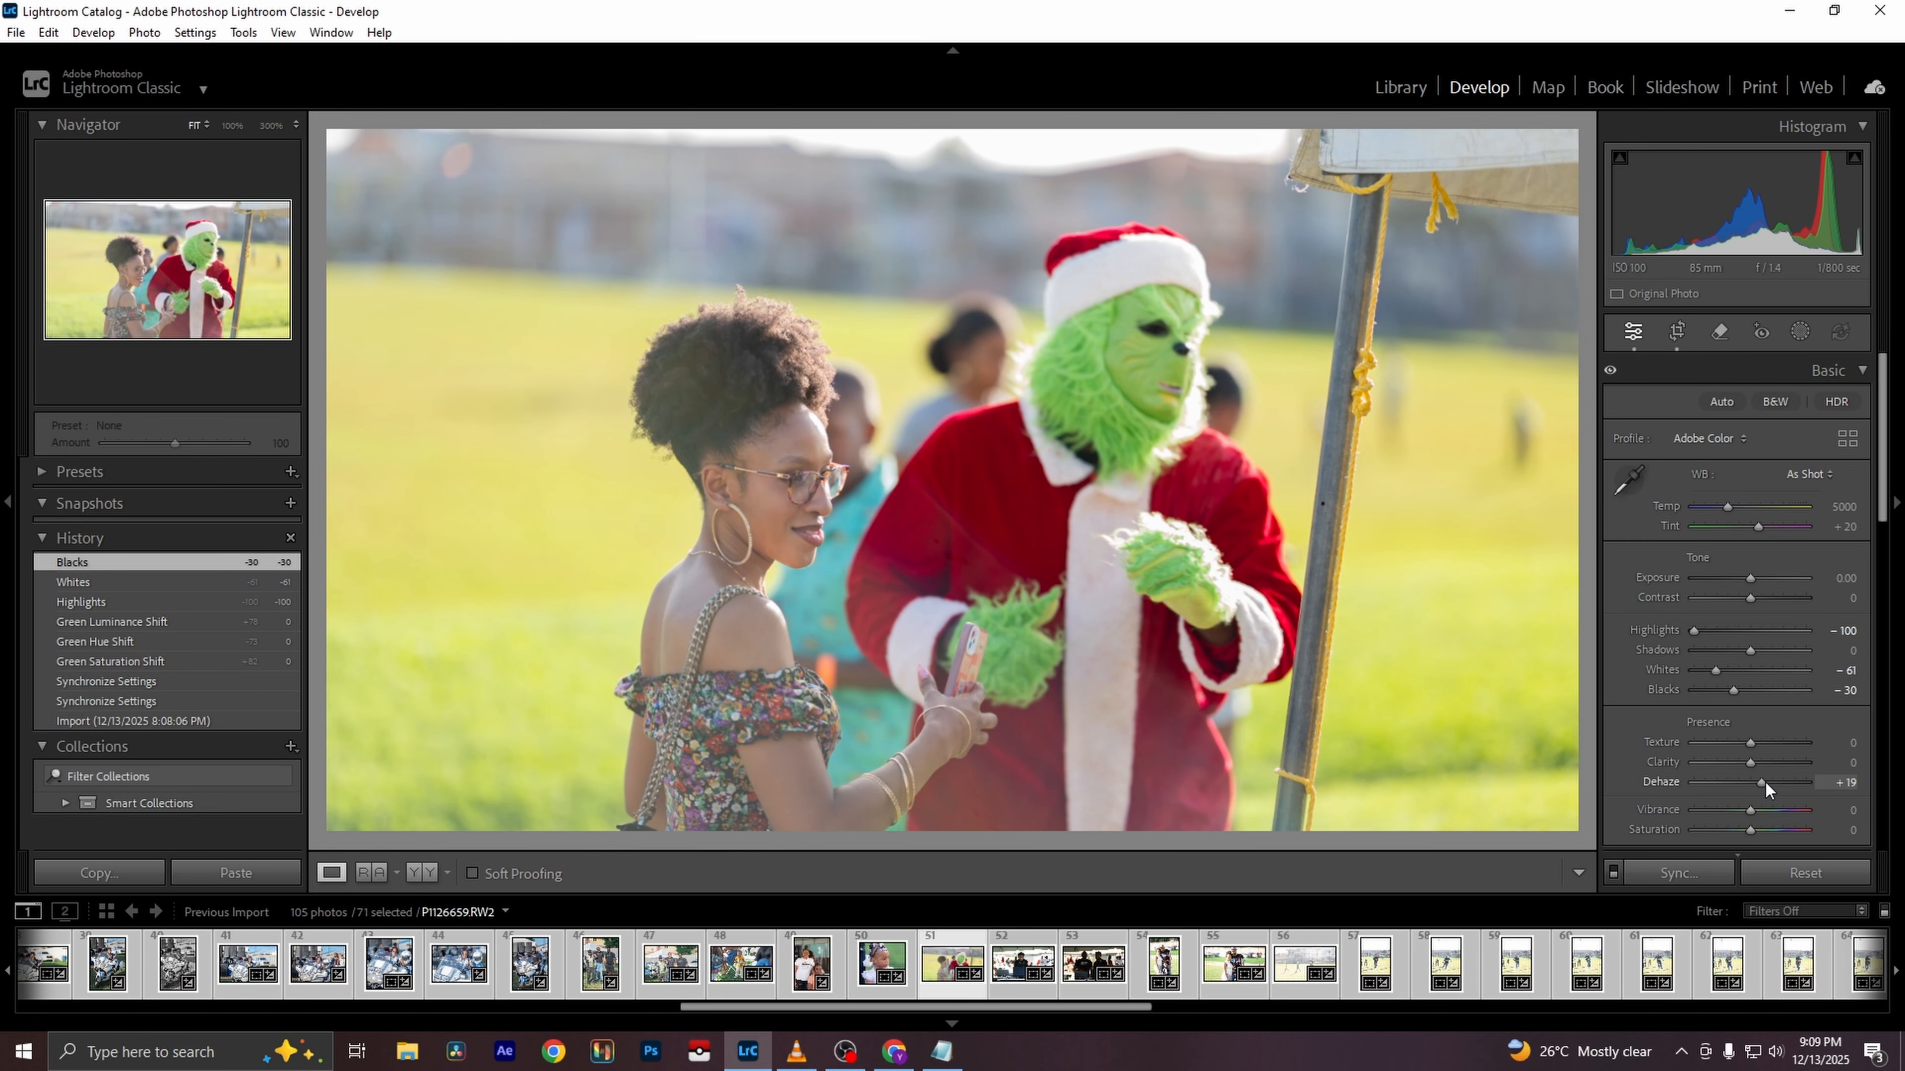
Crop the Grinch photo tighter around the woman and the Grinch, shifting the frame lower and trimming both sides
click(1678, 331)
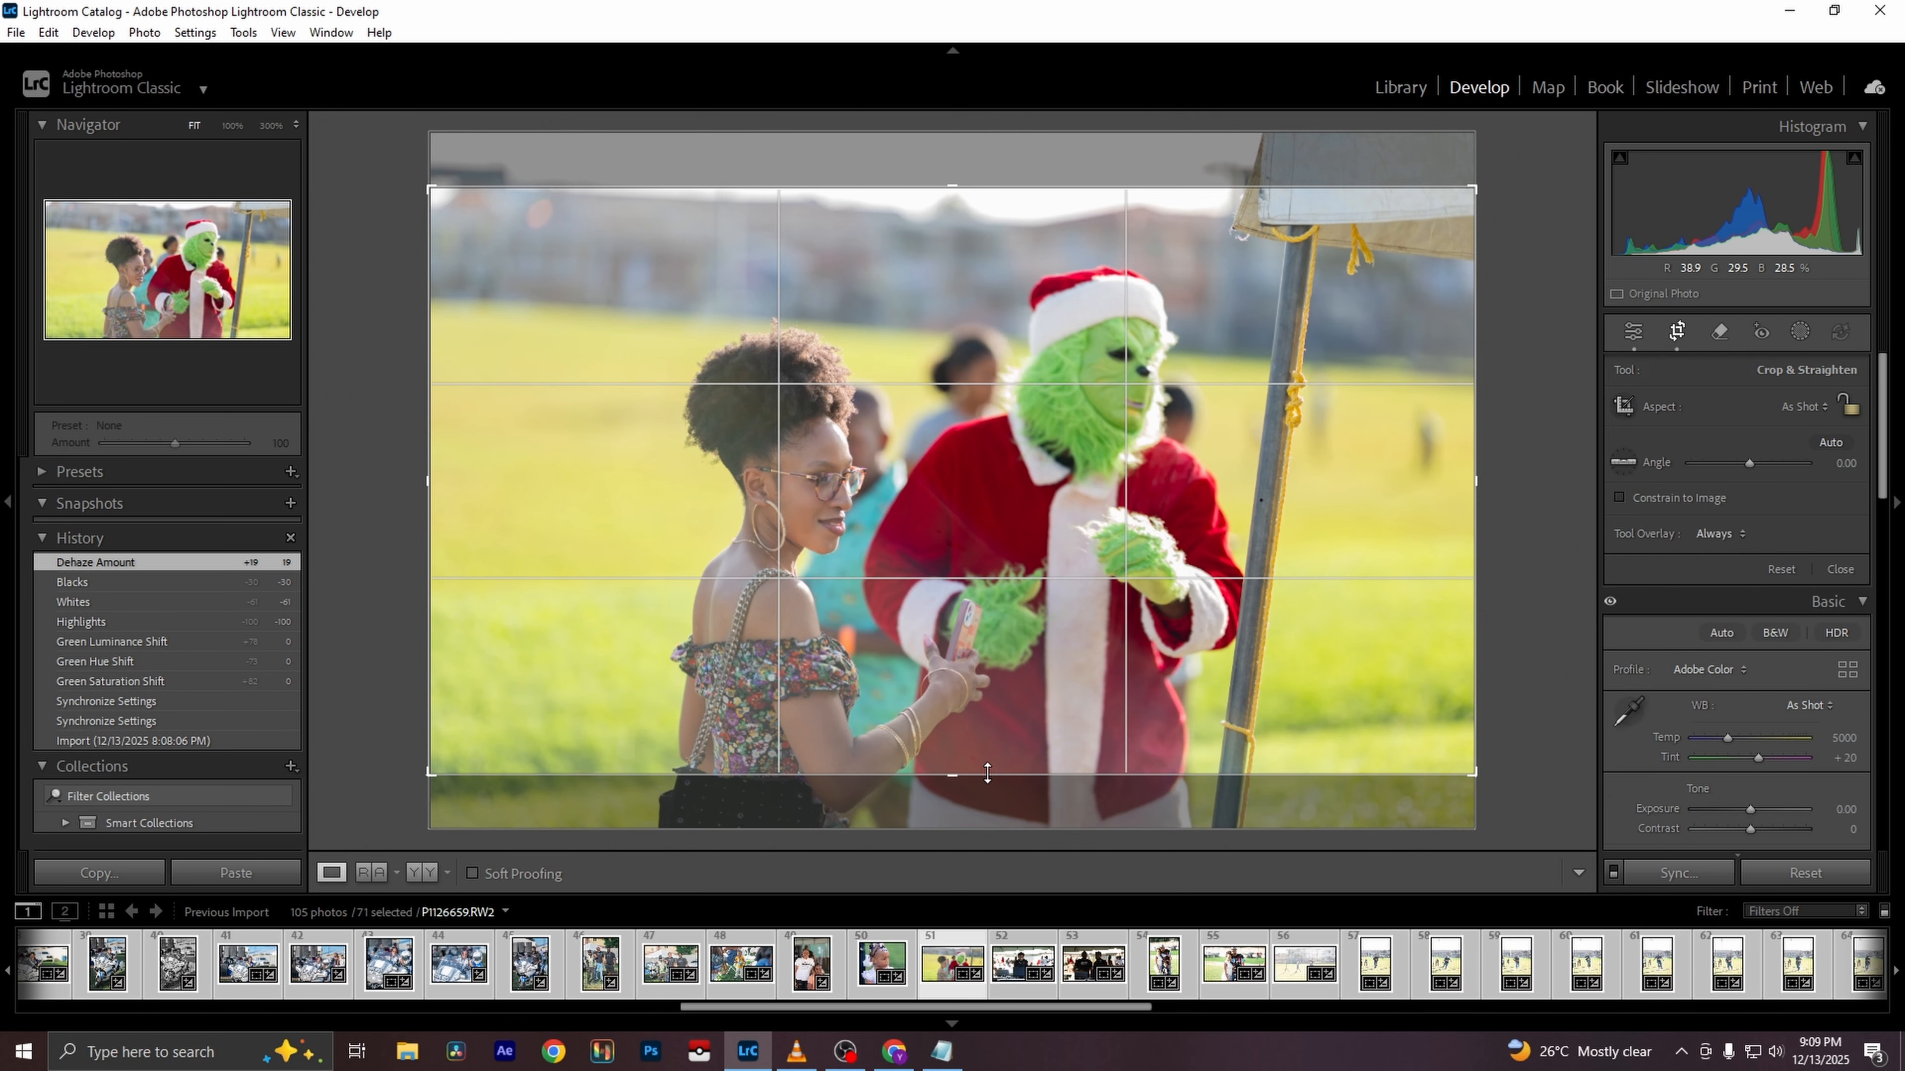
drag(962, 785, 964, 832)
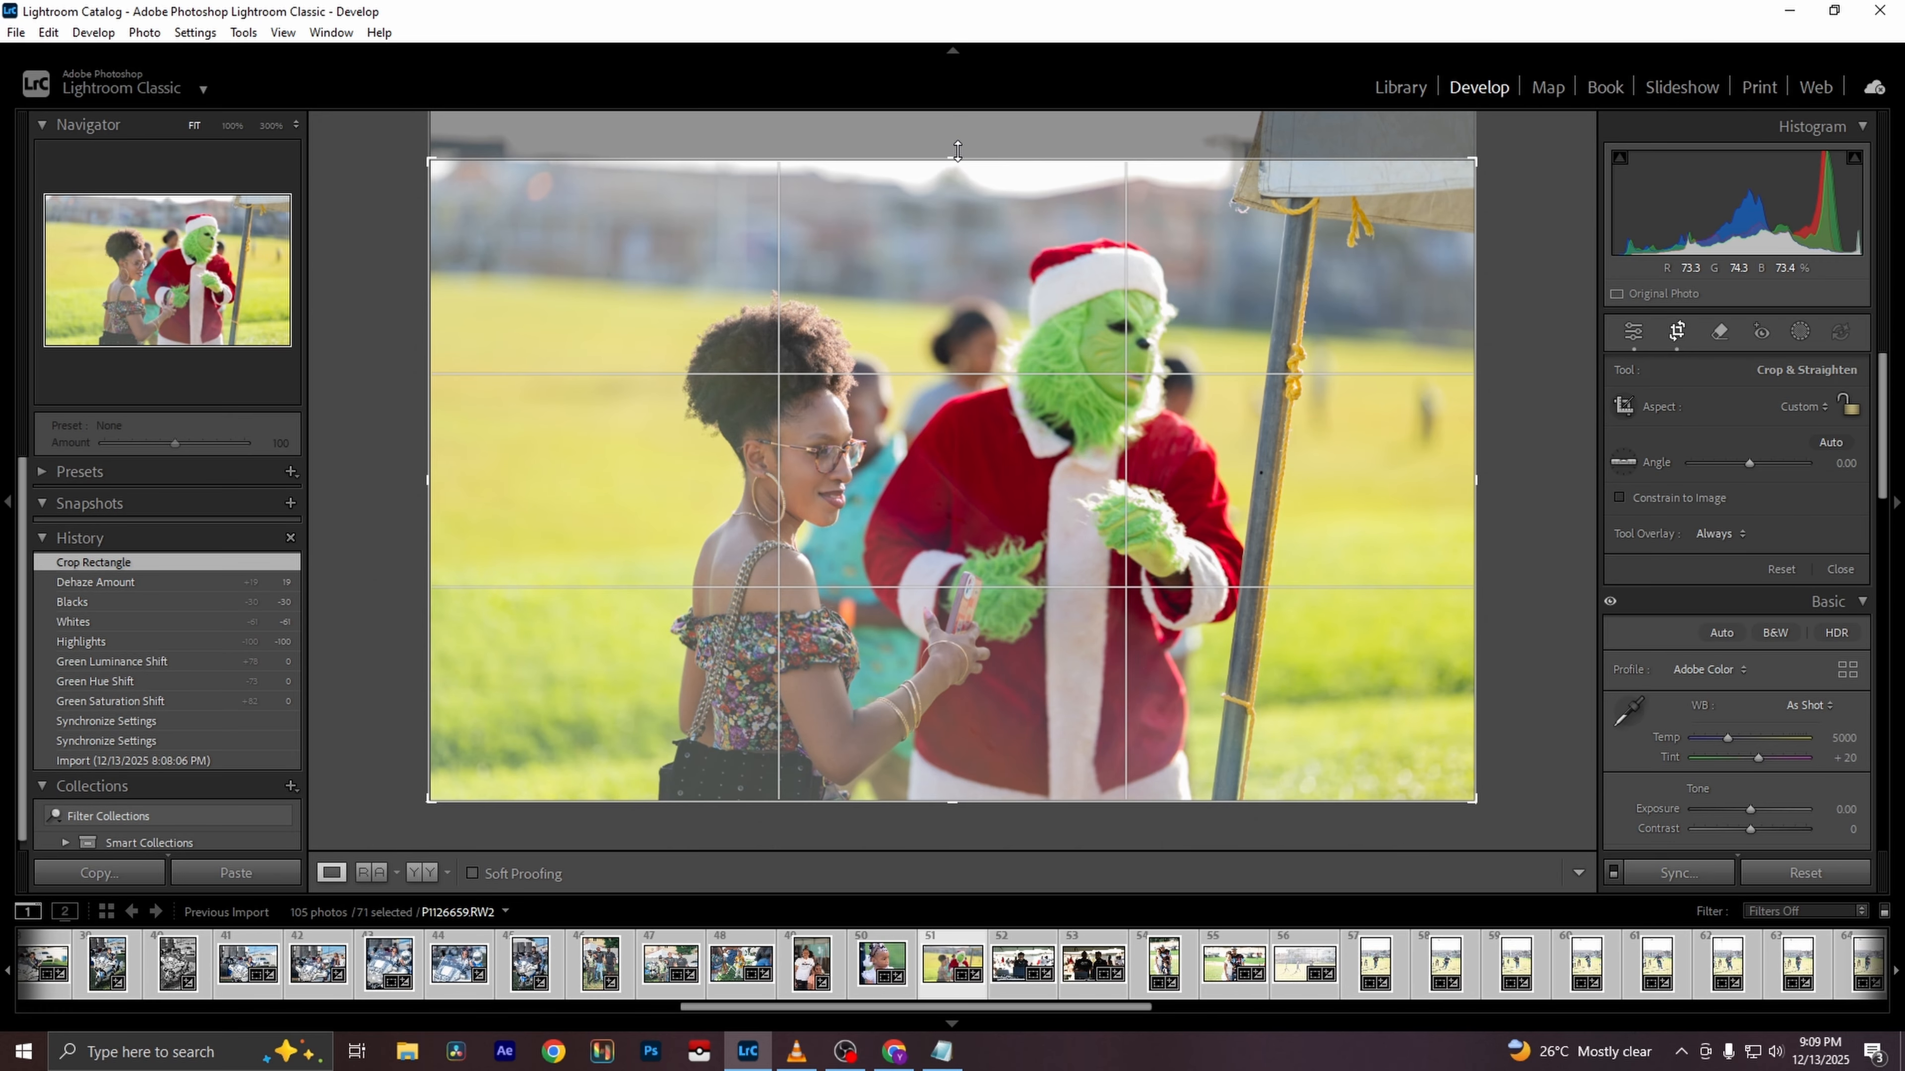
drag(957, 150, 958, 199)
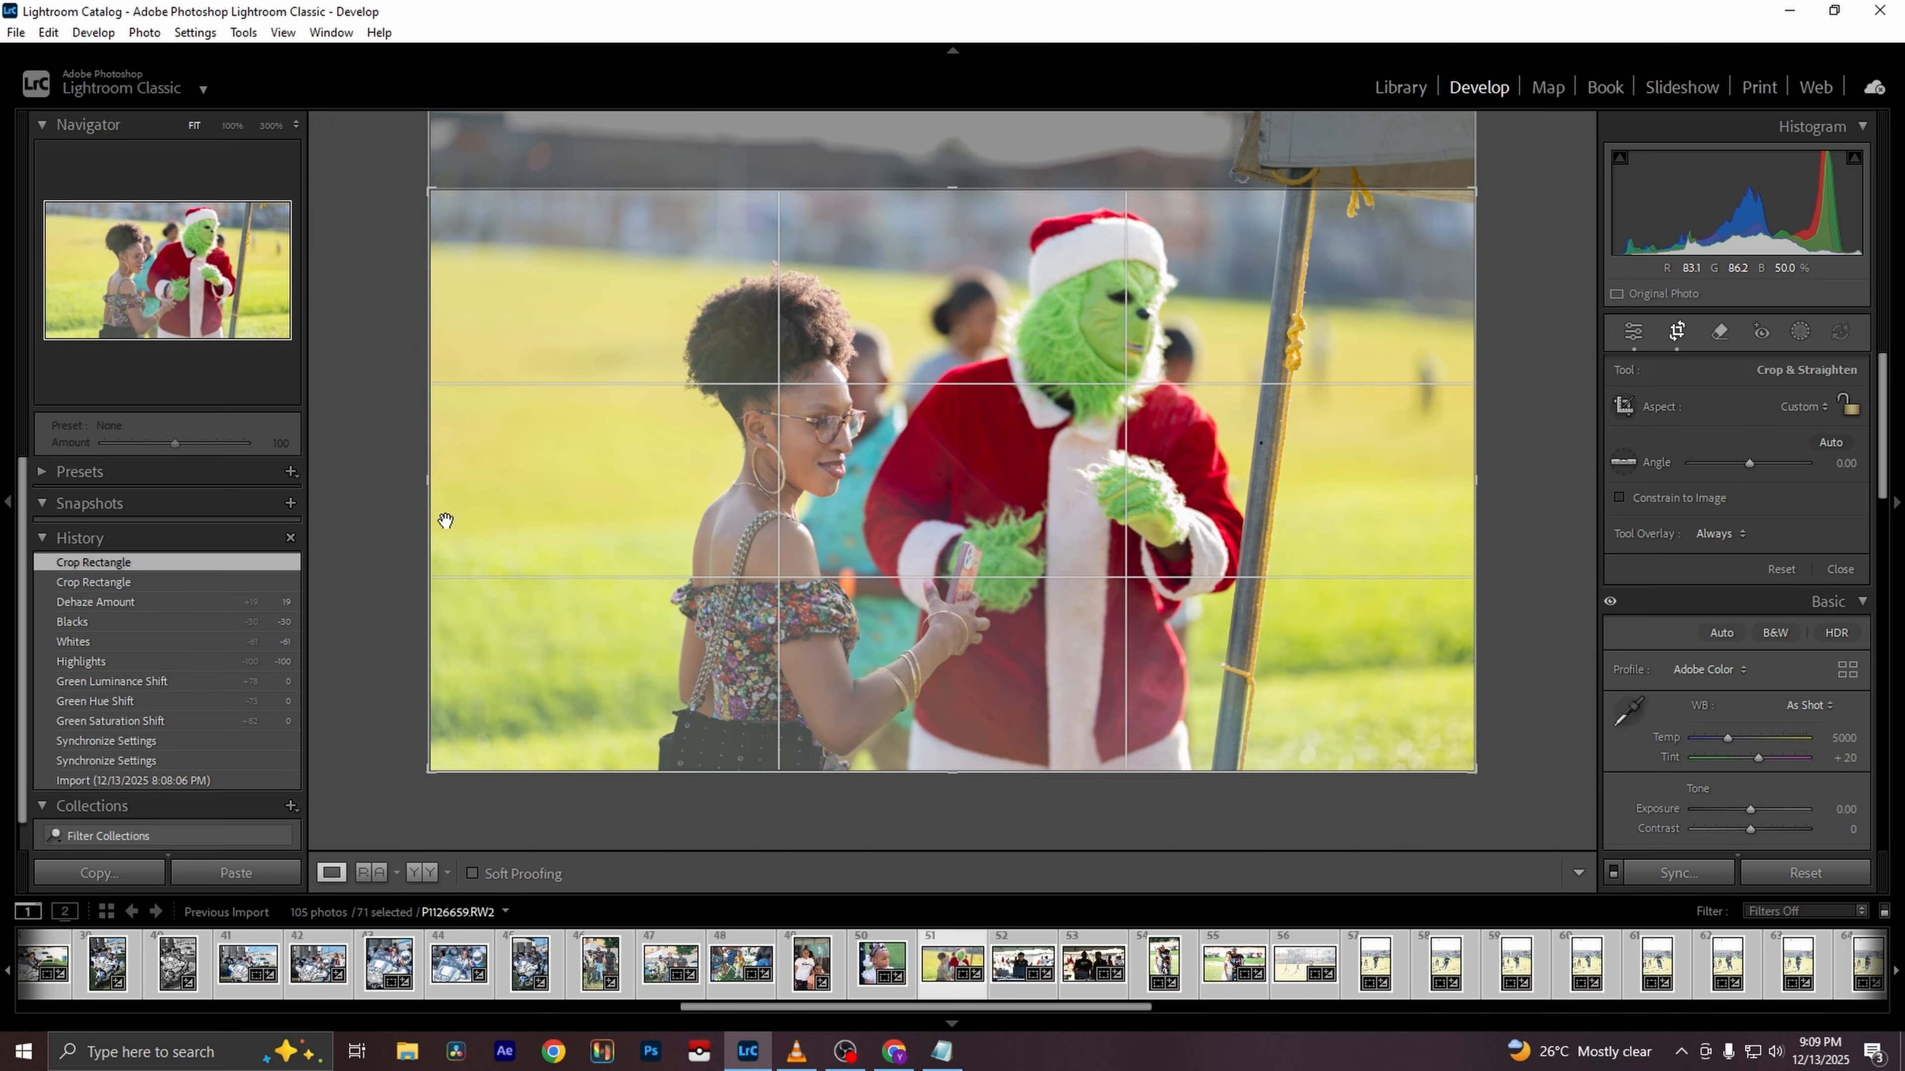
drag(442, 523, 465, 513)
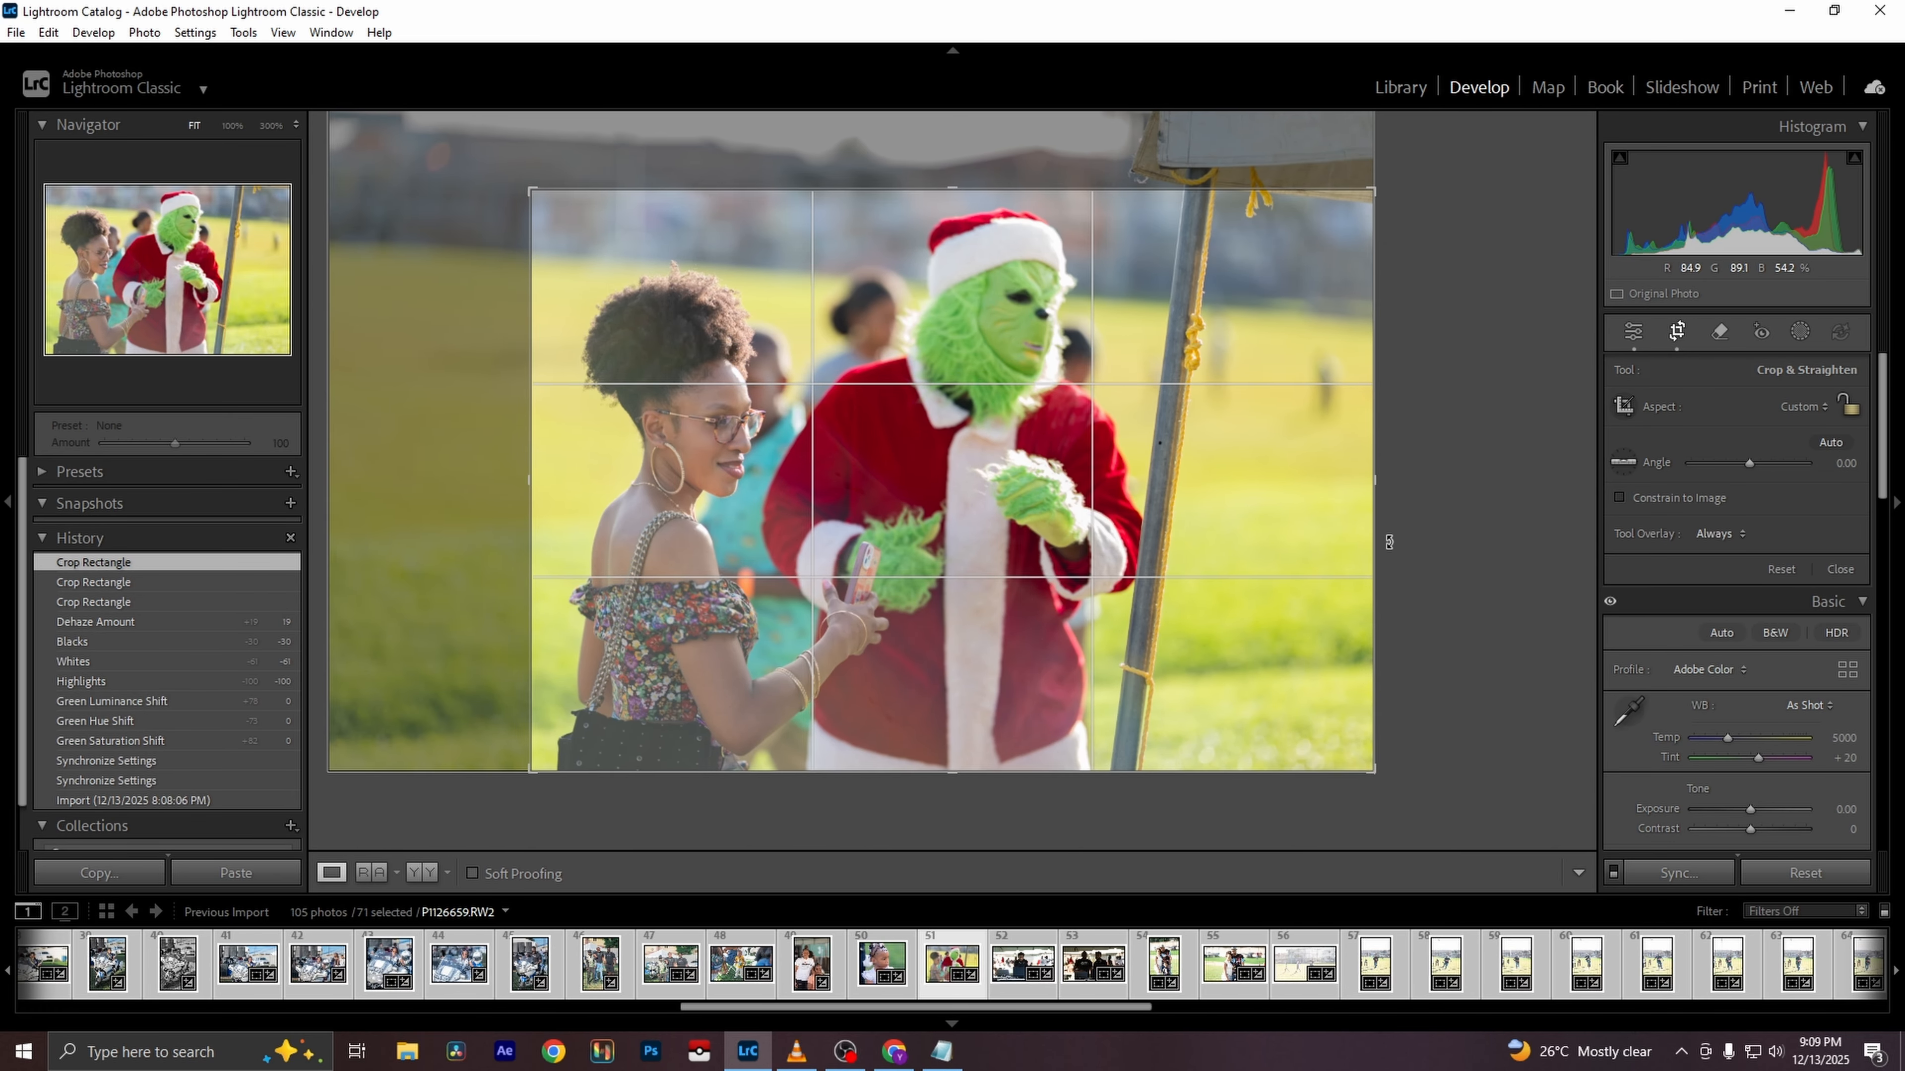
drag(1386, 539, 1289, 541)
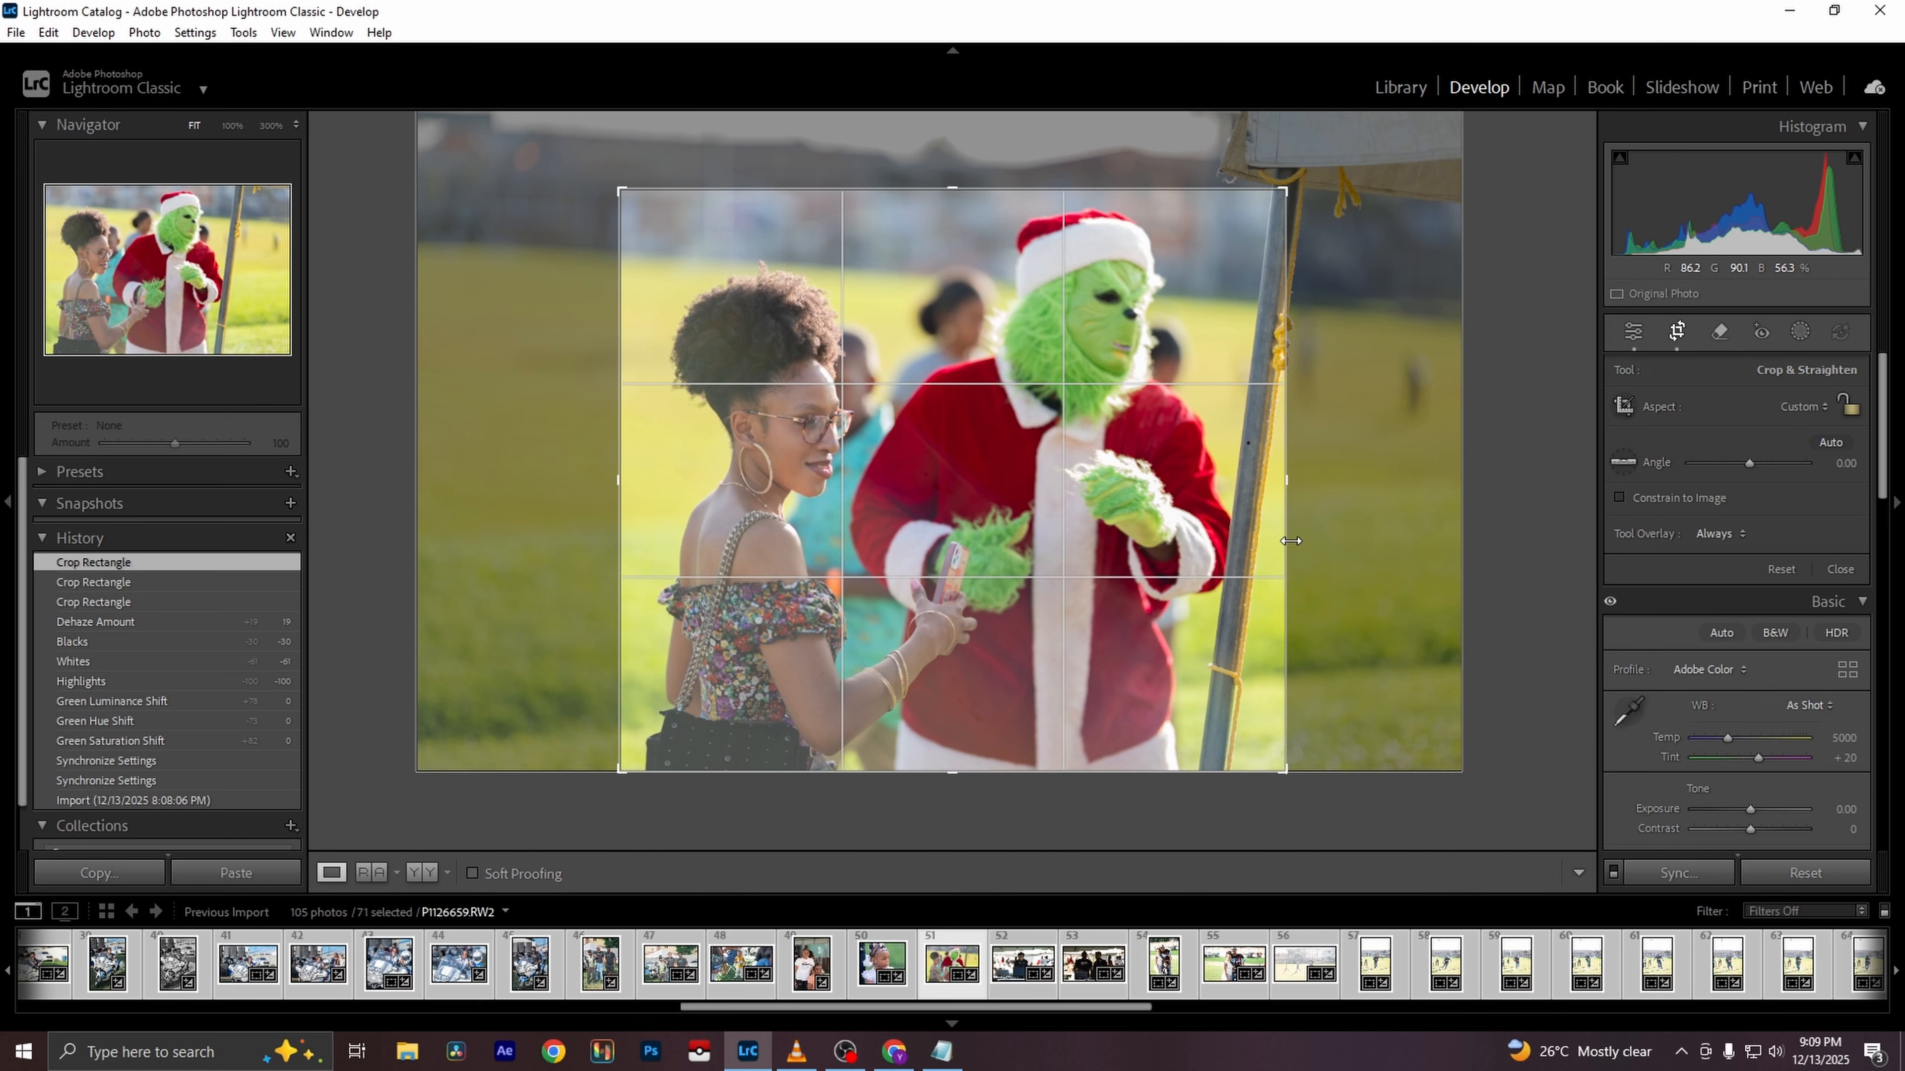
key(Return)
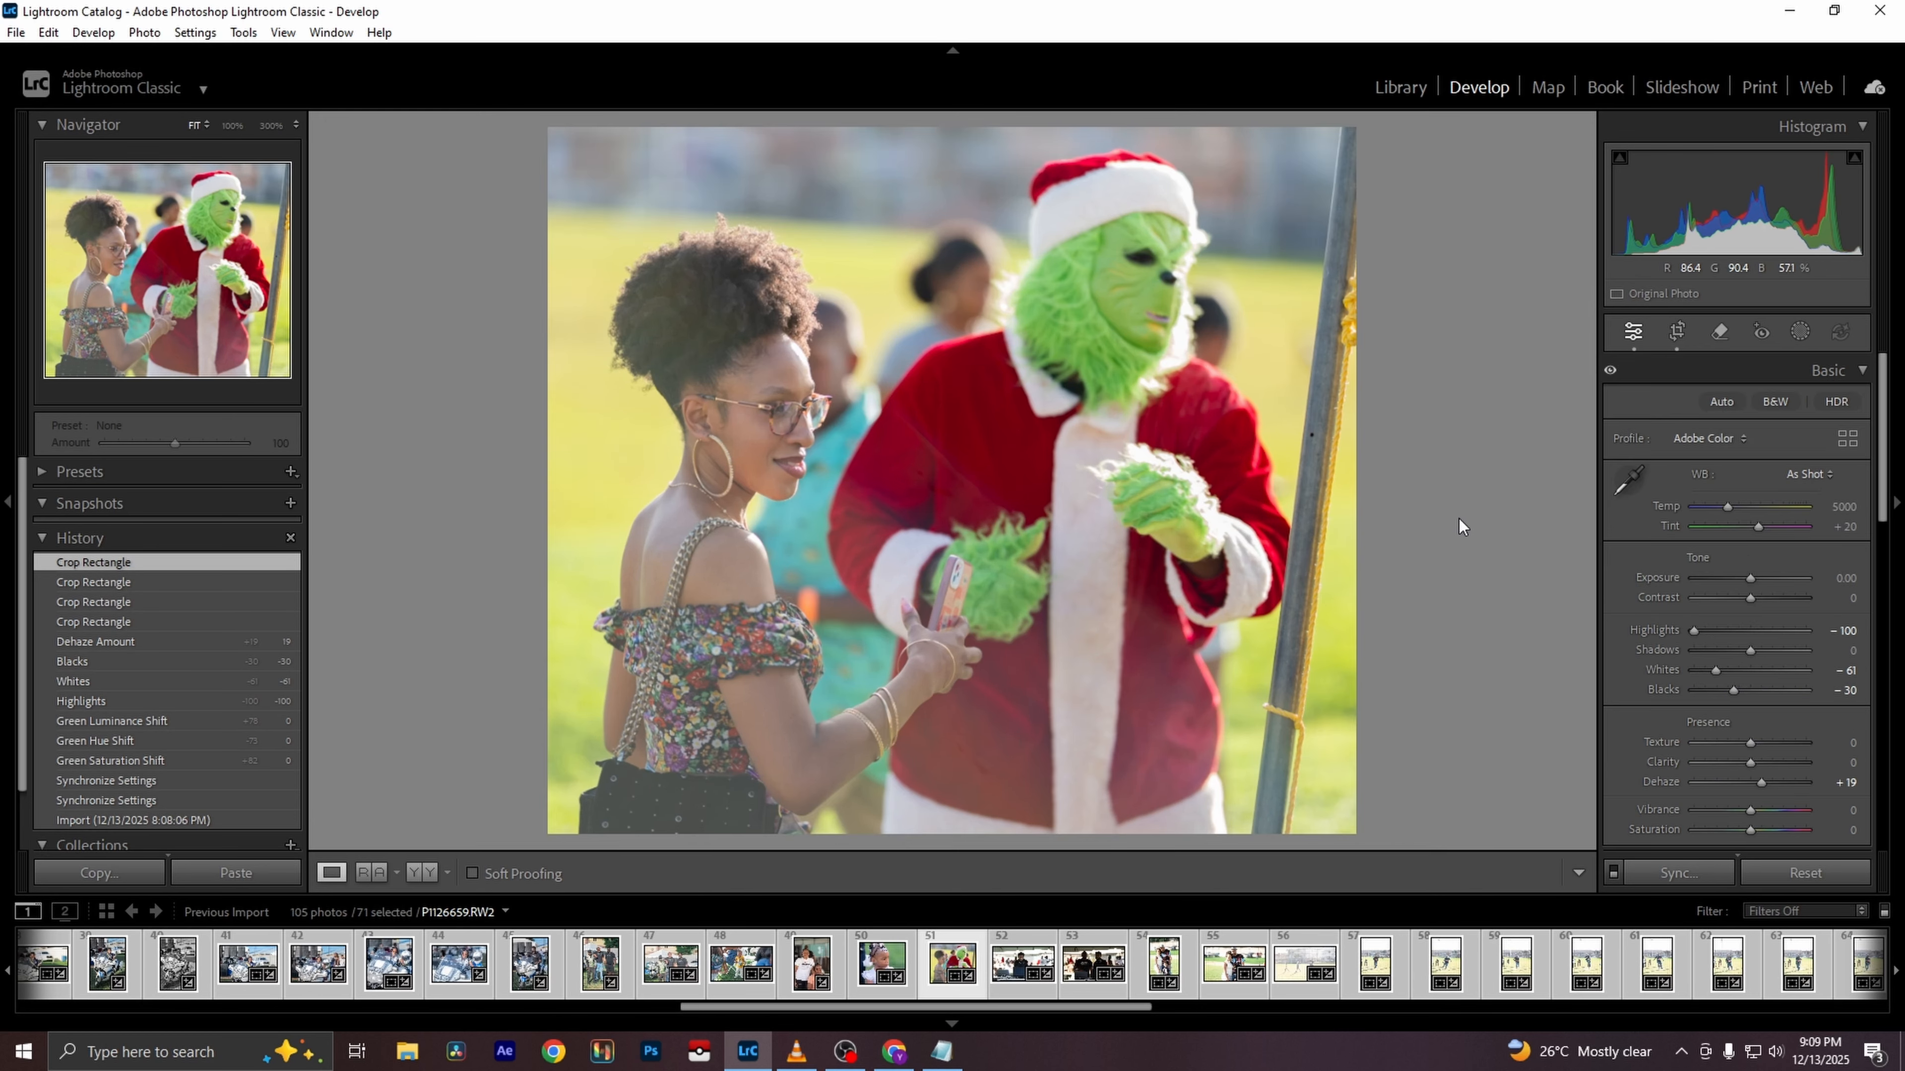
Set Dehaze +53, Saturation -2, Temp 4543 and Clarity -28 on the Grinch photo, checking the woman's face up close
drag(1761, 783, 1744, 827)
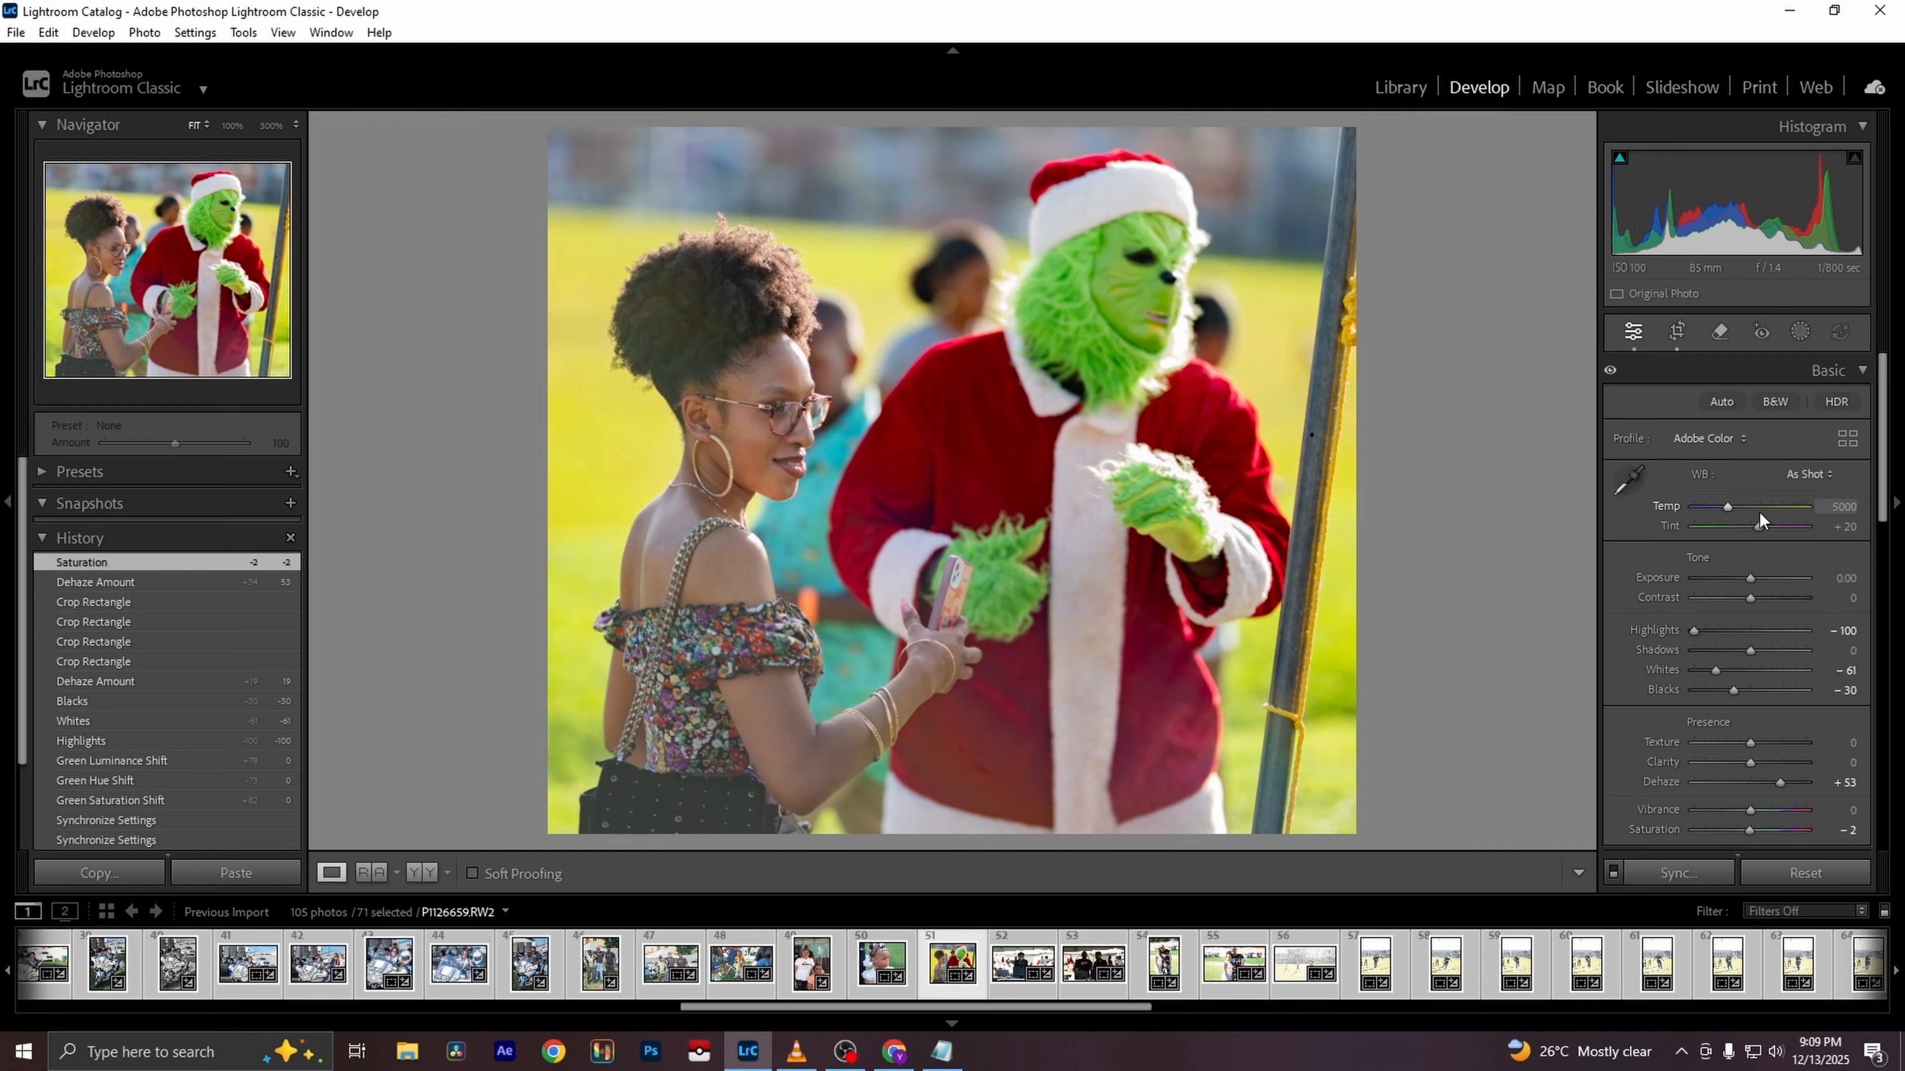
drag(1731, 509, 1726, 509)
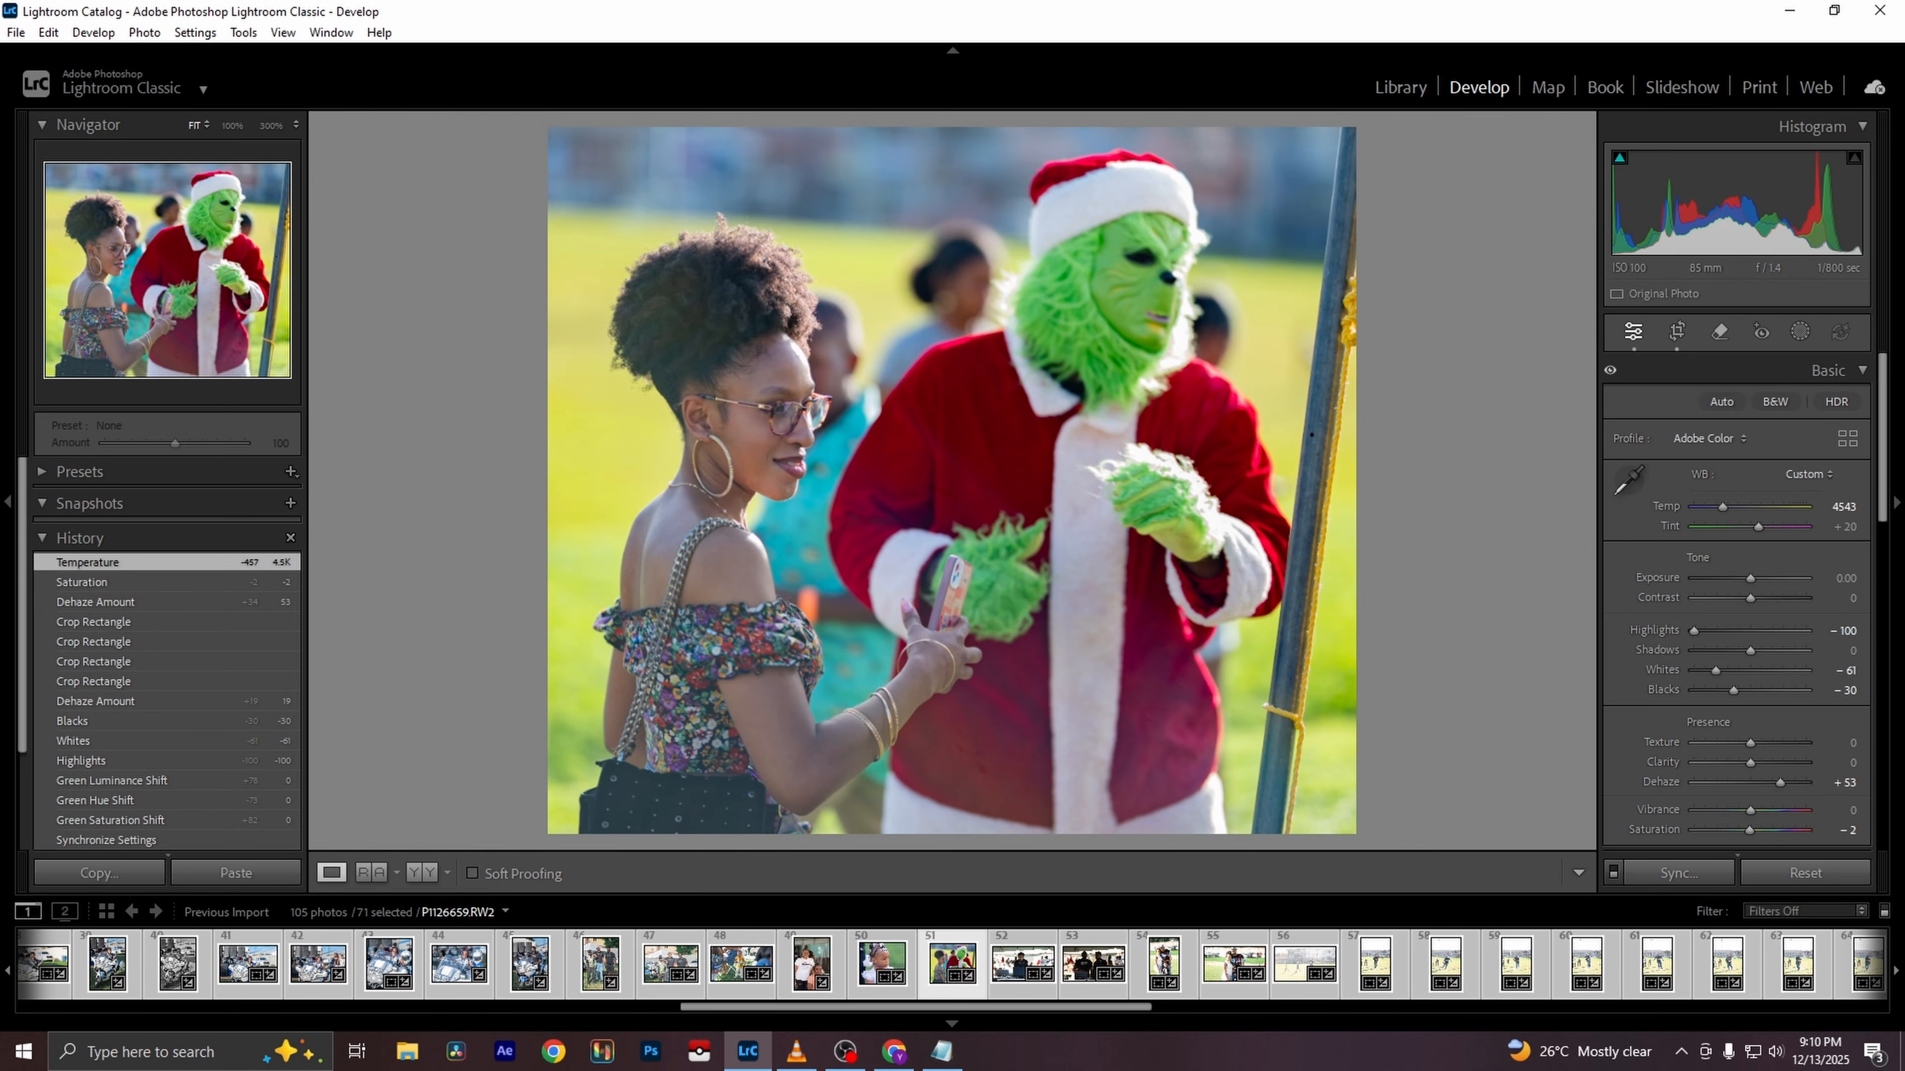
click(751, 435)
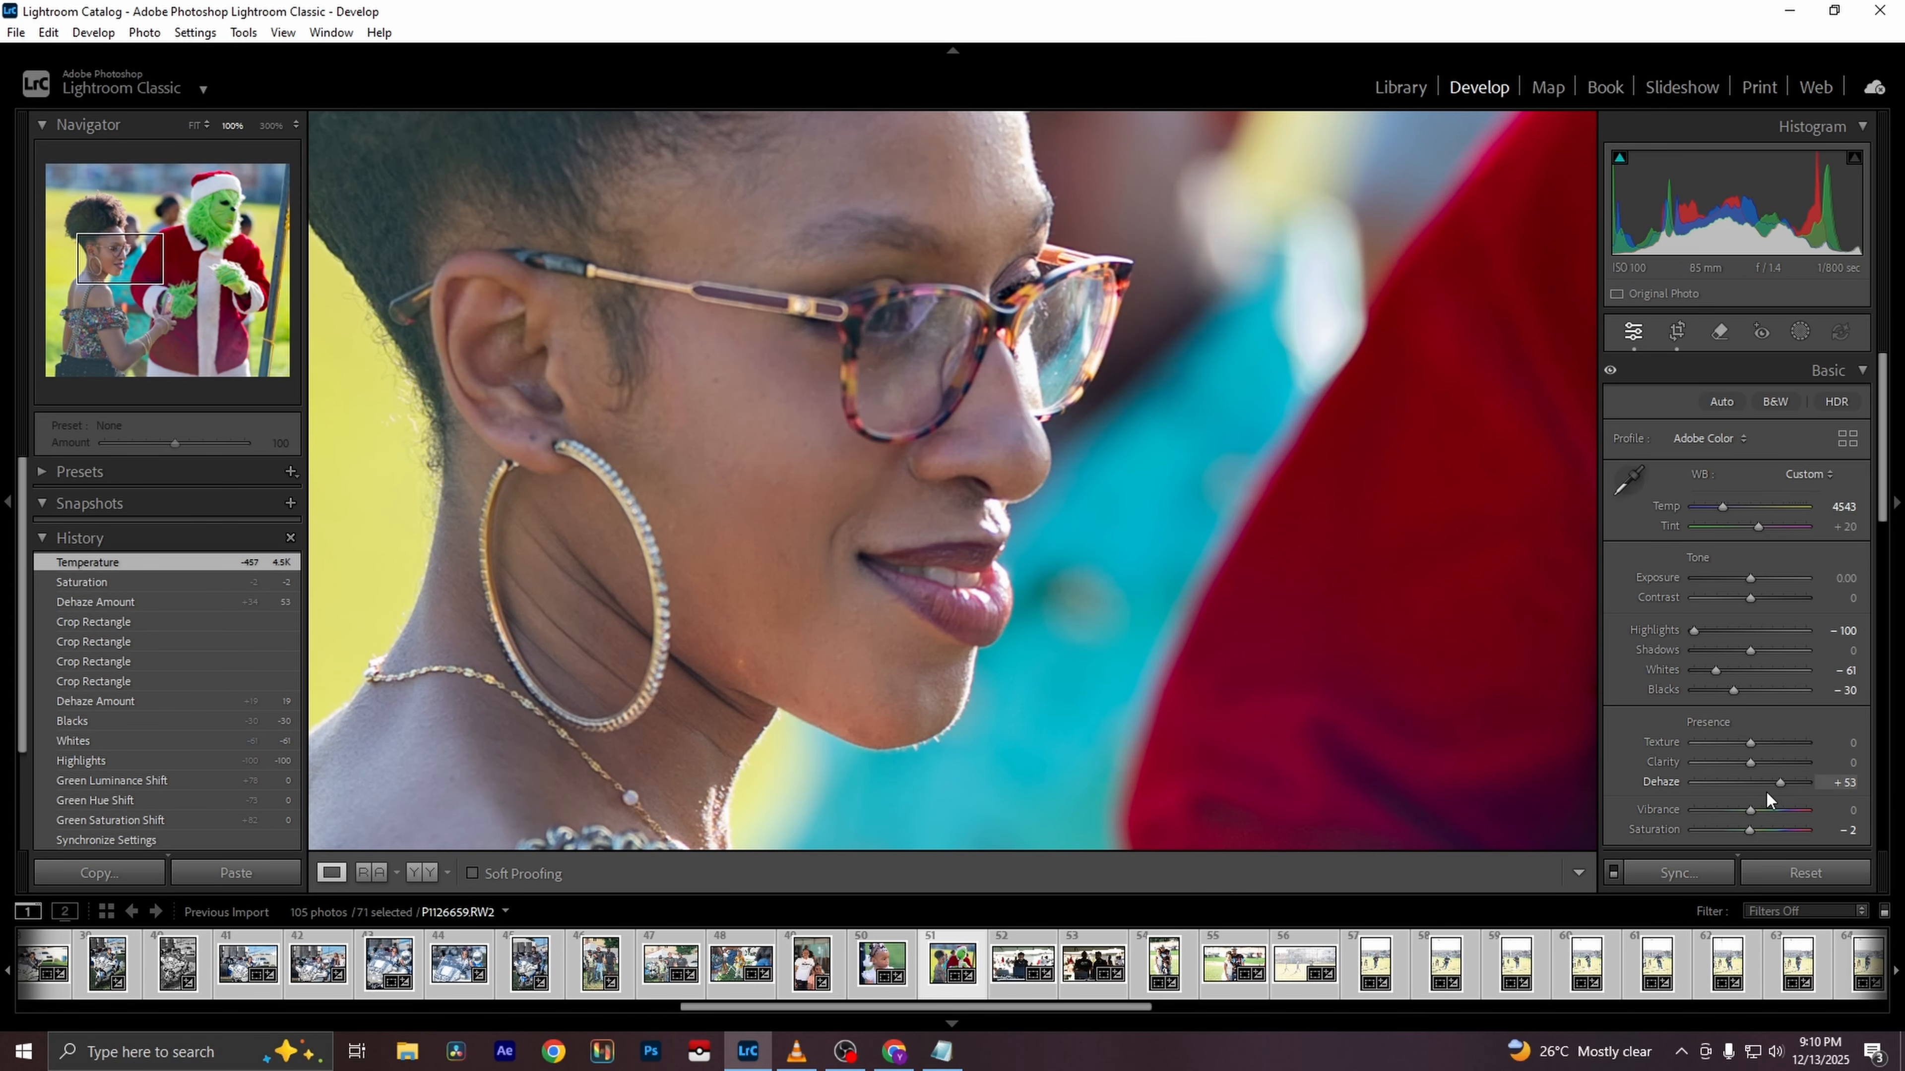
drag(1747, 766, 1731, 762)
click(1220, 514)
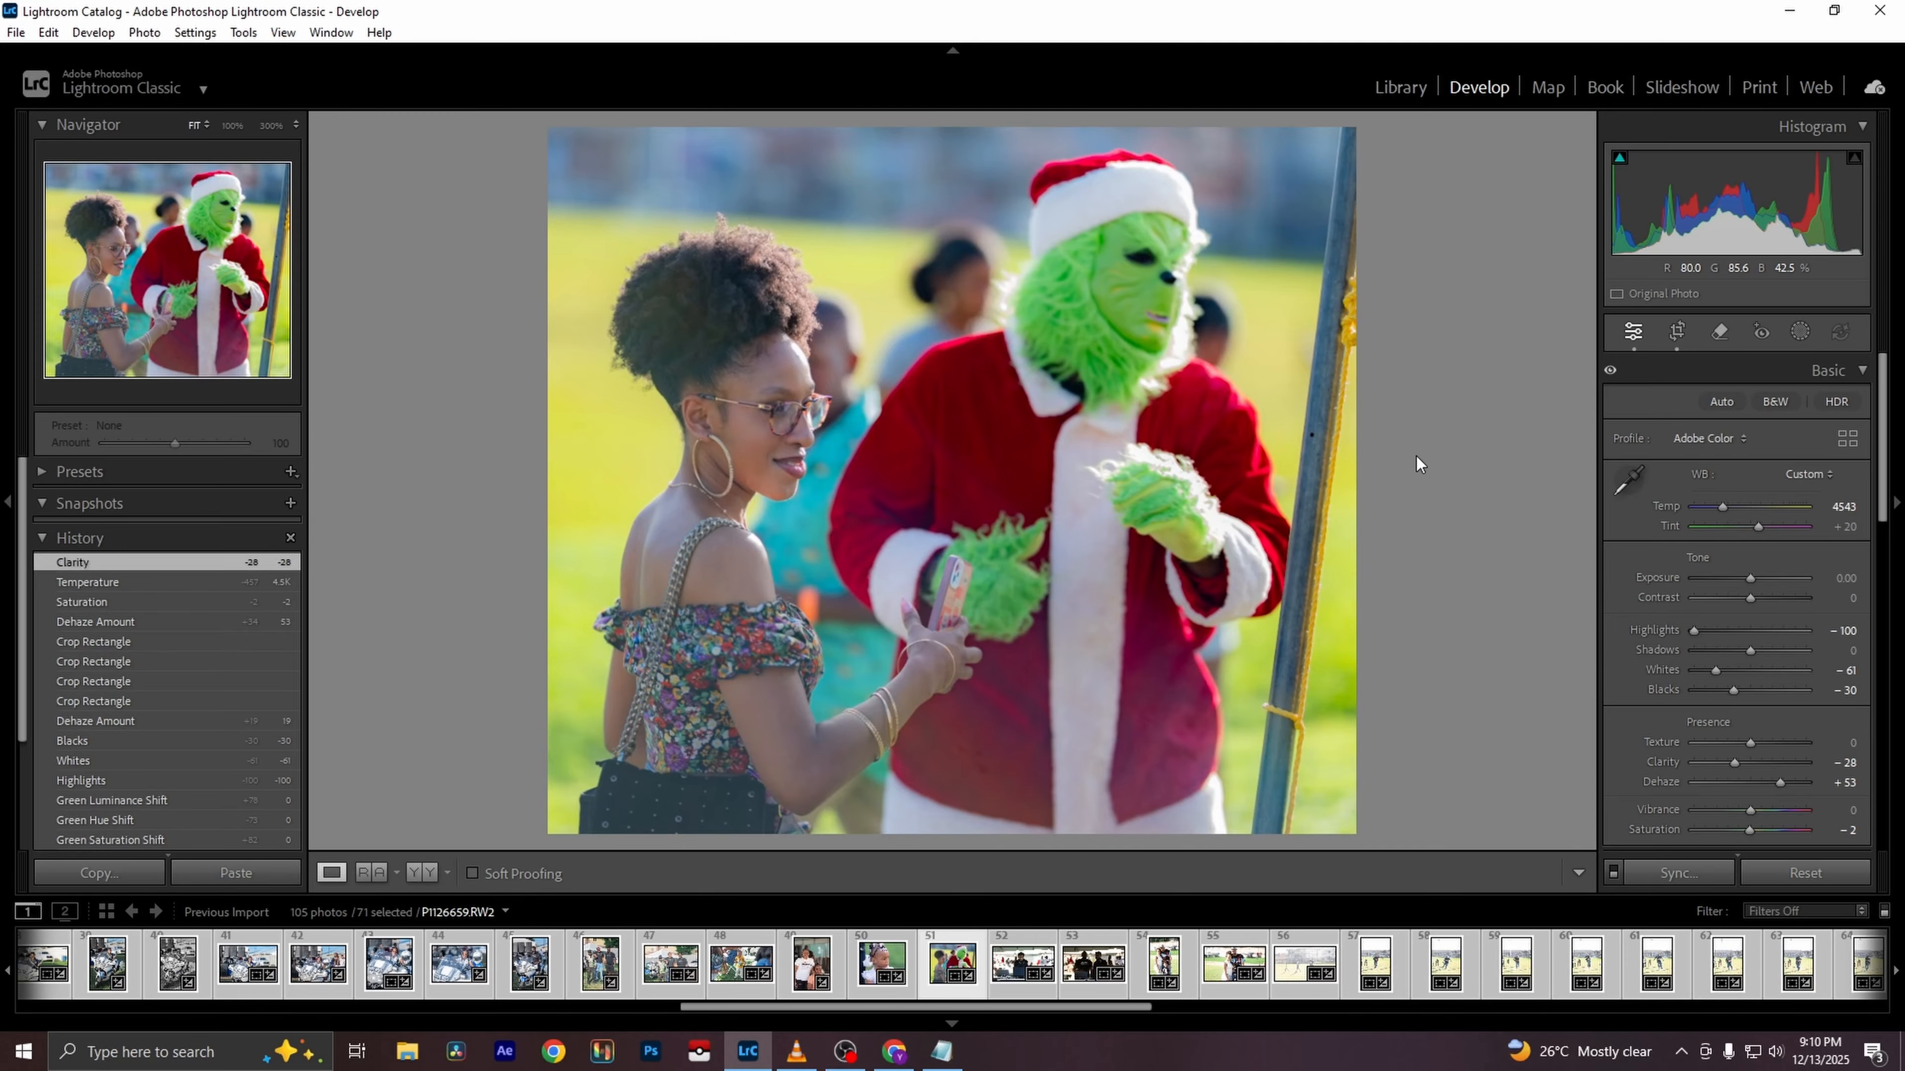
On the next photo, P1126660.RW2, set Highlights -74, Shadows +65, Whites -28 and Clarity -30
key(Right)
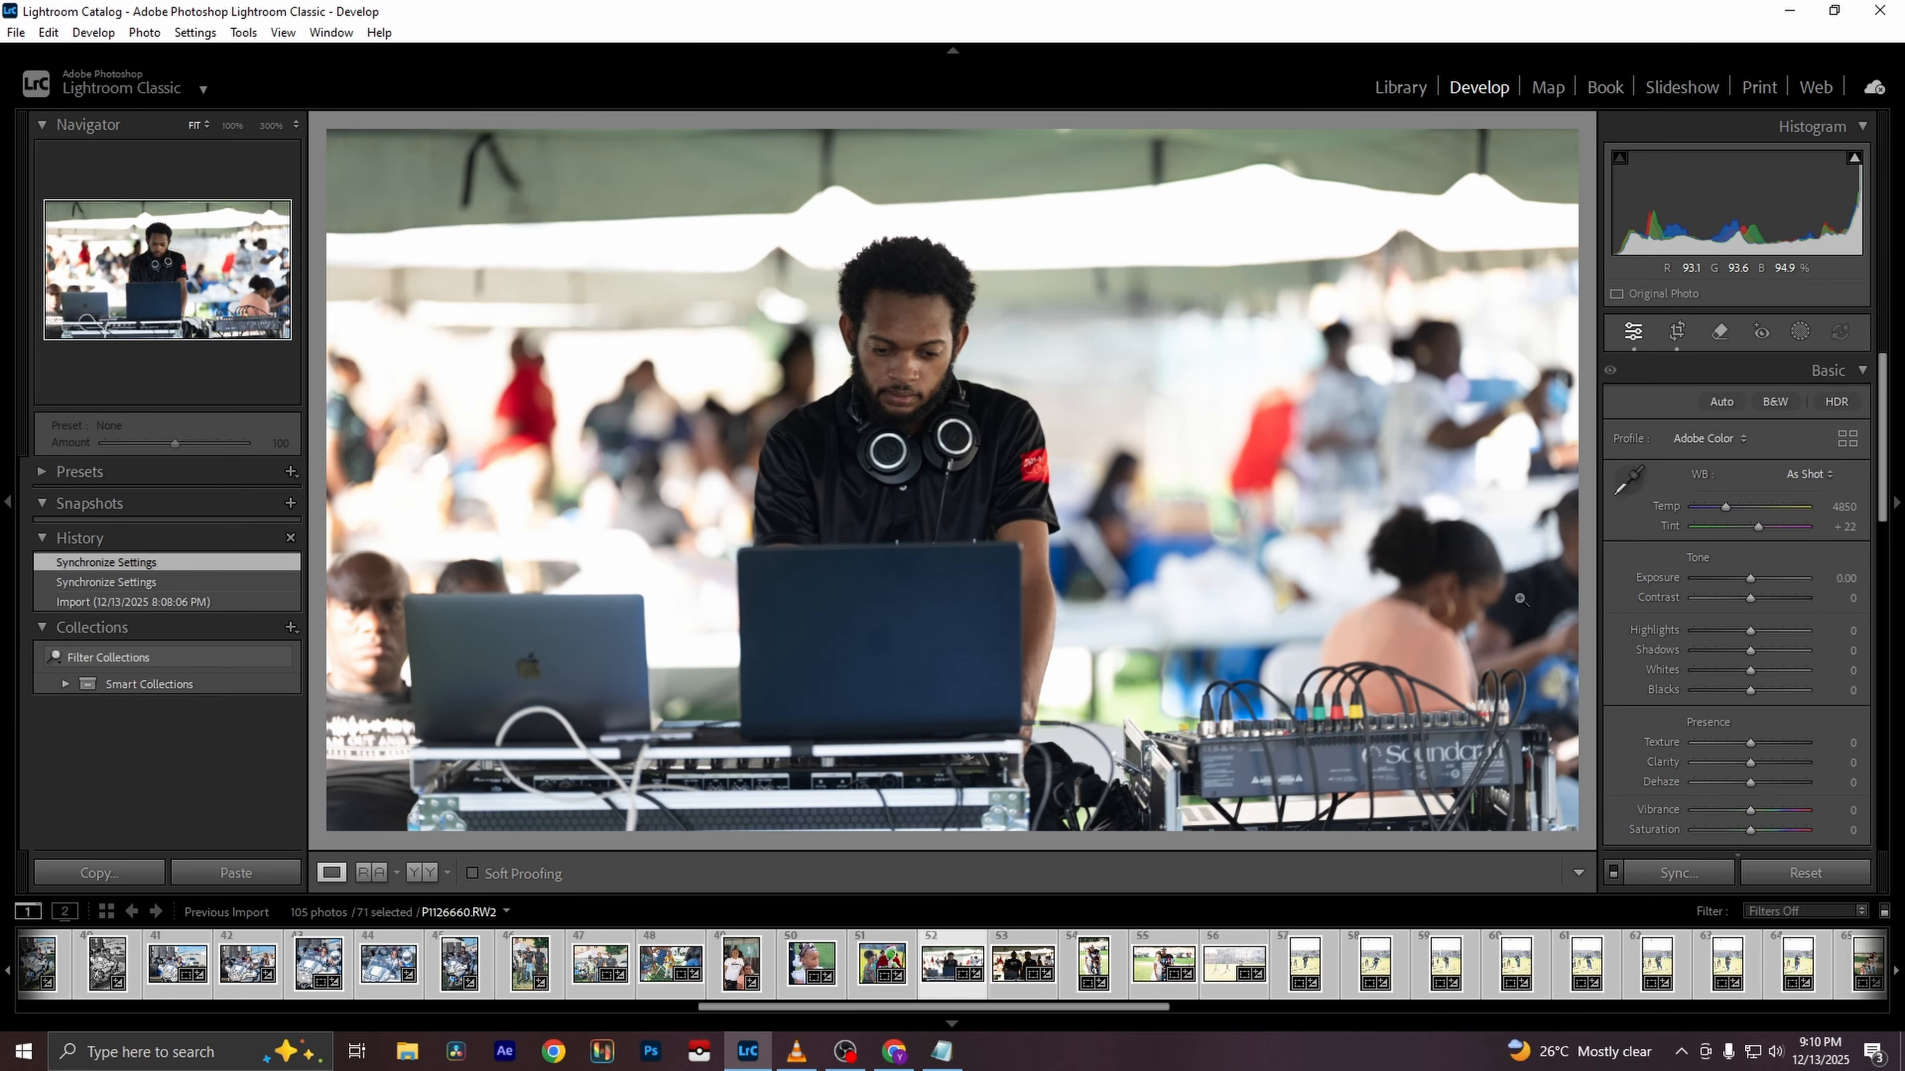
drag(1751, 630, 1784, 650)
drag(1751, 766, 1732, 762)
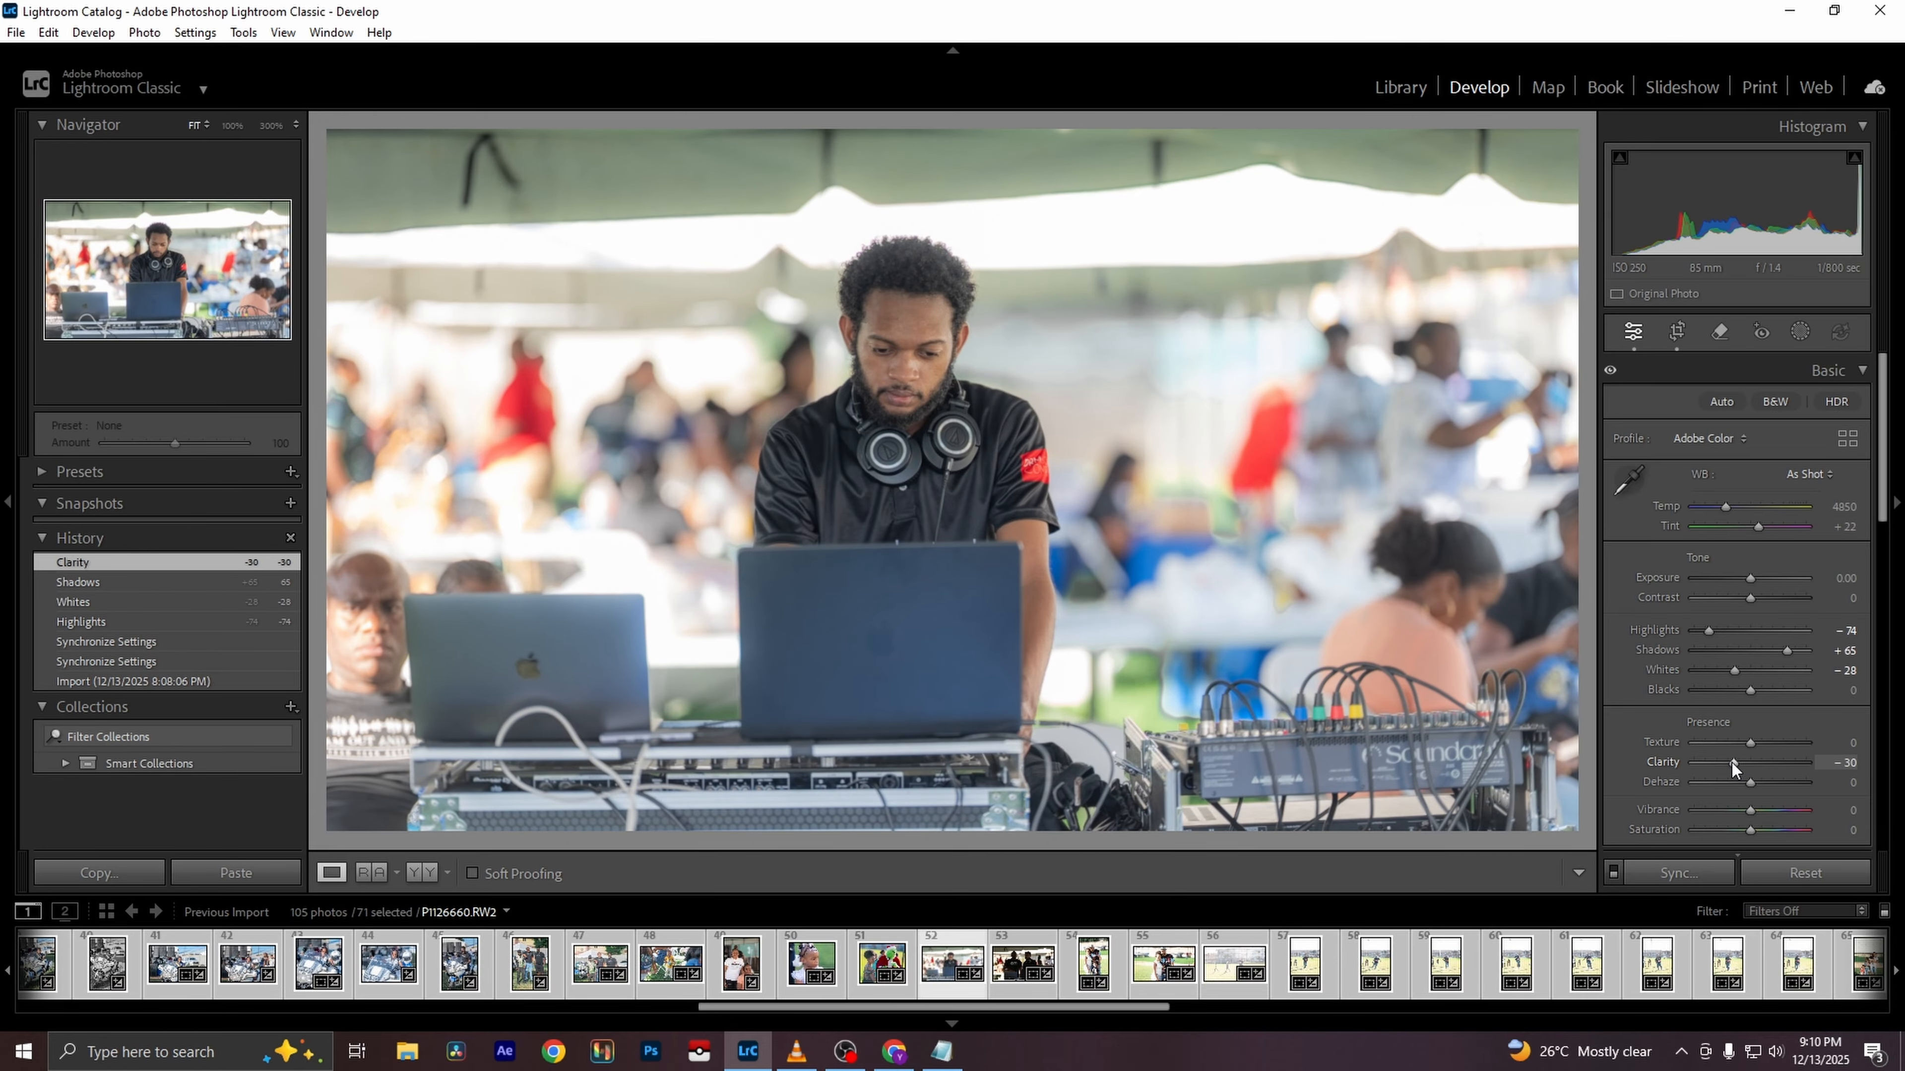
Reposition the DJ photo's crop lower to cut the tent roof and include more of the equipment
click(1679, 335)
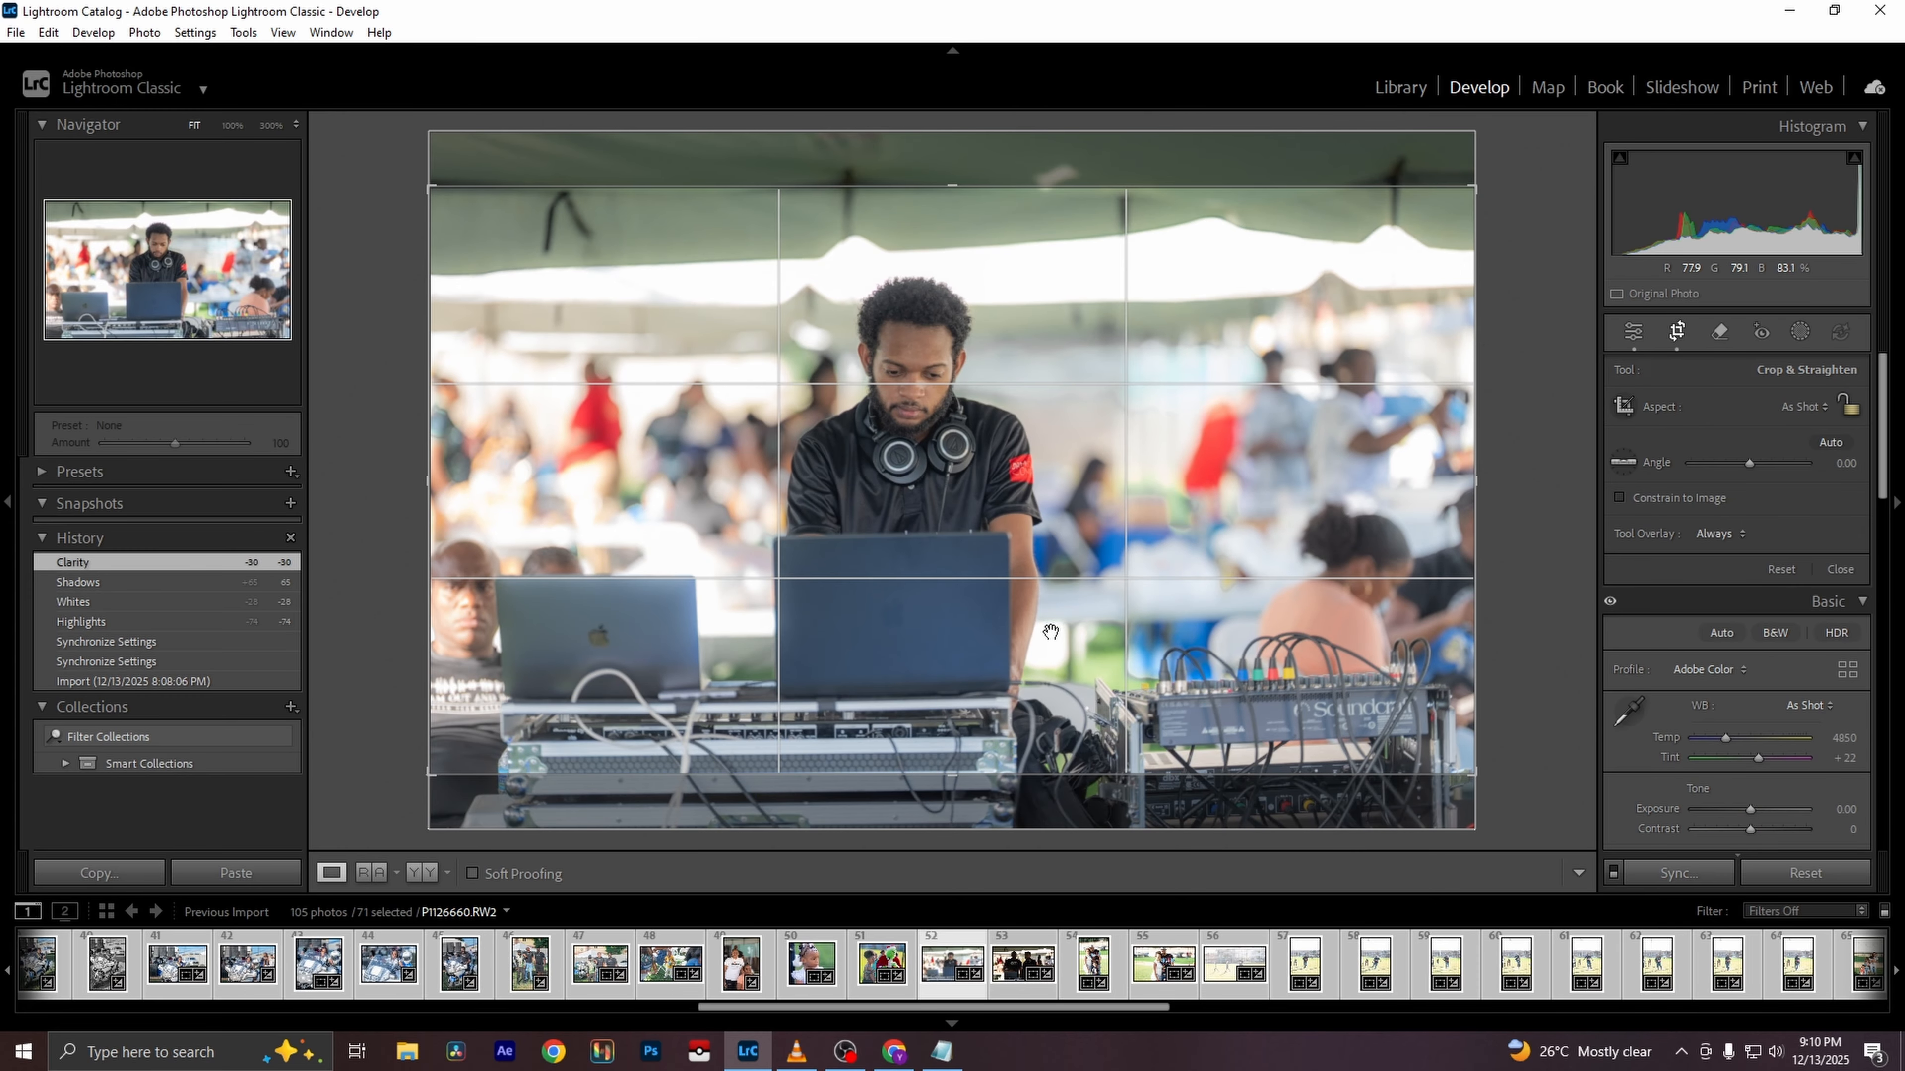
drag(1050, 629, 1060, 571)
key(Return)
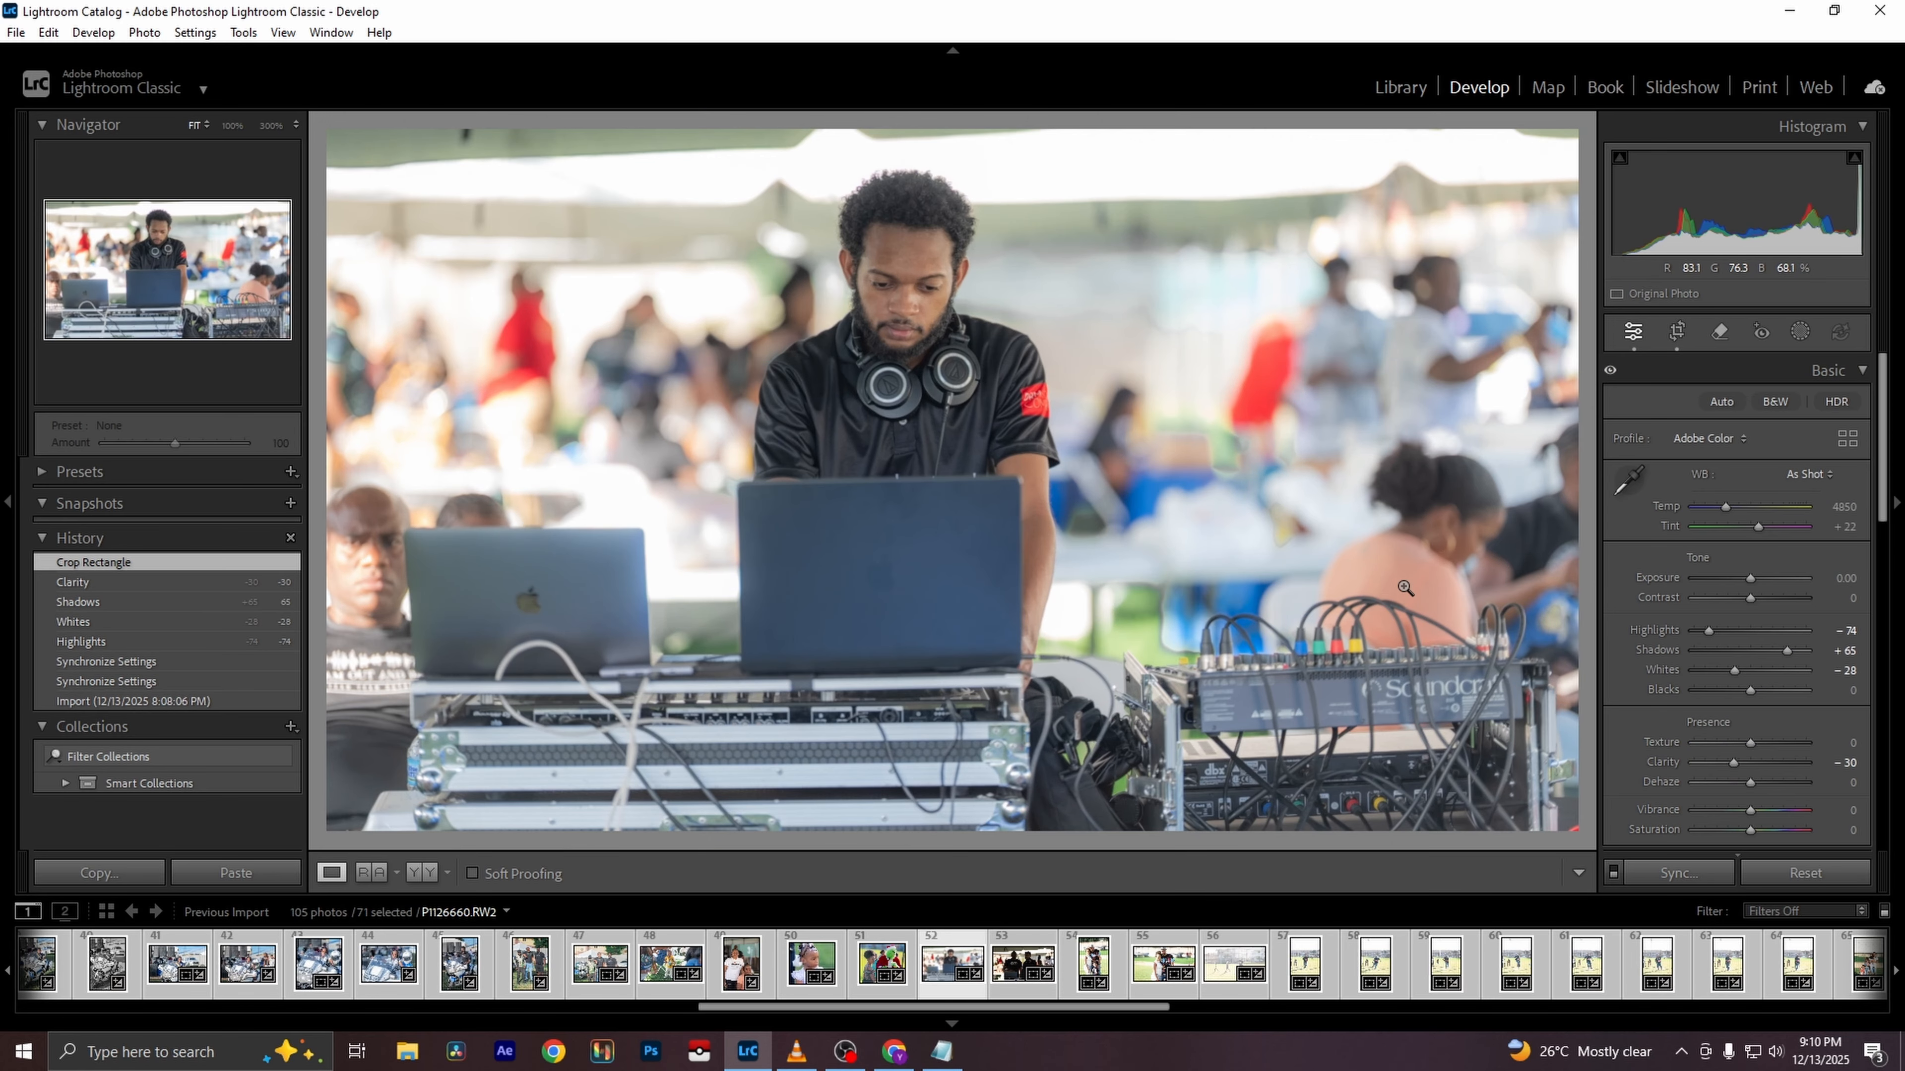
Enable lens profile corrections and apply Auto Upright perspective to the DJ photo
scroll(1774, 688, down, 5)
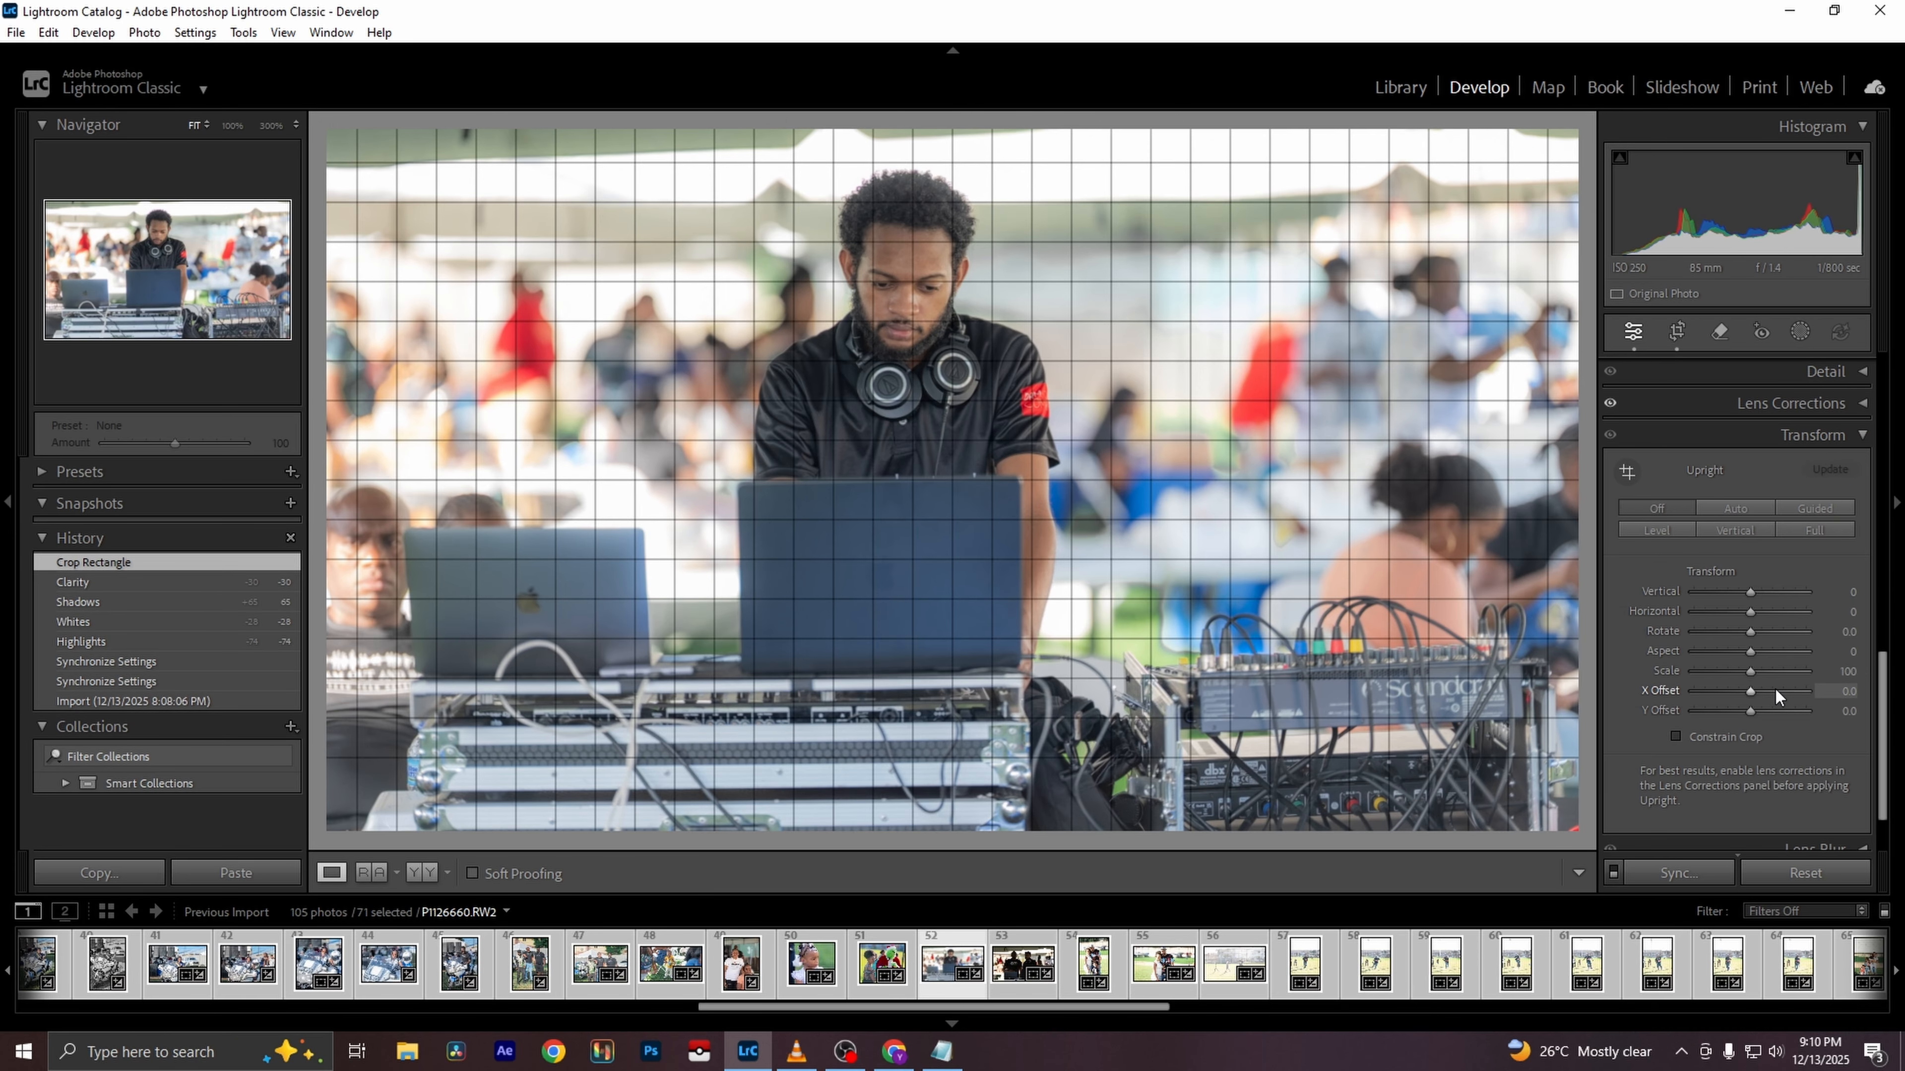
click(1863, 407)
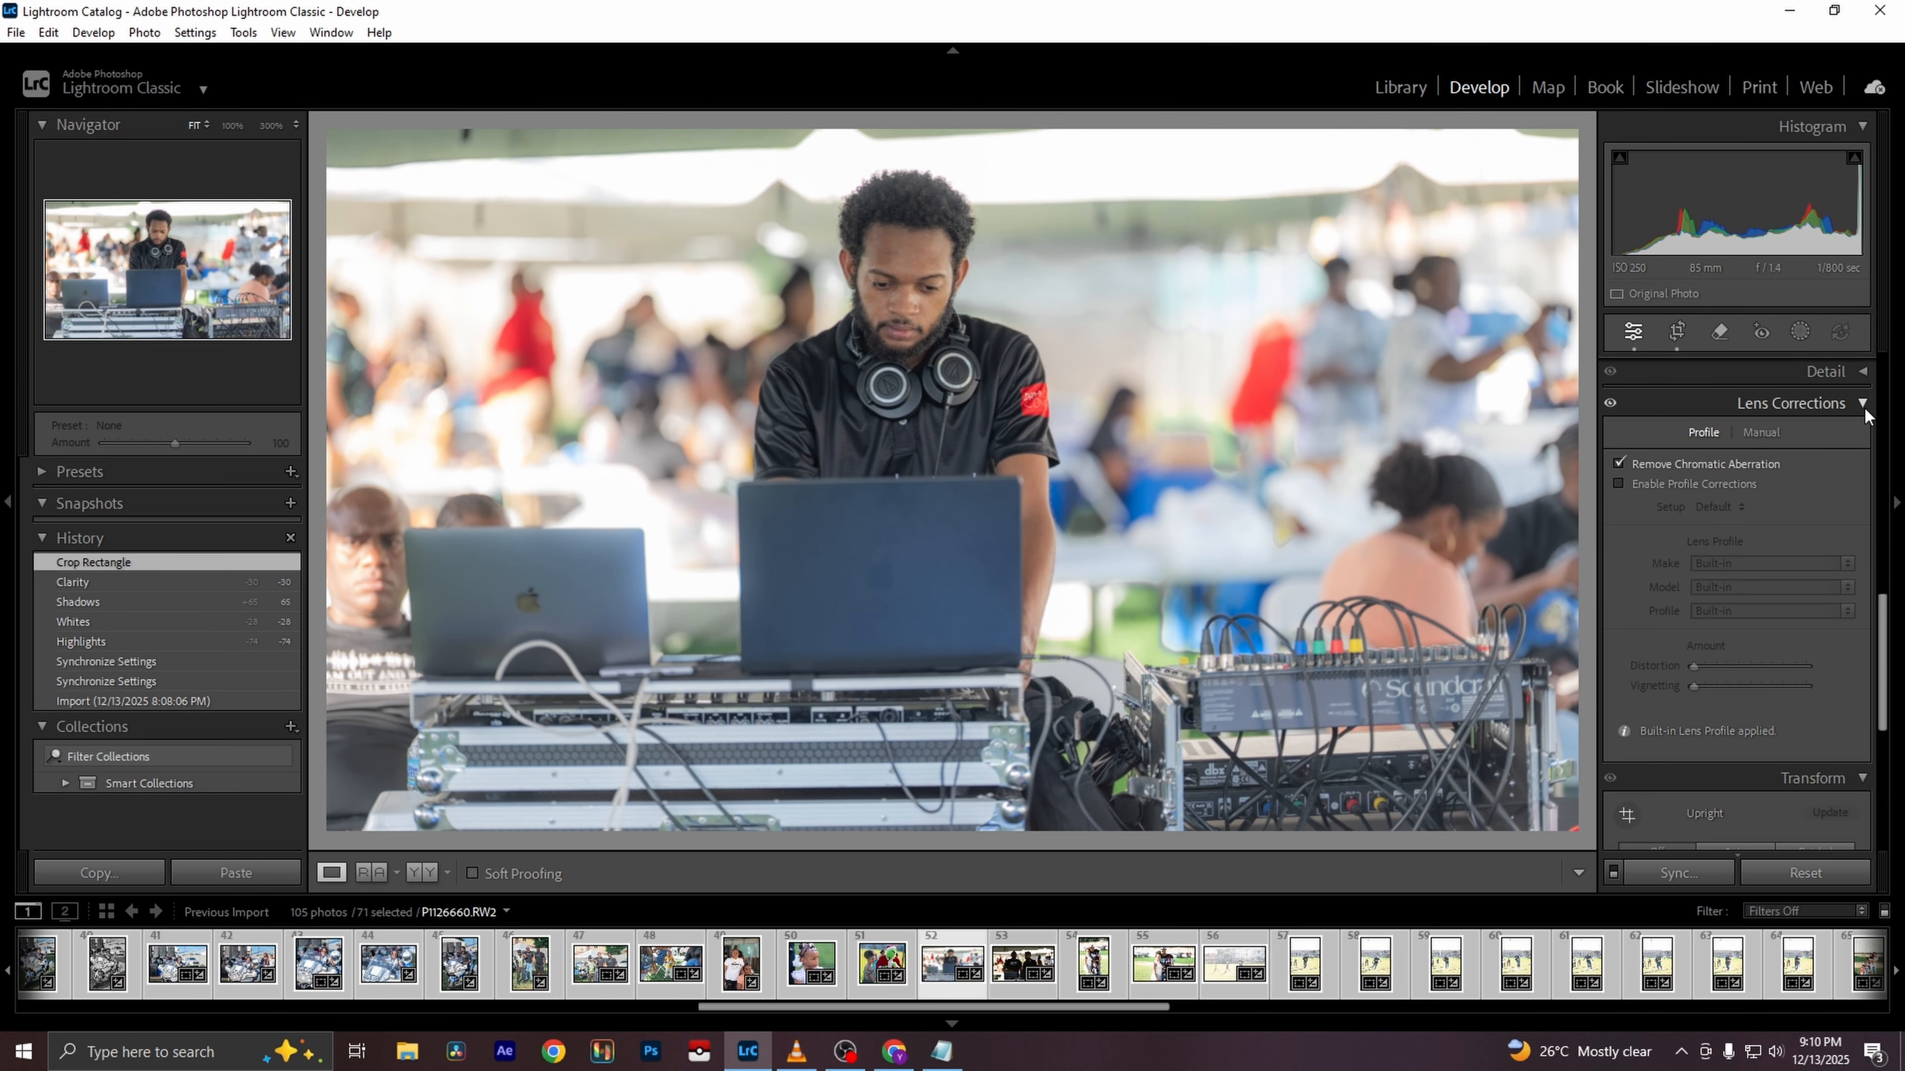
click(1696, 485)
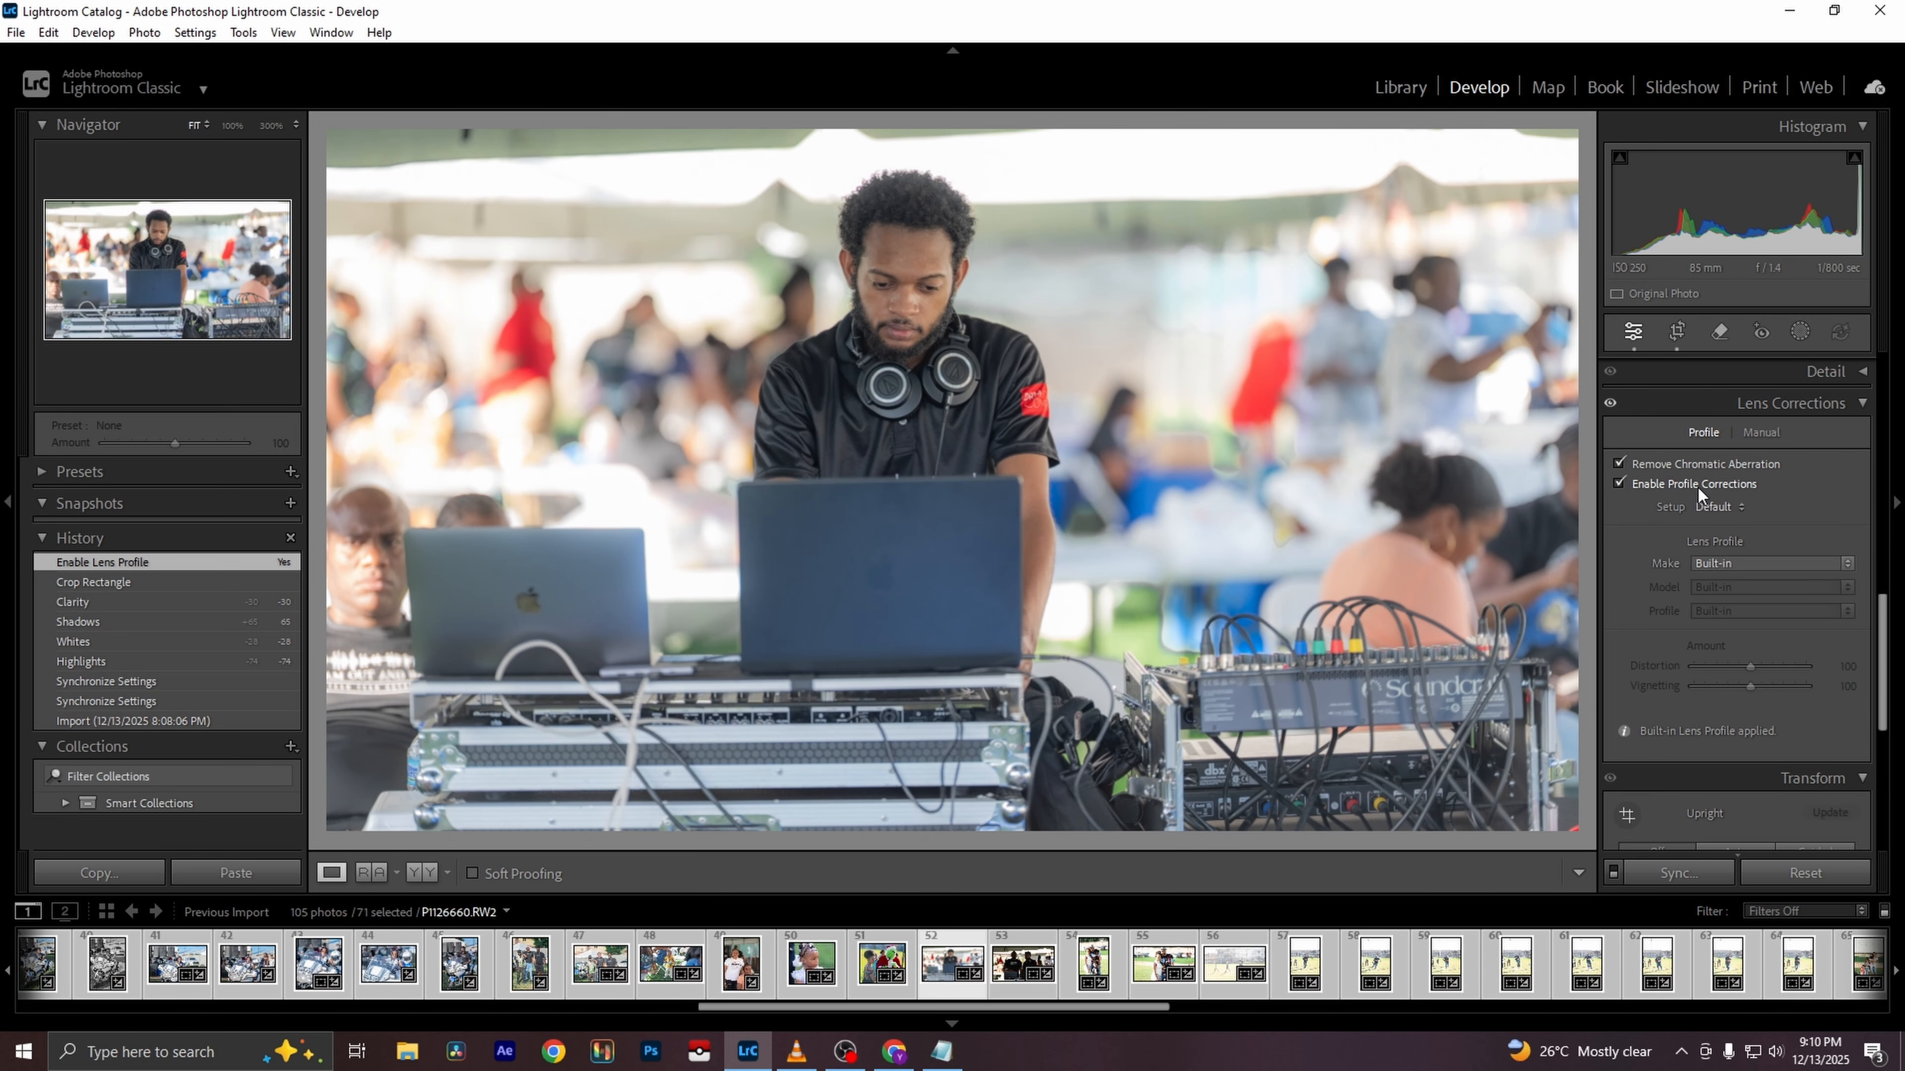
scroll(1799, 525, down, 4)
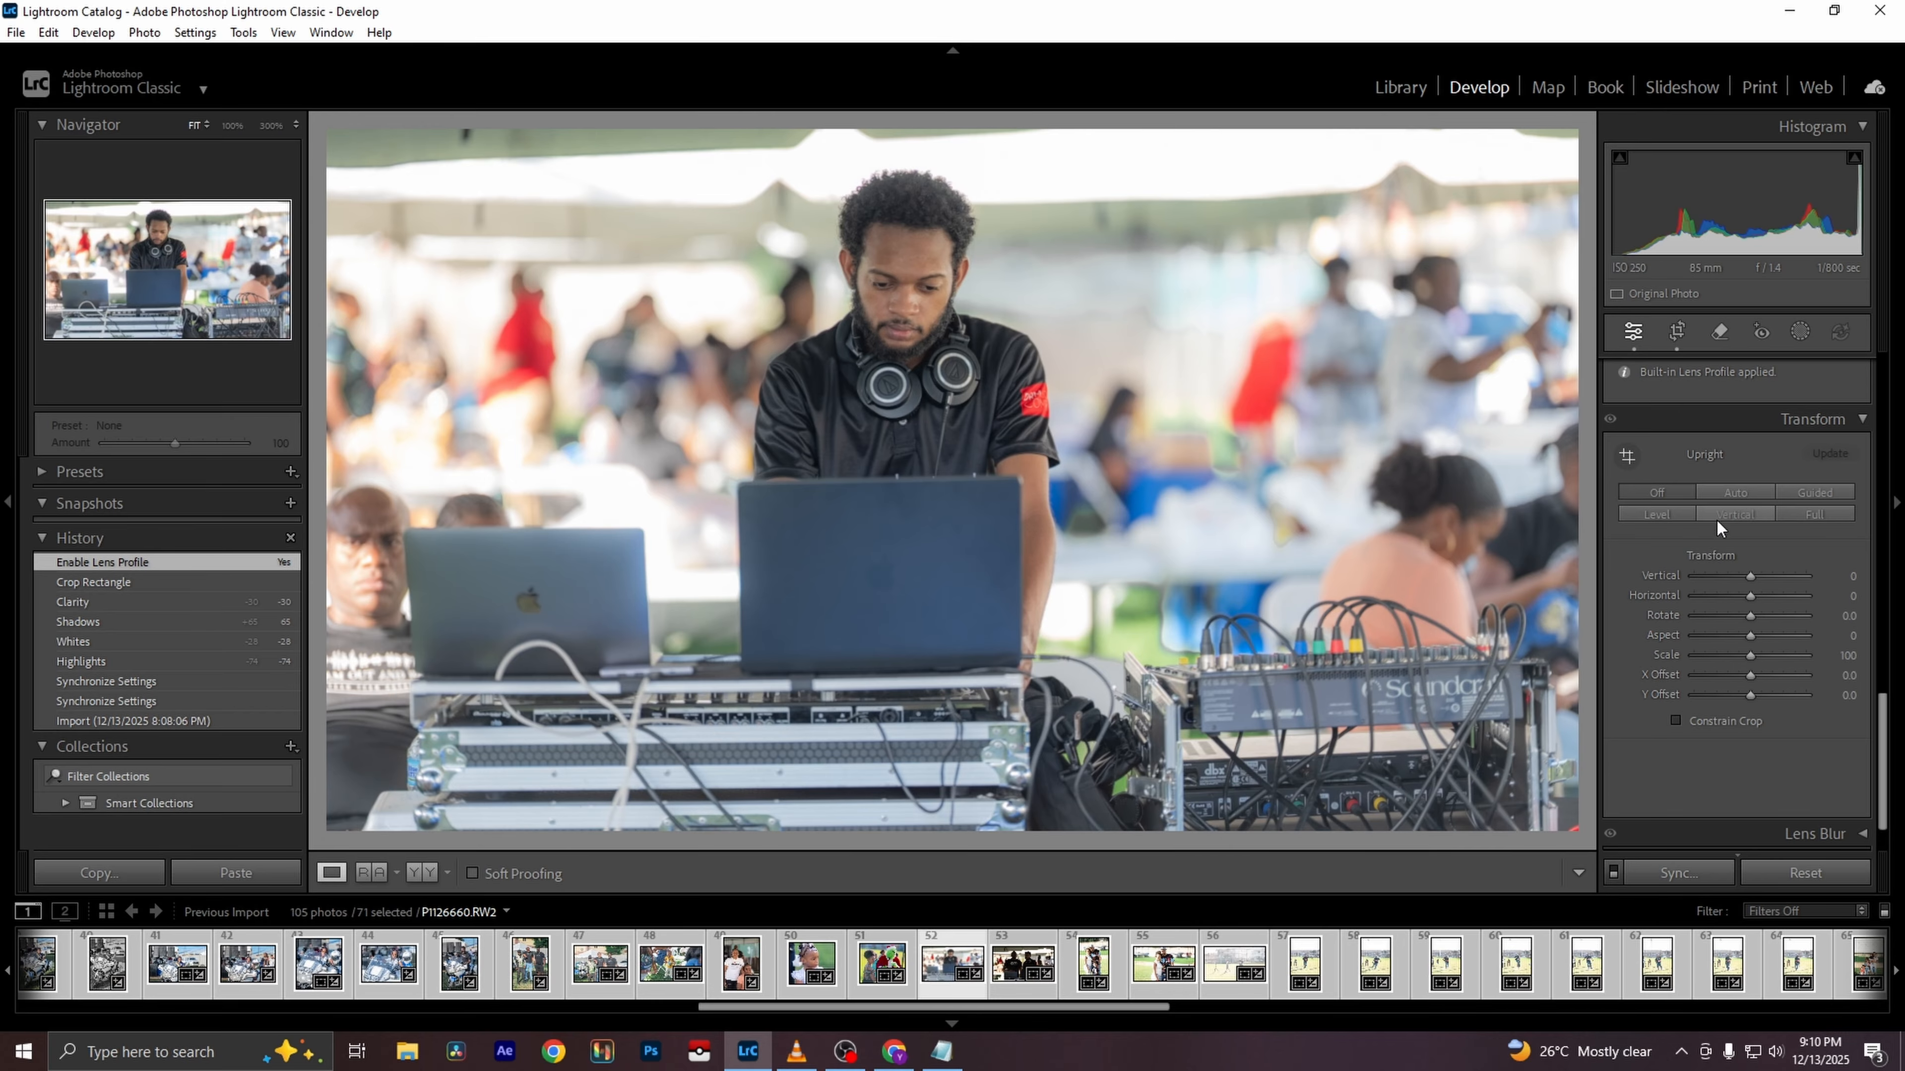
click(1724, 494)
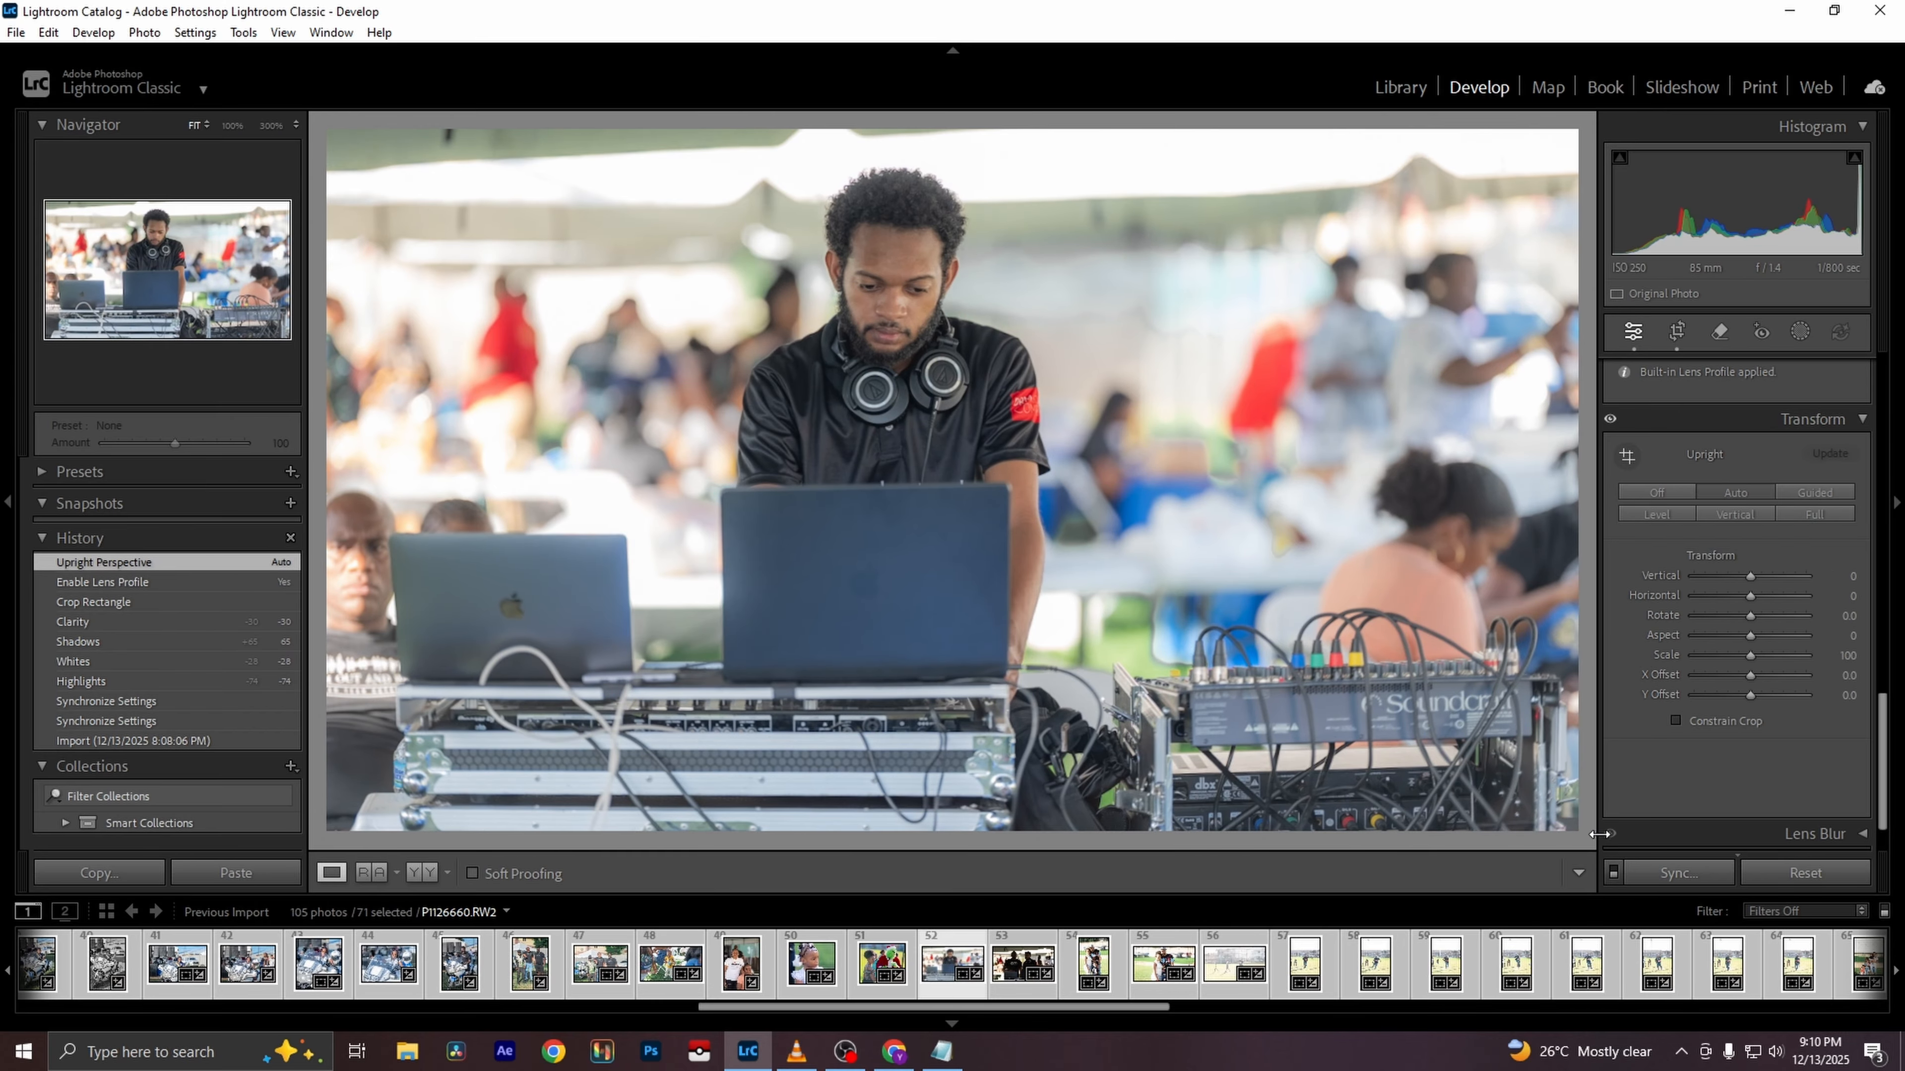
Set Blacks to -14 on the DJ photo and check the DJ up close
scroll(1803, 784, up, 10)
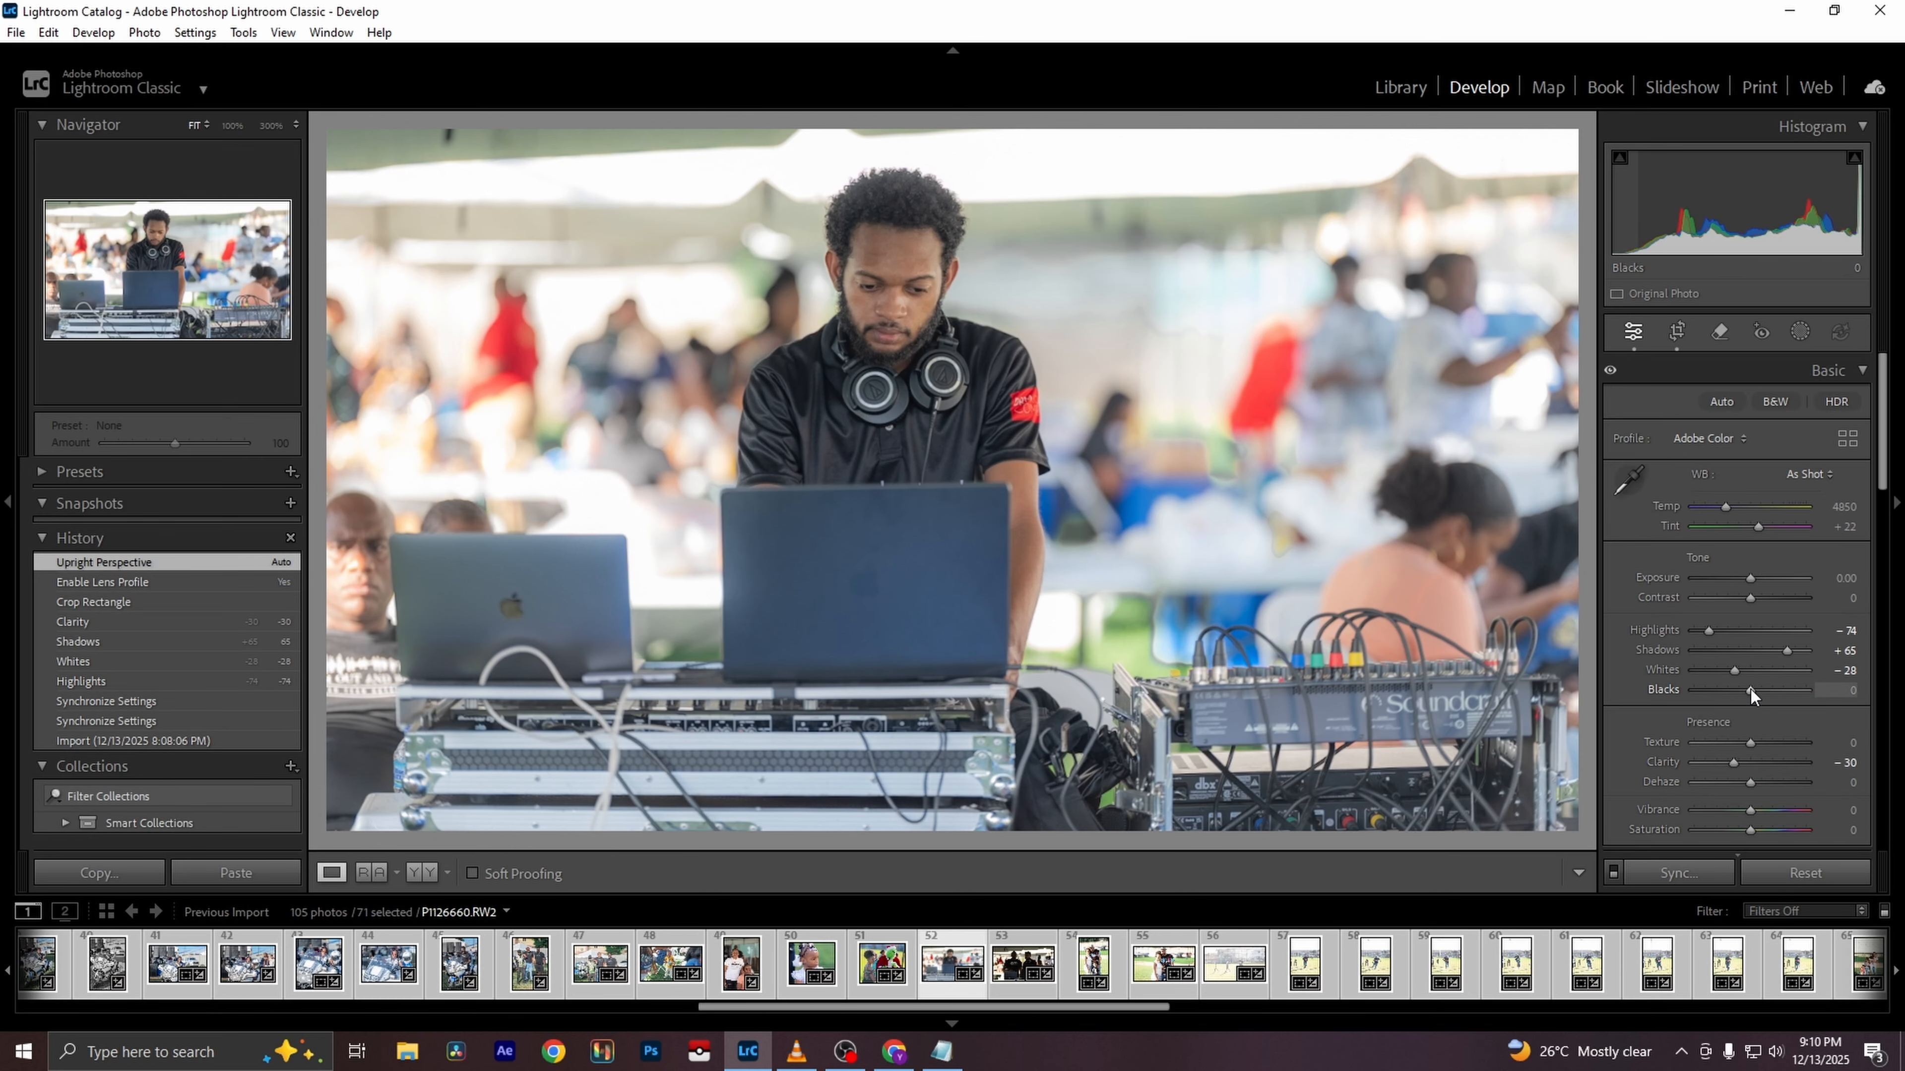
drag(1743, 687, 1725, 688)
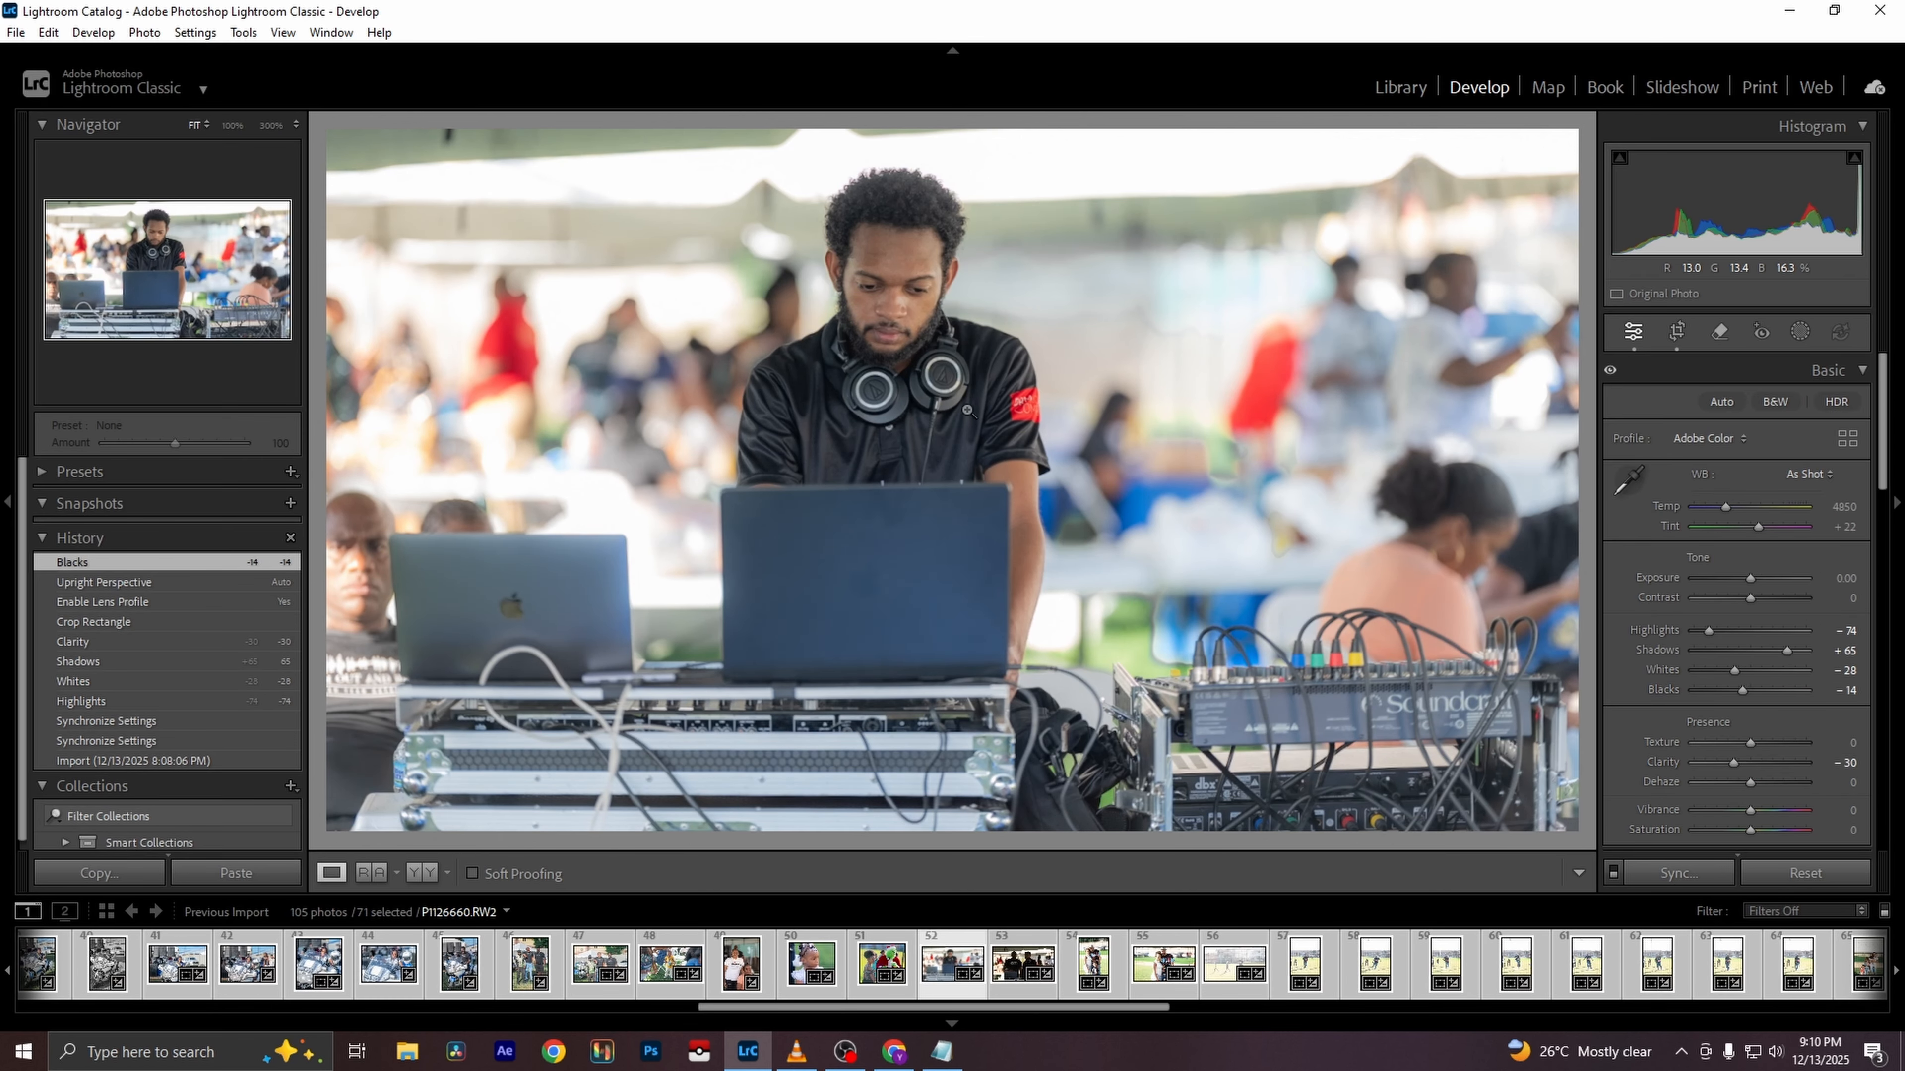
click(927, 426)
click(1097, 413)
On the next photo, P1126661.RW2, set Exposure +1.23, Highlights -74, Shadows +65, Whites -44, Temp 4631 and Clarity -26
key(Right)
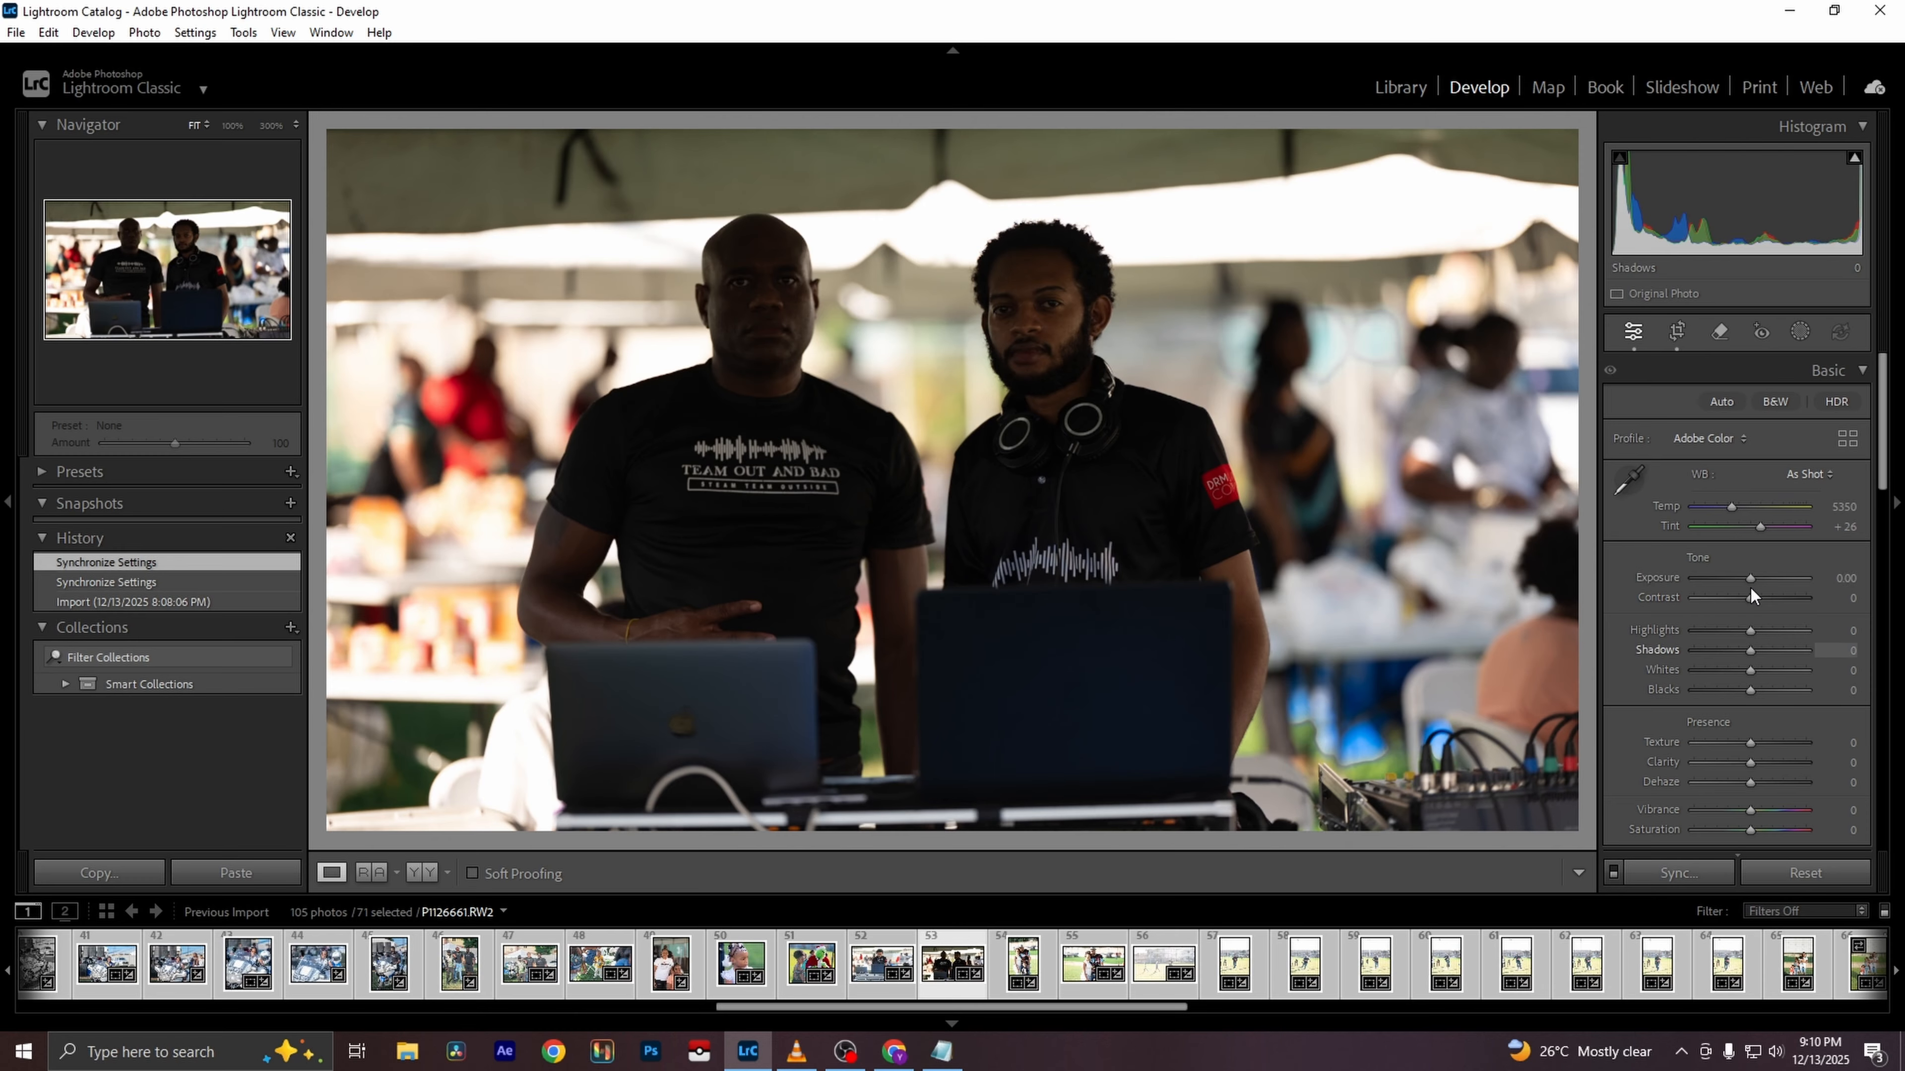
drag(1752, 652, 1788, 643)
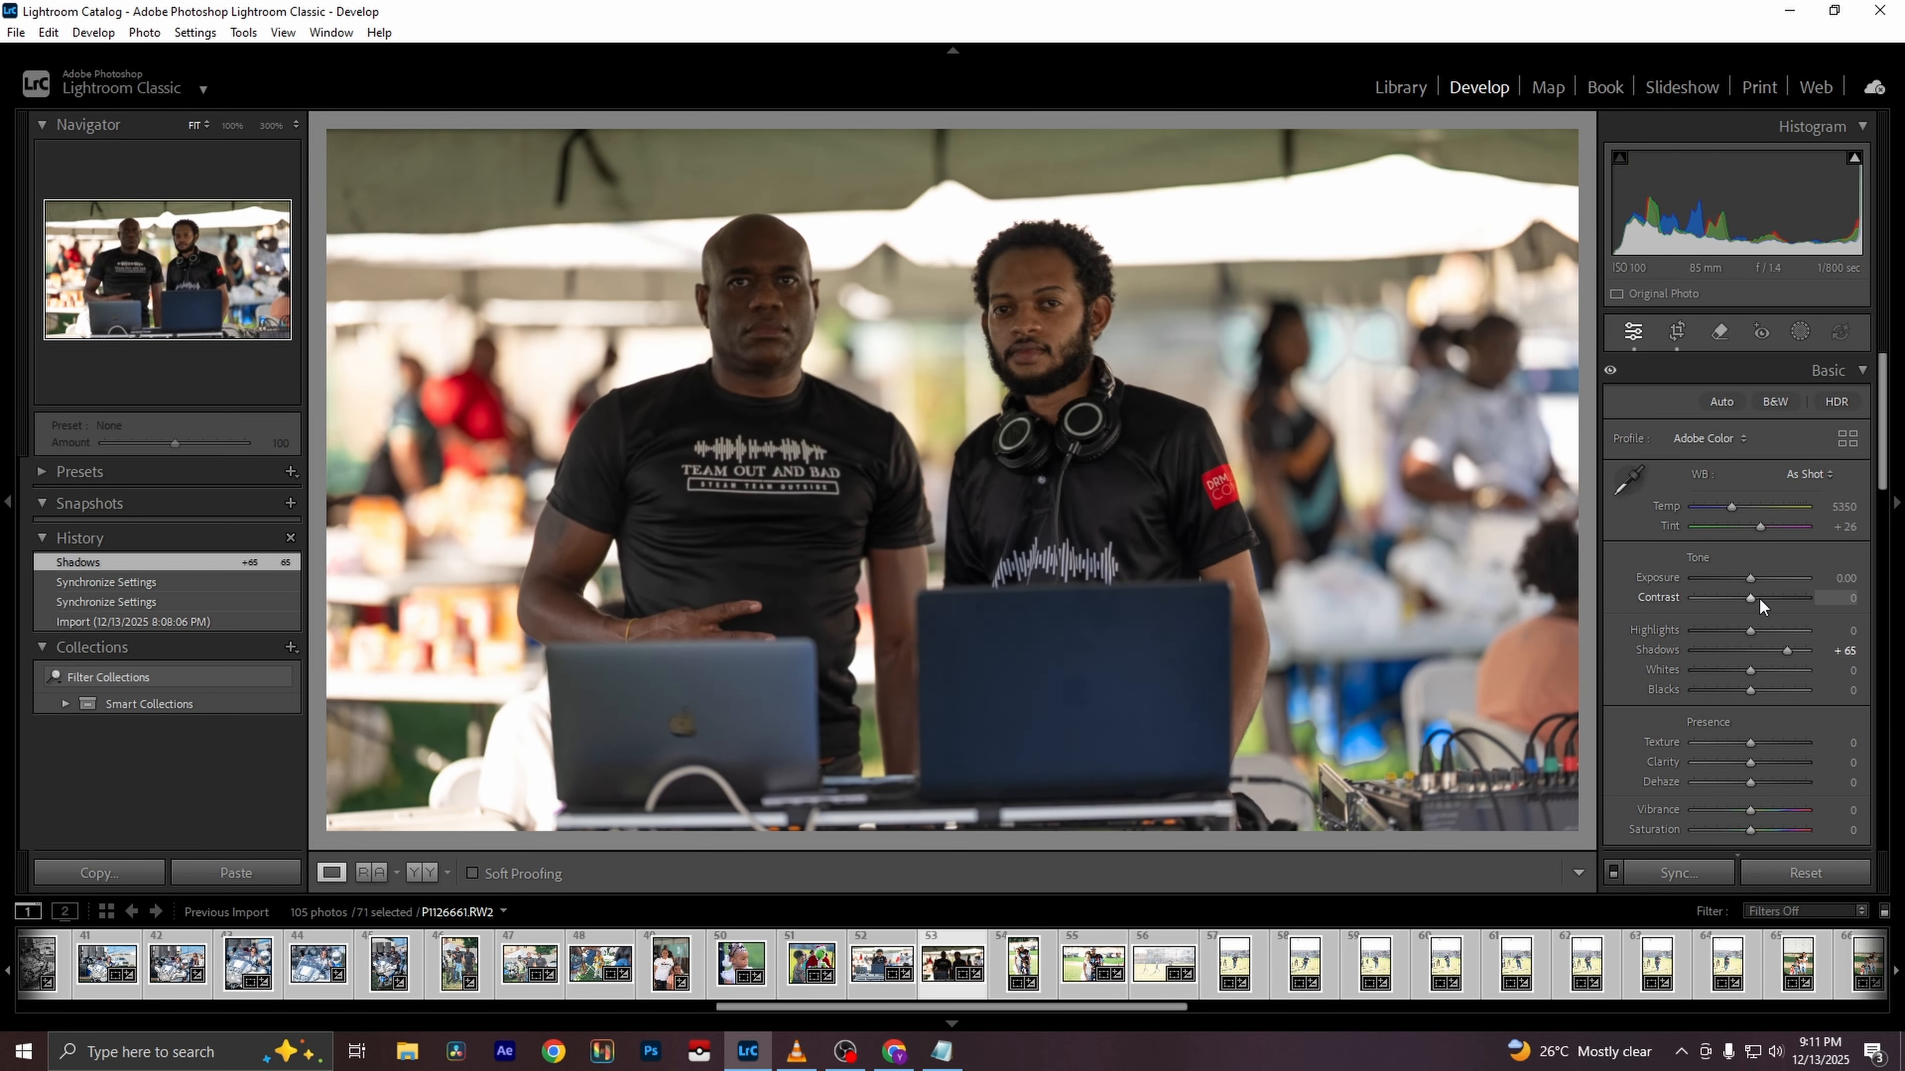
drag(1751, 578, 1724, 673)
drag(1732, 507, 1723, 508)
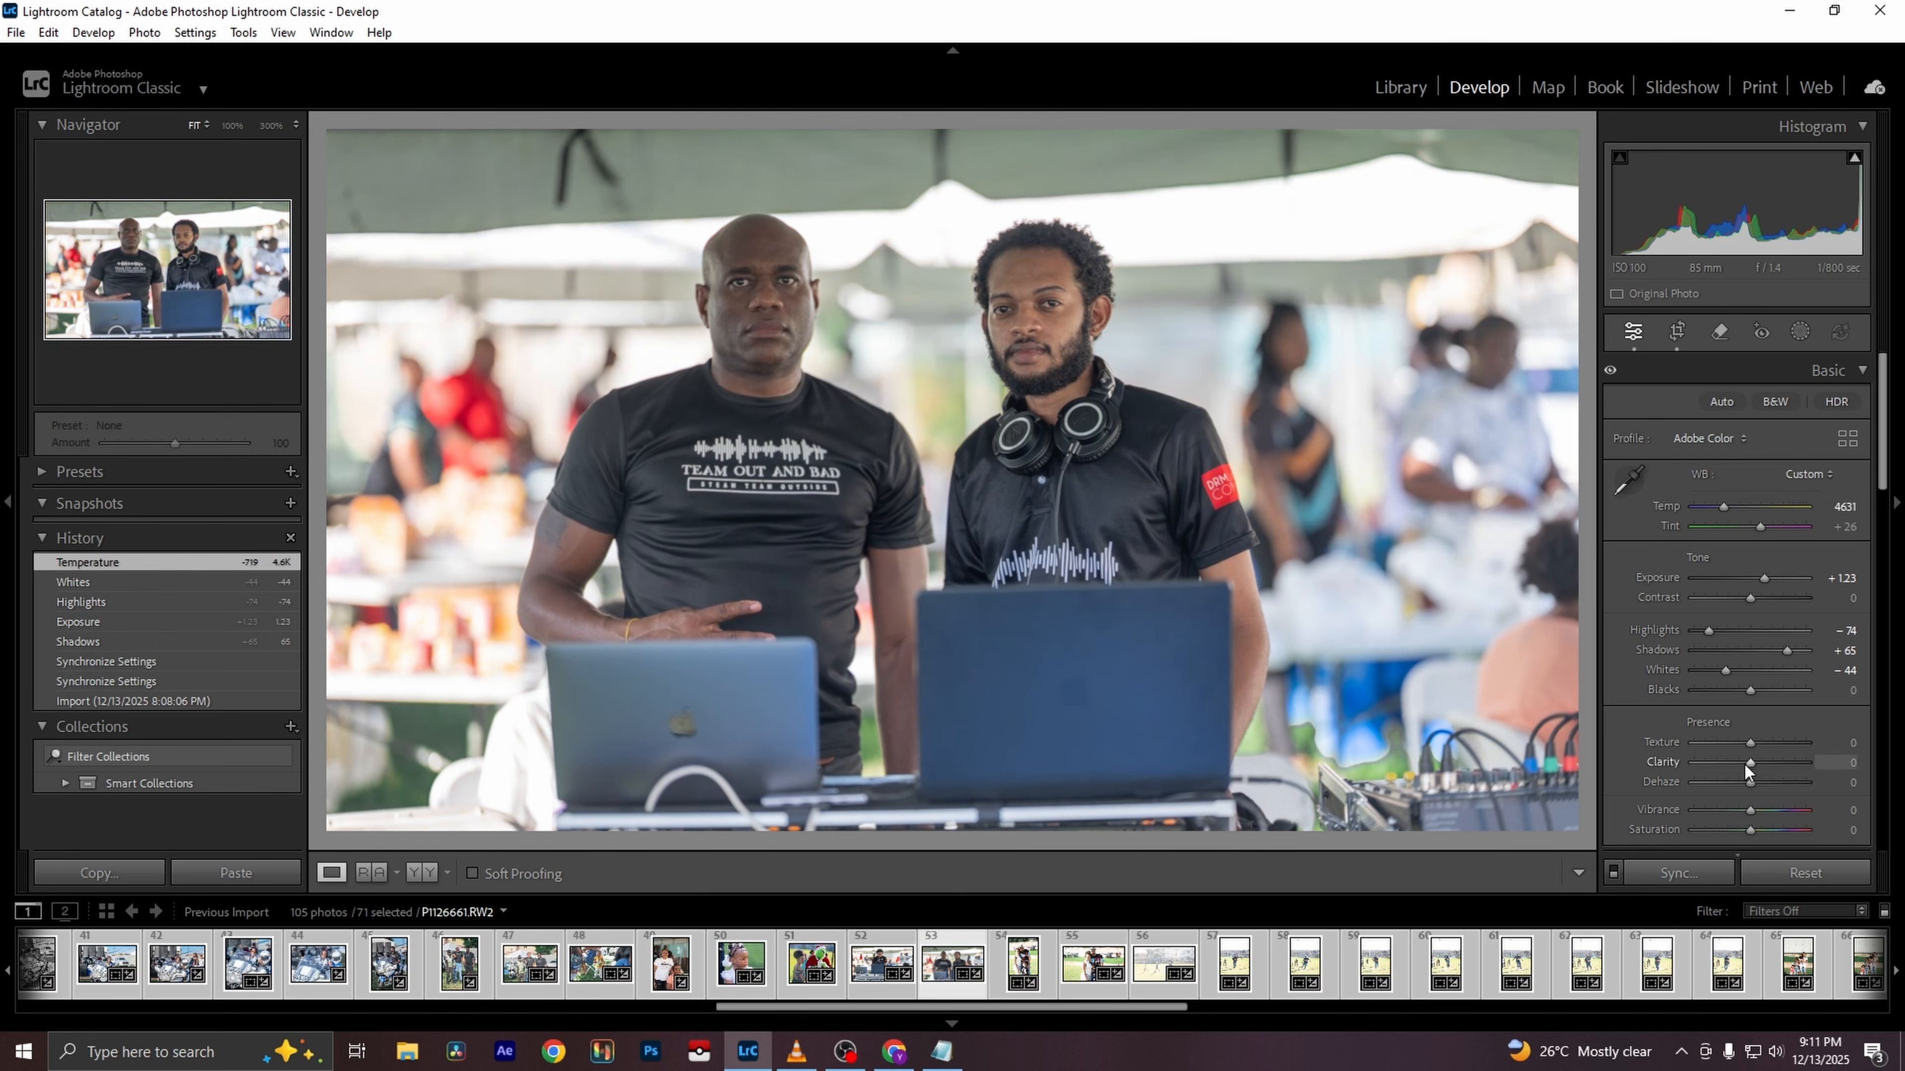
drag(1746, 764, 1732, 763)
Enable lens profile corrections and apply Auto Upright perspective to the photo of the two men
scroll(1817, 762, down, 10)
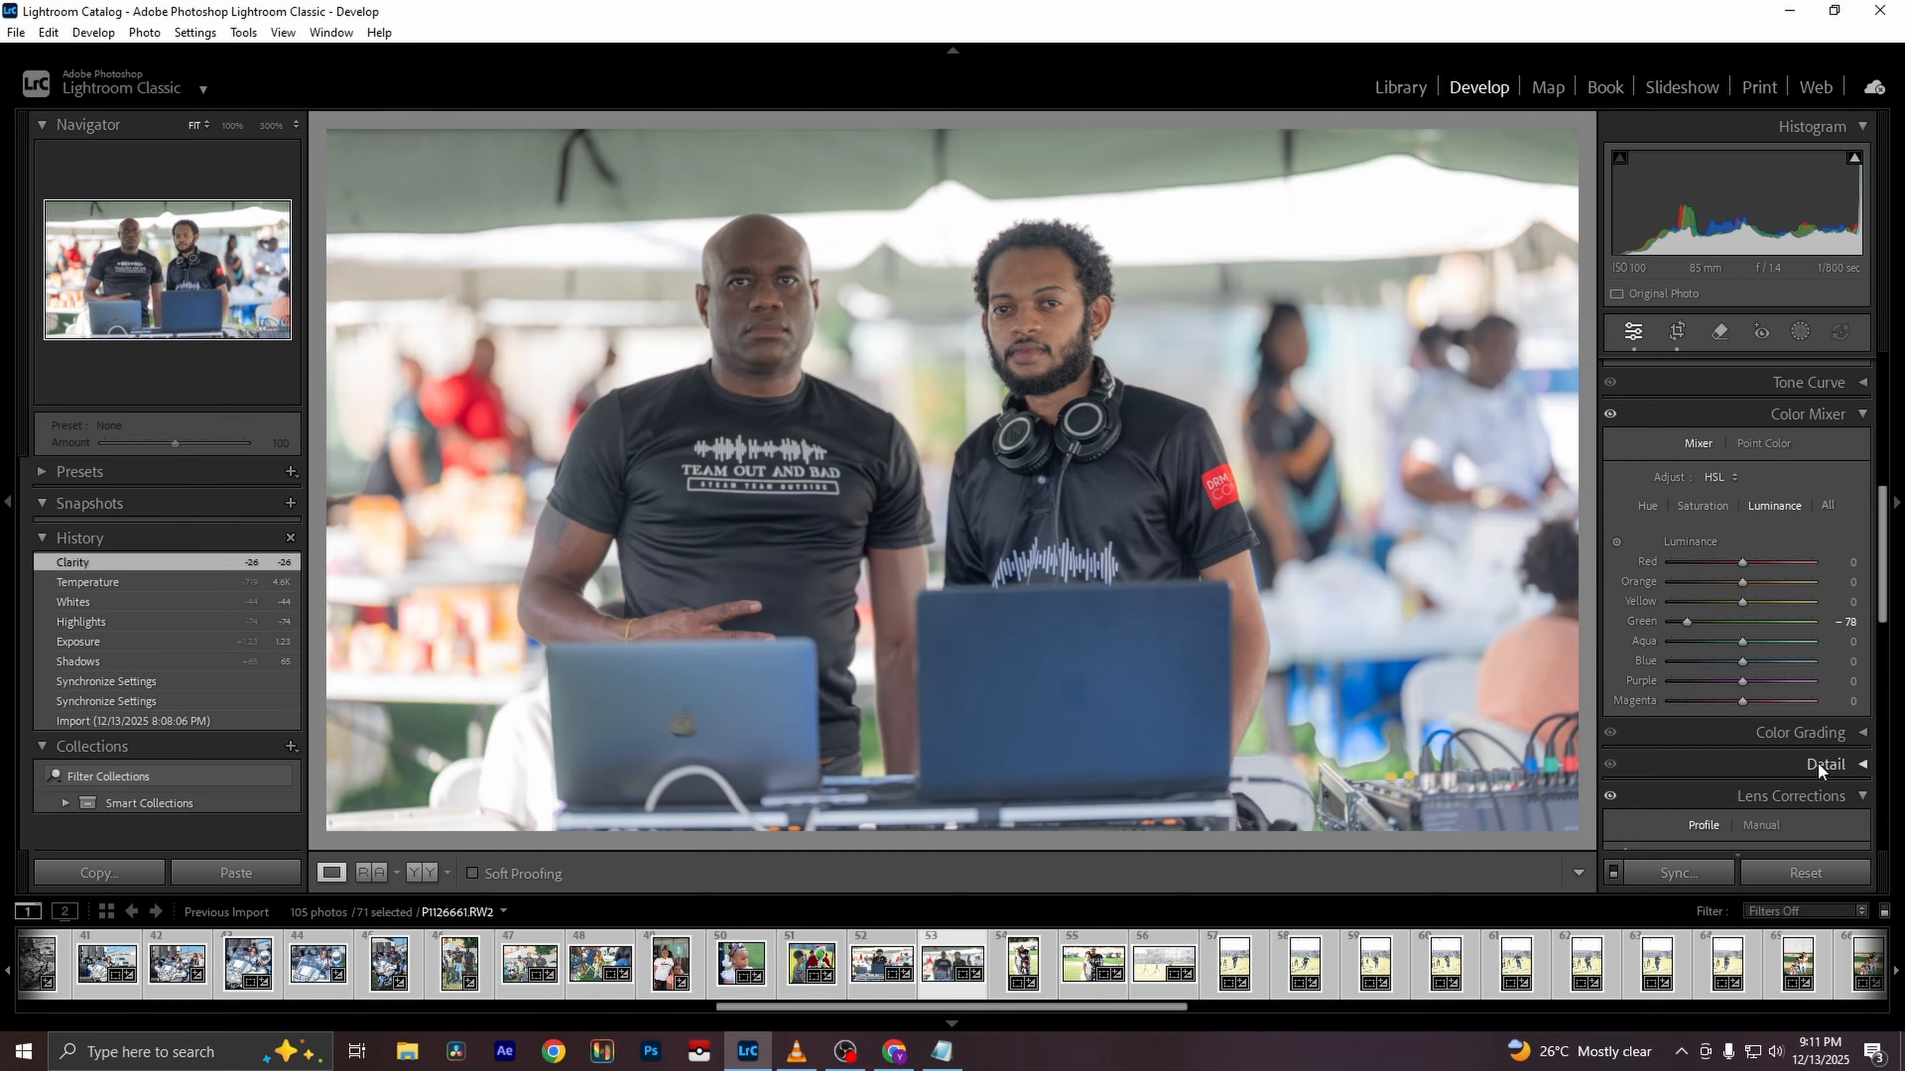
scroll(1817, 763, down, 2)
scroll(1738, 660, up, 5)
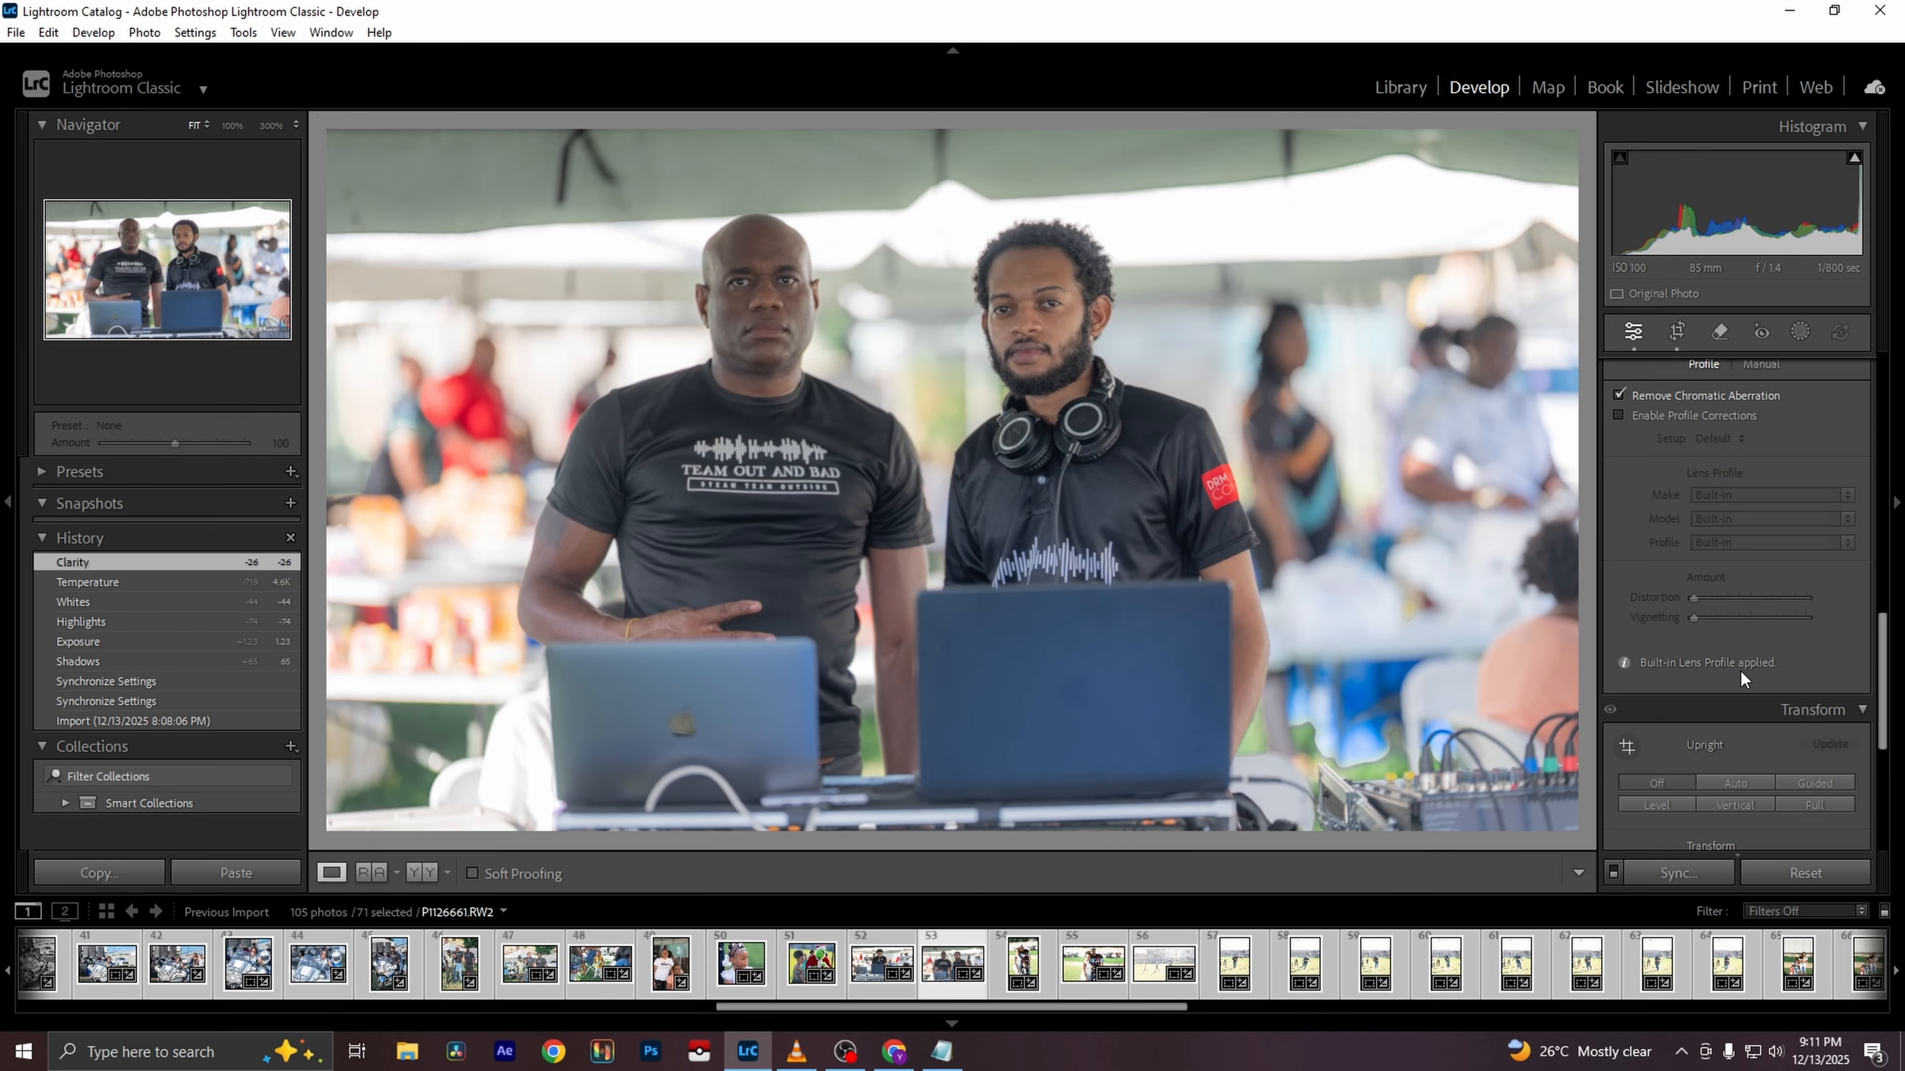
click(1649, 417)
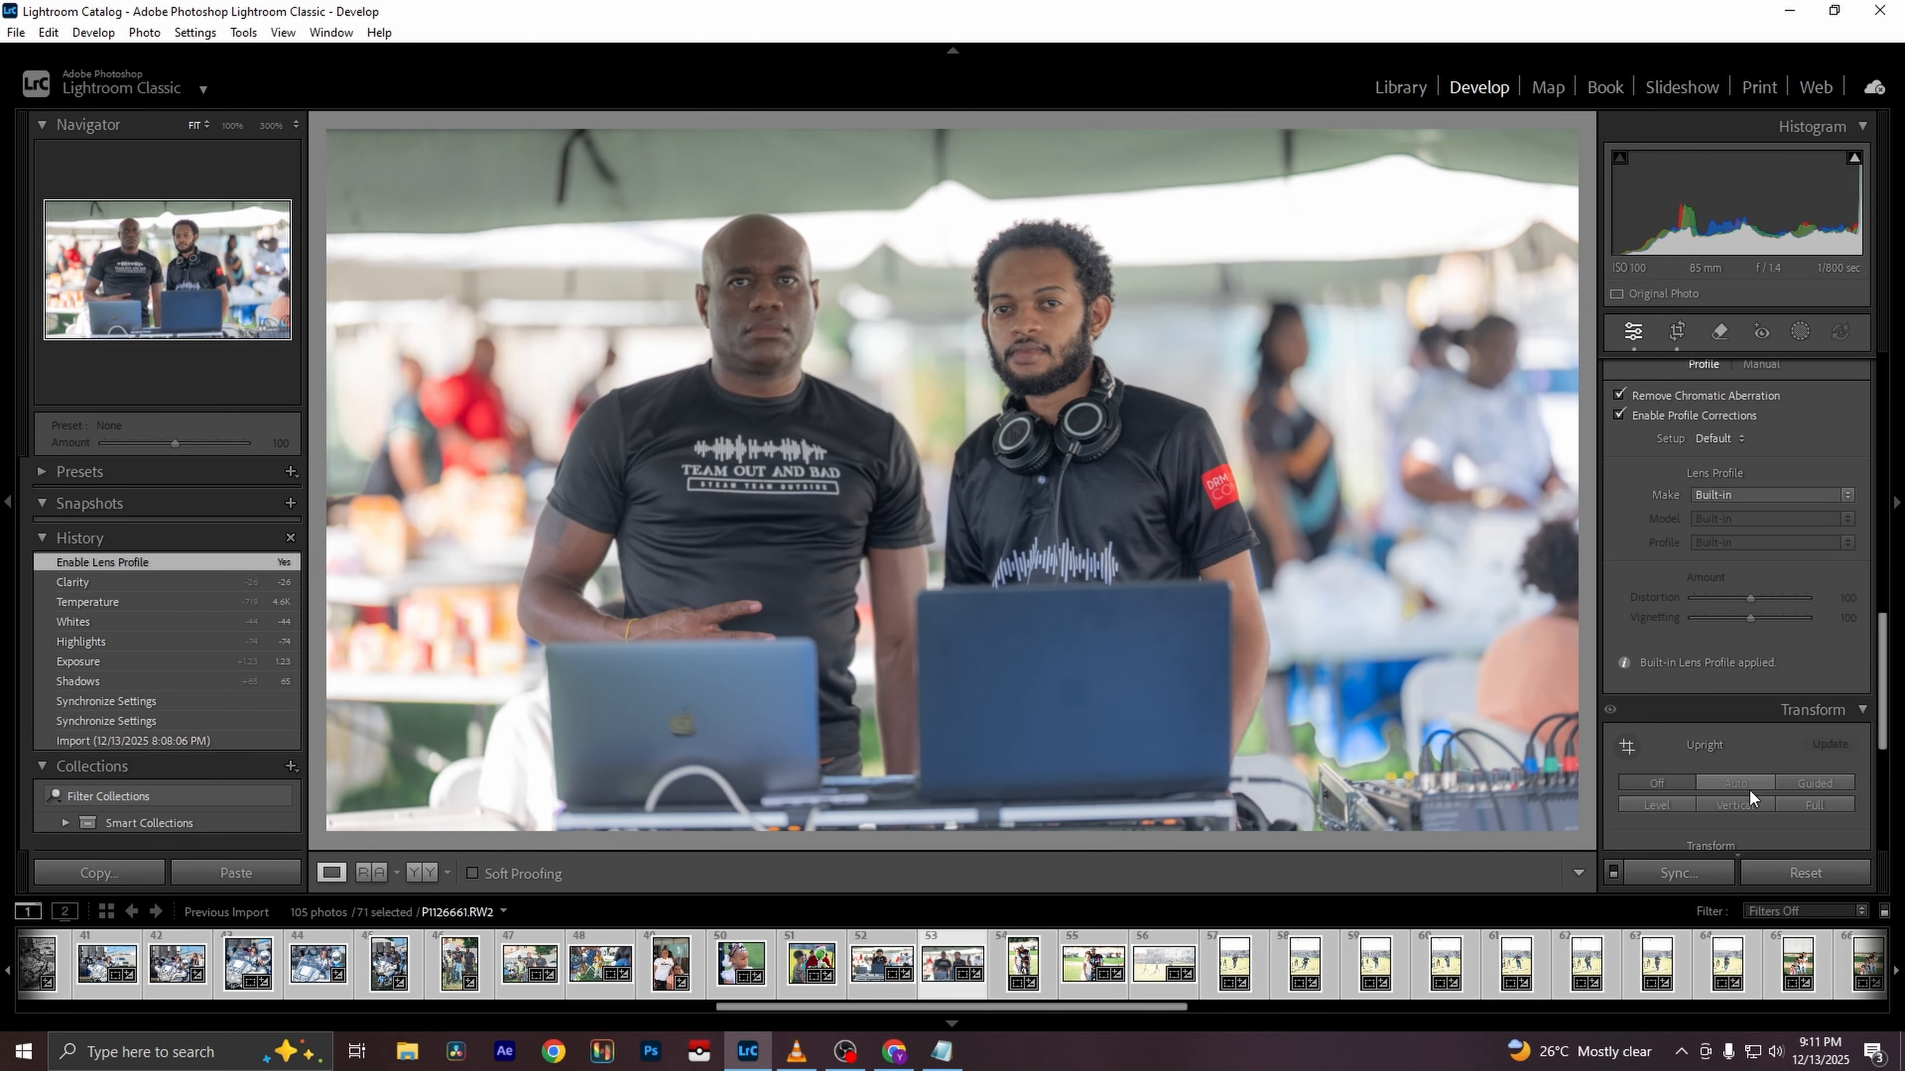
click(1735, 783)
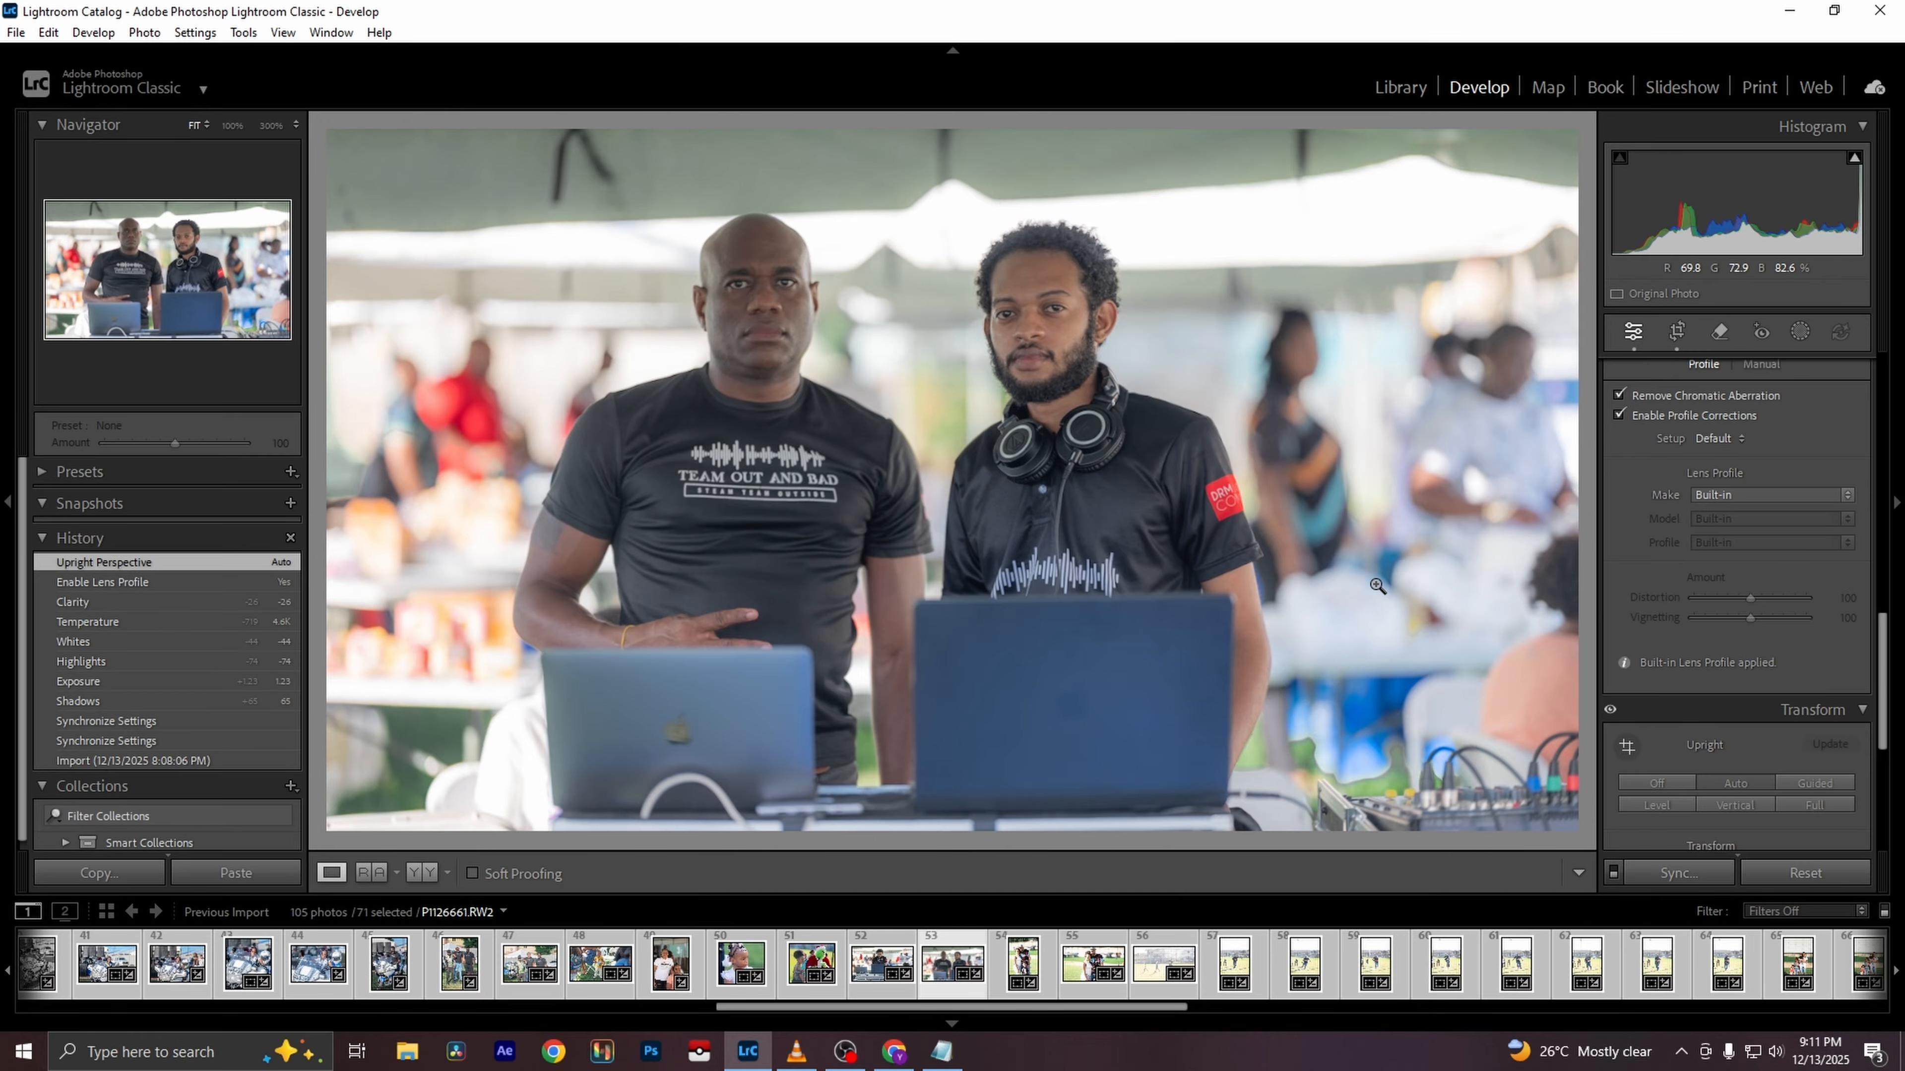
On the next photo, P1126662.RW2, enable lens profile corrections and apply Auto Upright perspective
key(Right)
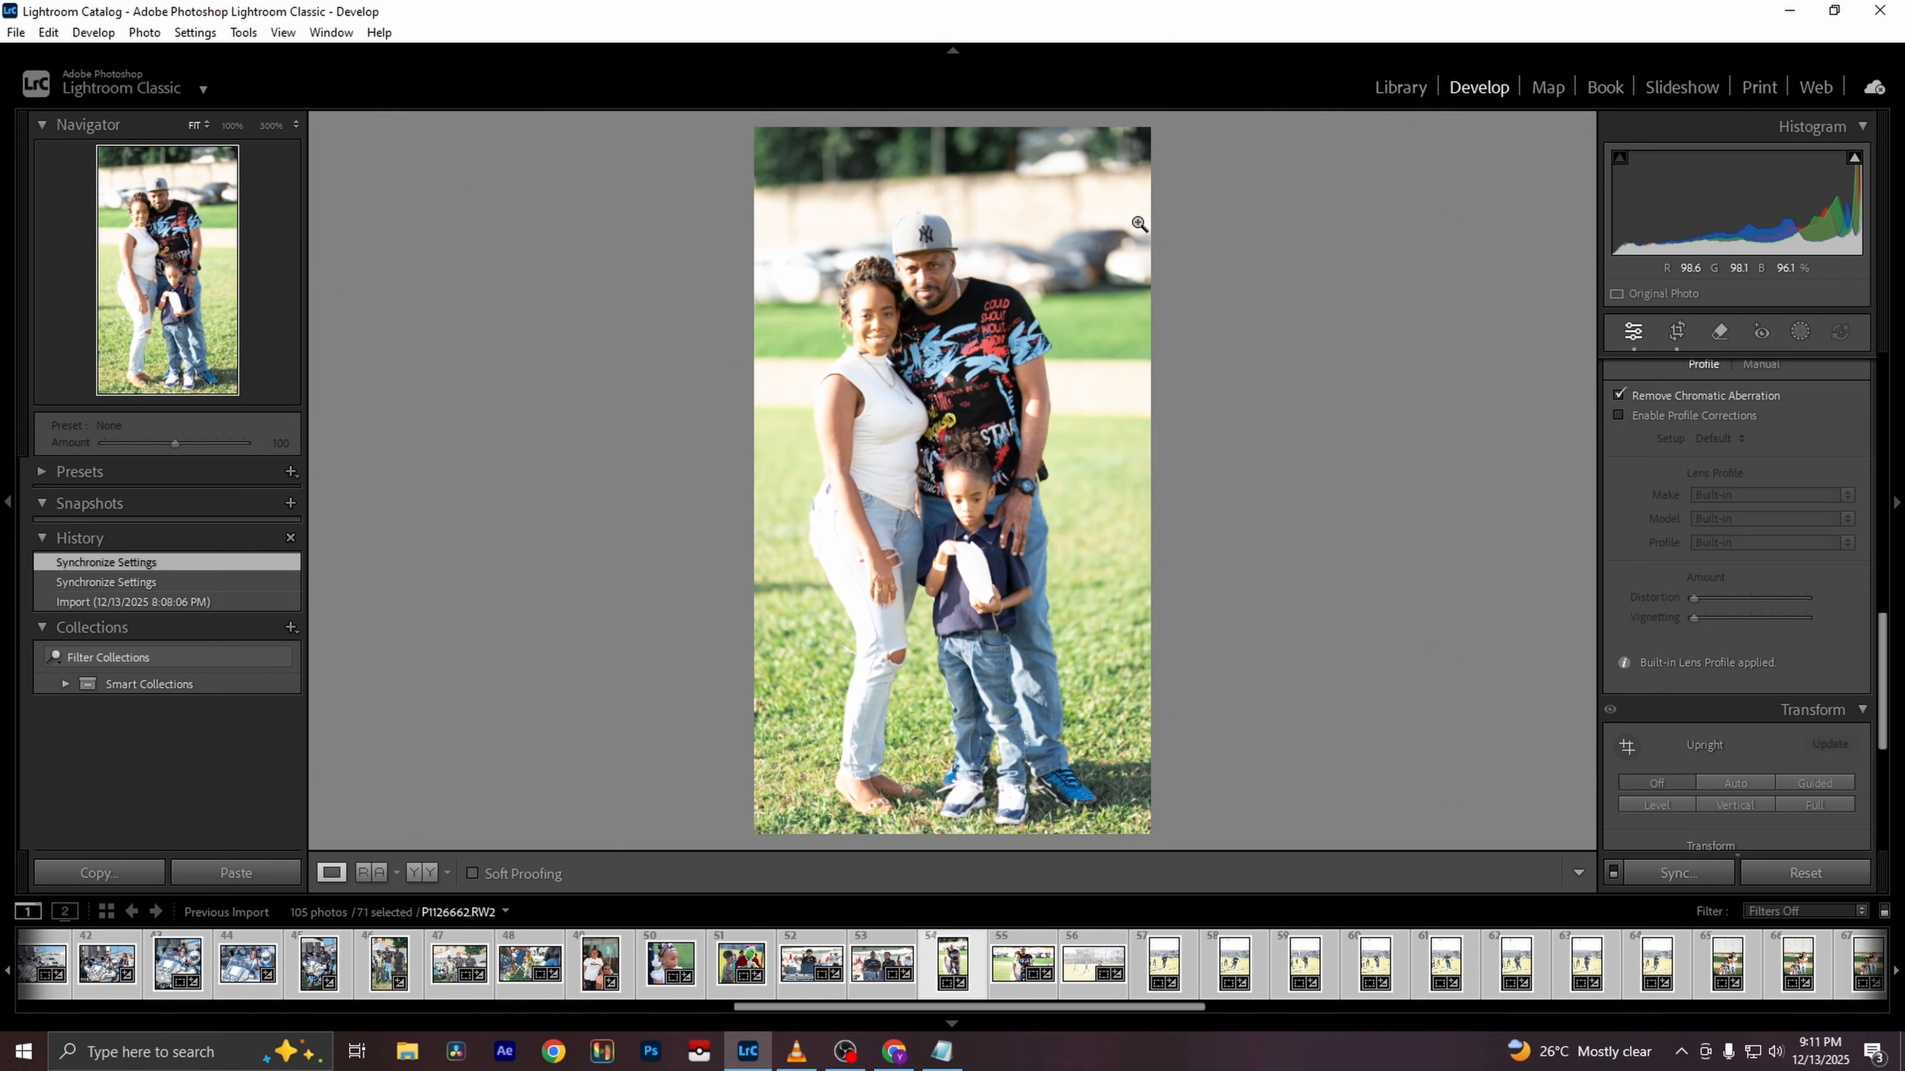
click(1687, 414)
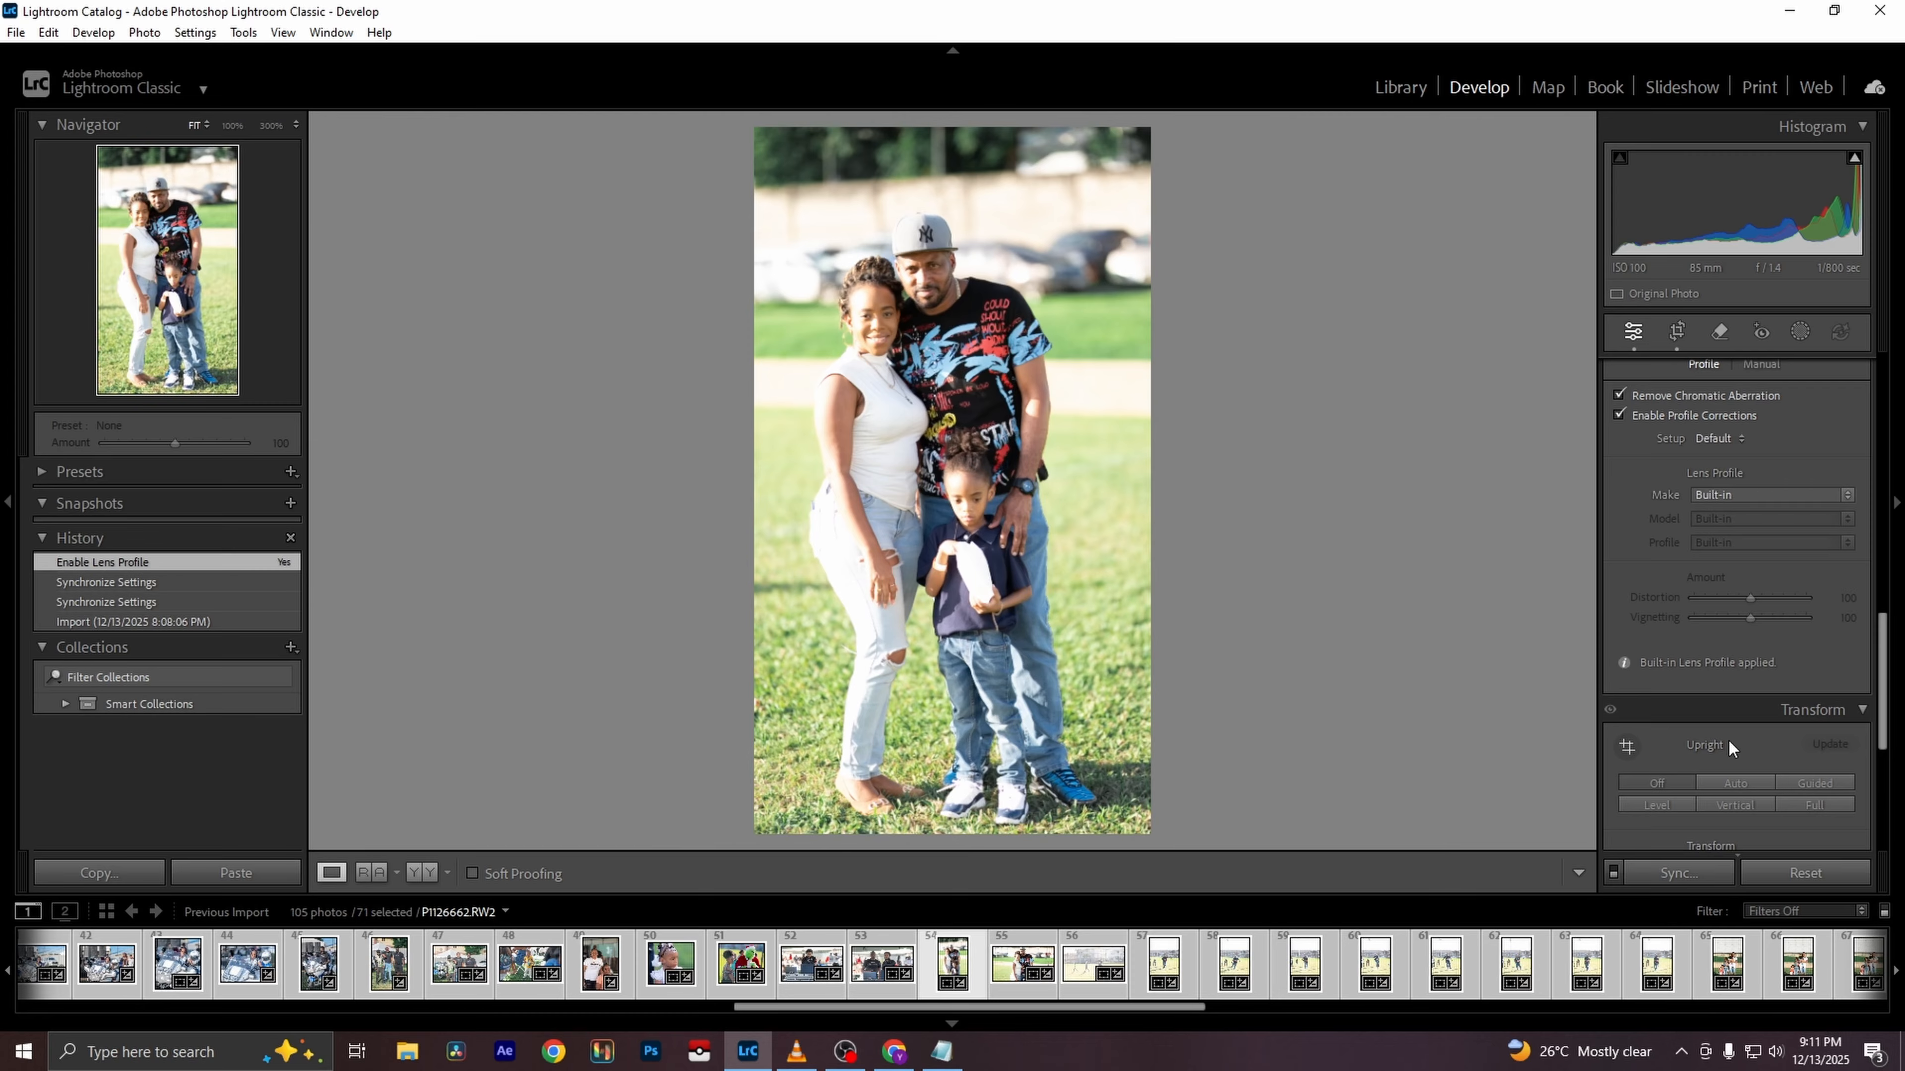
click(1732, 784)
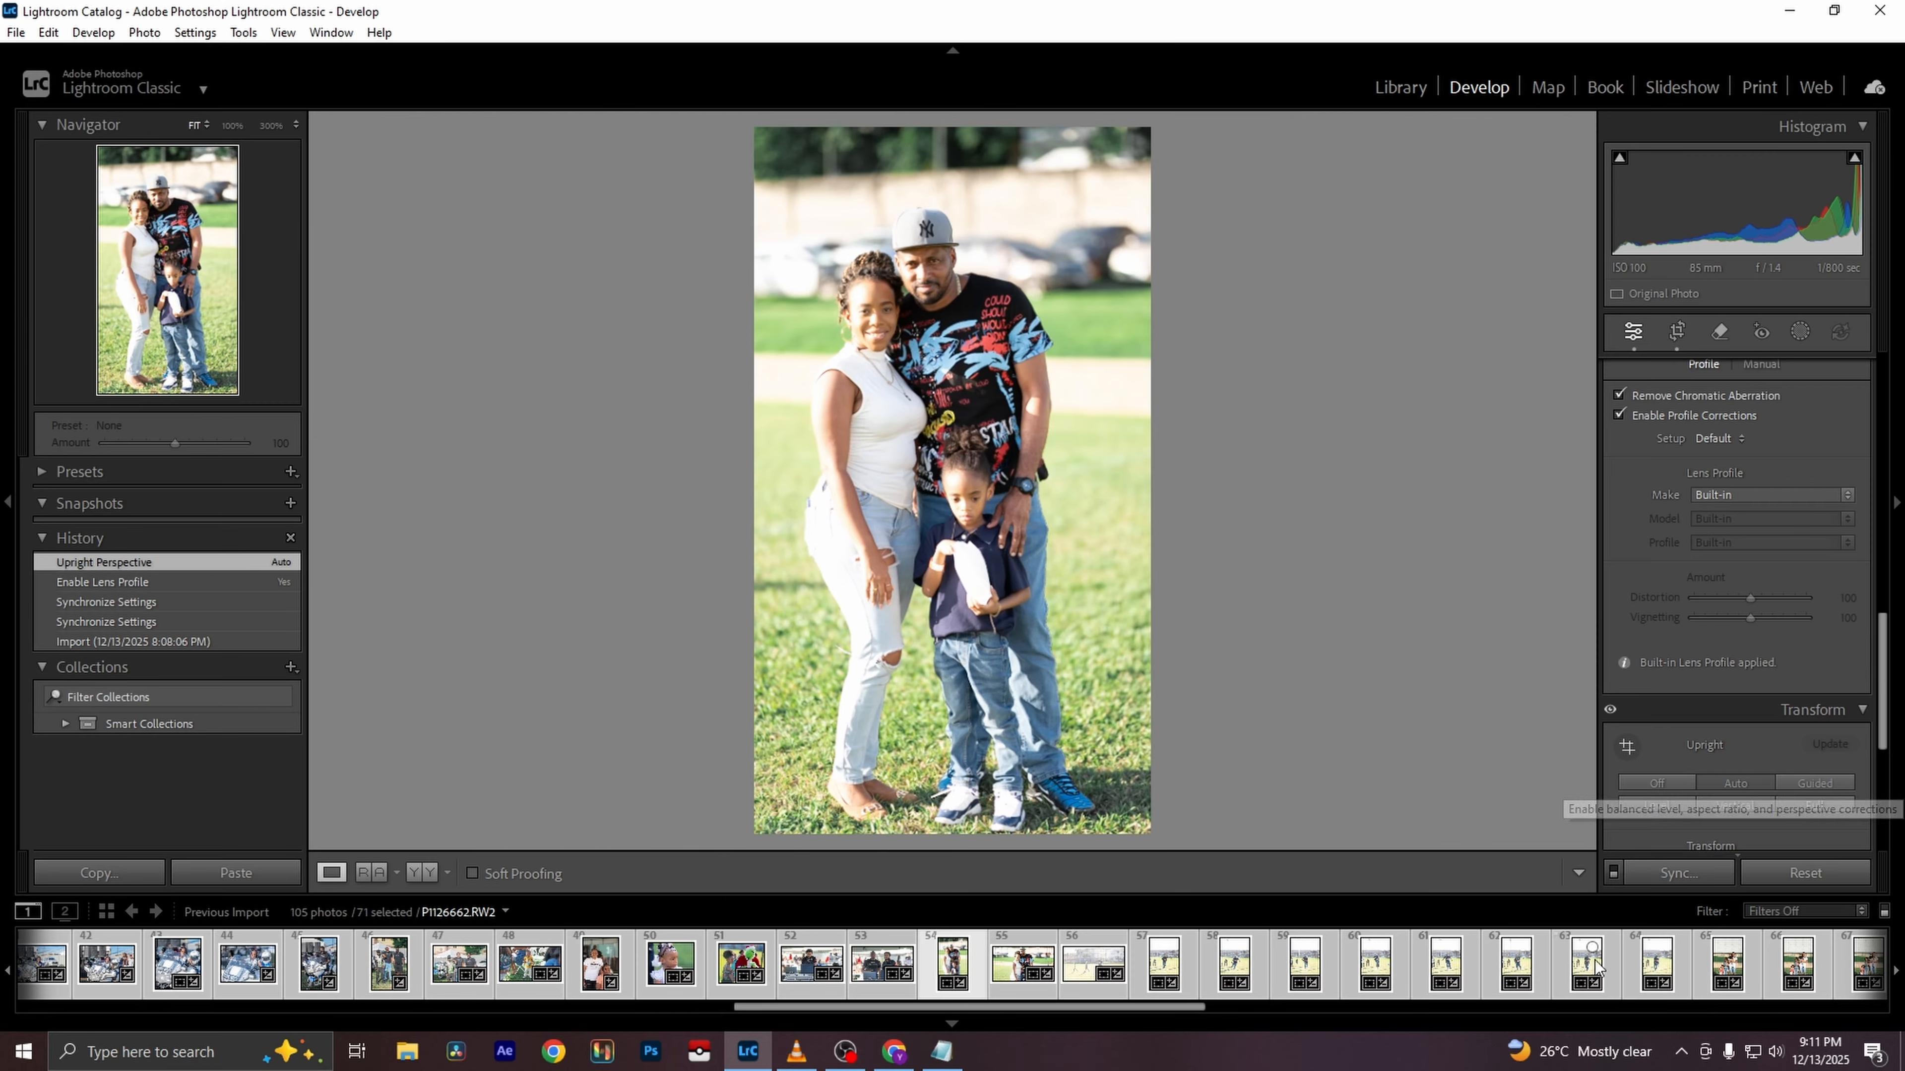
Set Highlights -100, Whites -49 and Temp 4894 on the family portrait, comparing it with its unedited version
drag(1046, 1005, 1107, 1003)
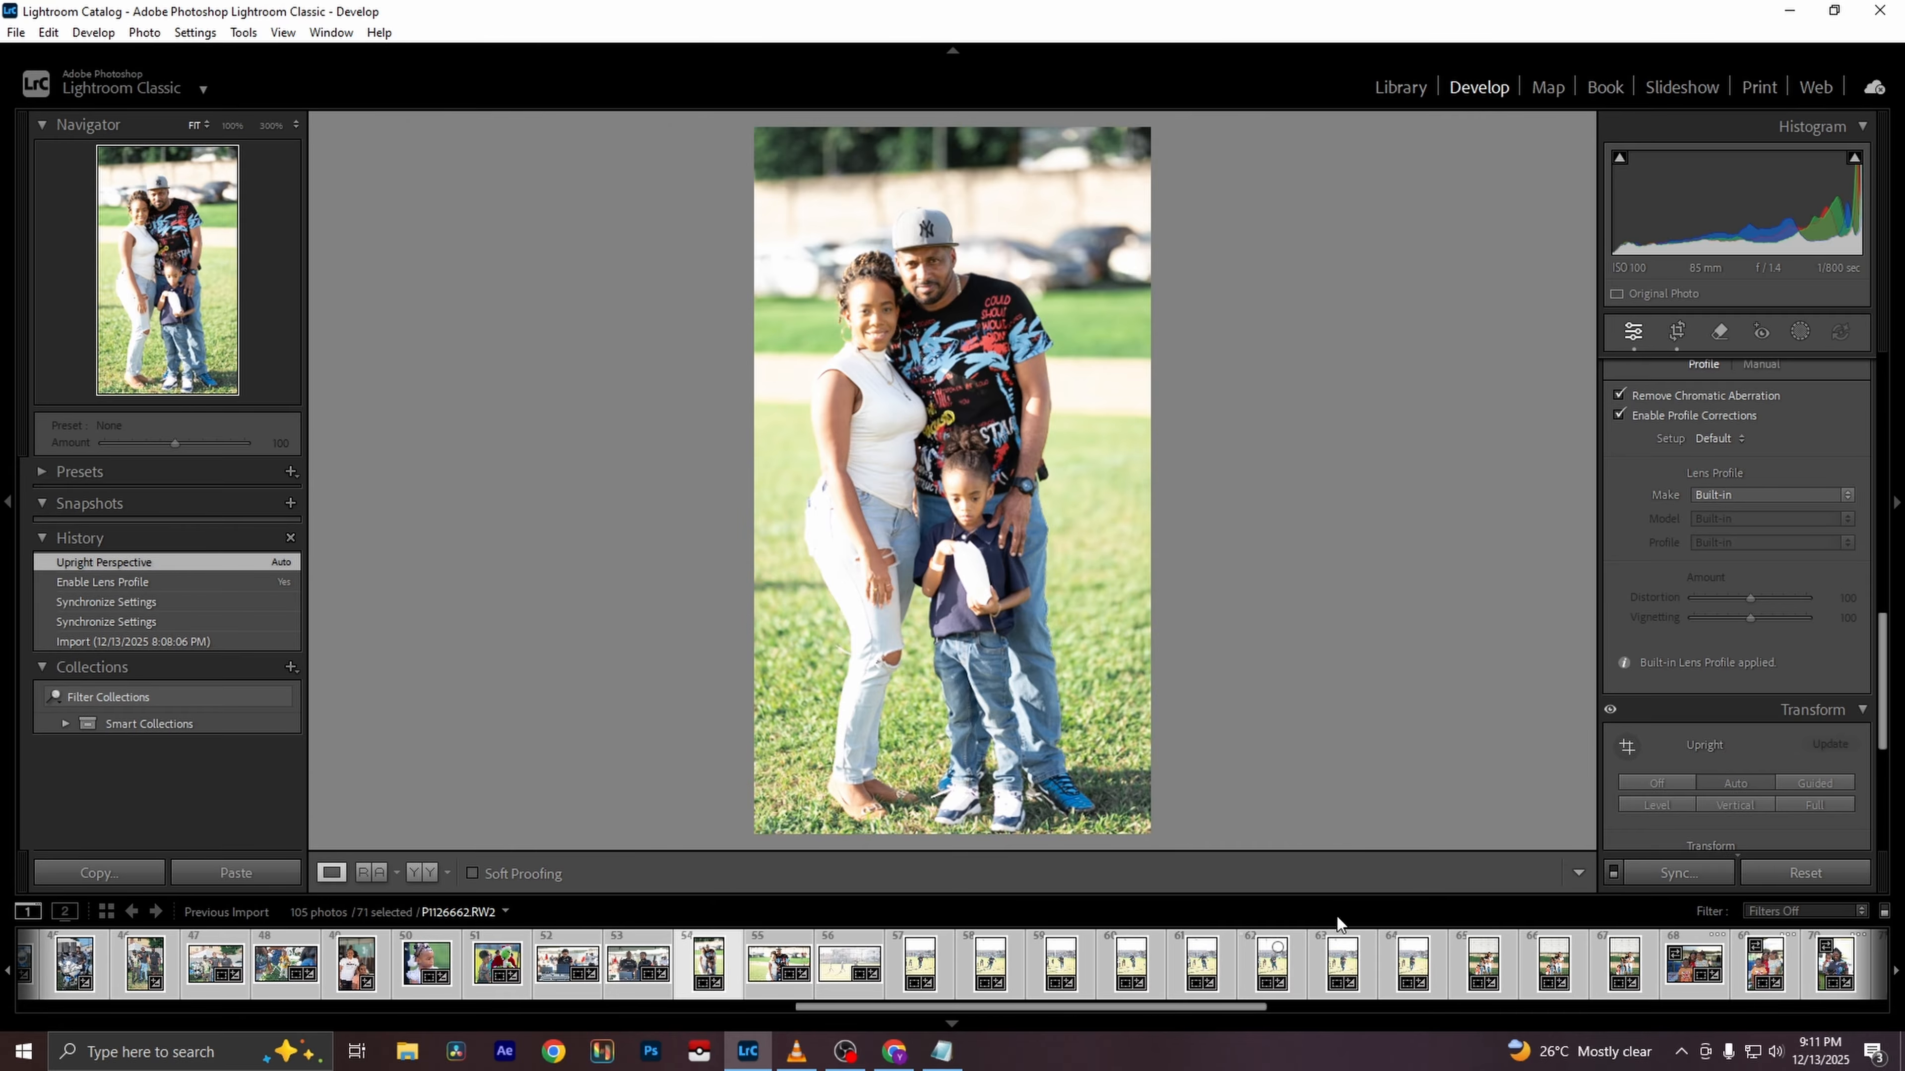
scroll(1786, 536, up, 10)
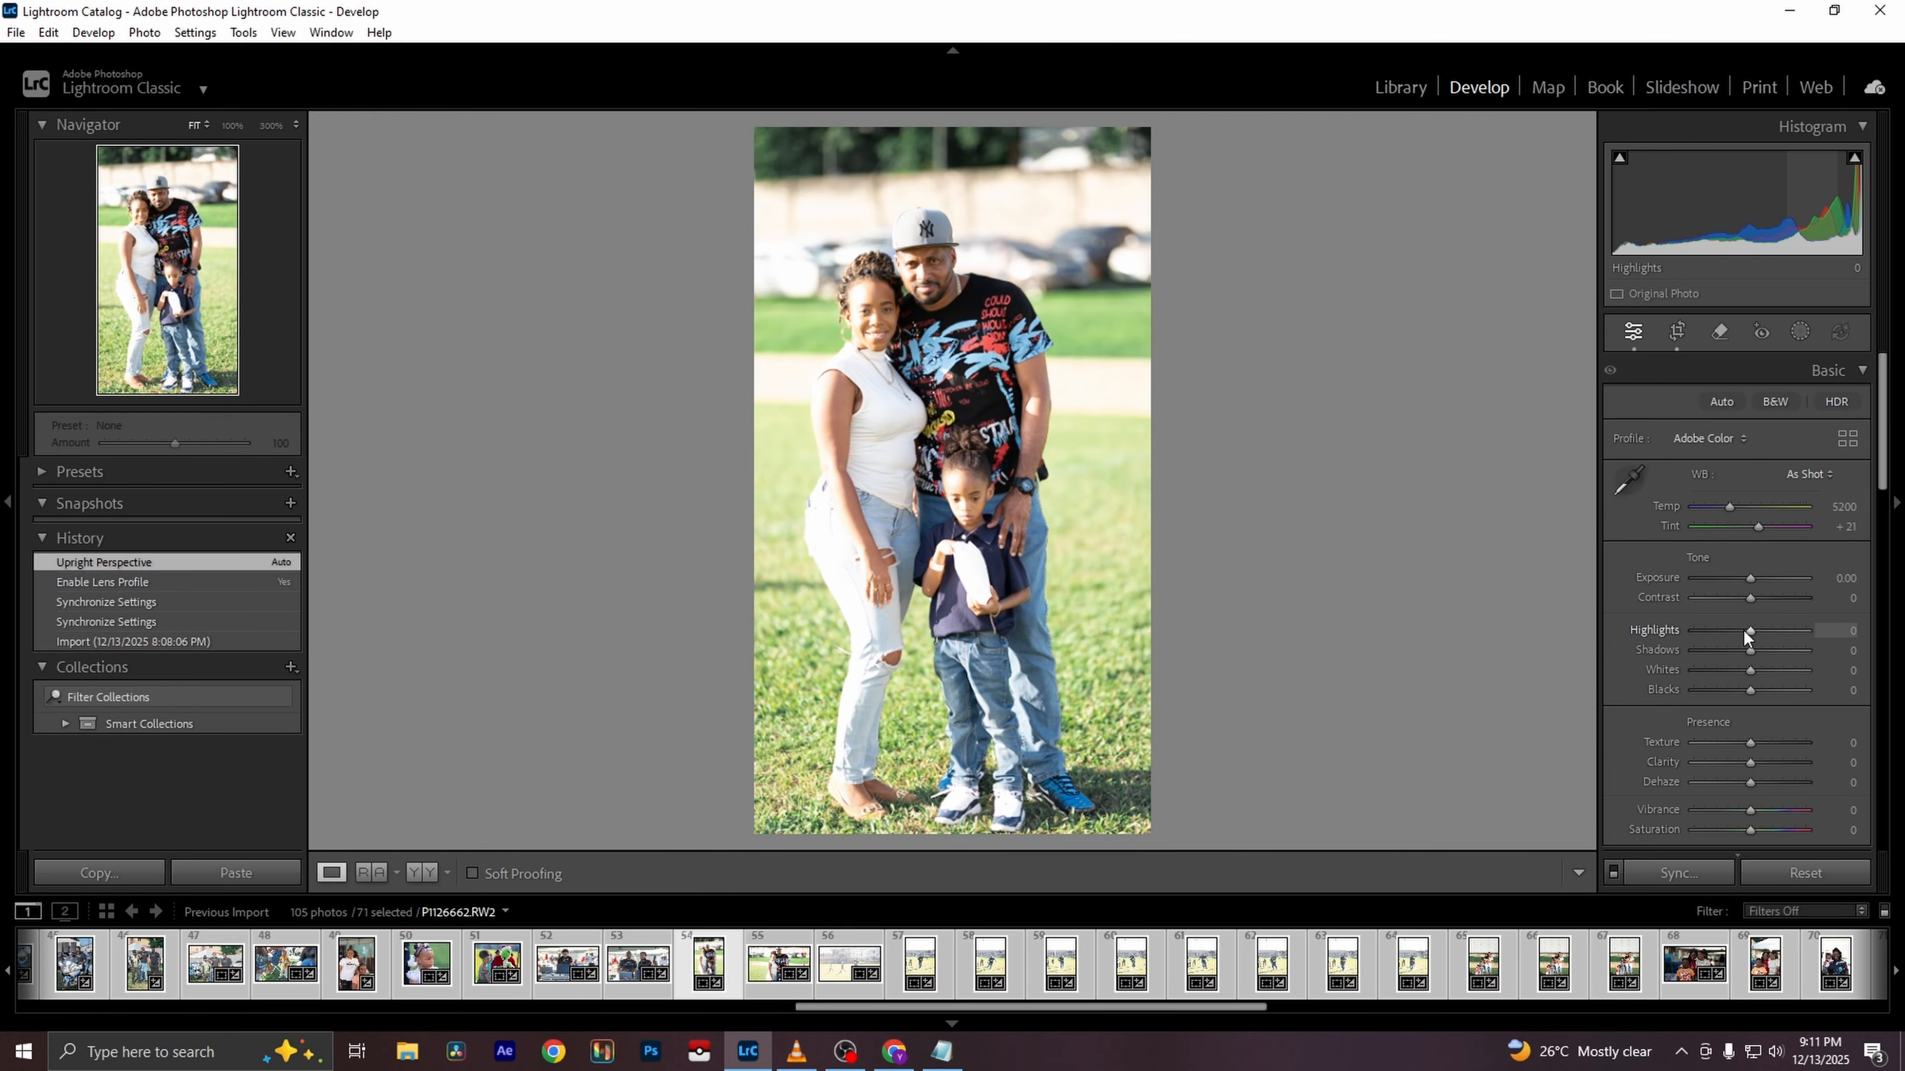
drag(1743, 630, 1664, 631)
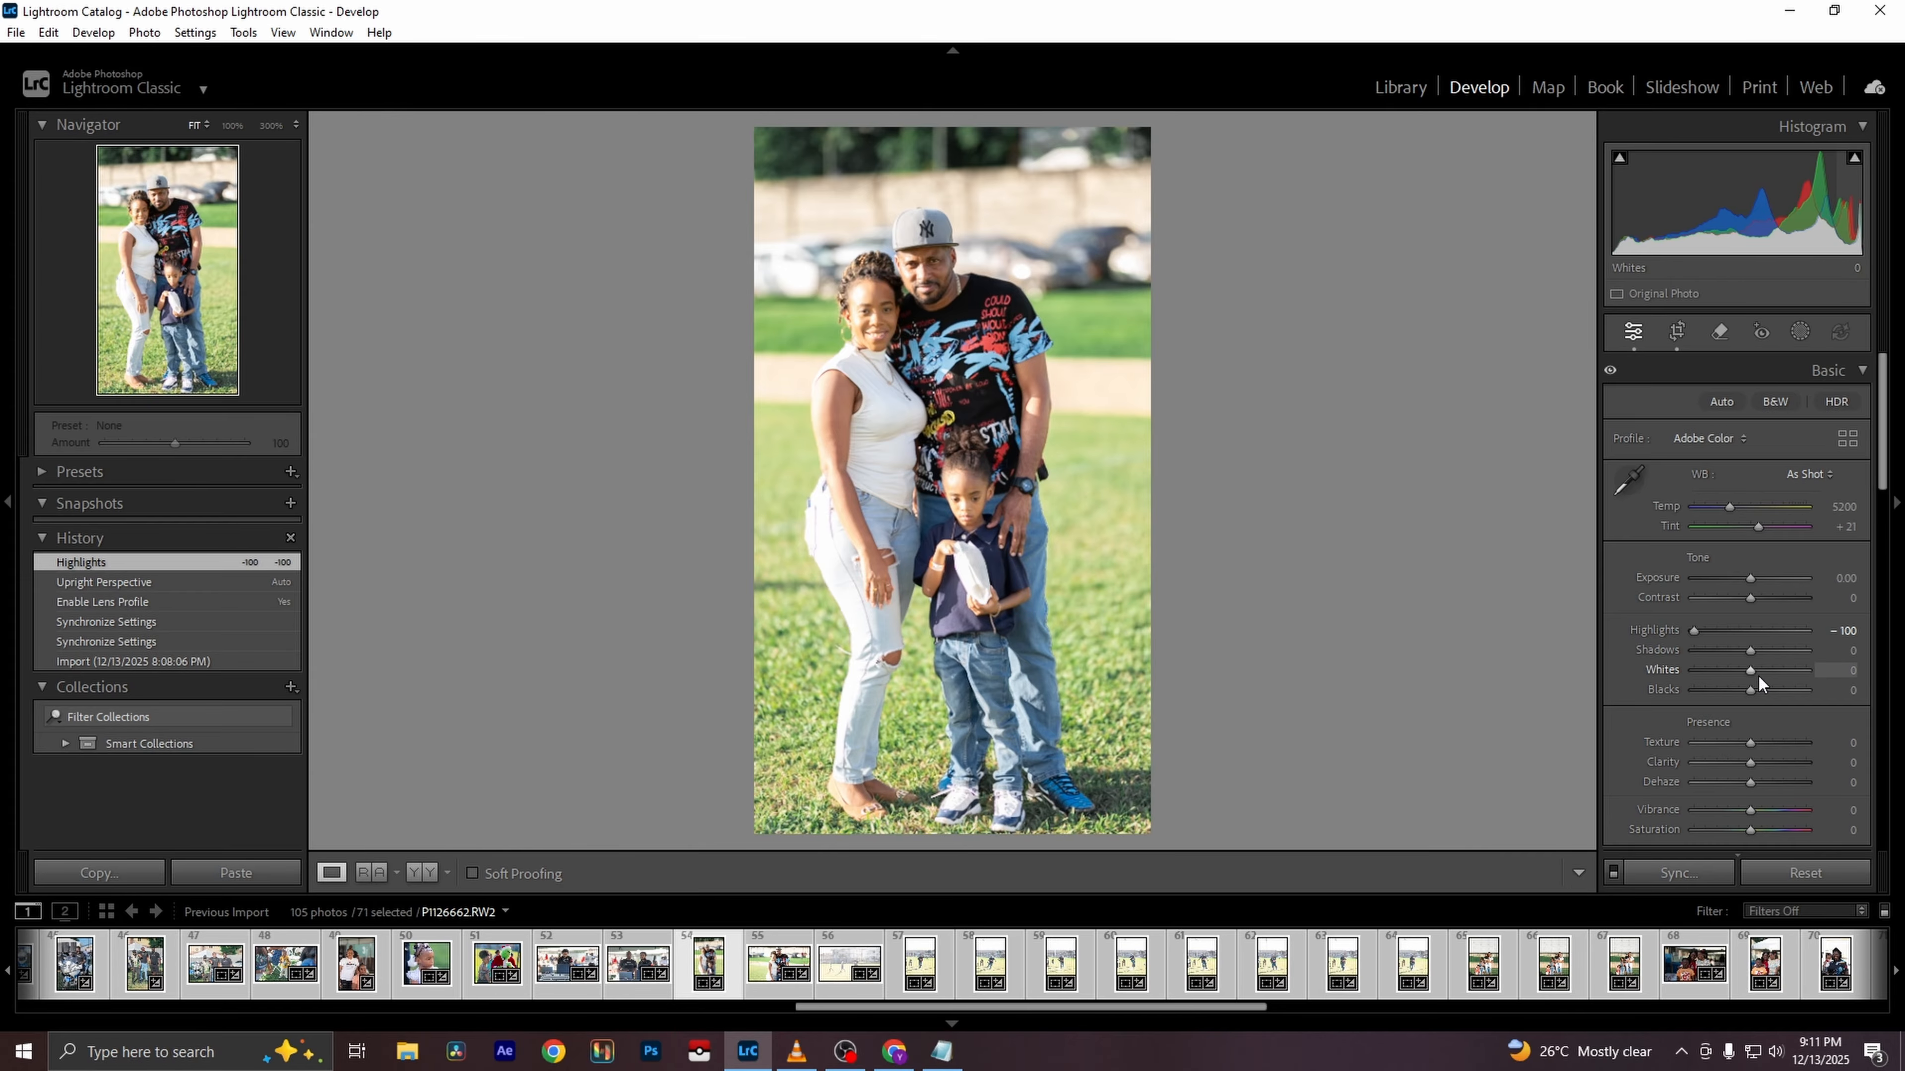
key(backslash)
key(backslash)
drag(1747, 675, 1719, 661)
drag(1733, 509, 1726, 510)
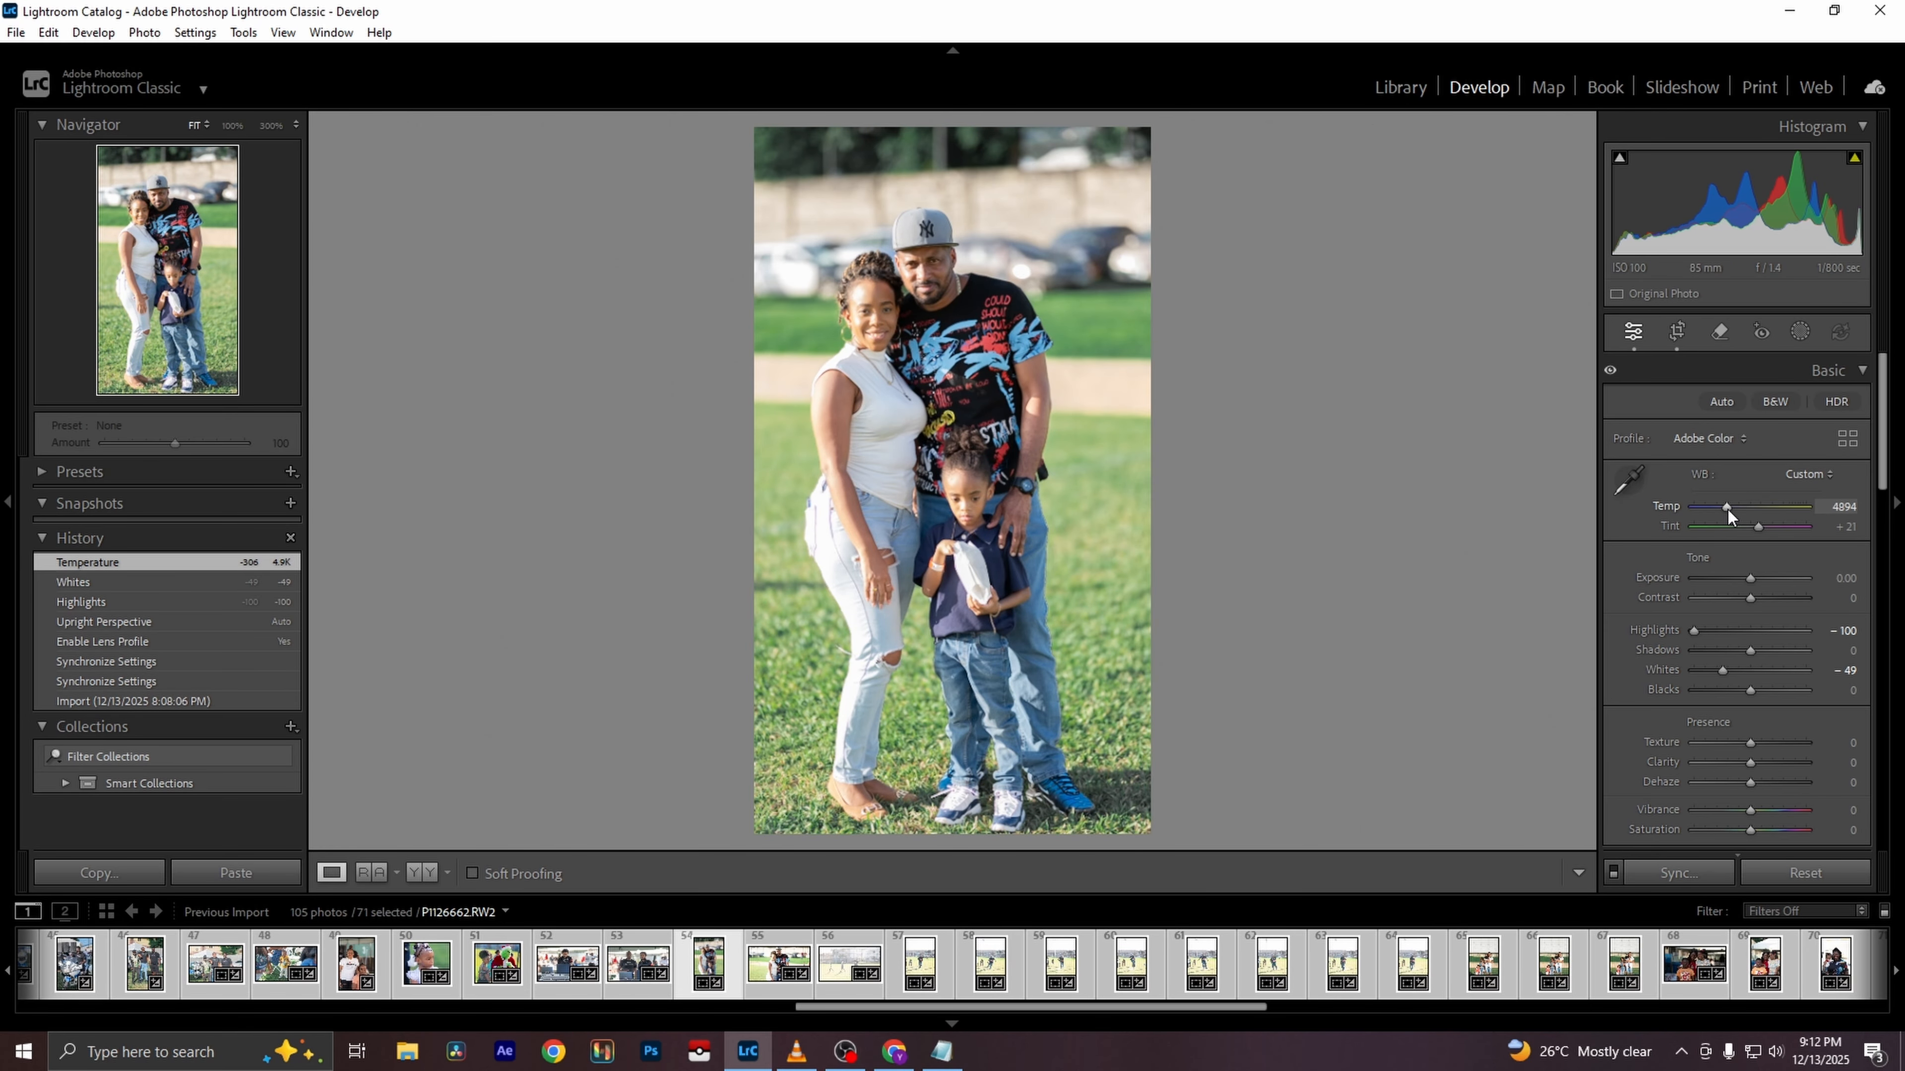
Set Temp 4456, Exposure -0.26 and Shadows +61 on the full-length family portrait, checking the woman's face up close and reviewing the crop
click(861, 303)
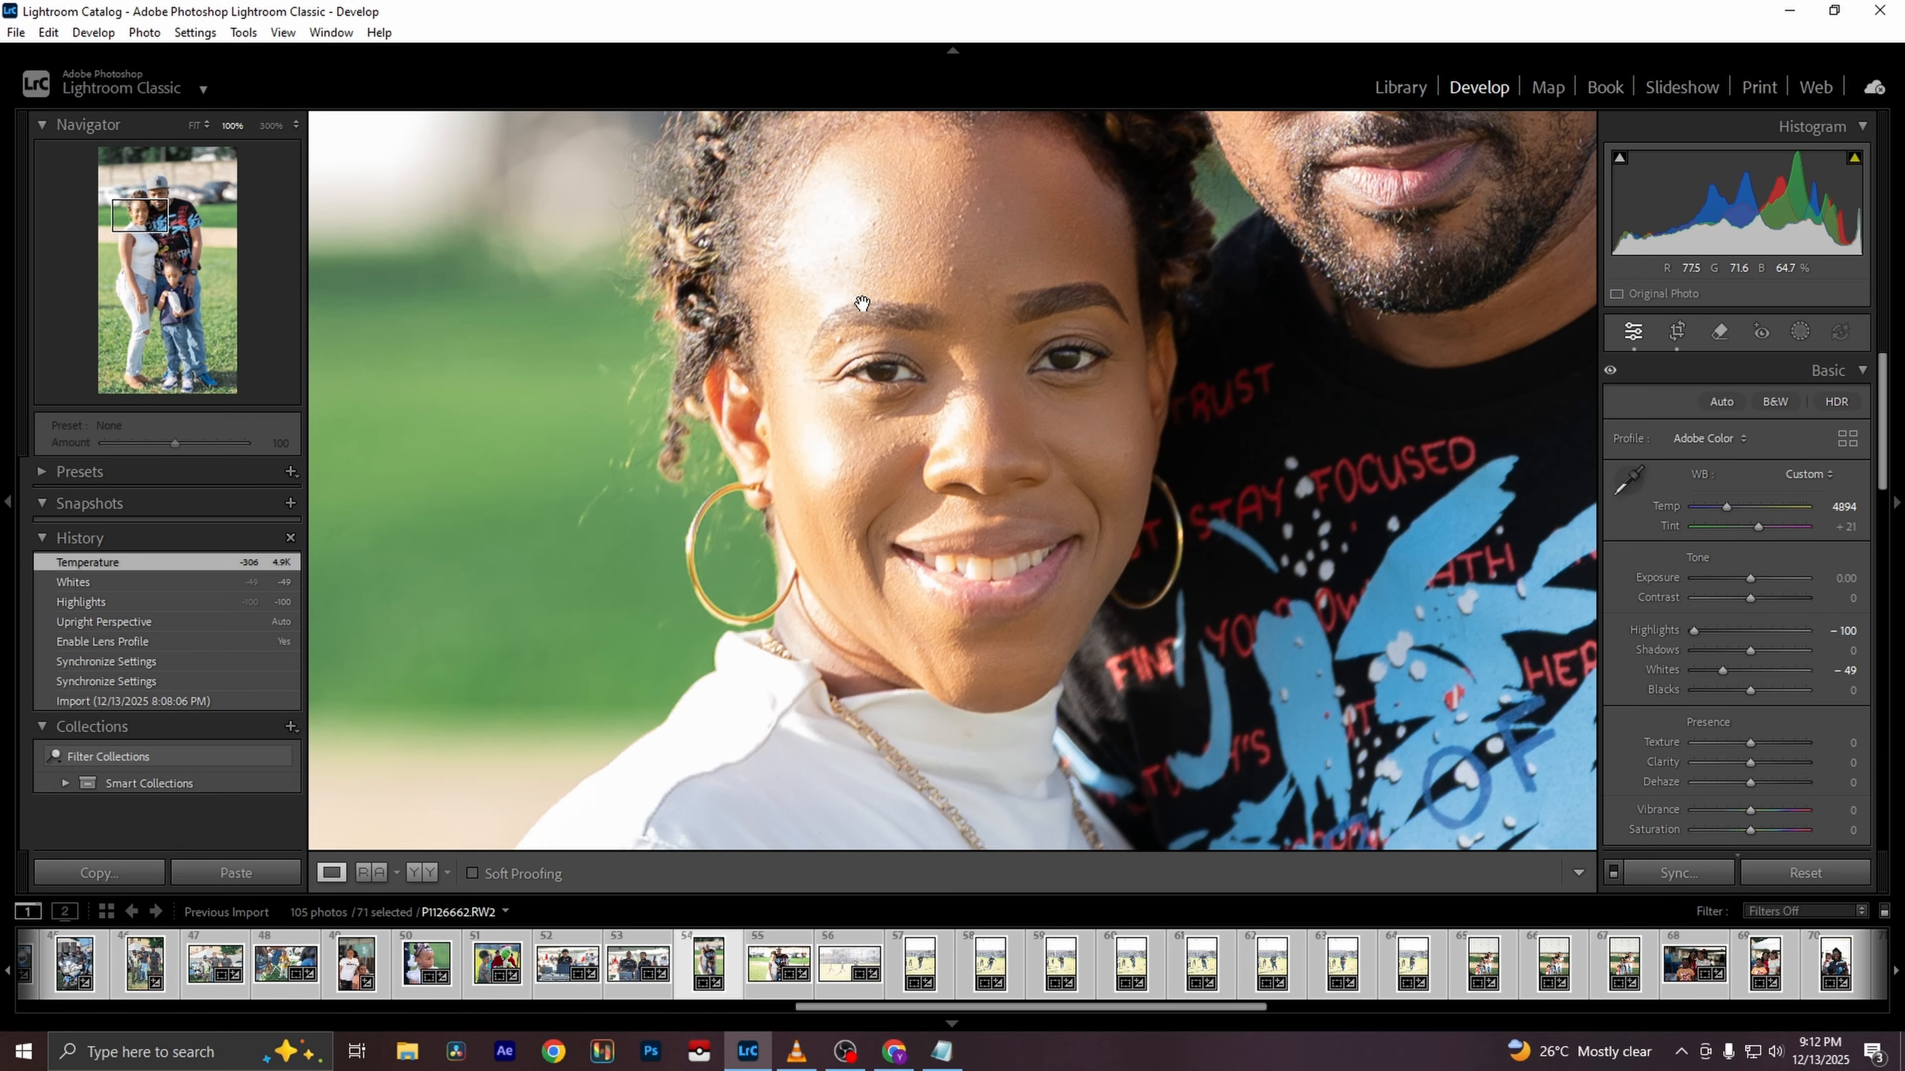
click(863, 300)
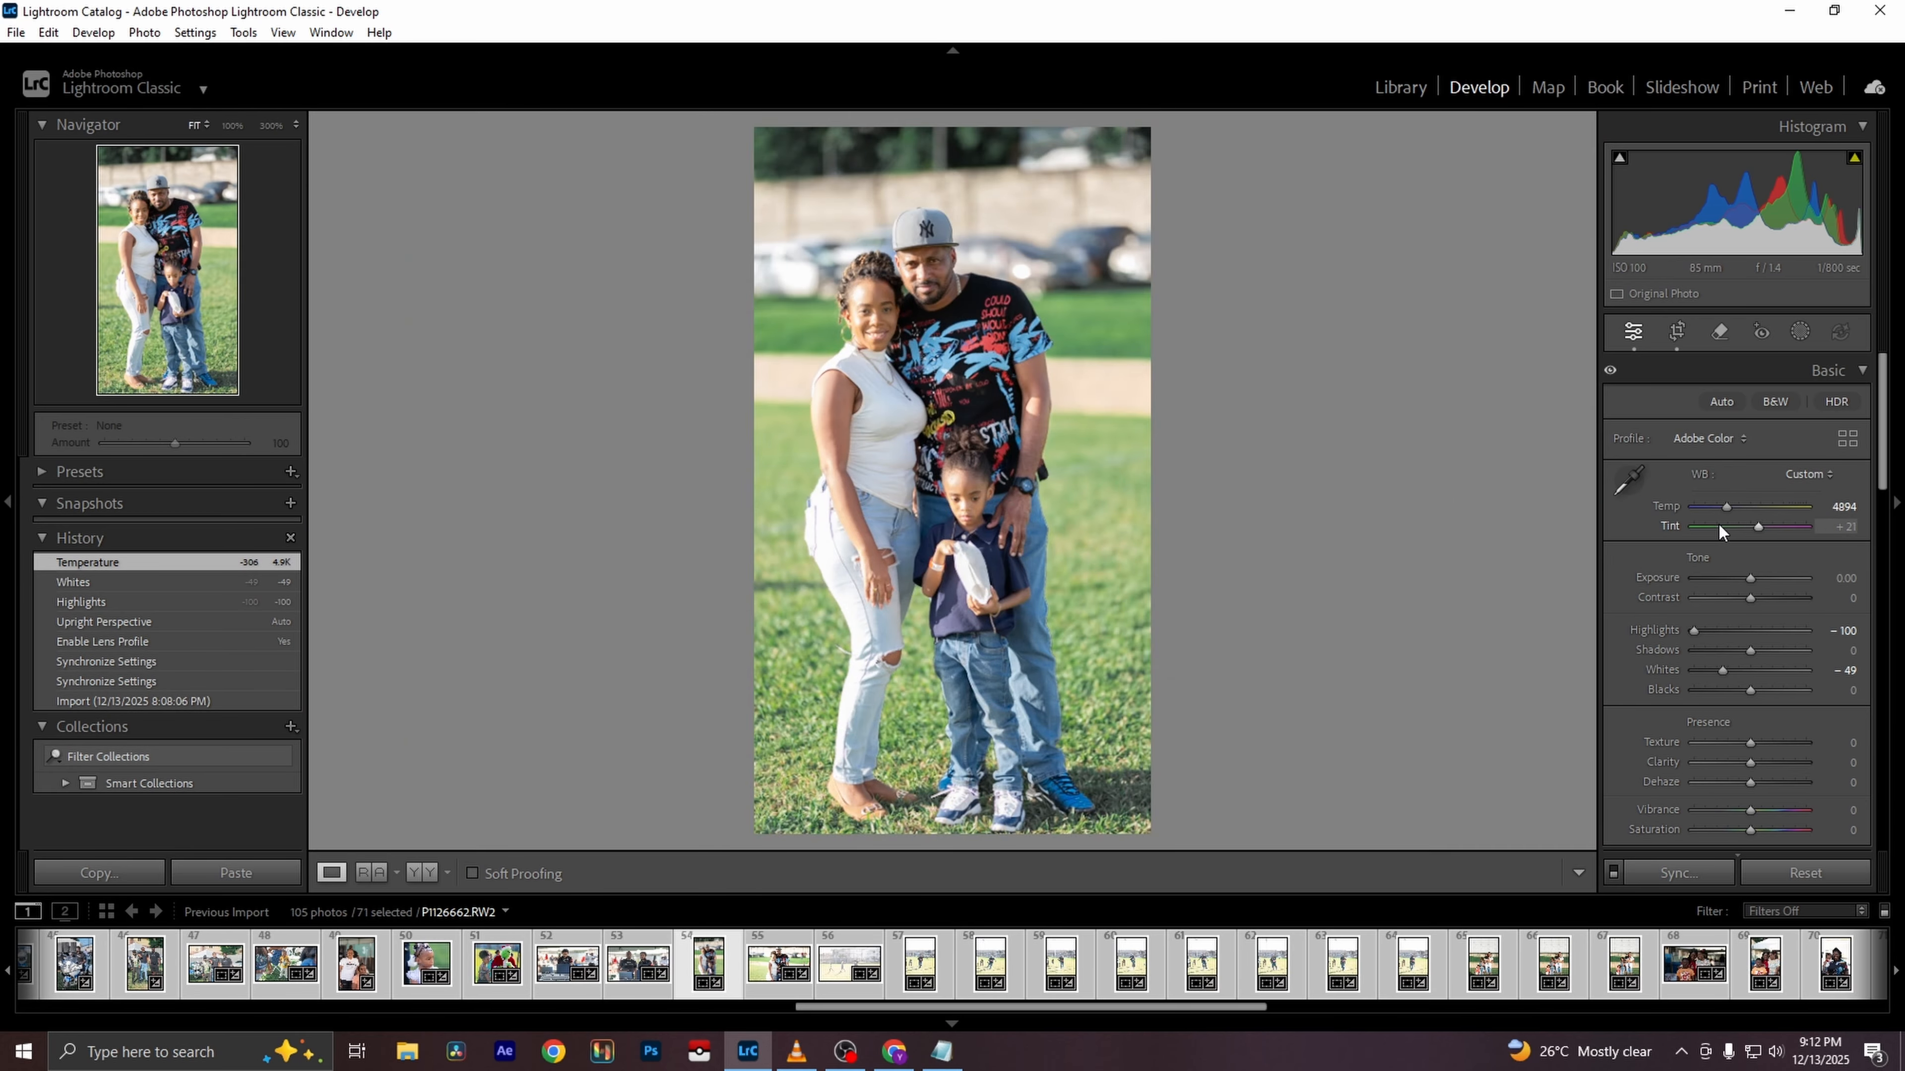
drag(1726, 507, 1720, 505)
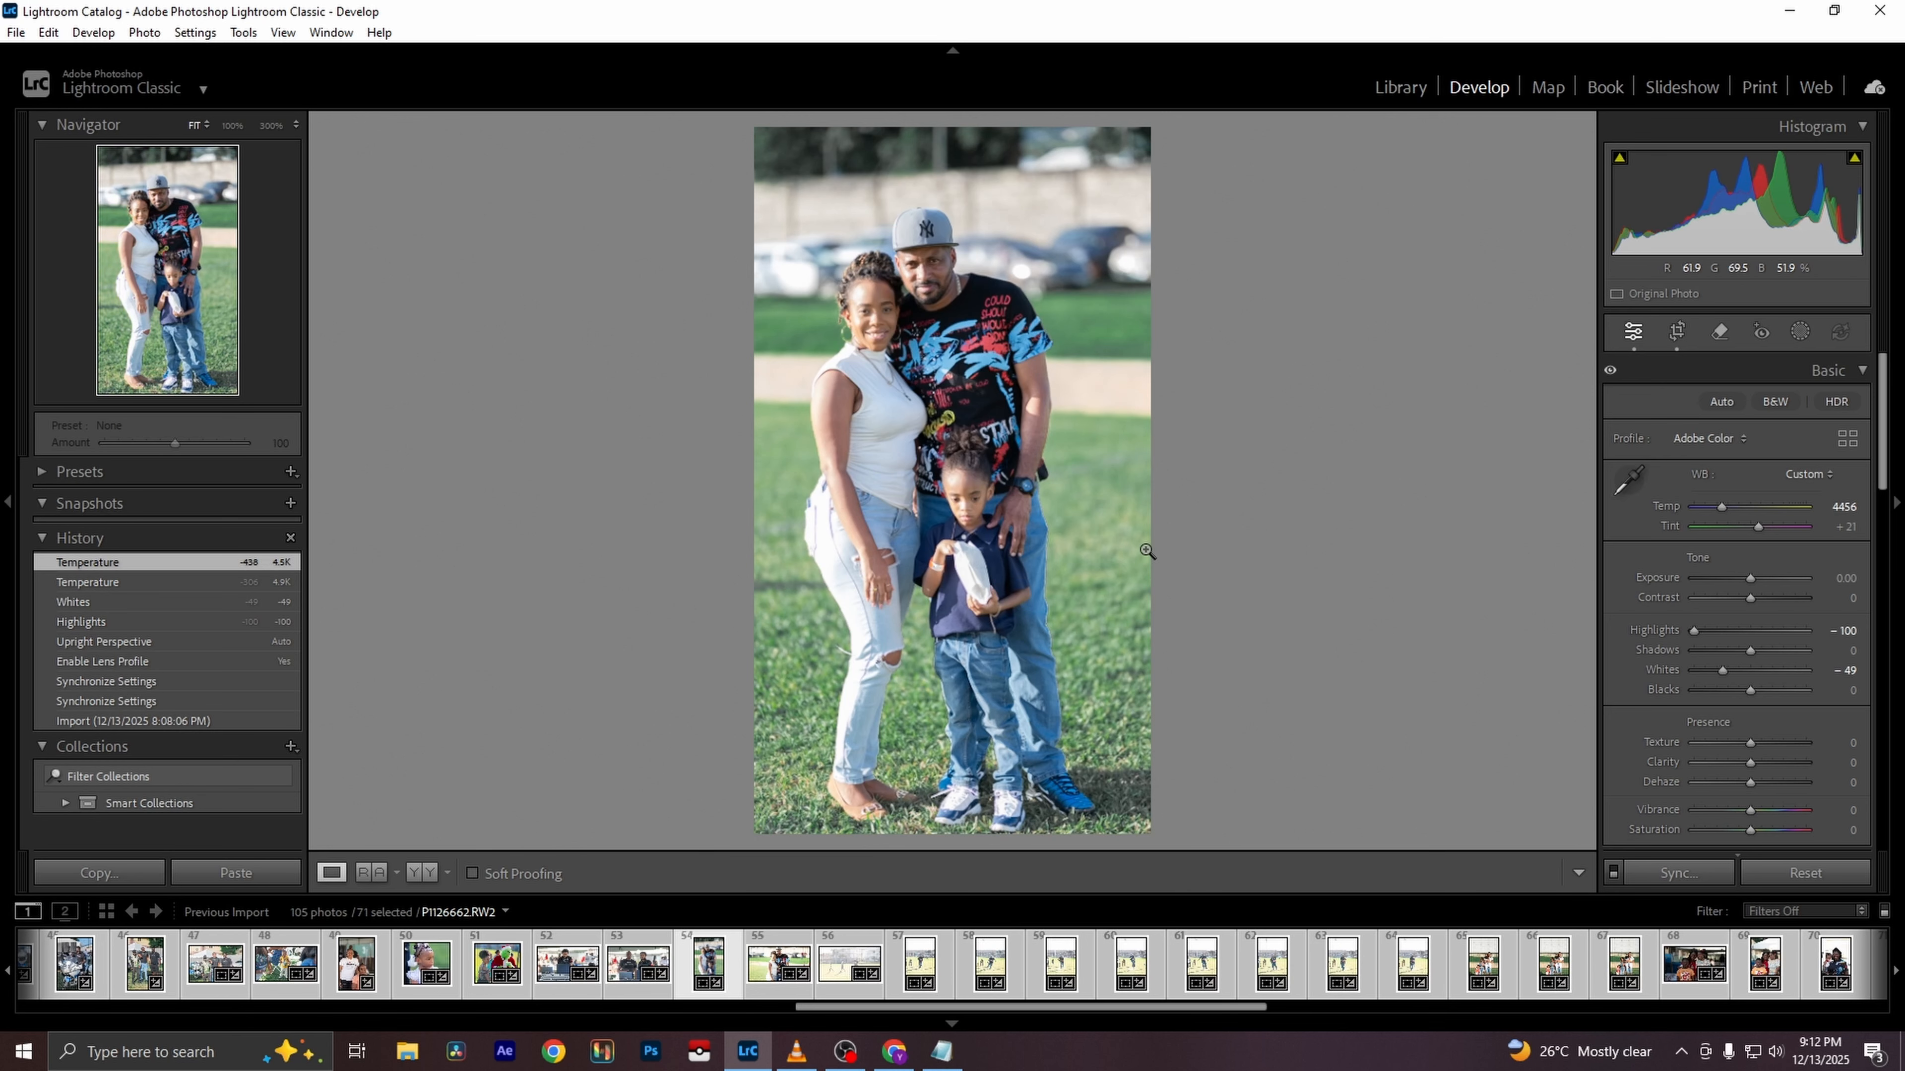
drag(1750, 578, 1745, 578)
drag(1750, 650, 1783, 644)
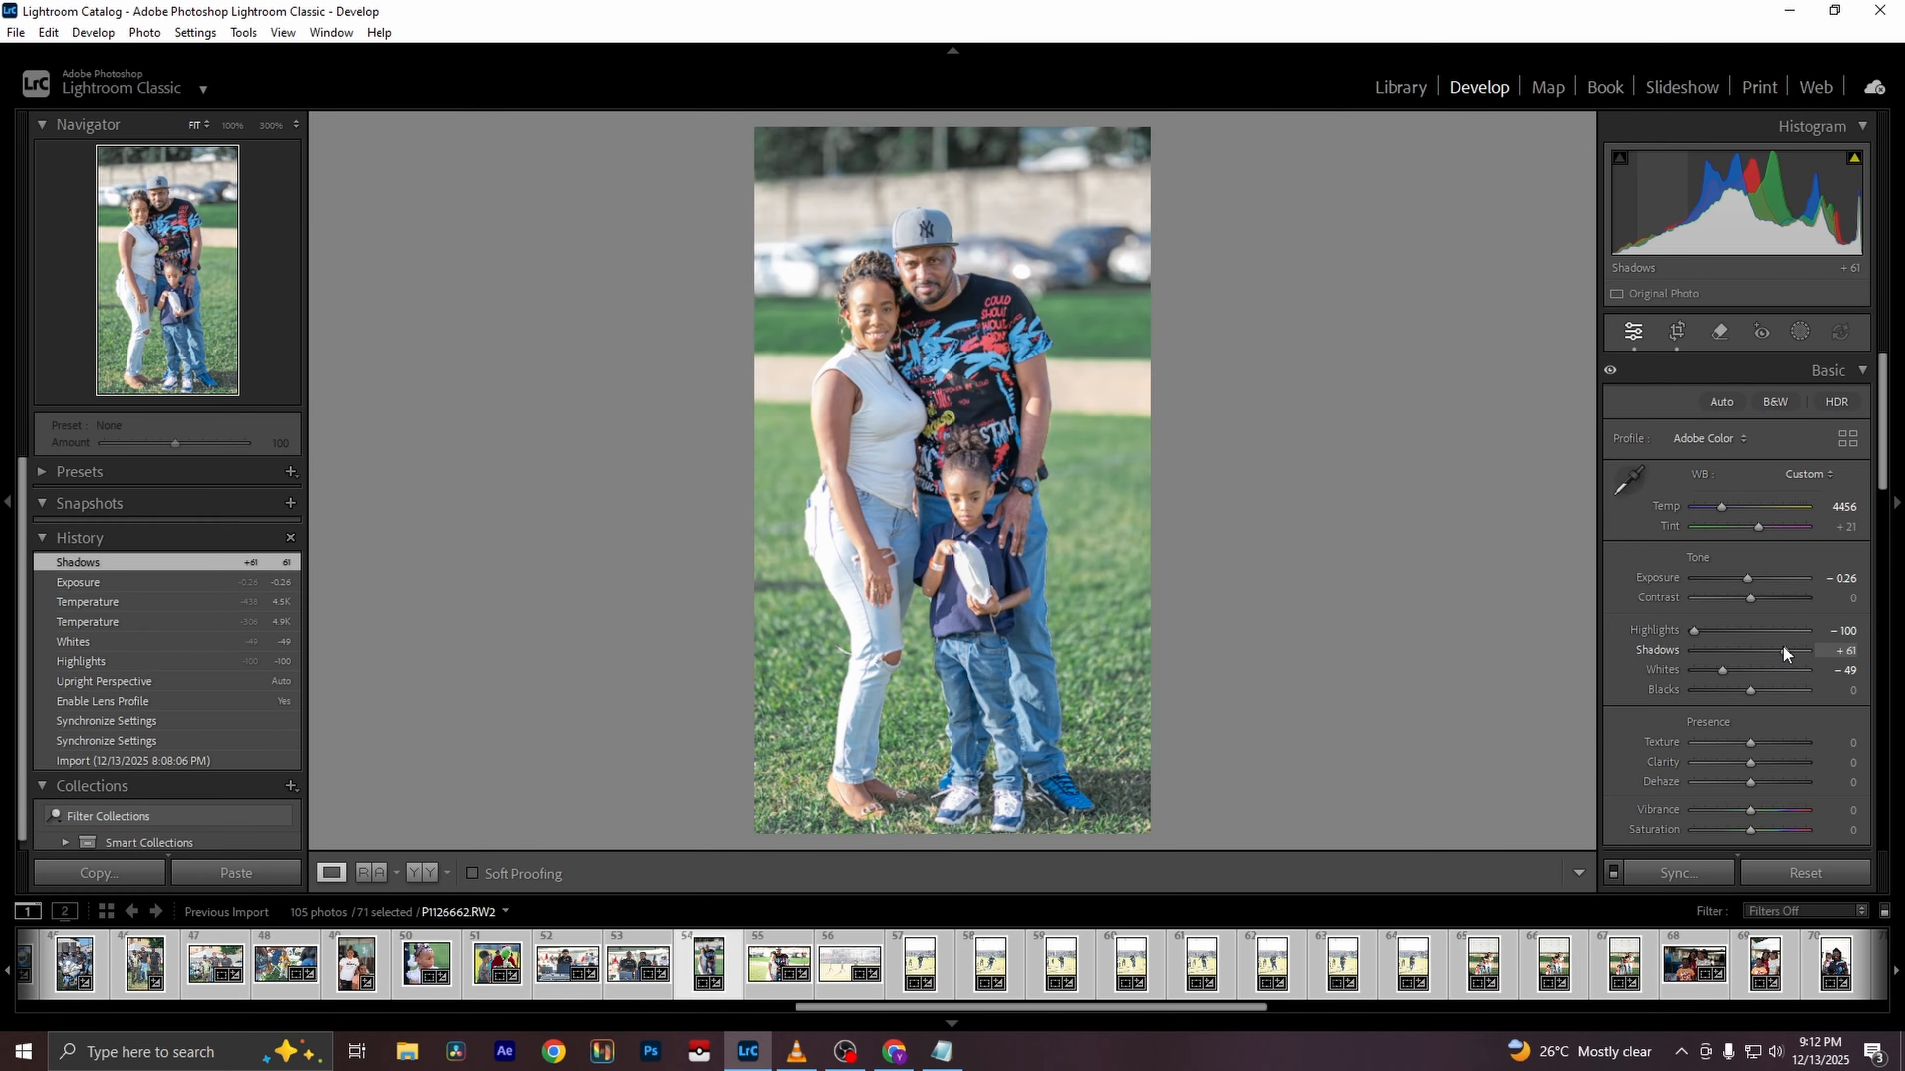
click(1678, 332)
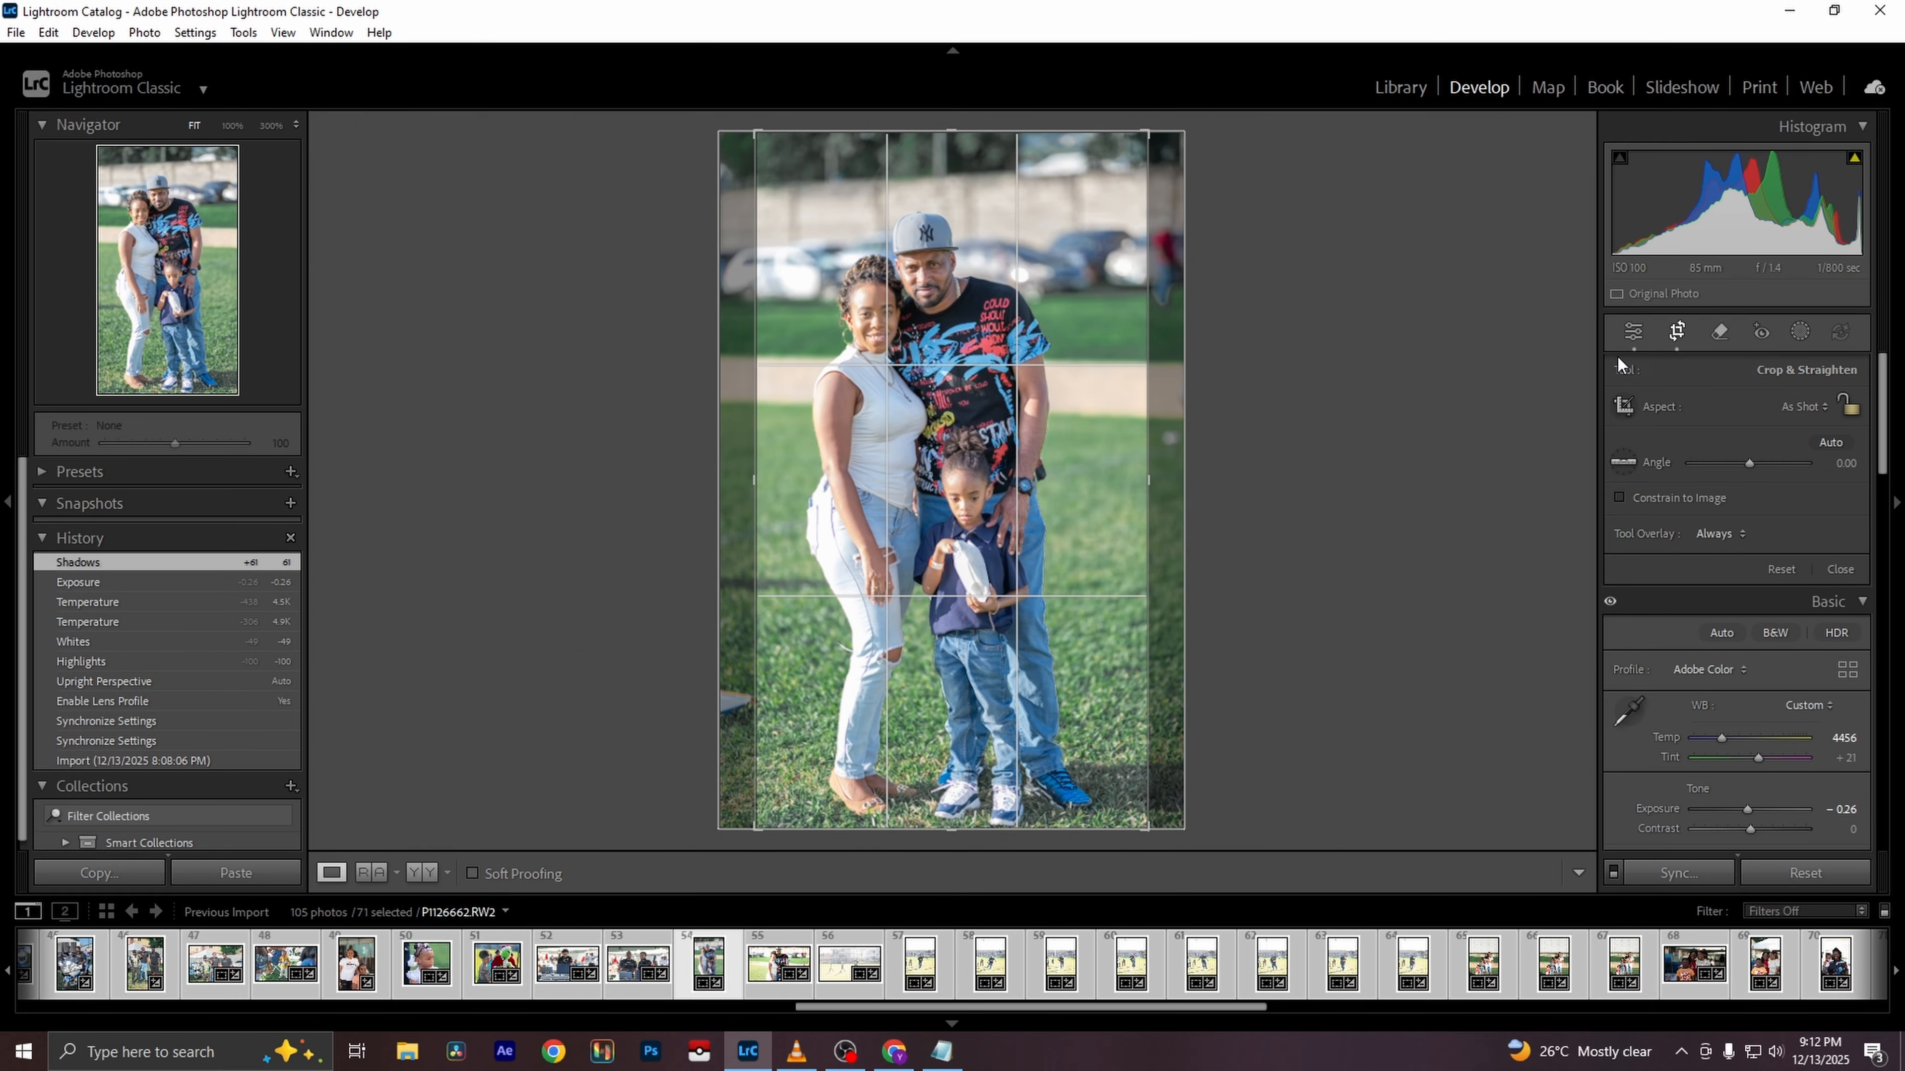
key(Return)
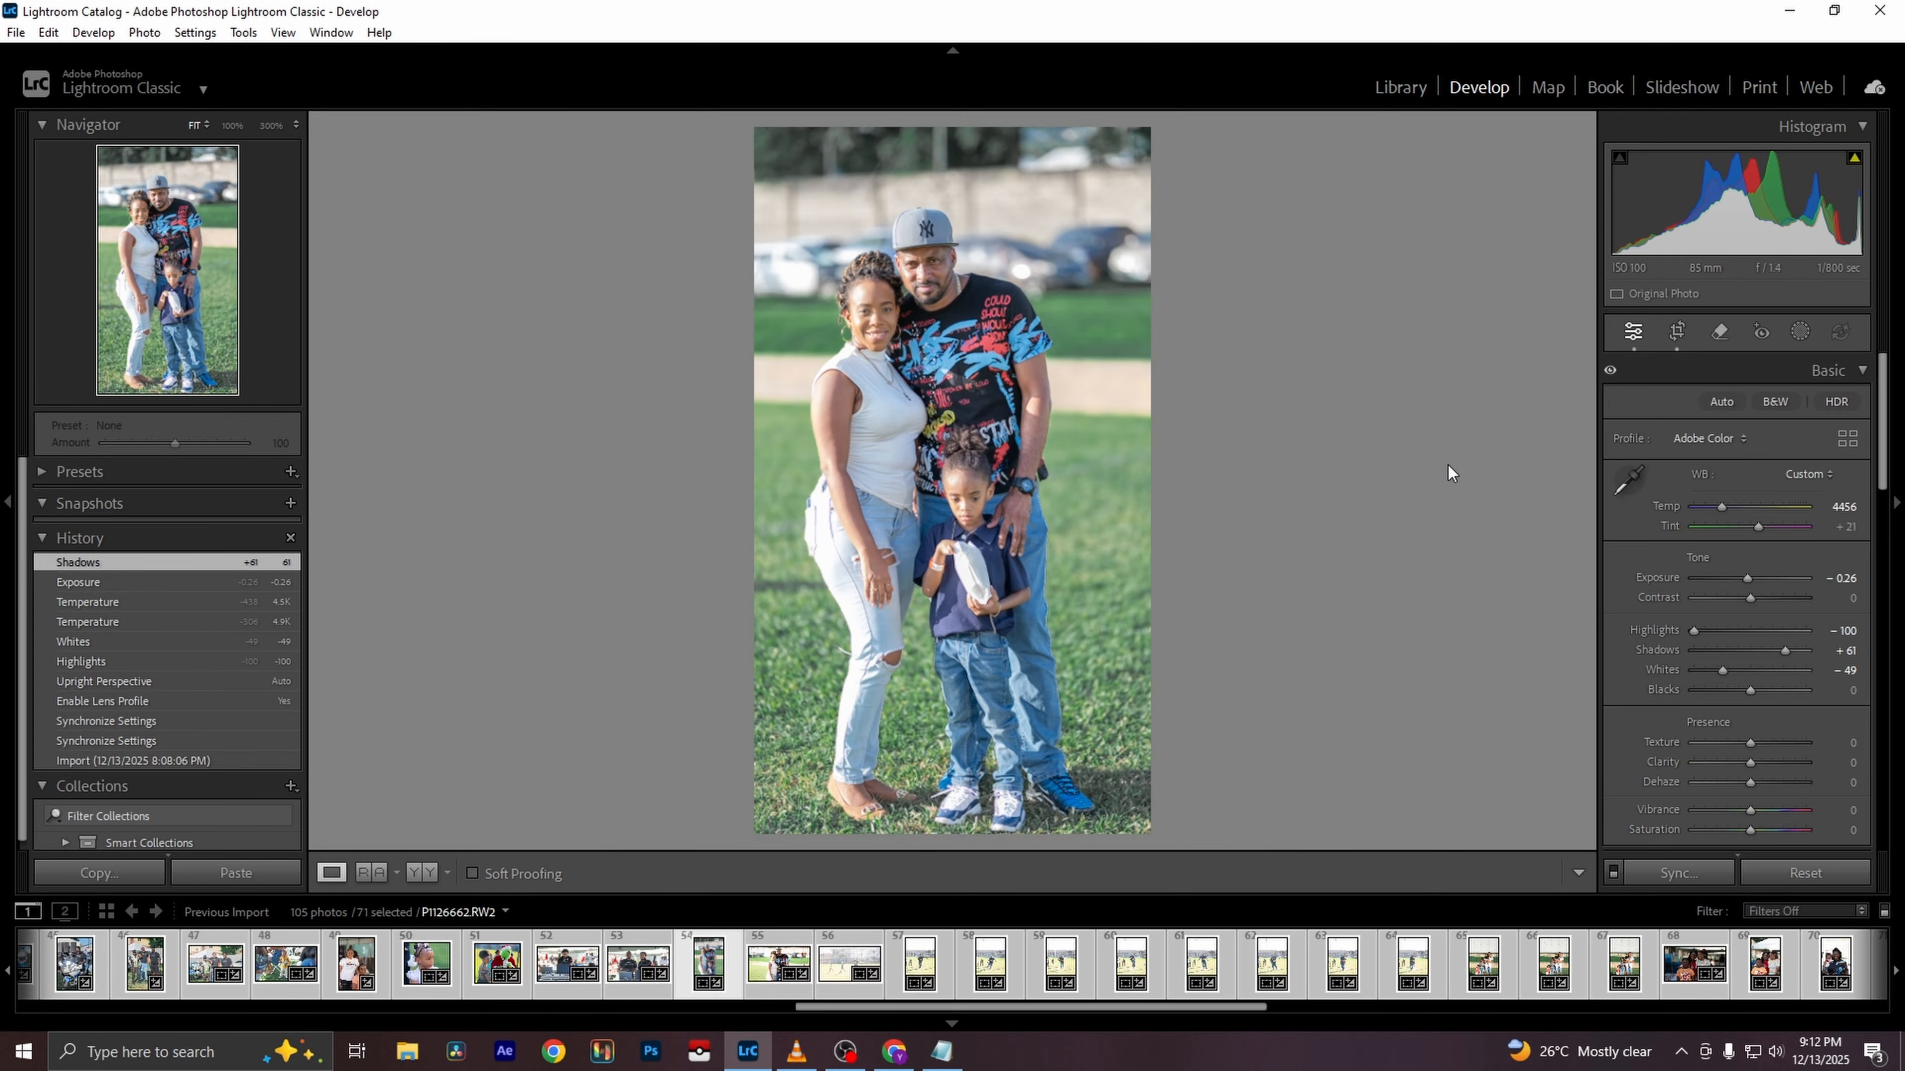
On the next photo, P1126663.RW2, extend the crop upward above the man's cap and set Highlights -100, Shadows +70, Whites -75 and Temp 4456
key(Right)
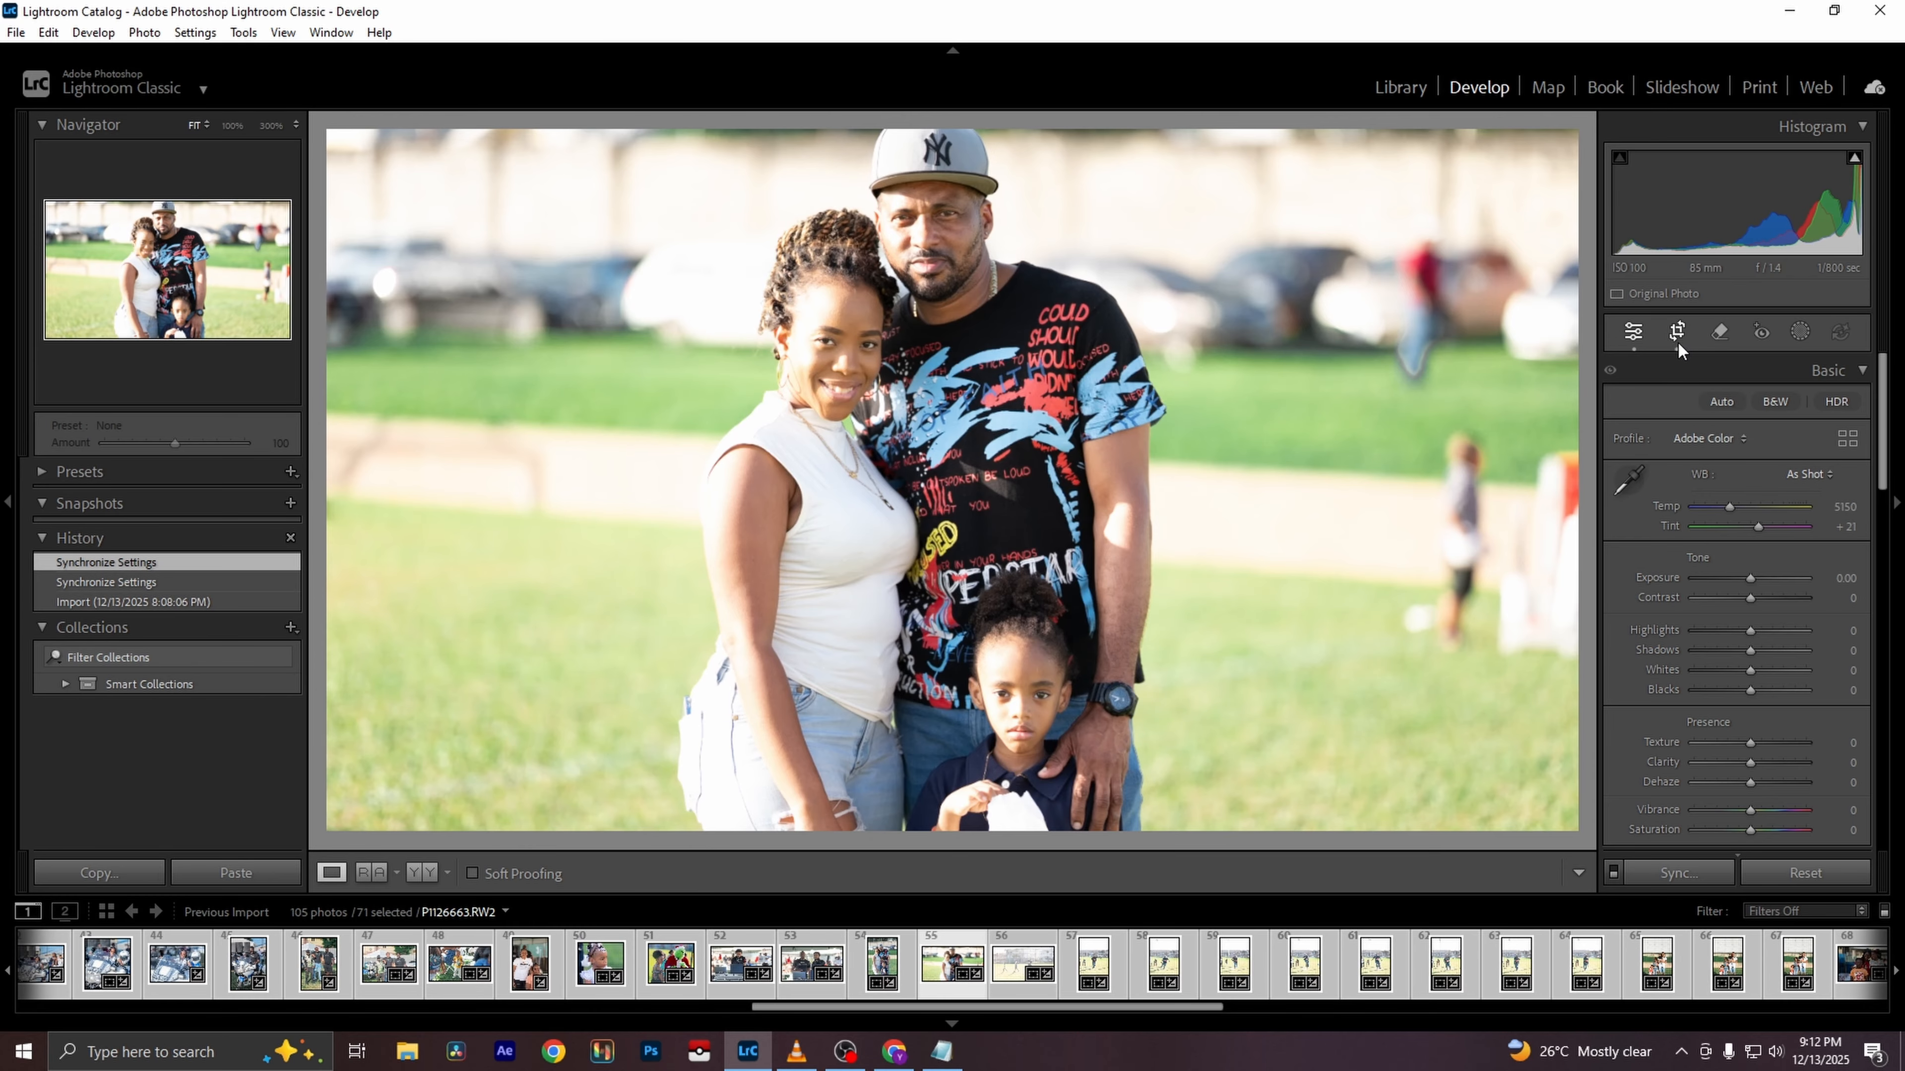
click(1677, 333)
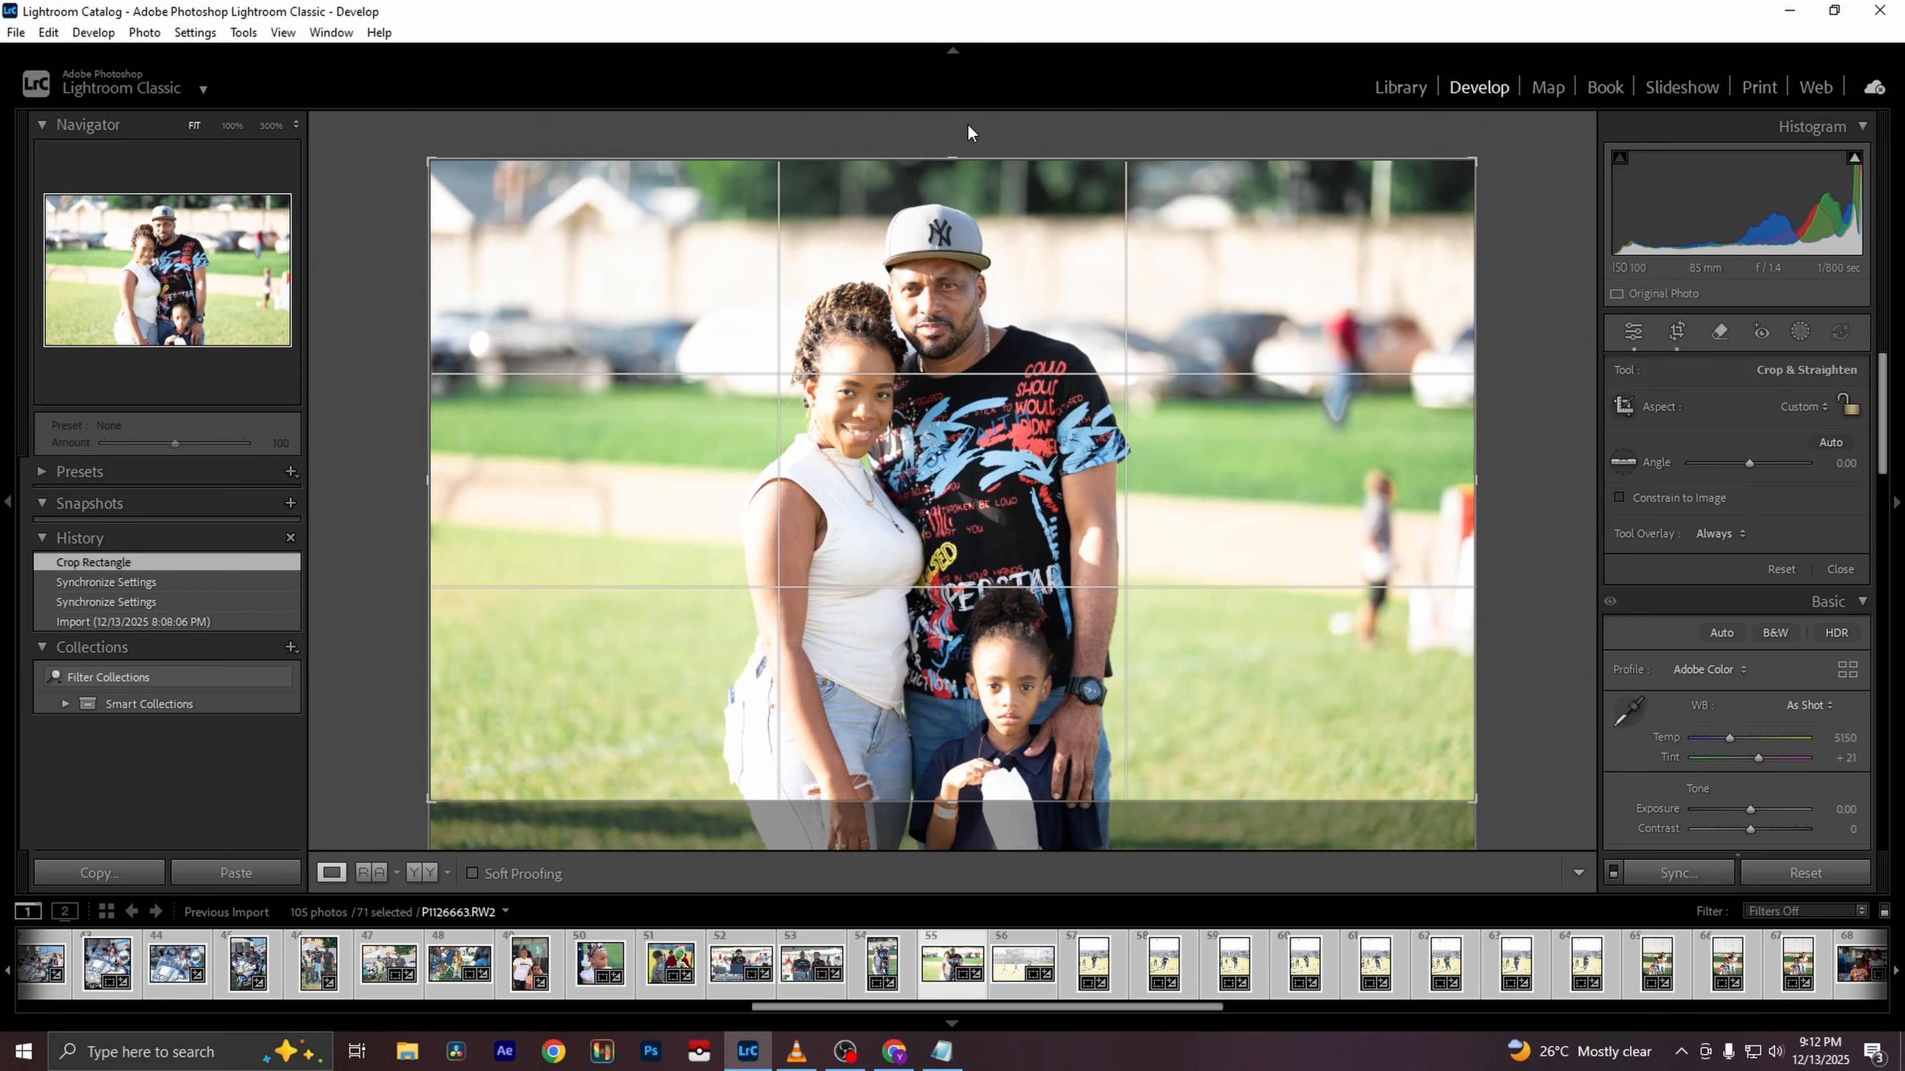
key(Return)
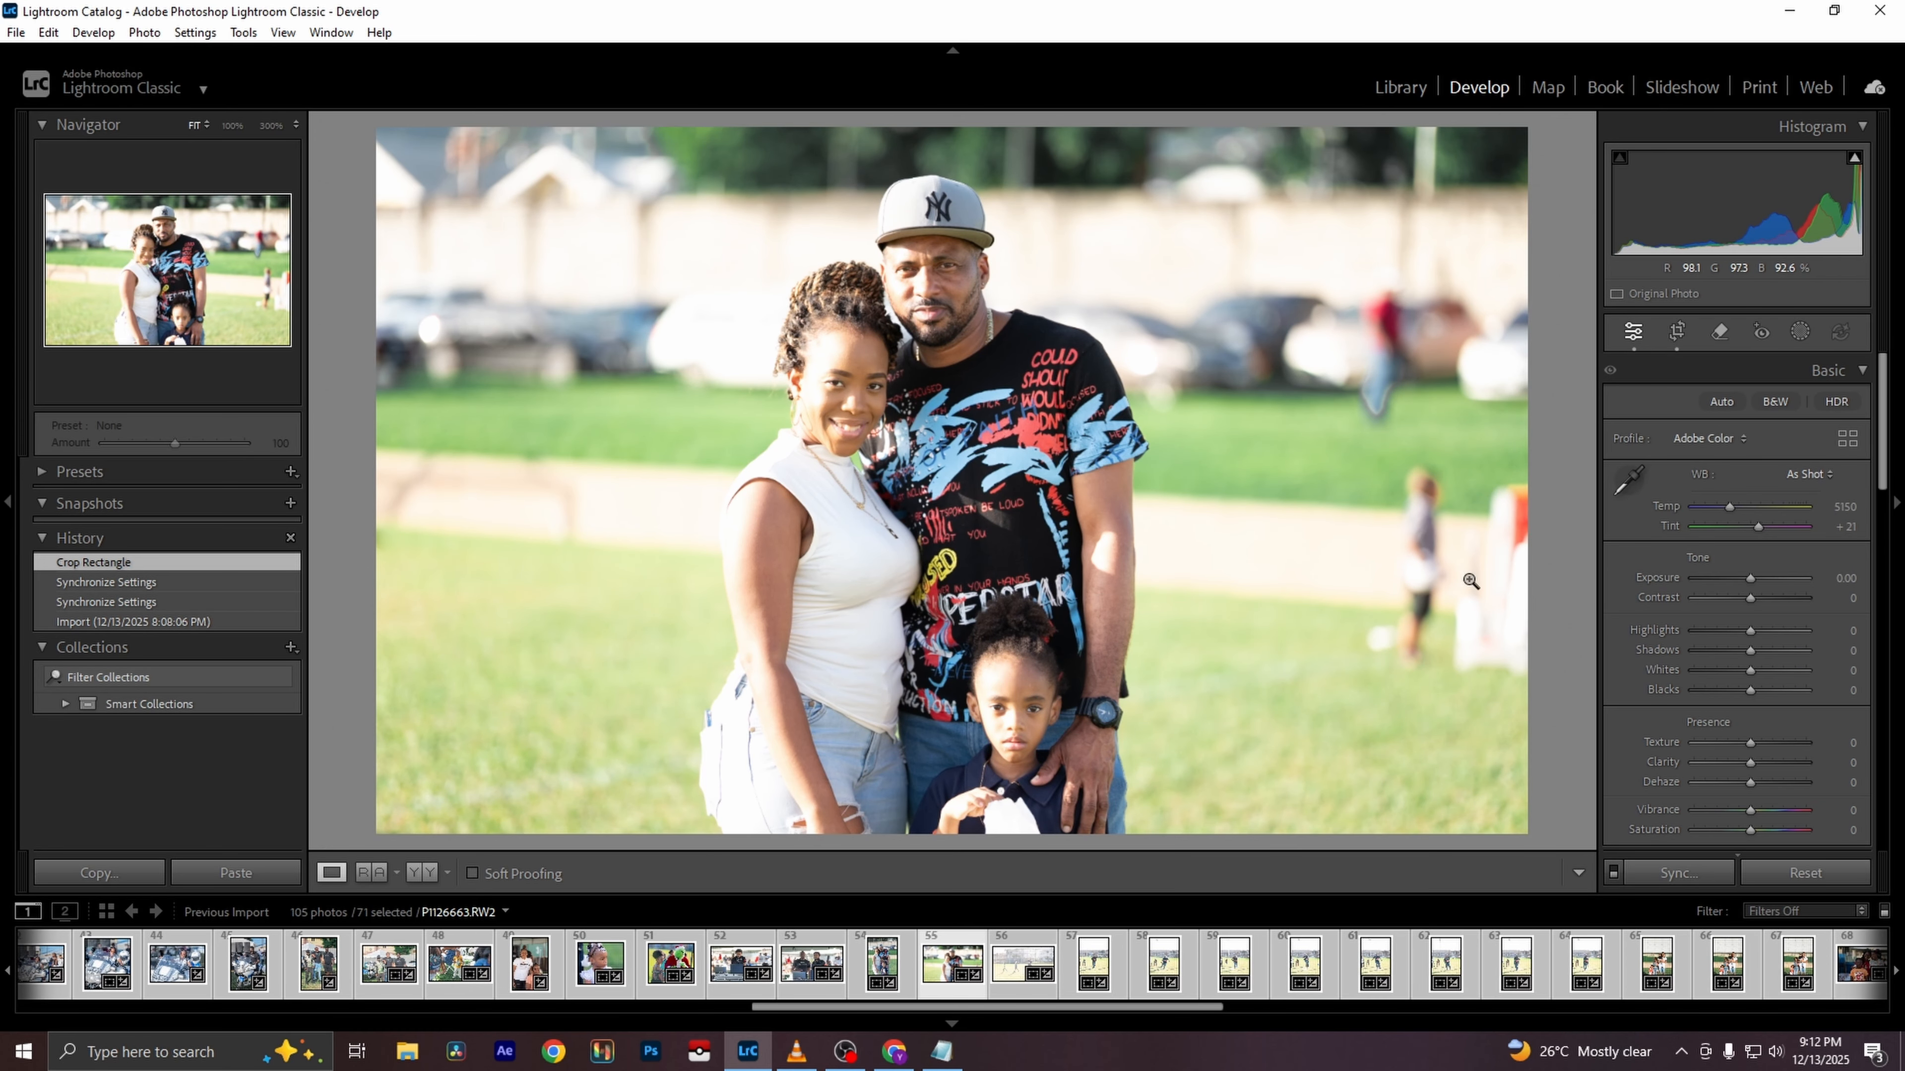
drag(1750, 649, 1709, 671)
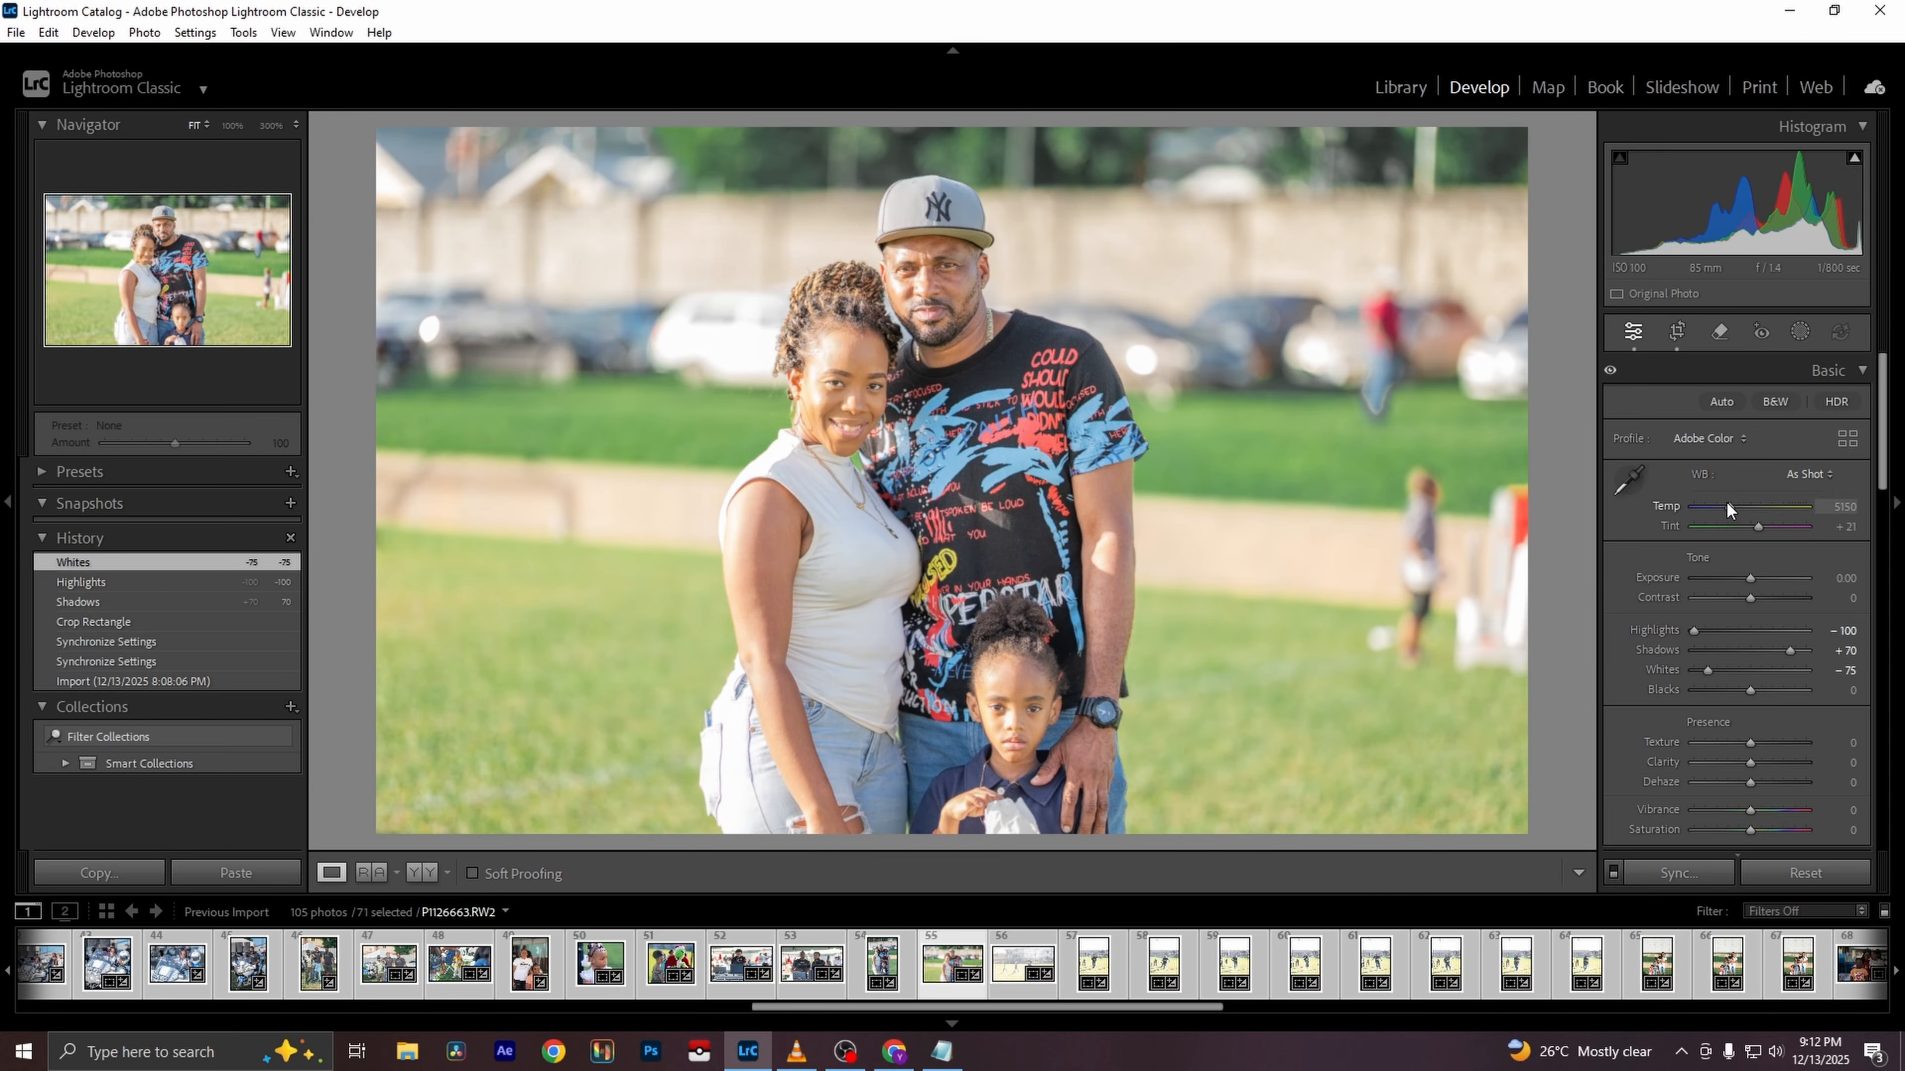
drag(1726, 503, 1717, 500)
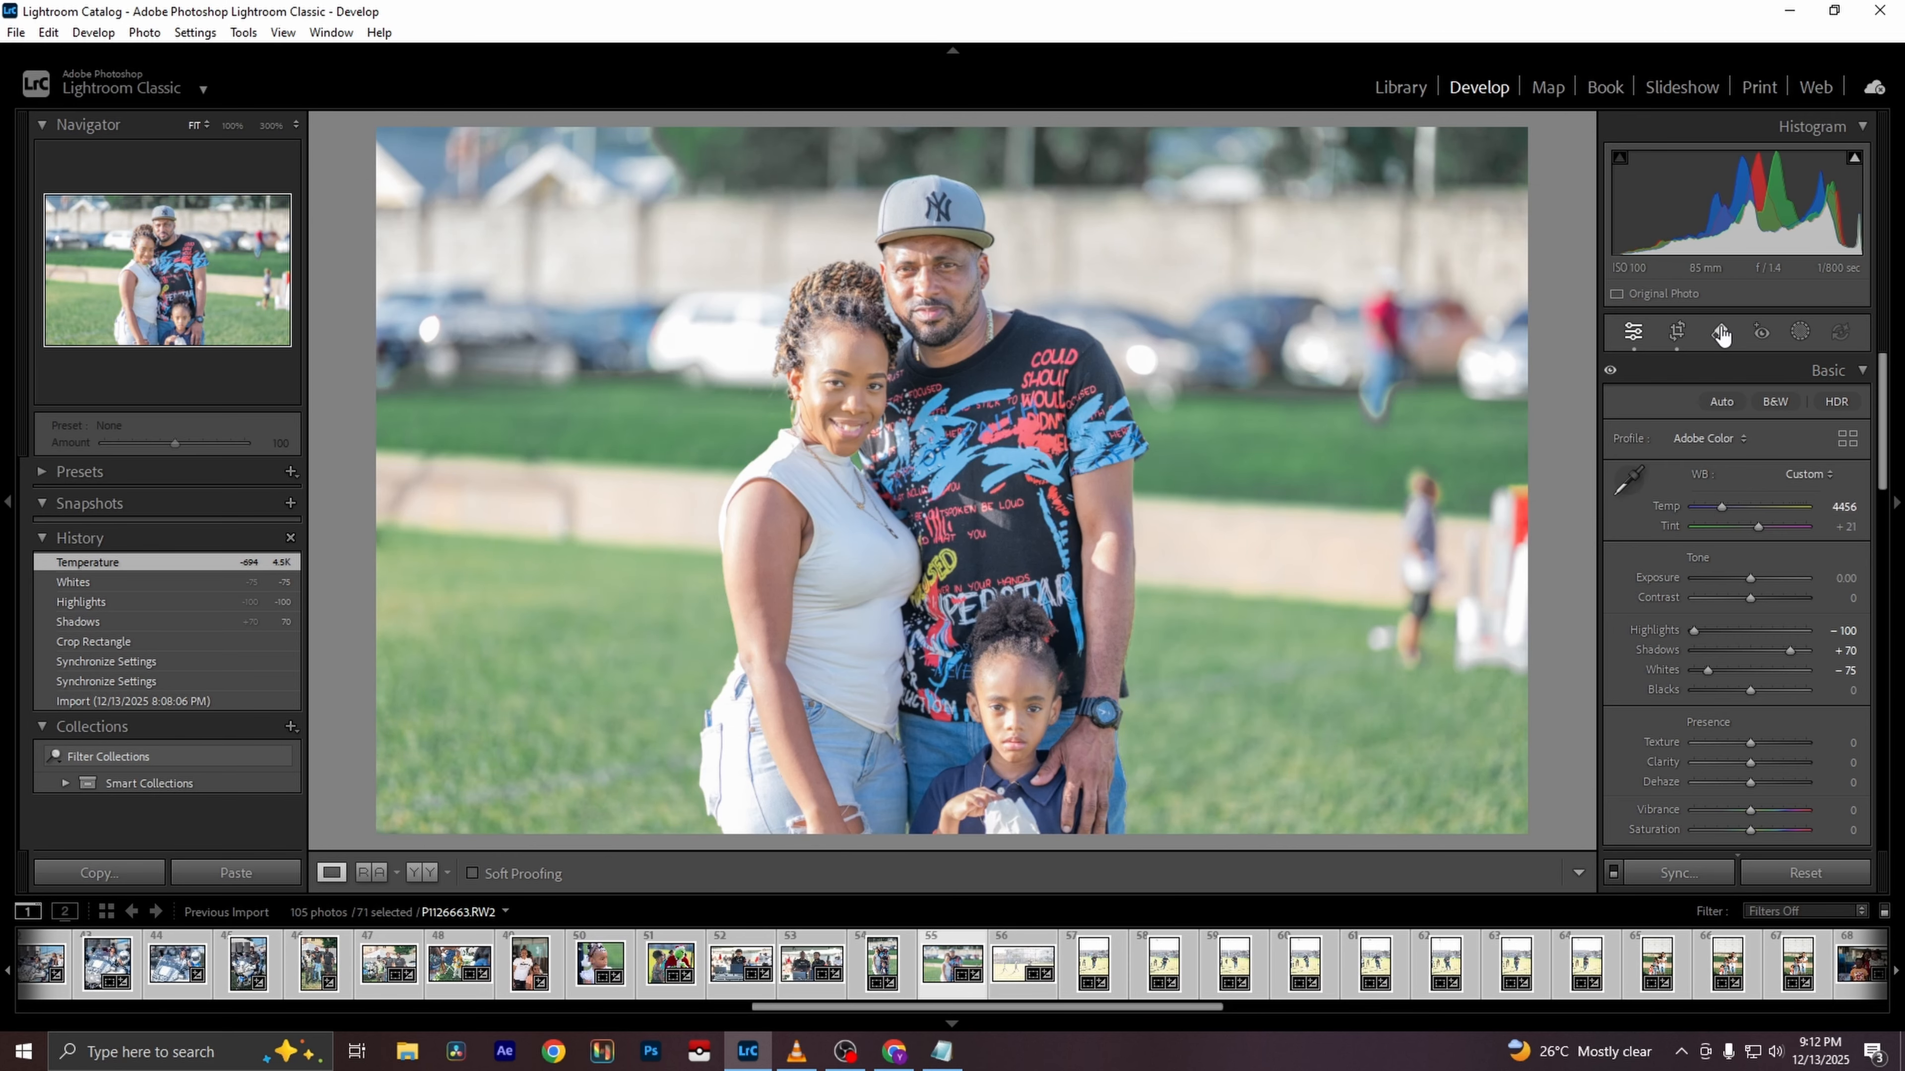
Activate the Remove tool and go through its feature introduction to the end
key(q)
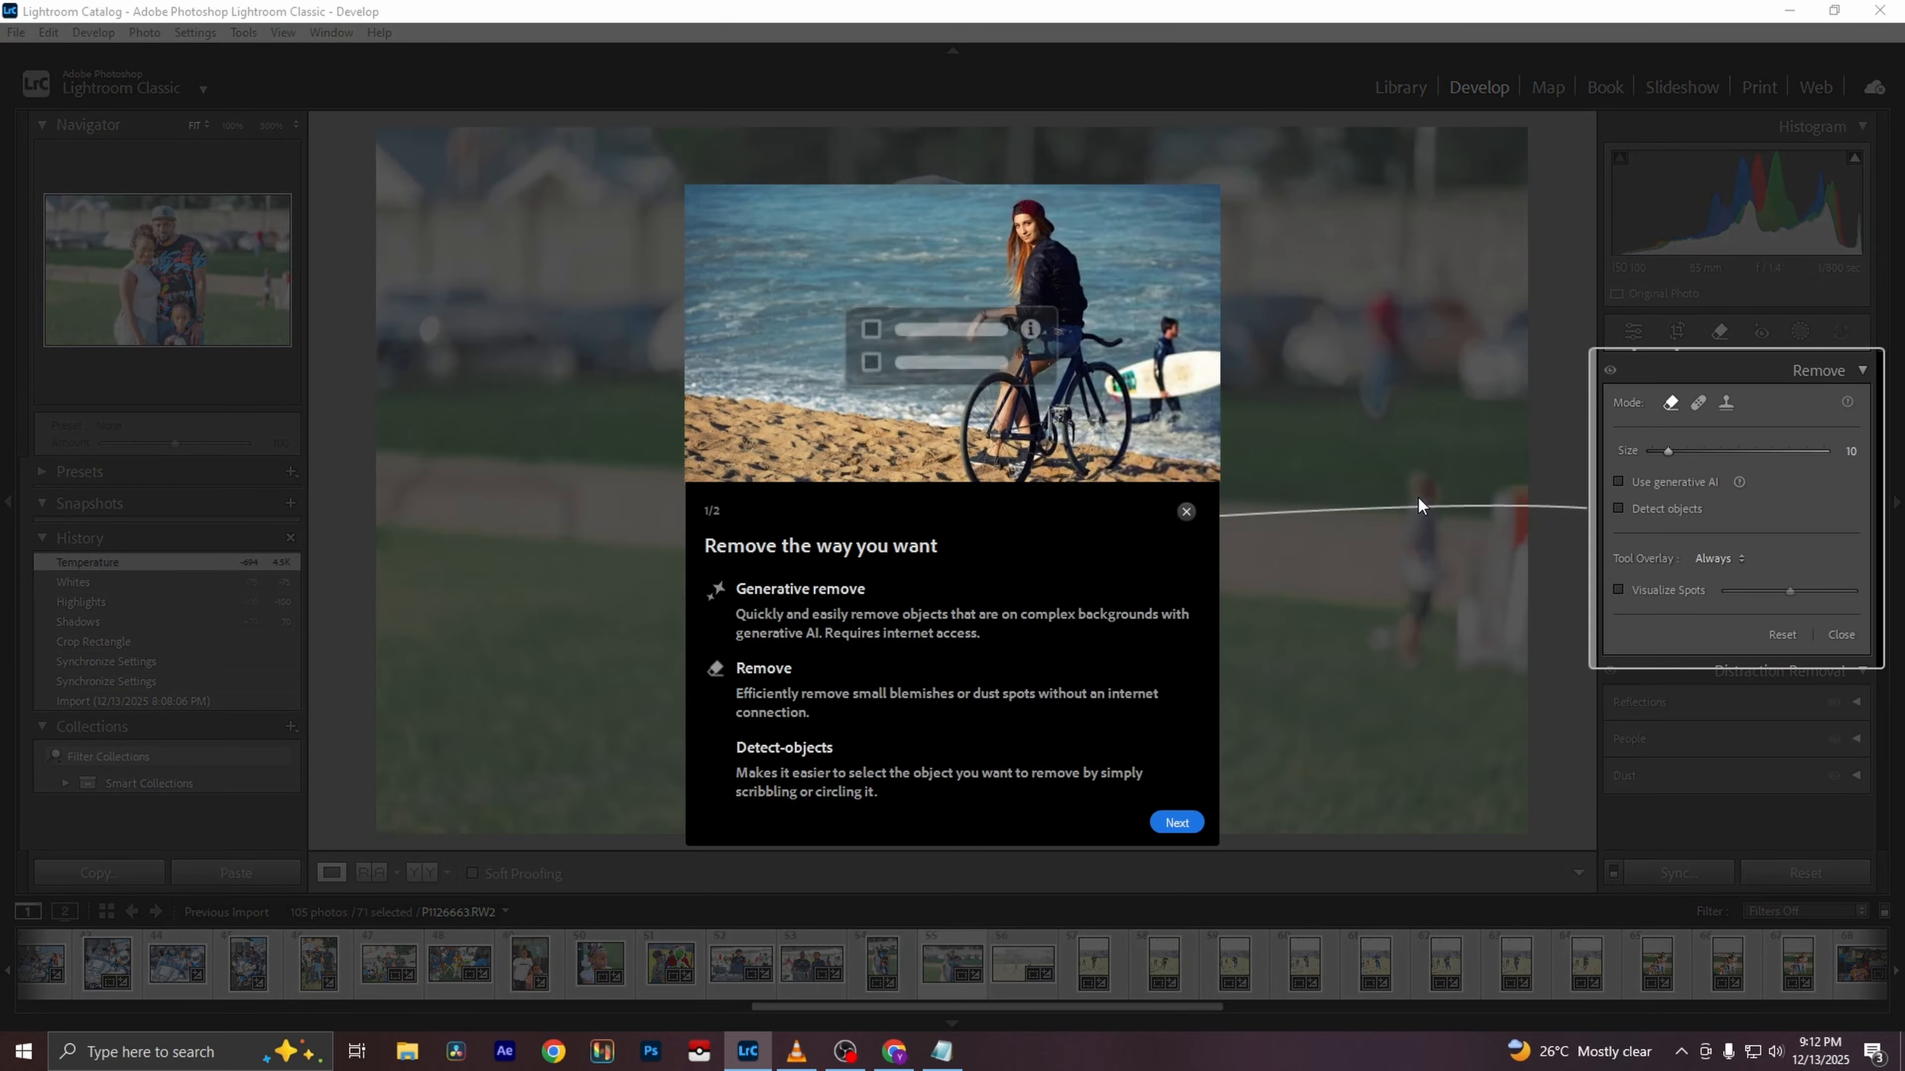
click(1171, 823)
click(1169, 821)
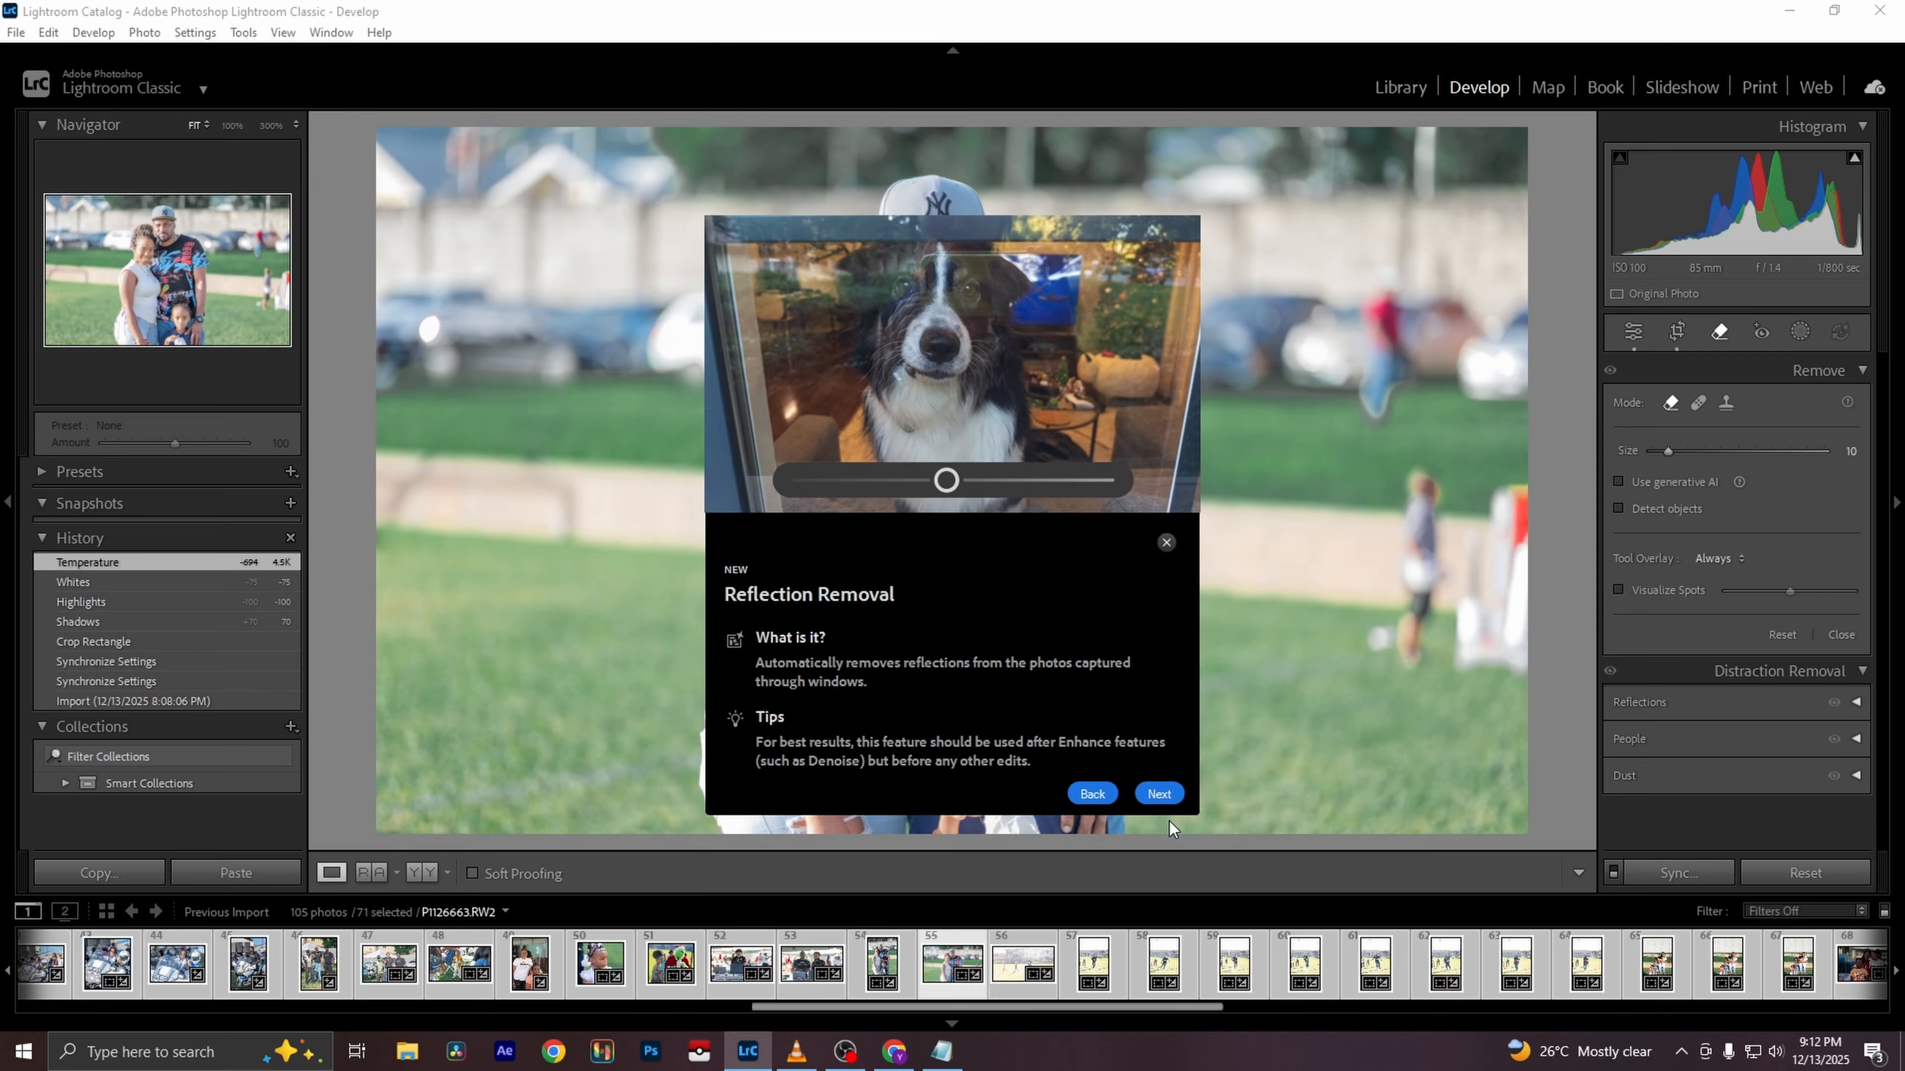
click(1160, 793)
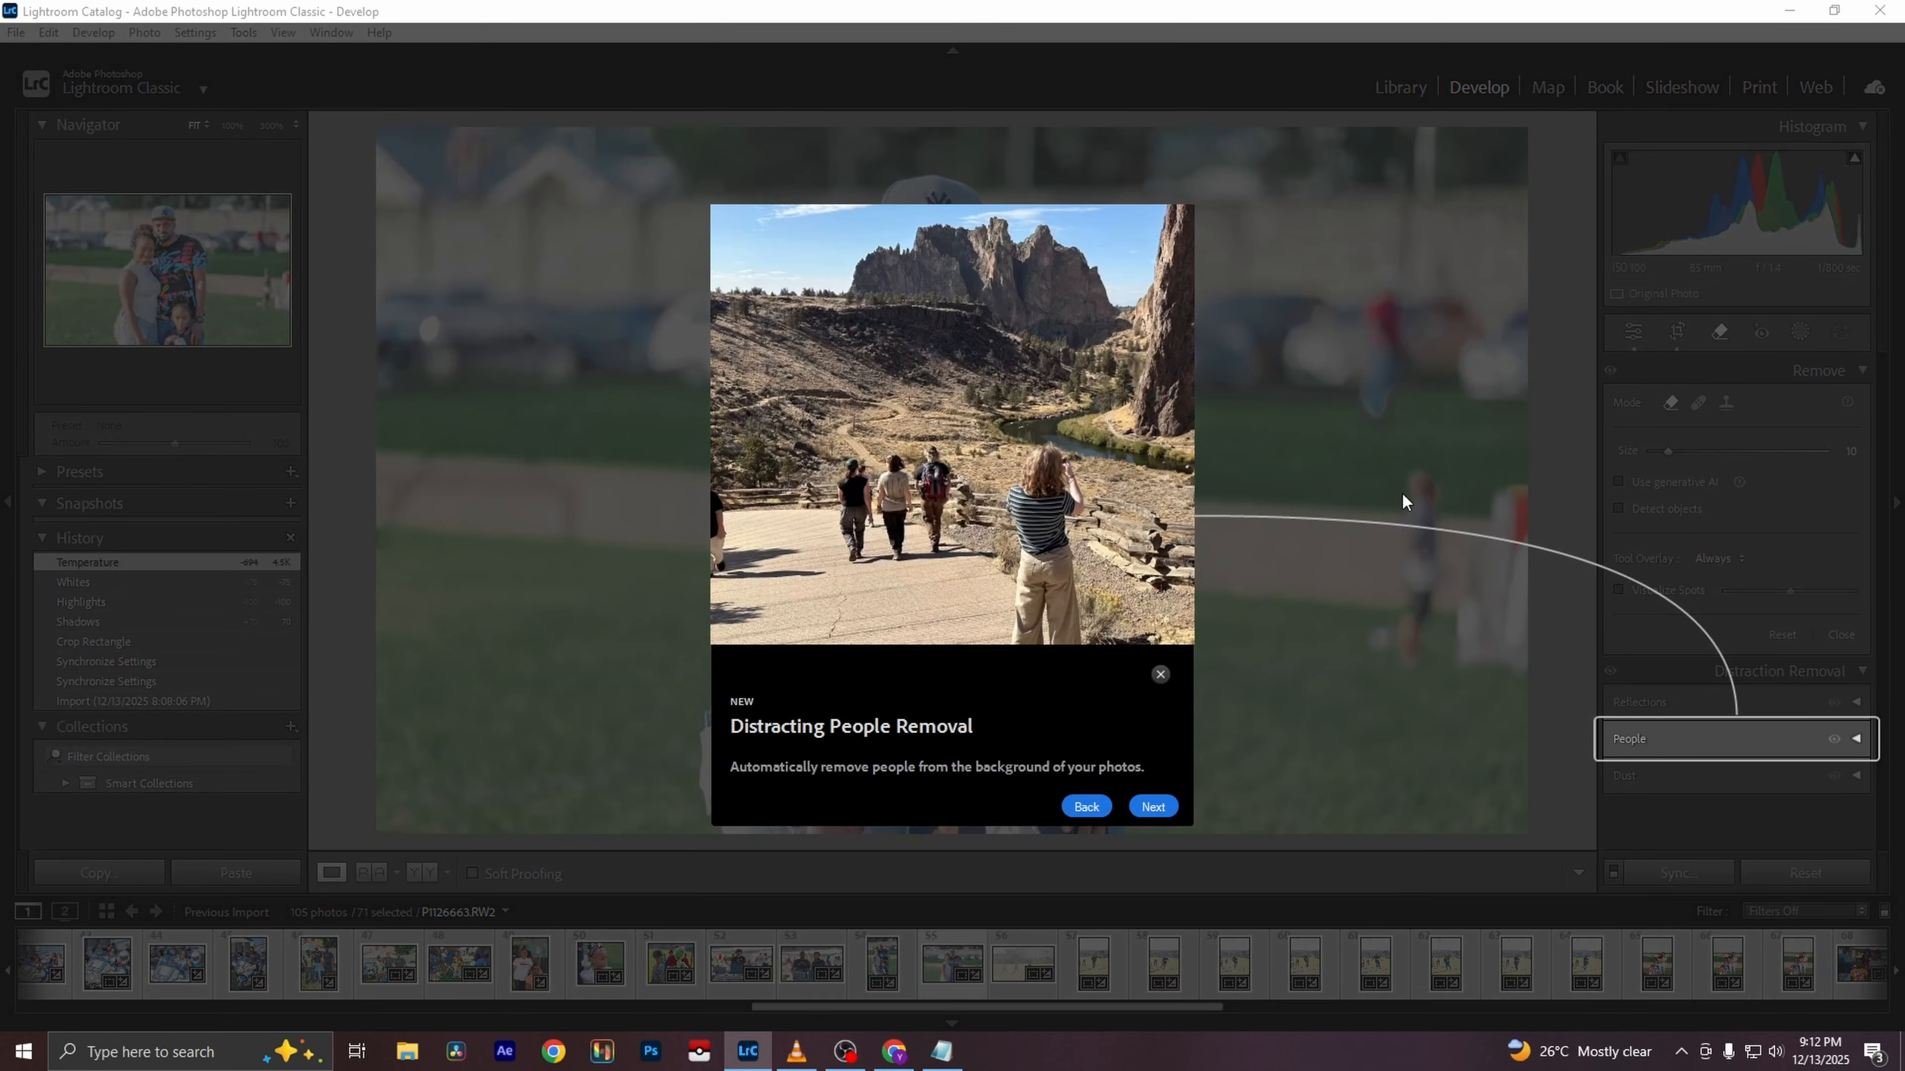
click(1151, 806)
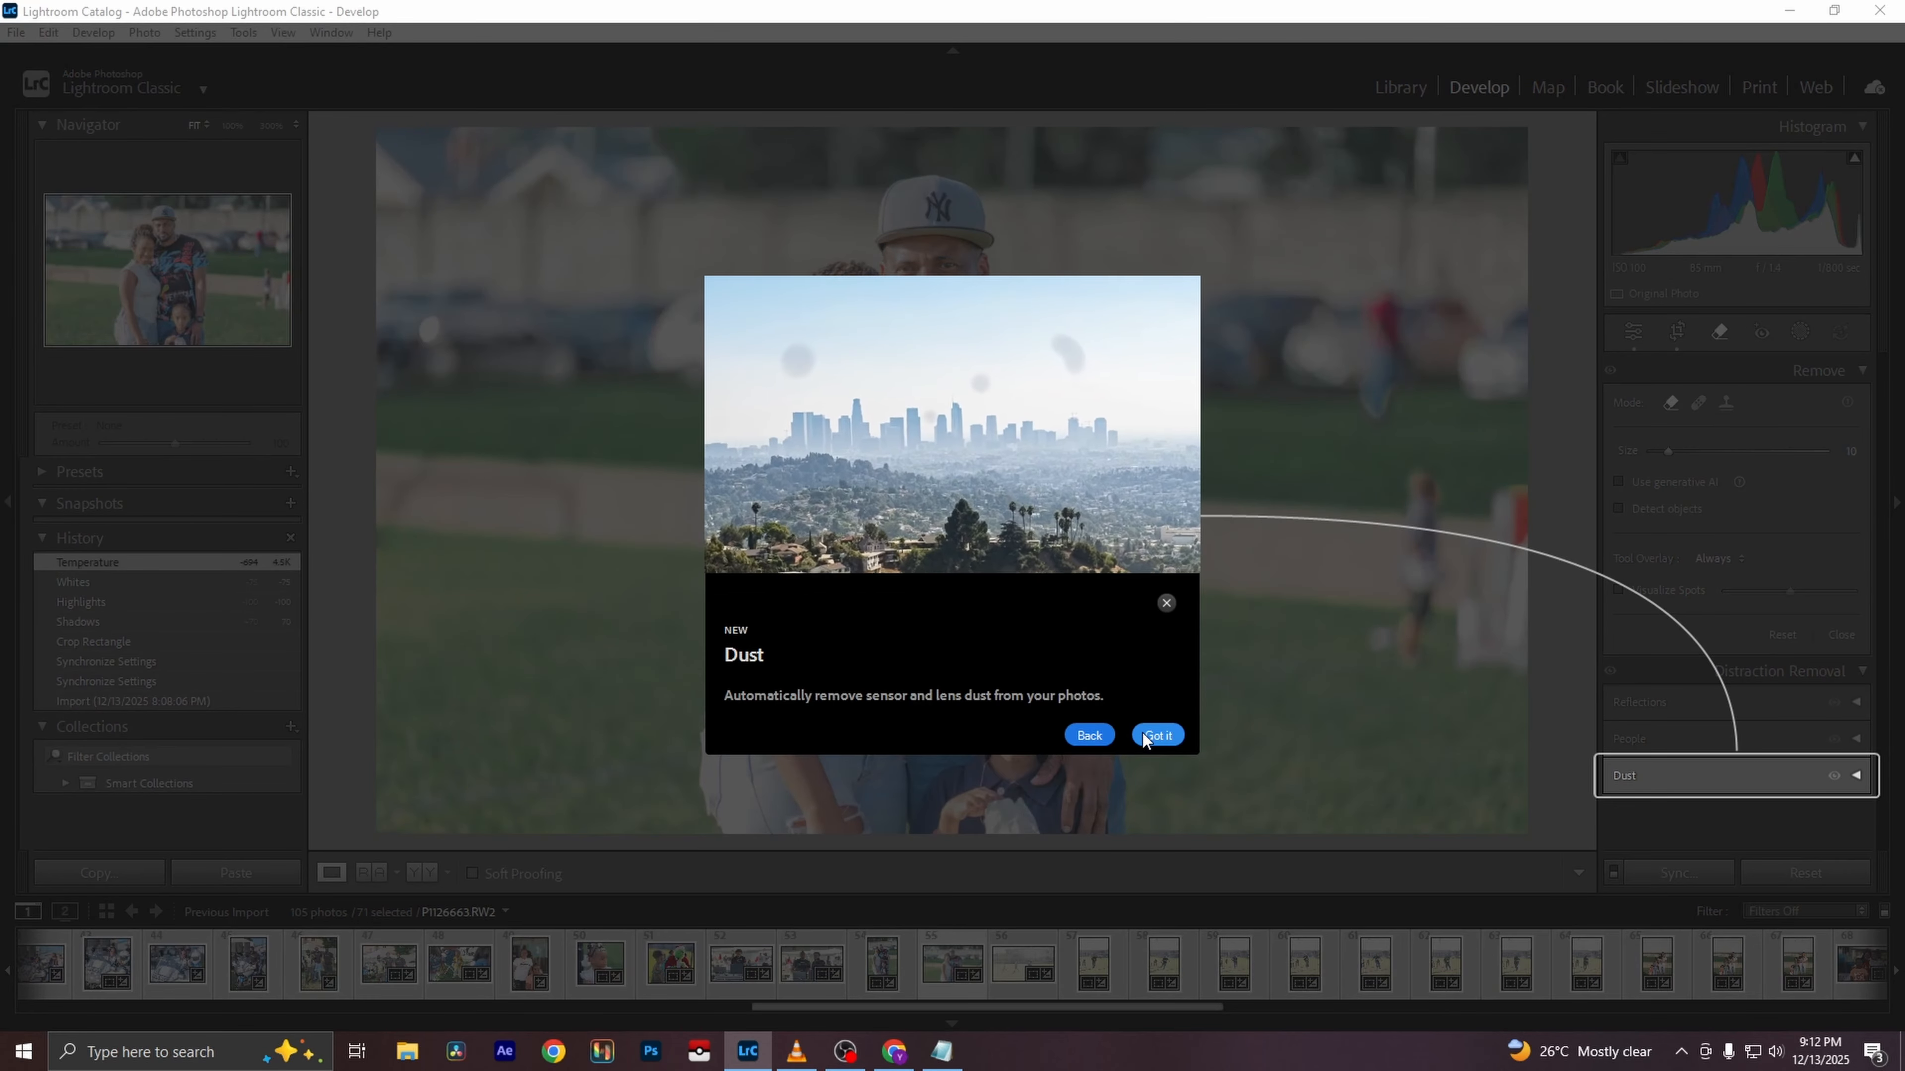
click(1145, 736)
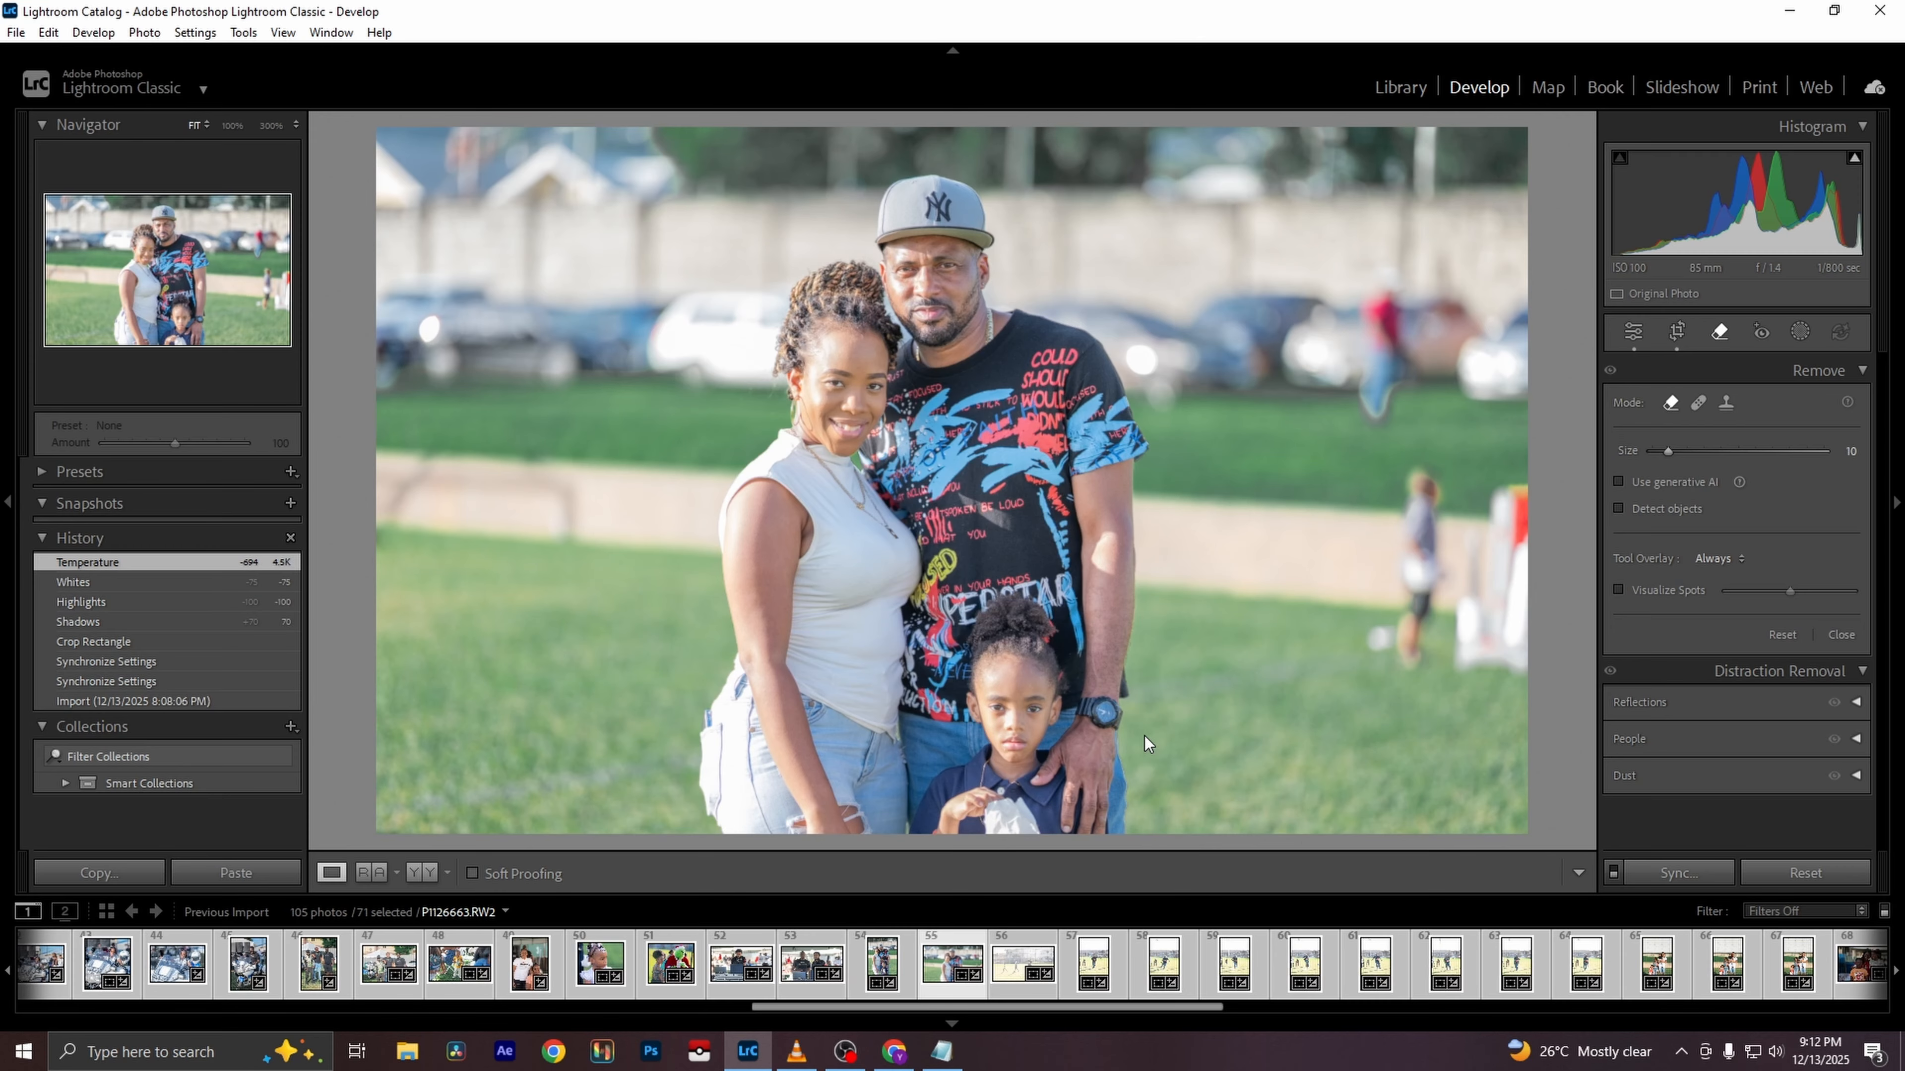
Try to remove the detected background people automatically with Distraction Removal's People option
click(1857, 738)
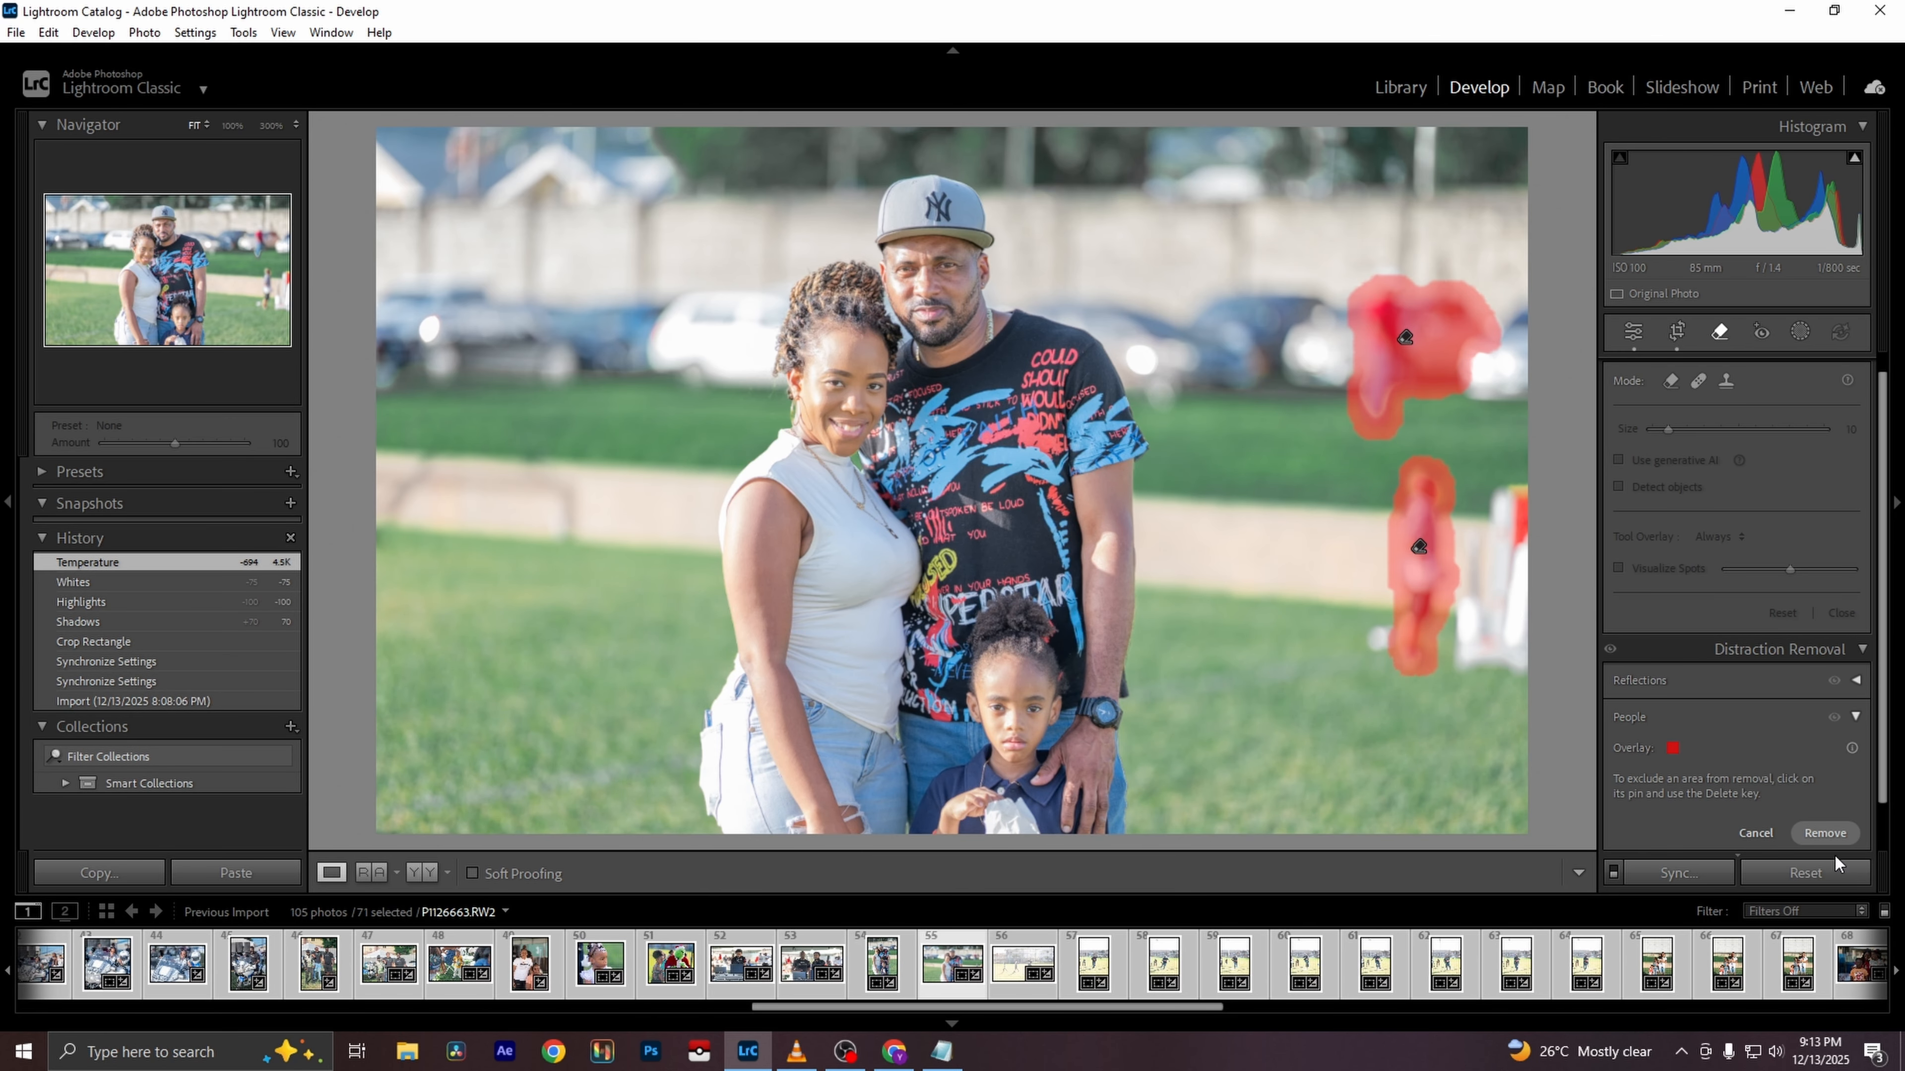
click(1824, 833)
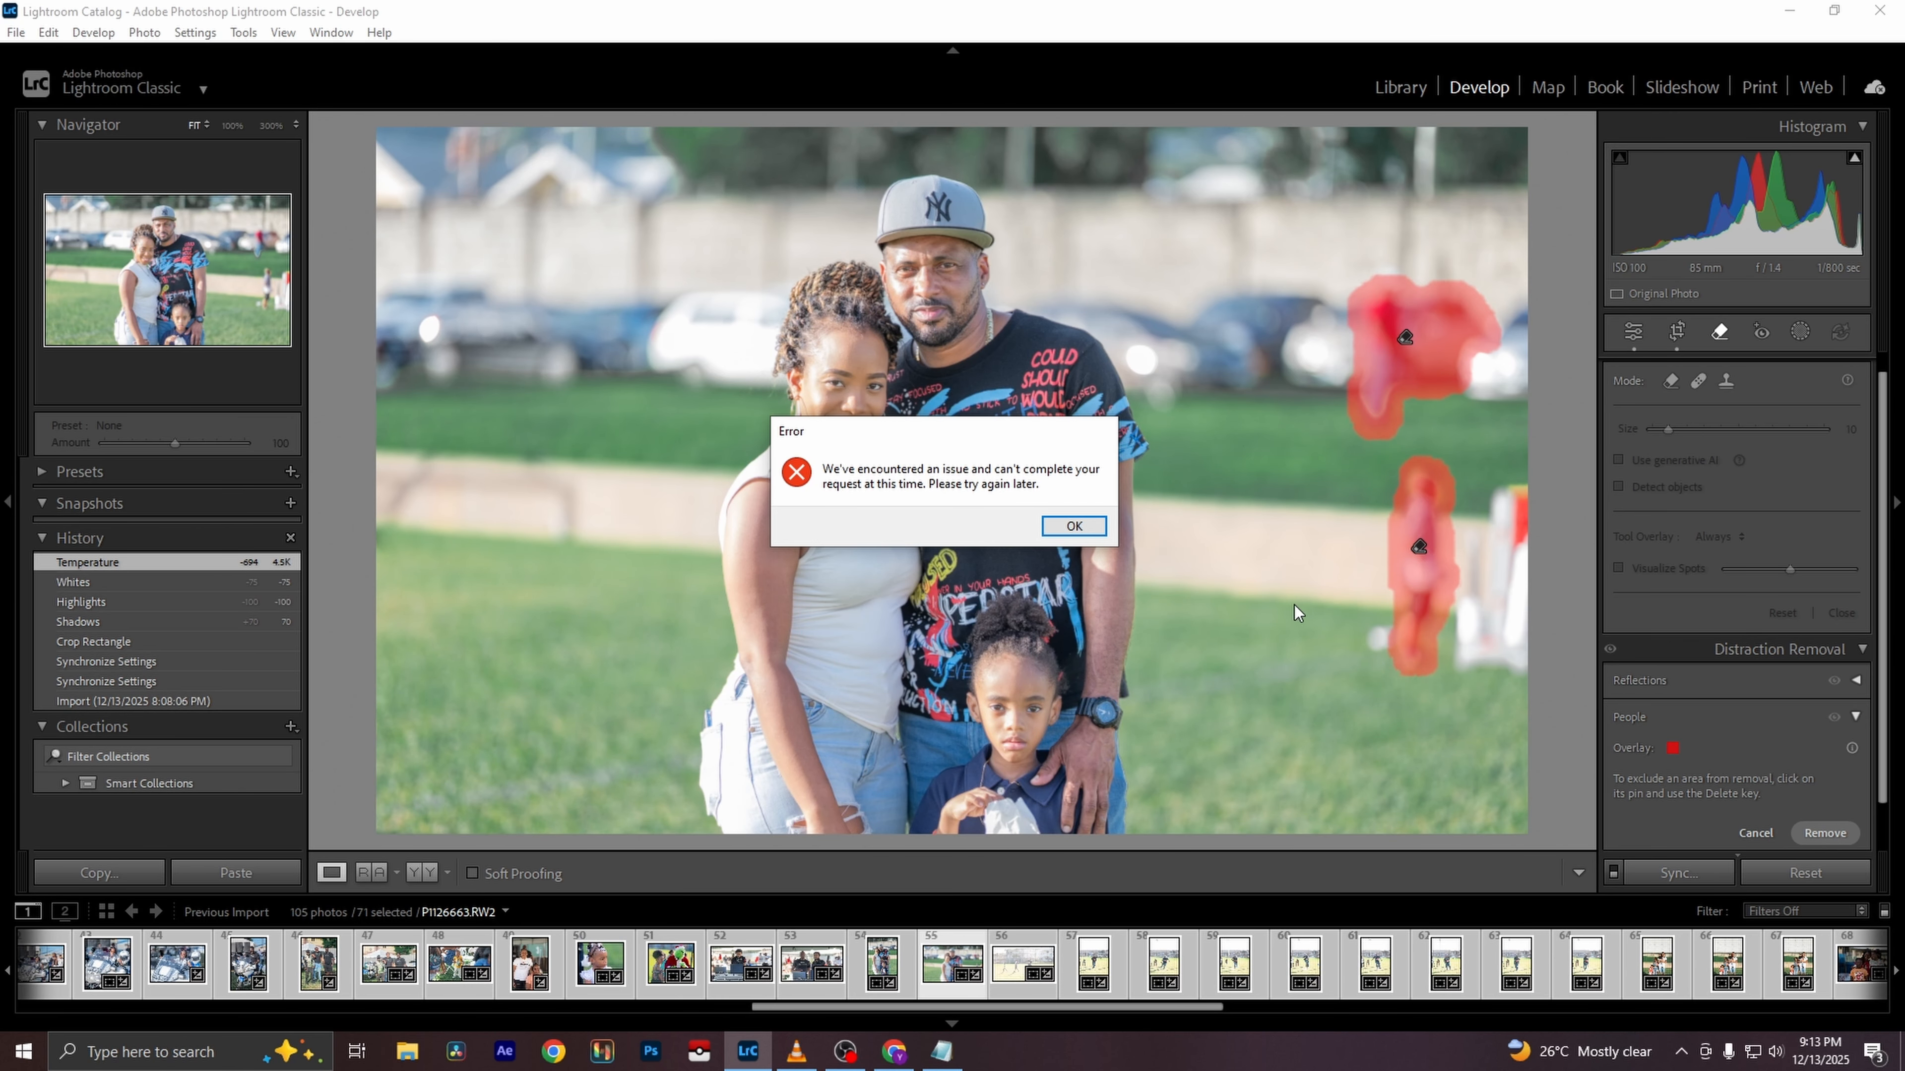
click(1074, 525)
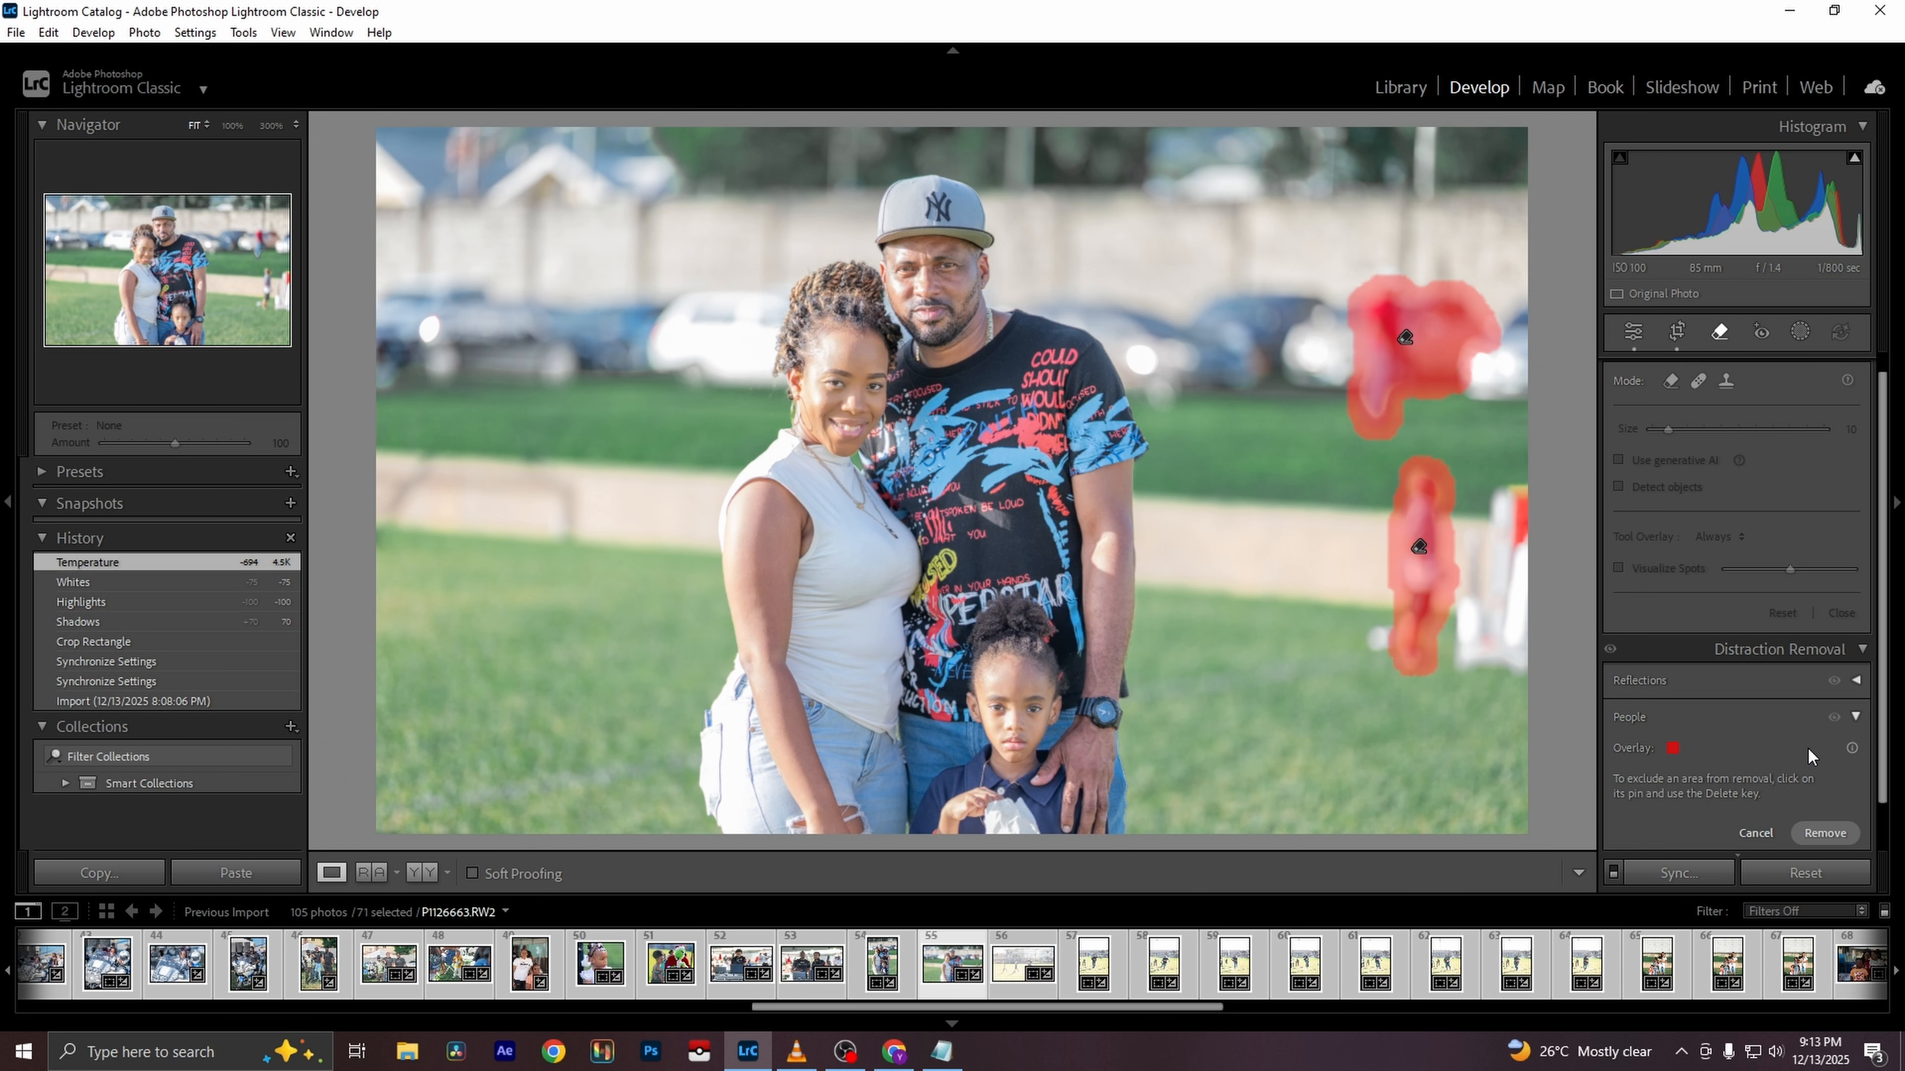
click(1757, 833)
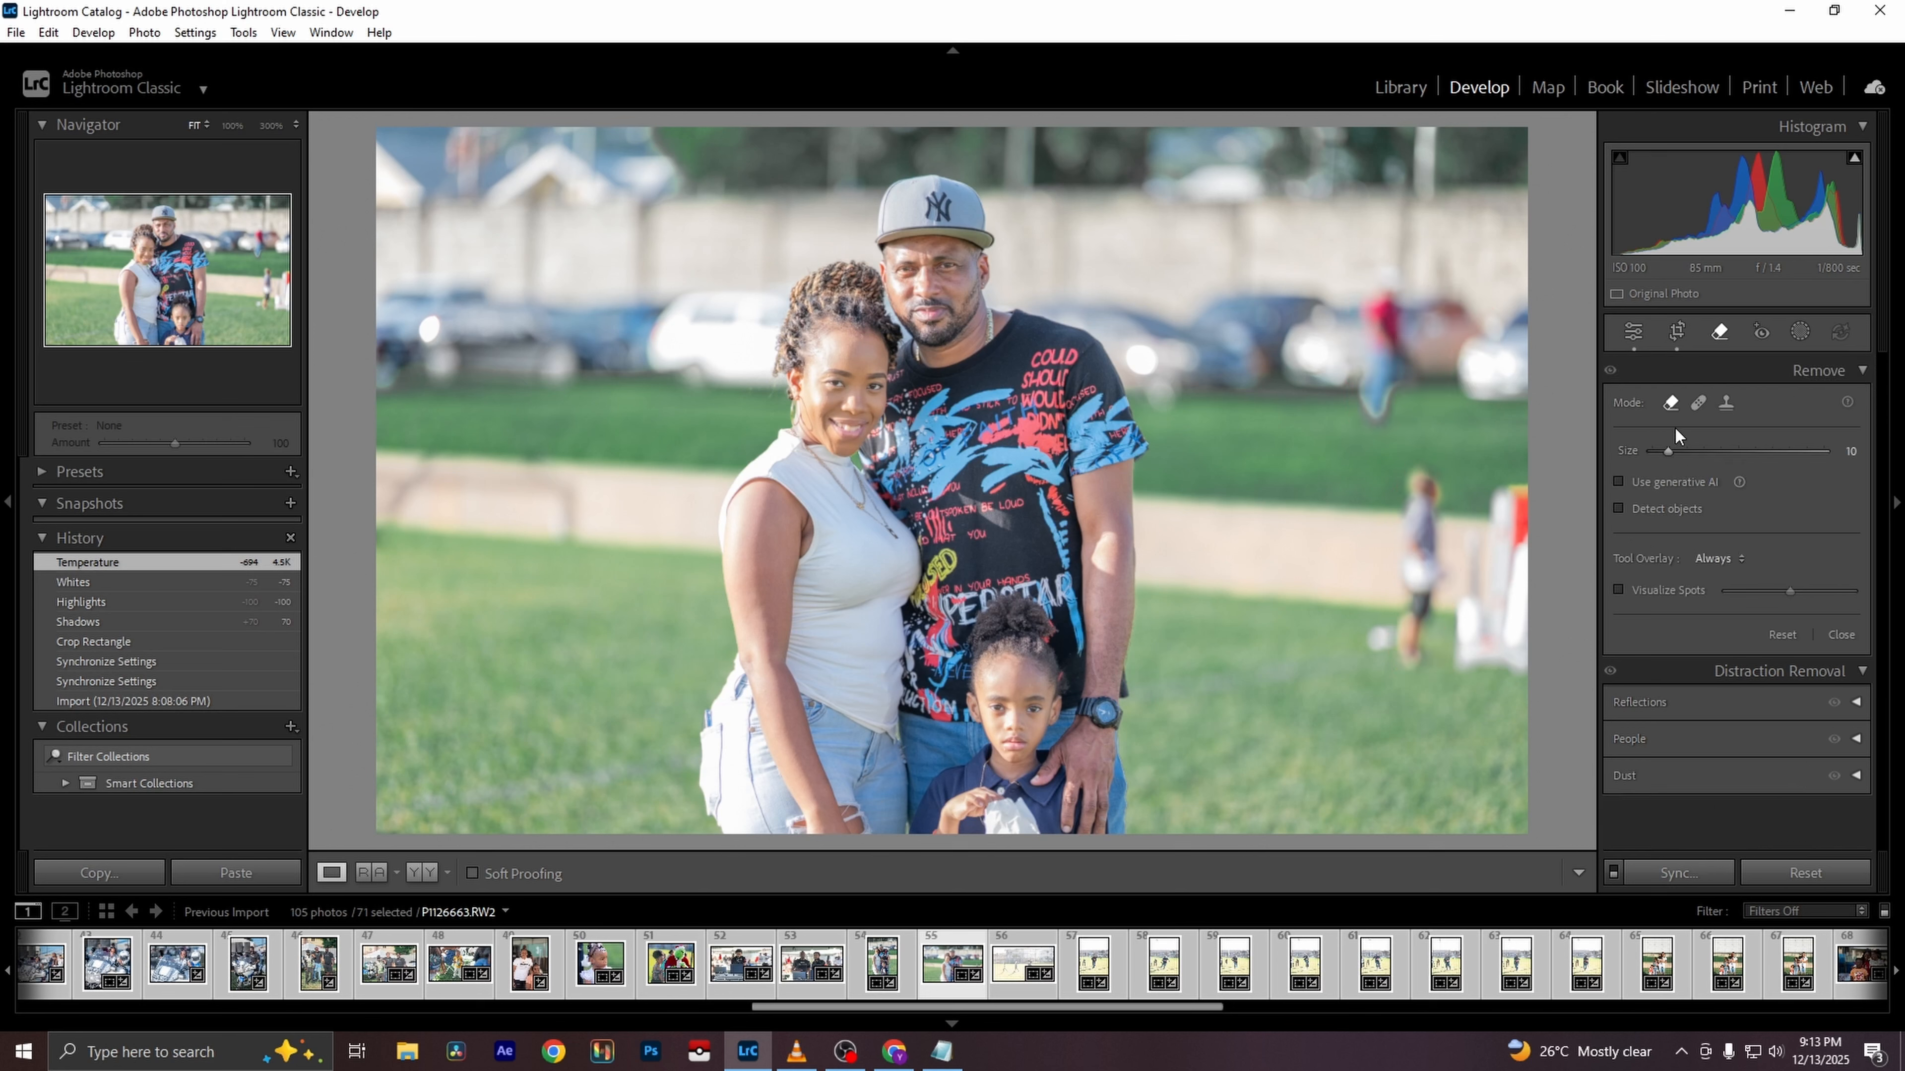
Enlarge the Remove brush to size 23 and paint out the two background people, the red-and-white object and the remaining traces on the grass
scroll(1436, 479, up, 5)
scroll(1417, 499, up, 8)
drag(1383, 330, 1374, 404)
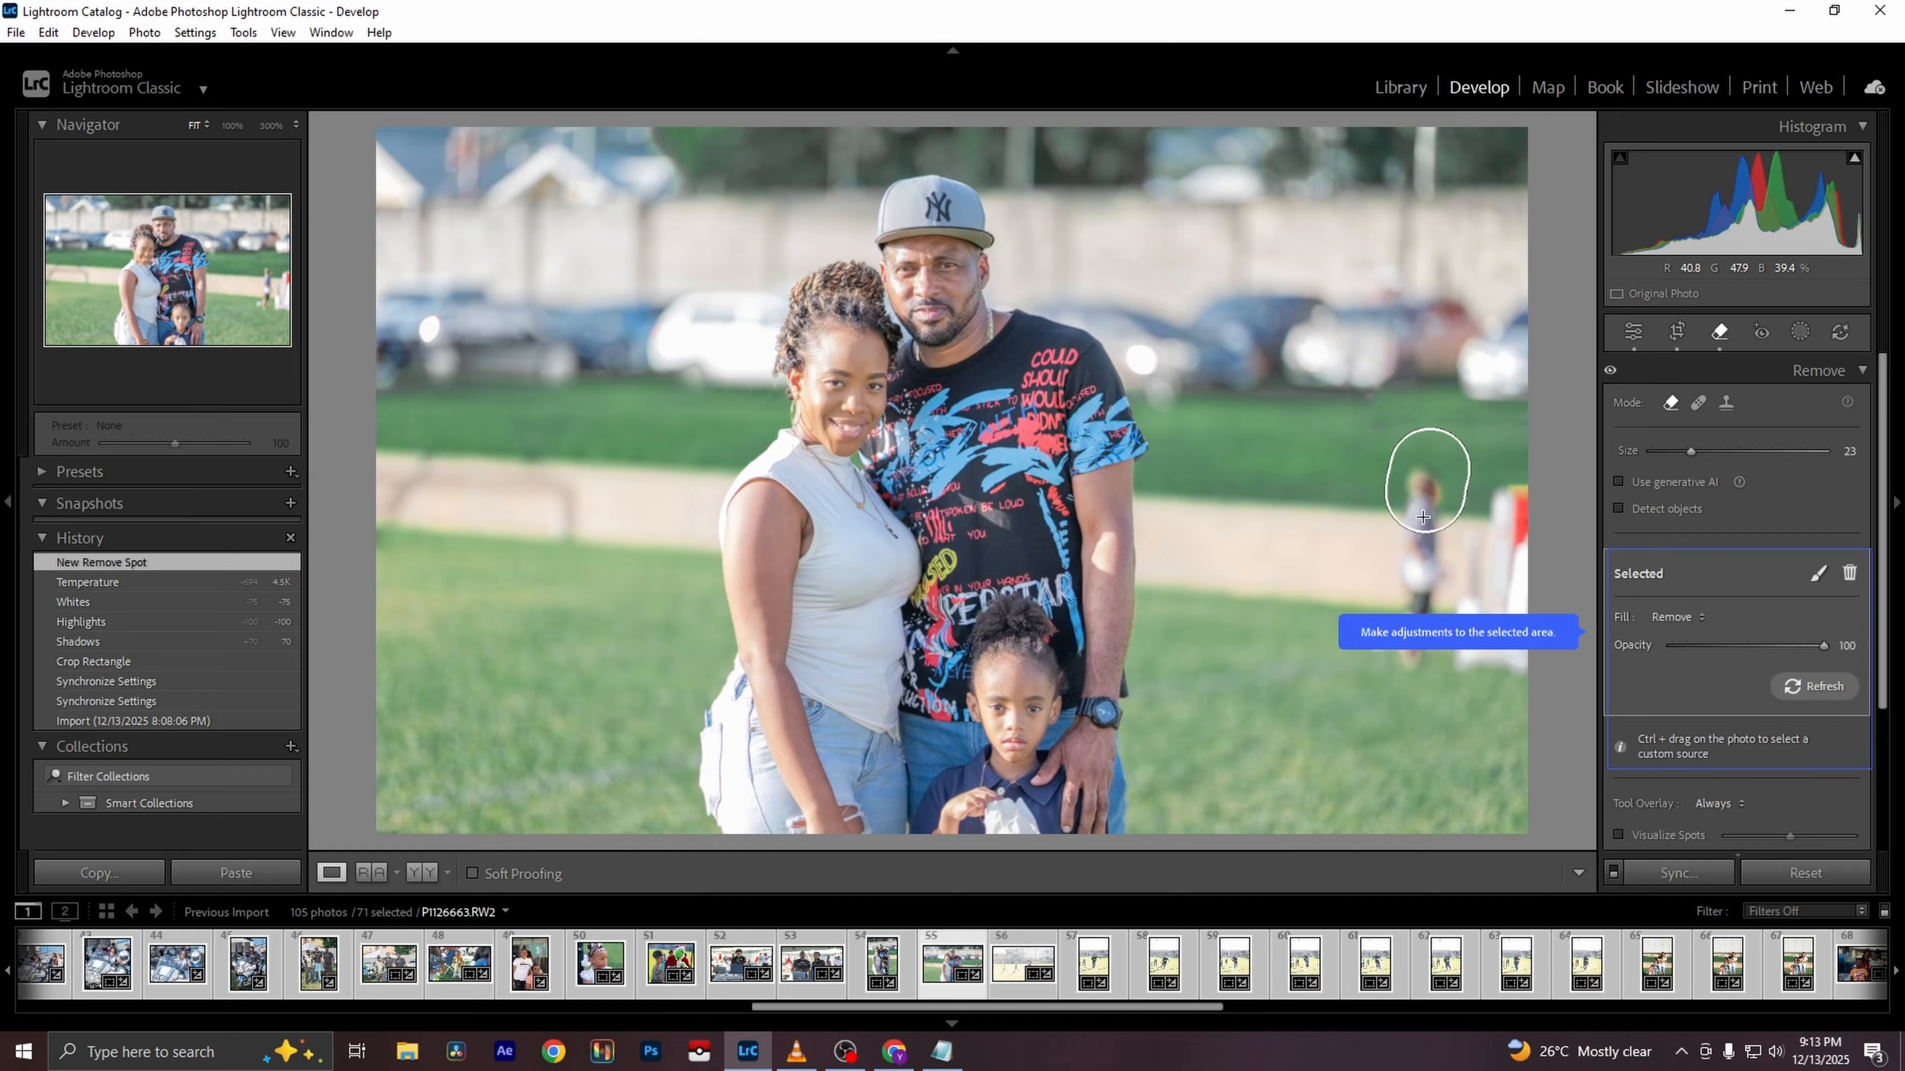
drag(1422, 517, 1412, 646)
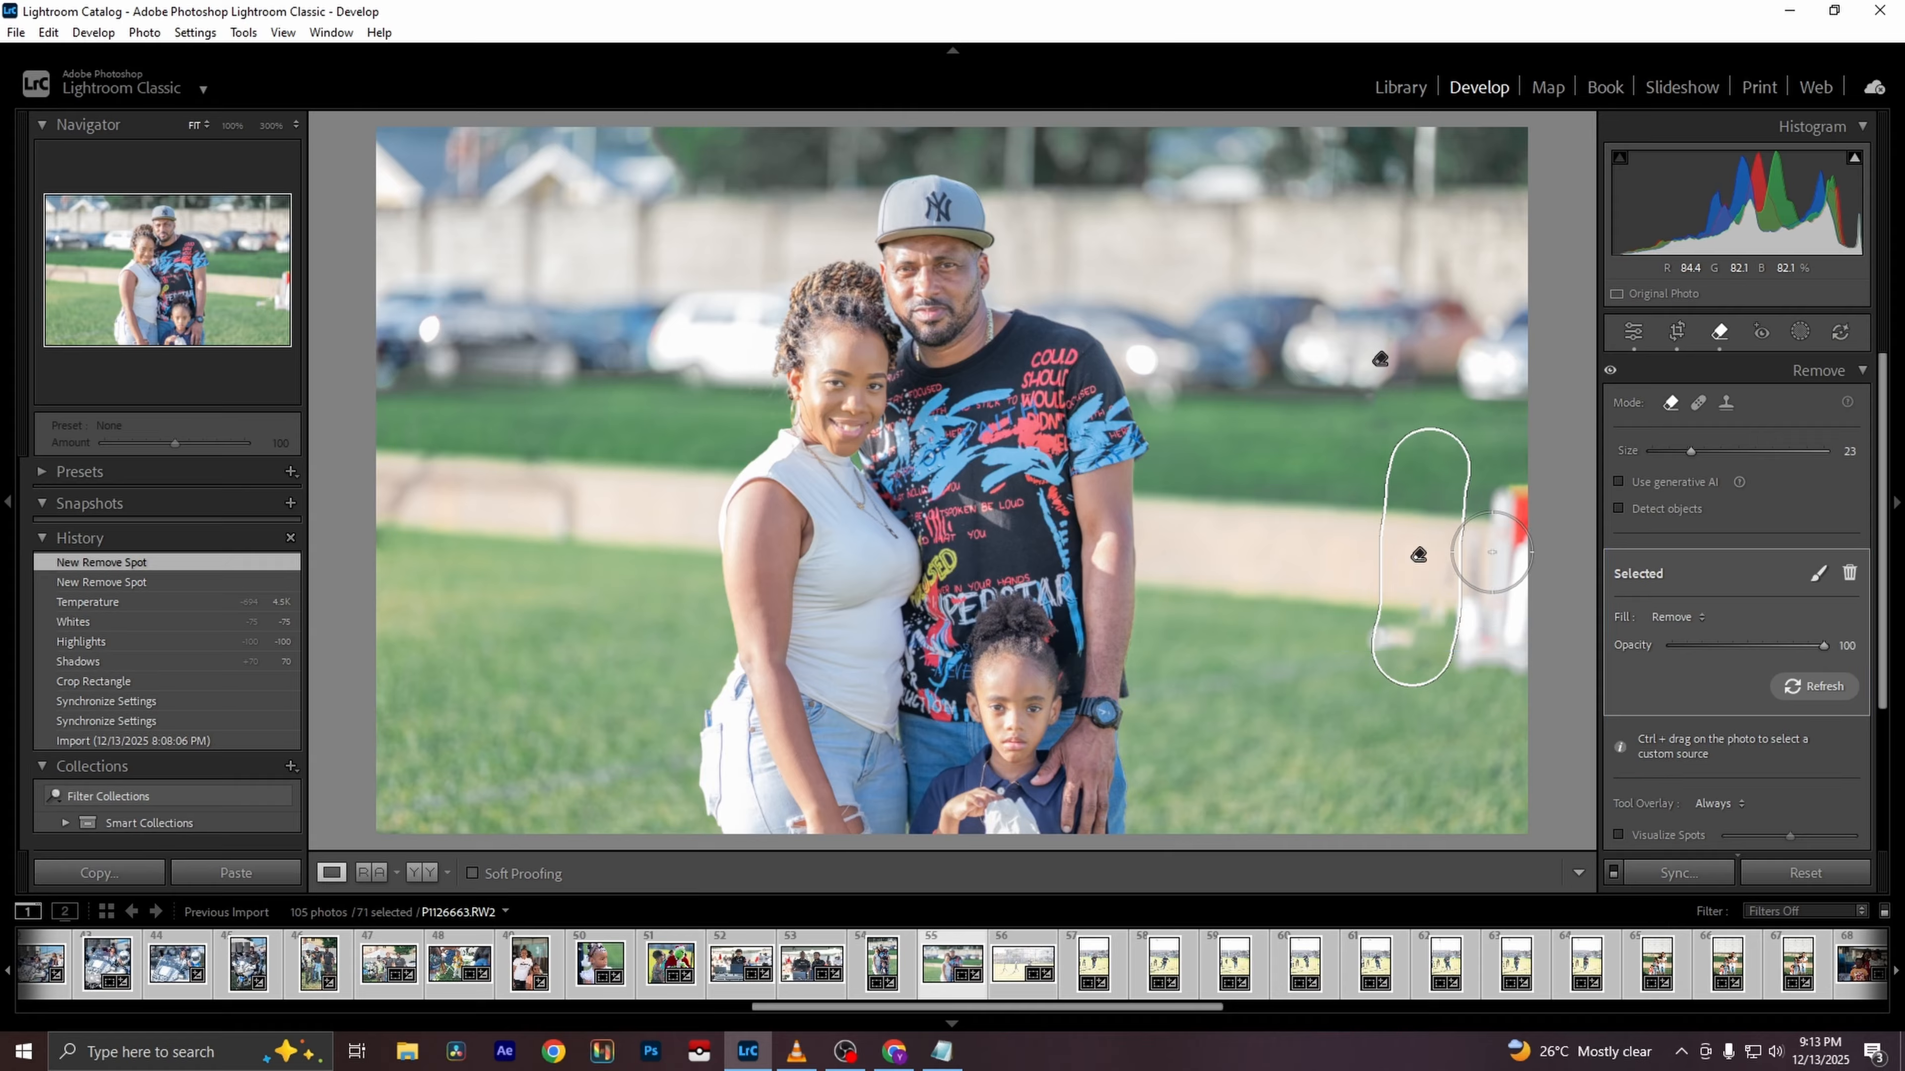
mouse_move(1506, 498)
mouse_down()
mouse_move(1486, 630)
mouse_move(1397, 638)
mouse_up()
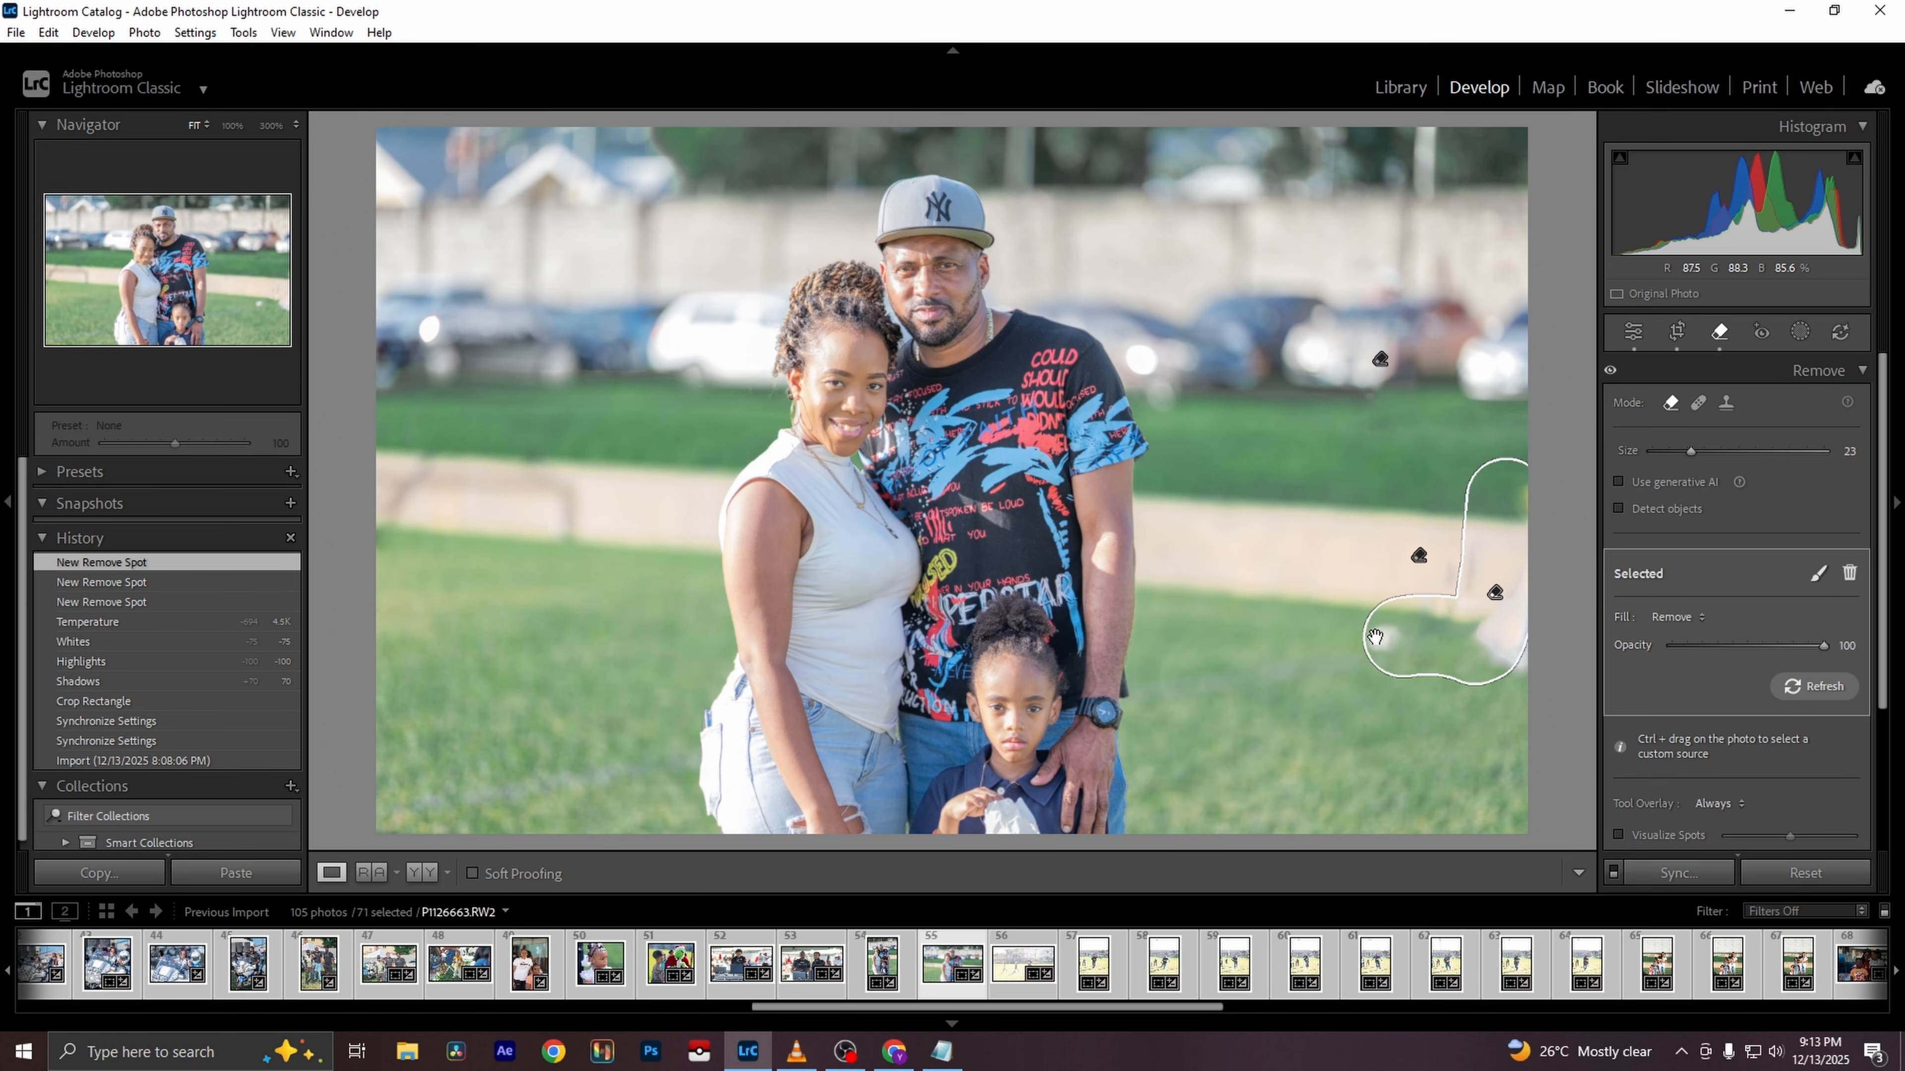
mouse_move(1316, 647)
mouse_down()
mouse_move(1516, 649)
mouse_move(1502, 577)
mouse_up()
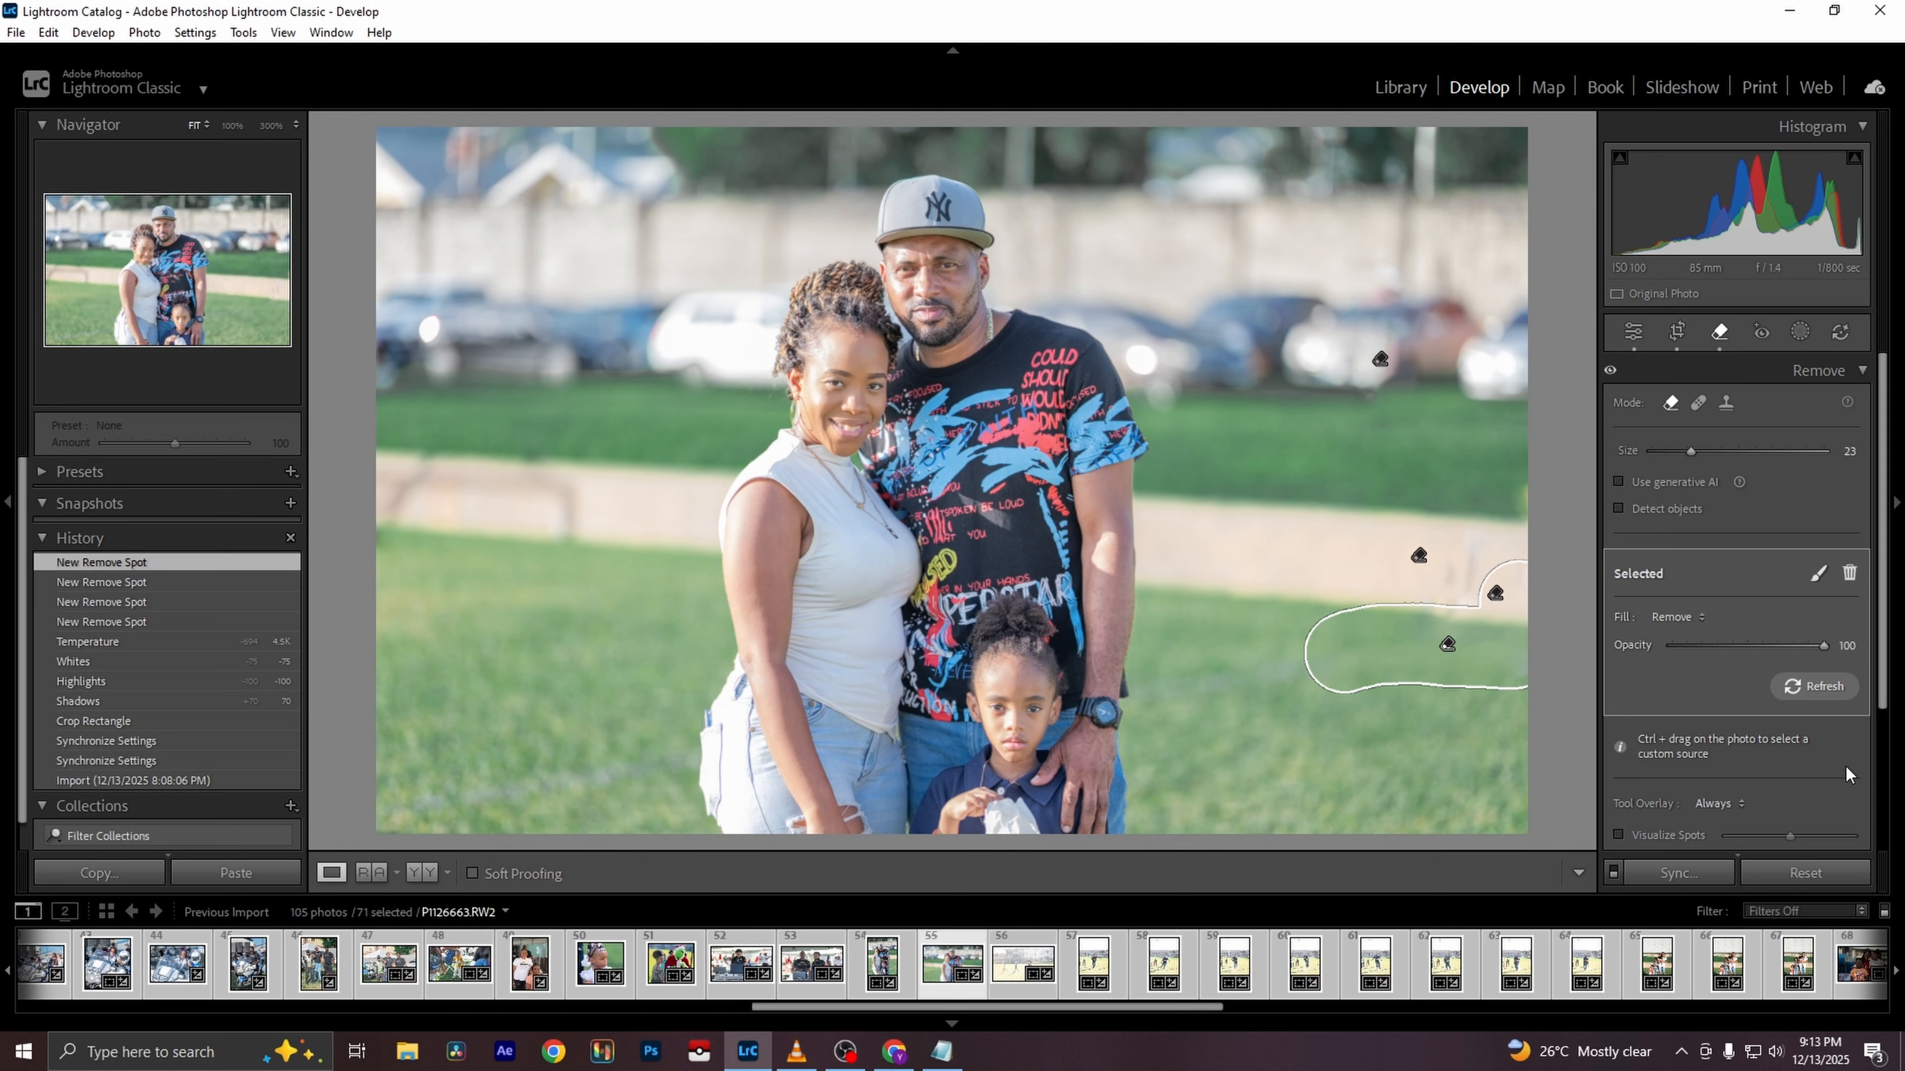
Close the Remove tool and compare the retouched family photo with its unedited version
click(1860, 375)
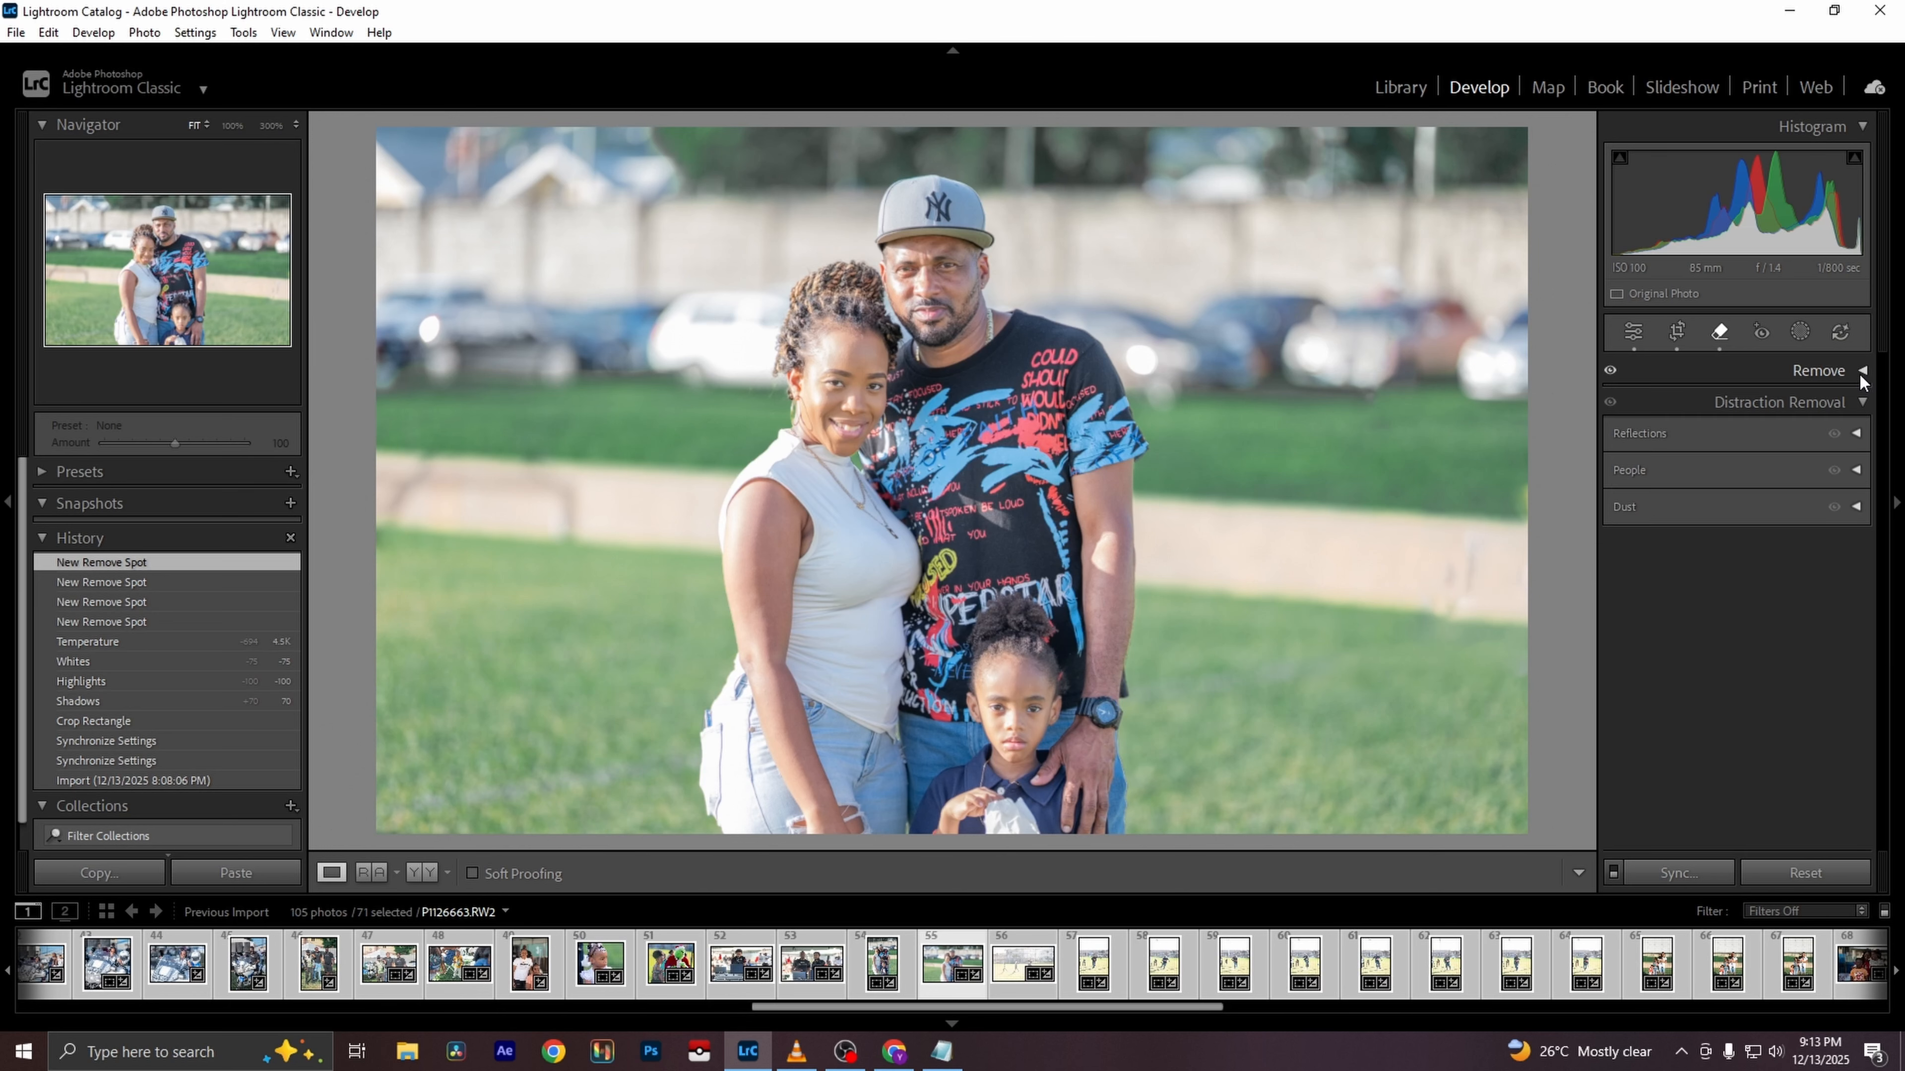
click(1861, 372)
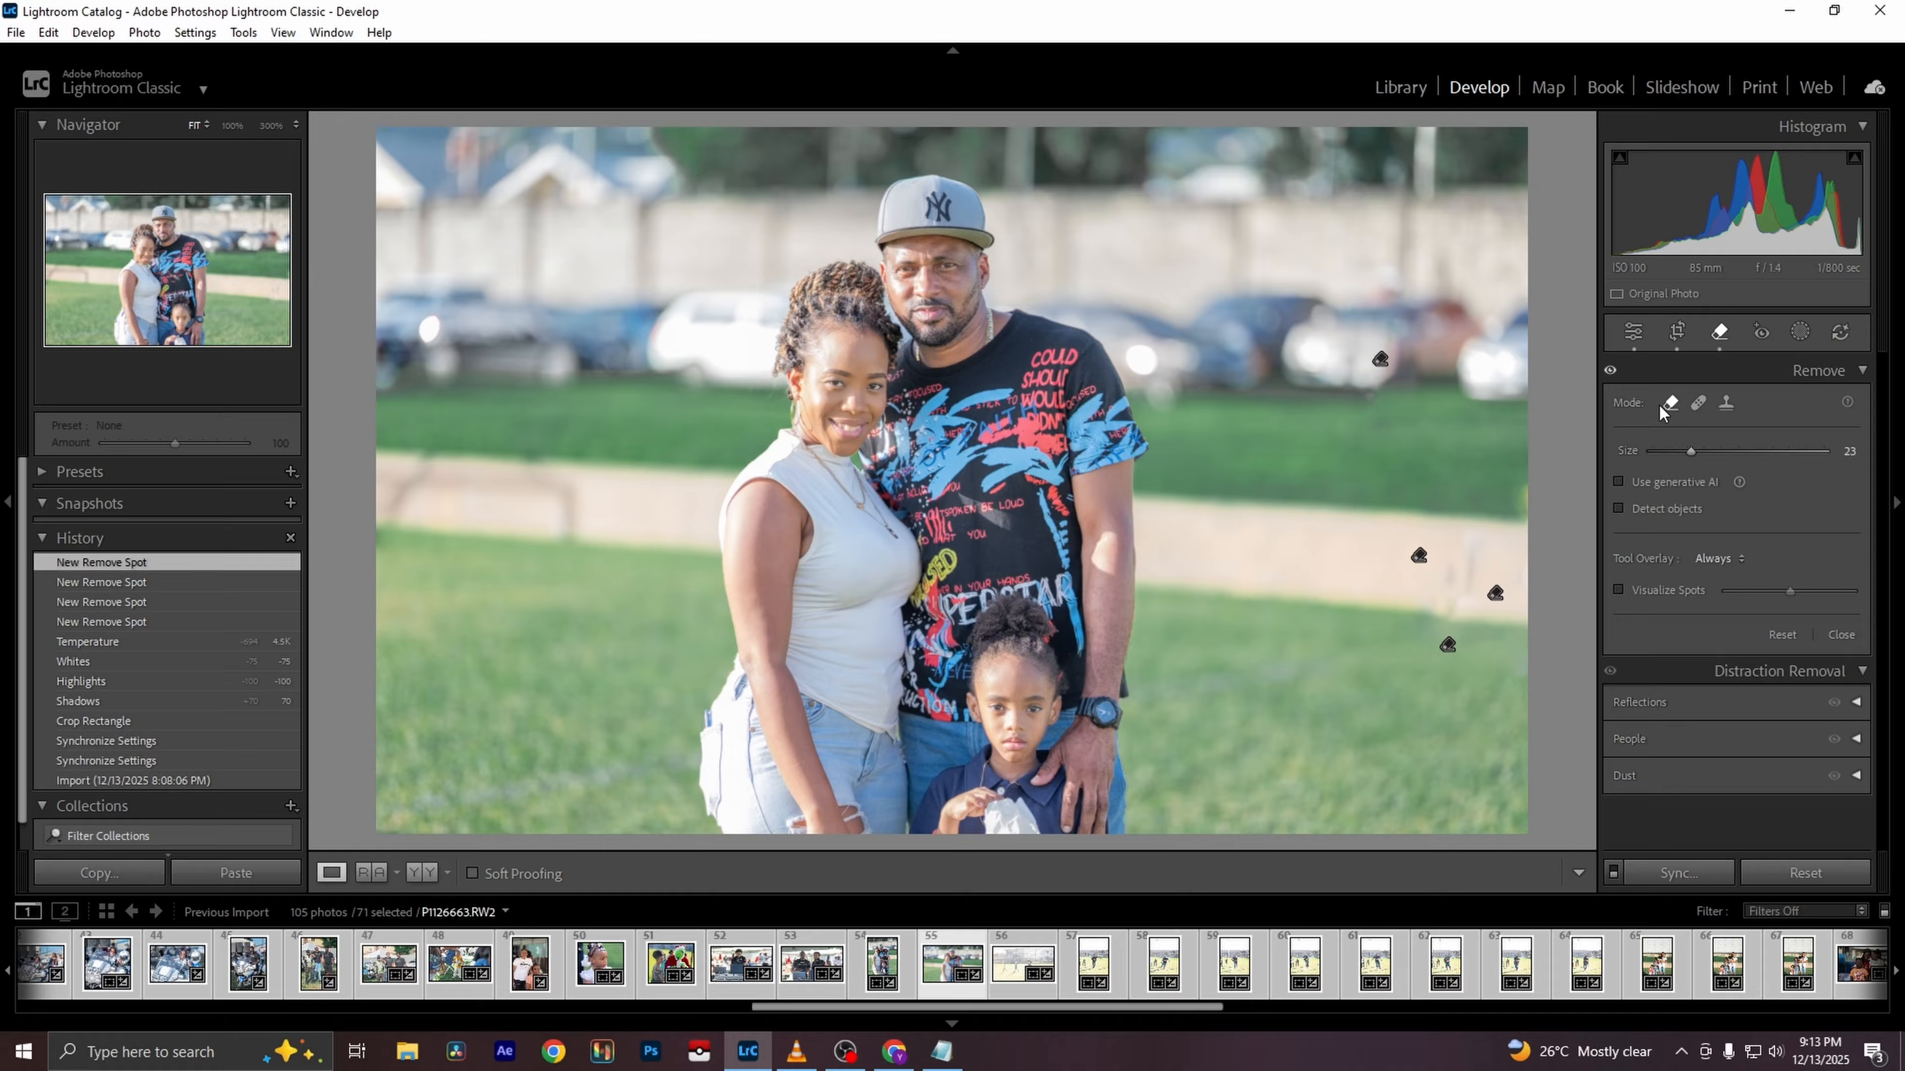
click(1841, 635)
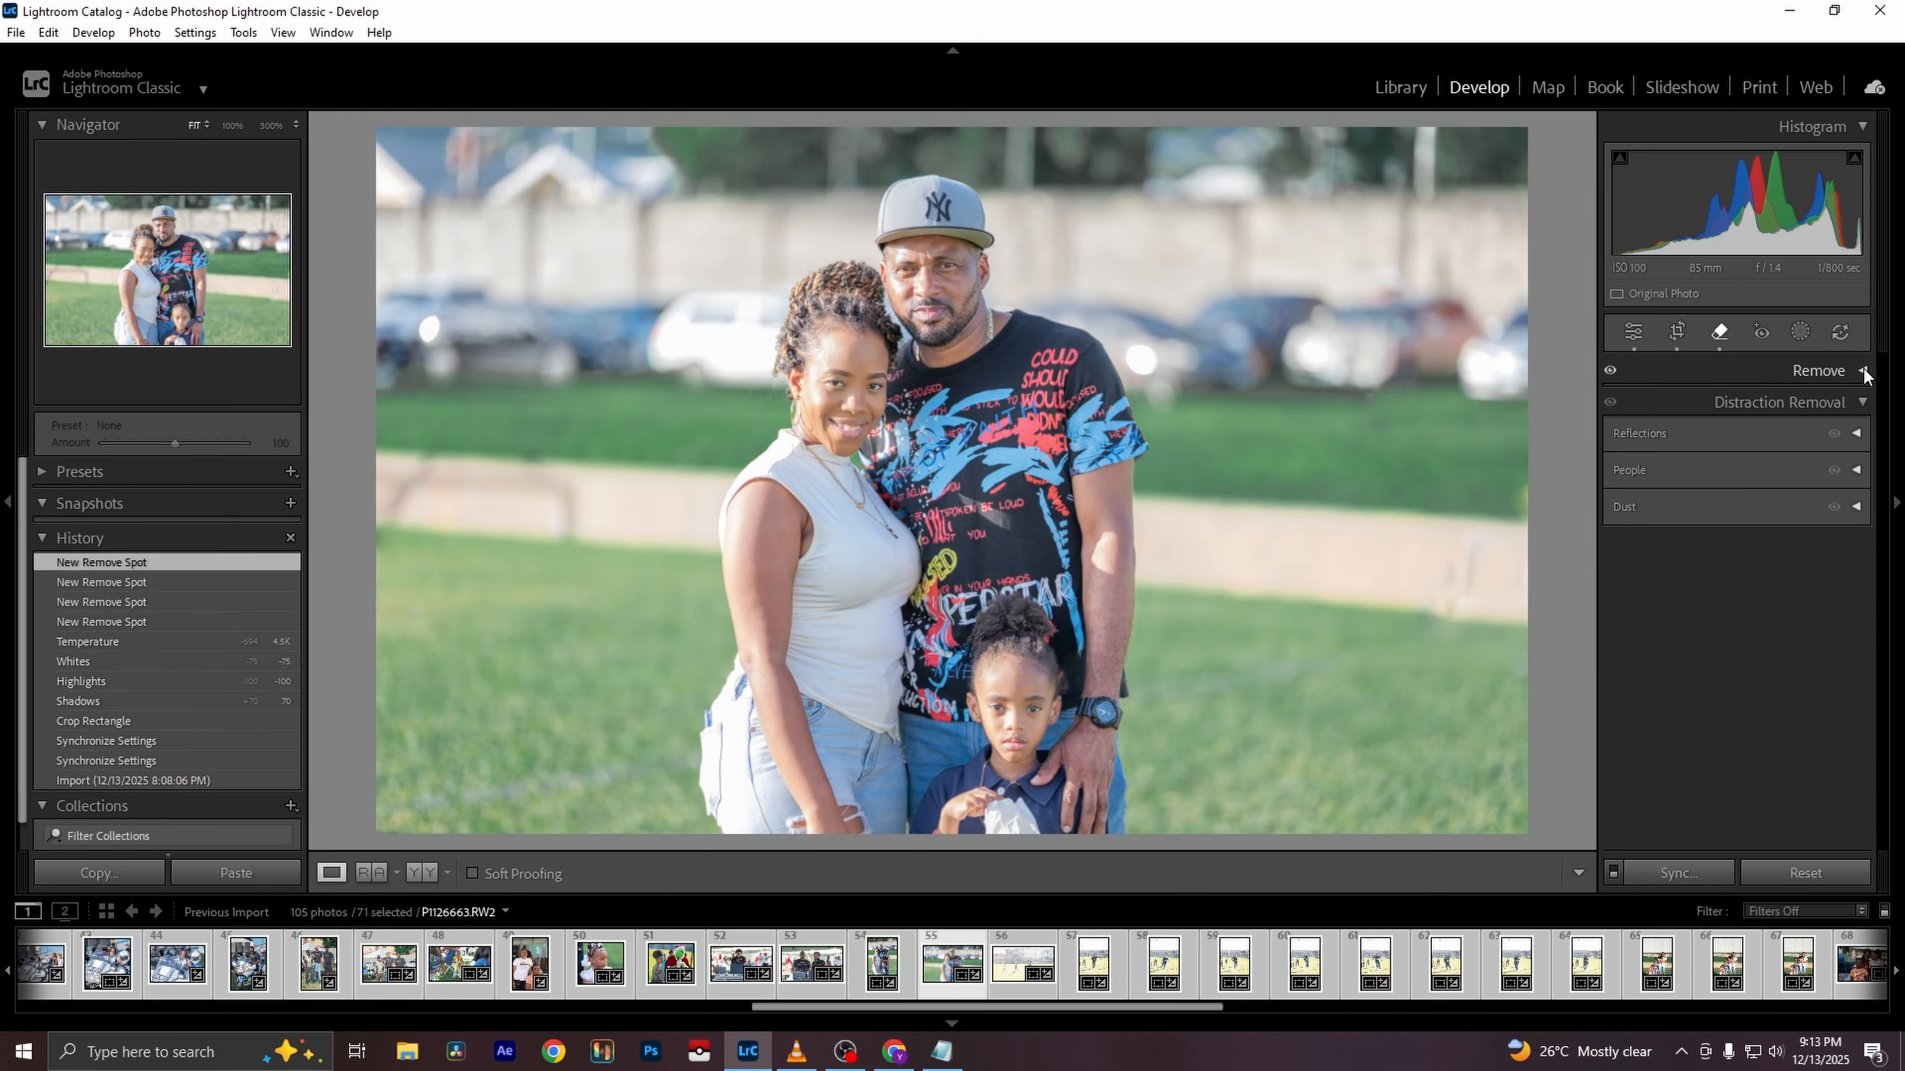
click(1633, 332)
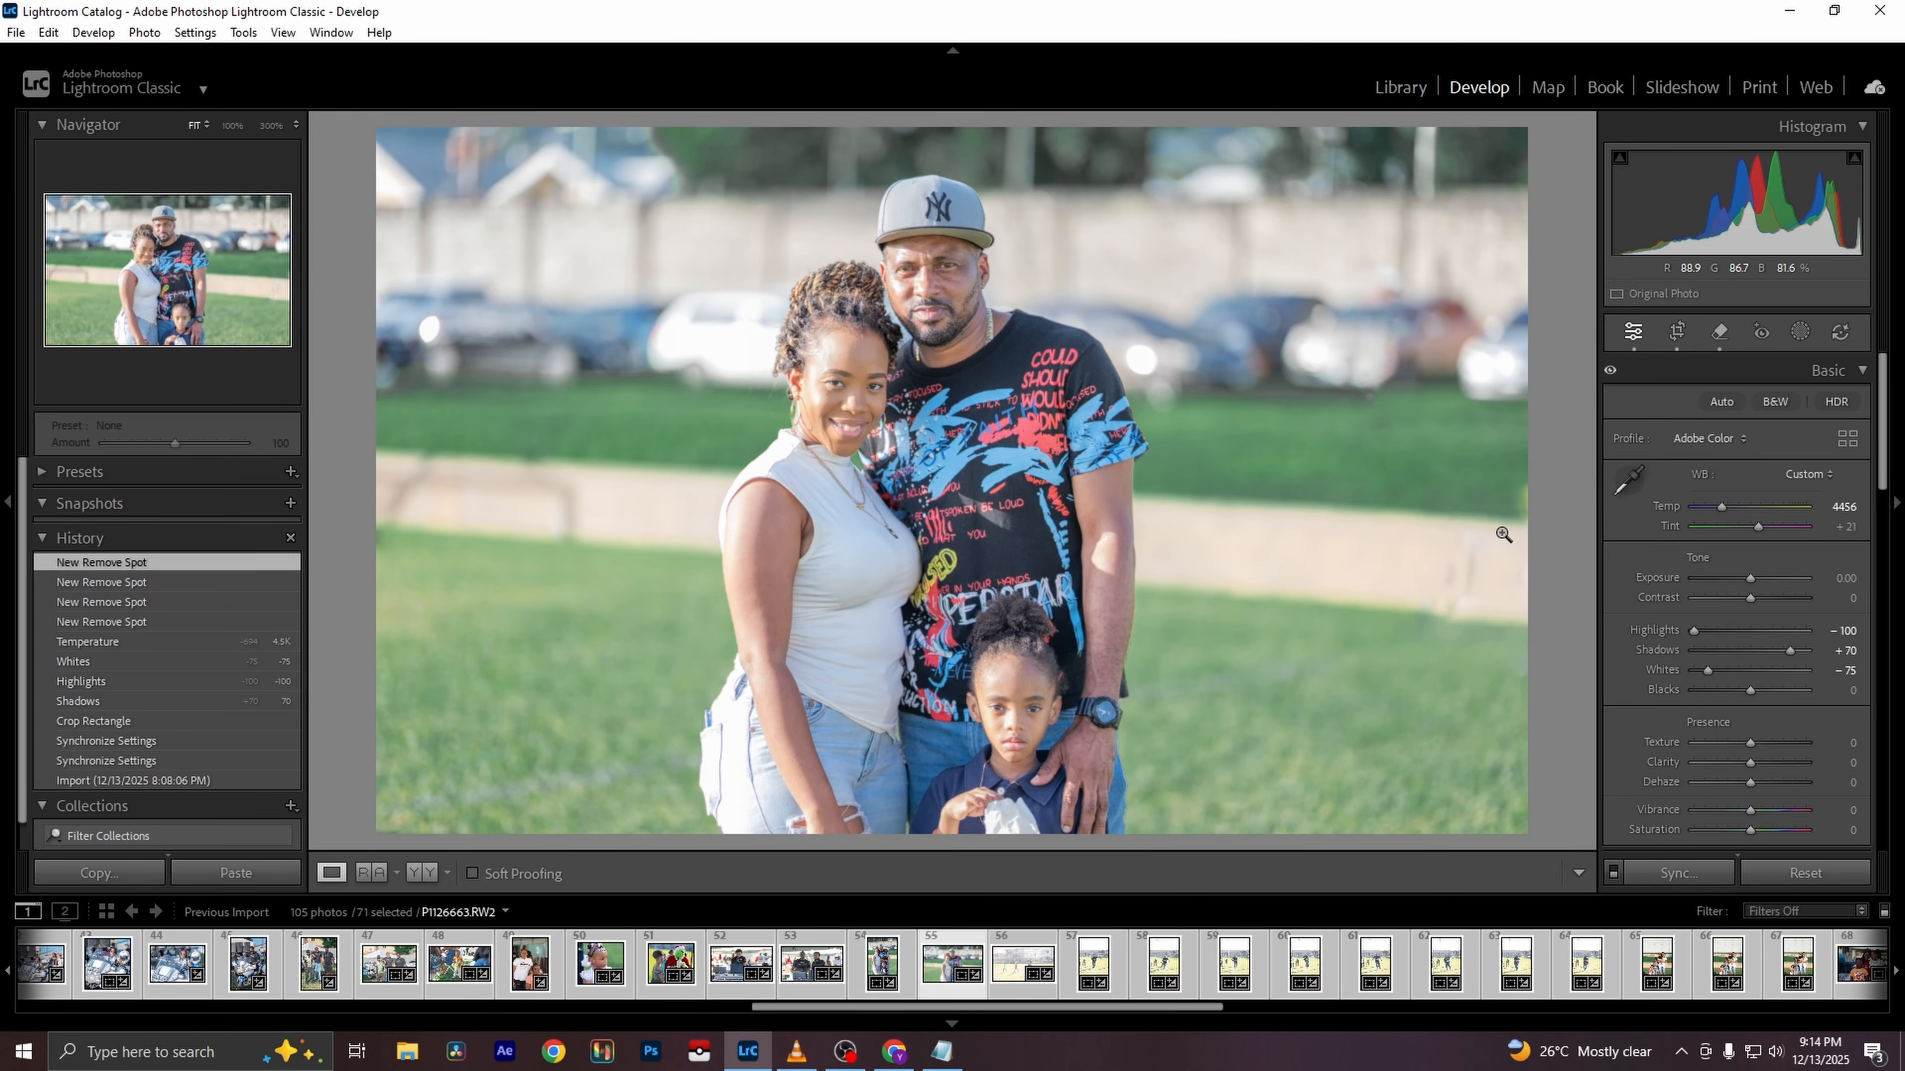
key(backslash)
key(backslash)
key(backslash)
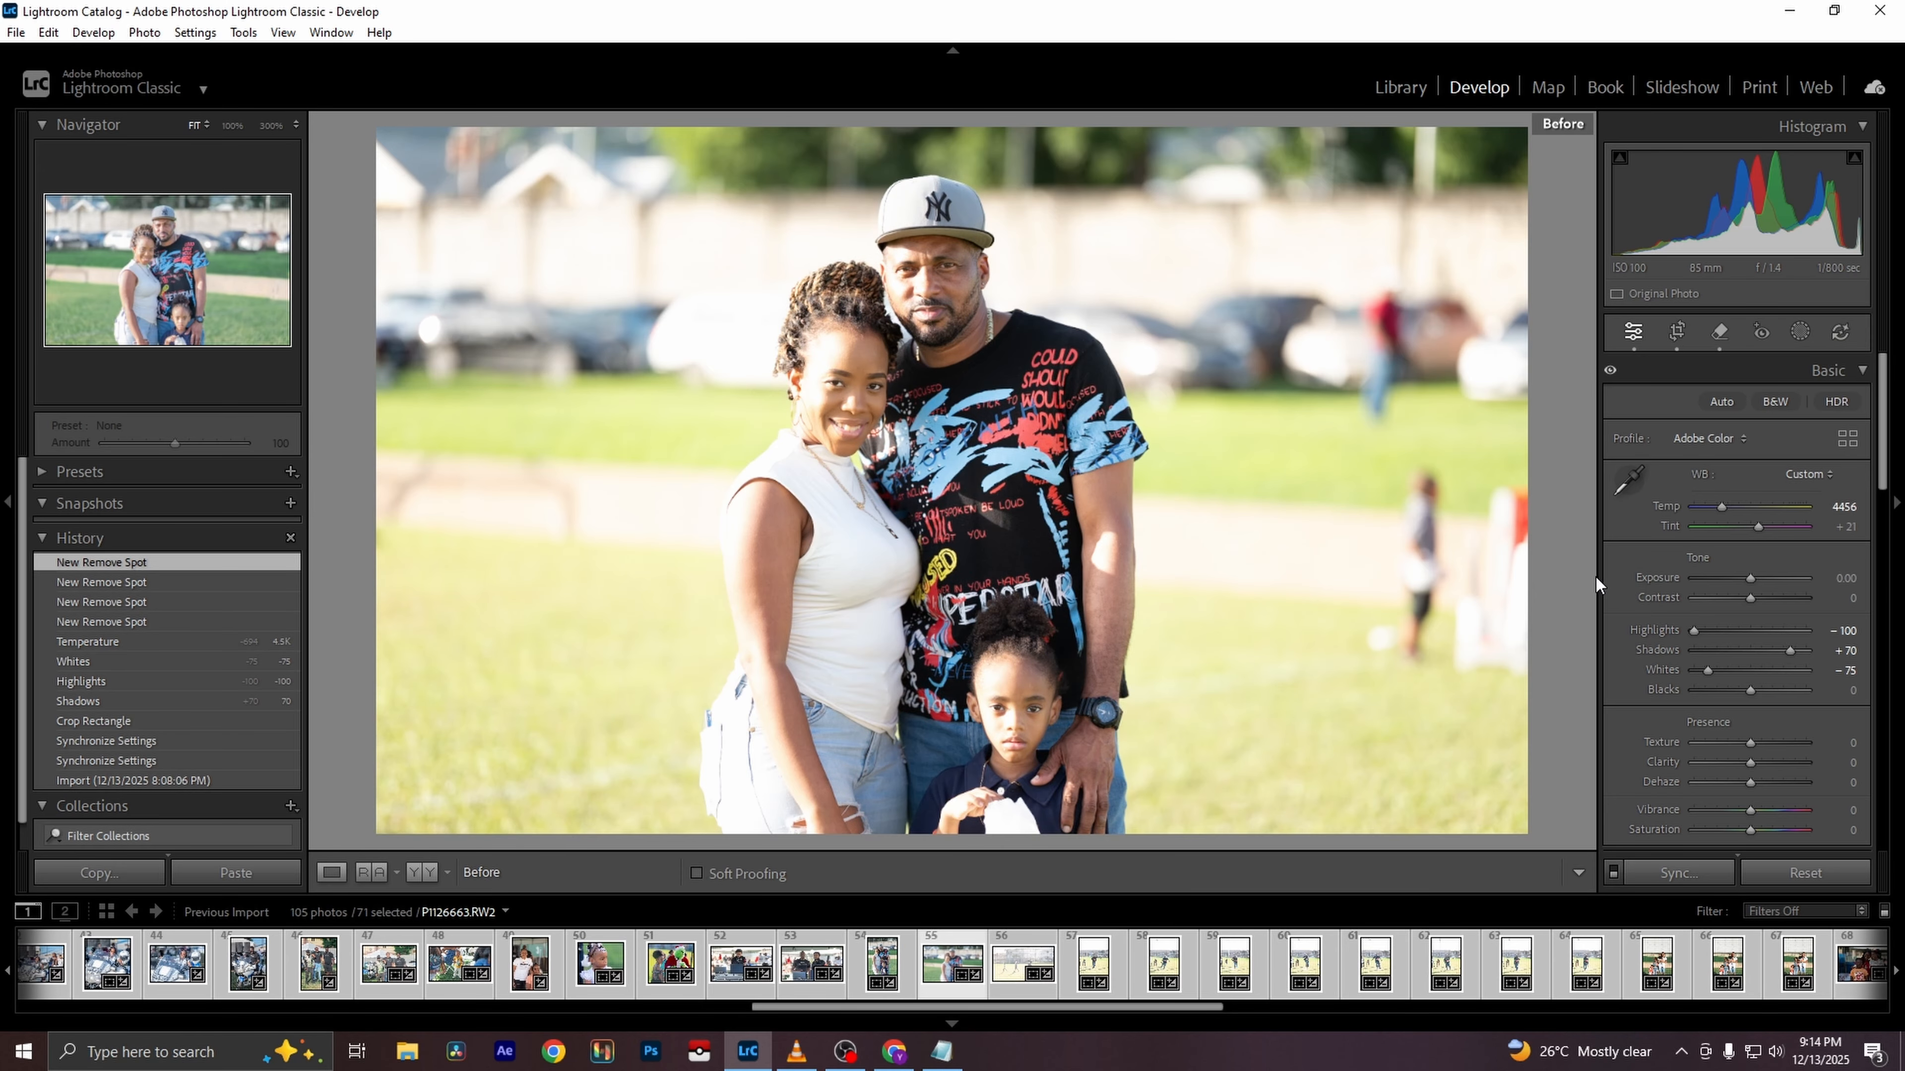
key(backslash)
click(1022, 963)
key(r)
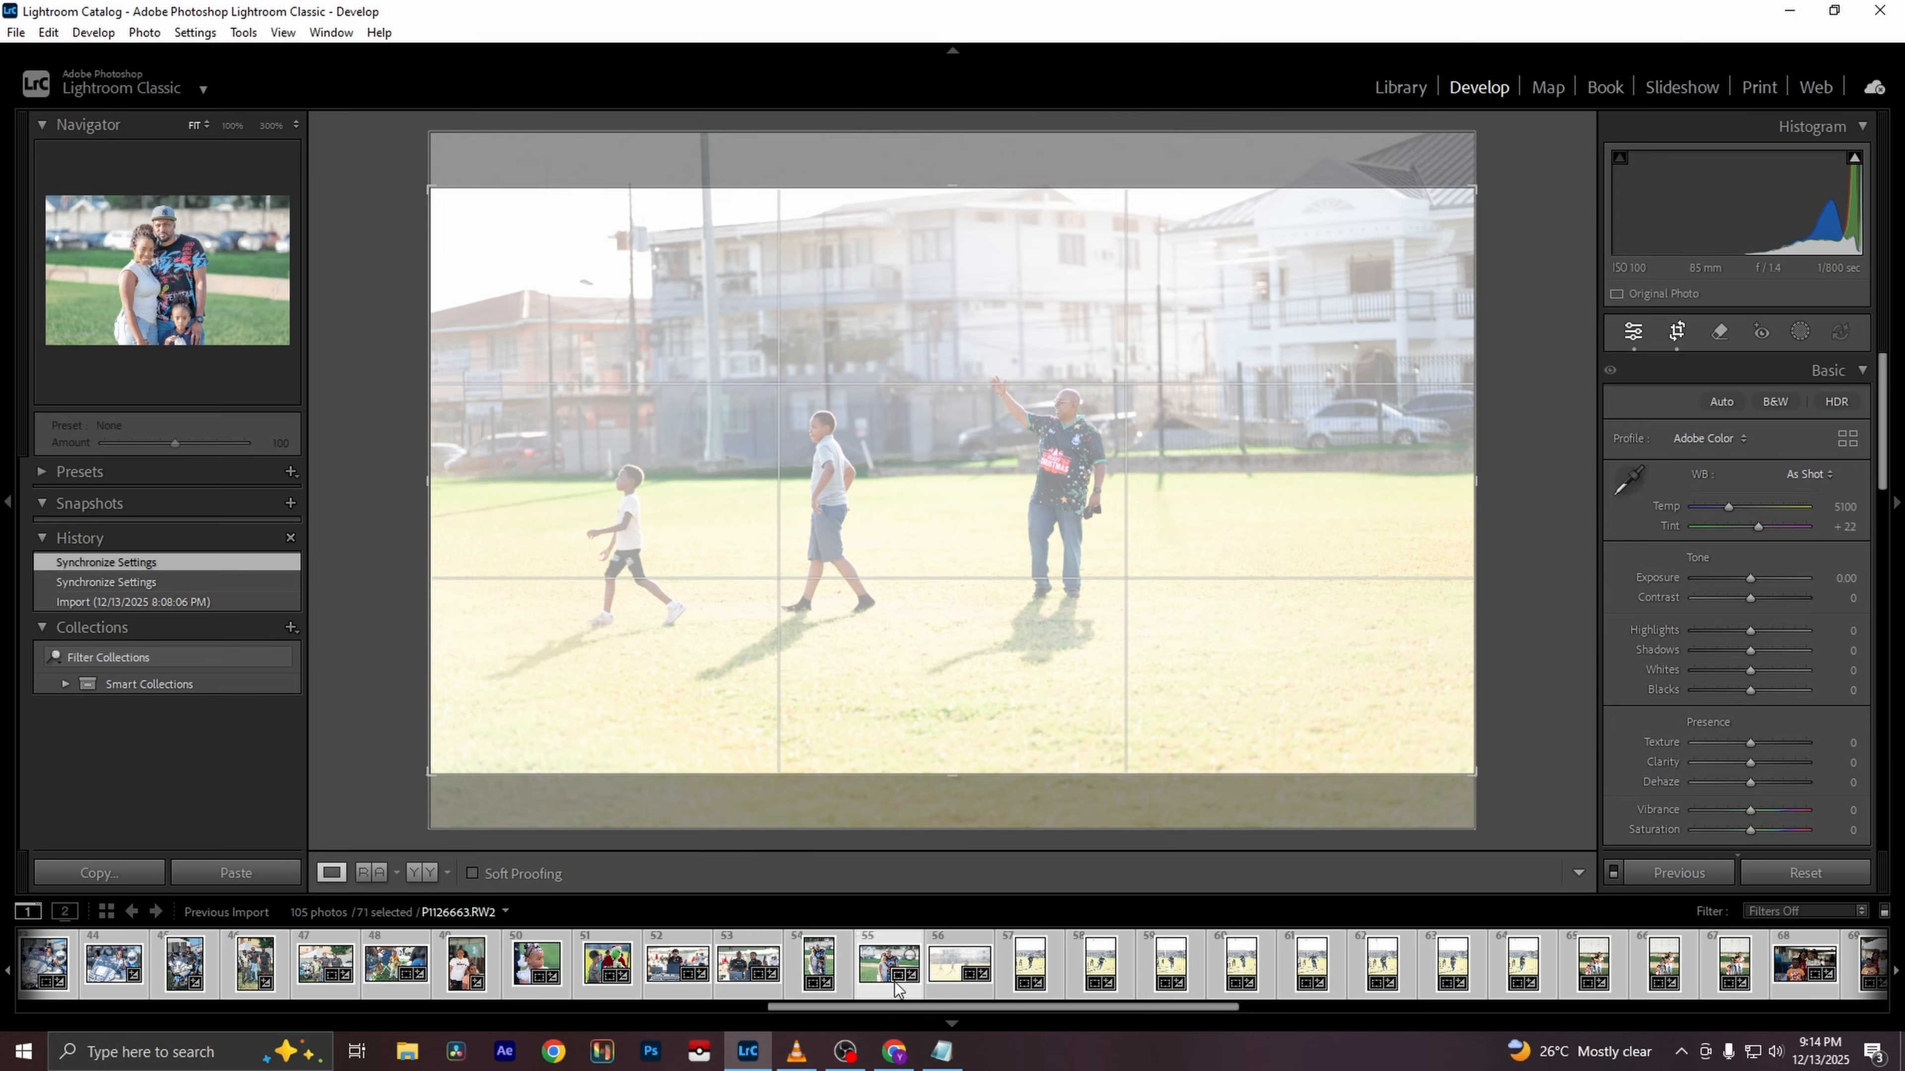
click(896, 989)
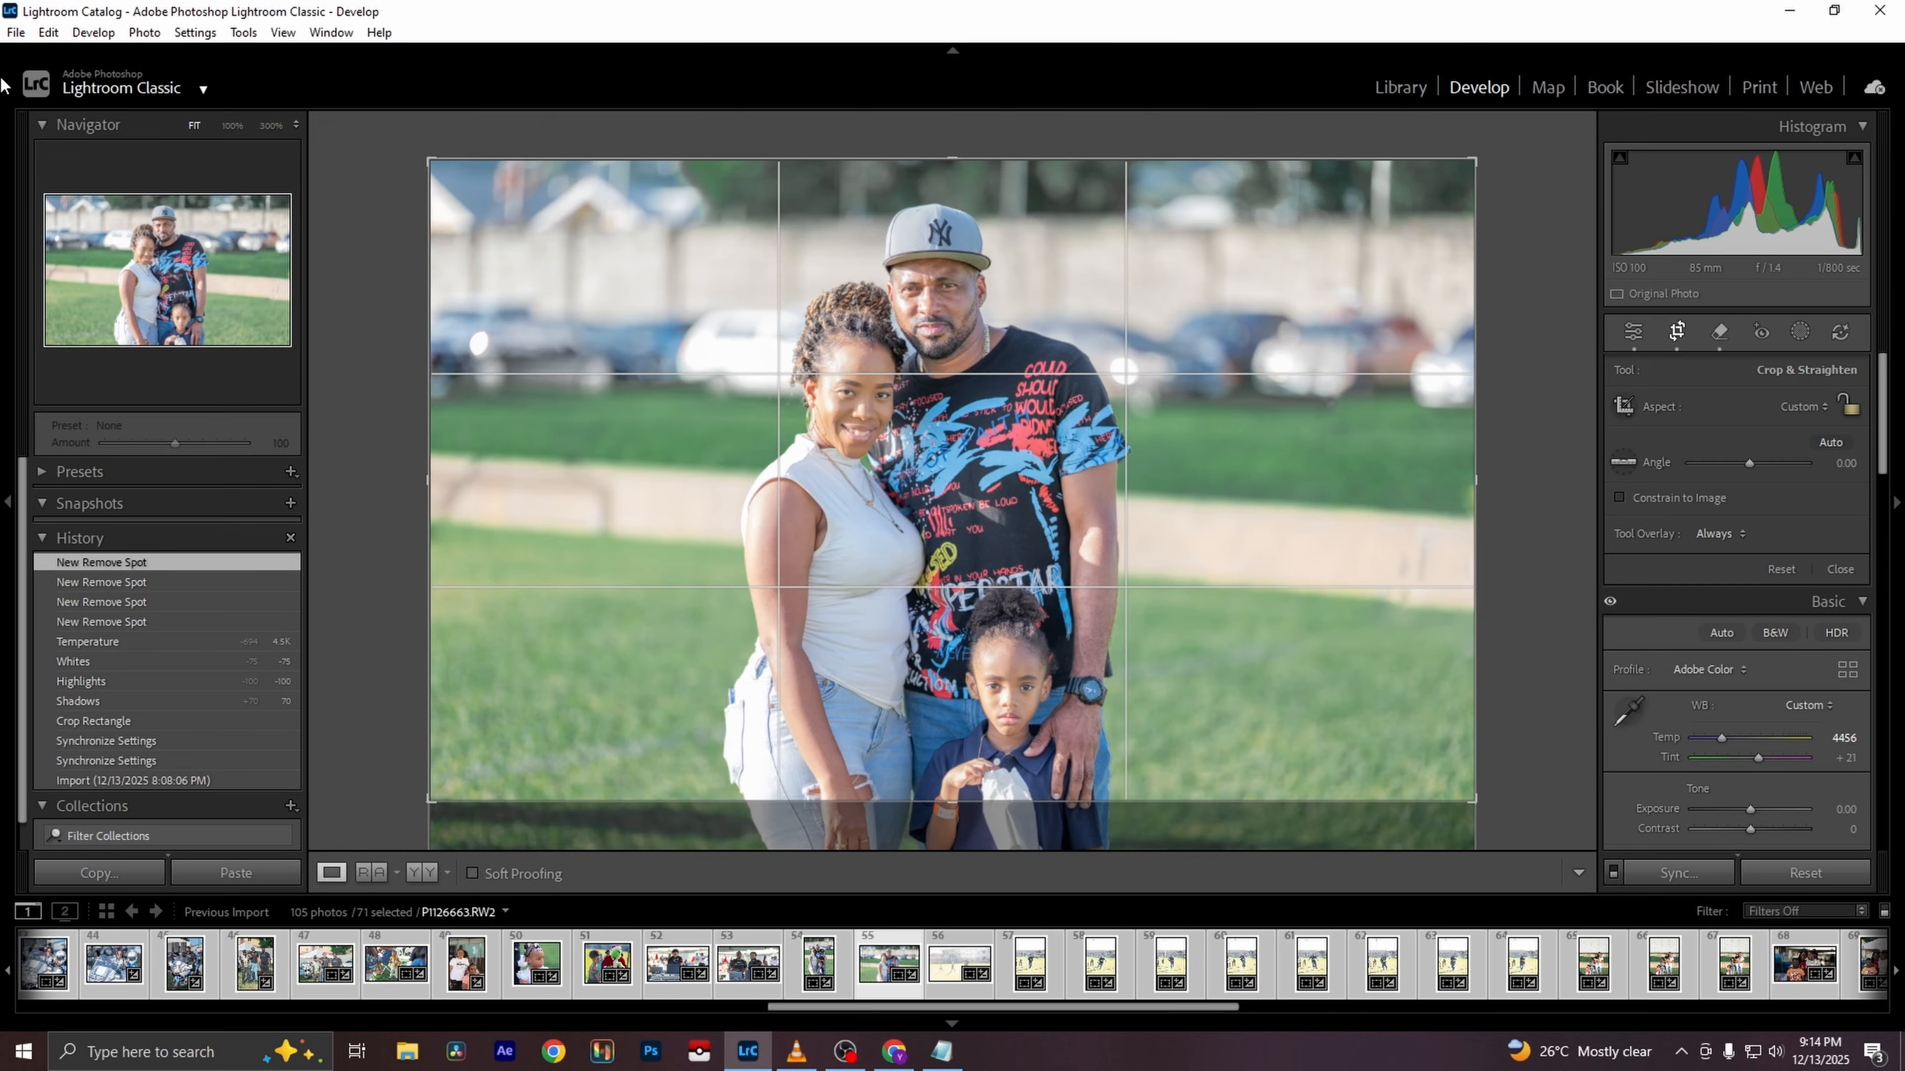
Export the 71 selected photos to the hard drive with the existing export settings, and hide the filmstrip
click(16, 33)
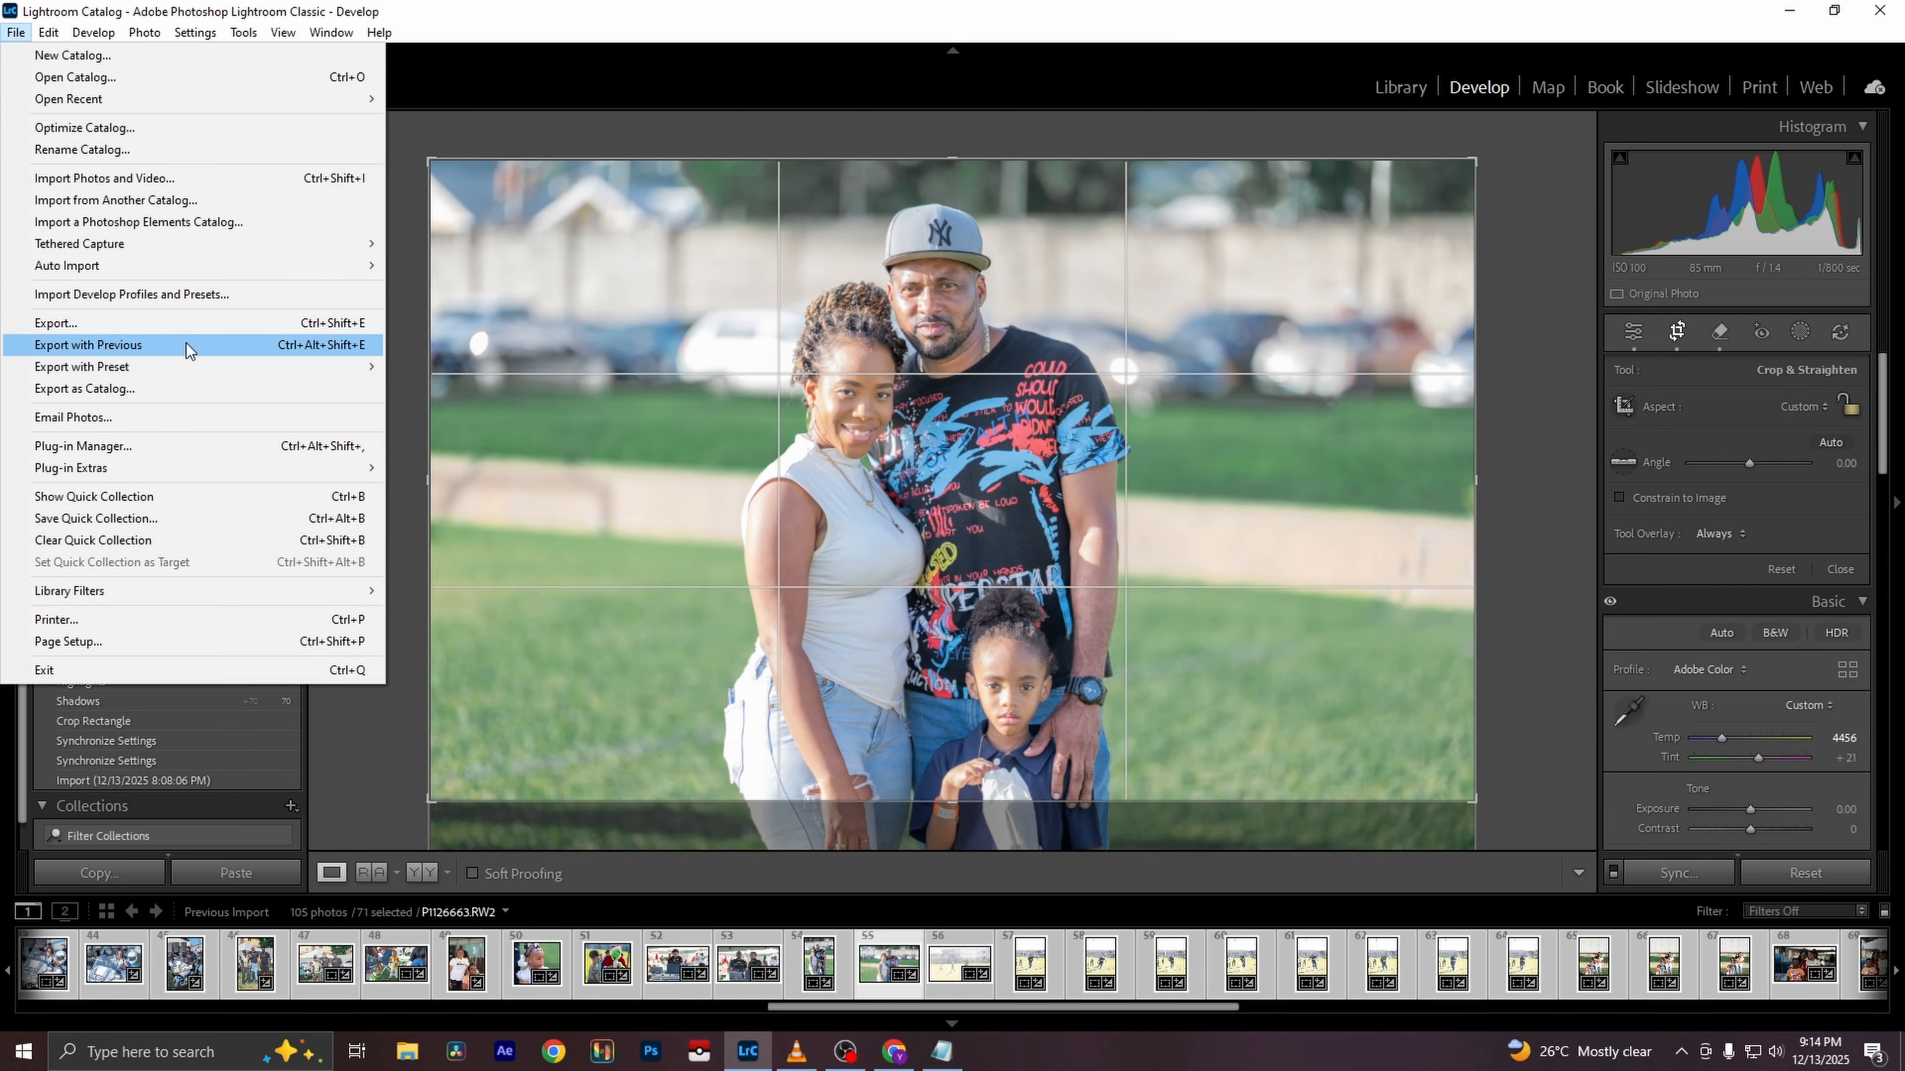
click(187, 323)
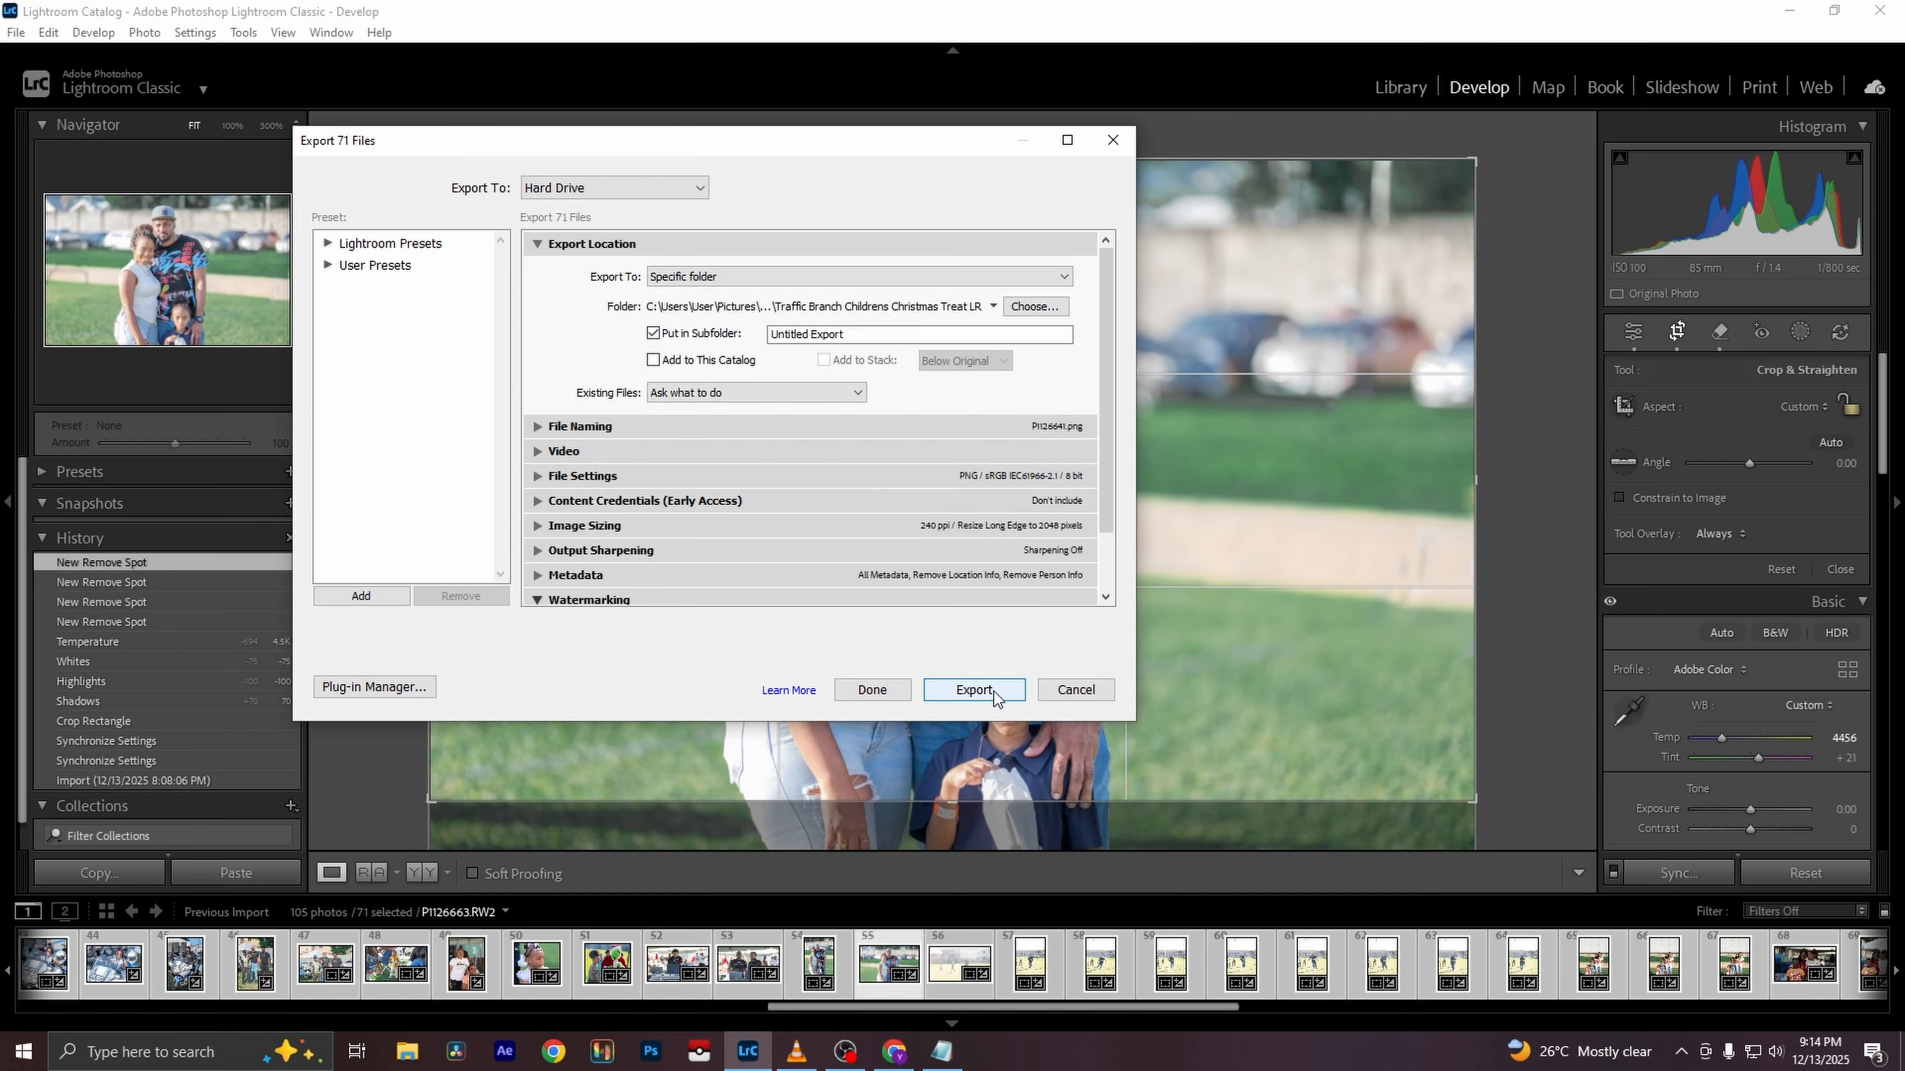
click(995, 692)
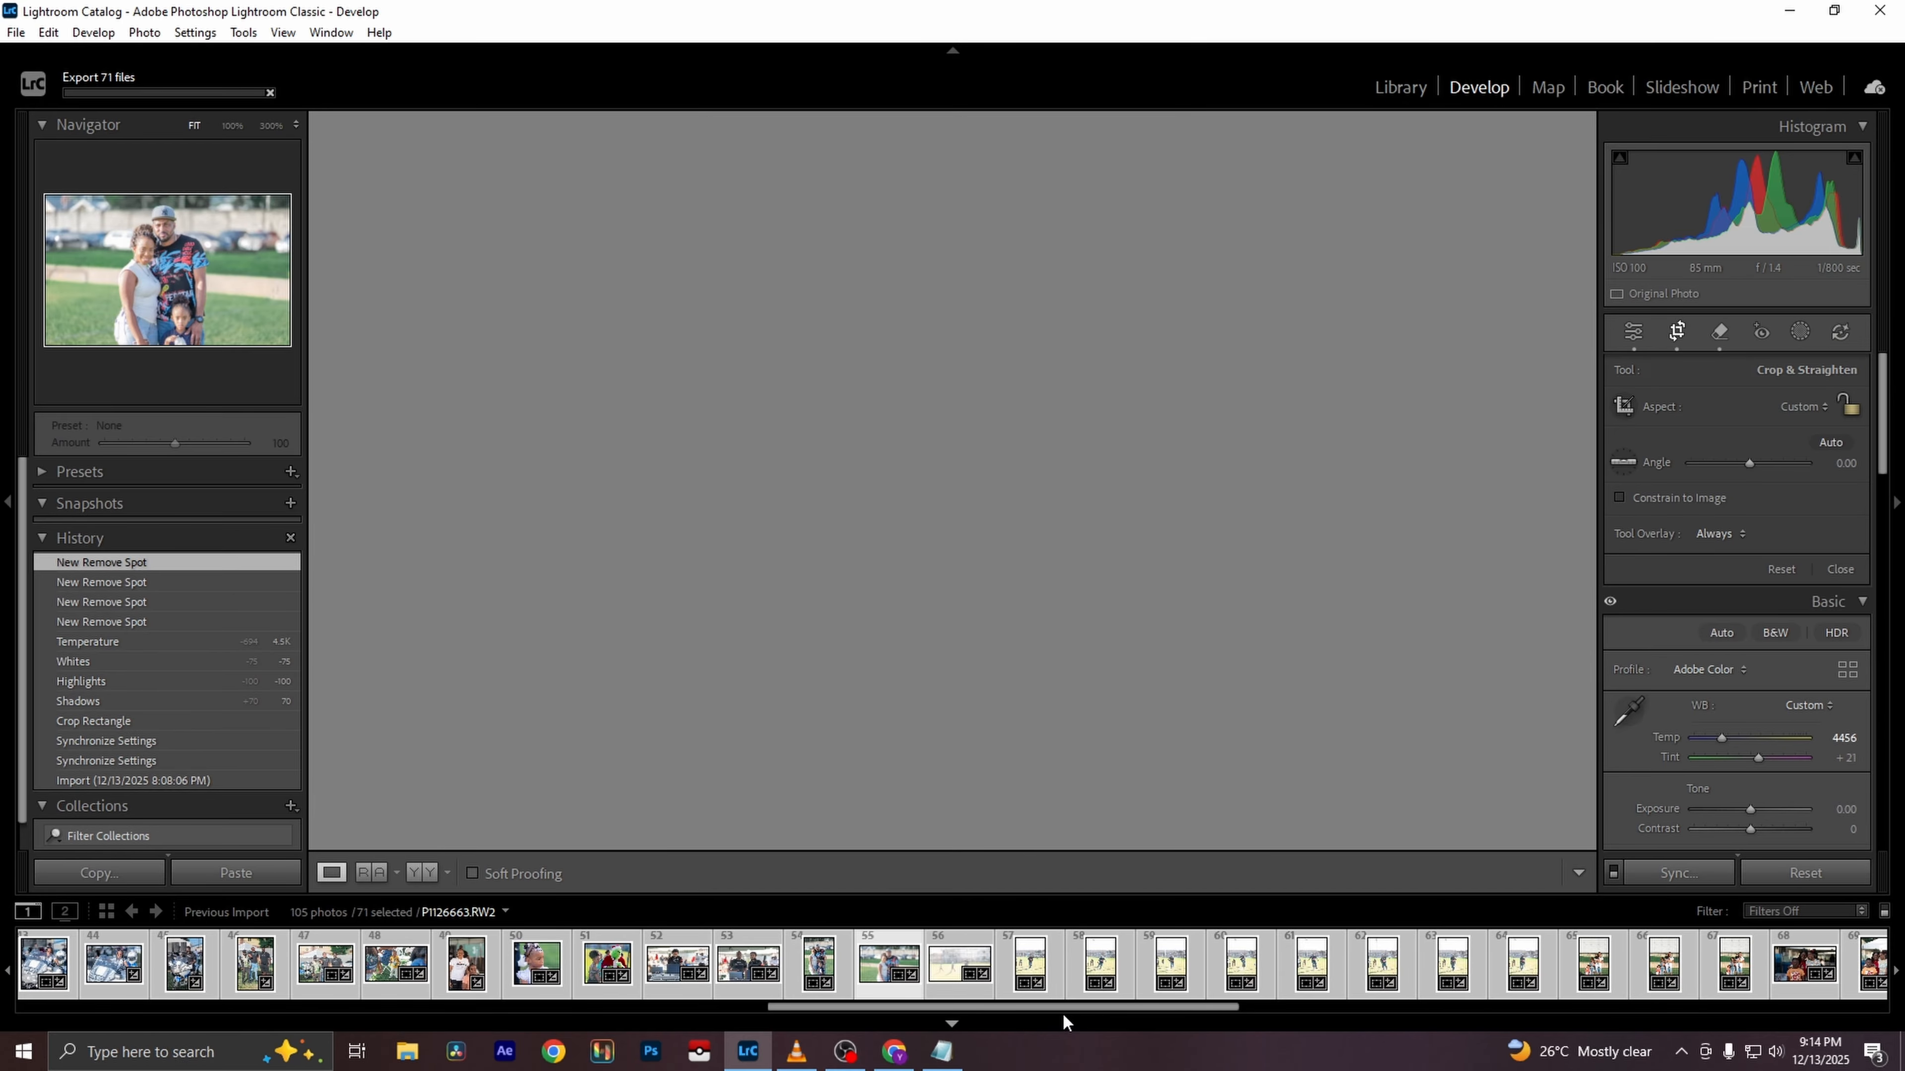
click(1063, 1016)
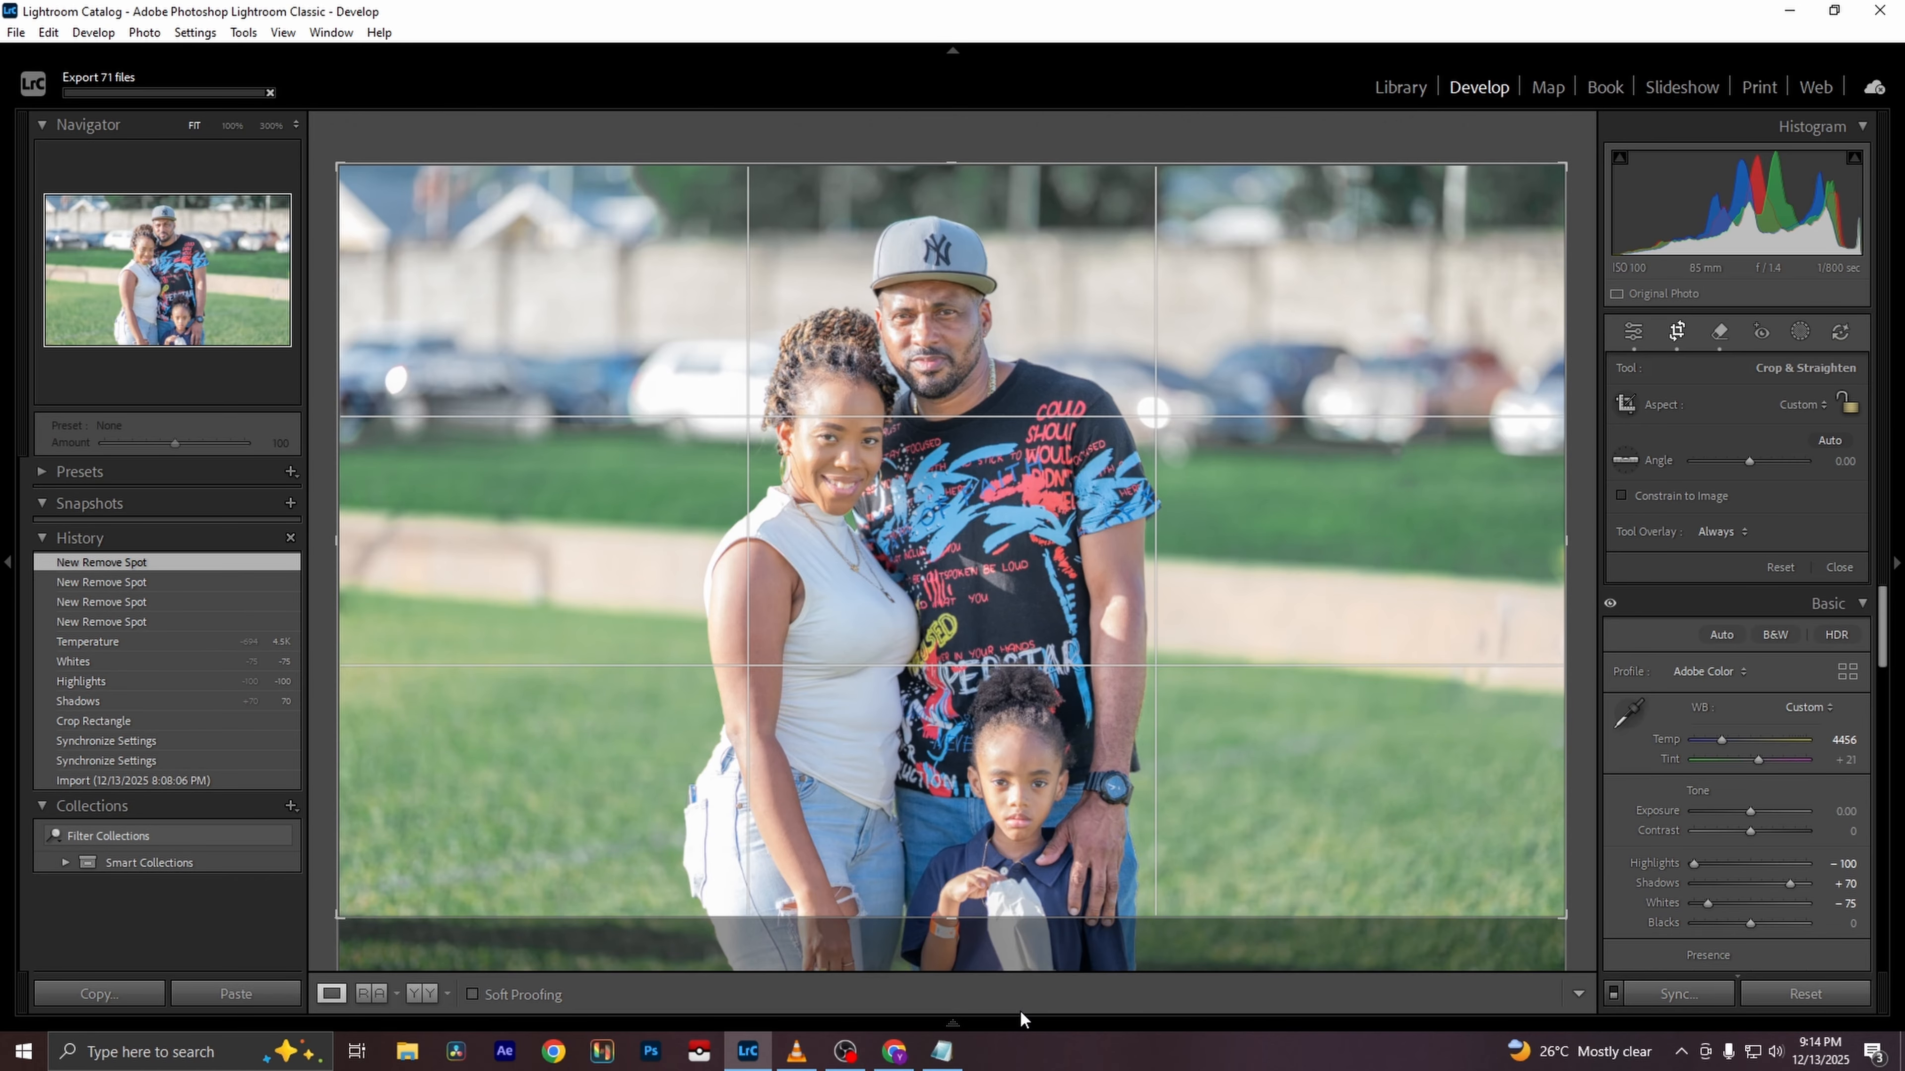
Show the filmstrip again and bring the thumbnails following the family photo into view
mouse_move(1020, 1013)
click(951, 1025)
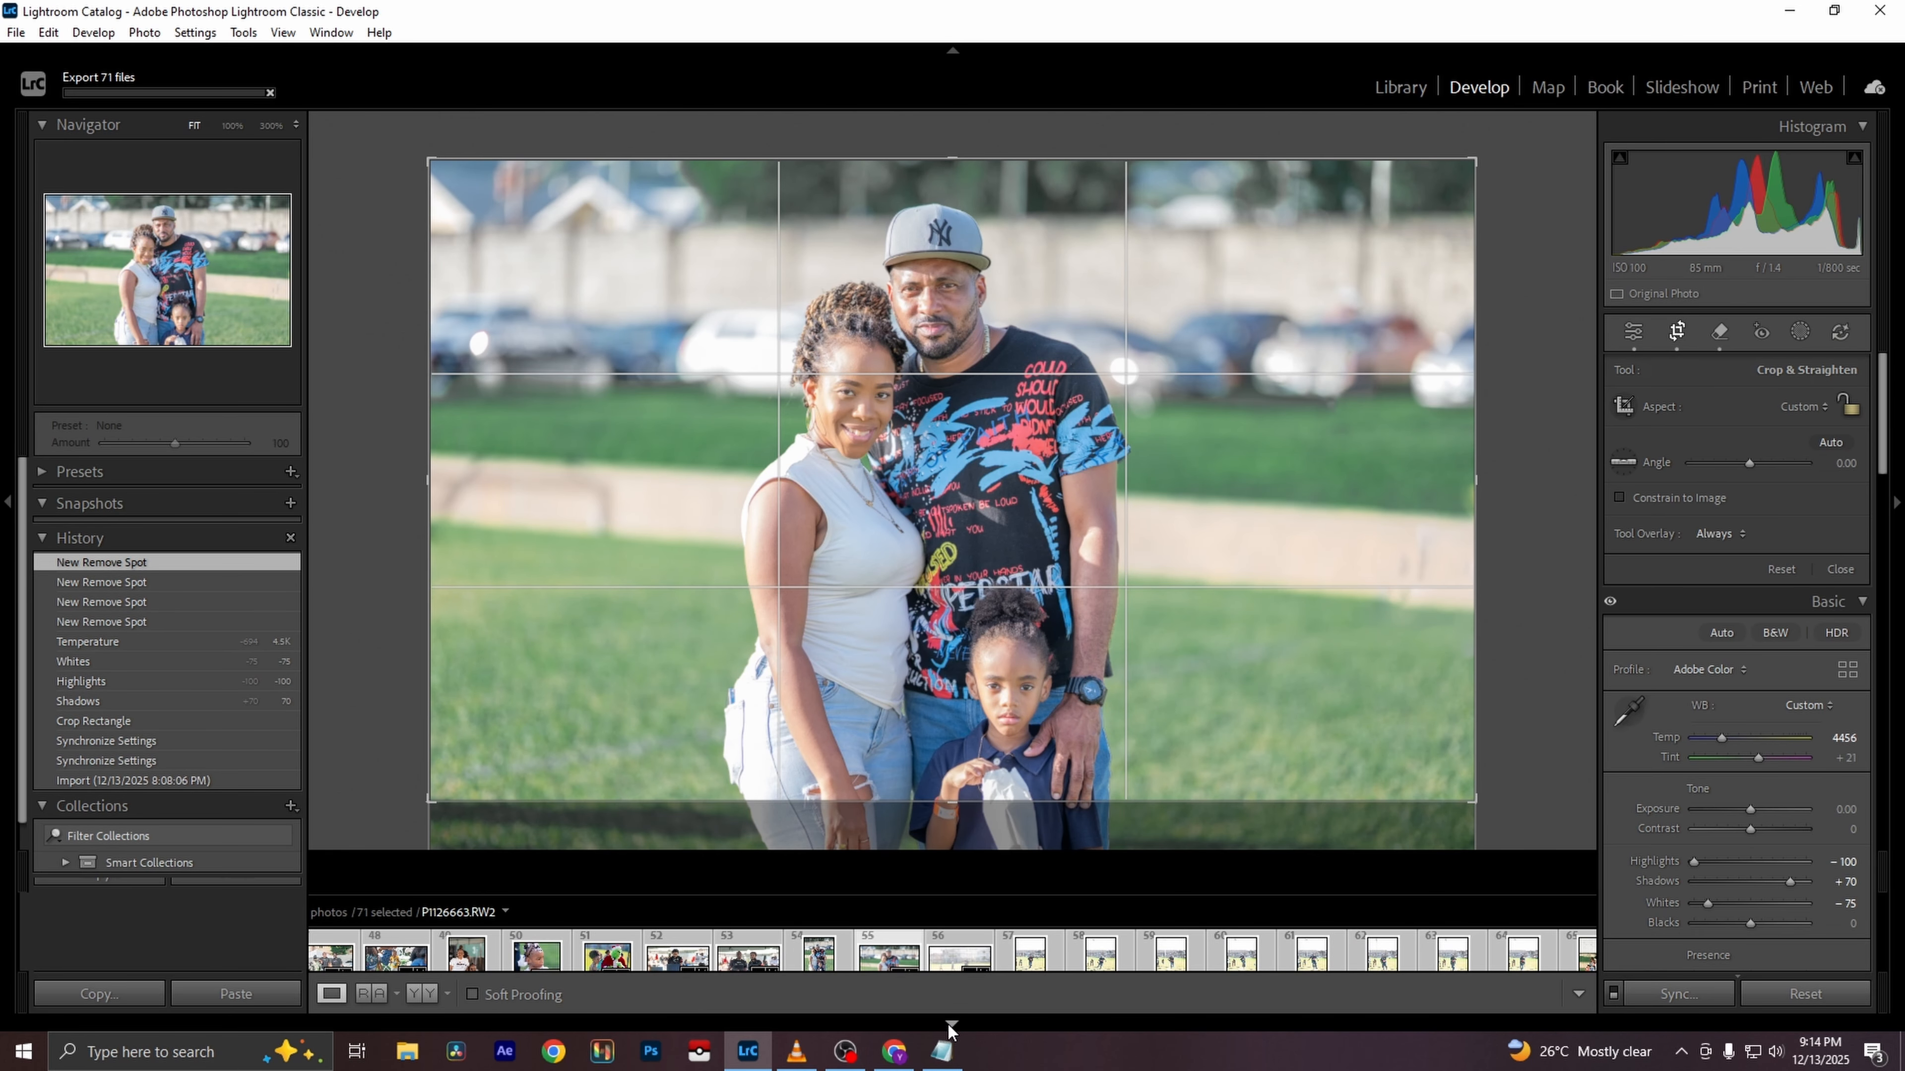
click(950, 1025)
click(950, 1027)
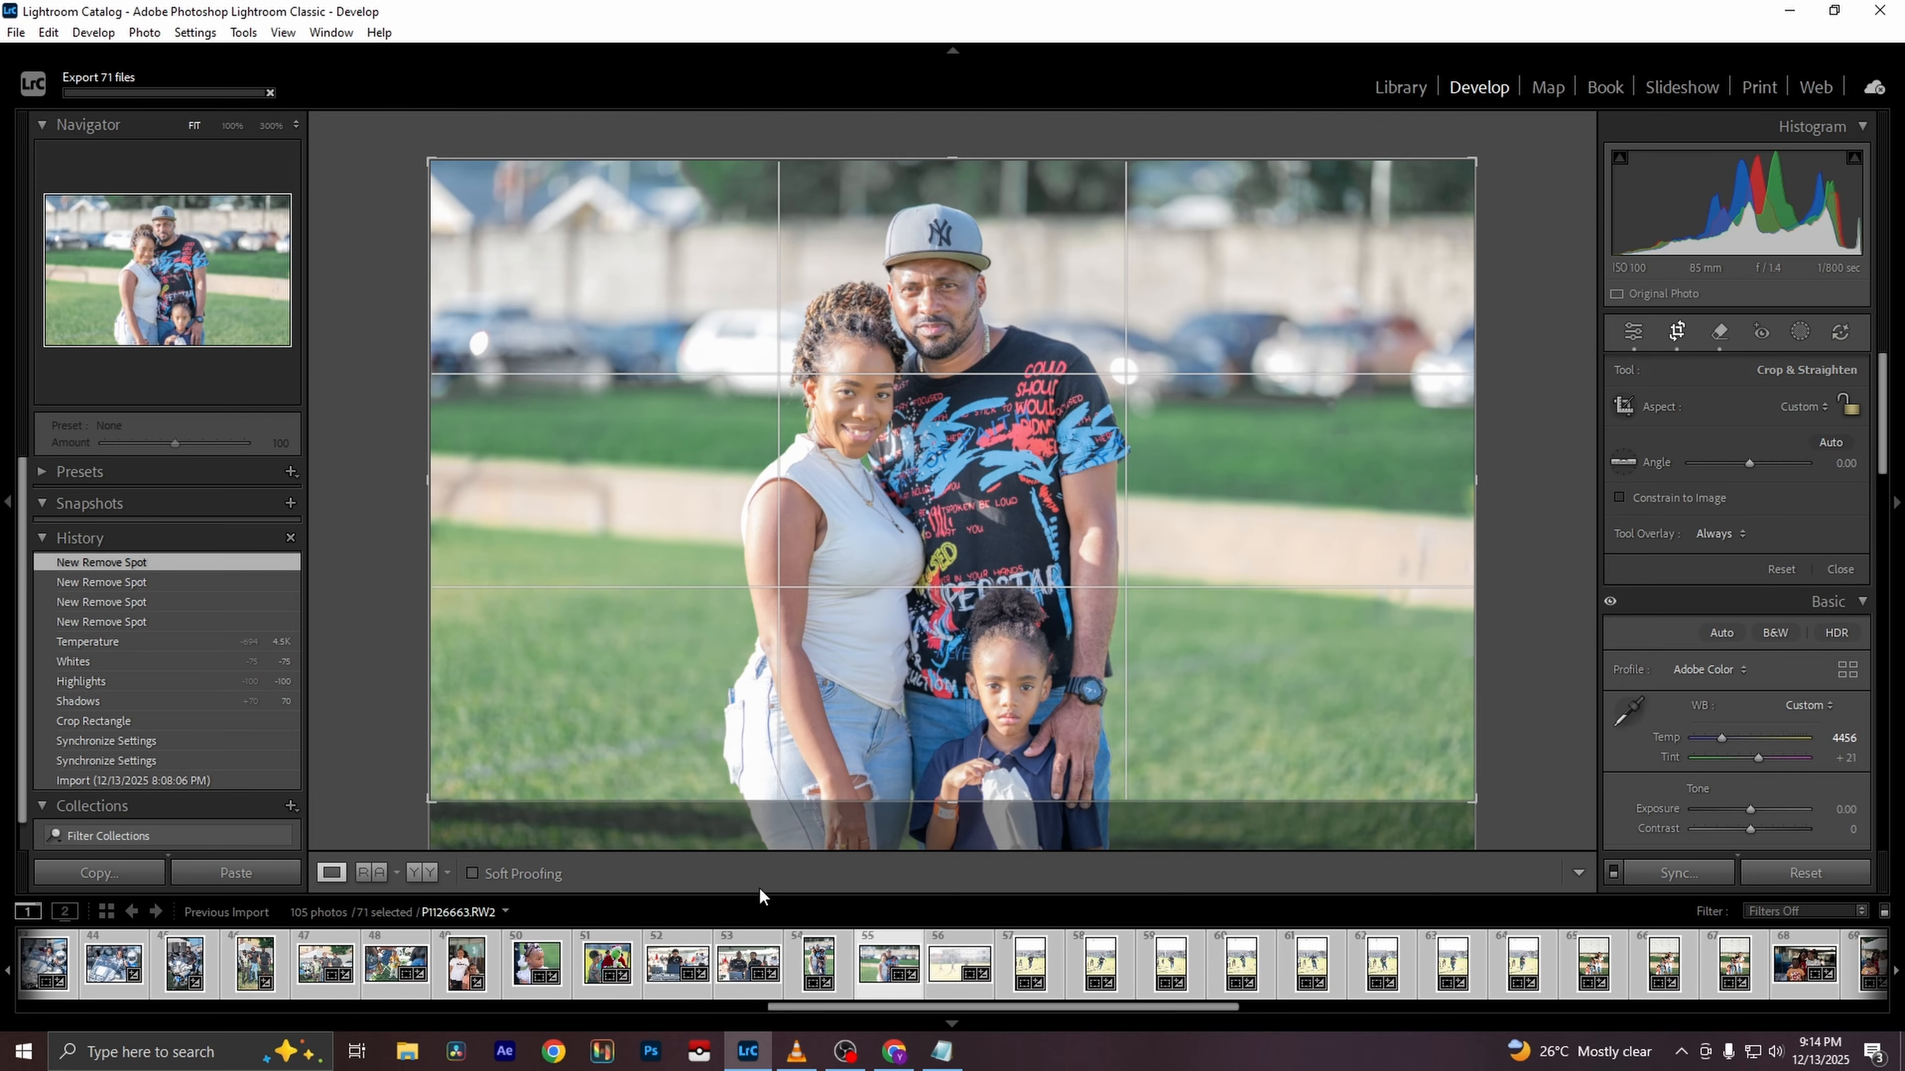
mouse_move(913, 1007)
mouse_down()
mouse_move(611, 1002)
mouse_move(940, 1006)
mouse_up()
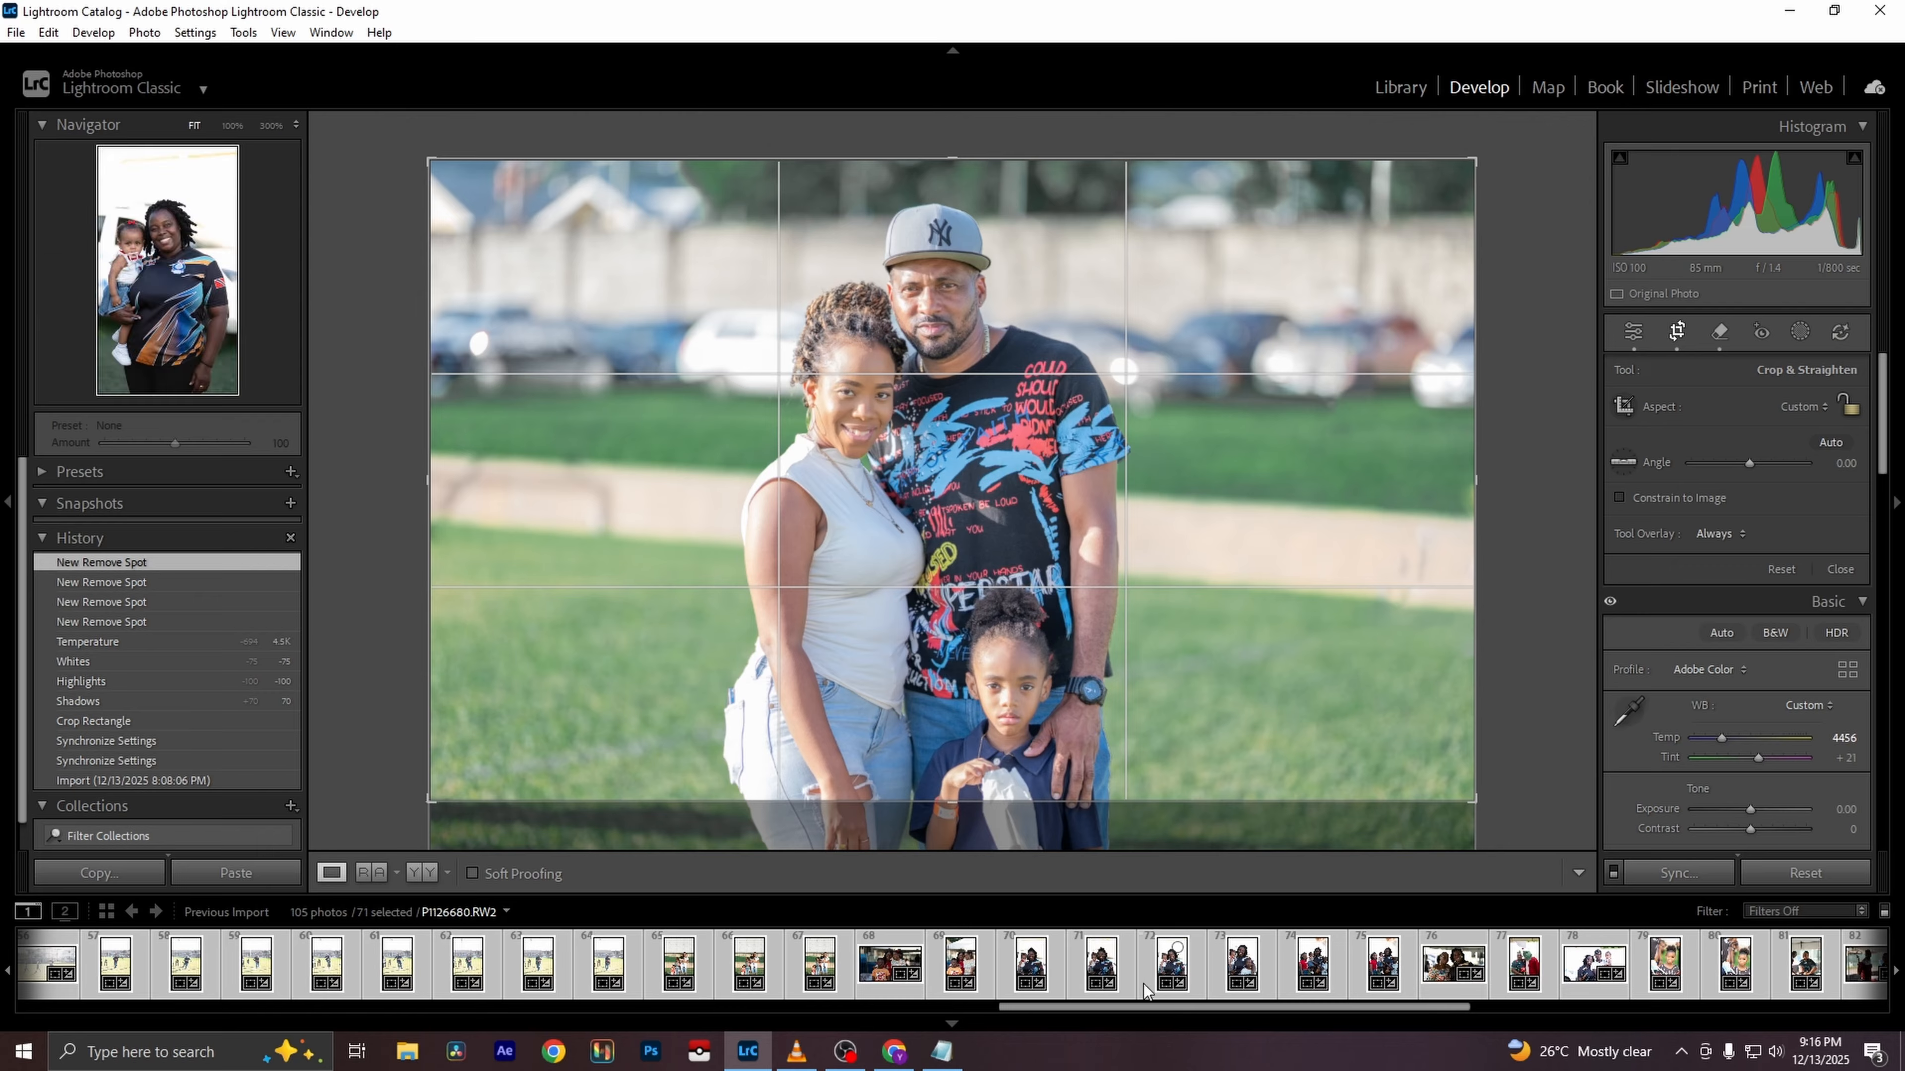
Narrow the selection to 21 photos ending at the family photo and export them with the existing settings, overwriting files that already exist
drag(1095, 1006, 829, 1007)
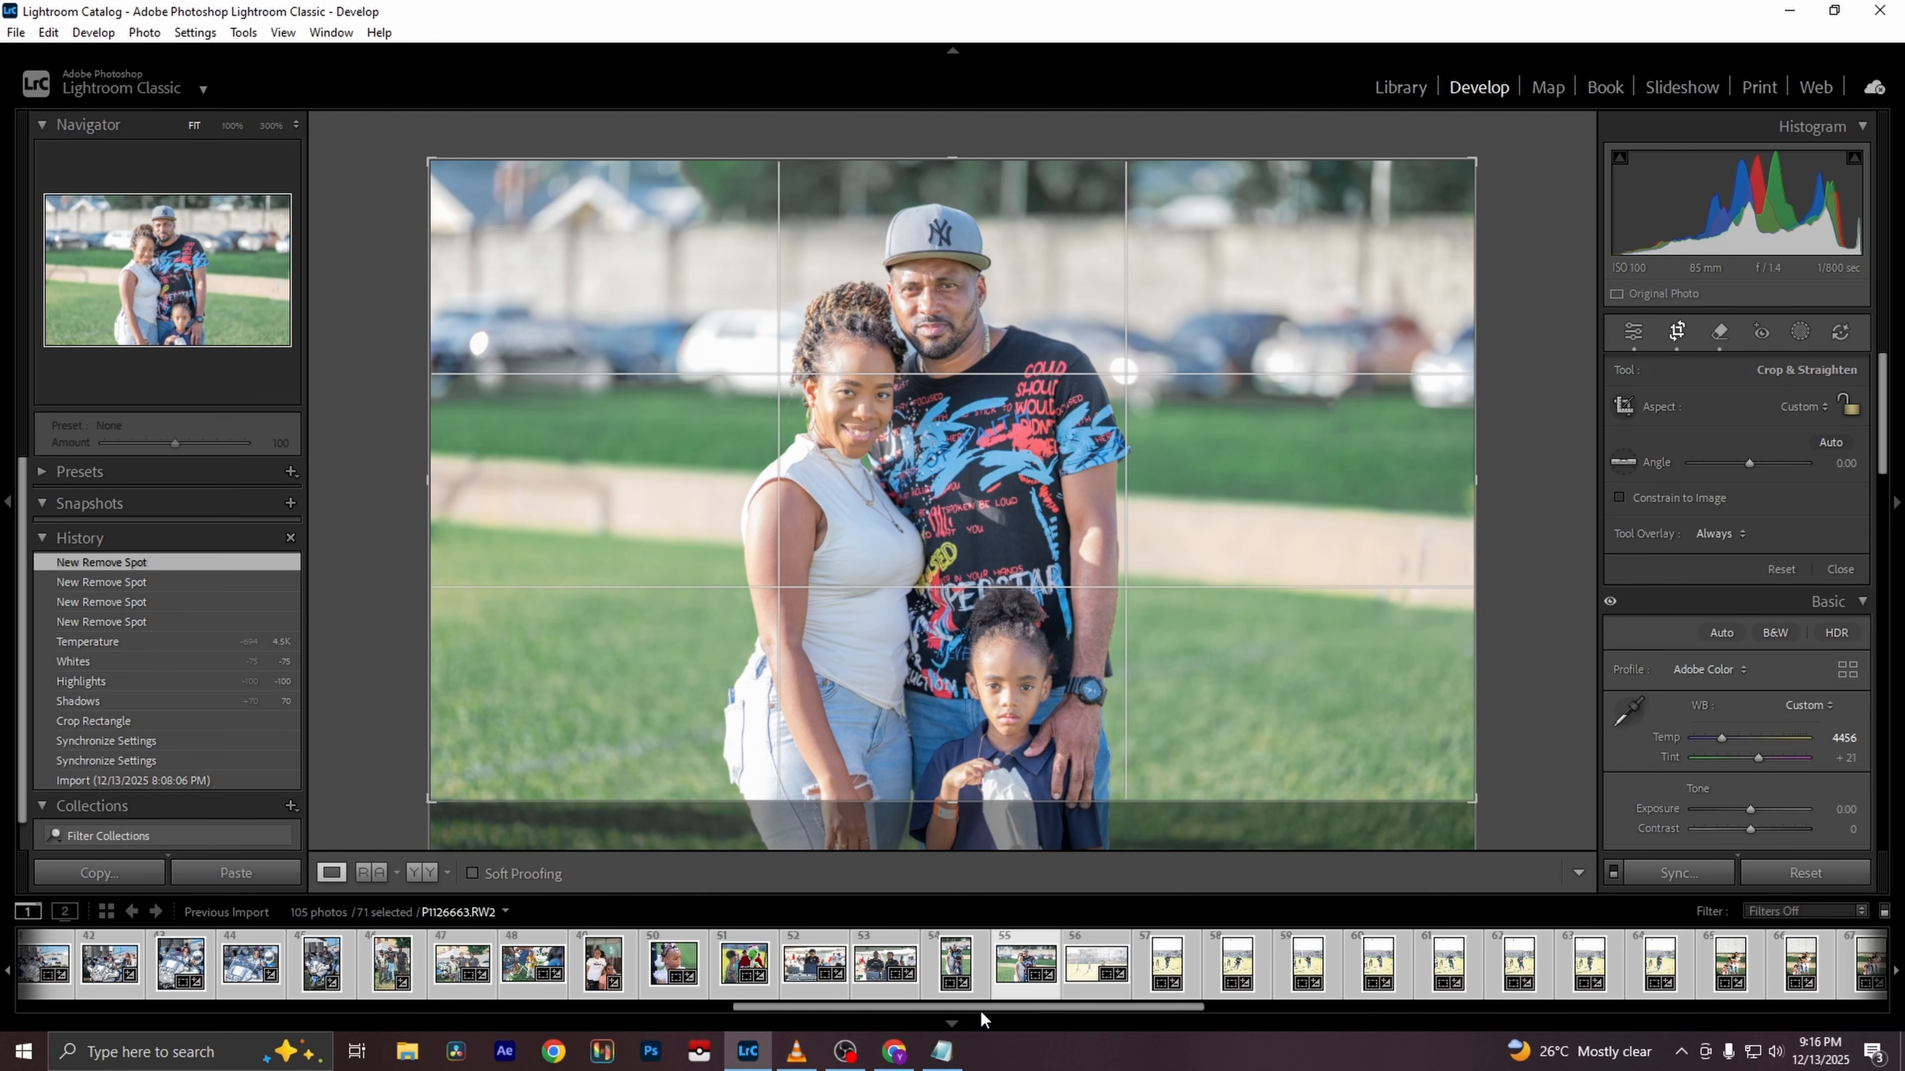
drag(912, 1006, 686, 1007)
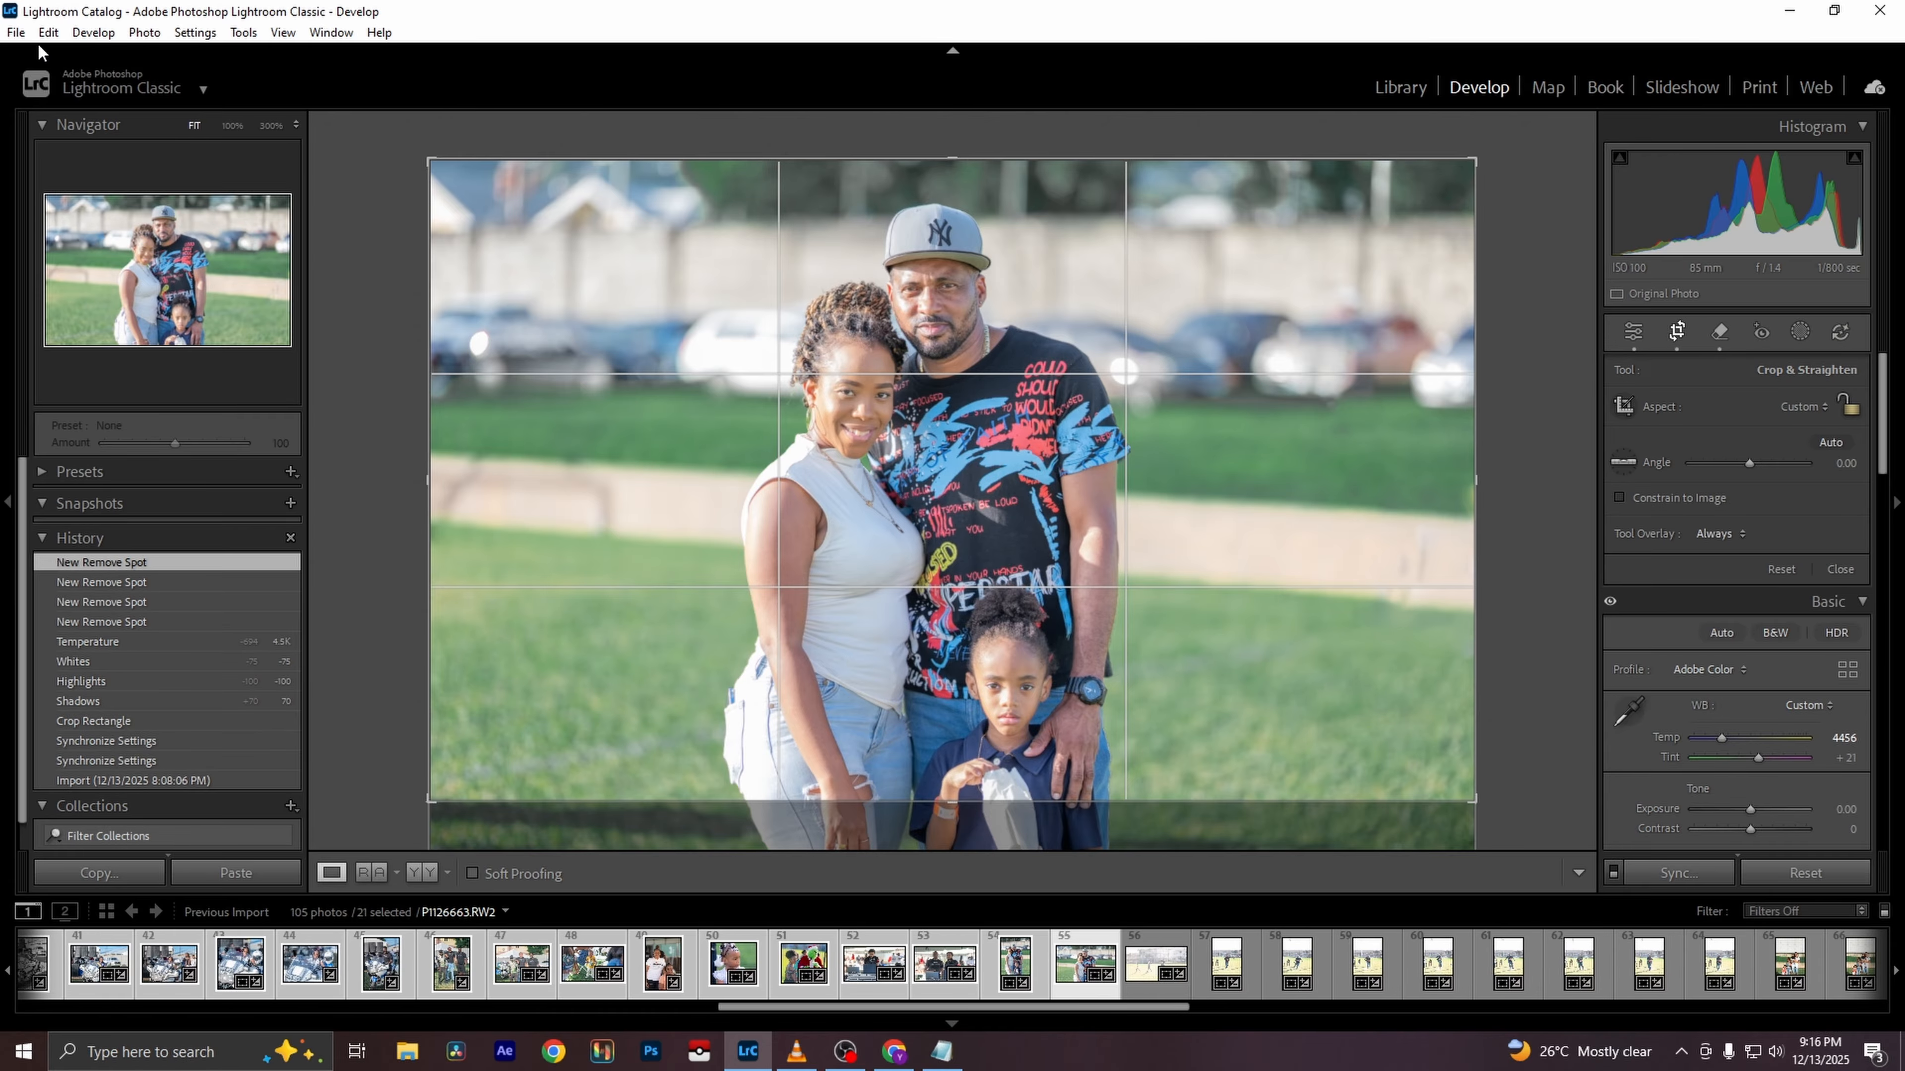
click(15, 32)
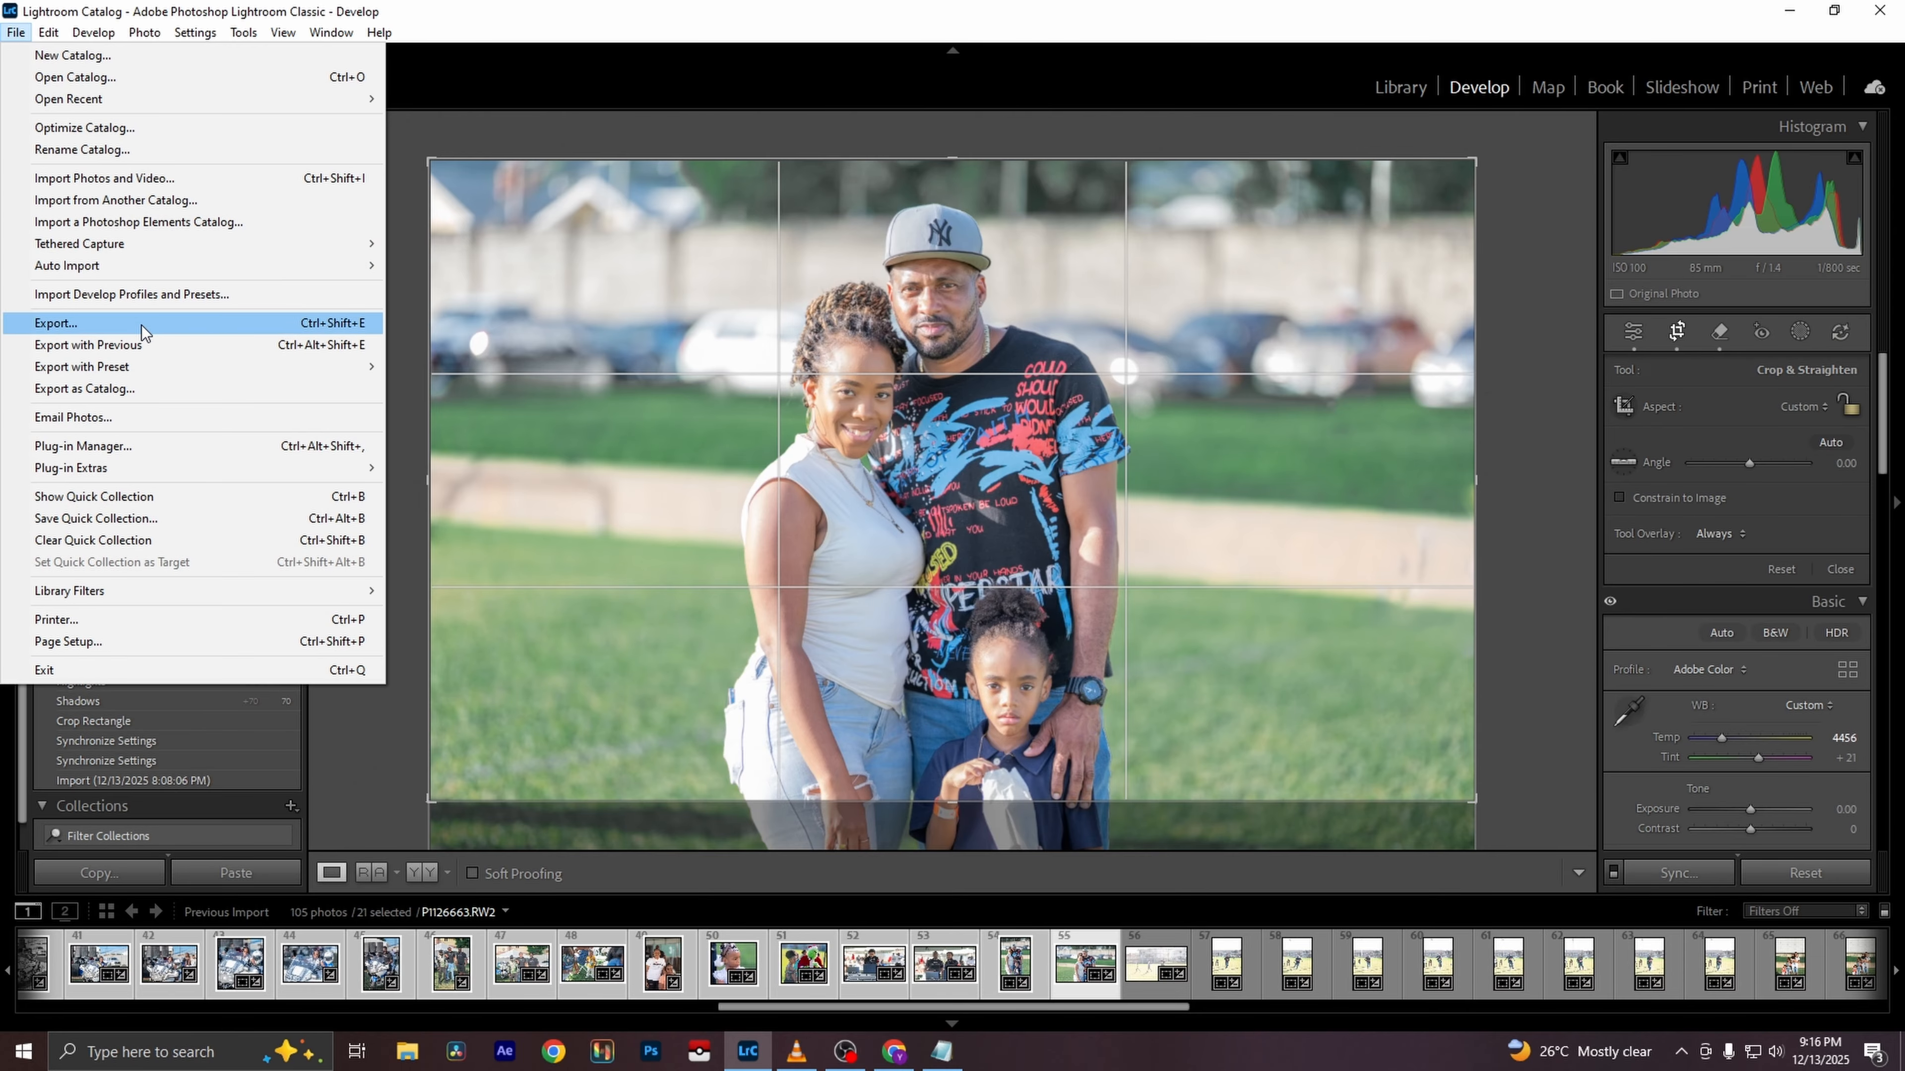
click(141, 323)
click(972, 691)
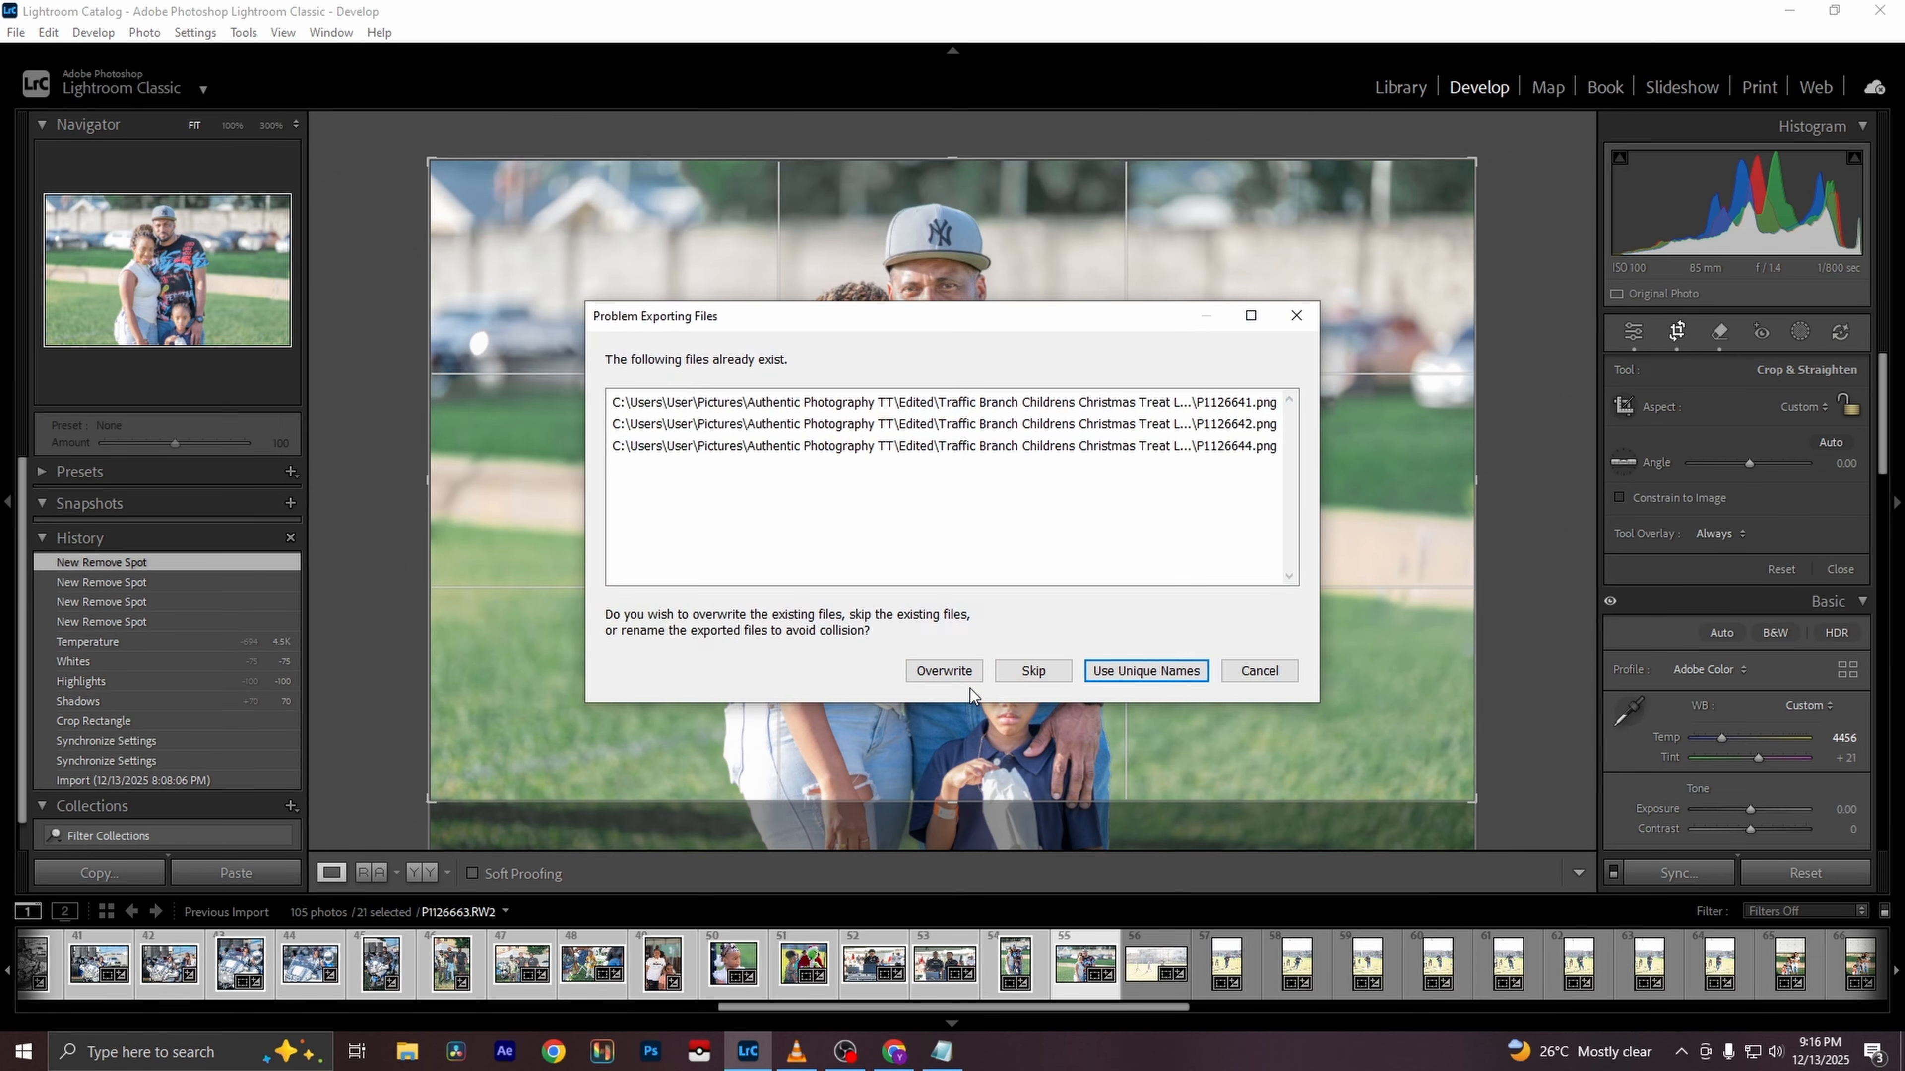
click(943, 670)
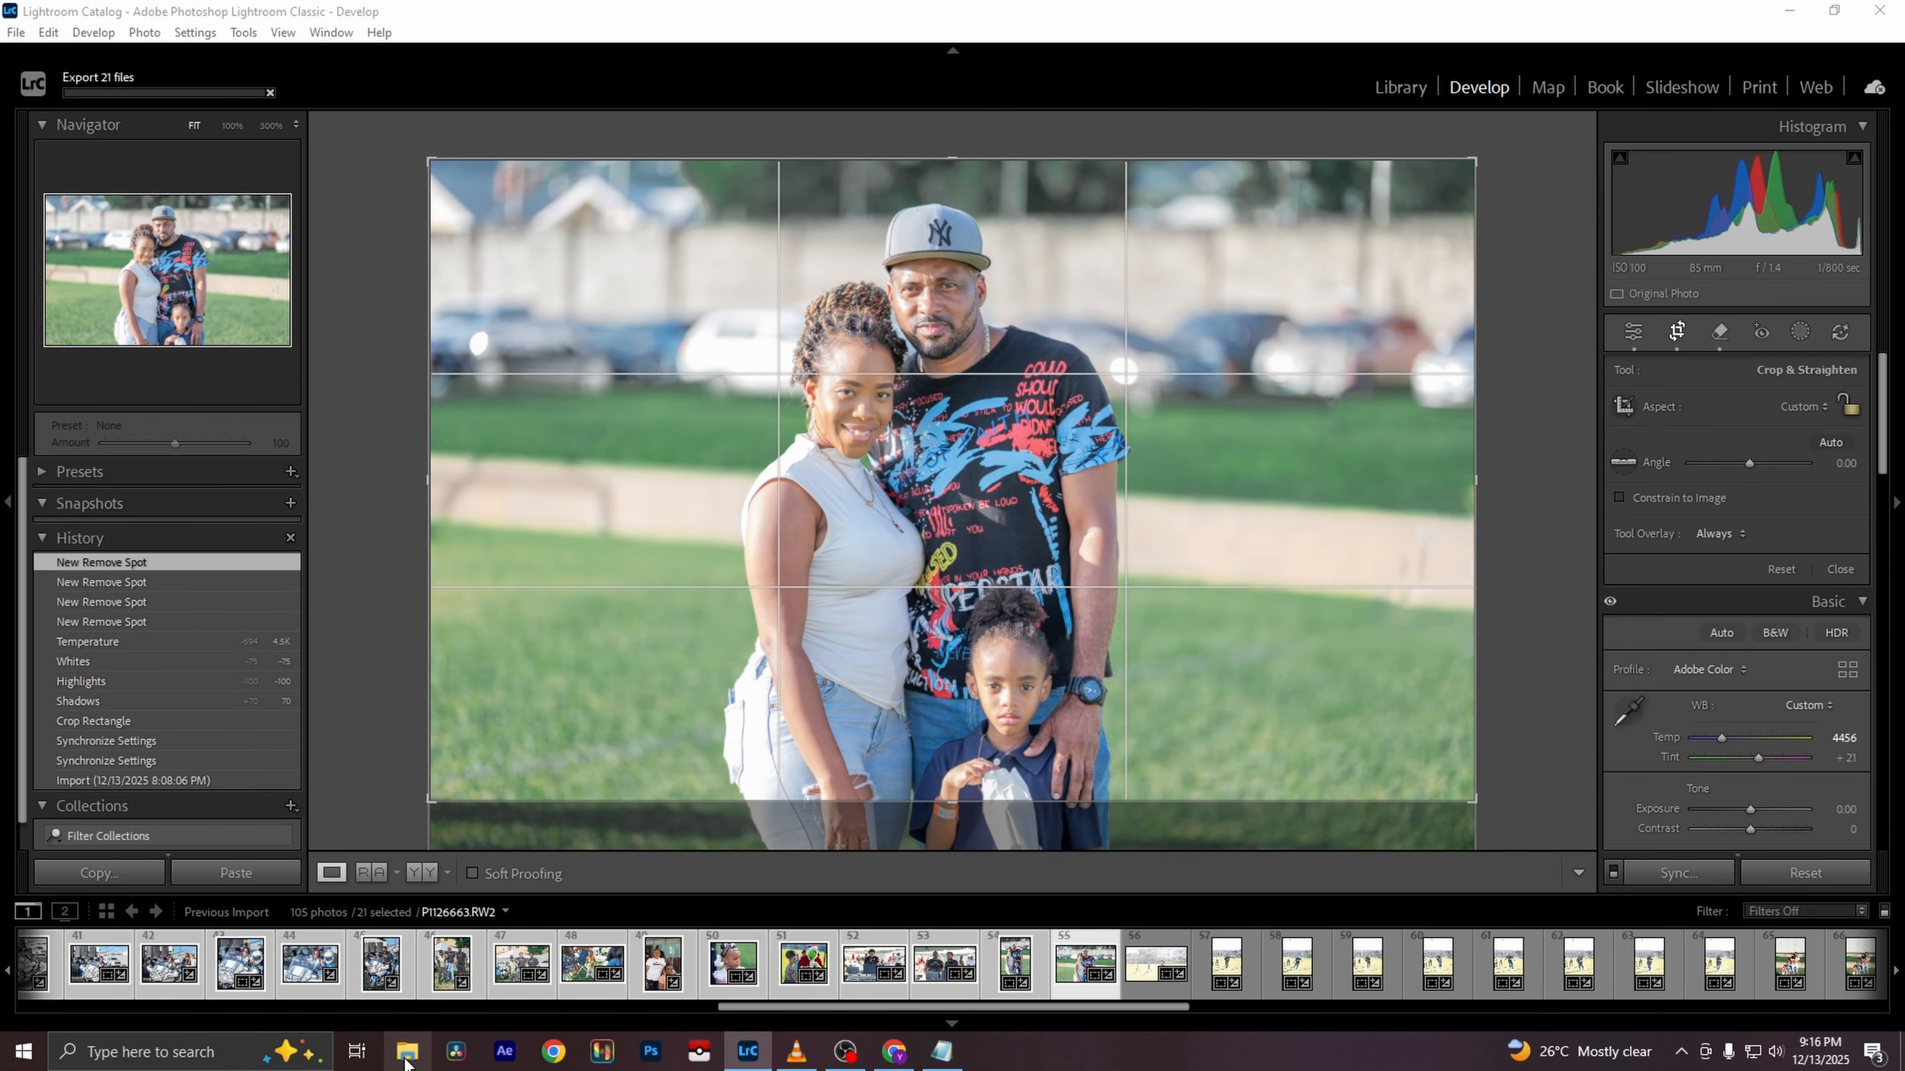
In File Explorer, open Pictures > Authentic Photography TT > Edited > Traffic Branch Childrens Christmas Treat LR > Untitled Export
click(405, 1052)
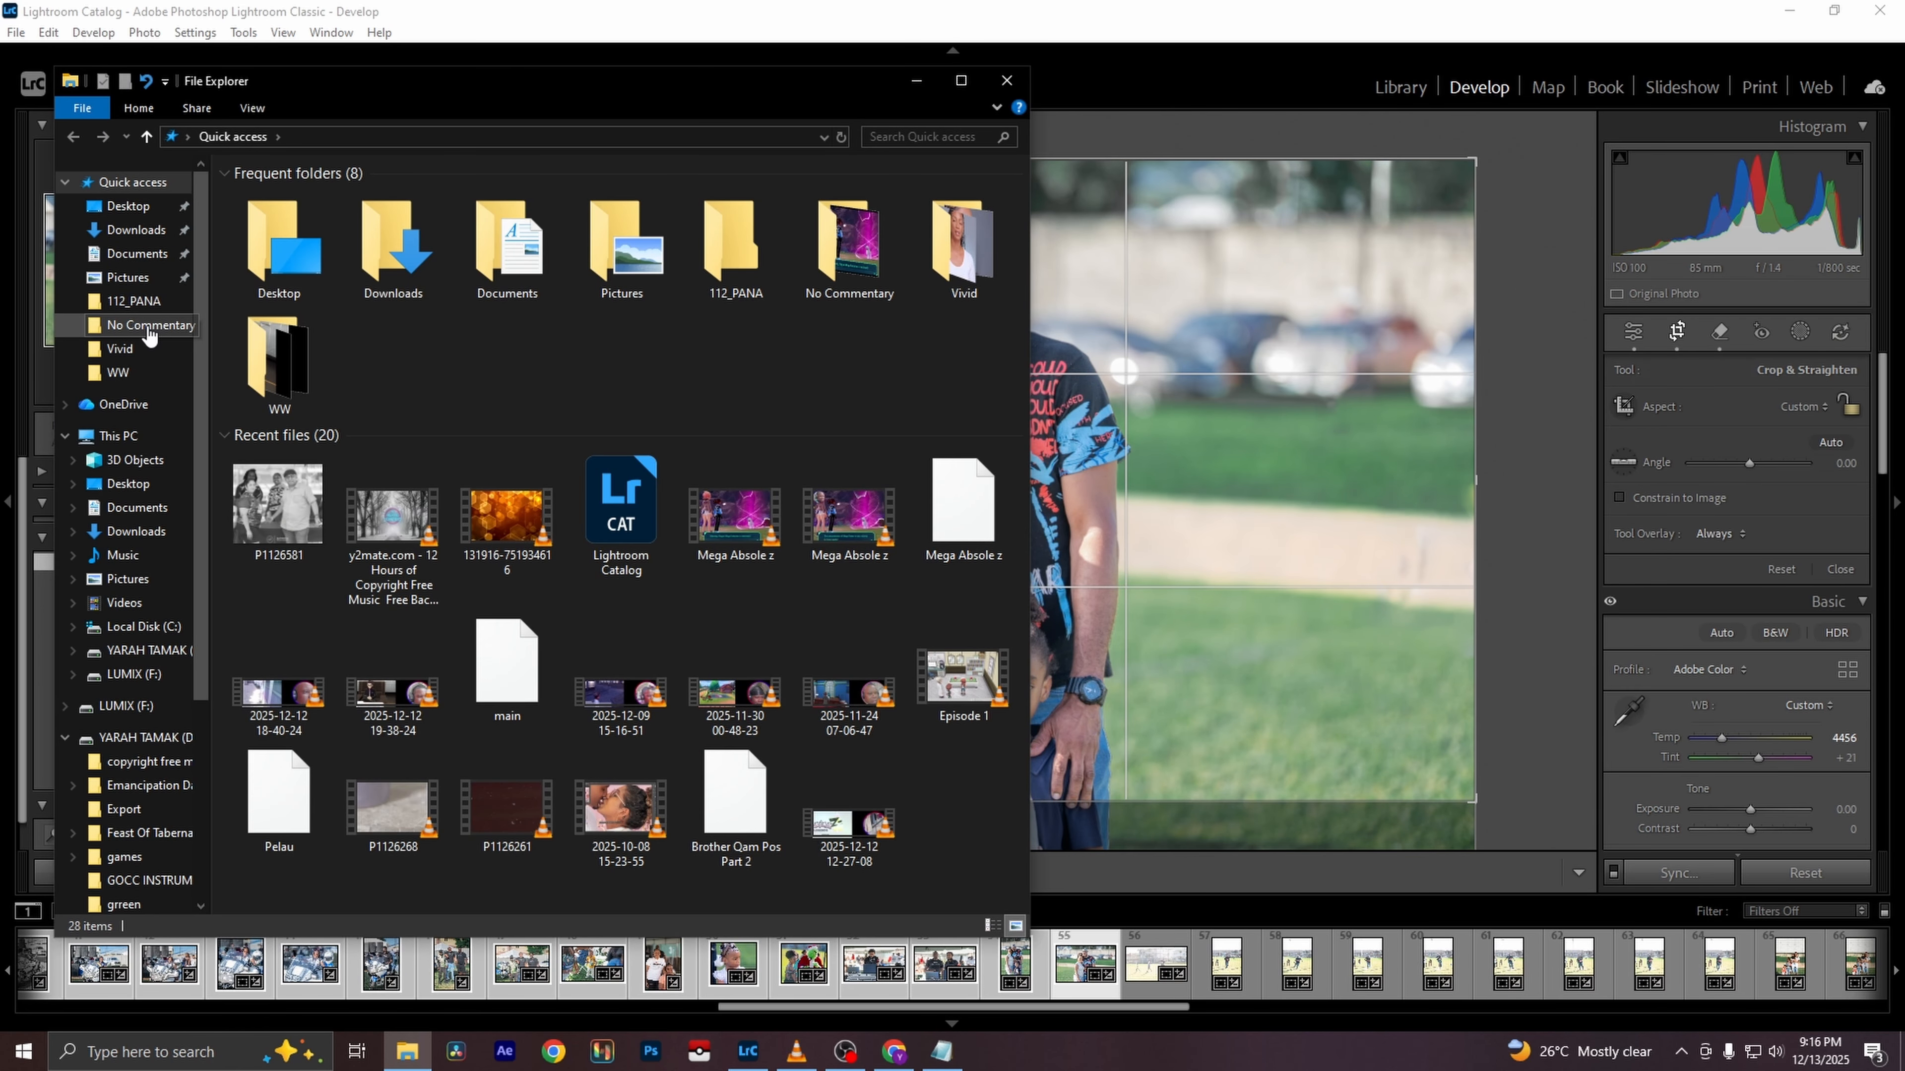
click(127, 278)
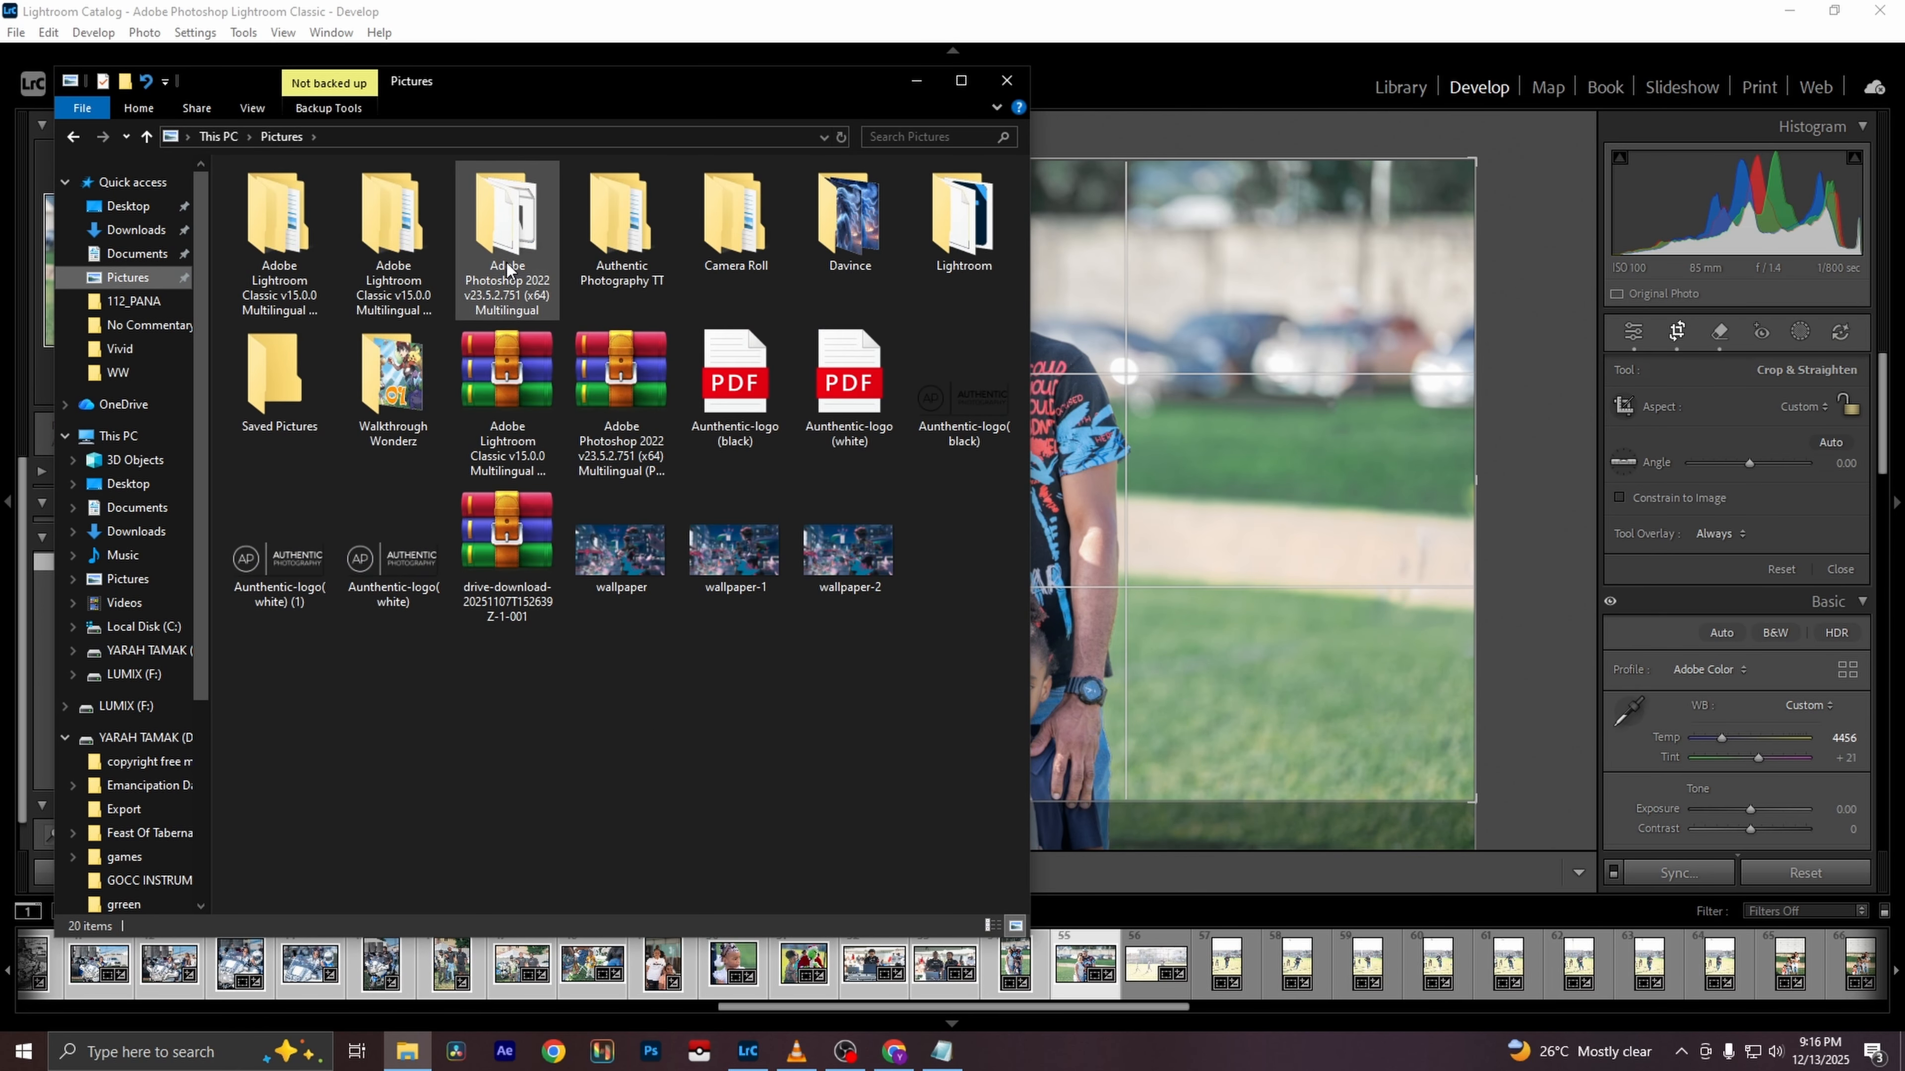
double_click(660, 255)
double_click(264, 255)
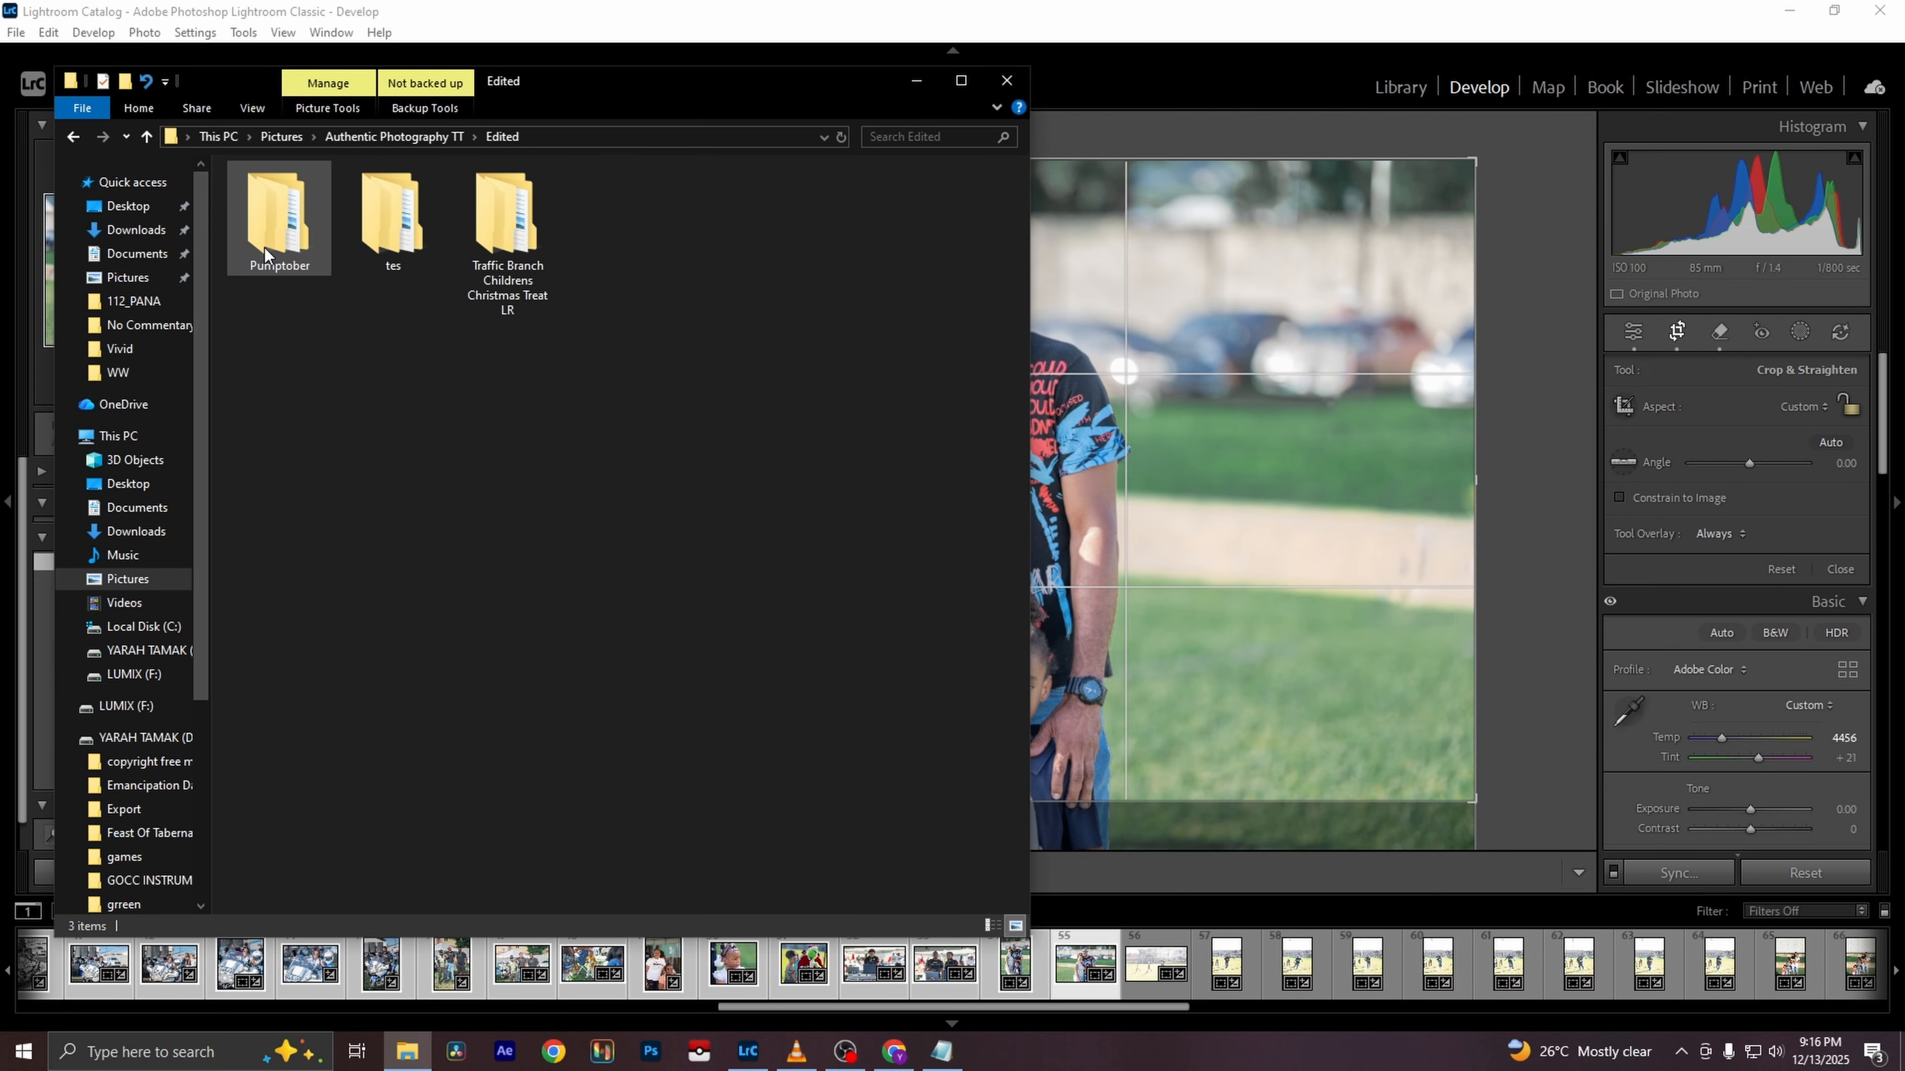
double_click(506, 226)
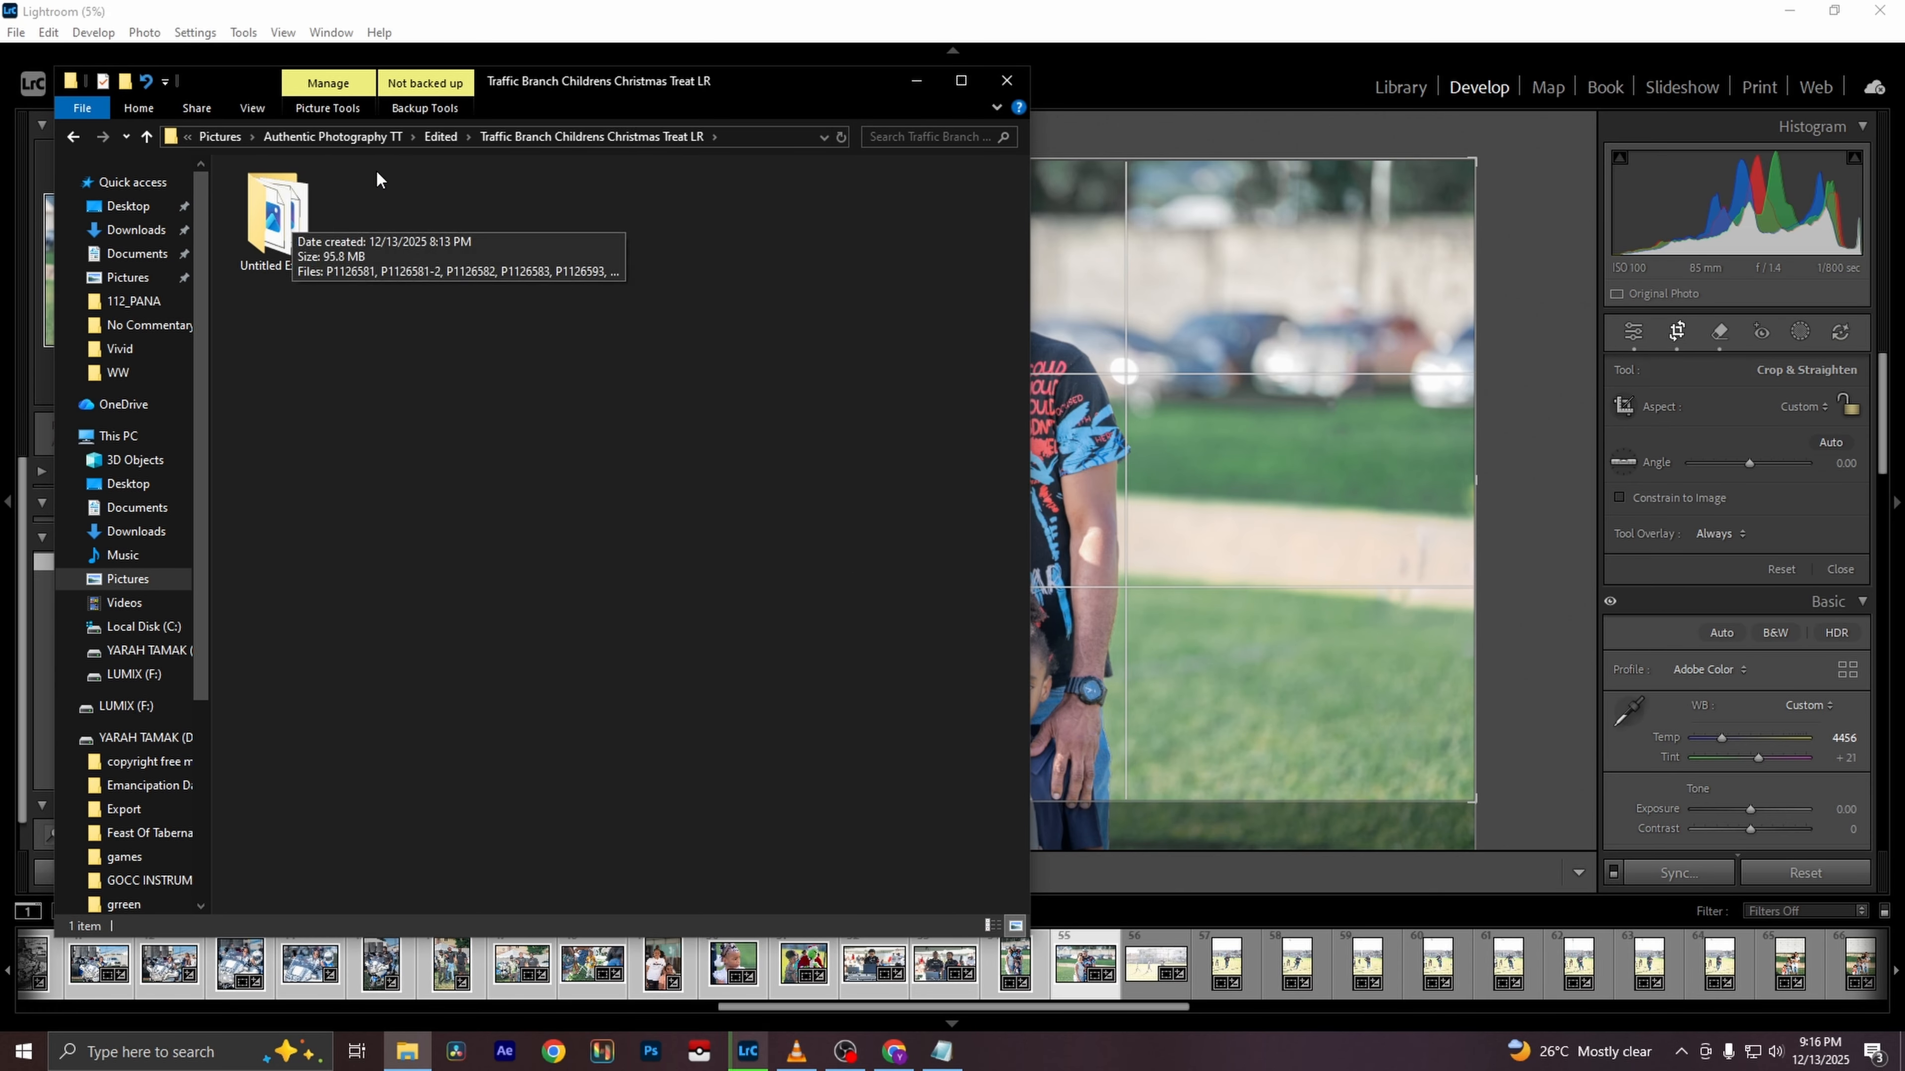
click(453, 141)
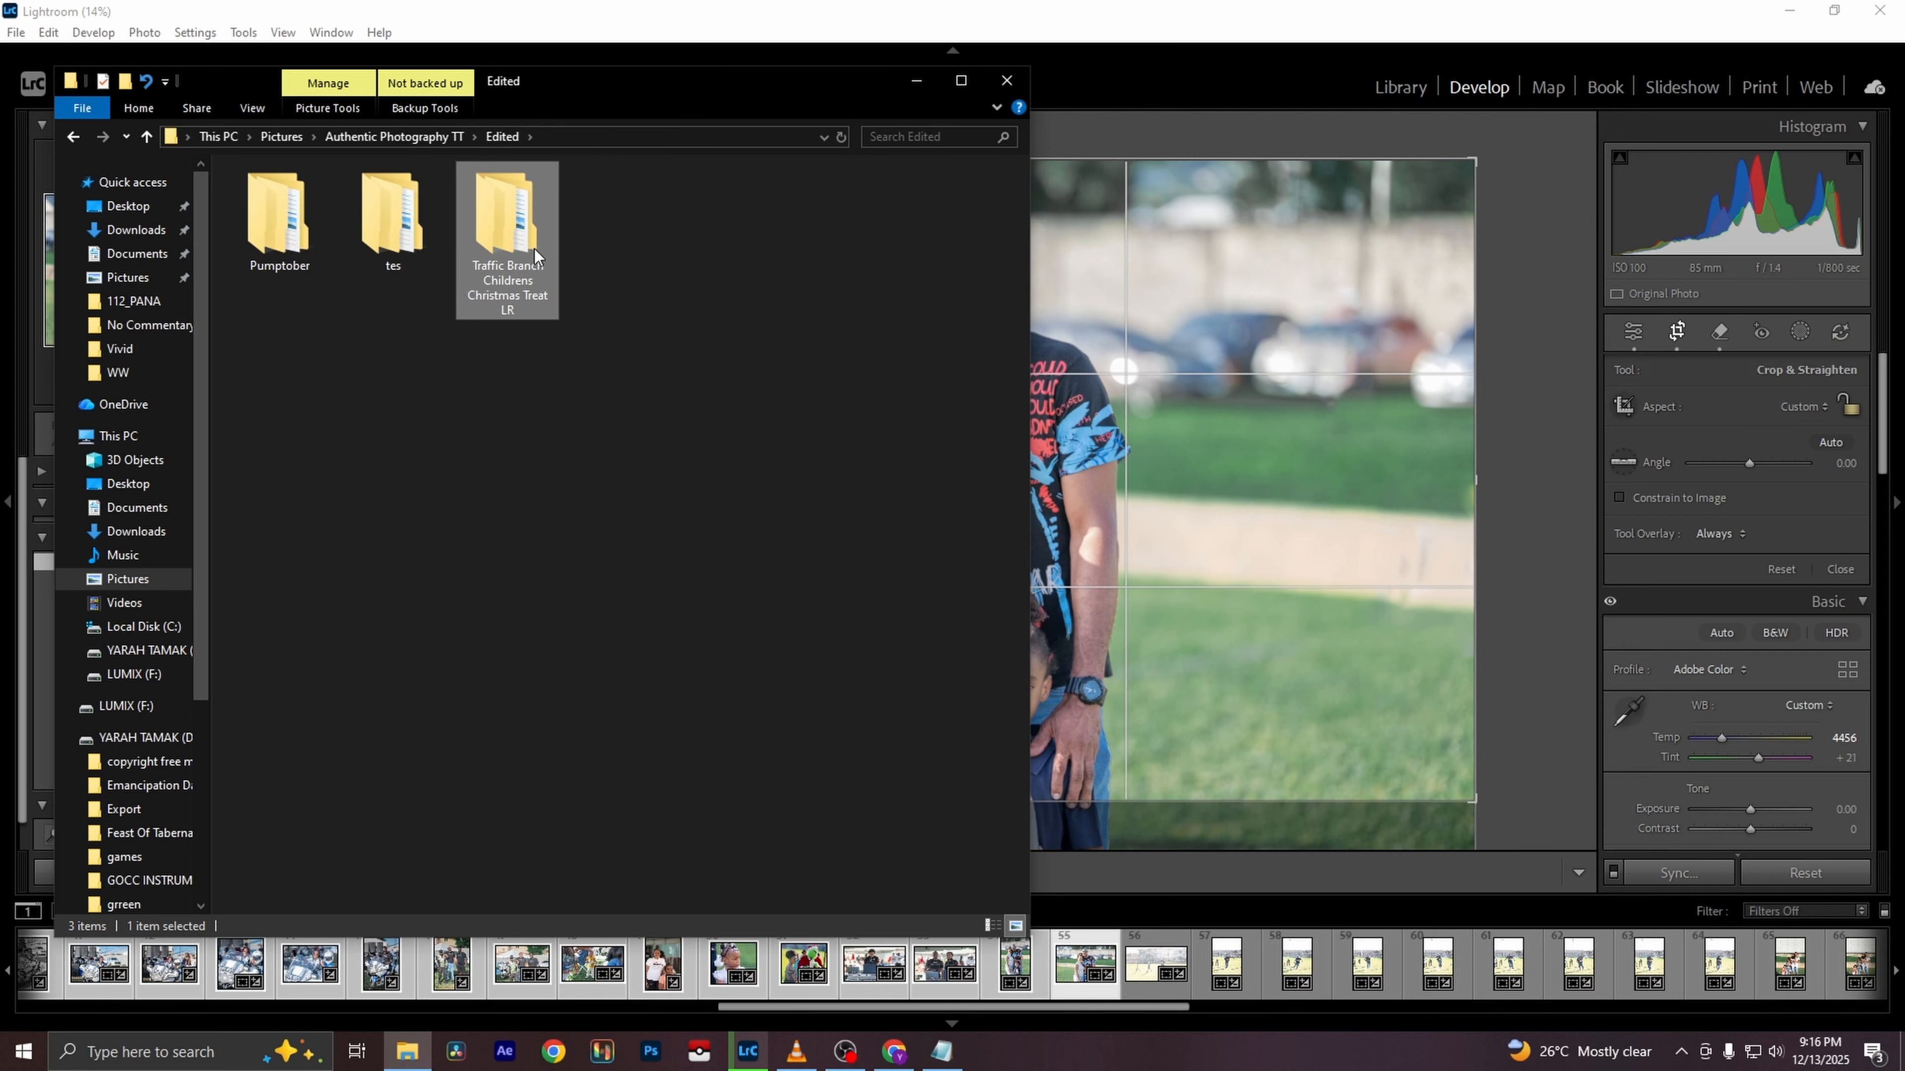
double_click(499, 226)
double_click(287, 236)
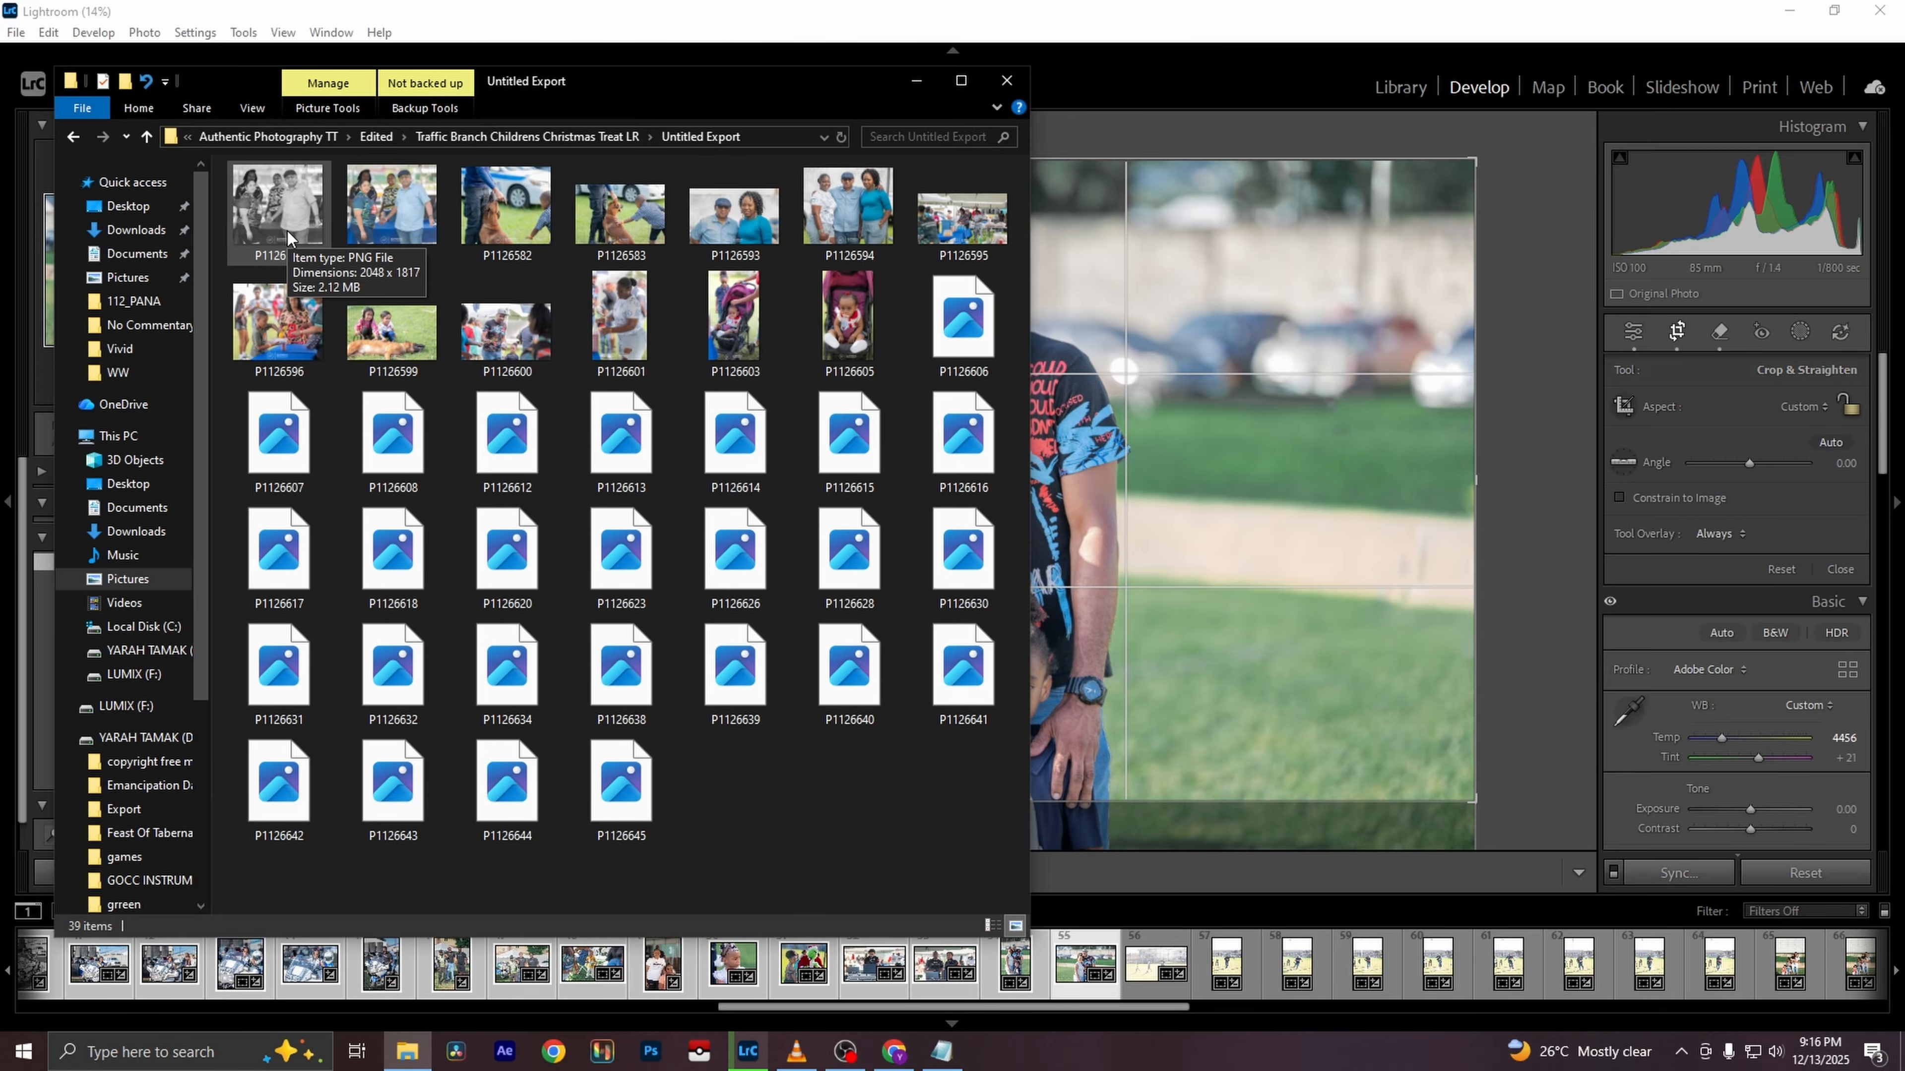
Open the exported photo P1126581 in the image viewer, maximize the viewer and check the picture at a closer zoom
click(285, 227)
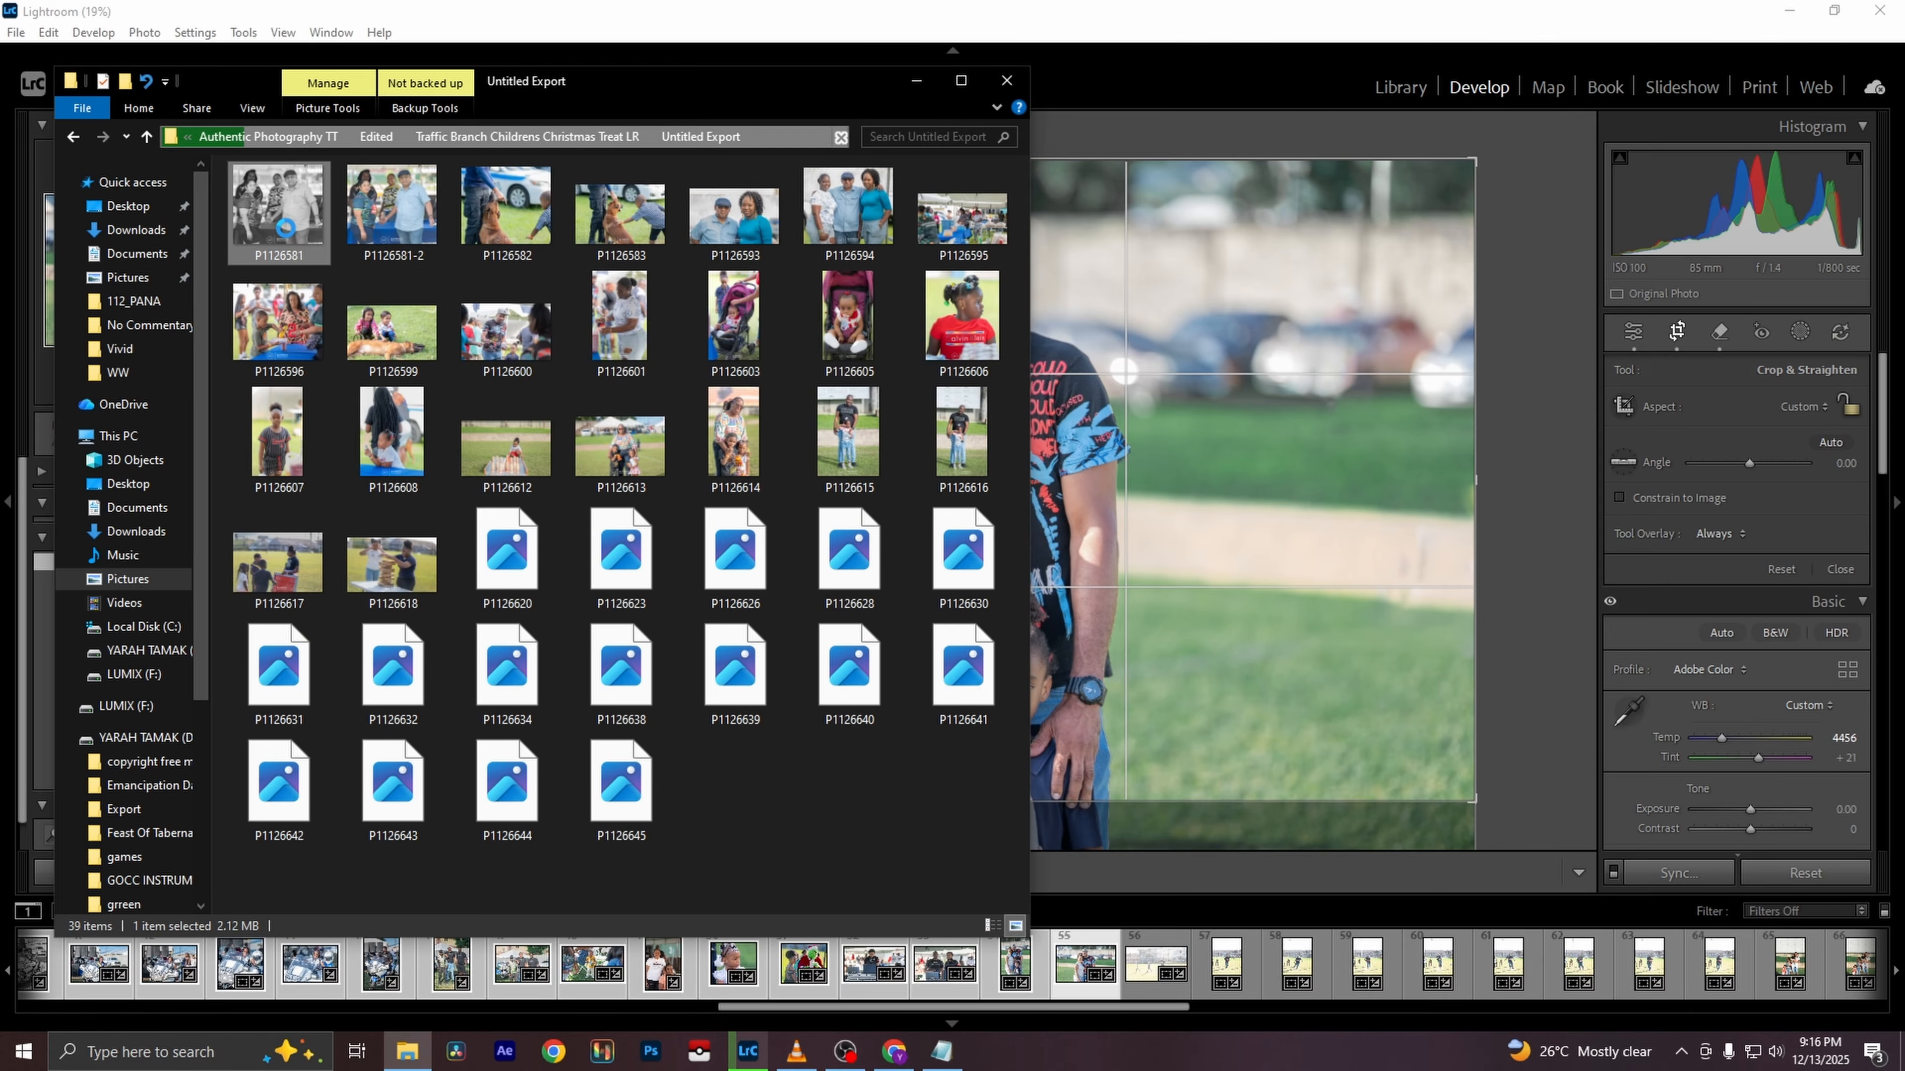
double_click(287, 236)
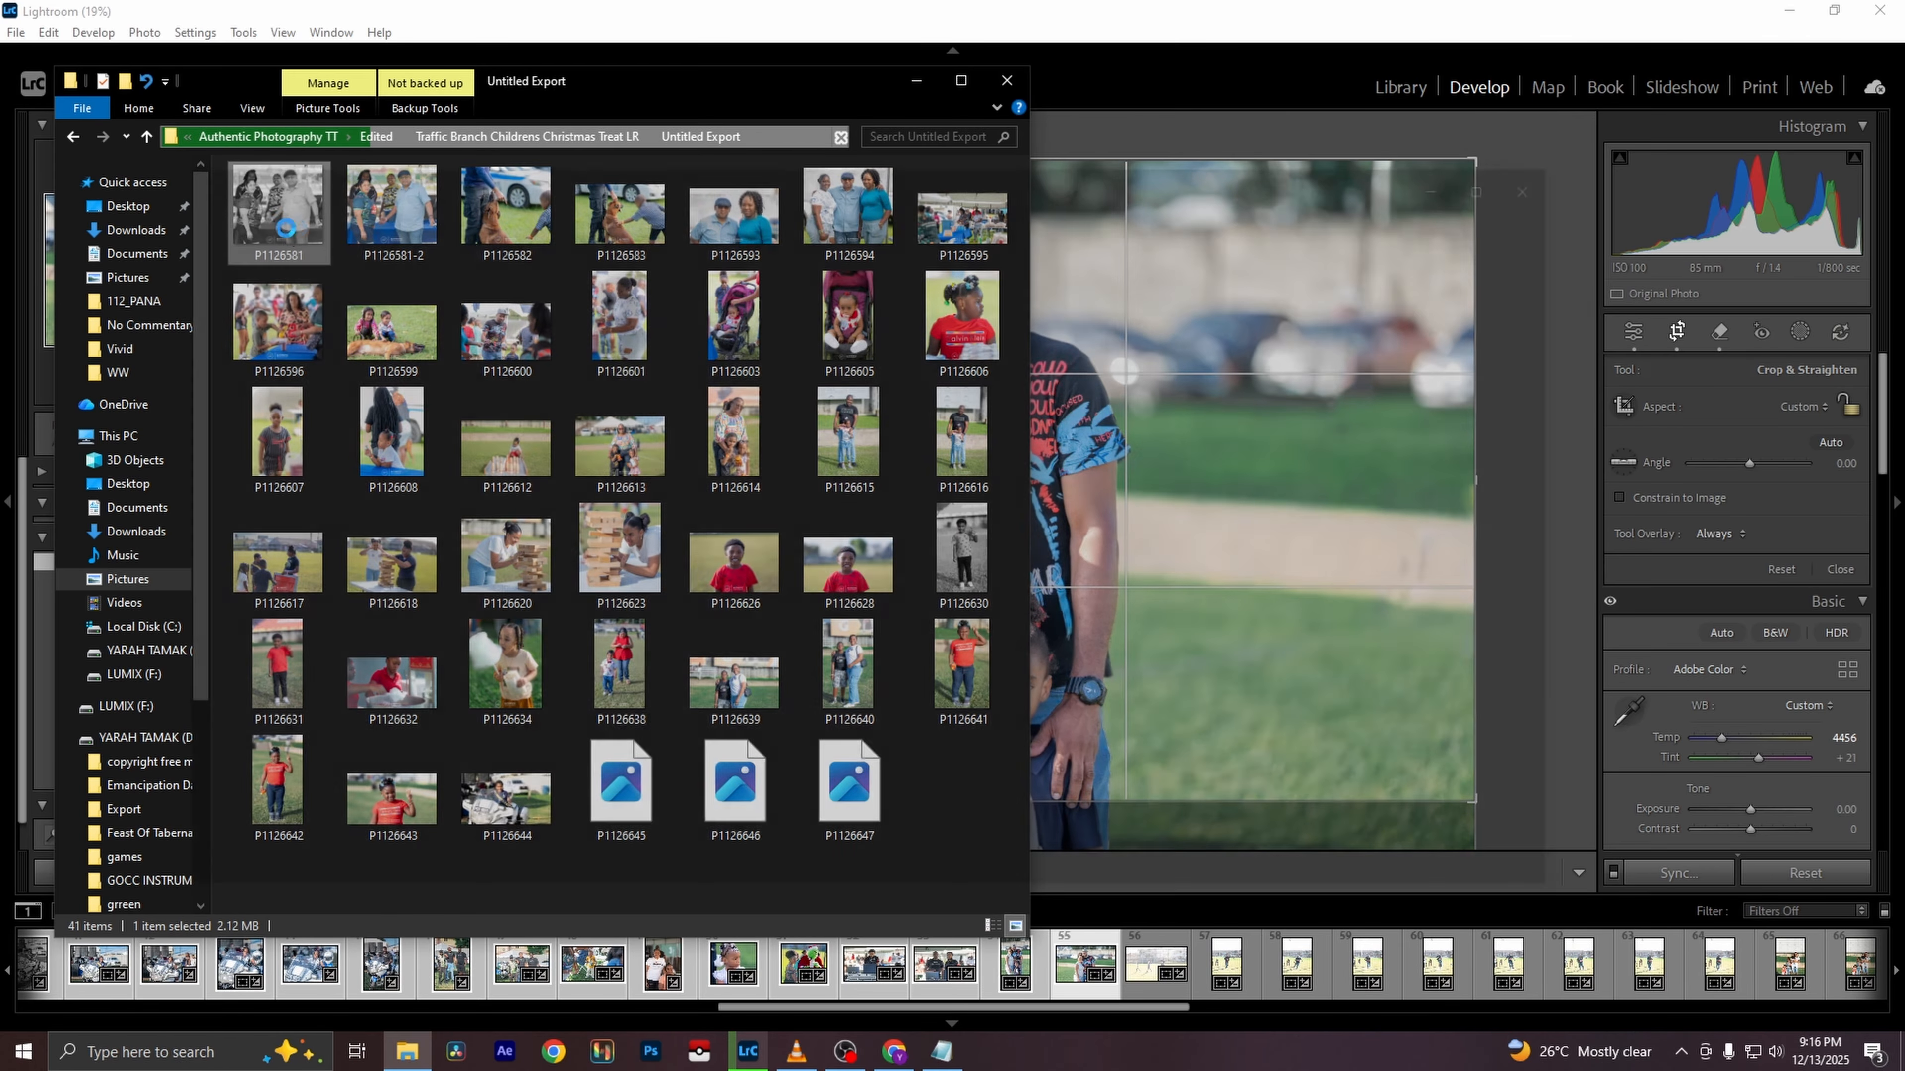
click(1503, 180)
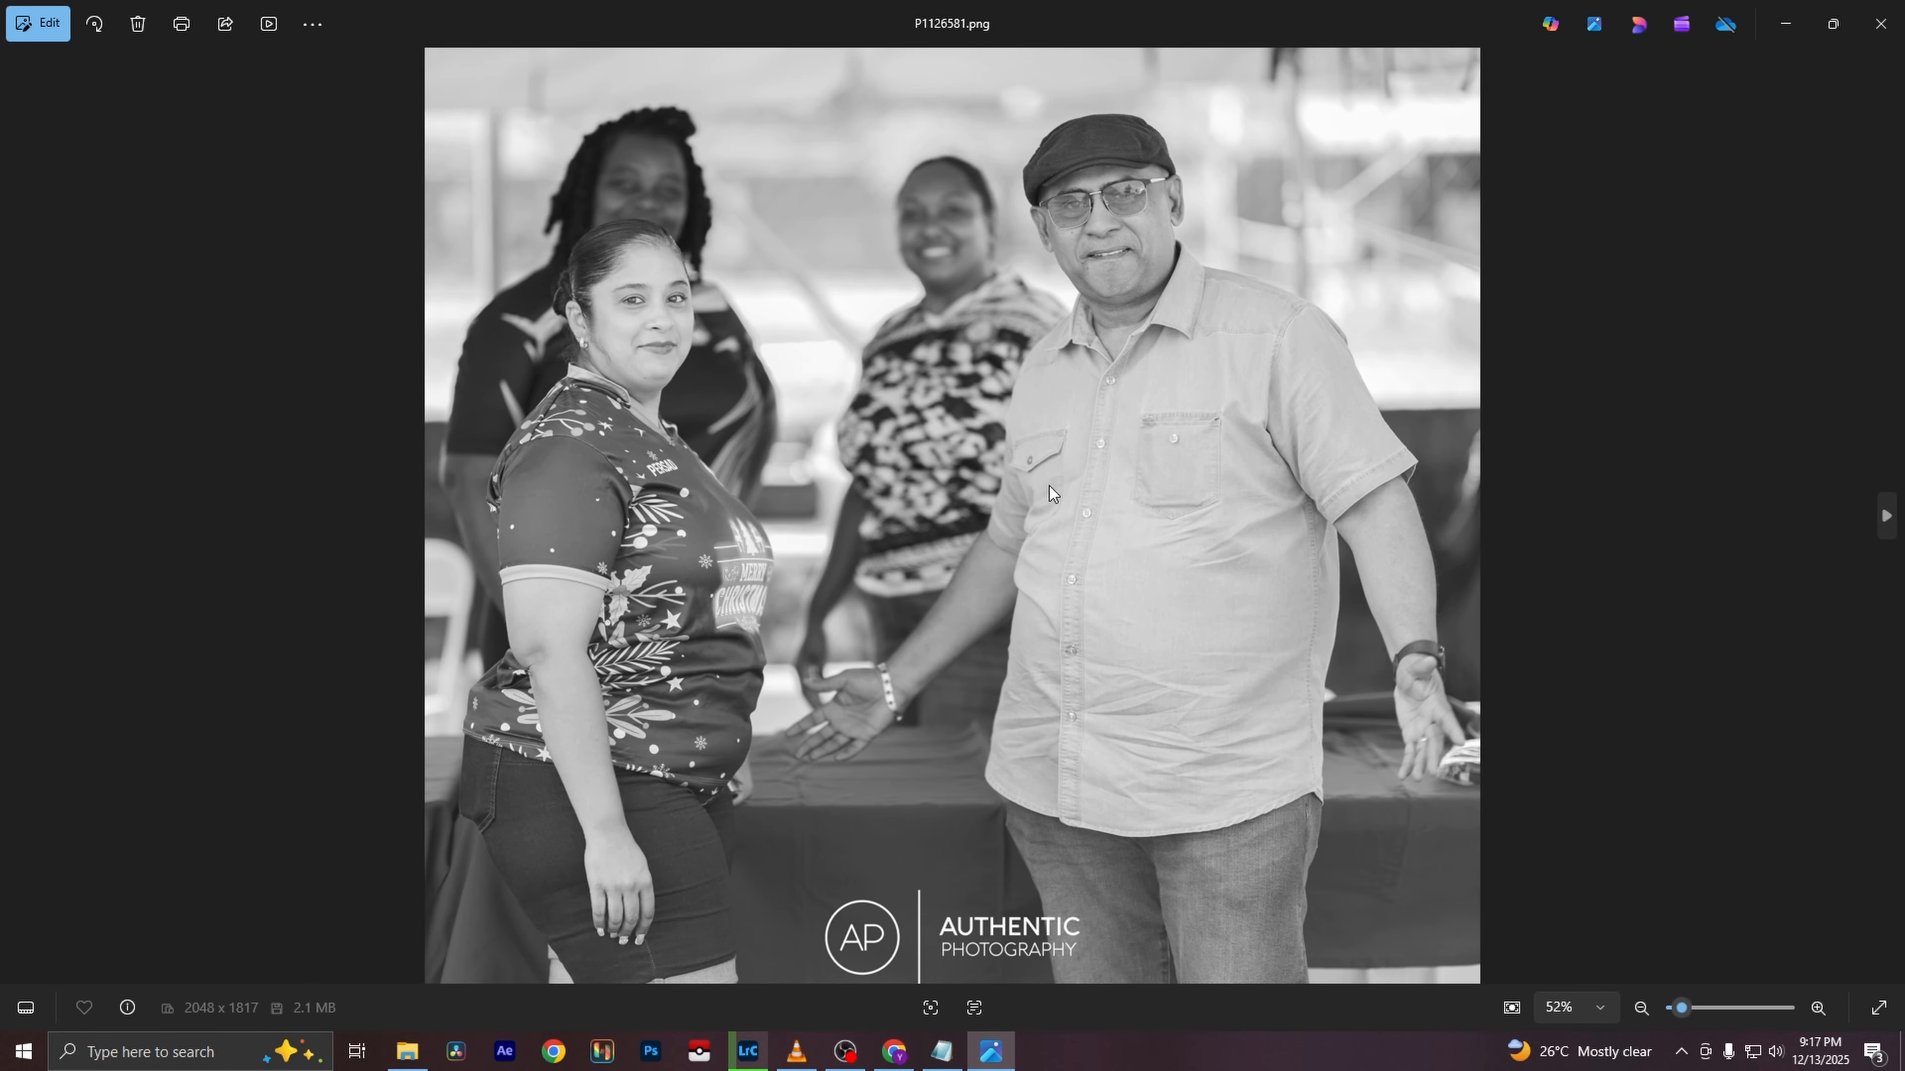
double_click(961, 459)
double_click(964, 465)
Review the exported photos one by one from P1126581-2 through P1126644, checking the edits and watermark, and close the viewer
key(Right)
key(Right)
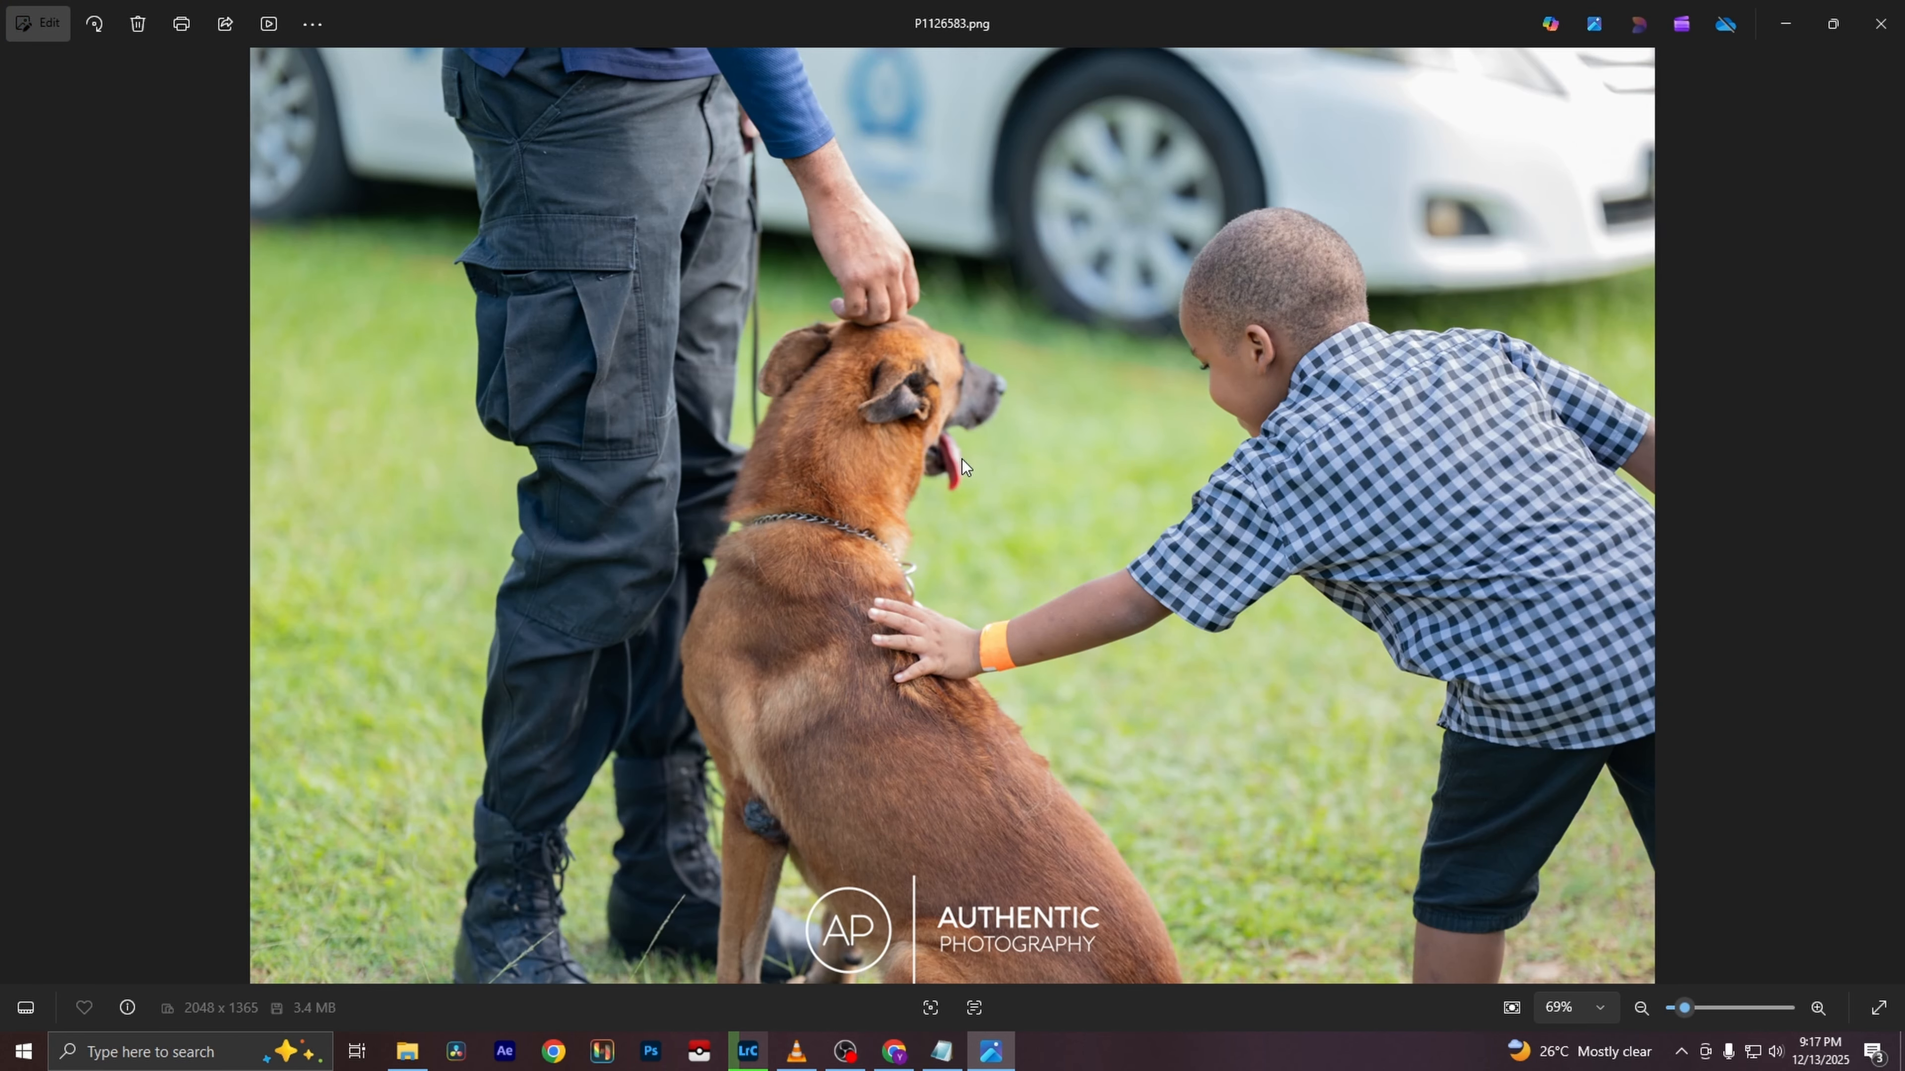
key(Right)
key(Right)
key(Right)
key(Right)
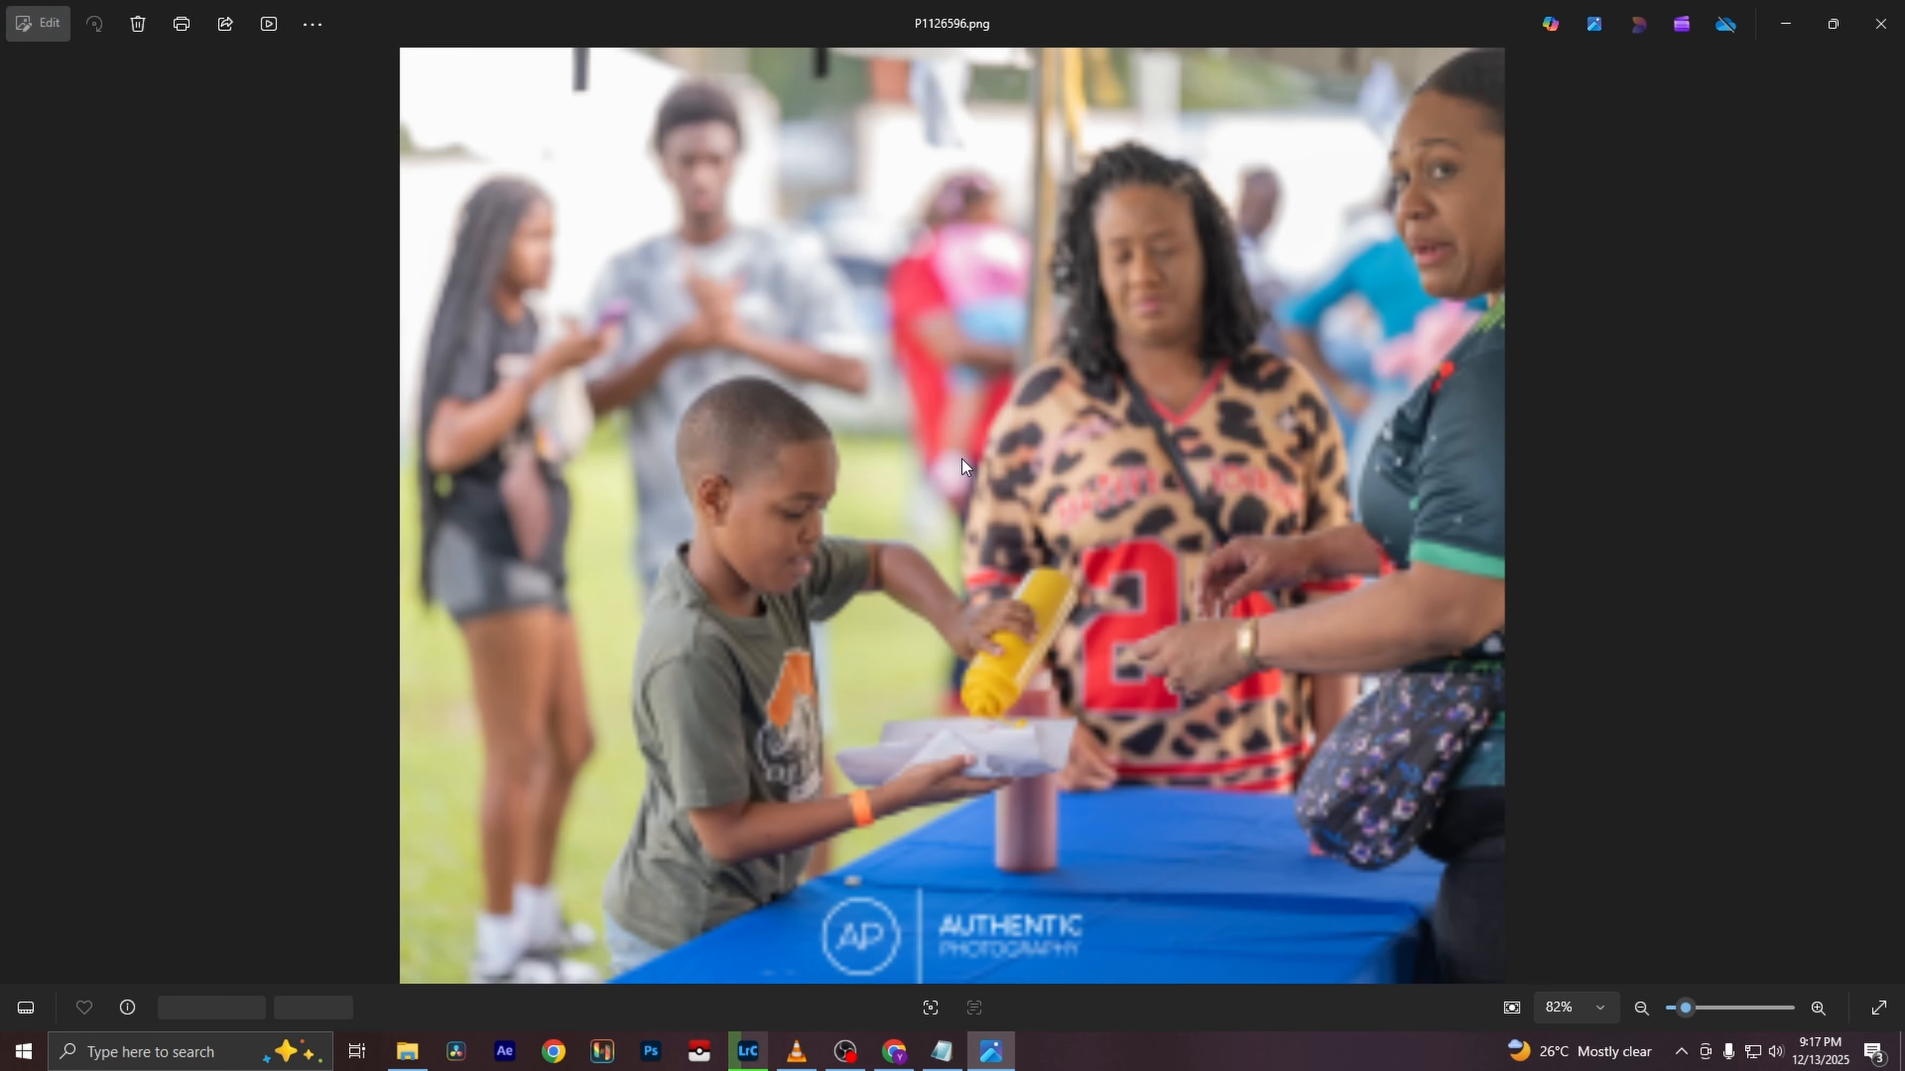
key(Right)
key(Right)
key(Right)
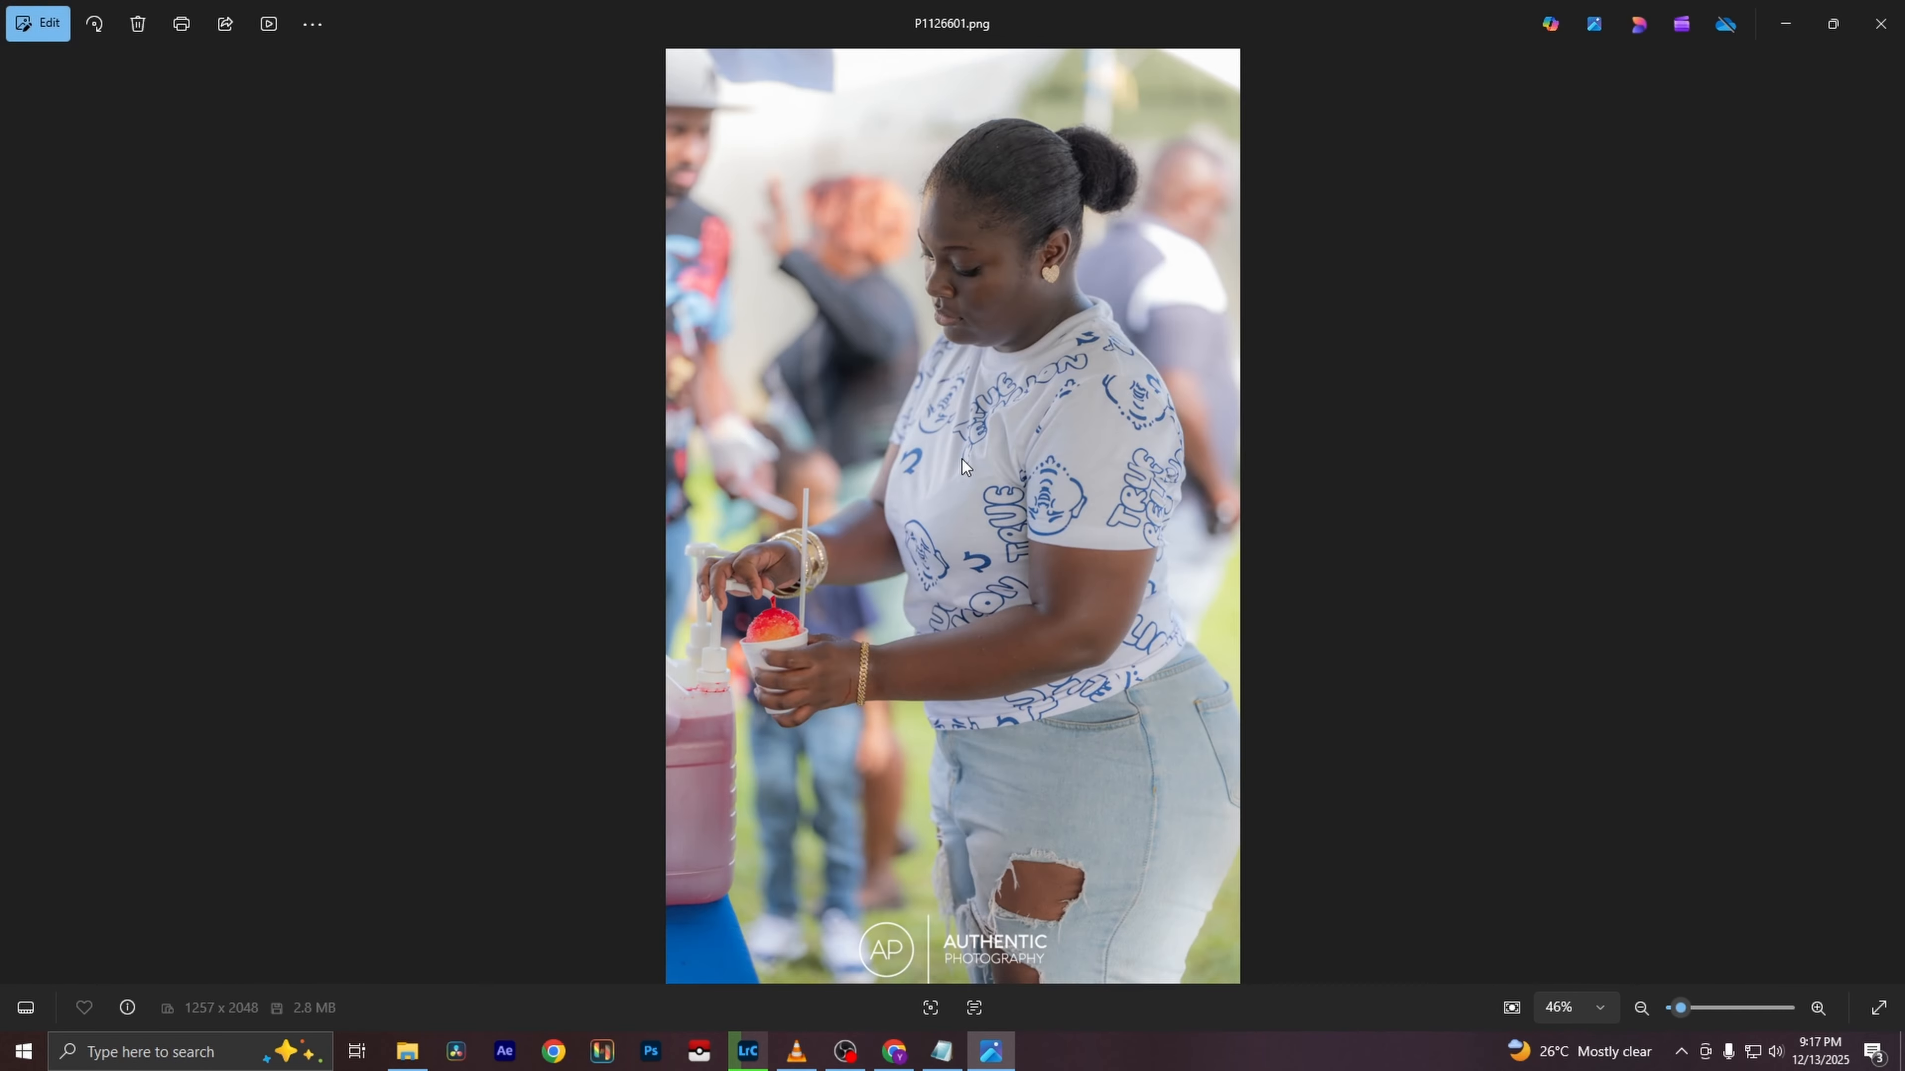
key(Right)
key(Right)
key(Right)
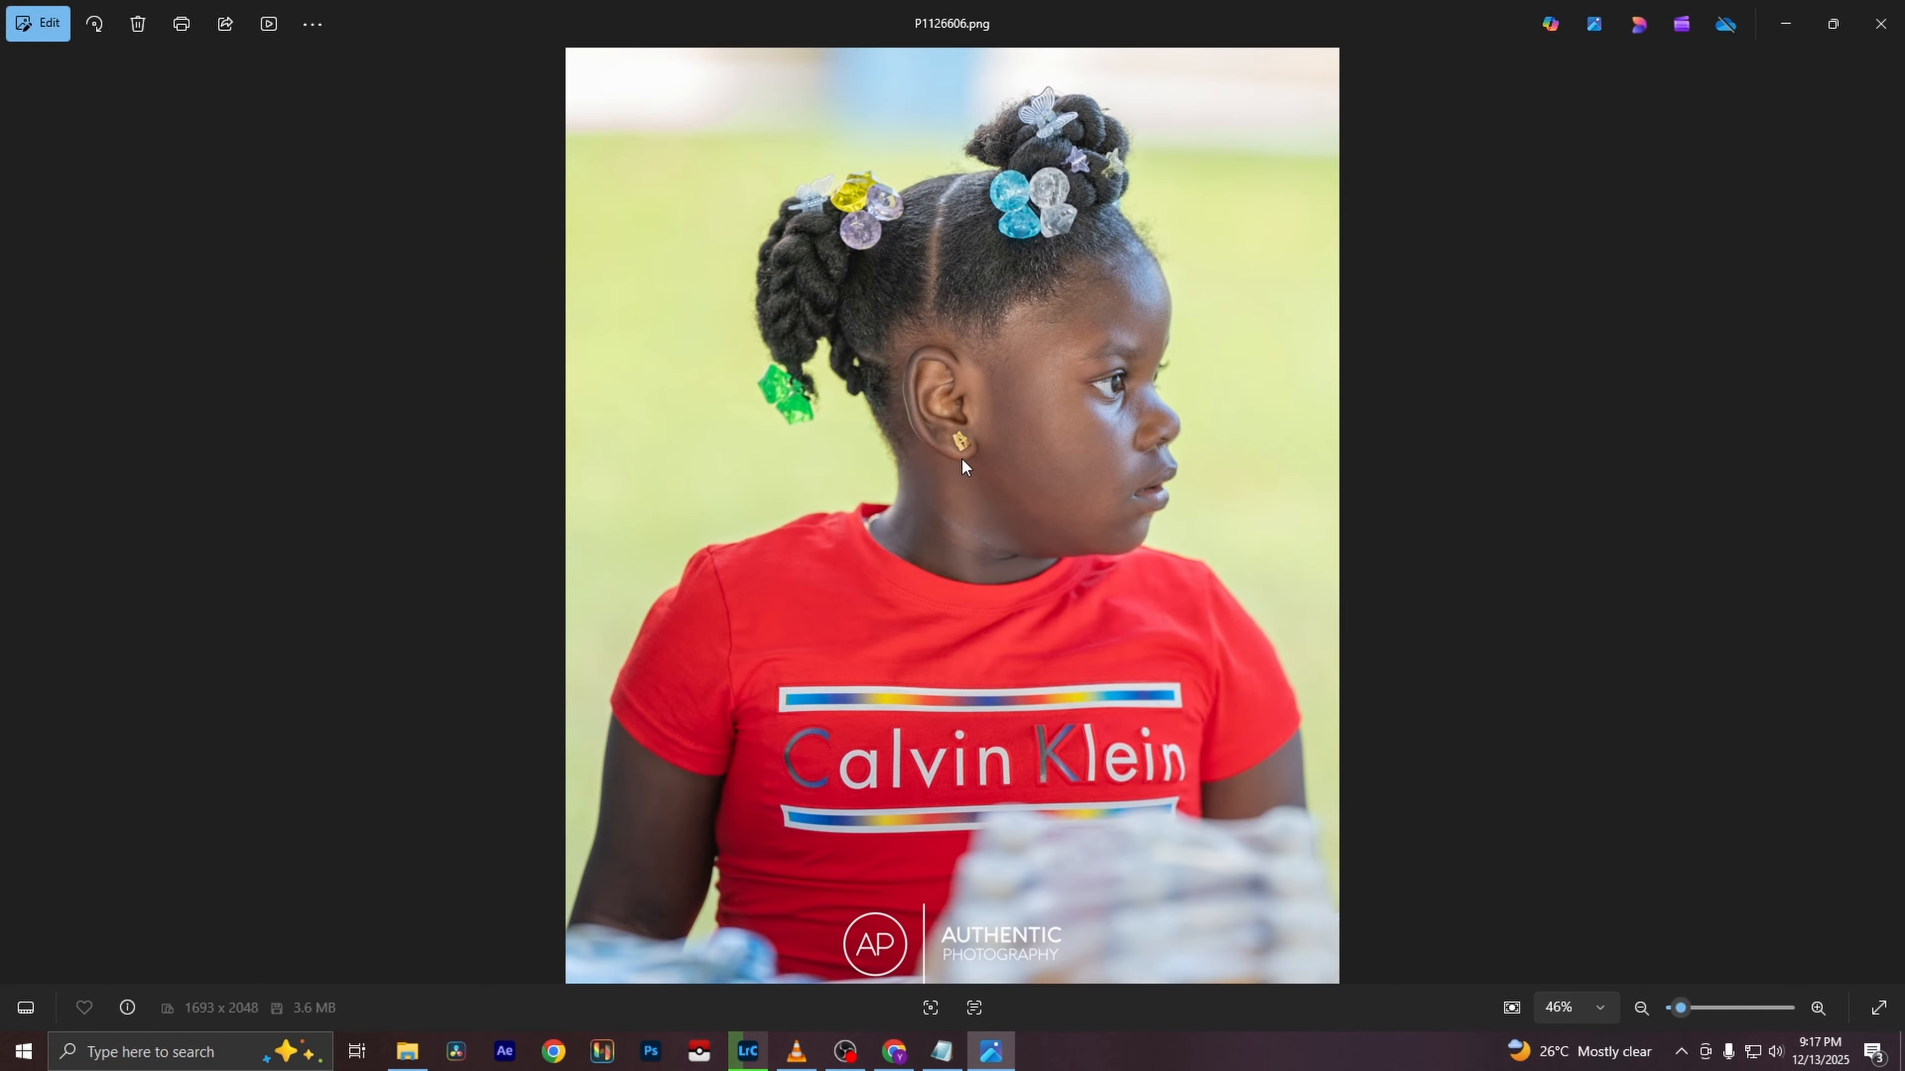
key(Right)
key(Right)
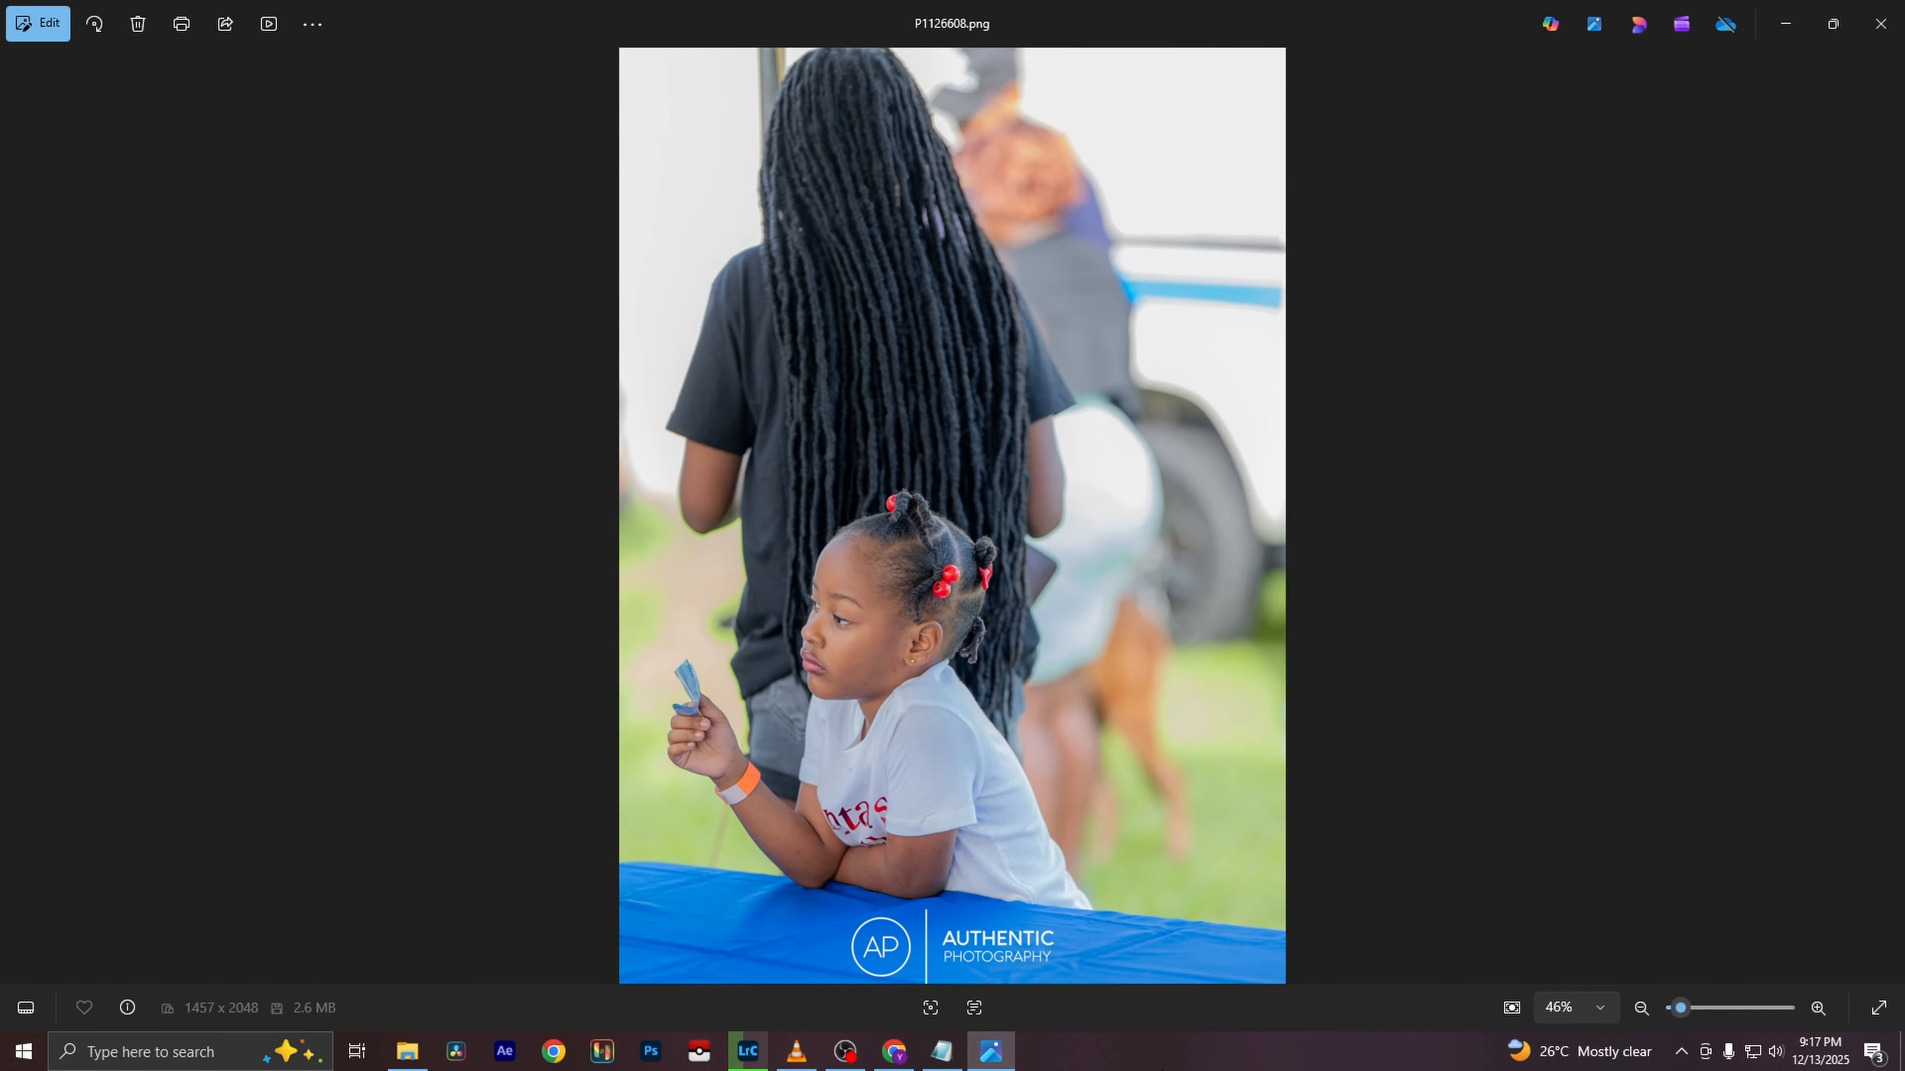
key(Right)
key(Right)
key(Right)
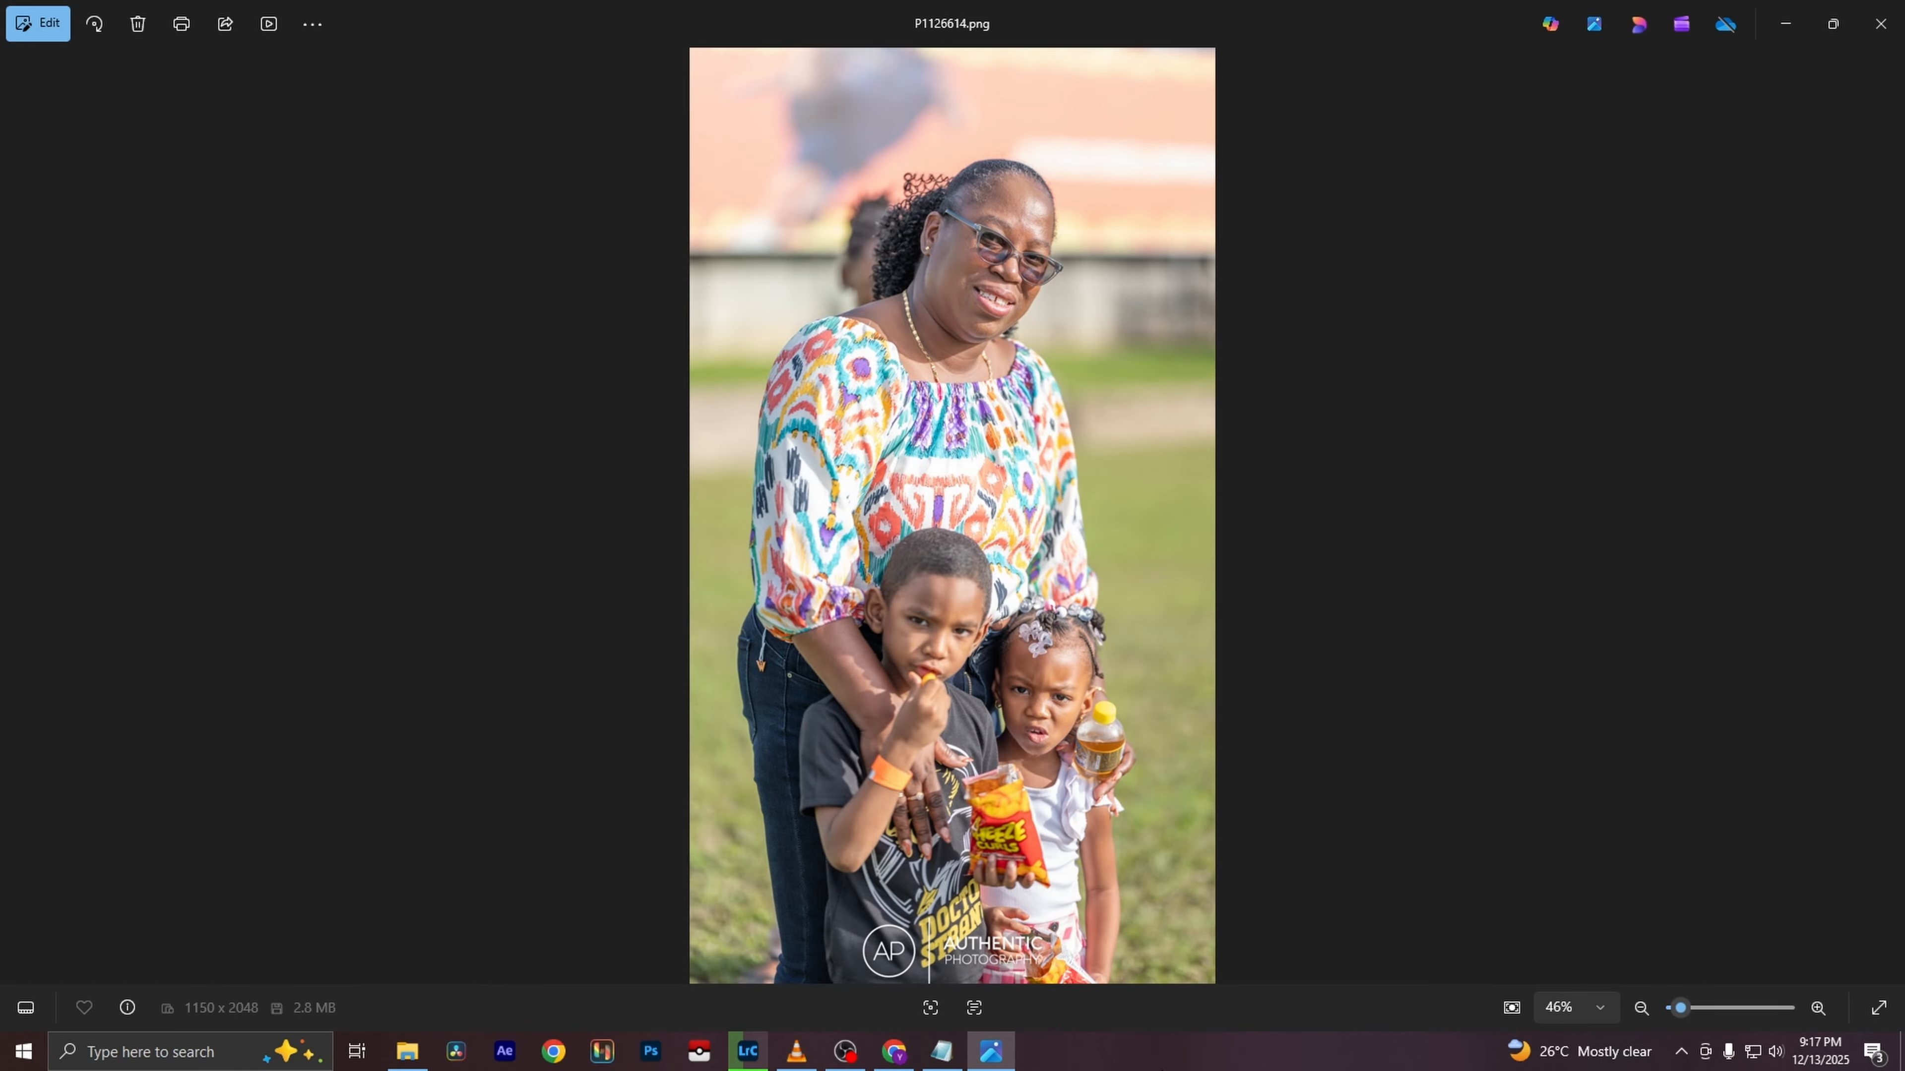
key(Right)
key(Right)
key(Right)
key(Right)
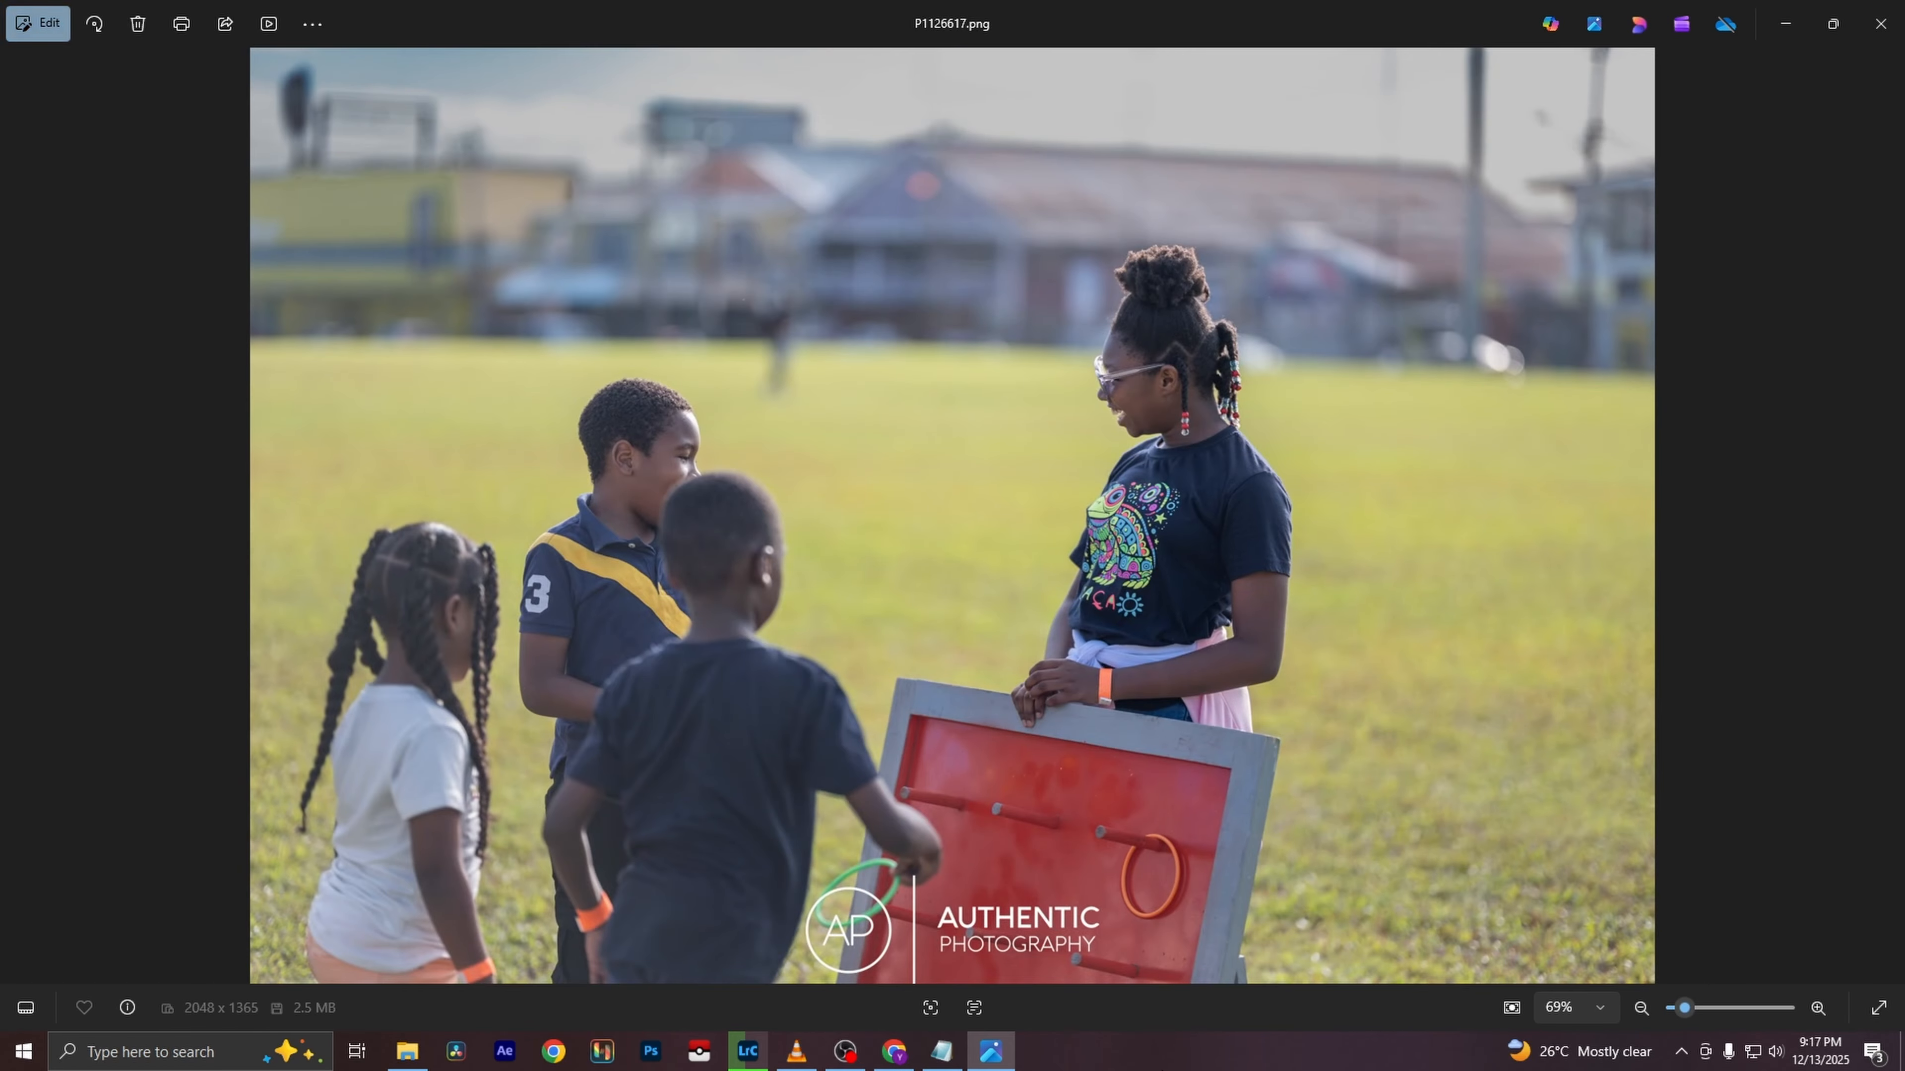
key(Right)
key(Right)
key(Right)
key(Right)
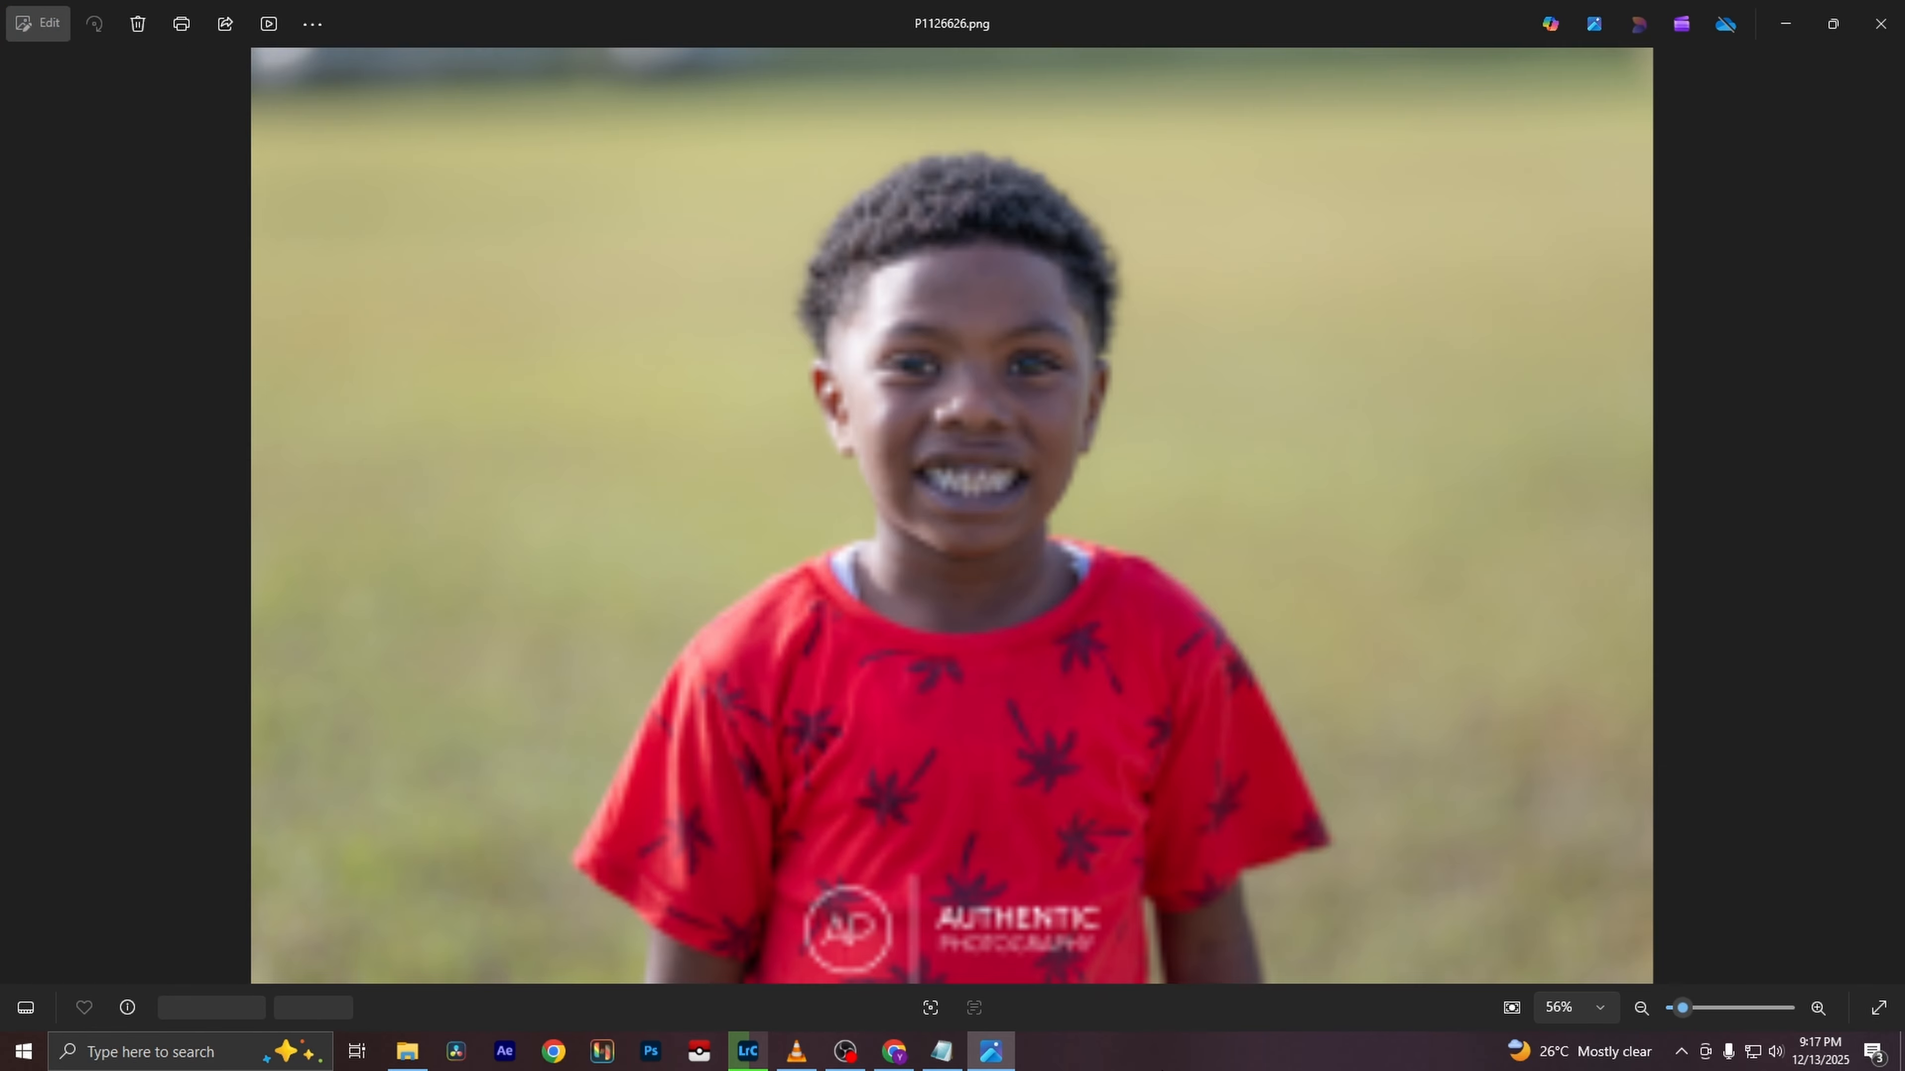
key(Right)
key(Right)
key(Right)
key(Right)
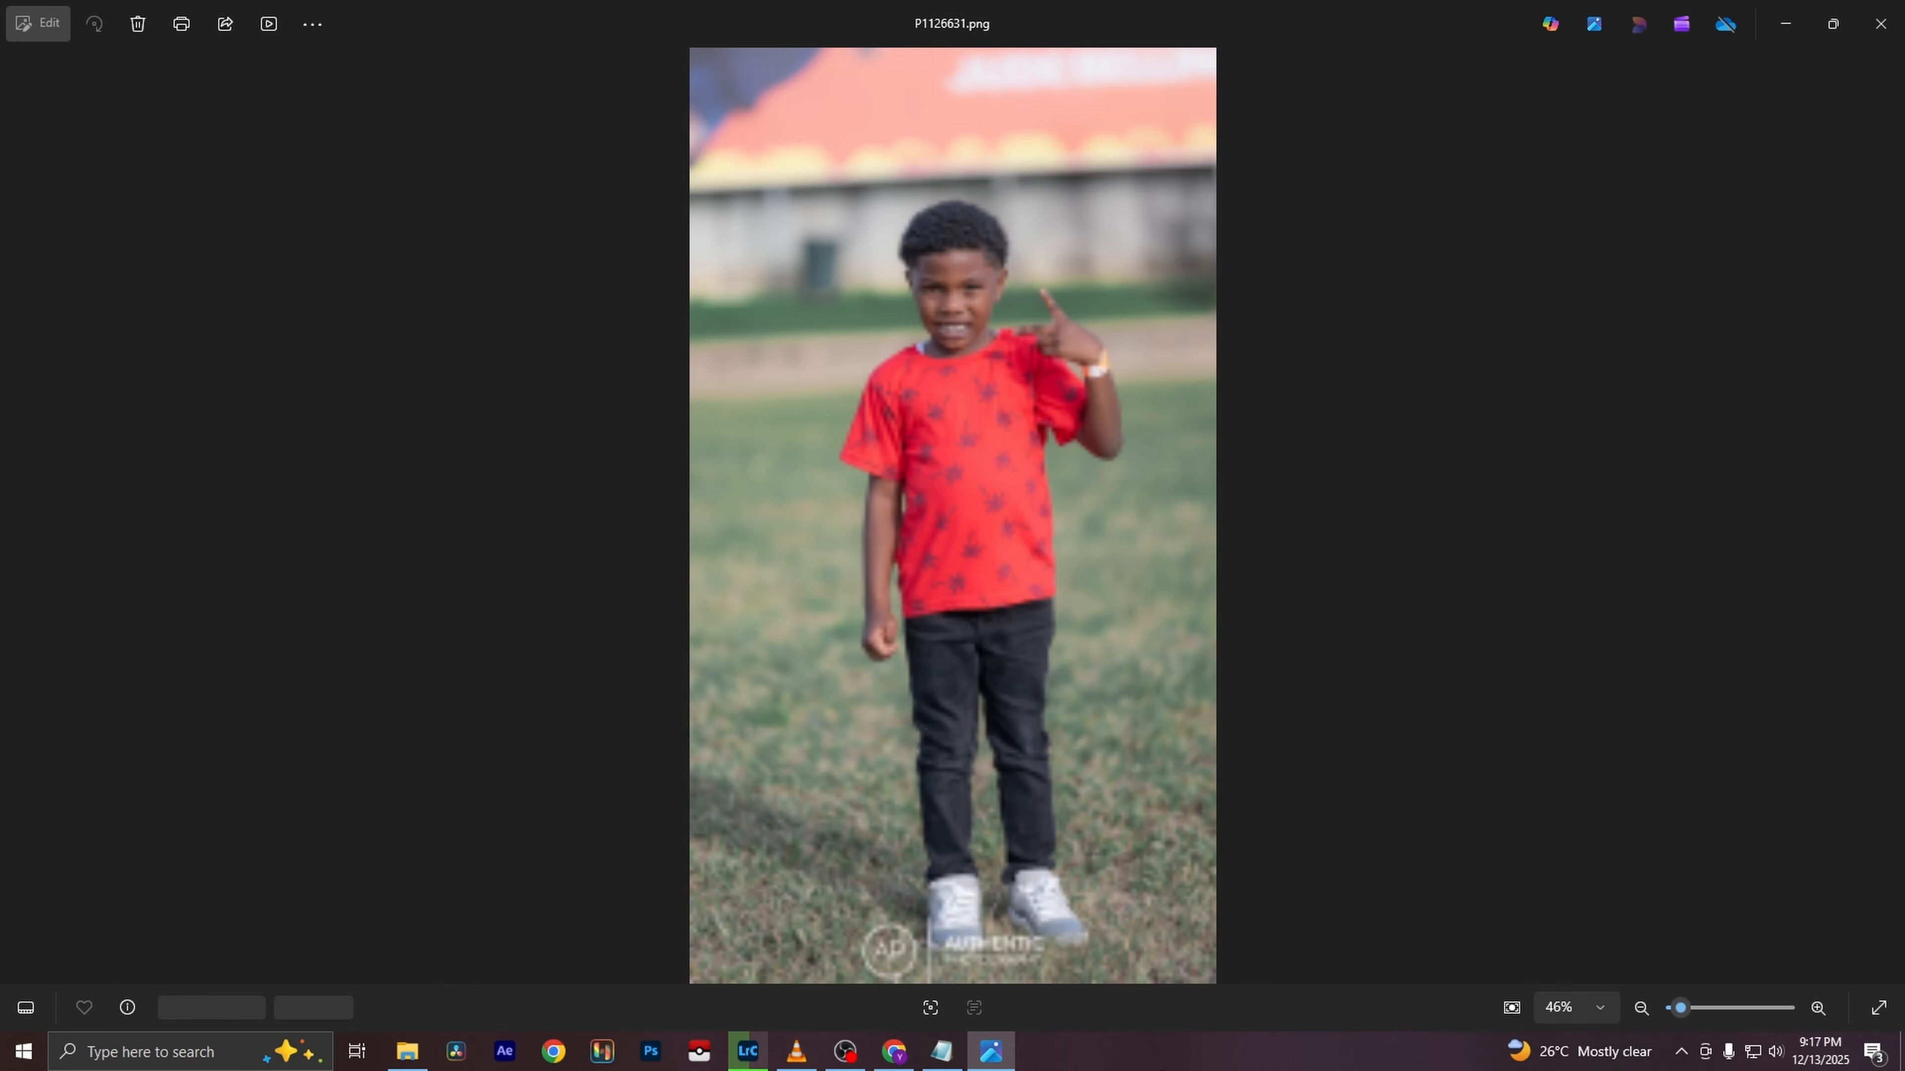
key(Right)
key(Right)
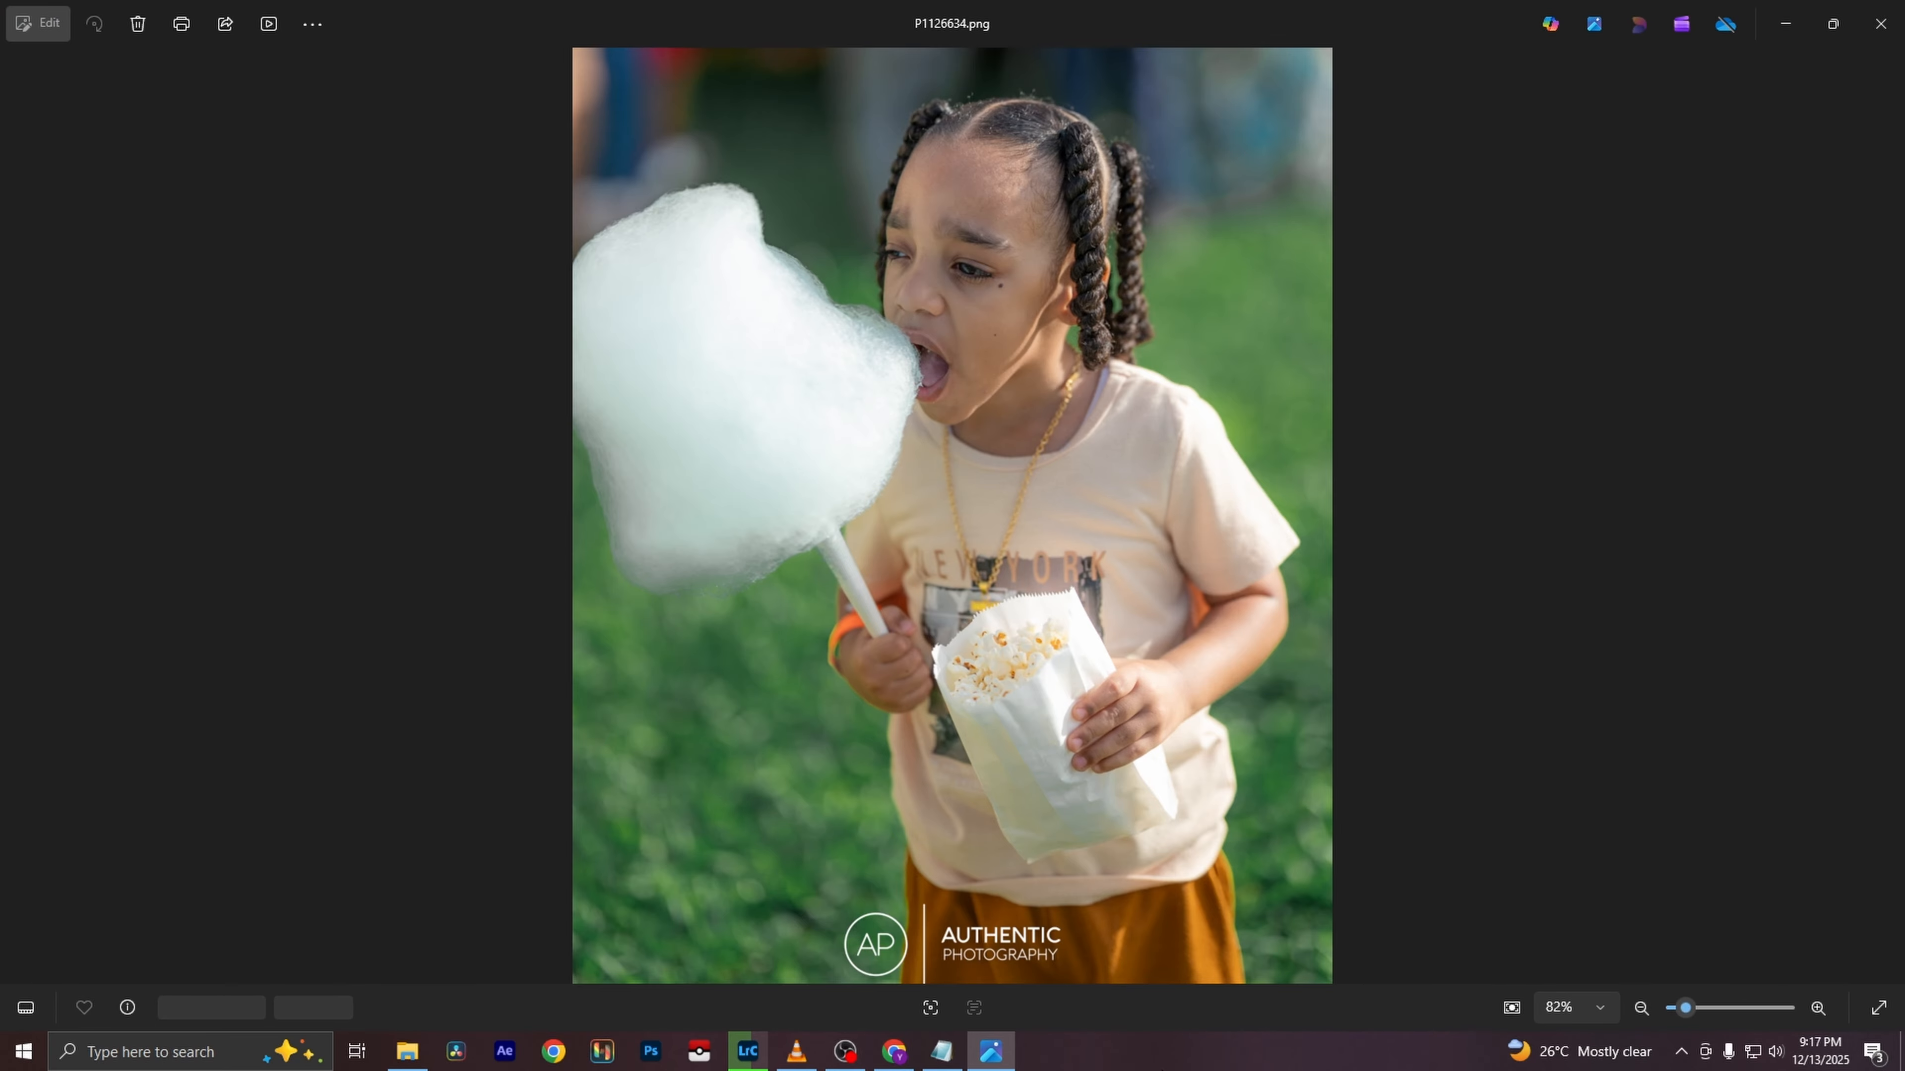
key(Right)
key(Right)
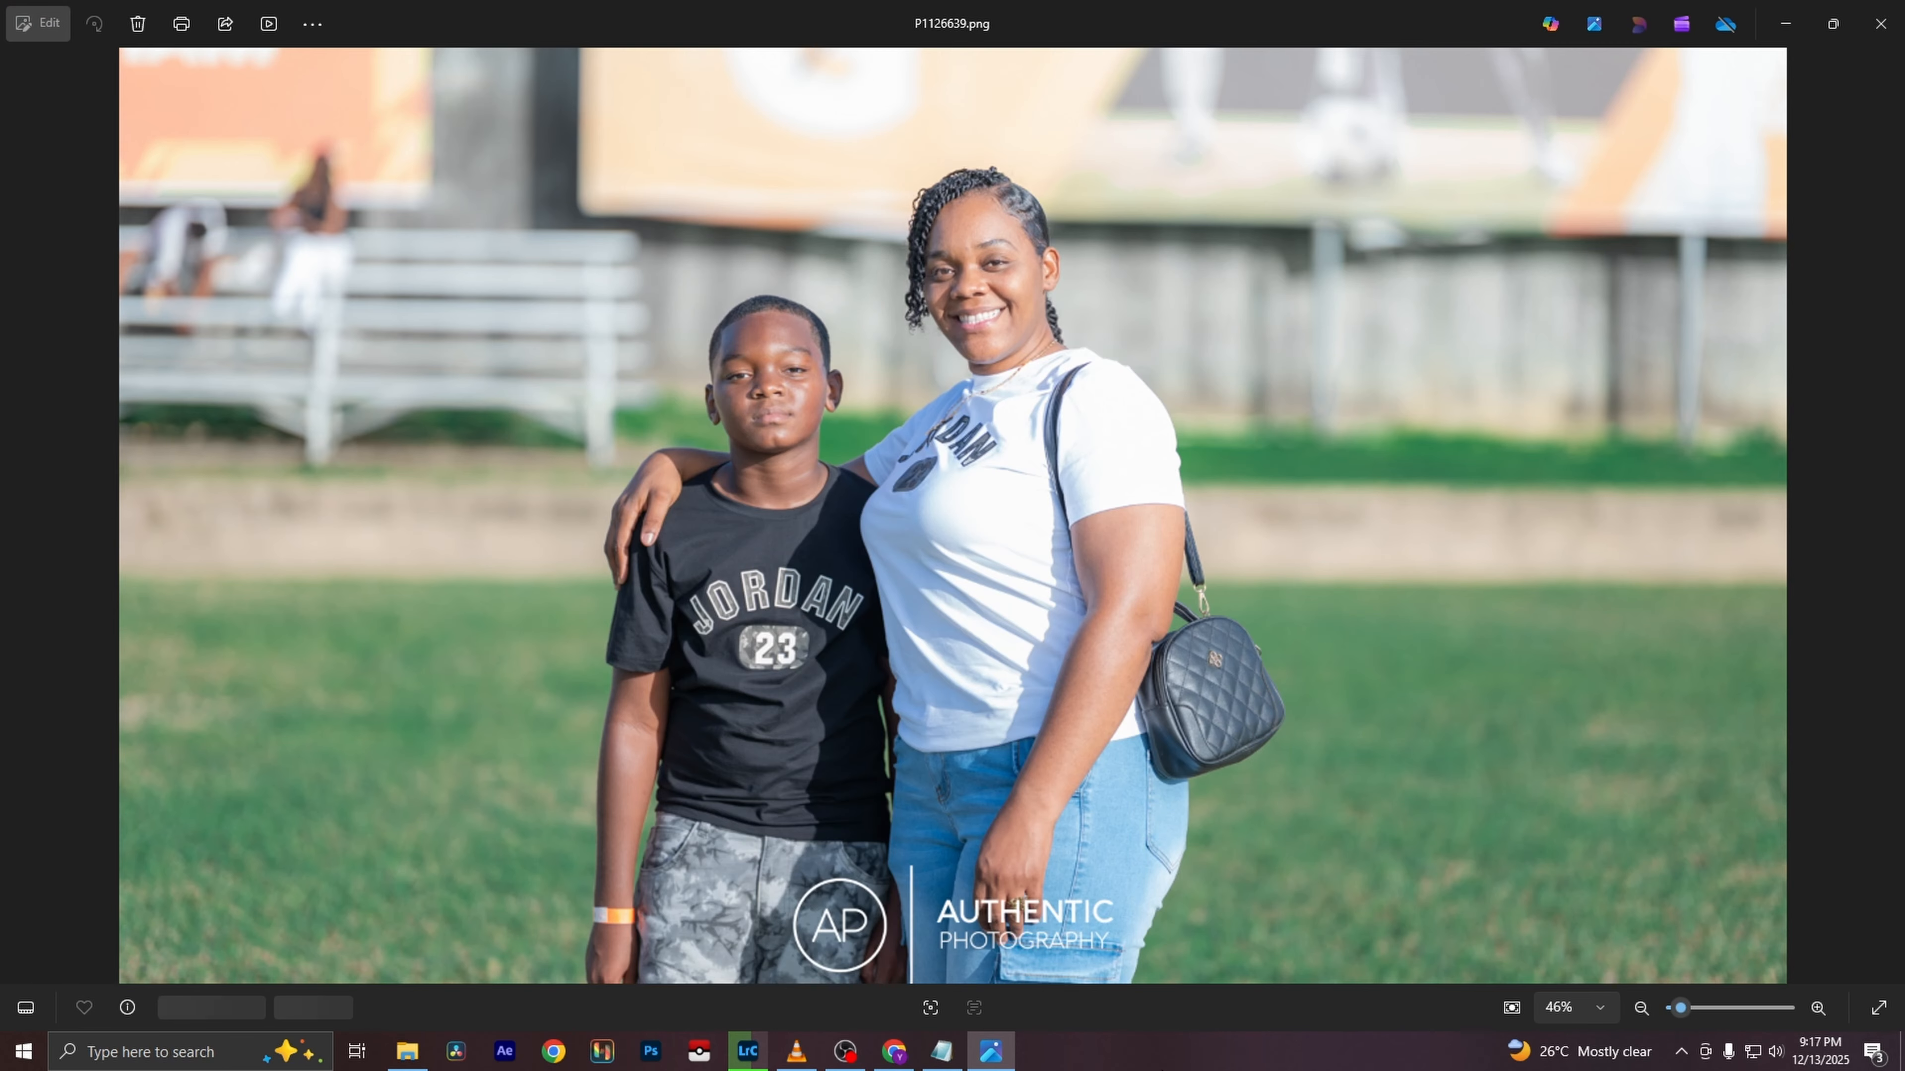
key(Right)
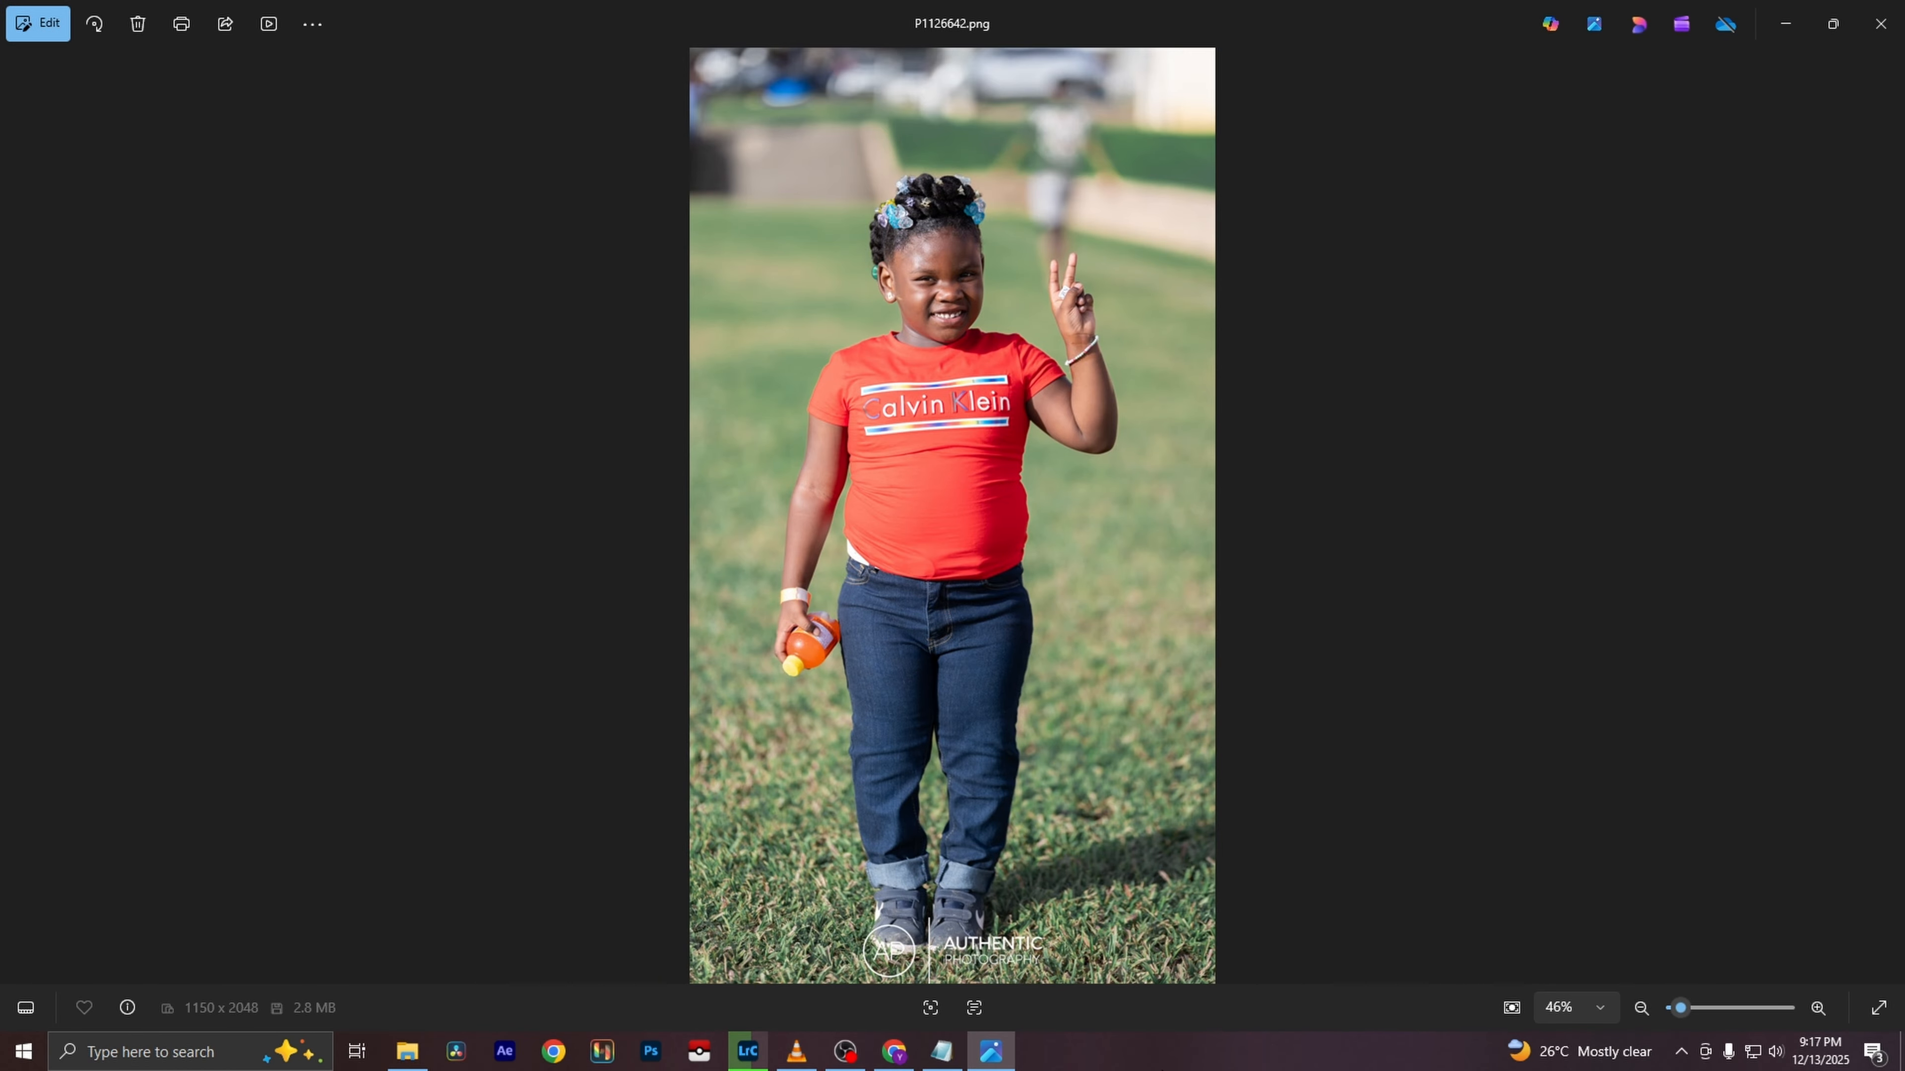
key(Right)
key(Right)
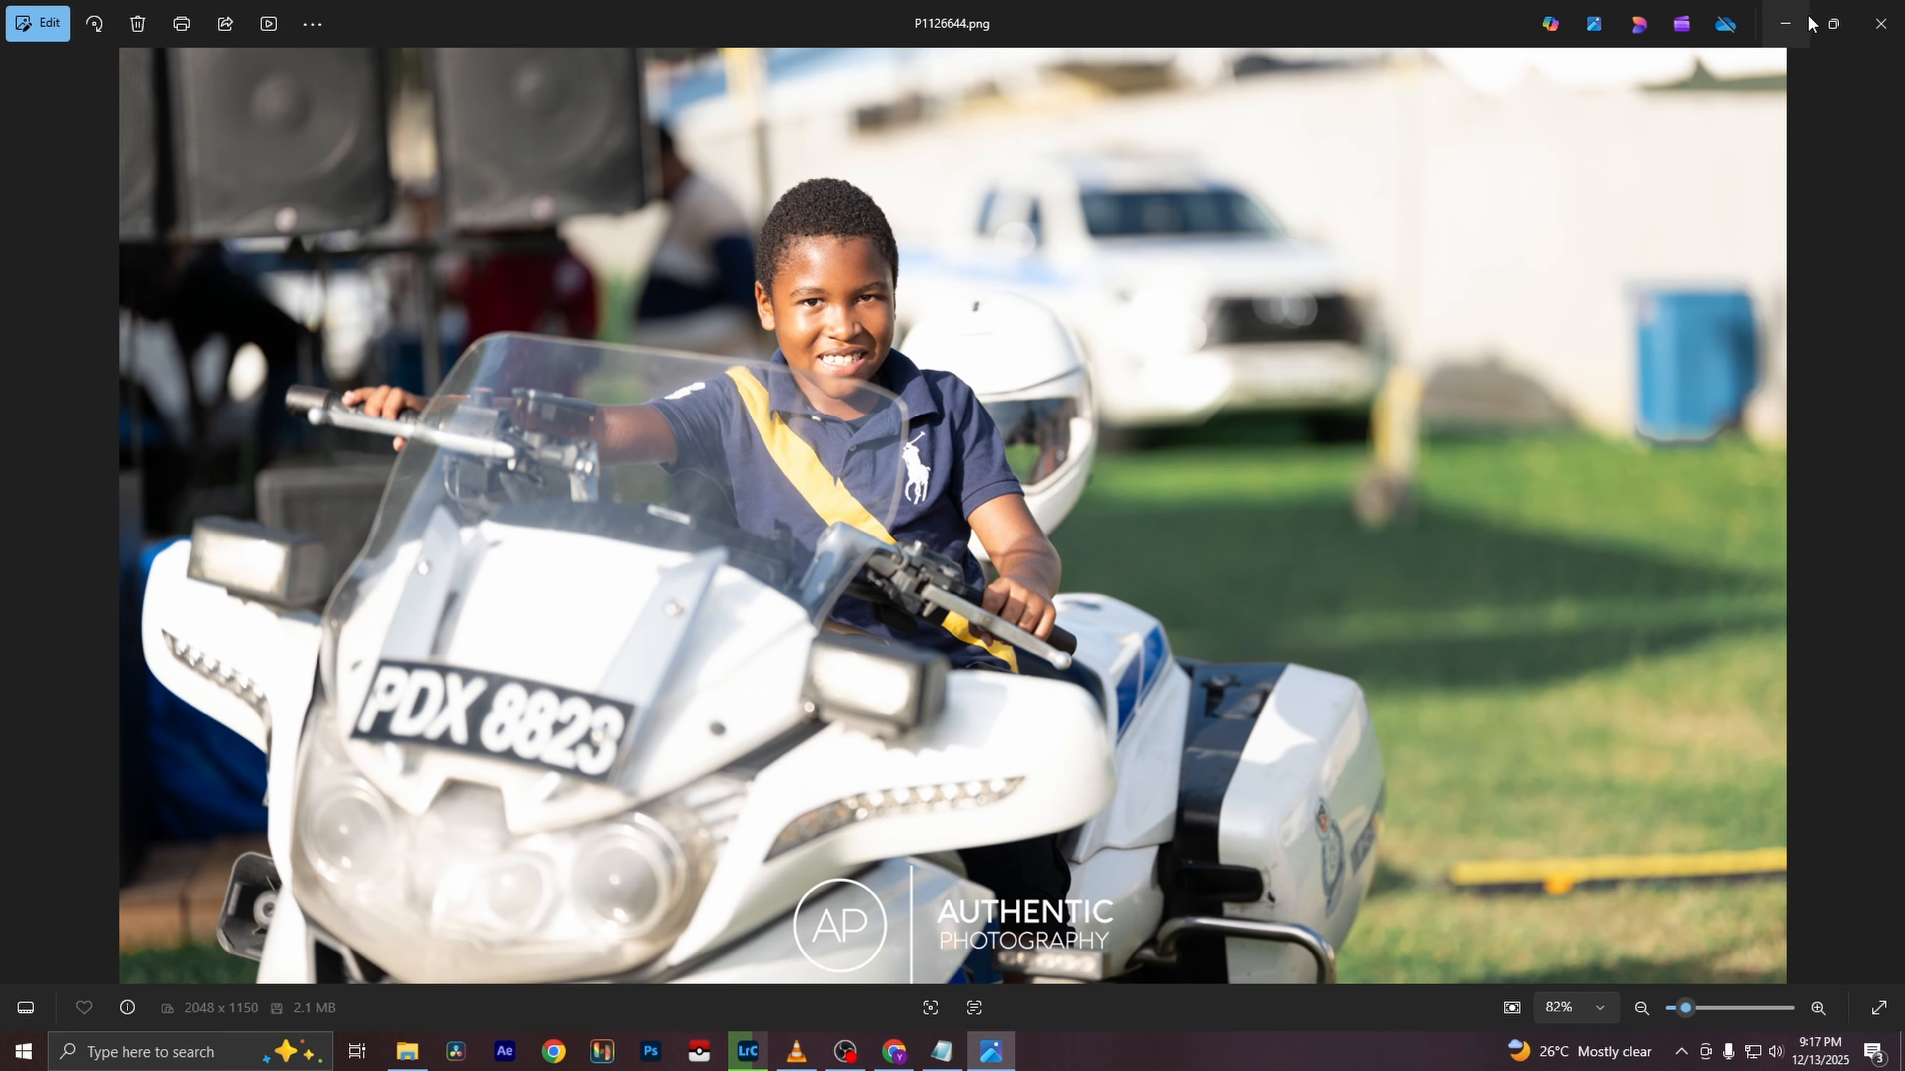
click(1879, 24)
Inspect the exported motorcycle photos P1126652, P1126645 and the black-and-white P1126646 from the export folder
scroll(776, 678, down, 3)
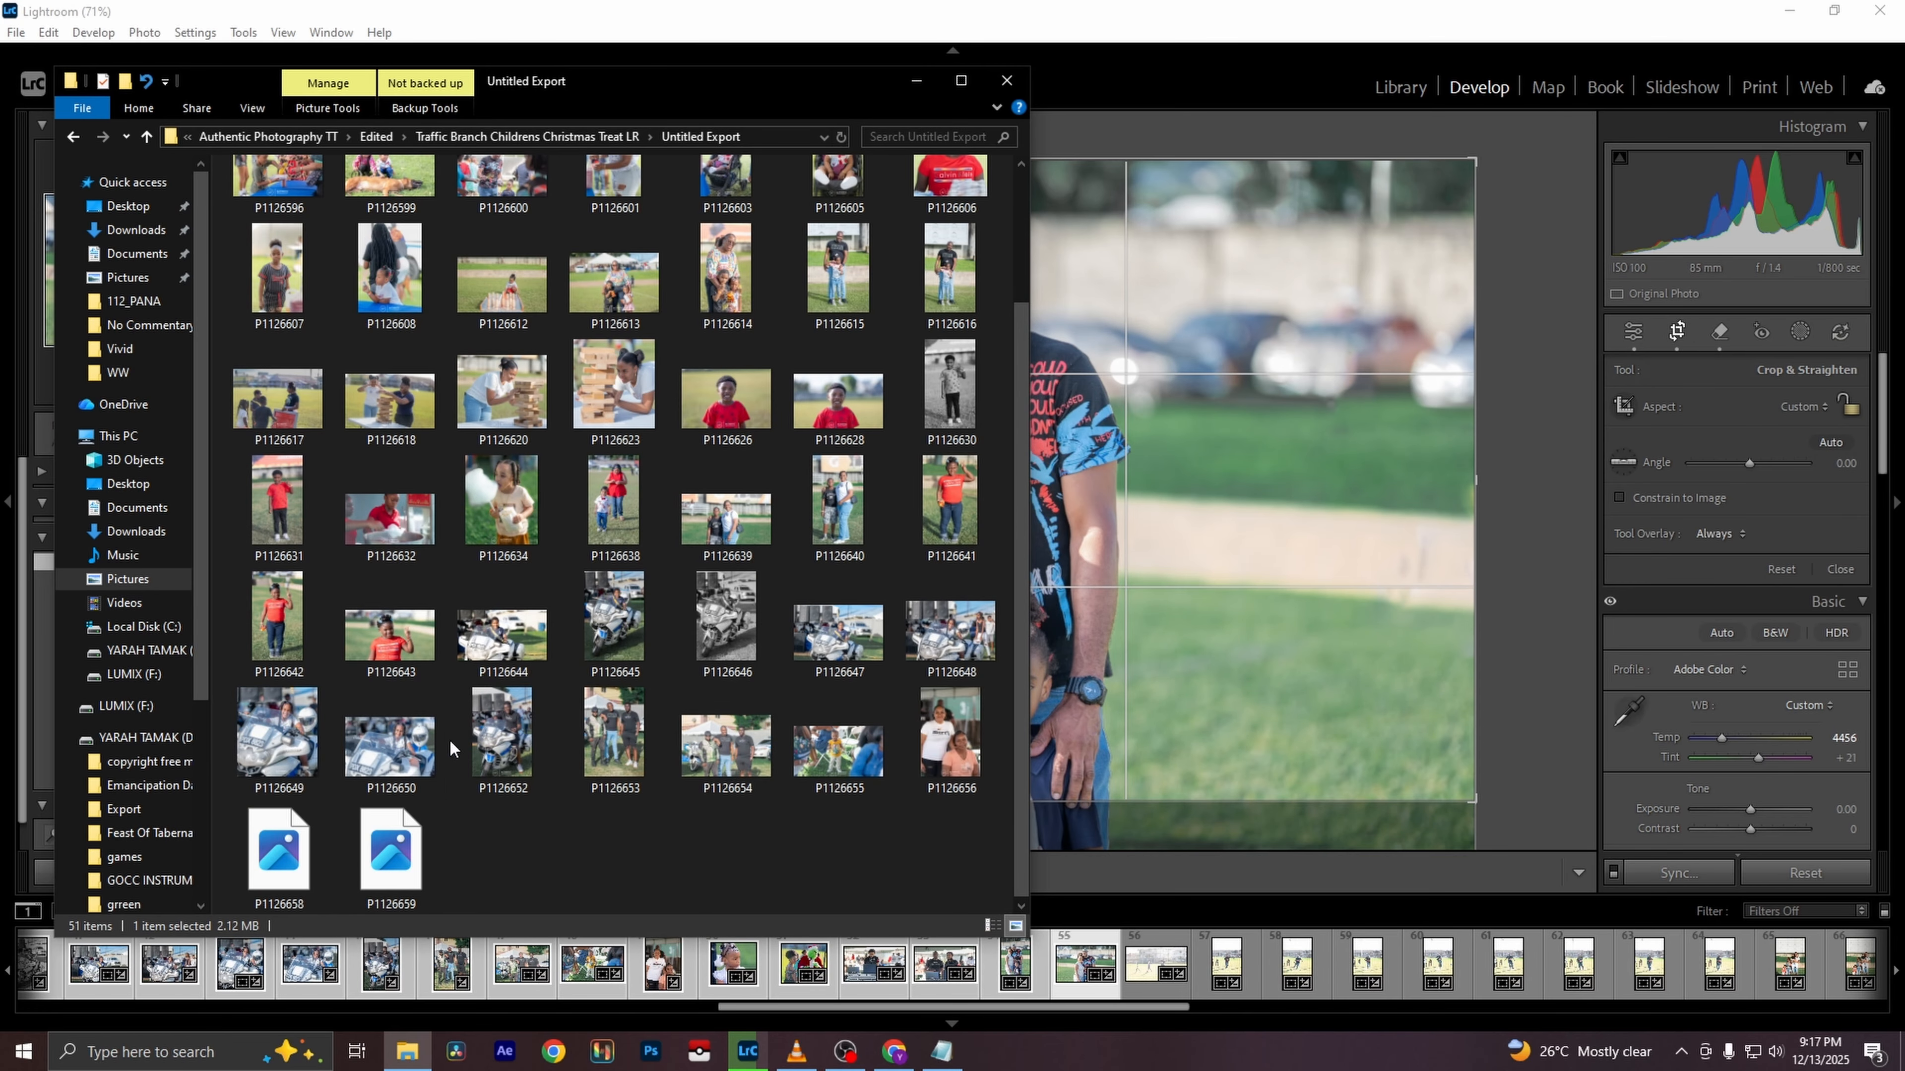
click(495, 739)
double_click(496, 739)
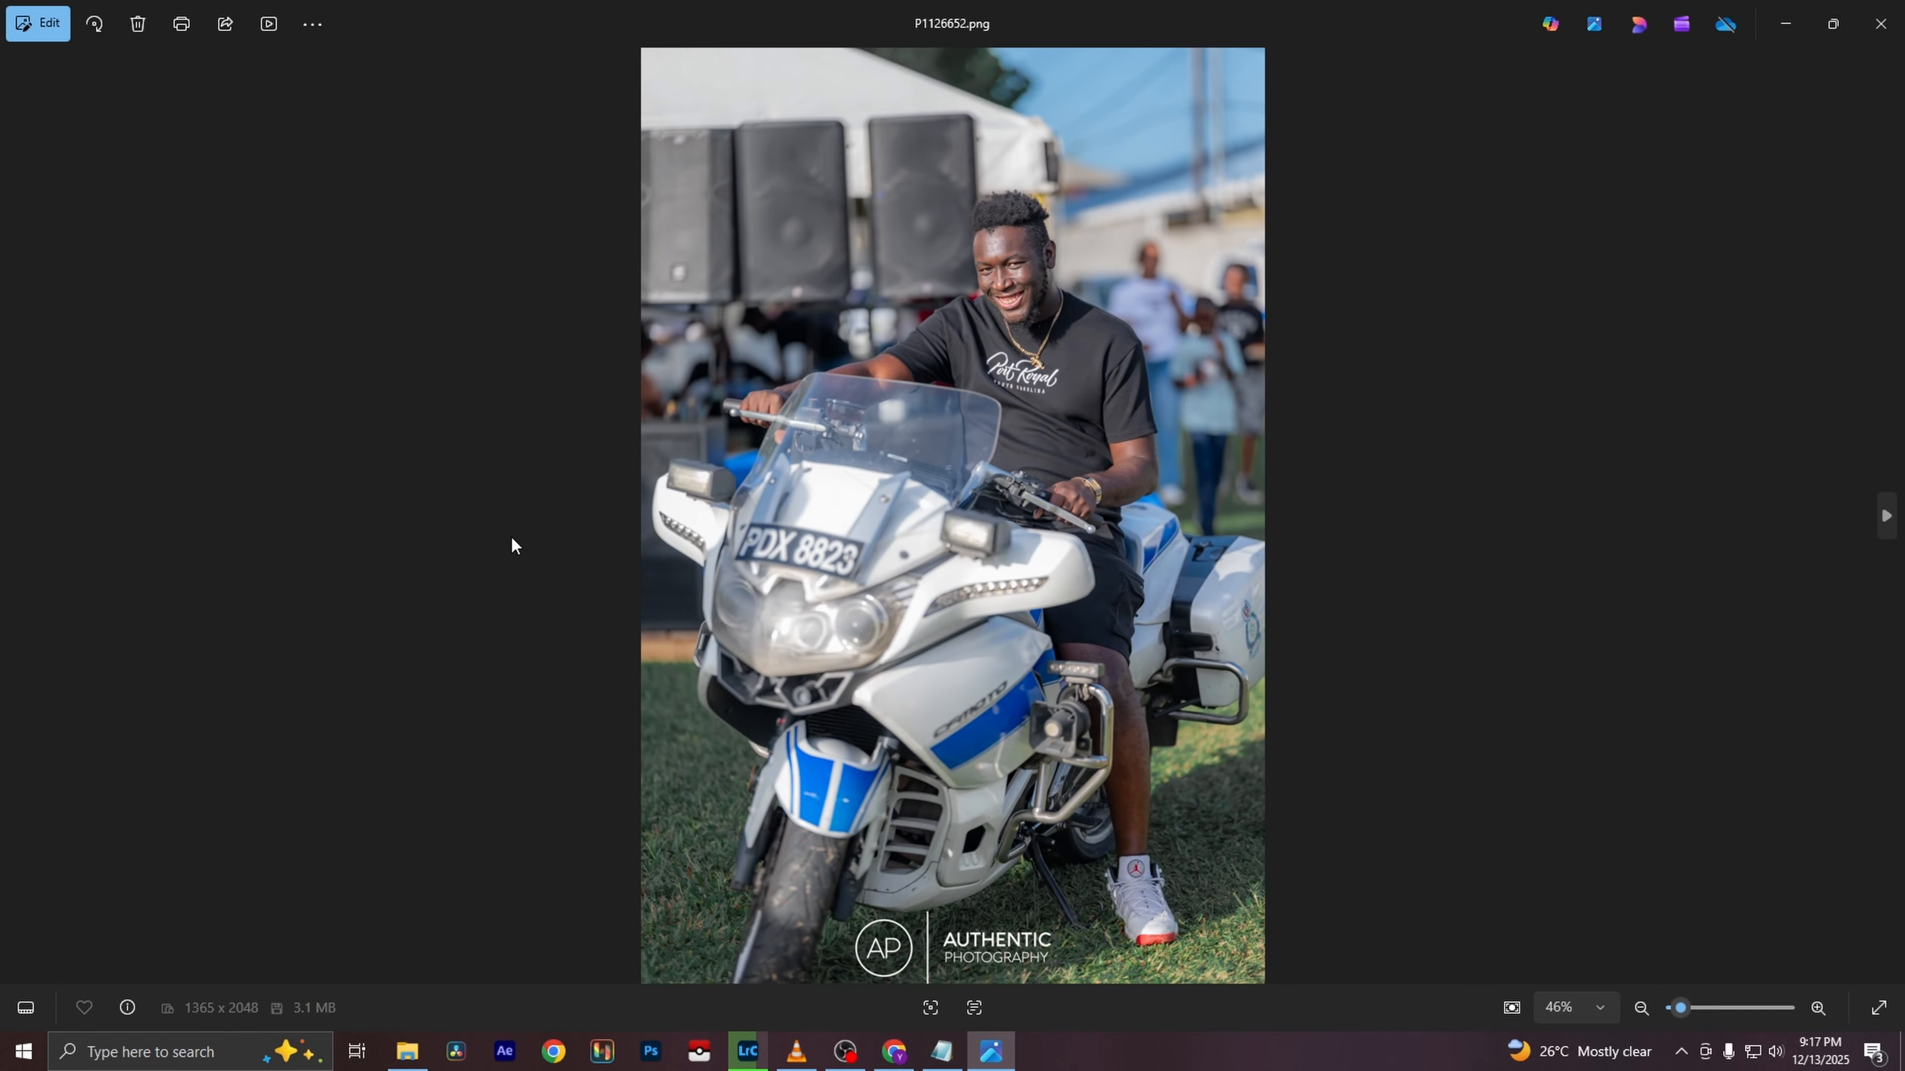
click(1879, 24)
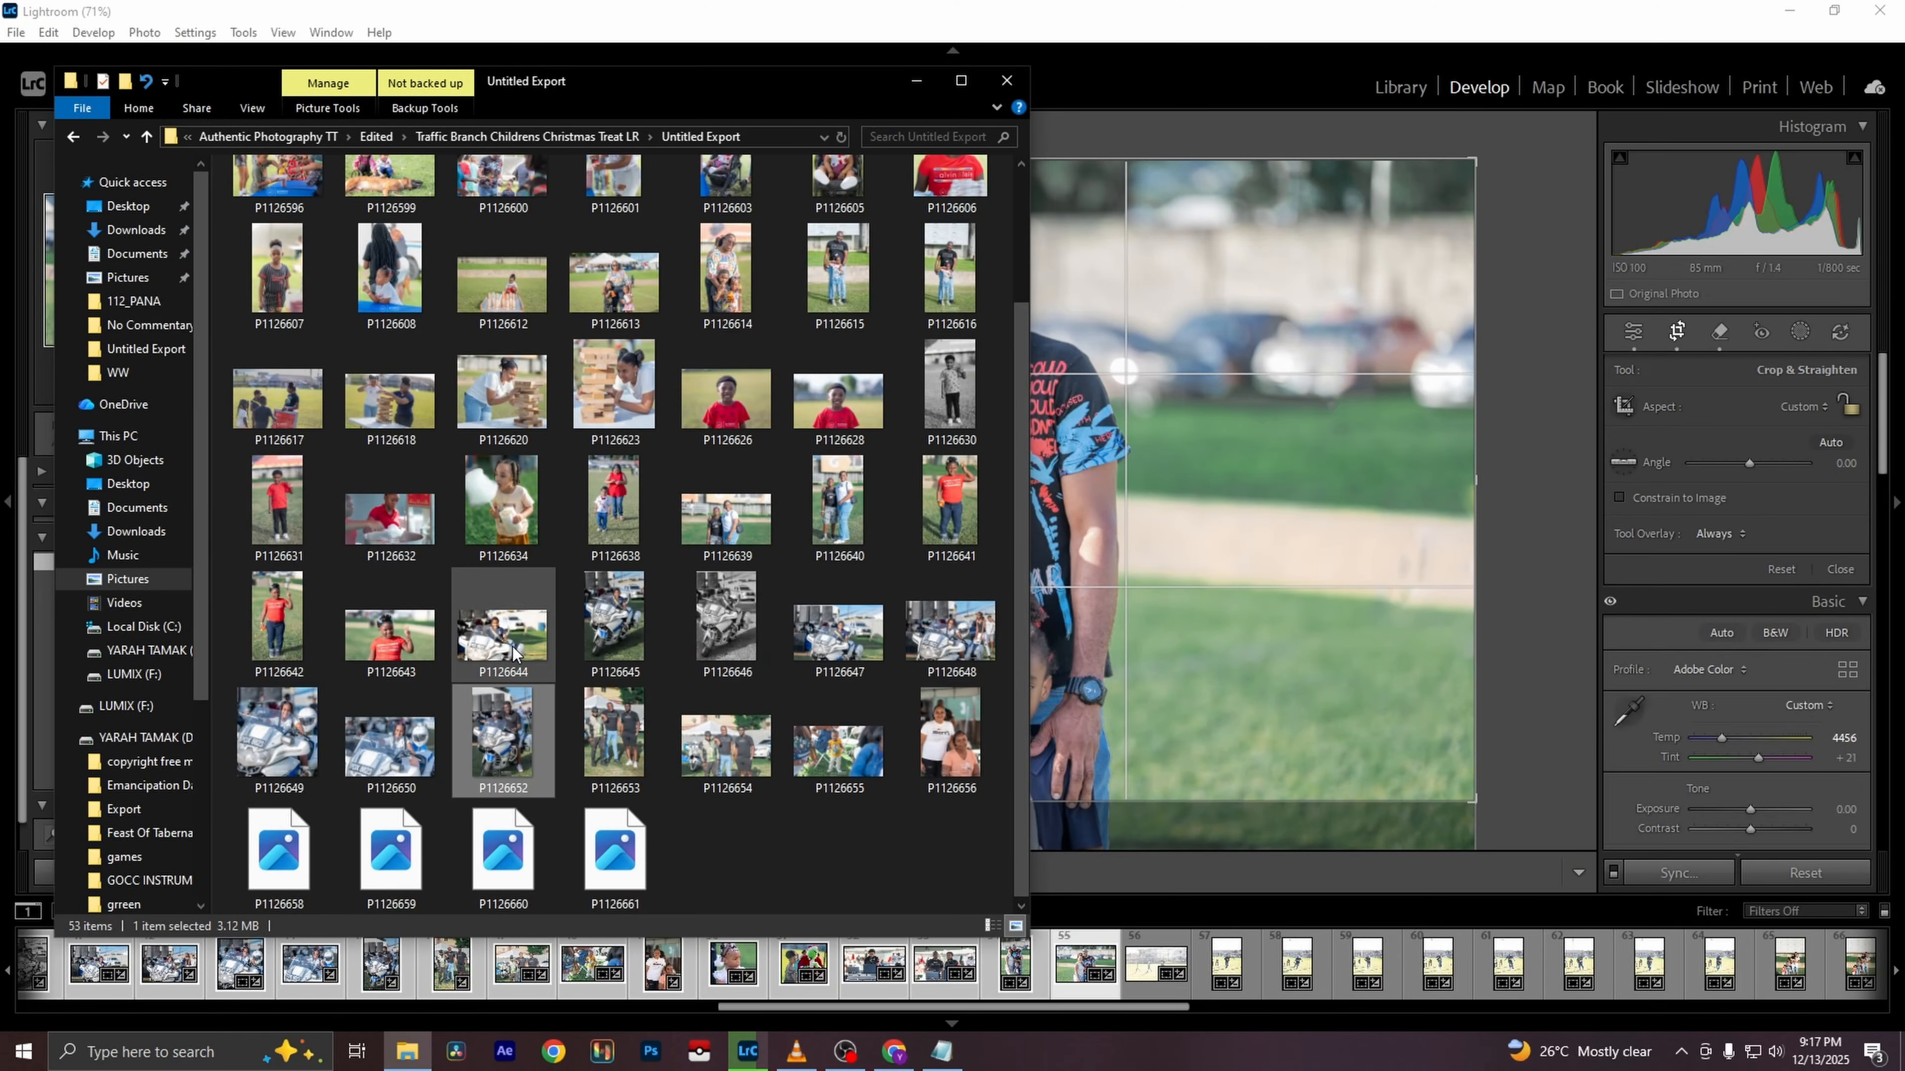
double_click(611, 622)
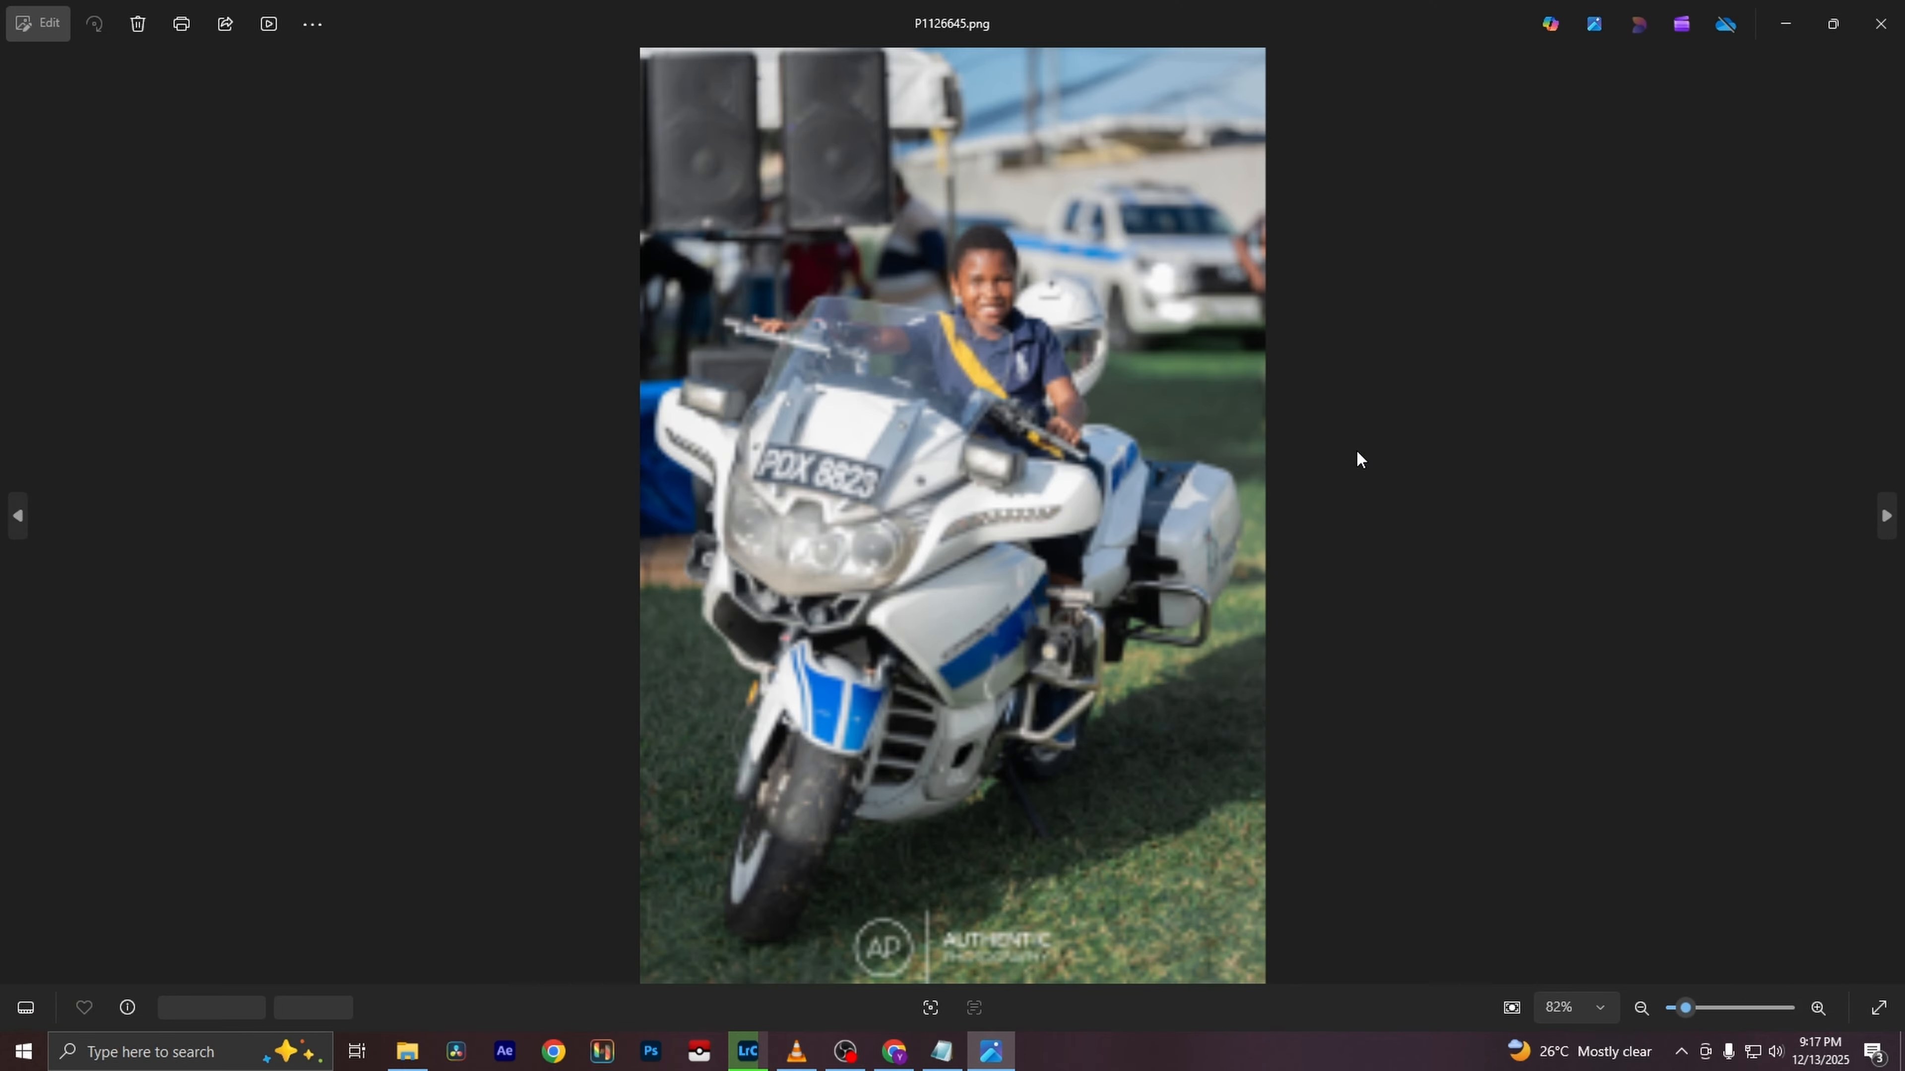
key(Right)
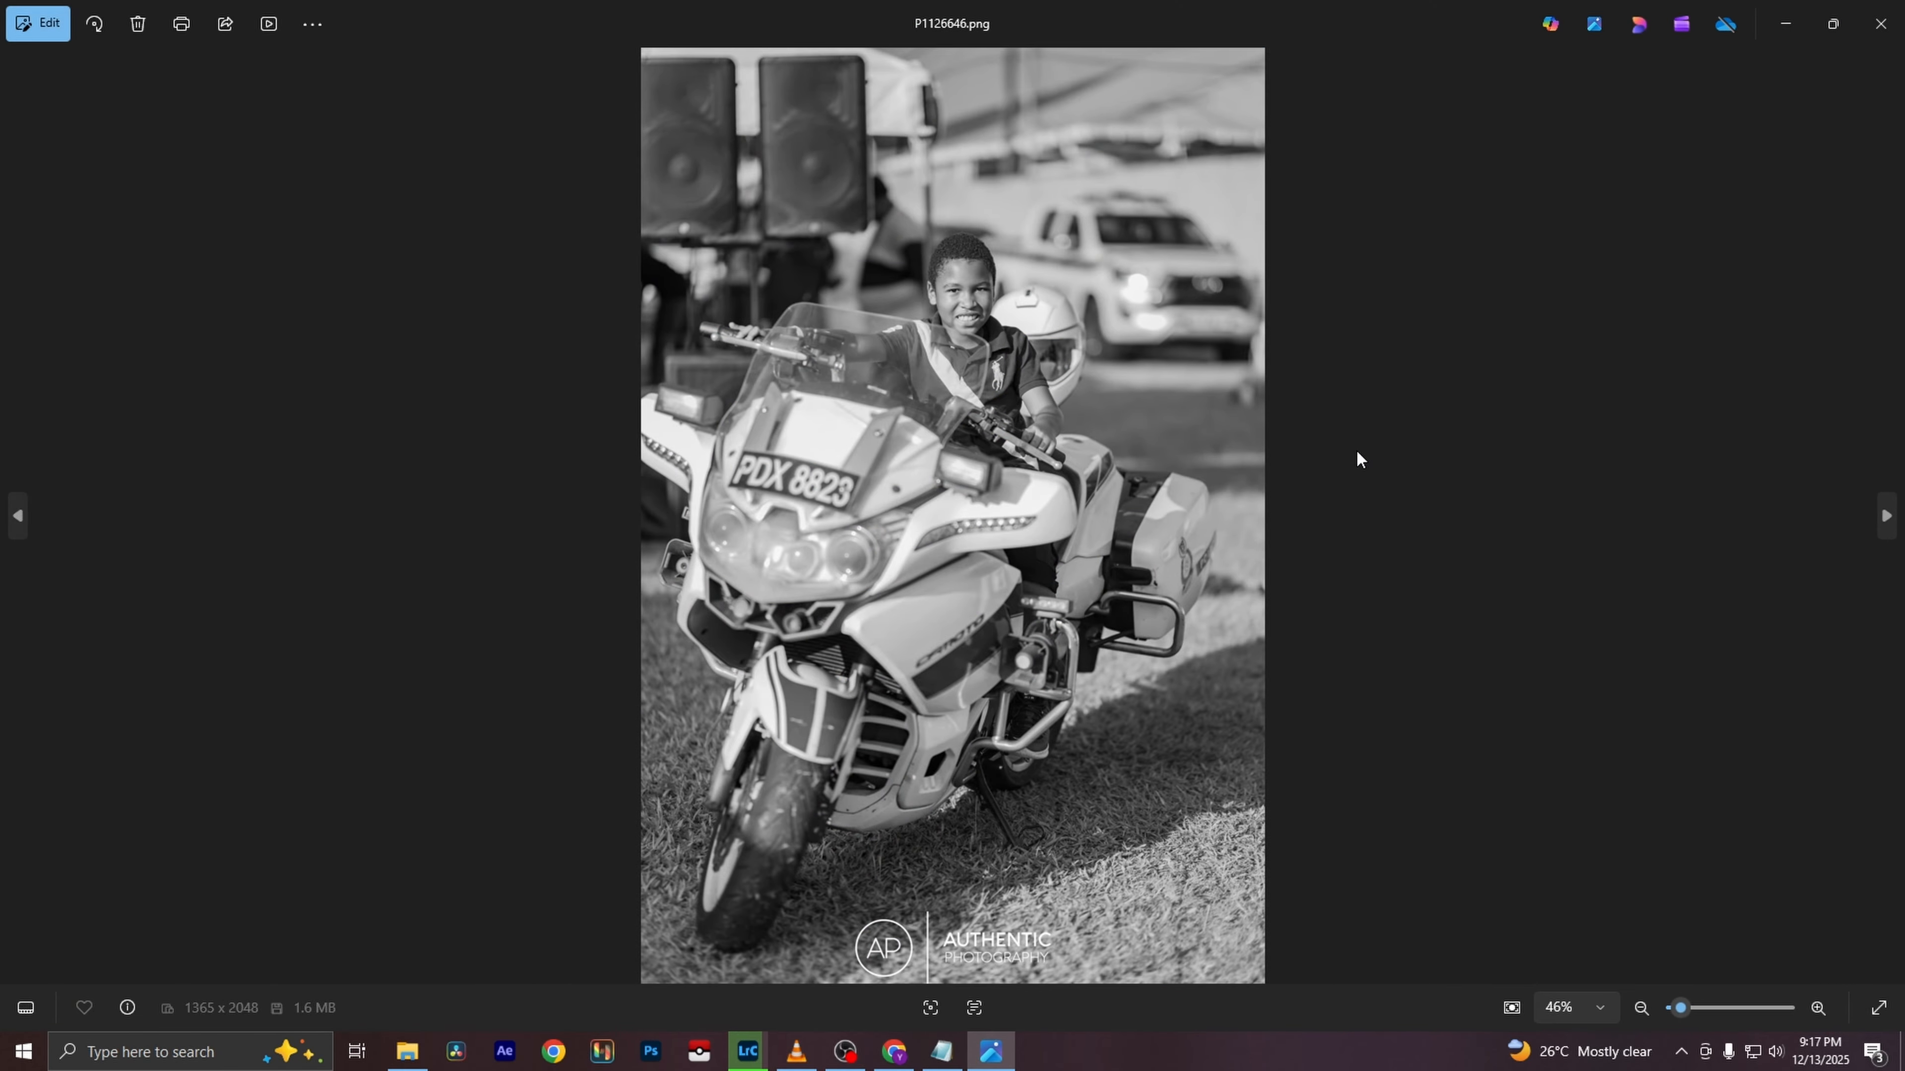
Review the exported photos following P1126646 through P1126660, close the image viewer and minimize the export folder
key(Right)
key(Right)
key(Right)
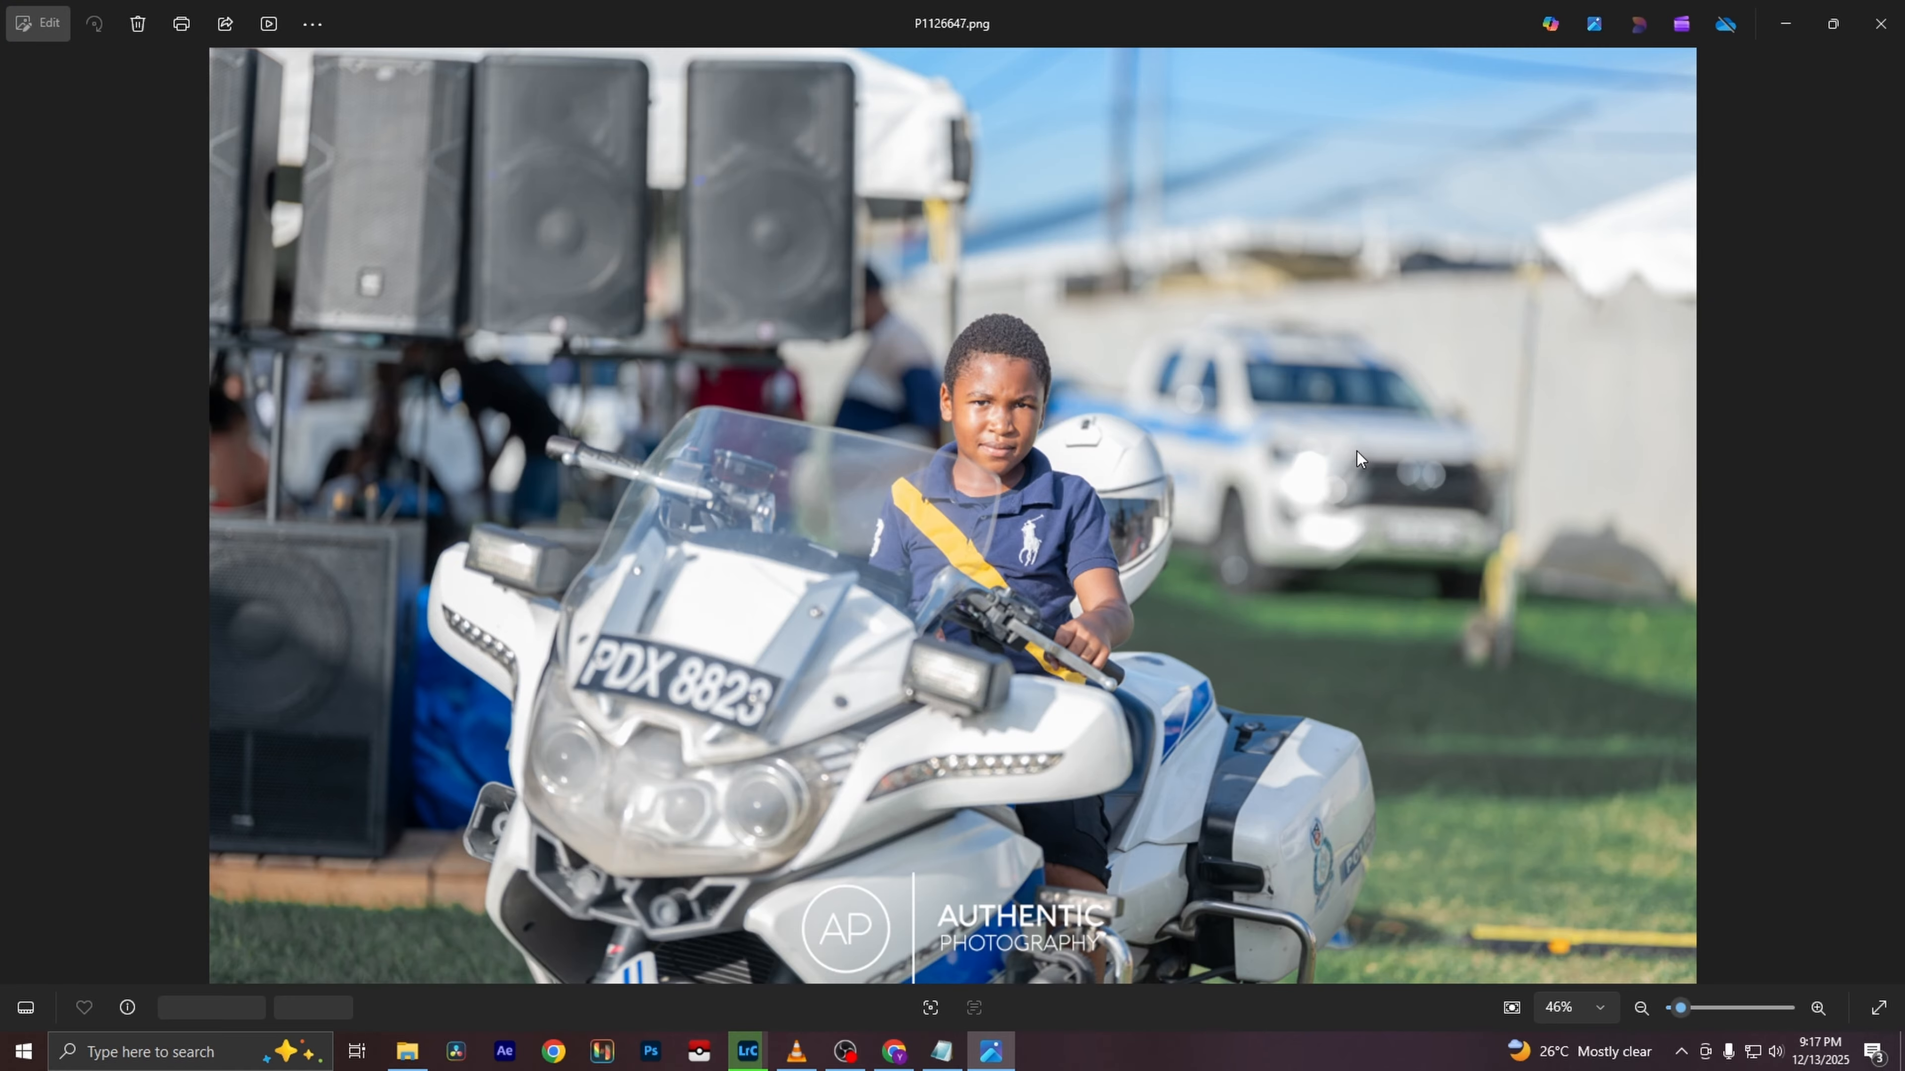
key(Right)
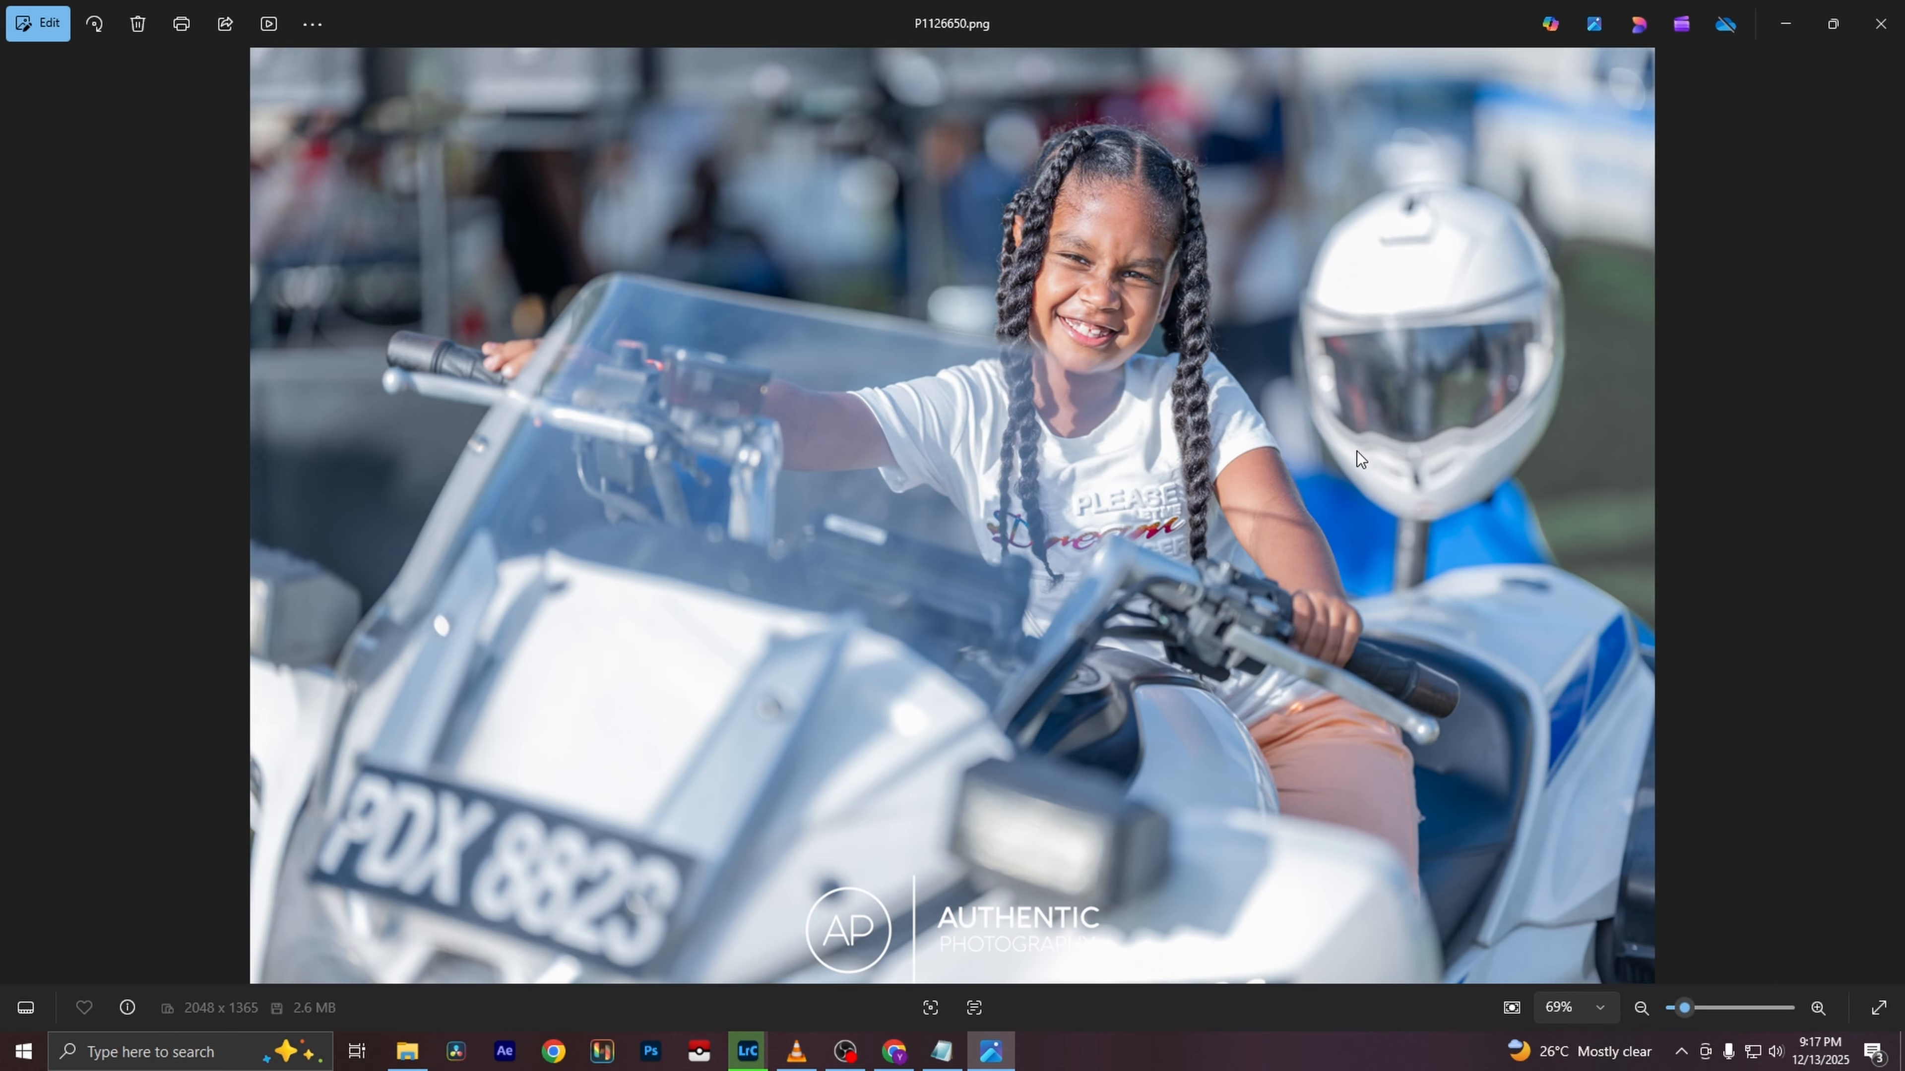
key(Right)
key(Right)
key(Right)
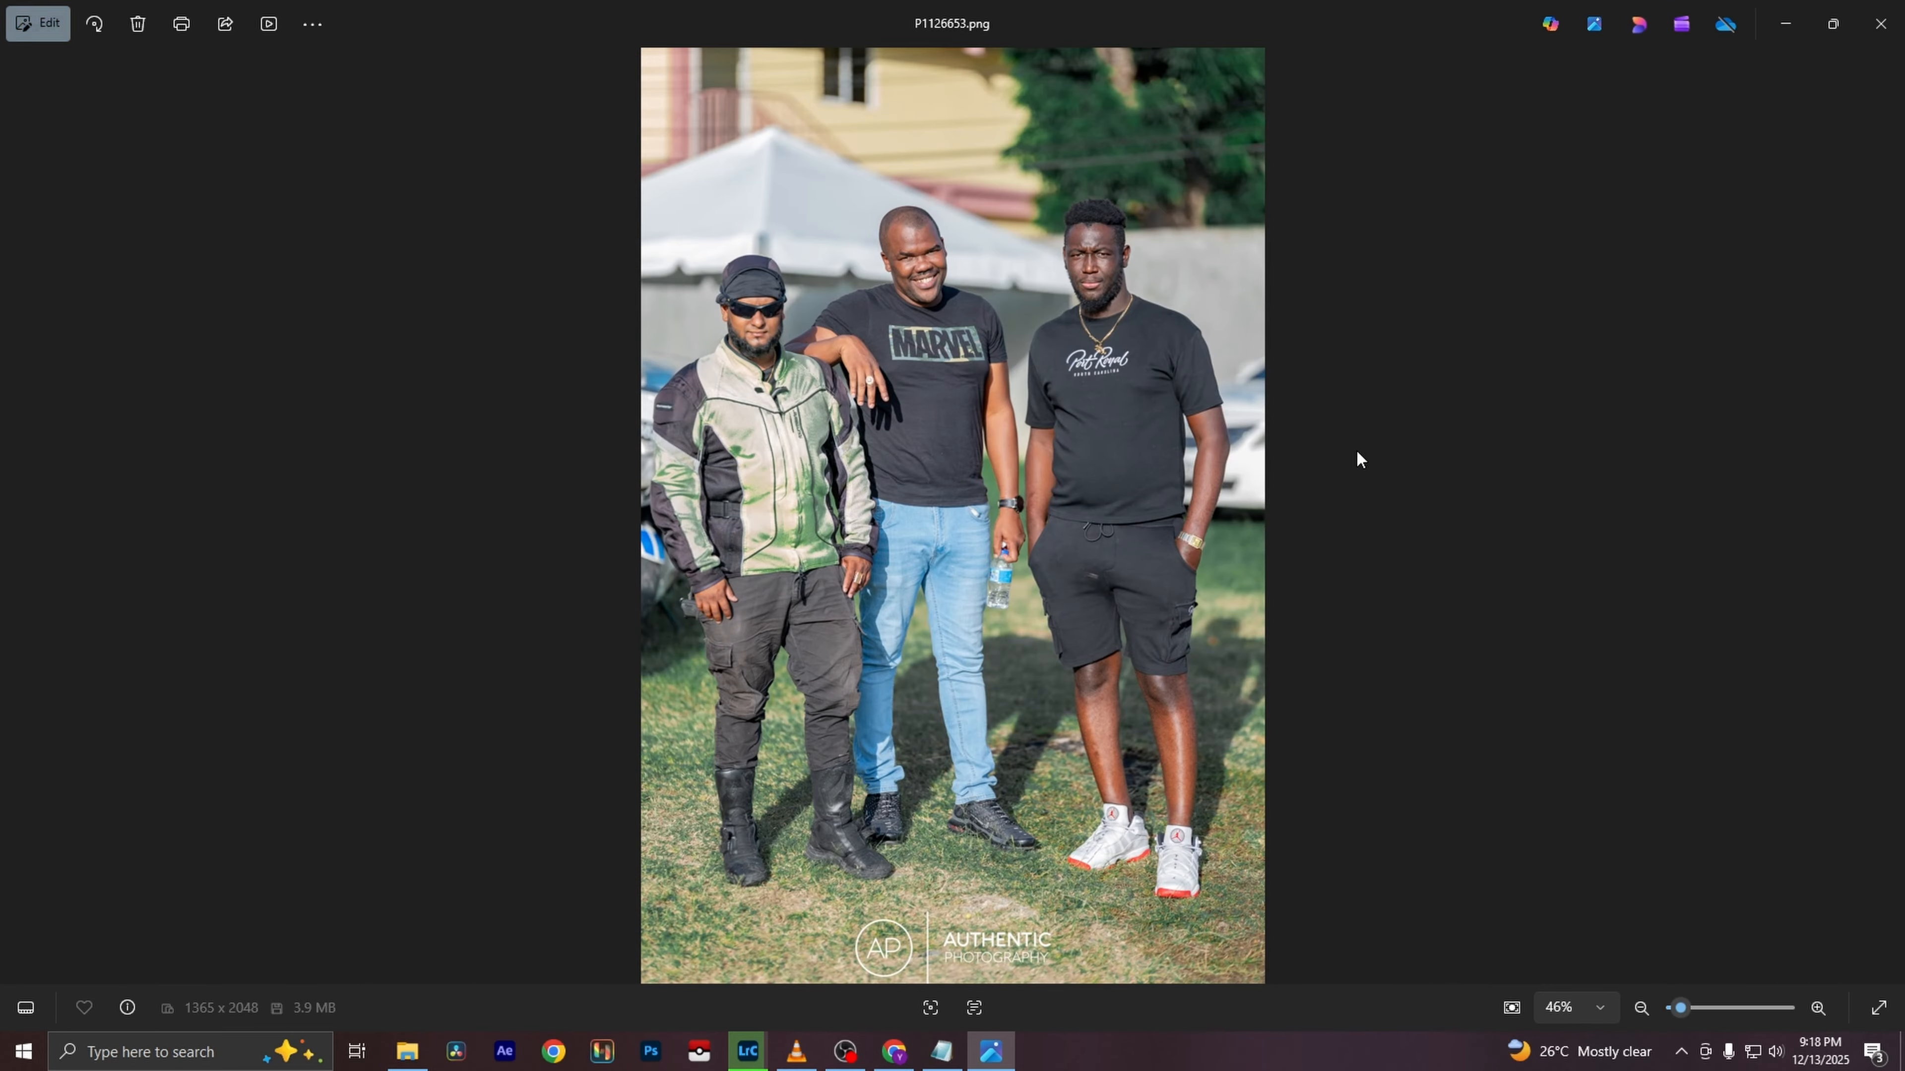
key(Right)
key(Right)
key(Right)
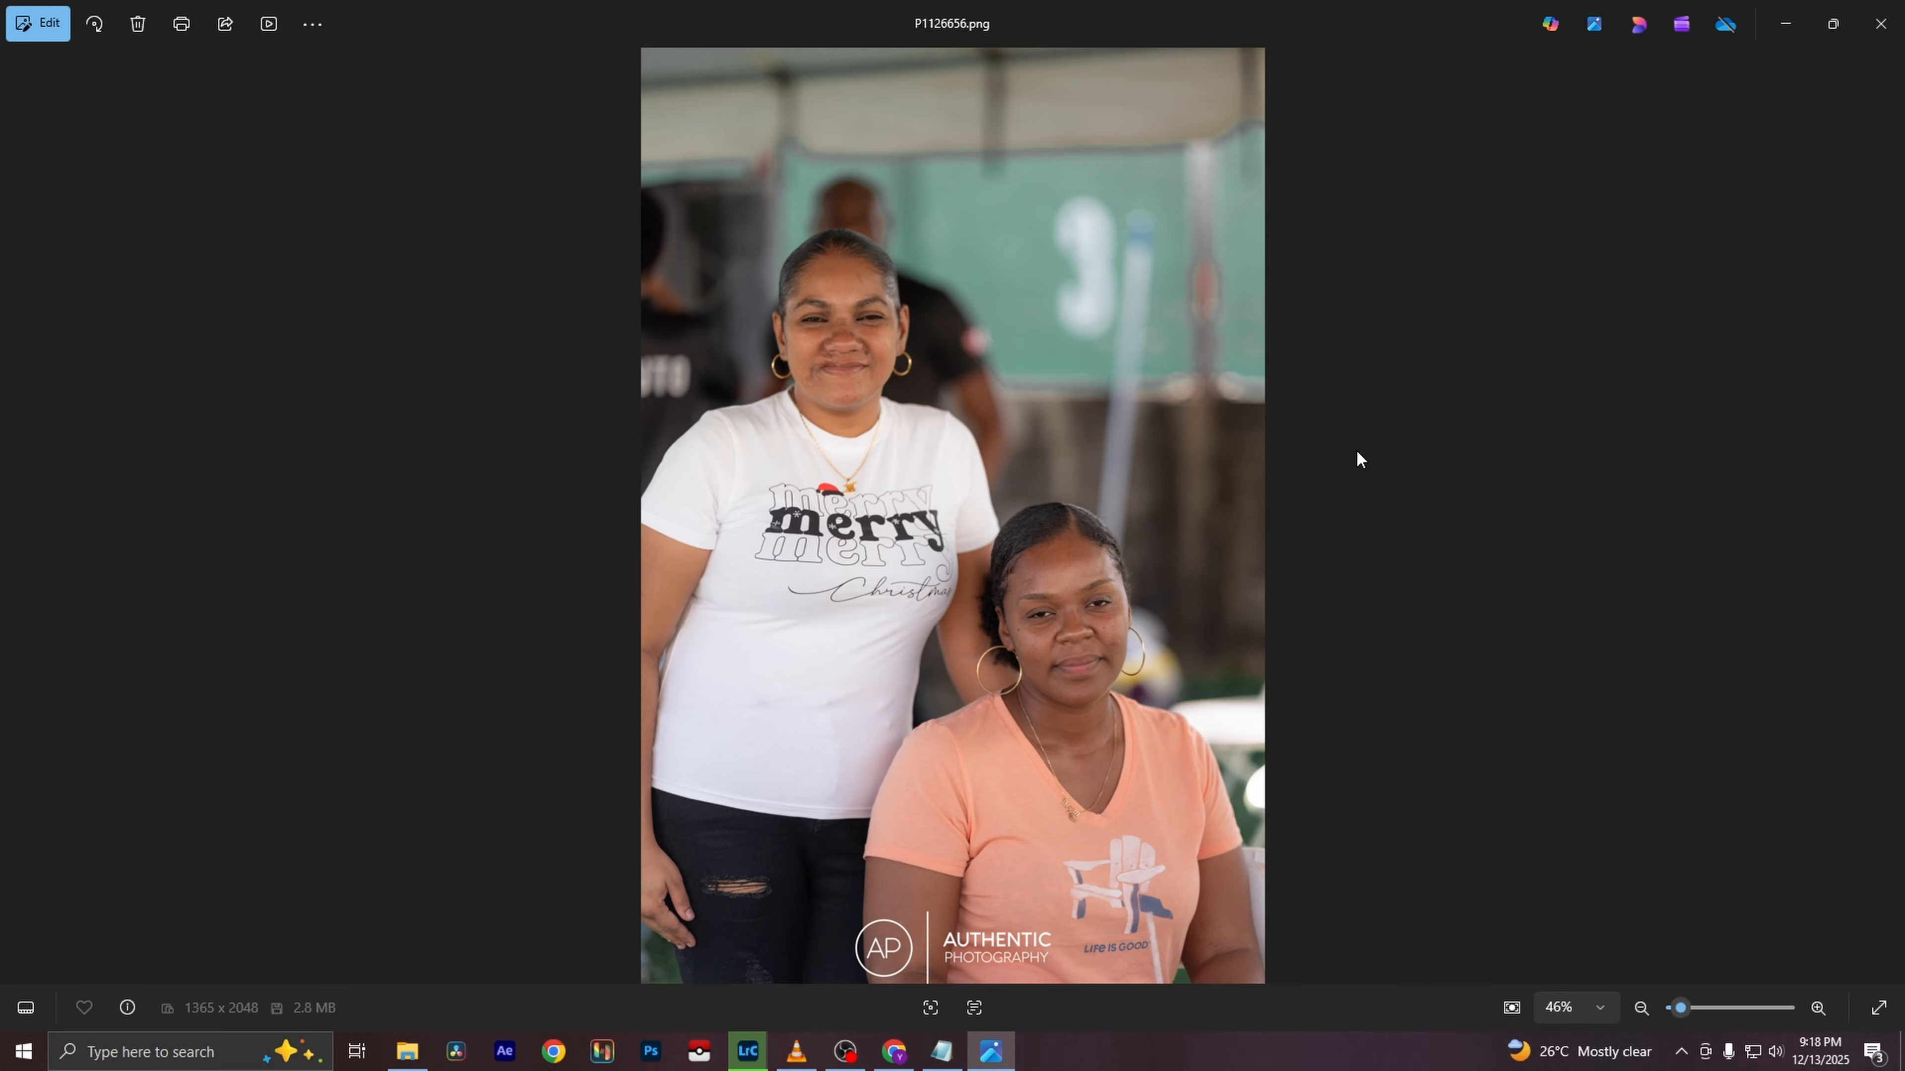
key(Right)
key(Right)
key(Right)
key(Right)
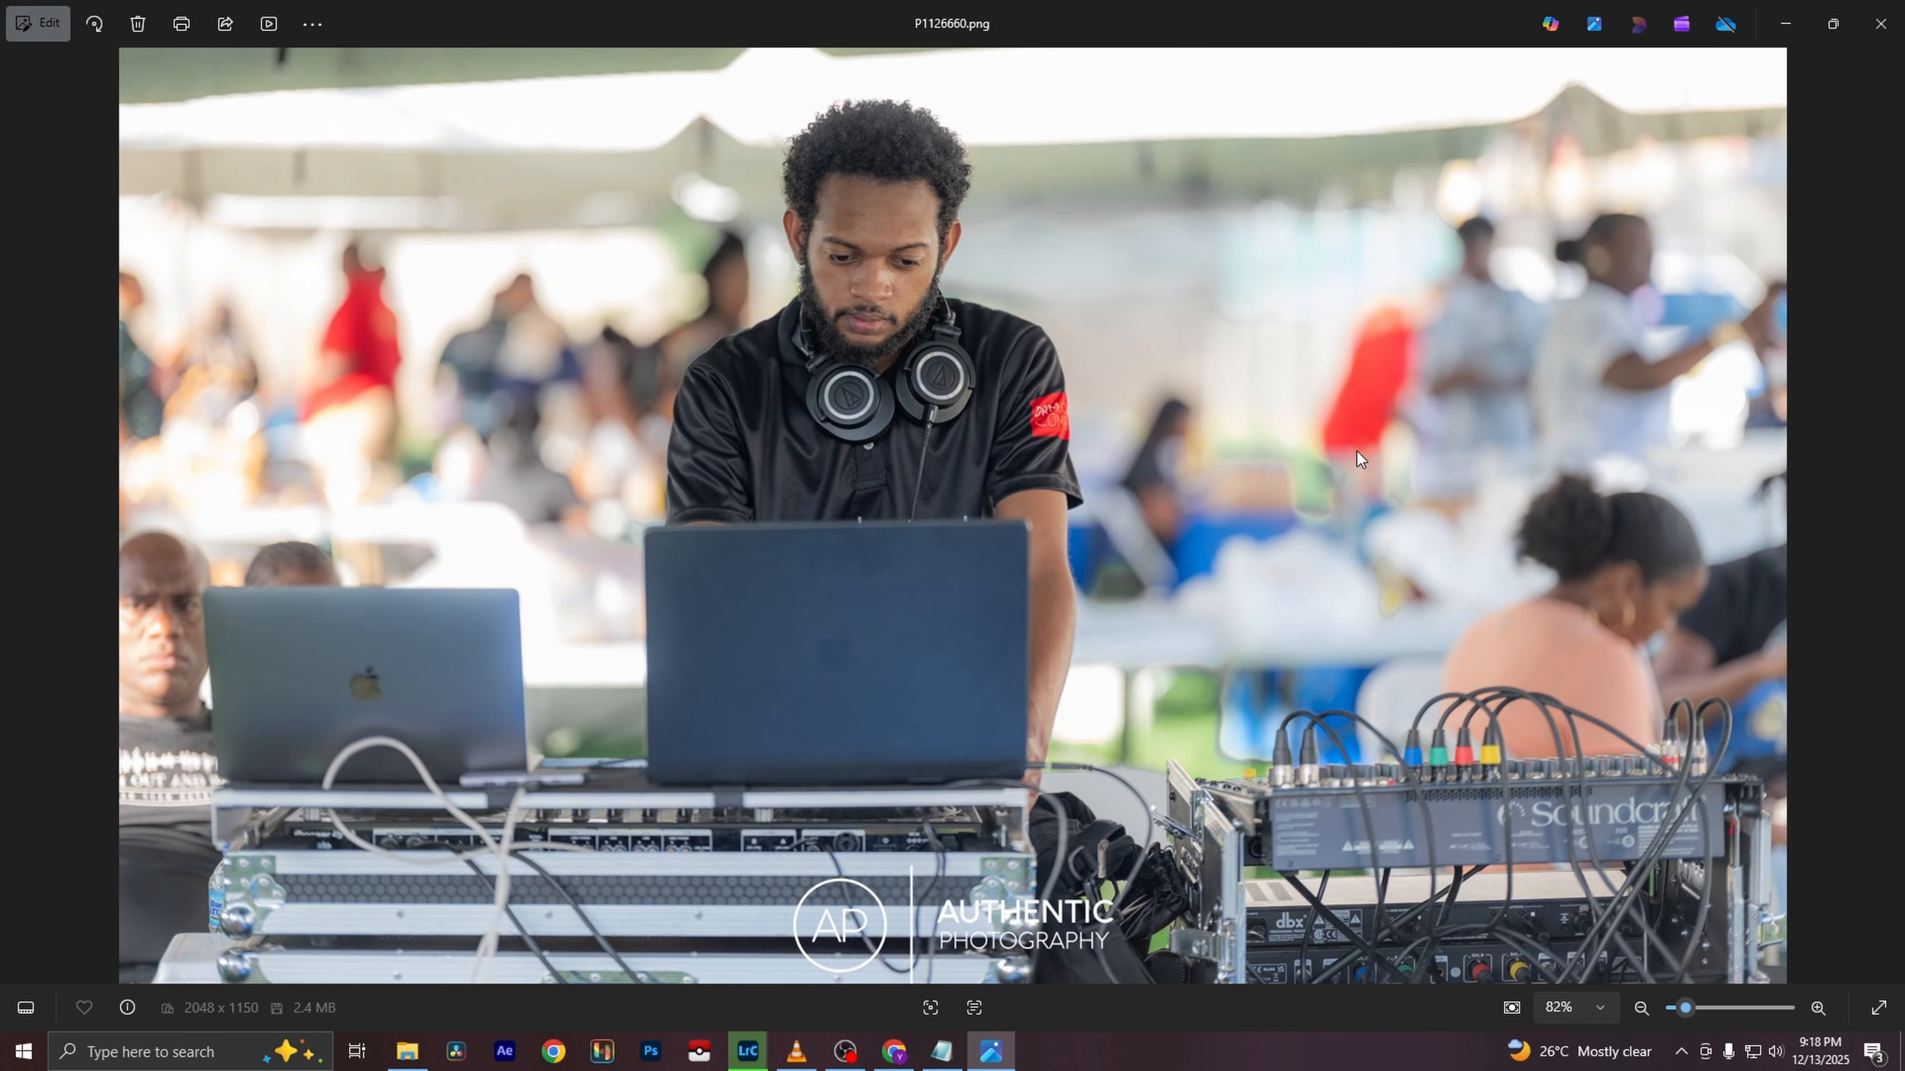
key(Right)
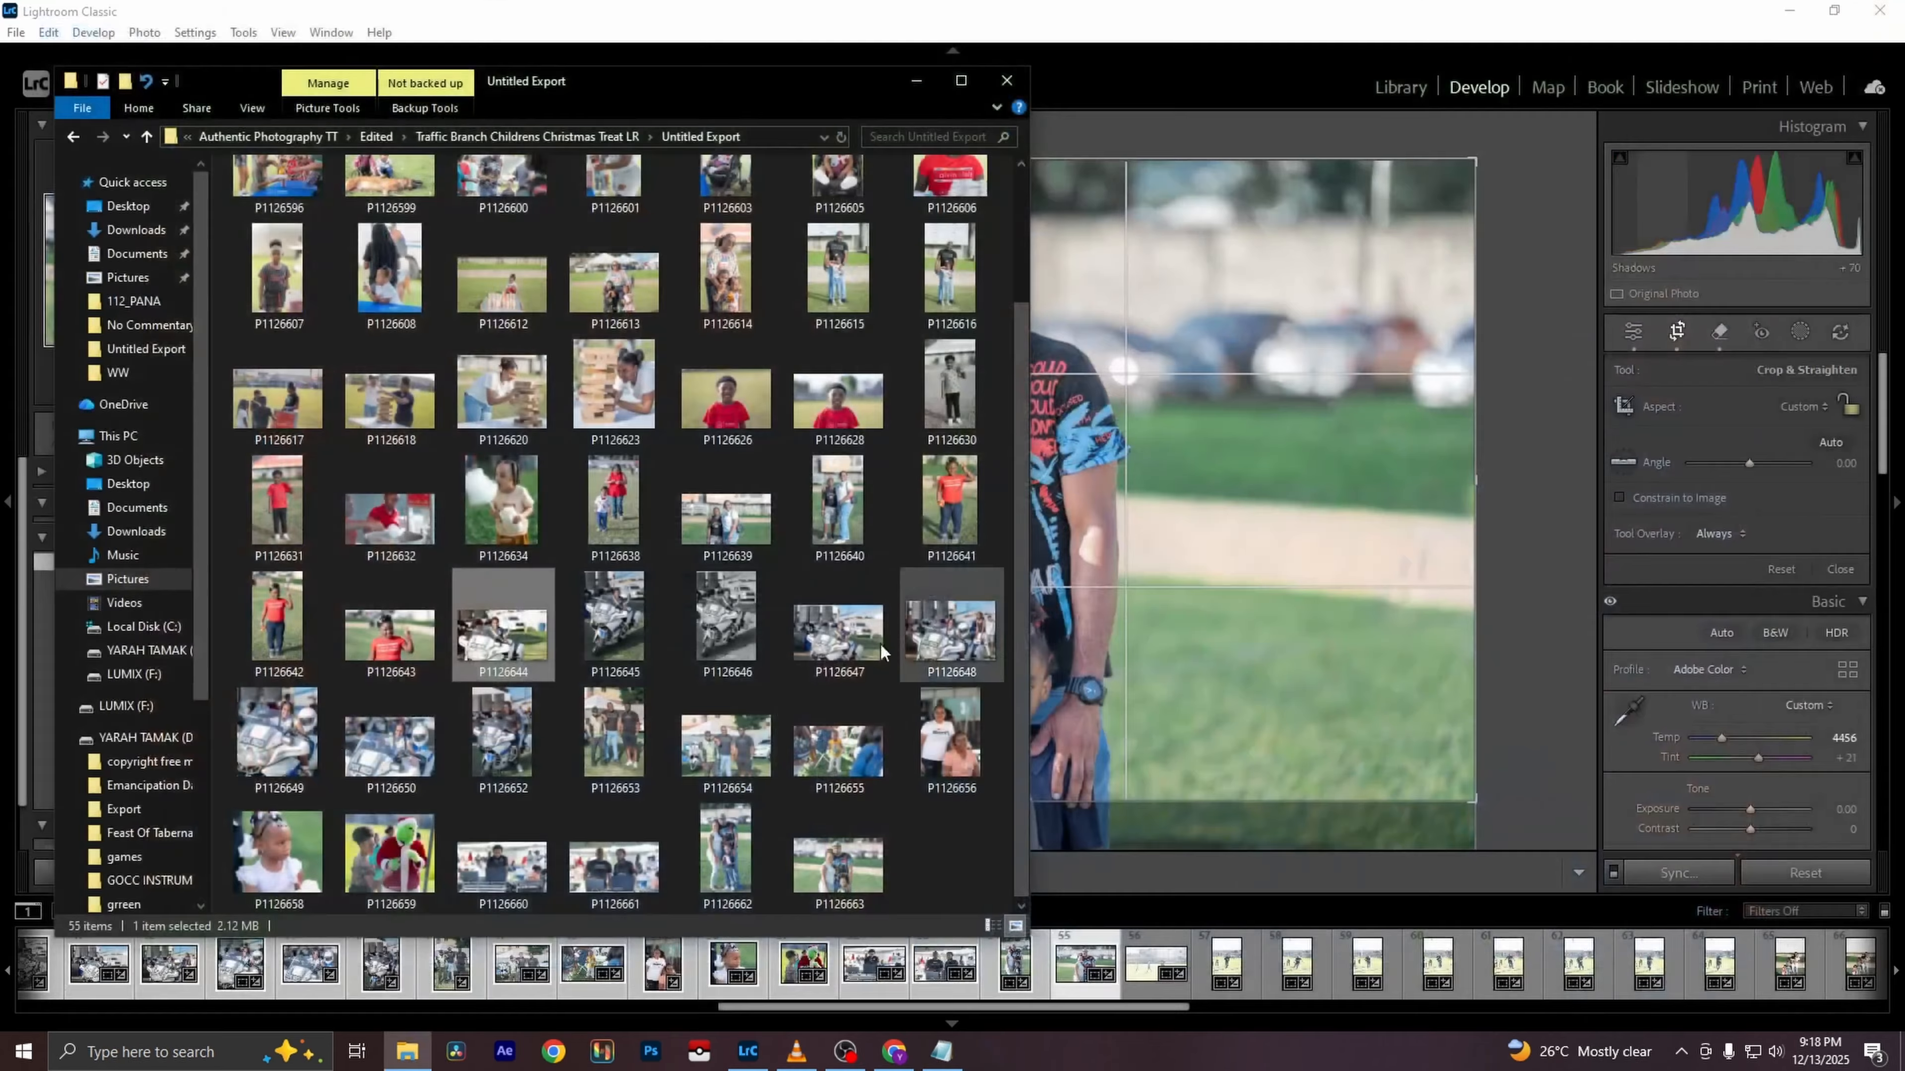
click(1880, 23)
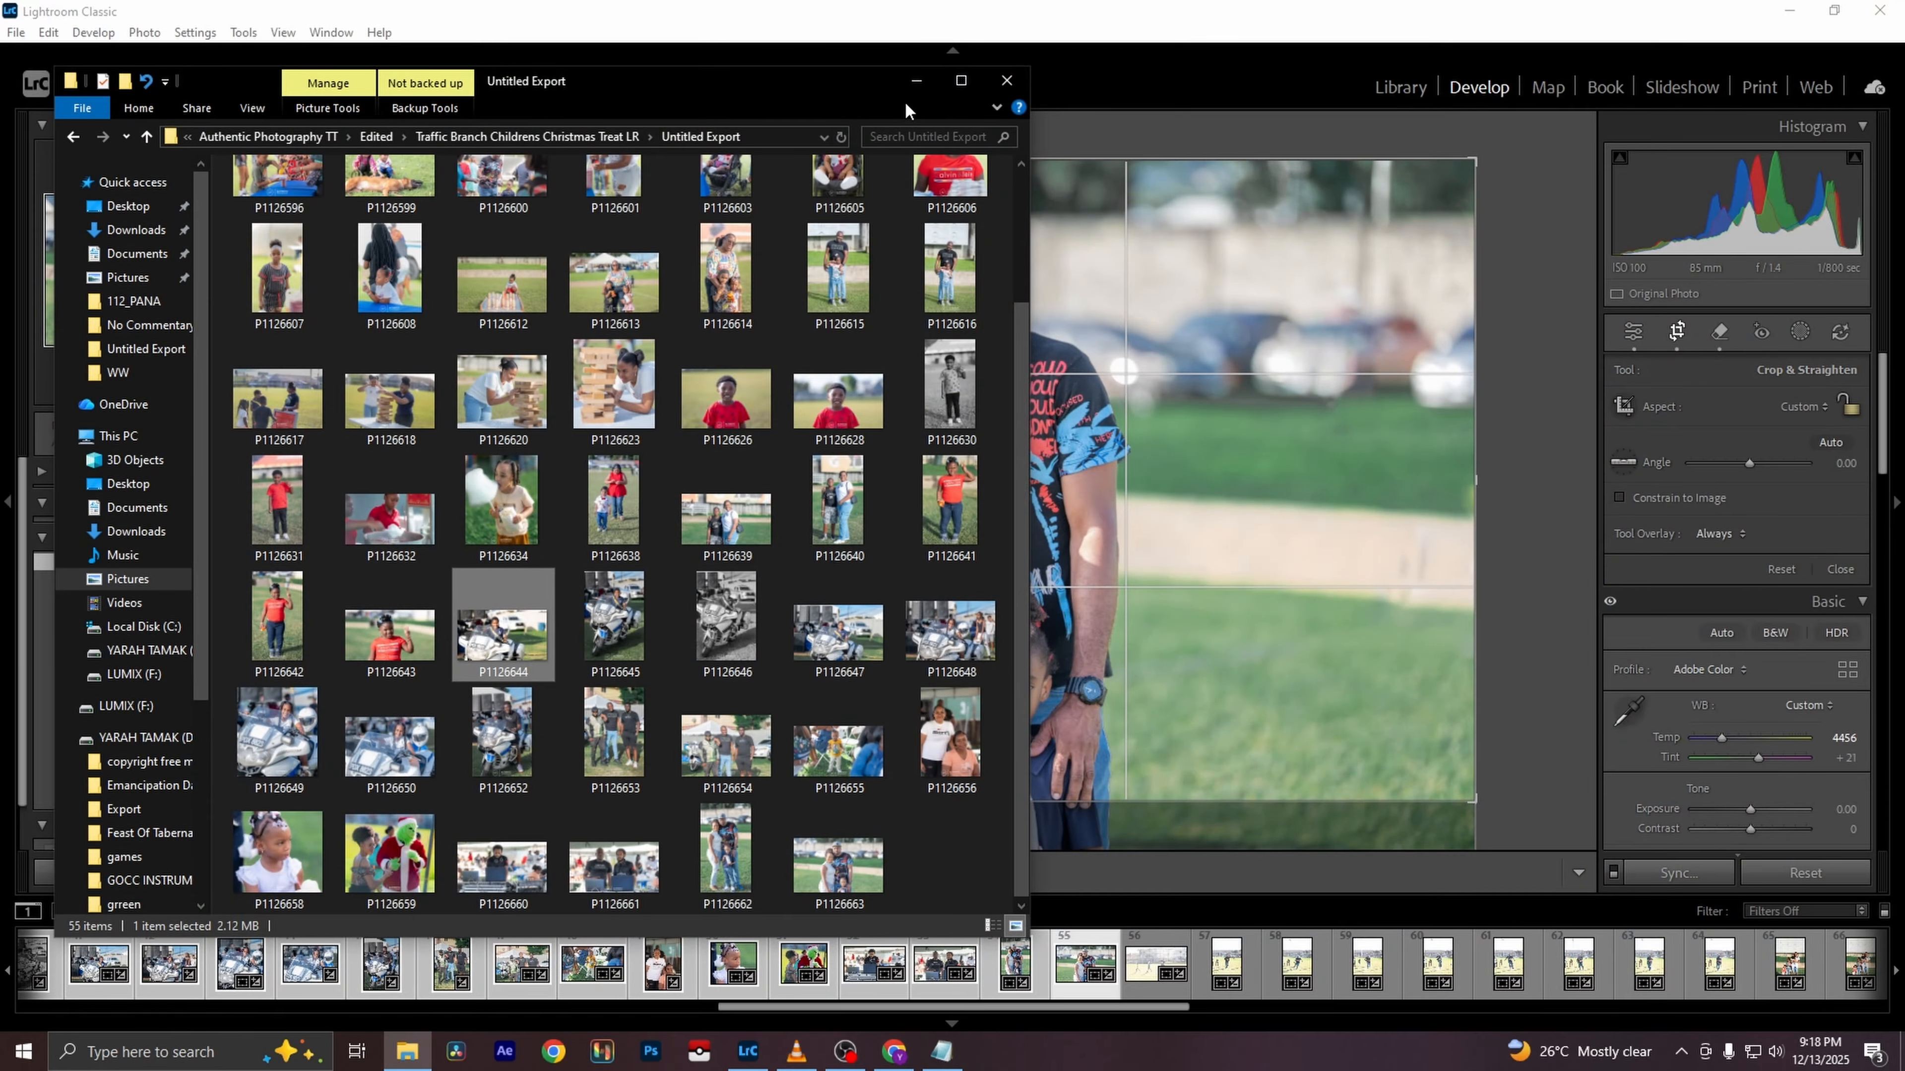
click(916, 80)
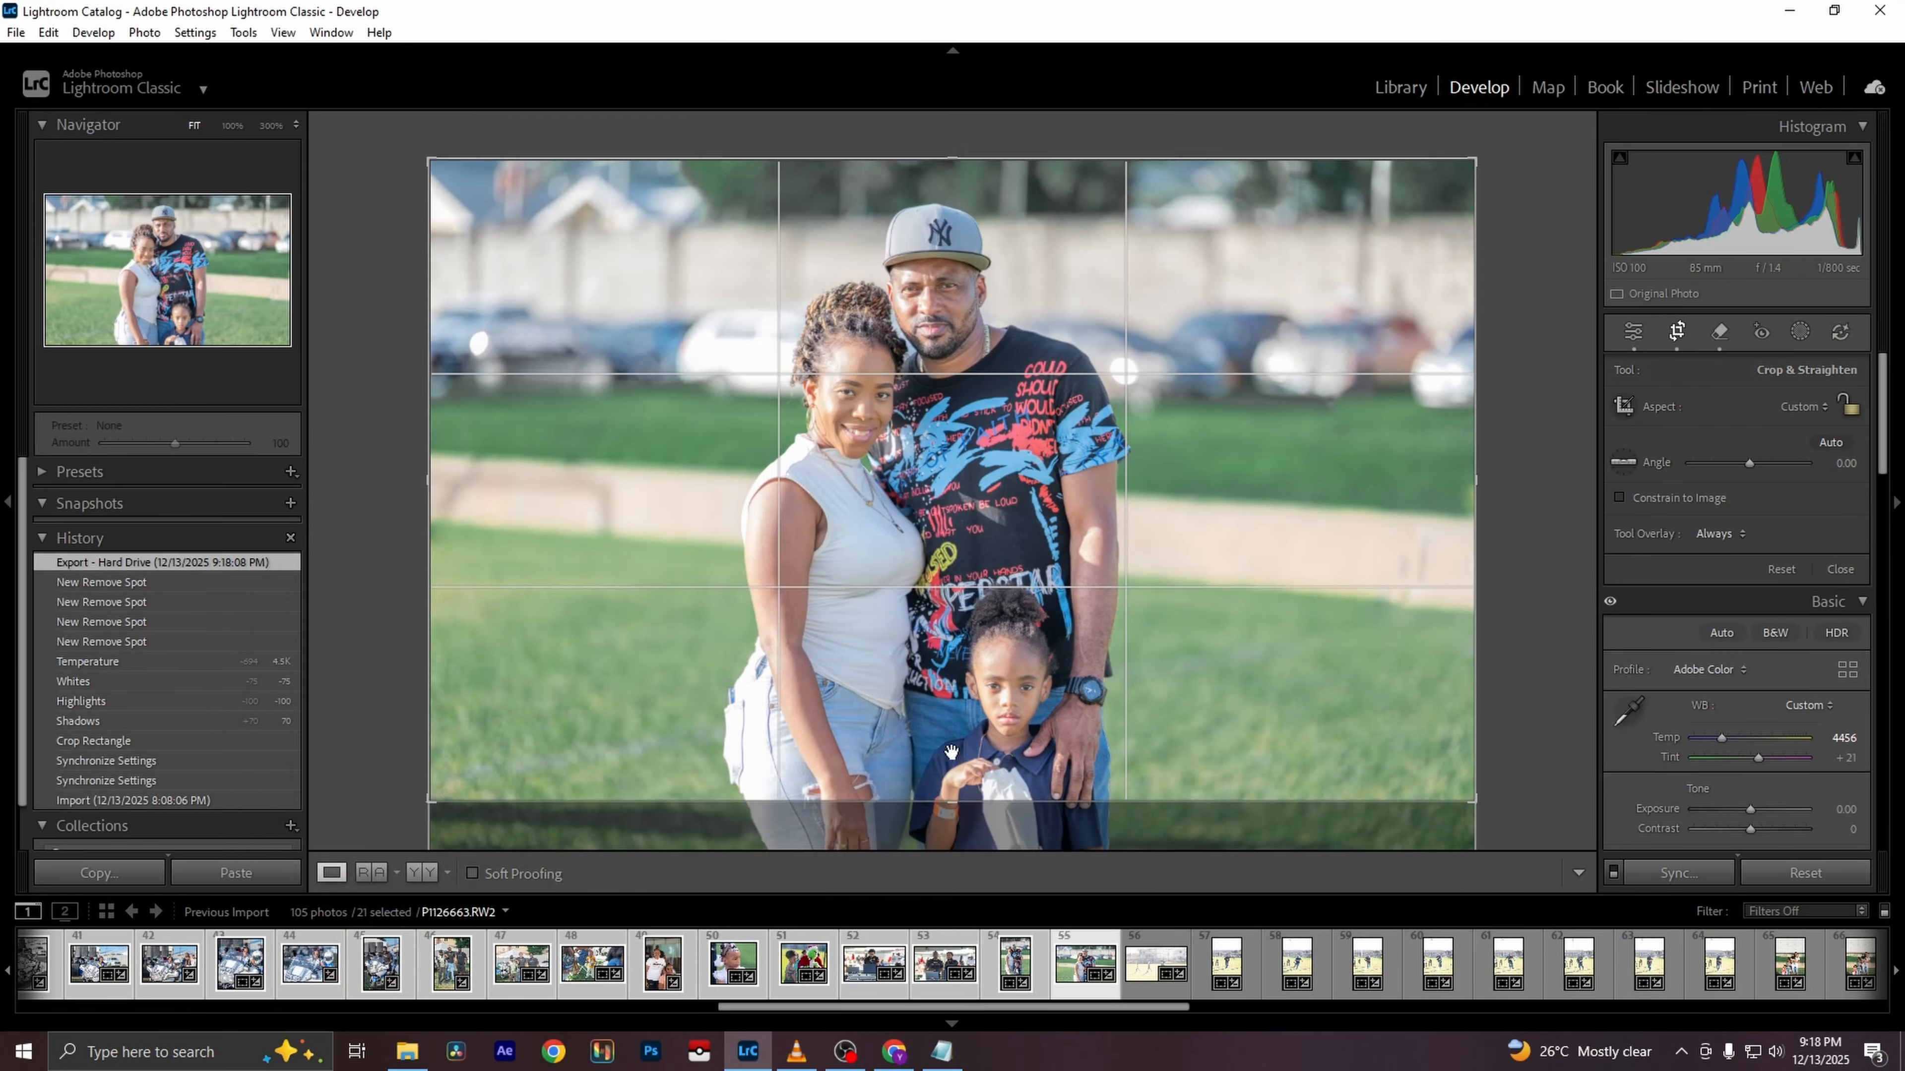
Select P1126664 and the eight photos after it, and extend the crop of P1126664 to the full original frame
click(1157, 989)
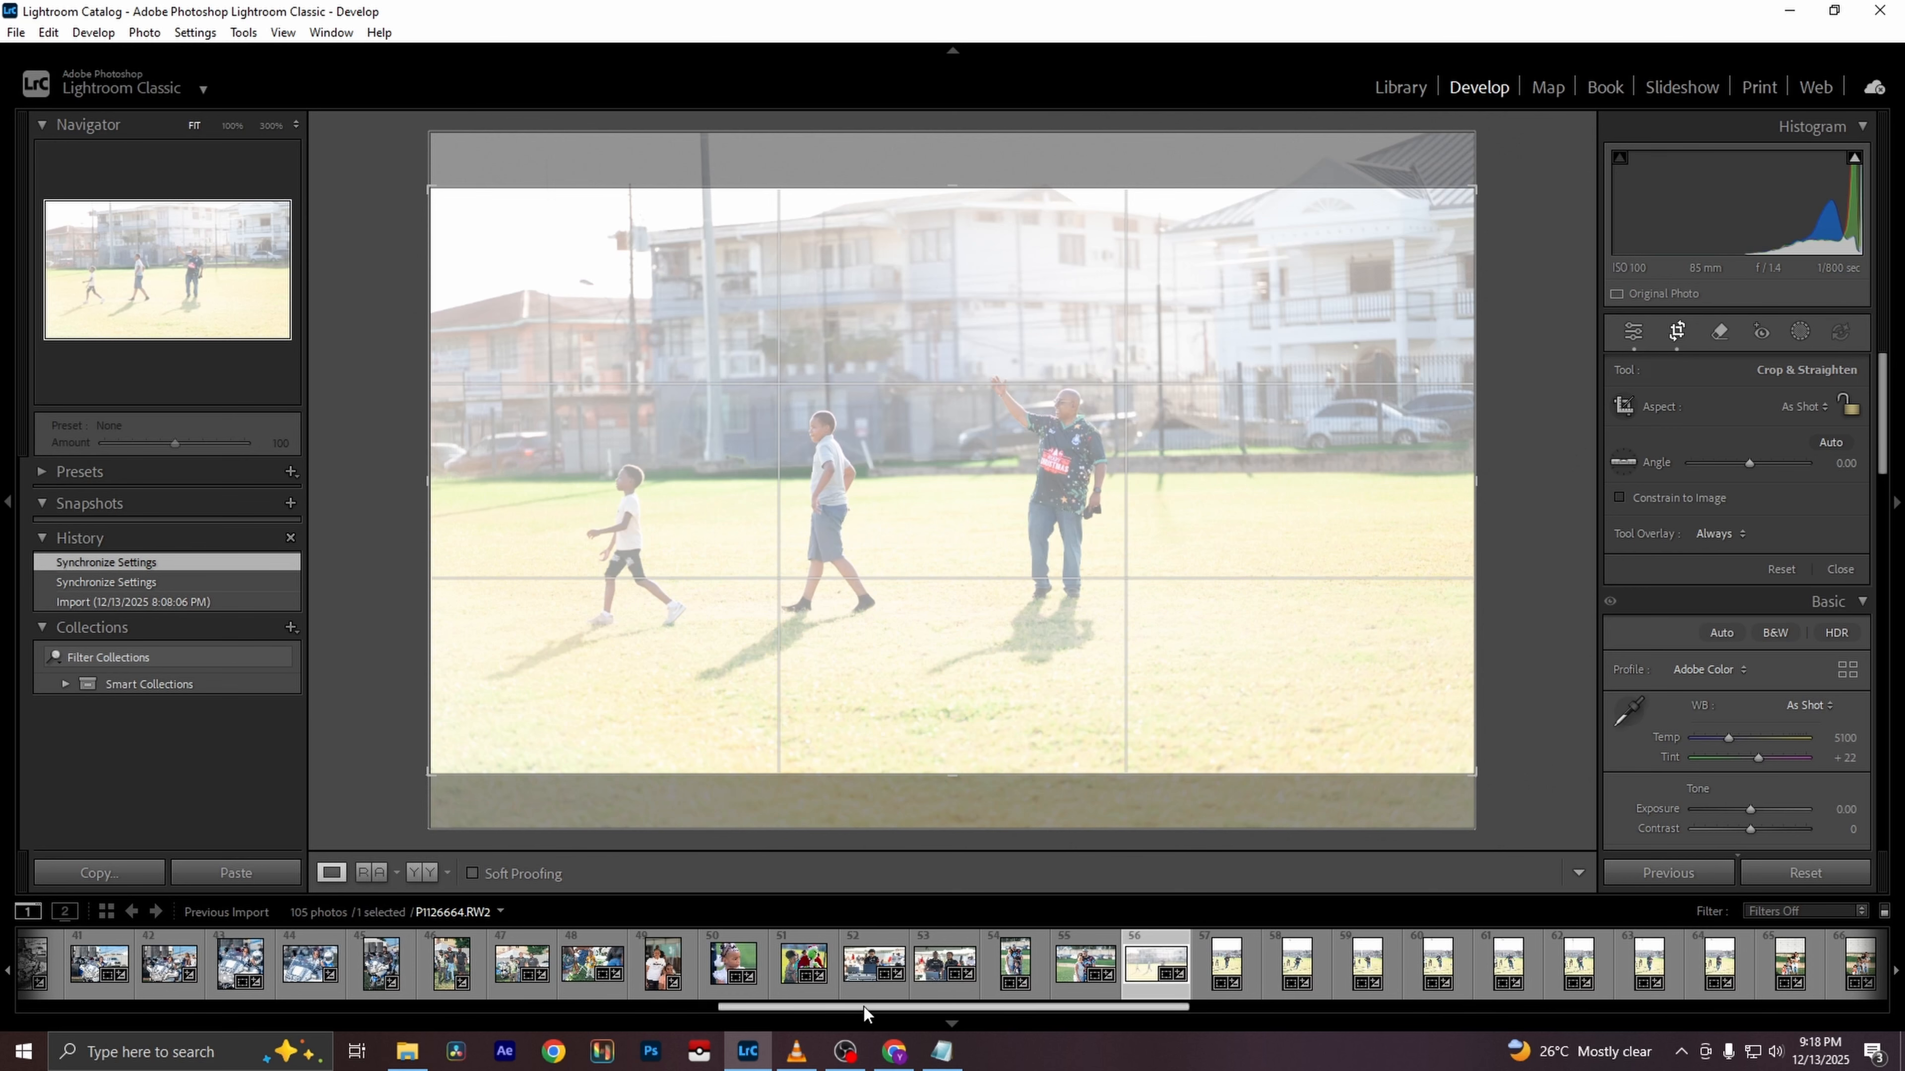
drag(864, 1006, 993, 1006)
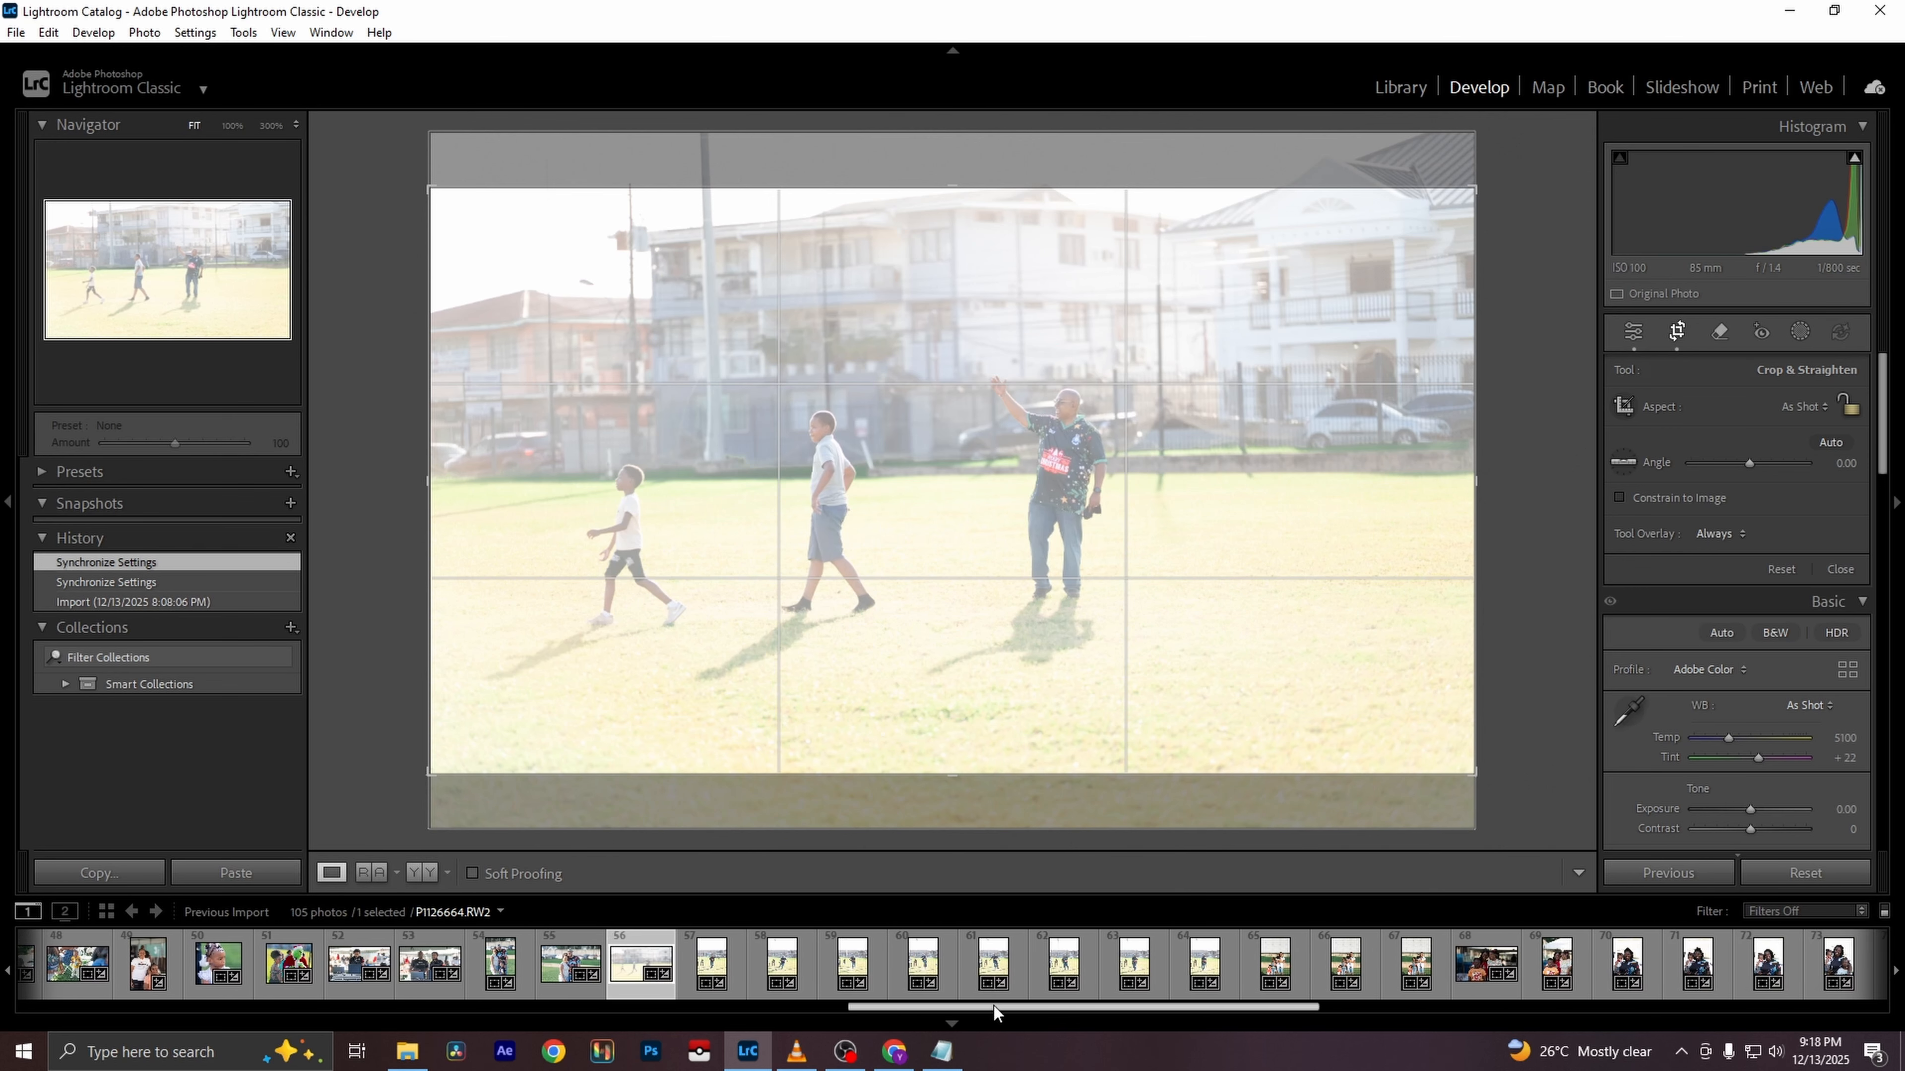
shift+click(1226, 971)
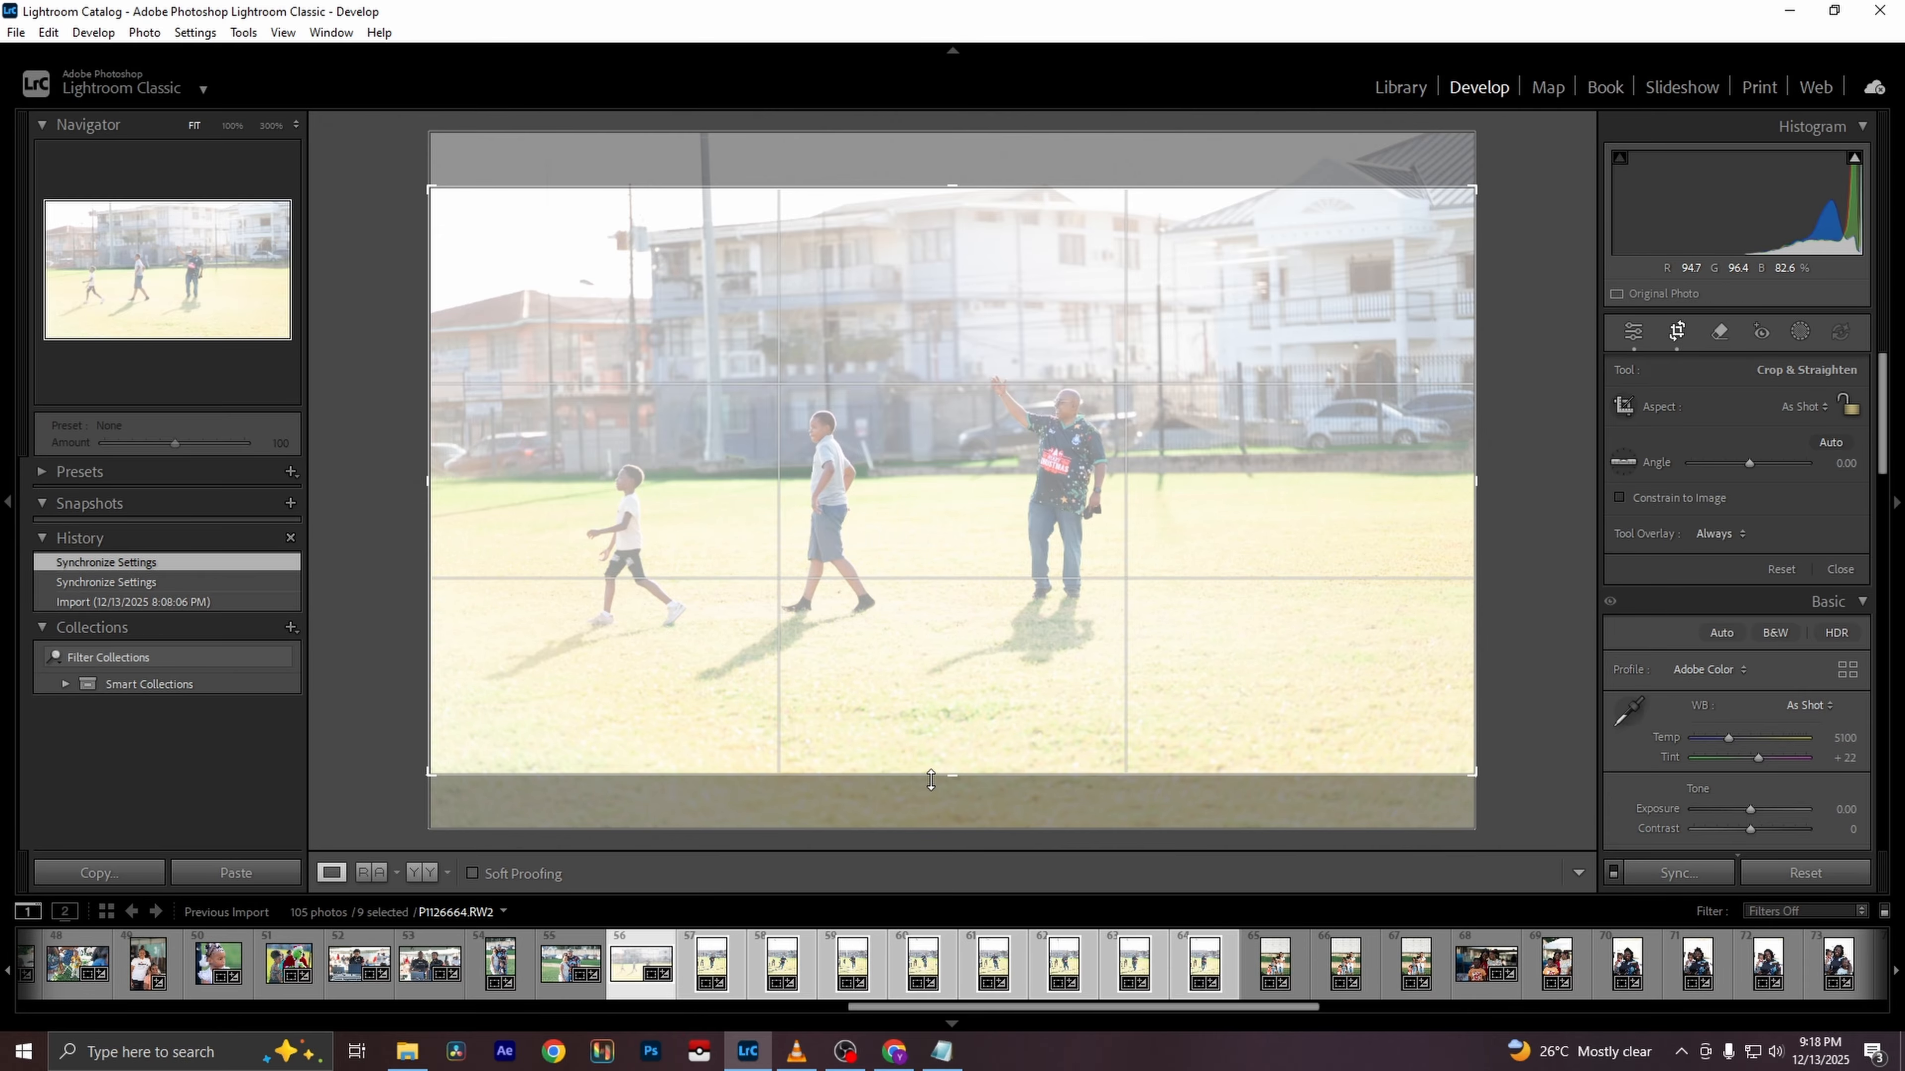
drag(932, 777, 925, 841)
drag(906, 160, 914, 109)
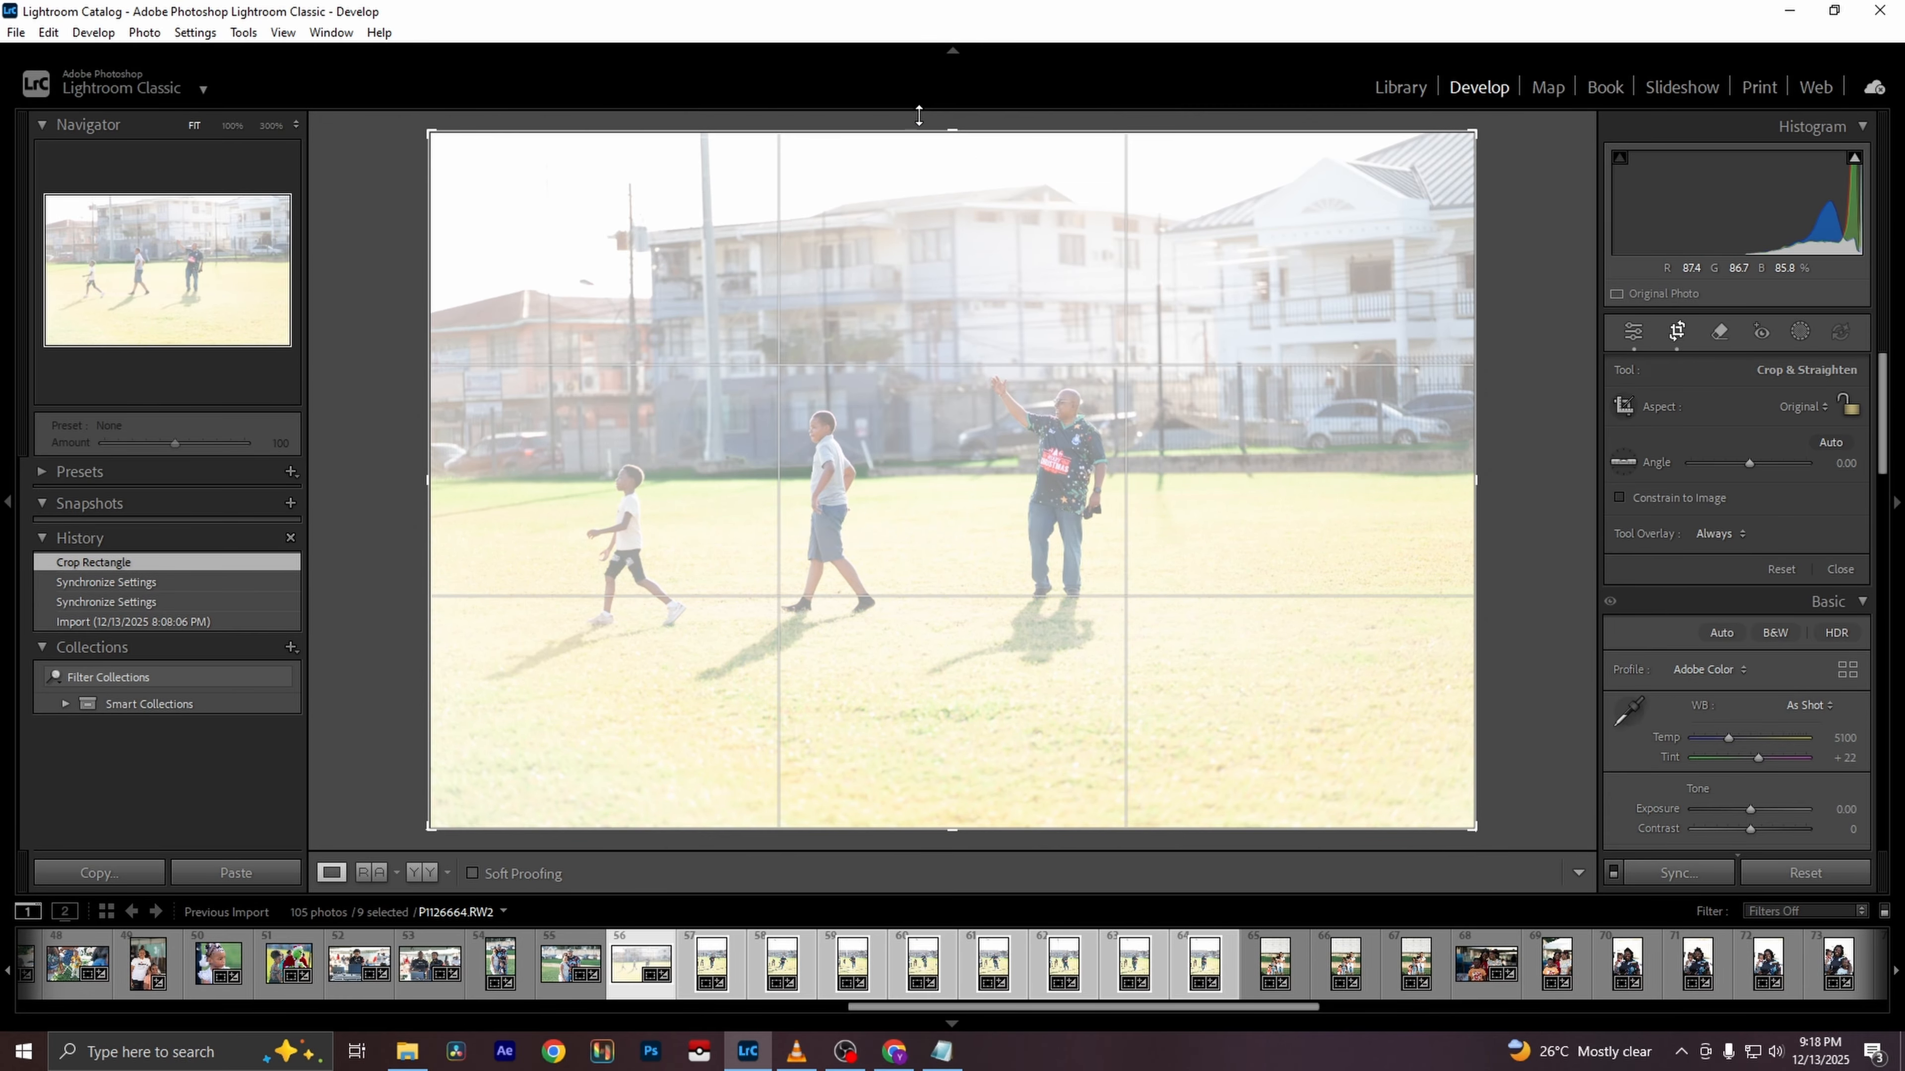
key(Return)
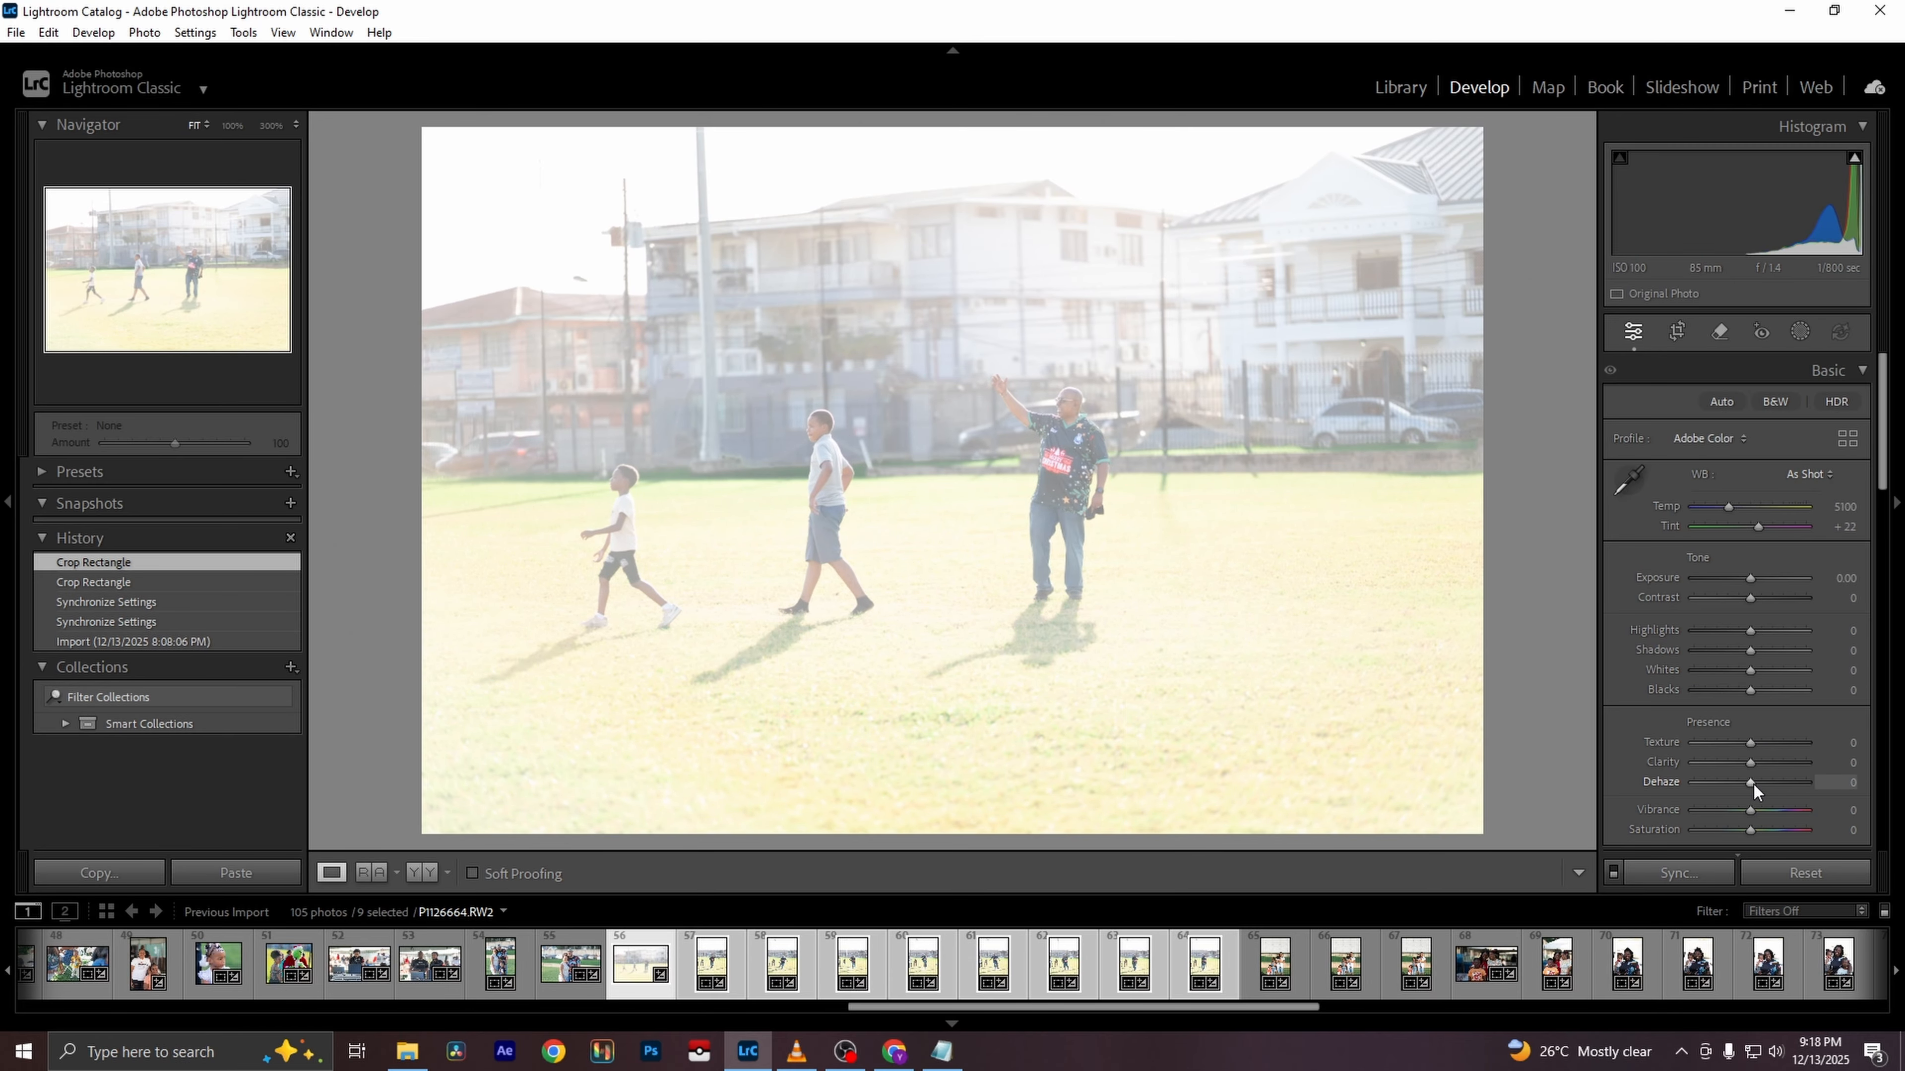
Set Dehaze to +84 and Saturation to −18, and undo a trial Texture setting of +100
drag(1754, 783, 1833, 748)
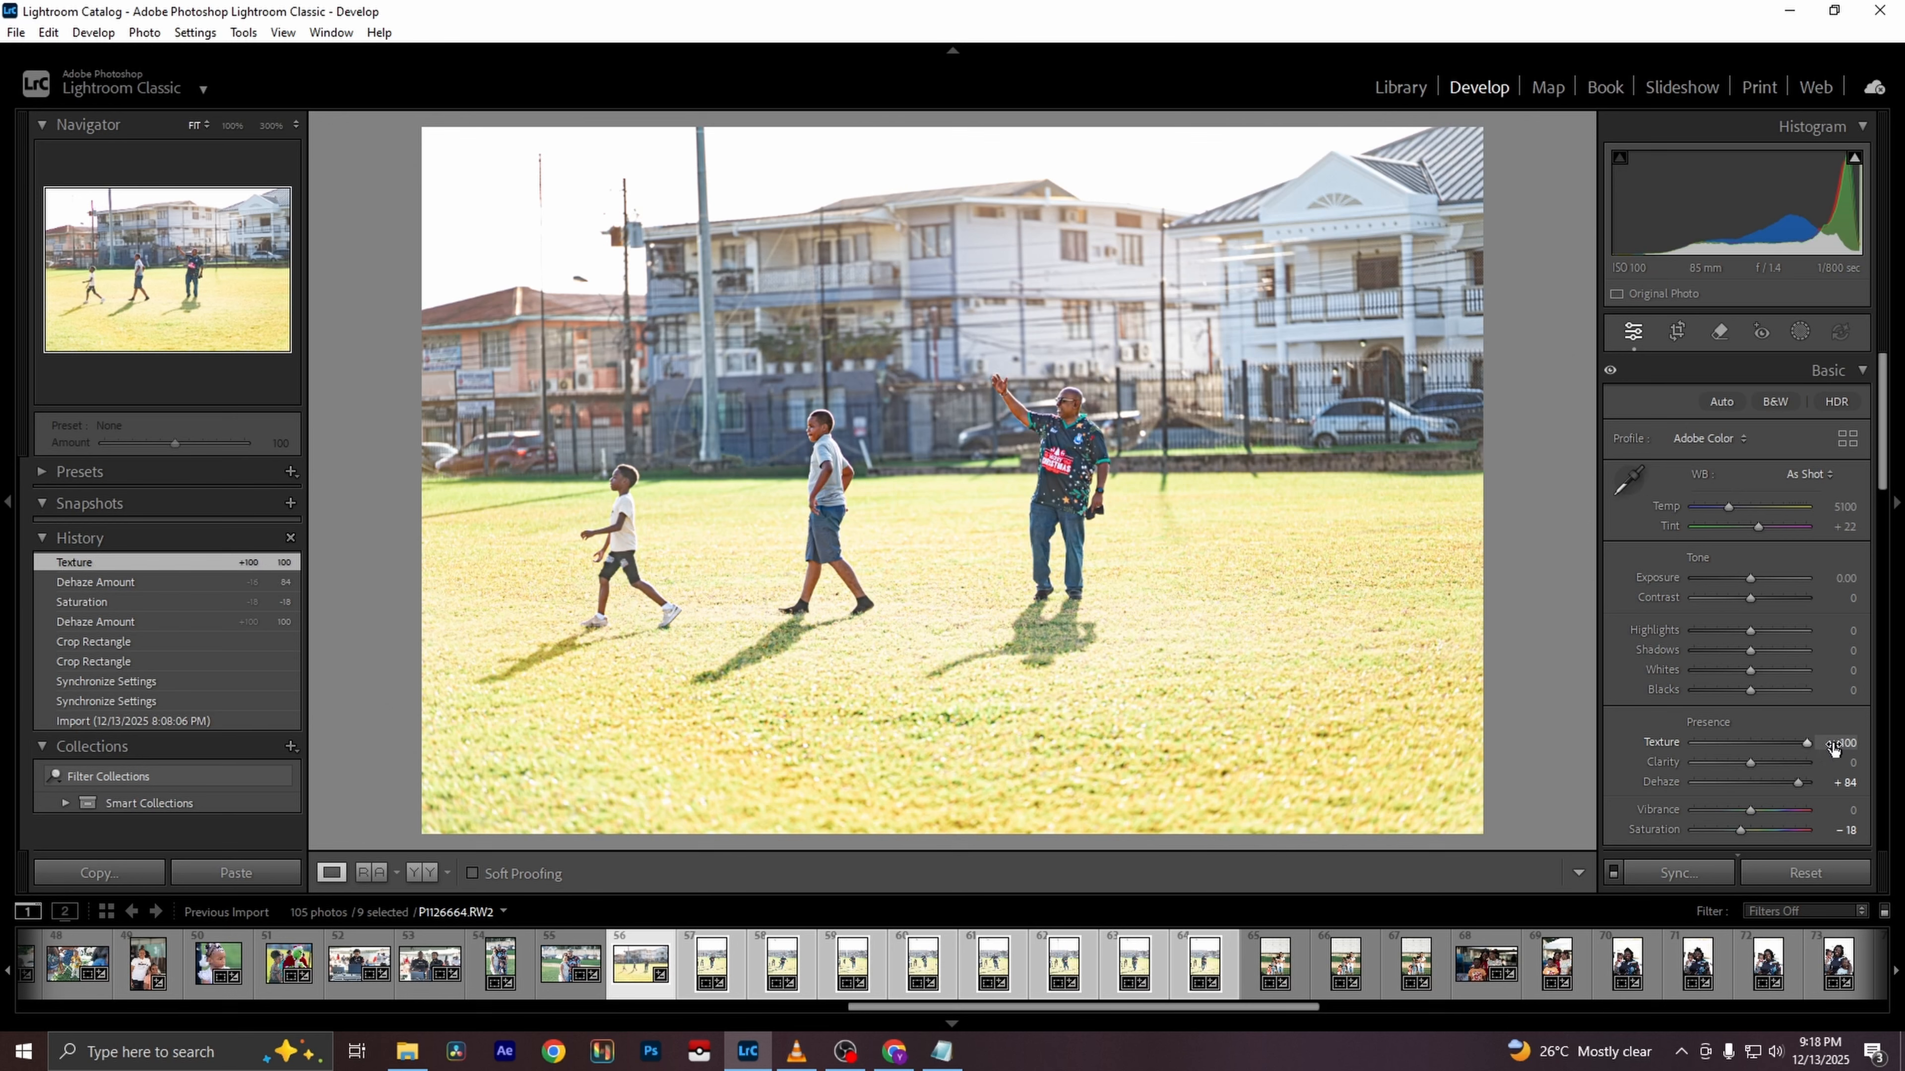
key(ctrl+z)
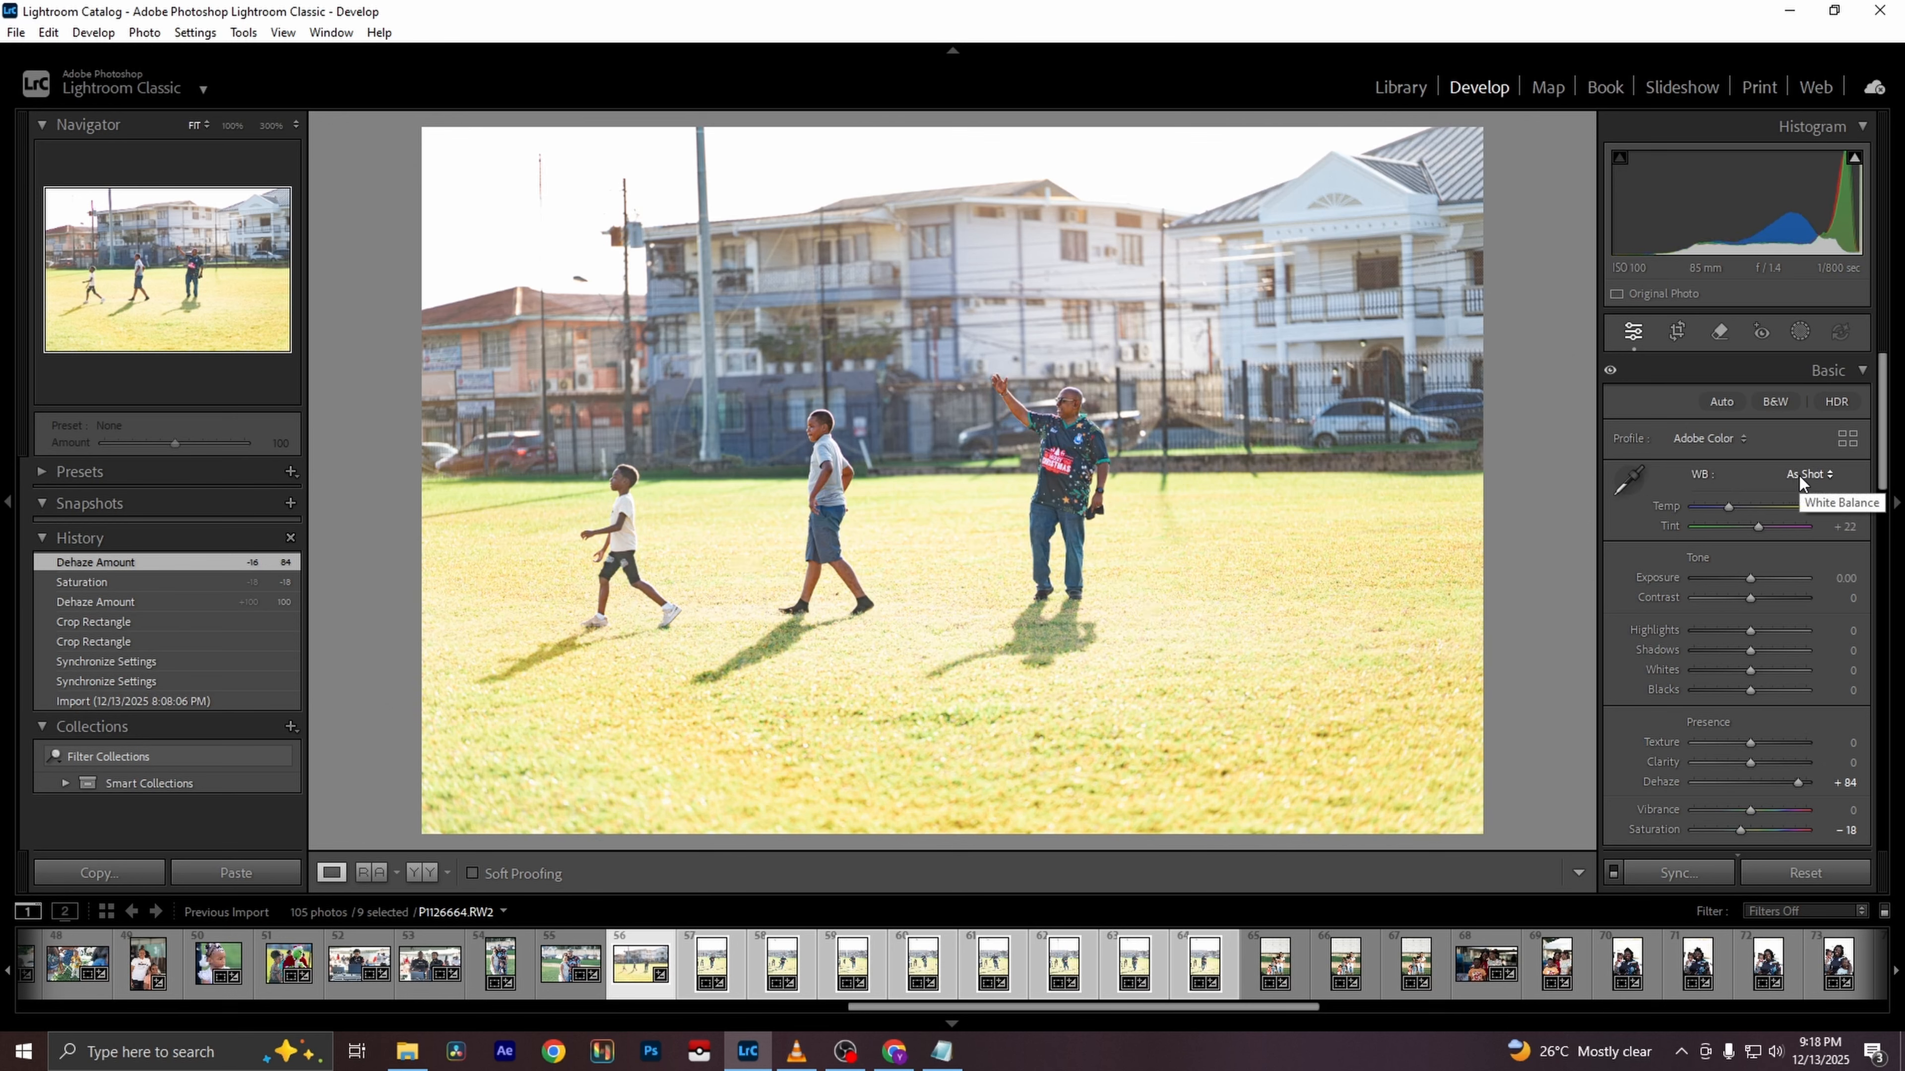
Compare the photo with the Color Mixer adjustments switched off and on, leaving them enabled
scroll(1856, 643, down, 5)
scroll(1857, 643, down, 2)
scroll(1857, 643, up, 2)
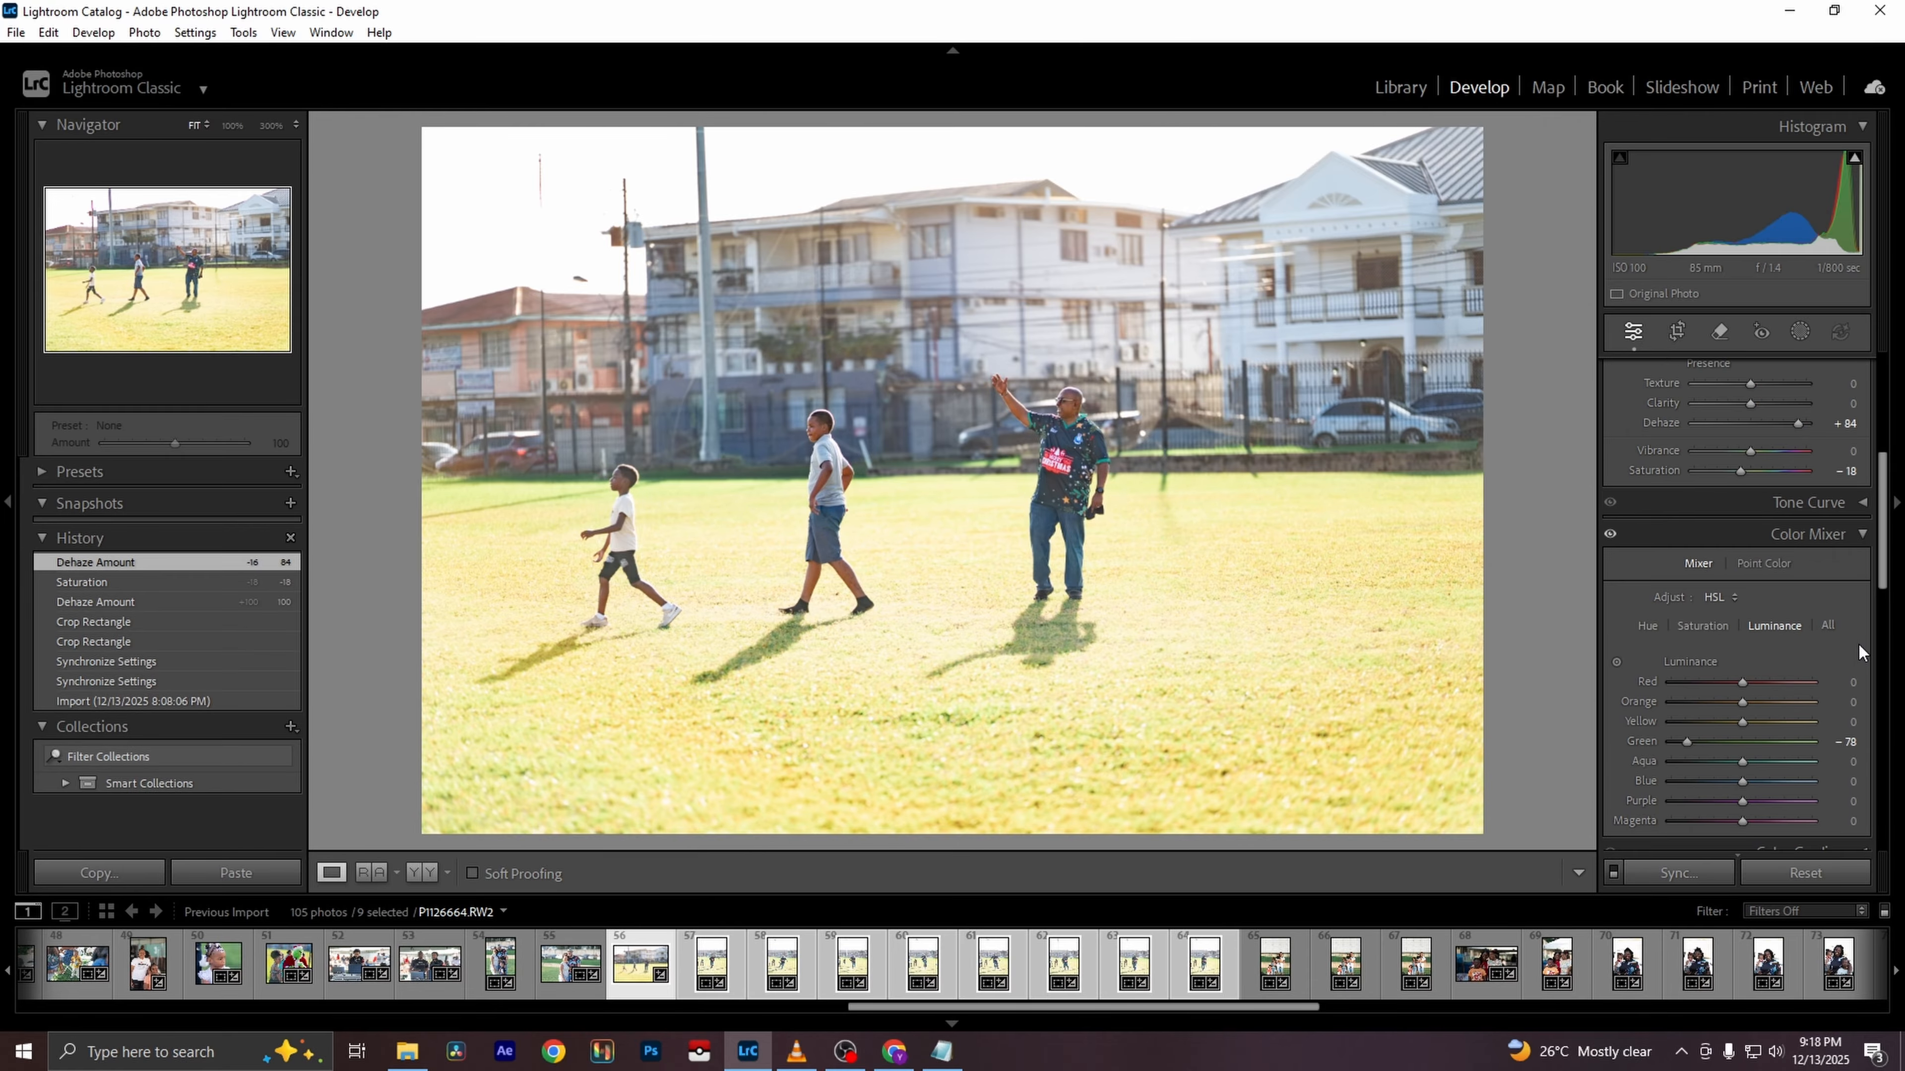
click(1608, 536)
click(1609, 536)
click(1608, 536)
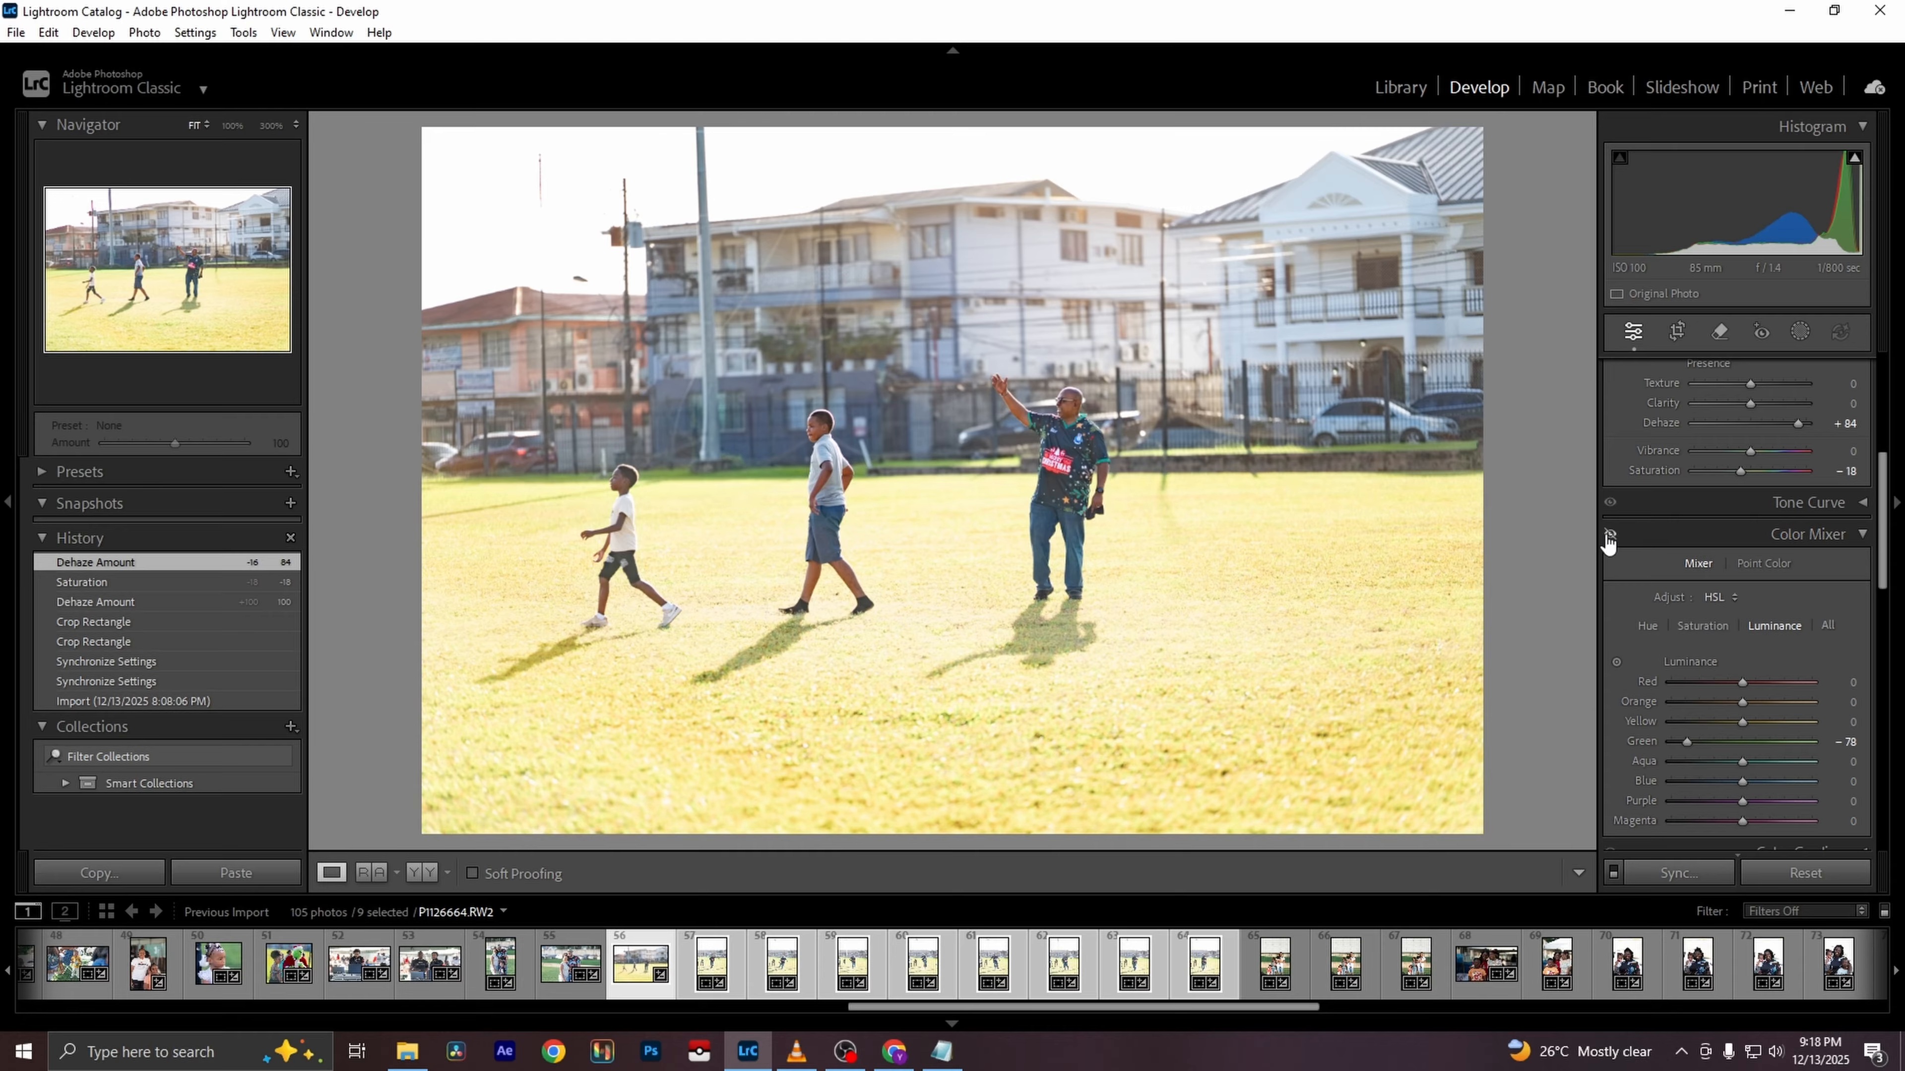
click(1609, 536)
click(1609, 538)
click(1609, 537)
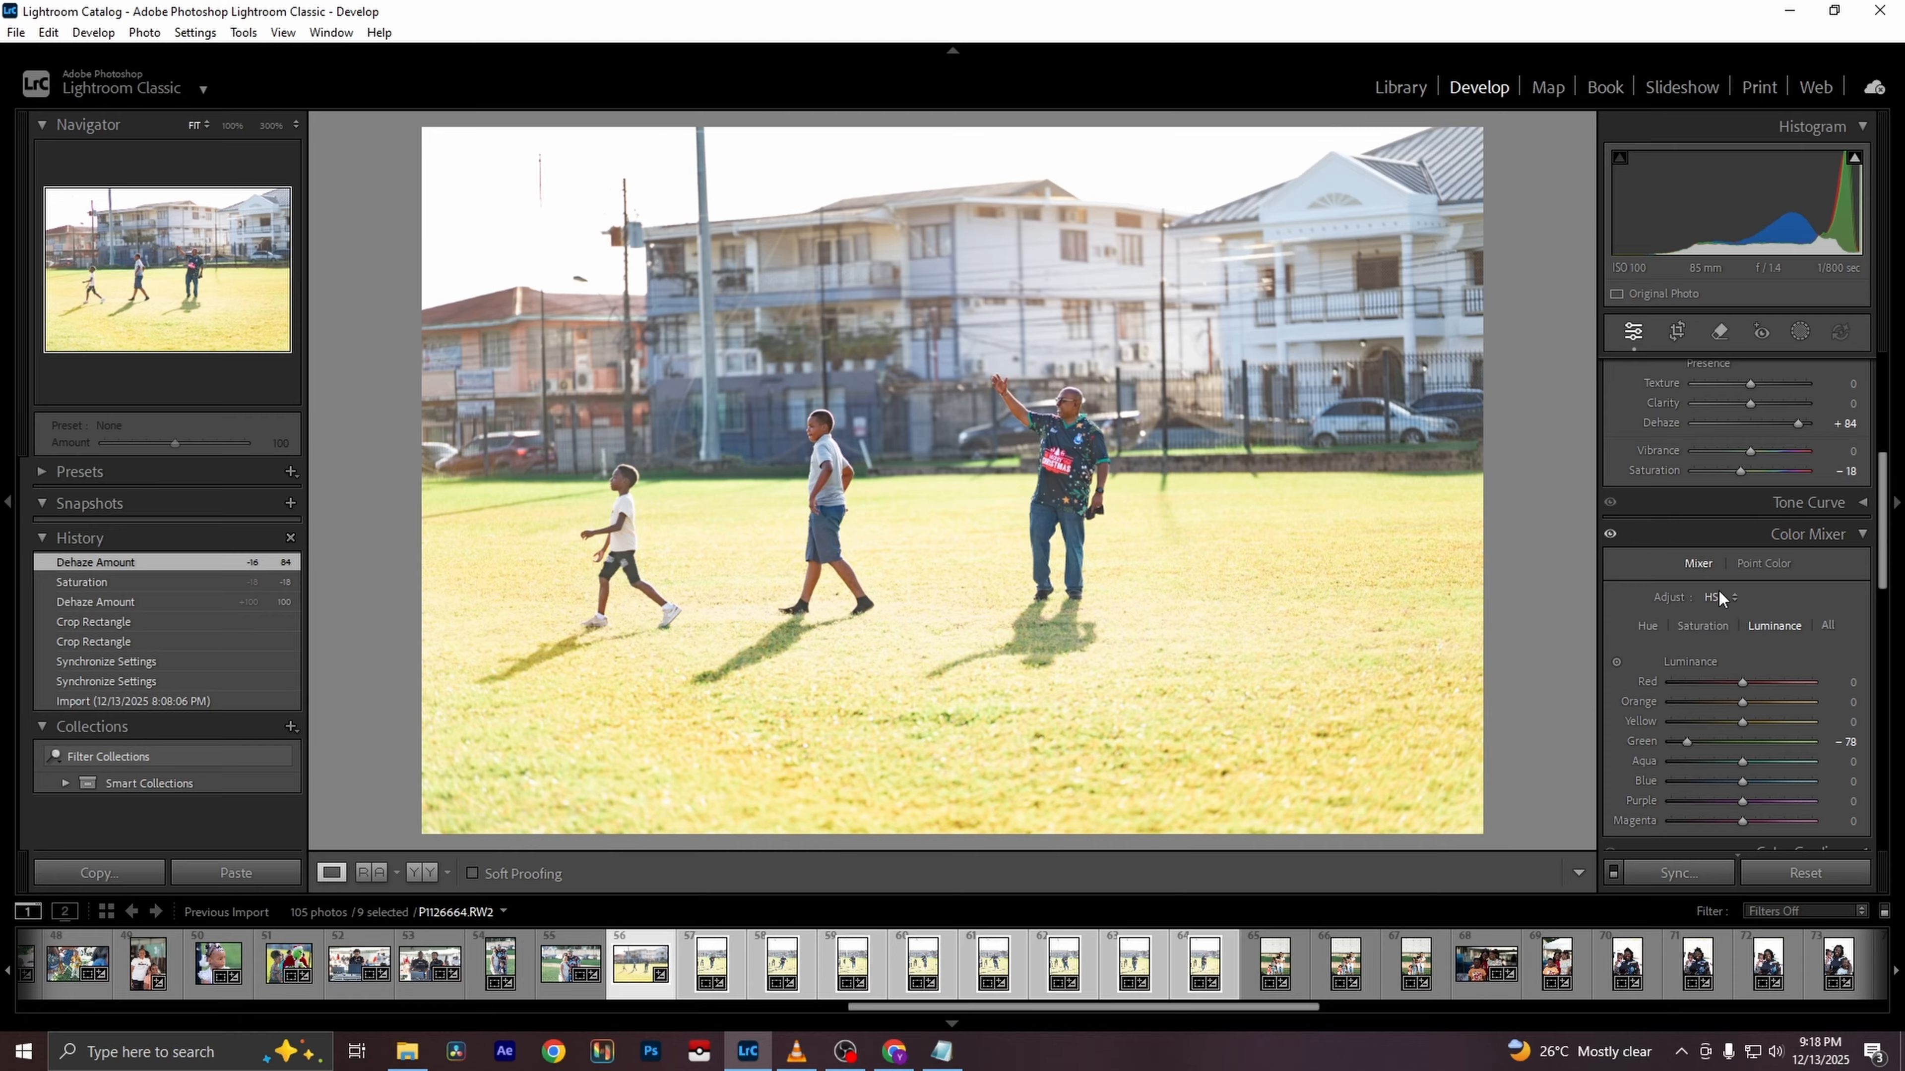
Set Highlights and Whites to −100 and Shadows to +35, and check the waving man at 100% zoom
scroll(1834, 670, up, 4)
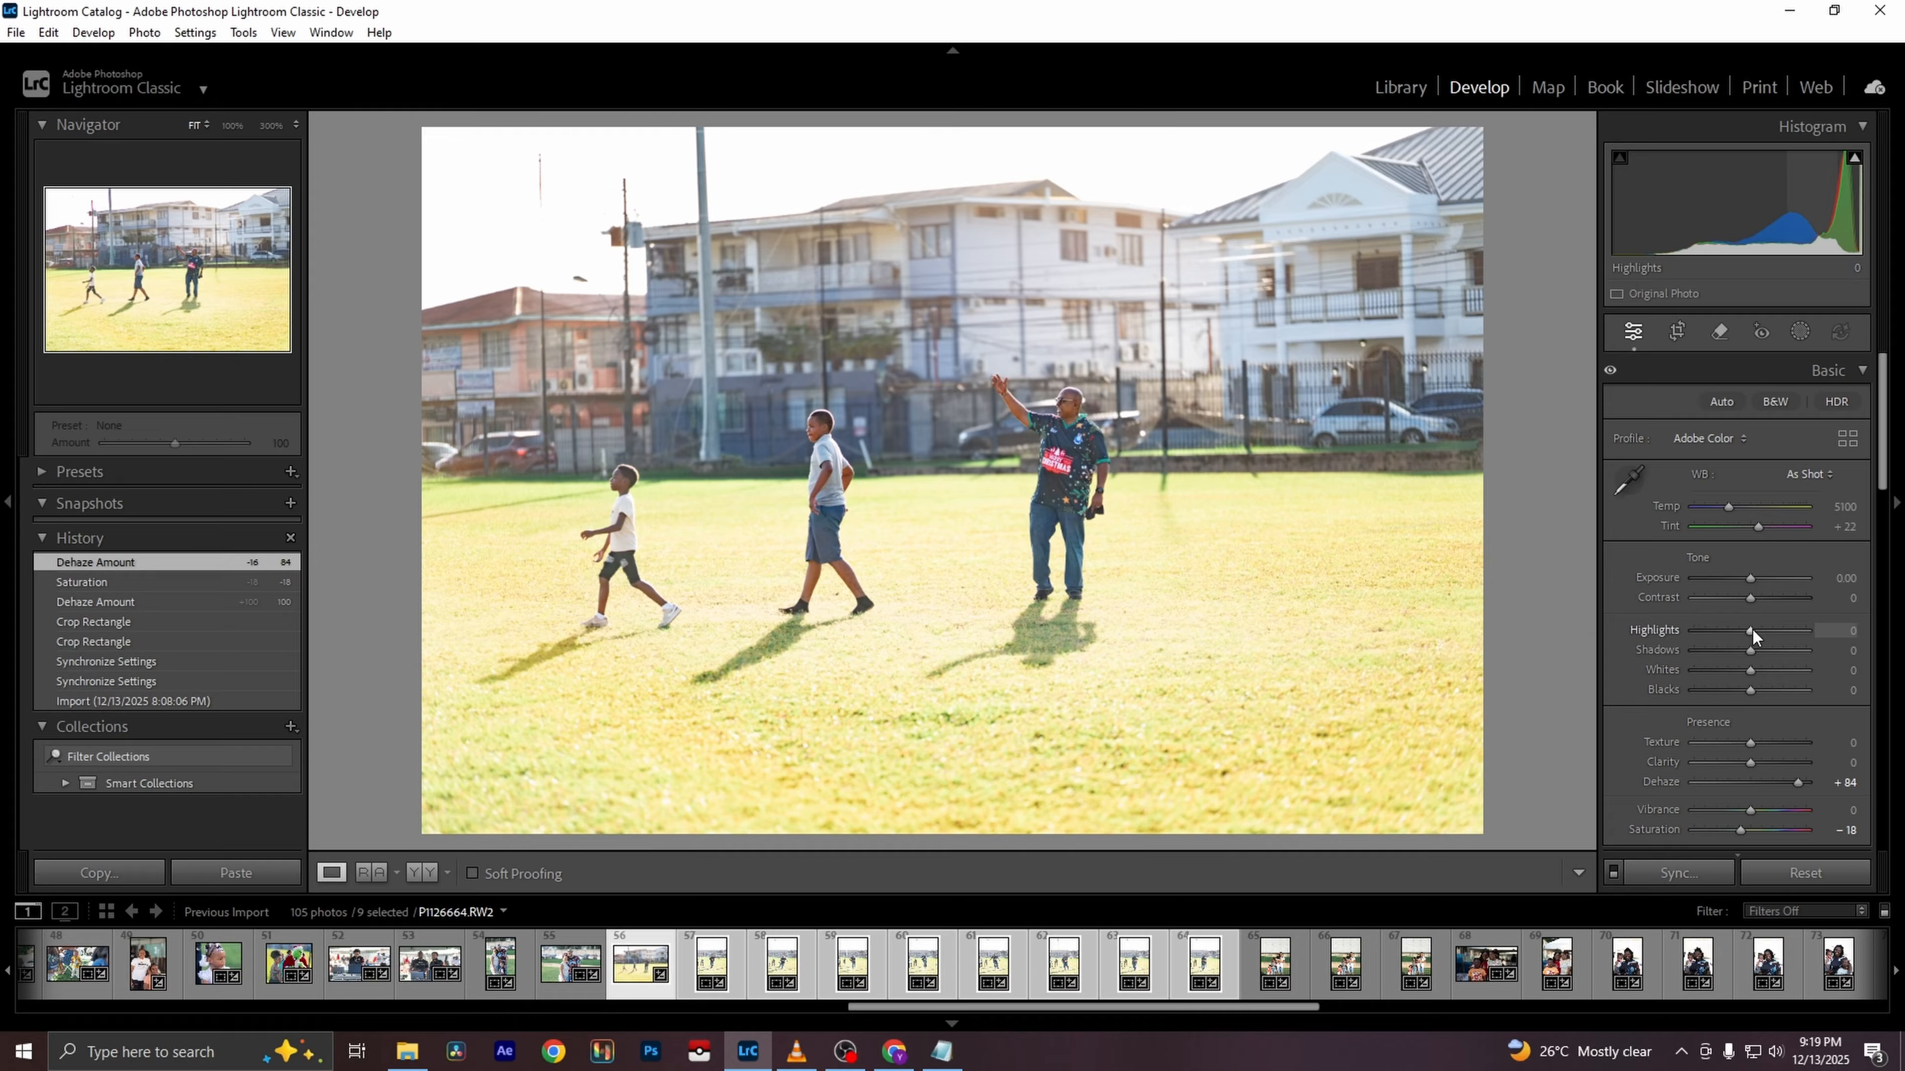
drag(1752, 628, 1661, 670)
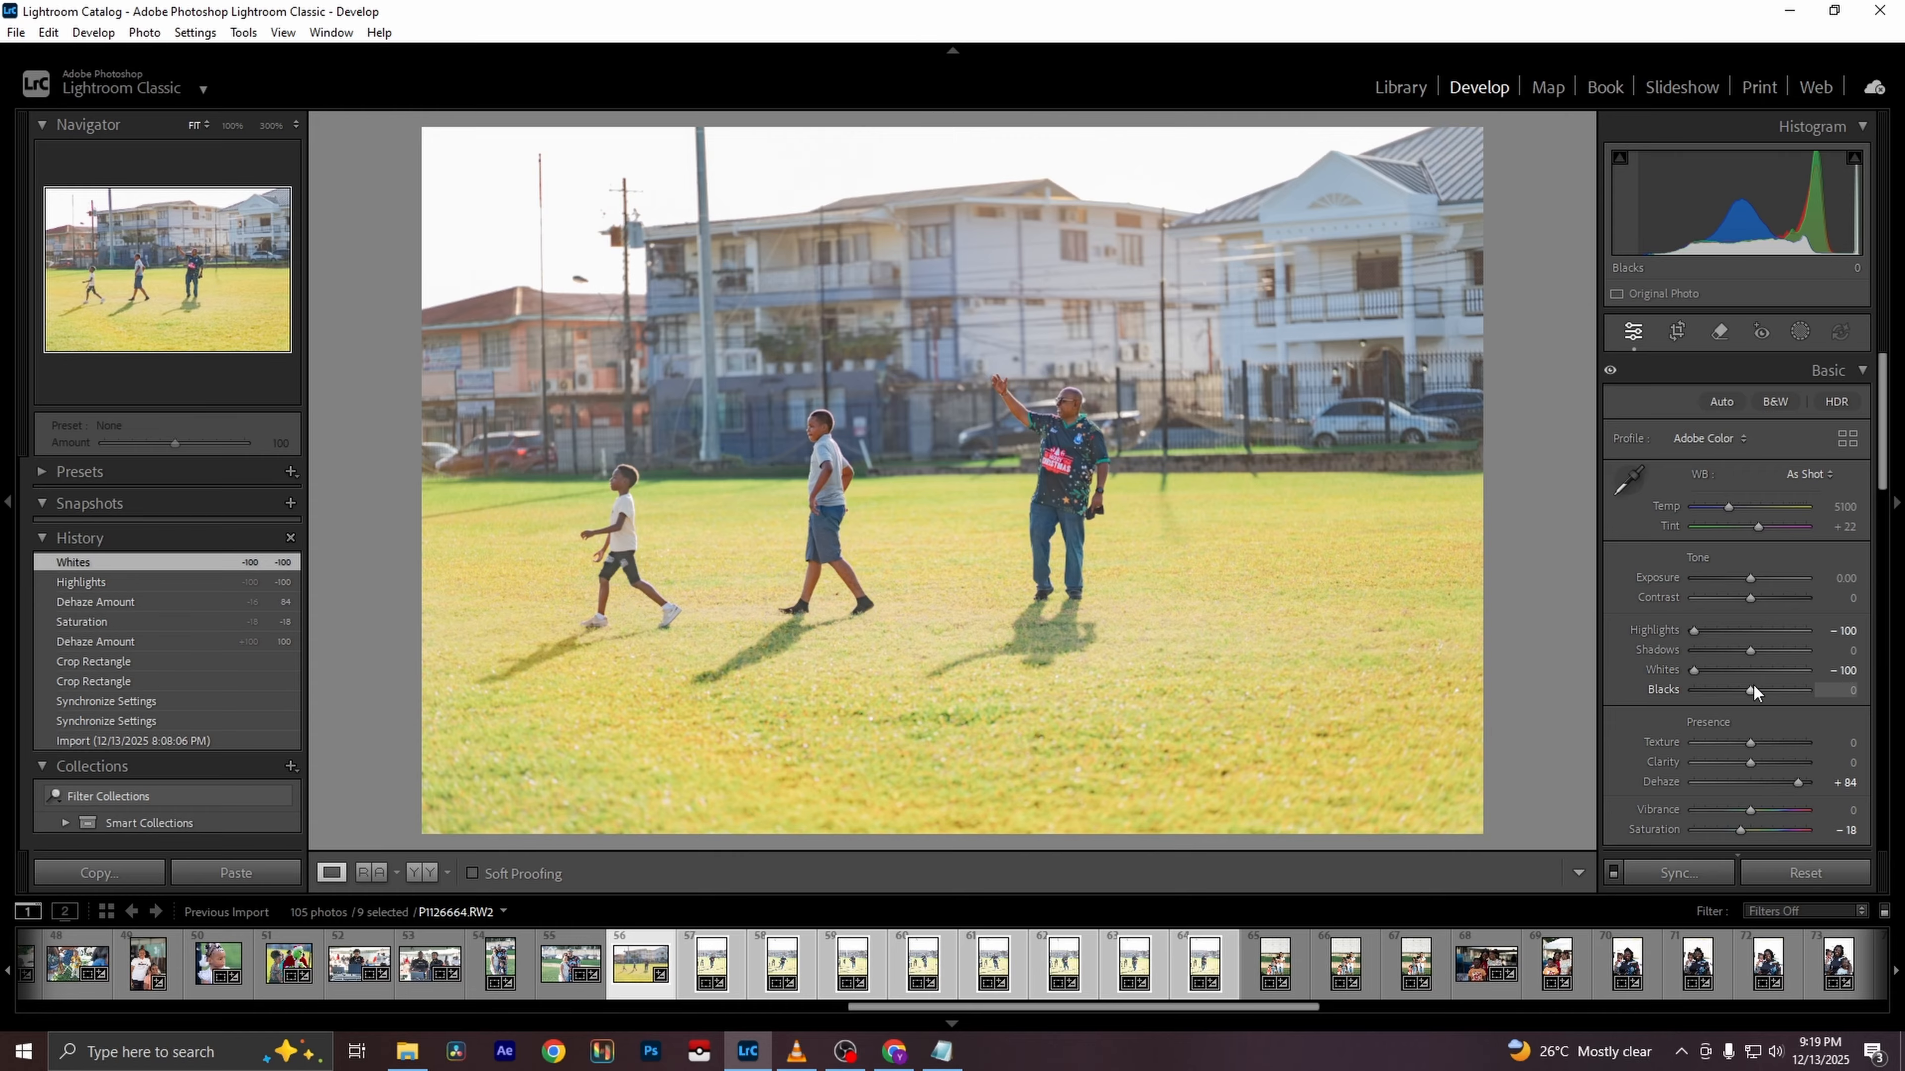
drag(1755, 651, 1678, 647)
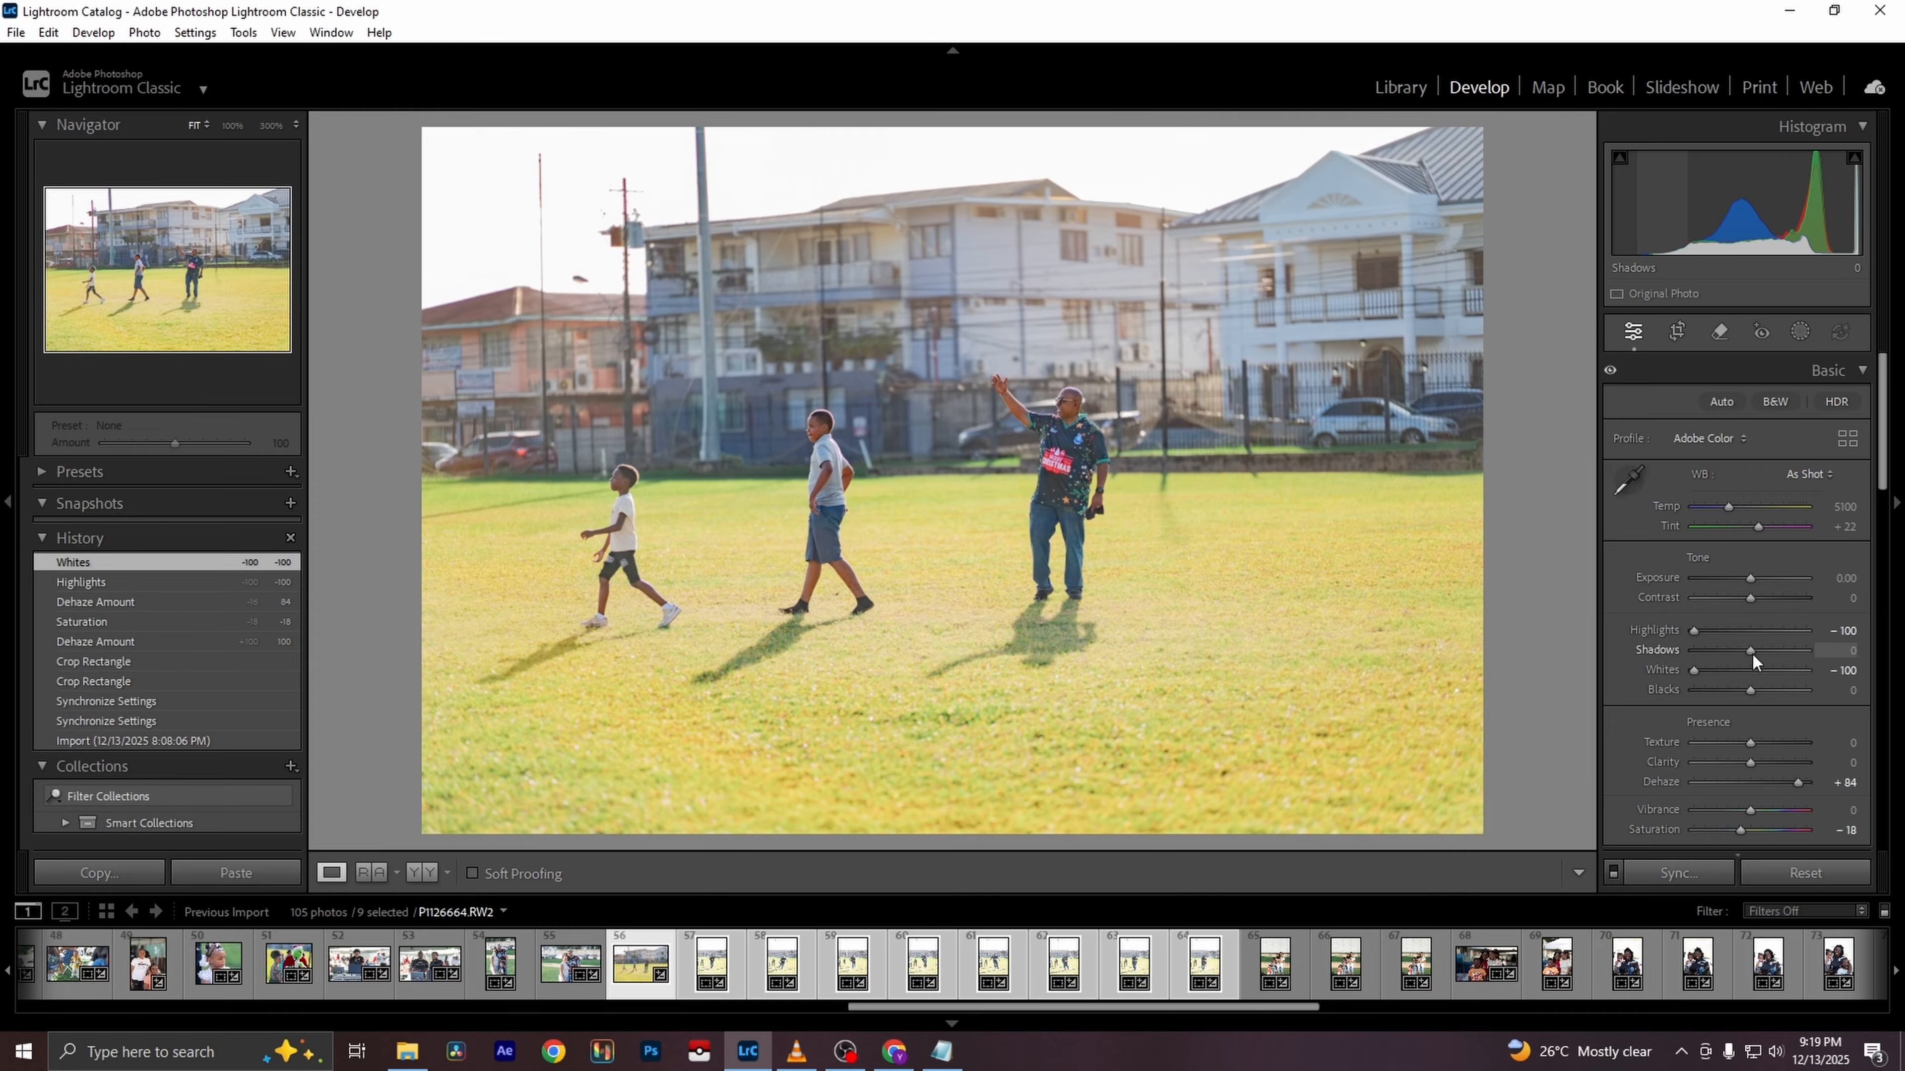
drag(1752, 652, 1770, 652)
click(1034, 400)
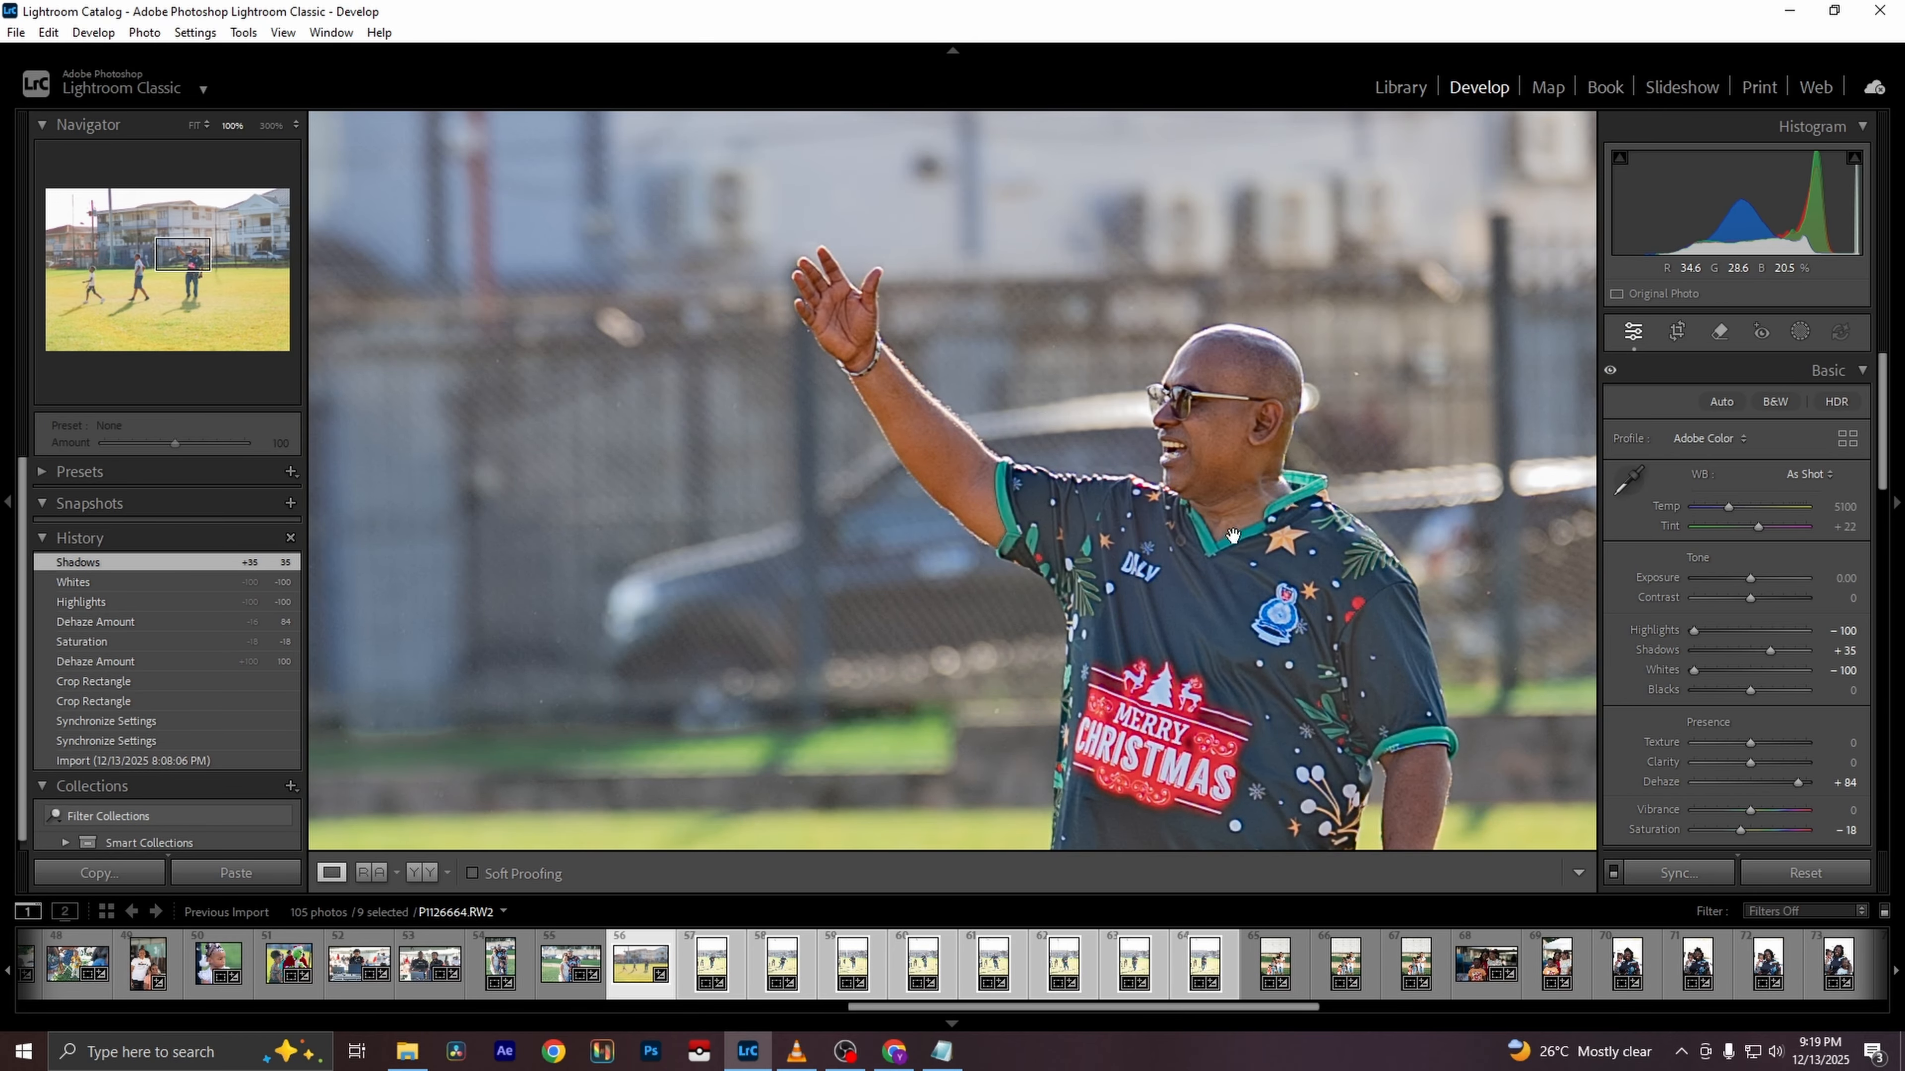
drag(1234, 536, 977, 402)
click(976, 403)
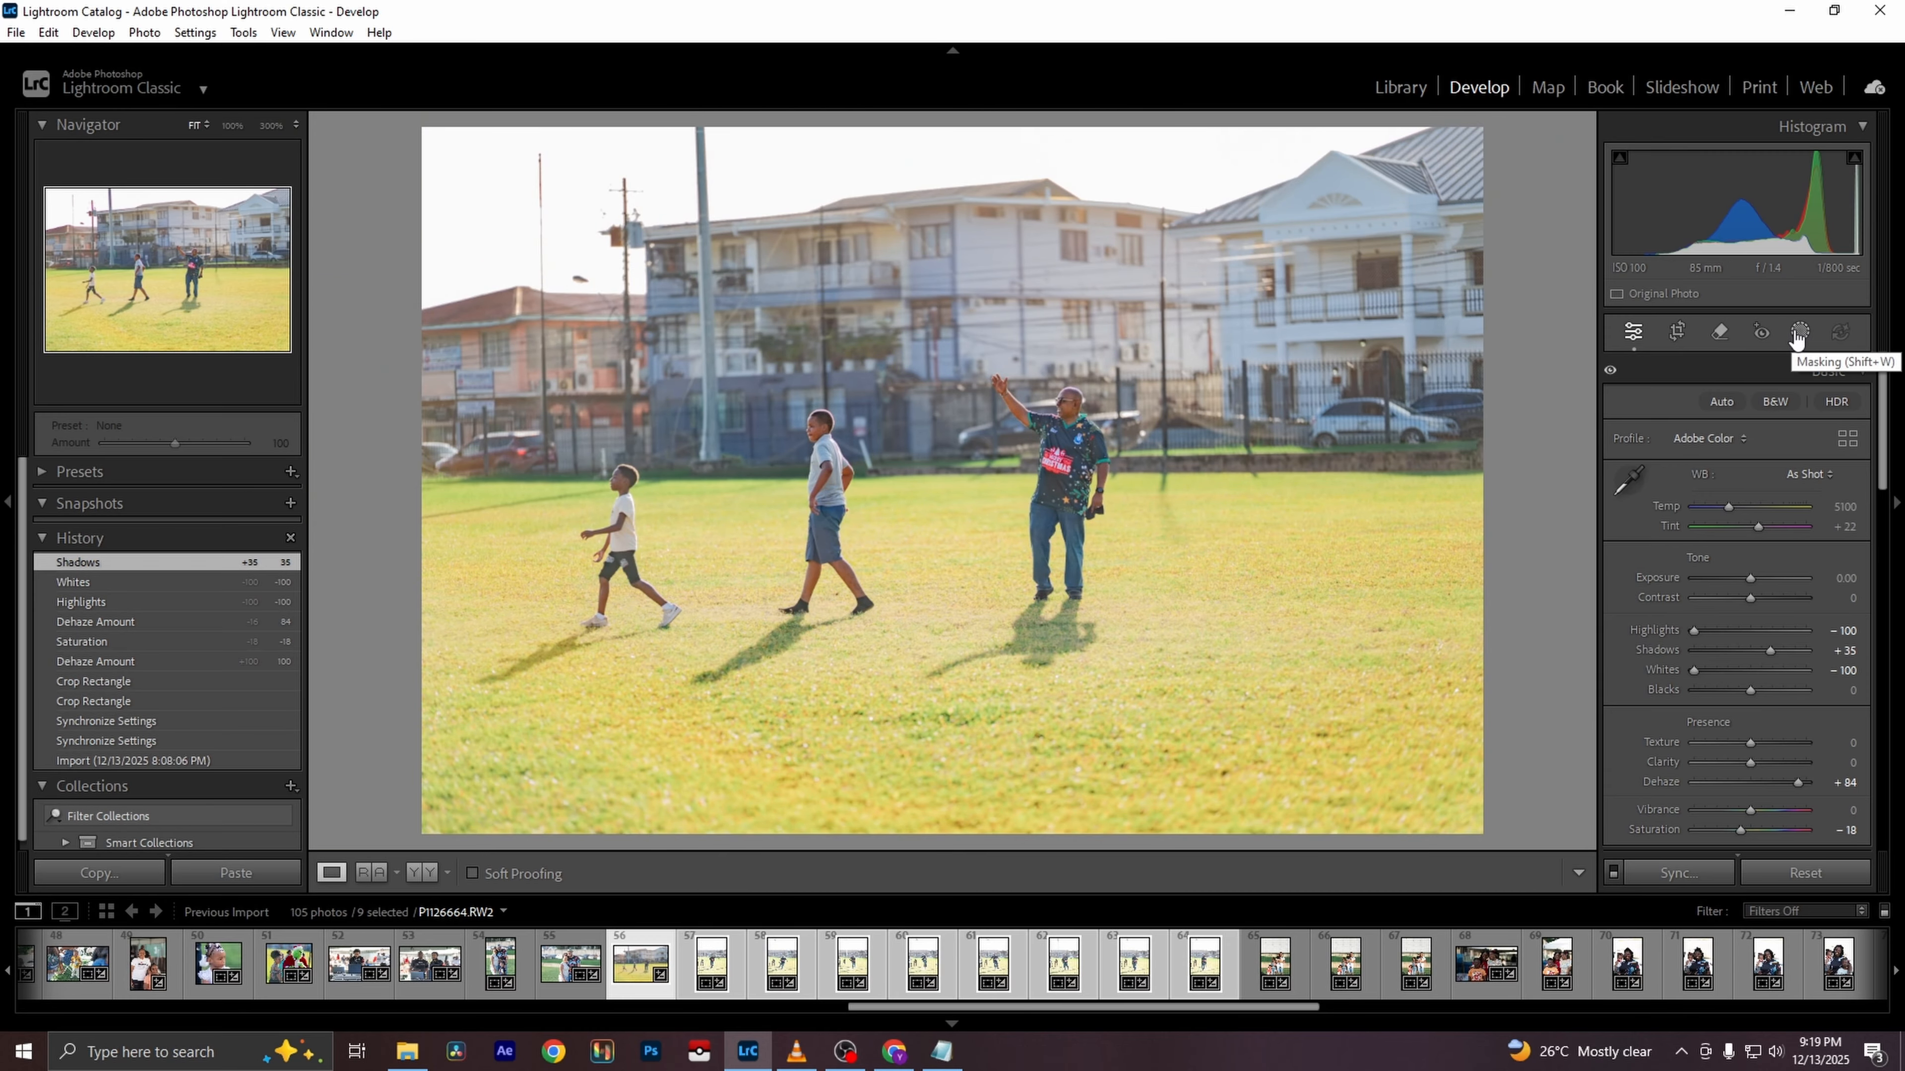
Try to recover the bright sky with a Select Sky mask set to Highlights −100
click(1796, 335)
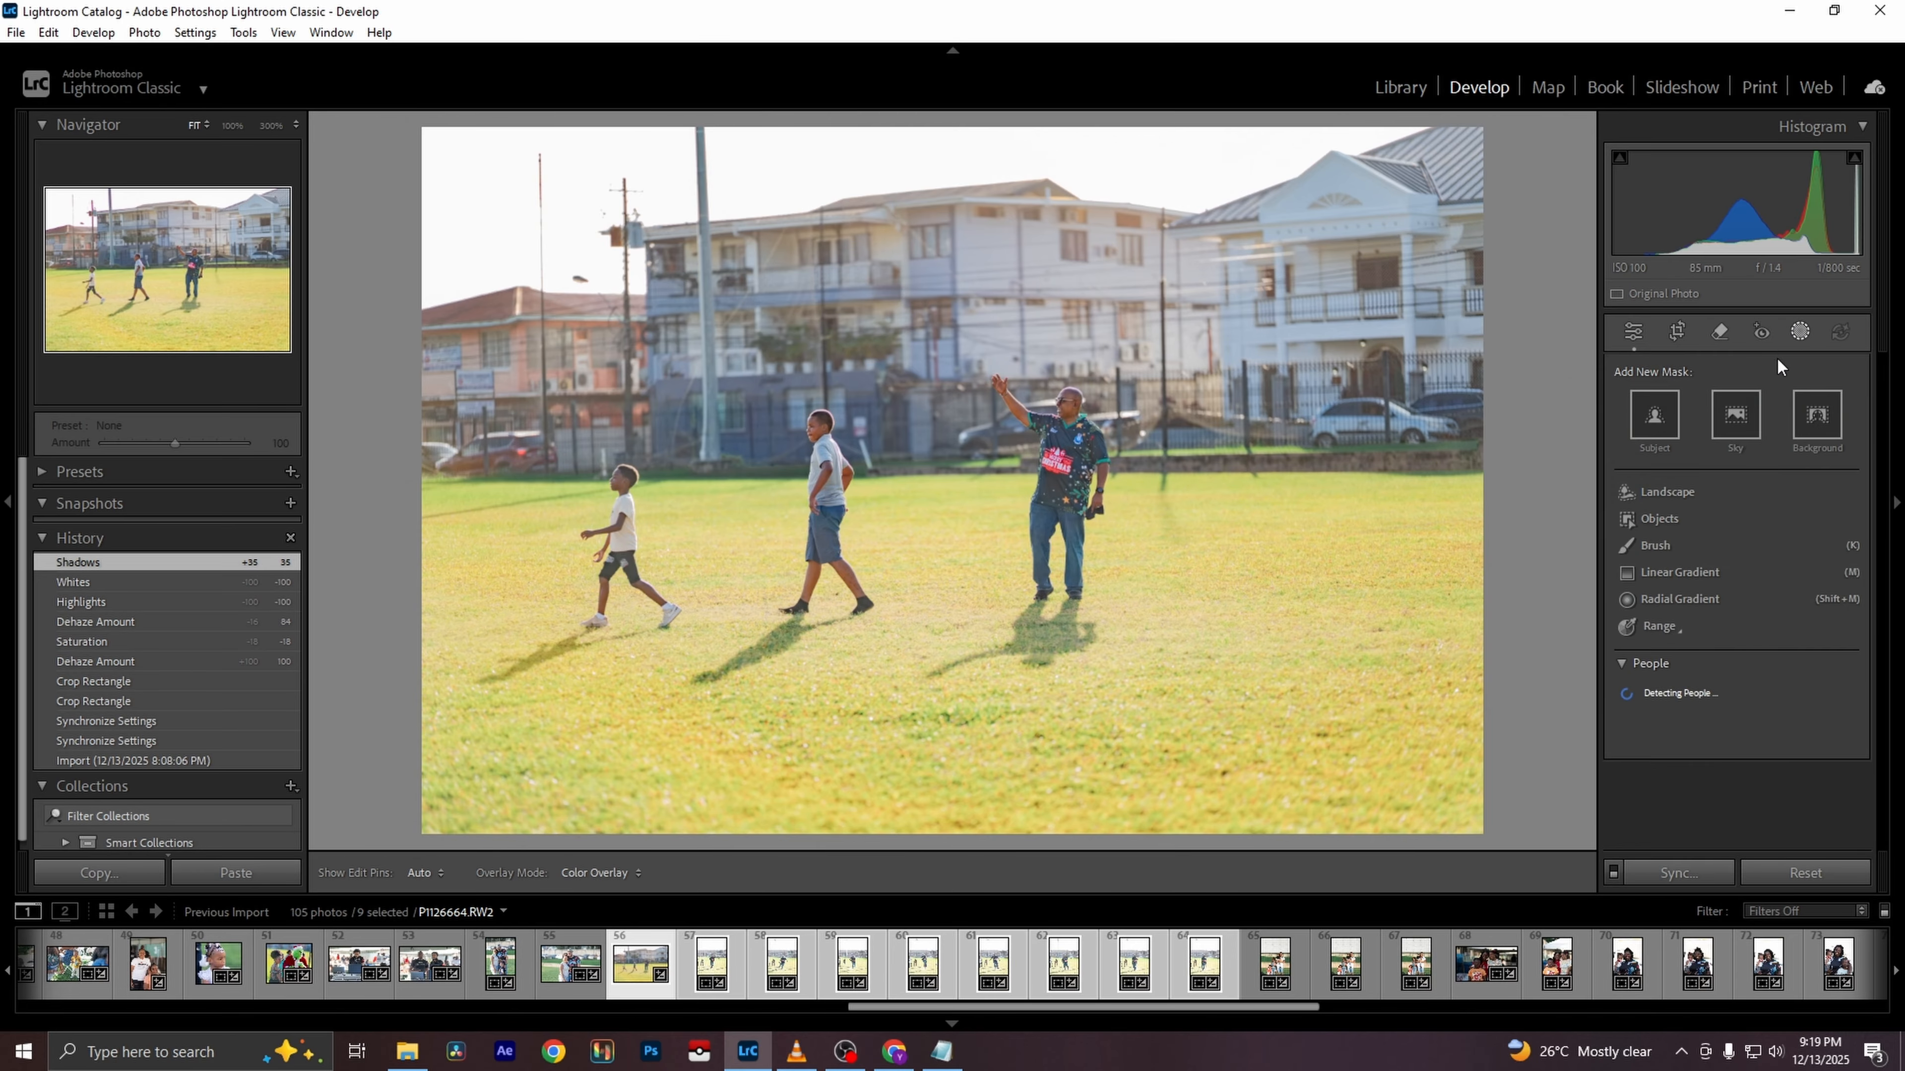
click(1750, 447)
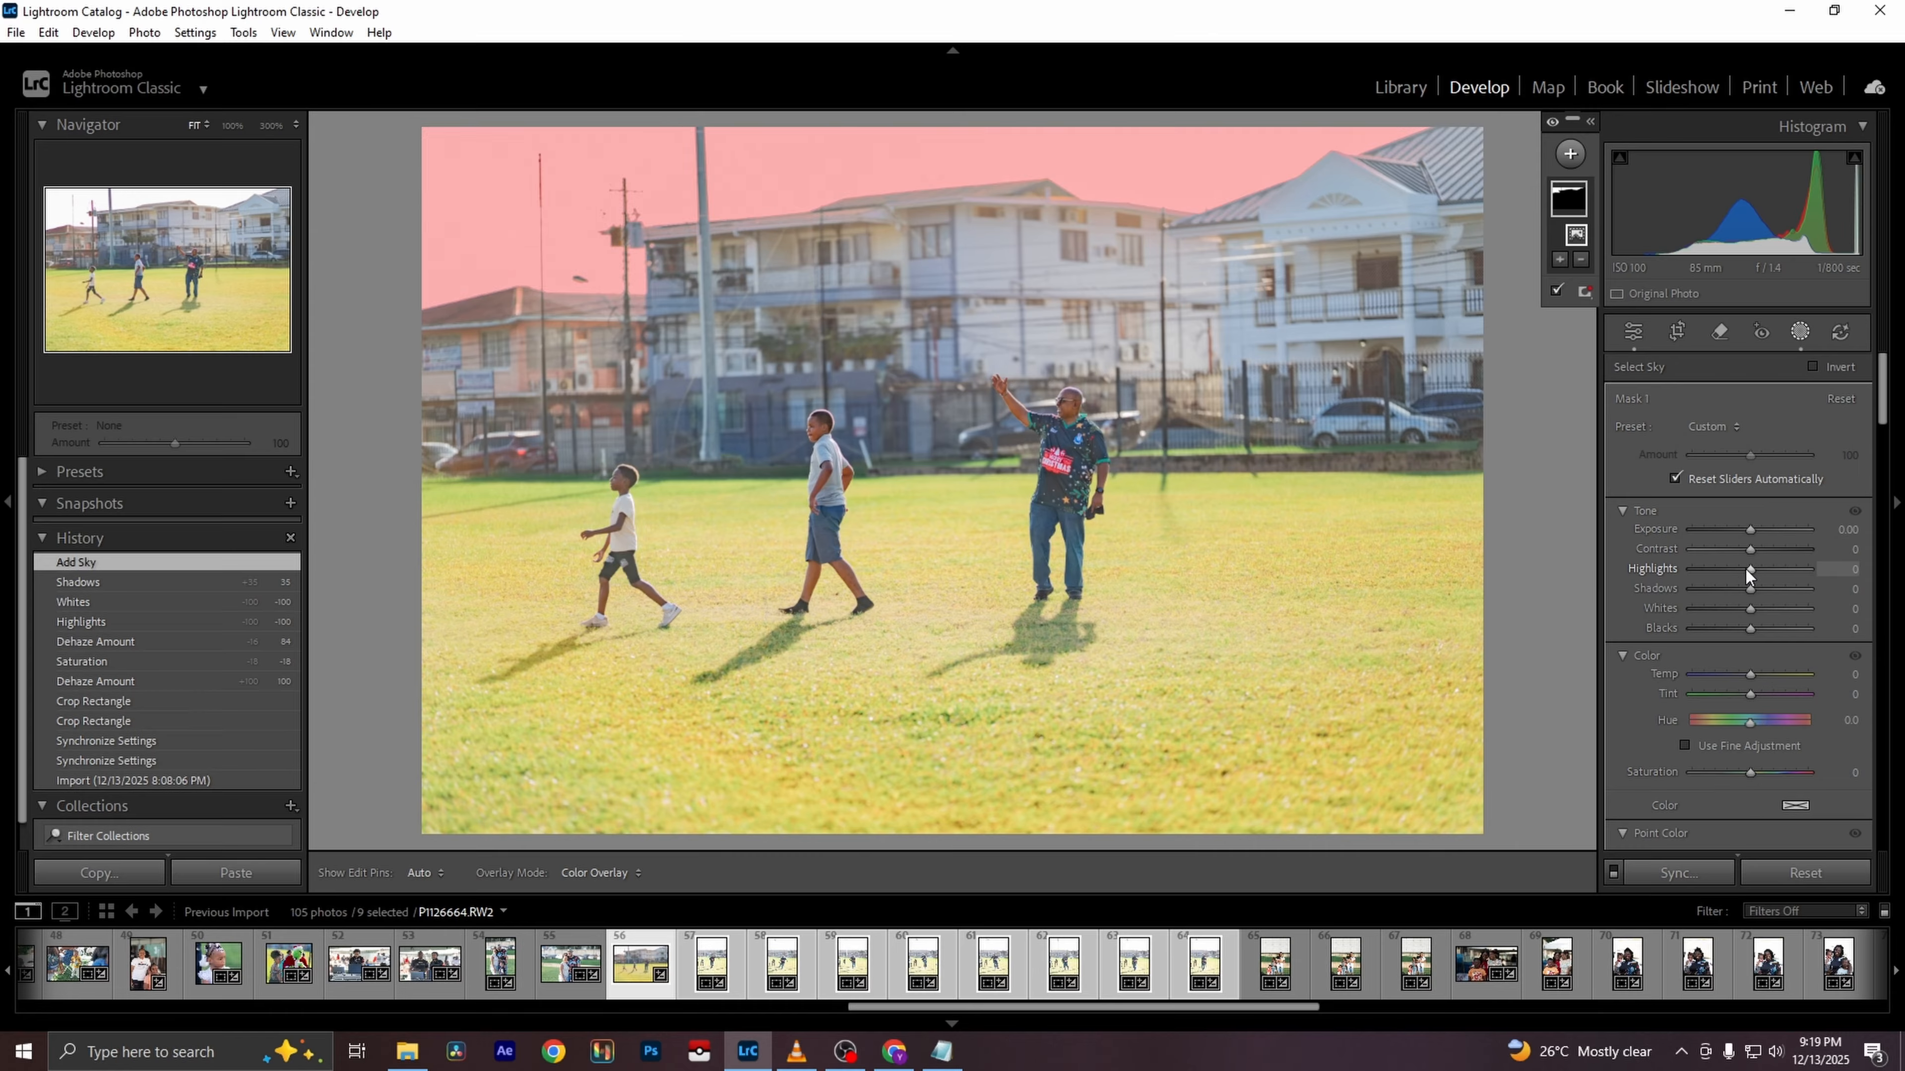
drag(1745, 569, 1606, 564)
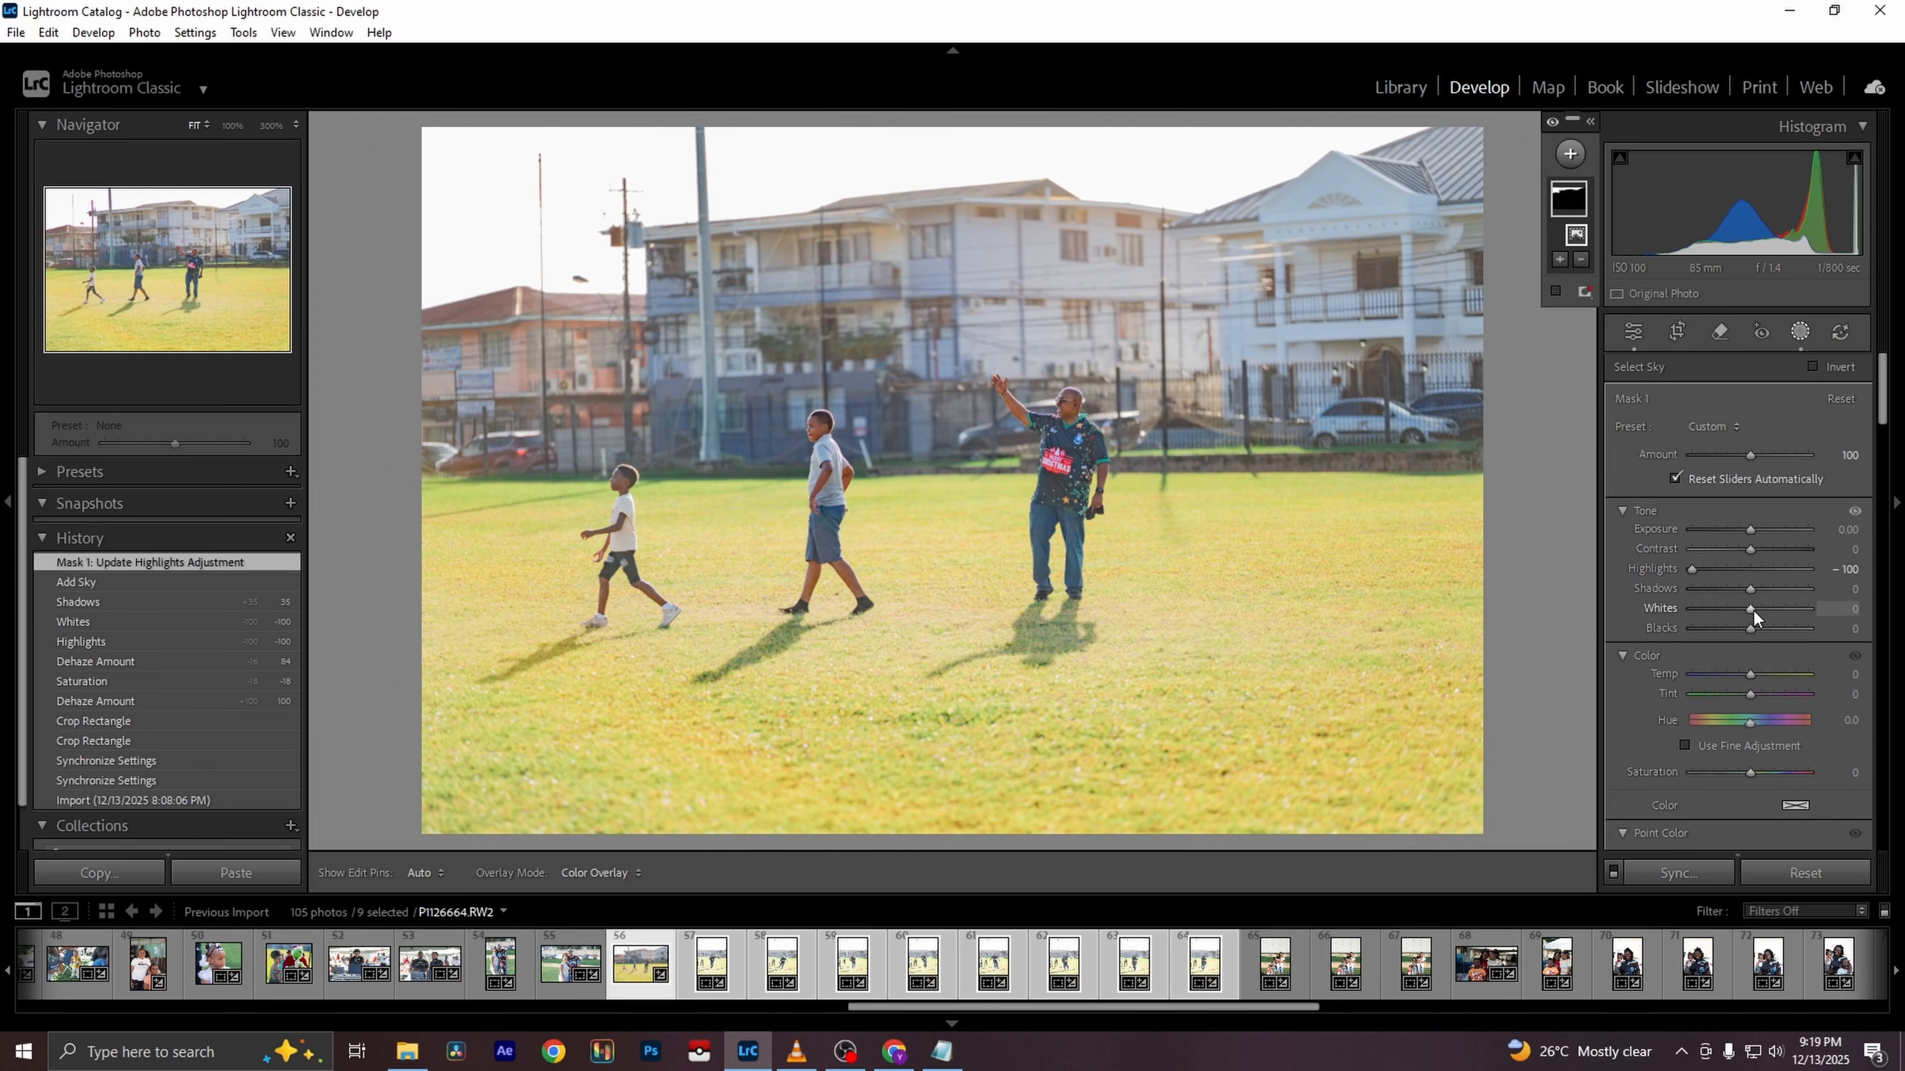
mouse_move(1754, 611)
mouse_down()
mouse_move(1613, 600)
mouse_move(1745, 617)
mouse_up()
Try Dehaze 100 on the sky mask, delete all masks and return to the global edit settings
scroll(1821, 691, down, 6)
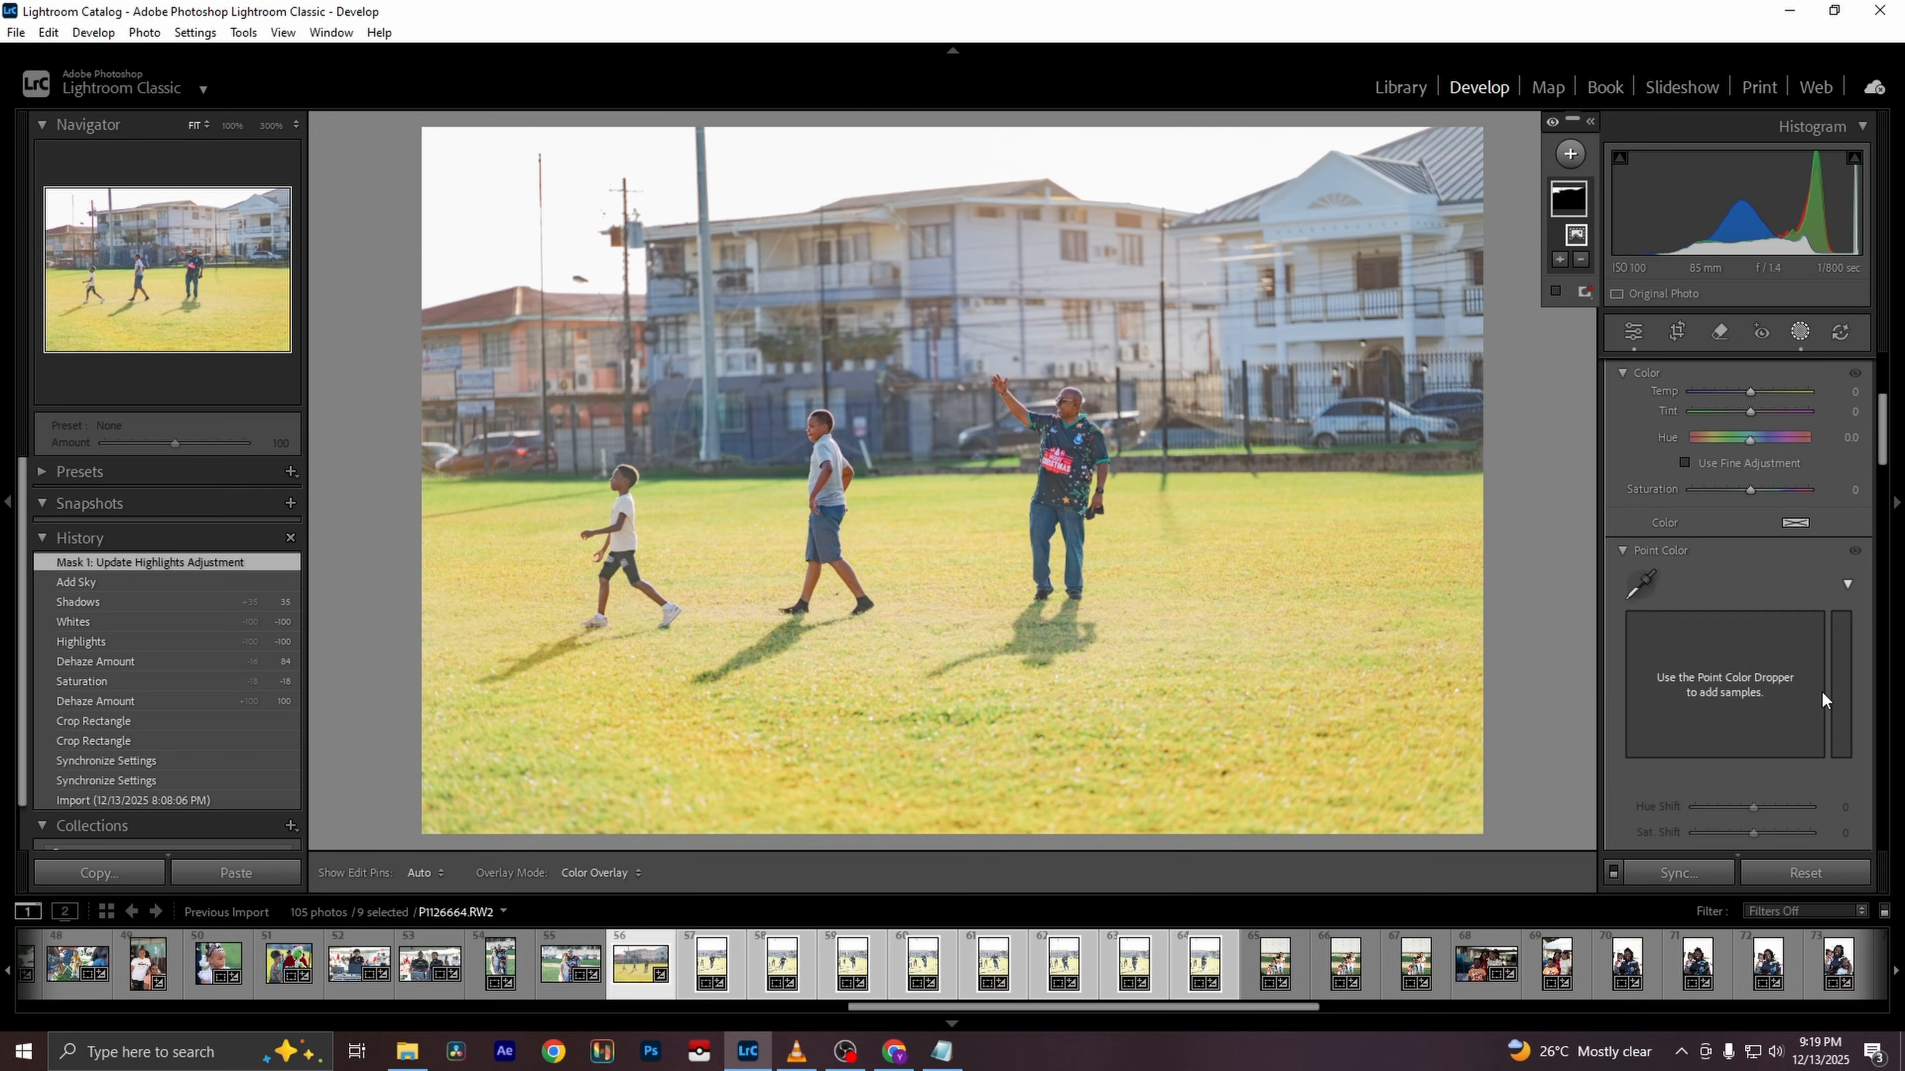
scroll(1821, 691, down, 3)
scroll(1822, 691, down, 3)
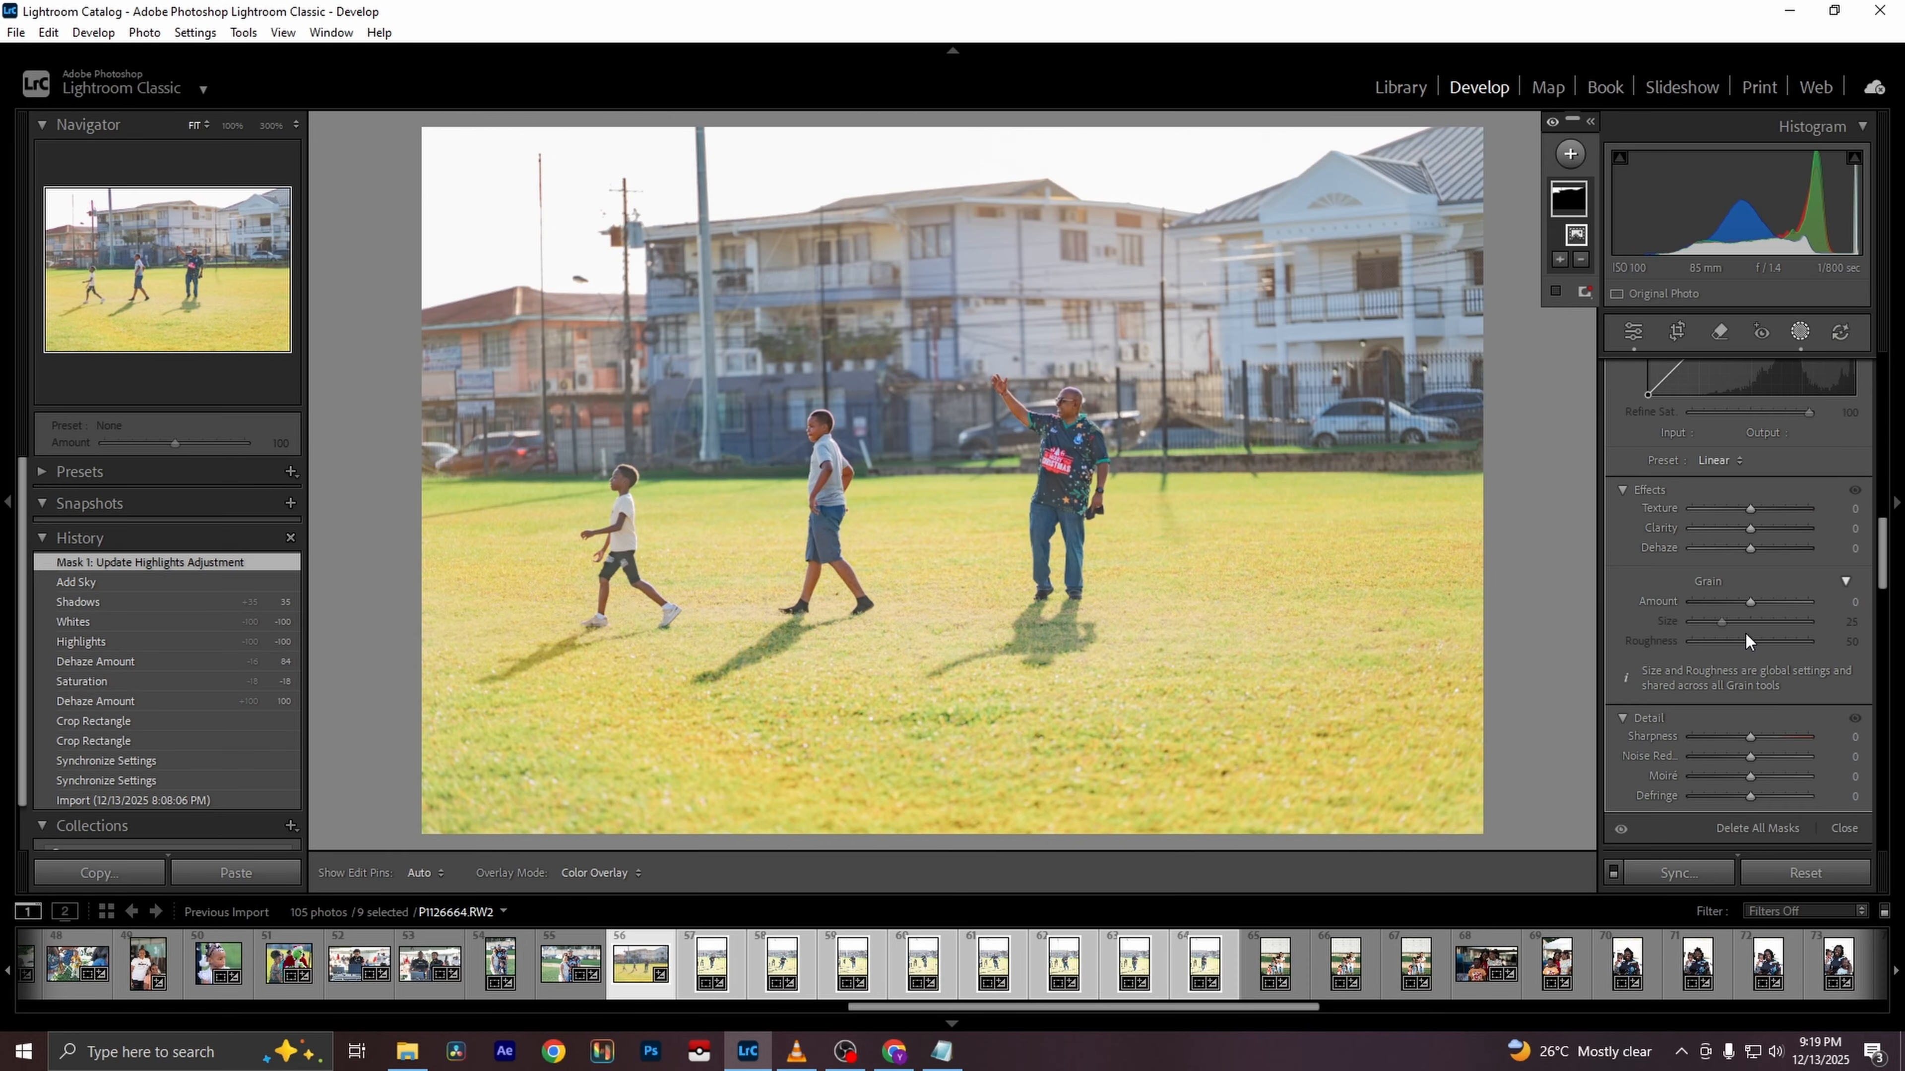
drag(1754, 548, 1856, 555)
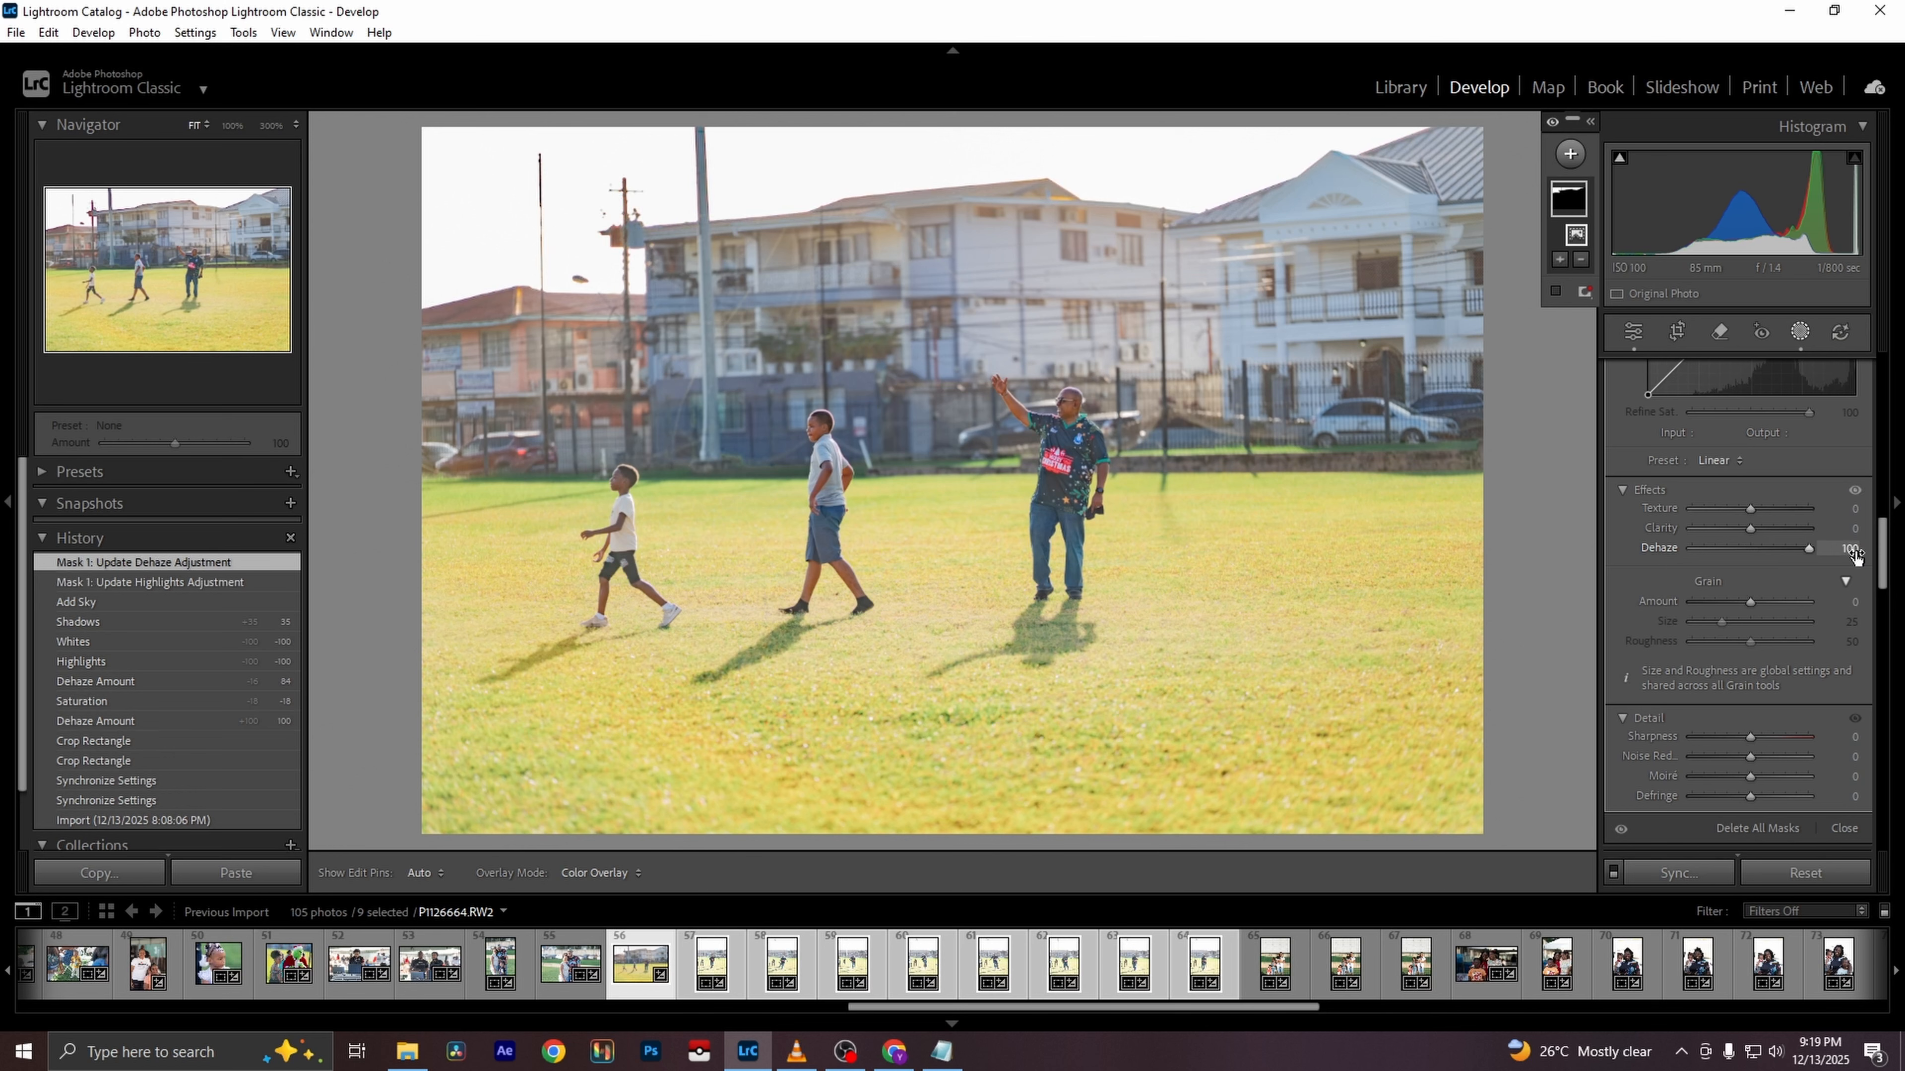
scroll(1853, 553, down, 4)
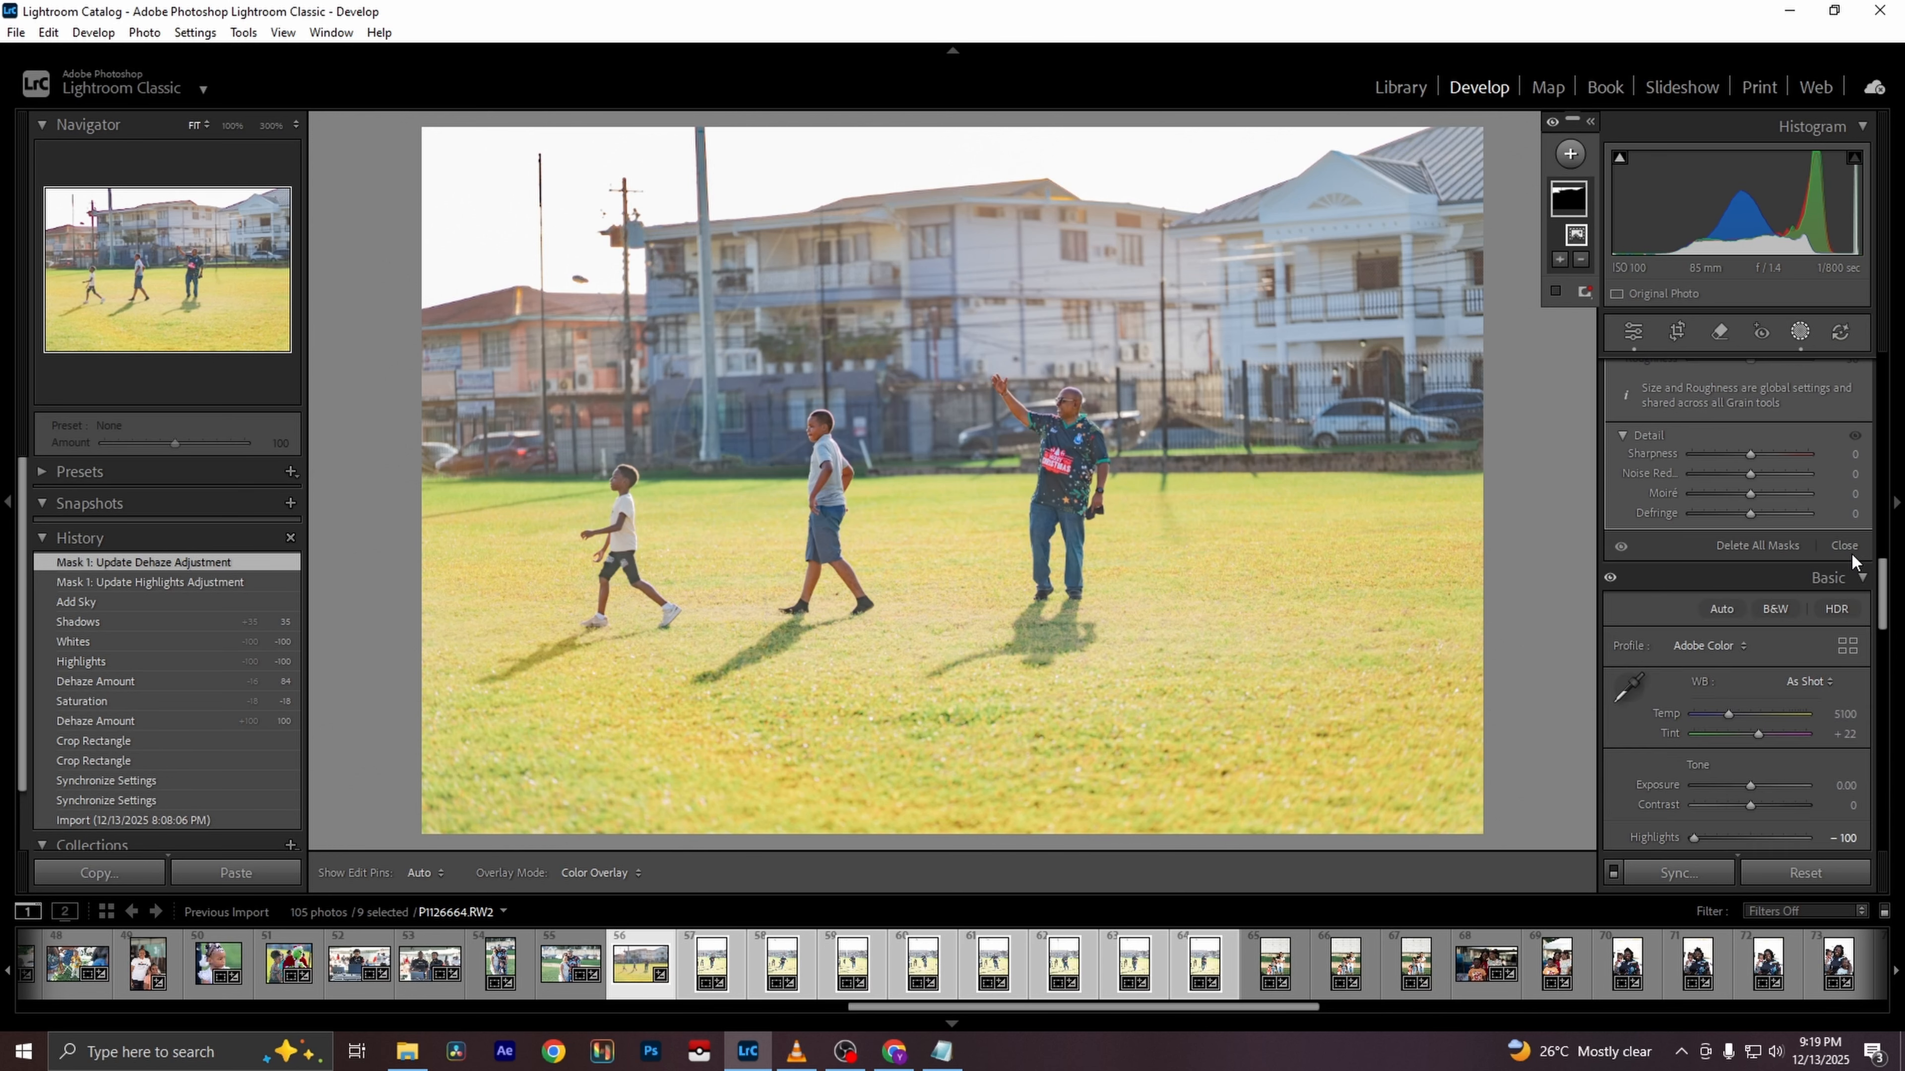
scroll(1852, 552, up, 10)
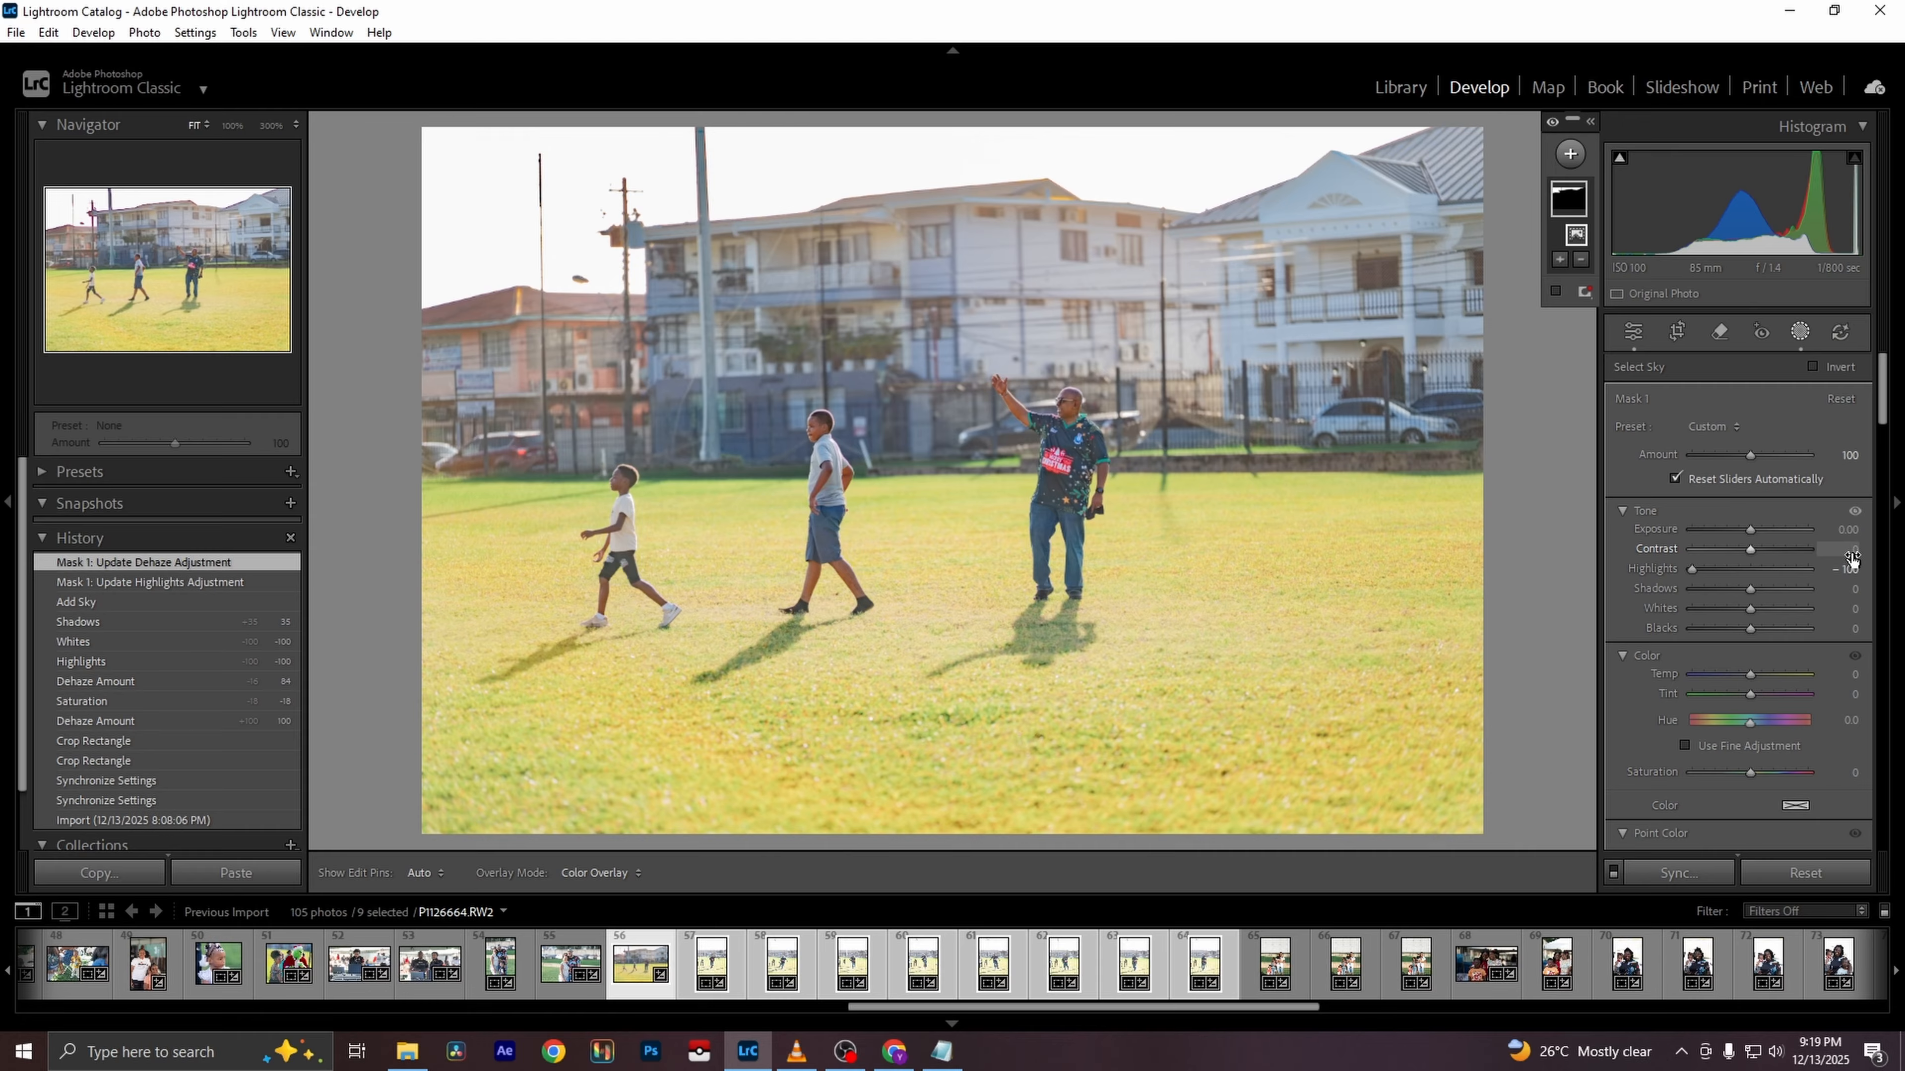
scroll(1851, 557, down, 5)
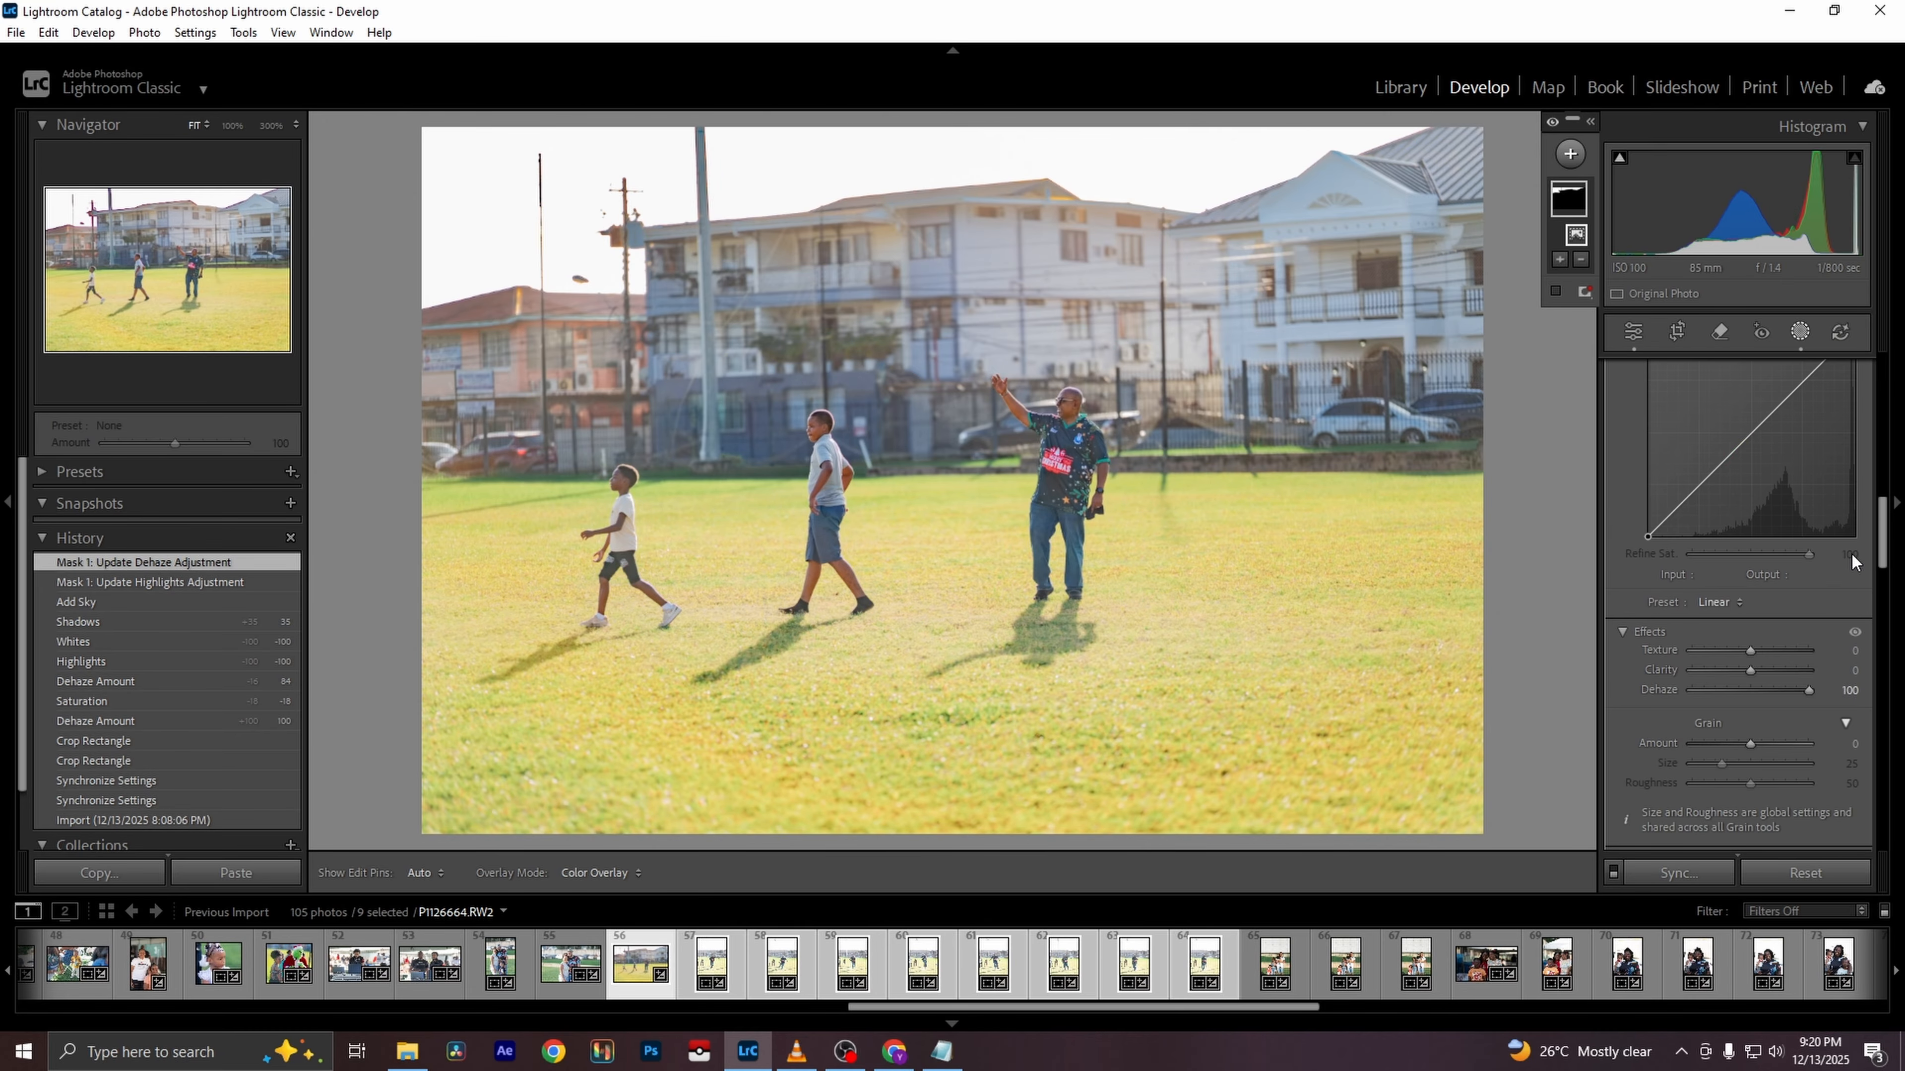
scroll(1851, 552, down, 3)
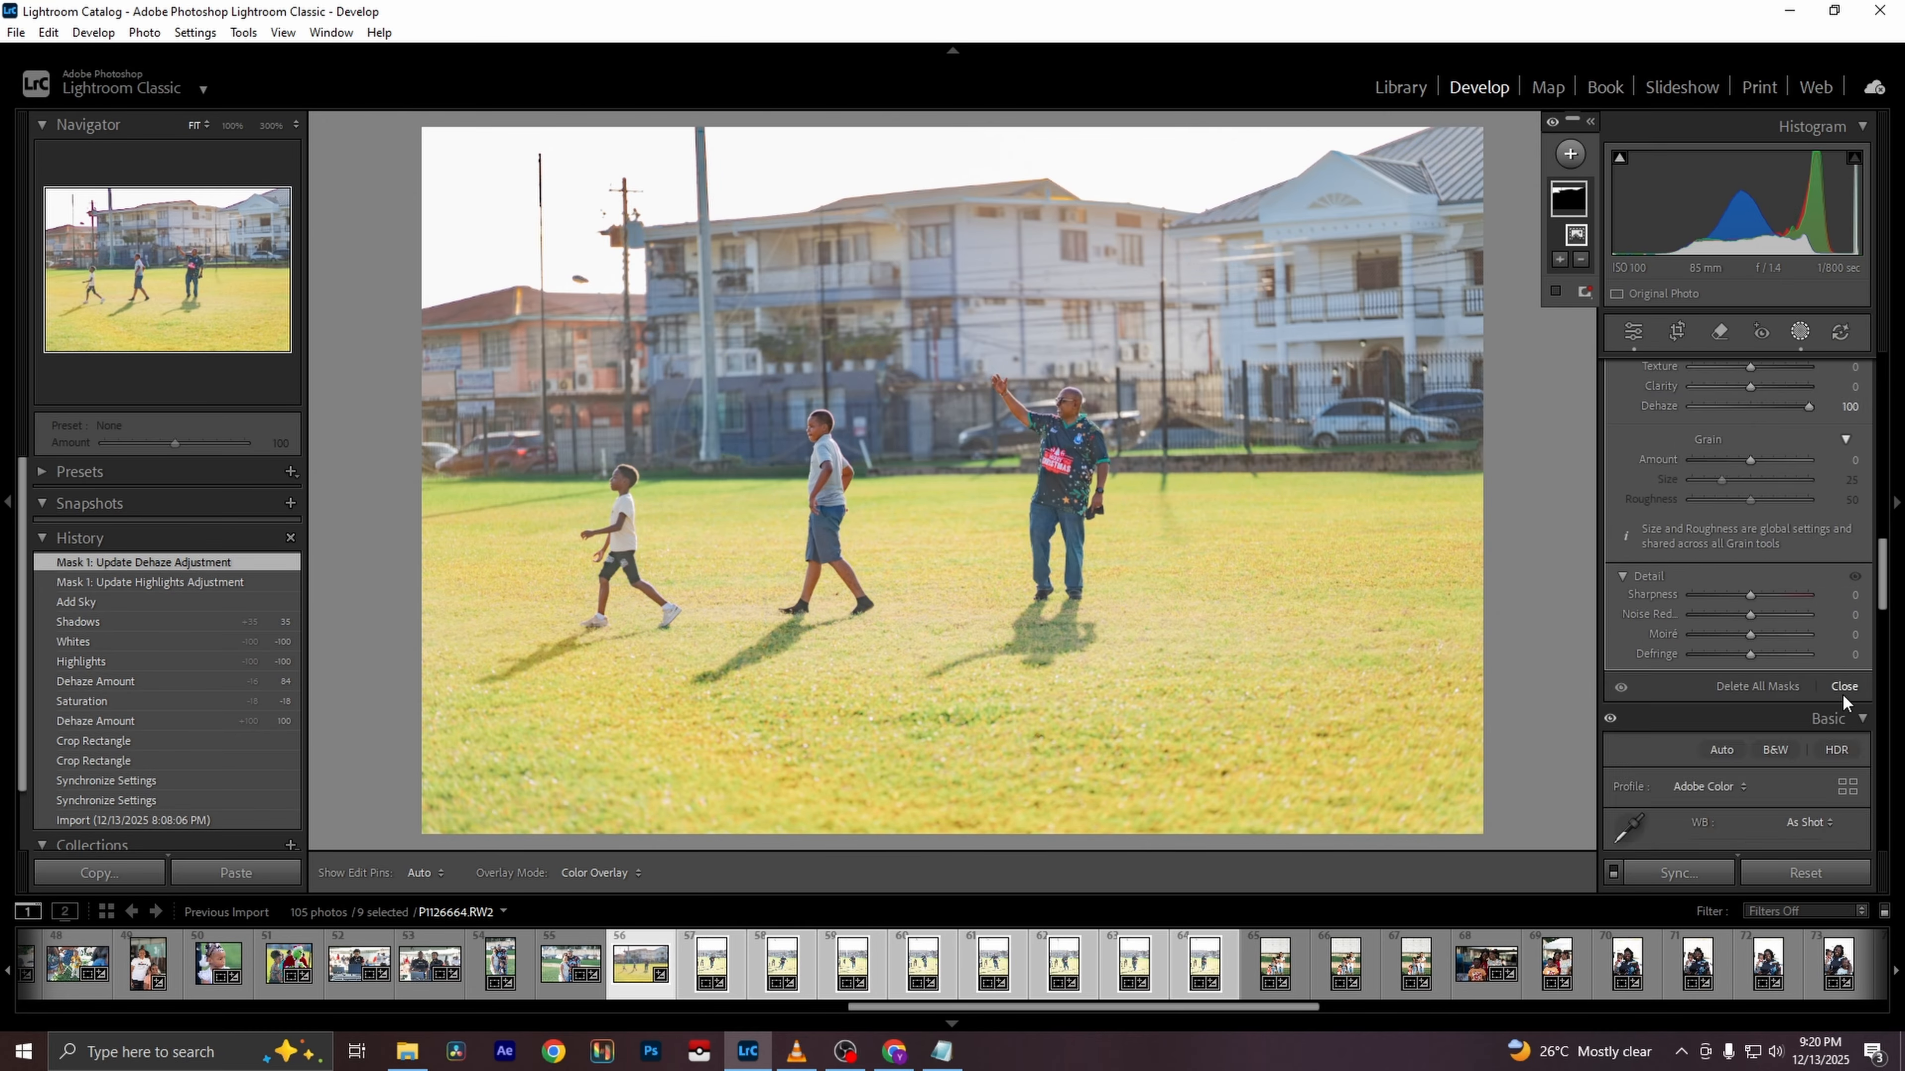
click(1728, 688)
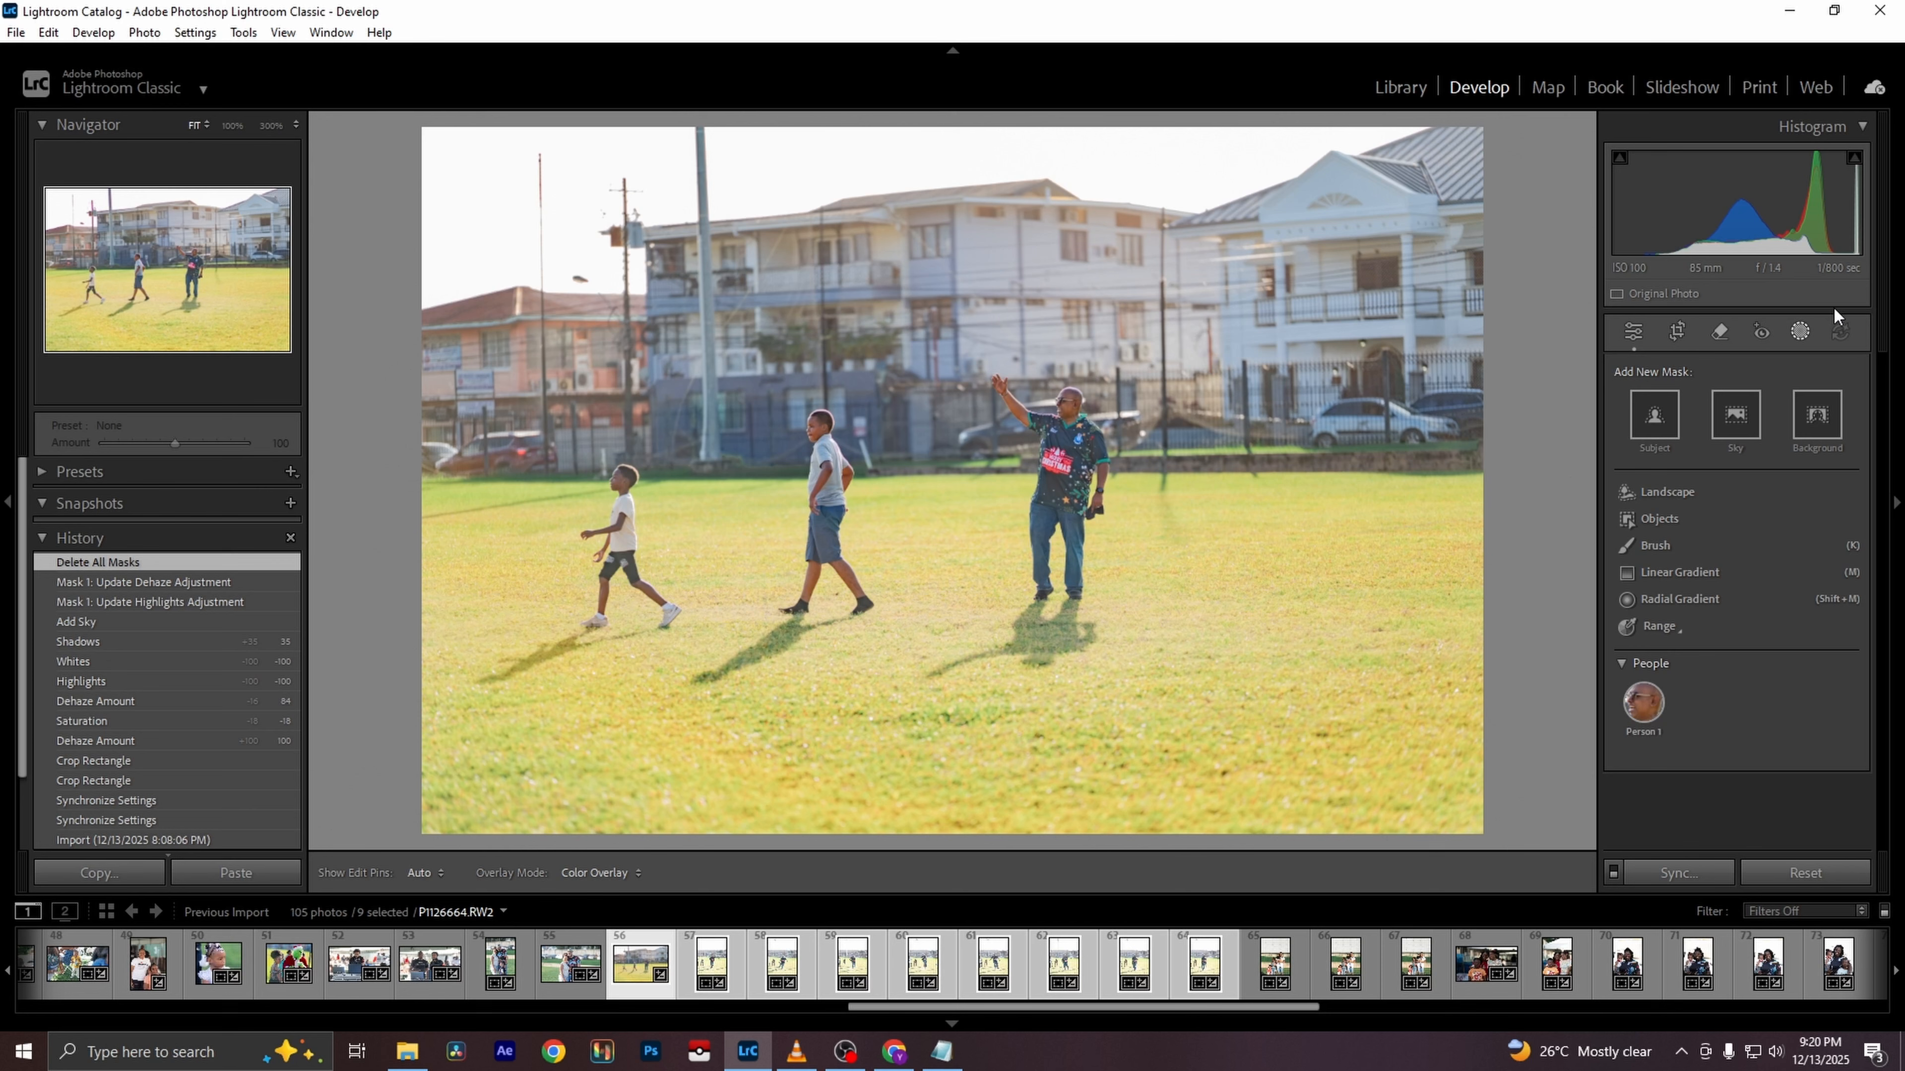
click(1639, 333)
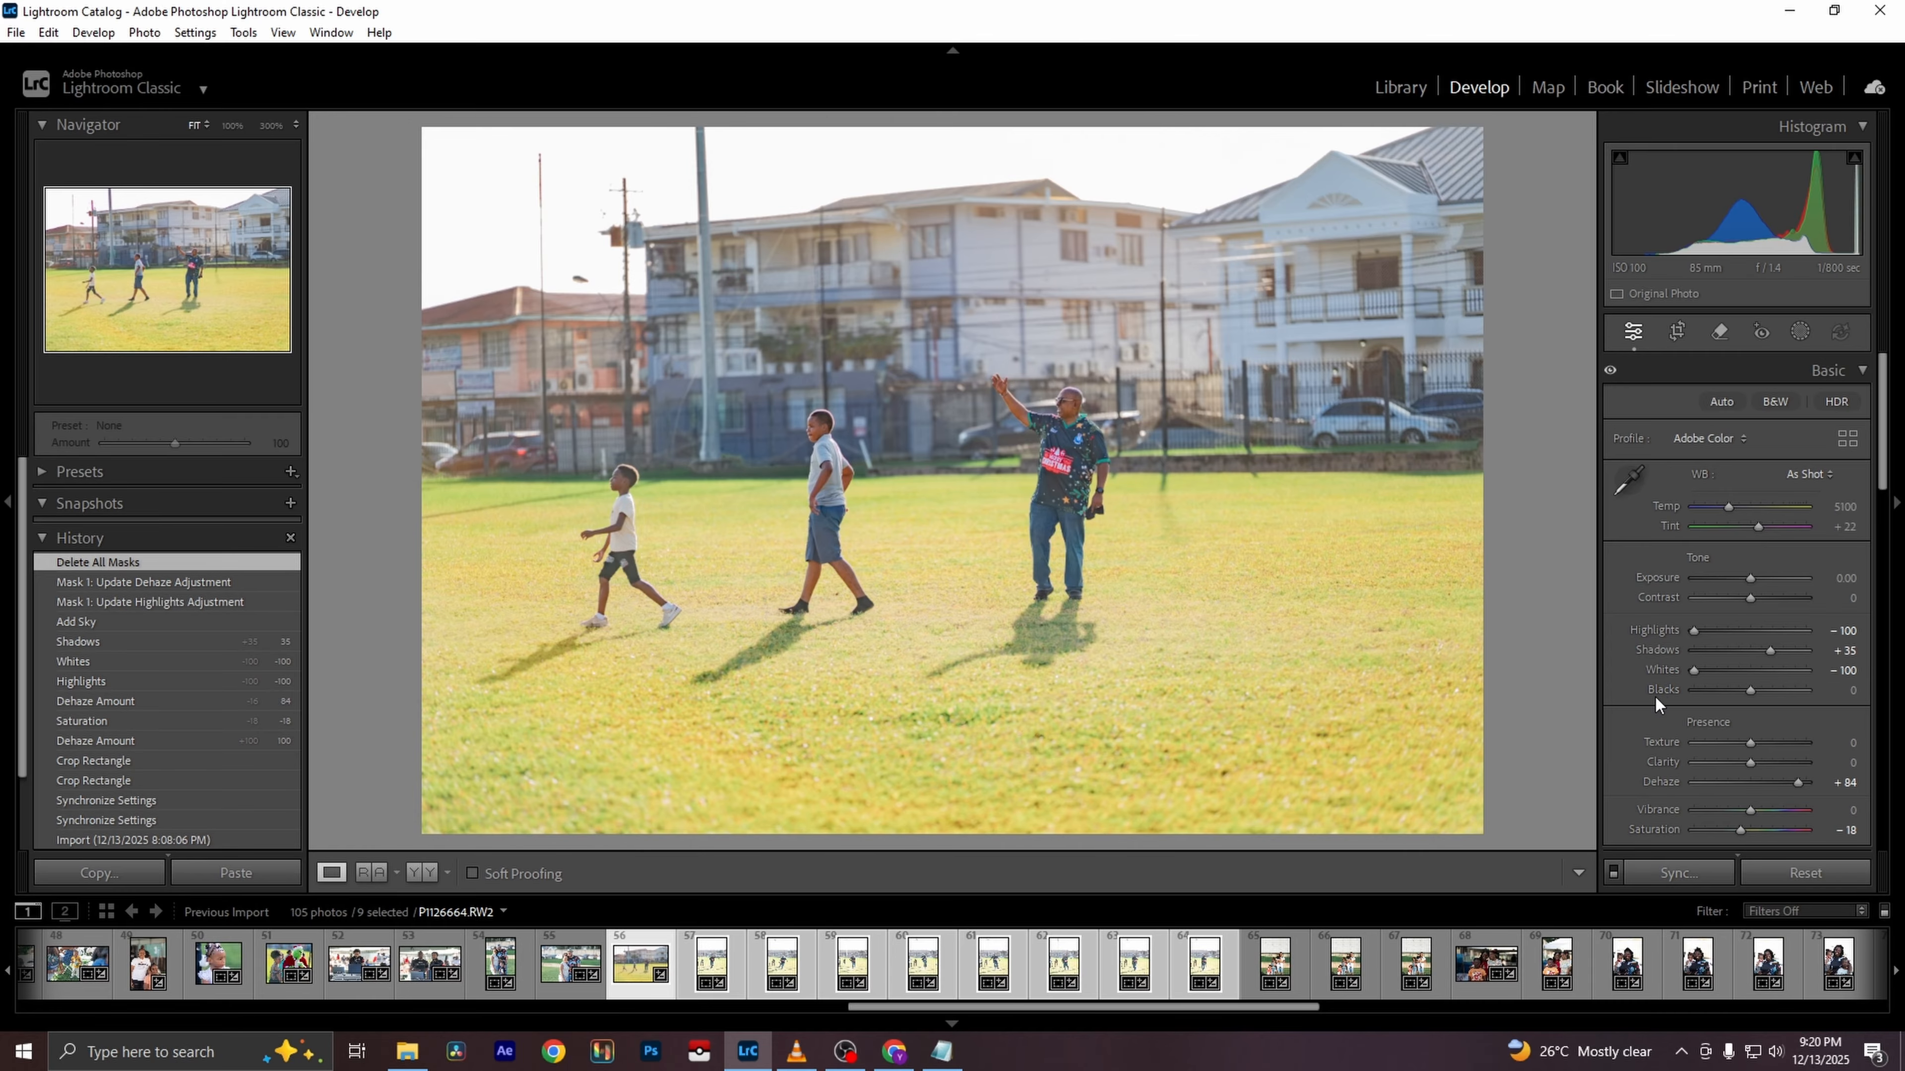
Compare the edited field photo with its unedited version and return to the edited view
key(backslash)
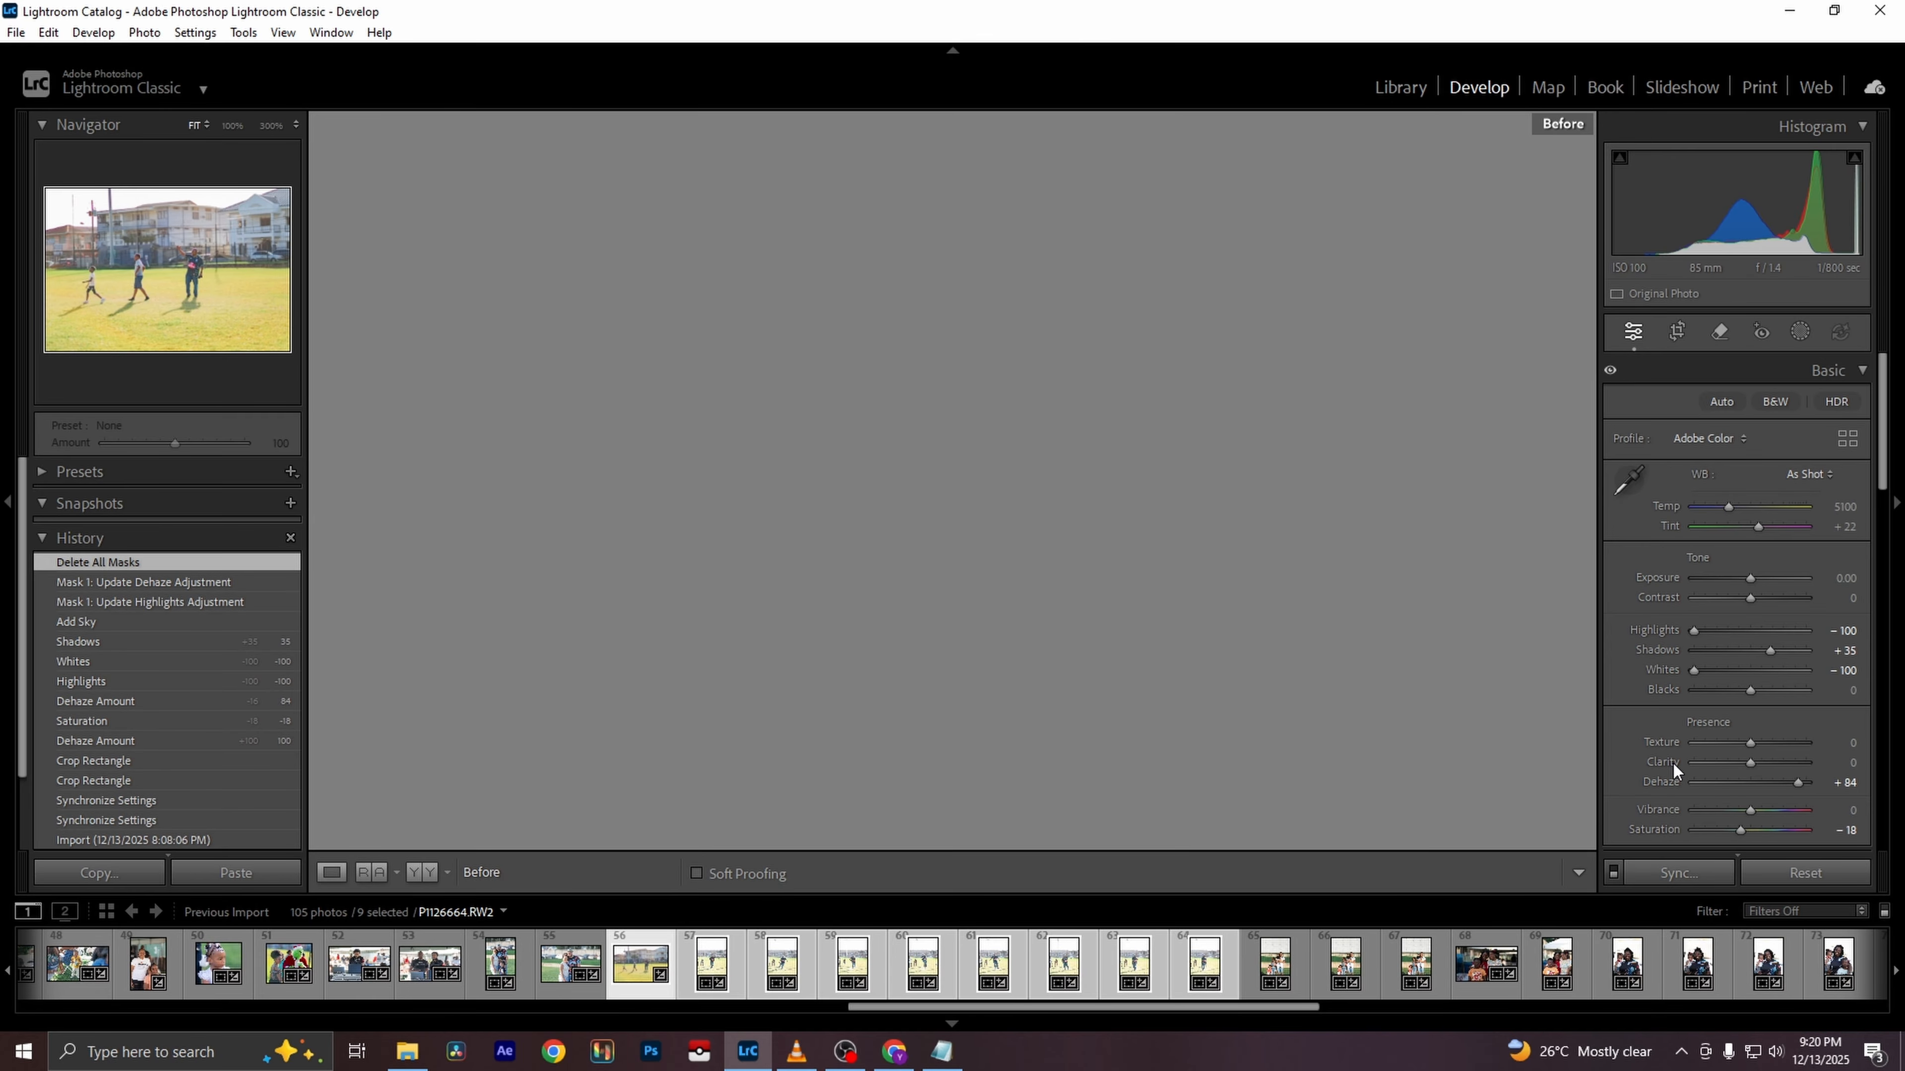
key(backslash)
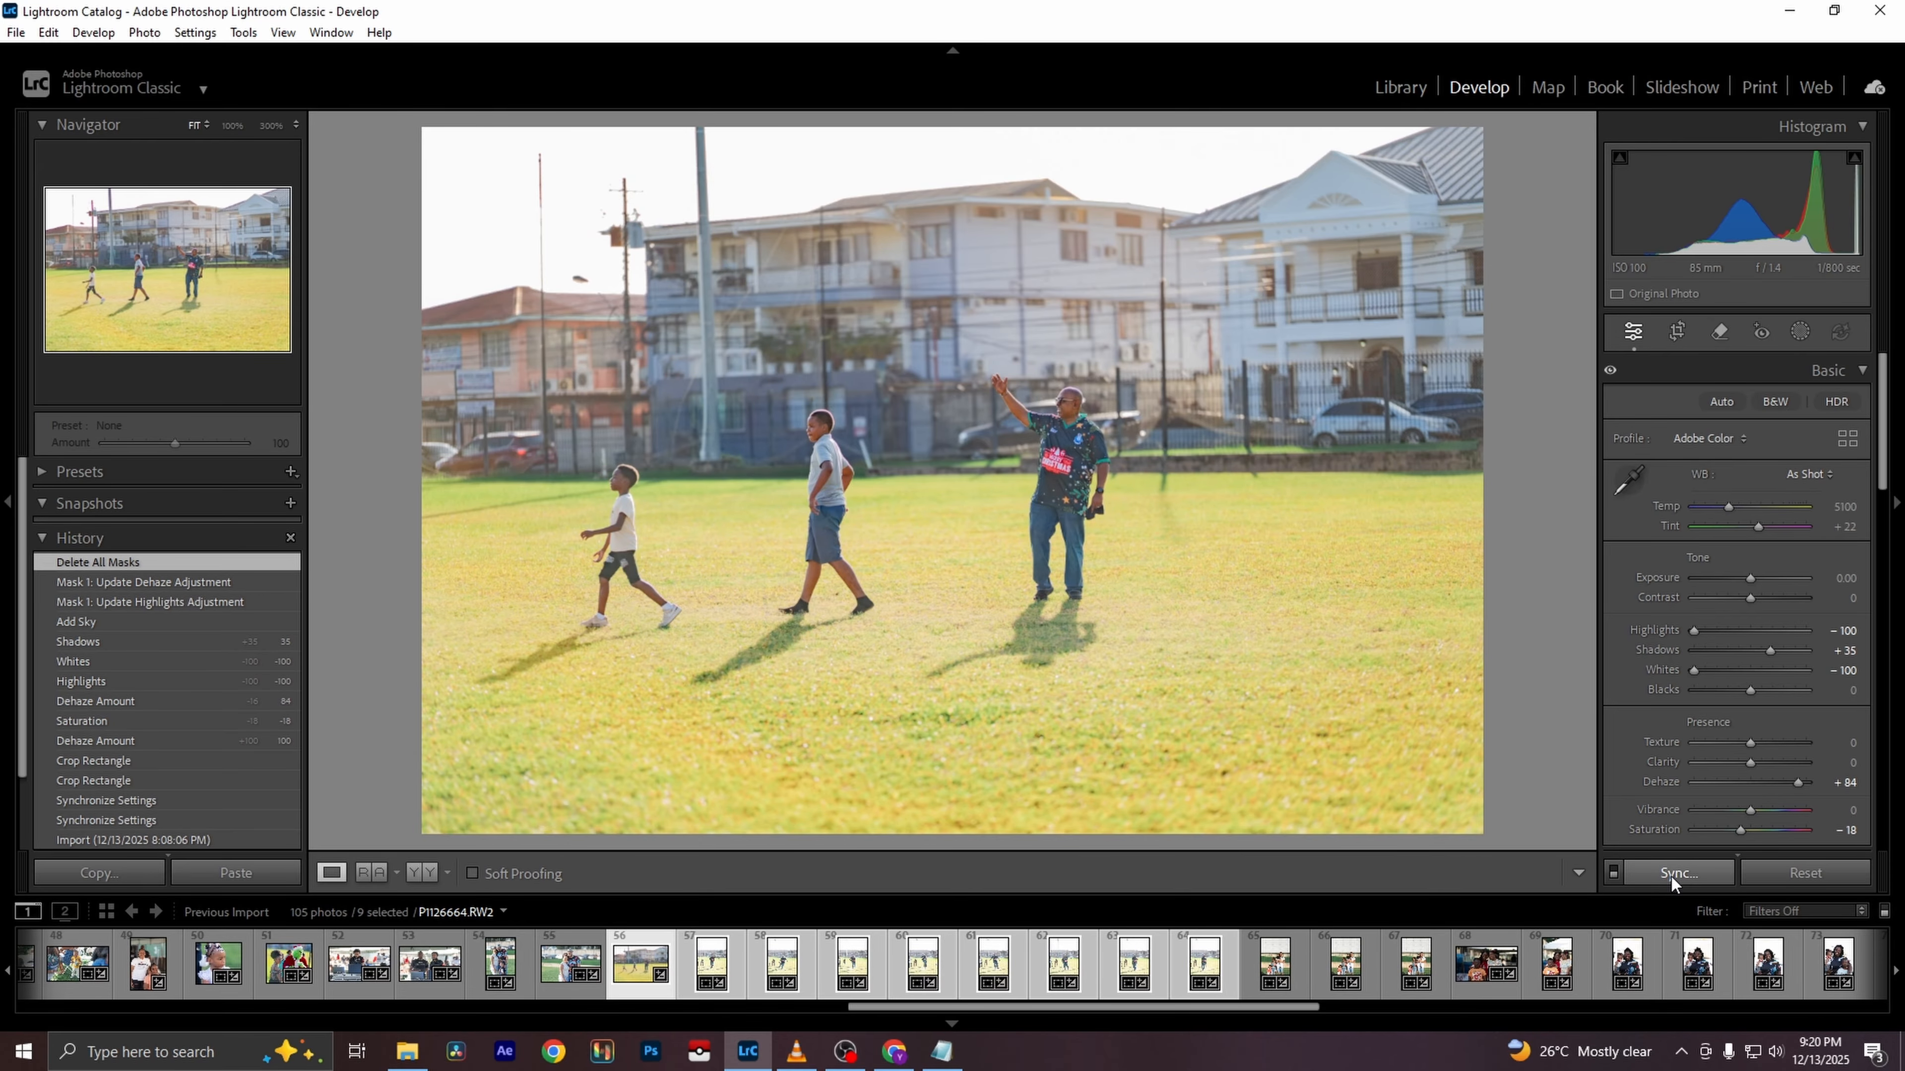
Enable lens profile corrections and apply Auto Upright perspective to the field photo with the waving man
scroll(1800, 682, down, 10)
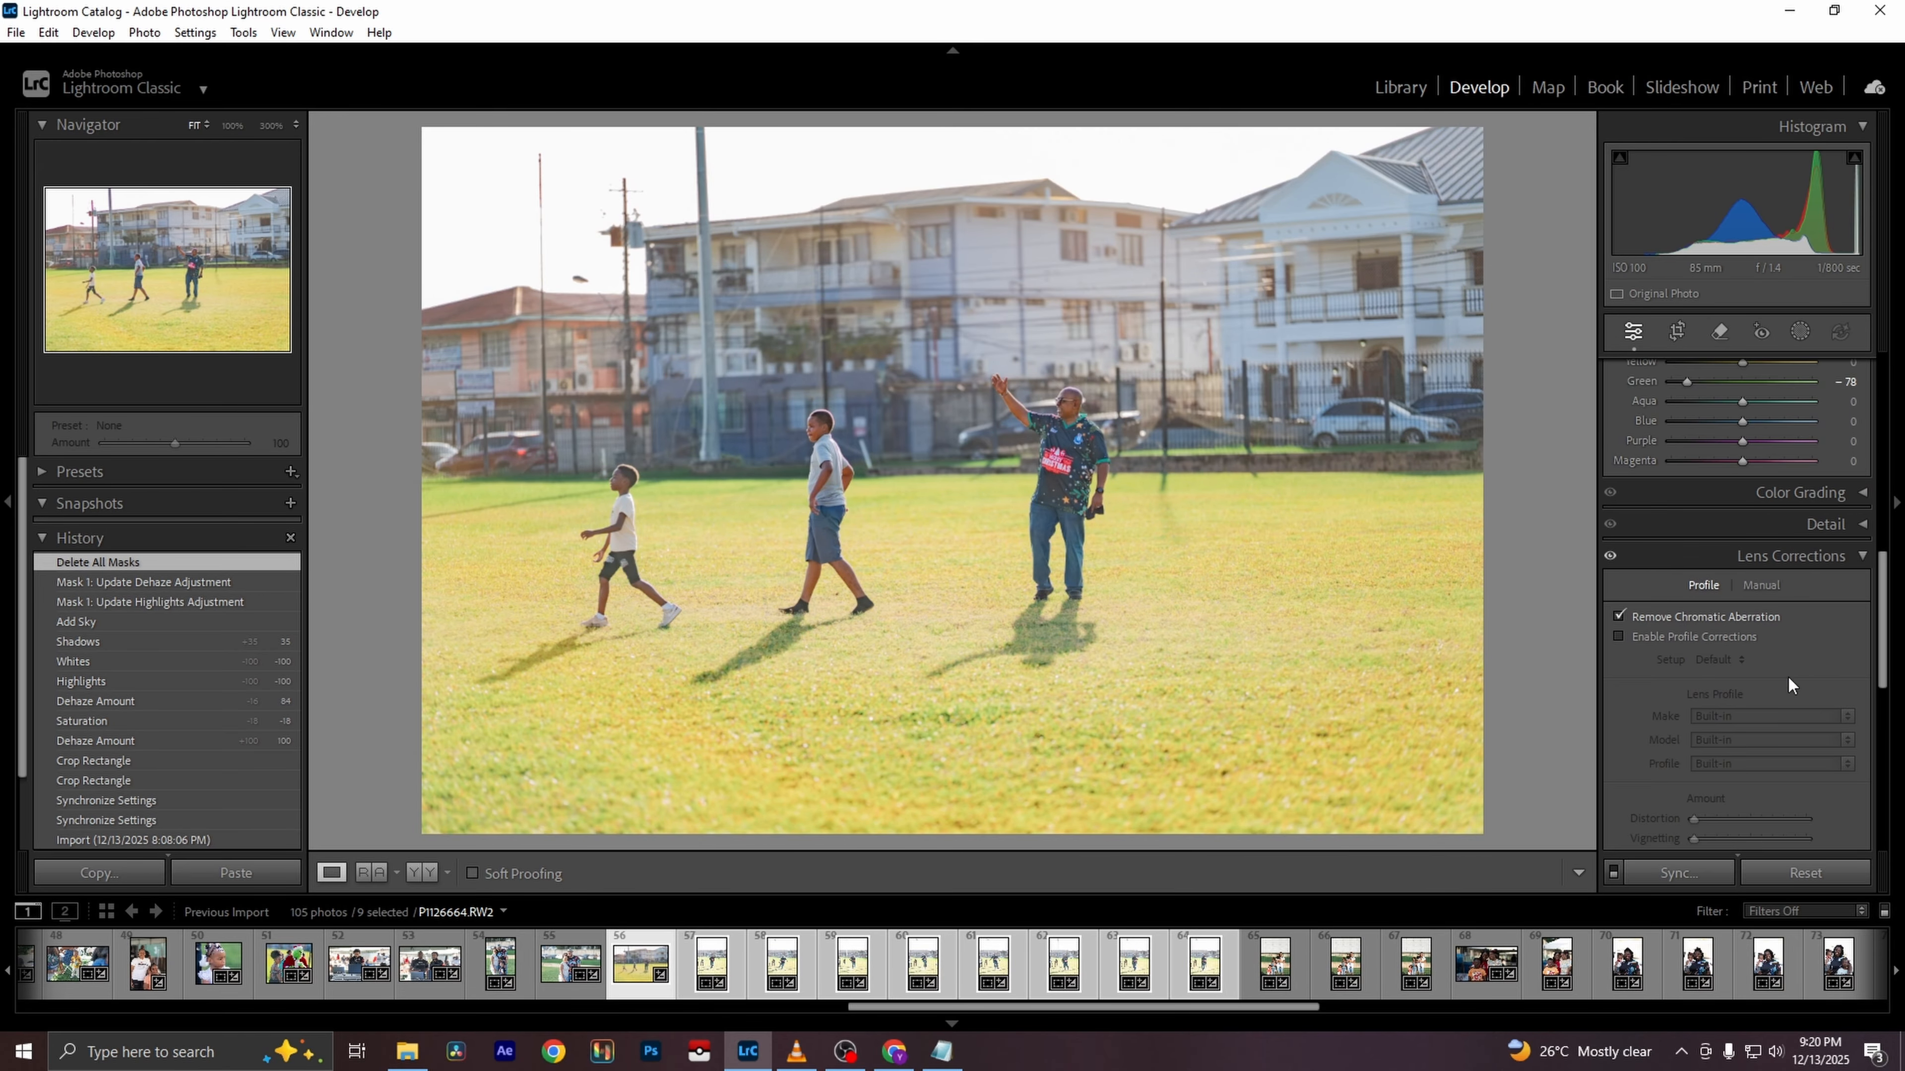
click(1664, 640)
scroll(1754, 684, down, 5)
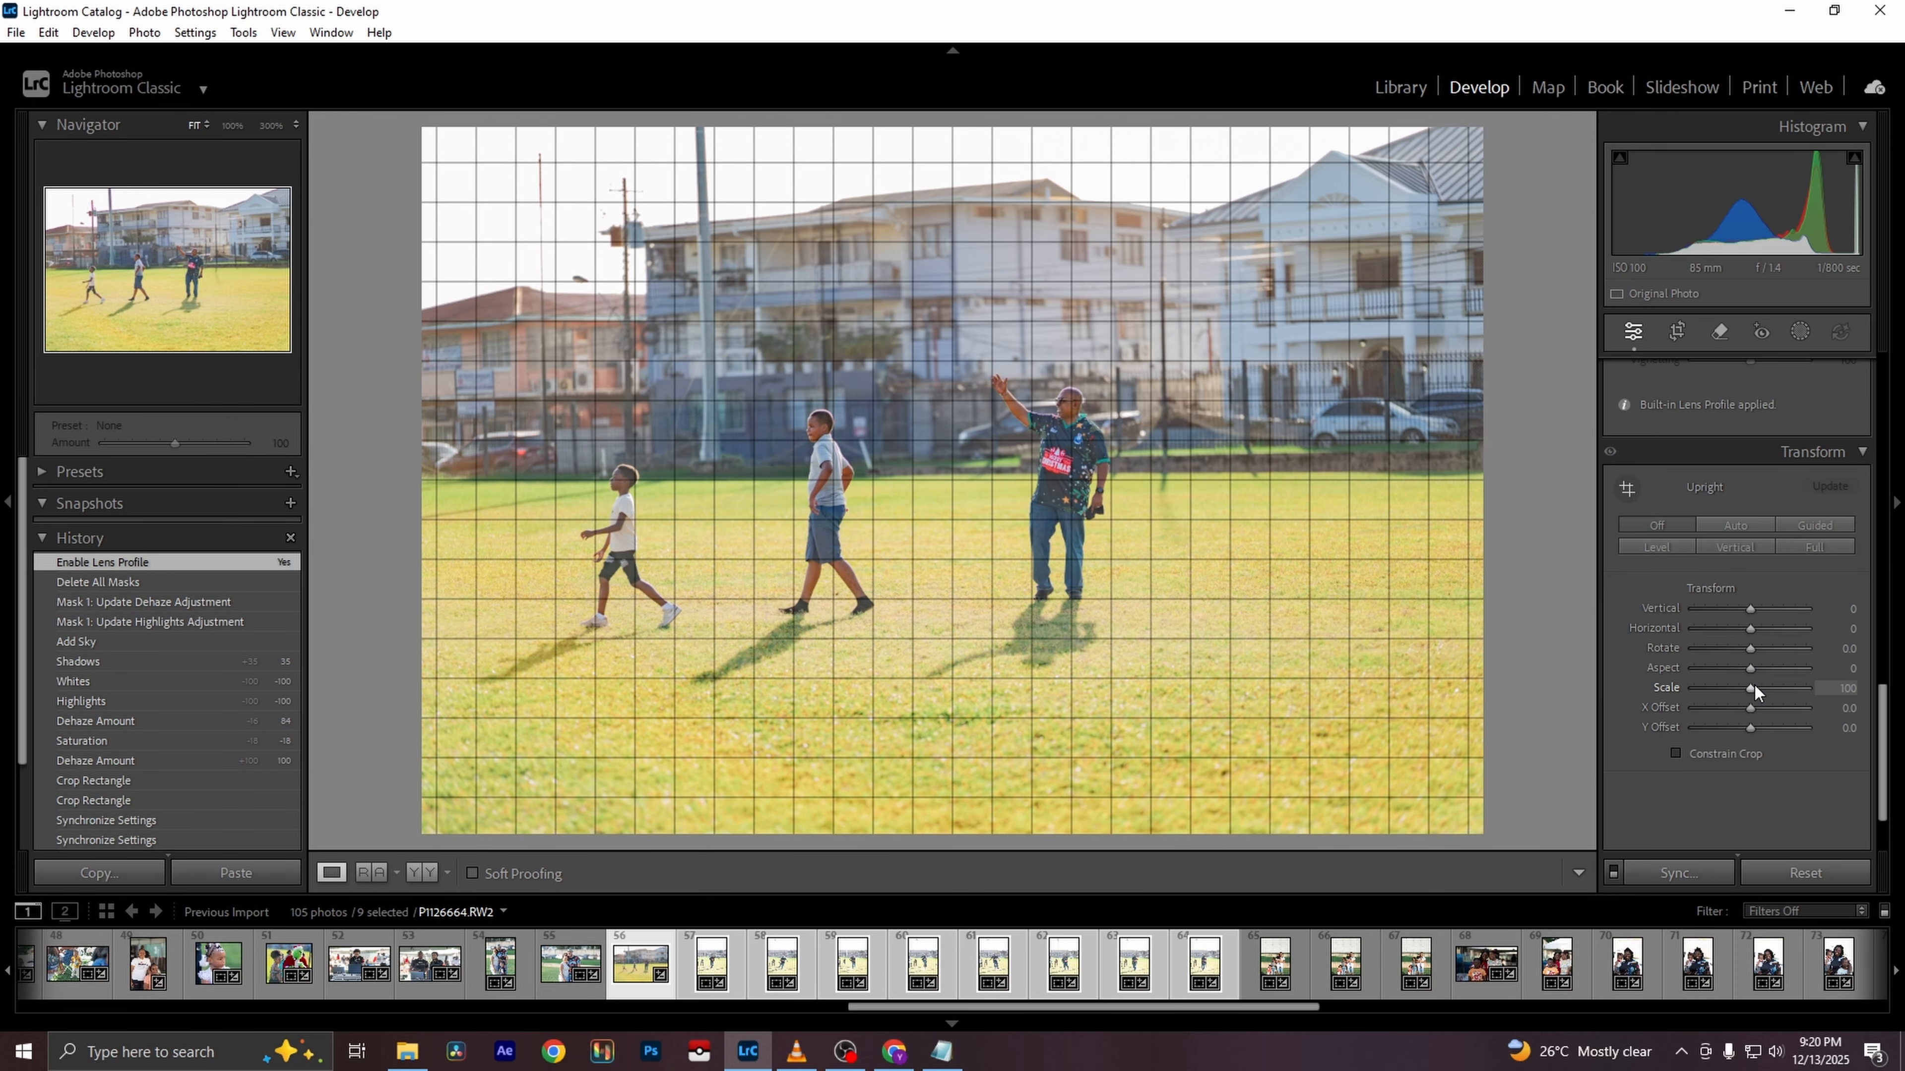
click(1731, 523)
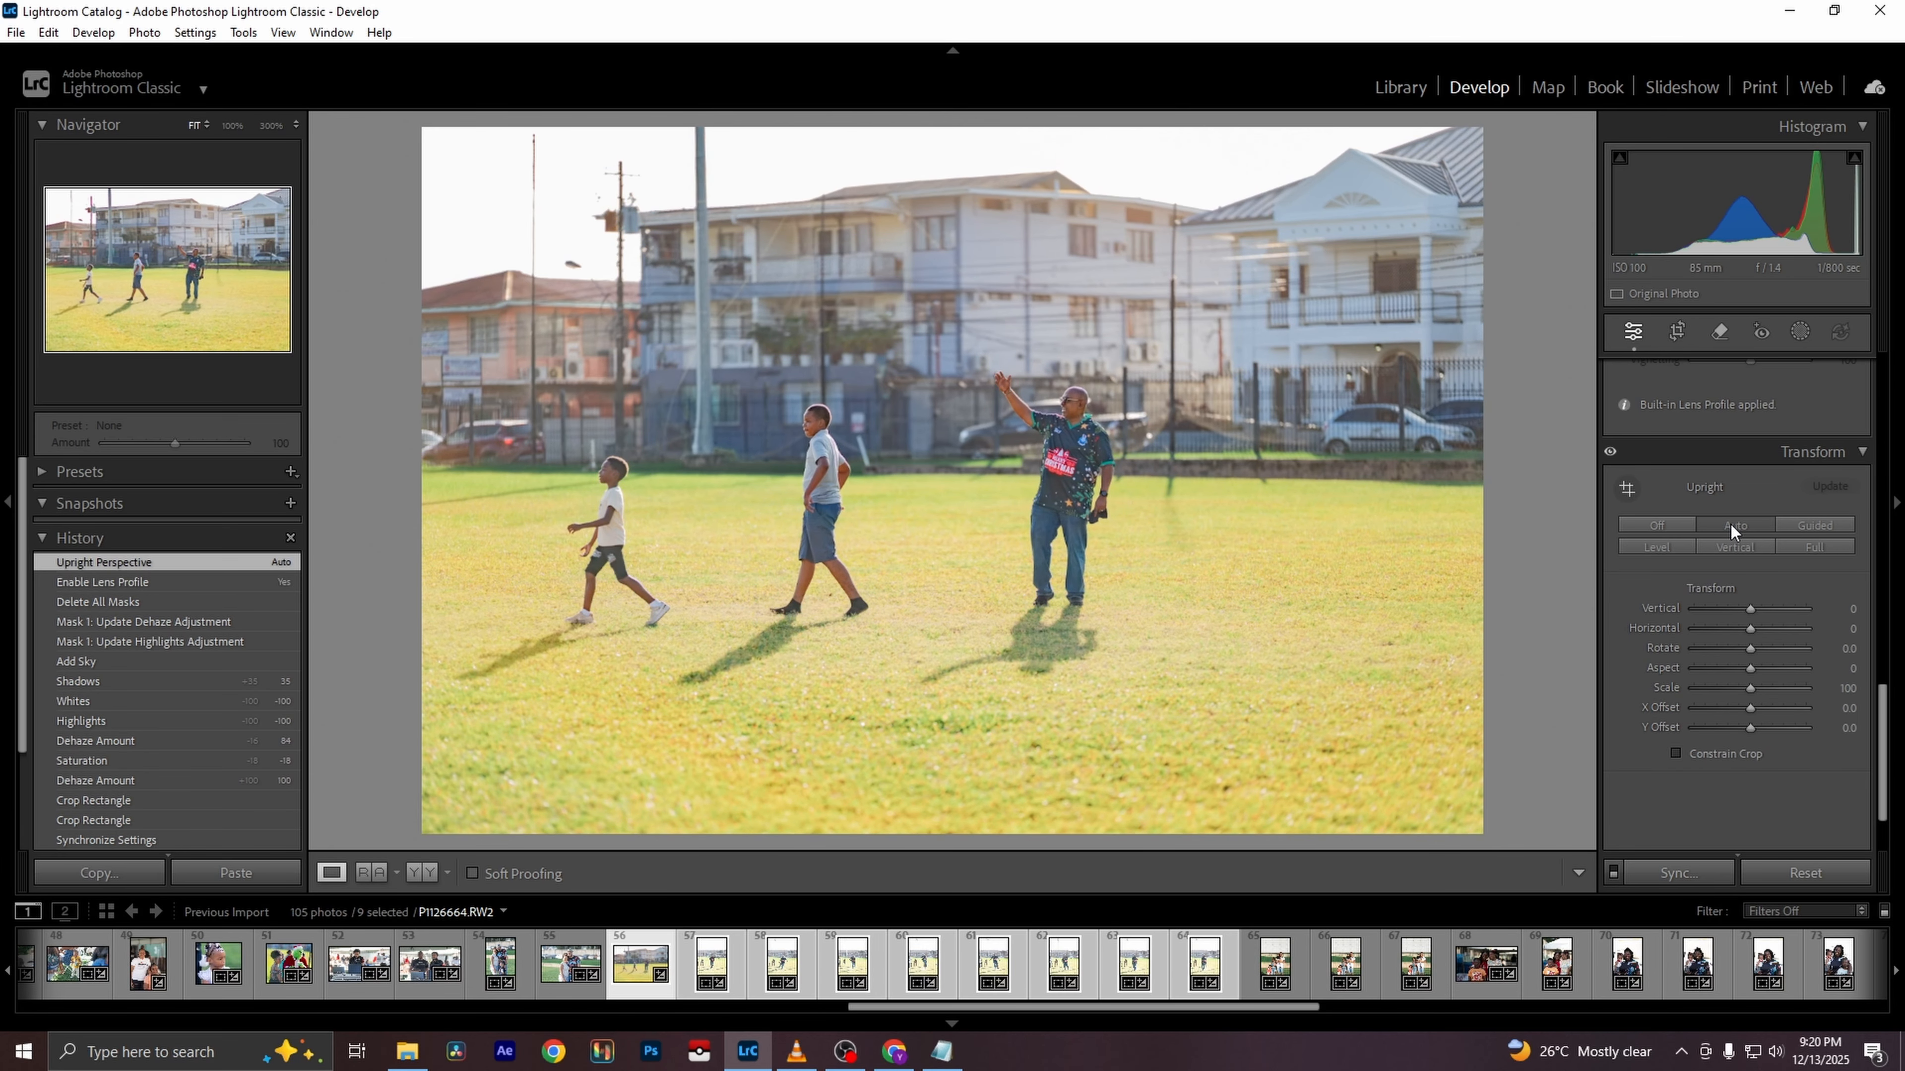
Synchronize the default set of settings to the nine selected photos, and go on to photo P1126665.RW2 of the man kicking the ball
click(1687, 874)
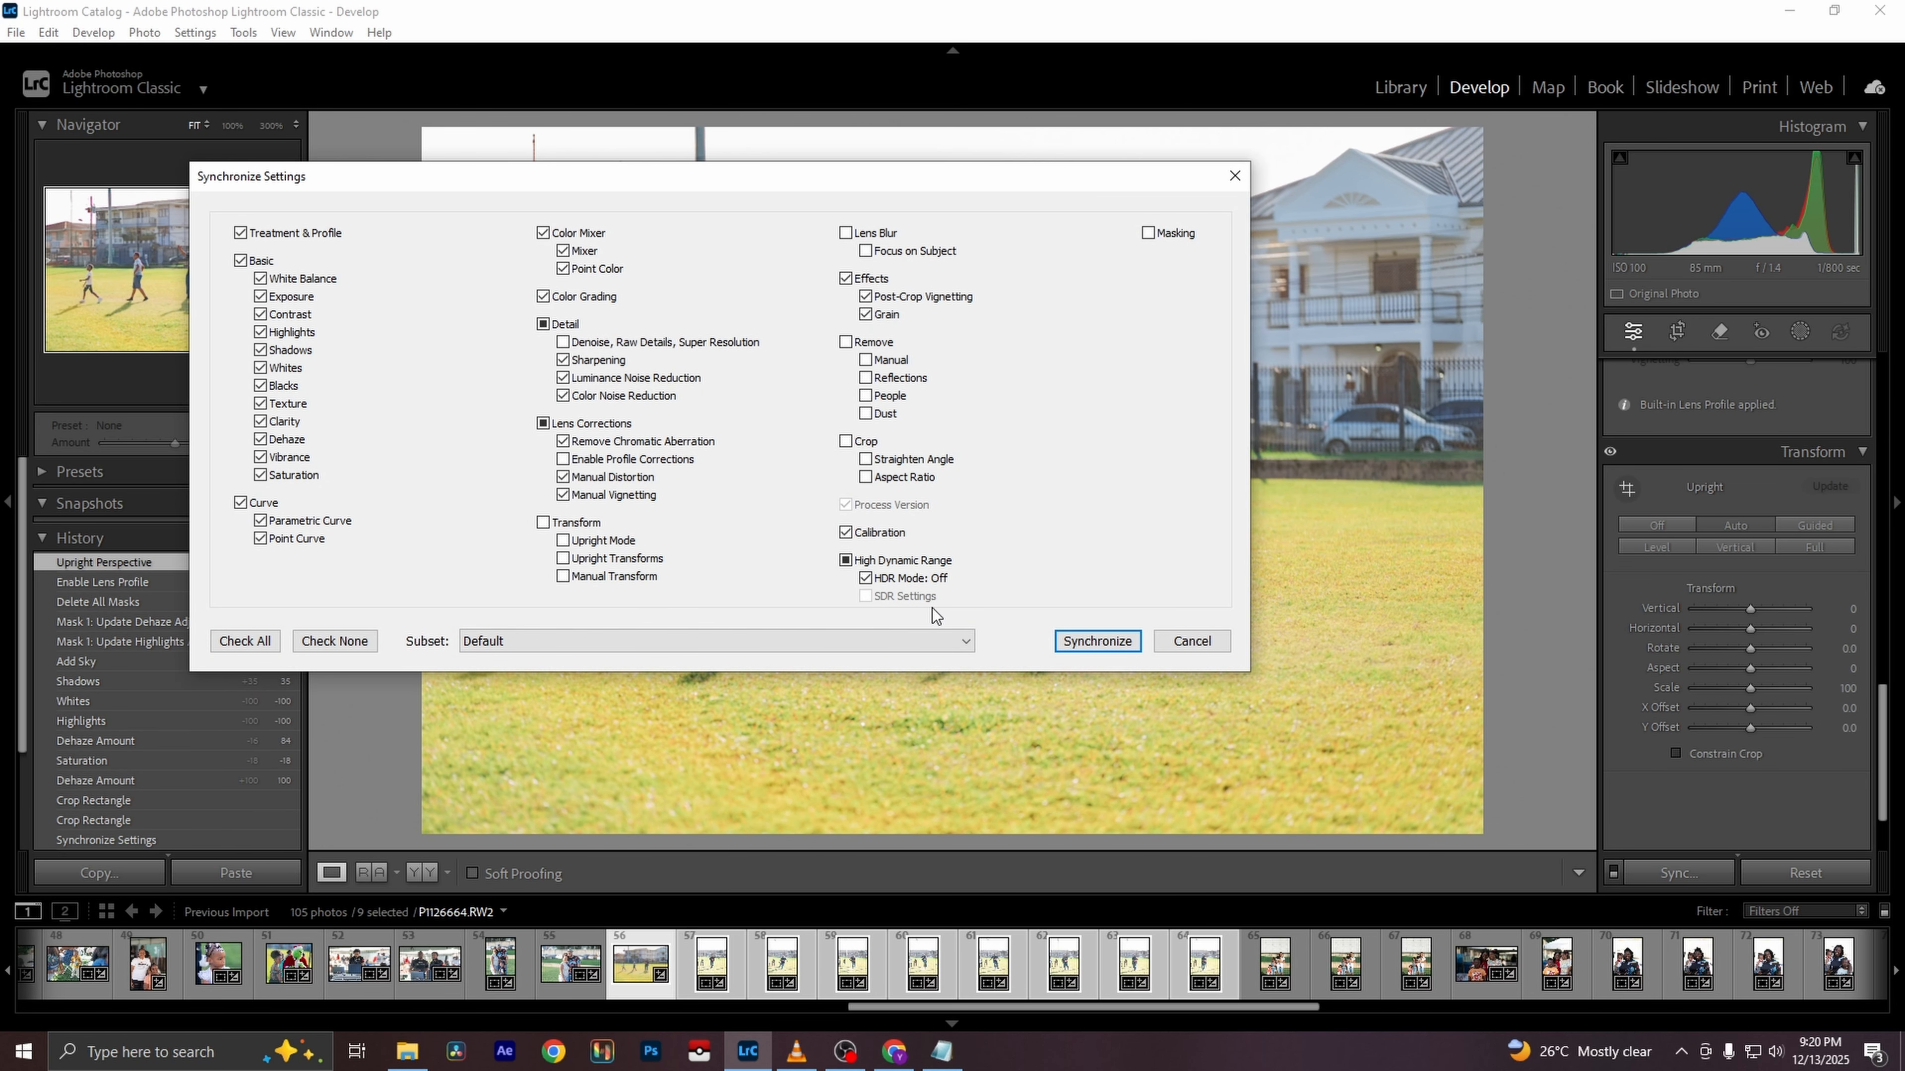
click(1122, 645)
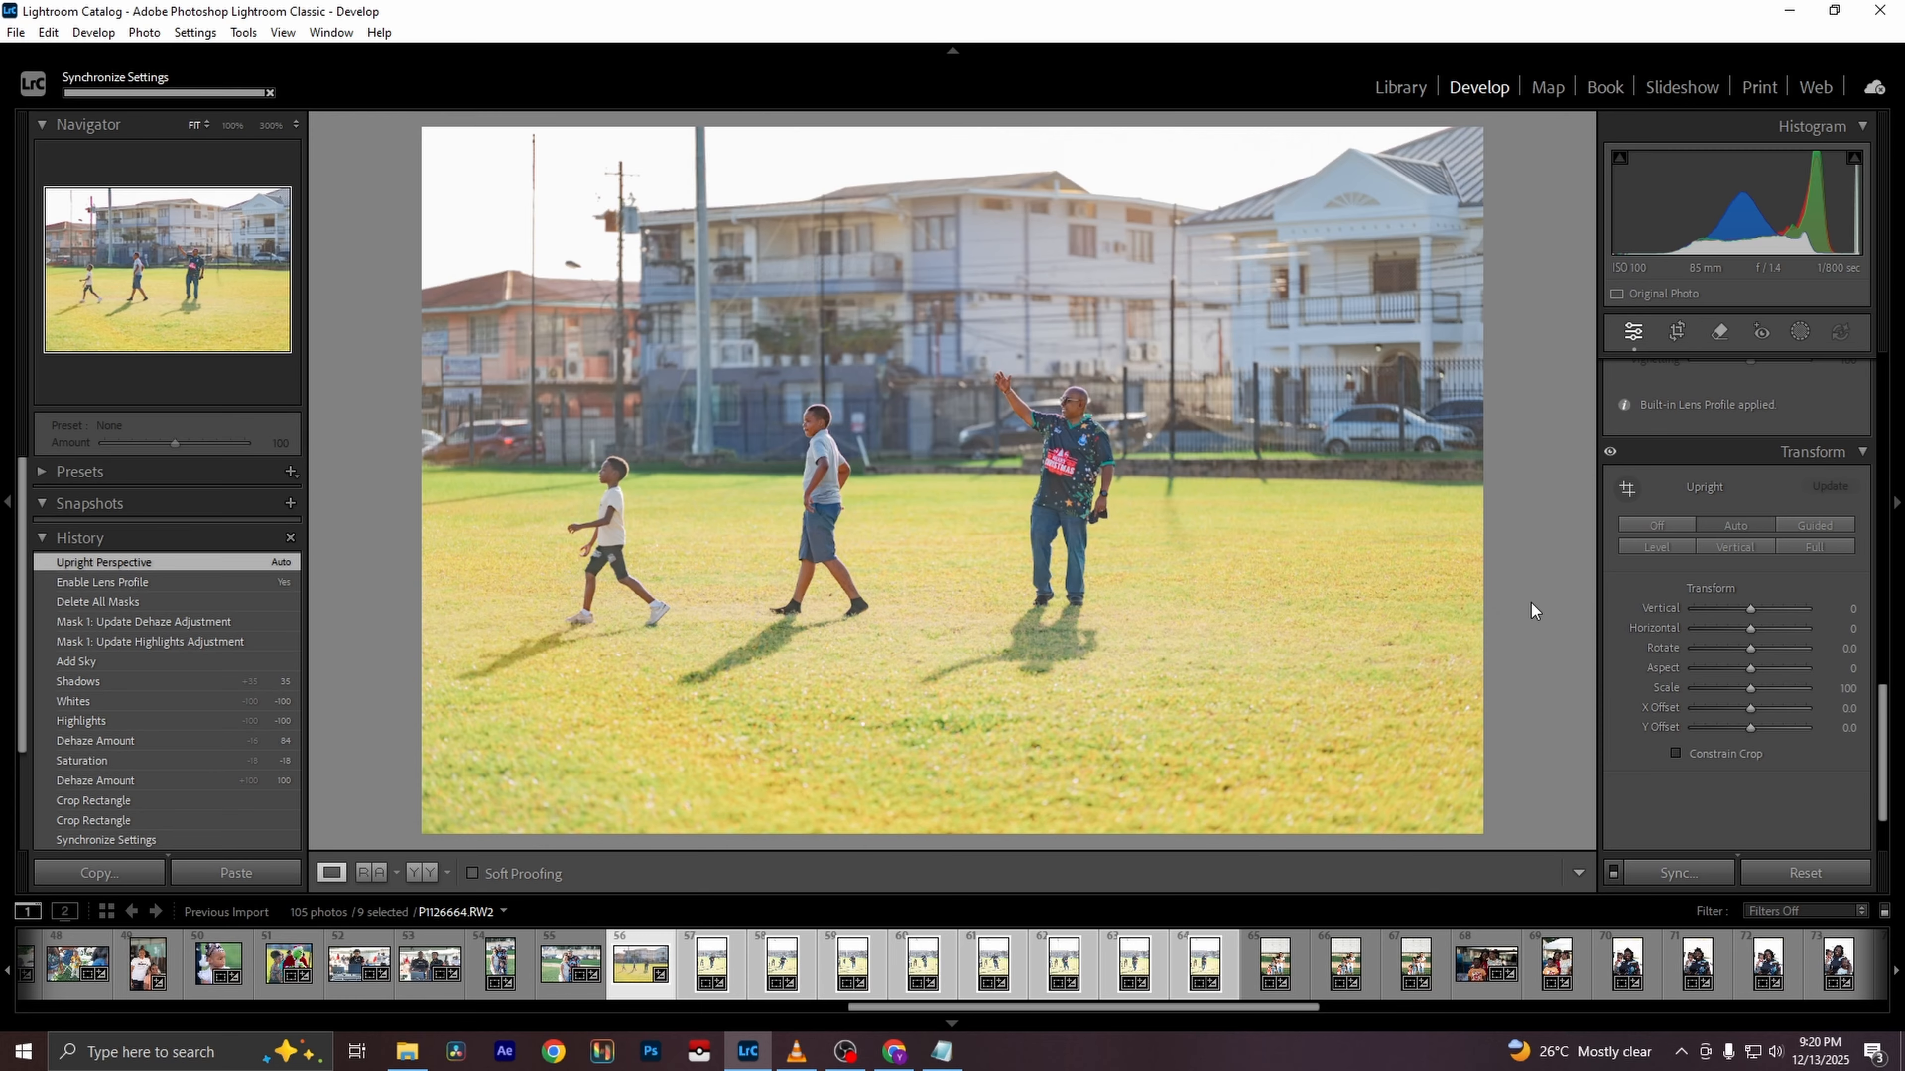
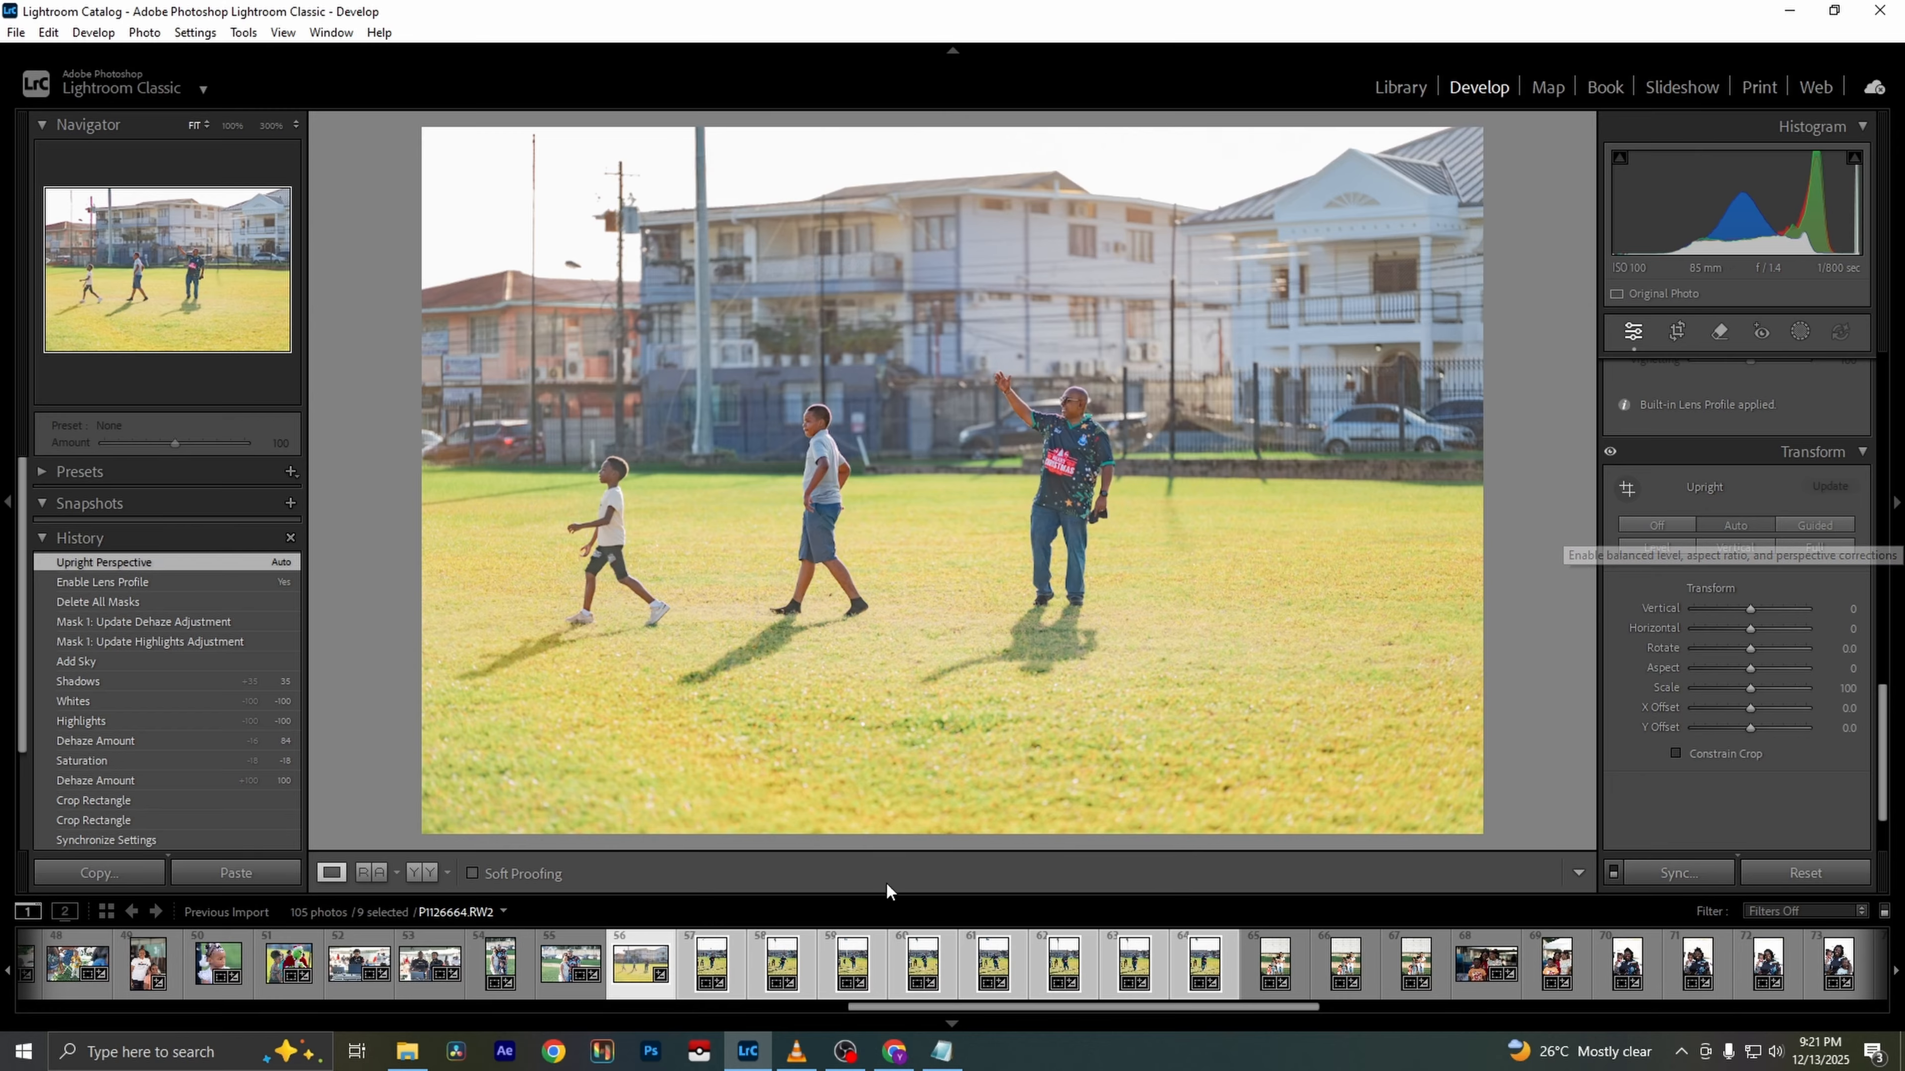
key(alt+Tab)
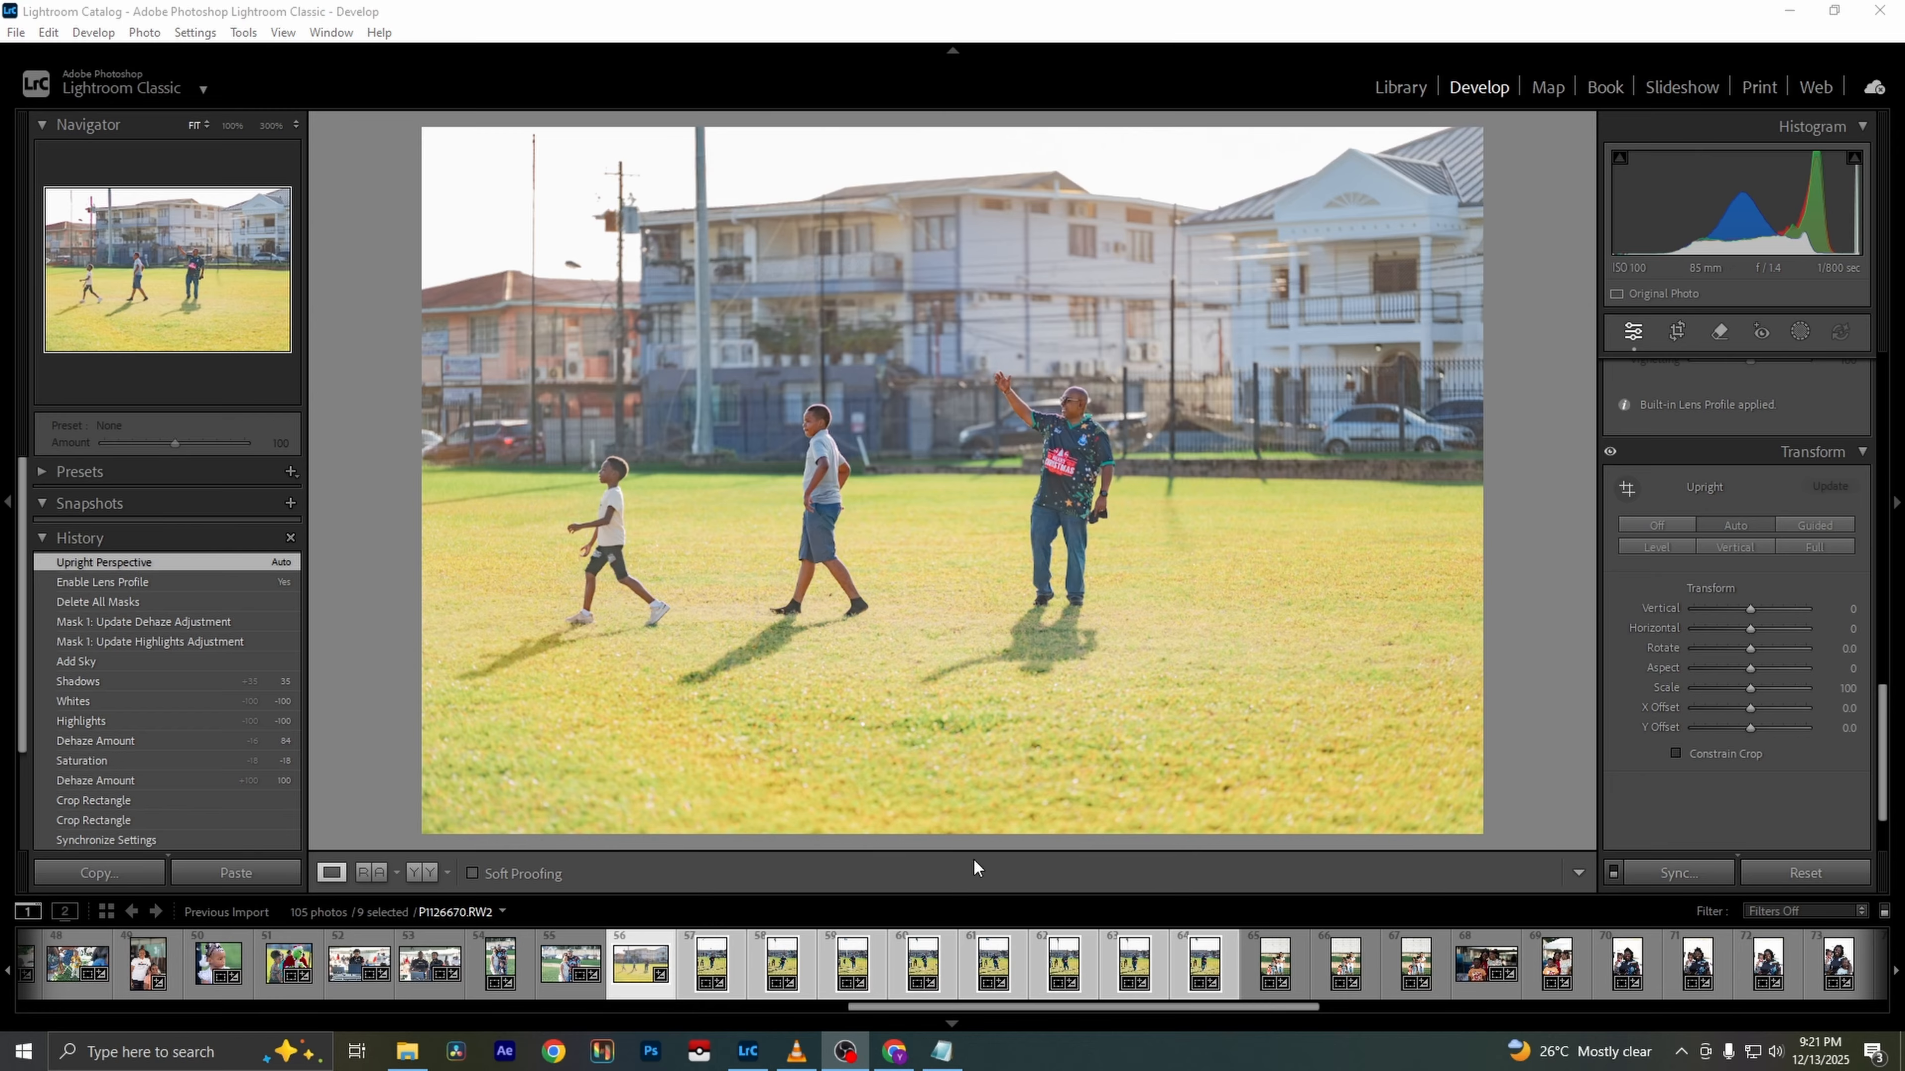
click(1532, 617)
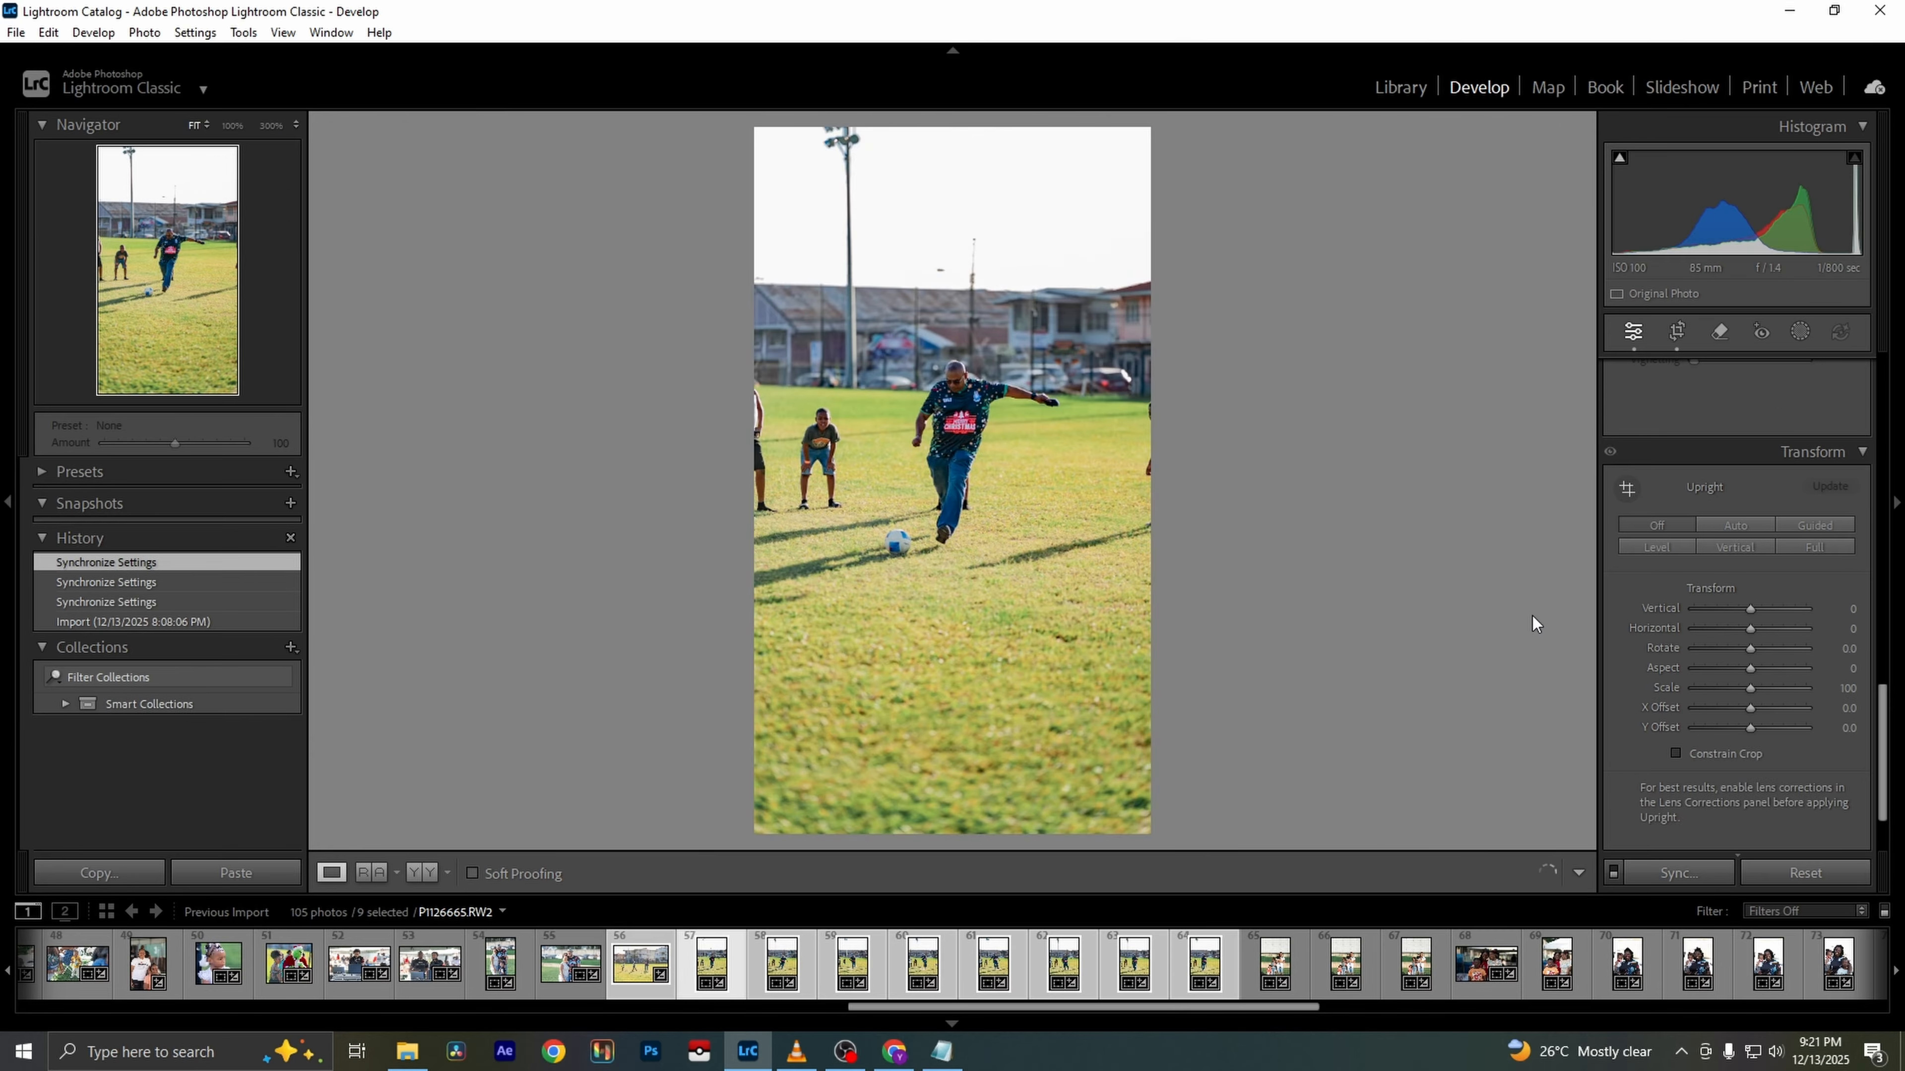
Widen the kicking photo's crop to the full frame width and trim the grass foreground to just below the ball
click(1673, 336)
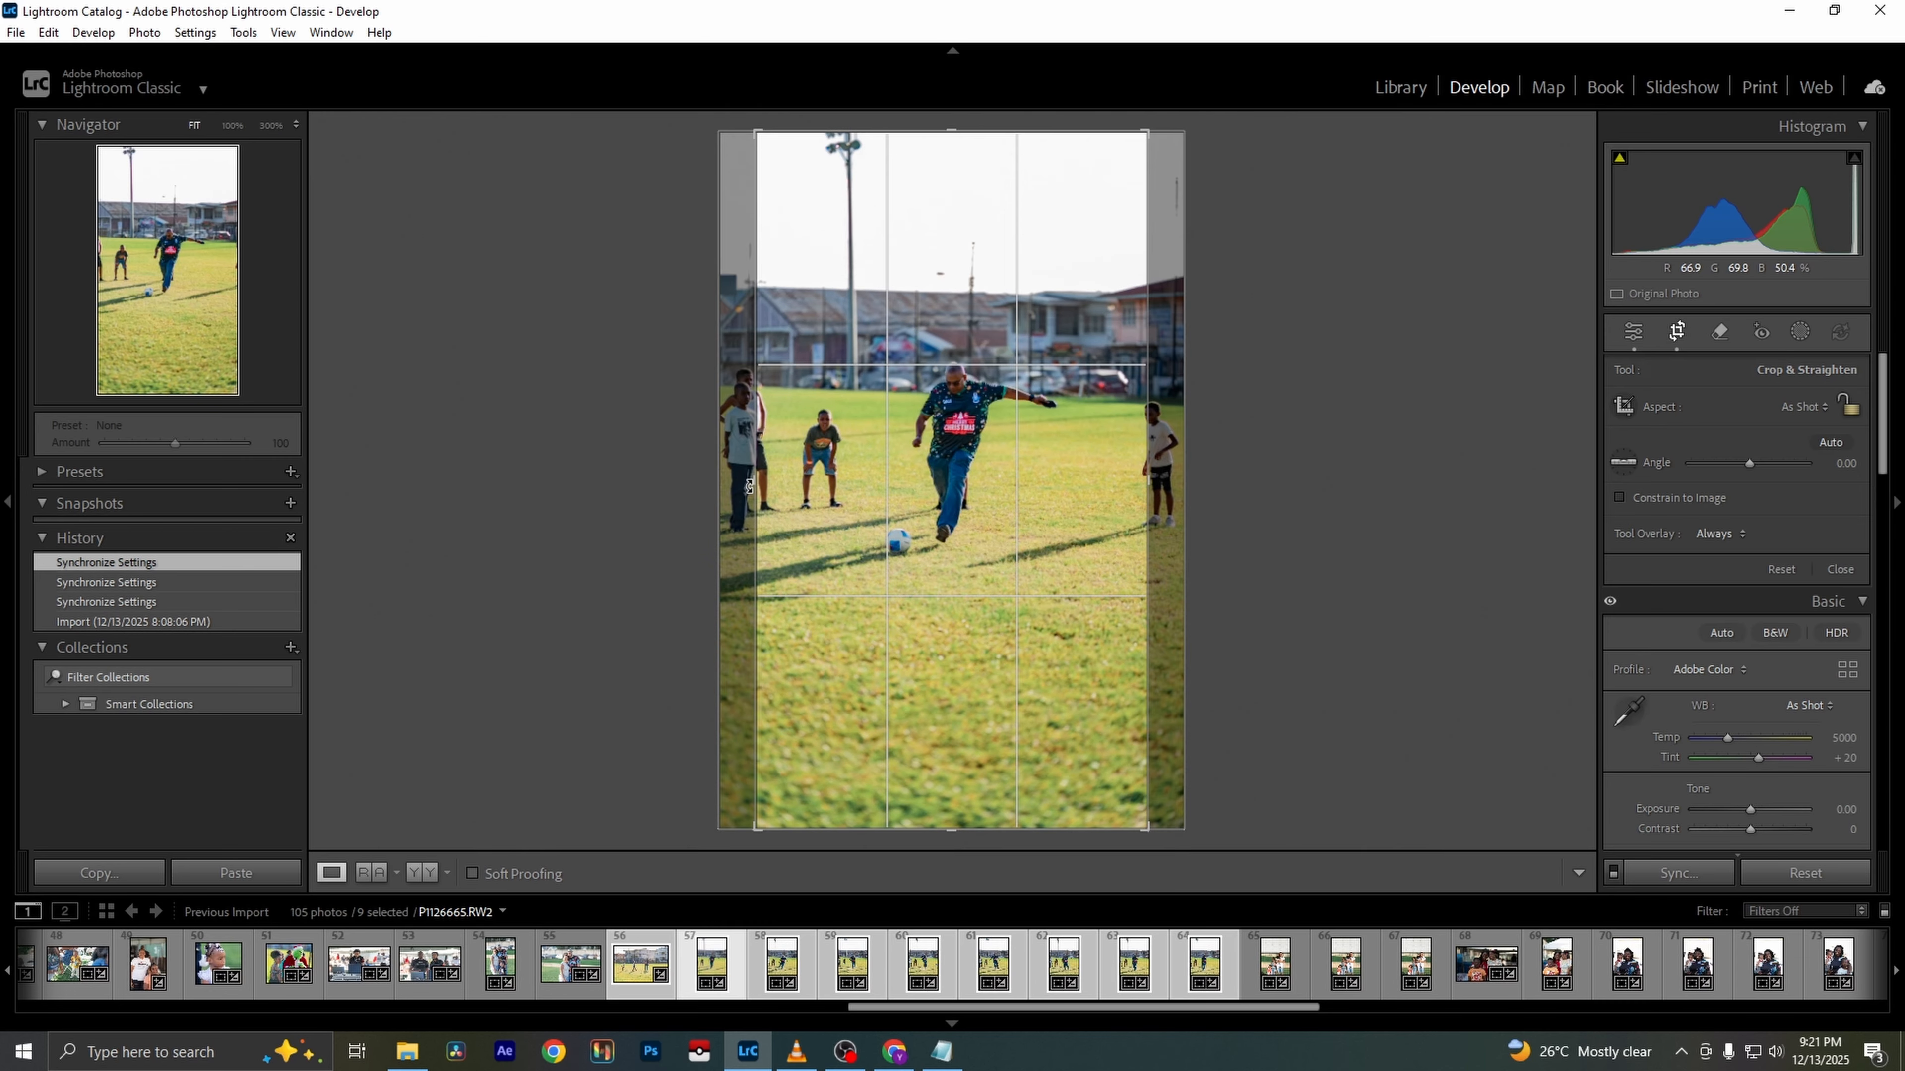
drag(749, 487, 697, 489)
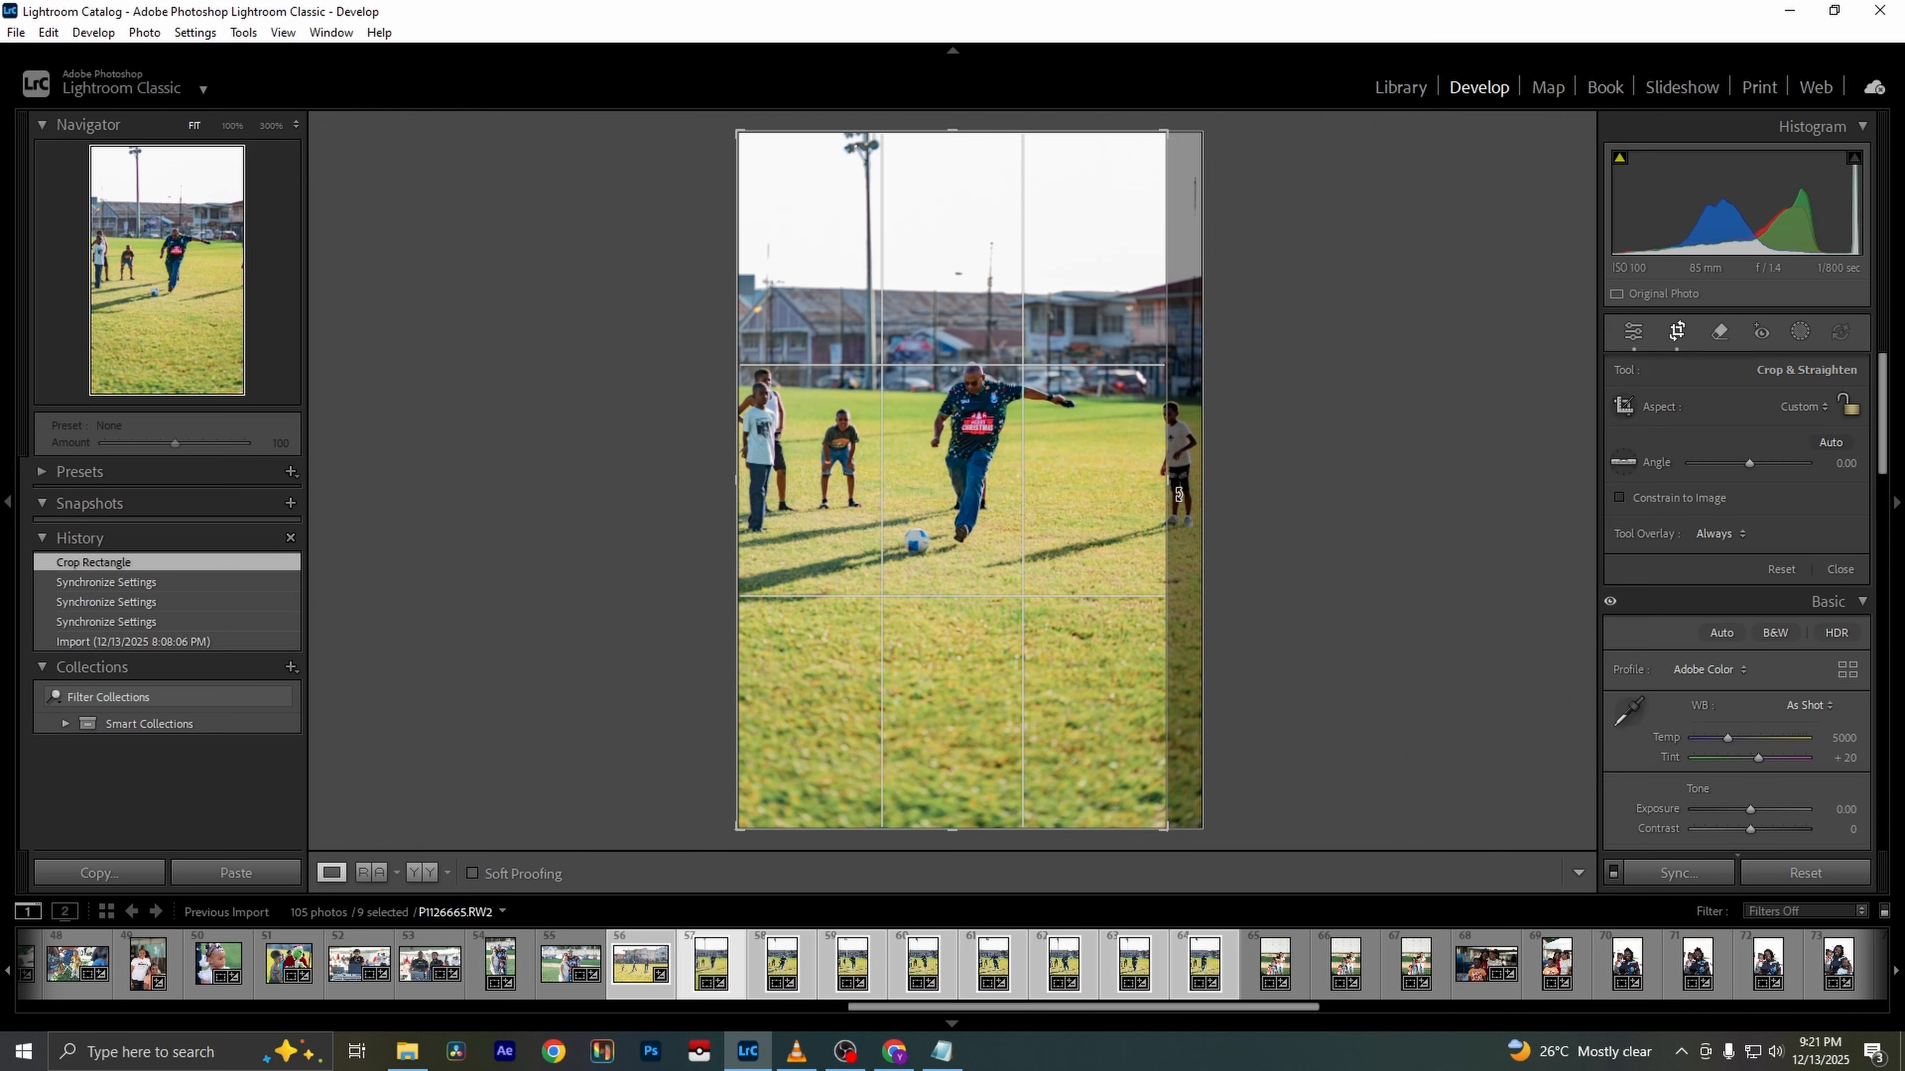
drag(1178, 494, 1216, 498)
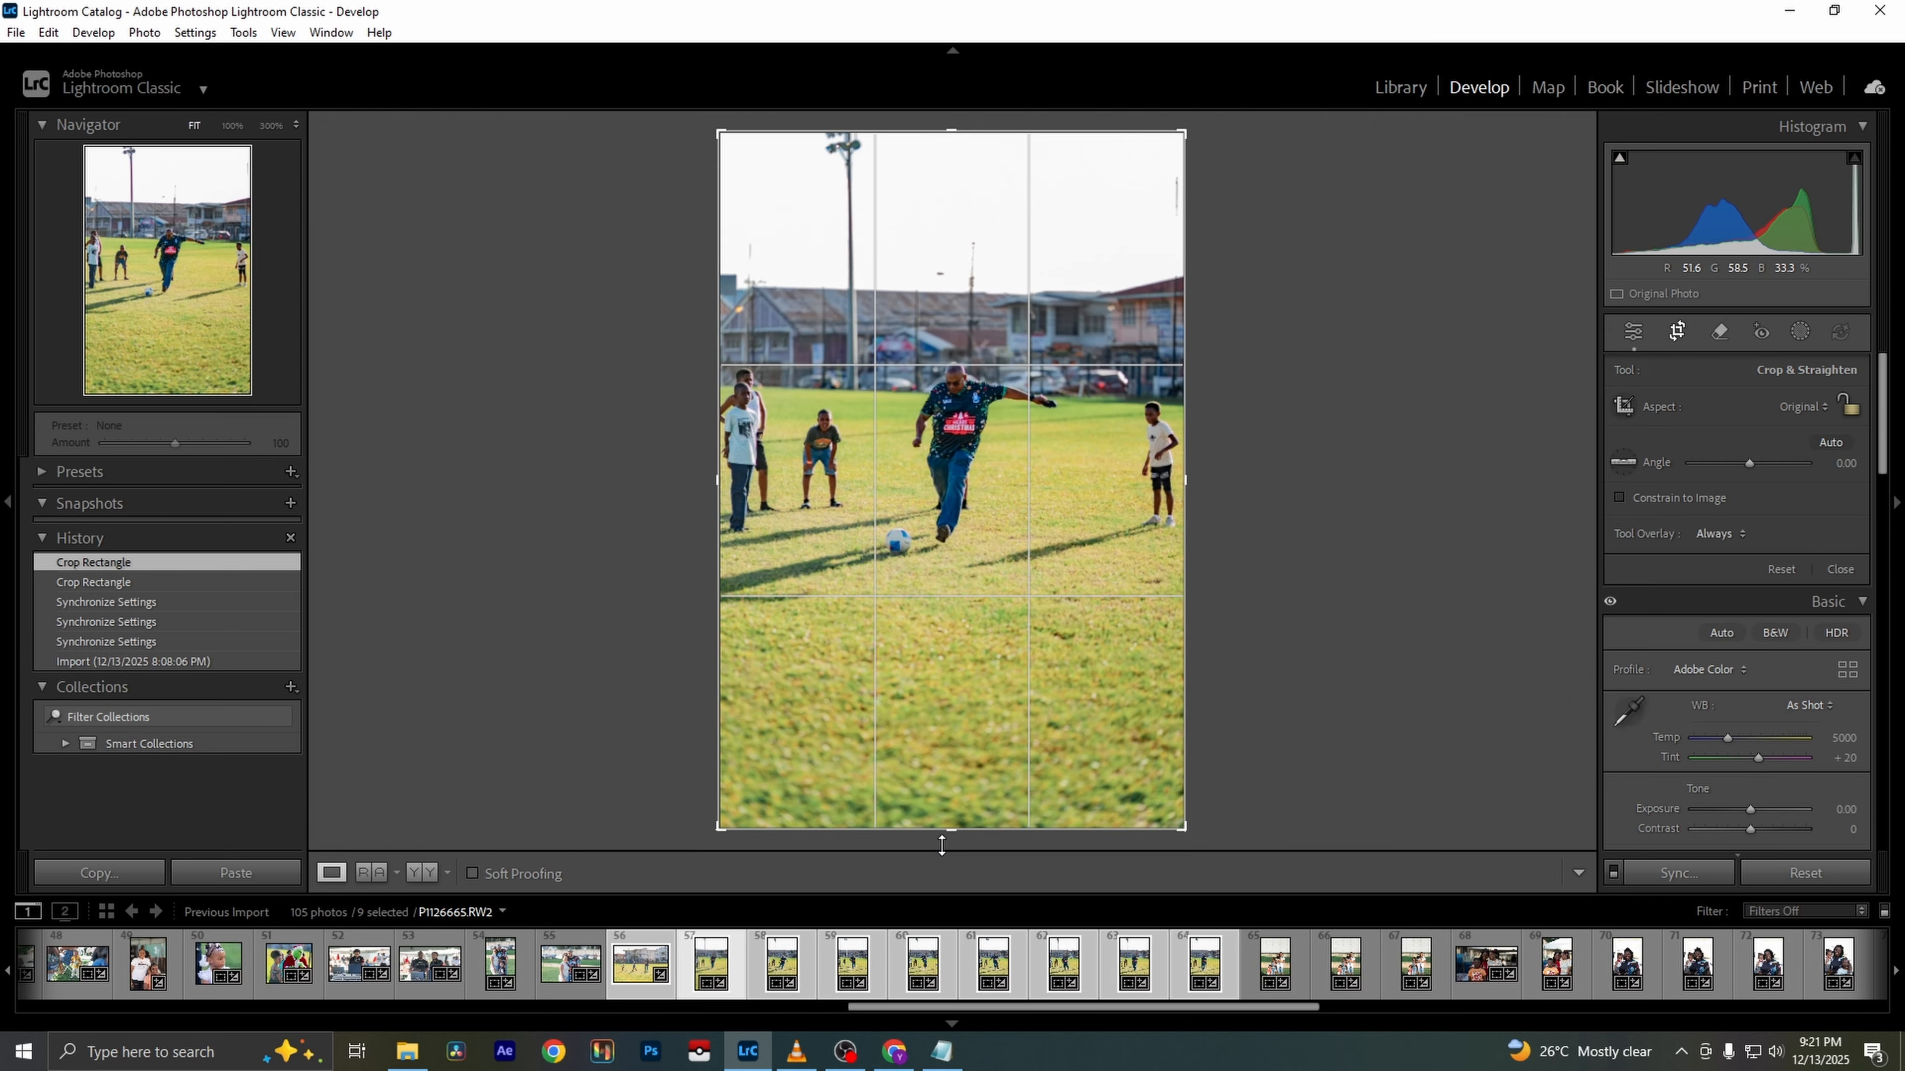
drag(946, 831, 955, 699)
key(r)
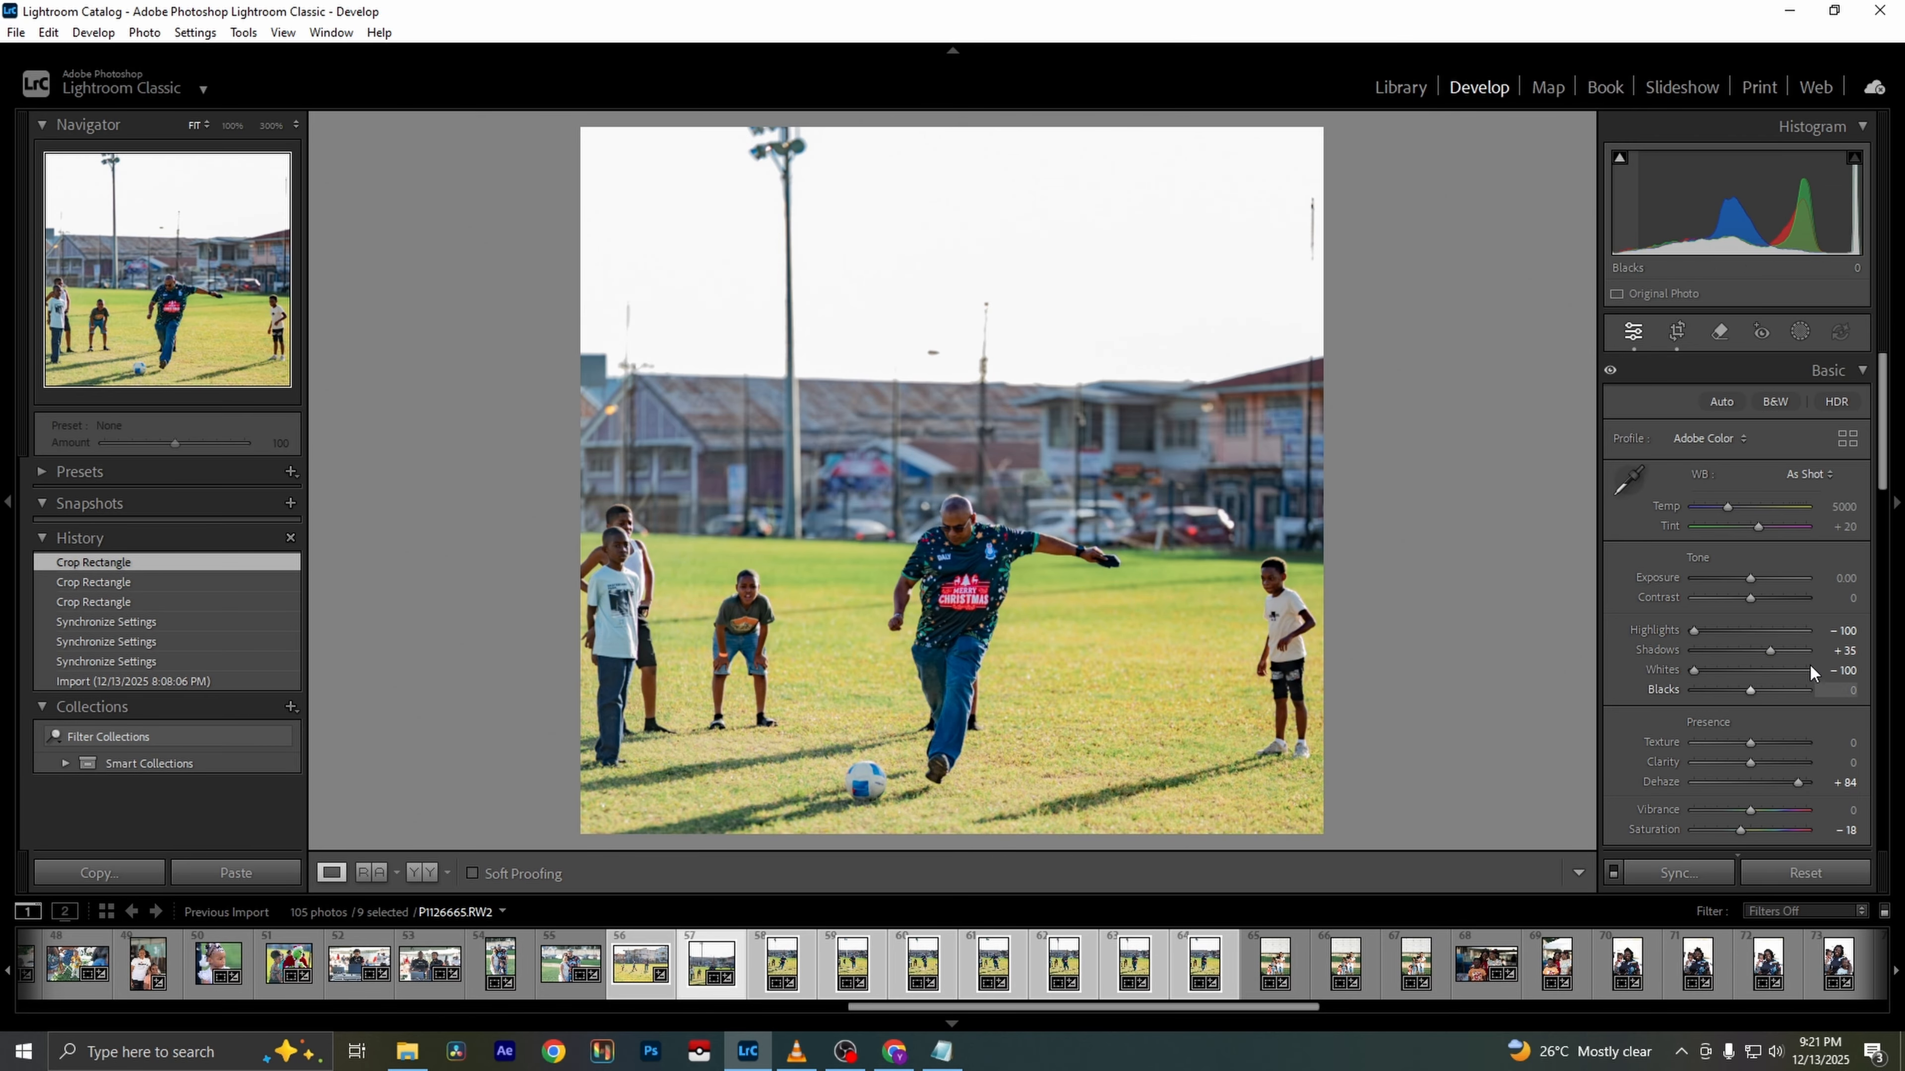
Set the kicking photo's Shadows to +100, Highlights to −56, Whites to −72 and Dehaze to +47, and reset Saturation to 0
drag(1772, 652, 1811, 648)
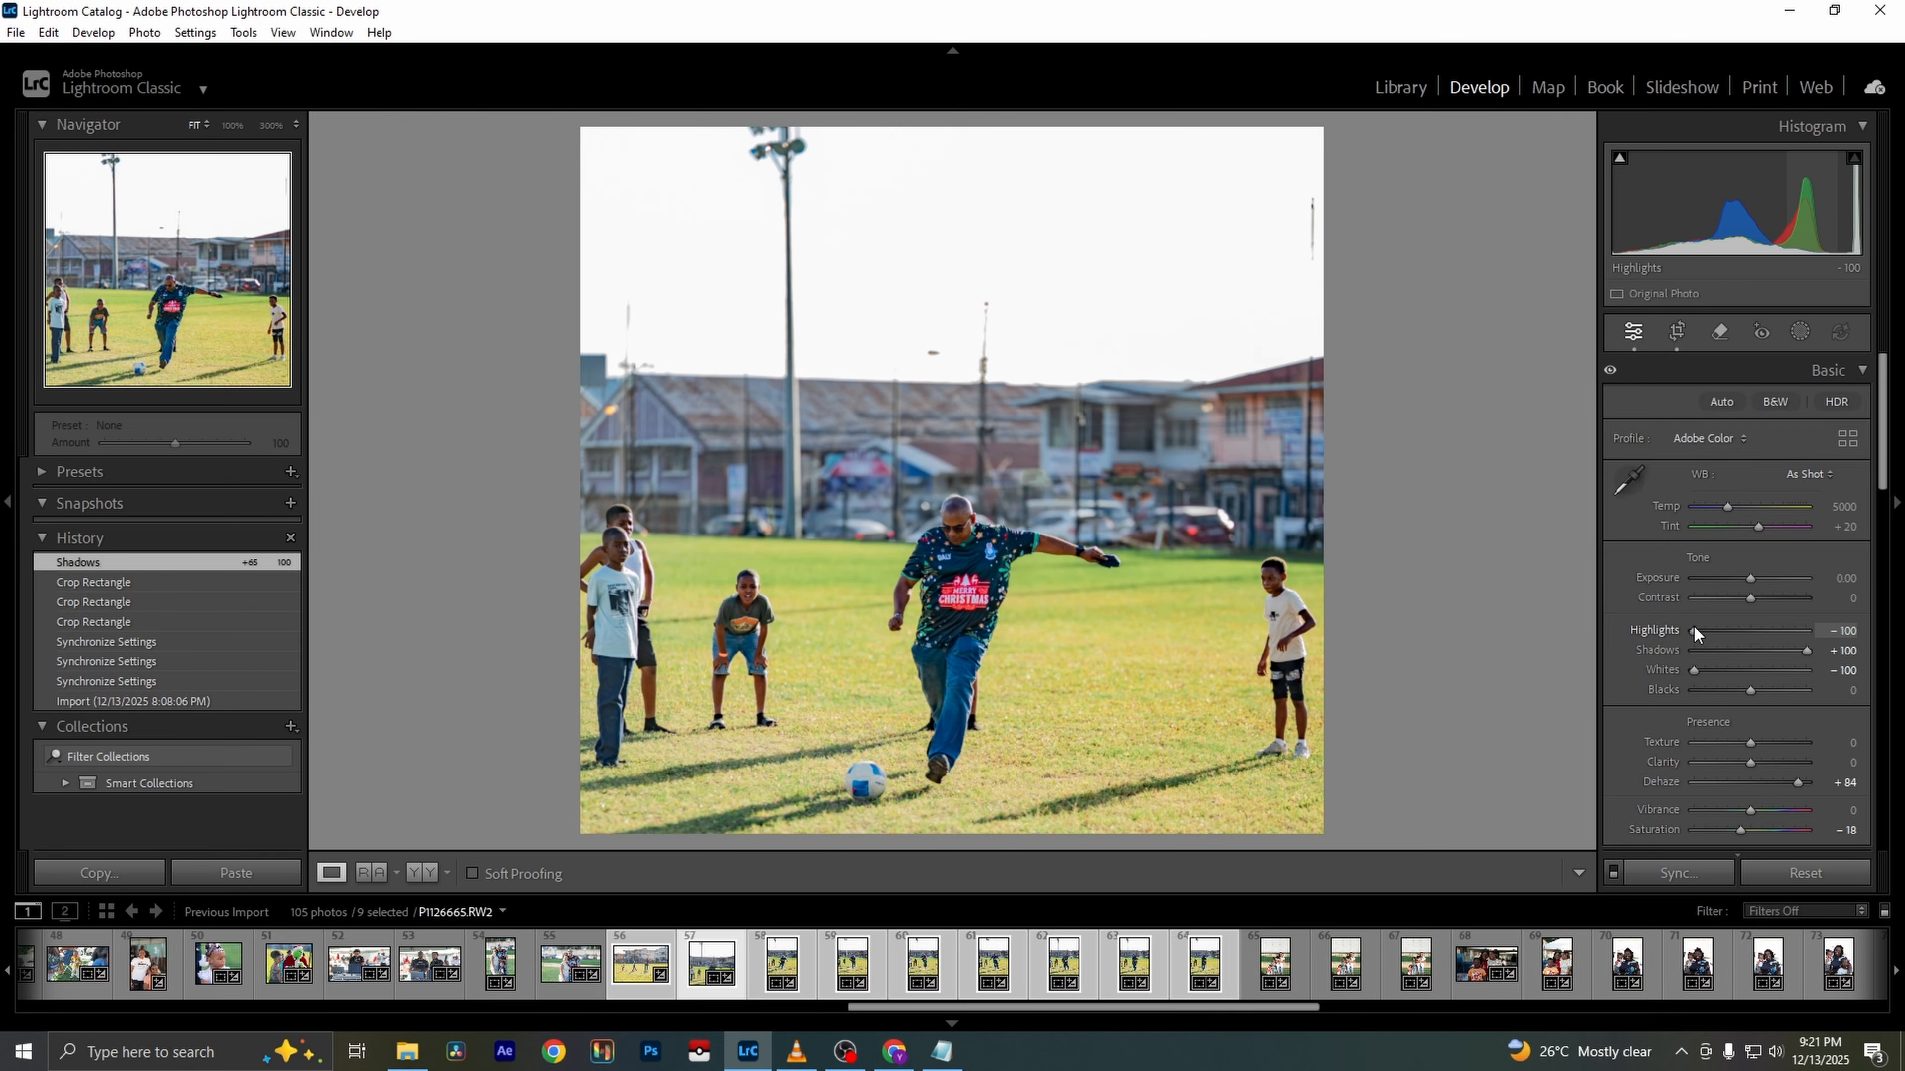
drag(1693, 629, 1715, 668)
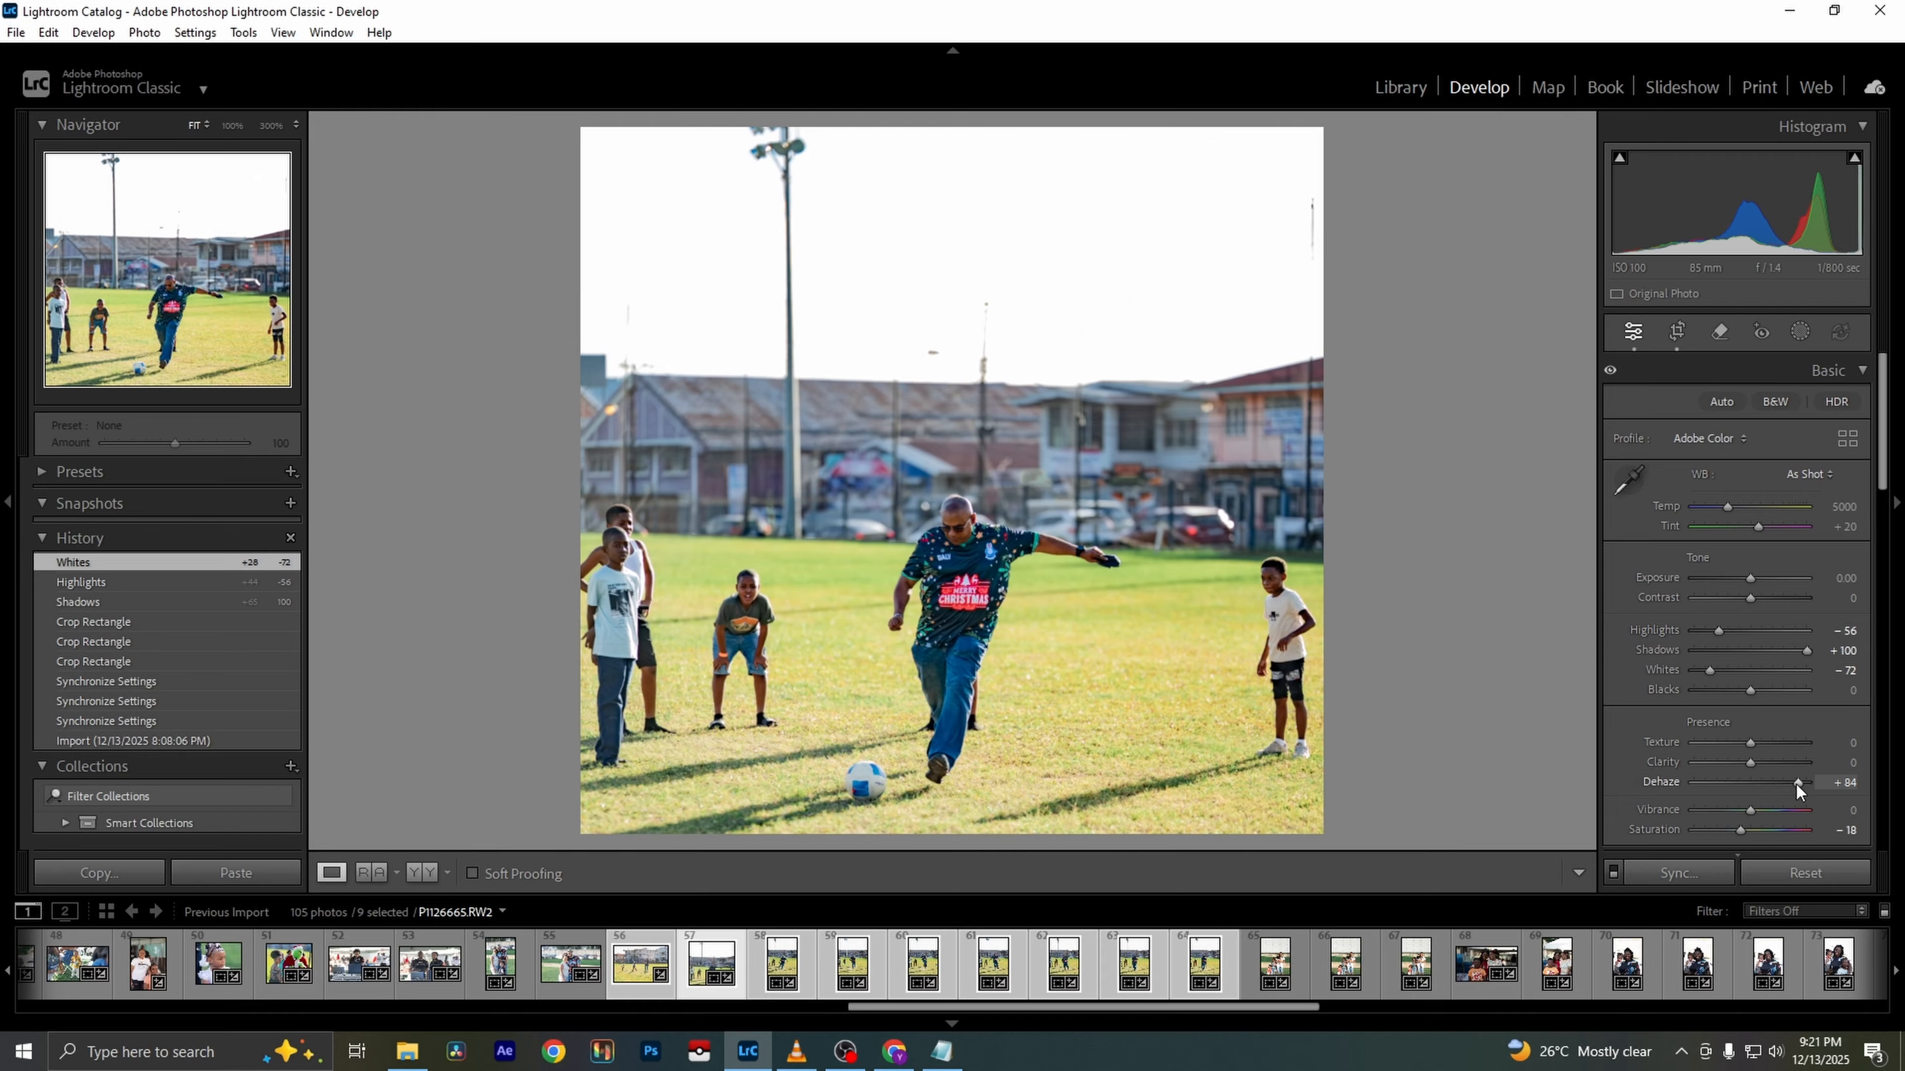
drag(1795, 783, 1775, 783)
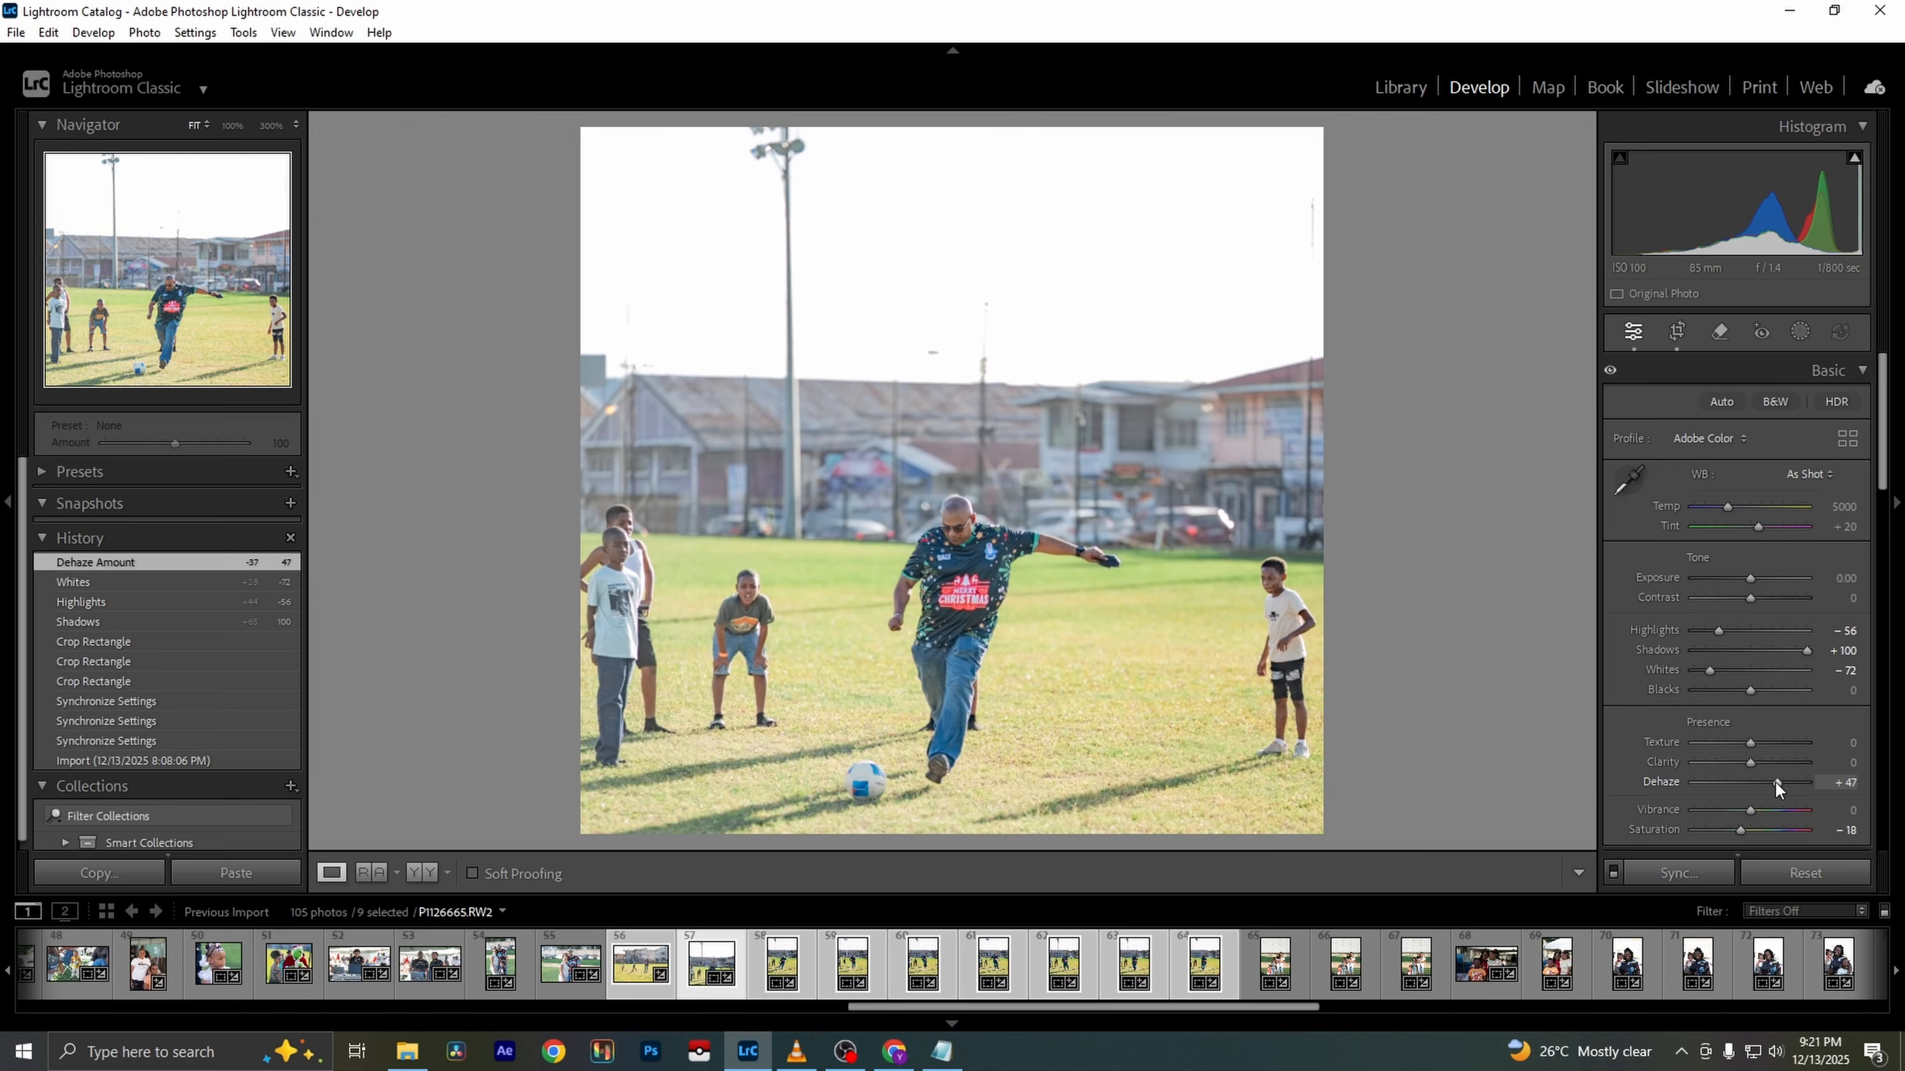
double_click(1739, 830)
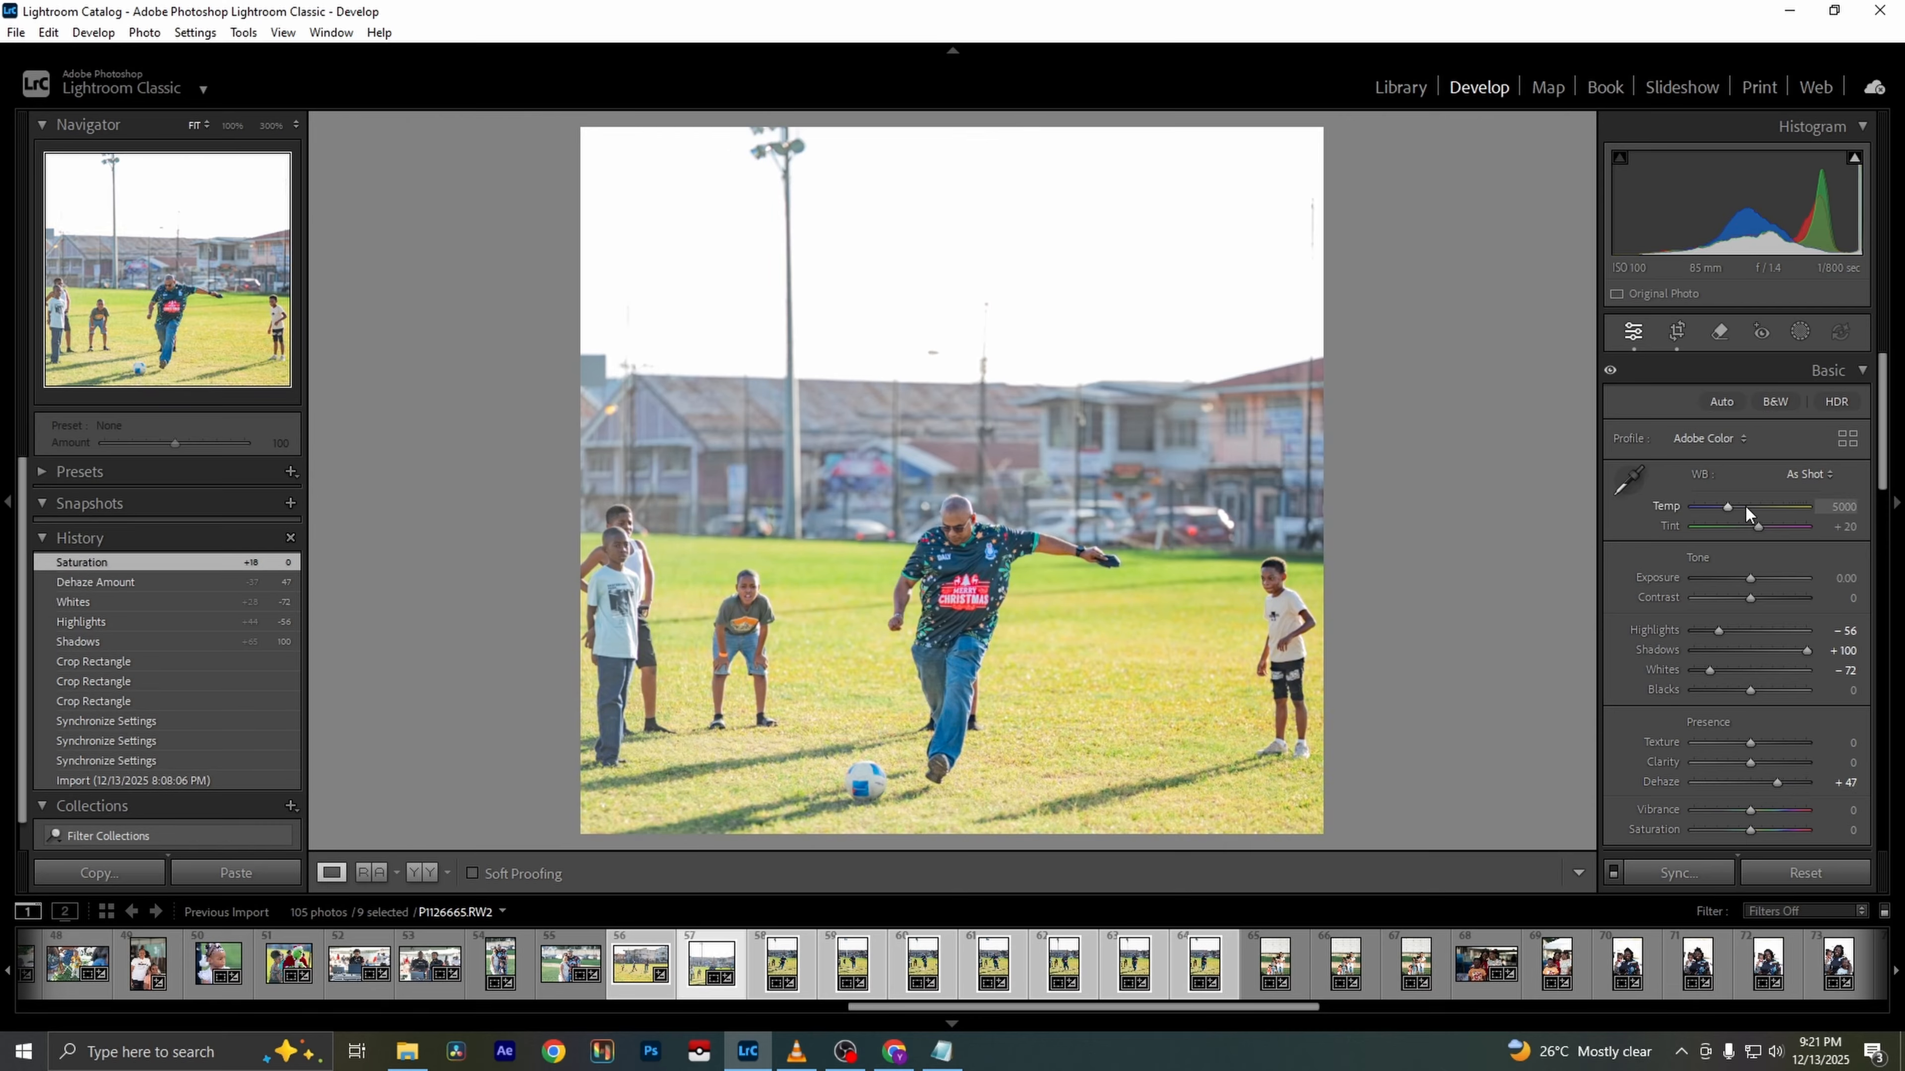
Try a cooler Temp of 4456 and a Tint of +34 on the kicking photo, undoing each change
drag(1726, 509, 1720, 507)
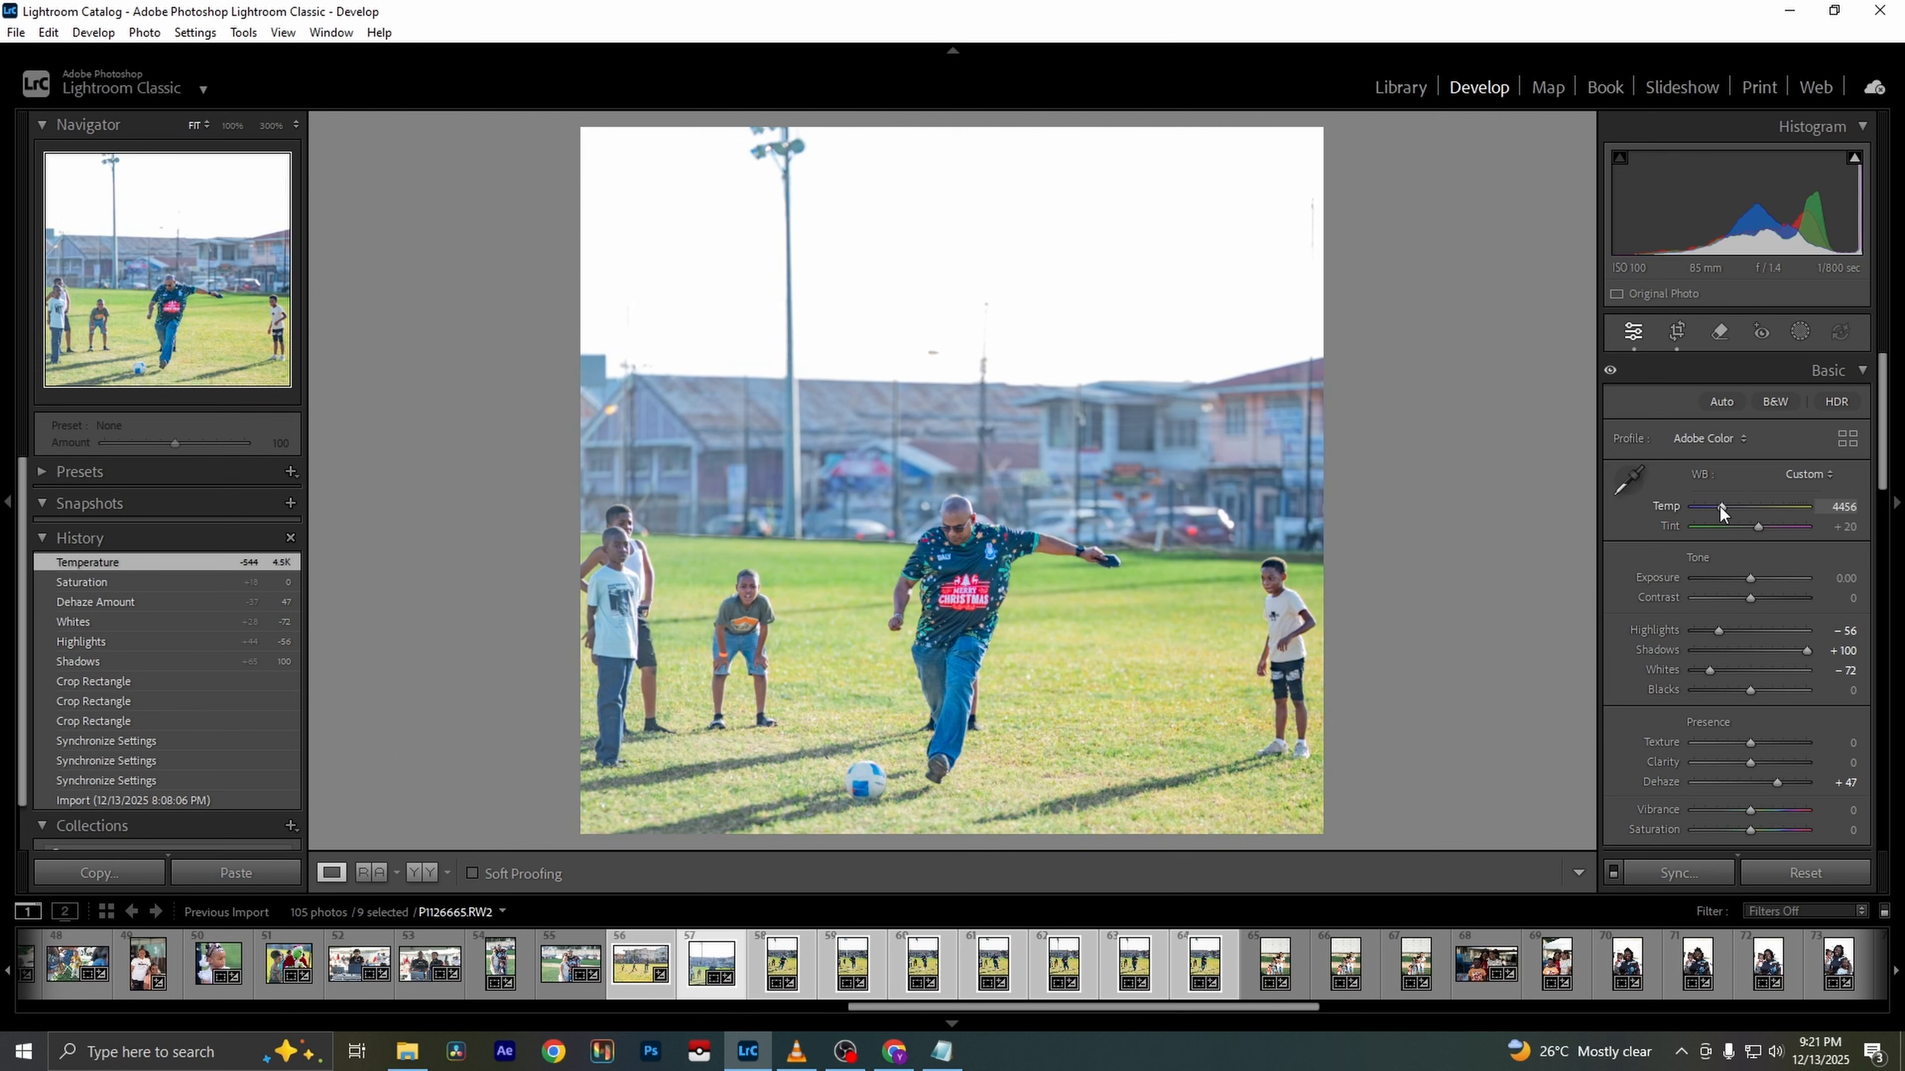
key(ctrl+z)
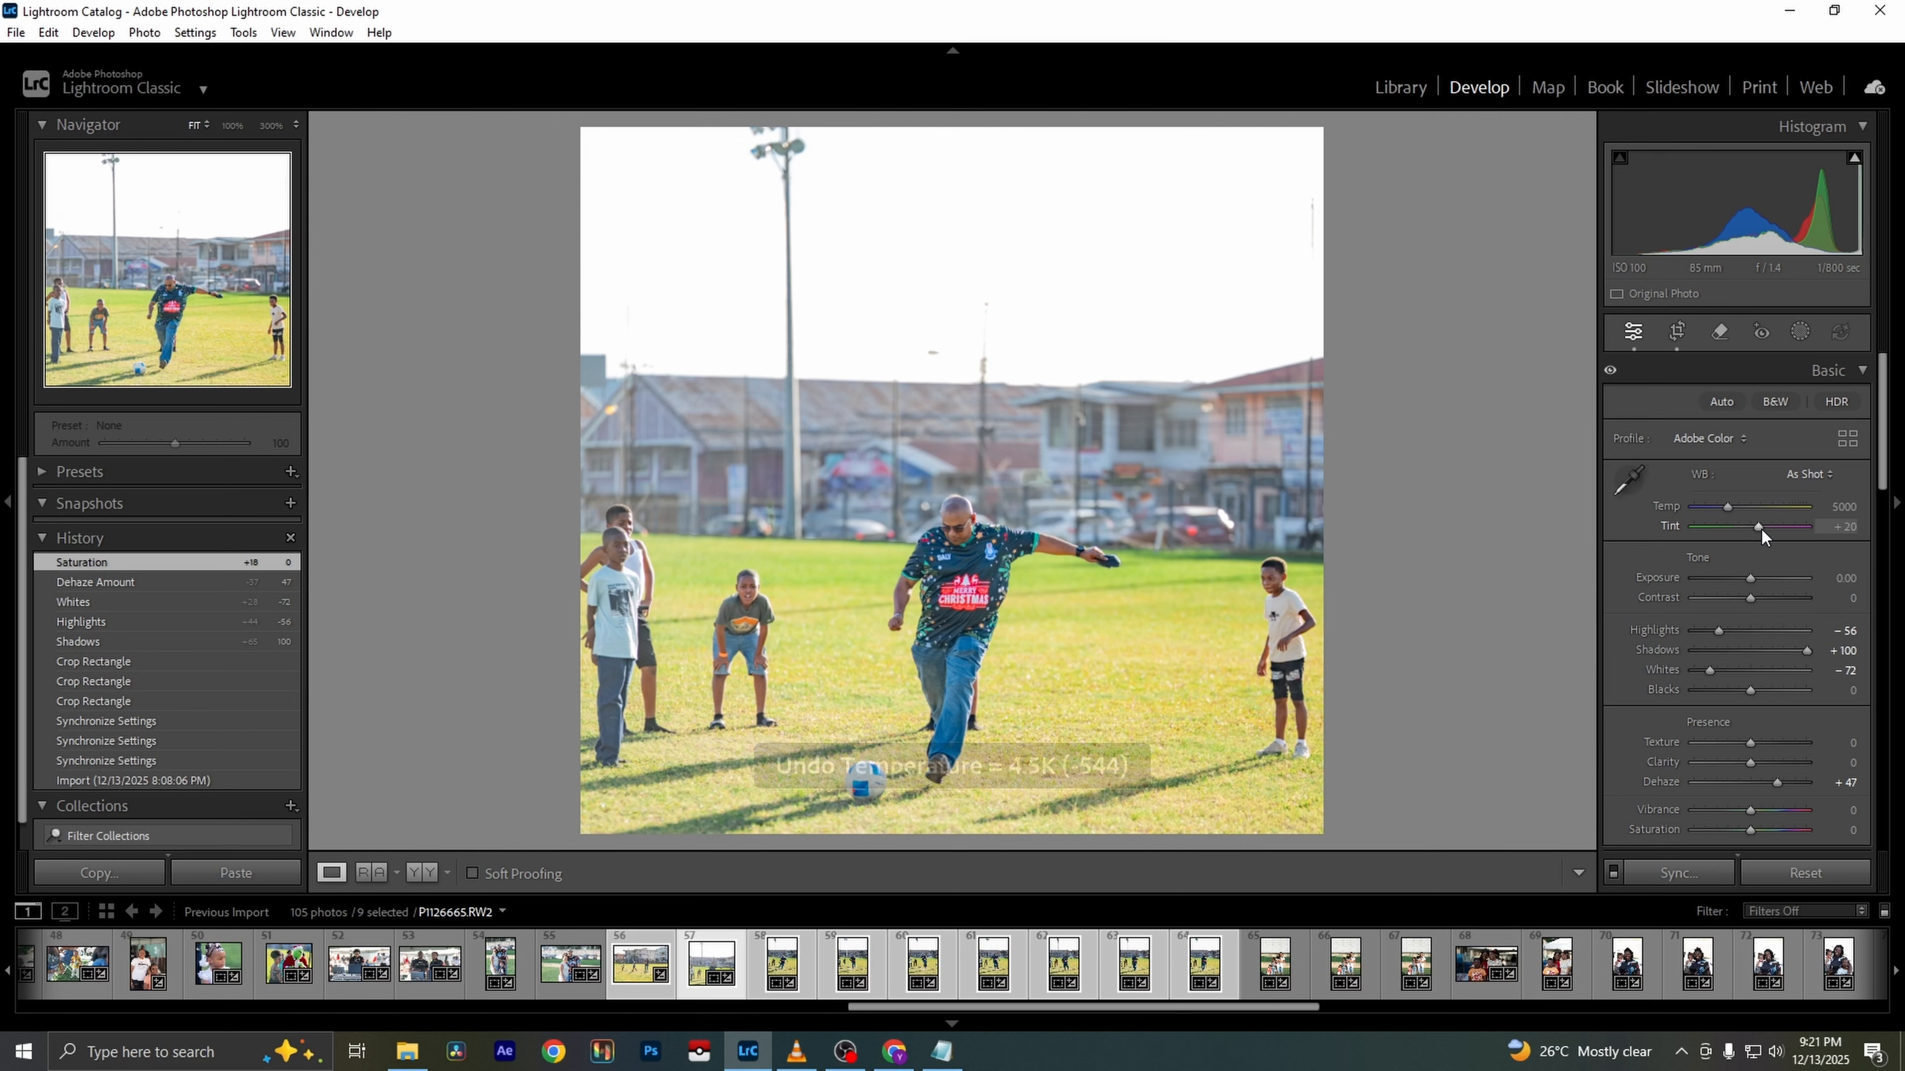
drag(1760, 527, 1766, 532)
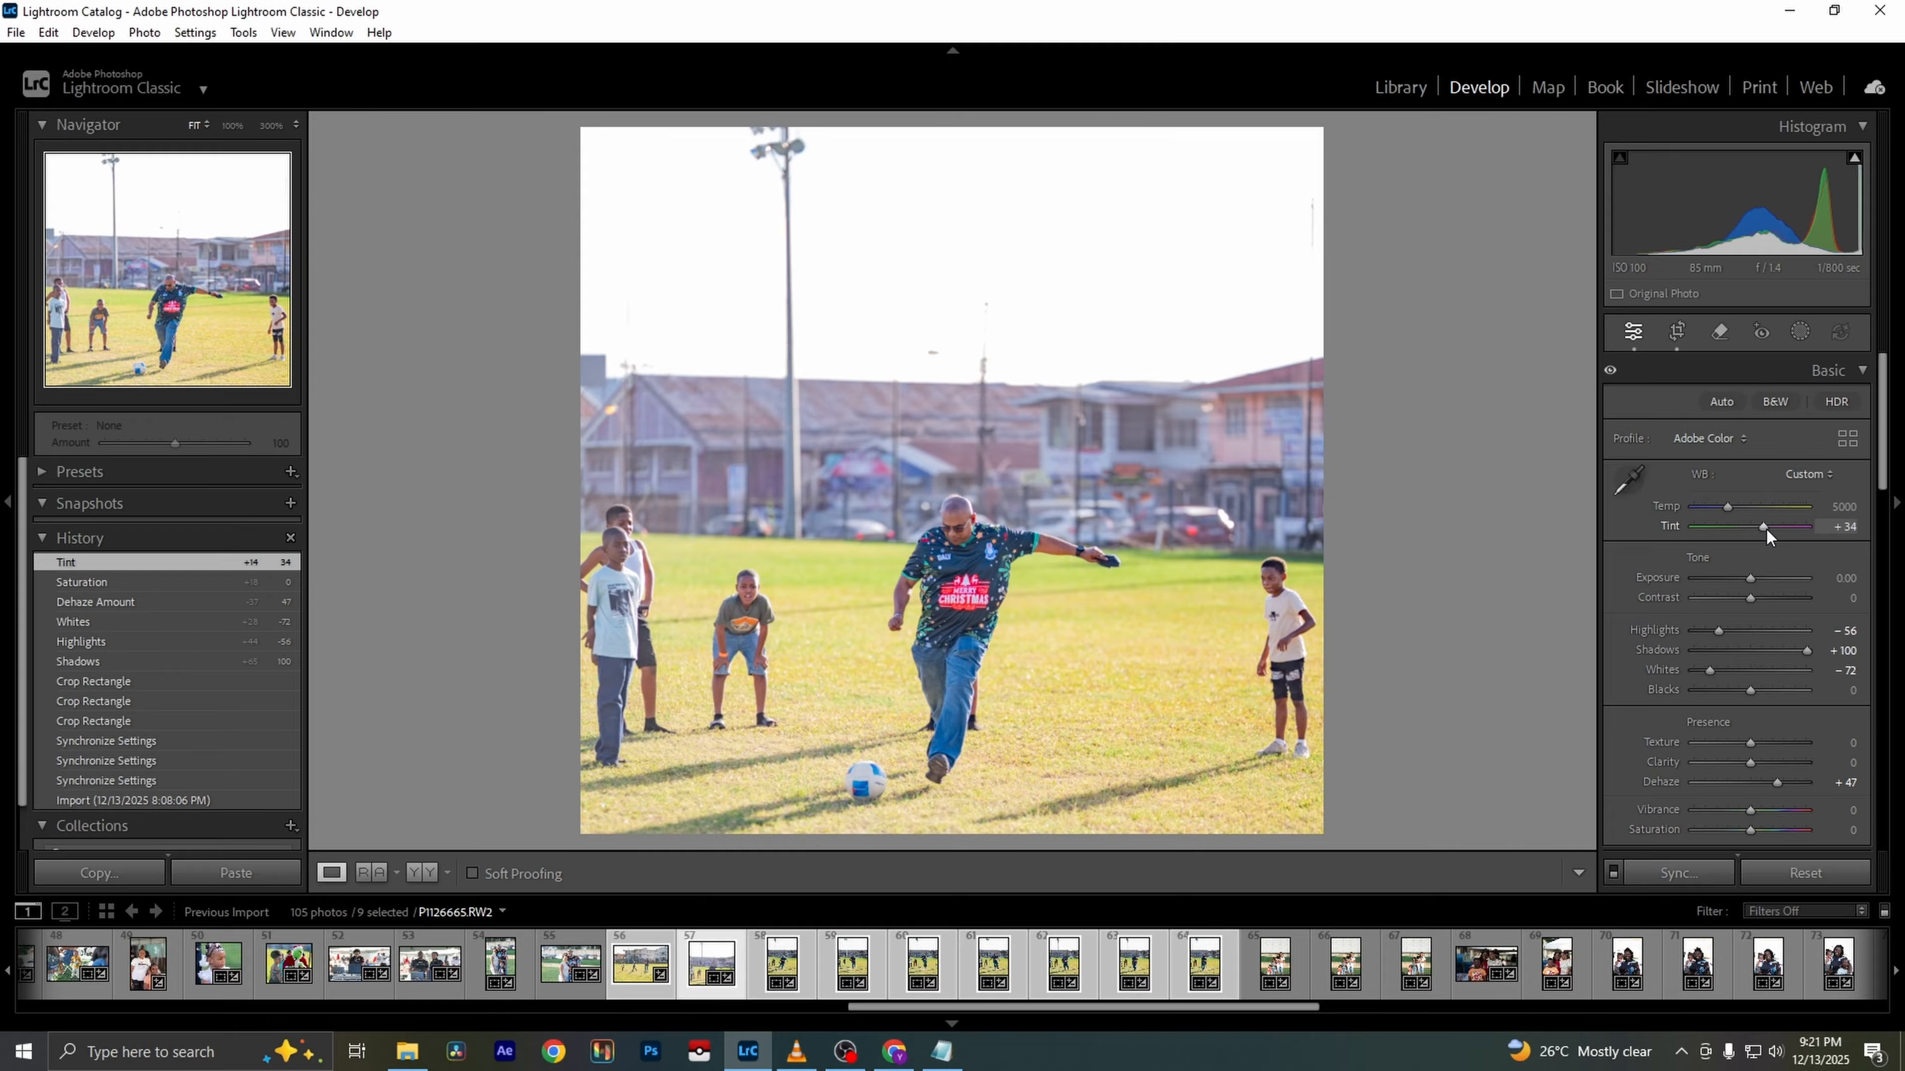
key(ctrl+z)
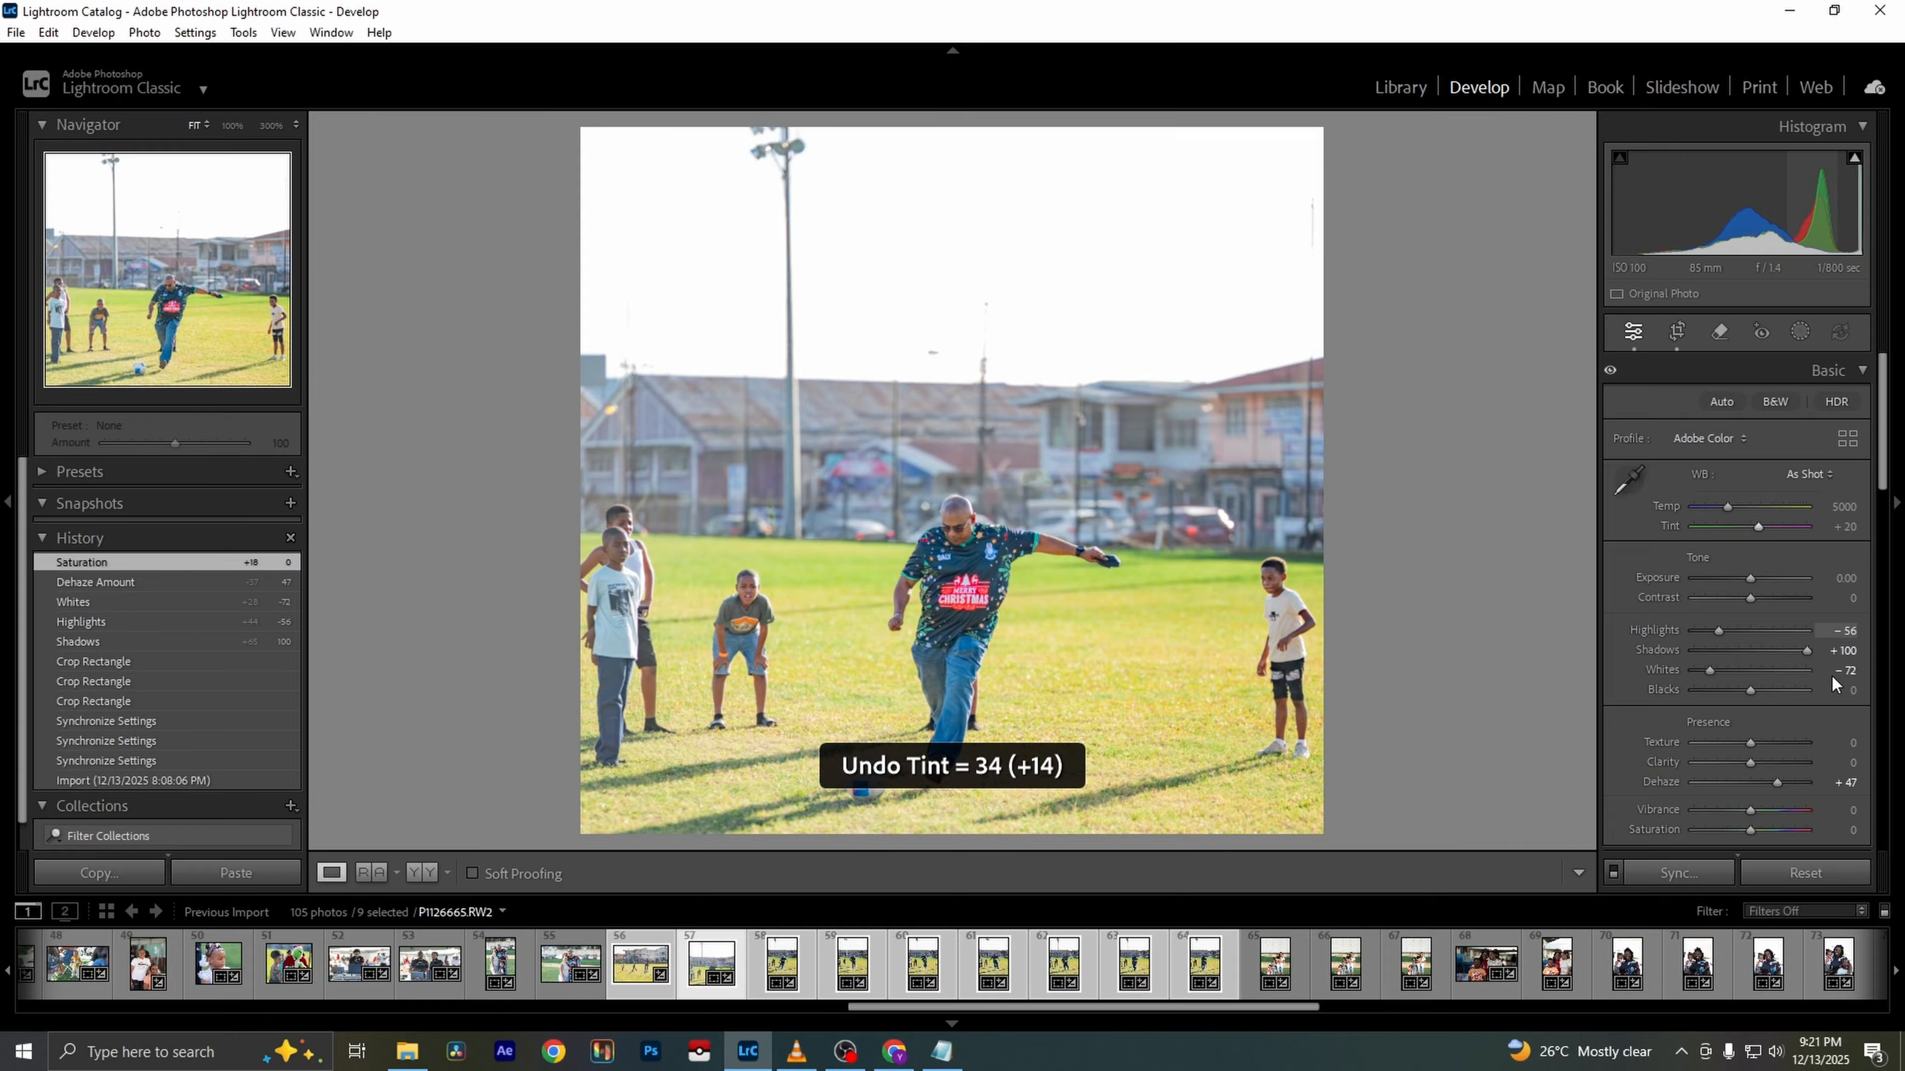
Set the Yellow Saturation and Yellow Luminance to −27 in the Color Mixer to tone down the grass
scroll(1849, 696, down, 2)
scroll(1849, 696, down, 4)
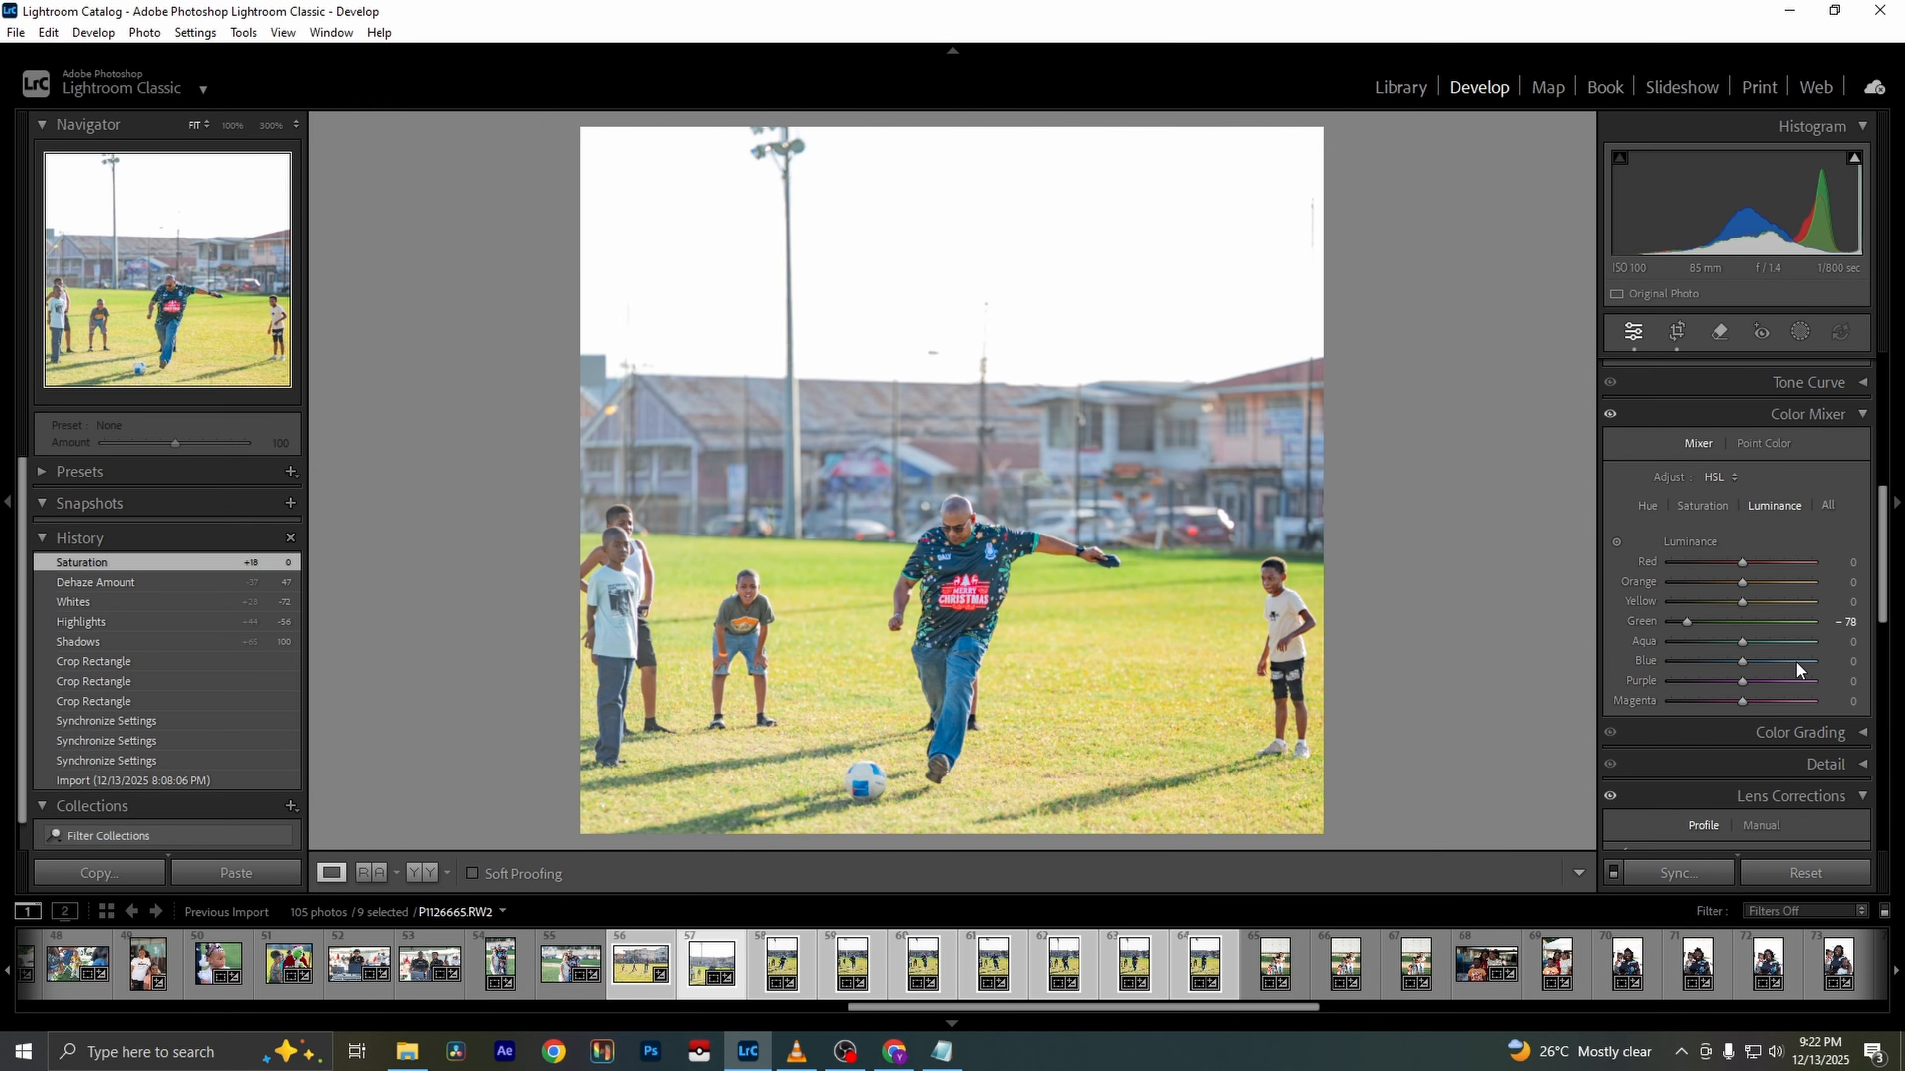
mouse_move(1738, 601)
mouse_down()
mouse_move(1700, 601)
mouse_move(1762, 602)
mouse_move(1736, 601)
mouse_up()
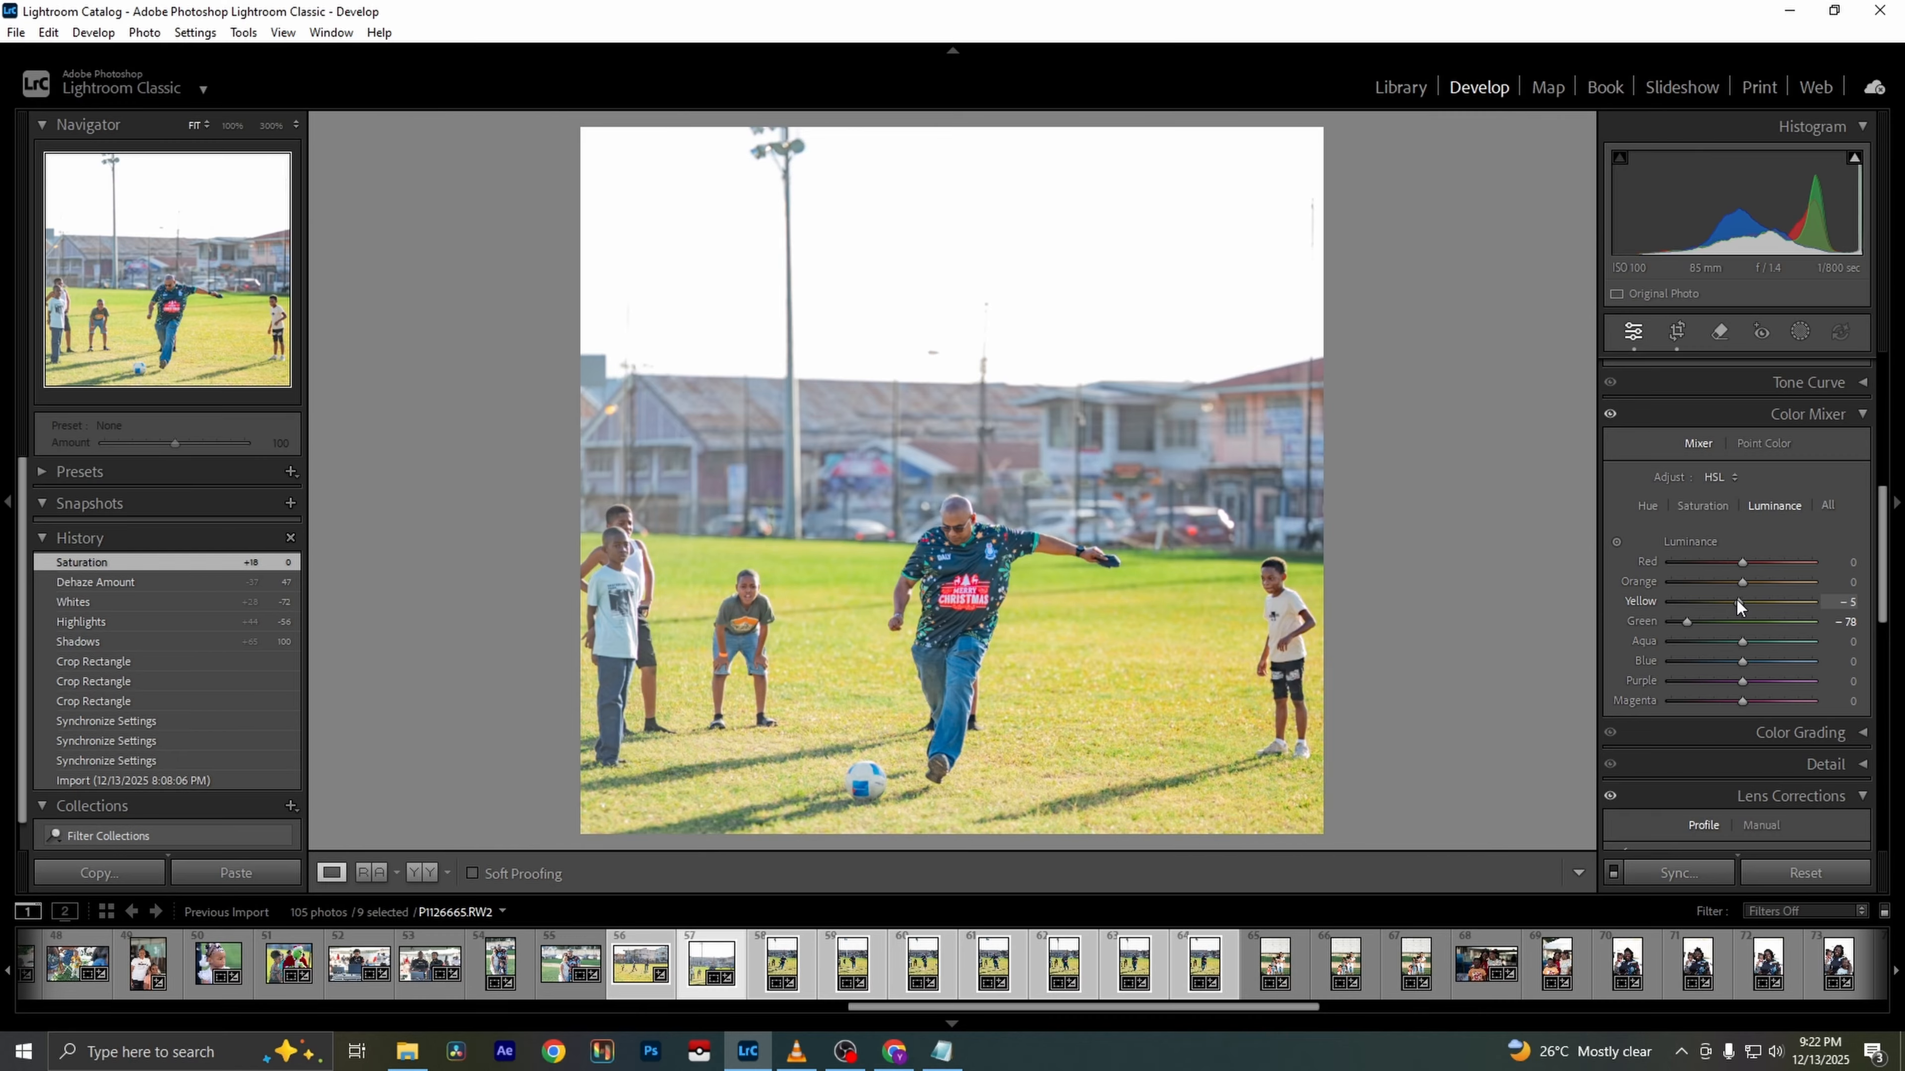
click(1709, 501)
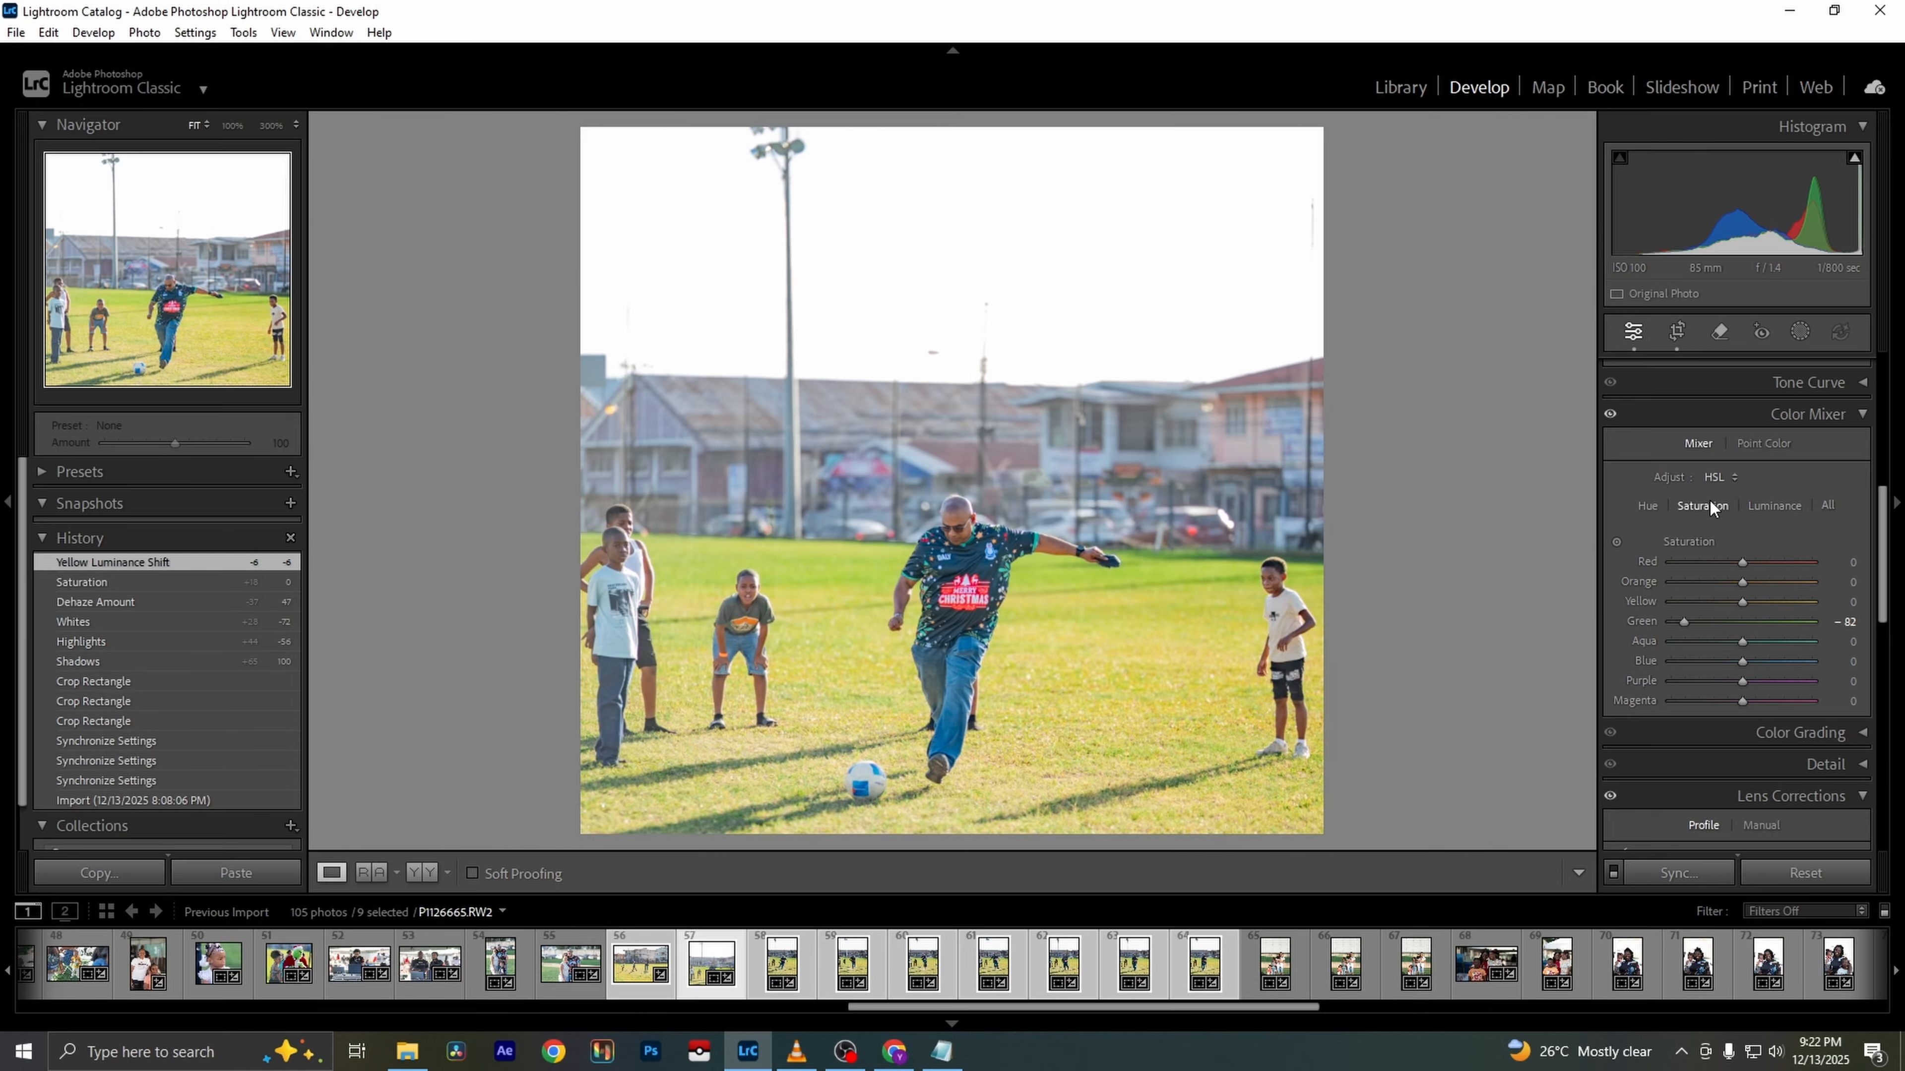
drag(1737, 605, 1714, 602)
click(1768, 508)
Compare the kicking photo before and after editing, and check the man's face and jersey at 100% zoom
key(backslash)
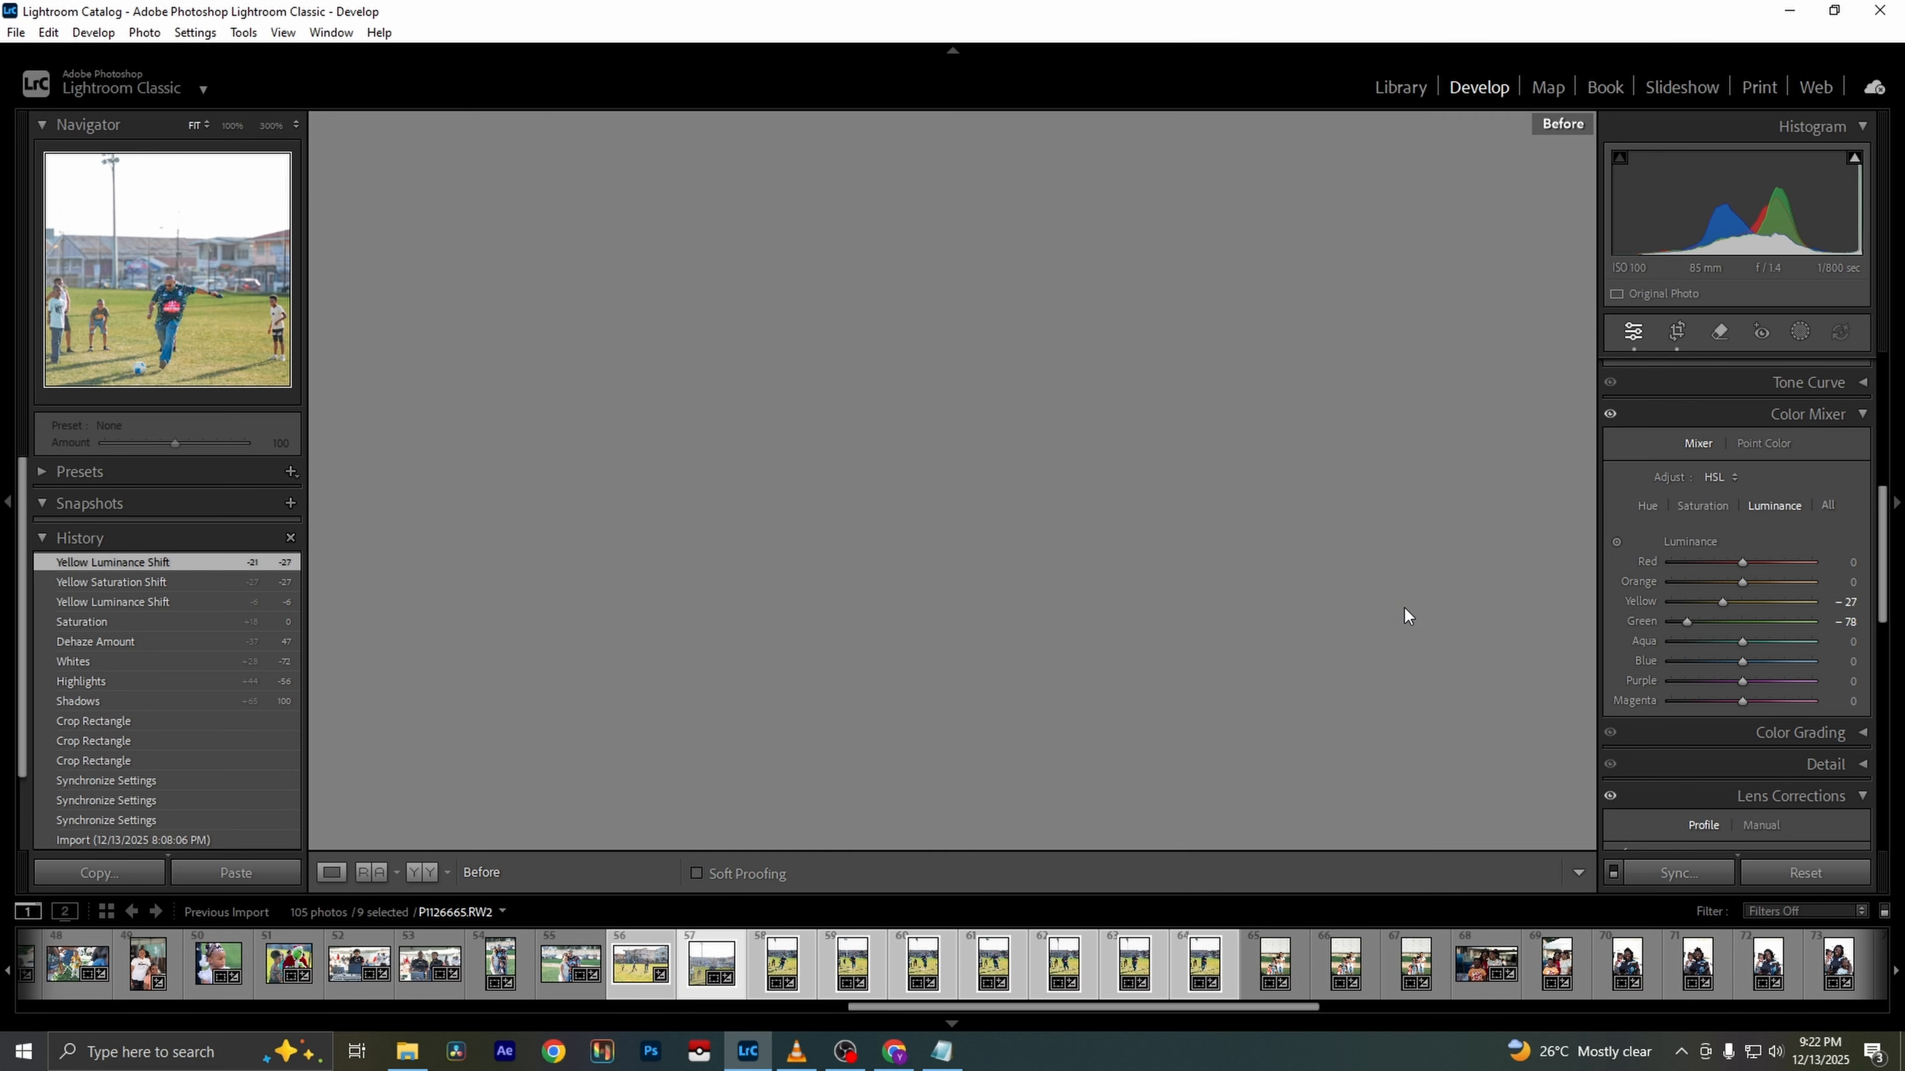
key(backslash)
key(backslash)
key(backslash)
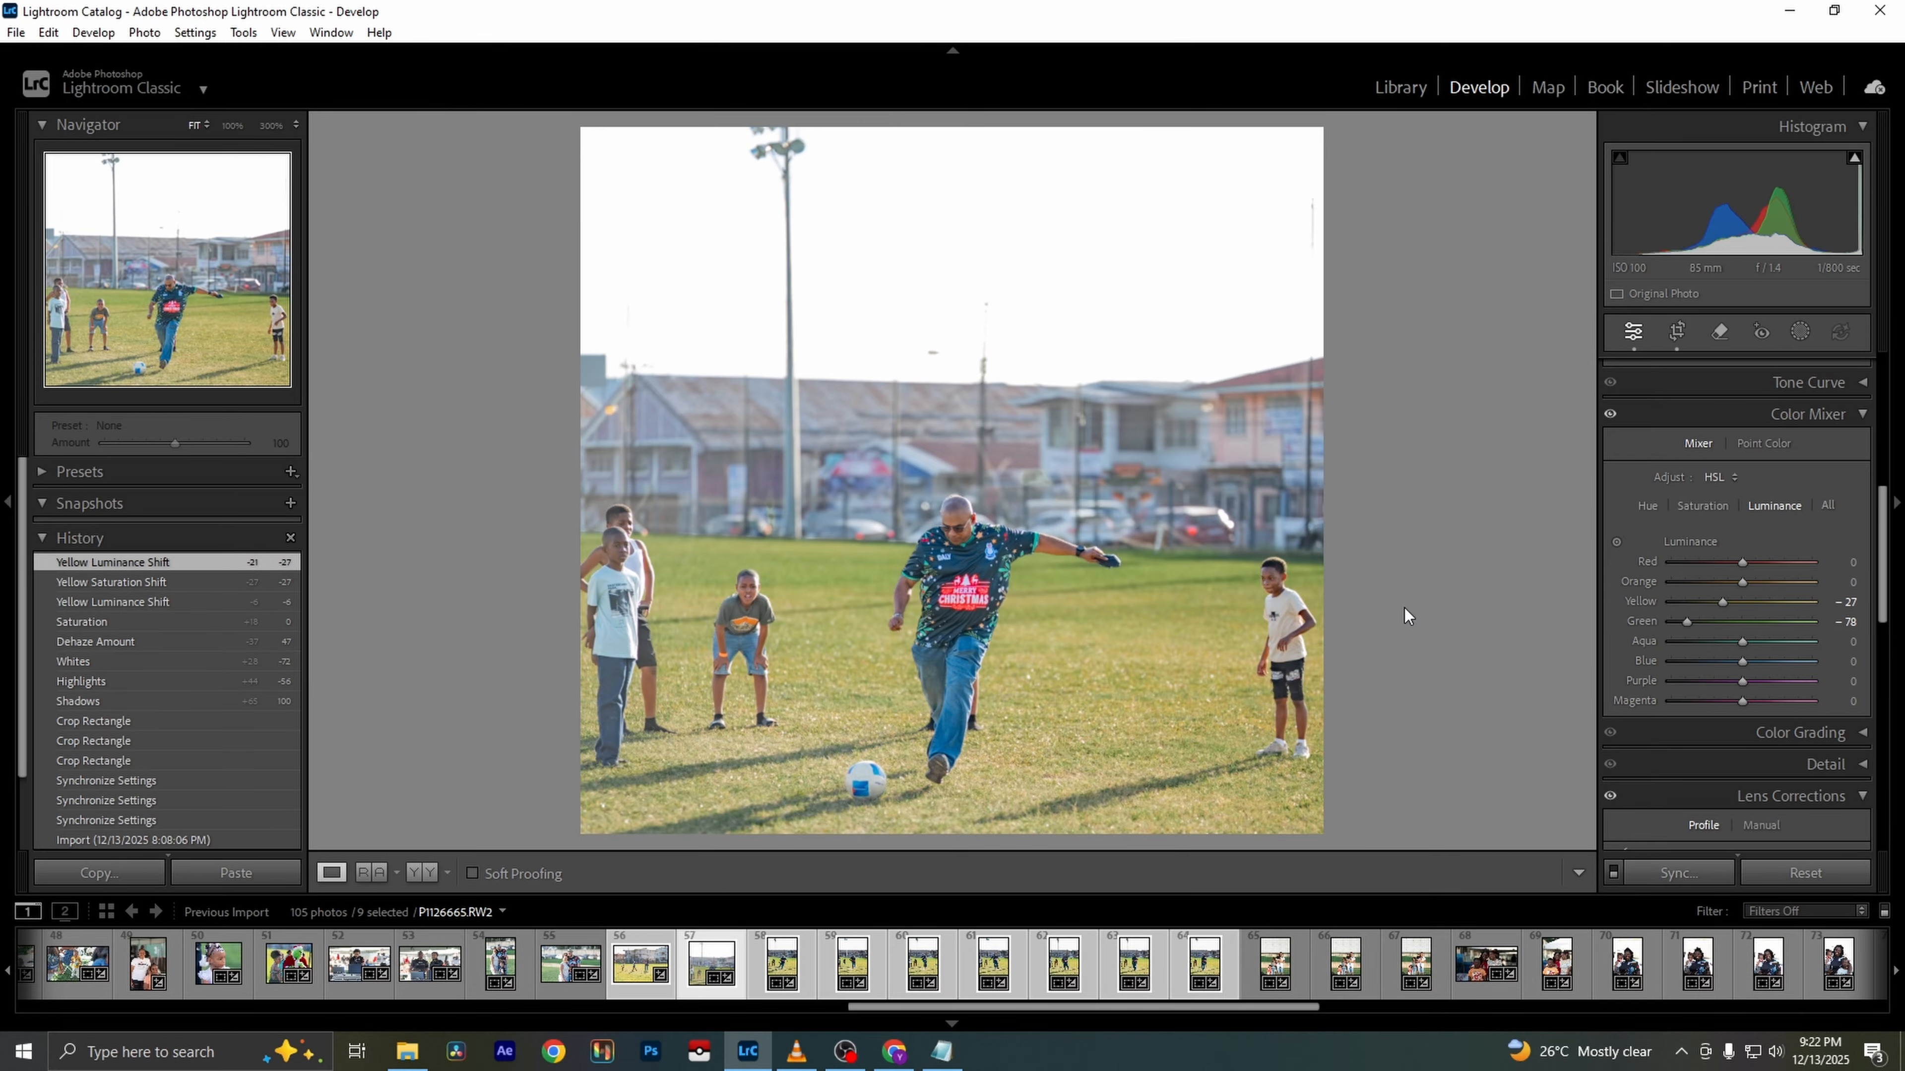
click(951, 572)
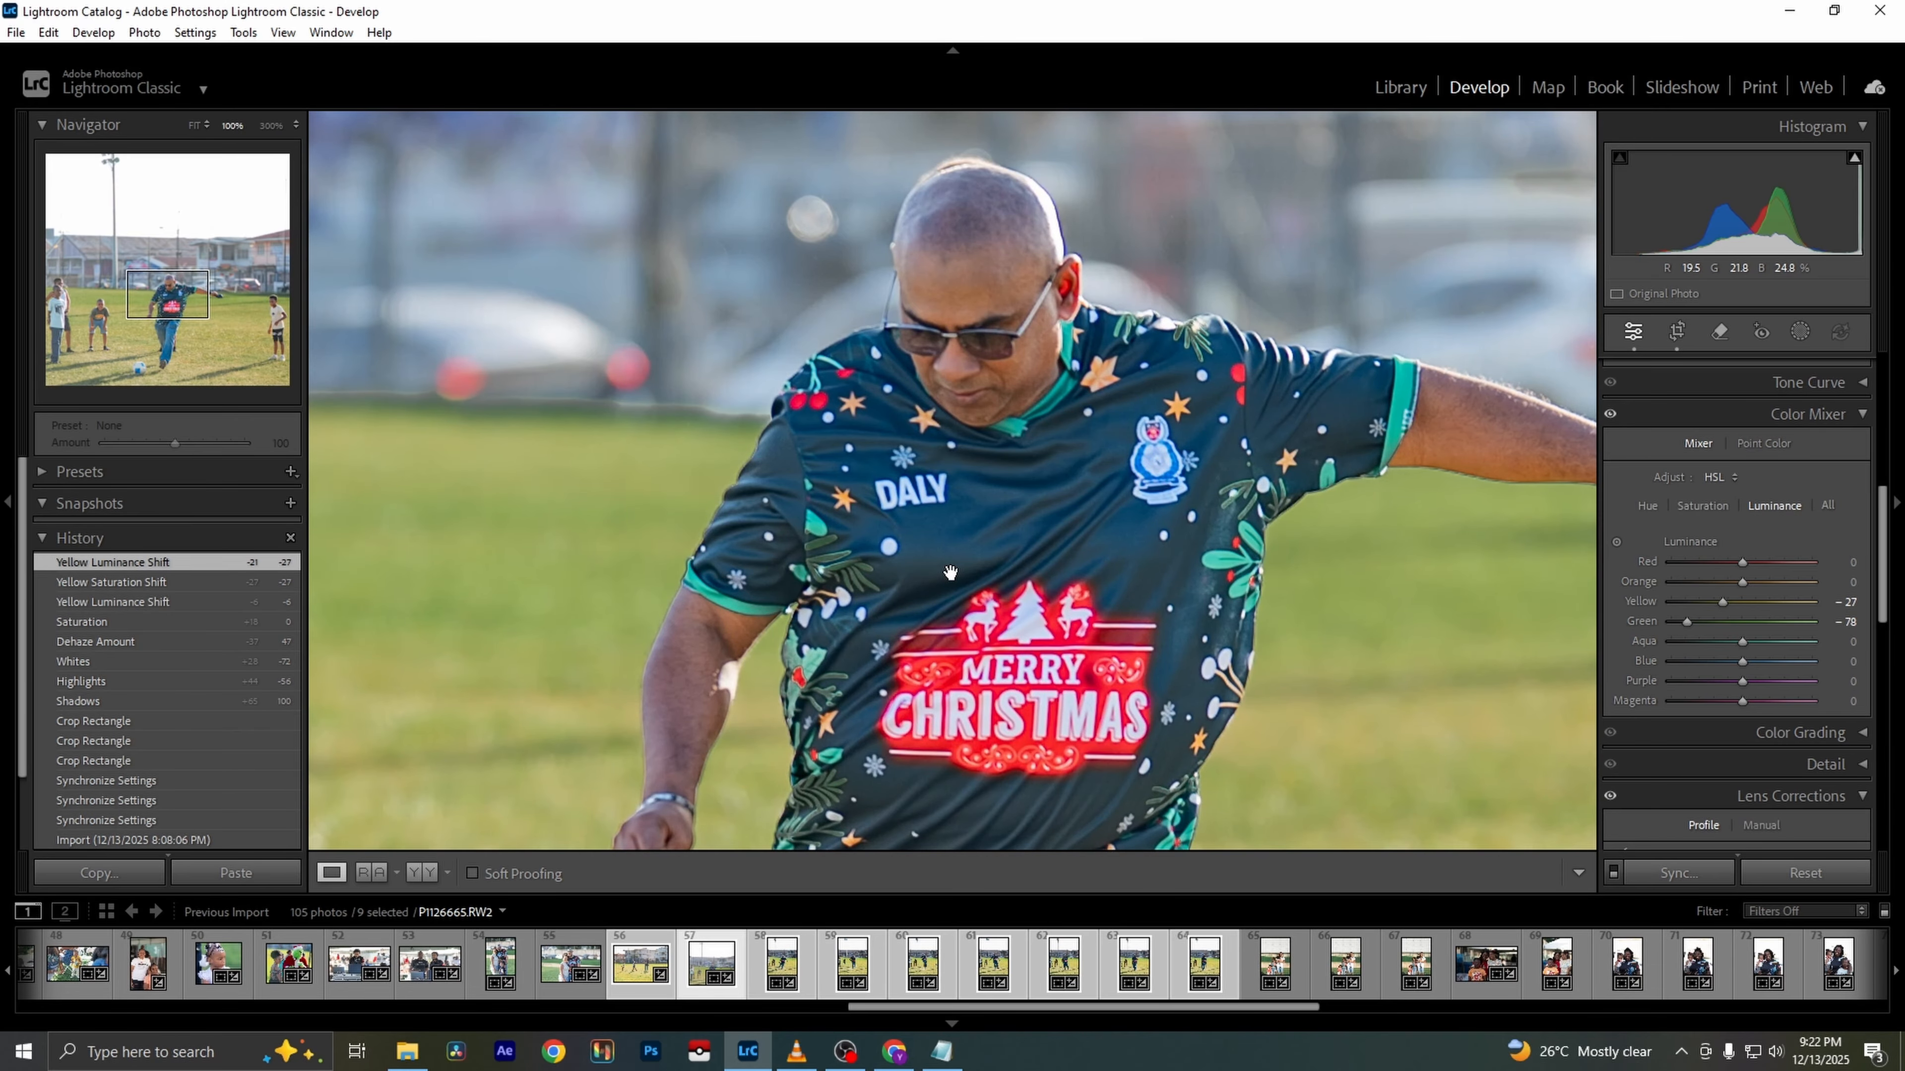
click(951, 572)
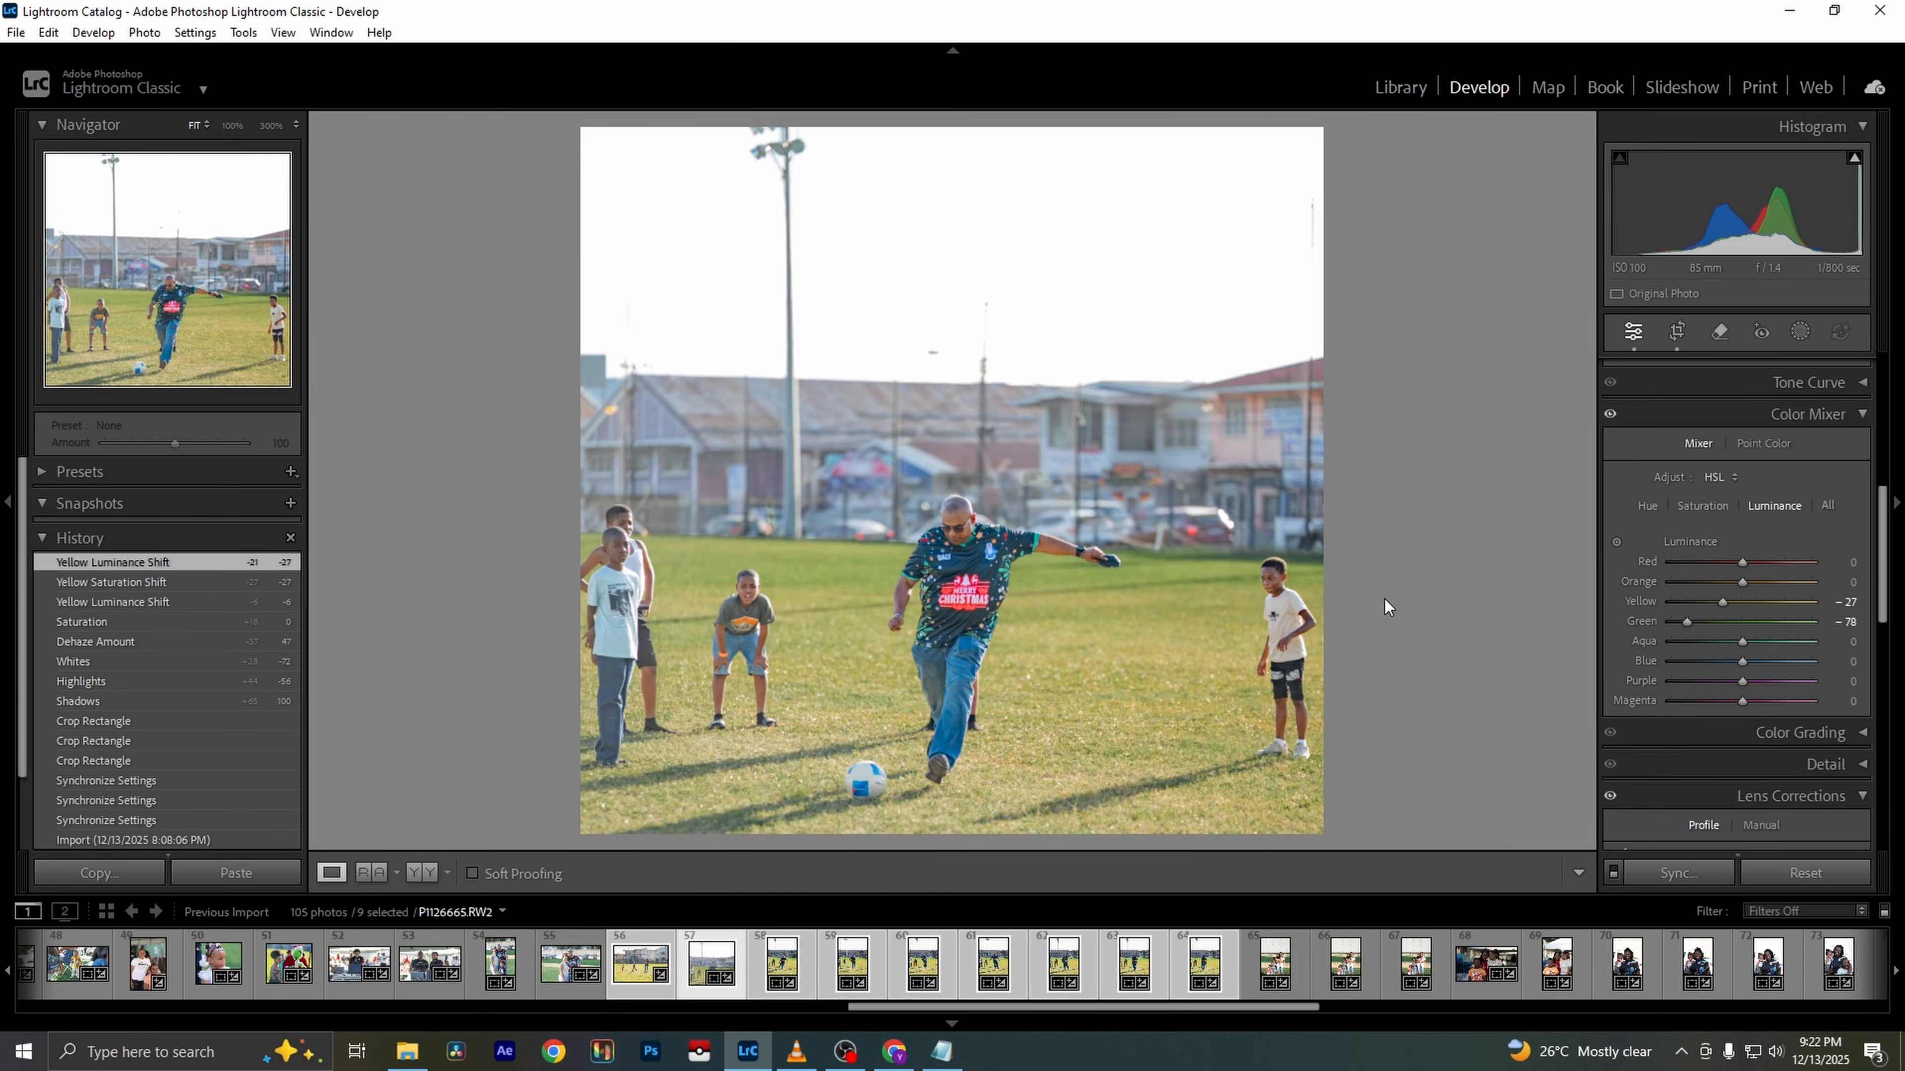
Synchronize the kicking photo's default set of settings to the other selected photos
click(1679, 873)
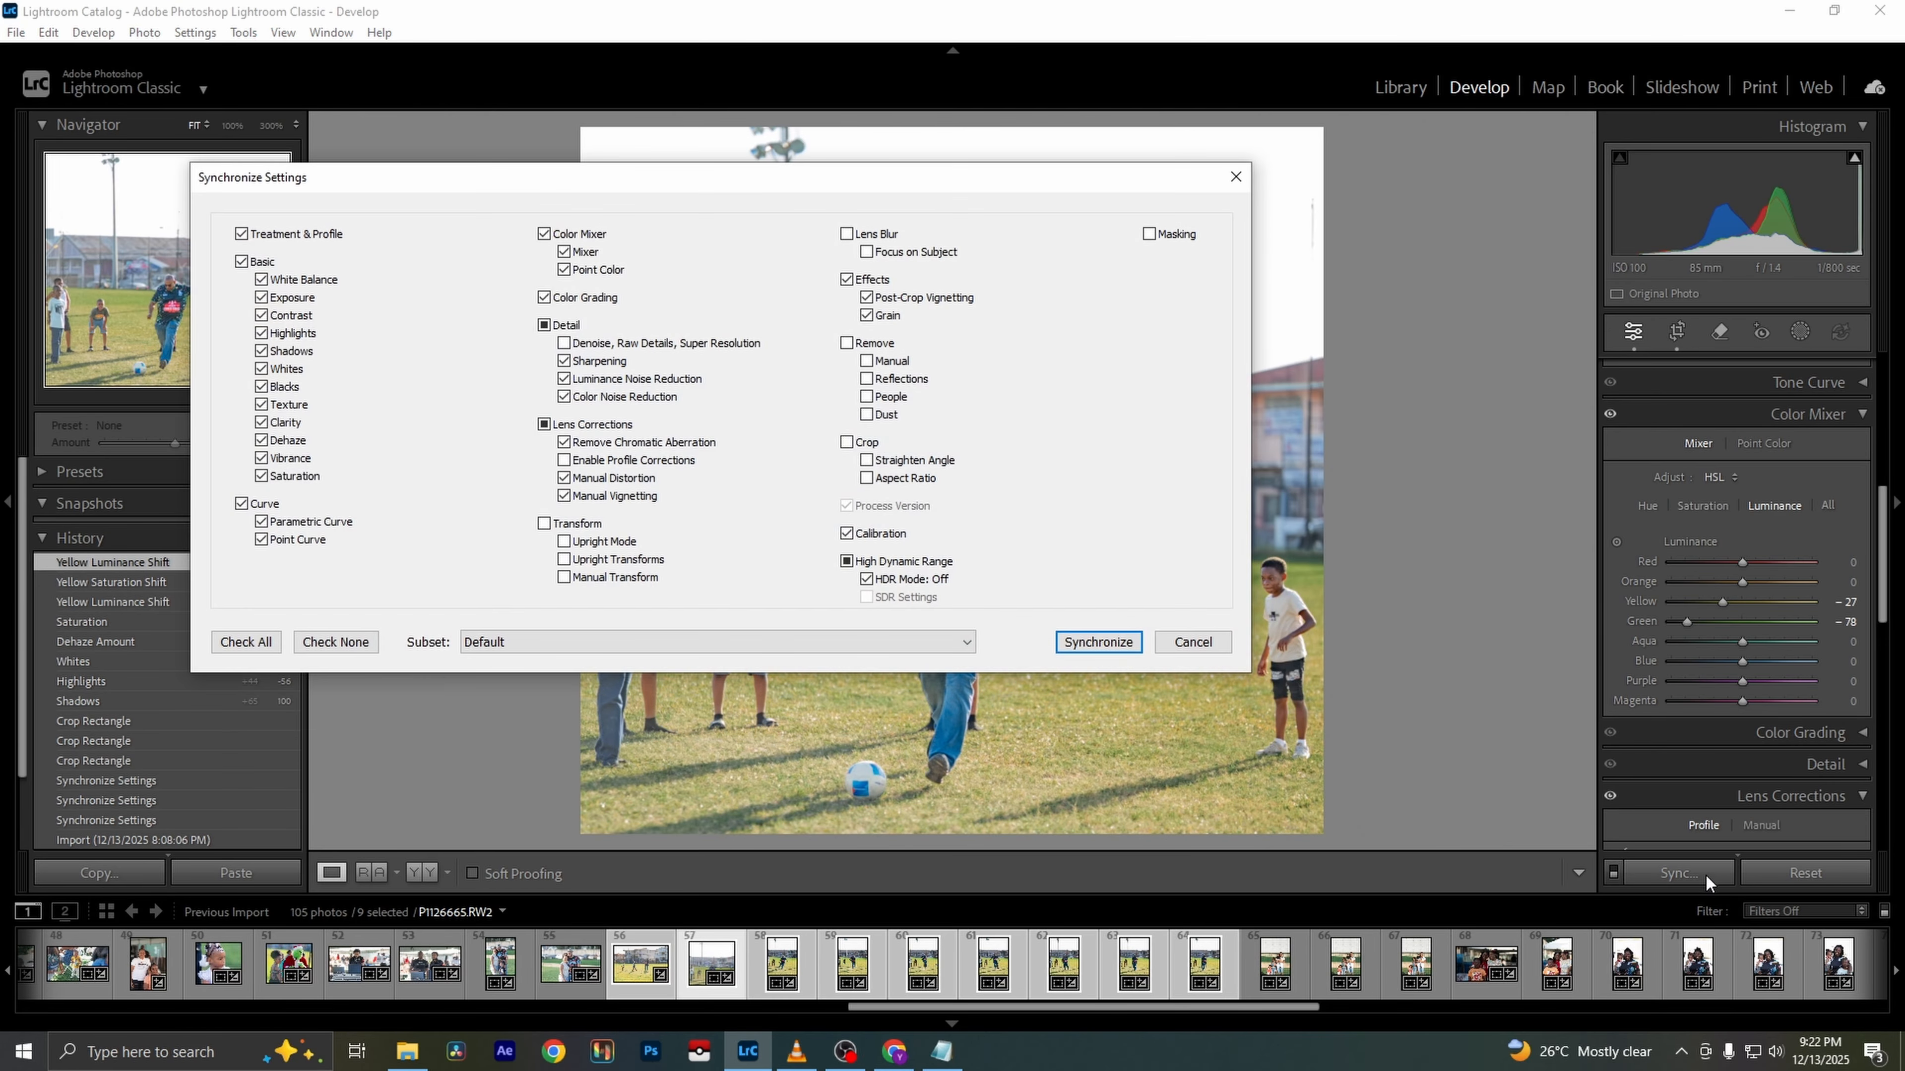
click(1099, 643)
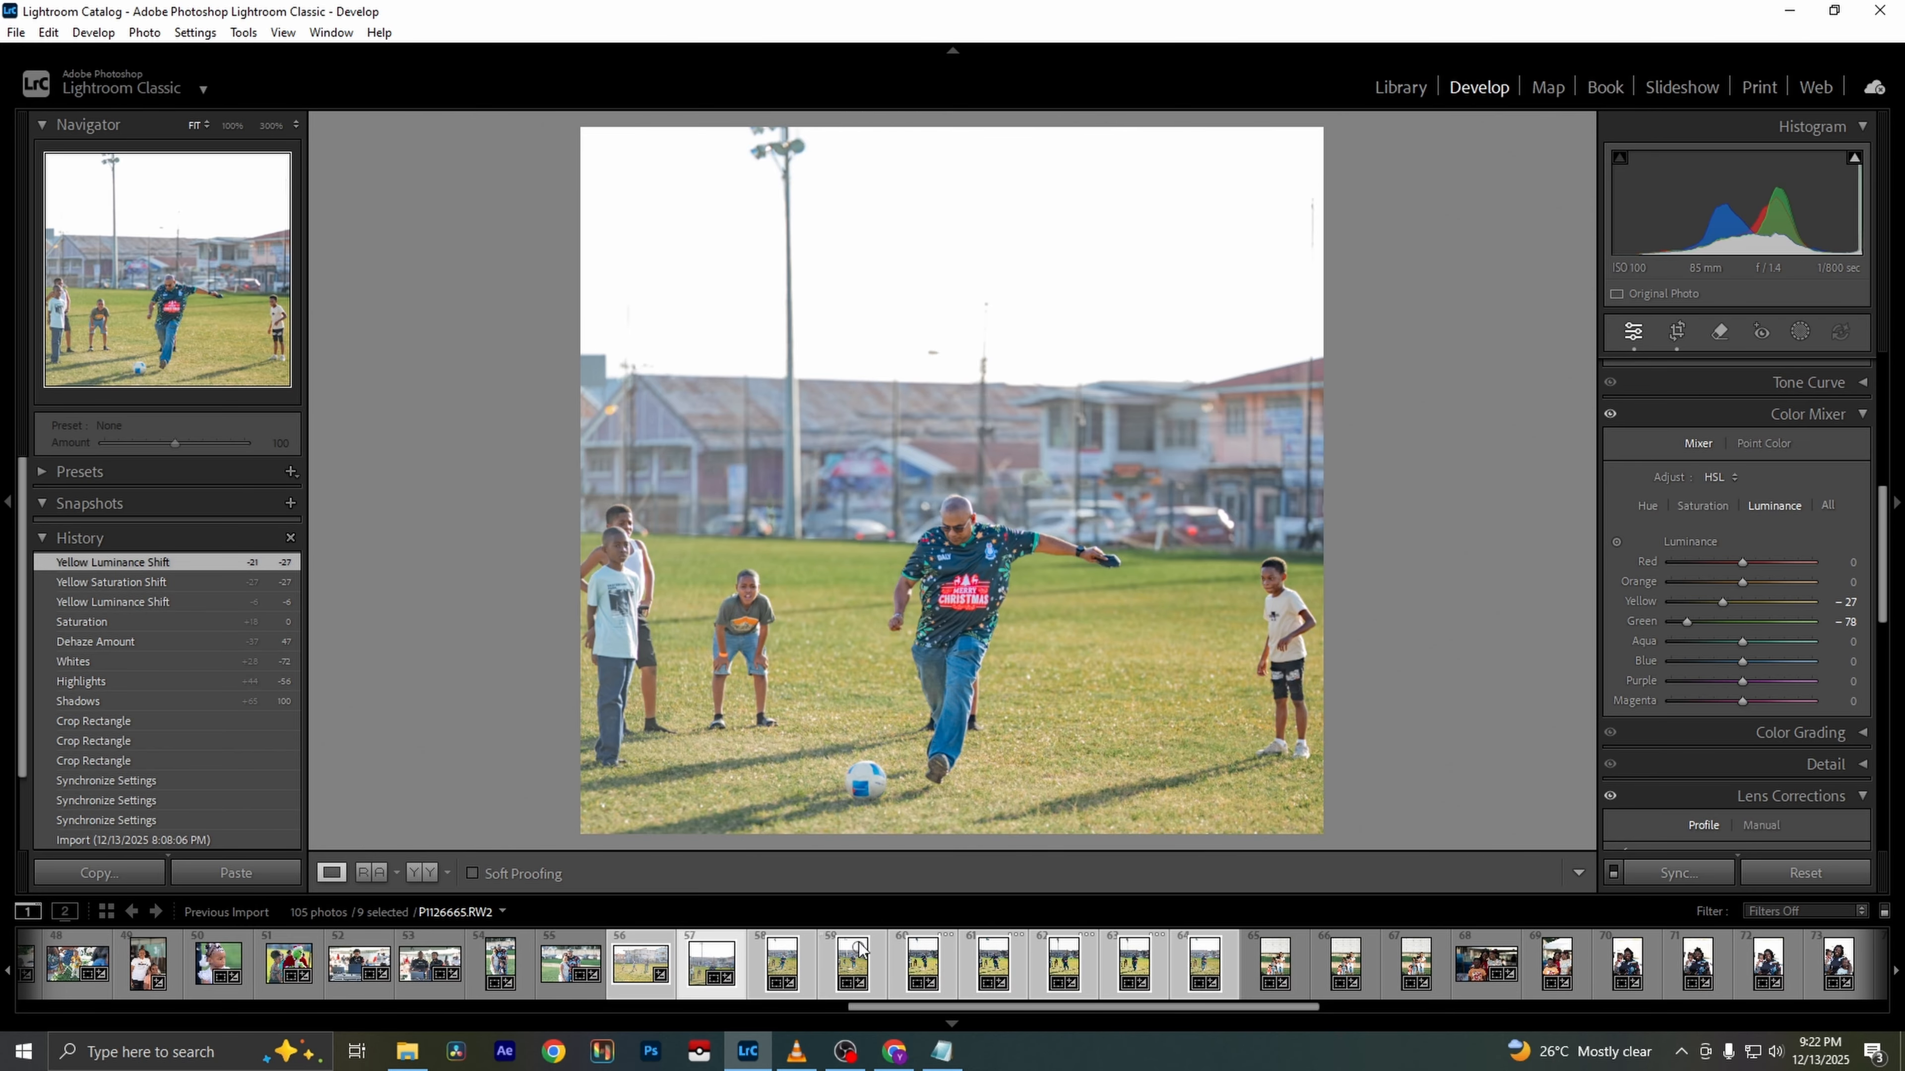
Open photo P1126664.RW2 with the waving man and two boys, and review its Lens Corrections, Transform and Basic settings
click(641, 962)
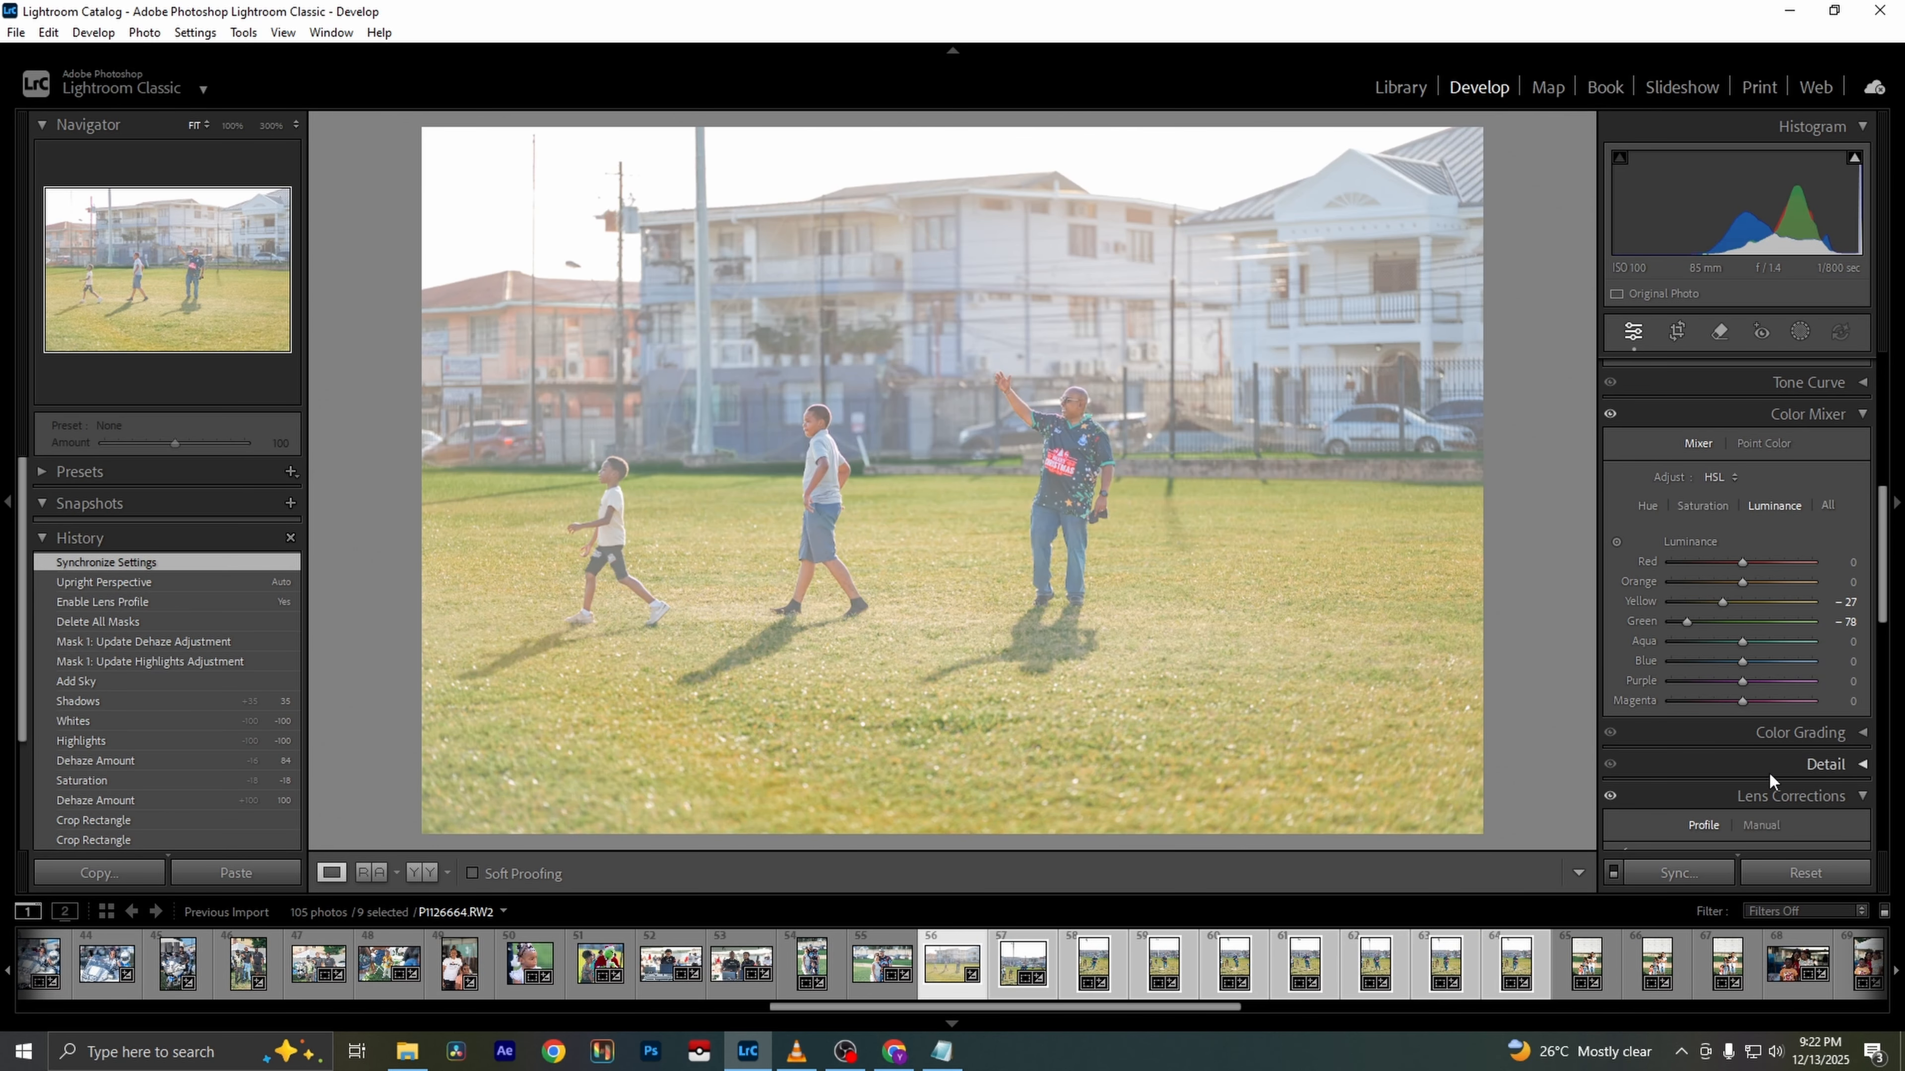
scroll(1802, 621, down, 5)
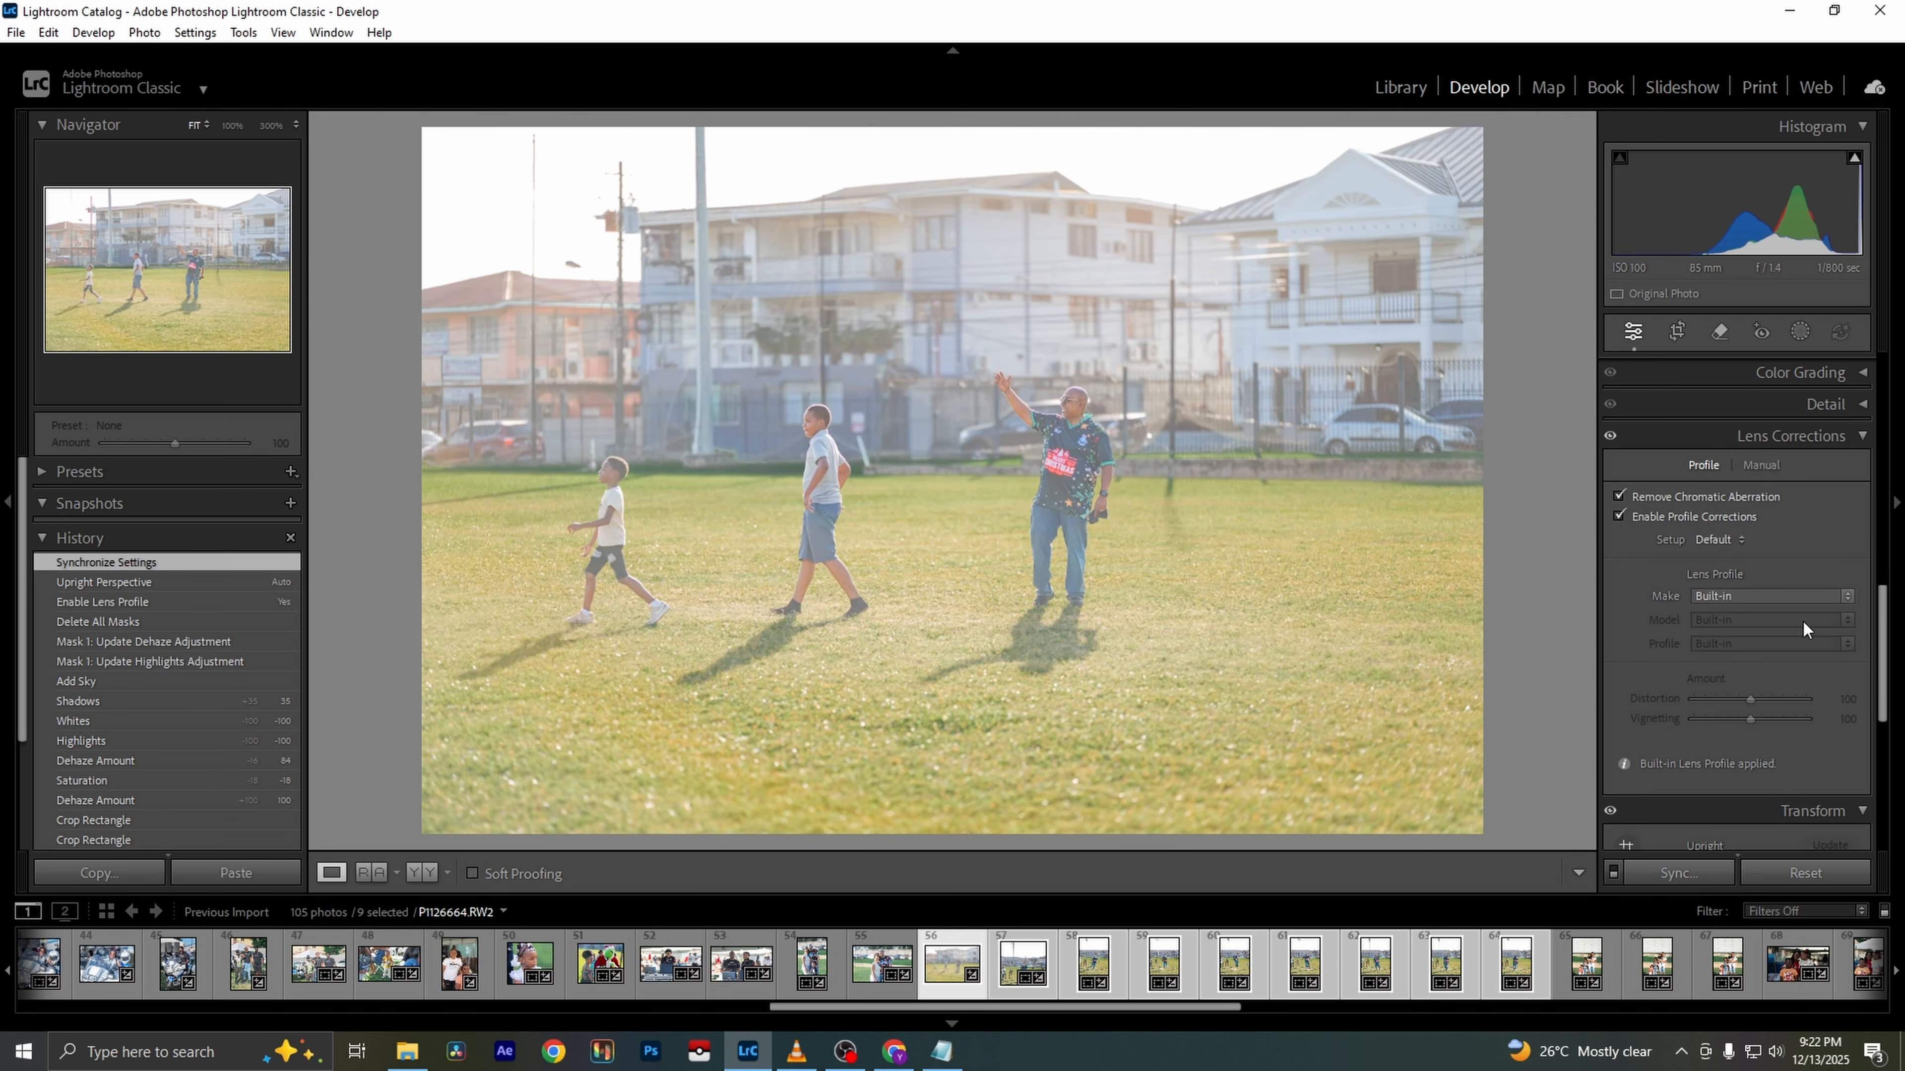
scroll(1801, 620, down, 6)
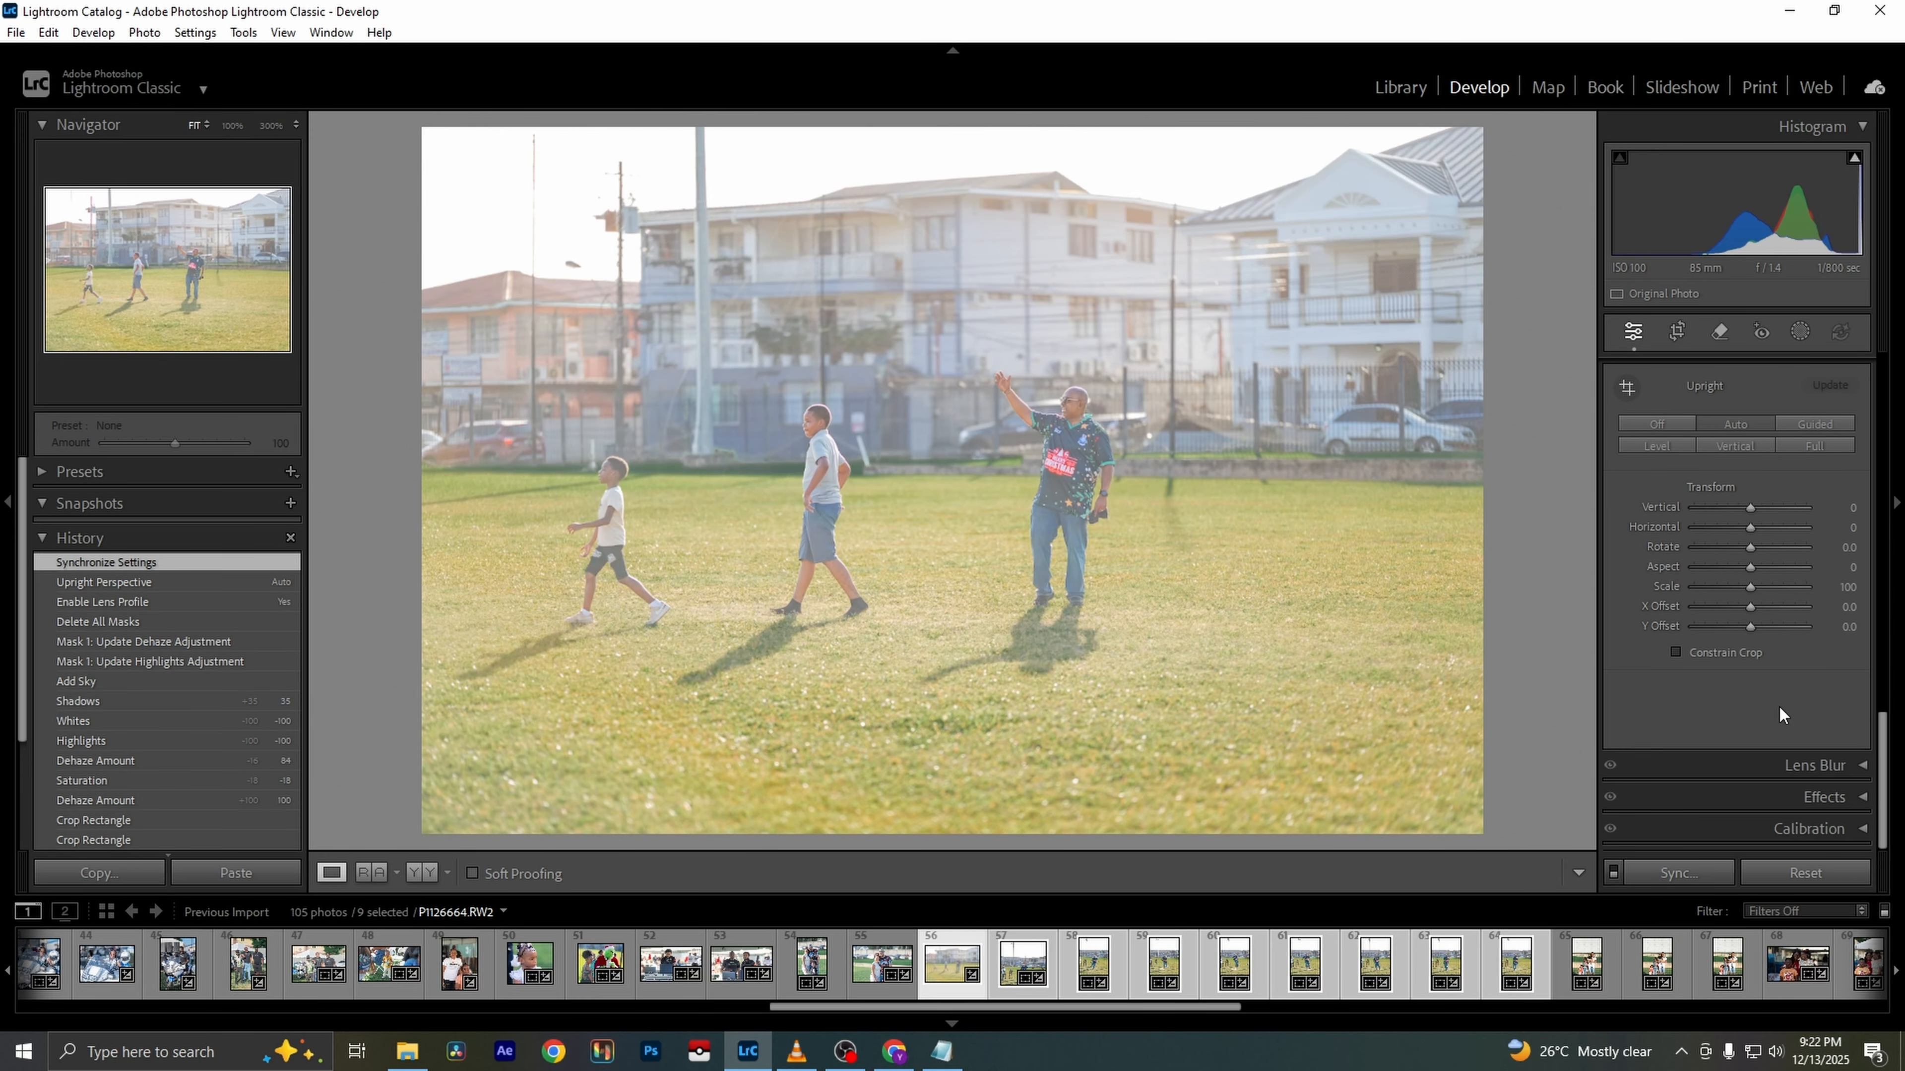
scroll(1782, 713, up, 10)
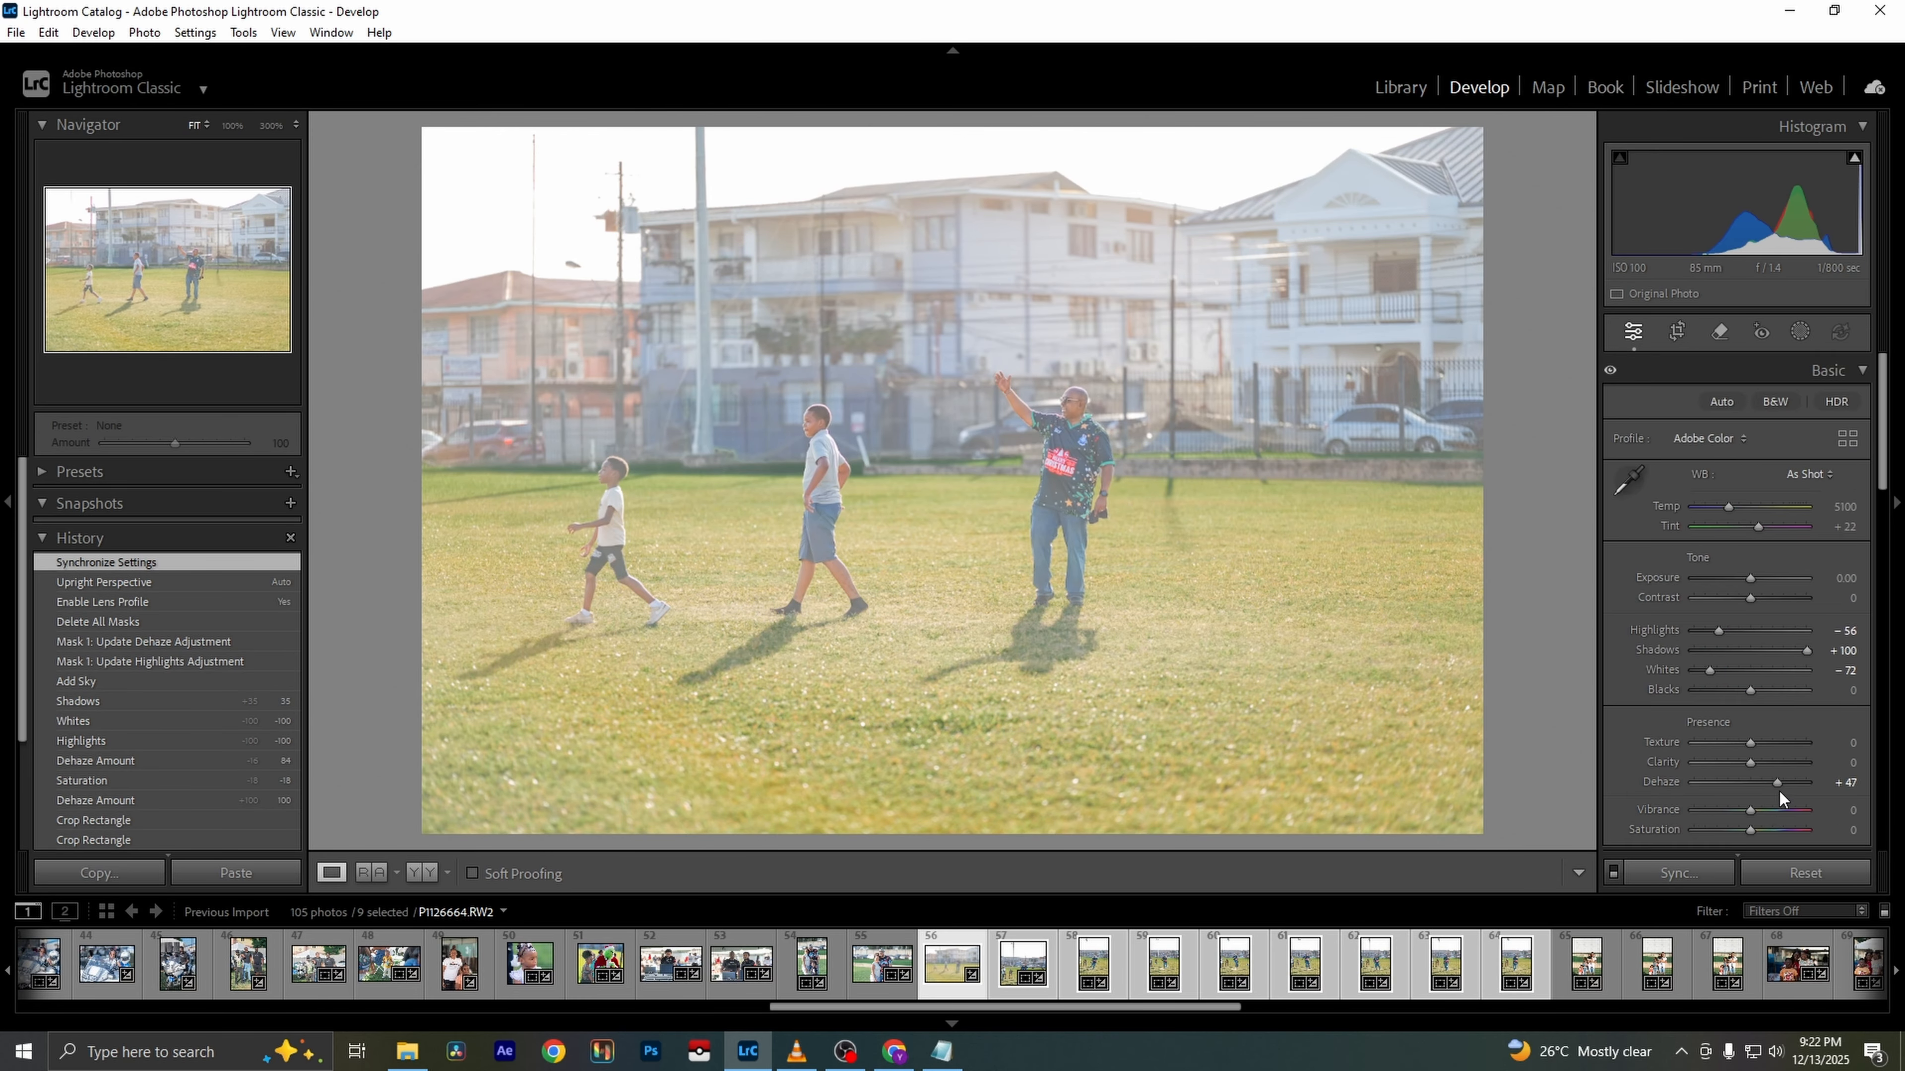
Set Dehaze to +67 on the photo of the waving man, and move on to kicking photo P1126667.RW2
drag(1778, 783, 1790, 778)
key(Right)
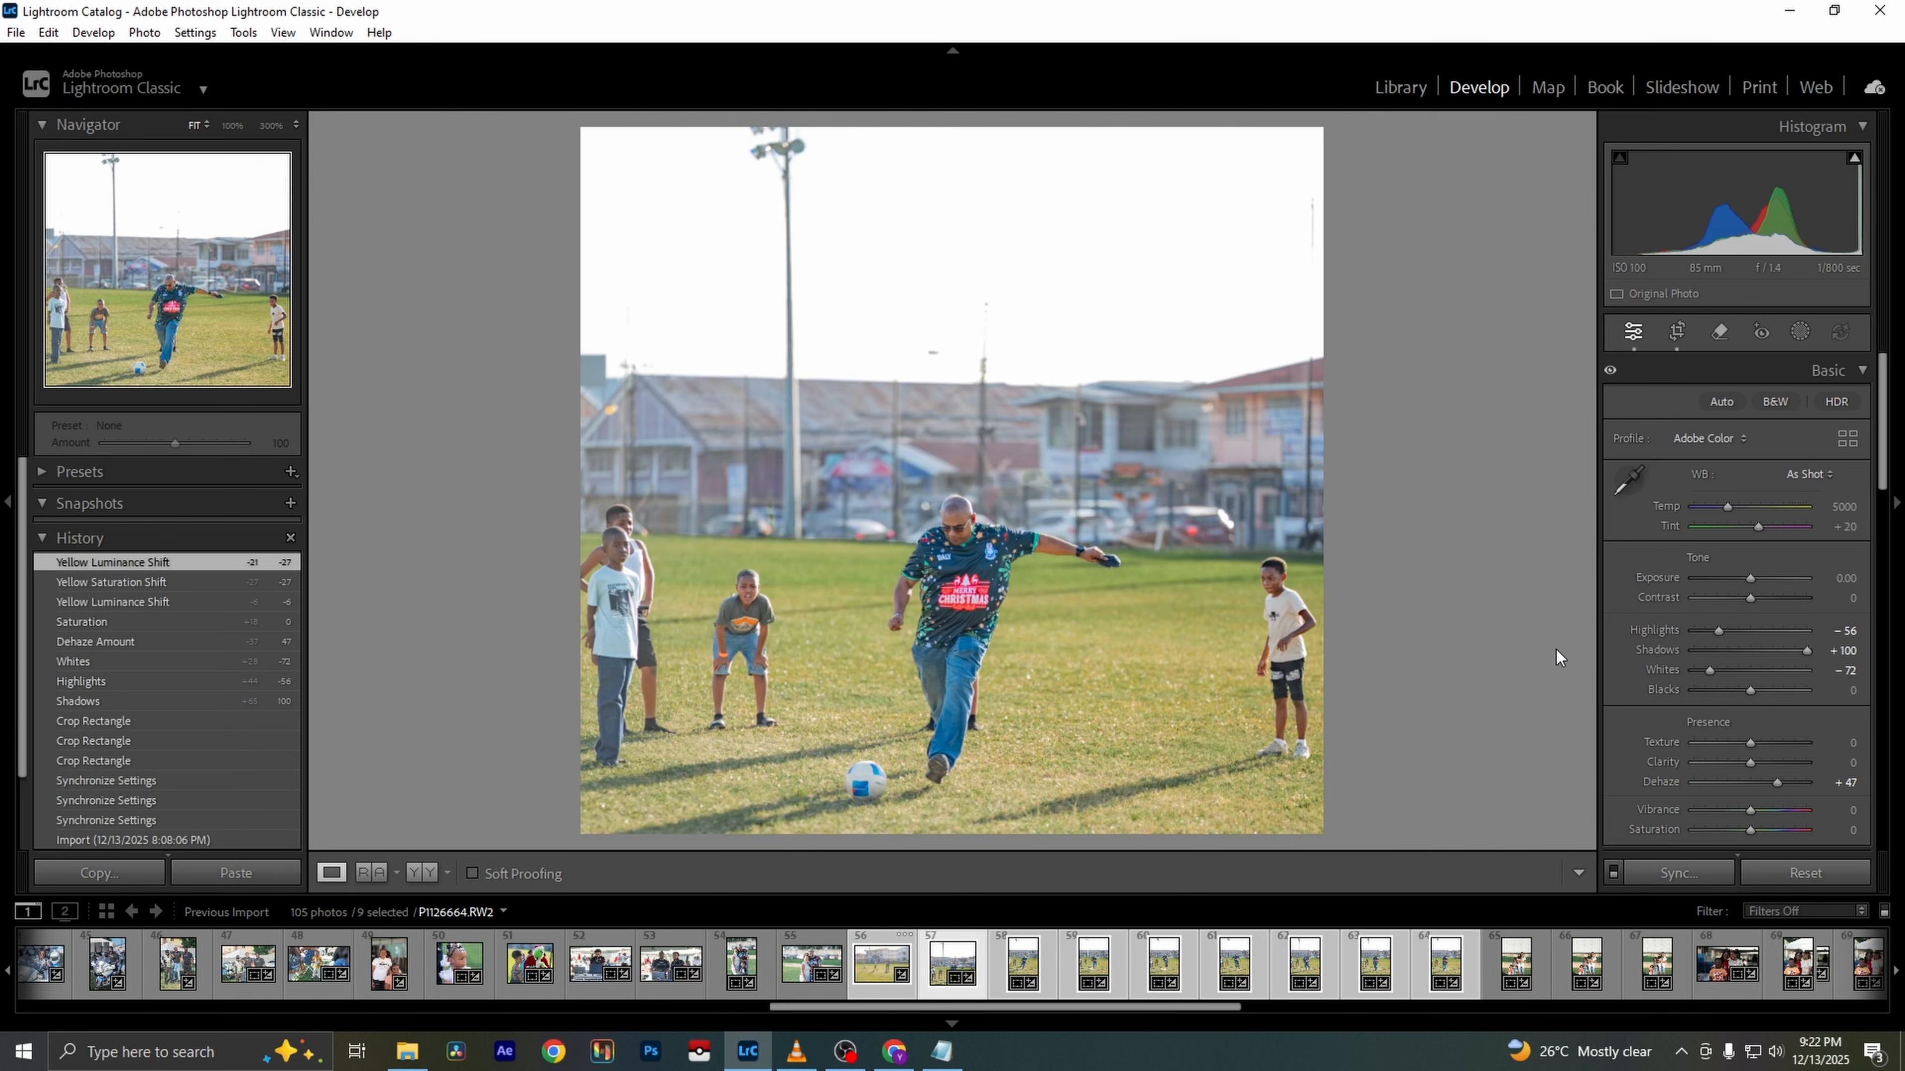
key(Right)
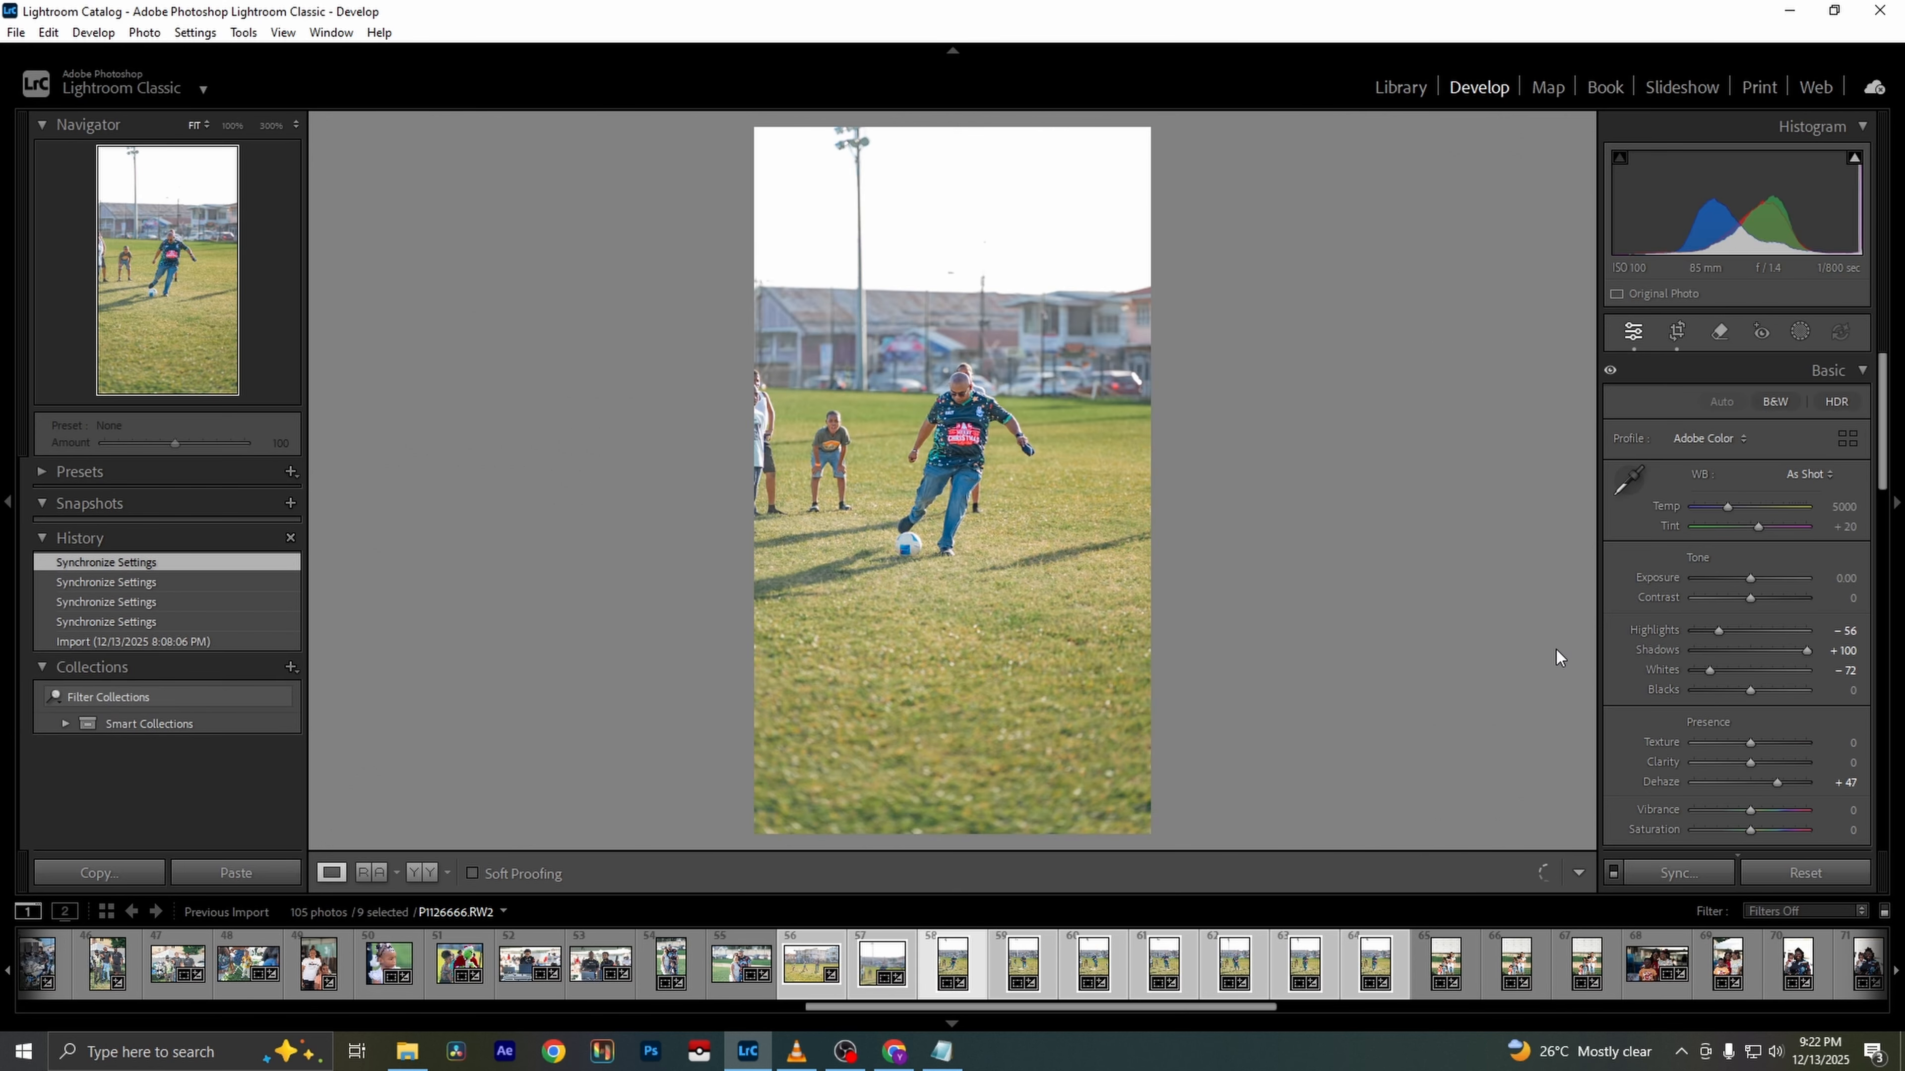
key(Right)
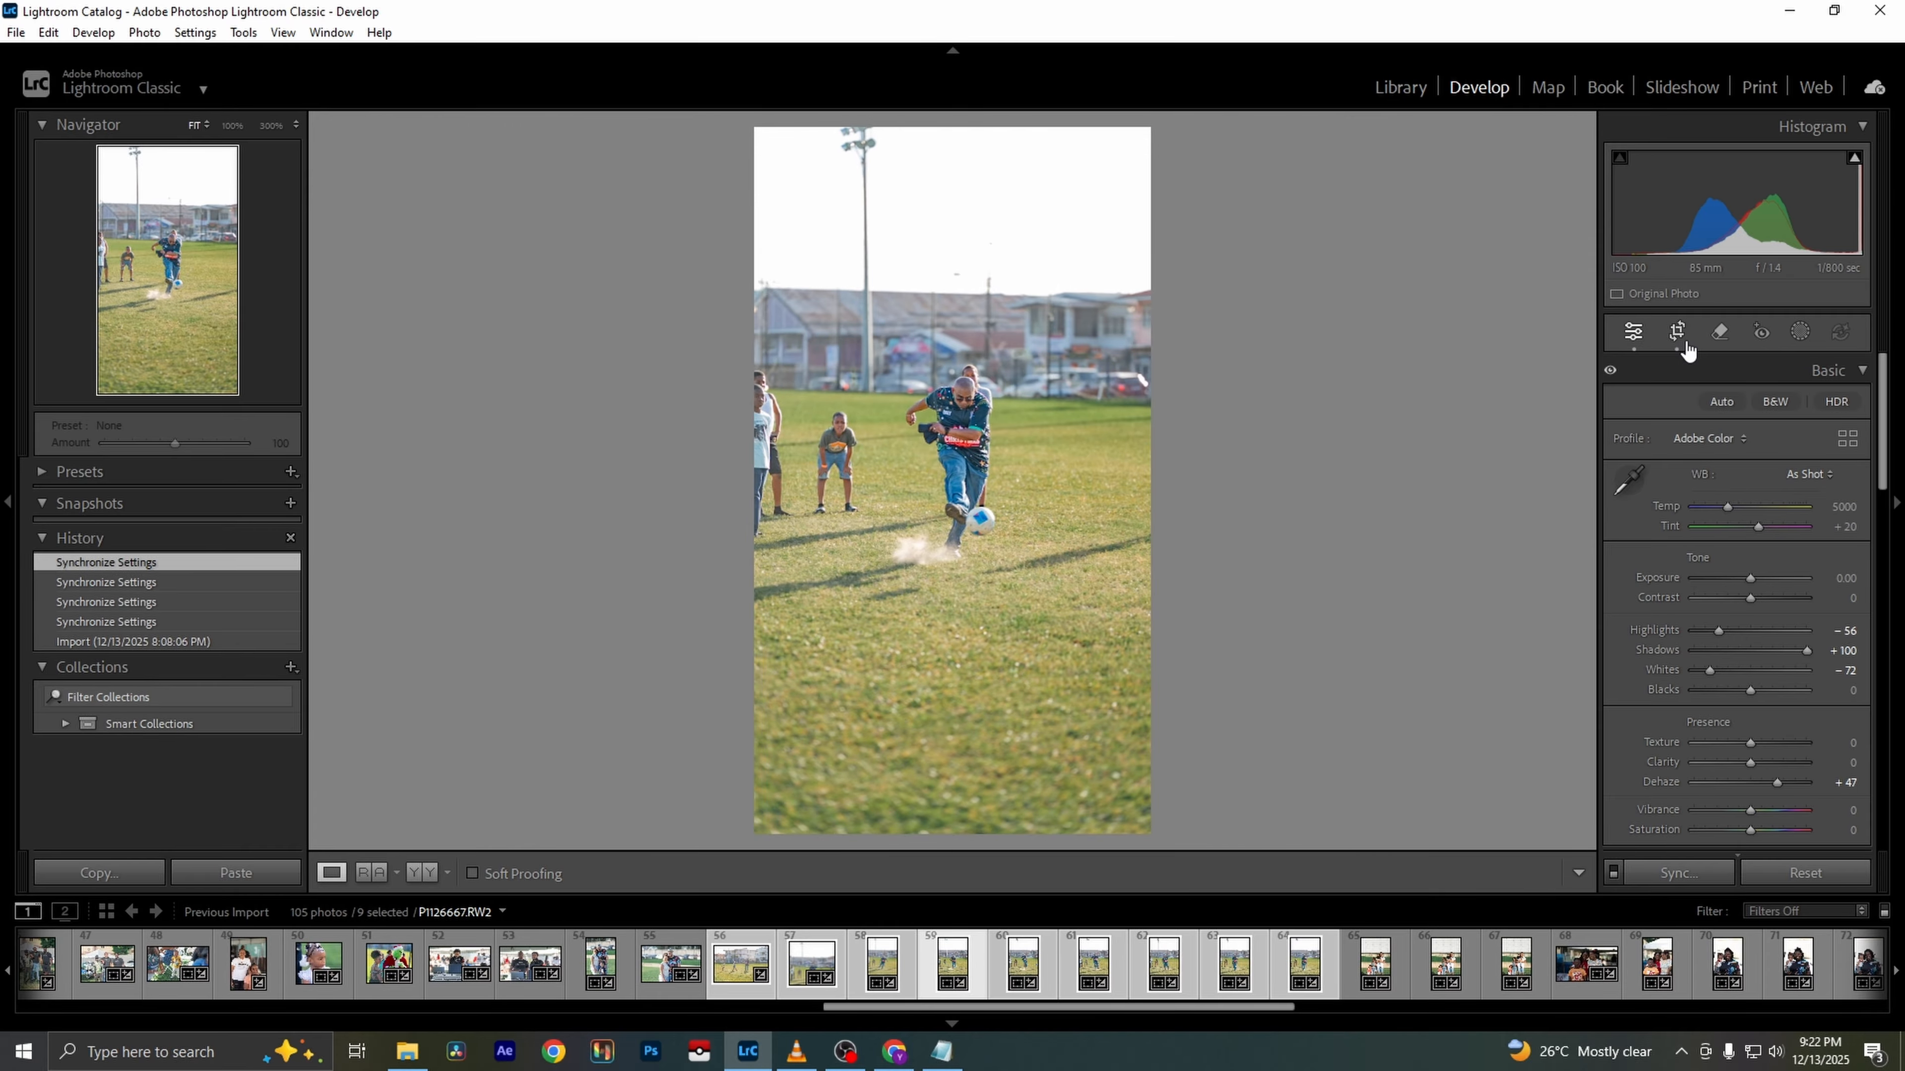
Crop the kicking photo to a wide frame, cutting off the foreground grass and sky and extending both sides to include the boys
click(1678, 338)
drag(952, 823, 956, 705)
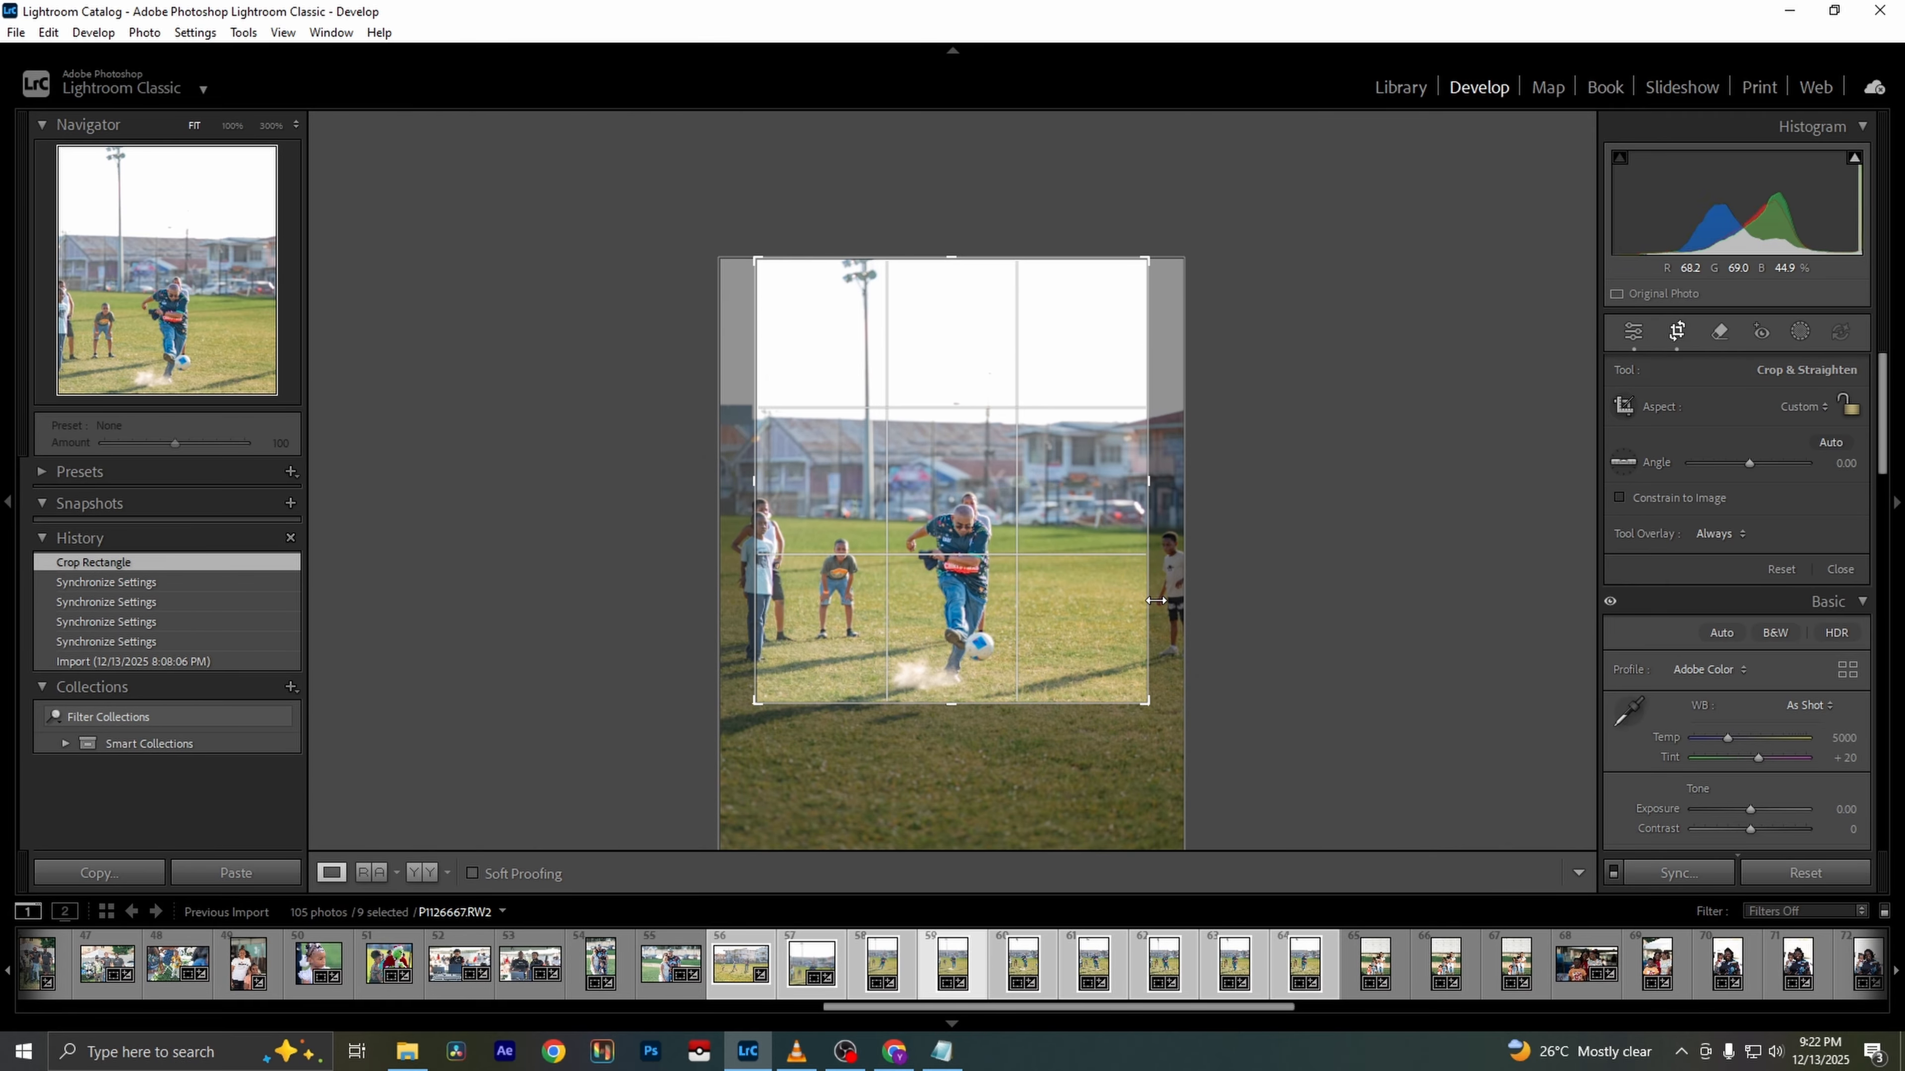
drag(1148, 609, 1185, 609)
drag(718, 610, 701, 610)
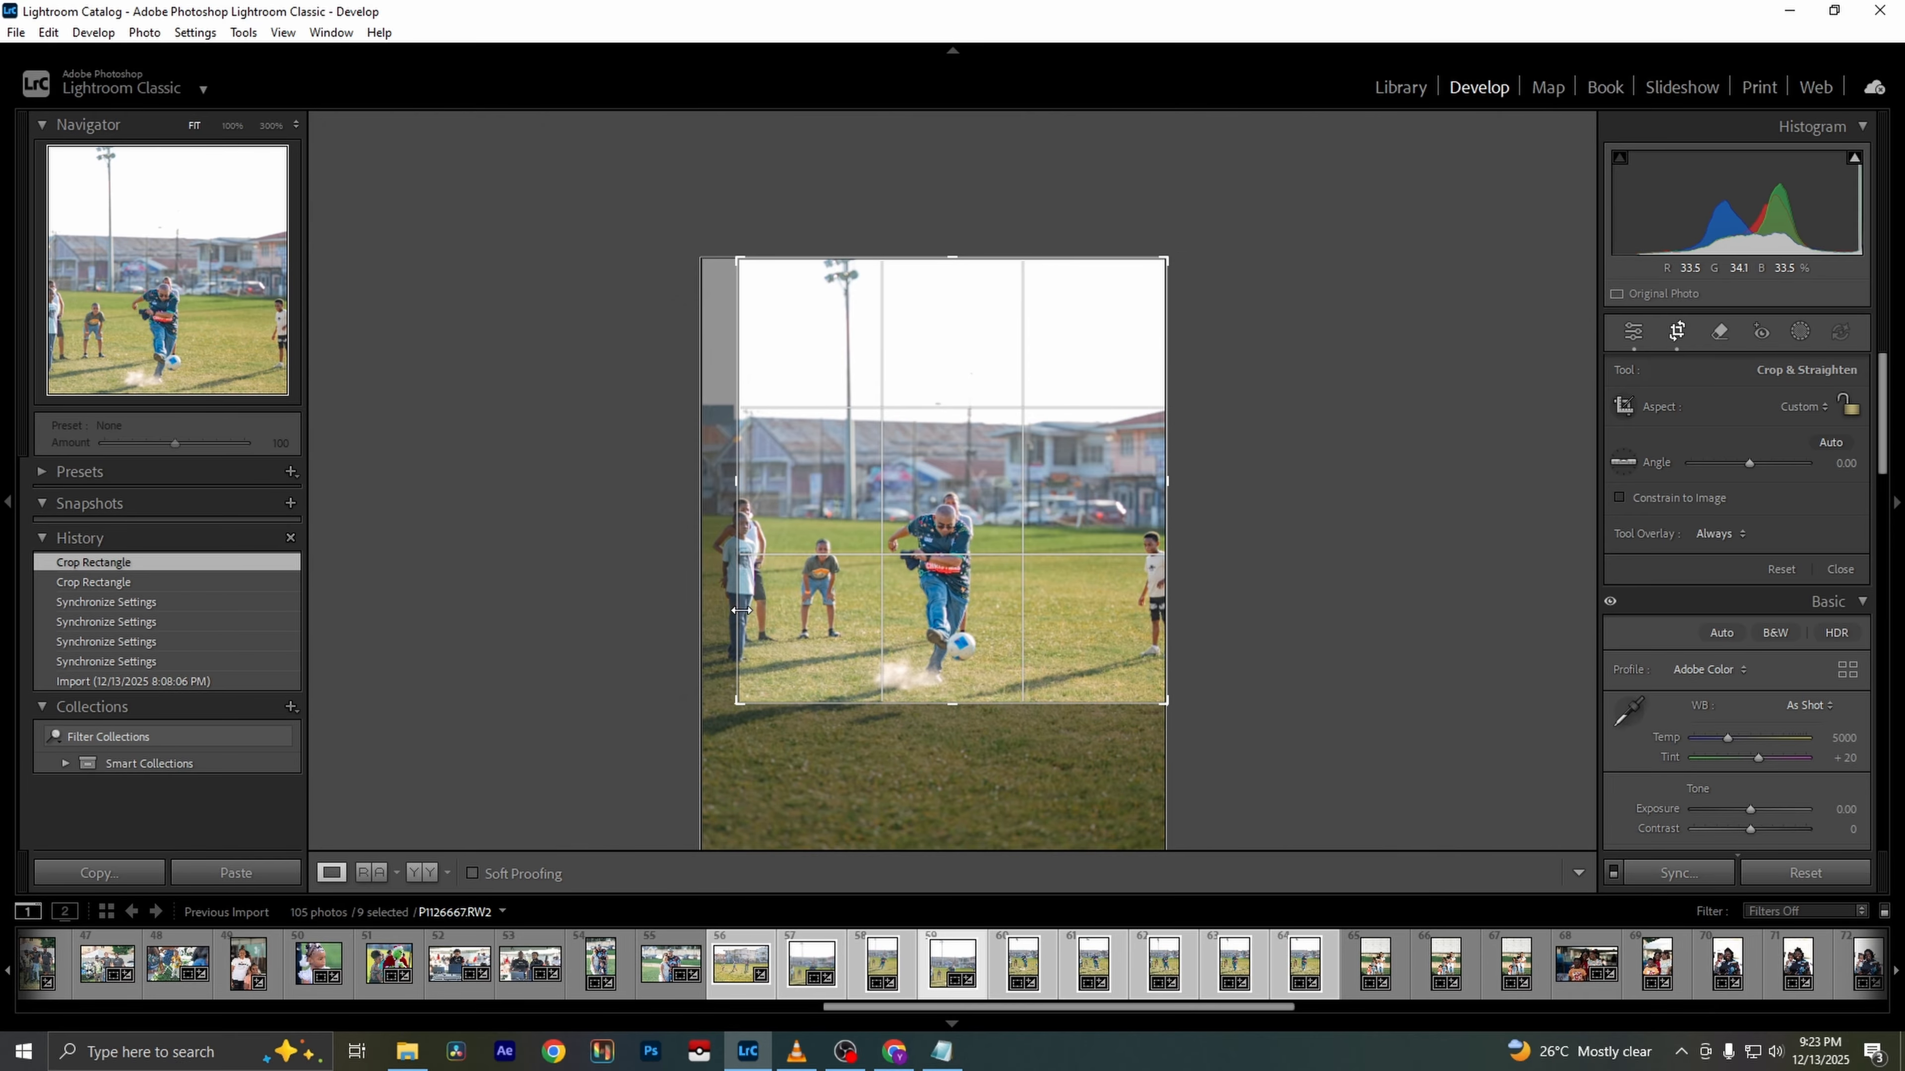
key(Return)
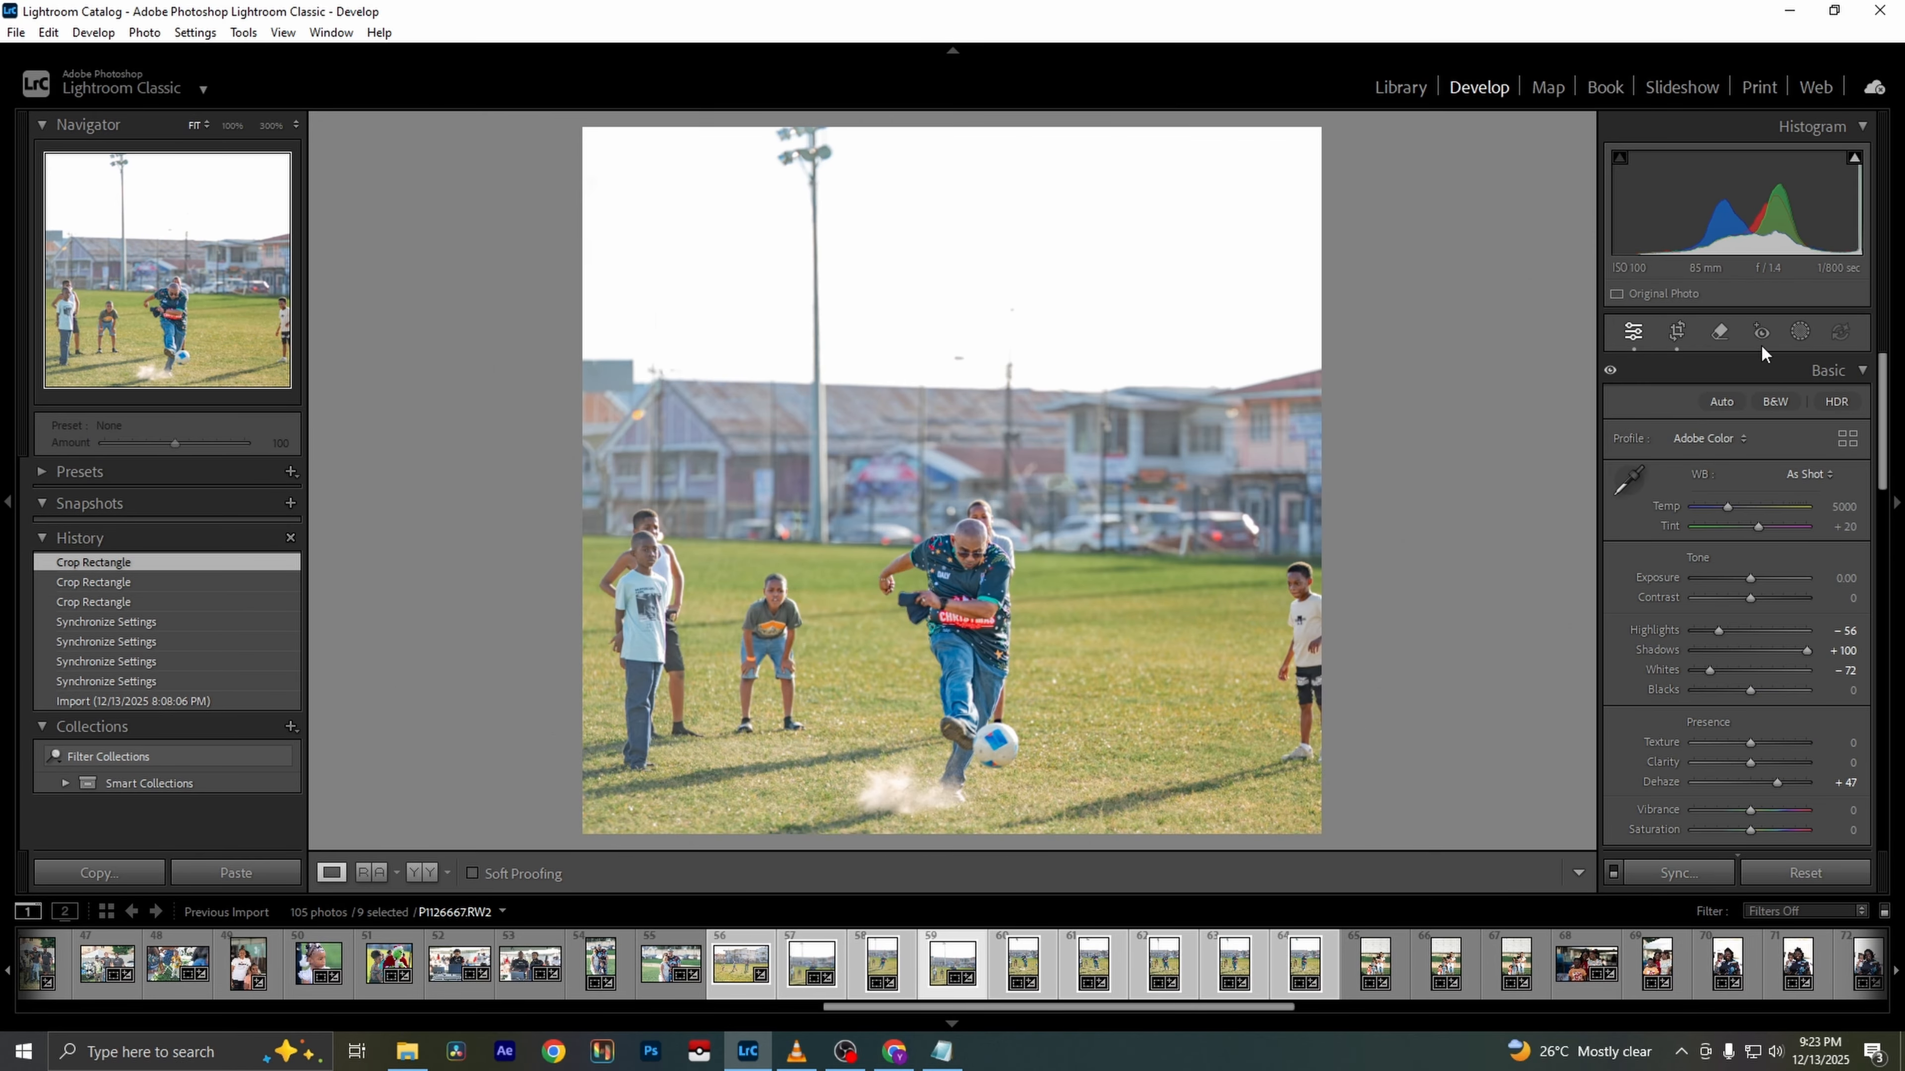
click(1677, 332)
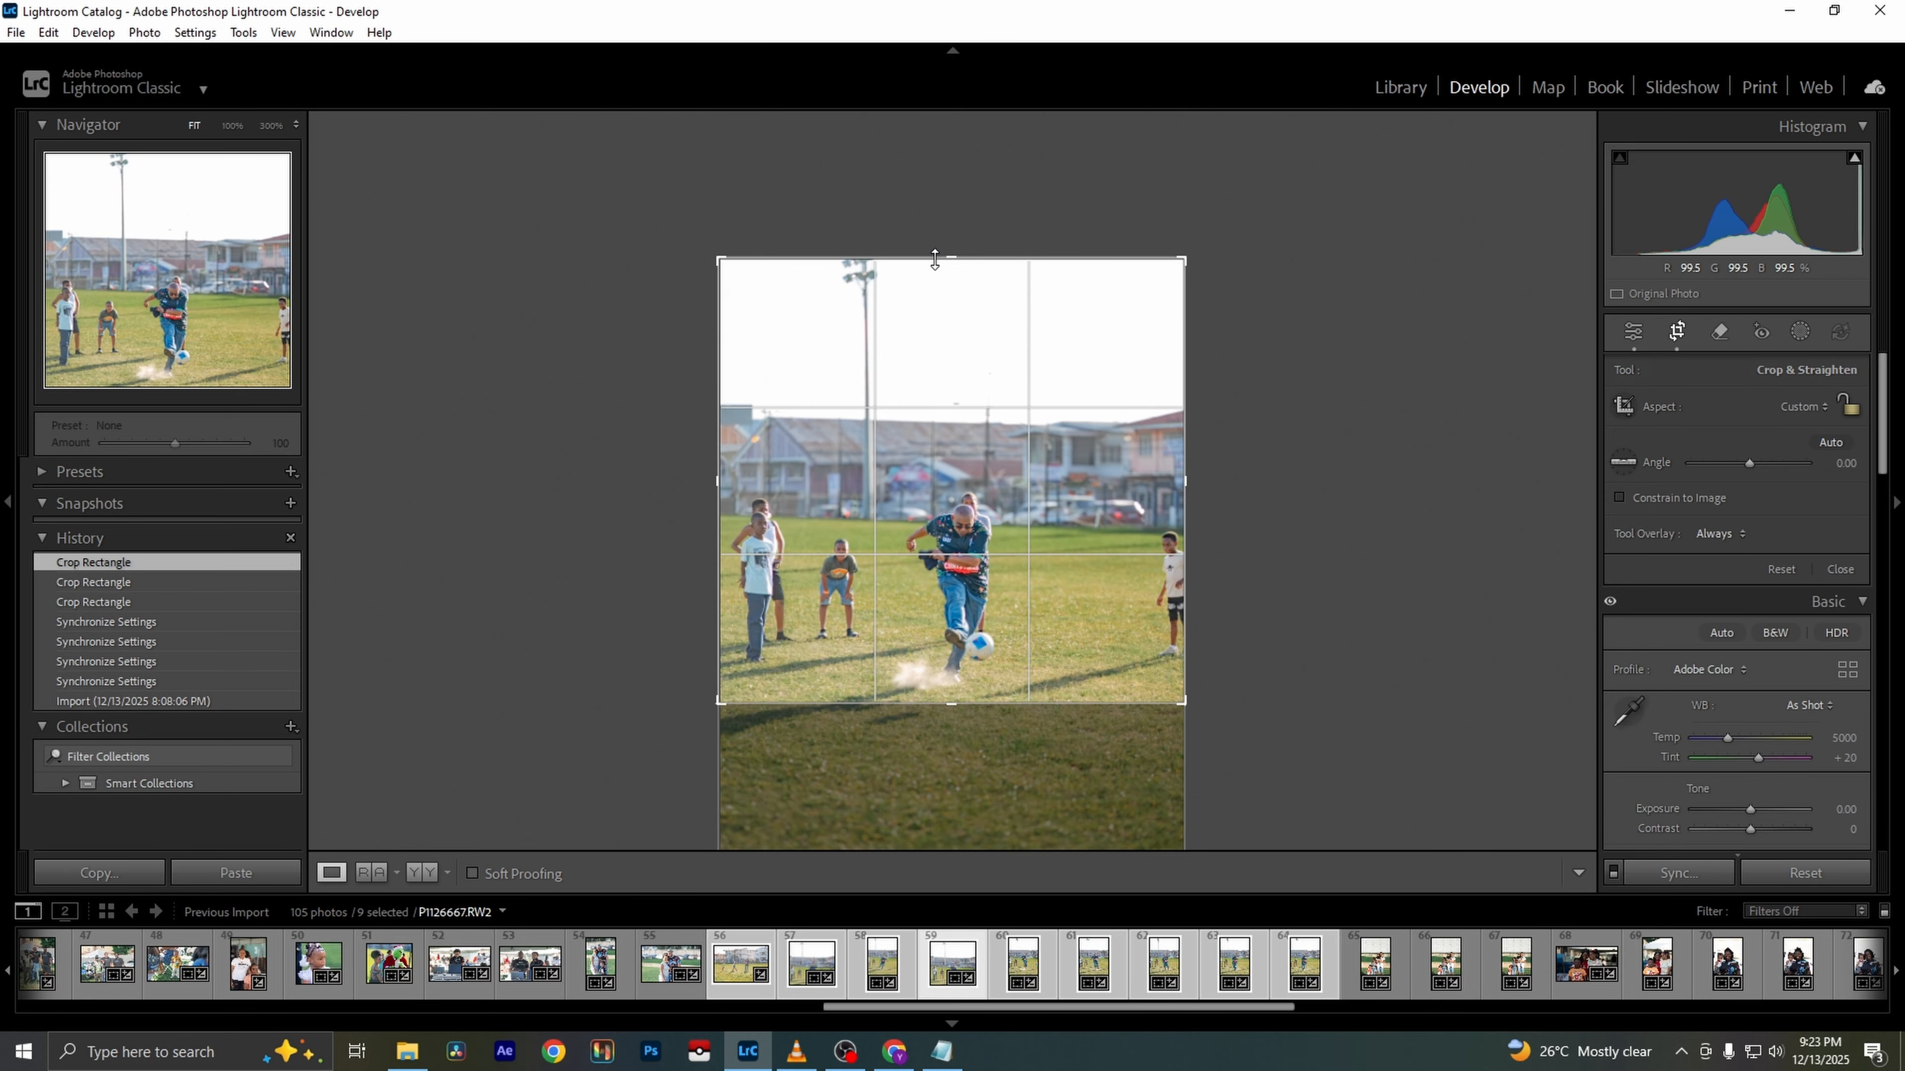
drag(939, 258, 937, 338)
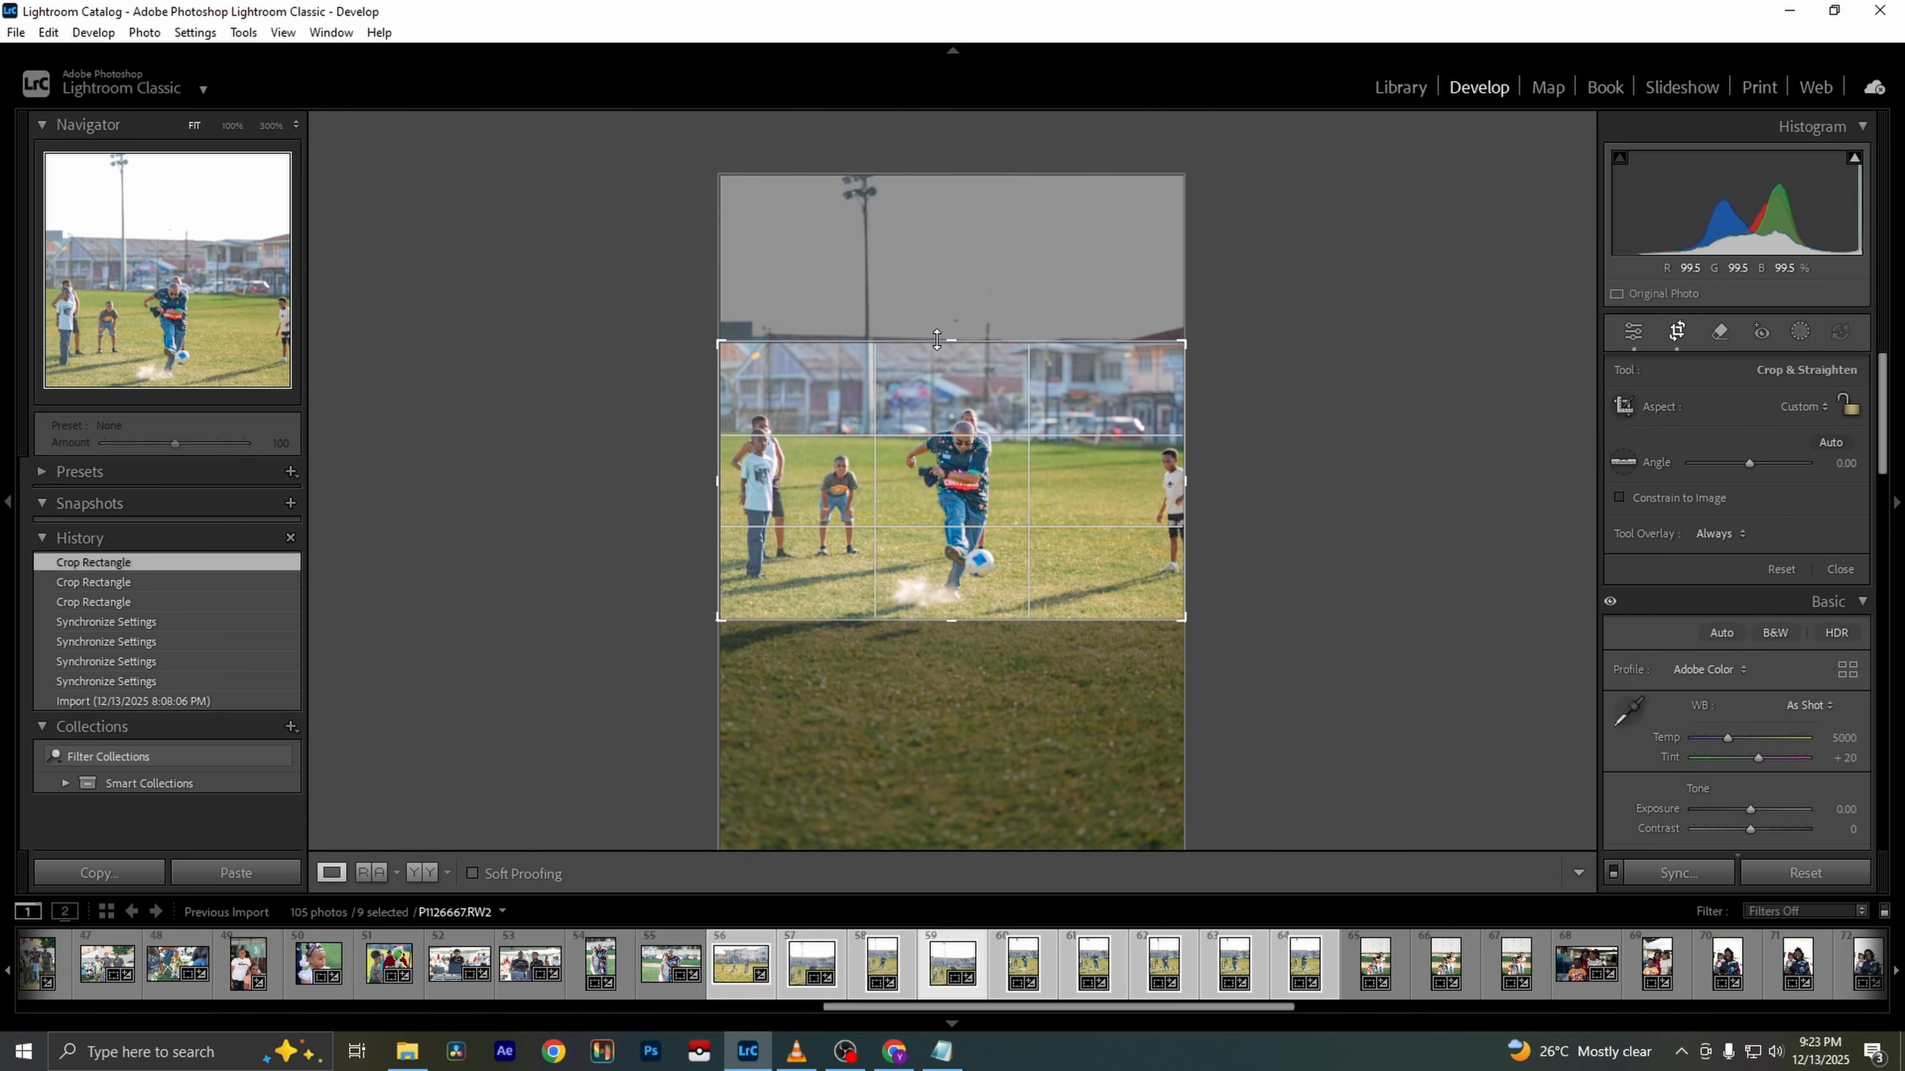
key(Return)
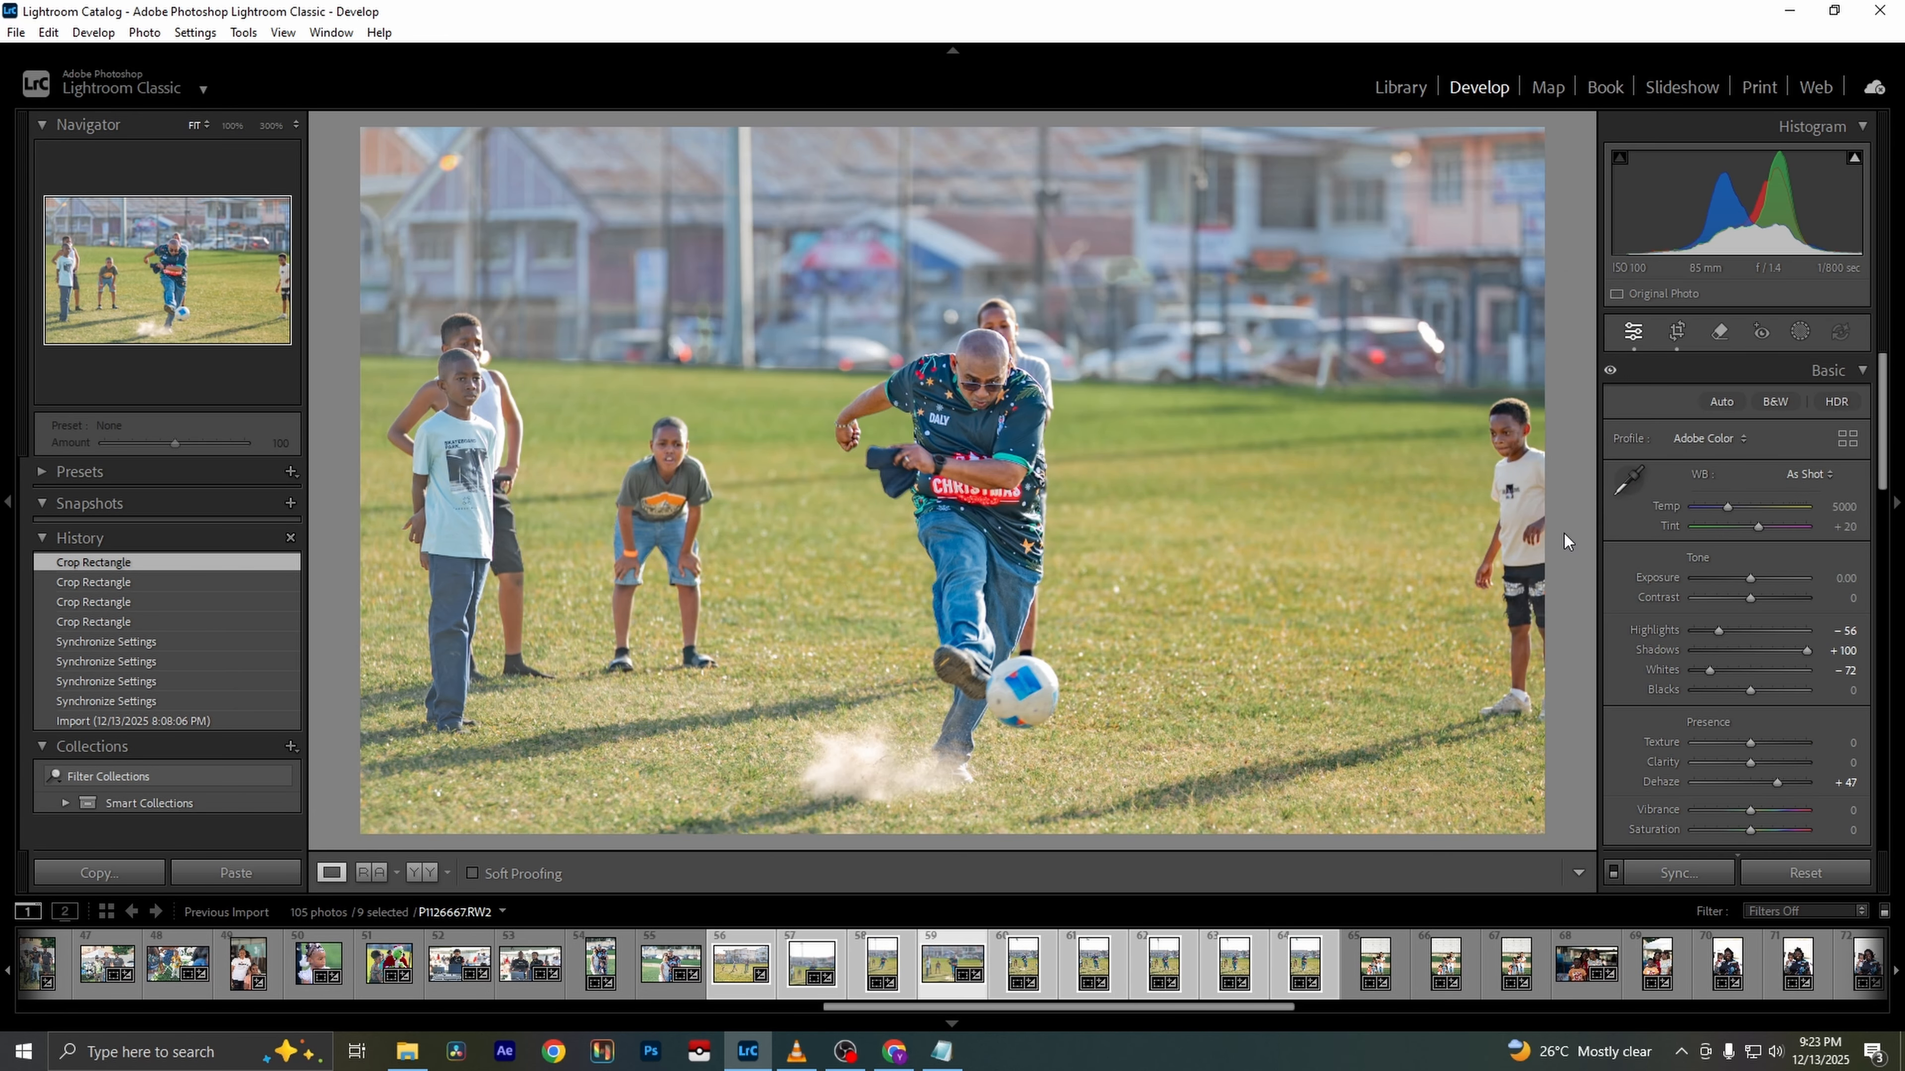
Inspect the dust cloud and the ball at 100% zoom in the kicking photo
click(860, 752)
drag(913, 779, 919, 645)
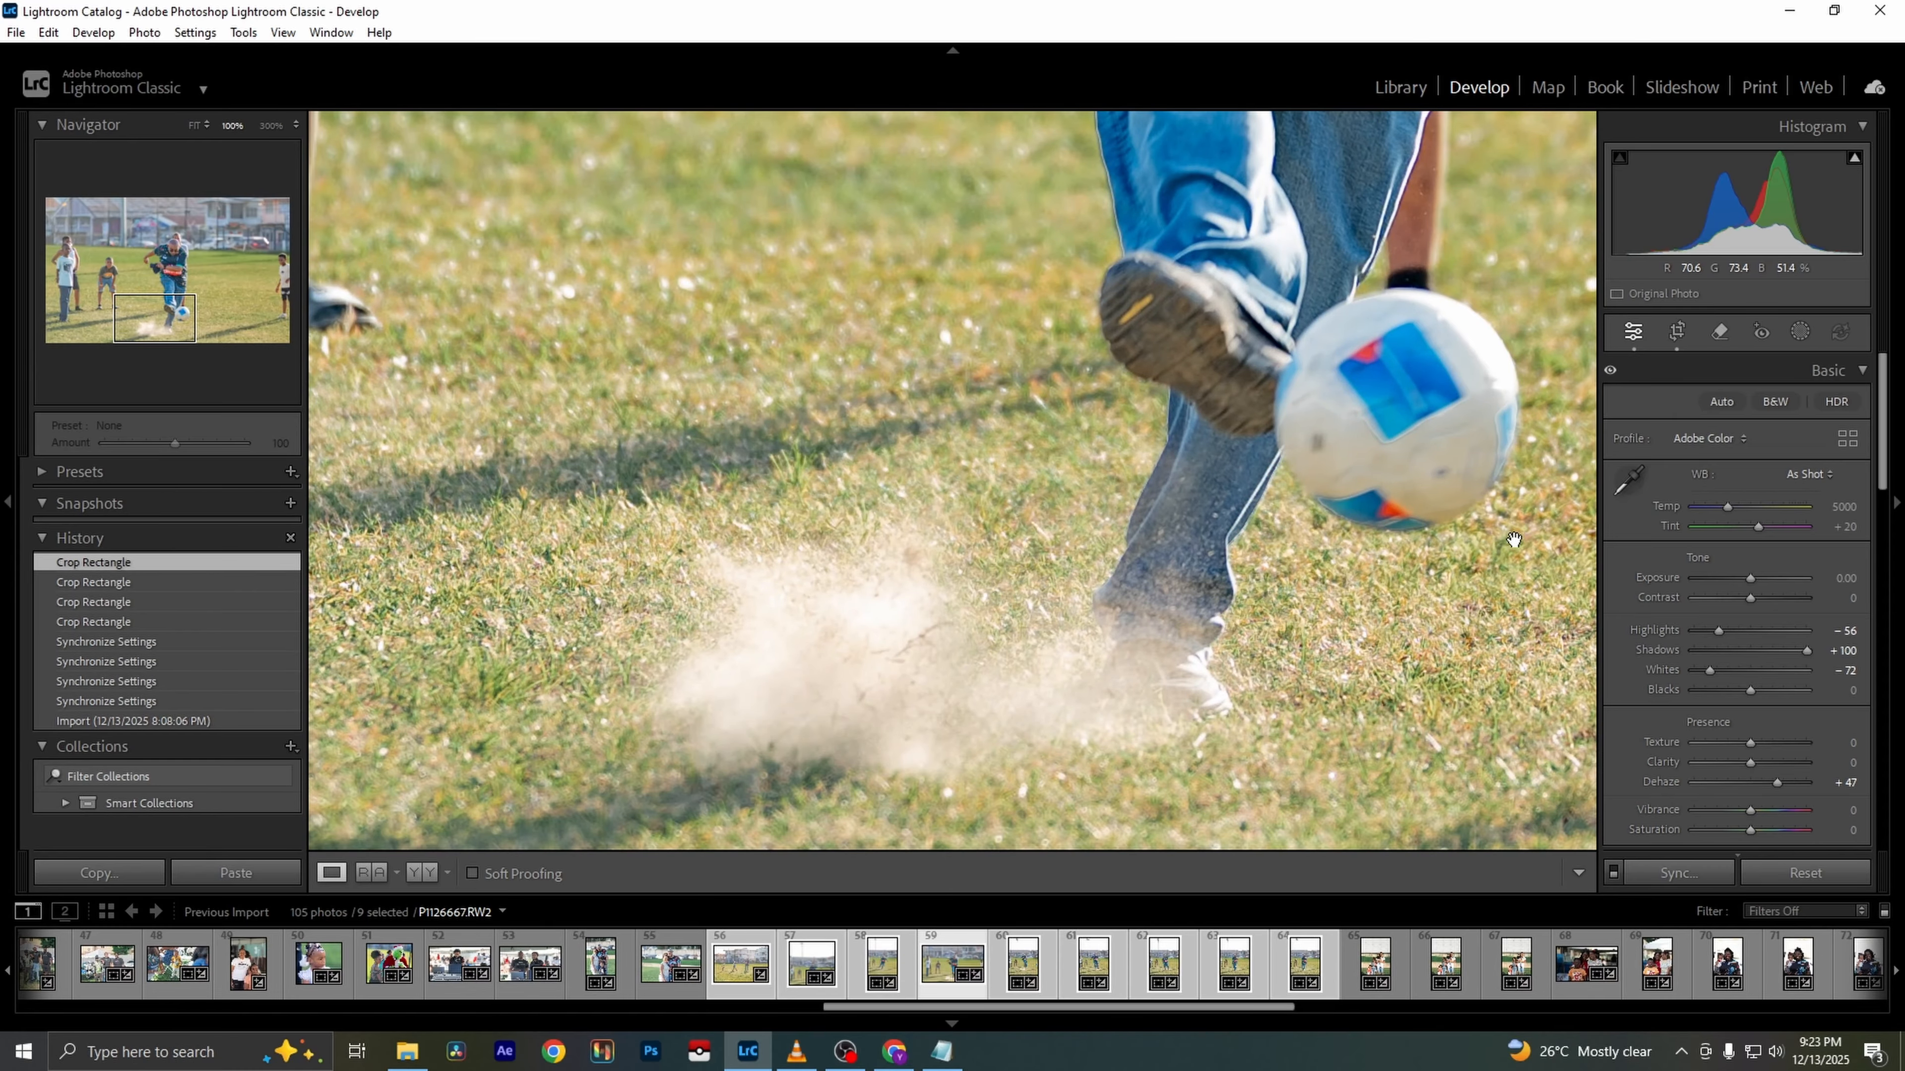
click(840, 562)
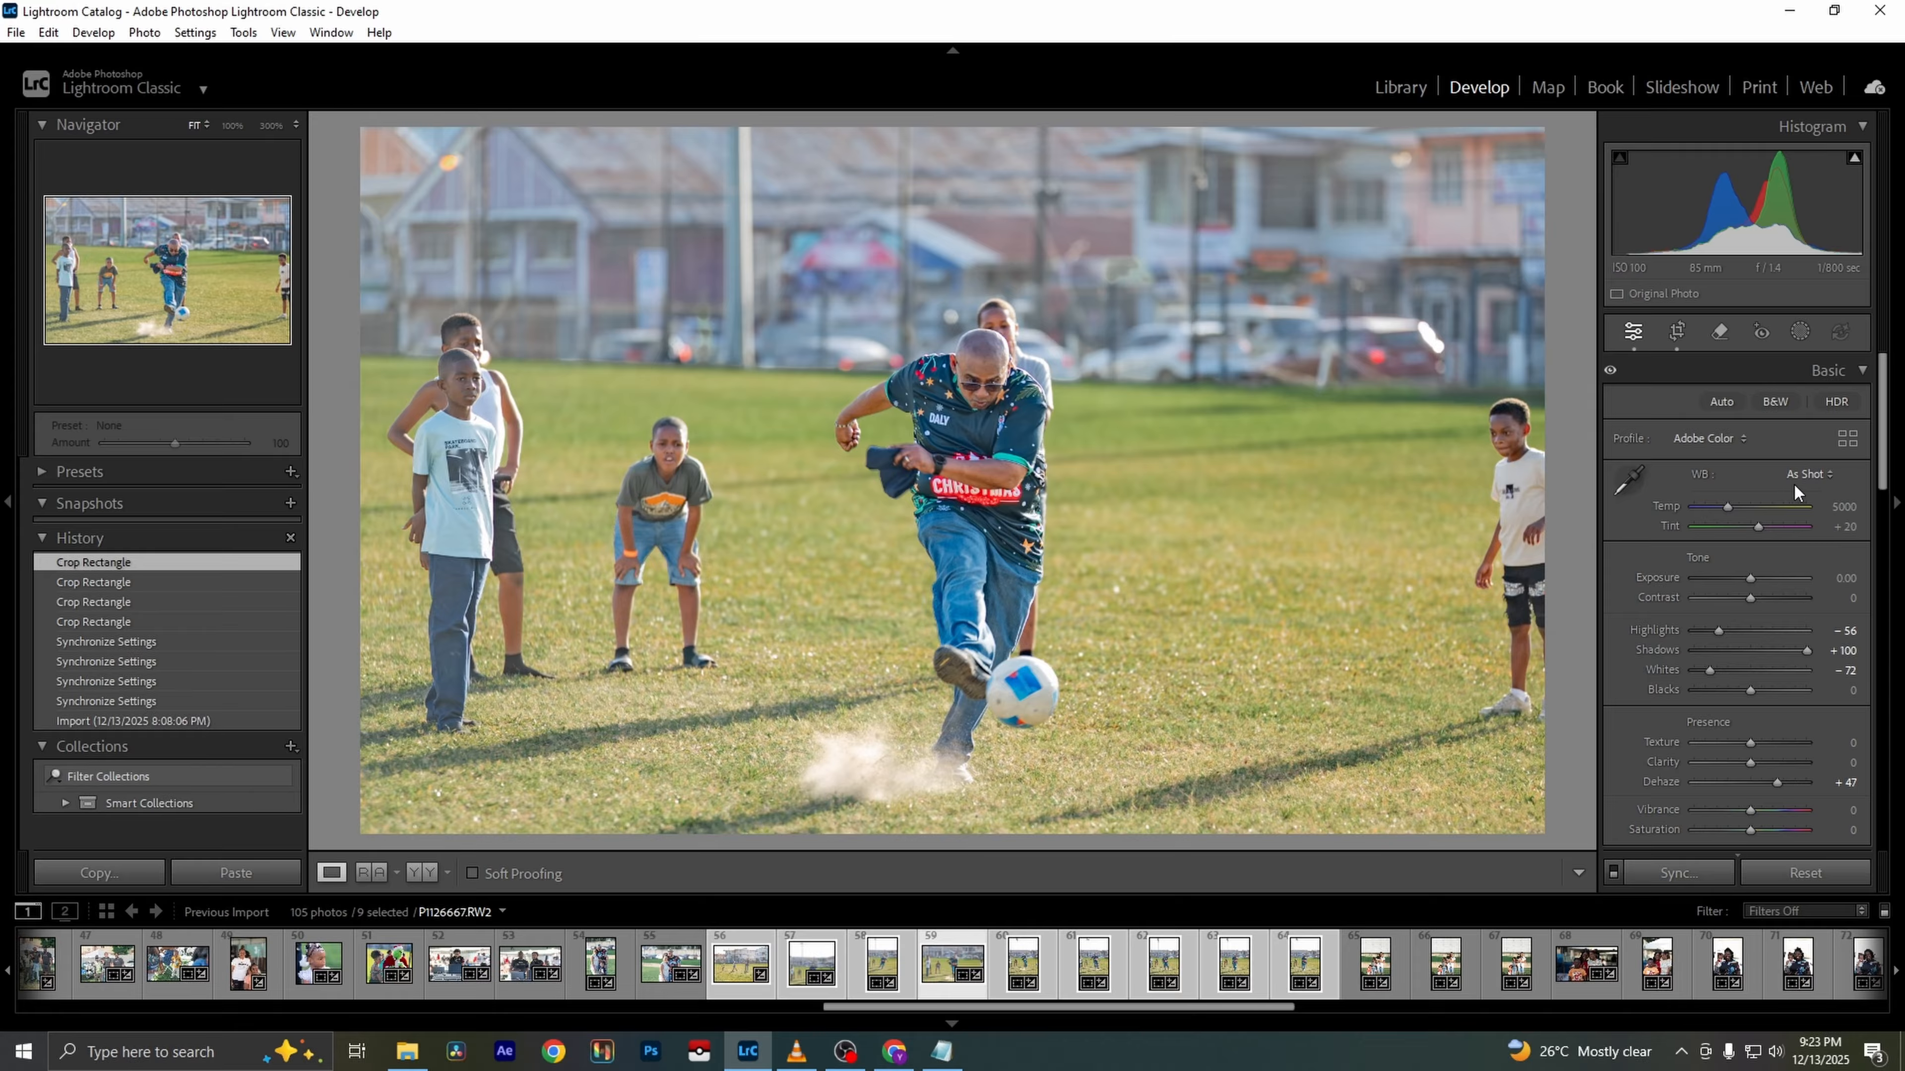
Try the Auto white balance on the kicking photo and return it to As Shot
click(1808, 479)
click(1780, 516)
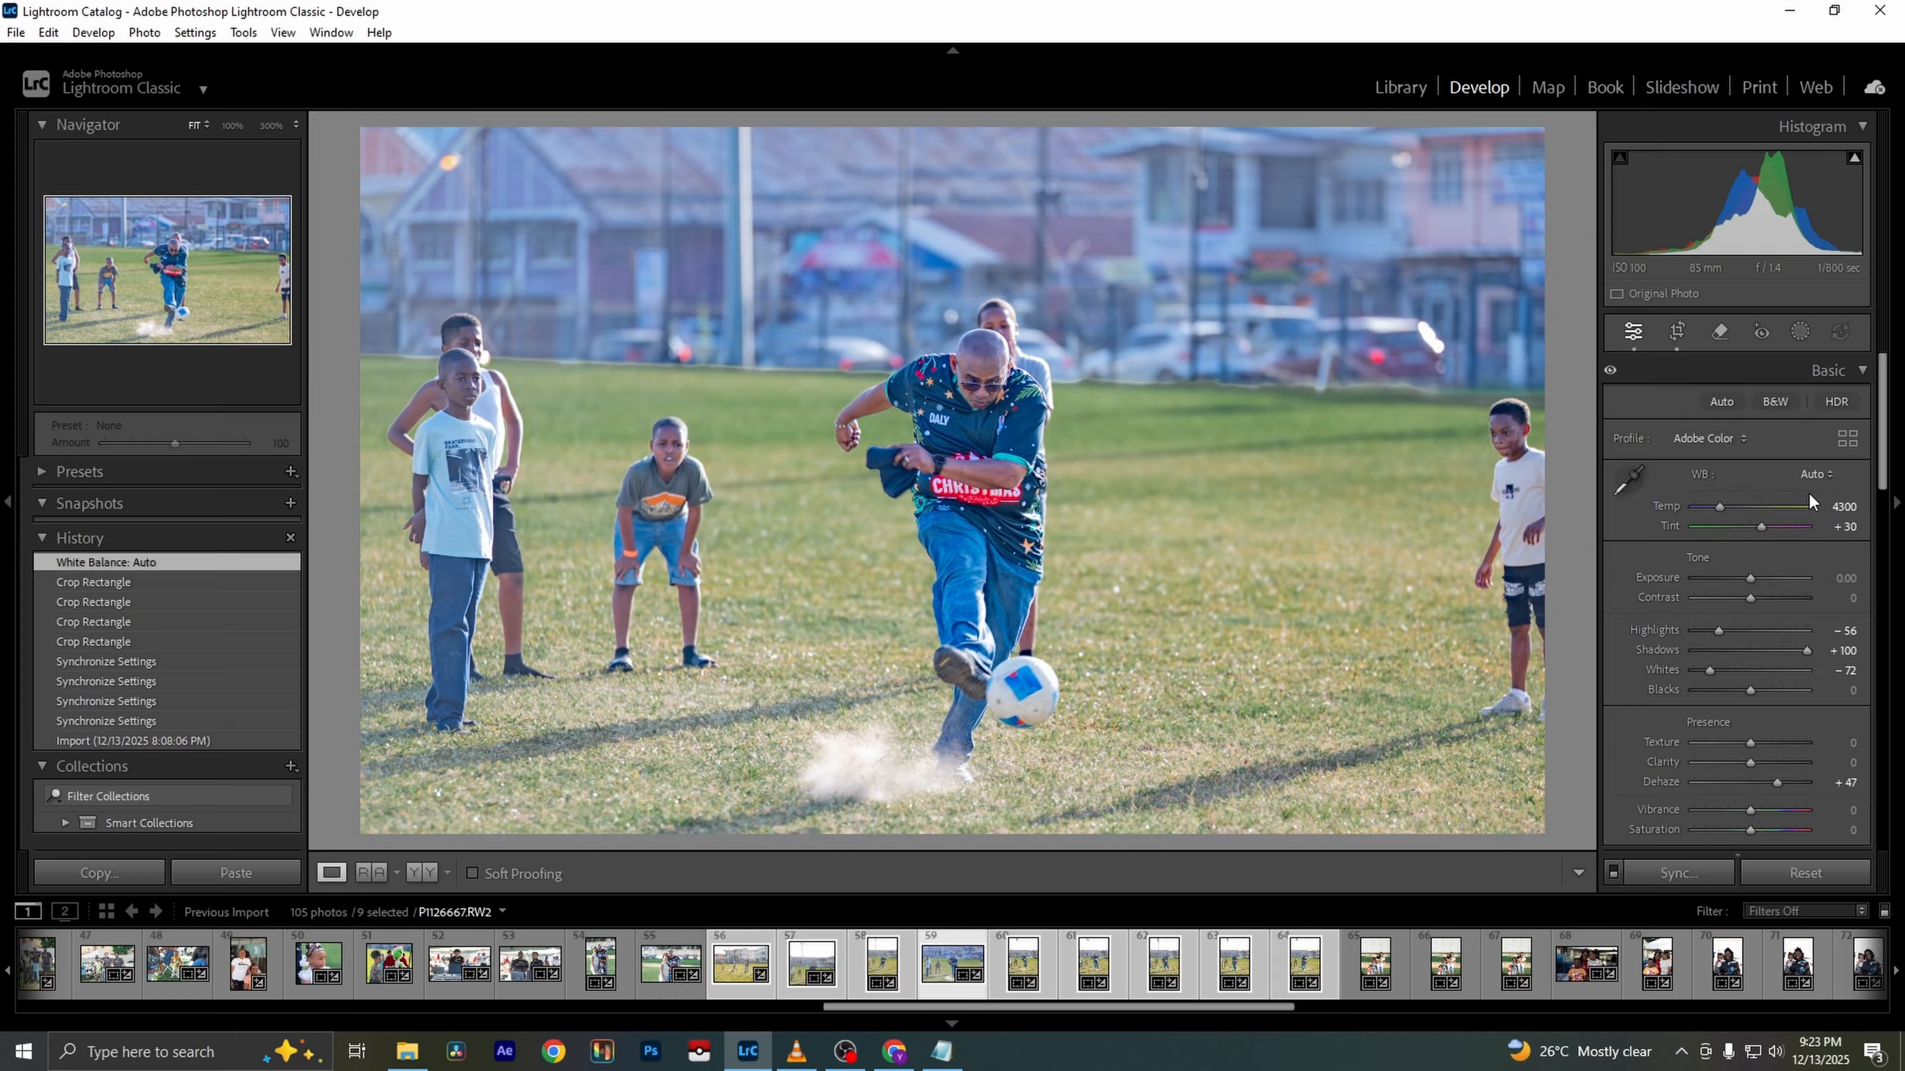
click(1808, 476)
click(1798, 499)
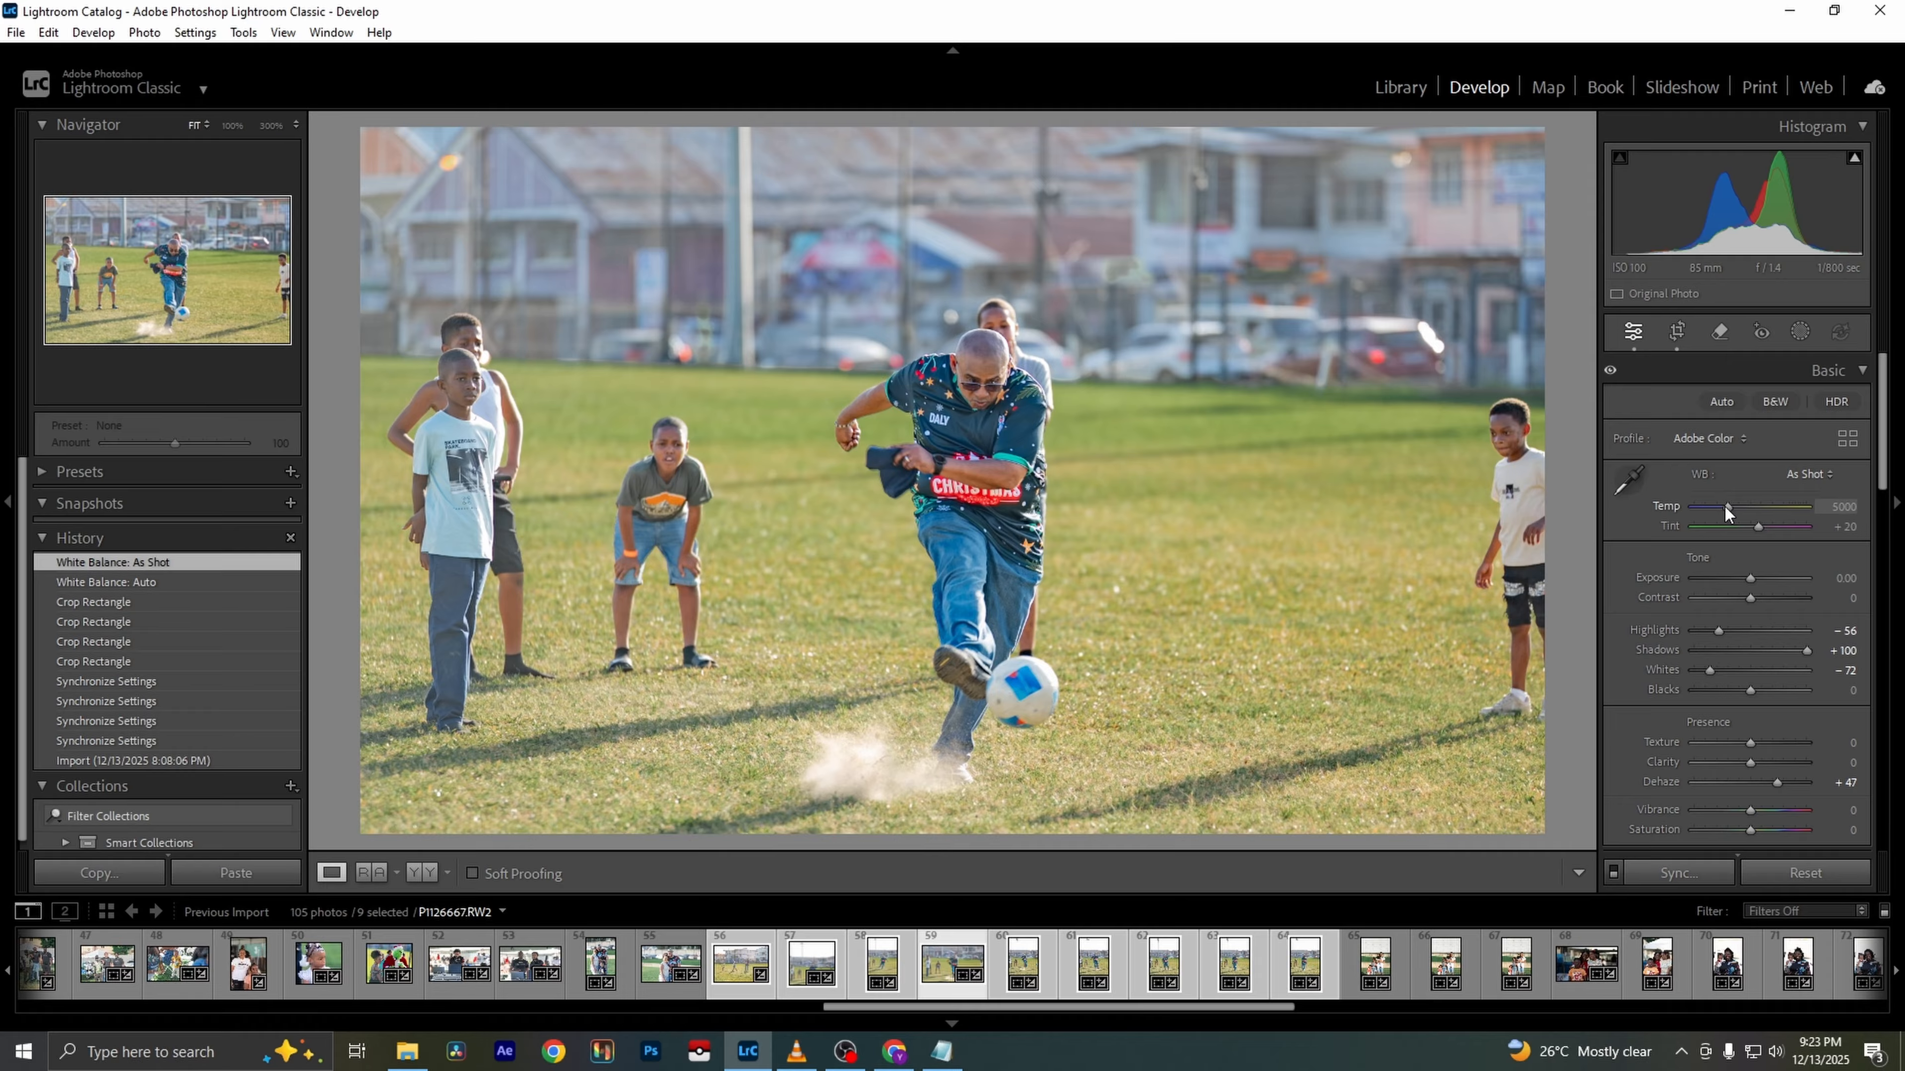
Set the kicking photo's white balance temperature to 4894
drag(1727, 511, 1763, 528)
key(ctrl+z)
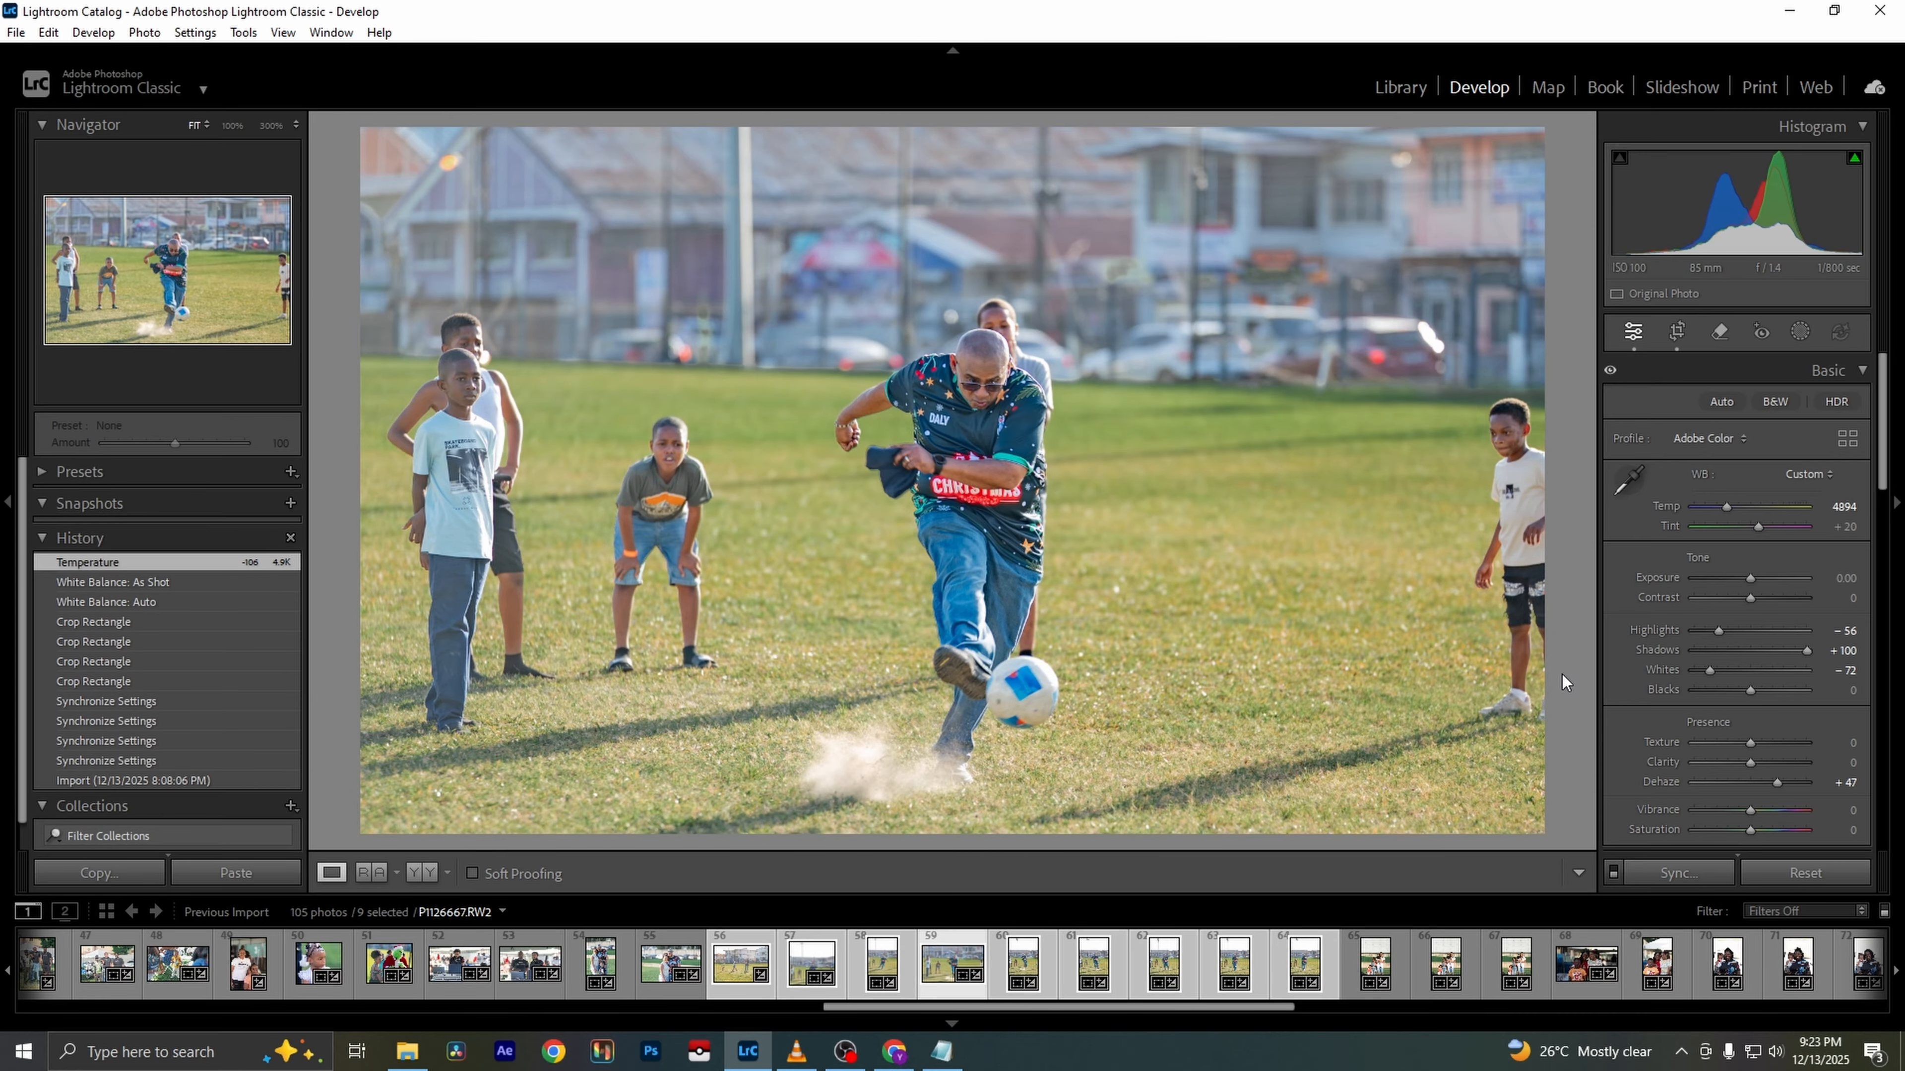
Check the kicker in the following photo, P1126668.RW2
key(Right)
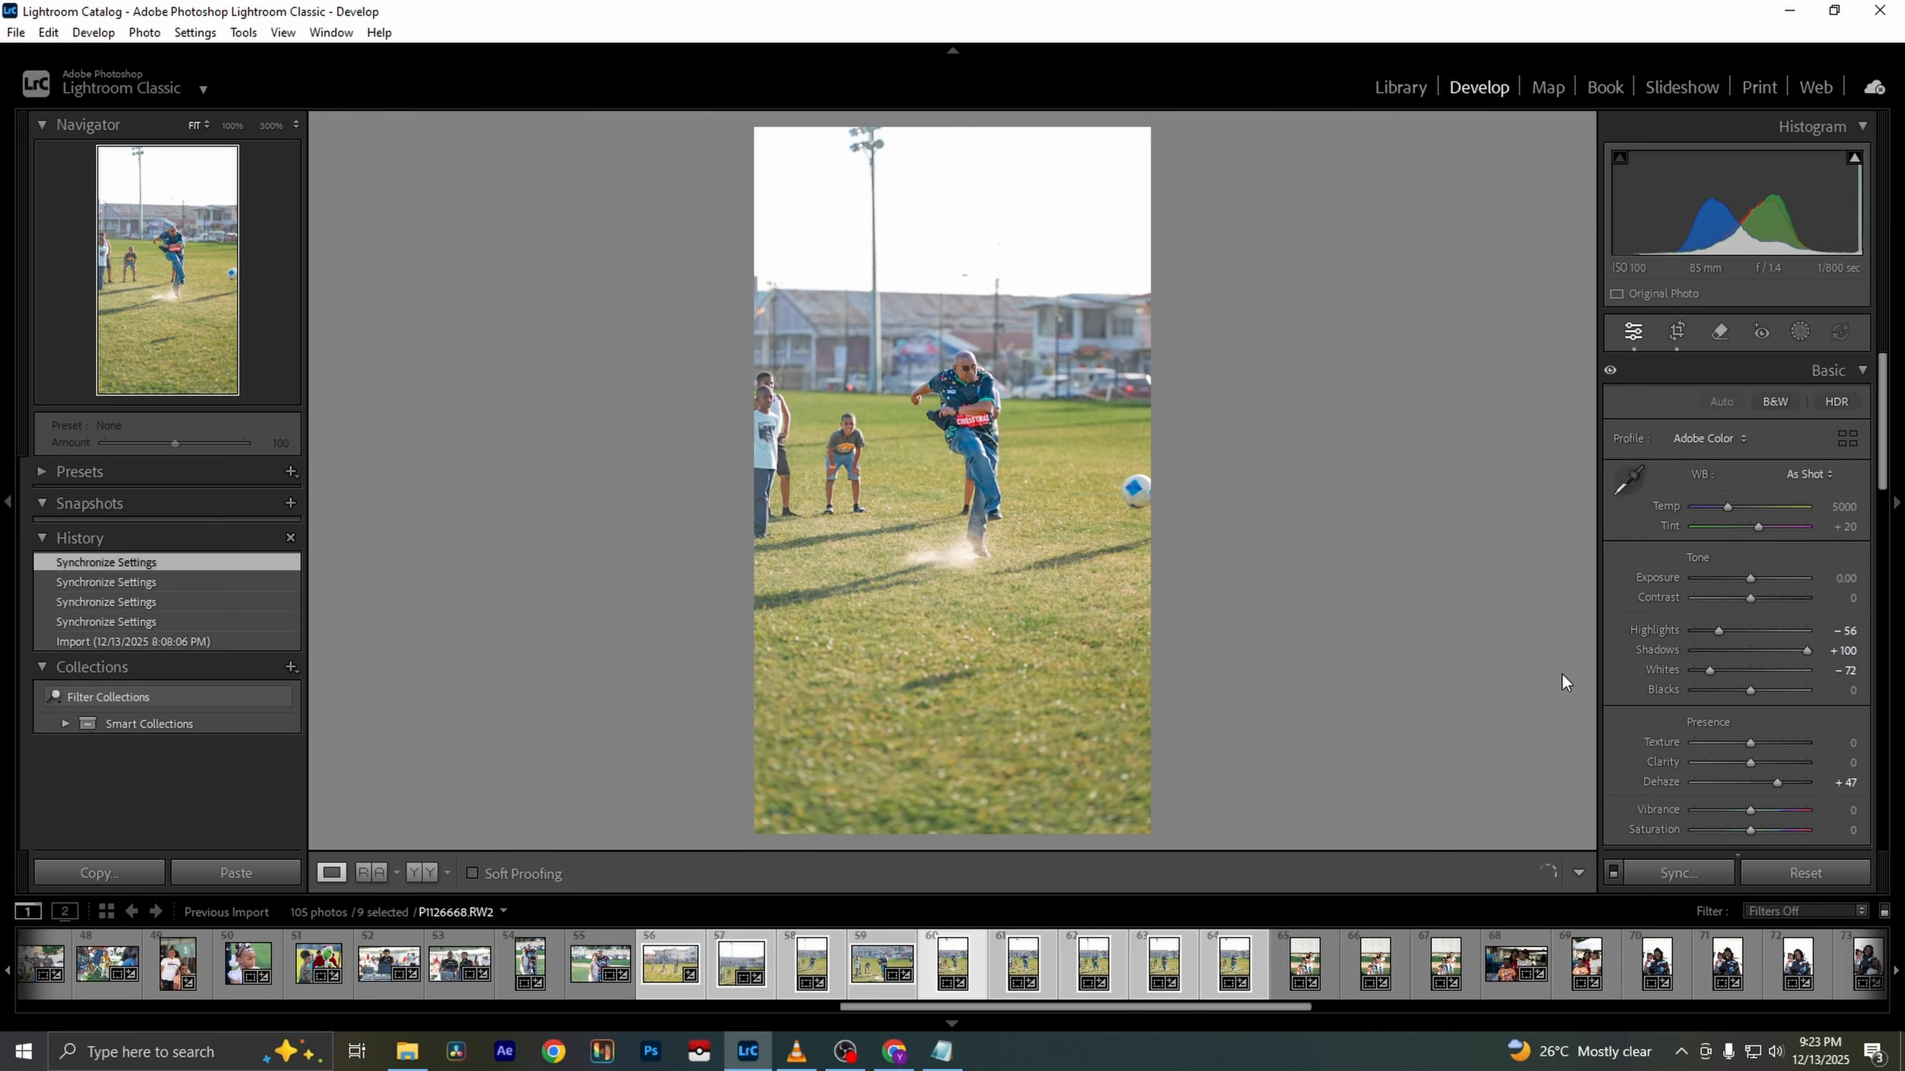
click(970, 364)
click(1562, 504)
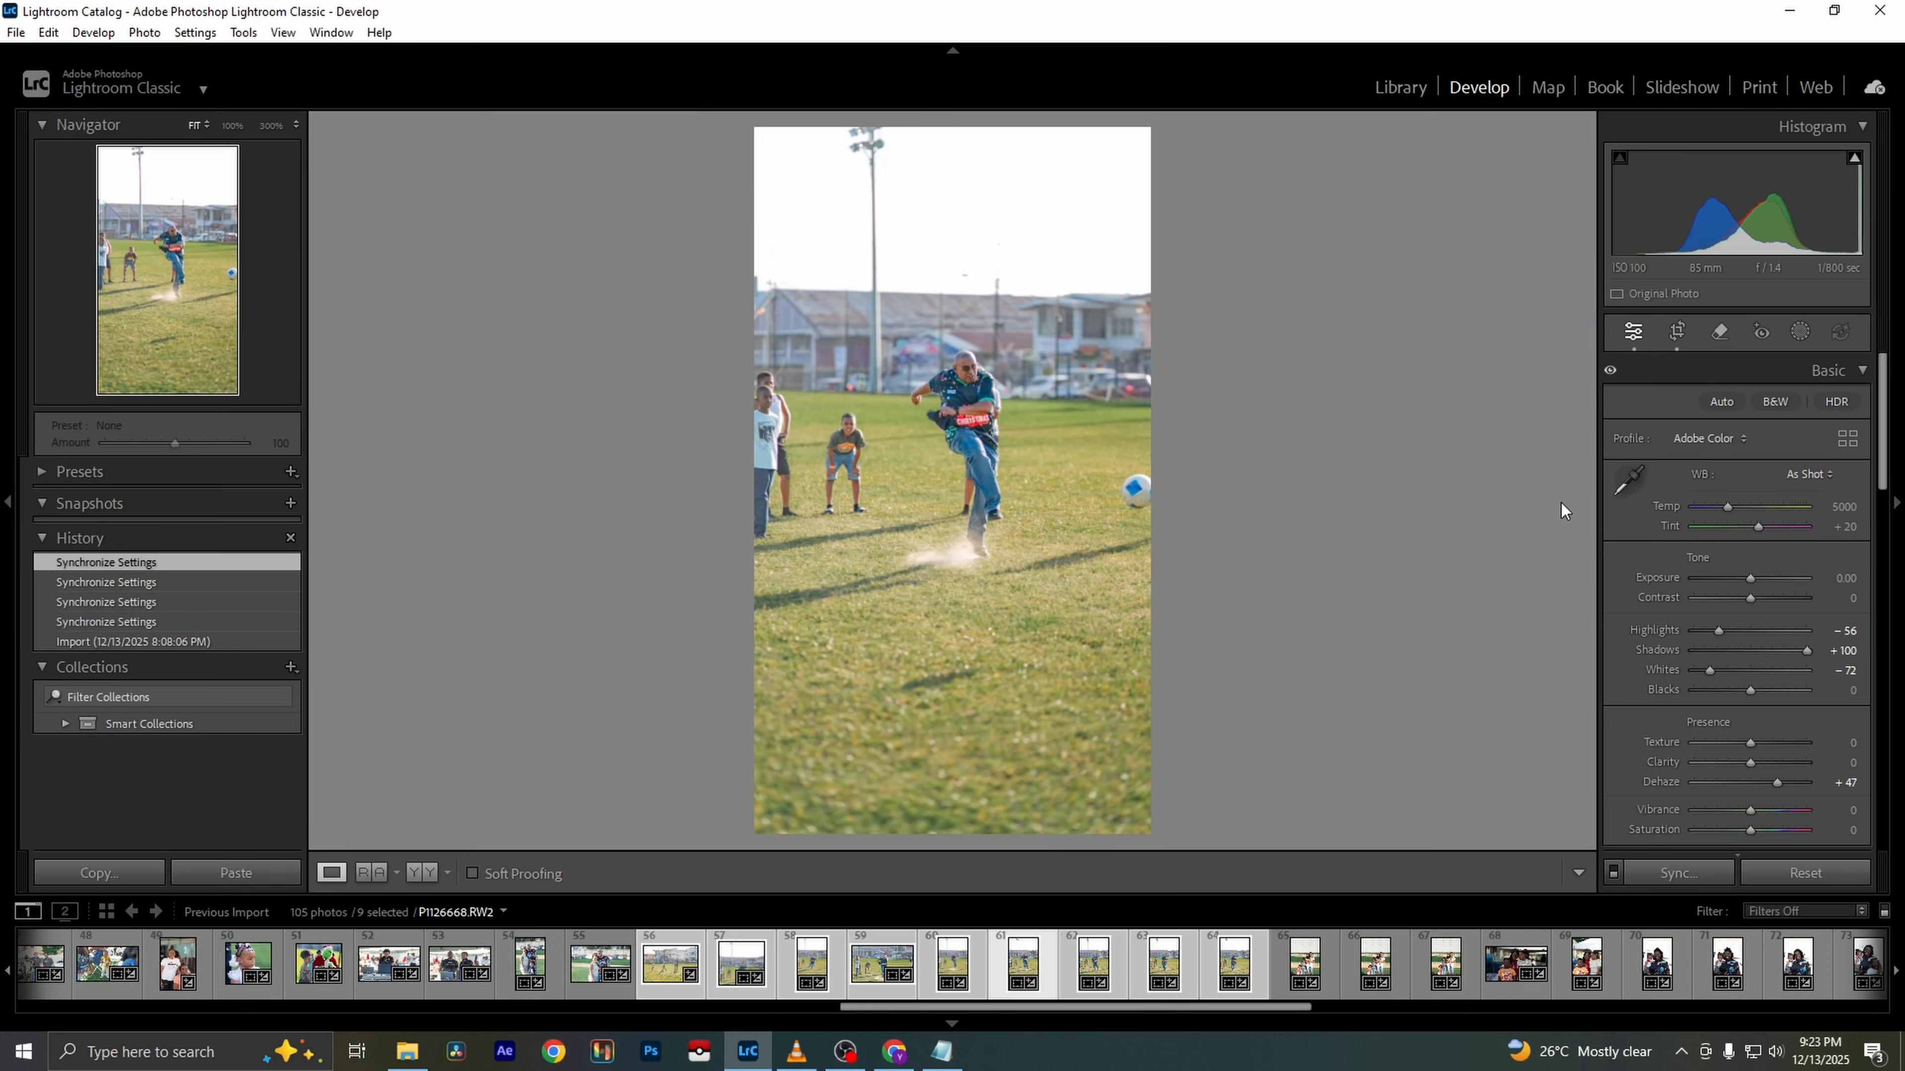
Delete the three field photos P1126669.RW2, P1126670.RW2 and P1126671.RW2, taken after the kick
key(Right)
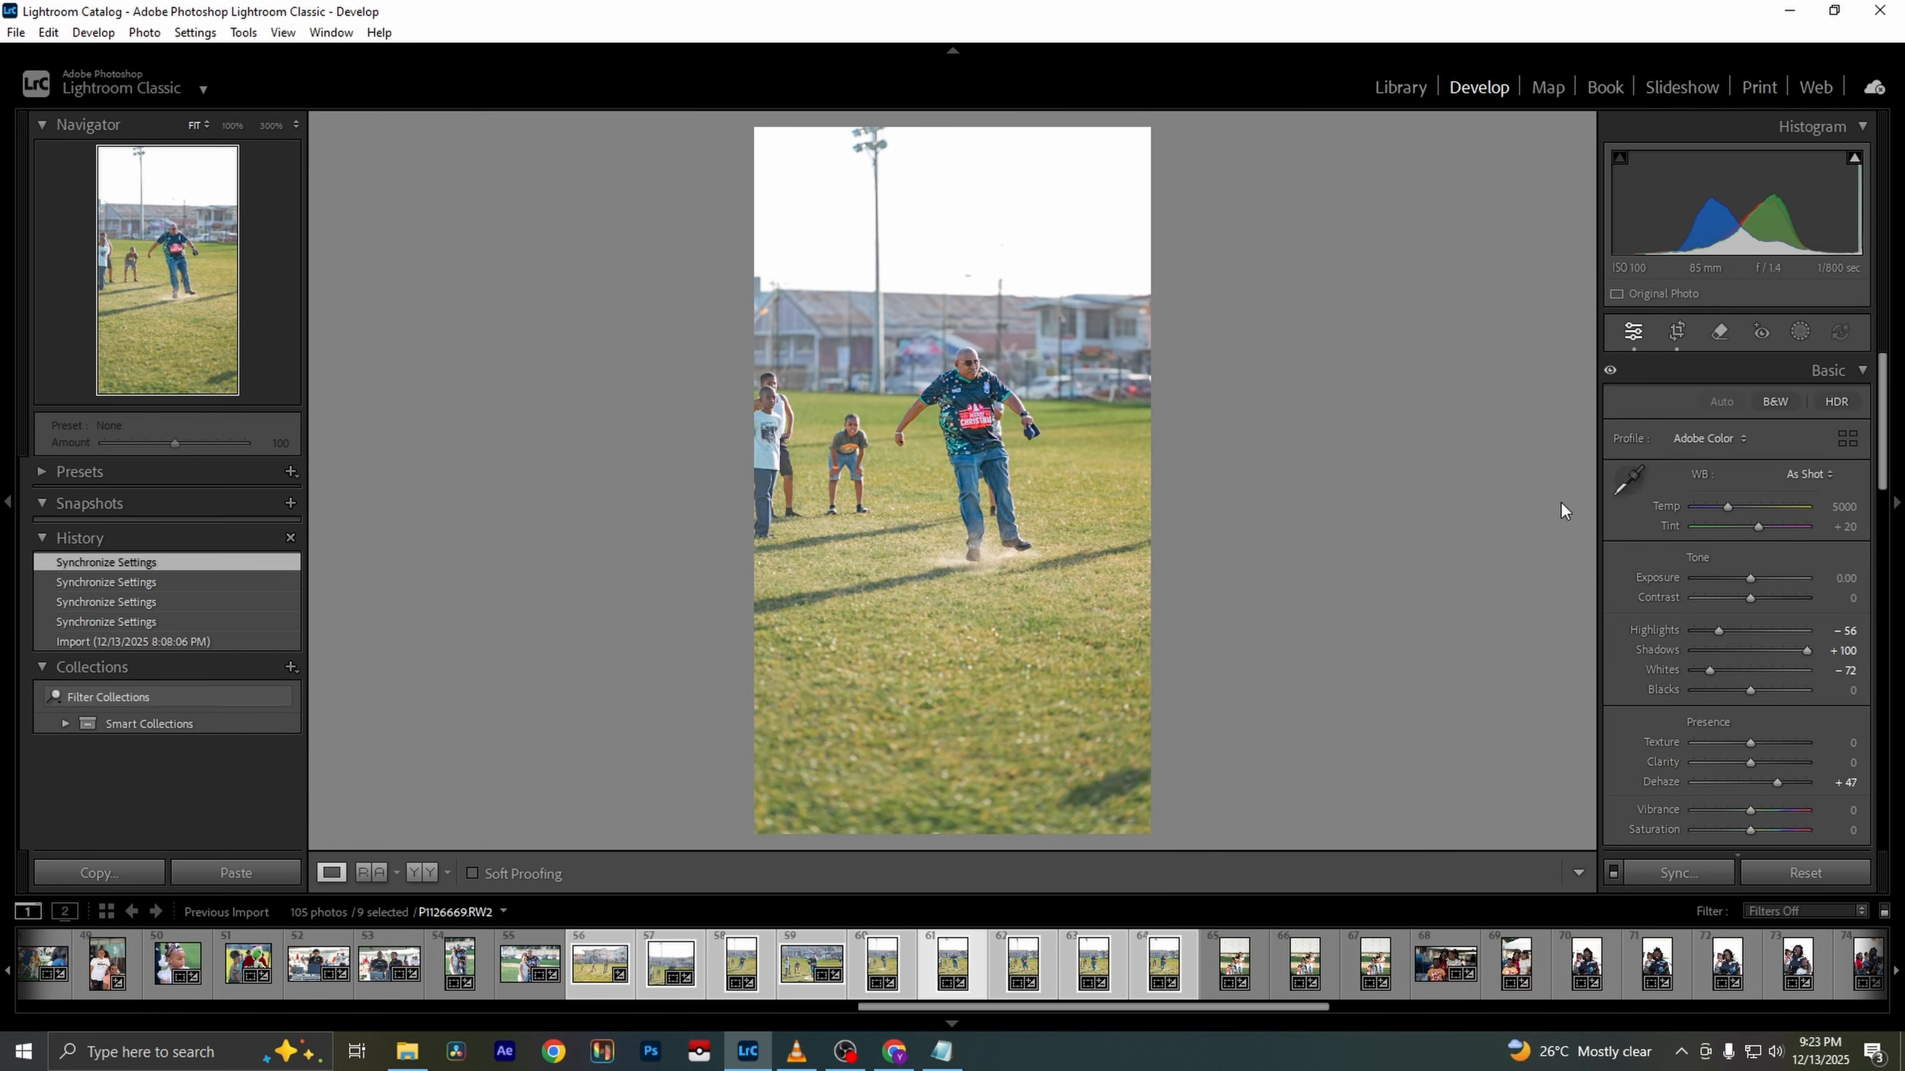
key(Delete)
key(Return)
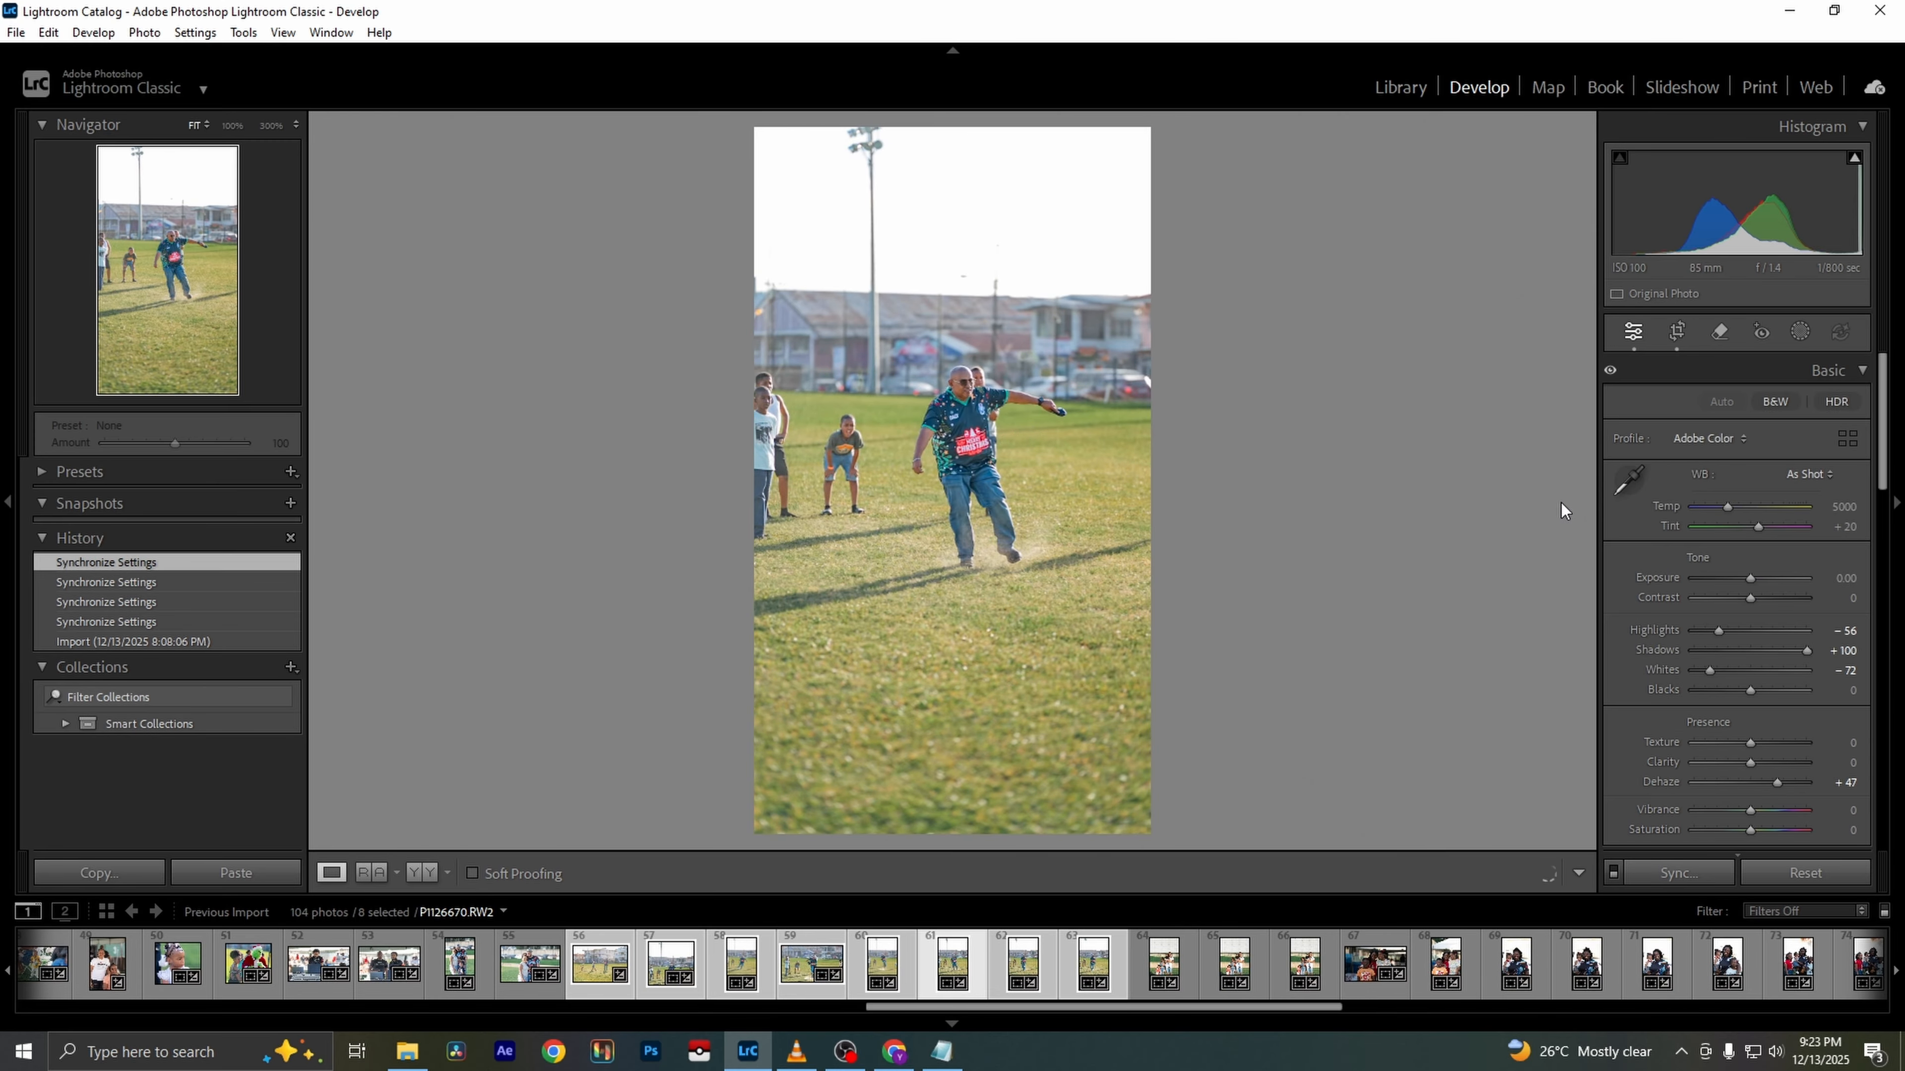
key(Delete)
key(Return)
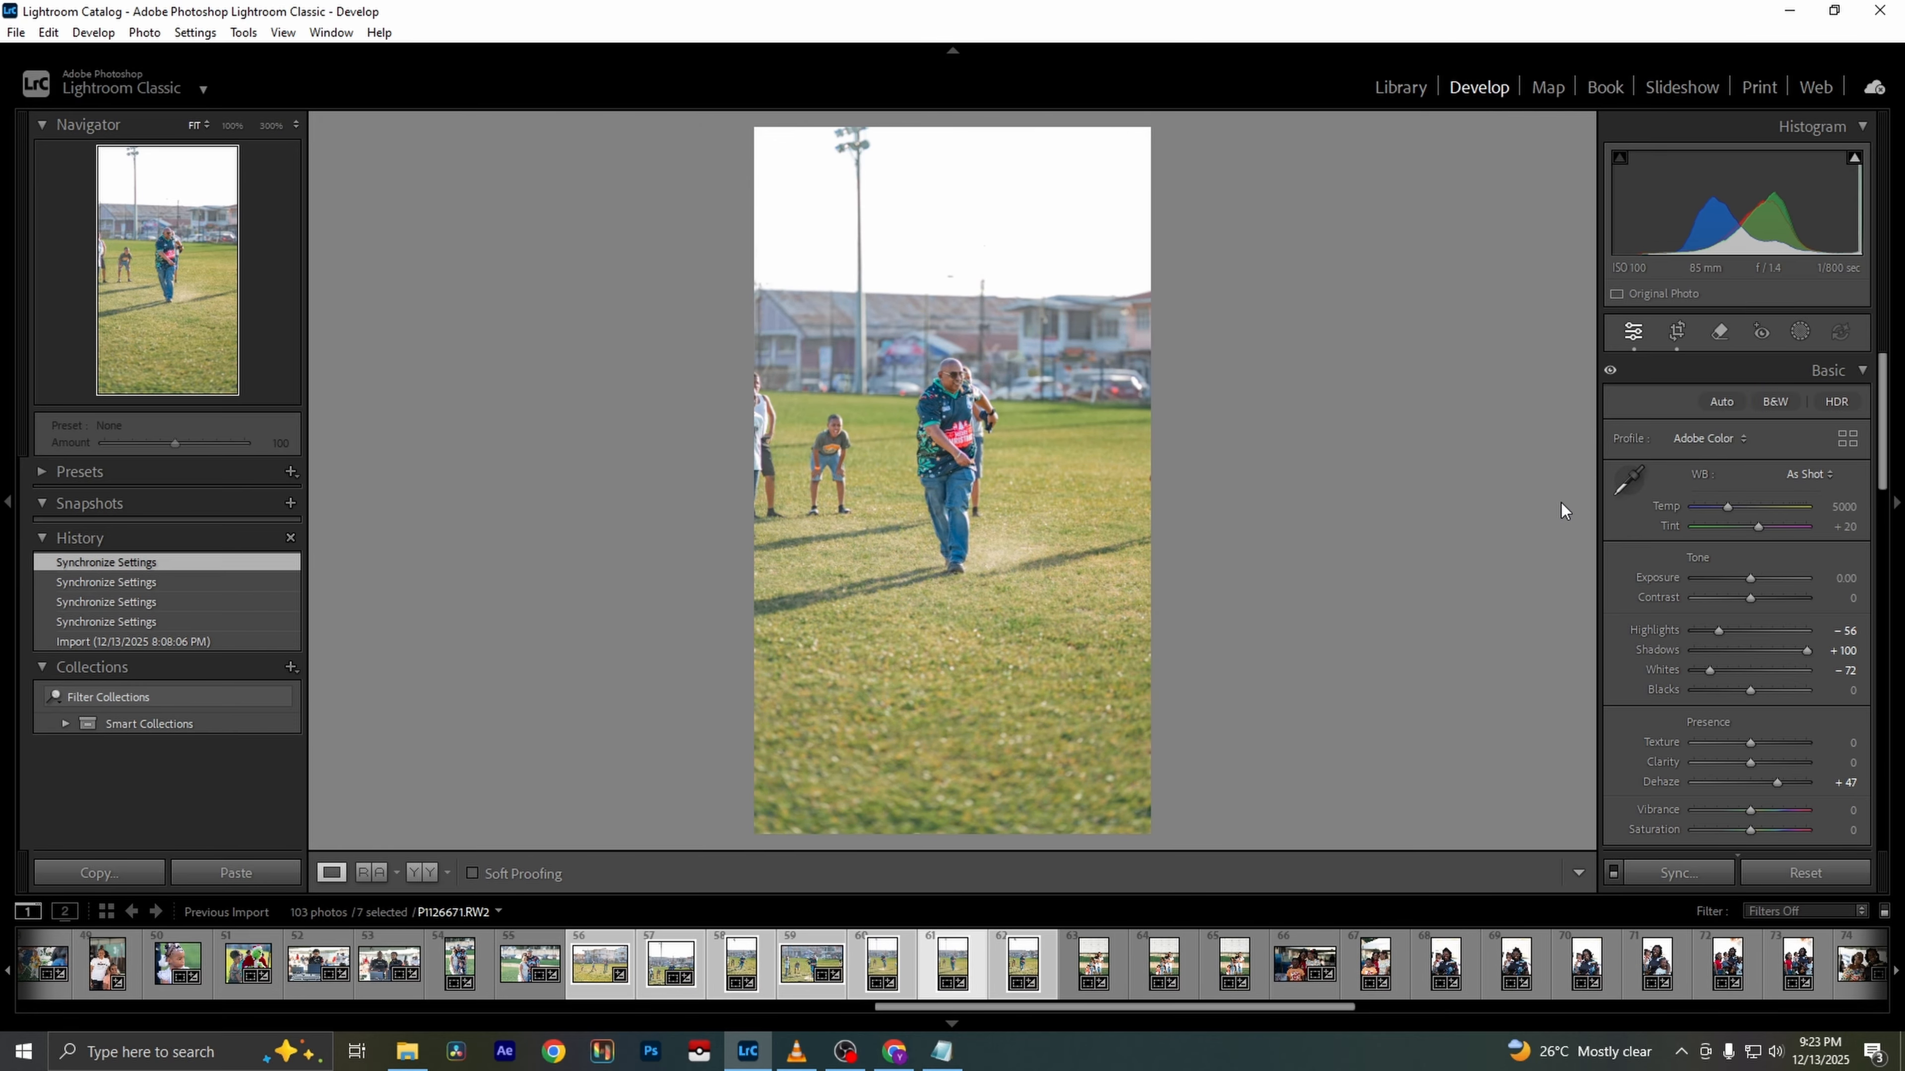
key(Delete)
key(Return)
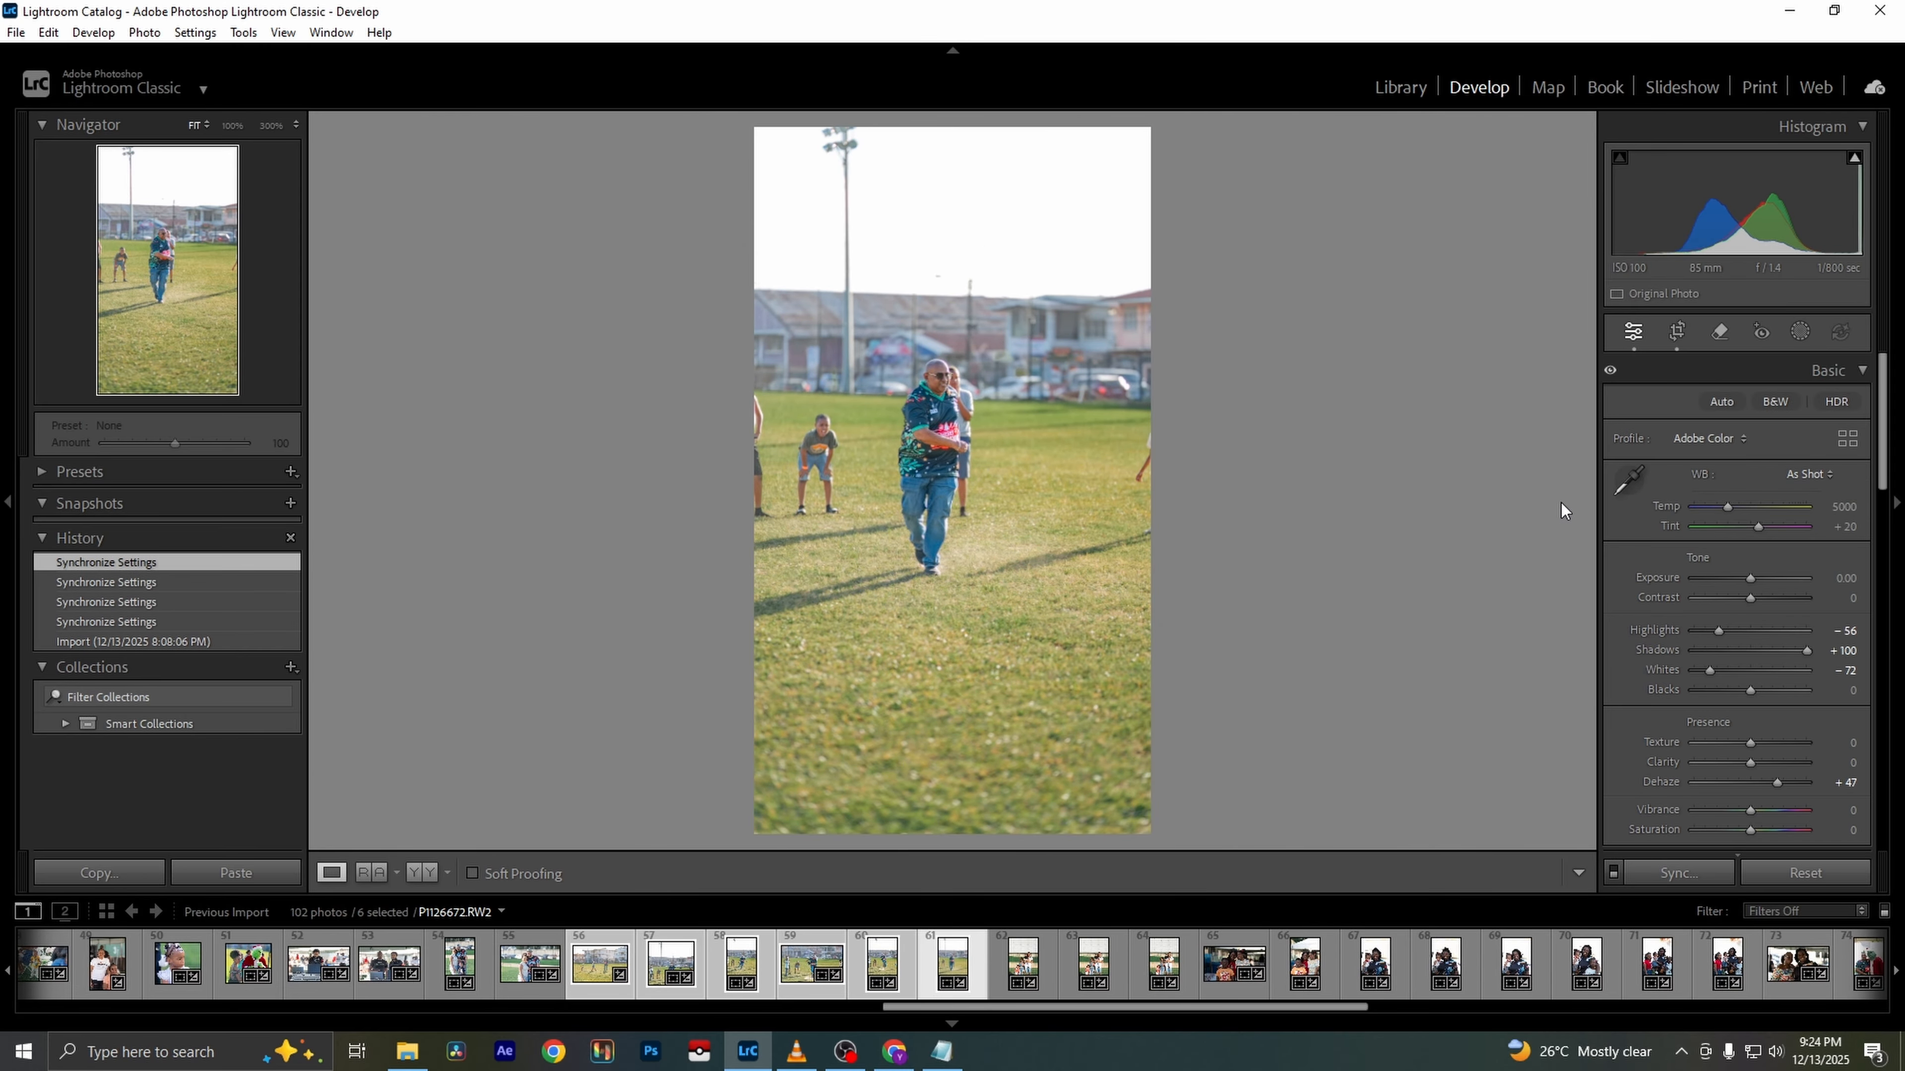
Review the remaining selected field photos backwards to P1126664.RW2 with the waving man
key(Left)
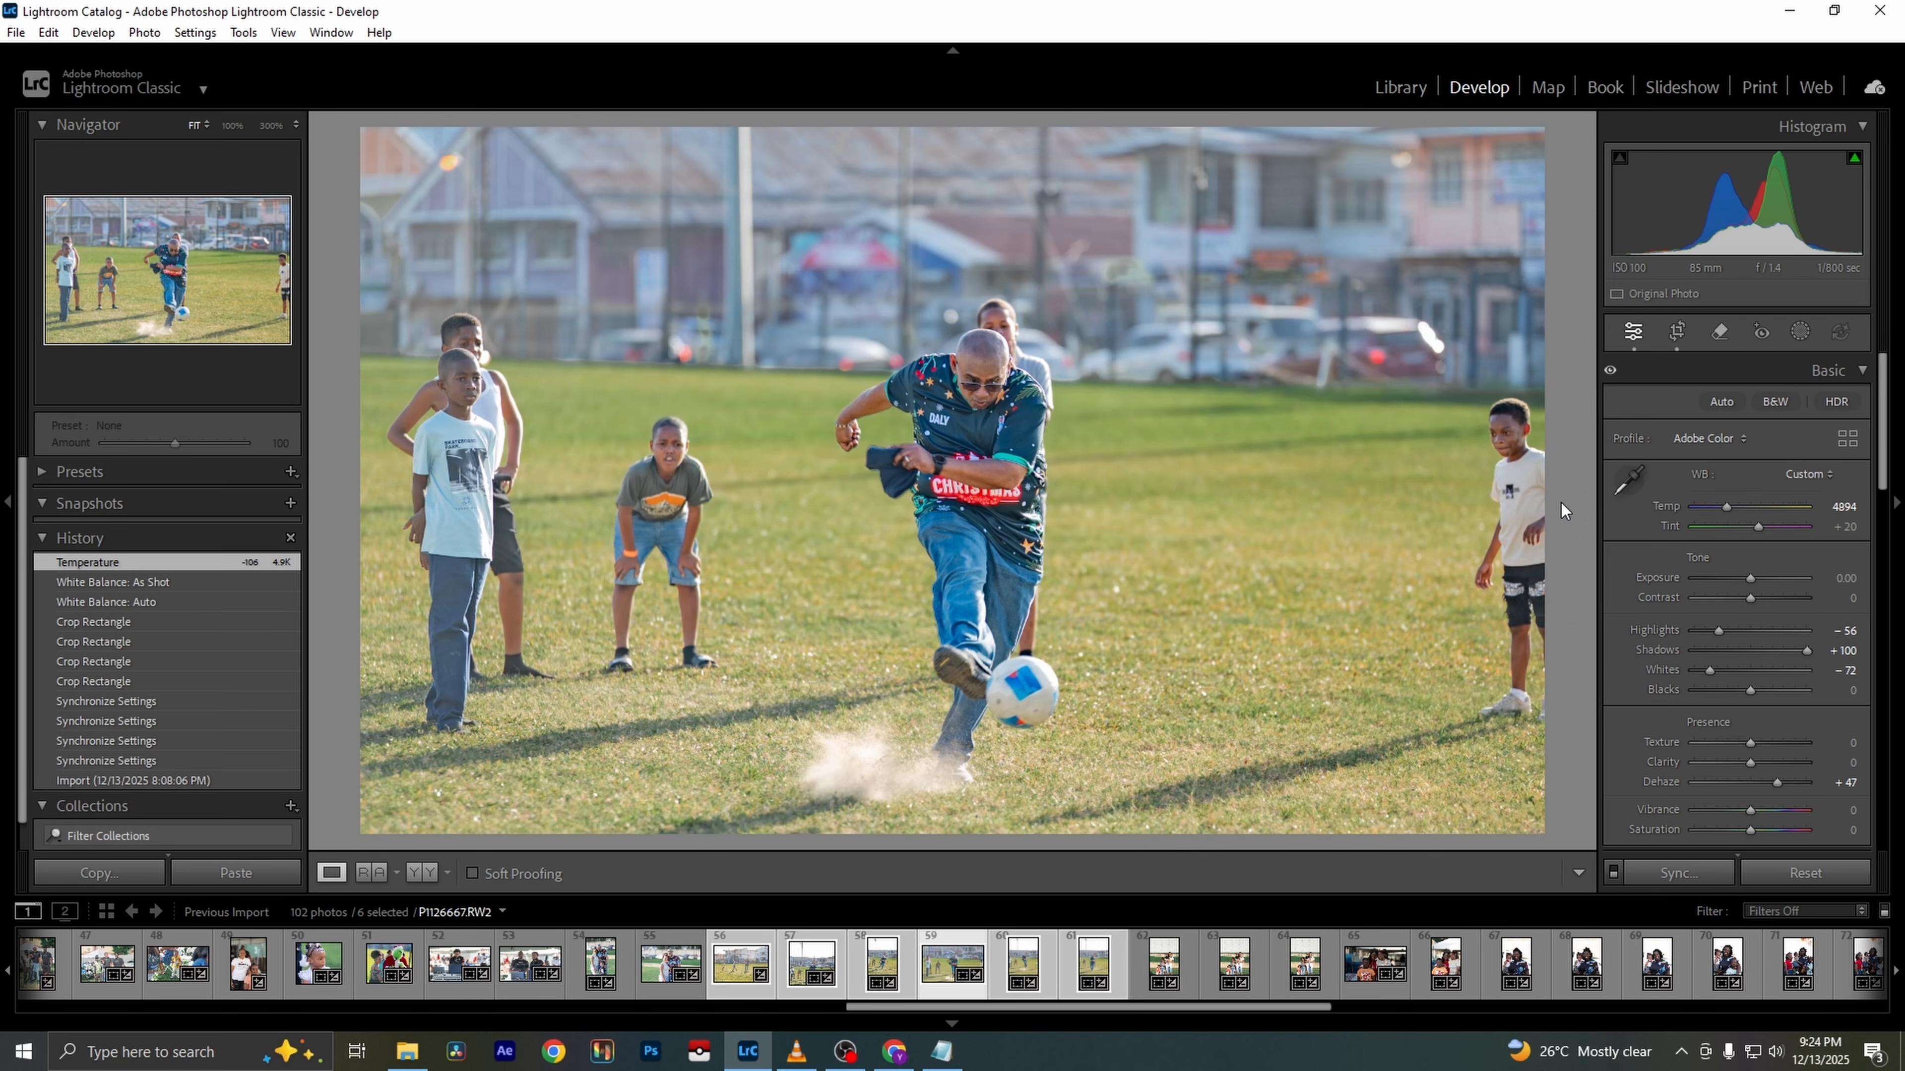
key(Left)
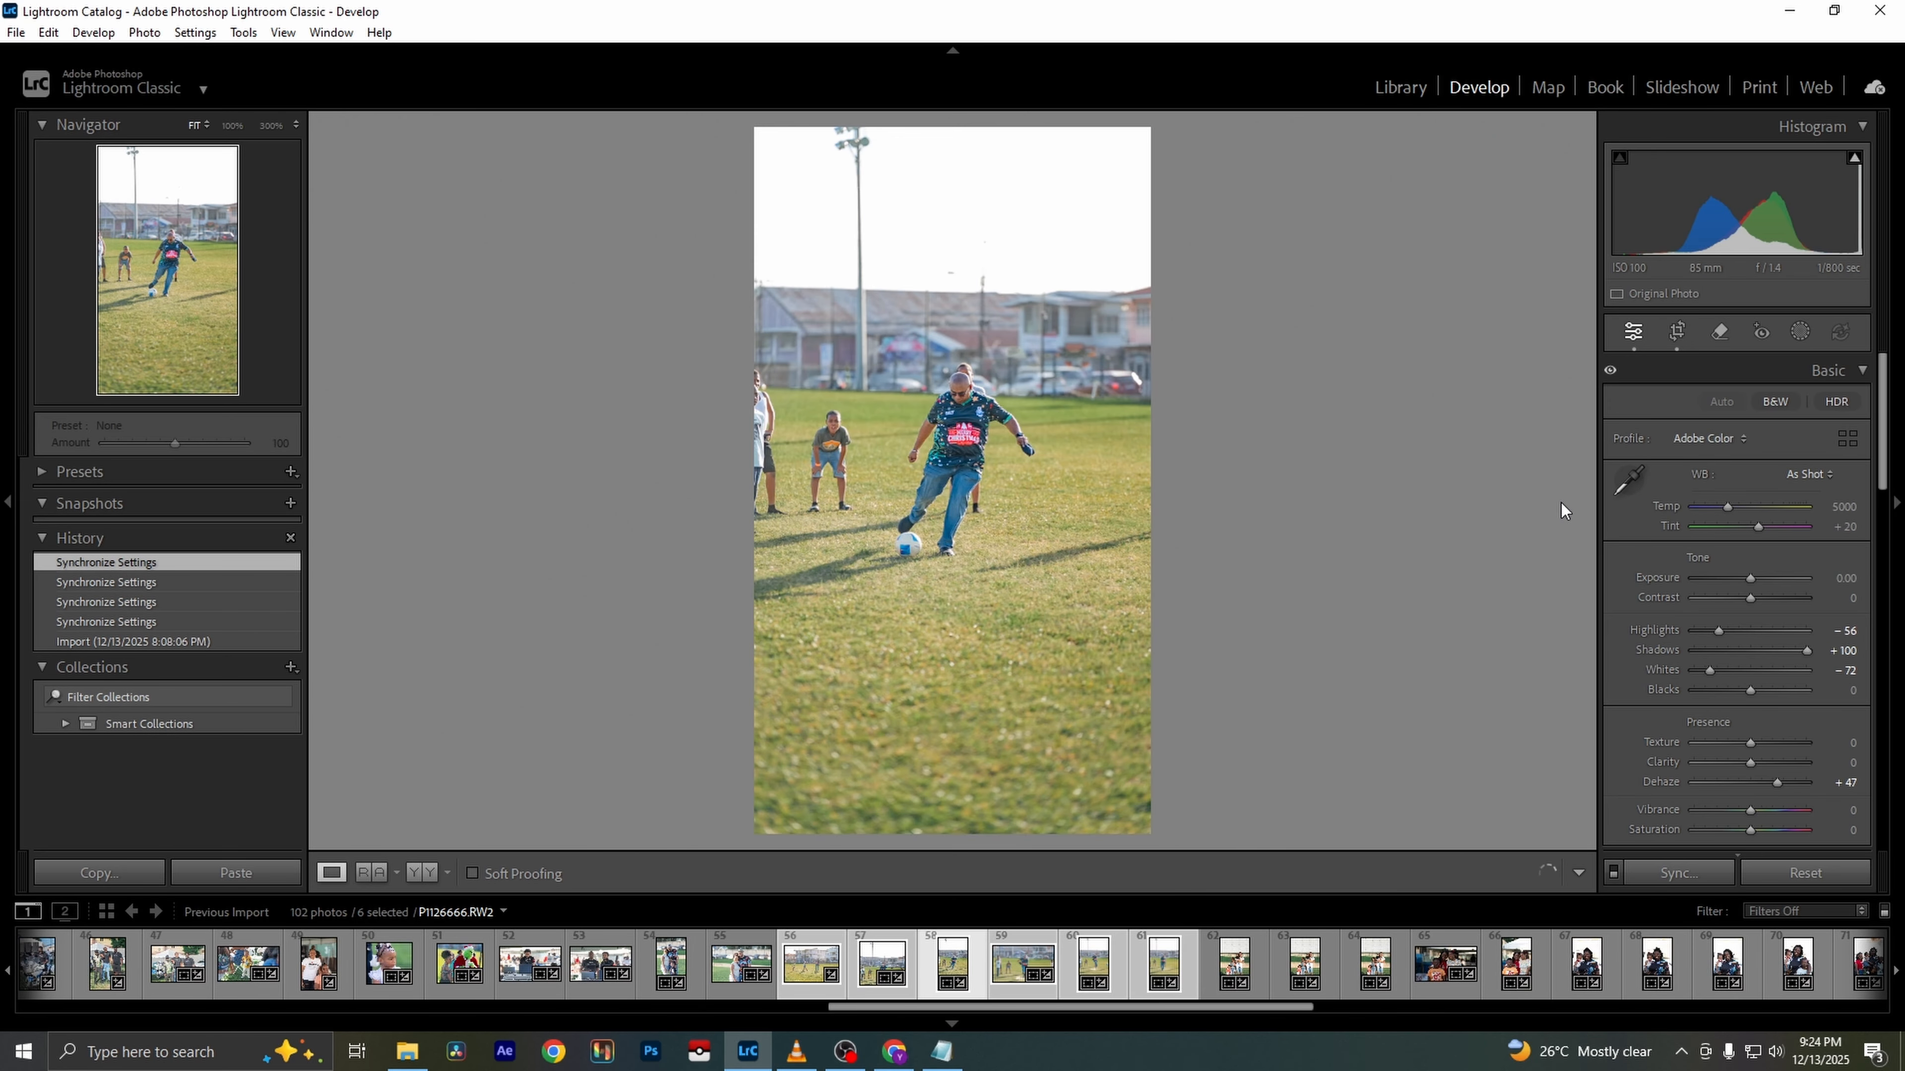
key(Left)
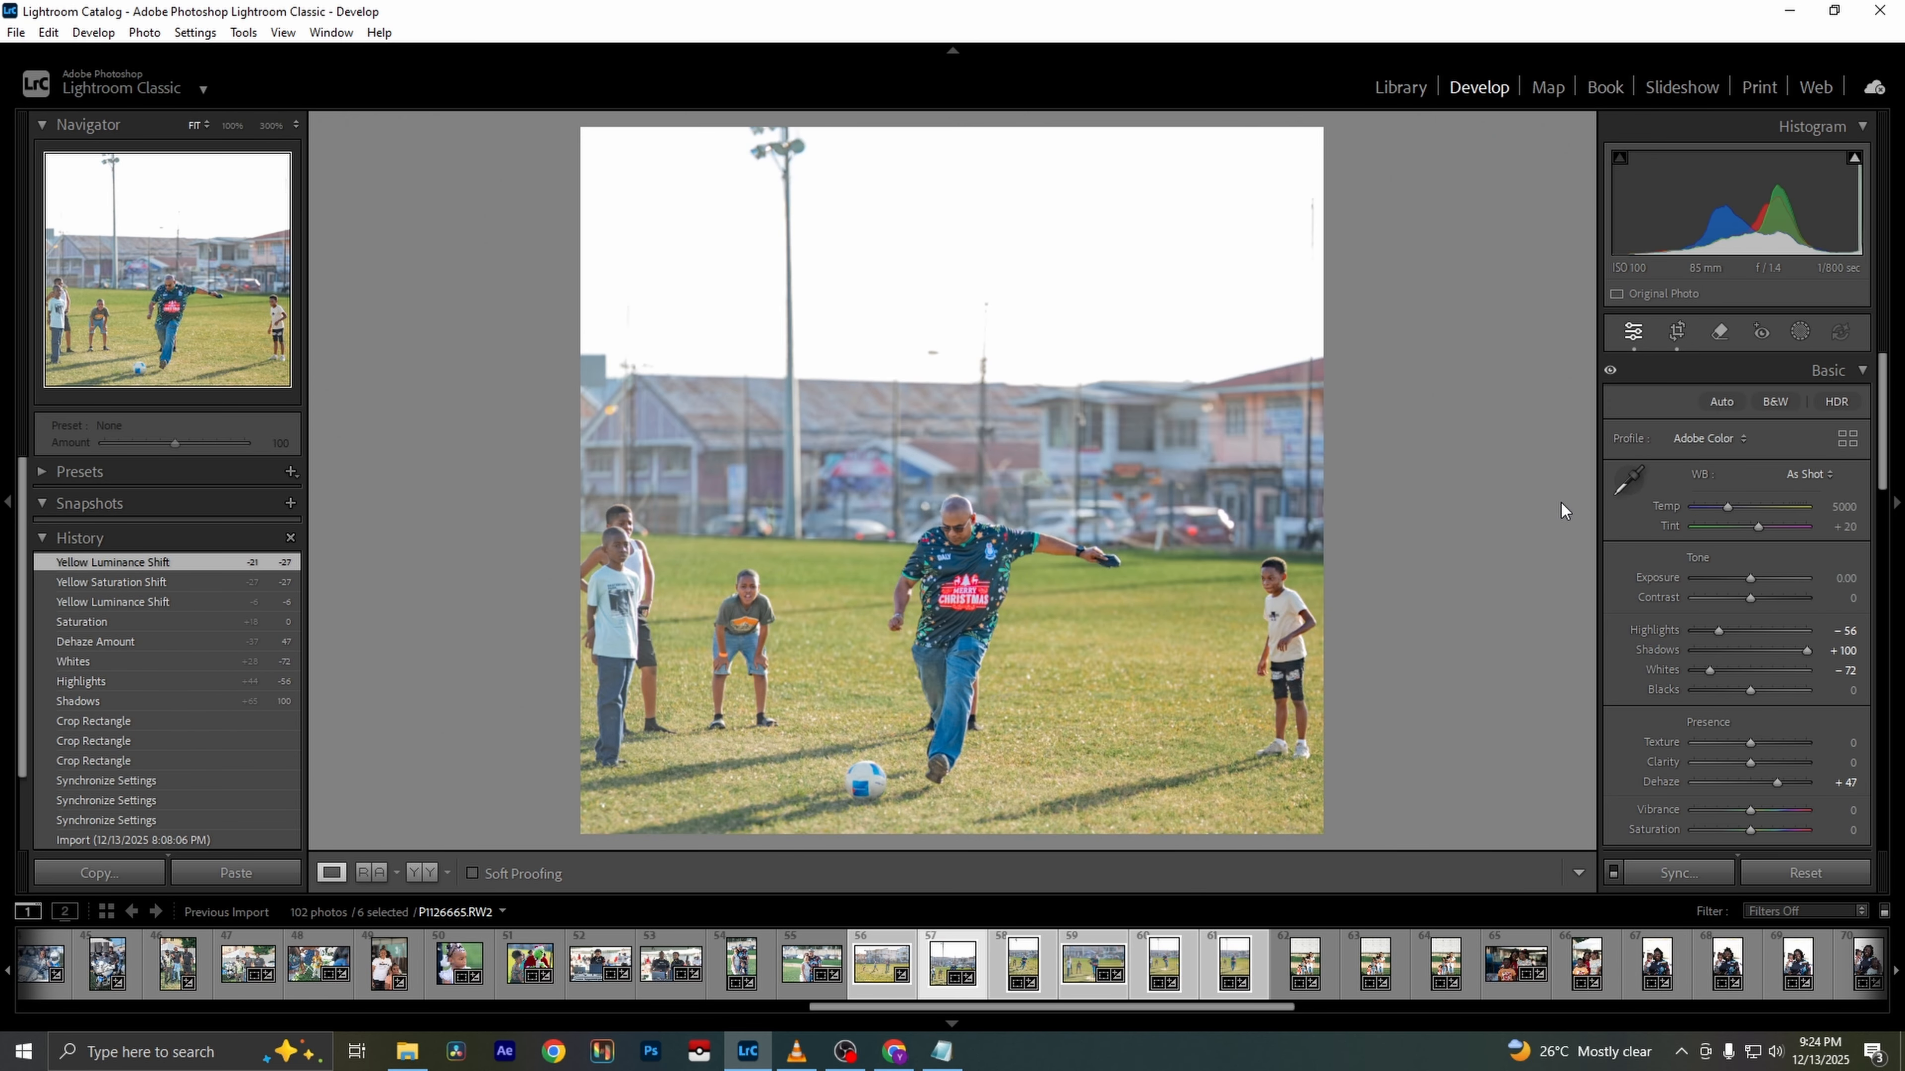
key(Left)
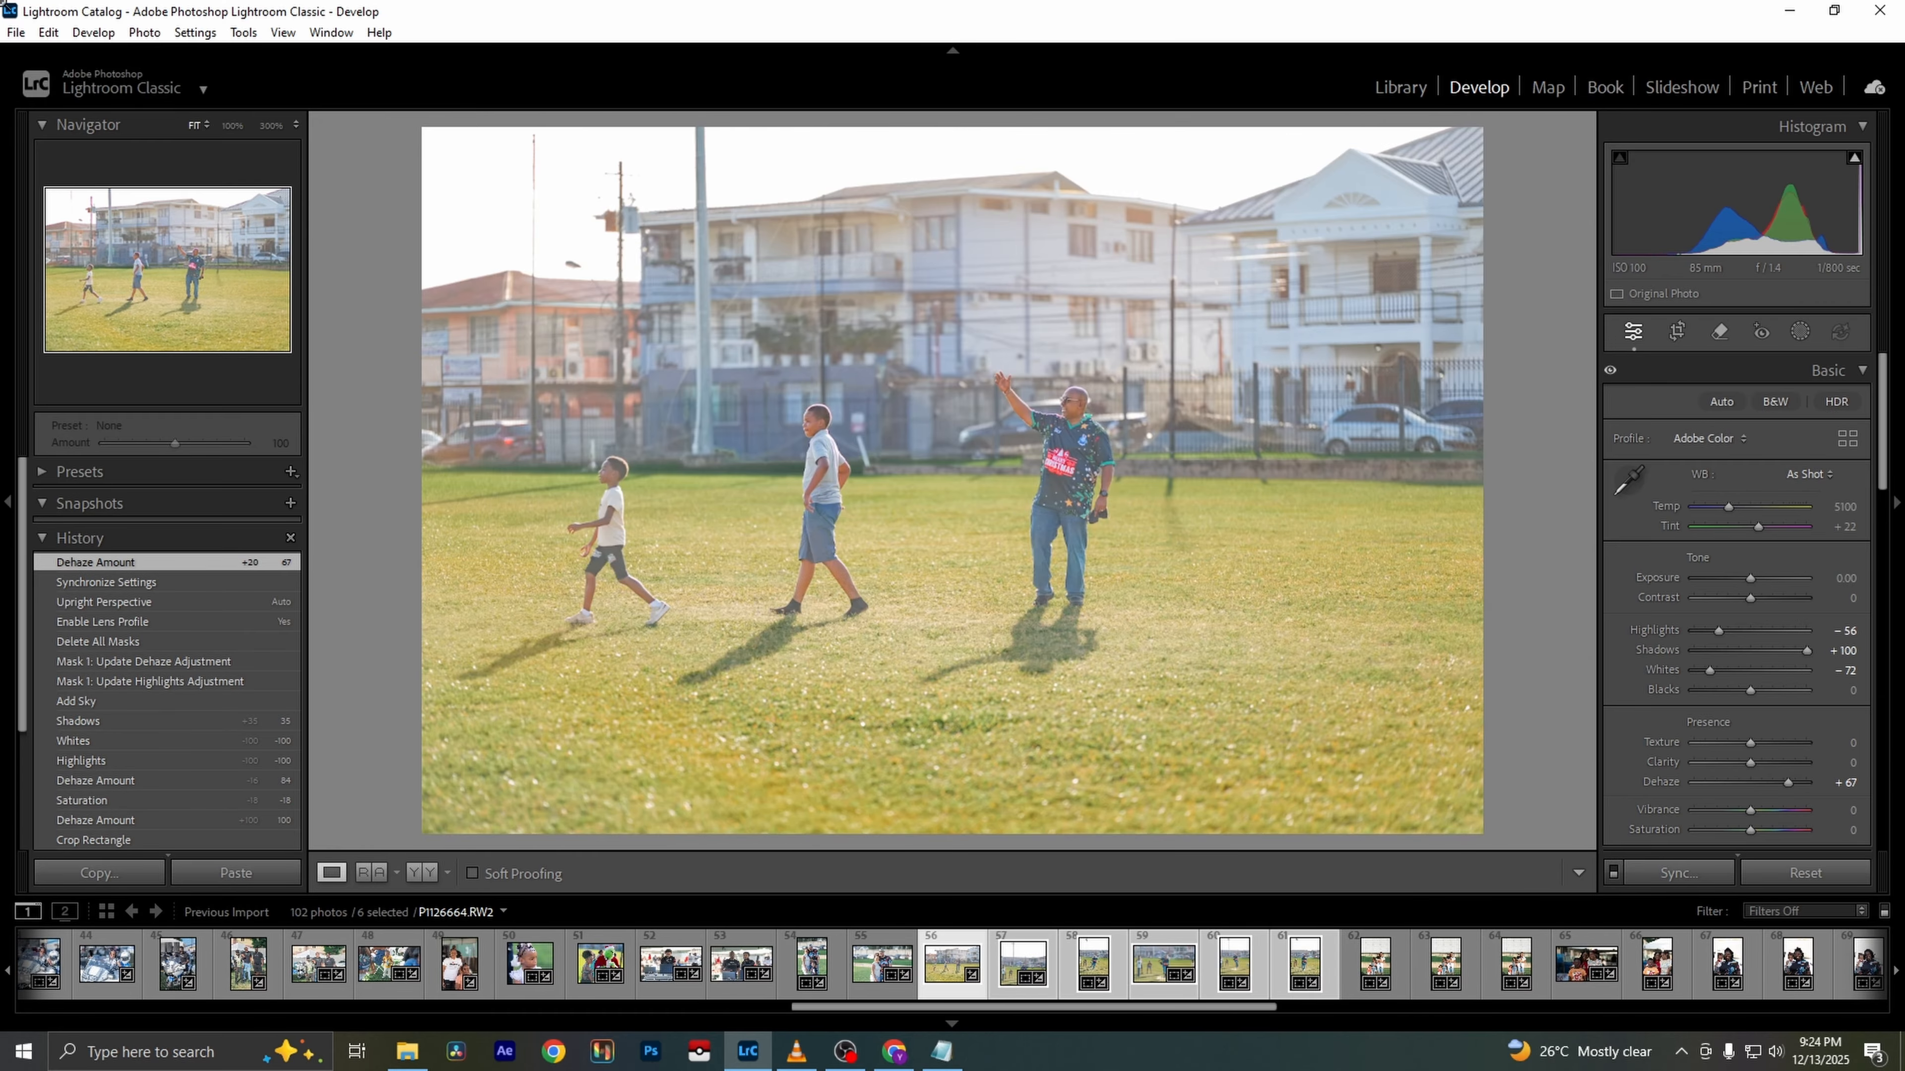
Export the six selected field photos as PNG files to the Untitled Export subfolder on the hard drive
click(14, 32)
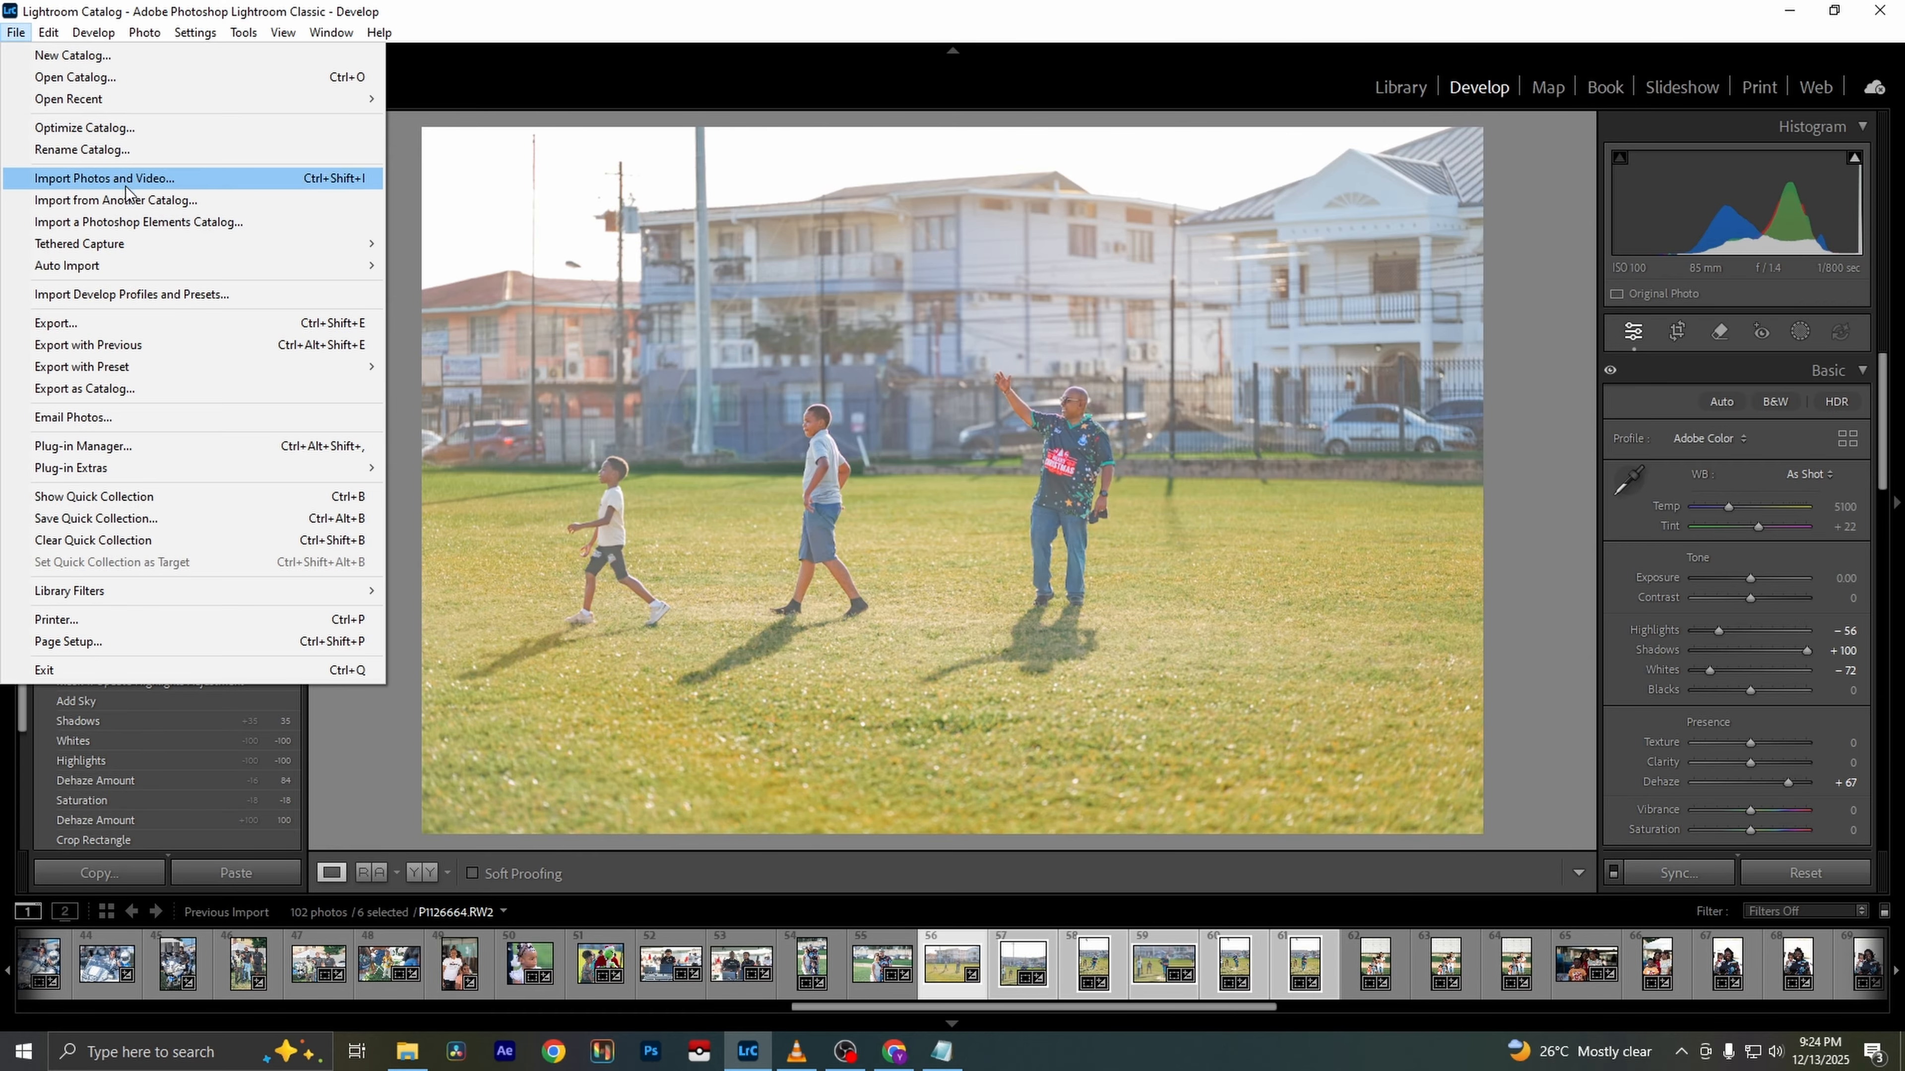
click(160, 331)
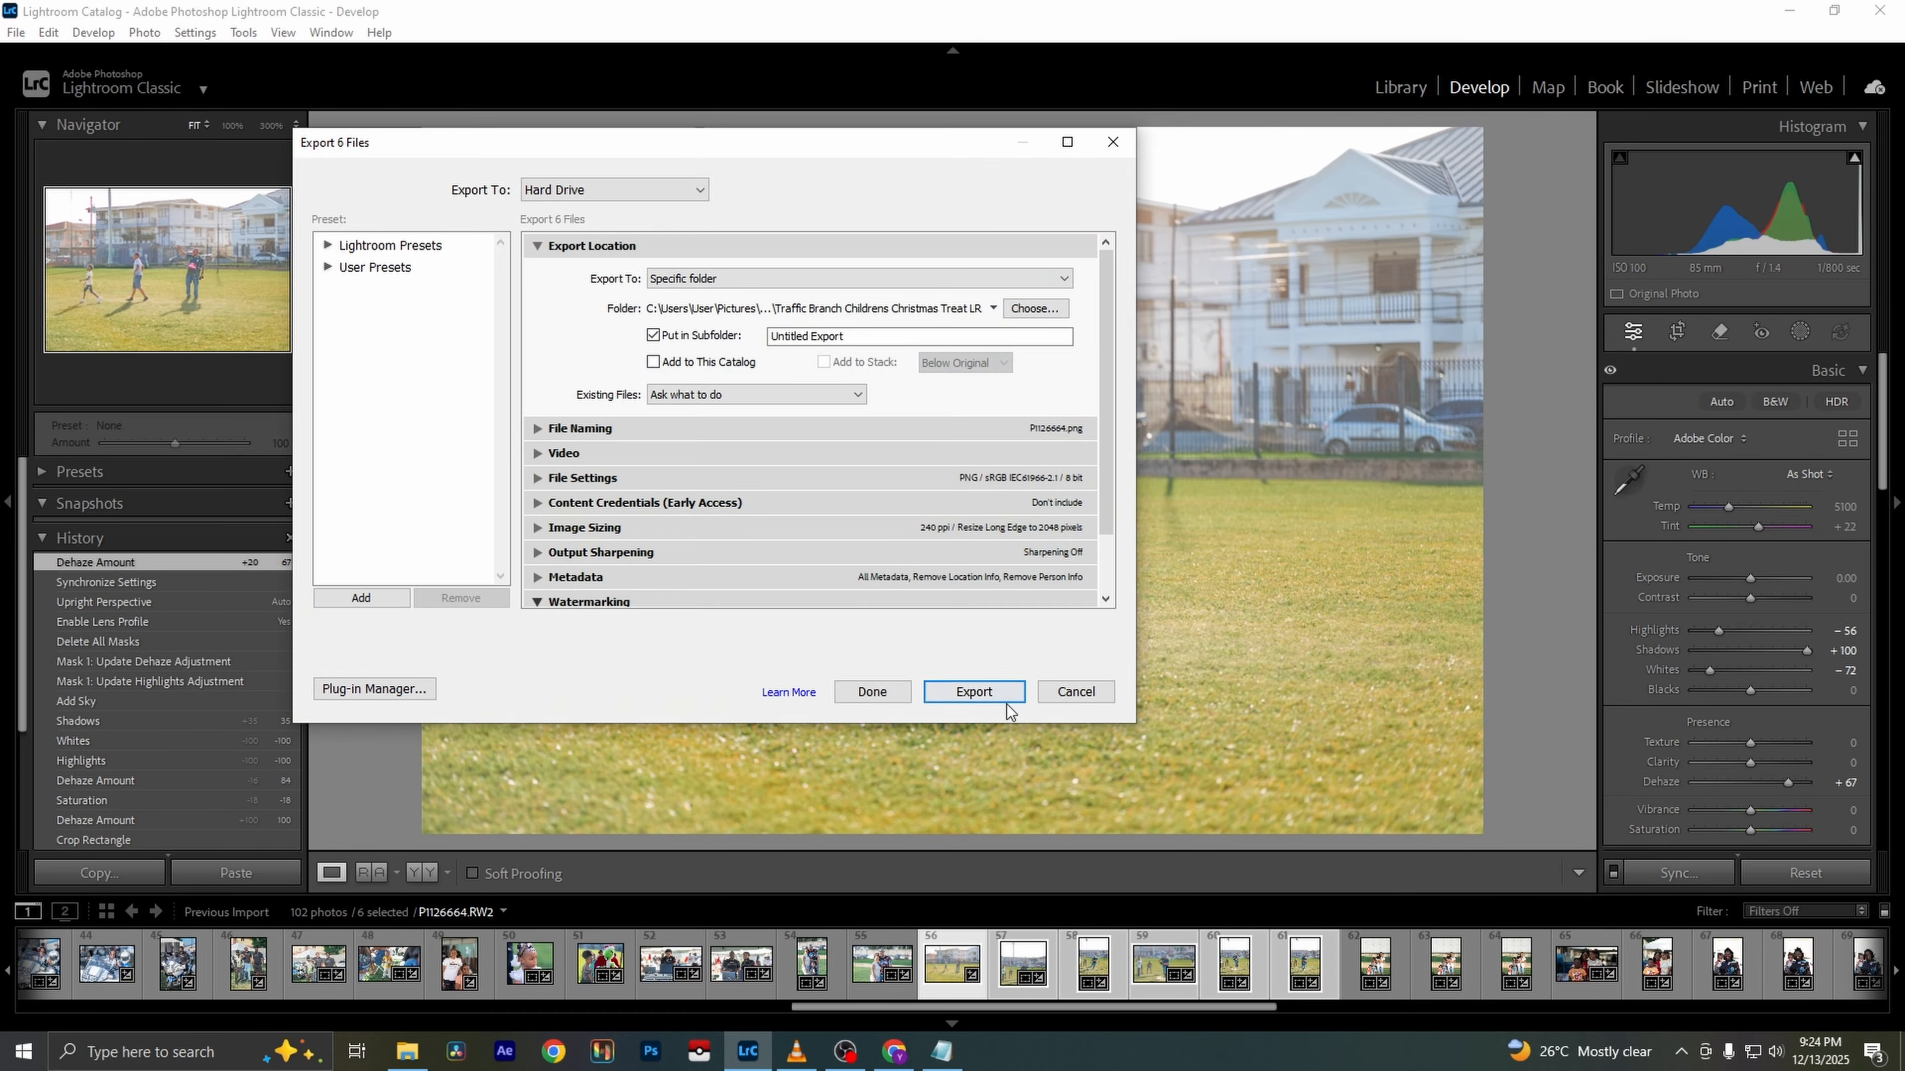
click(992, 694)
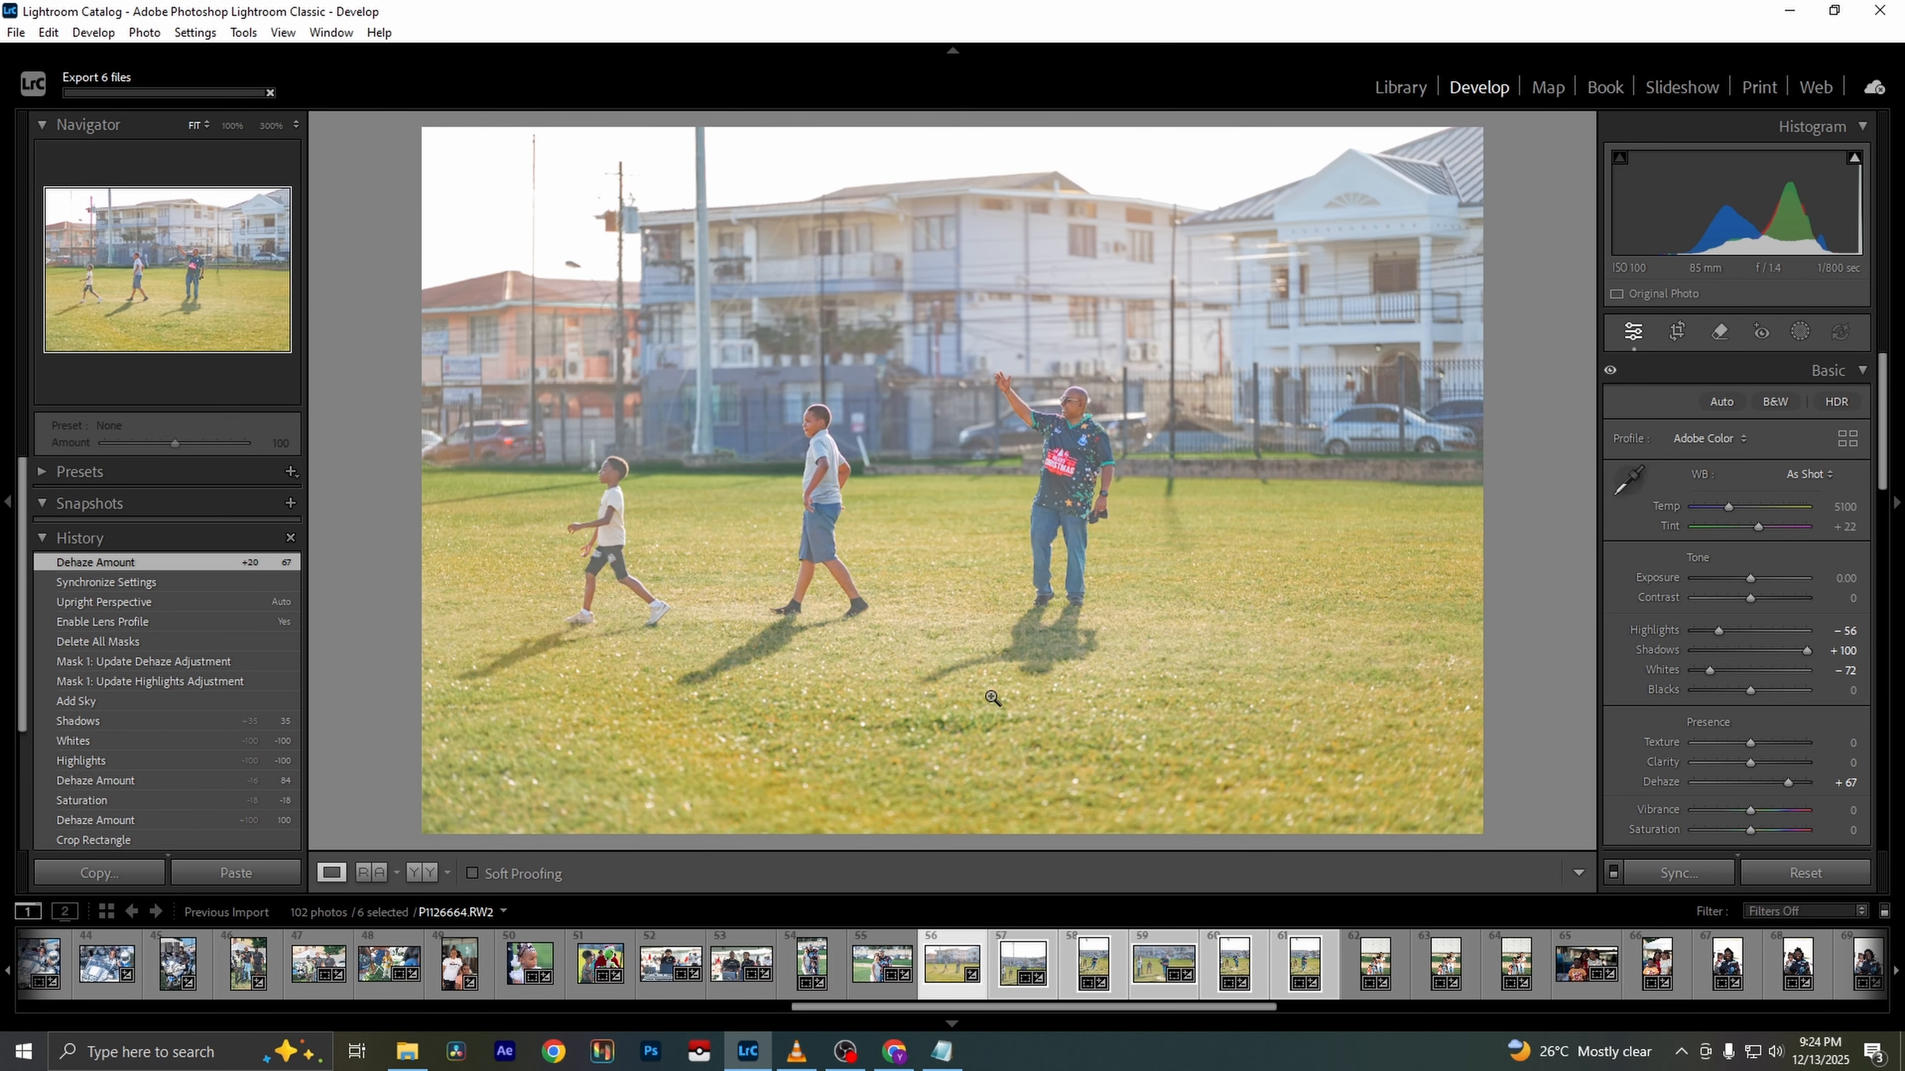
Open family photo P1126673.RW2 and set its Green Luminance to −31 in the Color Mixer
click(1376, 963)
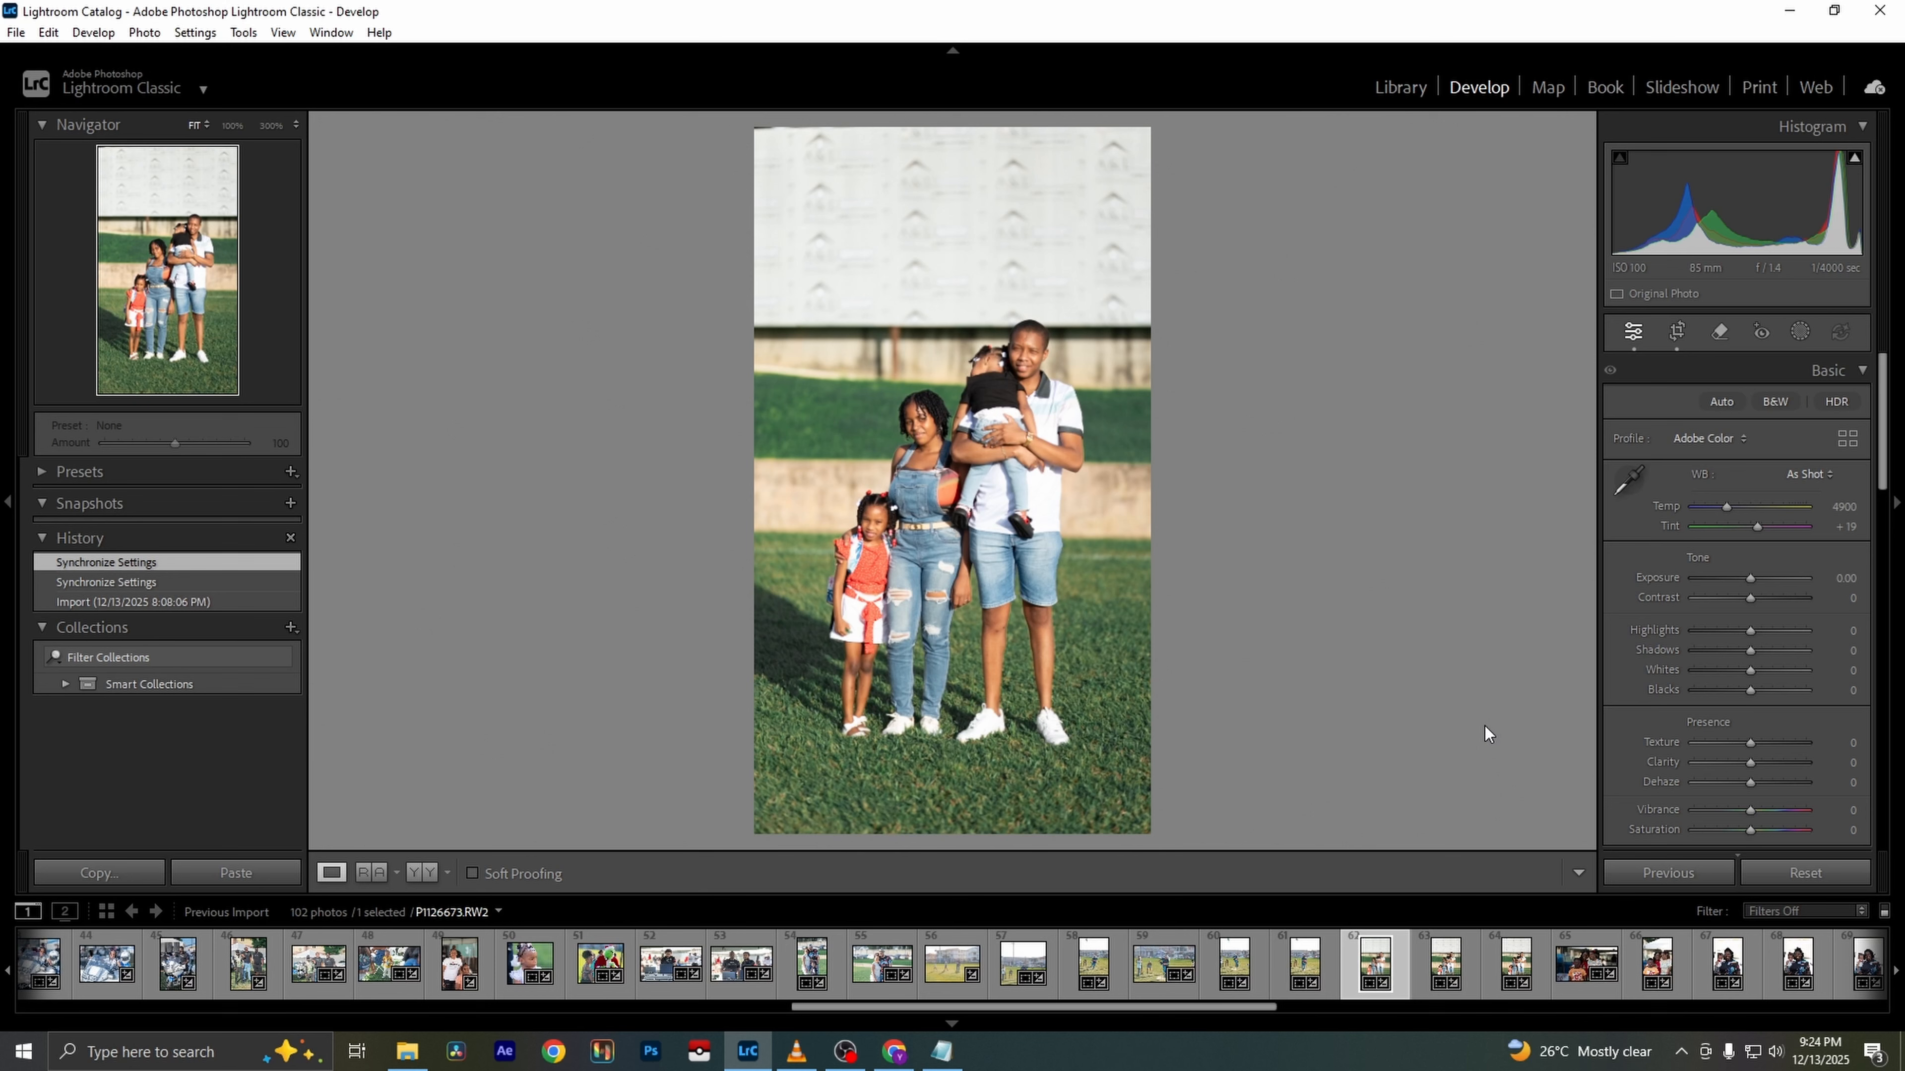
scroll(1853, 643, down, 10)
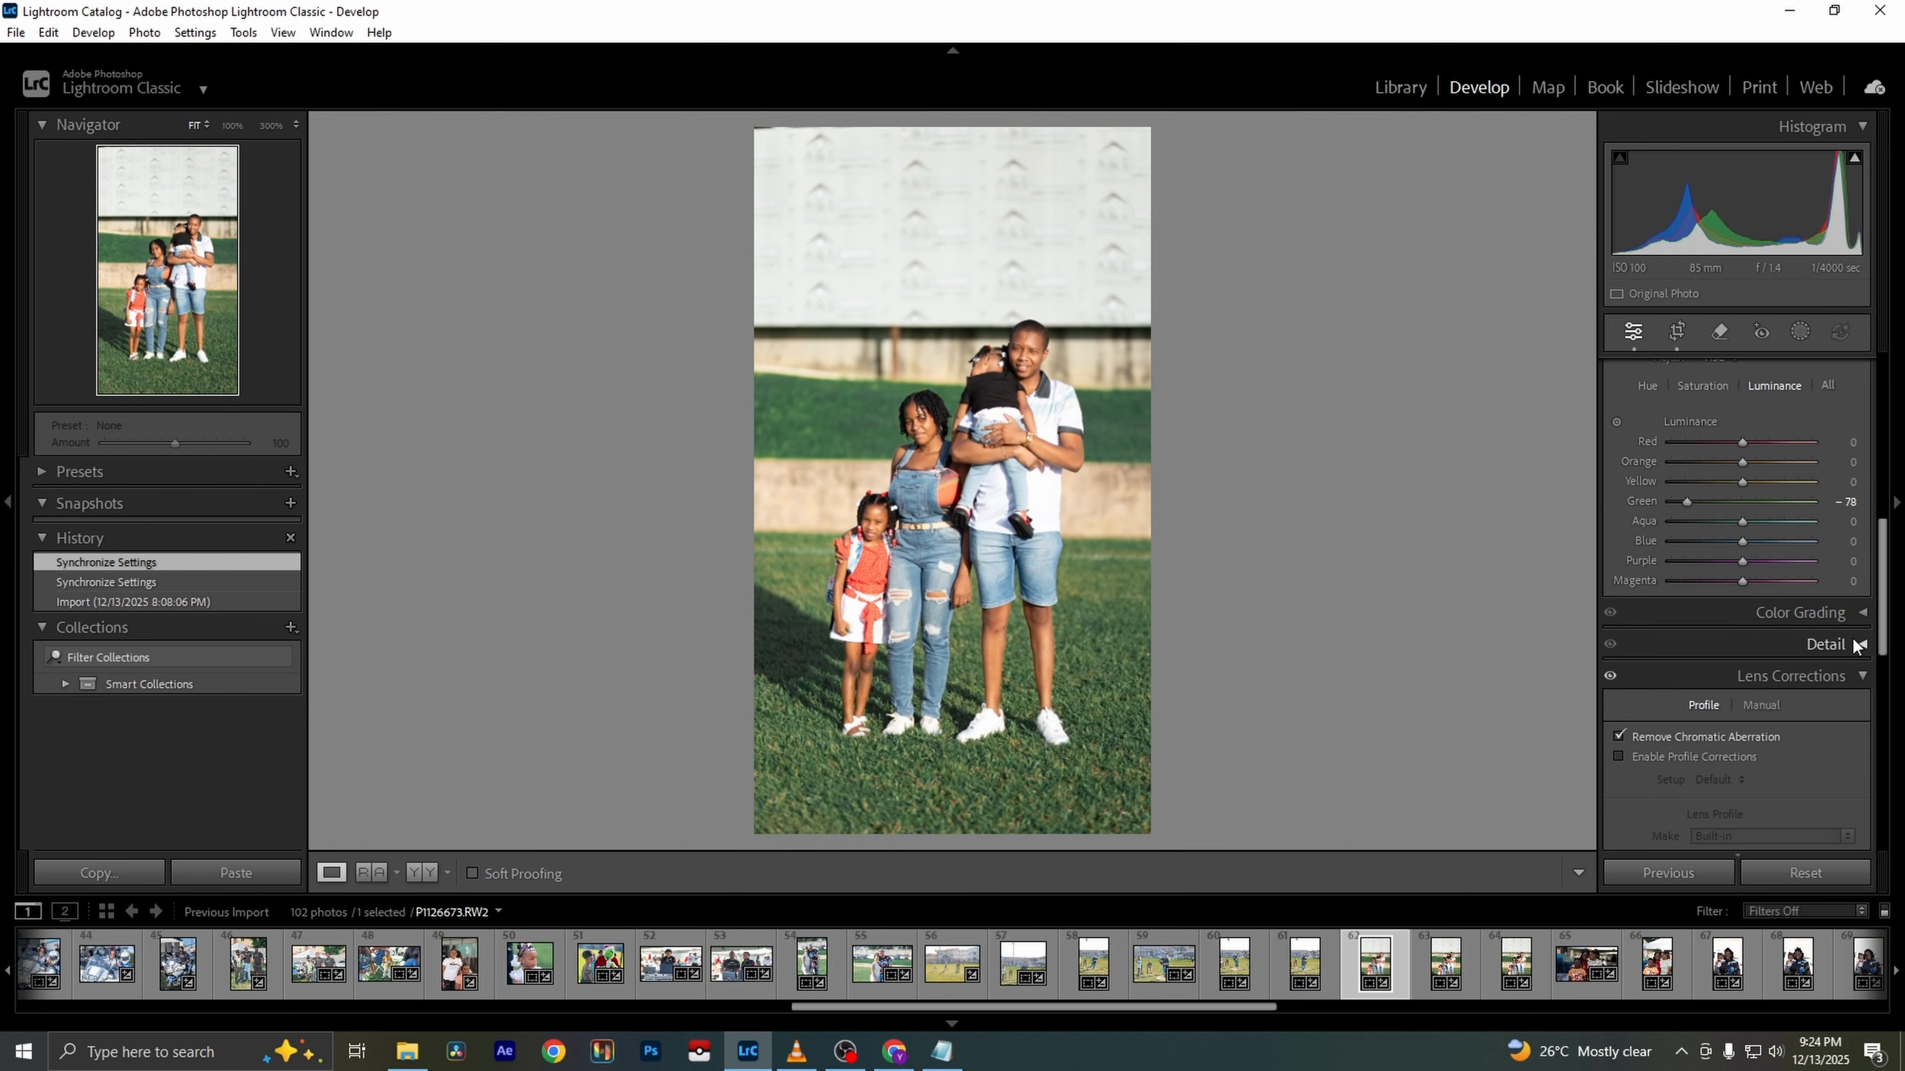
scroll(1853, 643, up, 2)
drag(1686, 621, 1723, 619)
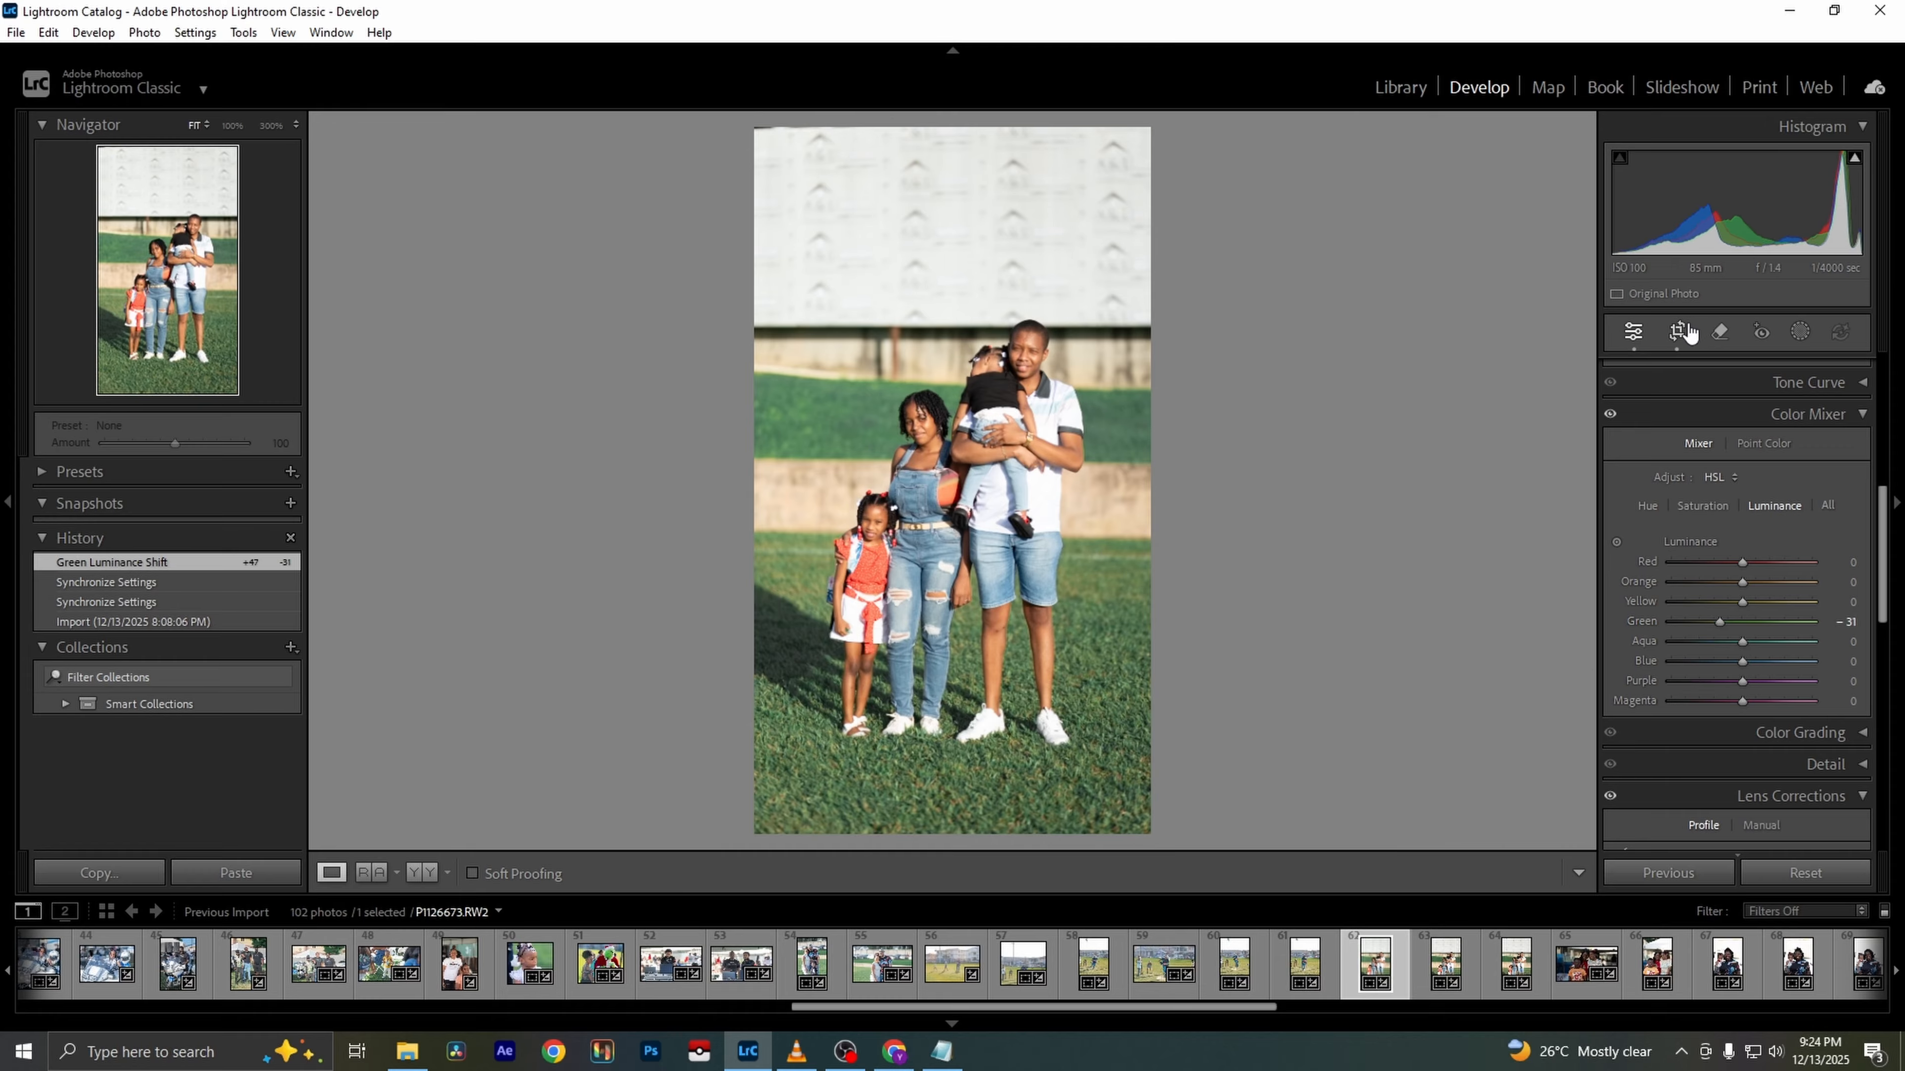
Set the family photo's Highlights to −68, Shadows to +65 and Whites to −26
scroll(1750, 588, up, 5)
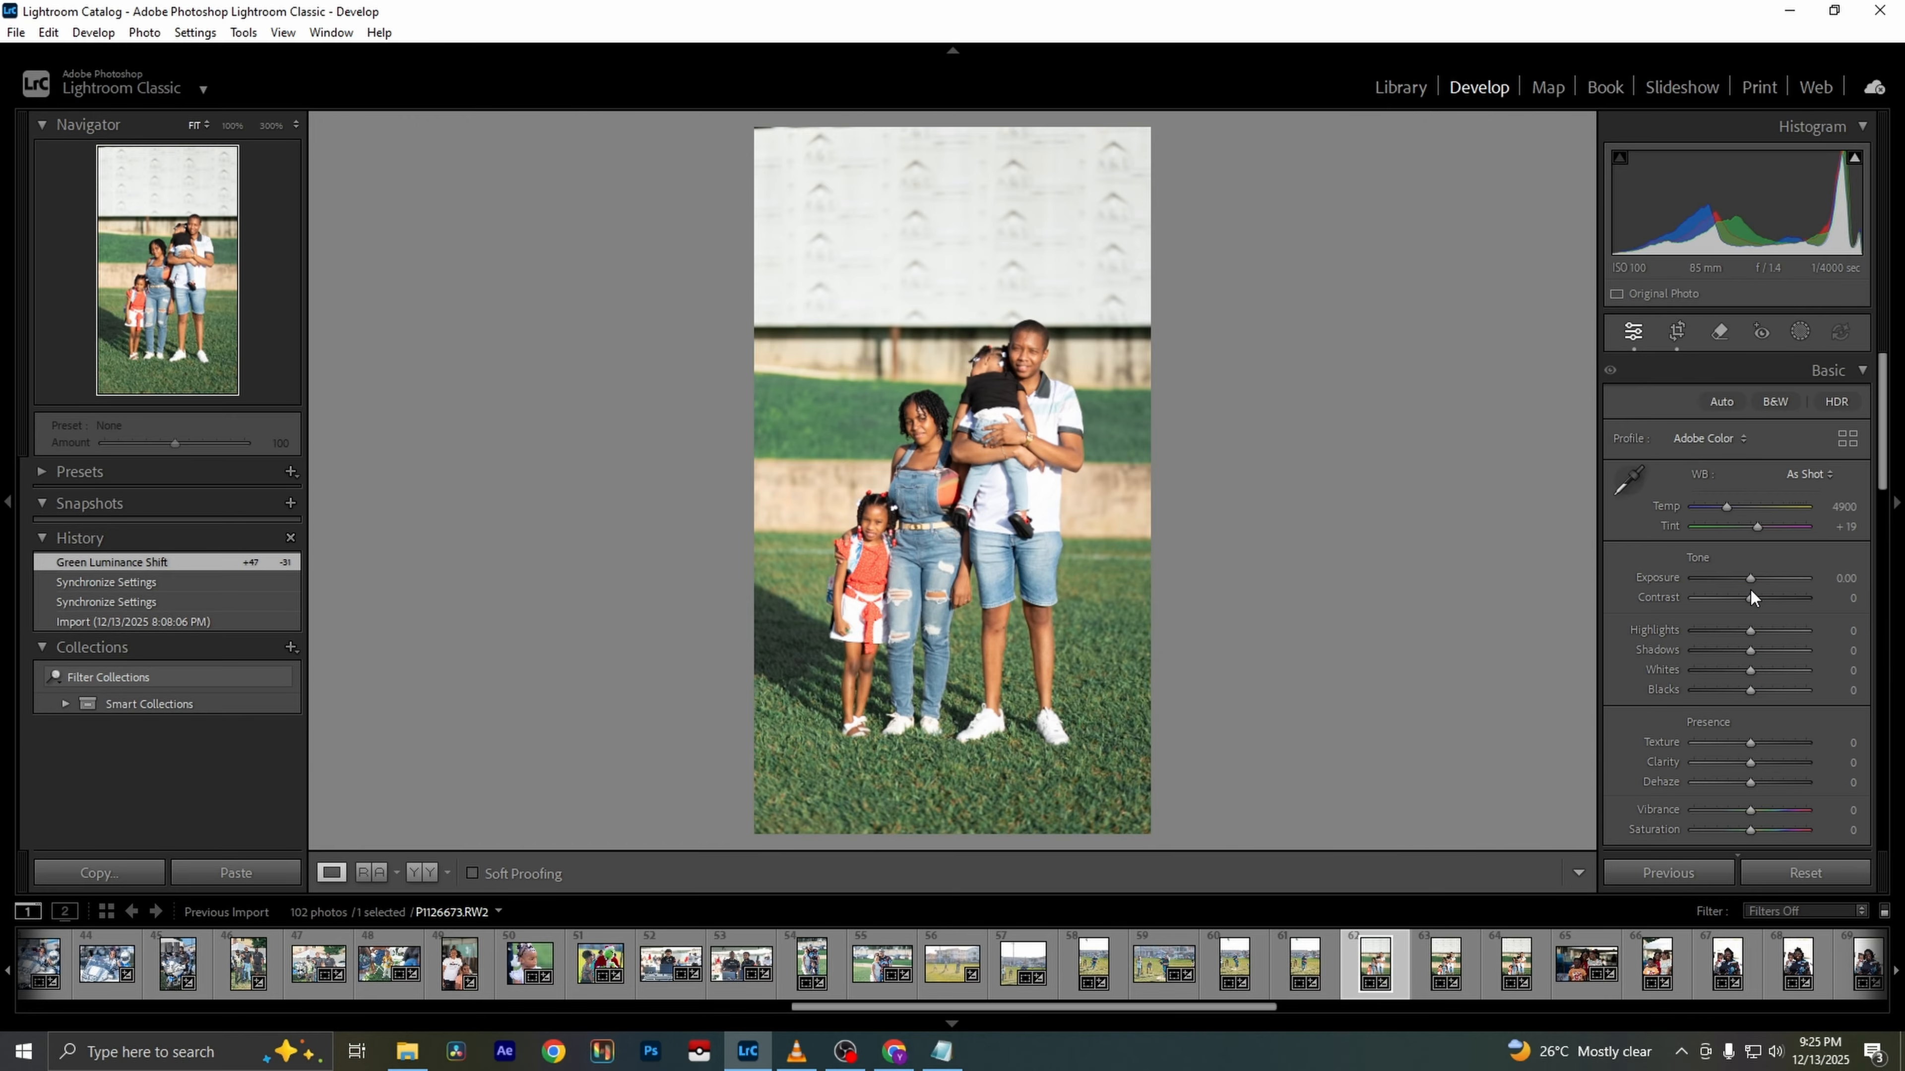
drag(1748, 632, 1732, 670)
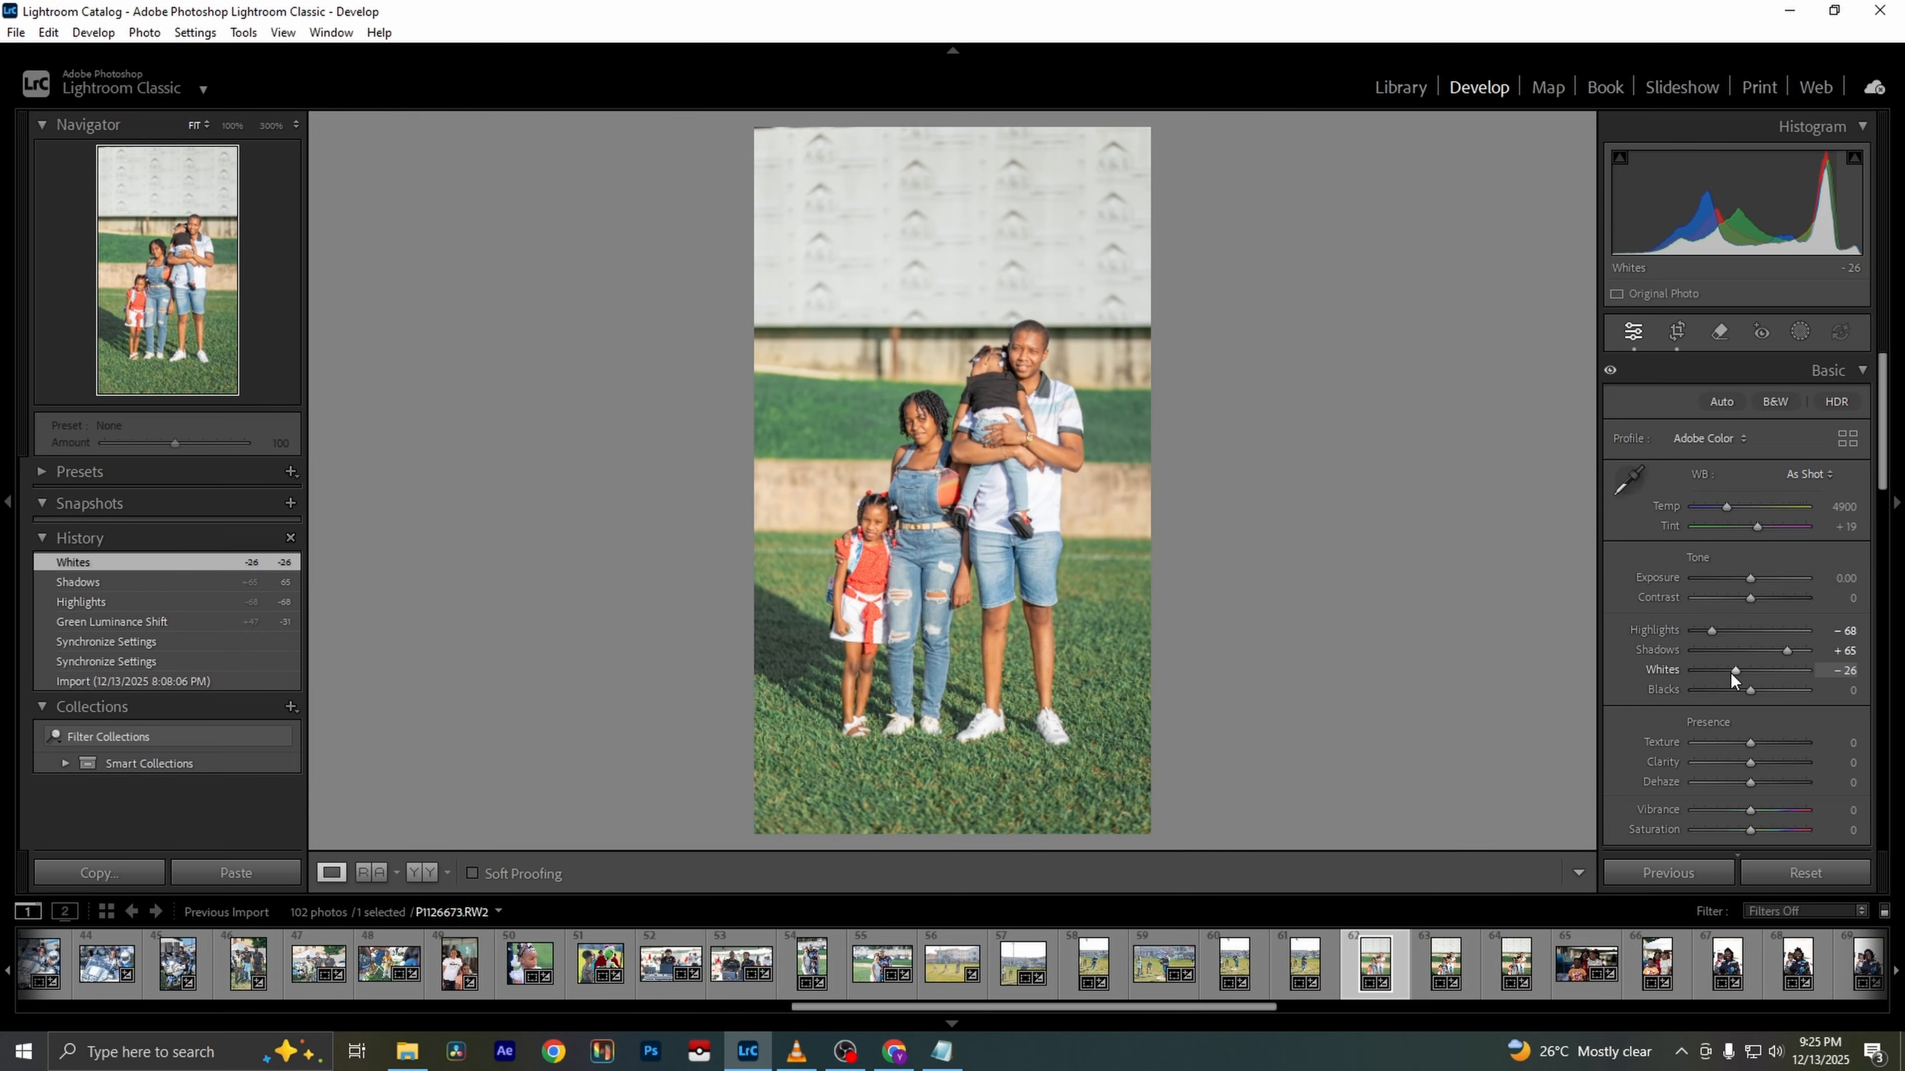
Check the father and child at close zoom, and compare the family photo without and with its latest adjustments
click(1027, 381)
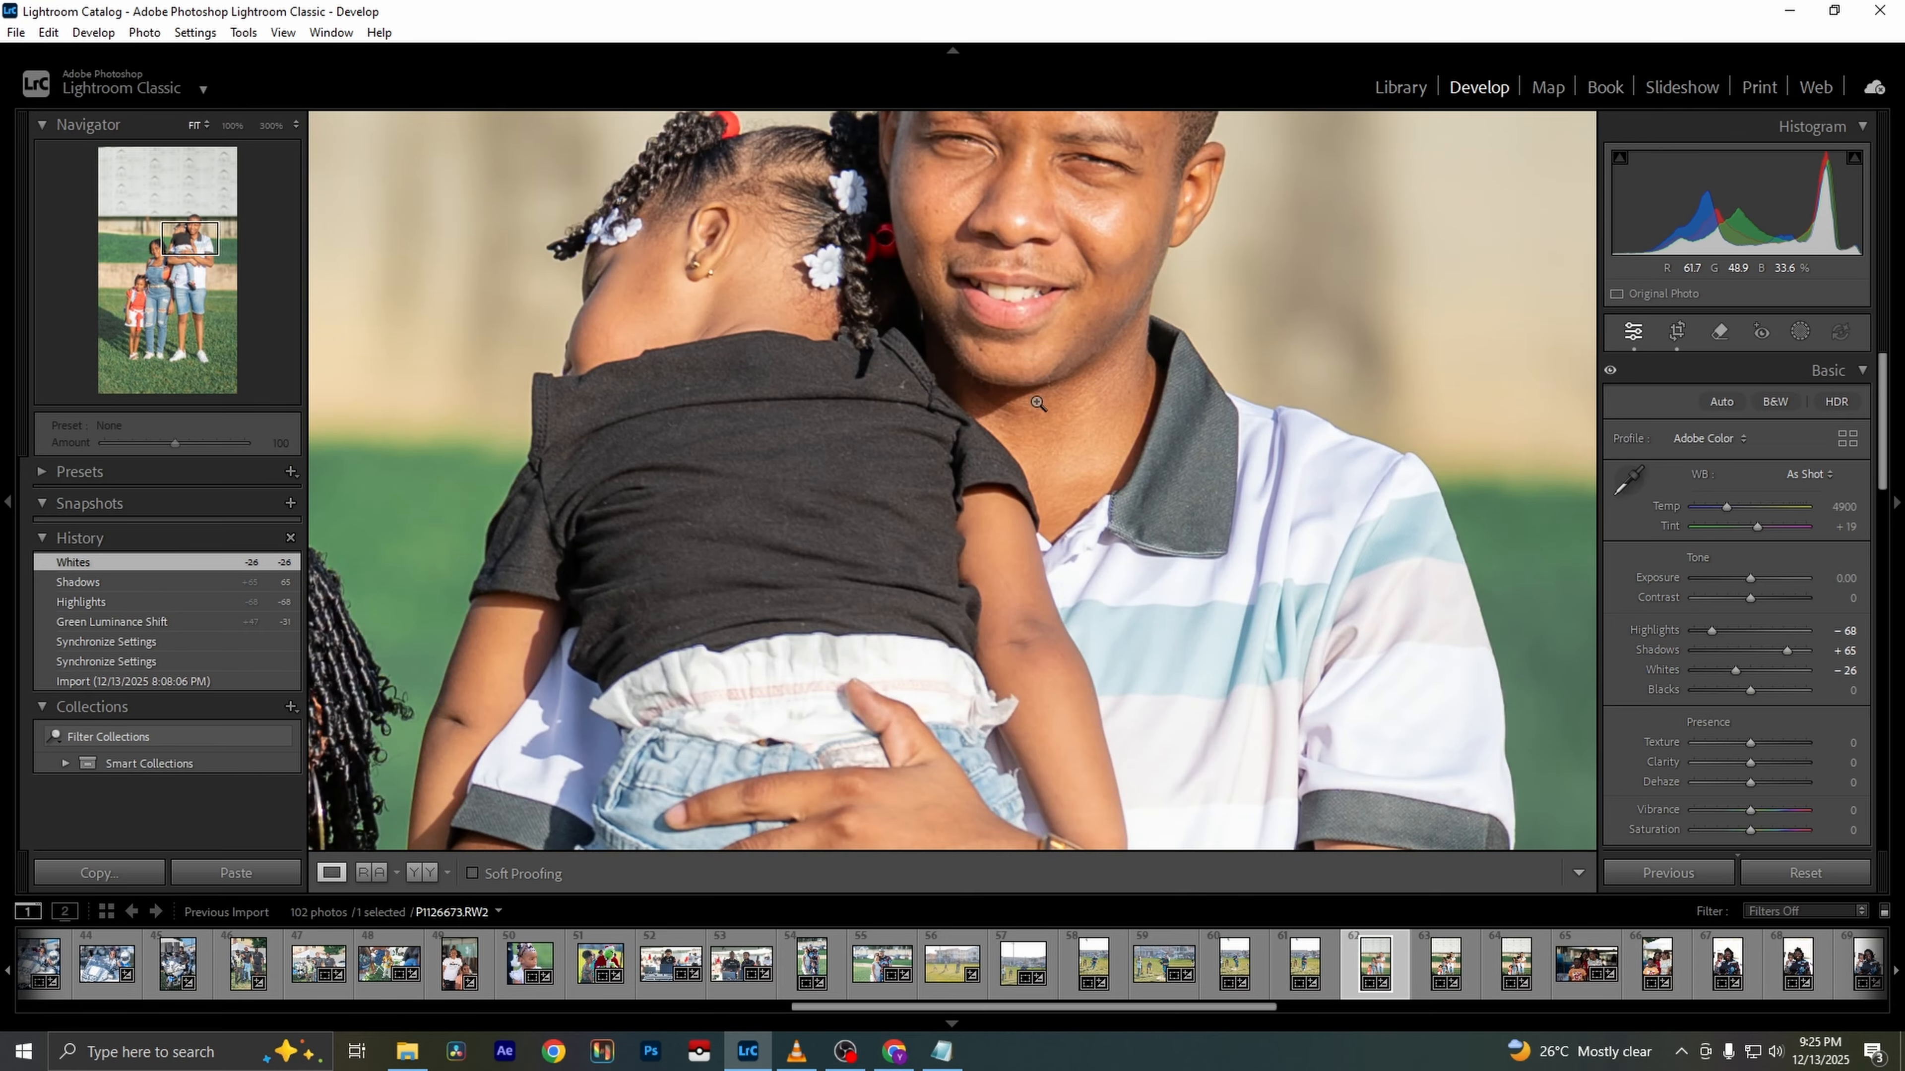
click(1037, 404)
key(ctrl+z)
key(ctrl+z)
key(ctrl+z)
key(ctrl+z)
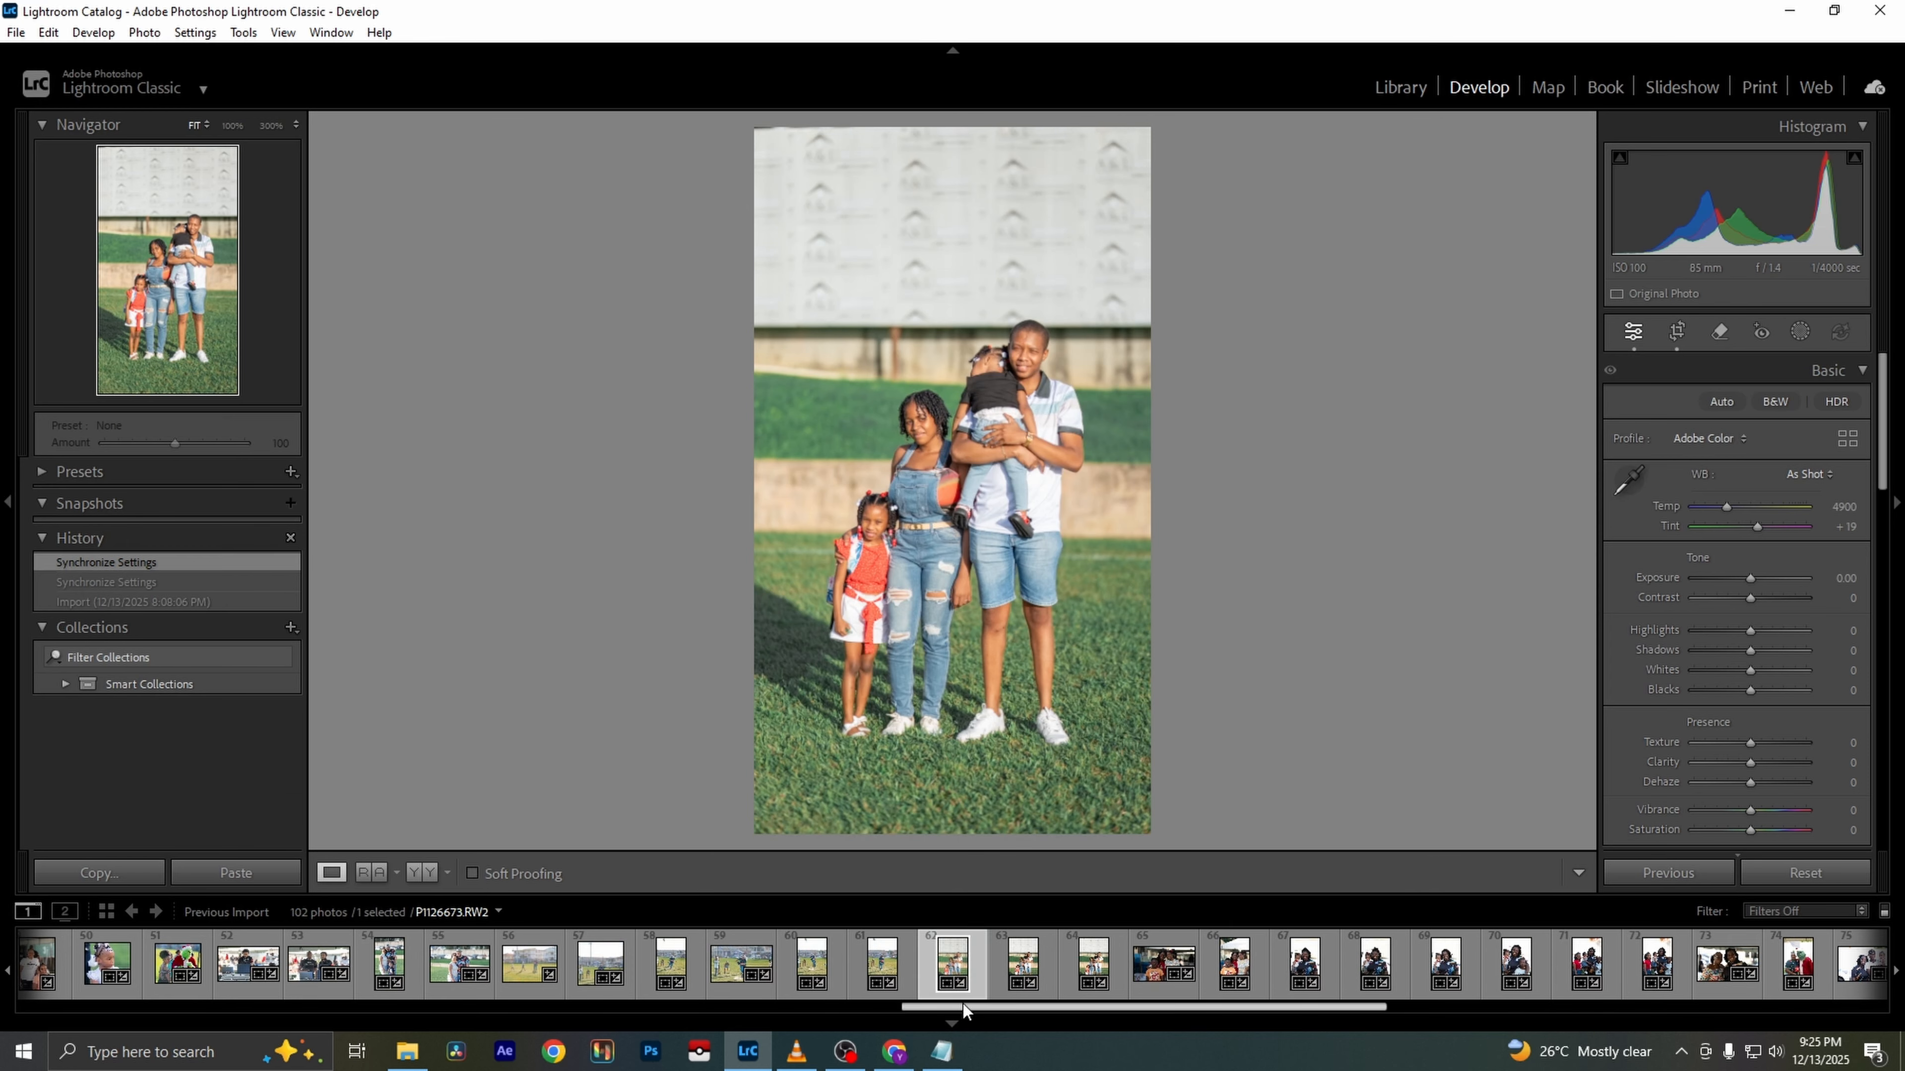
key(ctrl+y)
key(ctrl+y)
key(ctrl+y)
key(ctrl+y)
drag(964, 1006, 1199, 998)
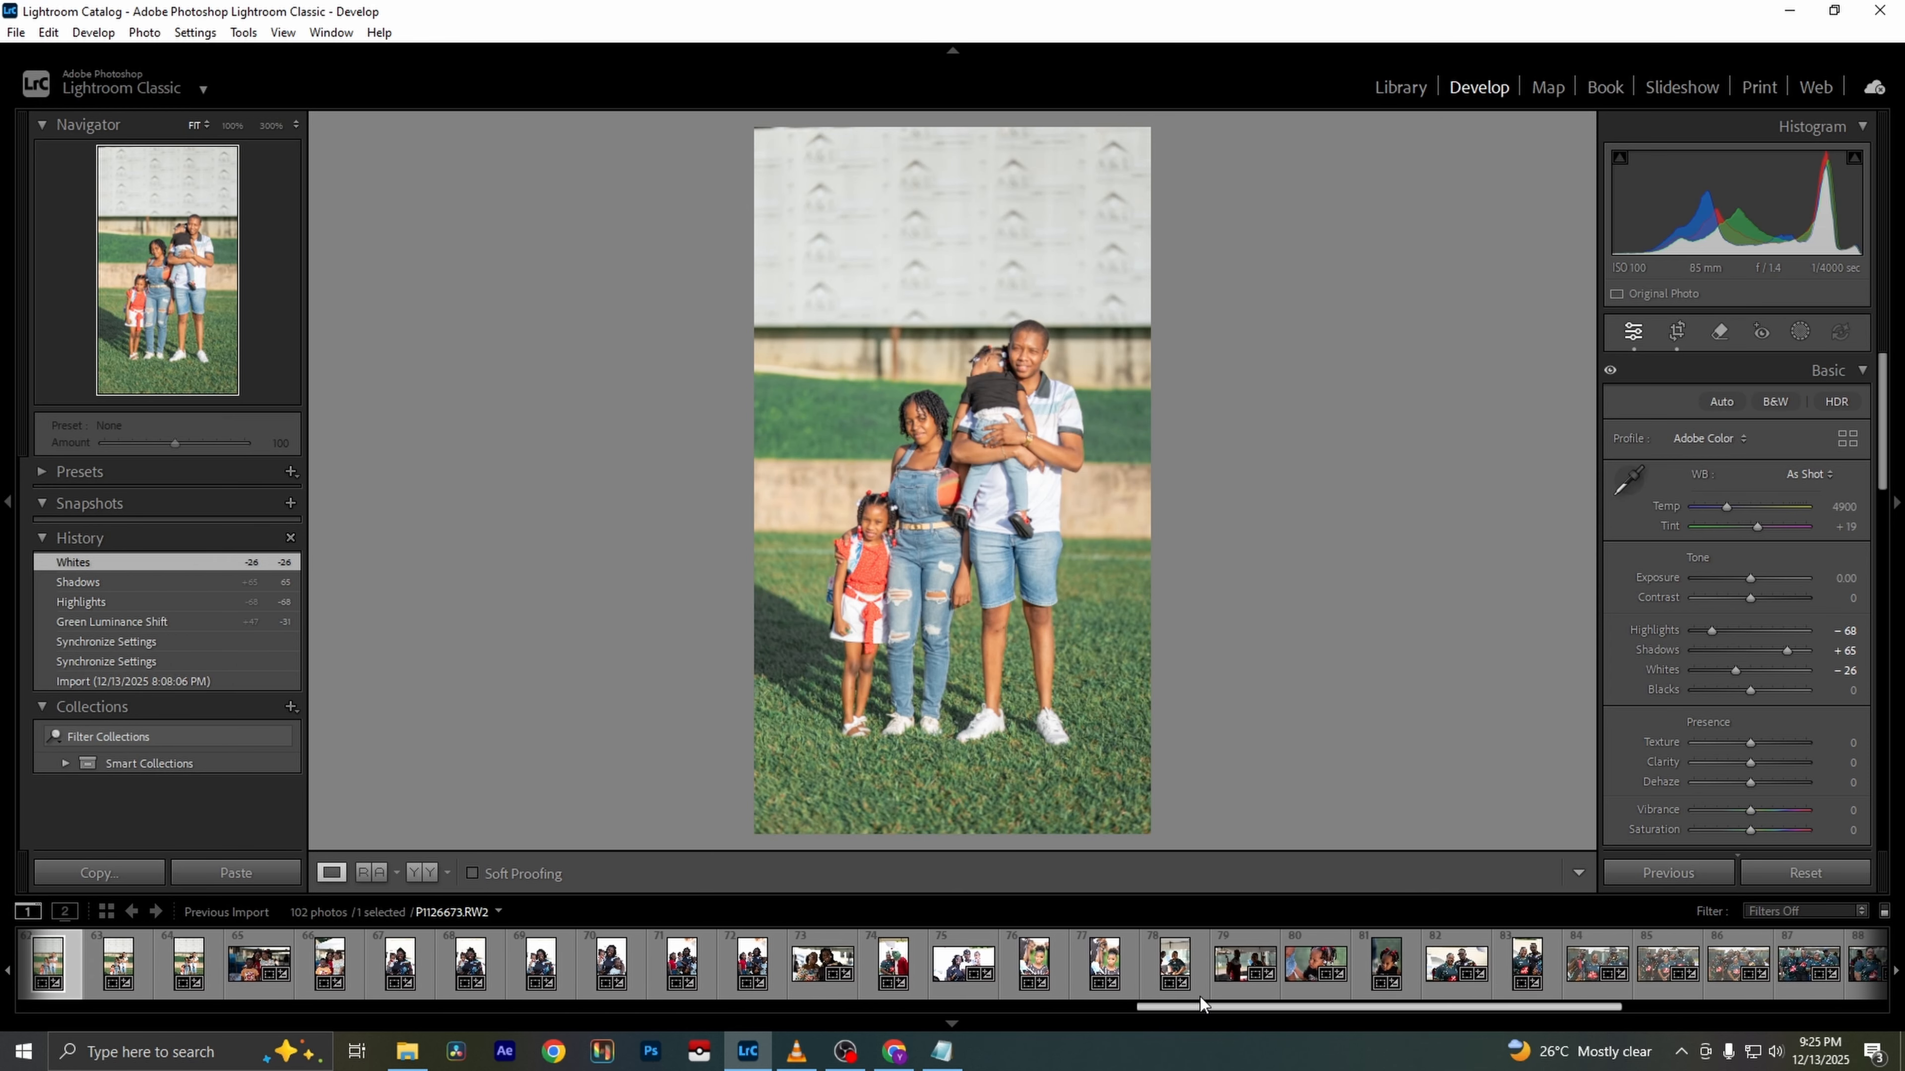
With the remaining portraits selected as a range, convert family photo P1126674.RW2 to black and white and remove the similar P1126675.RW2
shift+click(1849, 962)
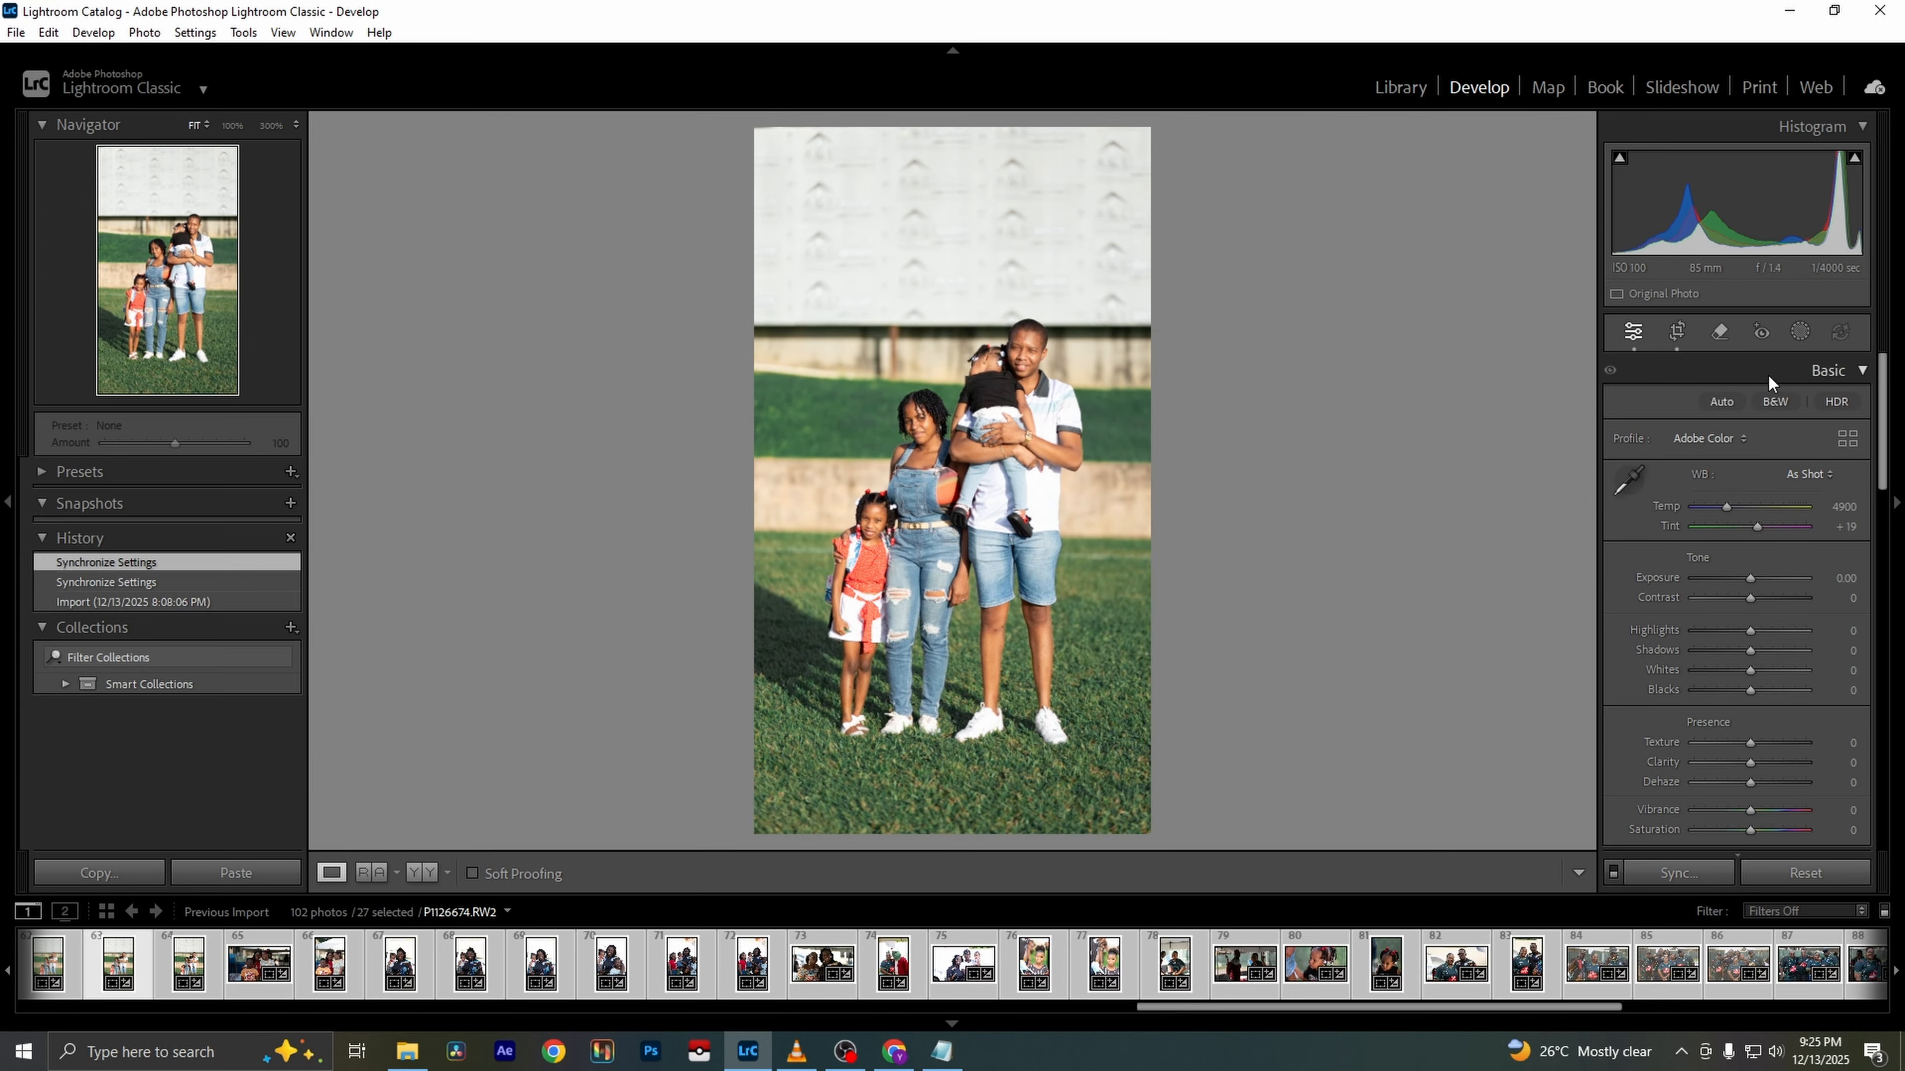
click(1774, 402)
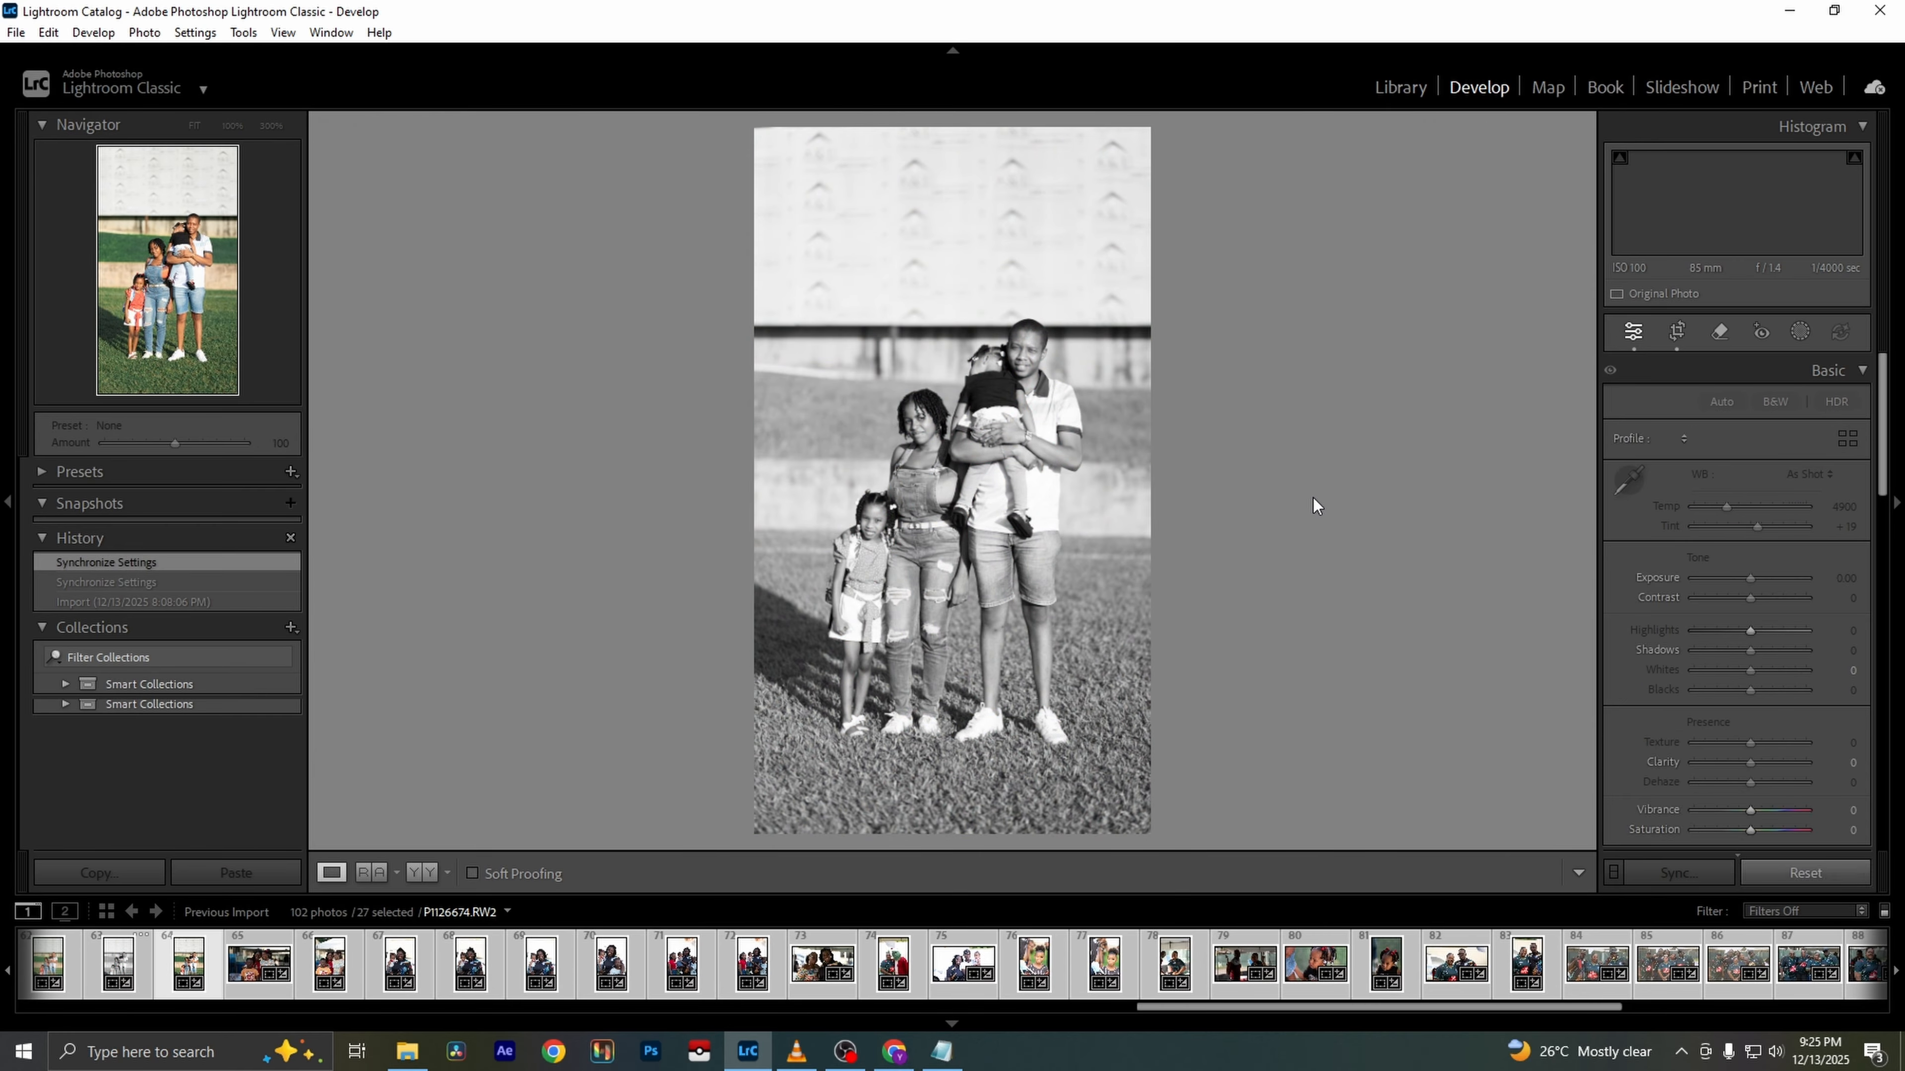
key(ctrl+z)
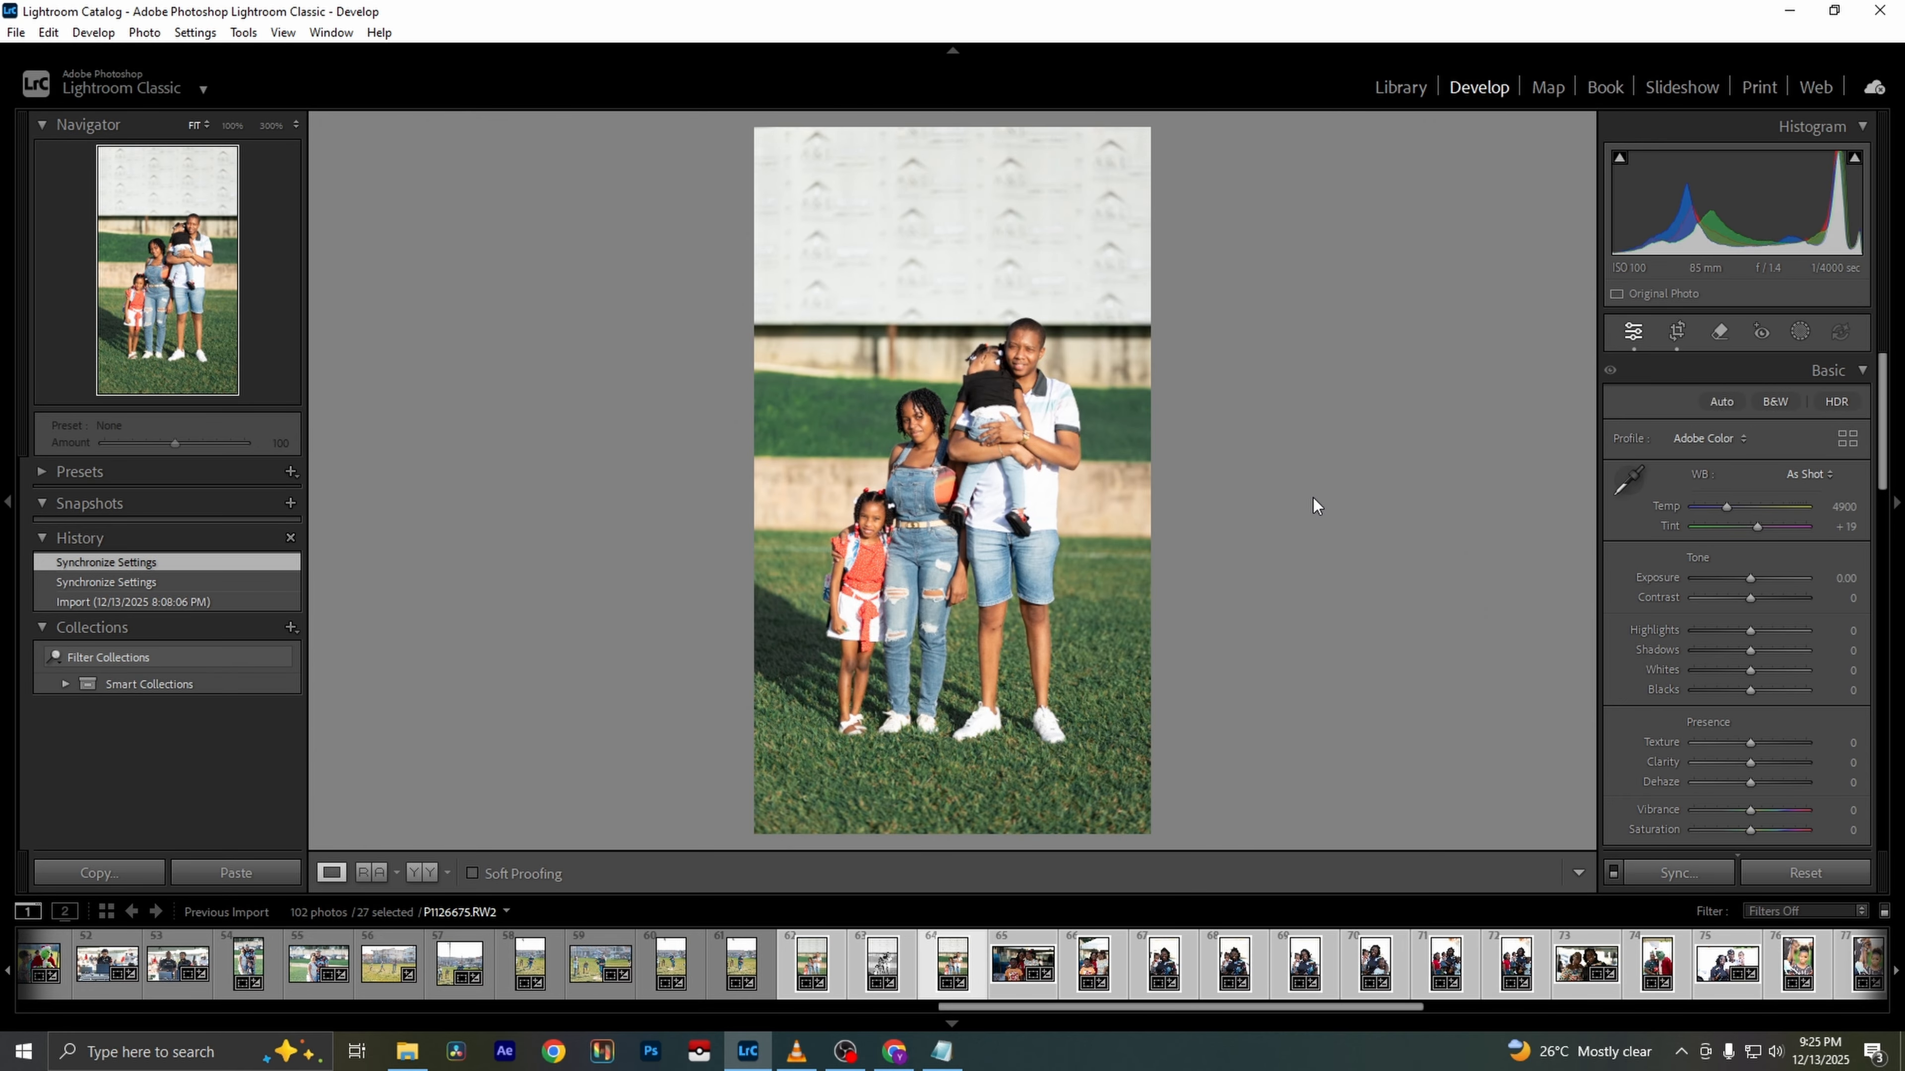
key(Right)
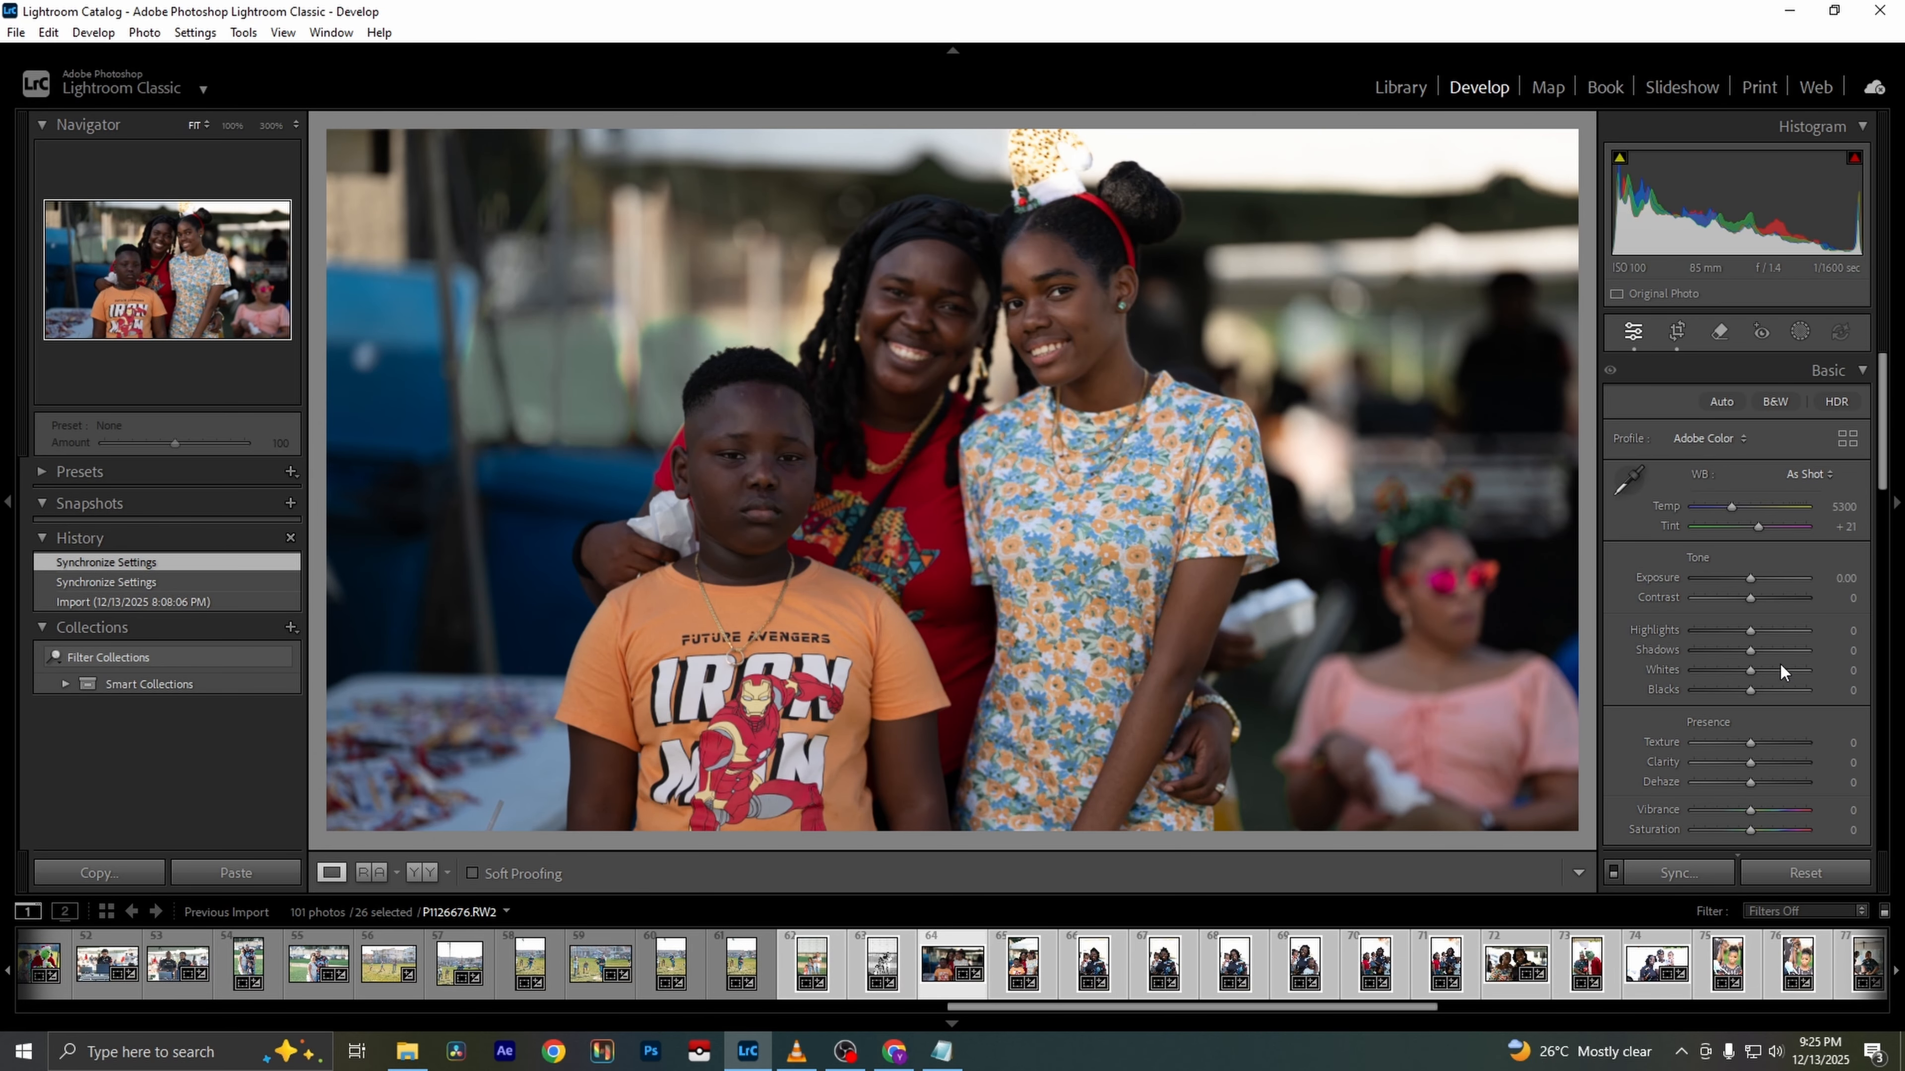
Set the Shadows of group photo P1126676.RW2 to +81 and extend its crop down to the lower edge of the image
drag(1753, 650, 1799, 646)
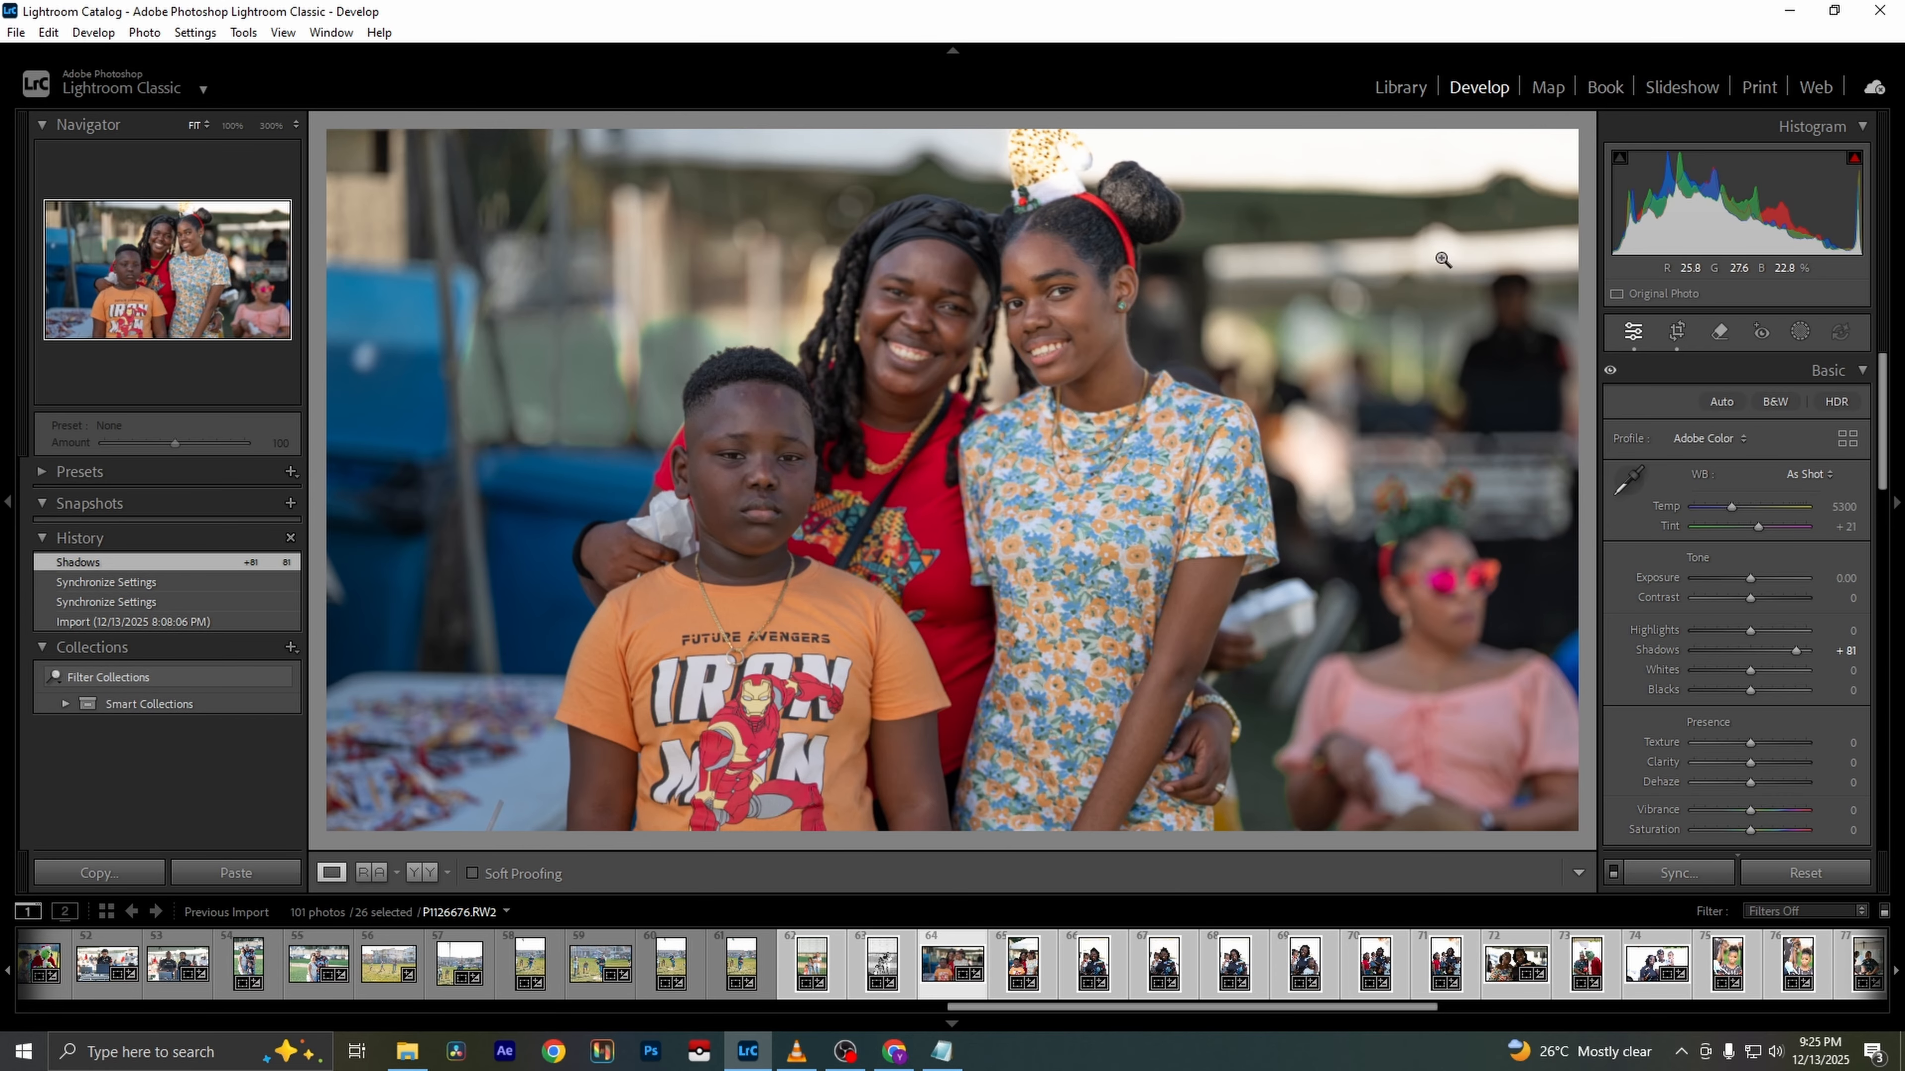
click(1676, 331)
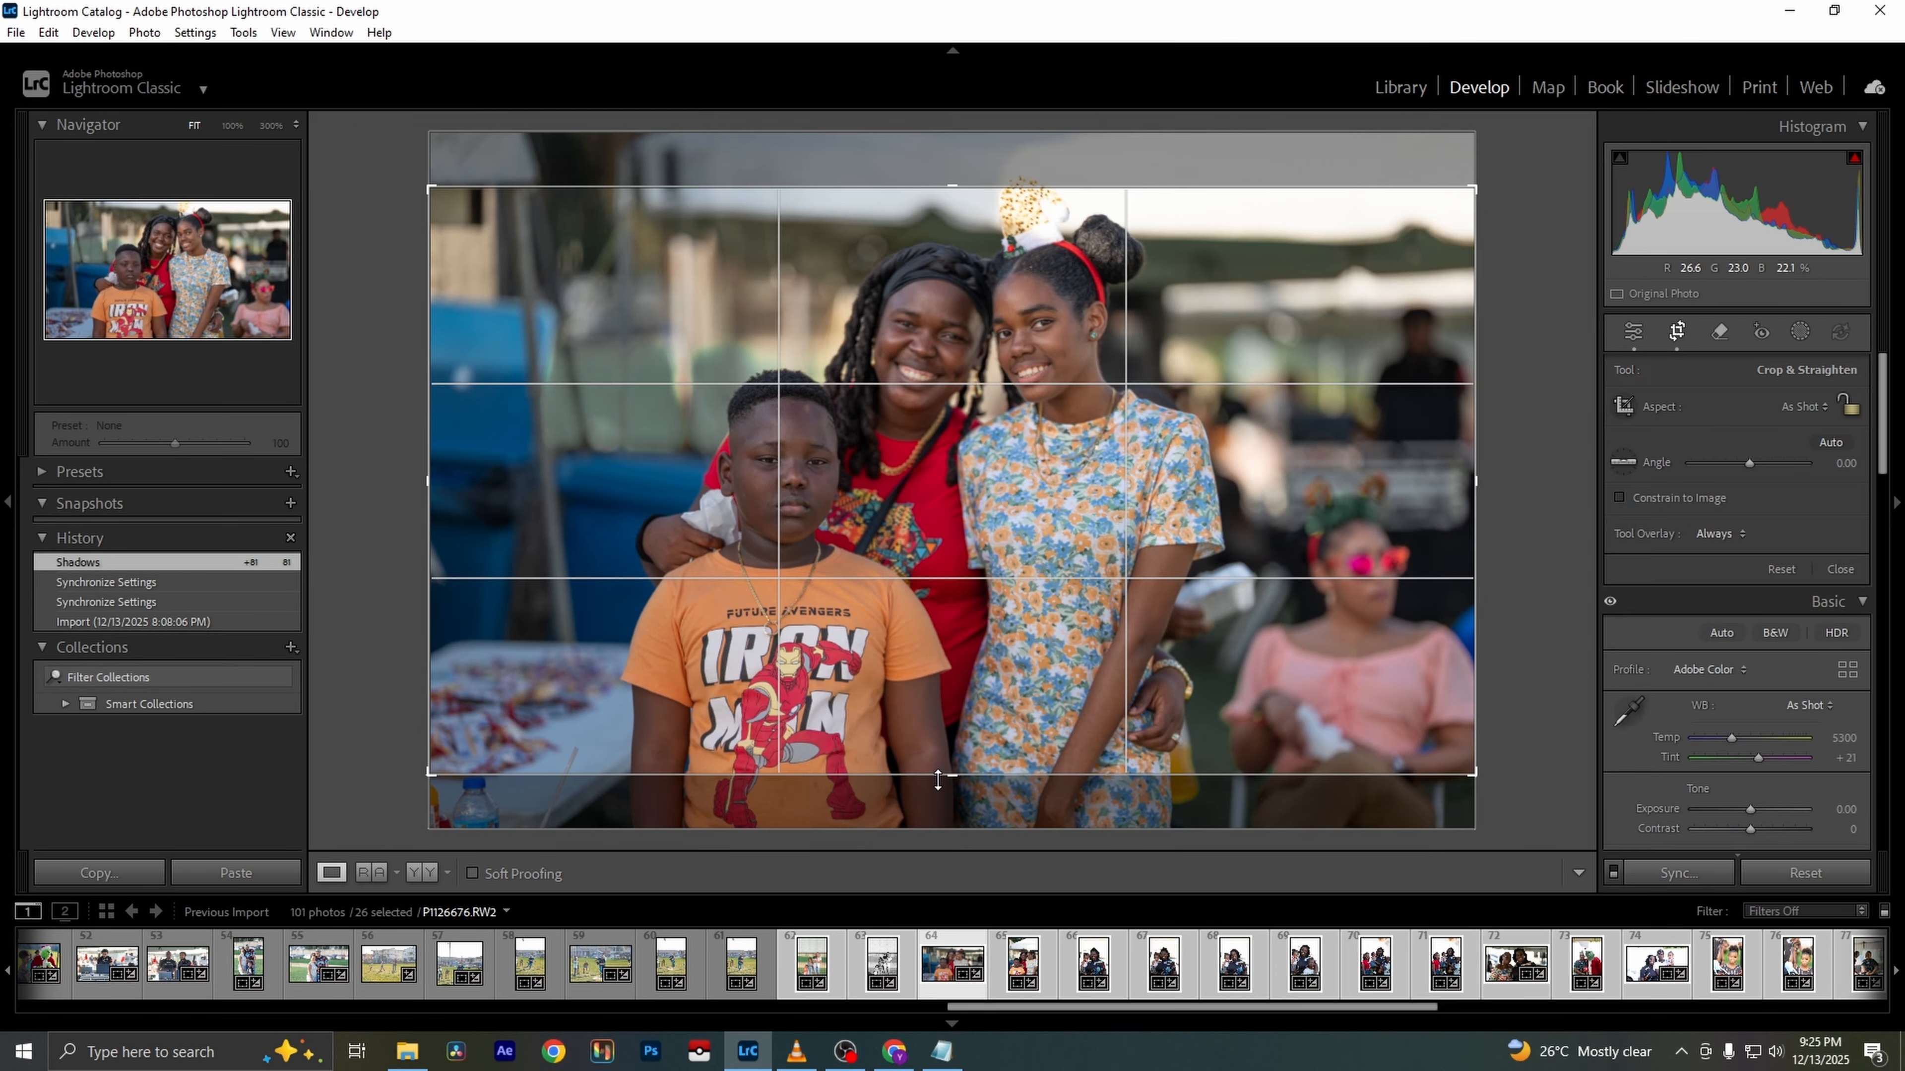
drag(937, 780, 933, 829)
key(Return)
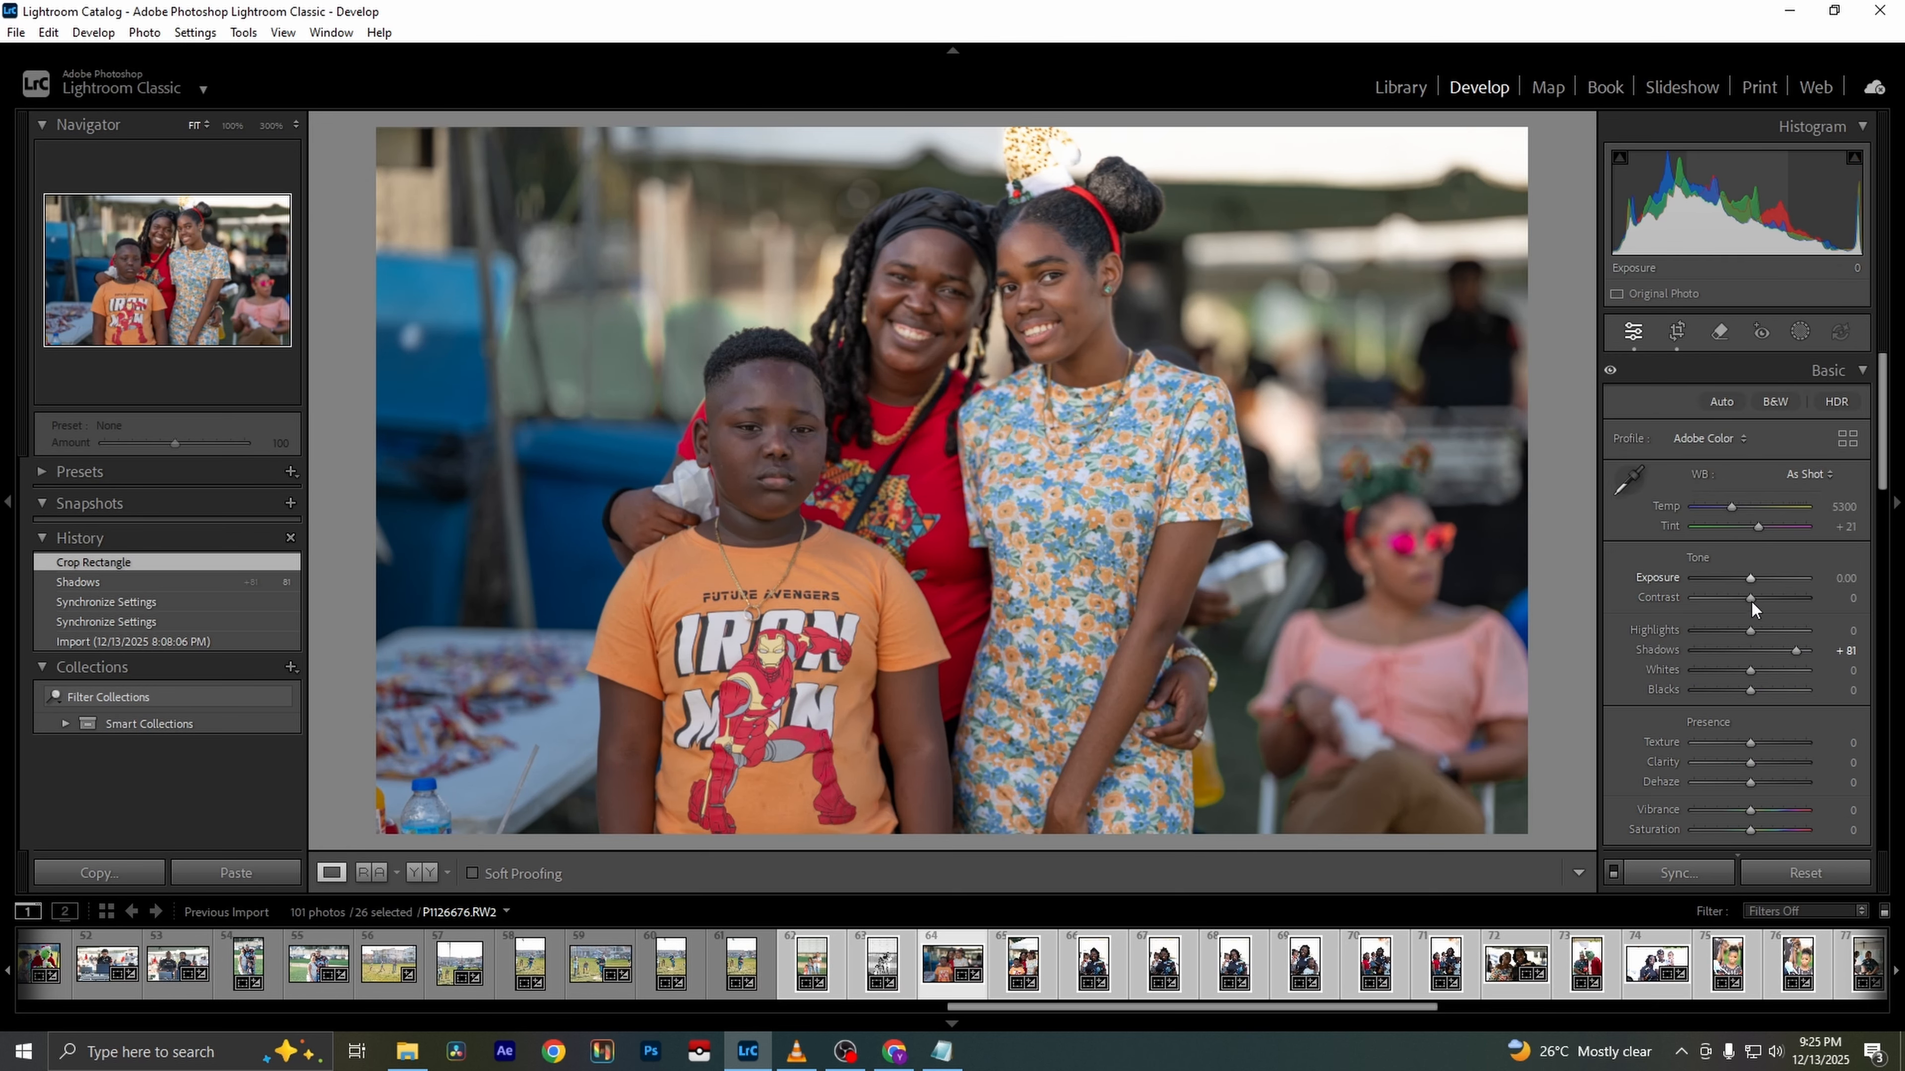
Set the landscape group photo's Exposure to +0.79 and its Temp to 5157
drag(1752, 580, 1761, 577)
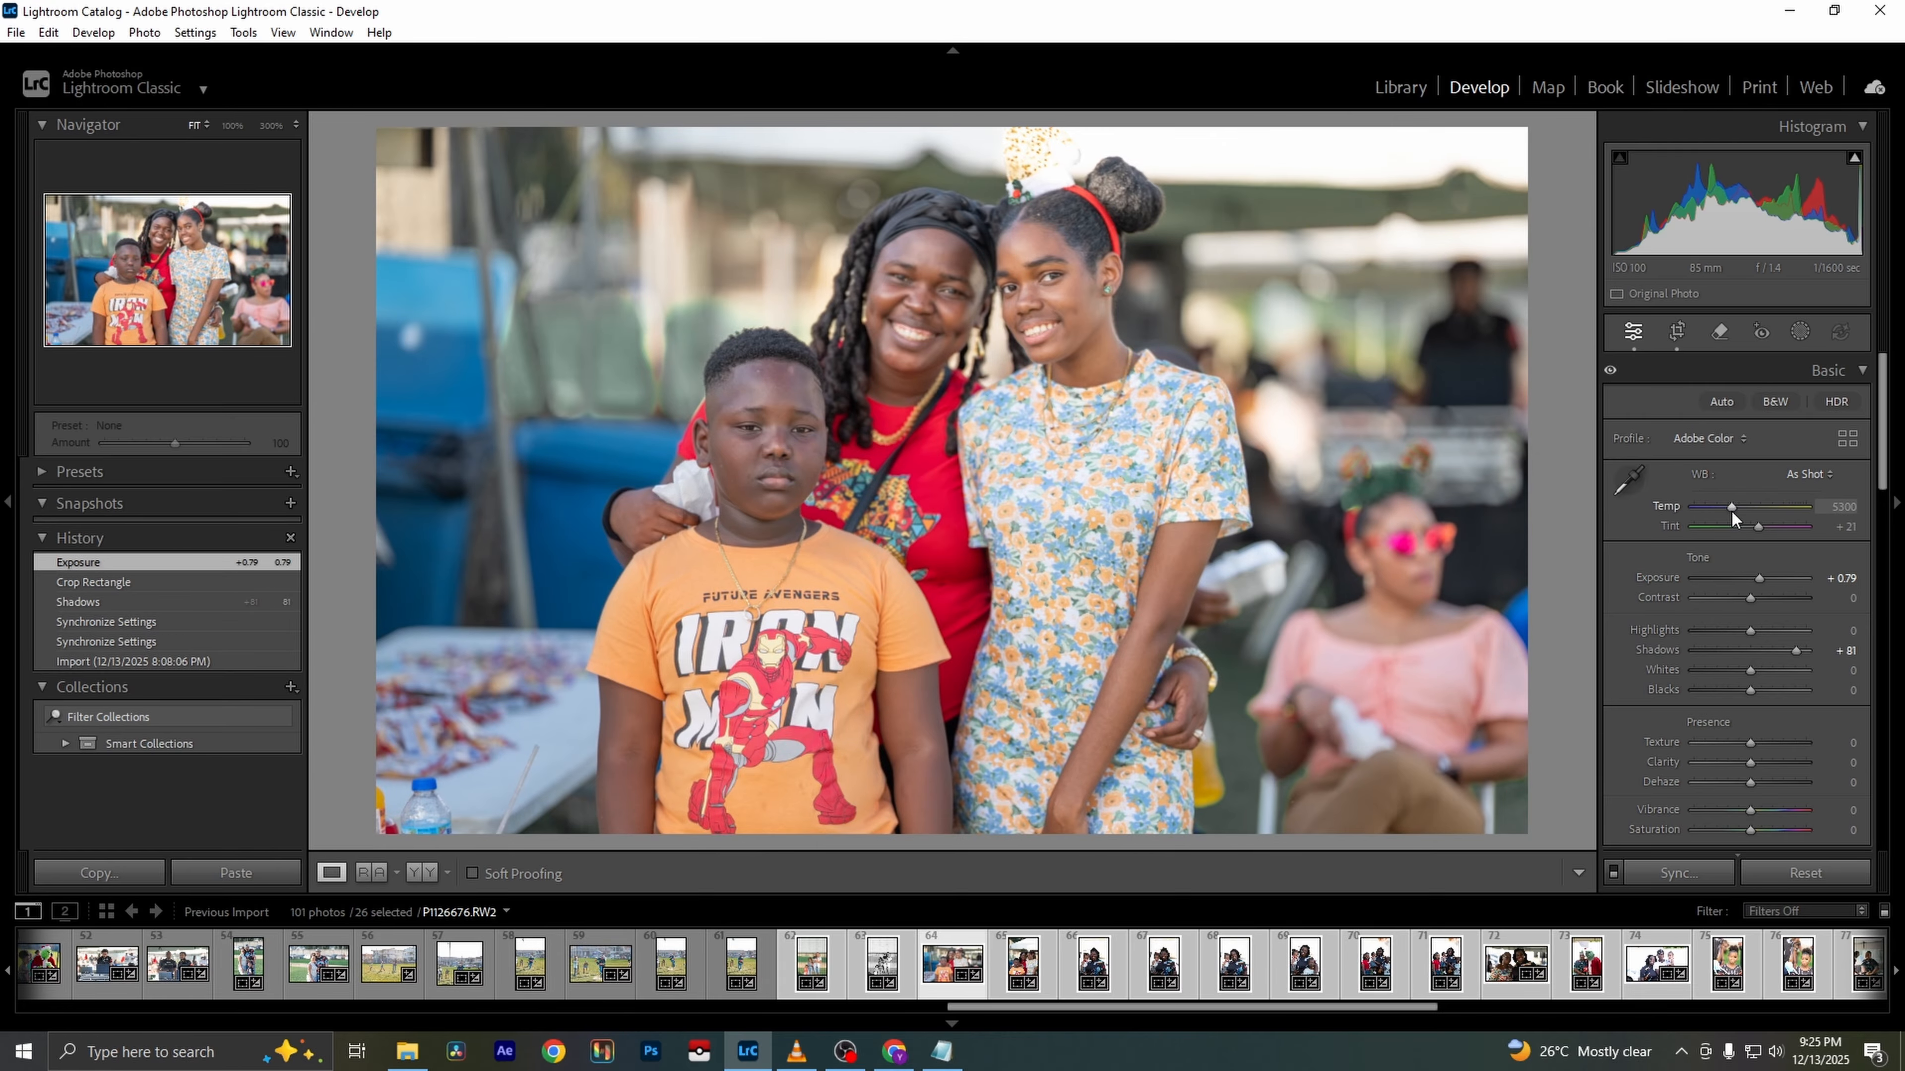
drag(1731, 508, 1729, 513)
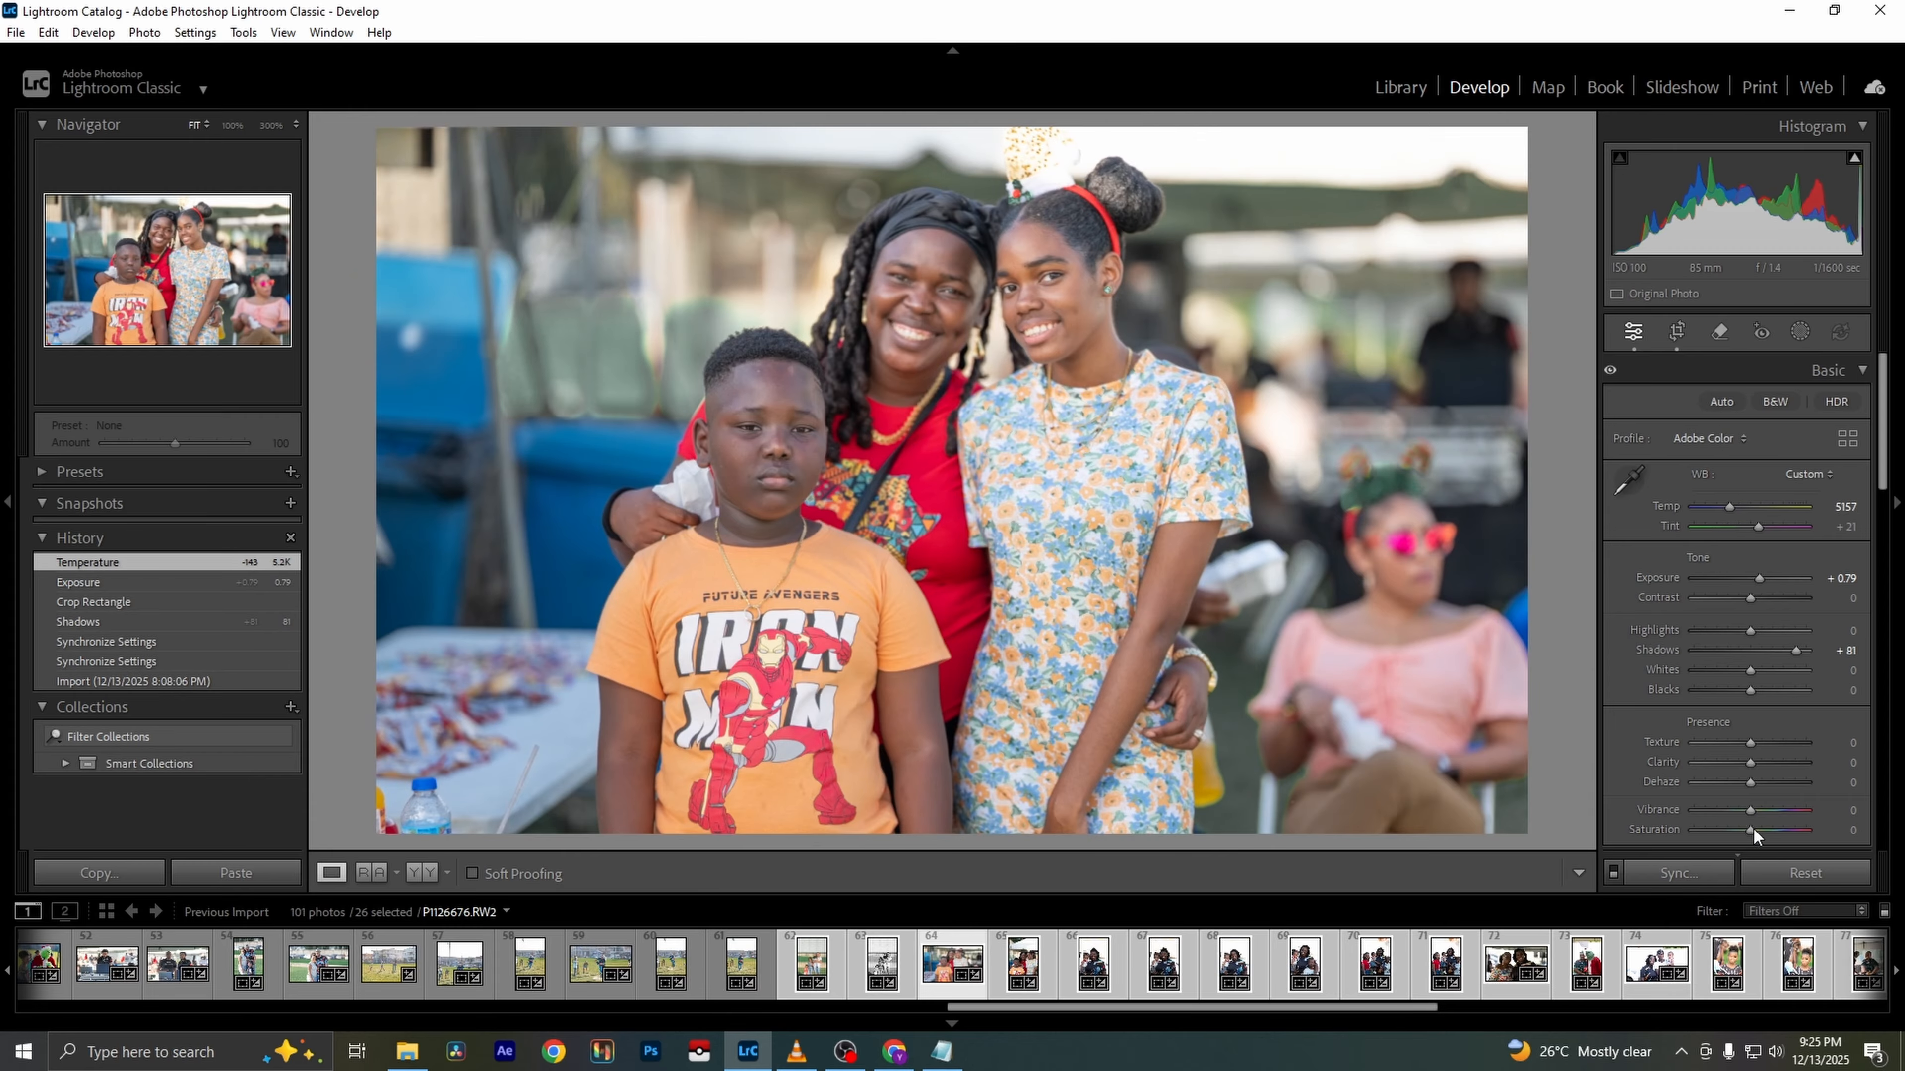
drag(1748, 765, 1729, 758)
Open the vertical group photo P1126677.RW2, set its Shadows to +53 and reduce its Highlights
key(Right)
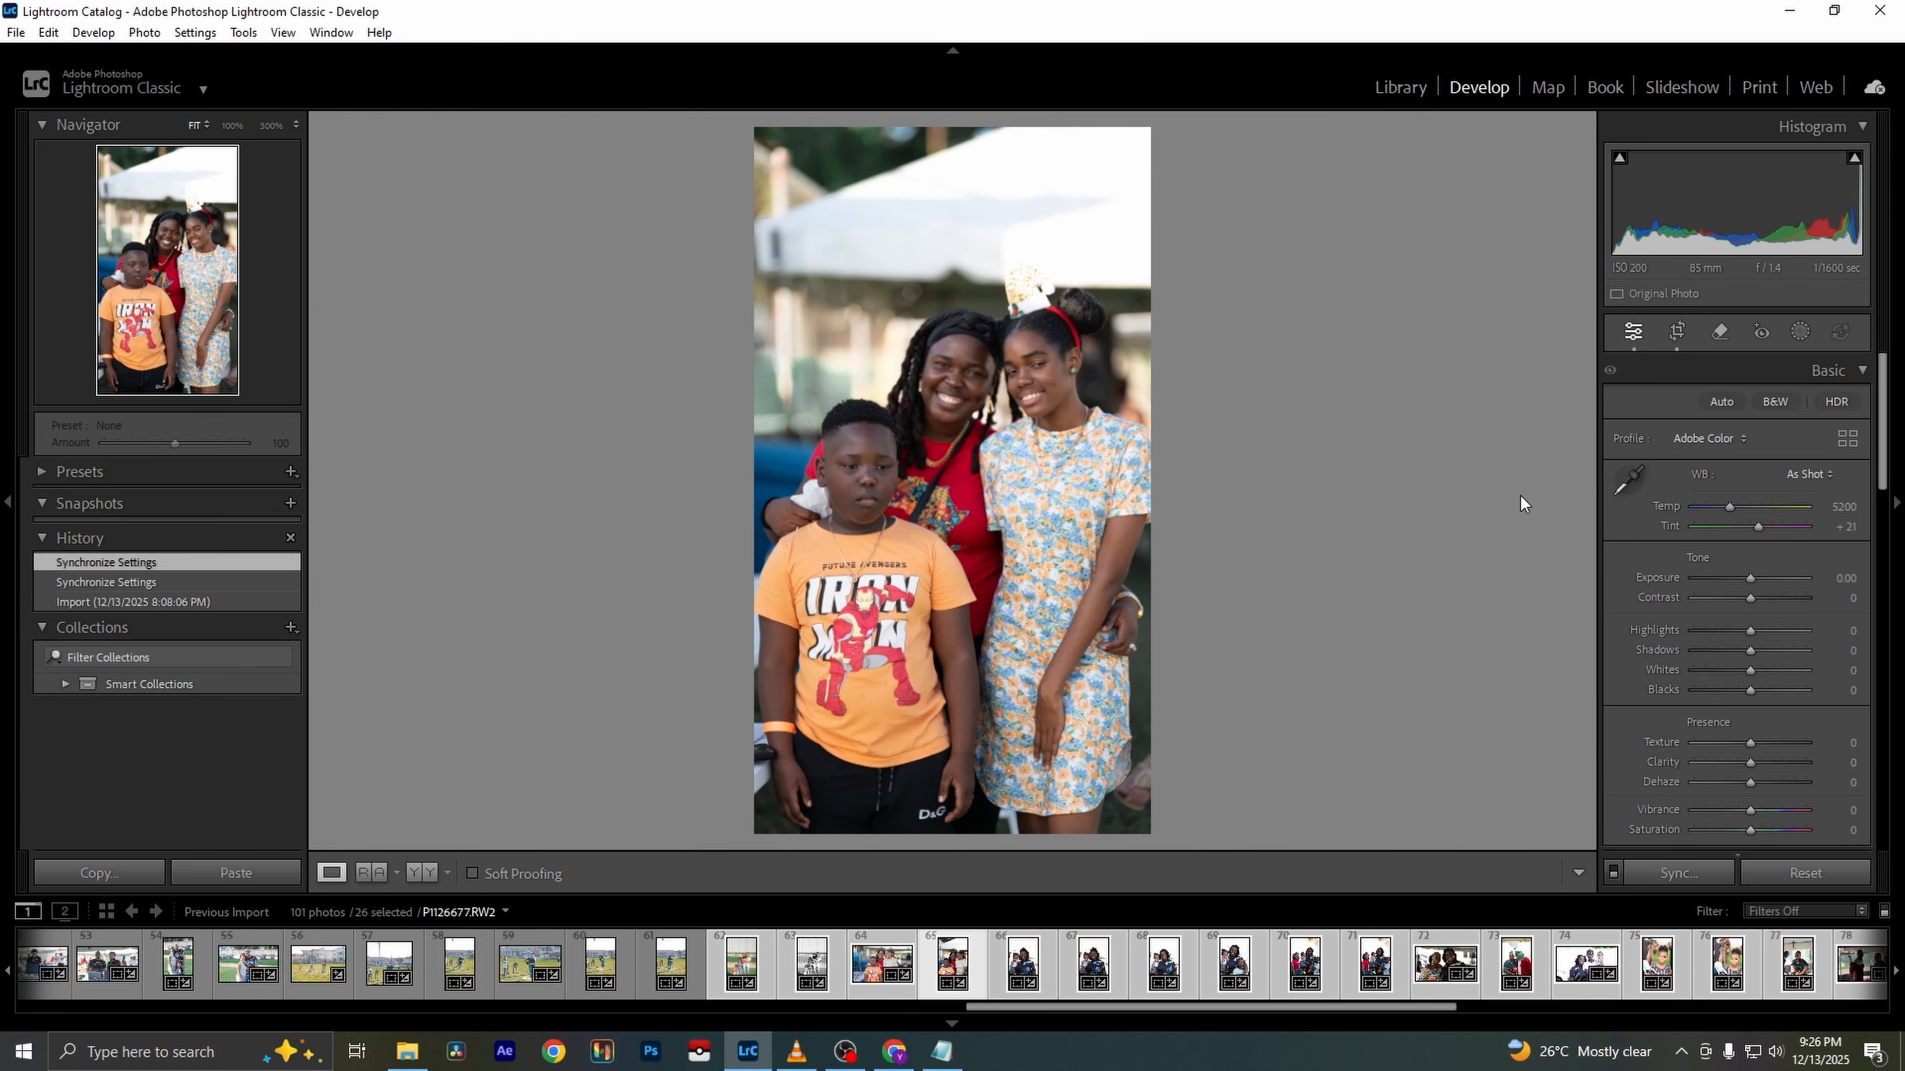
drag(1760, 650, 1781, 651)
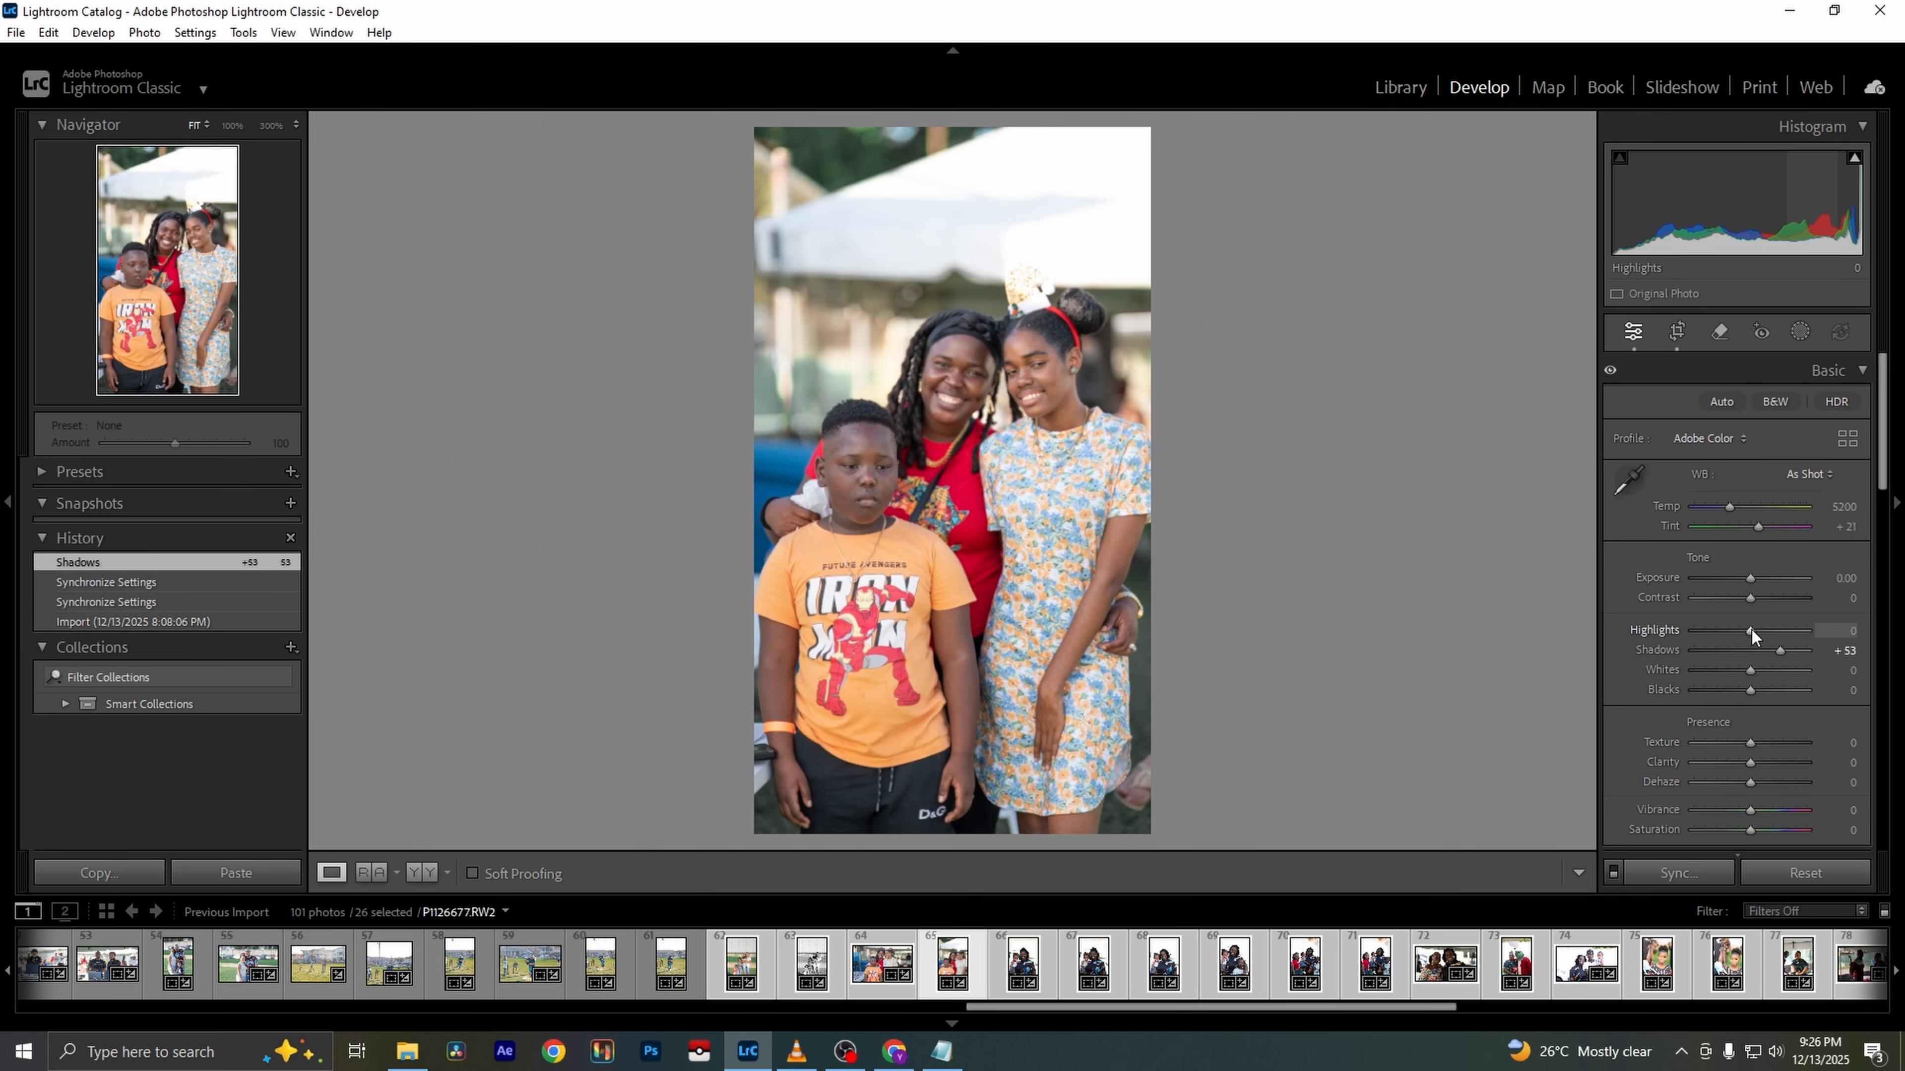
drag(1751, 631, 1744, 671)
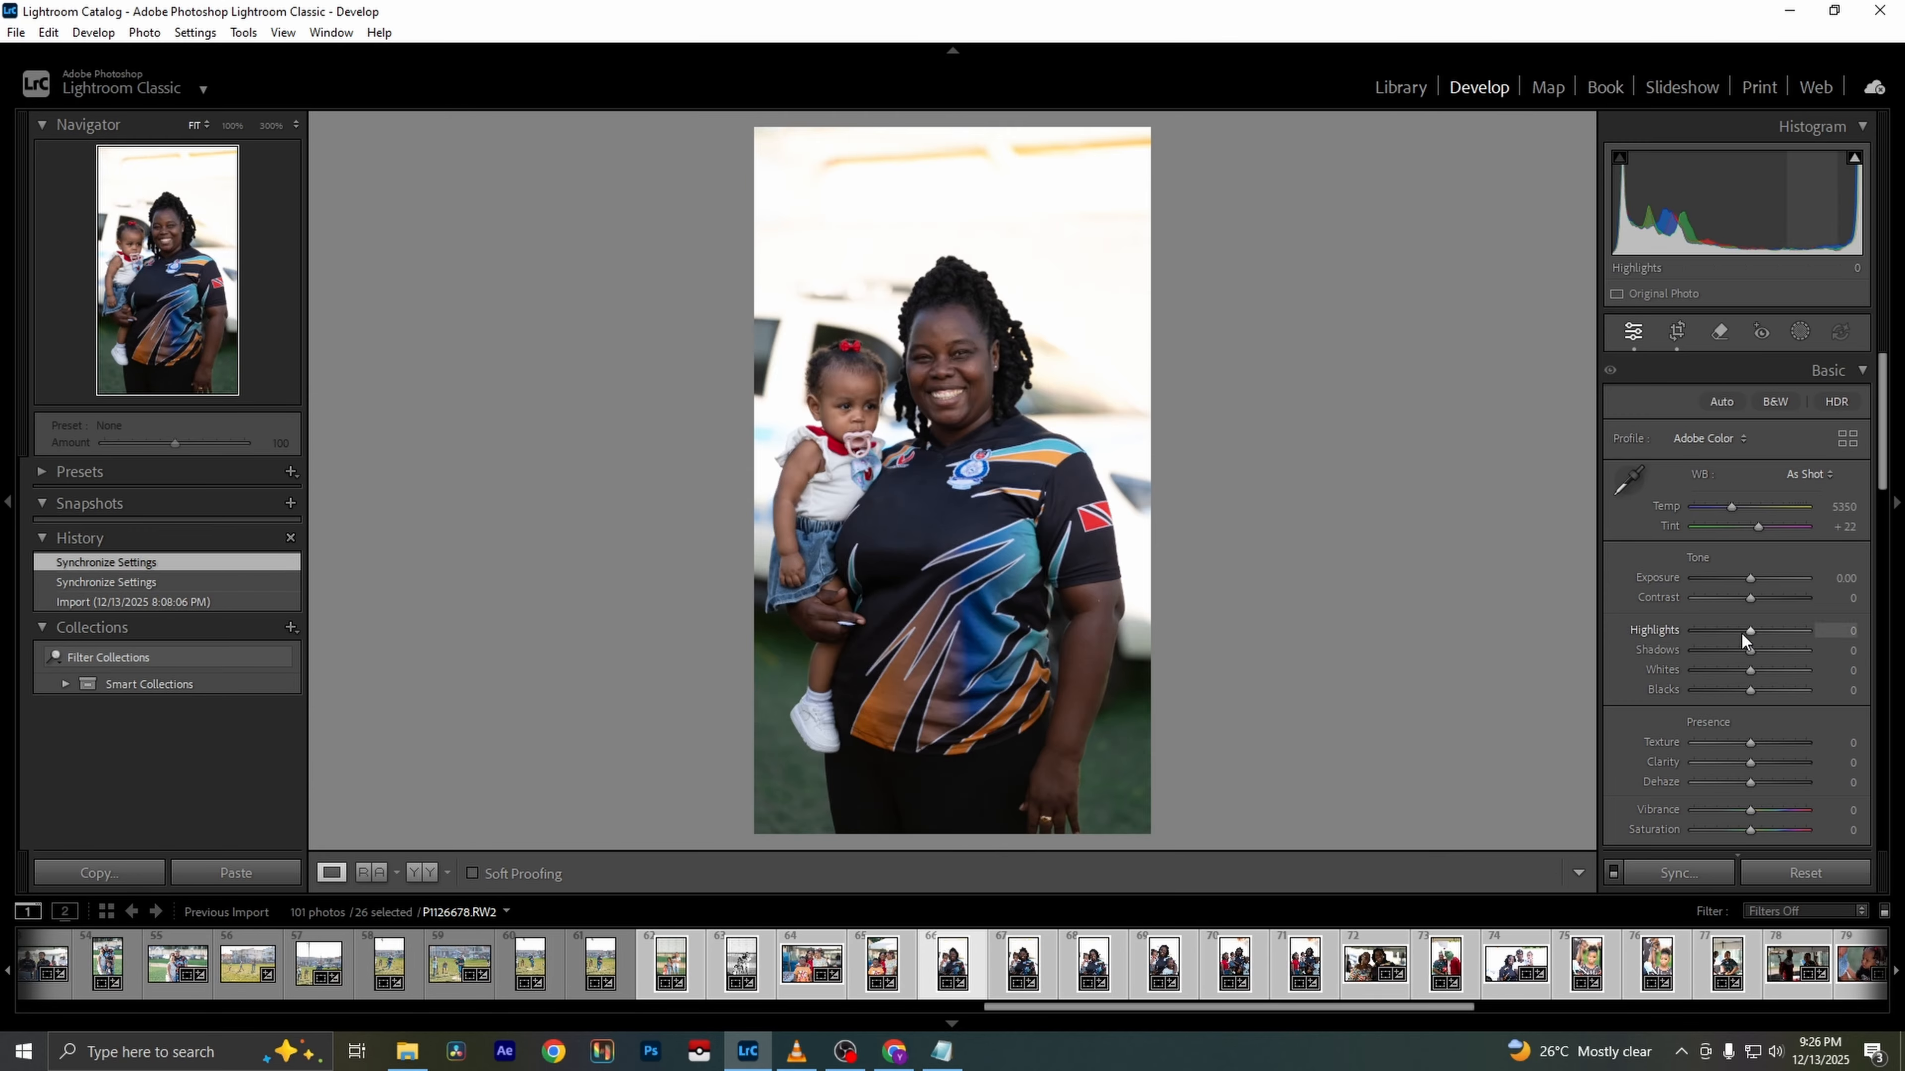
On woman-and-baby photo P1126678.RW2, set Highlights and Whites to −100 and Shadows to +58
drag(1738, 630, 1581, 634)
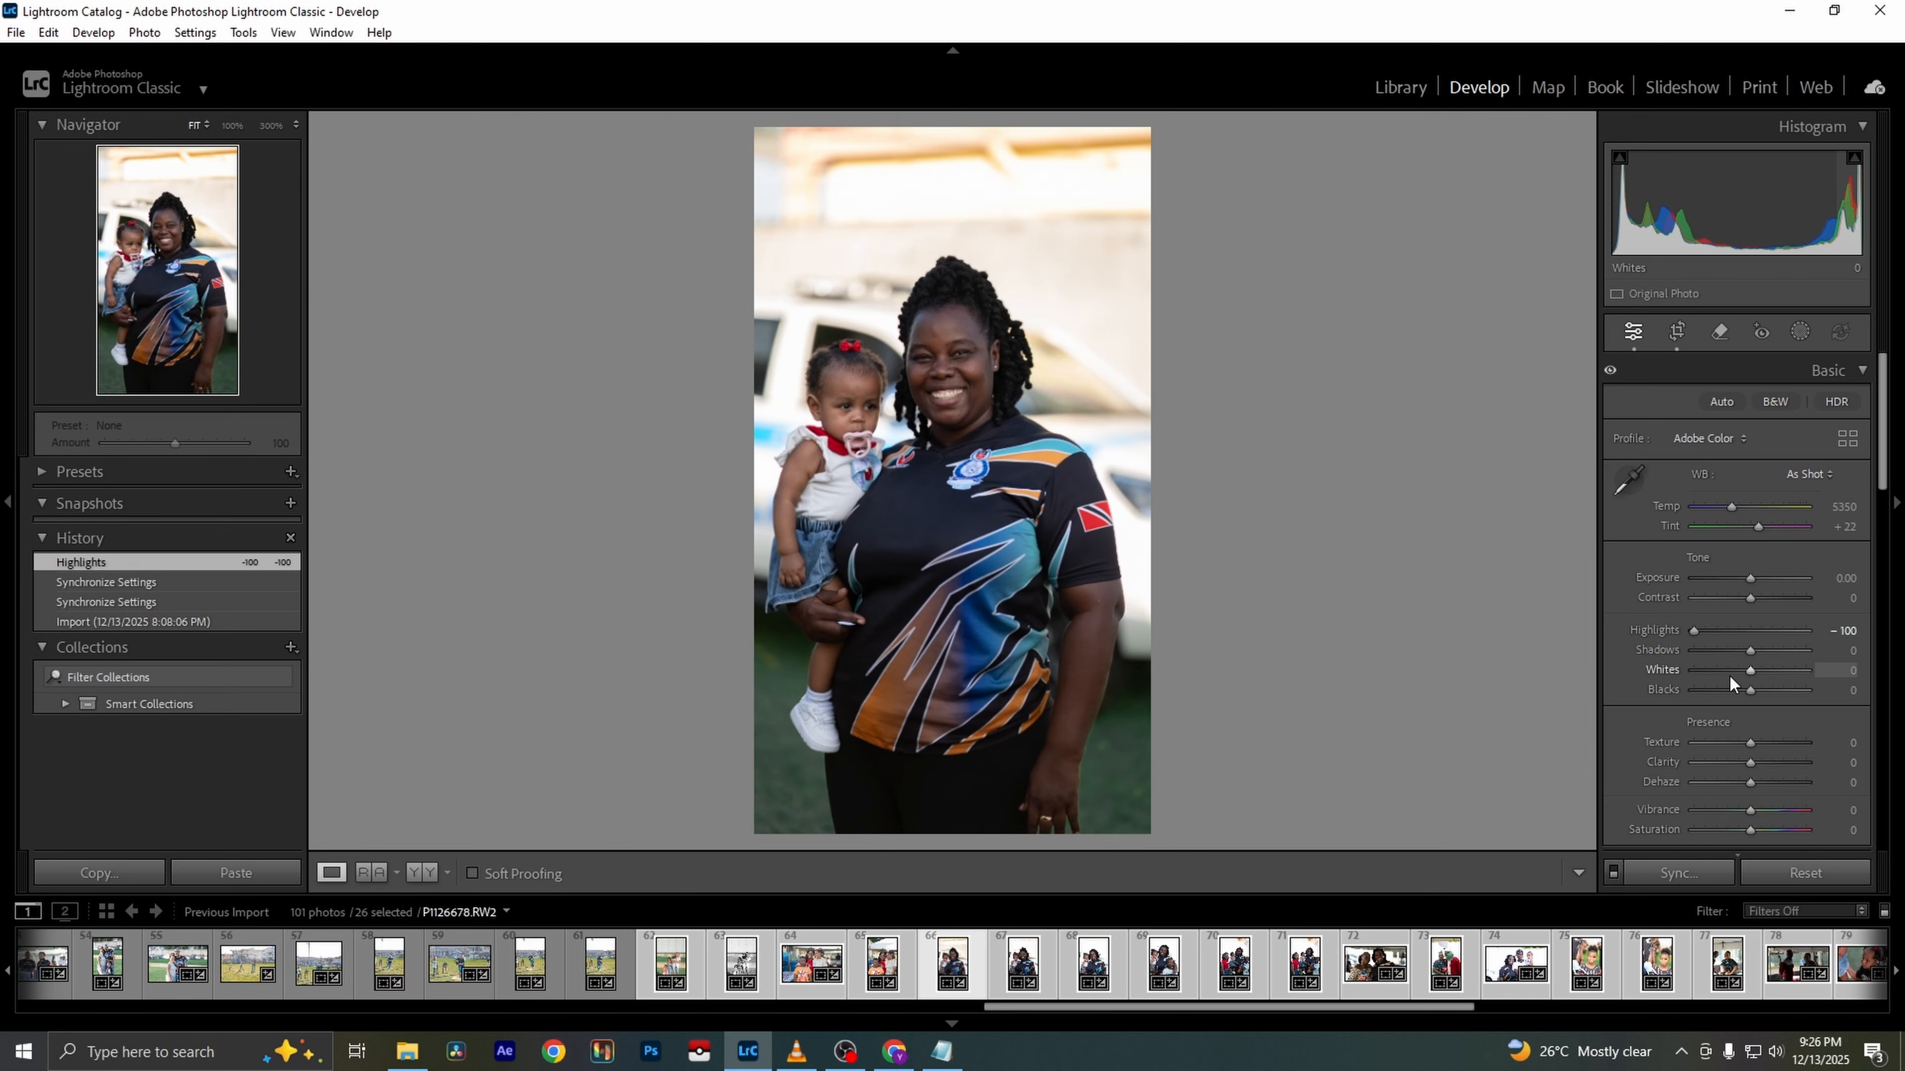
drag(1729, 675, 1779, 653)
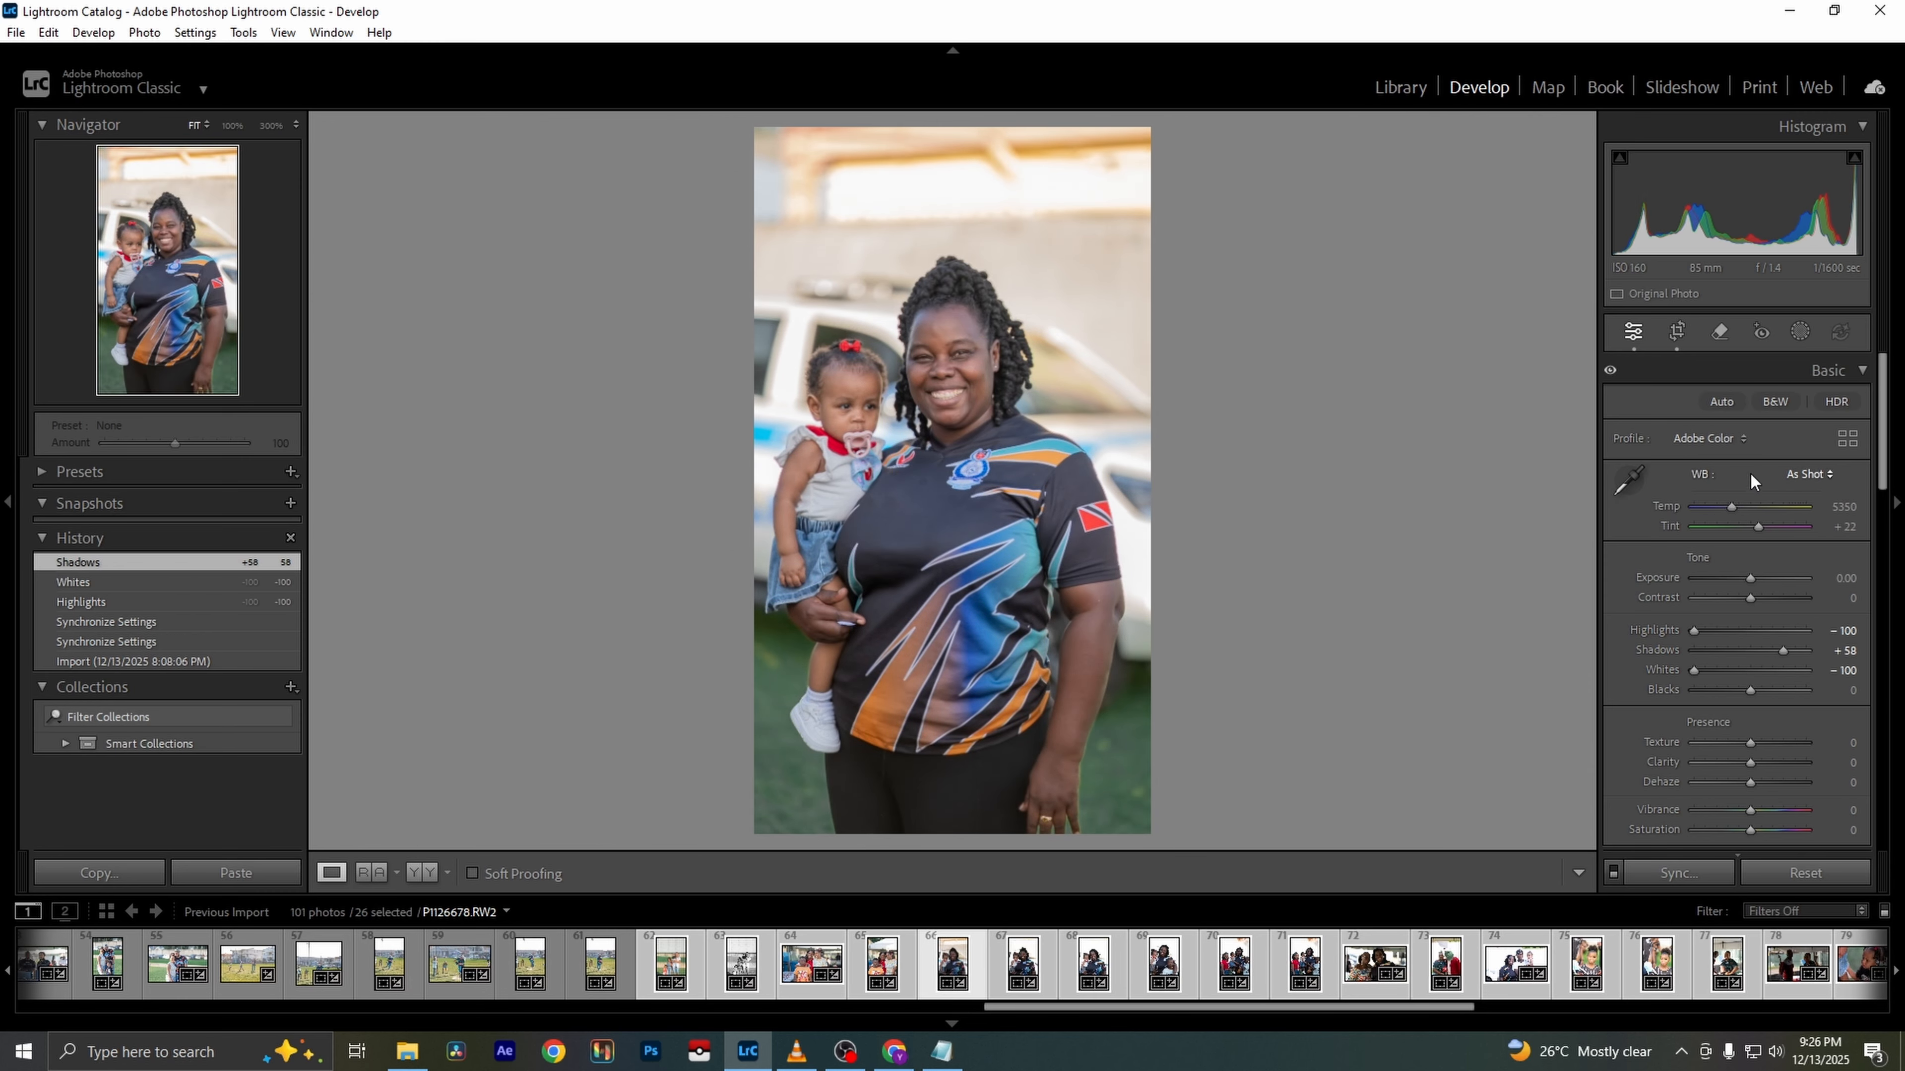
Crop the woman-and-baby photo down to just above her hair and adjust its Green Luminance in the Color Mixer
click(1676, 332)
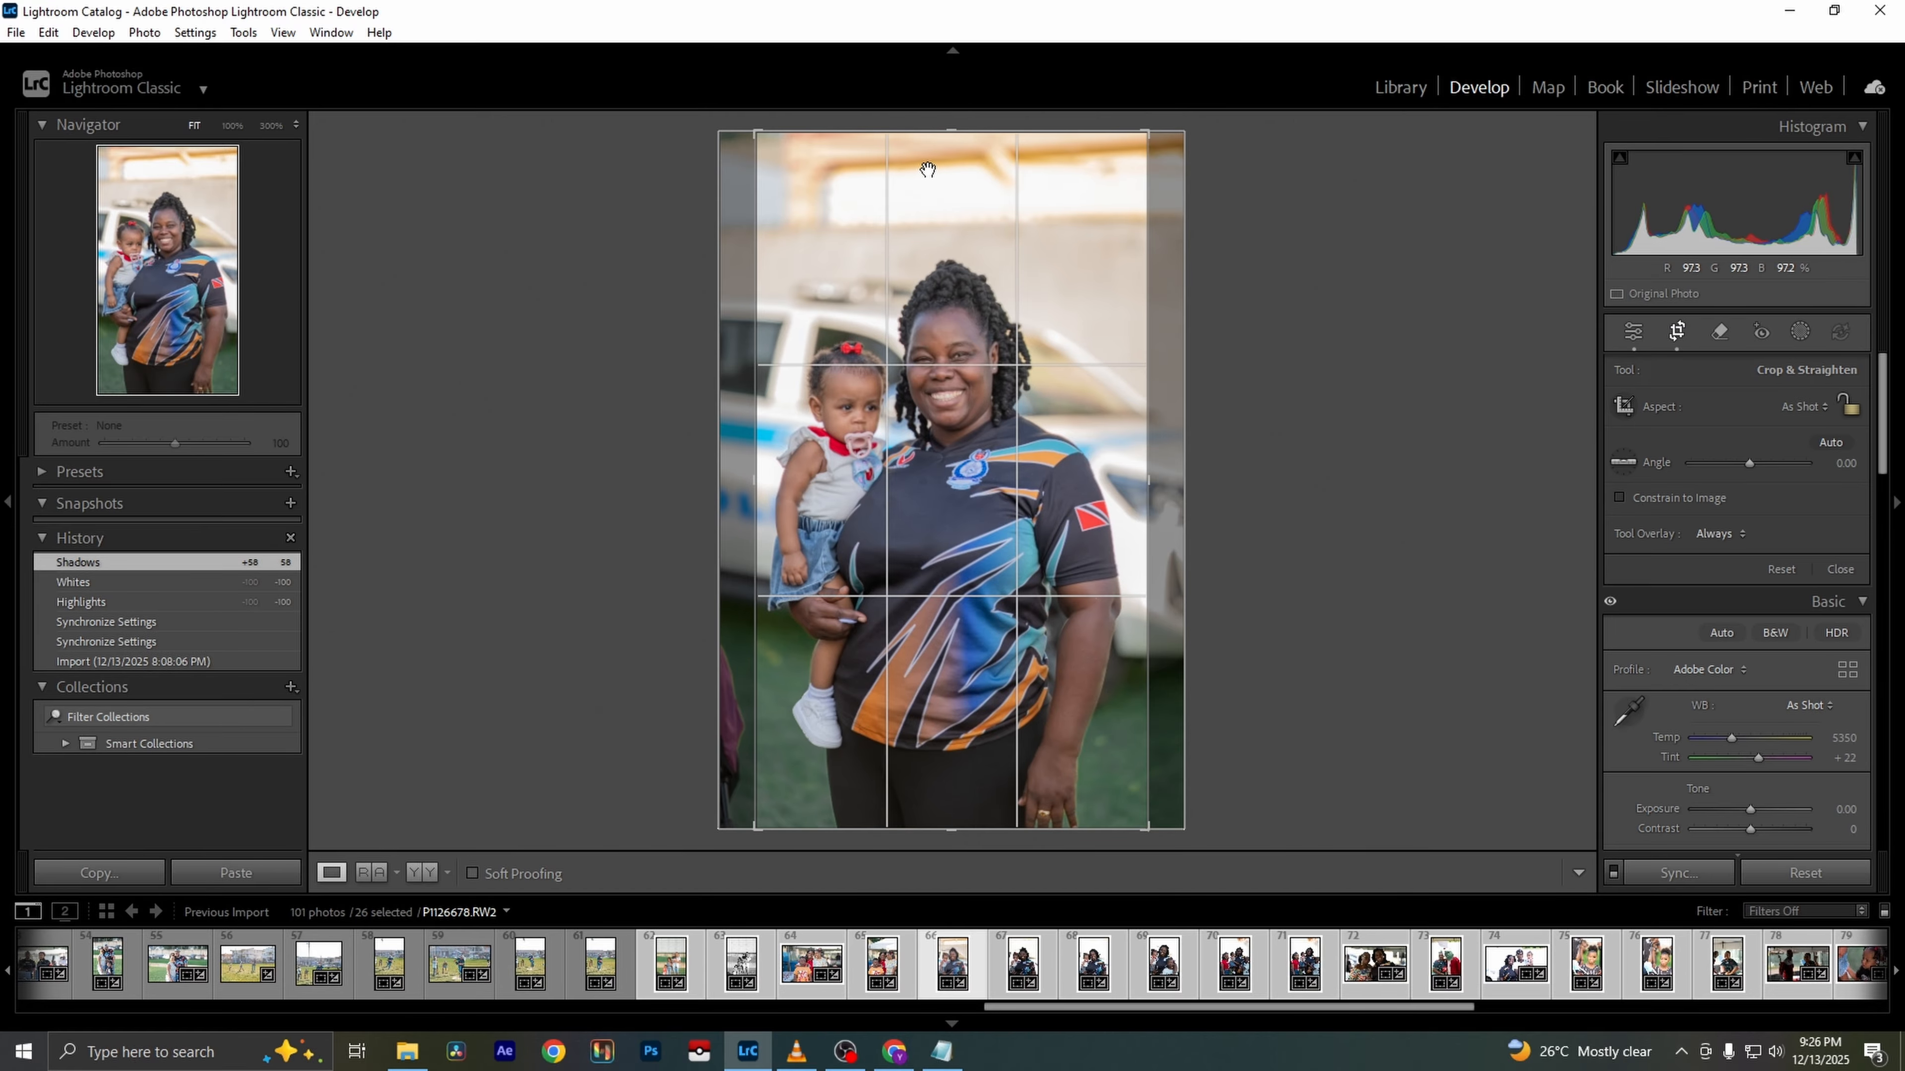
drag(951, 132, 954, 191)
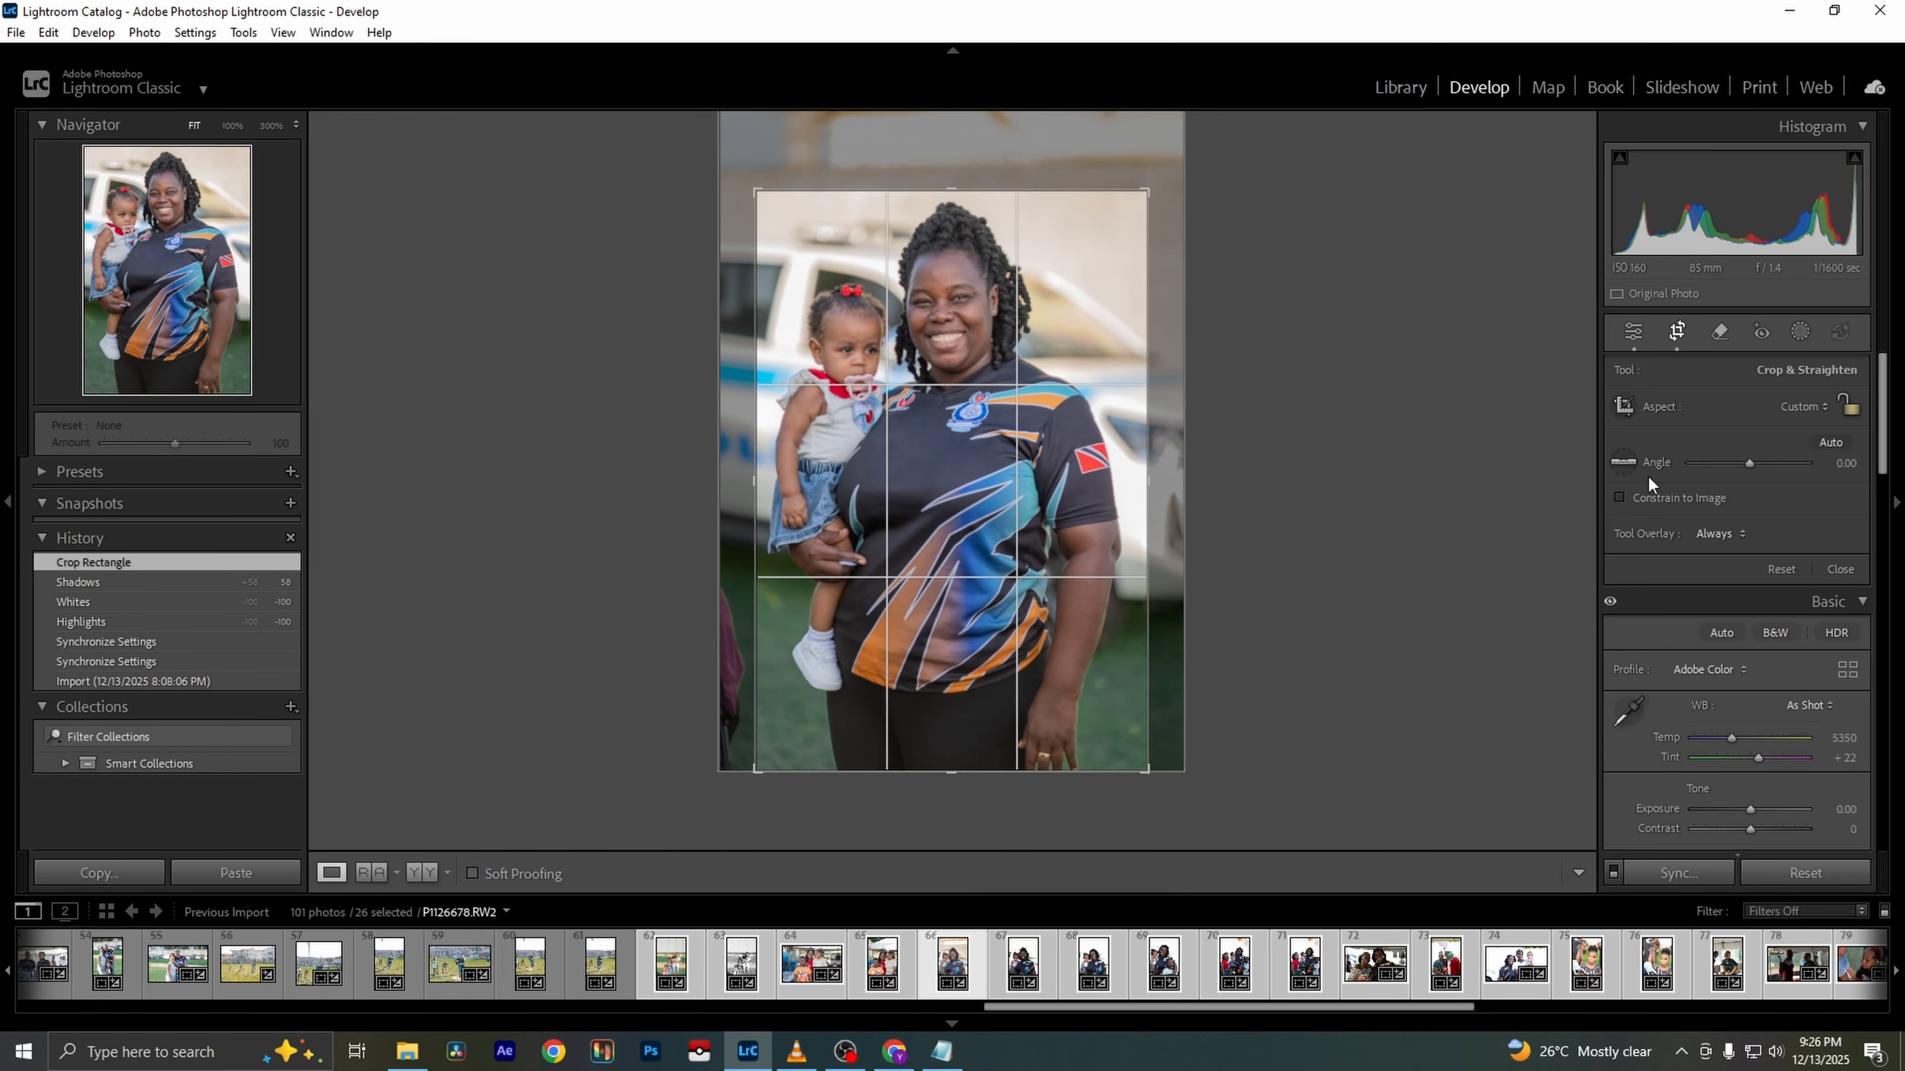
key(Return)
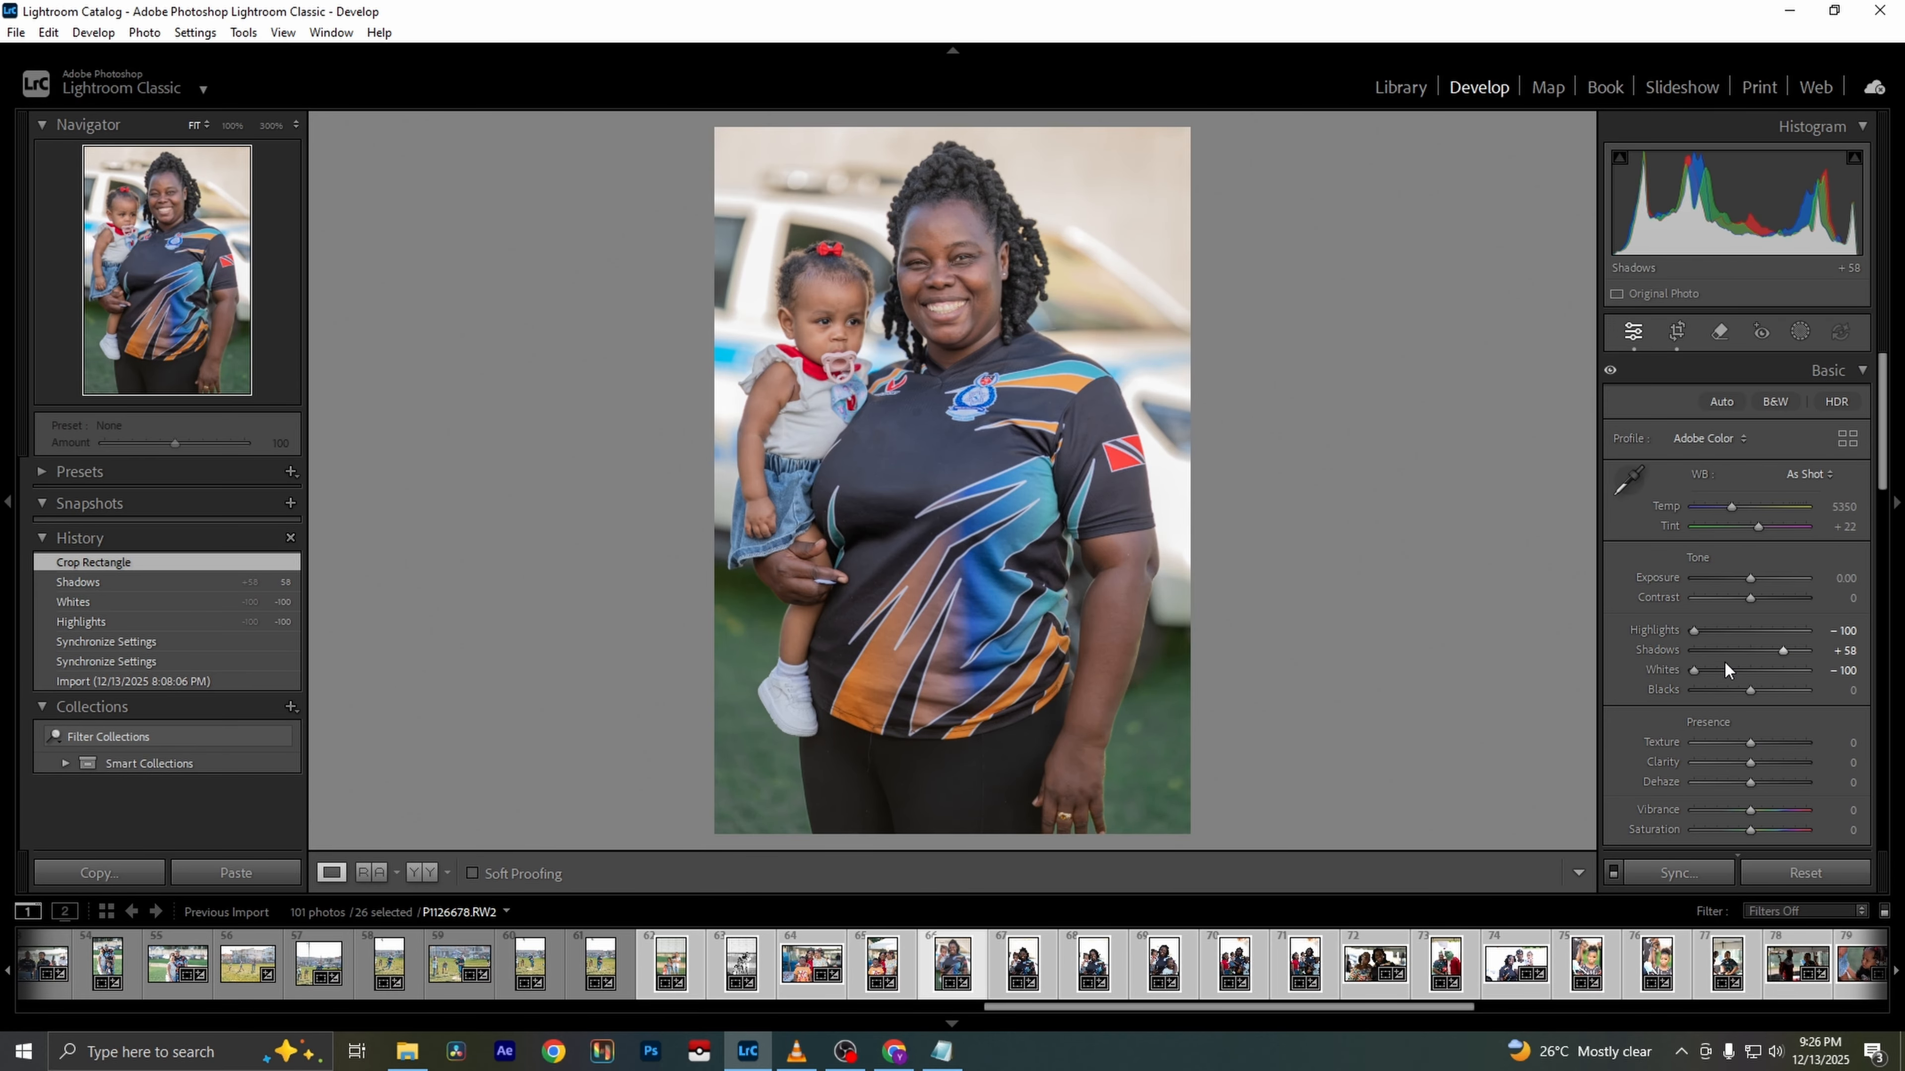
scroll(1779, 714, down, 5)
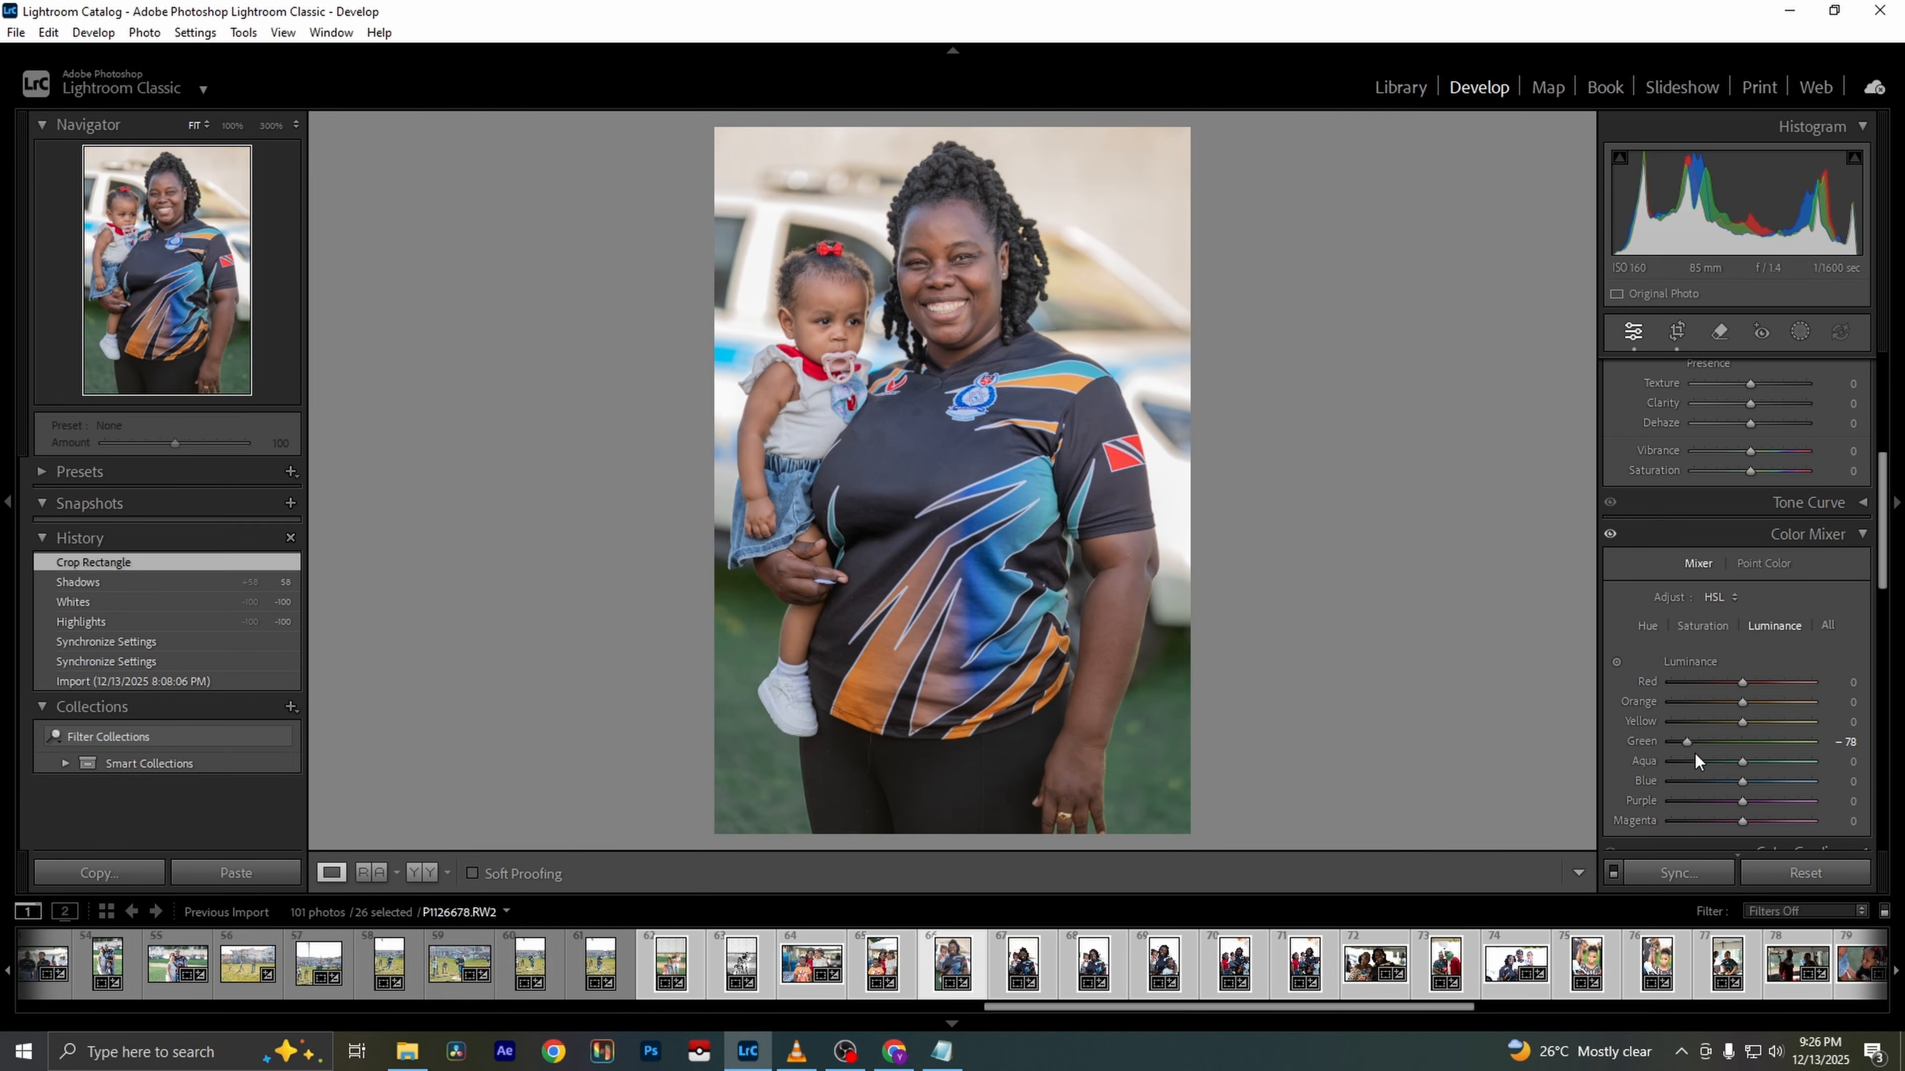
mouse_move(1715, 740)
mouse_down()
mouse_move(1780, 740)
mouse_move(1686, 740)
mouse_up()
Remove the near-duplicate woman-and-baby photo P1126679.RW2
key(Right)
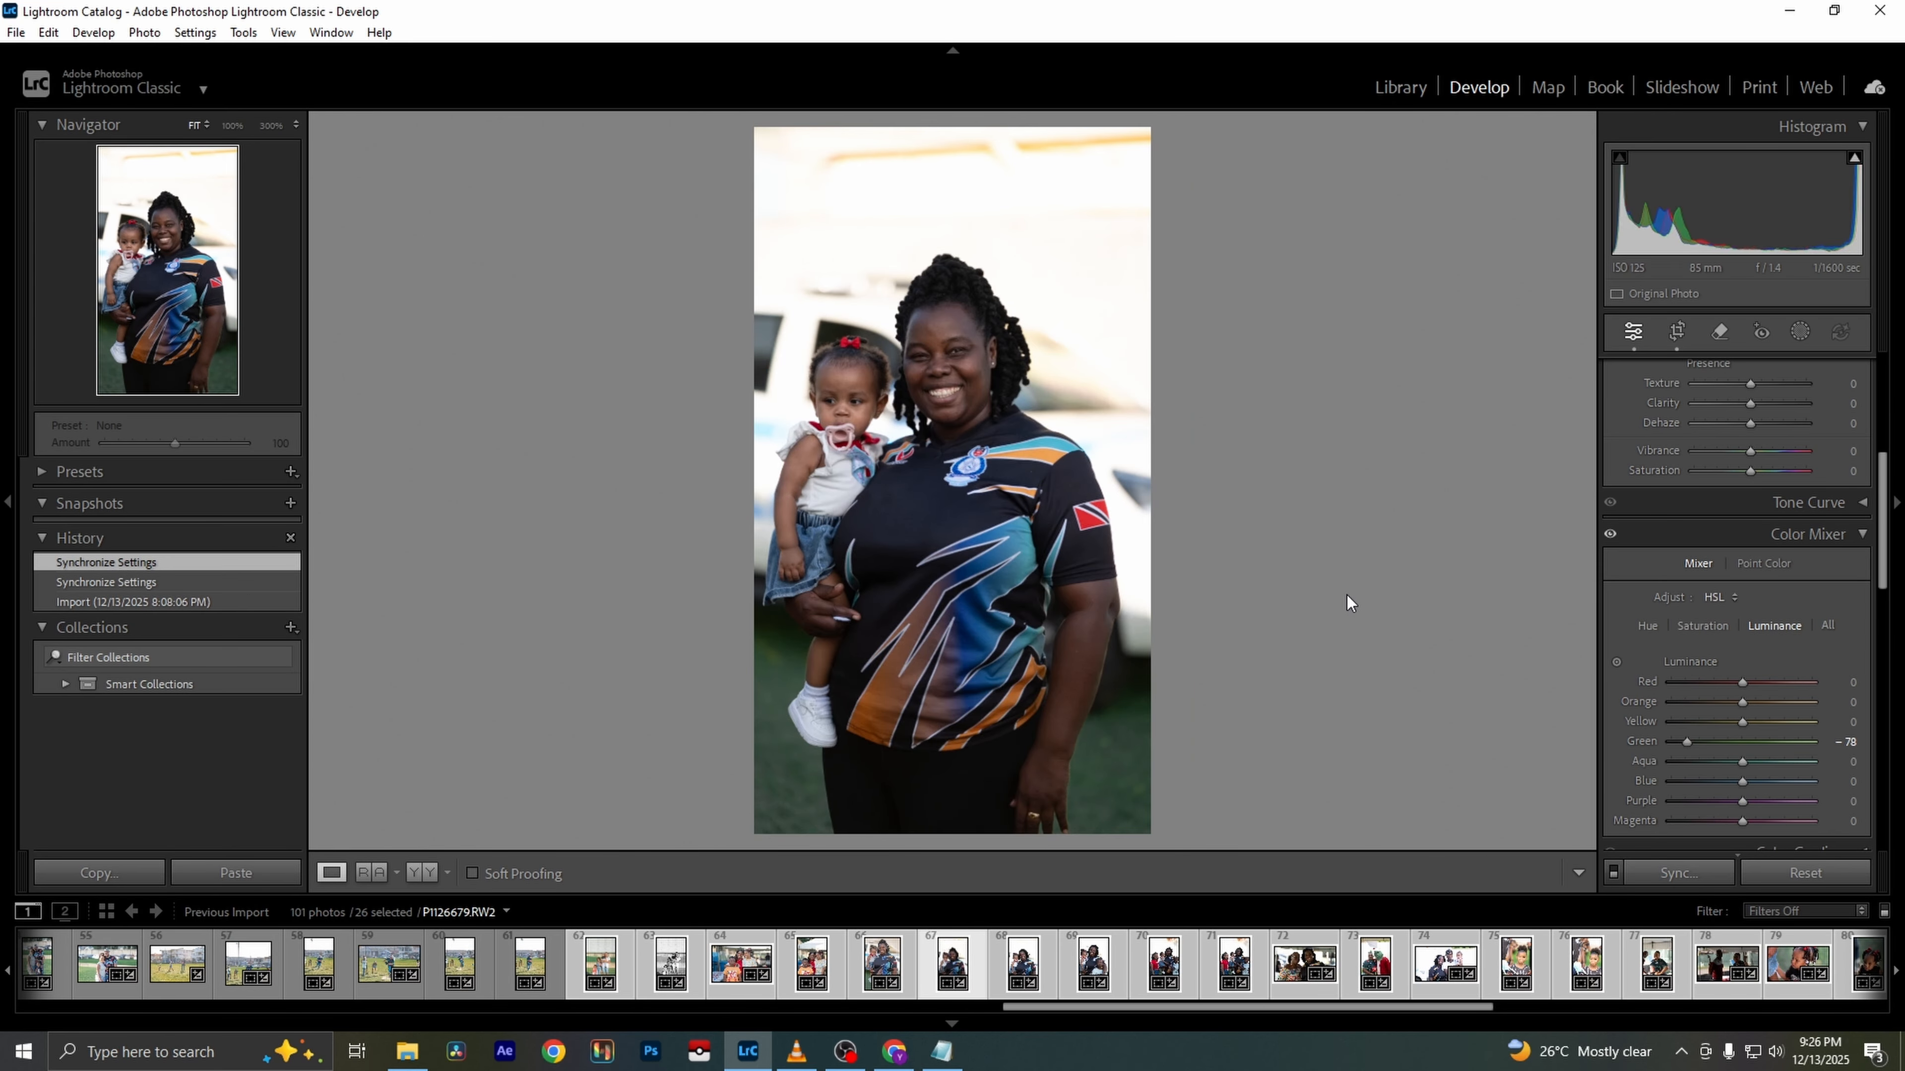
key(Delete)
key(Return)
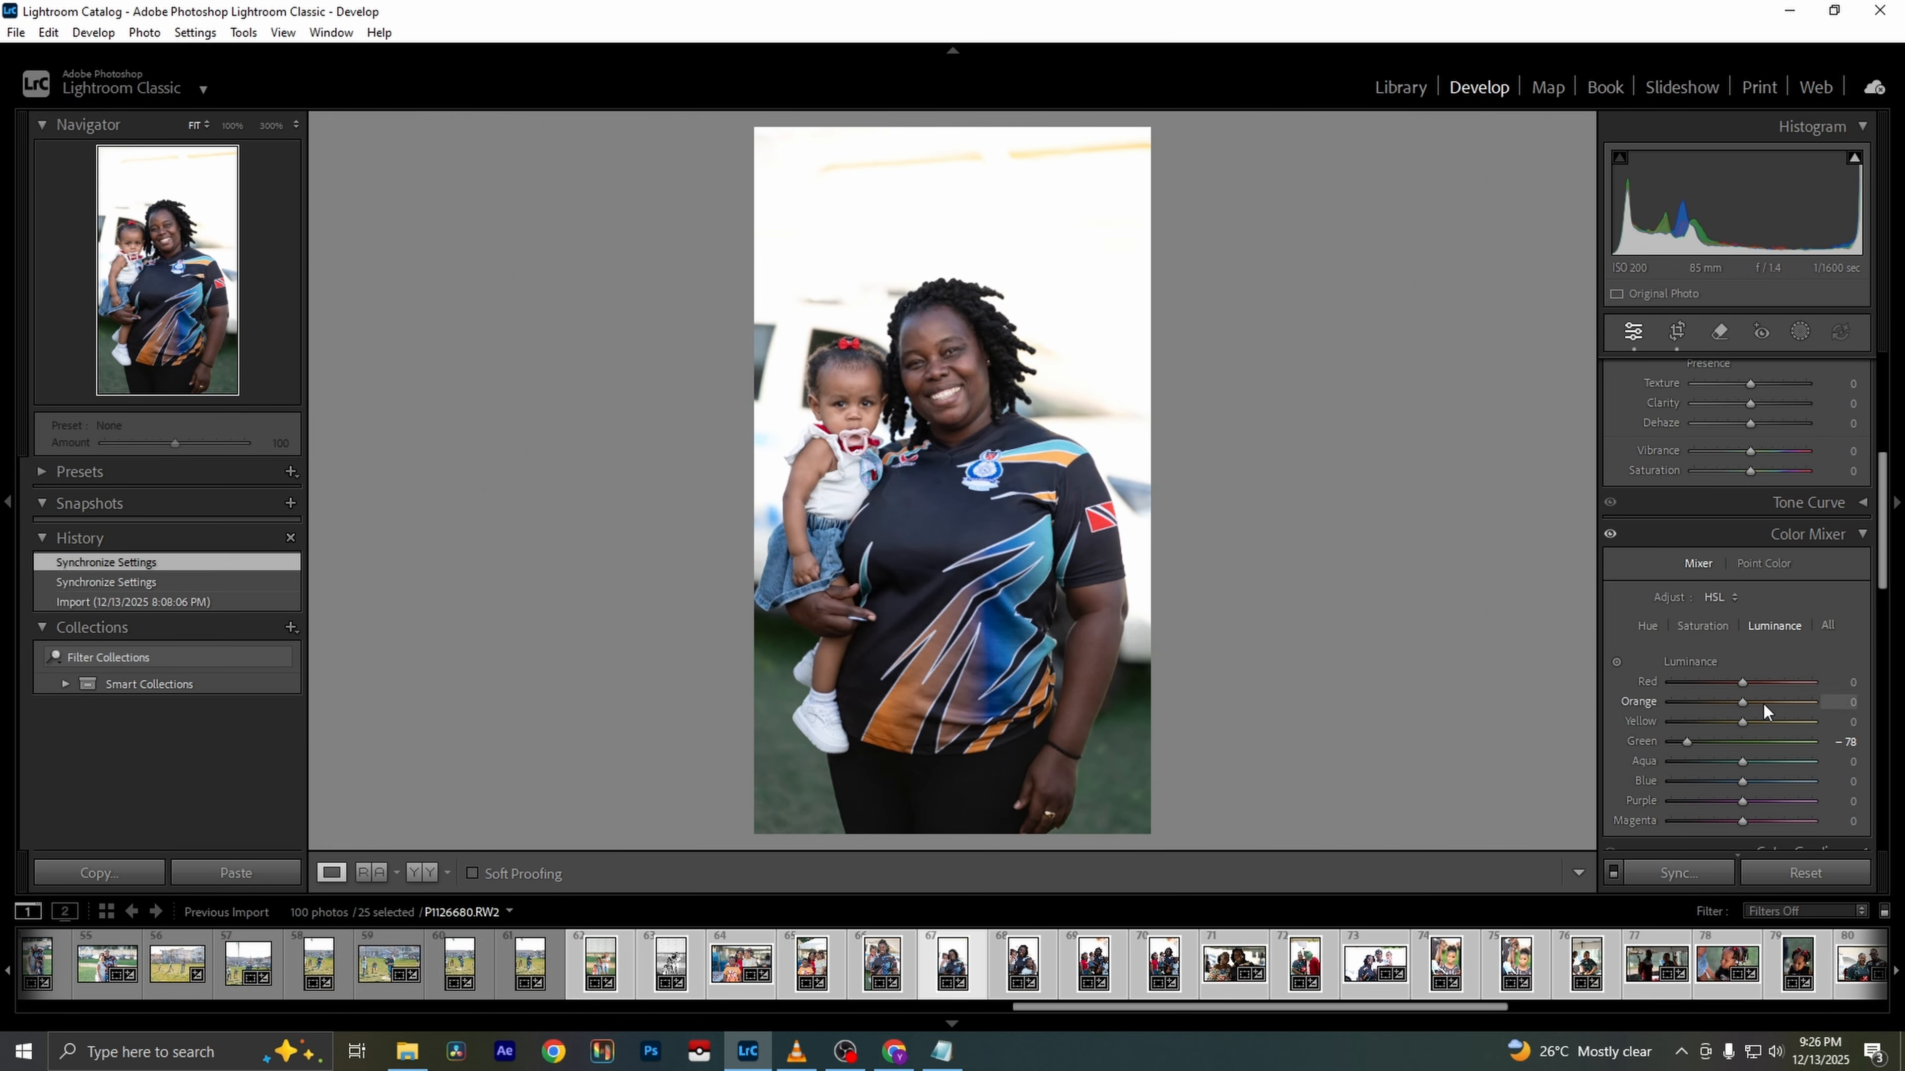
Crop the empty area above the woman's head out of photo P1126680.RW2
scroll(1698, 539, up, 5)
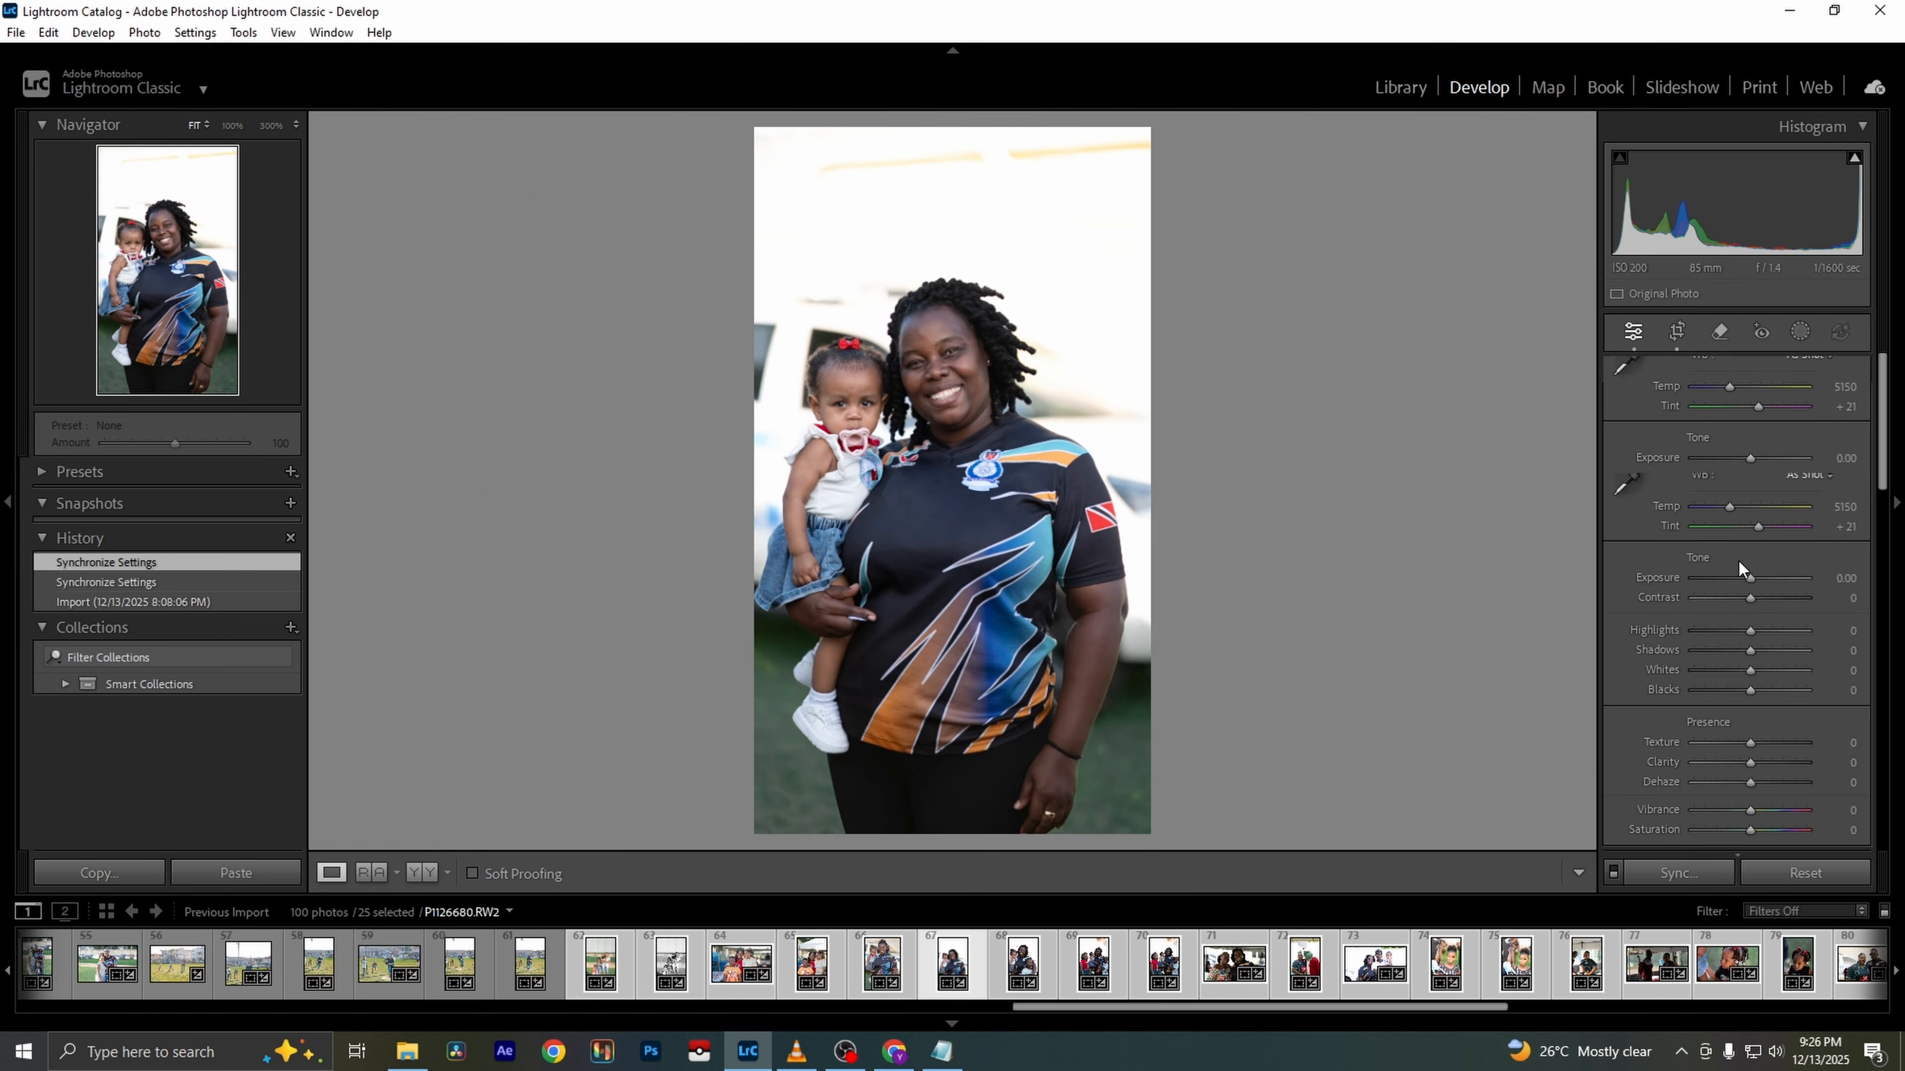
click(1676, 332)
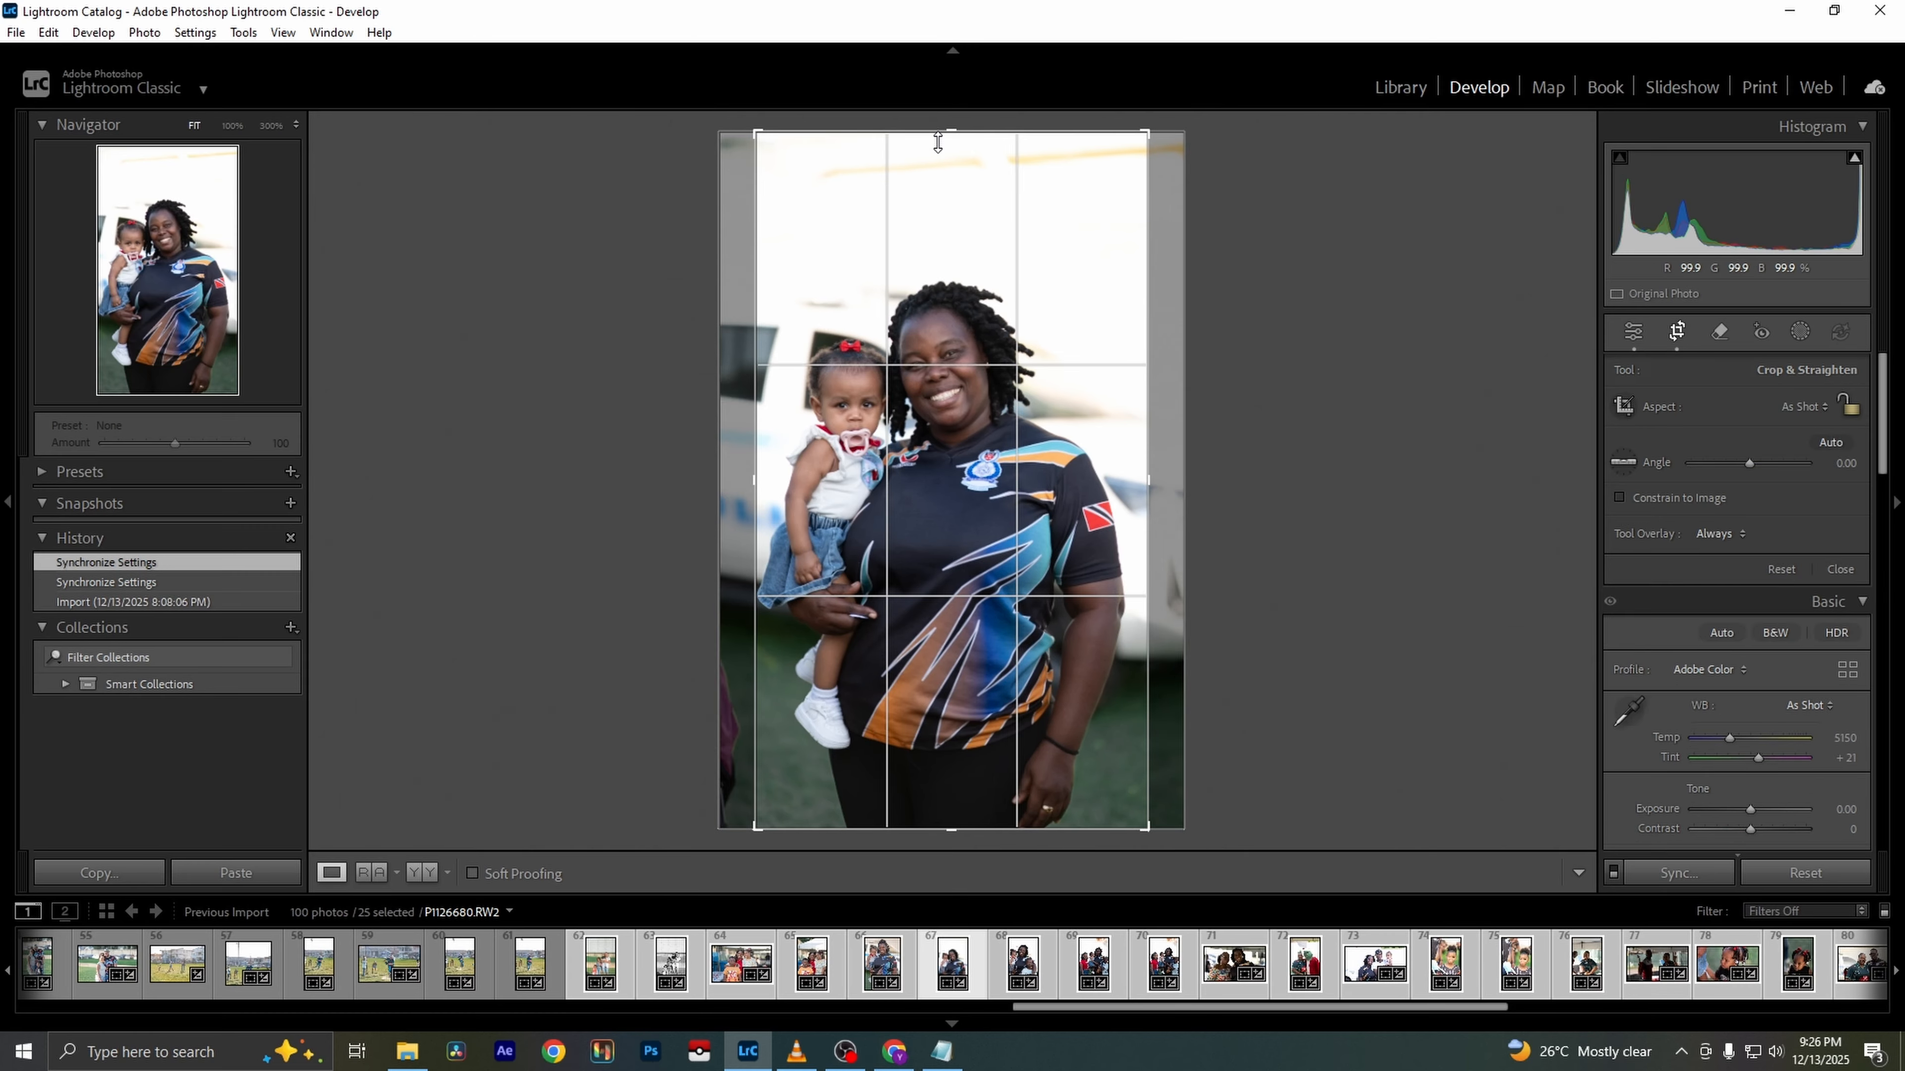
drag(941, 129, 951, 197)
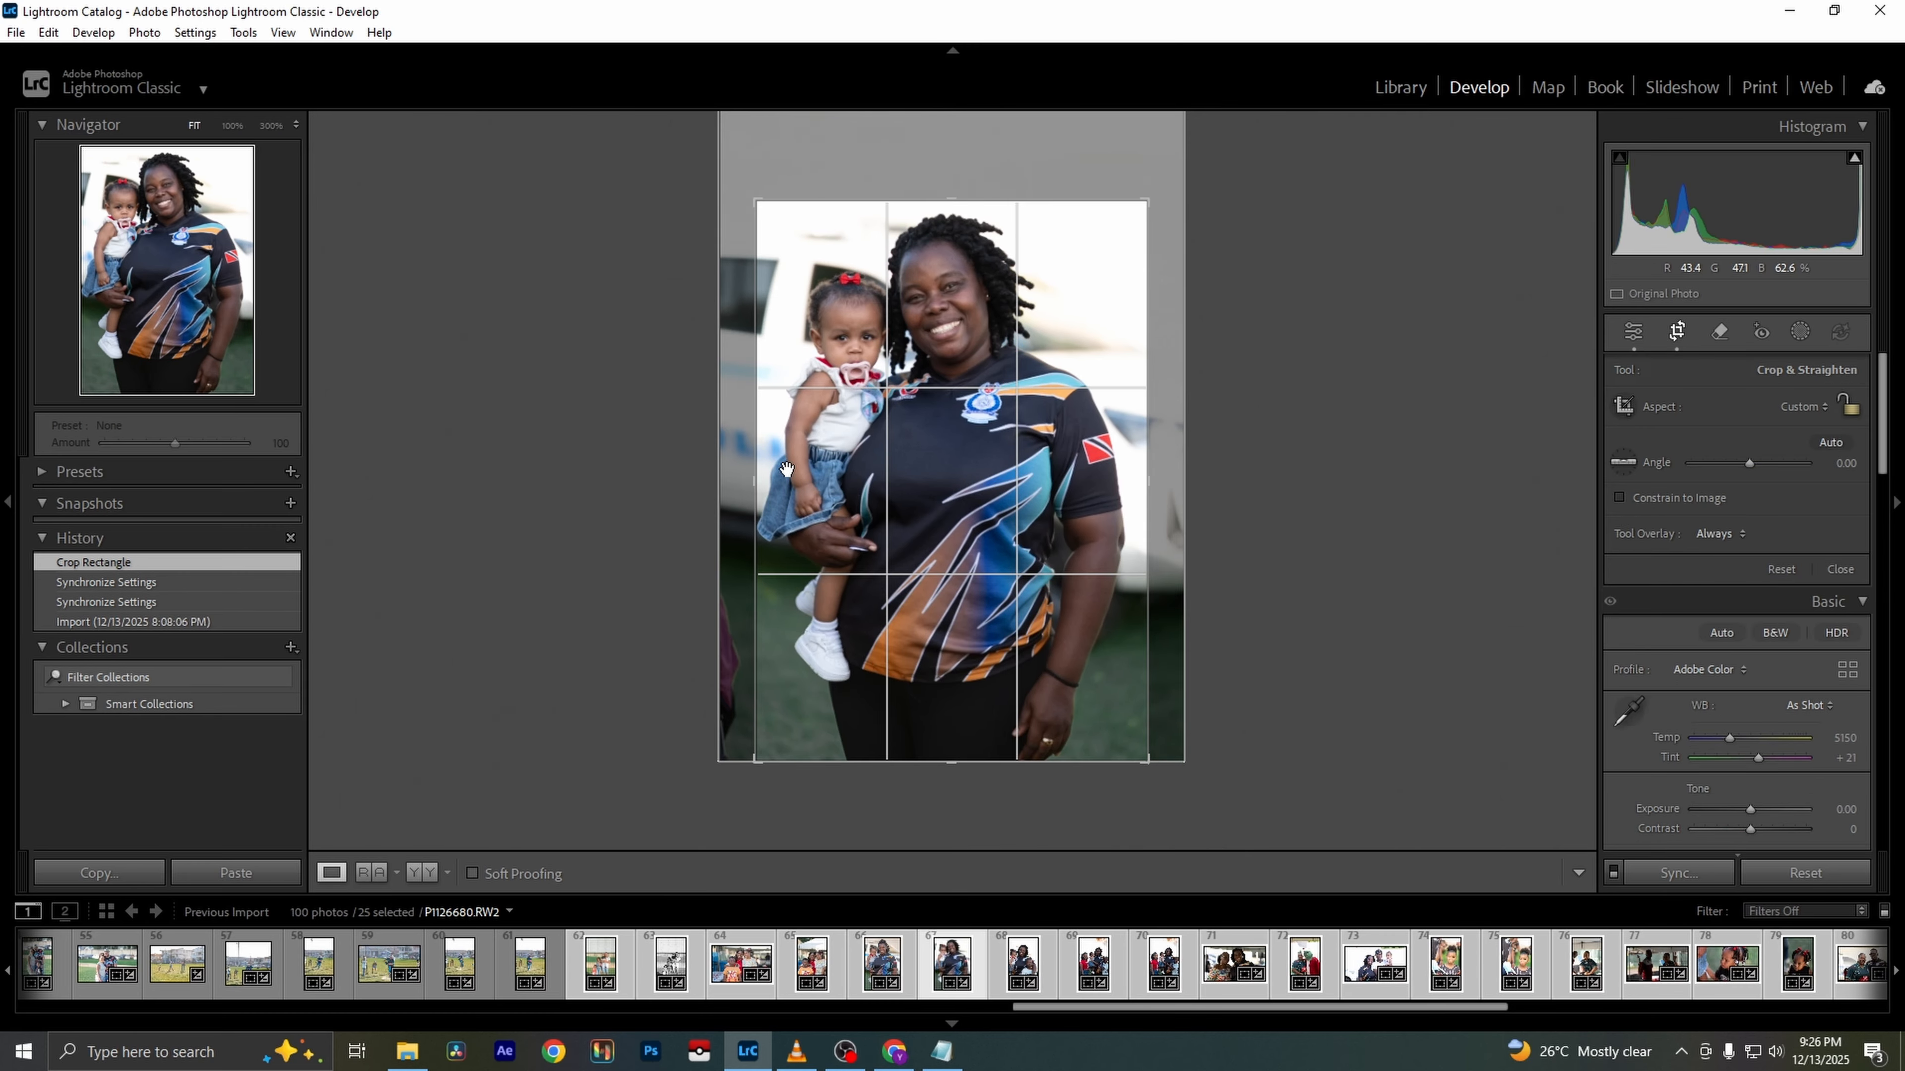
click(1675, 328)
Set the cropped photo's Highlights and Whites to −100, Shadows to +37 and Green Luminance to −19
drag(1741, 626, 1582, 630)
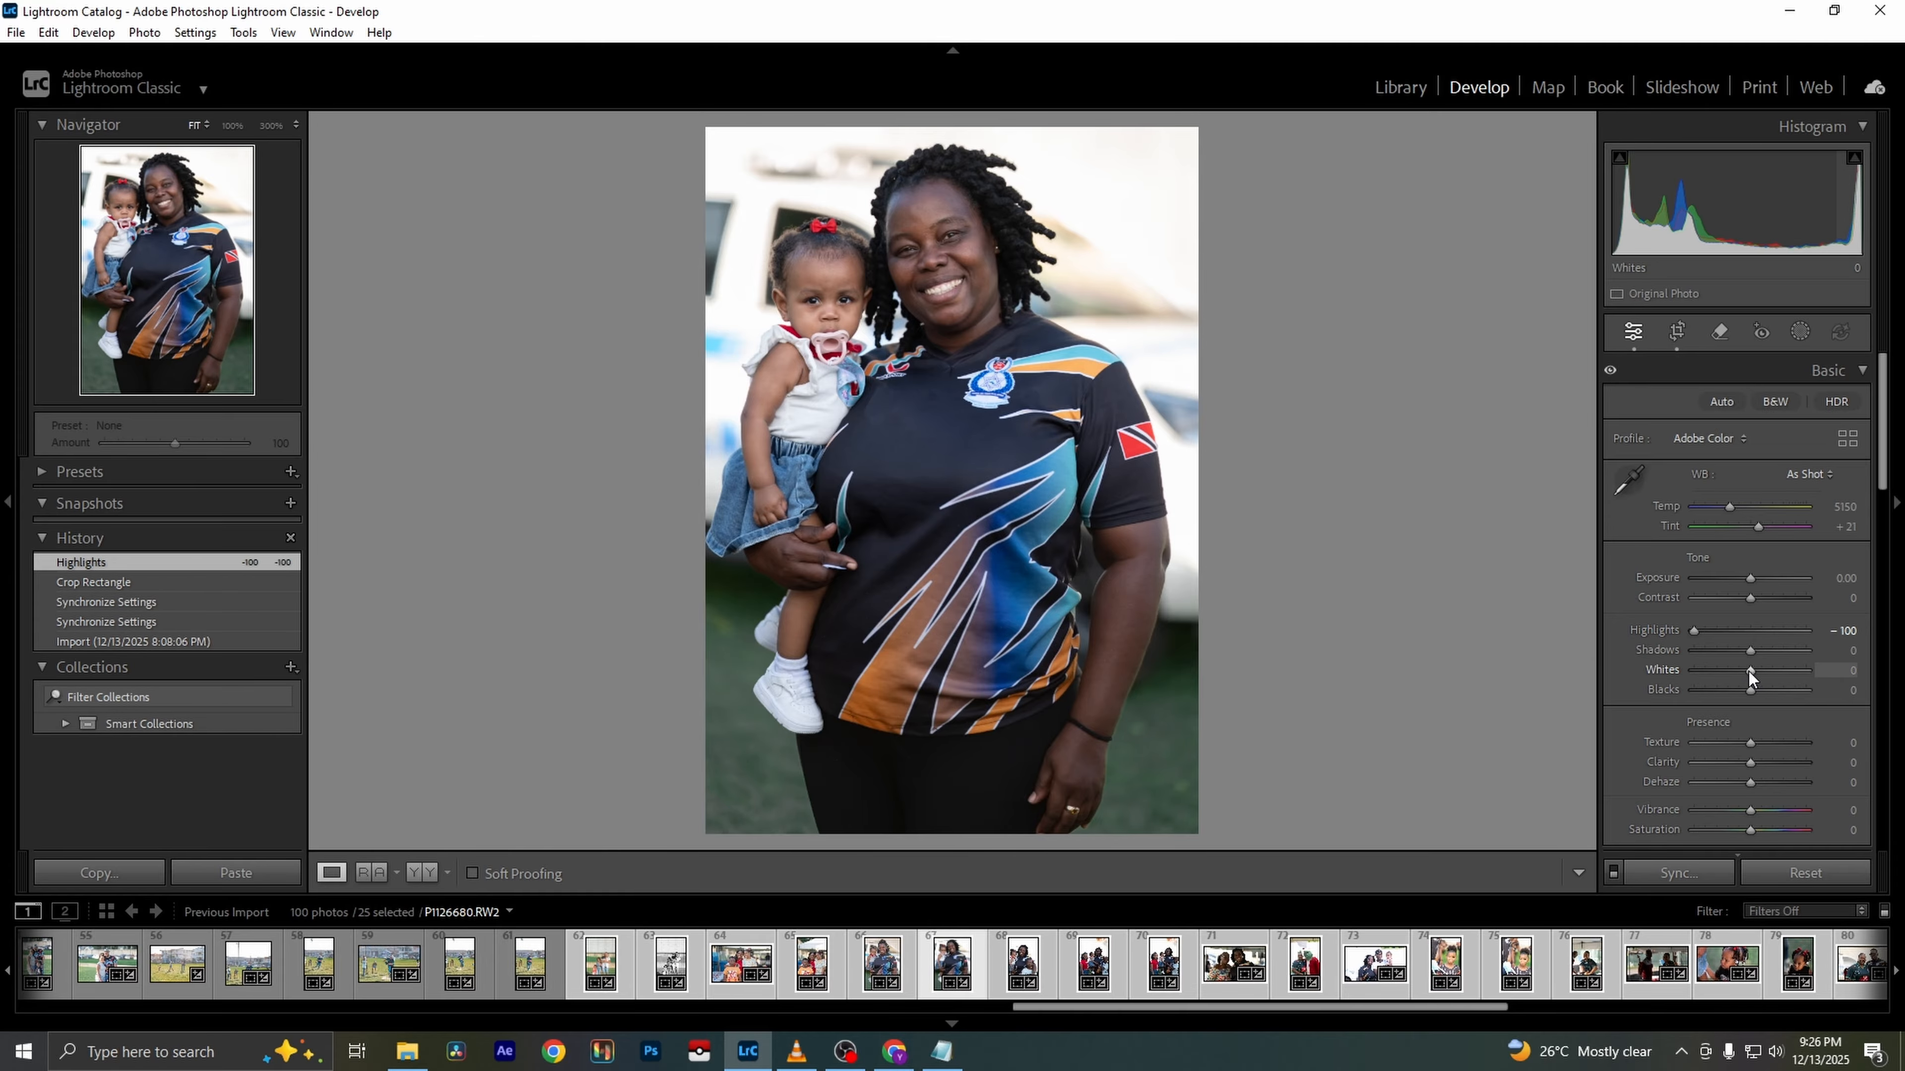
mouse_move(1749, 672)
mouse_down()
mouse_move(1658, 669)
mouse_move(1807, 652)
mouse_move(1741, 650)
mouse_move(1772, 651)
mouse_up()
scroll(1821, 719, down, 6)
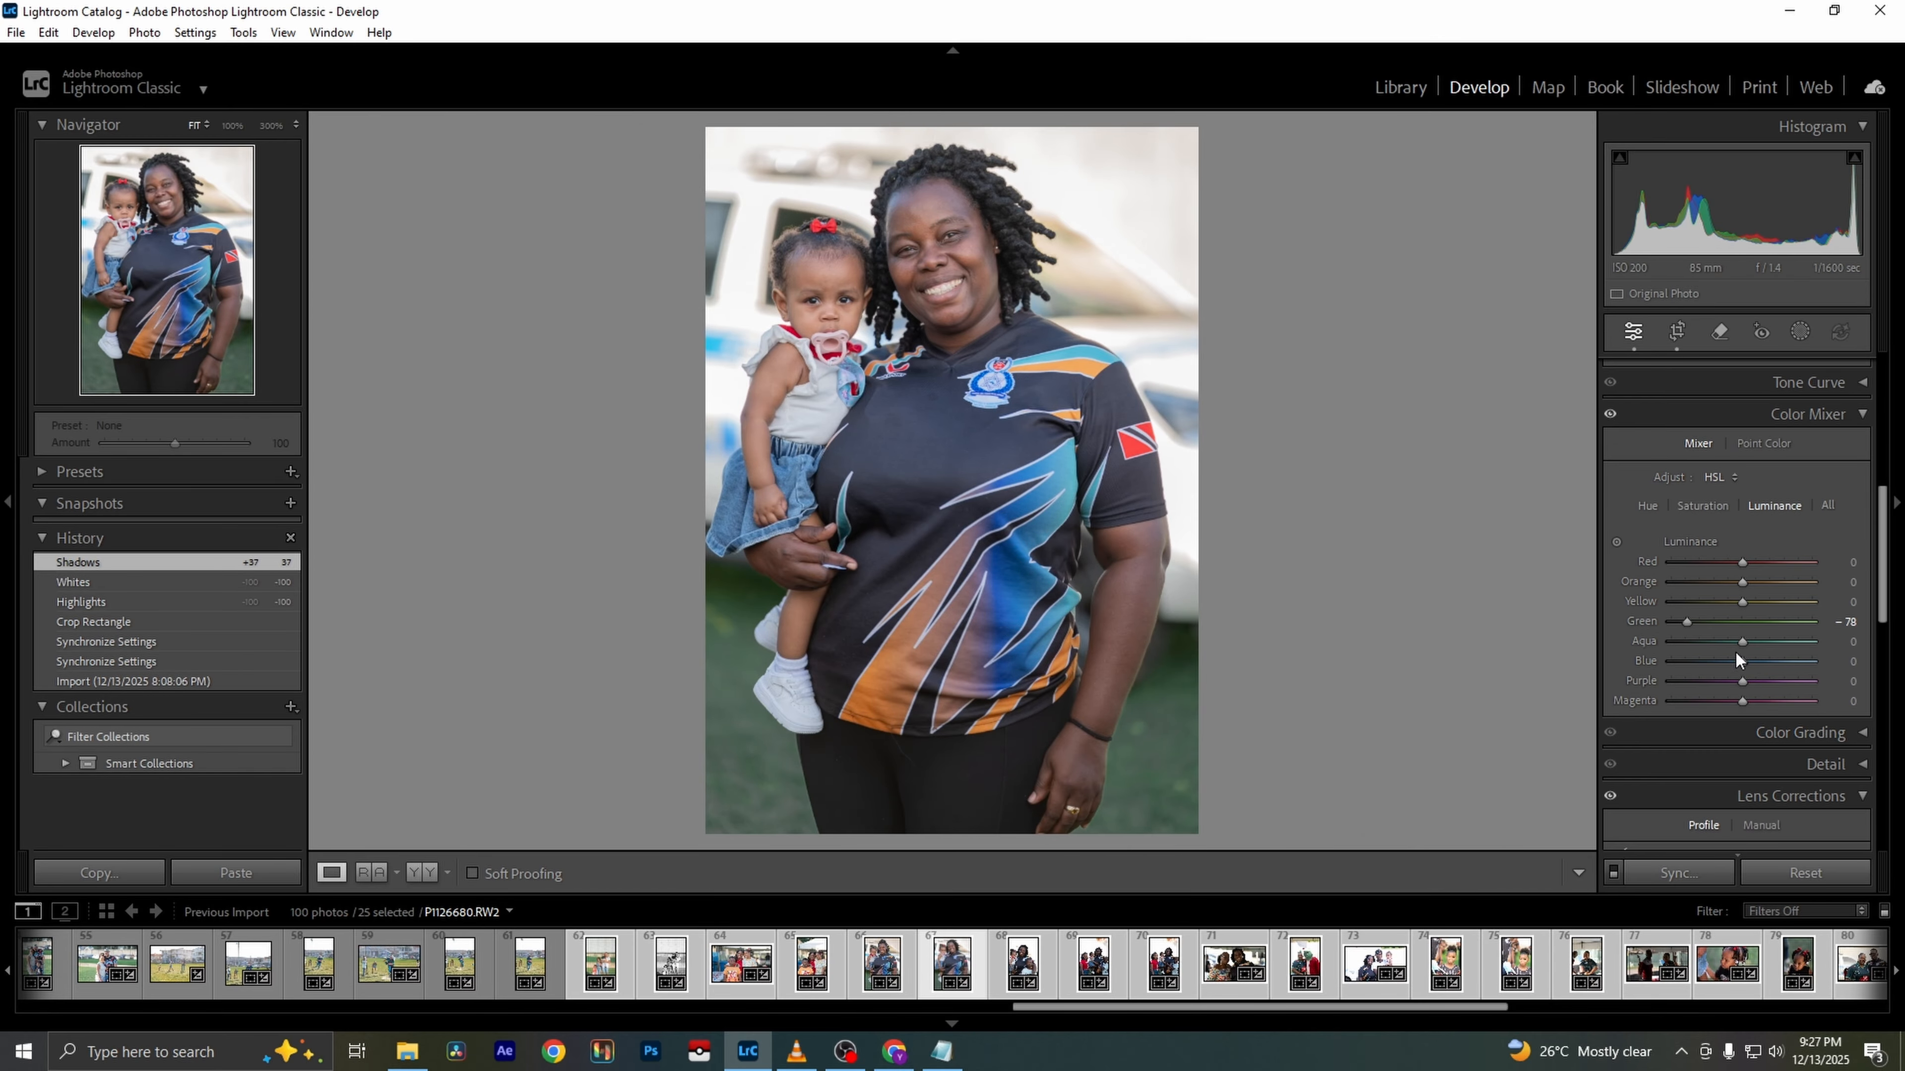
drag(1689, 622, 1724, 622)
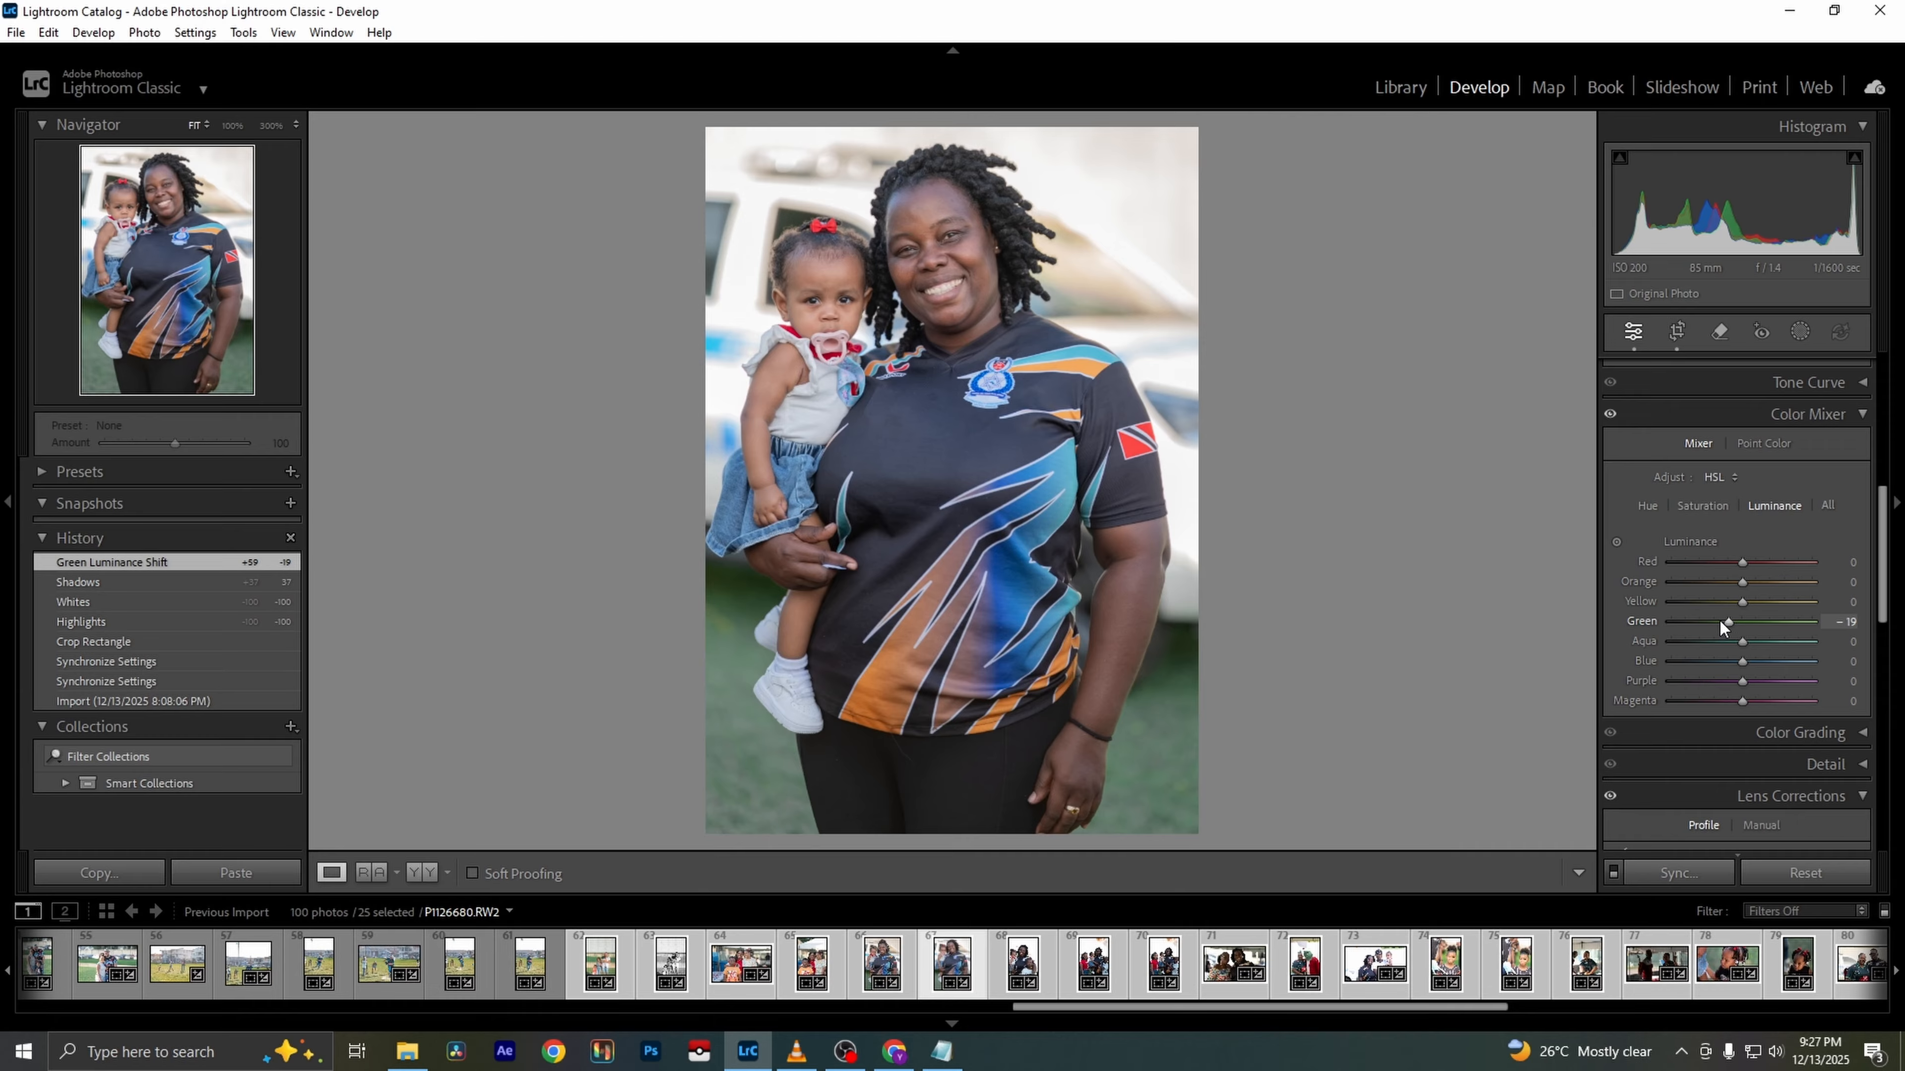
Try a warmer Temp of 5596 on the woman-and-baby photo and undo the change
scroll(1806, 653, up, 6)
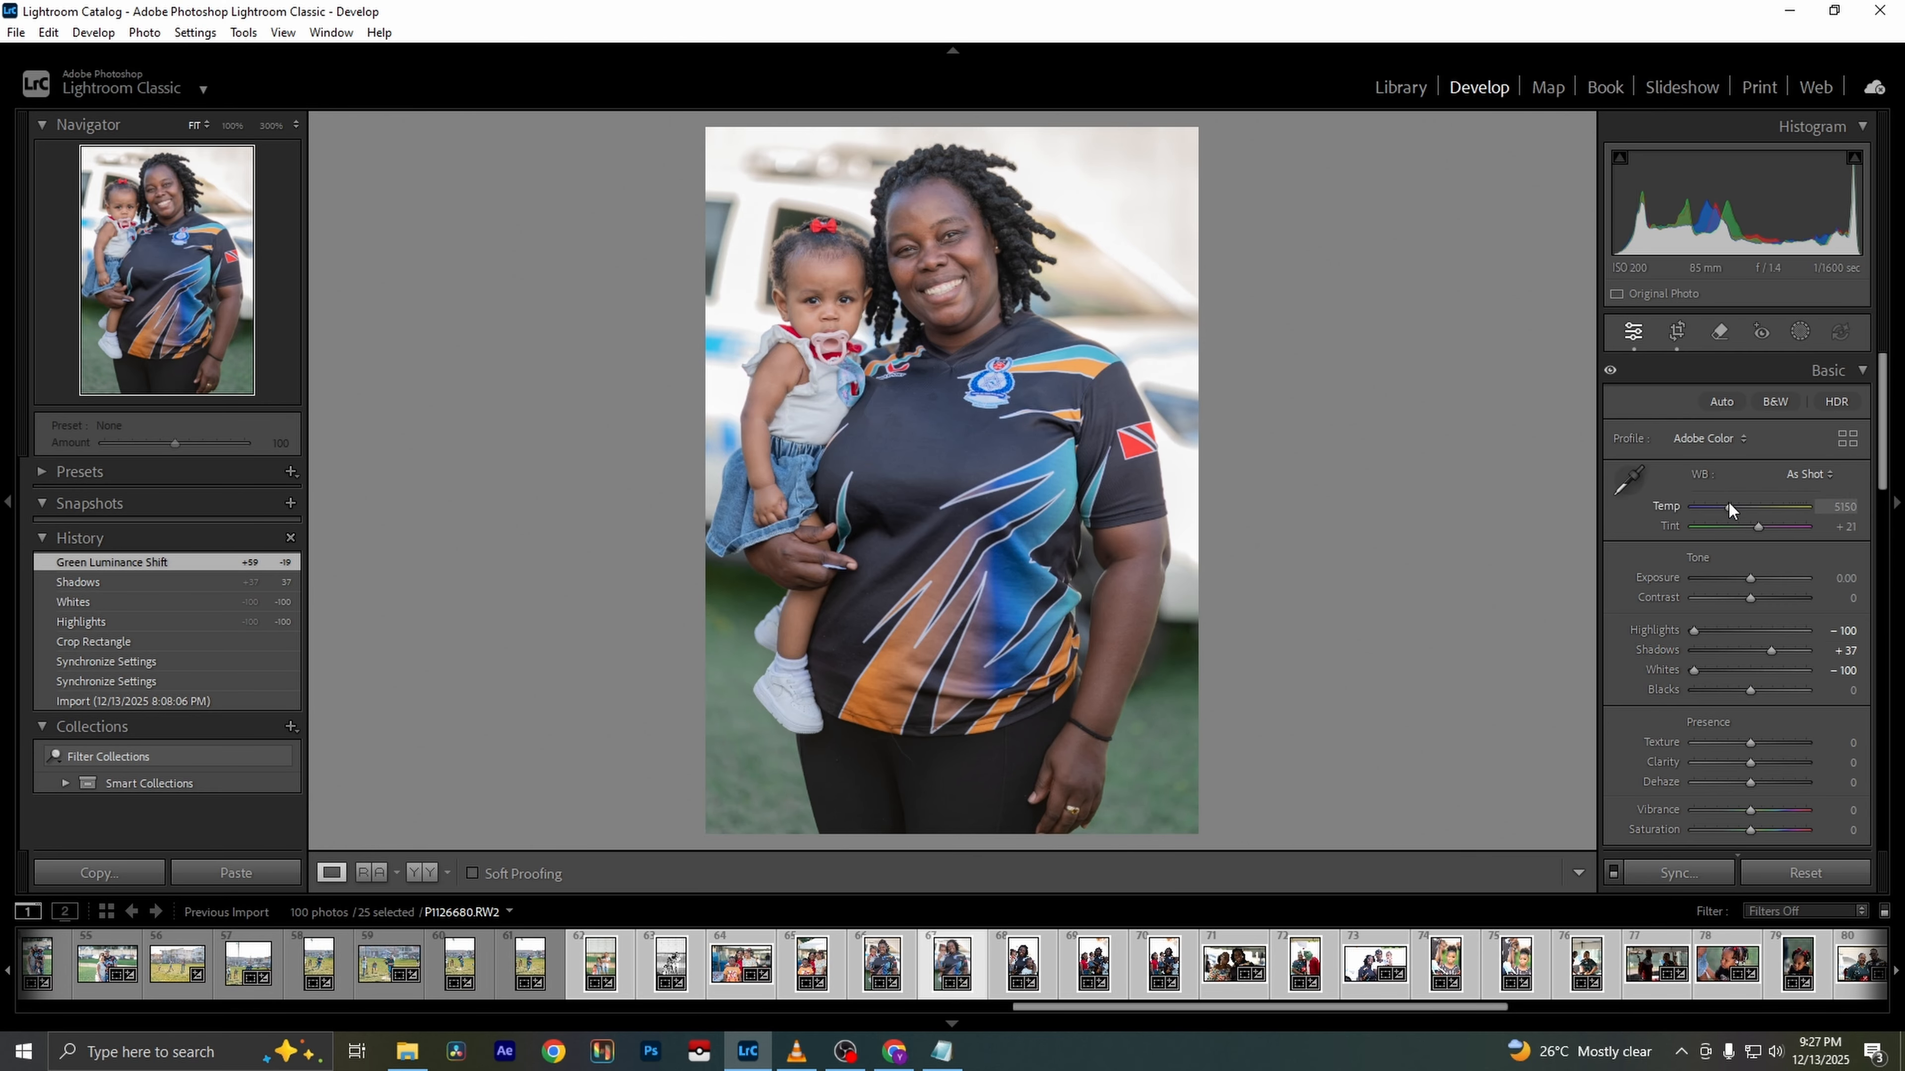
drag(1730, 508, 1734, 511)
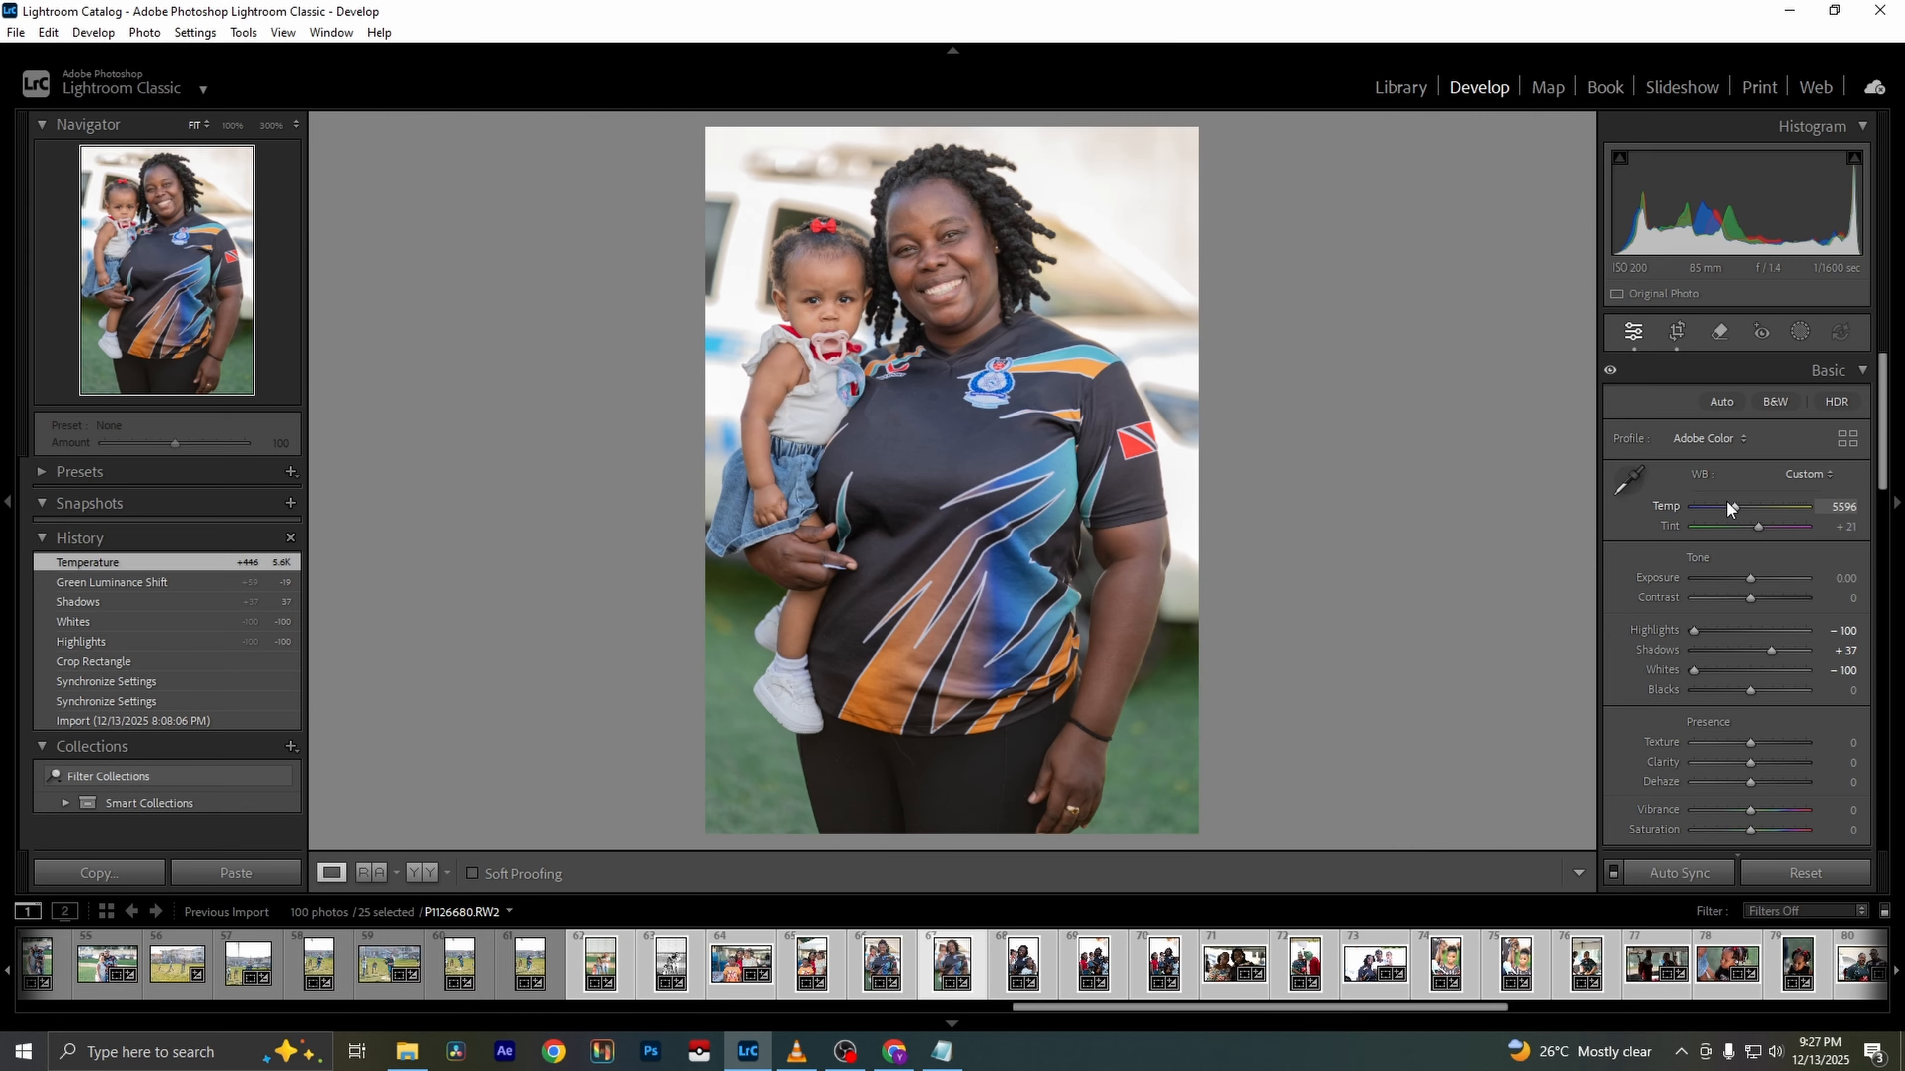
key(ctrl+z)
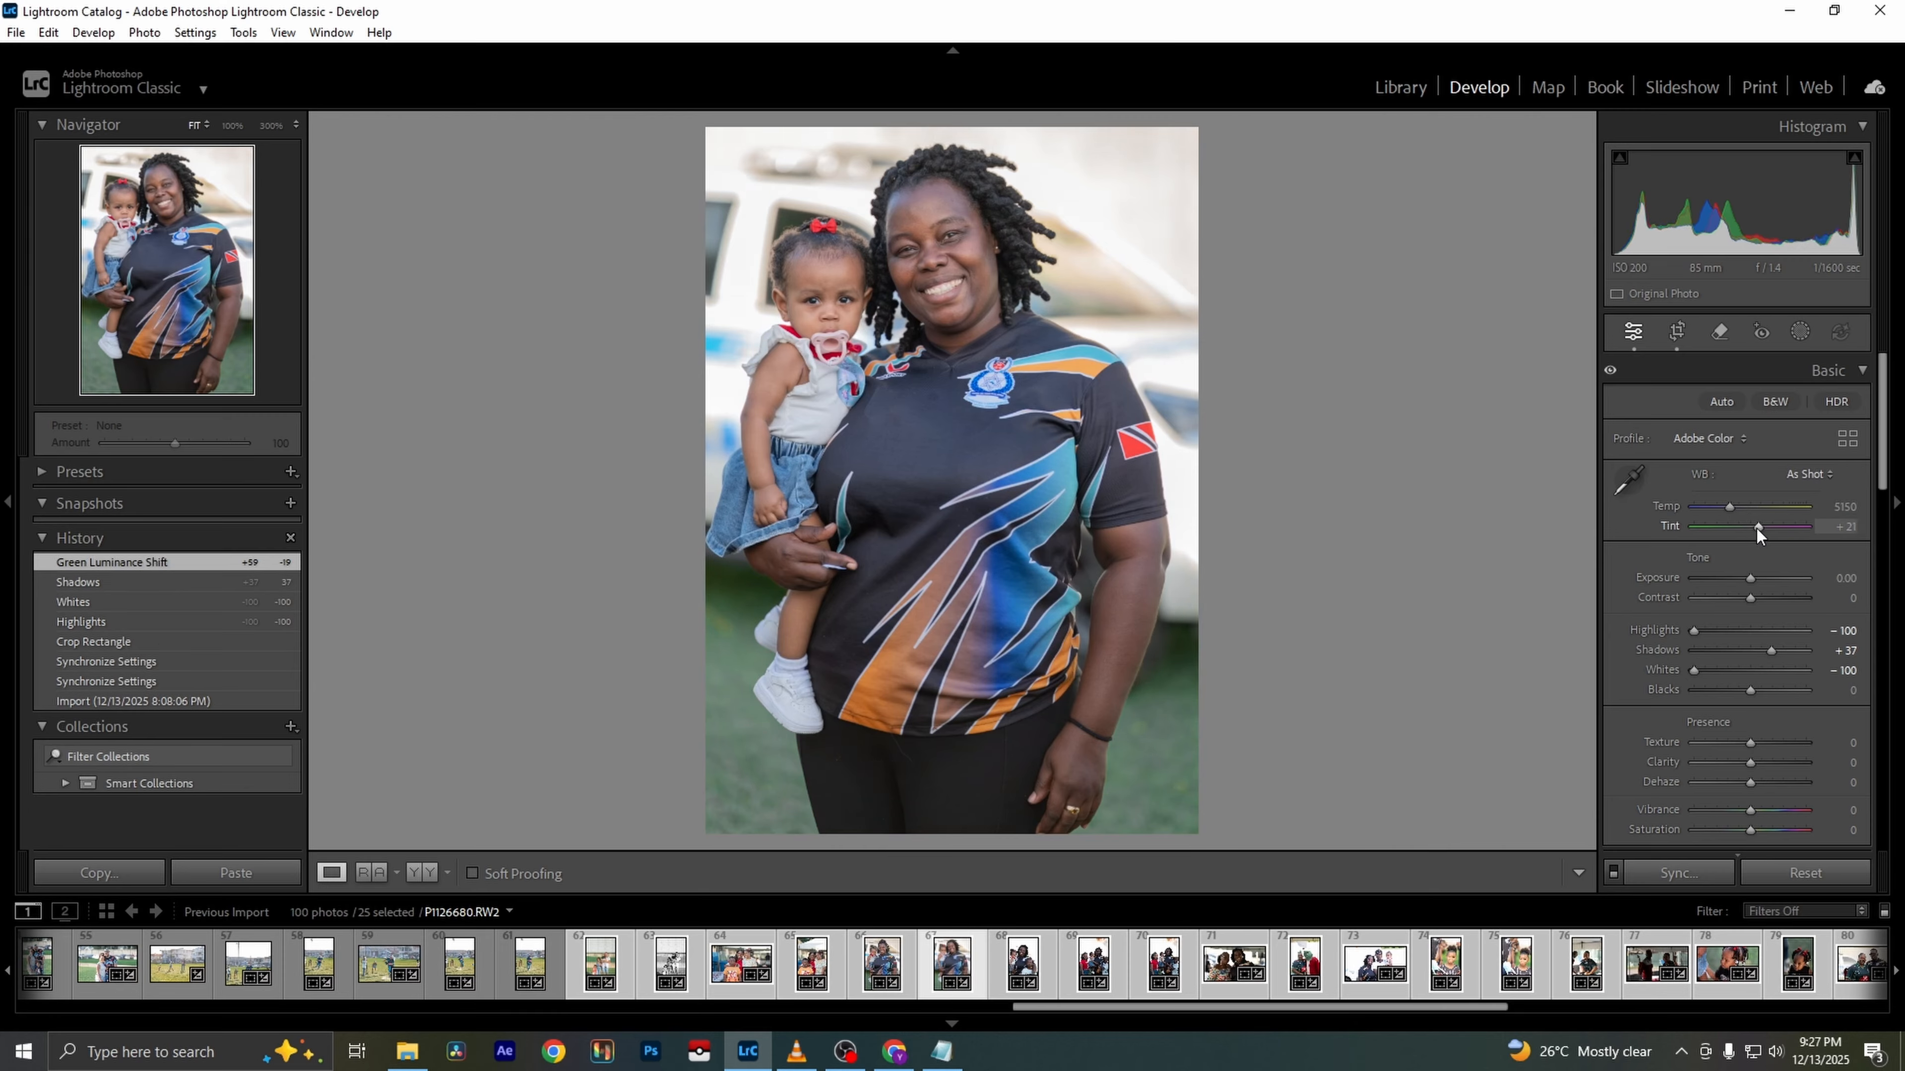
Fine-tune the Tint of P1126680.RW2 and move on past P1126681.RW2 to the portrait of the woman with three children
drag(1756, 529, 1757, 527)
key(Right)
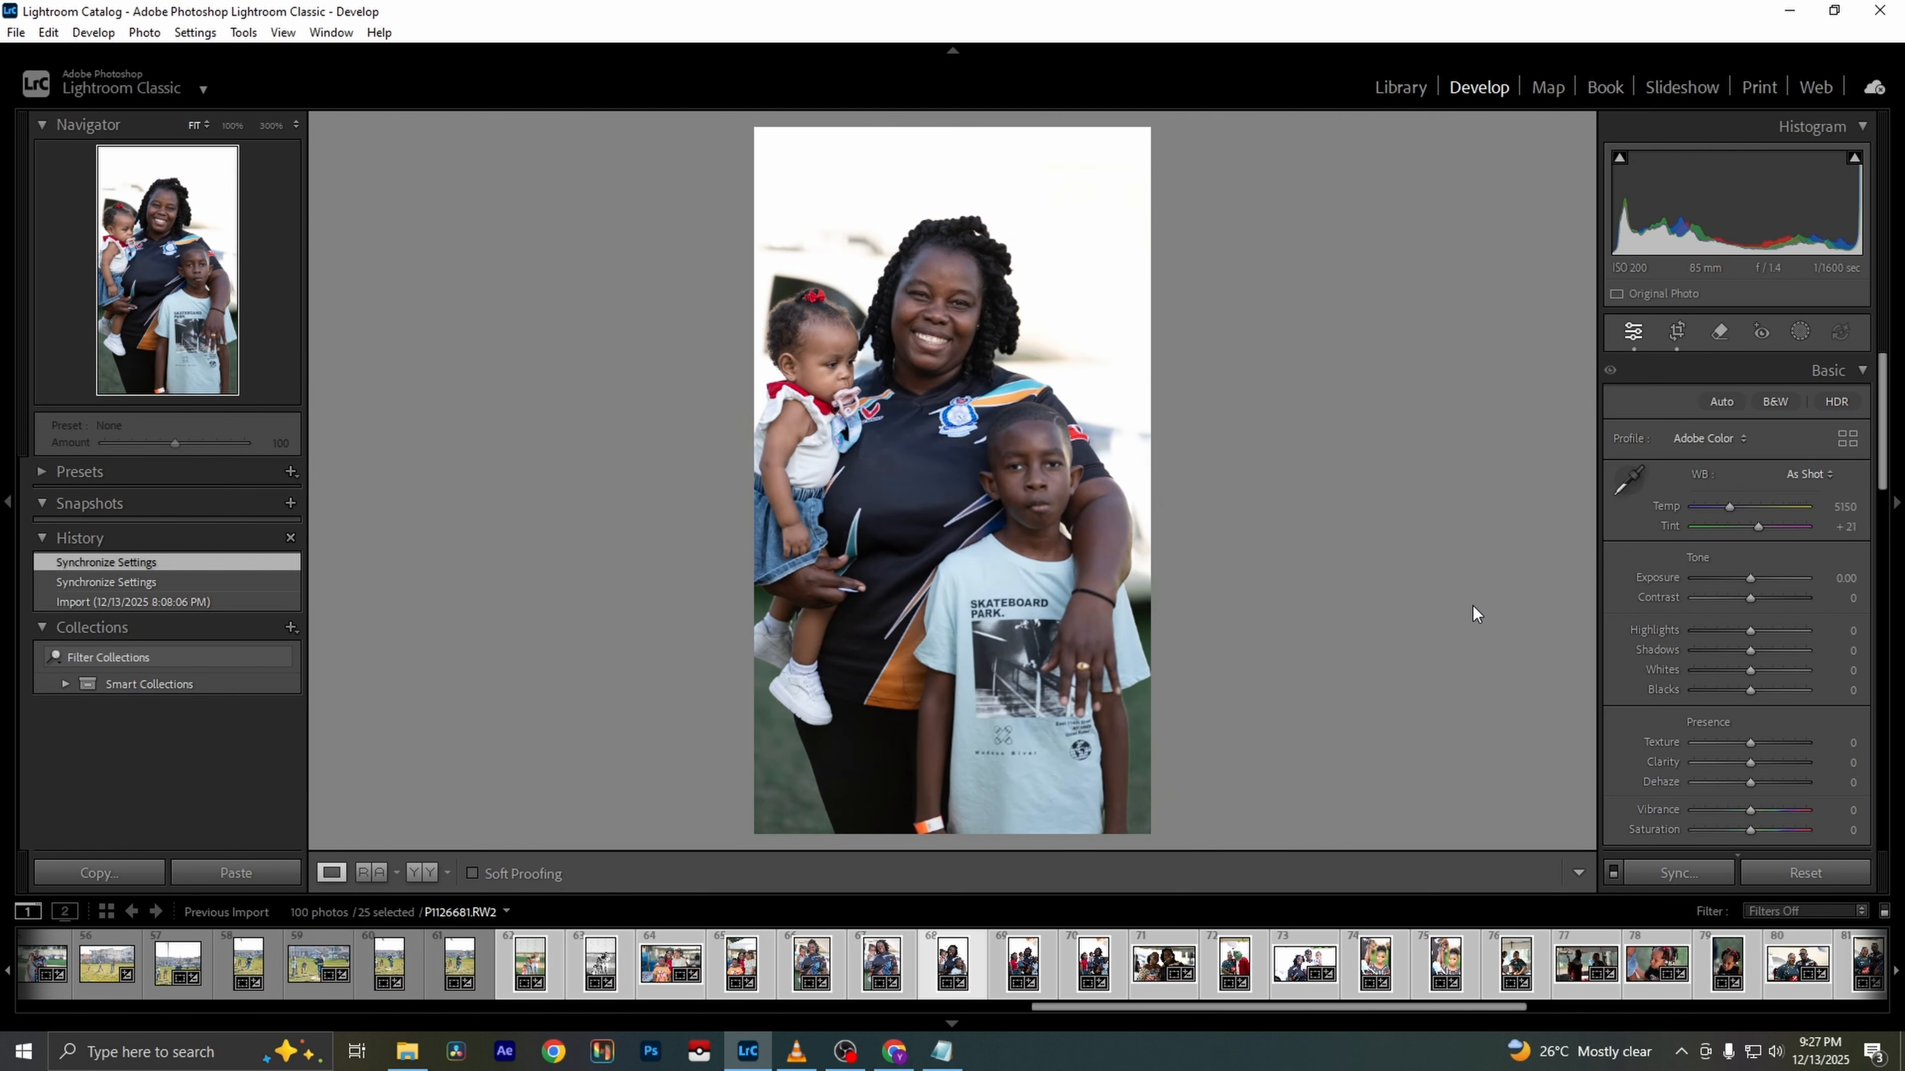
key(Right)
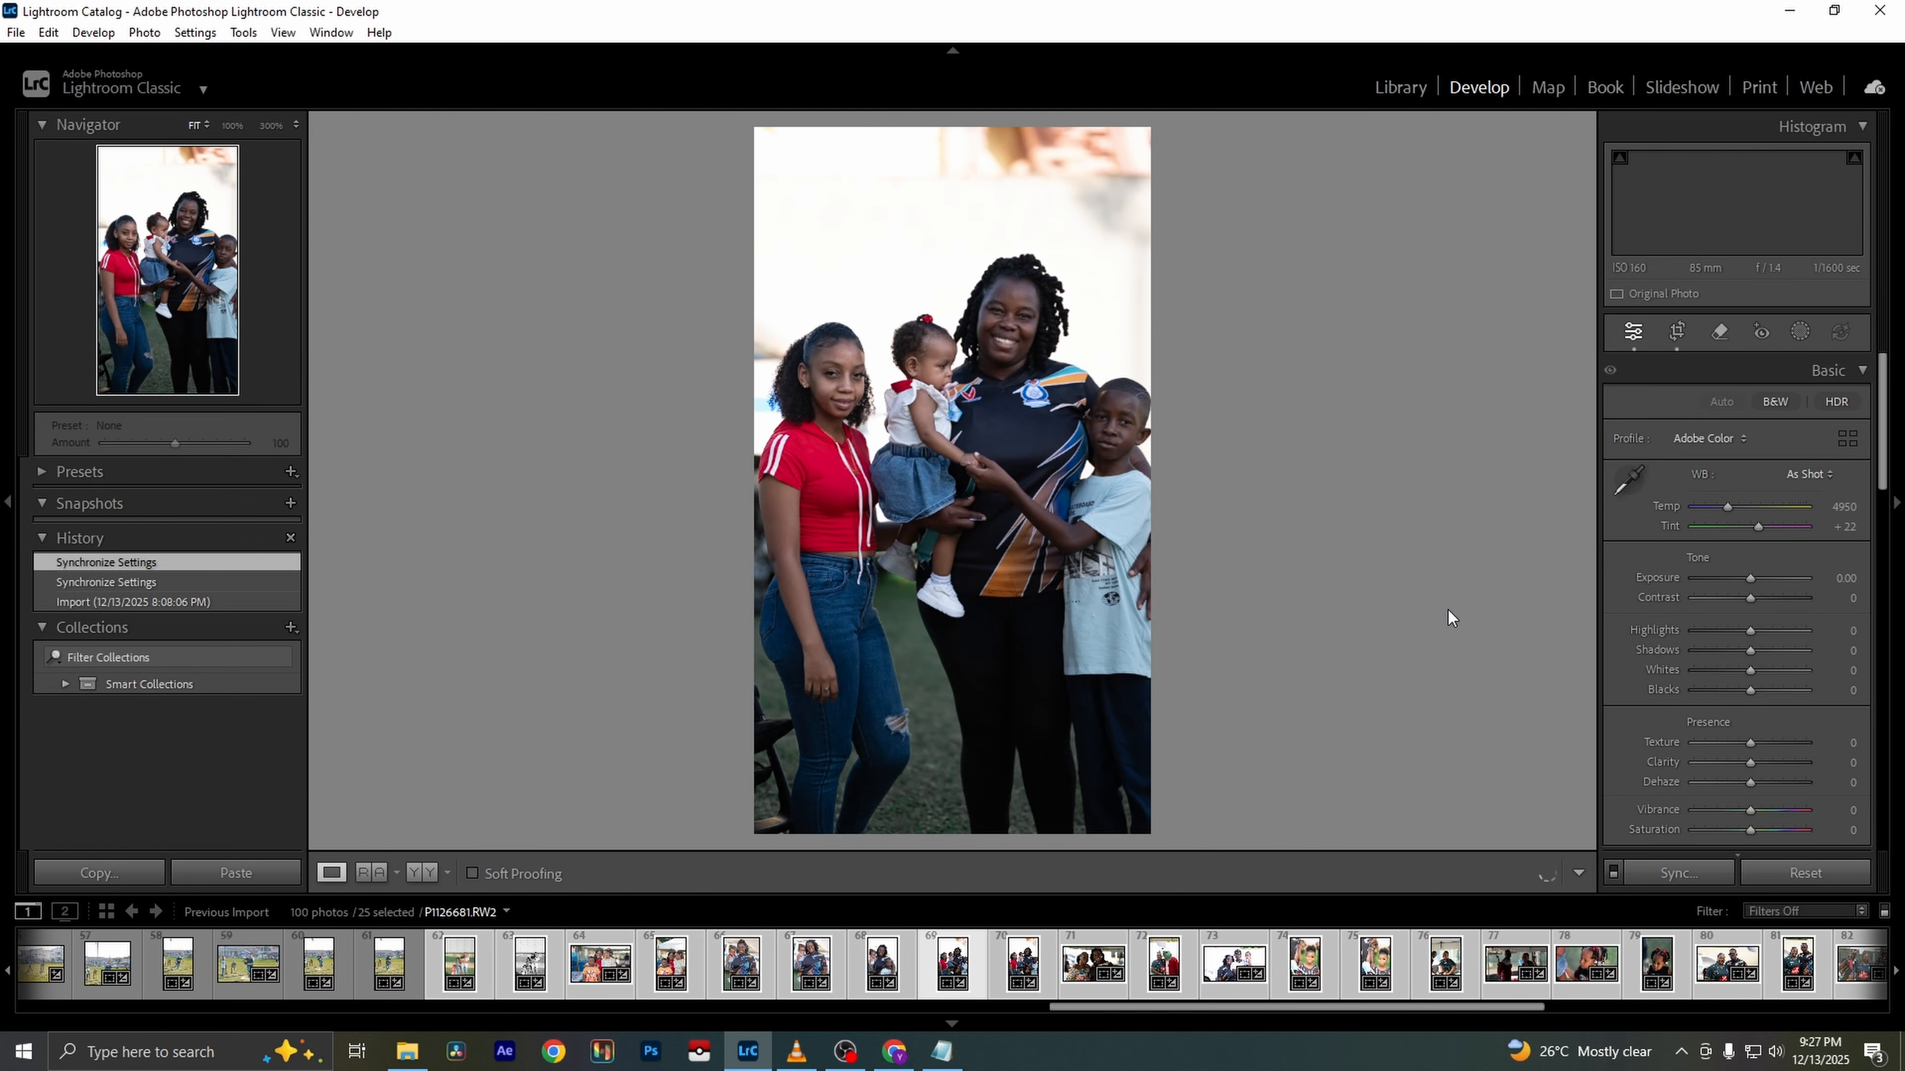
On the previous photo, set highlights to -100, shadows to +58, whites to -65, blacks to -18 and temperature to 5157
key(Left)
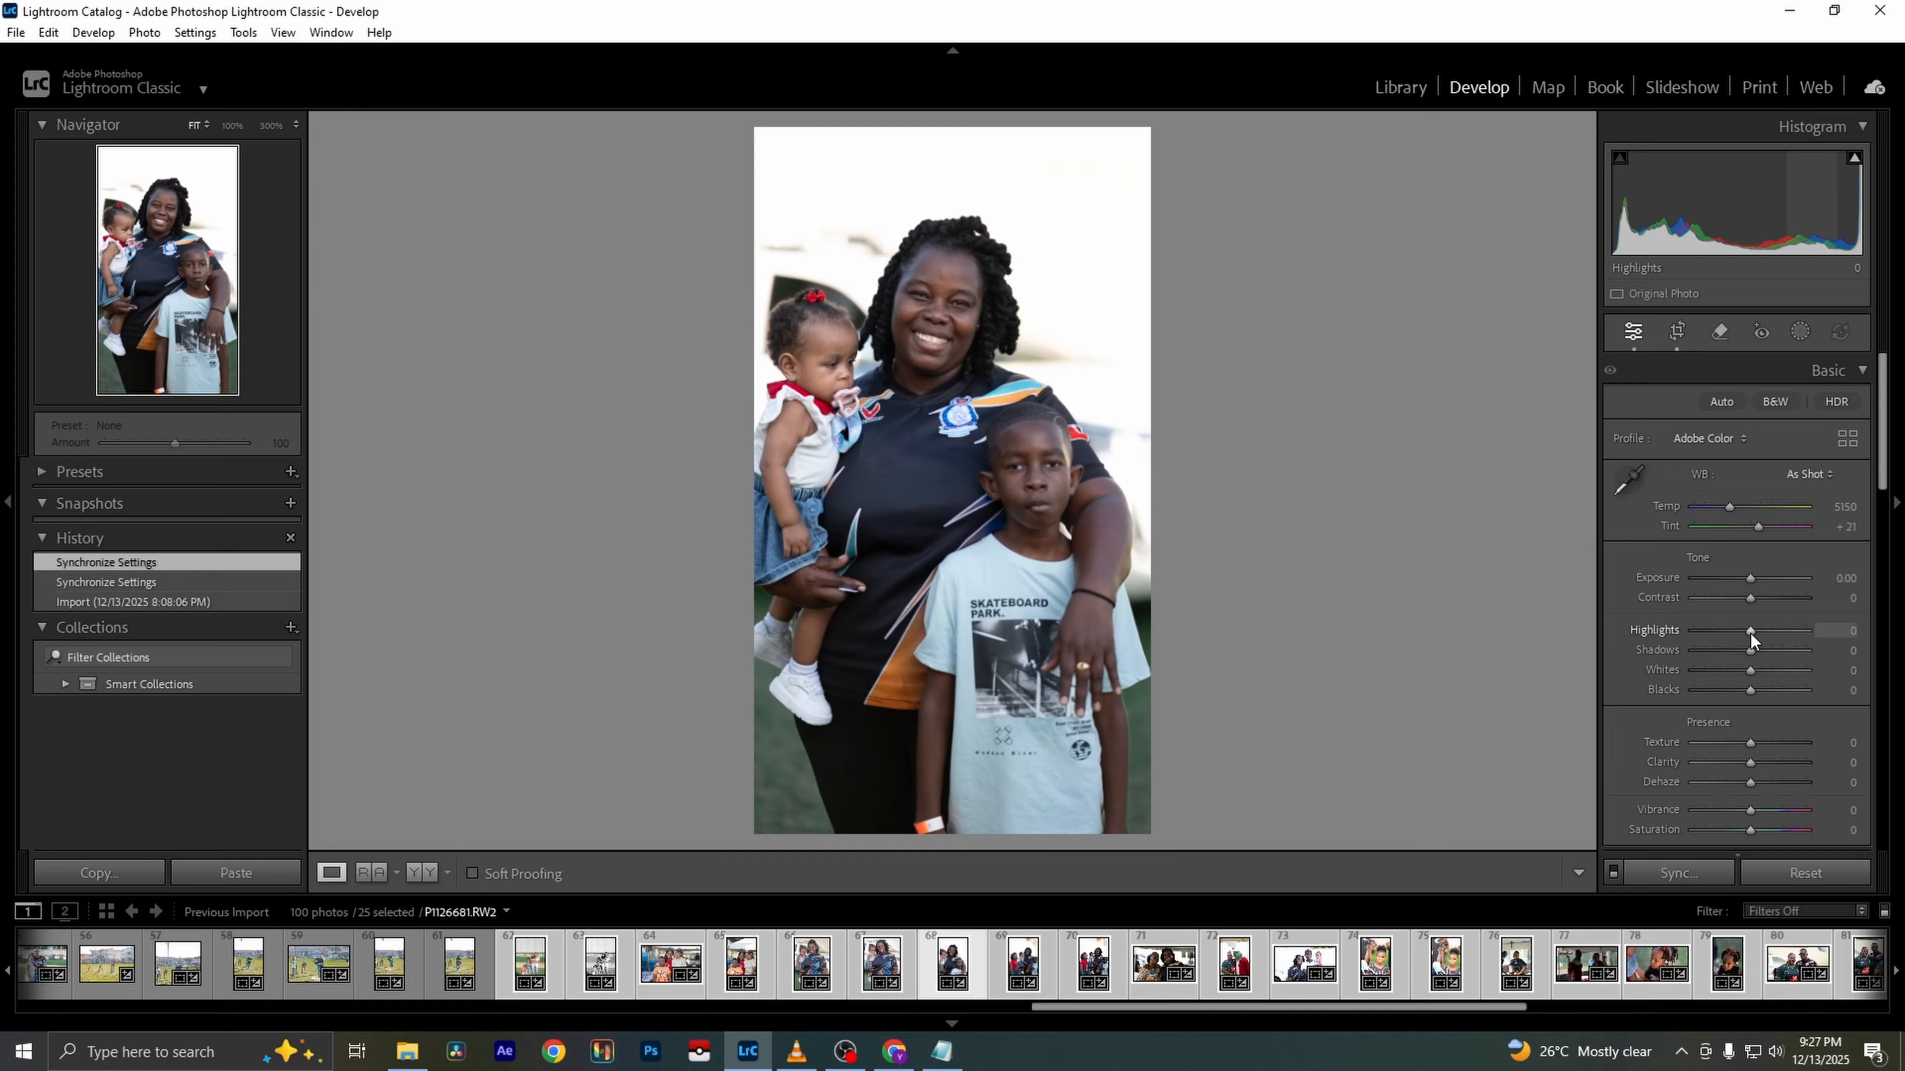
drag(1751, 632, 1738, 689)
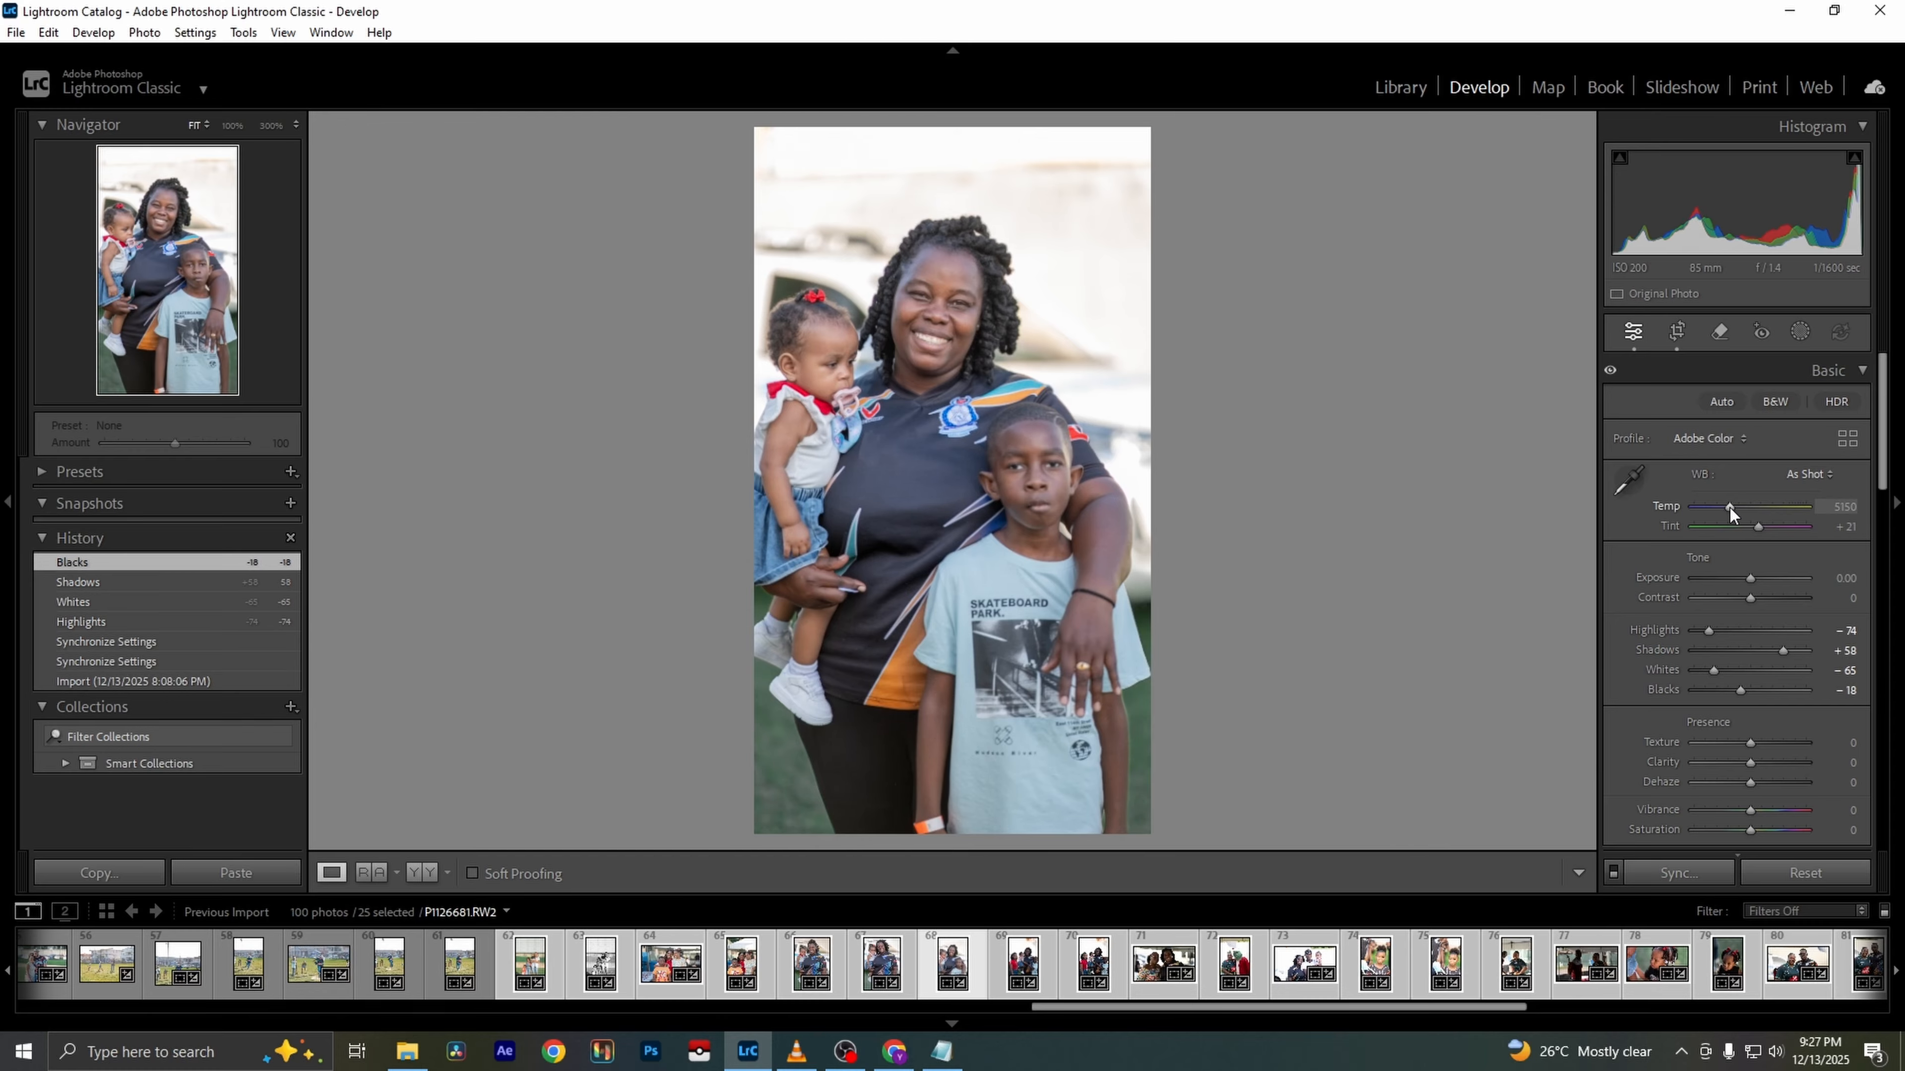
drag(1729, 511, 1730, 510)
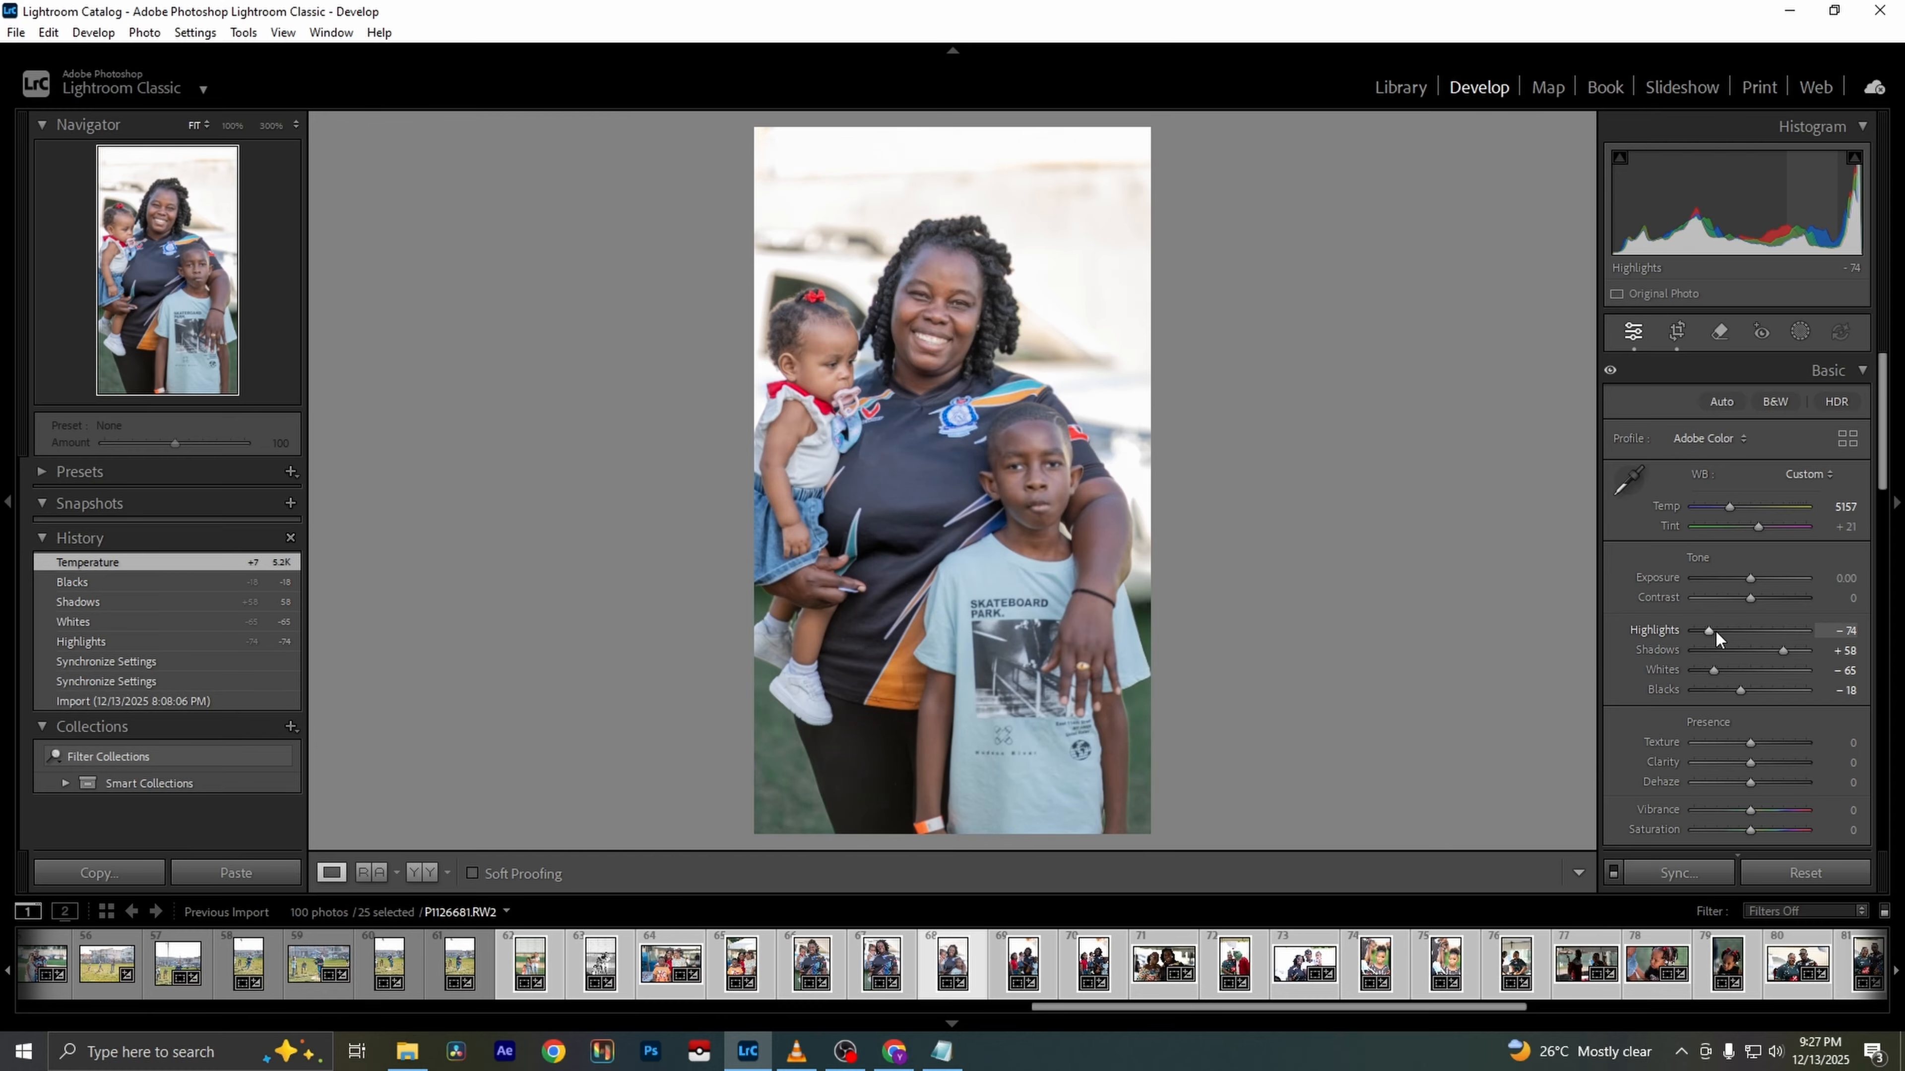
drag(1709, 631, 1671, 631)
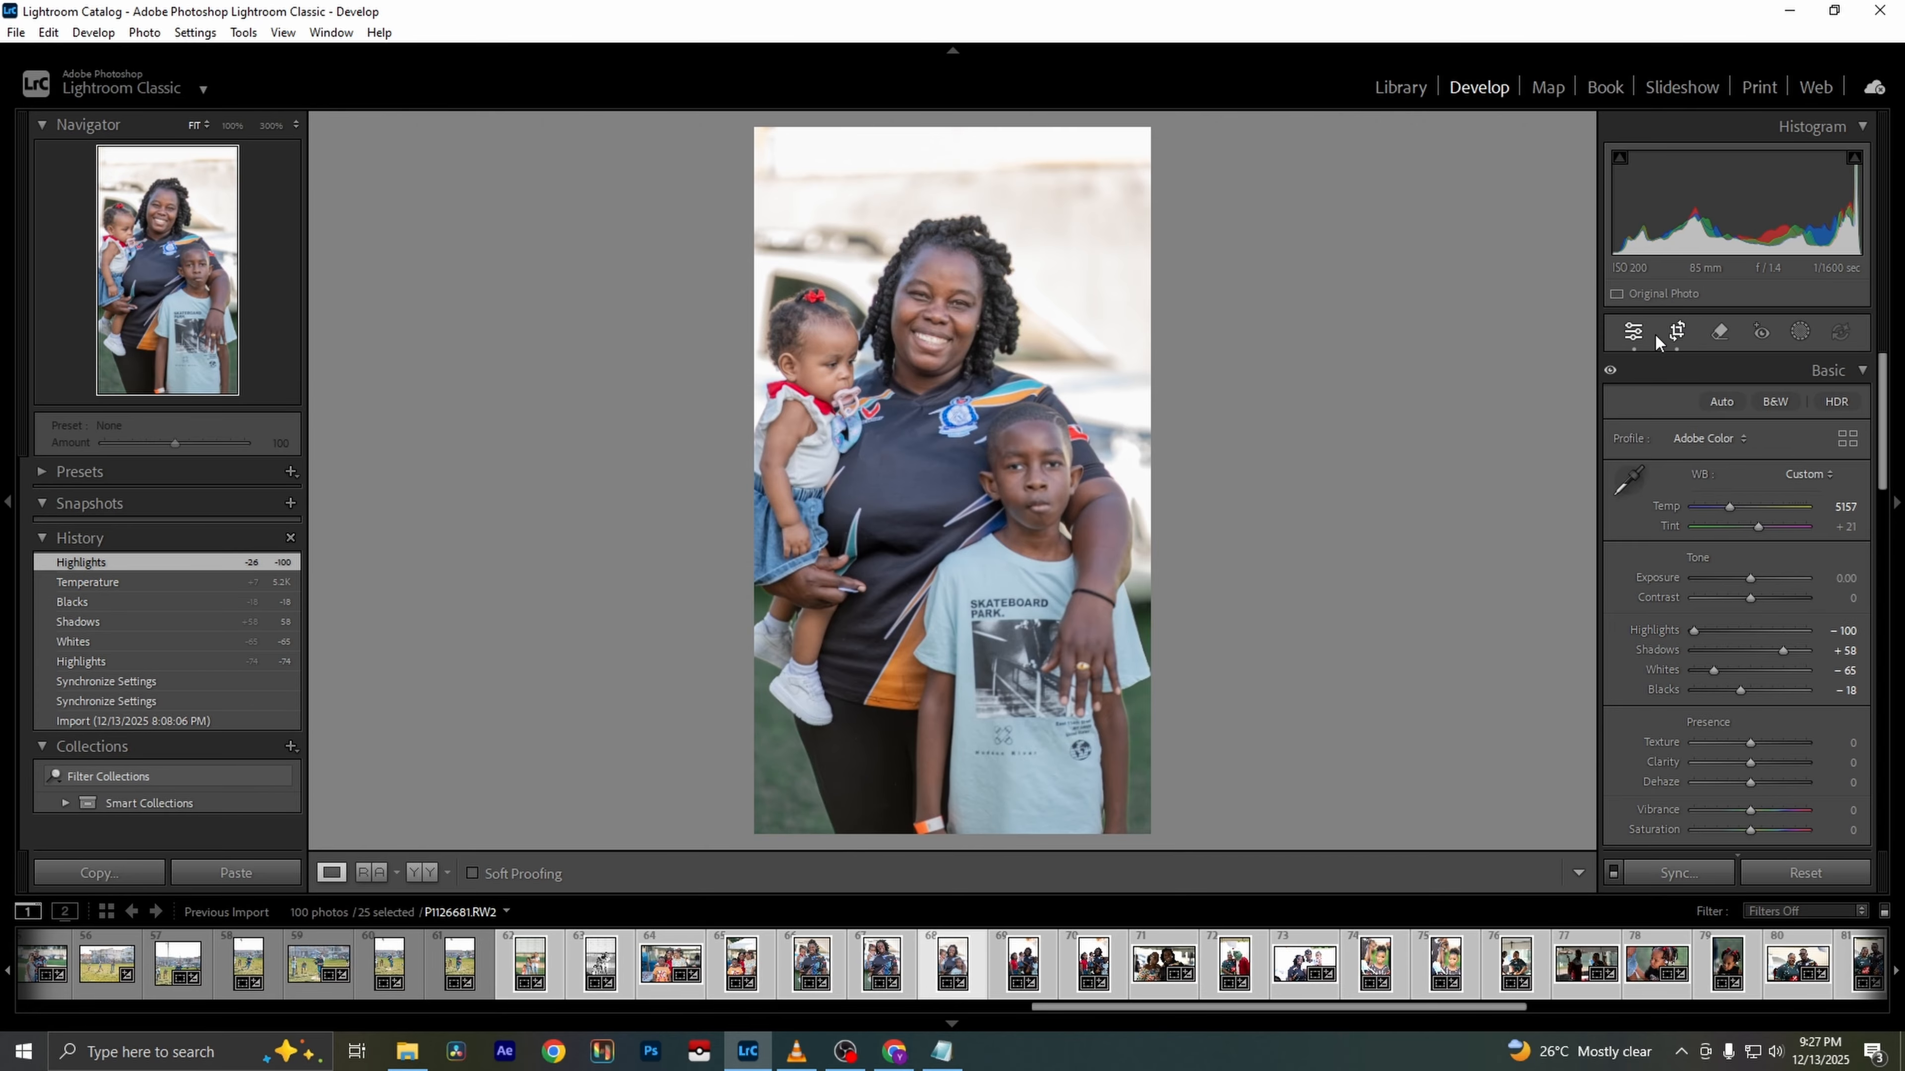
Crop away the empty background above the woman's head
click(1675, 333)
drag(952, 136, 953, 173)
key(Return)
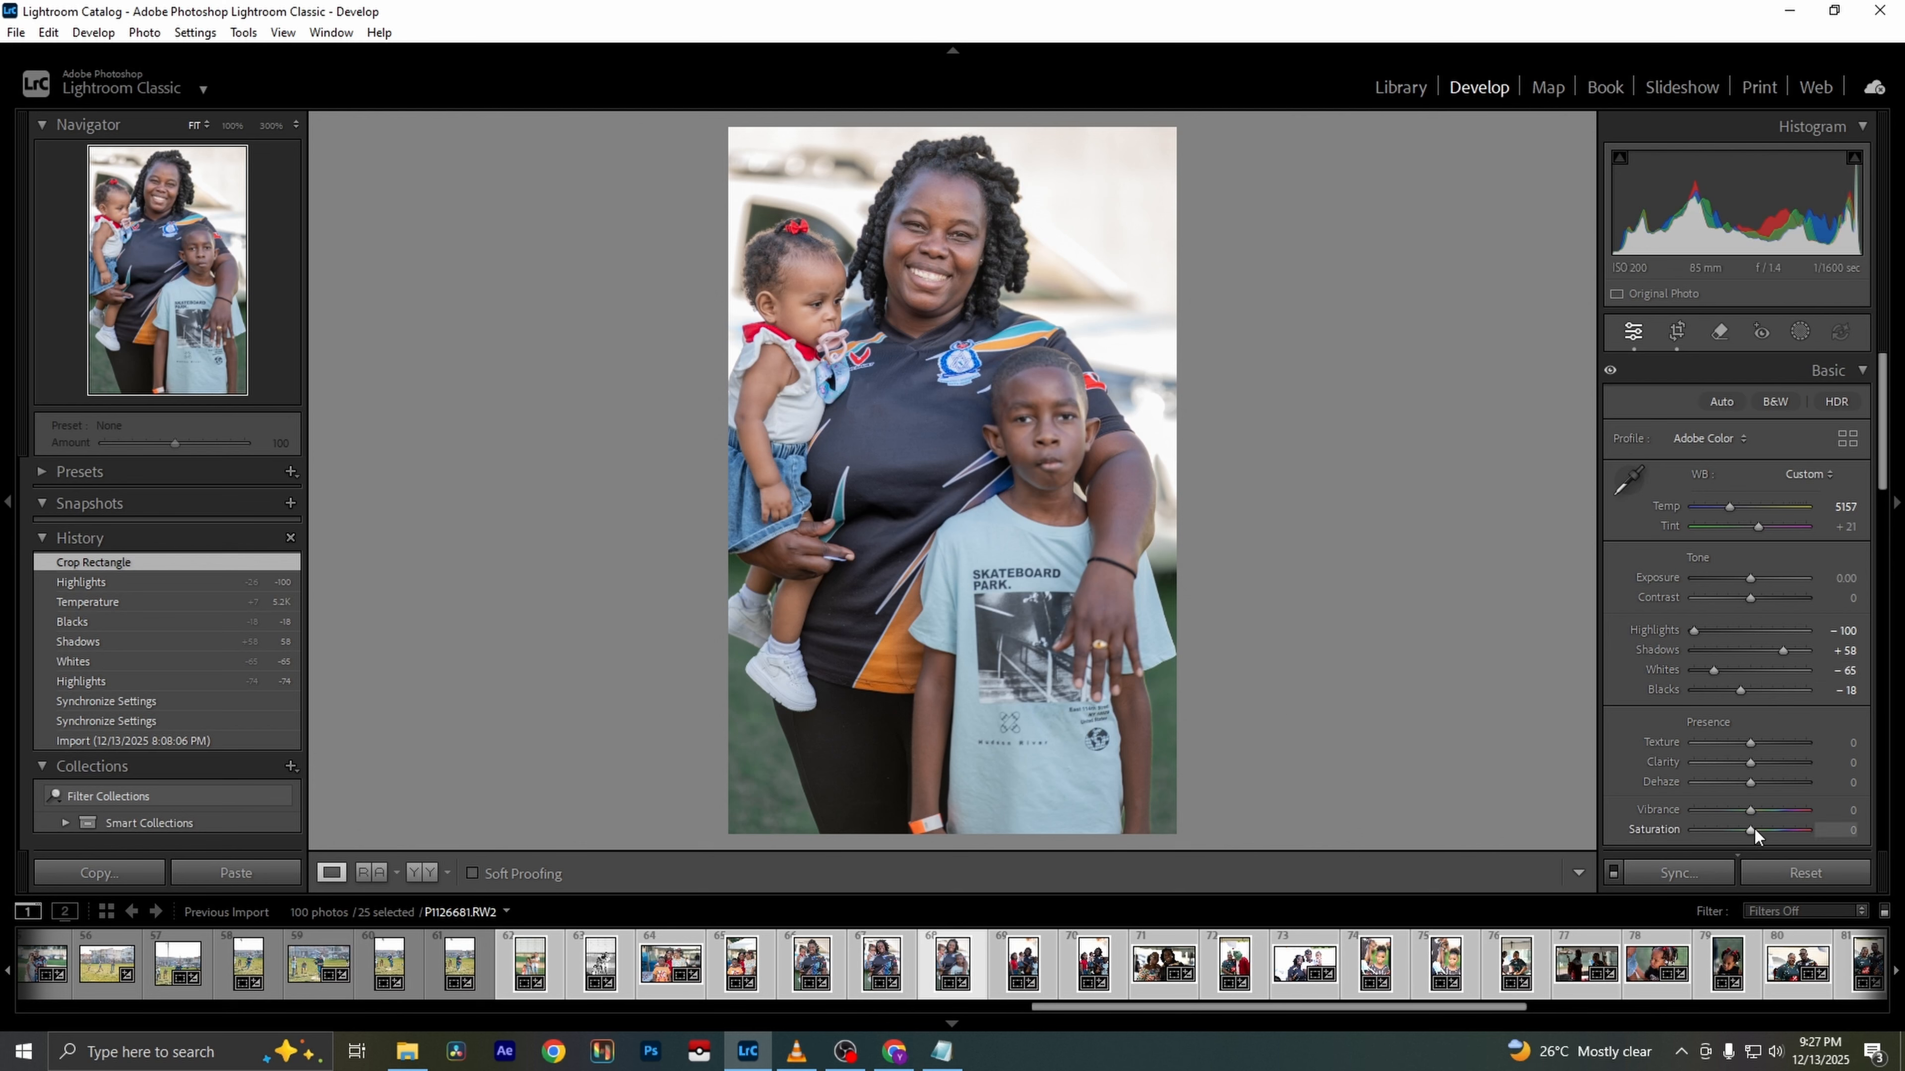
Set overall saturation to +7, shift the green and blue luminance, and set blue saturation to +59 in the Color Mixer
drag(1758, 827, 1758, 827)
scroll(1766, 784, down, 5)
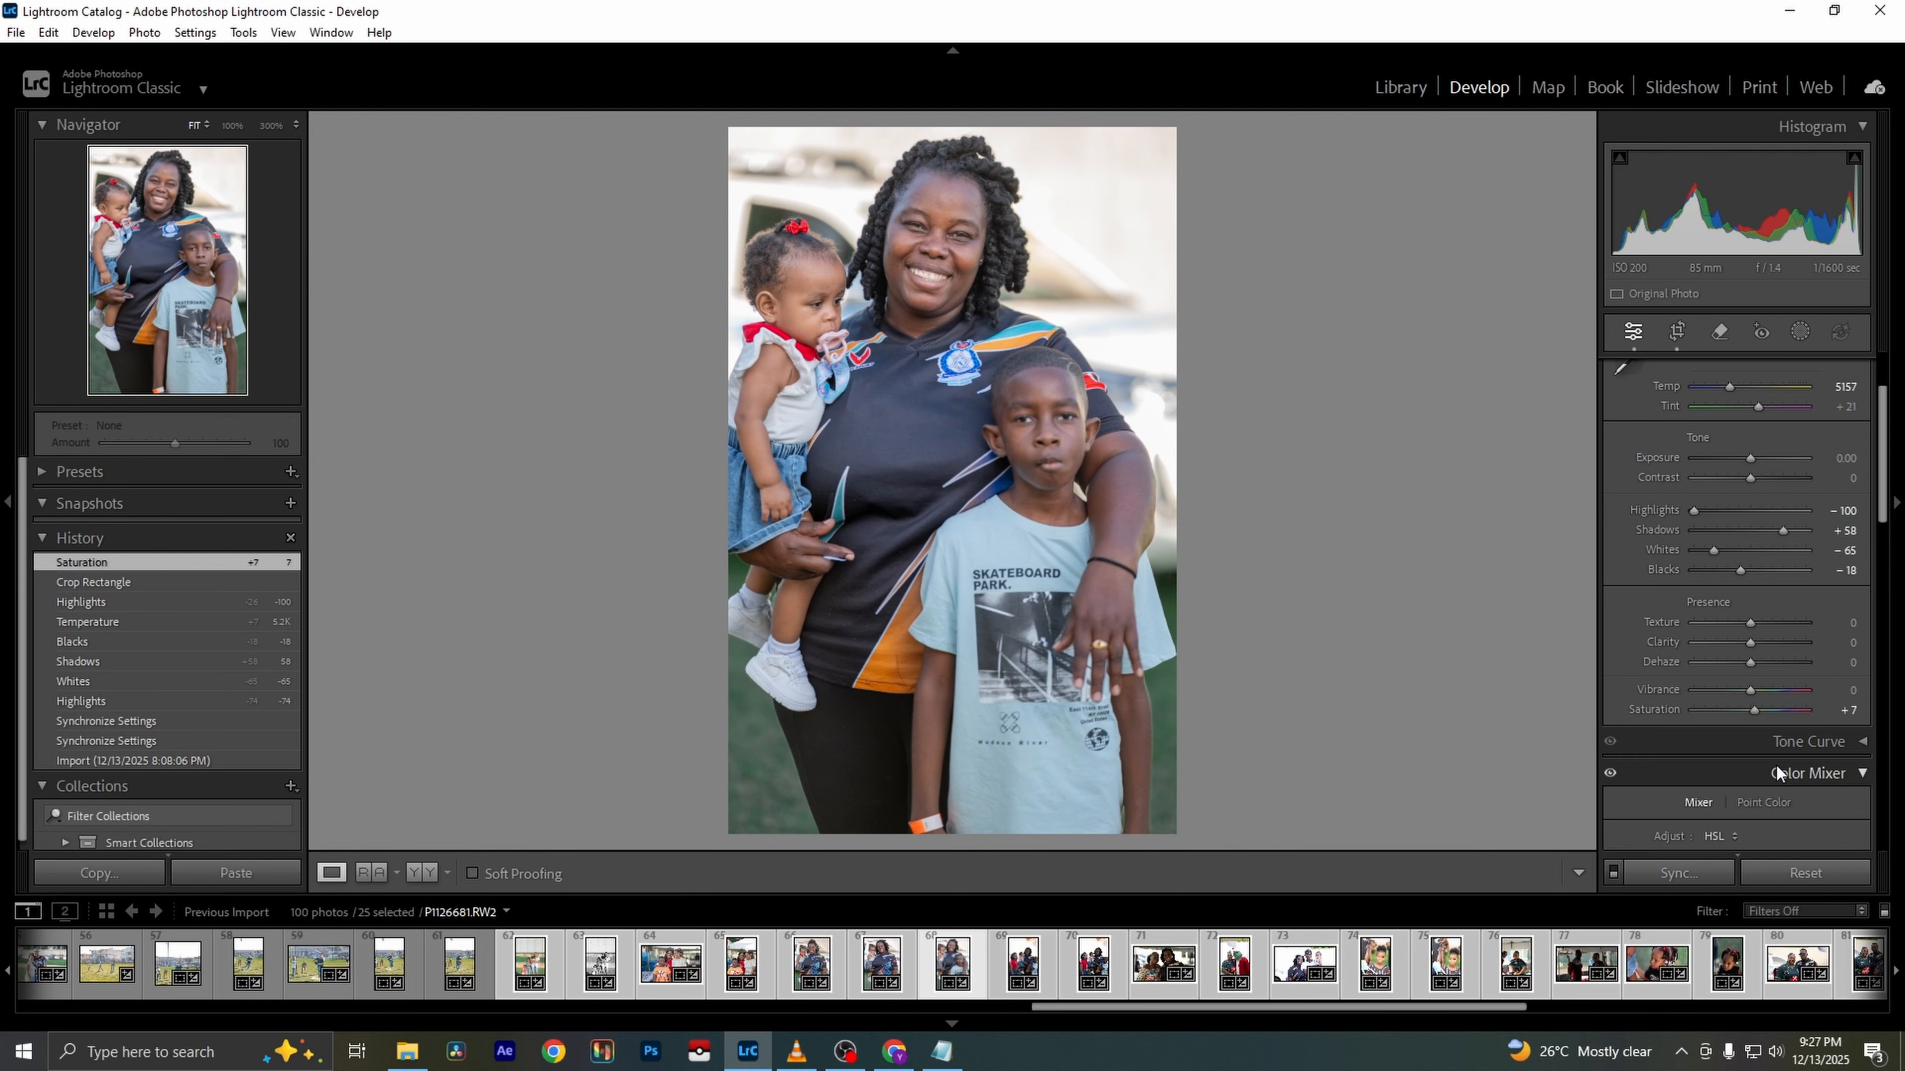
click(1775, 764)
drag(1742, 742, 1782, 780)
click(1718, 625)
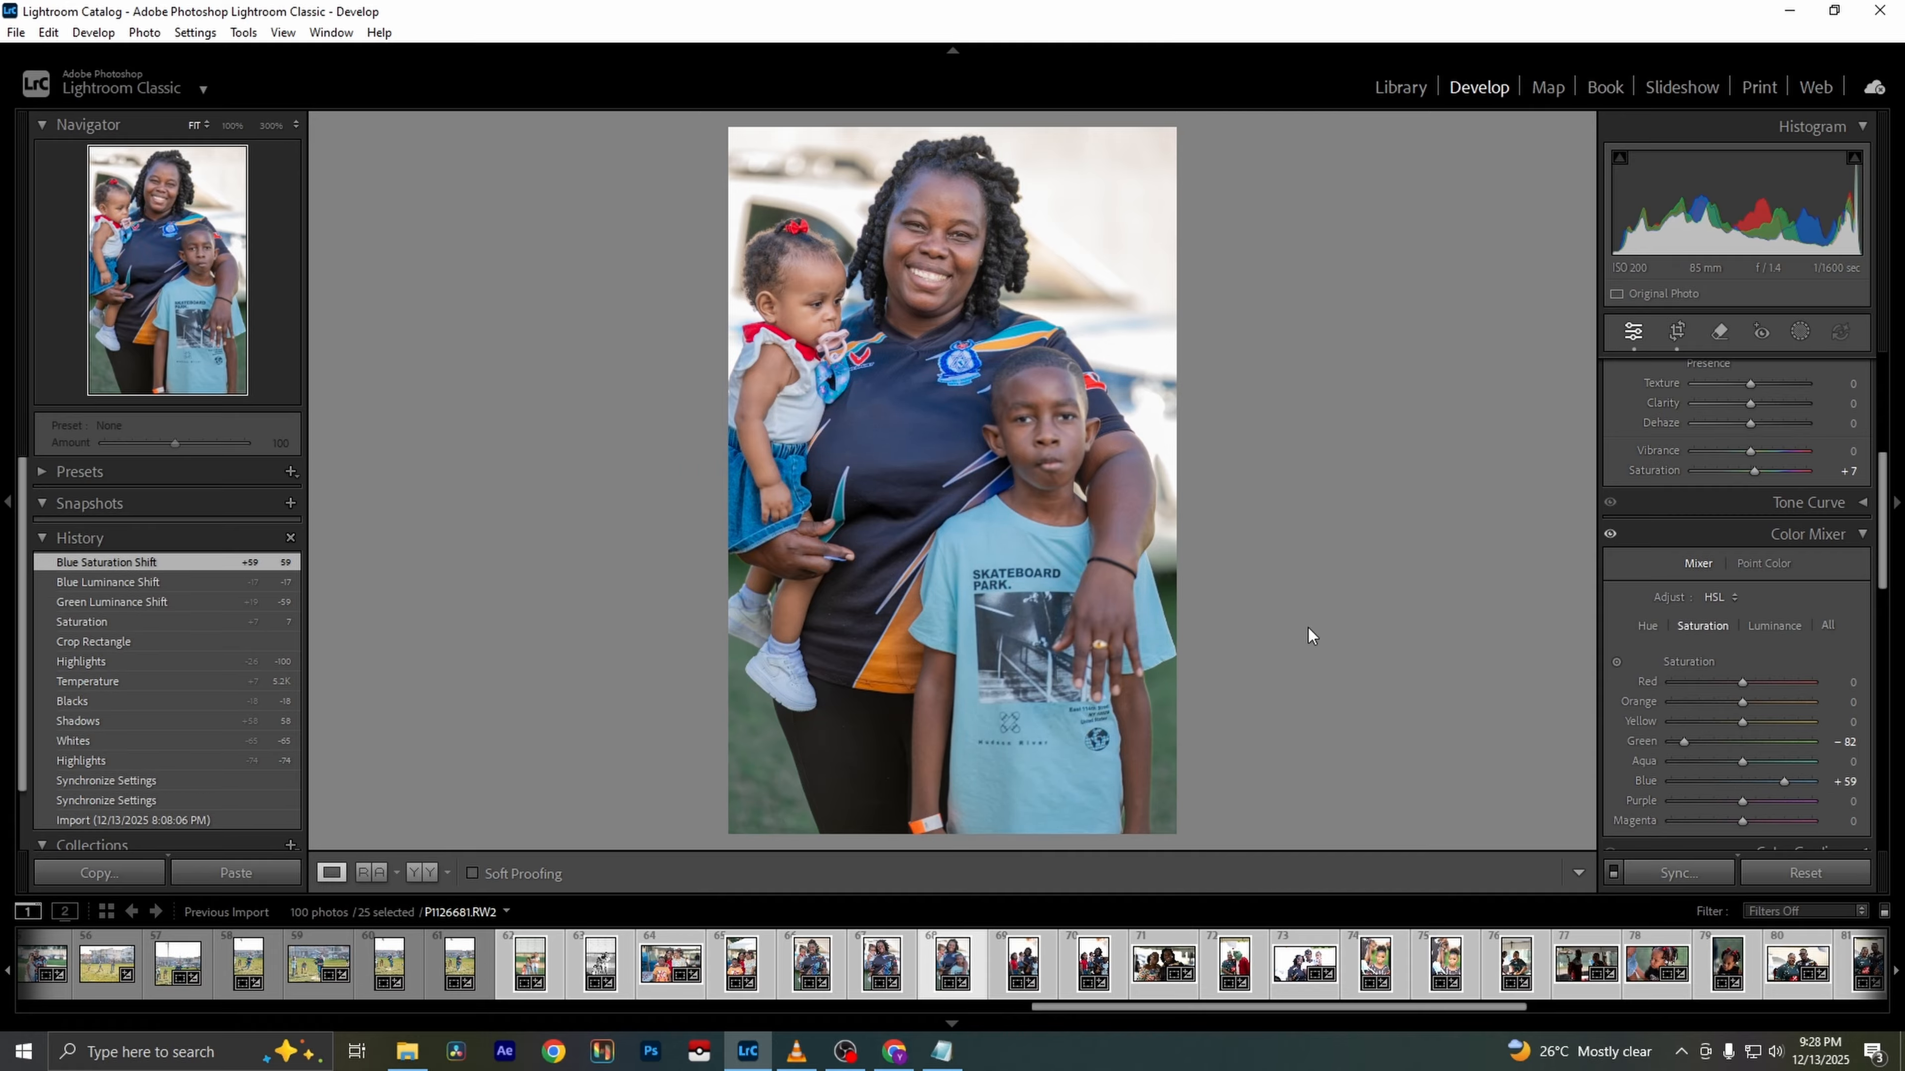
Crop the next photo, P1126682.RW2, extending the frame beyond the boy's side and trimming the empty background above the group
key(Right)
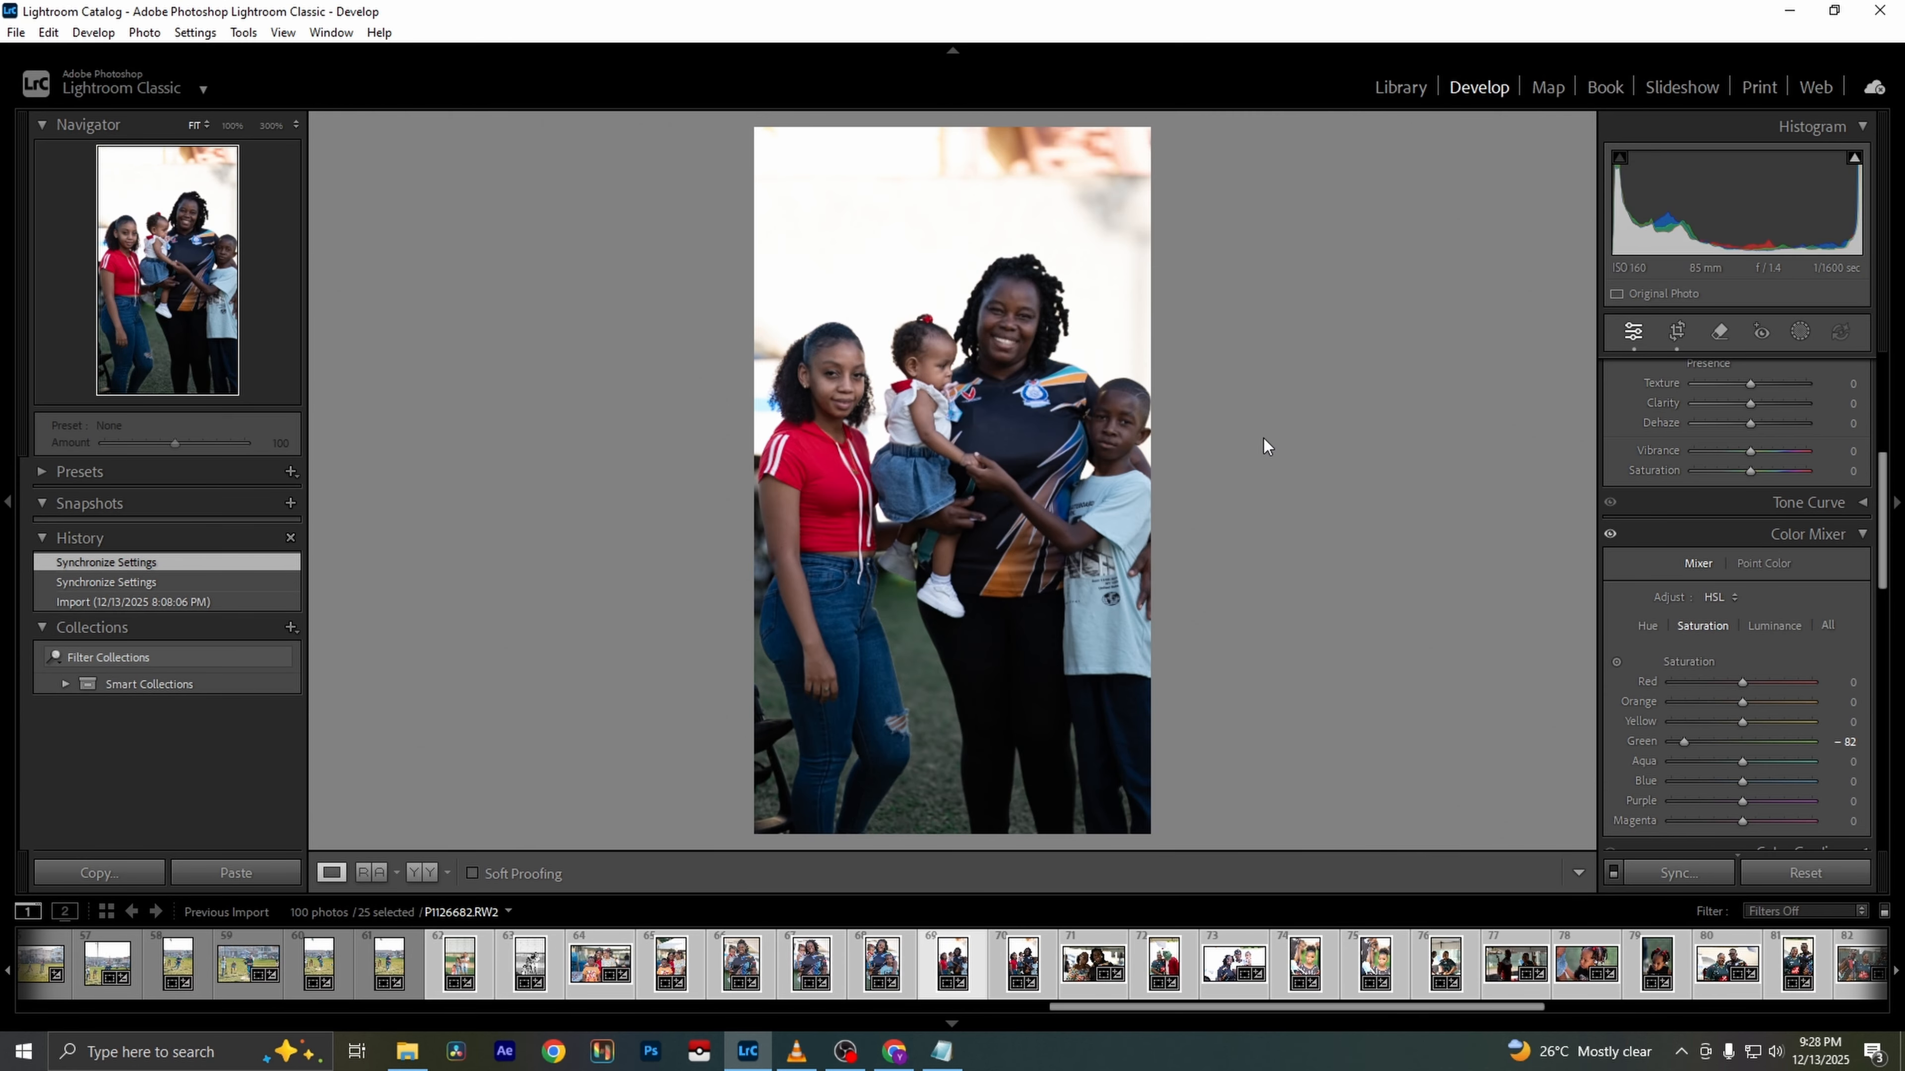
click(1675, 335)
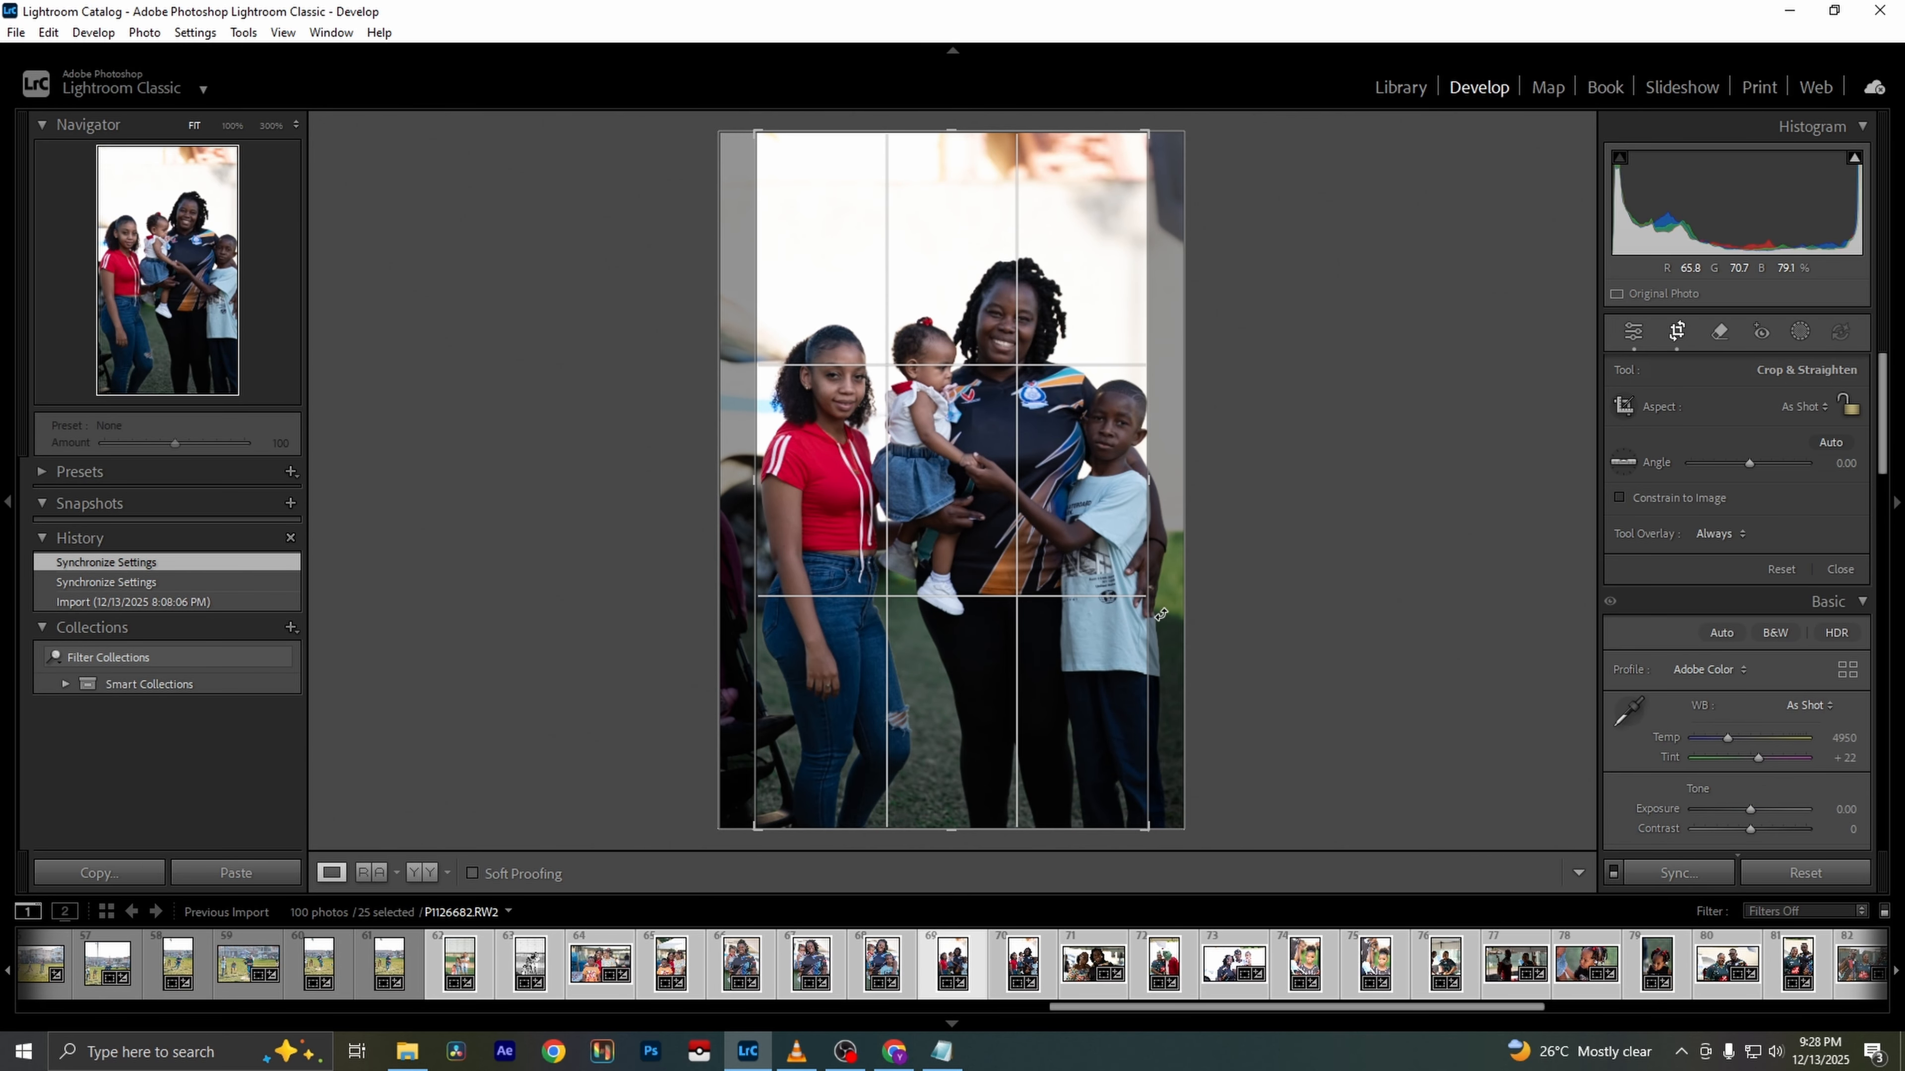
drag(1146, 610, 1174, 609)
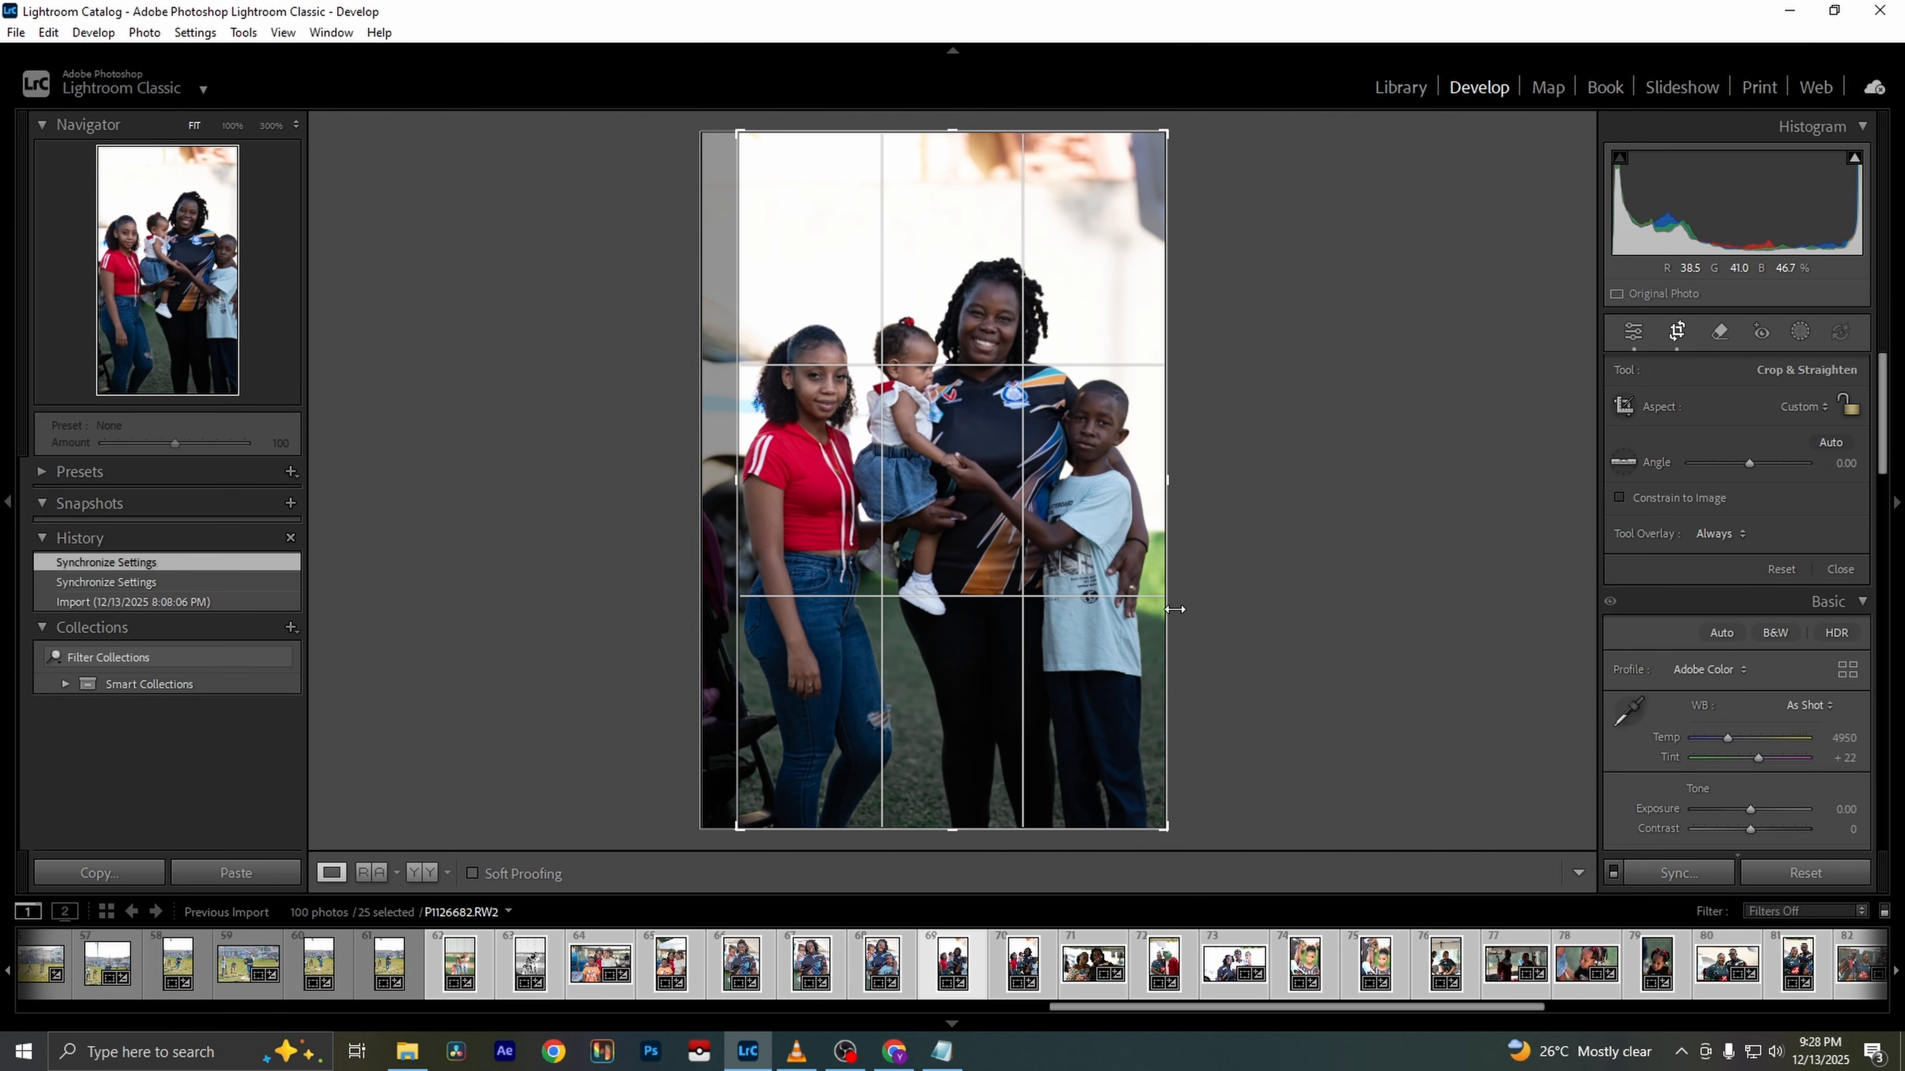
drag(952, 132, 952, 192)
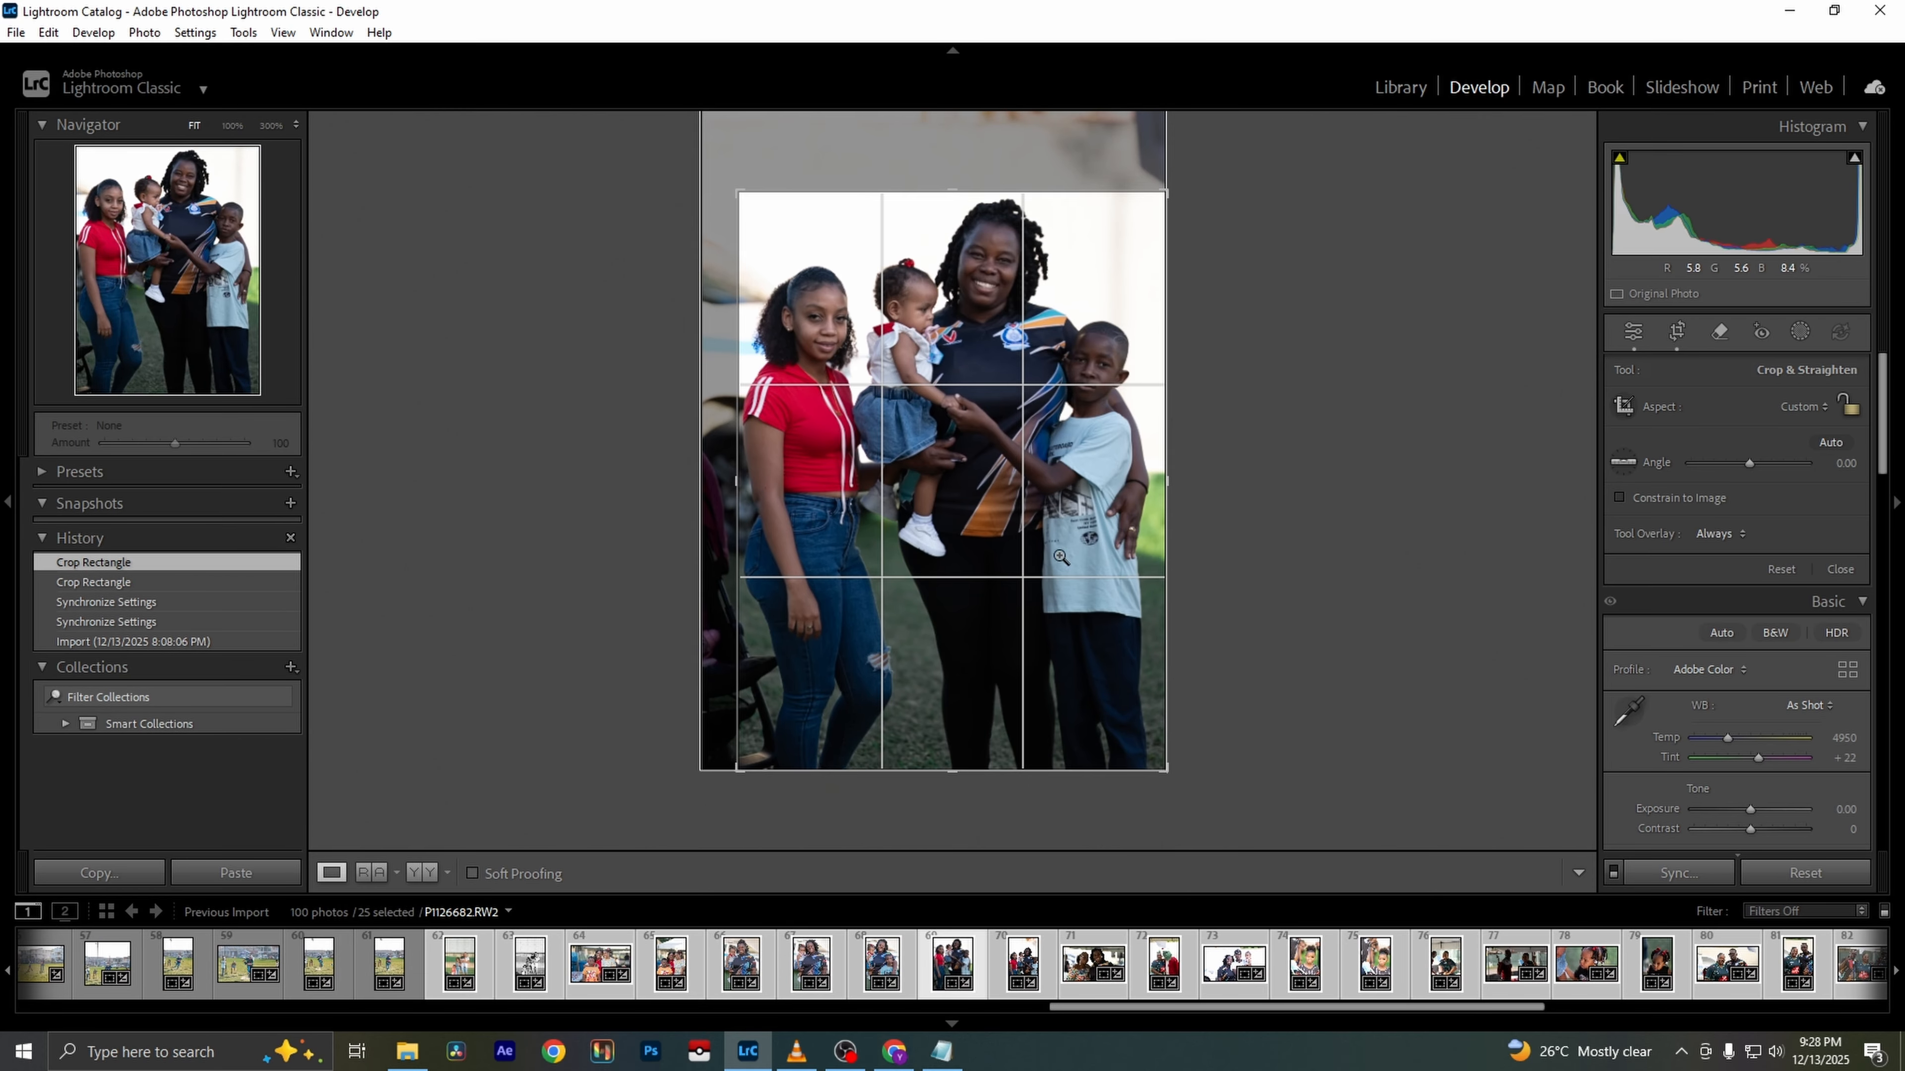
click(1676, 331)
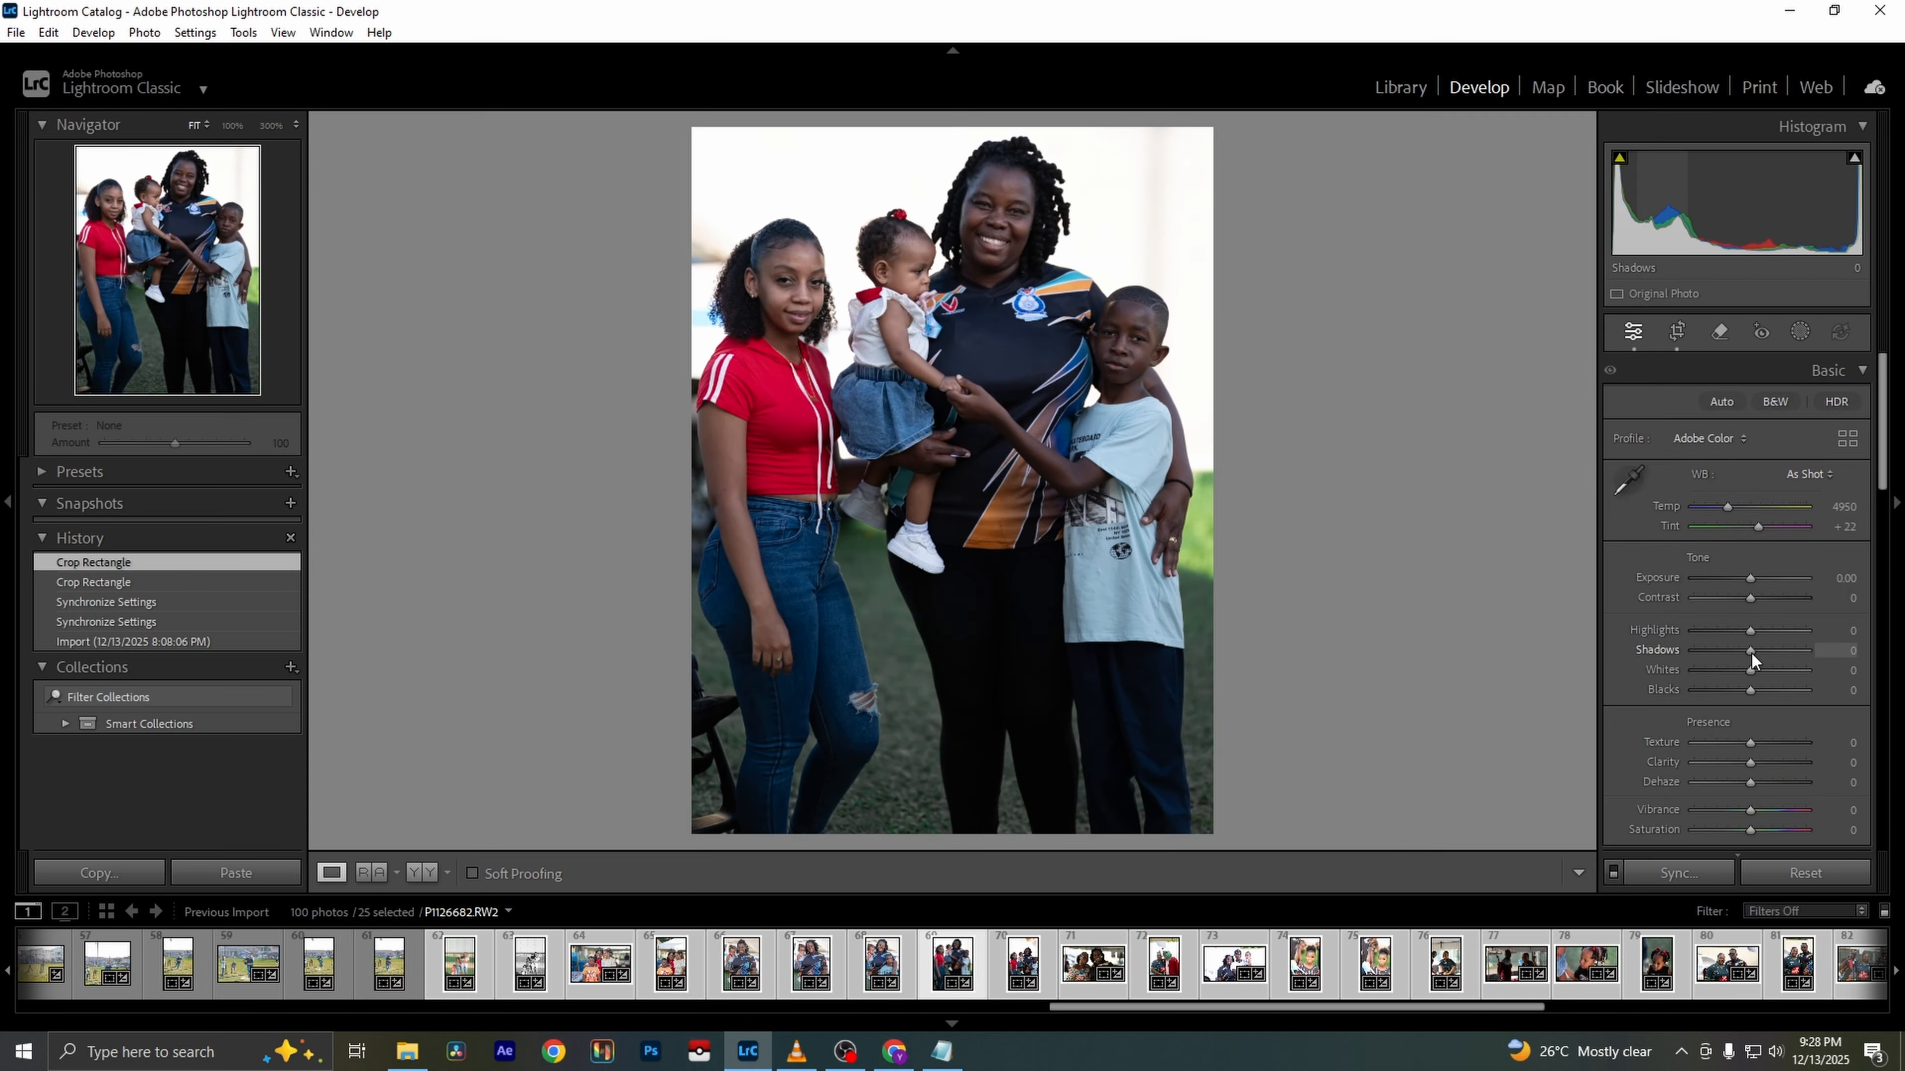
Set the four-person photo's shadows to +77, highlights to -100 and whites to -100
drag(1752, 652, 1795, 649)
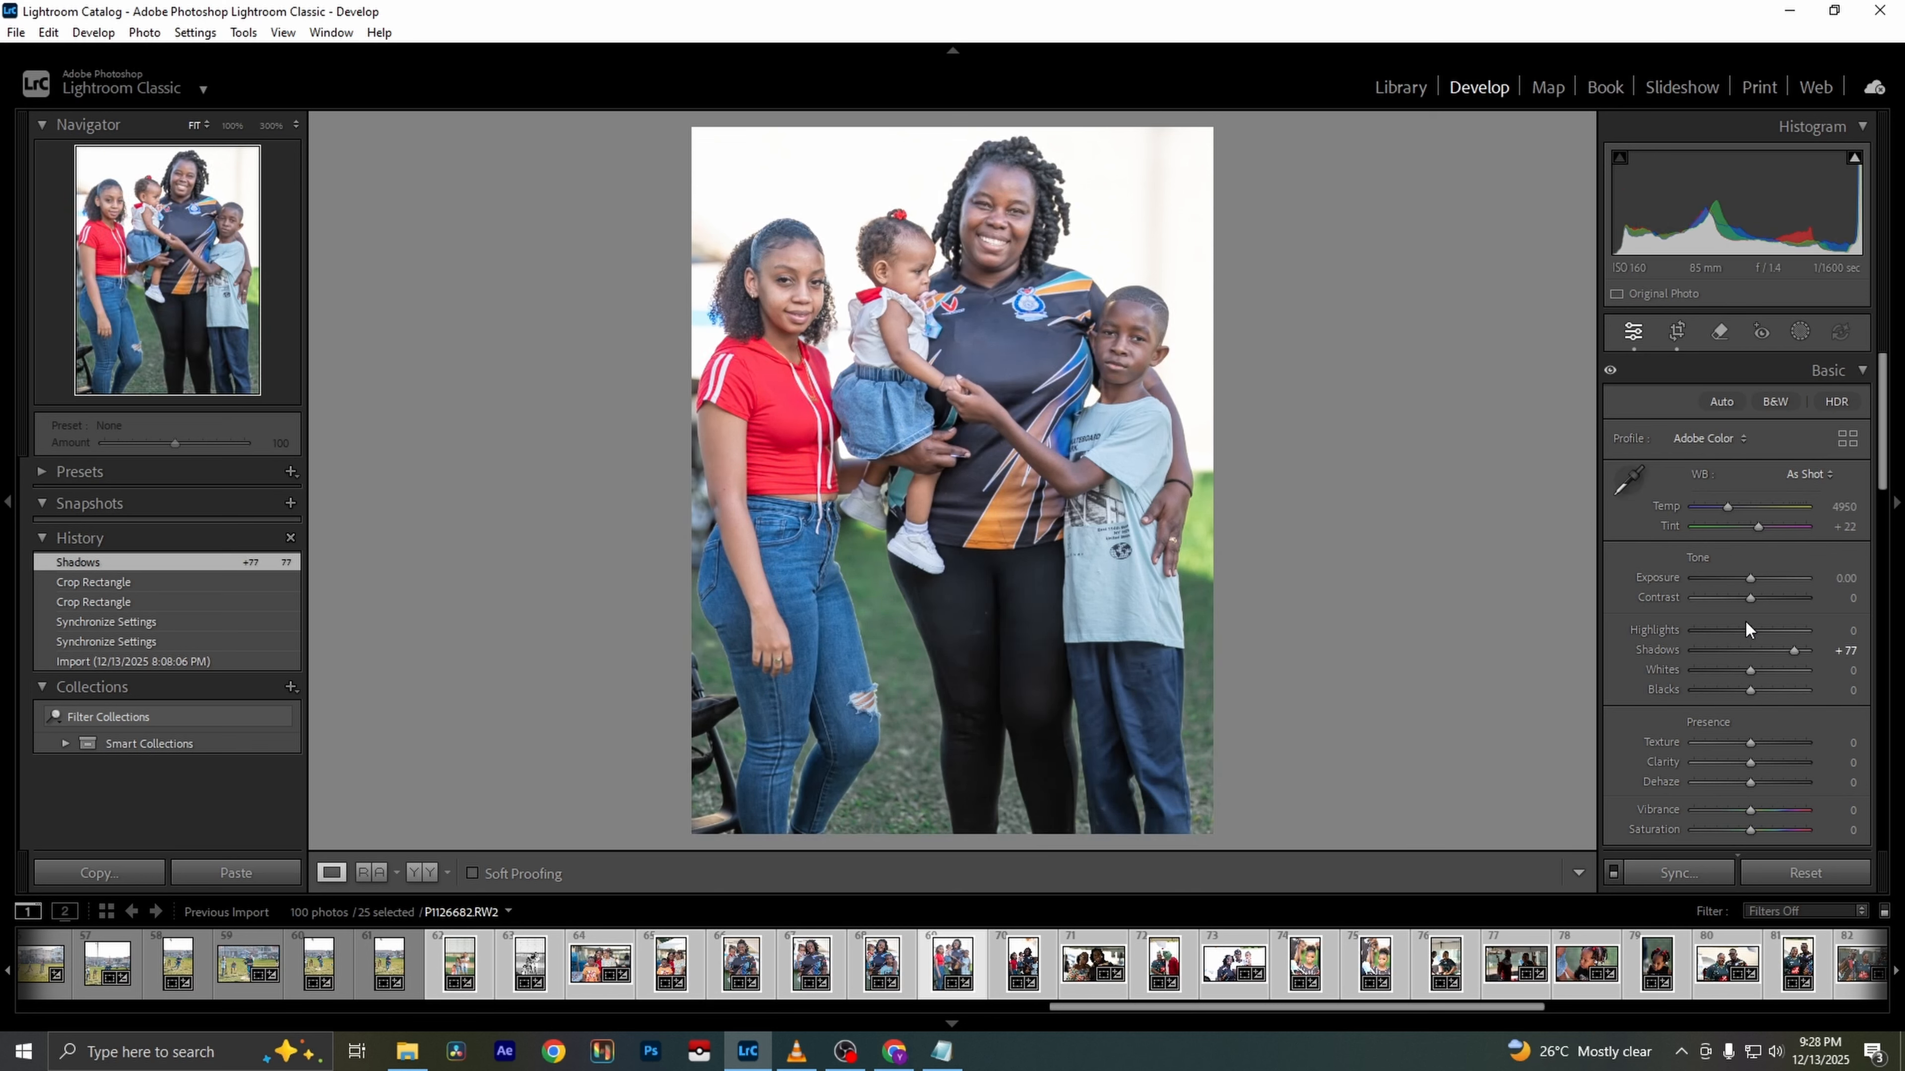
drag(1750, 631, 1595, 624)
drag(1751, 671, 1590, 670)
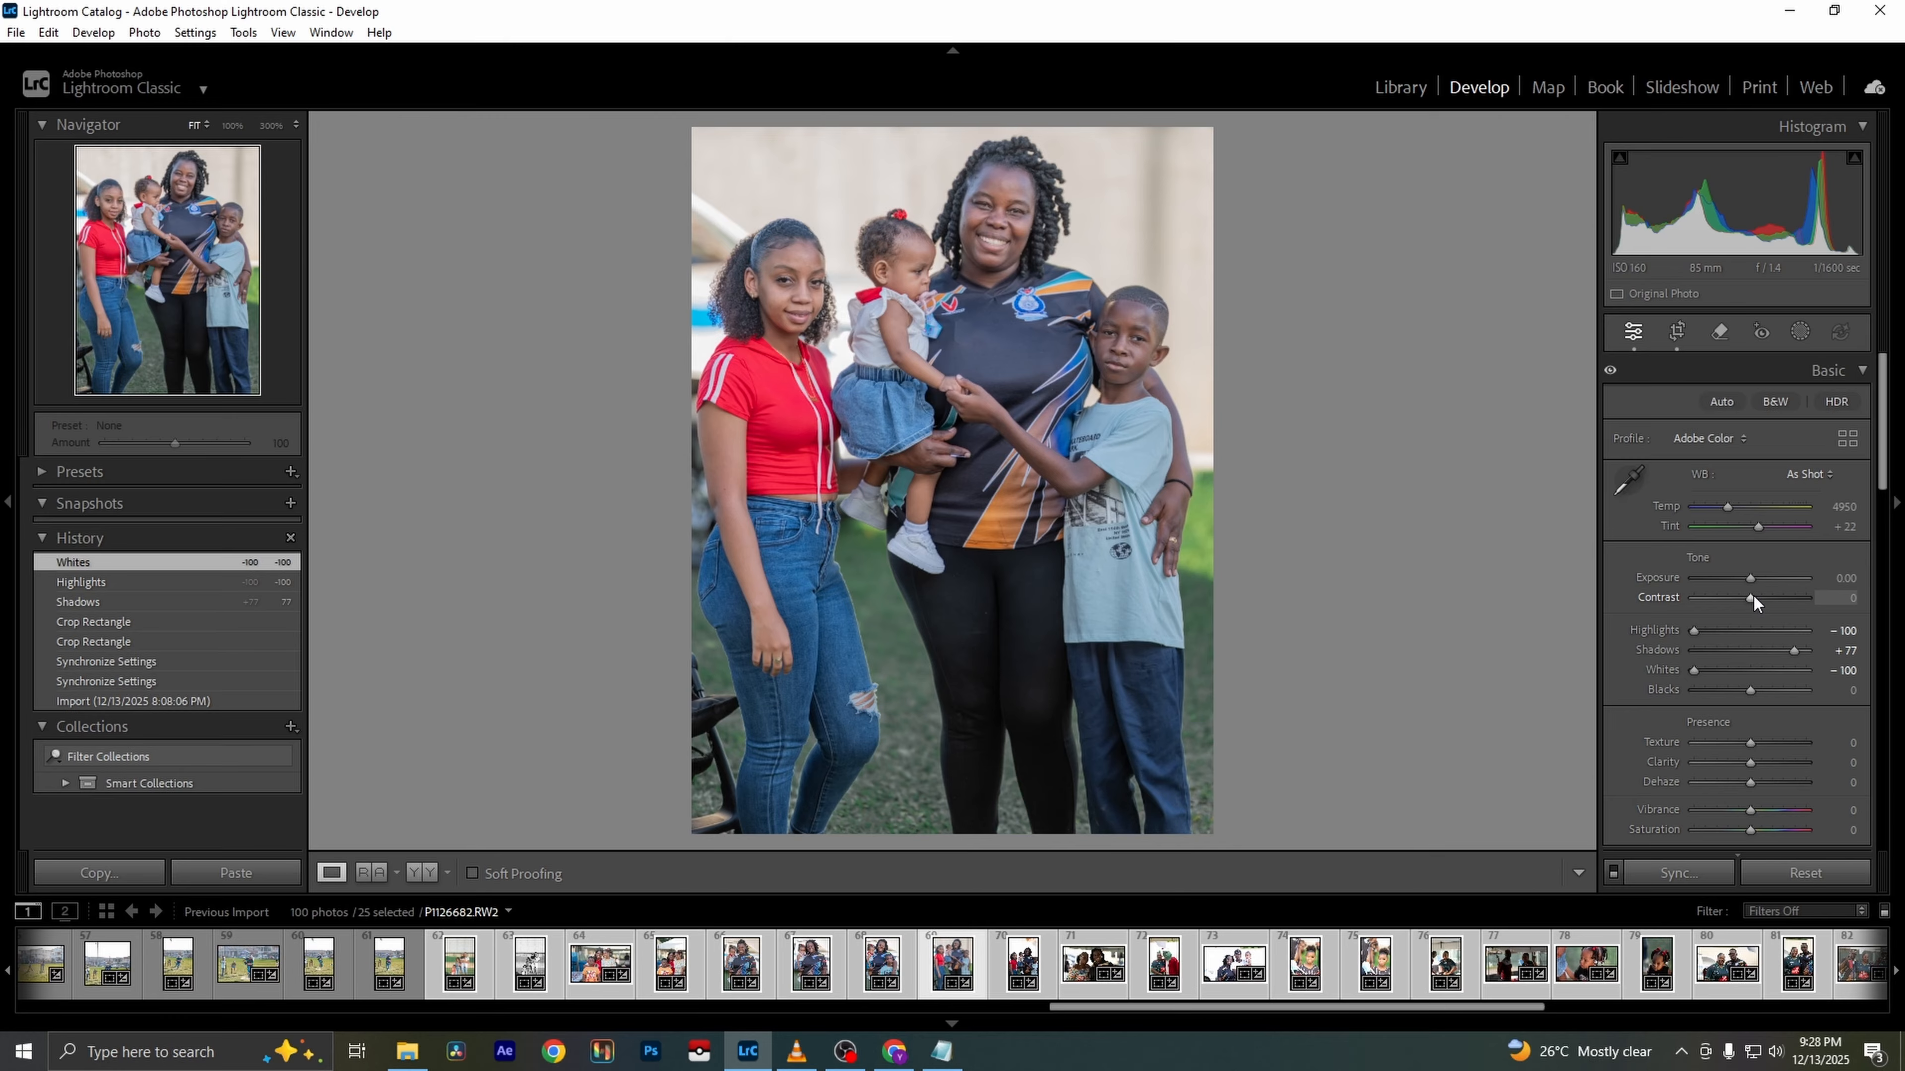
Set vibrance to +18 and clarity to -14, comparing with the original and inspecting the faces up close
scroll(1759, 600, down, 3)
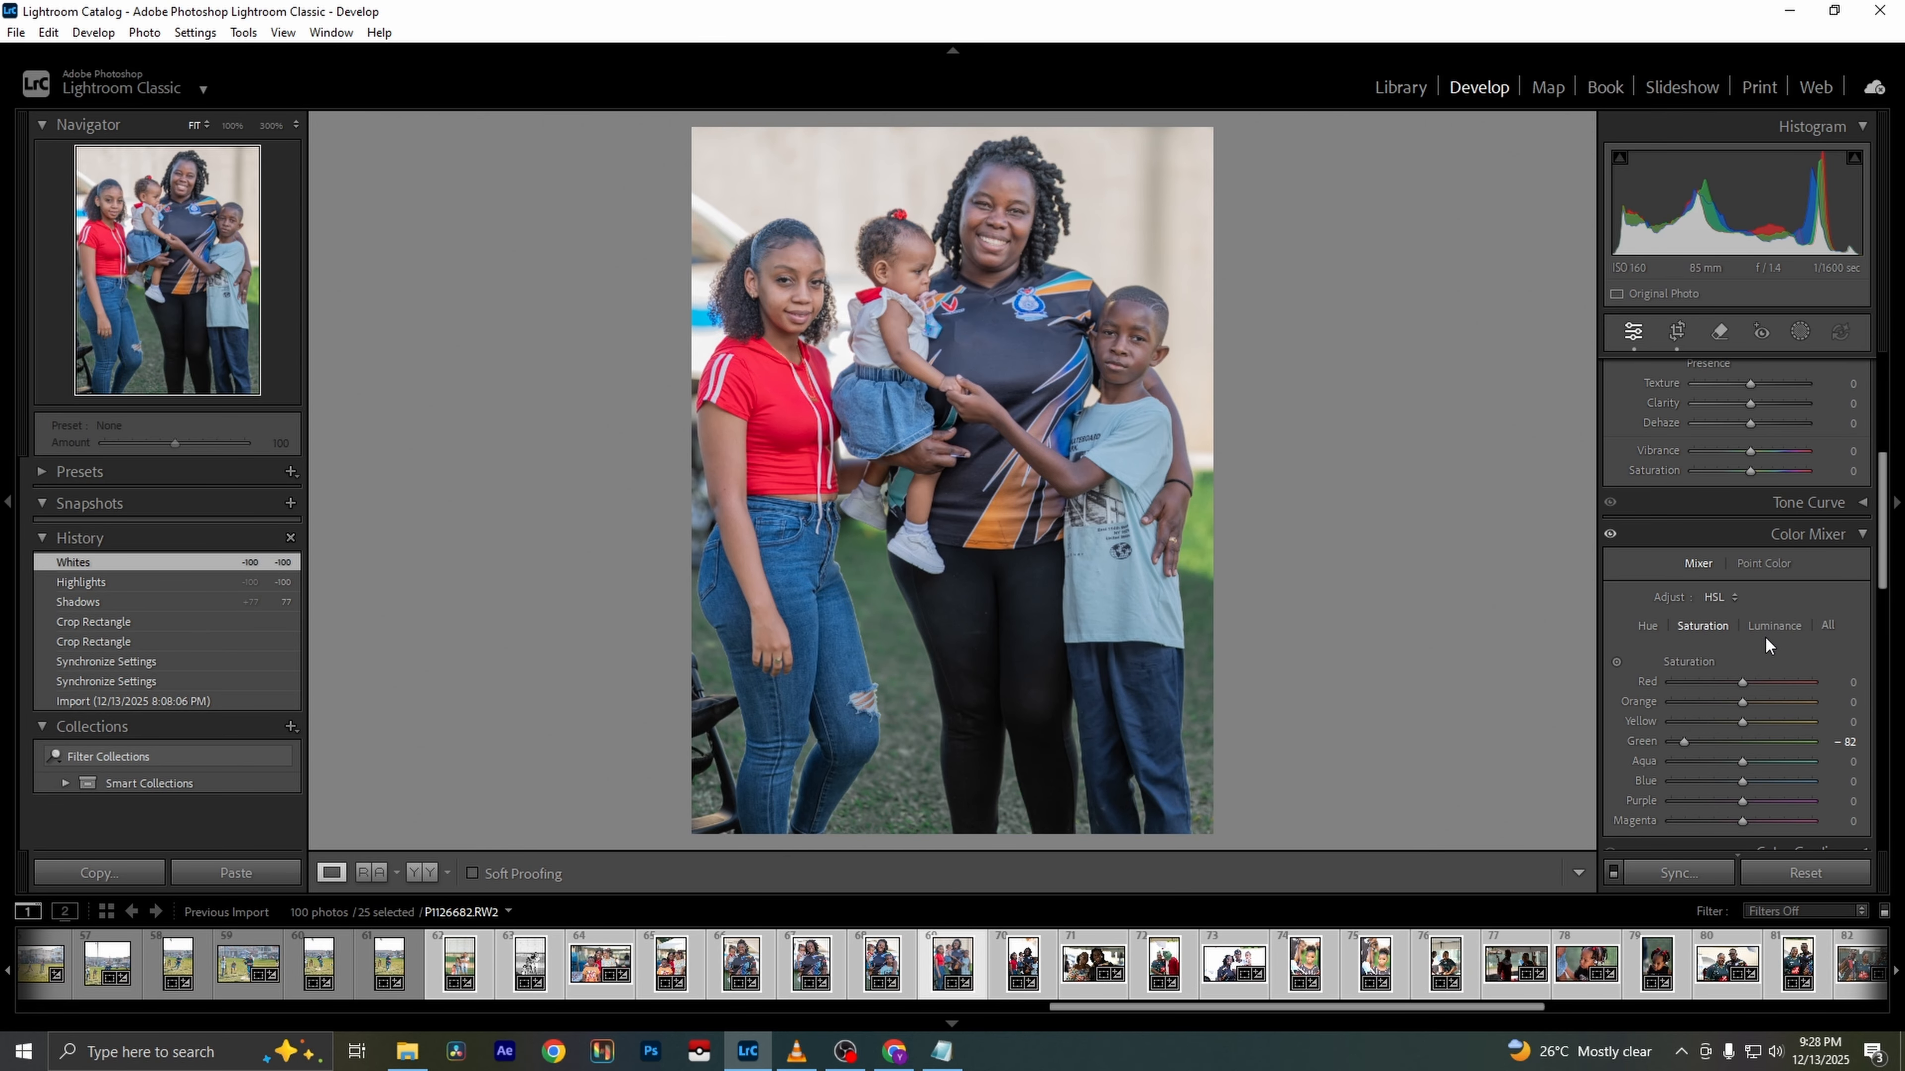
mouse_move(1754, 571)
mouse_down()
mouse_move(1787, 570)
mouse_move(1763, 569)
mouse_up()
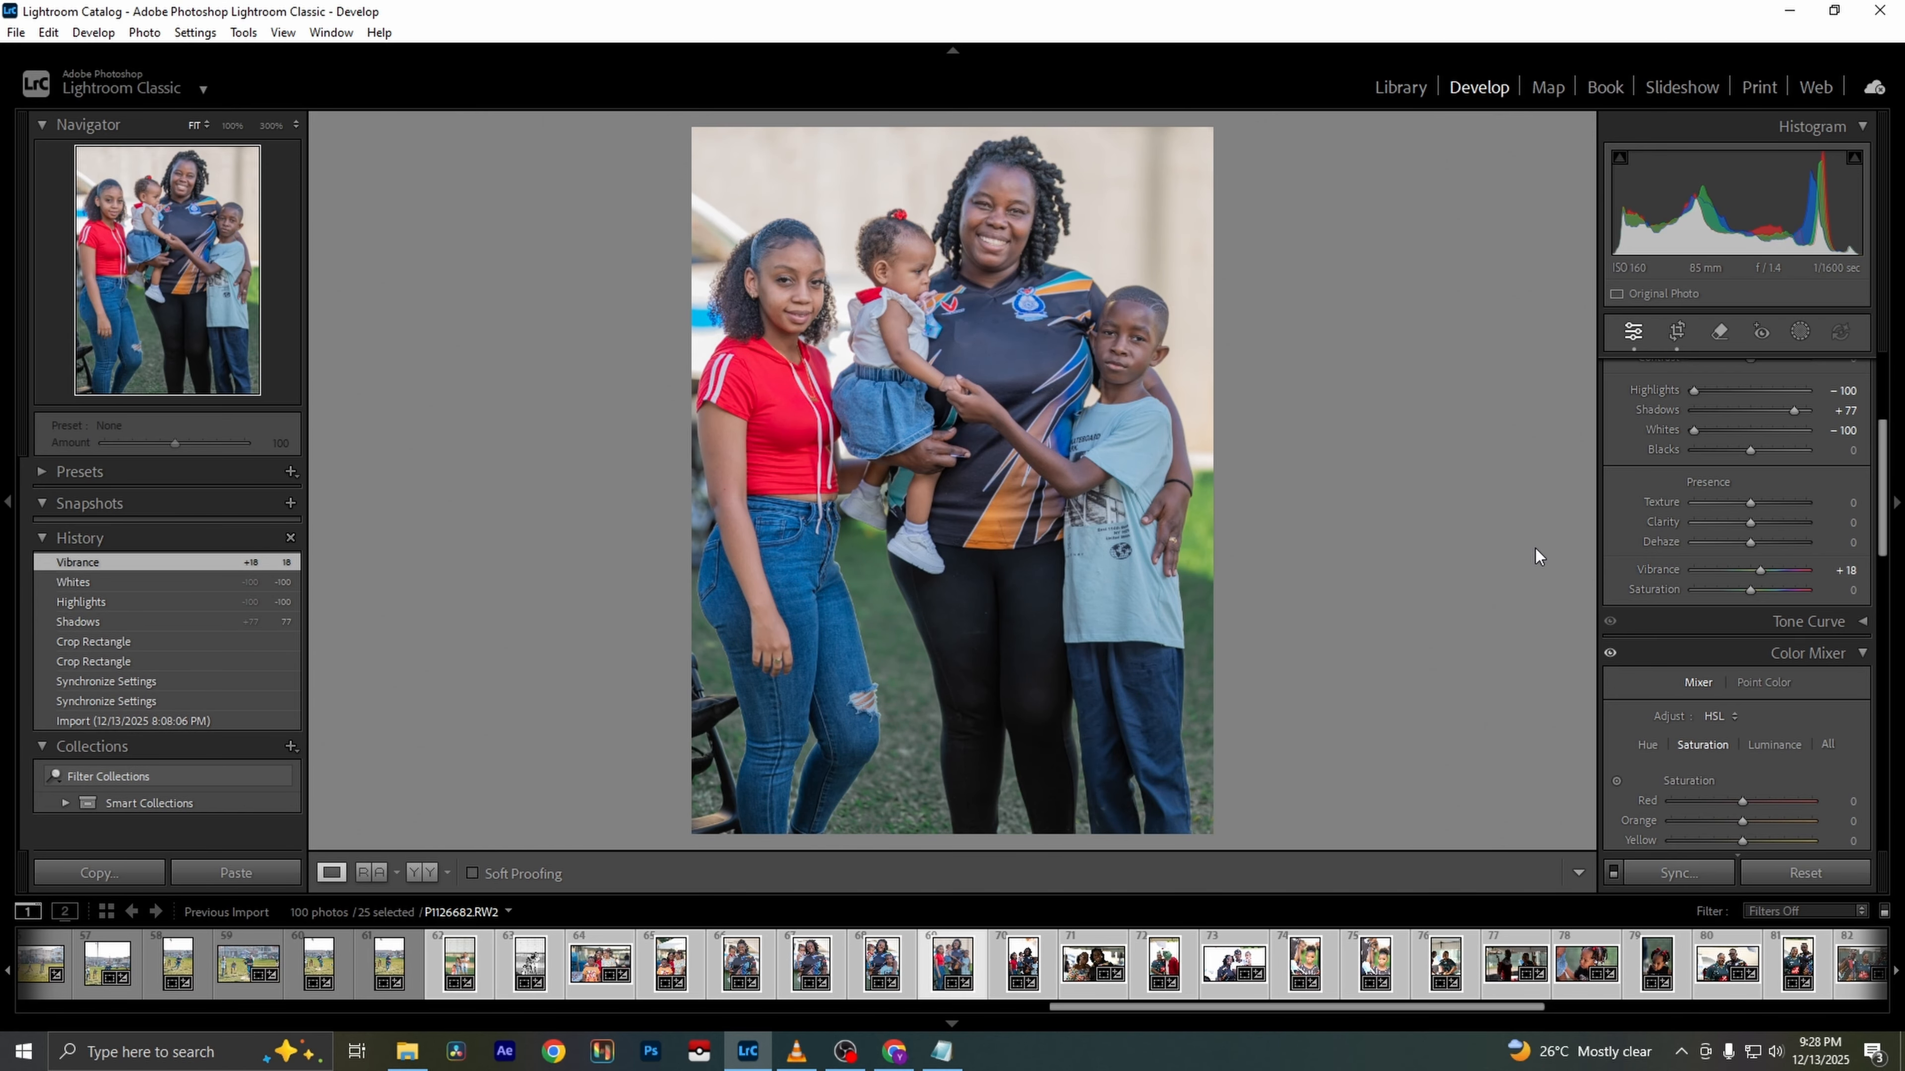
key(backslash)
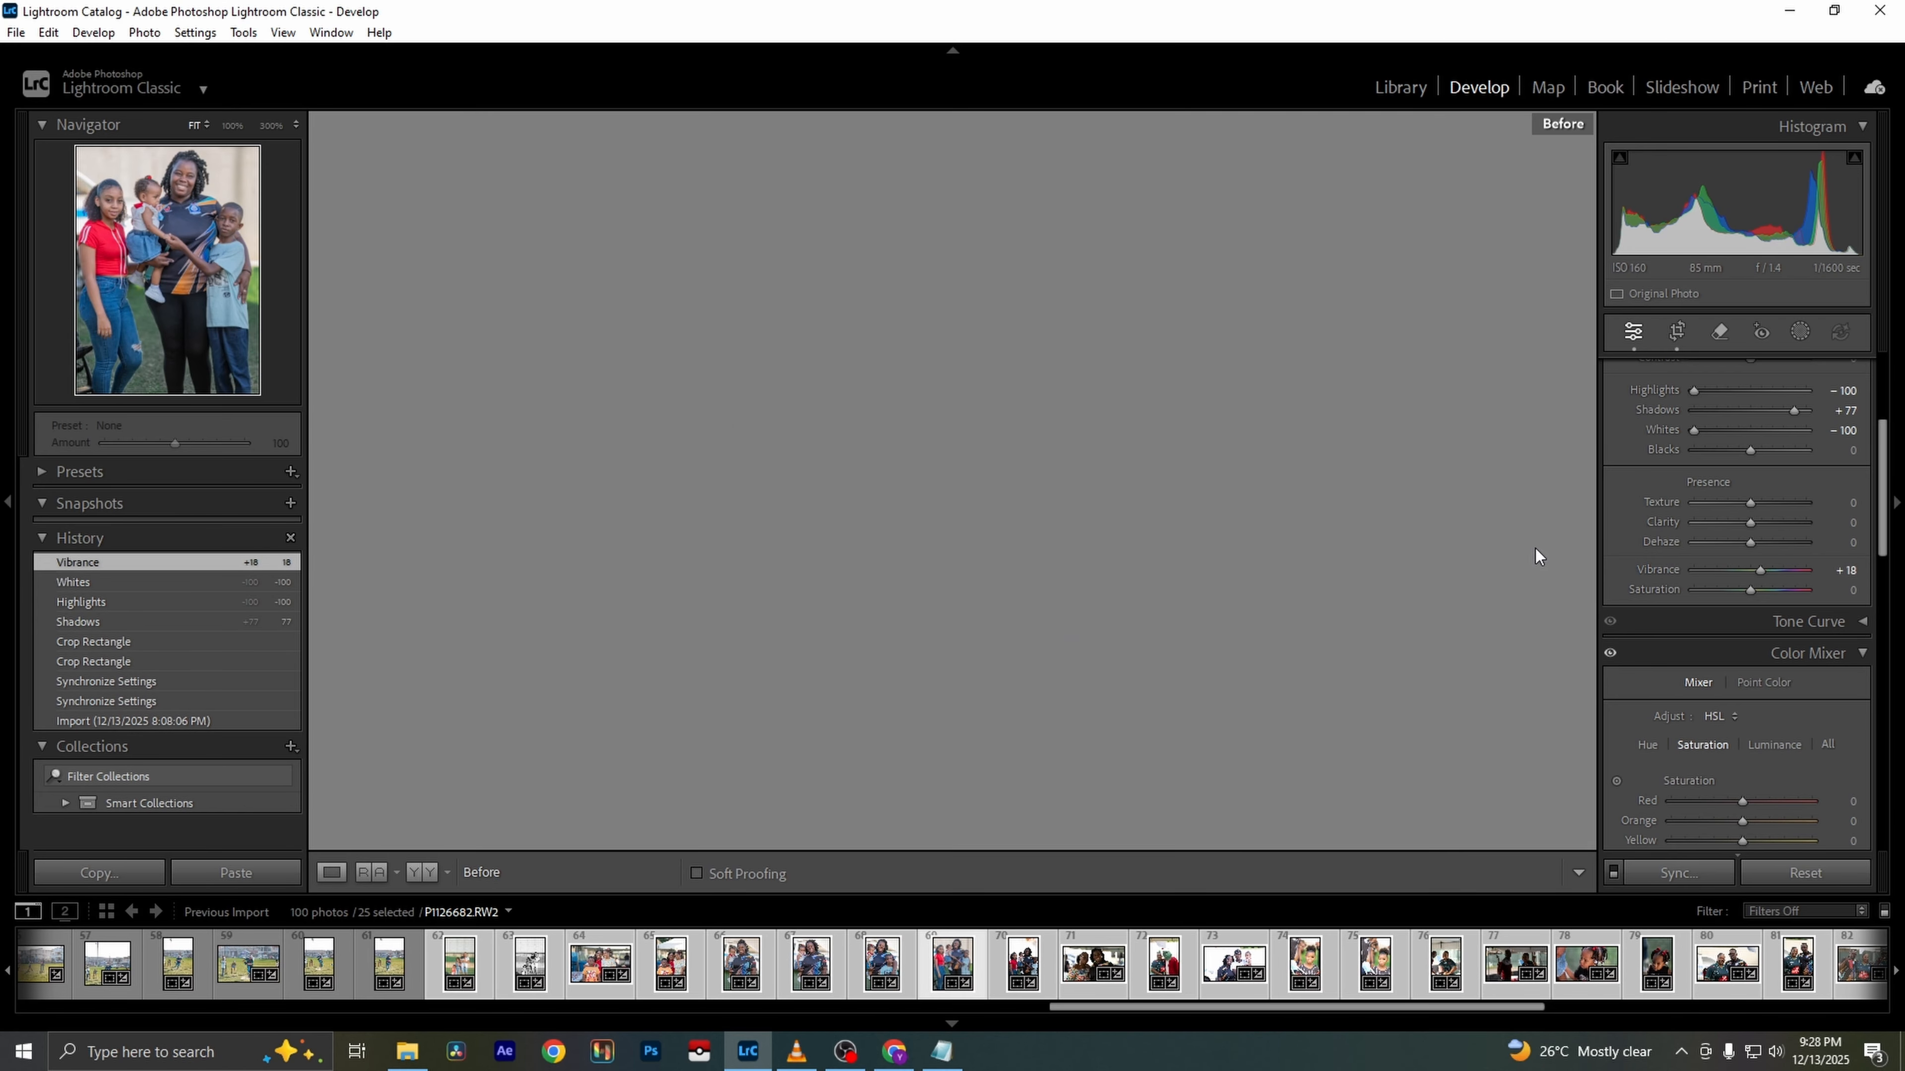
key(backslash)
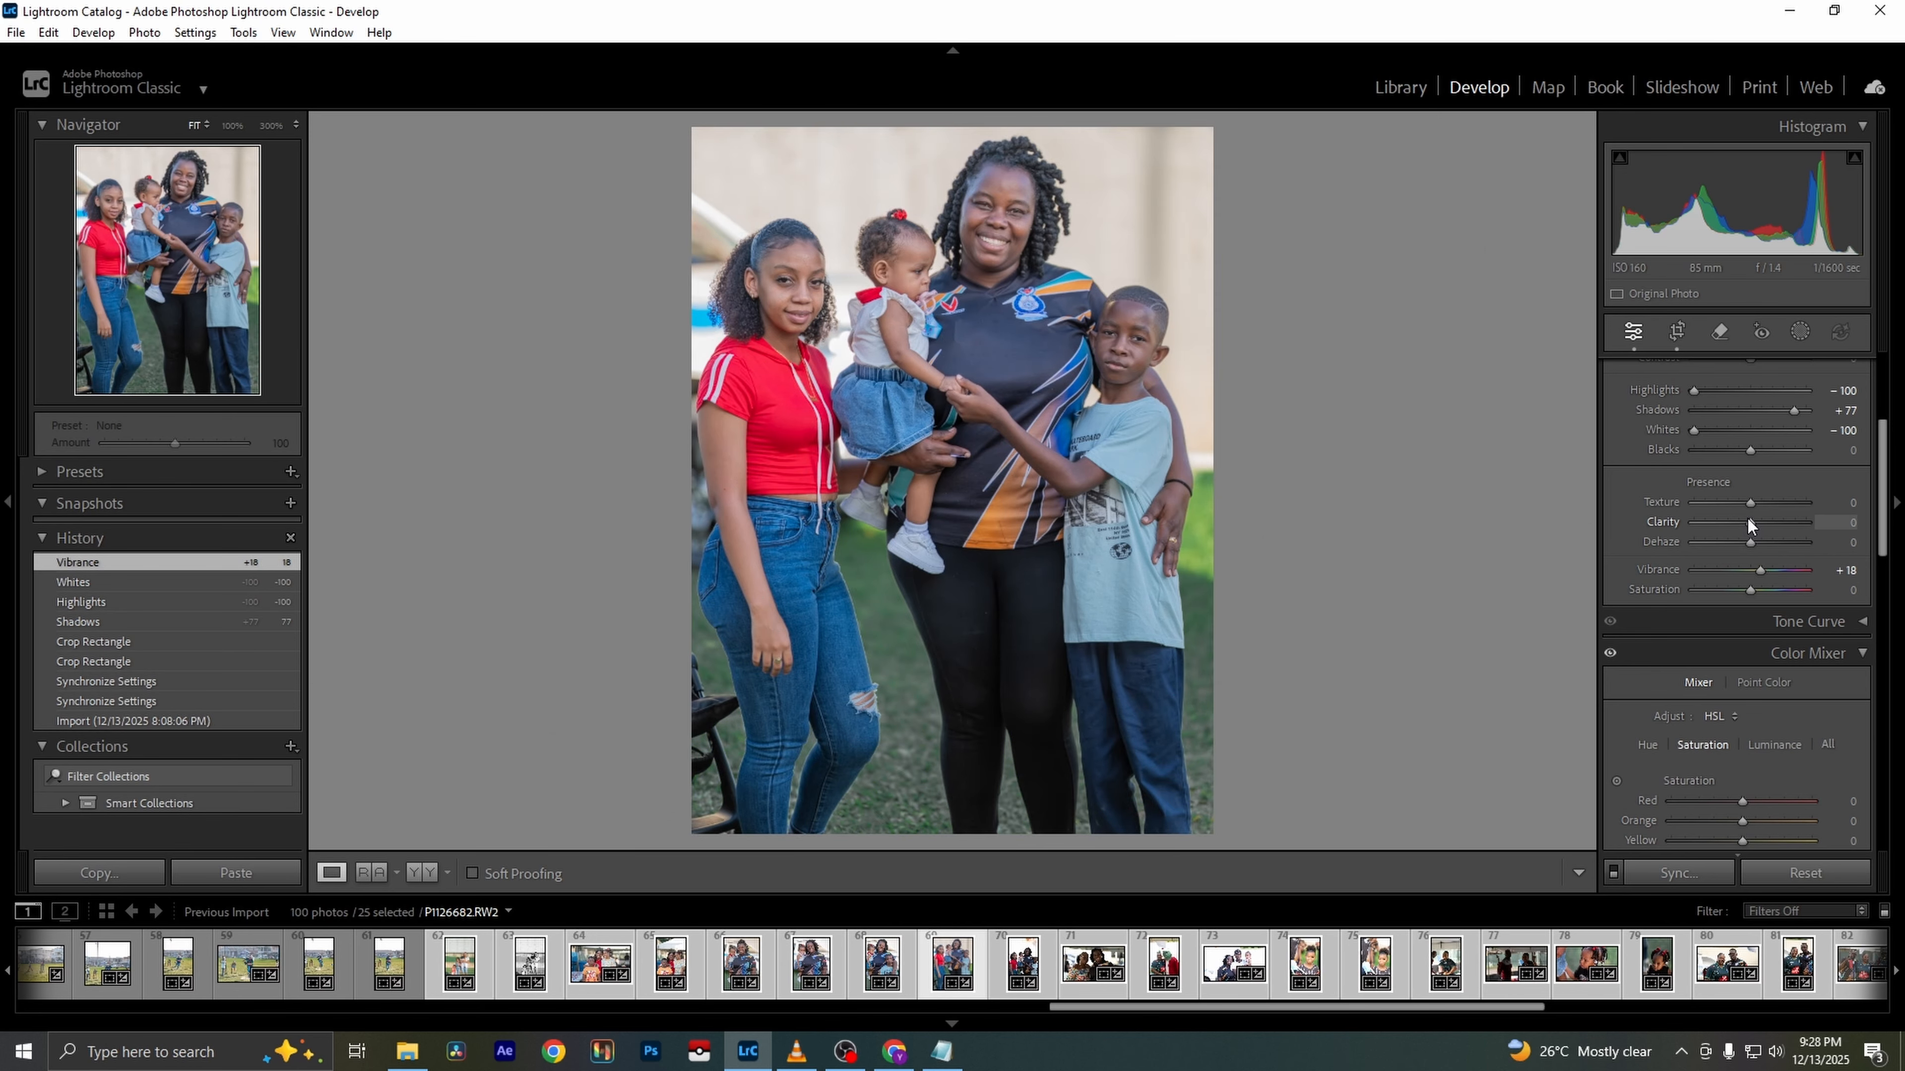
drag(1748, 519, 1738, 515)
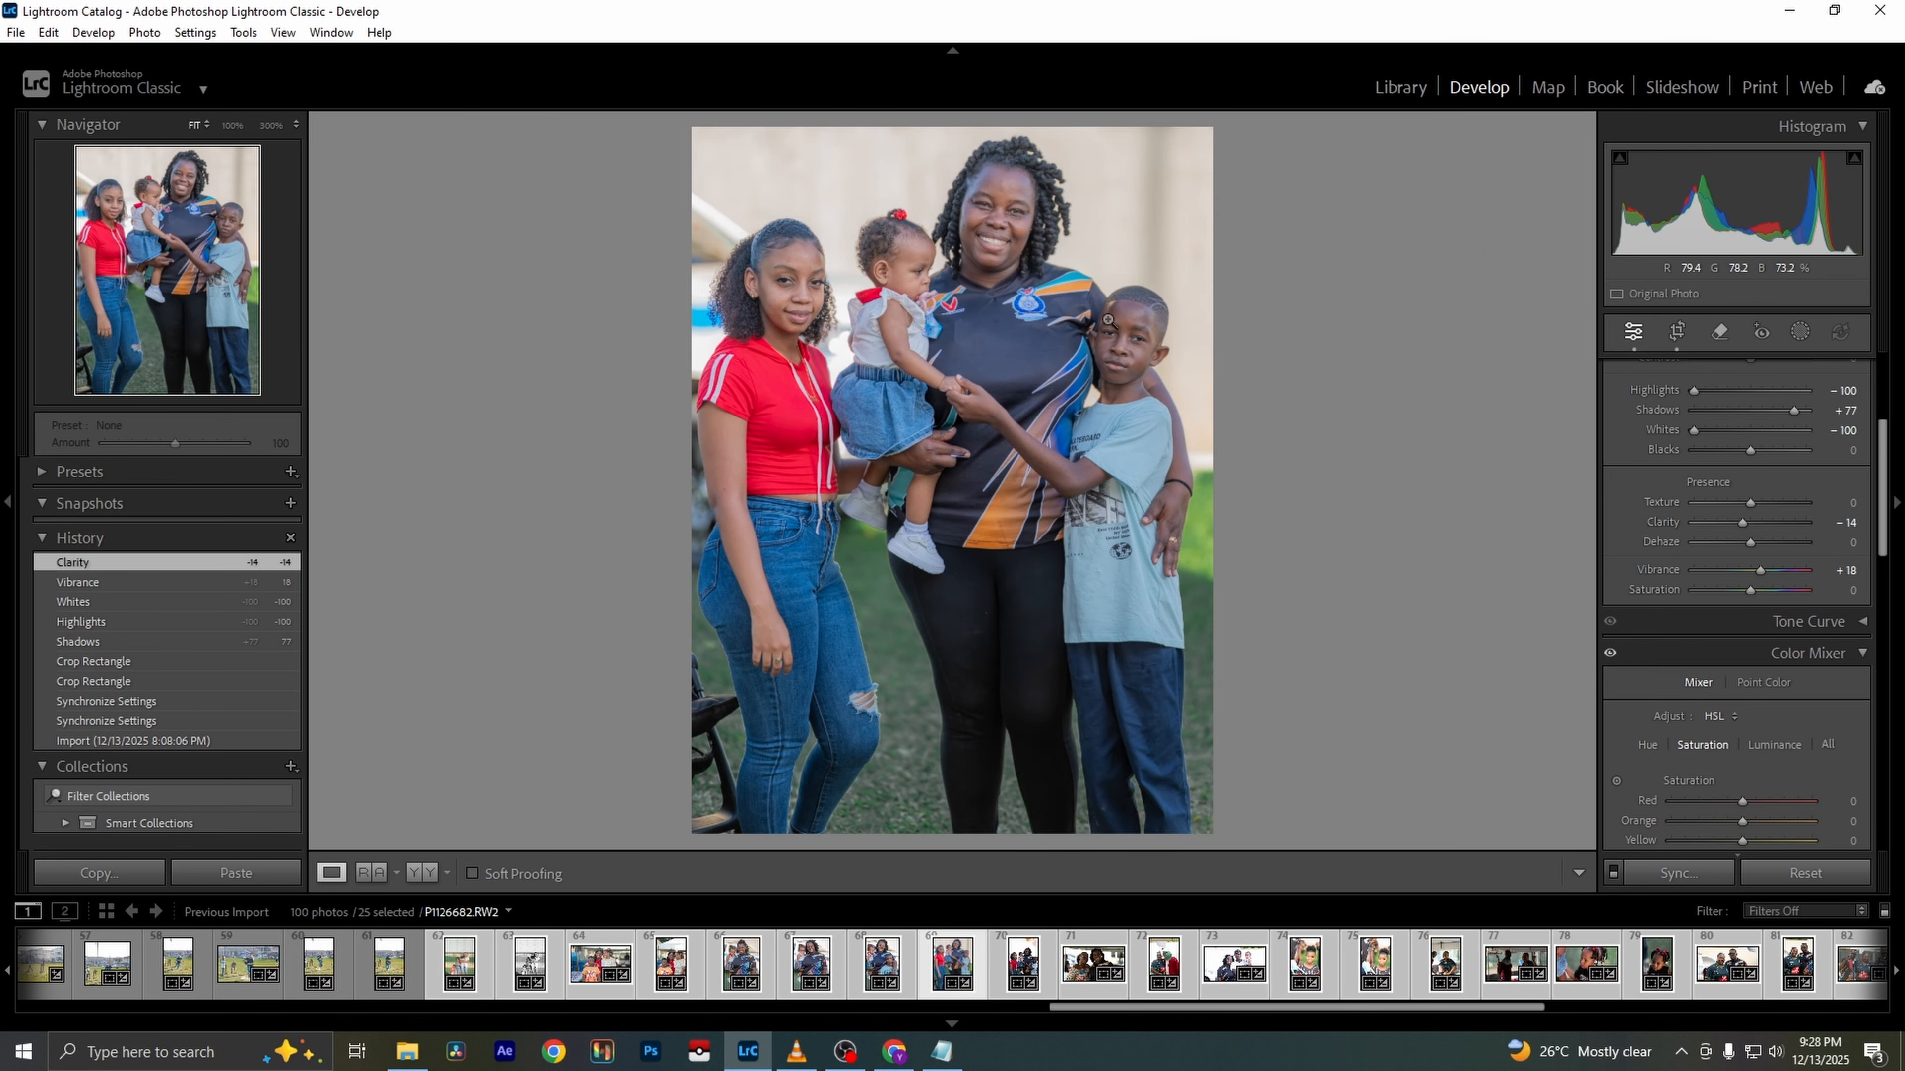
click(810, 301)
drag(1097, 273, 969, 502)
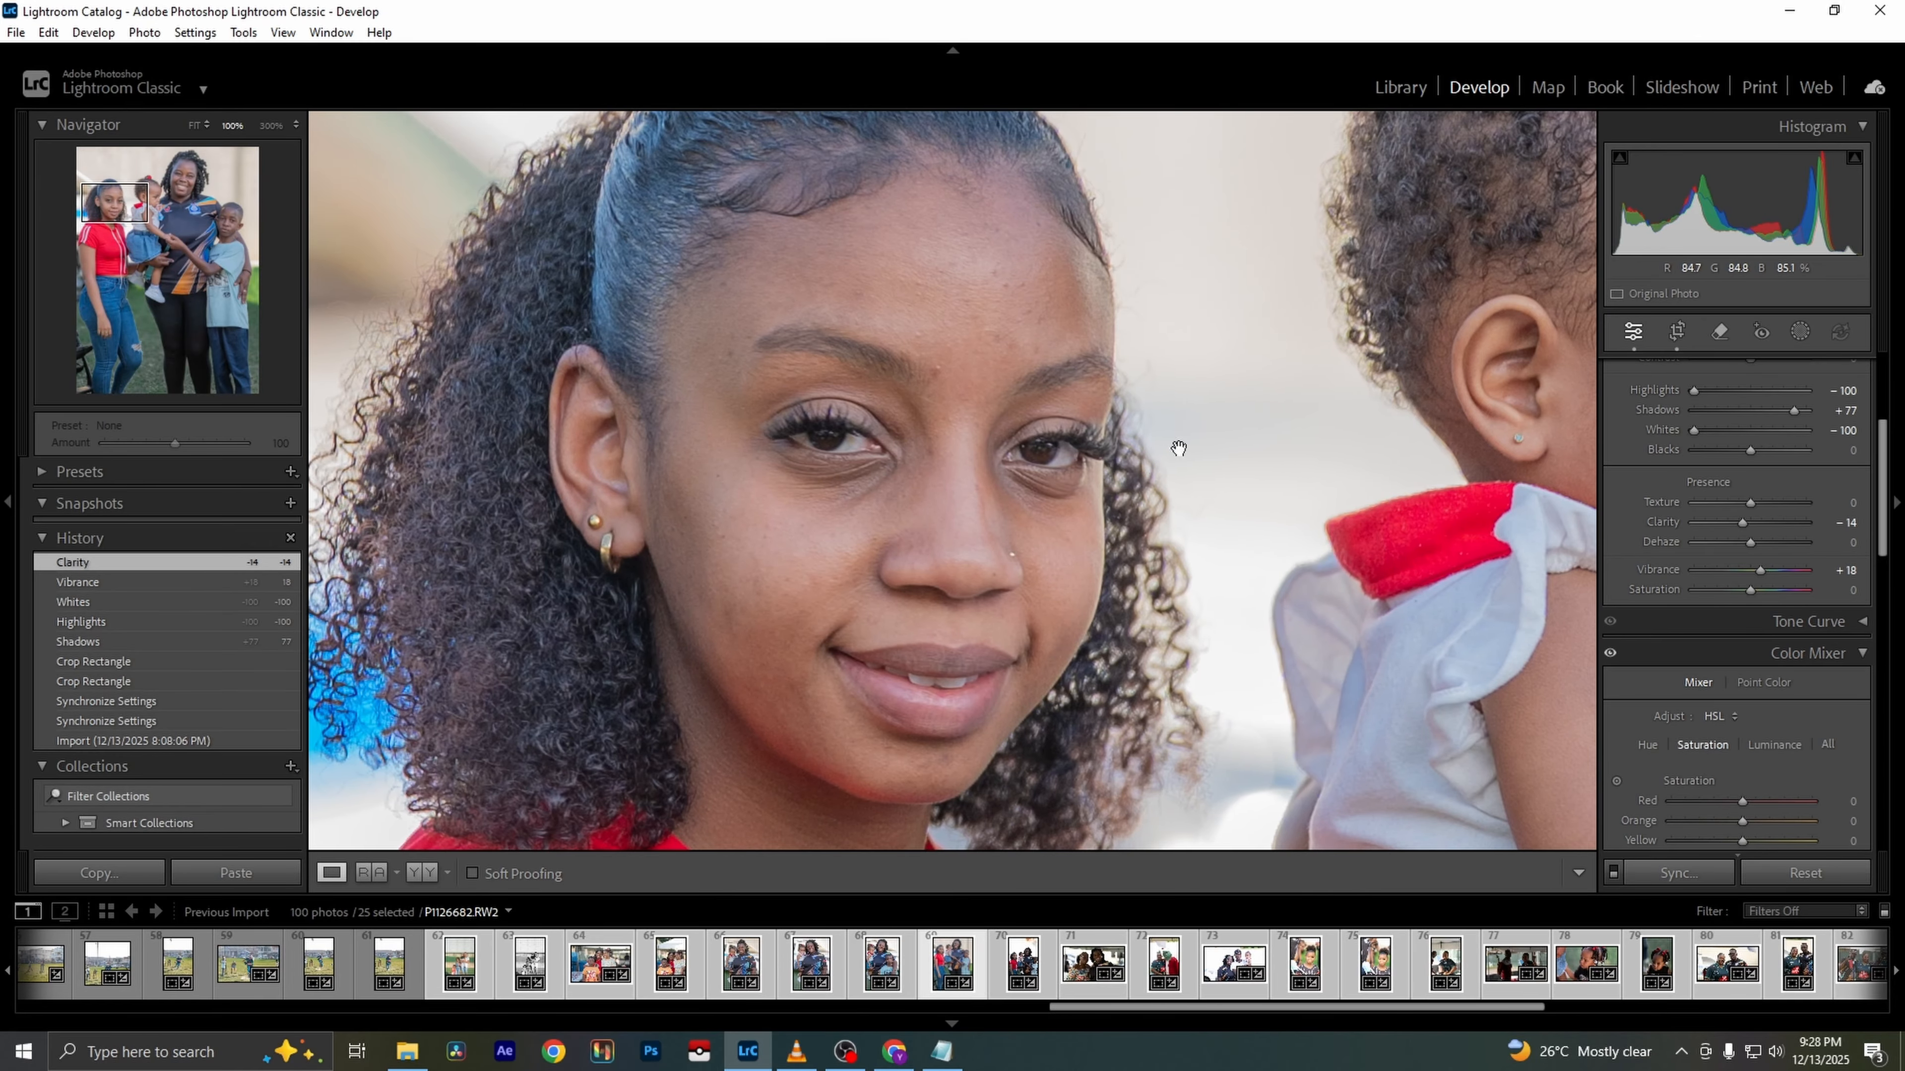
drag(1179, 448, 442, 544)
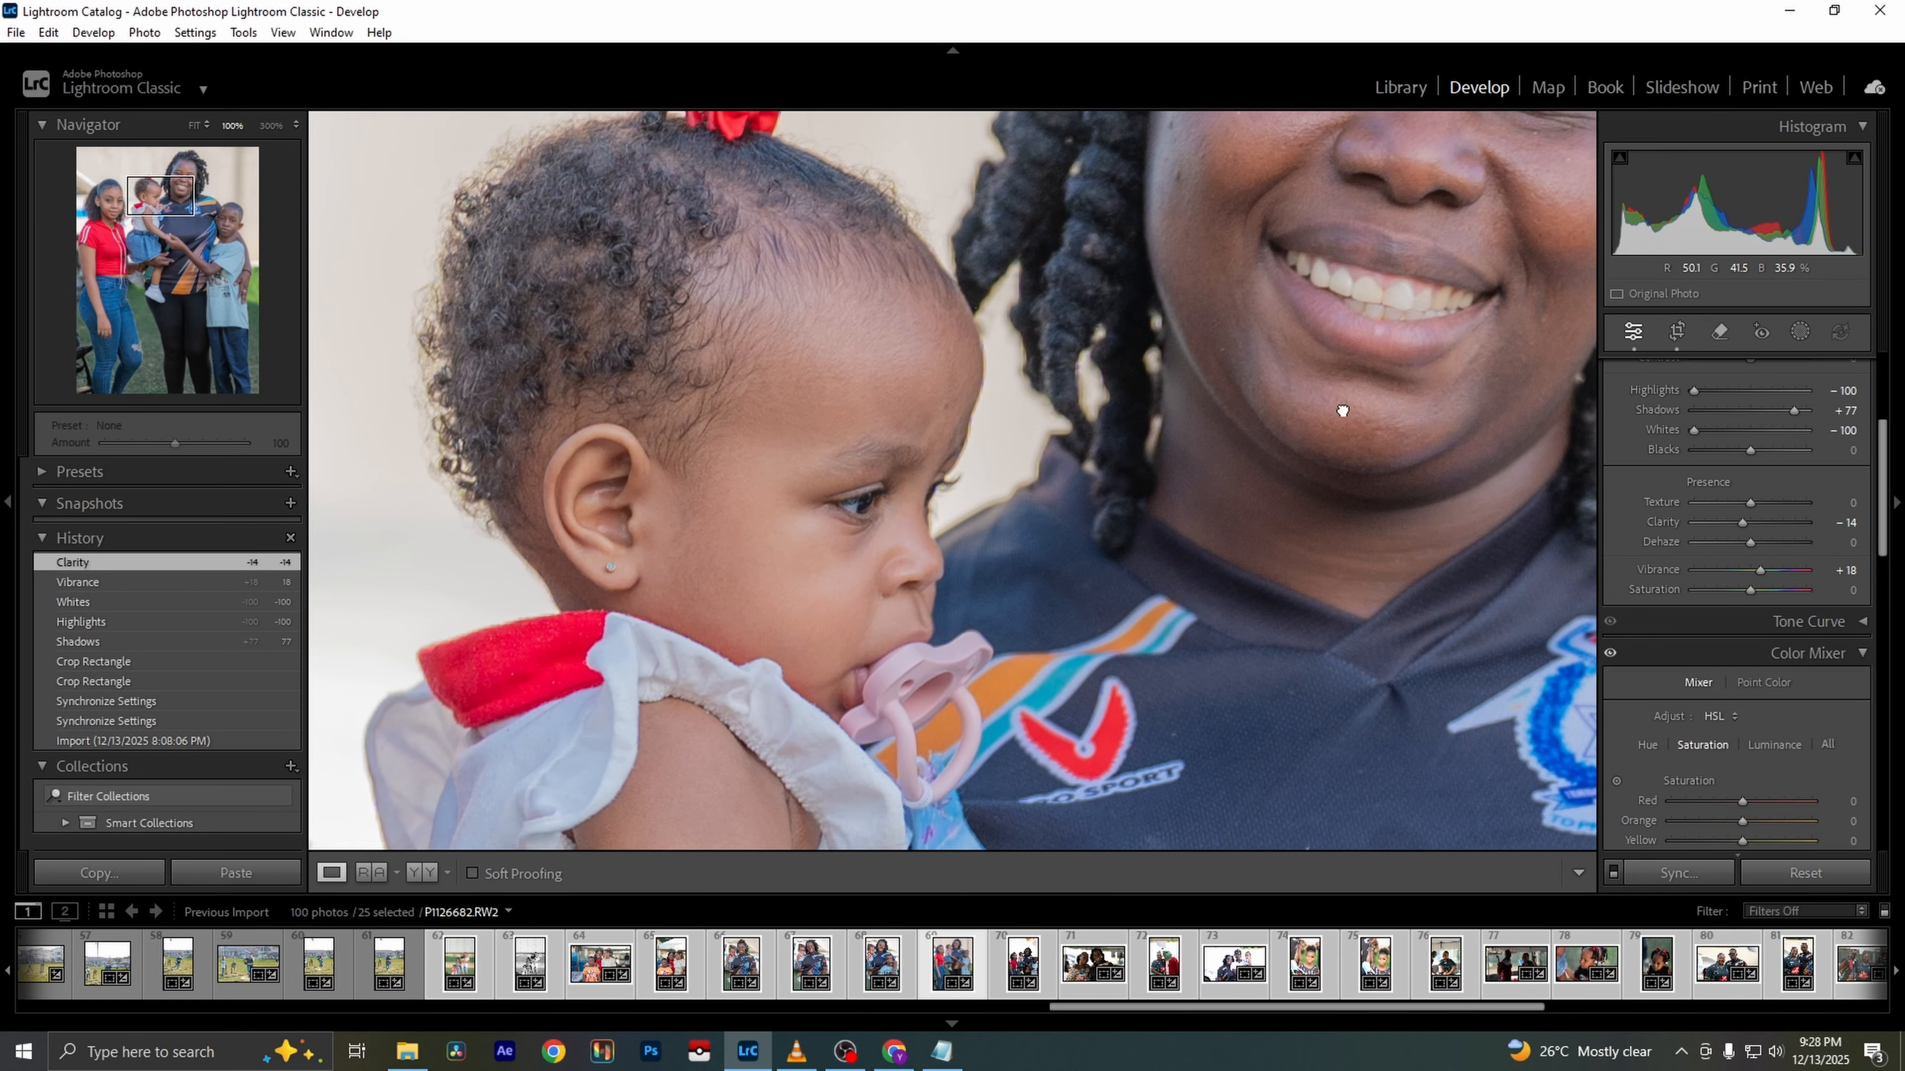
drag(1342, 410, 614, 541)
click(889, 425)
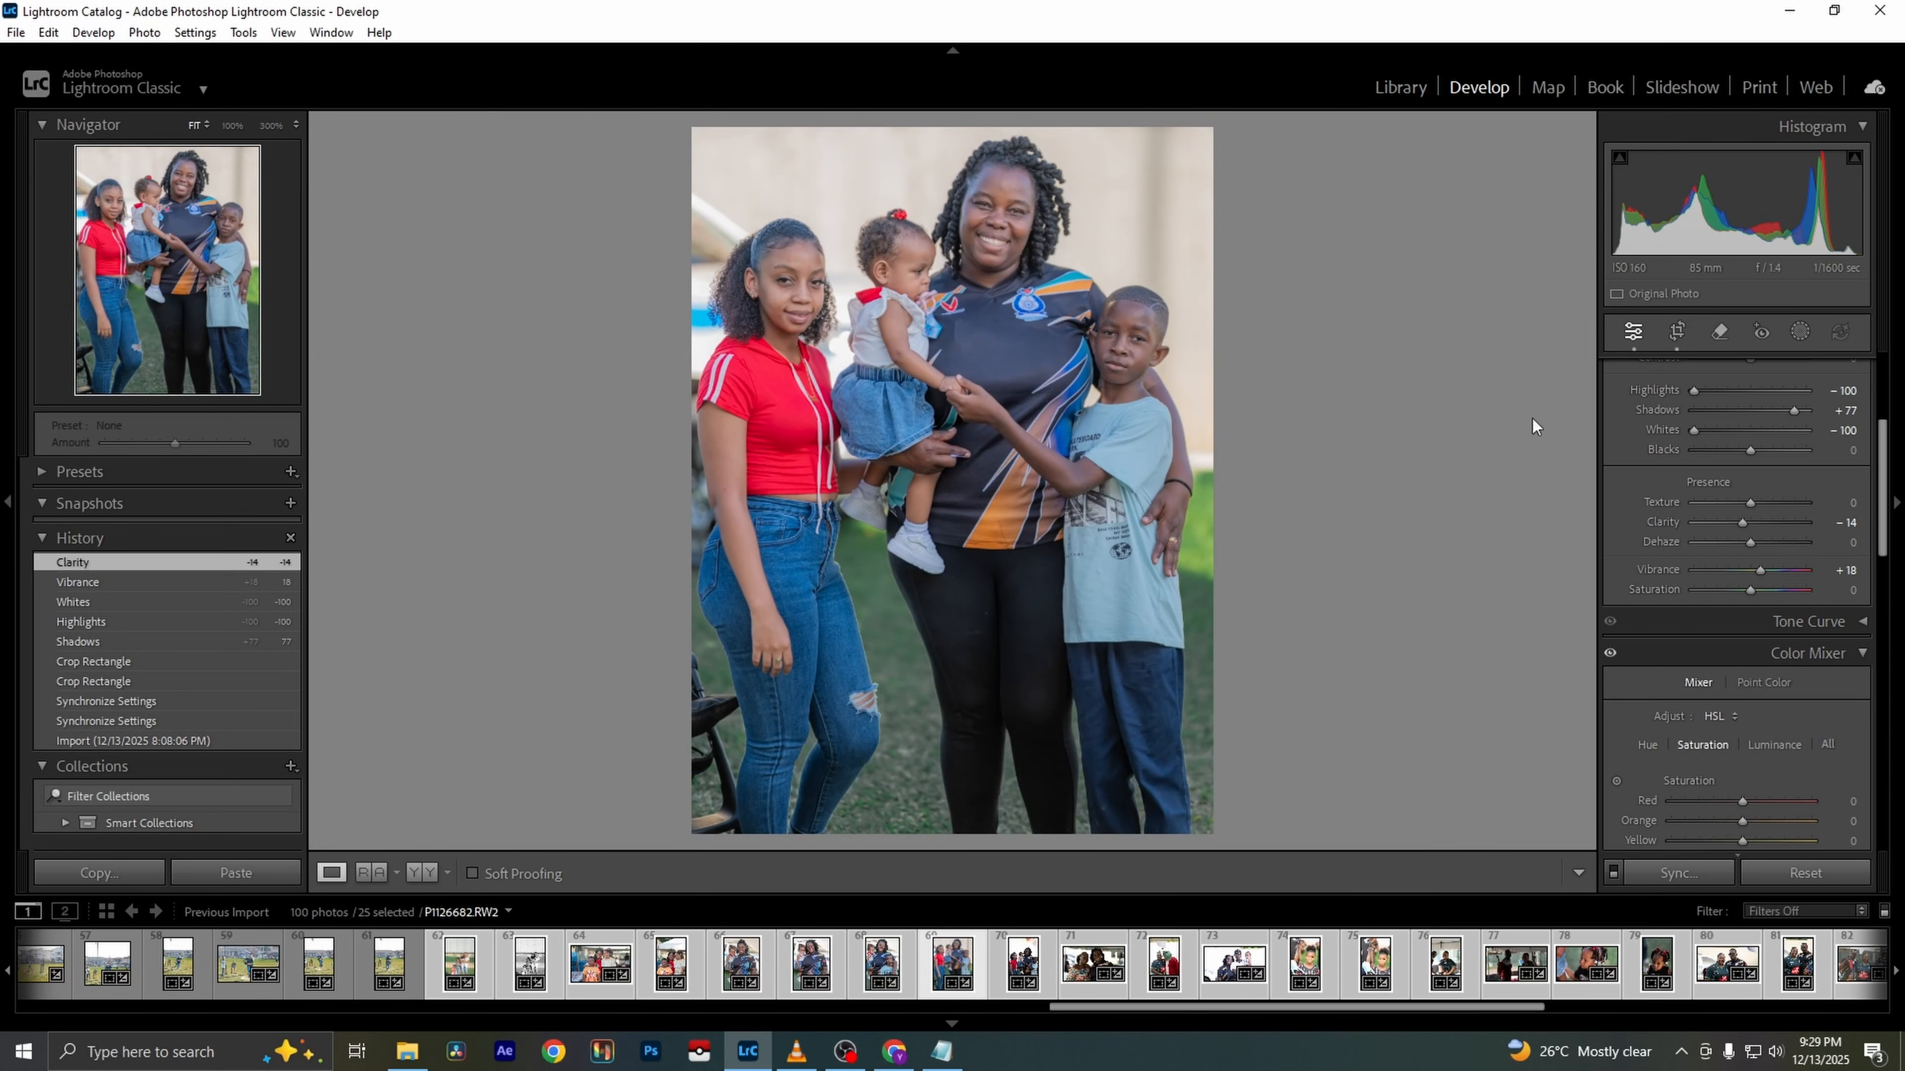
Set the white balance temperature to 4894 and tint to +28, and compare the edit with the original
scroll(1779, 465, up, 3)
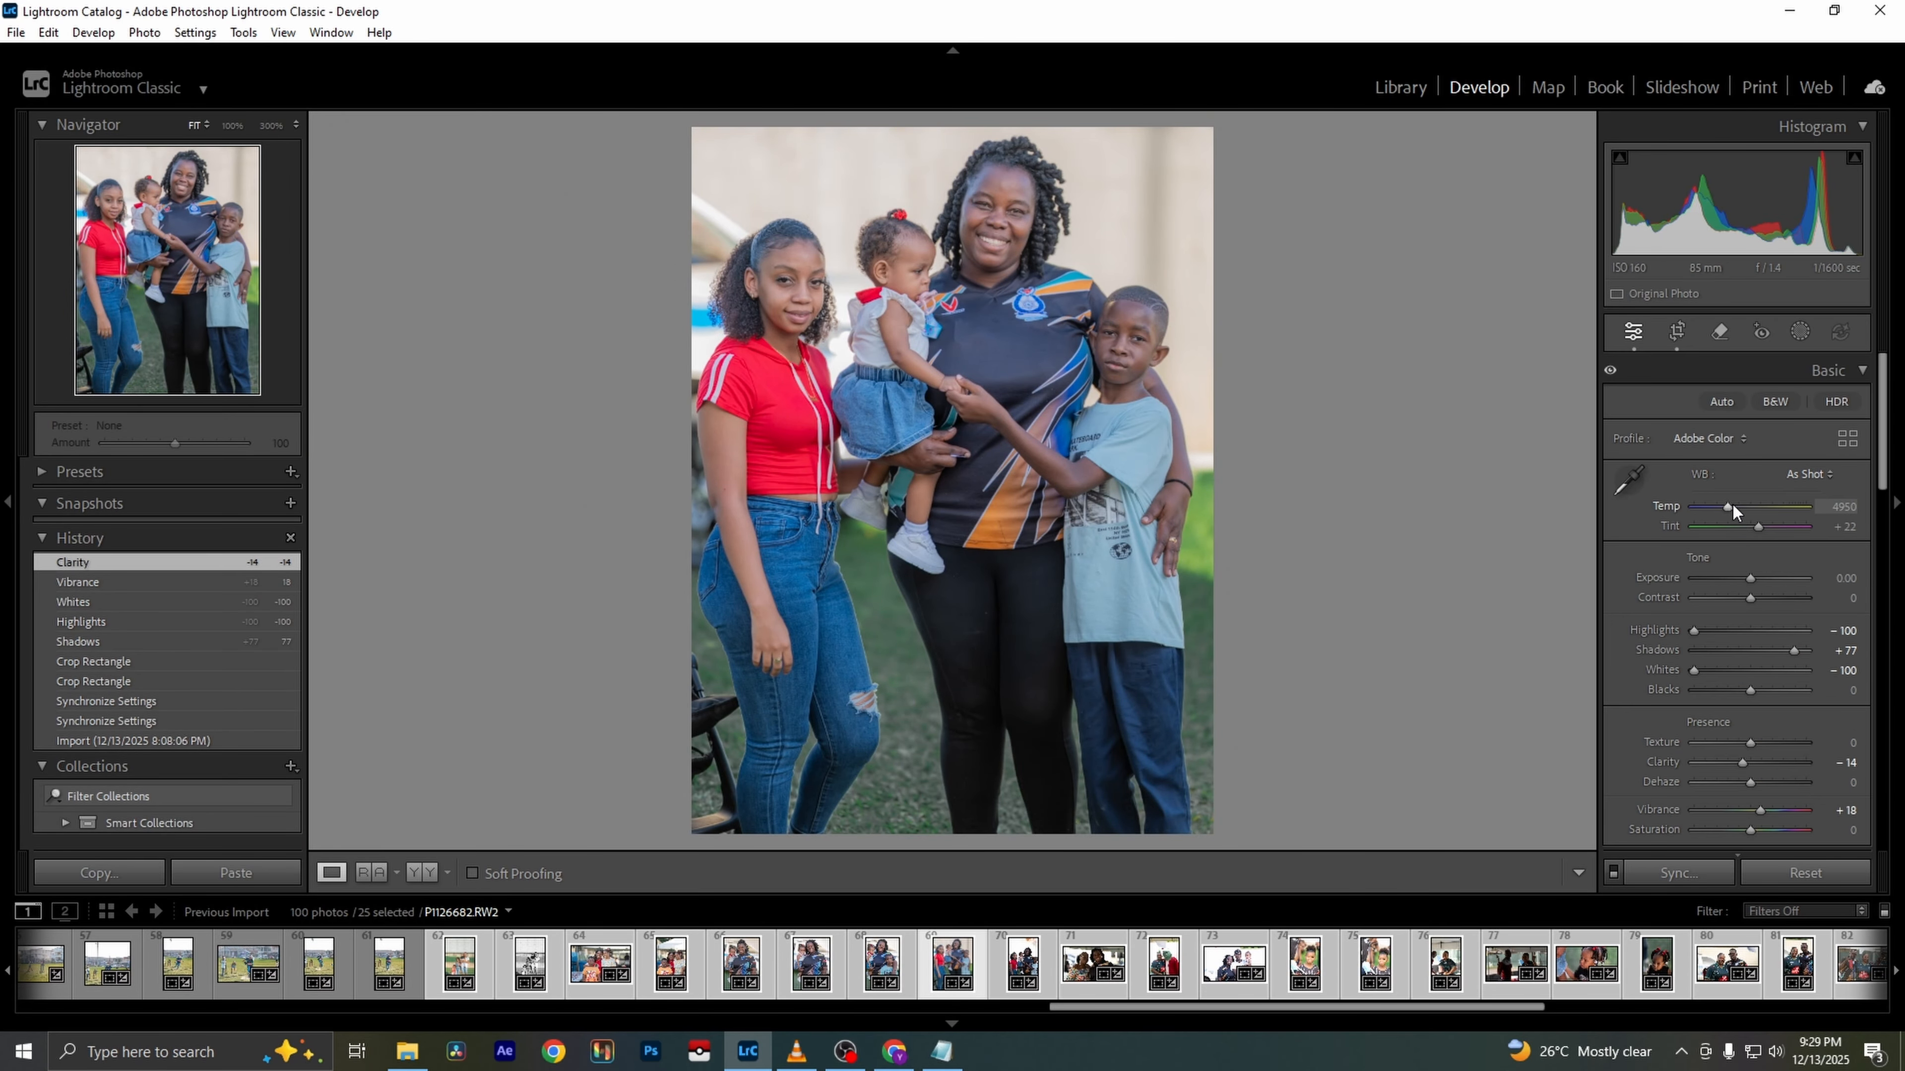
drag(1726, 509, 1721, 508)
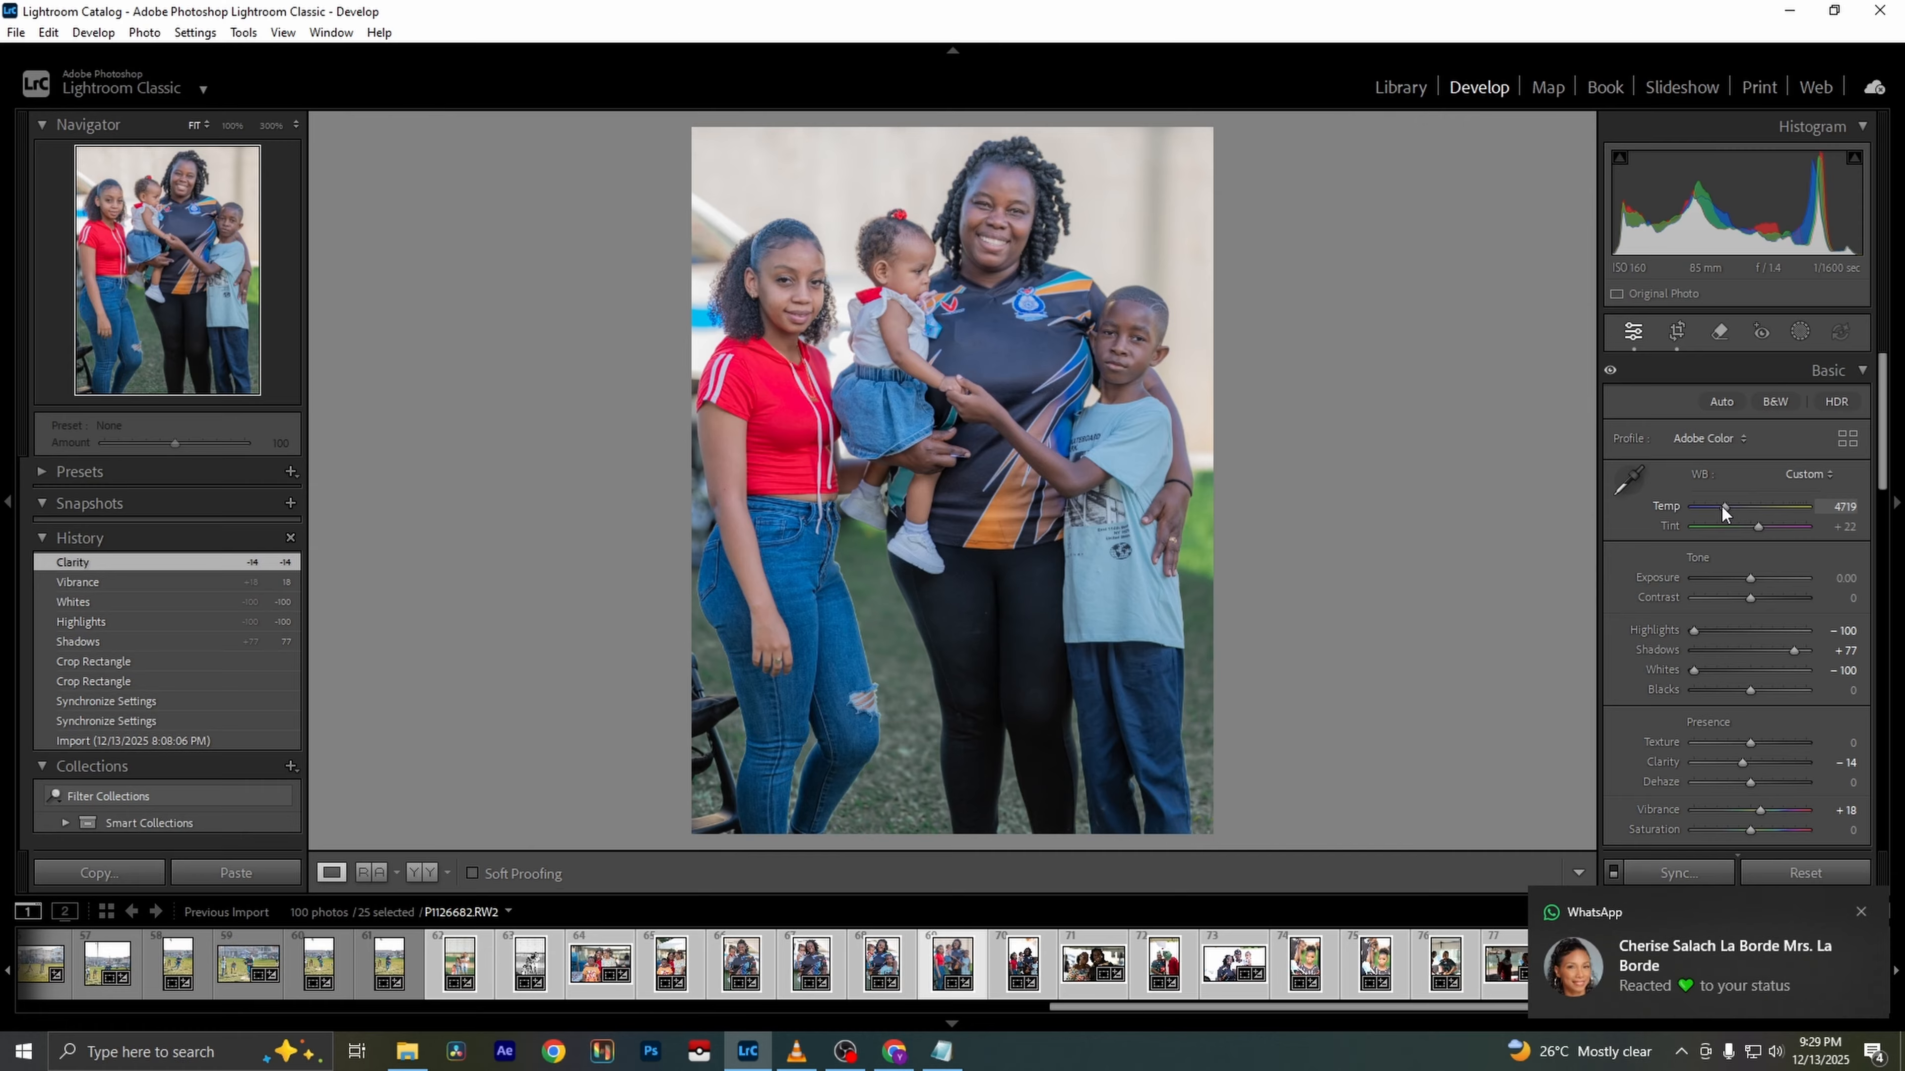
drag(1722, 508, 1726, 509)
drag(1759, 526, 1759, 524)
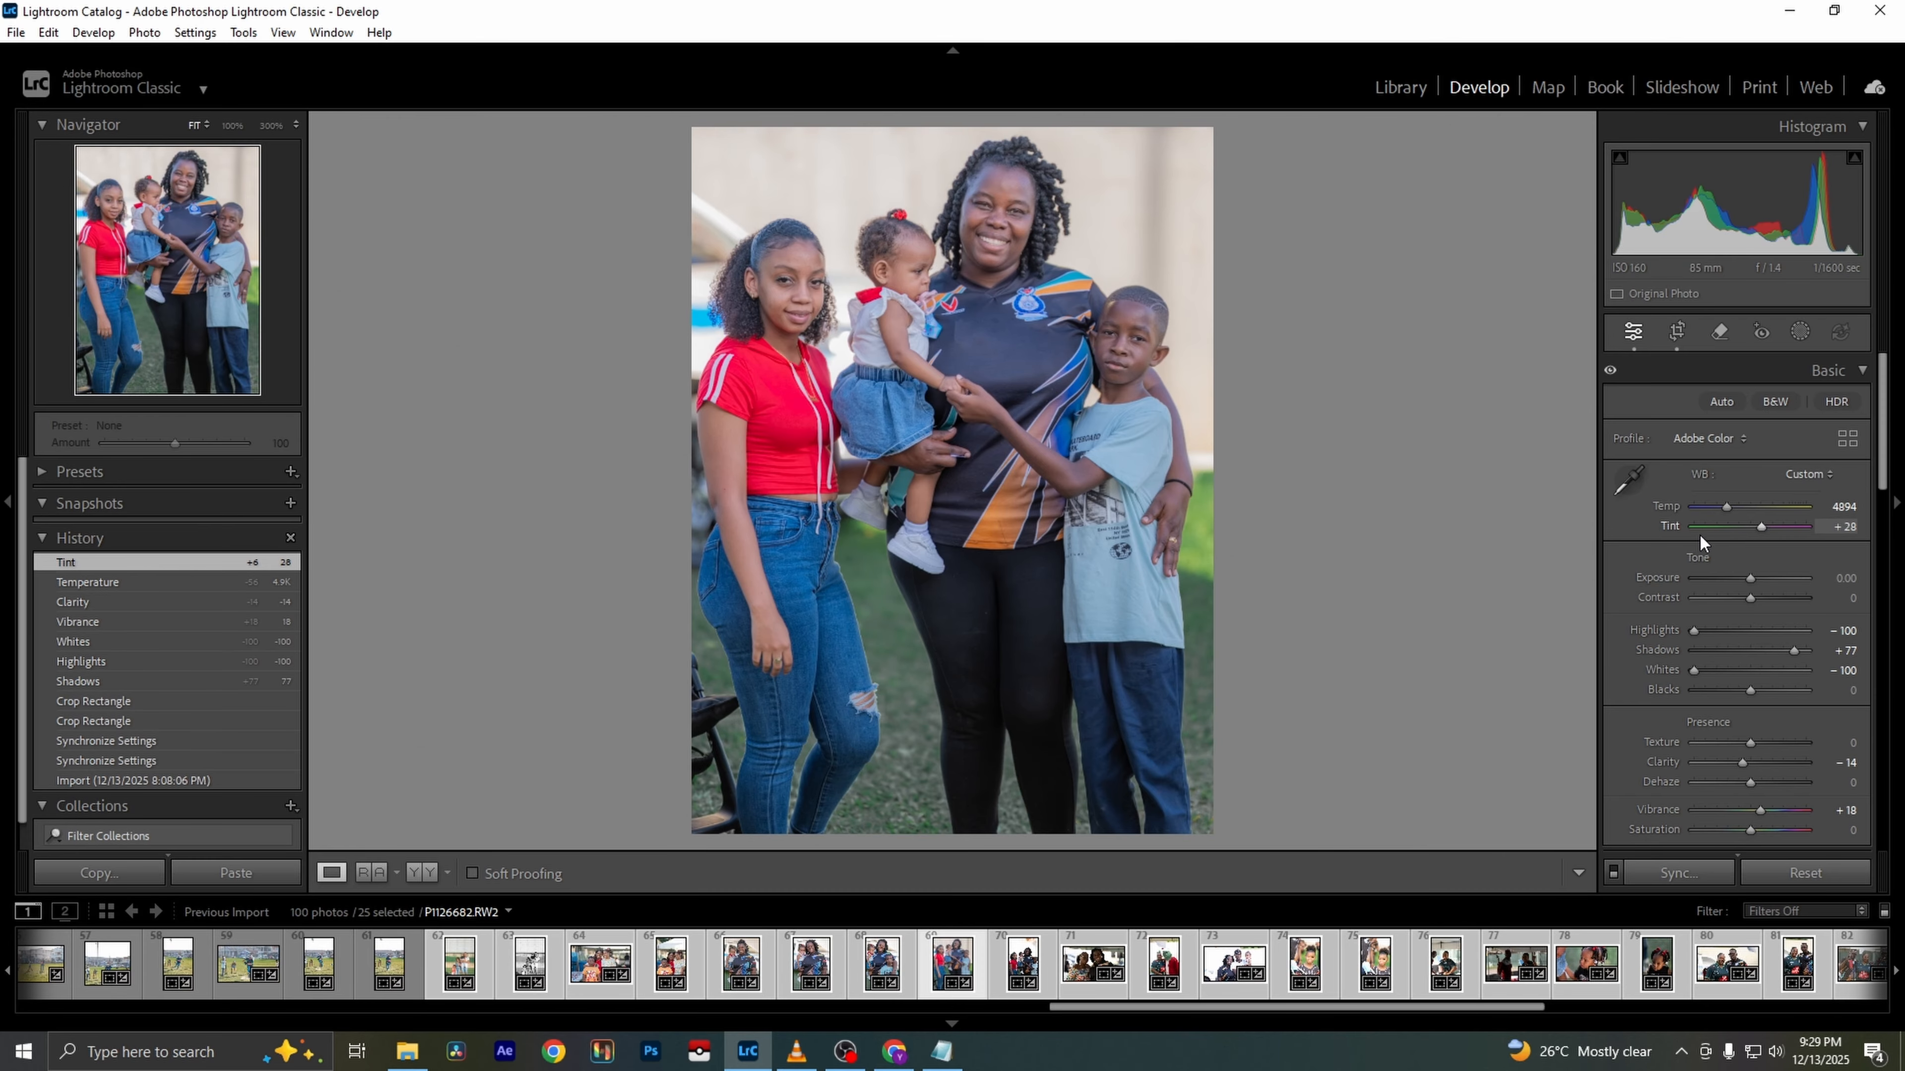
key(backslash)
key(backslash)
Convert the next photo, P1126683.RW2, to black and white and crop it wider beside the boy and tighter above the group
key(Right)
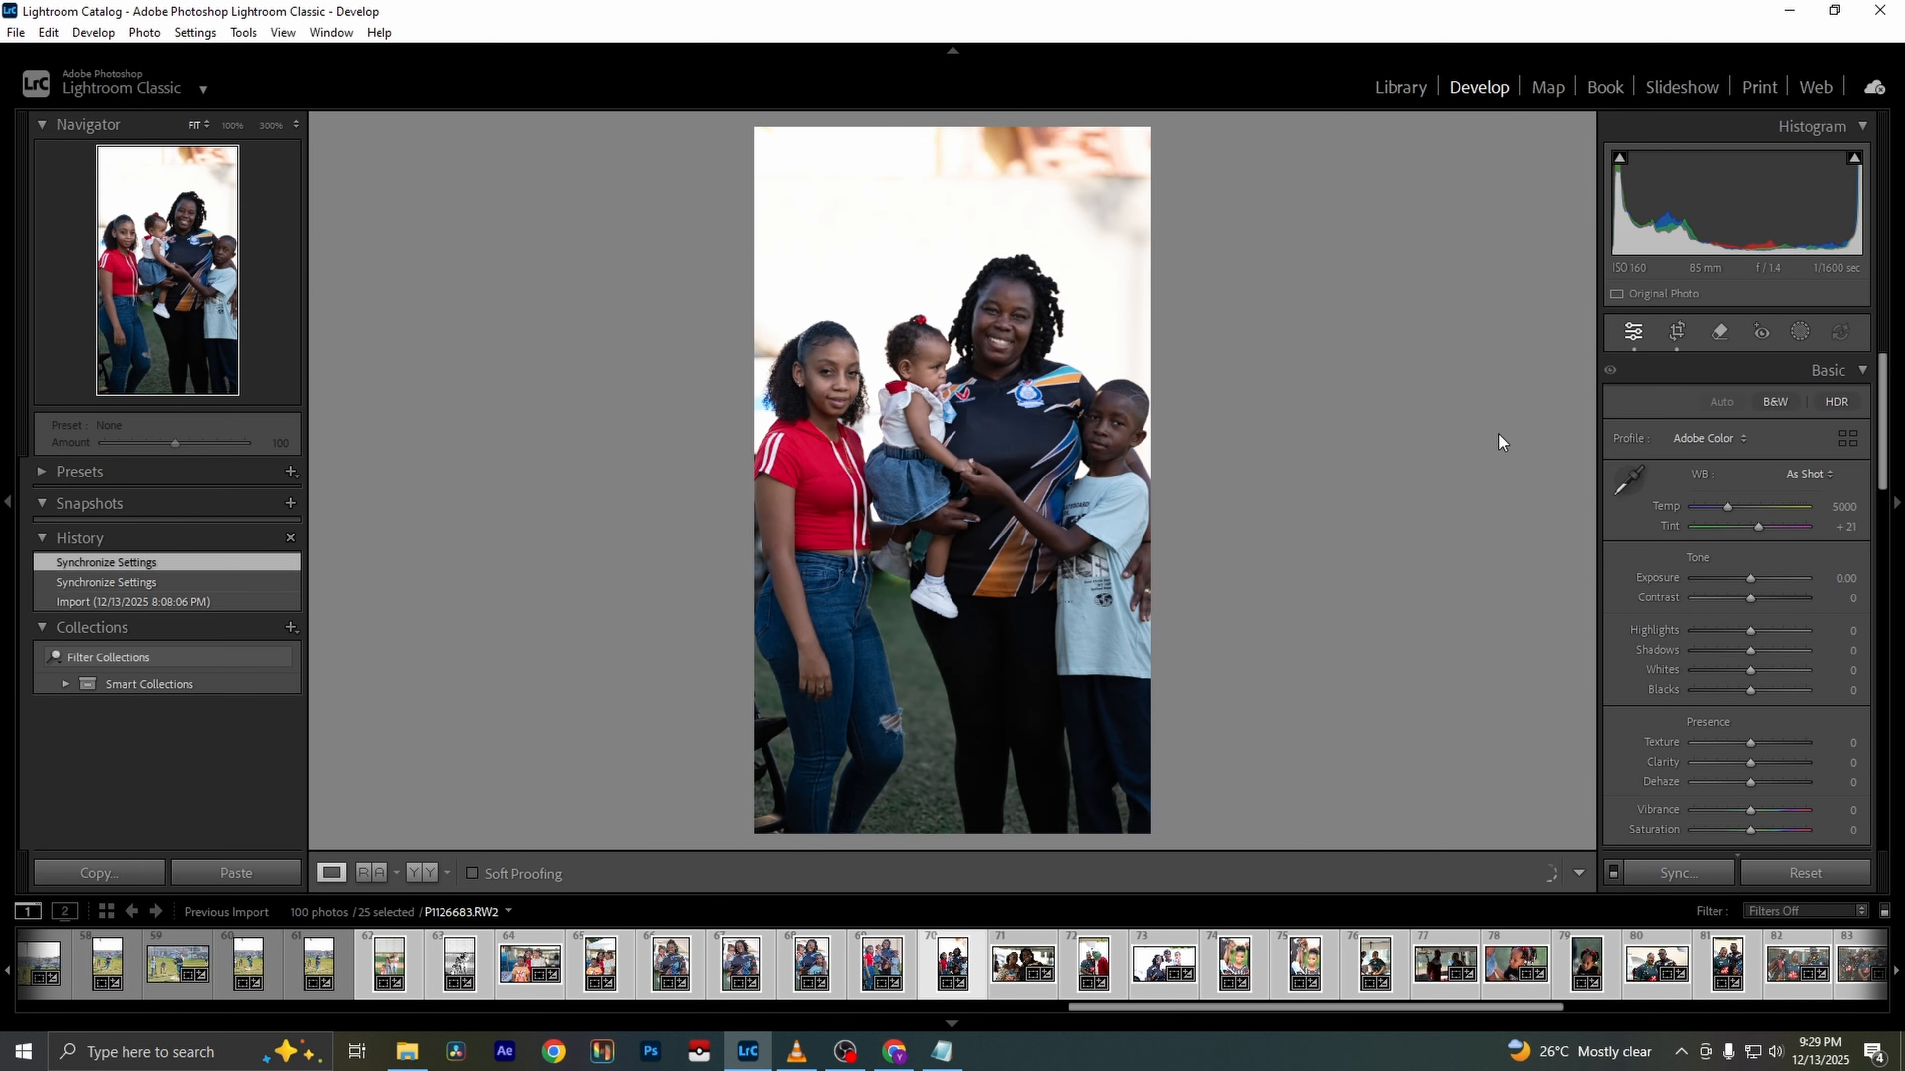
click(1774, 403)
click(1678, 331)
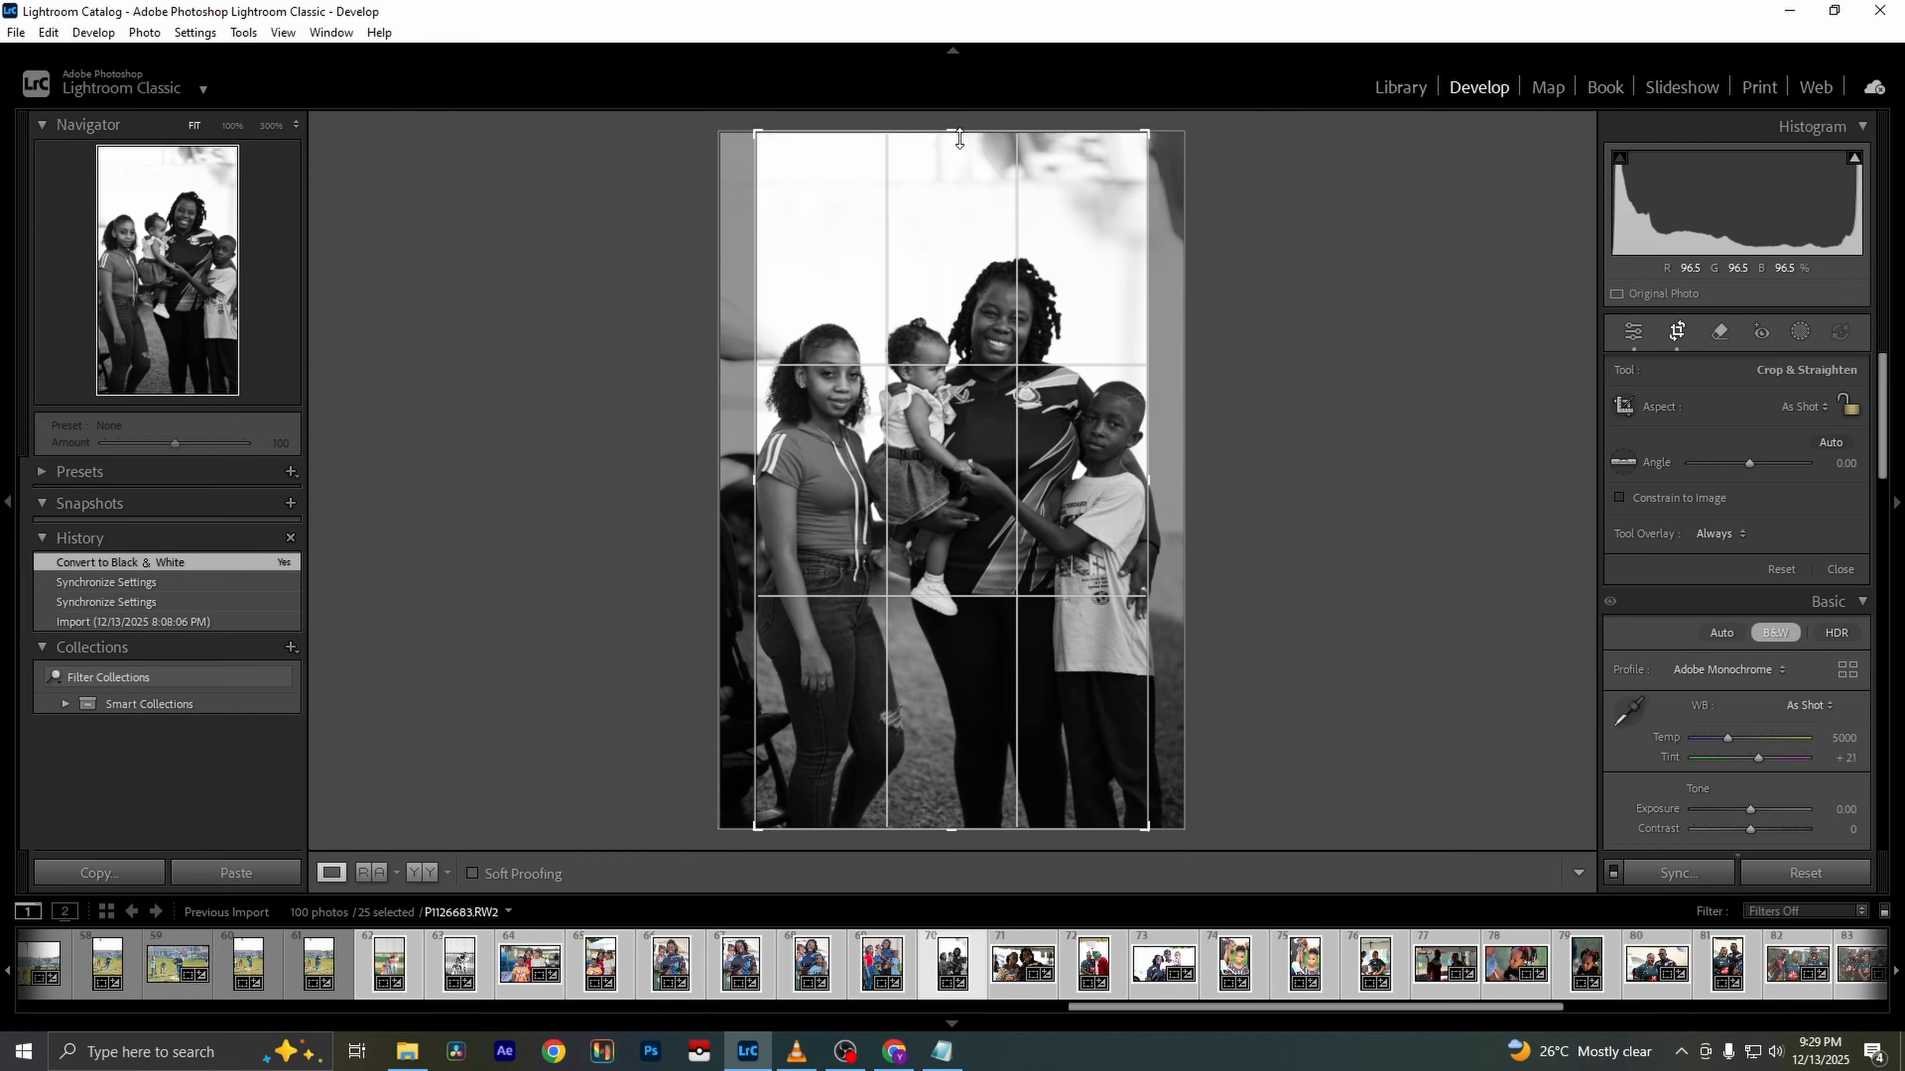
drag(1144, 580, 1170, 580)
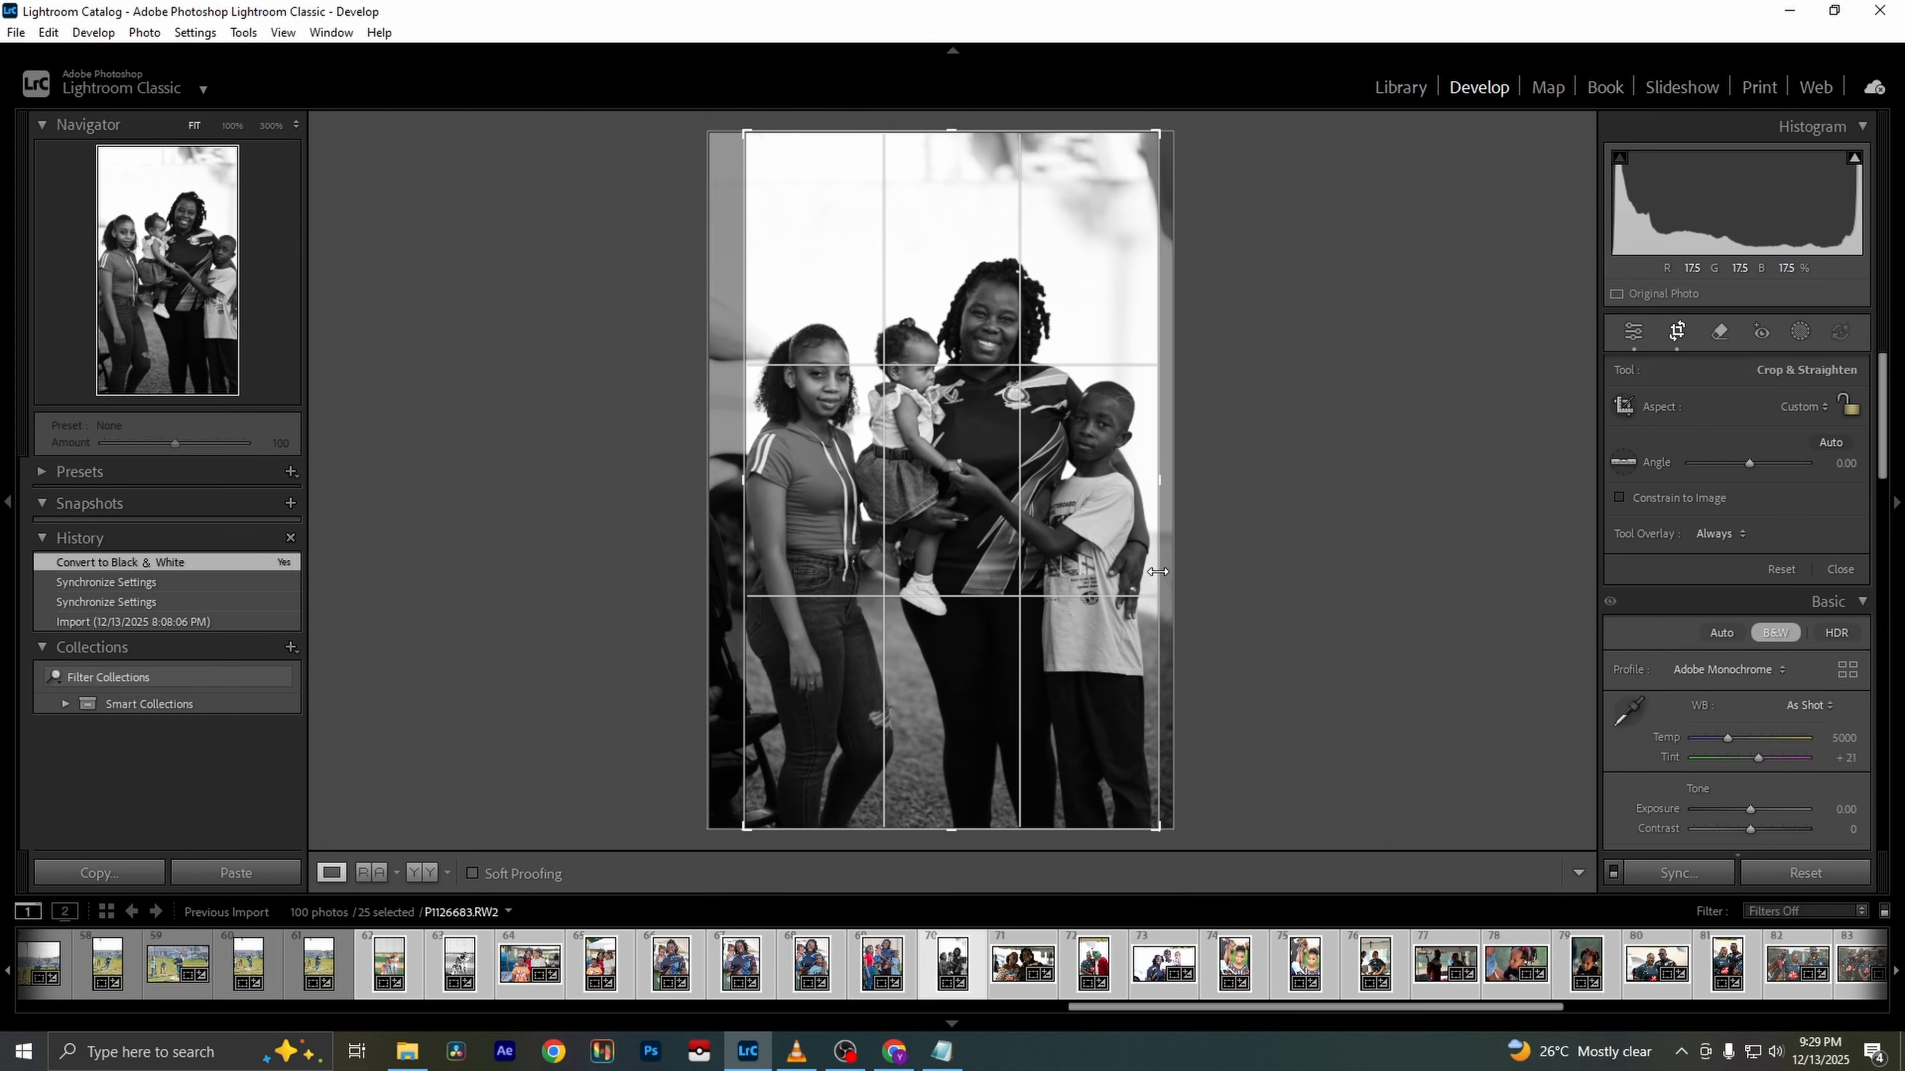
drag(962, 136, 931, 182)
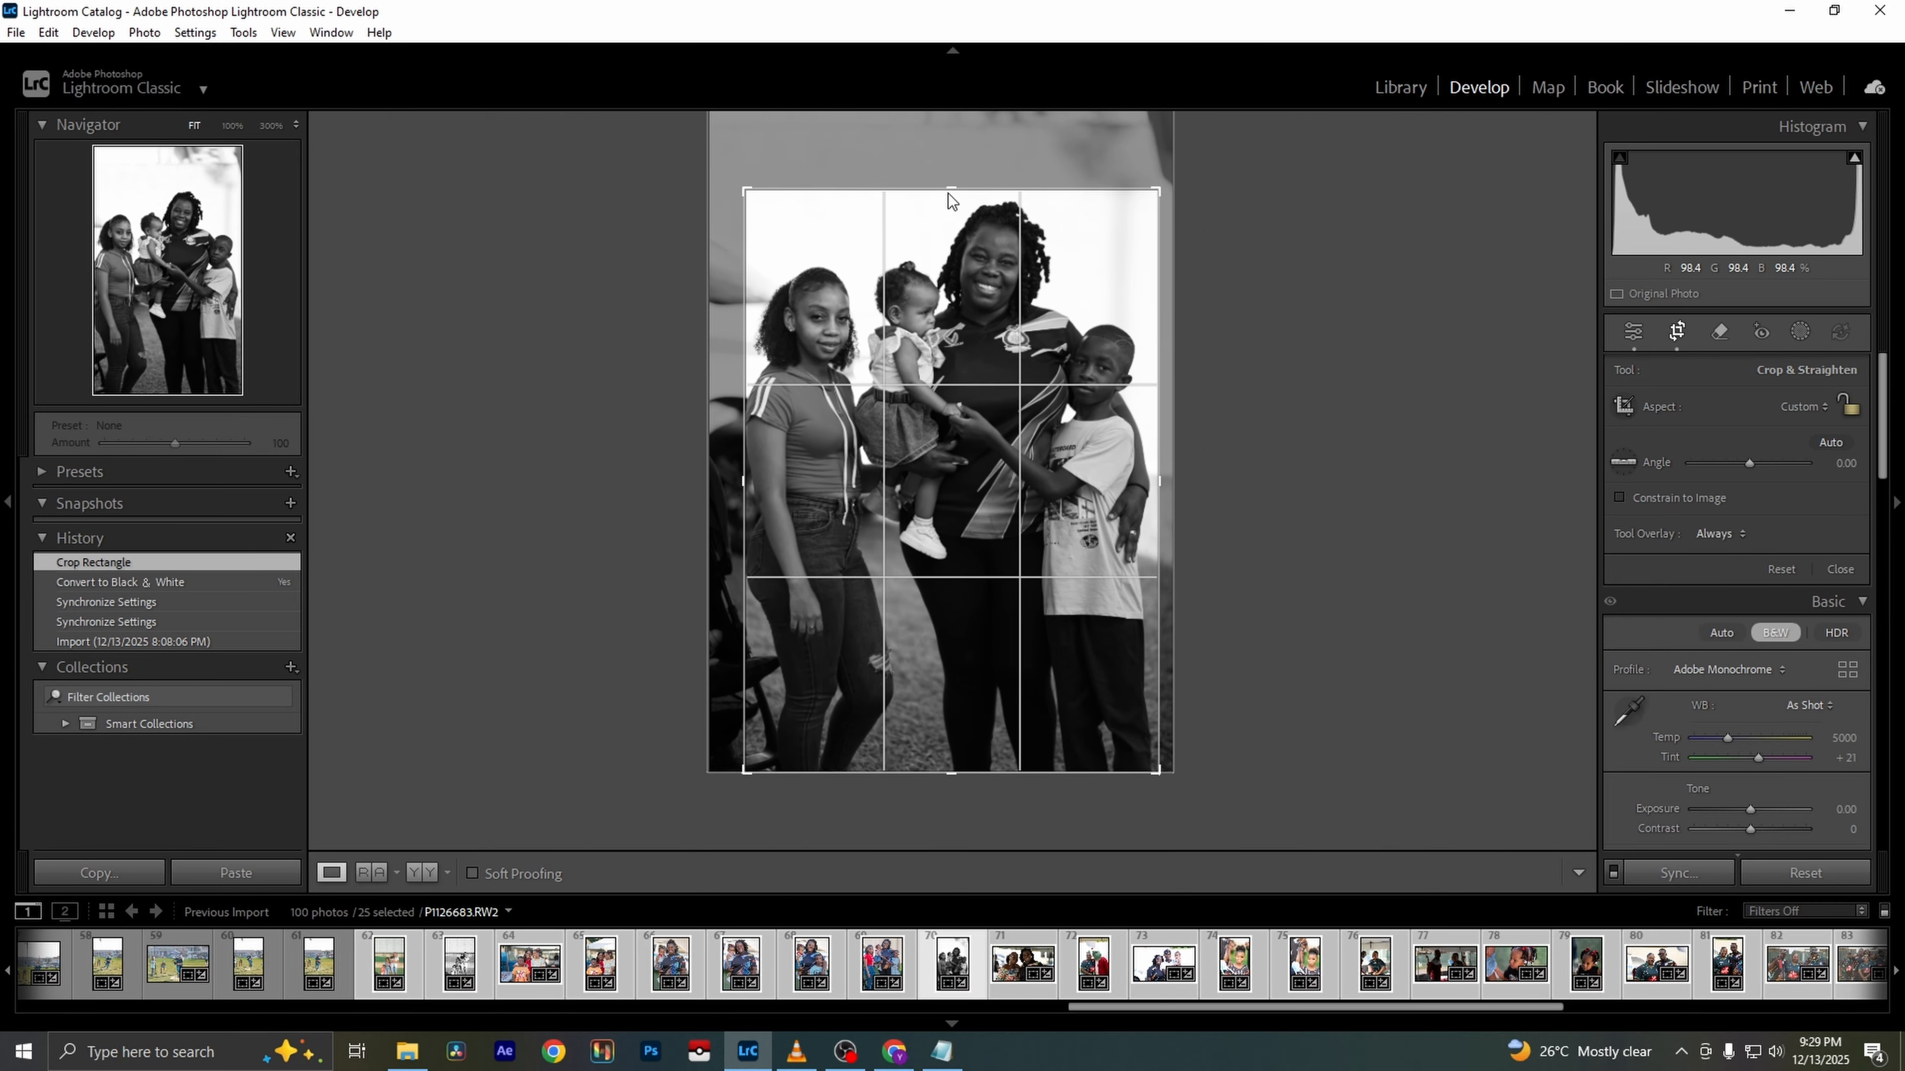
key(Return)
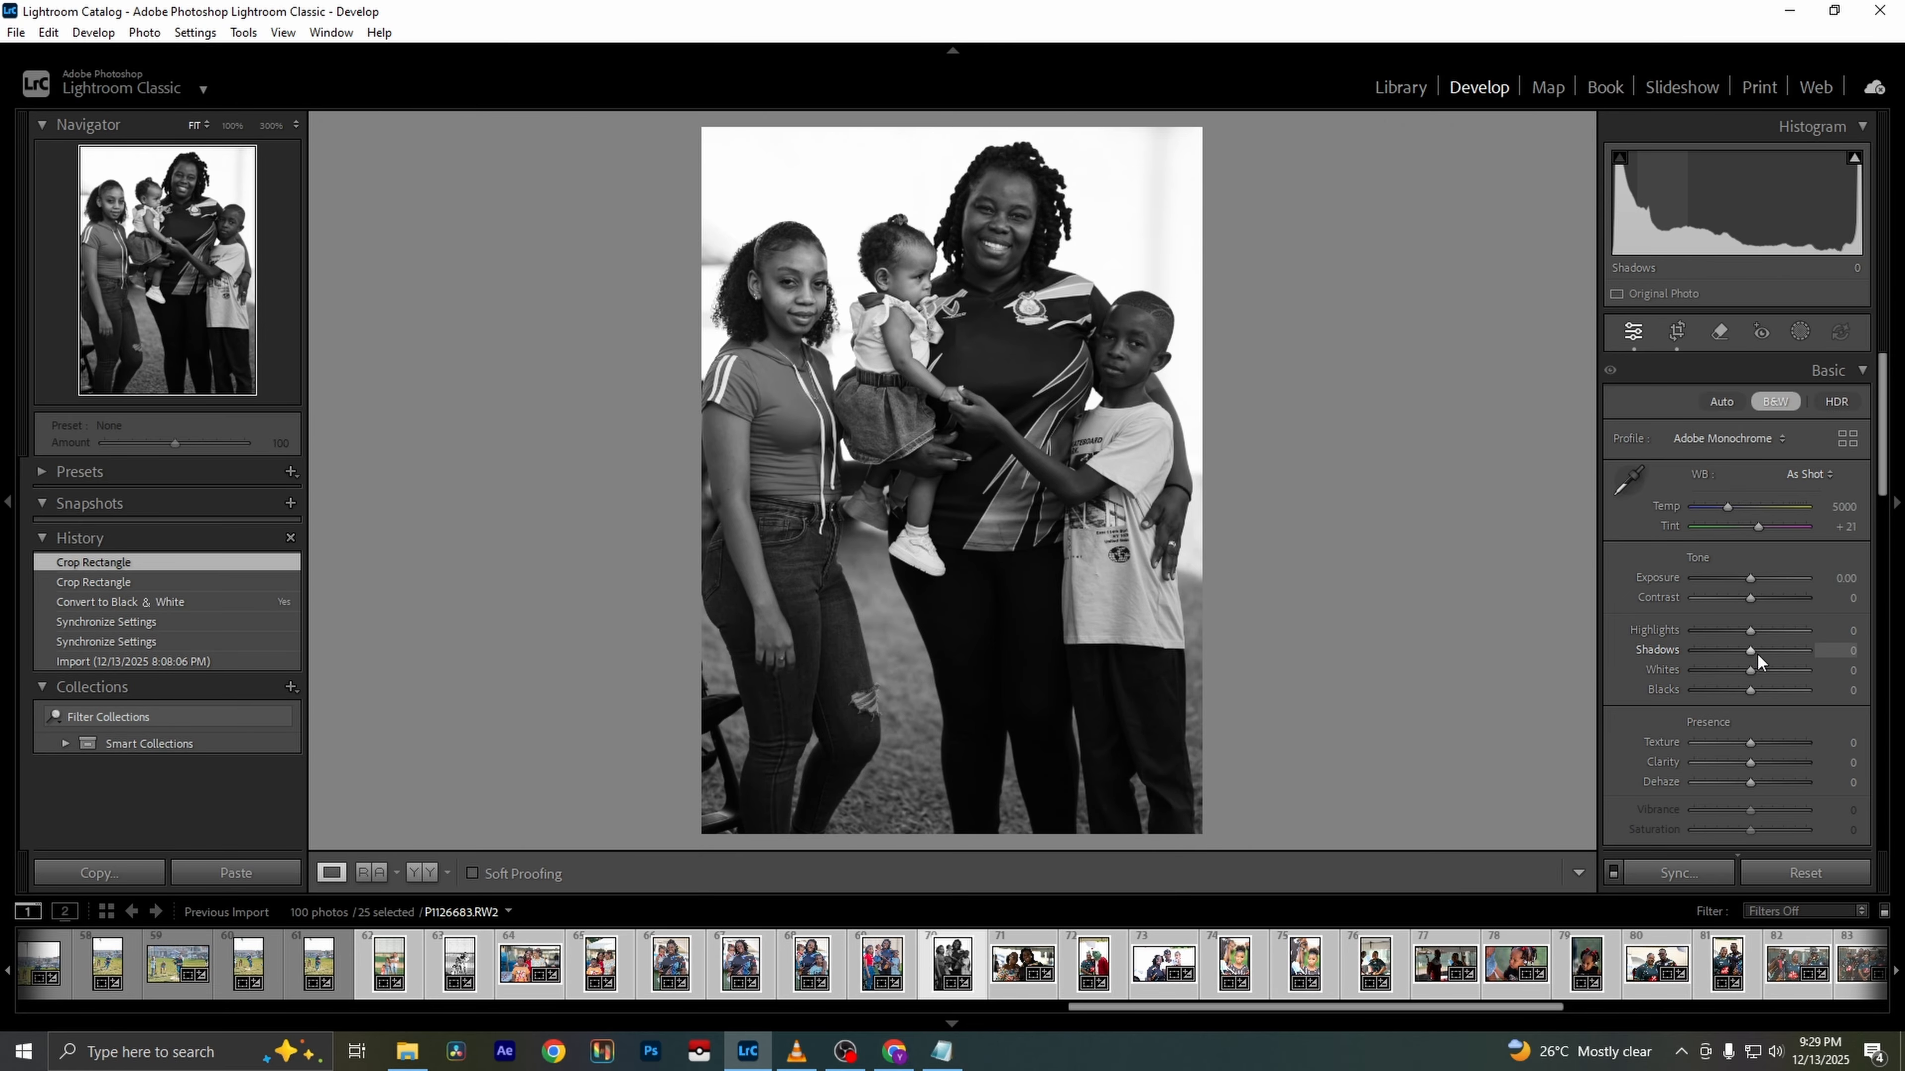
Set the black-and-white photo's shadows to +79, highlights to -100 and whites to -100, leaving dehaze at its default
drag(1756, 651, 1609, 618)
drag(1747, 670, 1639, 663)
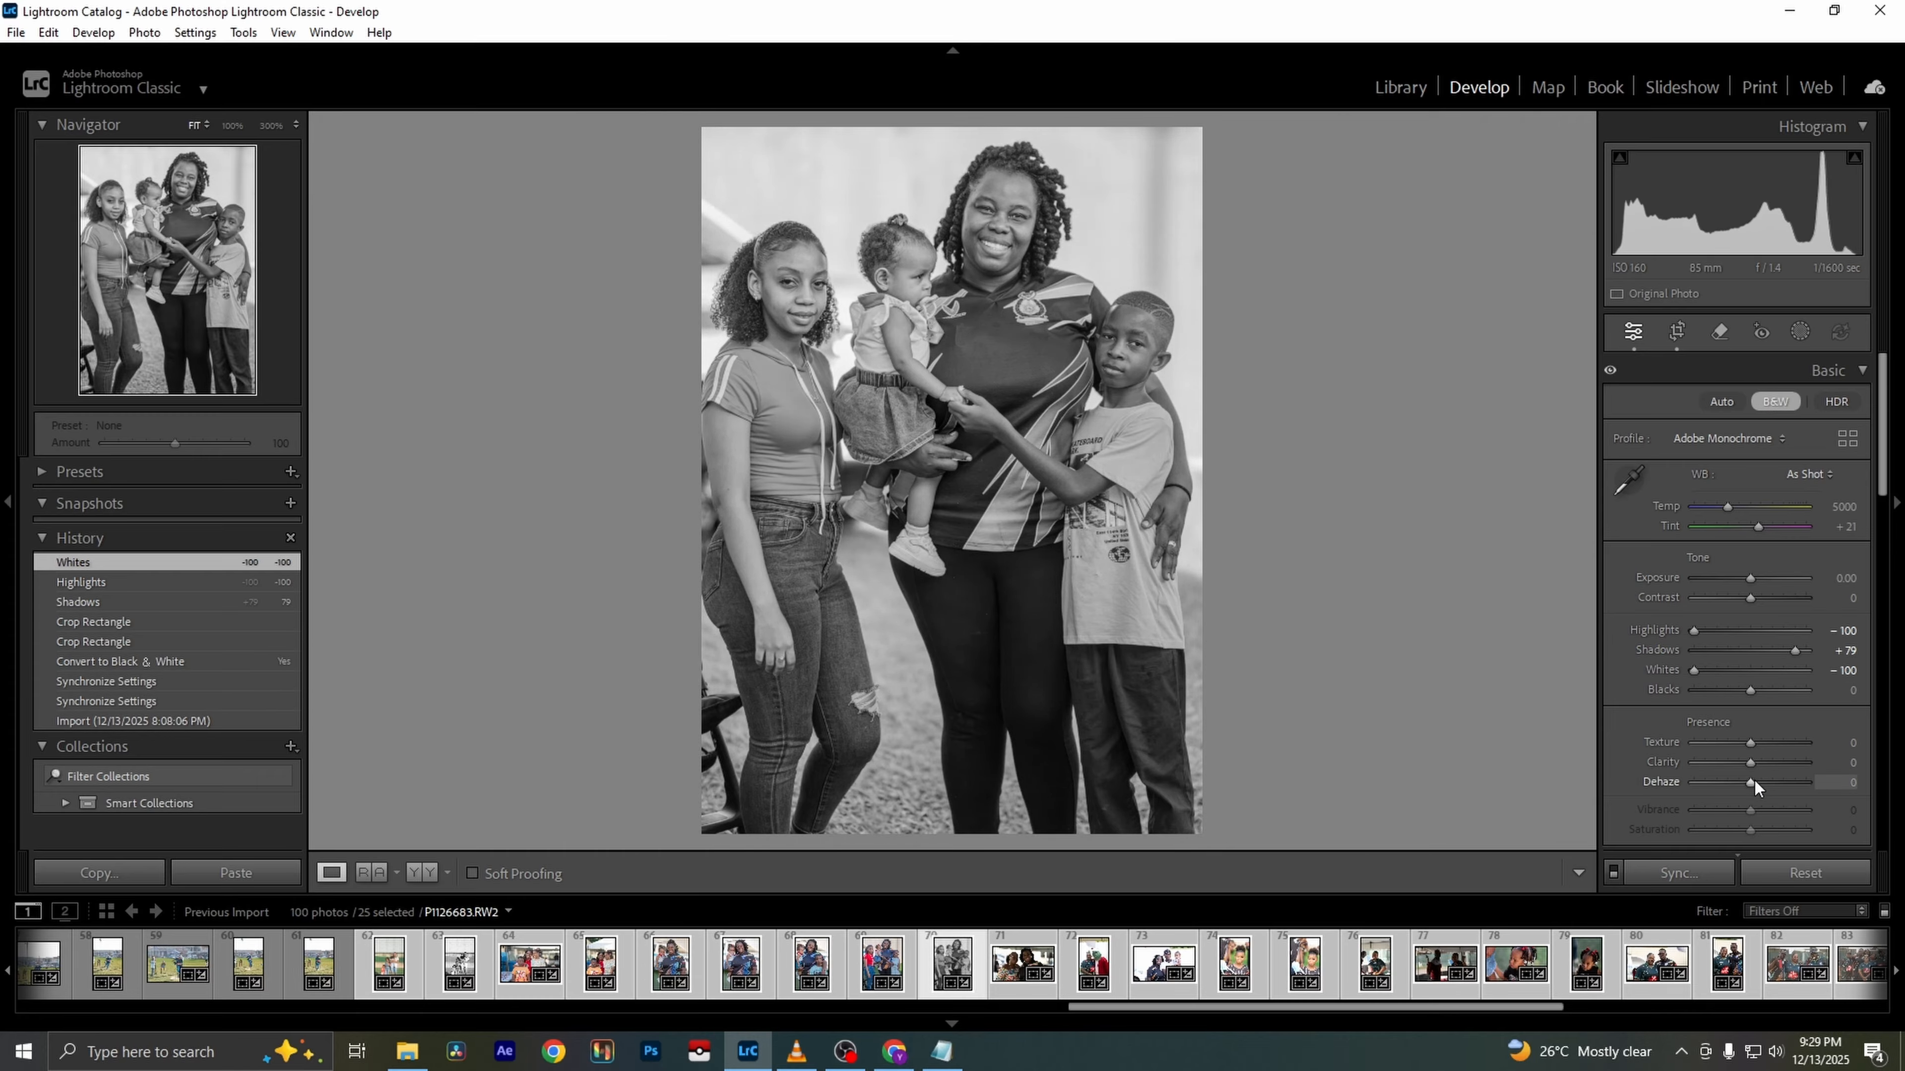
drag(1755, 779, 1757, 780)
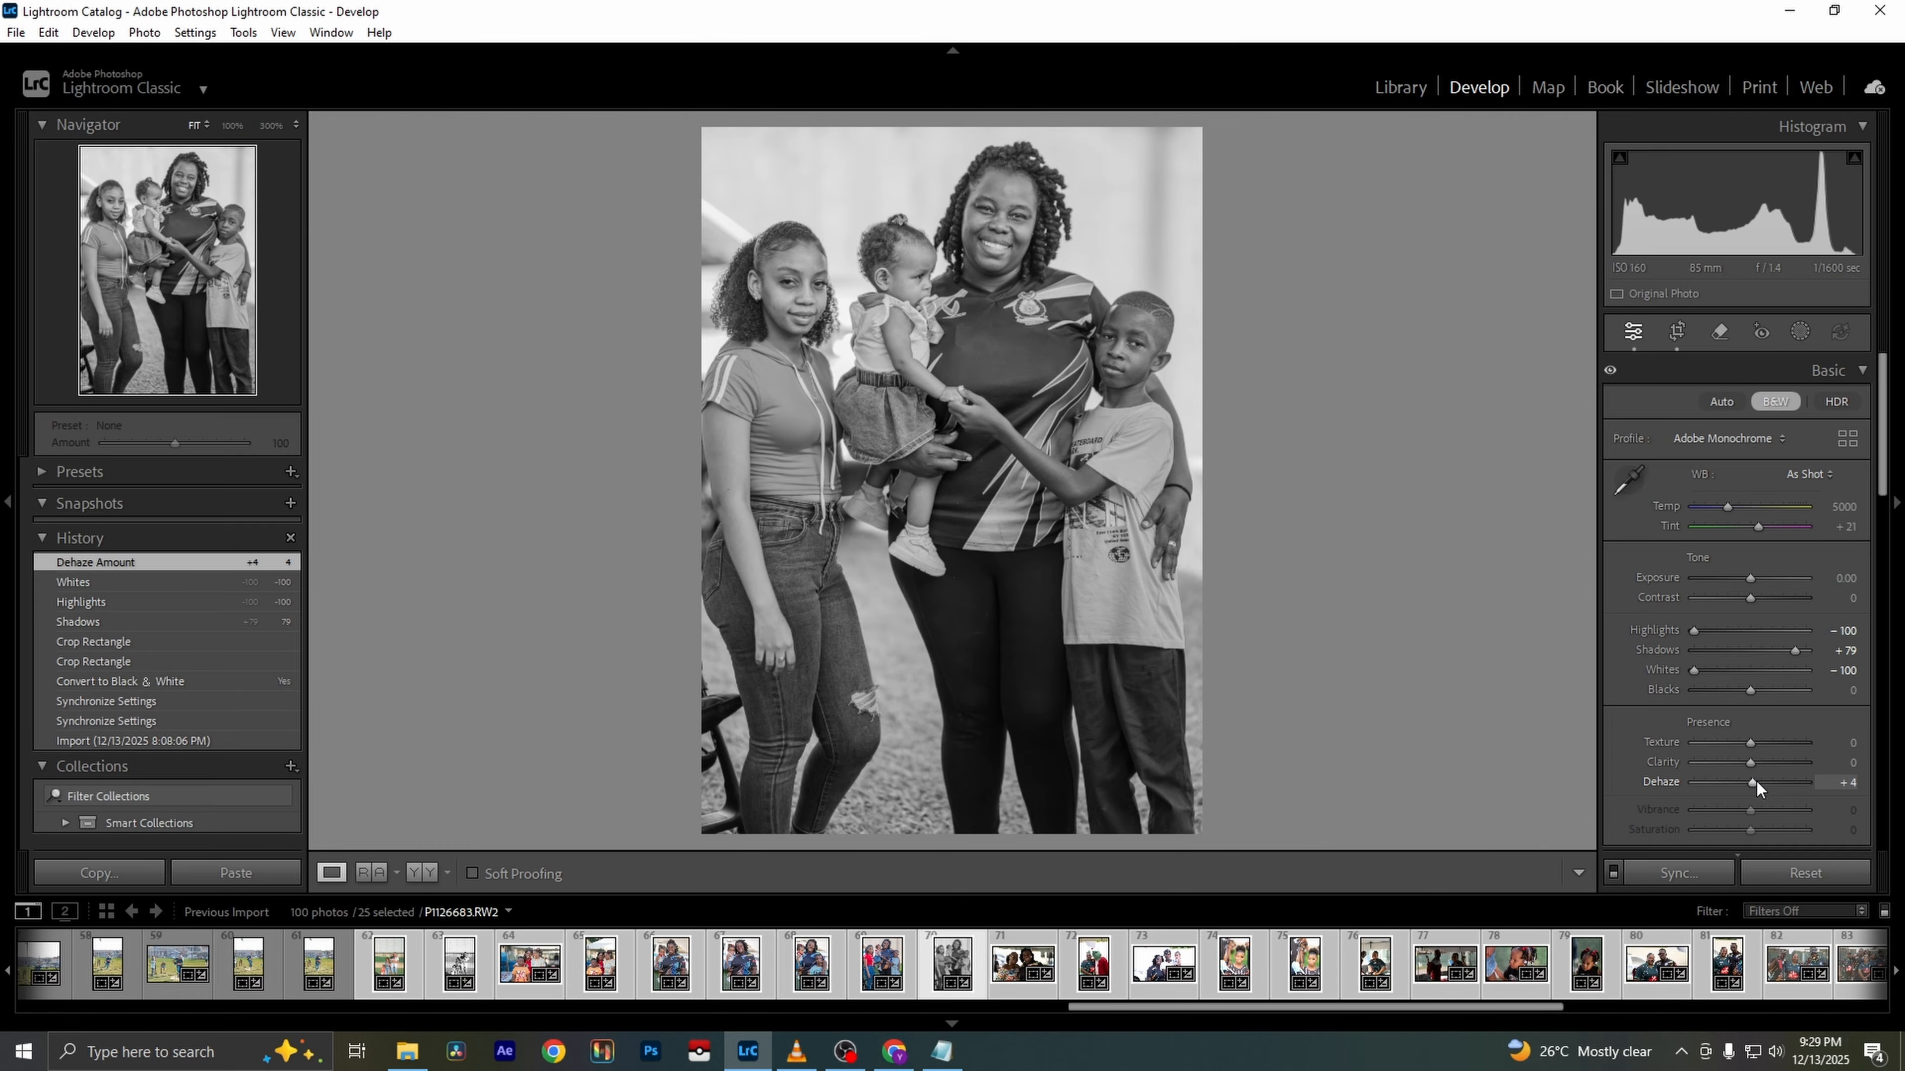
double_click(1755, 783)
Open the next photo, P1126684.RW2, and extend its crop above and below the two women to the full image height
key(Right)
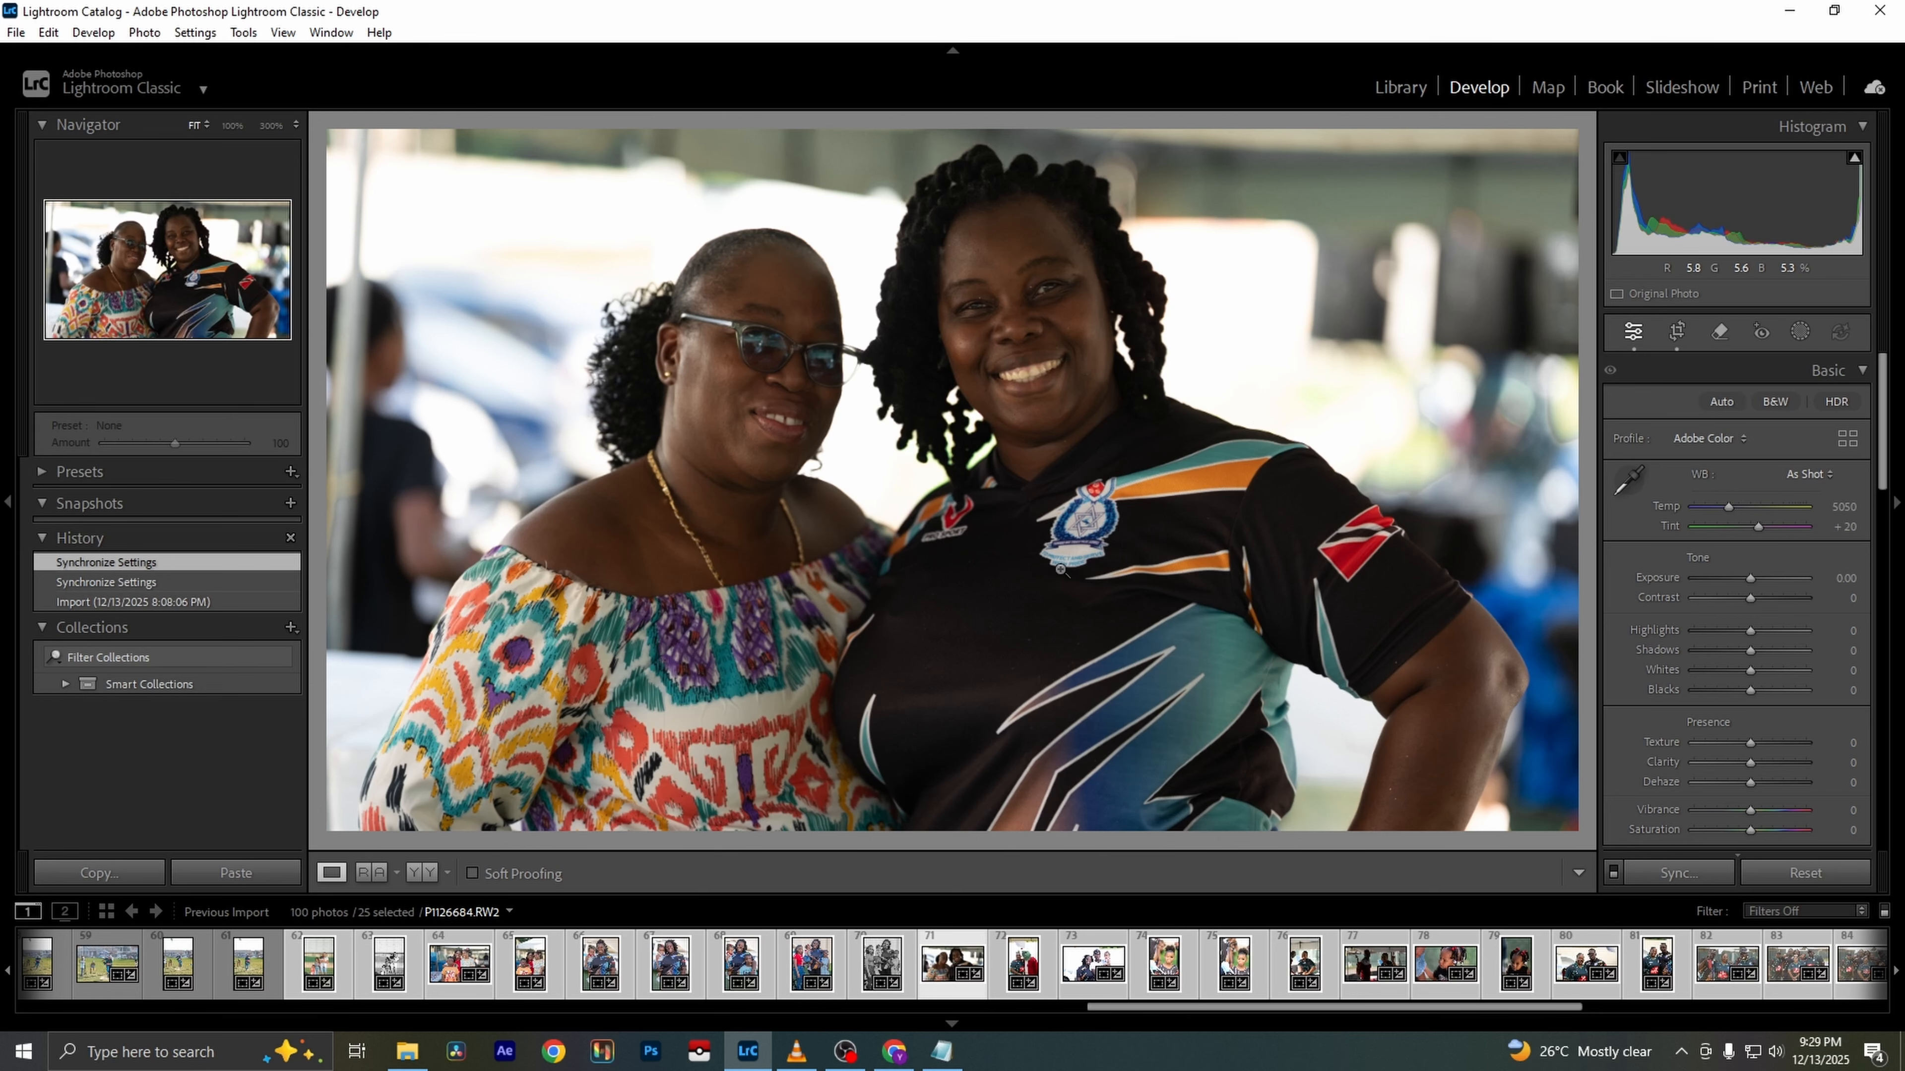
click(1676, 331)
drag(952, 776, 953, 828)
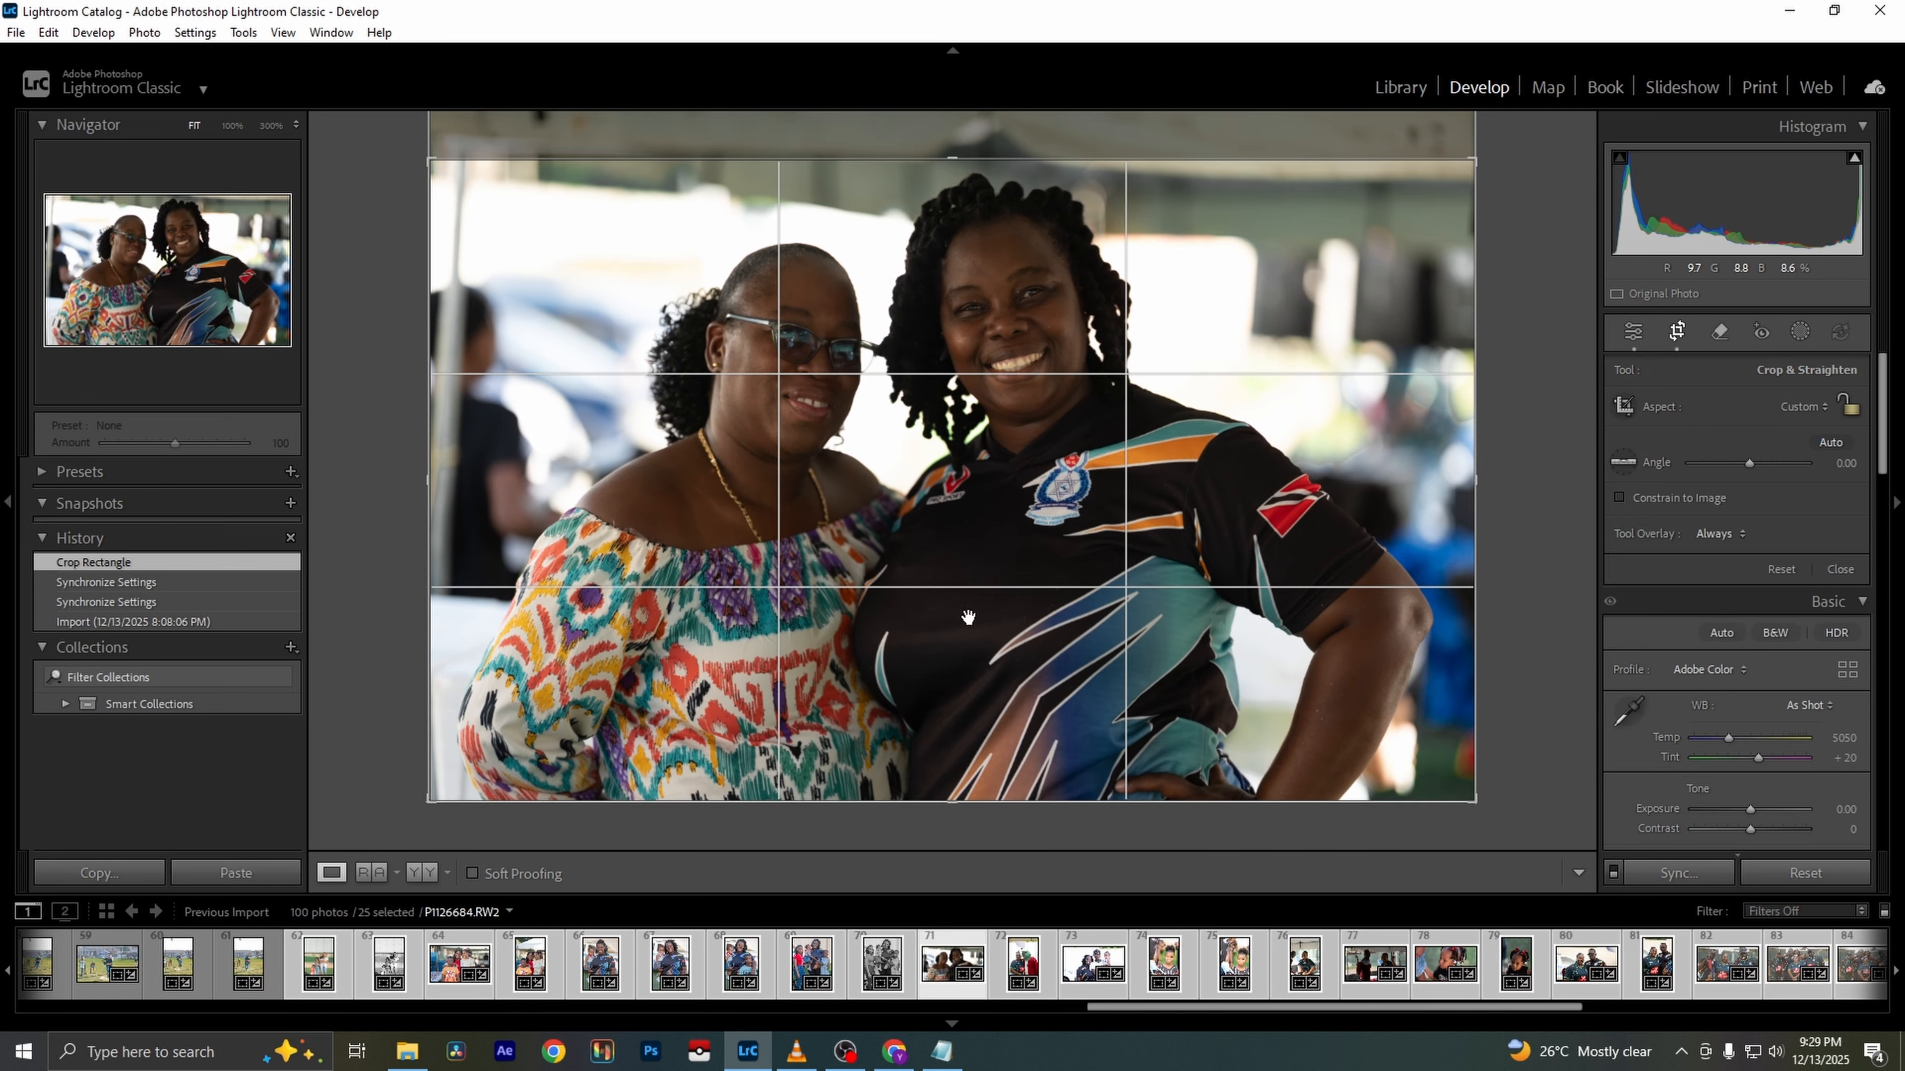
drag(957, 161, 956, 124)
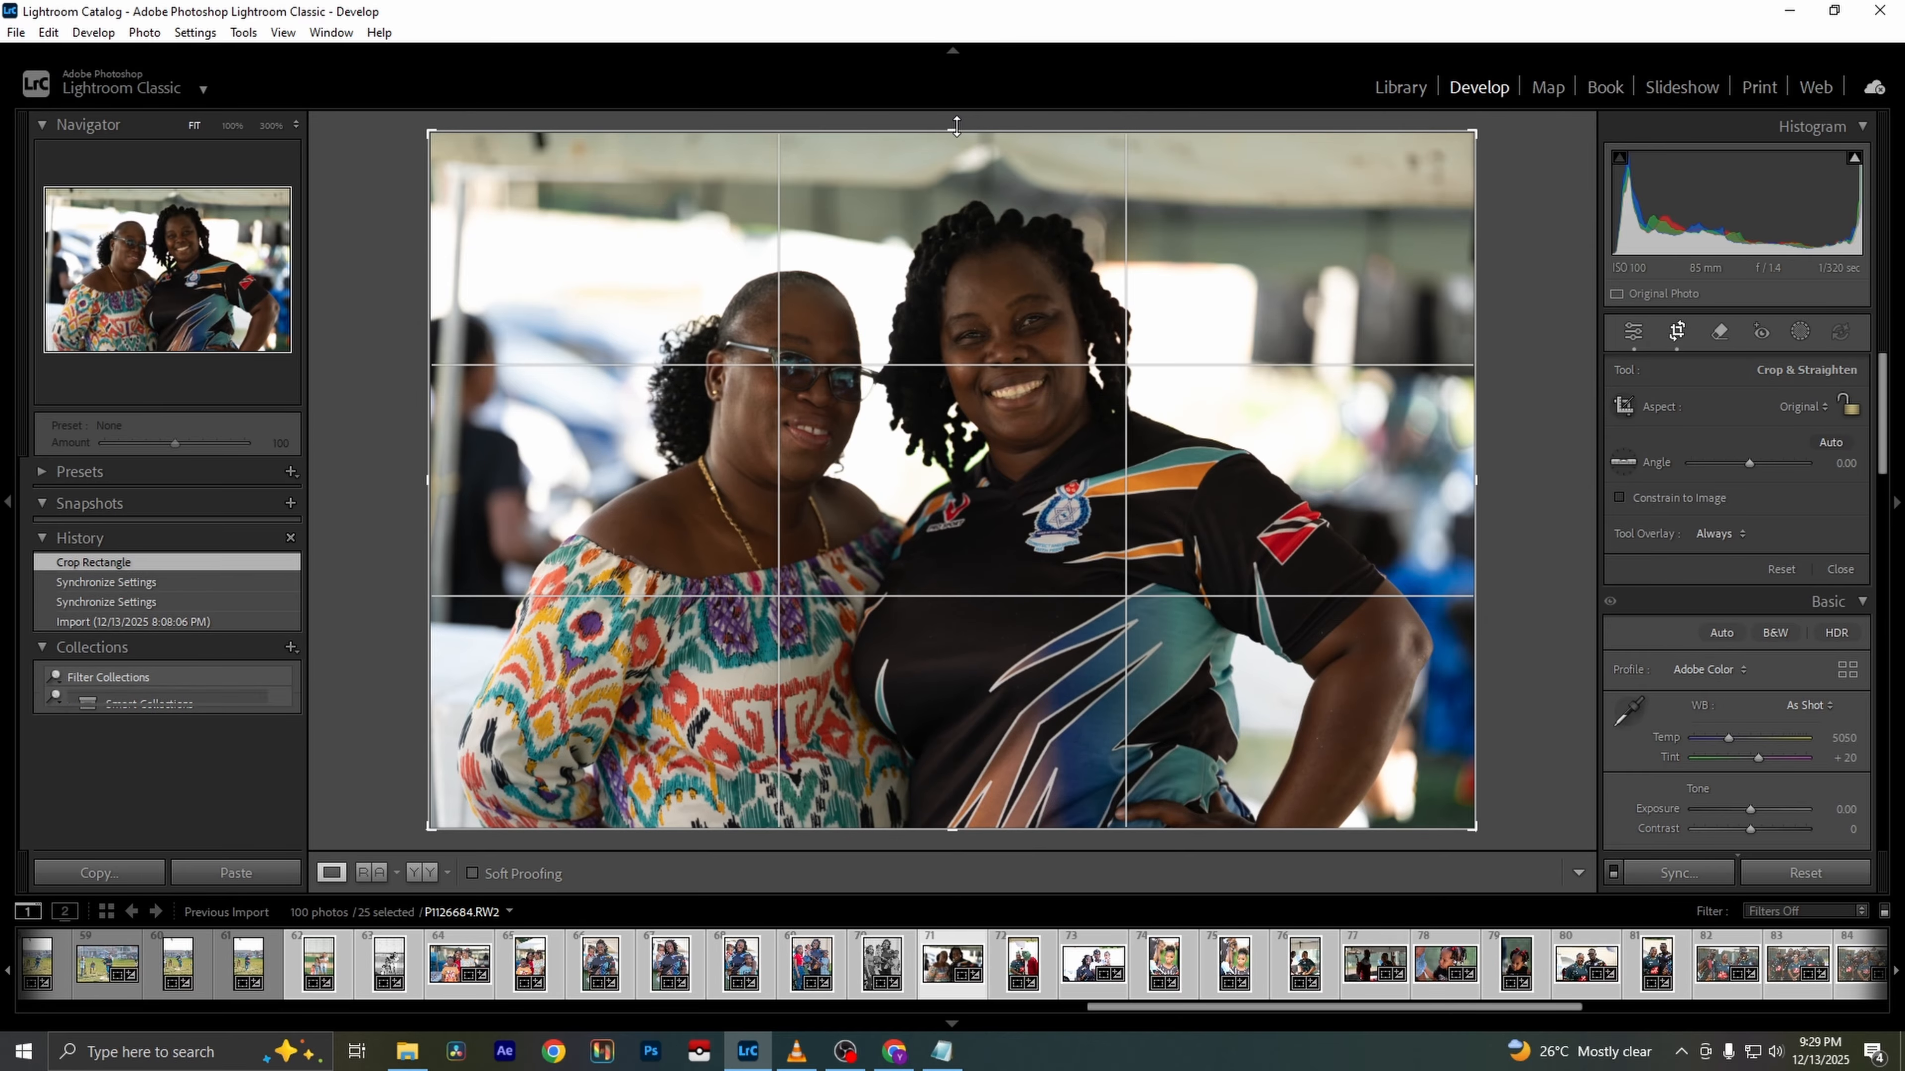
click(1676, 331)
Enable lens profile corrections and apply Auto Upright to the photo of the two women
scroll(1781, 647, down, 10)
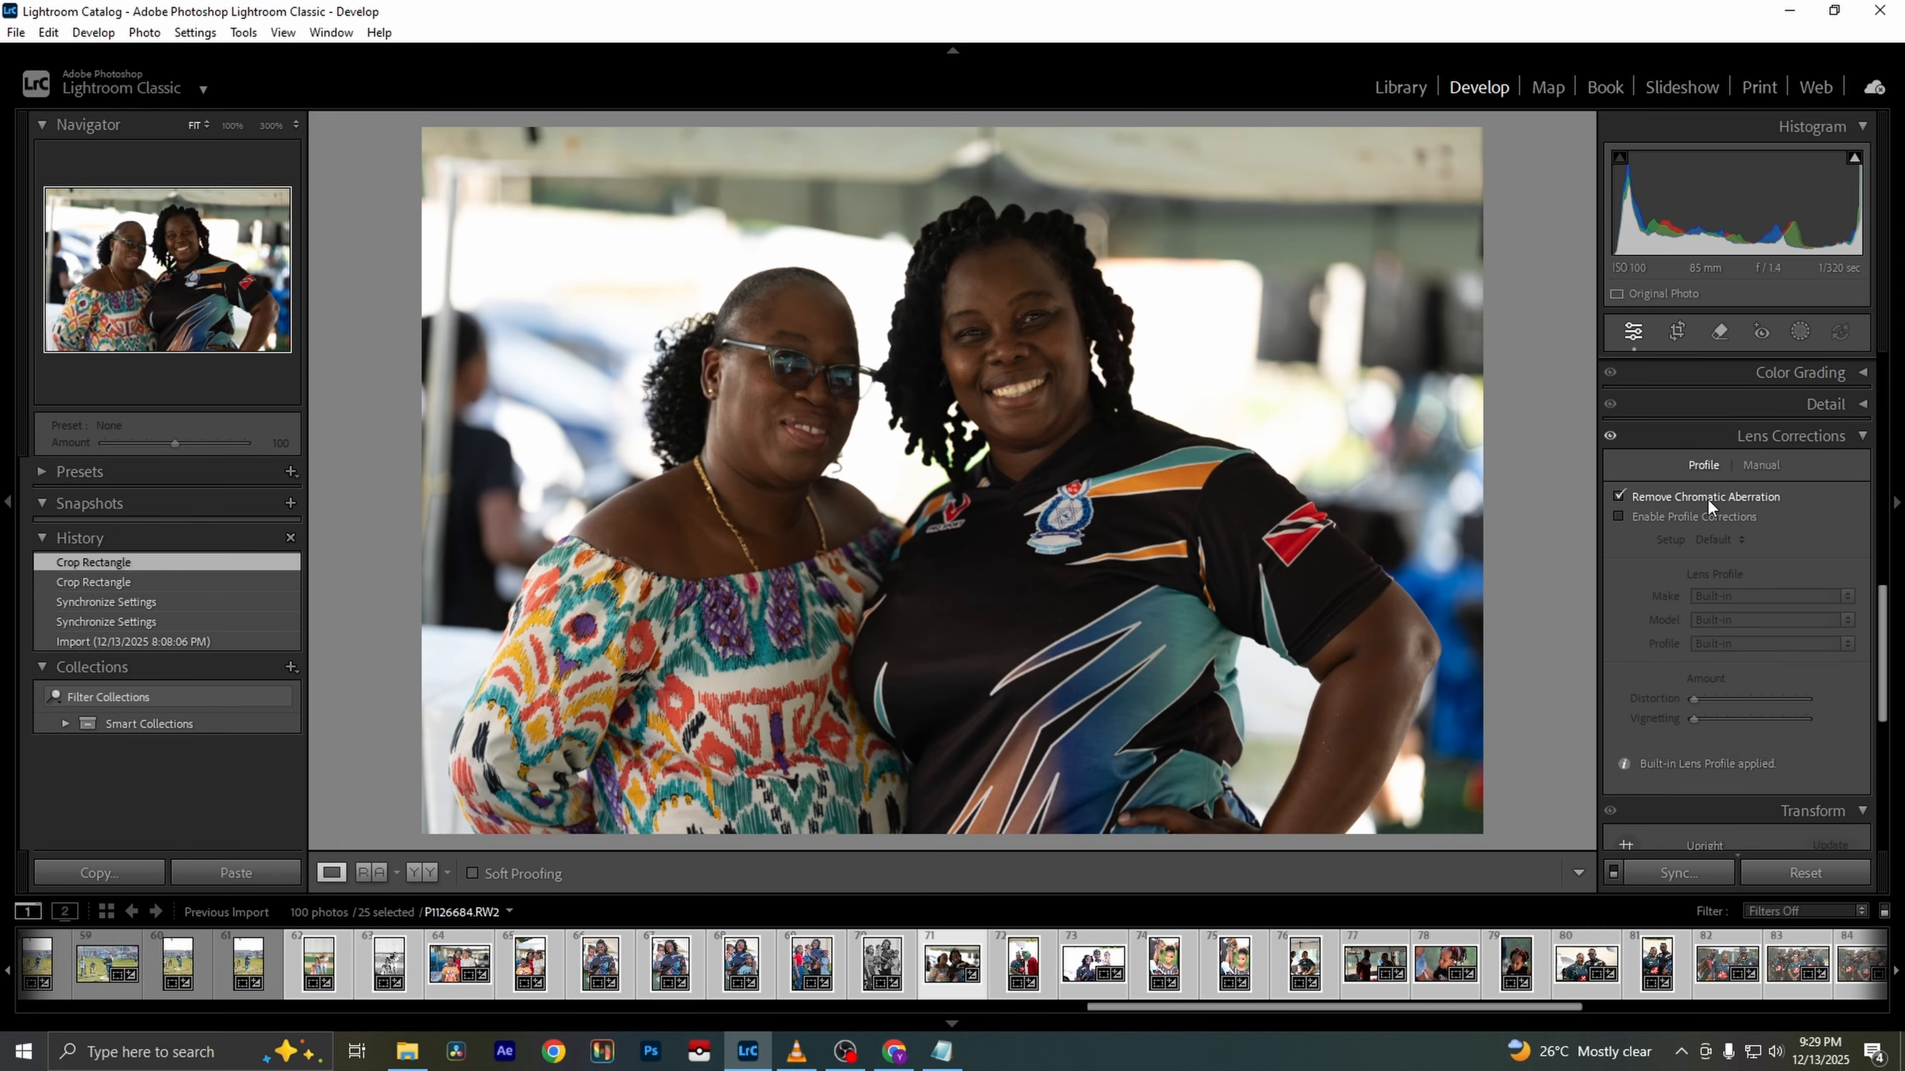
click(1713, 517)
scroll(1739, 585, down, 3)
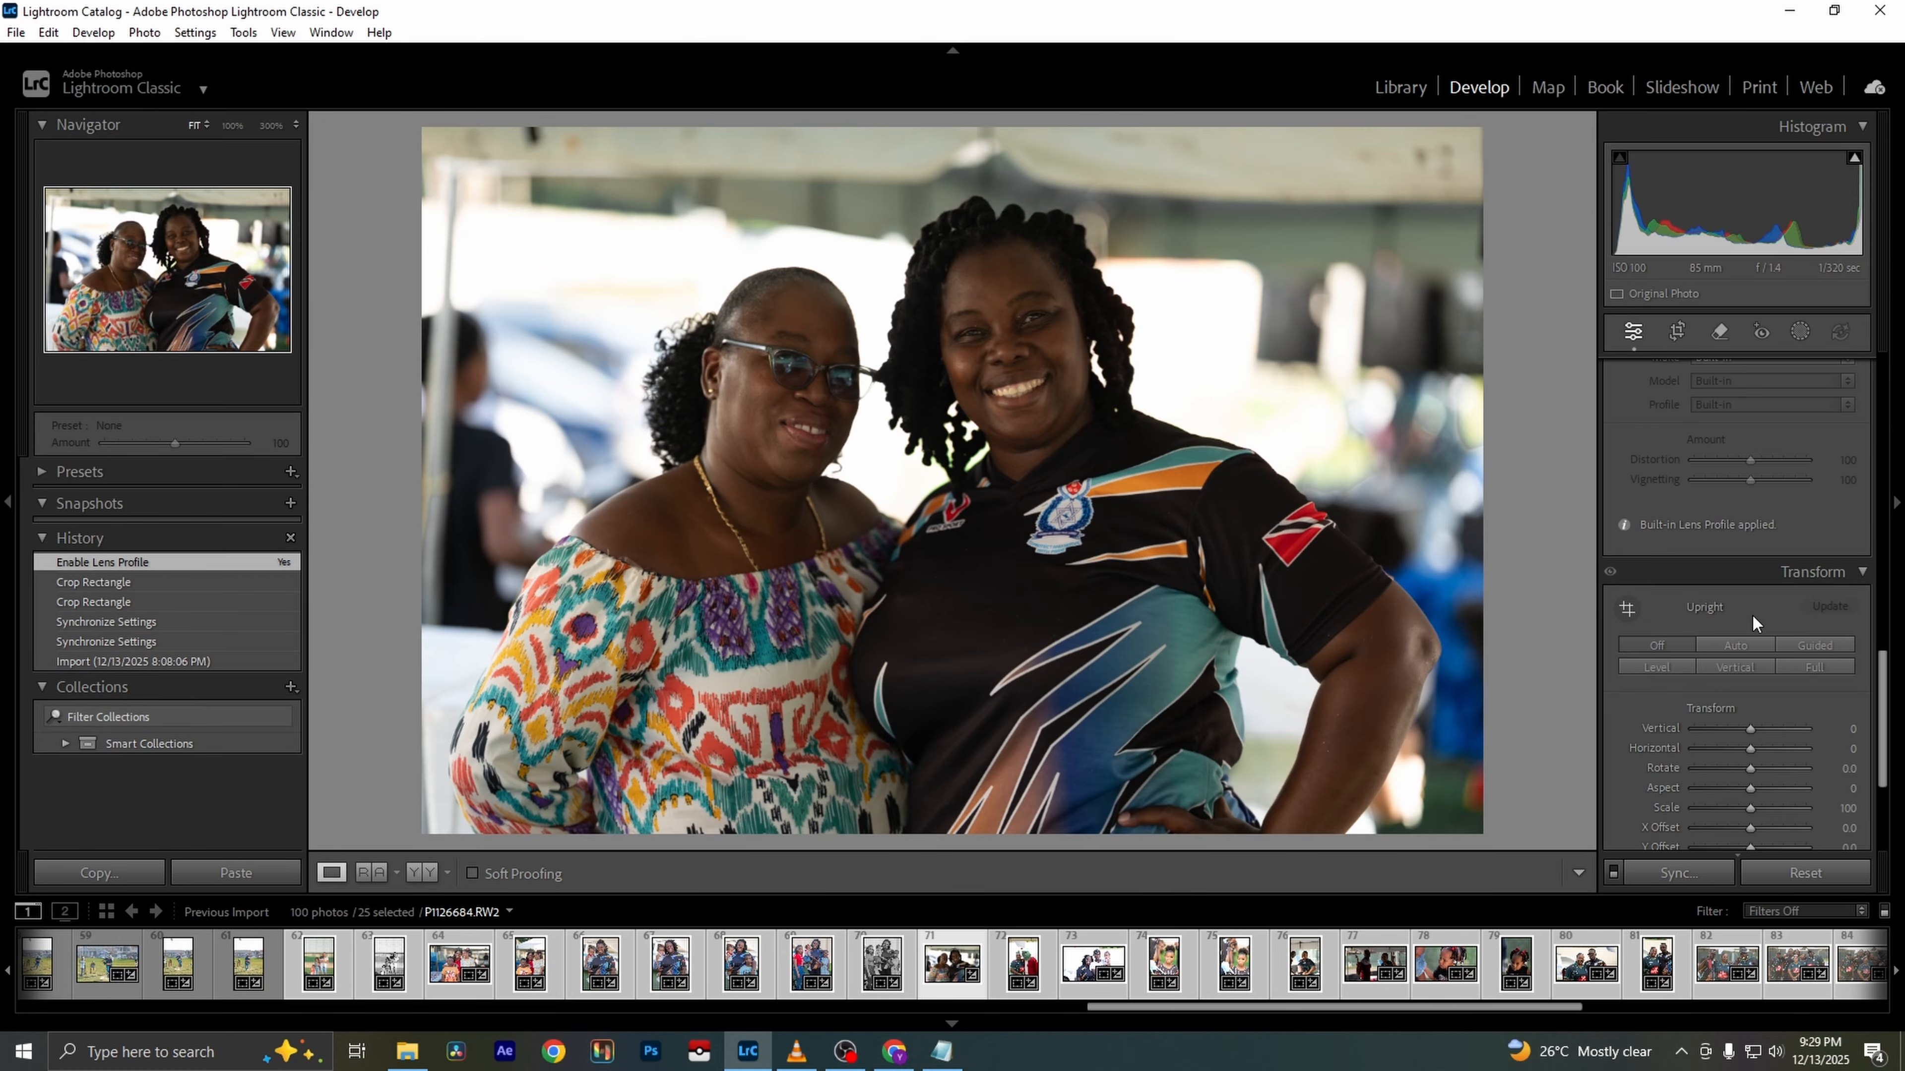
click(1730, 644)
Set shadows to +82, temperature to 4368, tint to +31 and highlights to -18
scroll(1830, 687, up, 8)
scroll(1840, 698, up, 5)
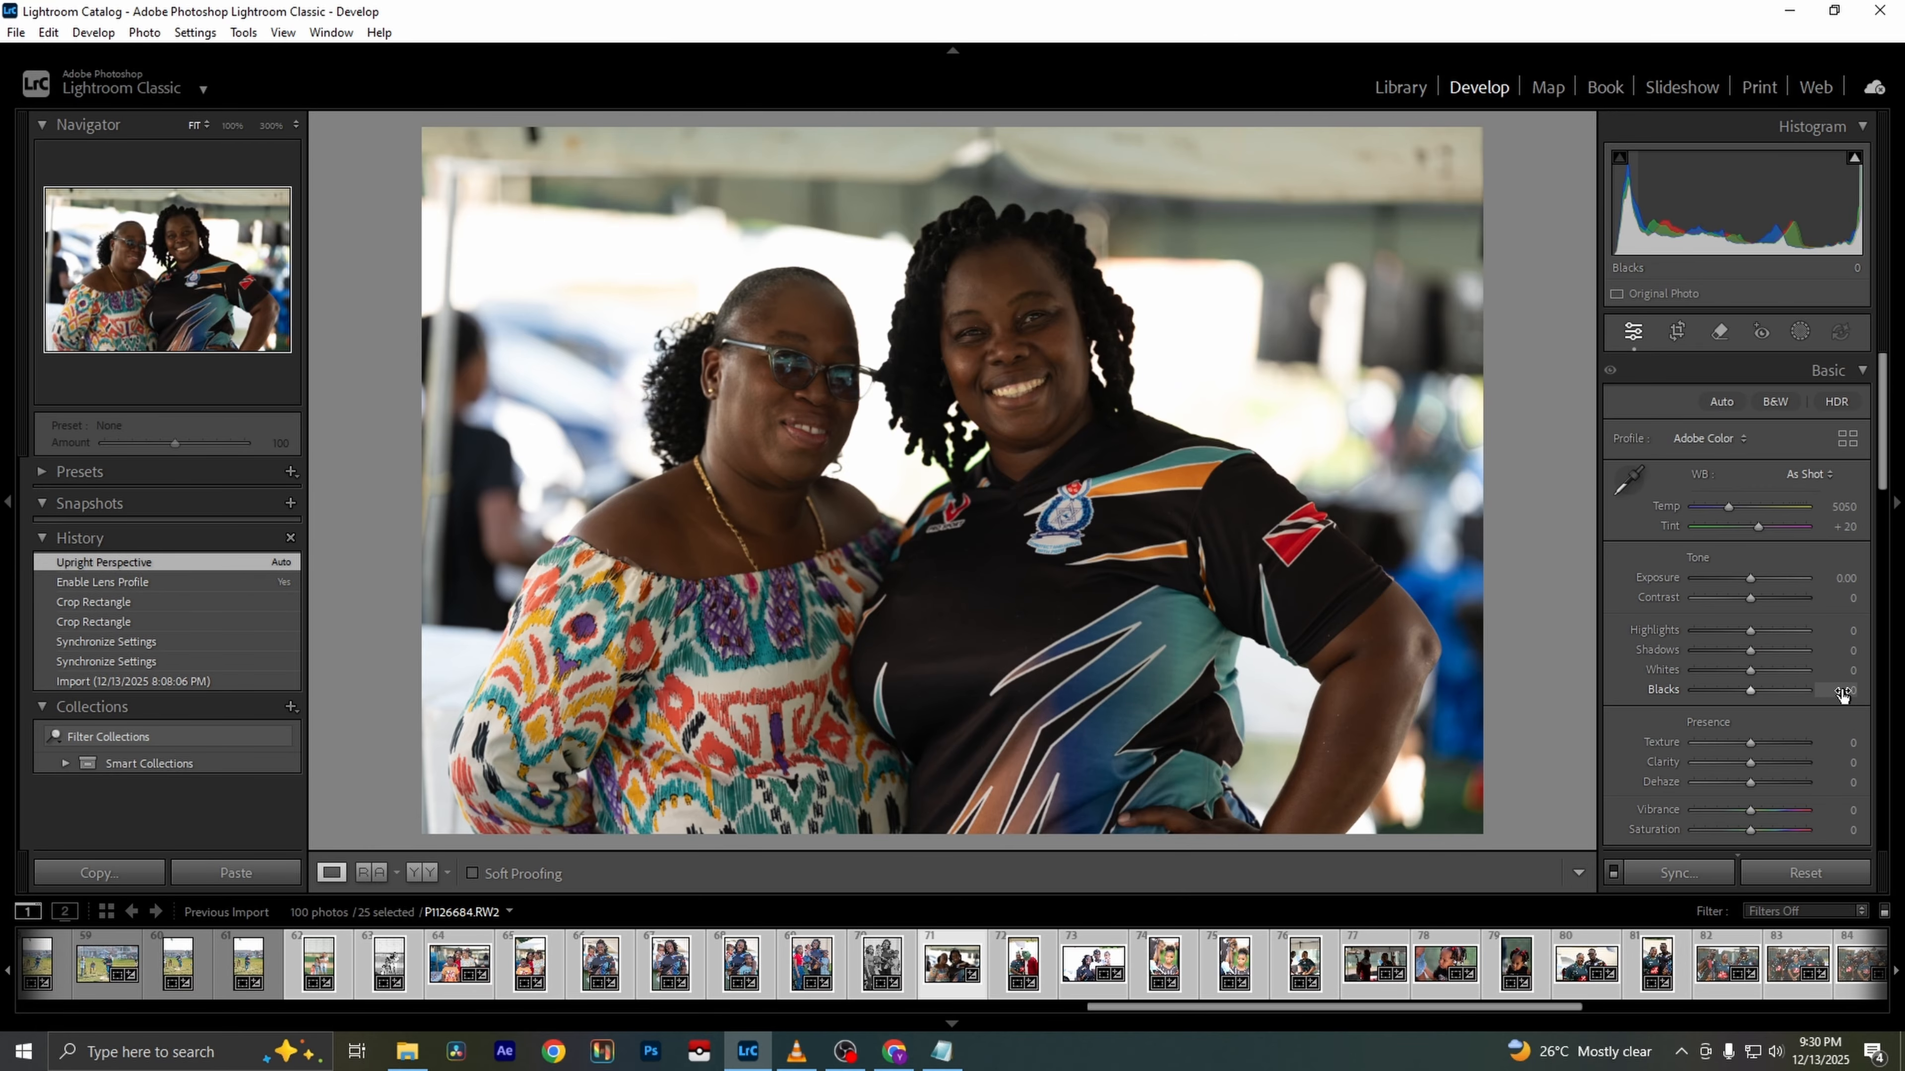
drag(1747, 649, 1795, 647)
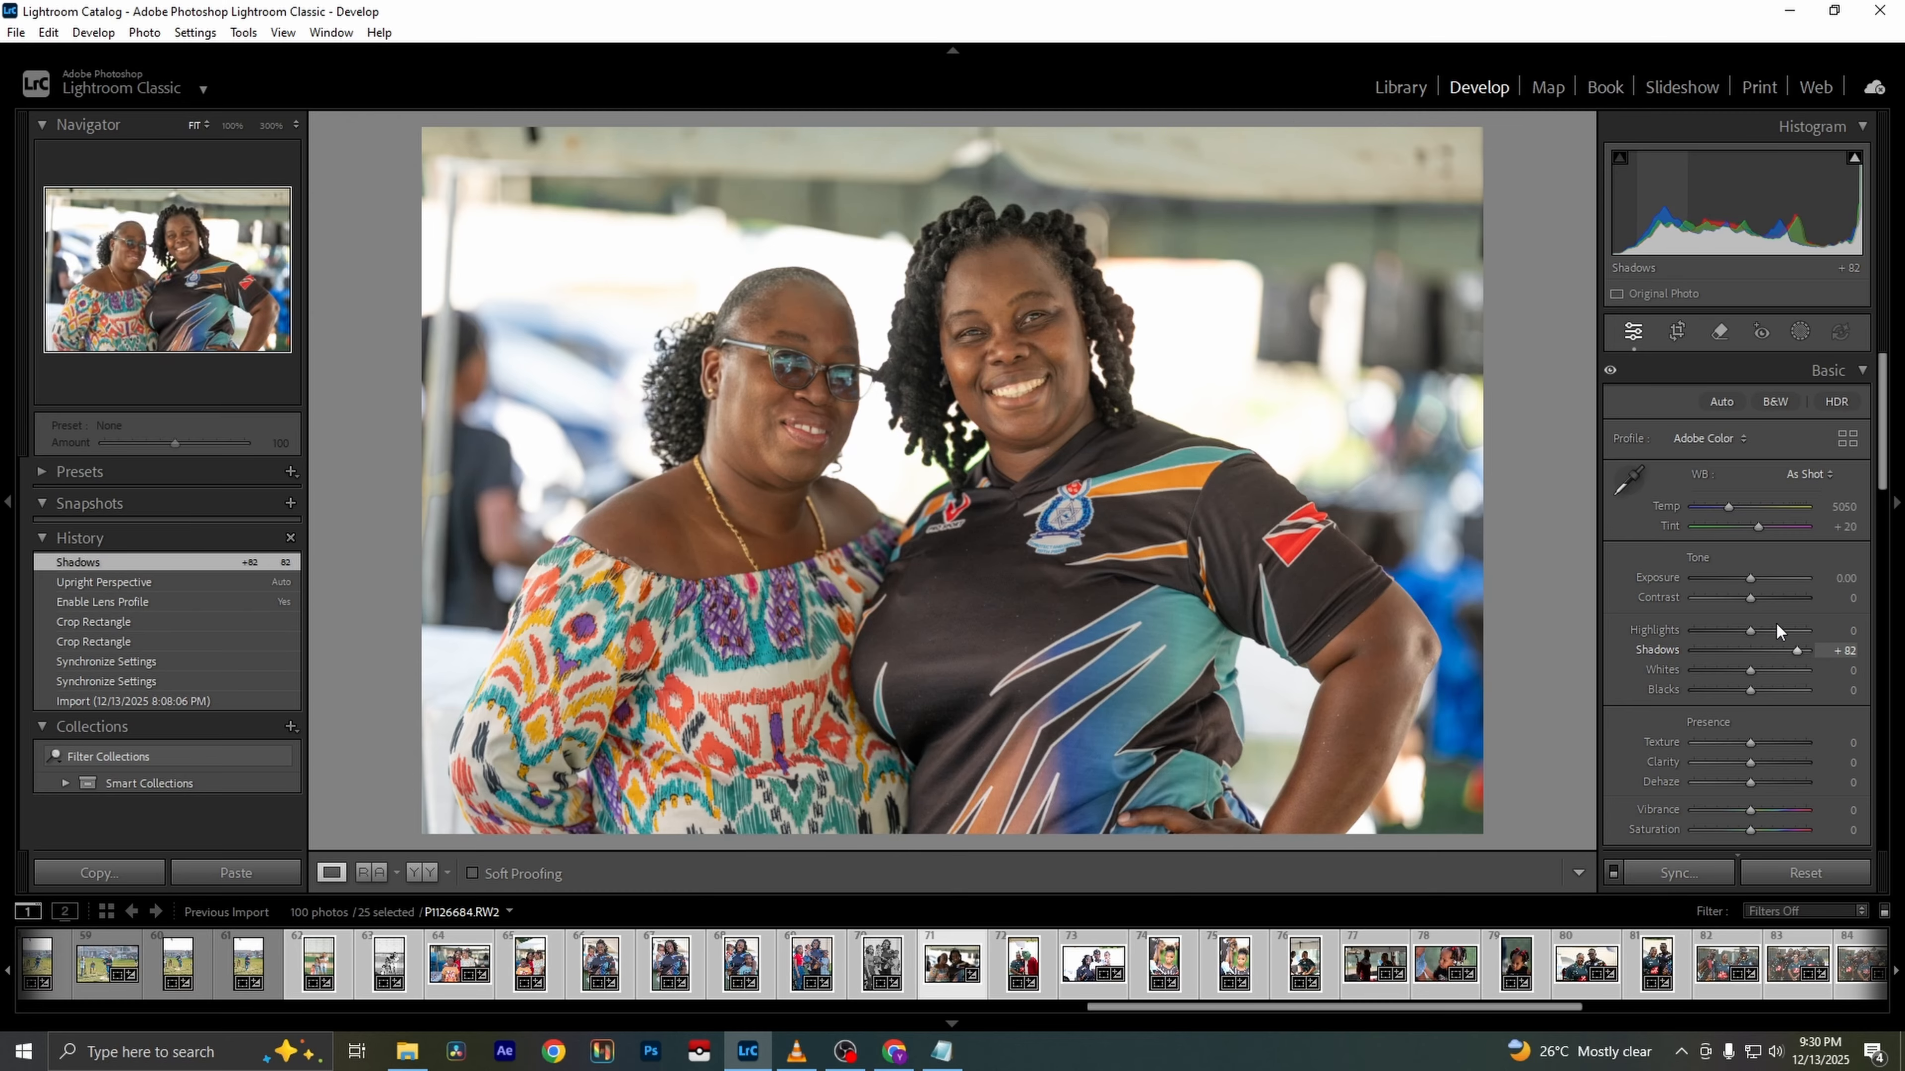
drag(1729, 508, 1759, 526)
mouse_move(1749, 633)
mouse_down()
mouse_move(1704, 632)
mouse_move(1735, 630)
mouse_up()
Set the blue saturation to +26 and the aqua saturation to +22, and compare the edit with the original
scroll(1838, 723, down, 3)
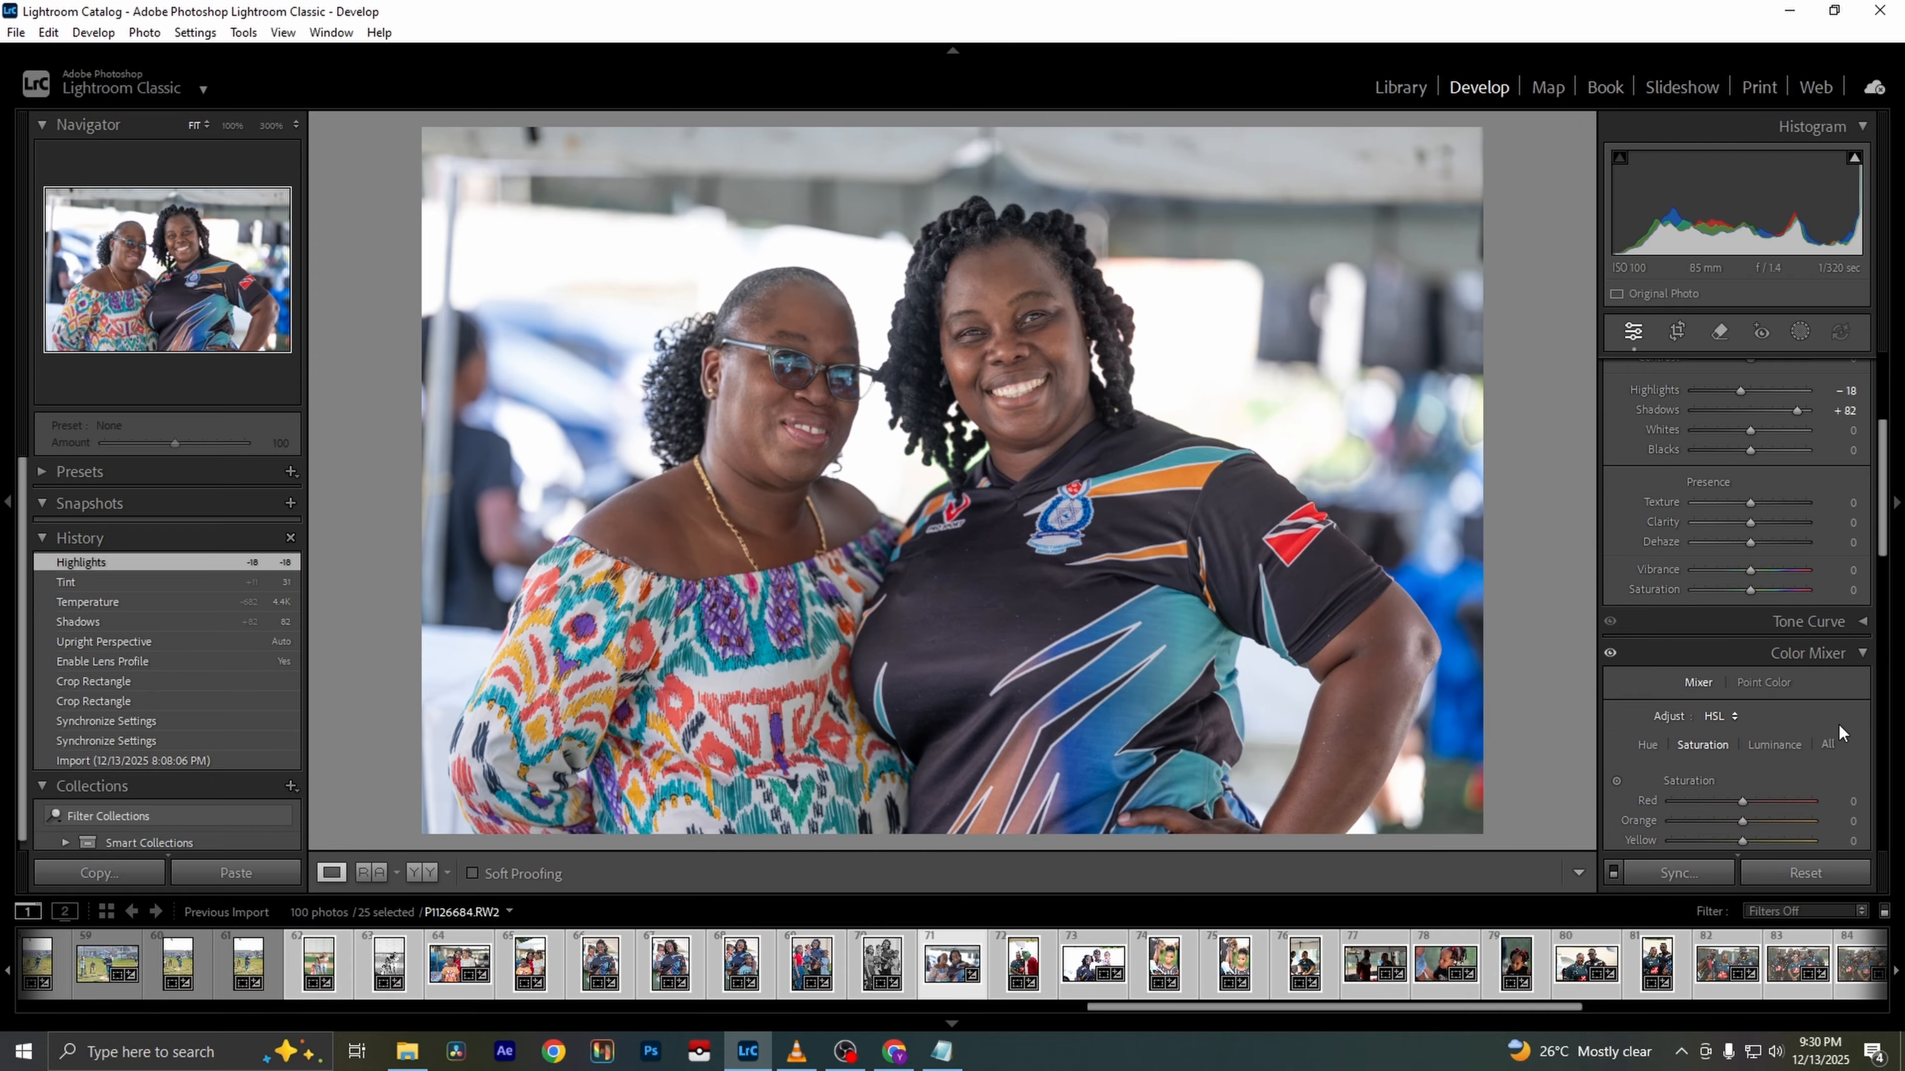
scroll(1838, 723, down, 3)
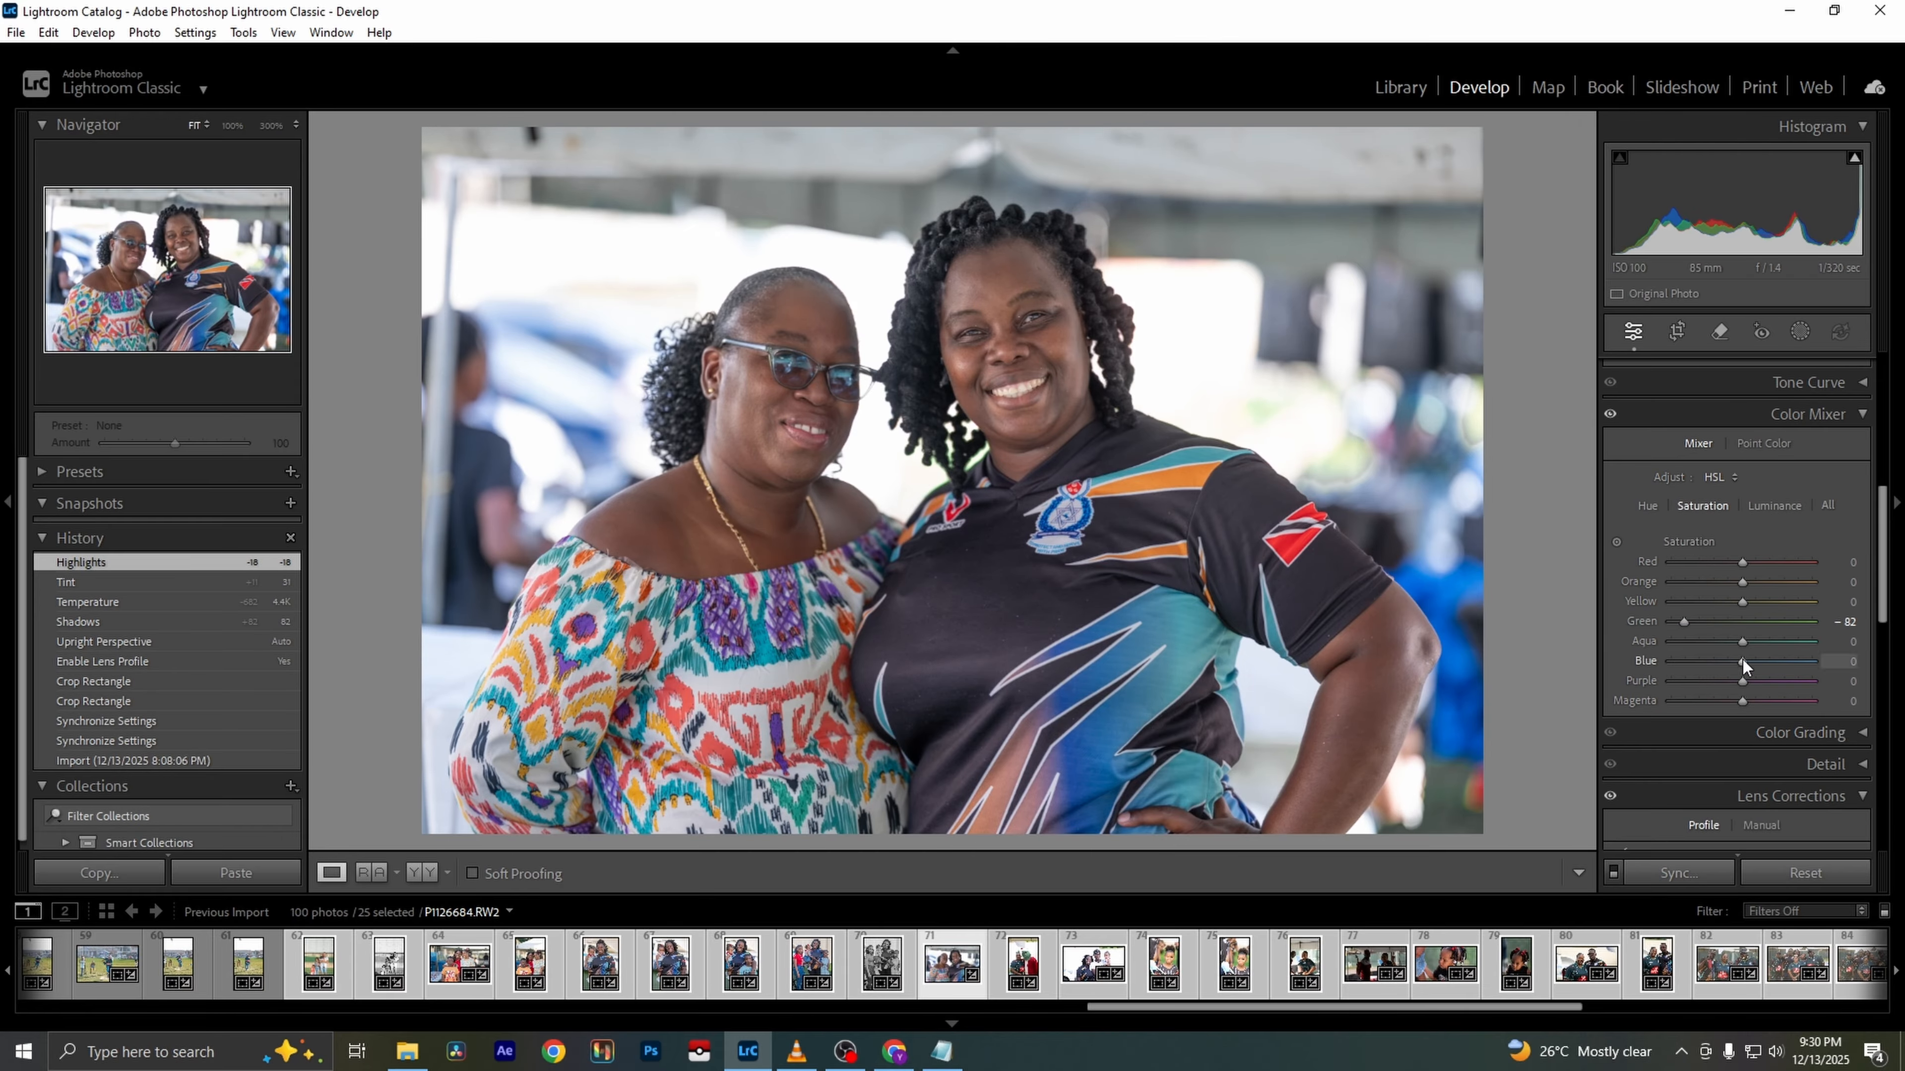
mouse_move(1743, 660)
mouse_down()
mouse_move(1799, 662)
mouse_move(1760, 644)
mouse_up()
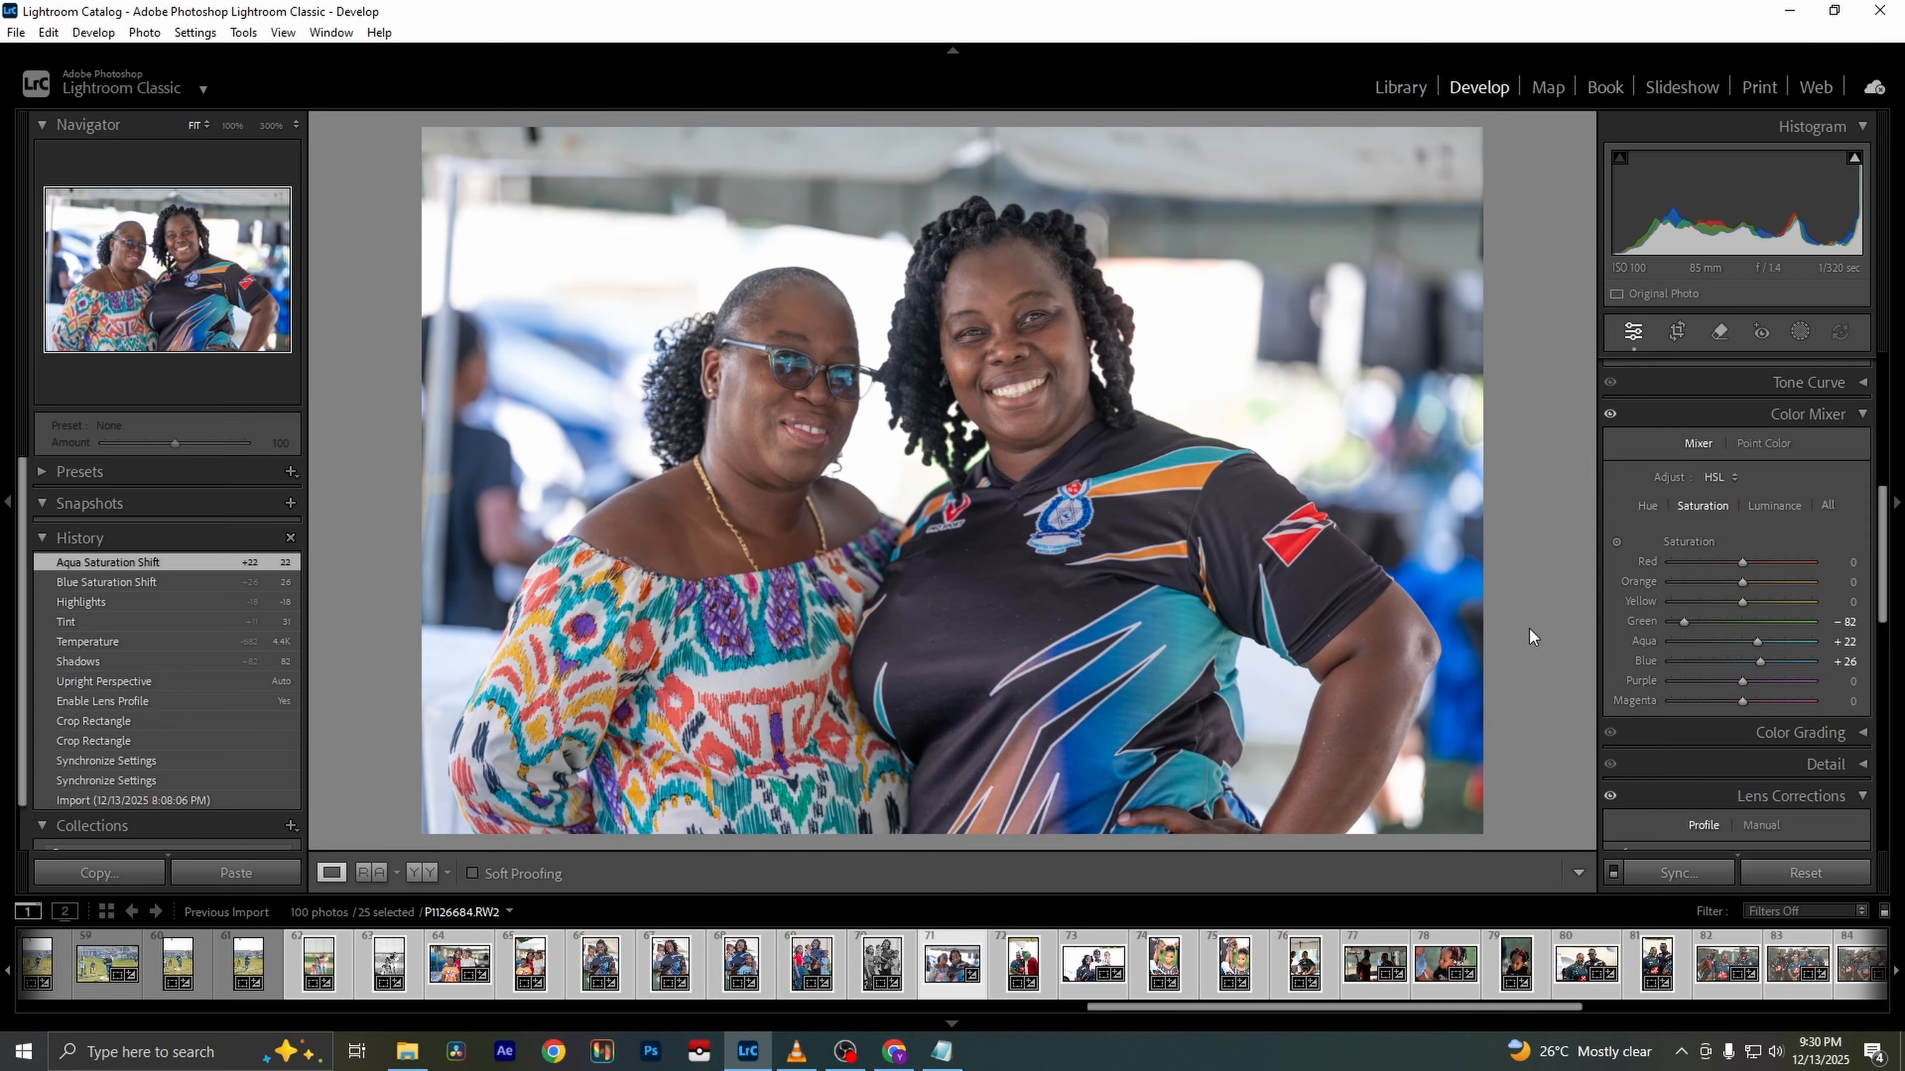
key(backslash)
key(backslash)
Set clarity to -19 on the two women's portrait and compare it with the original
scroll(1752, 556, up, 5)
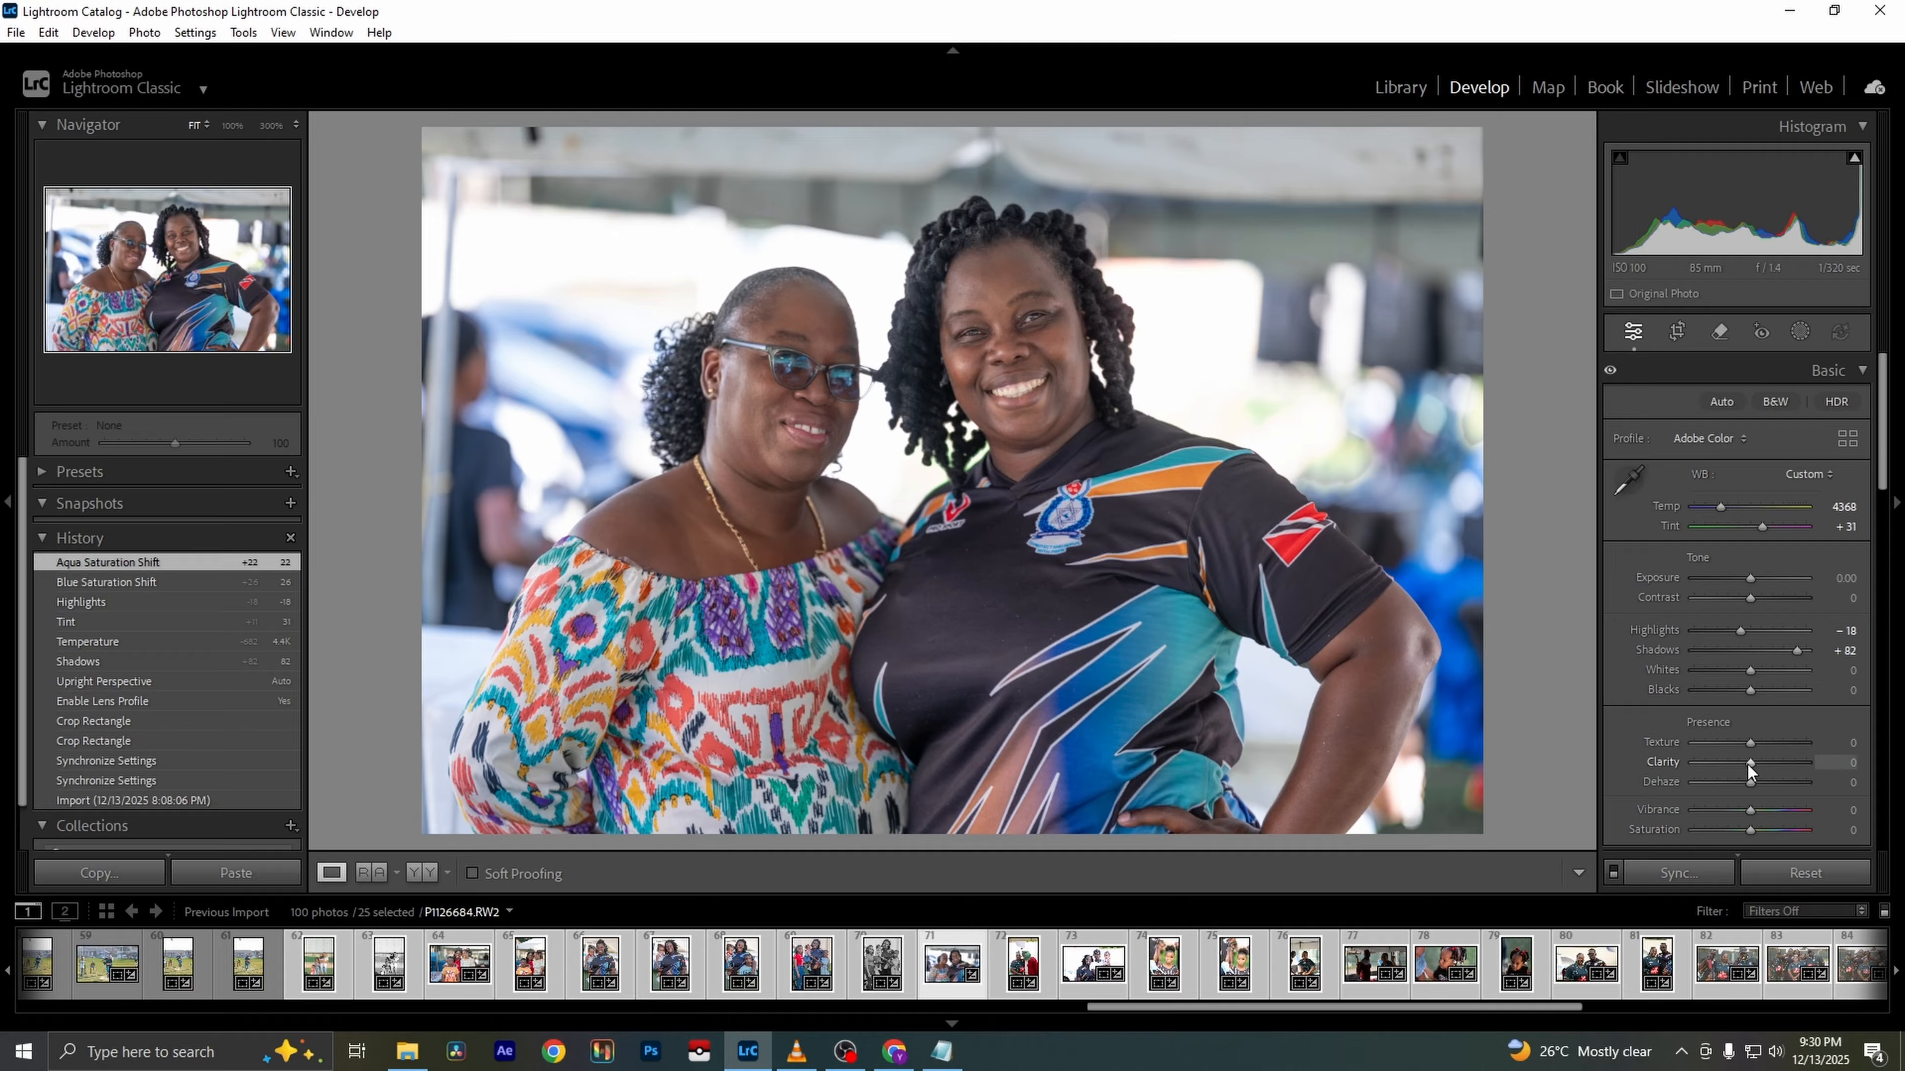
drag(1747, 766, 1736, 766)
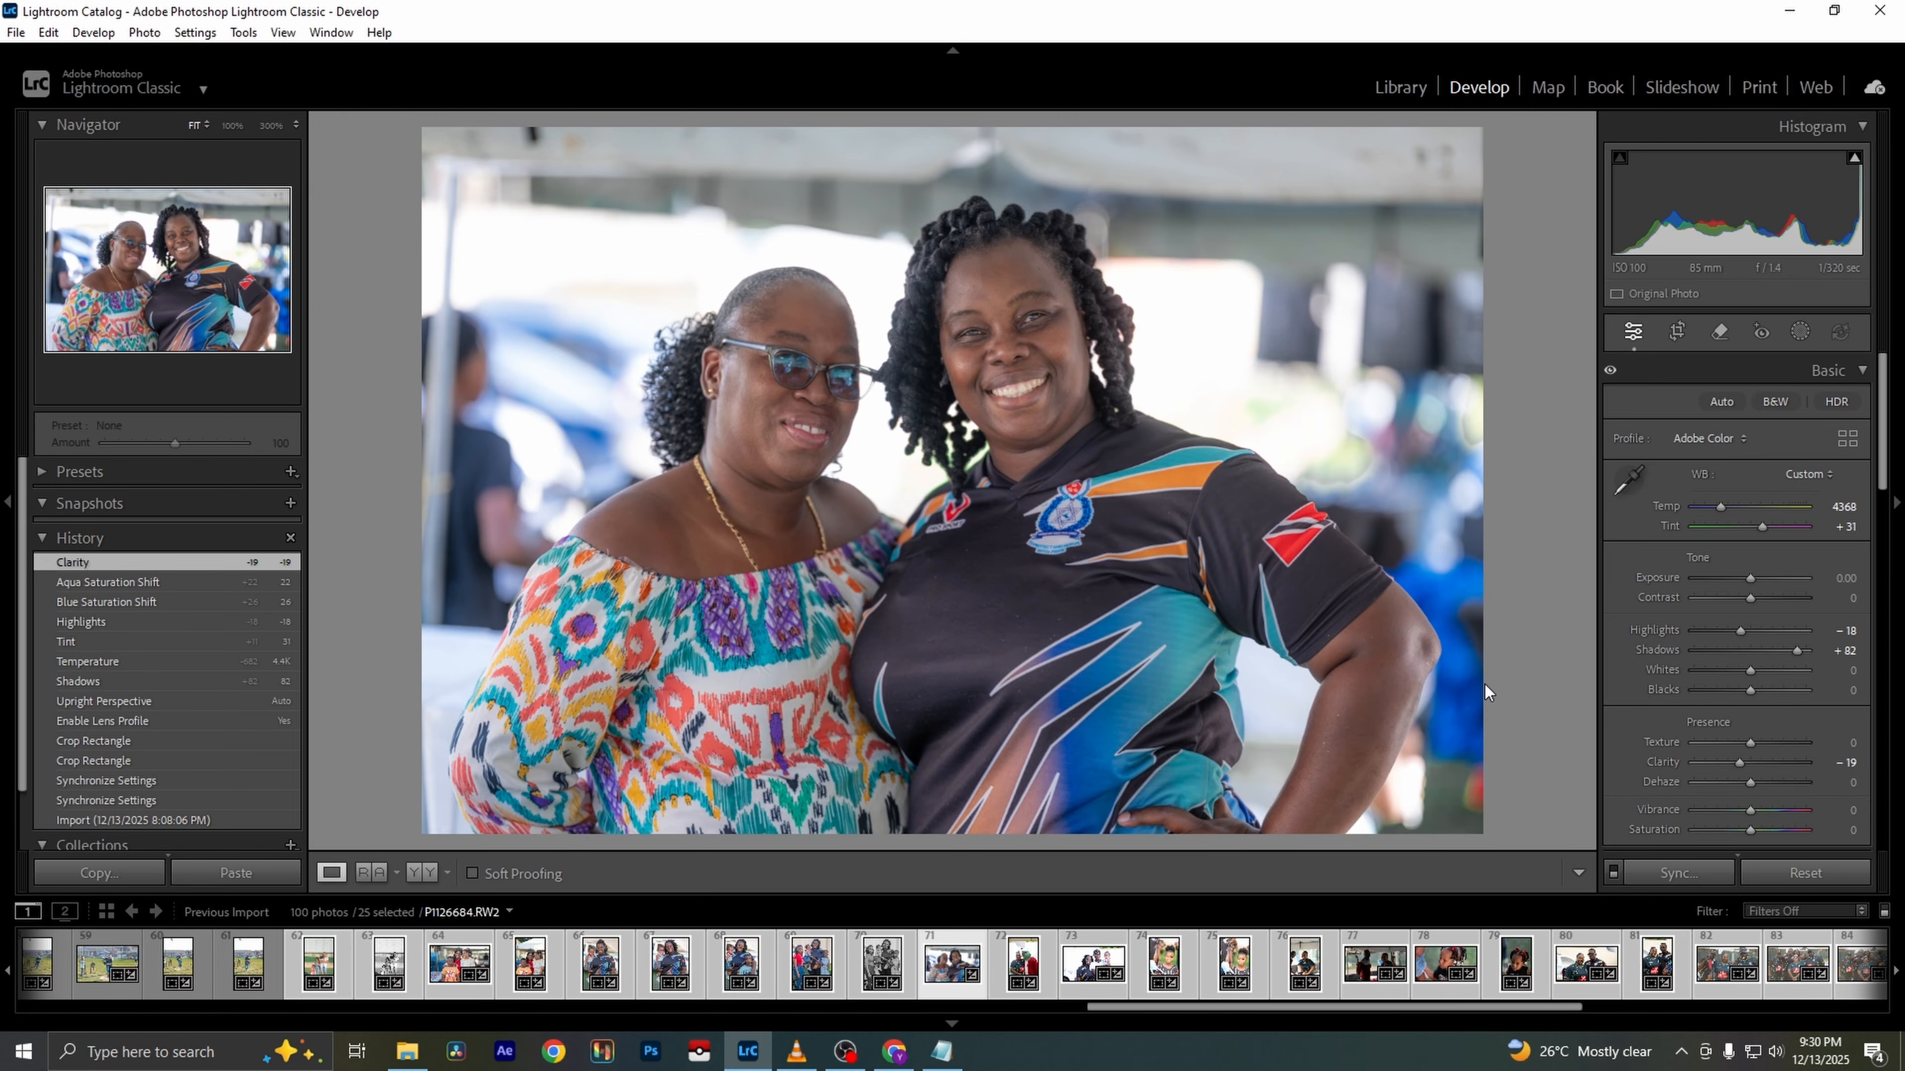
key(backslash)
key(backslash)
Widen the crop of the next photo, P1126685.RW2, to the full frame and set highlights to -100, whites to -39 and shadows to +60
key(Right)
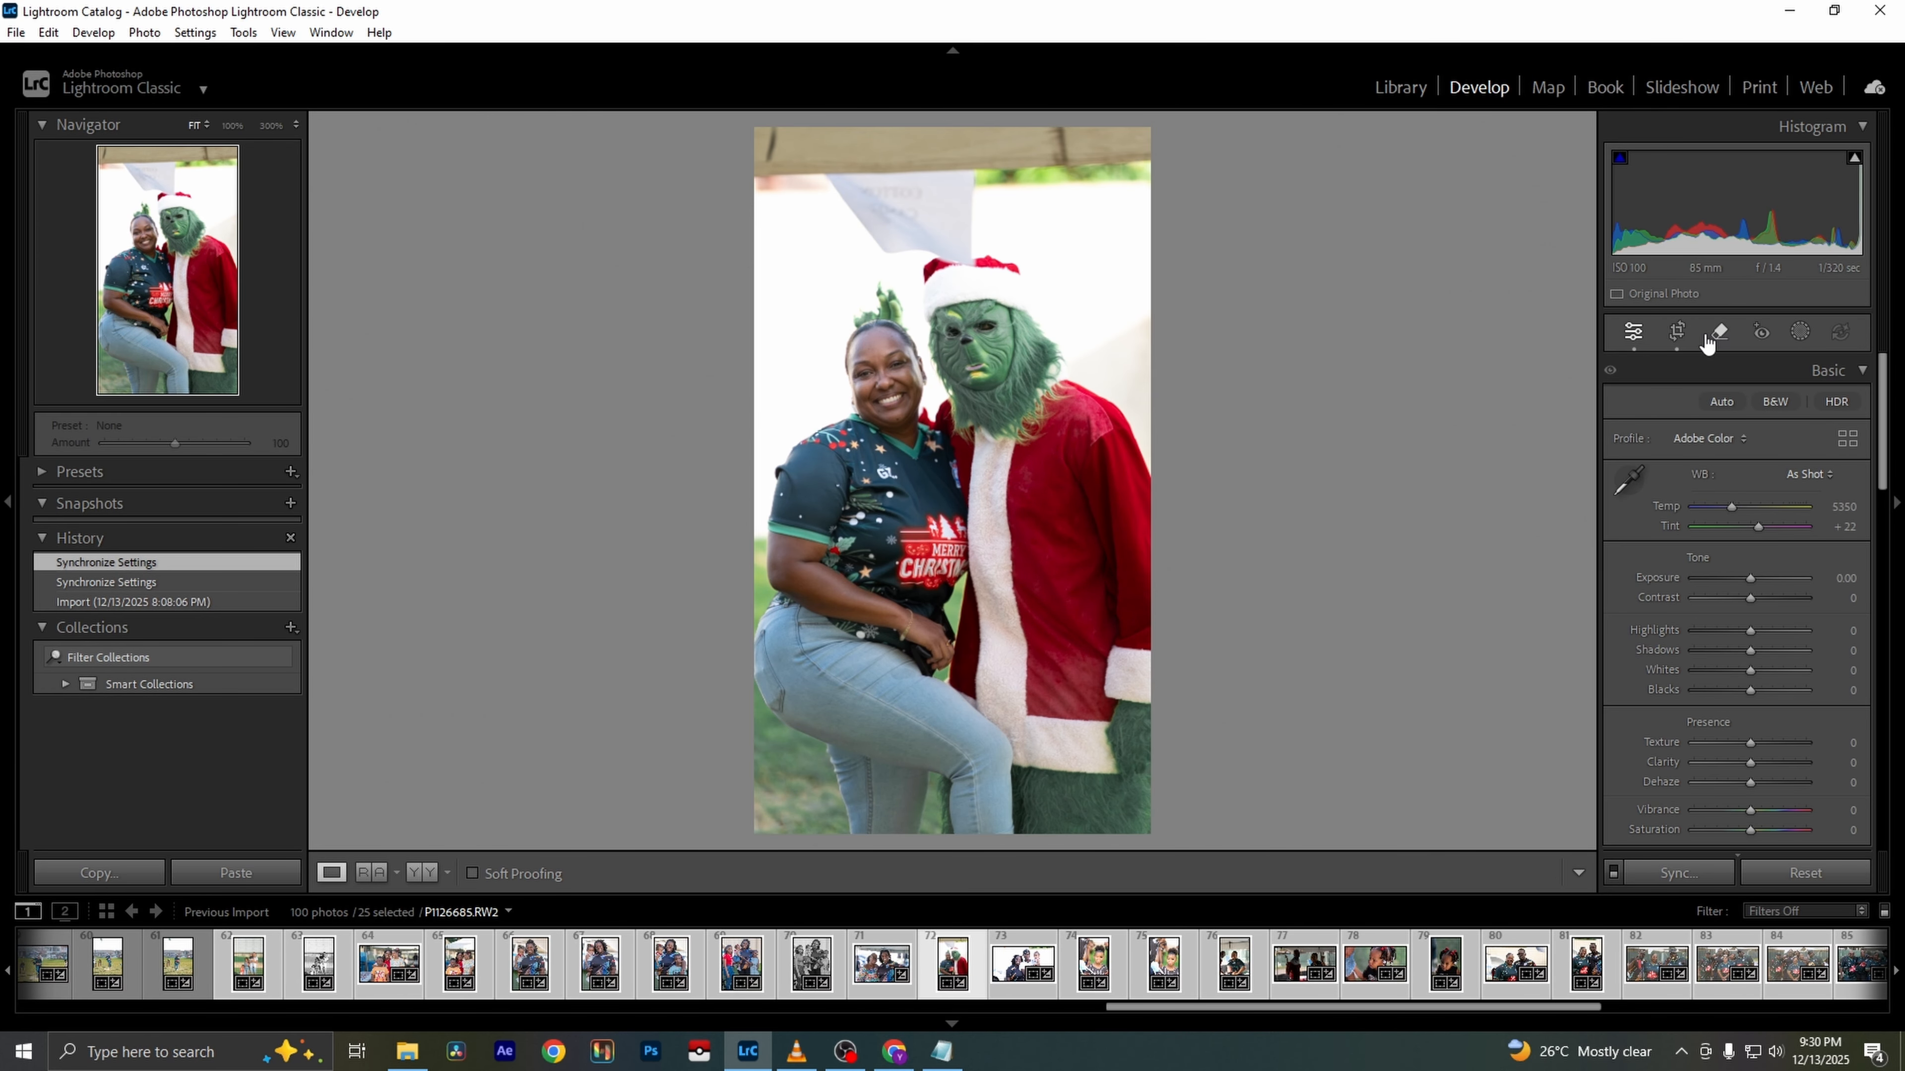
click(1678, 331)
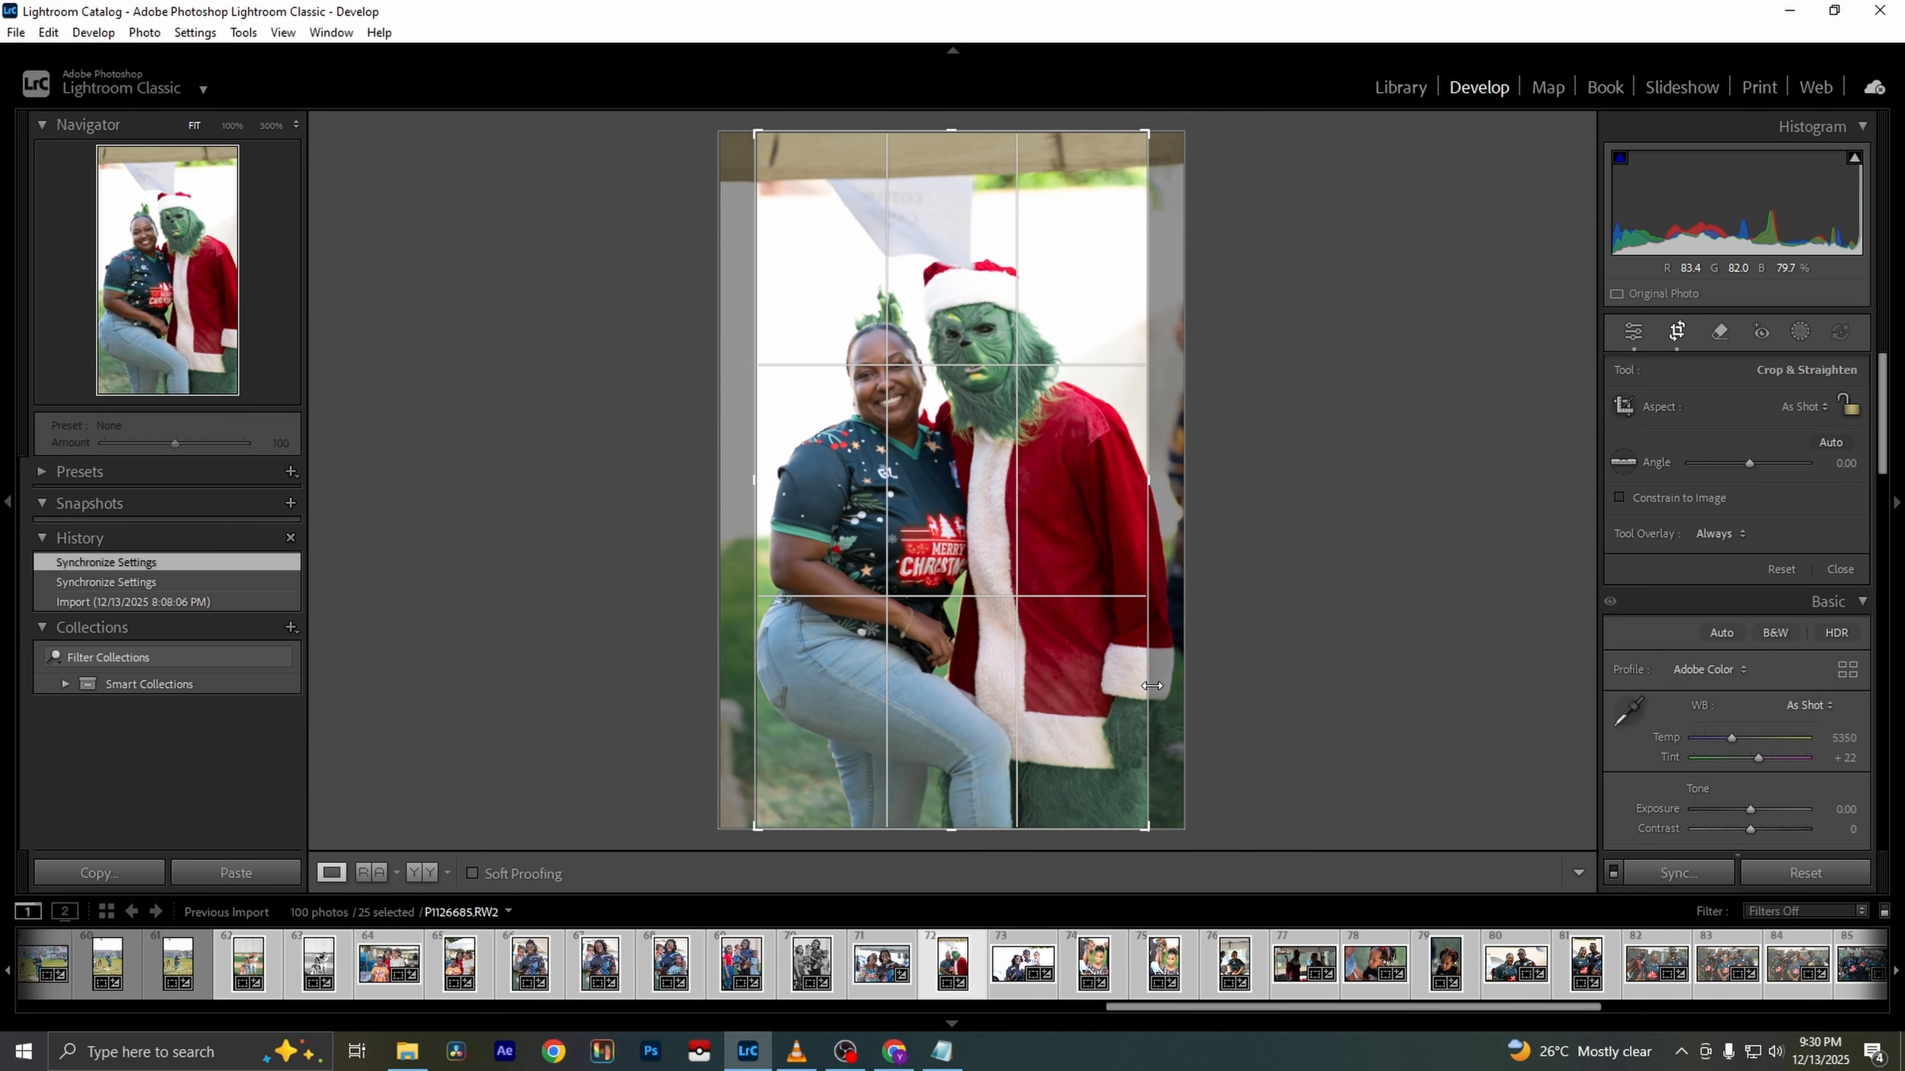
drag(1152, 686, 1215, 690)
drag(733, 710, 690, 715)
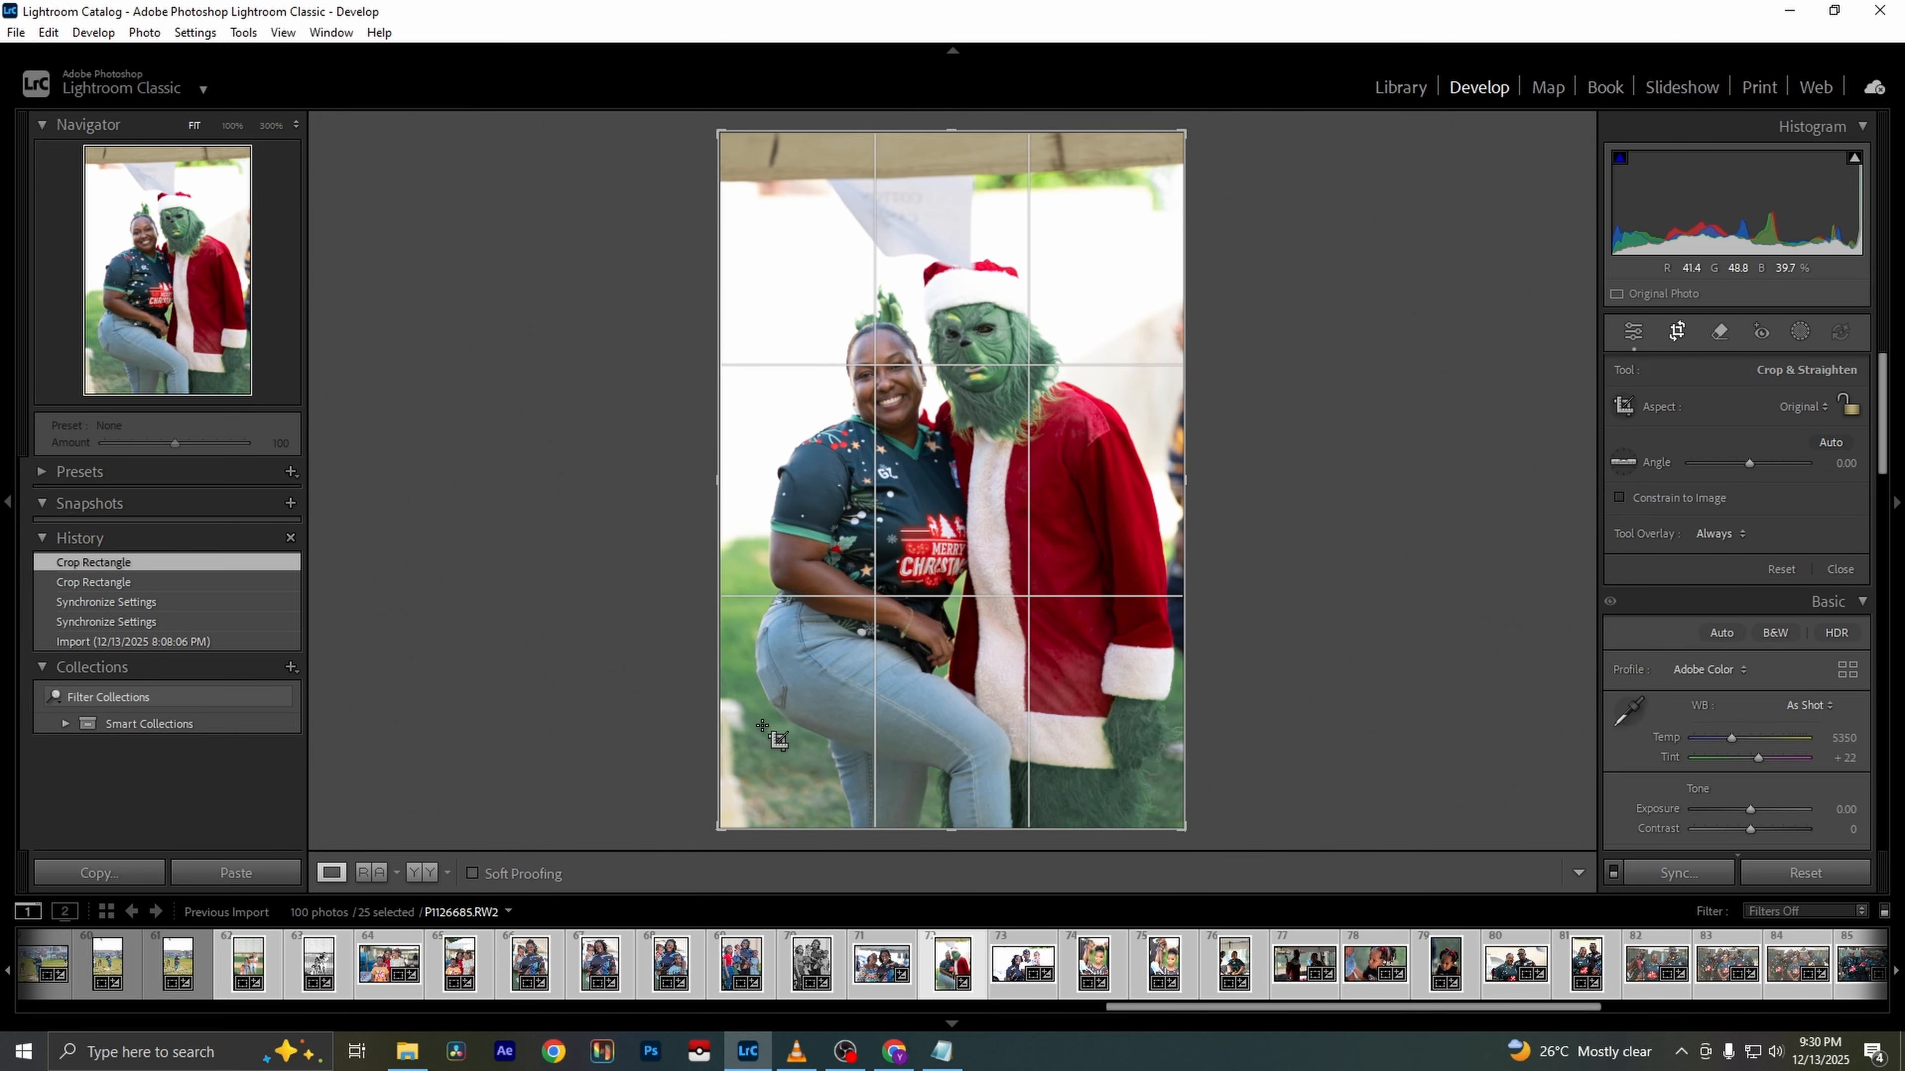
key(Return)
drag(1744, 631, 1613, 625)
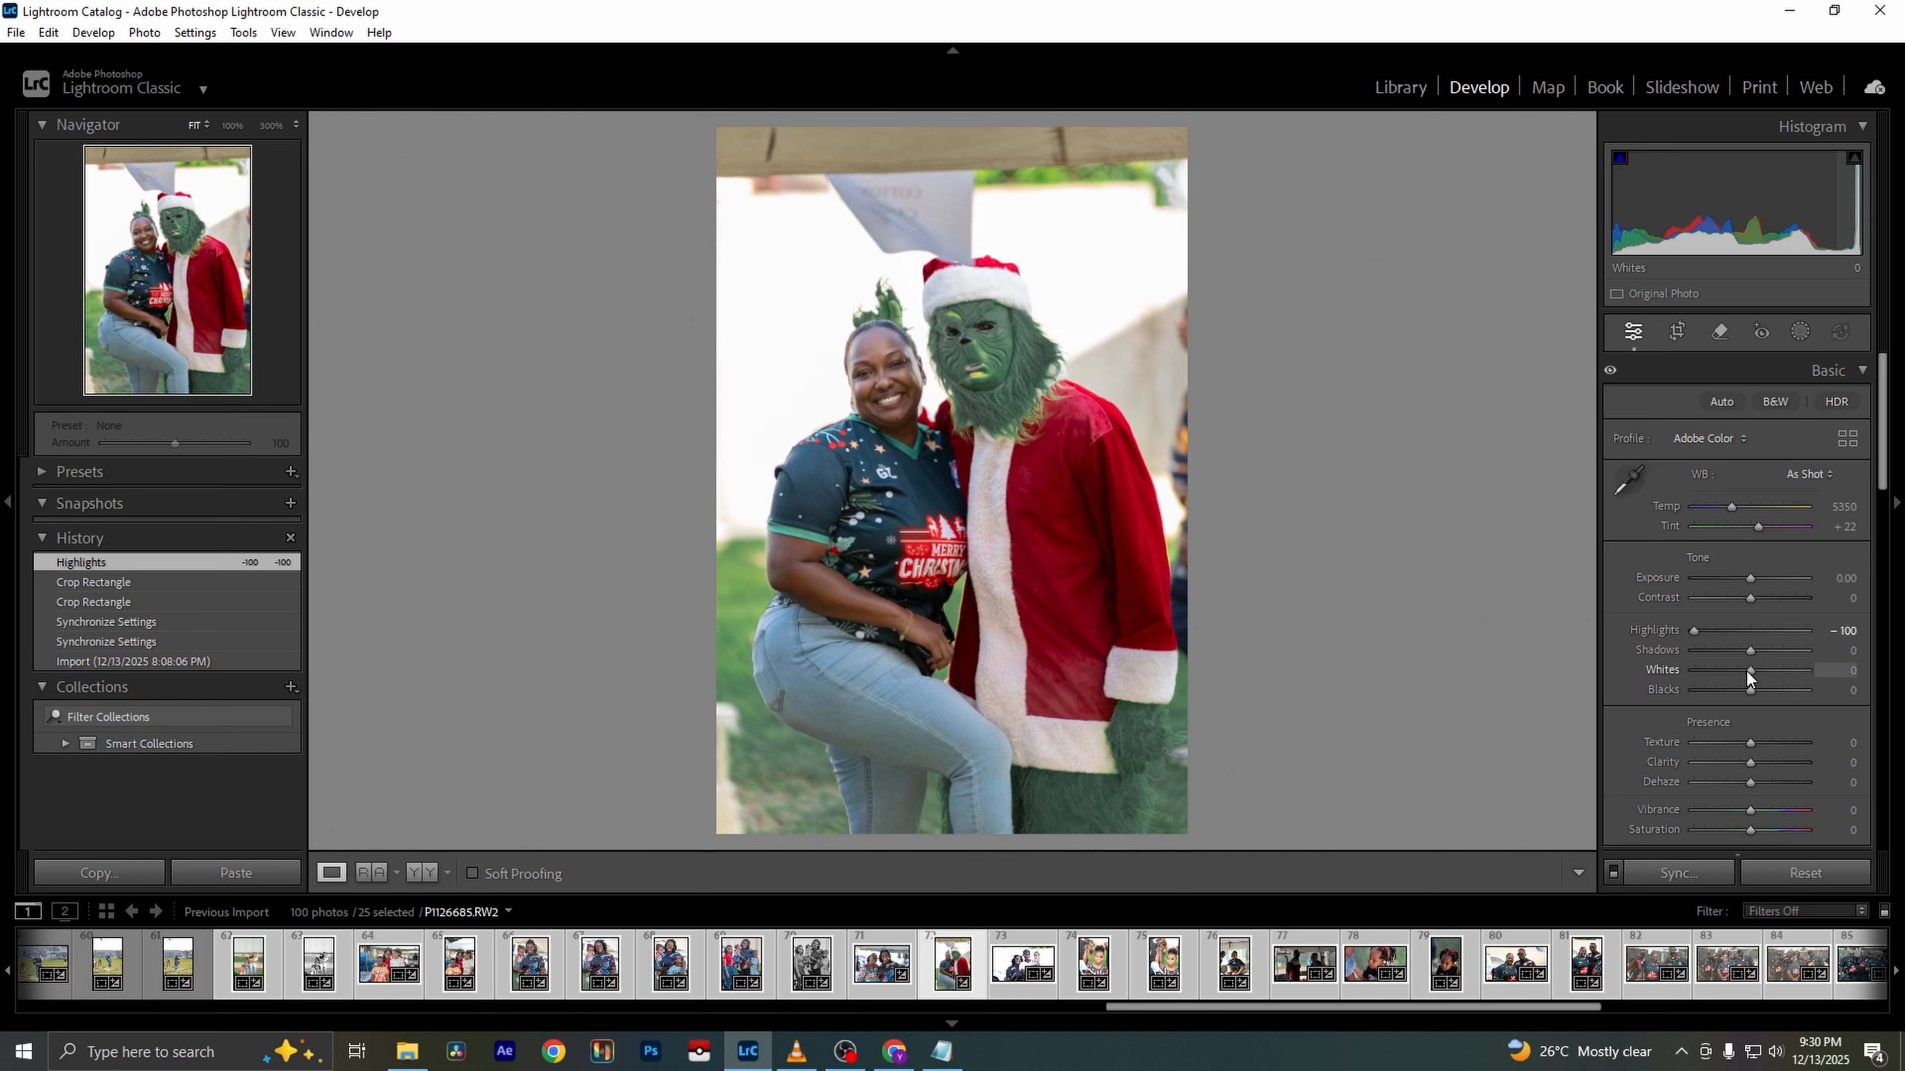
drag(1748, 672, 1784, 652)
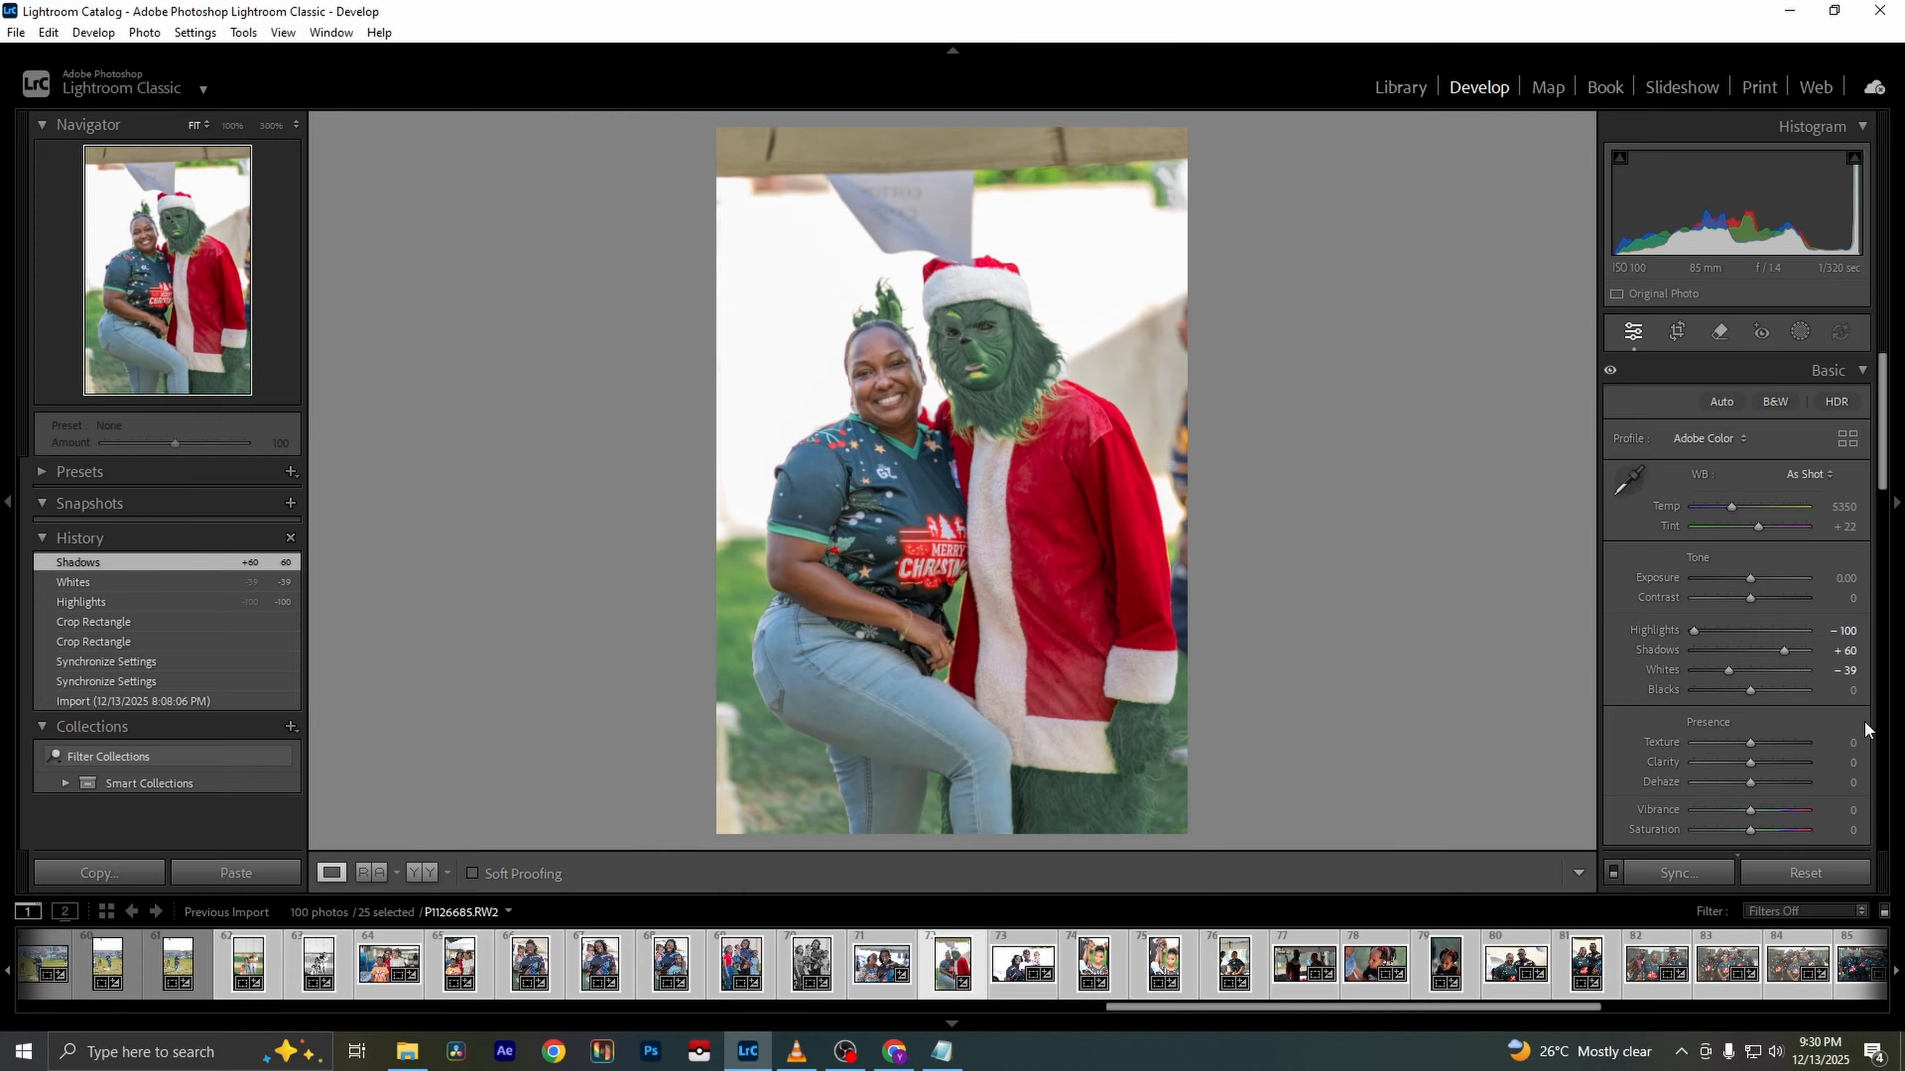
Reset the green saturation, luminance and hue shifts to 0 in the Color Mixer
scroll(1725, 600, down, 6)
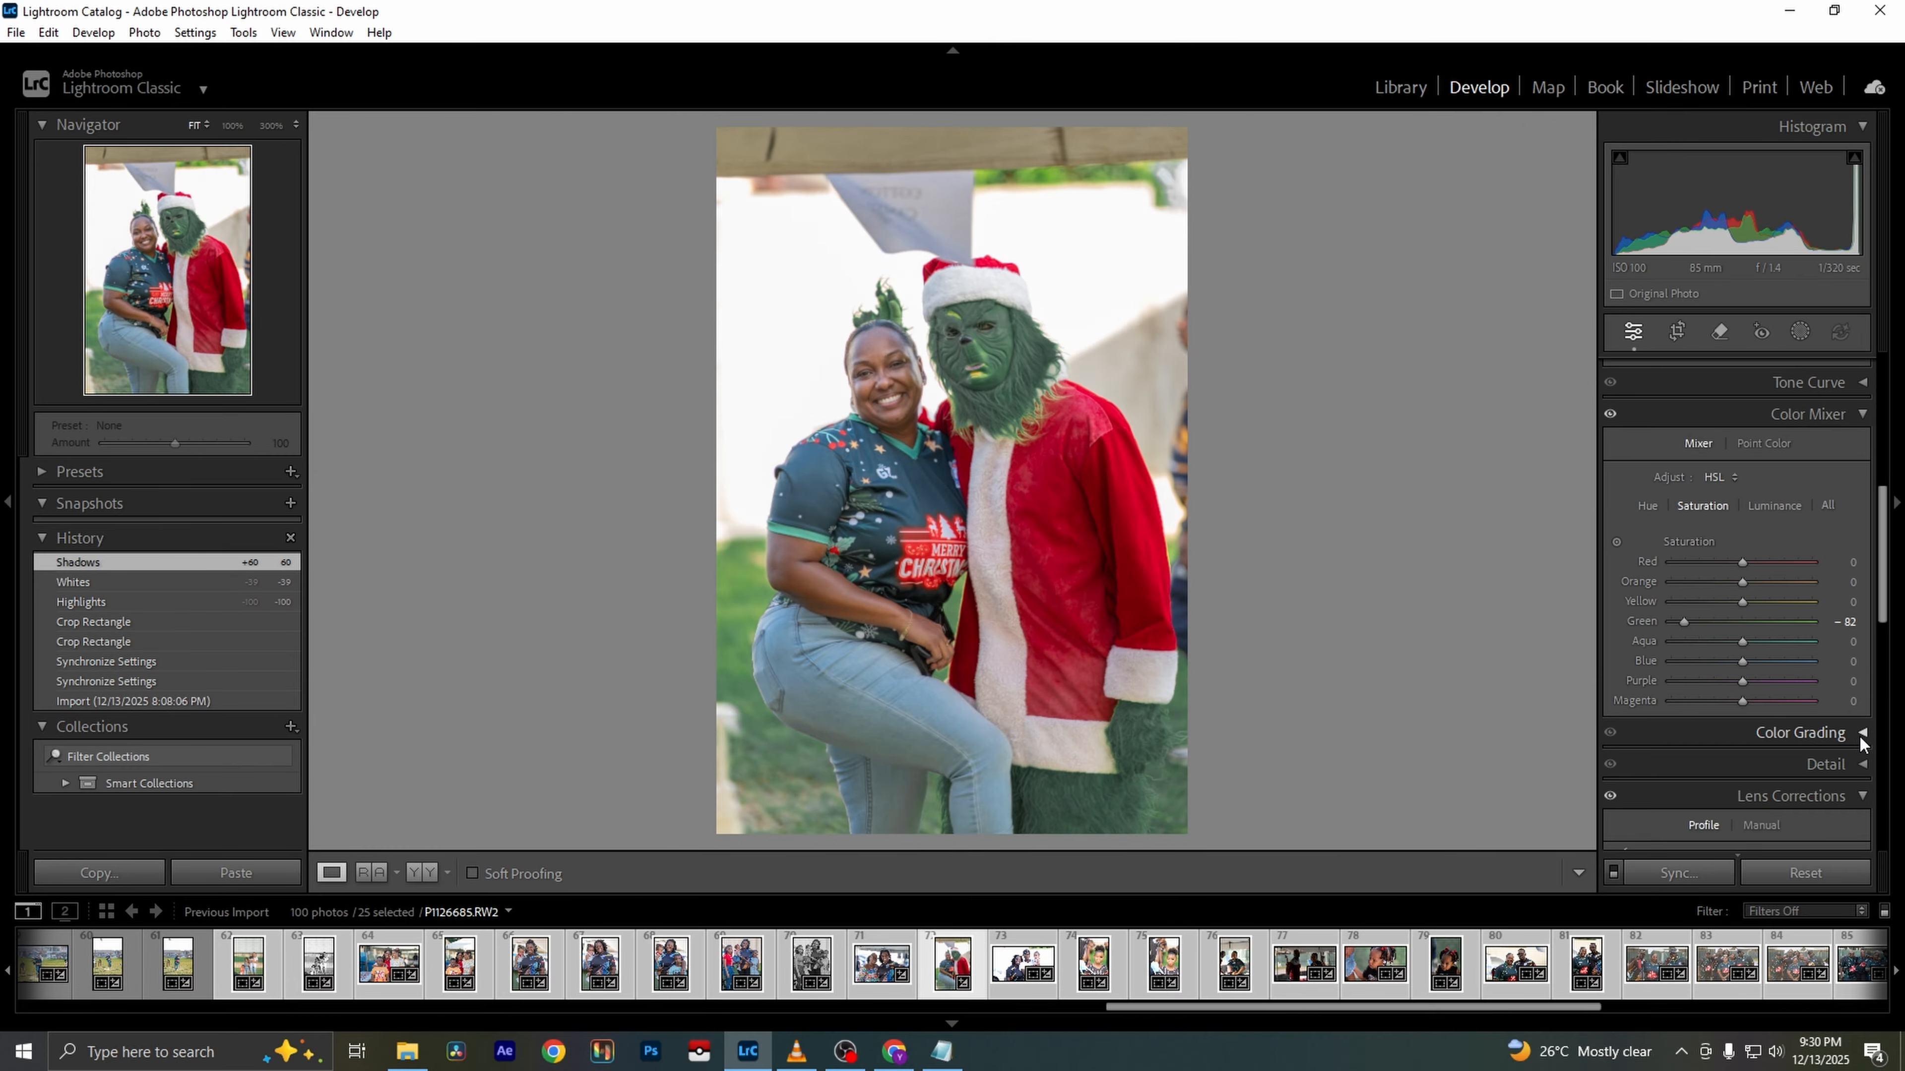
double_click(1681, 623)
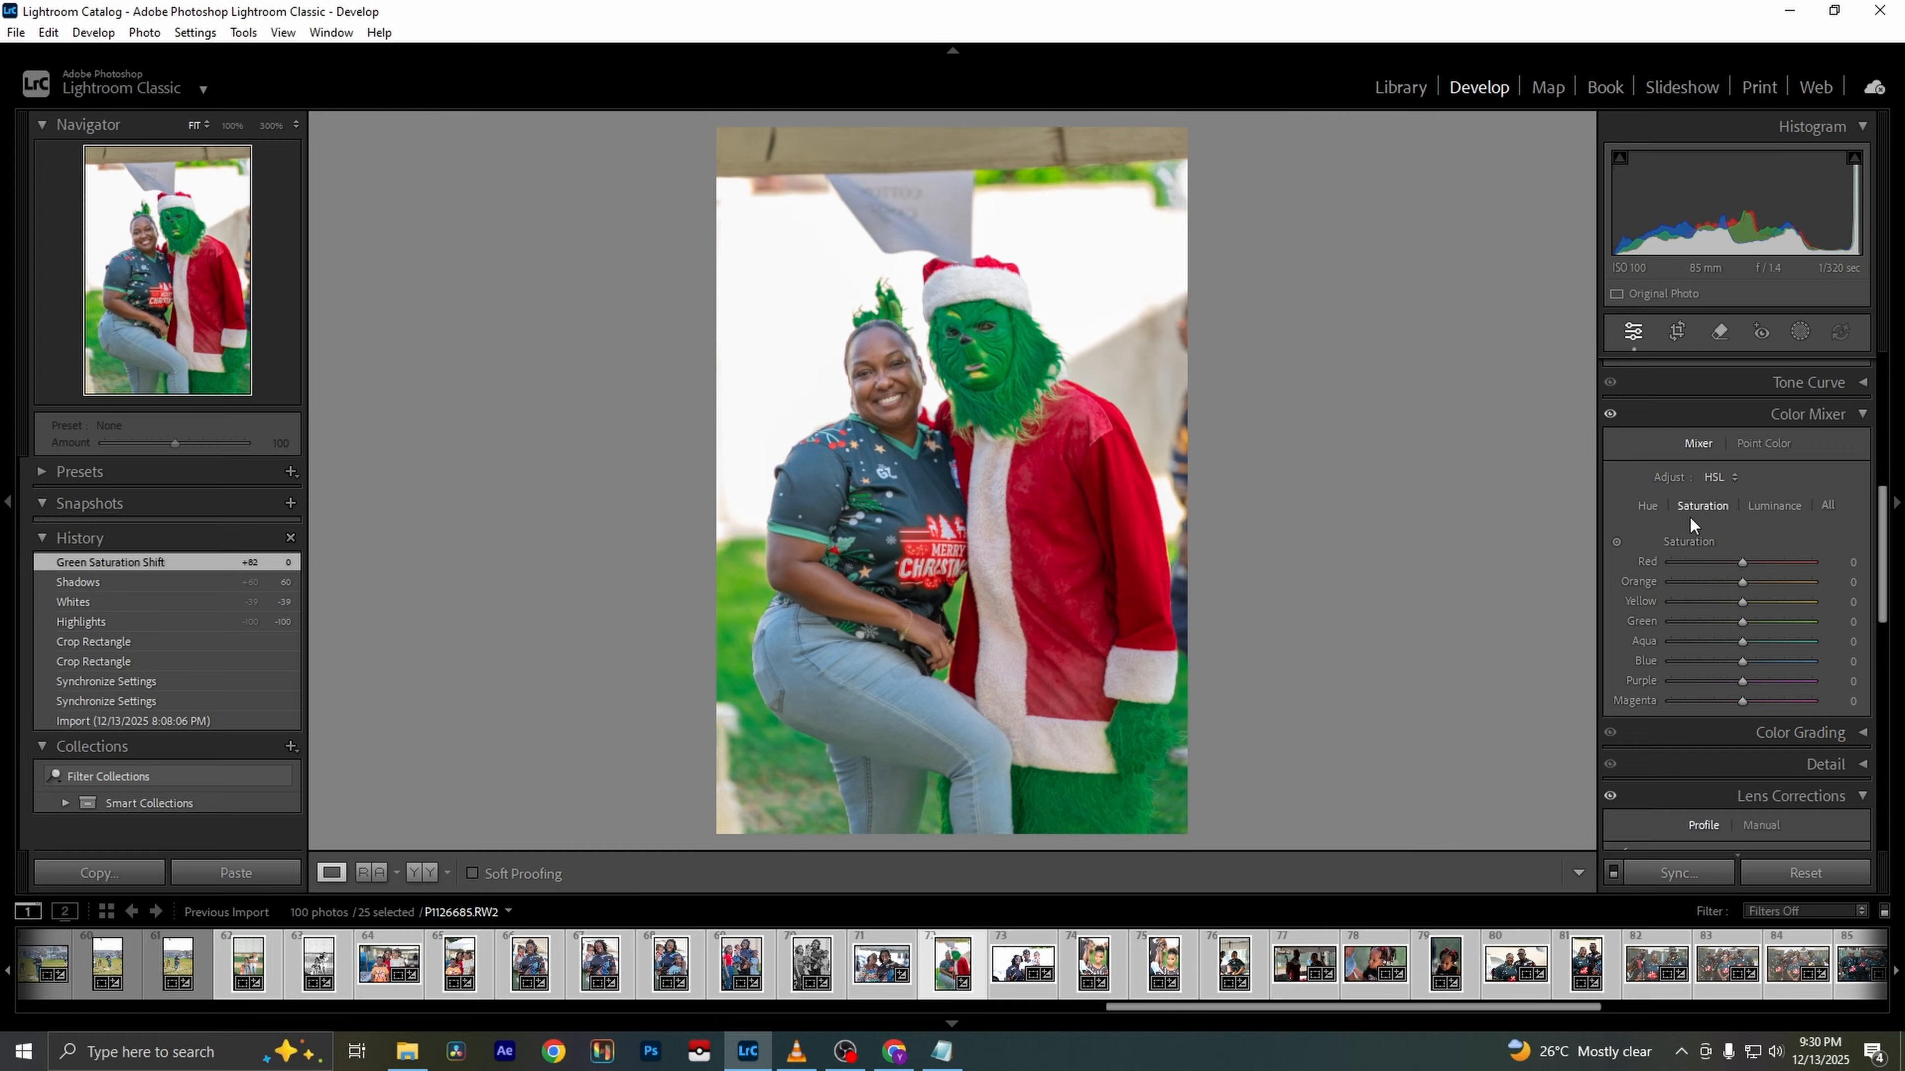
click(1770, 503)
drag(1742, 622, 1703, 621)
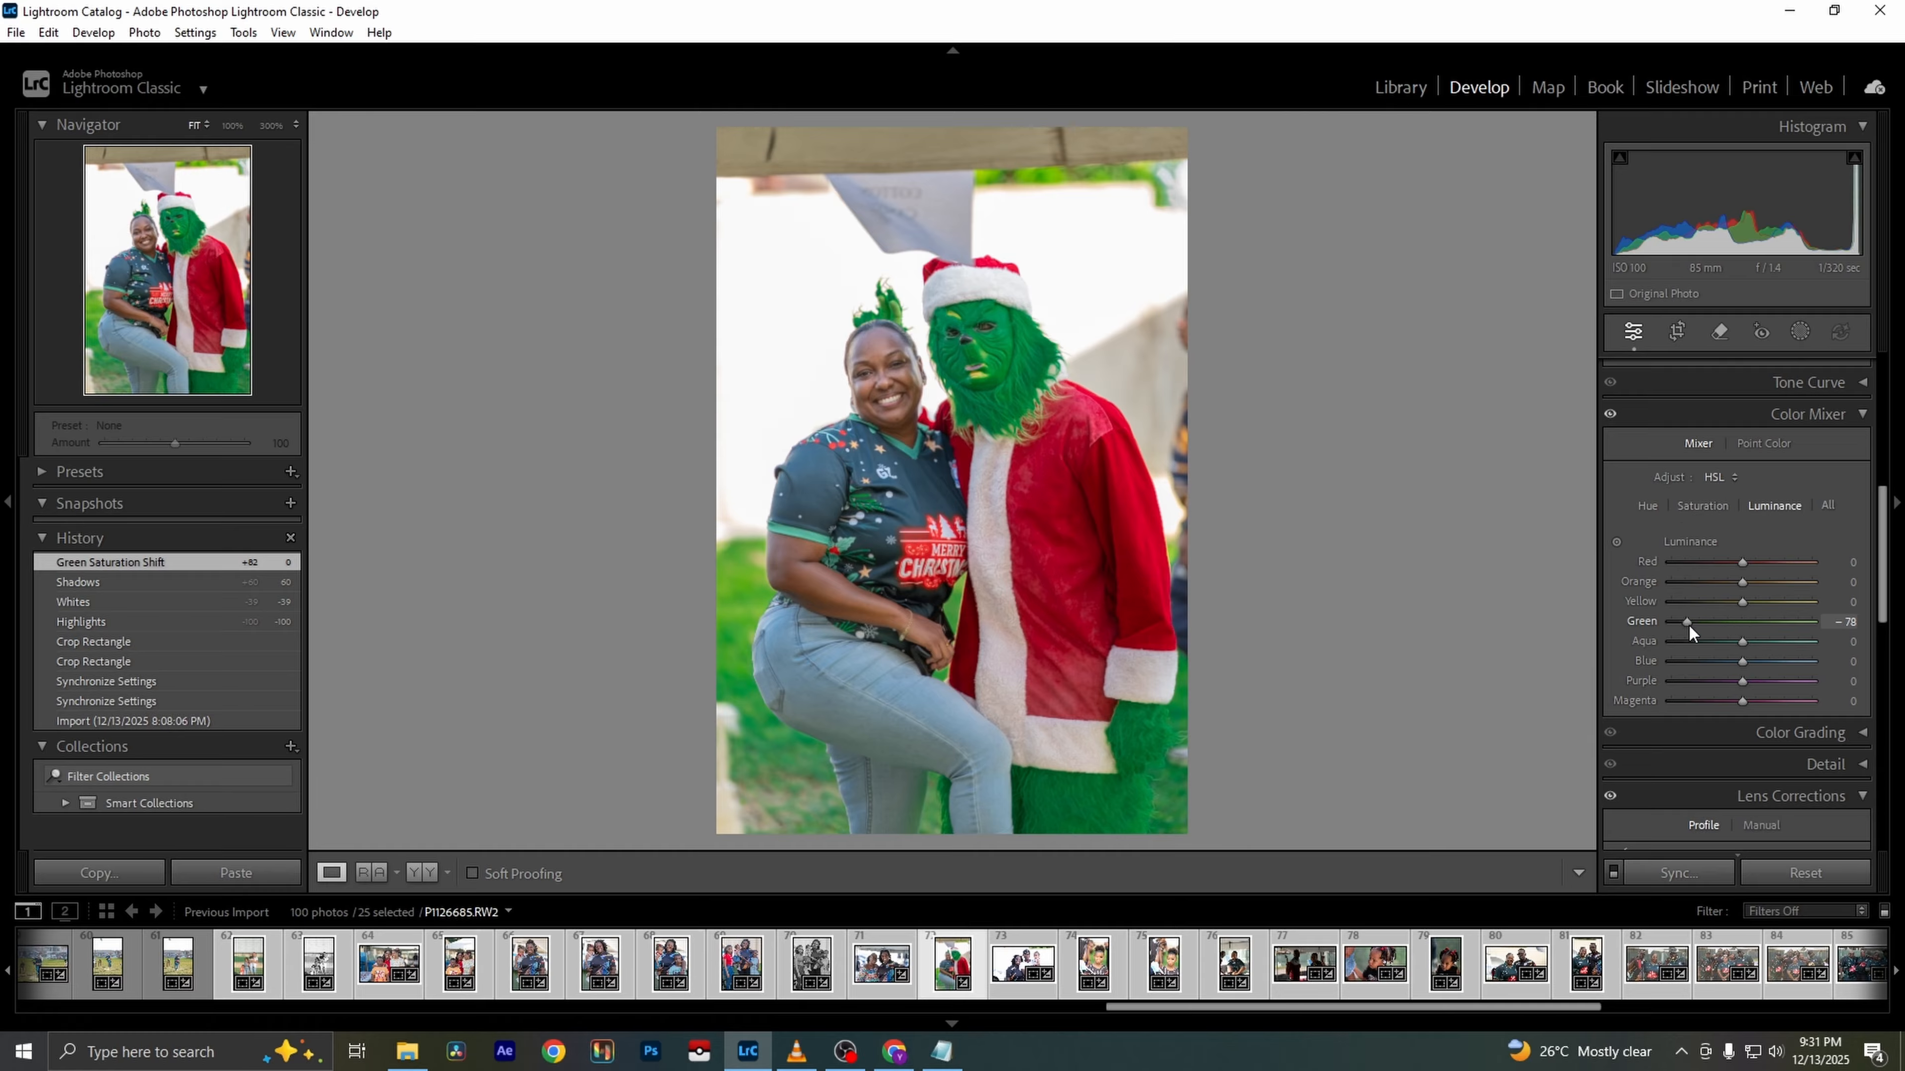
double_click(1689, 628)
click(1655, 508)
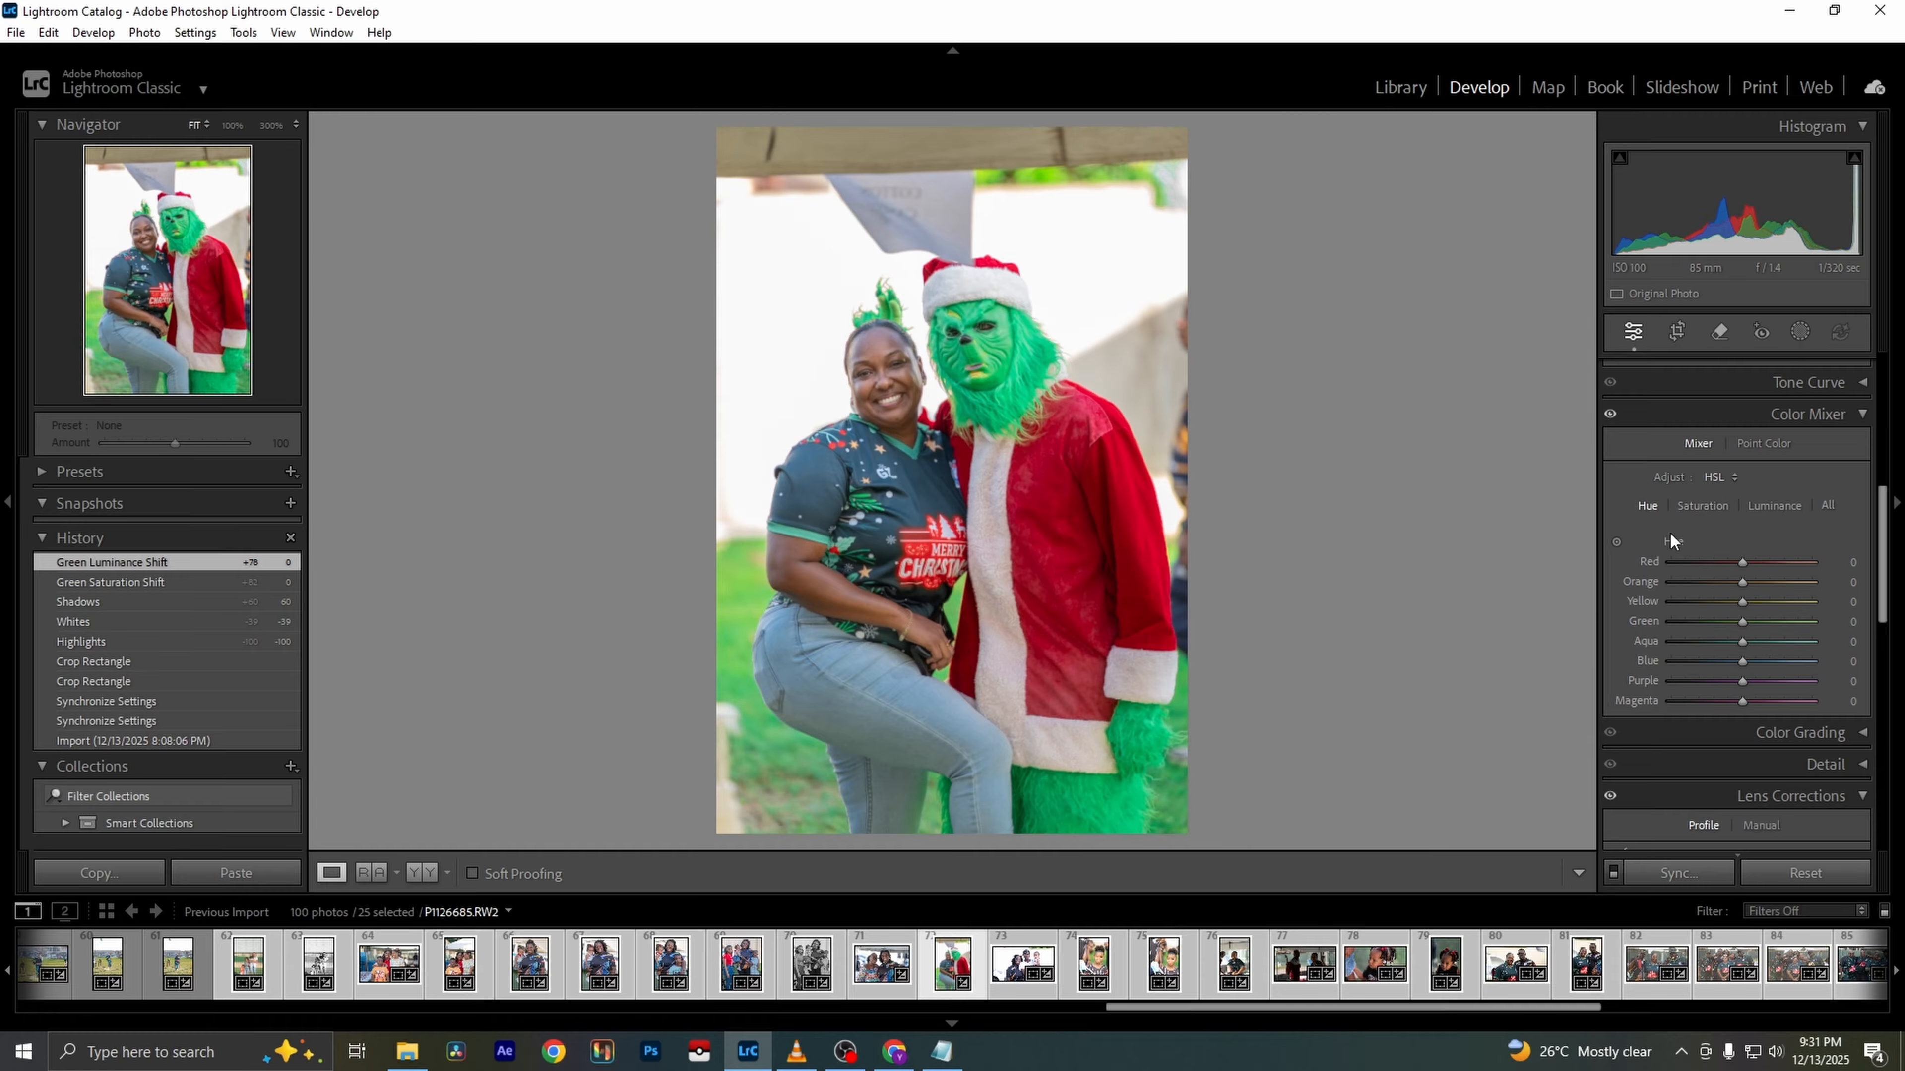
double_click(1795, 620)
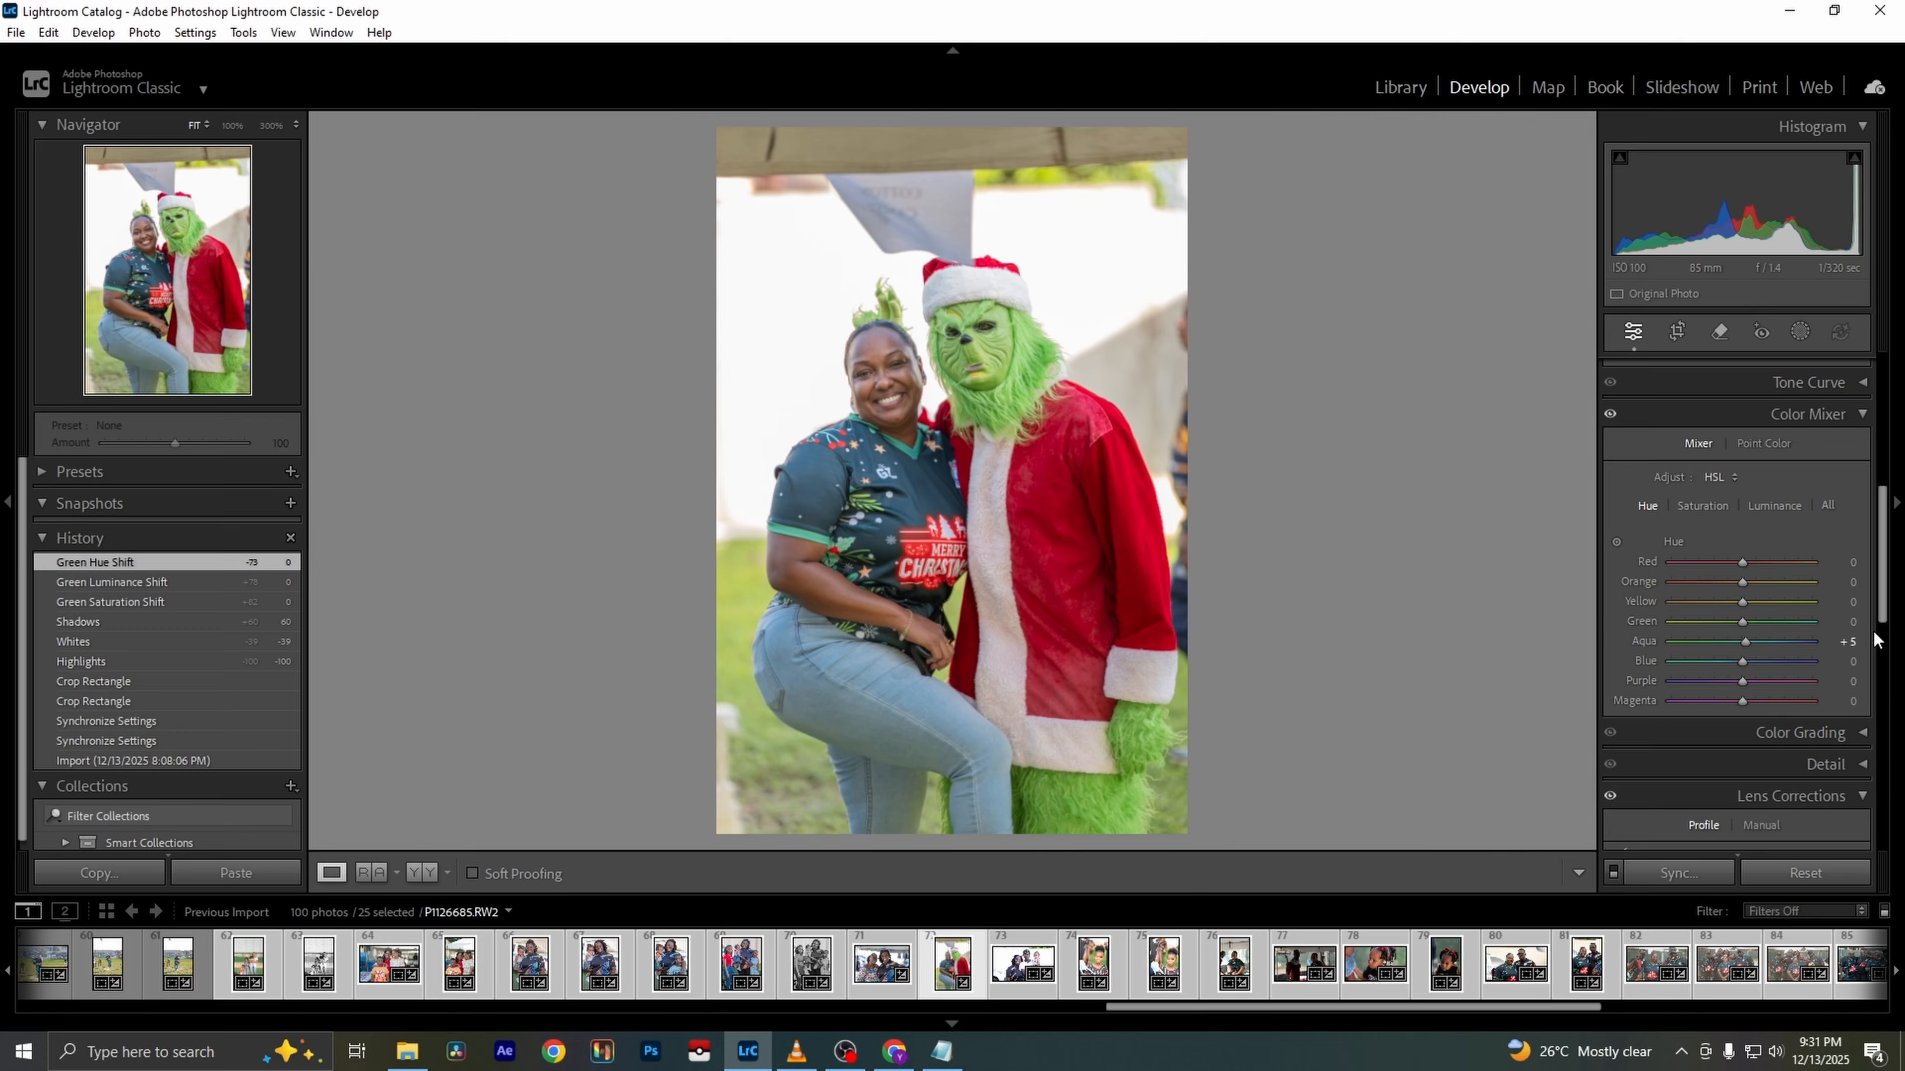
Apply Auto white balance and fine-tune the temperature to 4894 and tint to +39
scroll(1875, 639, up, 5)
click(1796, 474)
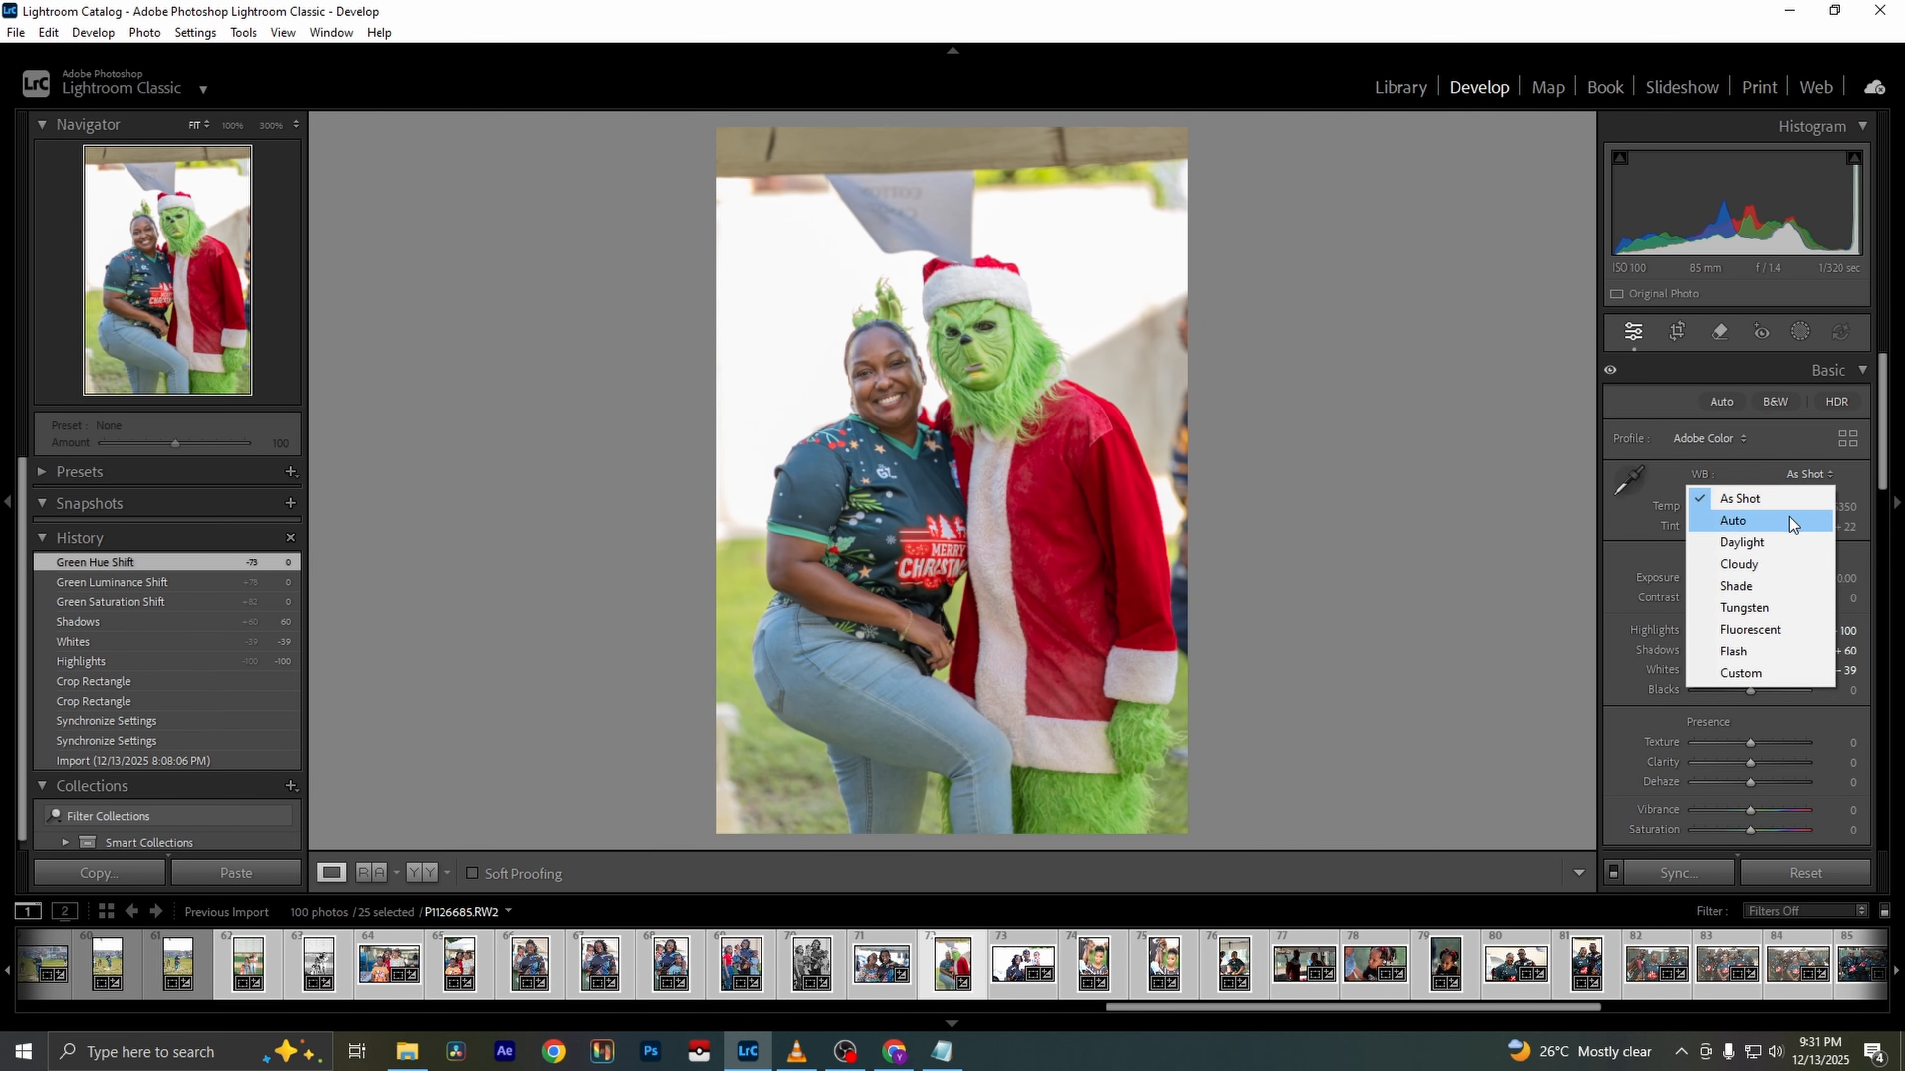
click(1789, 520)
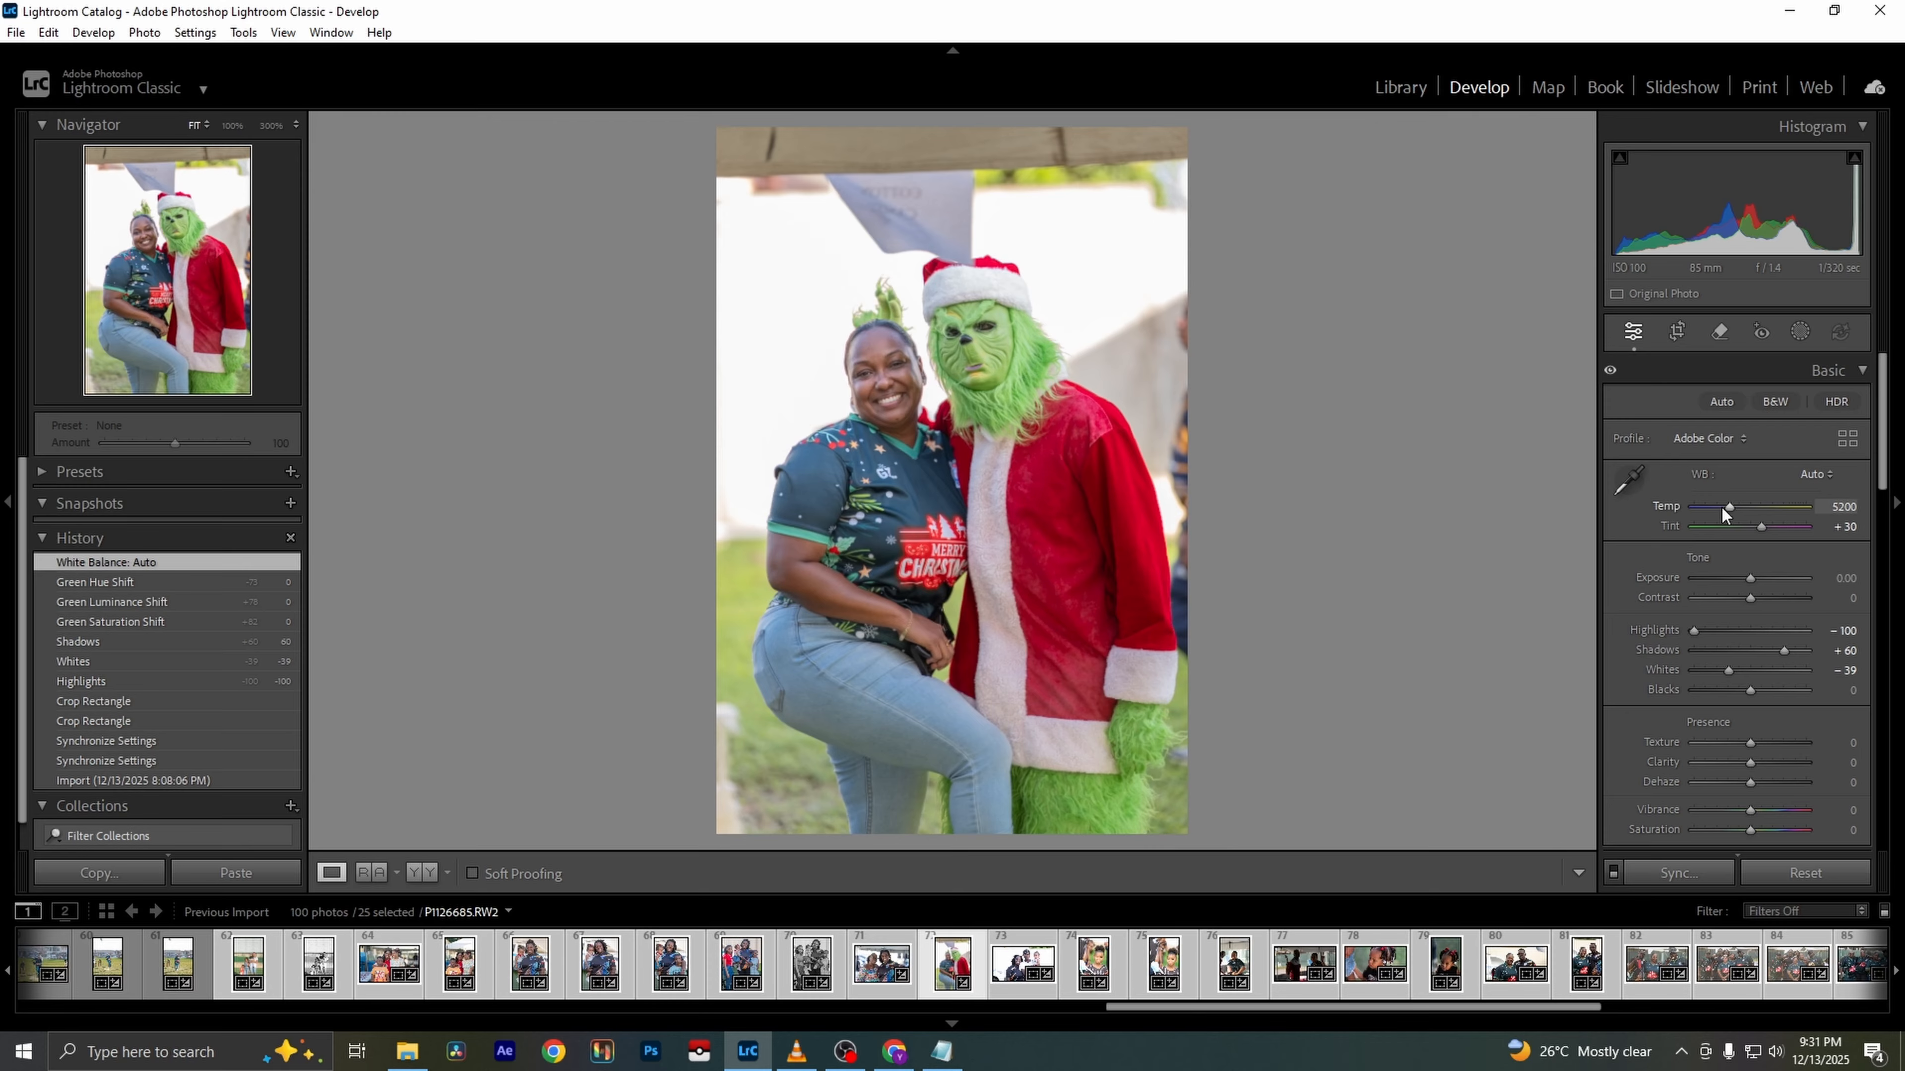
drag(1724, 508, 1763, 526)
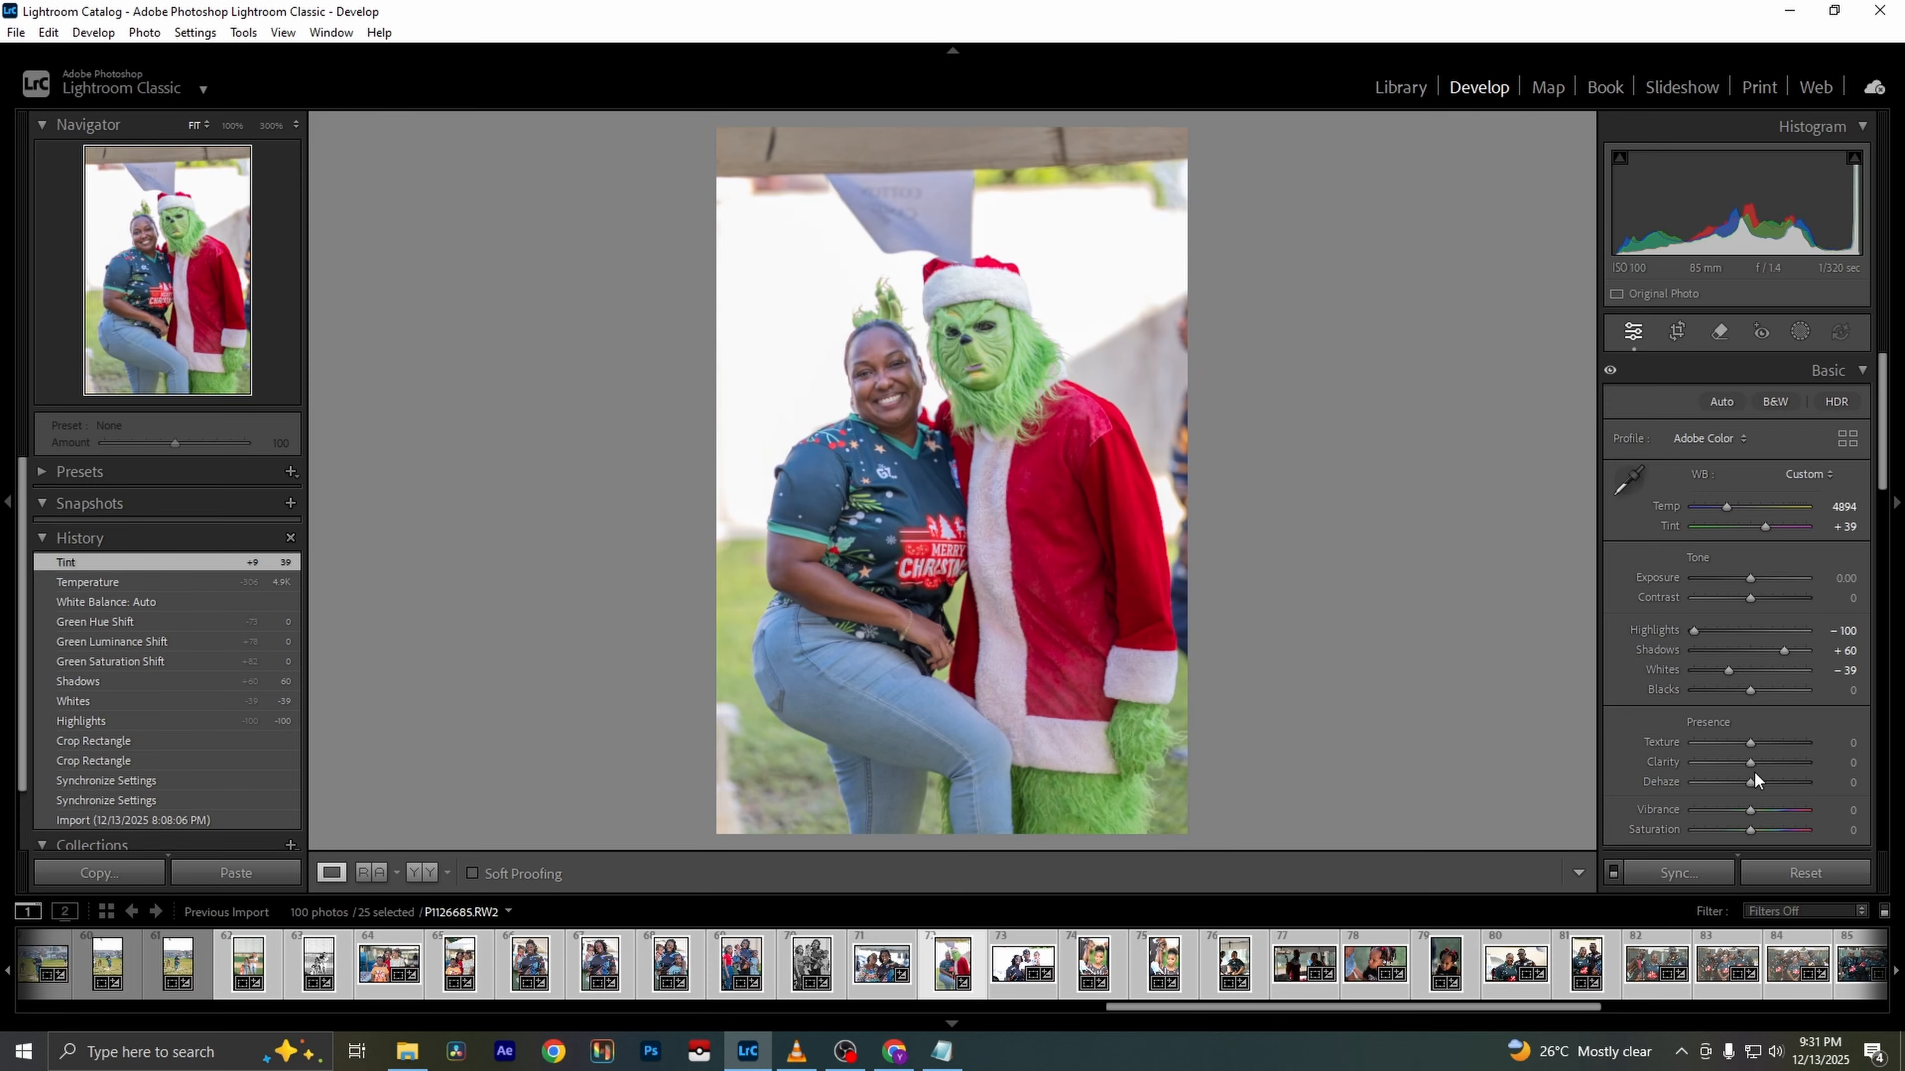
Set clarity to -18 and inspect the woman's face up close
drag(1751, 764, 1740, 764)
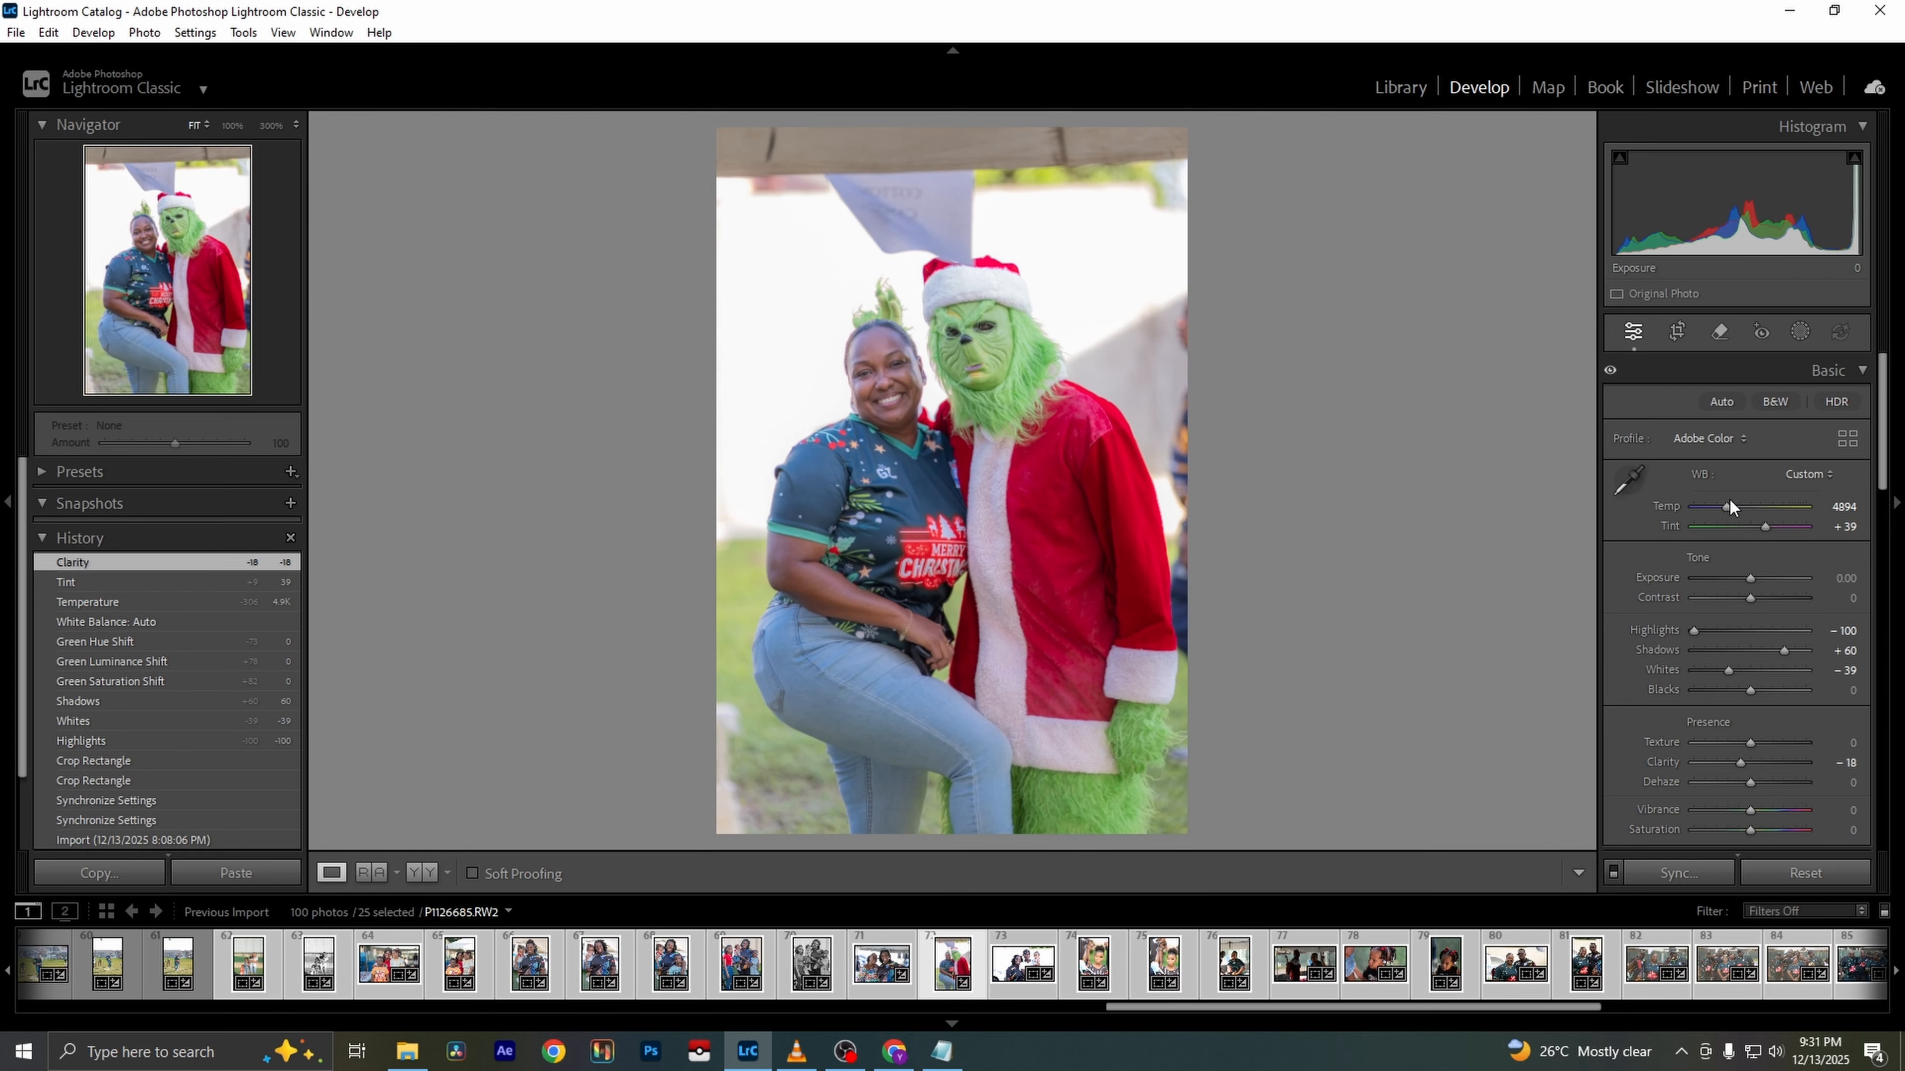
click(874, 383)
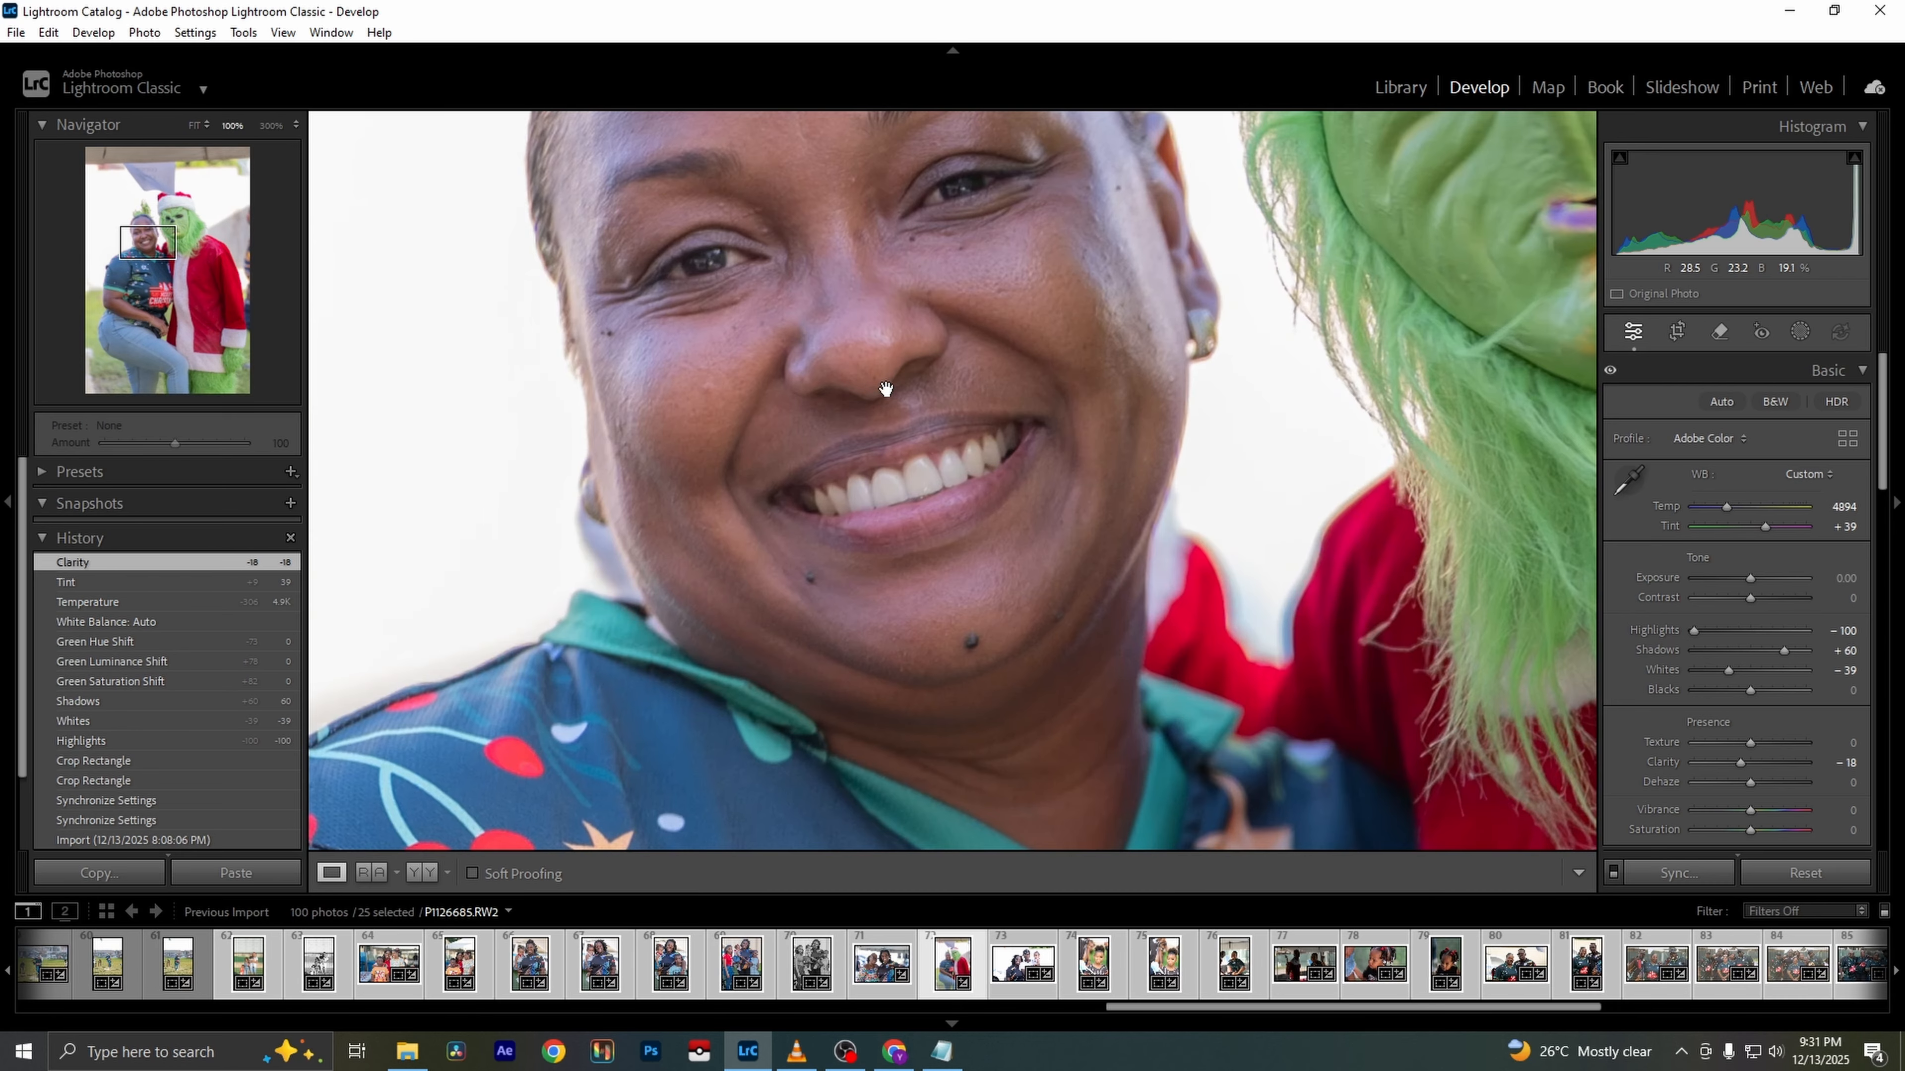
drag(899, 395, 886, 521)
click(886, 520)
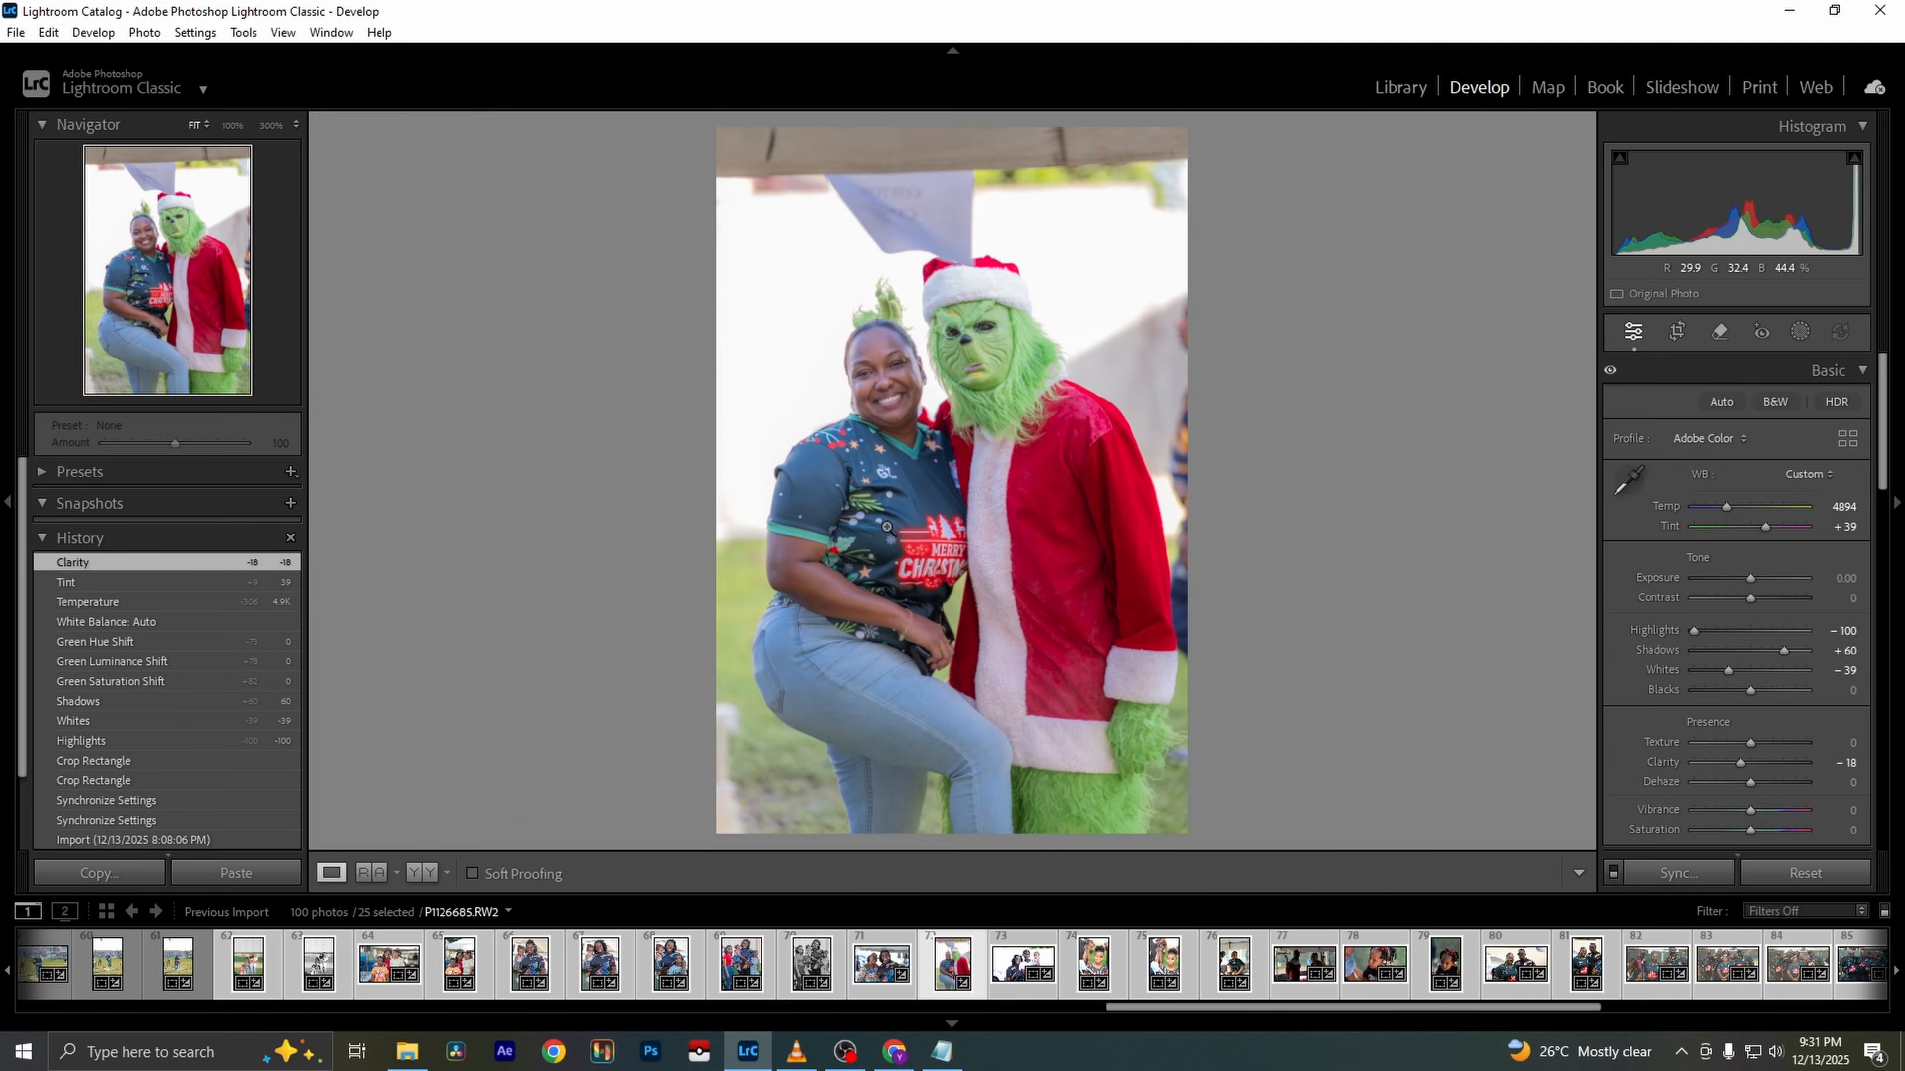
Set the aqua saturation to -1 and the blue saturation to +41, and compare the edit with the original
scroll(1837, 700, down, 6)
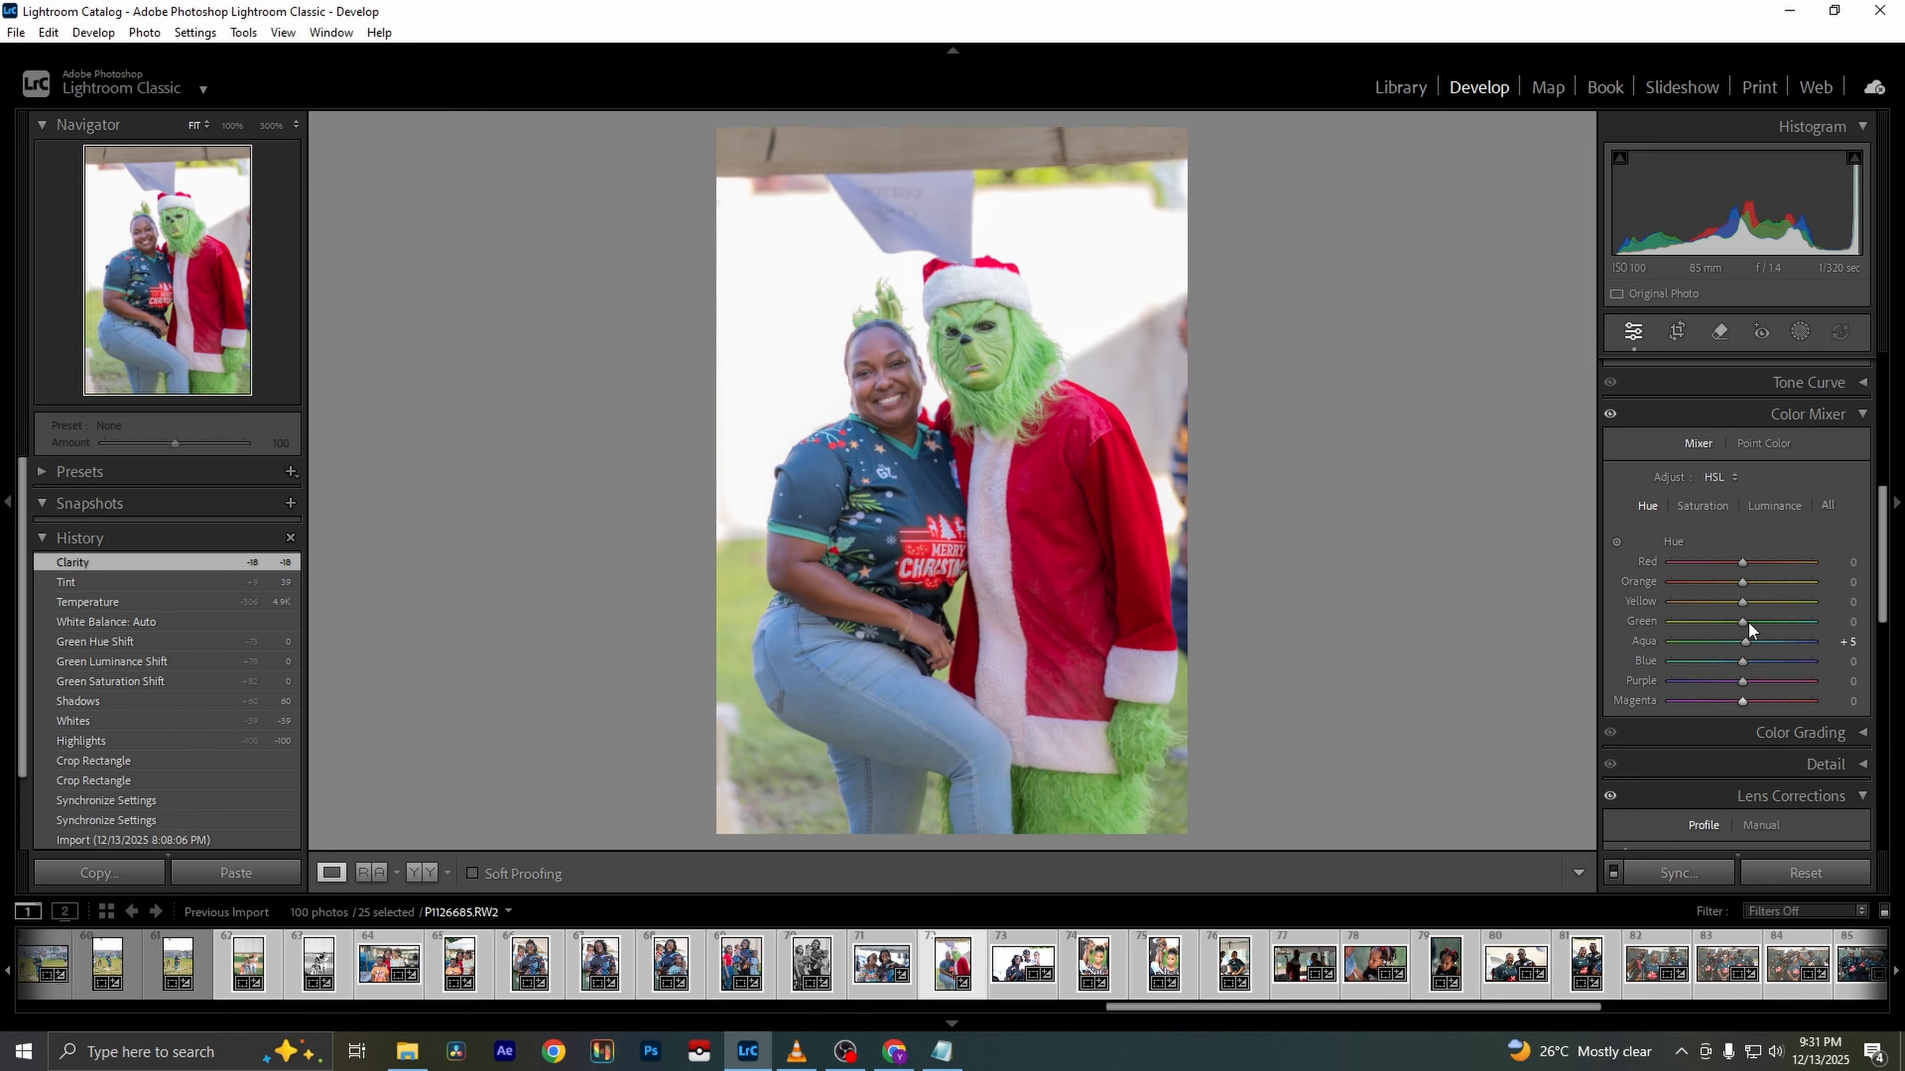
click(1699, 507)
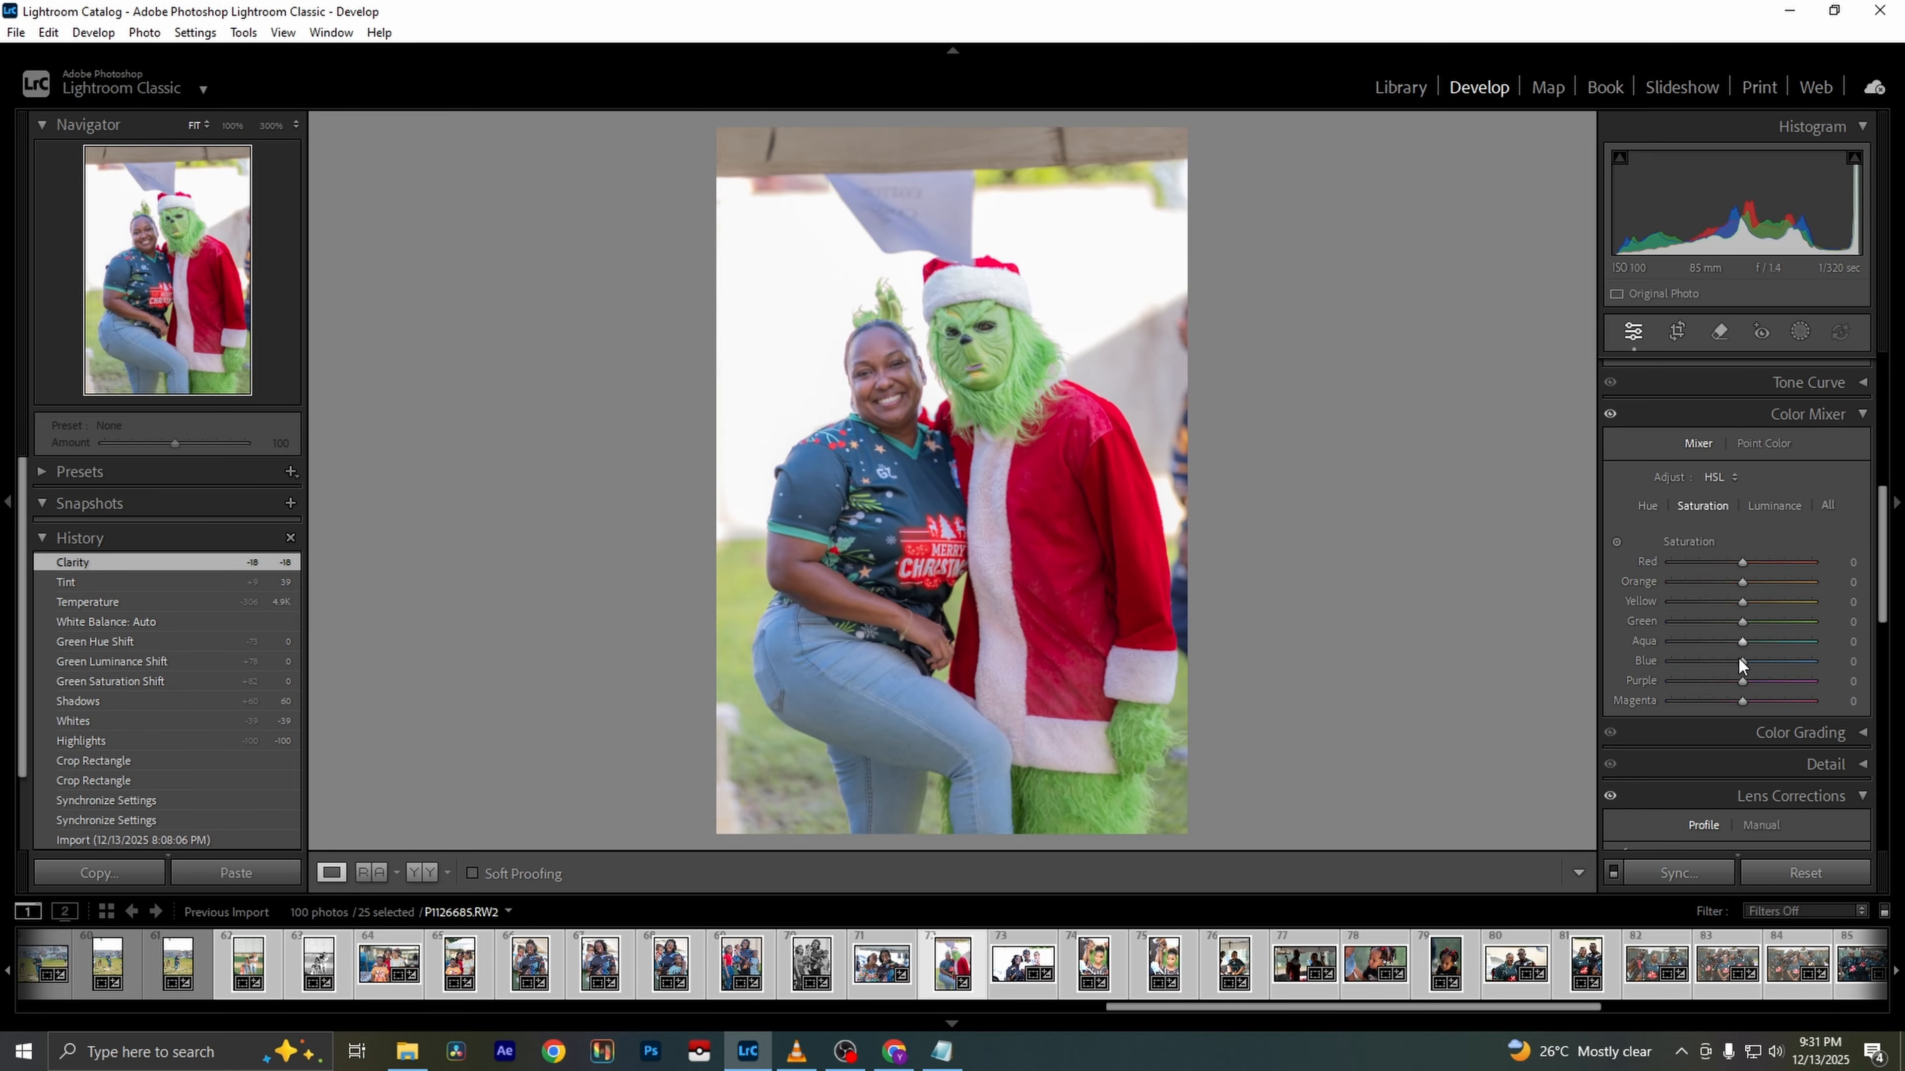
mouse_move(1741, 640)
mouse_down()
mouse_move(1833, 637)
mouse_move(1739, 629)
mouse_move(1772, 659)
mouse_up()
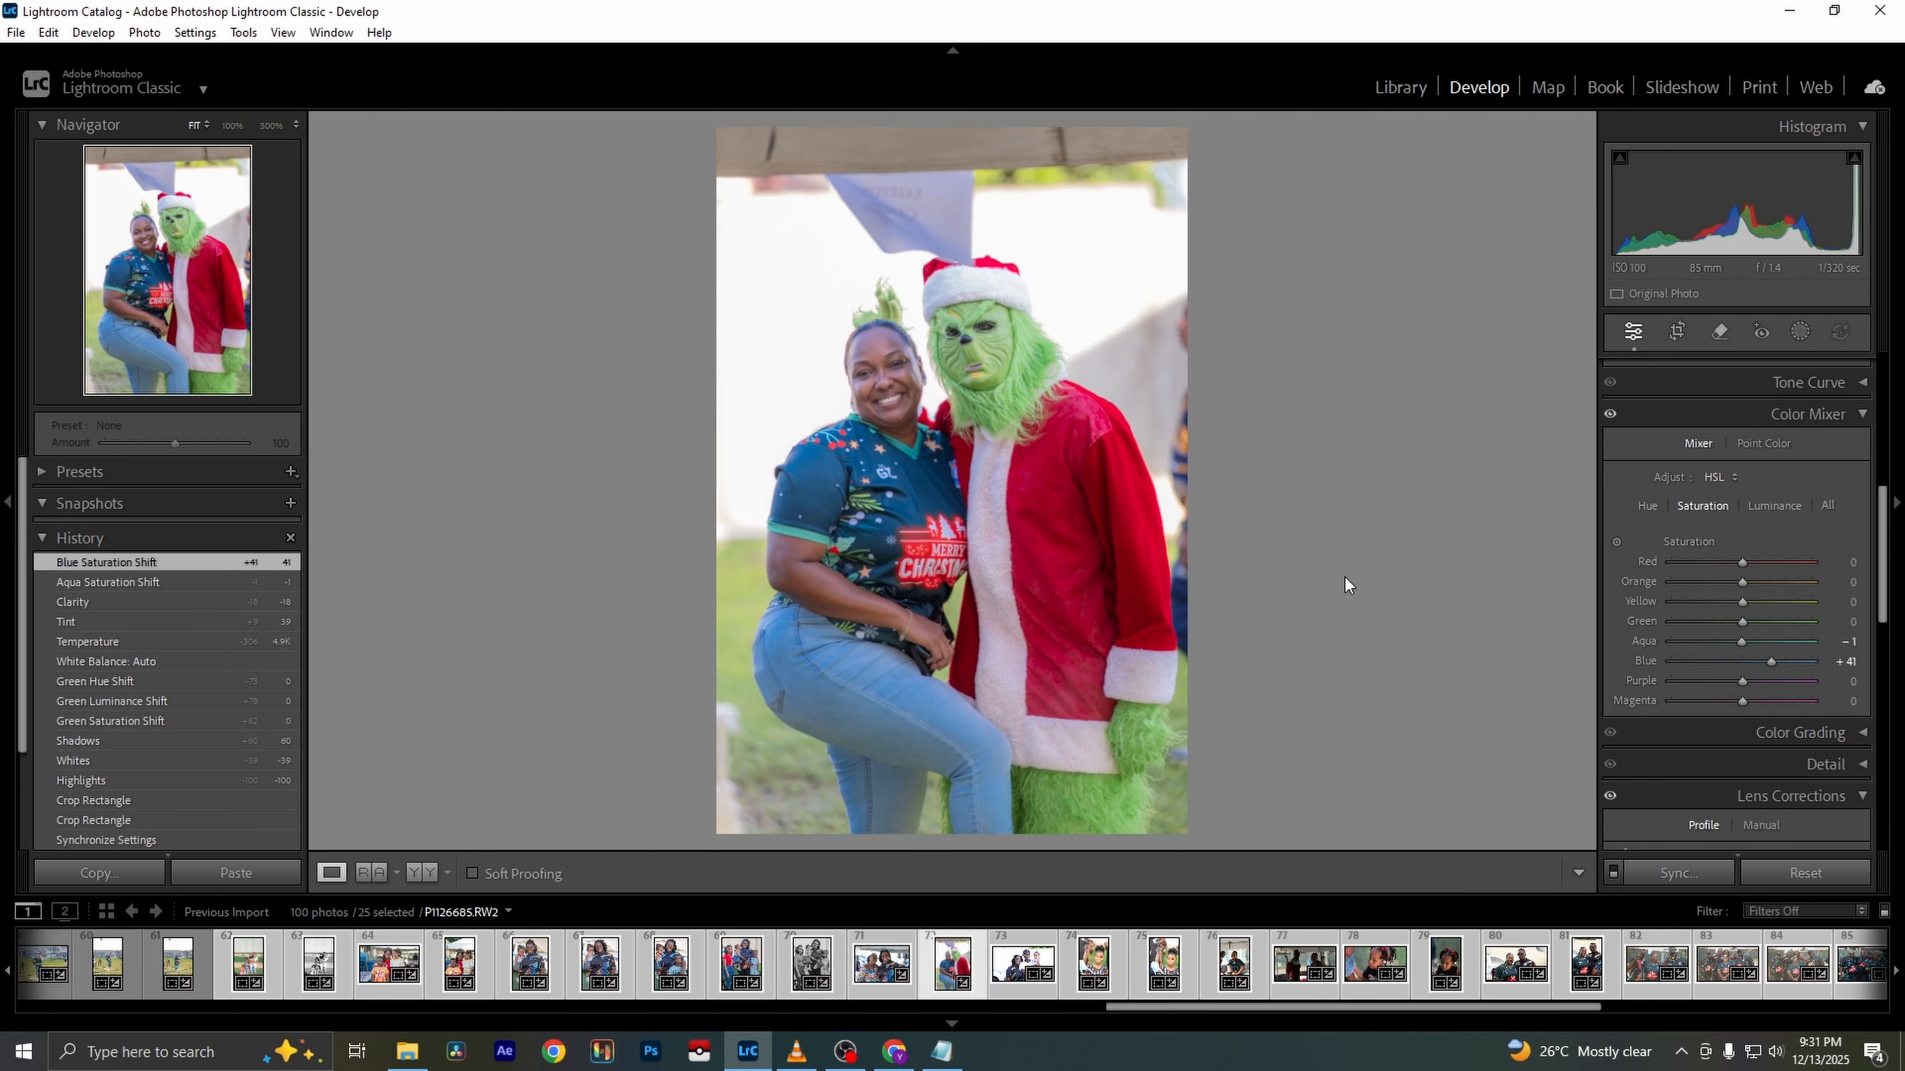
key(backslash)
key(backslash)
Open the next photo, P1126686.RW2, and set its highlights and whites to -100
key(Right)
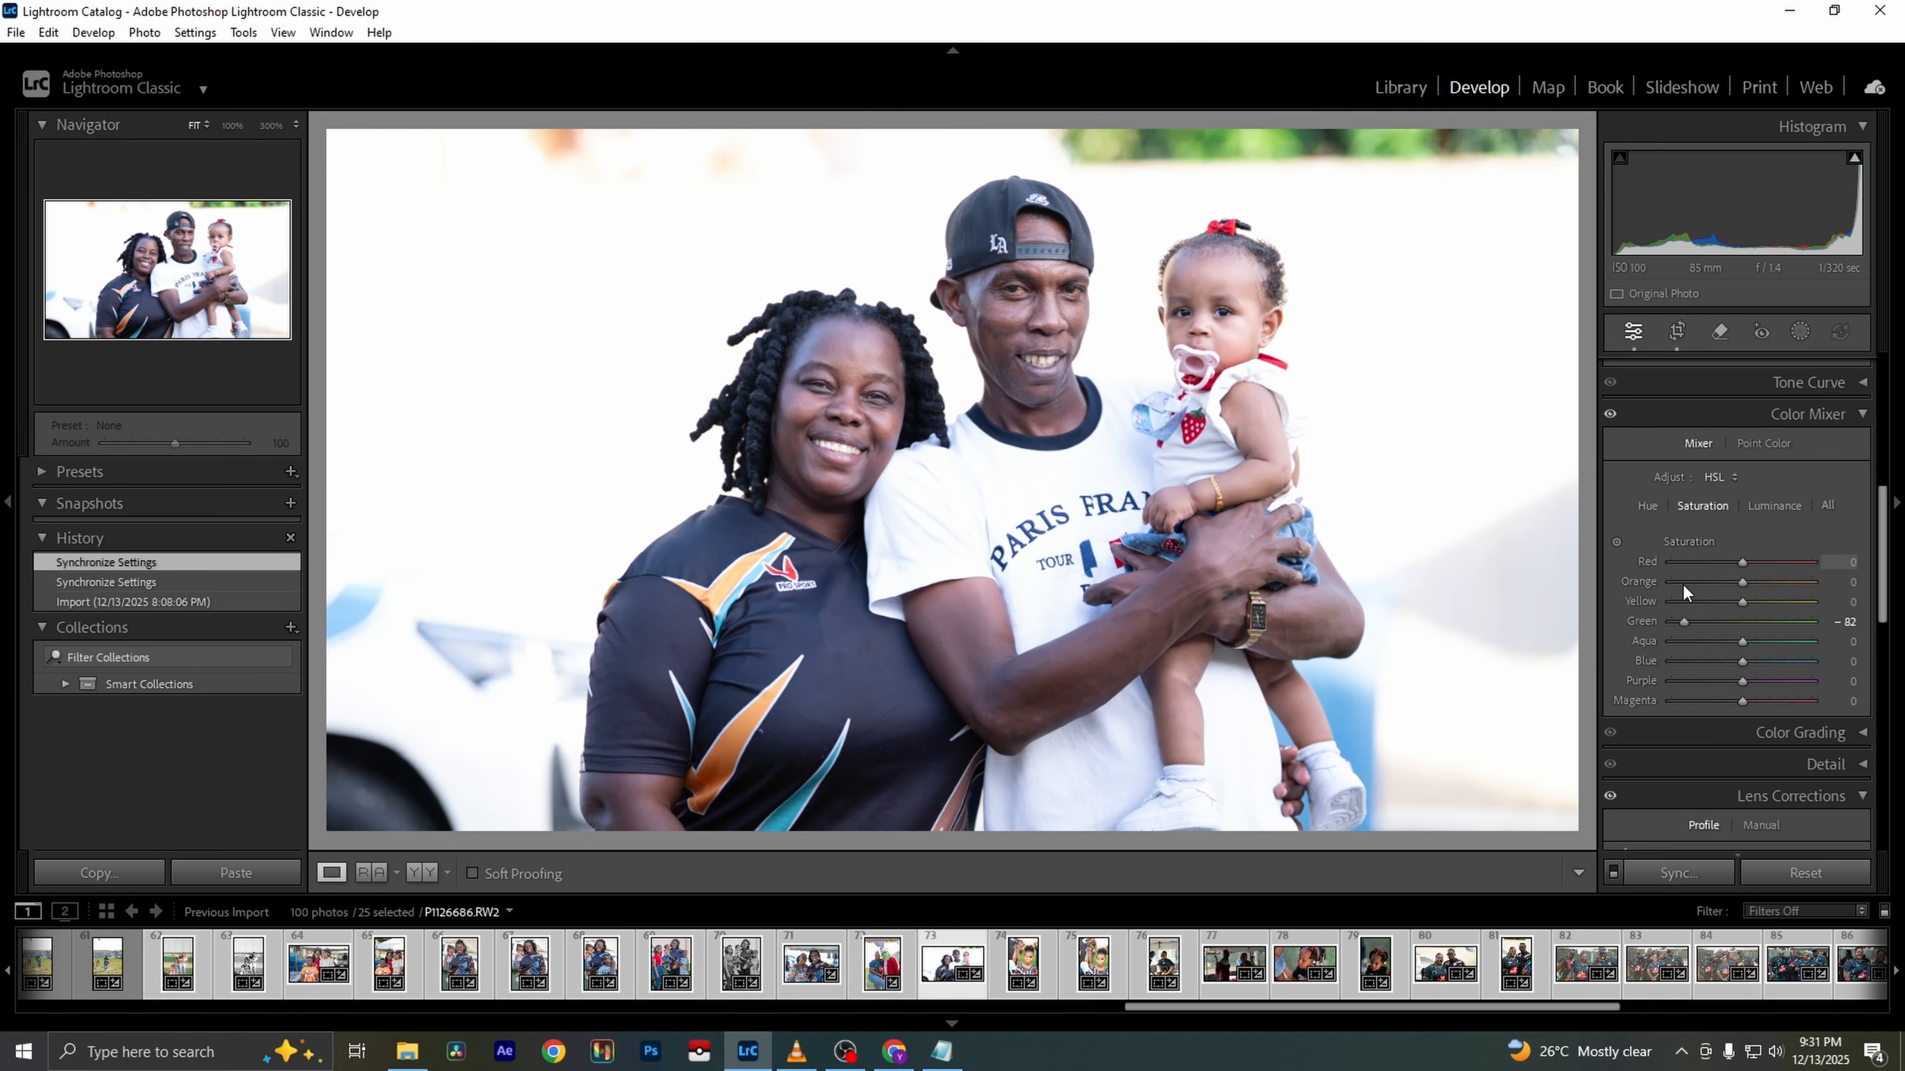
scroll(1799, 559, up, 5)
drag(1750, 631, 1652, 672)
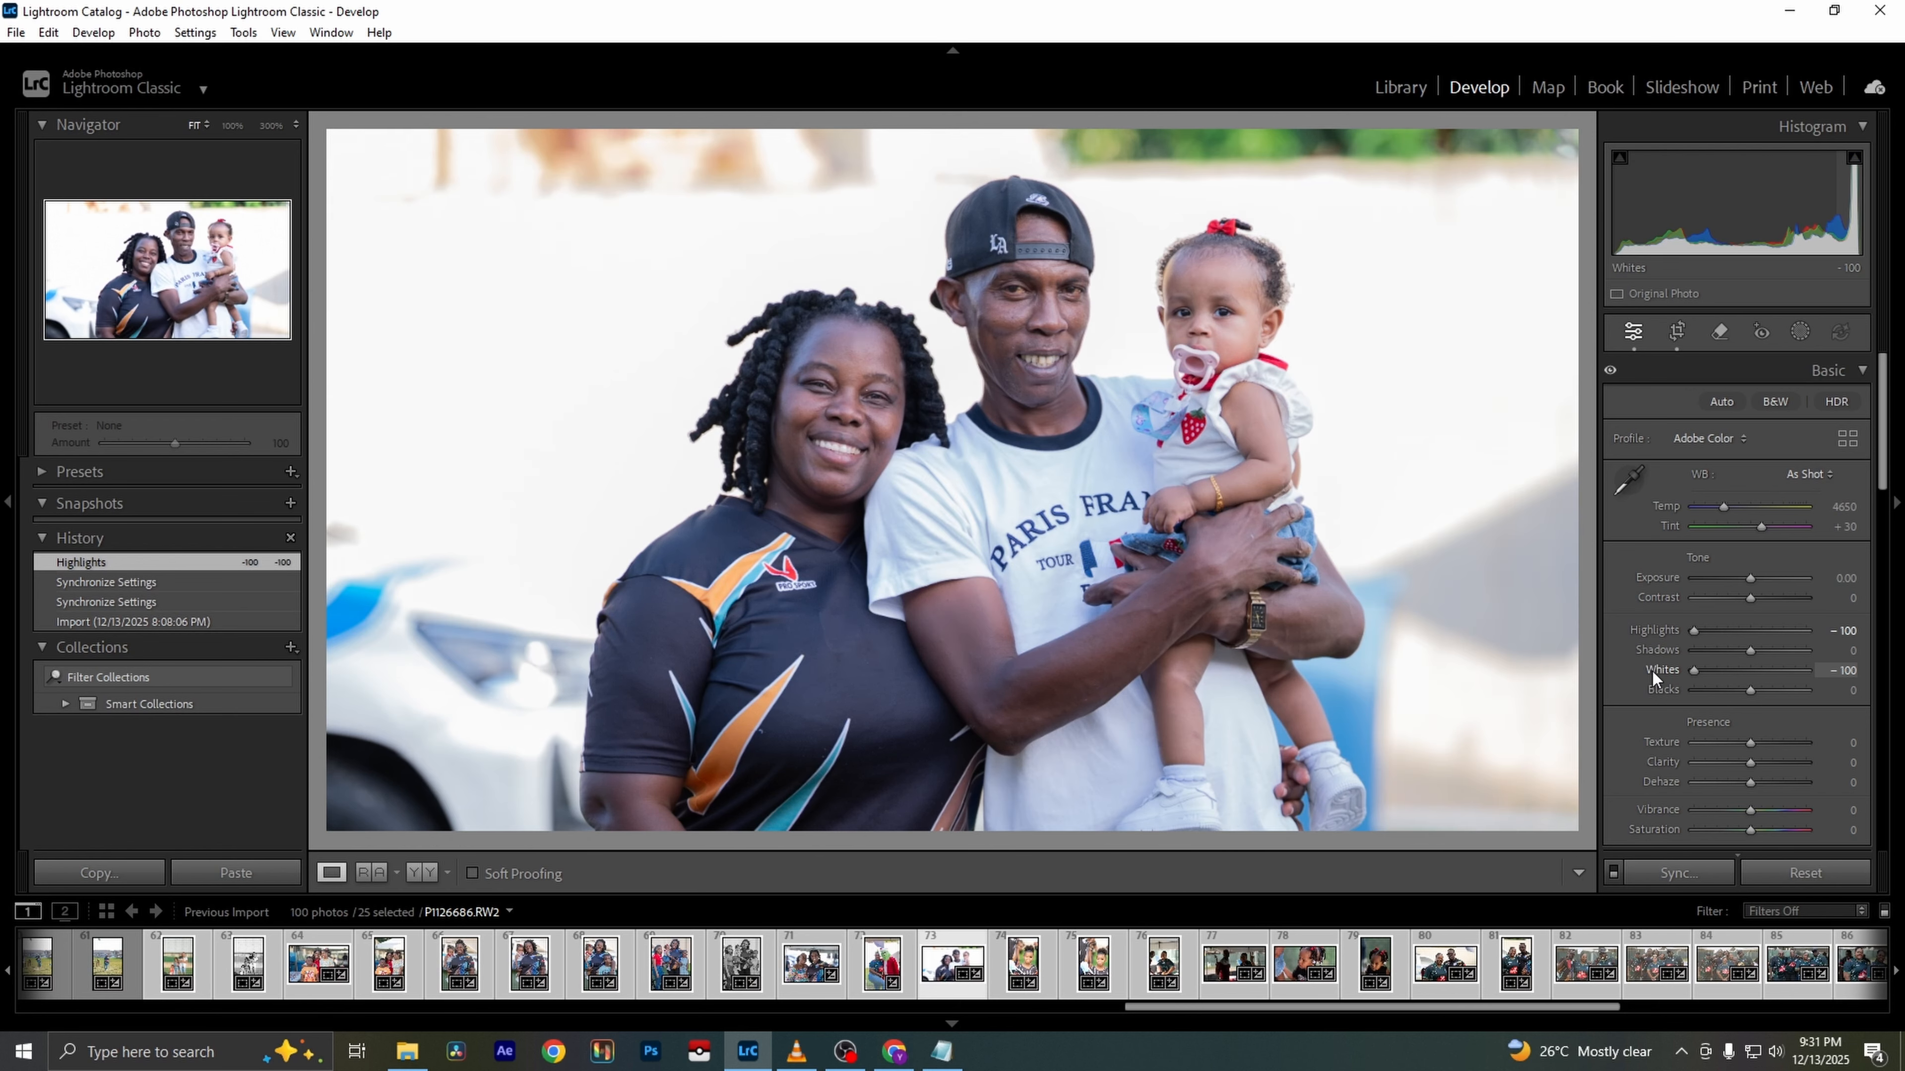
Crop the family photo tighter on both sides and the upper edge, extending the lower edge to the image boundary
click(1678, 334)
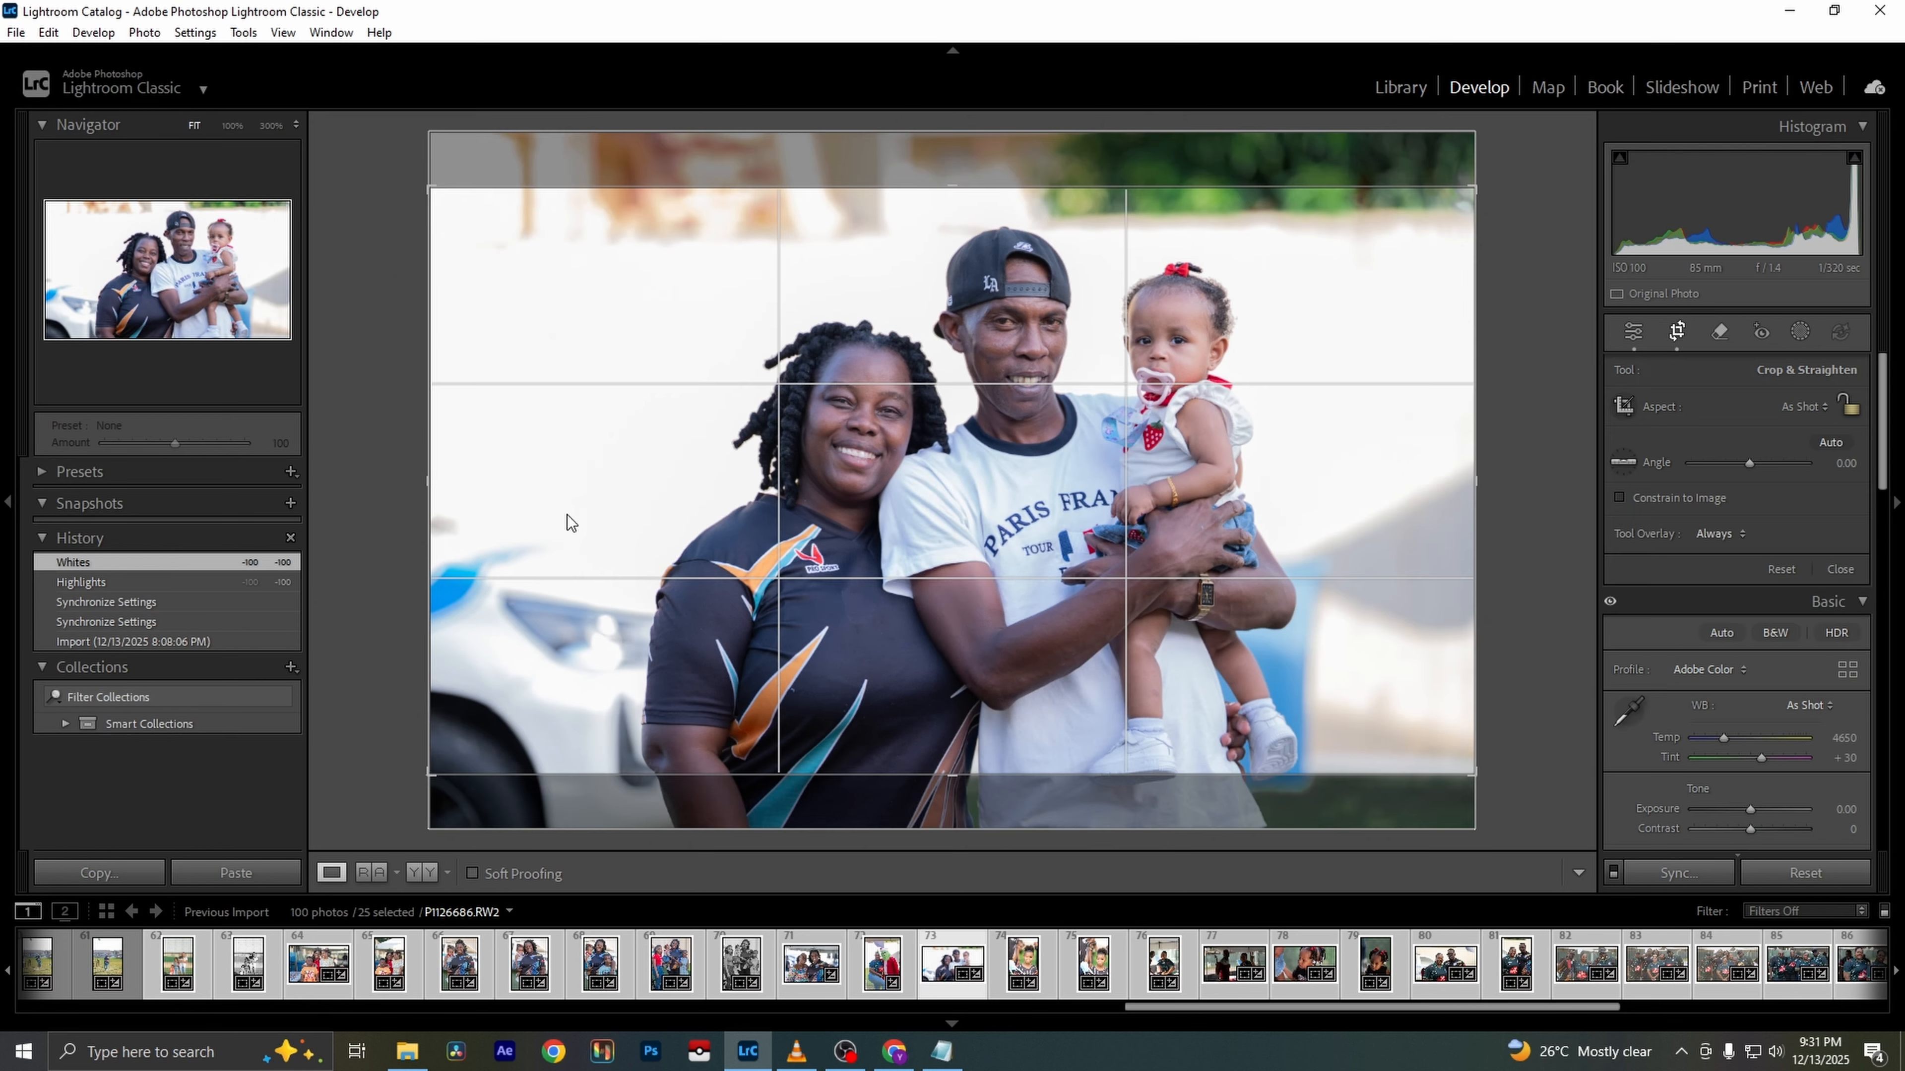
drag(433, 508, 524, 507)
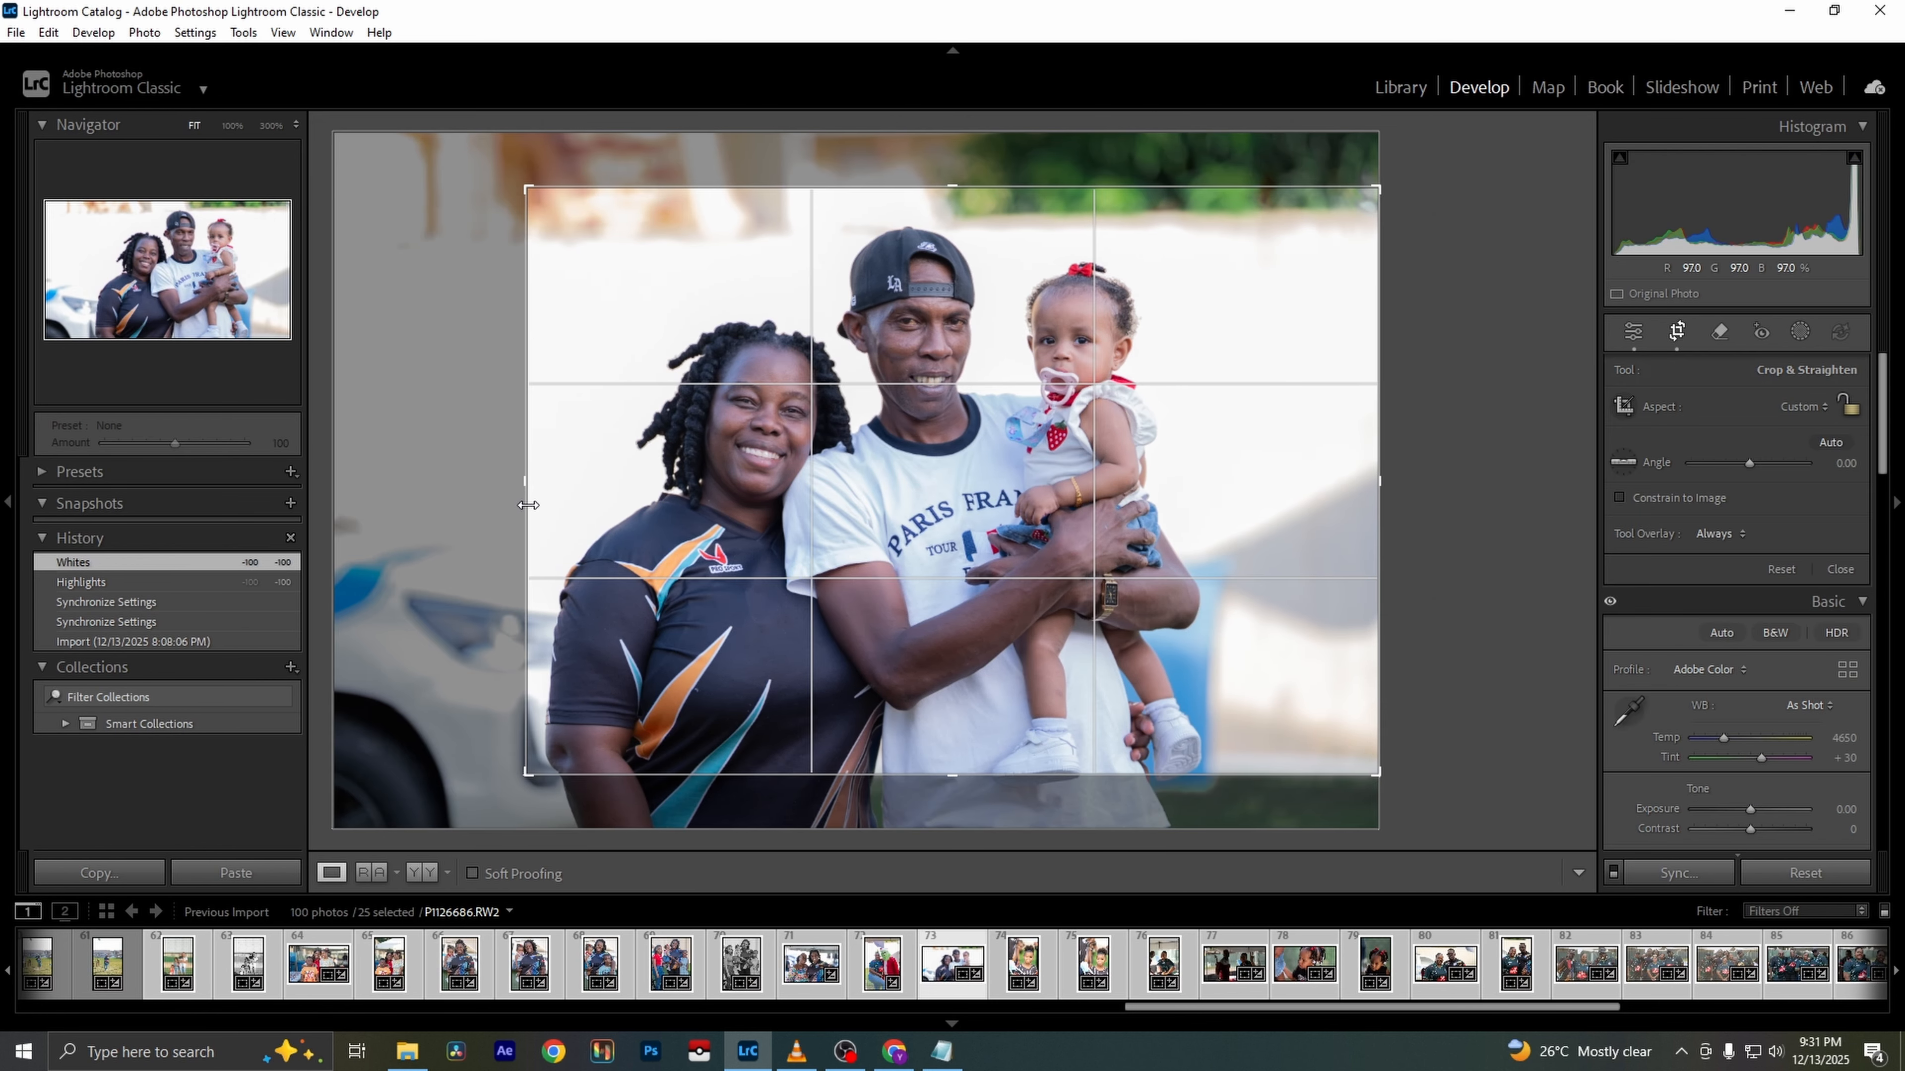
drag(1389, 540, 1311, 549)
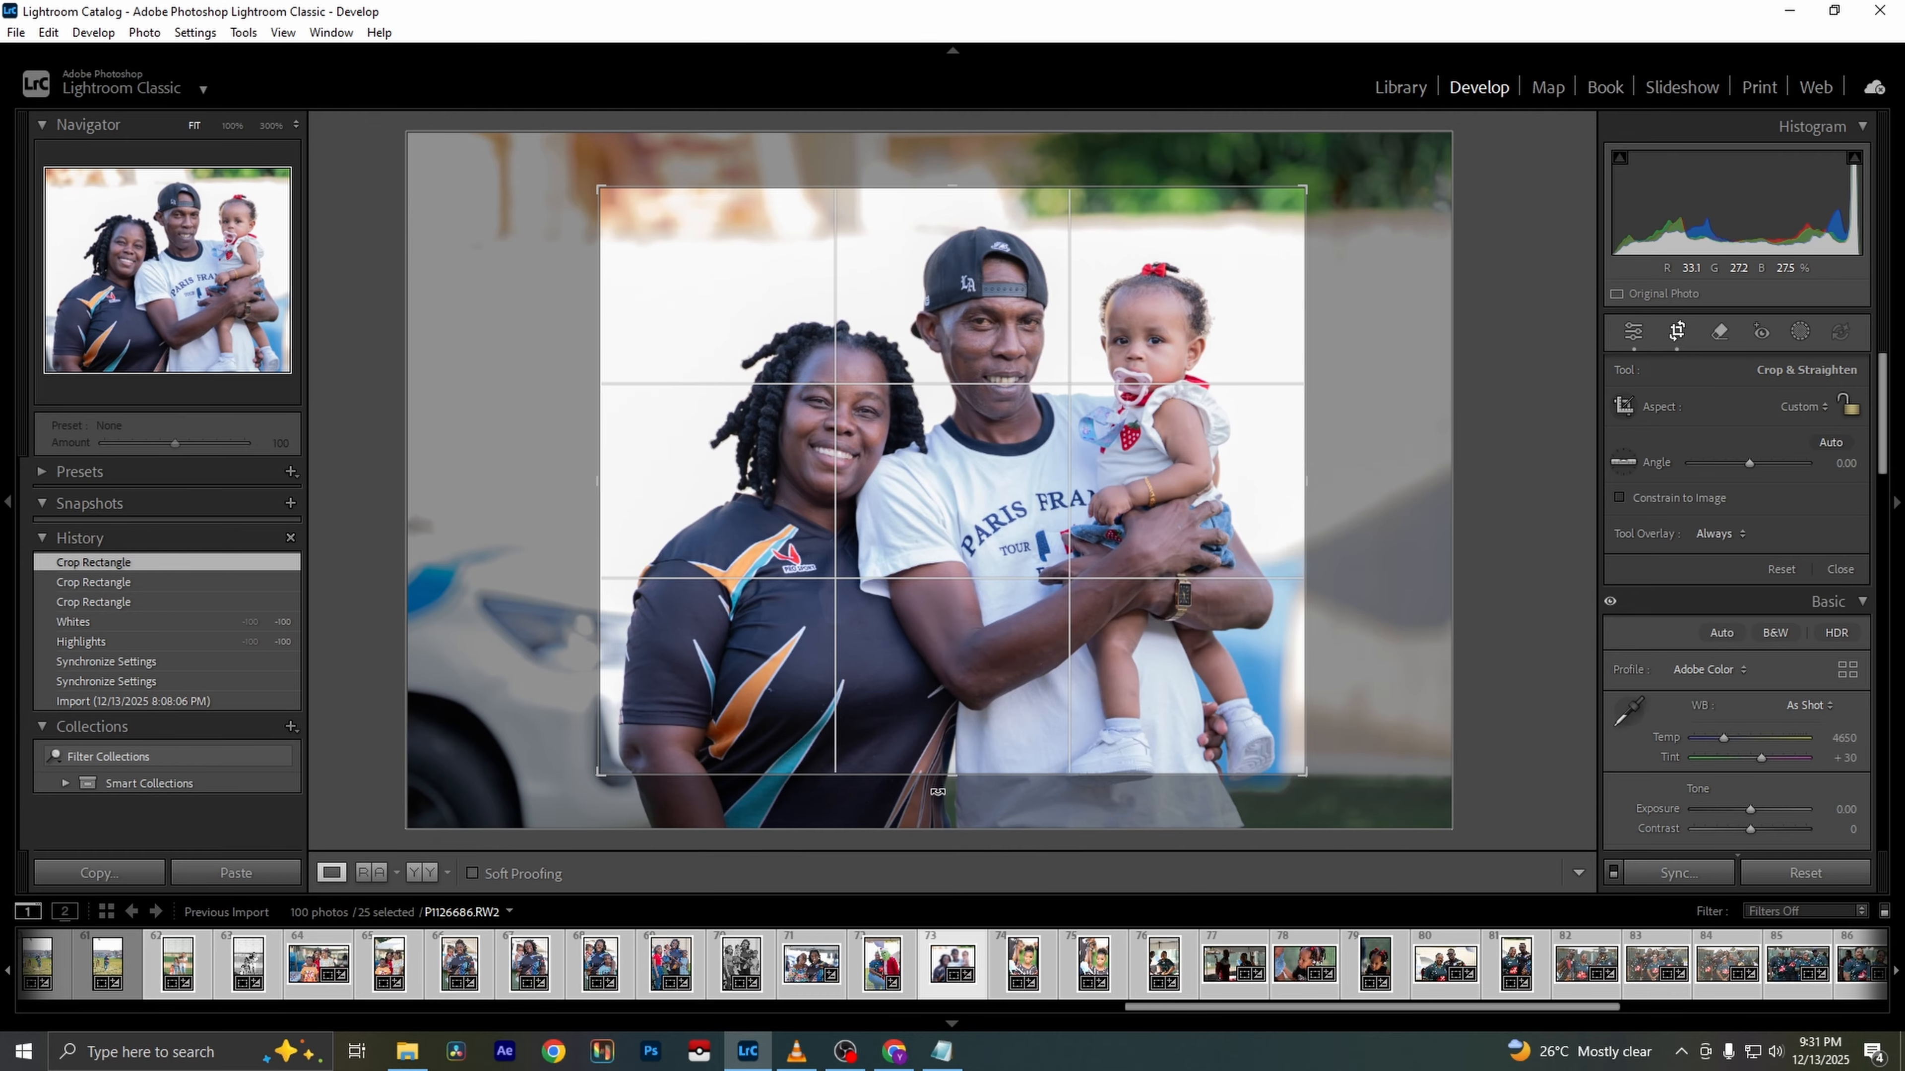
drag(944, 776, 943, 843)
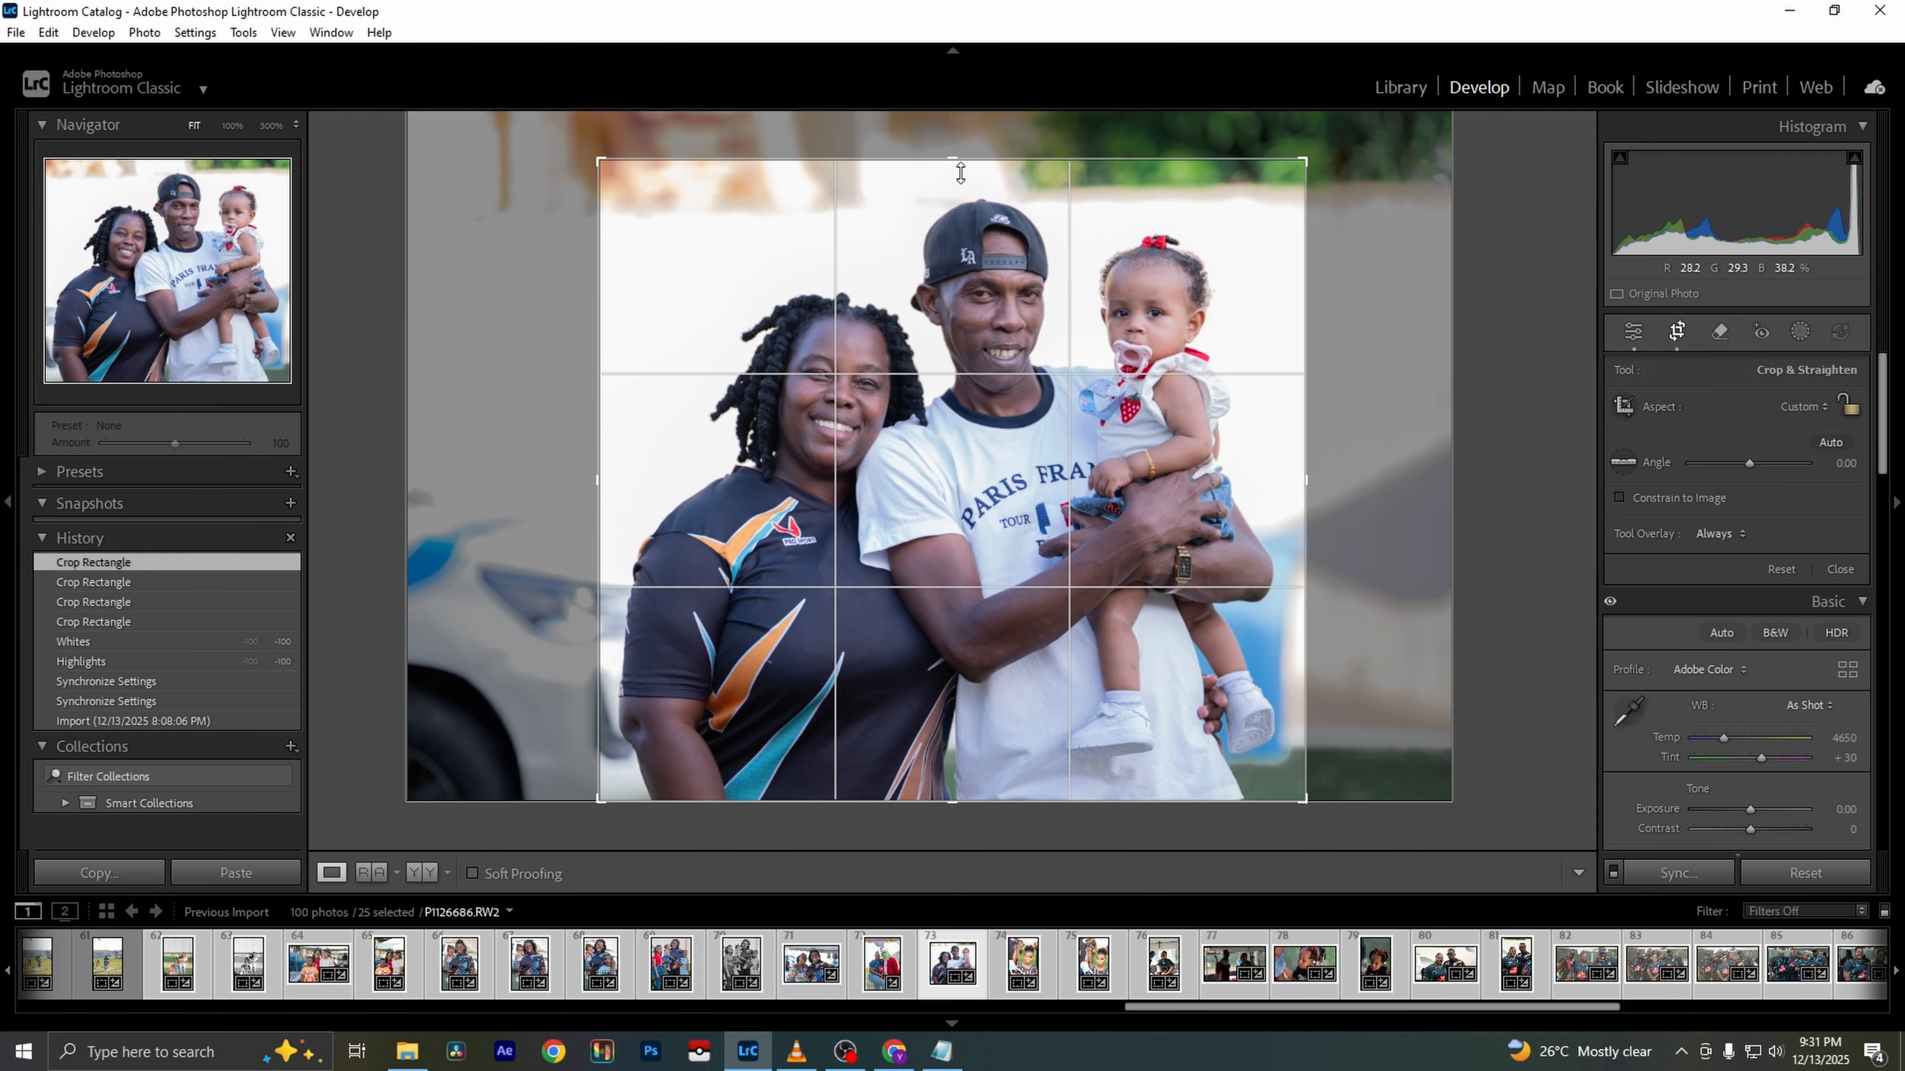
drag(954, 159, 957, 186)
key(Return)
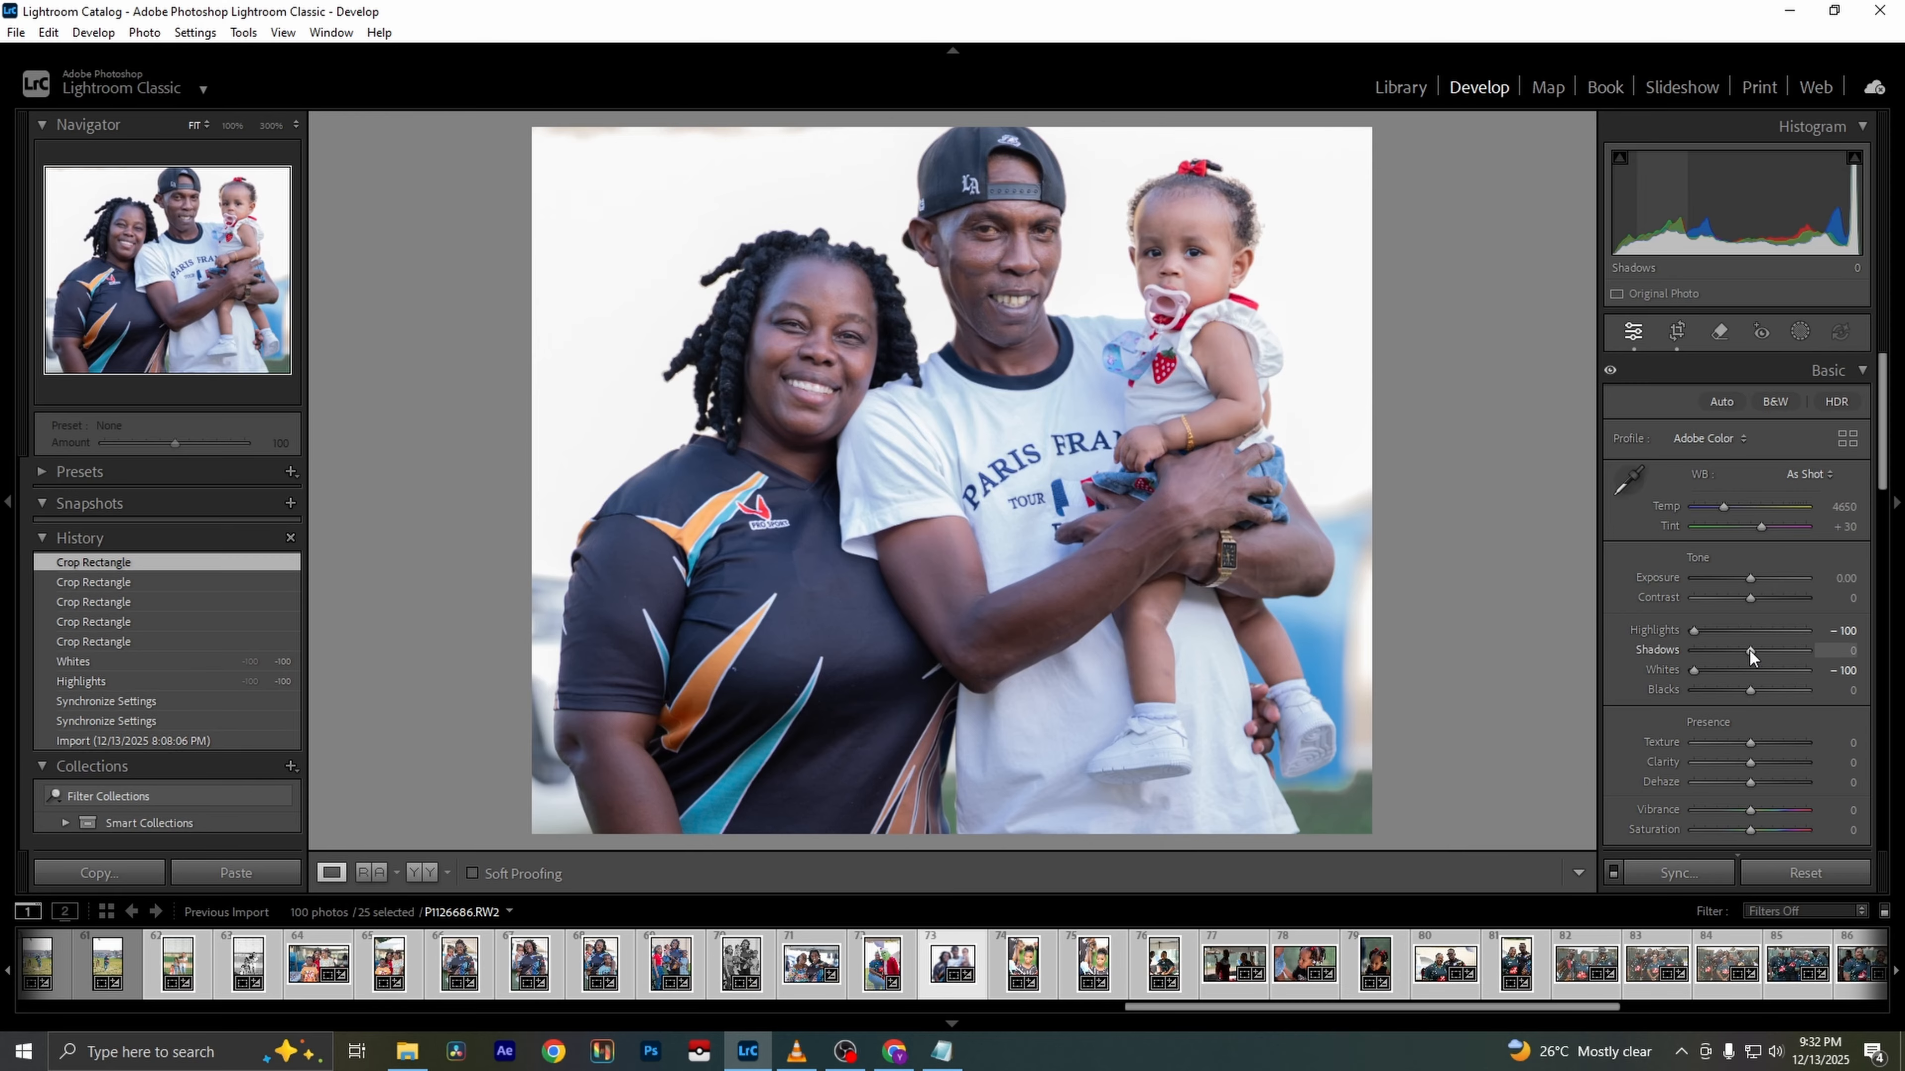
Set shadows to +46, blacks to -25 and vibrance to +28, and apply Auto white balance with the temperature lowered to about 5070
drag(1750, 650, 1734, 689)
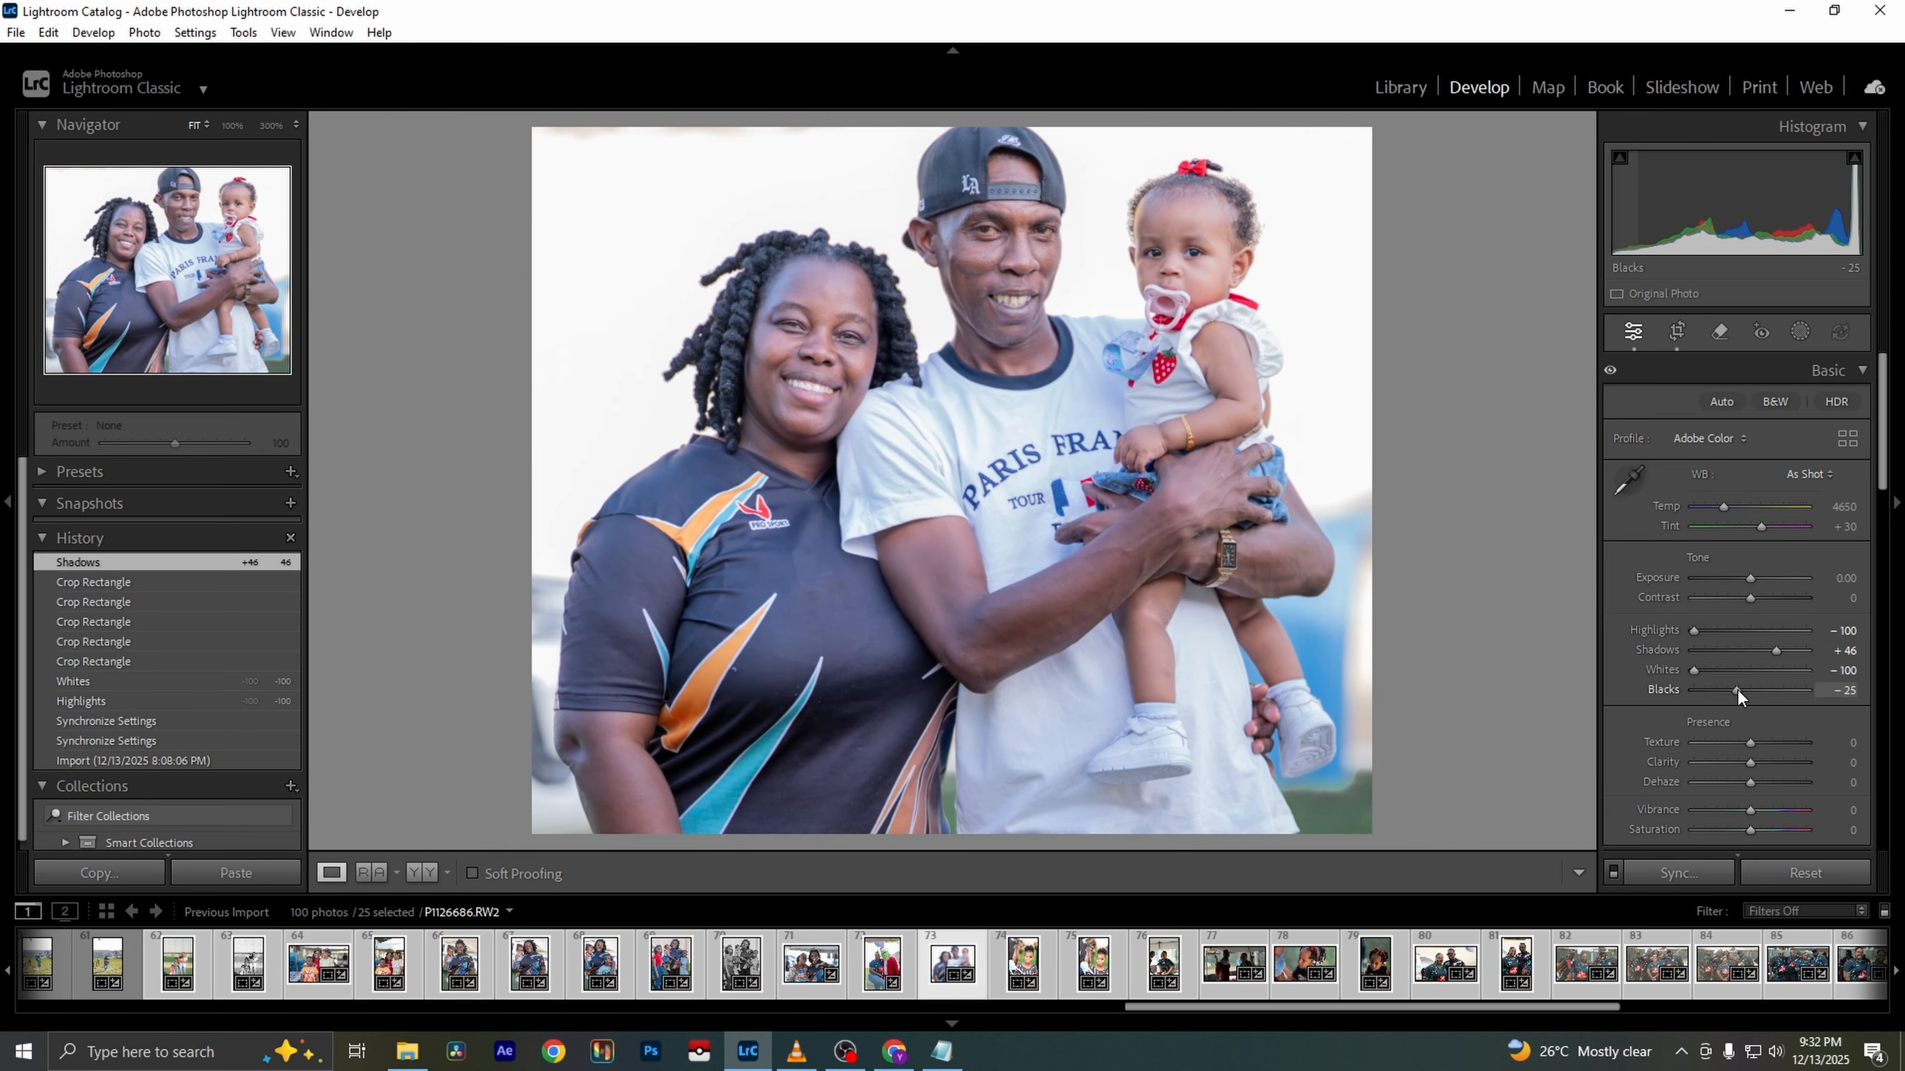
click(1796, 473)
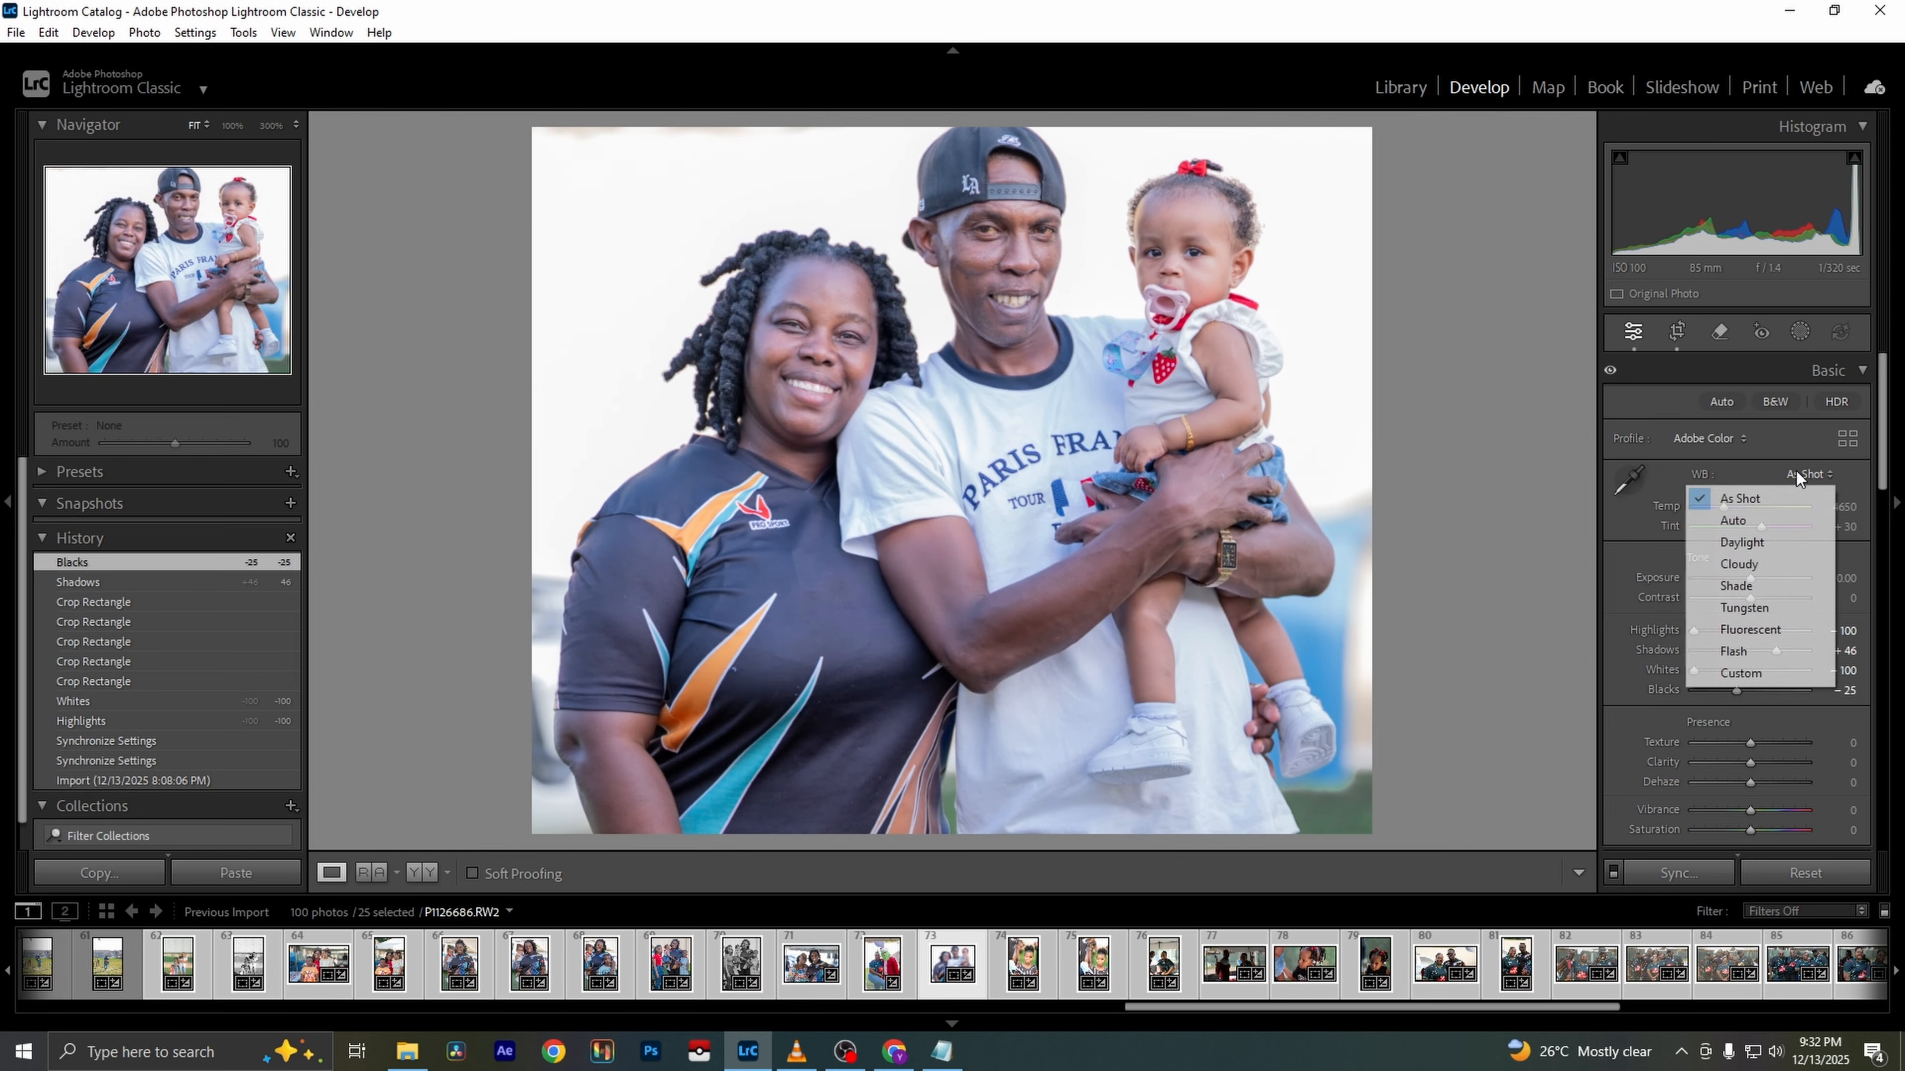
click(1781, 518)
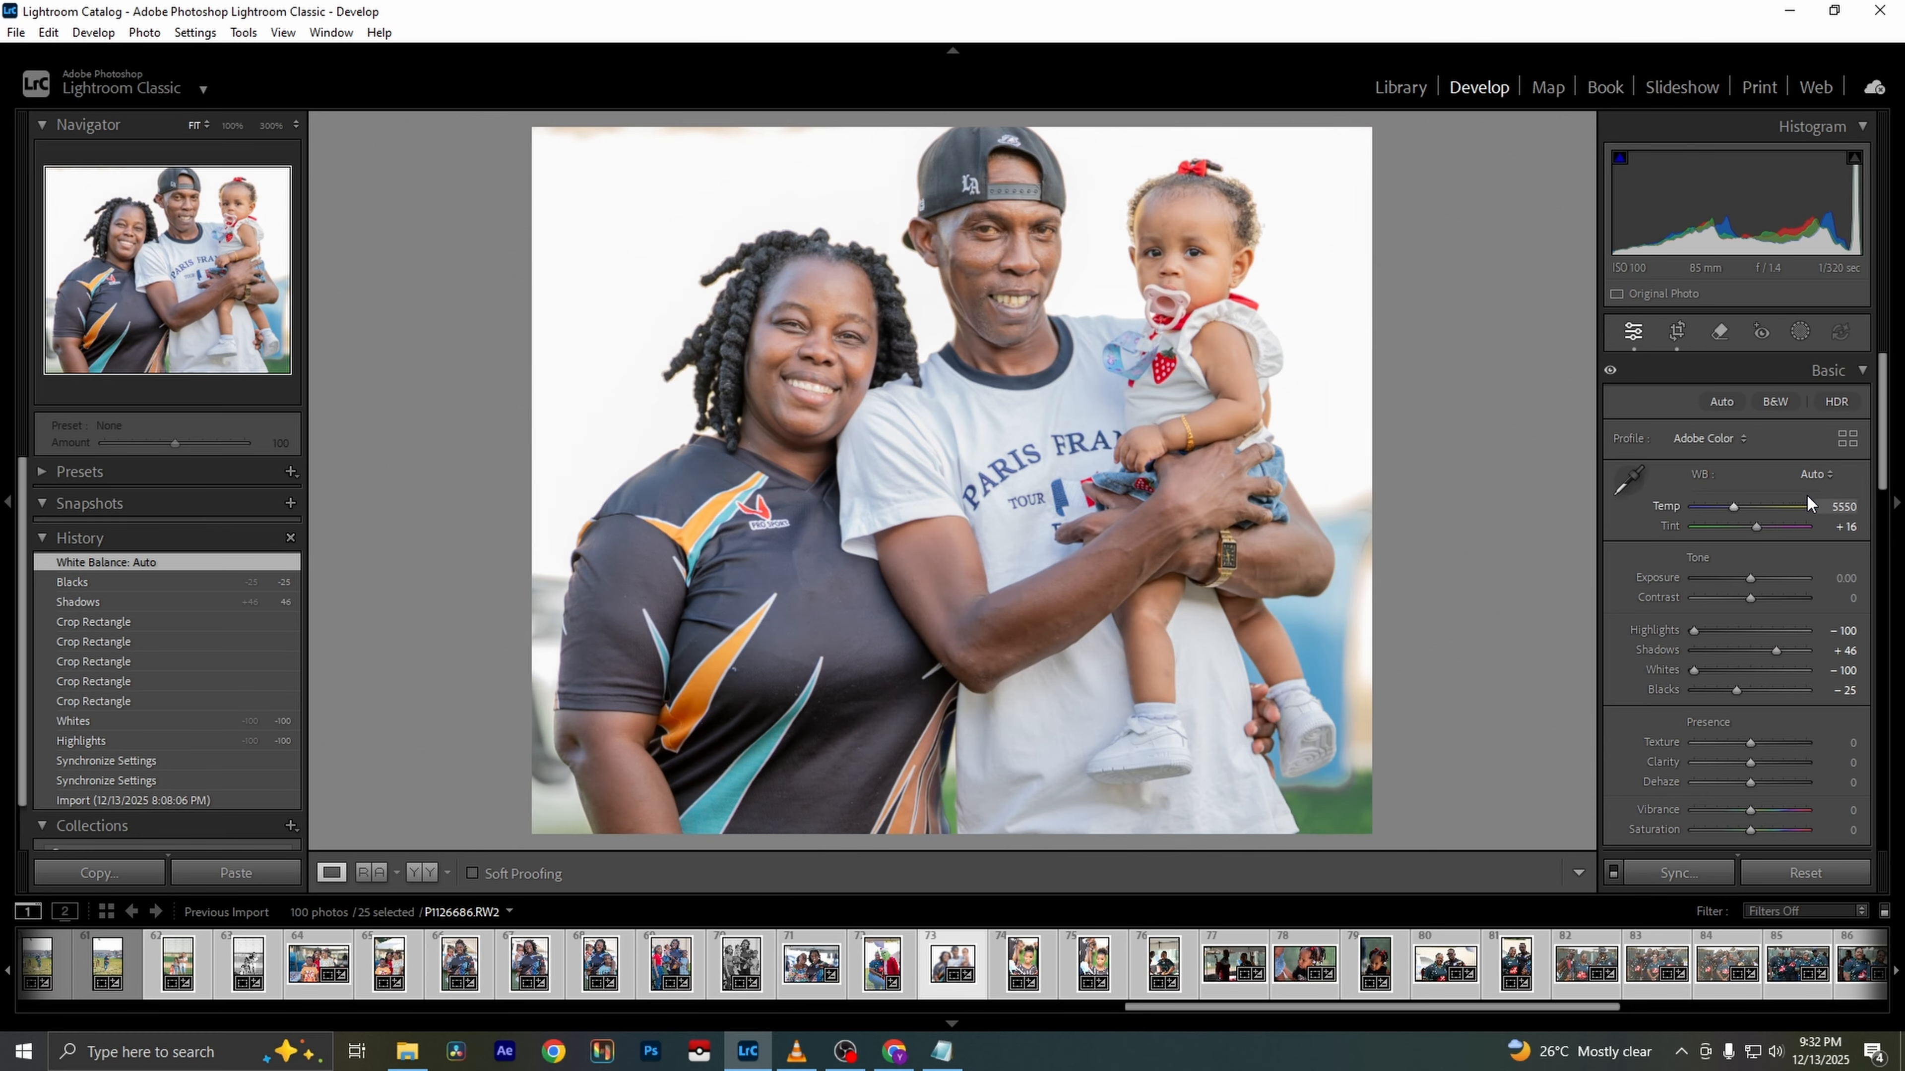
drag(1733, 508, 1729, 508)
drag(1753, 809, 1767, 809)
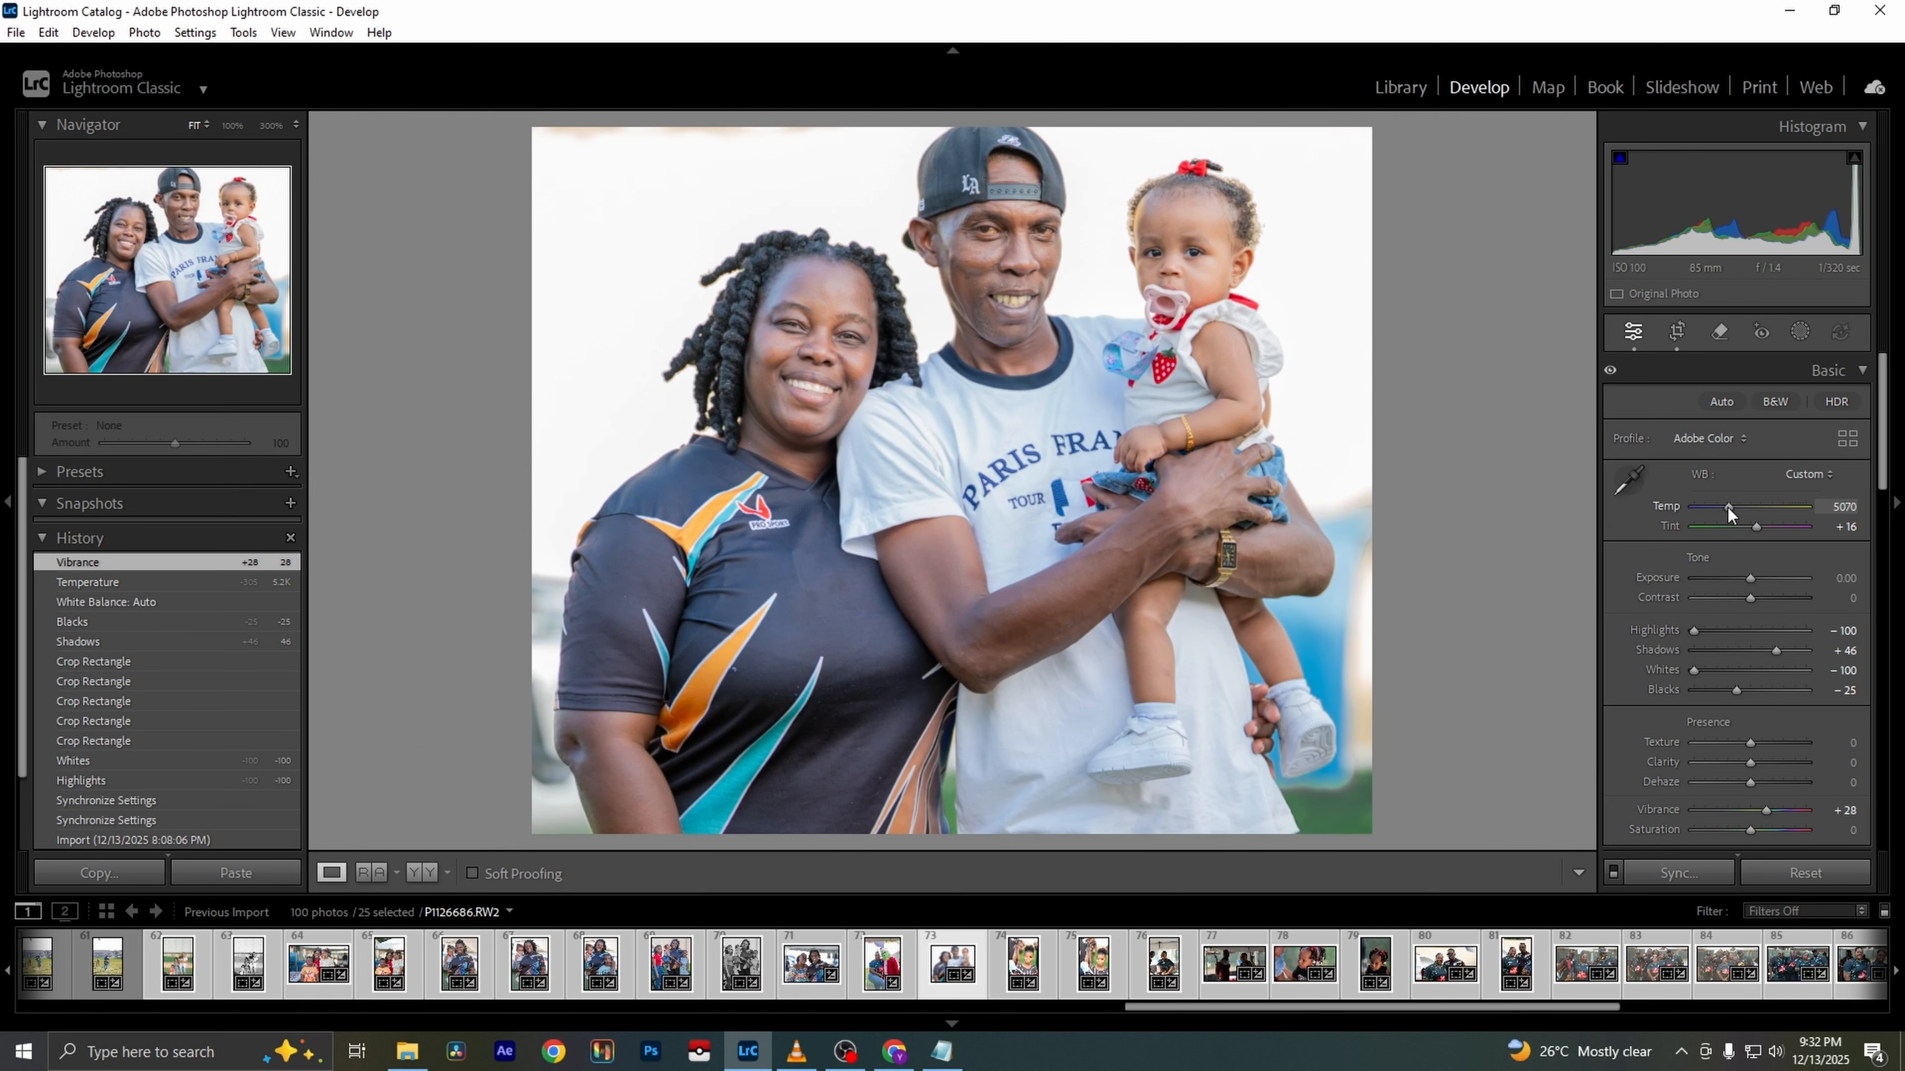
drag(1727, 512, 1727, 513)
Open the next photo, P1126687.RW2, and apply Auto white balance
key(Right)
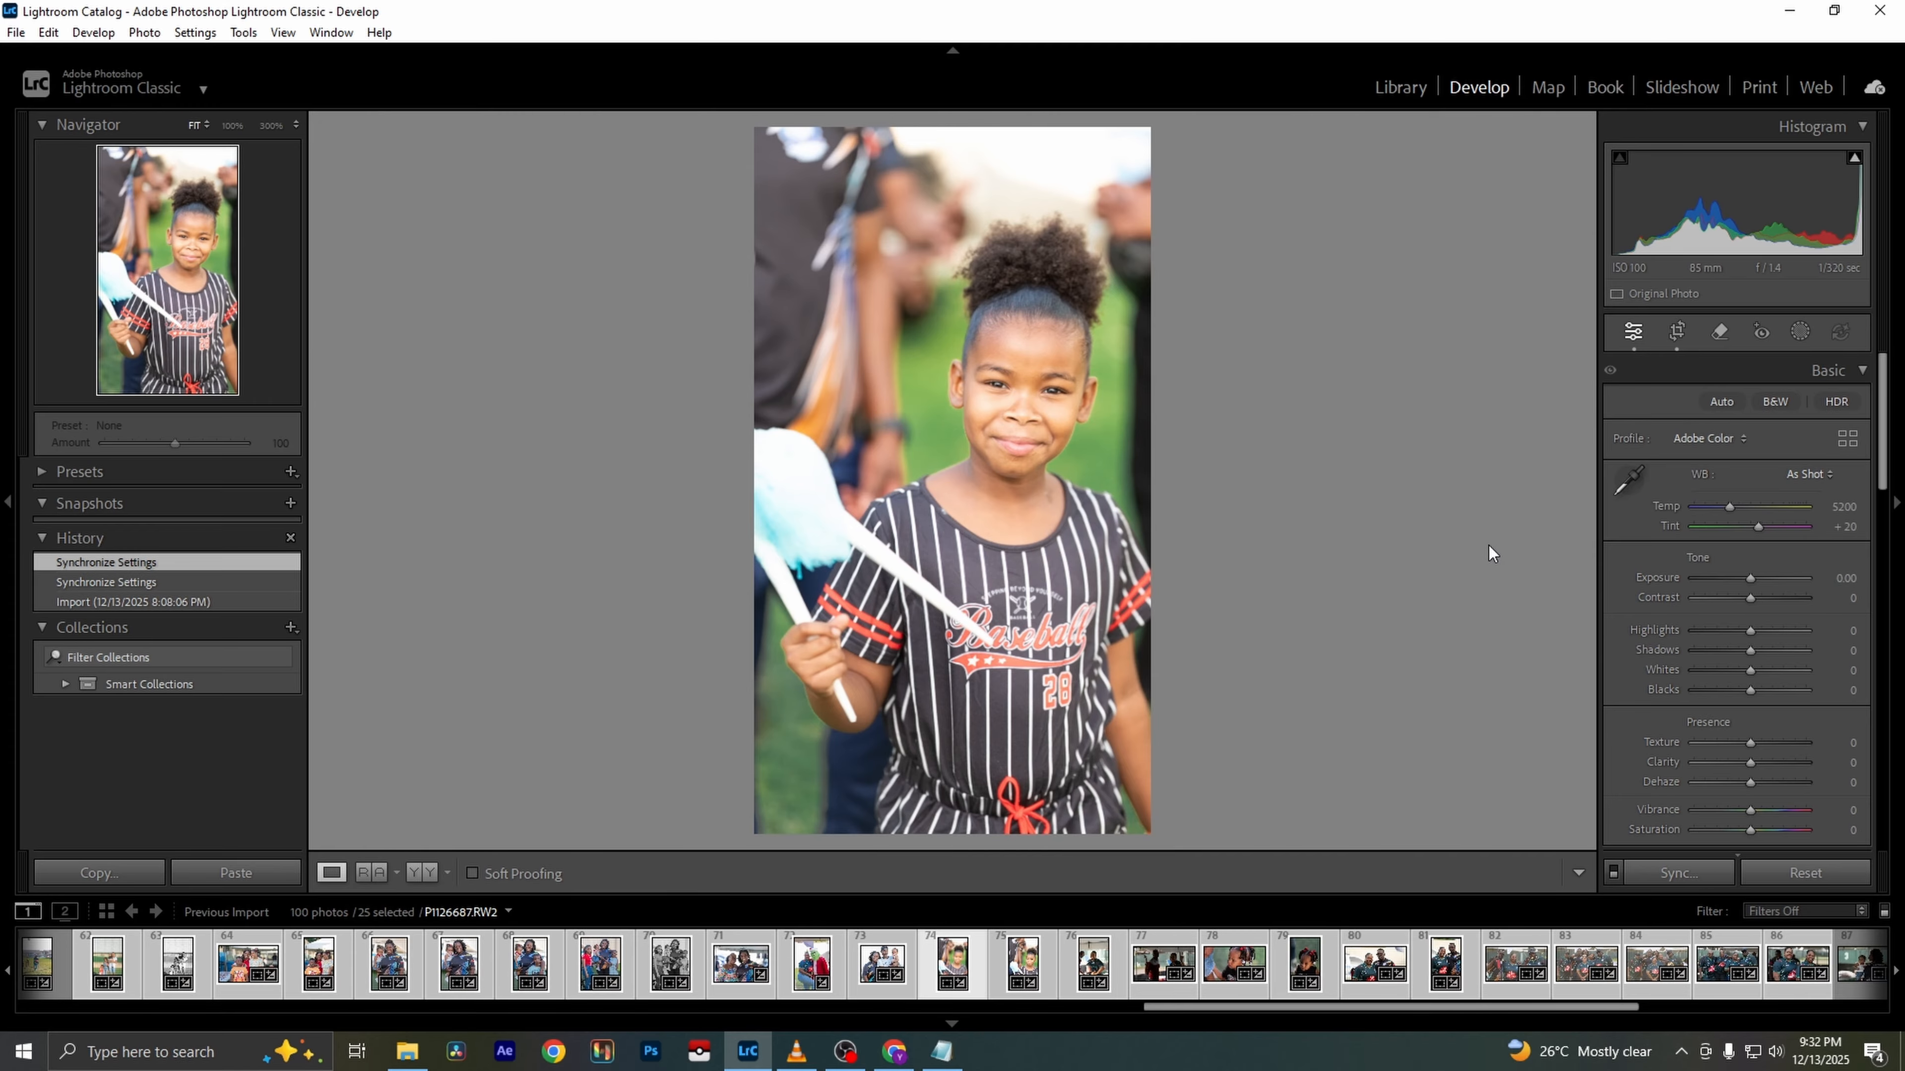
click(1814, 476)
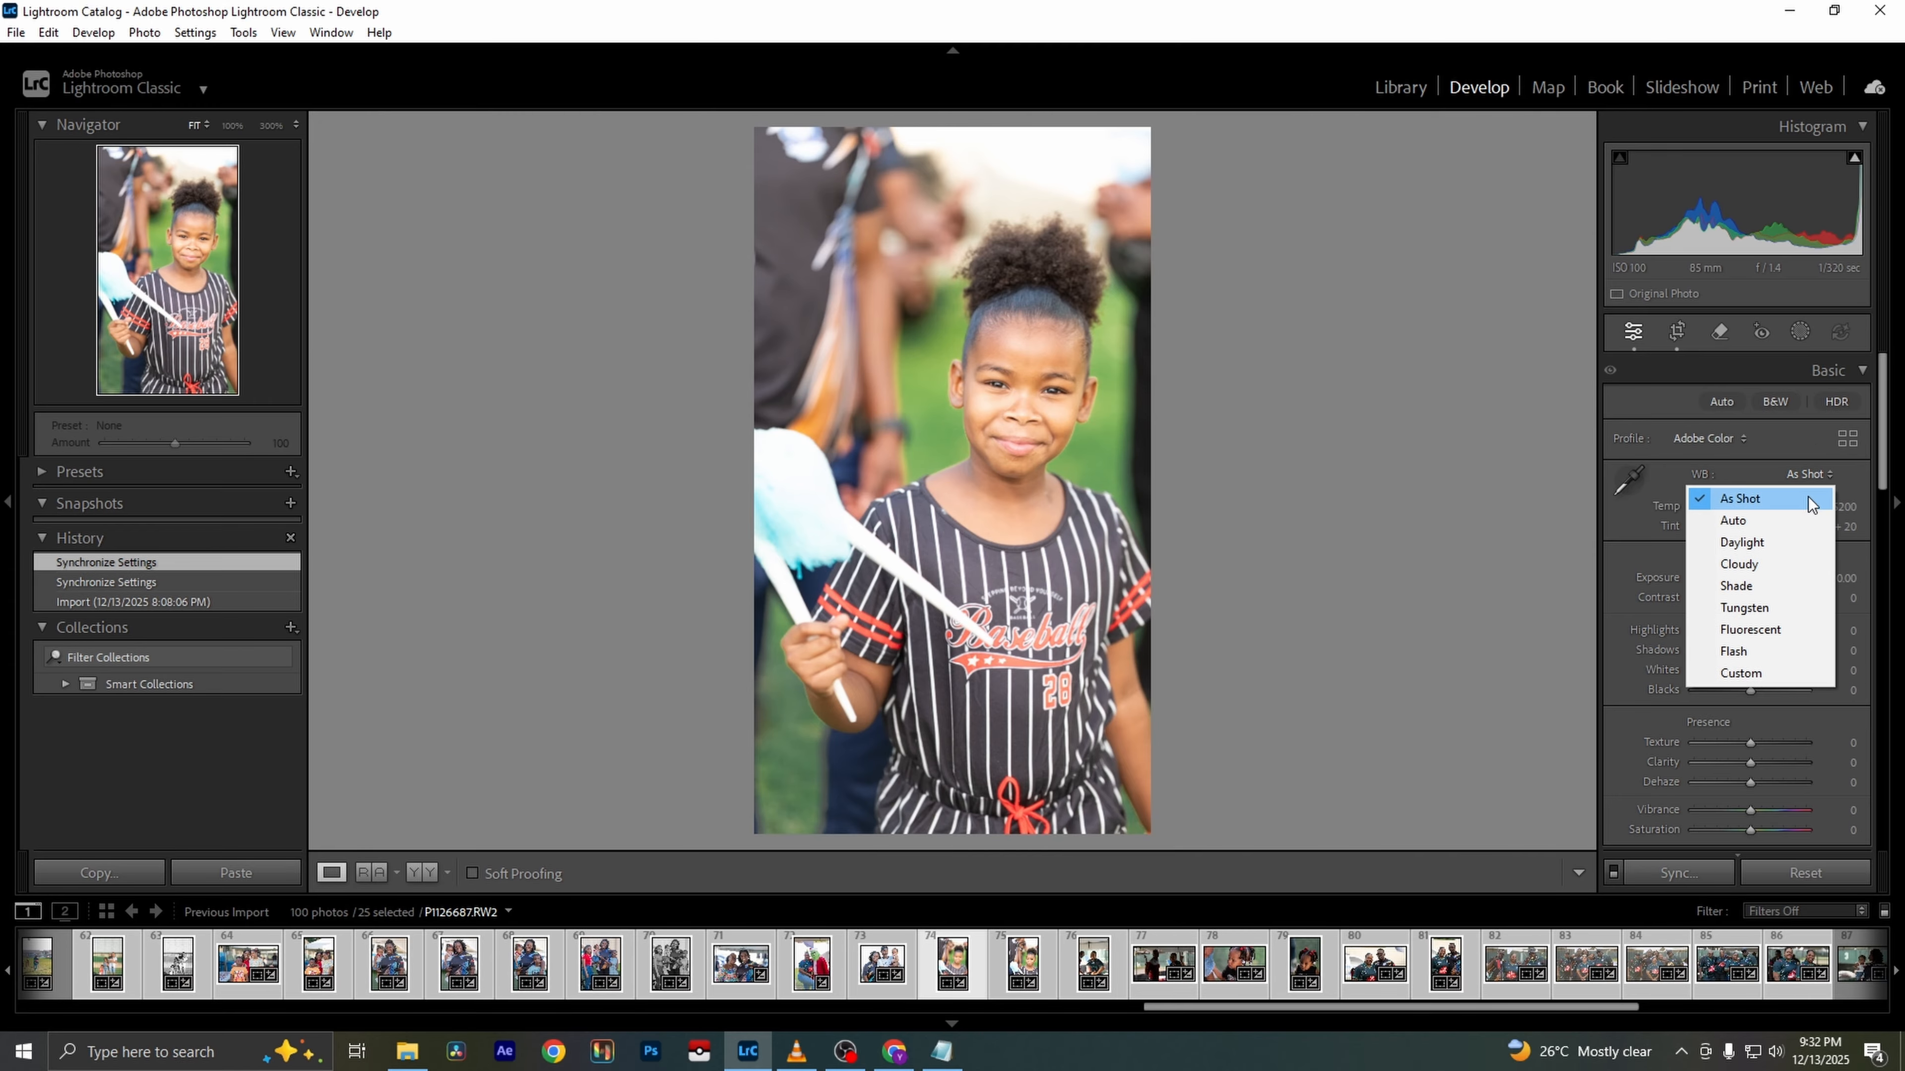
click(1791, 520)
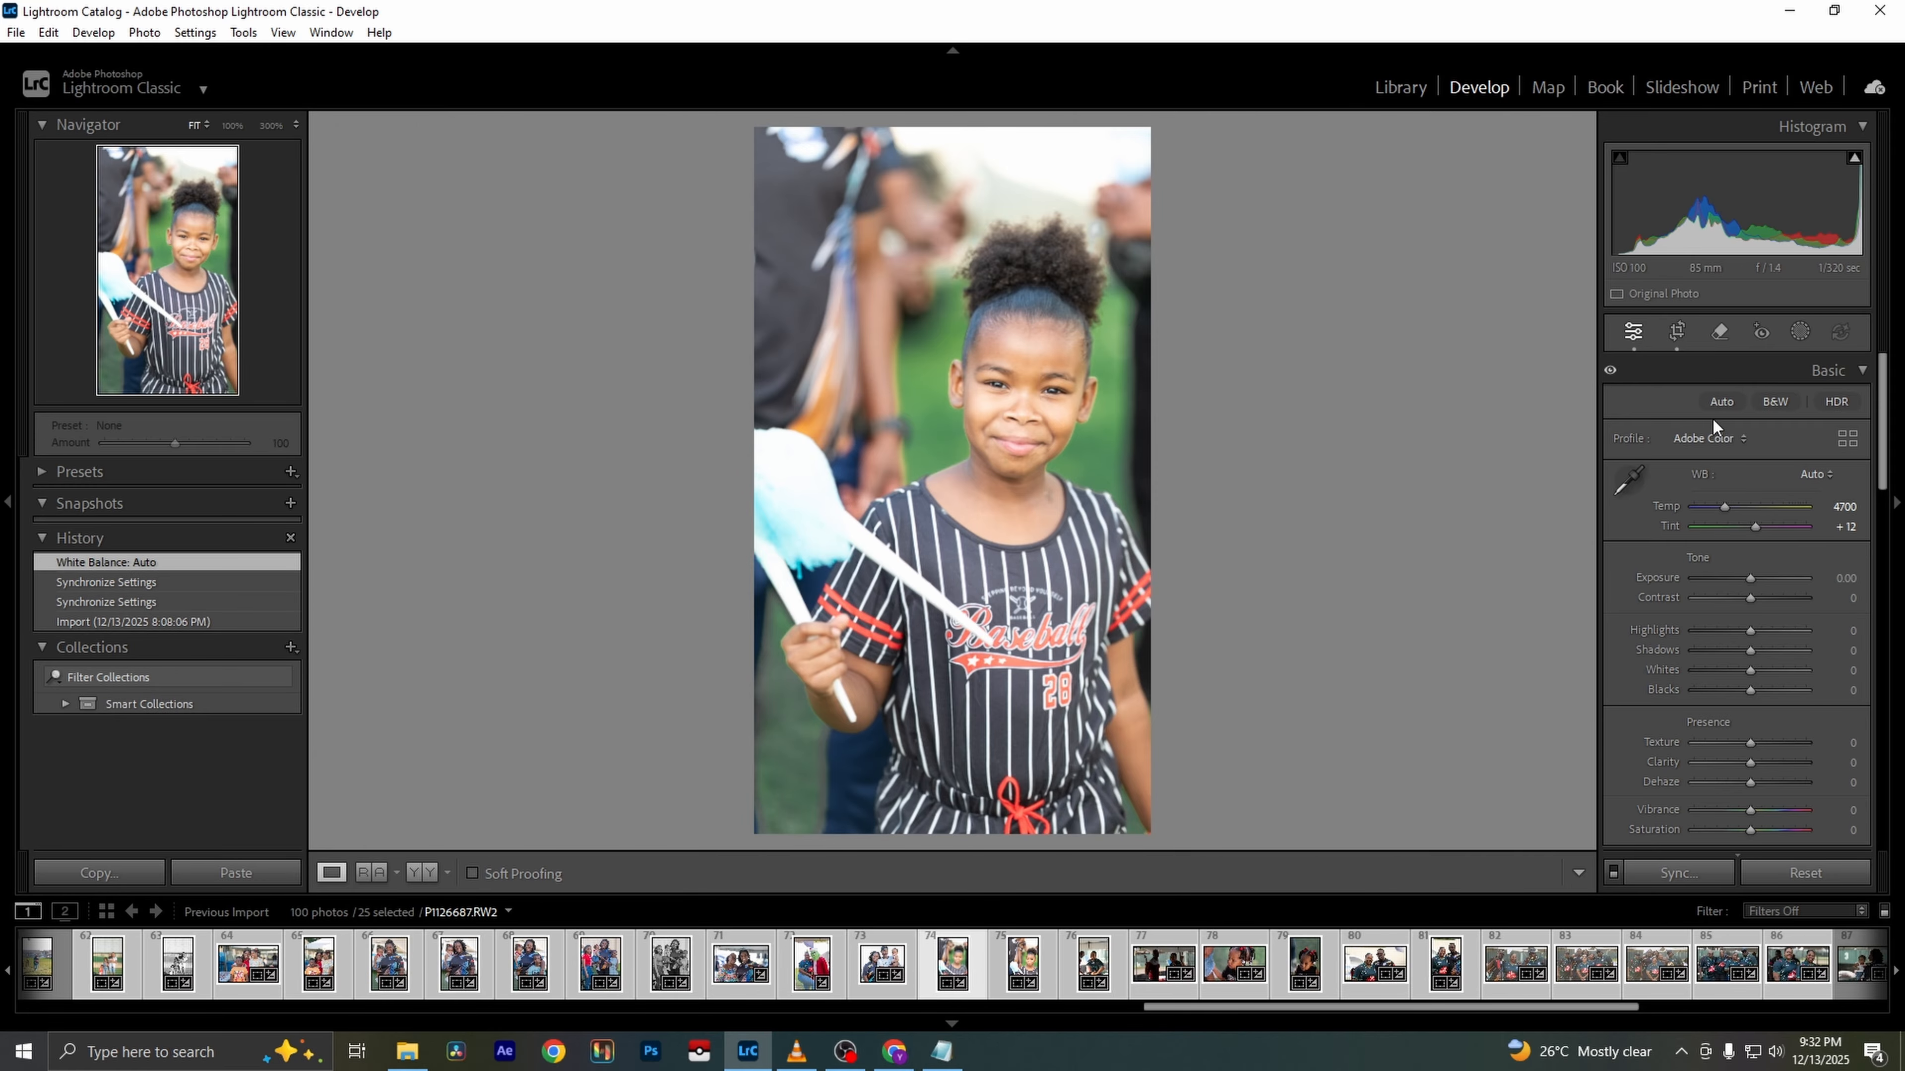
Widen the girl's portrait crop to take in the whole cotton candy
click(1676, 331)
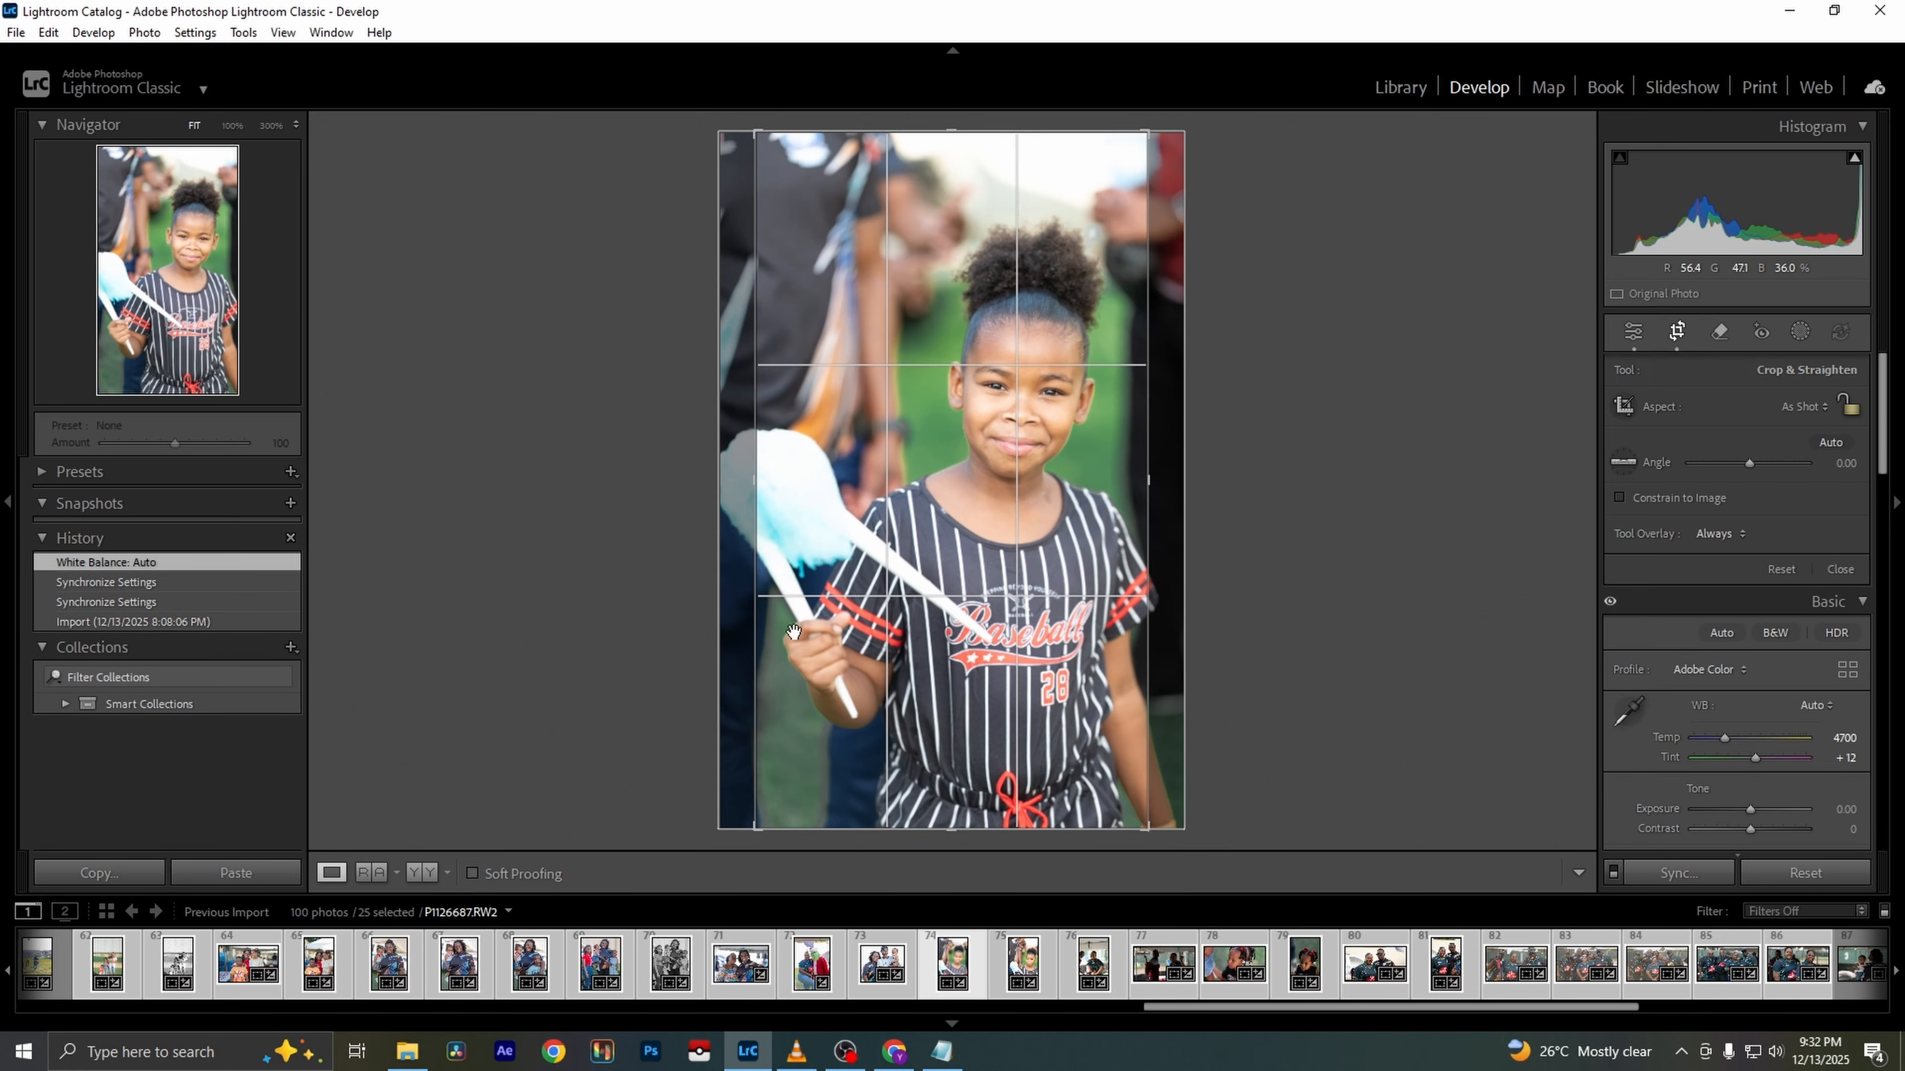
drag(752, 622, 606, 638)
key(Return)
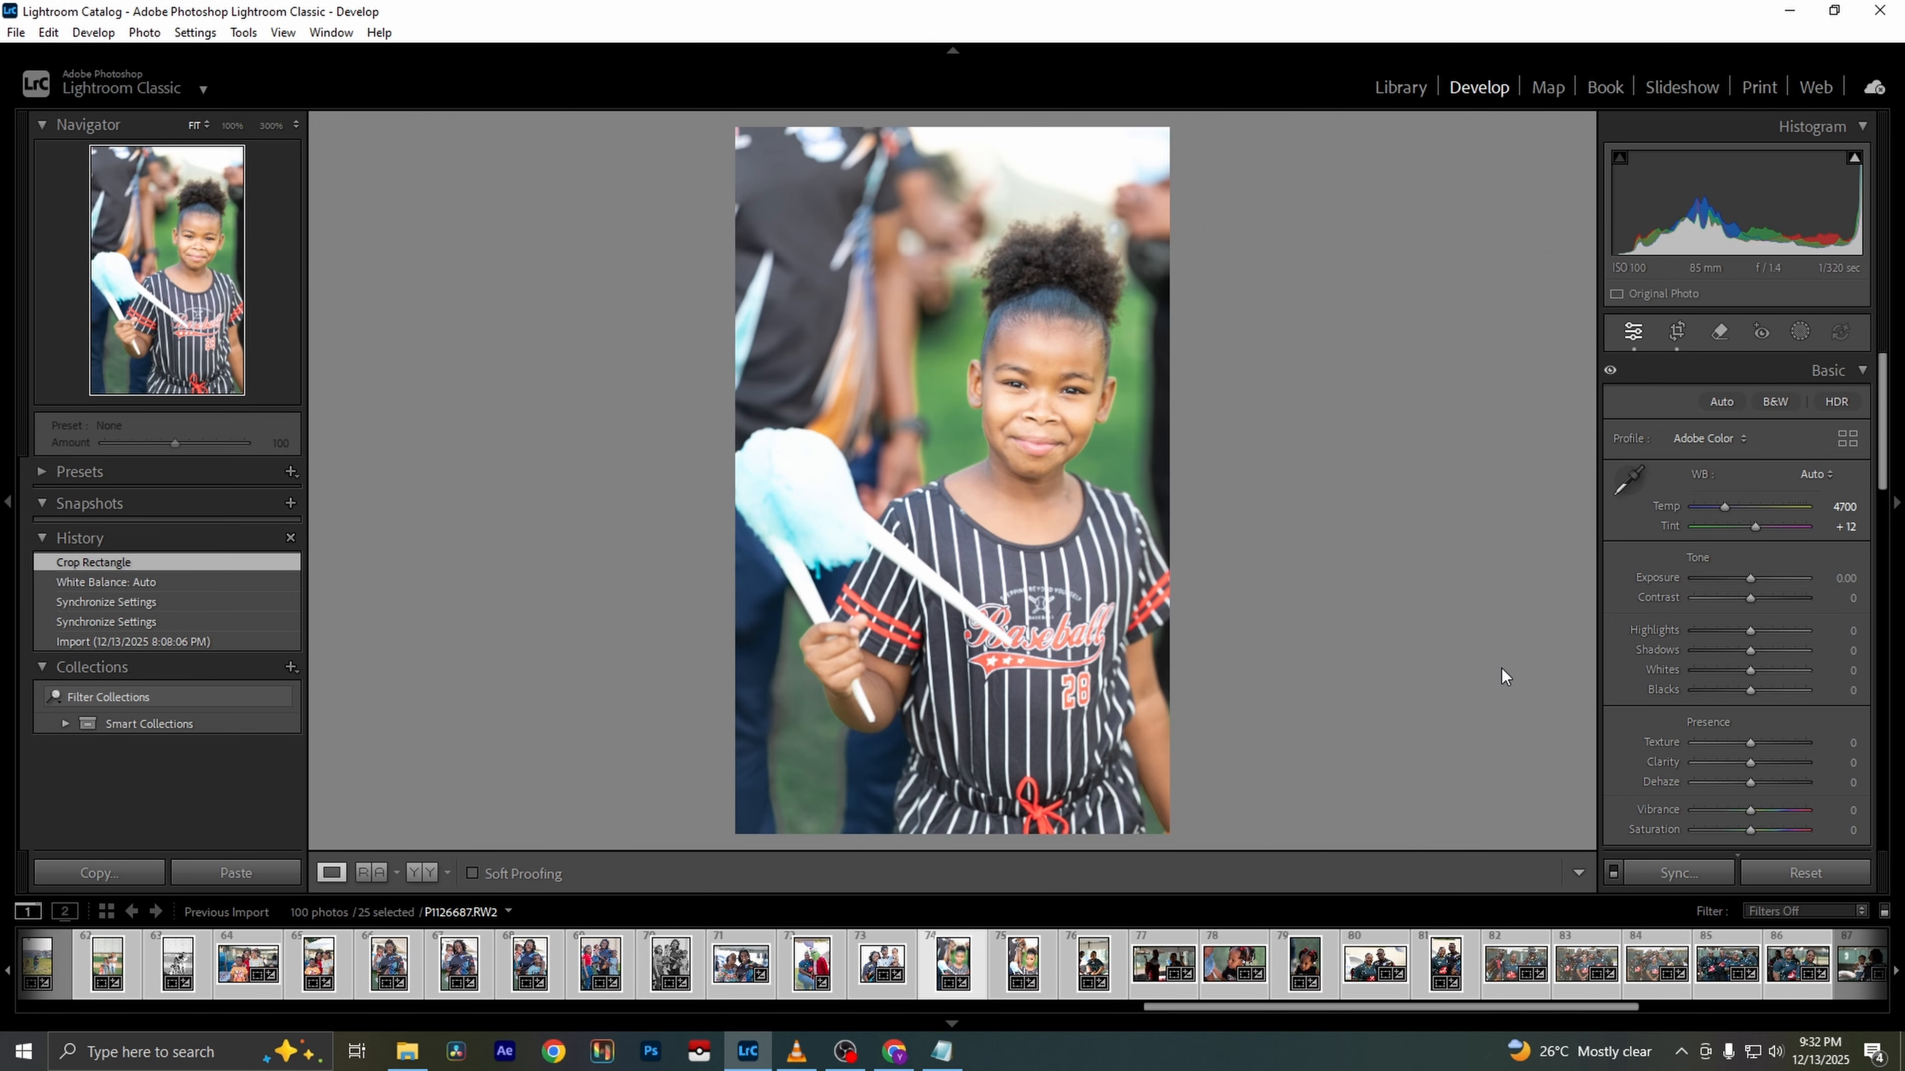
Set the green luminance to -23 in the Color Mixer
scroll(1731, 741, down, 8)
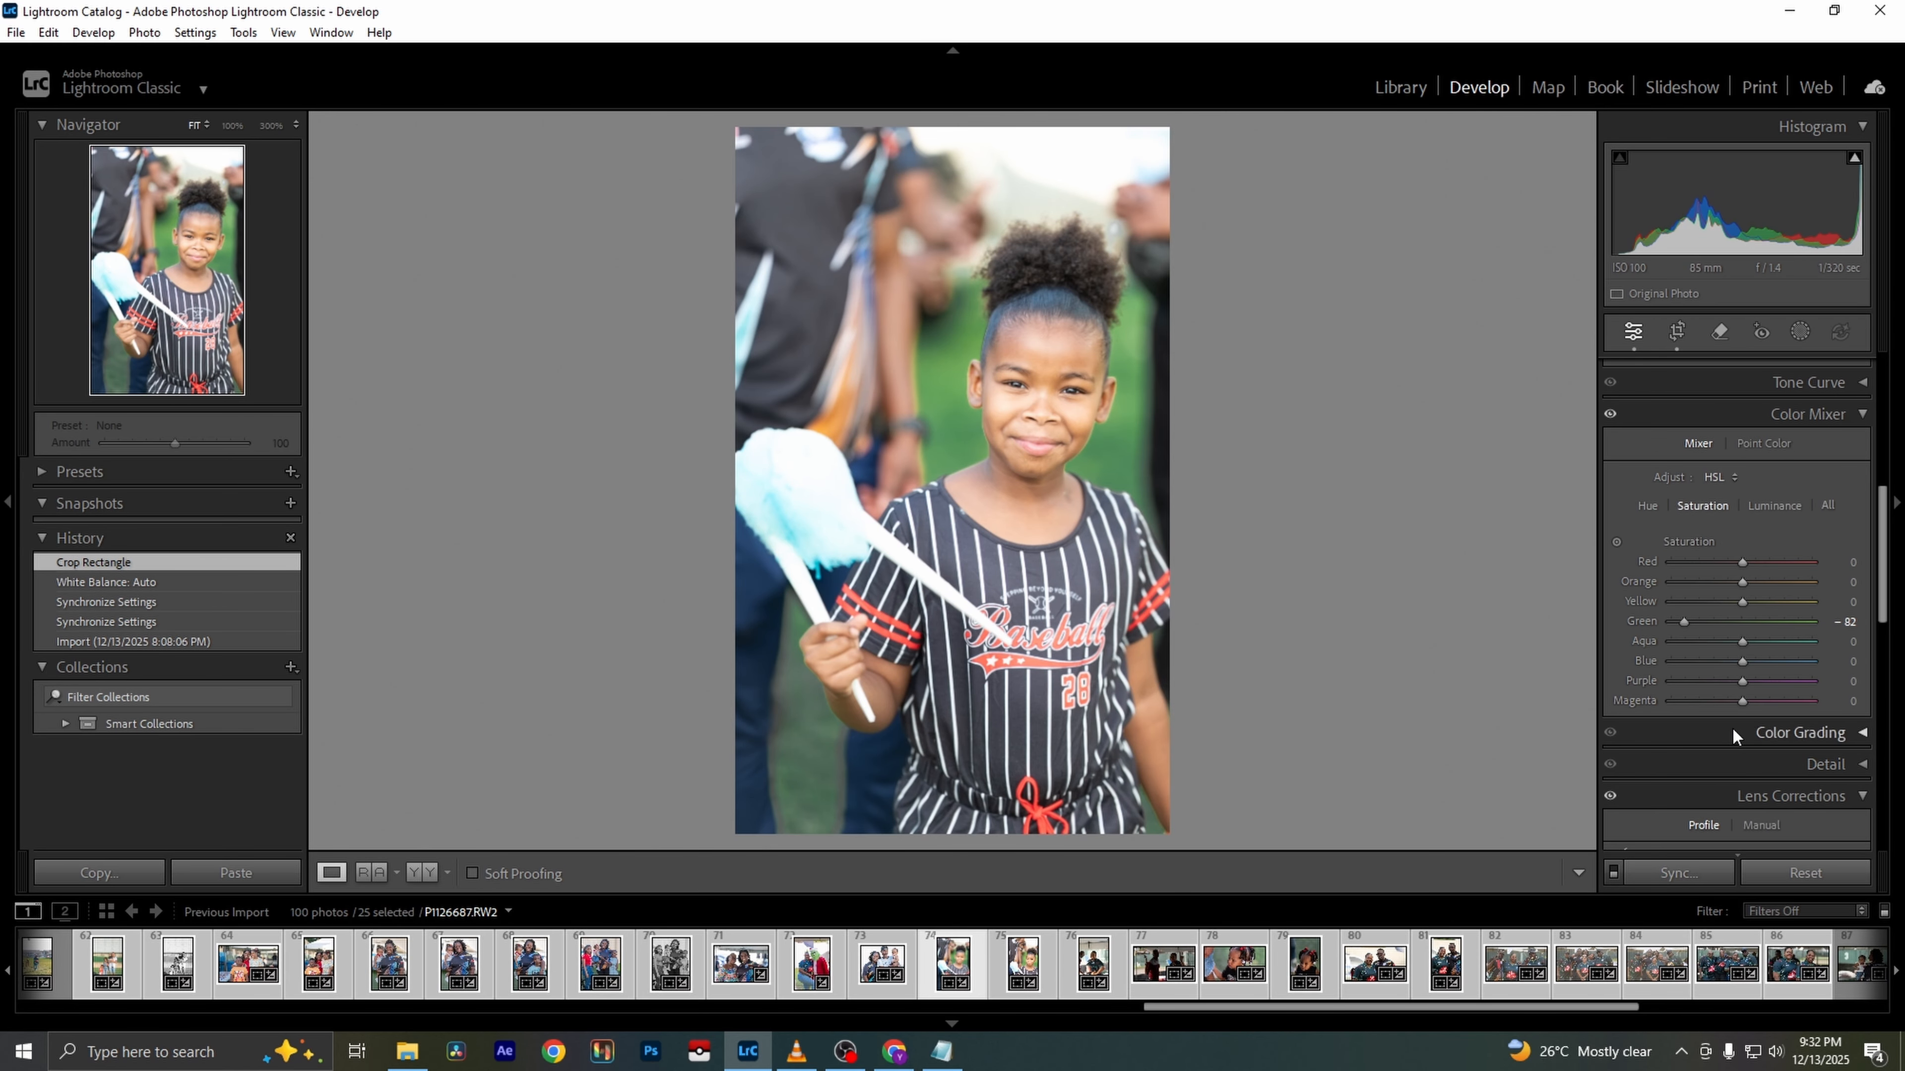
click(1773, 505)
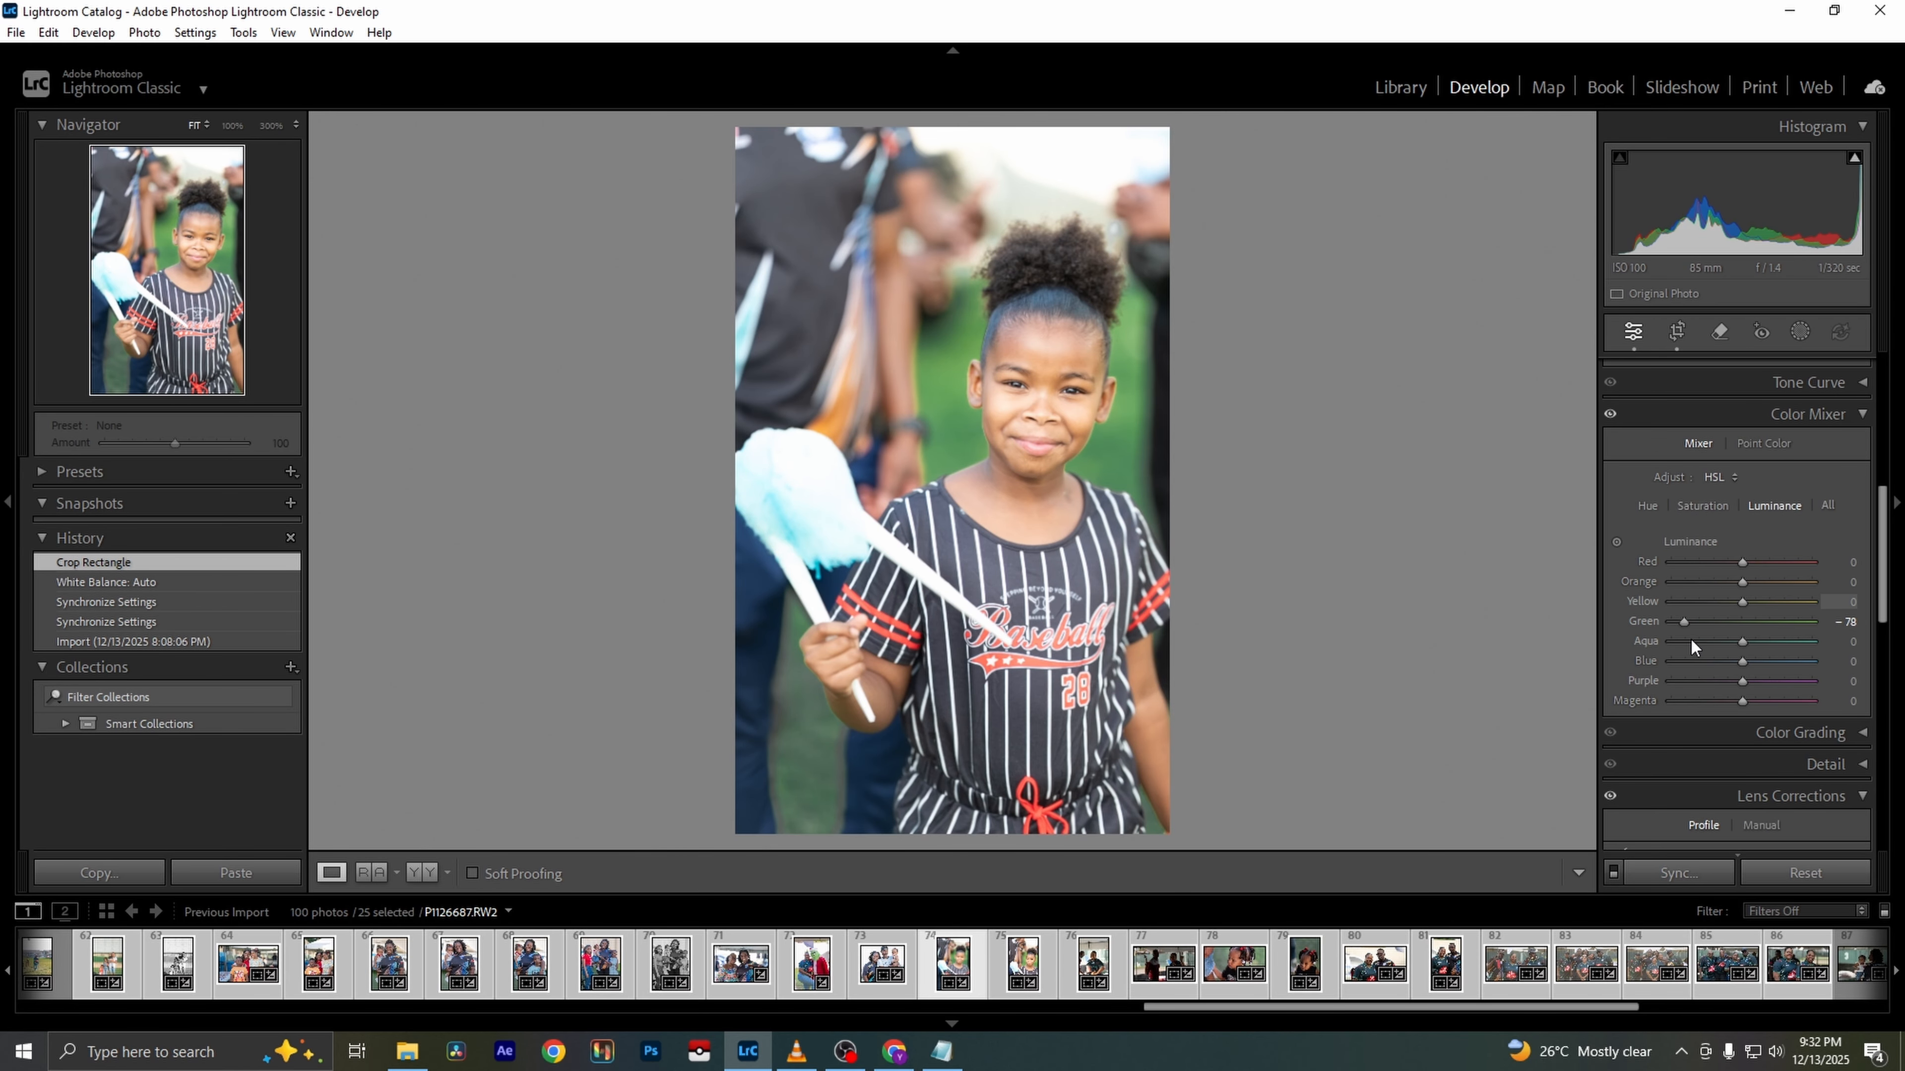
drag(1689, 622, 1727, 615)
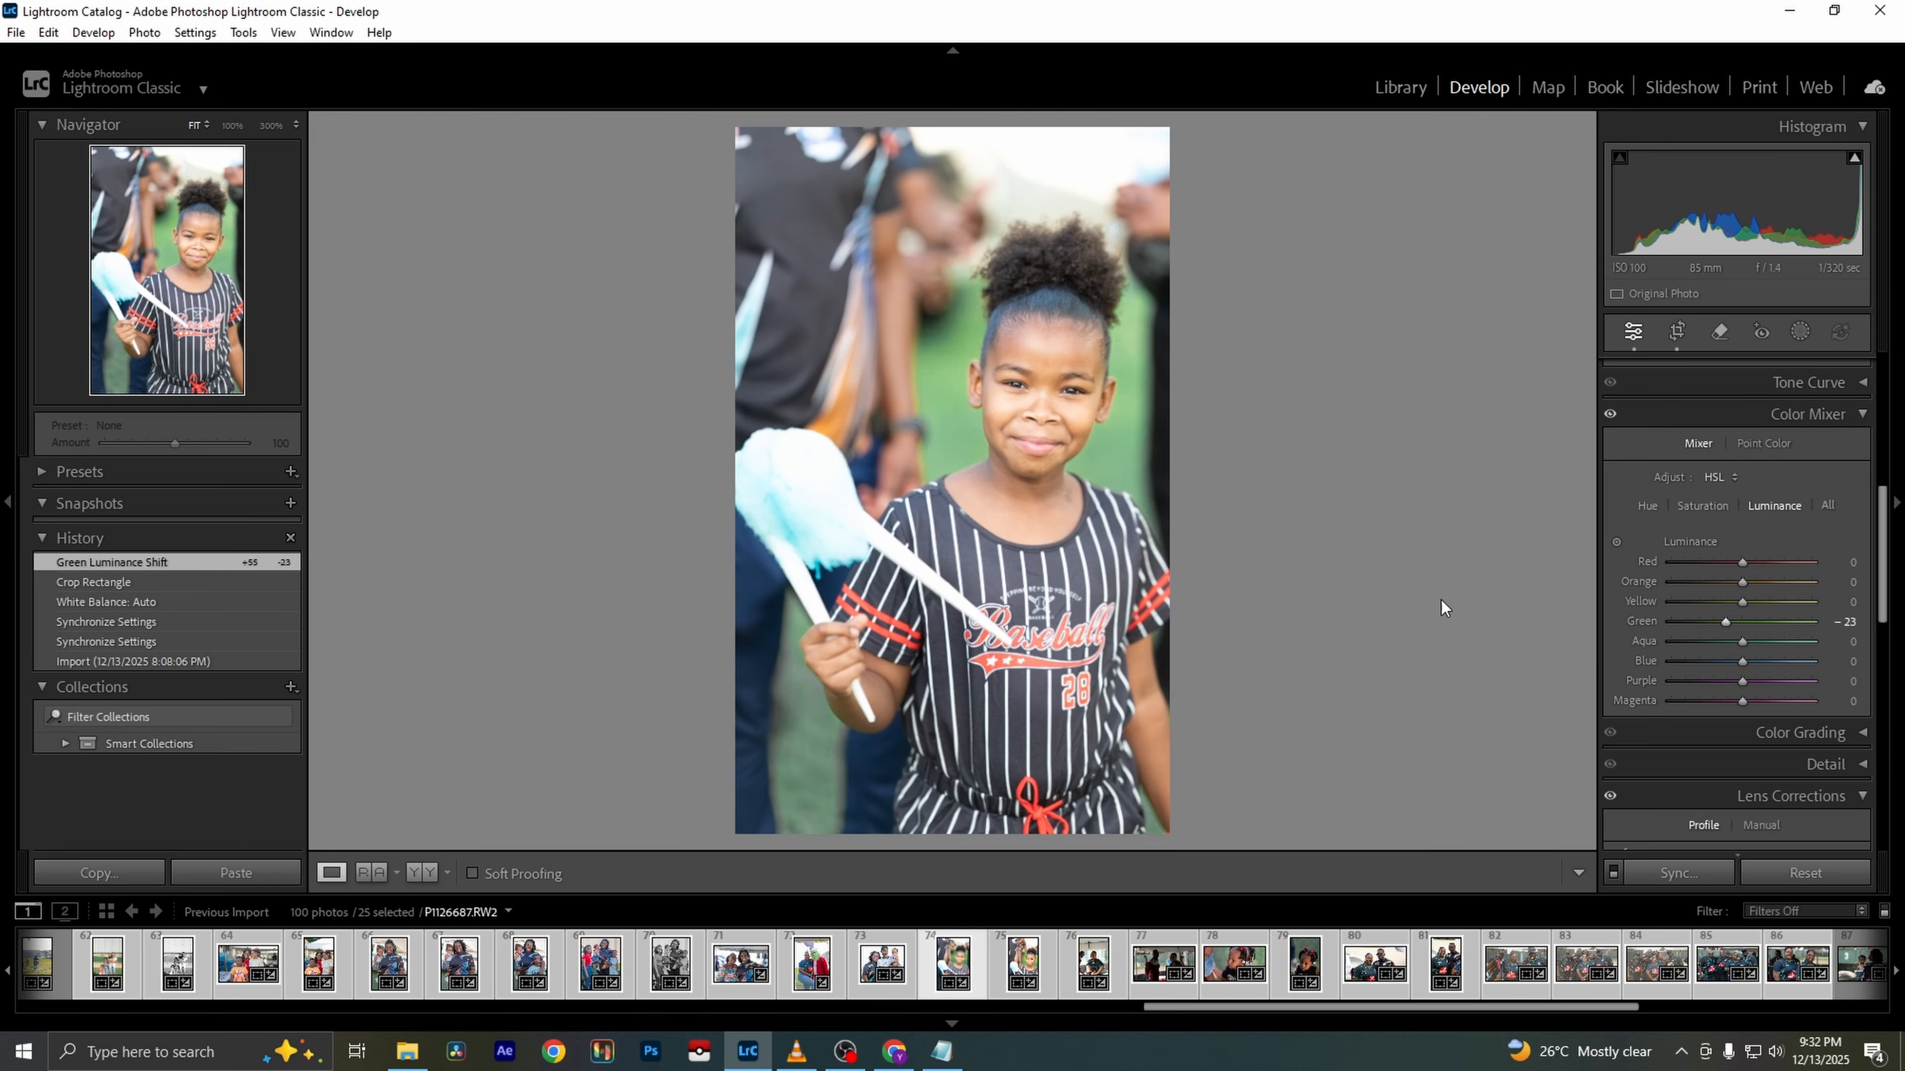
Go to the next photo, P1126688.RW2, and remove it from the batch
key(Right)
key(Right)
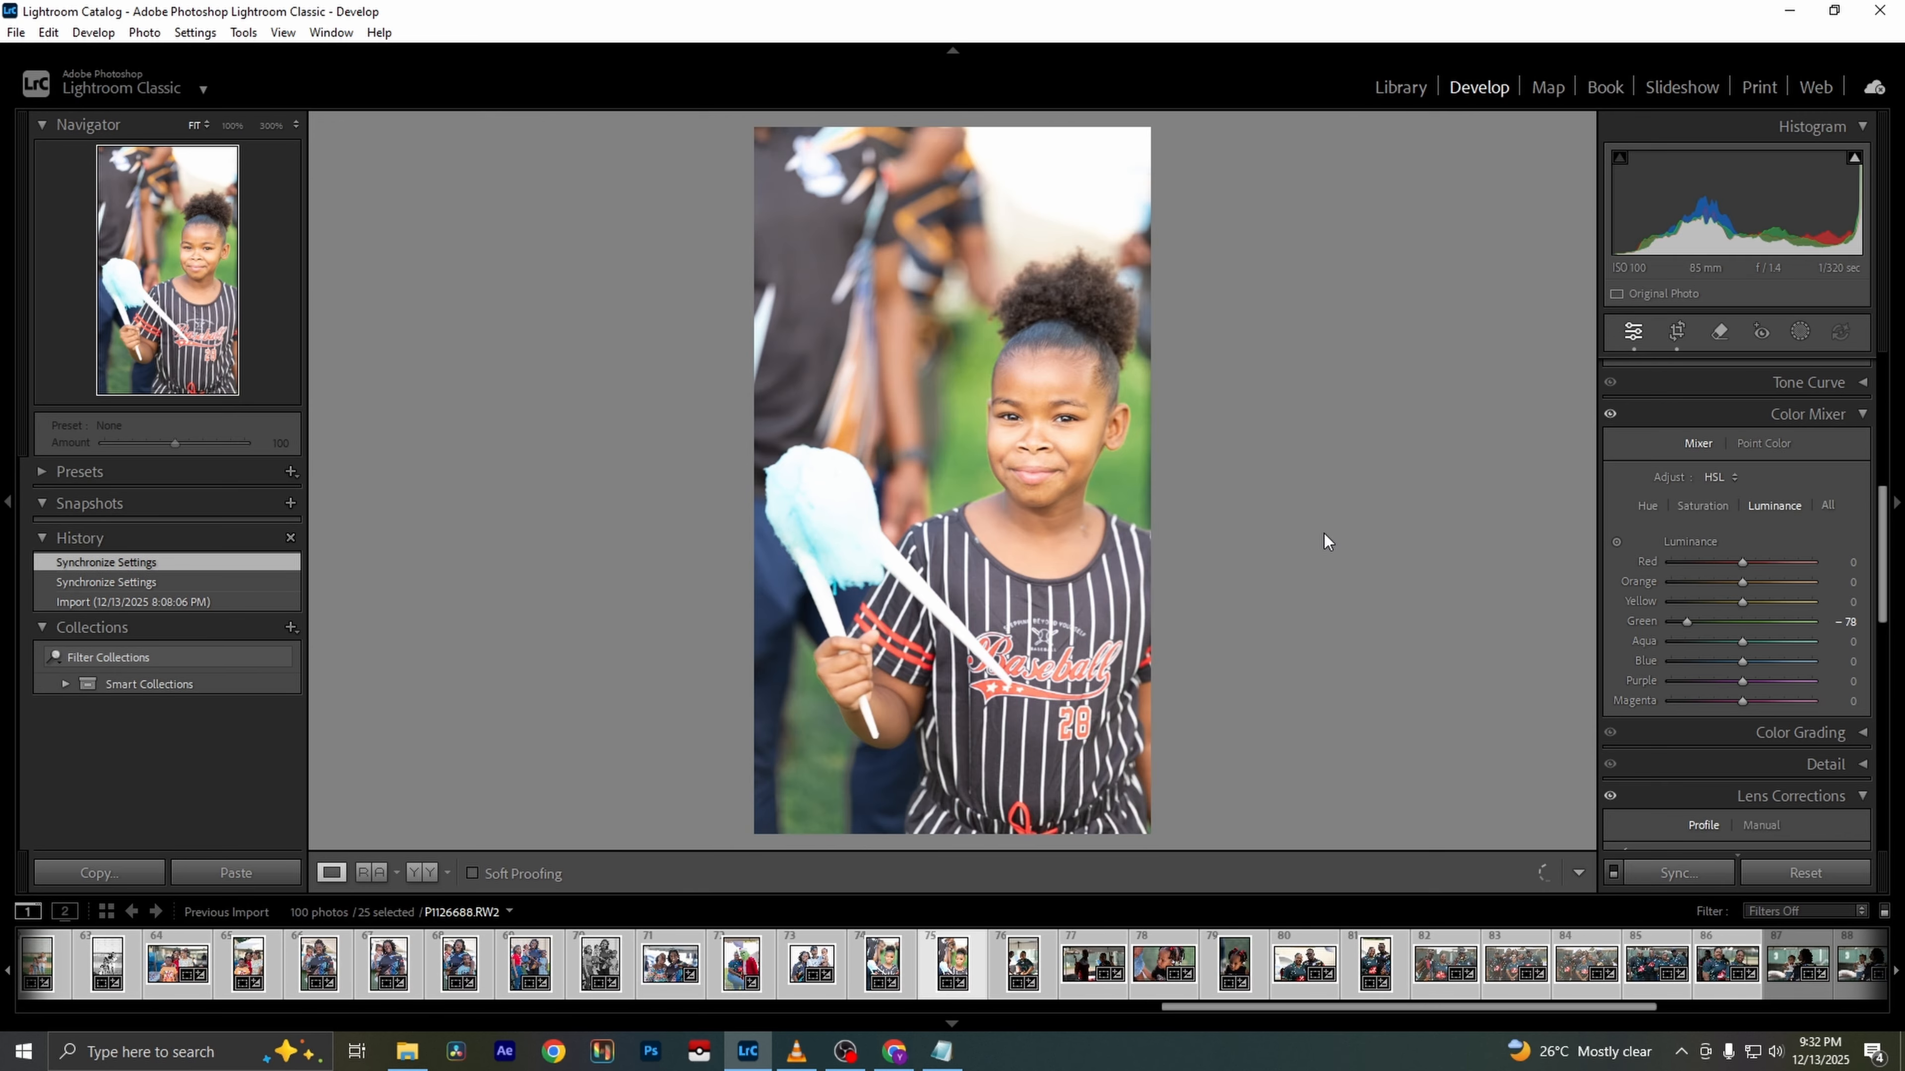
key(Delete)
key(Return)
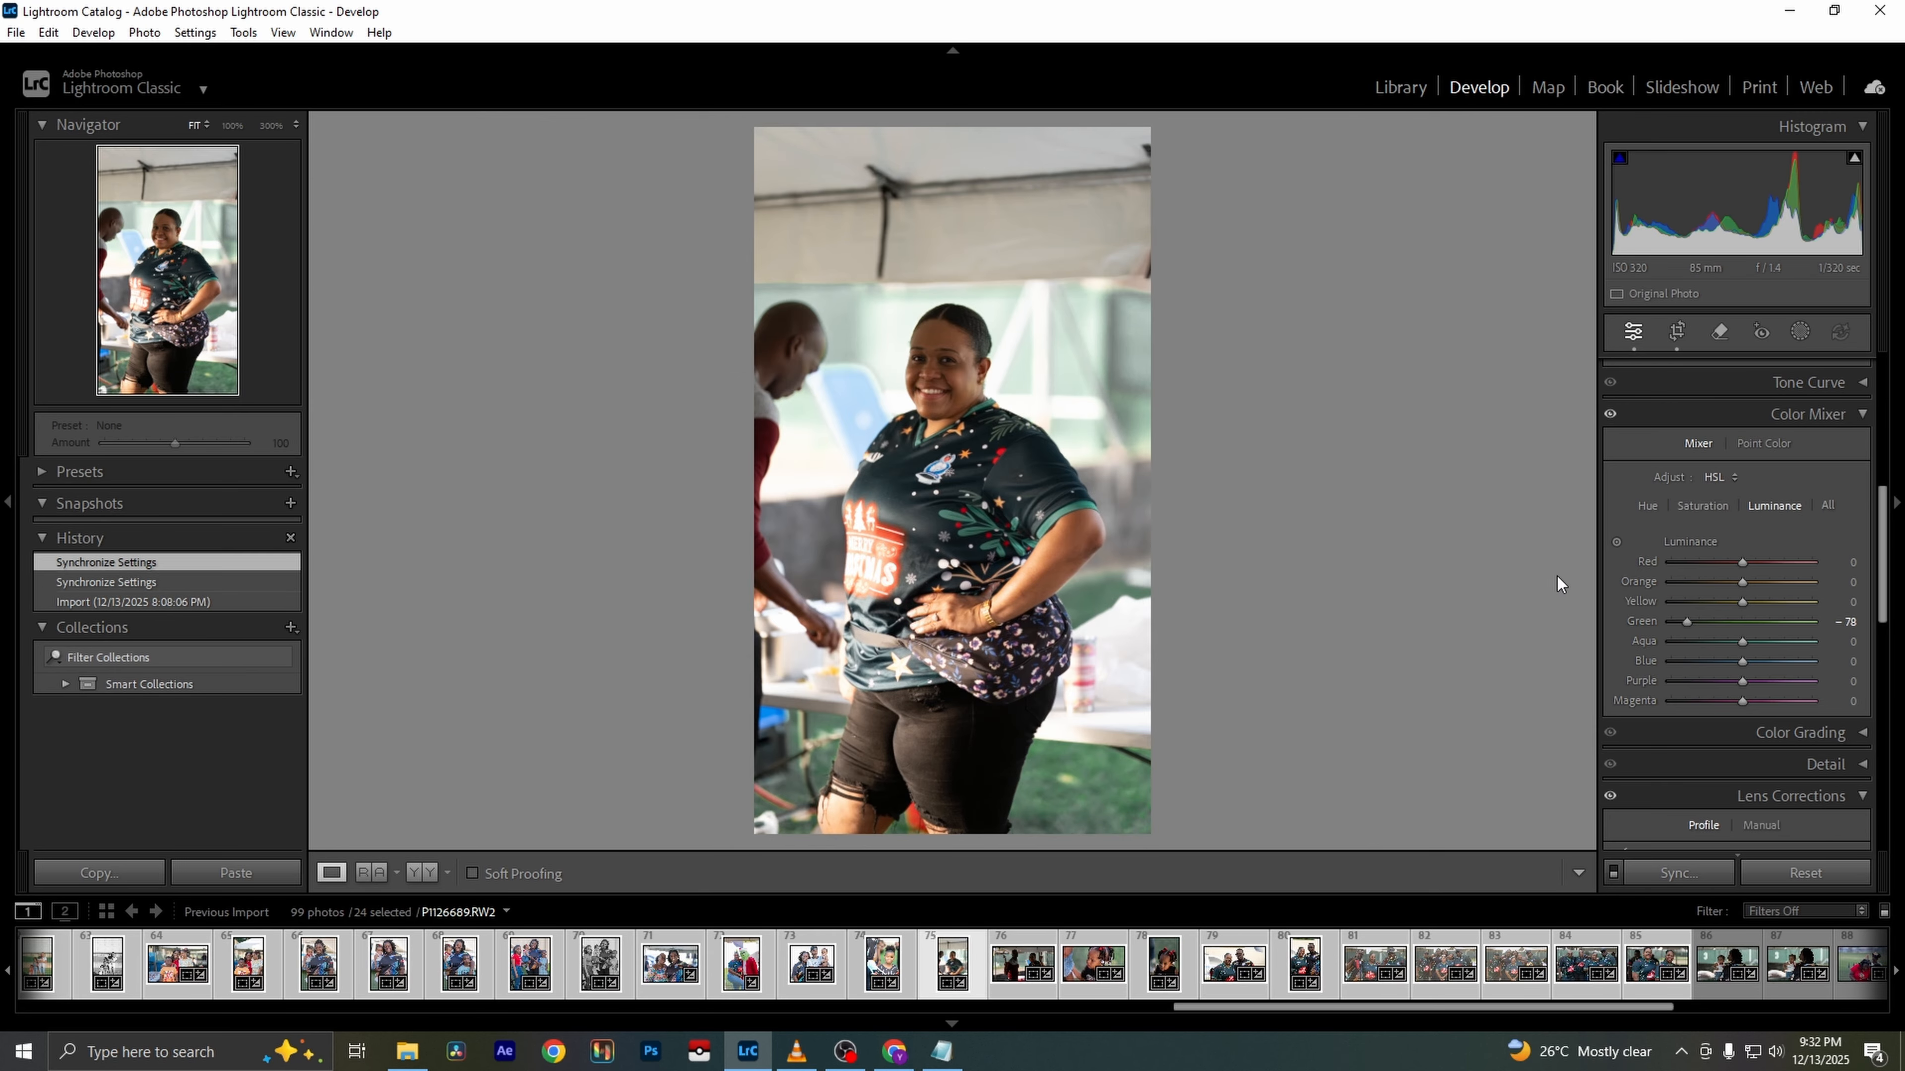
Set the shadows to +77, highlights to -68 and whites to -56 on P1126689.RW2
scroll(1746, 469, up, 5)
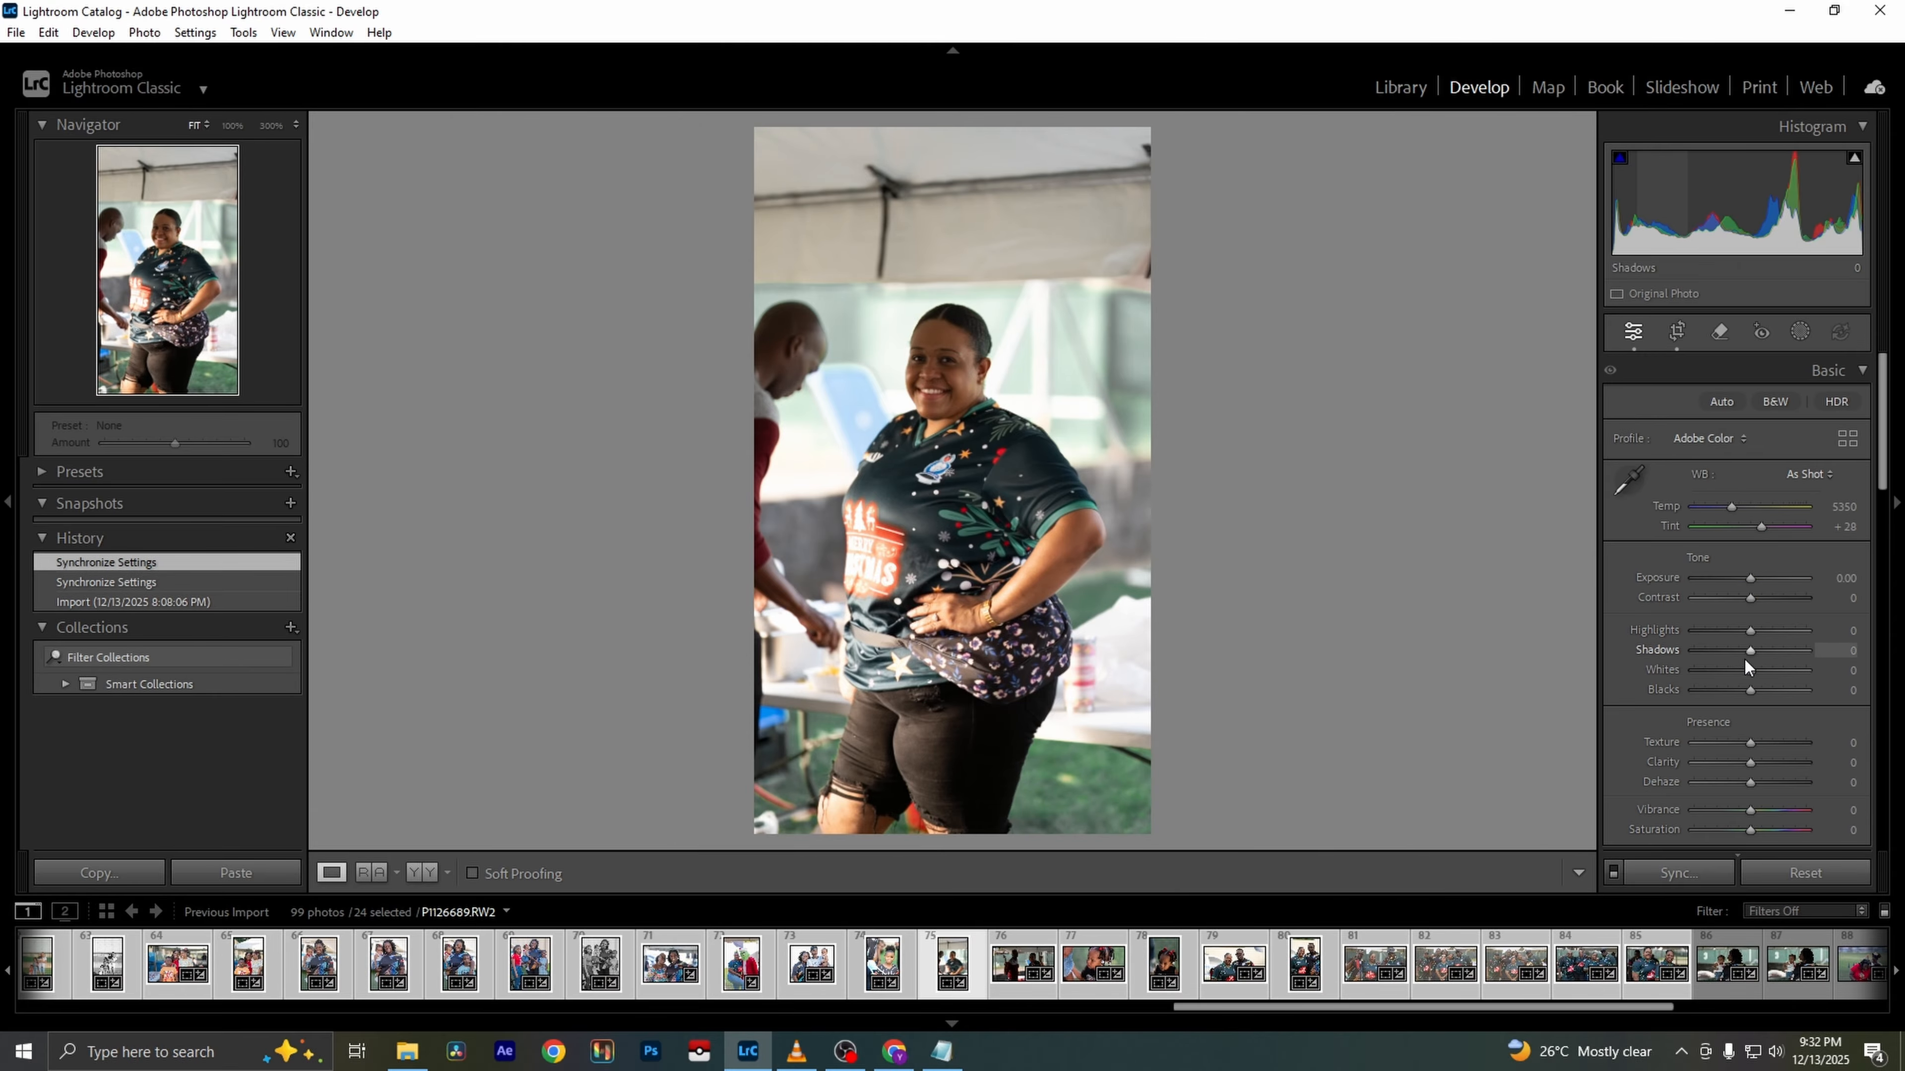
drag(1753, 648, 1713, 670)
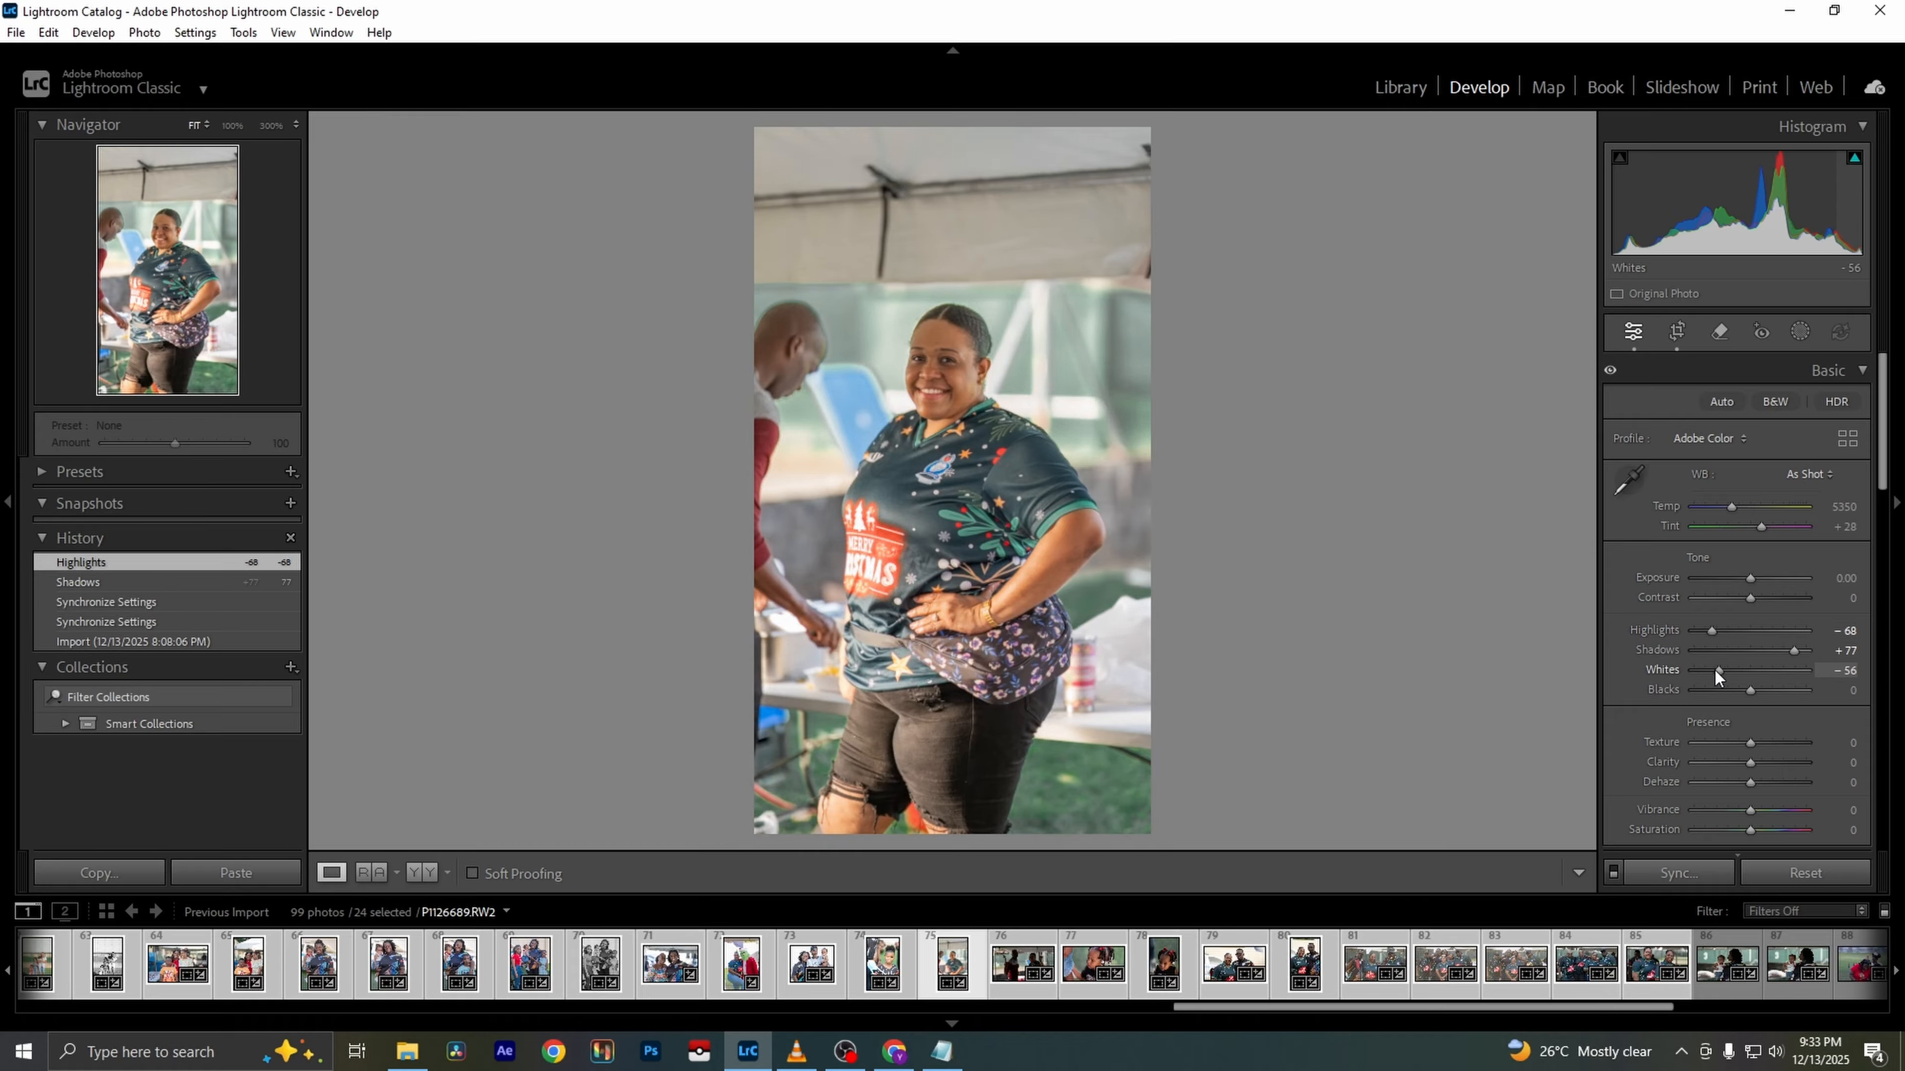
Crop the woman's portrait to waist height, trimming the tent roof above and widening it to include more of the man beside her
click(1678, 332)
drag(932, 126, 932, 177)
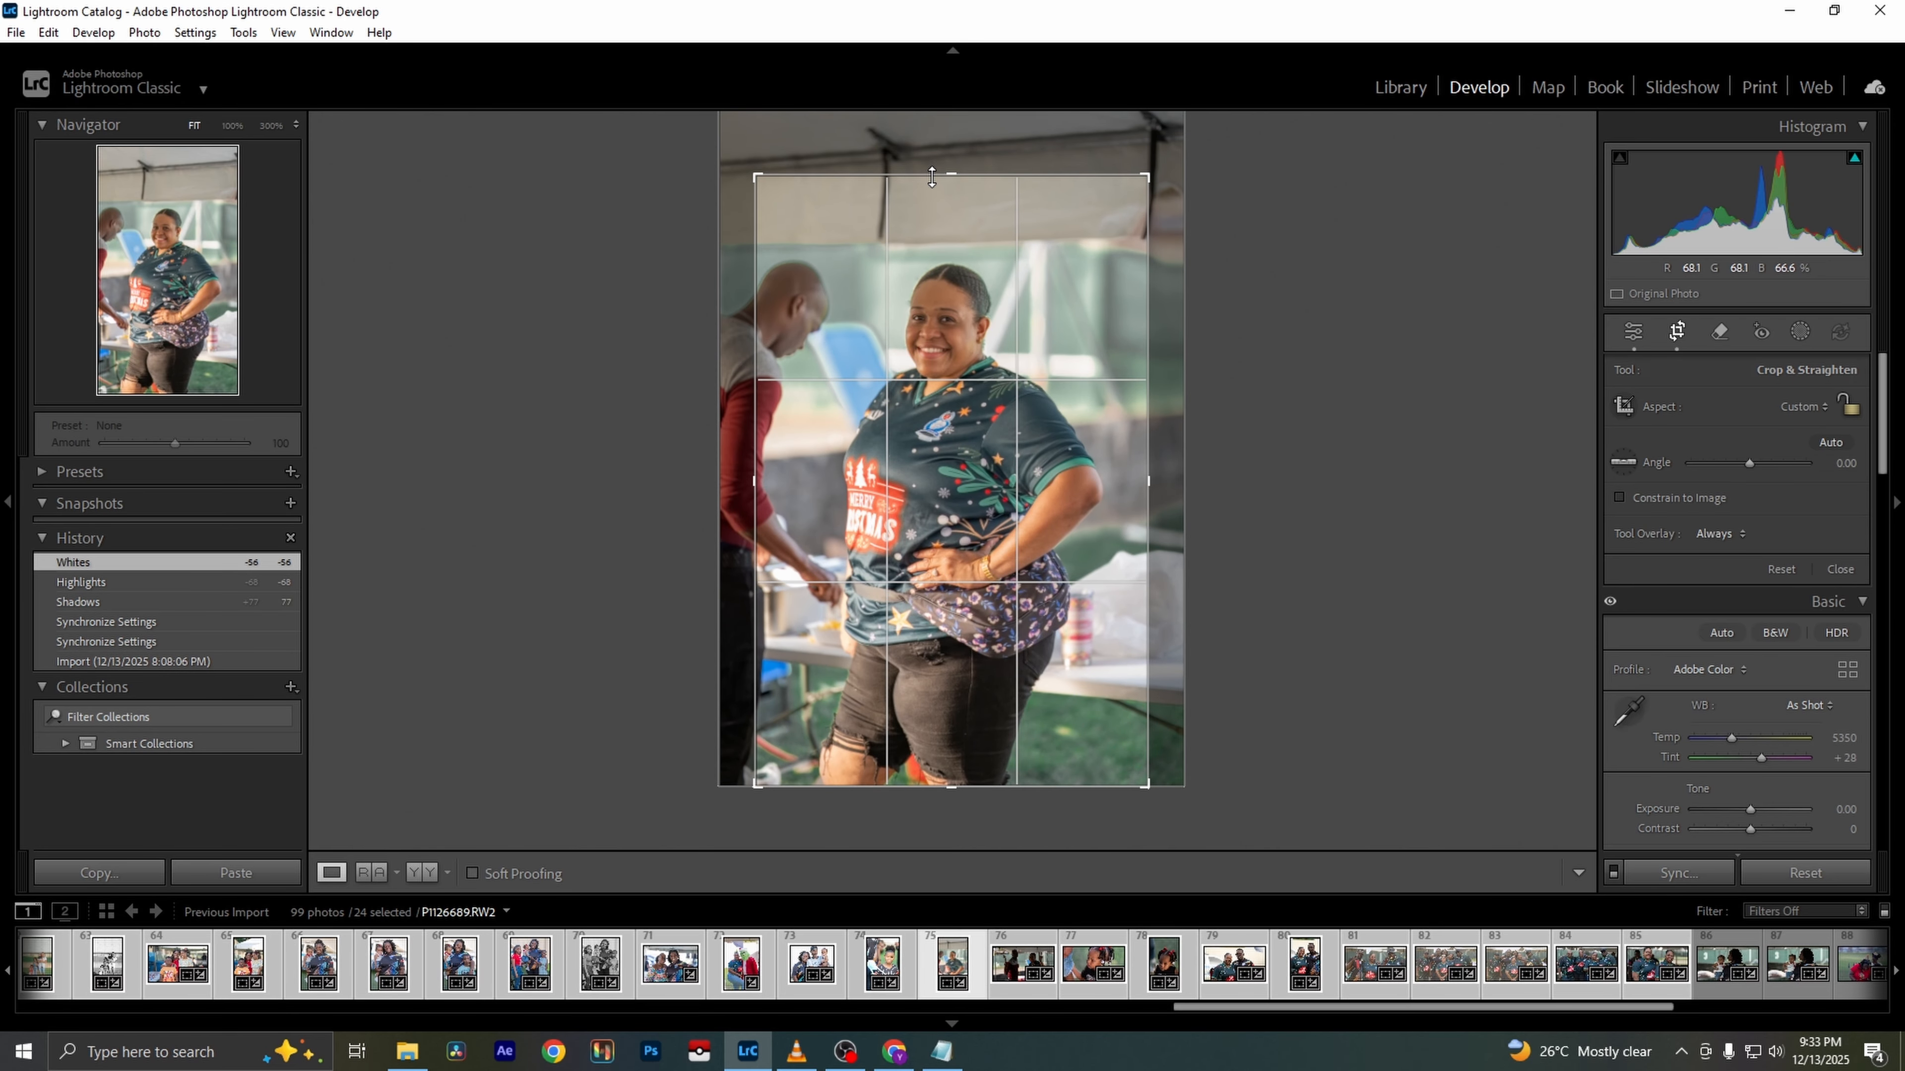
drag(755, 433, 714, 443)
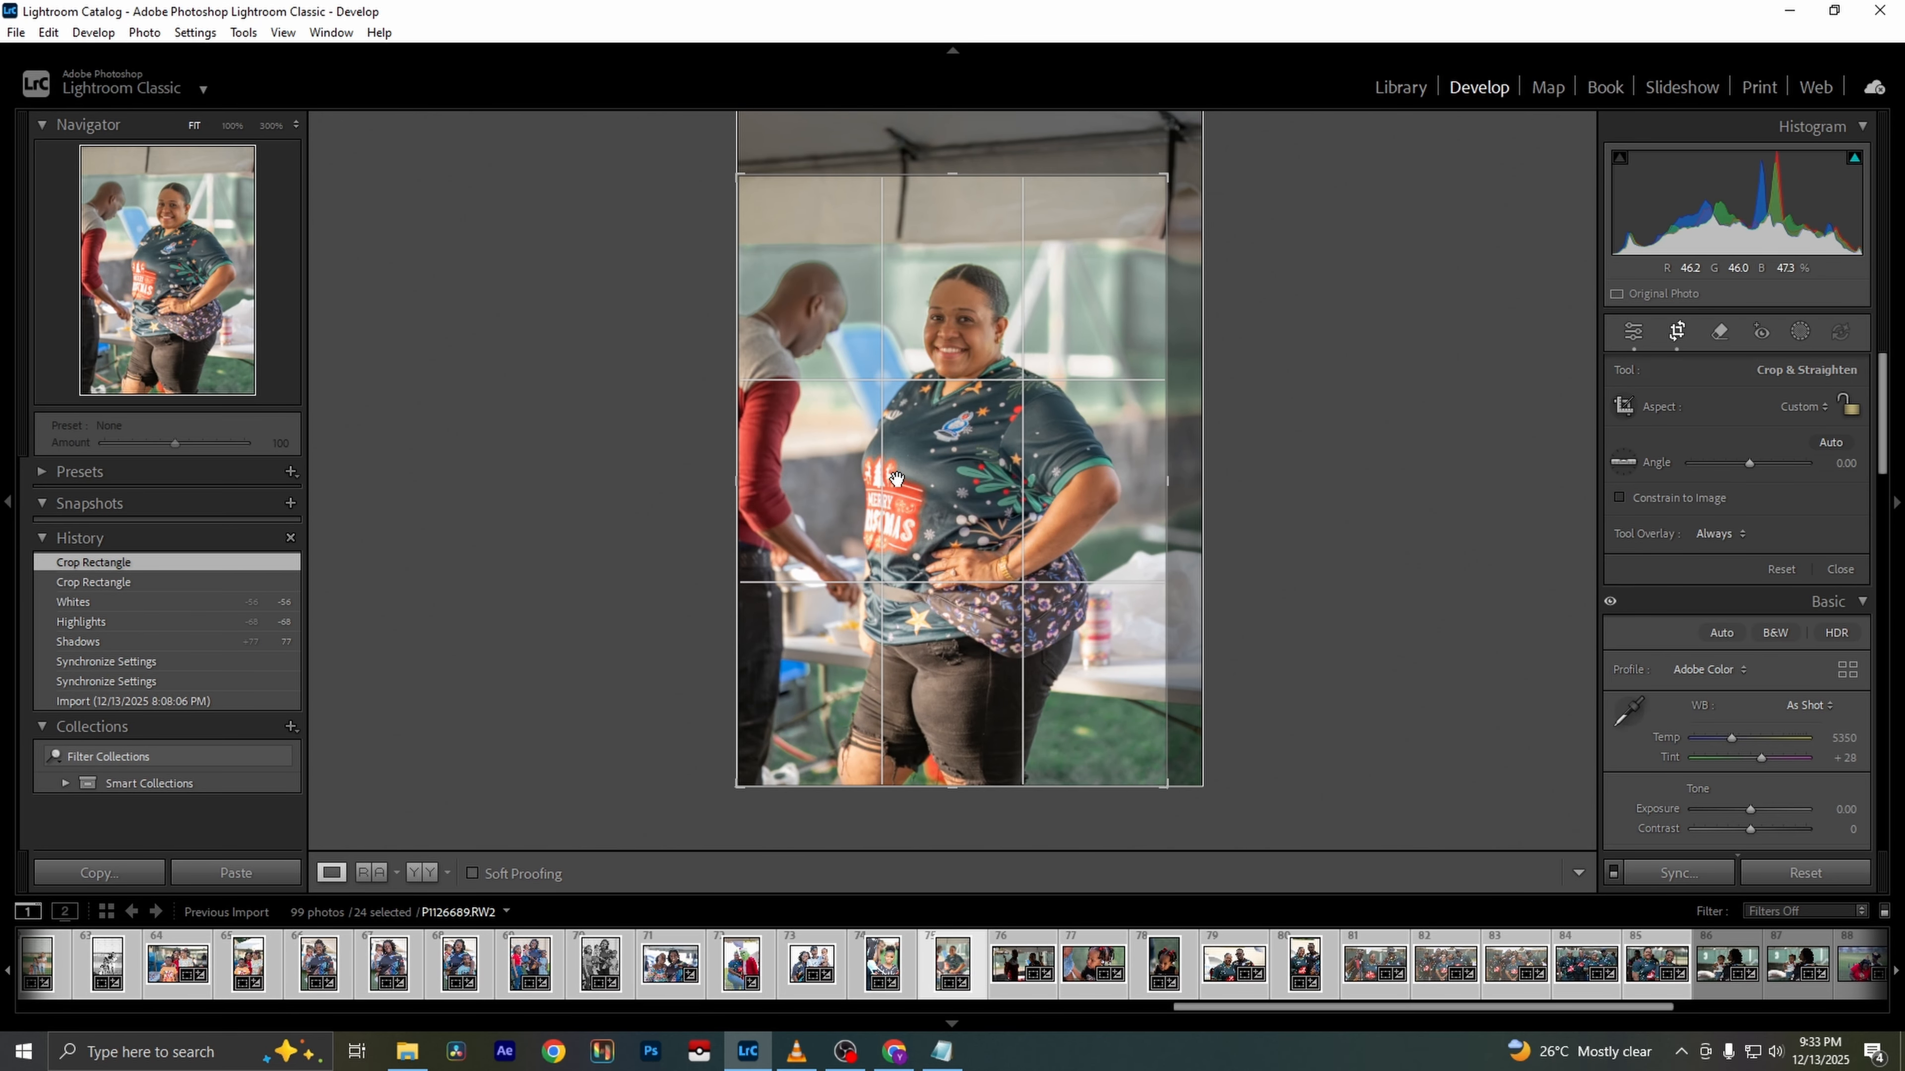
key(Return)
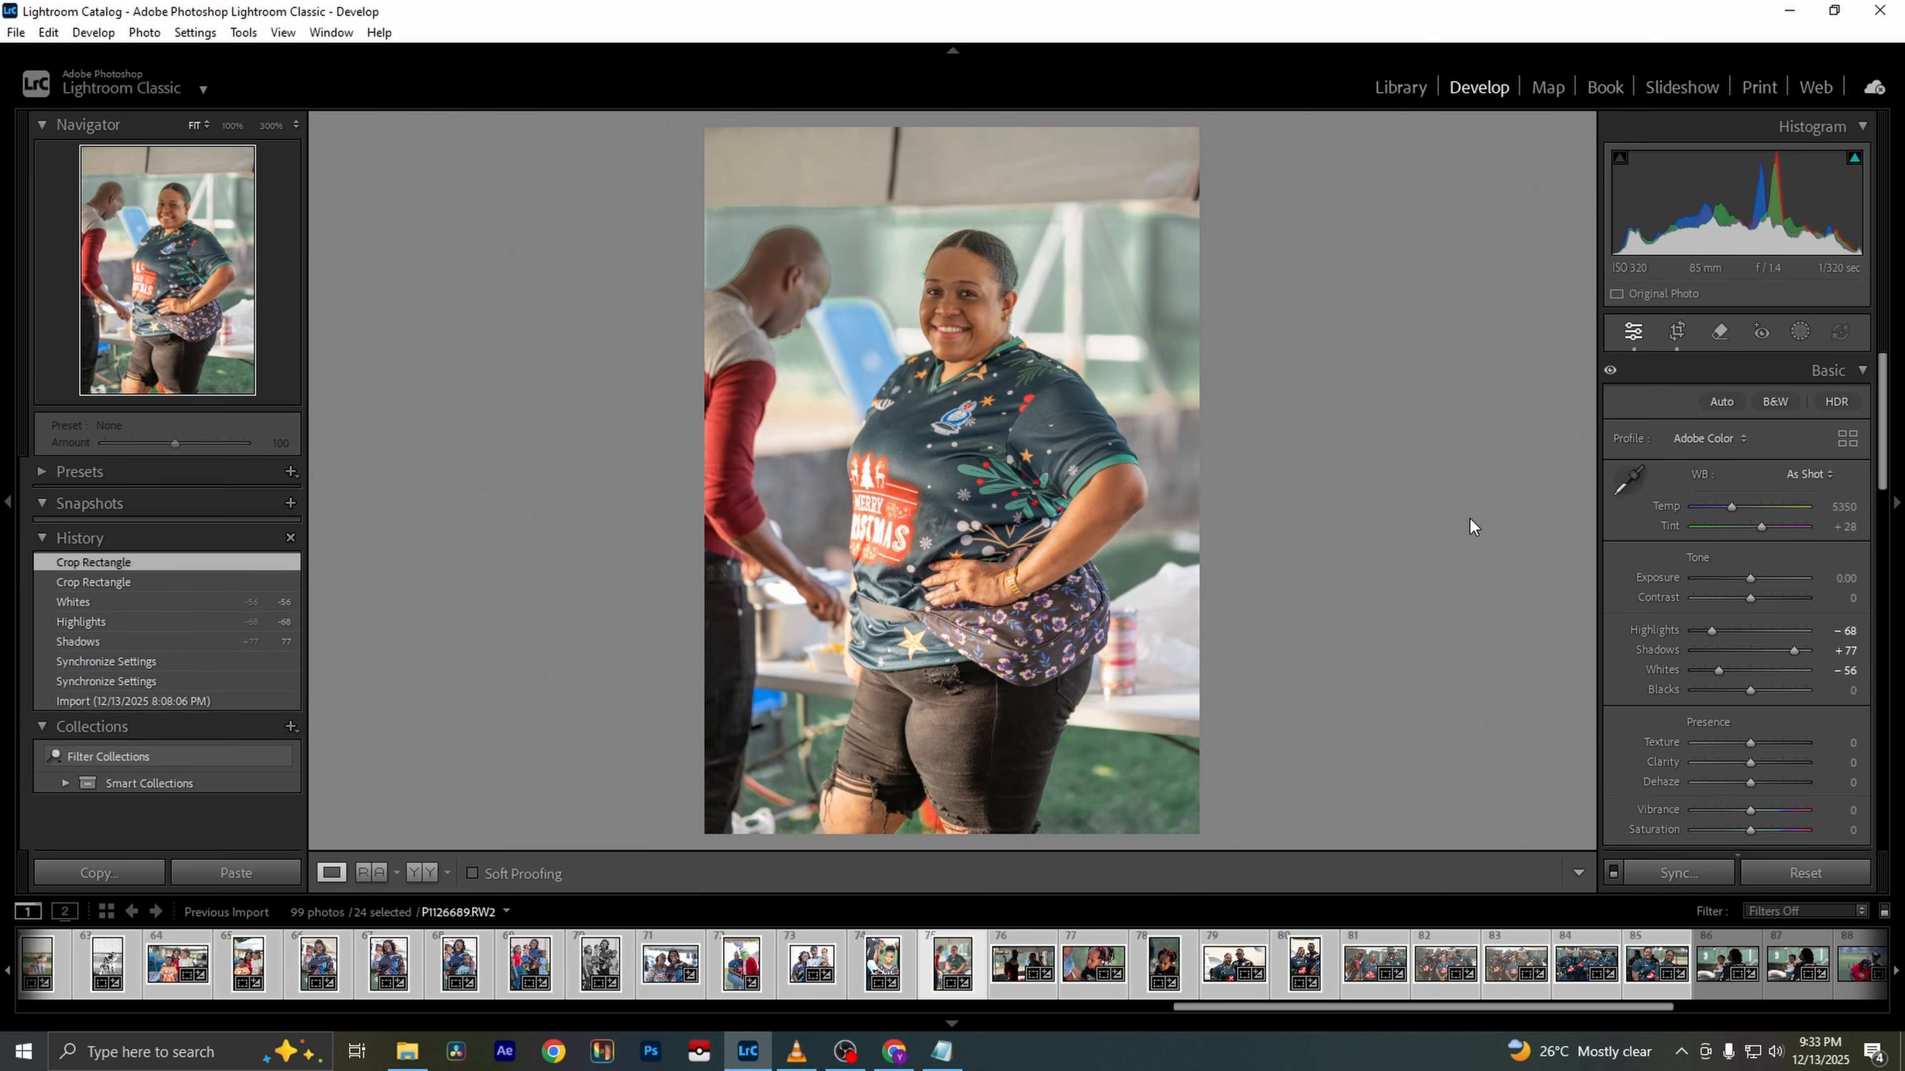
click(1678, 332)
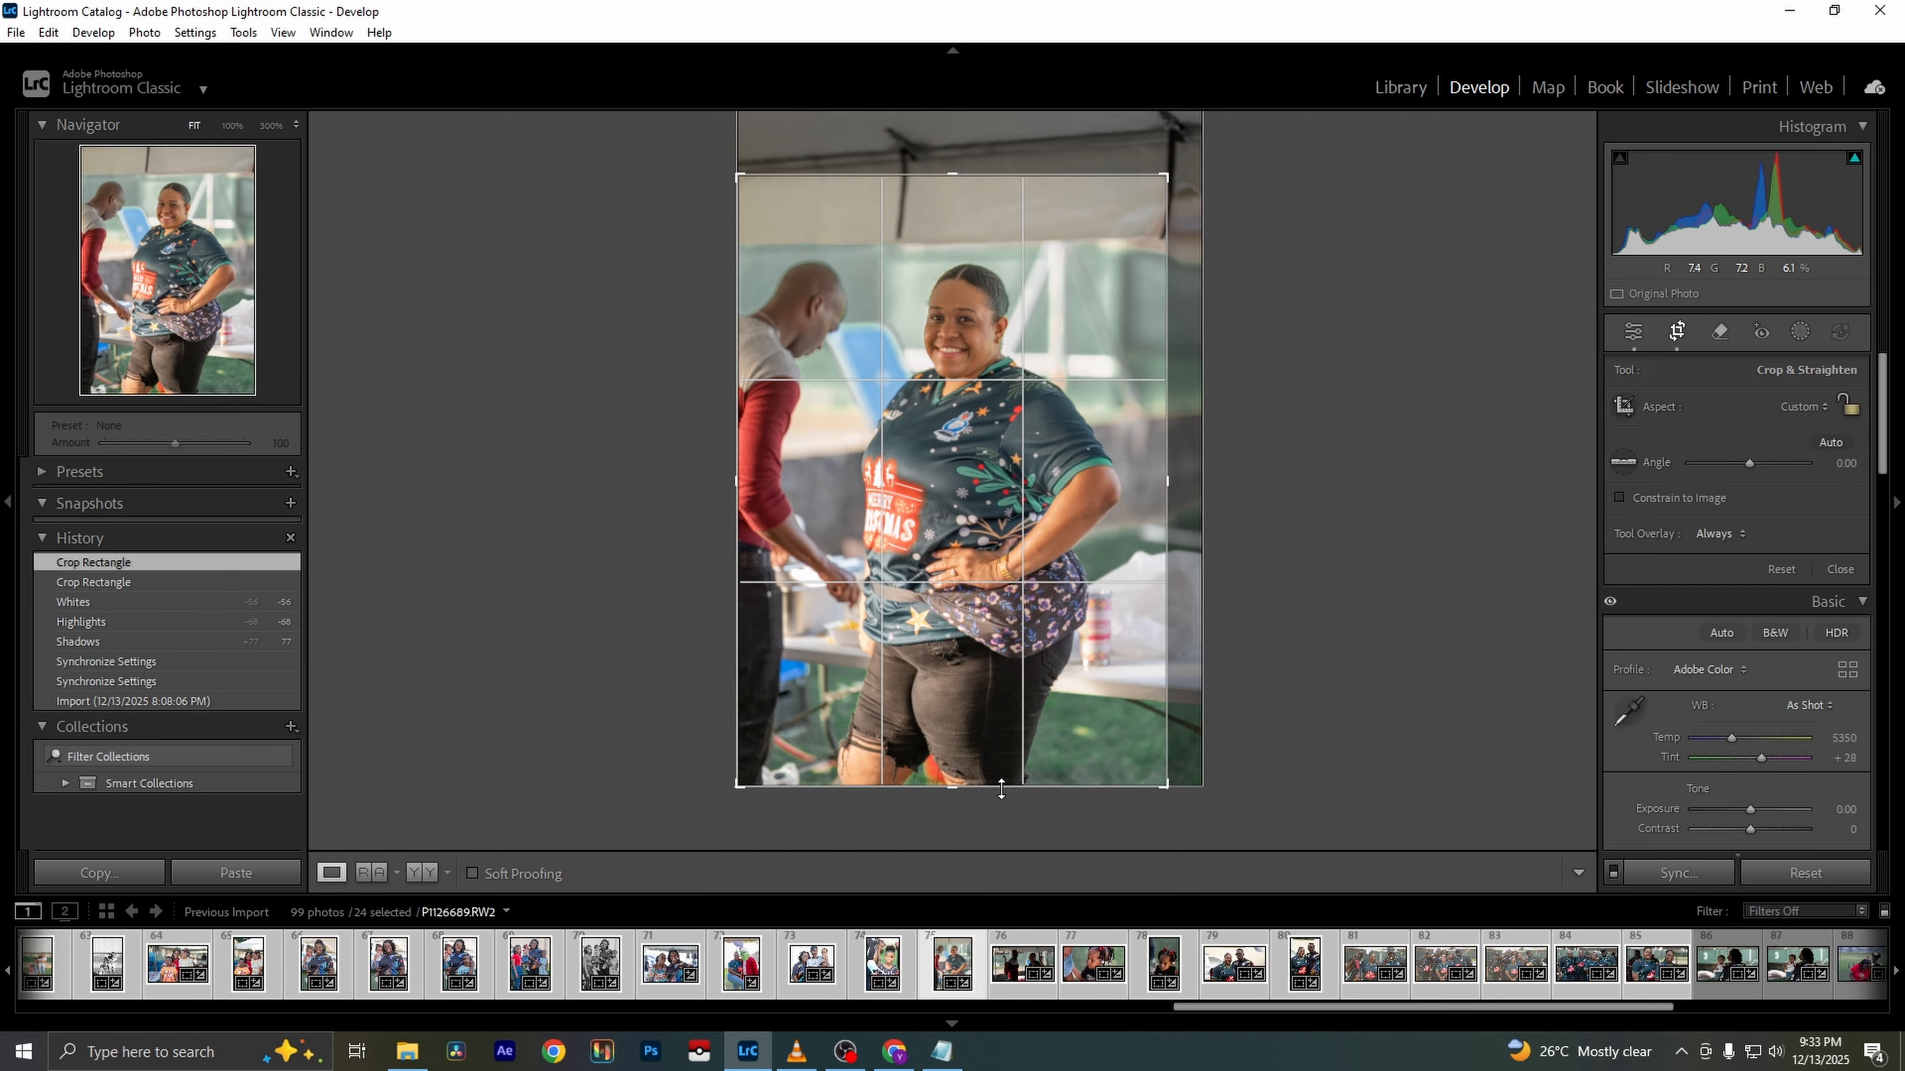
drag(1000, 789, 1005, 707)
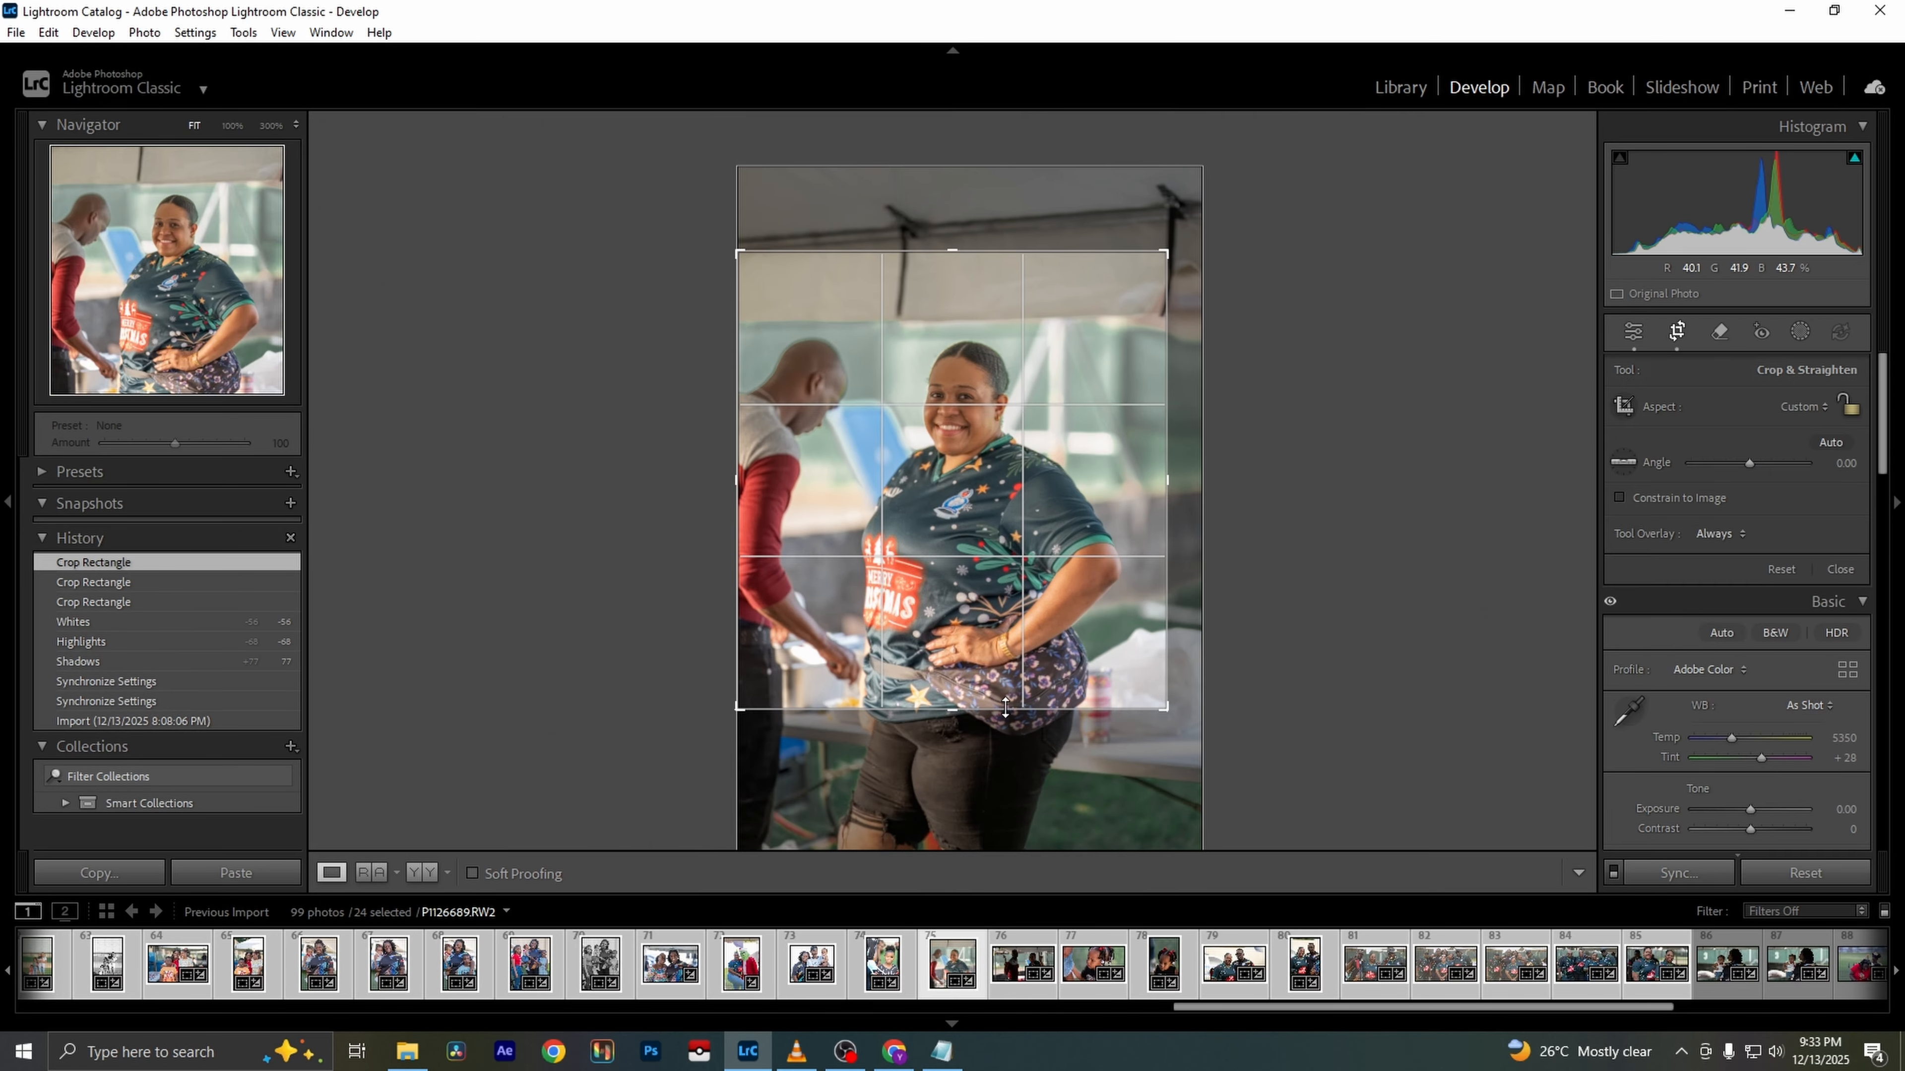
key(Return)
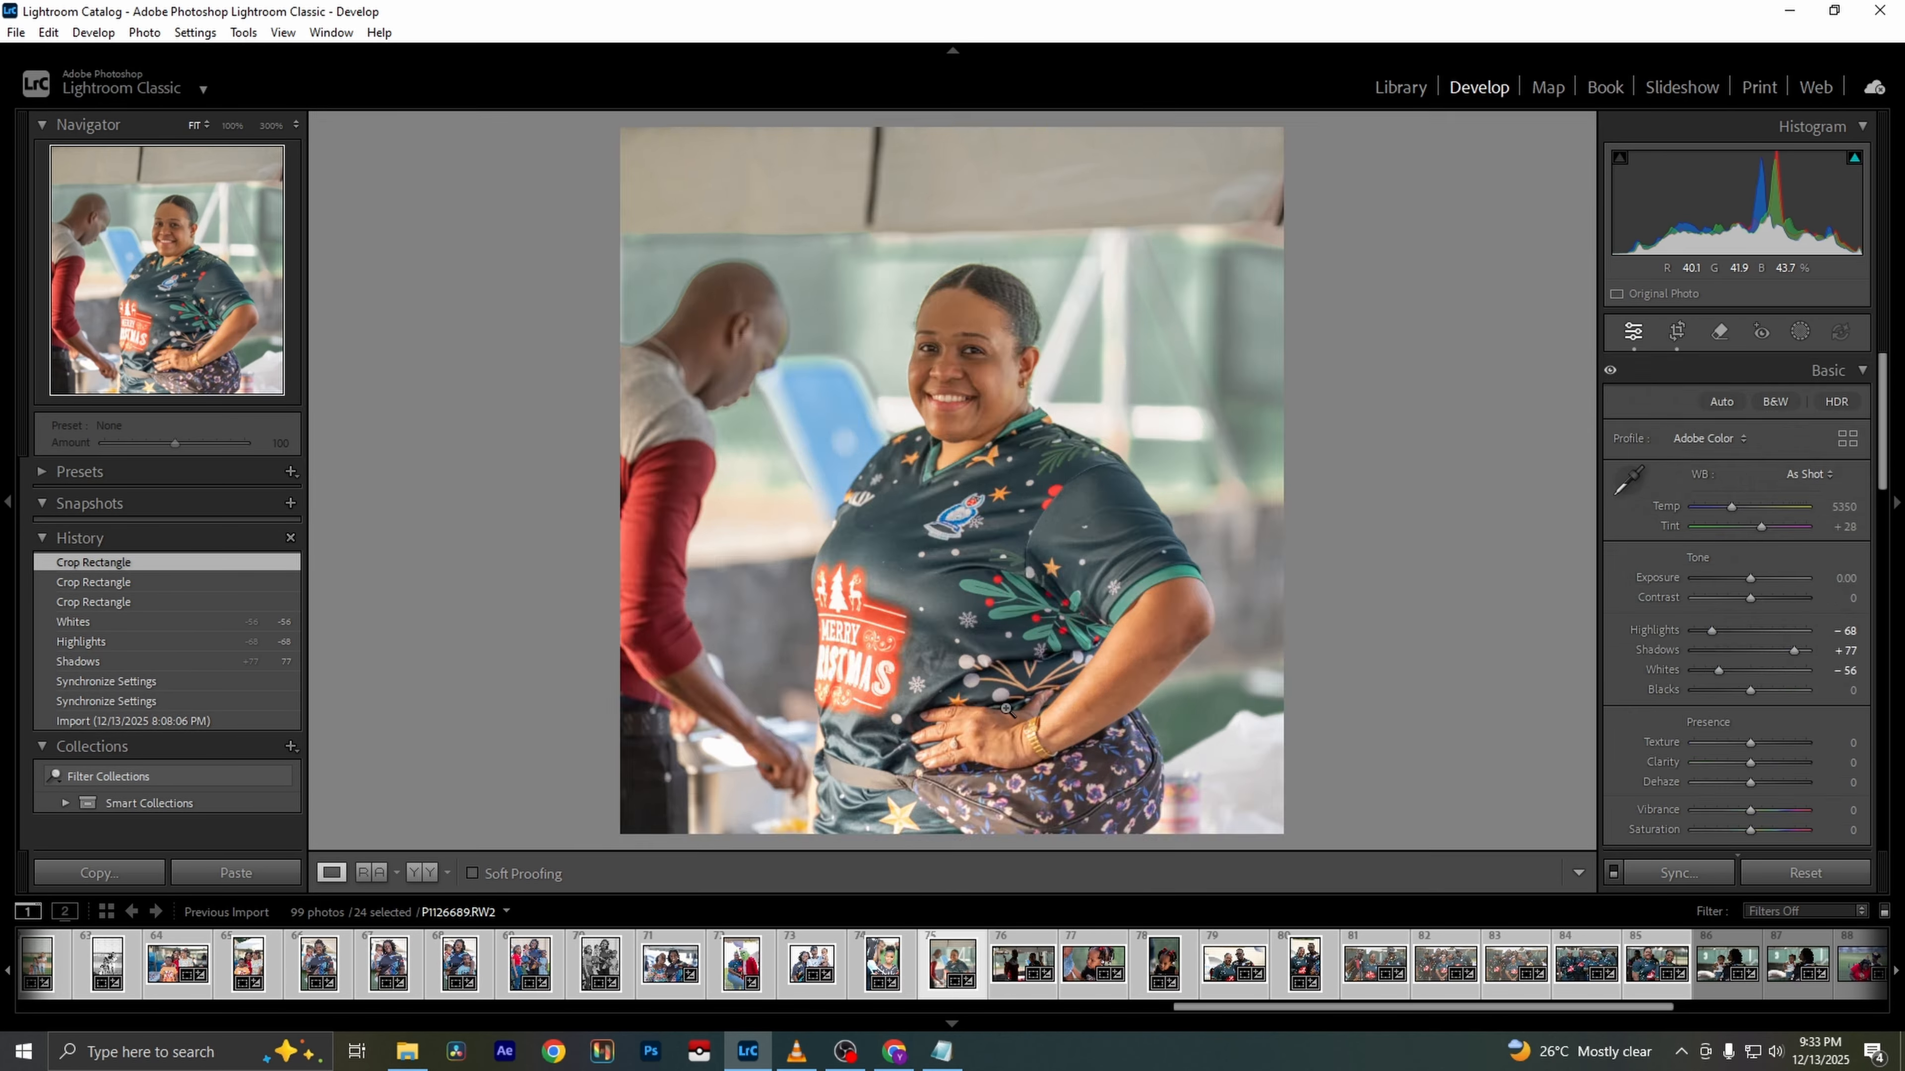
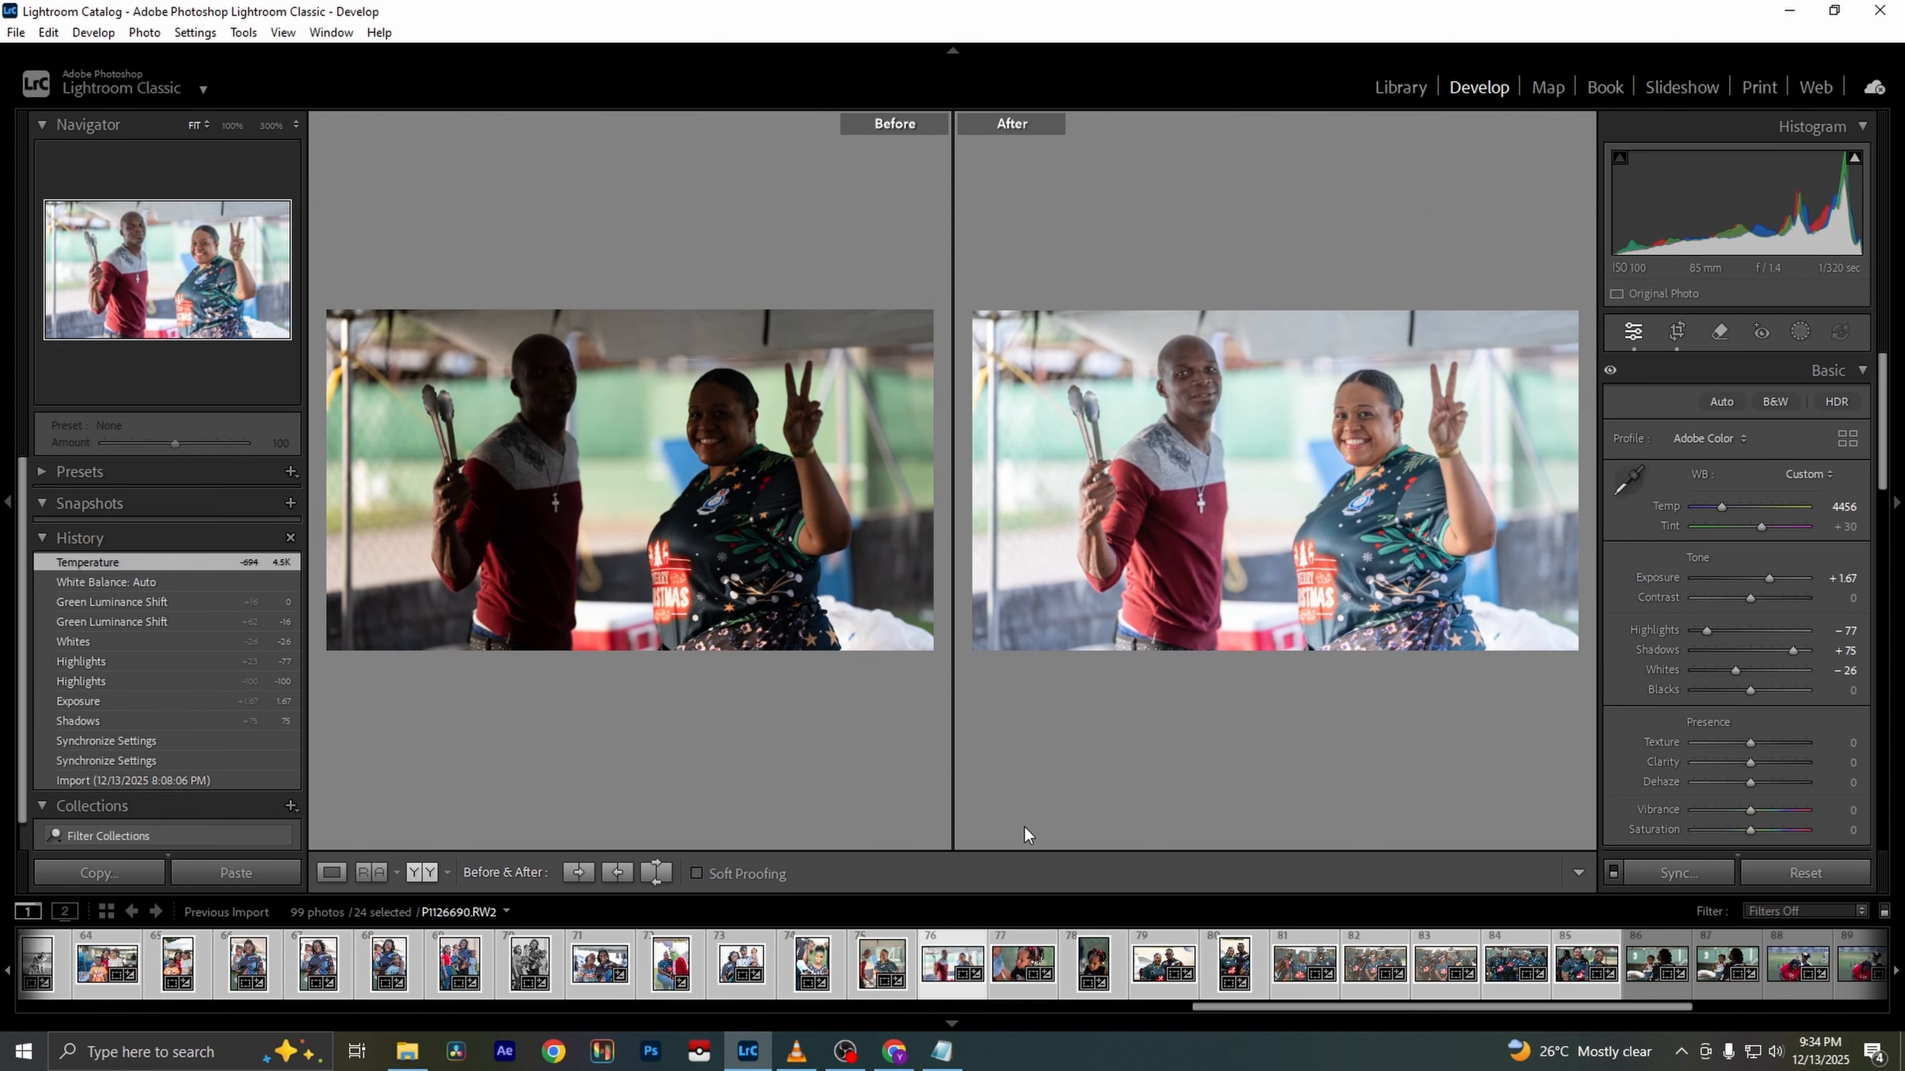
Open P1126691.RW2 in single-photo view and take a brief look at the photo after it
key(Right)
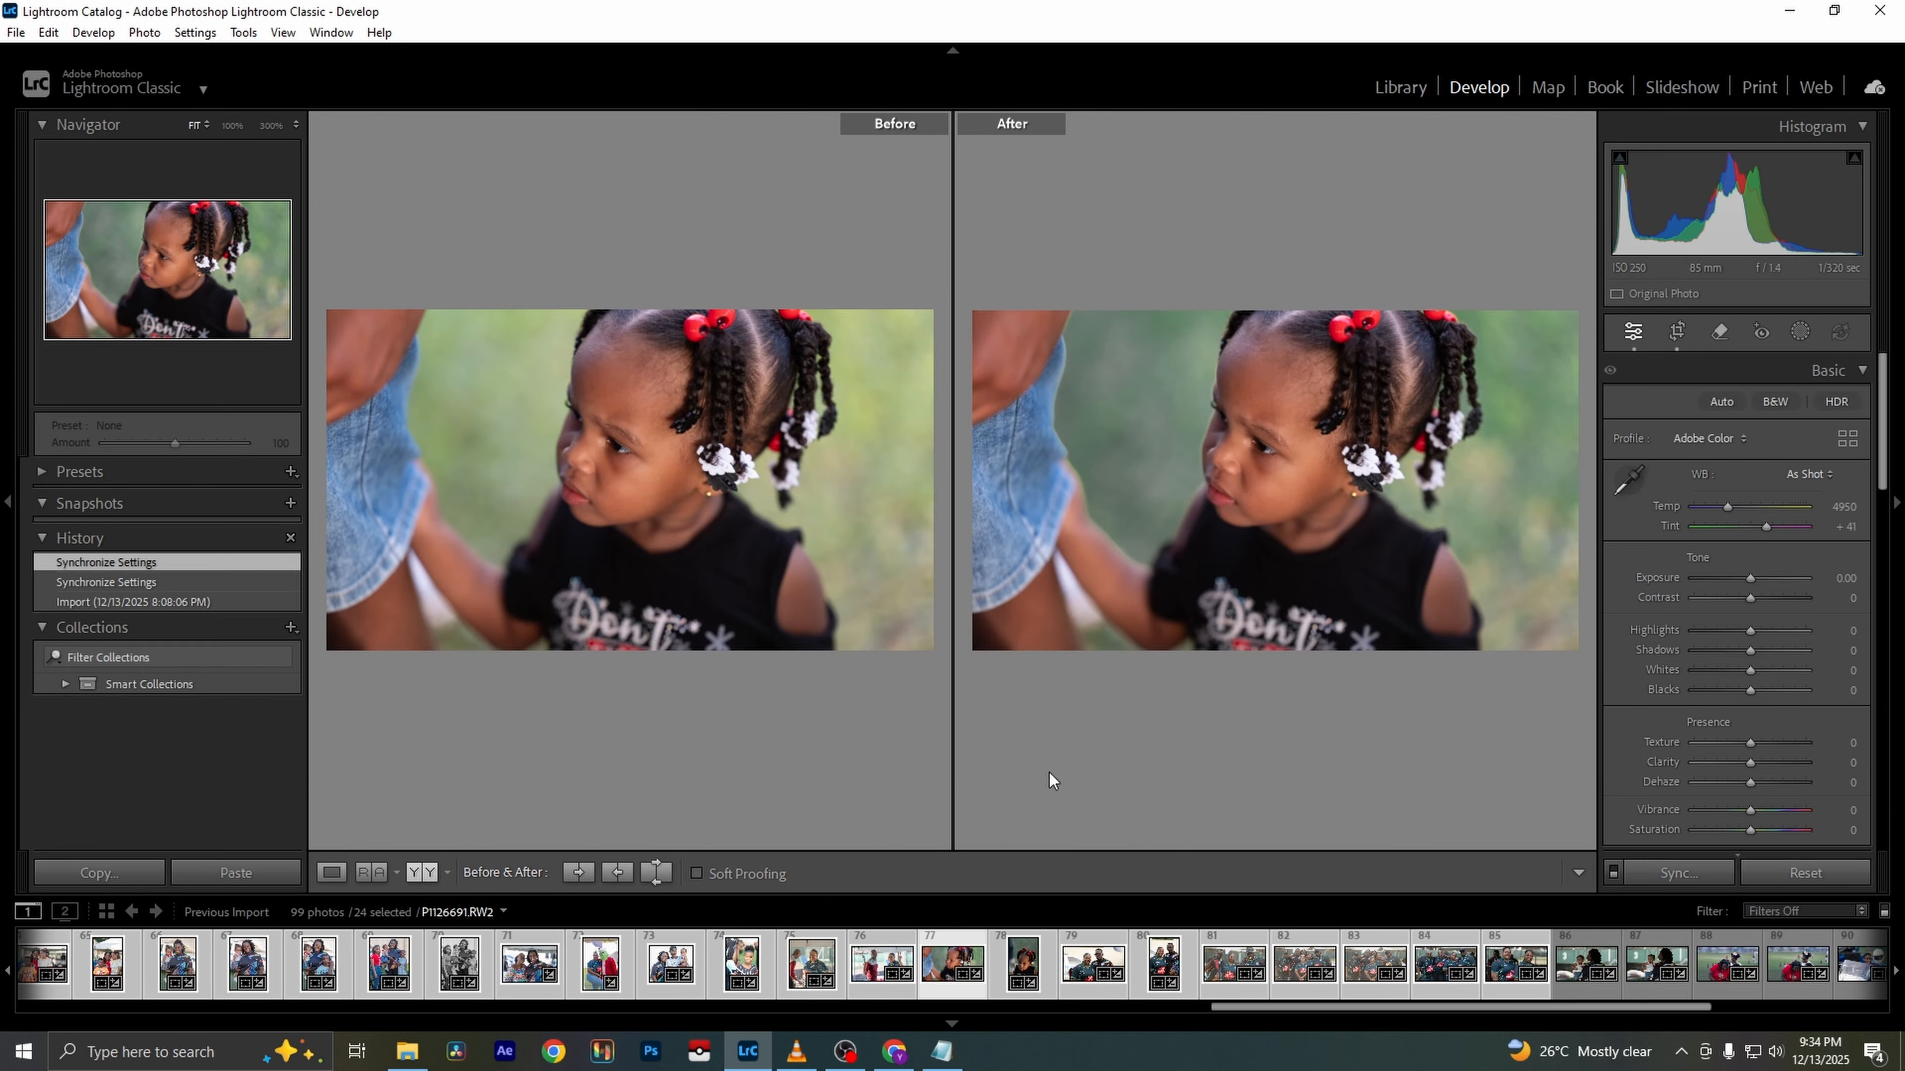
click(325, 875)
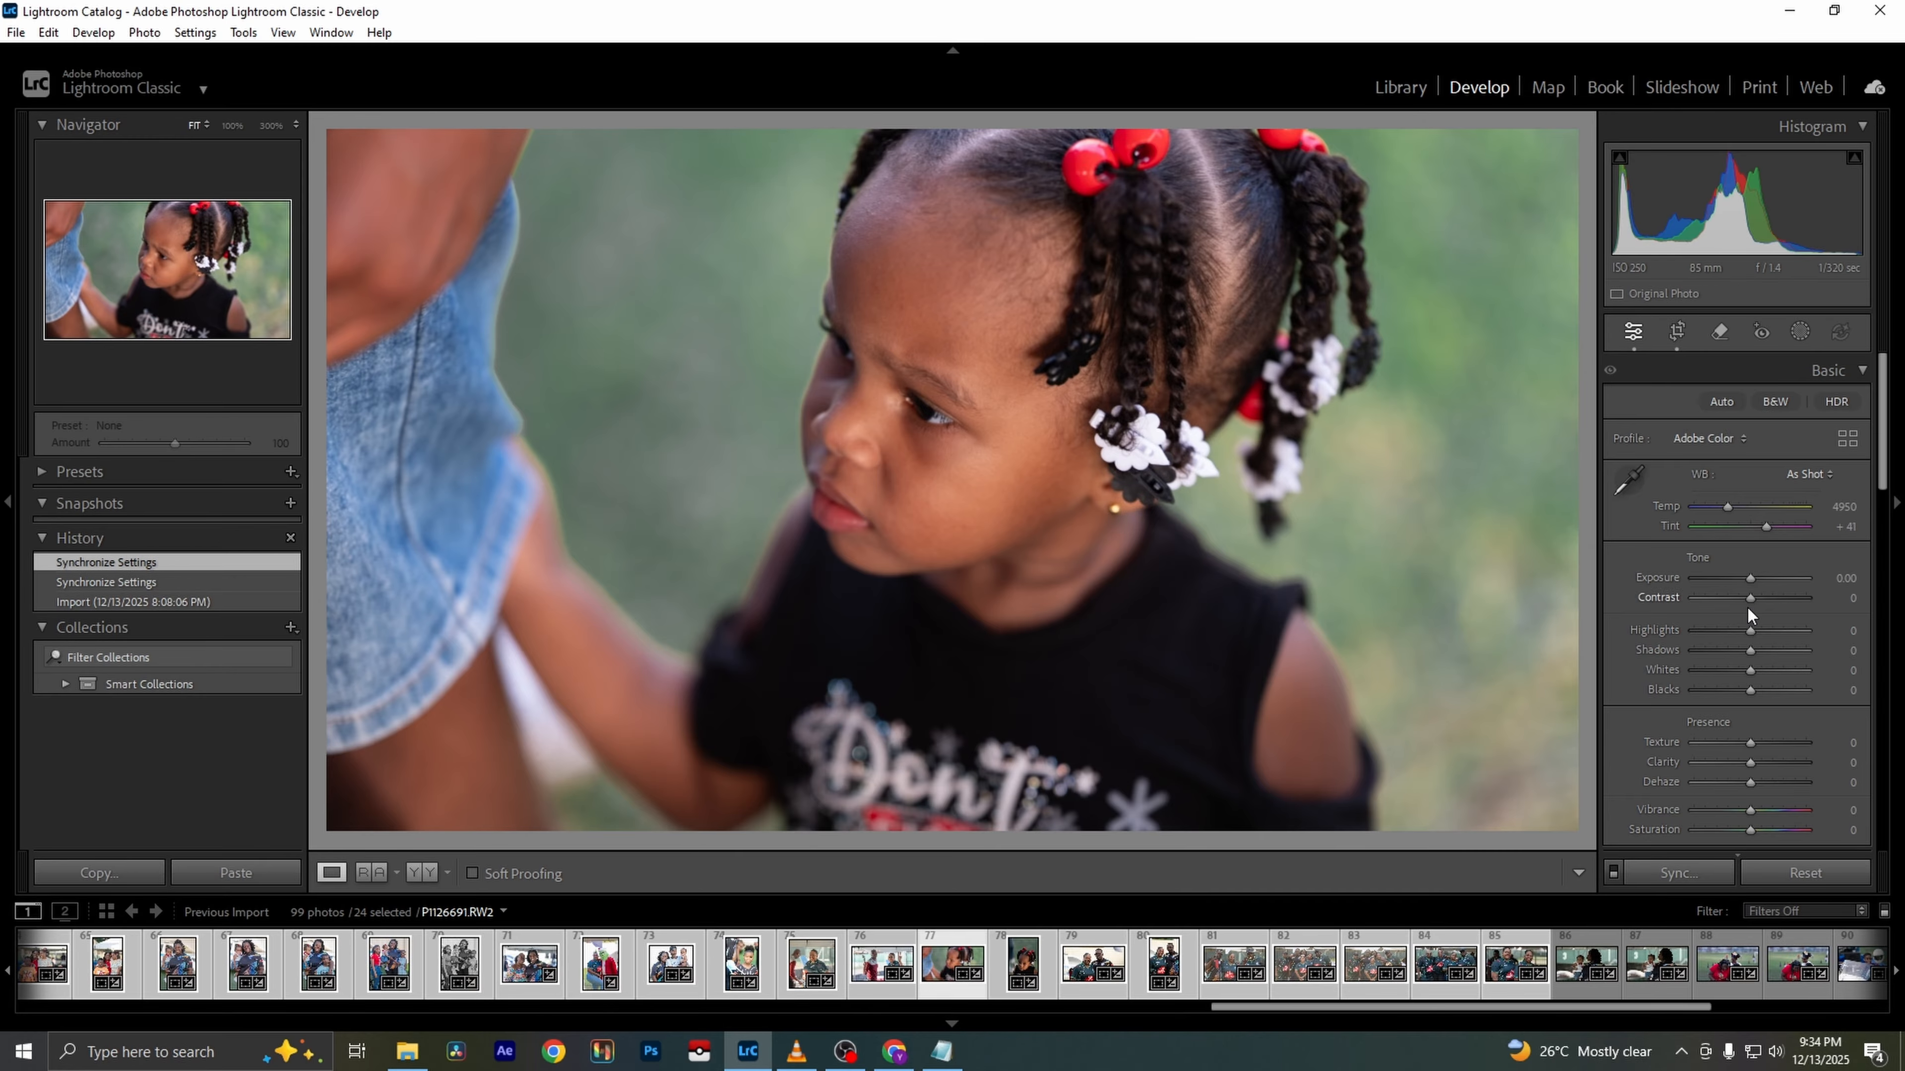
key(Right)
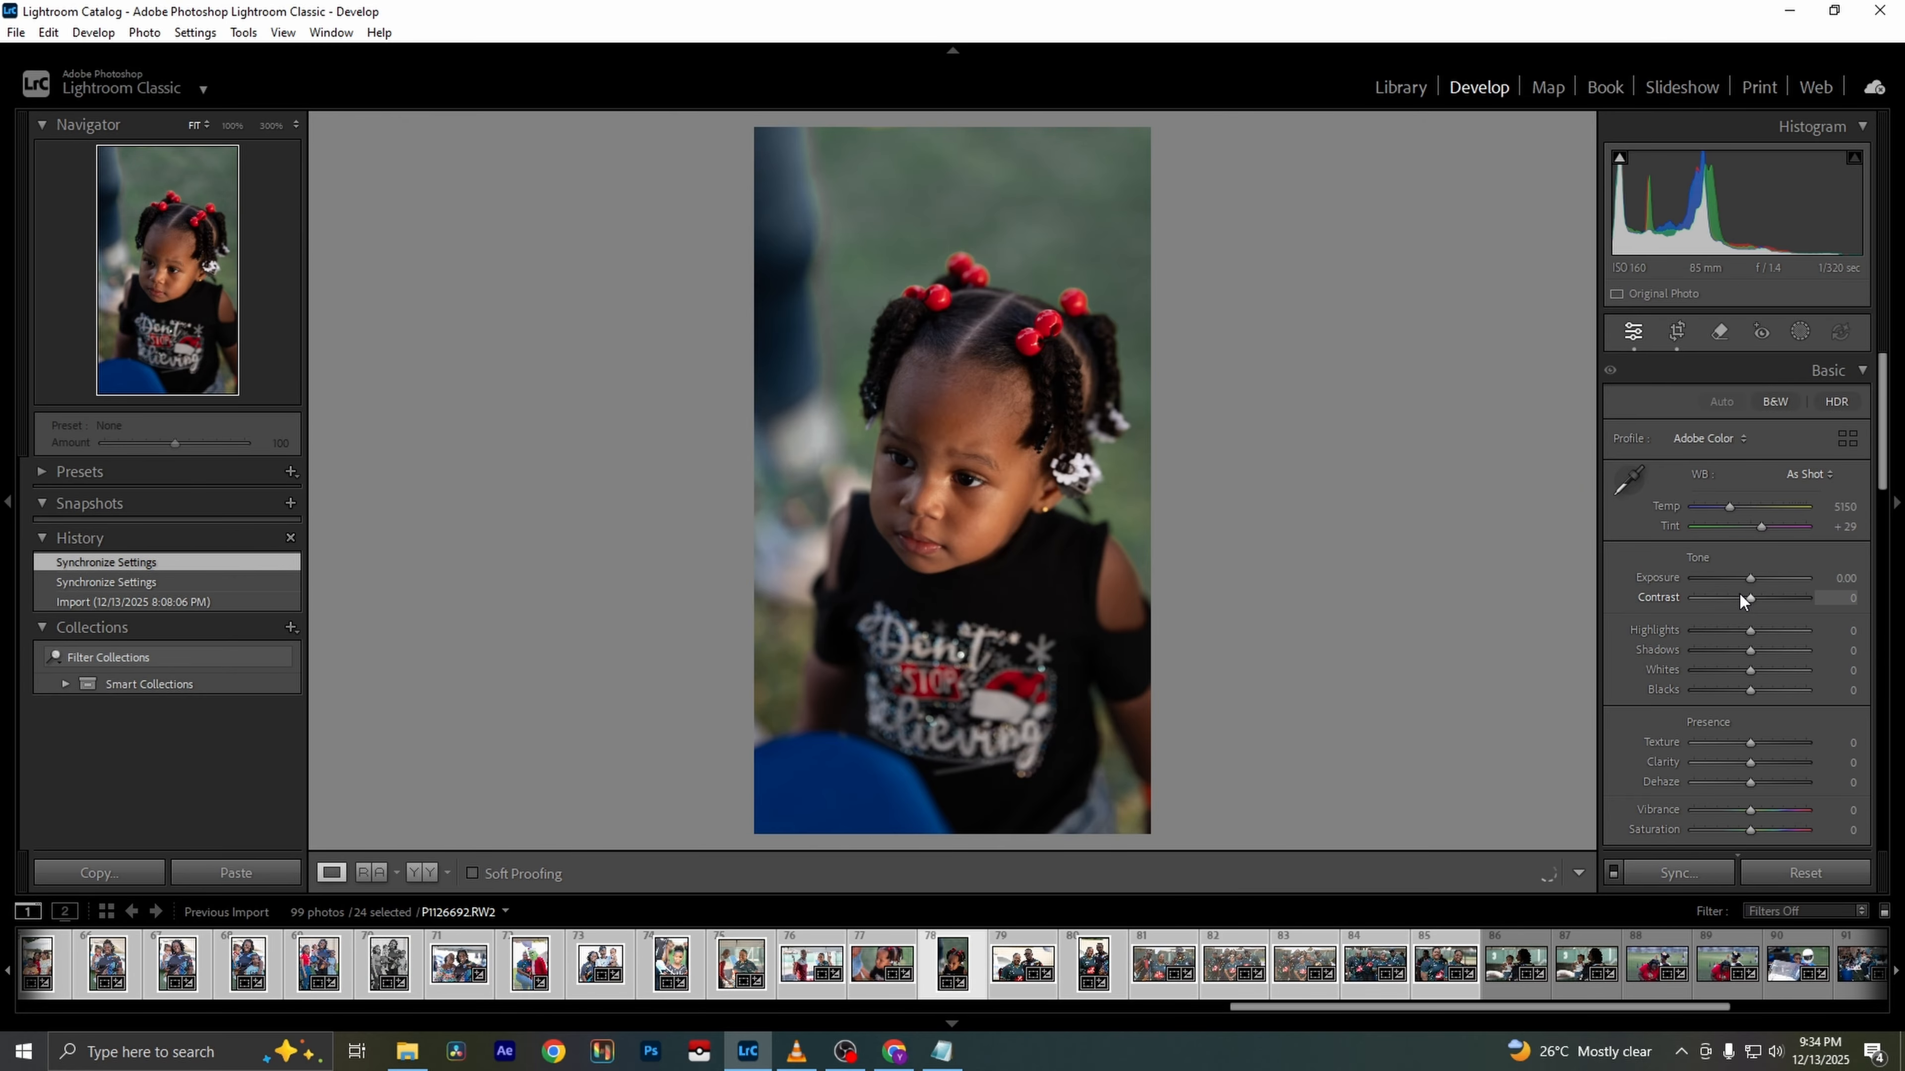
key(Left)
Set exposure to +0.70, shadows to +81 and blacks to -54, reset the highlights, and lower the temperature to about 4.8K
drag(1752, 651, 1858, 646)
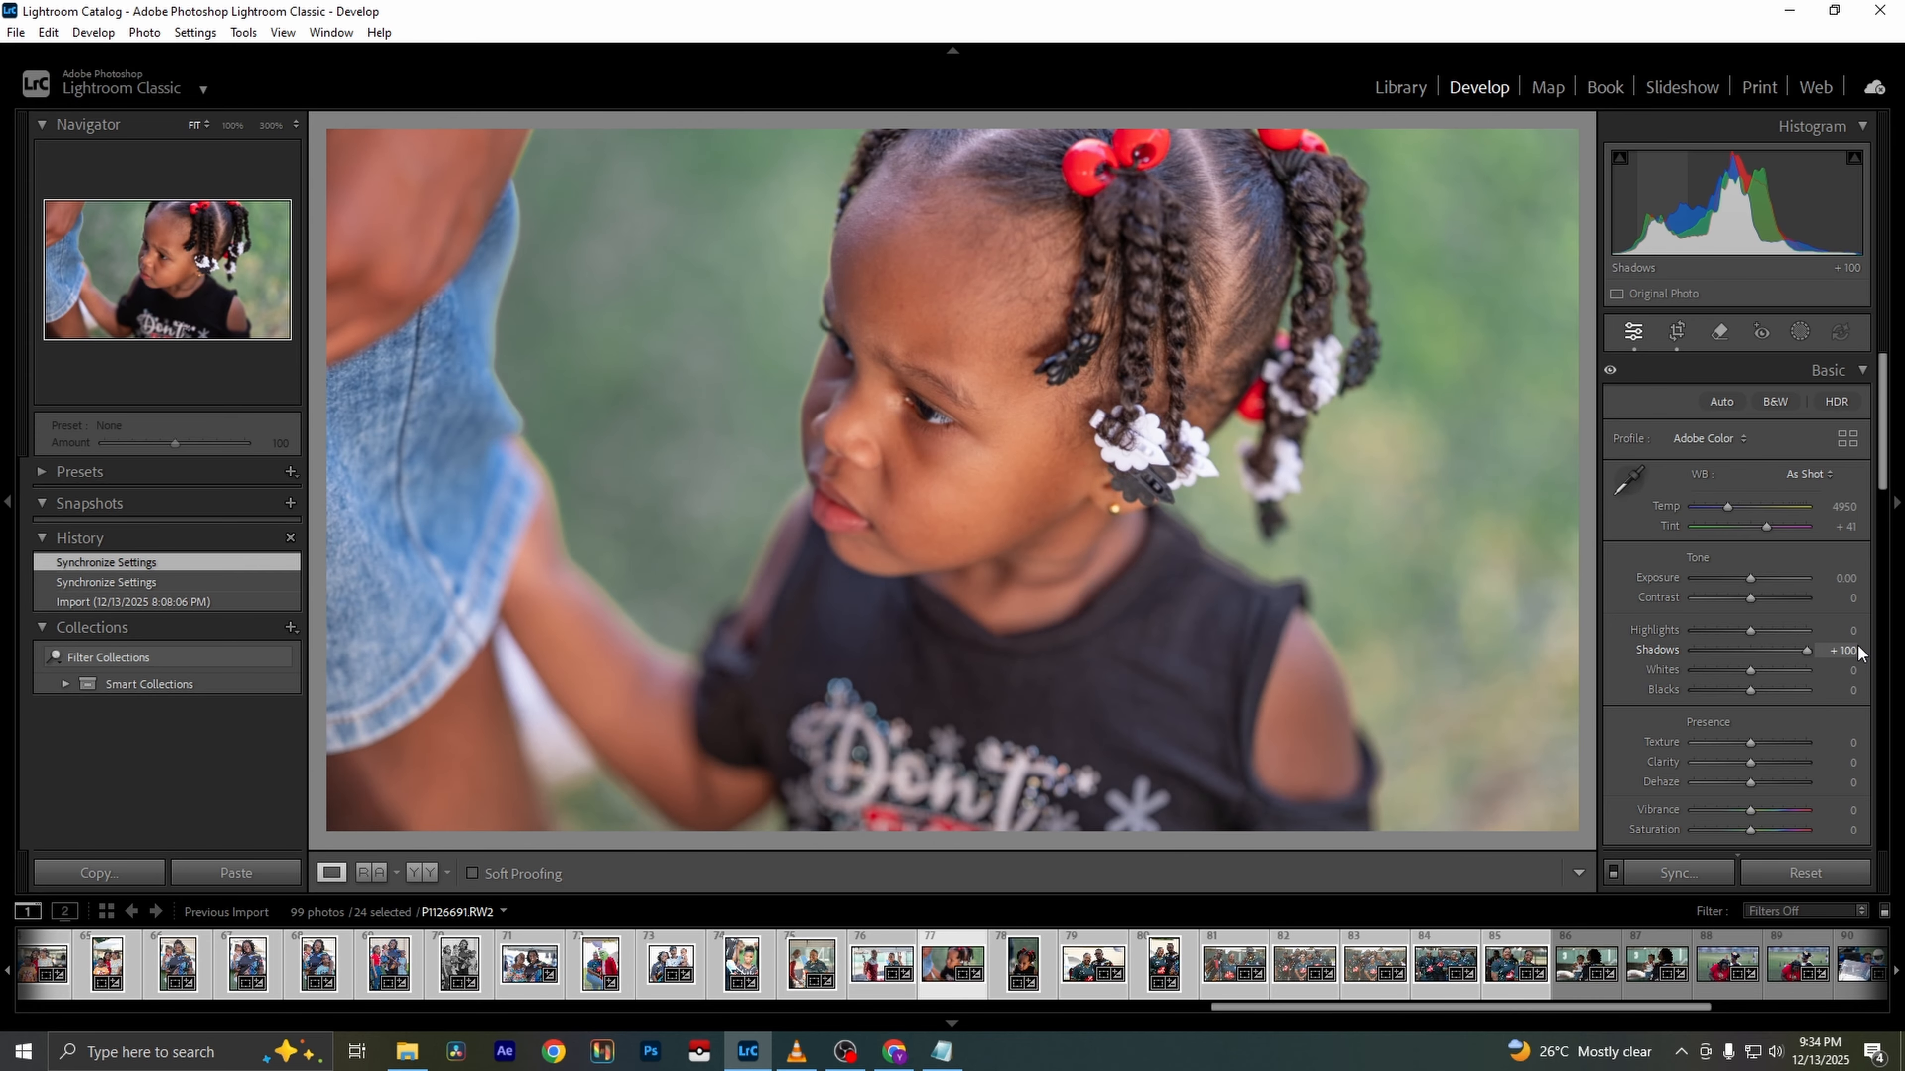
drag(1752, 579, 1799, 651)
double_click(1737, 631)
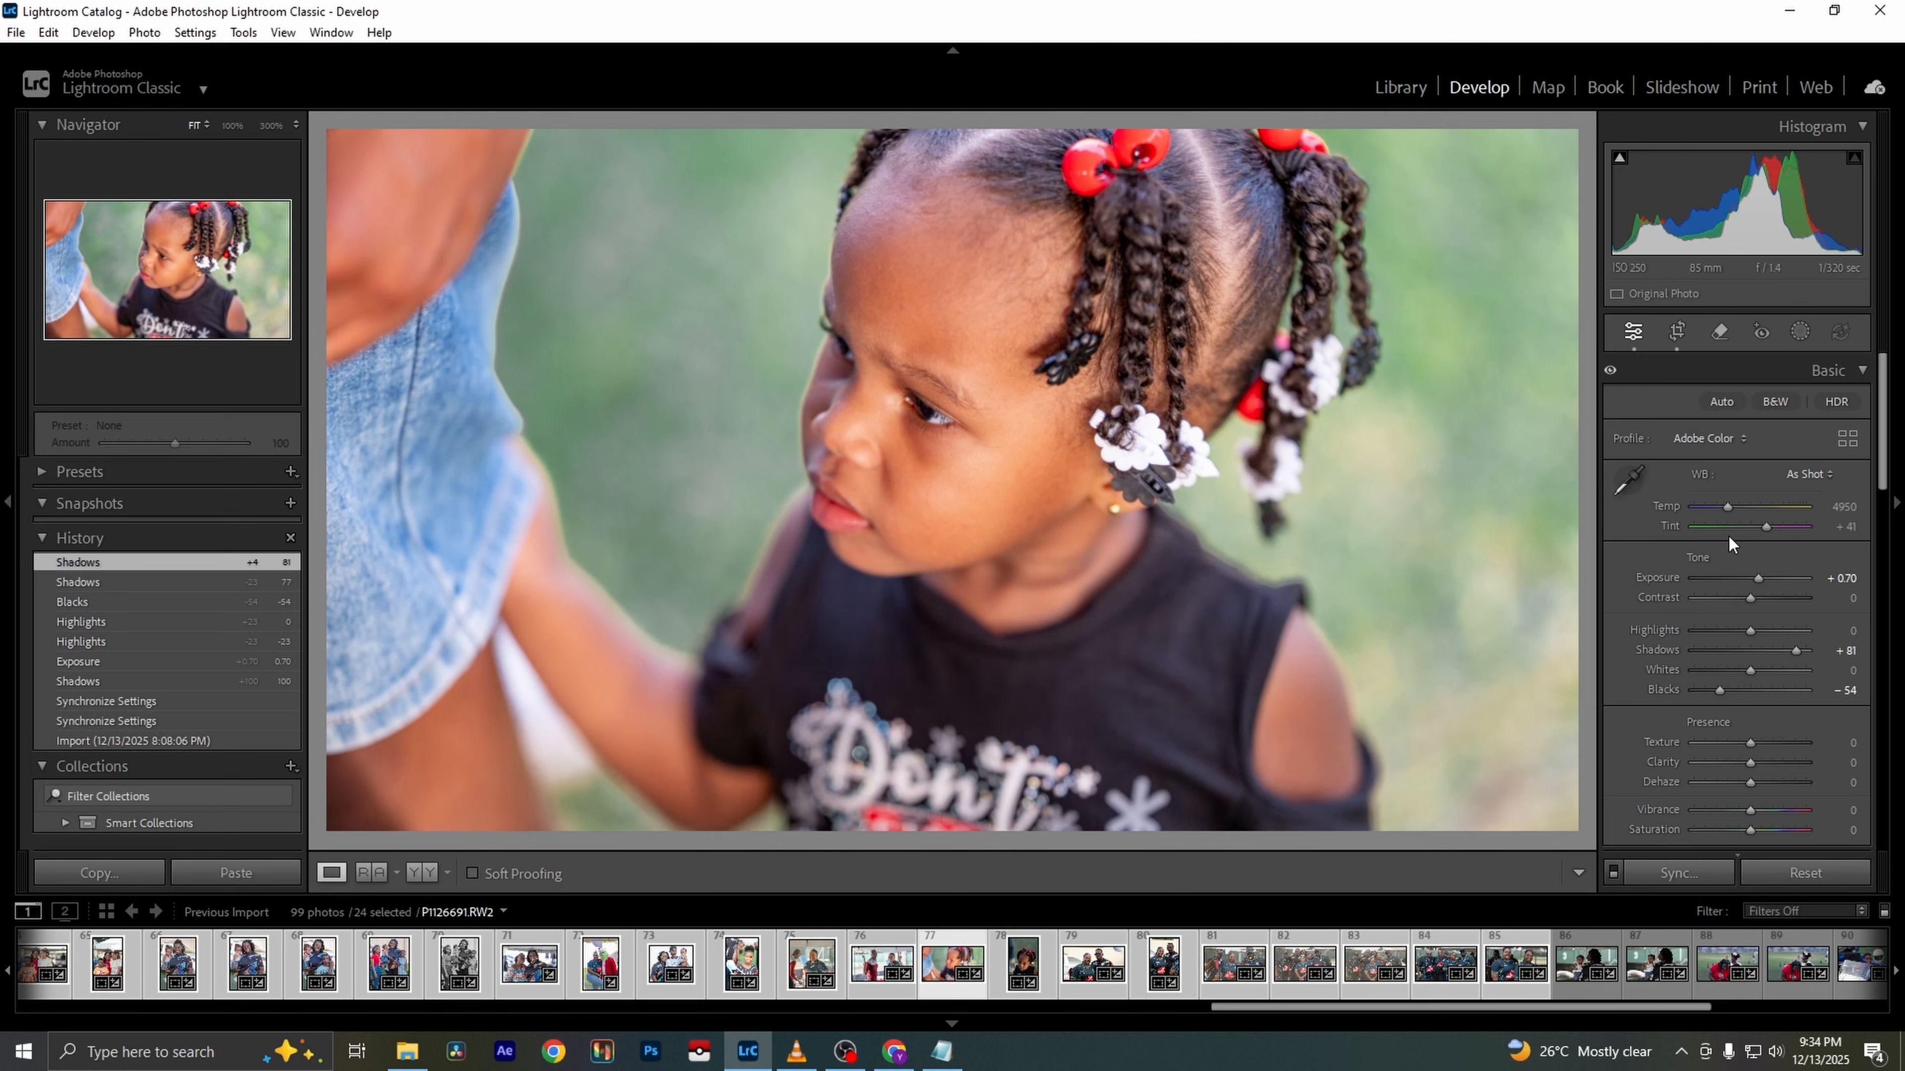
click(1728, 508)
Set the green luminance to -37 and the green saturation to -31, and bring up the hue adjustments
scroll(1740, 654, down, 10)
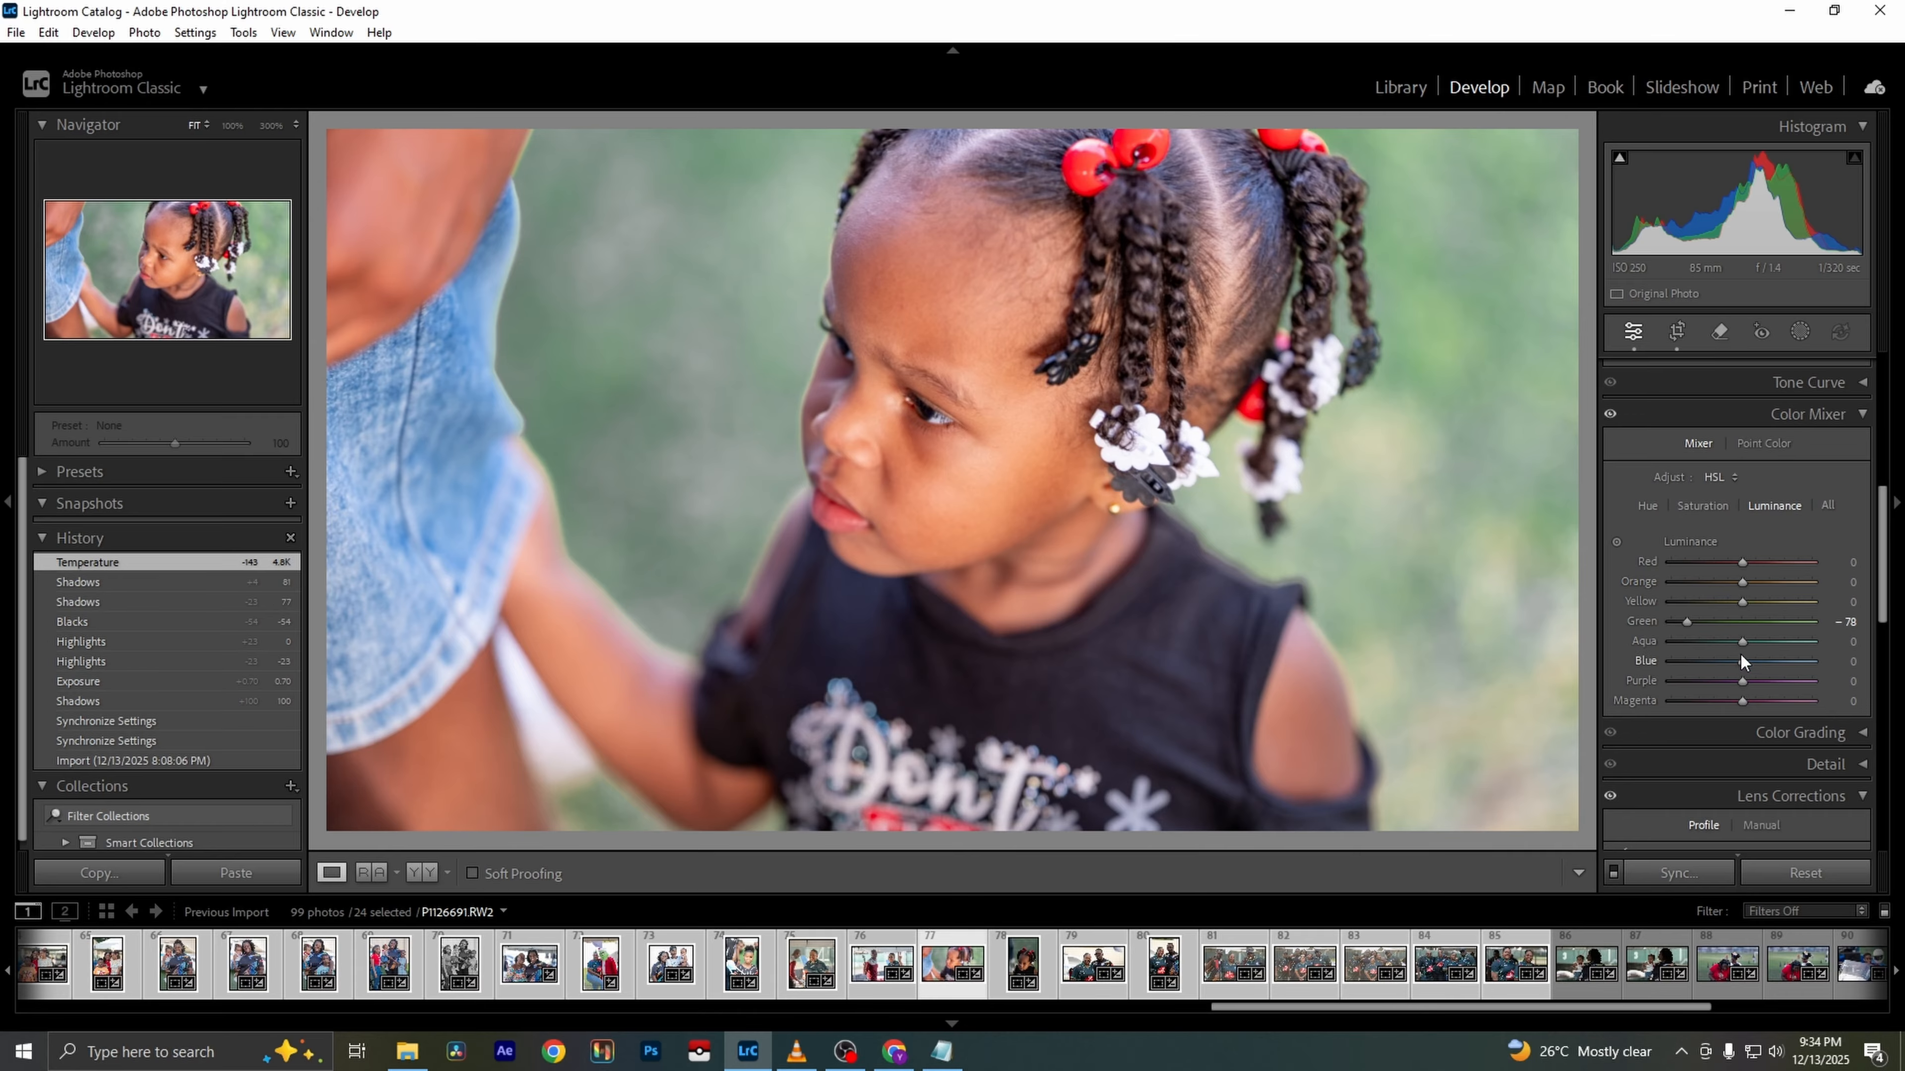
drag(1687, 622, 1721, 618)
click(1702, 505)
click(1648, 505)
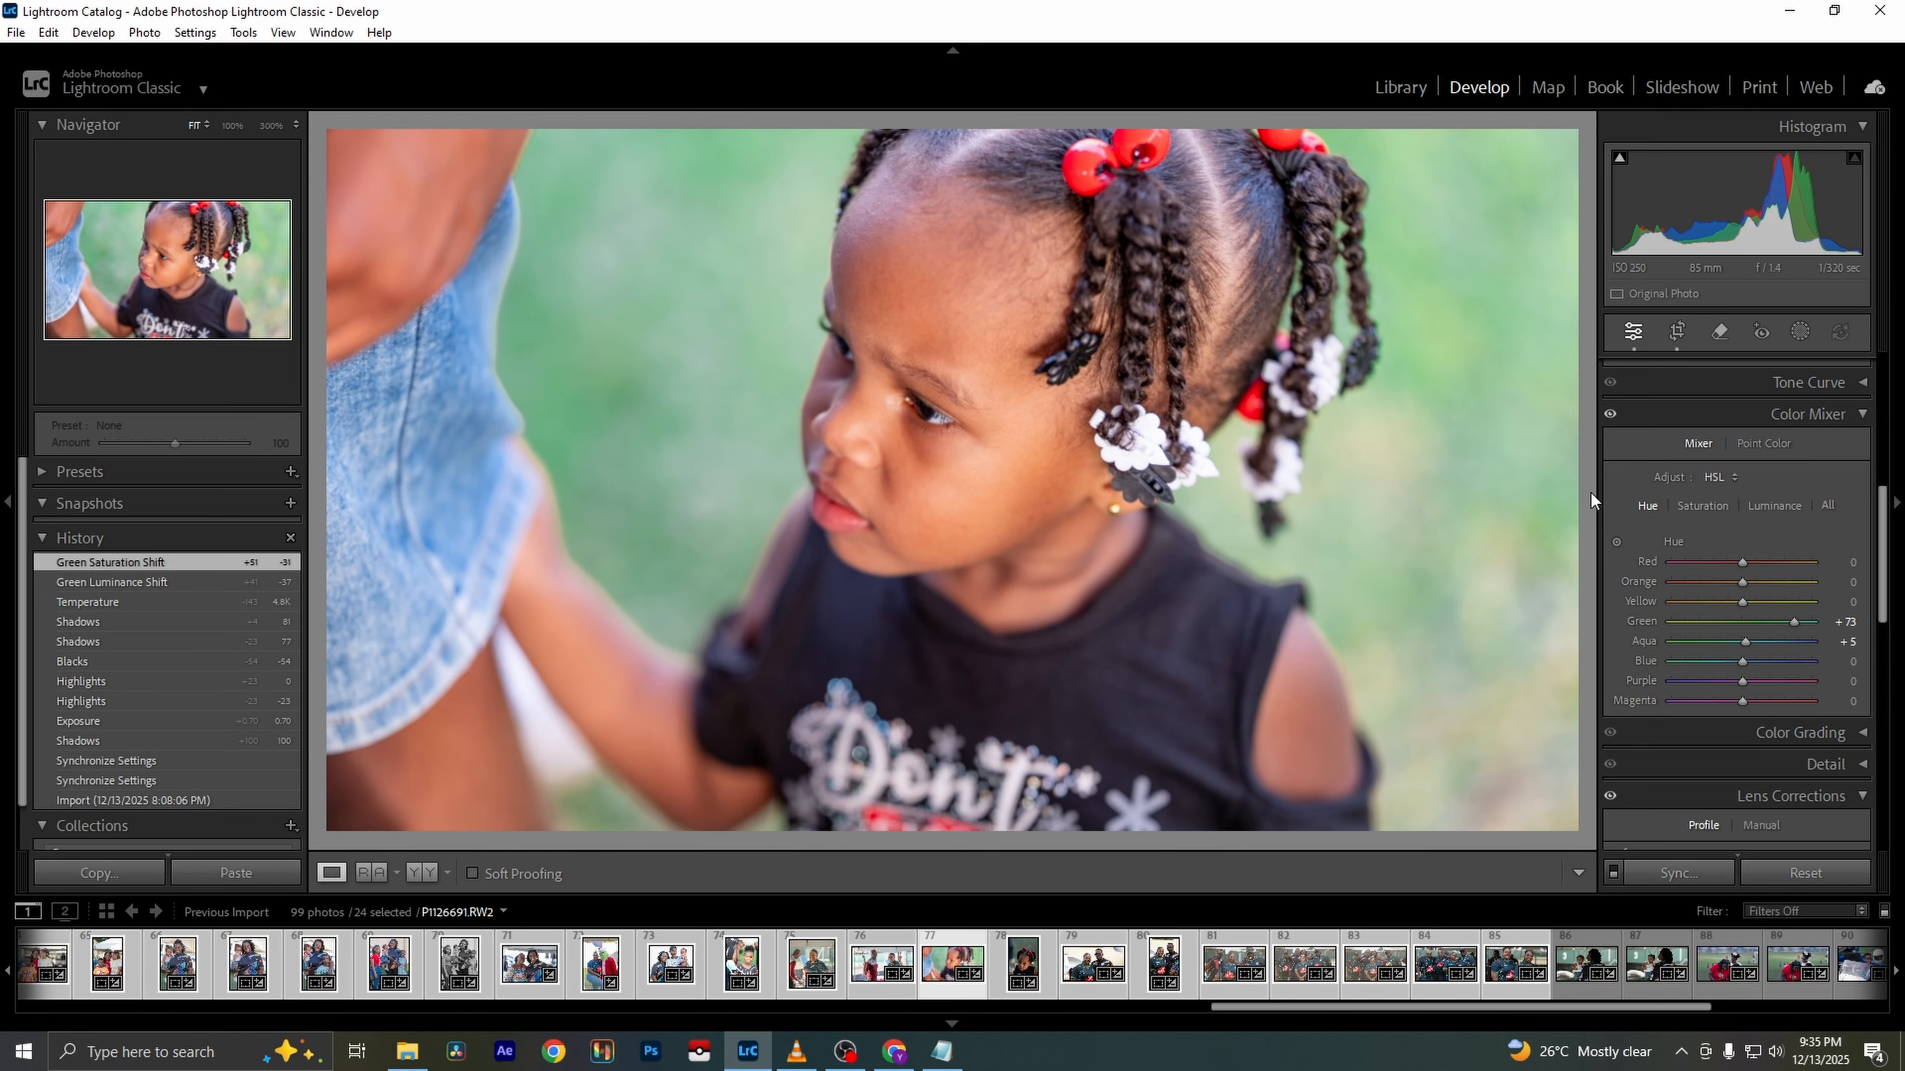
Open P1126692.RW2 and crop the girl's portrait tighter, trimming the empty background above her and the blue object below
key(Right)
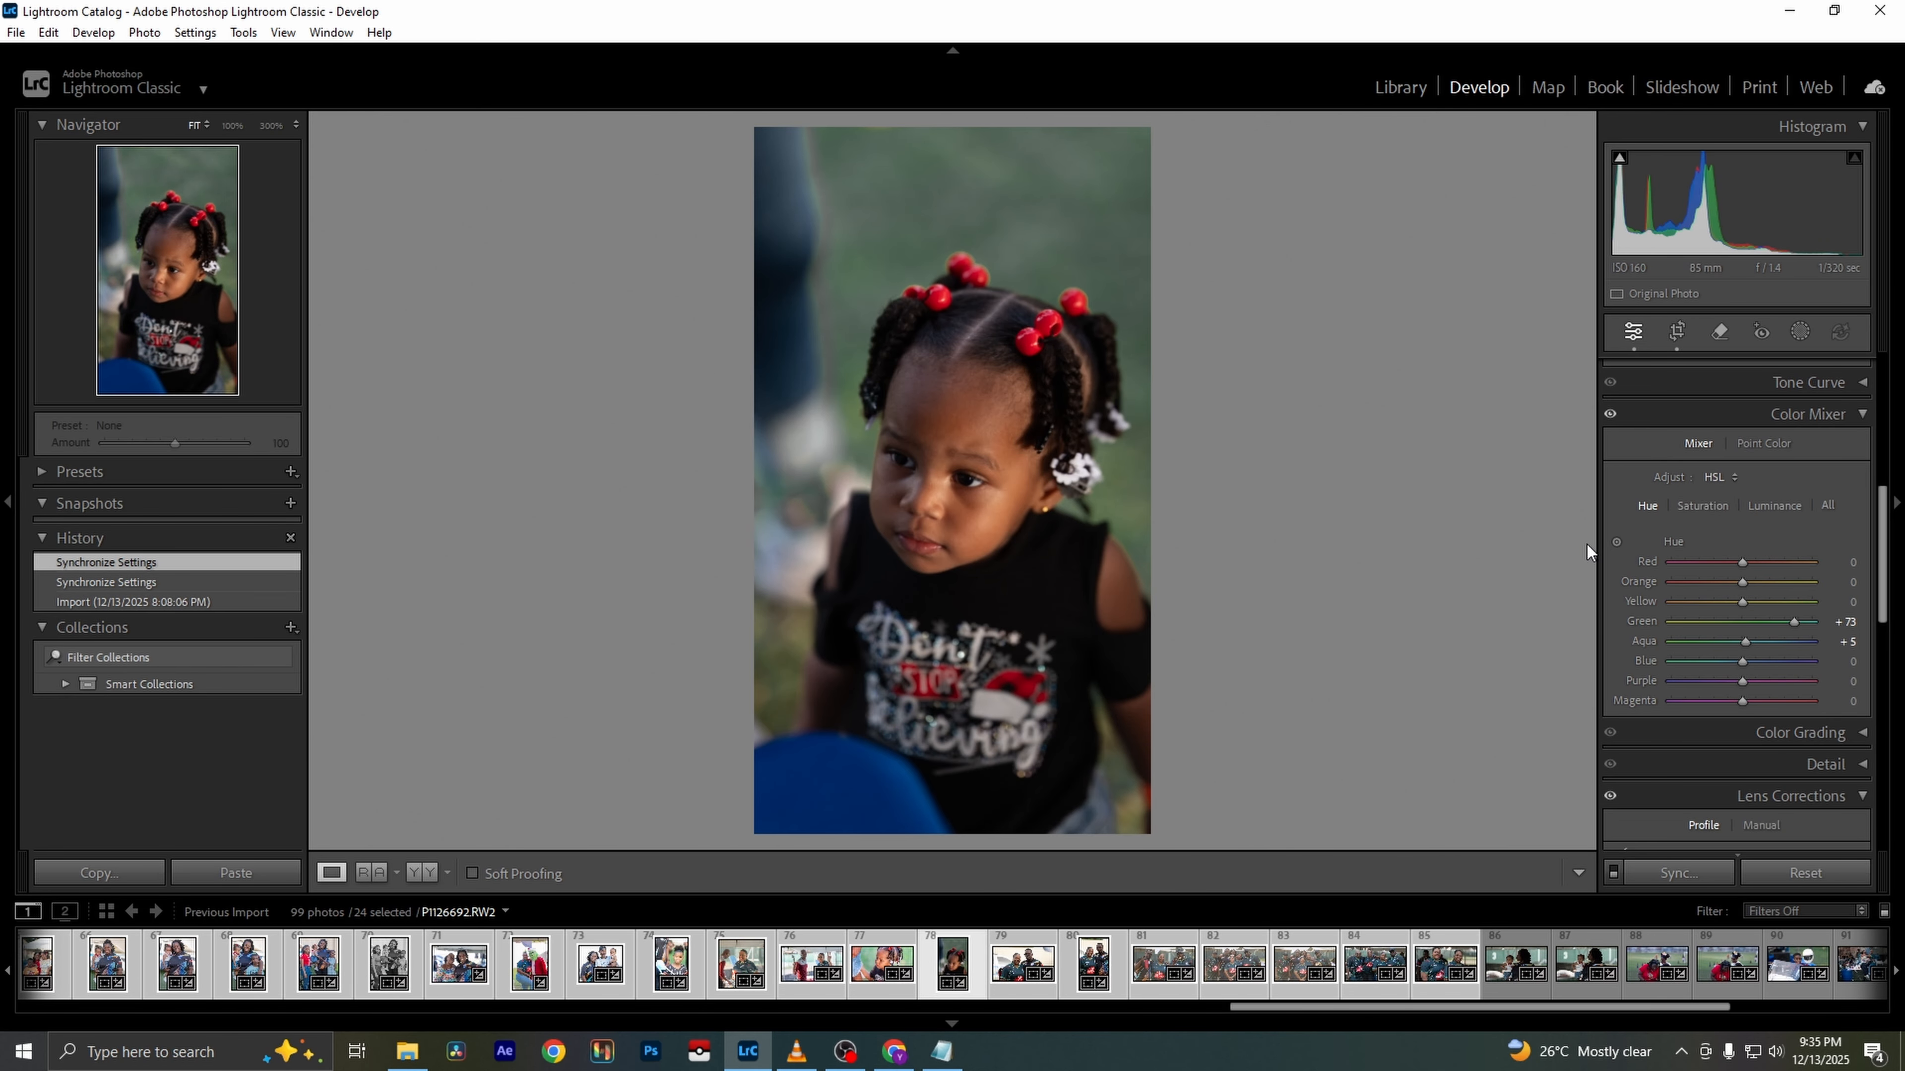
click(1677, 331)
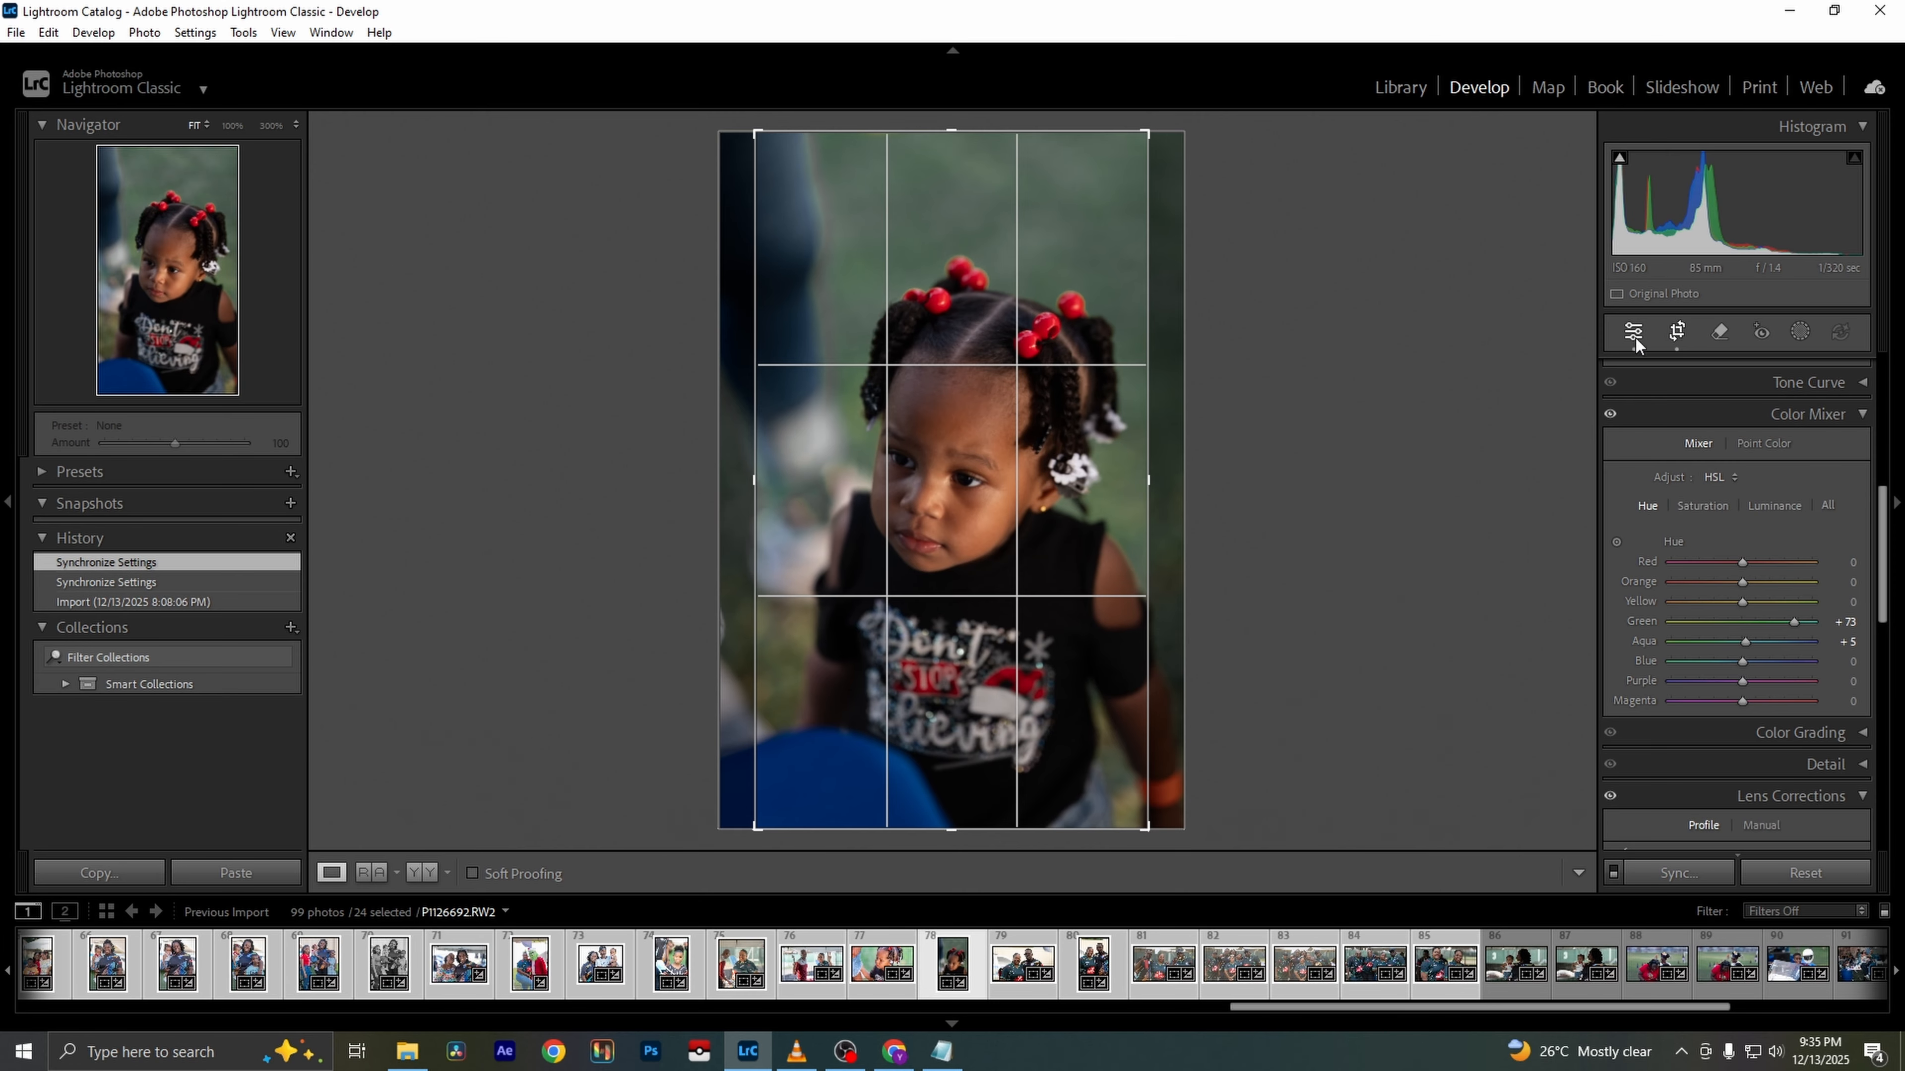
drag(942, 829, 942, 770)
drag(942, 177, 950, 235)
click(1840, 569)
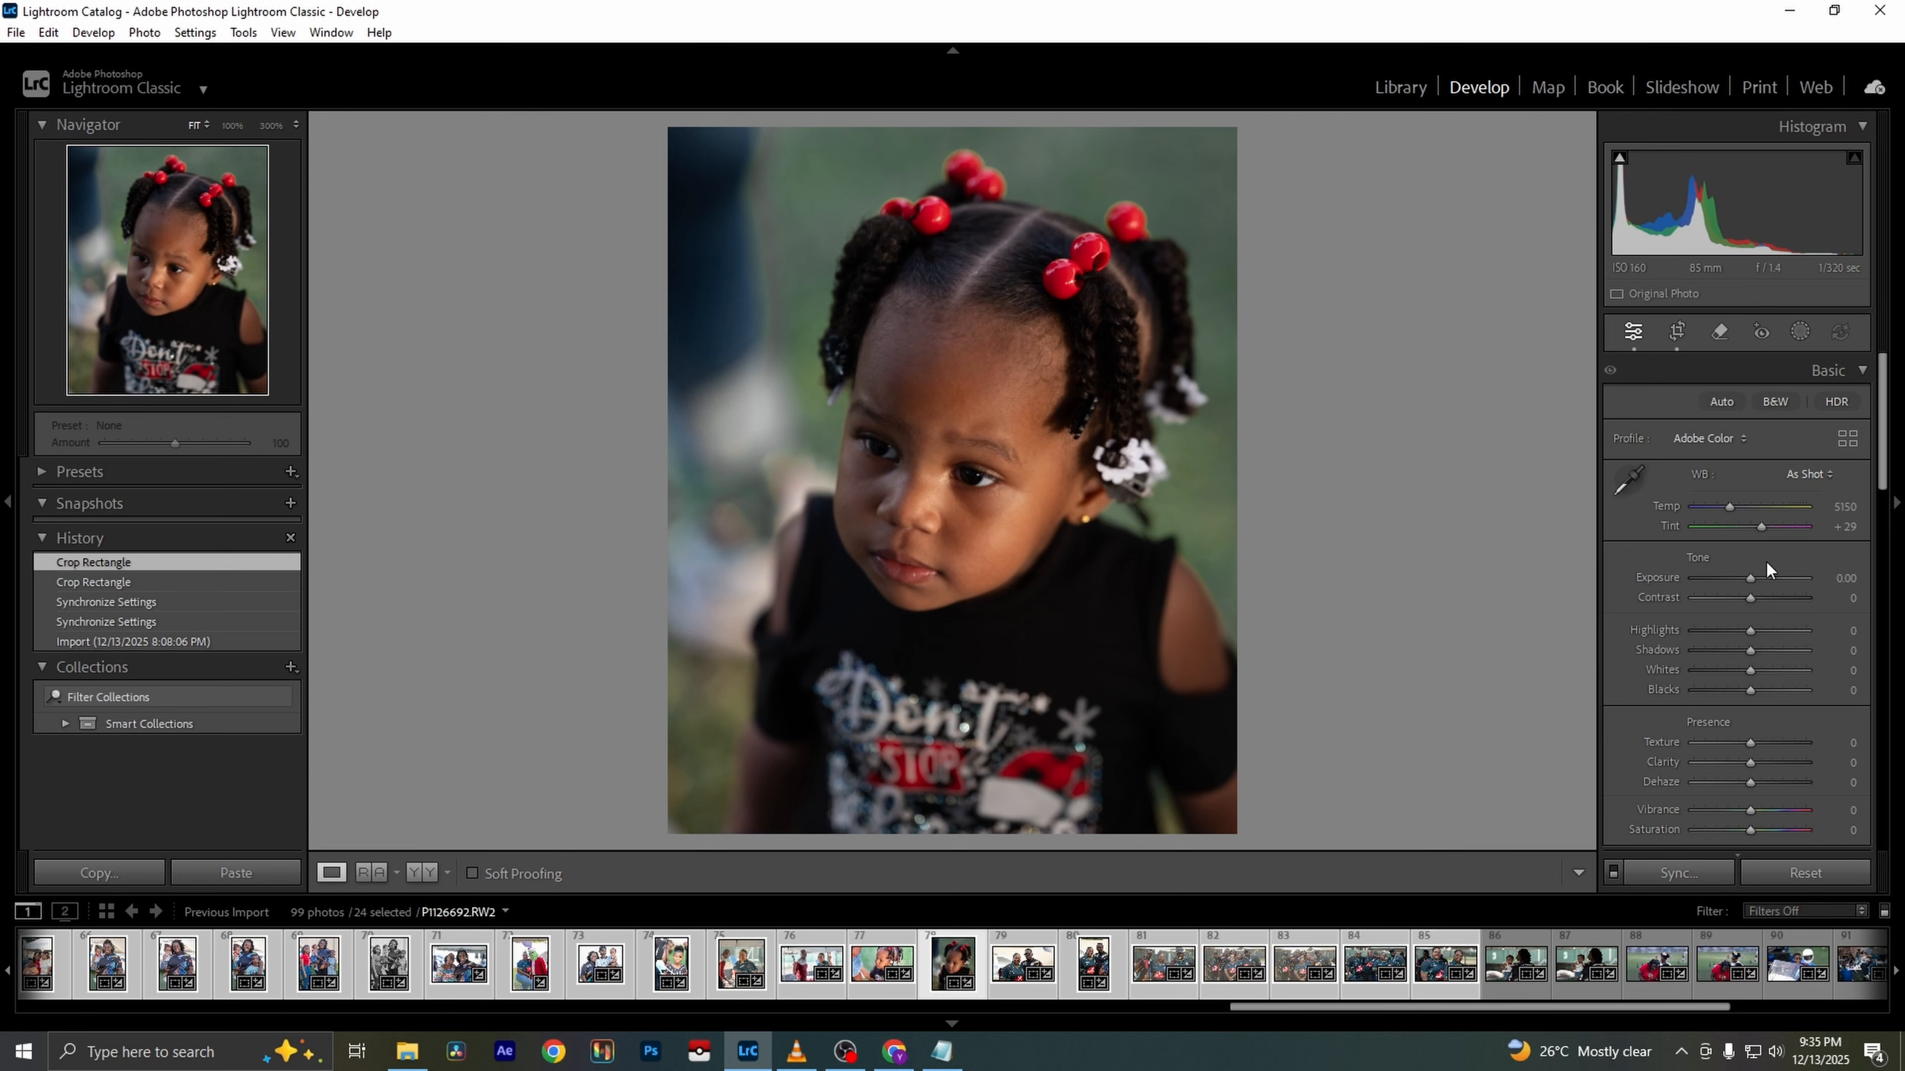
Set exposure to +1.23, highlights to -37, shadows to +67, temperature to 4719, tint to +34 and clarity to -21, and compare with the unedited version
drag(1750, 578, 1764, 578)
mouse_move(1751, 650)
mouse_down()
mouse_move(1789, 652)
mouse_move(1681, 628)
mouse_move(1726, 628)
mouse_up()
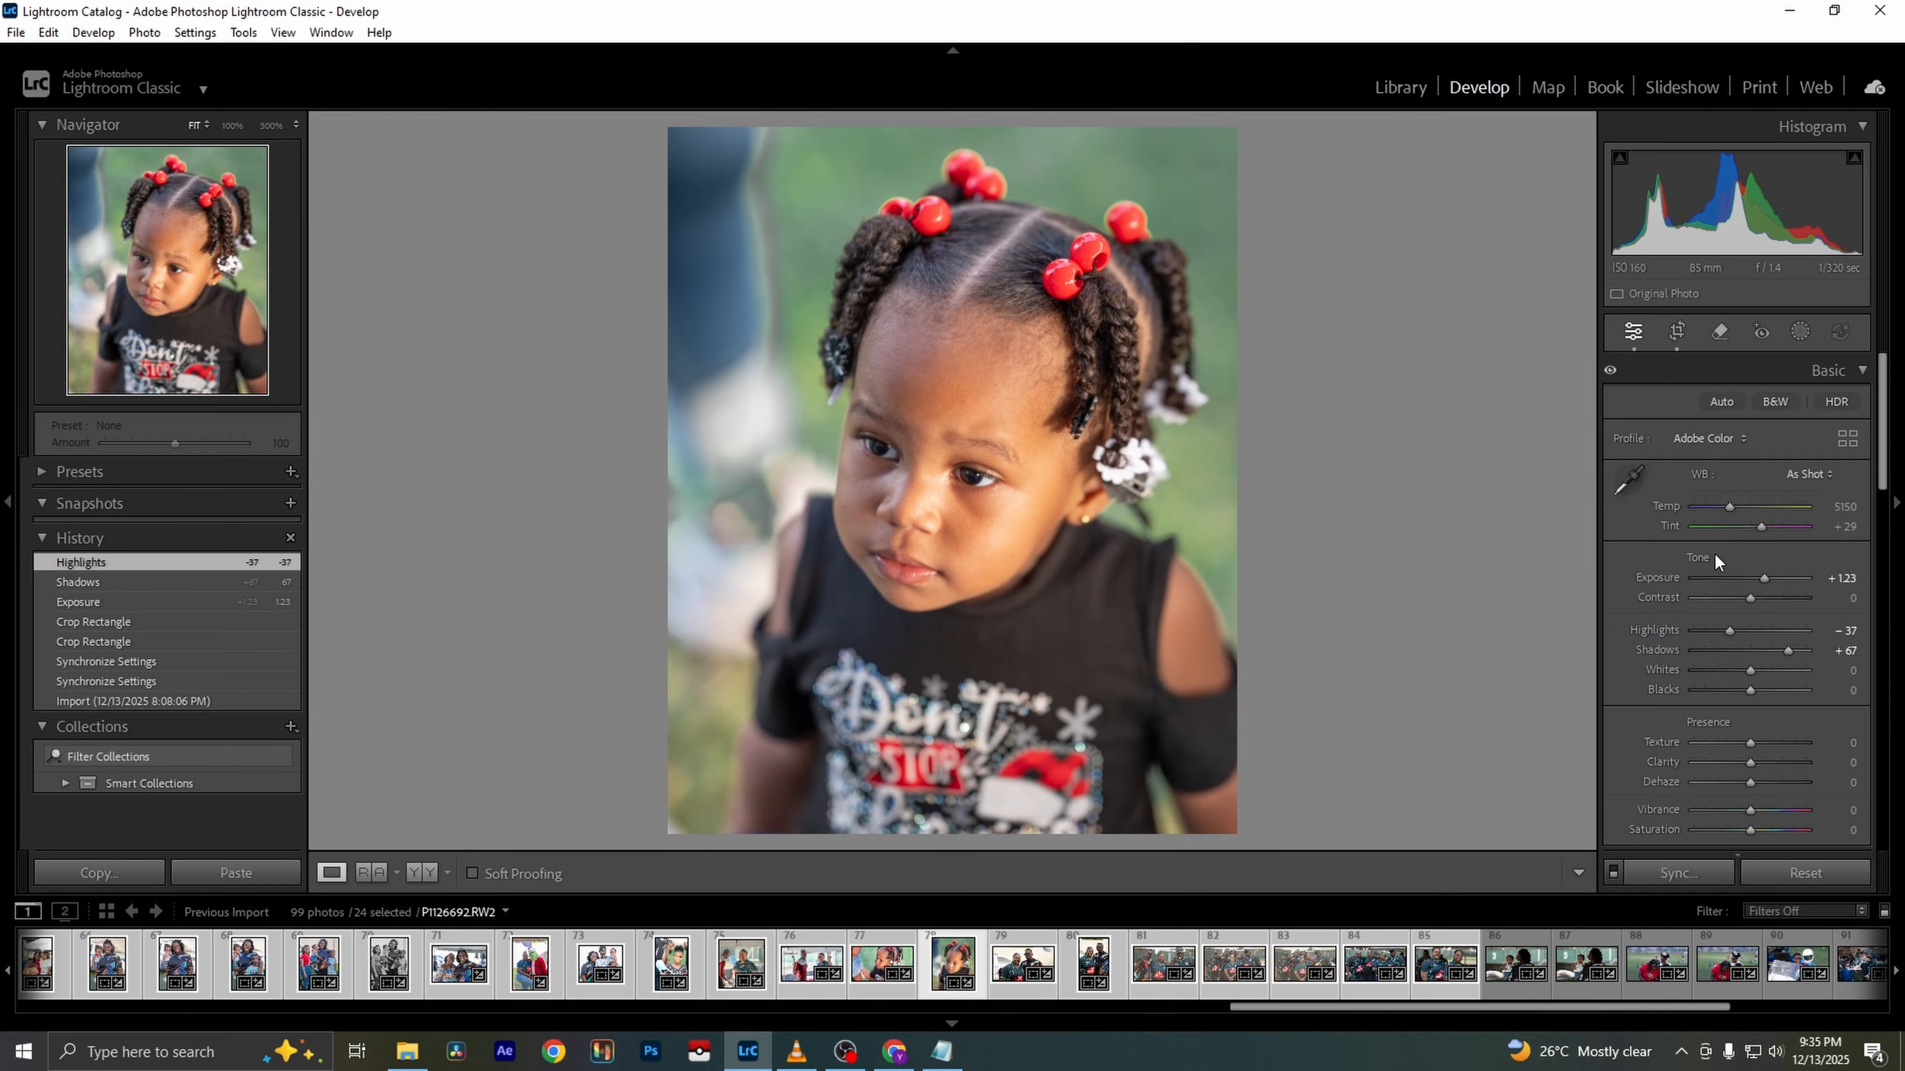
drag(1729, 506, 1724, 506)
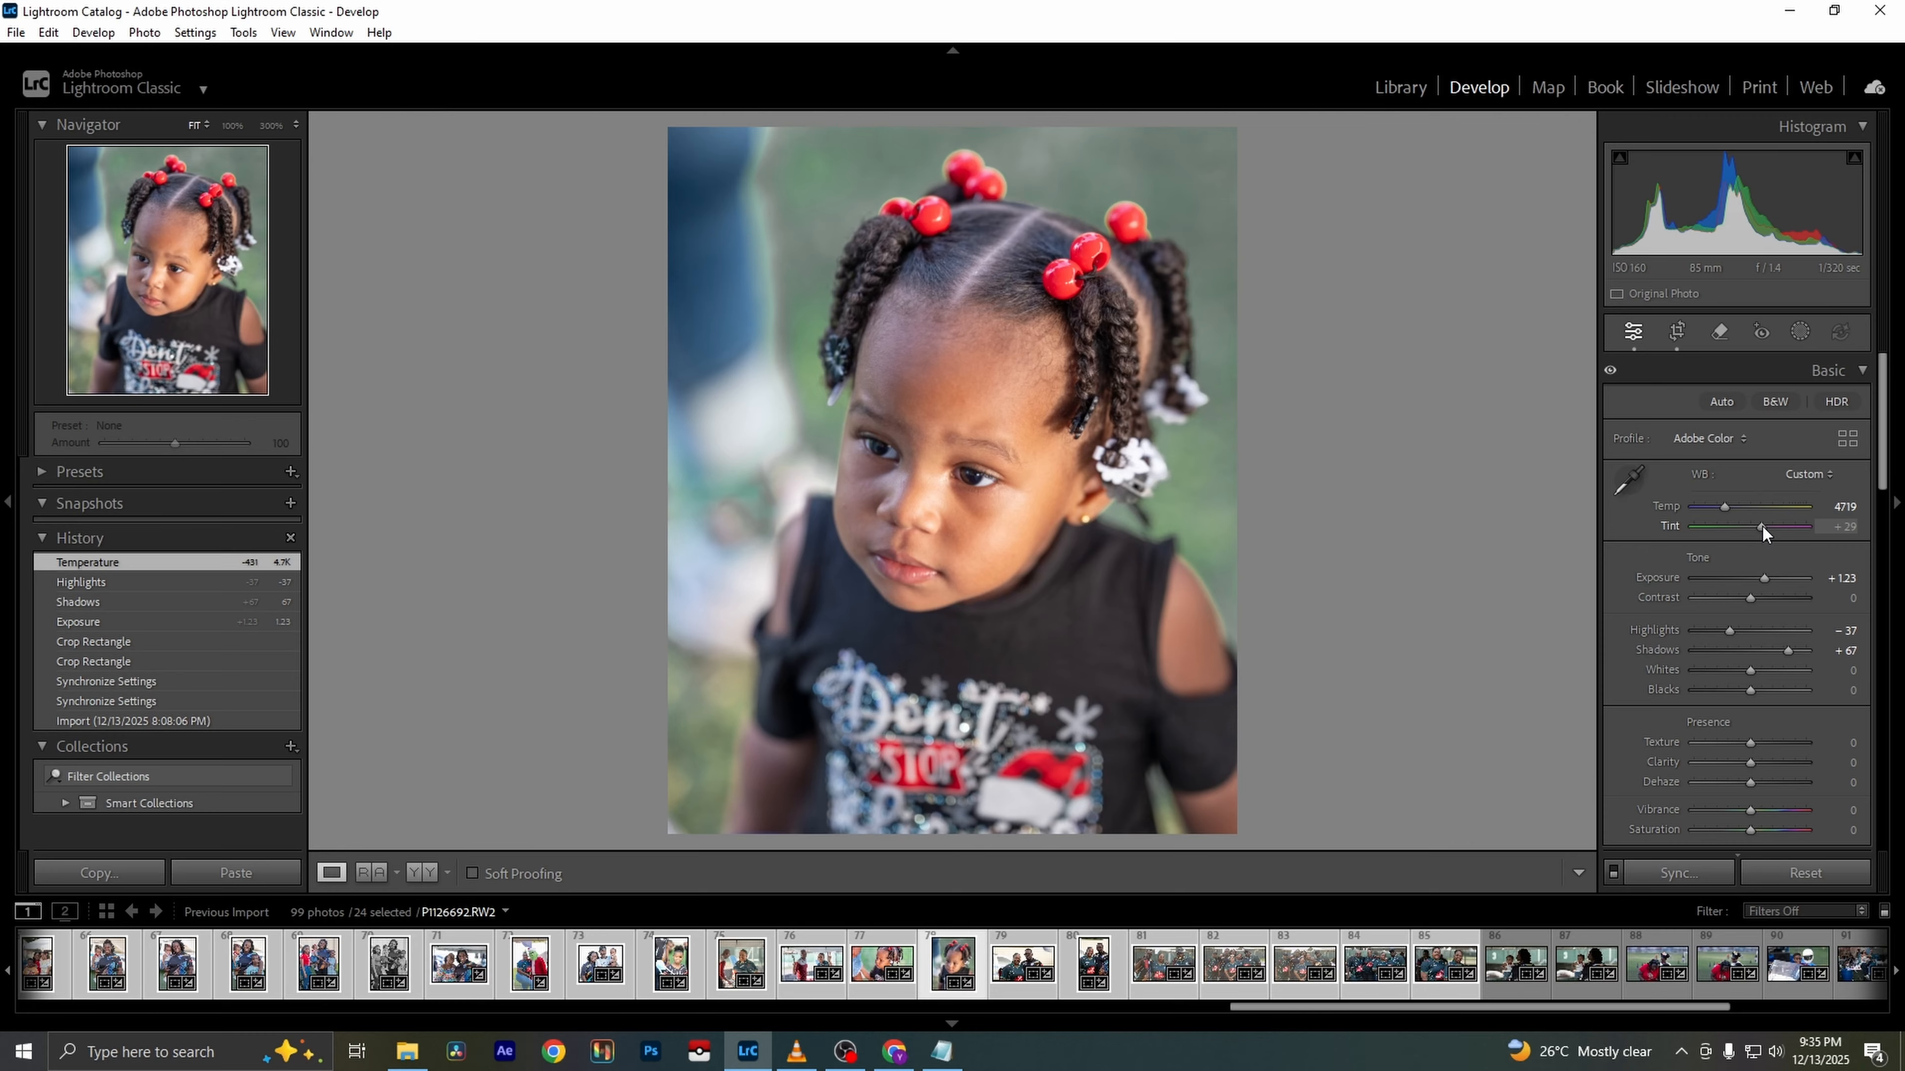
drag(1762, 527, 1765, 527)
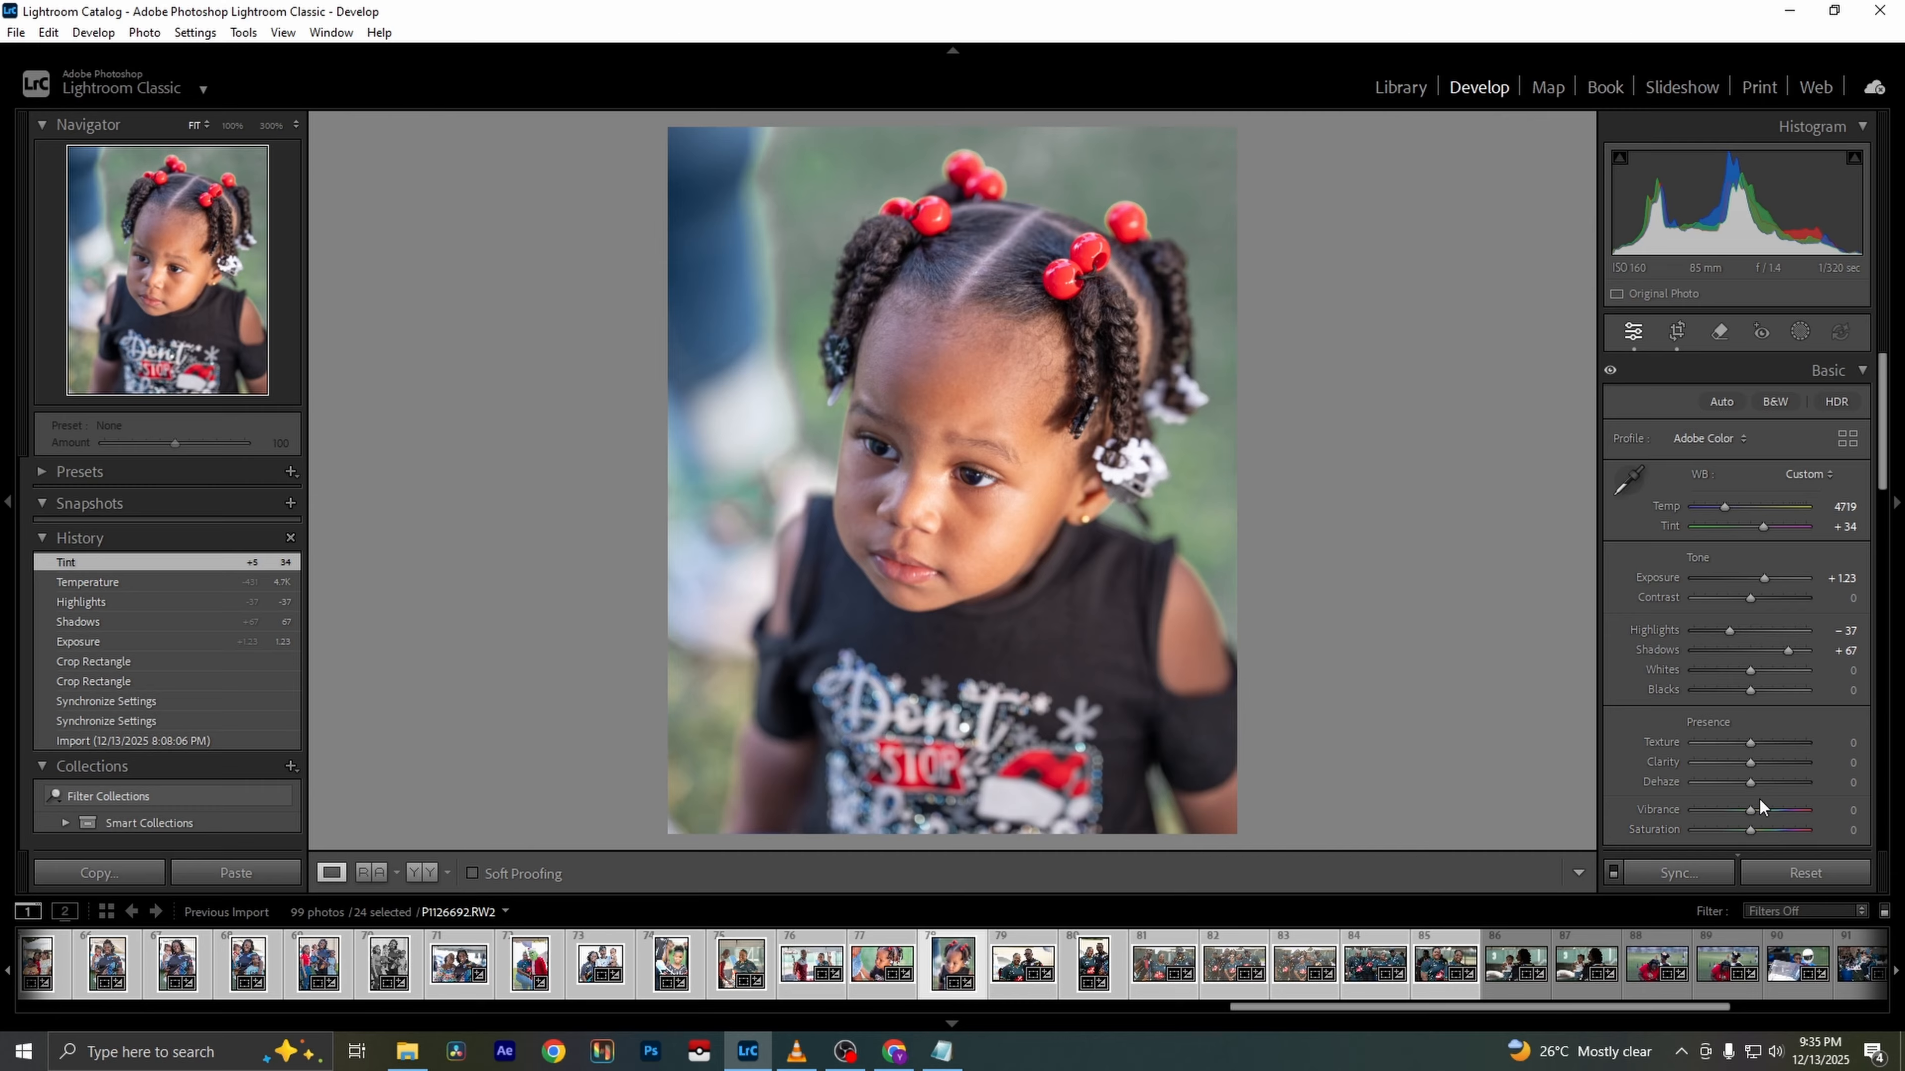
drag(1753, 765, 1741, 759)
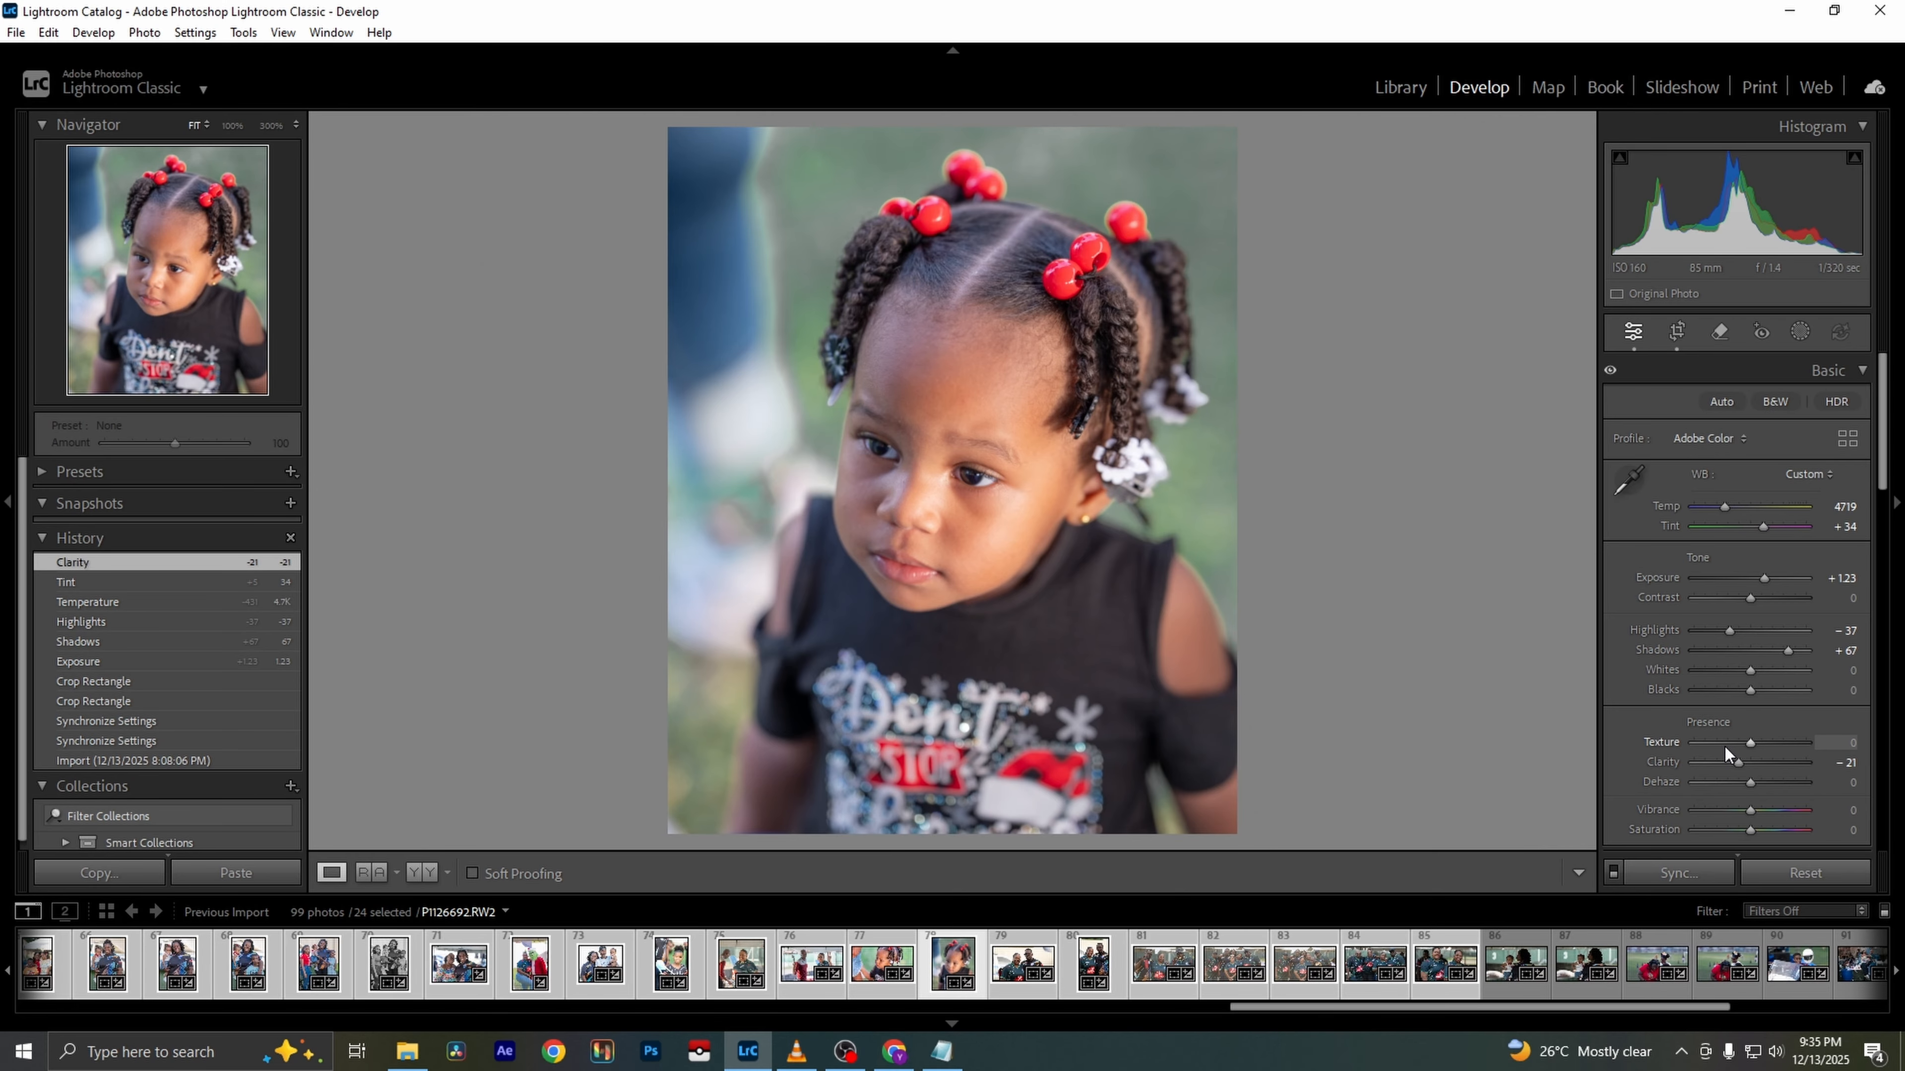
key(backslash)
key(backslash)
Return the green hue and green saturation to 0 and set the green luminance to +1
scroll(1806, 742, down, 3)
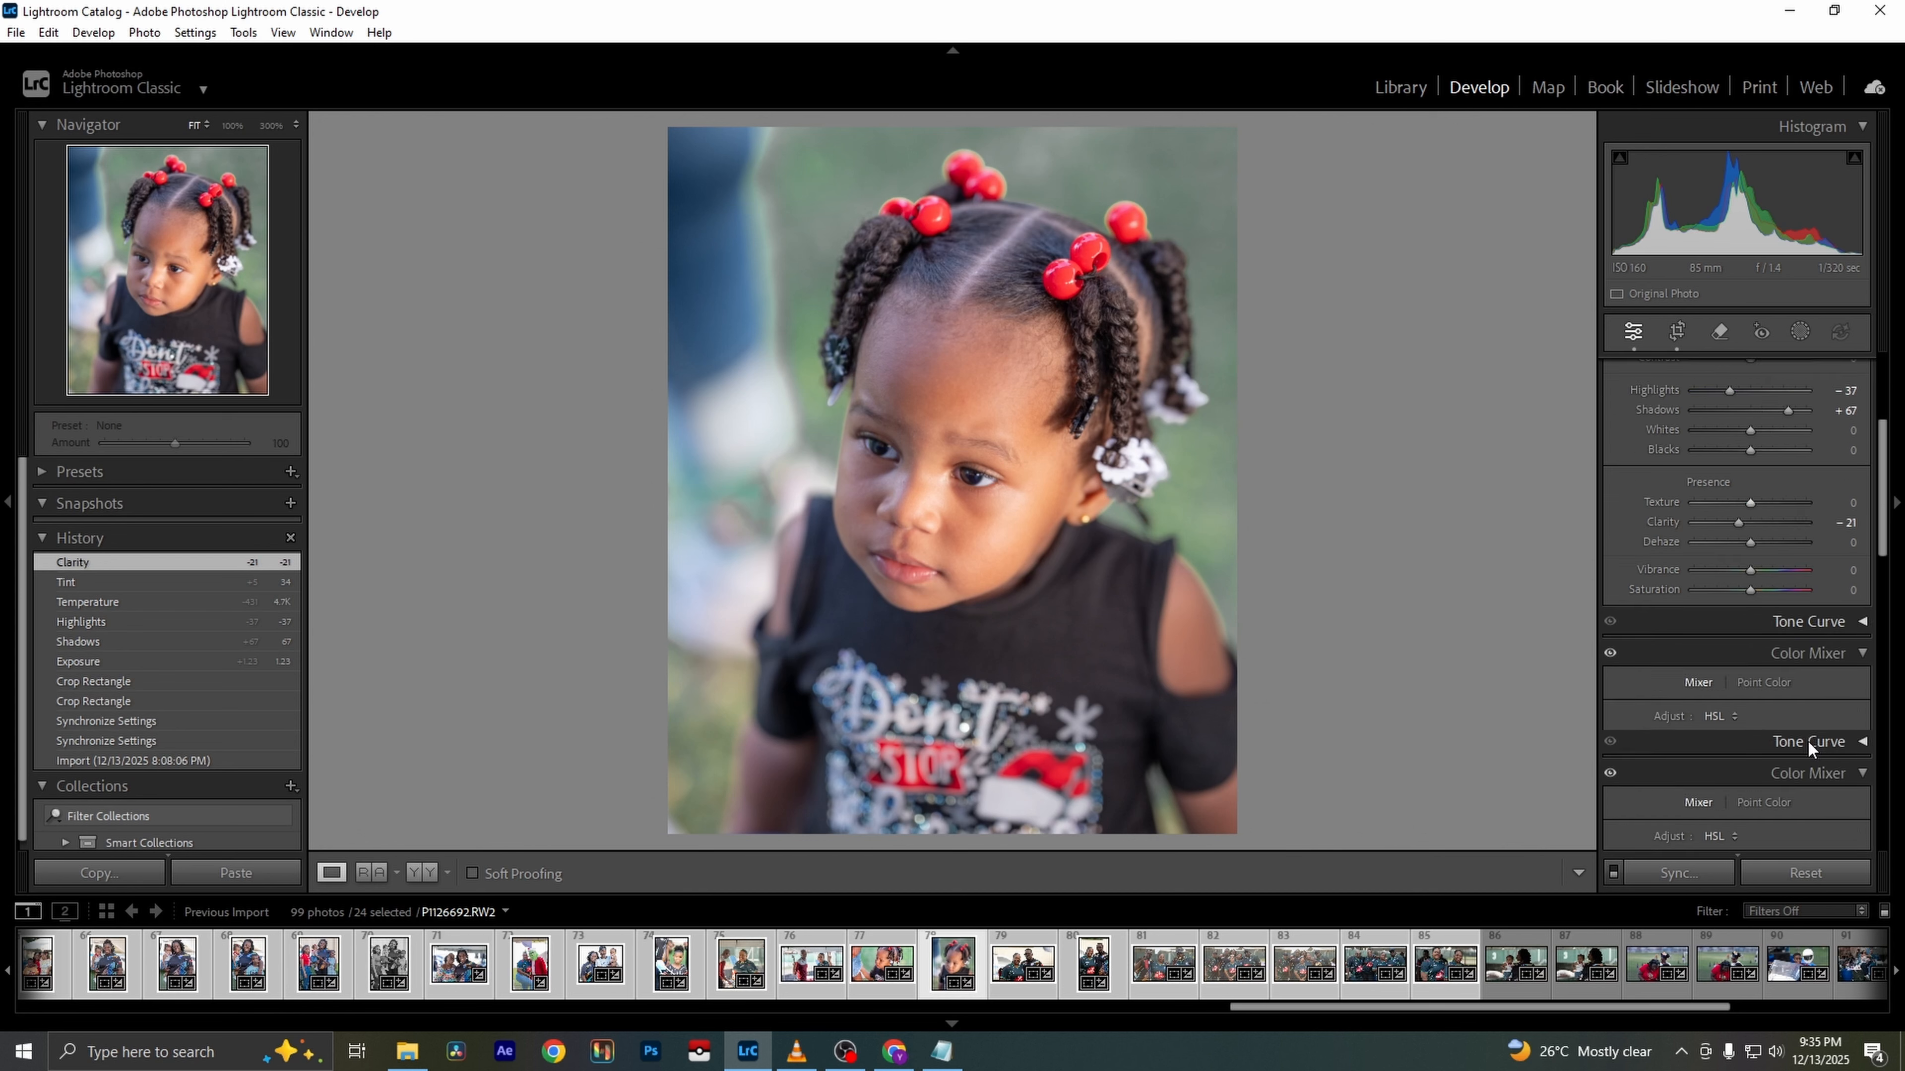
scroll(1806, 740, down, 4)
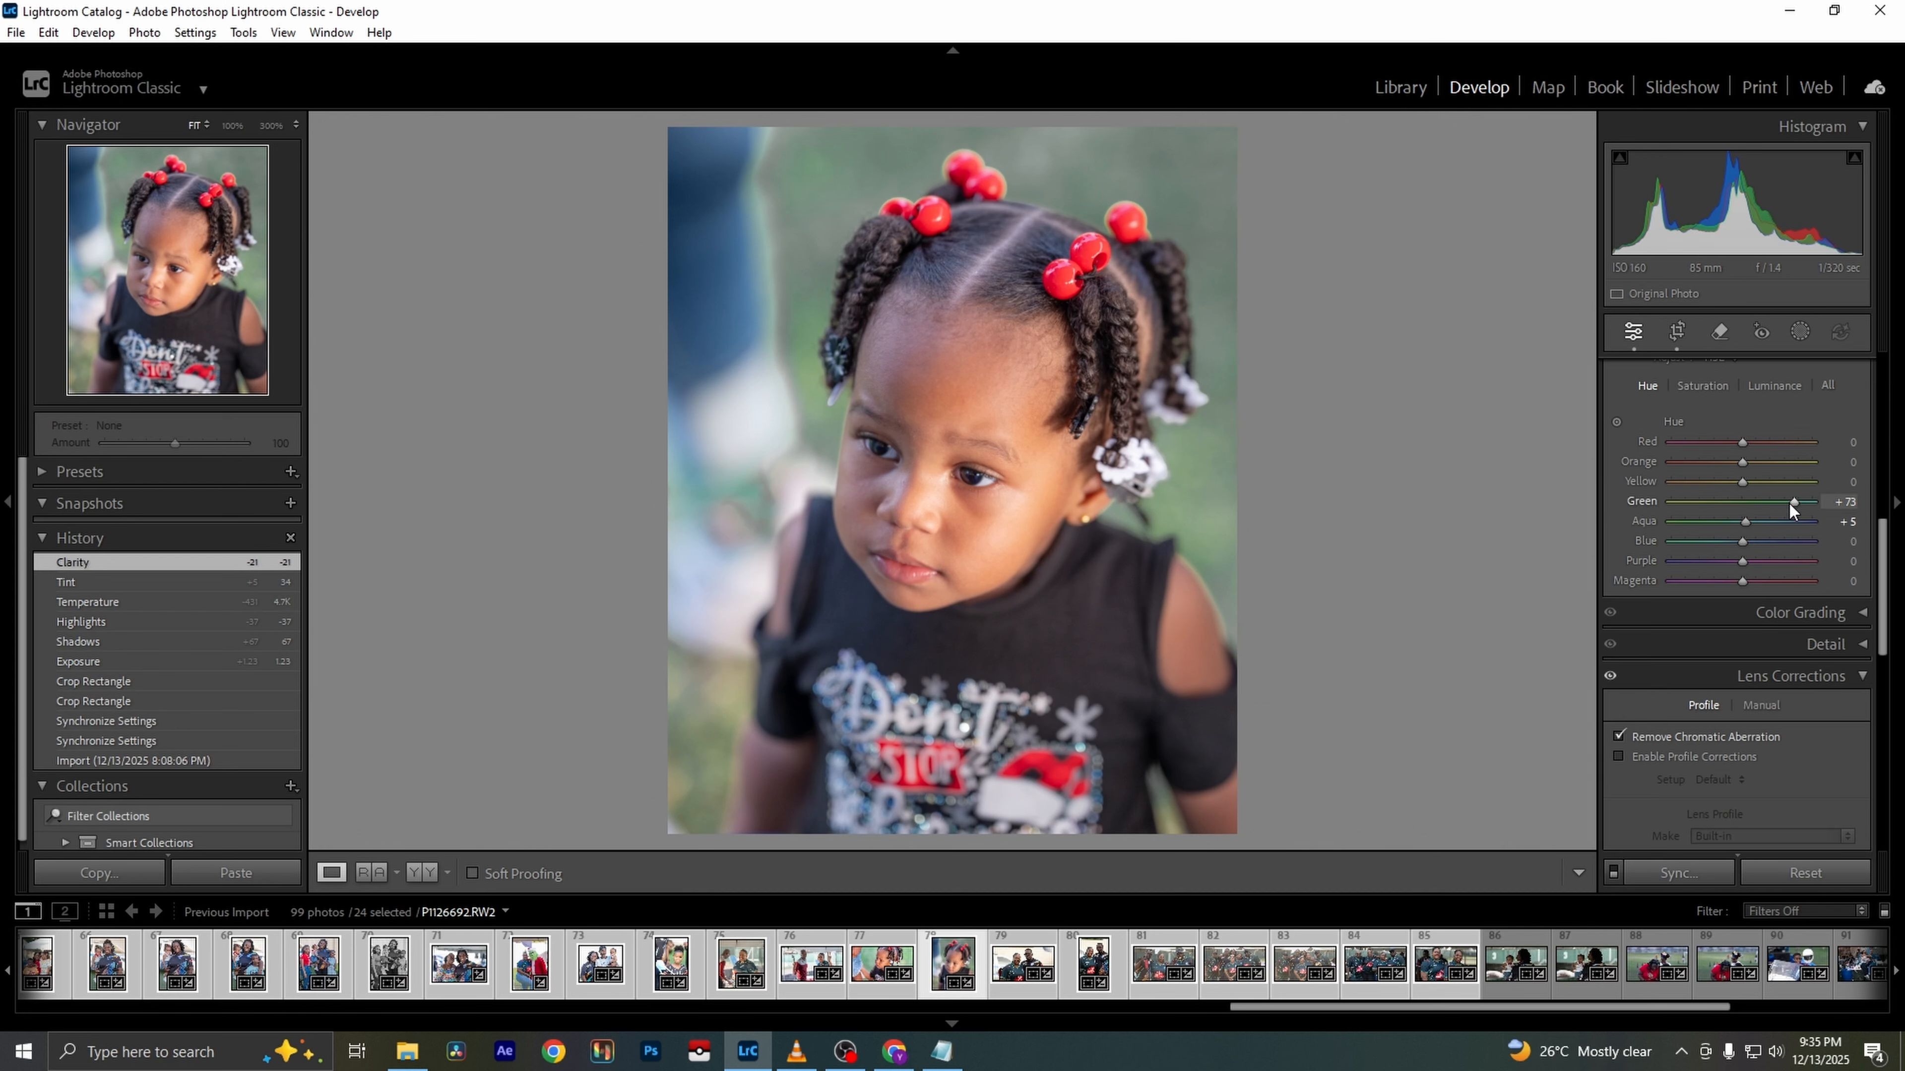
scroll(1788, 510, up, 2)
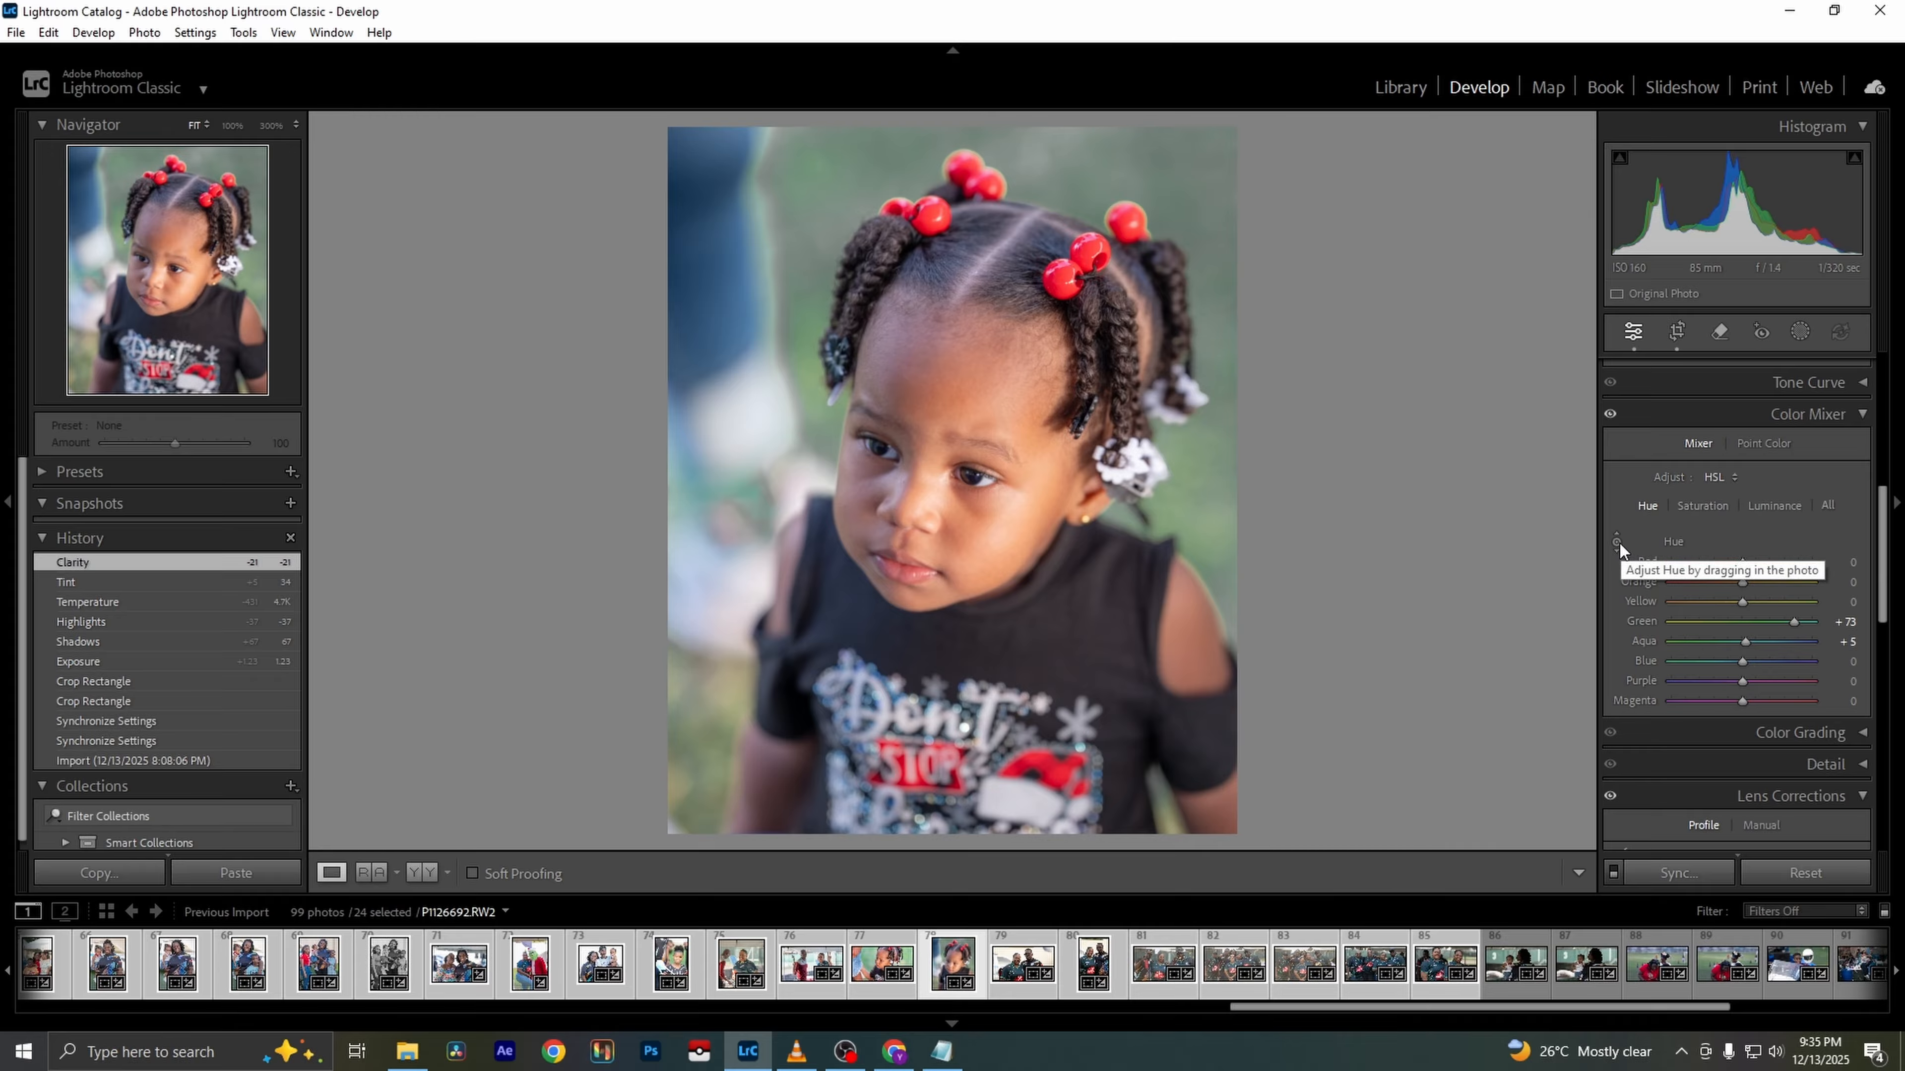
drag(1793, 621, 1741, 621)
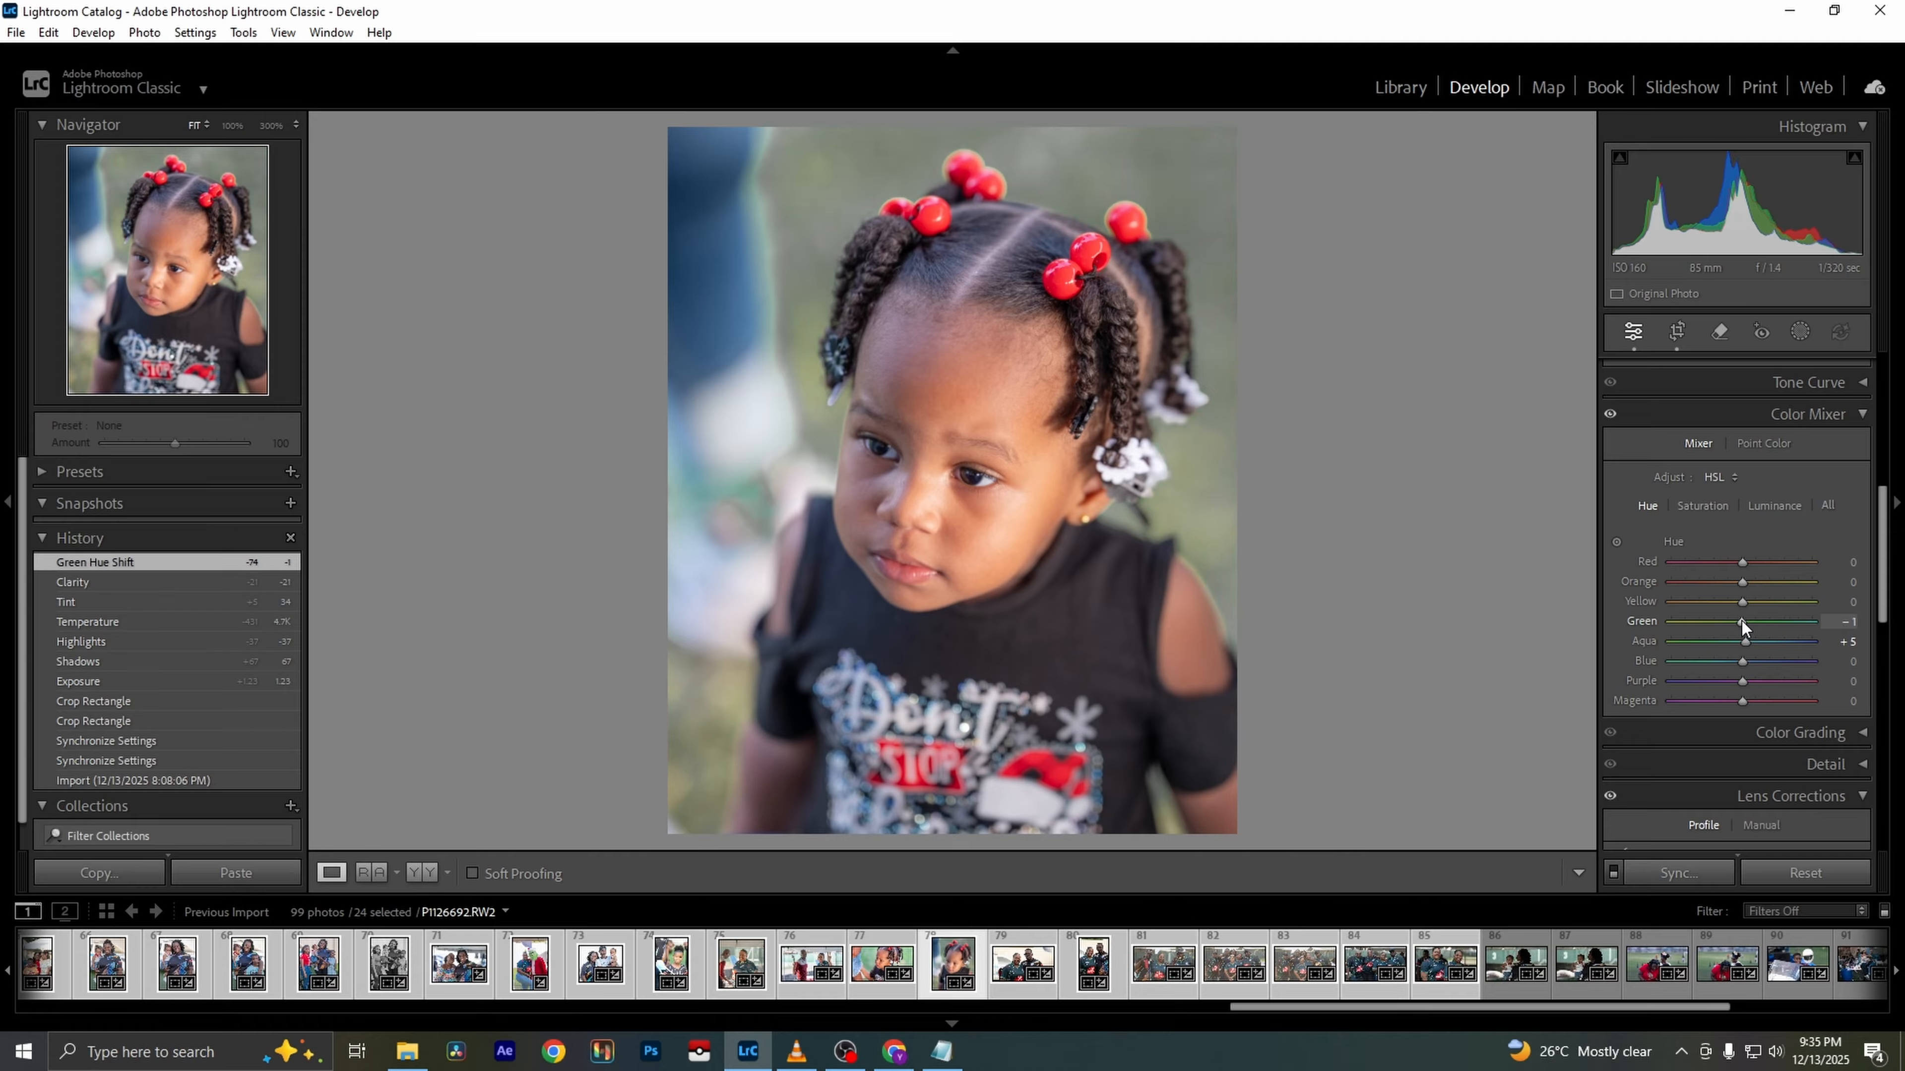
click(1772, 505)
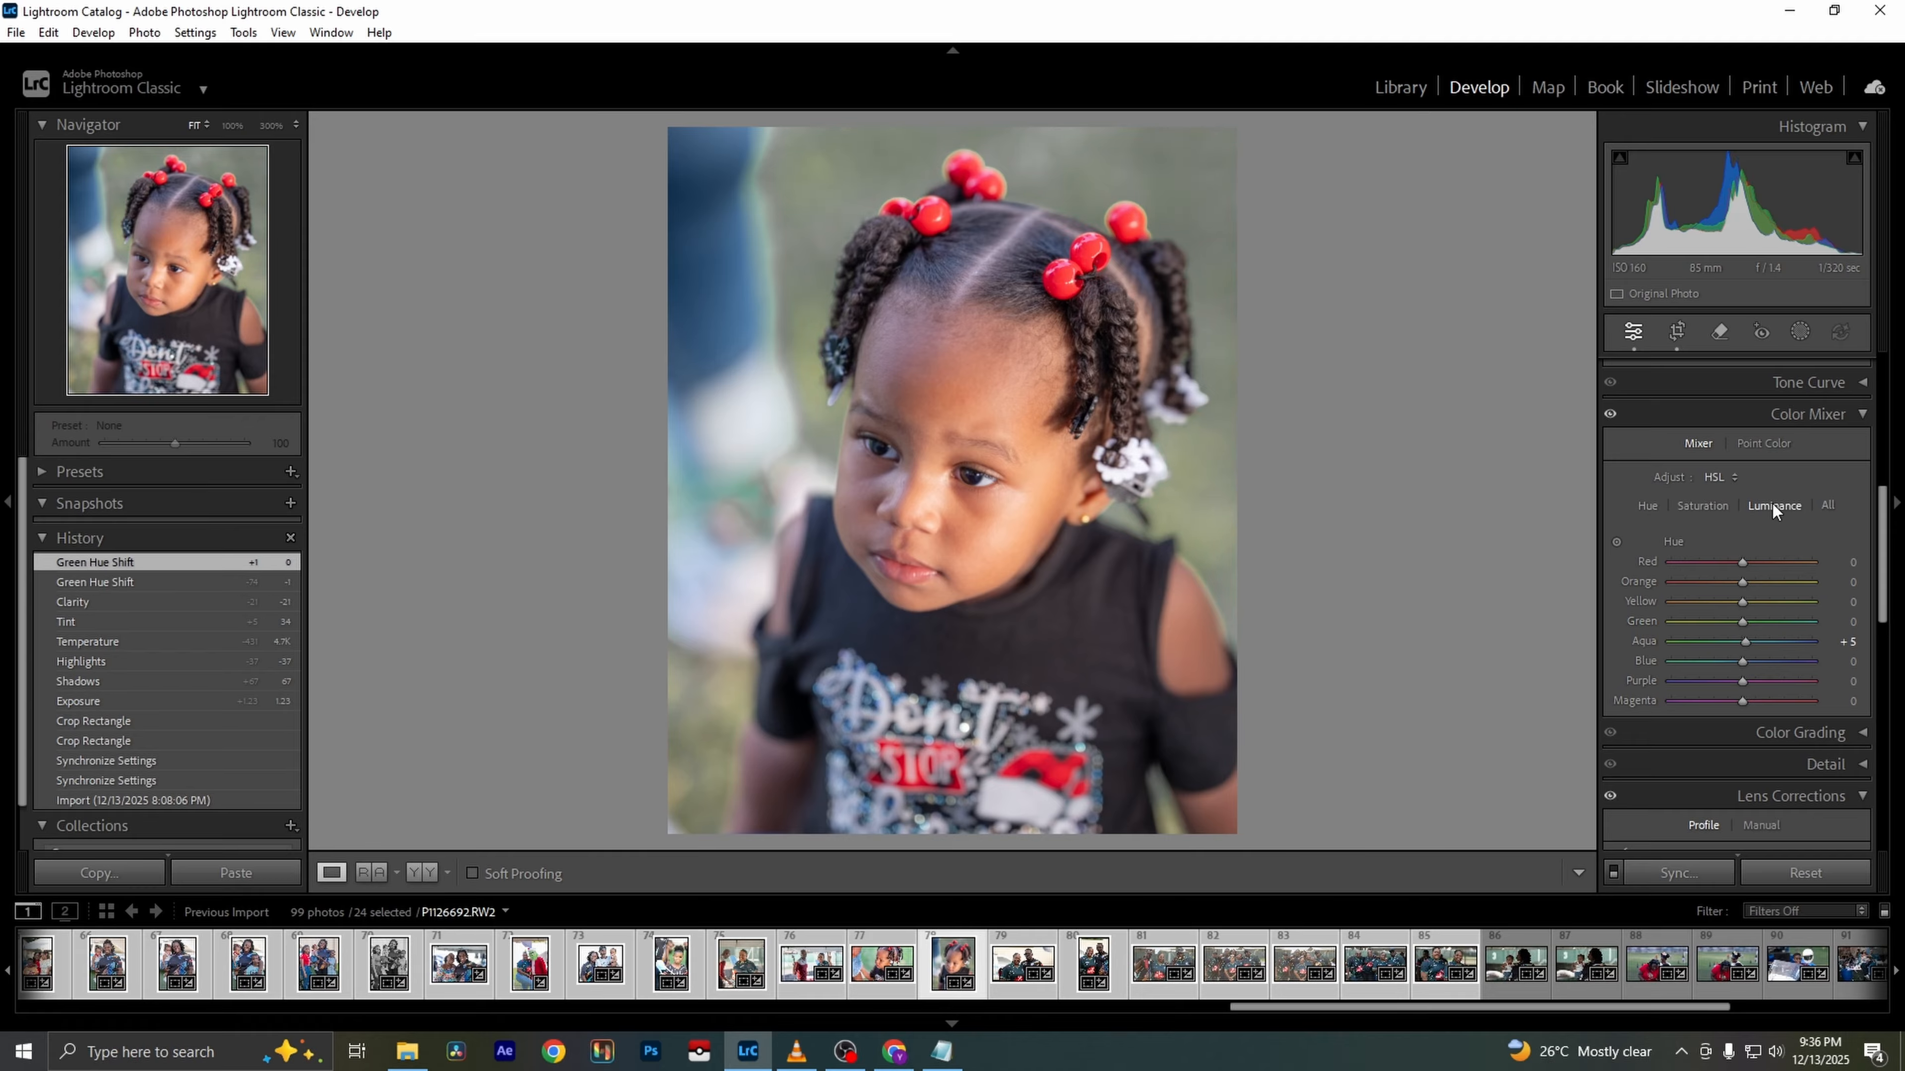
click(1741, 621)
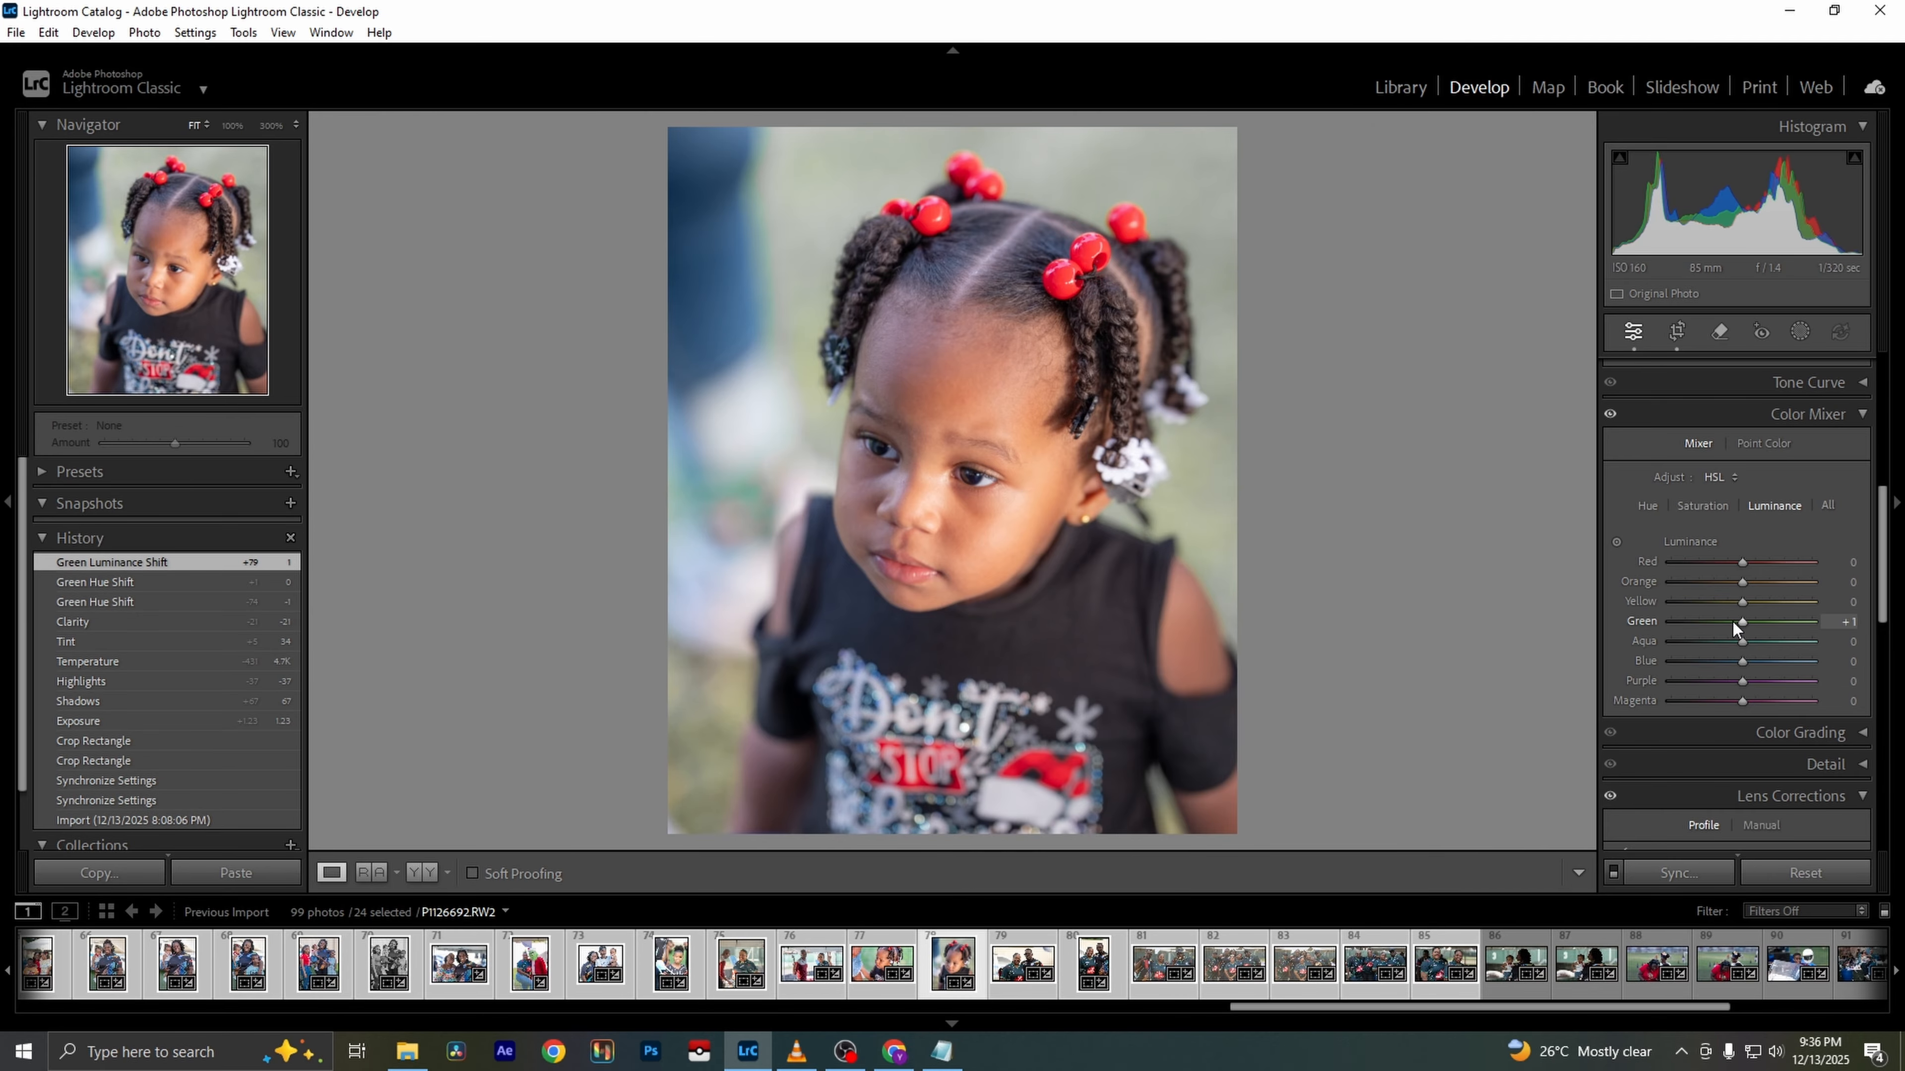
click(1696, 511)
double_click(1743, 622)
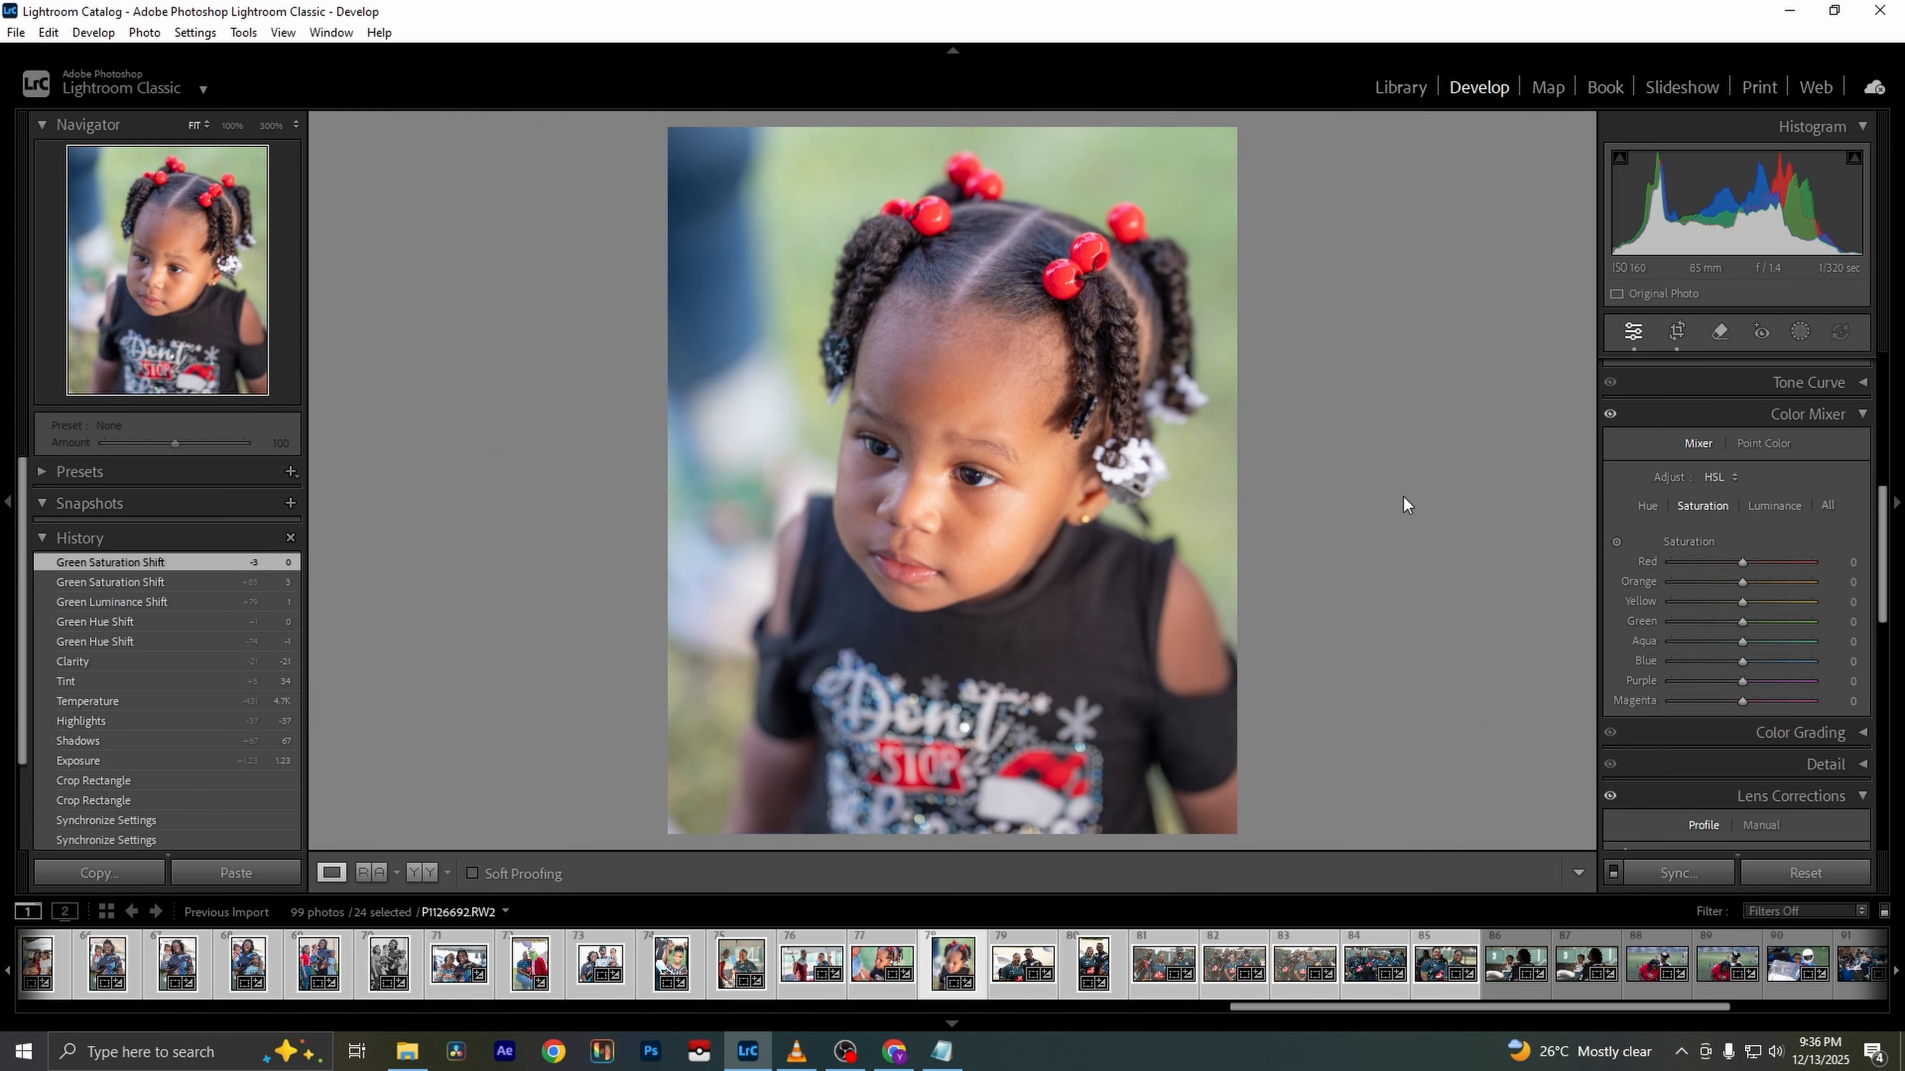
Check the couple's photos ahead, return to P1126693.RW2 and extend its crop downward to include more of the shirts
key(Right)
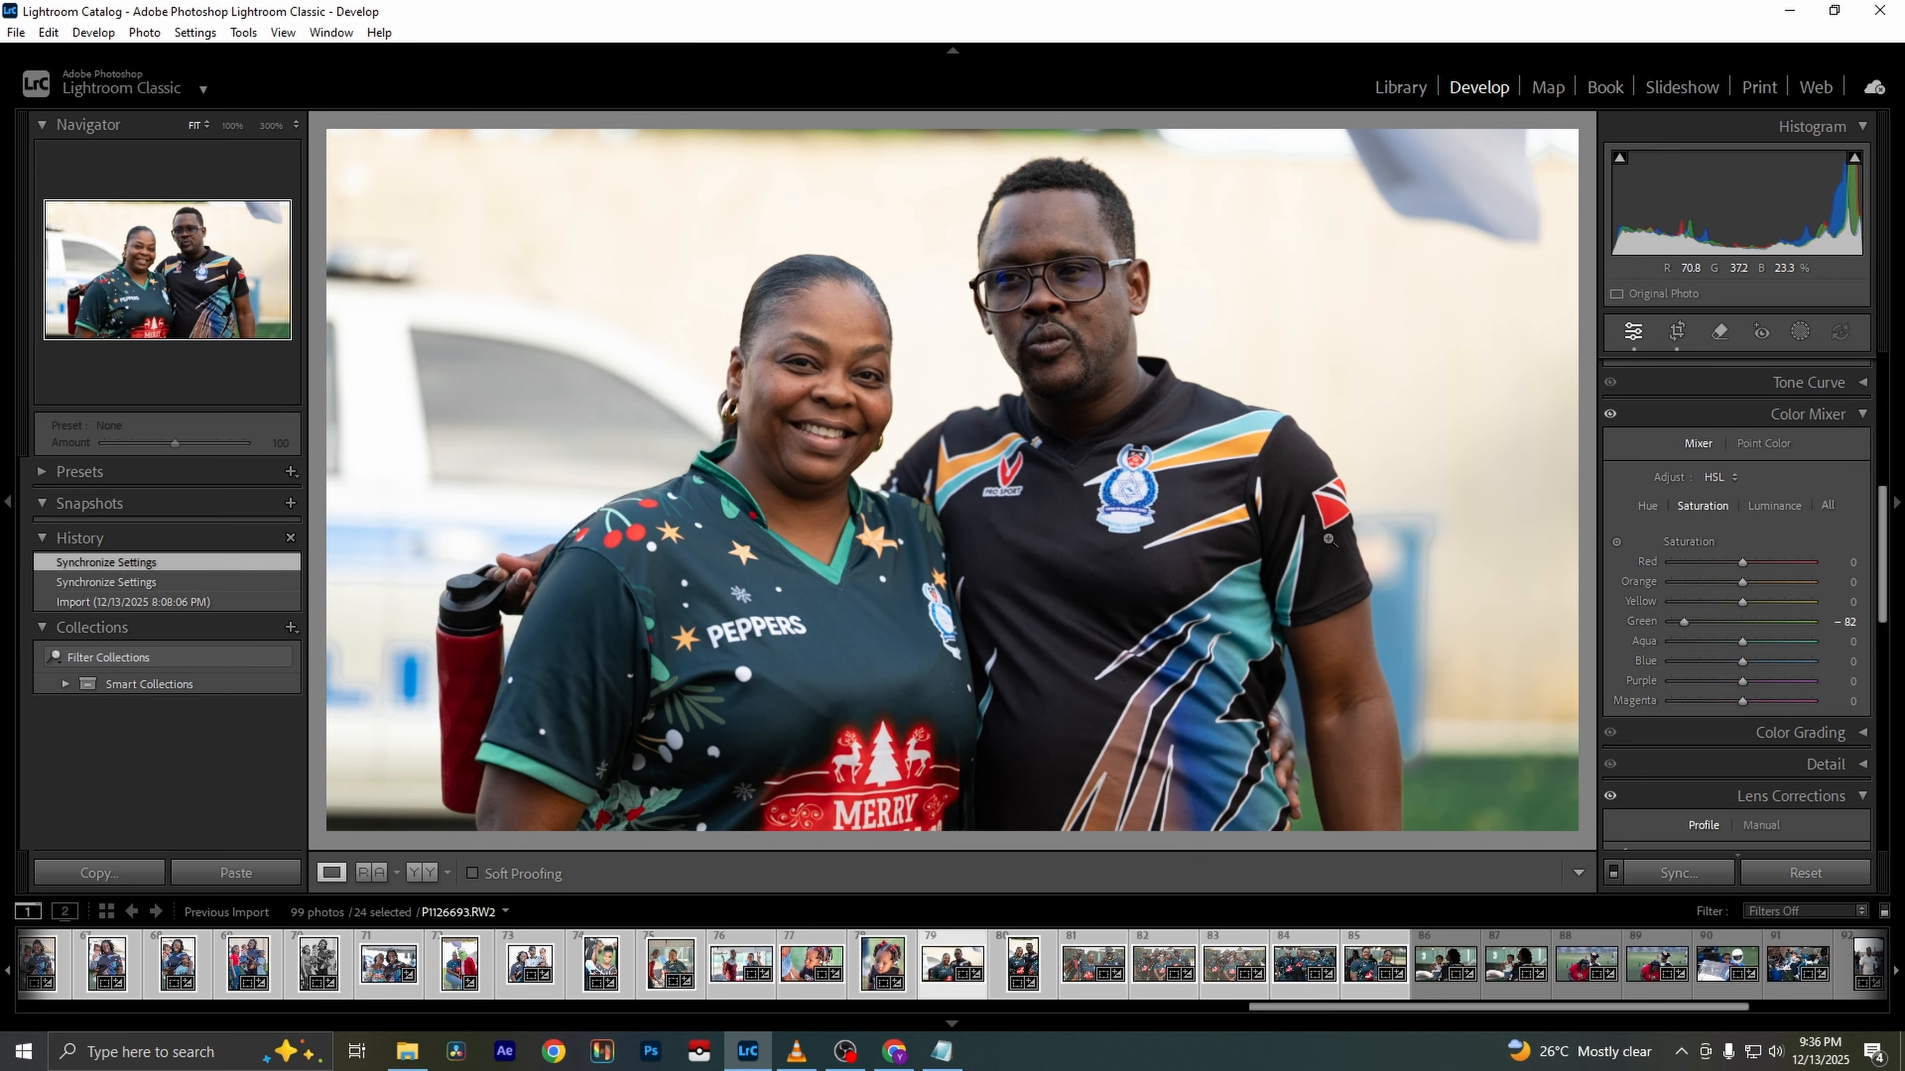
key(Right)
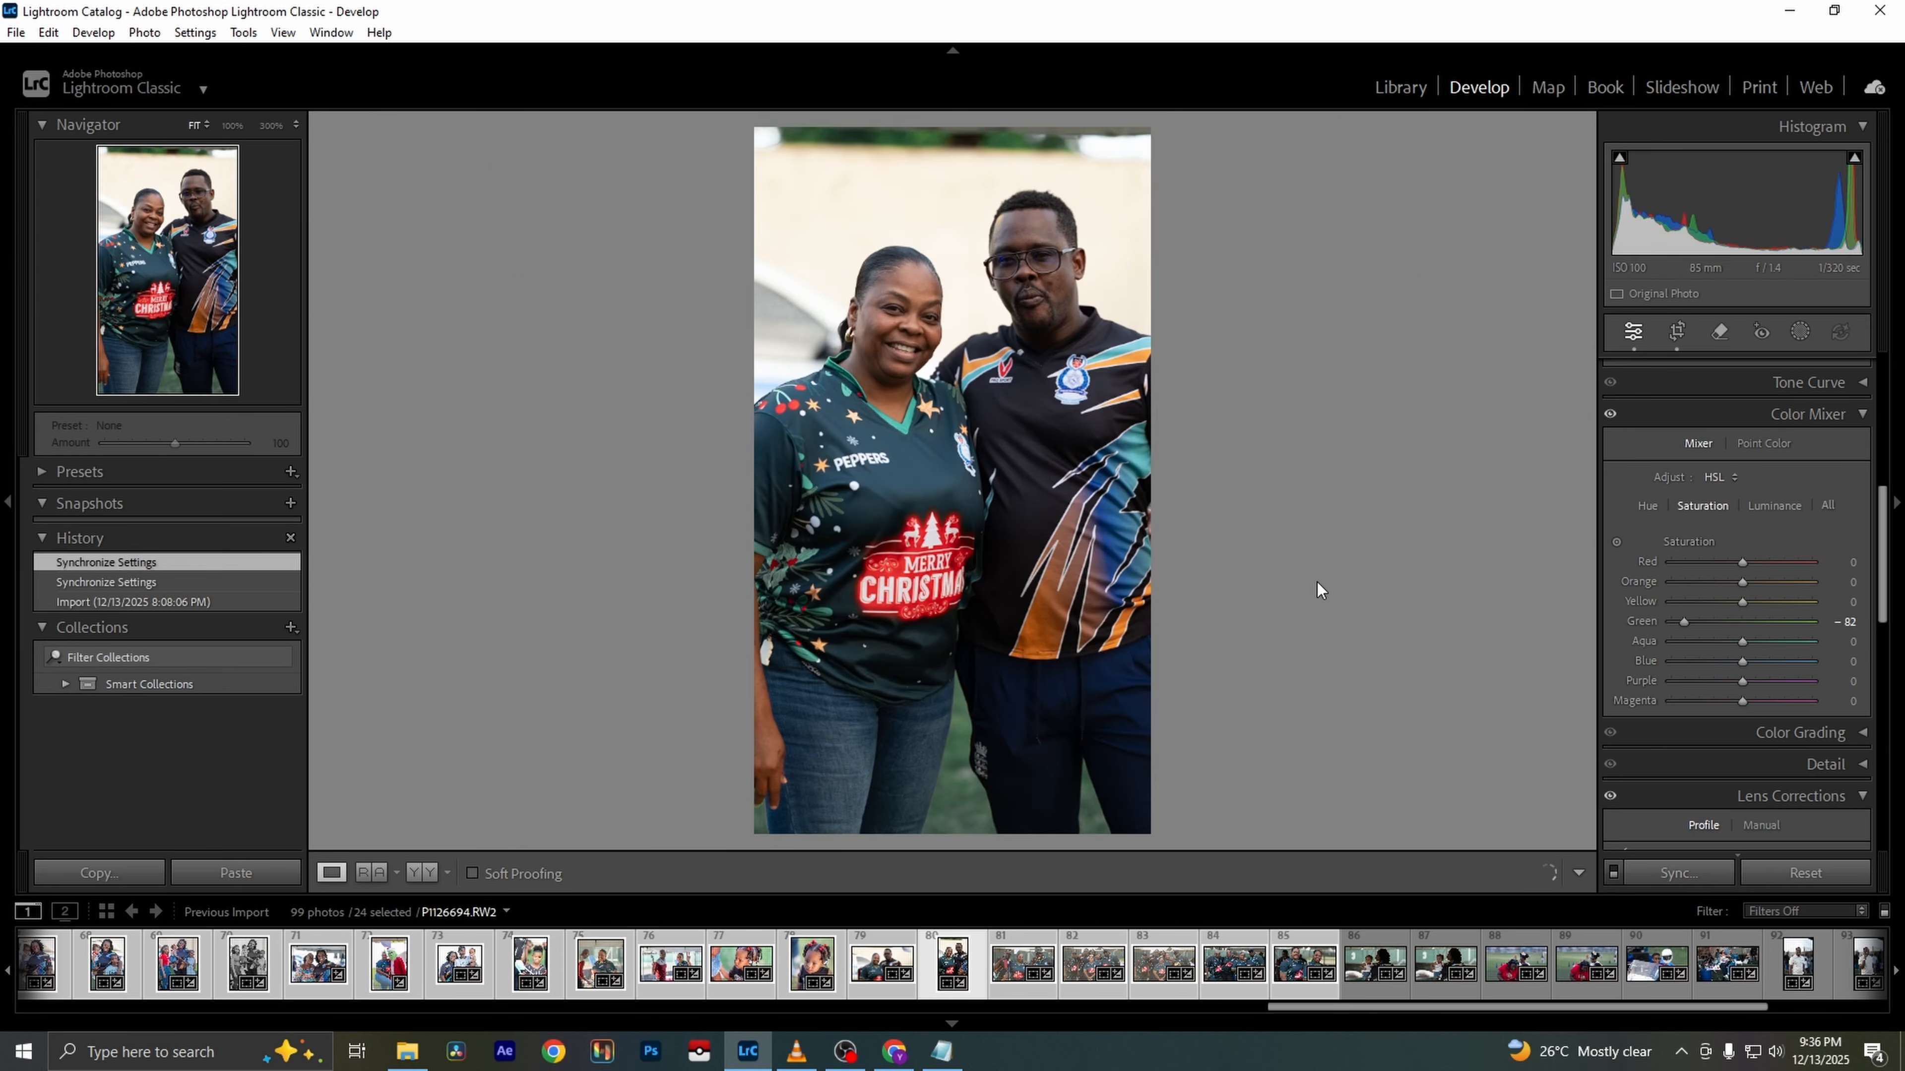
key(Right)
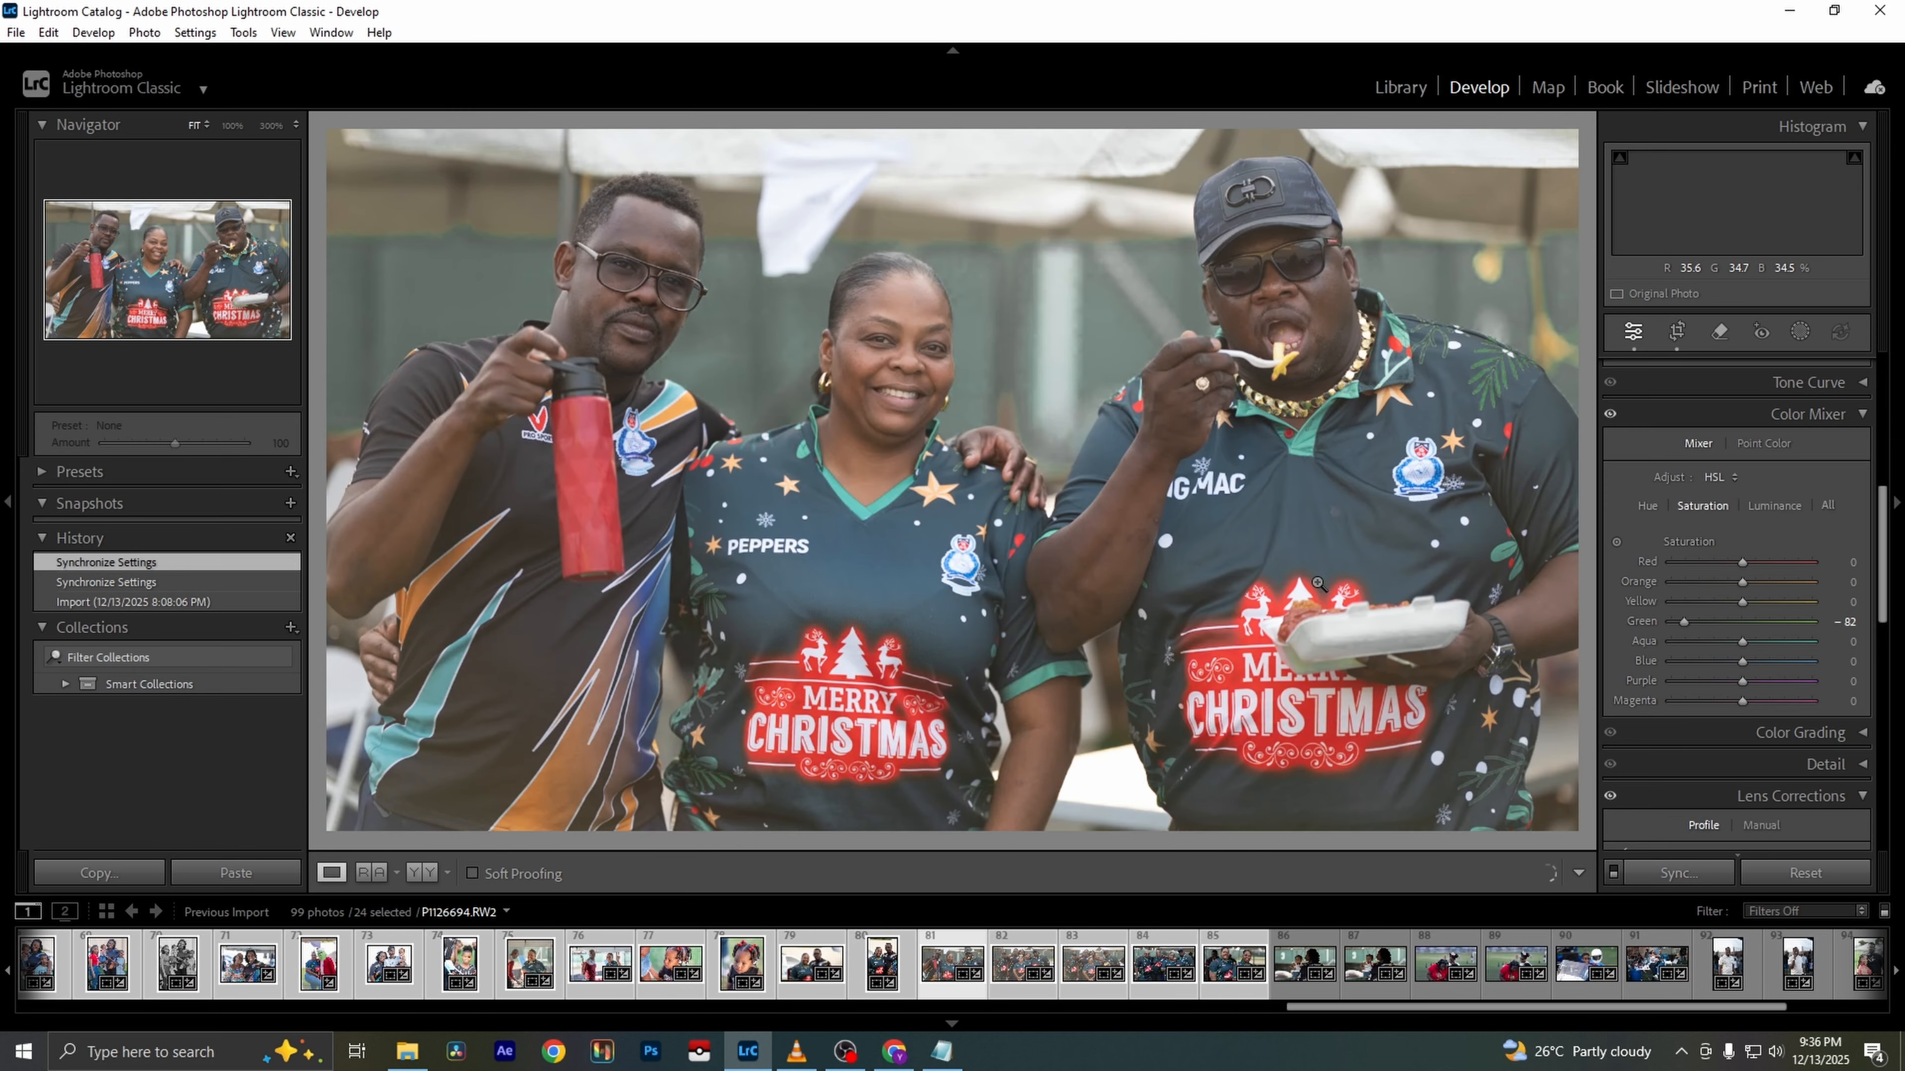
key(Left)
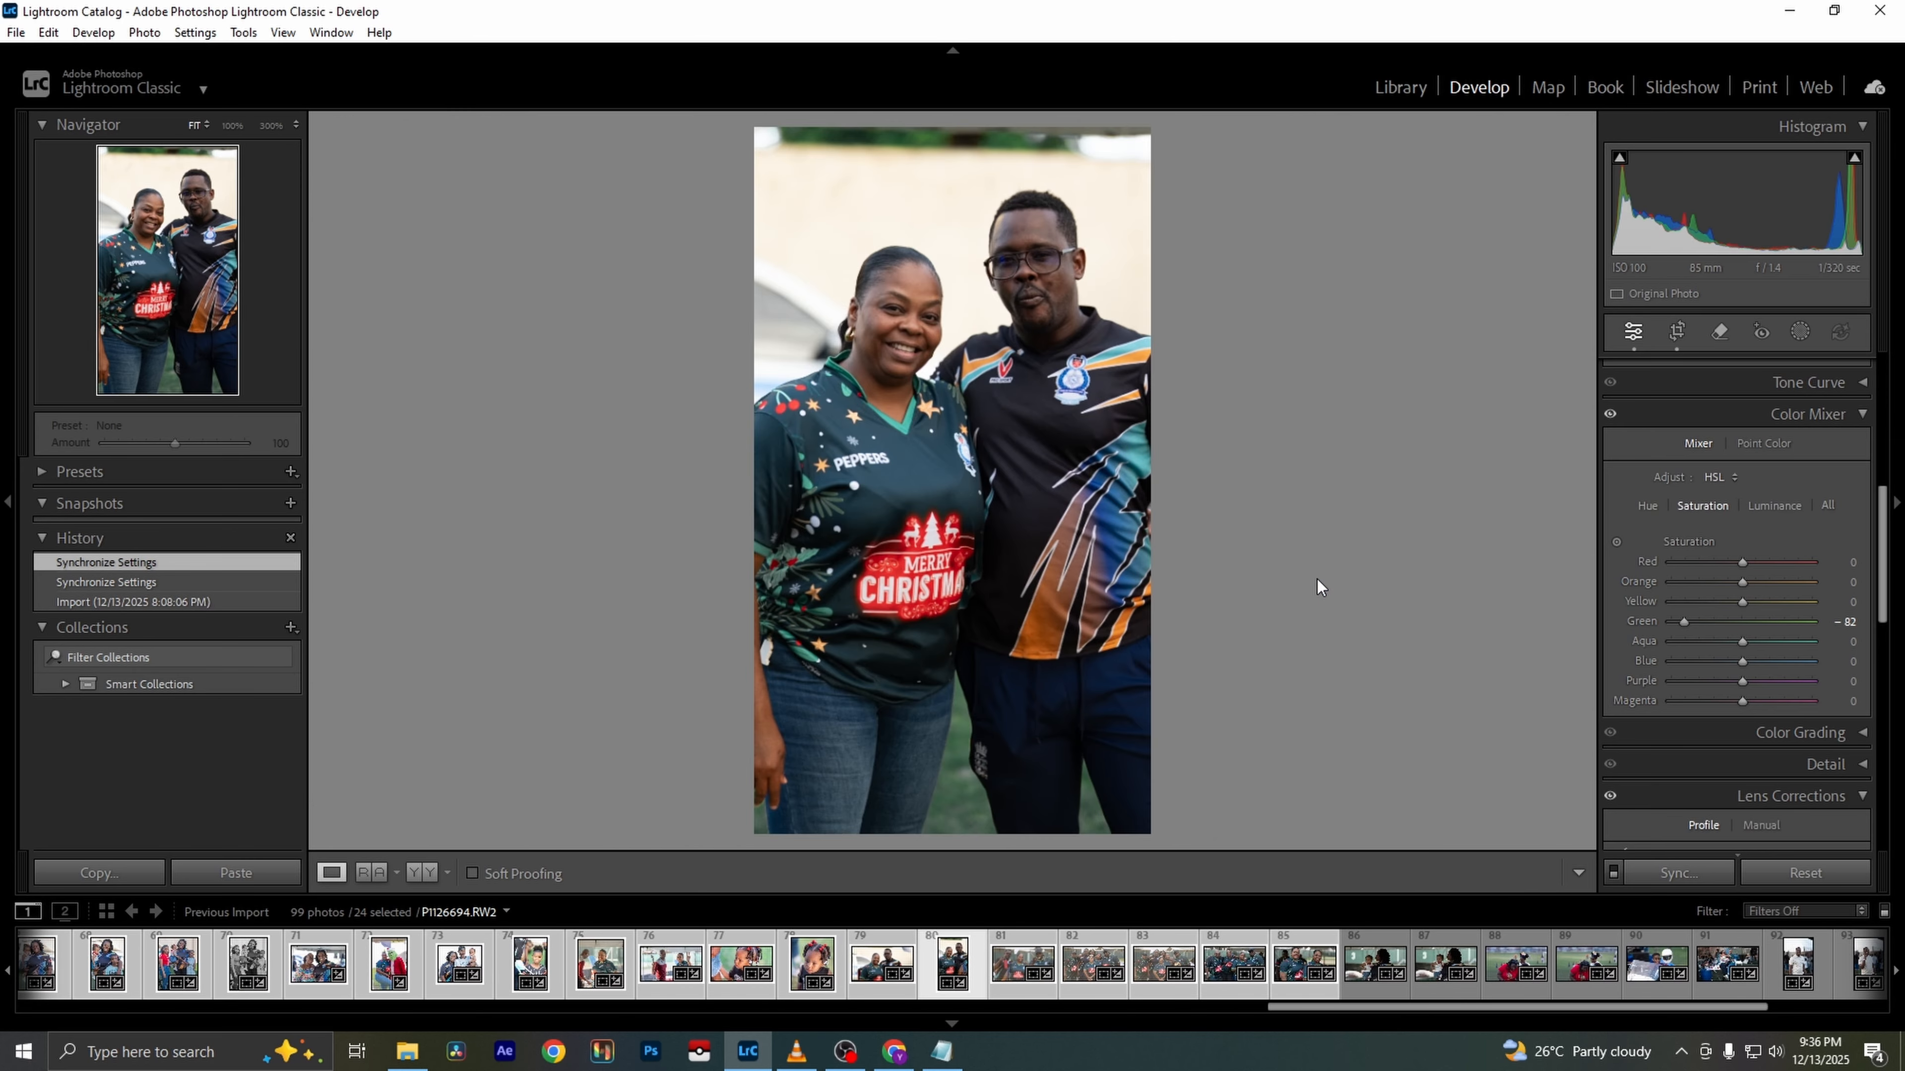
key(Left)
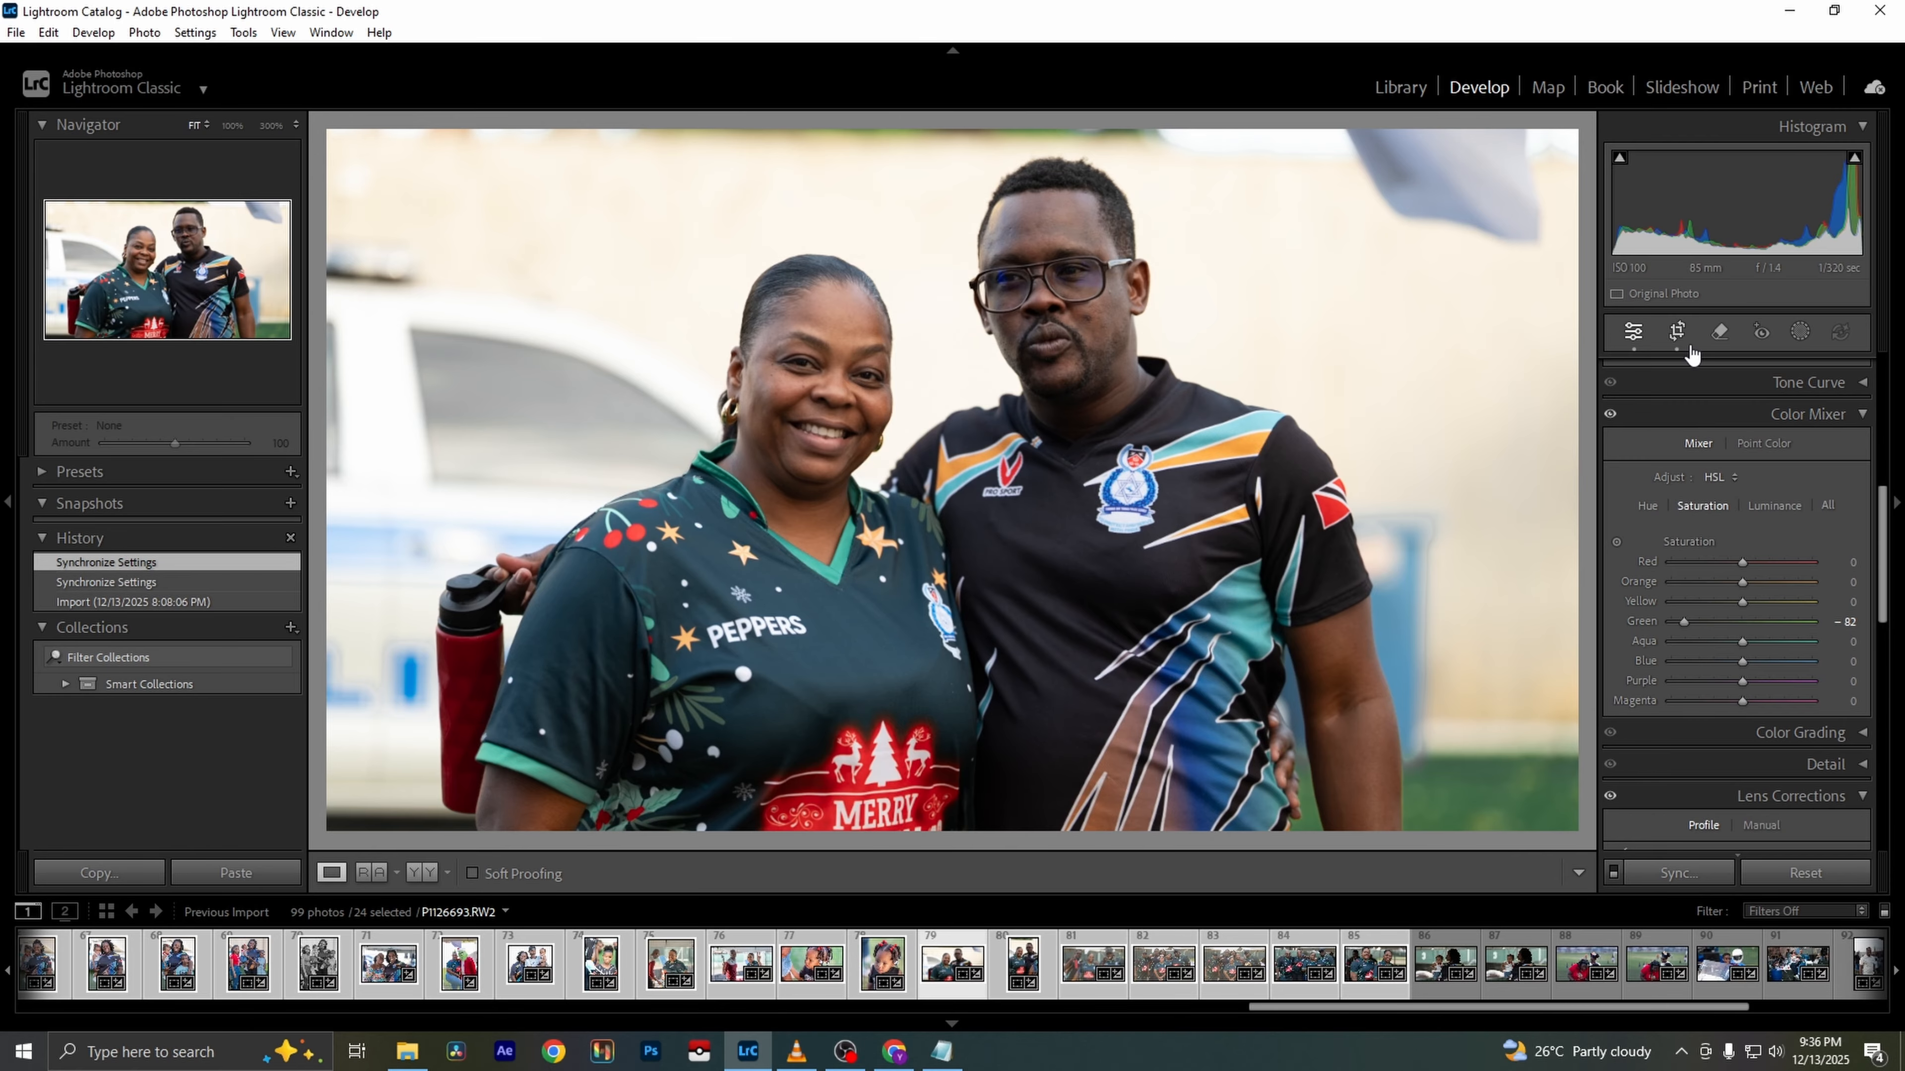
click(1672, 336)
drag(950, 775, 913, 851)
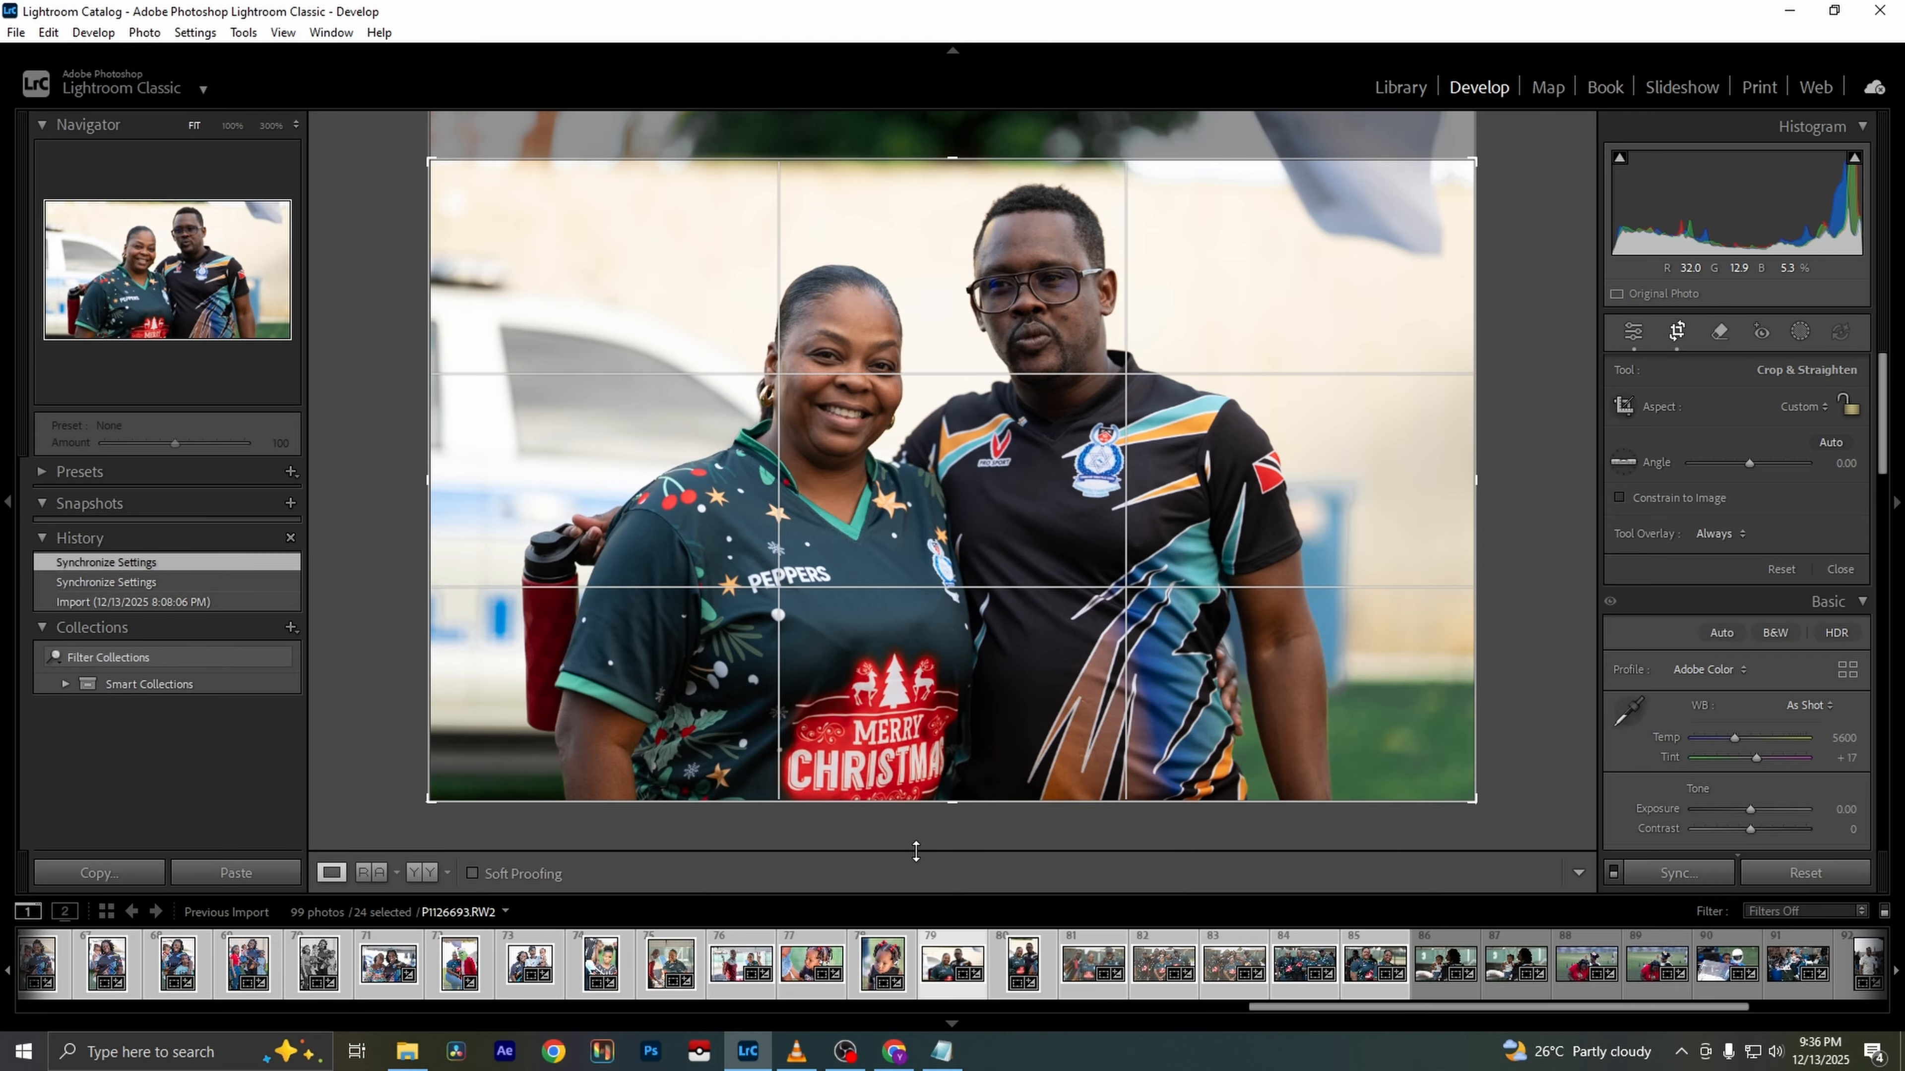
key(Return)
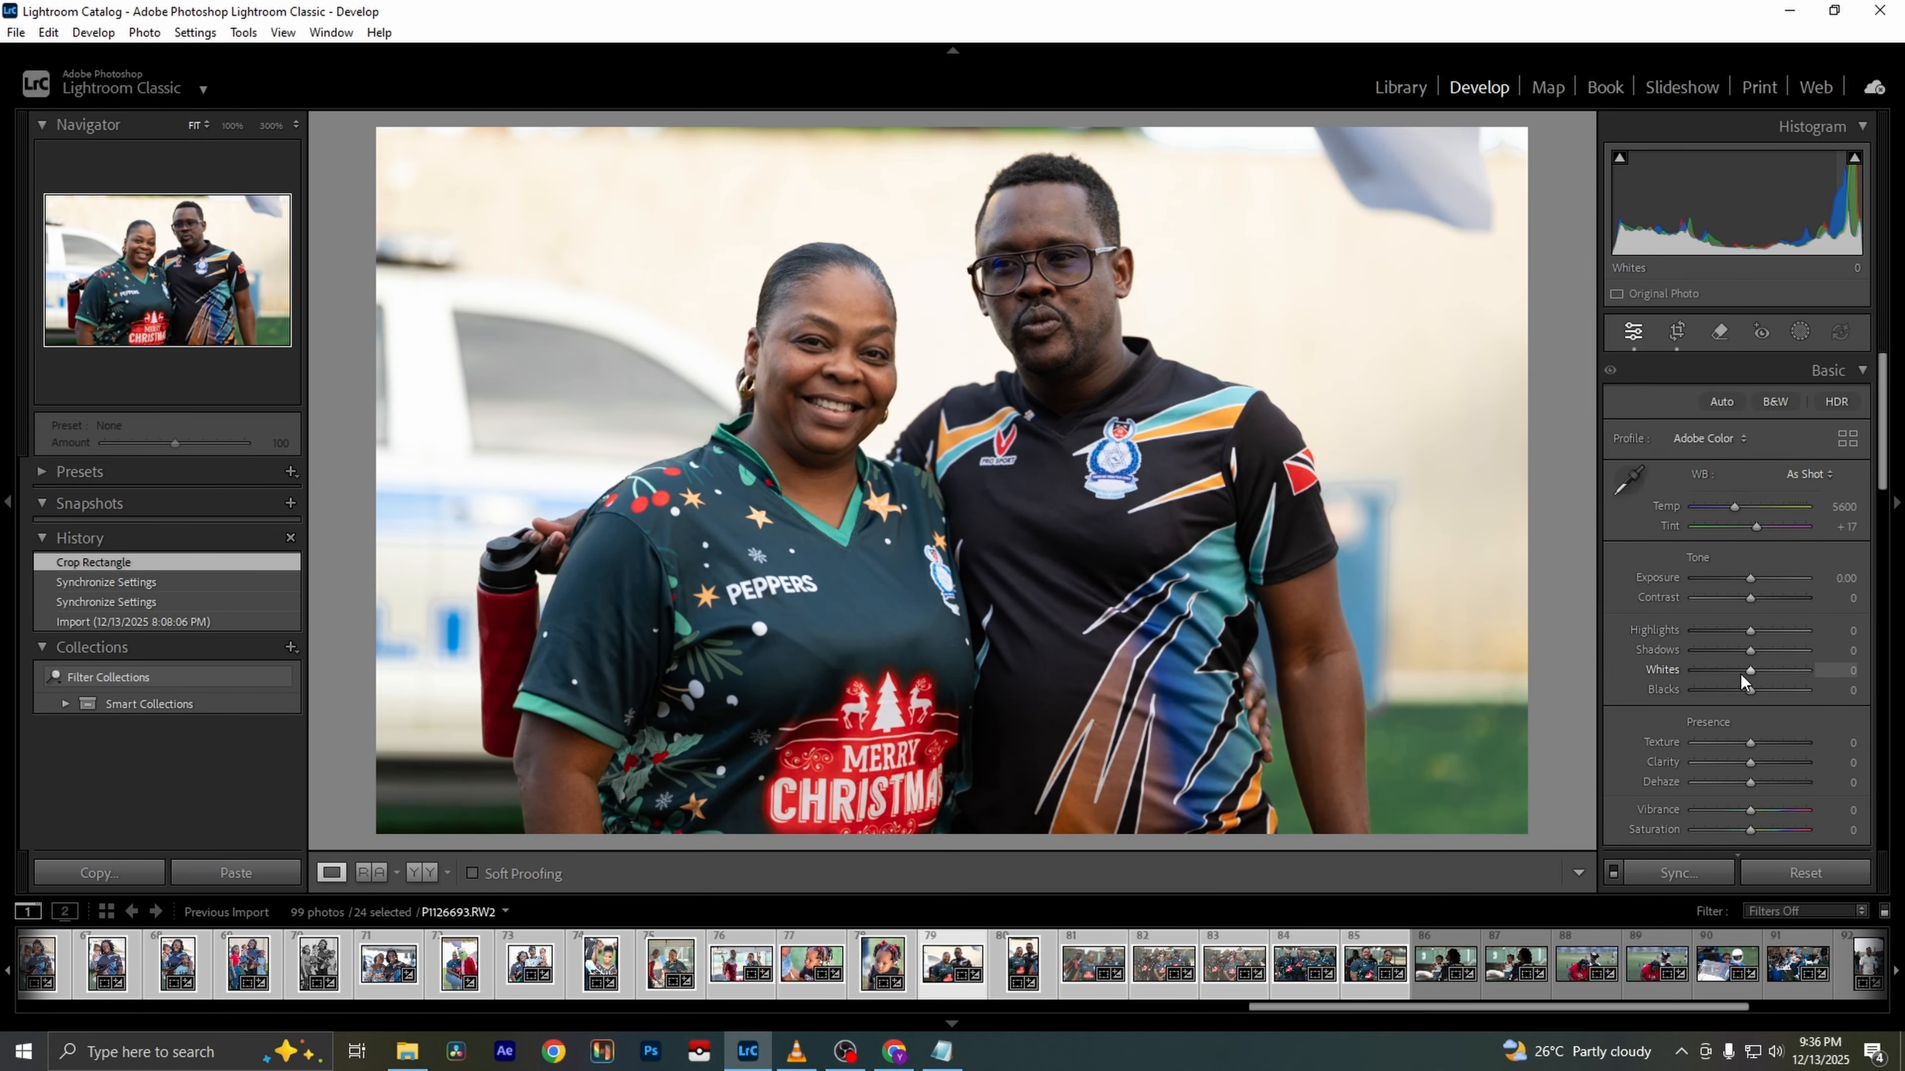
Set highlights to -100, shadows to +63, whites to -35, blacks to -2 and clarity to -21, and apply Auto white balance
drag(1749, 650, 1681, 622)
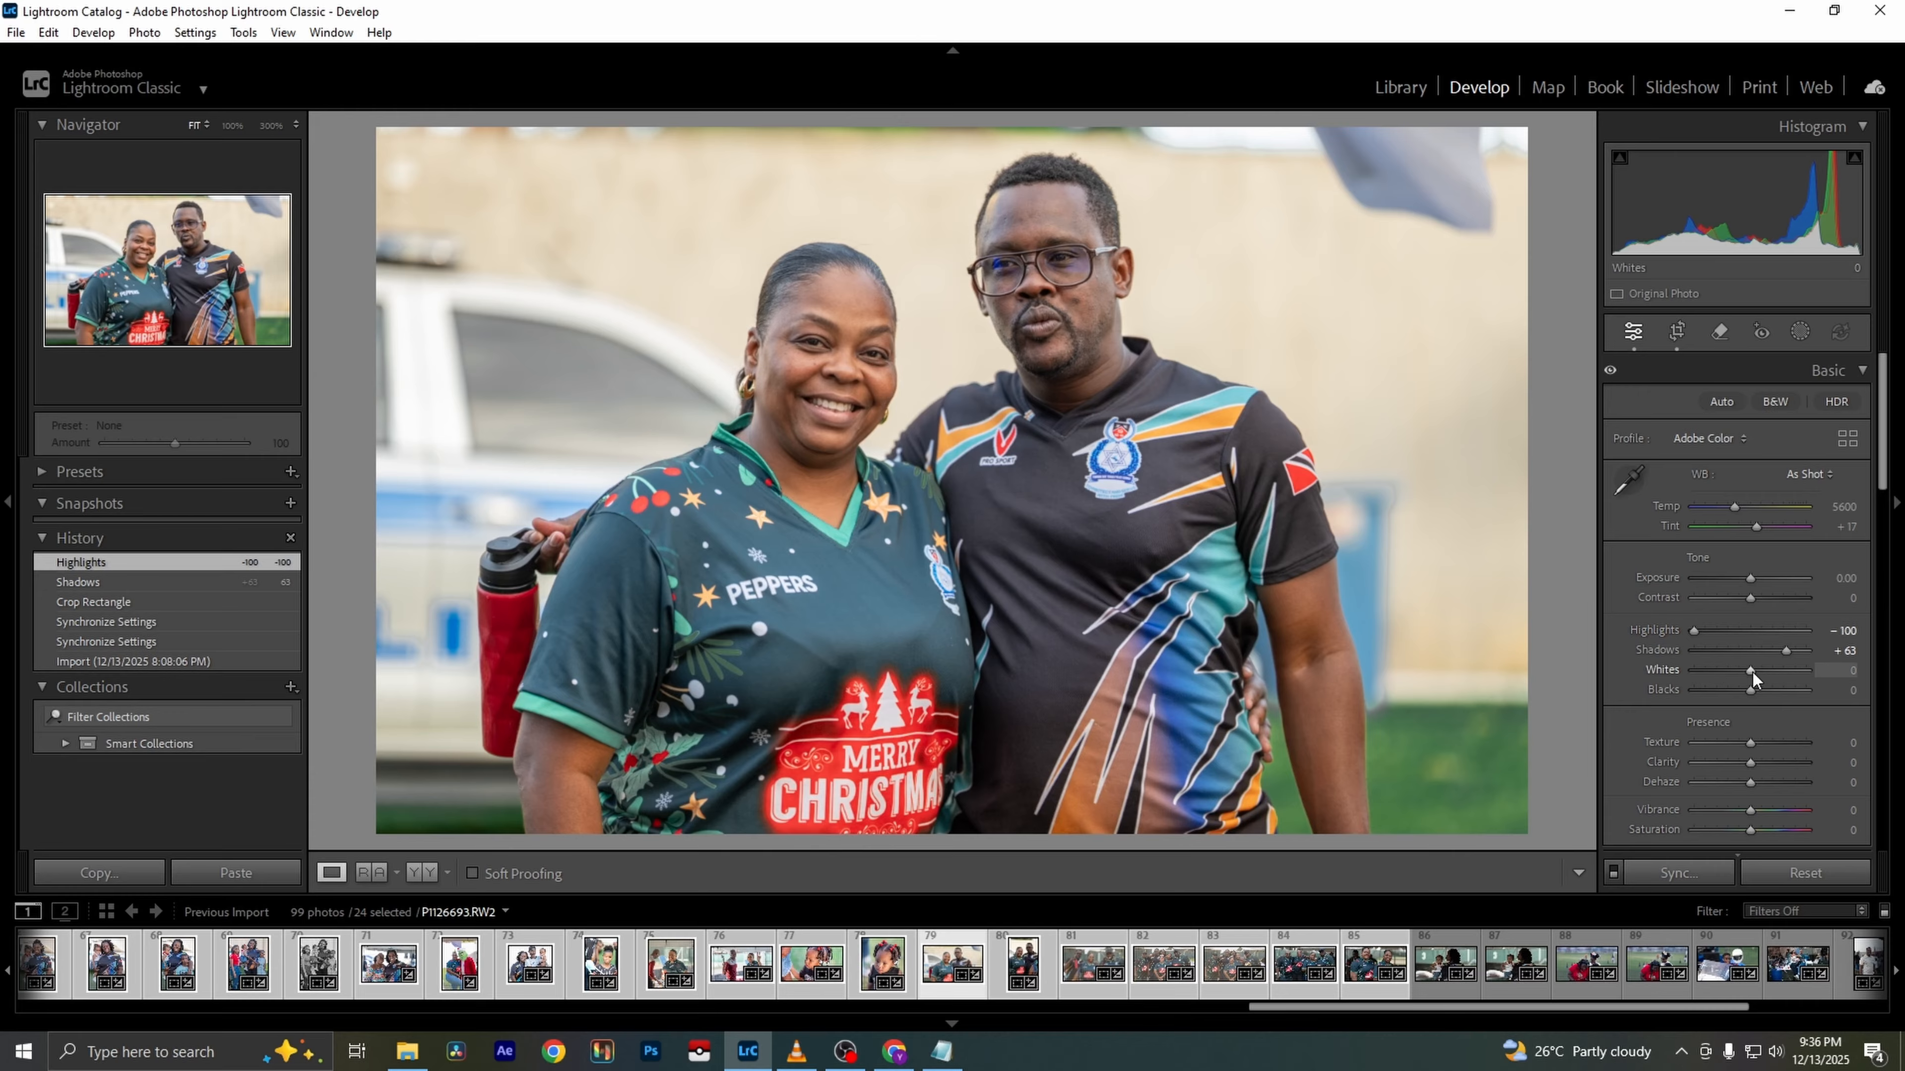
drag(1753, 673, 1732, 672)
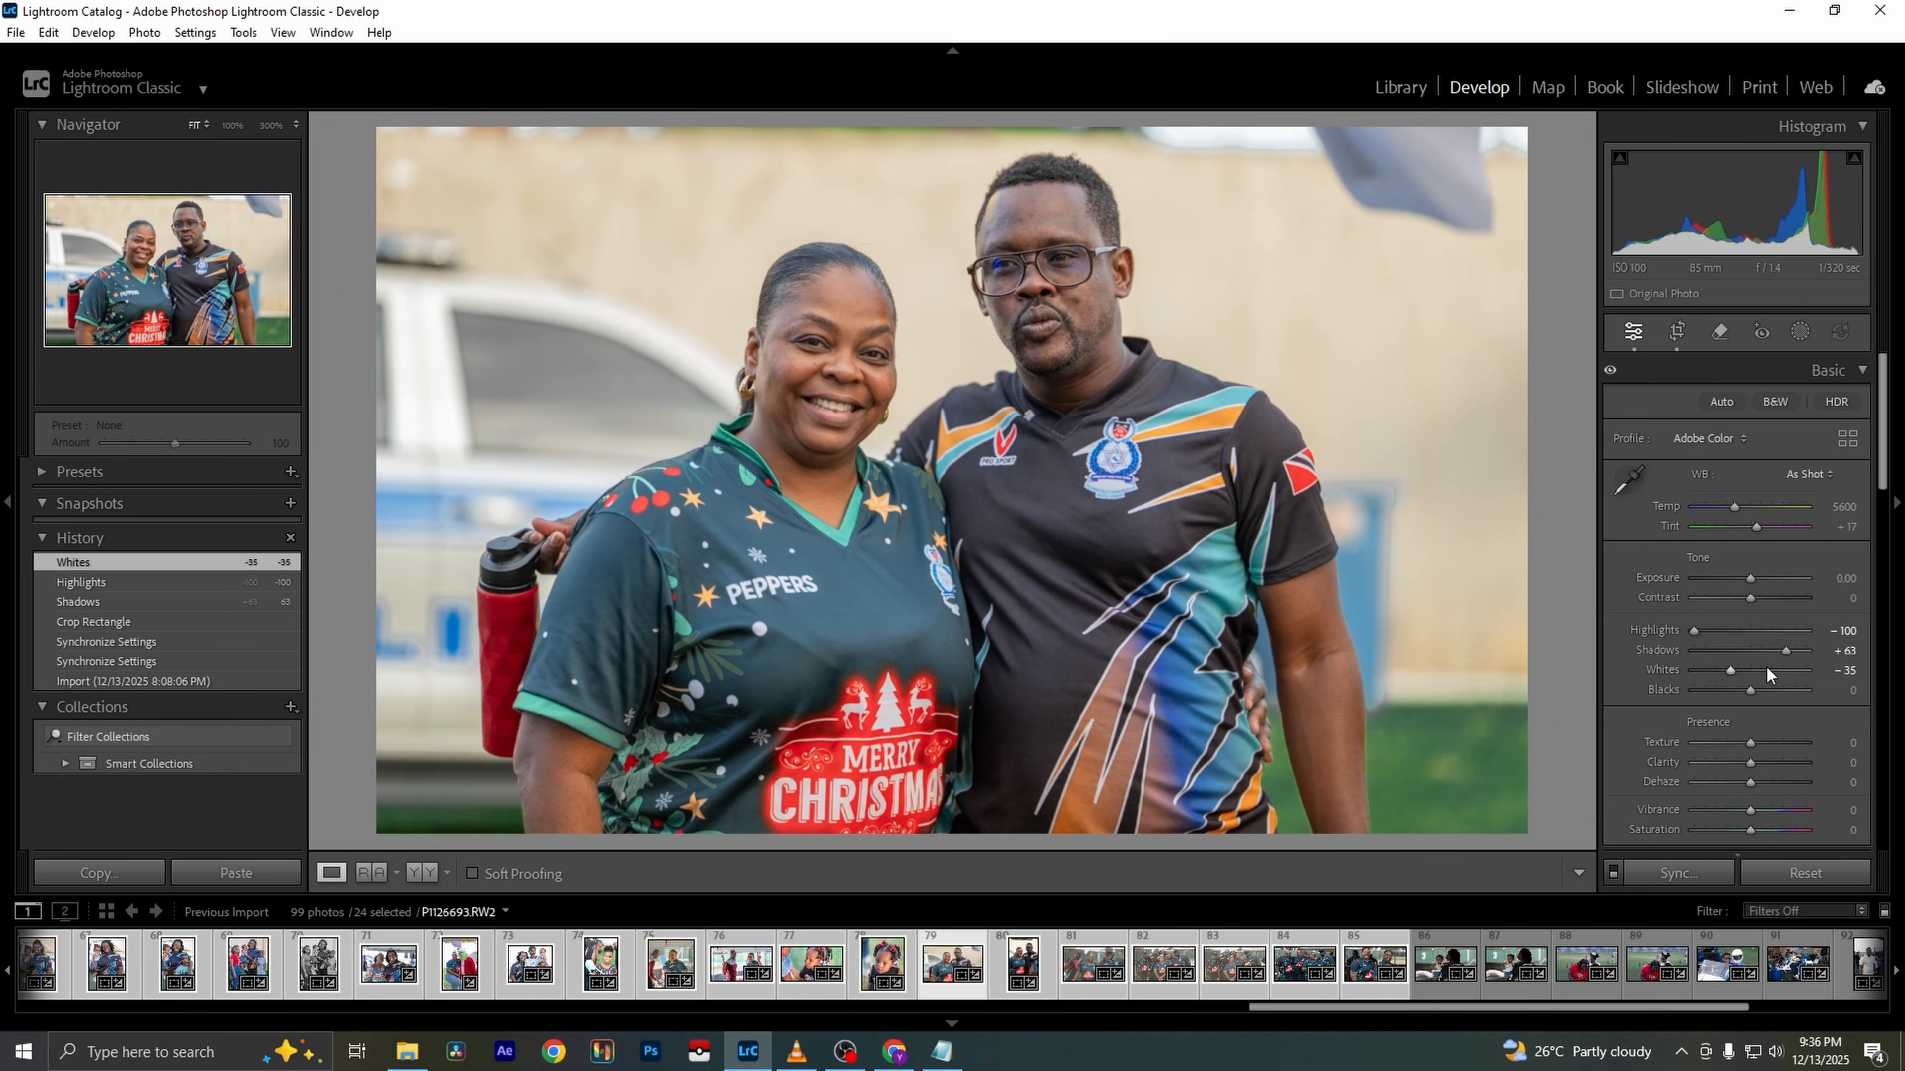
drag(1750, 762, 1749, 691)
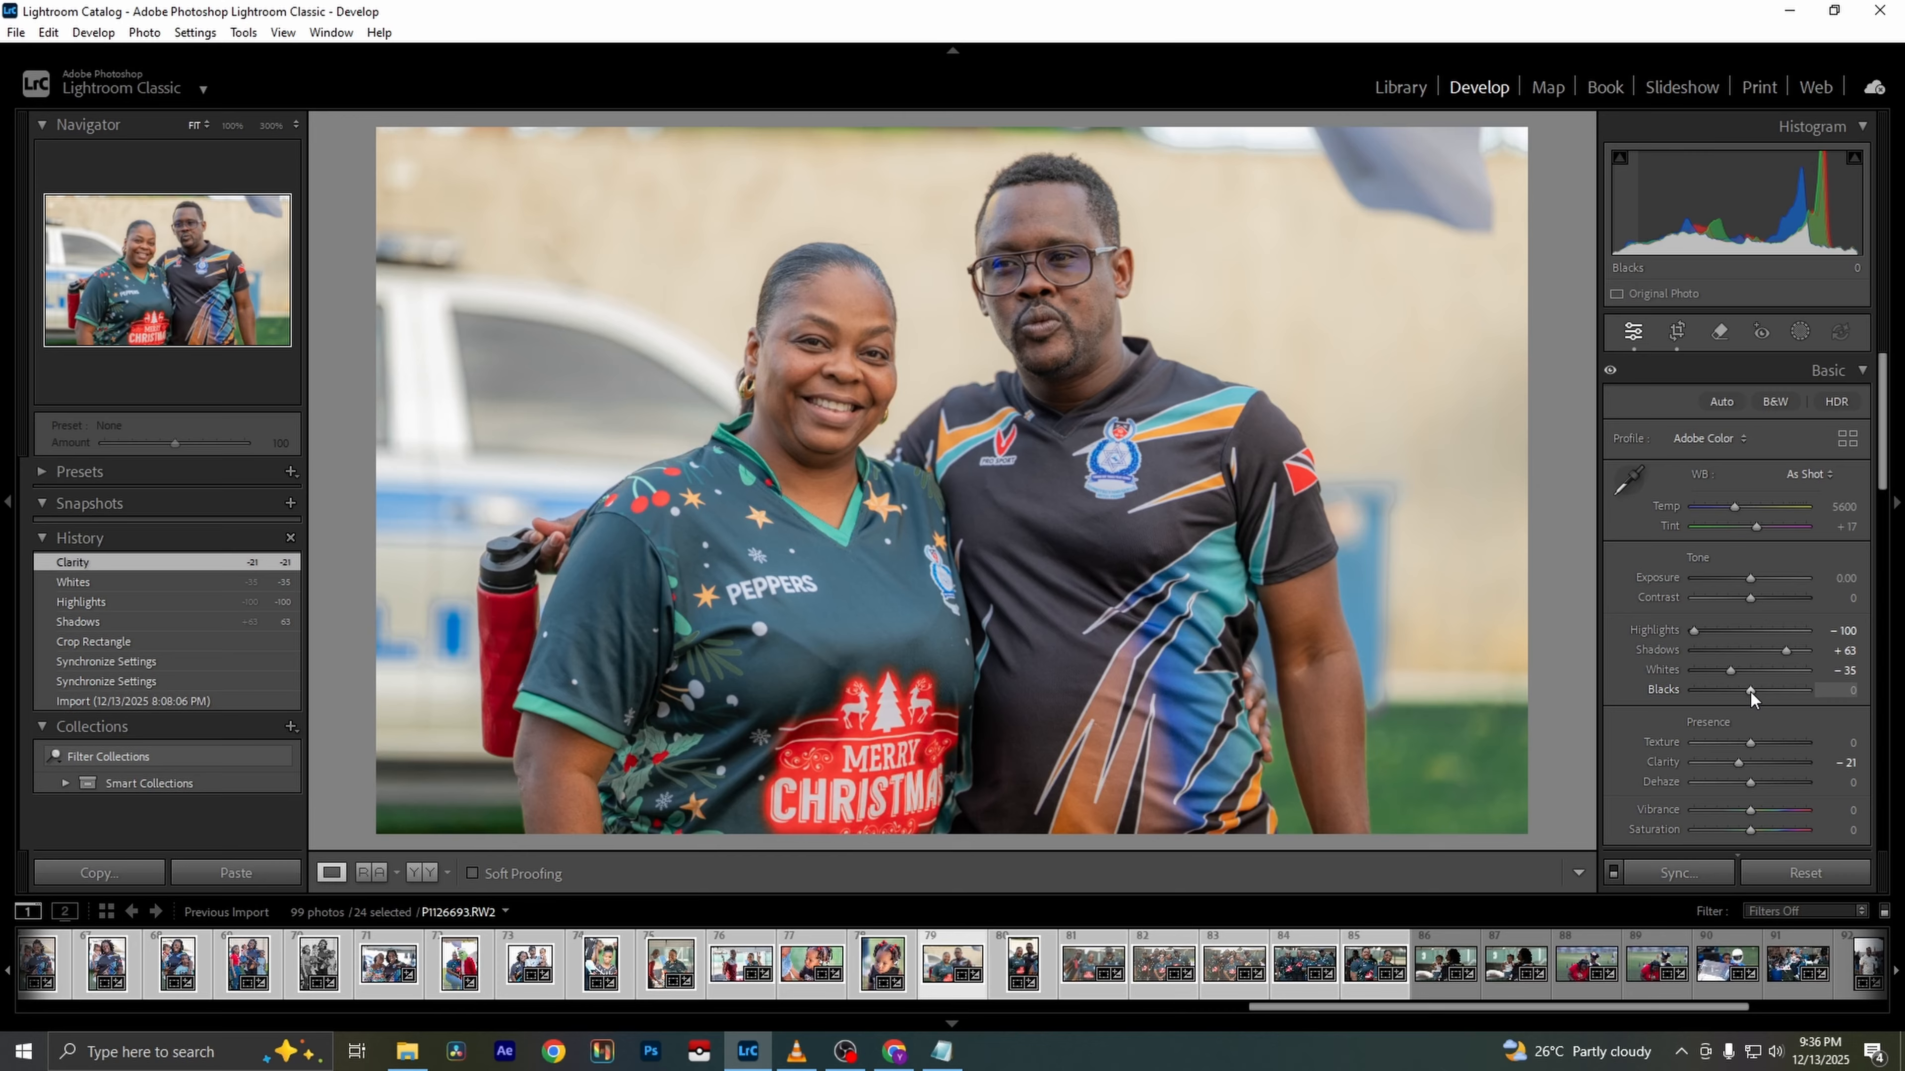
click(1789, 475)
click(1782, 524)
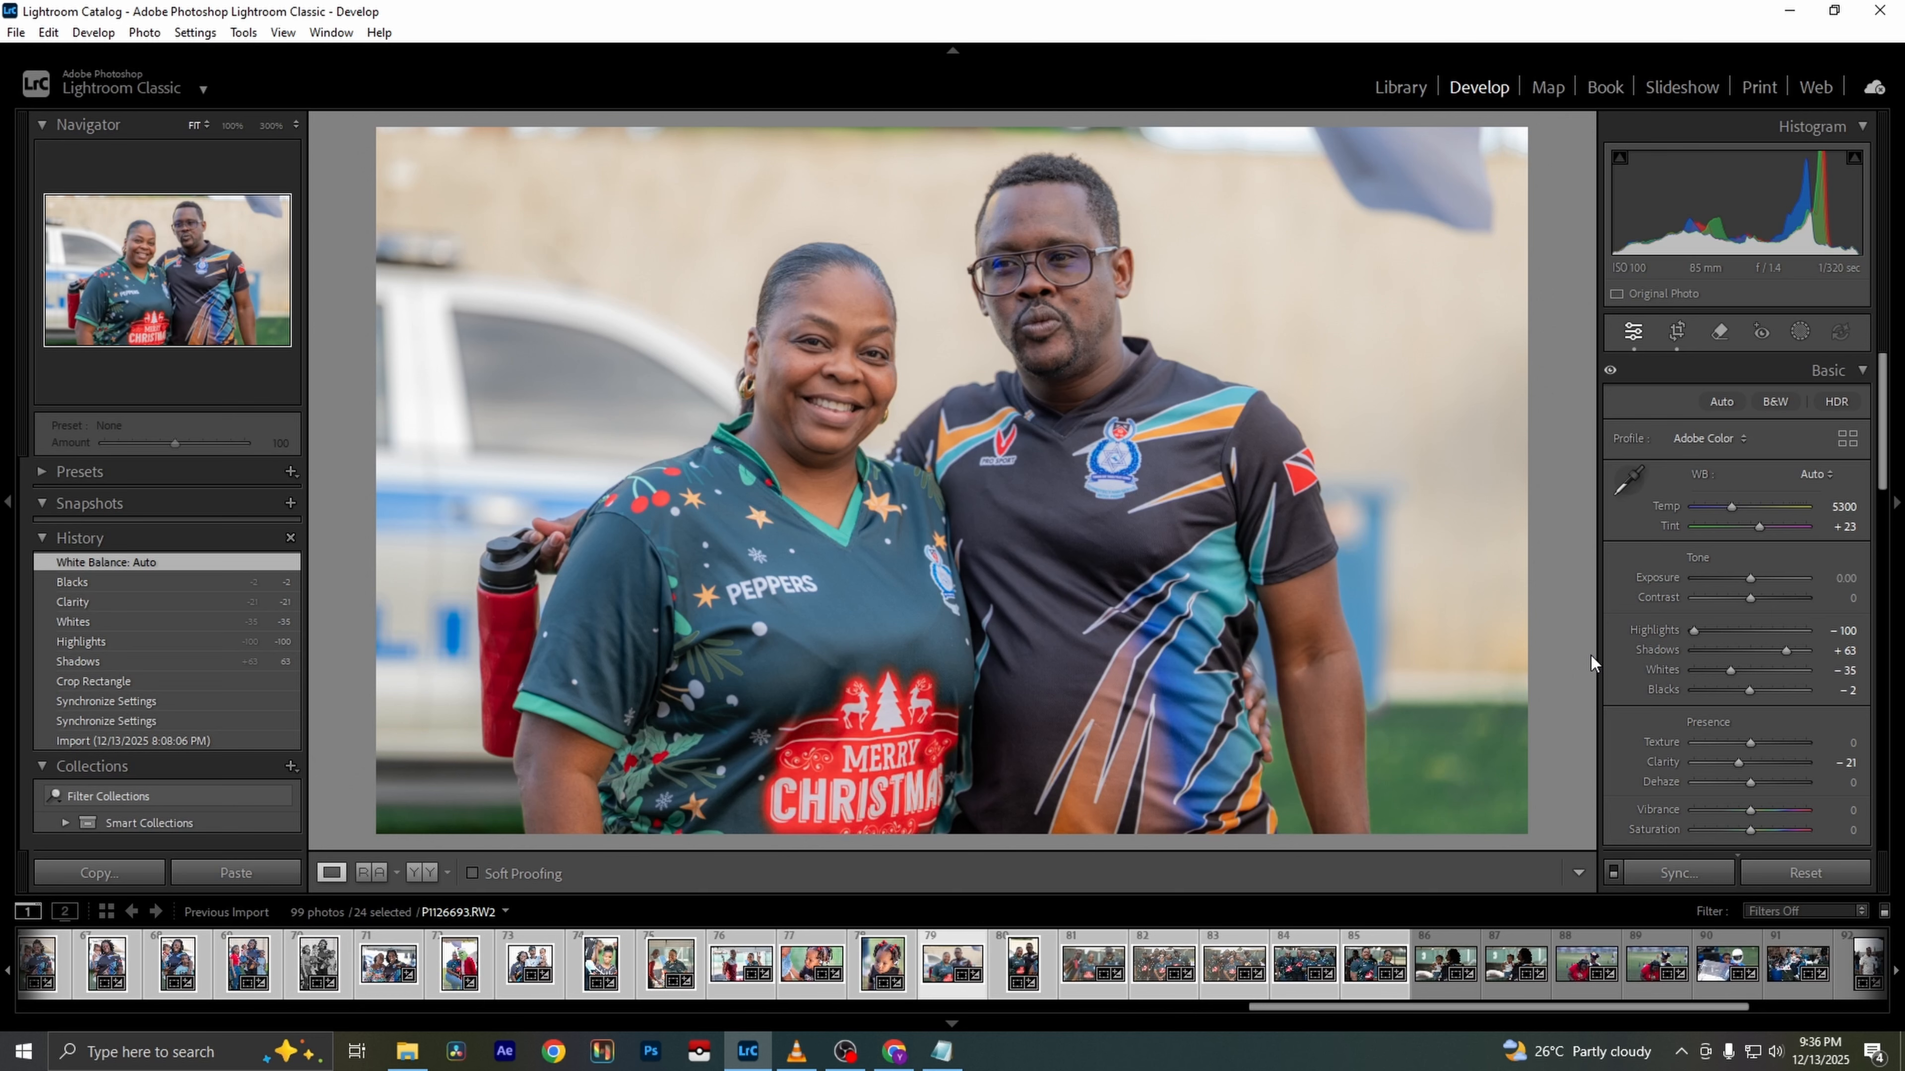
Open P1126694.RW2 and widen the crop on both sides to include the couple's full arms
key(Right)
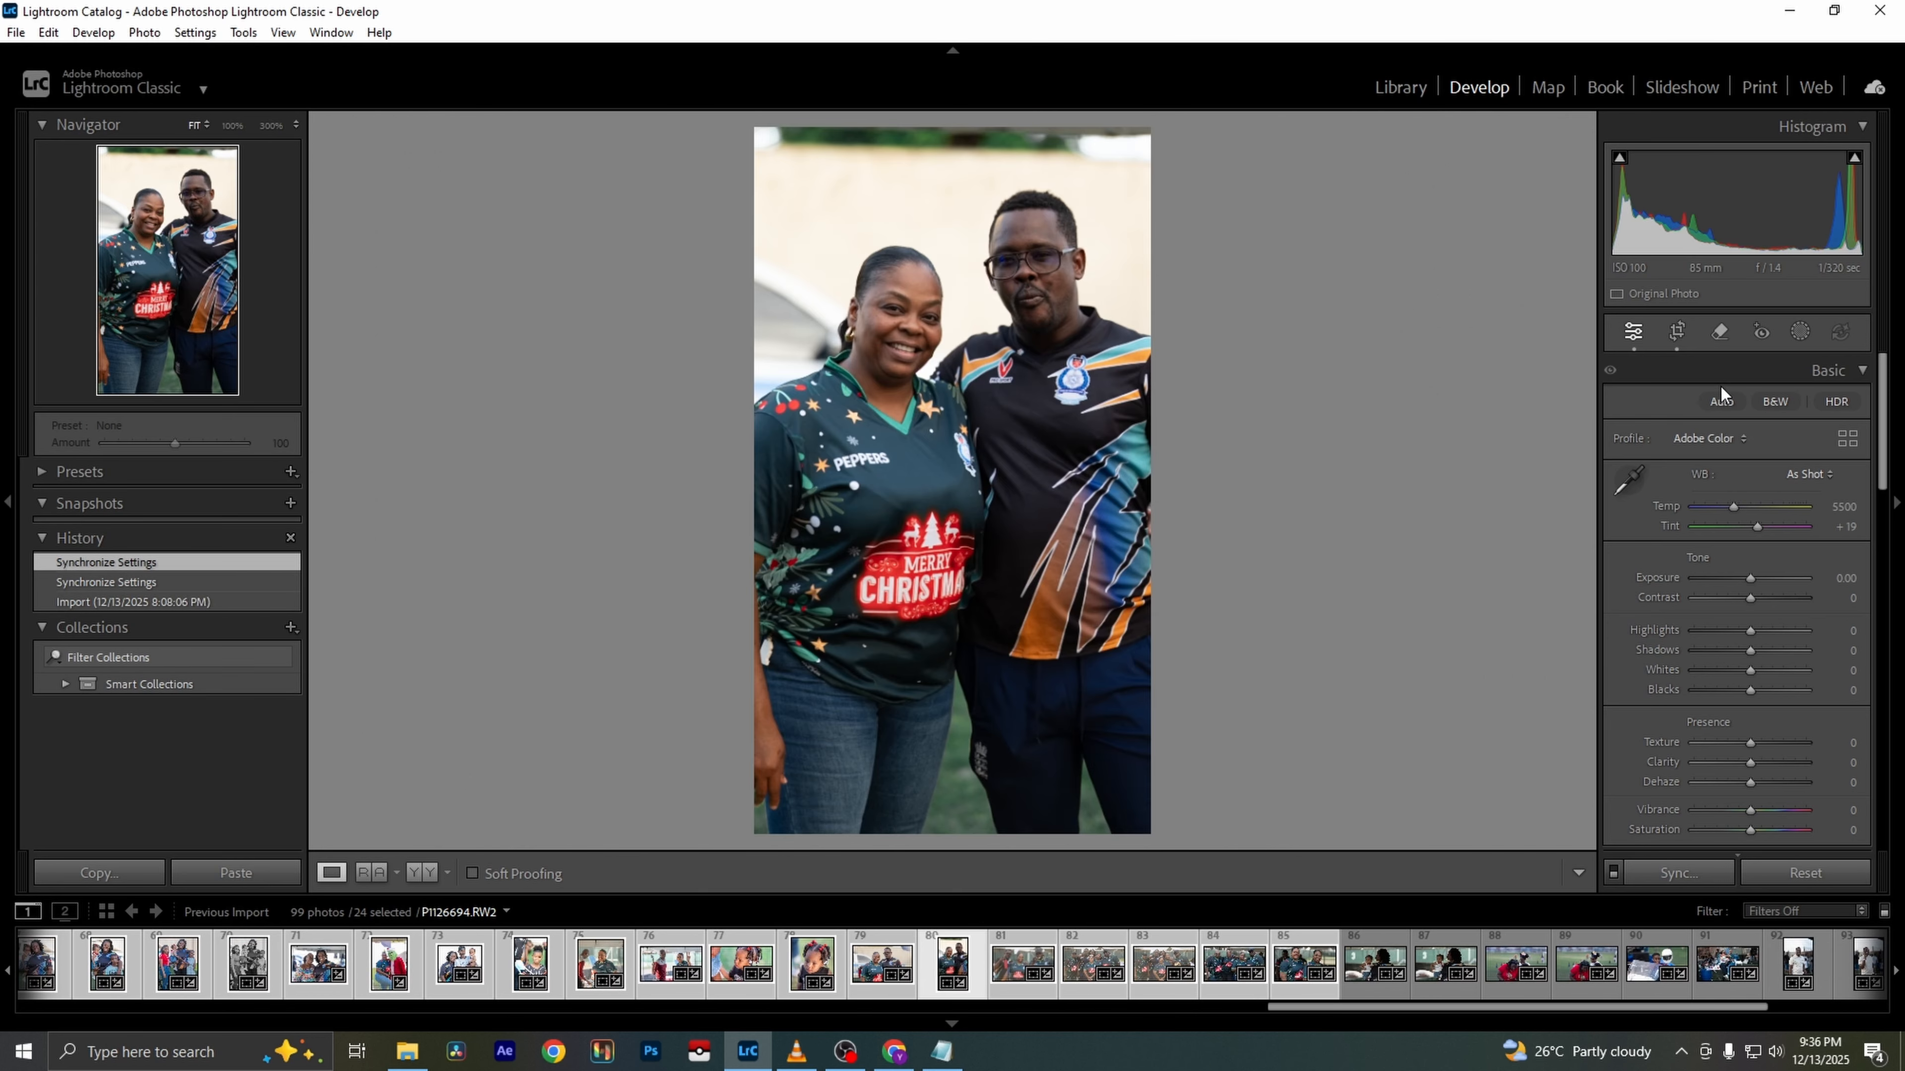
click(1677, 331)
drag(748, 578, 694, 581)
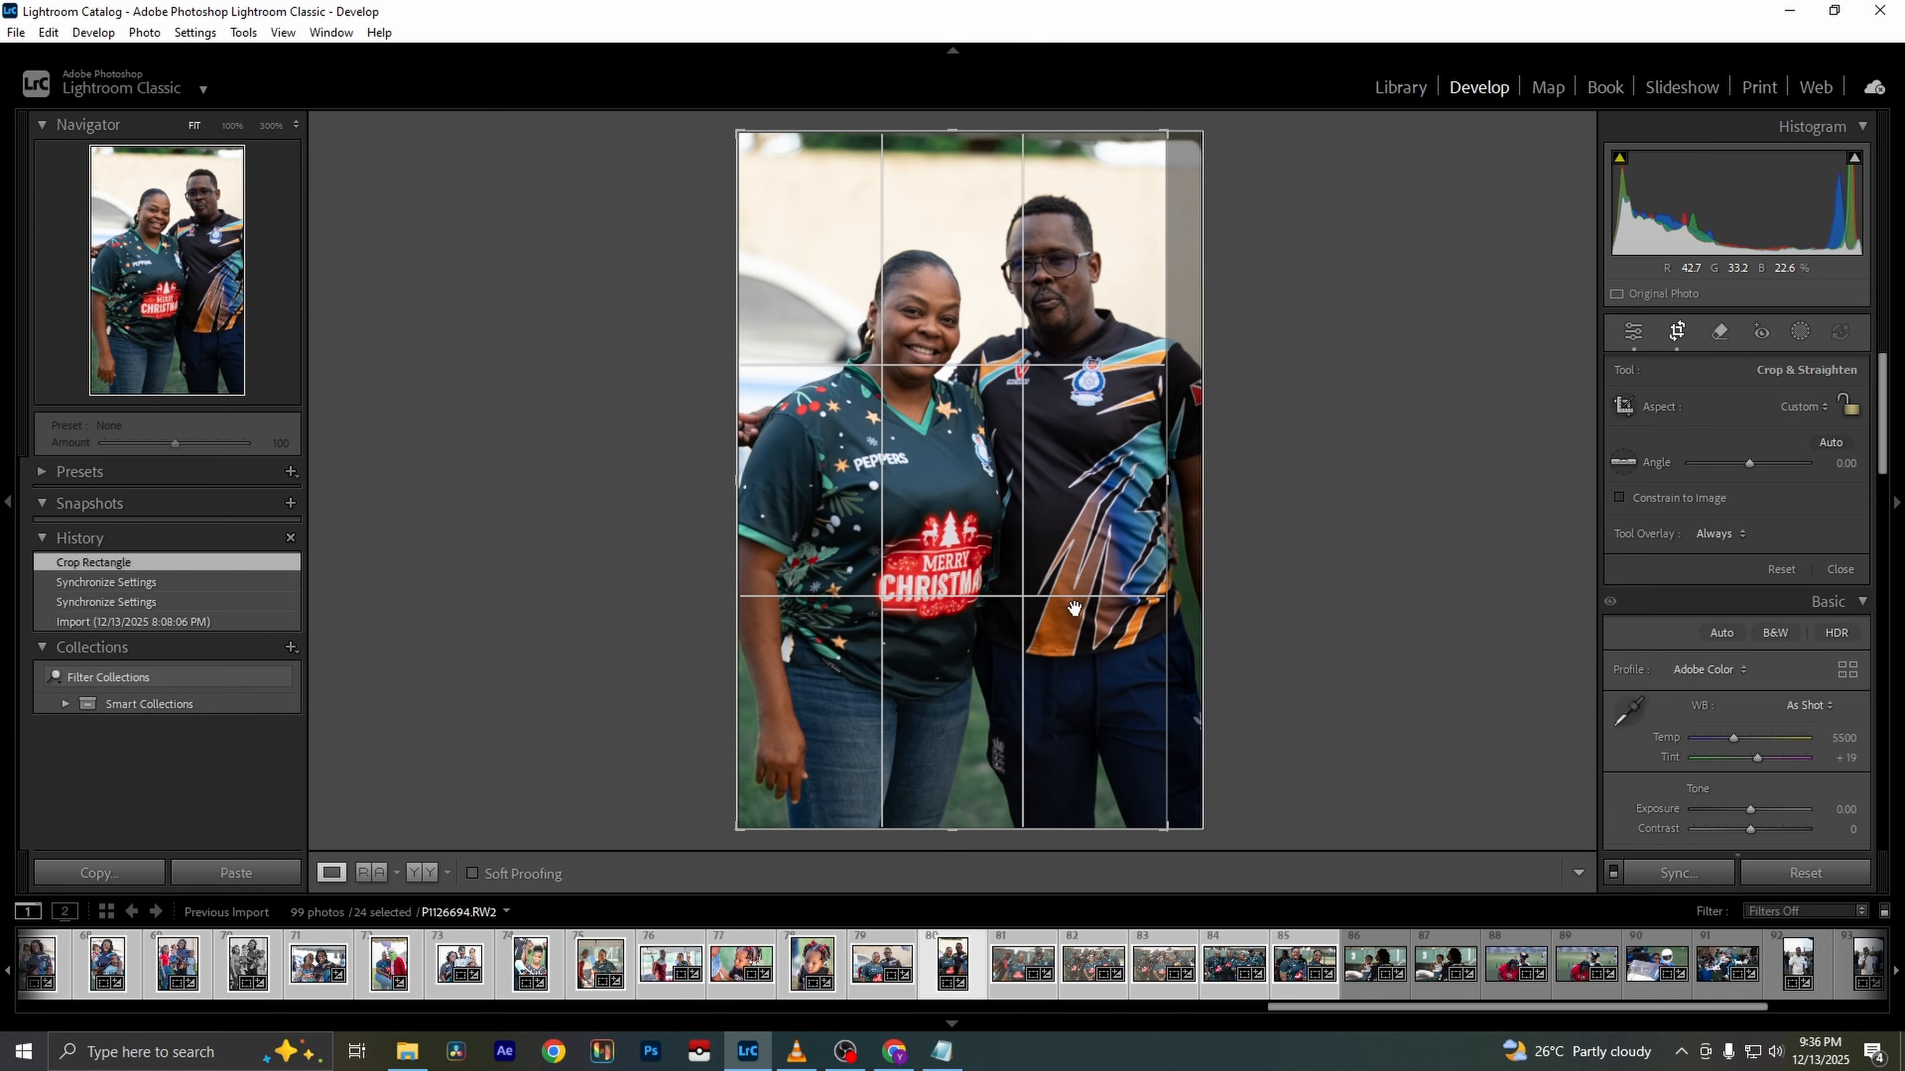
drag(1172, 611, 1267, 616)
key(Return)
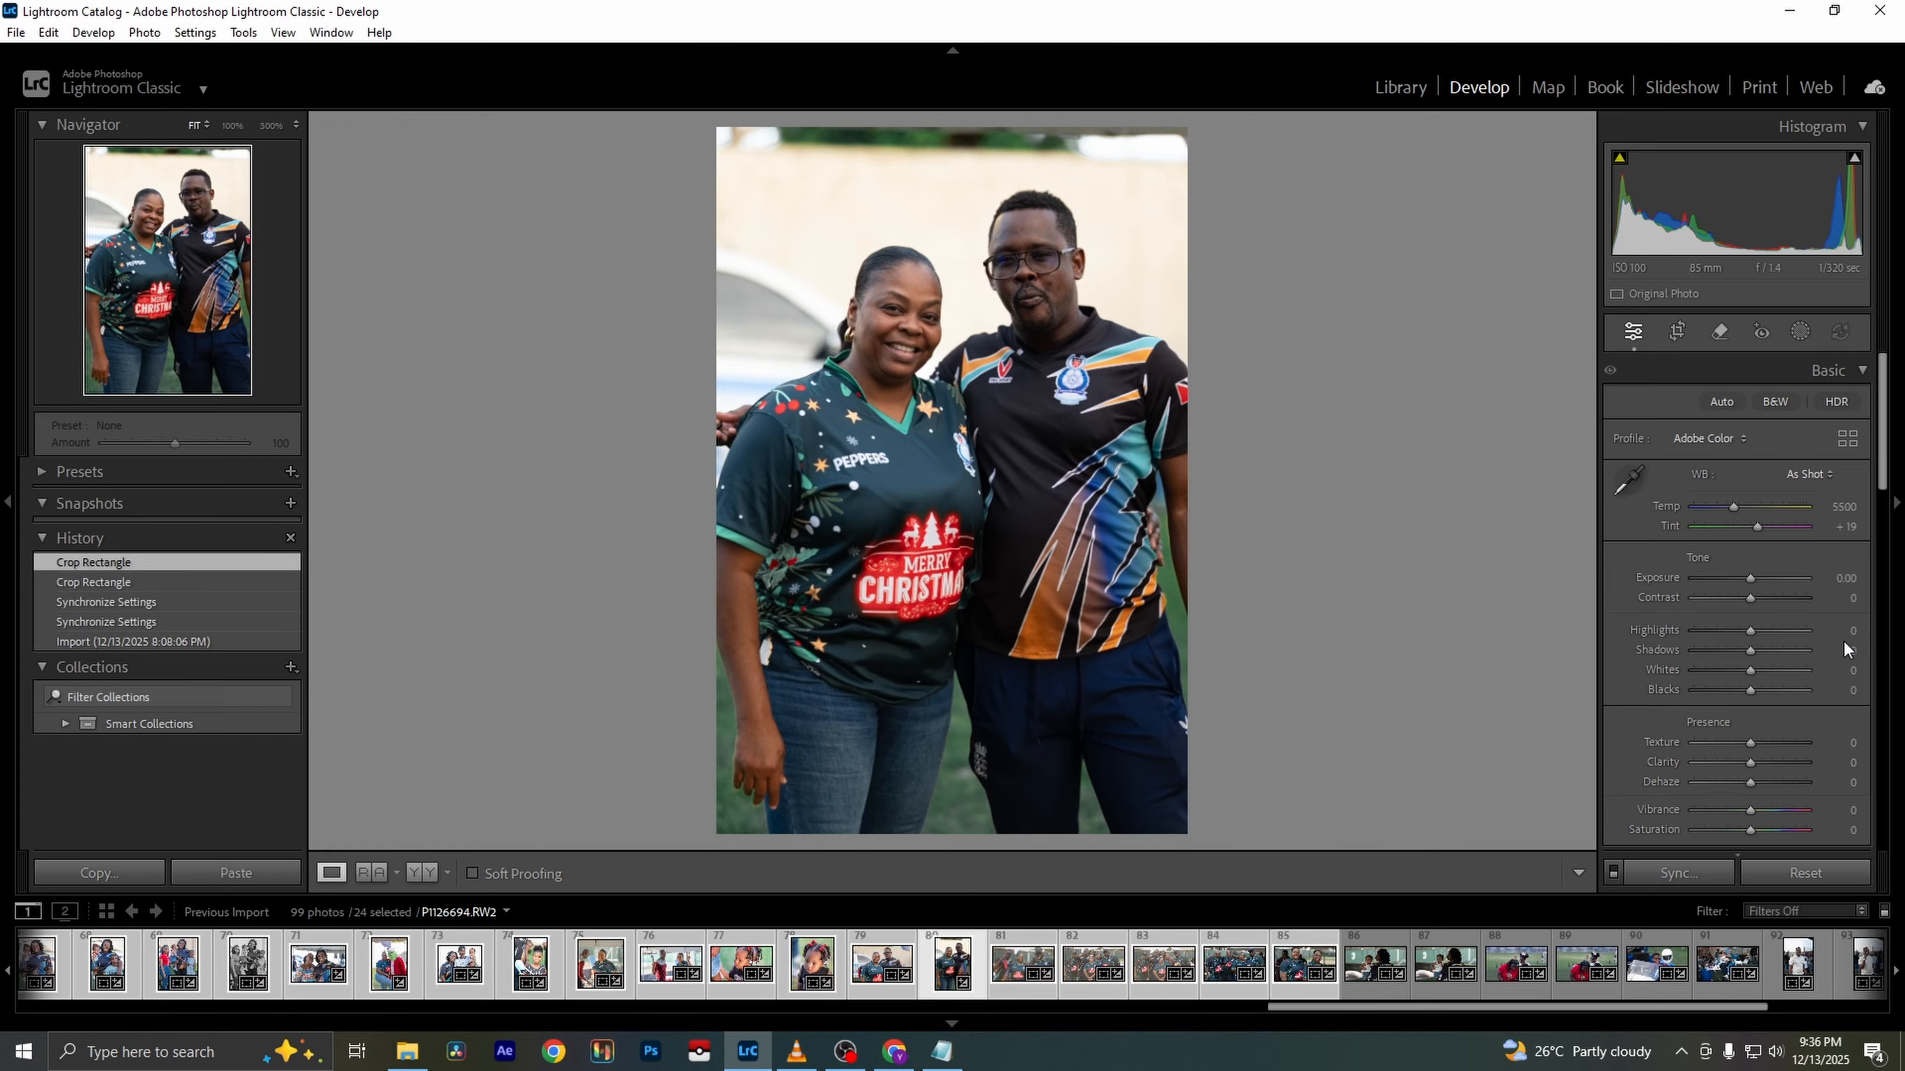
Set exposure to +0.18, highlights to -93, shadows to +68, whites to -21 and clarity to -16, and apply Auto white balance
drag(1756, 649, 1794, 649)
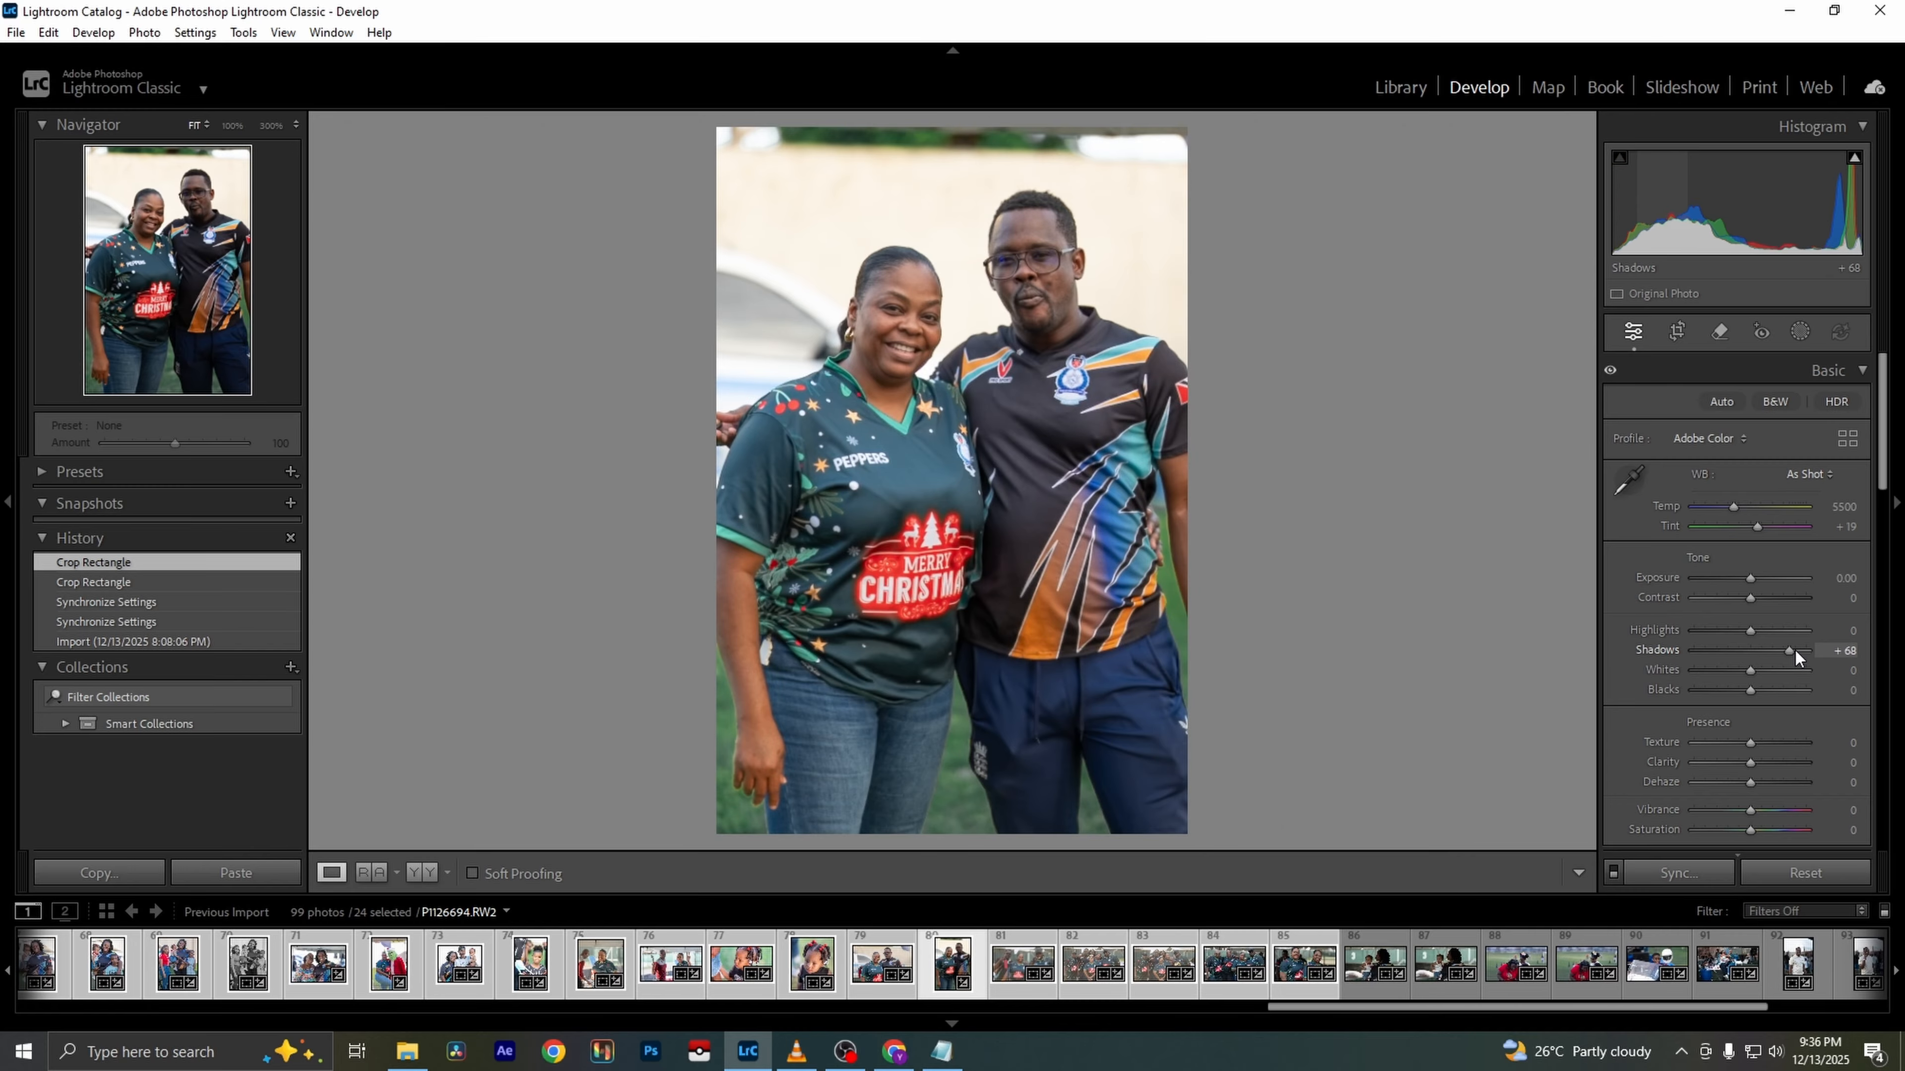
drag(1751, 575, 1738, 670)
drag(1749, 763, 1739, 763)
click(1810, 473)
click(1777, 524)
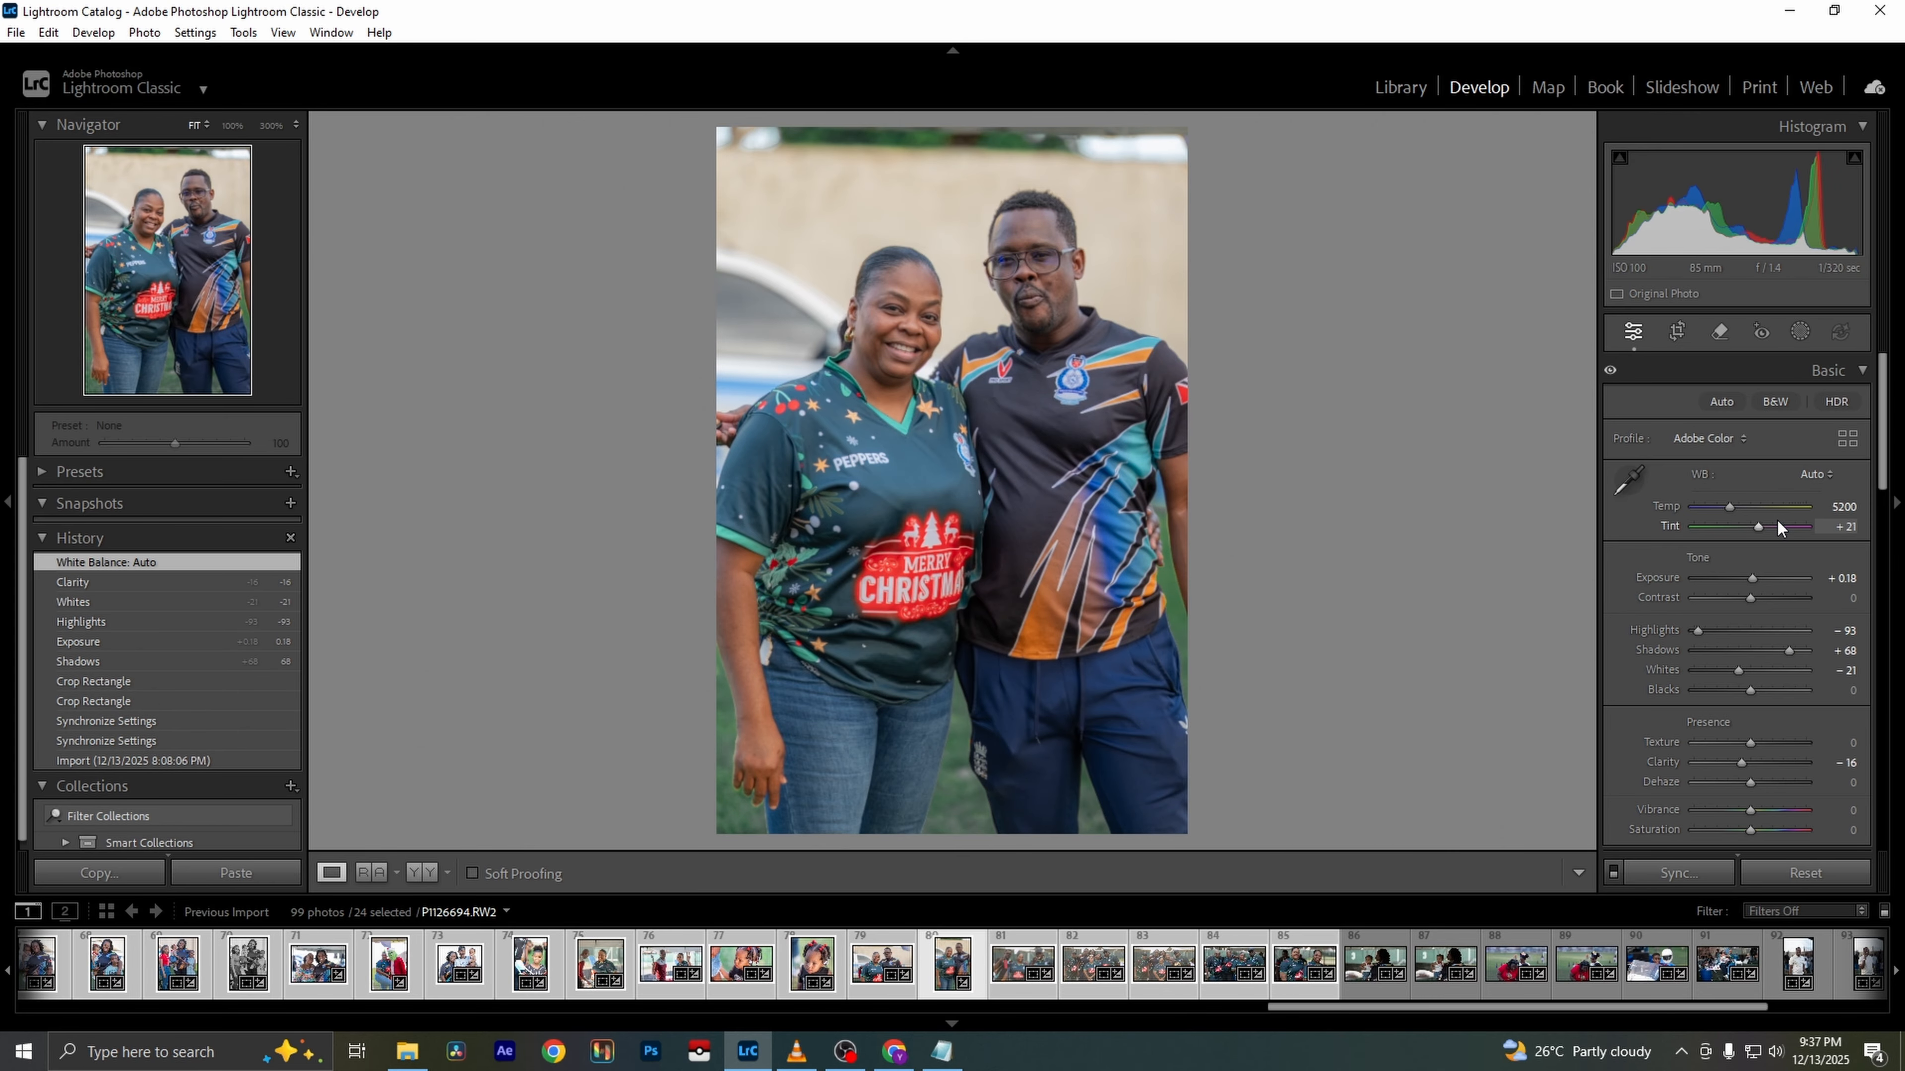
Open P1126695.RW2 and extend the crop of the three-person group downward to below their waists
key(Right)
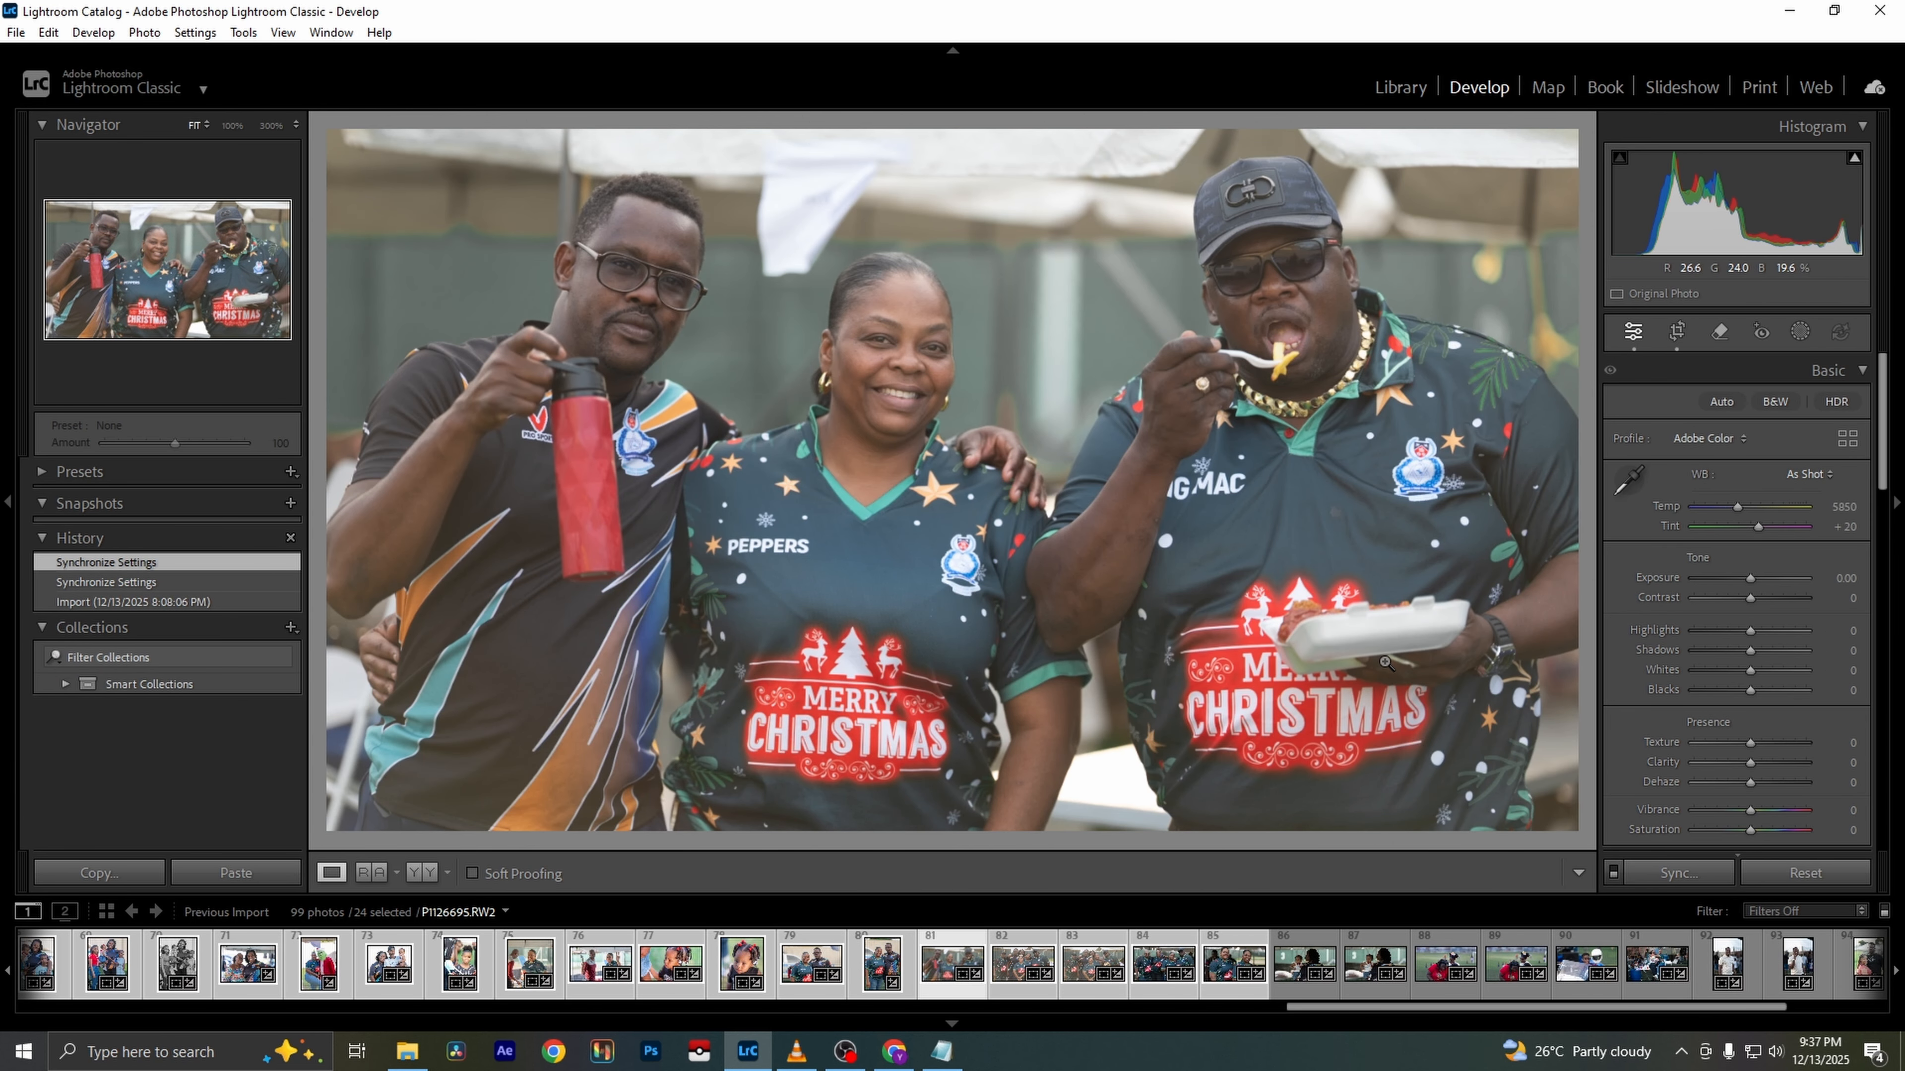
click(1679, 335)
drag(969, 779, 935, 875)
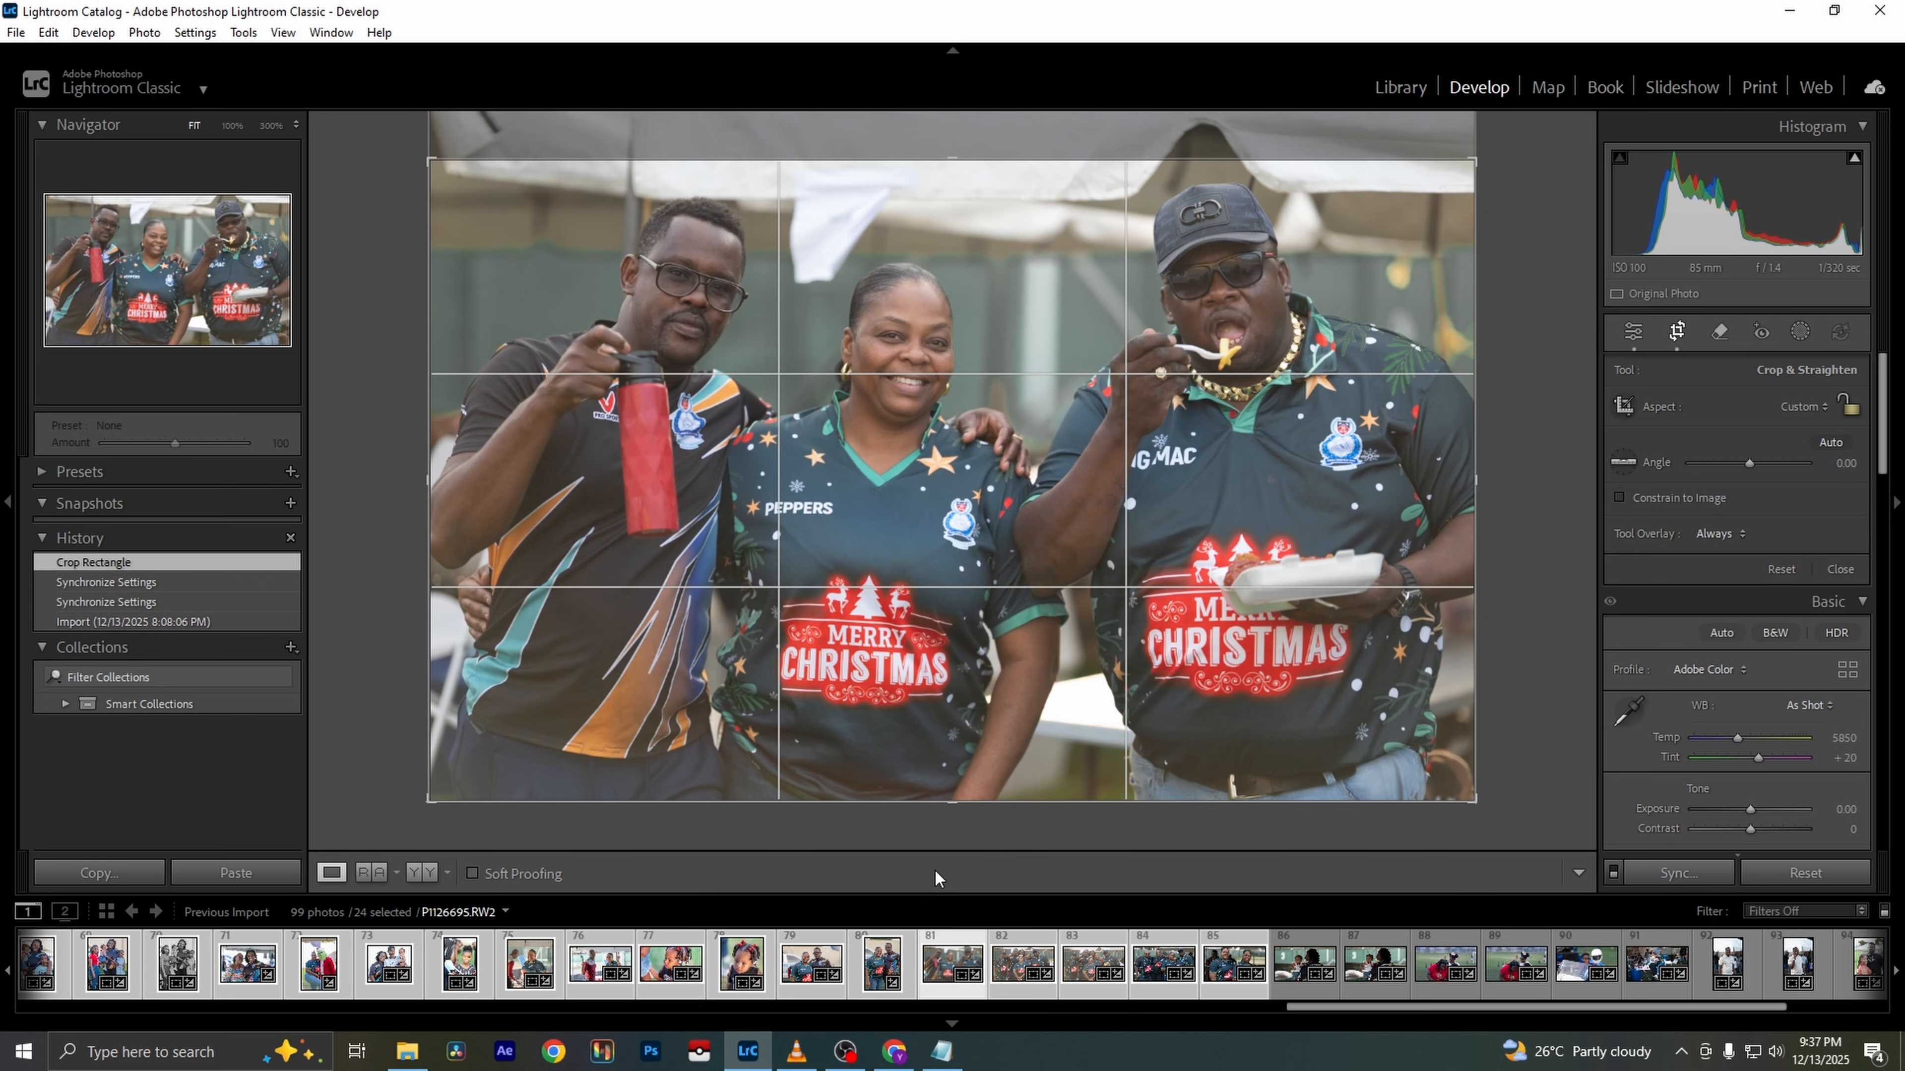
key(Return)
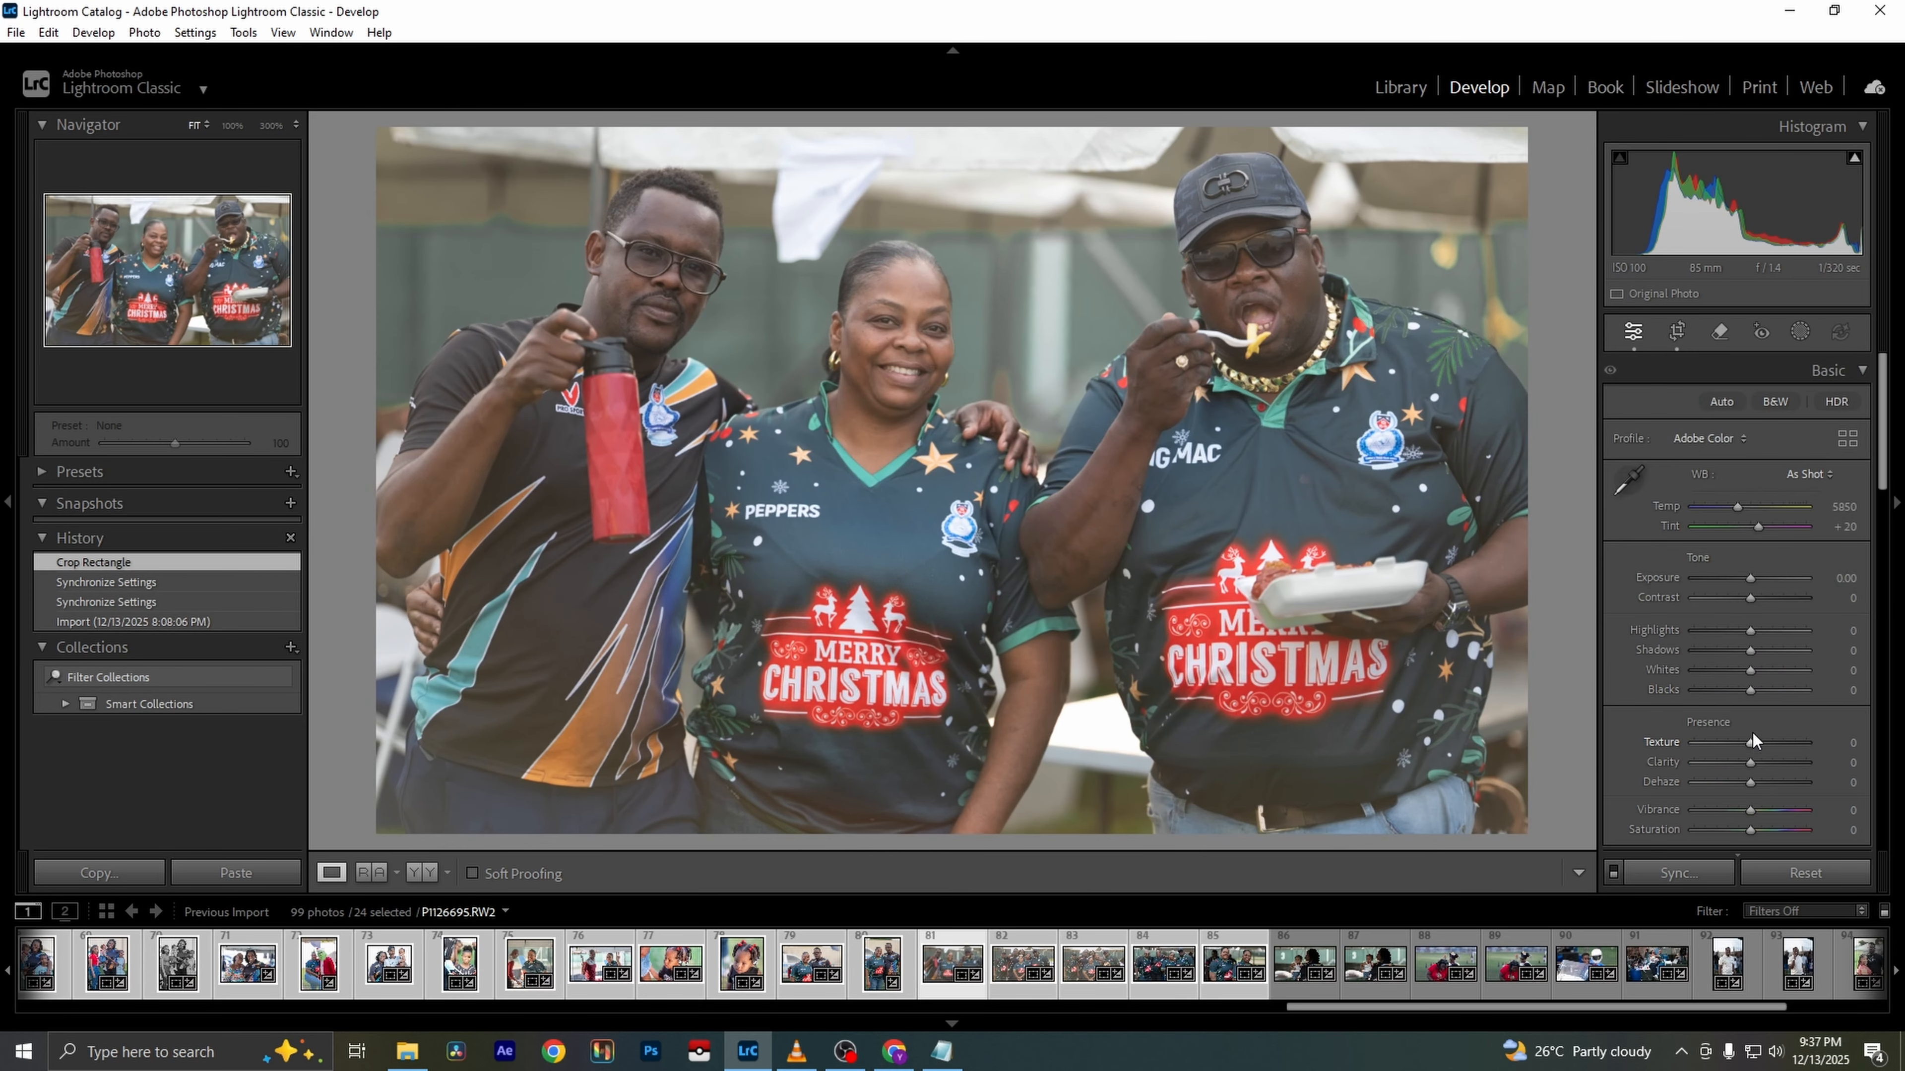
Set dehaze to +30, shadows to +60 and highlights to -46, and apply Auto white balance
drag(1756, 785, 1772, 780)
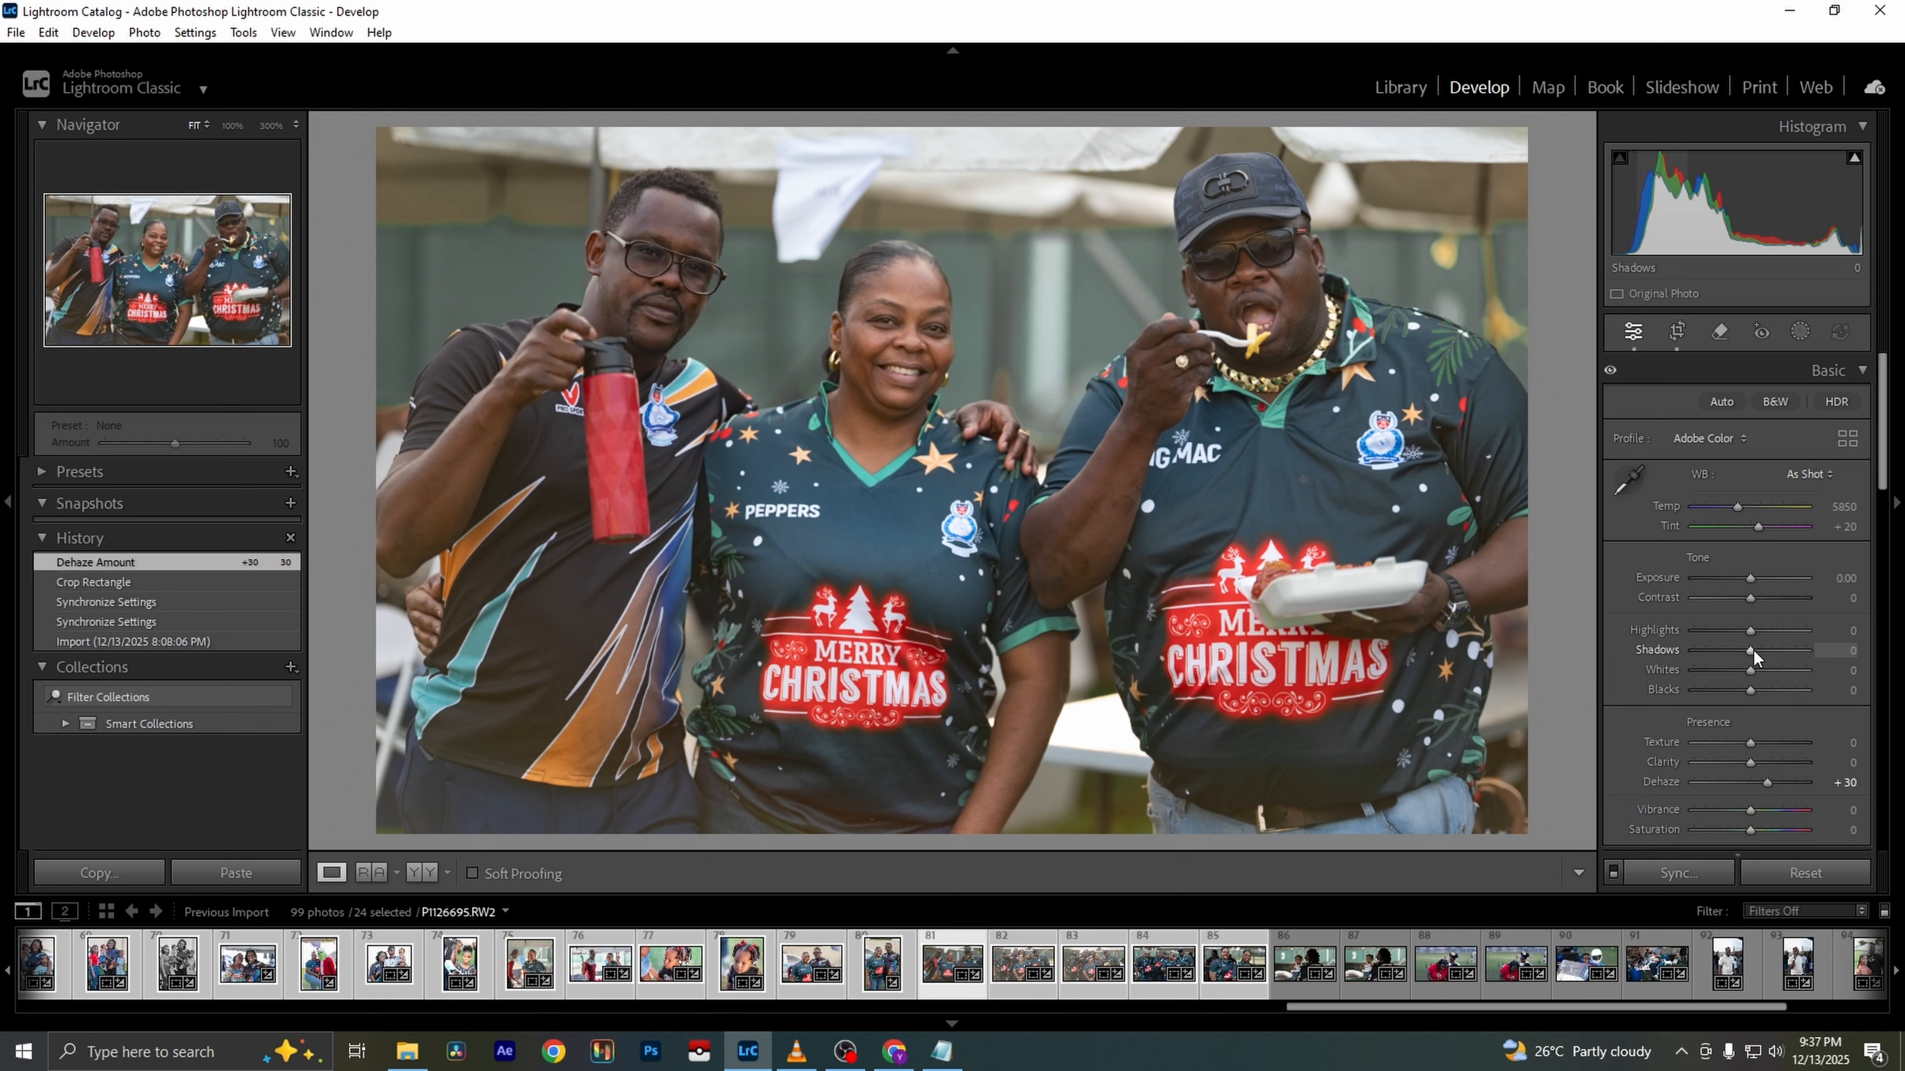
mouse_move(1749, 650)
mouse_down()
mouse_move(1783, 651)
mouse_move(1727, 631)
mouse_up()
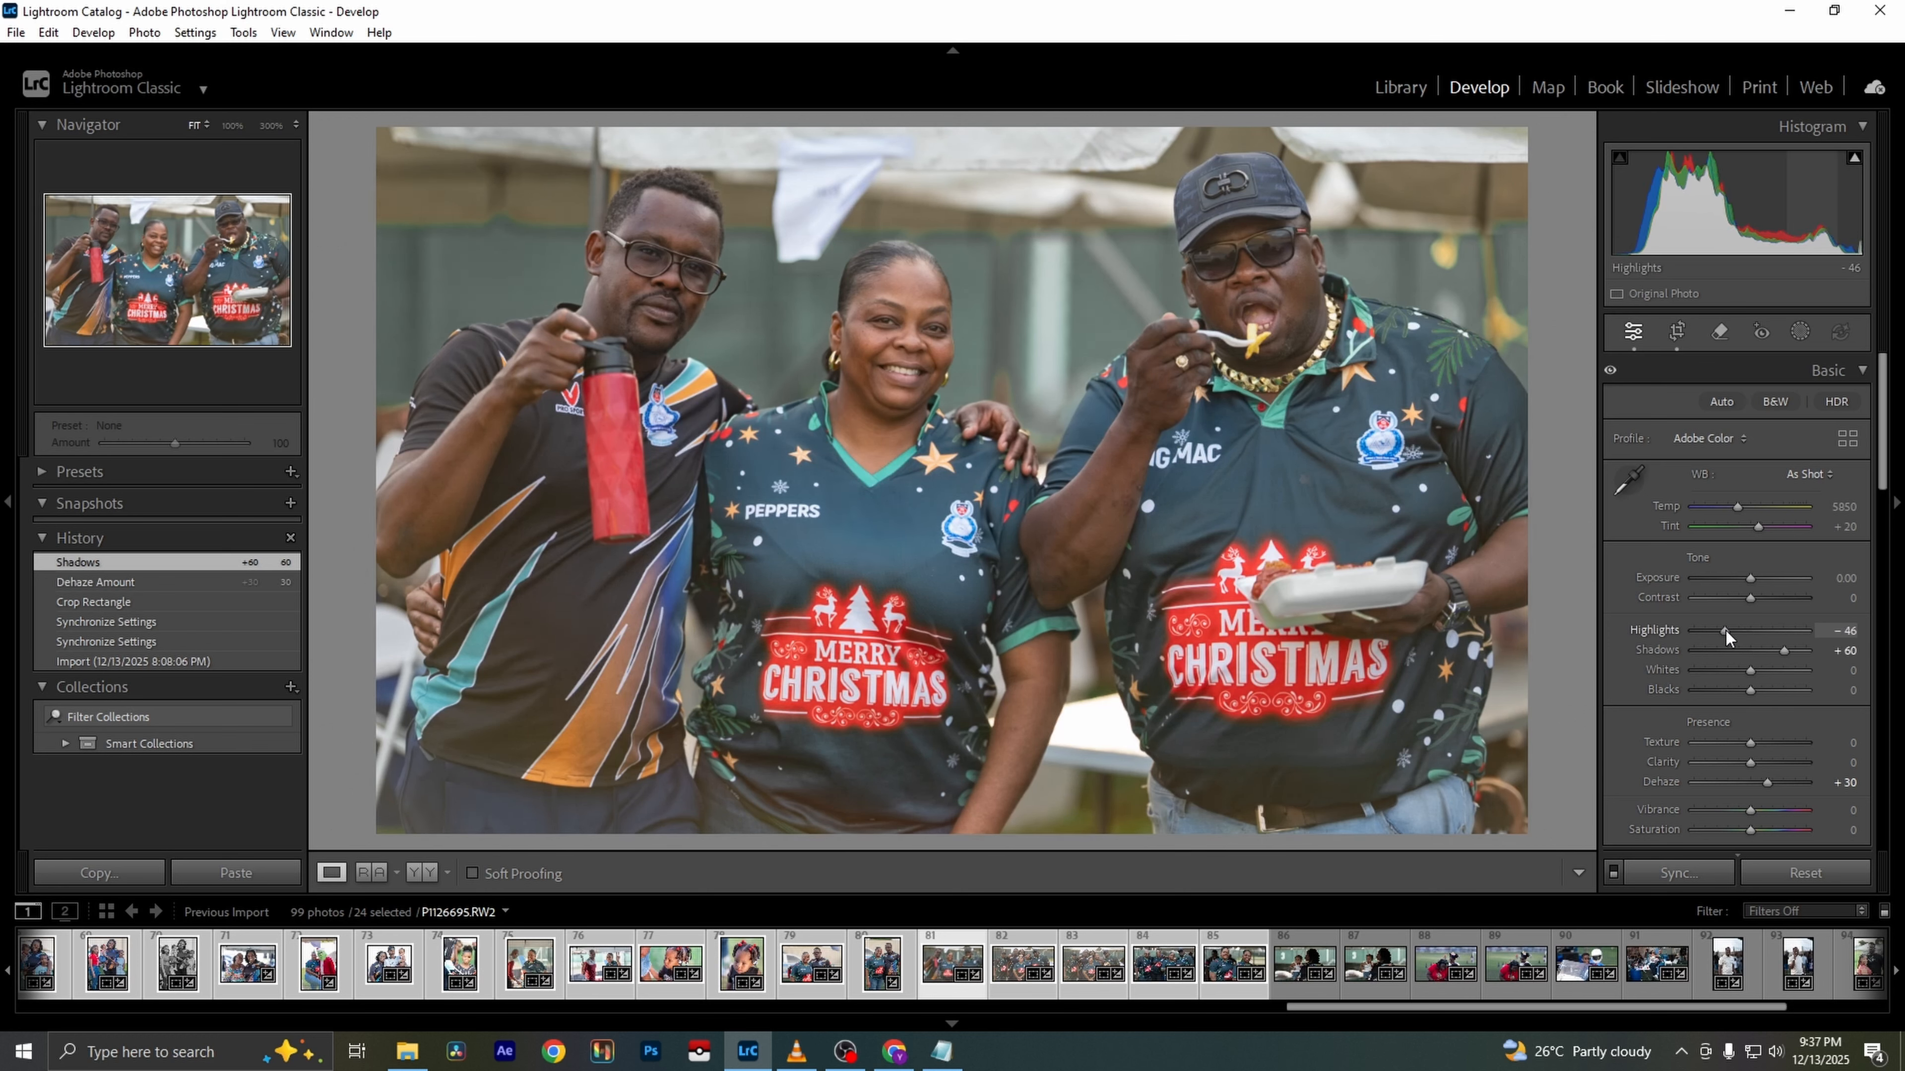
click(1802, 480)
click(1785, 525)
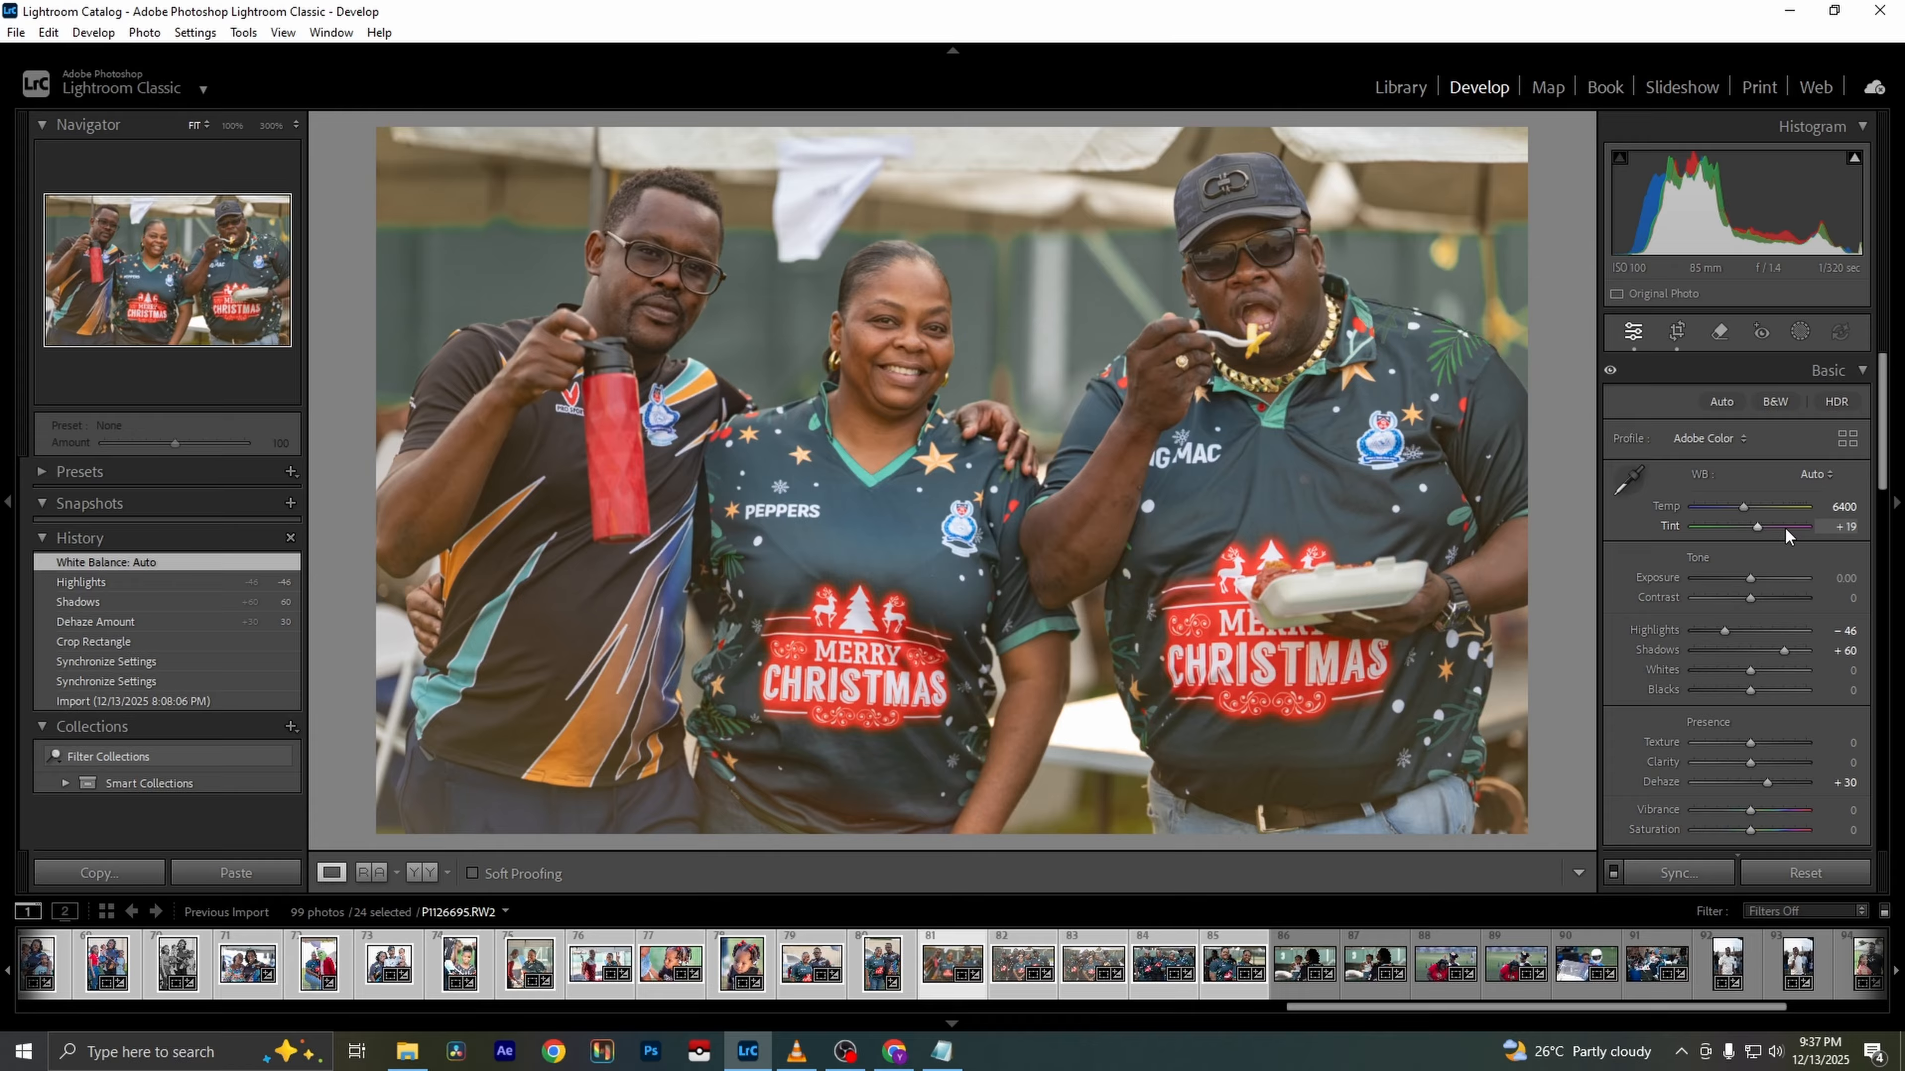
Adjust the greens in the colour mixer: reset saturation to 0, set luminance to -2 and hue to +2
scroll(1772, 664, down, 10)
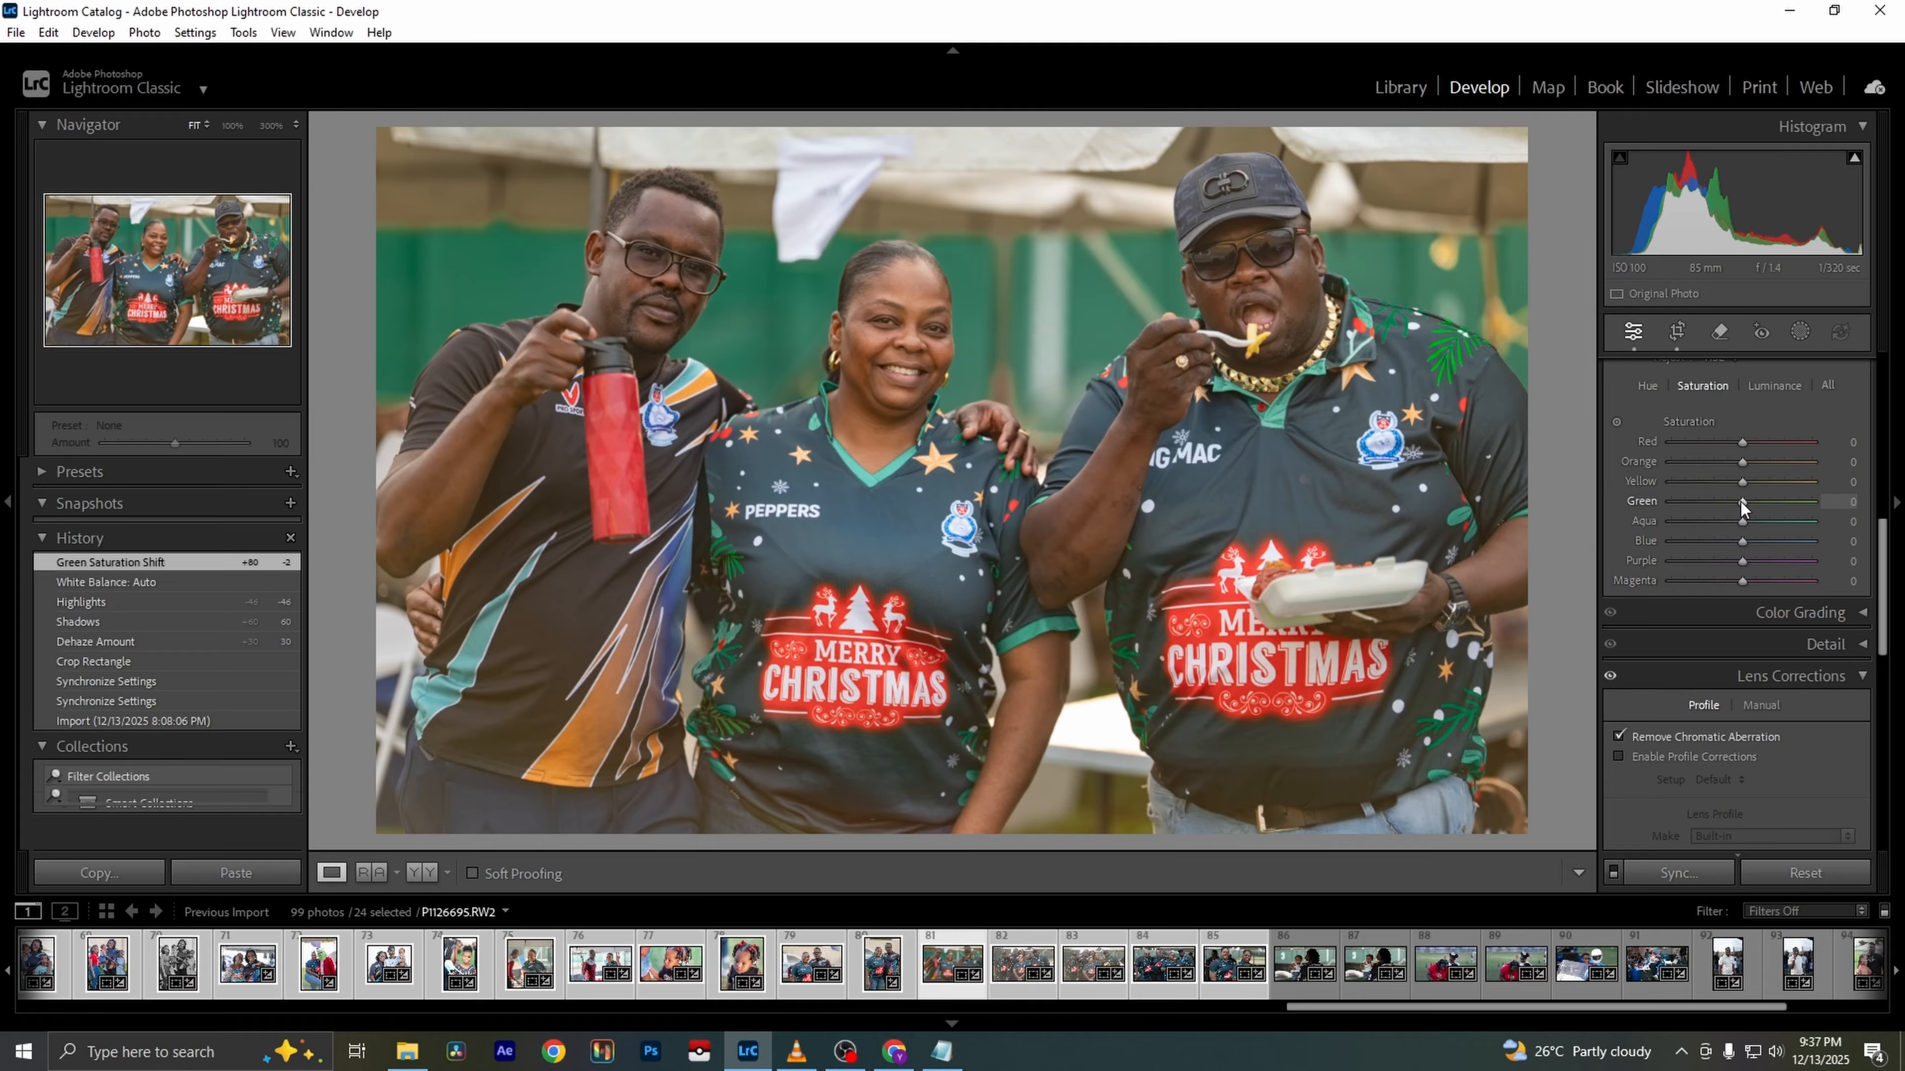
double_click(1741, 502)
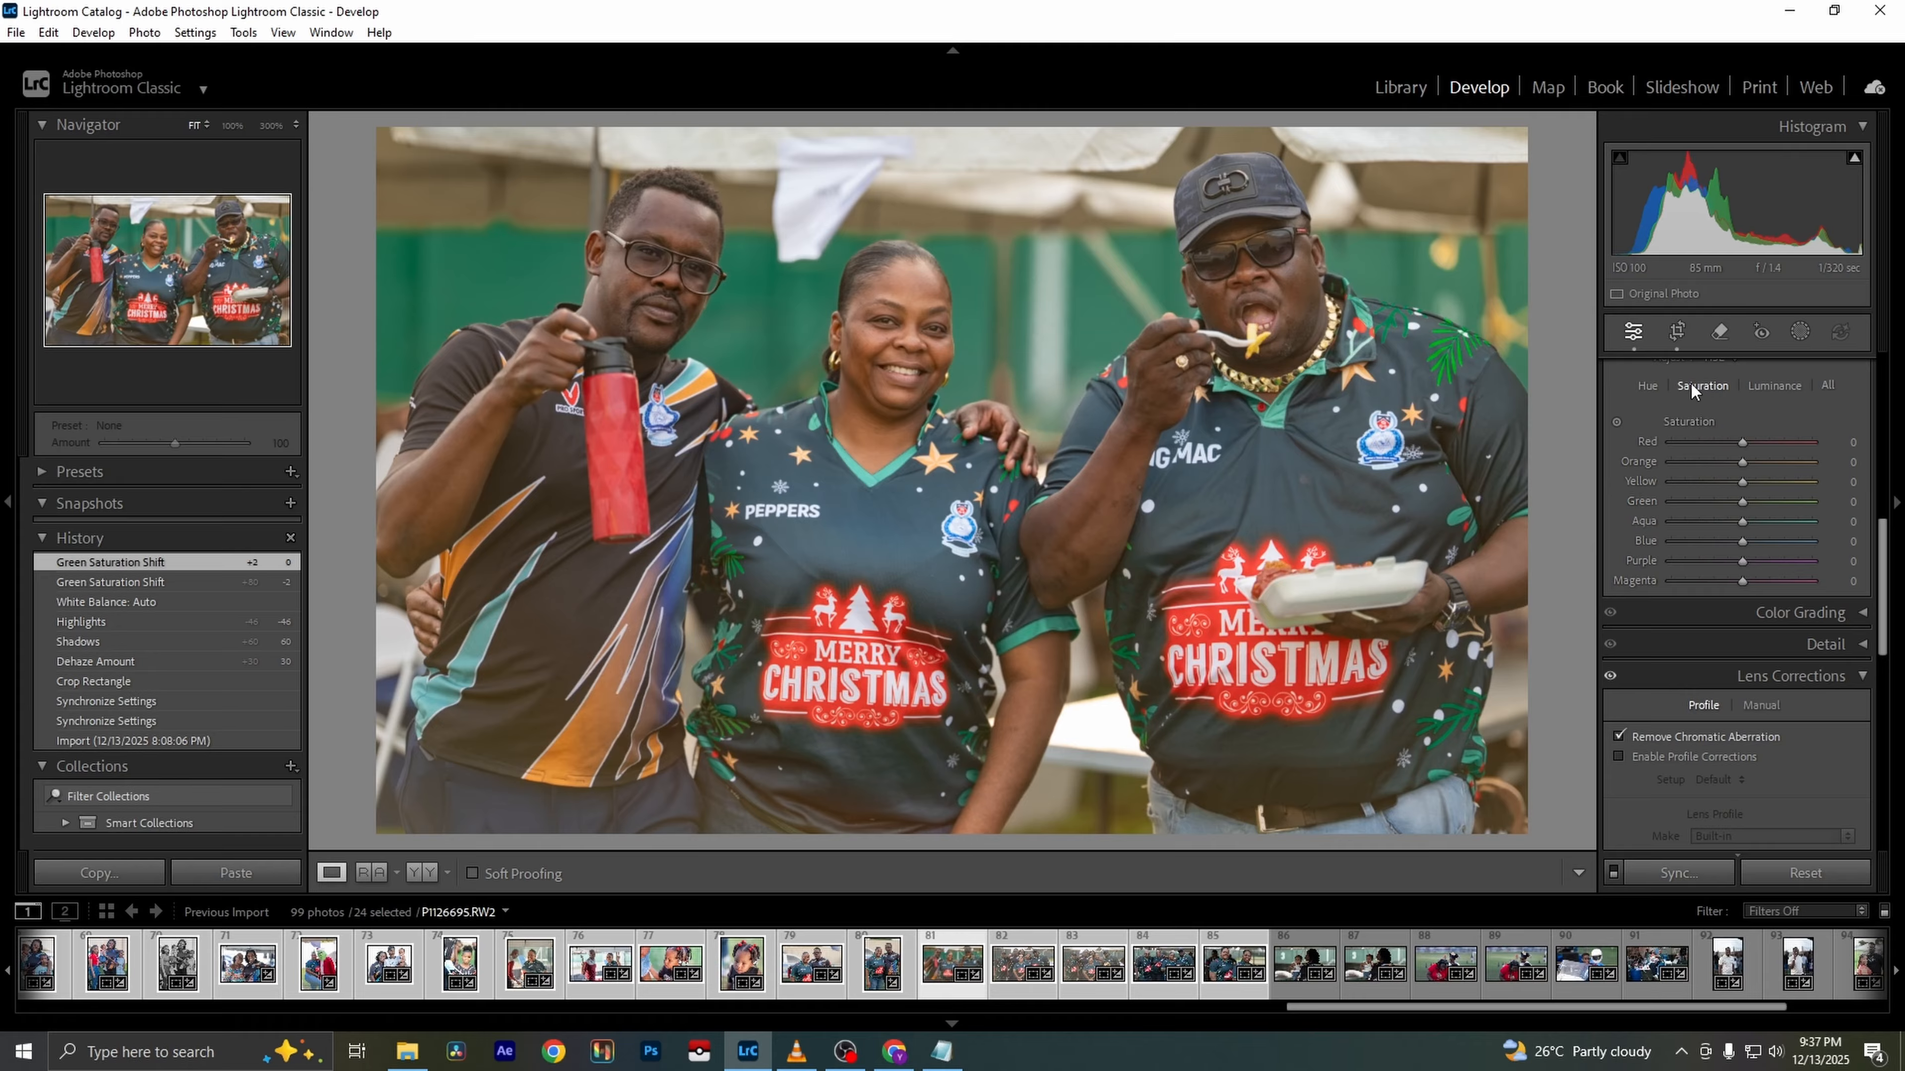
click(1781, 388)
drag(1742, 502, 1740, 505)
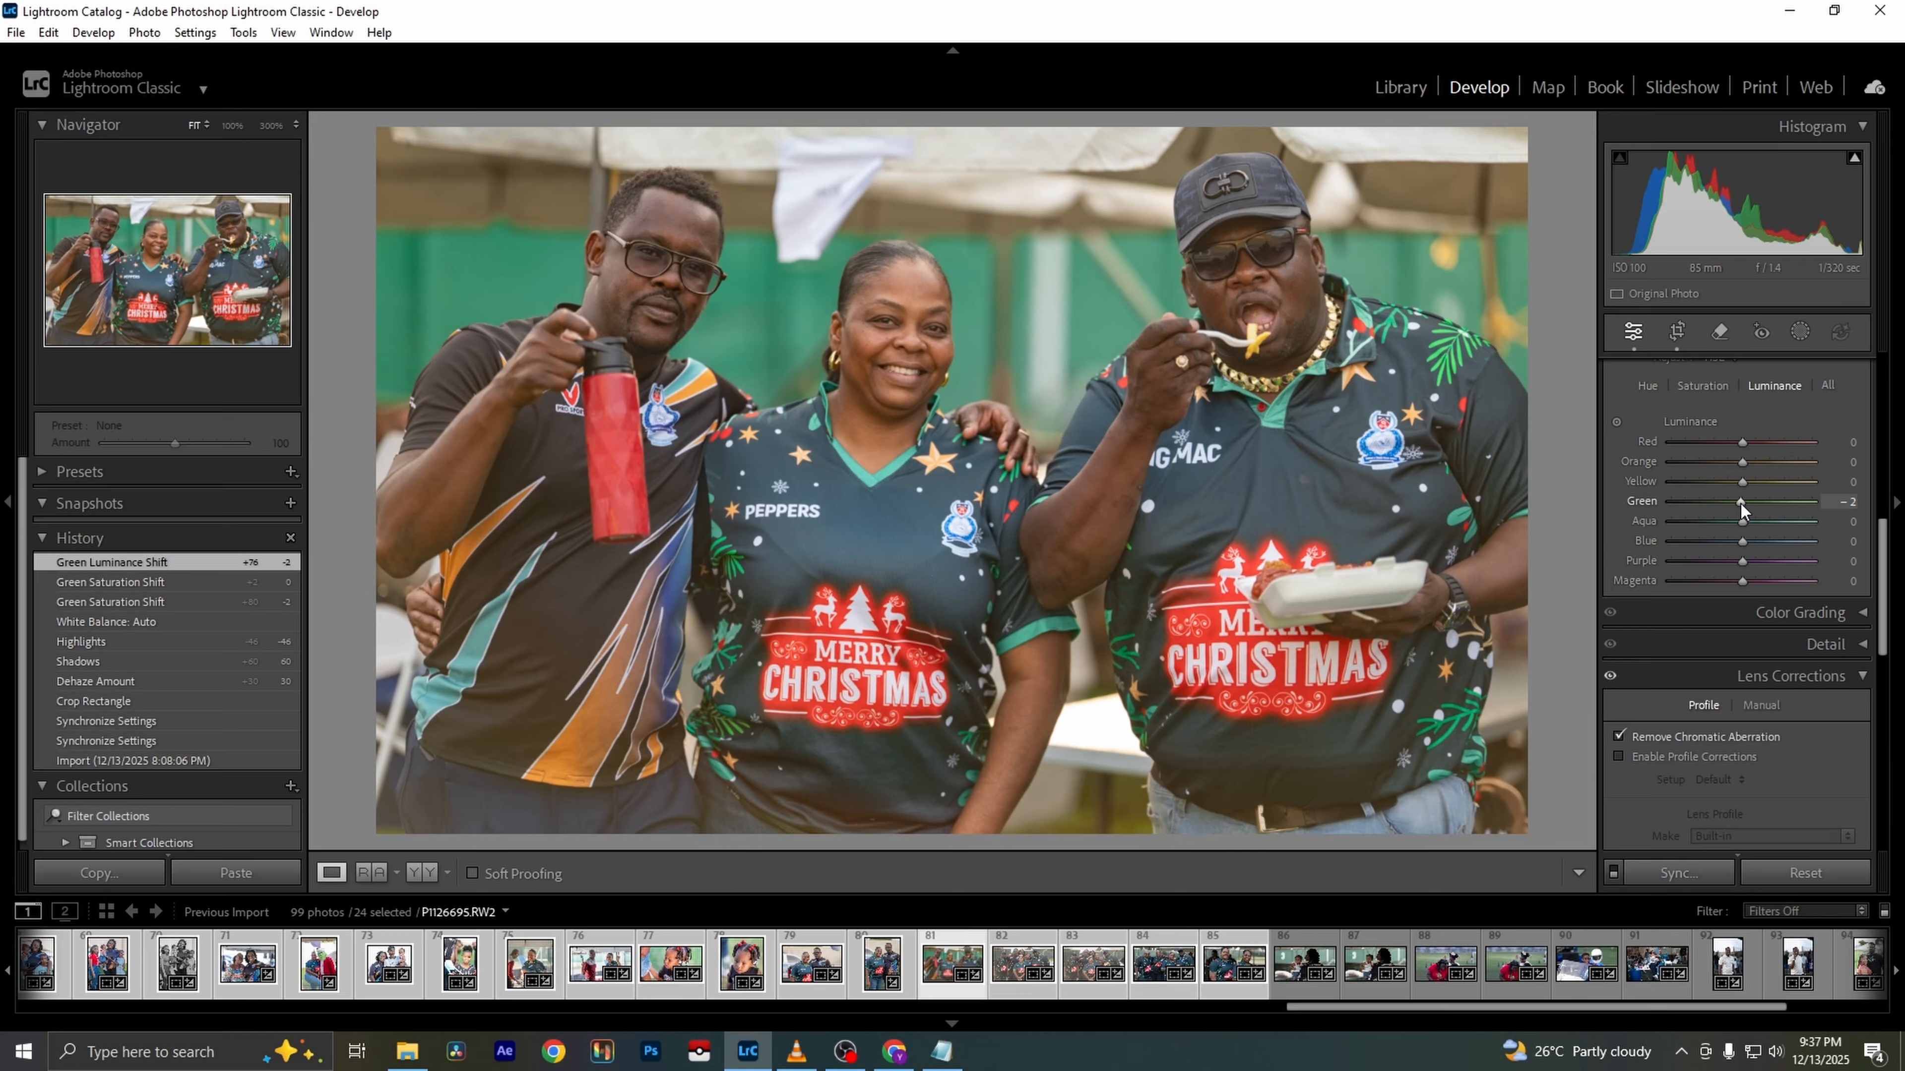
click(1647, 385)
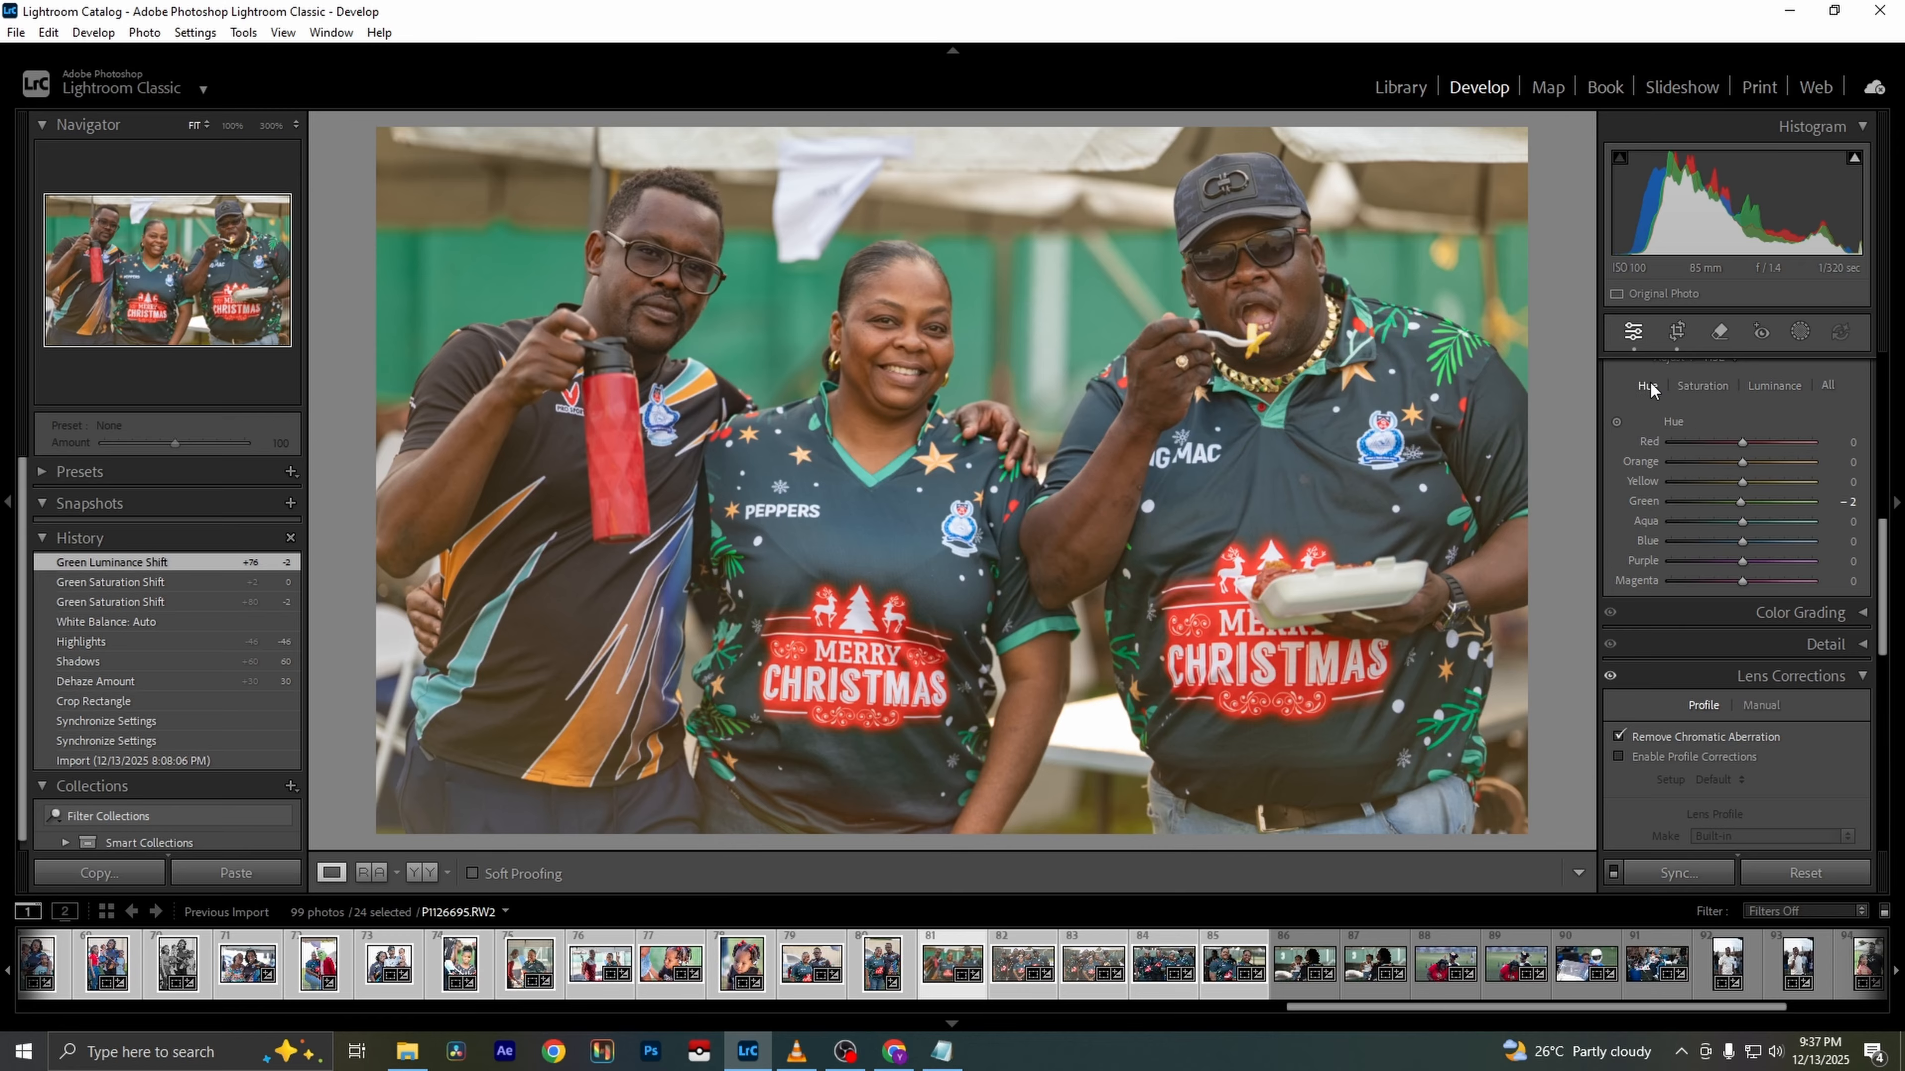
click(1742, 501)
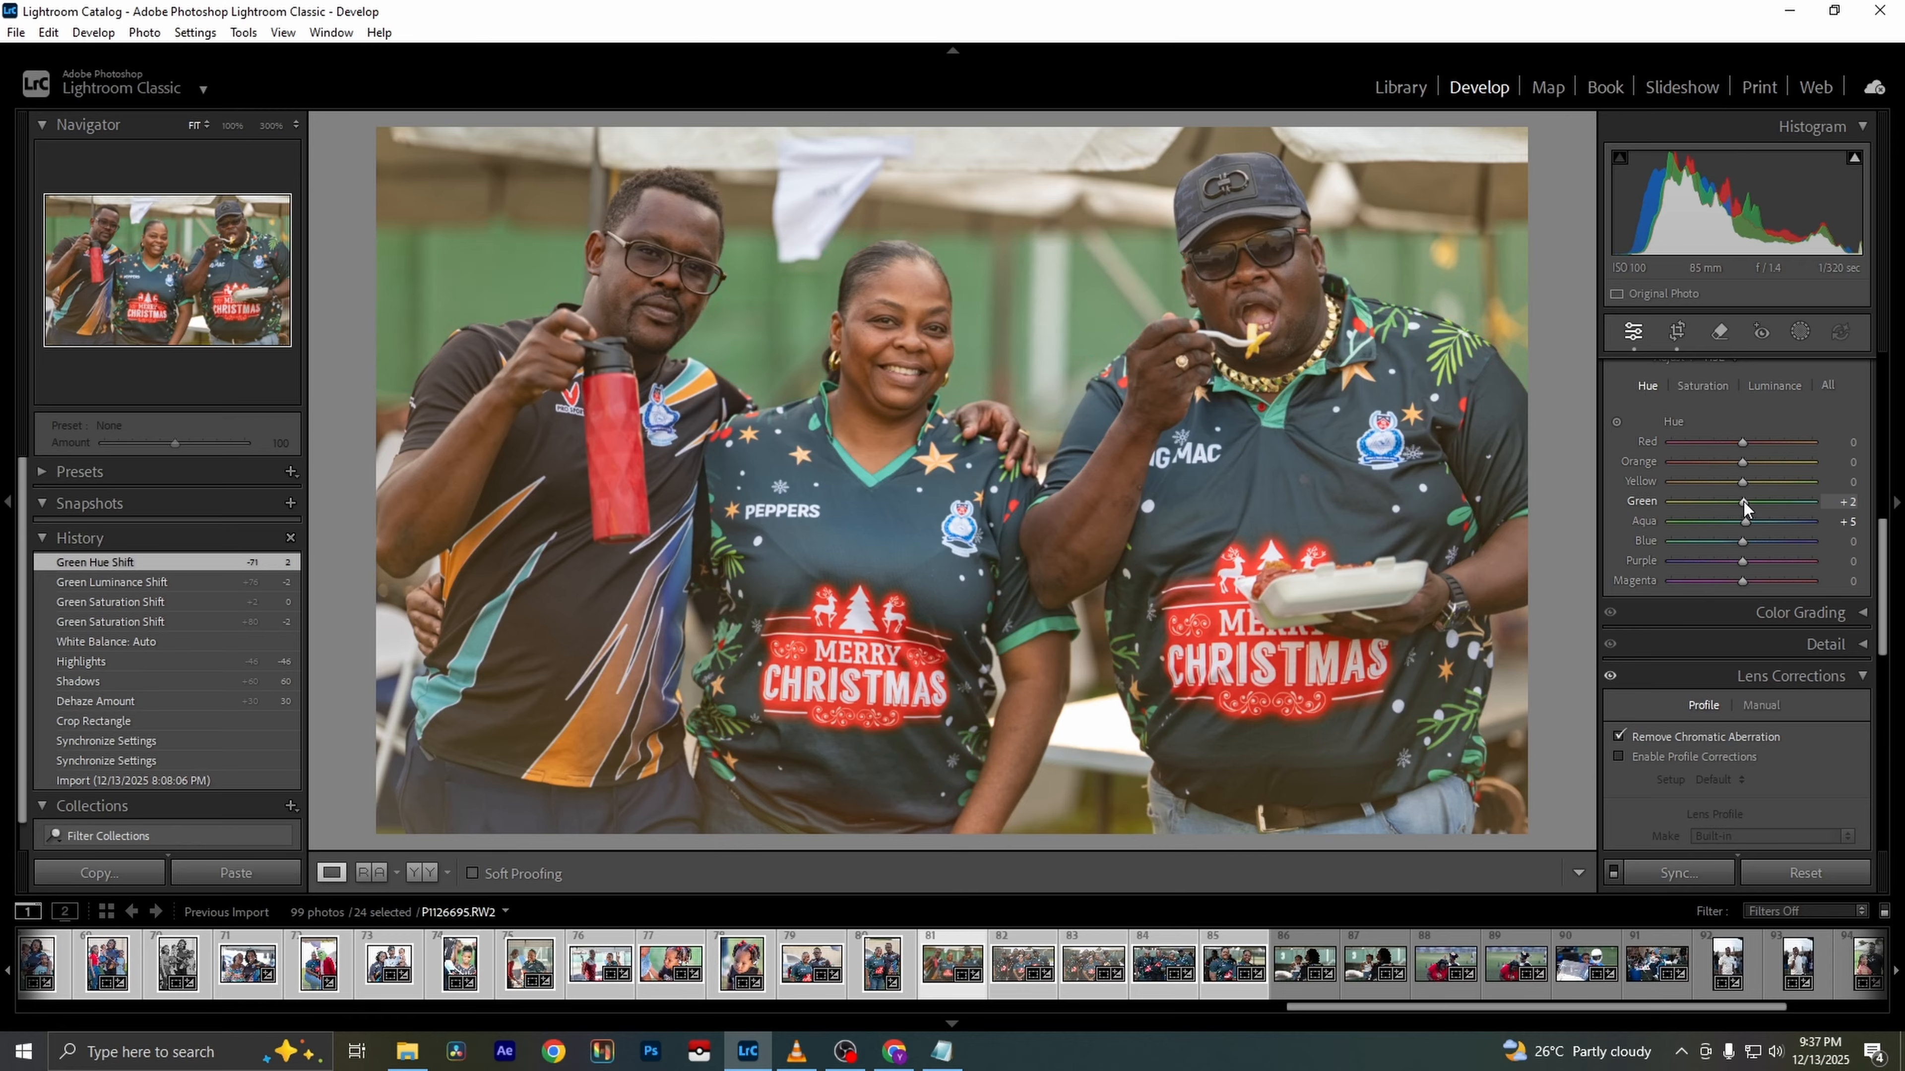
Reduce the orange saturation to -15 and slightly lower the yellow saturation in the colour mixer
click(1708, 385)
mouse_move(1741, 464)
mouse_down()
mouse_move(1709, 463)
mouse_move(1746, 465)
mouse_up()
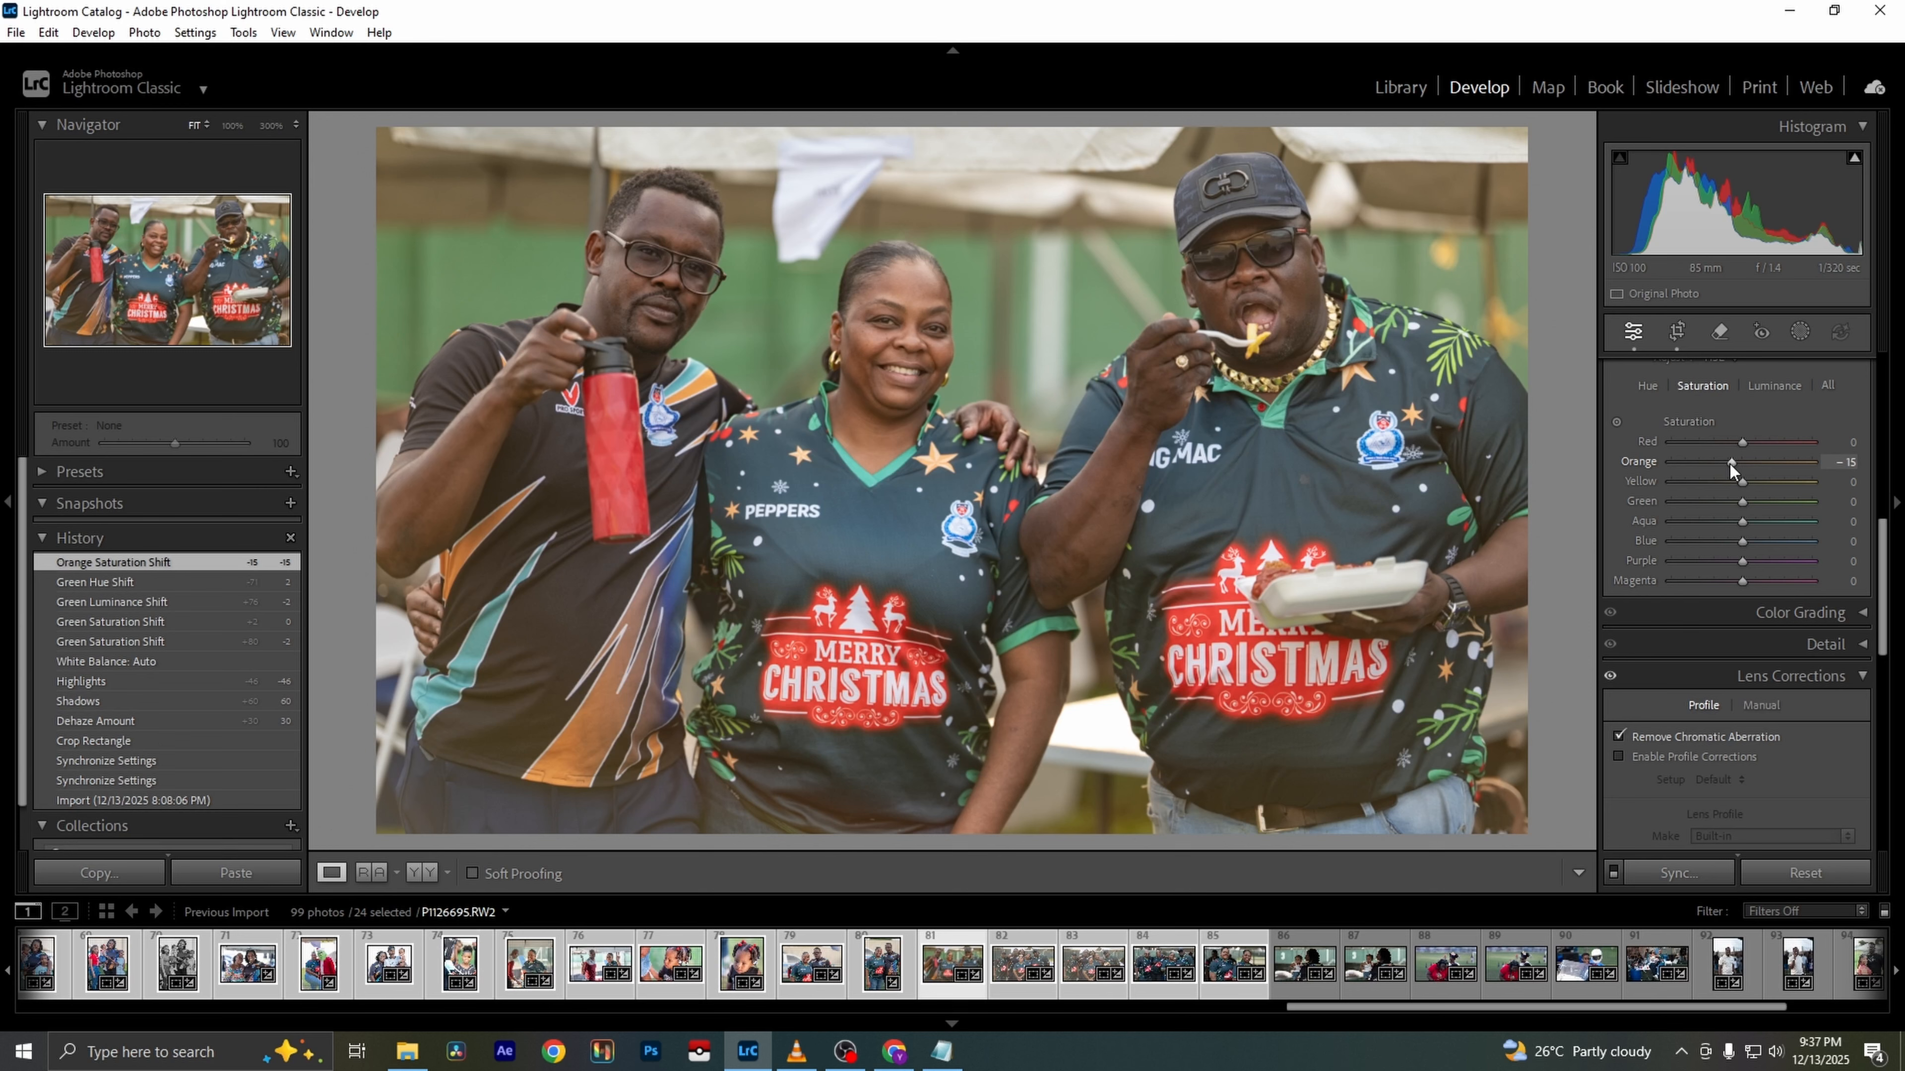
drag(1738, 483, 1729, 510)
Cool the white balance temperature to 5333 and set vibrance to +23
scroll(1794, 524, up, 8)
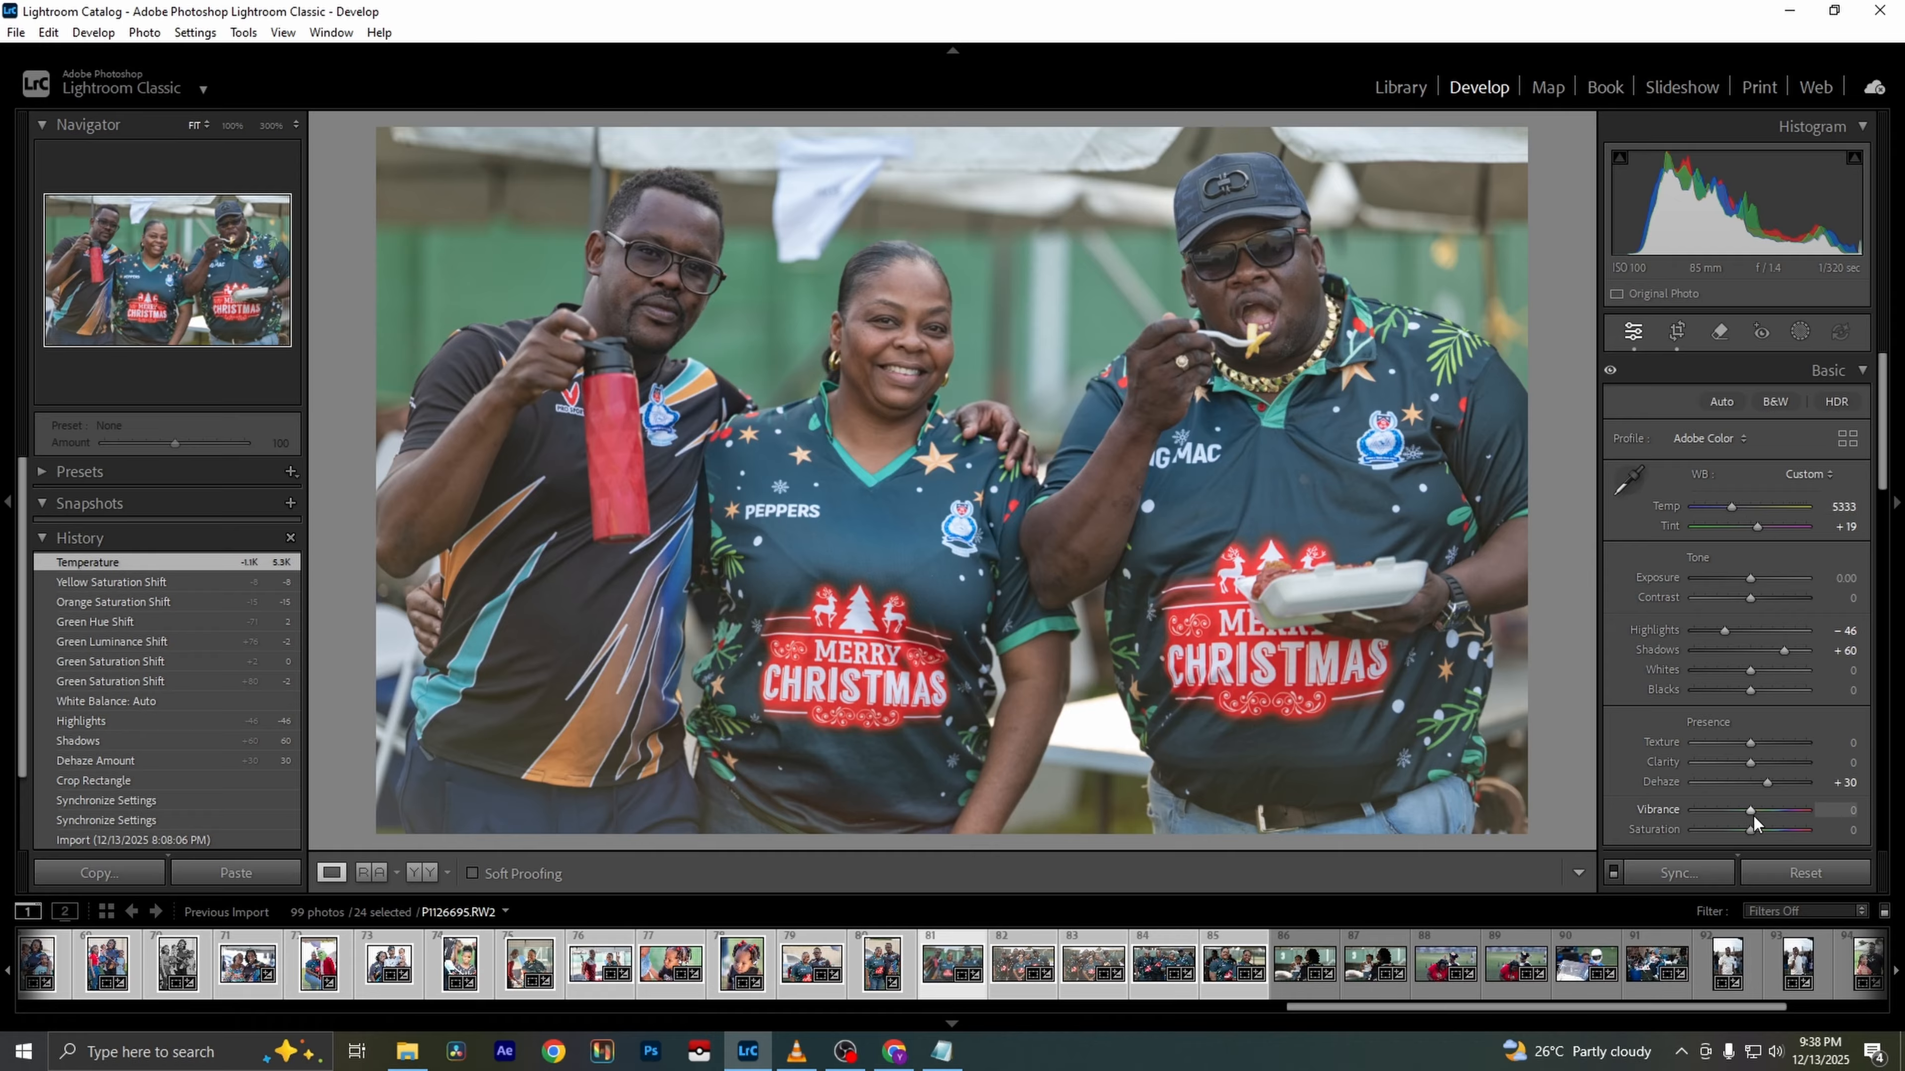
drag(1753, 813, 1764, 810)
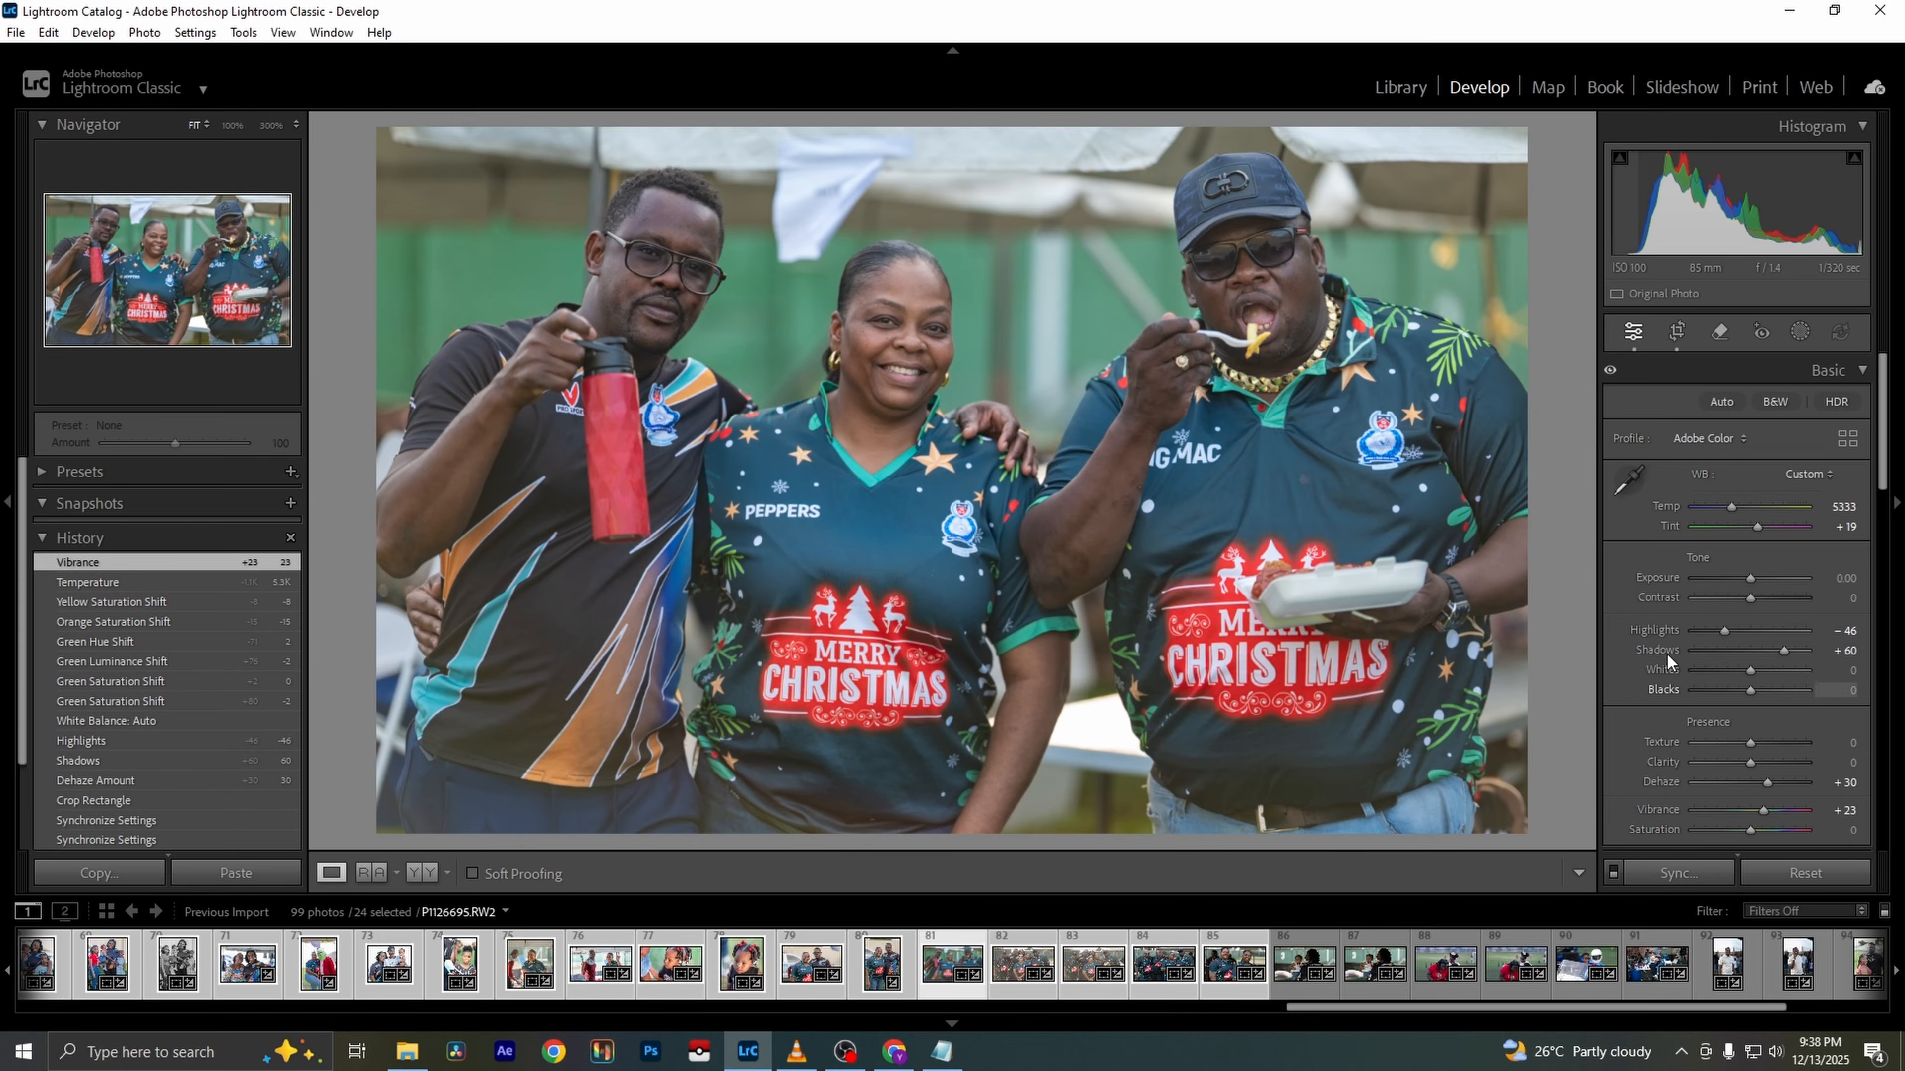
key(Right)
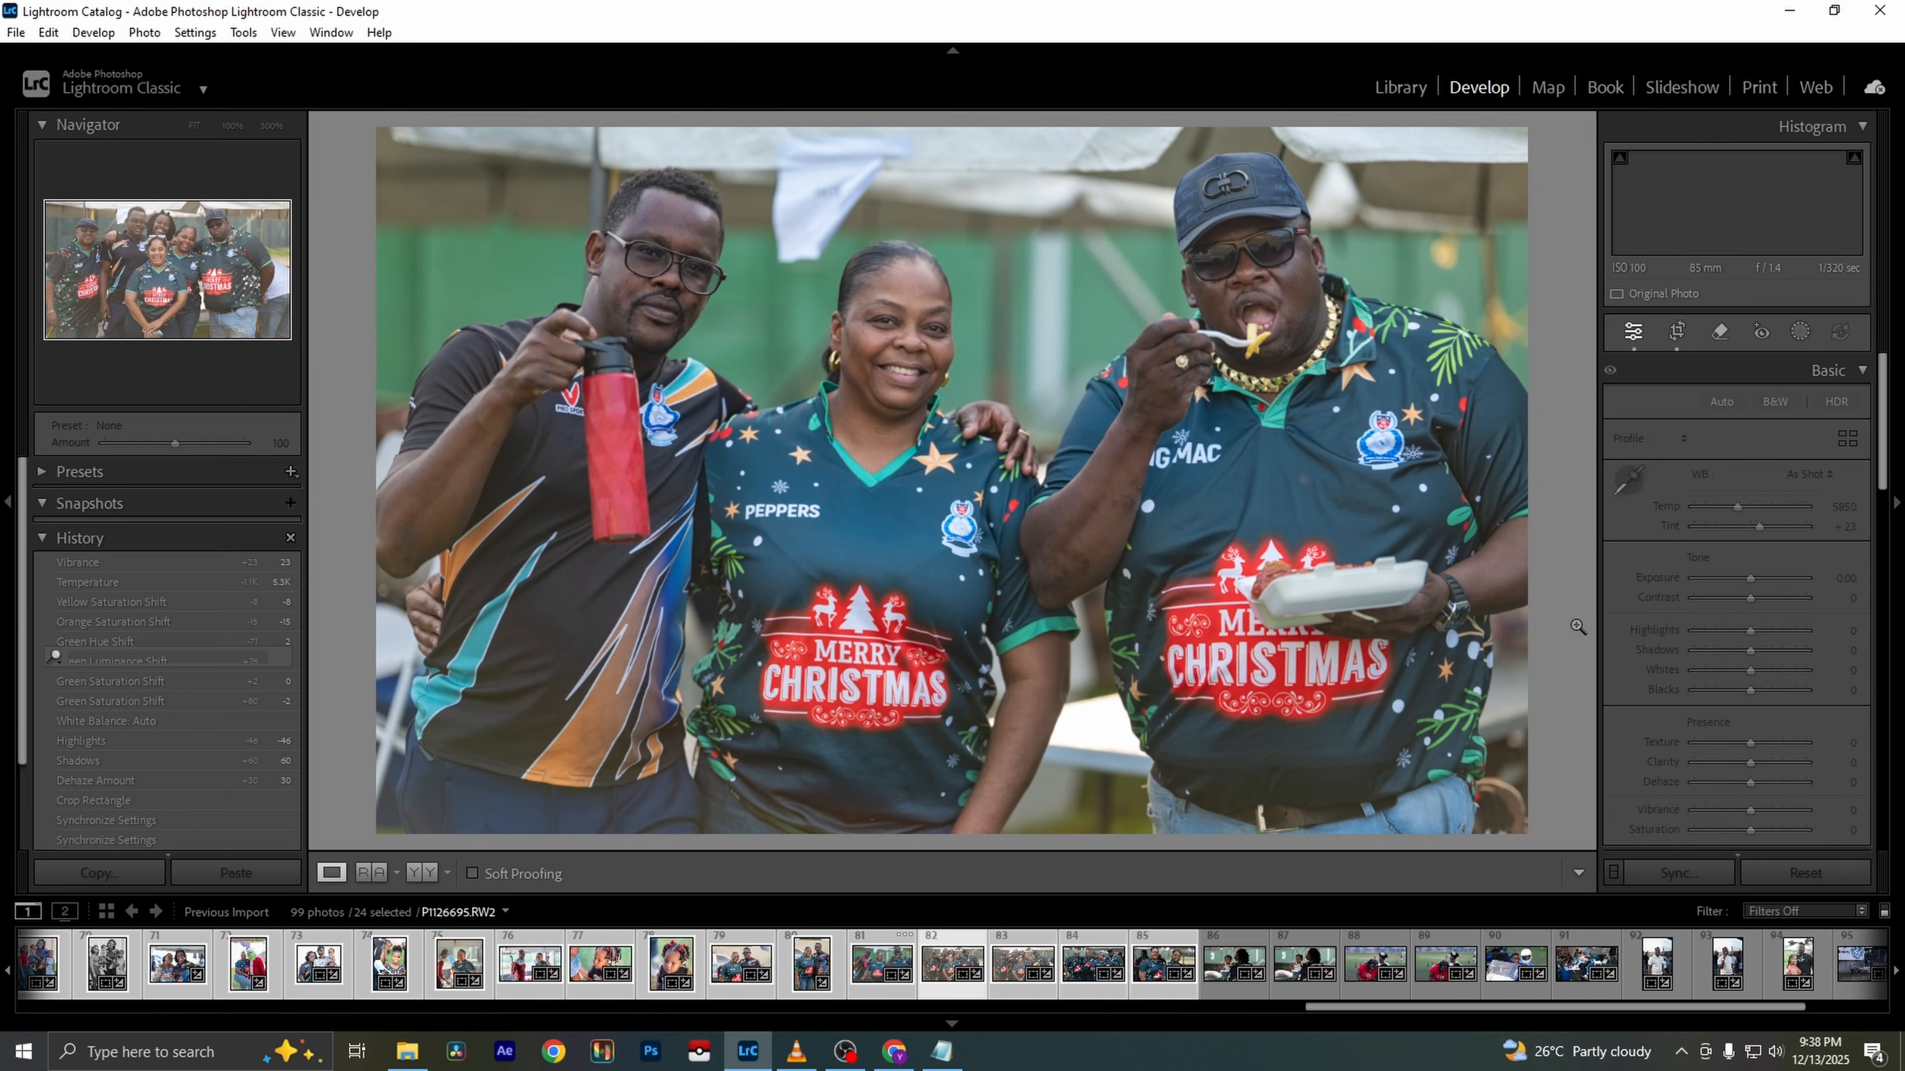
key(Left)
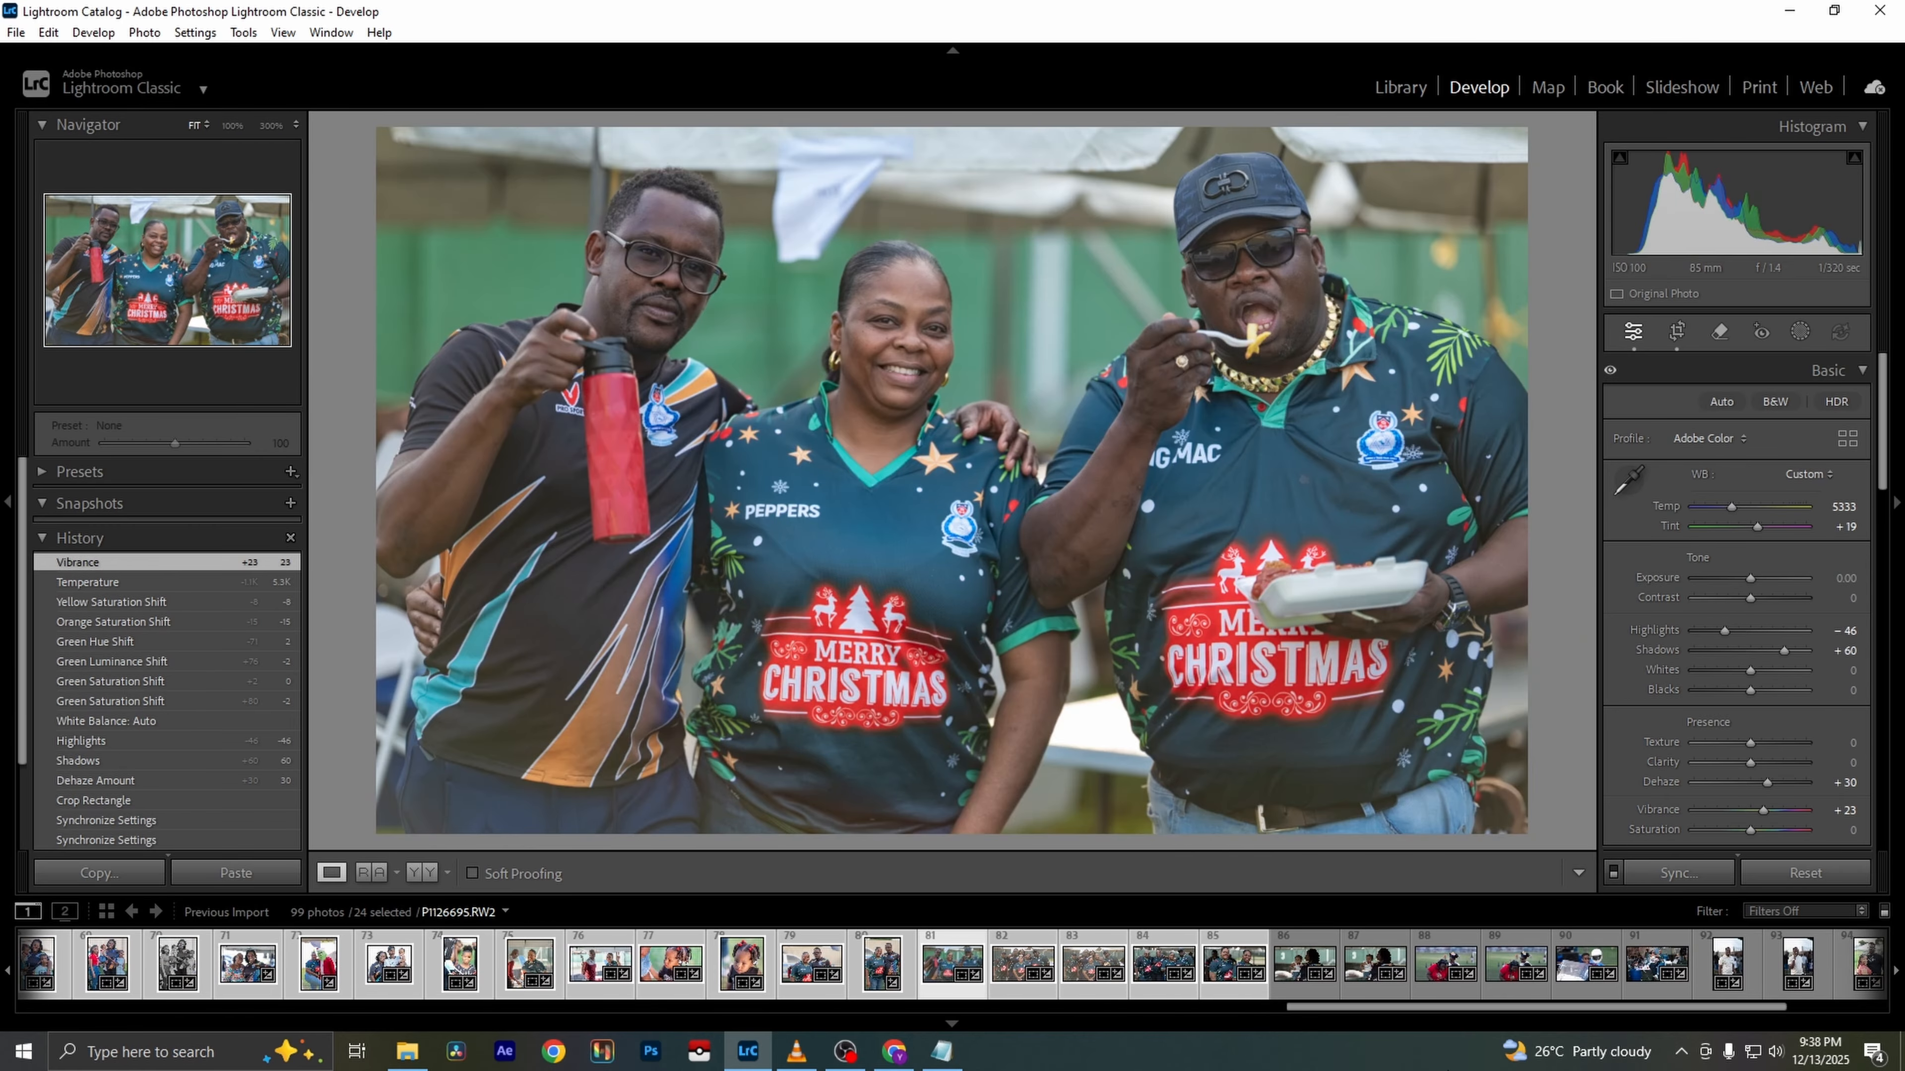
Select the 20 photos ending with P1126695.RW2 and export them as PNG files to the Untitled Export subfolder
scroll(1349, 1009, up, 5)
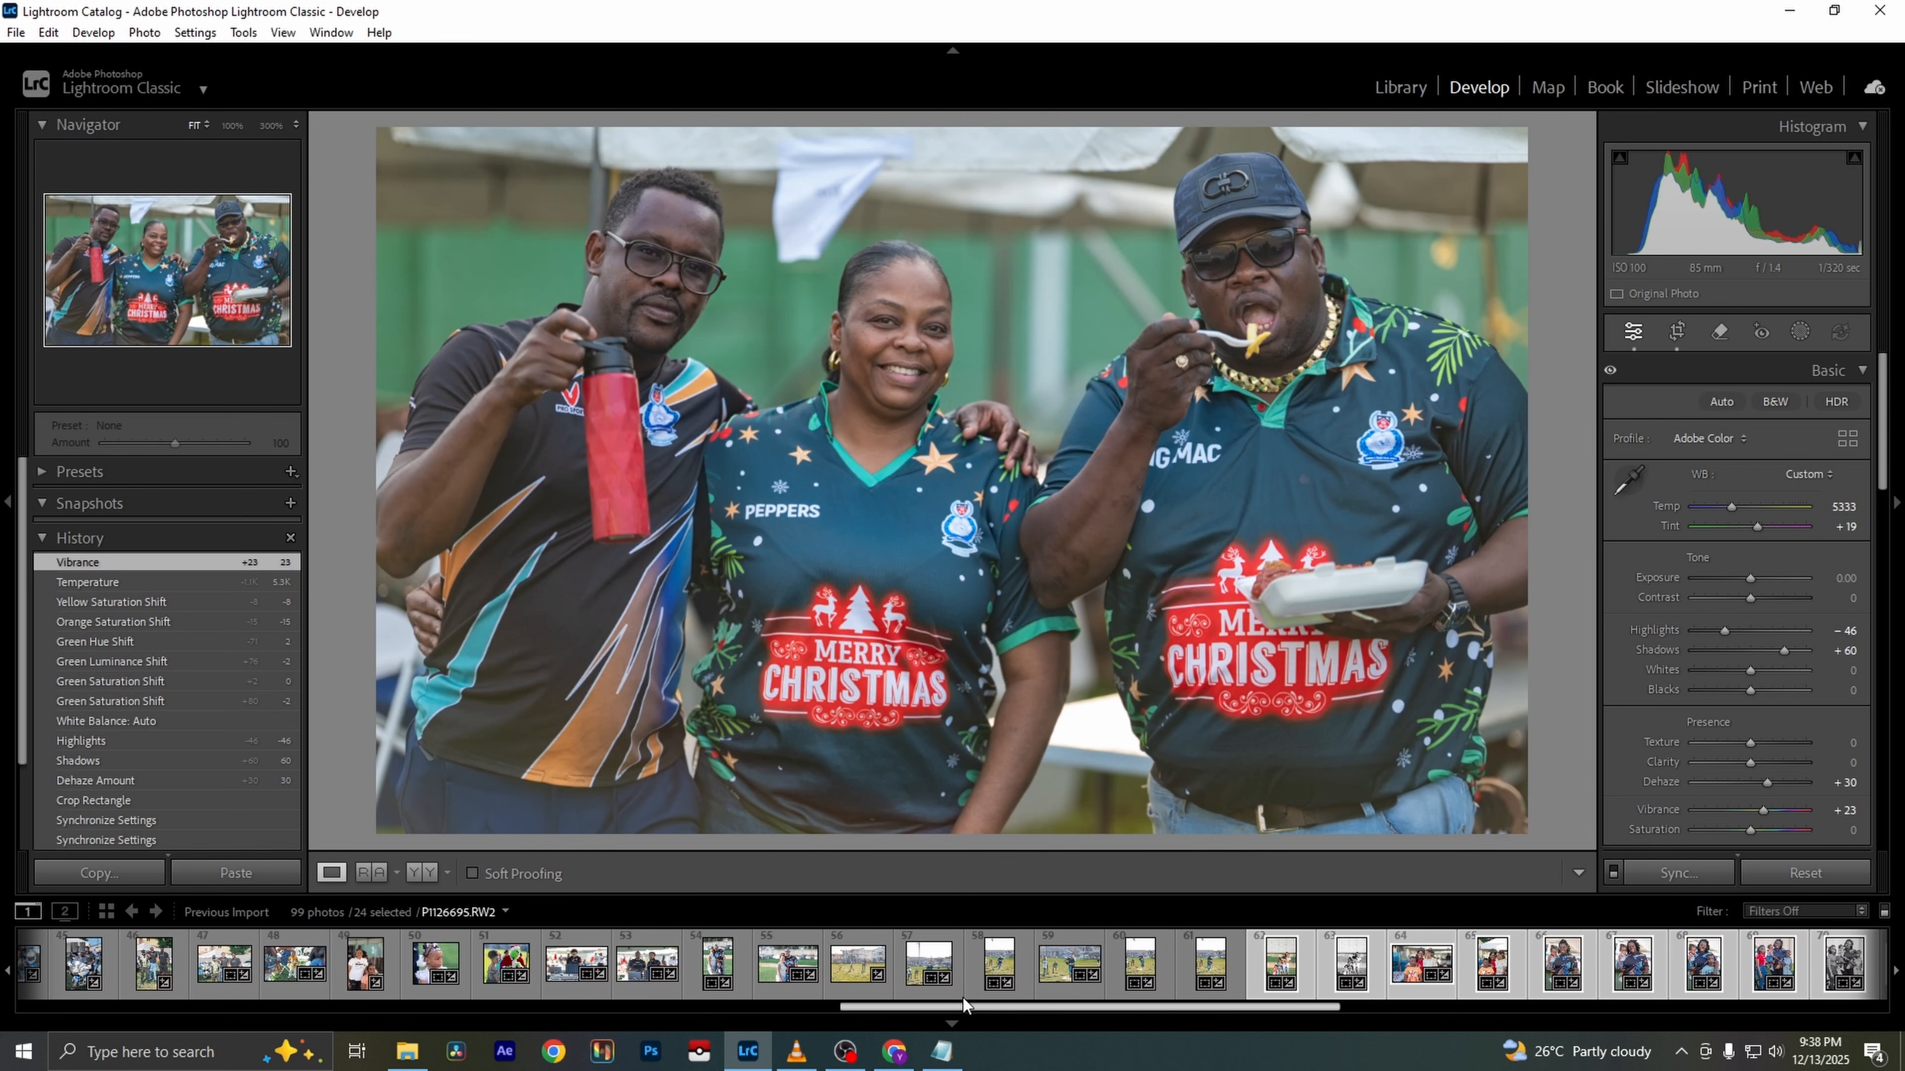
shift+click(1248, 966)
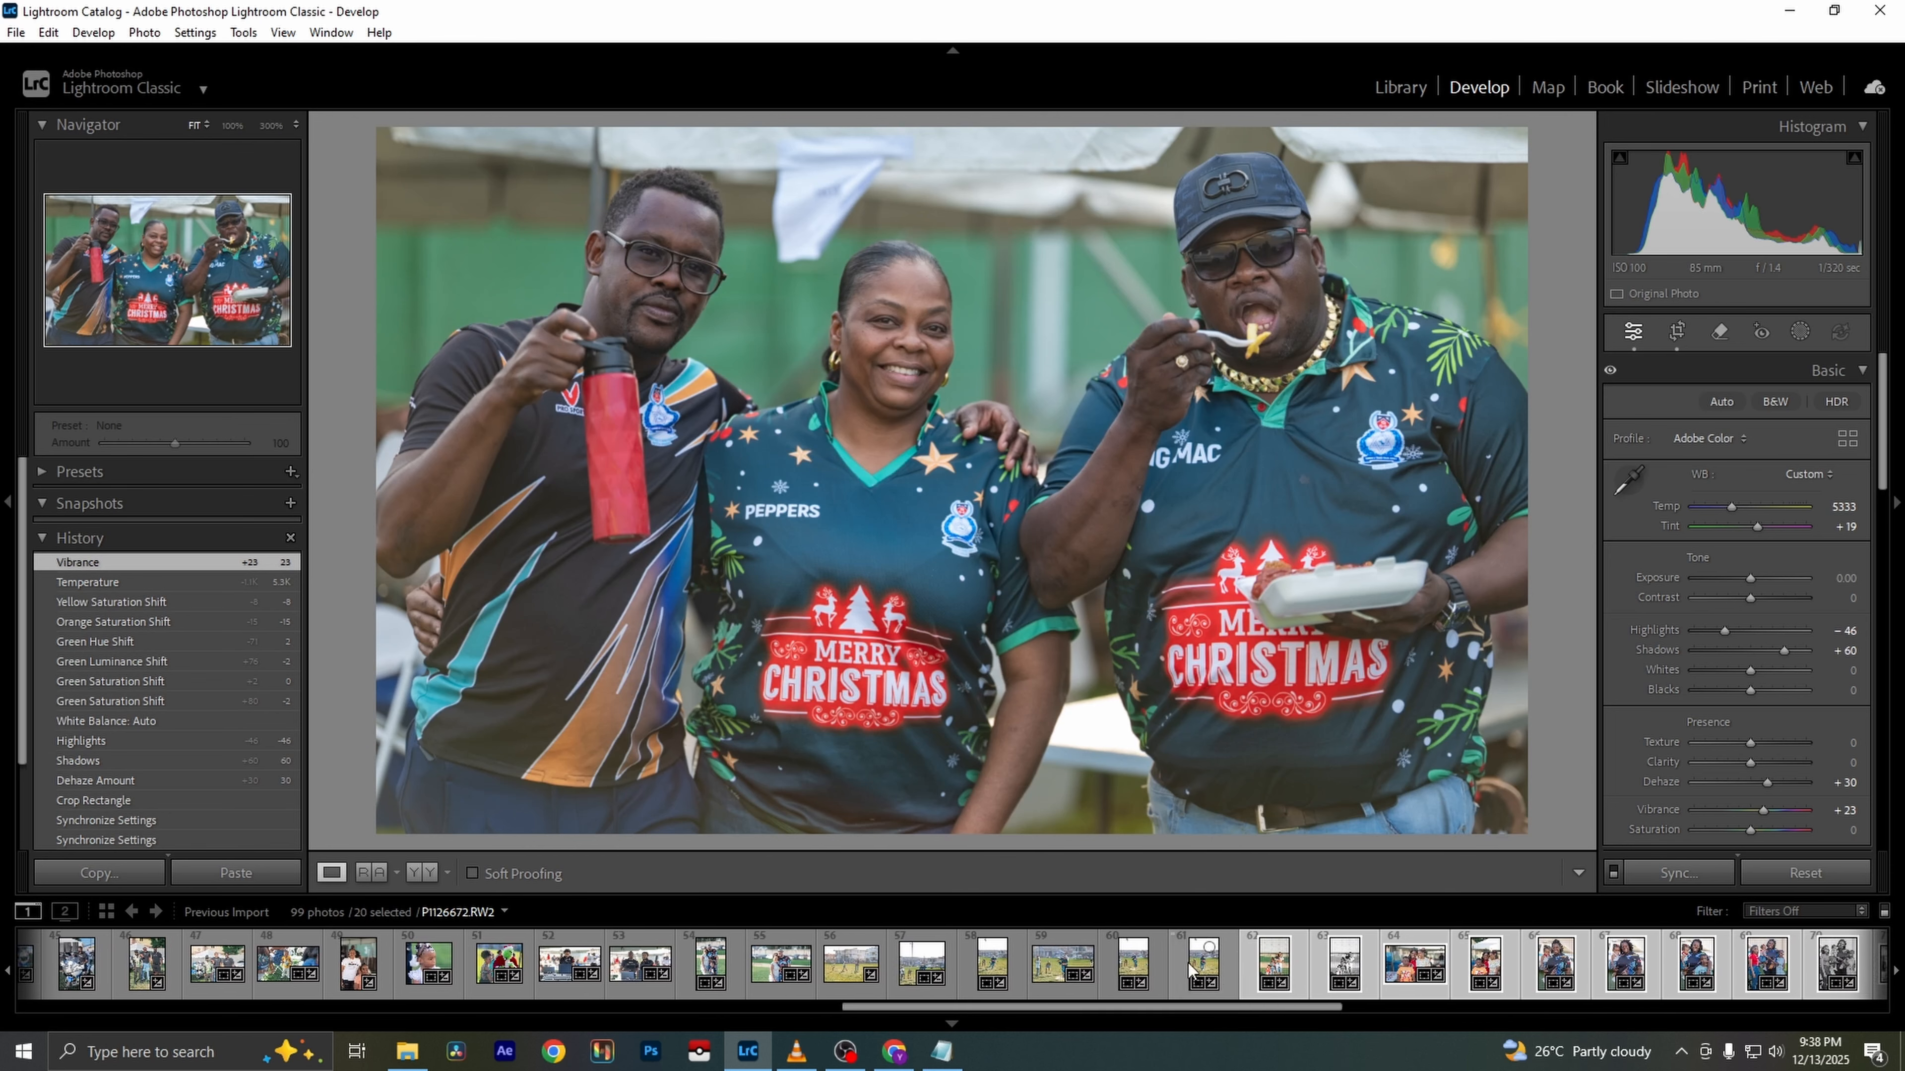
click(16, 32)
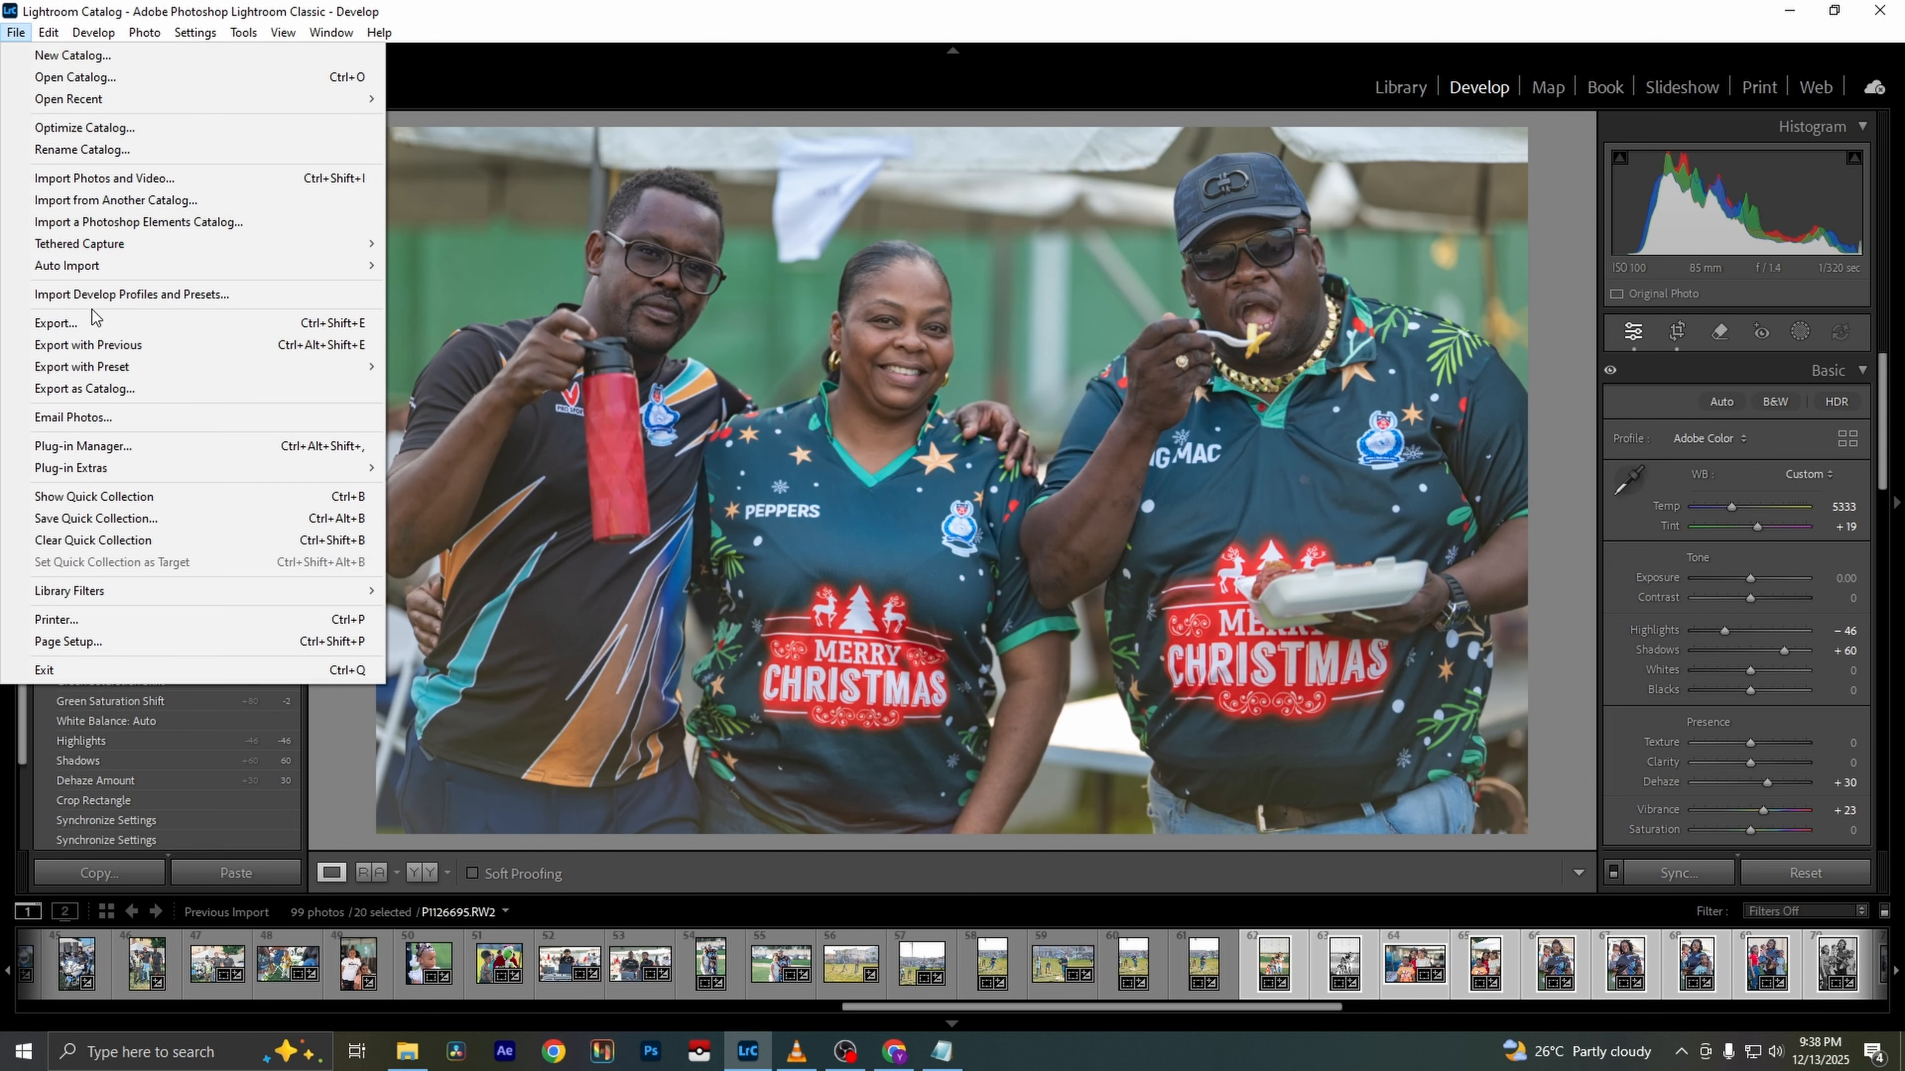
click(120, 323)
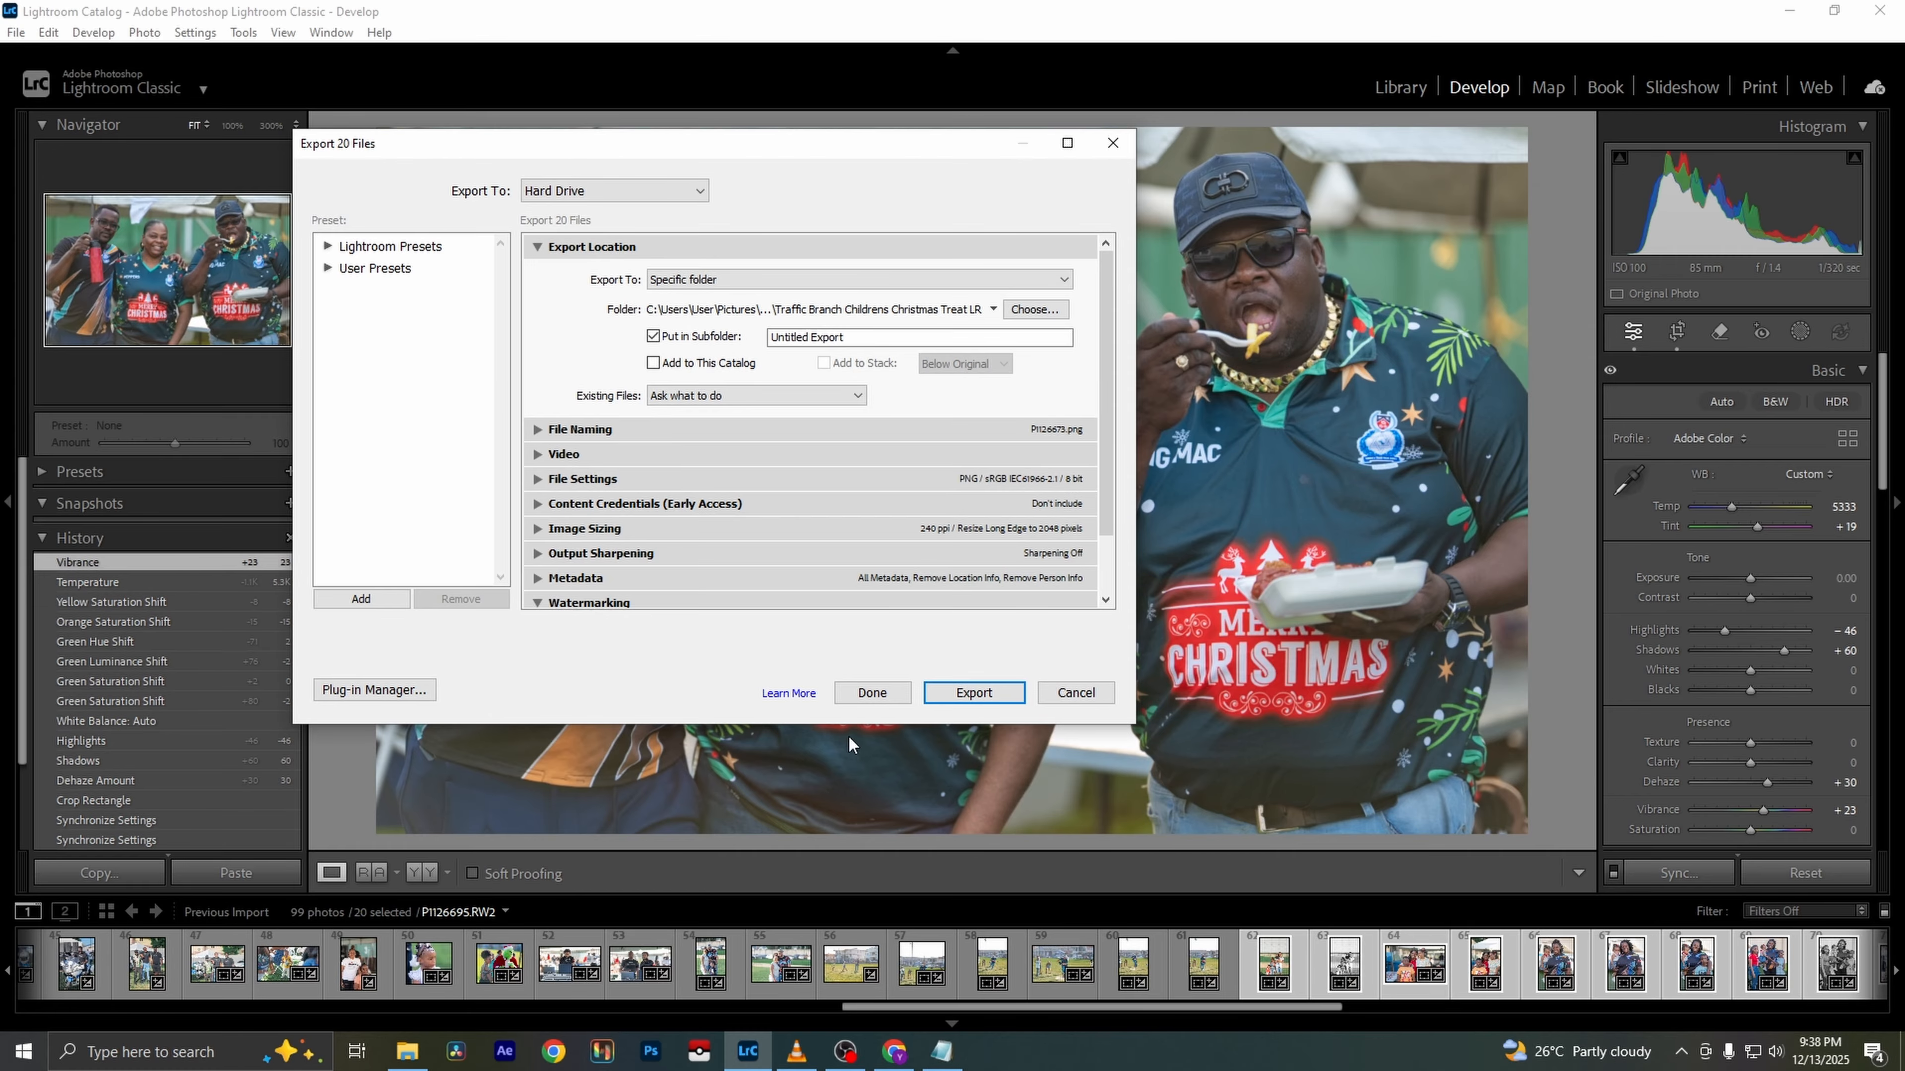
click(973, 692)
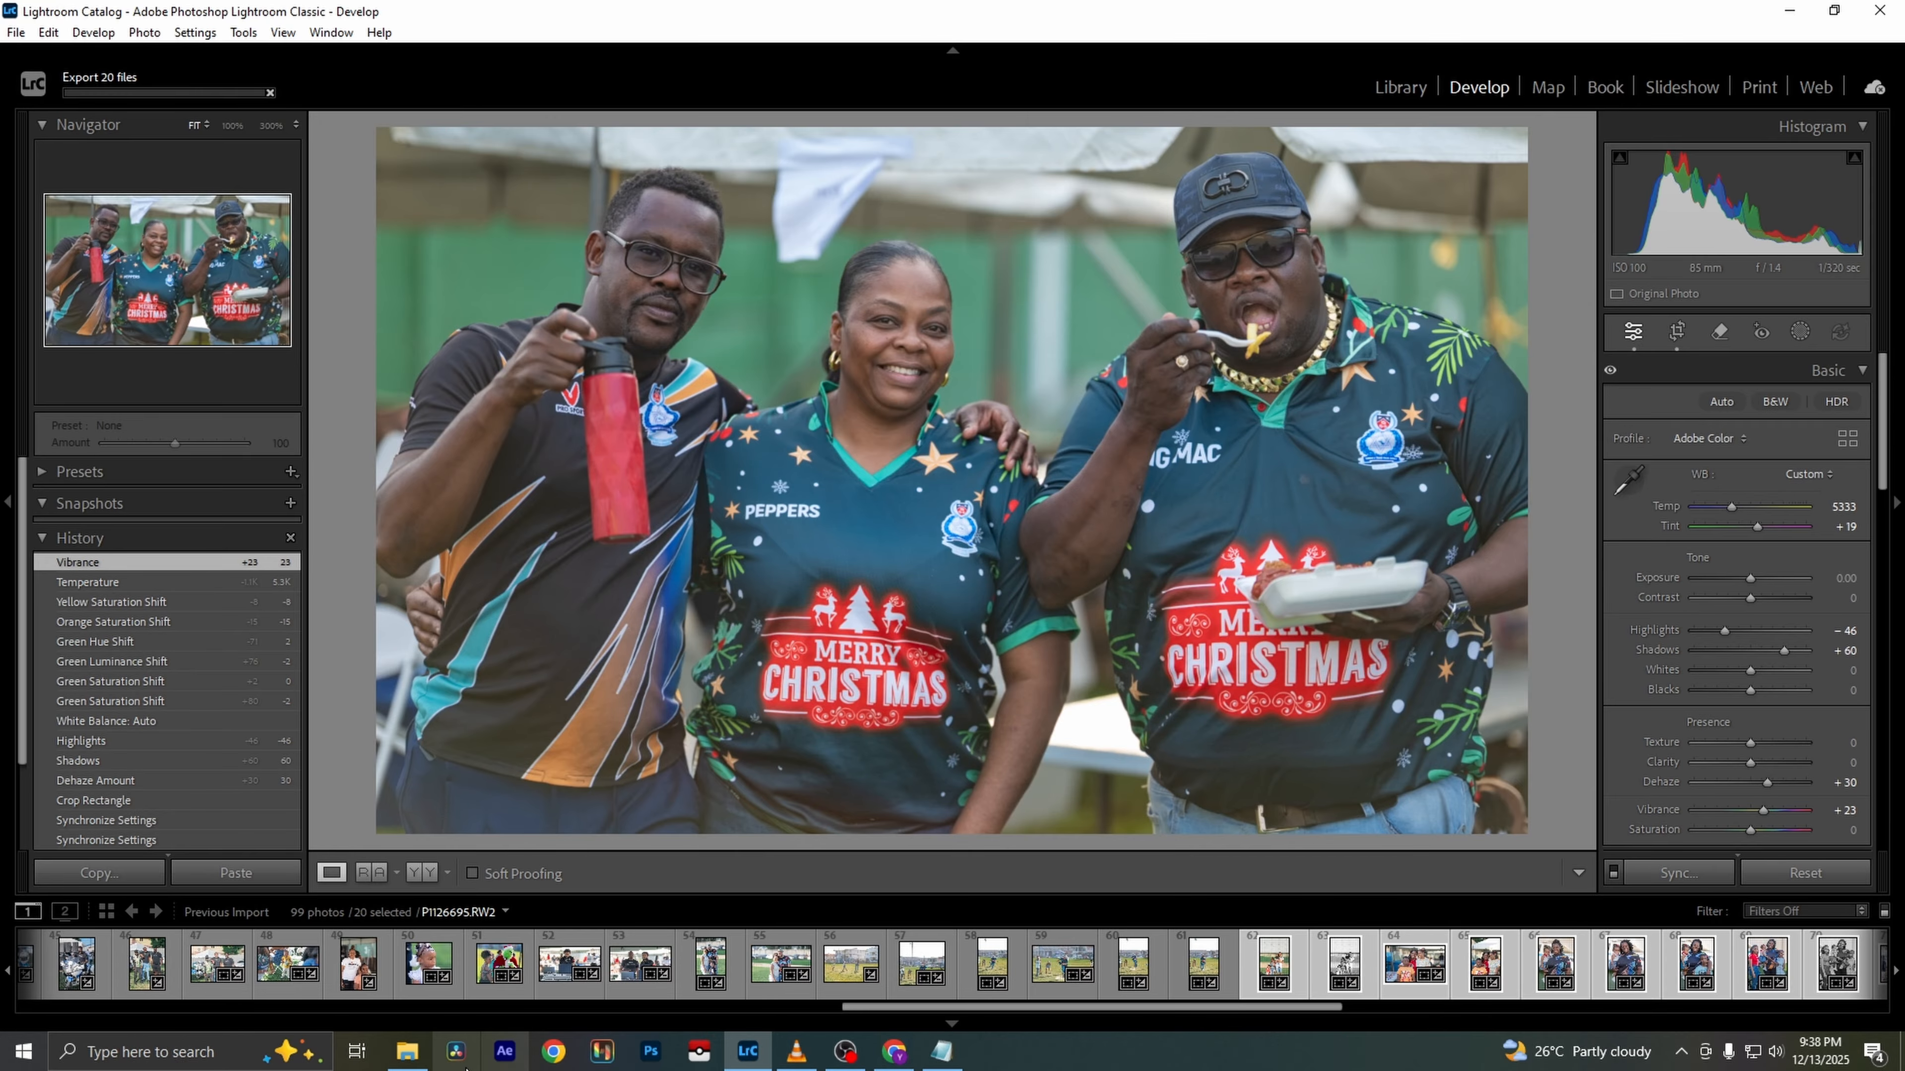
Switch to File Explorer, look through the exported images in the Untitled Export folder, and return to Lightroom Classic
click(407, 1051)
scroll(576, 709, down, 1)
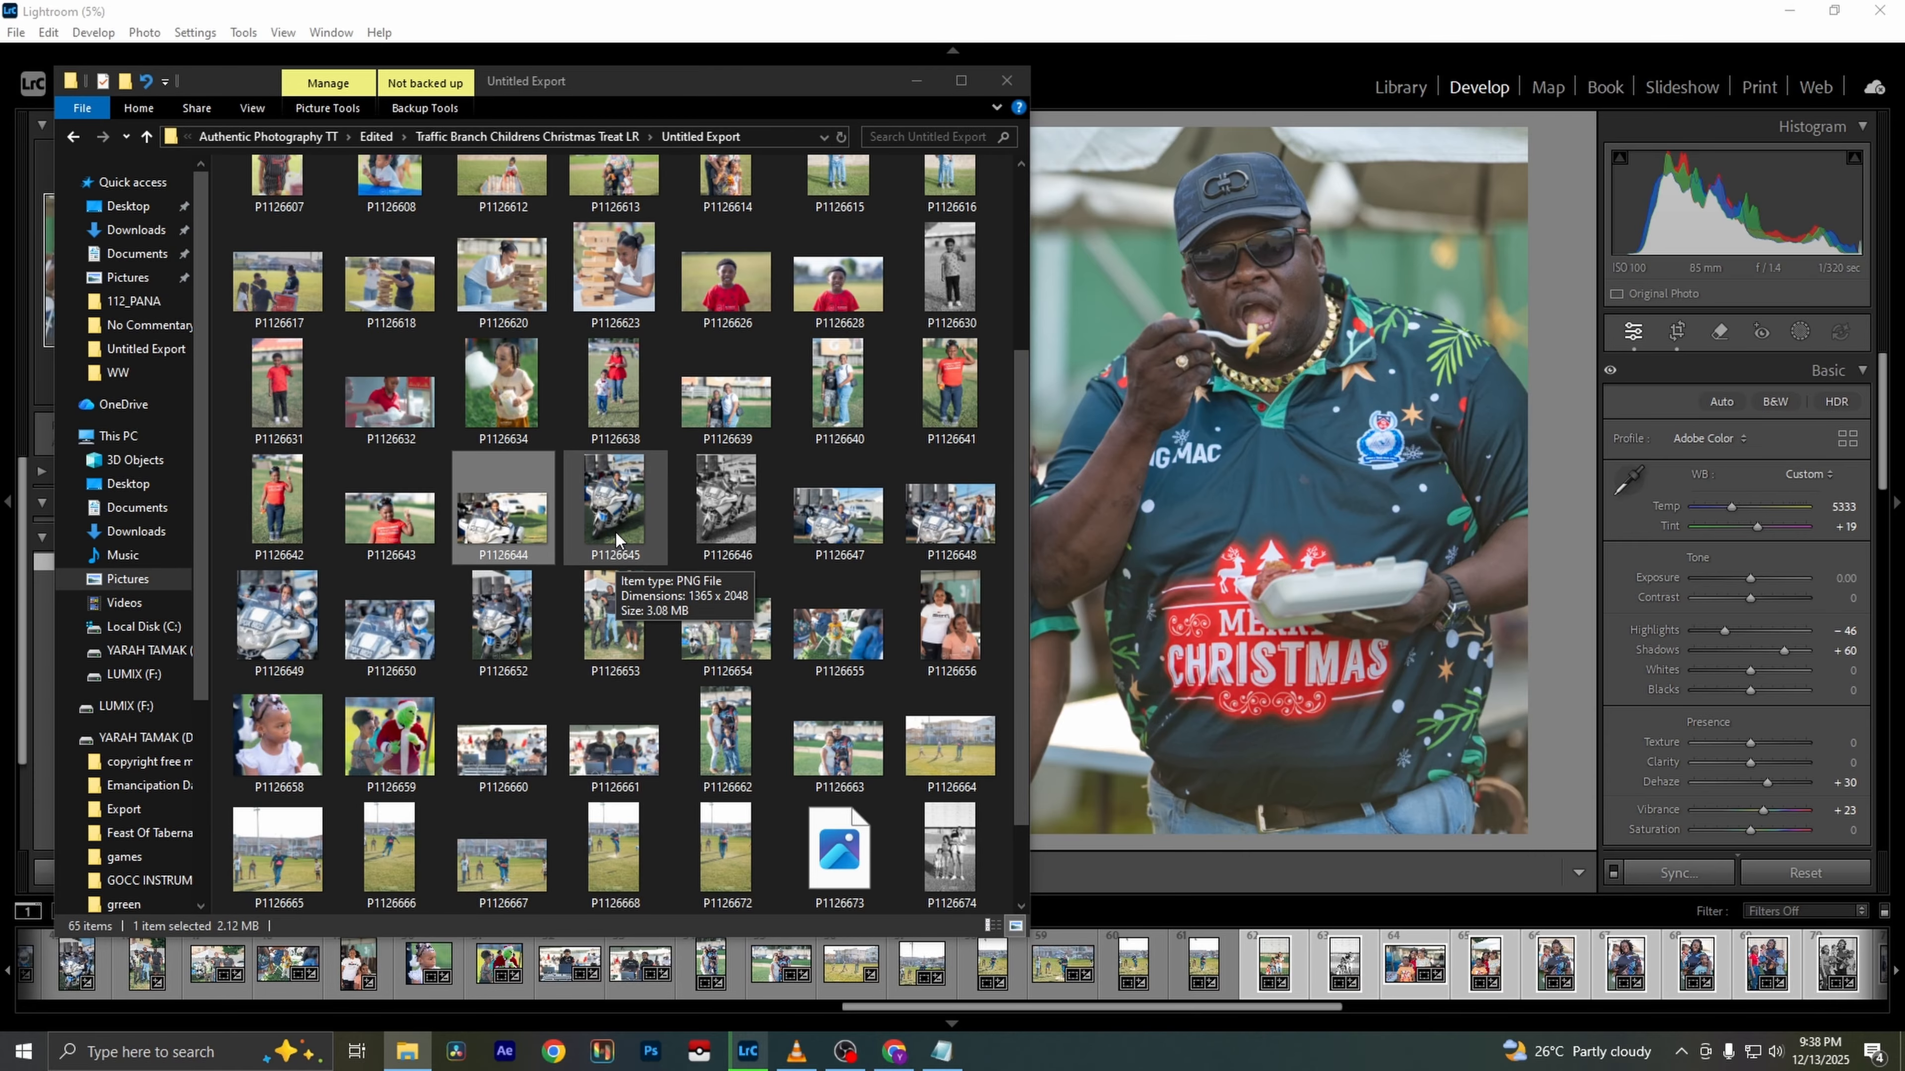
scroll(686, 525, down, 1)
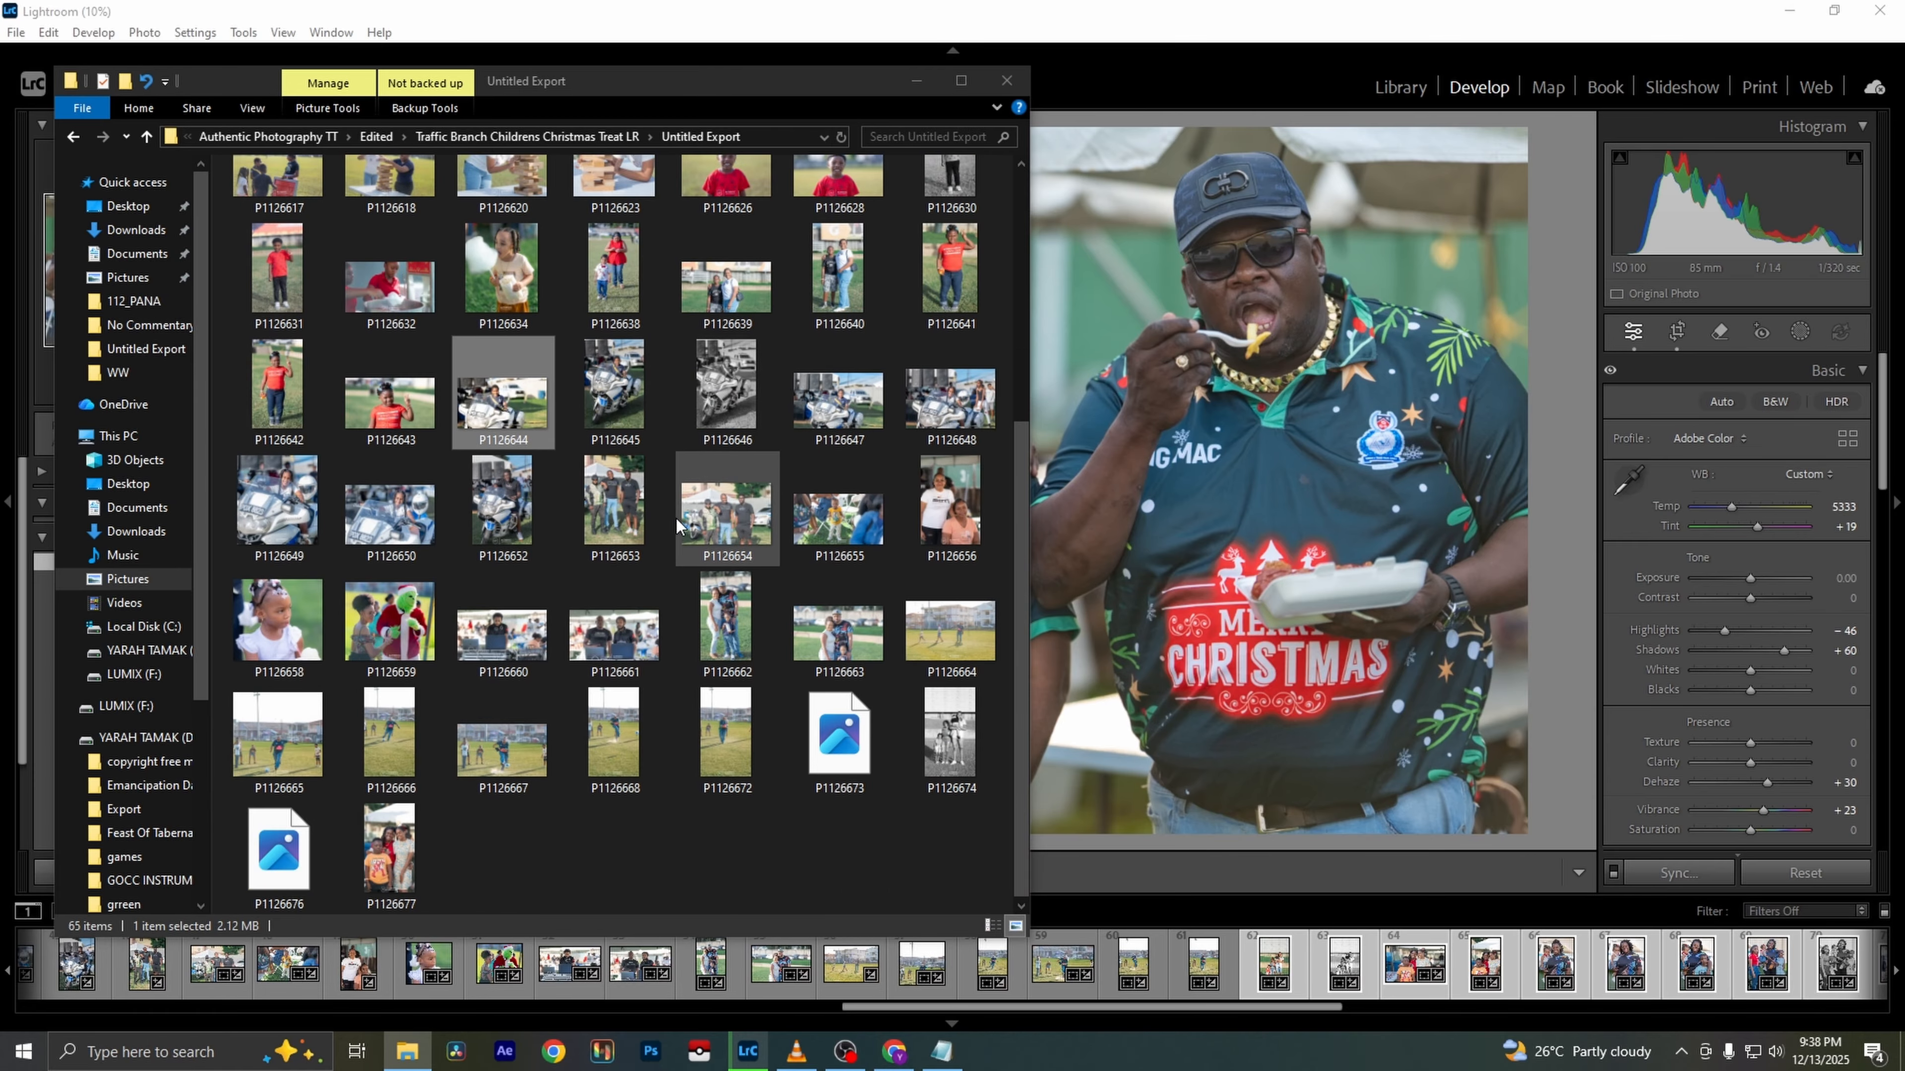
click(1202, 4)
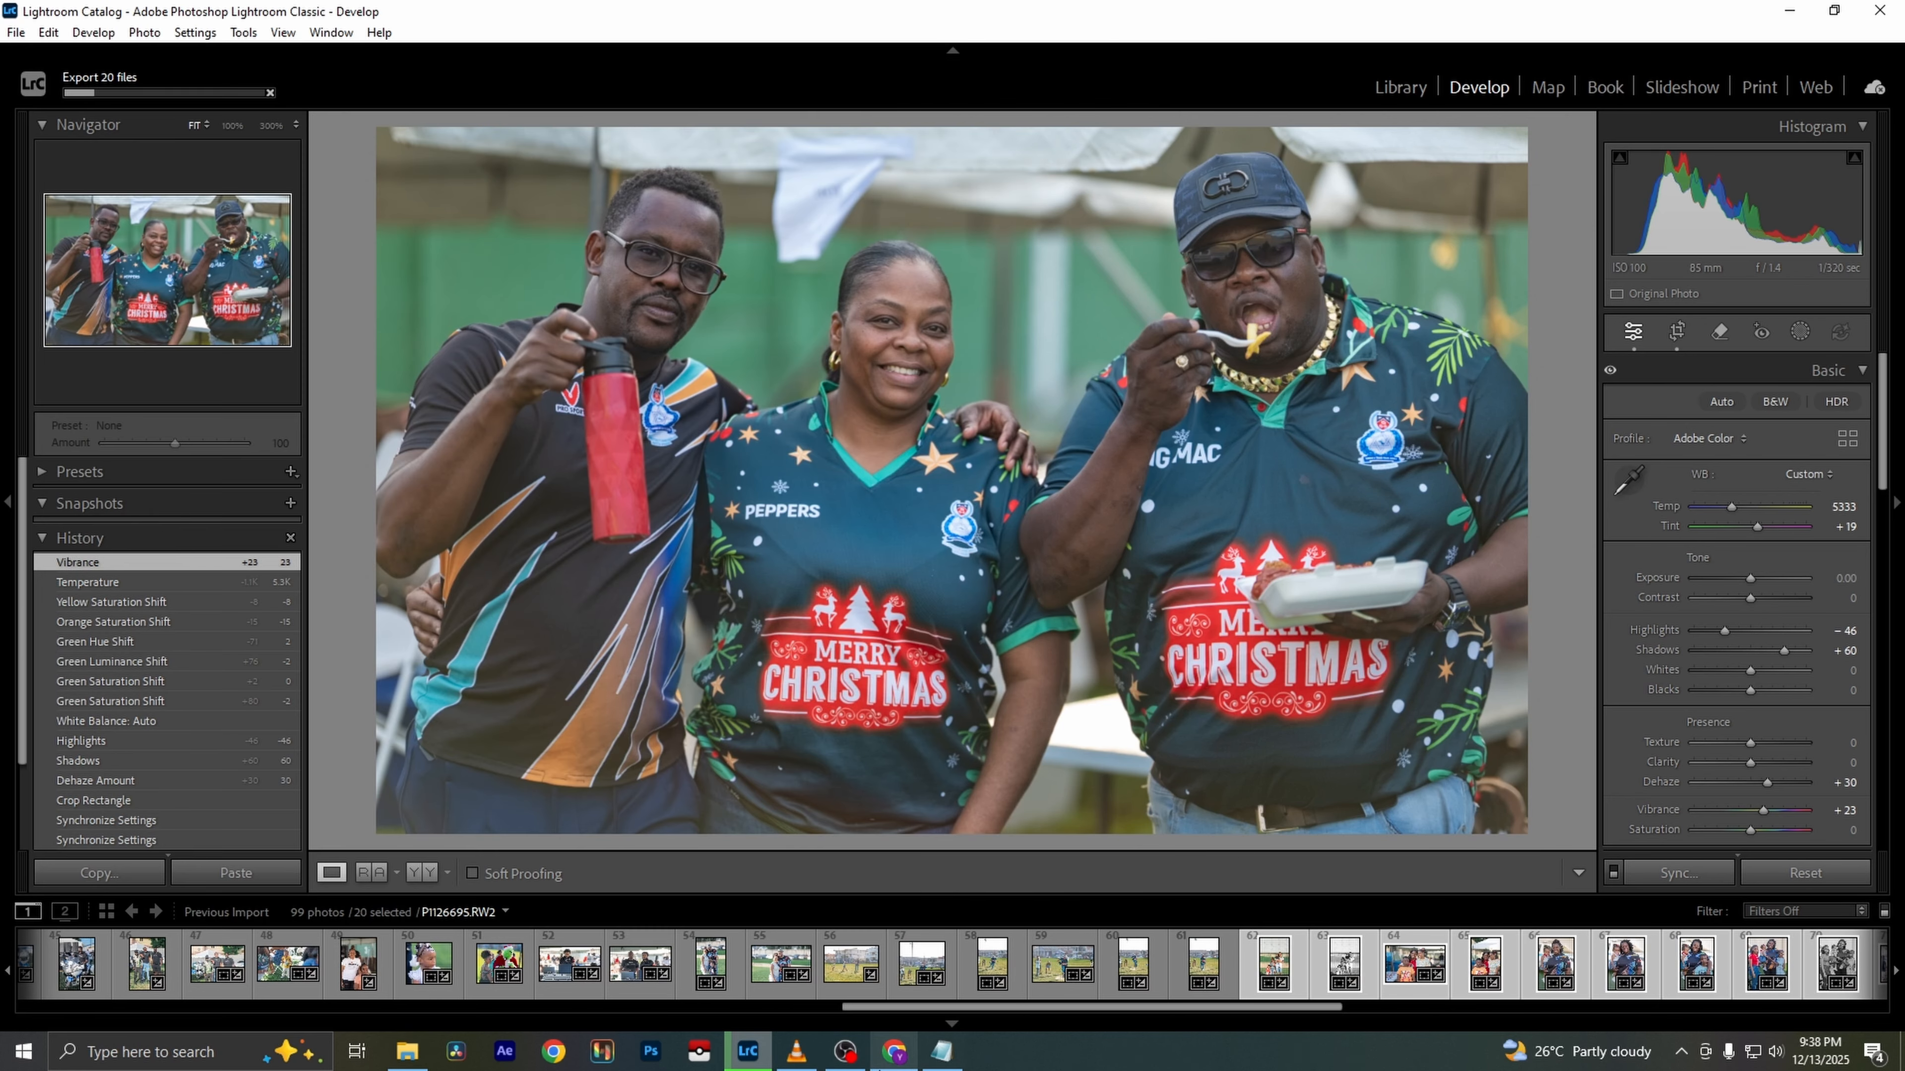
Select the five photos starting with P1126695.RW2, set vibrance to +75, and synchronize the default subset of develop settings across them
drag(913, 1007, 1354, 995)
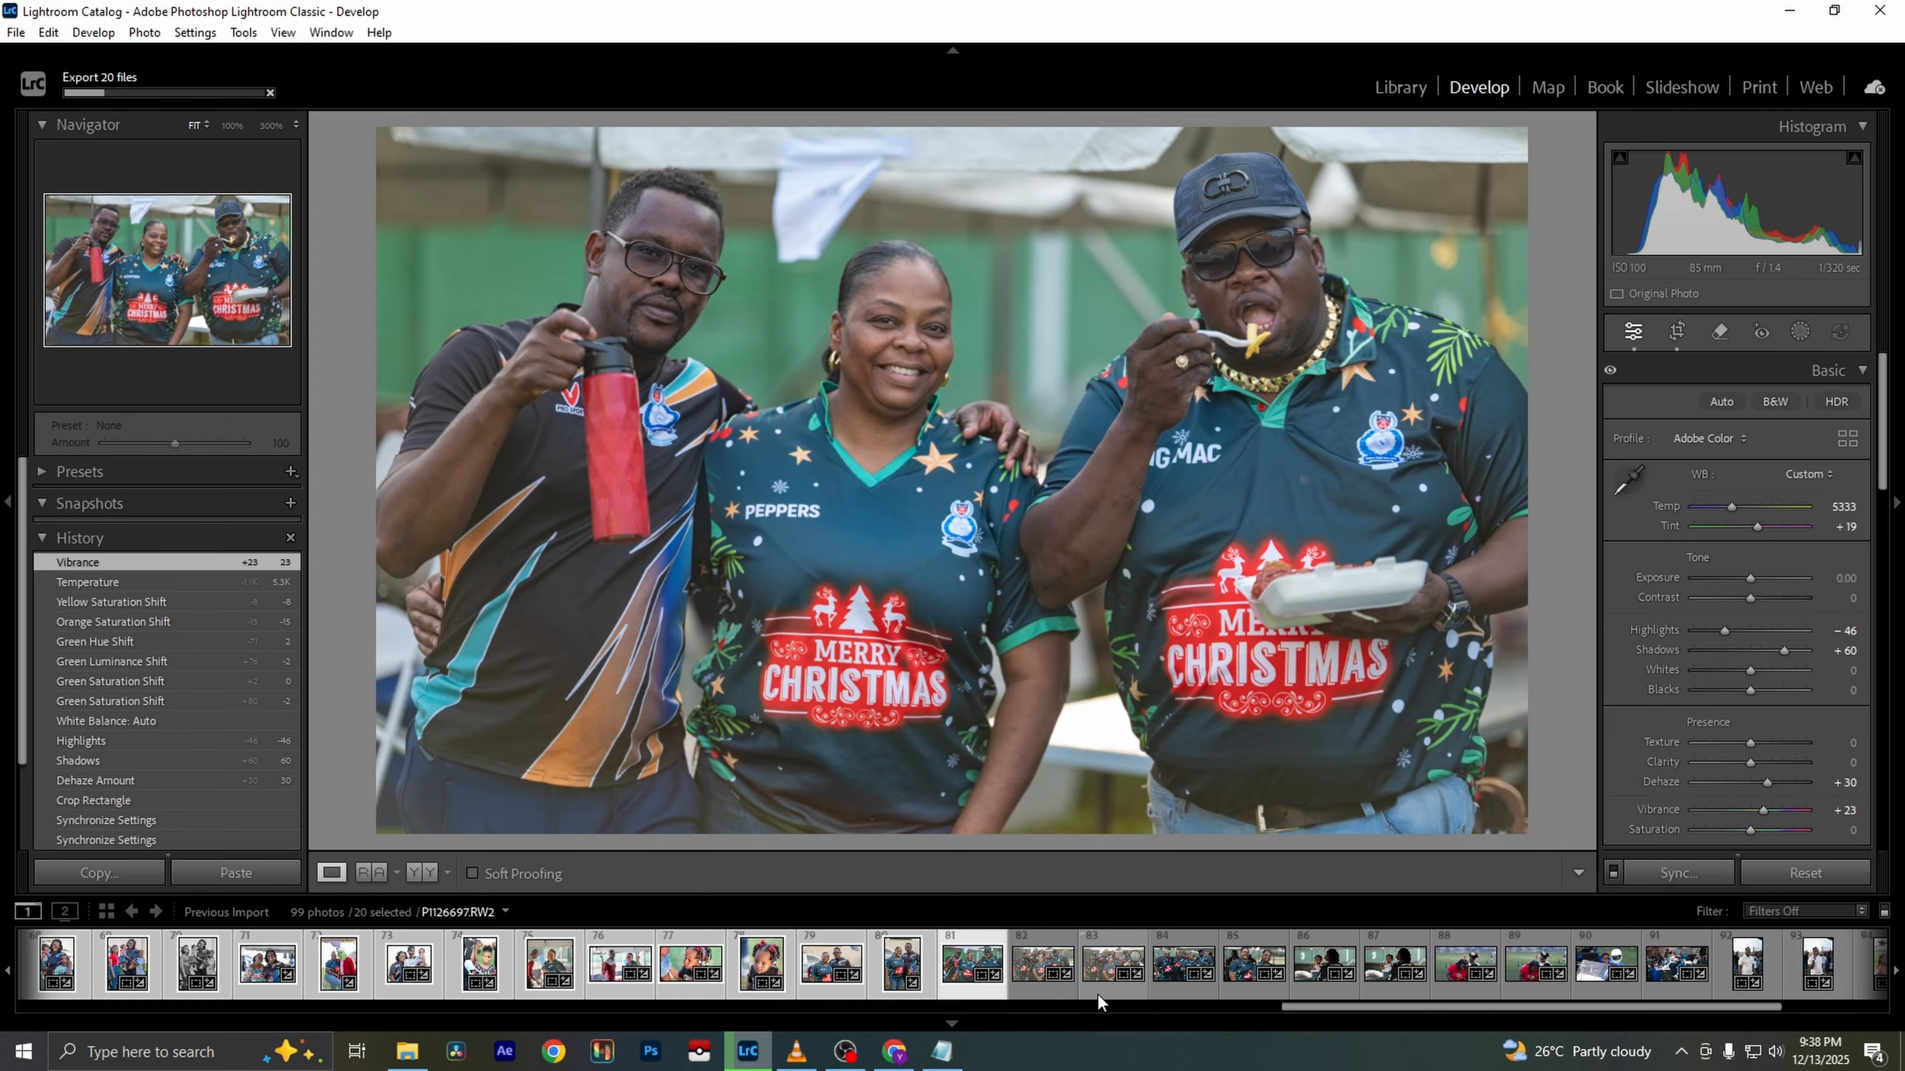
click(963, 989)
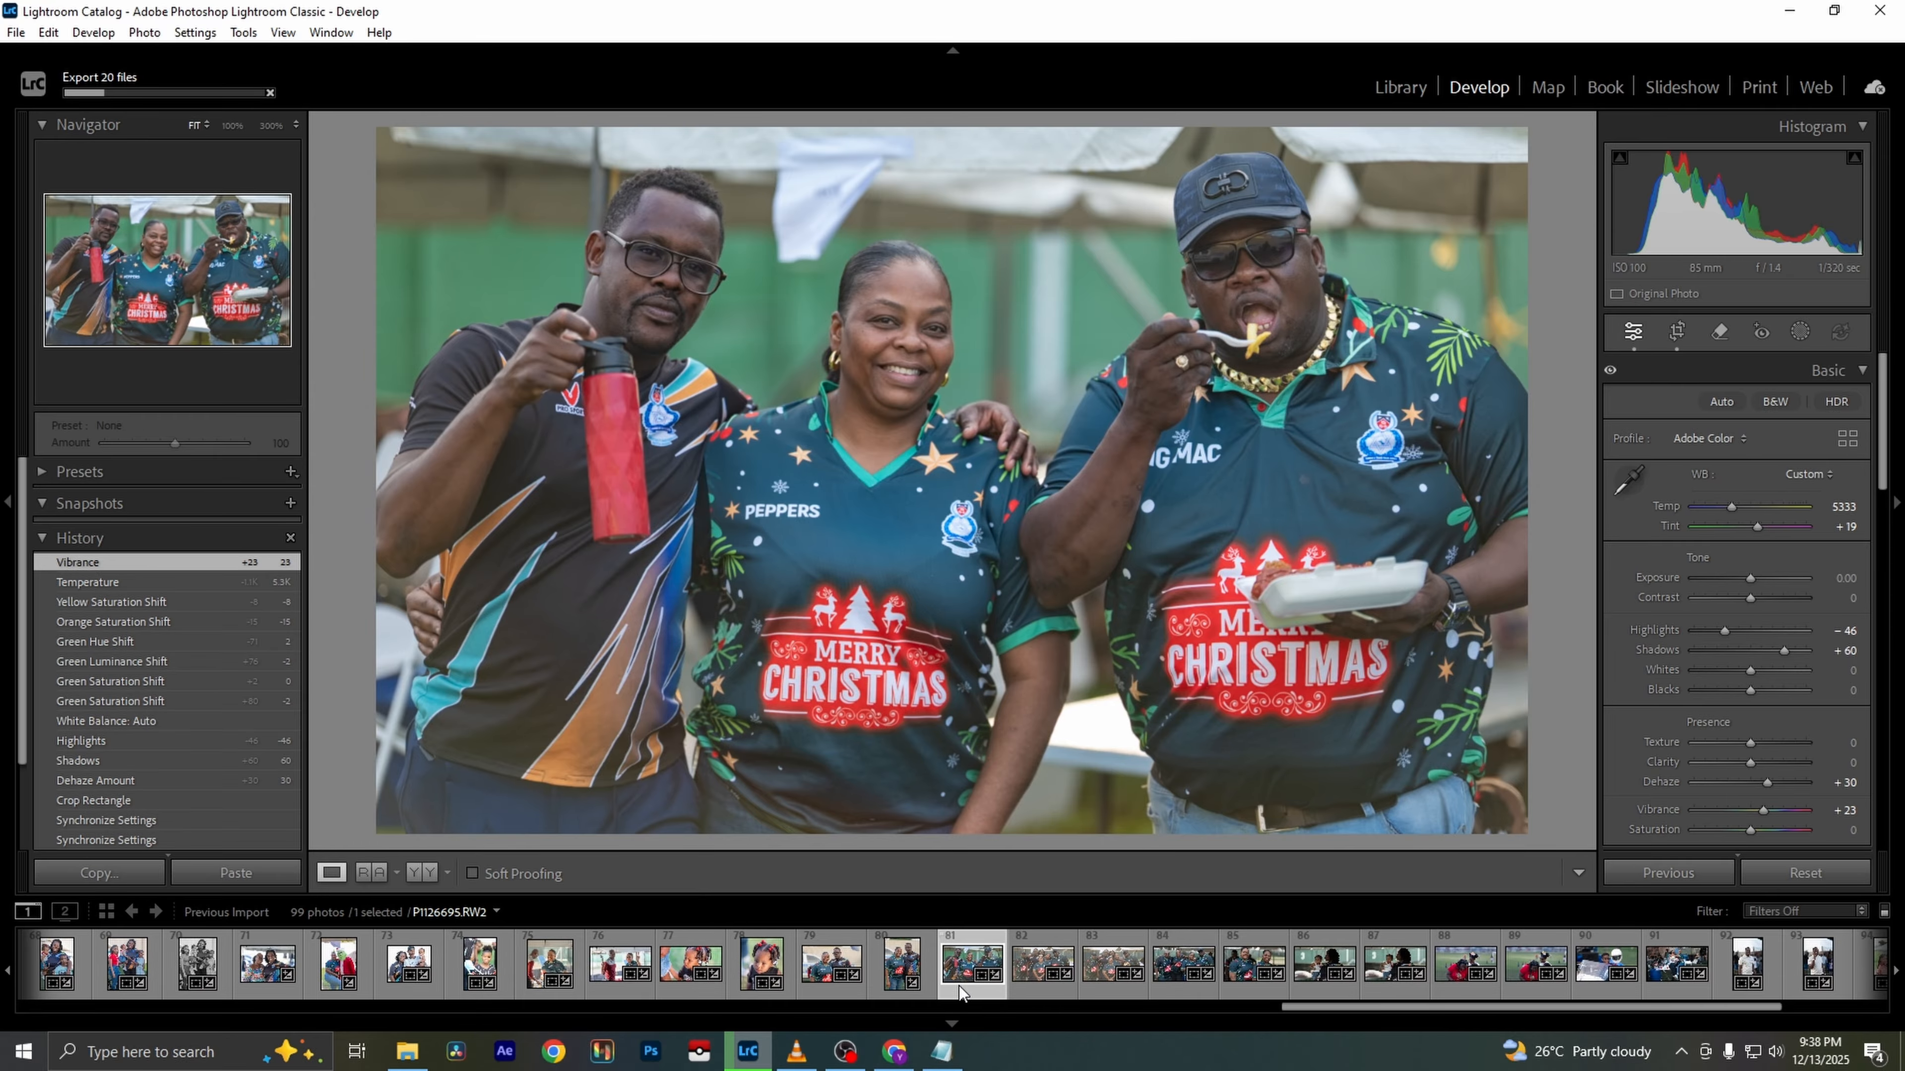
shift+click(1246, 989)
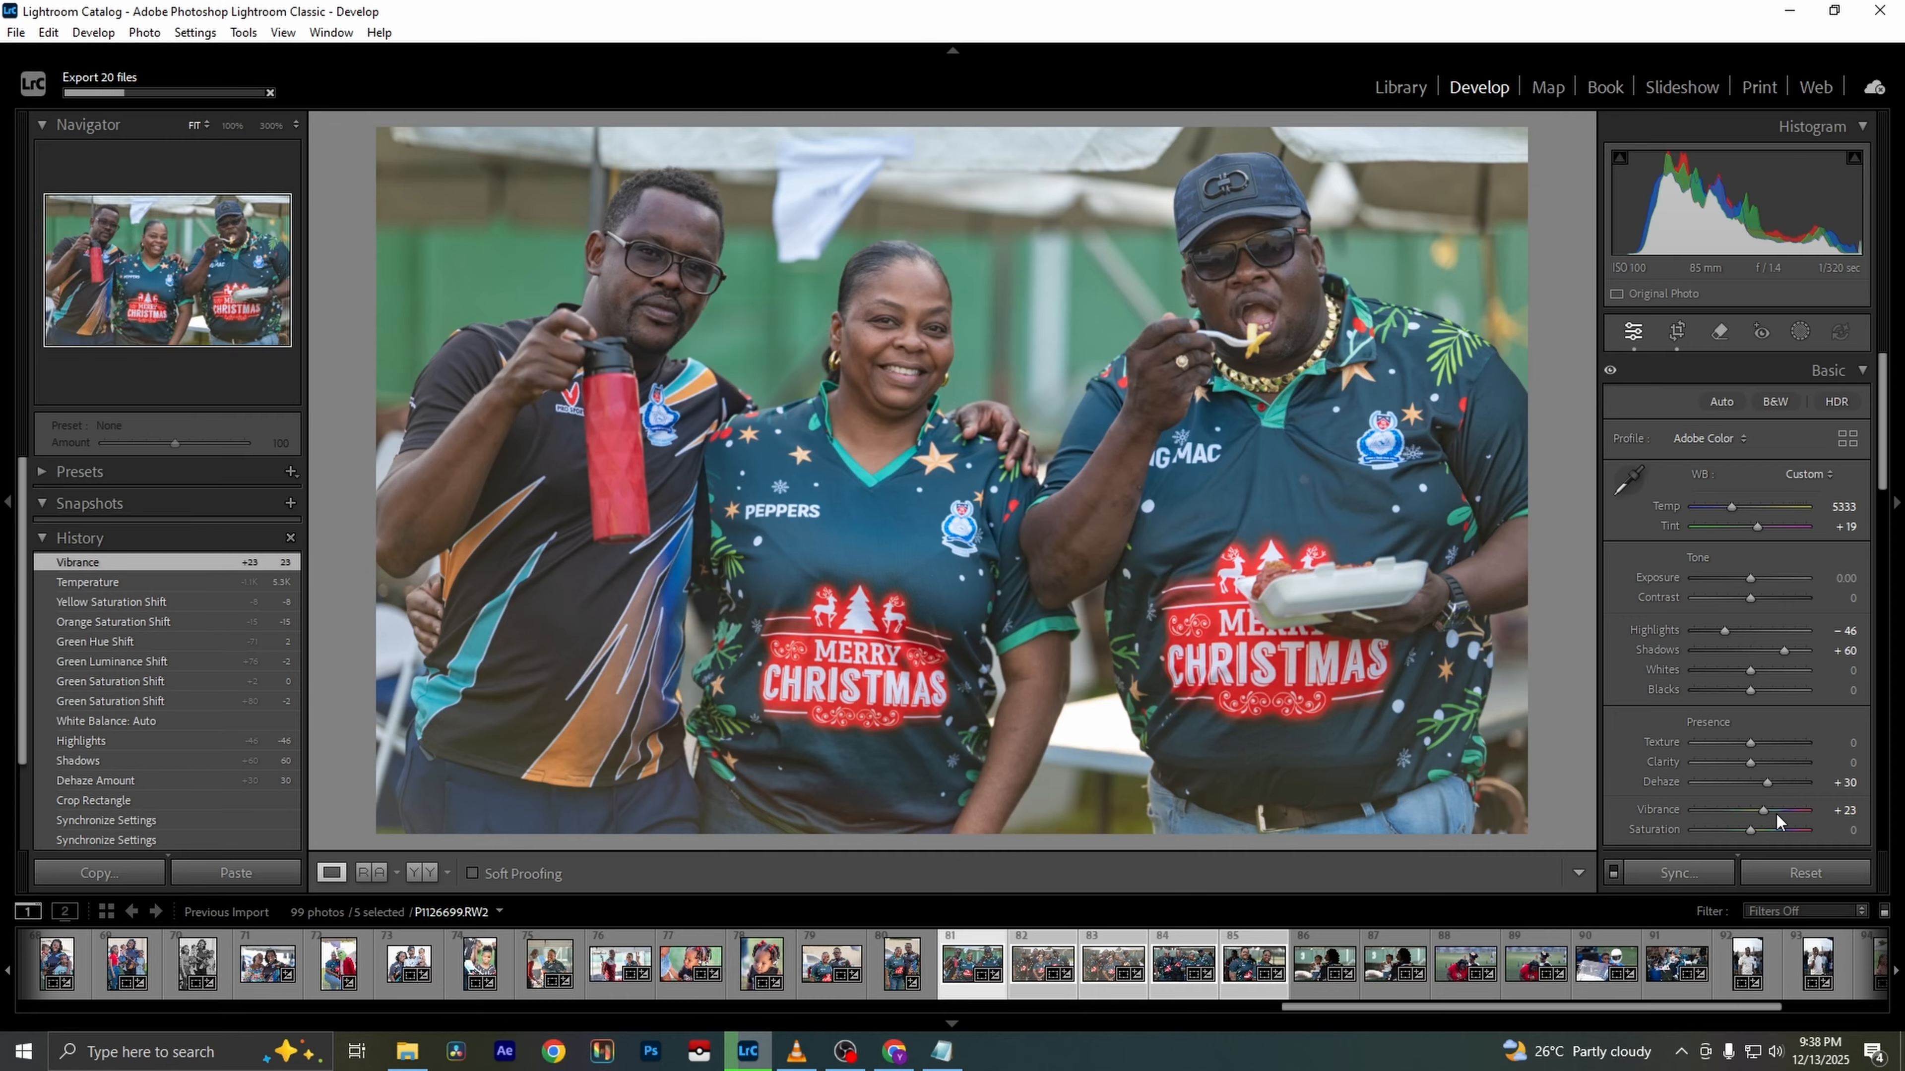
mouse_move(1768, 817)
mouse_down()
mouse_move(1825, 806)
mouse_move(1776, 802)
mouse_move(1796, 799)
mouse_up()
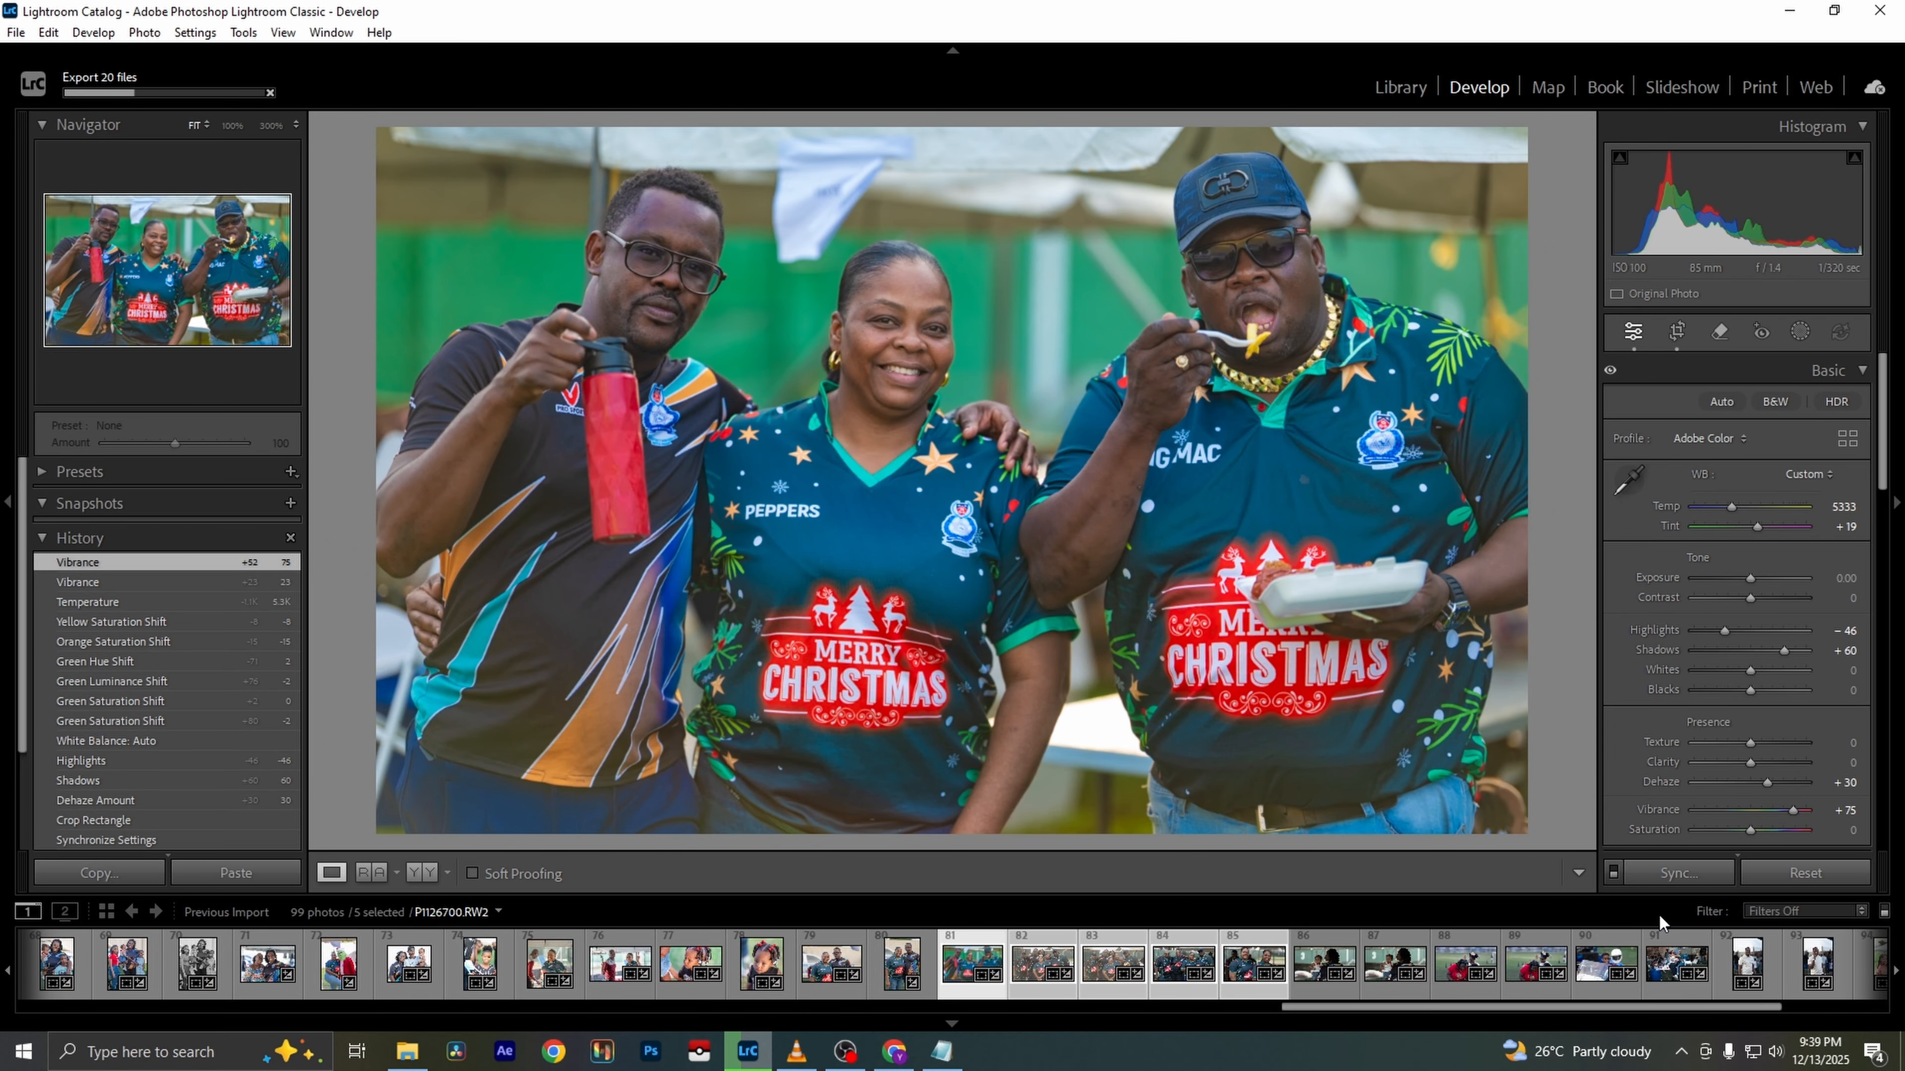
click(1678, 873)
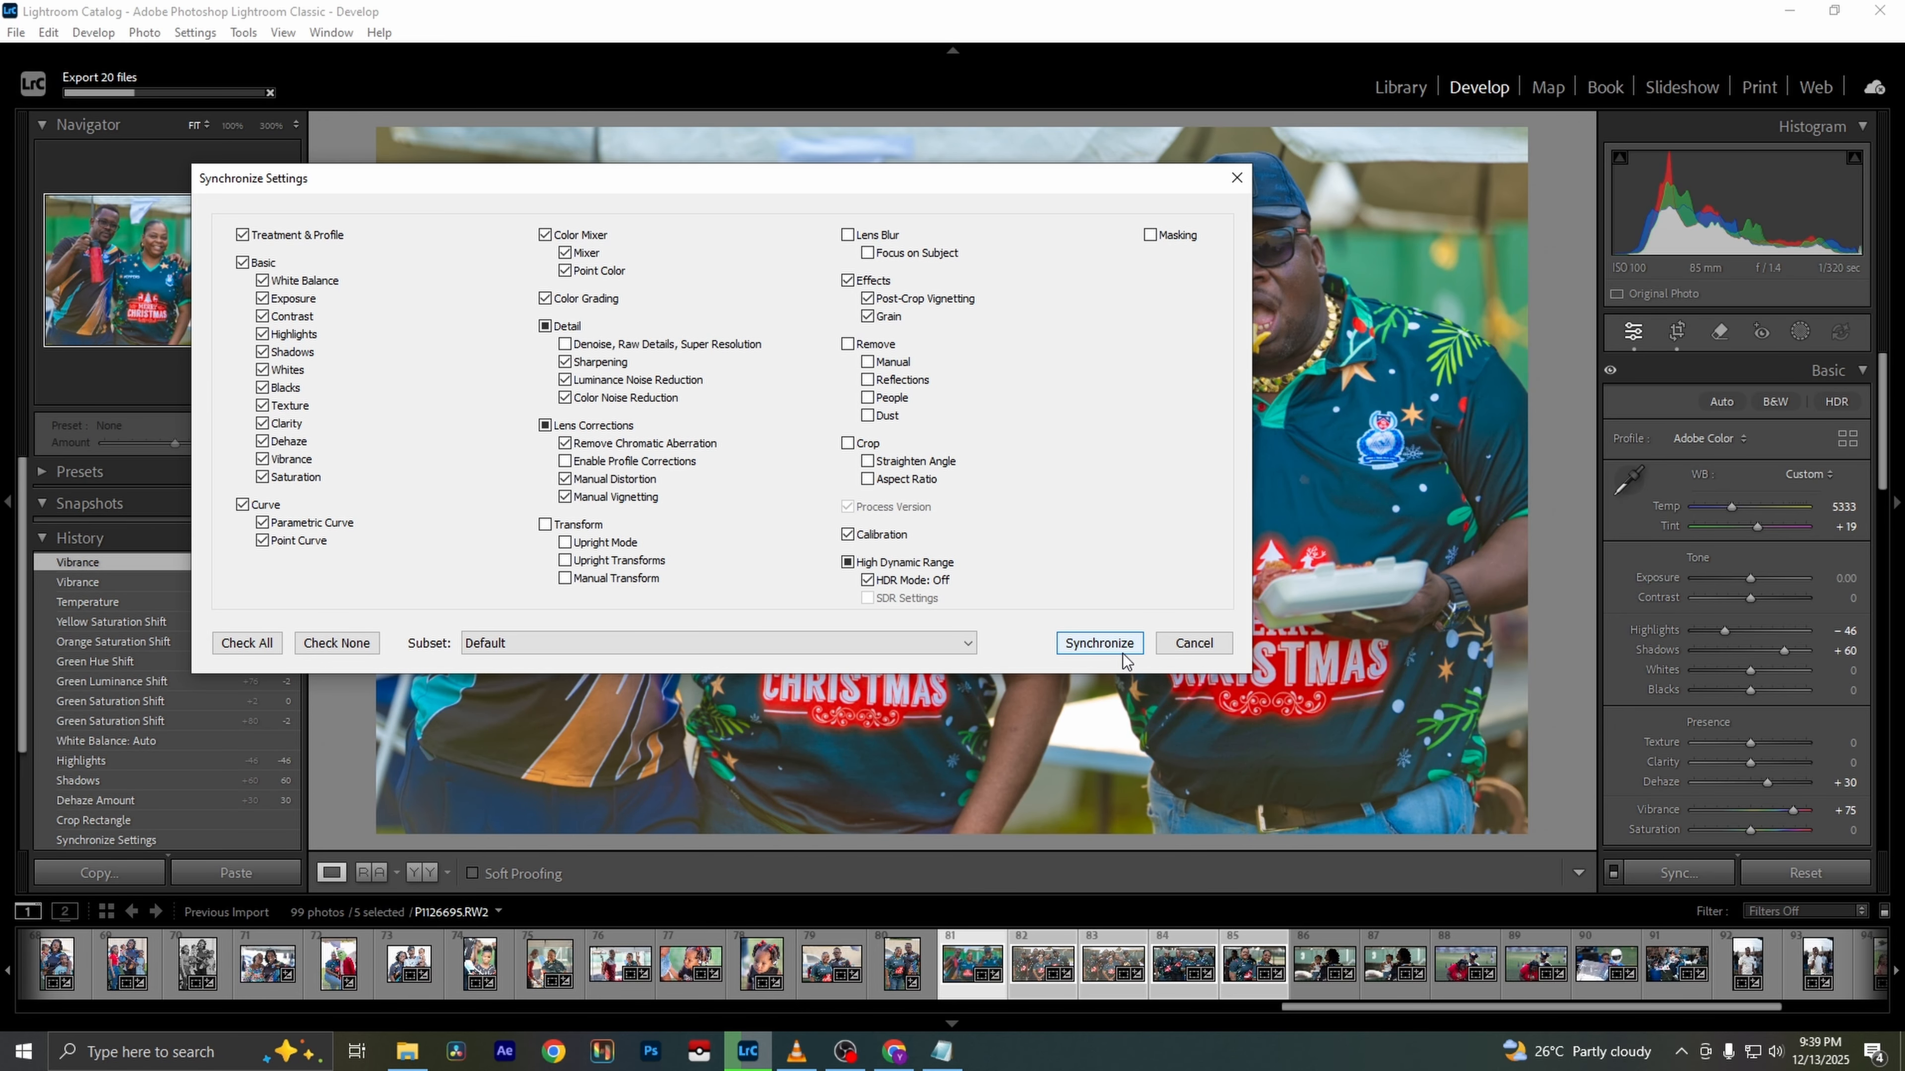
click(1099, 643)
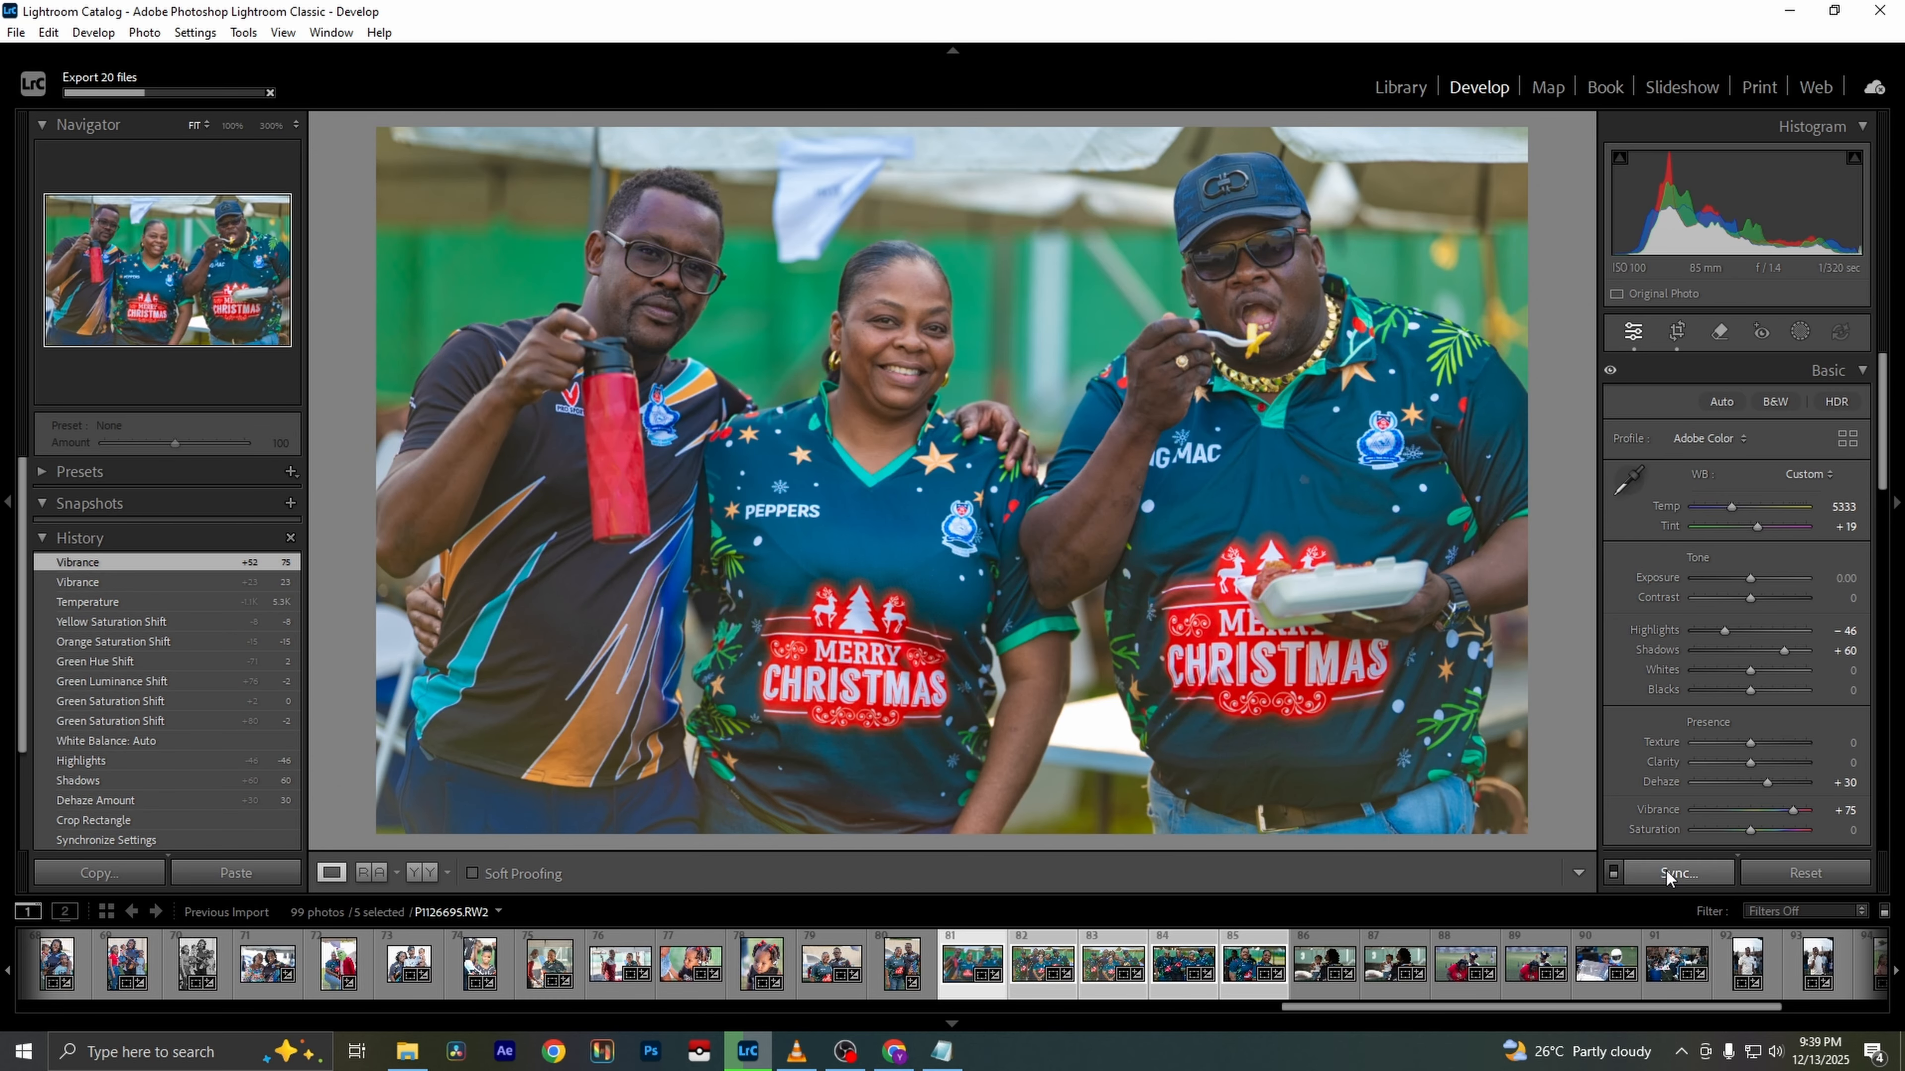
Open P1126696.RW2, inspect the front woman's face at 100%, and extend the group's crop downward to include more of their legs
click(1020, 980)
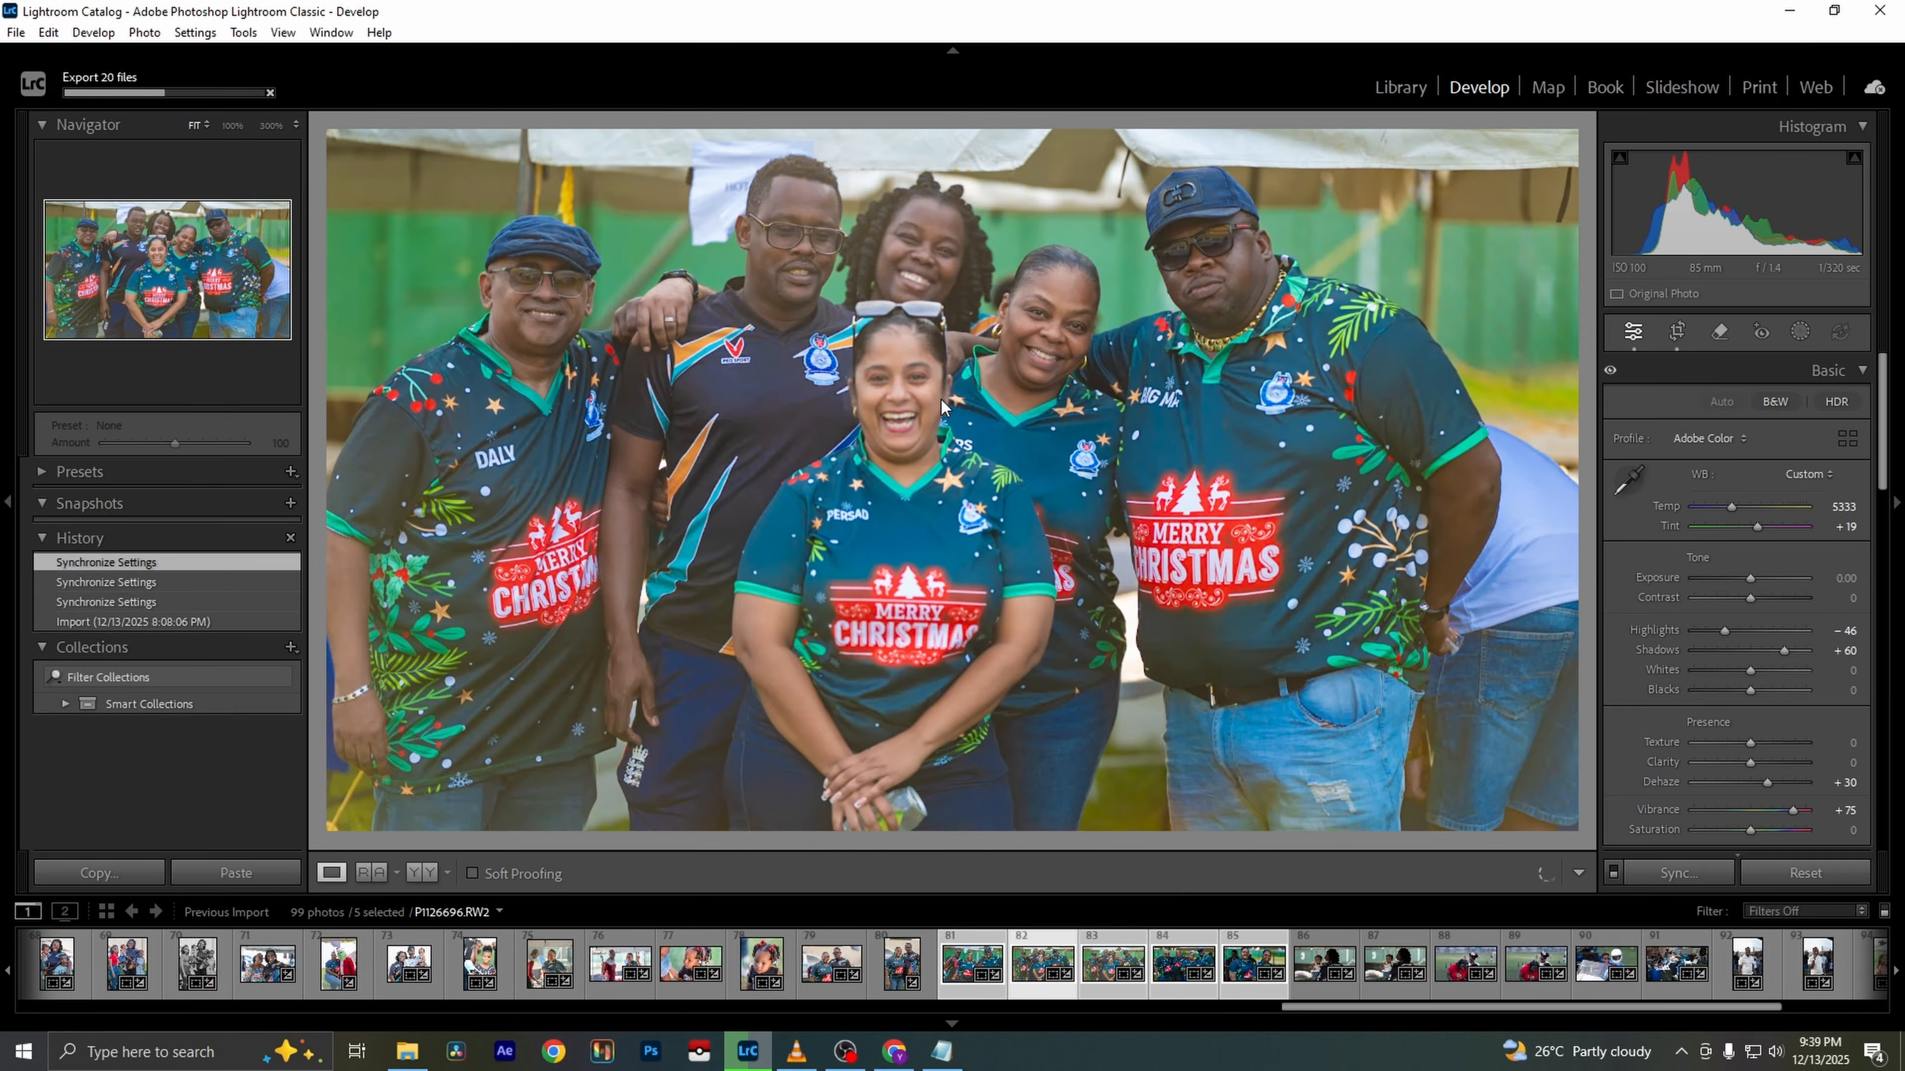
click(904, 401)
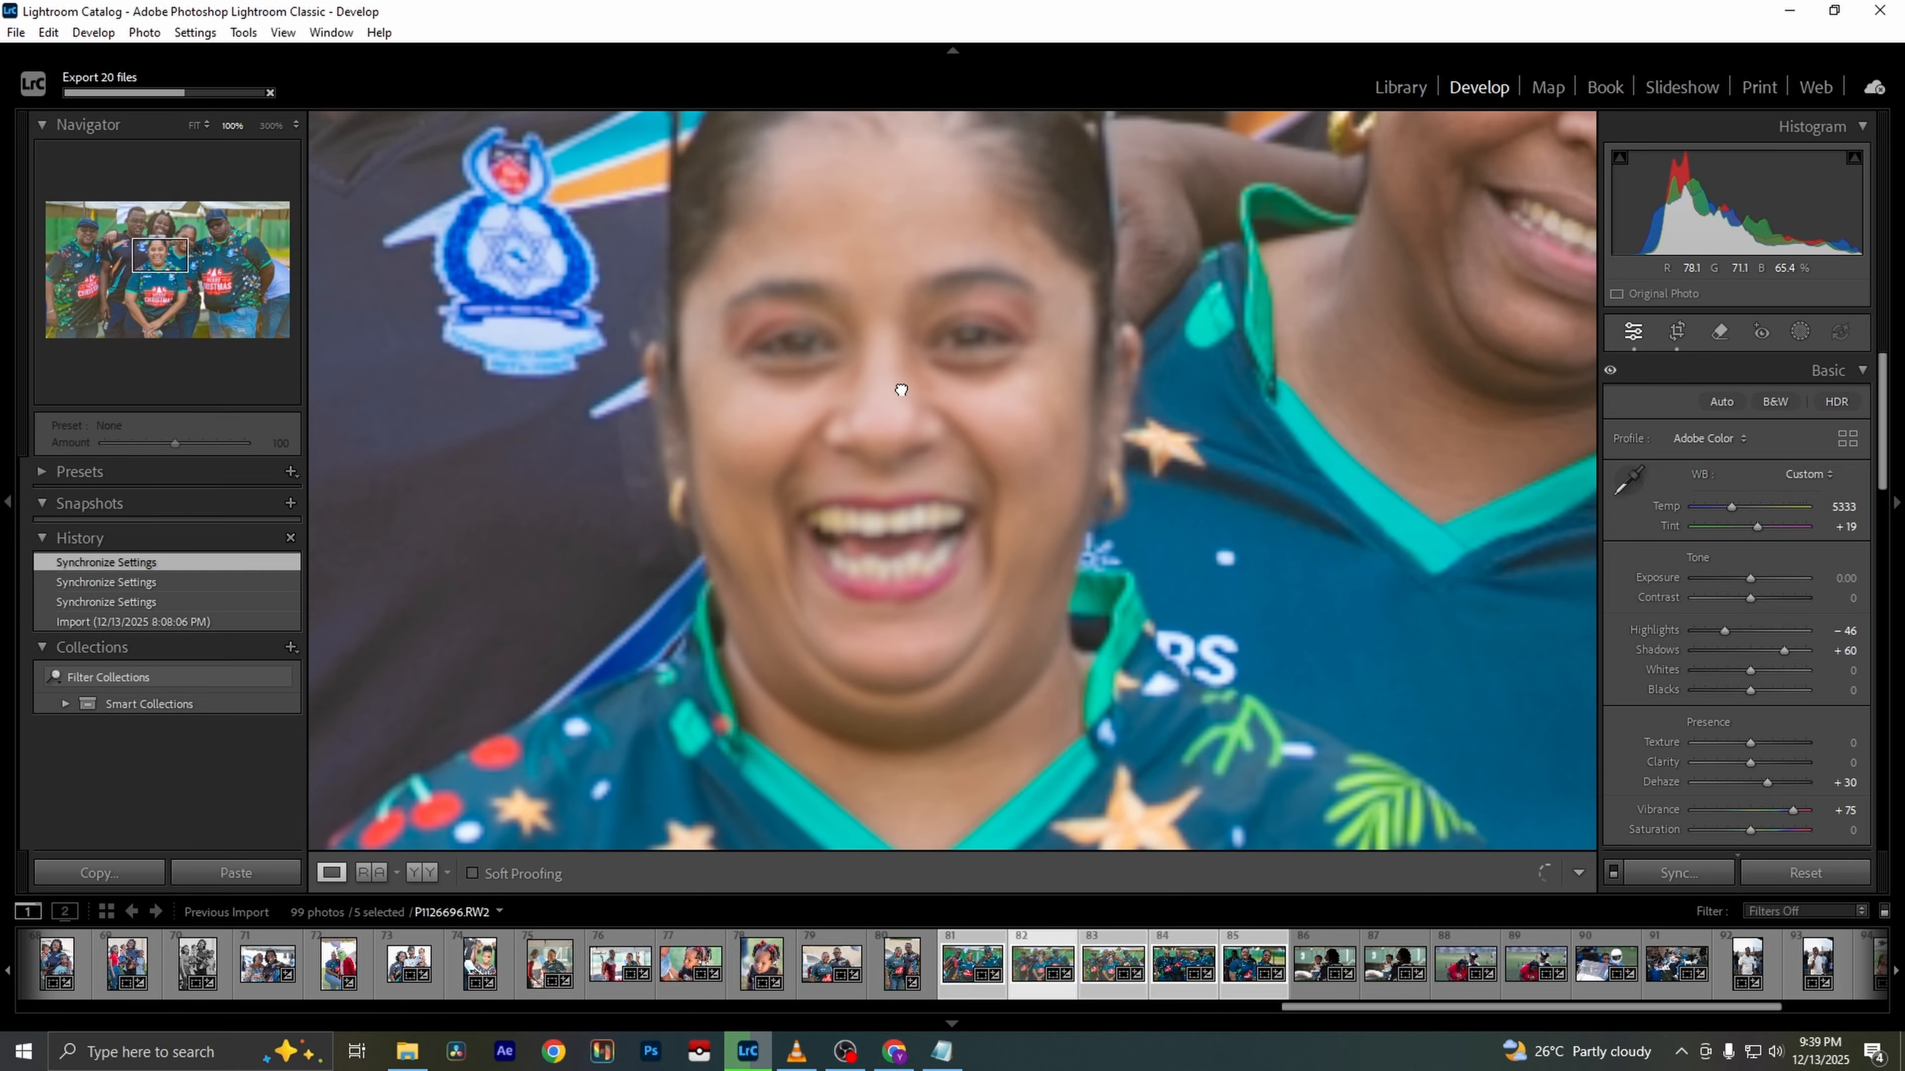
click(901, 391)
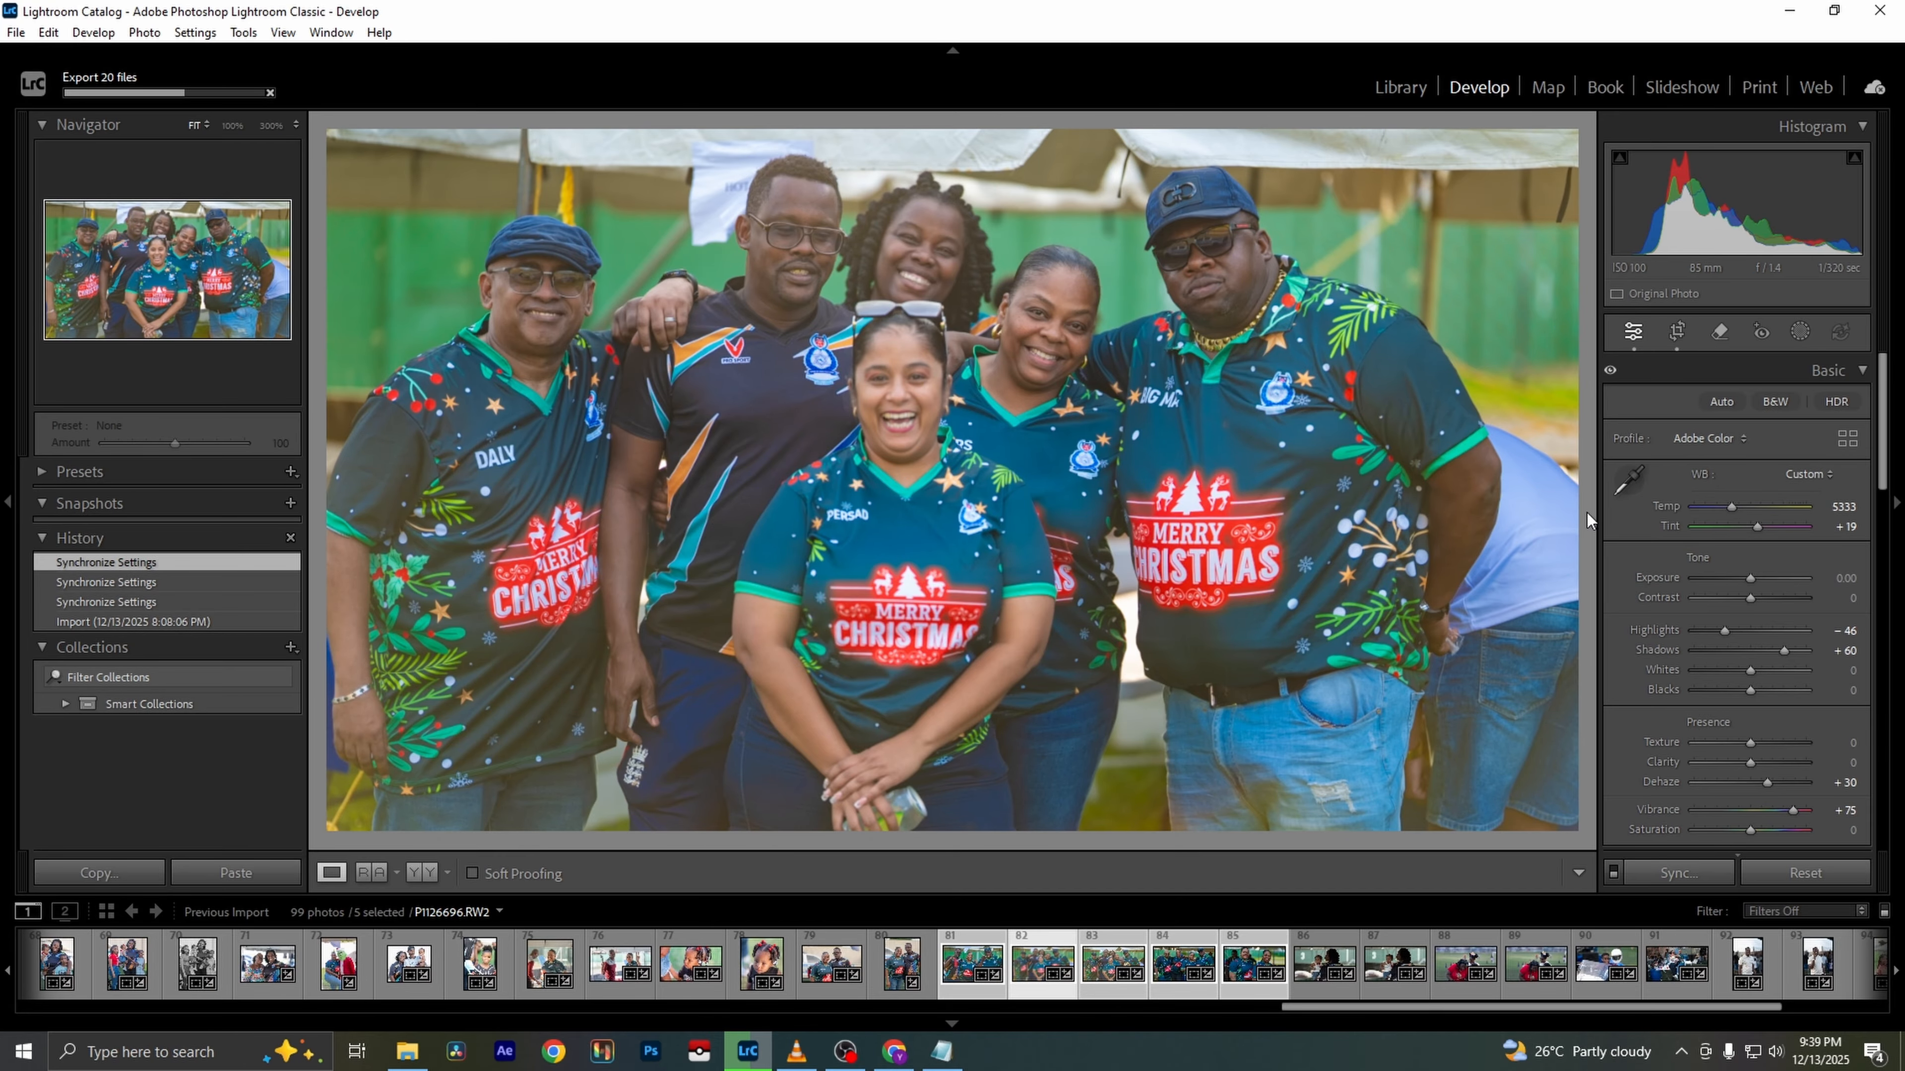
key(r)
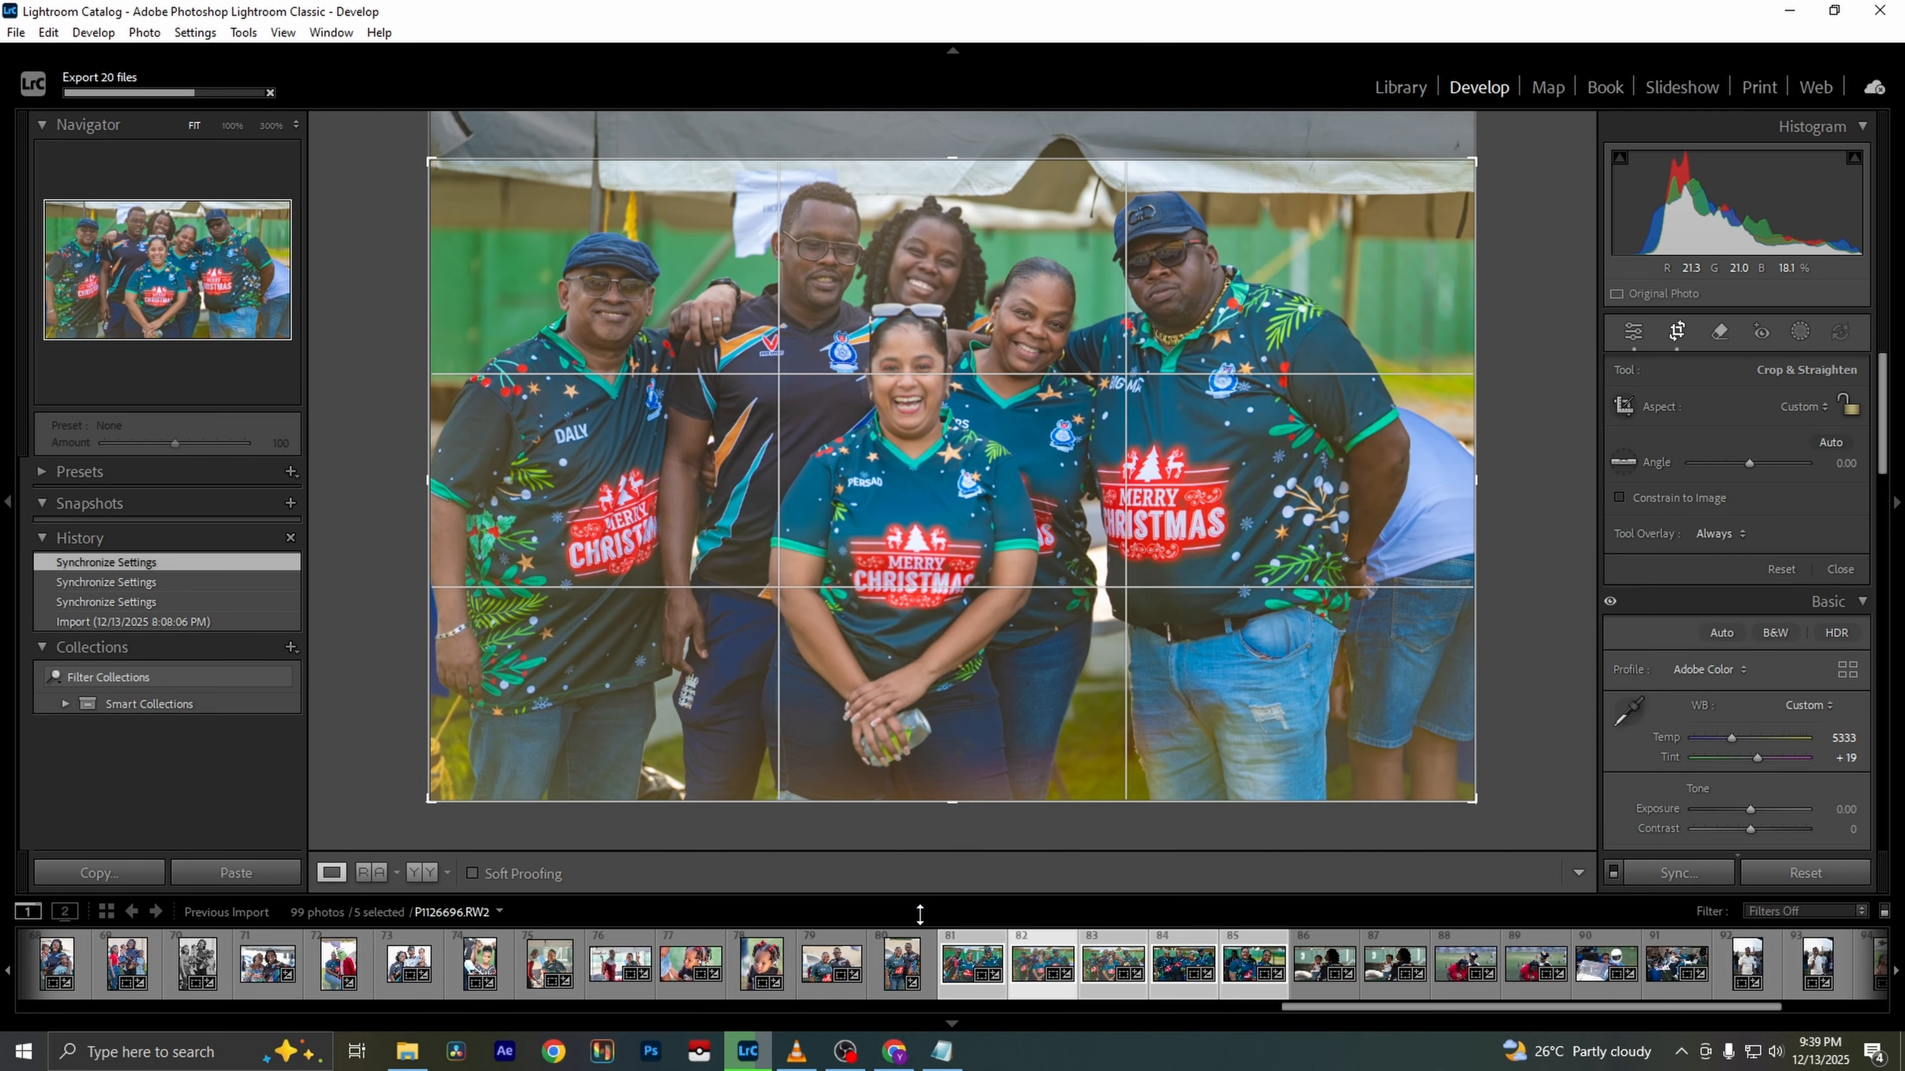
key(r)
key(ctrl+z)
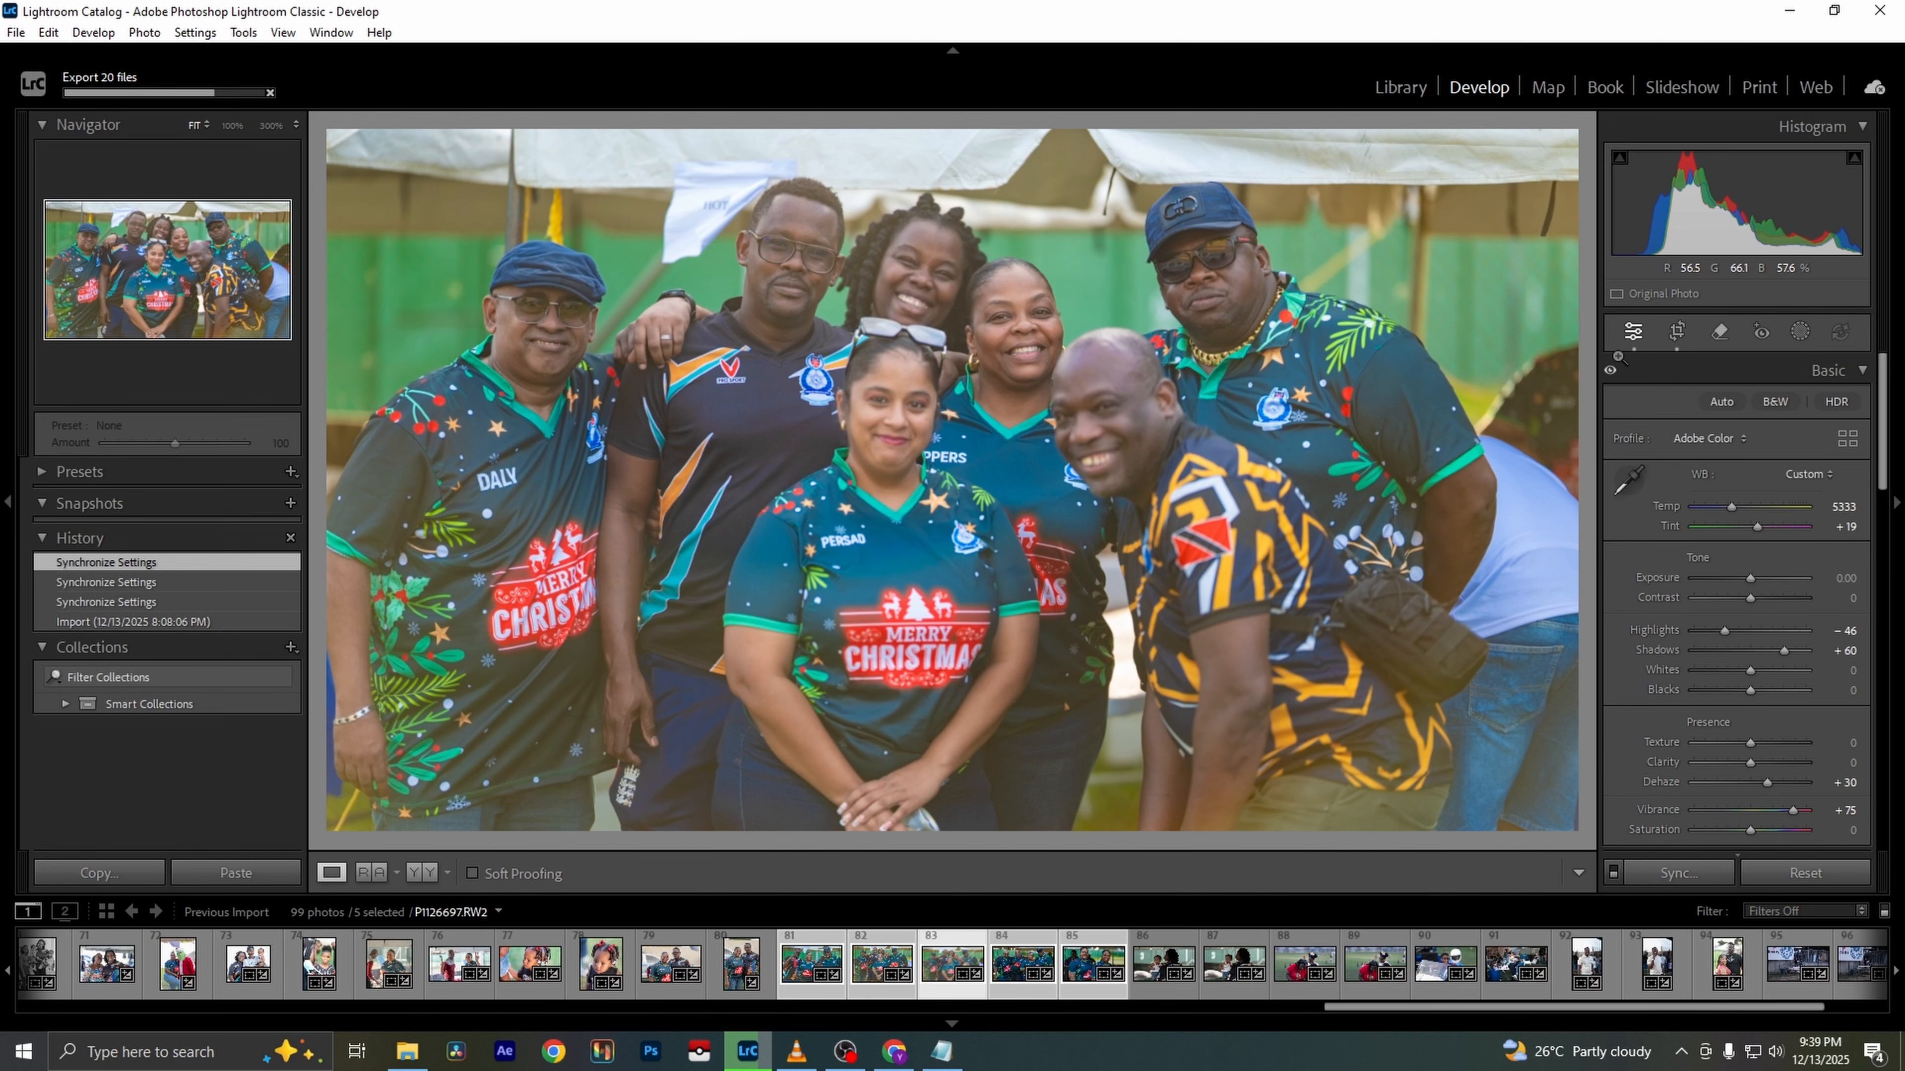
Extend the crops of the group photos P1126697.RW2 and P1126698.RW2 downward to include more of the people's legs
key(Right)
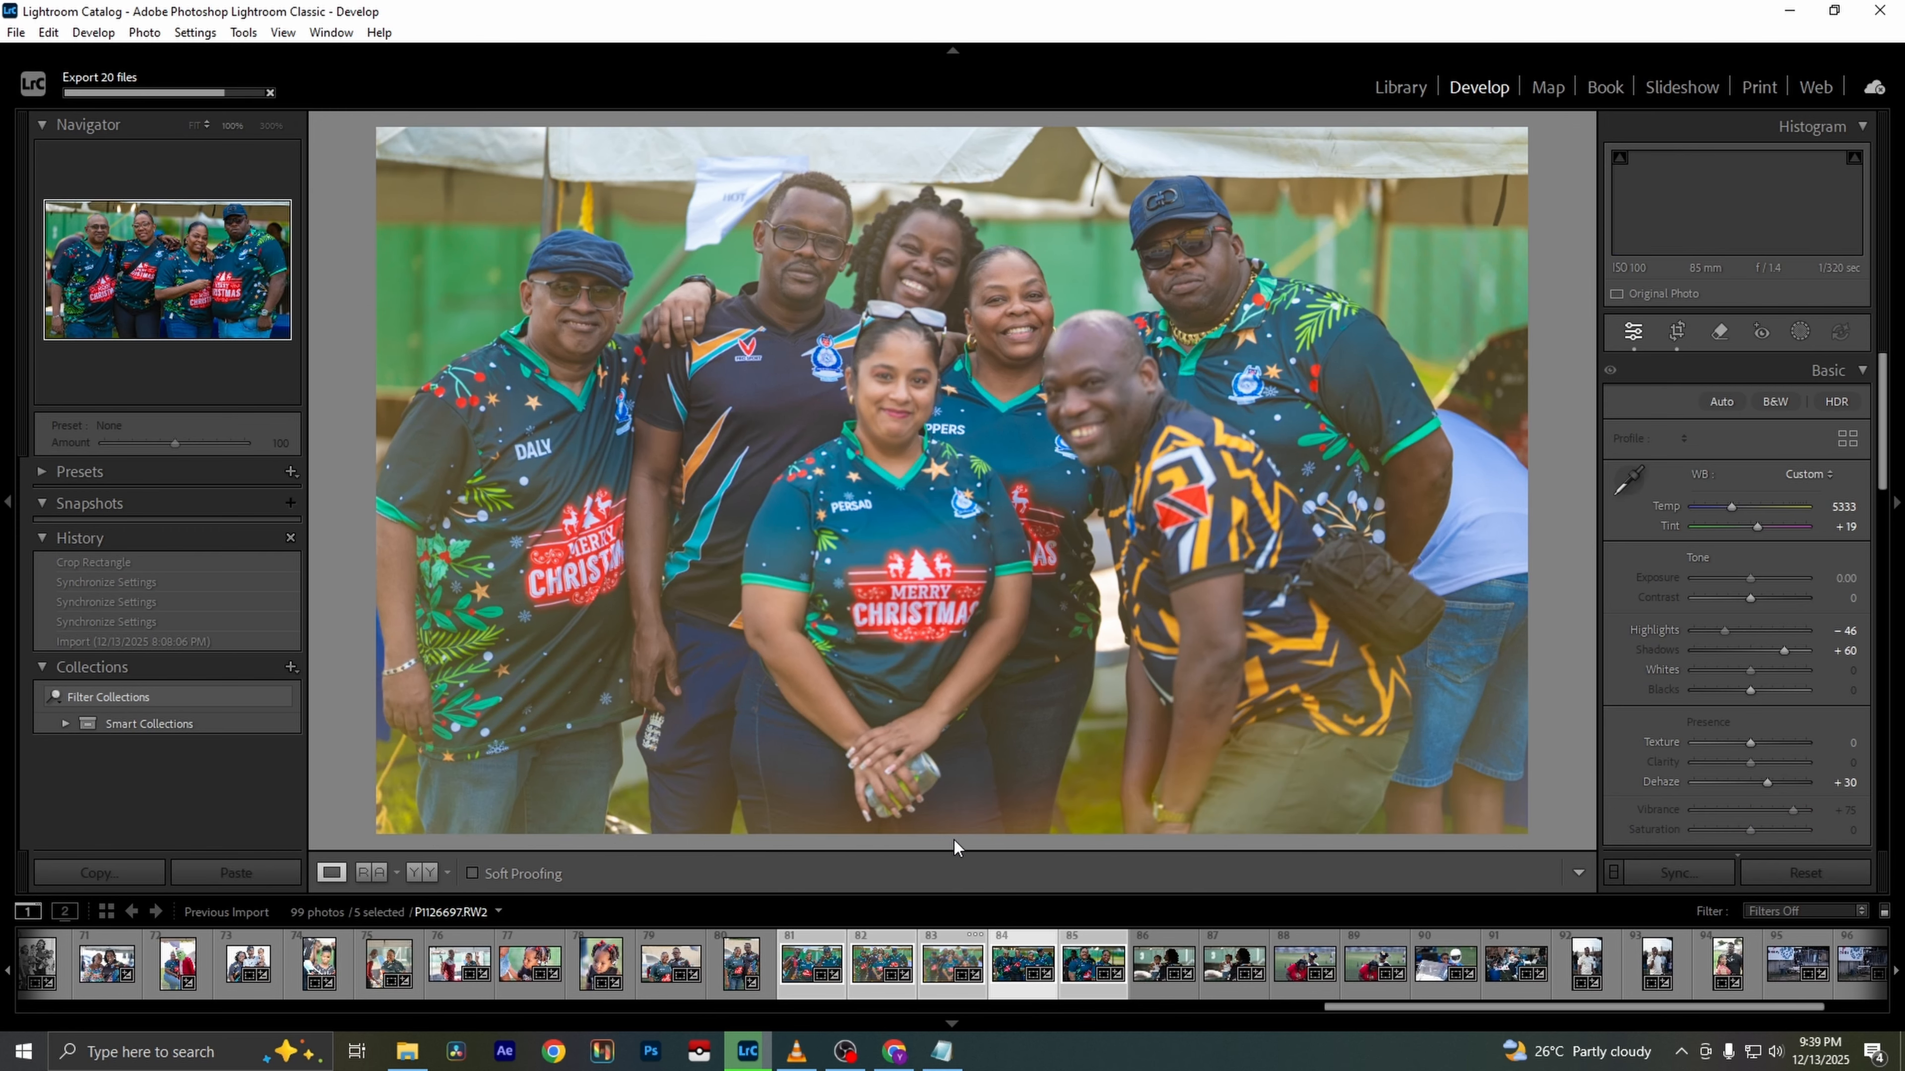
key(Right)
key(r)
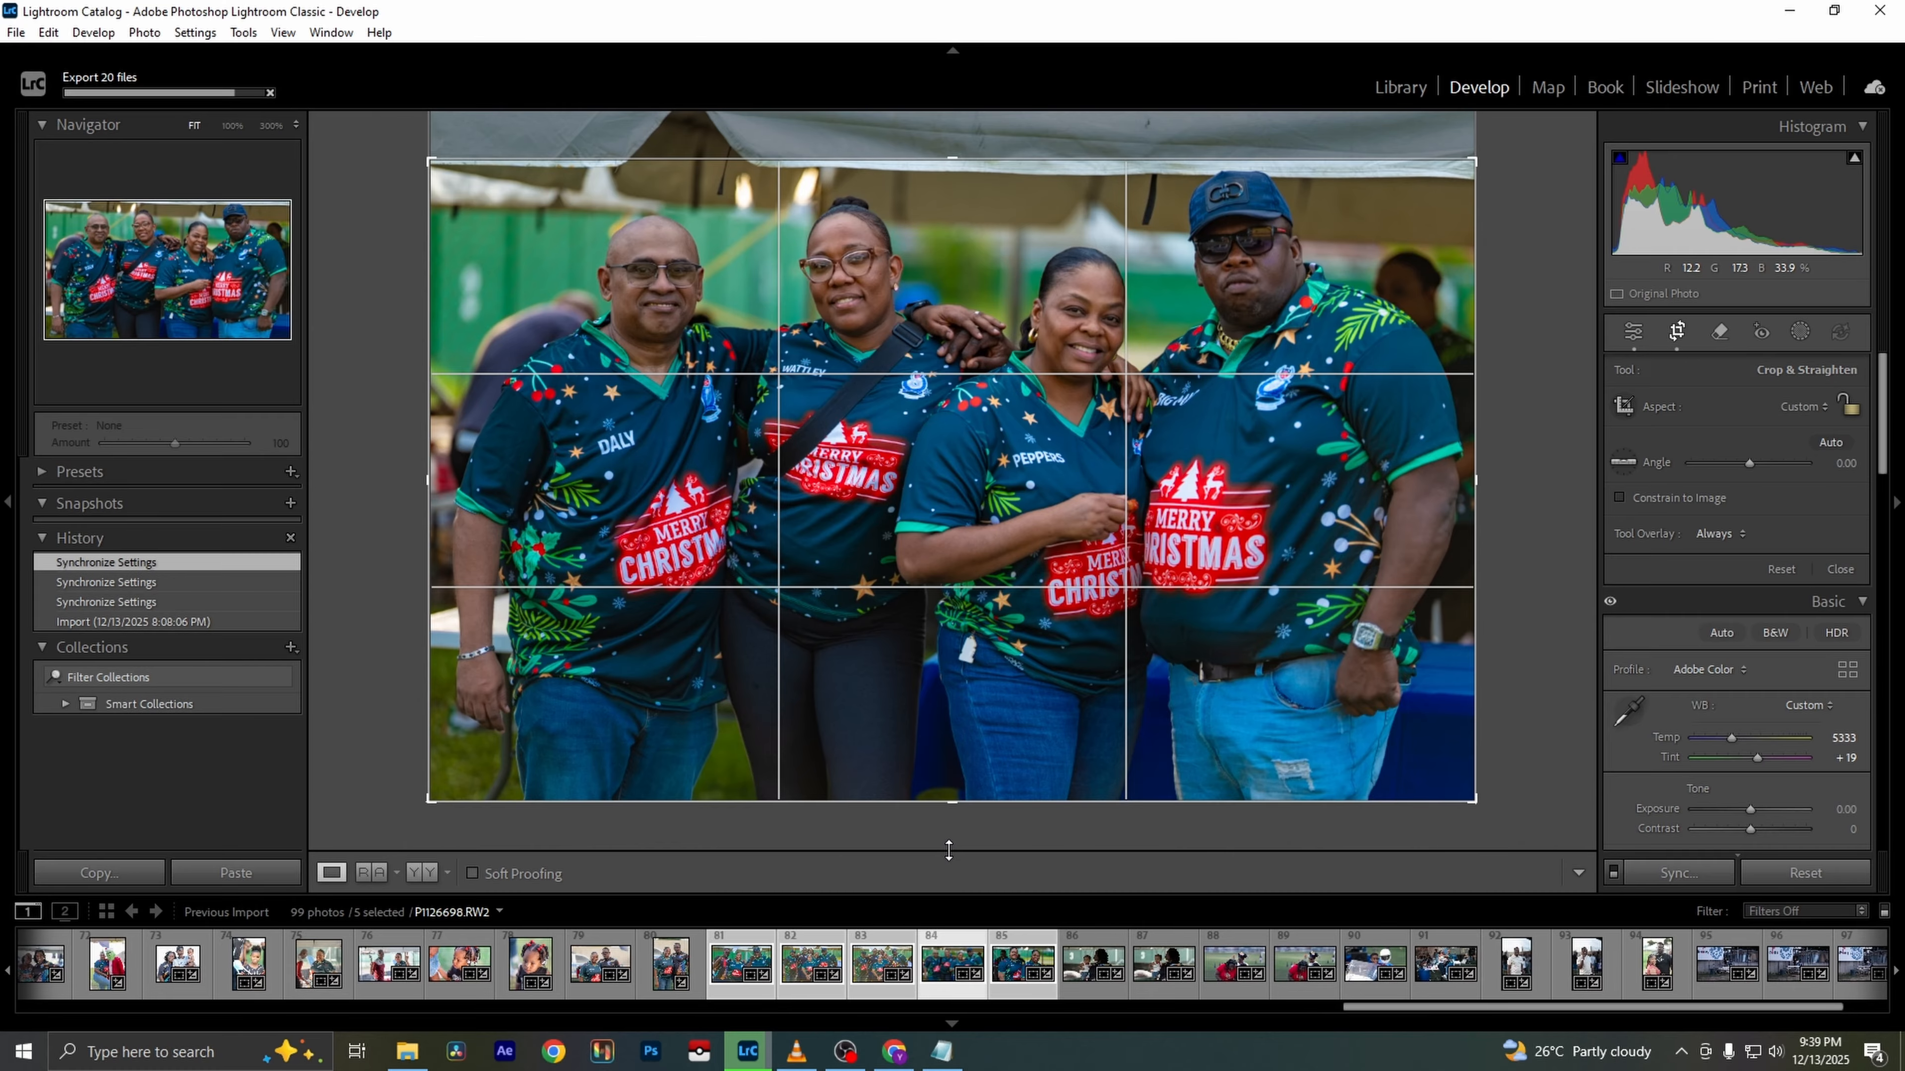
key(r)
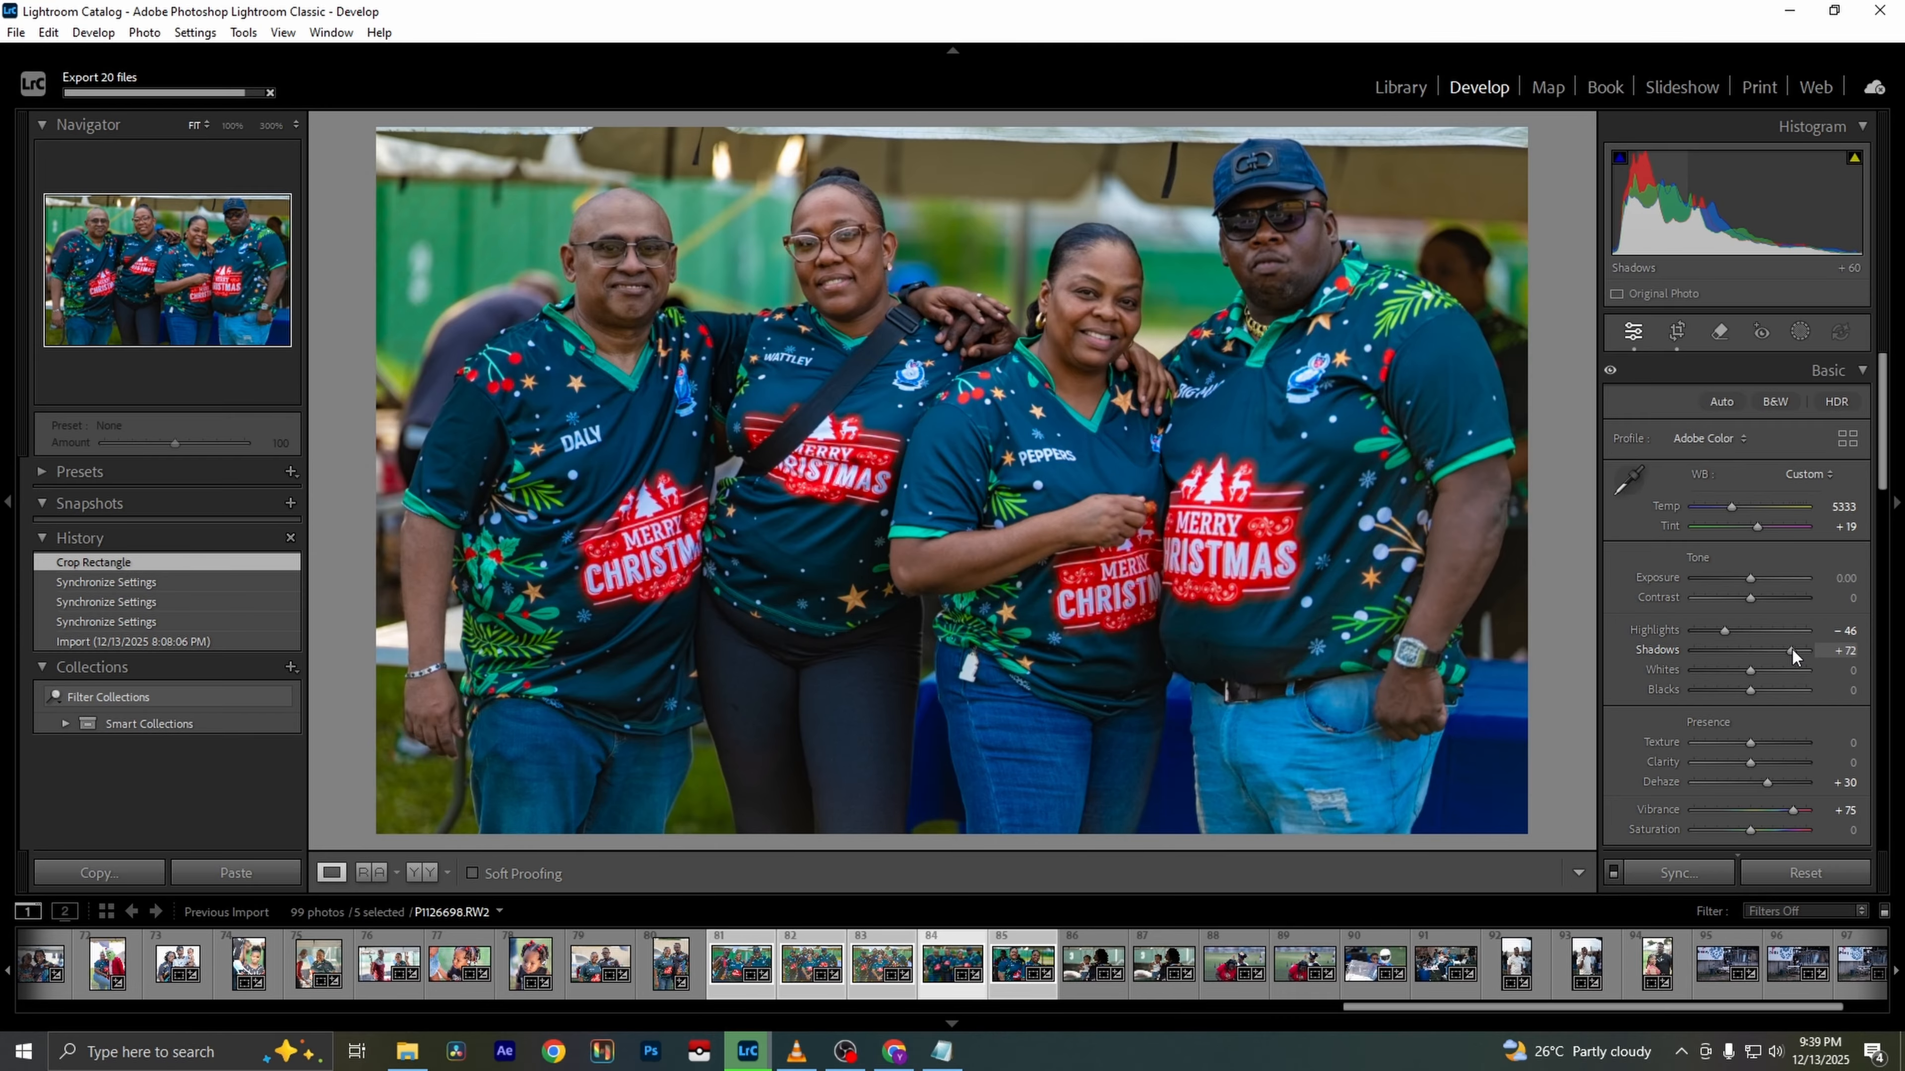
Set the group photo's shadows to +100, exposure to +0.79 and blacks to −28
drag(1791, 649, 1808, 650)
drag(1751, 578, 1762, 576)
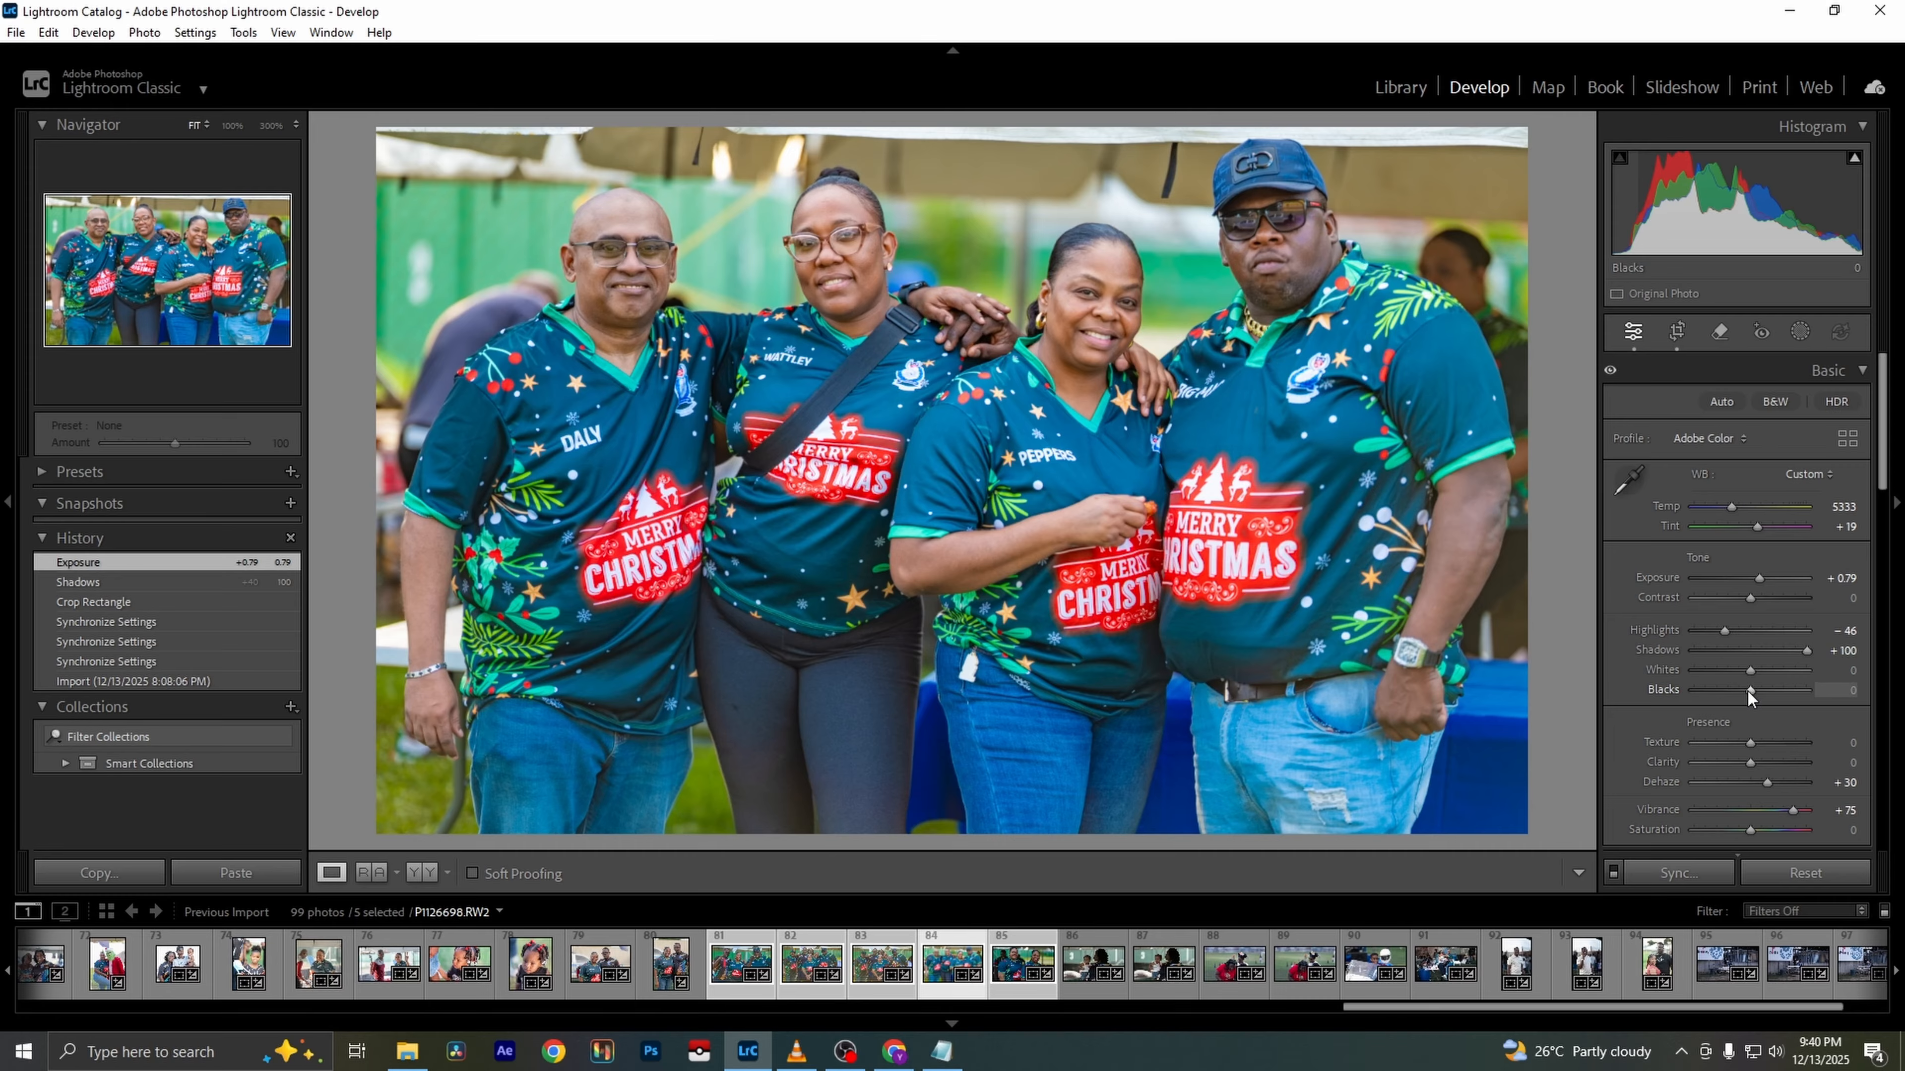
drag(1748, 691, 1733, 691)
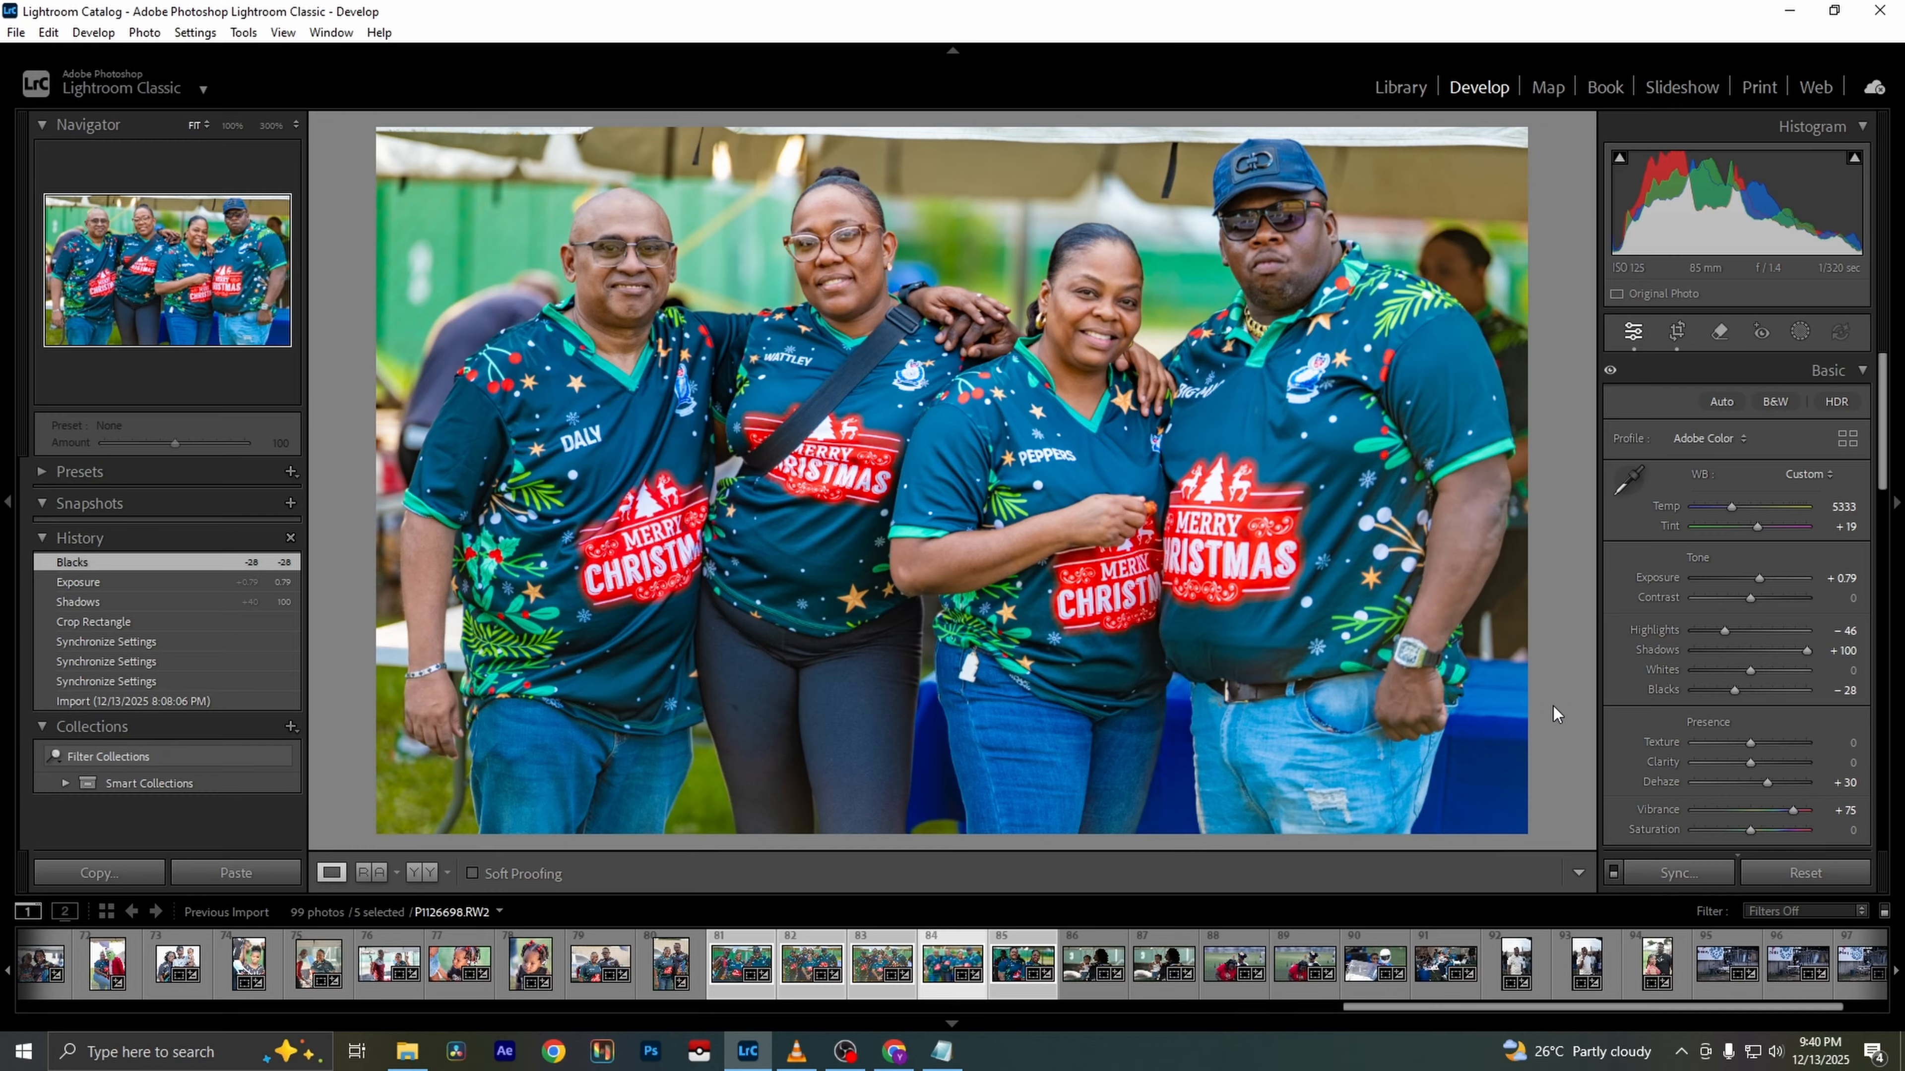
Set the group photo's tint to +21, compare it with its unedited version, and reduce its vibrance
click(1839, 529)
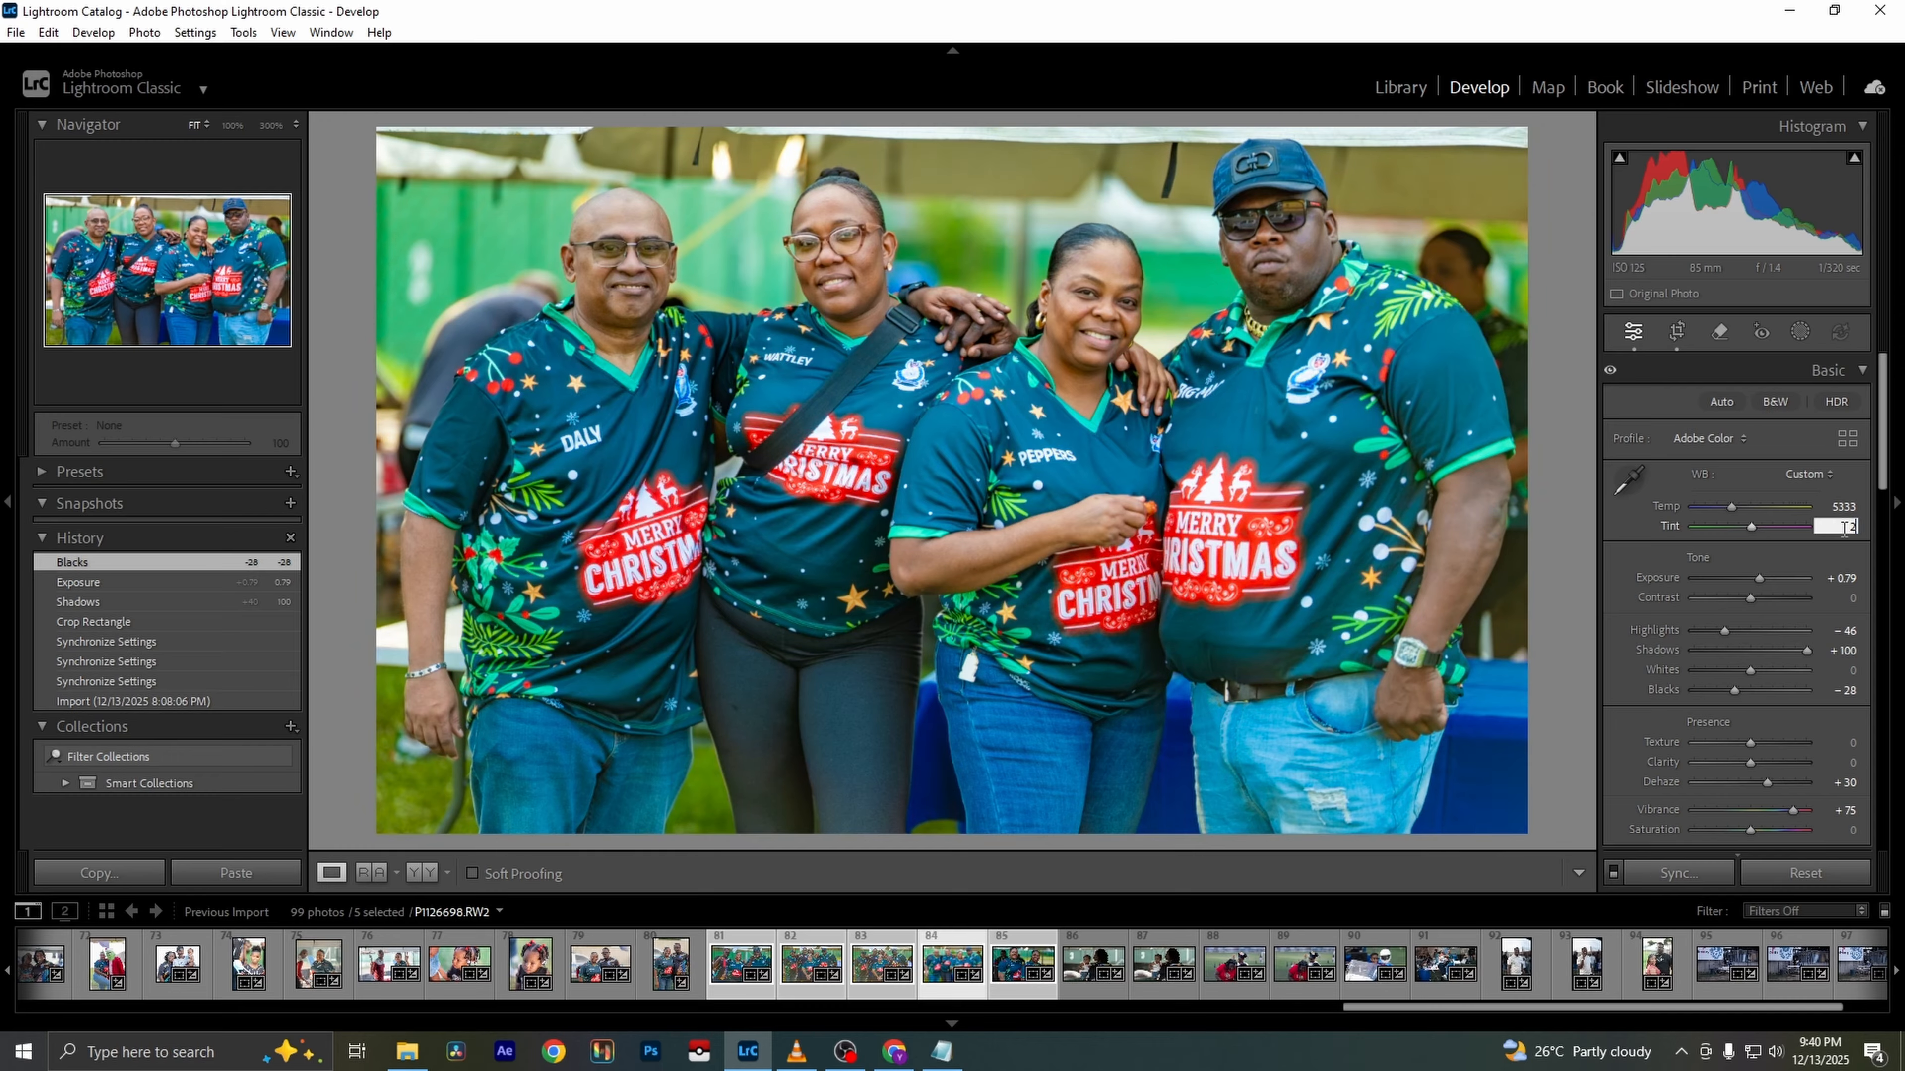
text(21)
key(Return)
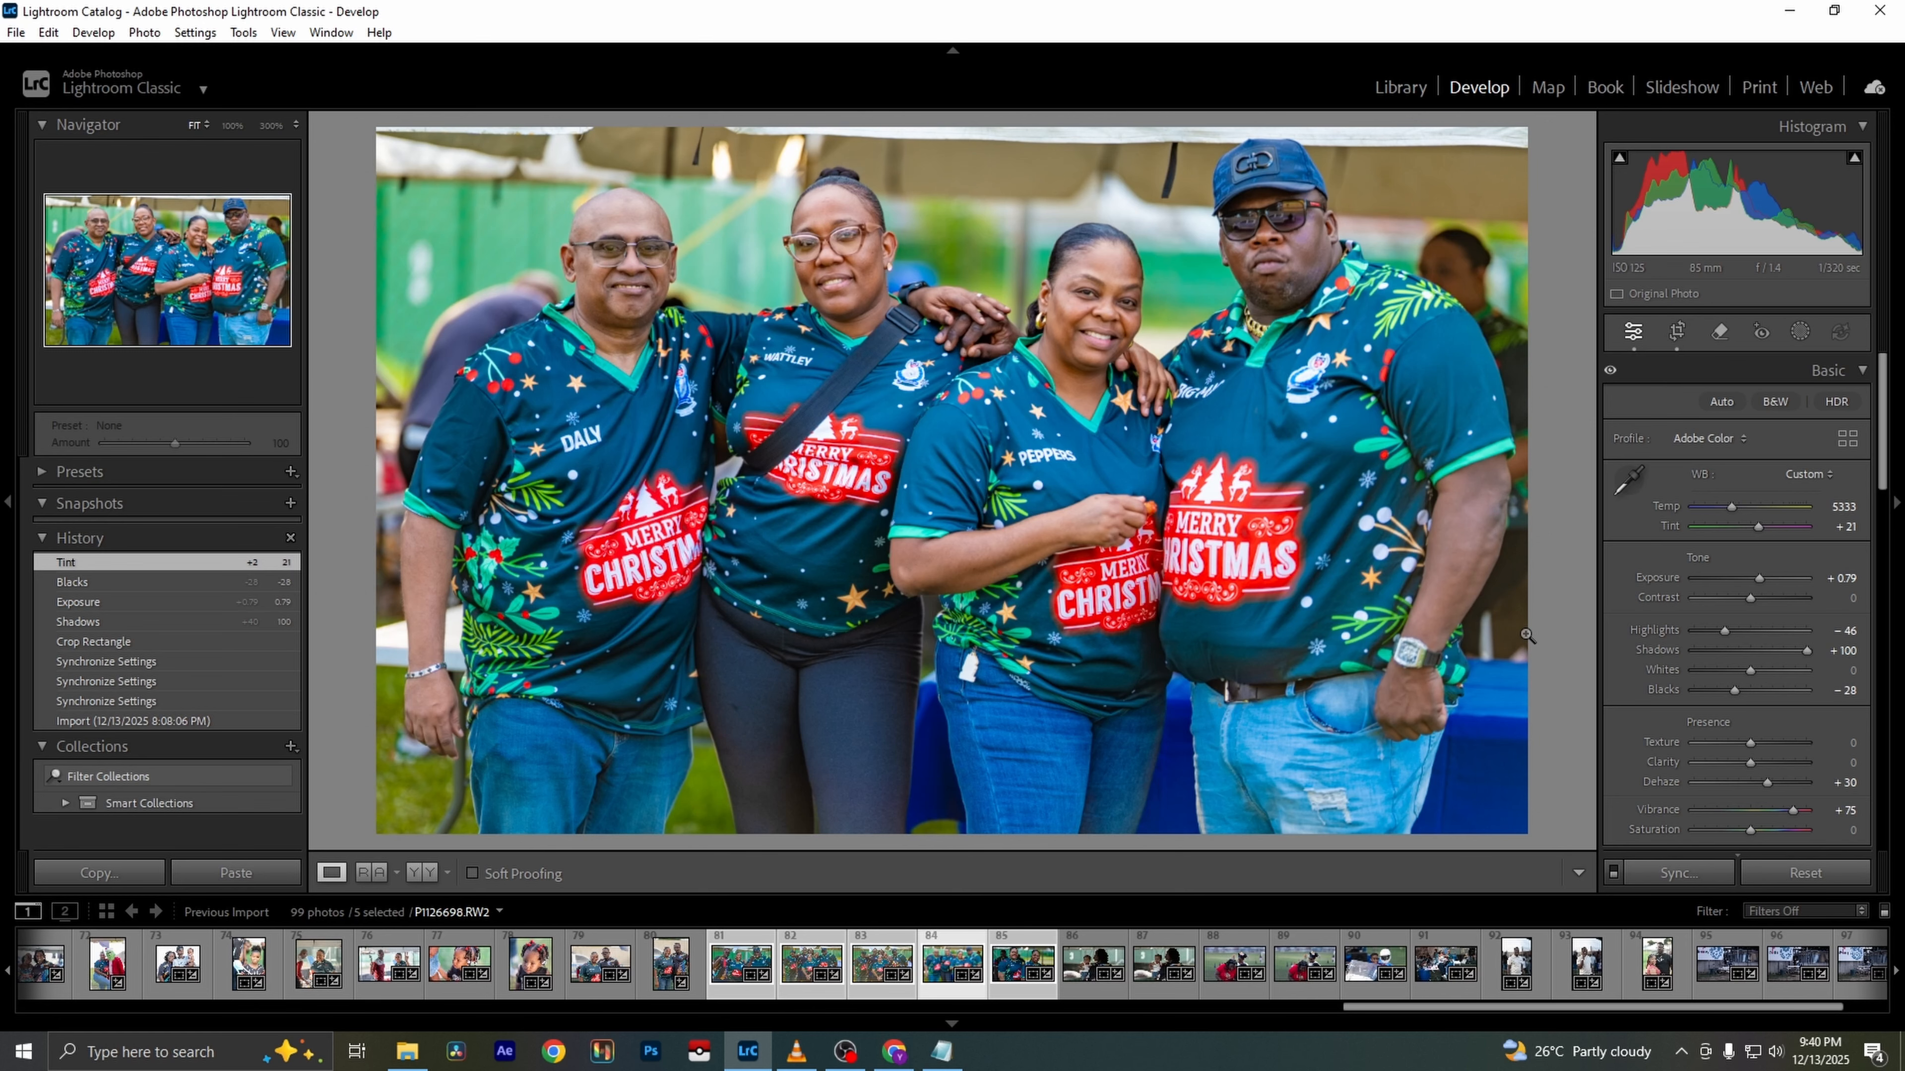
key(backslash)
key(backslash)
drag(1793, 811, 1741, 763)
Open P1126699.RW2, inspect the background man at 100%, set vibrance +67, shadows +86 and exposure +0.79, and check the crop
key(Right)
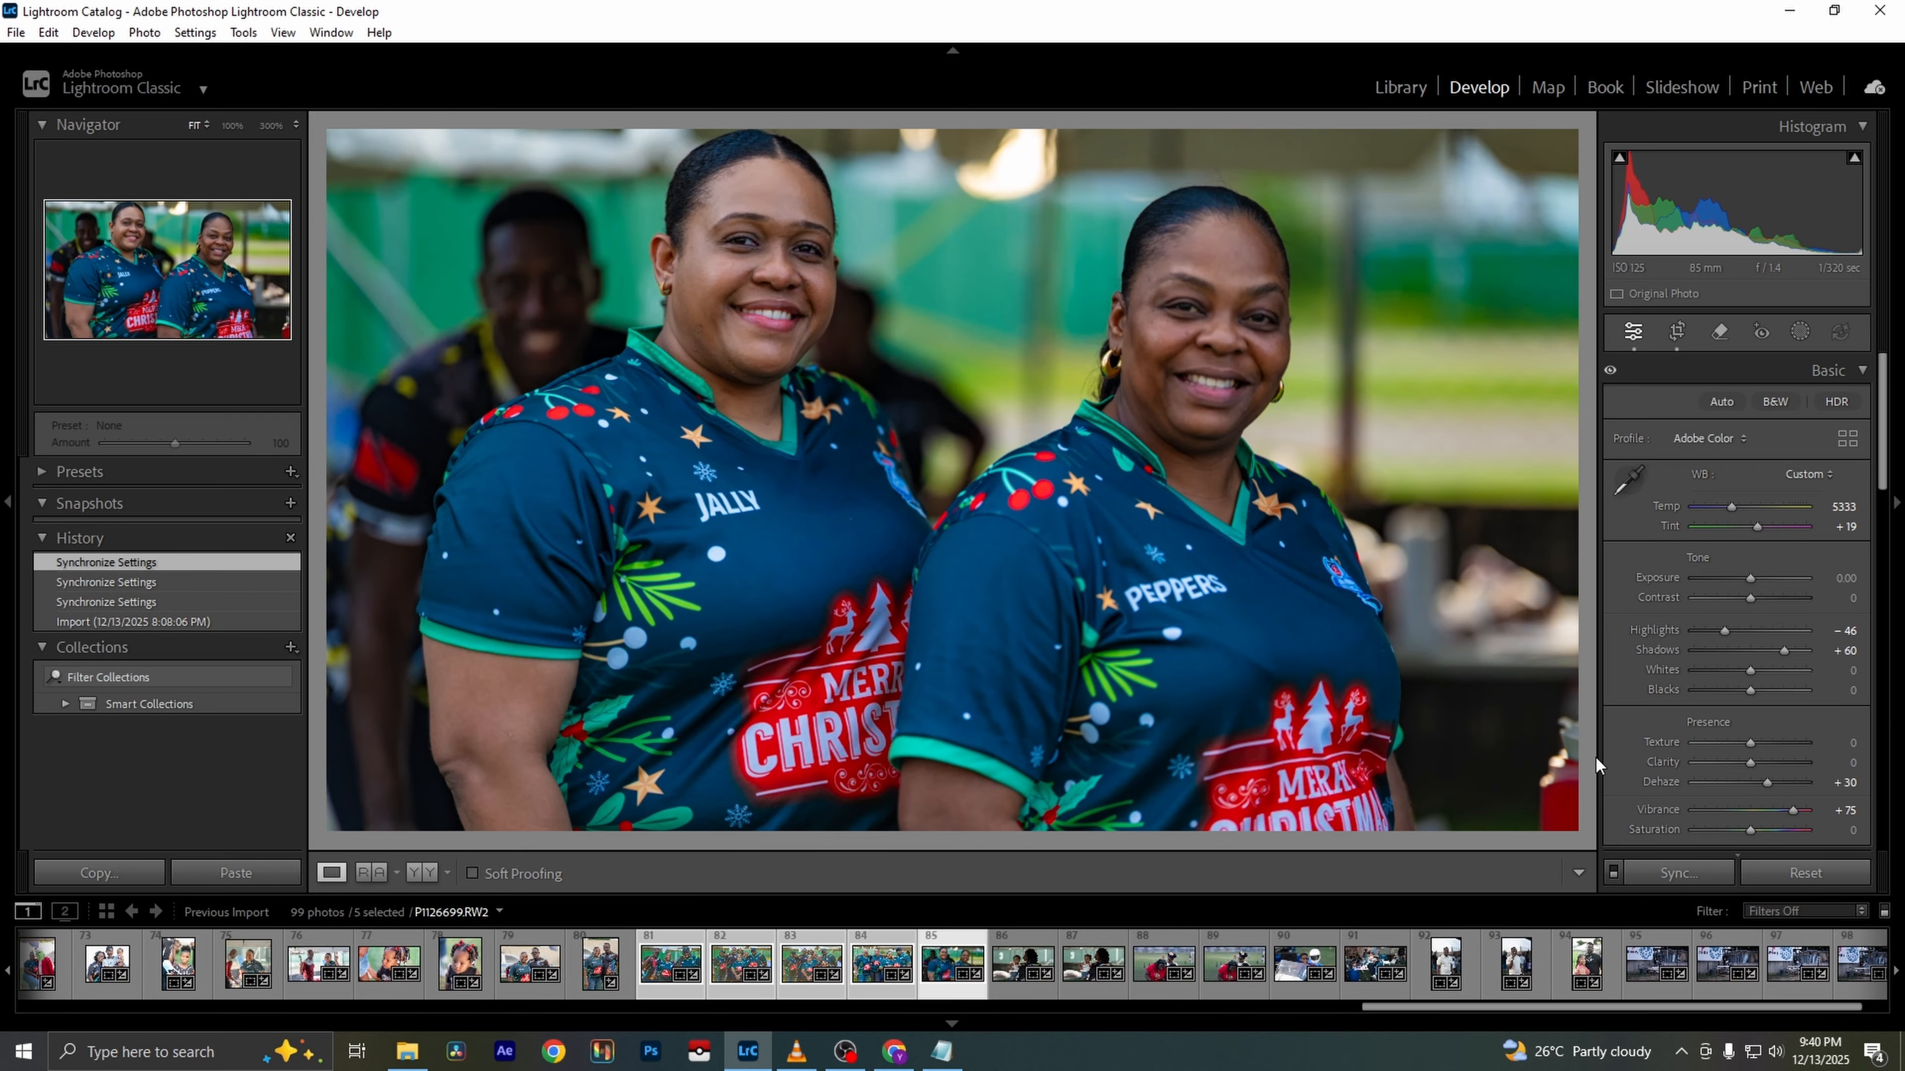
click(495, 259)
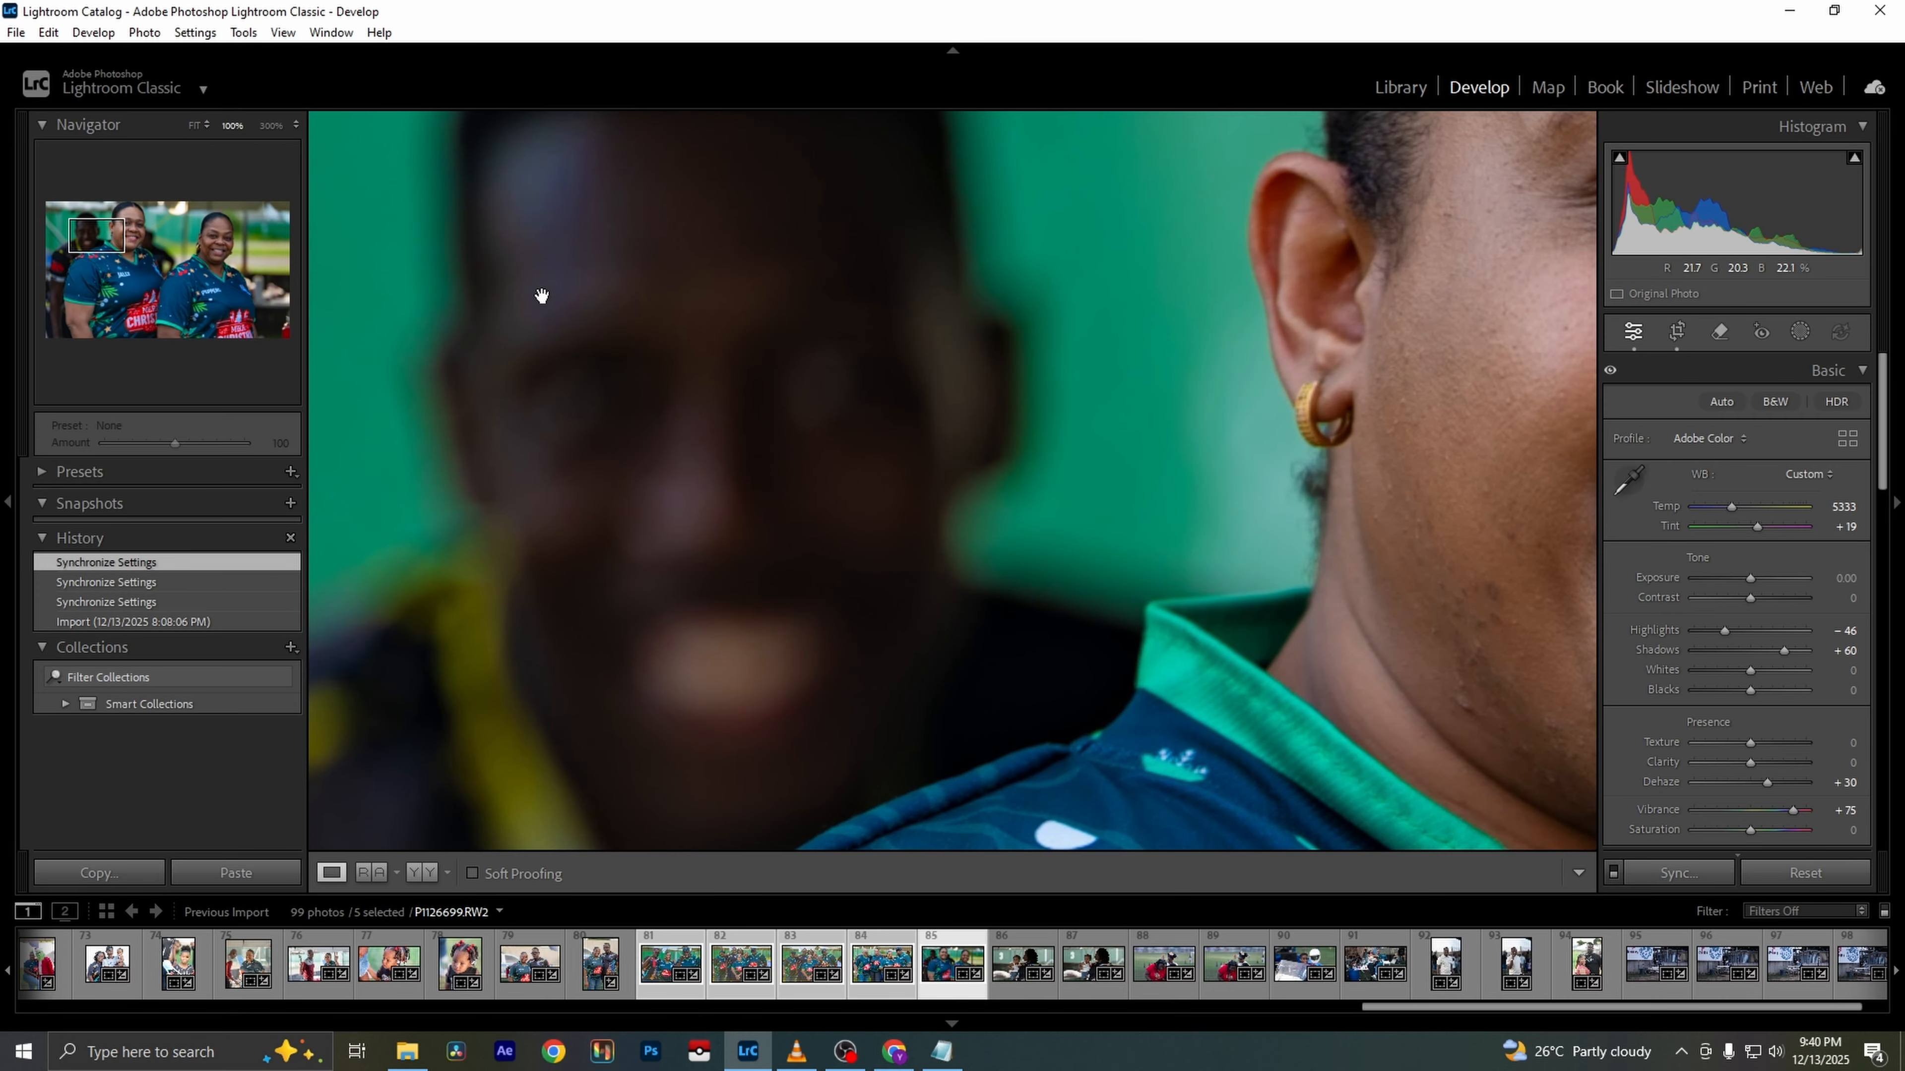
click(541, 295)
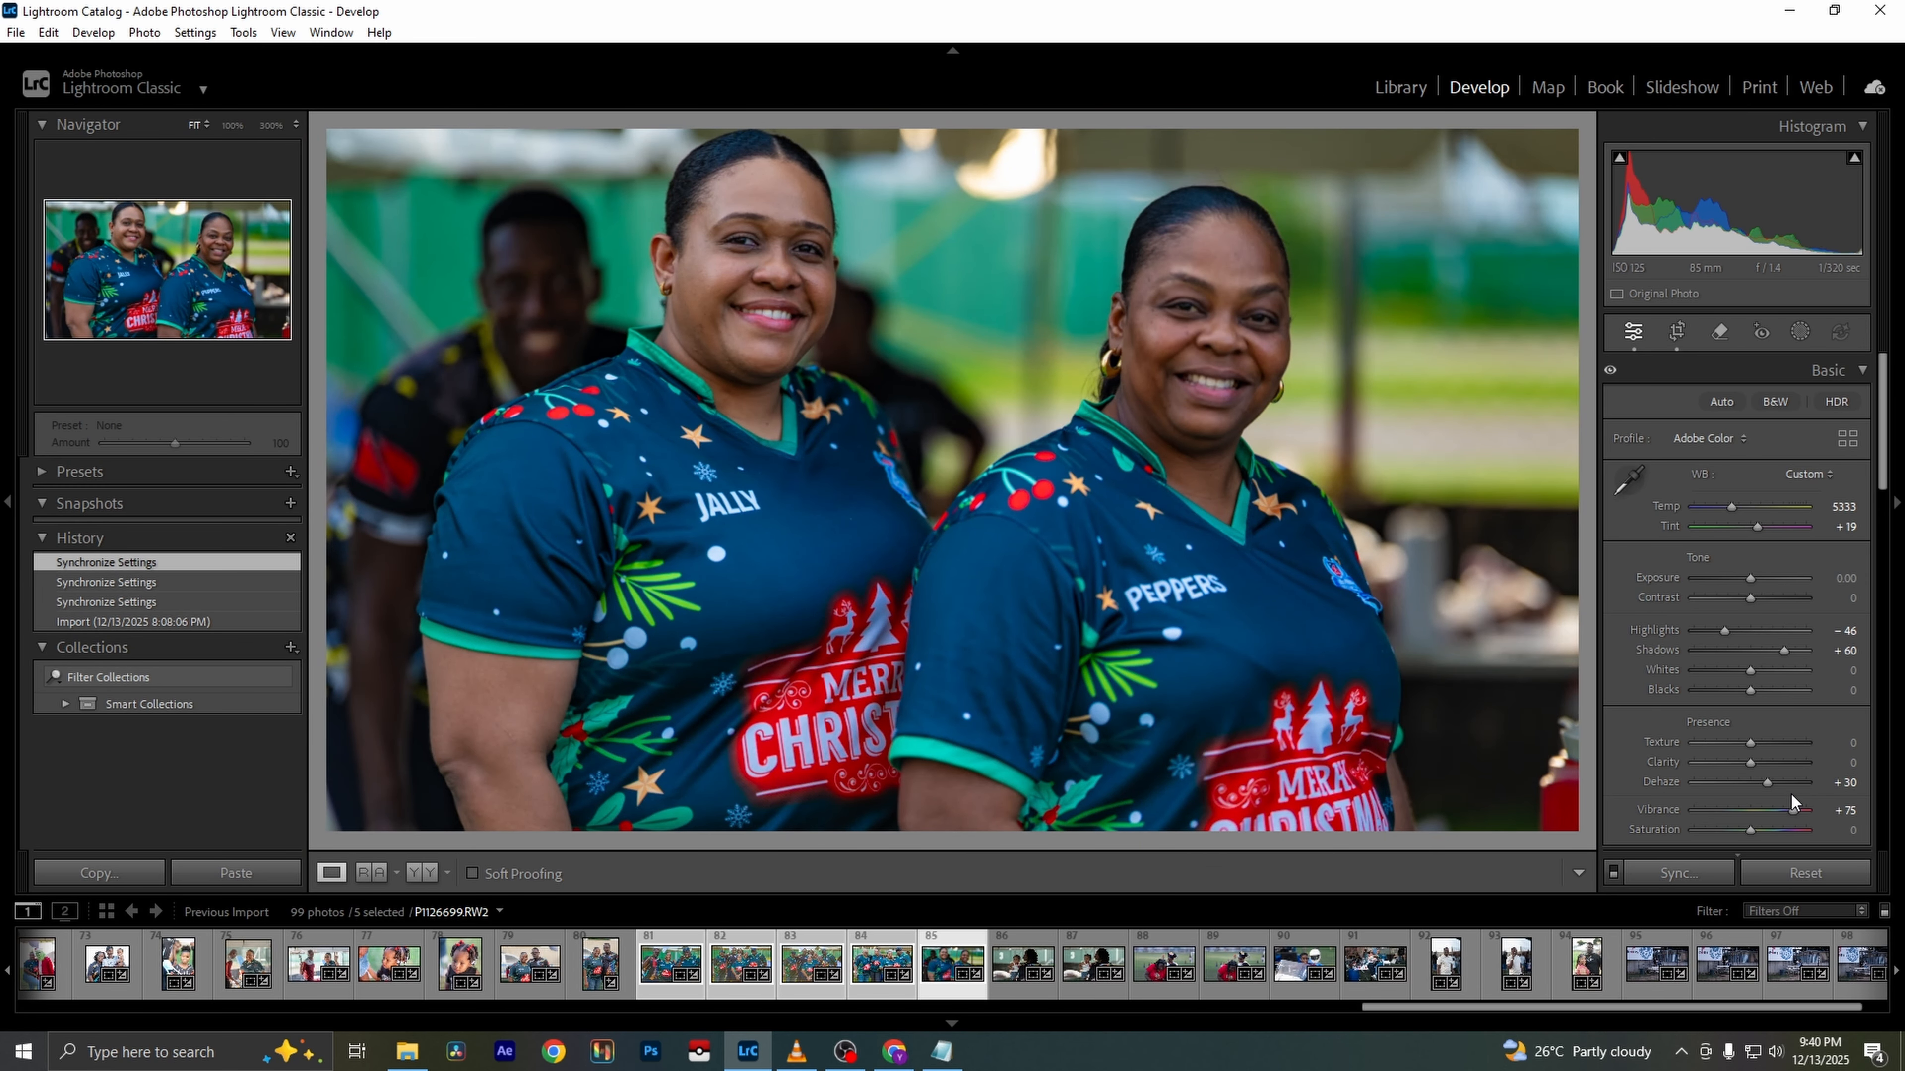
drag(1789, 808, 1783, 807)
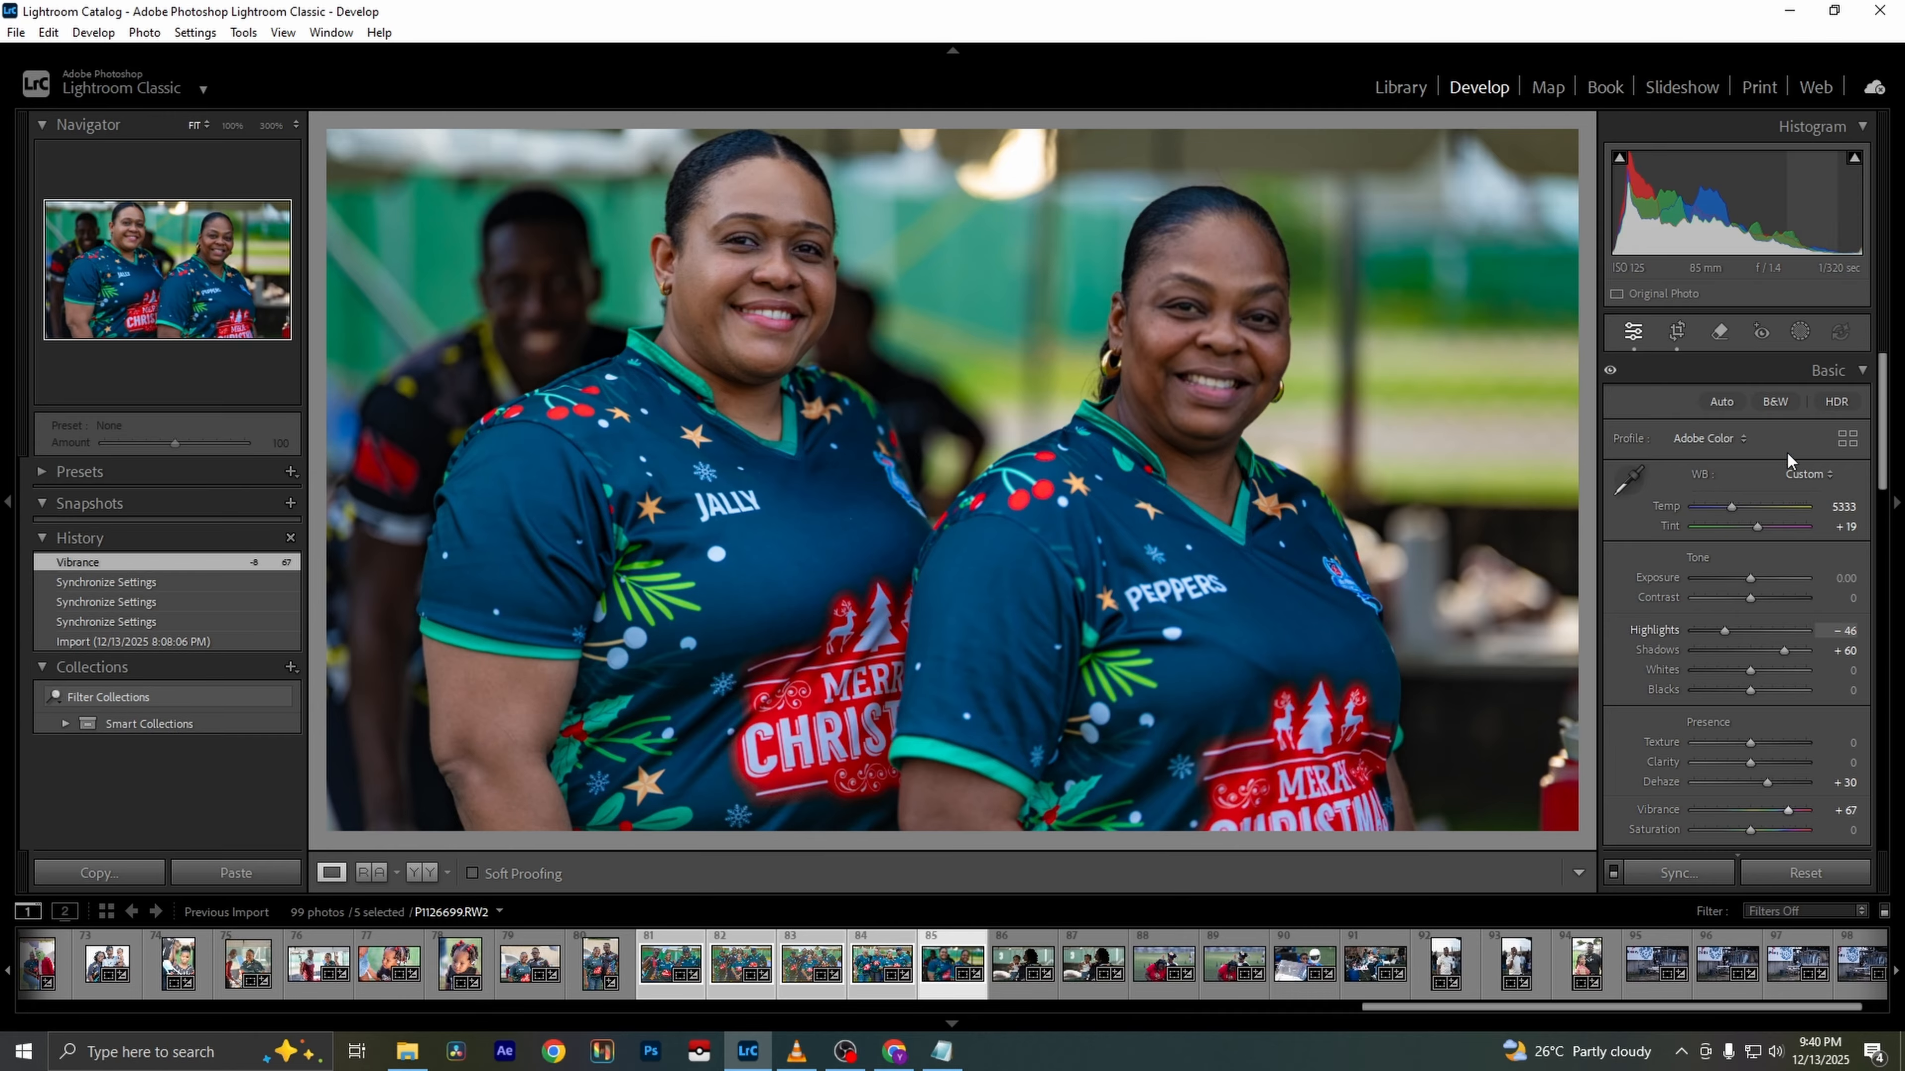
drag(1783, 650, 1797, 648)
drag(1749, 581, 1758, 579)
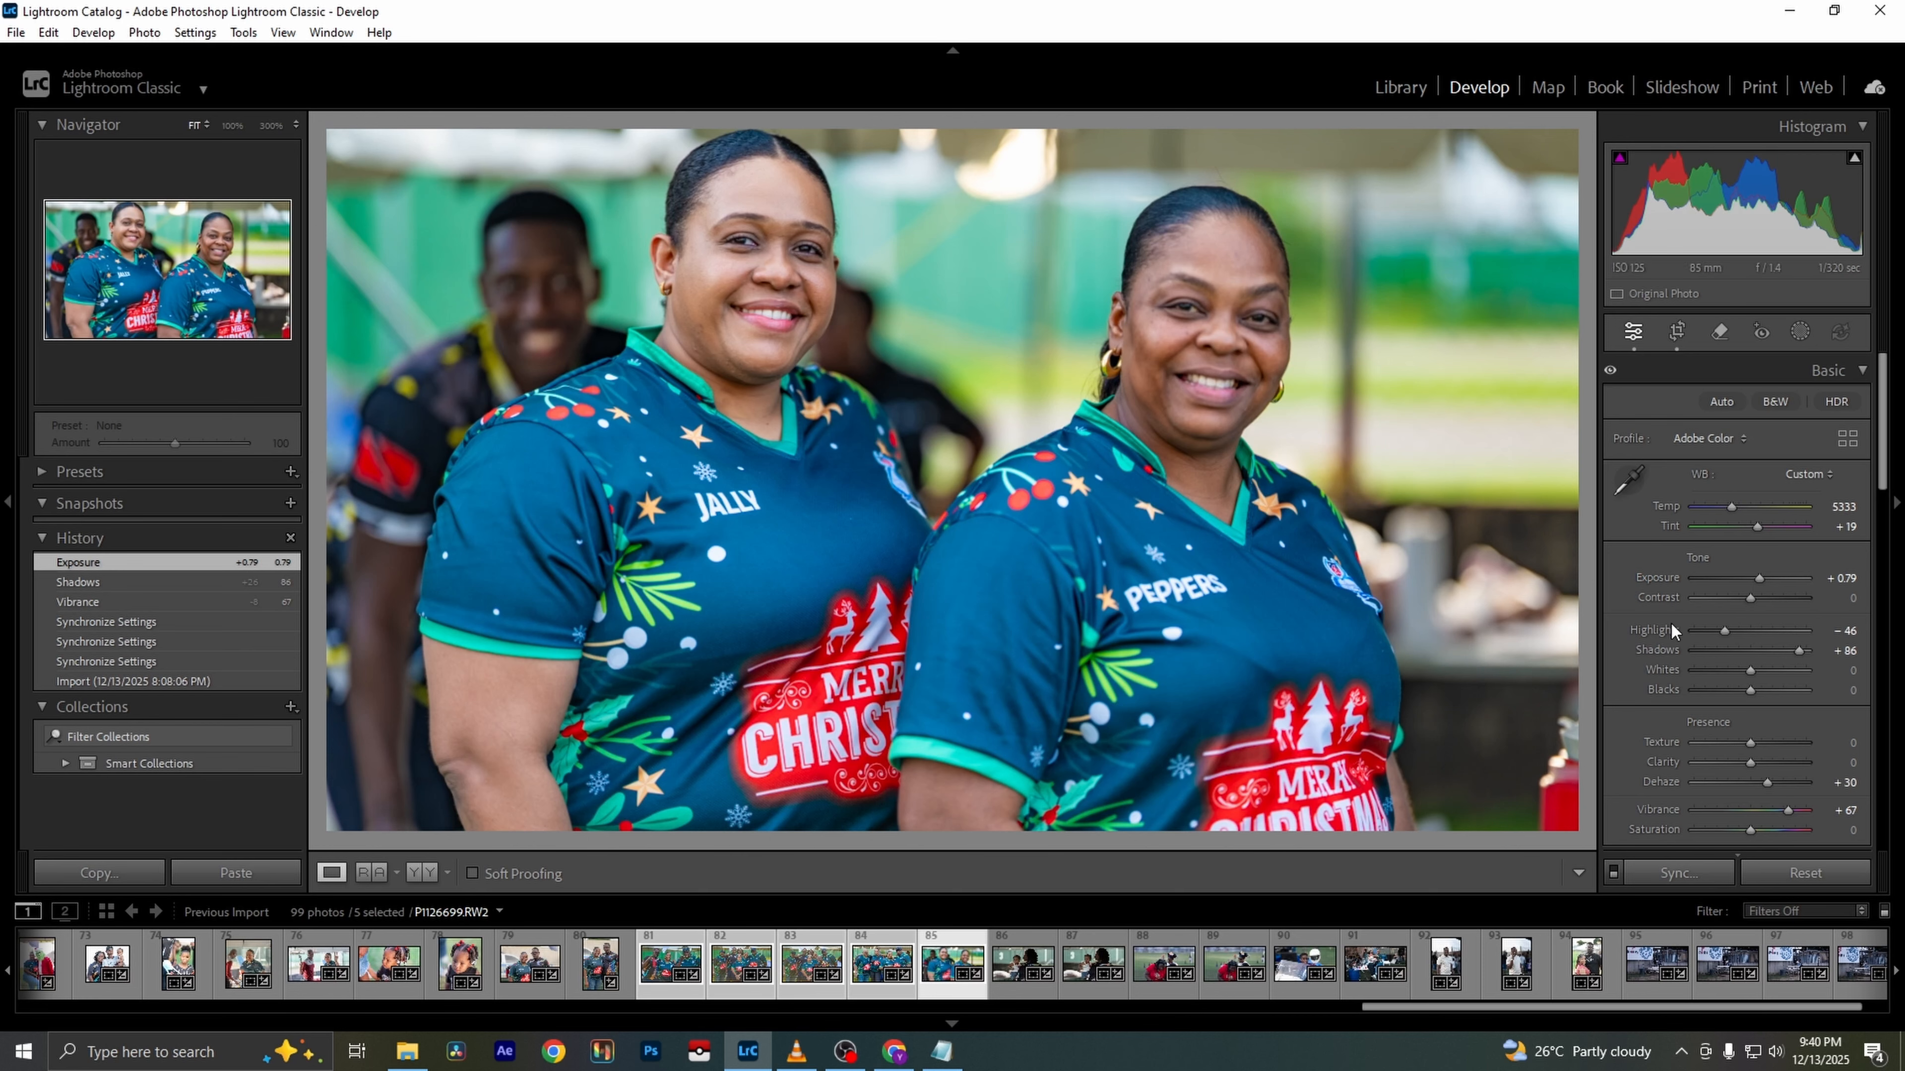
click(1676, 332)
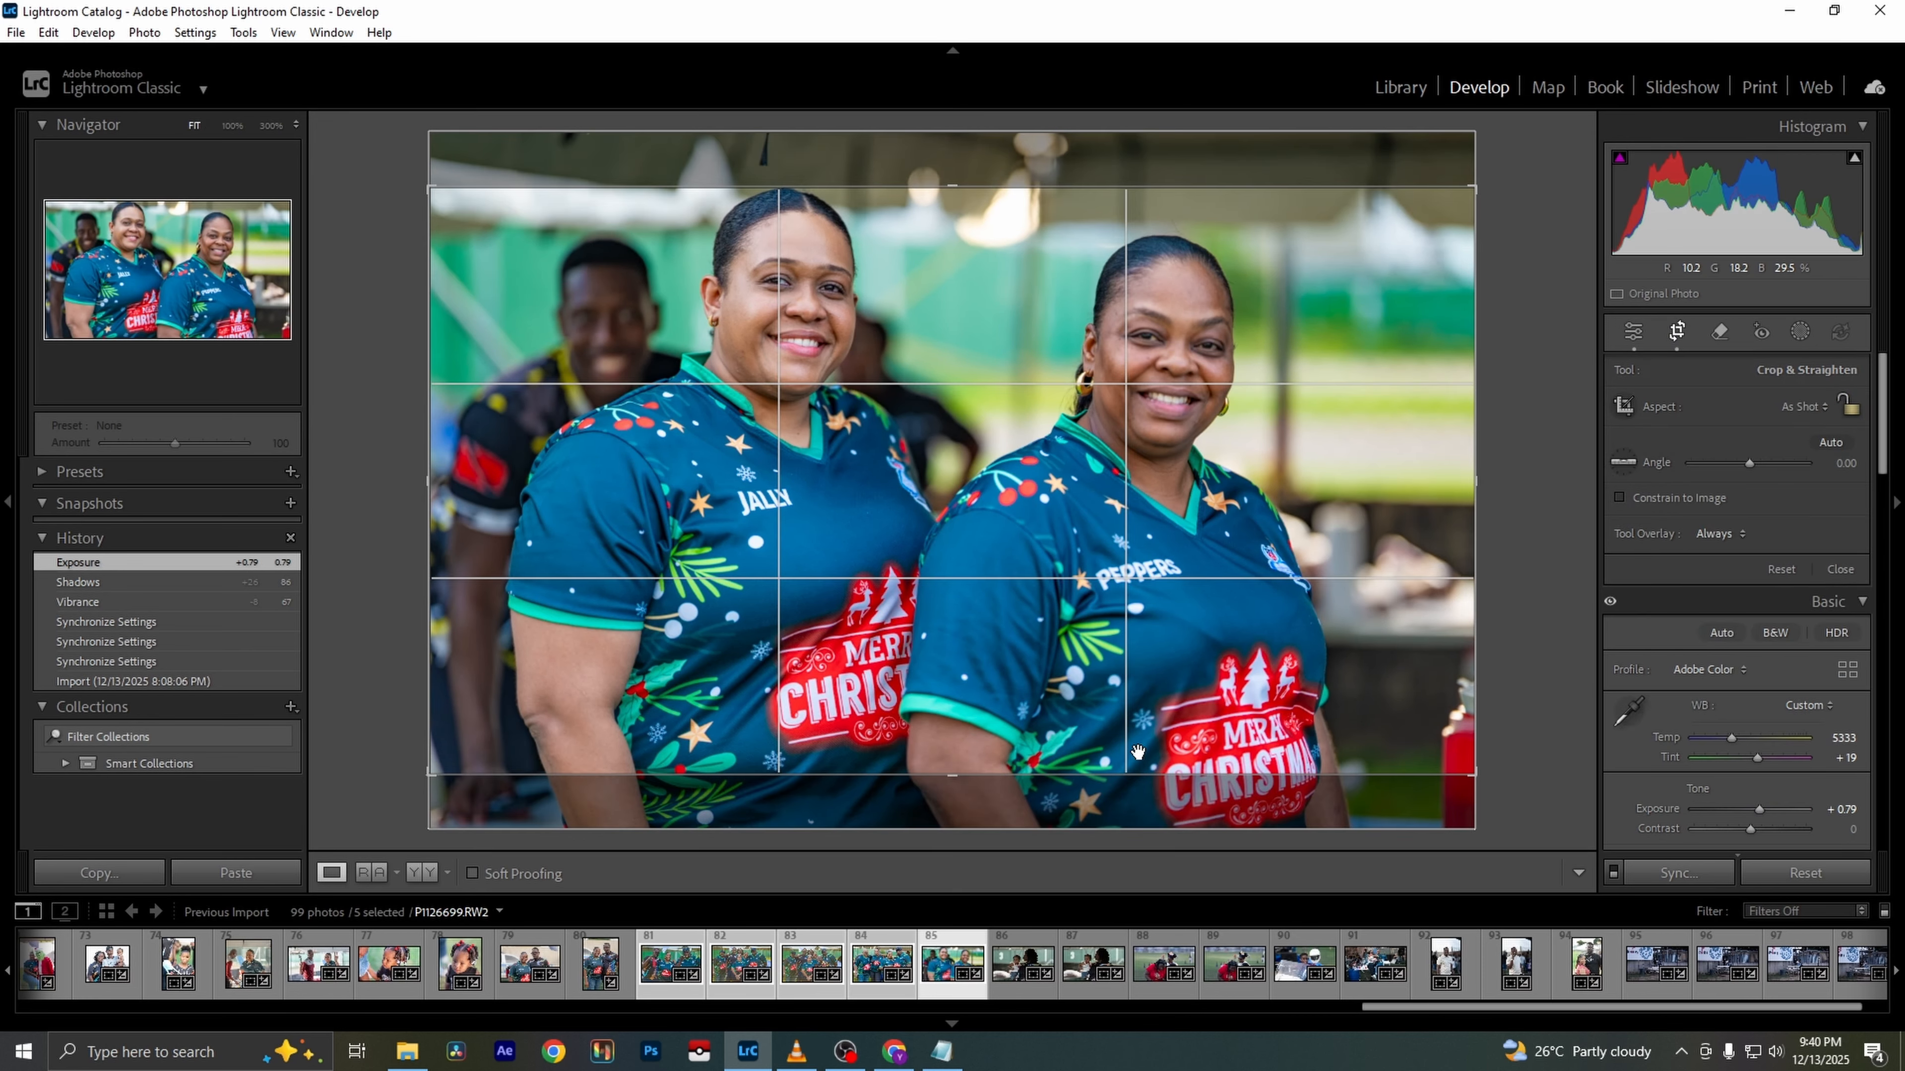
key(Return)
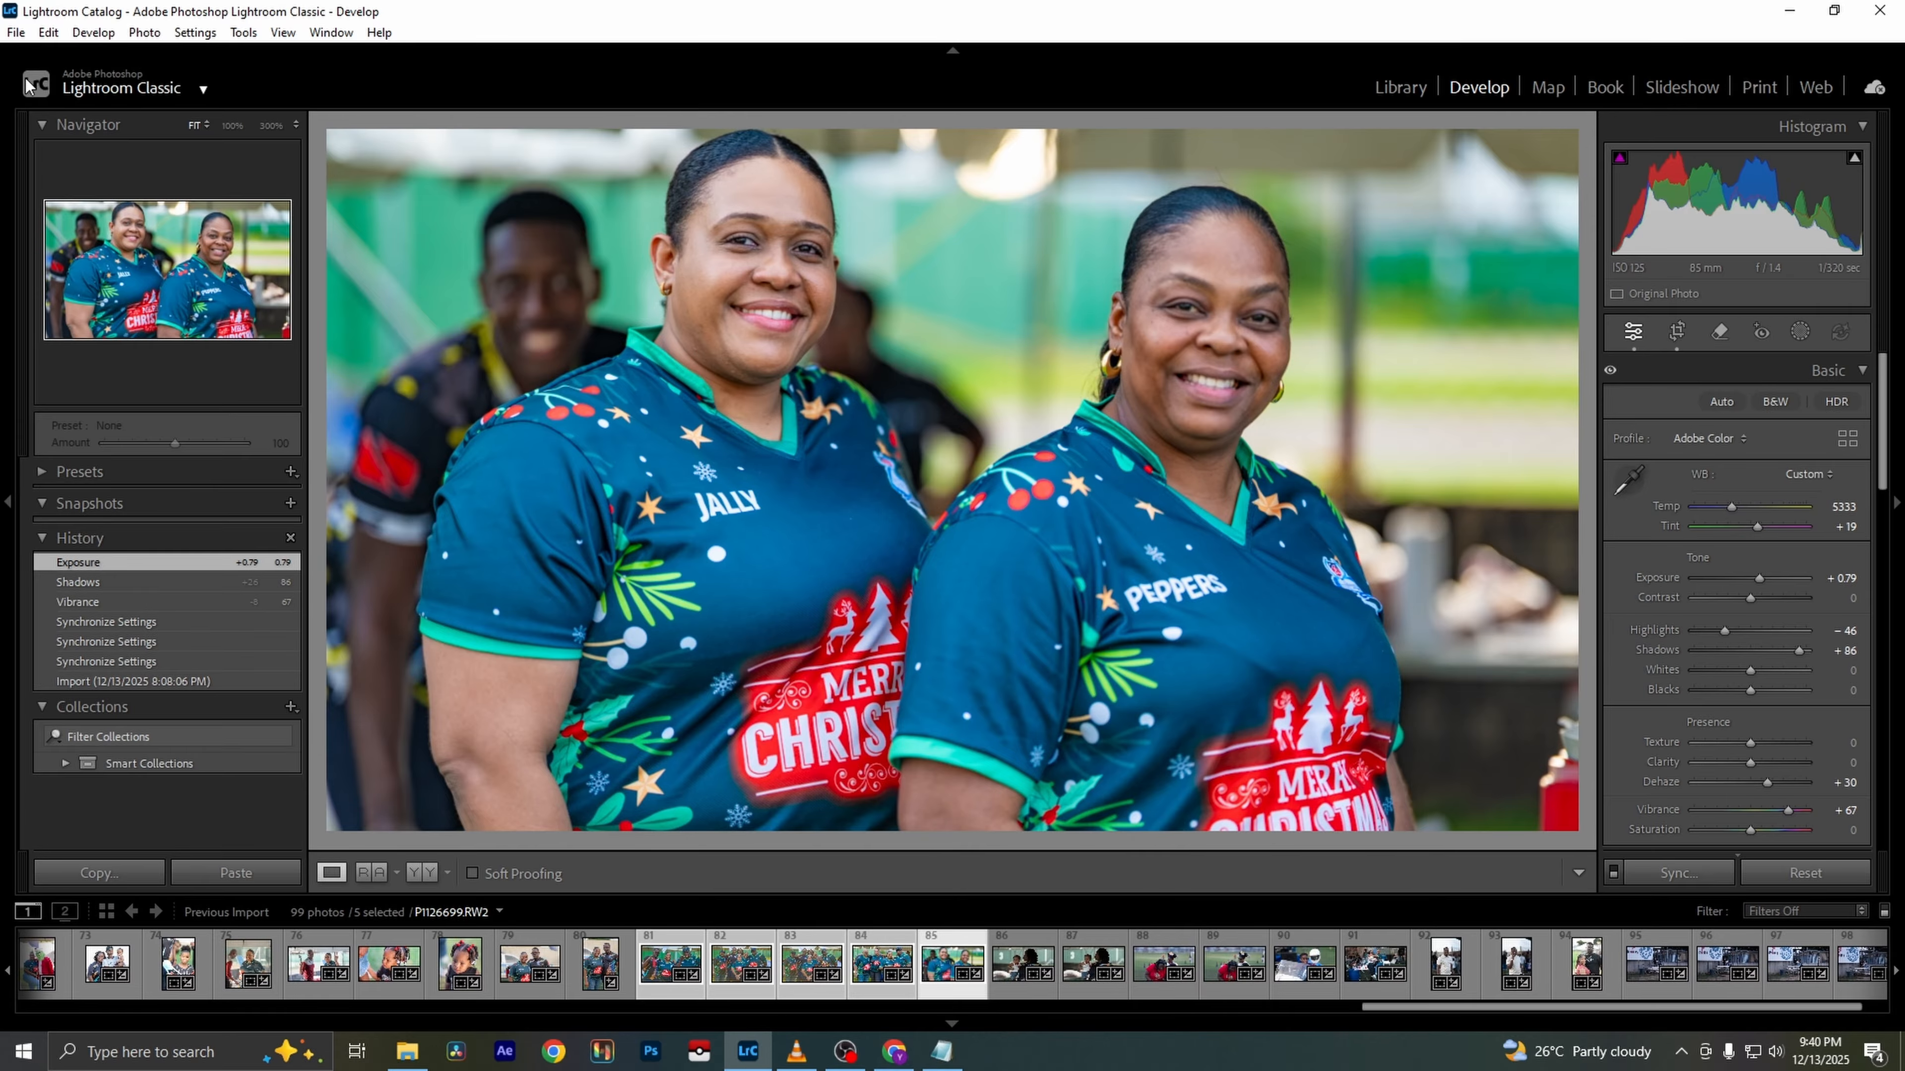
Export the five selected group photos to the Untitled Export subfolder, skipping the file that already exists
click(15, 32)
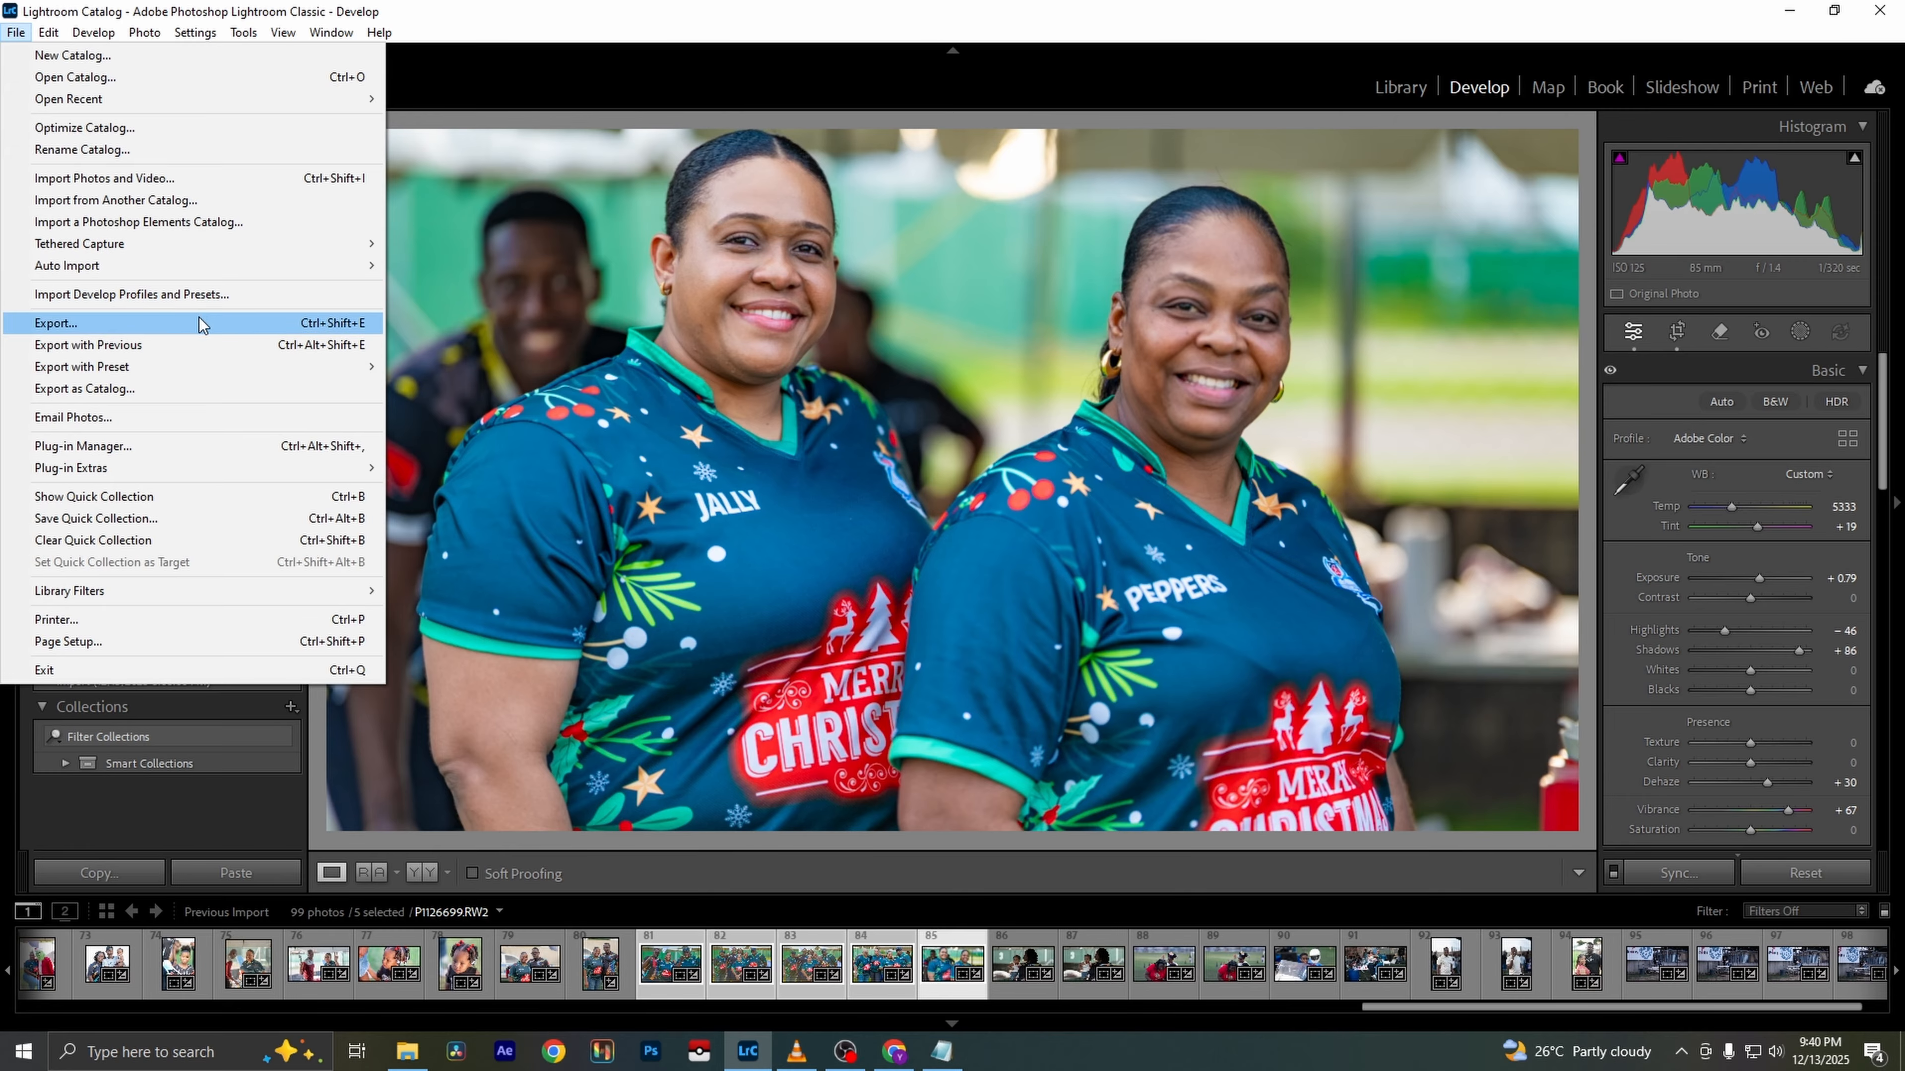
click(46, 323)
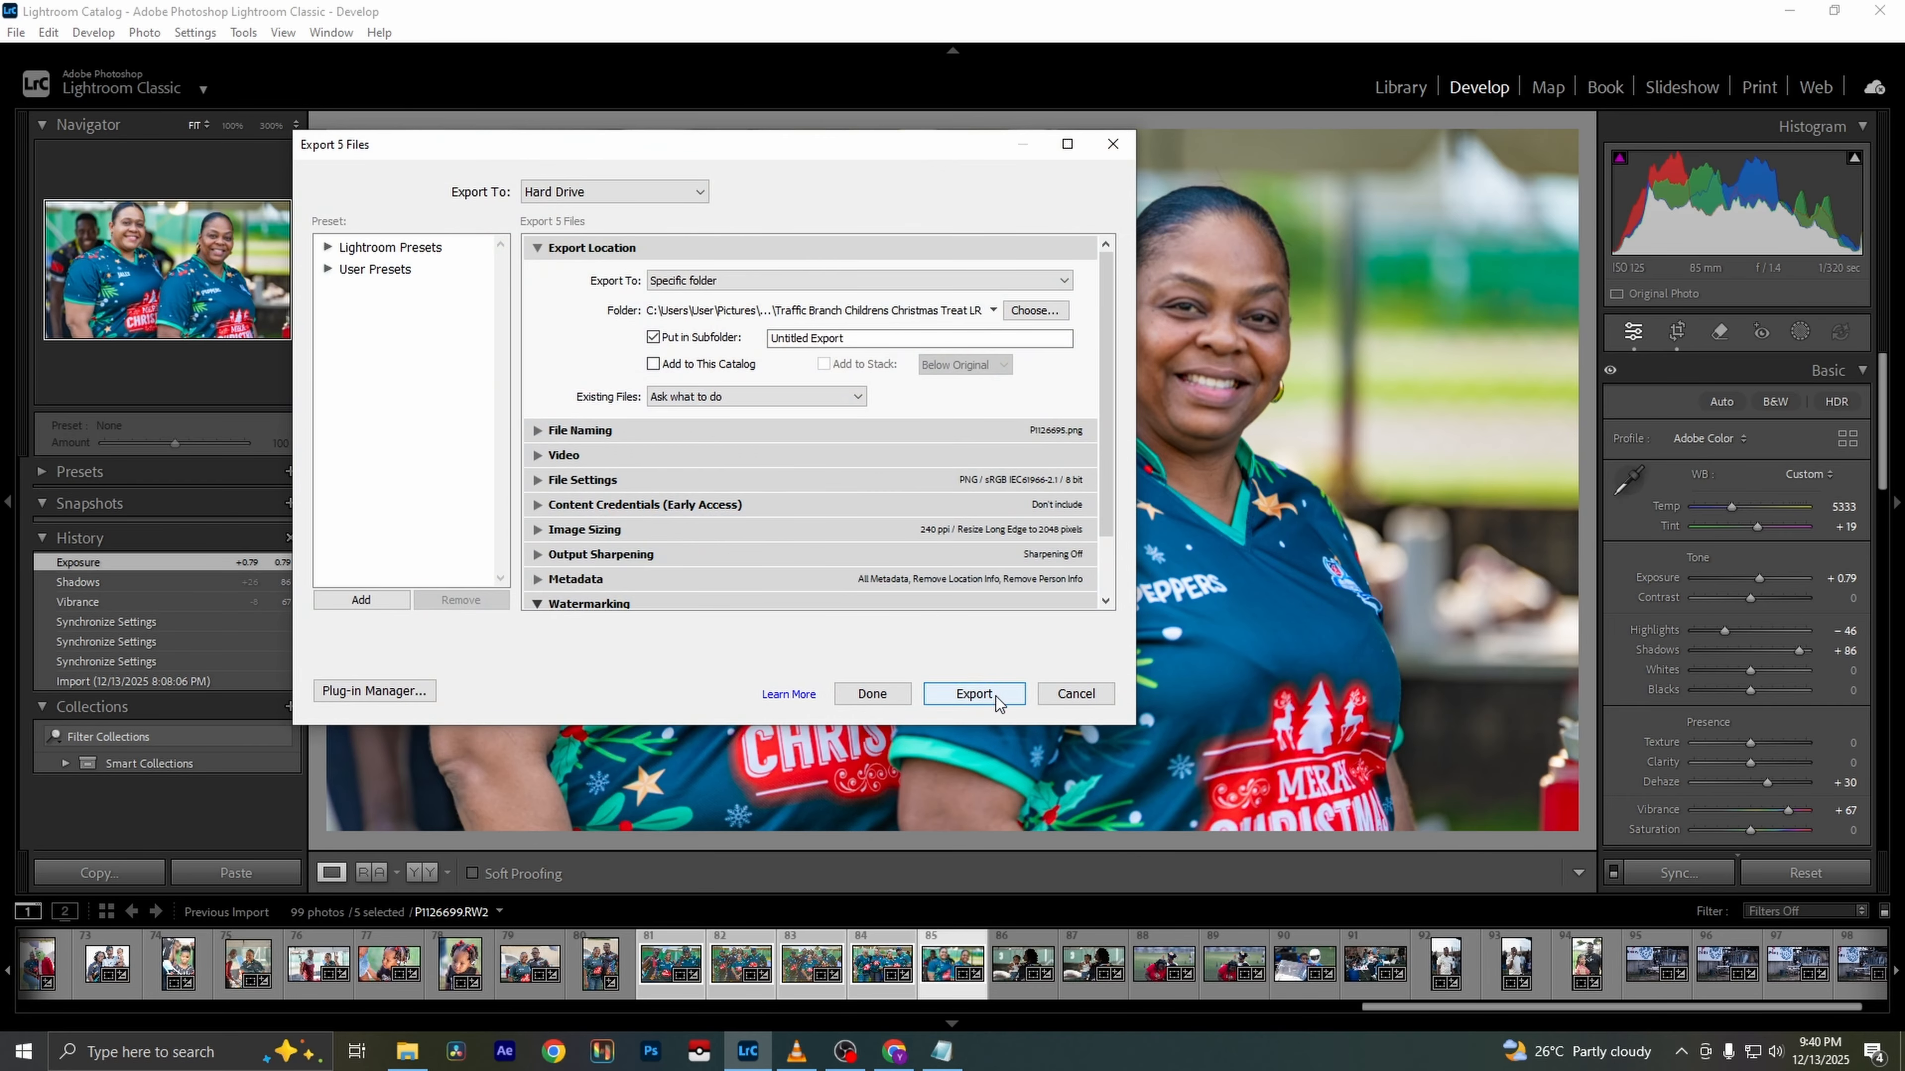
click(998, 700)
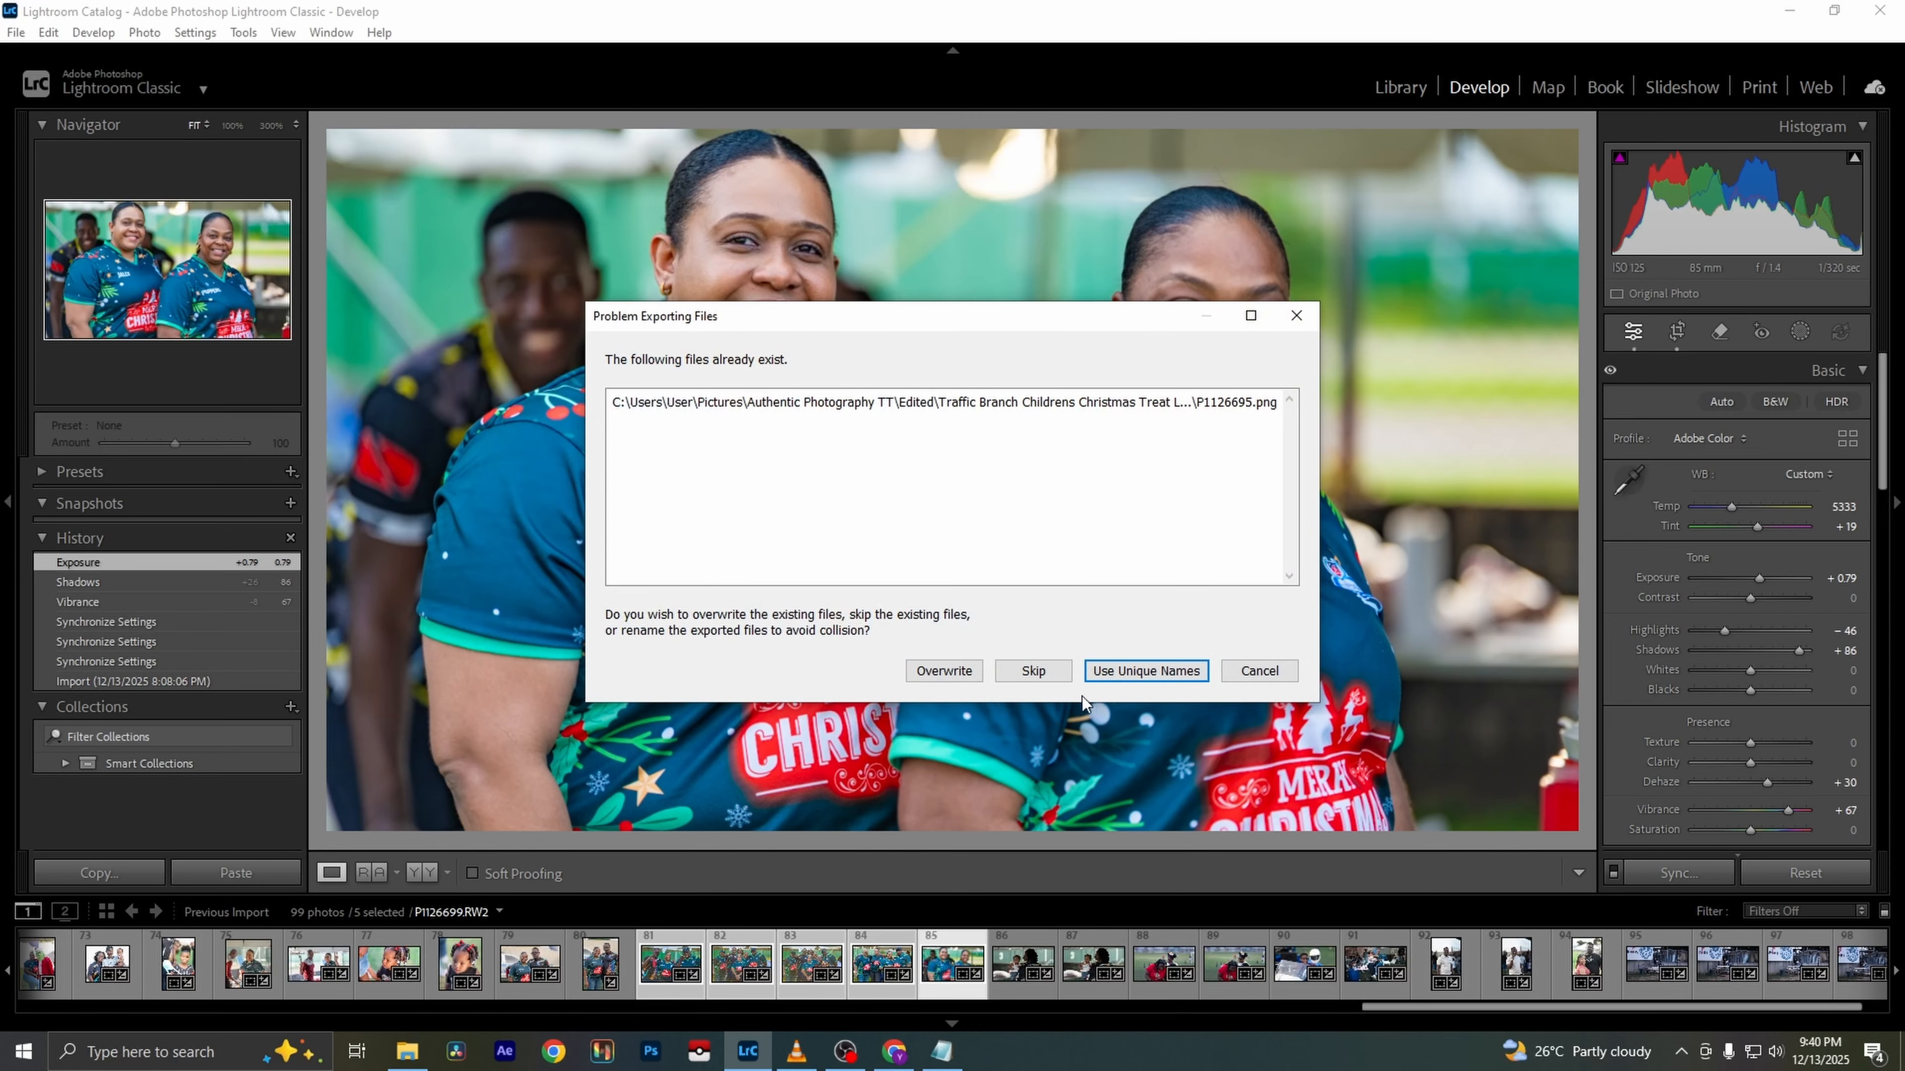
click(1024, 673)
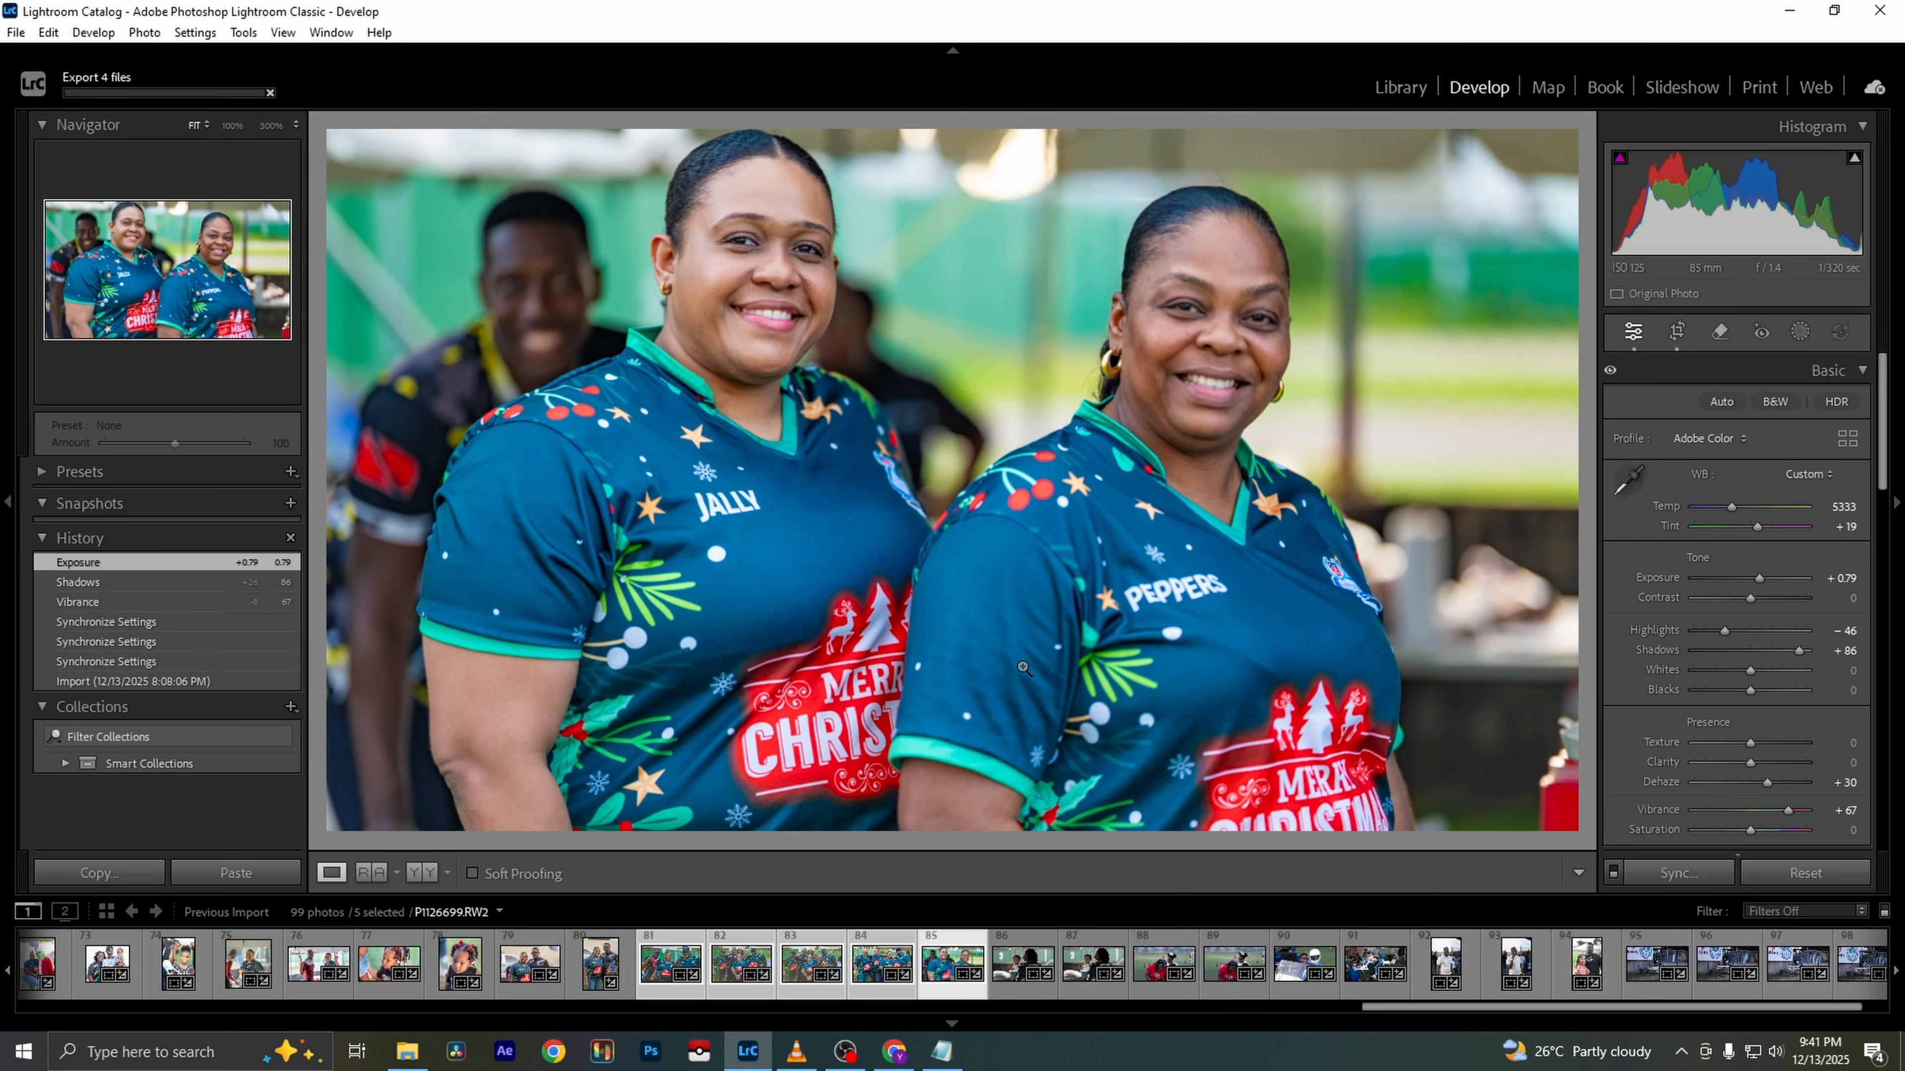
Reset P1126700.RW2, then set exposure +0.61, highlights −77, shadows +100, whites −40, clarity −19 and dehaze +19
click(993, 984)
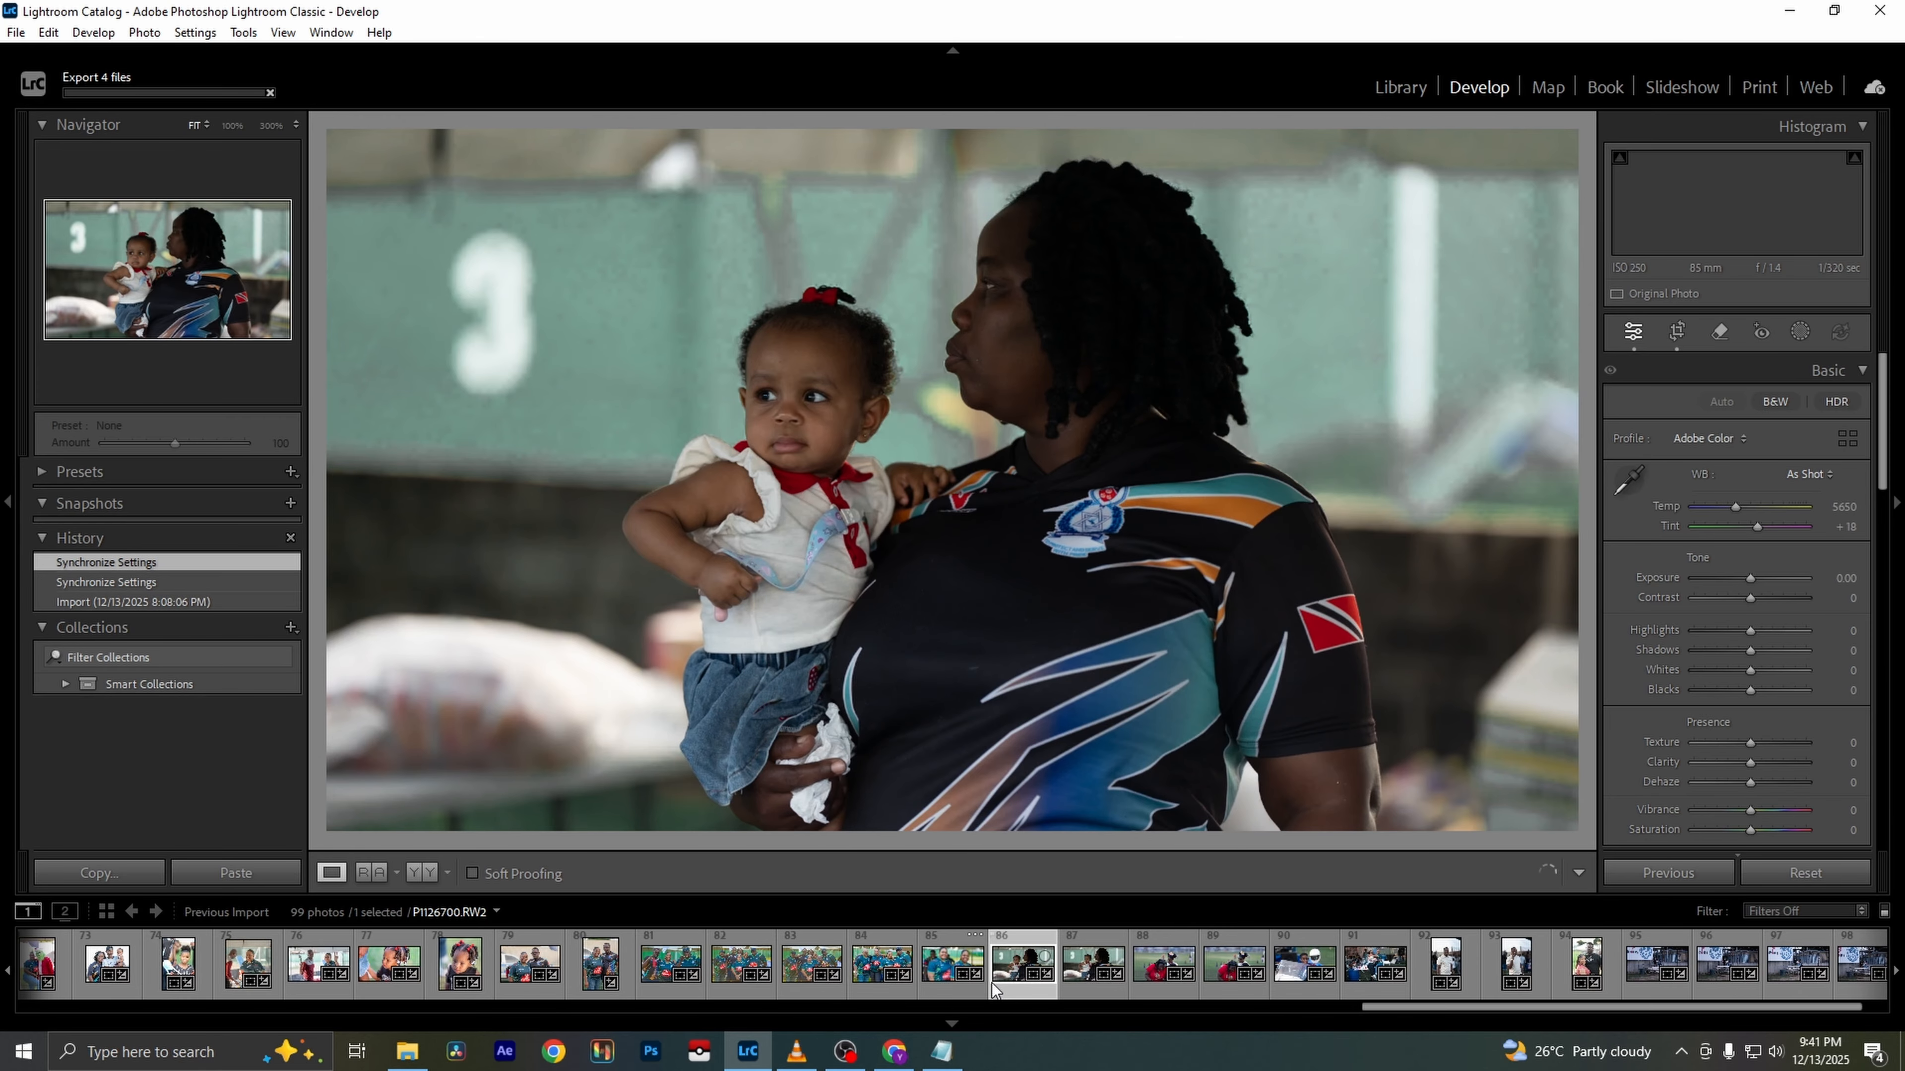
key(ctrl+shift+r)
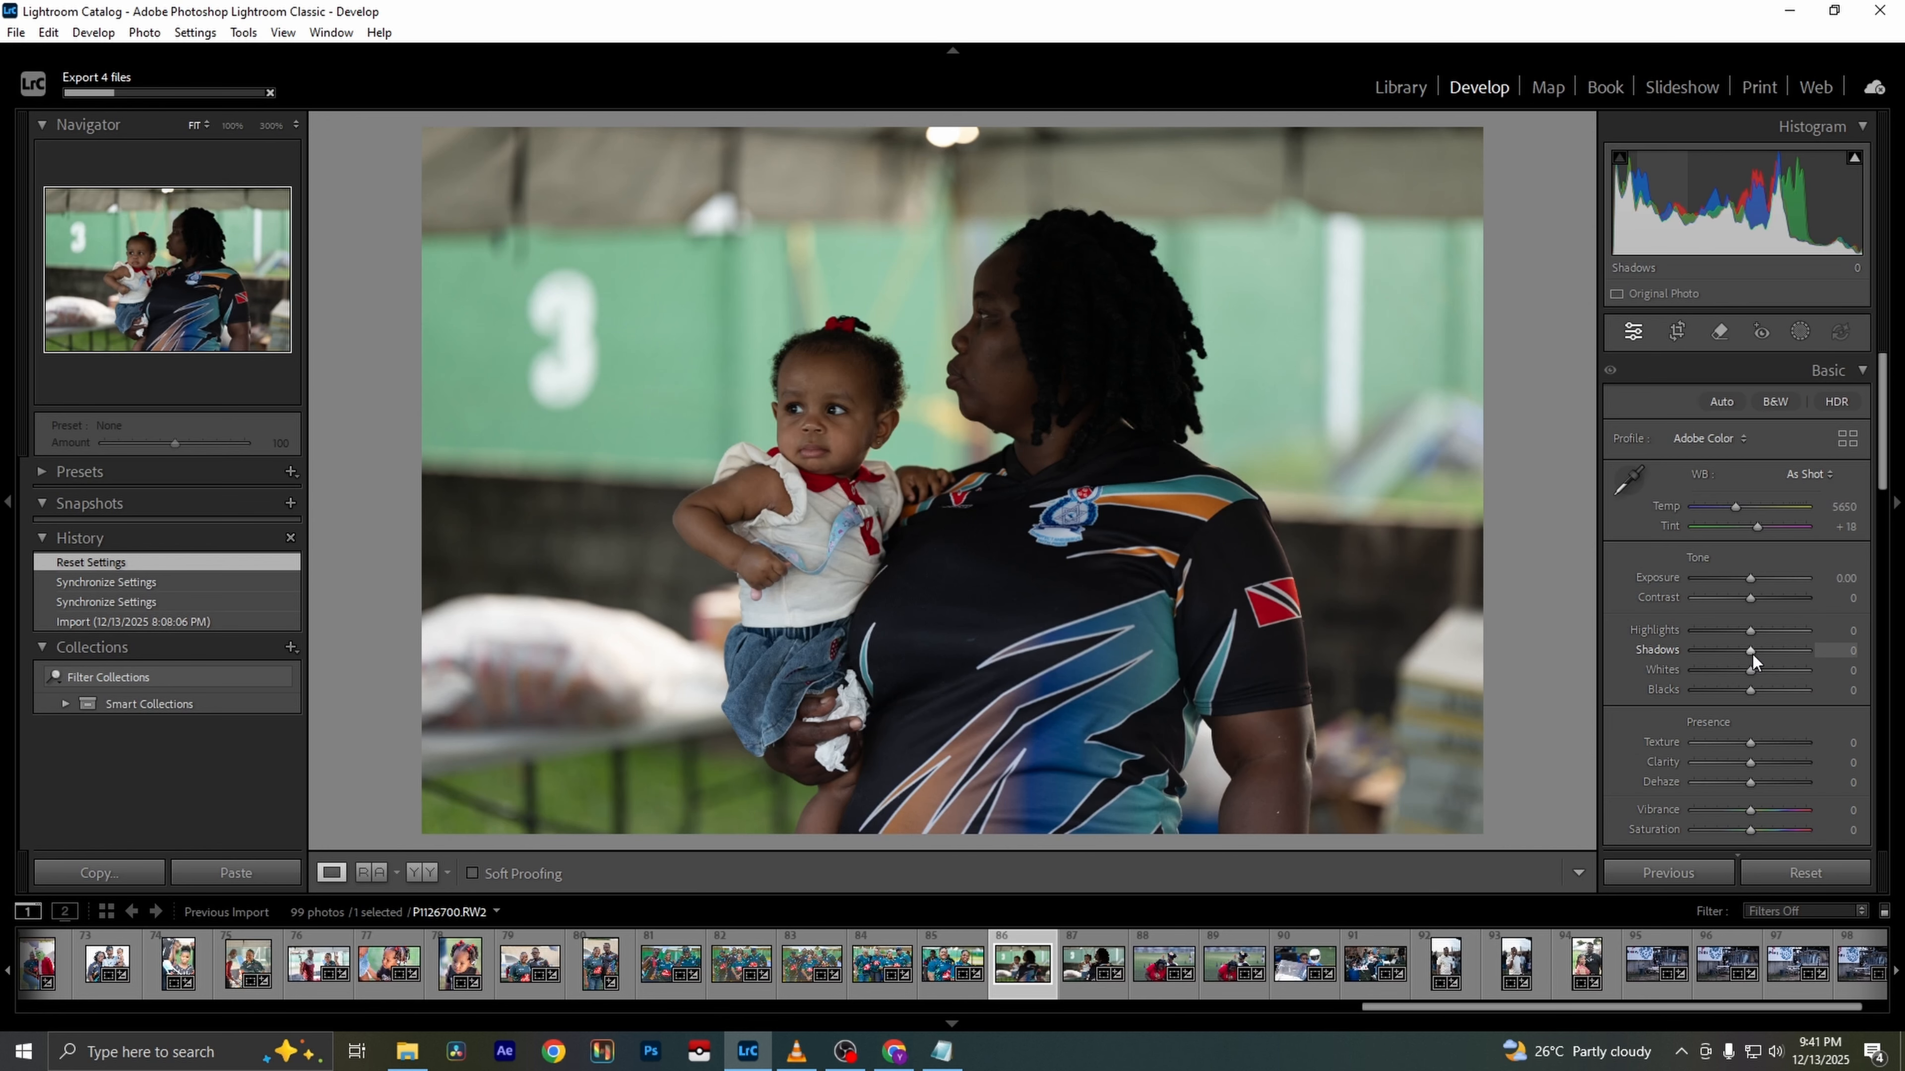
drag(1750, 651, 1807, 651)
drag(1751, 578, 1701, 628)
drag(1758, 663, 1726, 662)
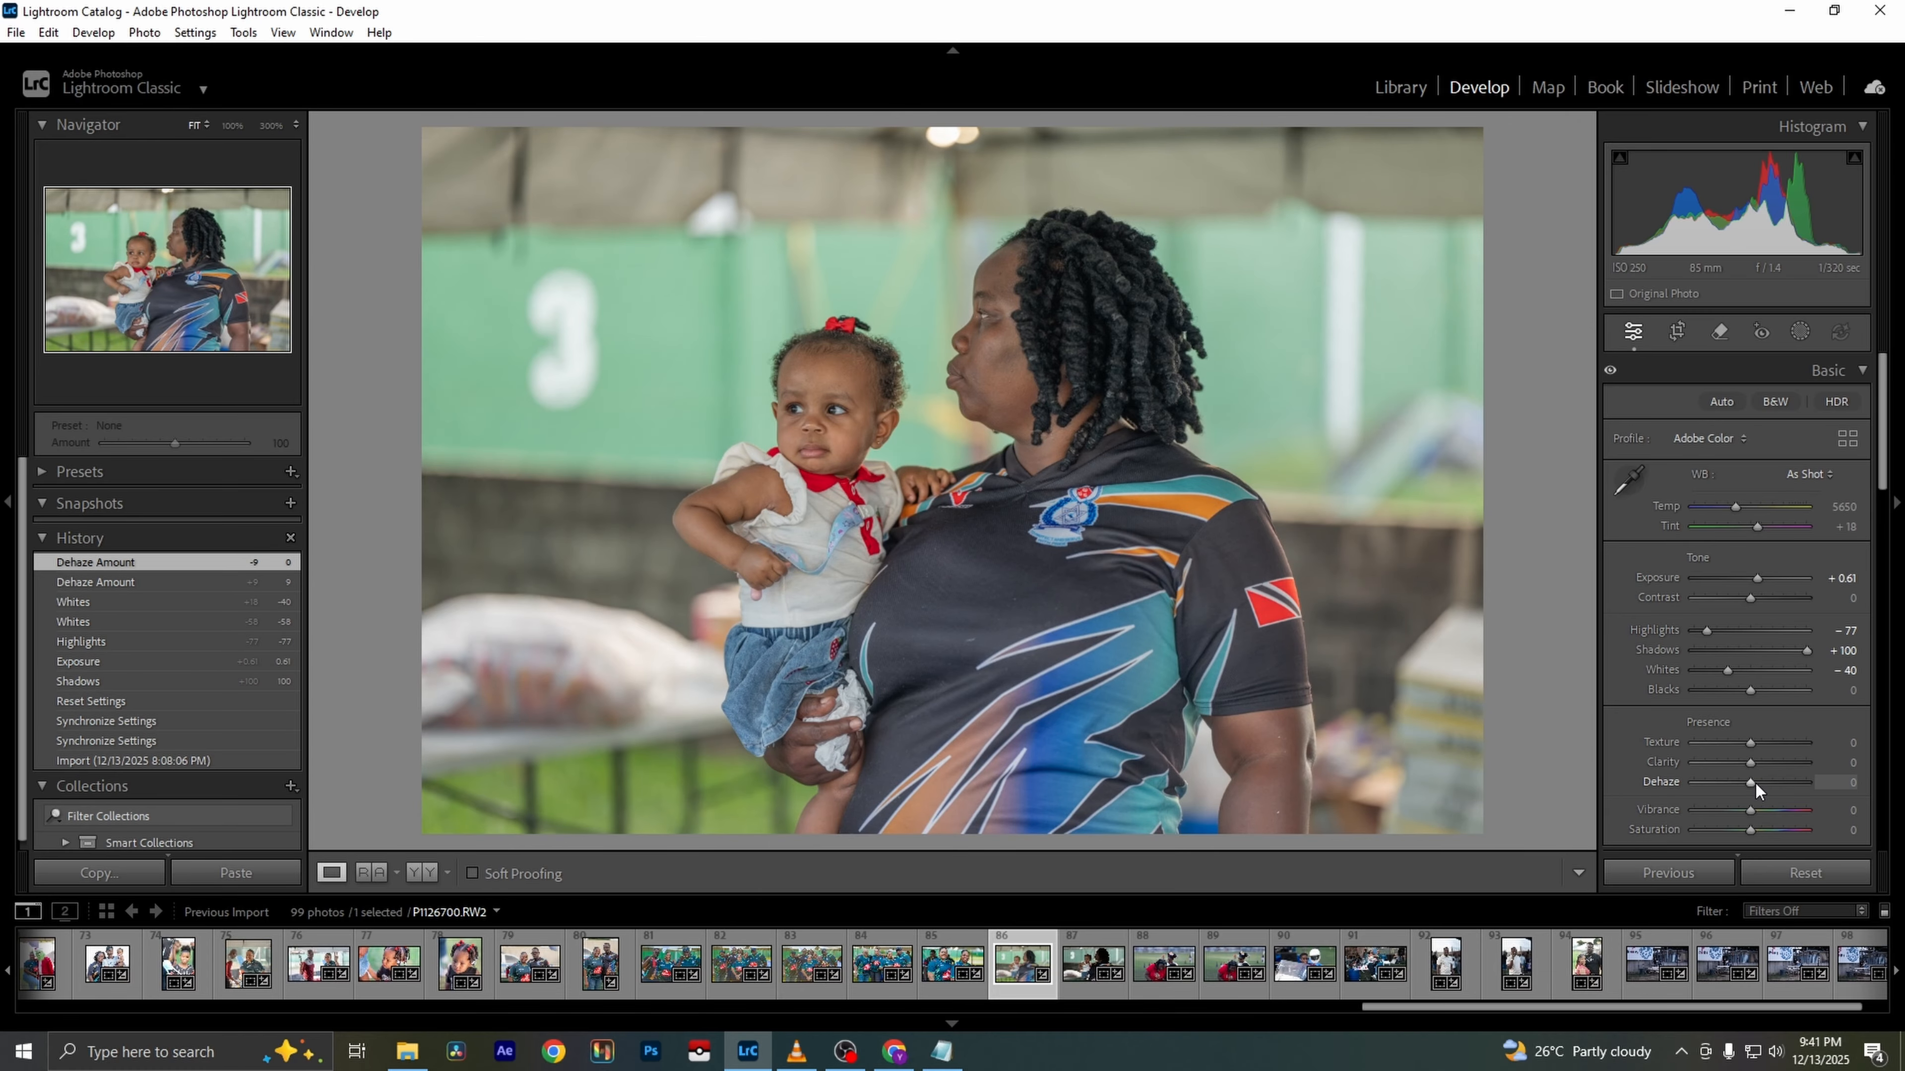
drag(1755, 782, 1738, 762)
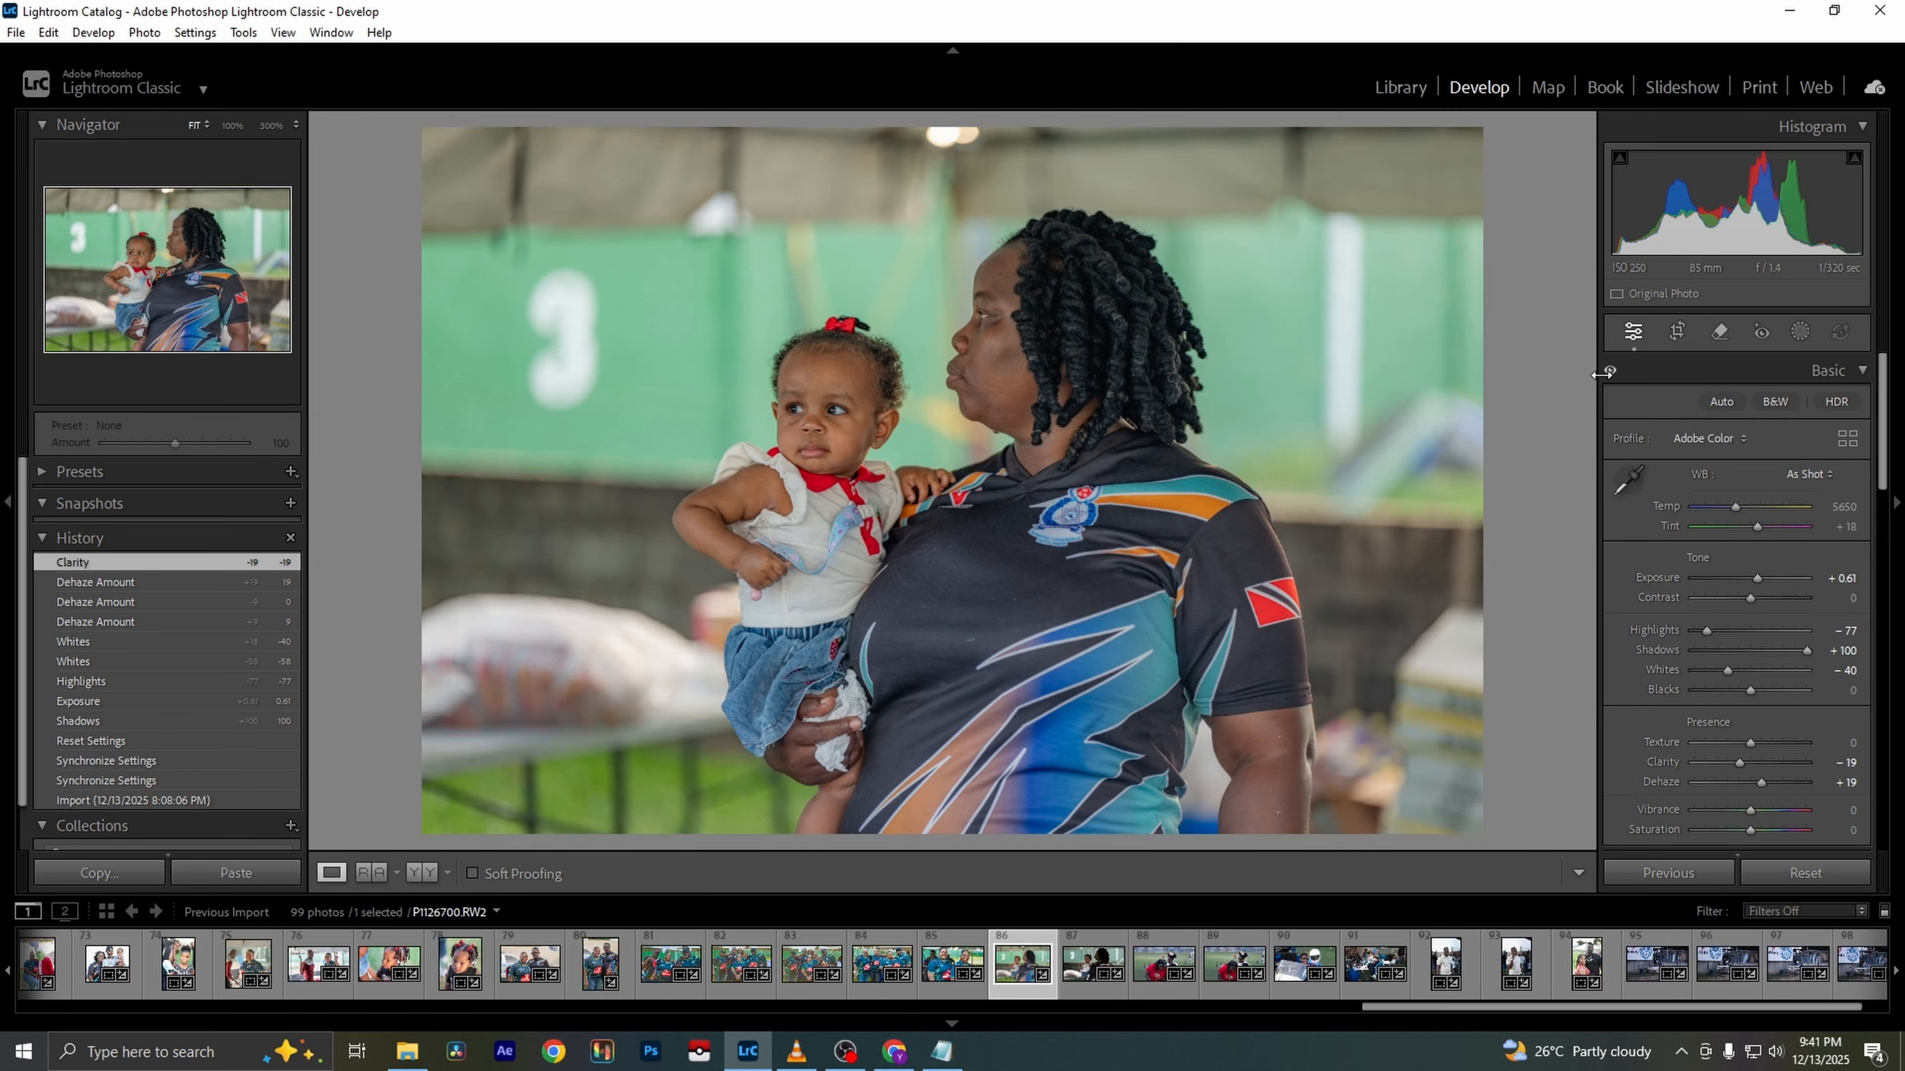
Crop the photo closely around the woman and baby, trimming both sides and the bottom to exclude the background number 3
click(1680, 334)
drag(990, 816, 982, 809)
drag(429, 445, 555, 446)
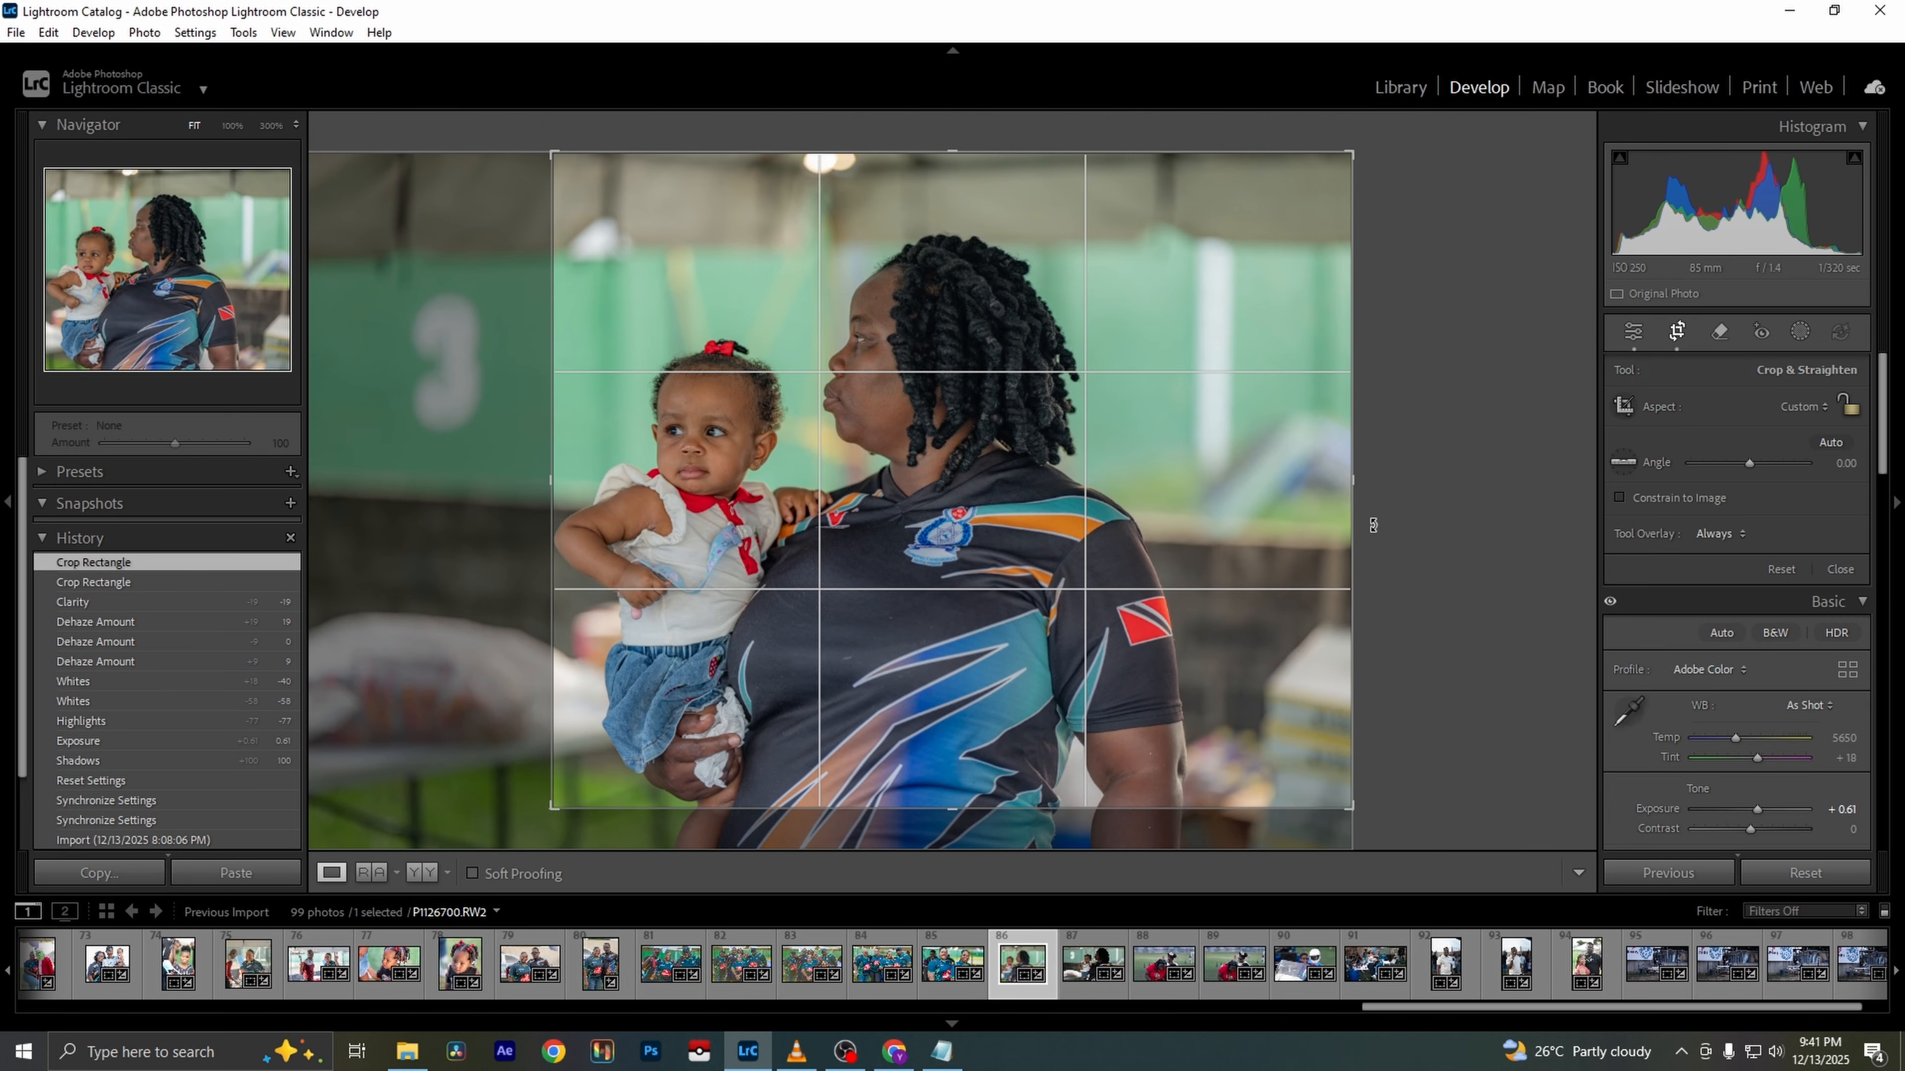
drag(1354, 527, 1295, 531)
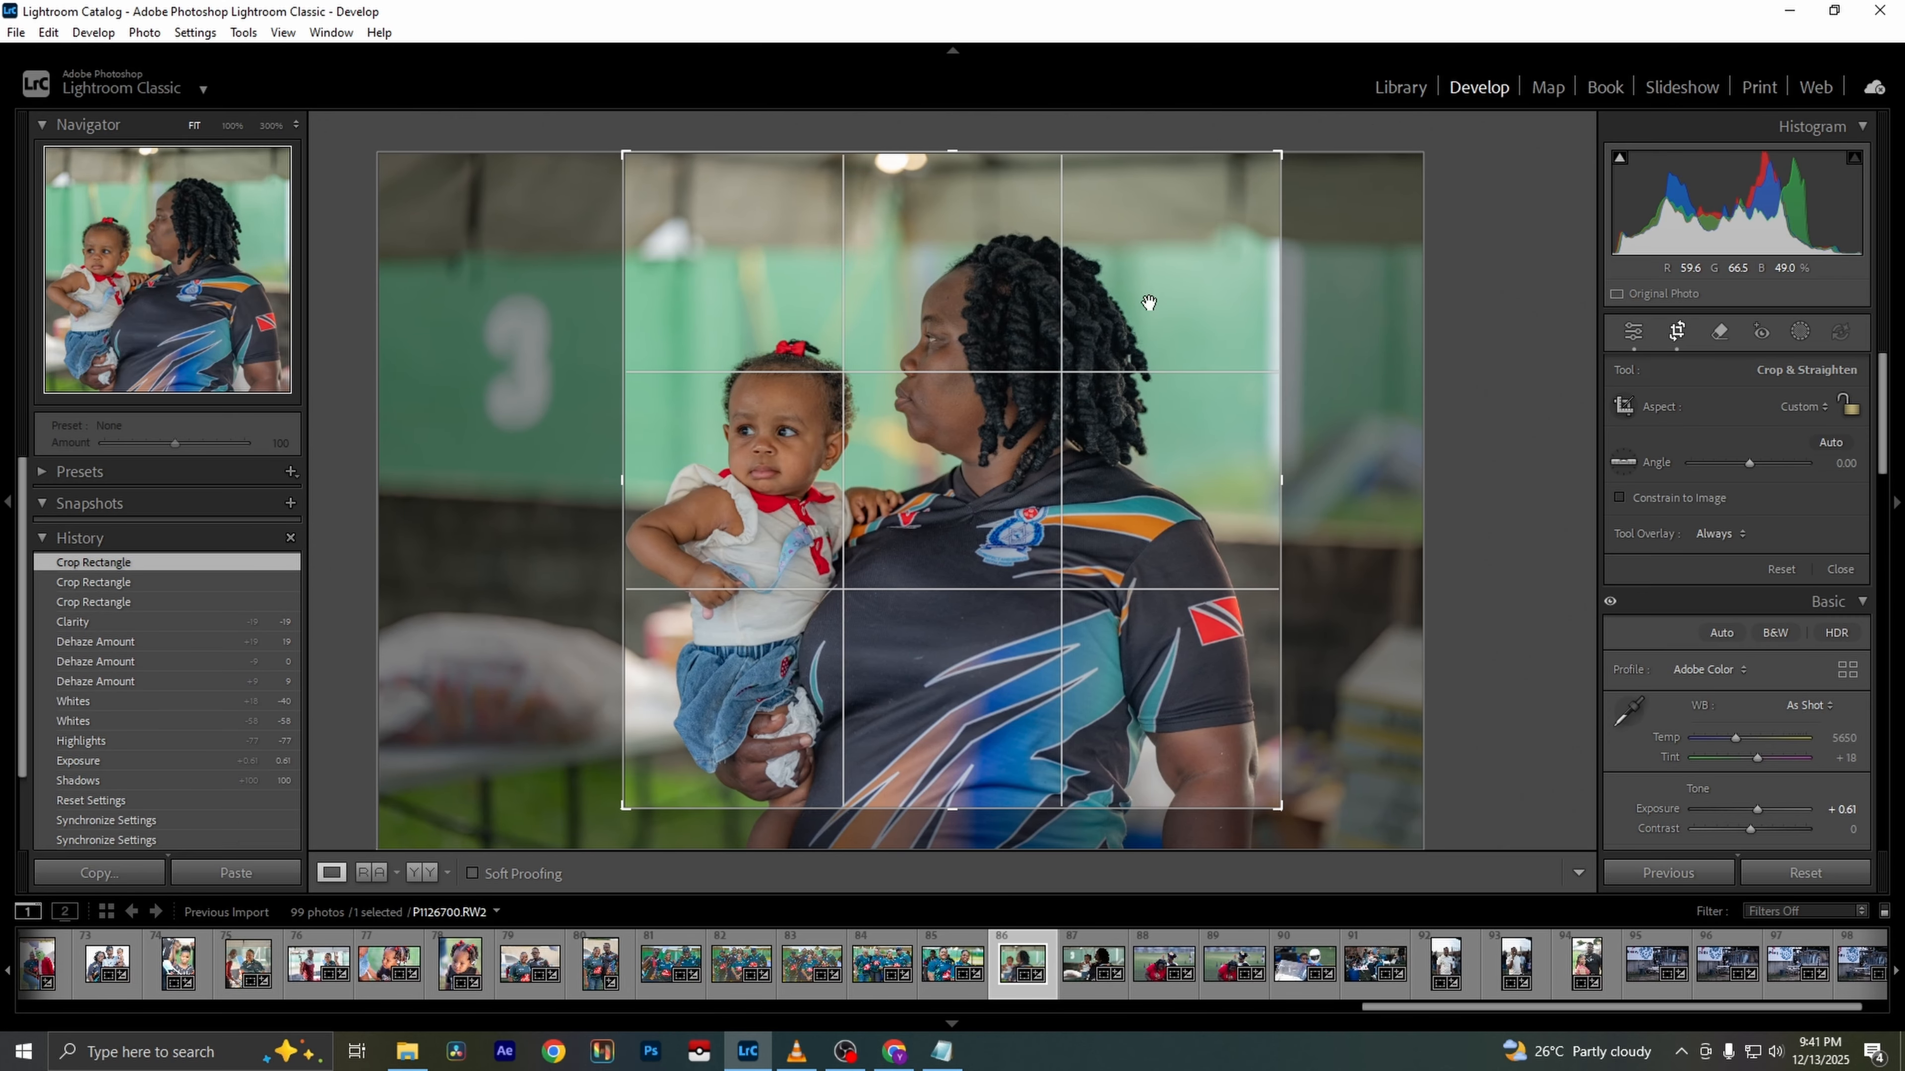
key(Return)
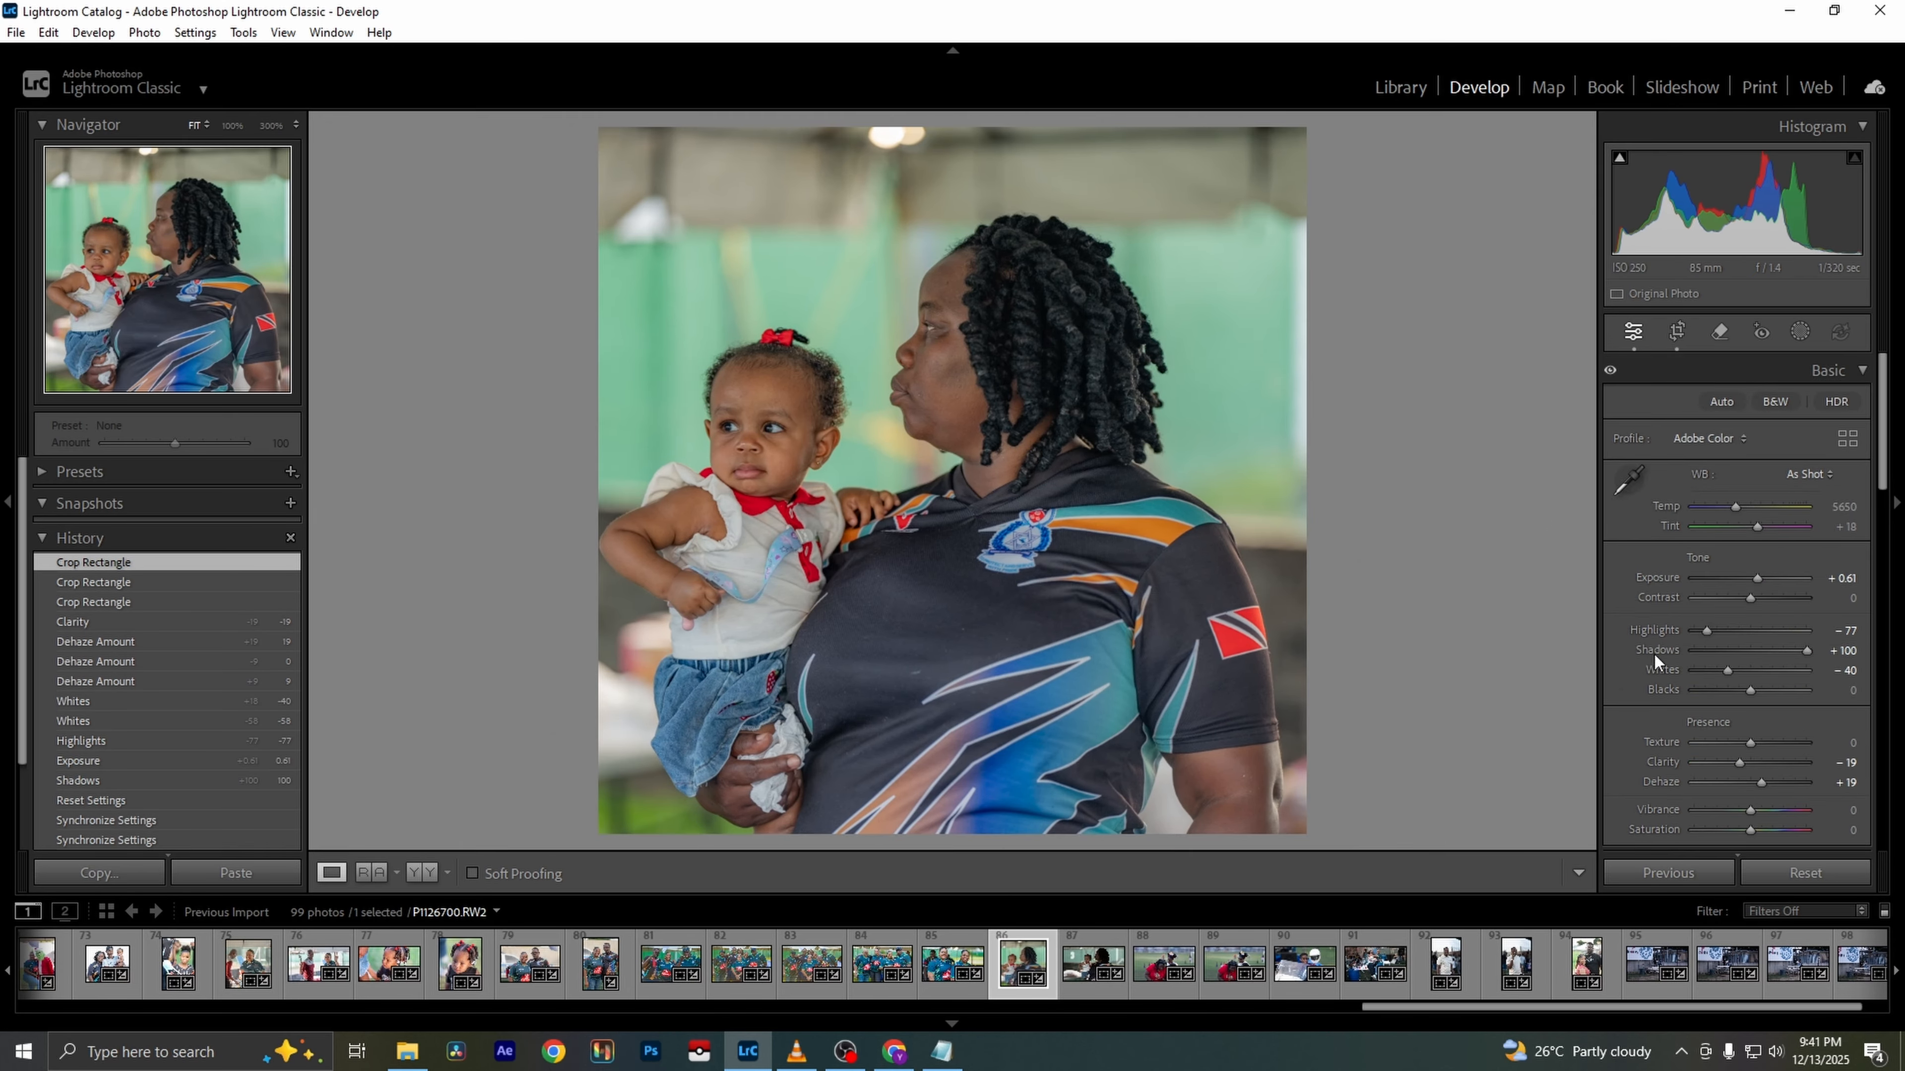
Raise the cropped portrait's exposure to +0.79 and its vibrance to +40
drag(1758, 579, 1760, 578)
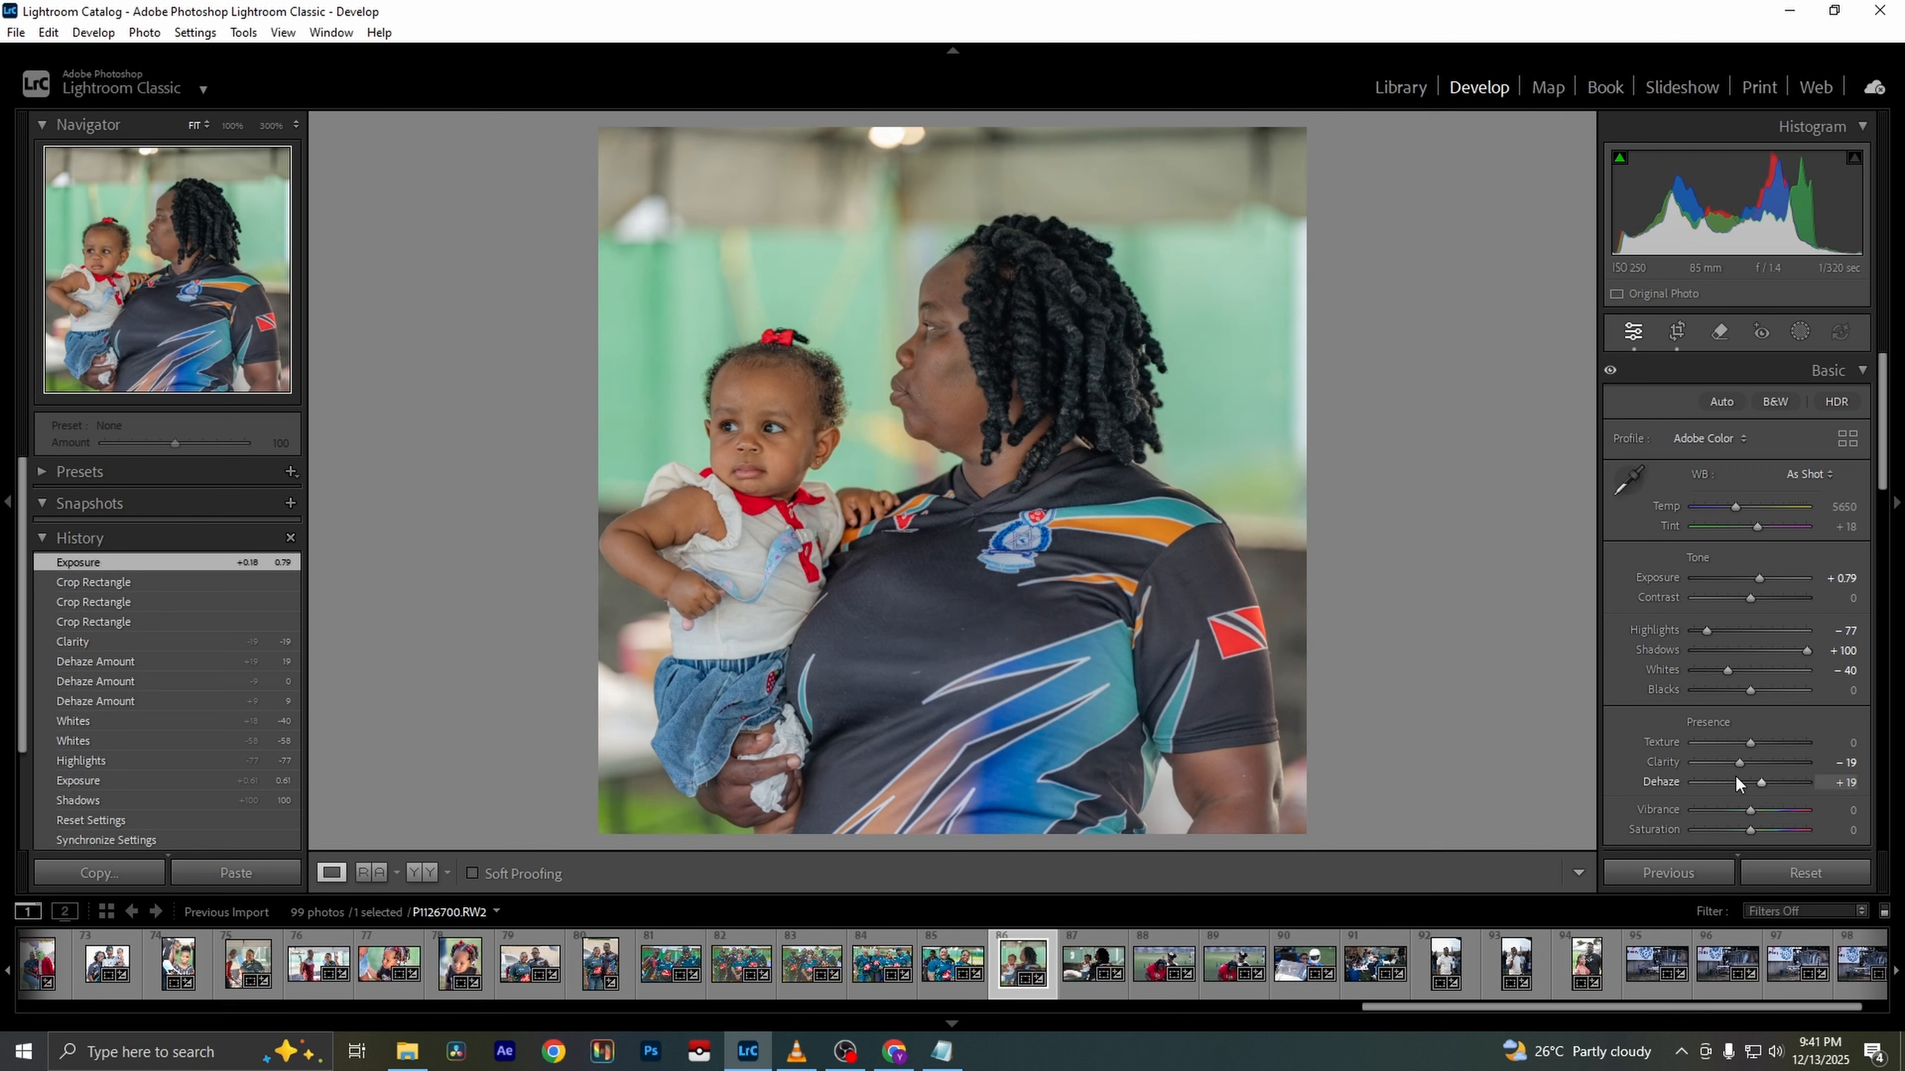
scroll(1793, 721, down, 3)
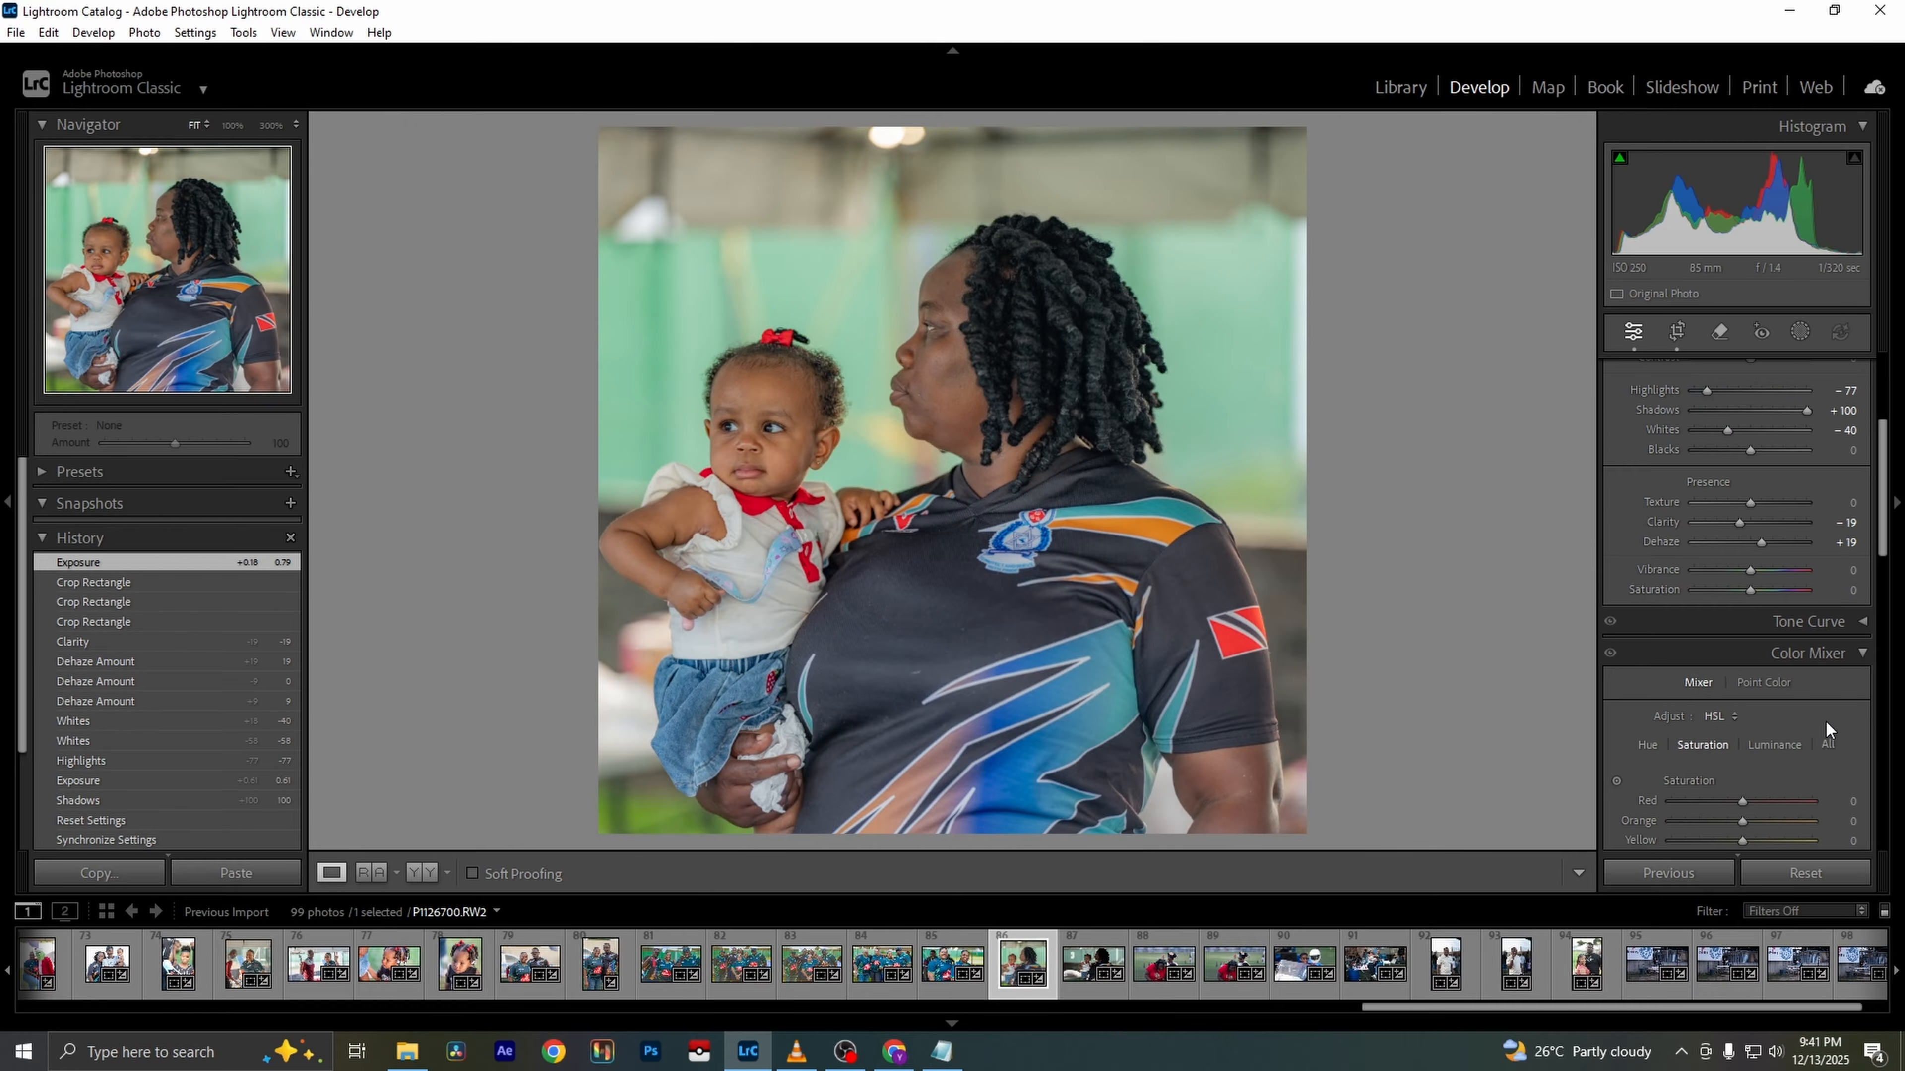
drag(1753, 572, 1773, 570)
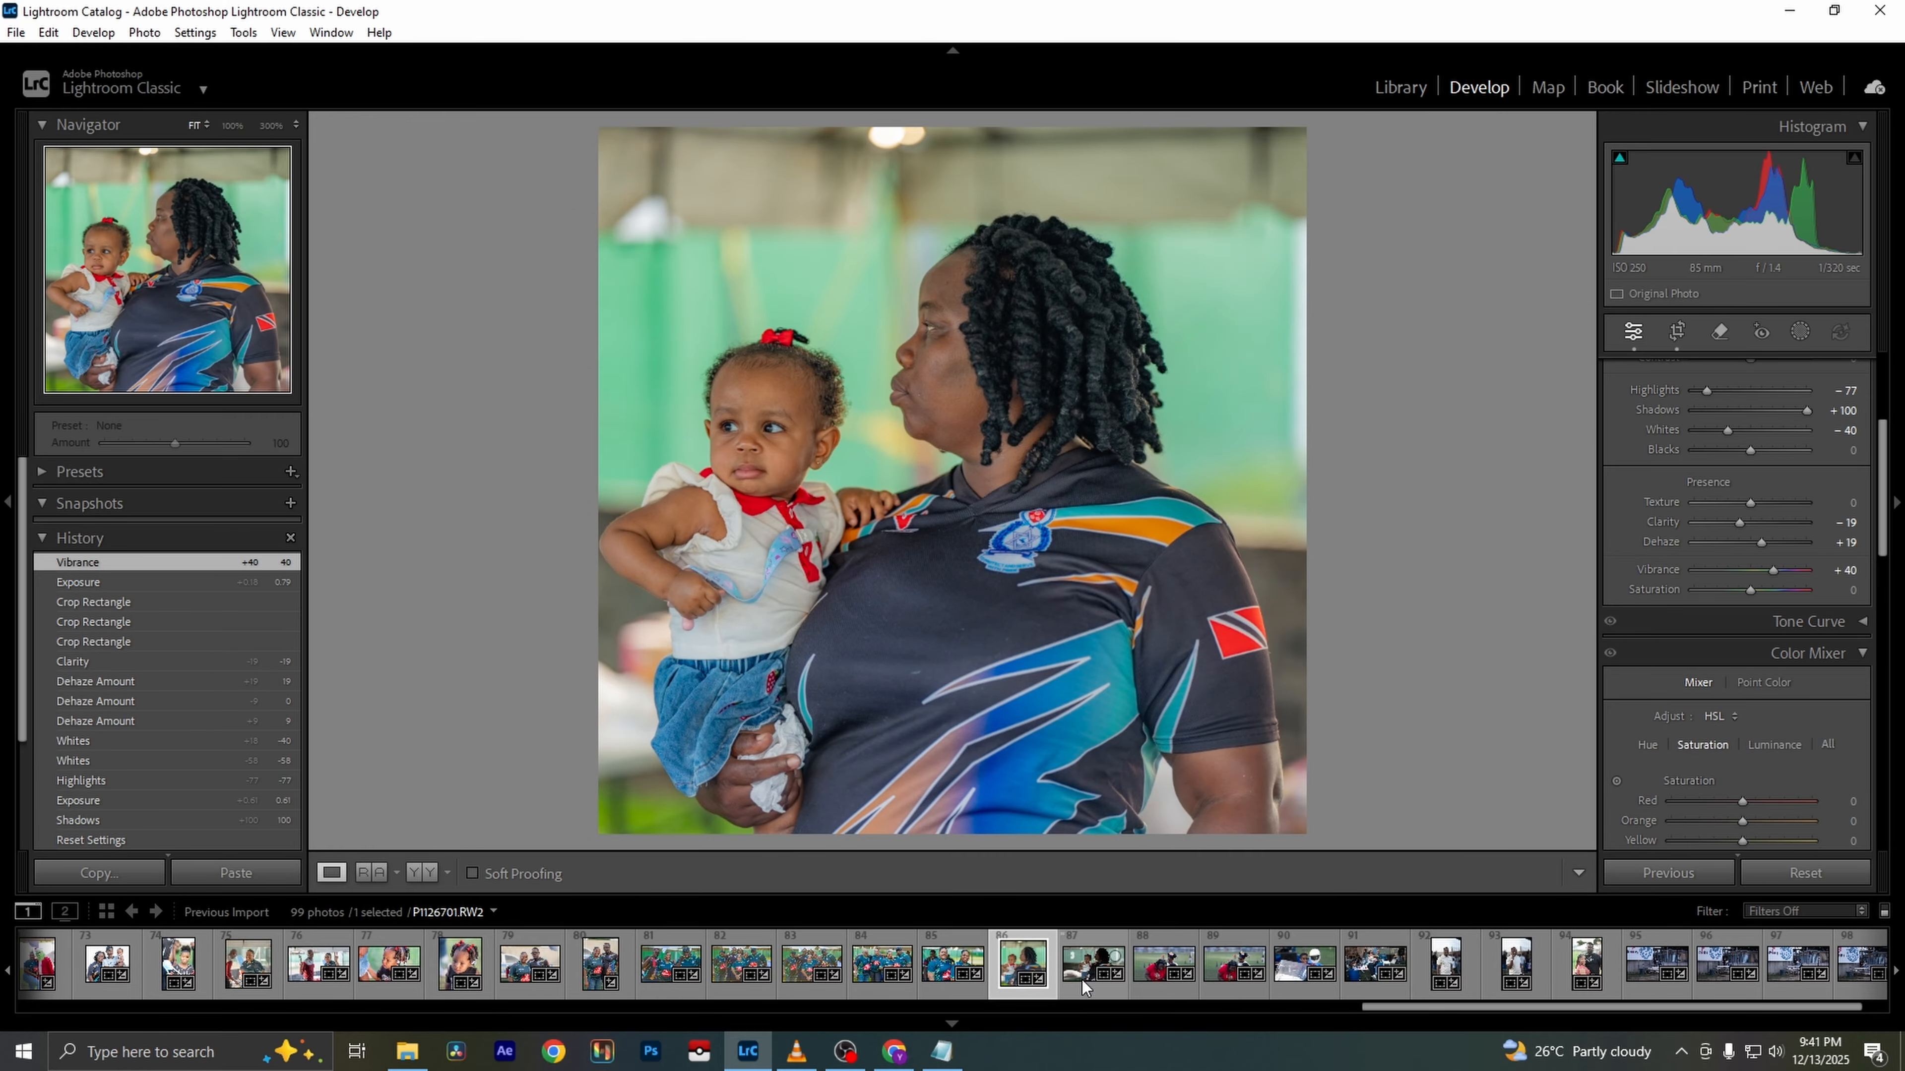
Add P1126701.RW2 to the selection and synchronize the default subset of develop settings from P1126700.RW2 to it
ctrl+click(1093, 964)
click(1678, 873)
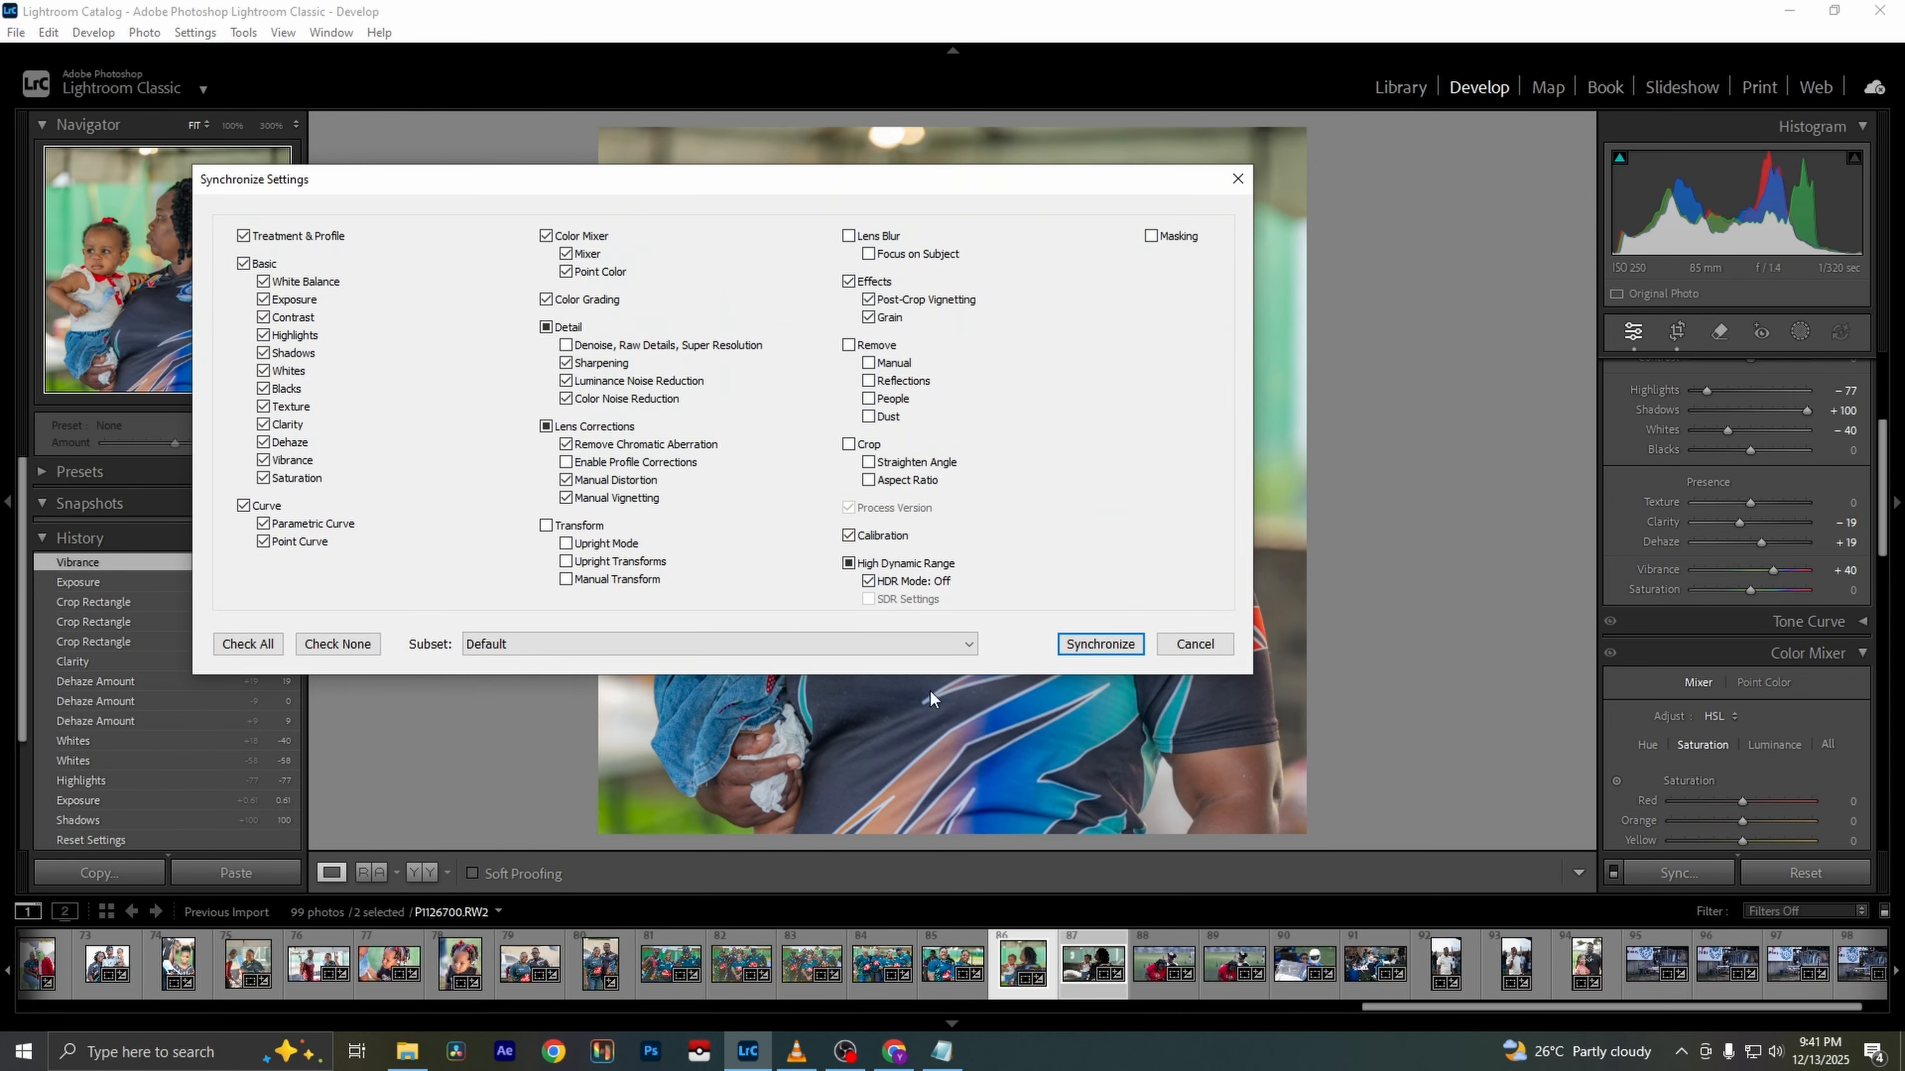
click(1098, 643)
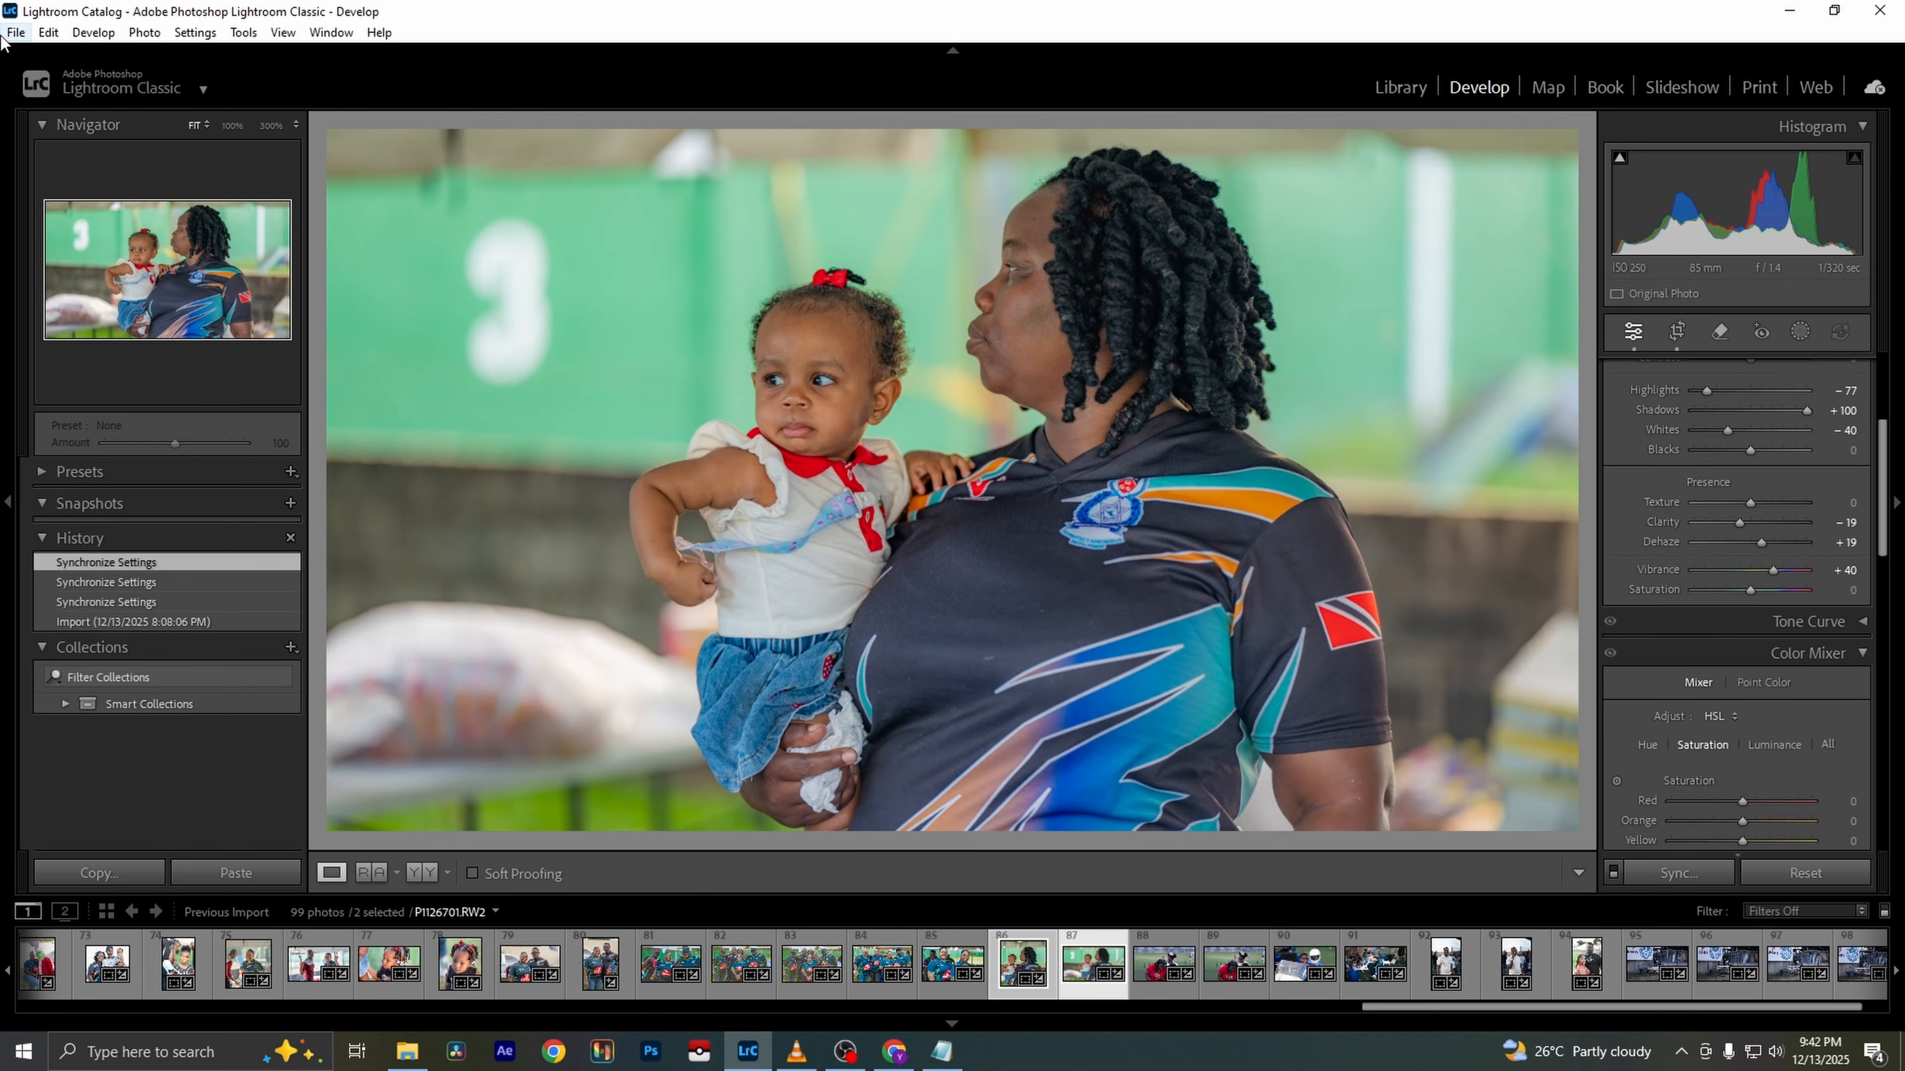
Export the two woman-and-baby photos, check the Untitled Export folder in File Explorer, and return to Lightroom Classic
click(16, 33)
click(194, 324)
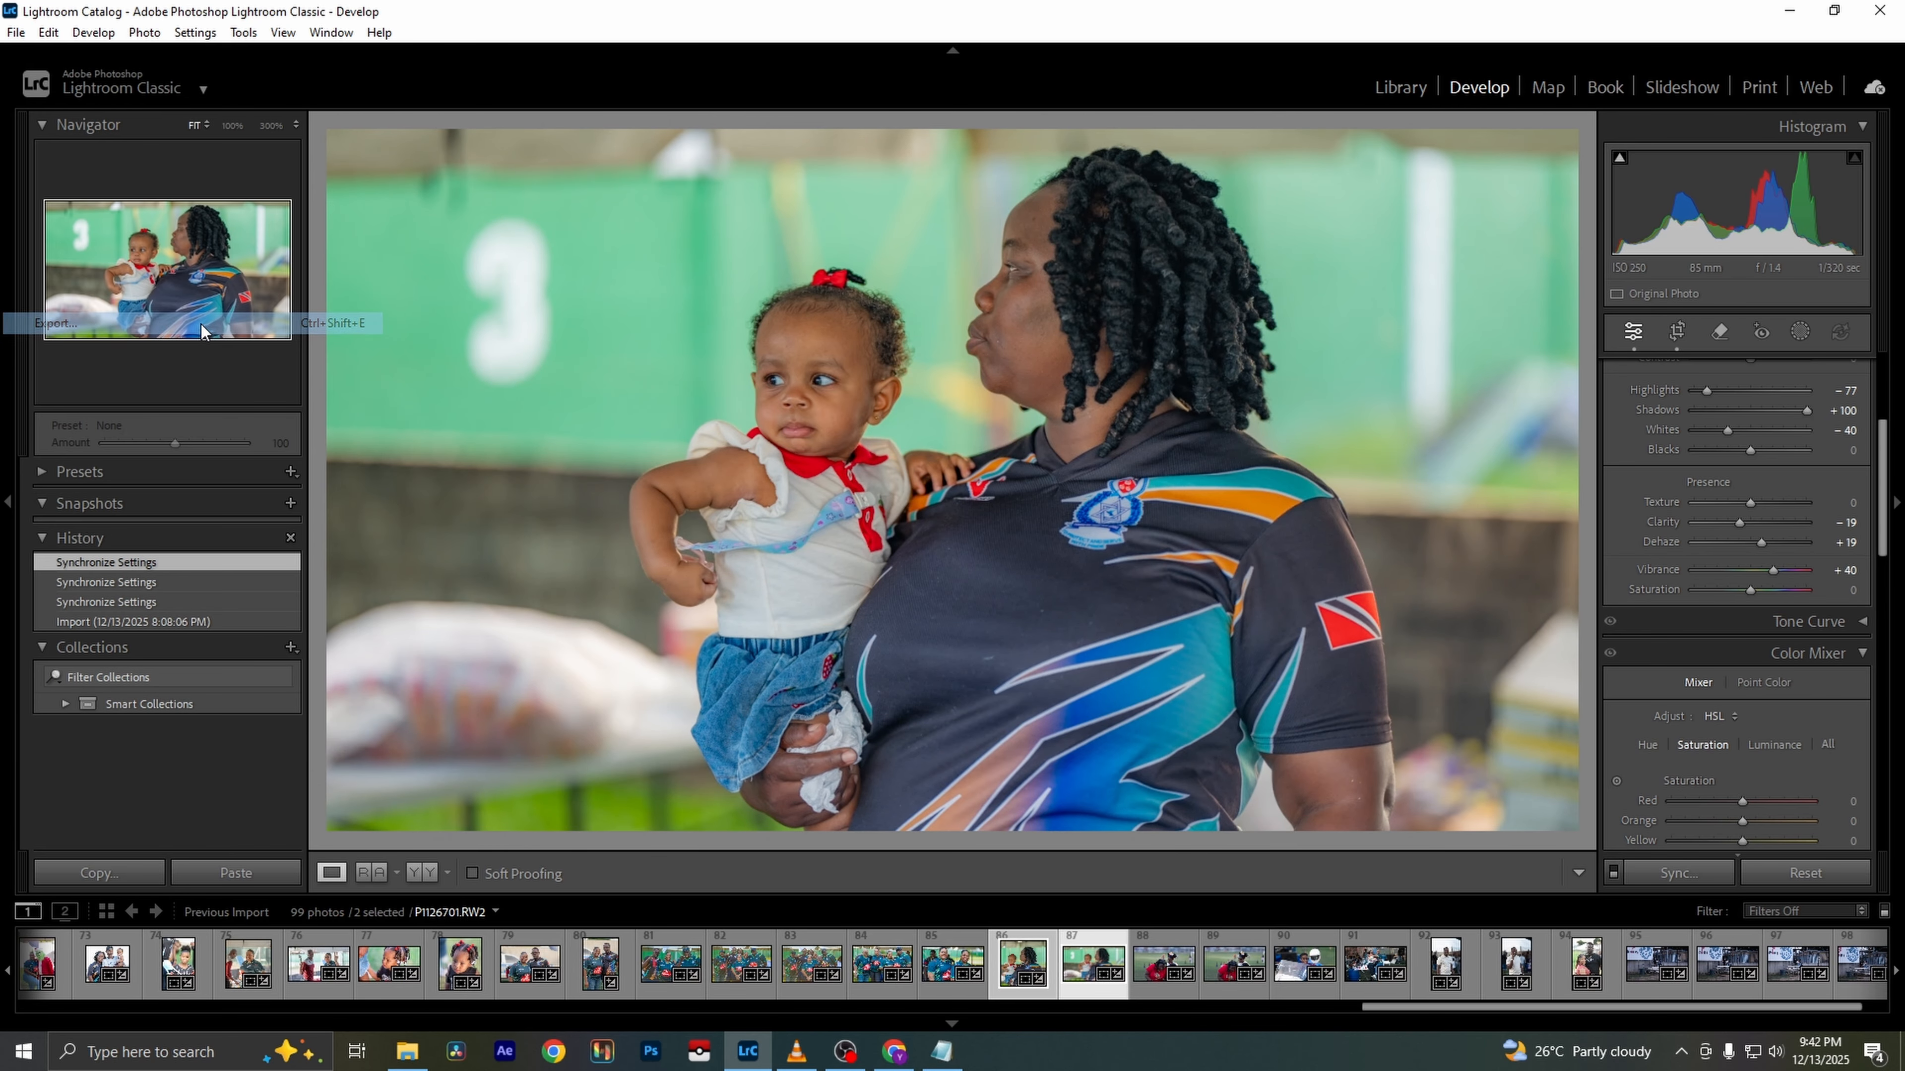
click(940, 693)
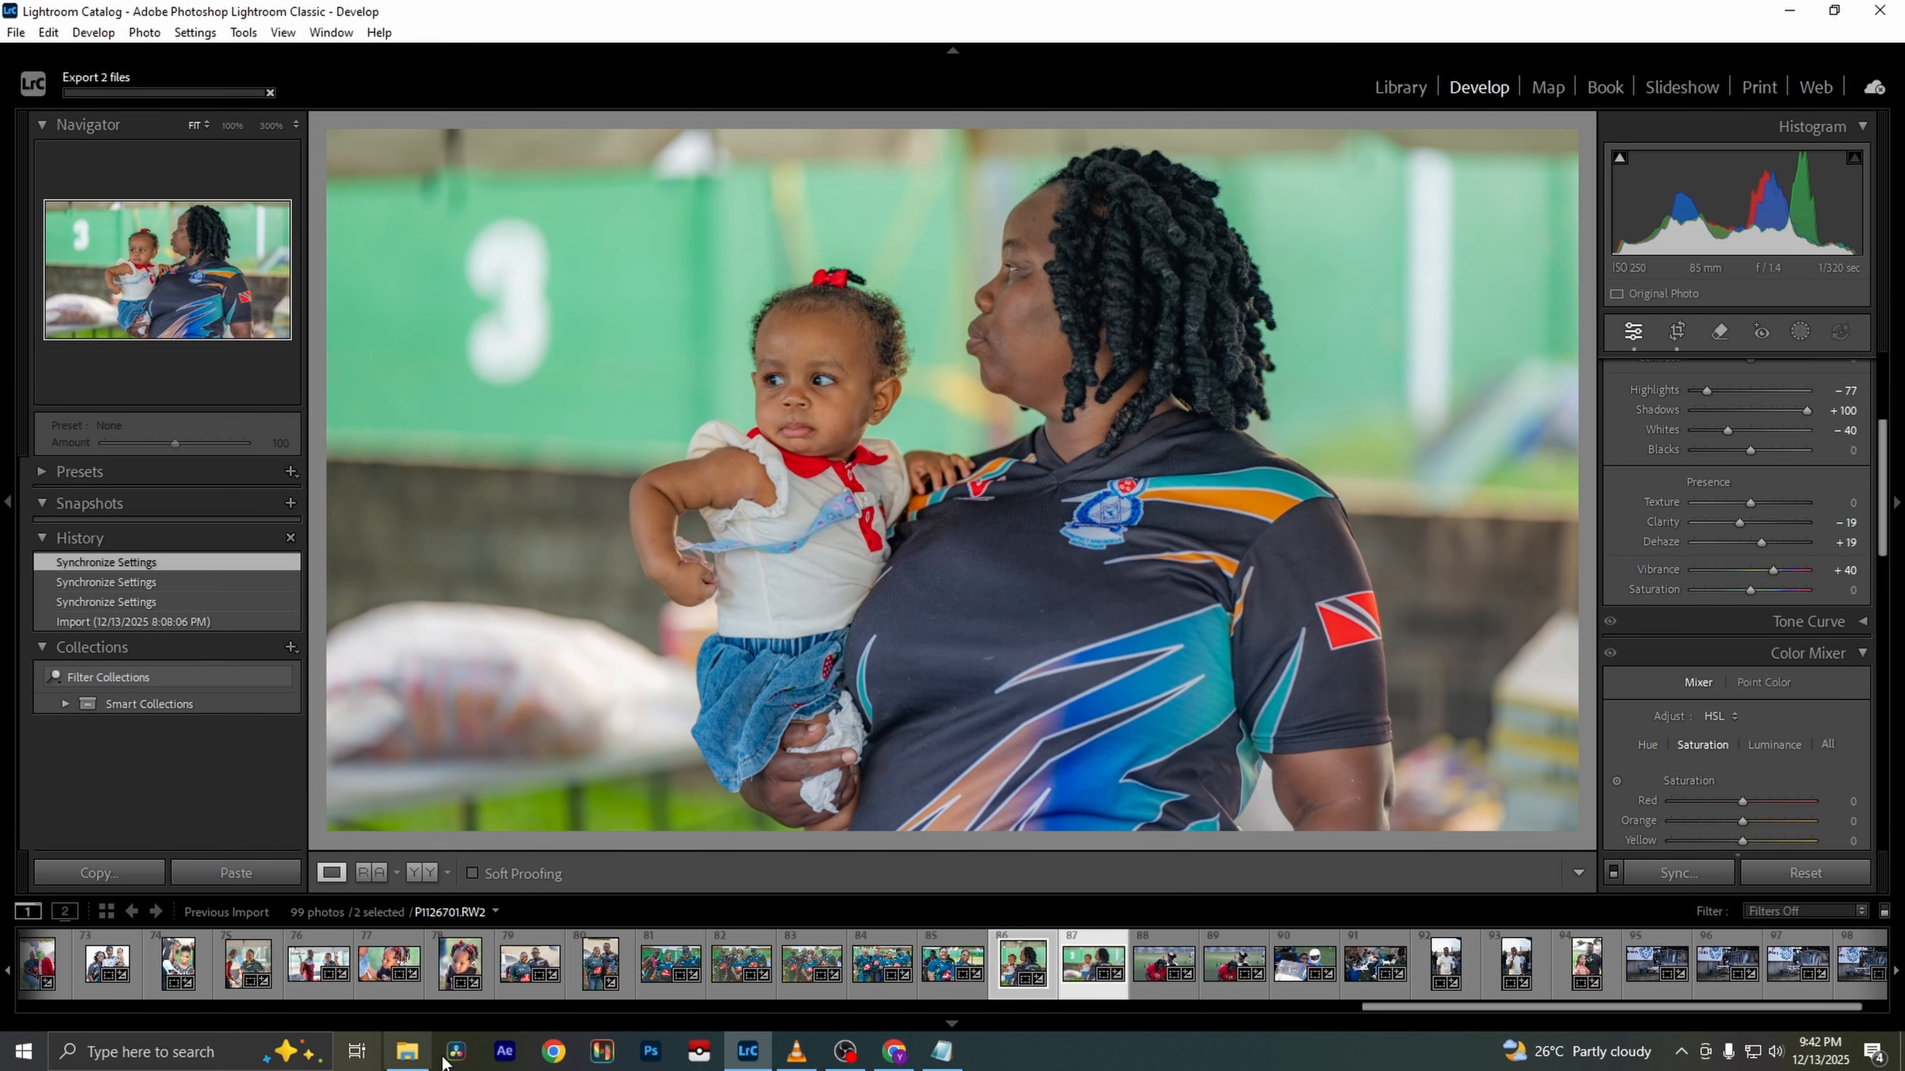
click(404, 1054)
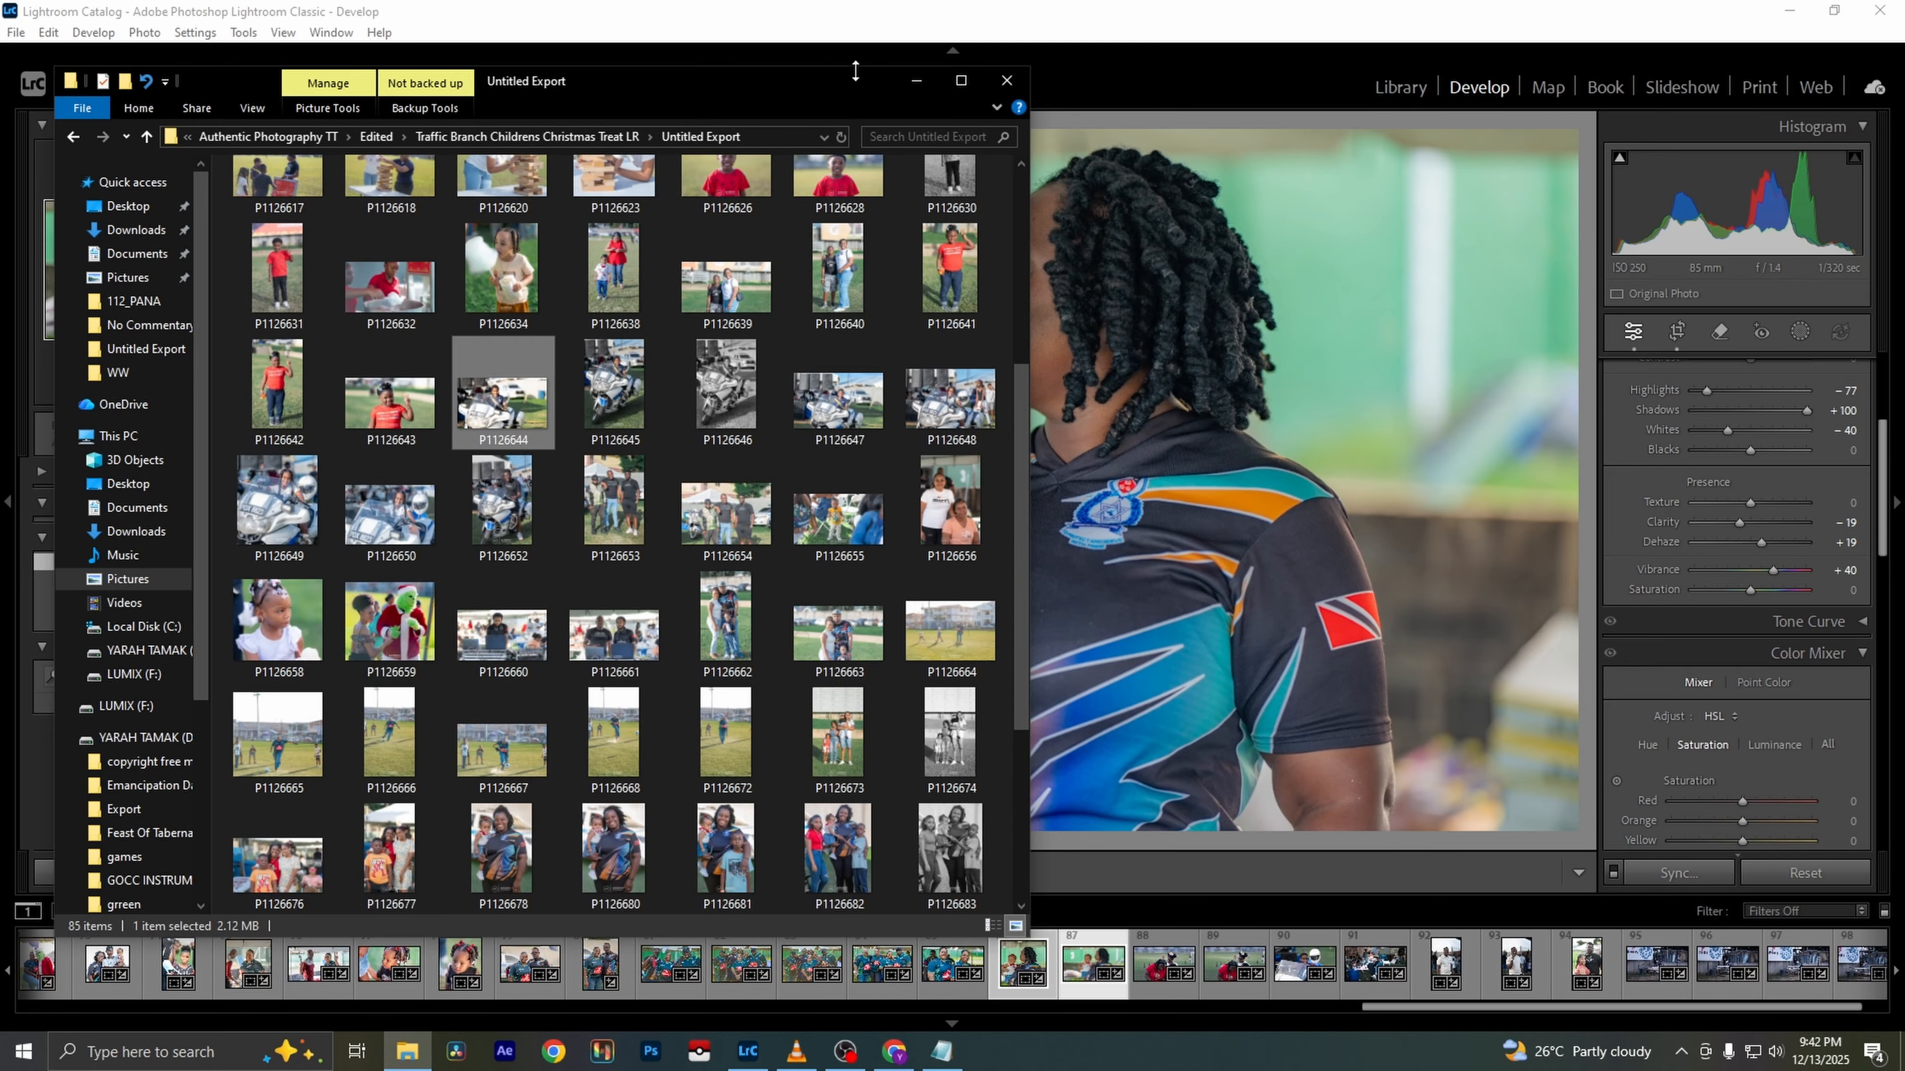
click(919, 83)
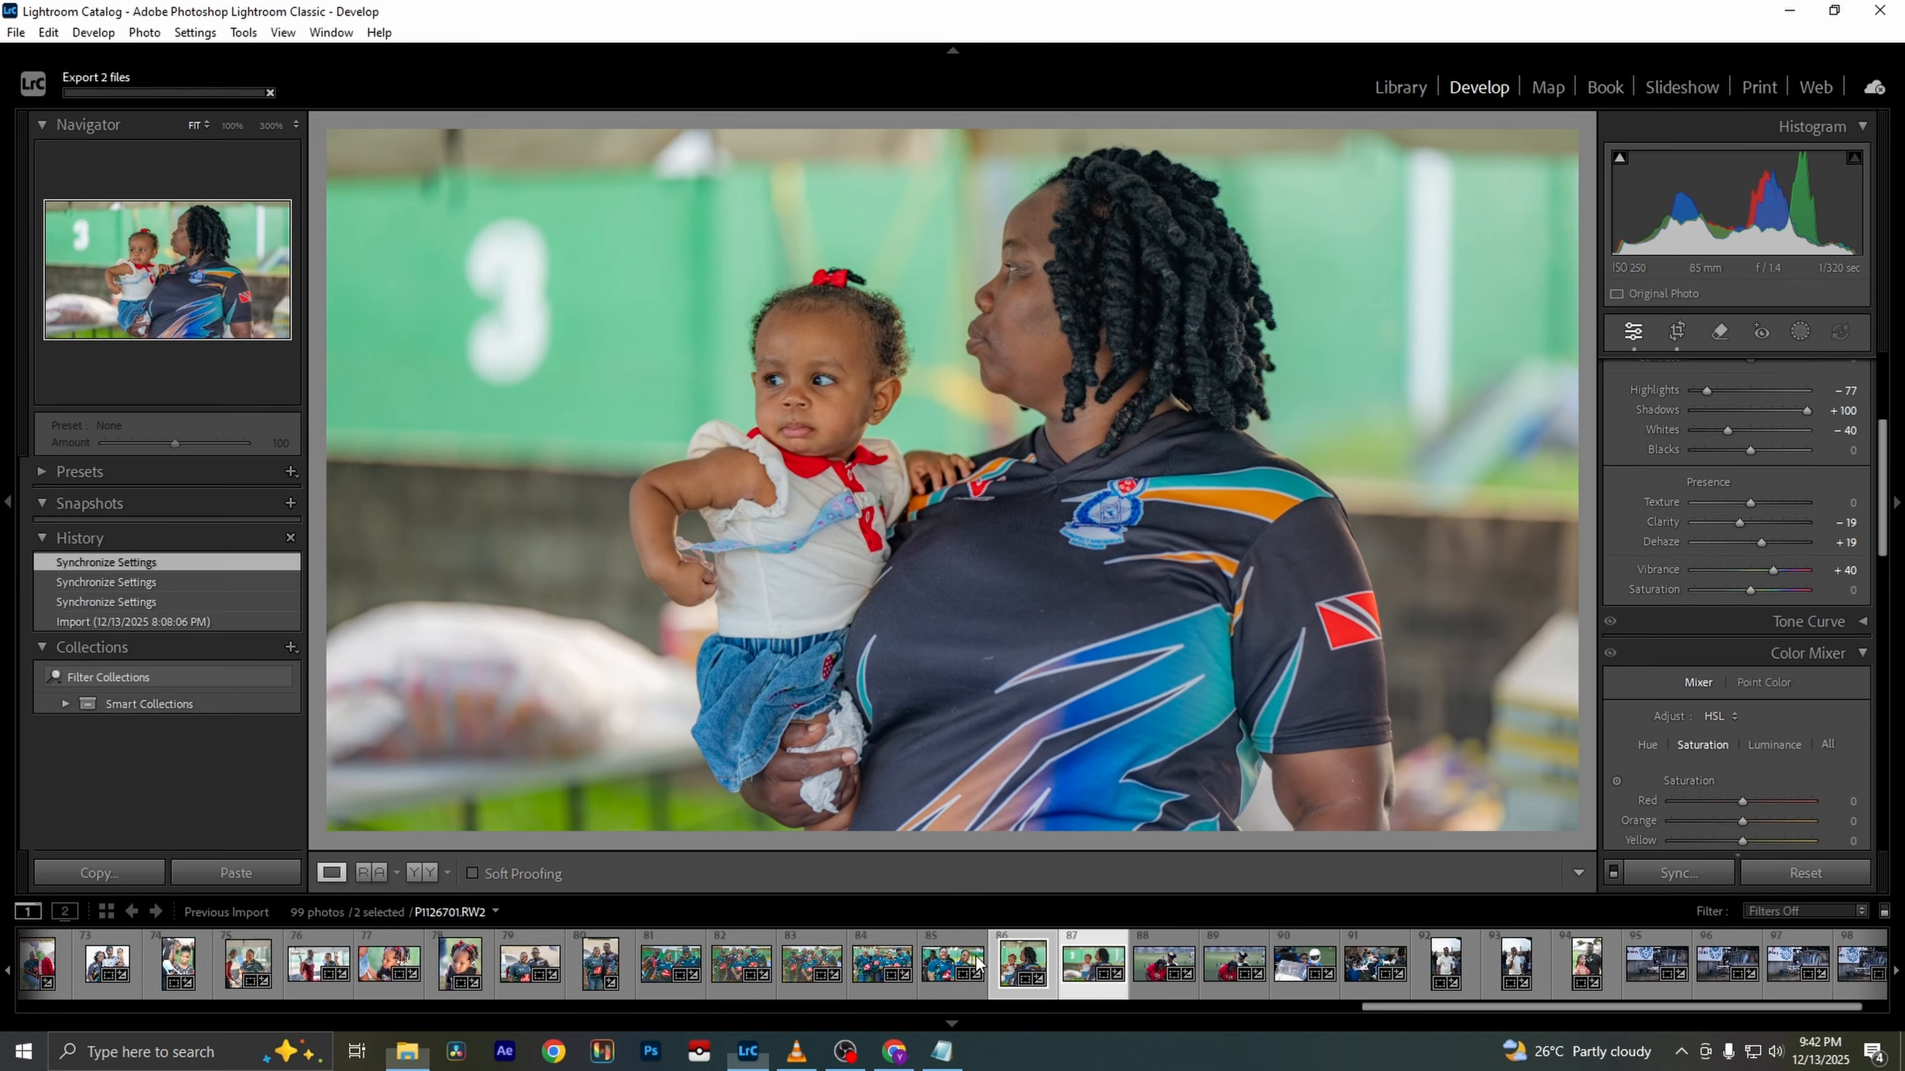
Open P1126702.RW2, reset its develop settings, and set shadows to +70 and exposure to +0.61
click(1170, 984)
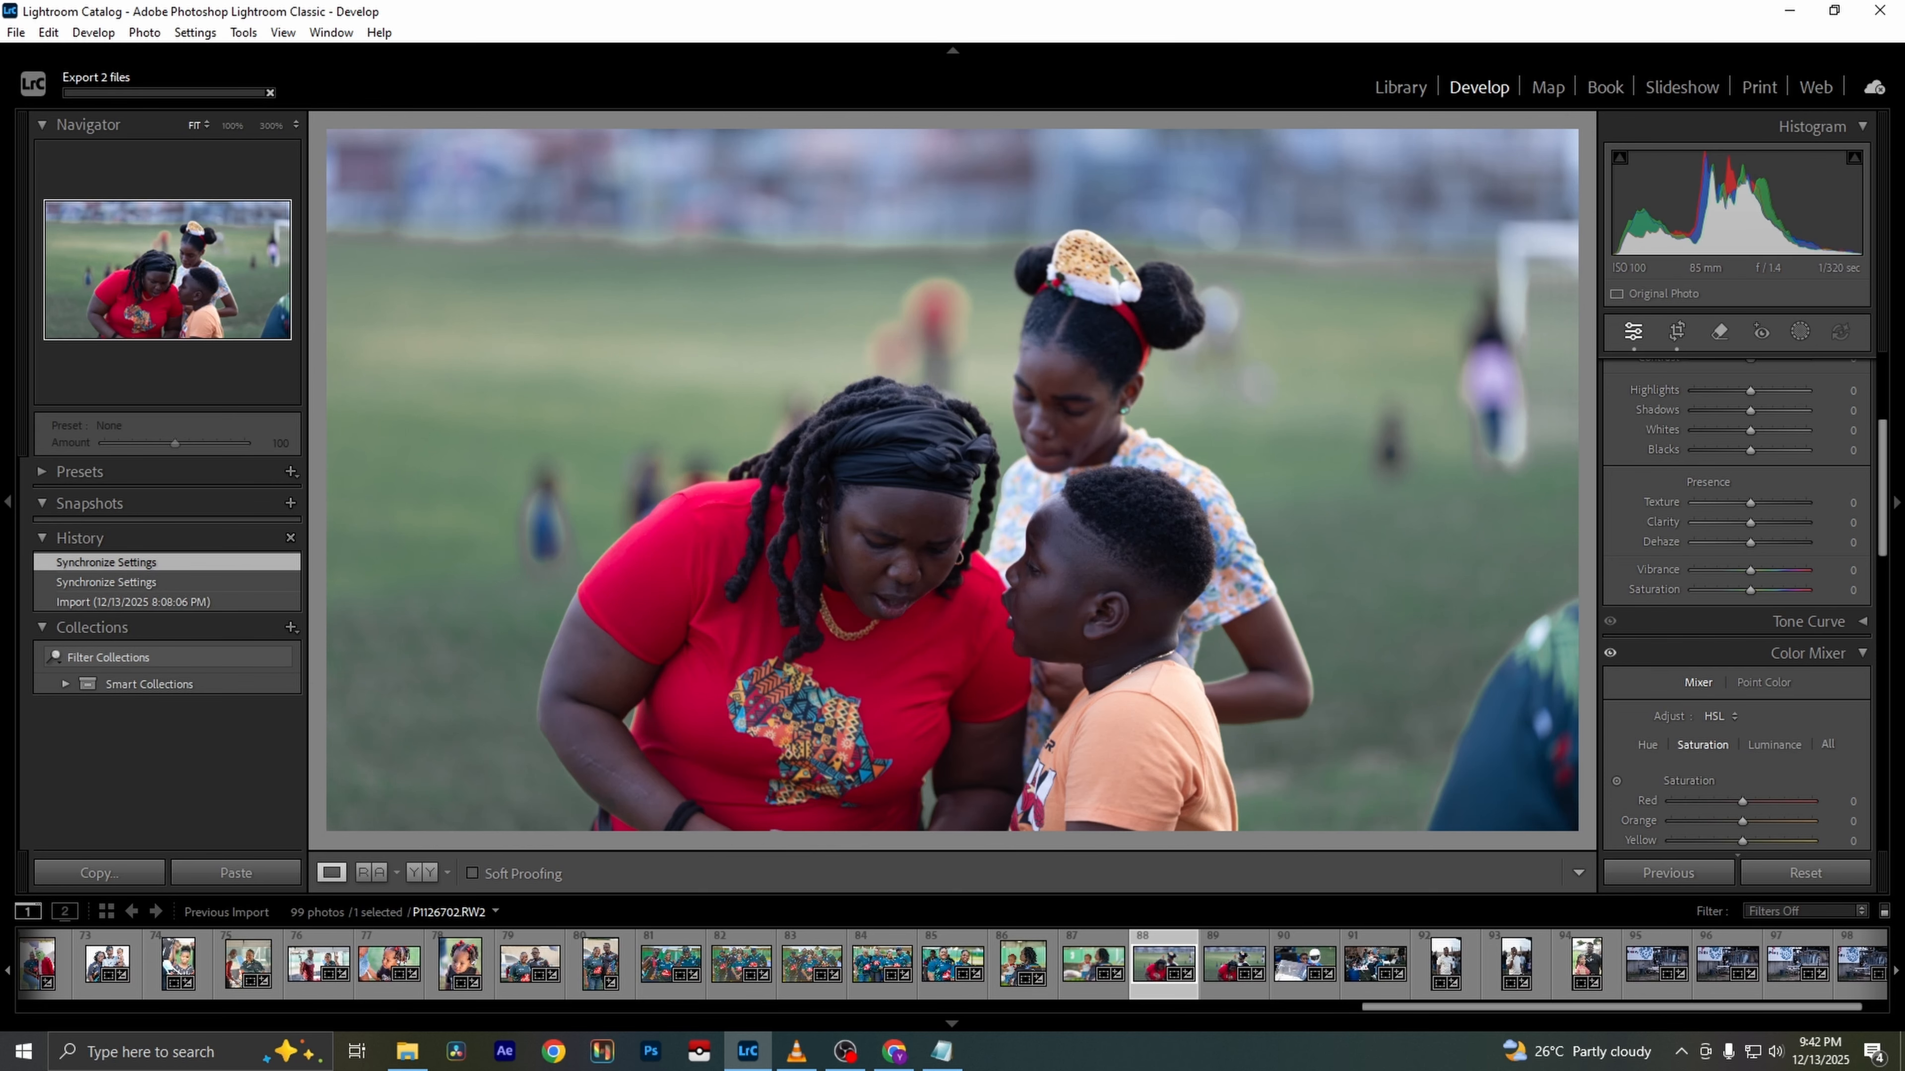
click(1789, 870)
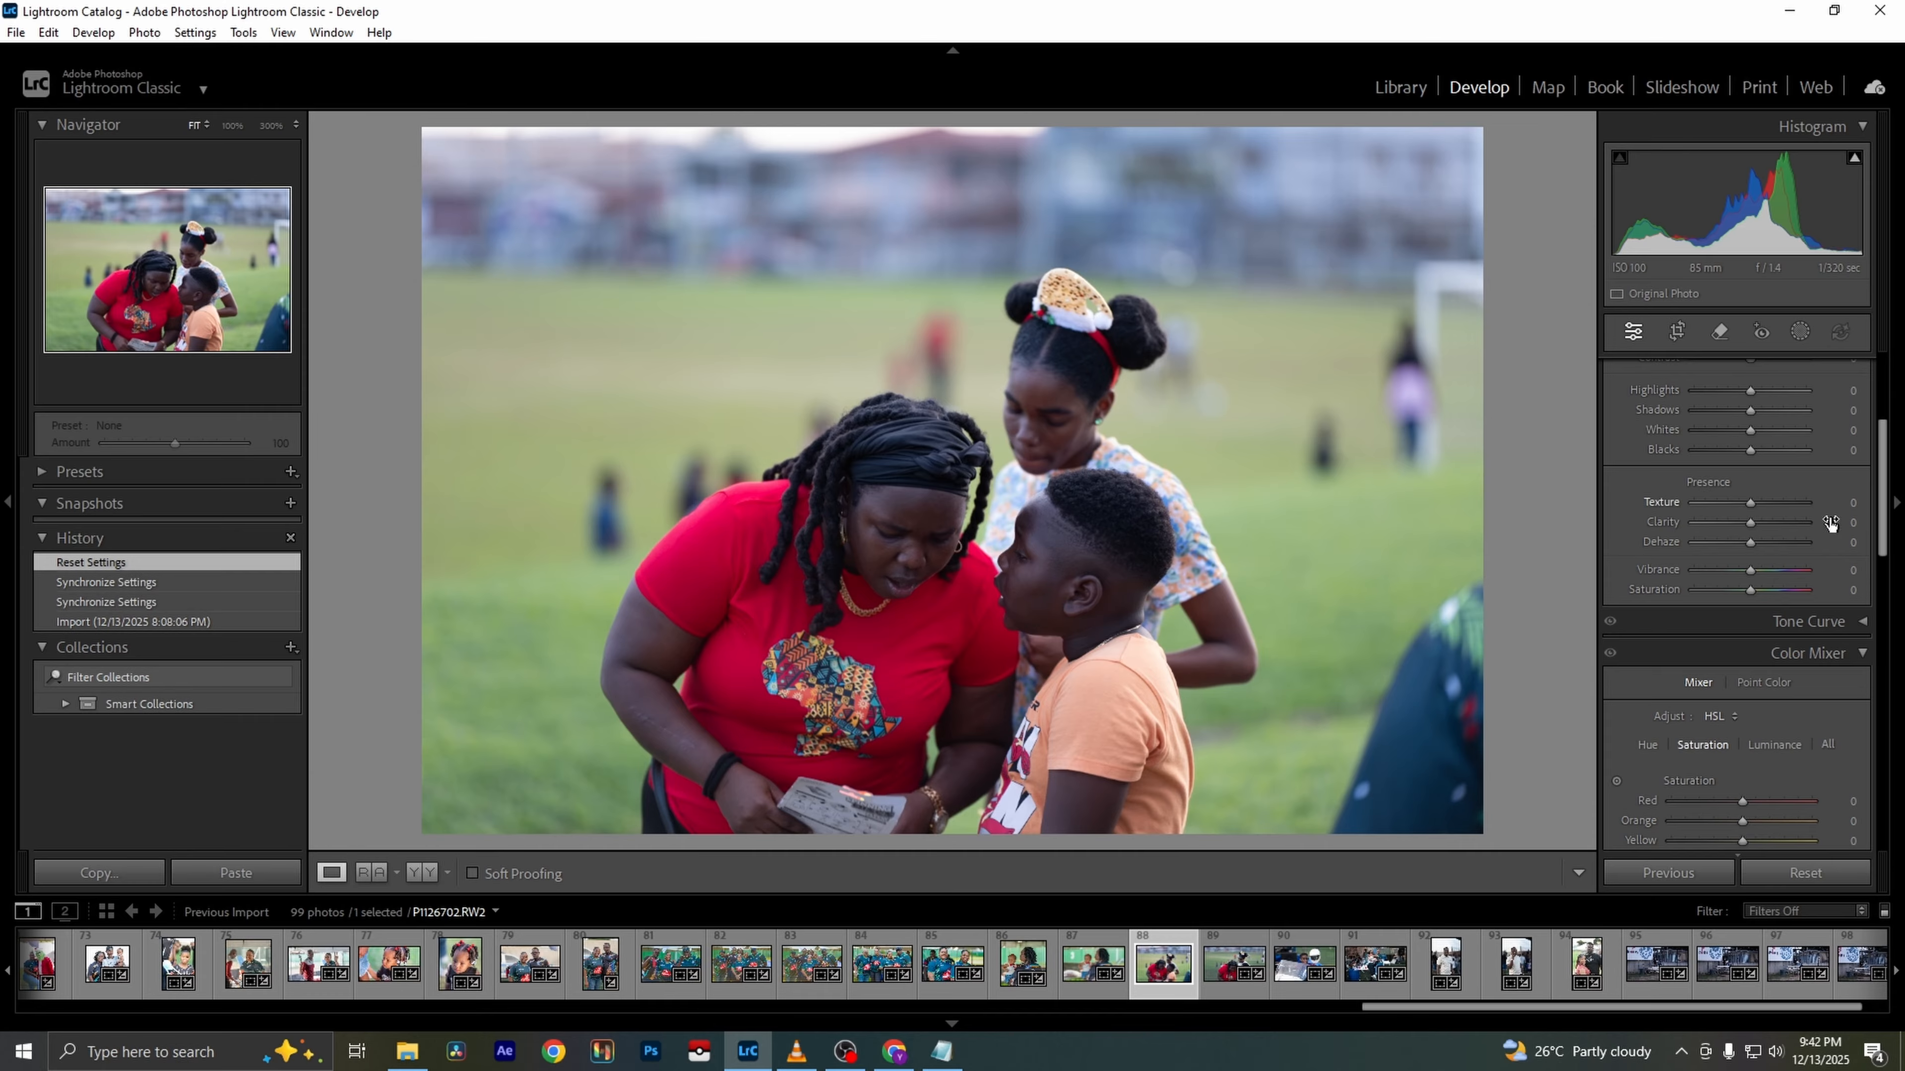
scroll(1783, 619, up, 4)
drag(1754, 652, 1791, 649)
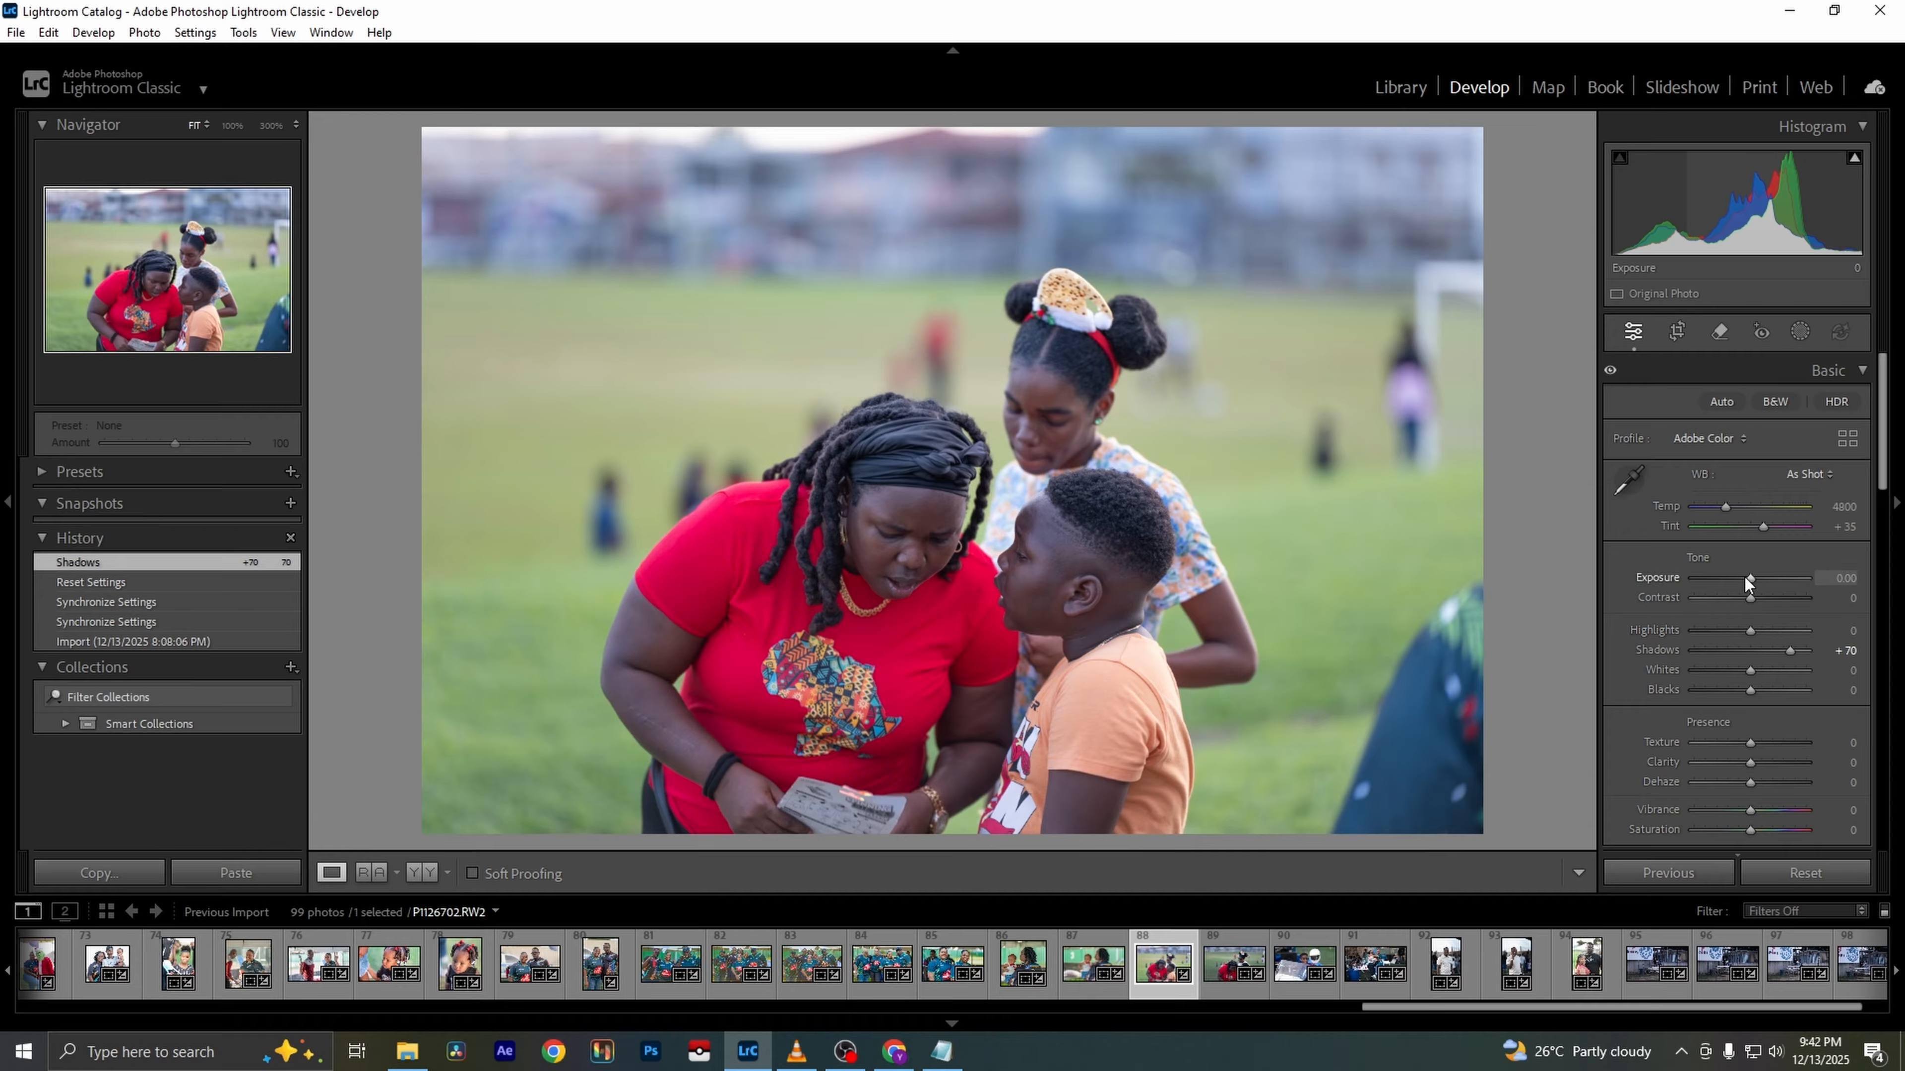
drag(1752, 577, 1760, 578)
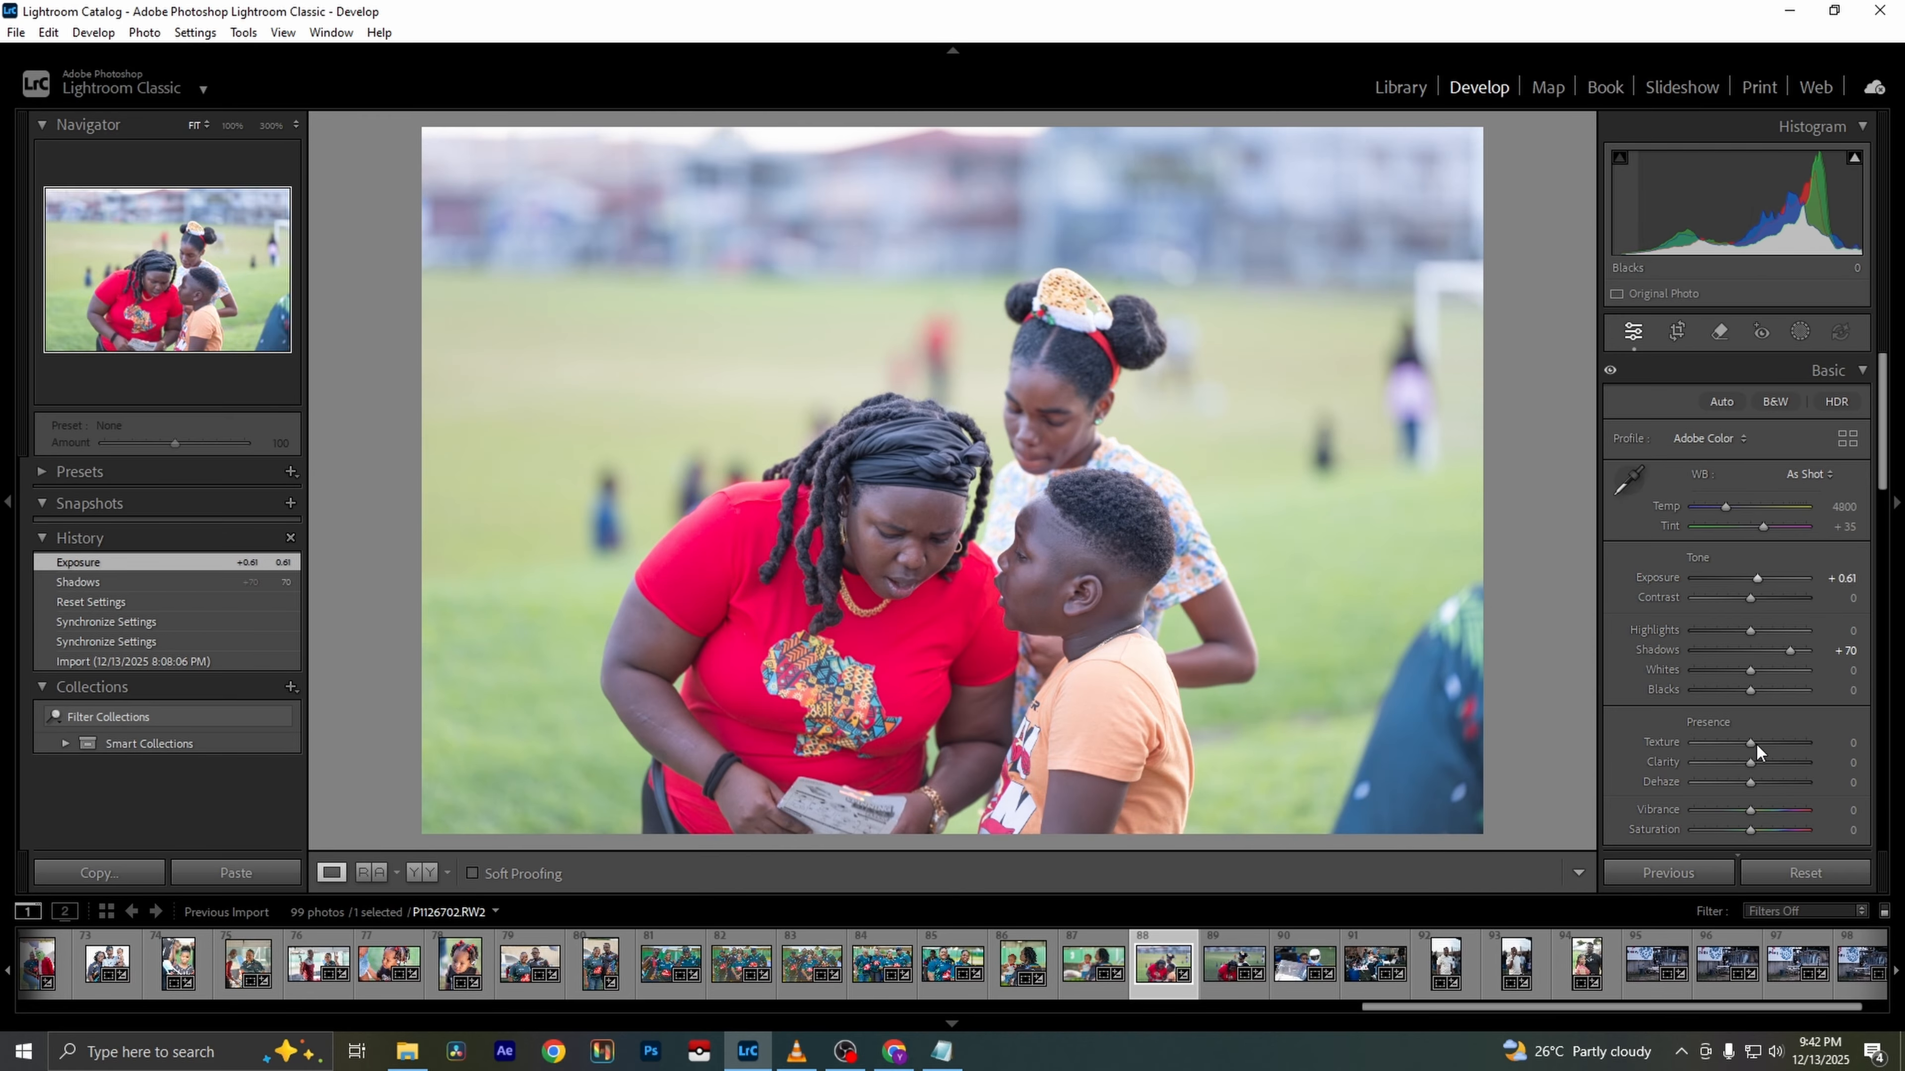
Set the photo's dehaze to +21, vibrance to +28 and clarity to −25, and switch its white balance to Auto
mouse_move(1753, 785)
mouse_down()
mouse_move(1768, 811)
mouse_move(1735, 762)
mouse_up()
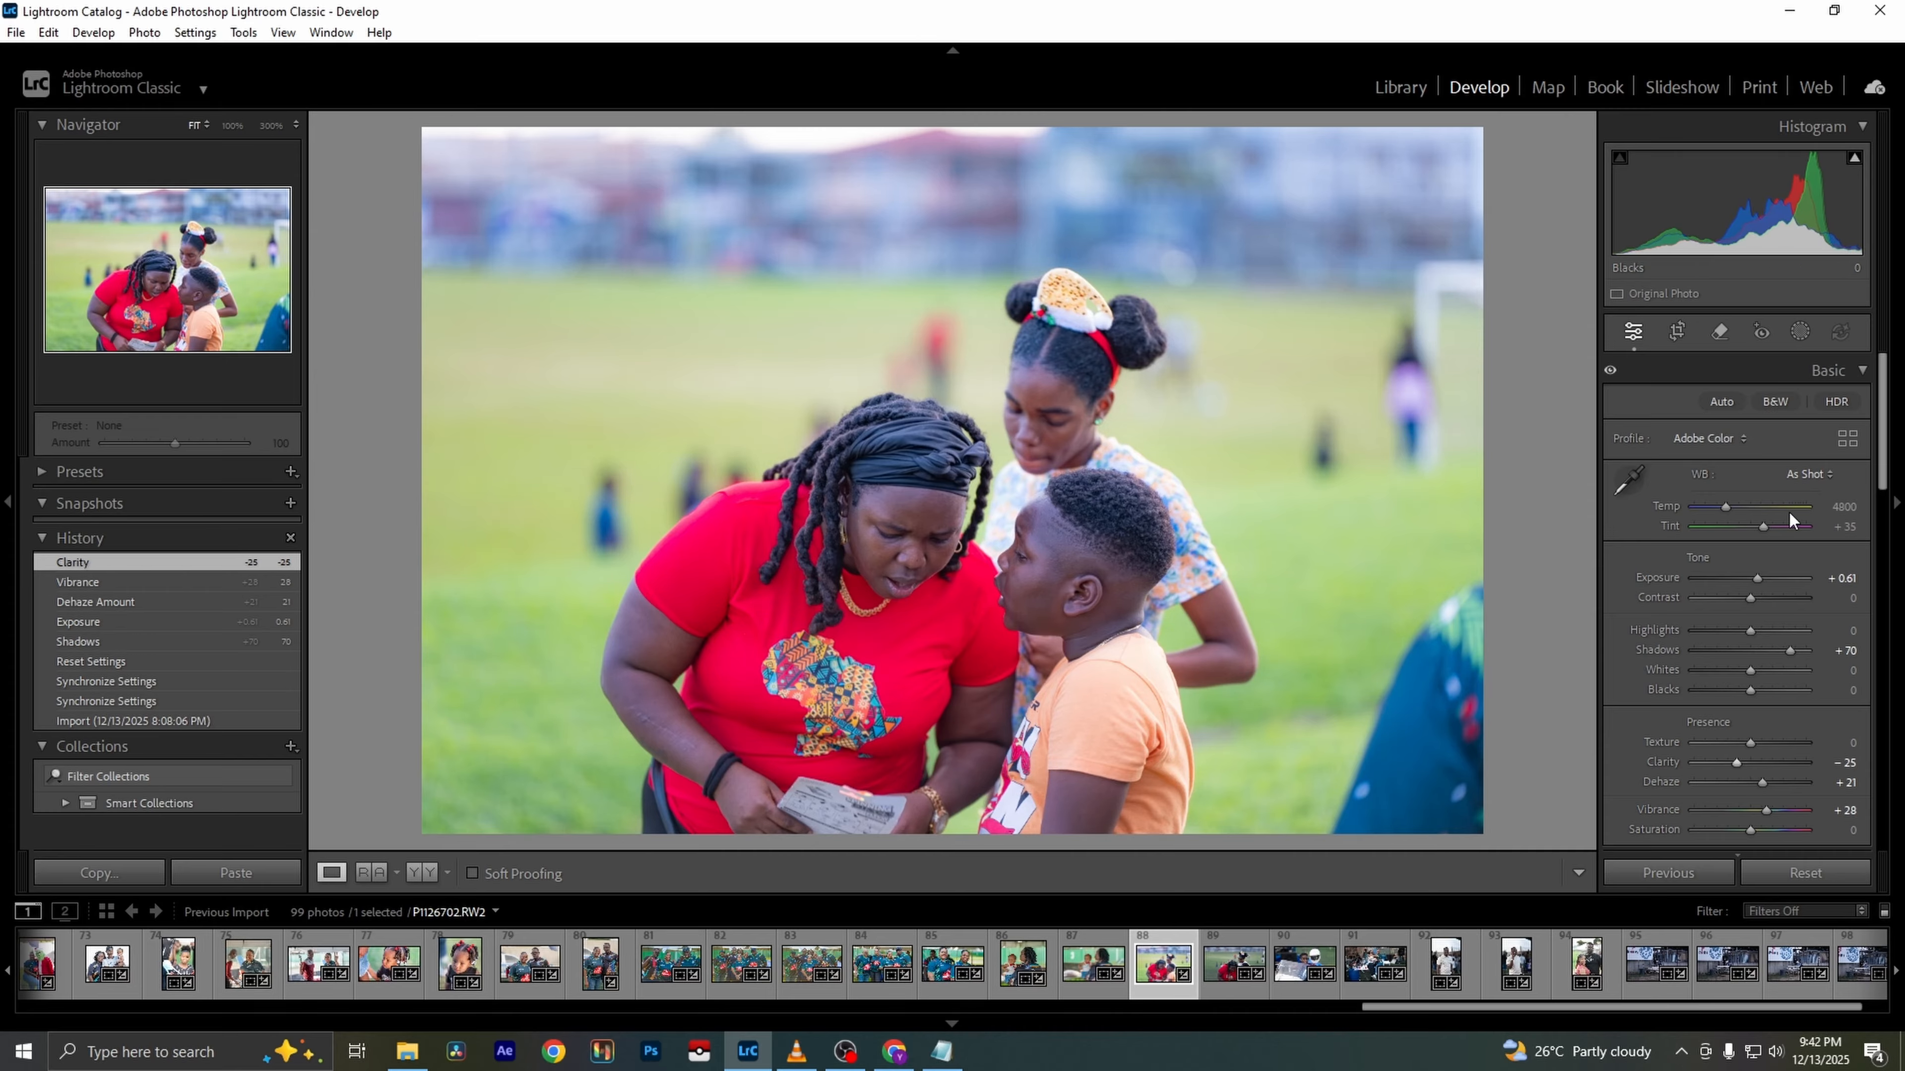
click(1794, 473)
click(1786, 520)
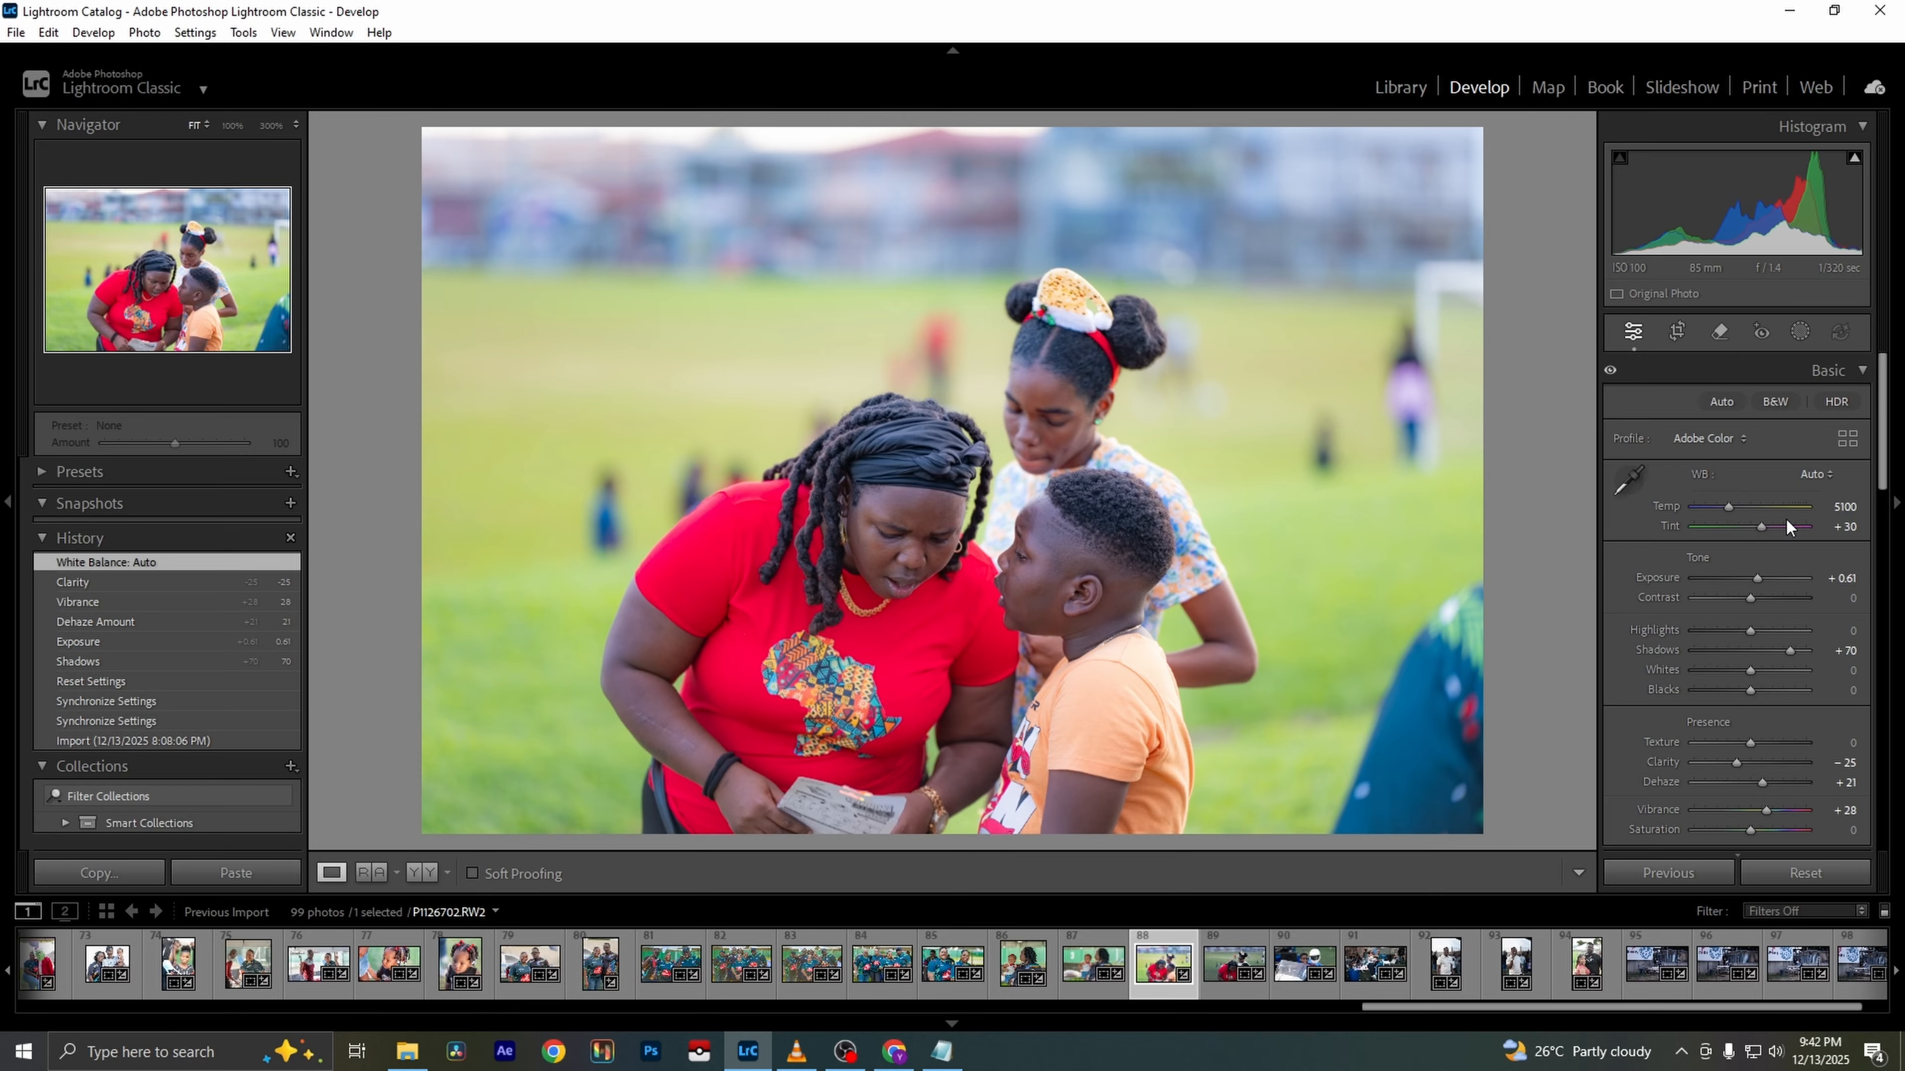
drag(1729, 510, 1724, 510)
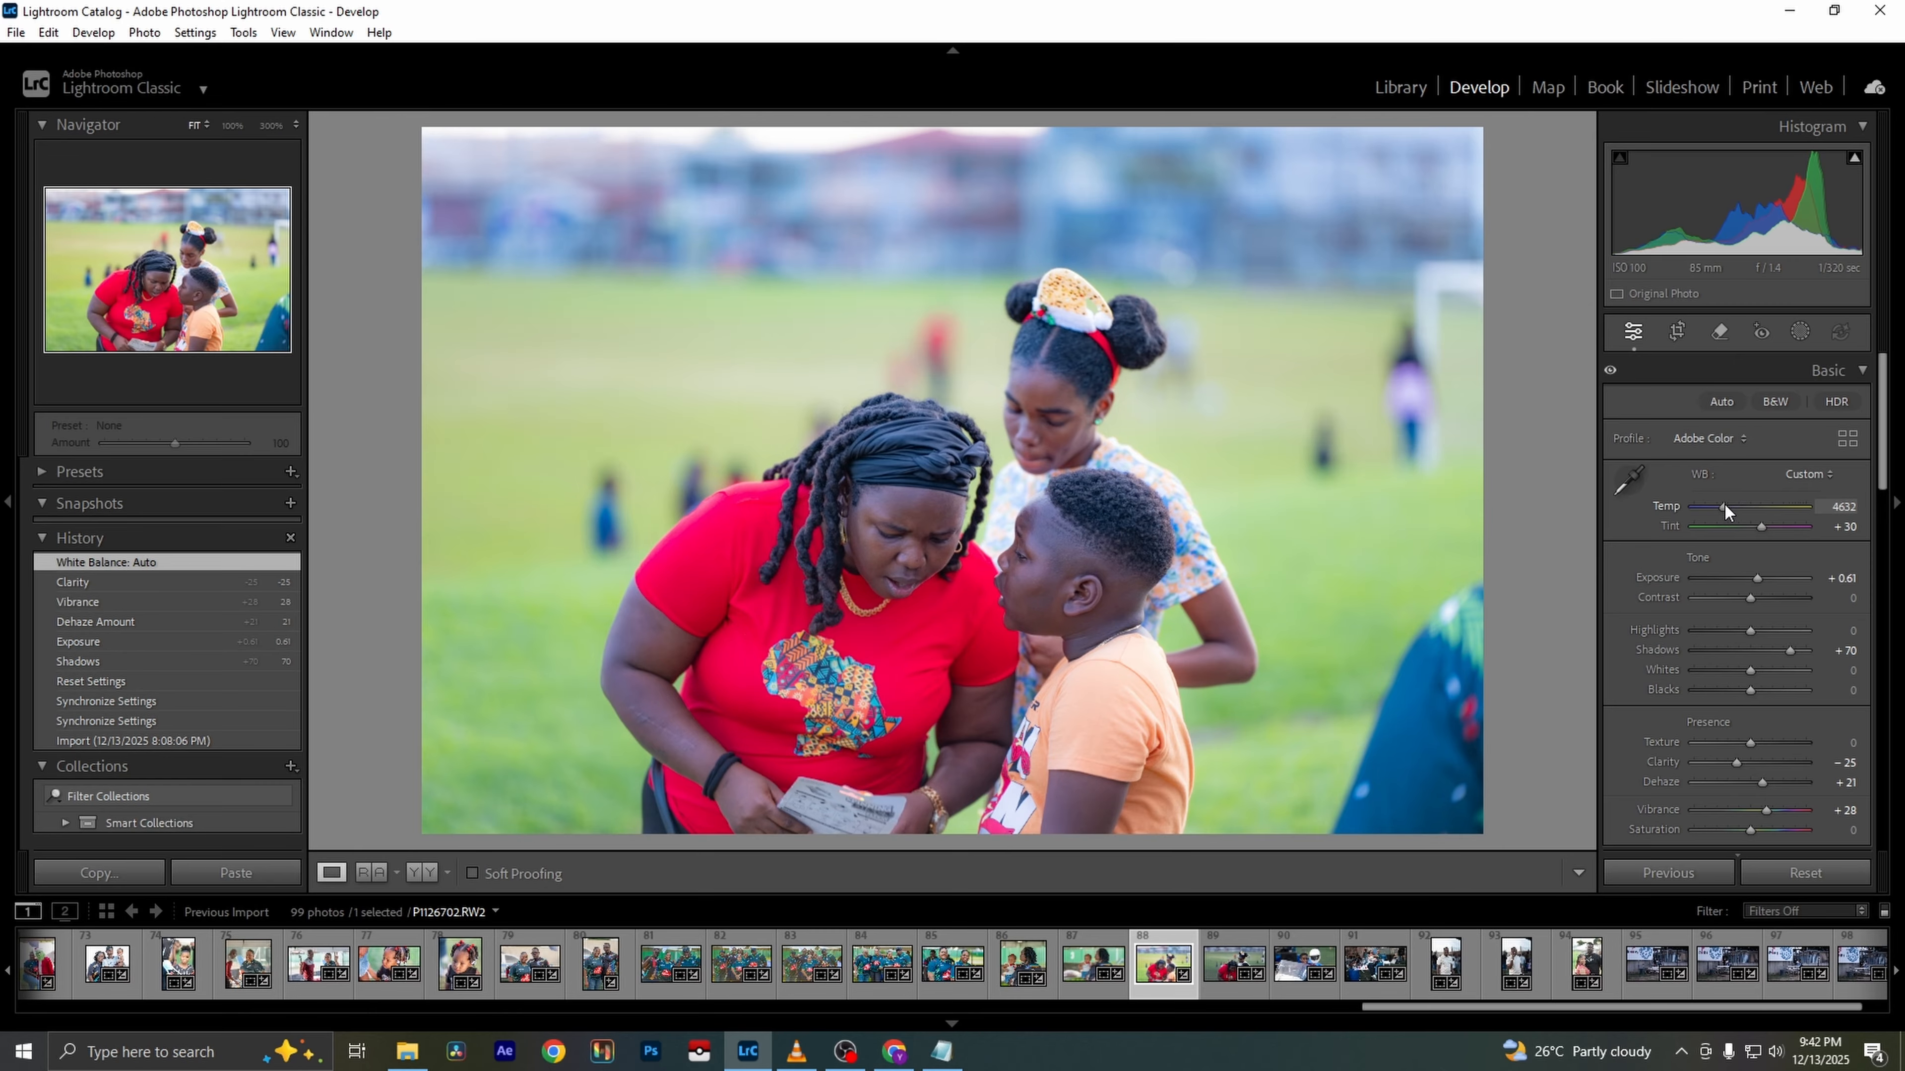
key(ctrl+z)
Crop in both sides of P1126702.RW2 to frame the woman, girl and boy more tightly
click(1677, 331)
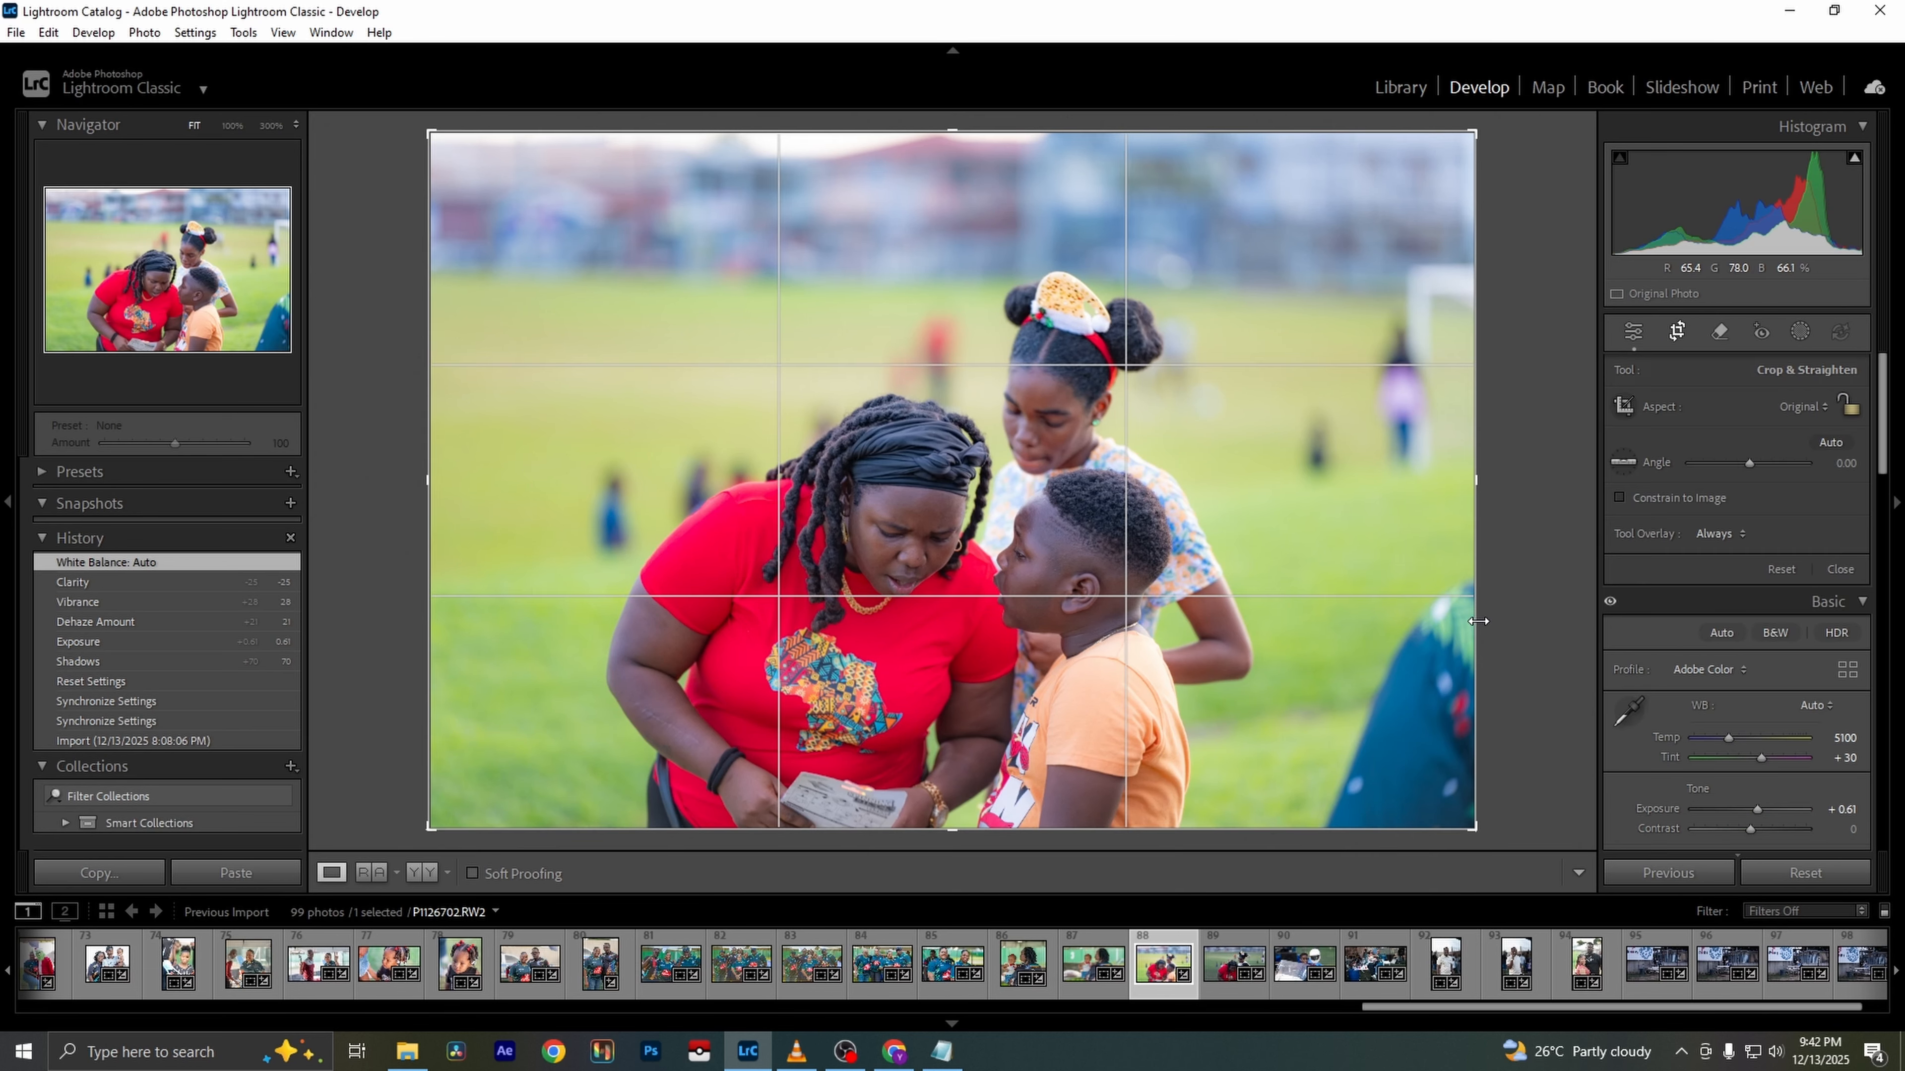
drag(1477, 620, 1378, 629)
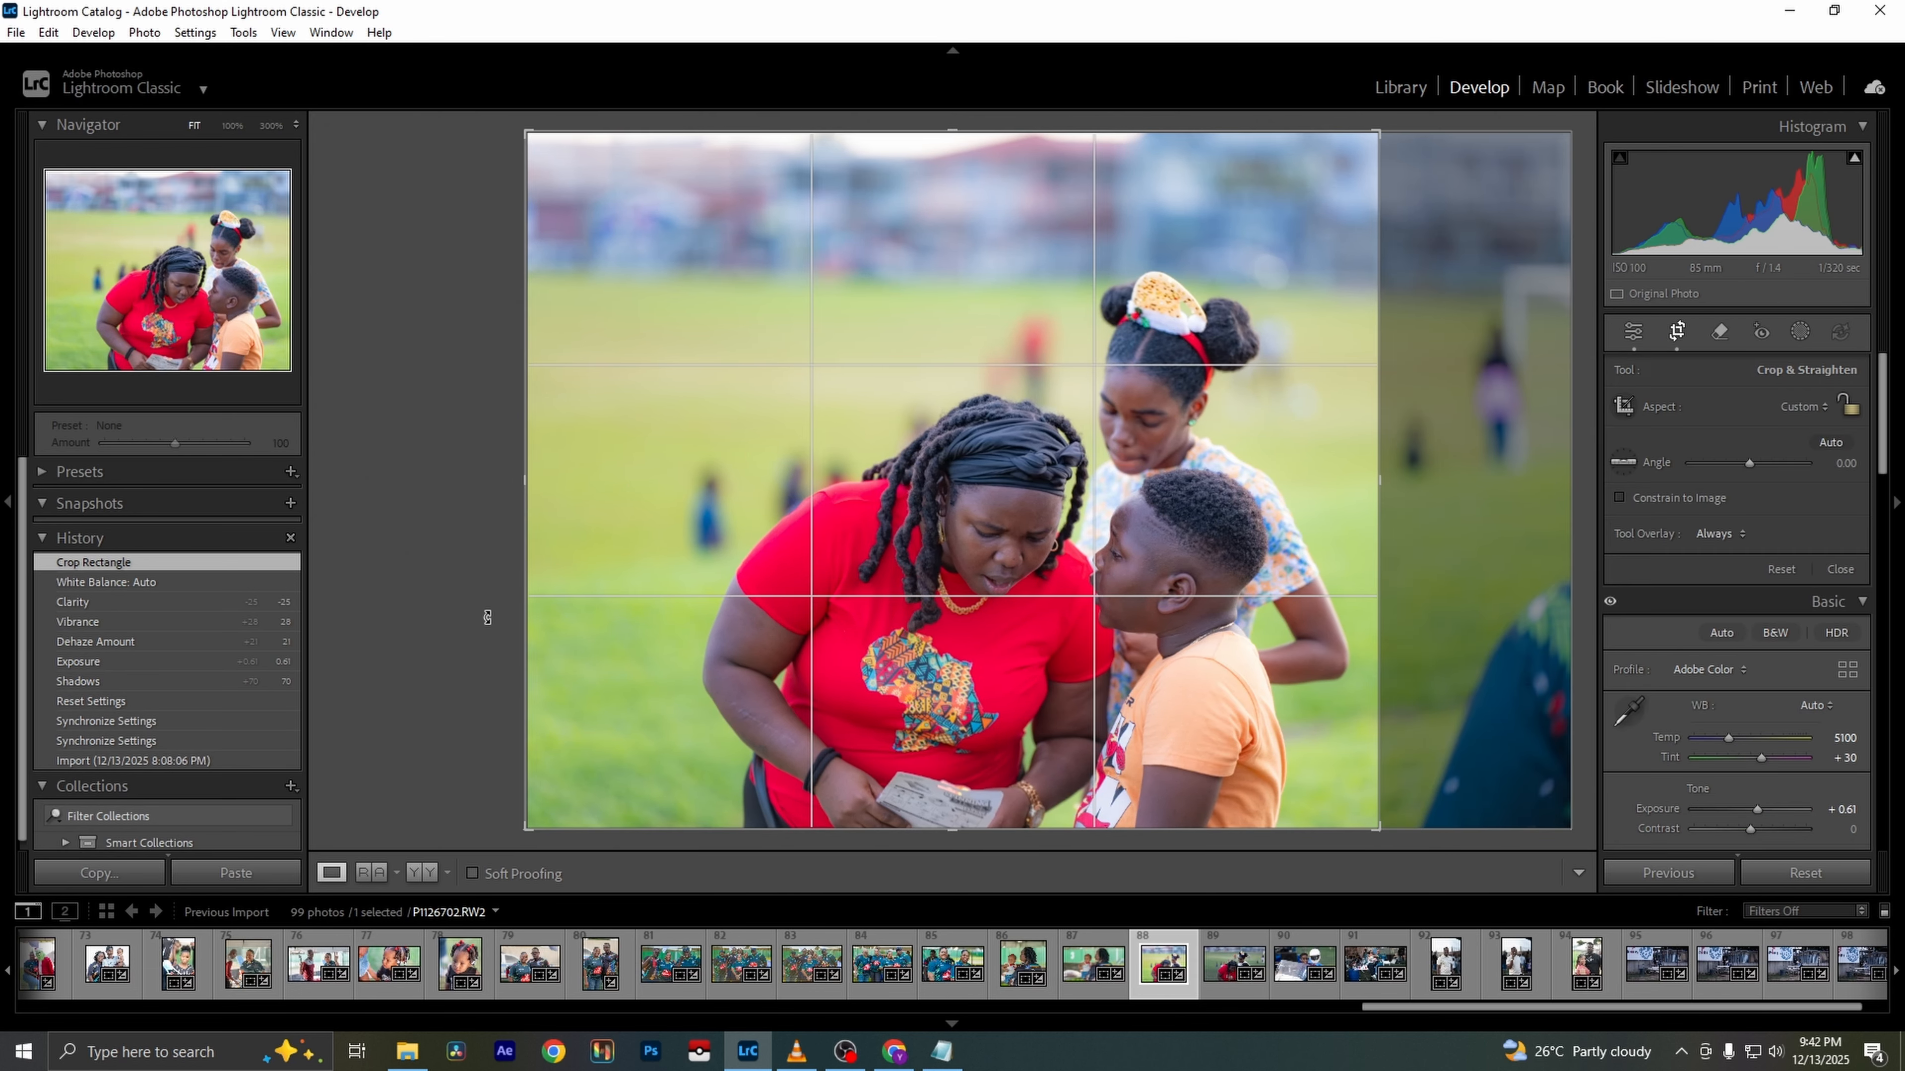
drag(525, 587, 606, 586)
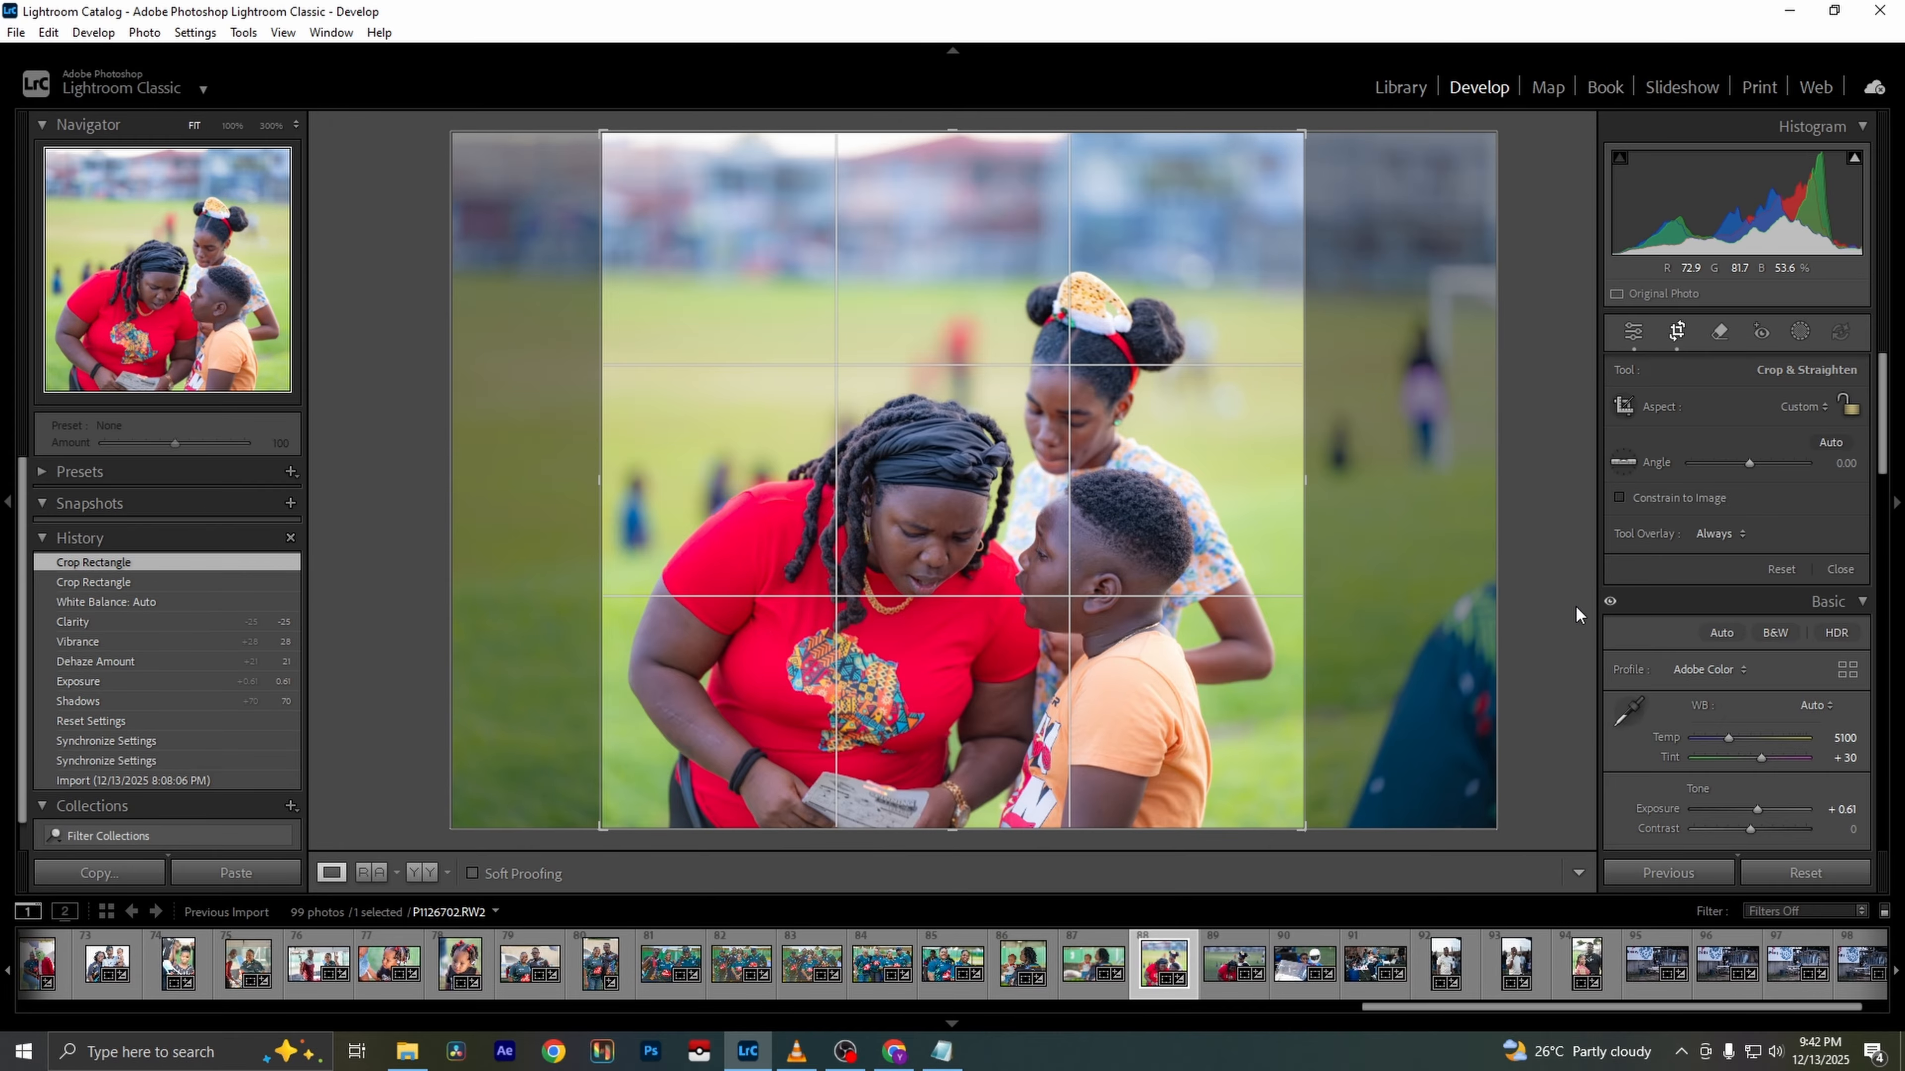
key(r)
Export P1126702.RW2 as a PNG to the Untitled Export subfolder and open P1126704.RW2, the boy on the motorcycle
key(Right)
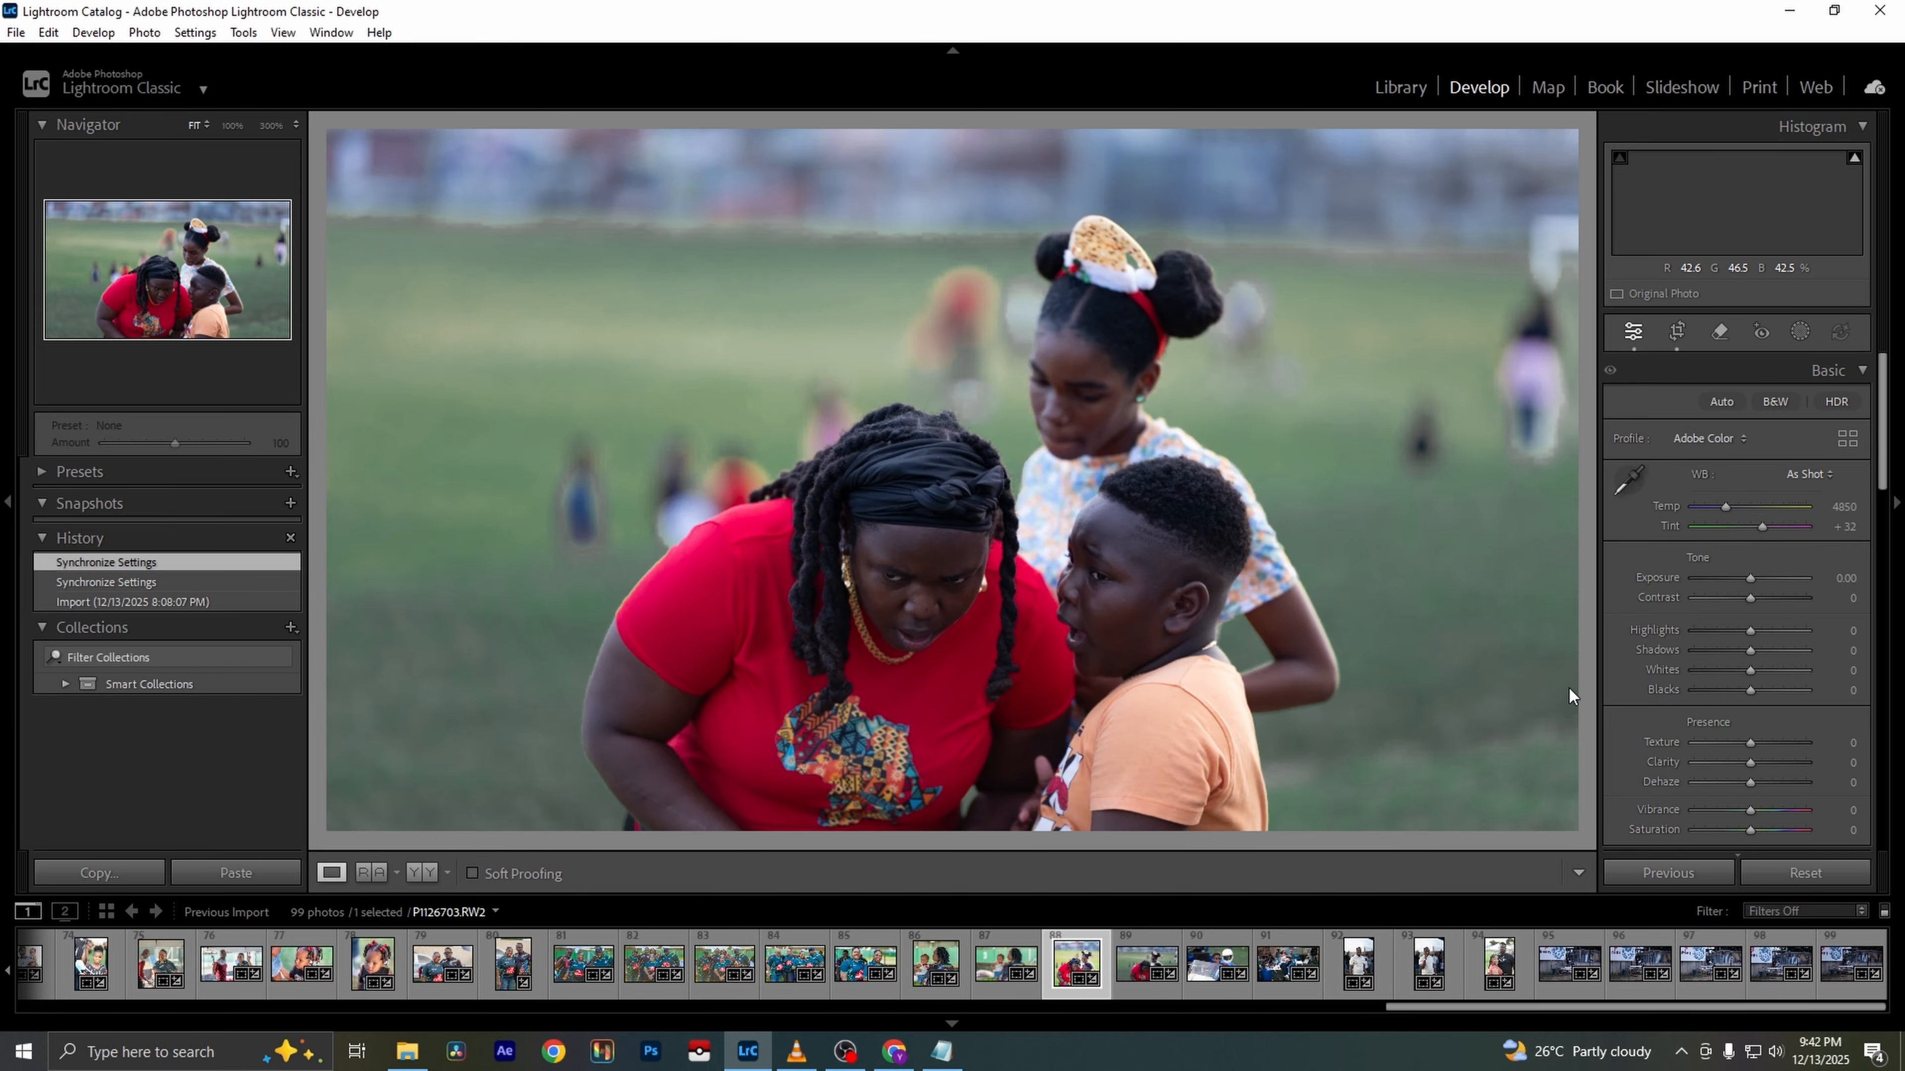
key(Left)
click(6, 33)
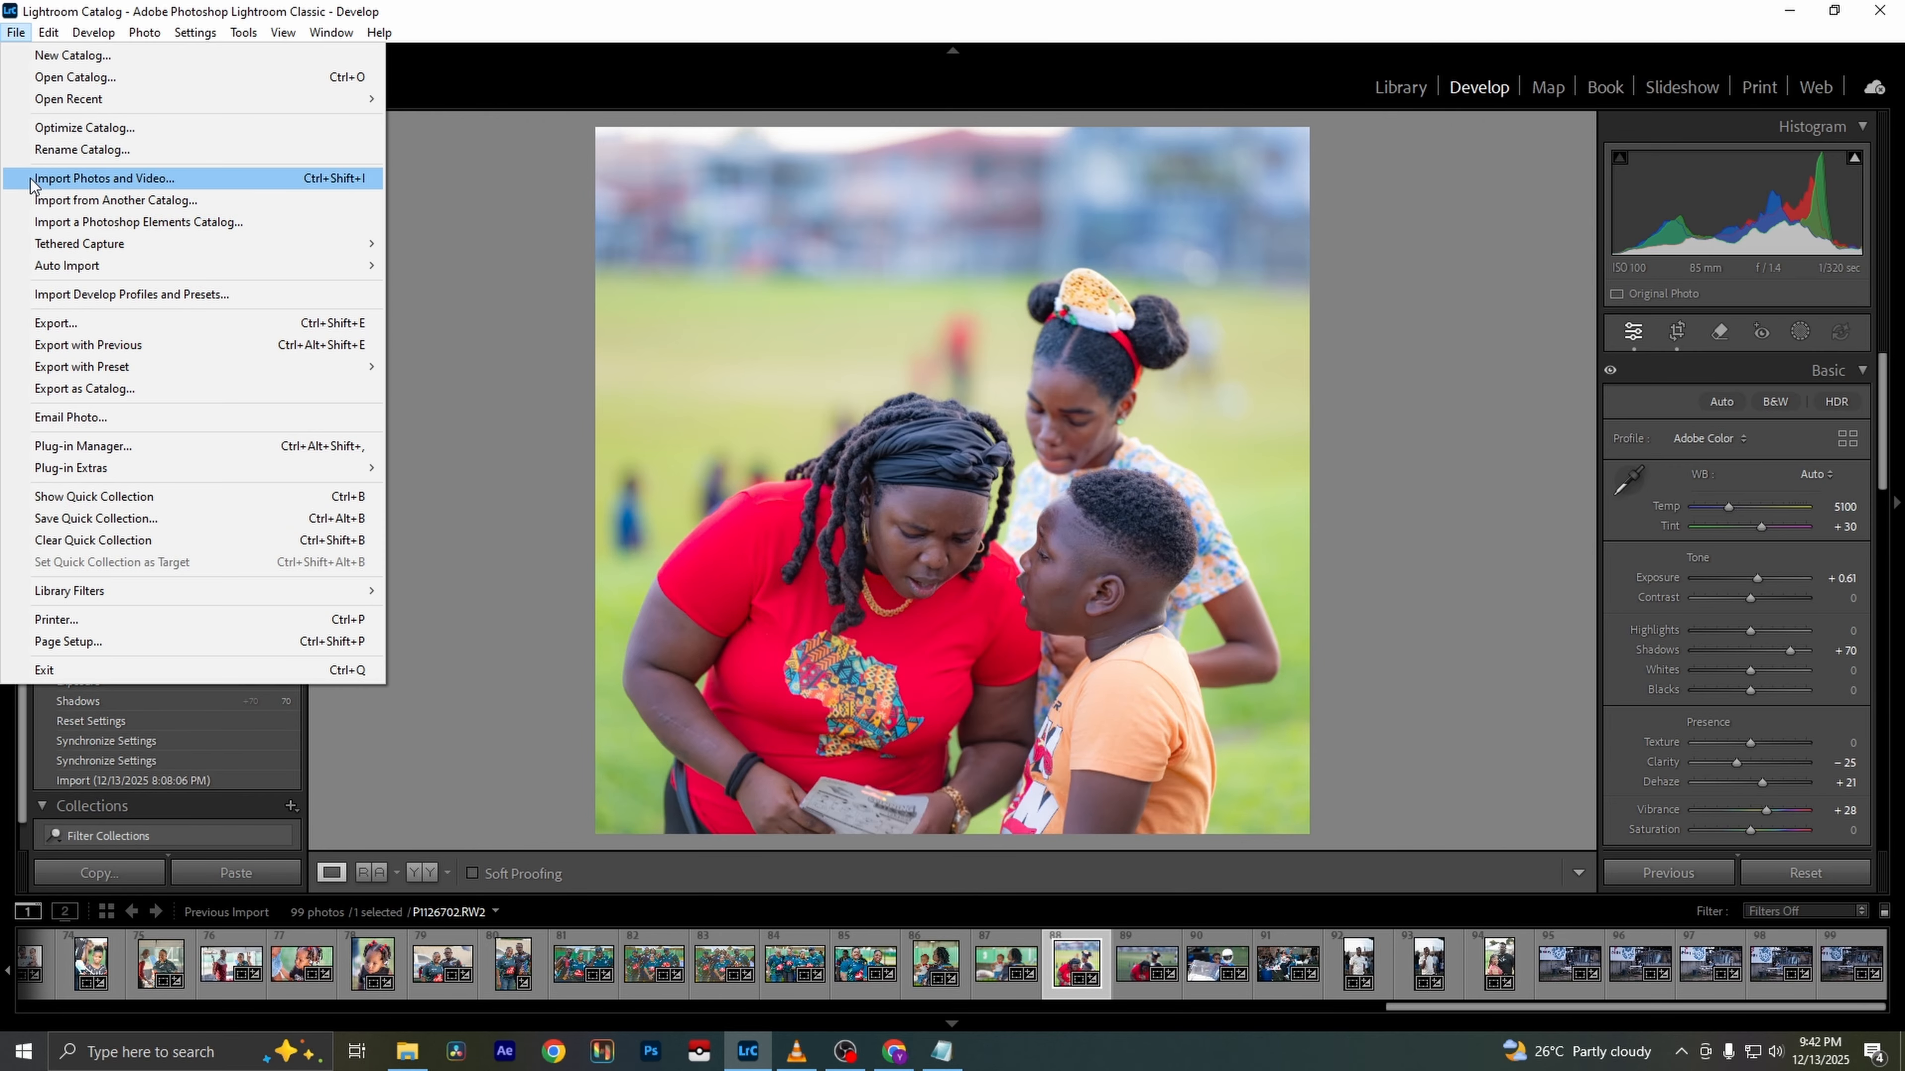
click(112, 345)
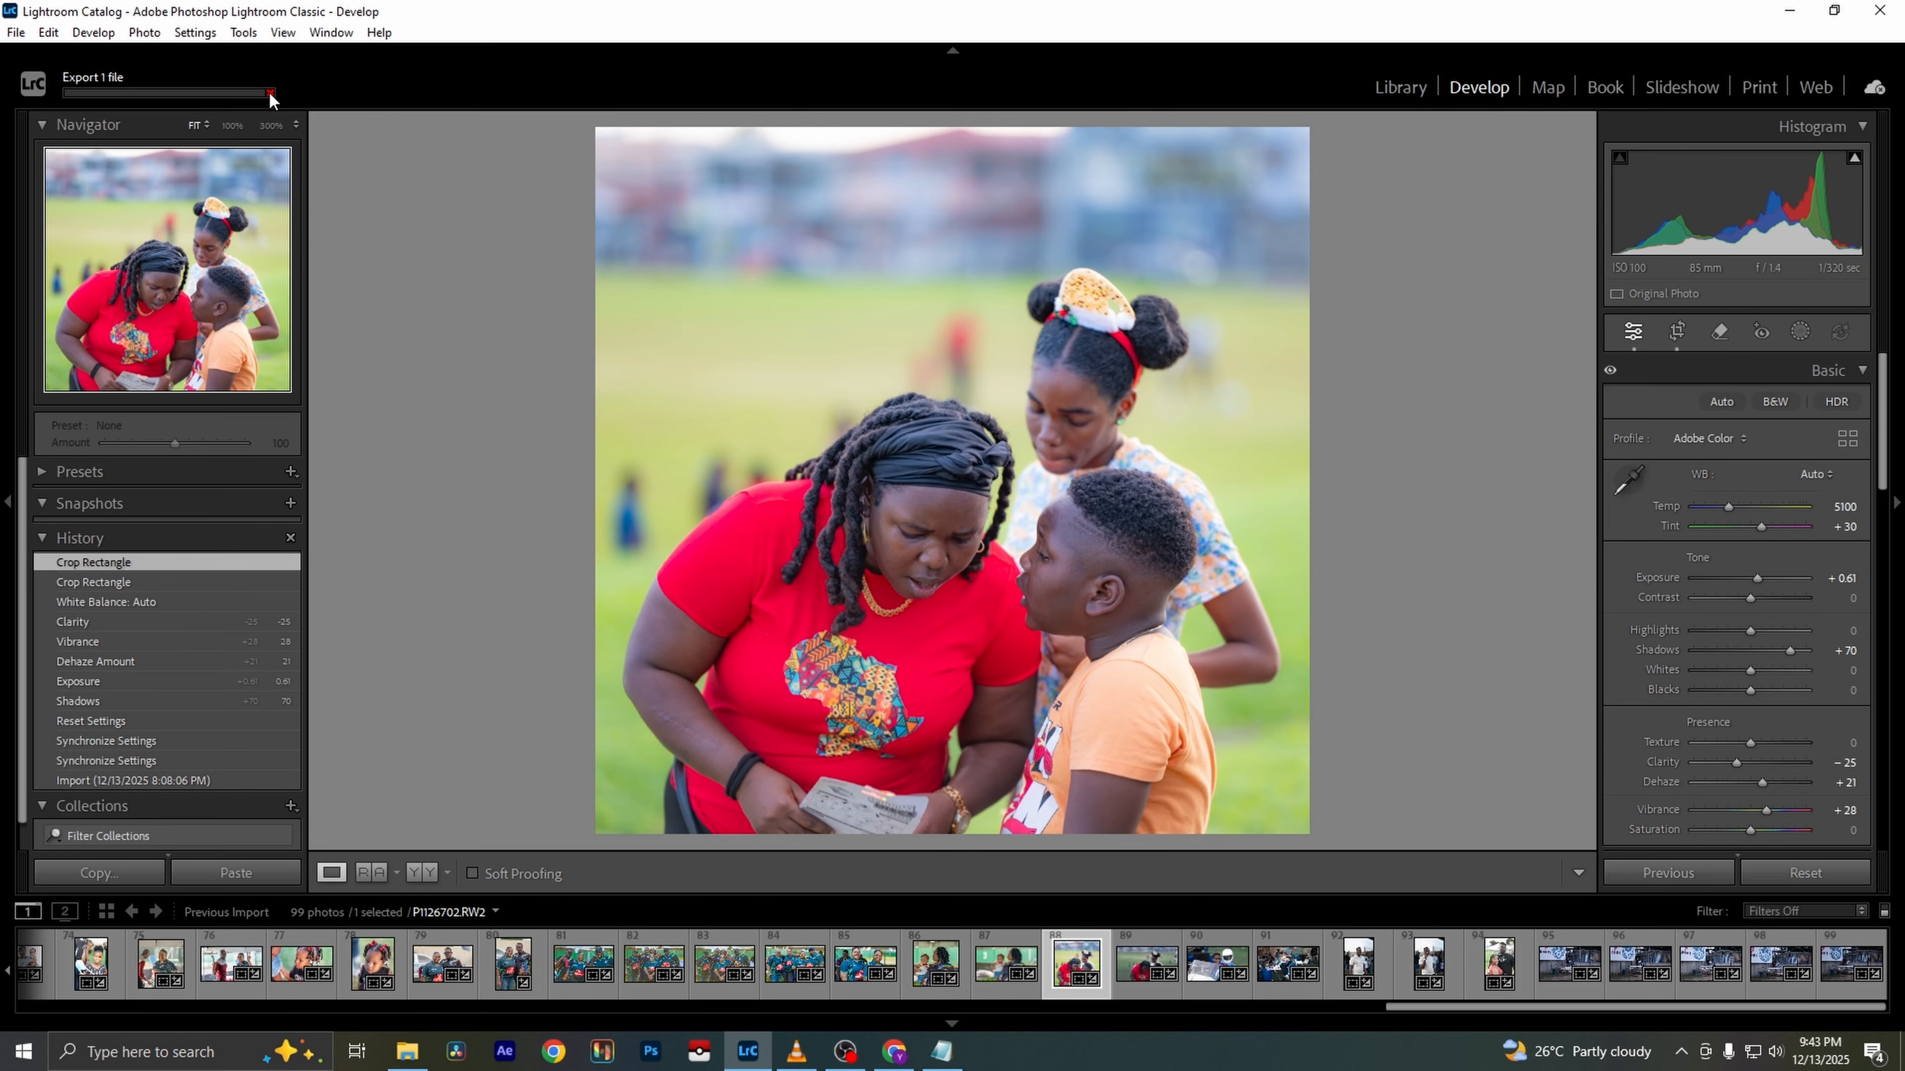
click(18, 34)
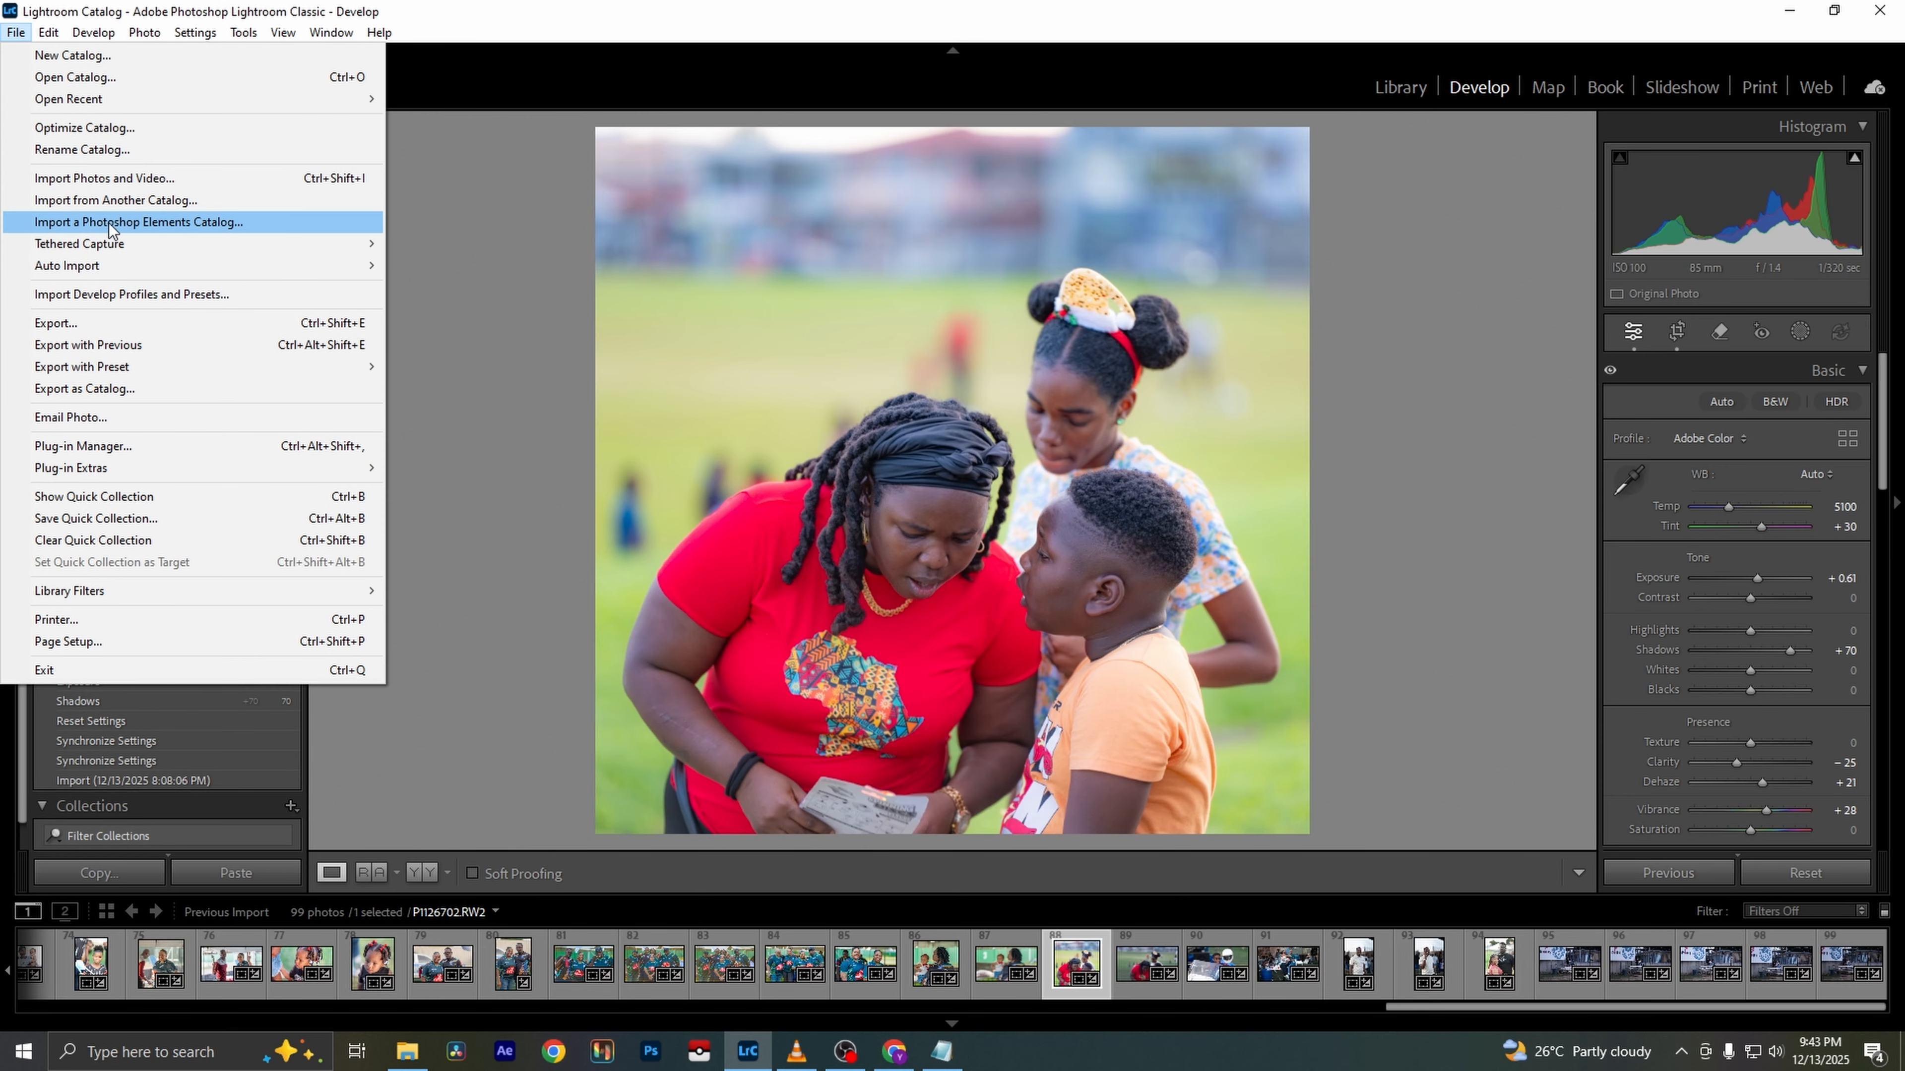
click(157, 333)
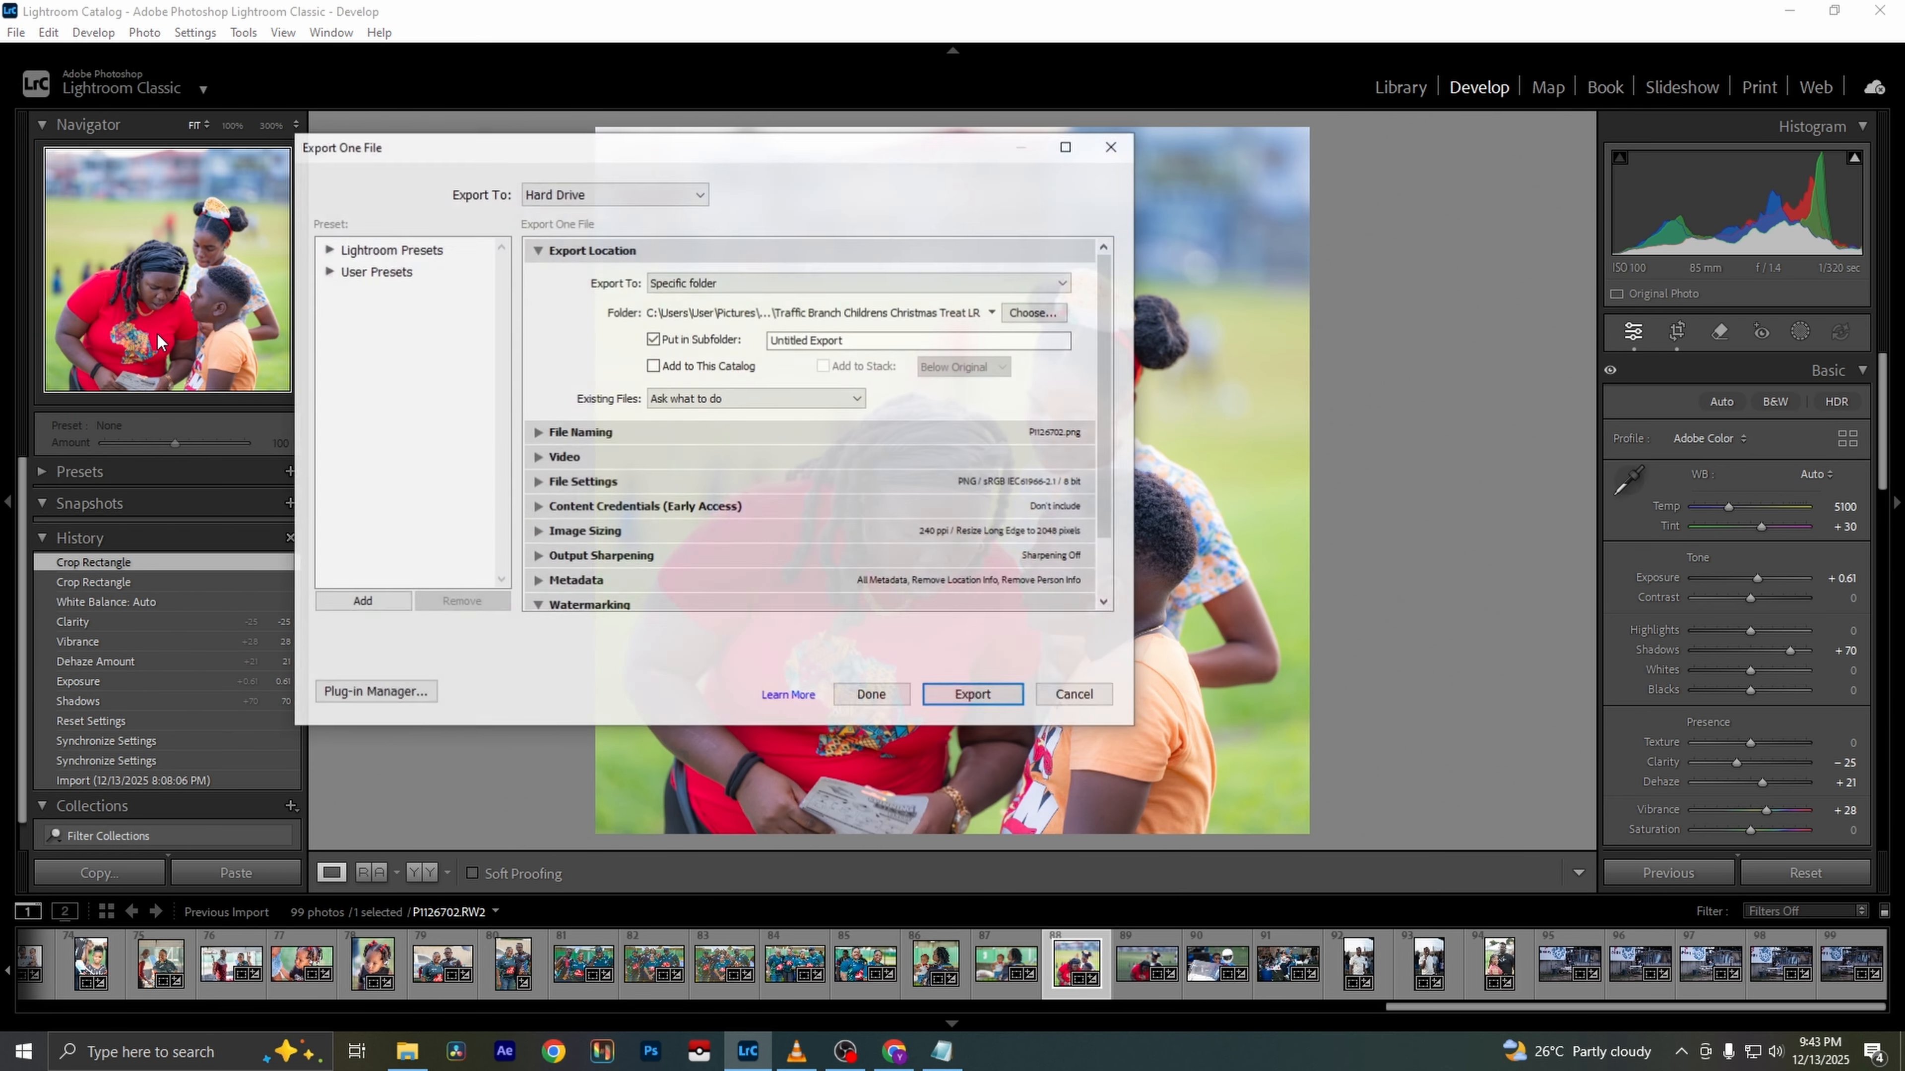
click(1003, 697)
click(1211, 979)
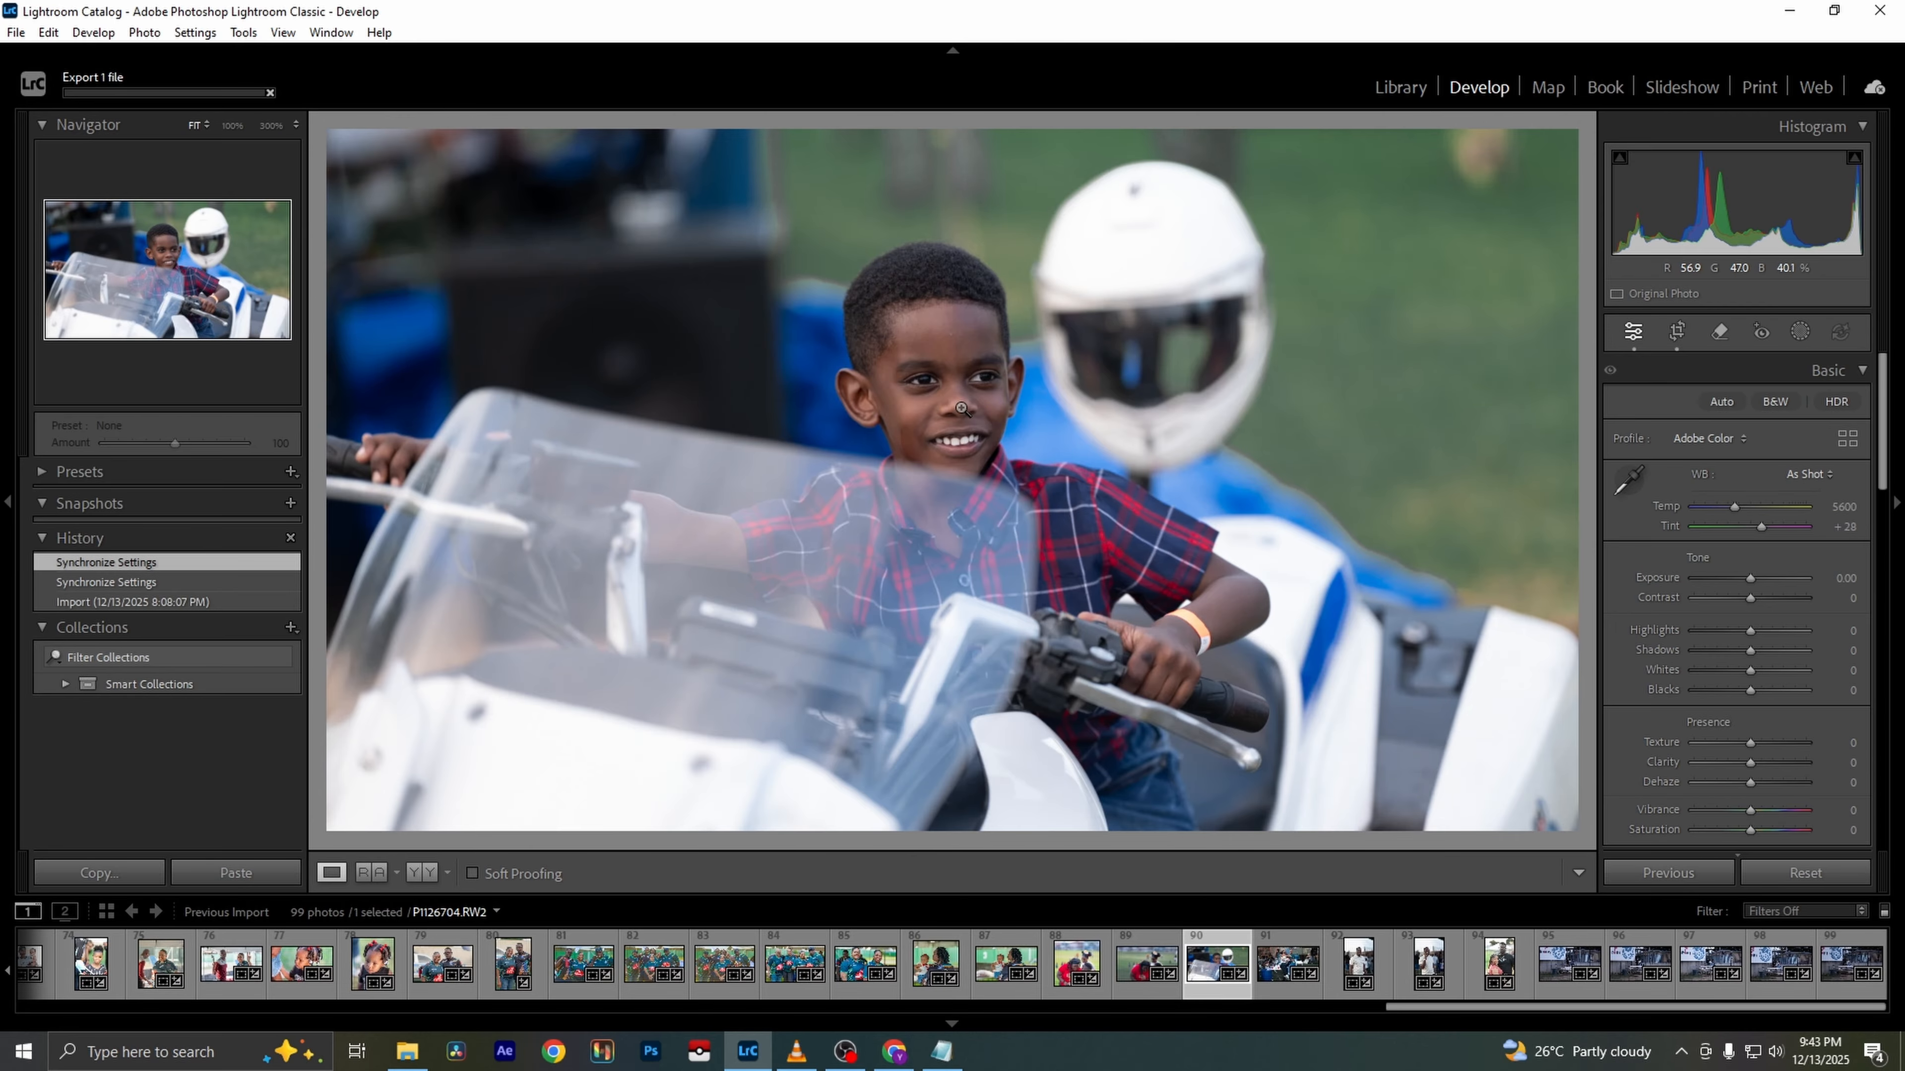
click(1672, 338)
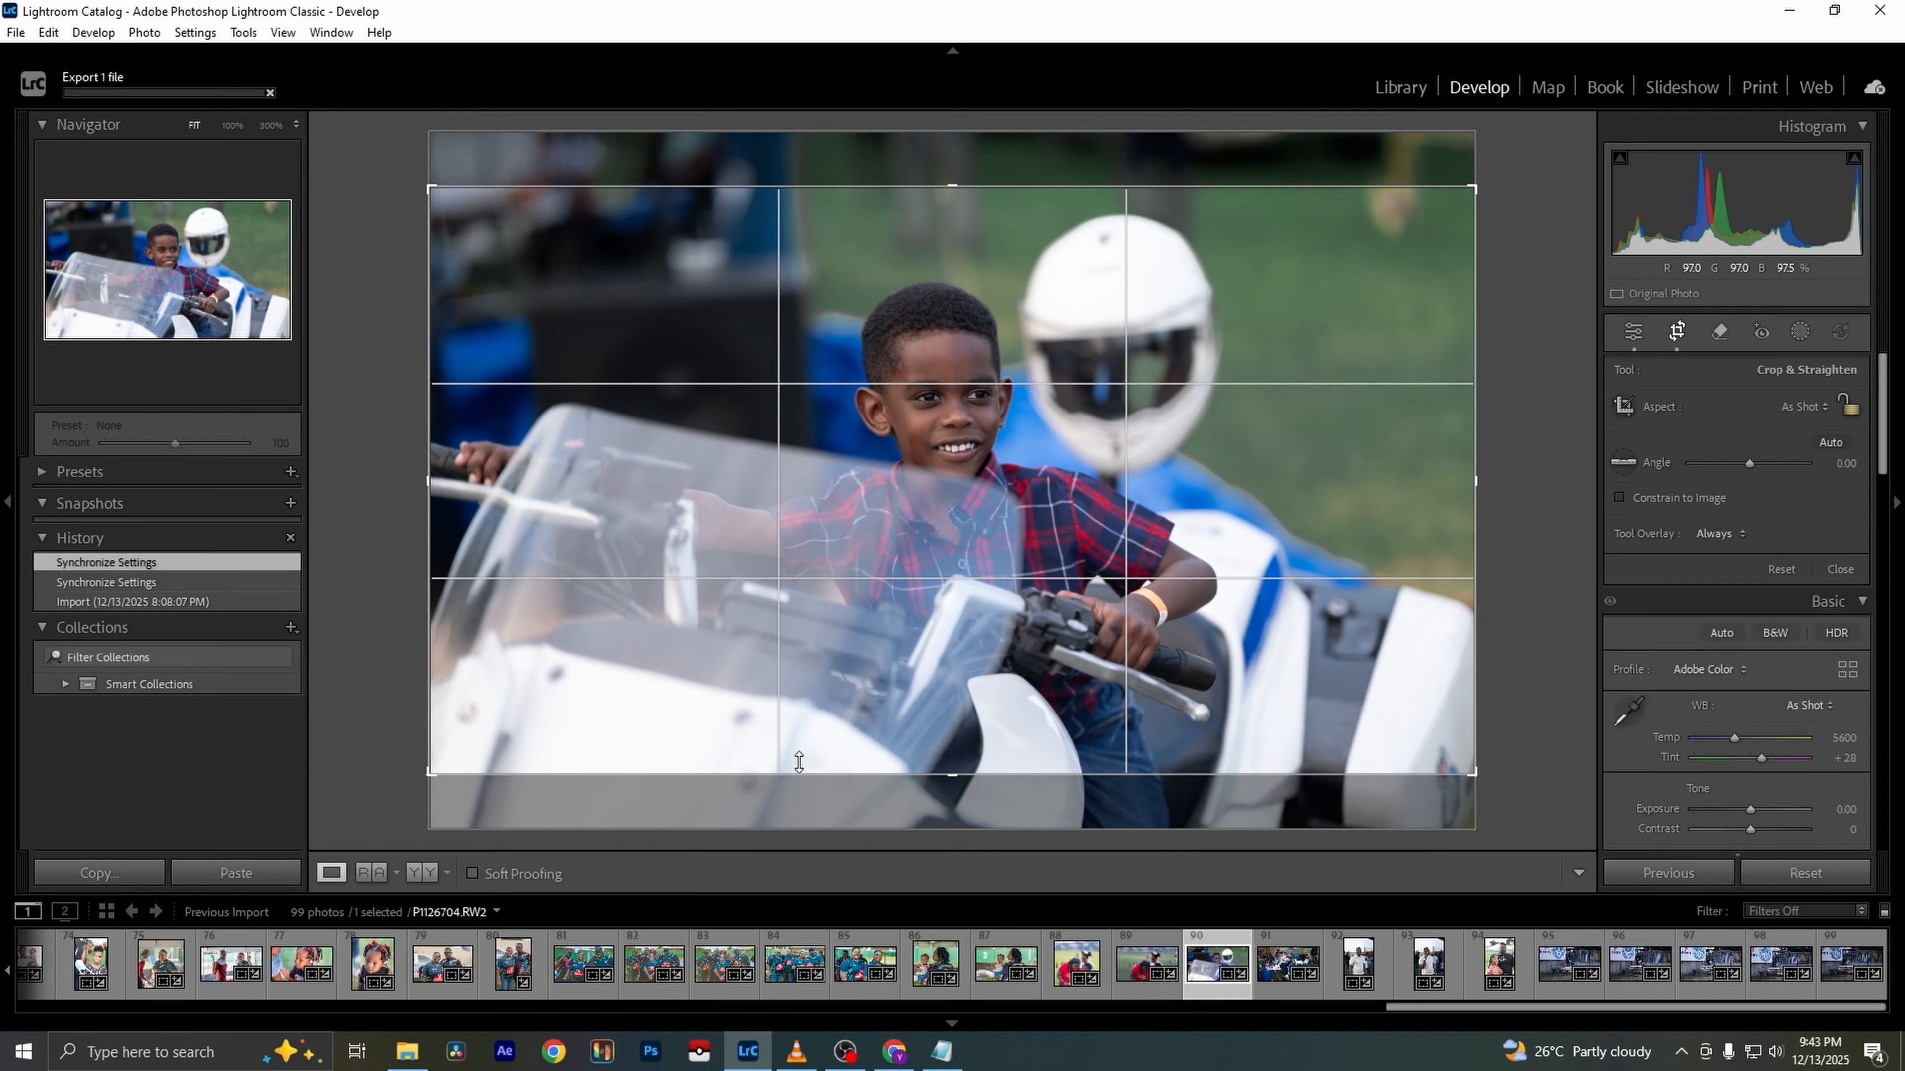
drag(818, 765, 815, 840)
key(Return)
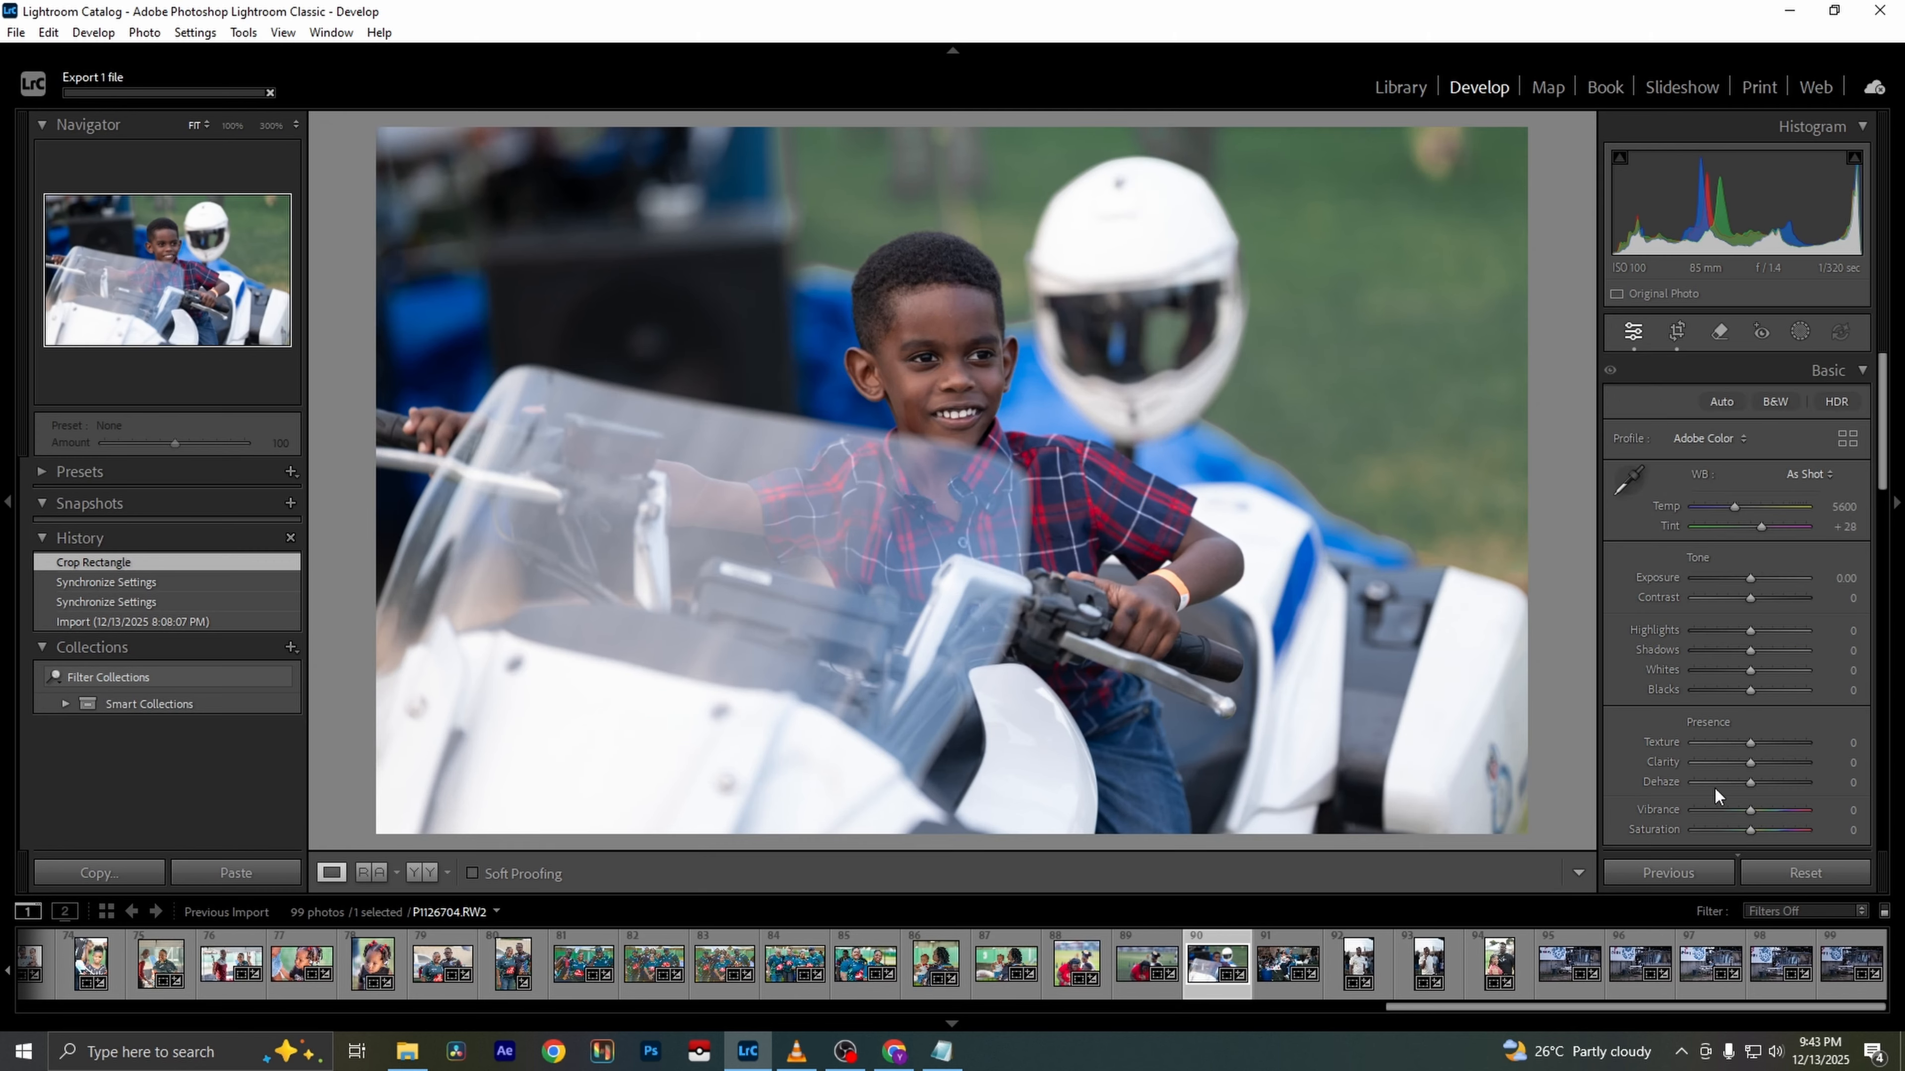
mouse_move(1753, 650)
mouse_down()
mouse_move(1802, 648)
mouse_move(1677, 628)
mouse_move(1732, 669)
mouse_up()
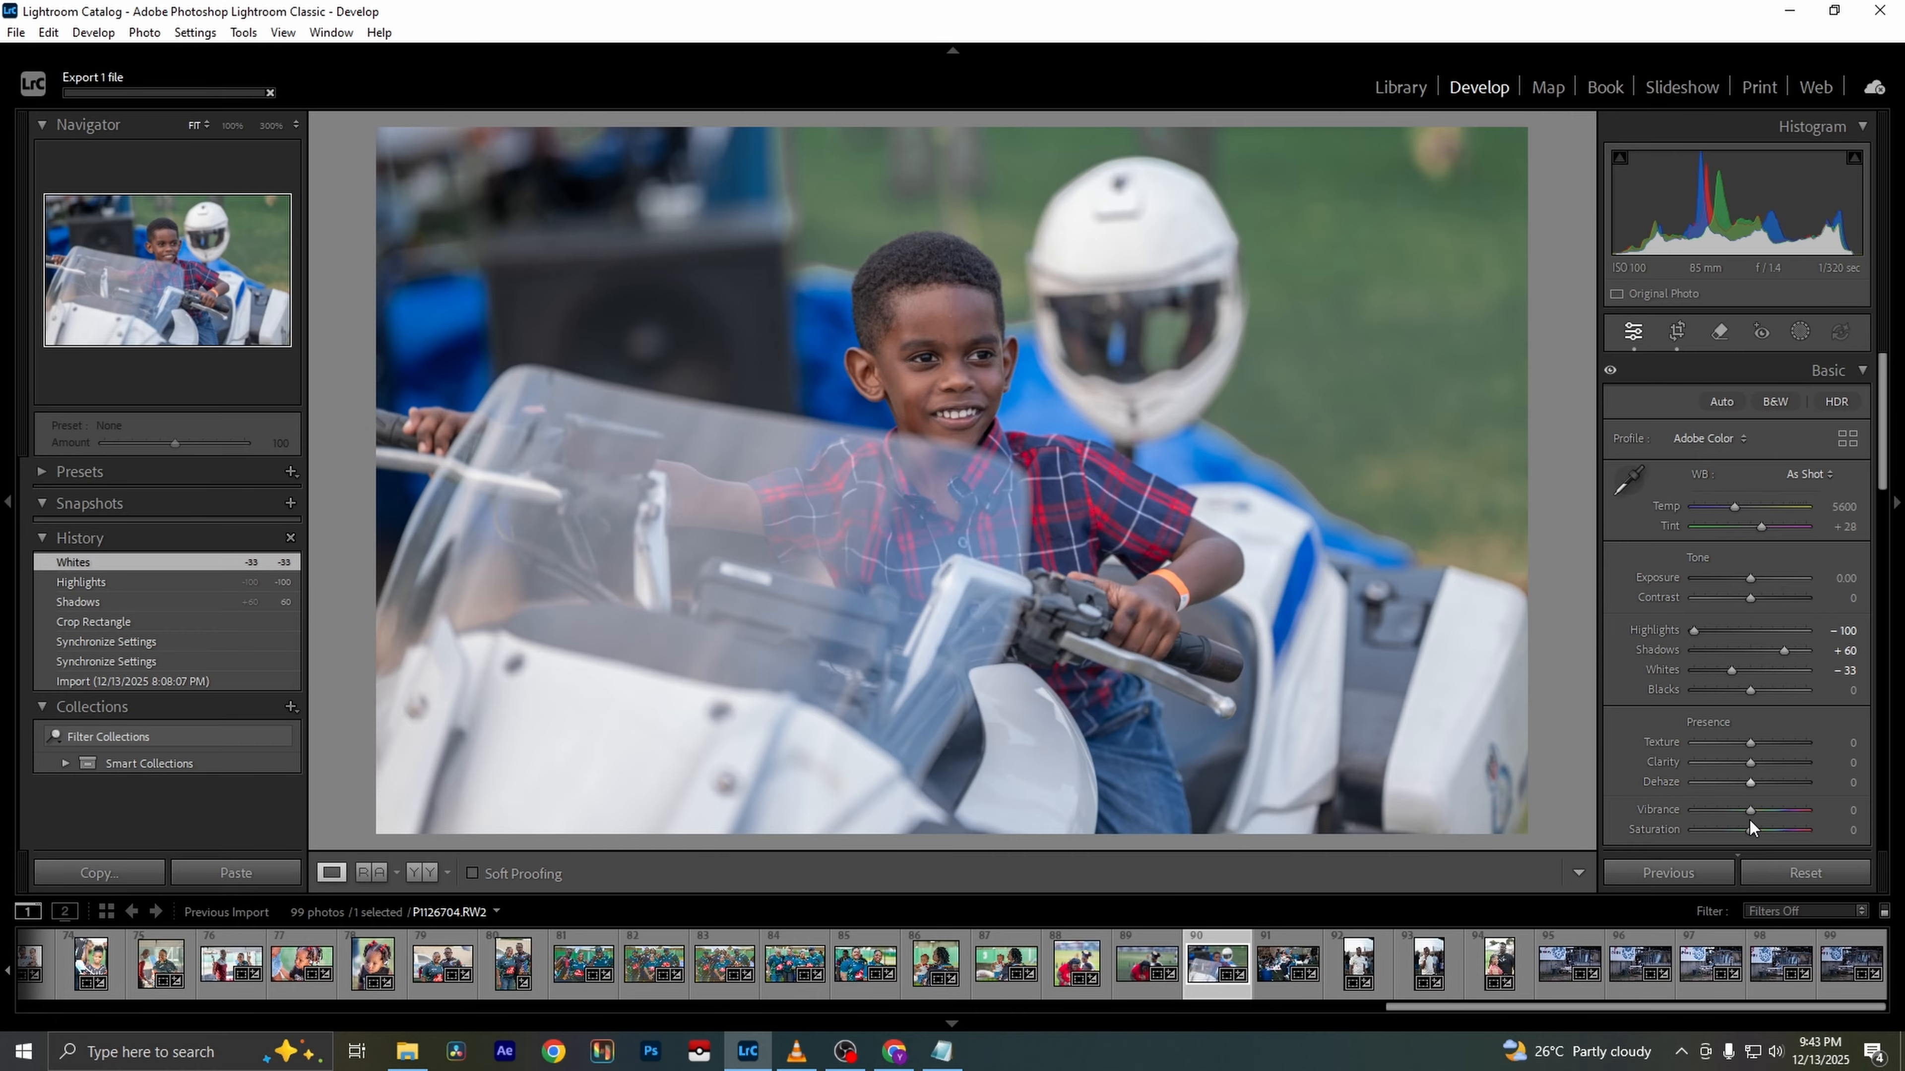
drag(1750, 811, 1766, 813)
Reset the motorcycle photo's develop settings, enable chromatic aberration removal and lens profile corrections, and apply Auto Upright
scroll(1817, 780, down, 8)
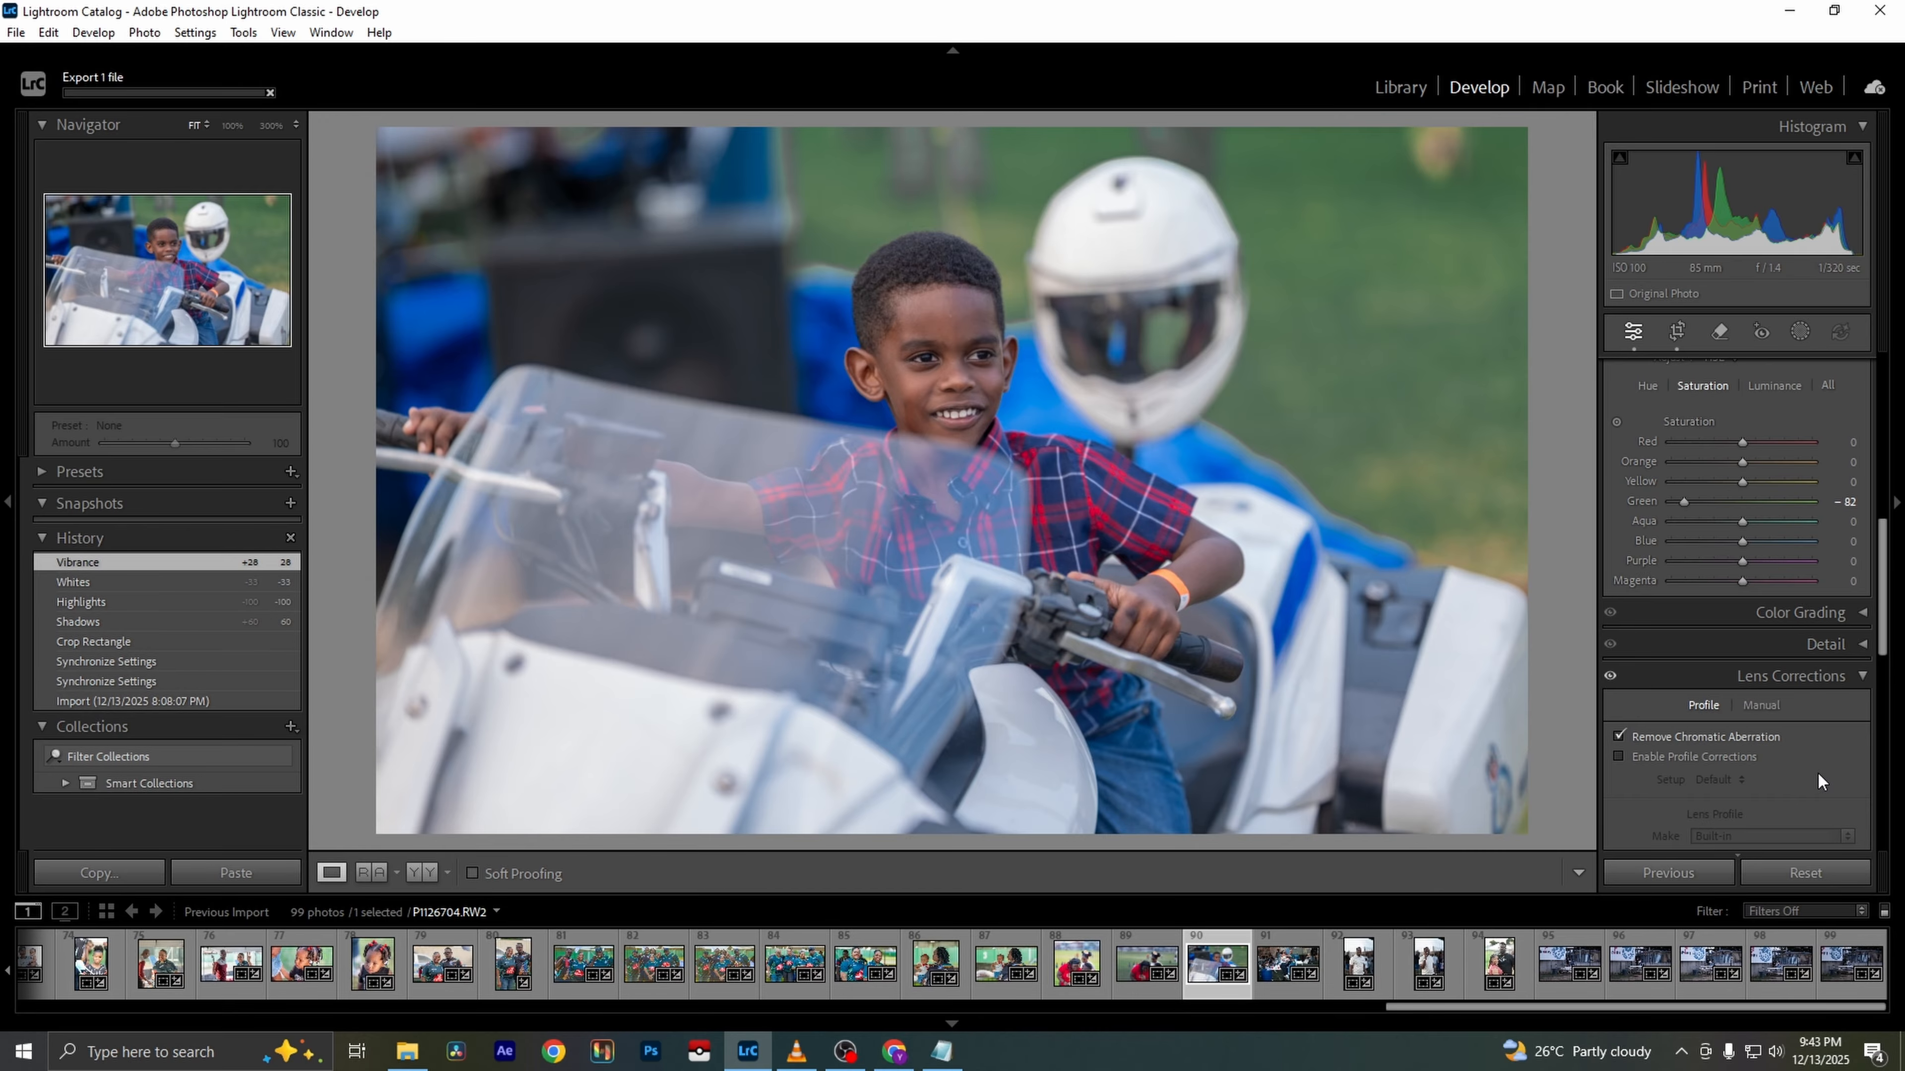
click(1792, 873)
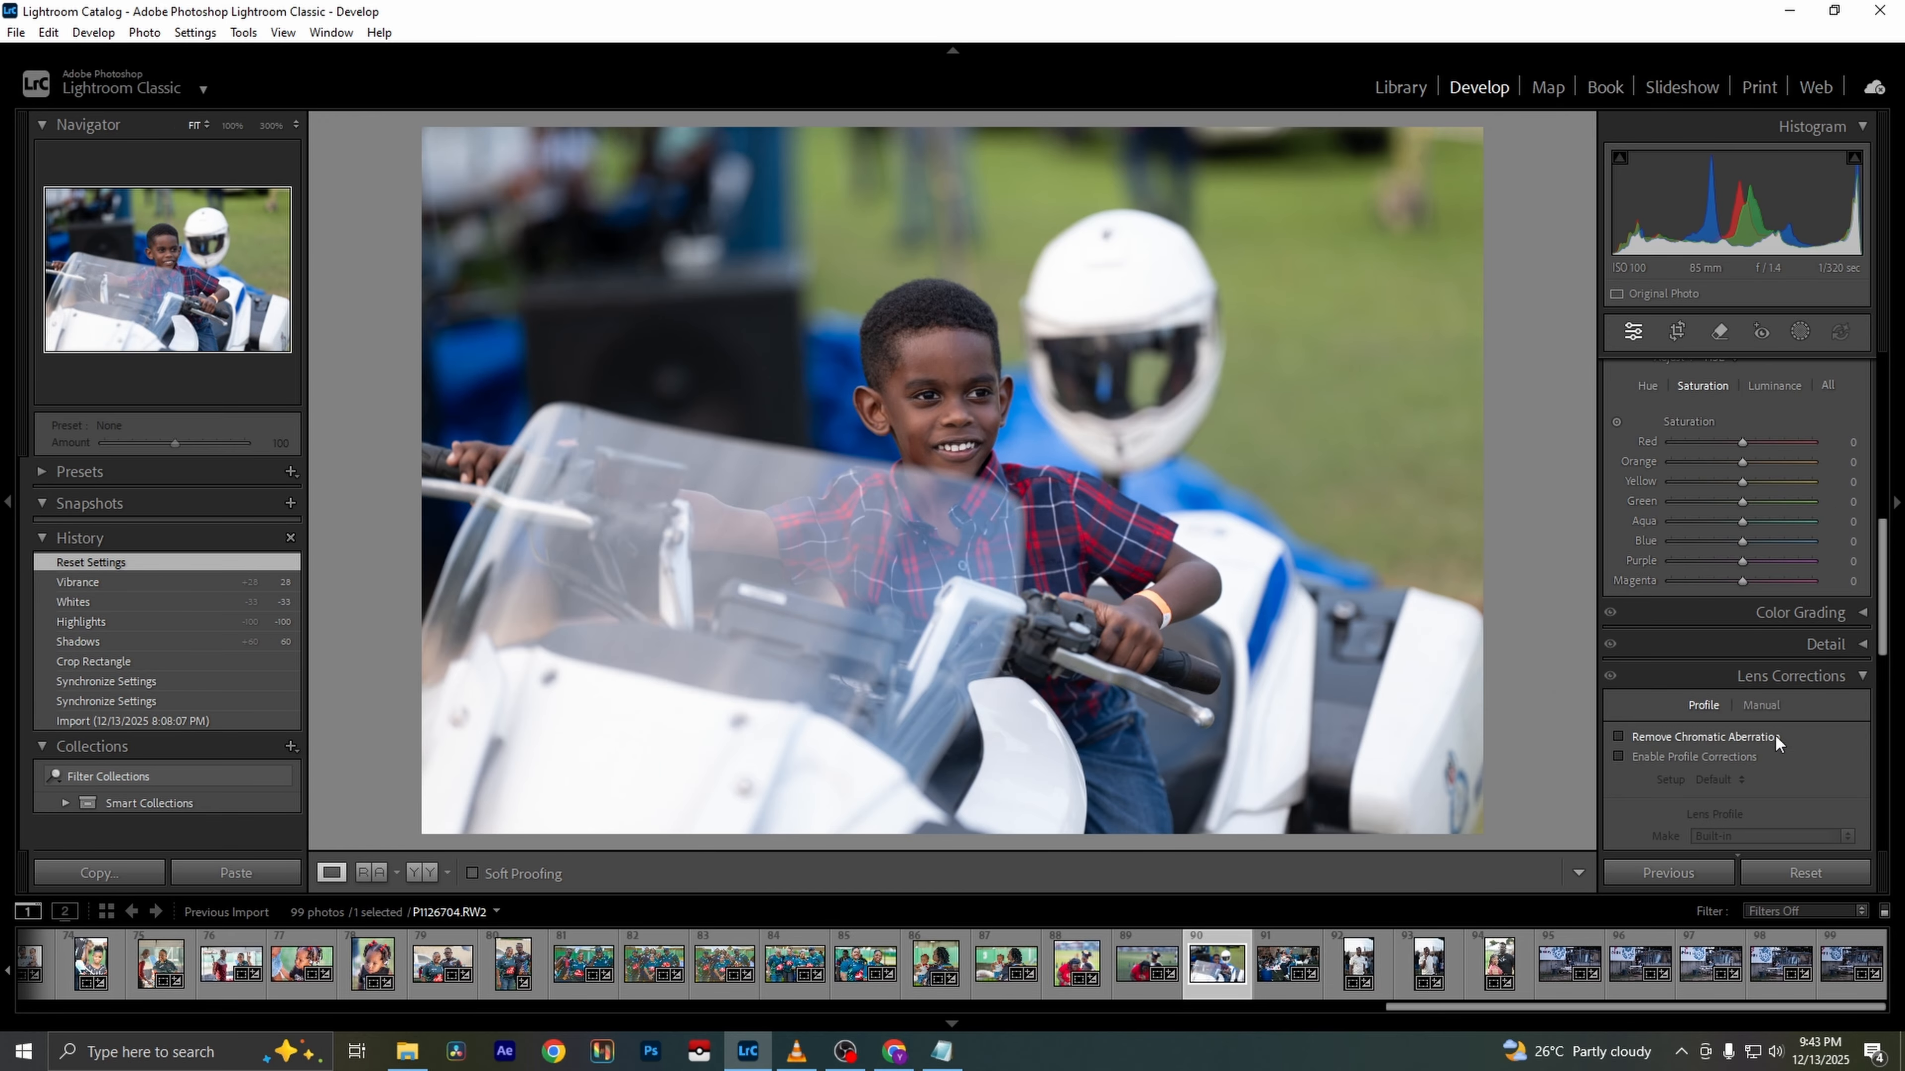
click(1709, 736)
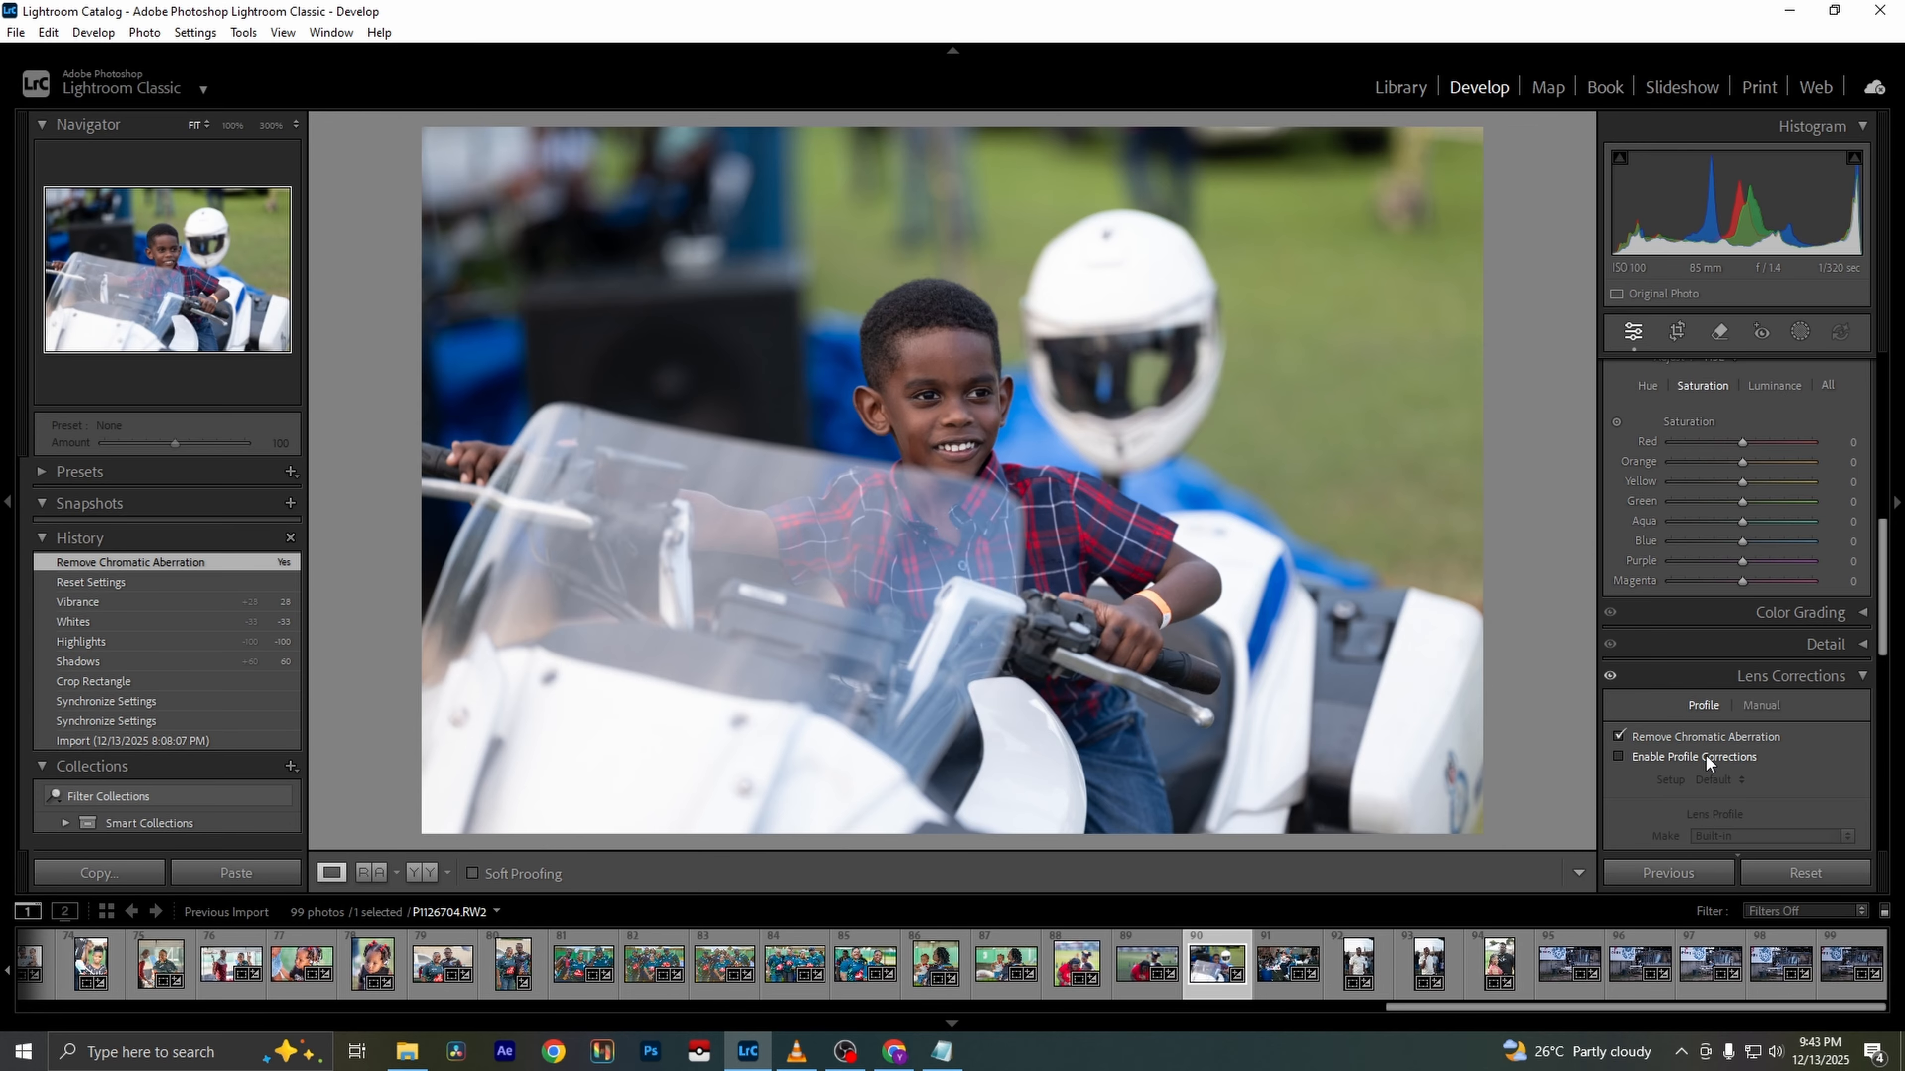
click(1705, 756)
scroll(1743, 758, down, 5)
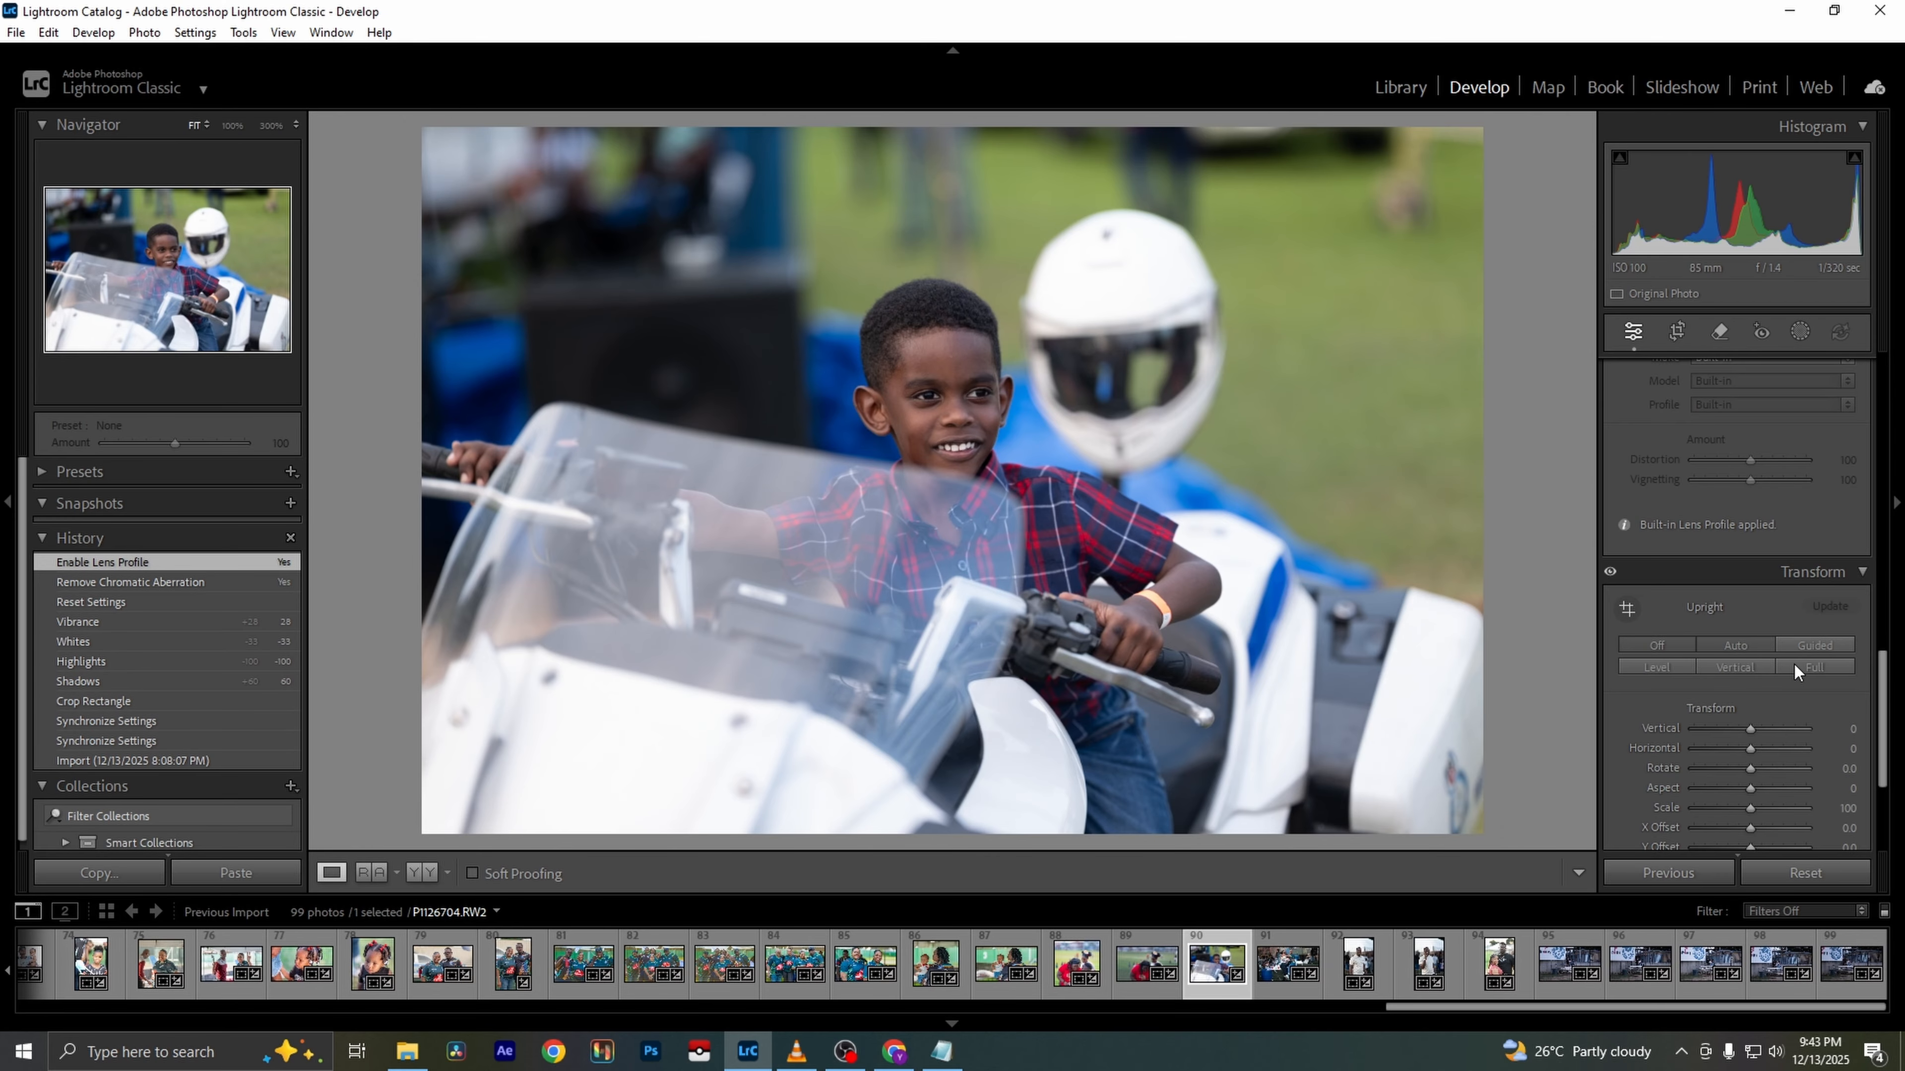
Set the motorcycle photo's shadows to +56, highlights to −58, whites to −44 and colour temperature to 5245
scroll(1831, 649, up, 10)
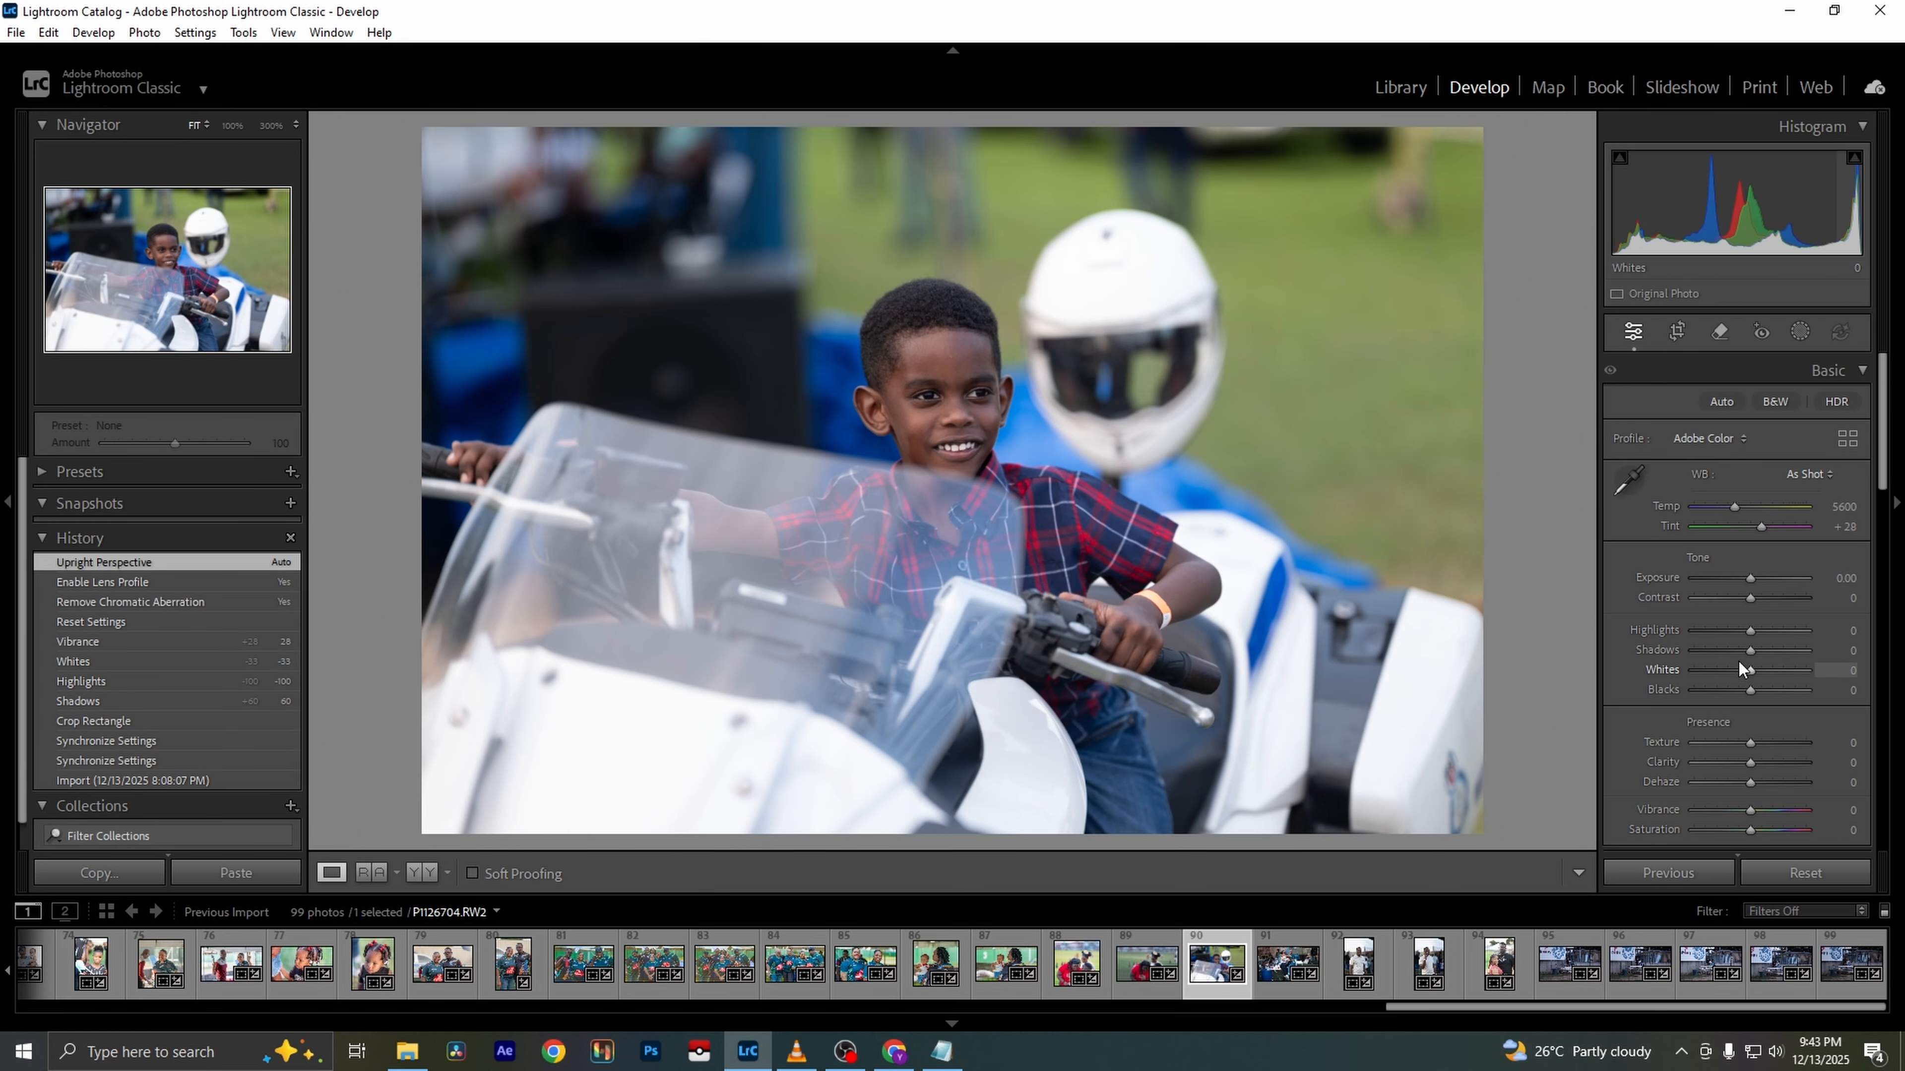
drag(1753, 652, 1718, 631)
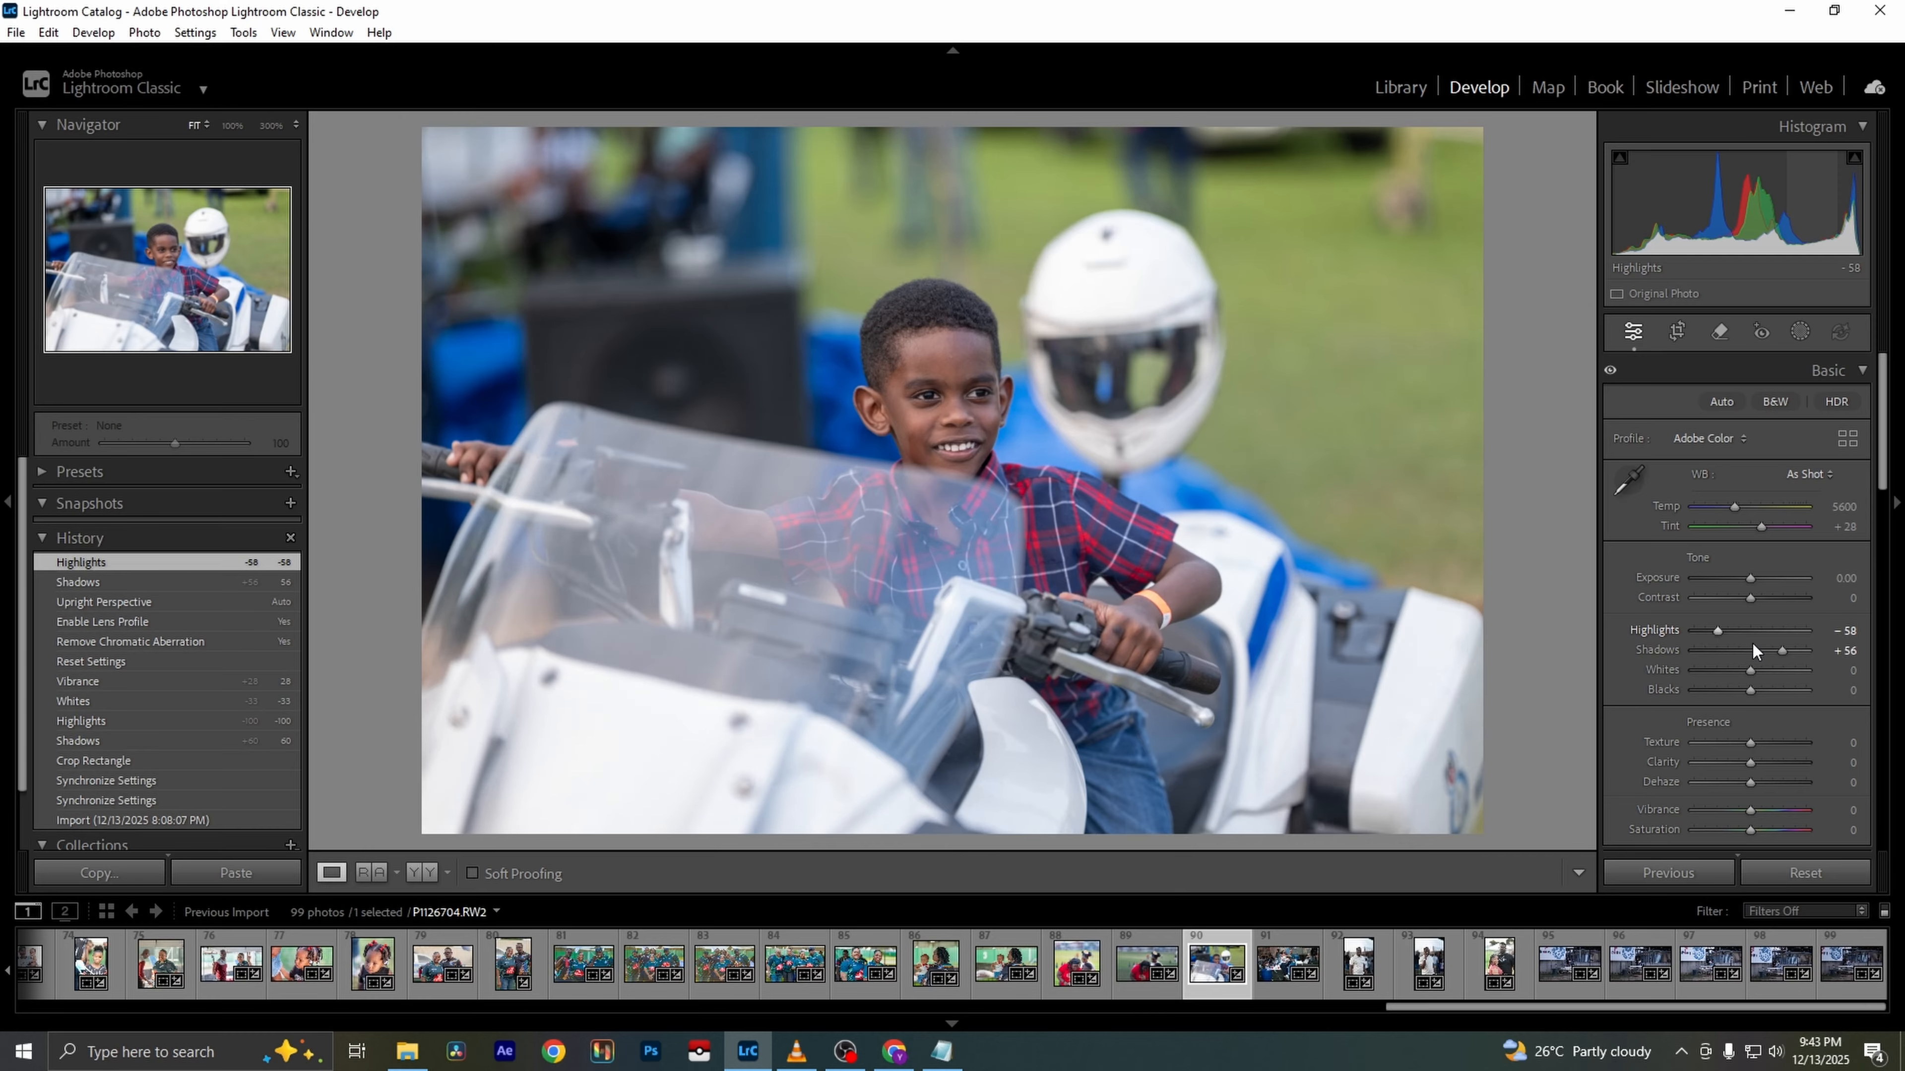
drag(1750, 670, 1725, 673)
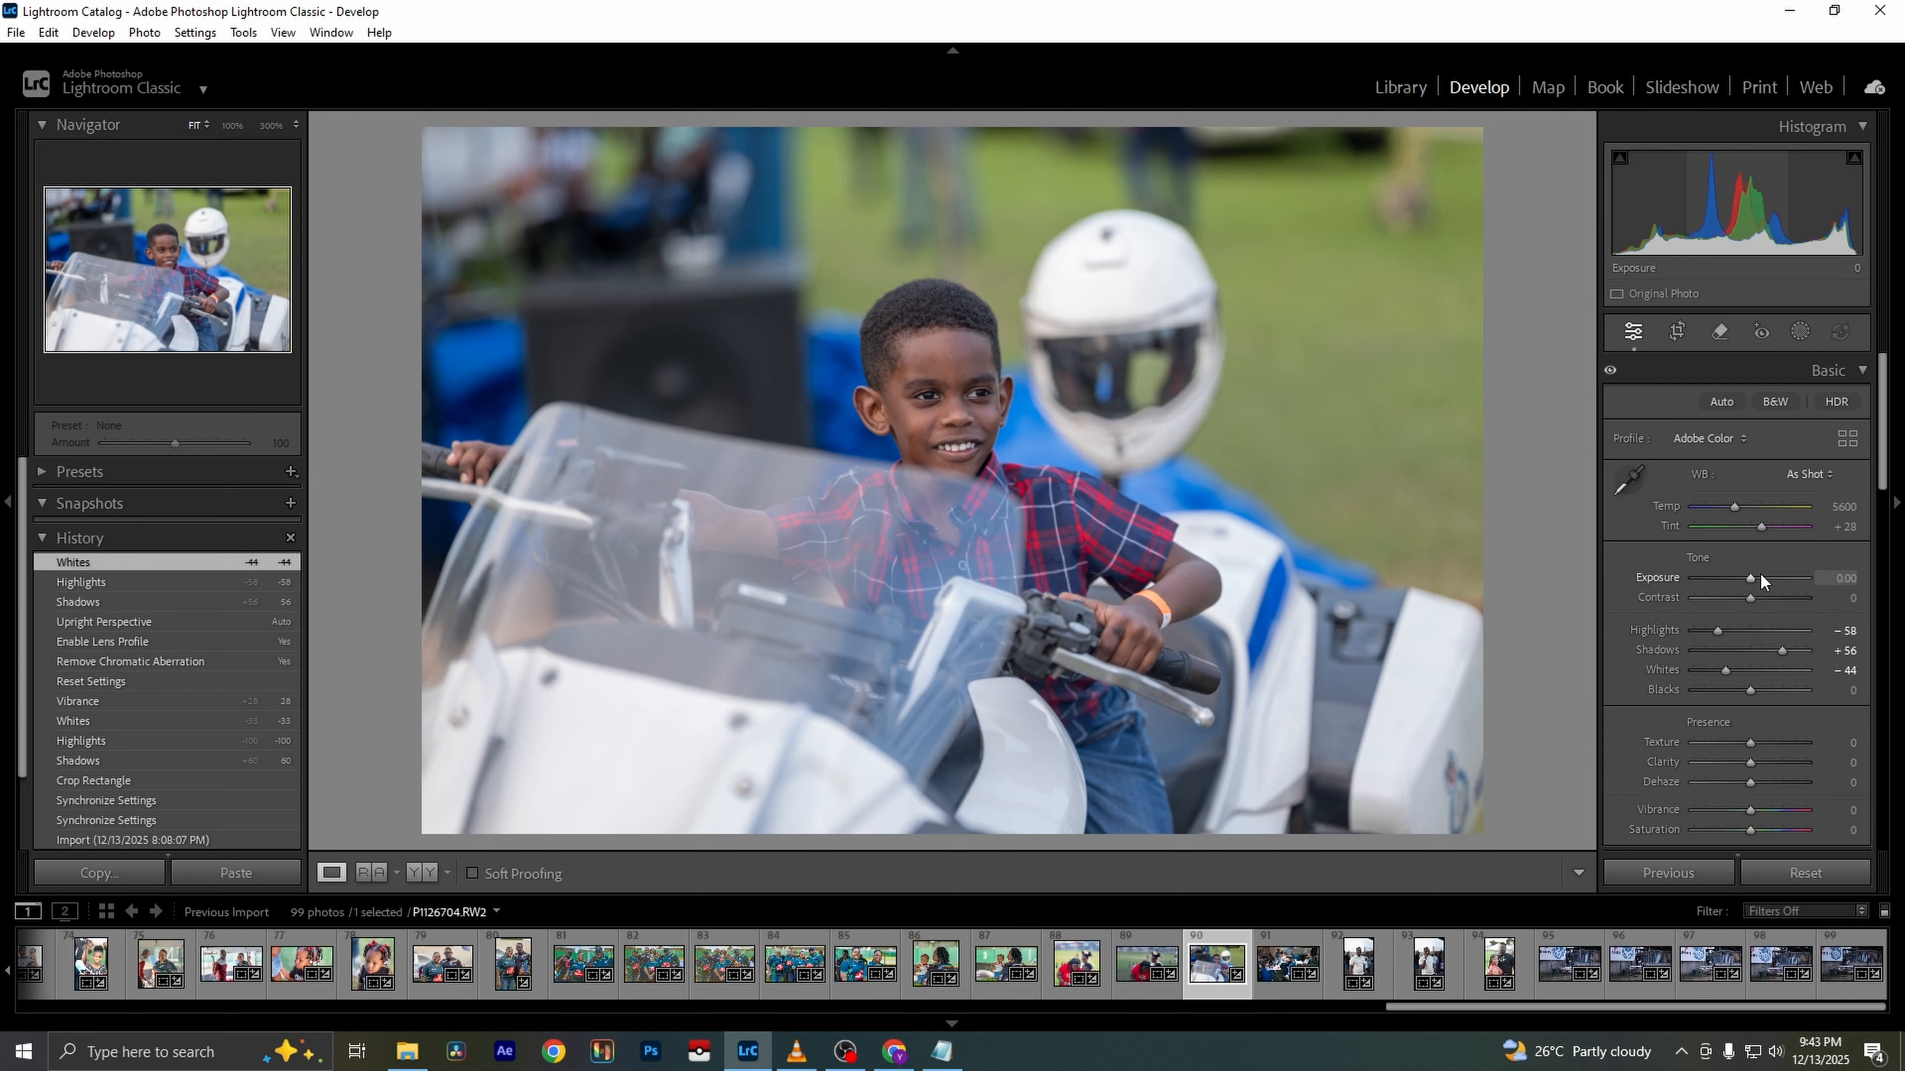
drag(1732, 509, 1729, 509)
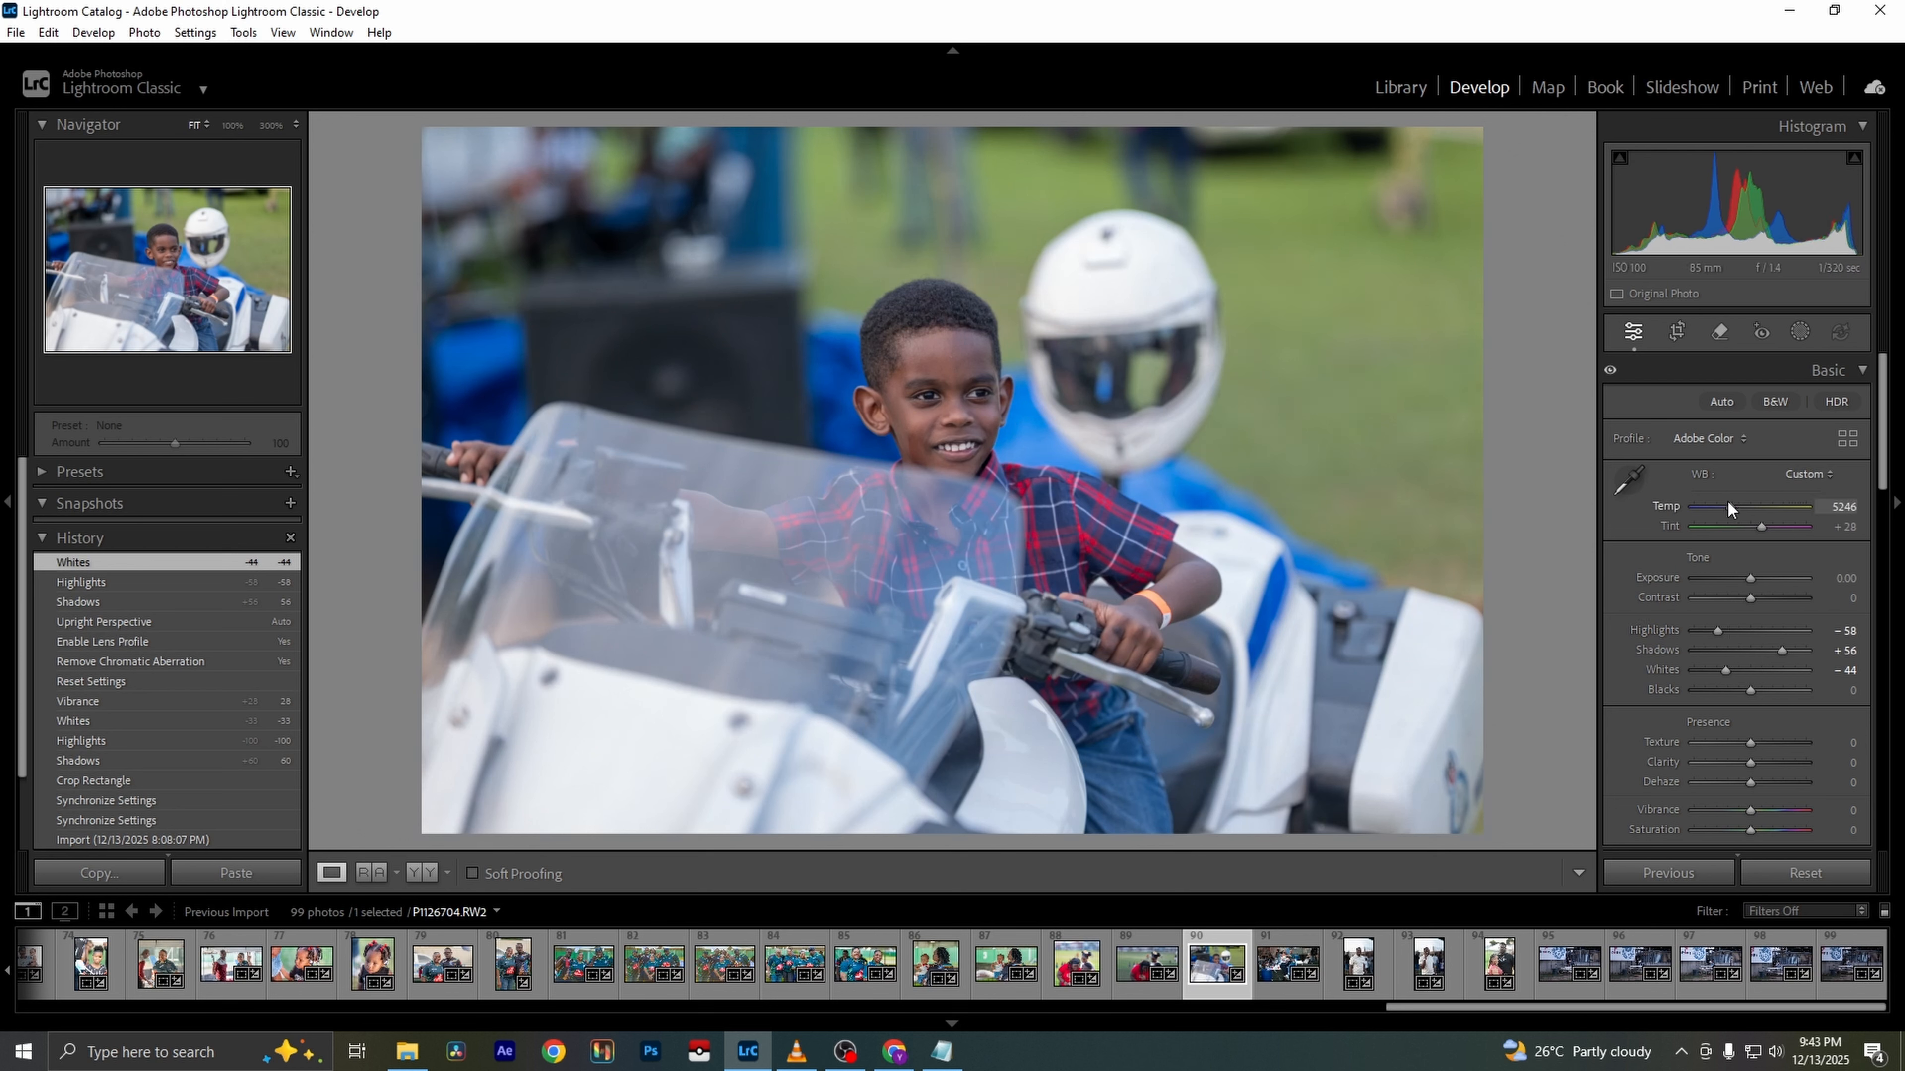
click(1763, 522)
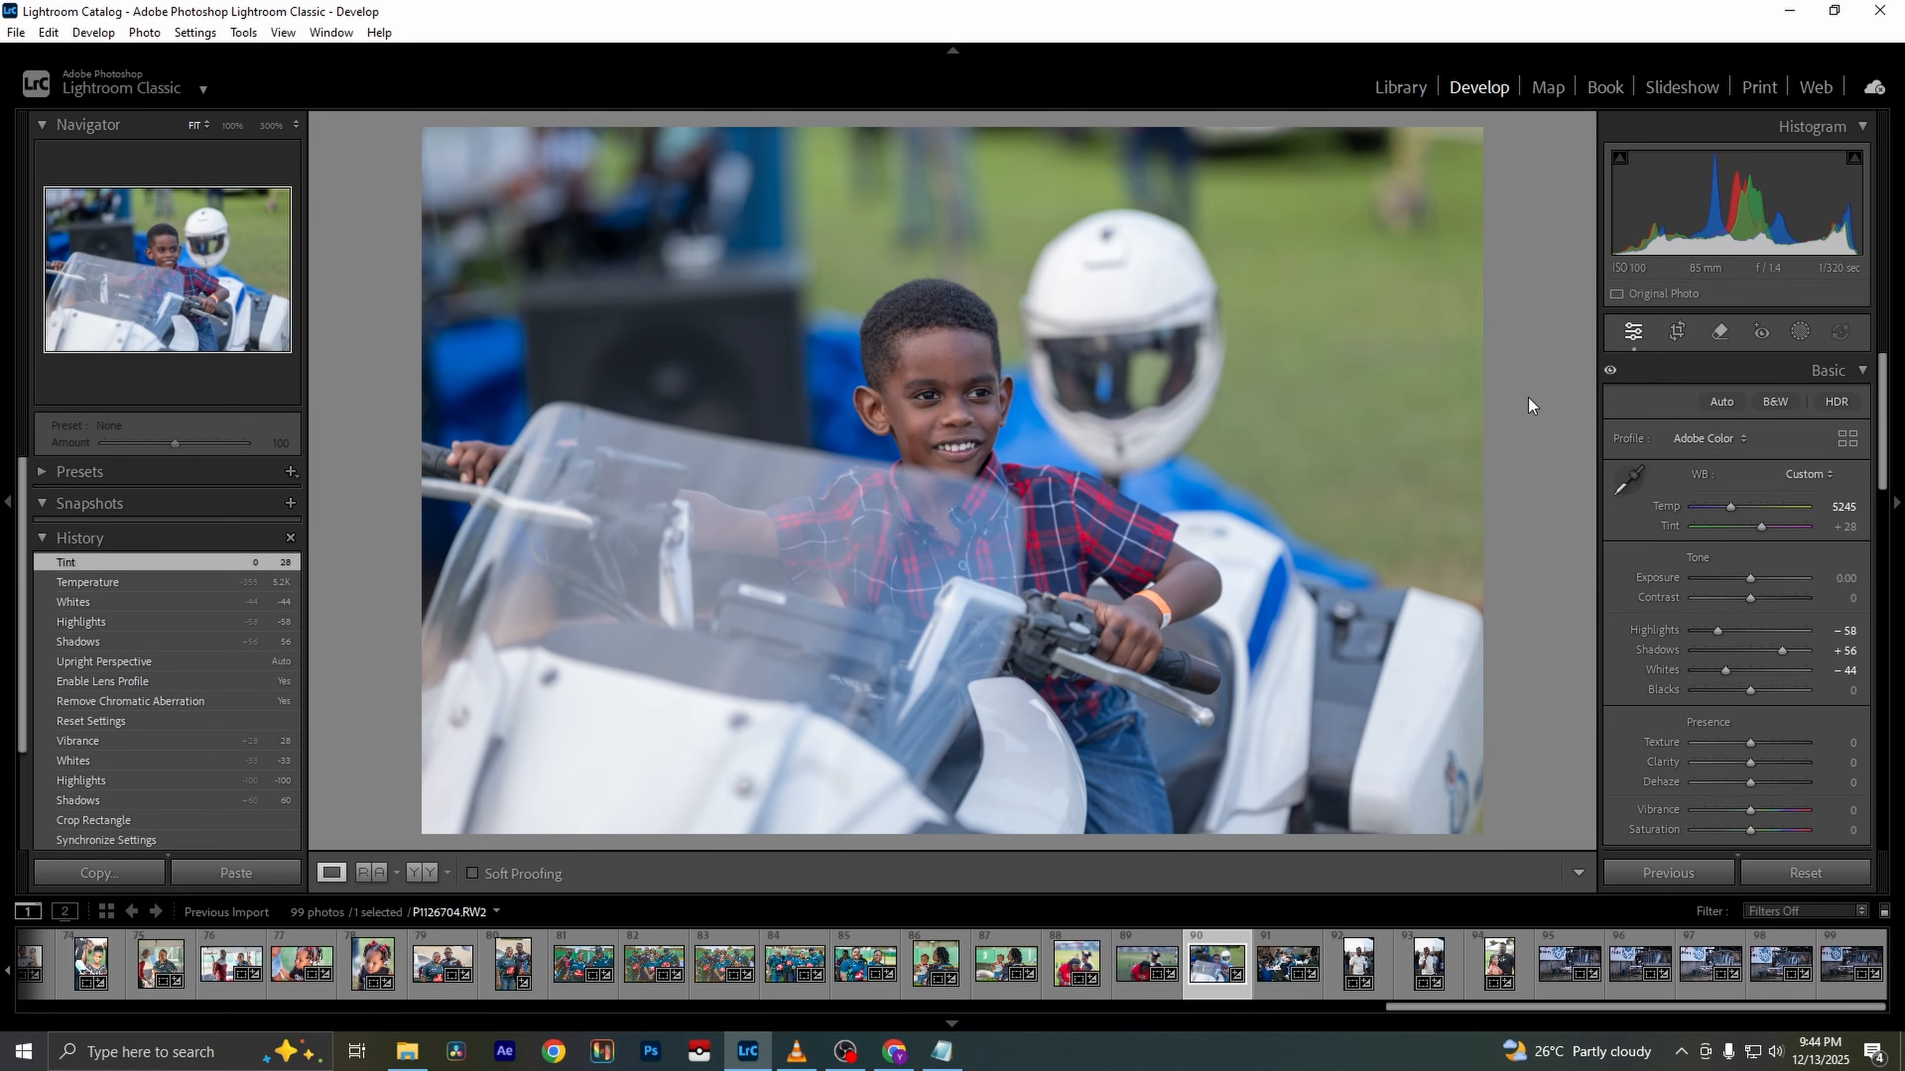
Export P1126704.RW2 as a PNG to the Untitled Export subfolder with the existing export settings
click(22, 33)
click(129, 313)
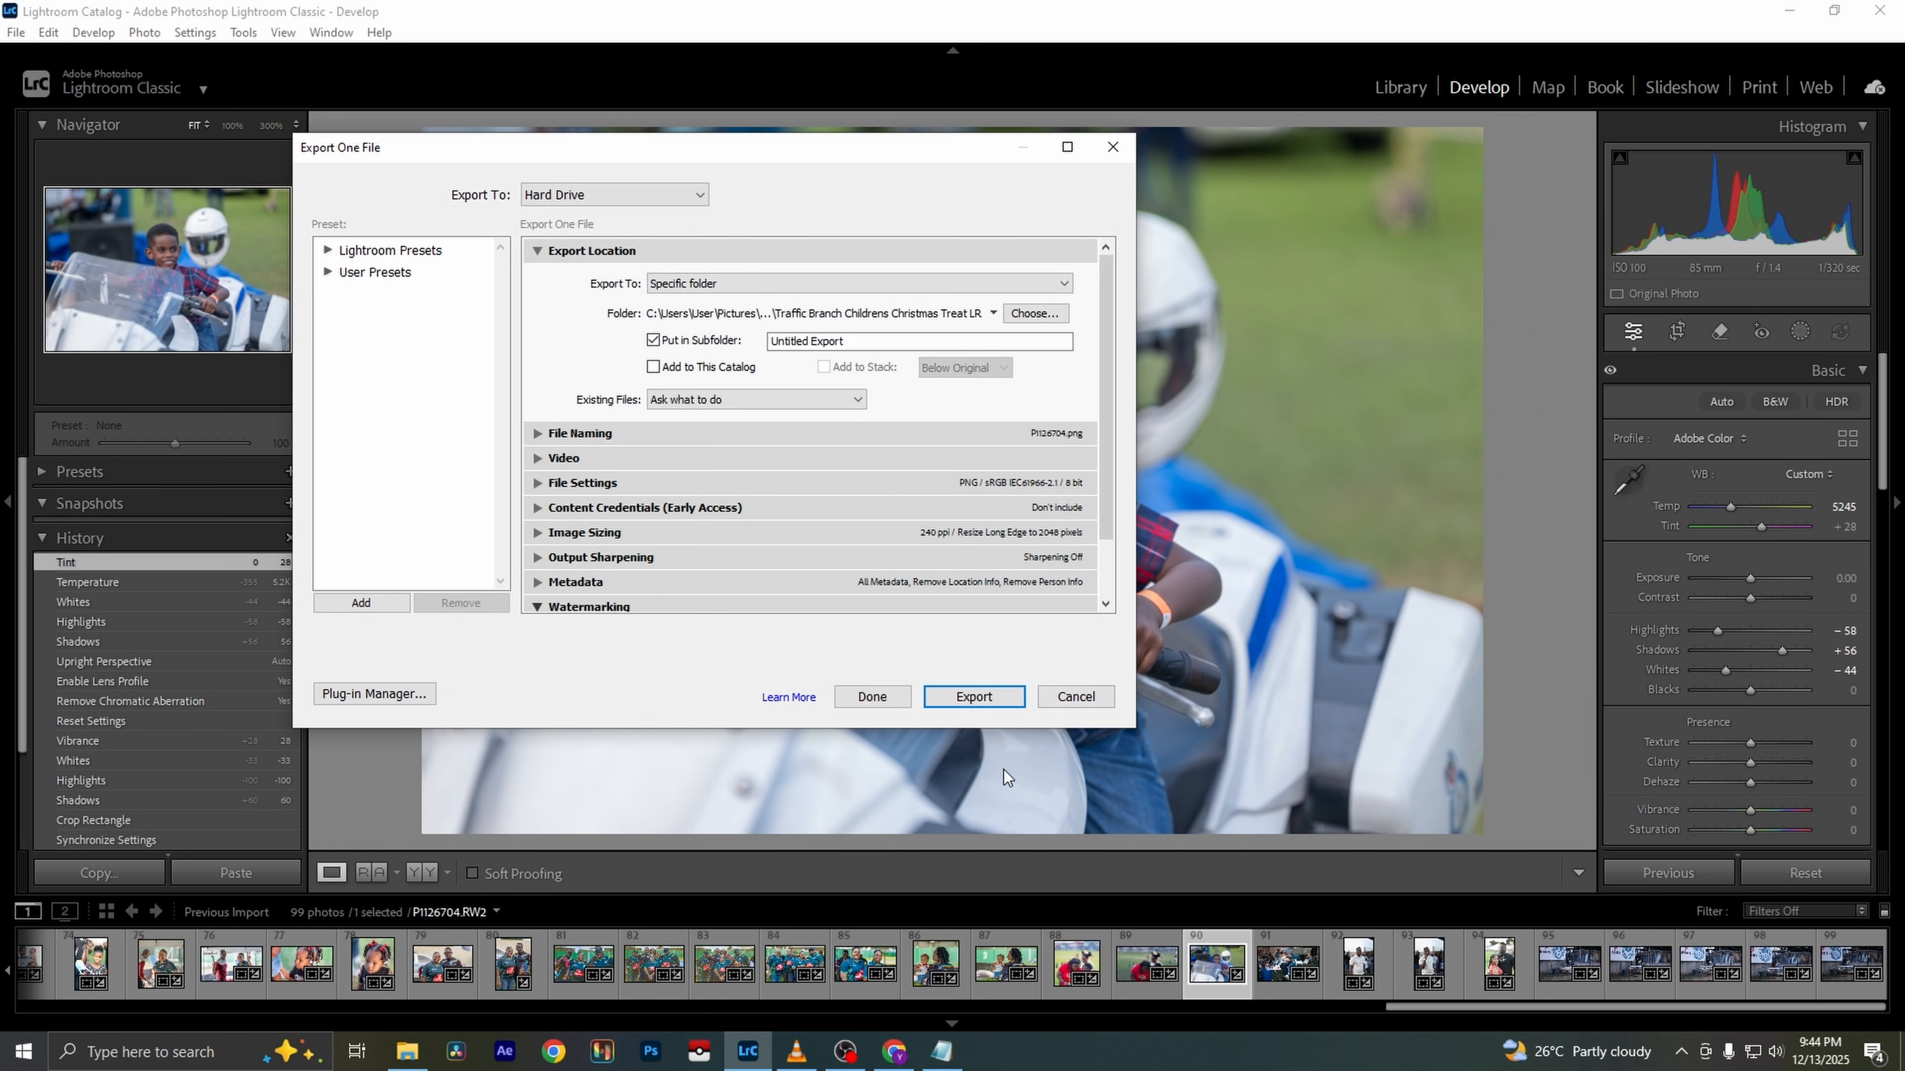
click(973, 697)
Select the nine photos from P1126705.RW2, the two women hugging, through the last one in the import
click(1288, 963)
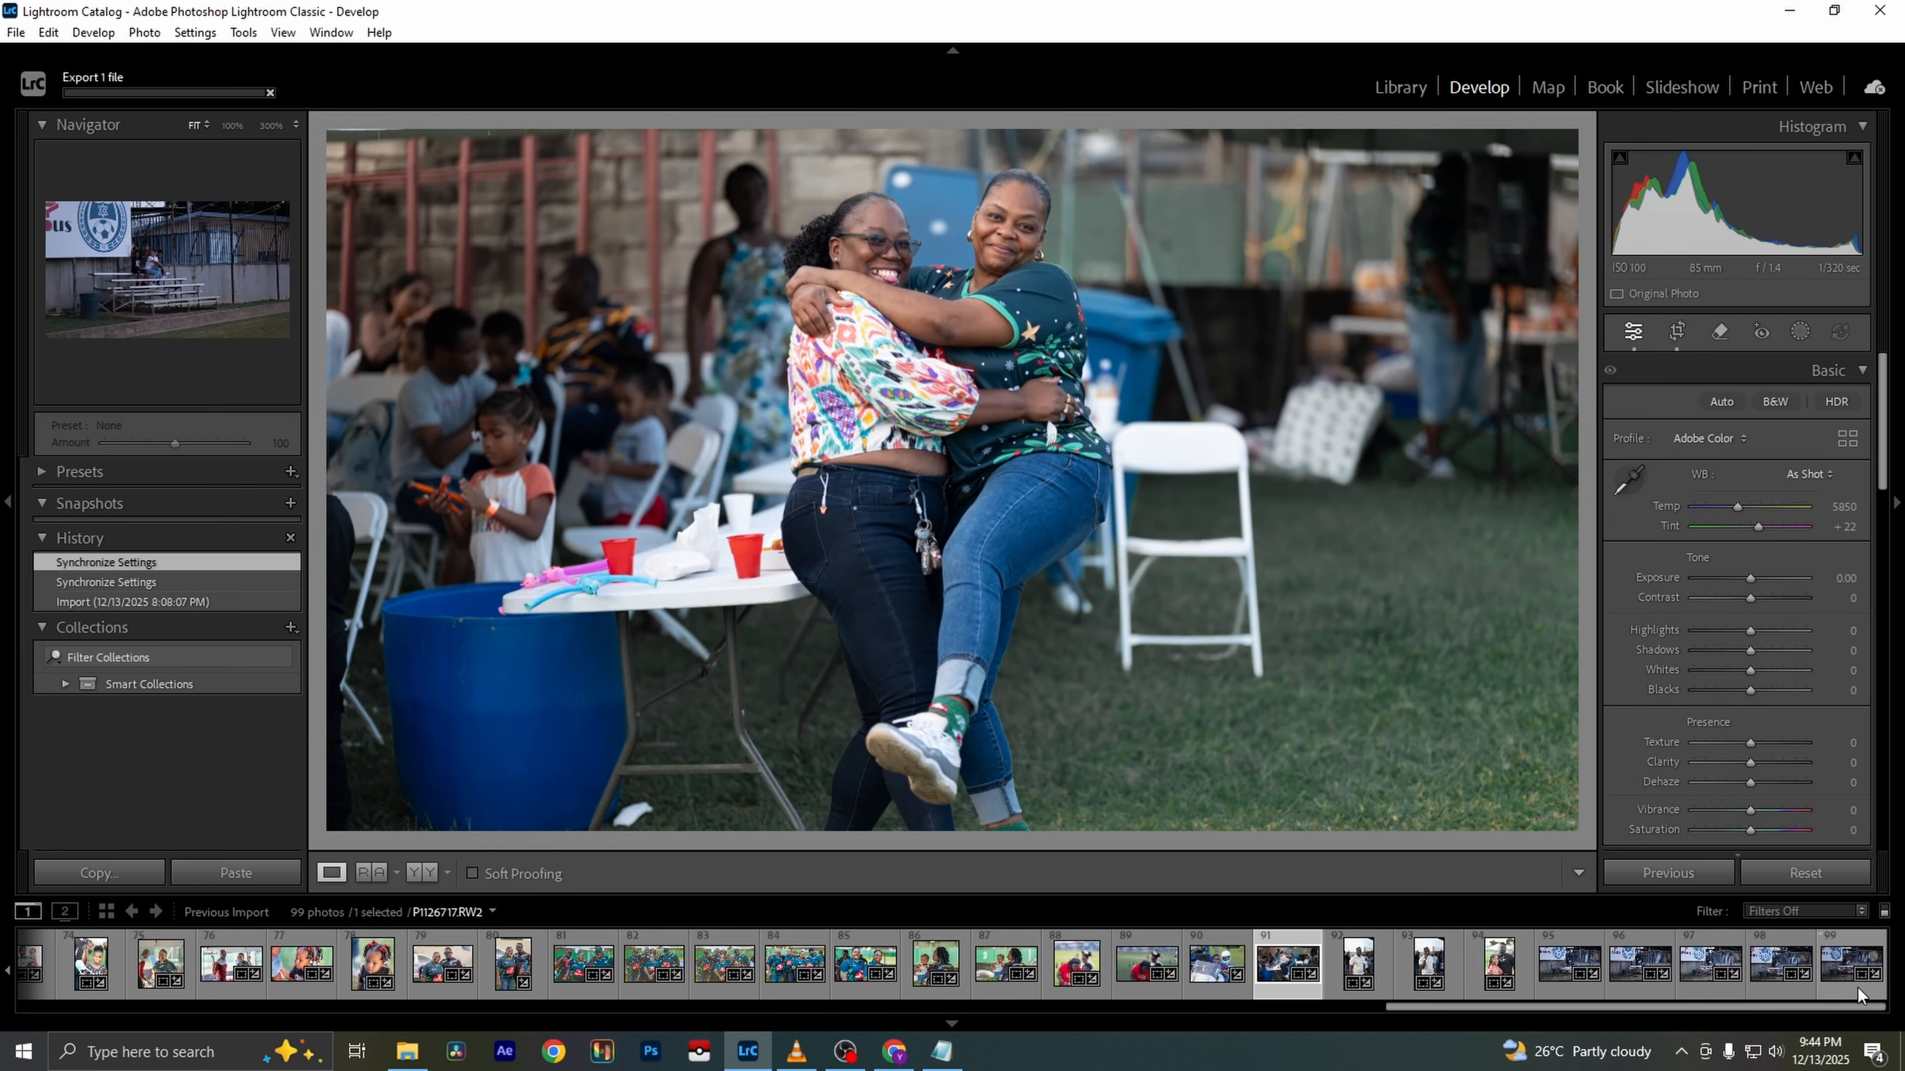
click(1552, 983)
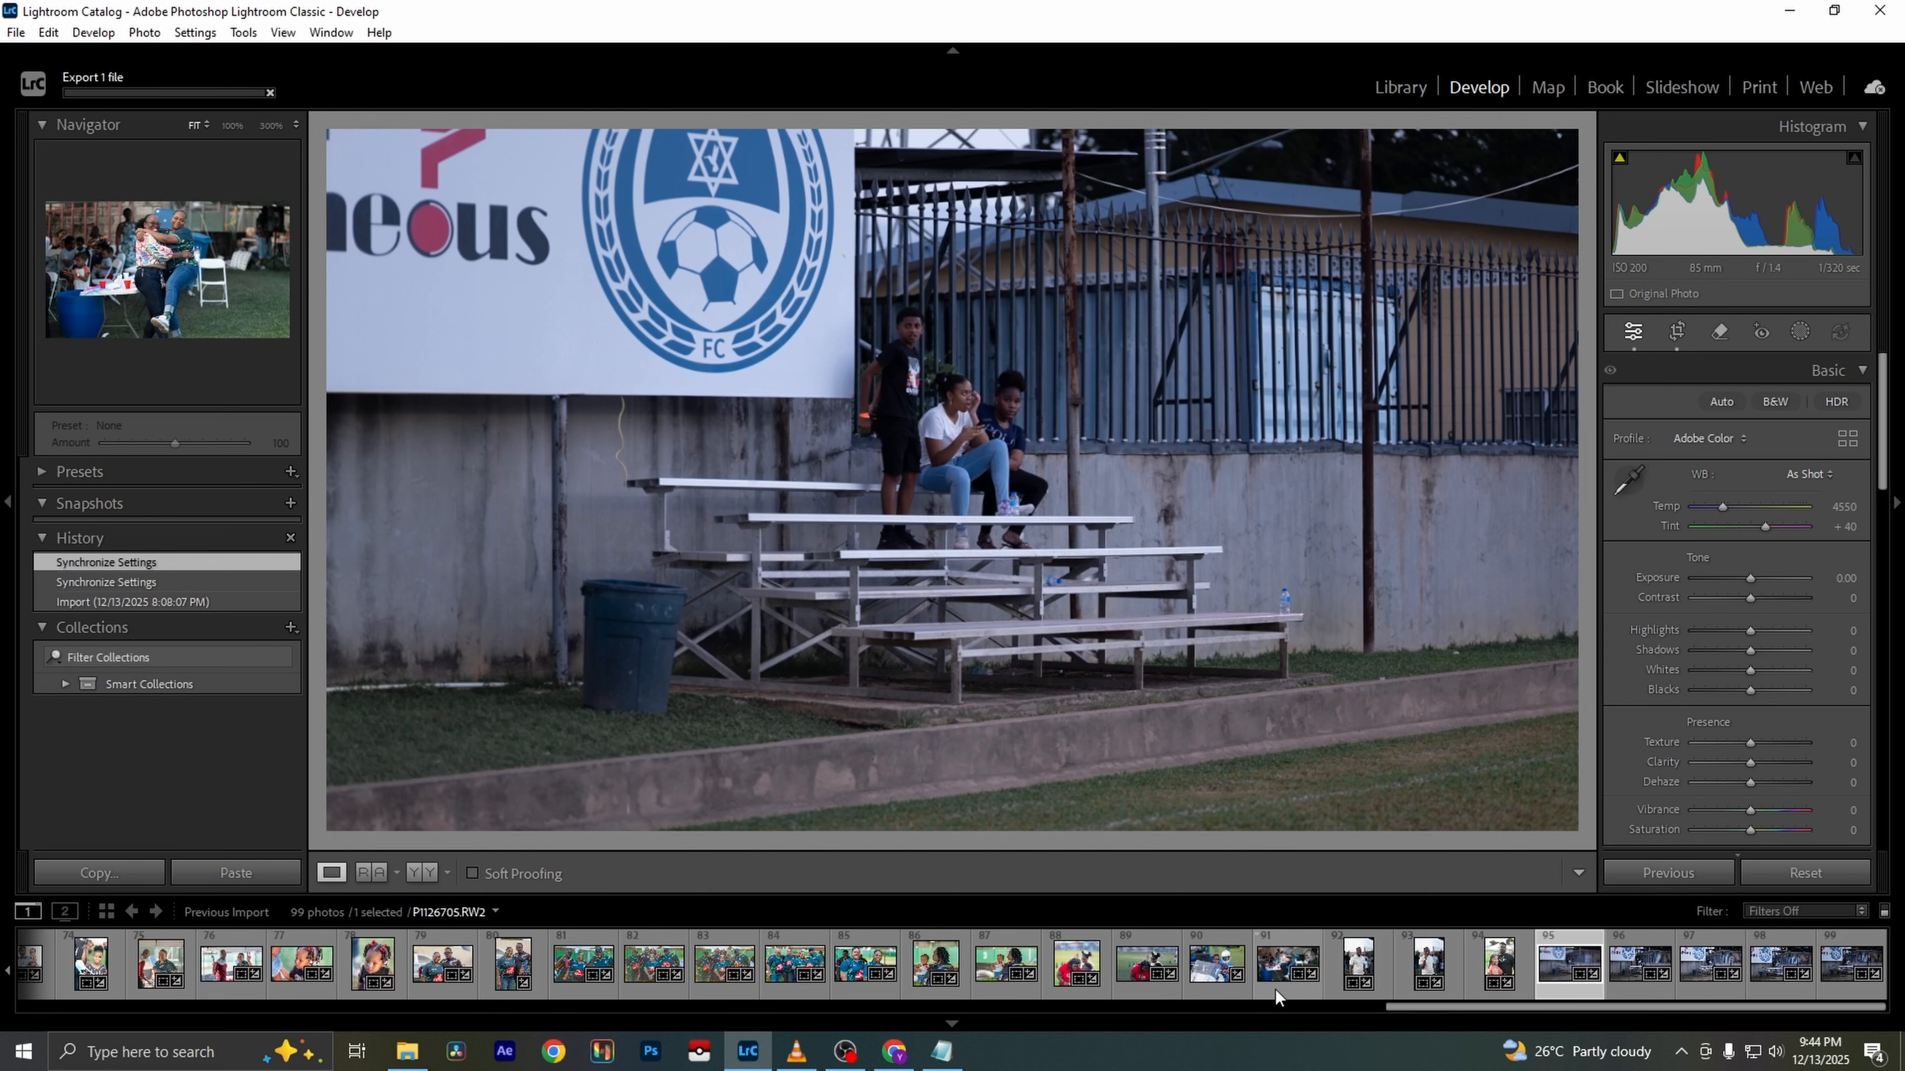
click(1275, 990)
shift+click(1824, 988)
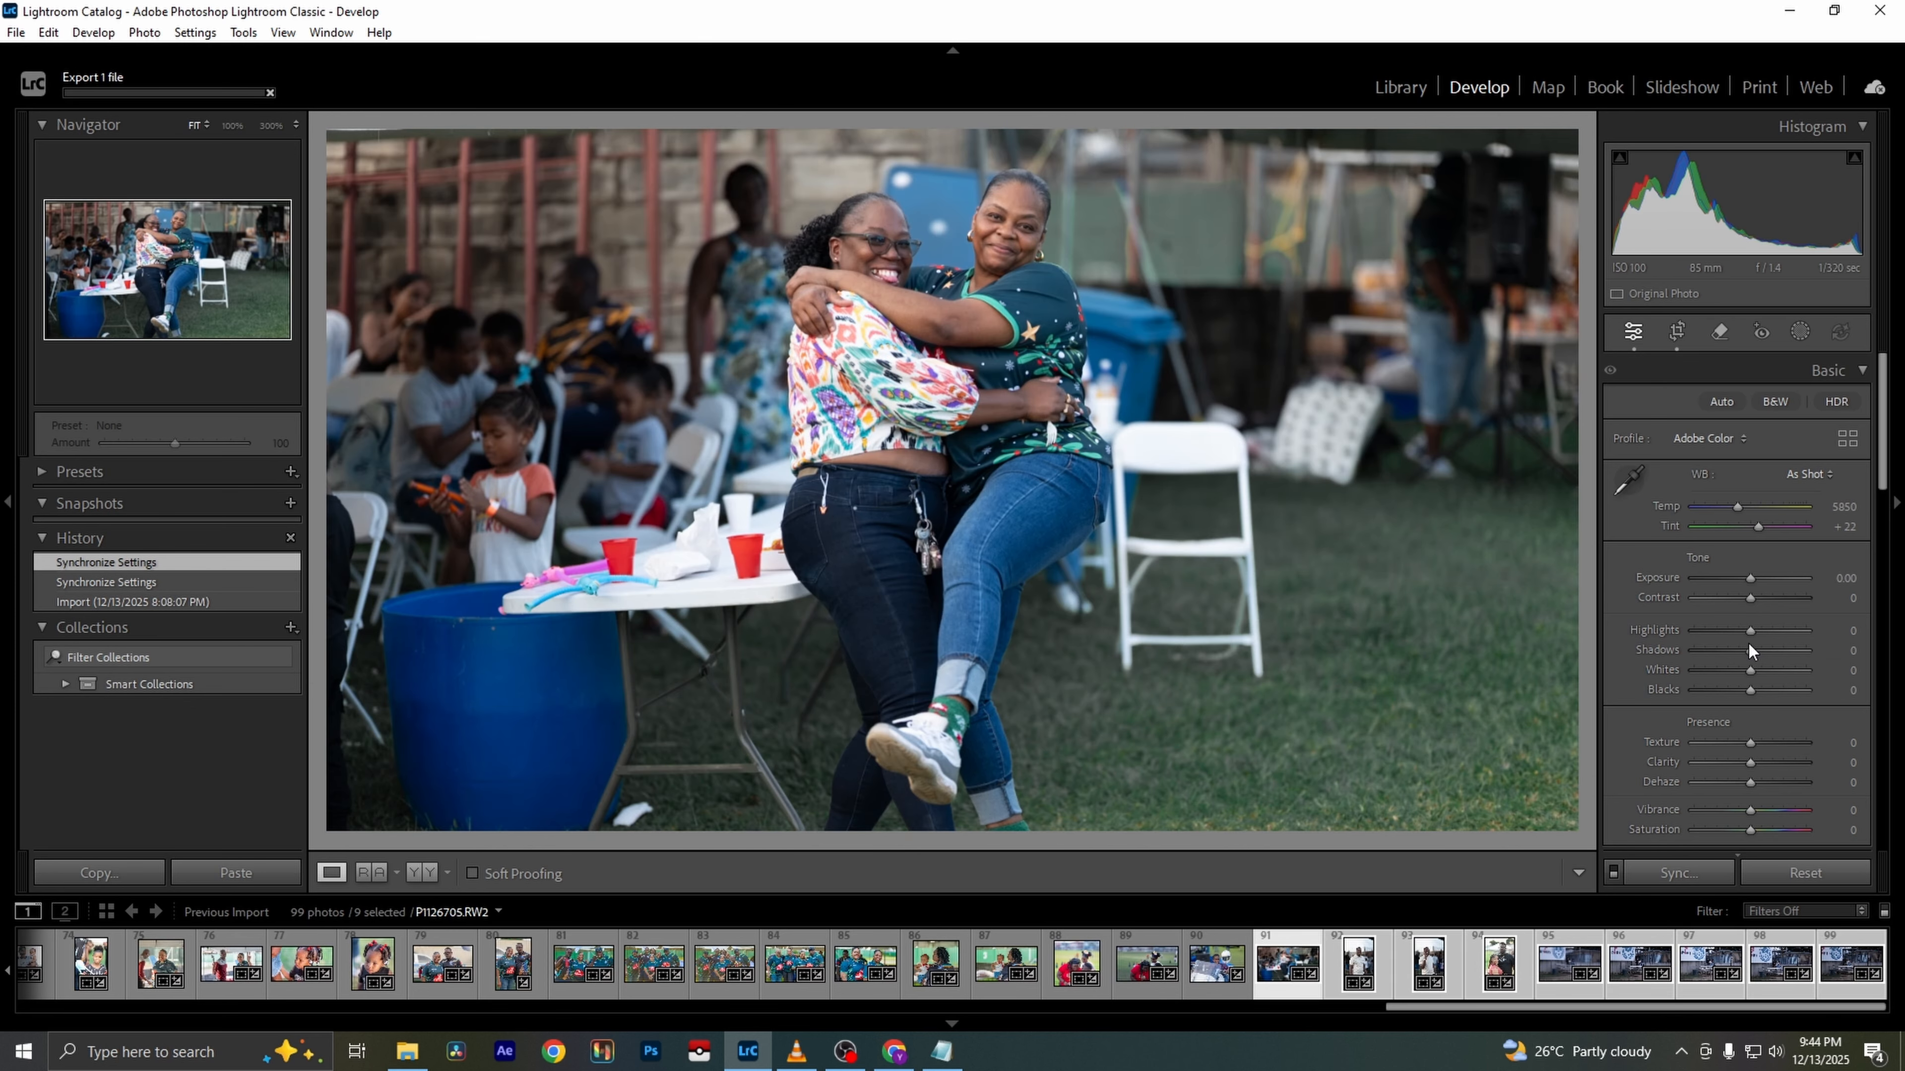
Set P1126705.RW2 to exposure +0.53, highlights −74, shadows +70, whites −37, clarity −26 and vibrance +42, and extend its crop to the bottom edge
drag(1754, 650, 1793, 645)
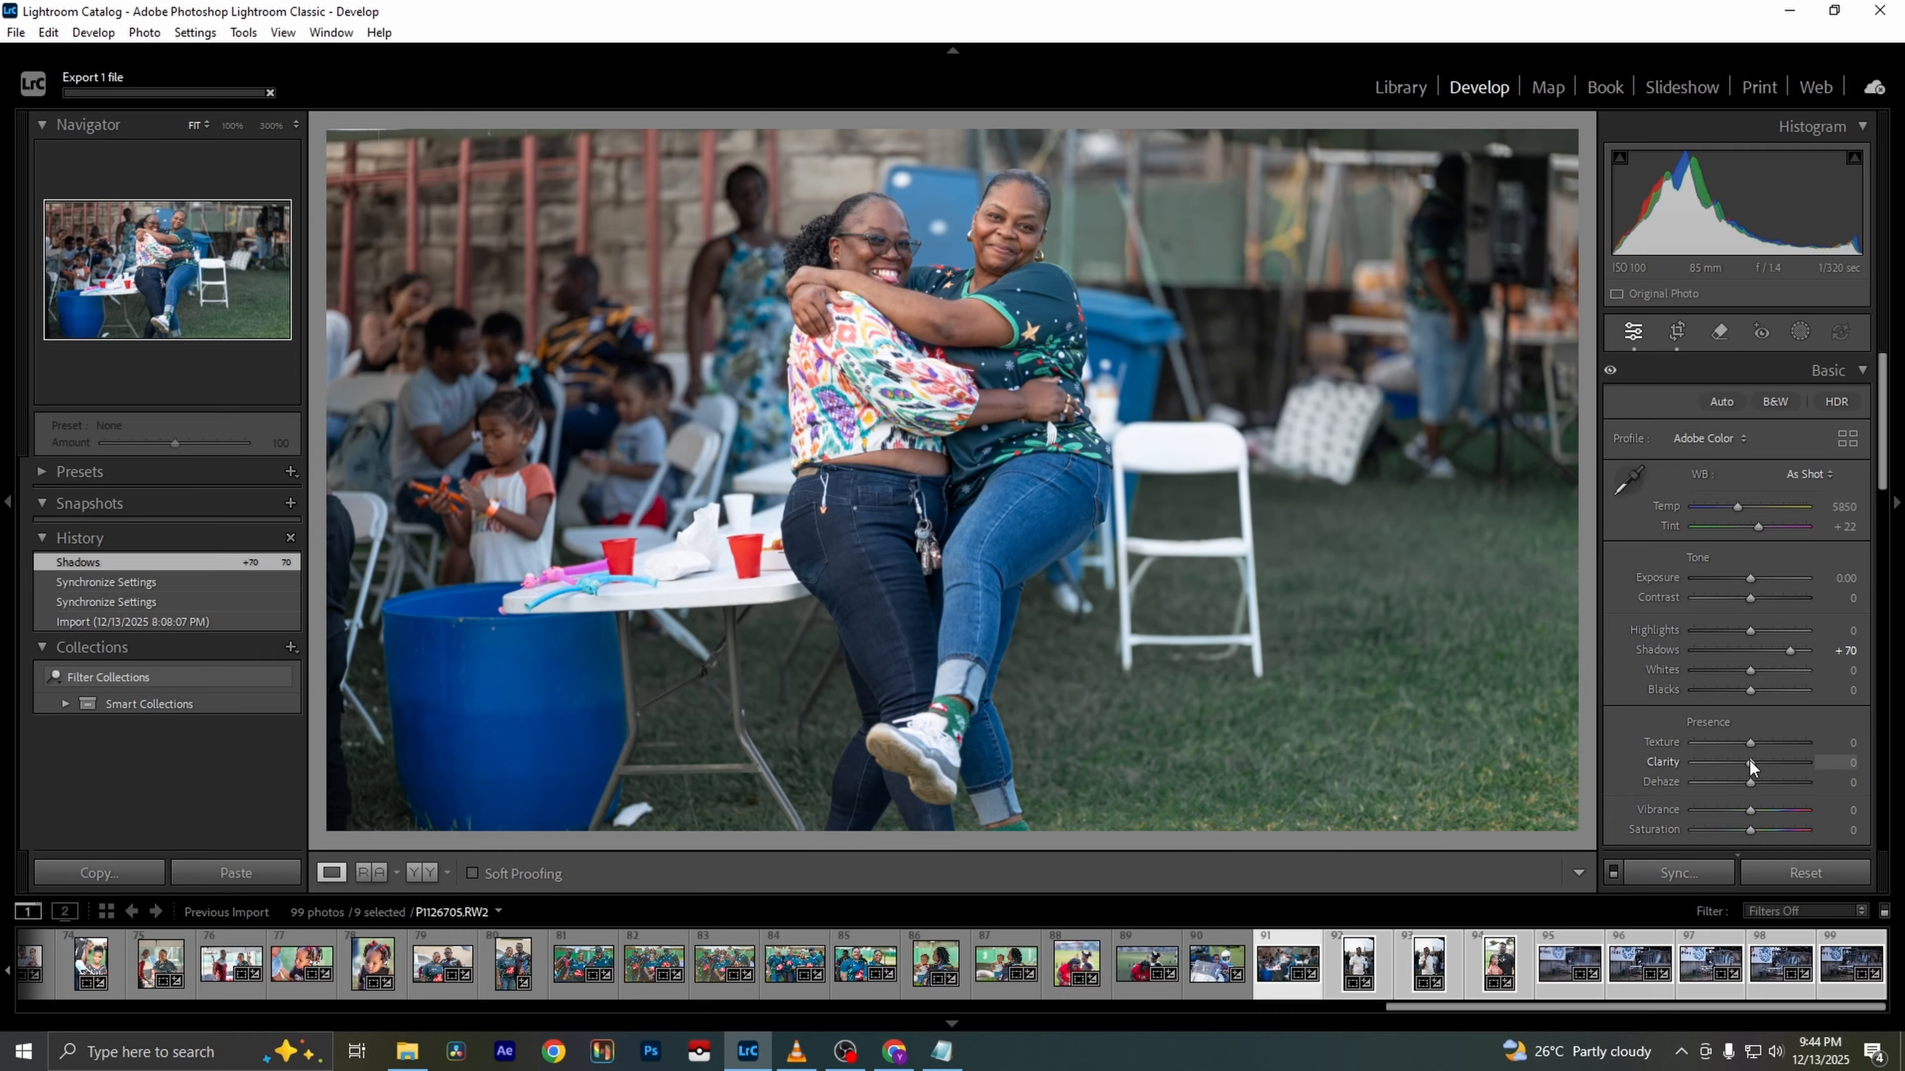
drag(1750, 761, 1734, 758)
drag(1750, 631, 1731, 670)
drag(1752, 811, 1775, 807)
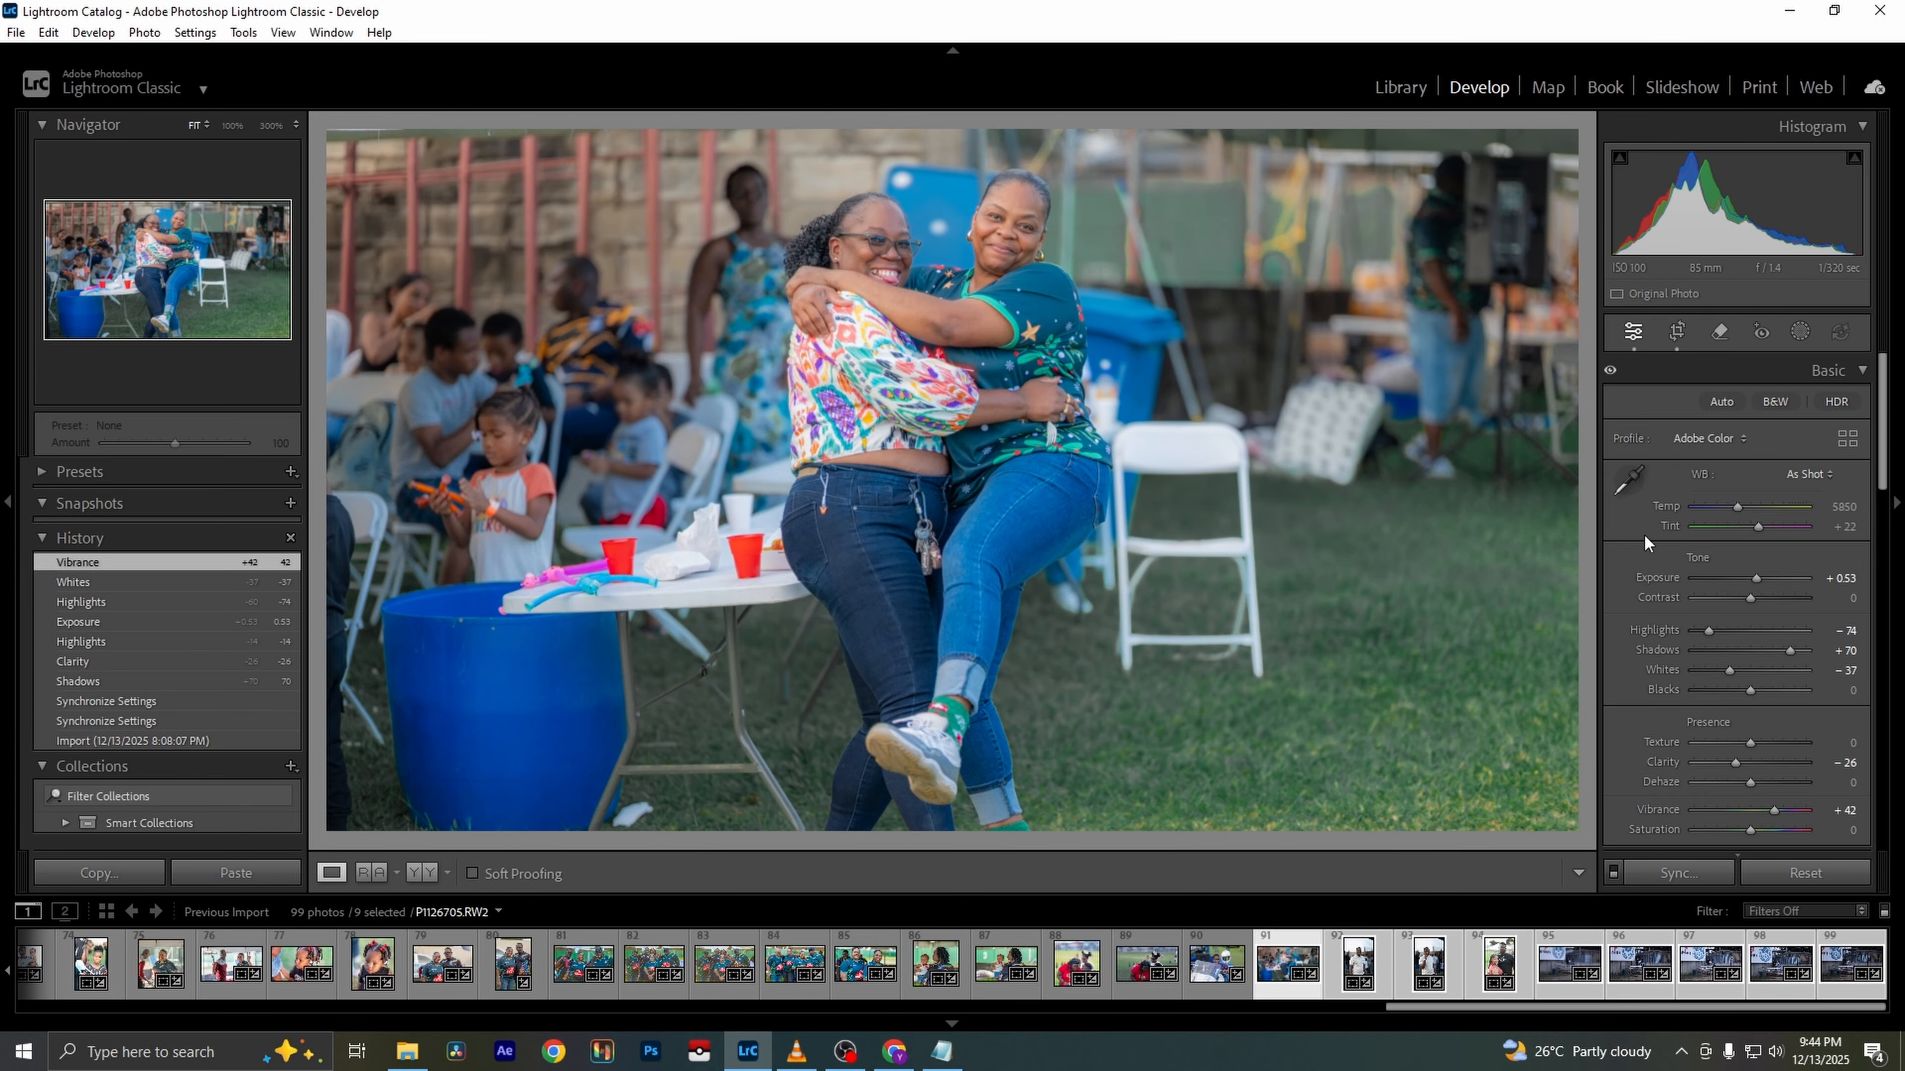
click(1674, 336)
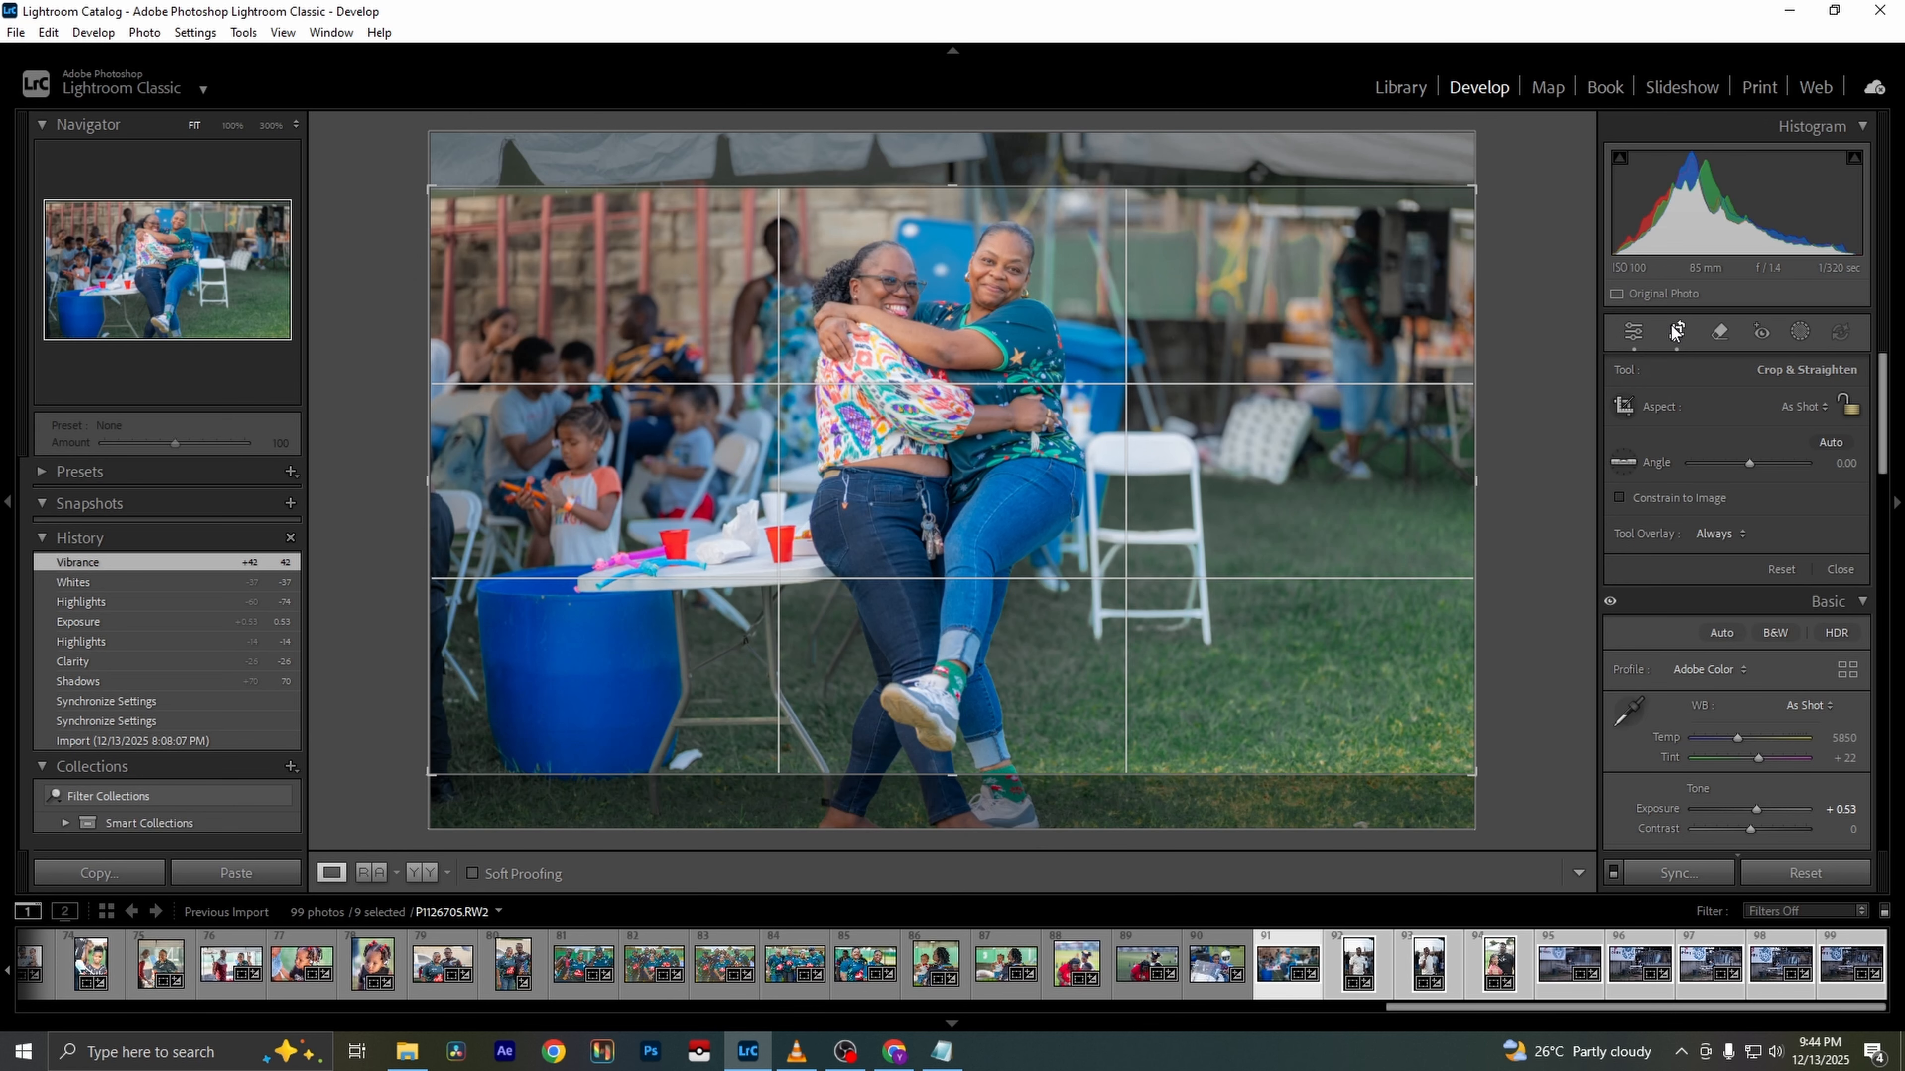
key(Return)
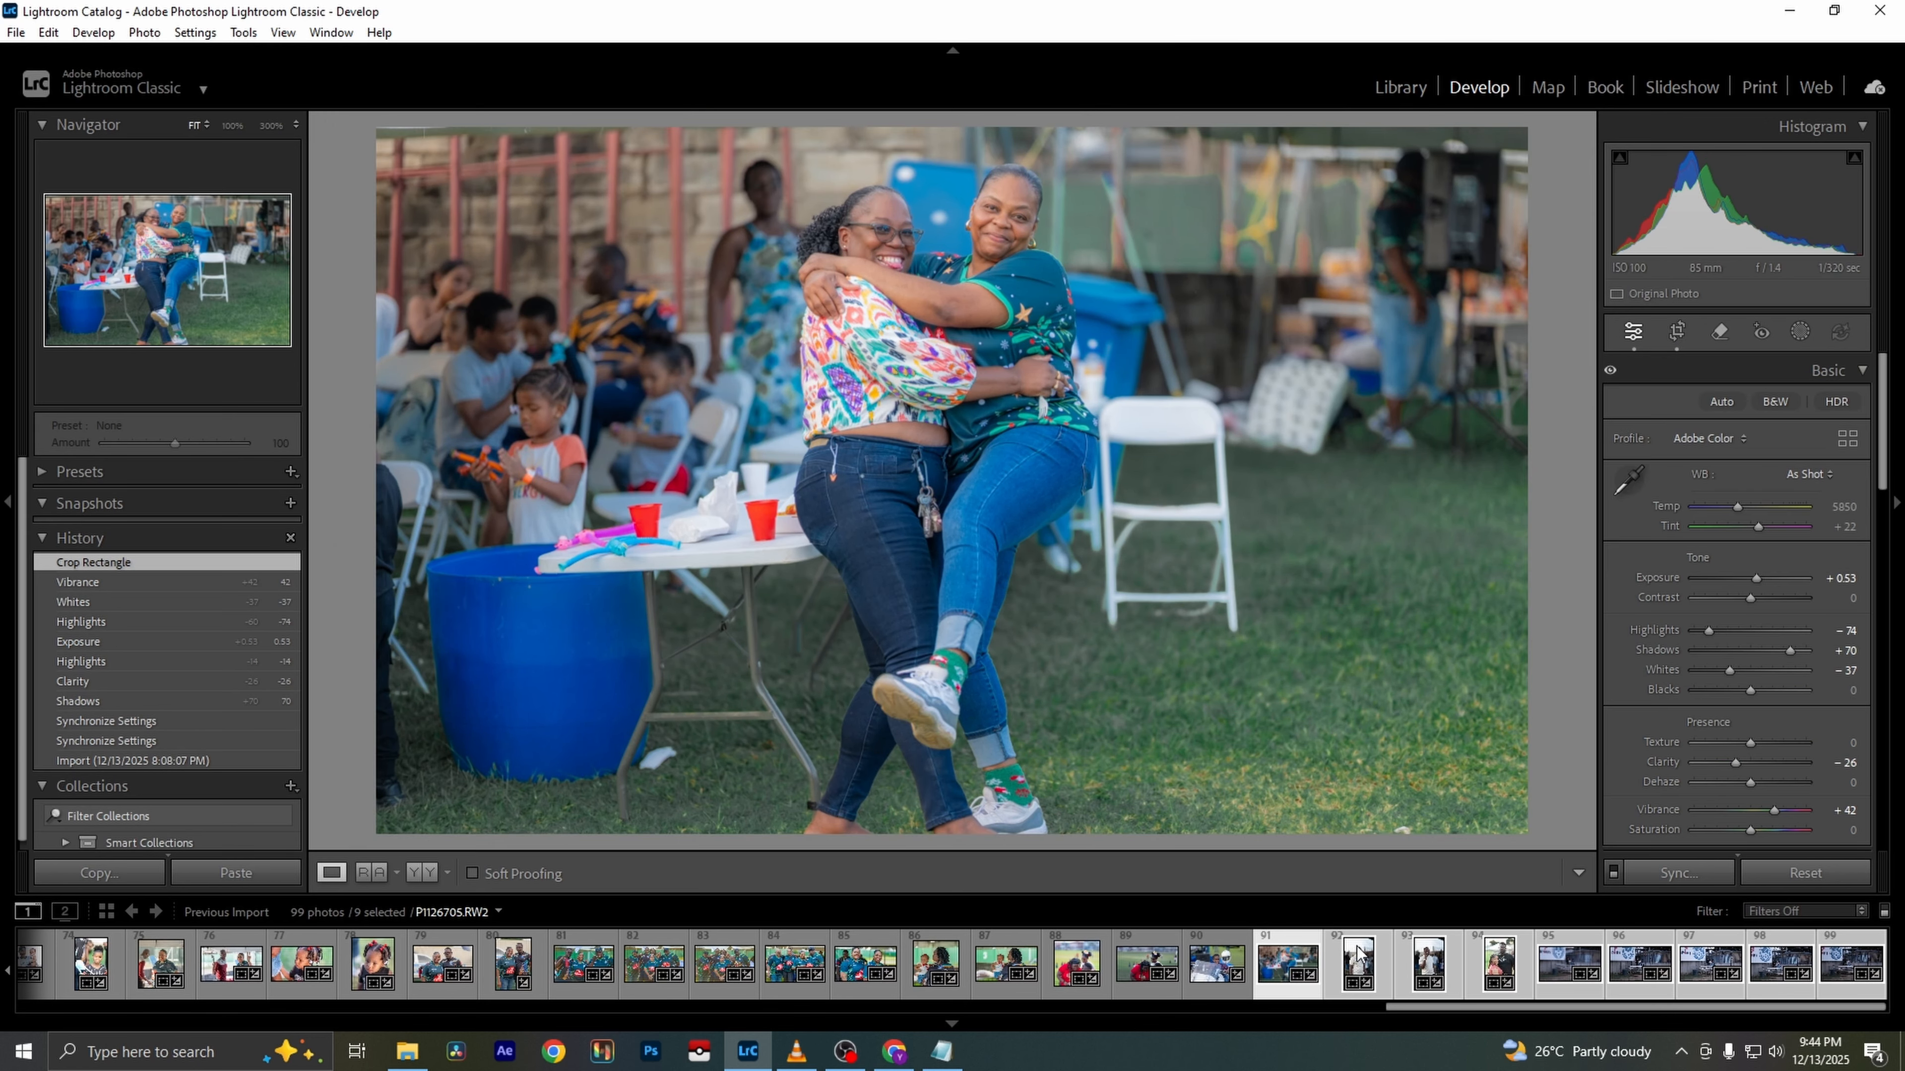
Make P1126706.RW2 the active photo, lower its highlights and whites, and raise its shadows
click(1359, 955)
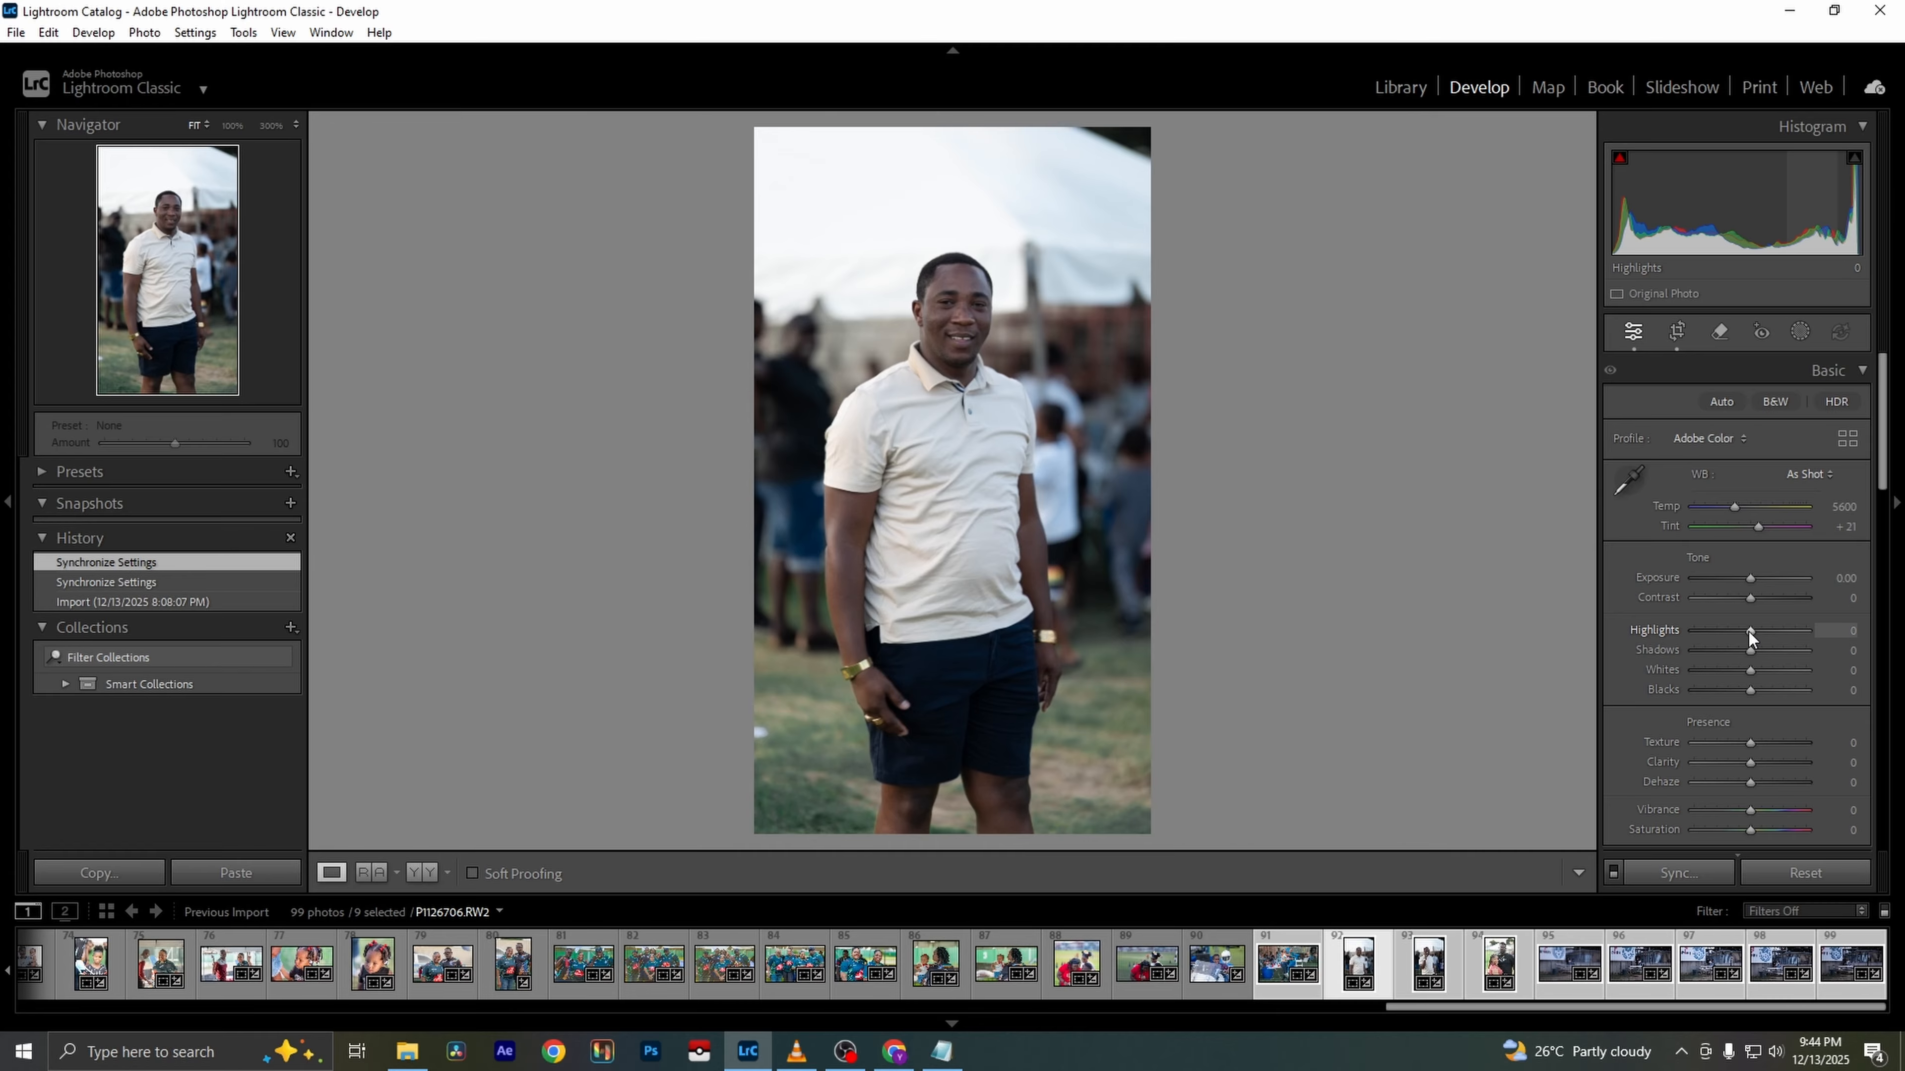
drag(1749, 631, 1485, 622)
drag(1752, 650, 1711, 667)
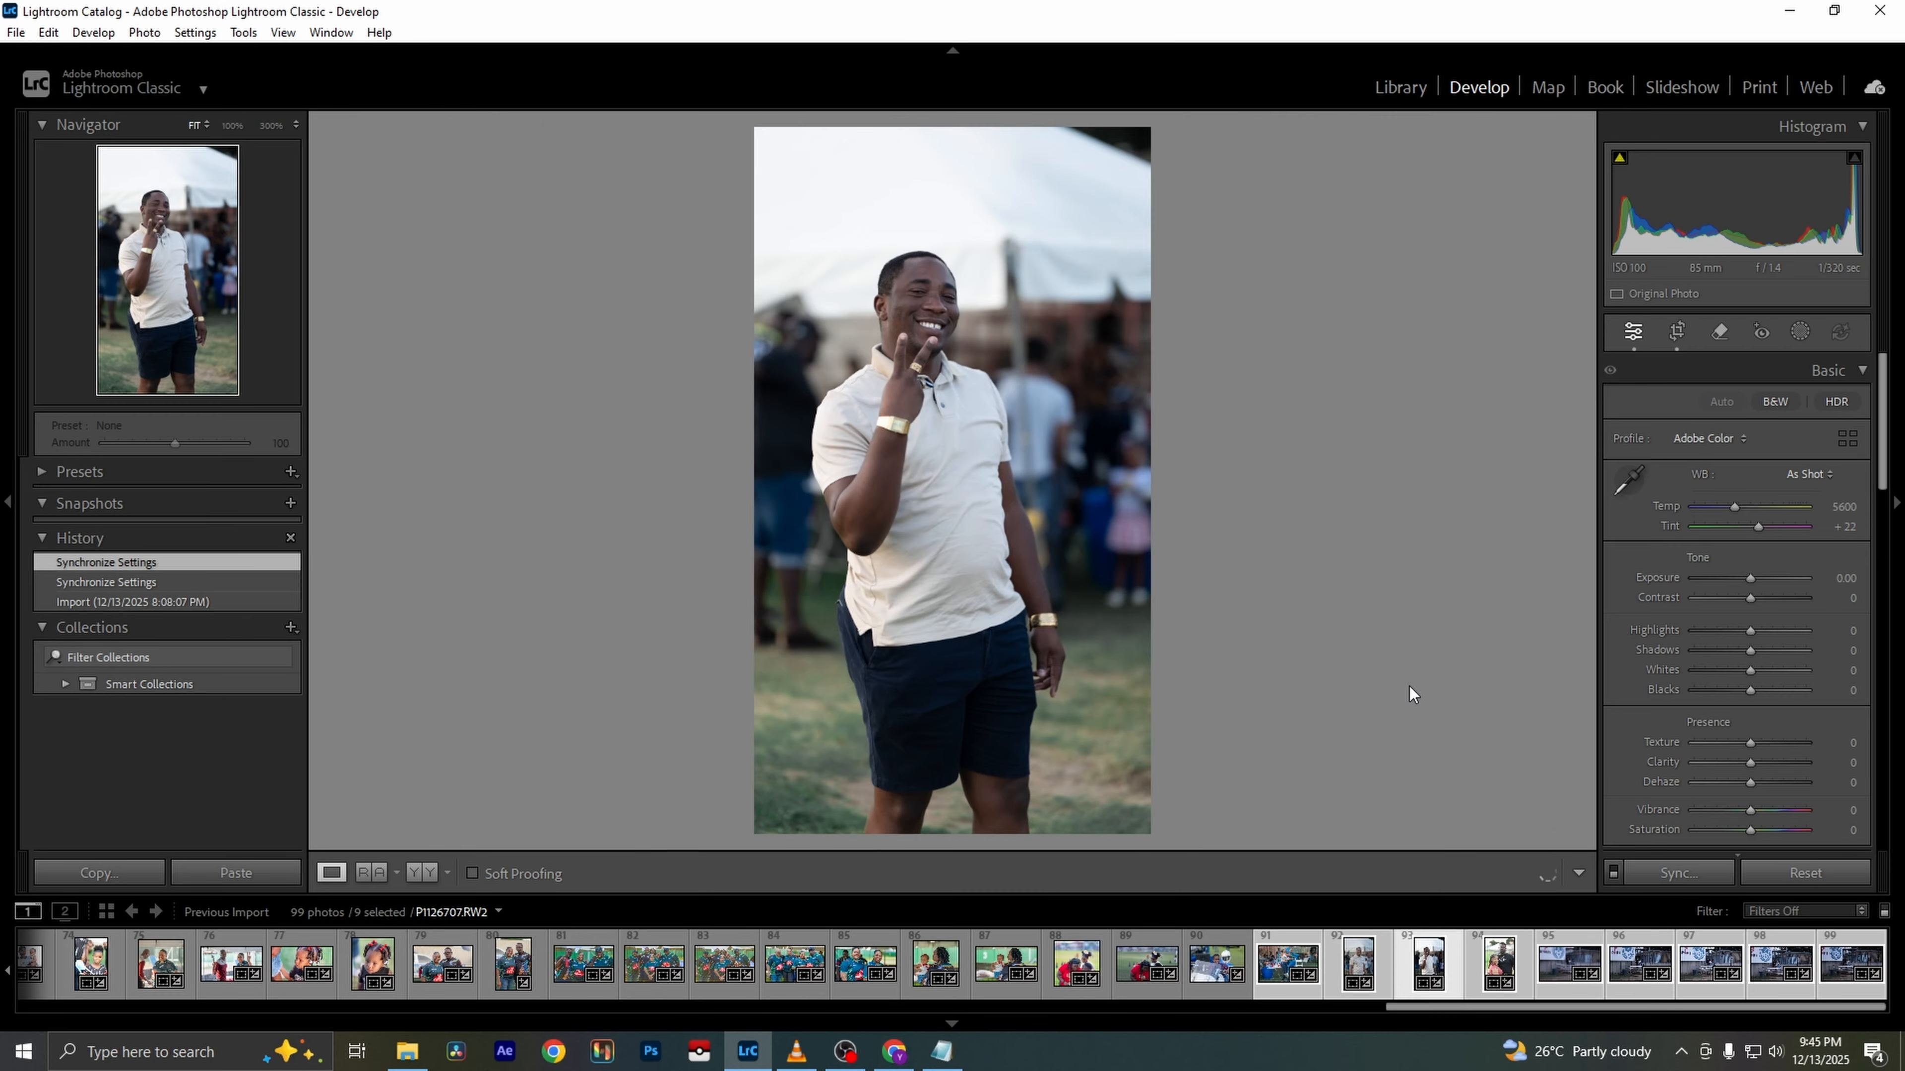
Set P1126707.RW2, the man in the light polo shirt, to highlights −100, shadows +54 and whites −32
mouse_move(1740, 649)
mouse_down()
mouse_move(1785, 646)
mouse_move(1654, 631)
mouse_move(1726, 668)
mouse_up()
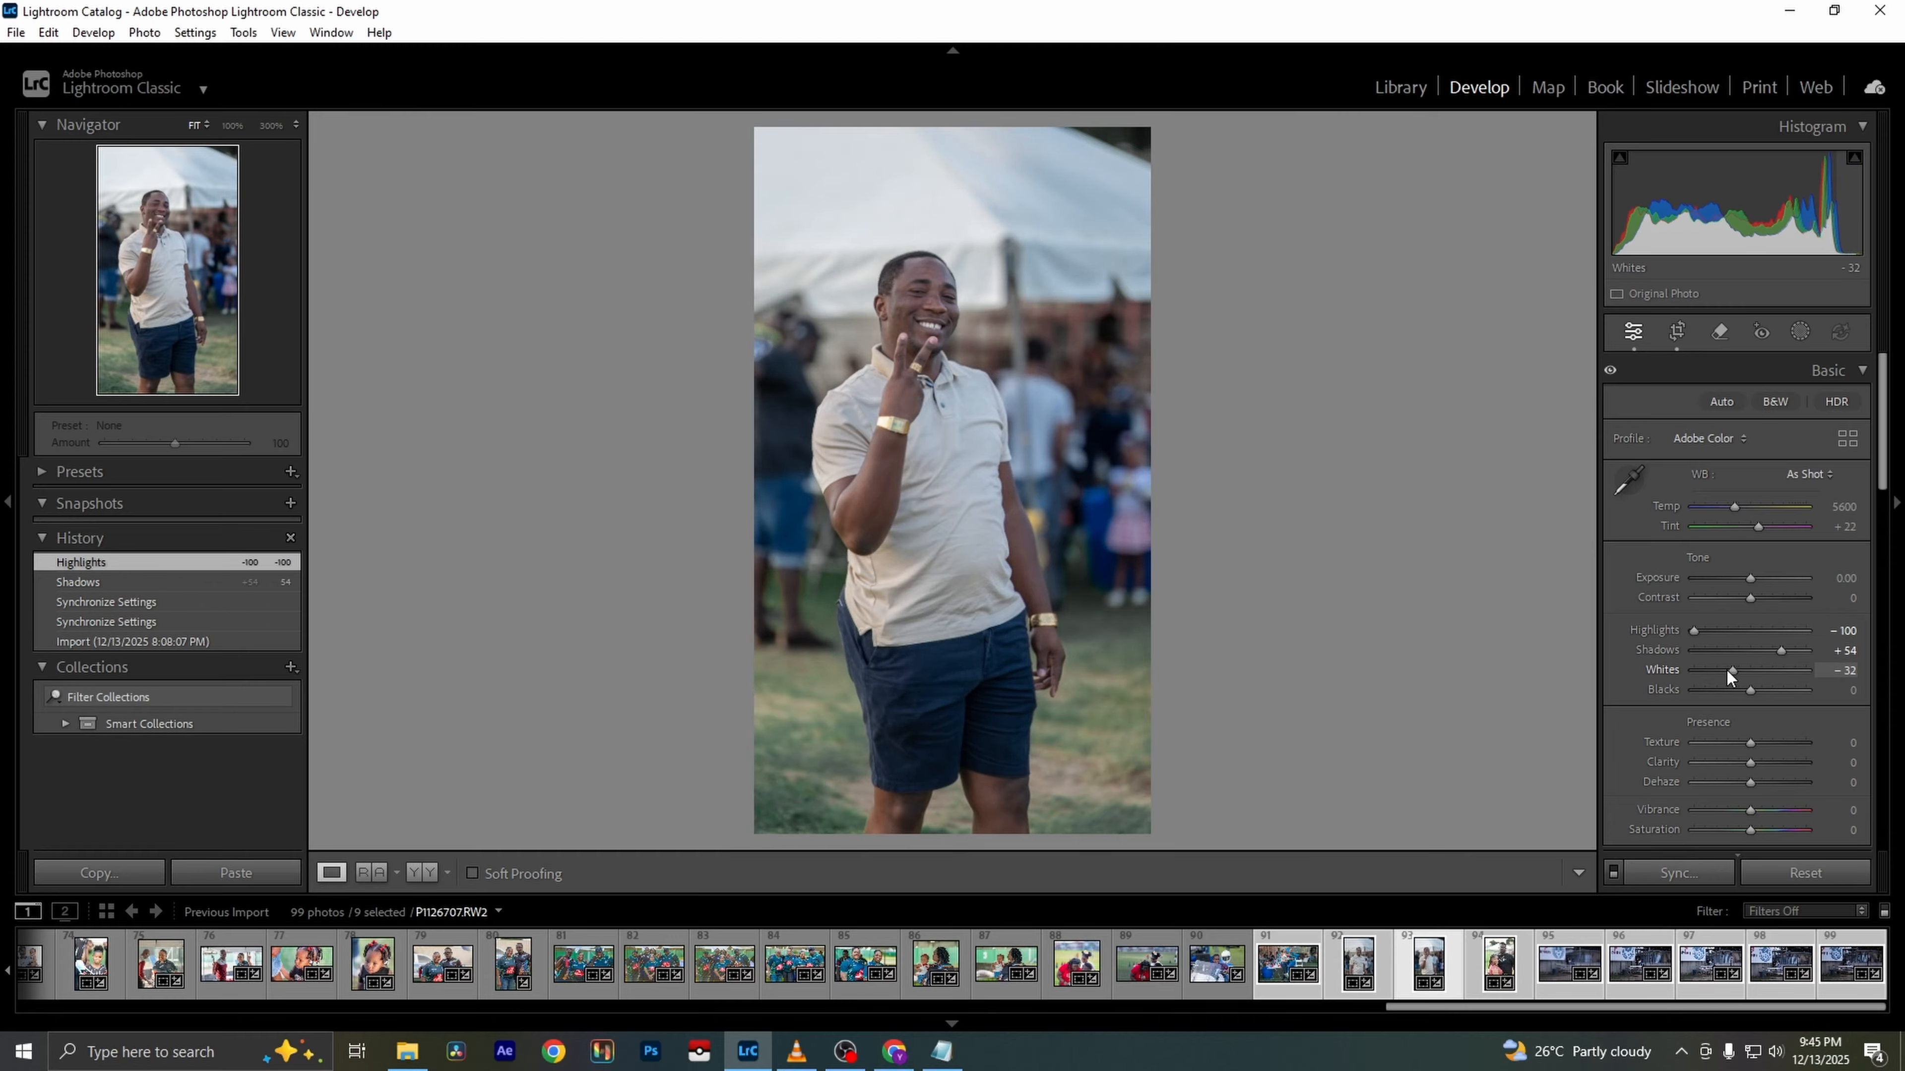
Make P1126708.RW2, the embracing couple, the active photo and widen its crop to both side edges of the frame
key(Right)
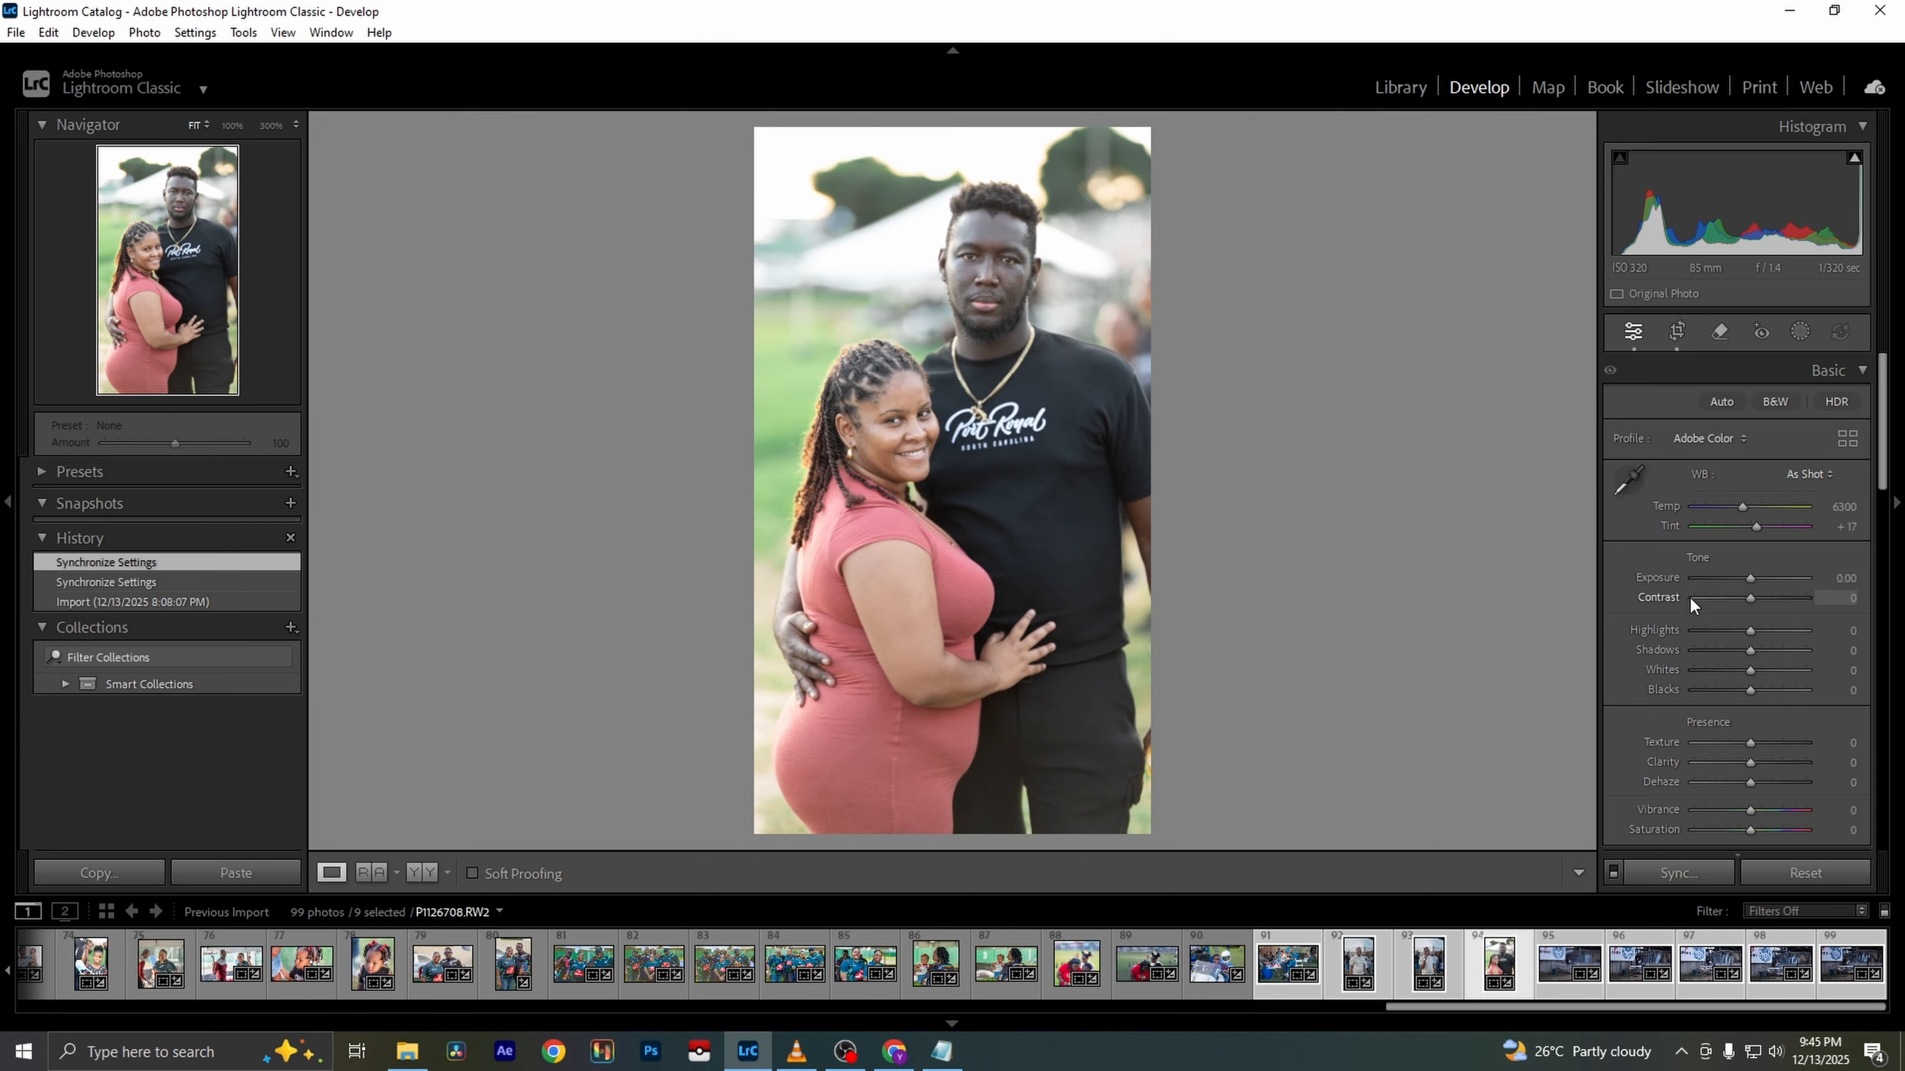
click(1680, 338)
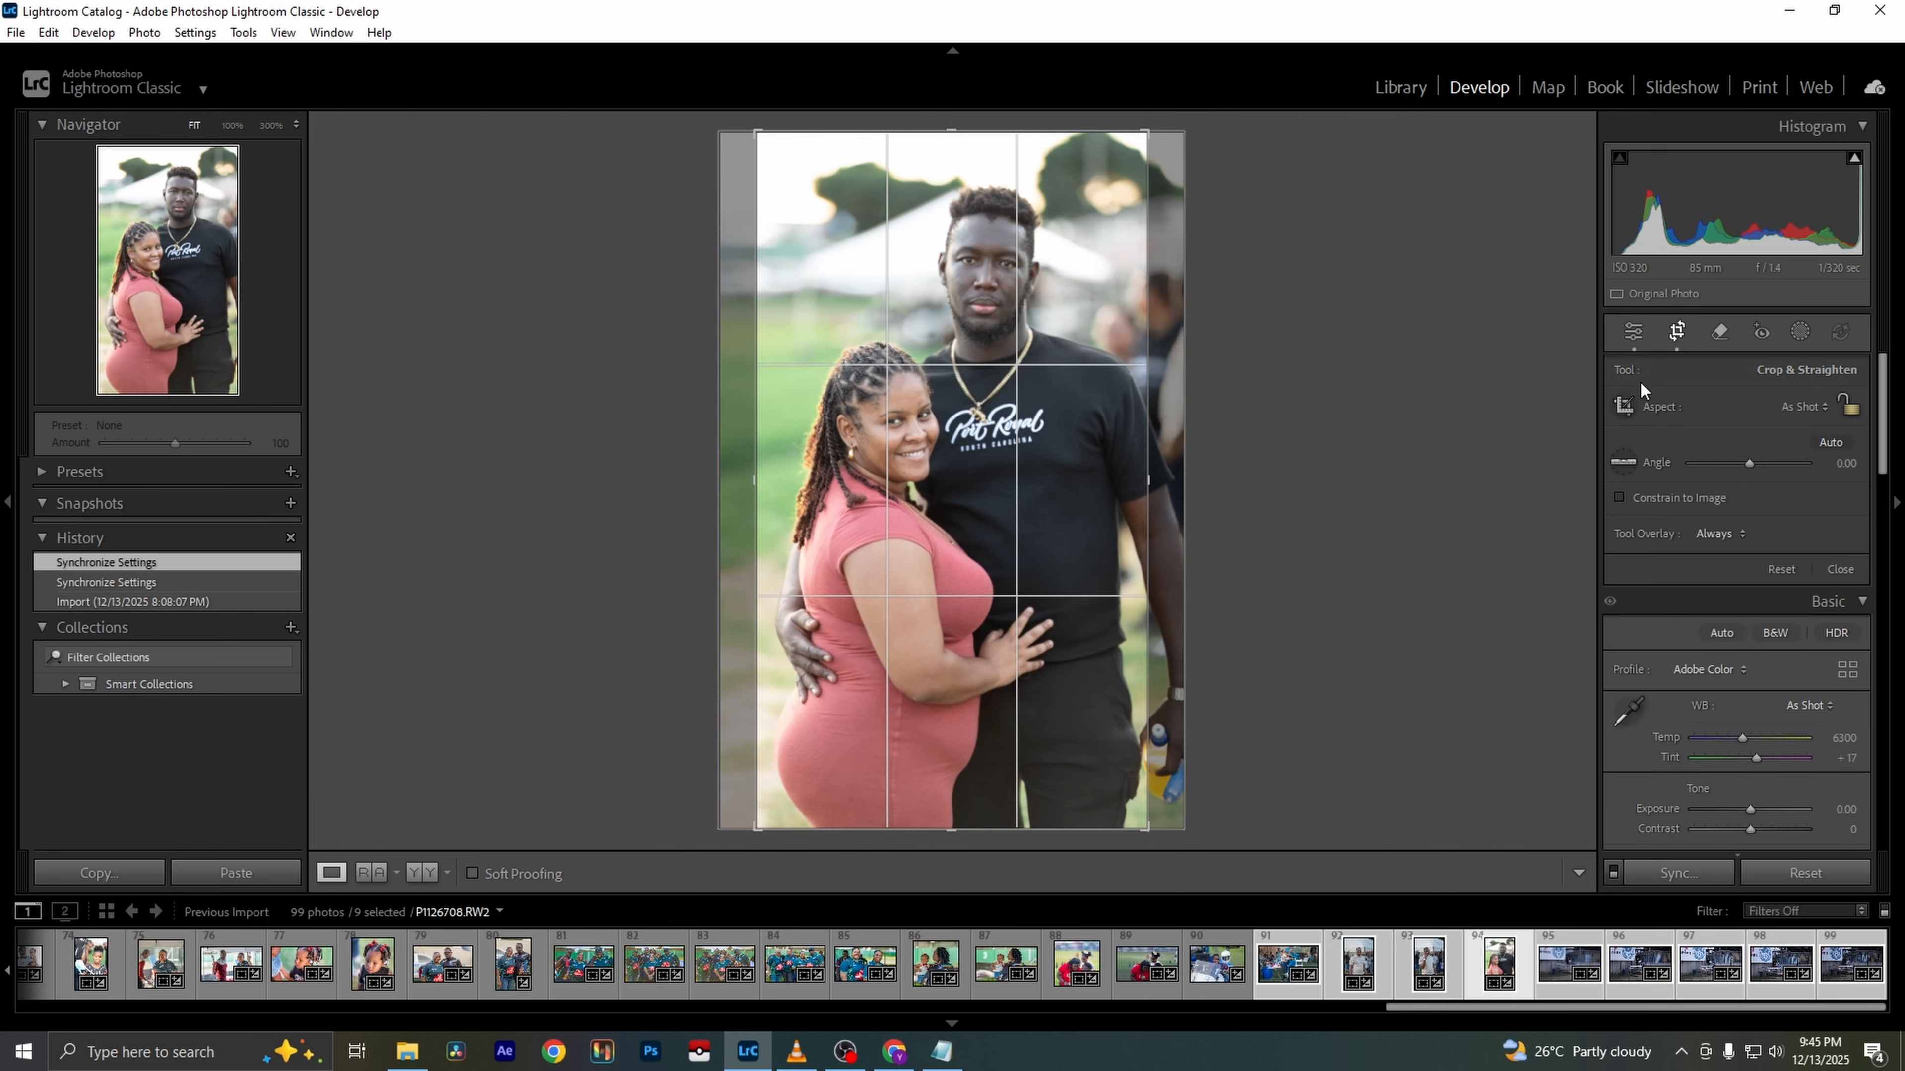
drag(1148, 562, 1227, 562)
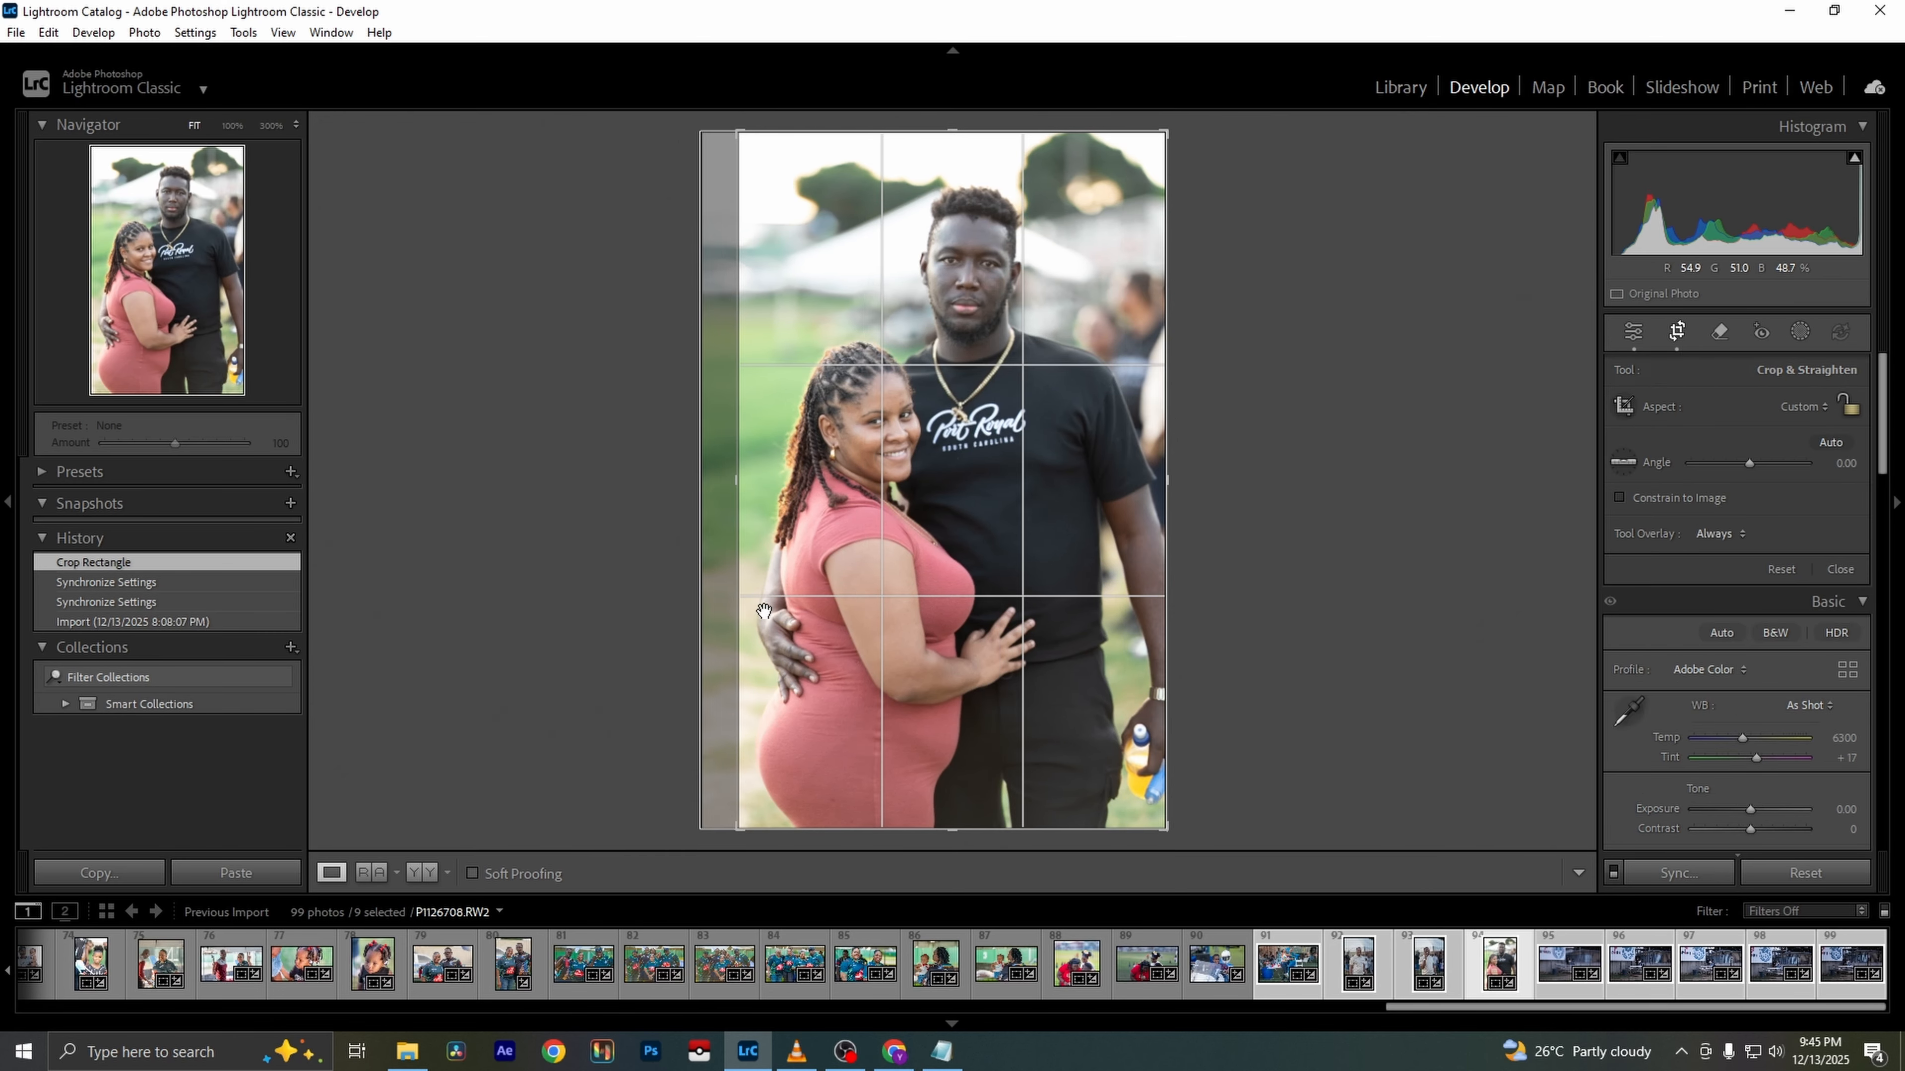
drag(739, 621, 555, 605)
key(r)
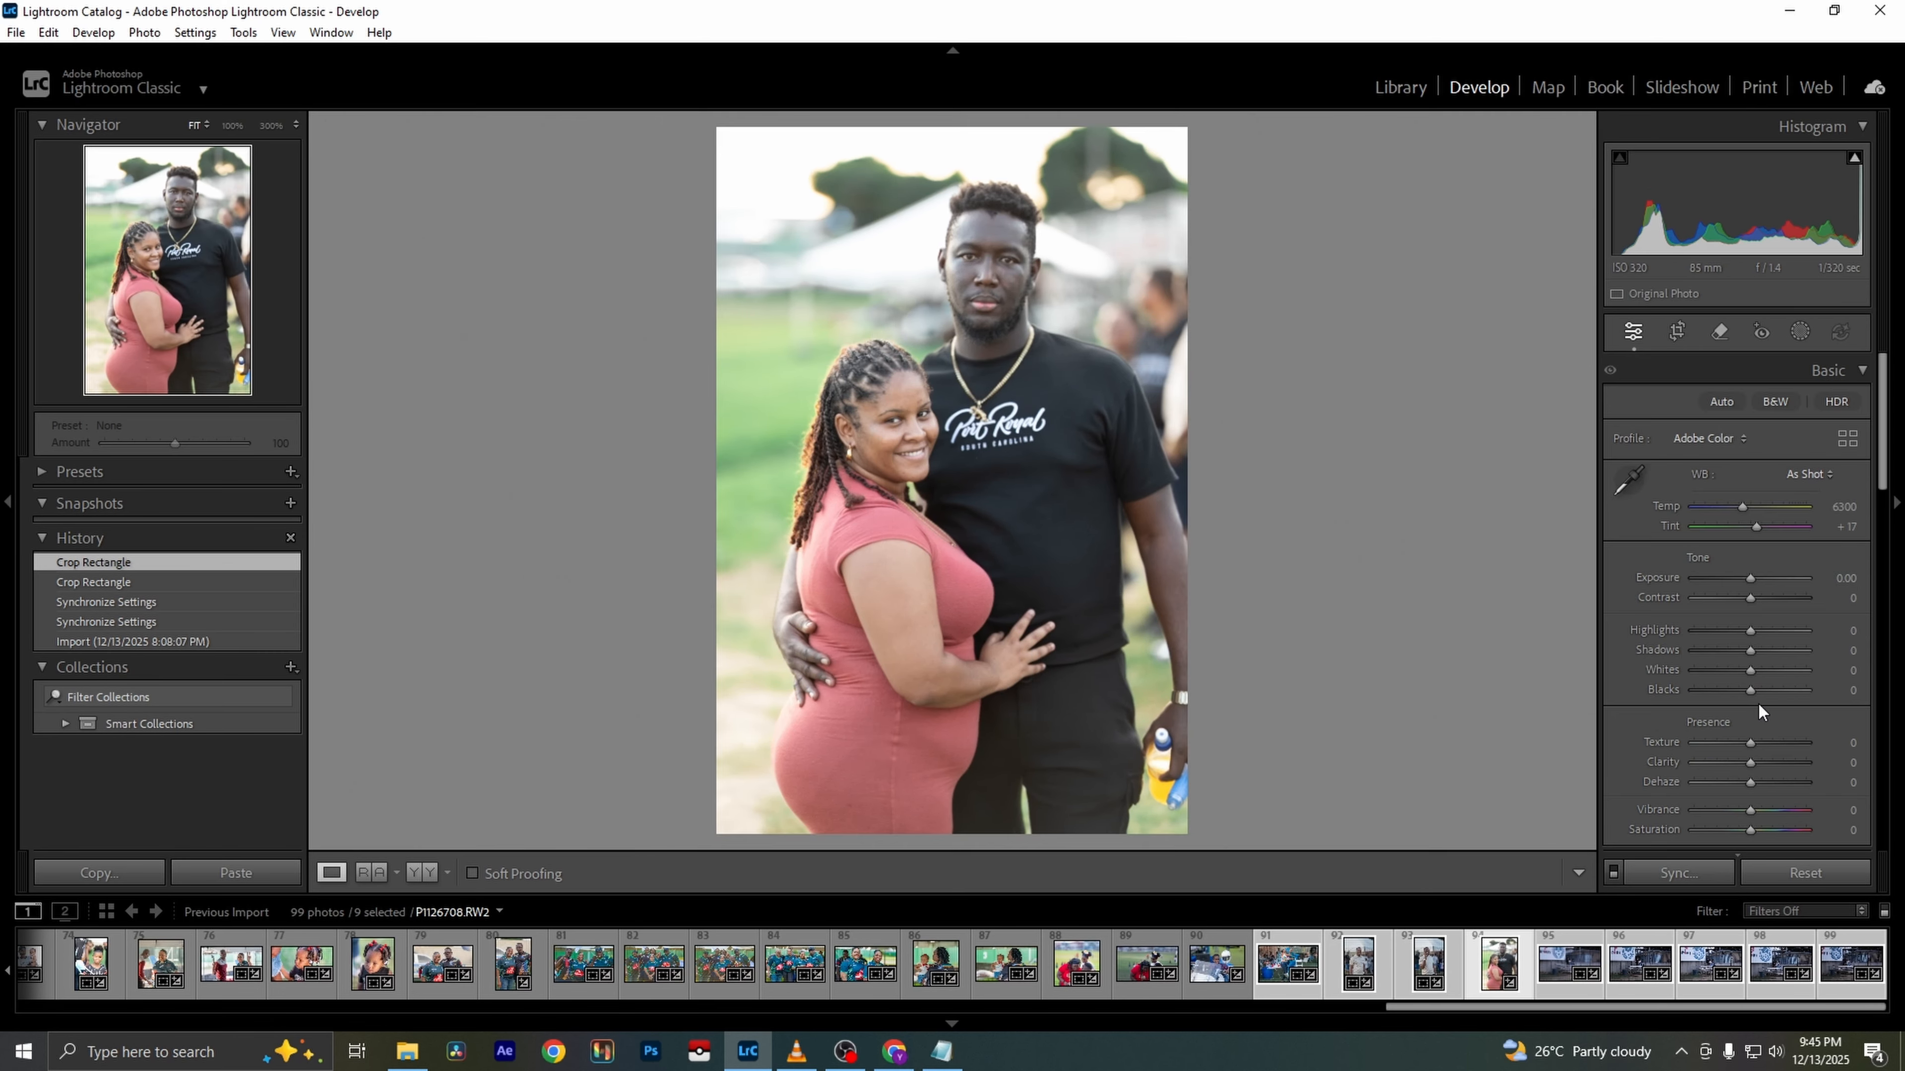
Reset all develop settings of the couple's photo, and set highlights to −100 and whites to −65
drag(1725, 633, 1604, 637)
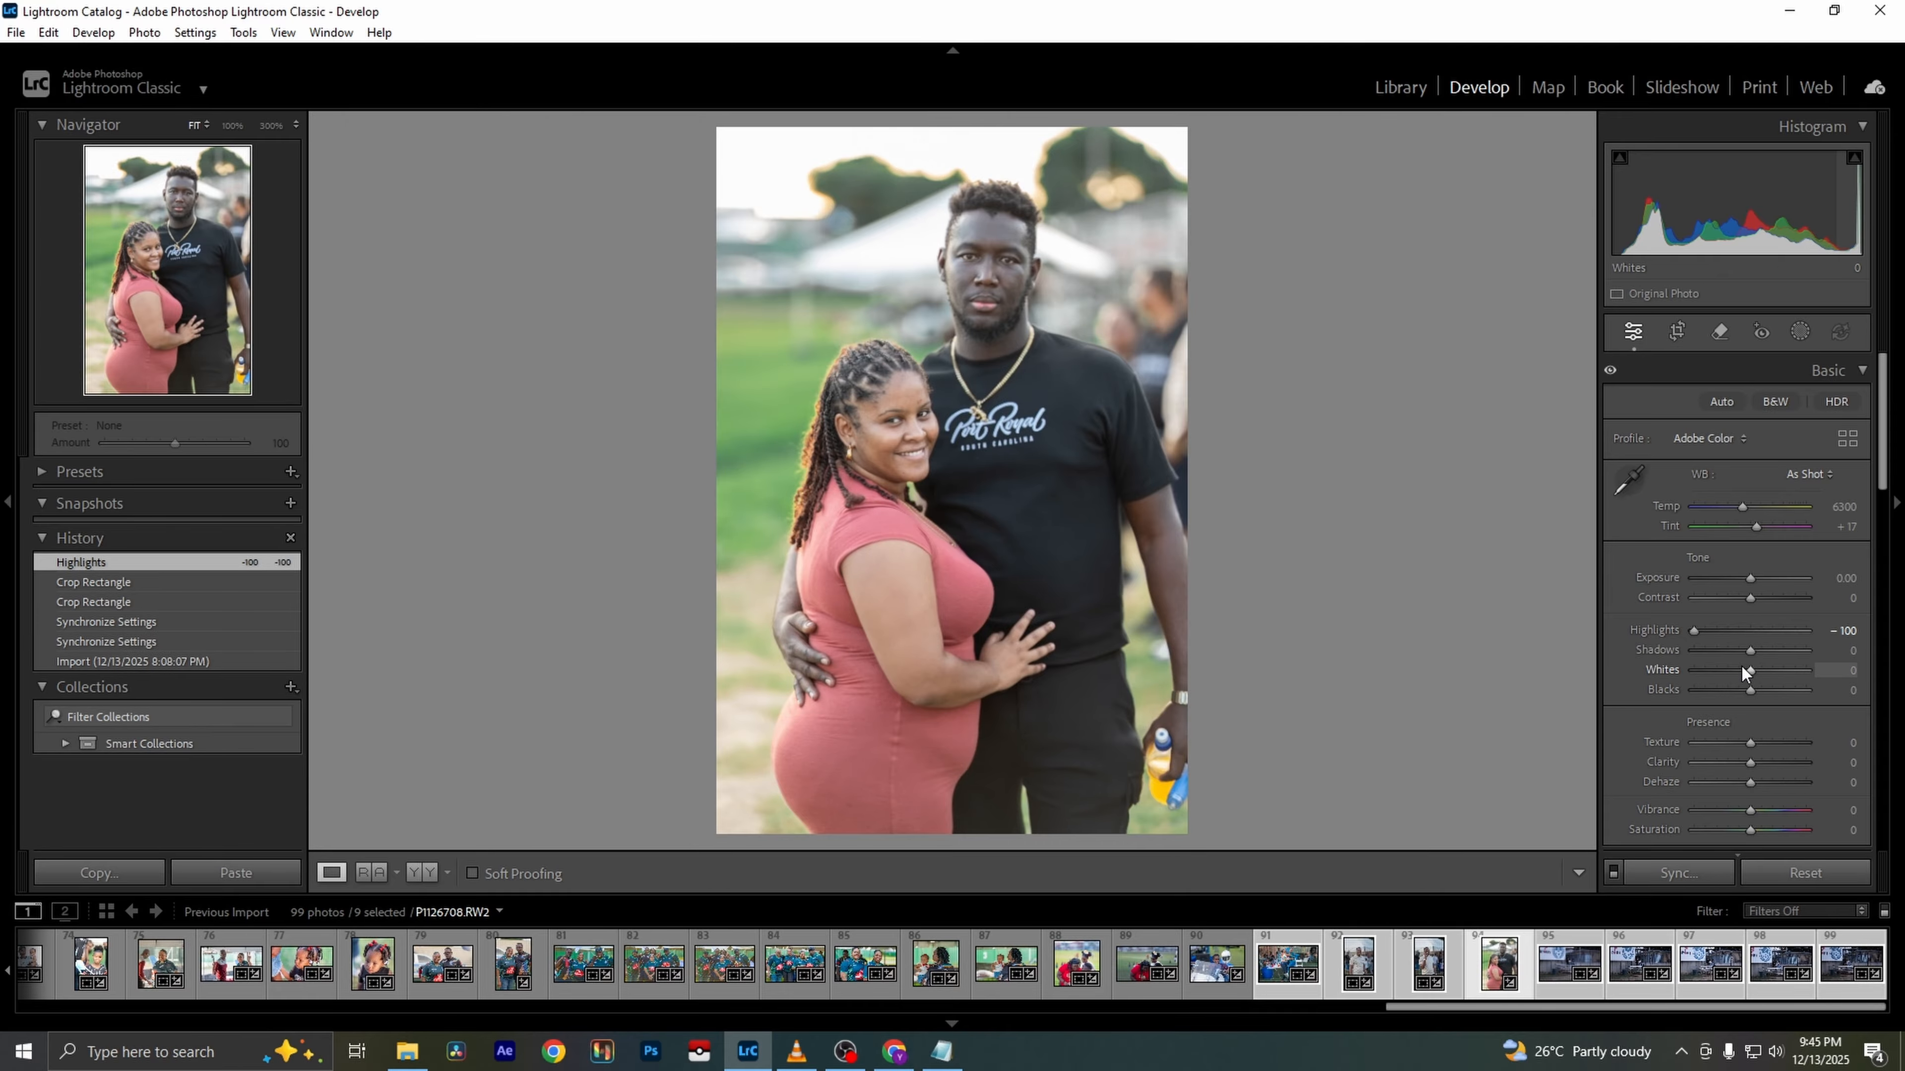
click(1796, 875)
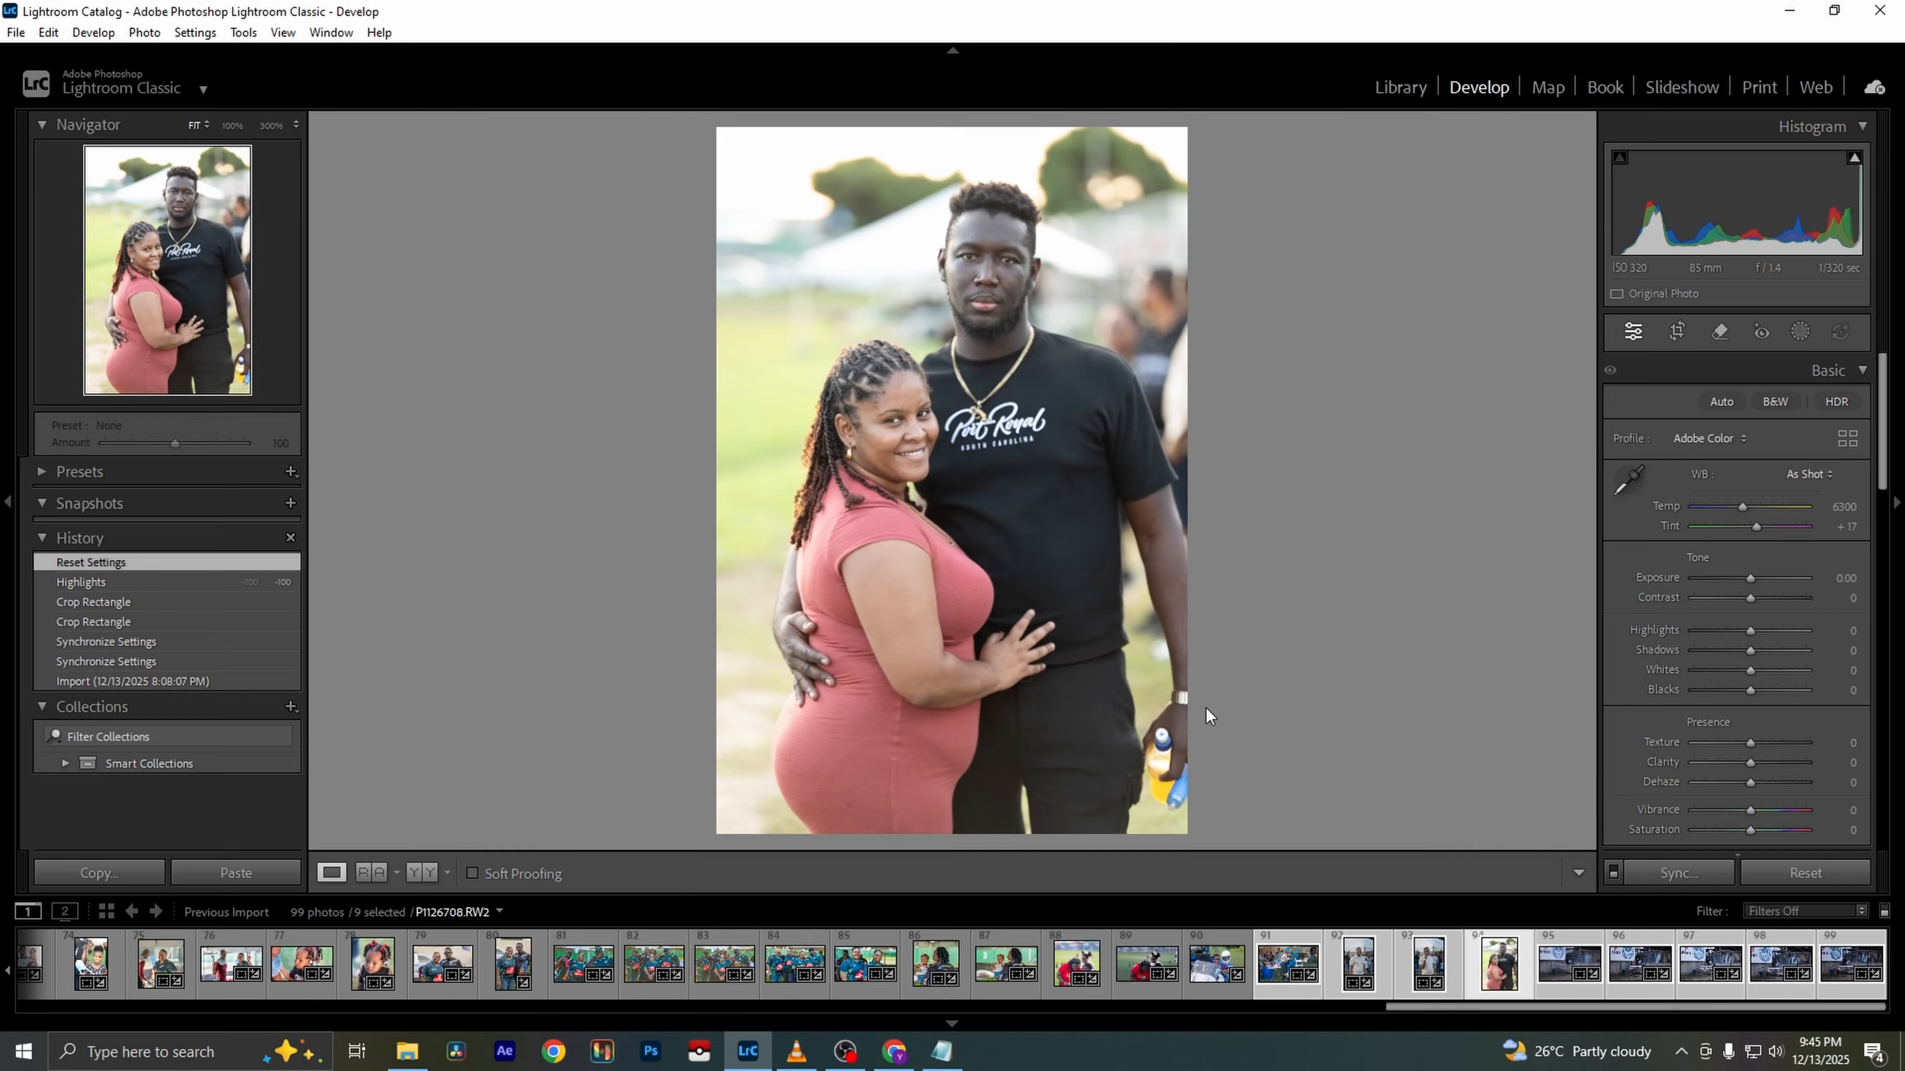
drag(1737, 633, 1625, 631)
drag(1725, 670, 1714, 672)
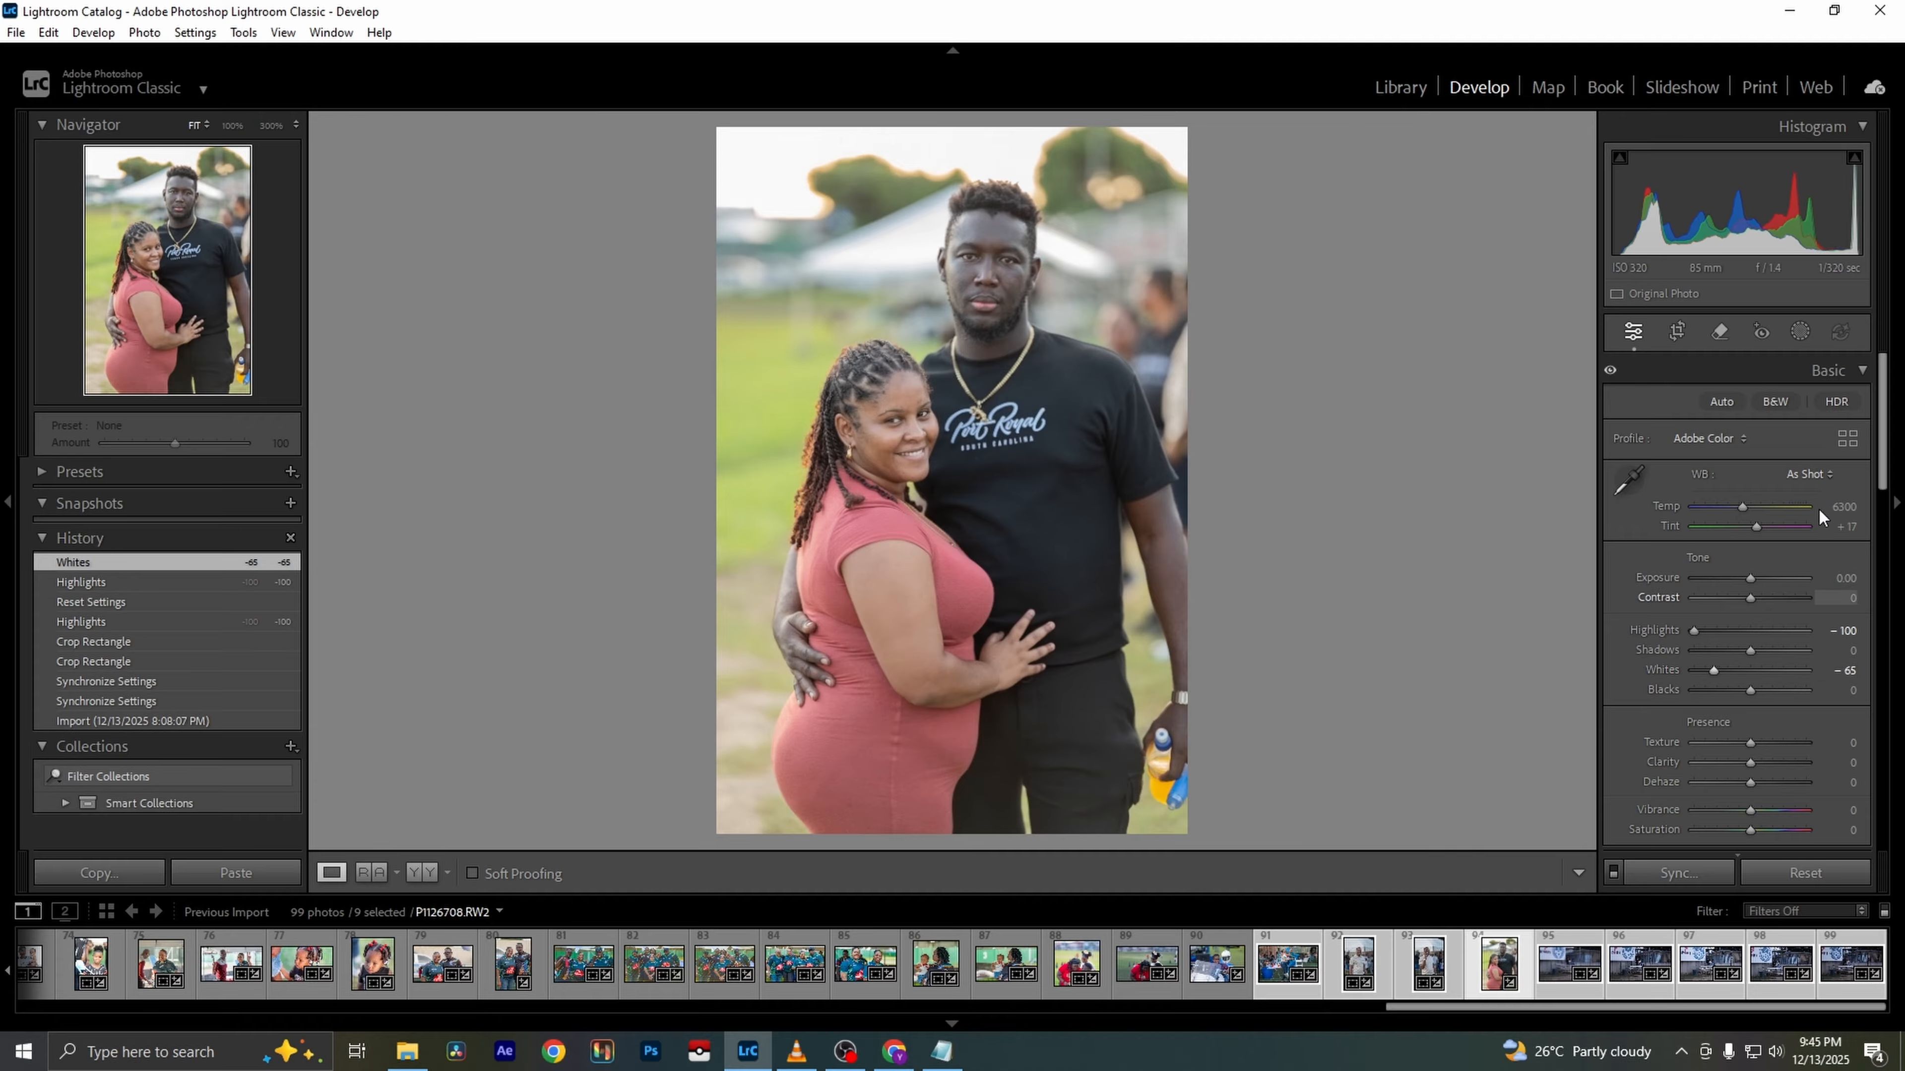
Try darkening the sky with a Sky mask at dehaze 100 and lowered highlights, whites and exposure, delete all masks, and leave masking
click(1793, 332)
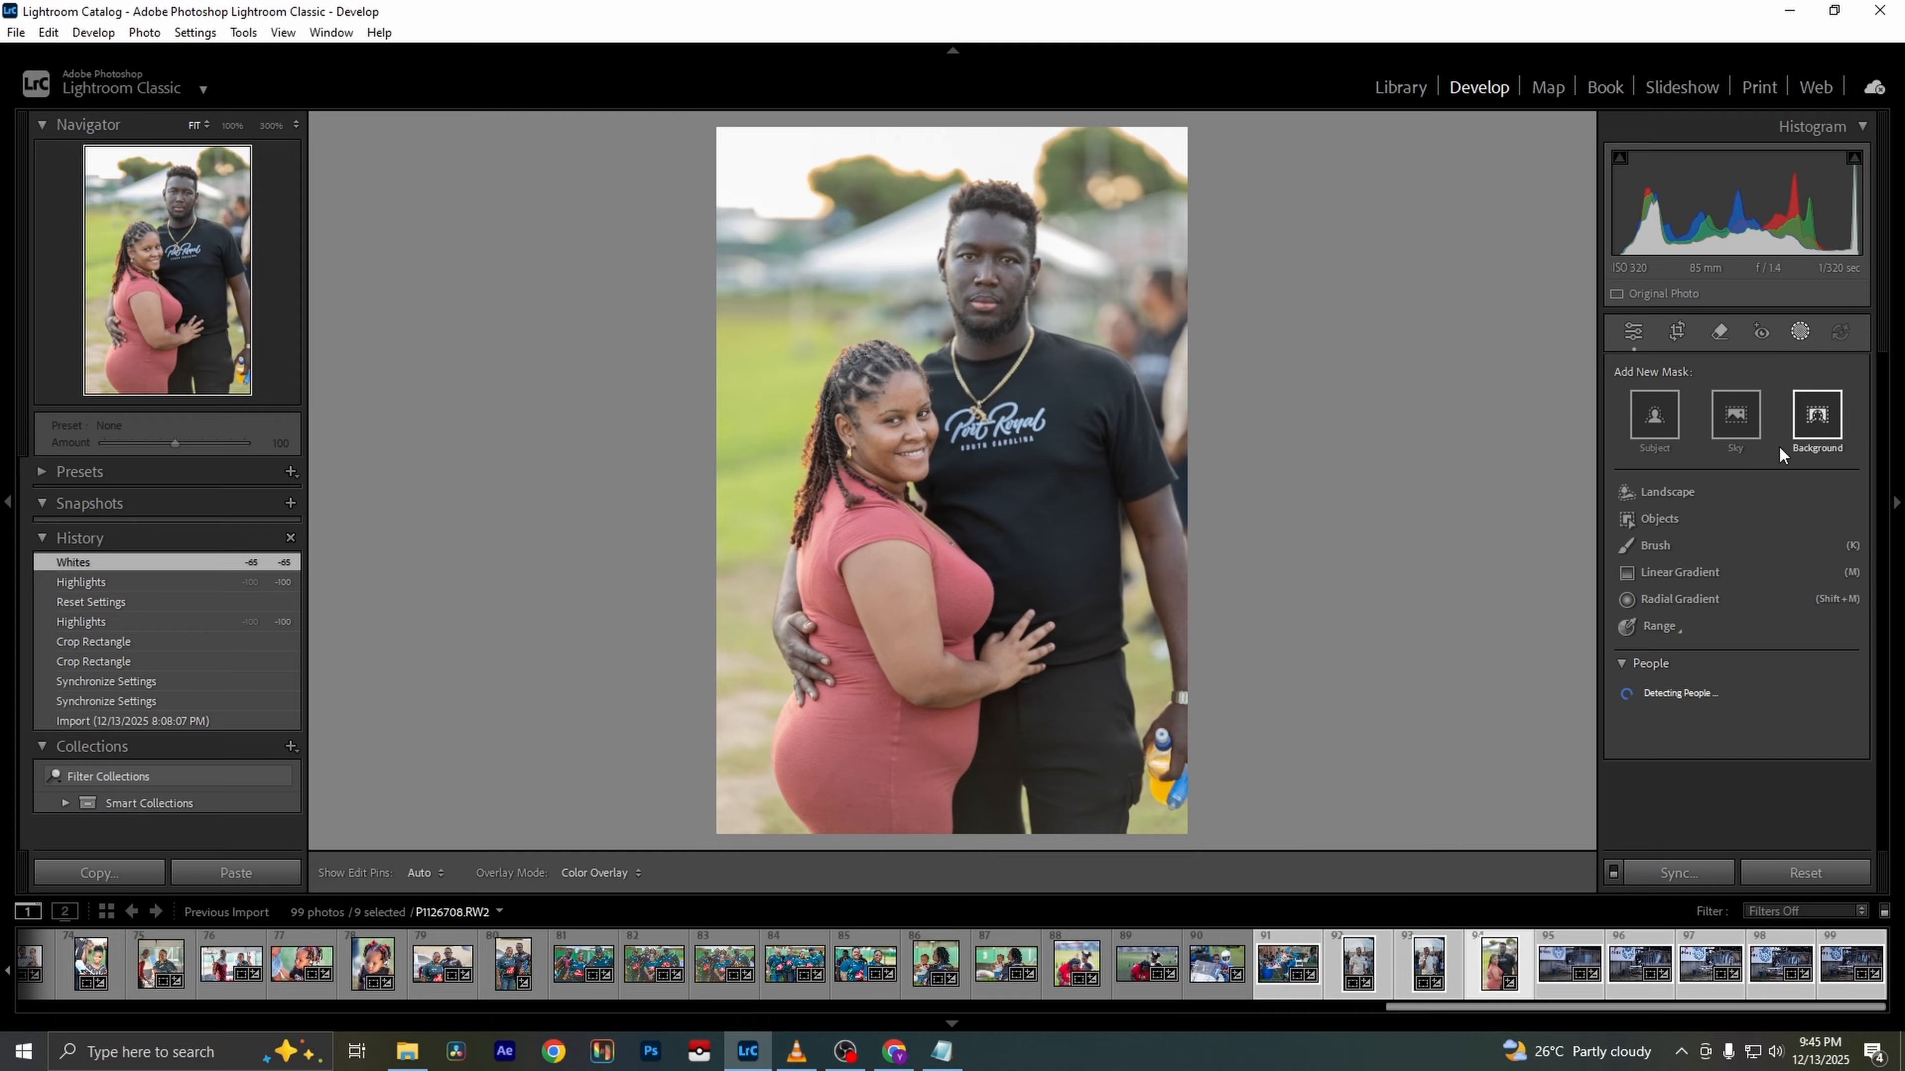
click(1730, 418)
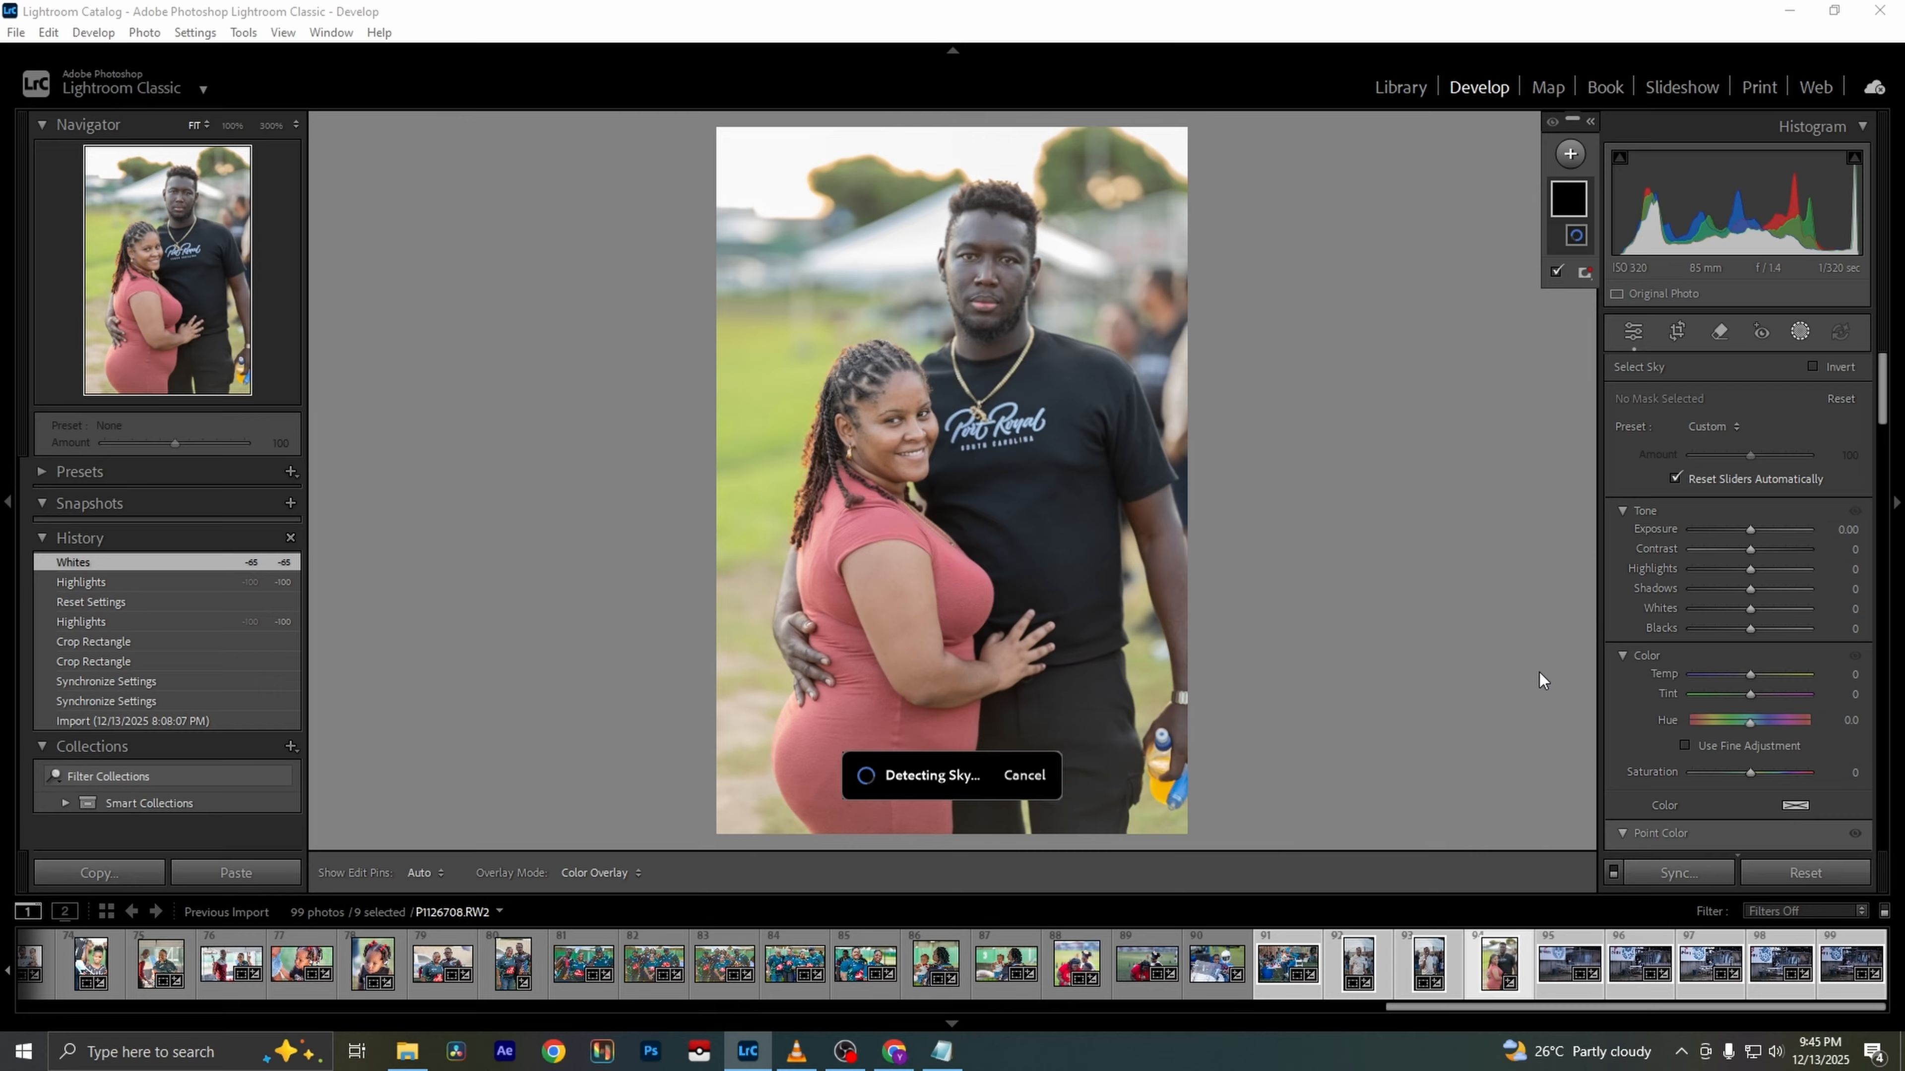
scroll(1831, 649, down, 10)
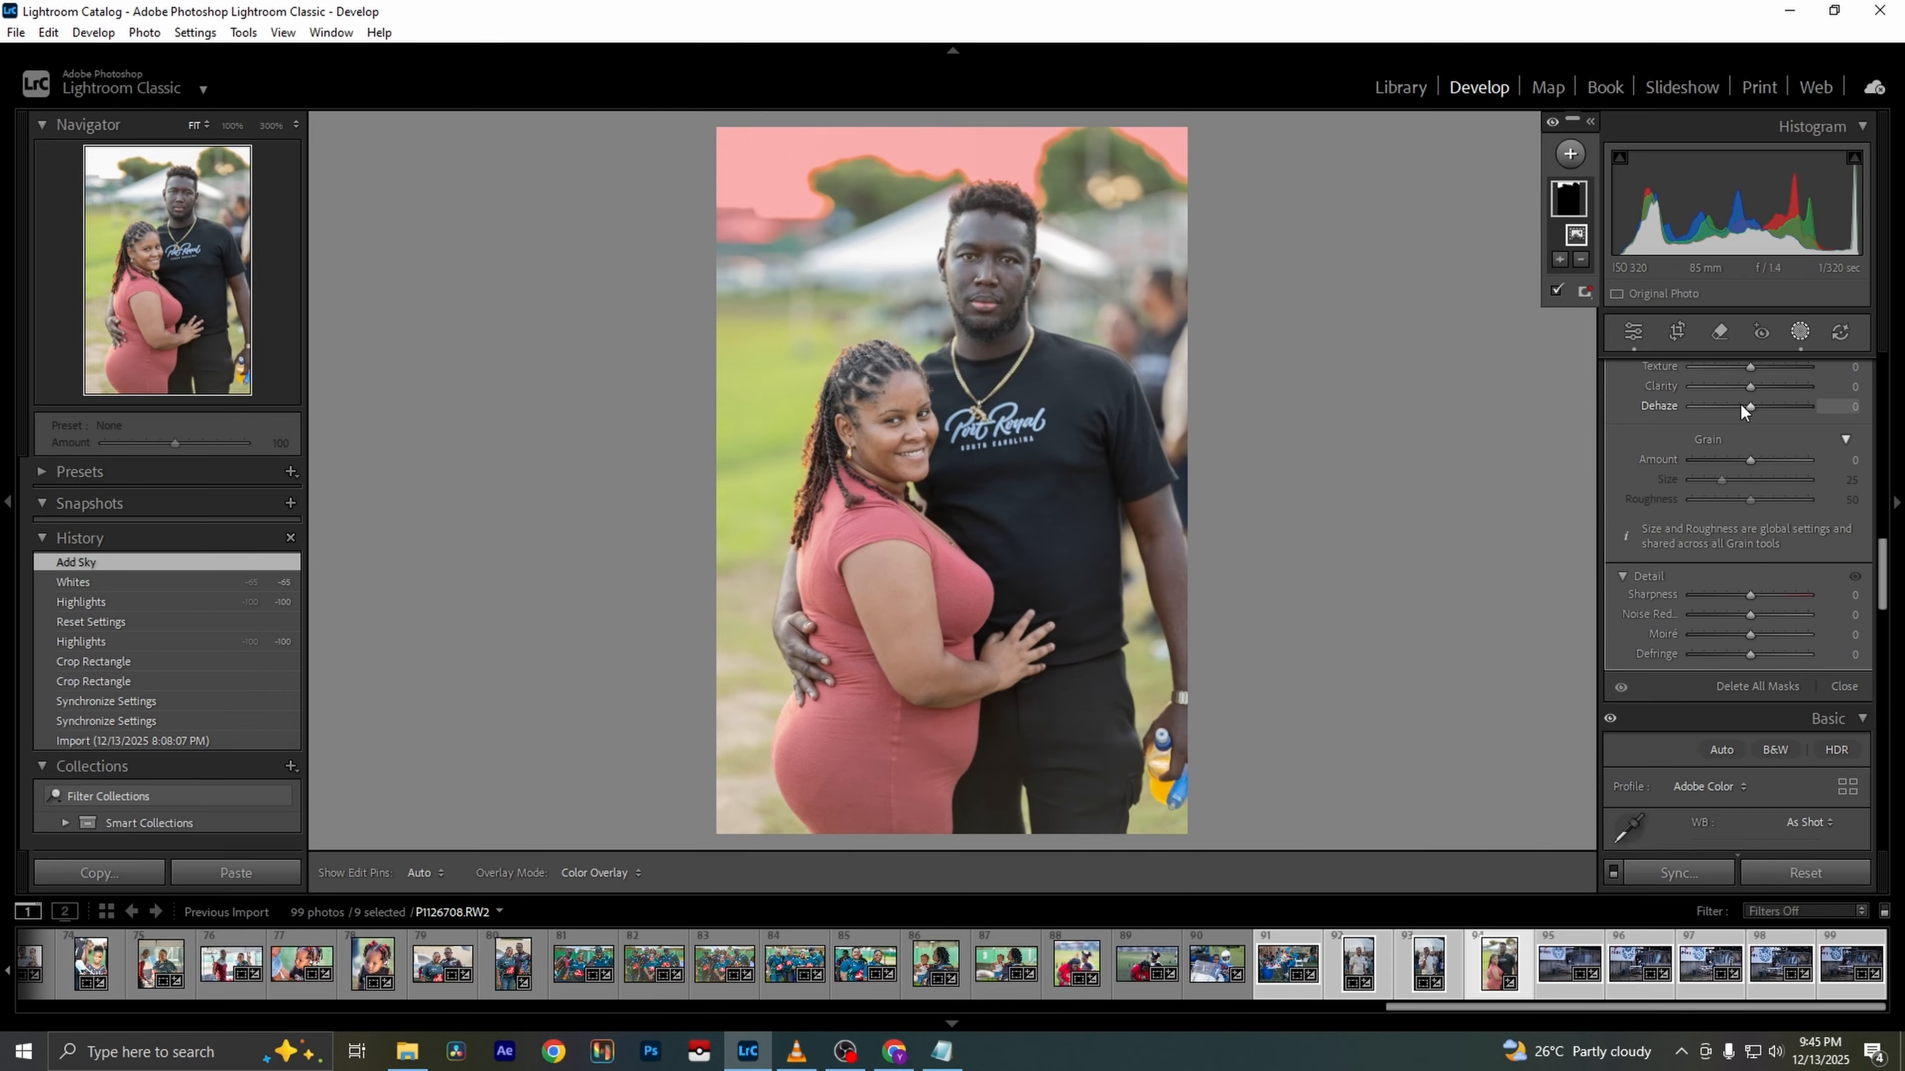
drag(1752, 408, 1824, 402)
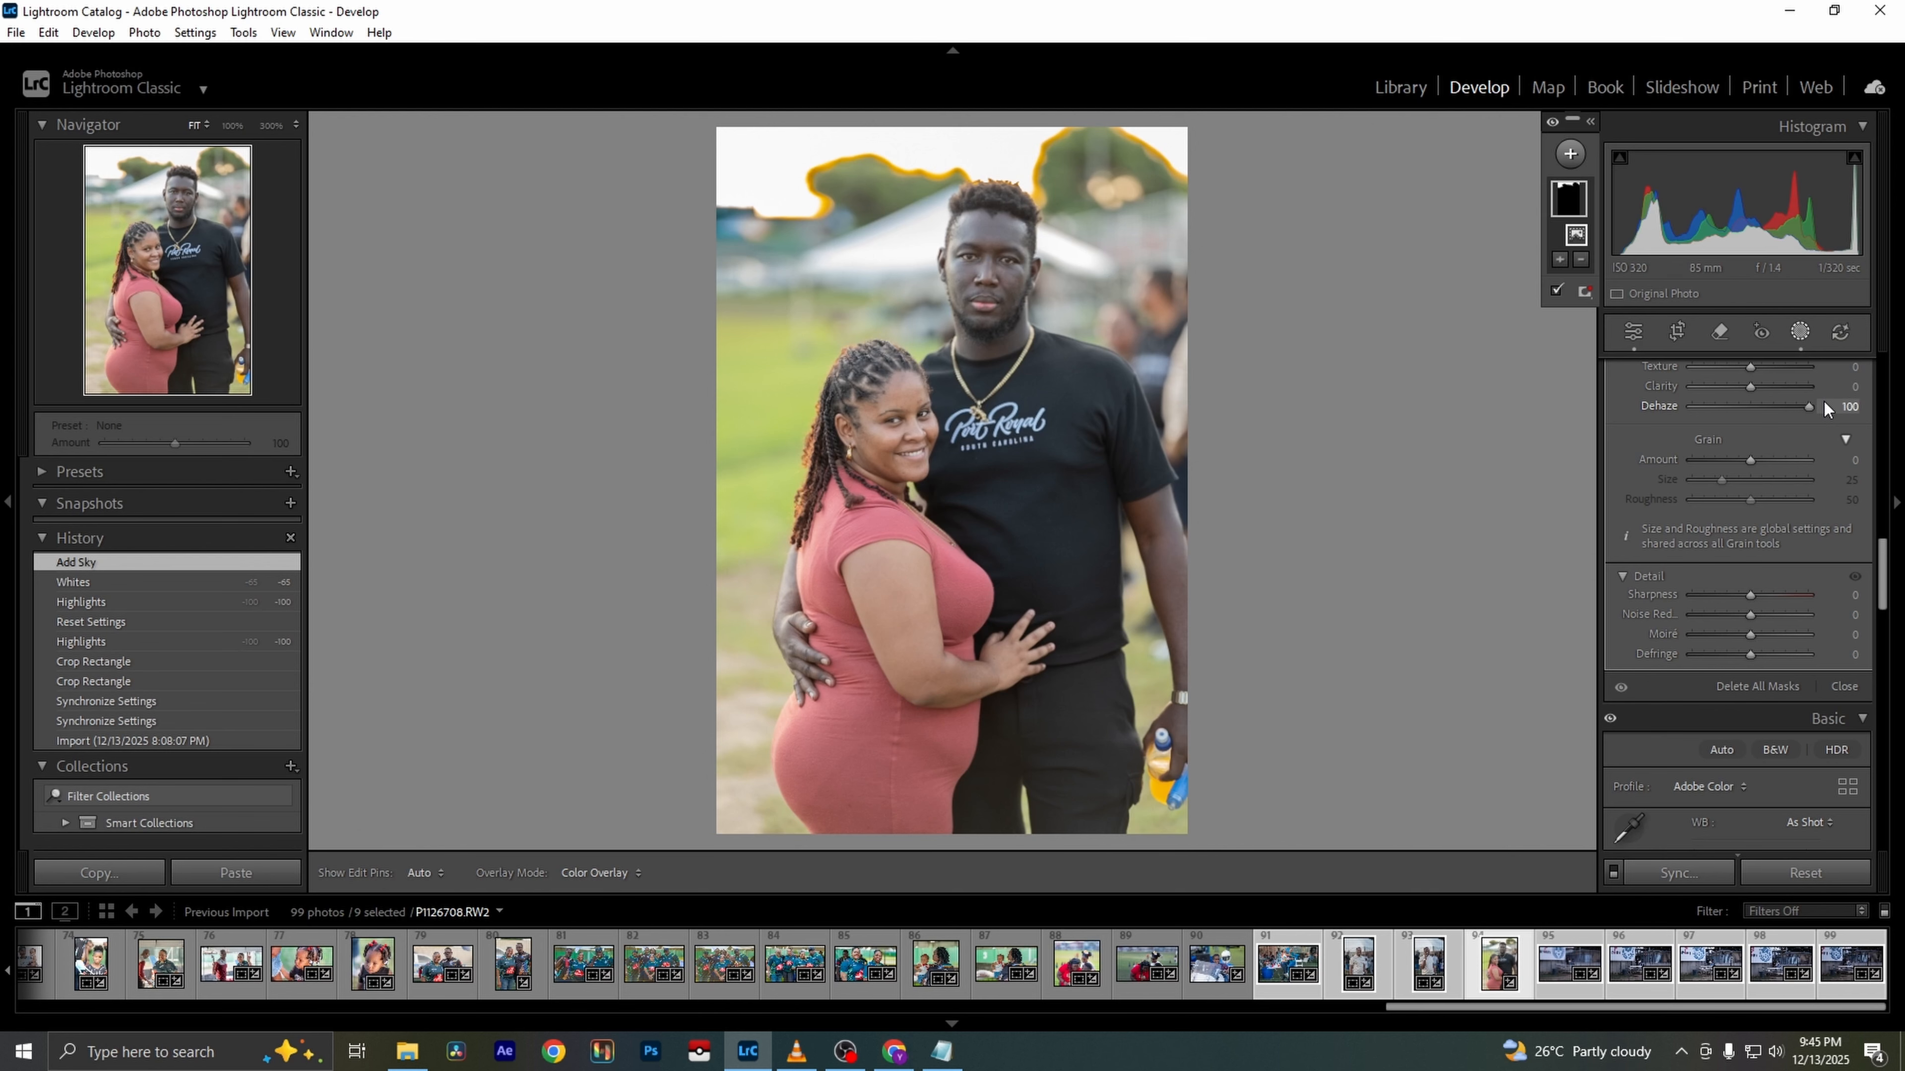
scroll(1818, 504, up, 10)
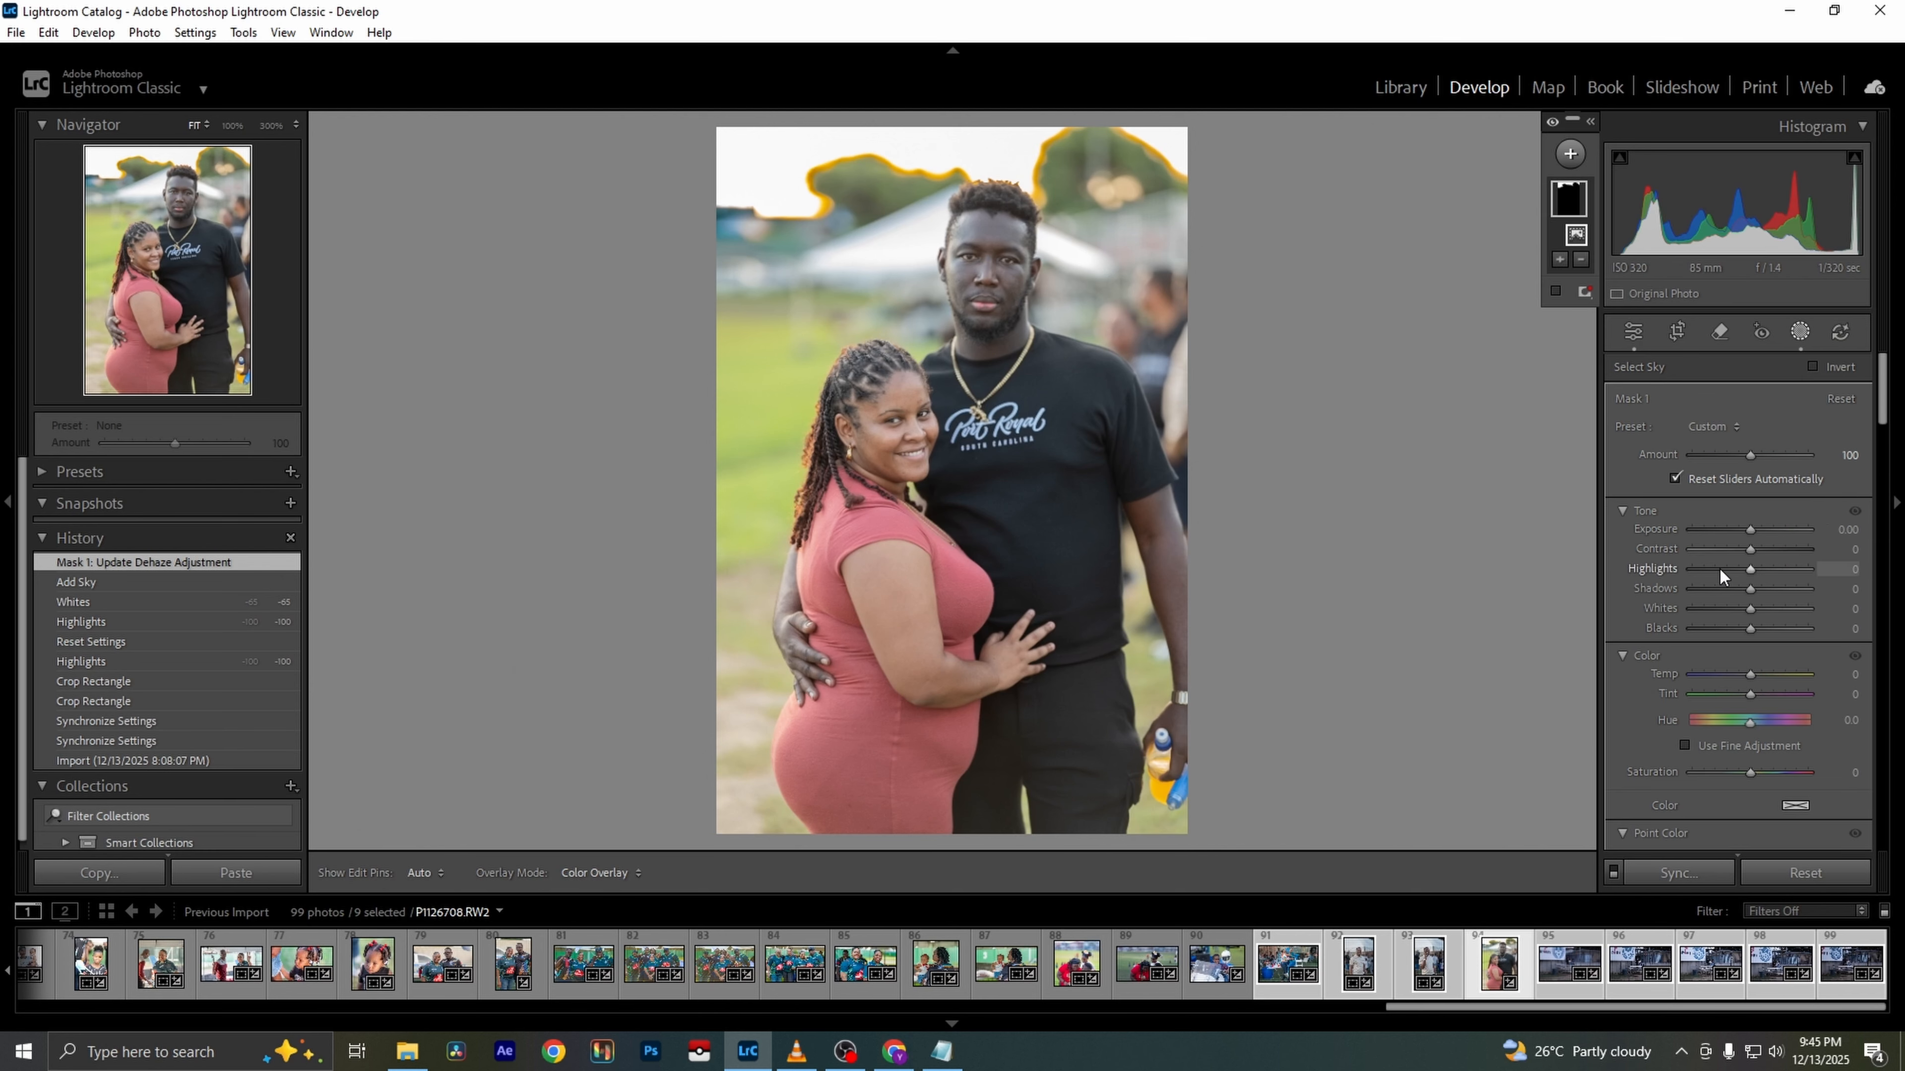
drag(1719, 568, 1628, 567)
drag(1739, 604, 1645, 607)
drag(1742, 532, 1726, 525)
scroll(1804, 630, down, 2)
scroll(1803, 629, down, 10)
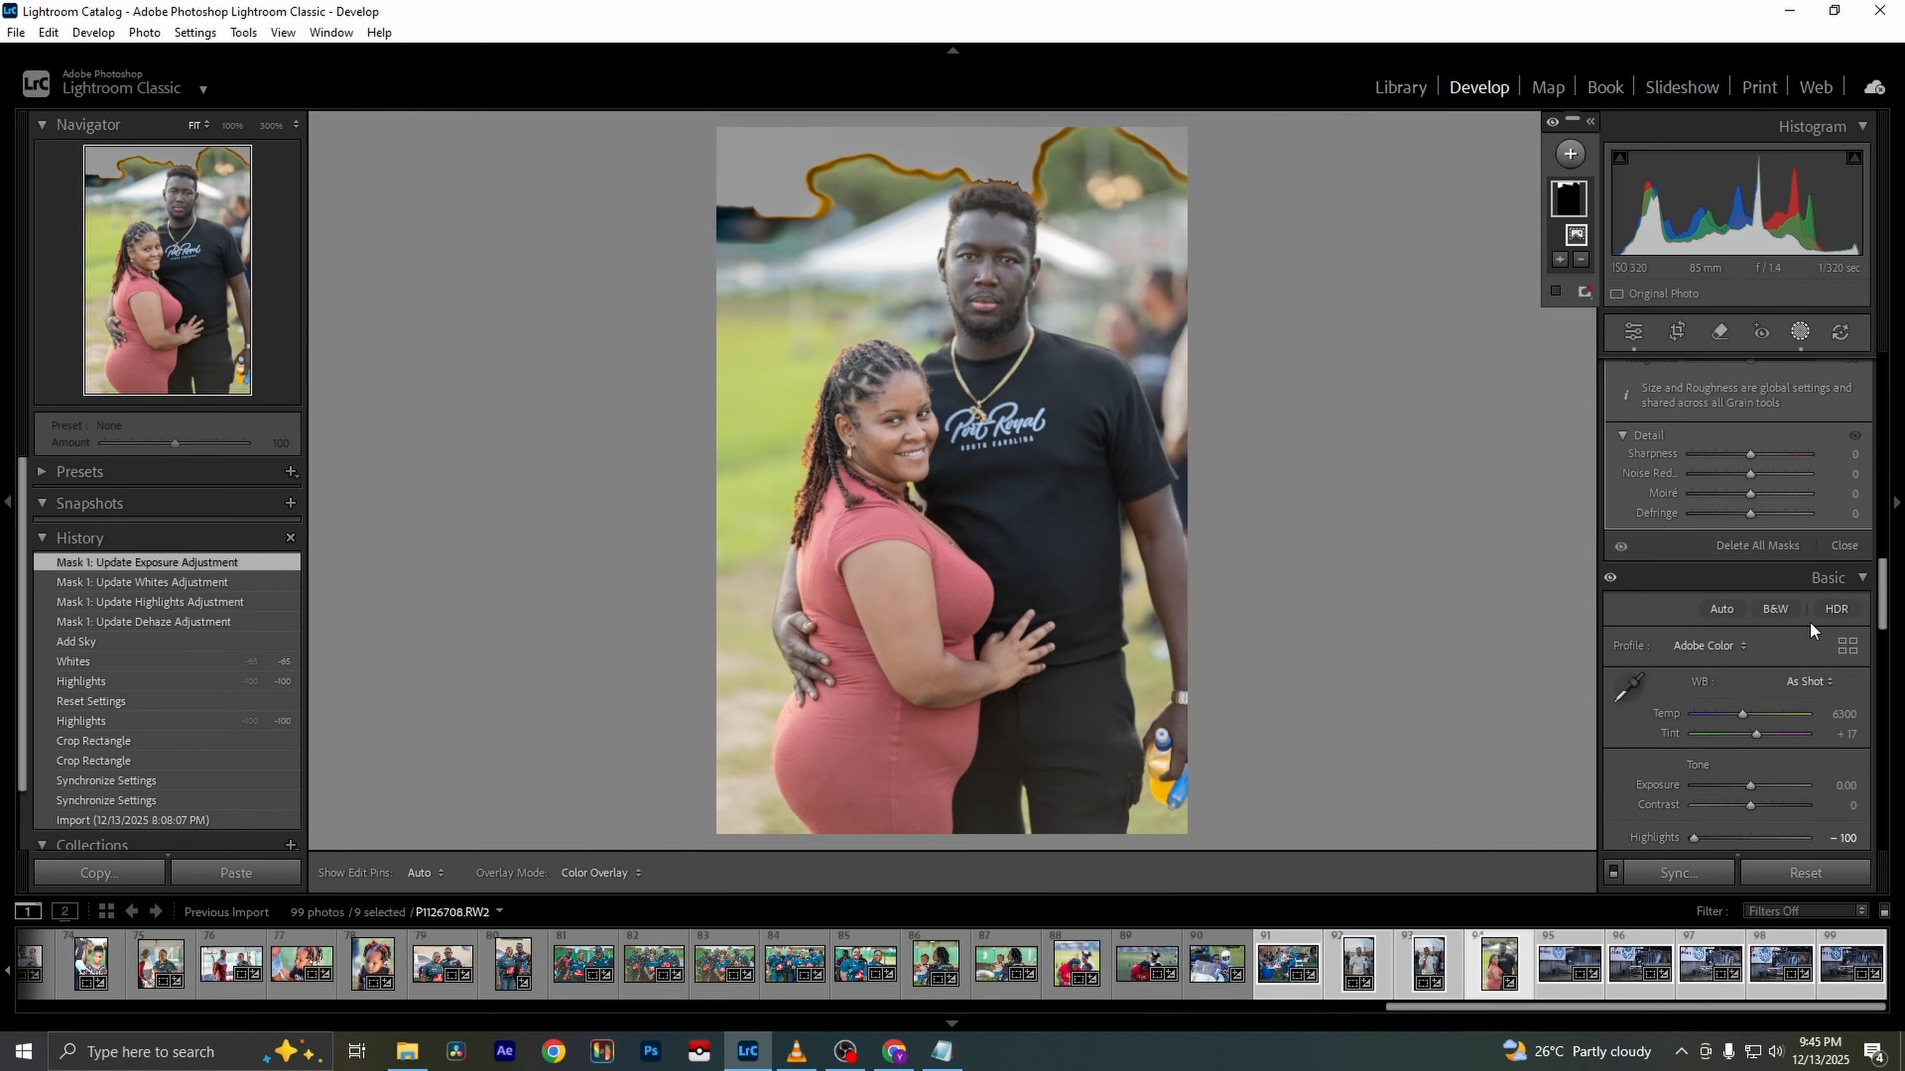
click(1758, 545)
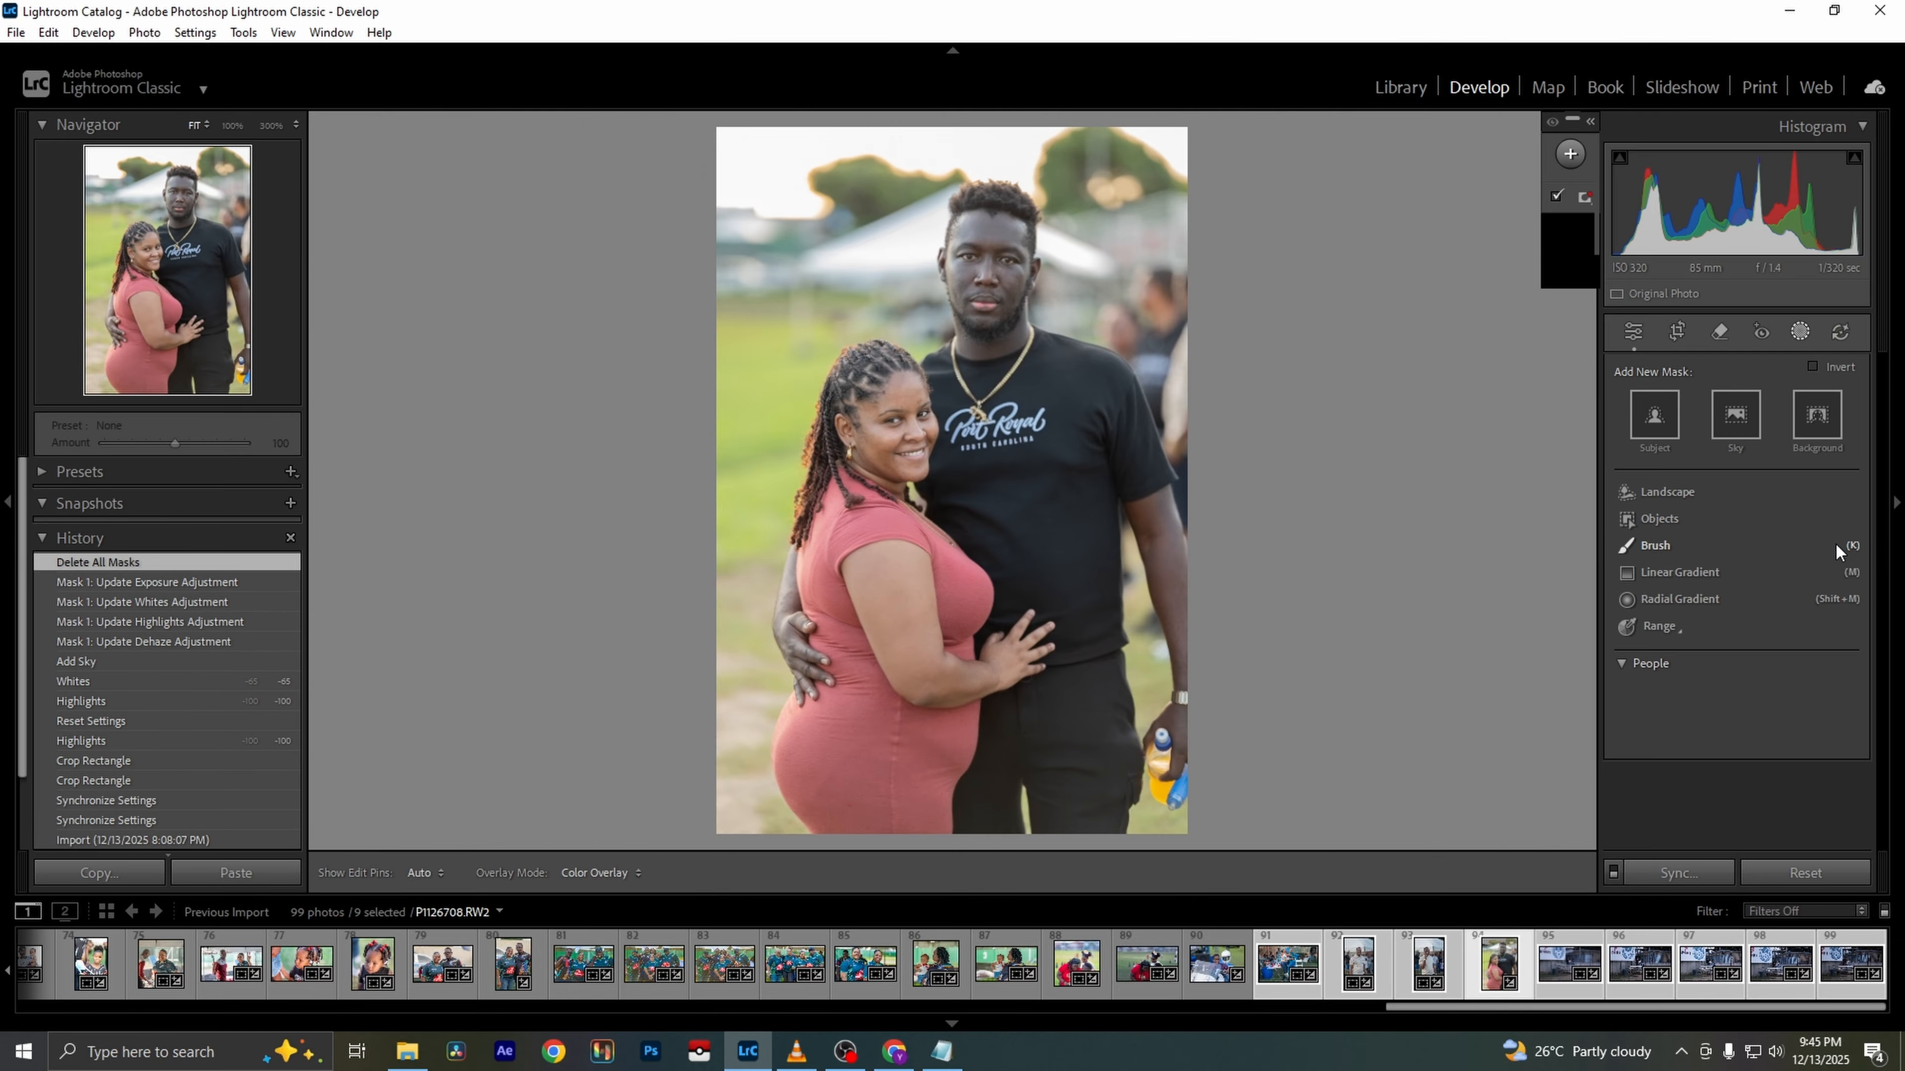
click(1830, 543)
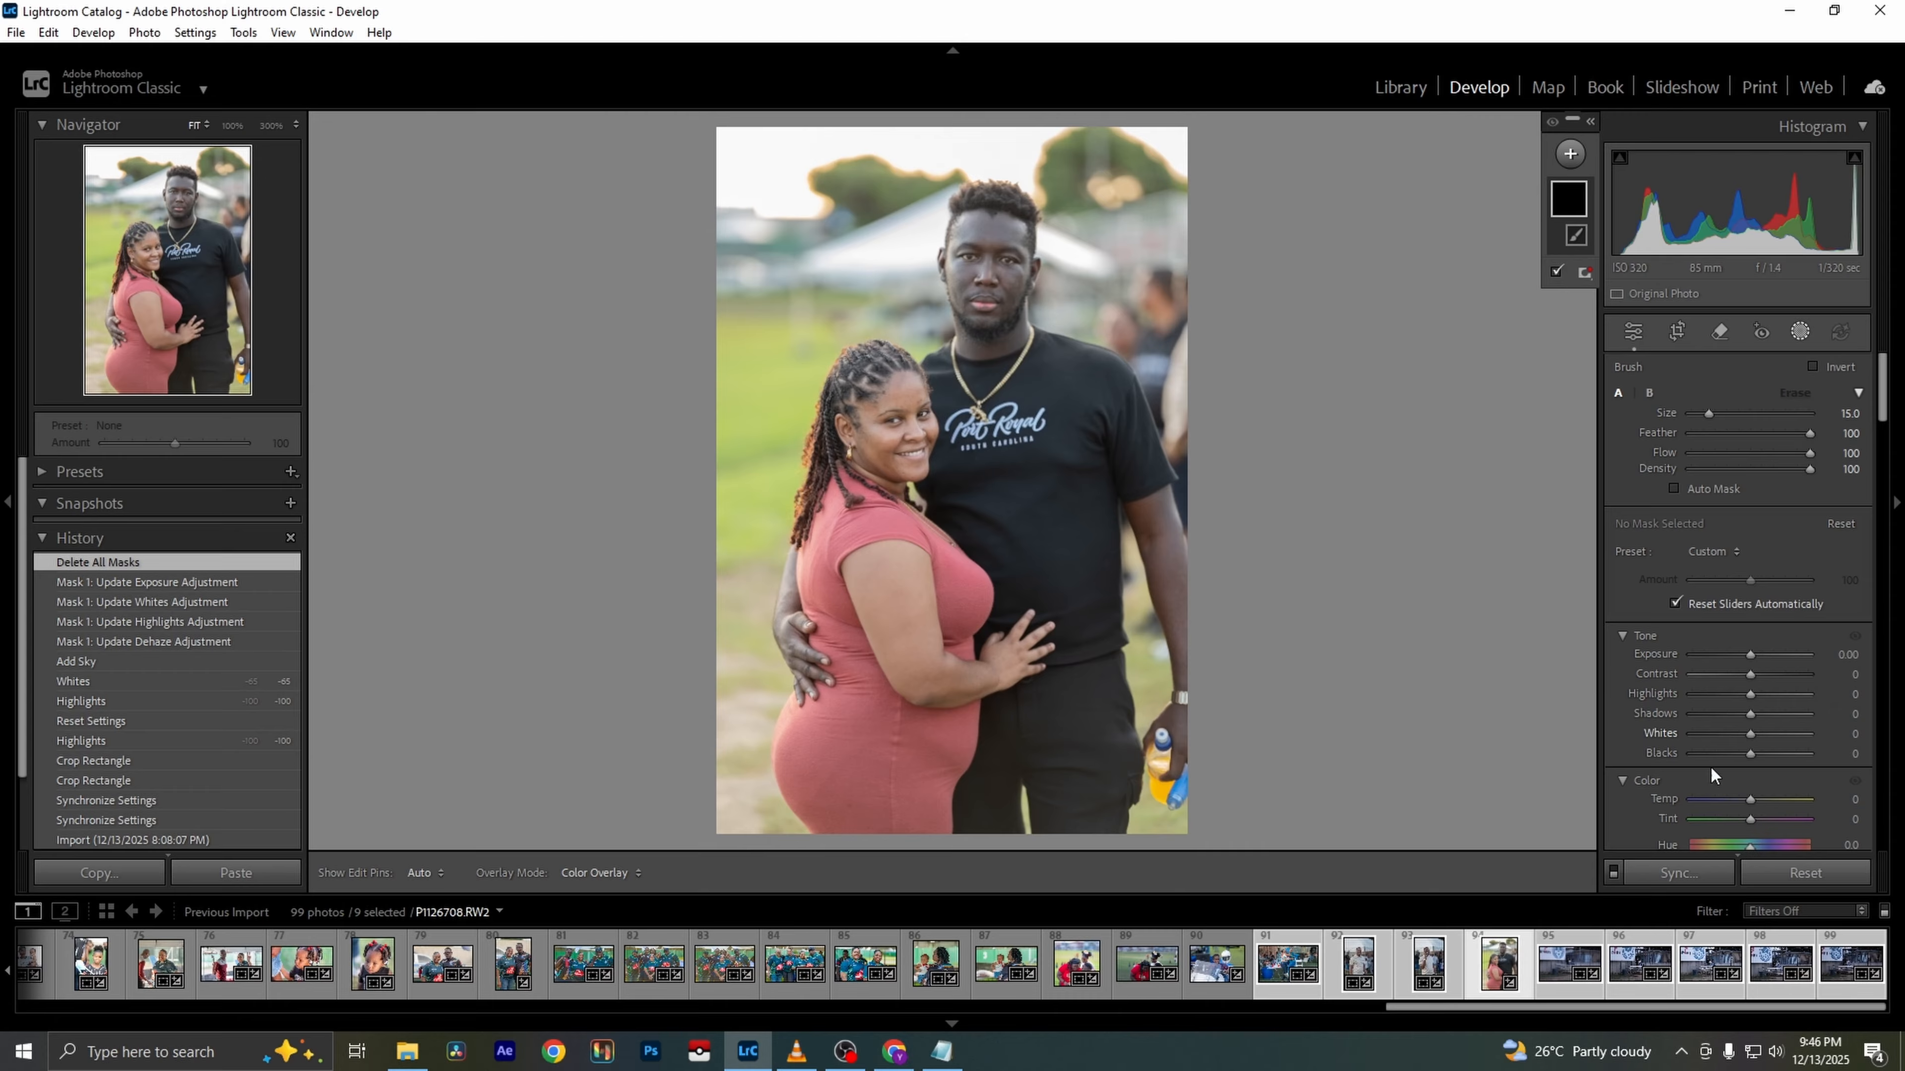
scroll(1821, 780, down, 10)
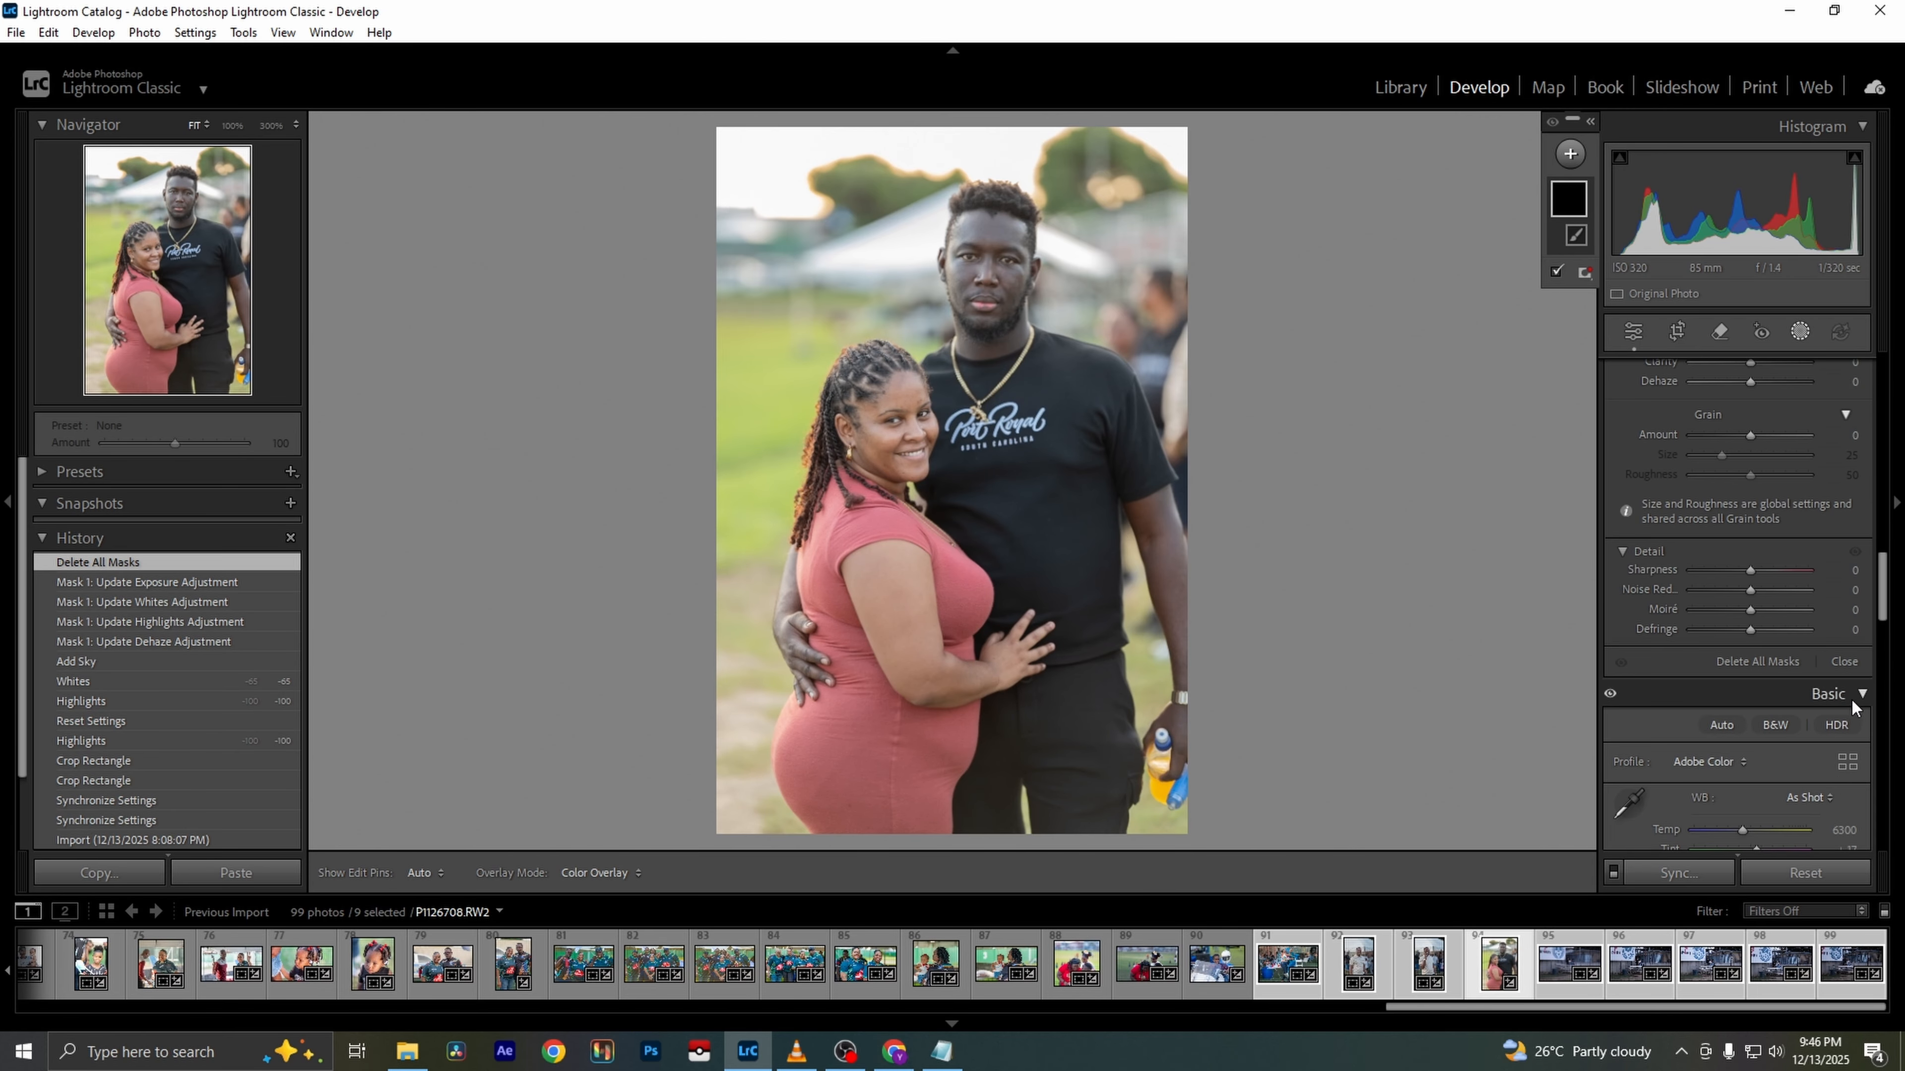
click(1845, 662)
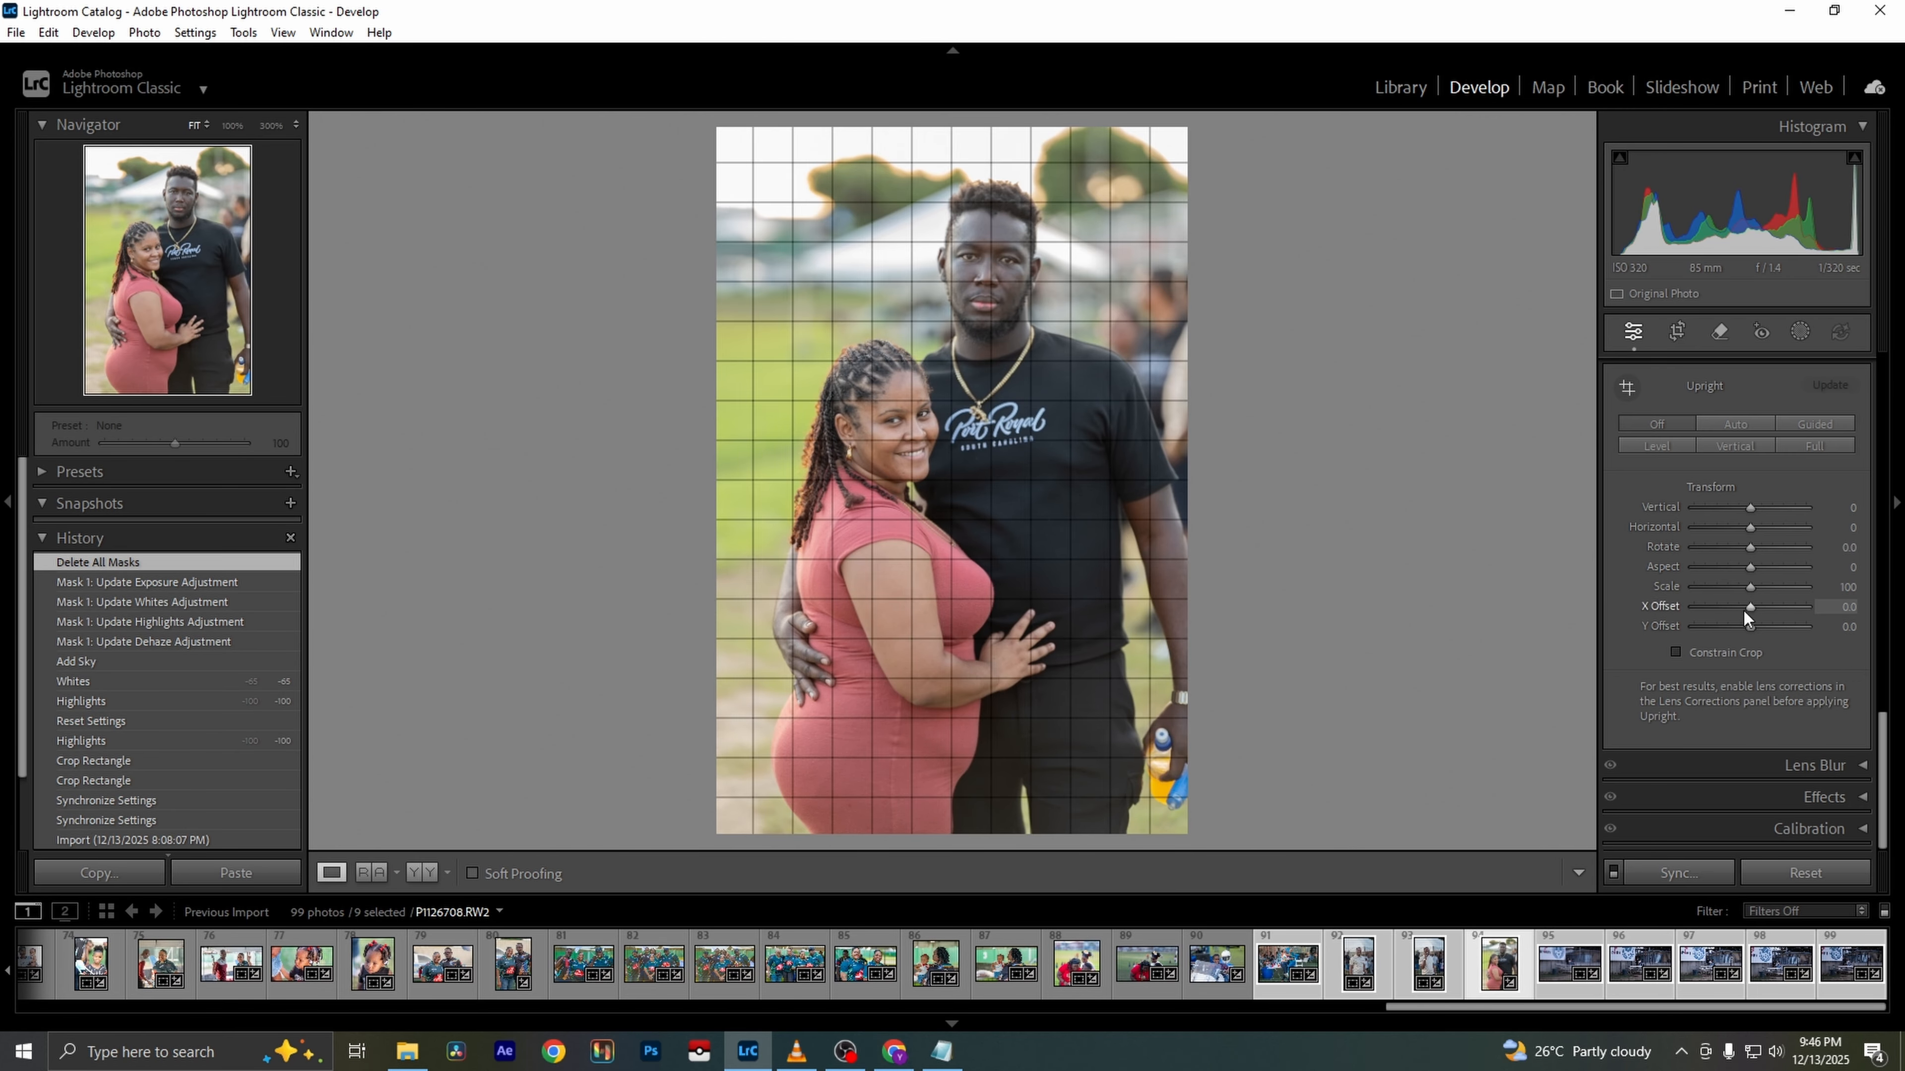
Remove chromatic aberration, enable lens profile corrections, and apply Auto Upright perspective to the couple's photo
click(1735, 421)
scroll(1776, 685, up, 5)
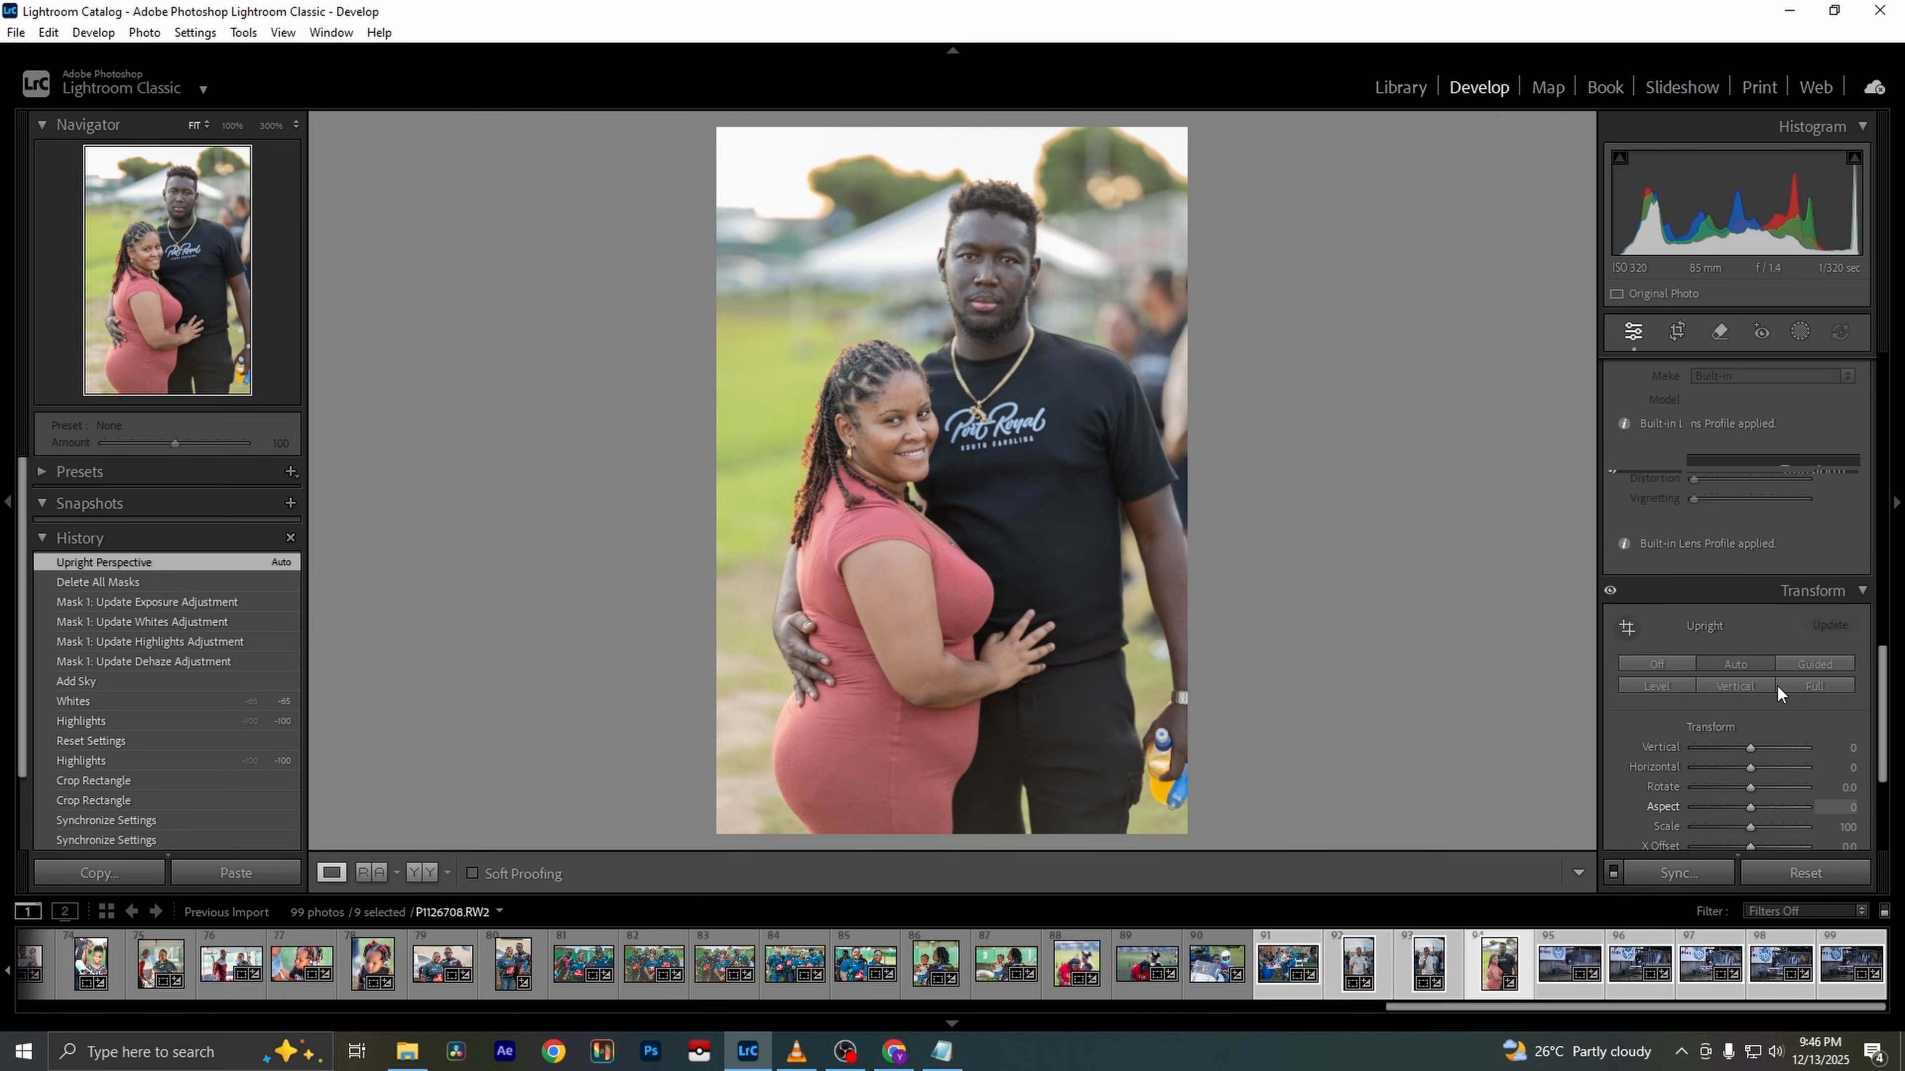
scroll(1725, 600, up, 2)
click(1685, 516)
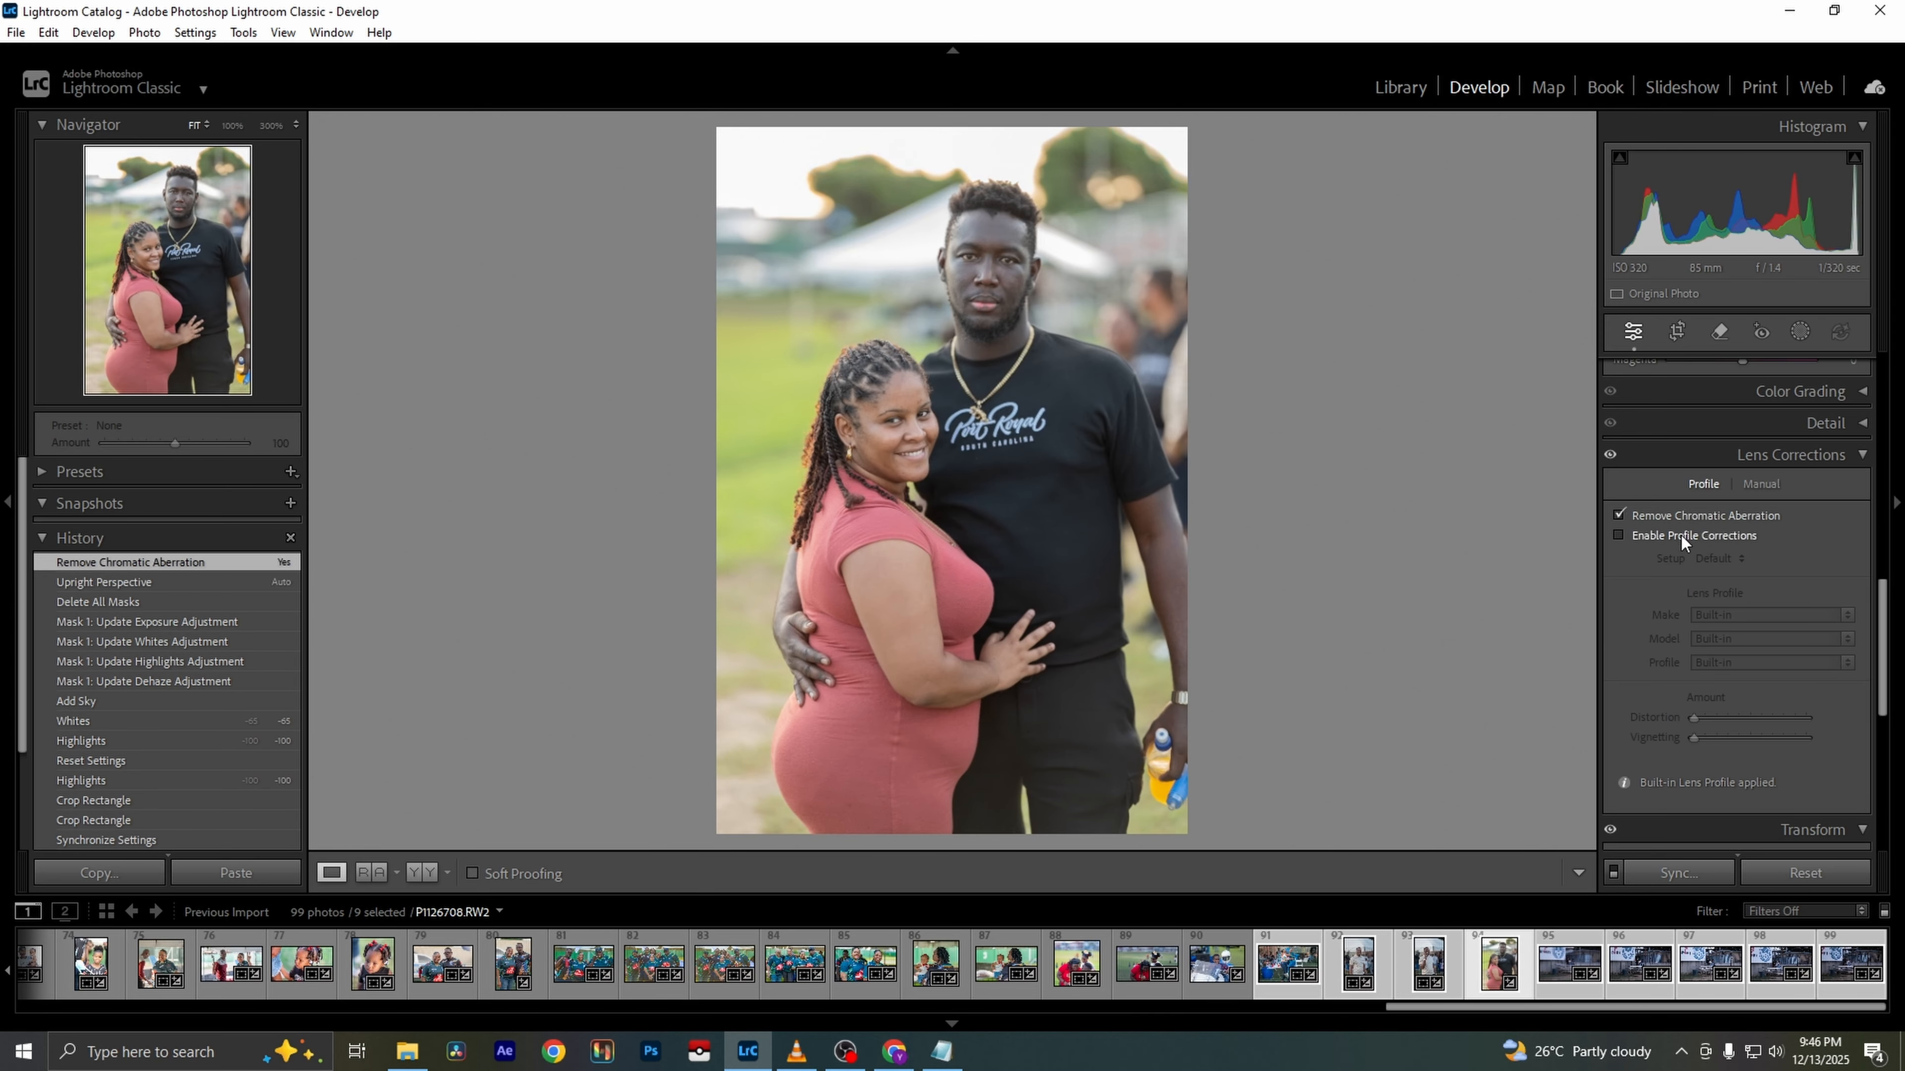
click(1681, 535)
scroll(1737, 673, down, 2)
scroll(1736, 673, down, 2)
click(1665, 663)
click(1738, 664)
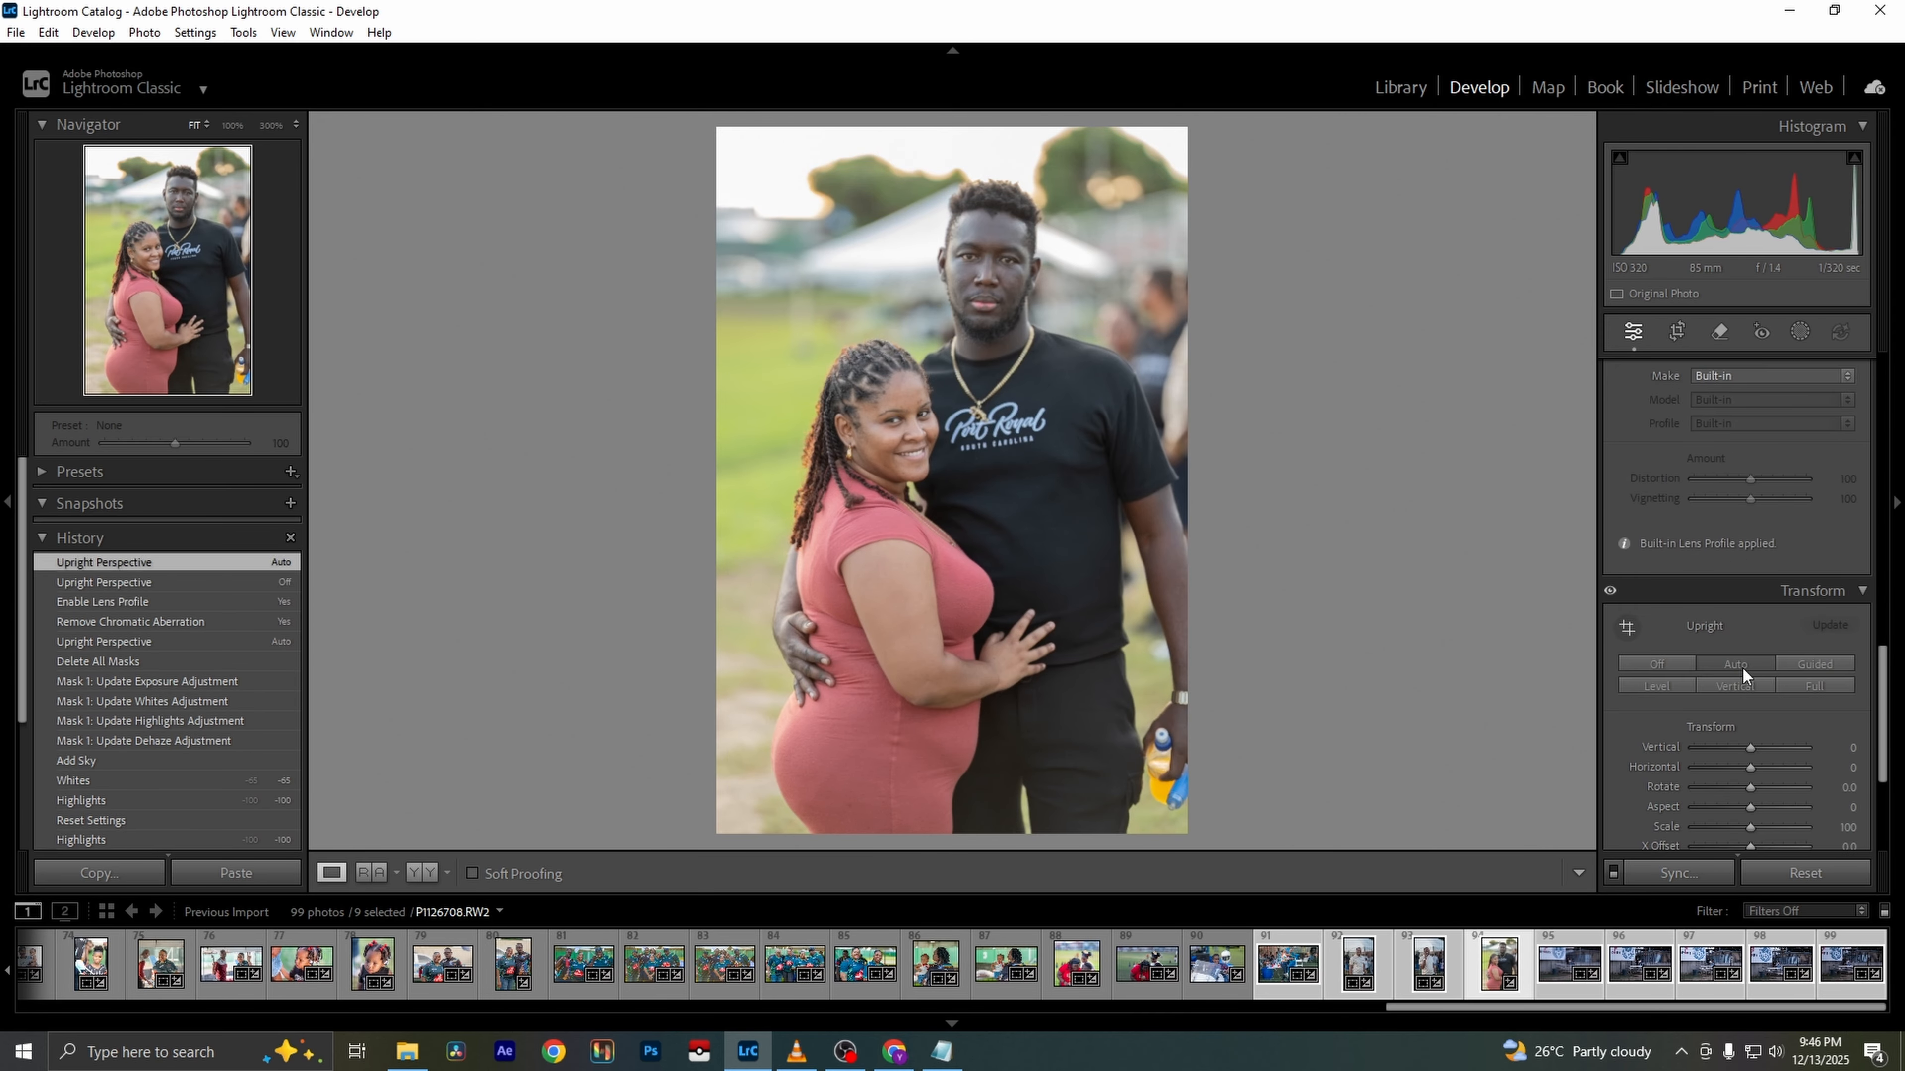
Set the couple's photo to shadows +39, Auto white balance and vibrance +14
scroll(1768, 751, up, 10)
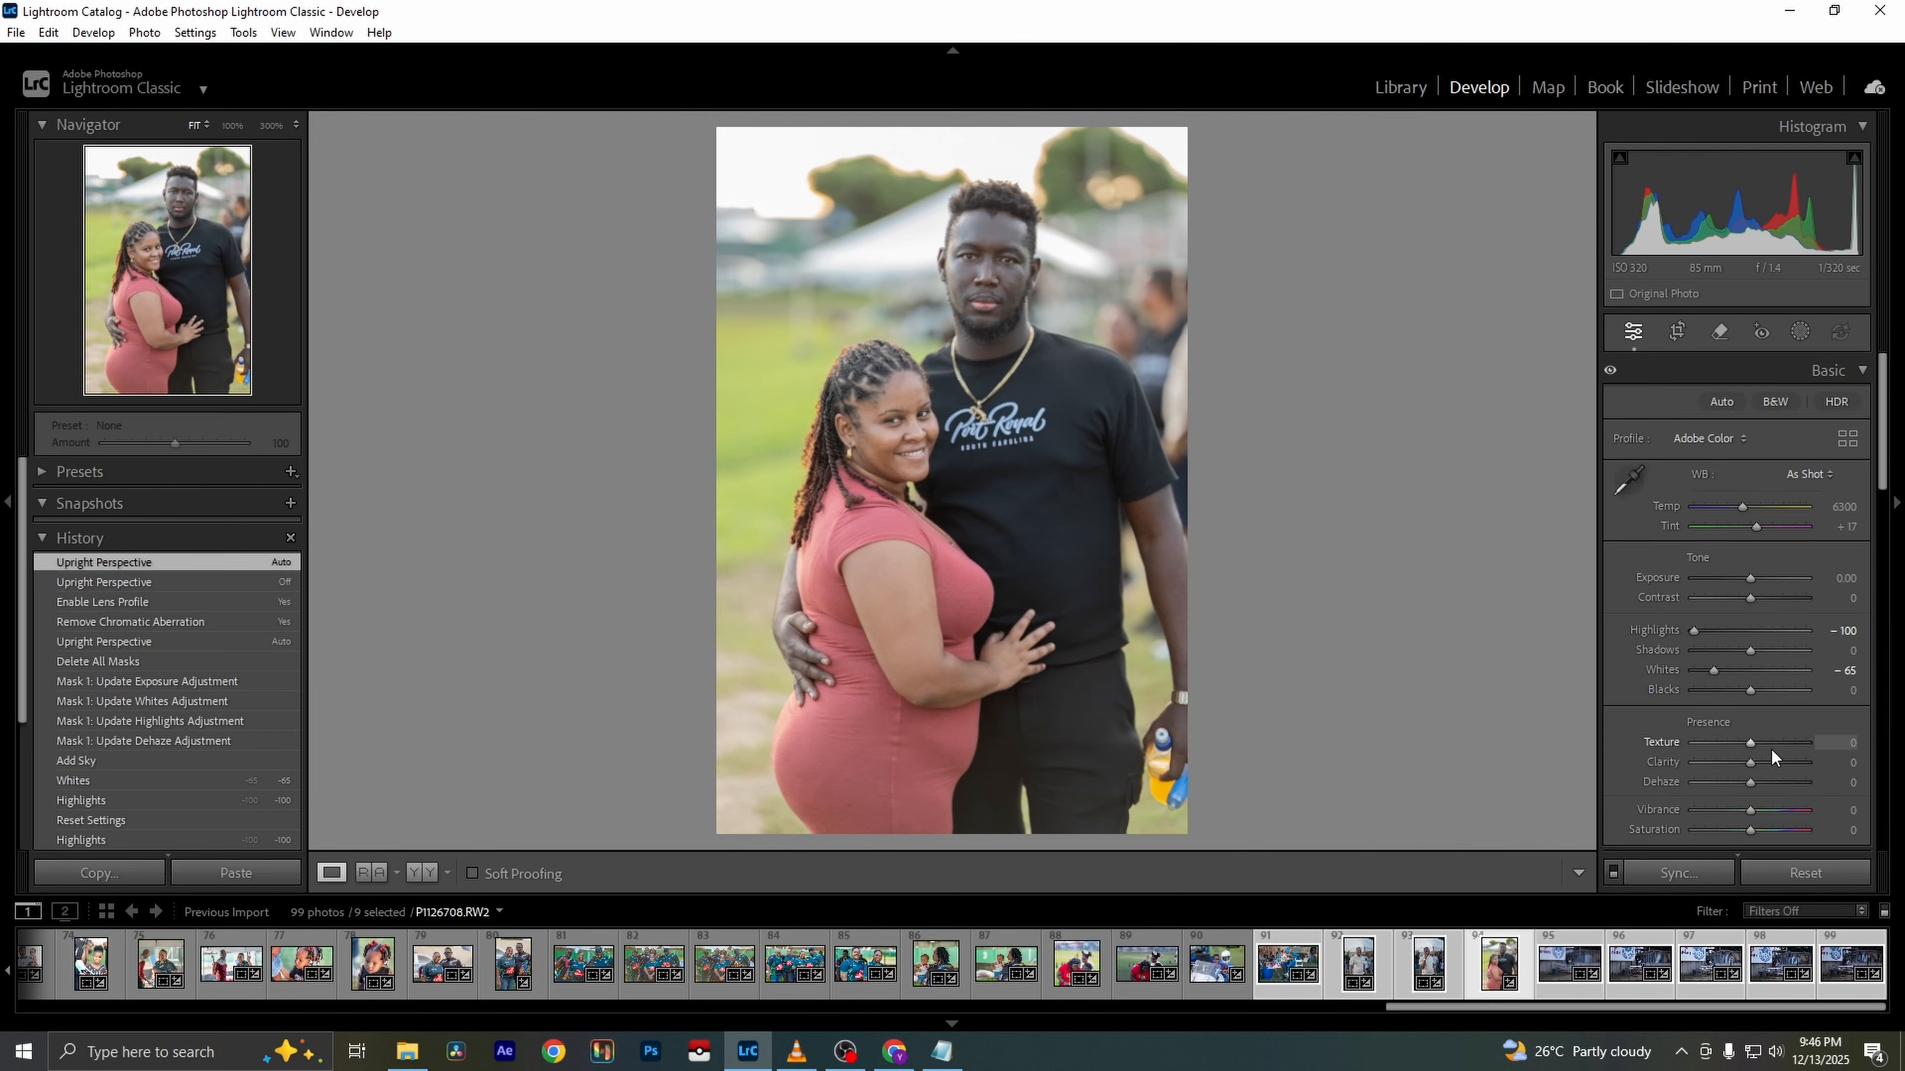
drag(1755, 650, 1774, 649)
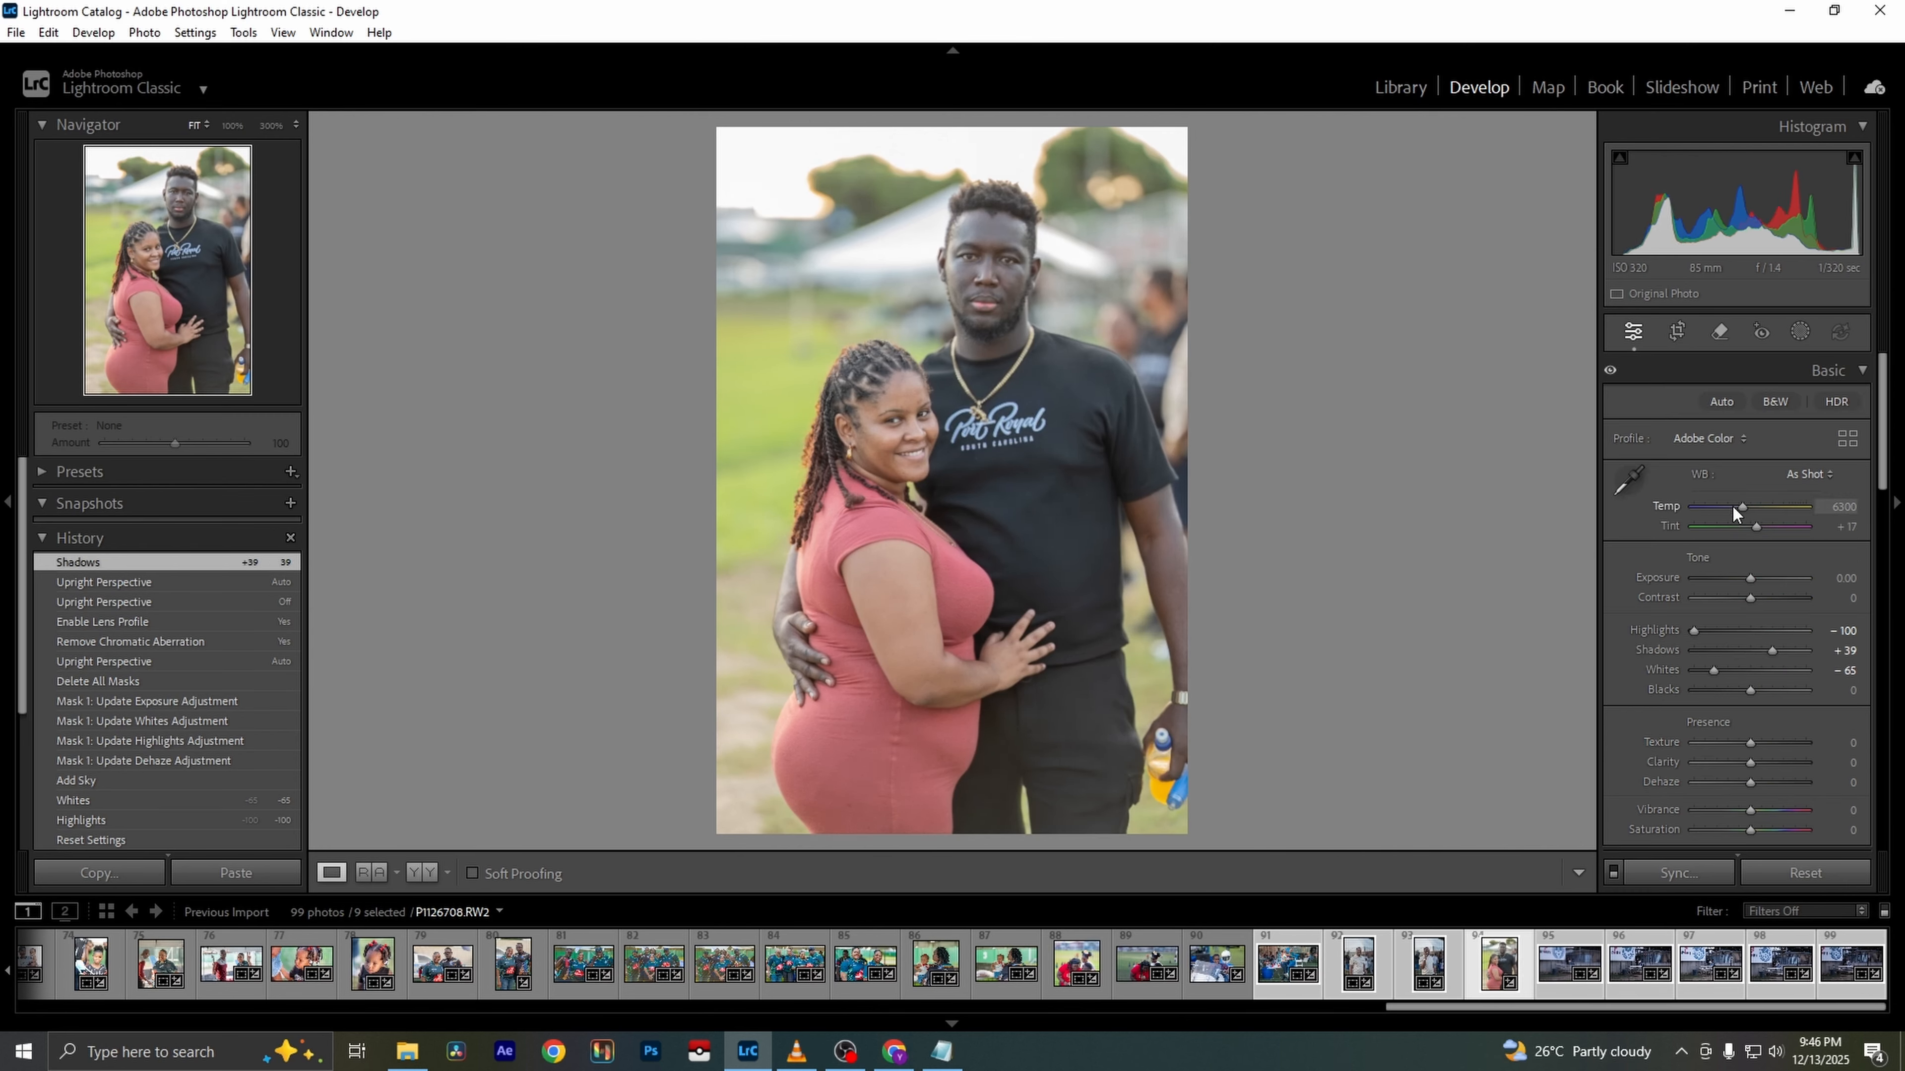
click(1804, 475)
click(1791, 517)
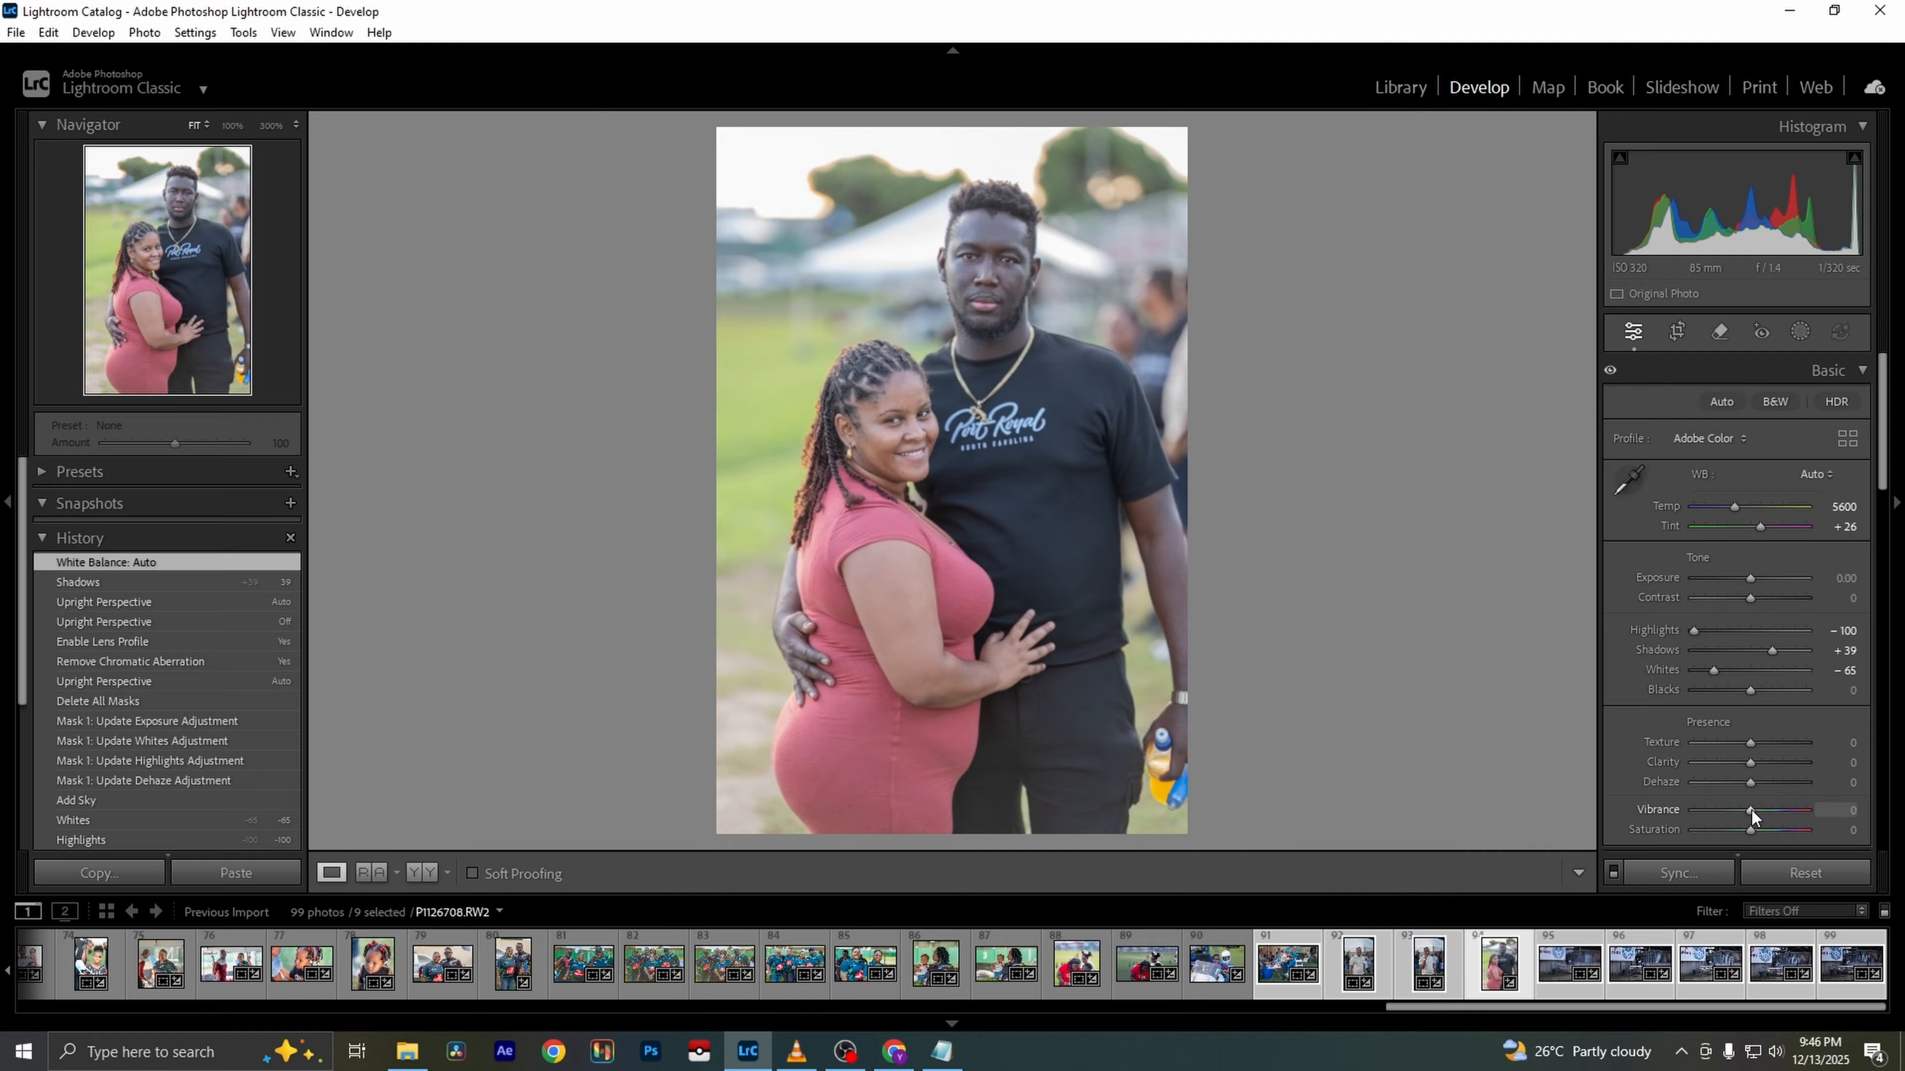
drag(1751, 811, 1759, 810)
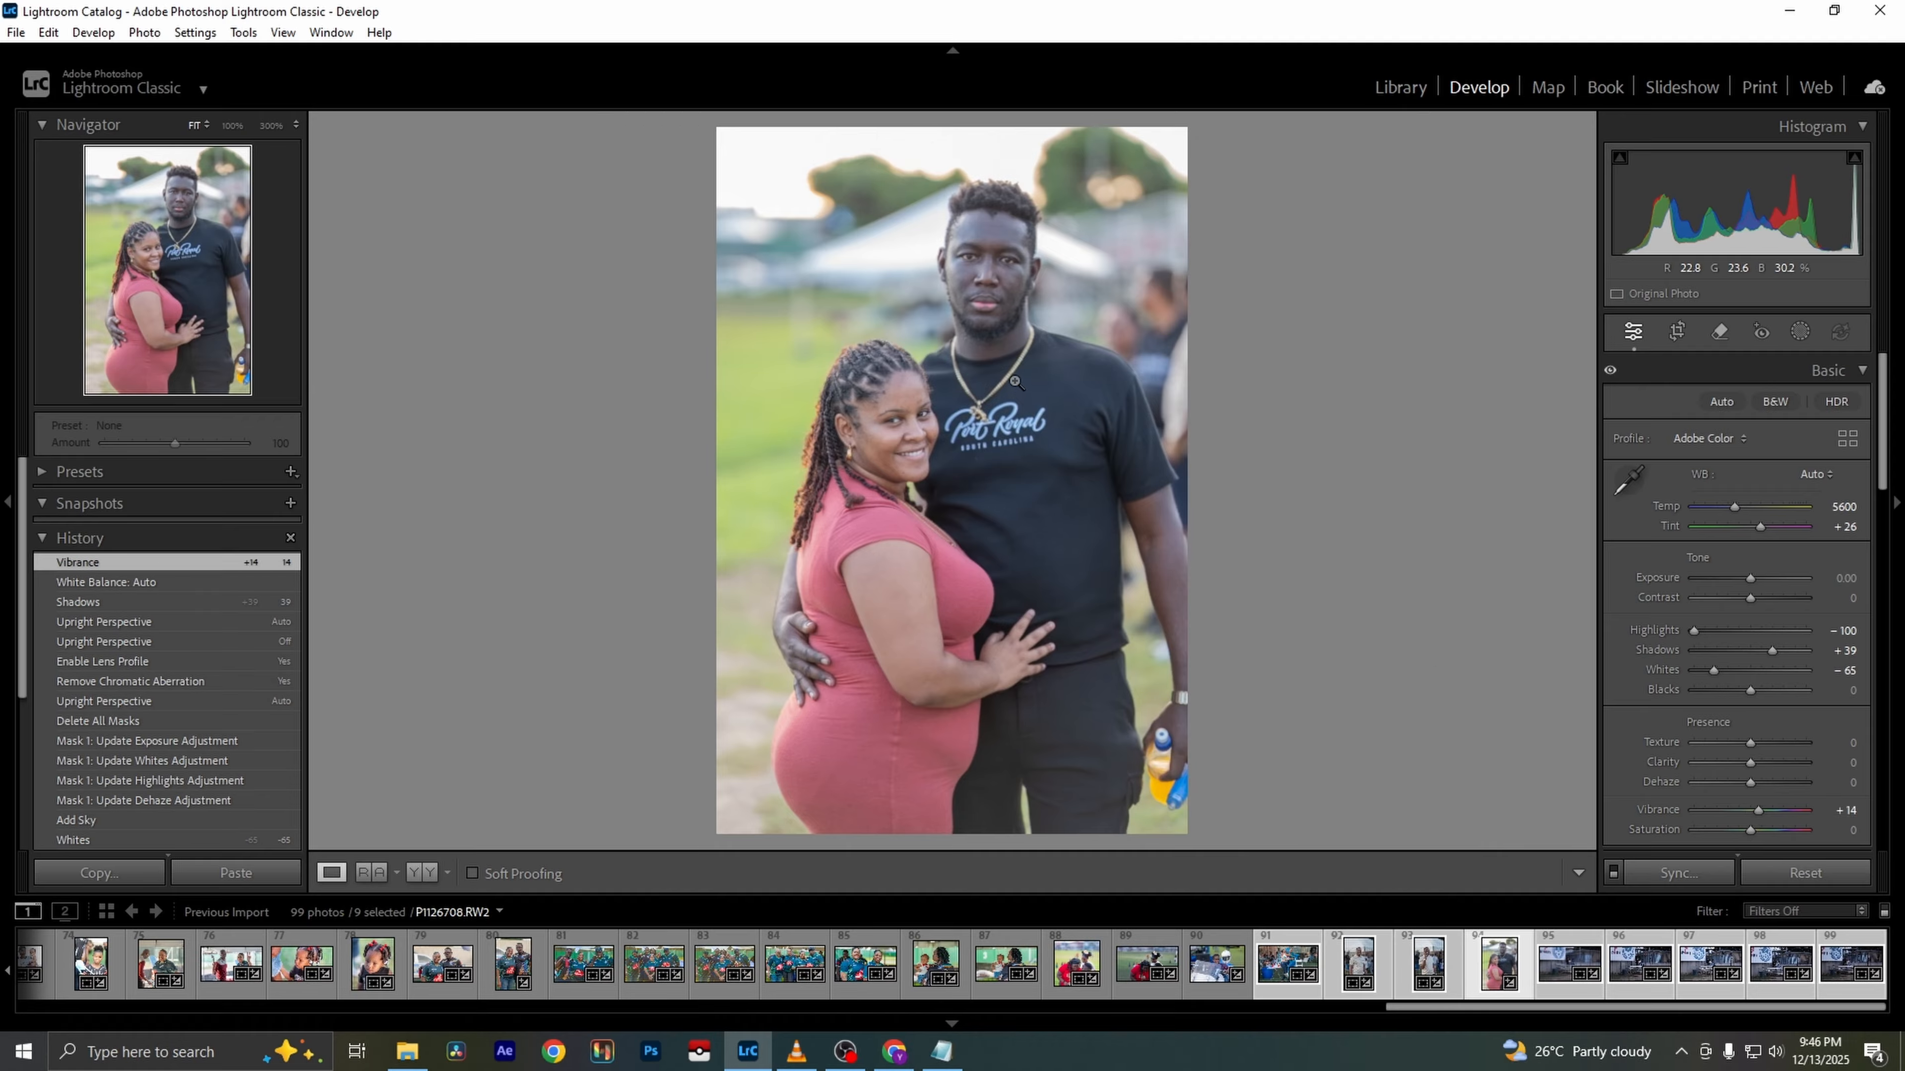
Check the people on the bleachers up close, and remove P1126713.RW2, P1126714.RW2 and P1126715.RW2 from the import
key(Right)
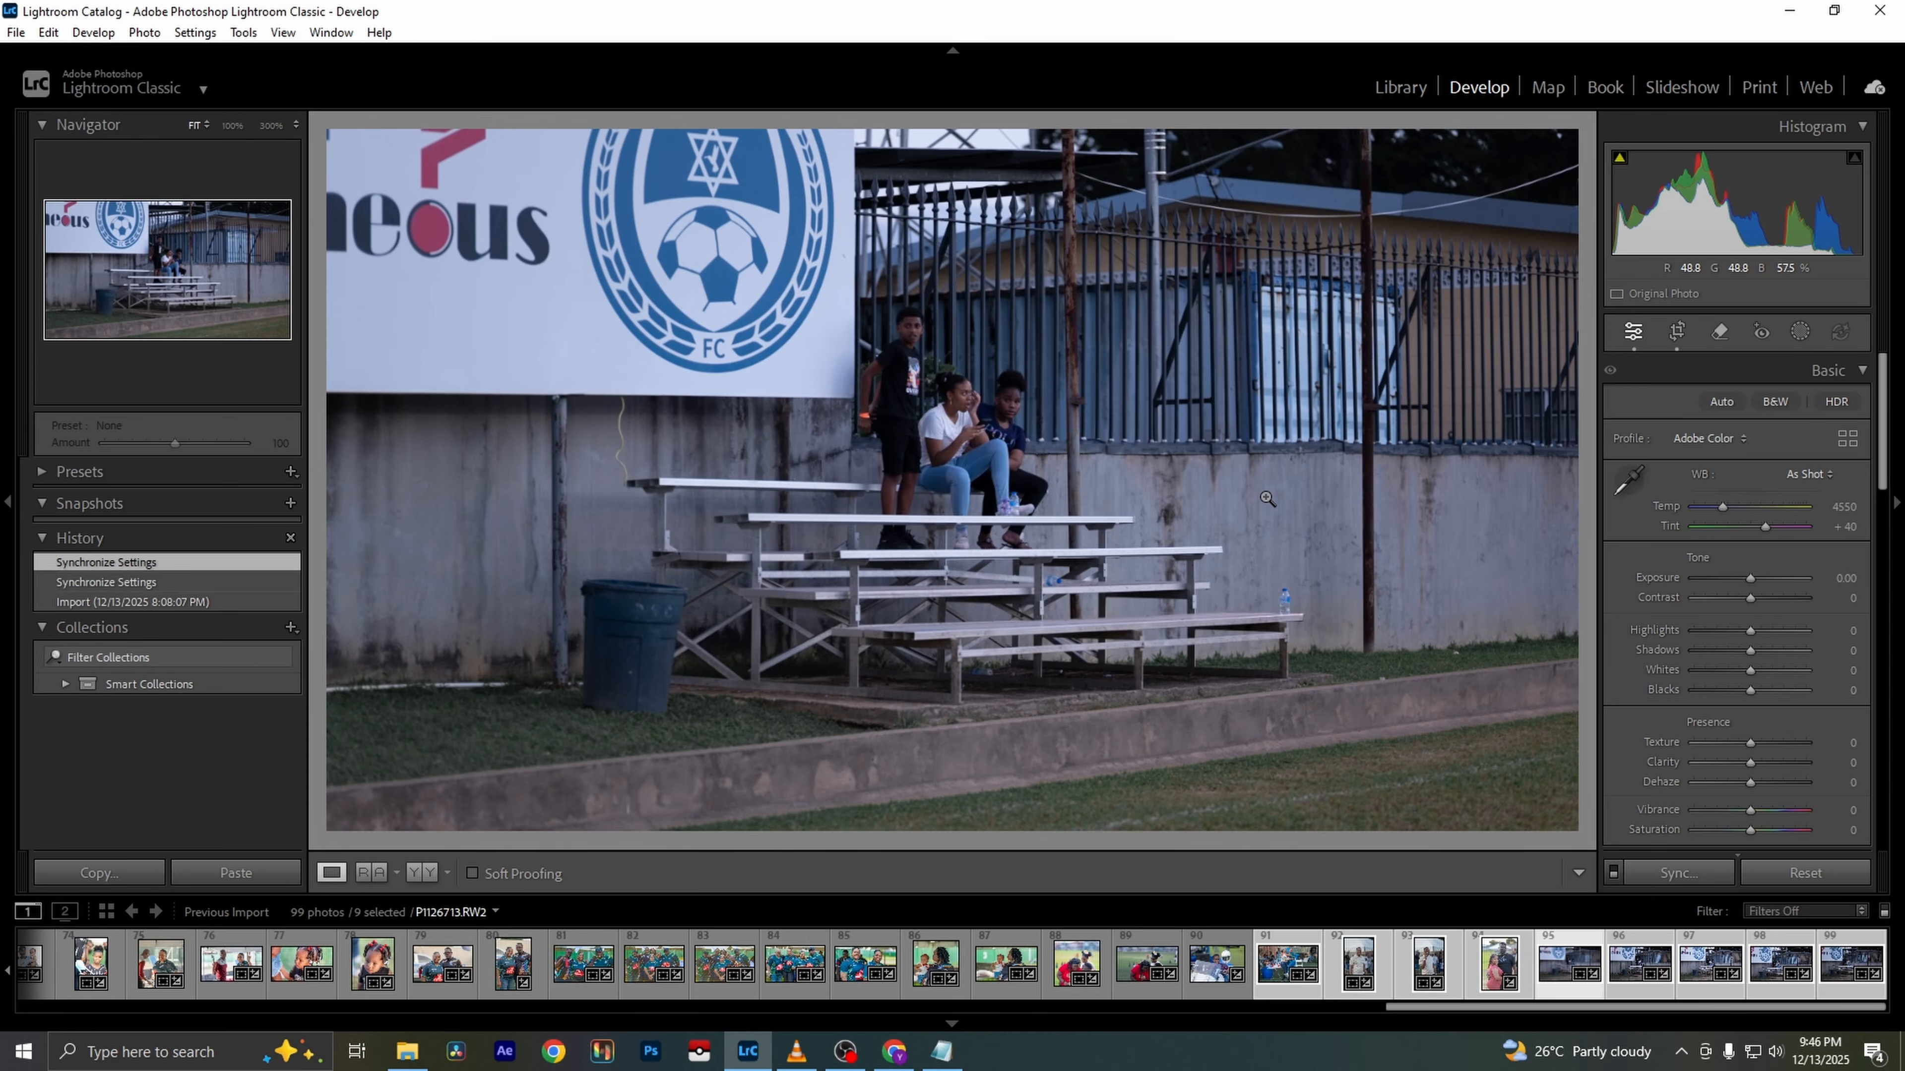
click(929, 412)
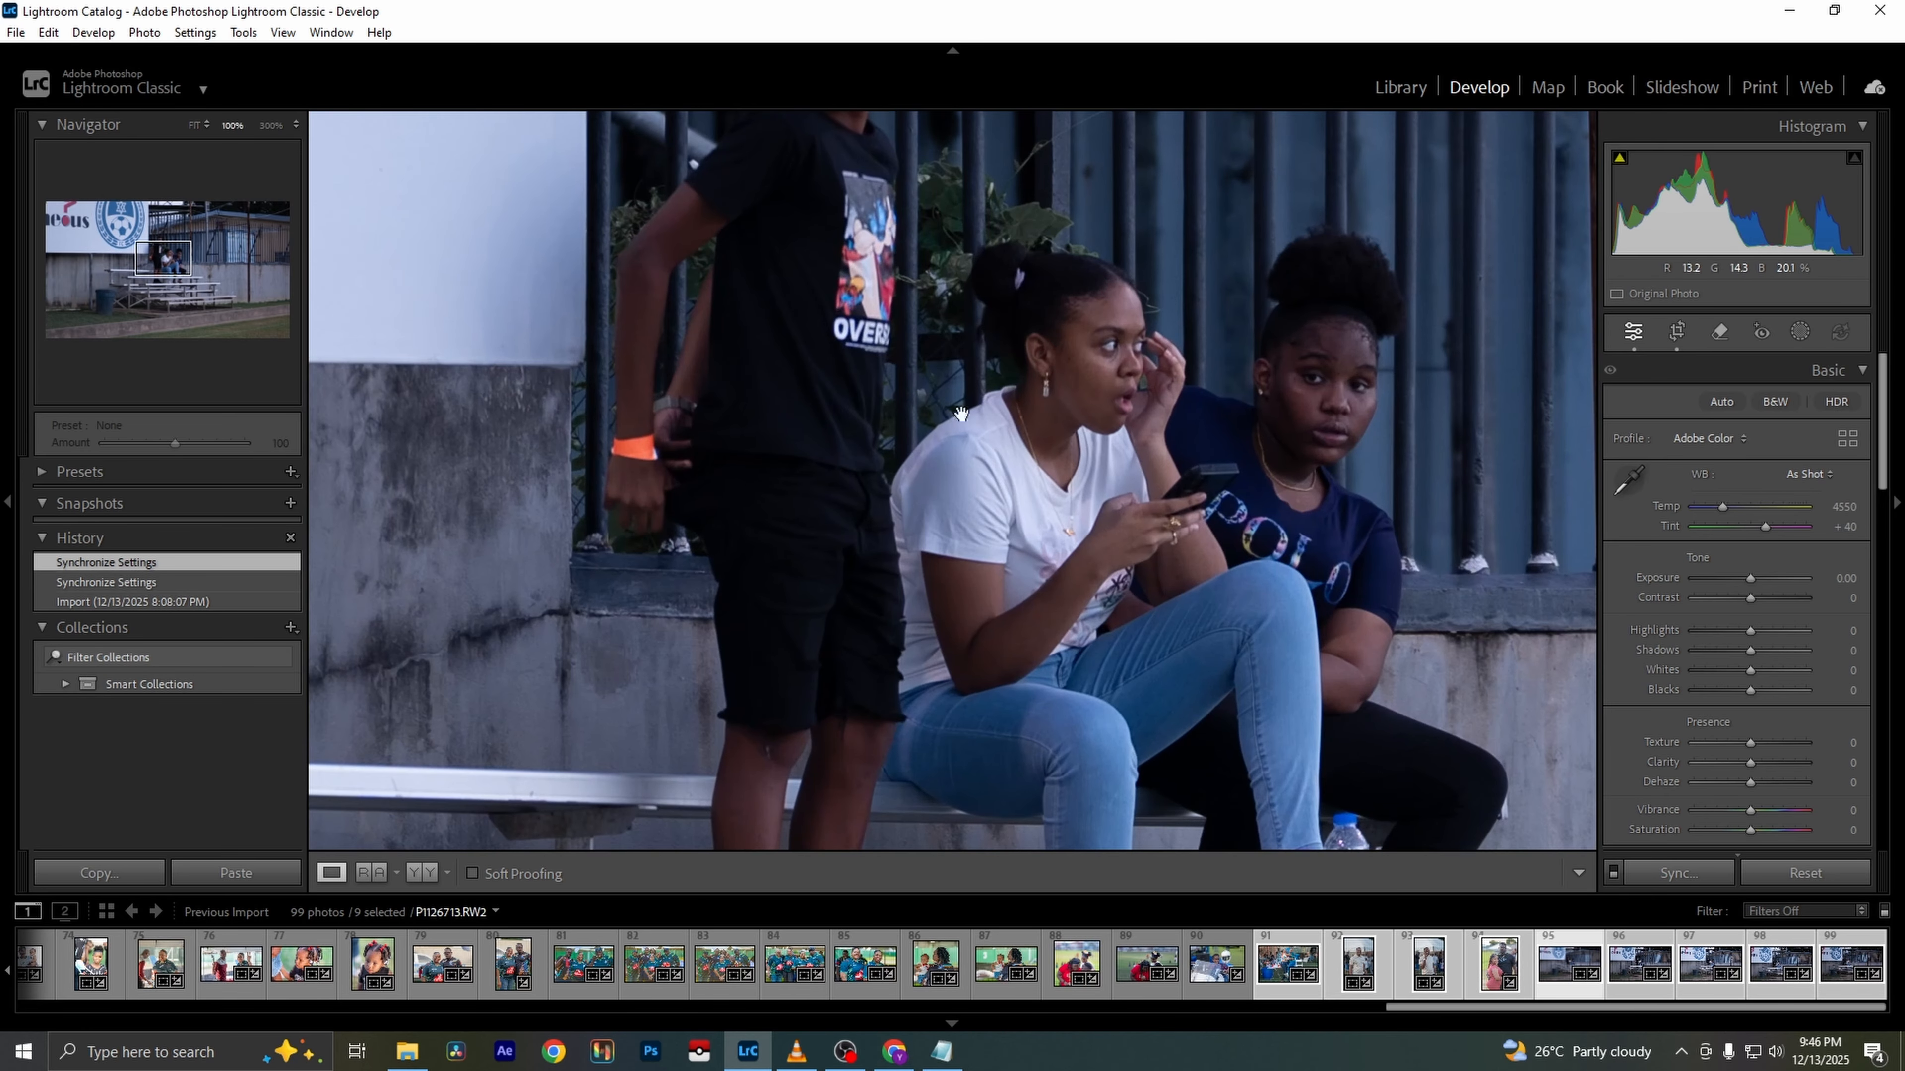
click(1197, 427)
key(Right)
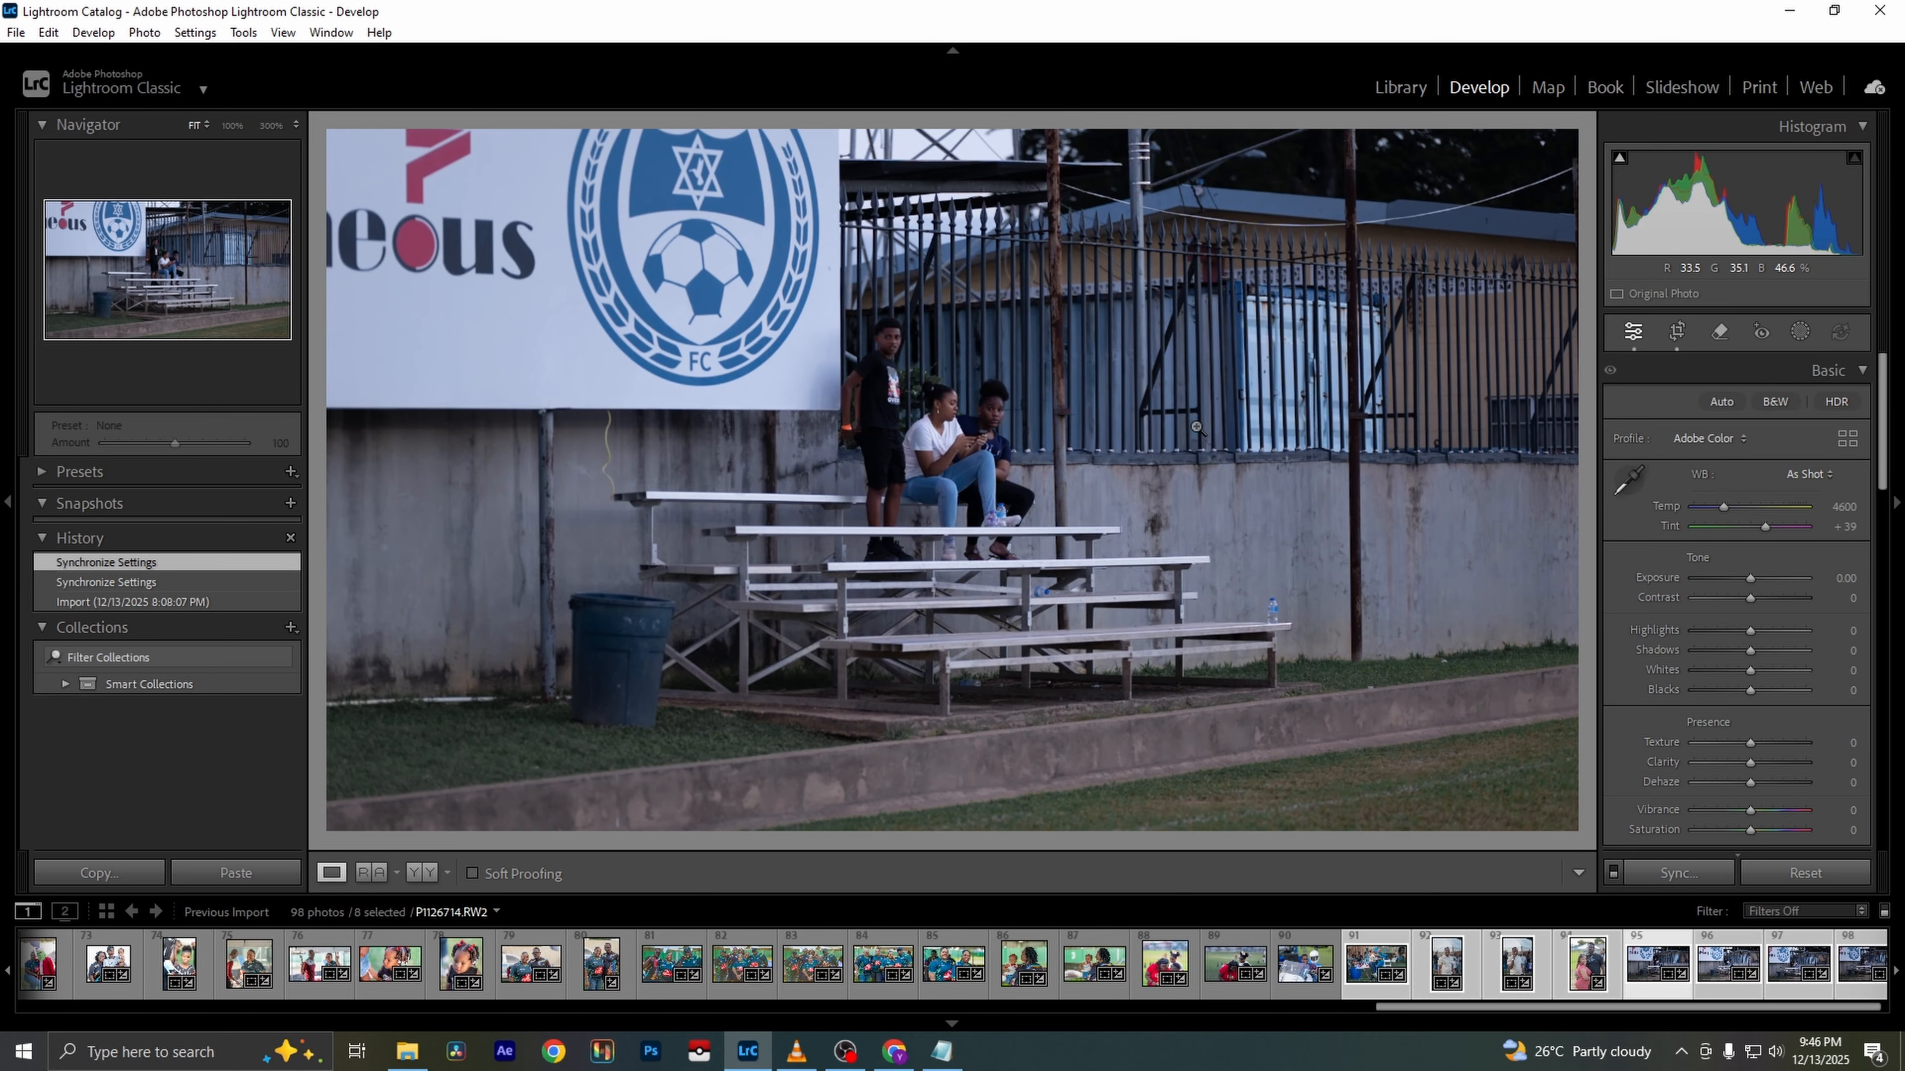
key(Delete)
key(Return)
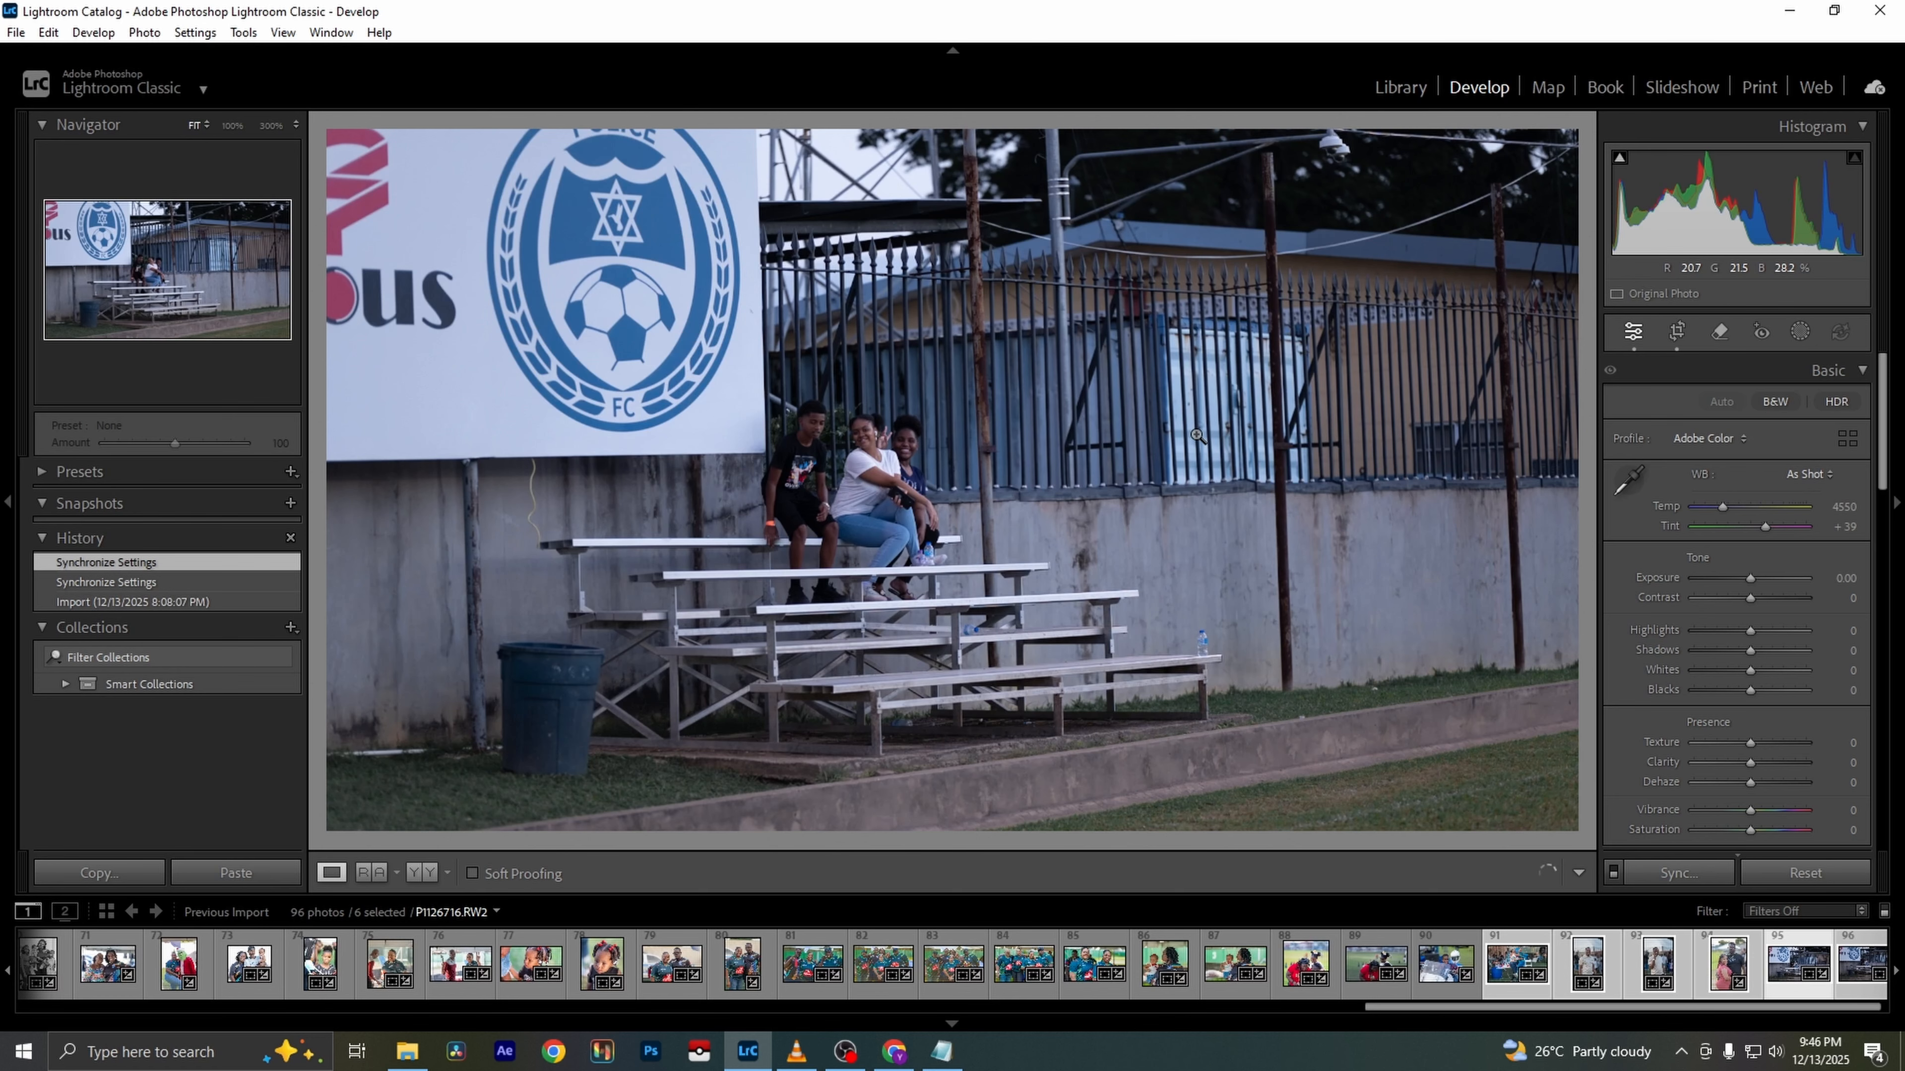
Crop P1126716.RW2 to a tight vertical frame around the three people seated on the bleachers
click(1677, 332)
drag(1471, 526, 1134, 518)
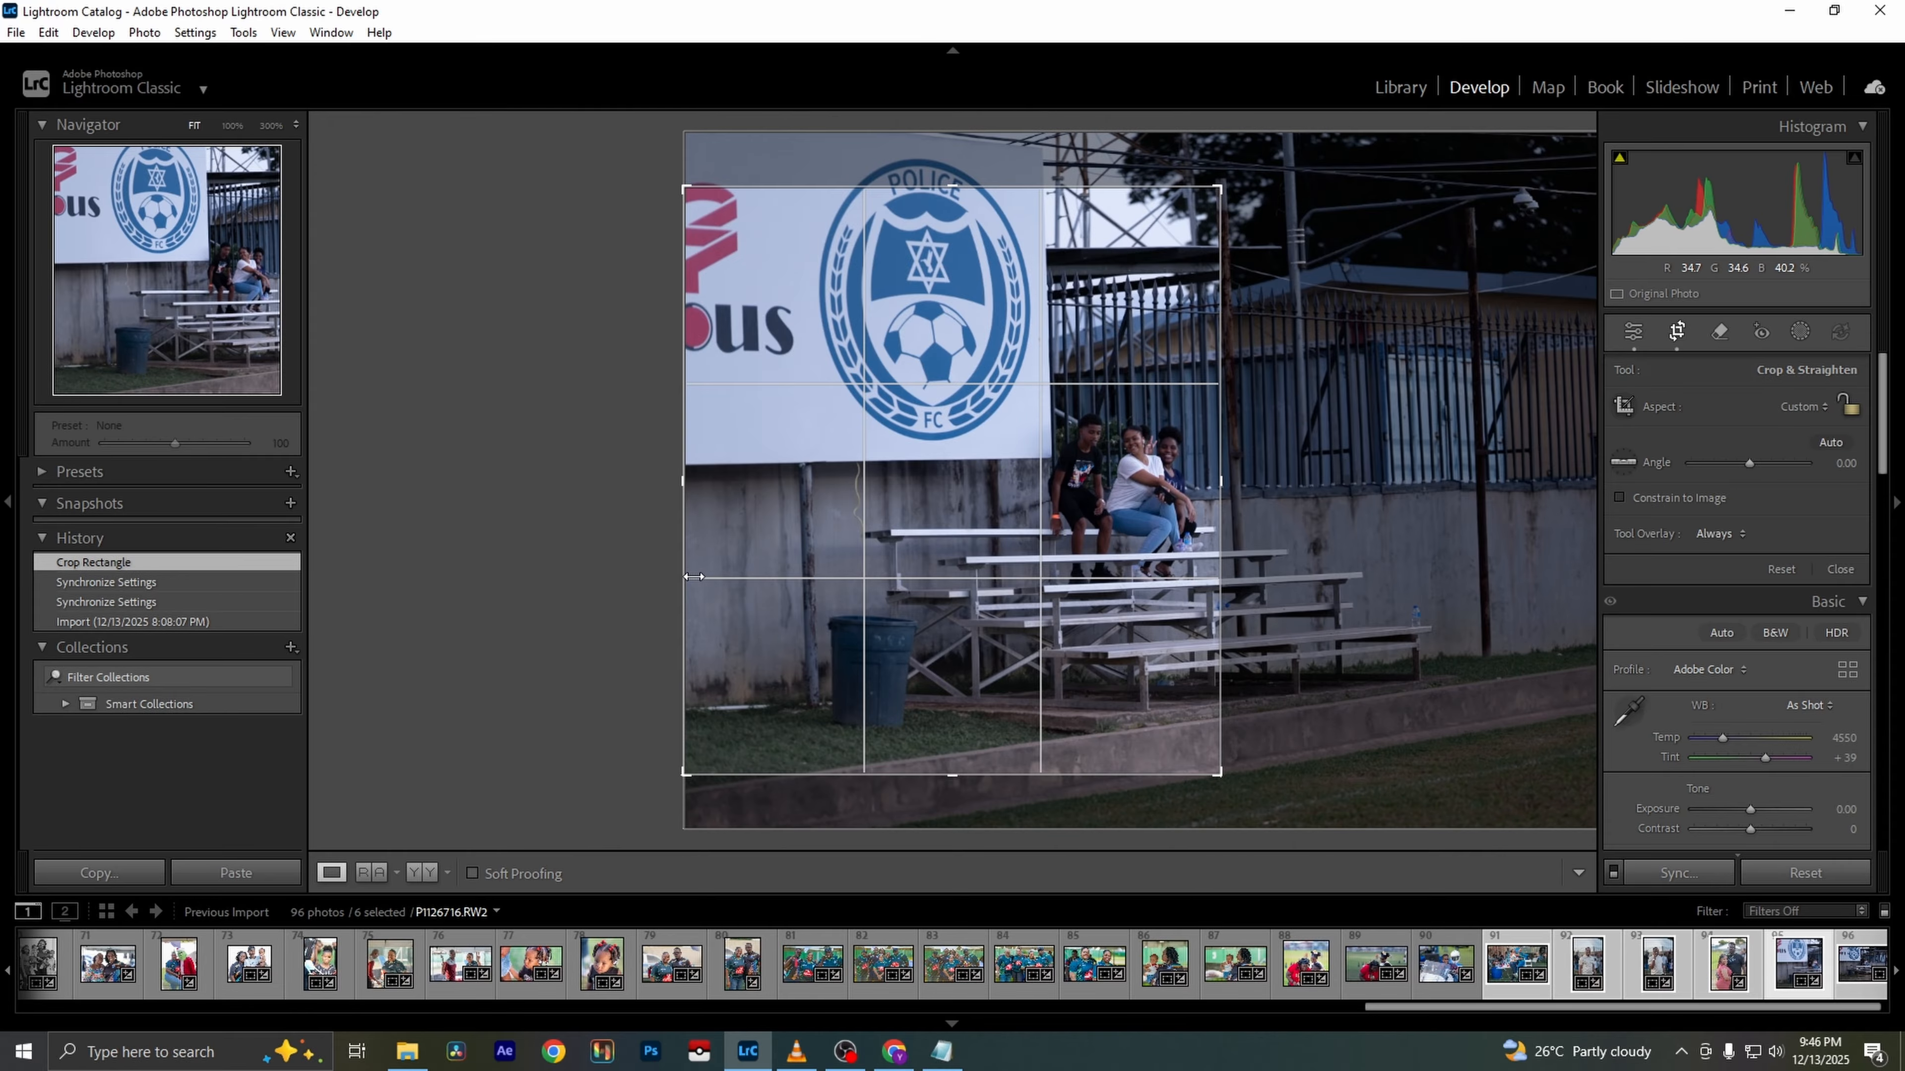
drag(693, 576, 866, 562)
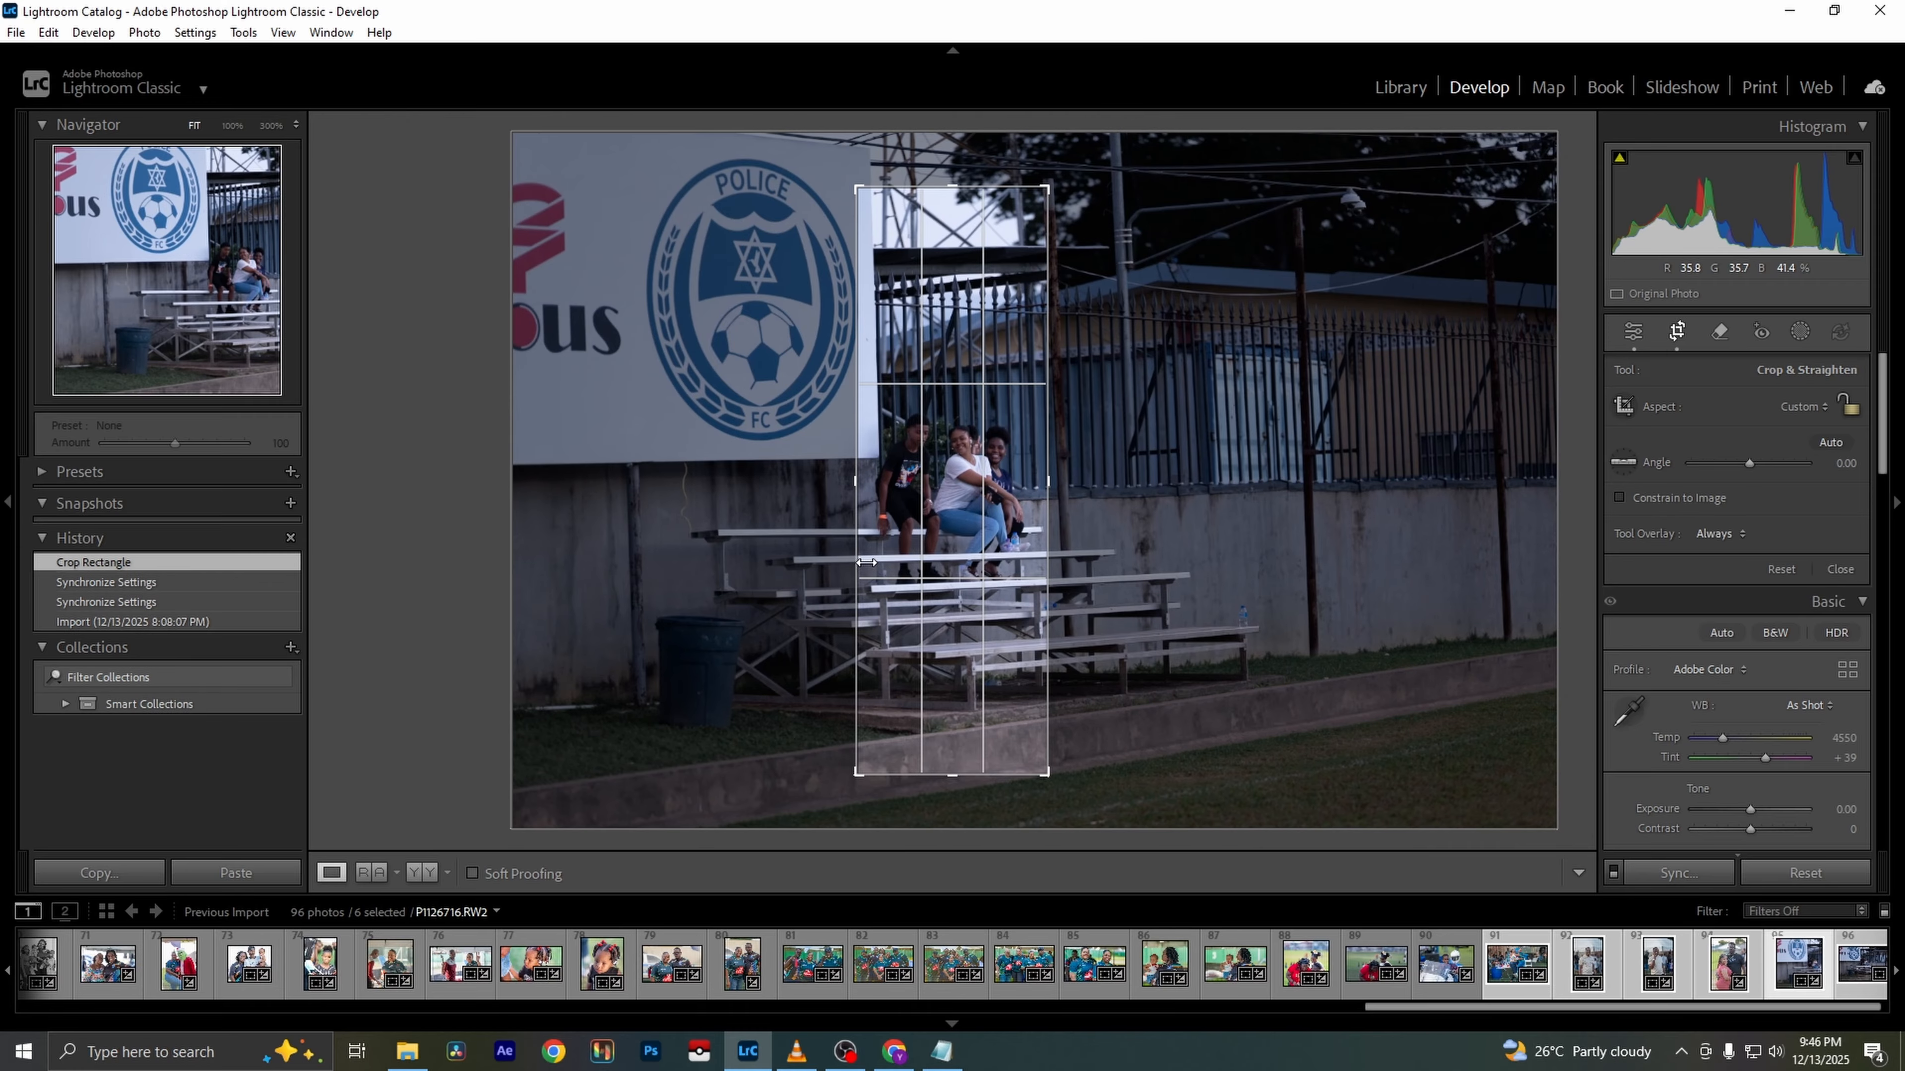
mouse_move(953, 774)
mouse_down()
mouse_move(955, 682)
mouse_move(955, 743)
mouse_up()
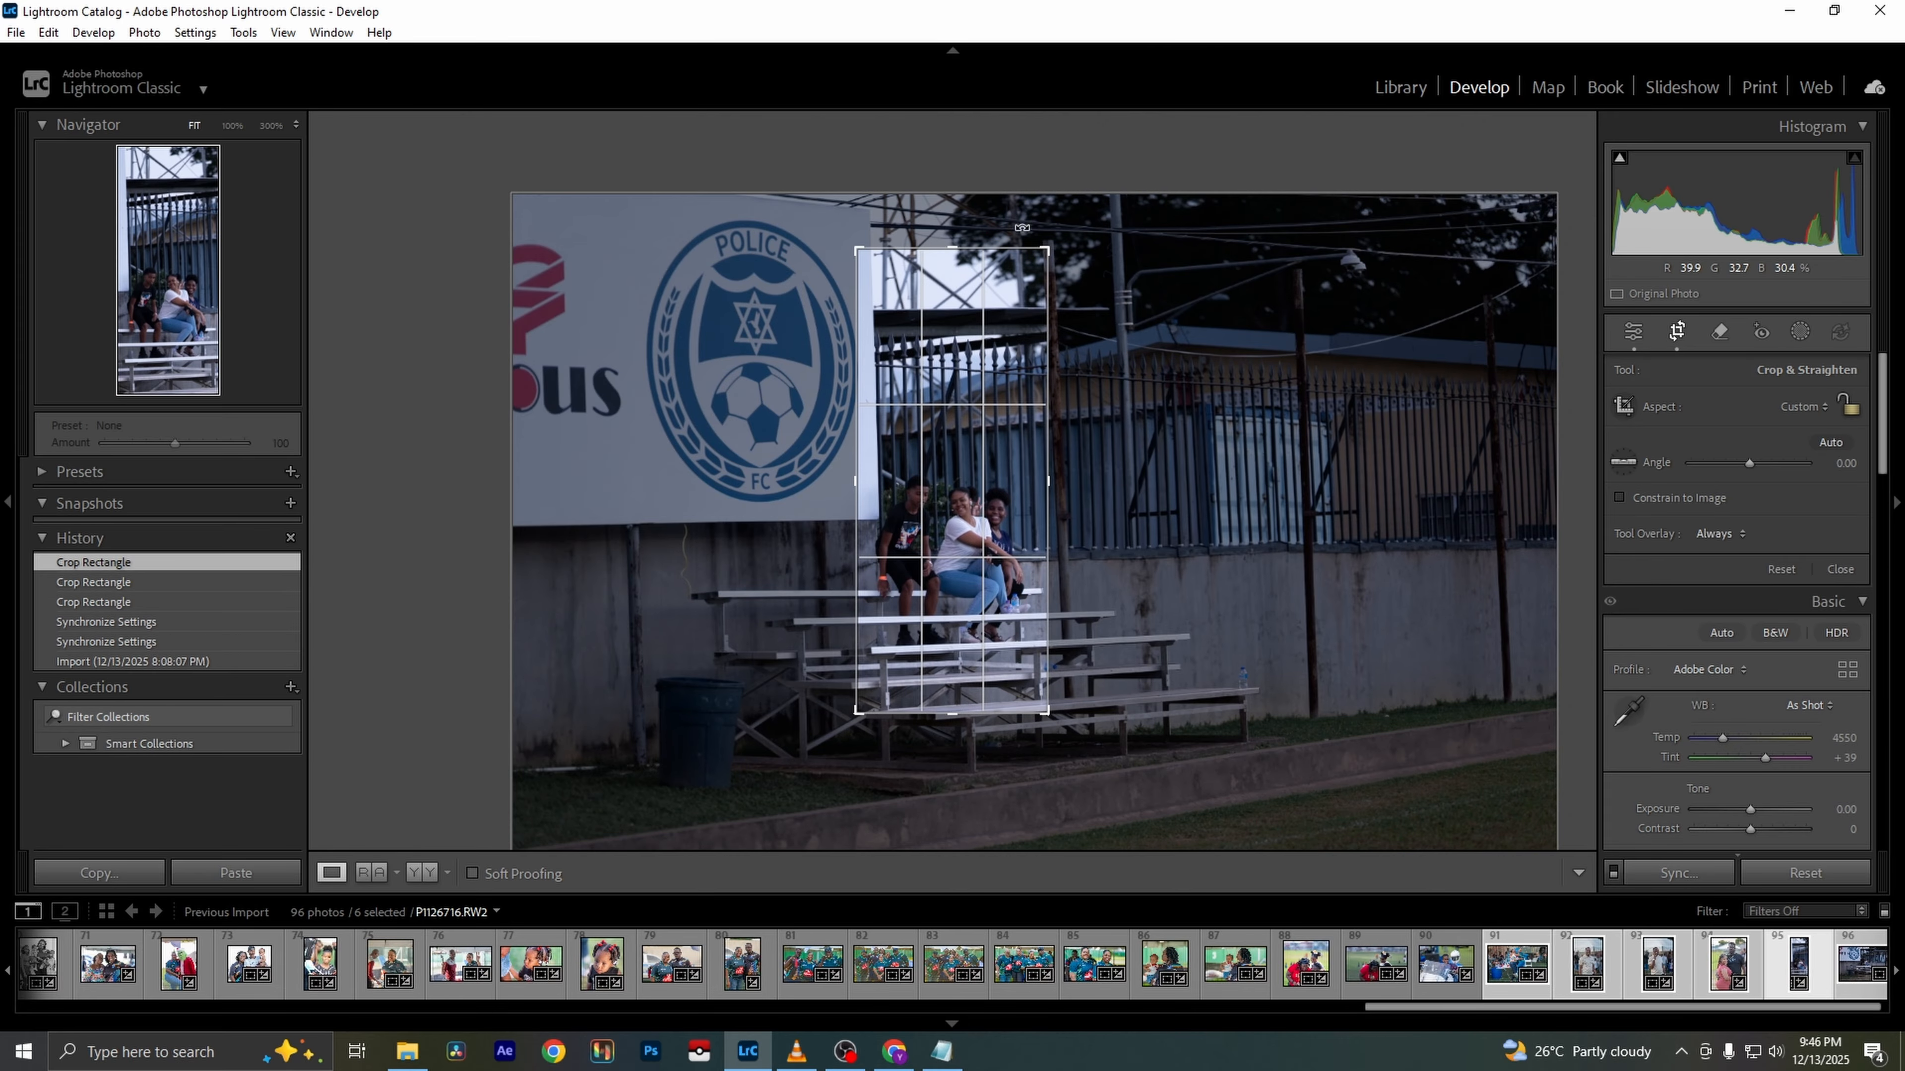
drag(977, 261, 977, 435)
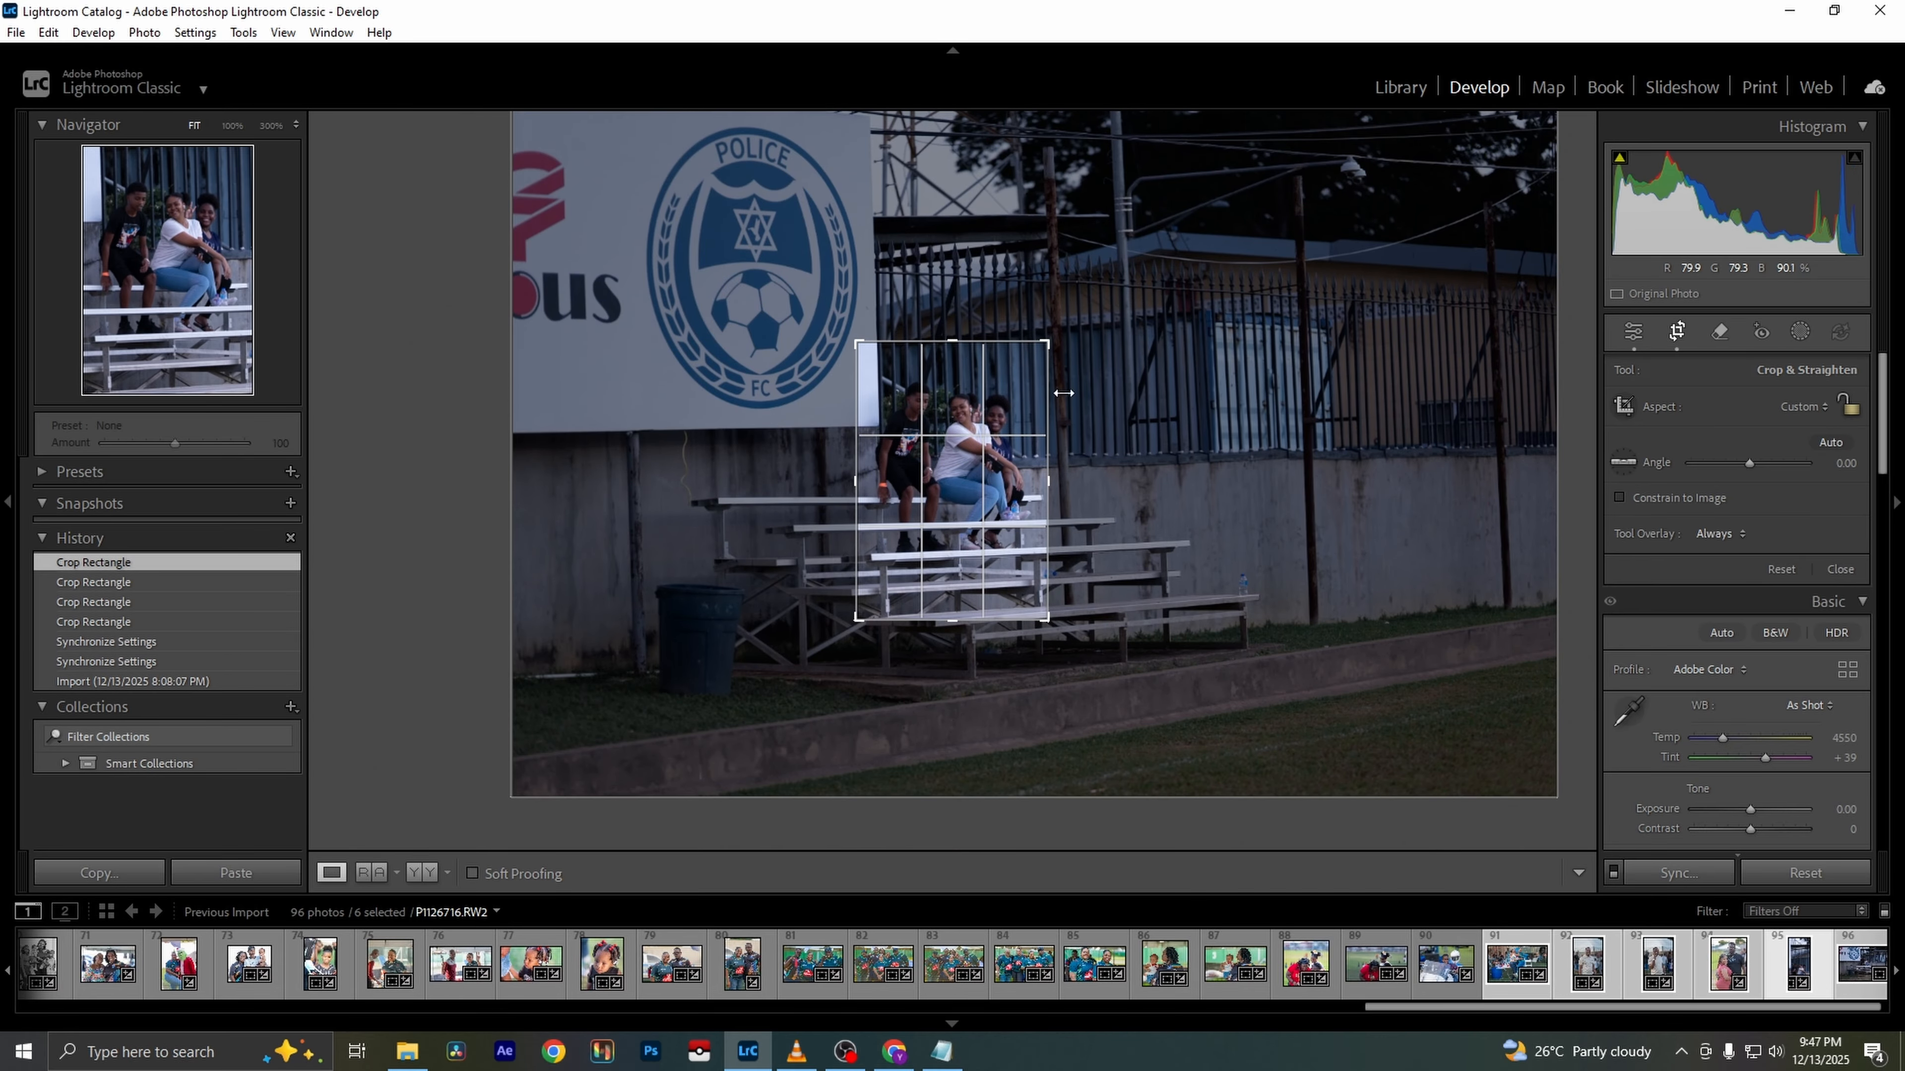
key(Return)
Set P1126716.RW2 to shadows +74, exposure +0.88 and highlights −28
drag(1751, 650, 1792, 649)
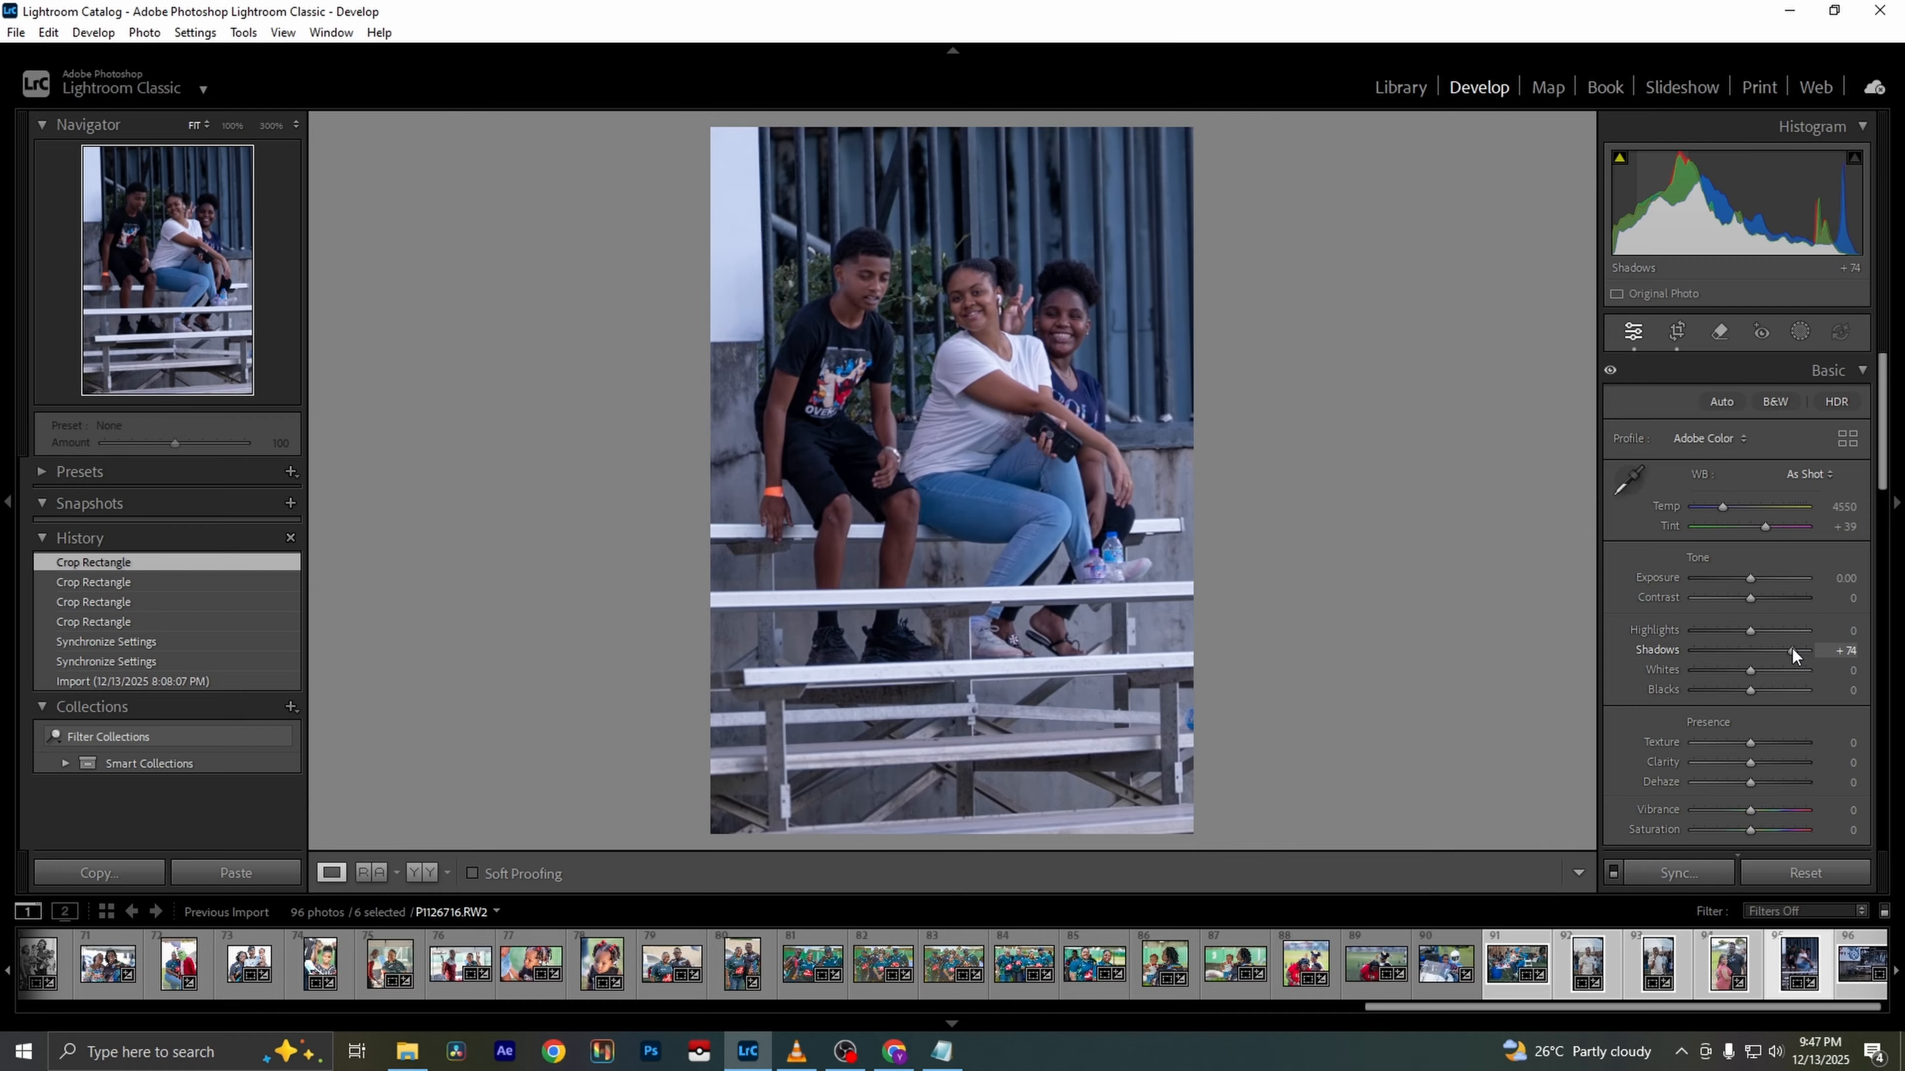
drag(1758, 584, 1735, 631)
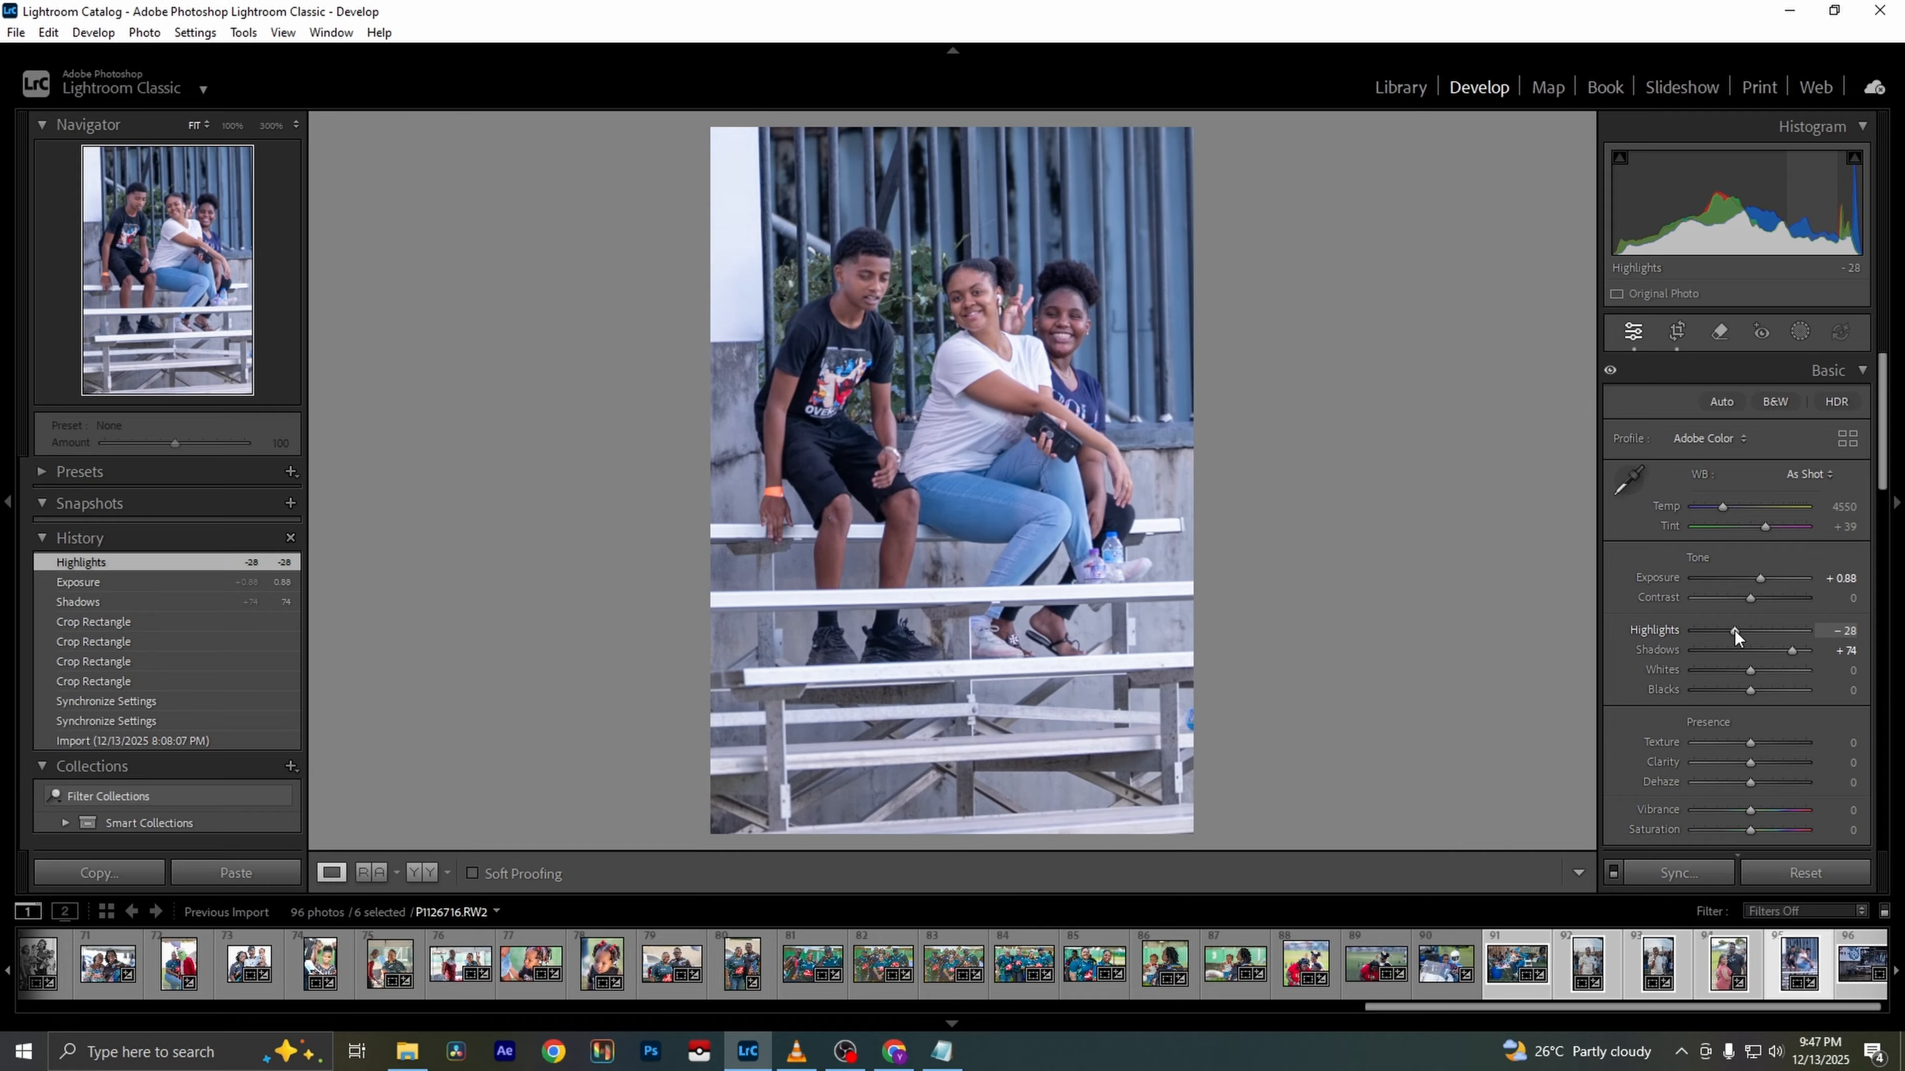
Reset the highlights of P1126716.RW2 to 0, and set clarity to −21 and vibrance to +19
double_click(1735, 631)
drag(1752, 763, 1764, 810)
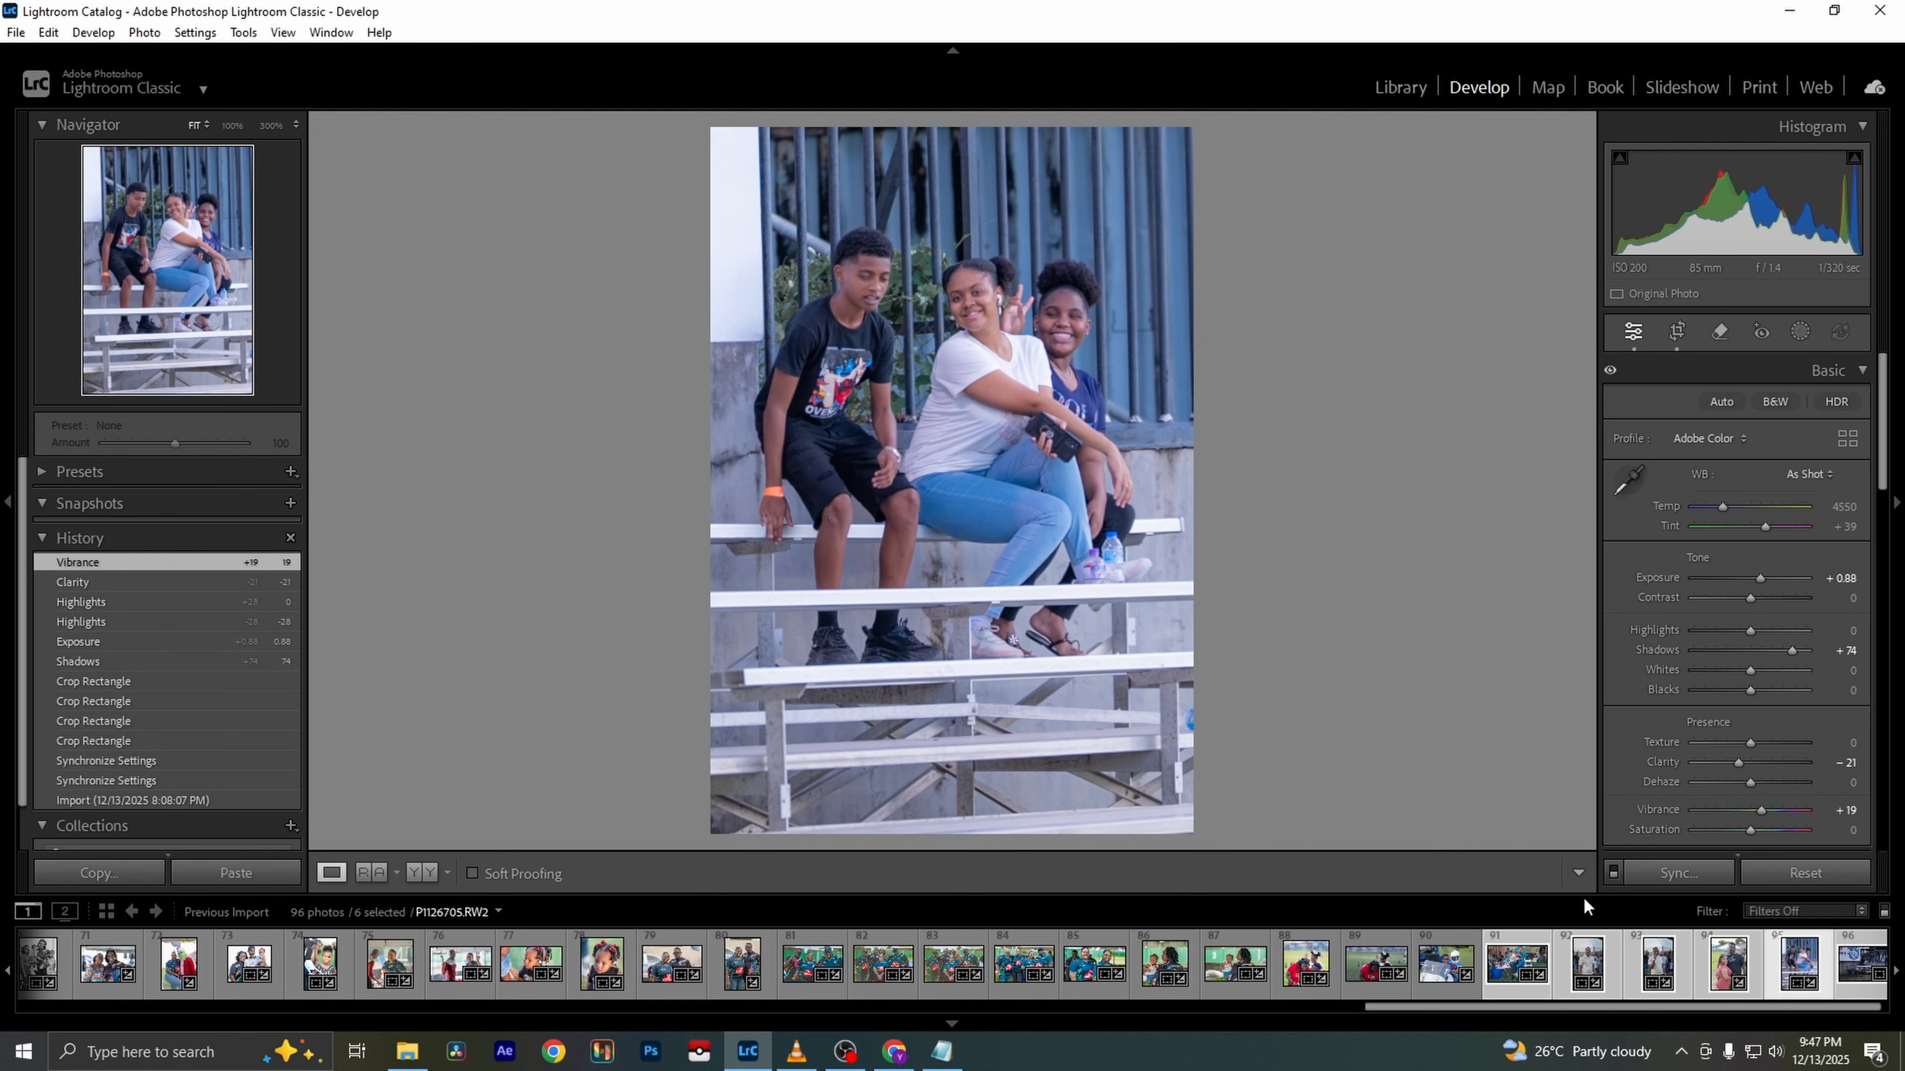
Crop P1126717.RW2 to a tight vertical frame around the three people waving on the bleachers
click(1849, 987)
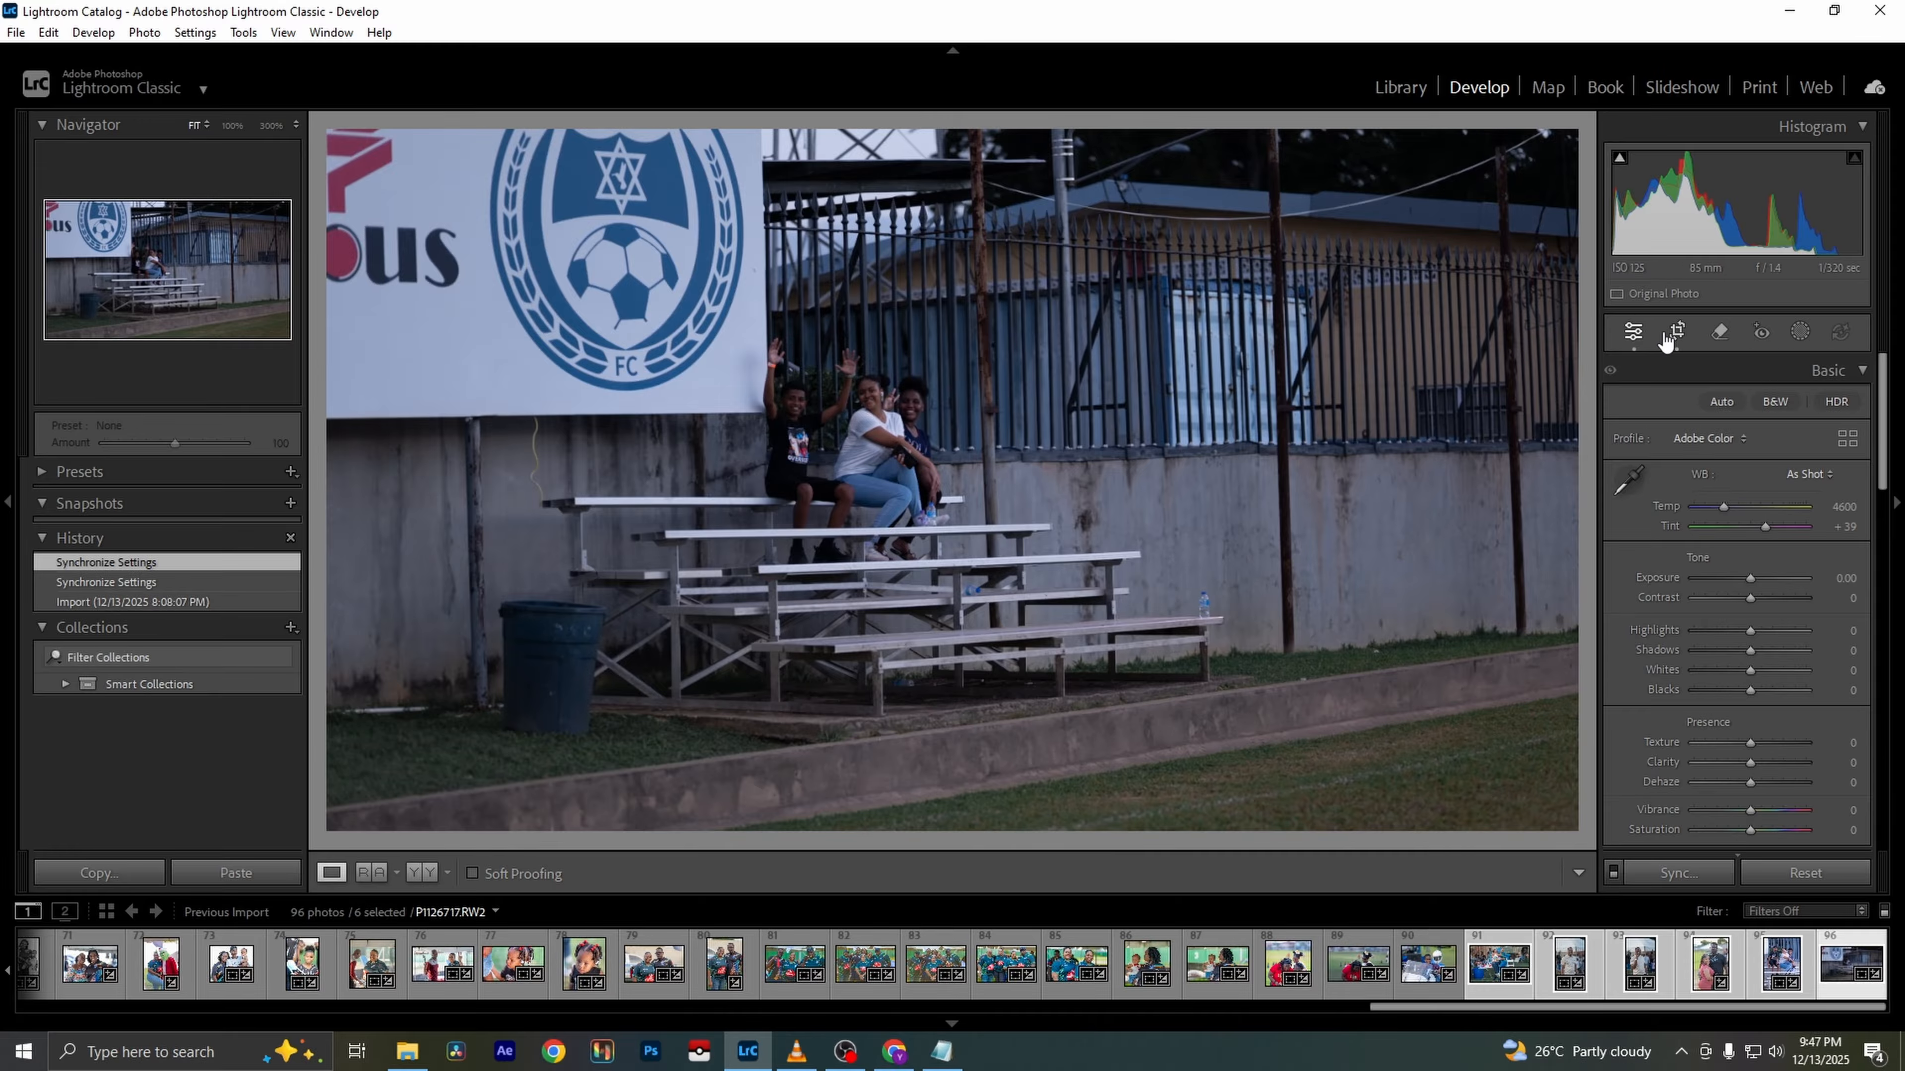
click(1676, 332)
drag(1480, 483, 1213, 497)
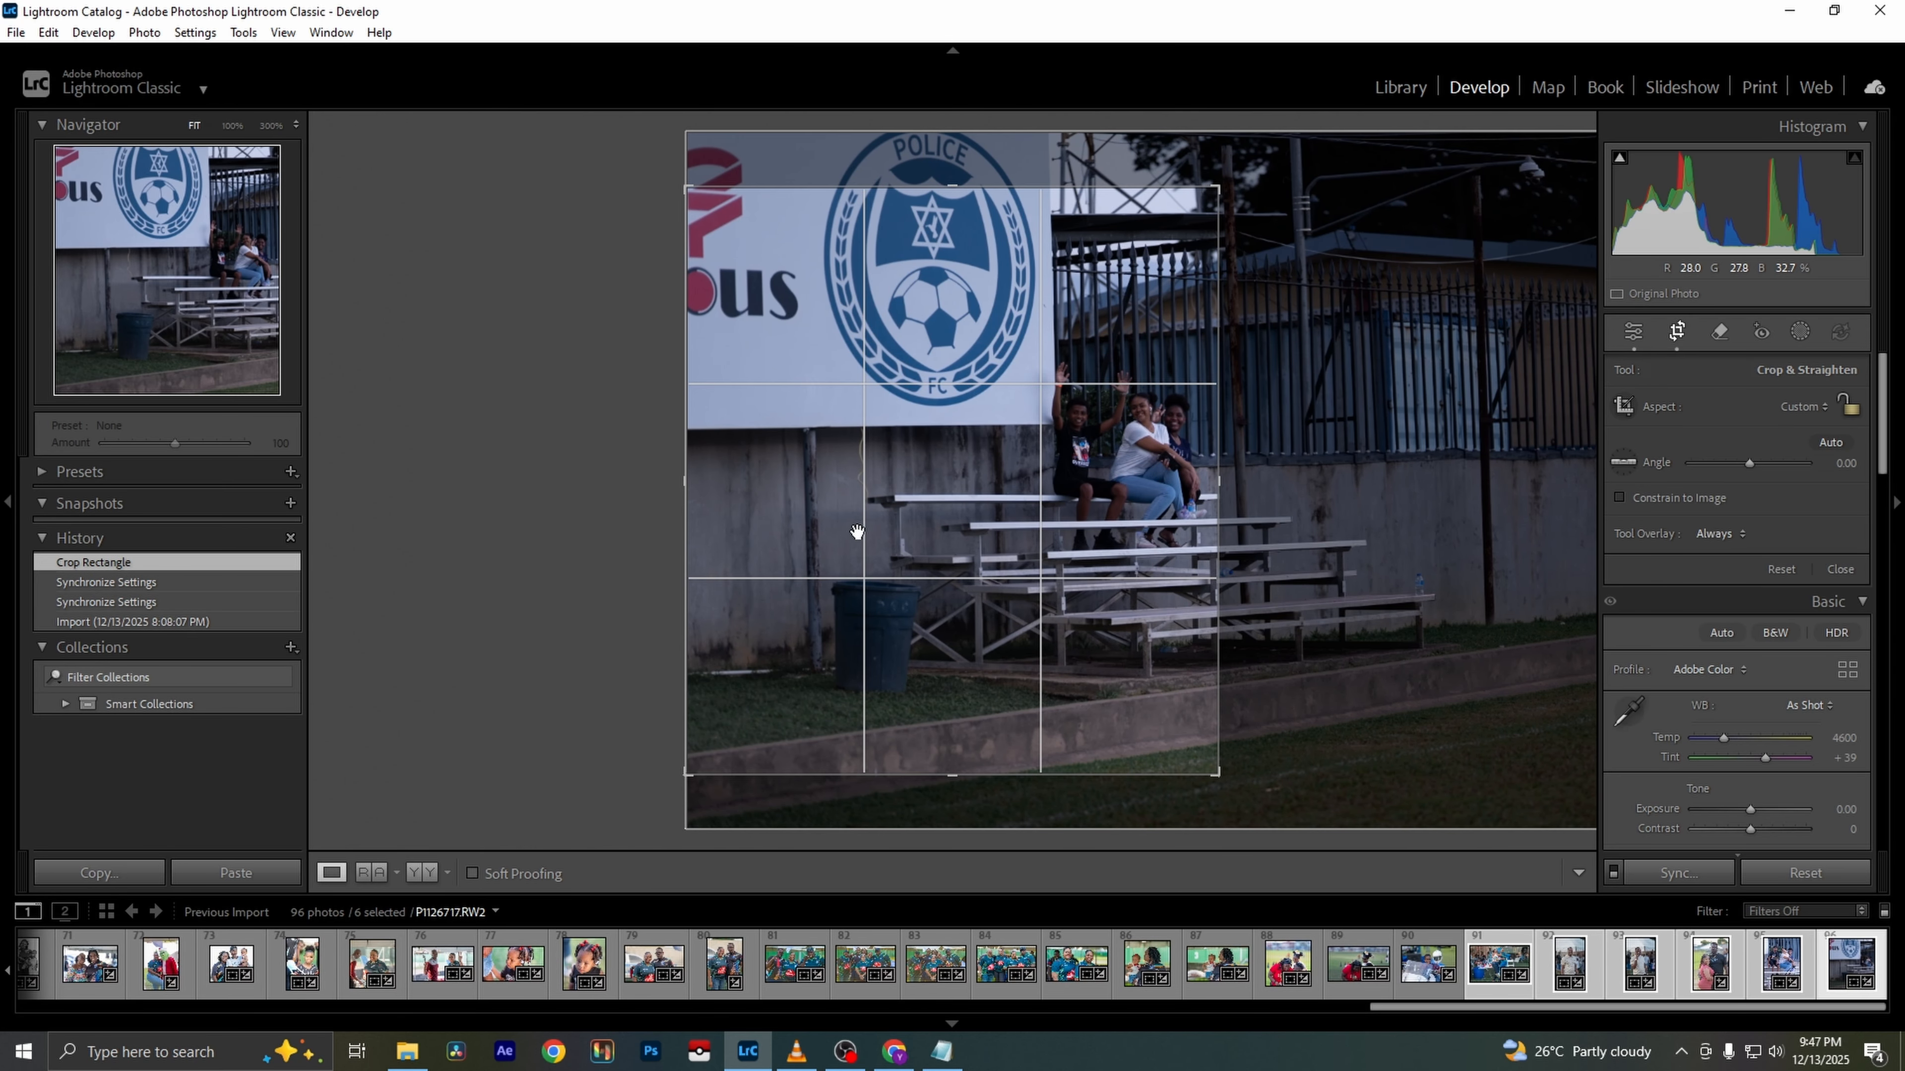
drag(688, 484, 898, 490)
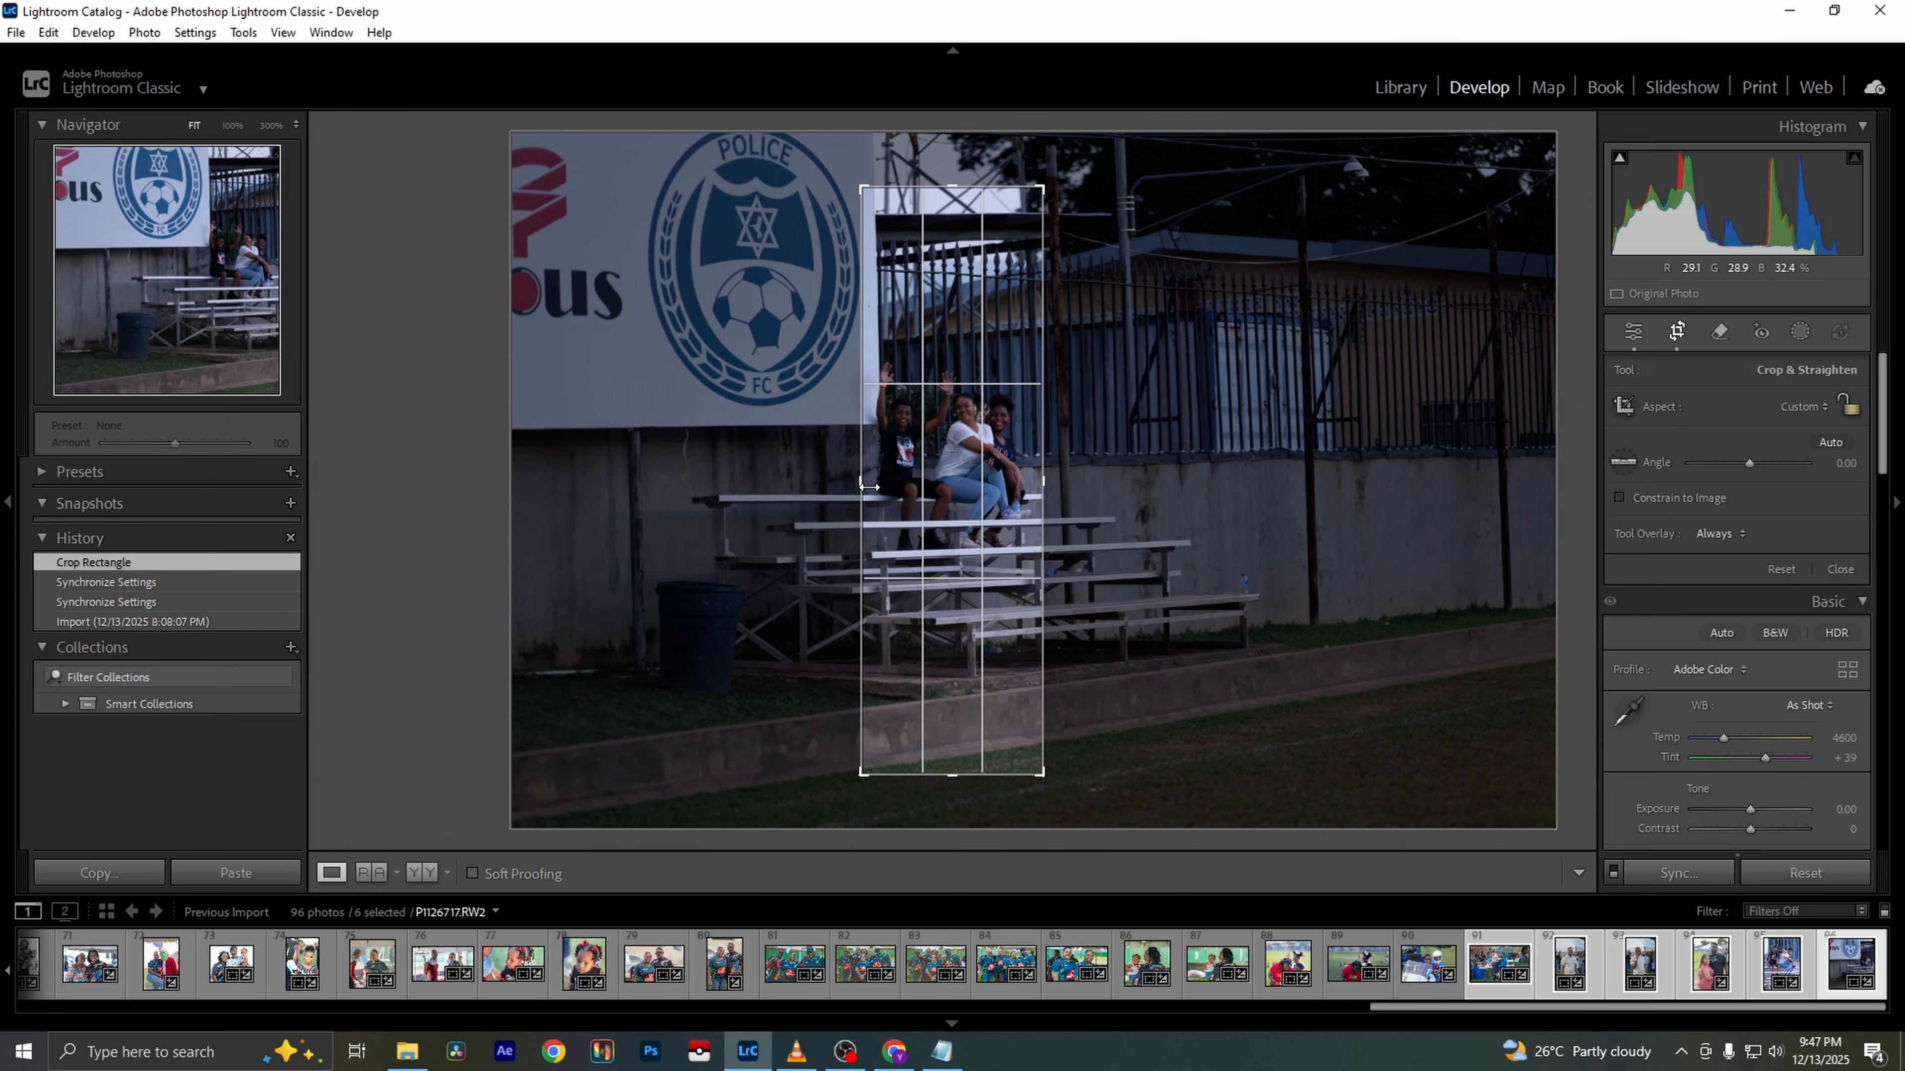
drag(953, 783, 975, 685)
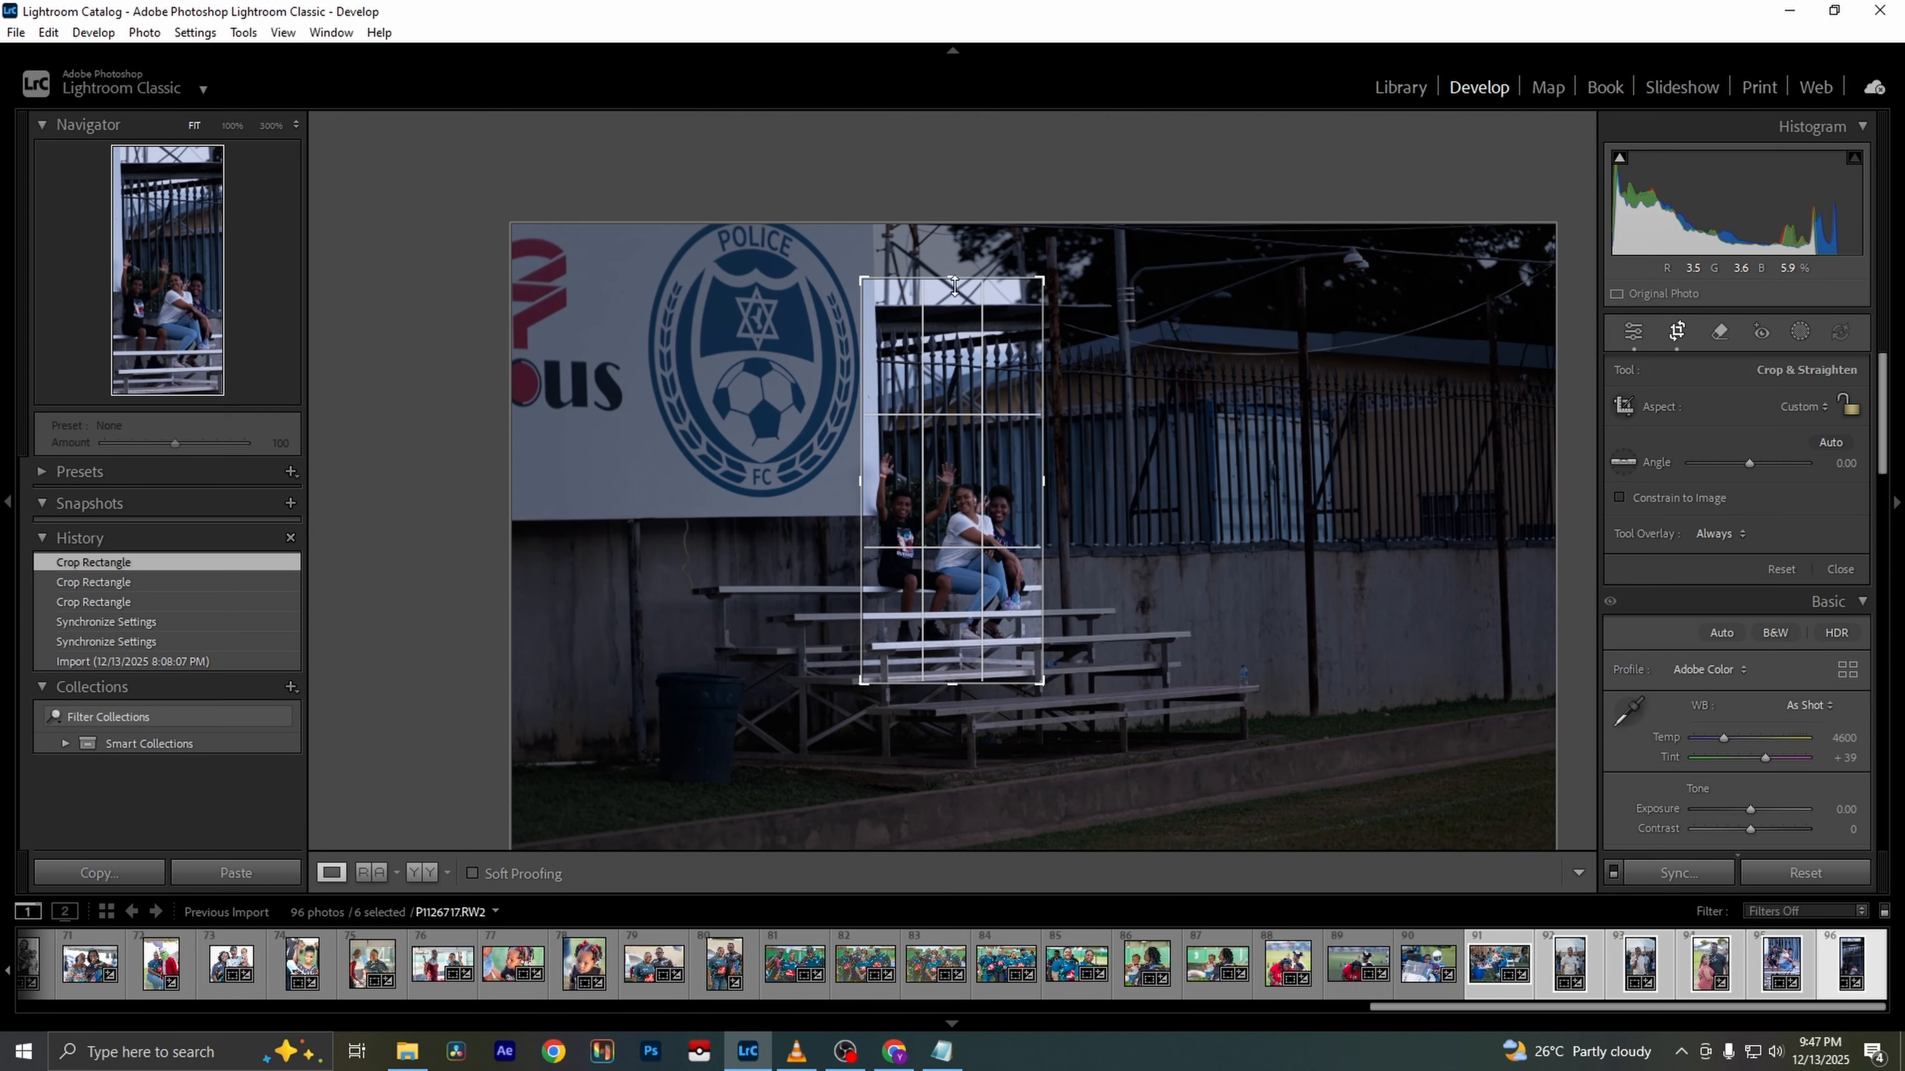
drag(955, 283, 953, 364)
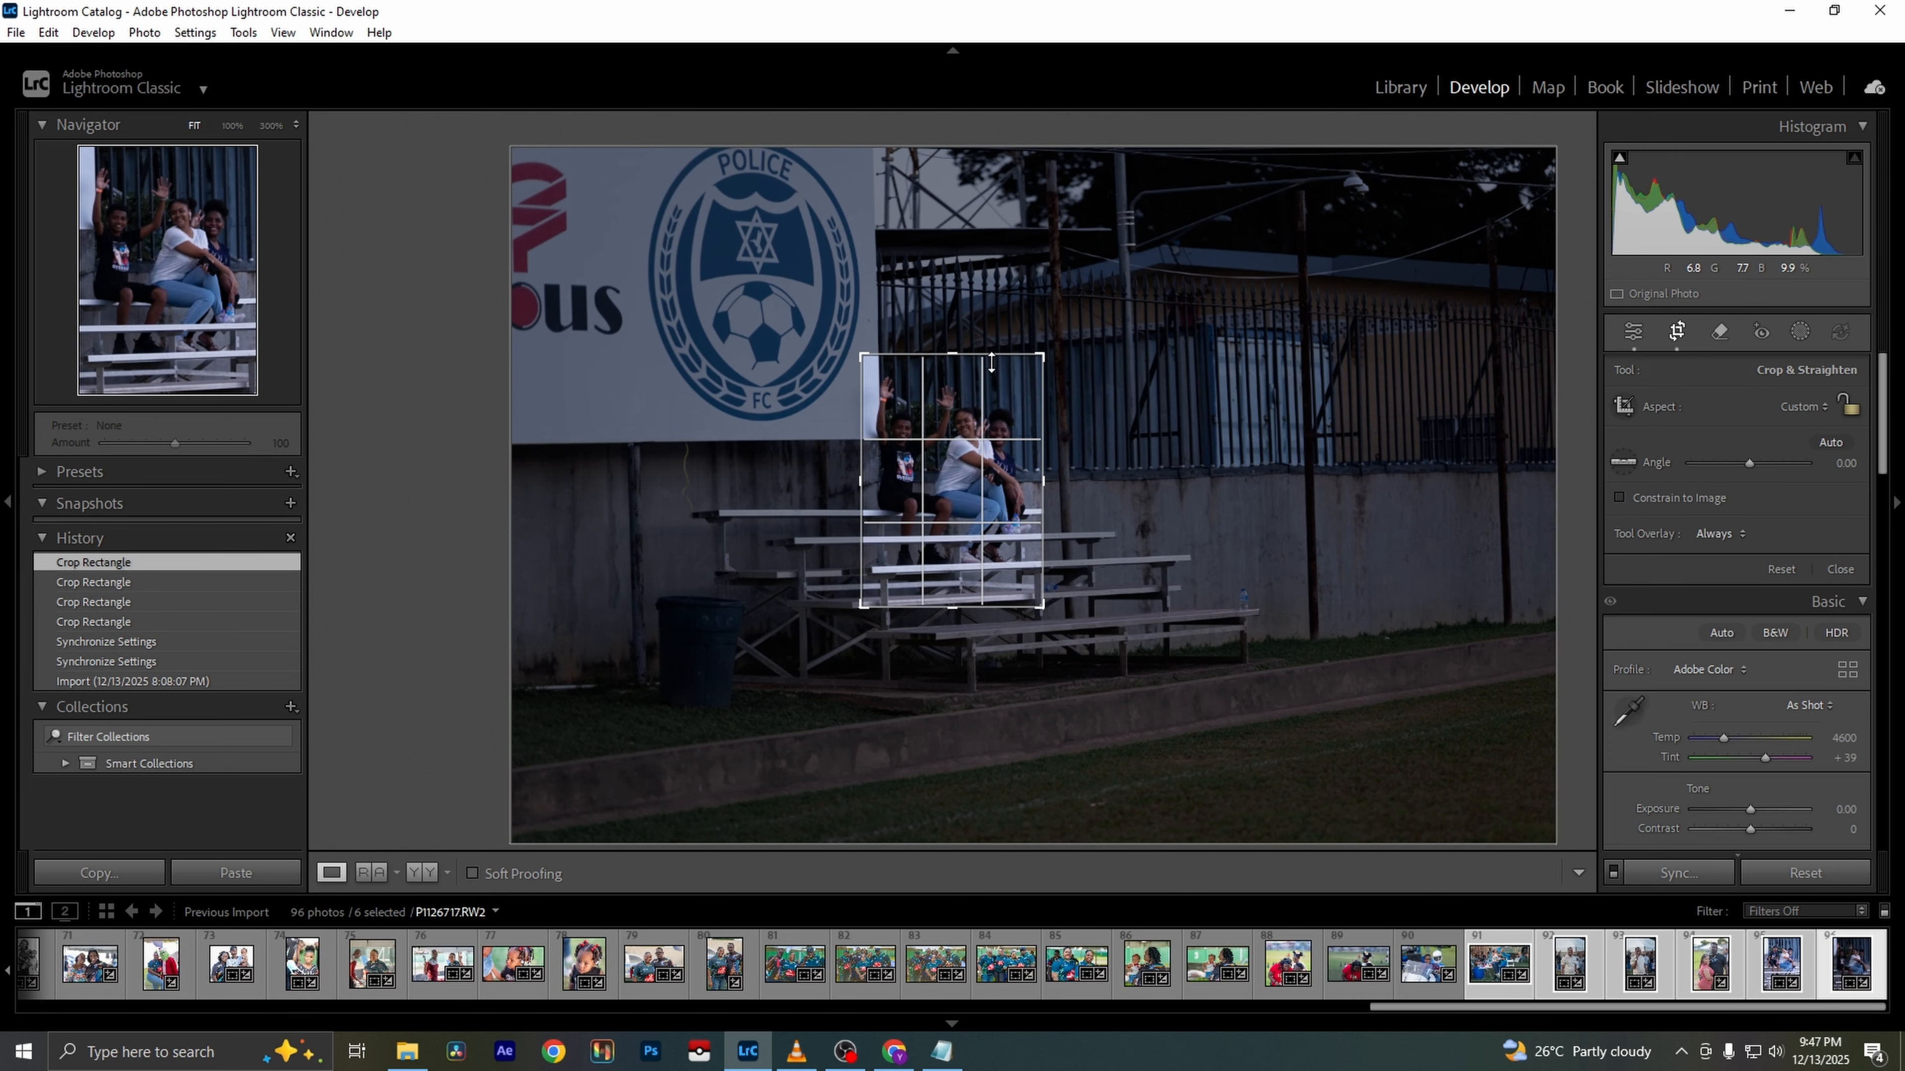
key(Return)
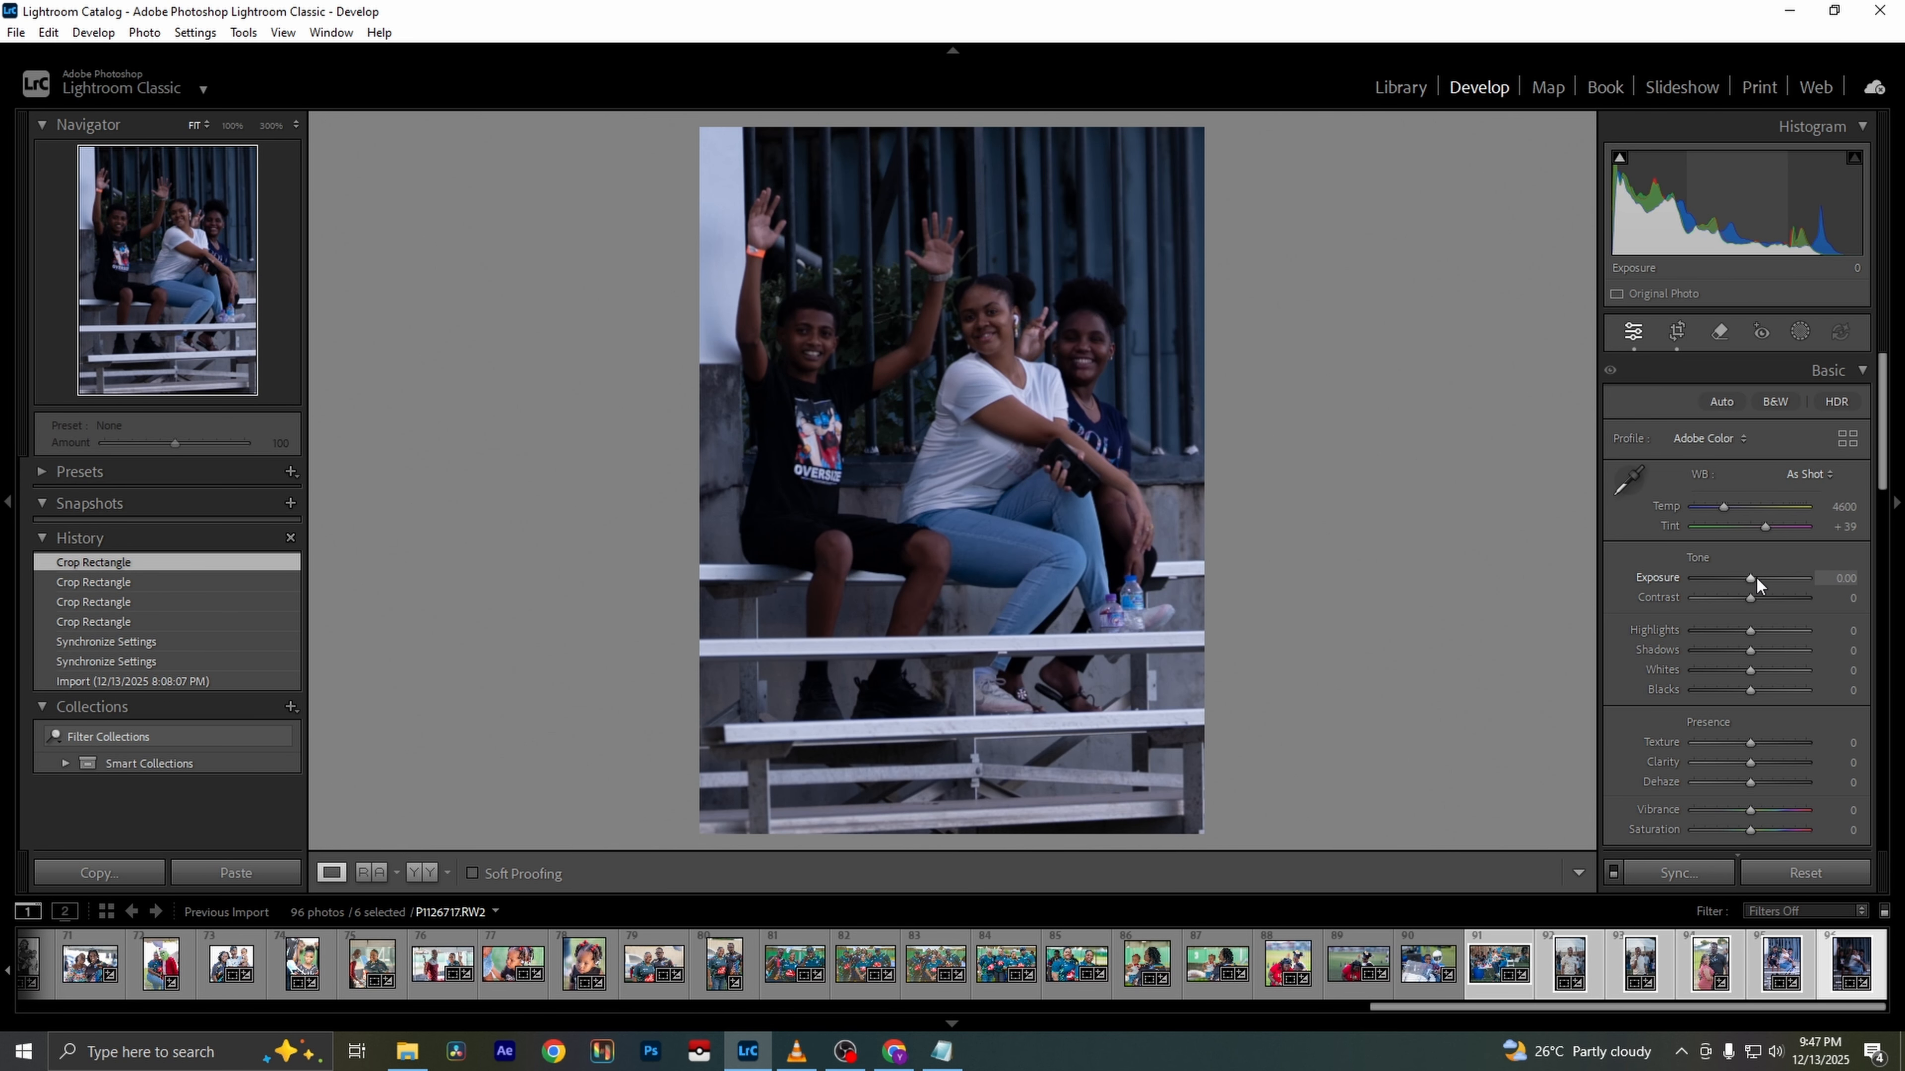
Set P1126717.RW2 to exposure +2.11, highlights −75, shadows +70, whites −74, blacks −30 and clarity −14
drag(1752, 580, 1702, 668)
drag(1750, 690, 1733, 689)
drag(1750, 762, 1742, 763)
drag(1776, 578, 1770, 575)
drag(1750, 650, 1793, 650)
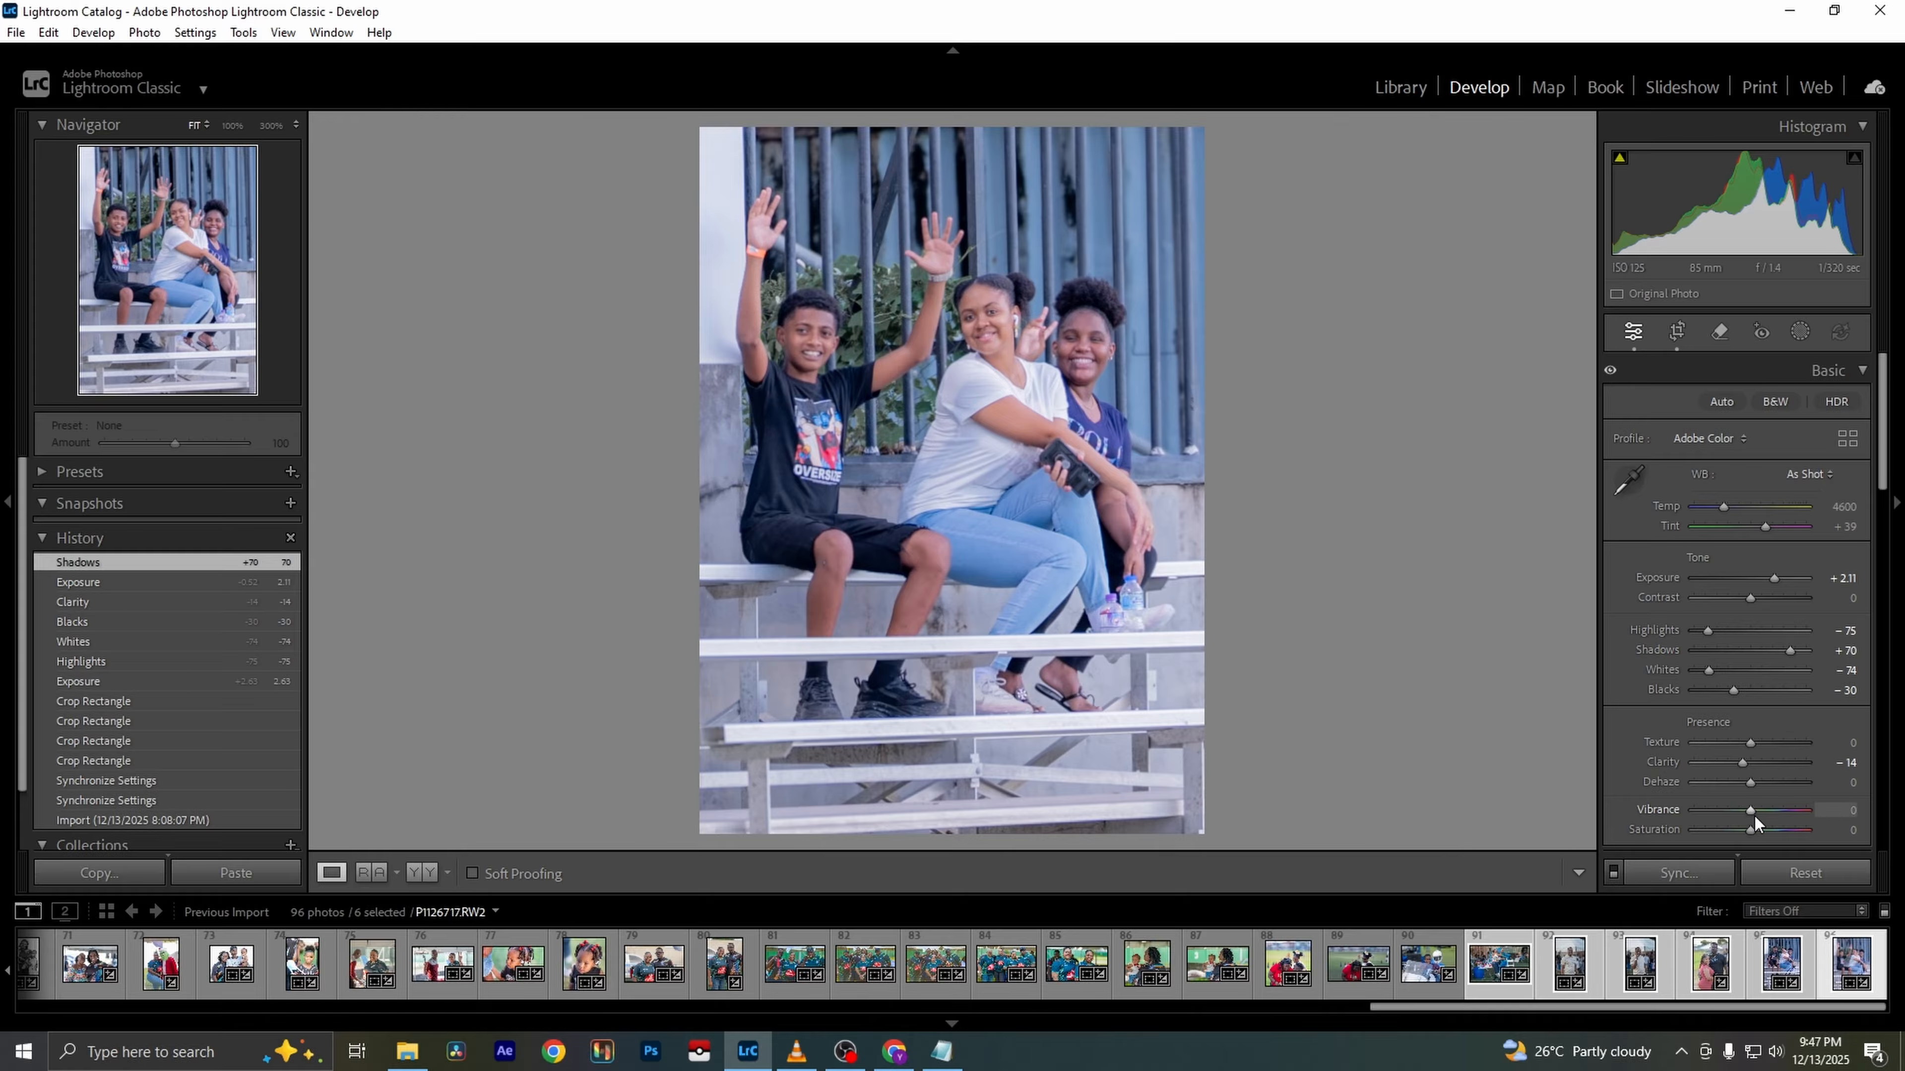
Set the bleachers photo's vibrance to +58 and tint to +28, and compare it with the unedited version
drag(1755, 814, 1785, 806)
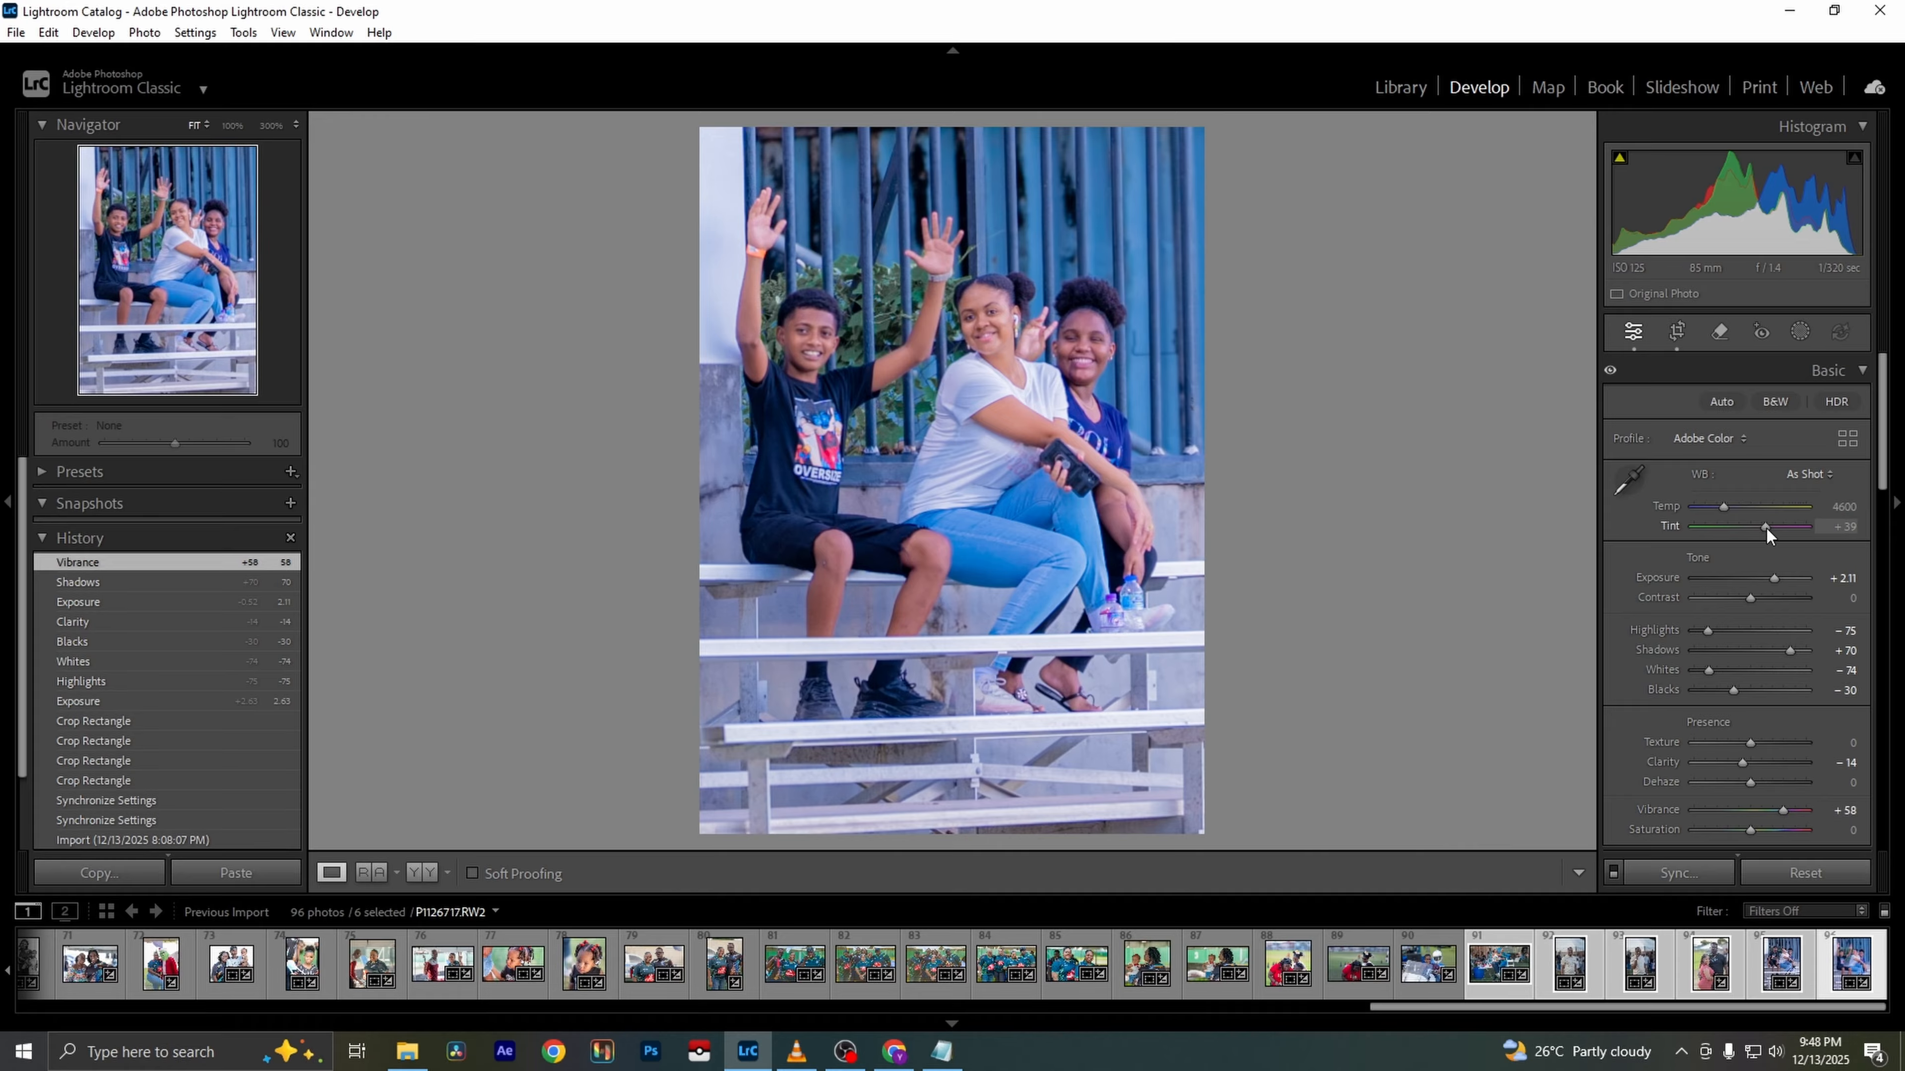
drag(1766, 528, 1760, 528)
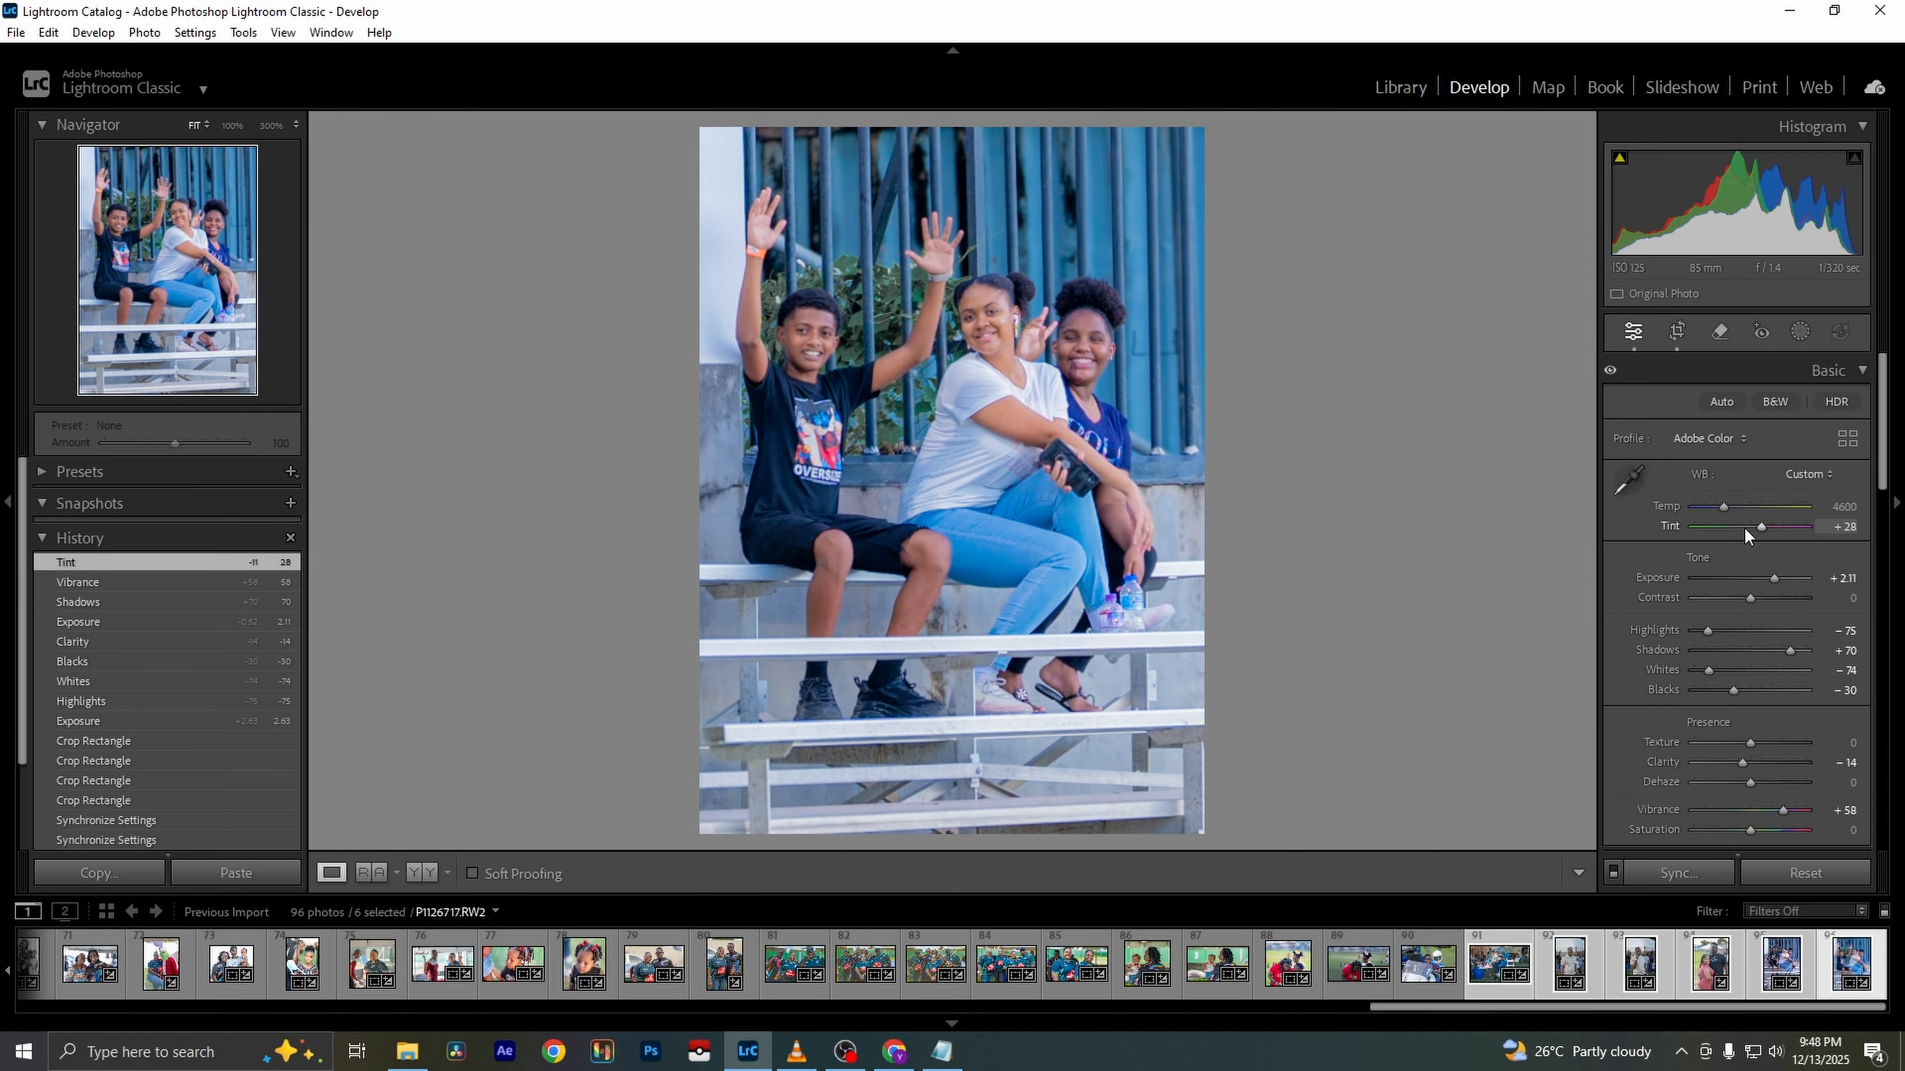
key(backslash)
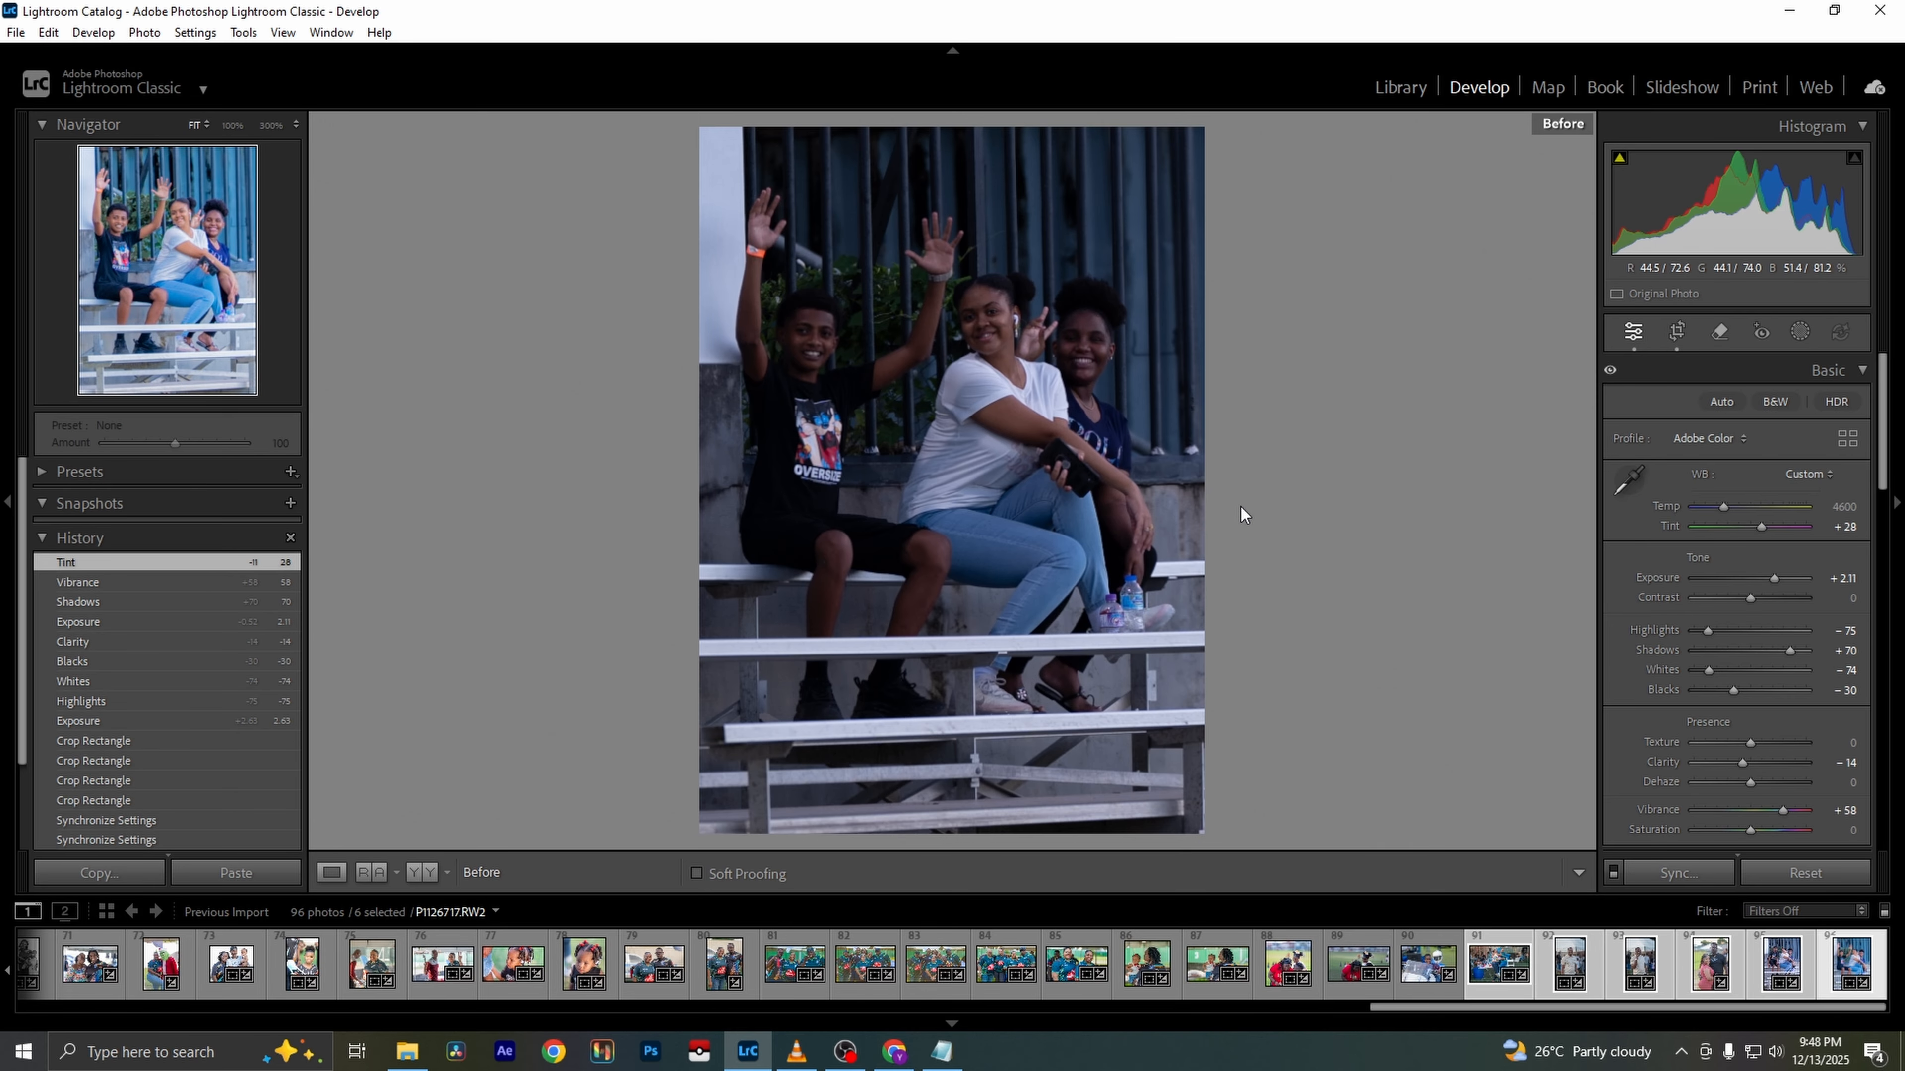
key(backslash)
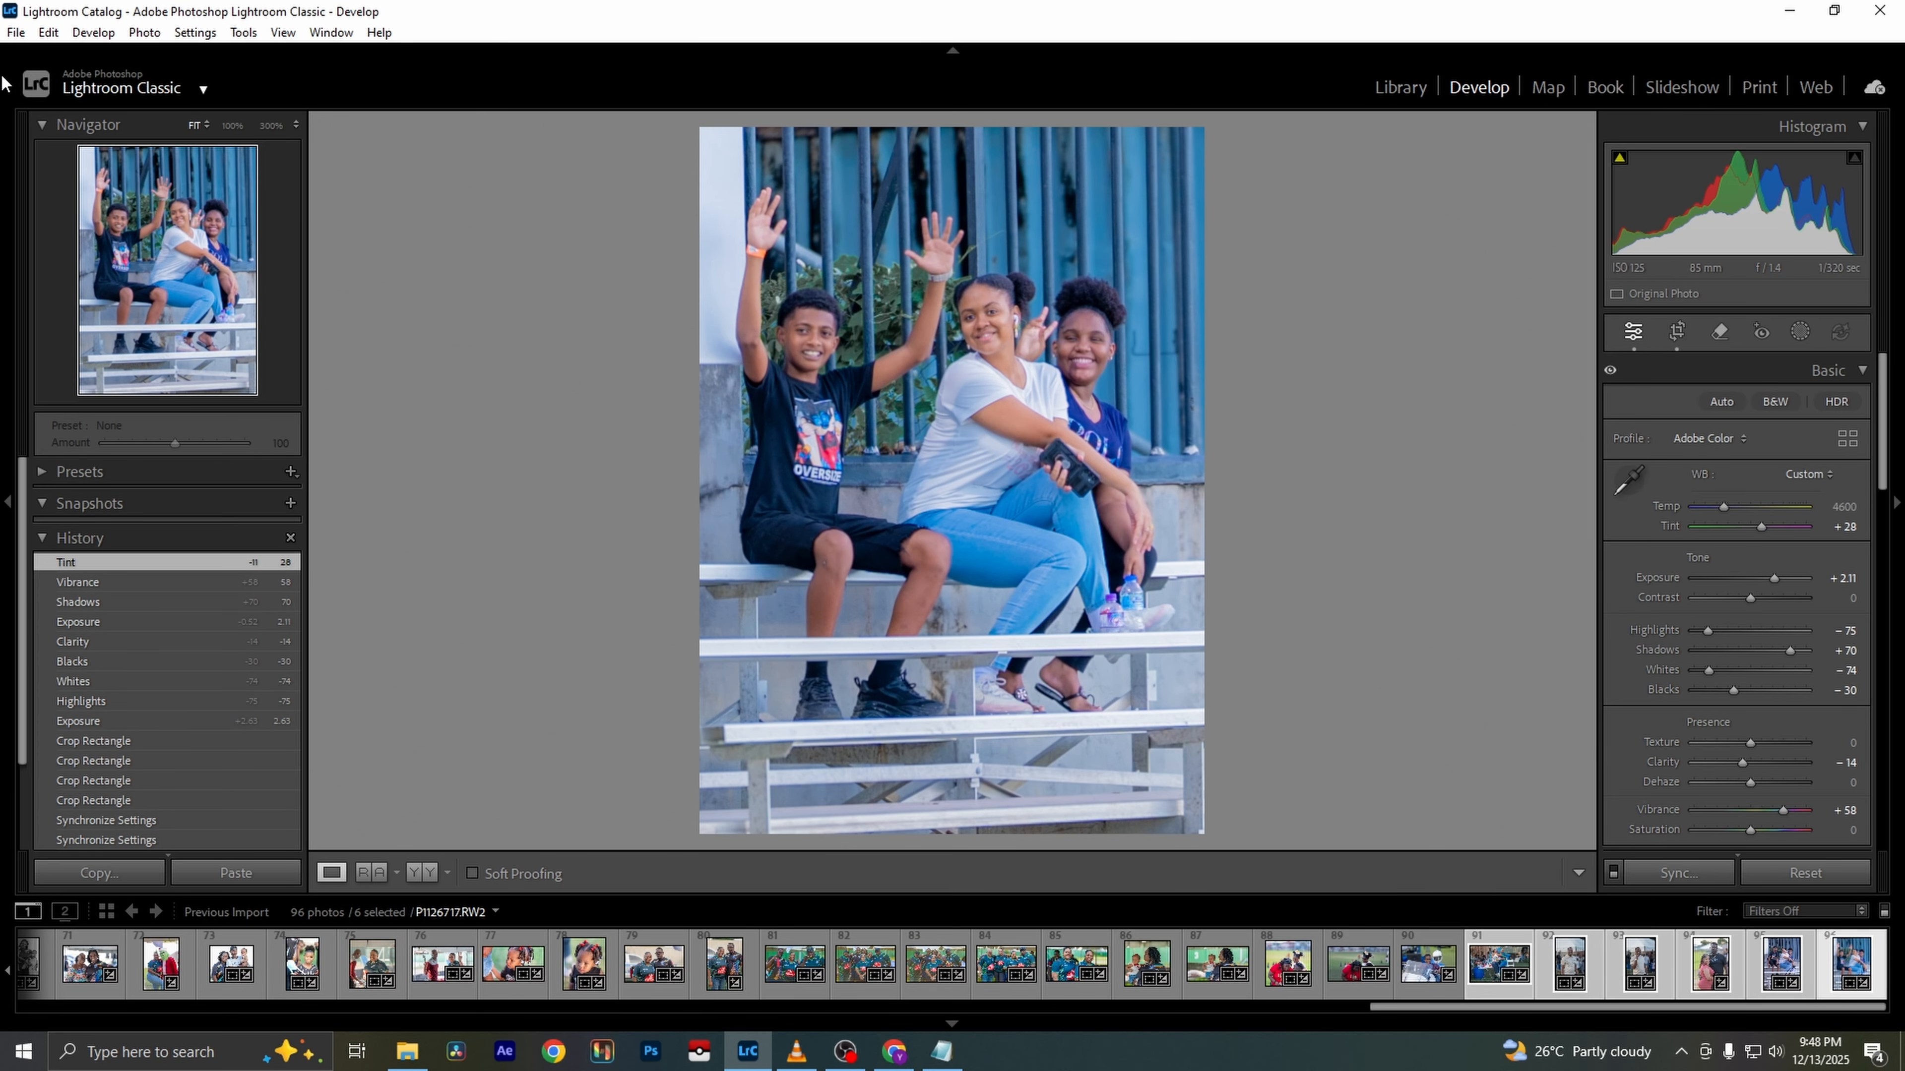
Export the six selected photos as PNG files to the hard drive, in the Untitled Export subfolder
click(15, 33)
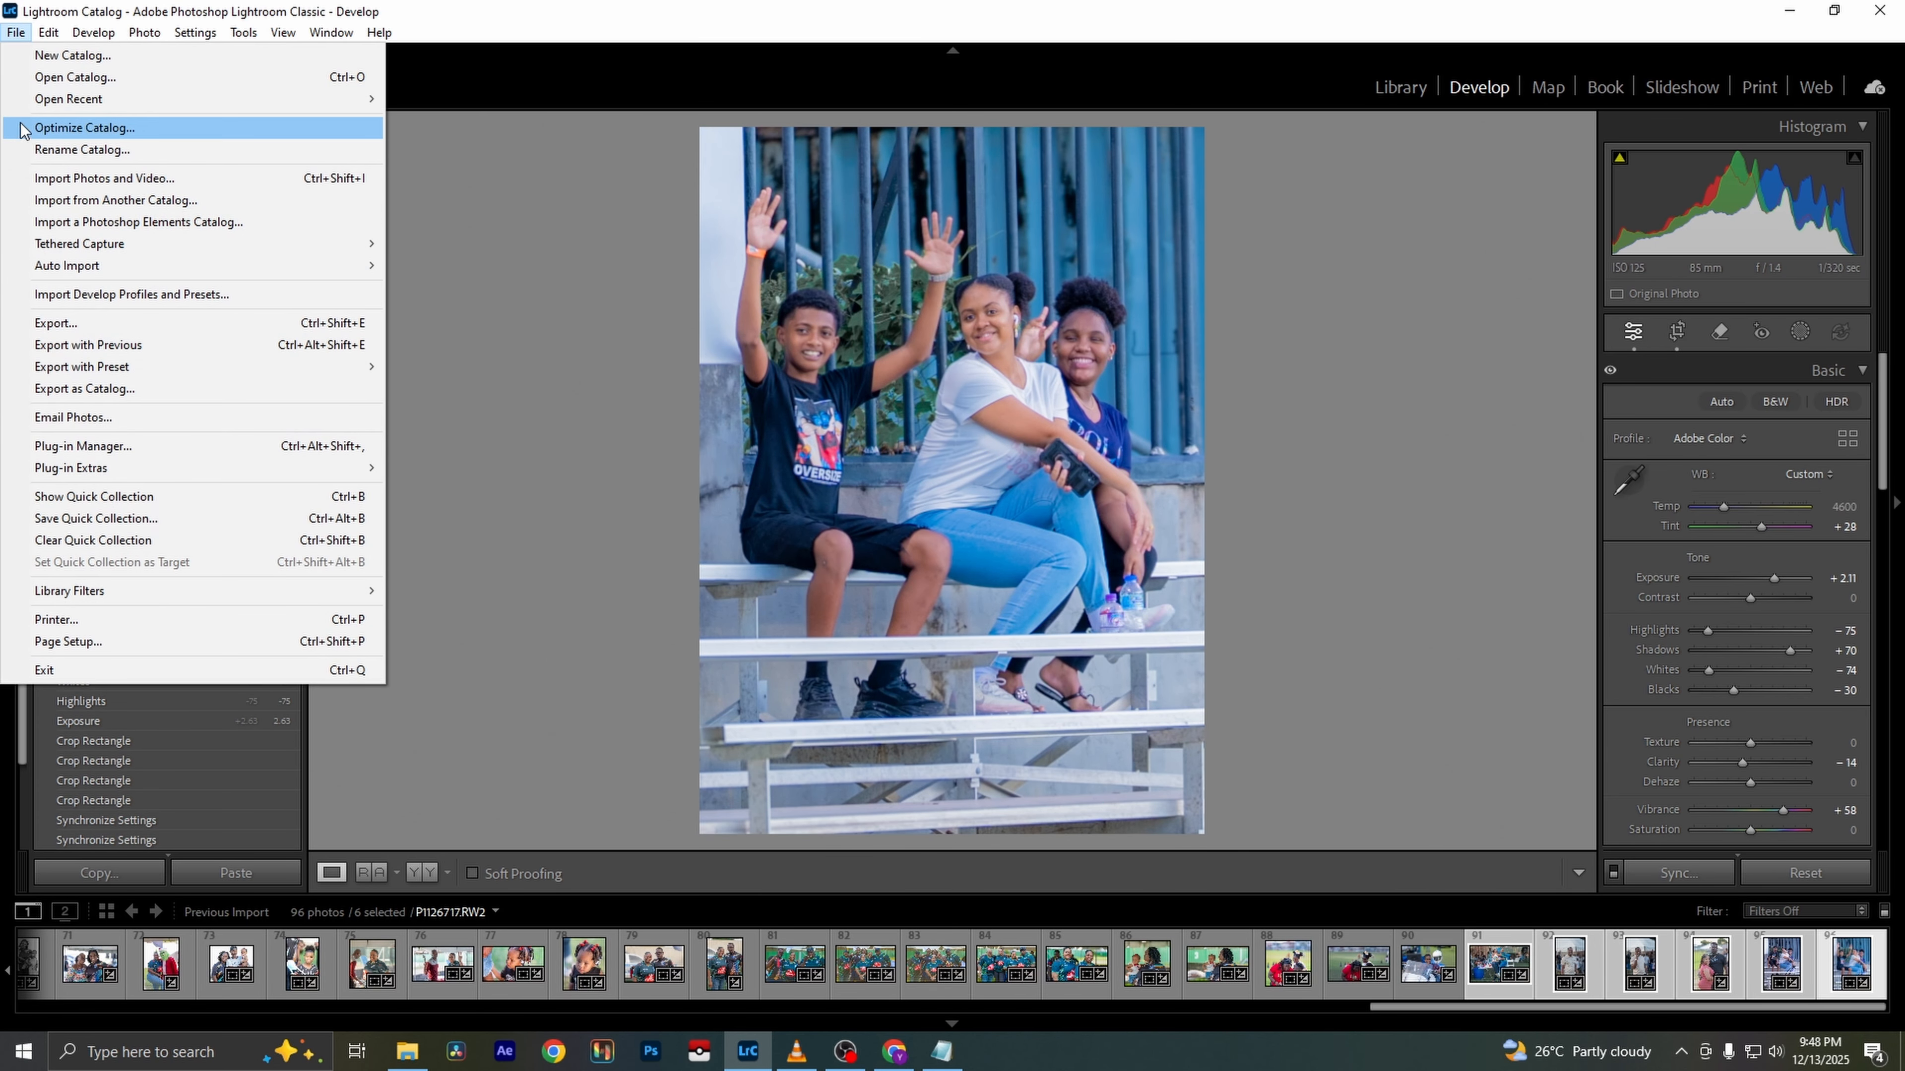
click(56, 322)
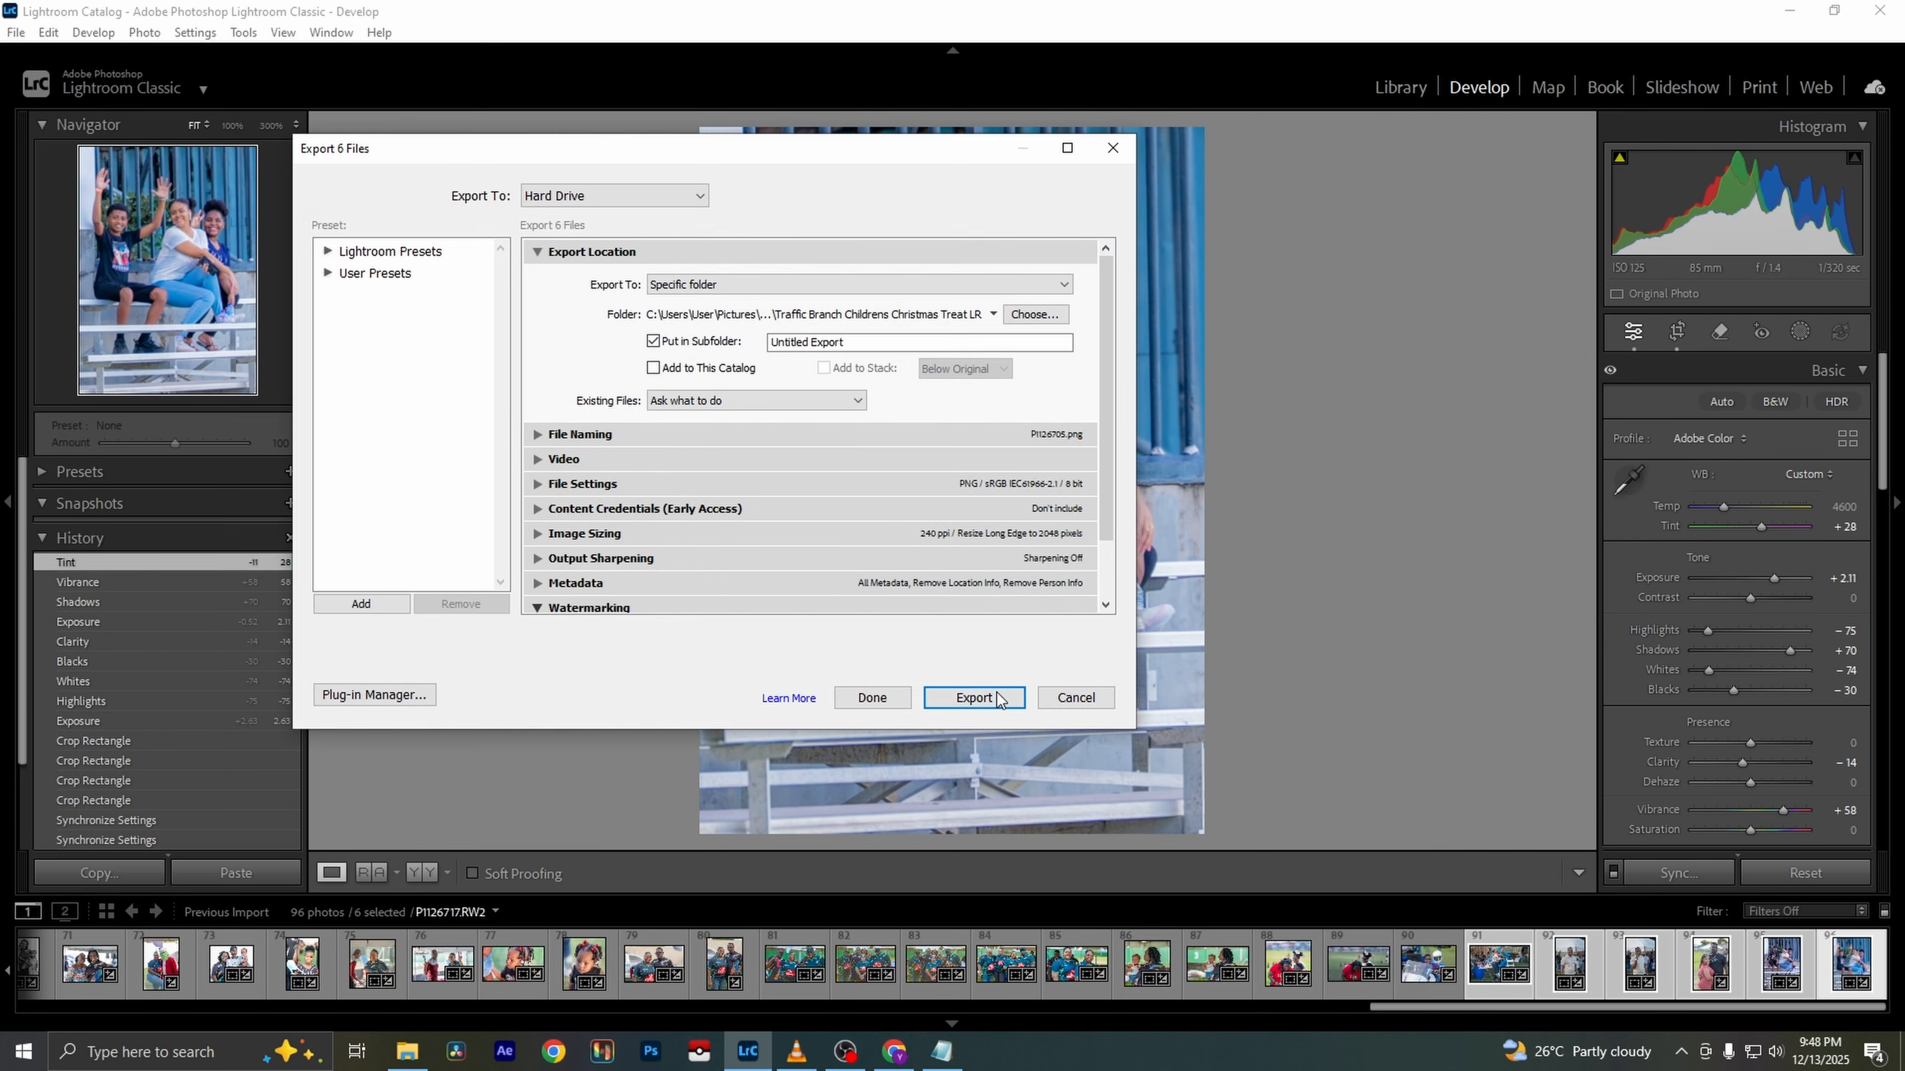
click(975, 698)
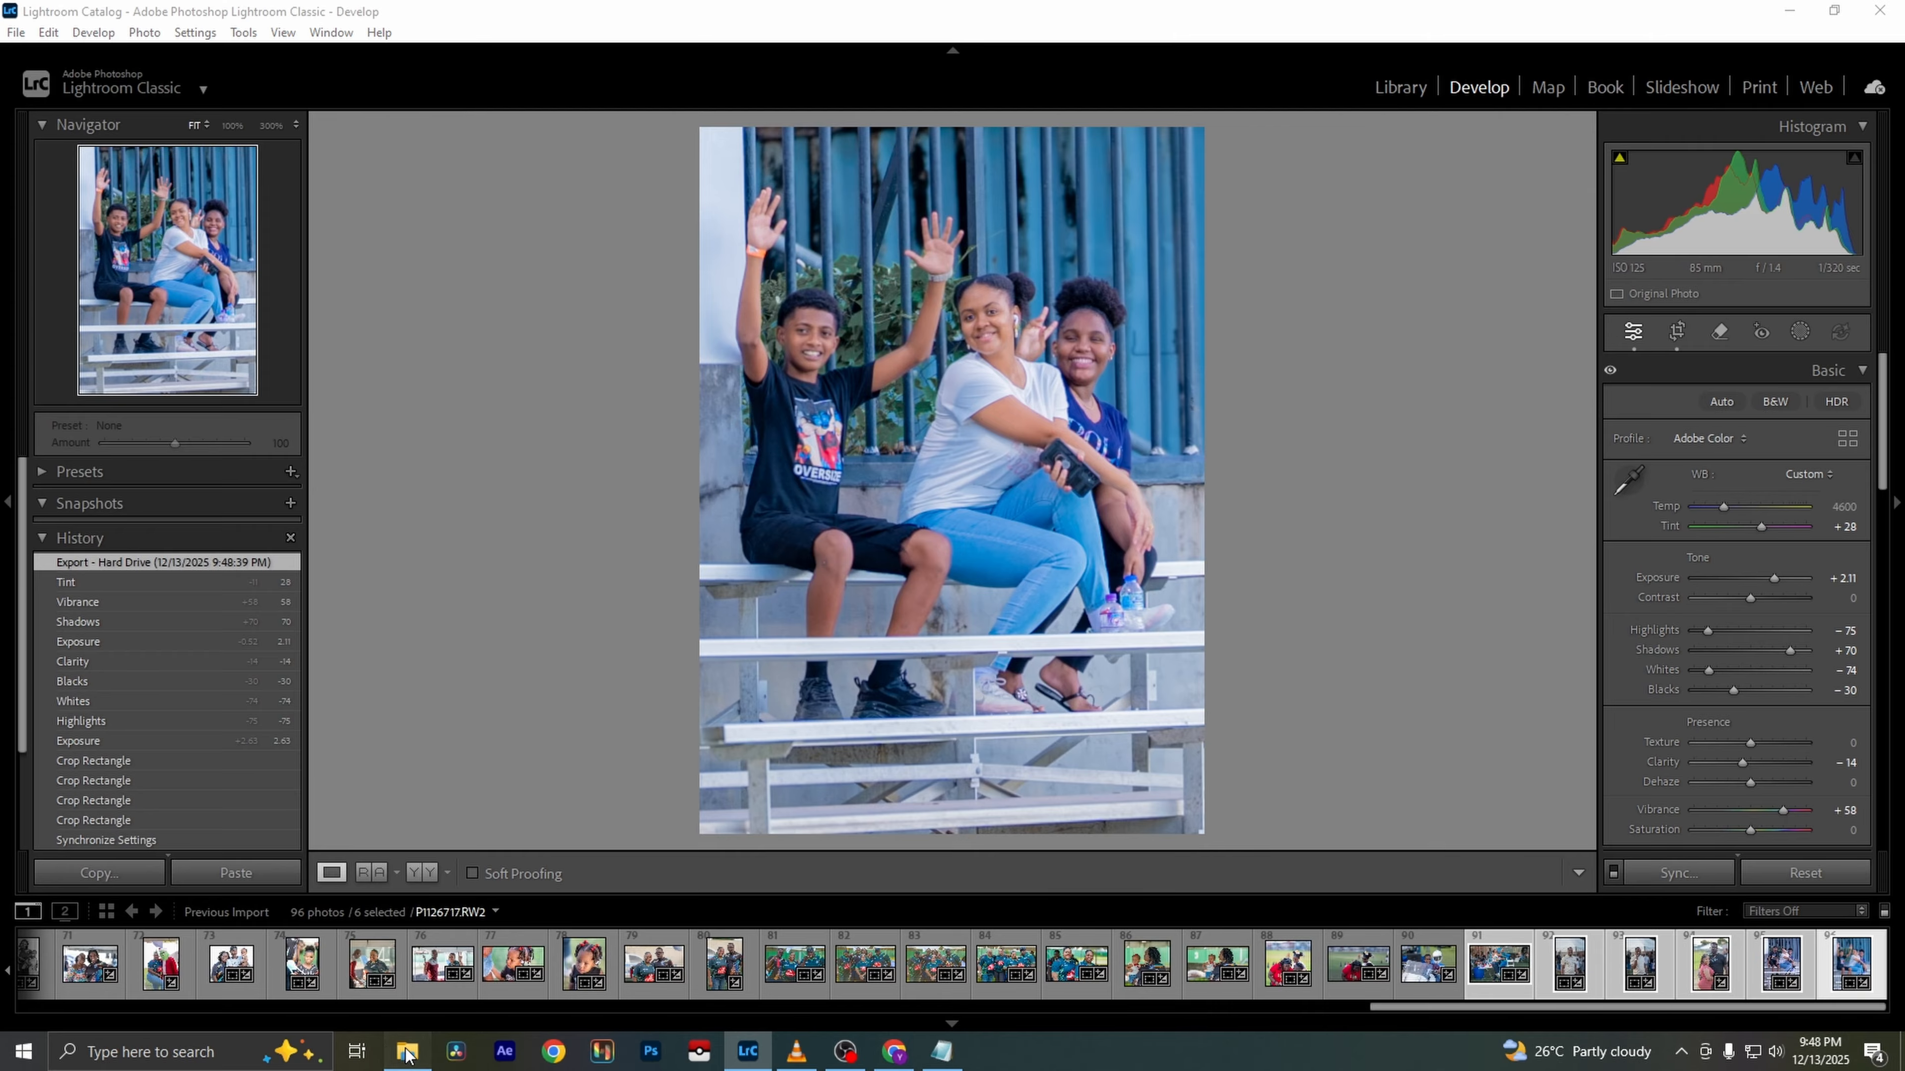
Switch to the Untitled Export folder in File Explorer and open P1126581.png in a maximized photo viewer
click(465, 921)
scroll(390, 248, up, 5)
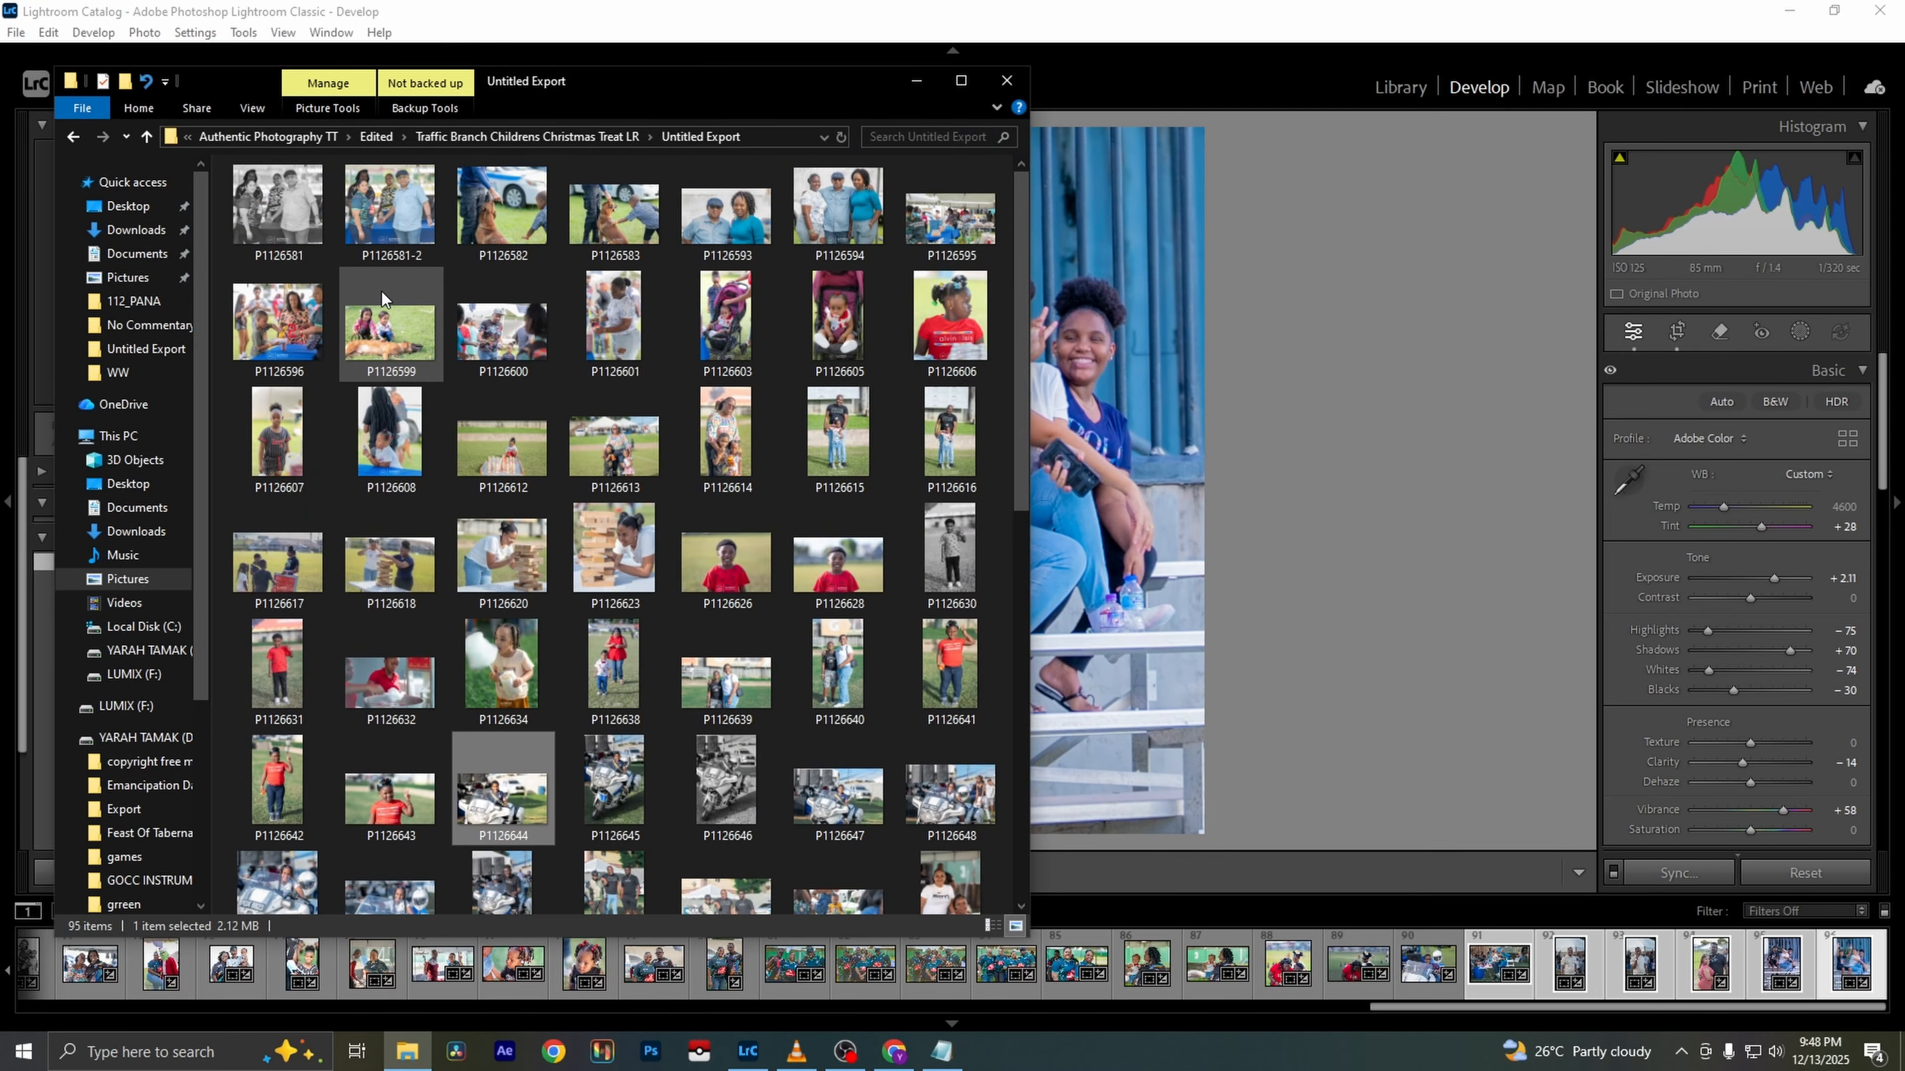
double_click(273, 193)
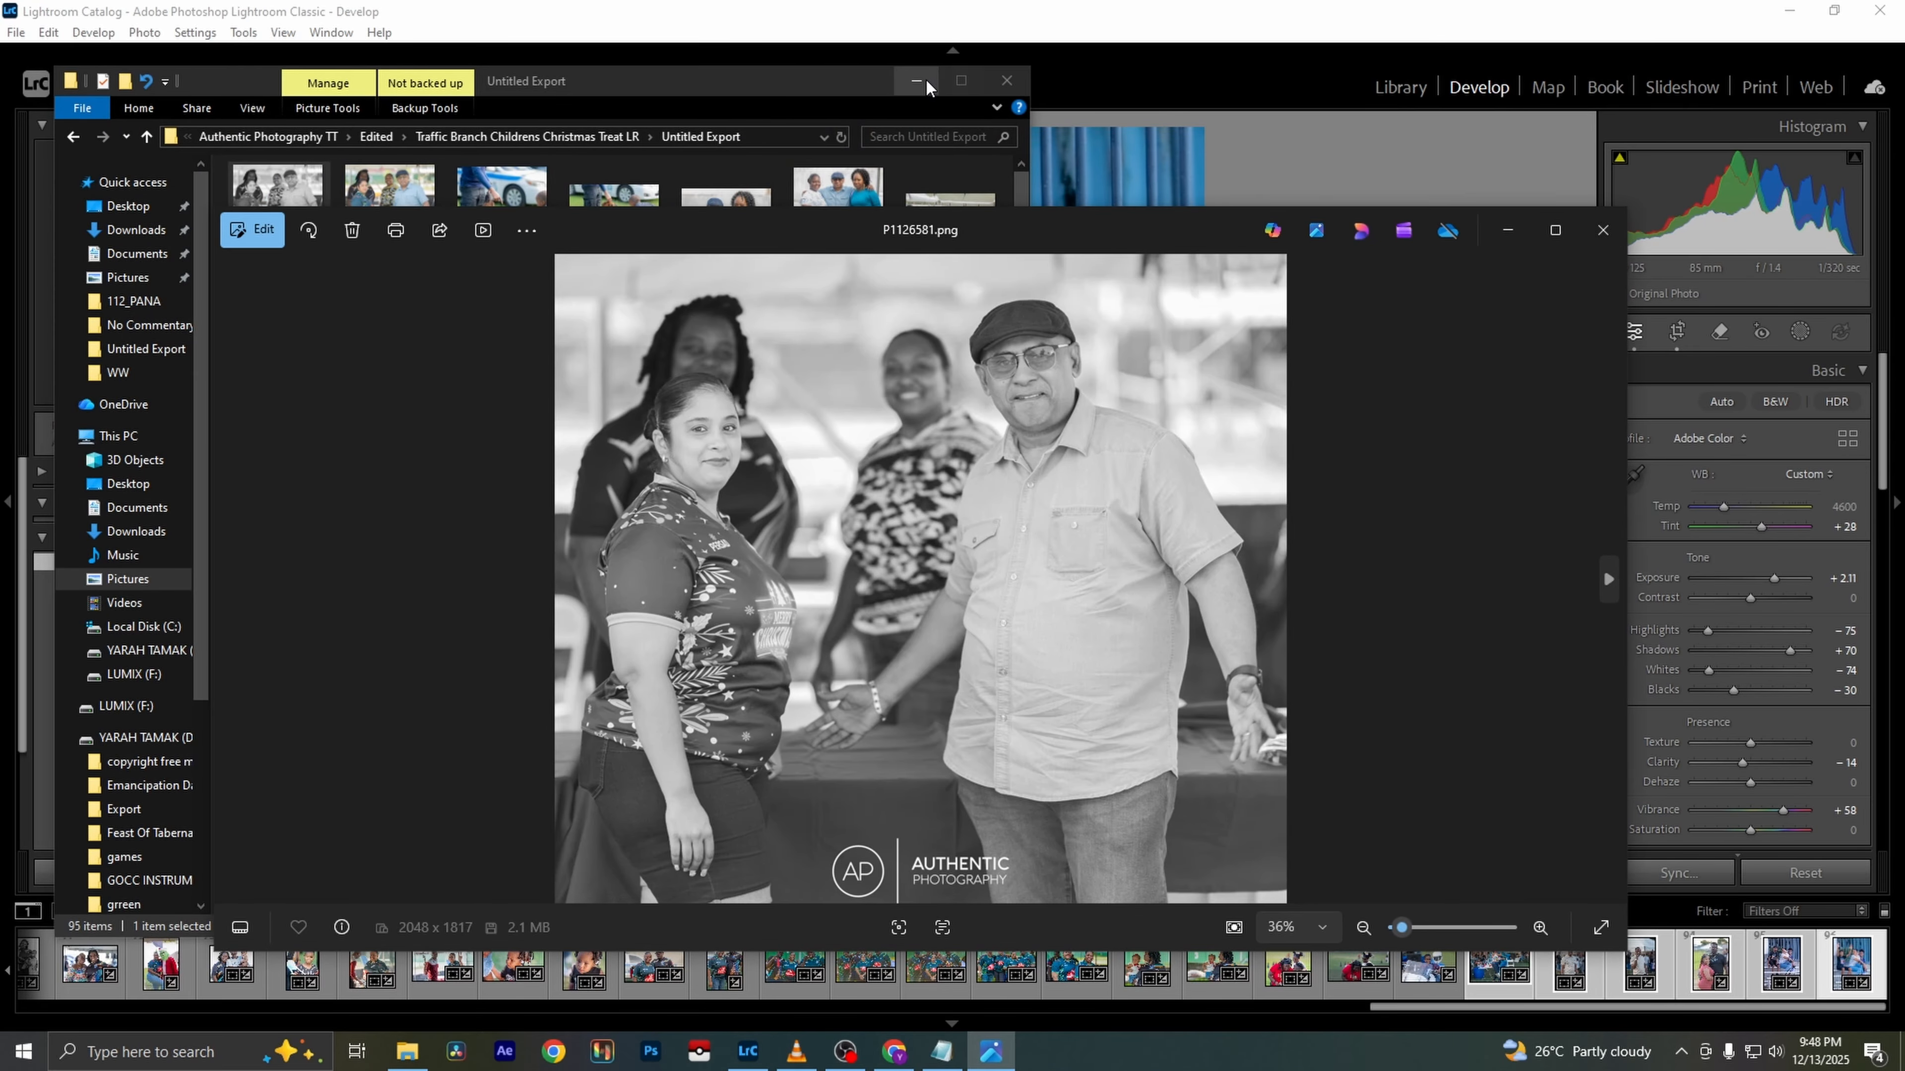
click(915, 80)
click(1554, 229)
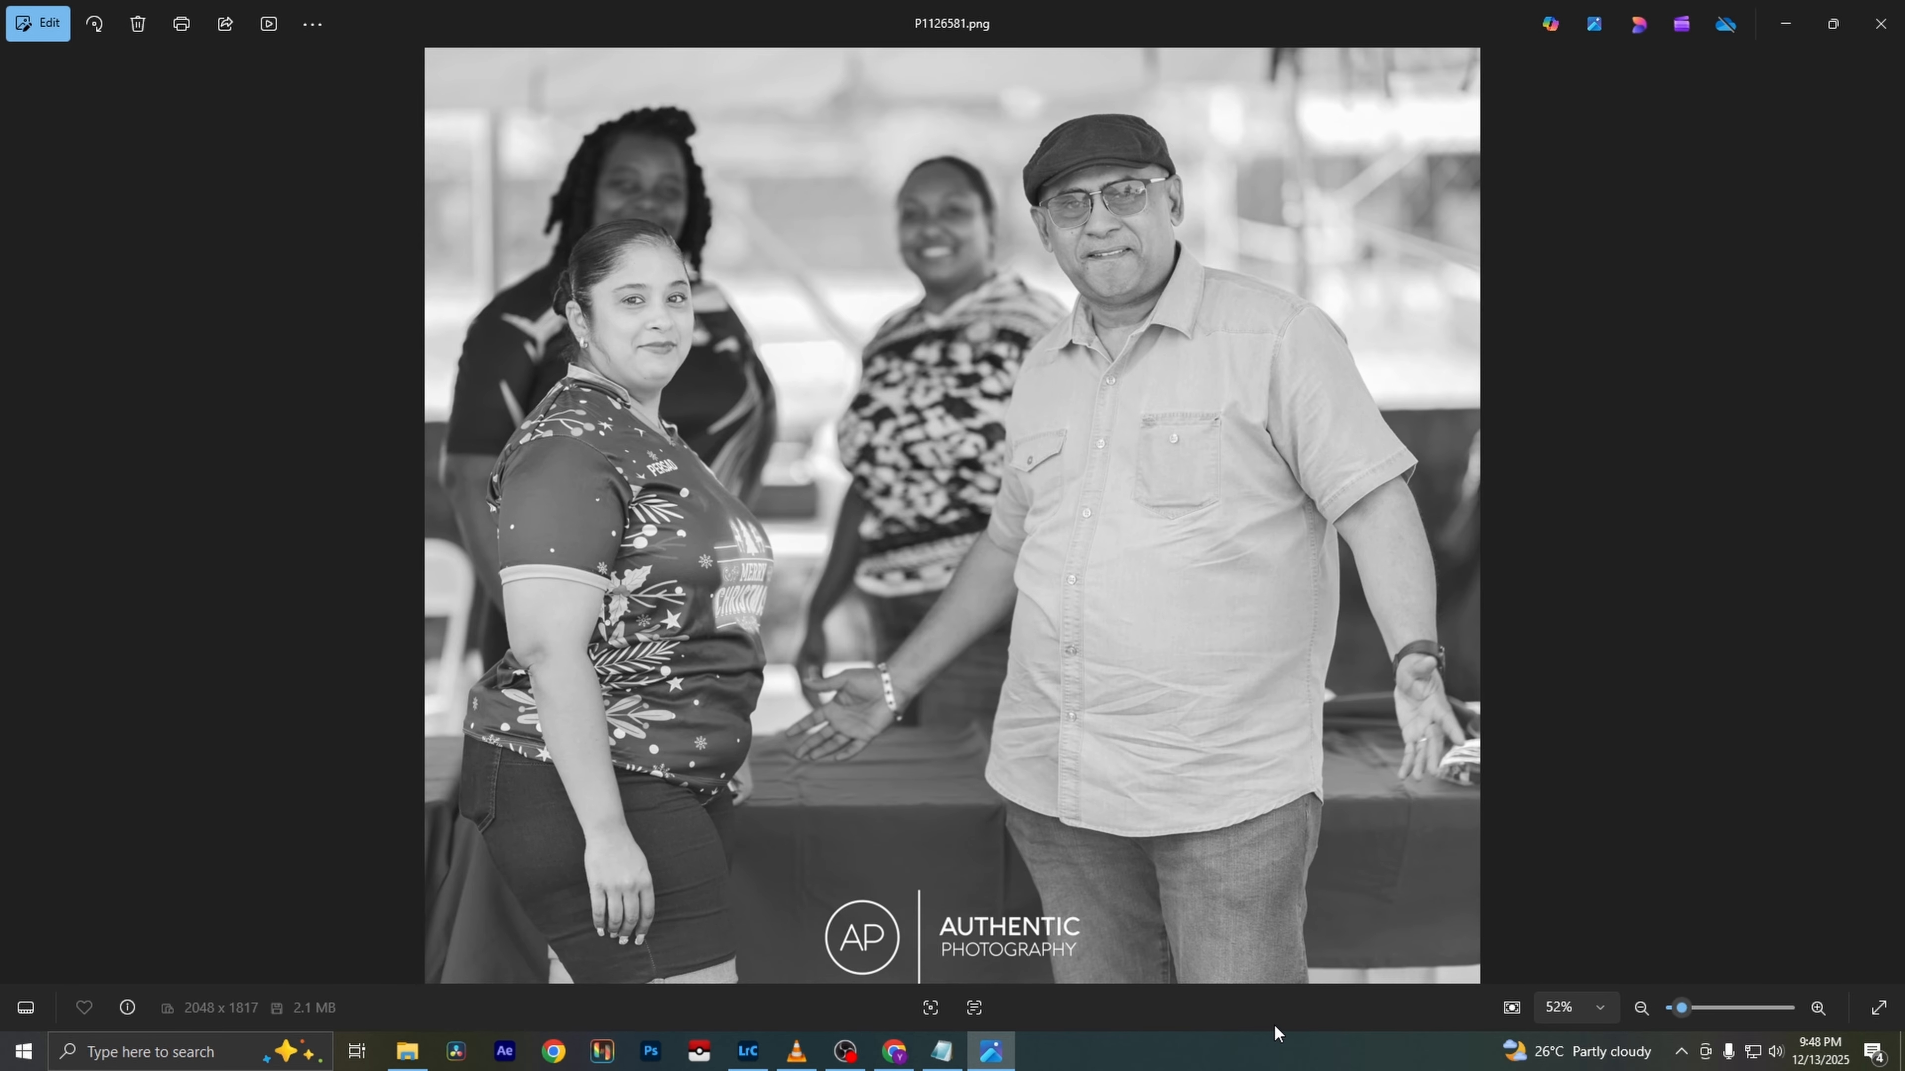
Review the exported photos one by one from P1126581.png through P1126639.png
key(Right)
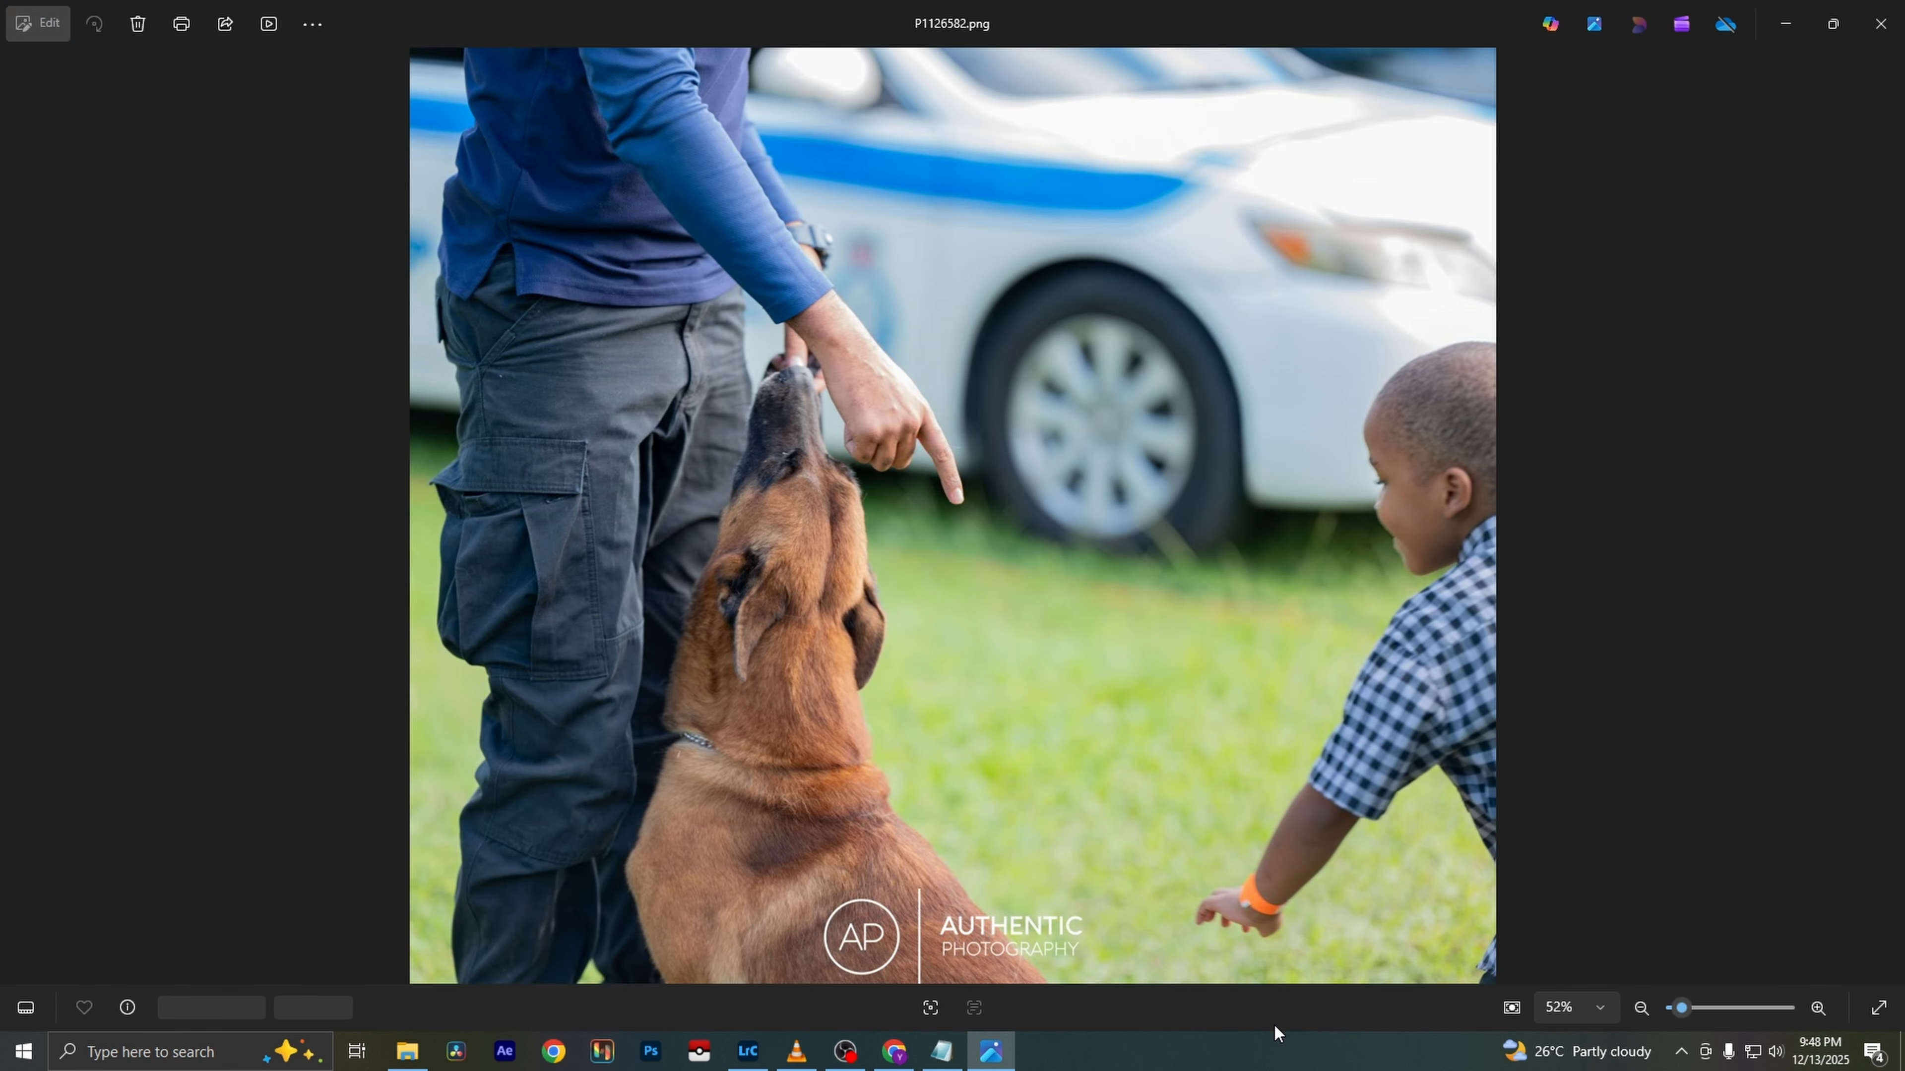
key(Right)
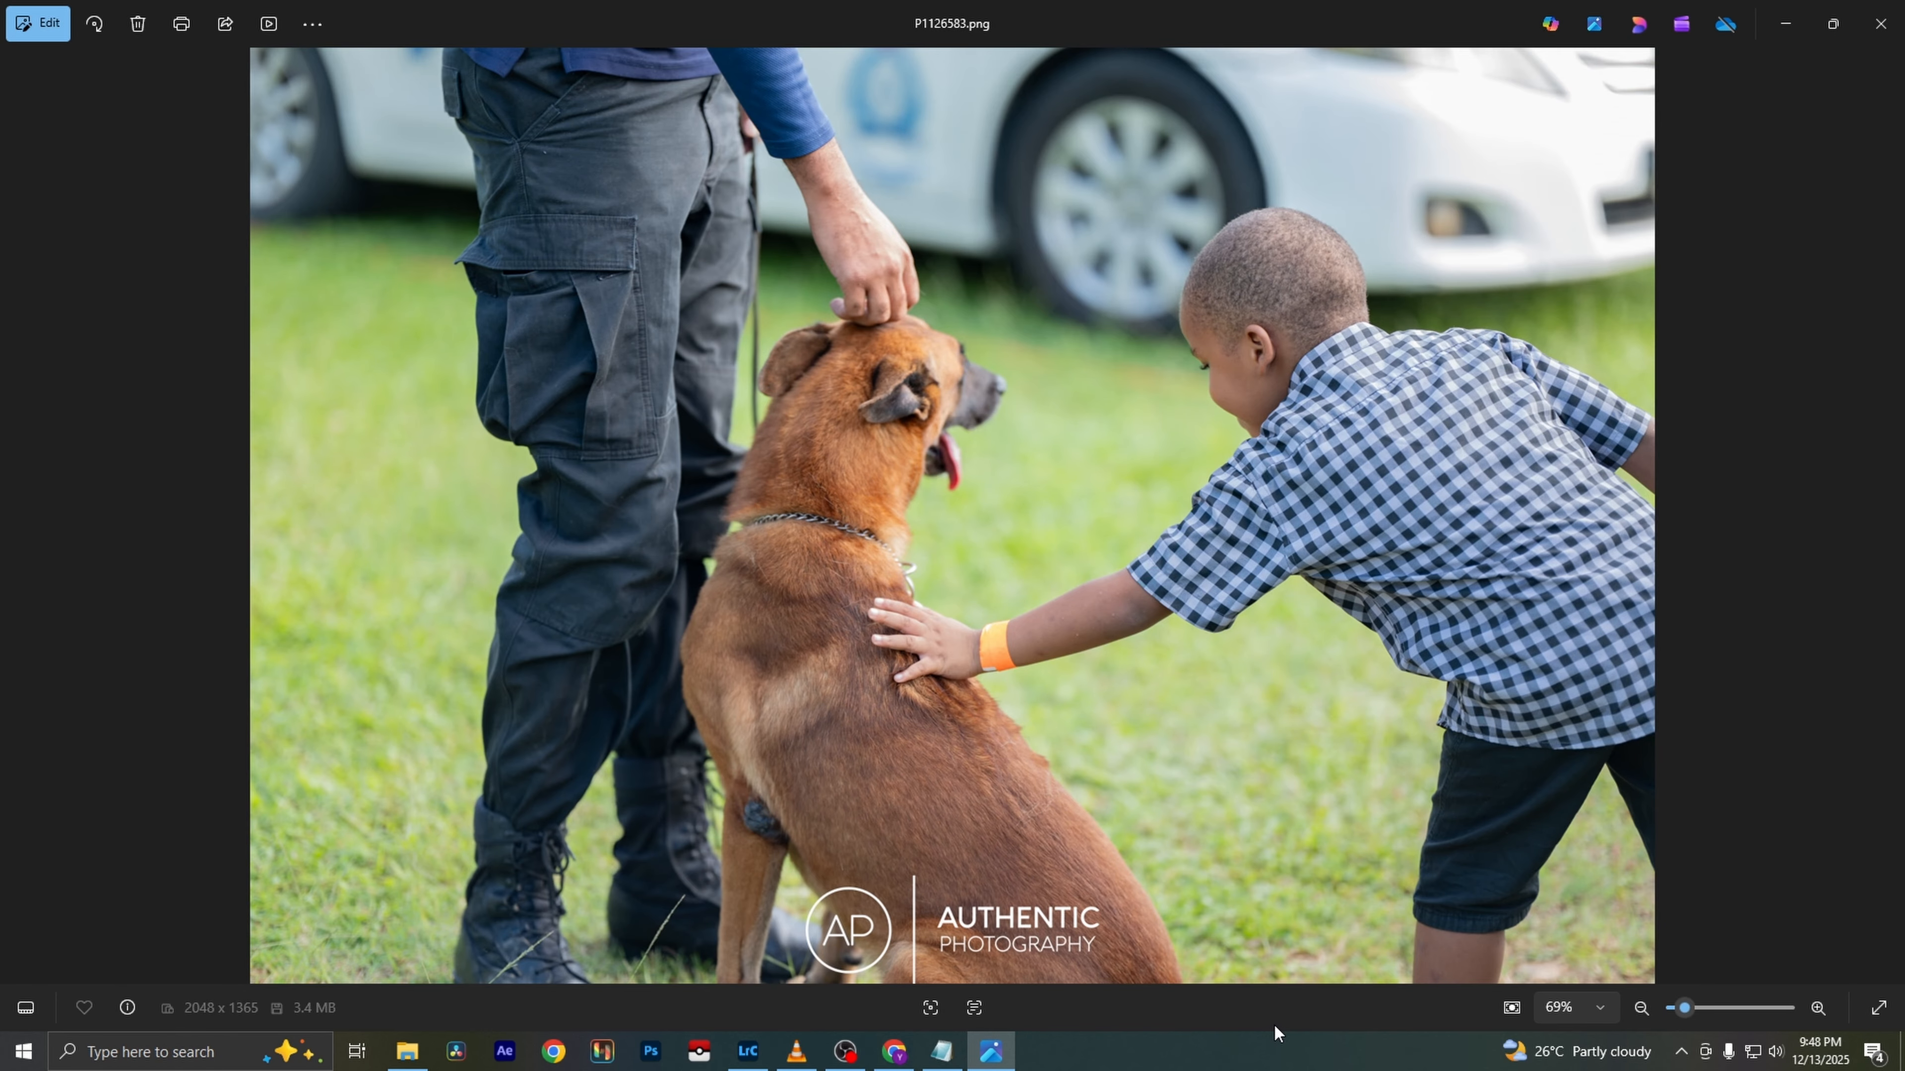
key(Right)
key(Right)
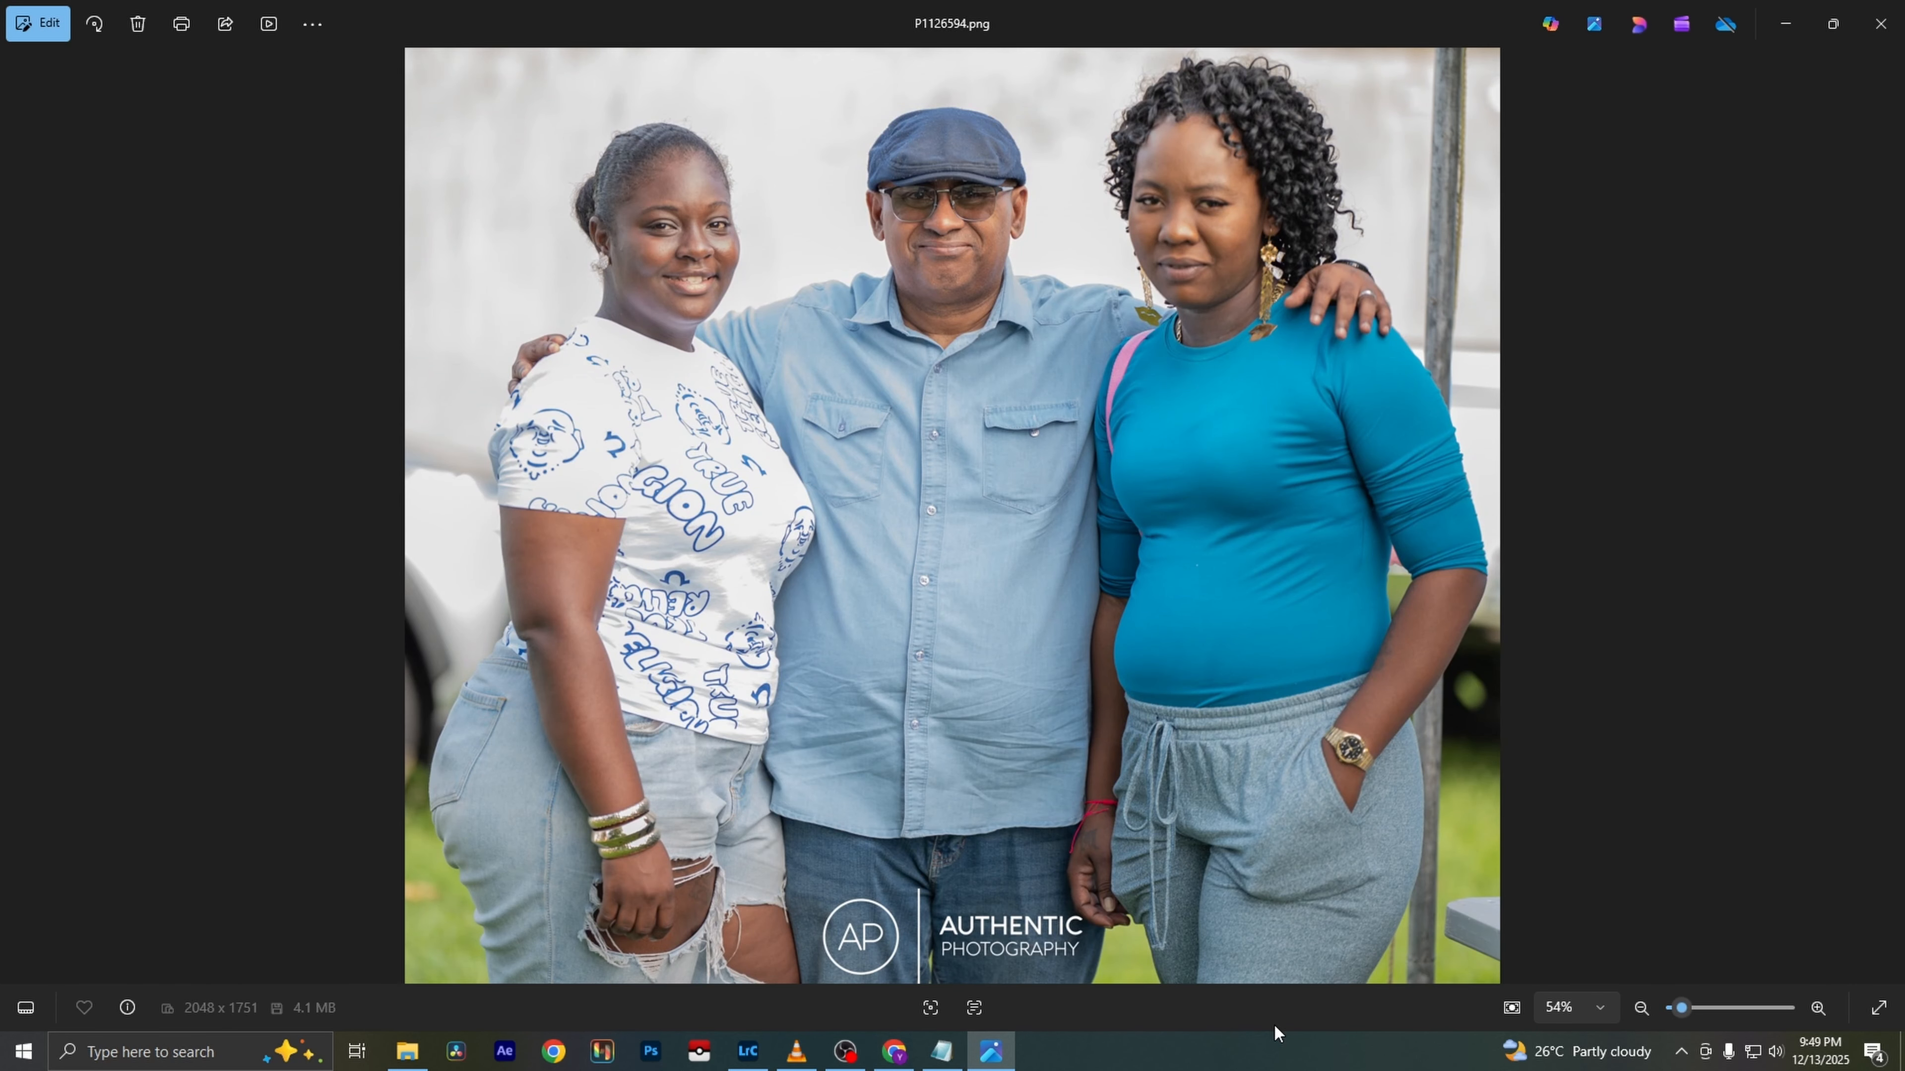
key(Right)
key(Right)
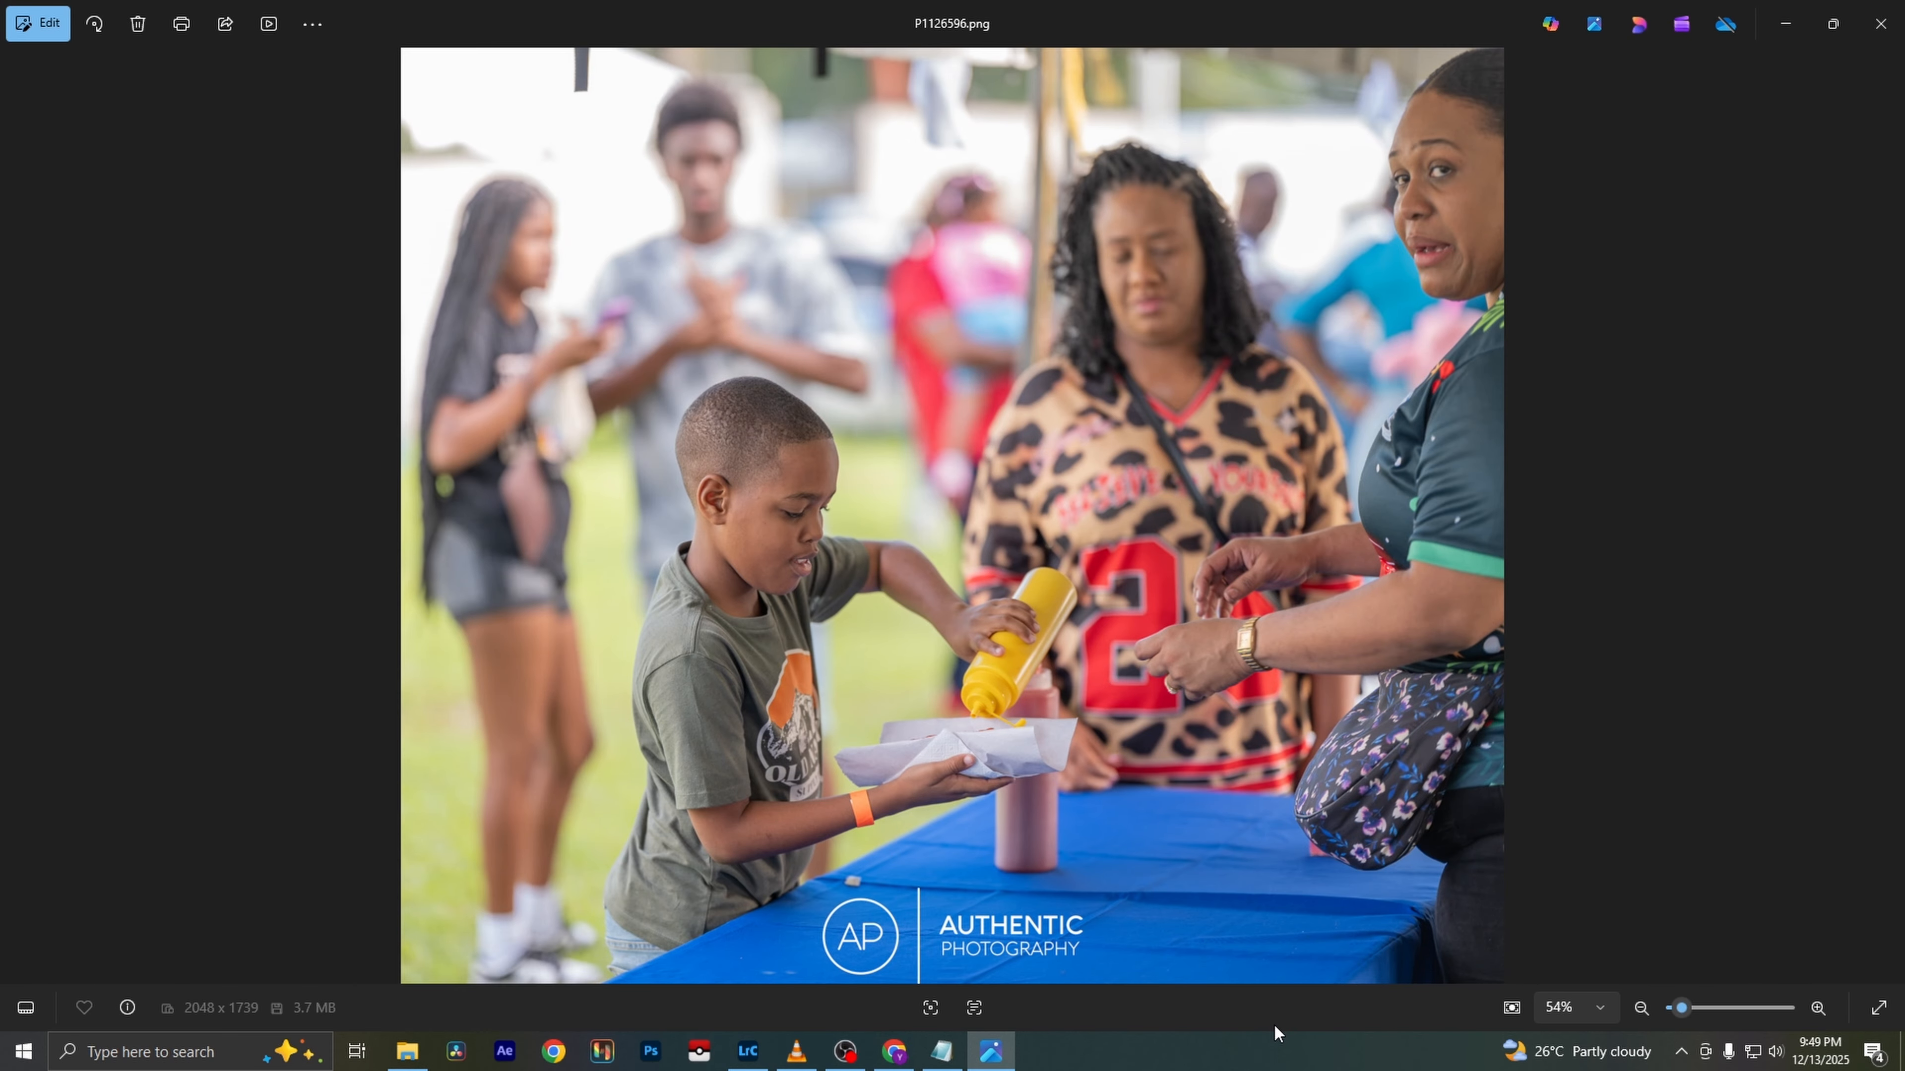
key(Right)
key(Right)
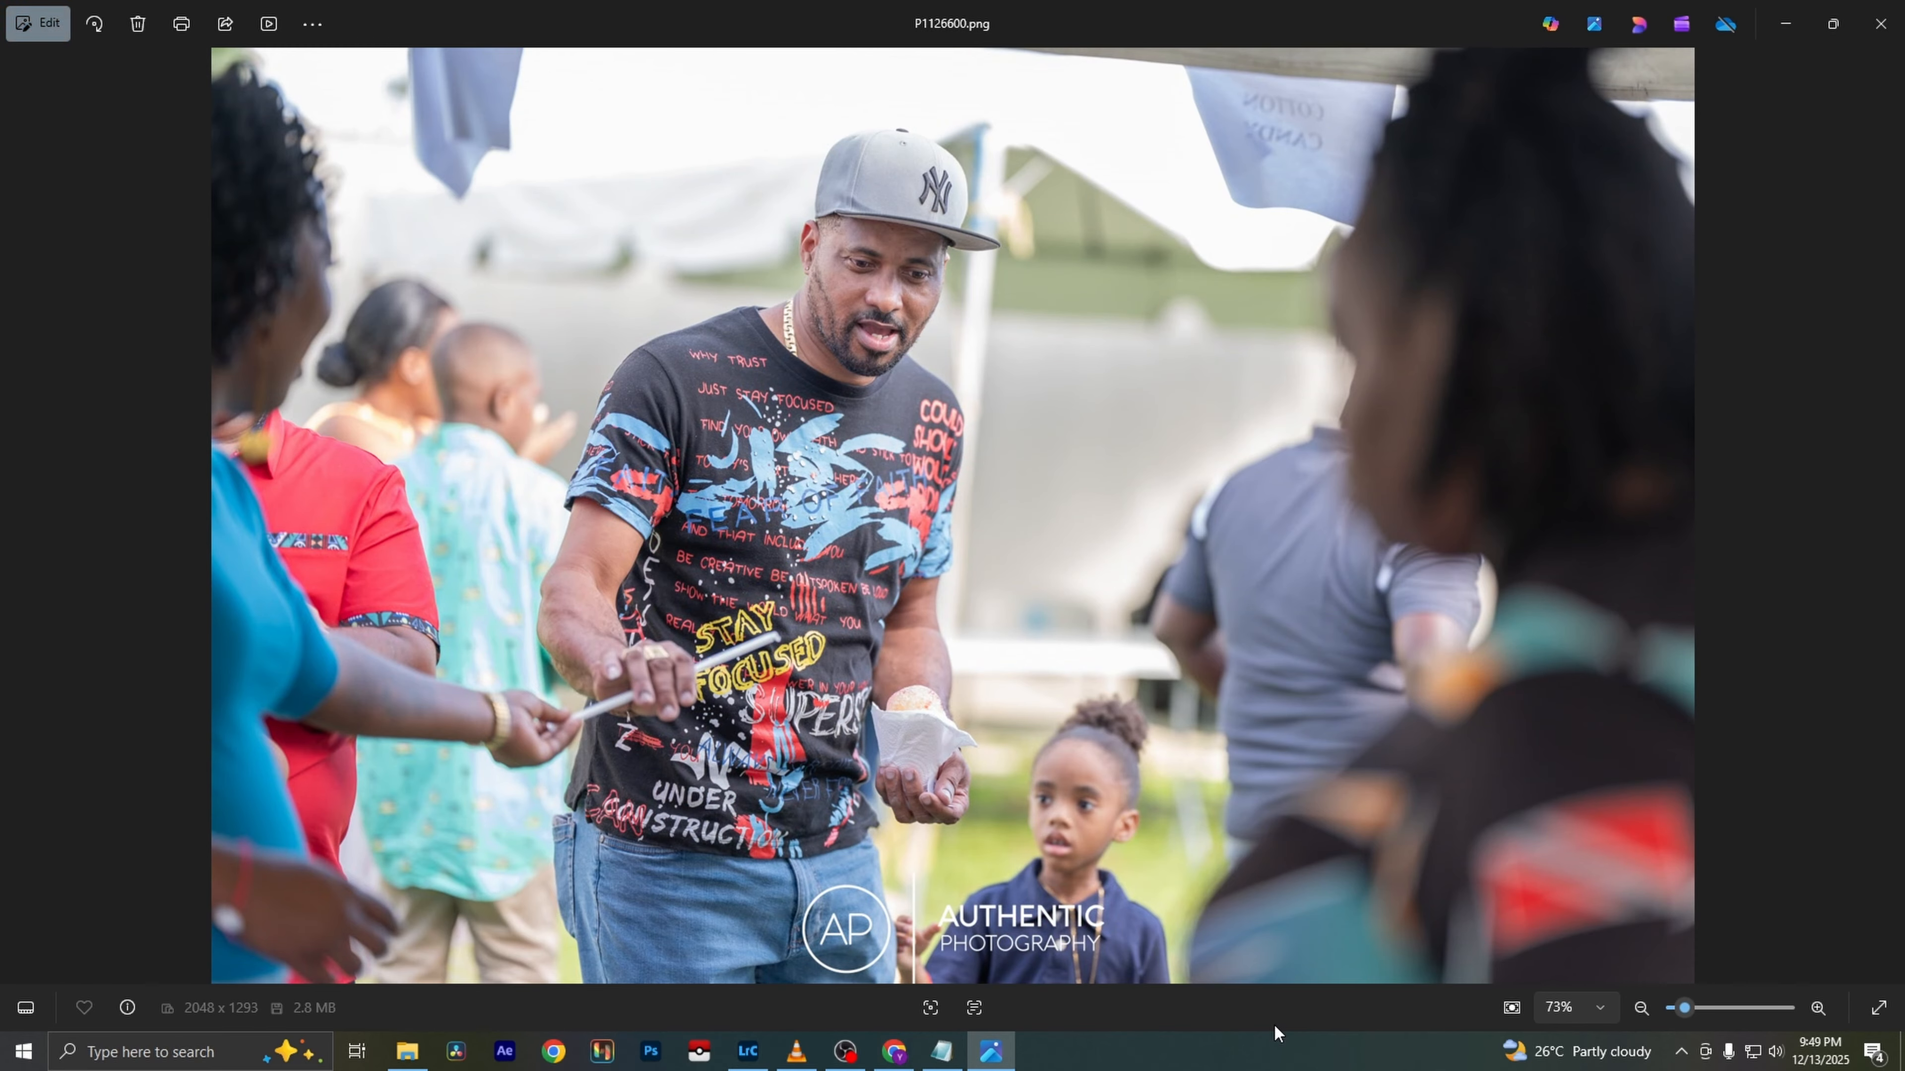
key(Right)
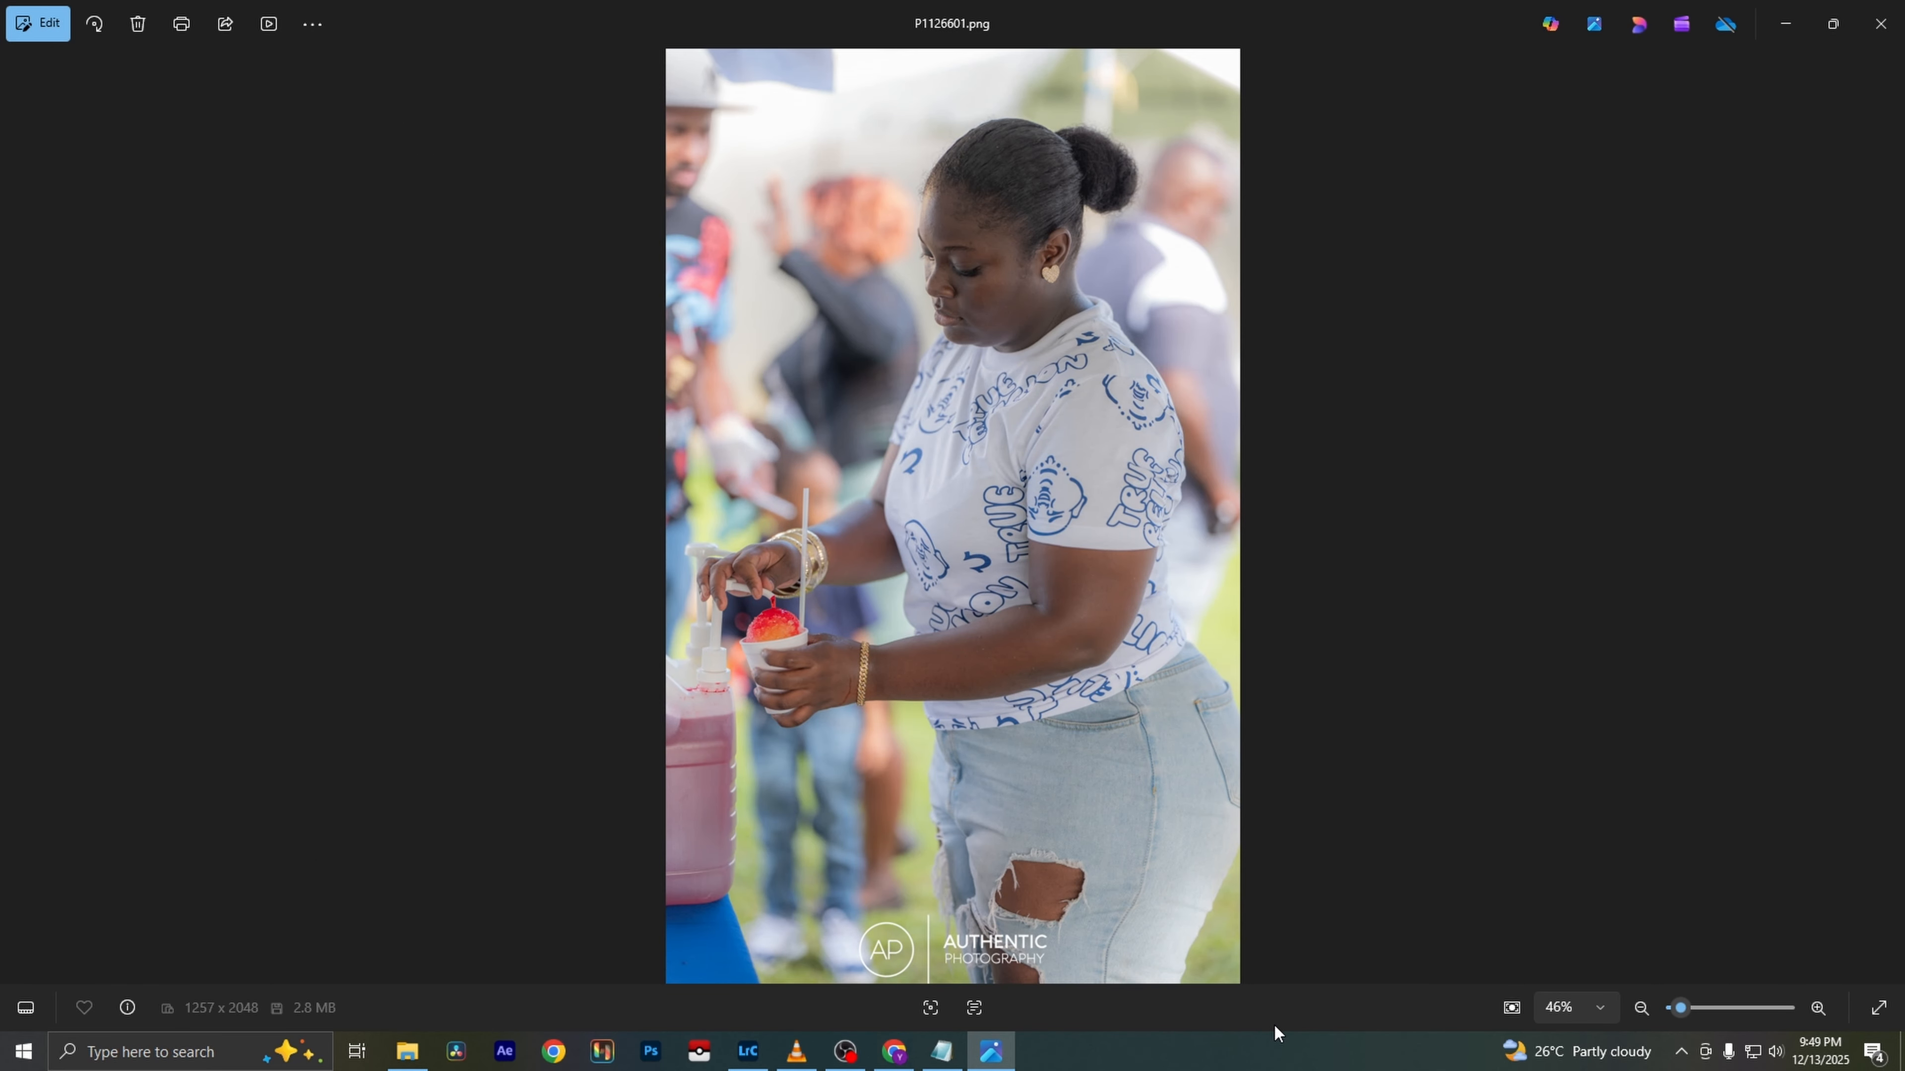
key(Right)
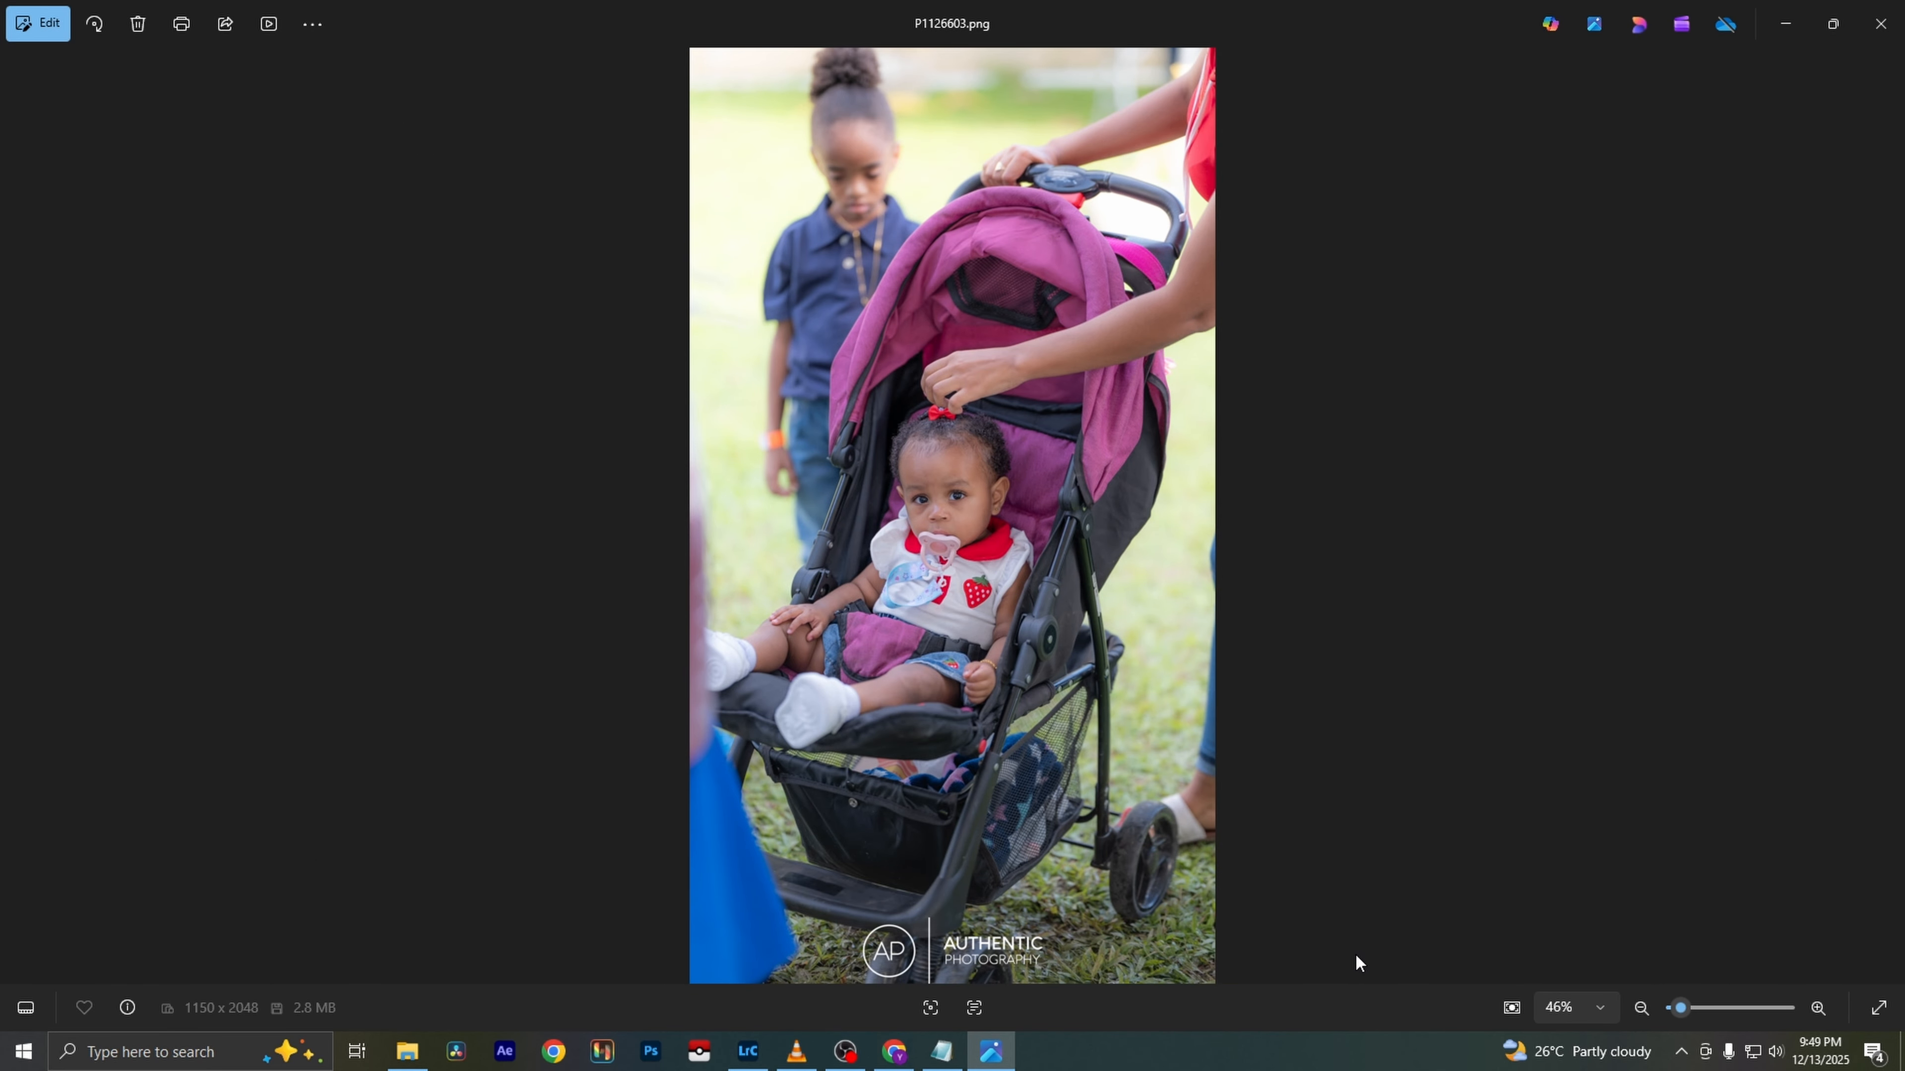
key(Right)
key(Right)
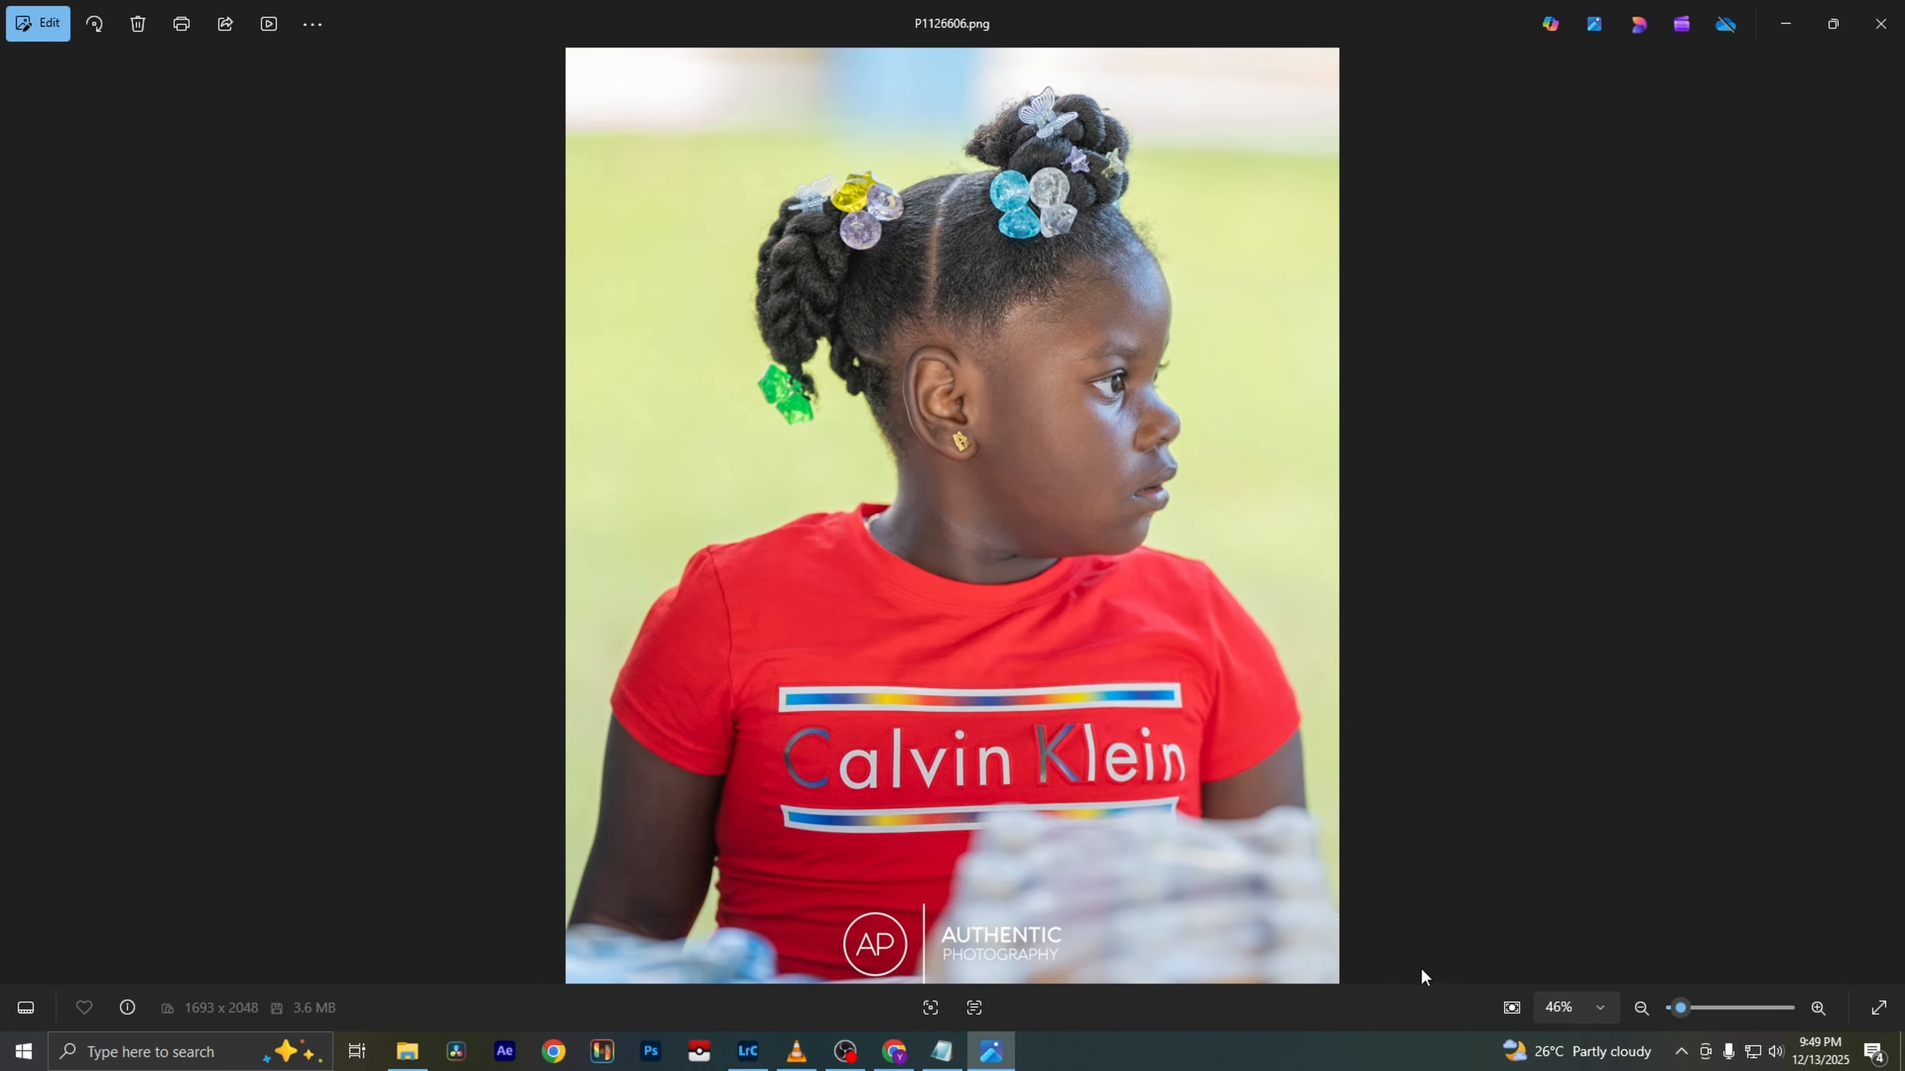
key(Right)
key(Right)
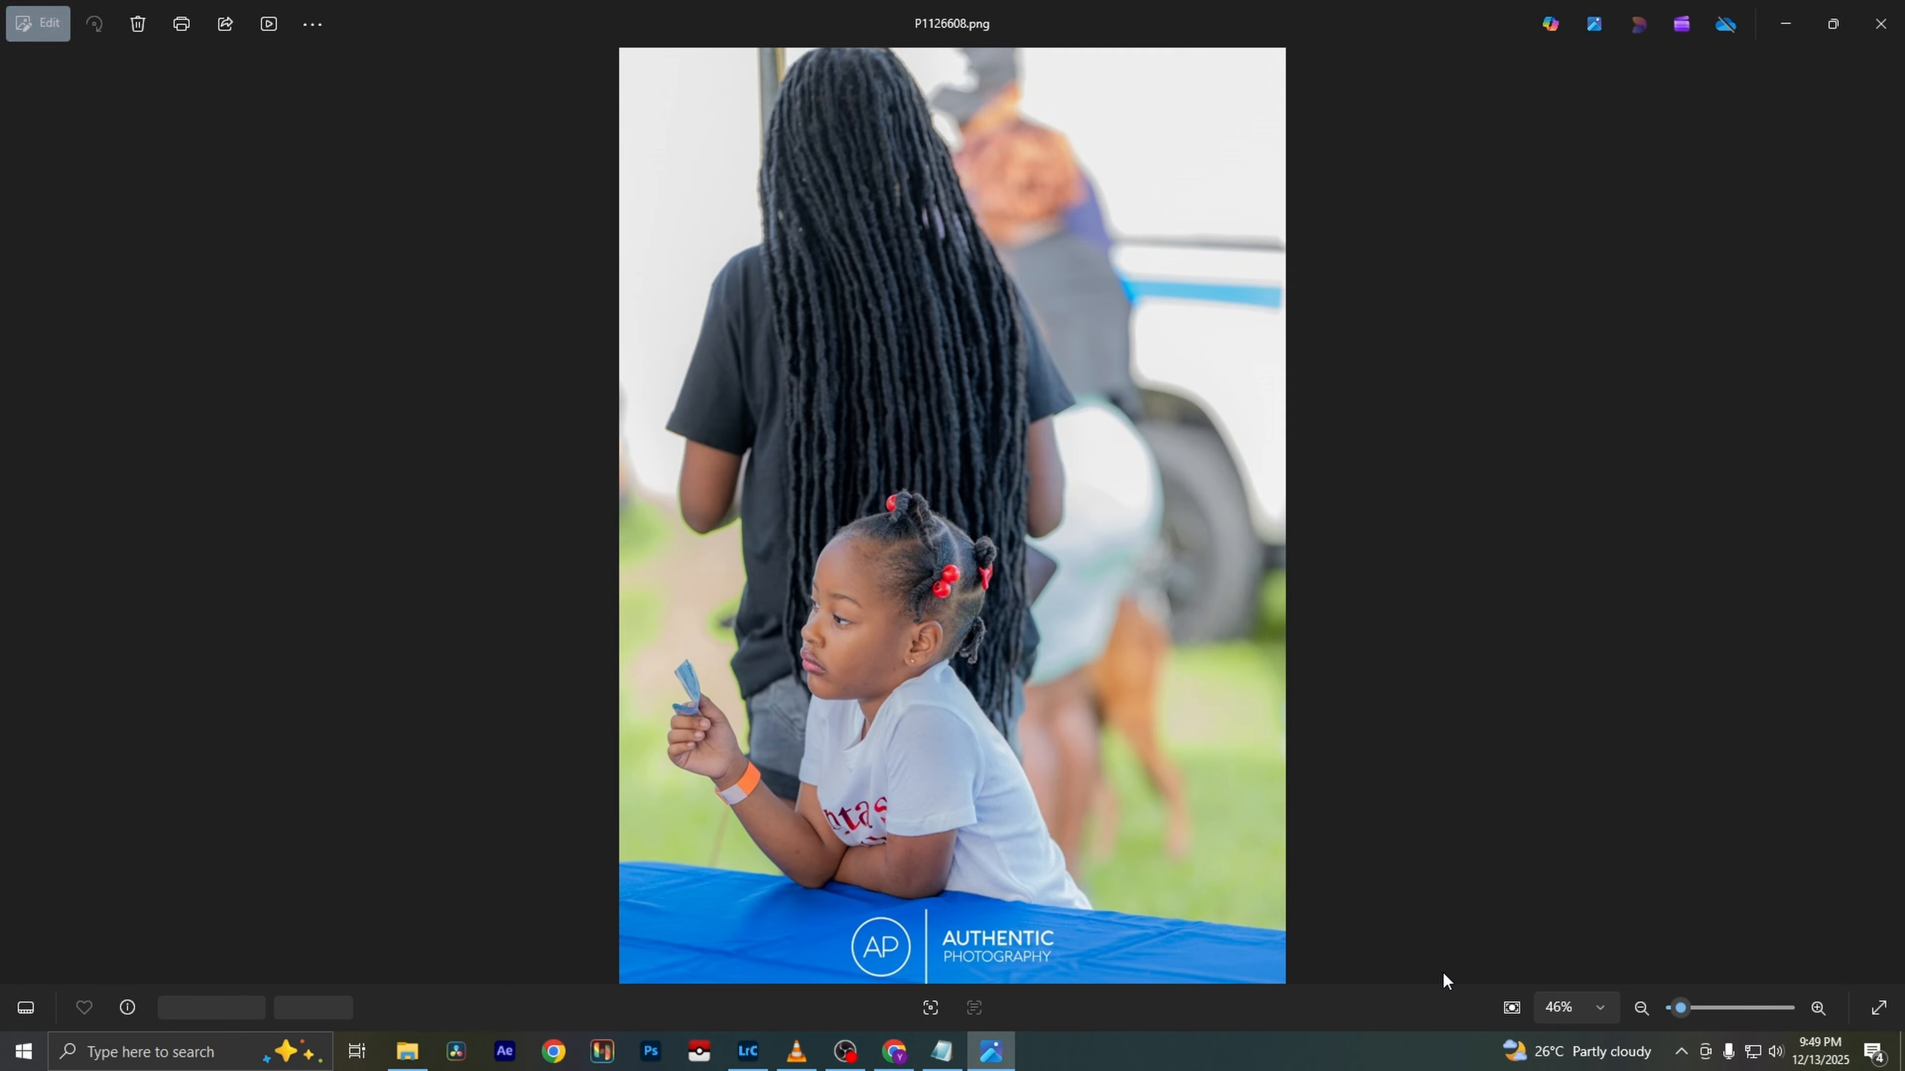
key(Right)
key(Left)
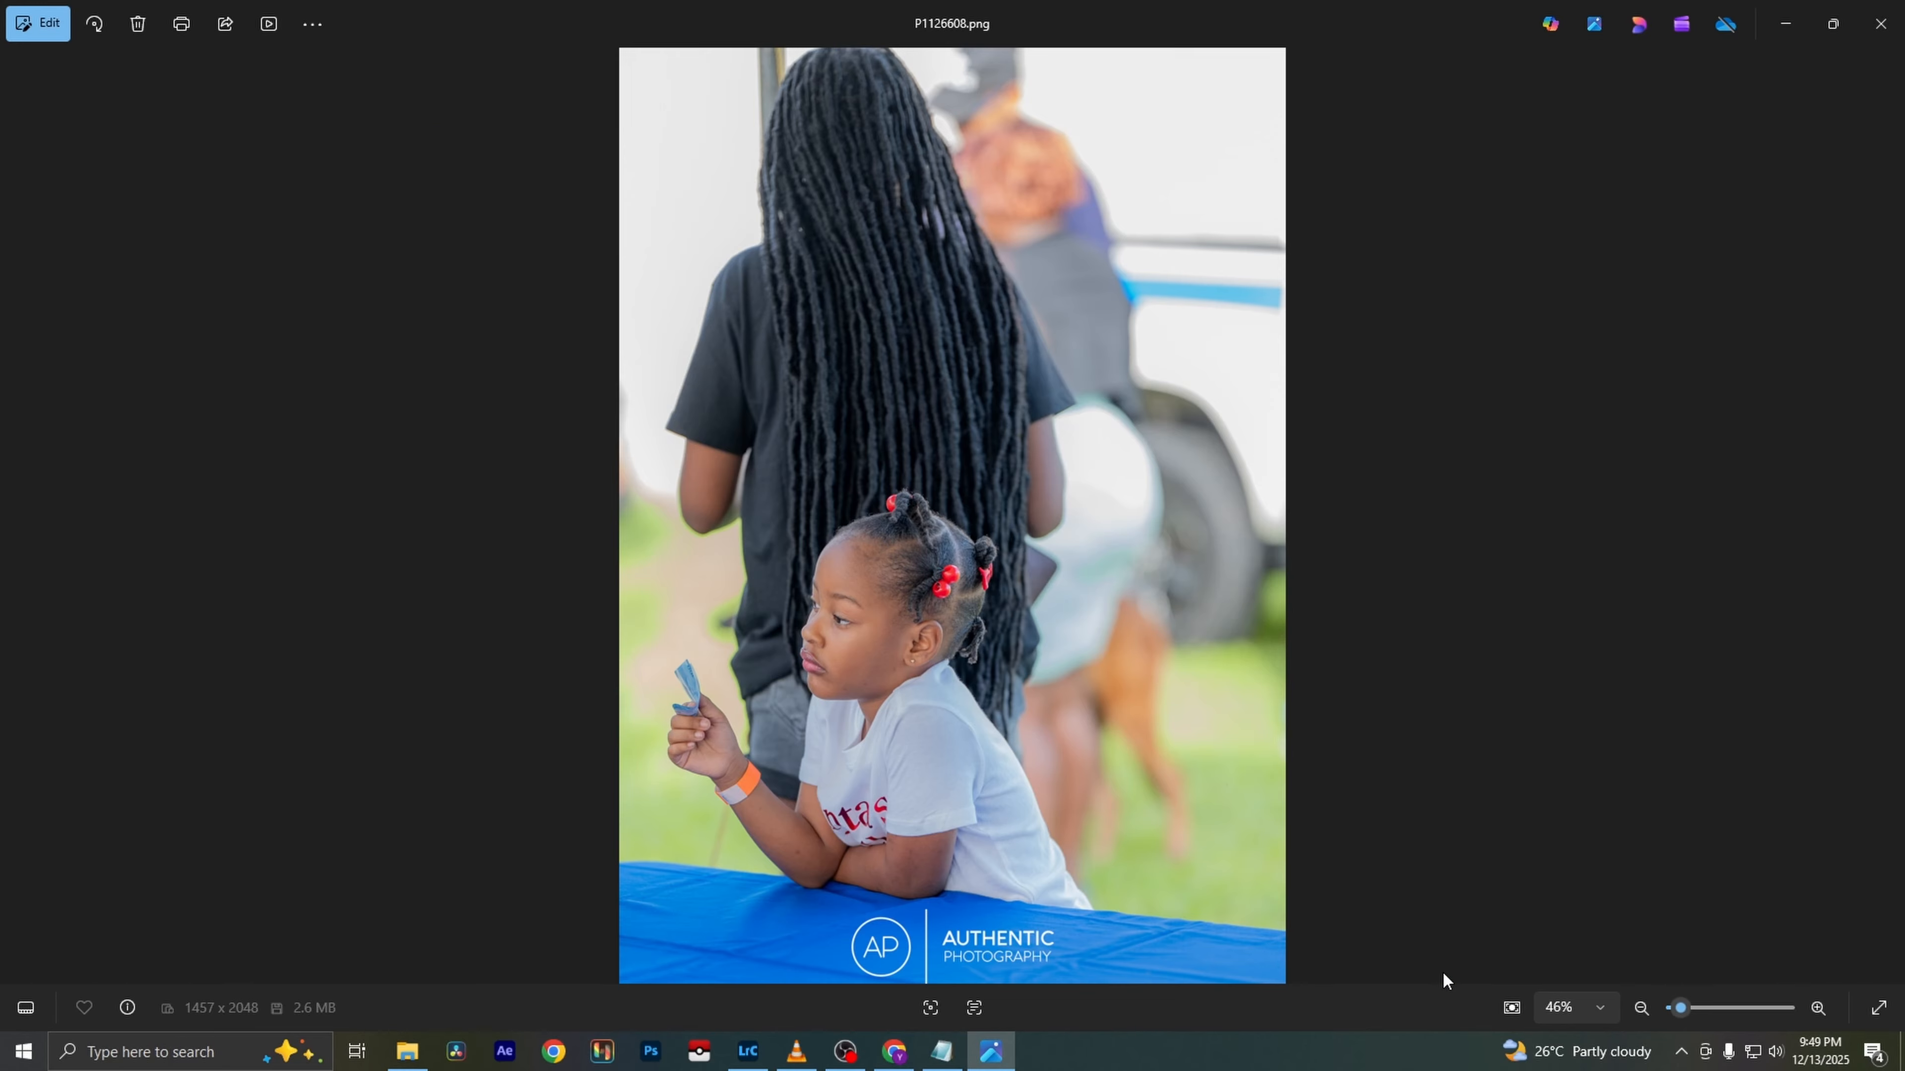
key(Right)
key(Right)
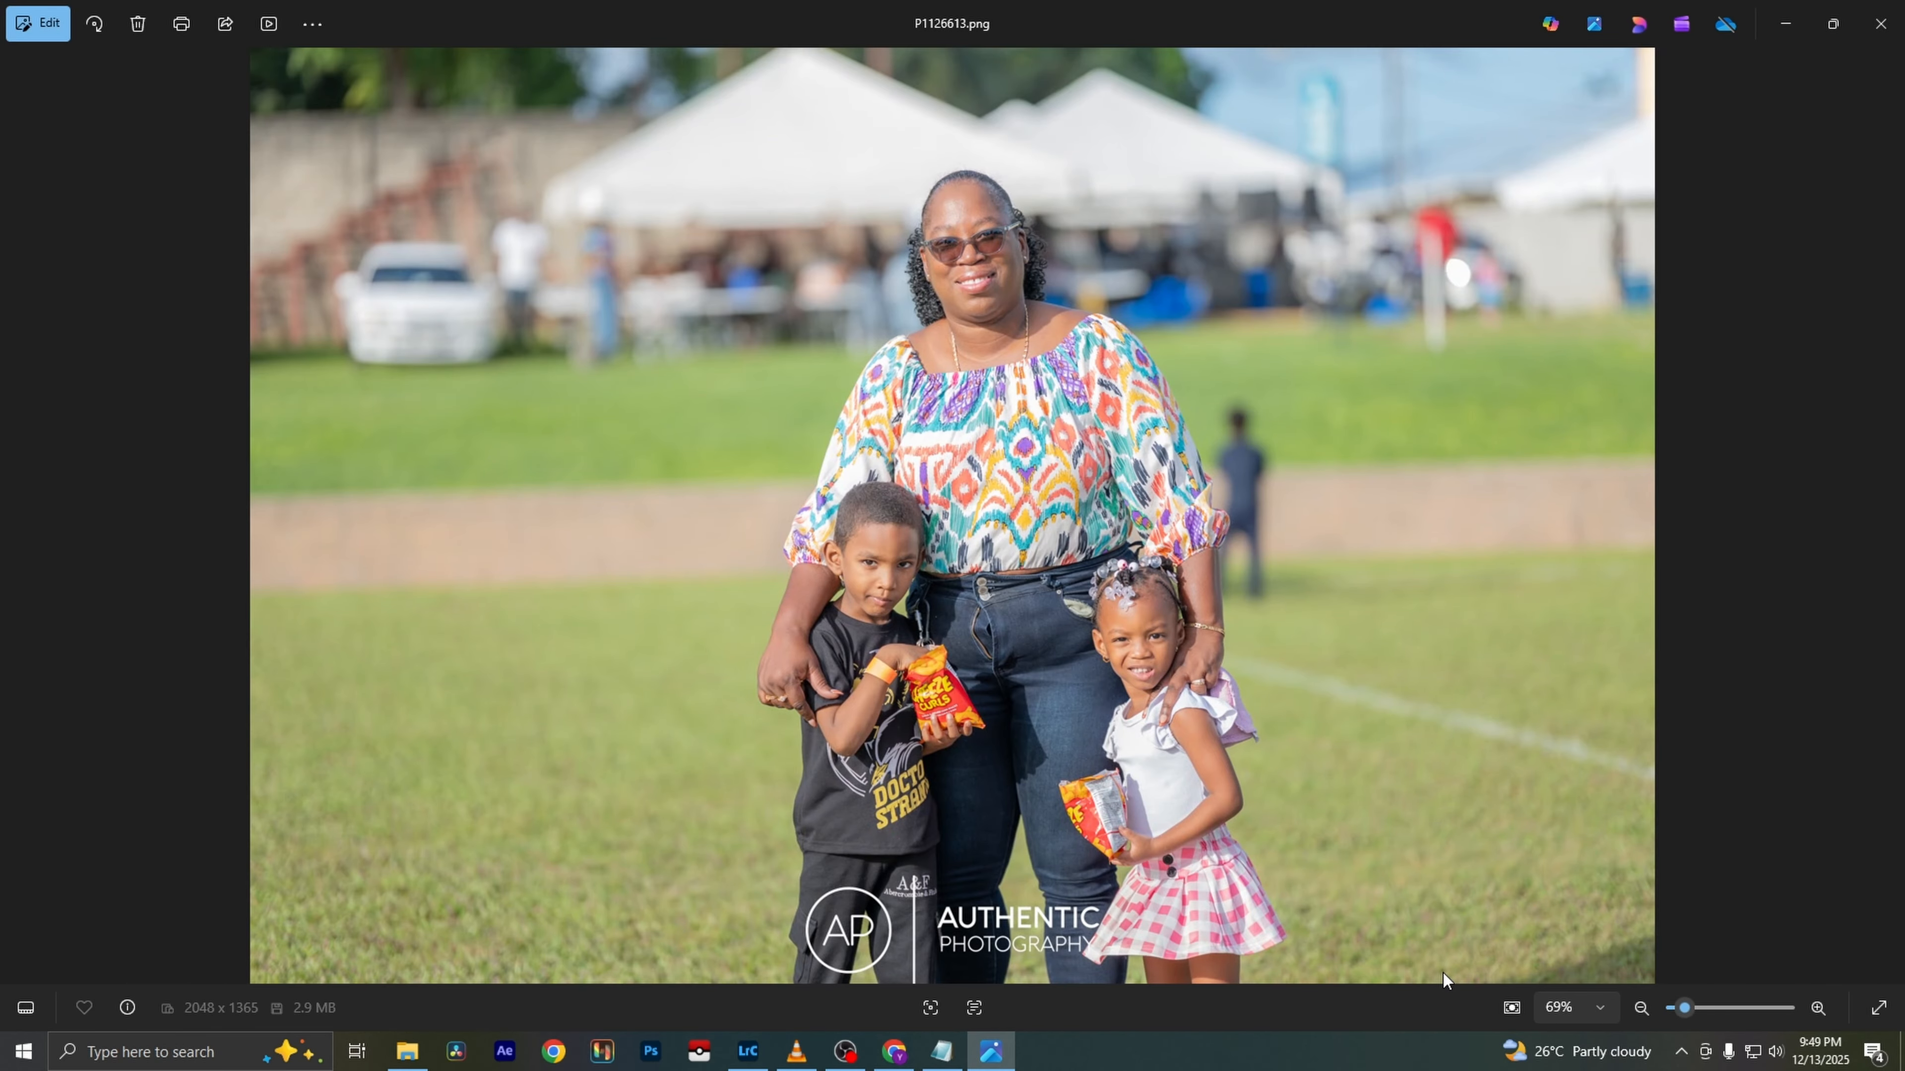
key(Right)
key(Right)
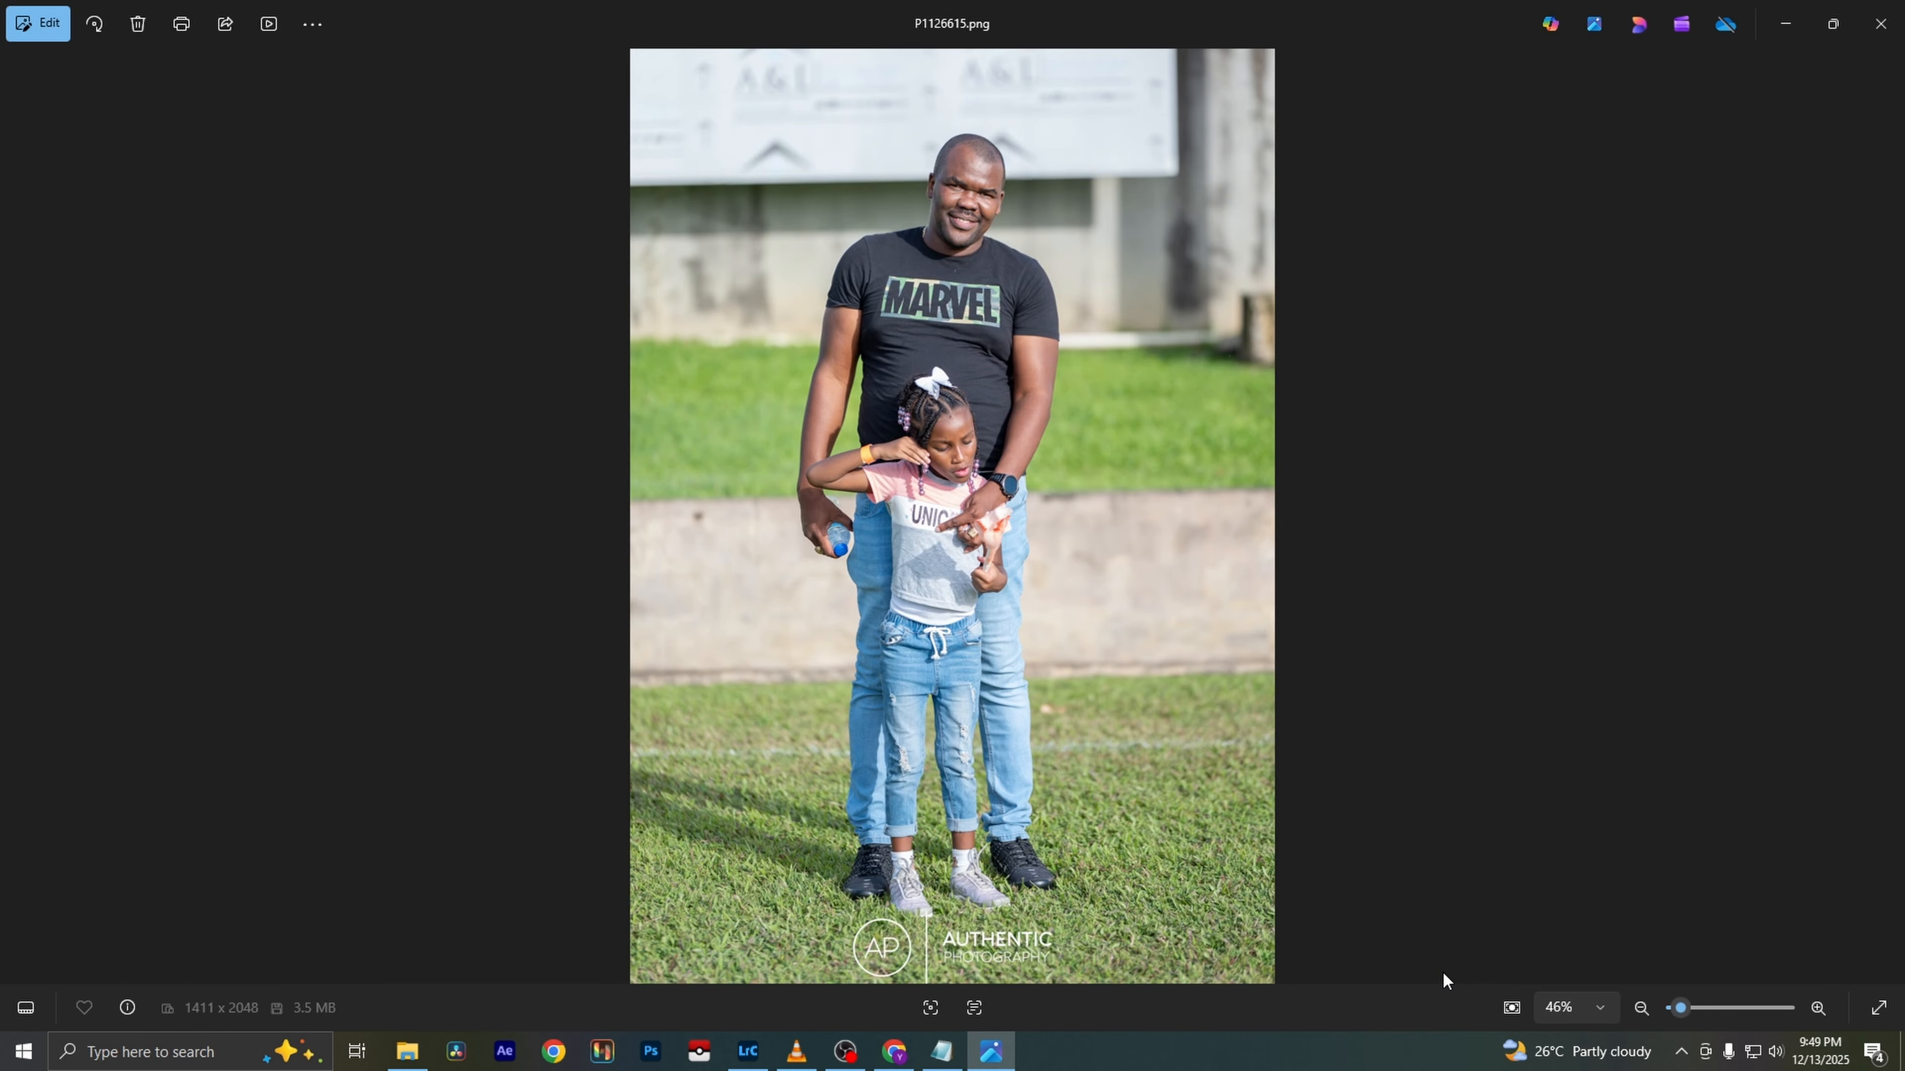
key(Right)
key(Right)
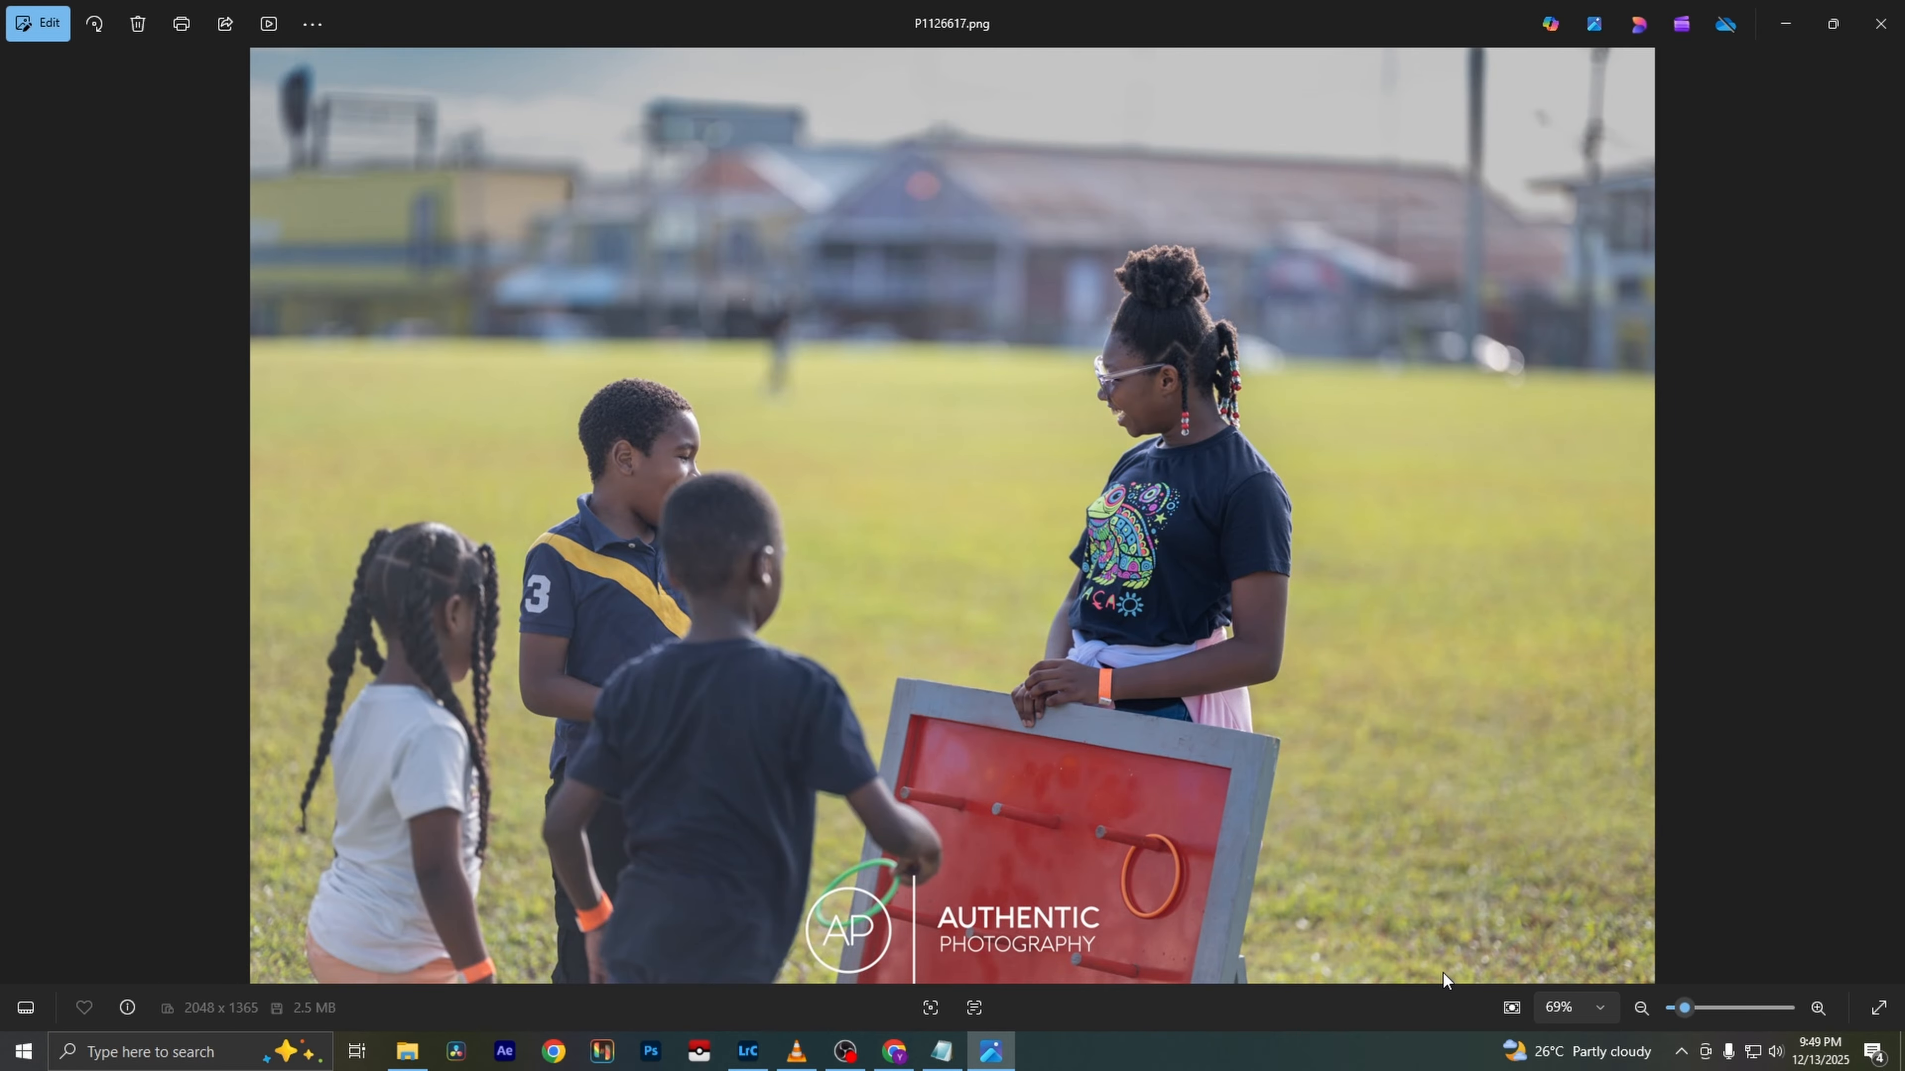
key(Right)
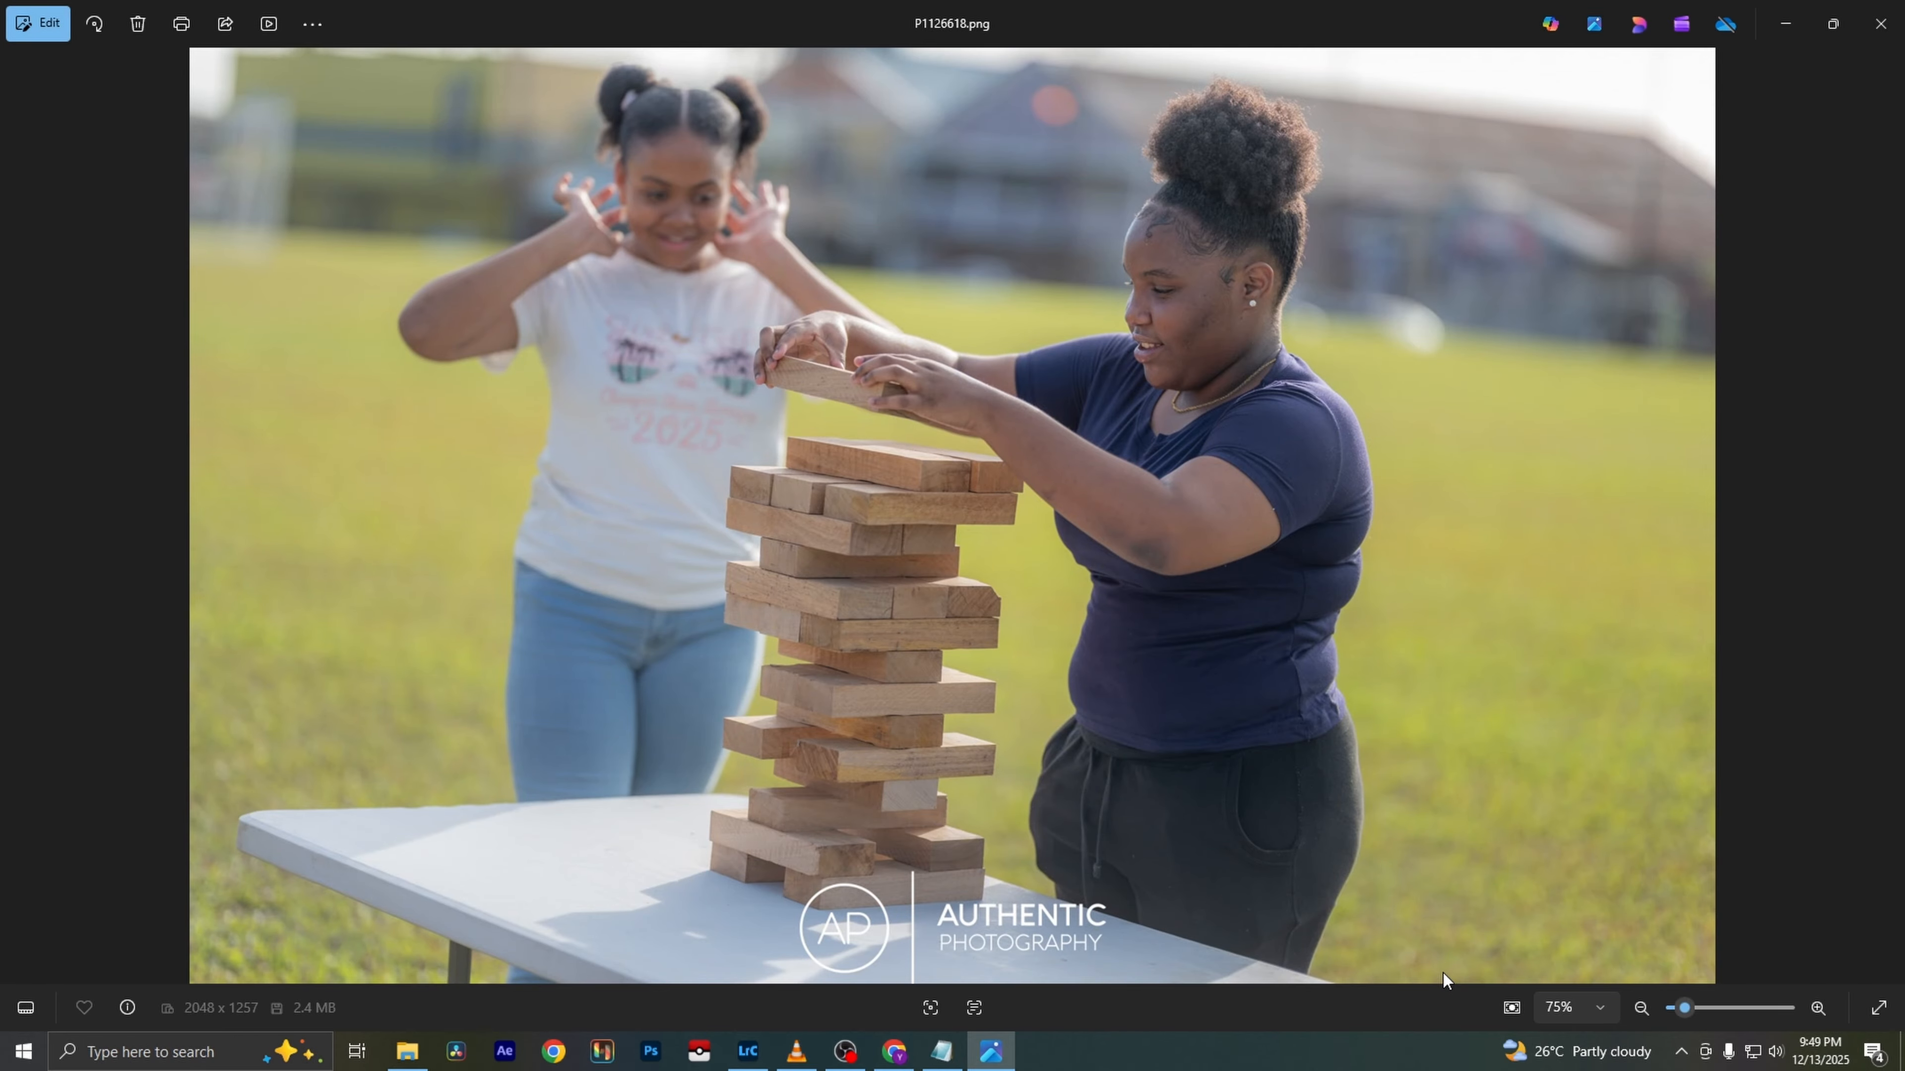
key(Right)
key(Right)
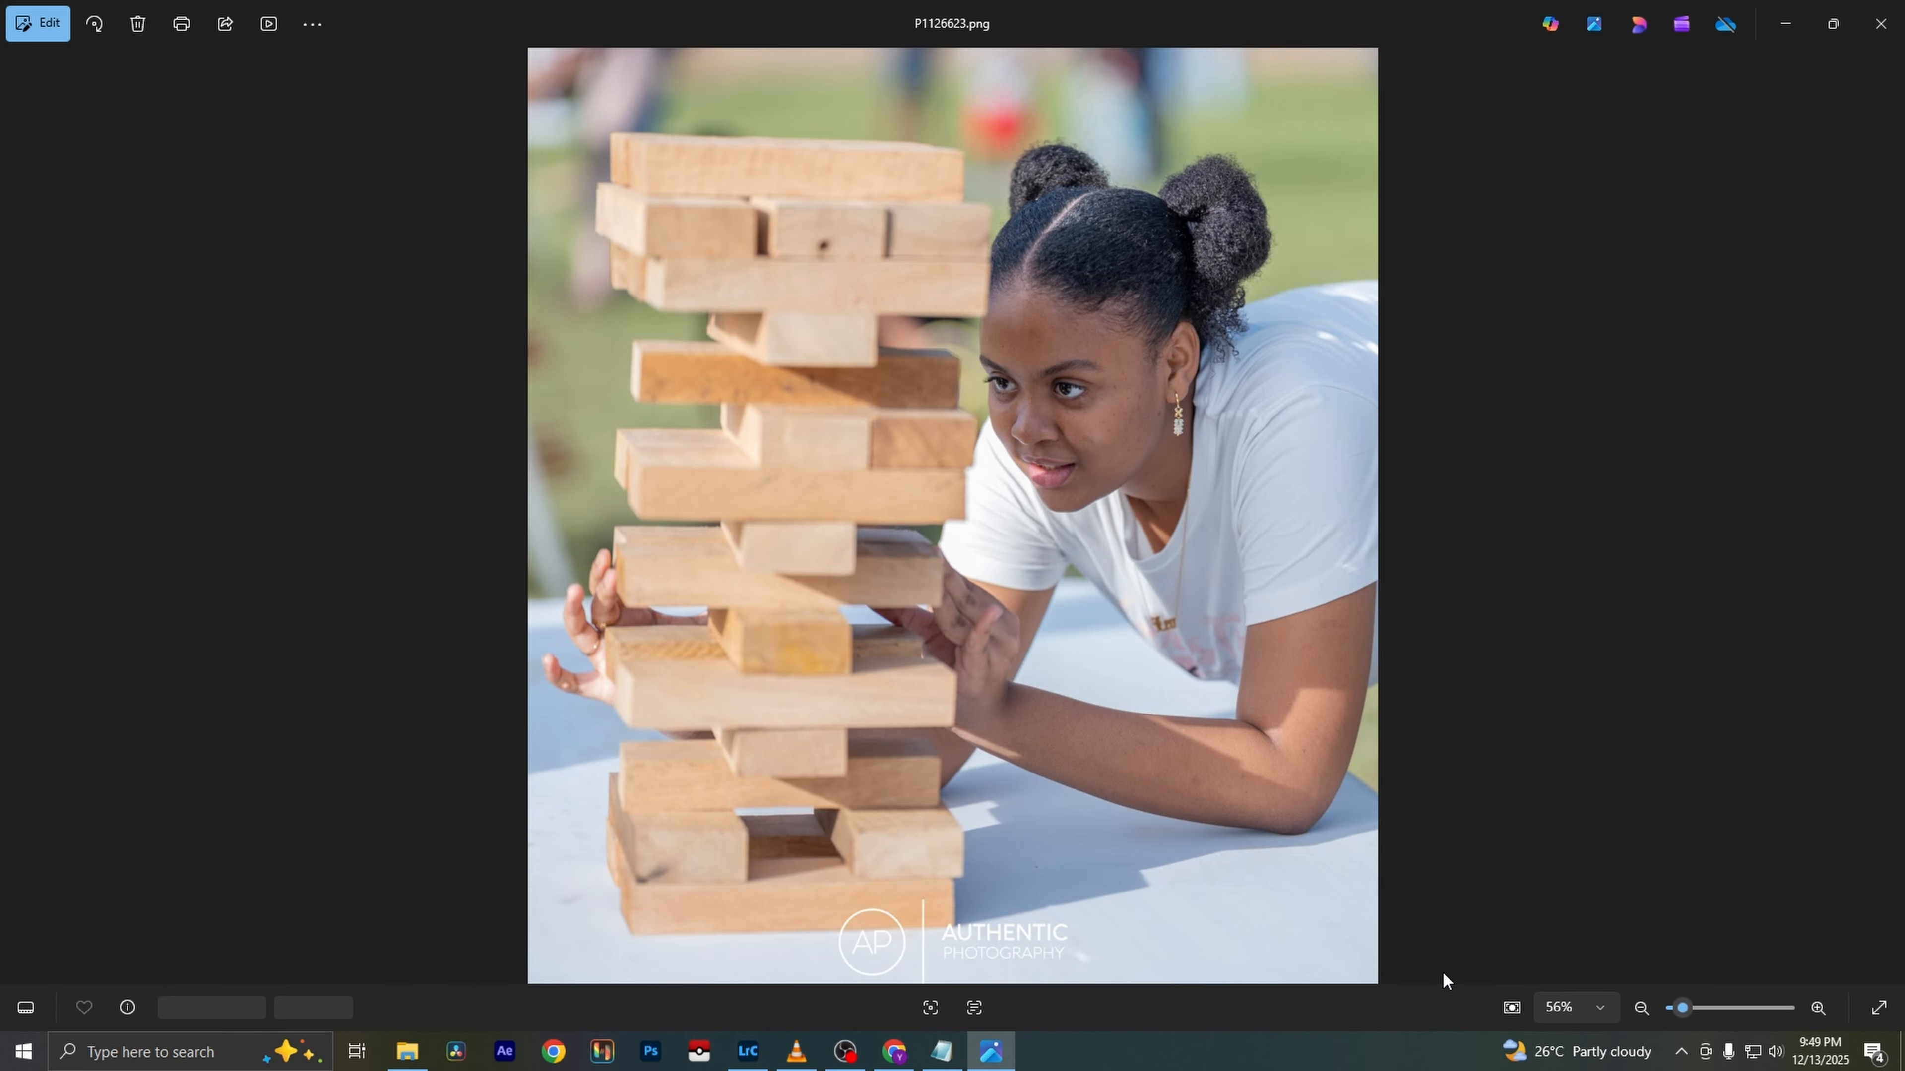
key(Right)
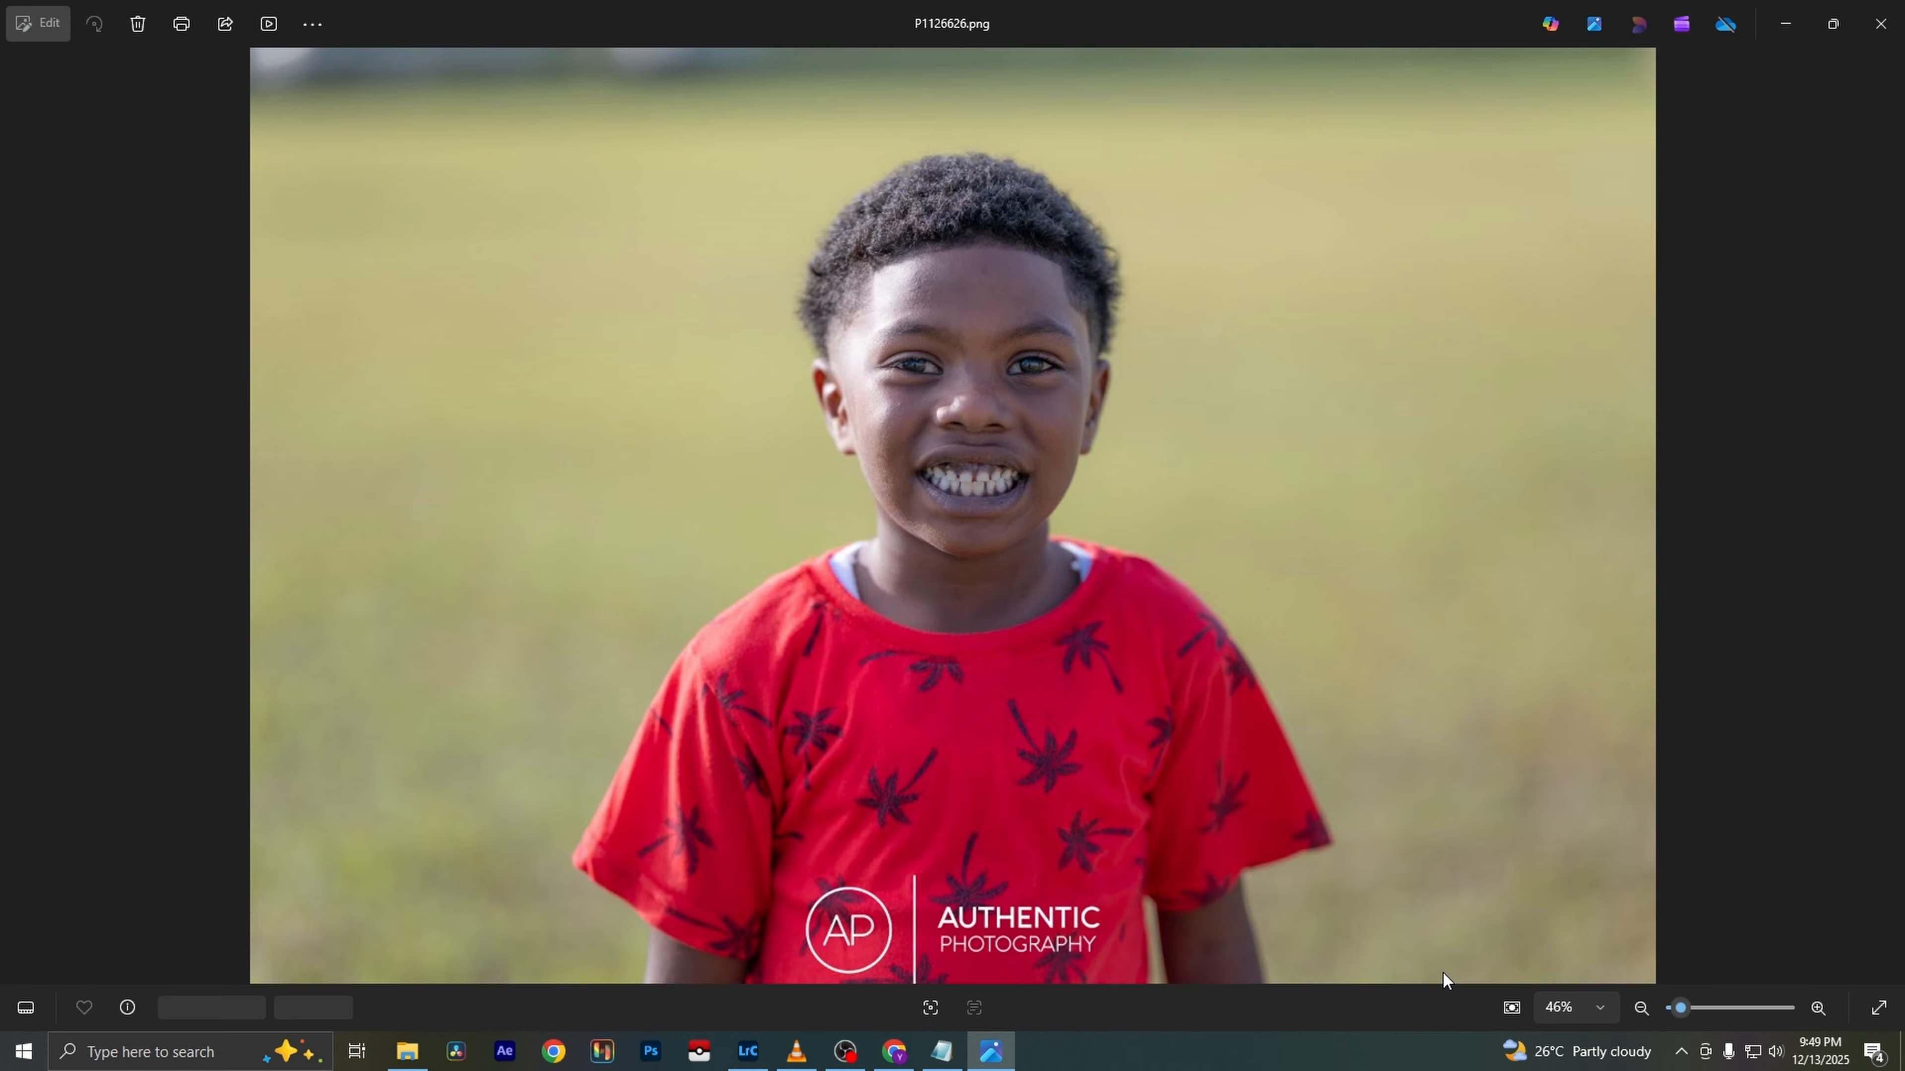
key(Right)
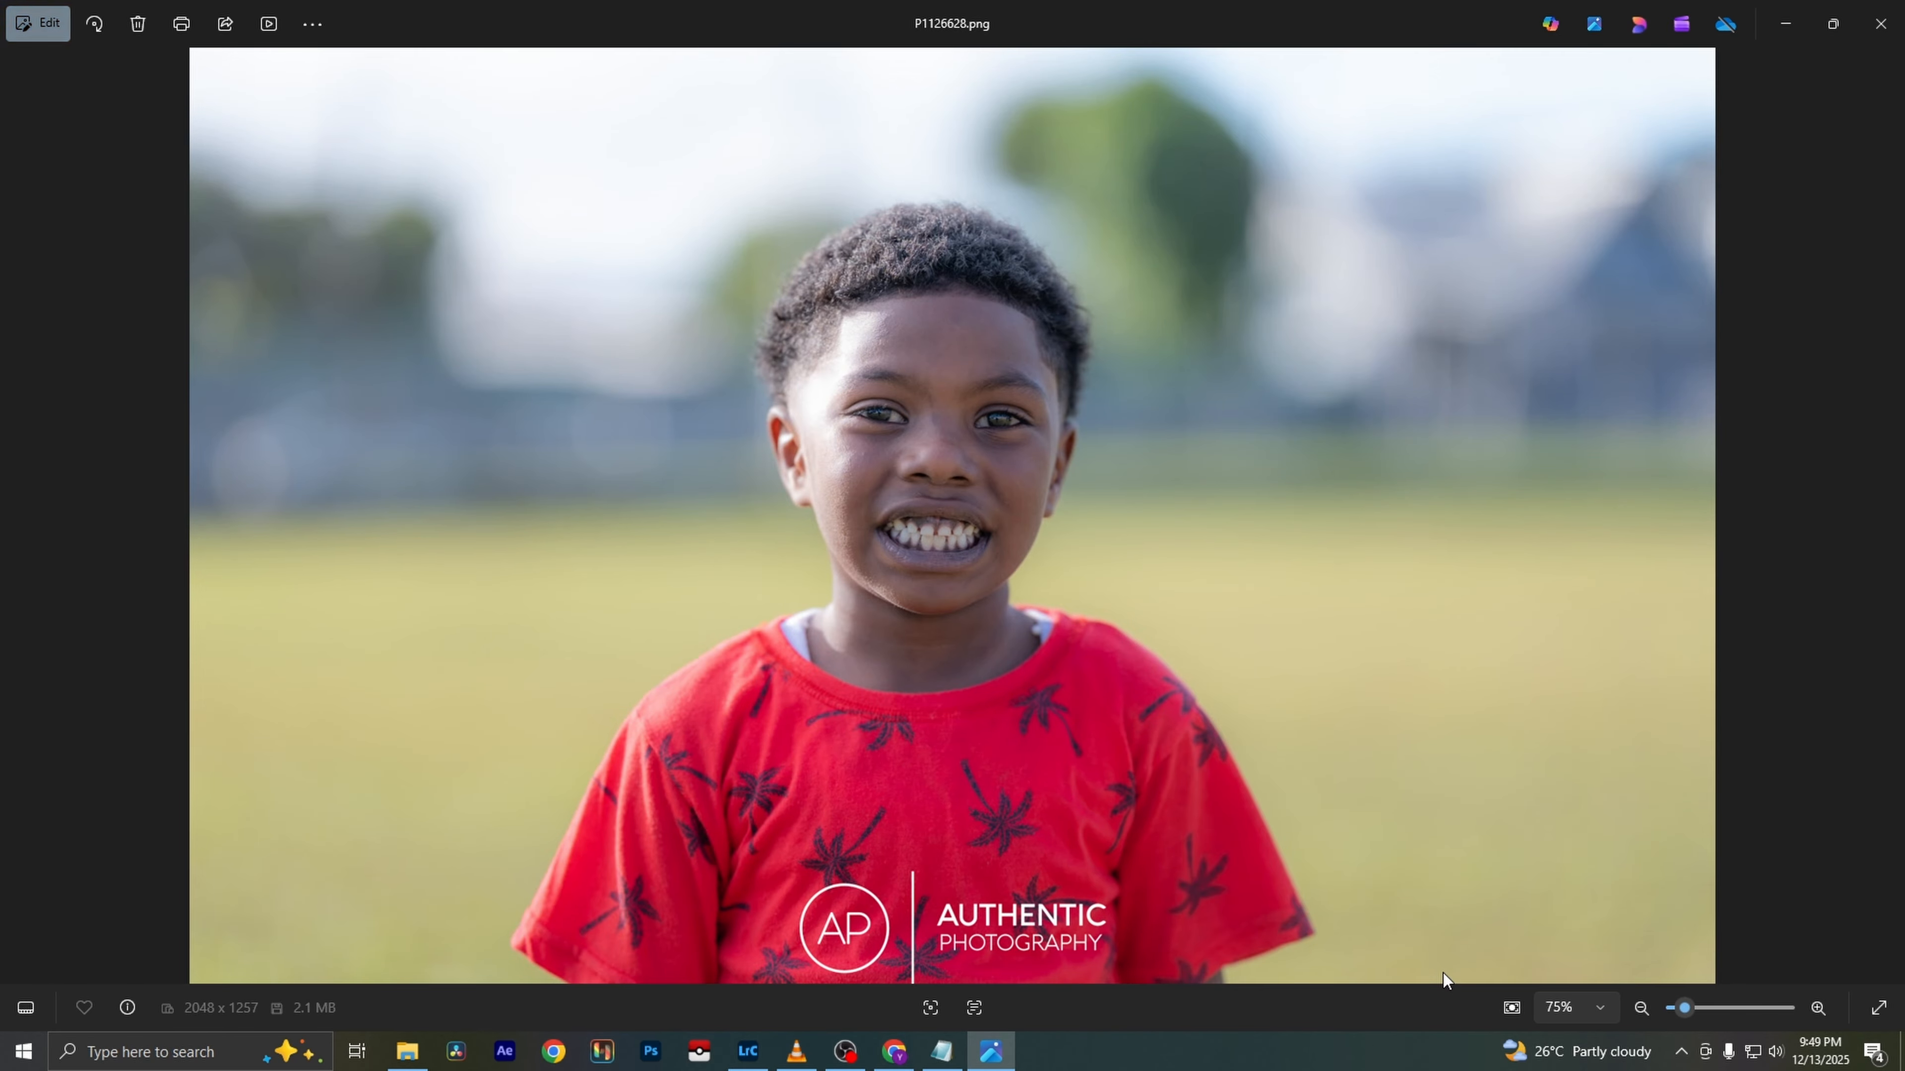
key(Right)
key(Right)
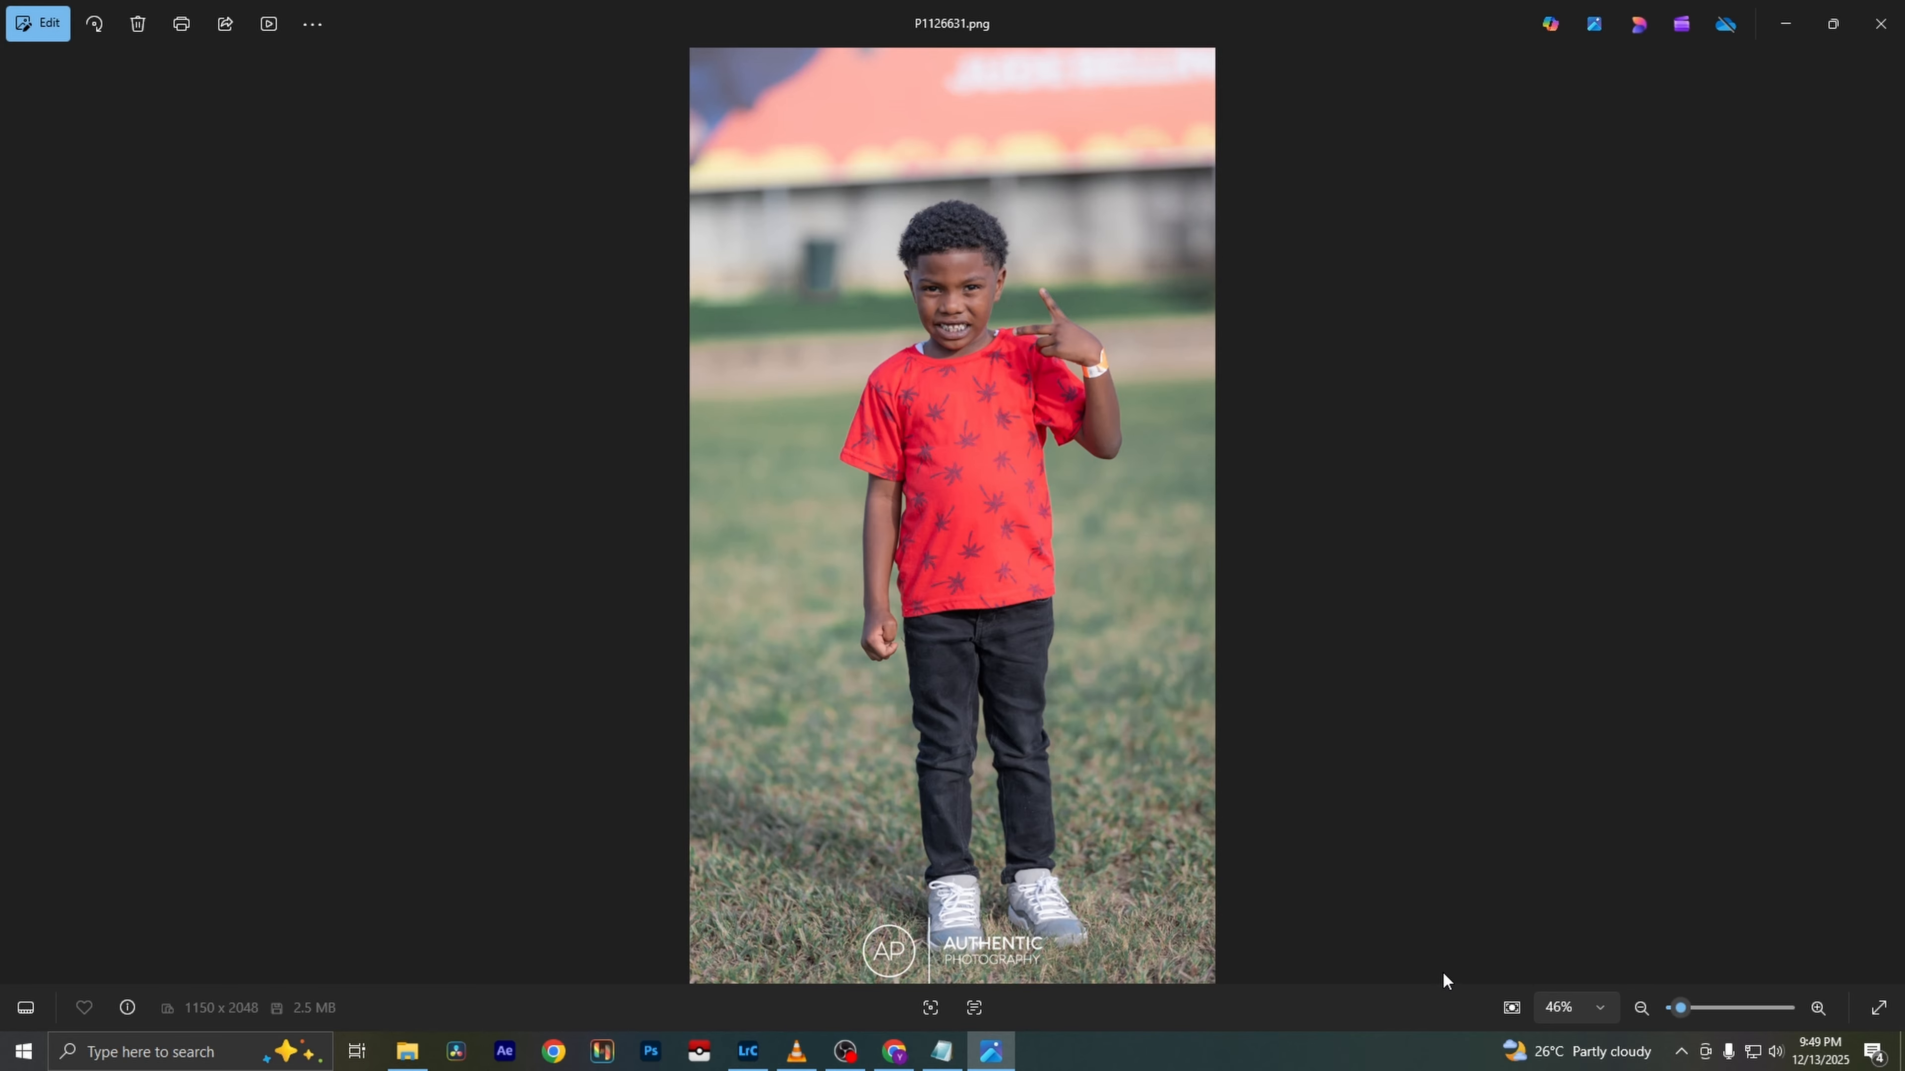
key(Right)
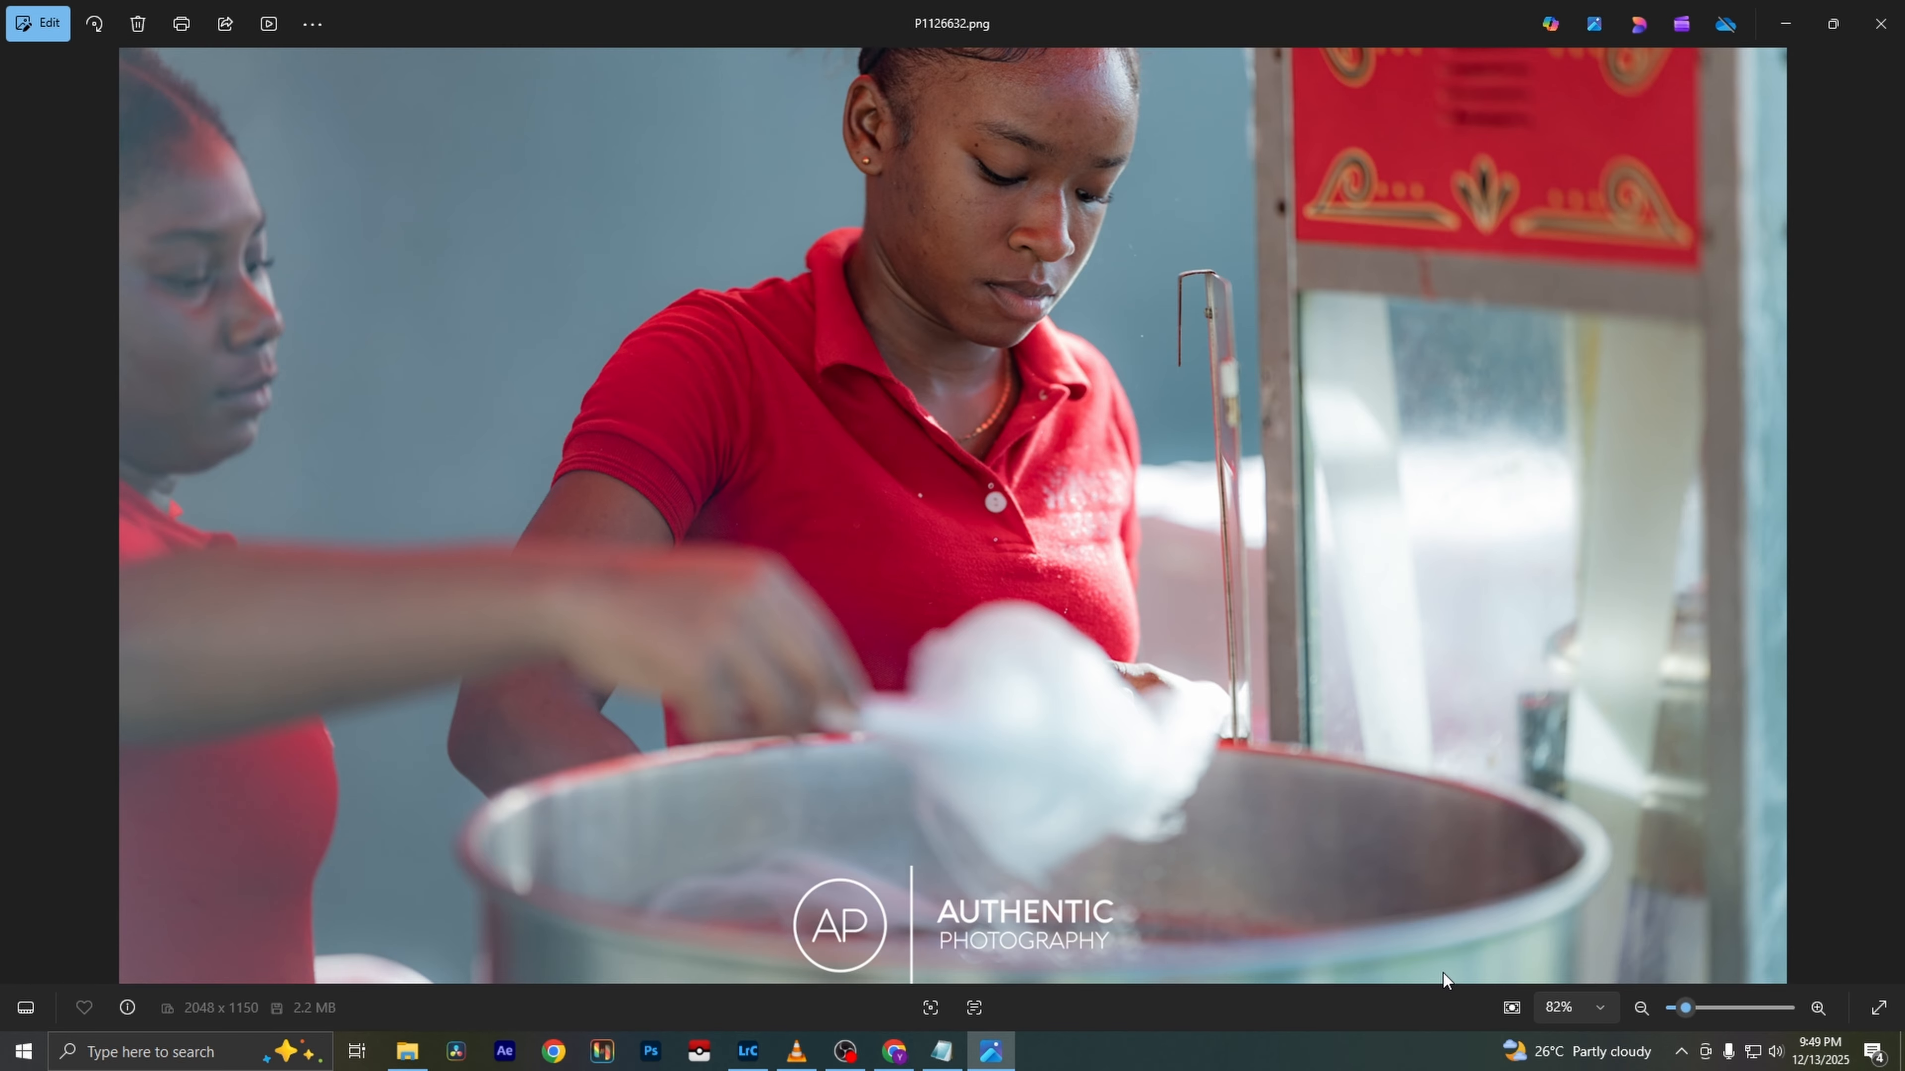
key(Right)
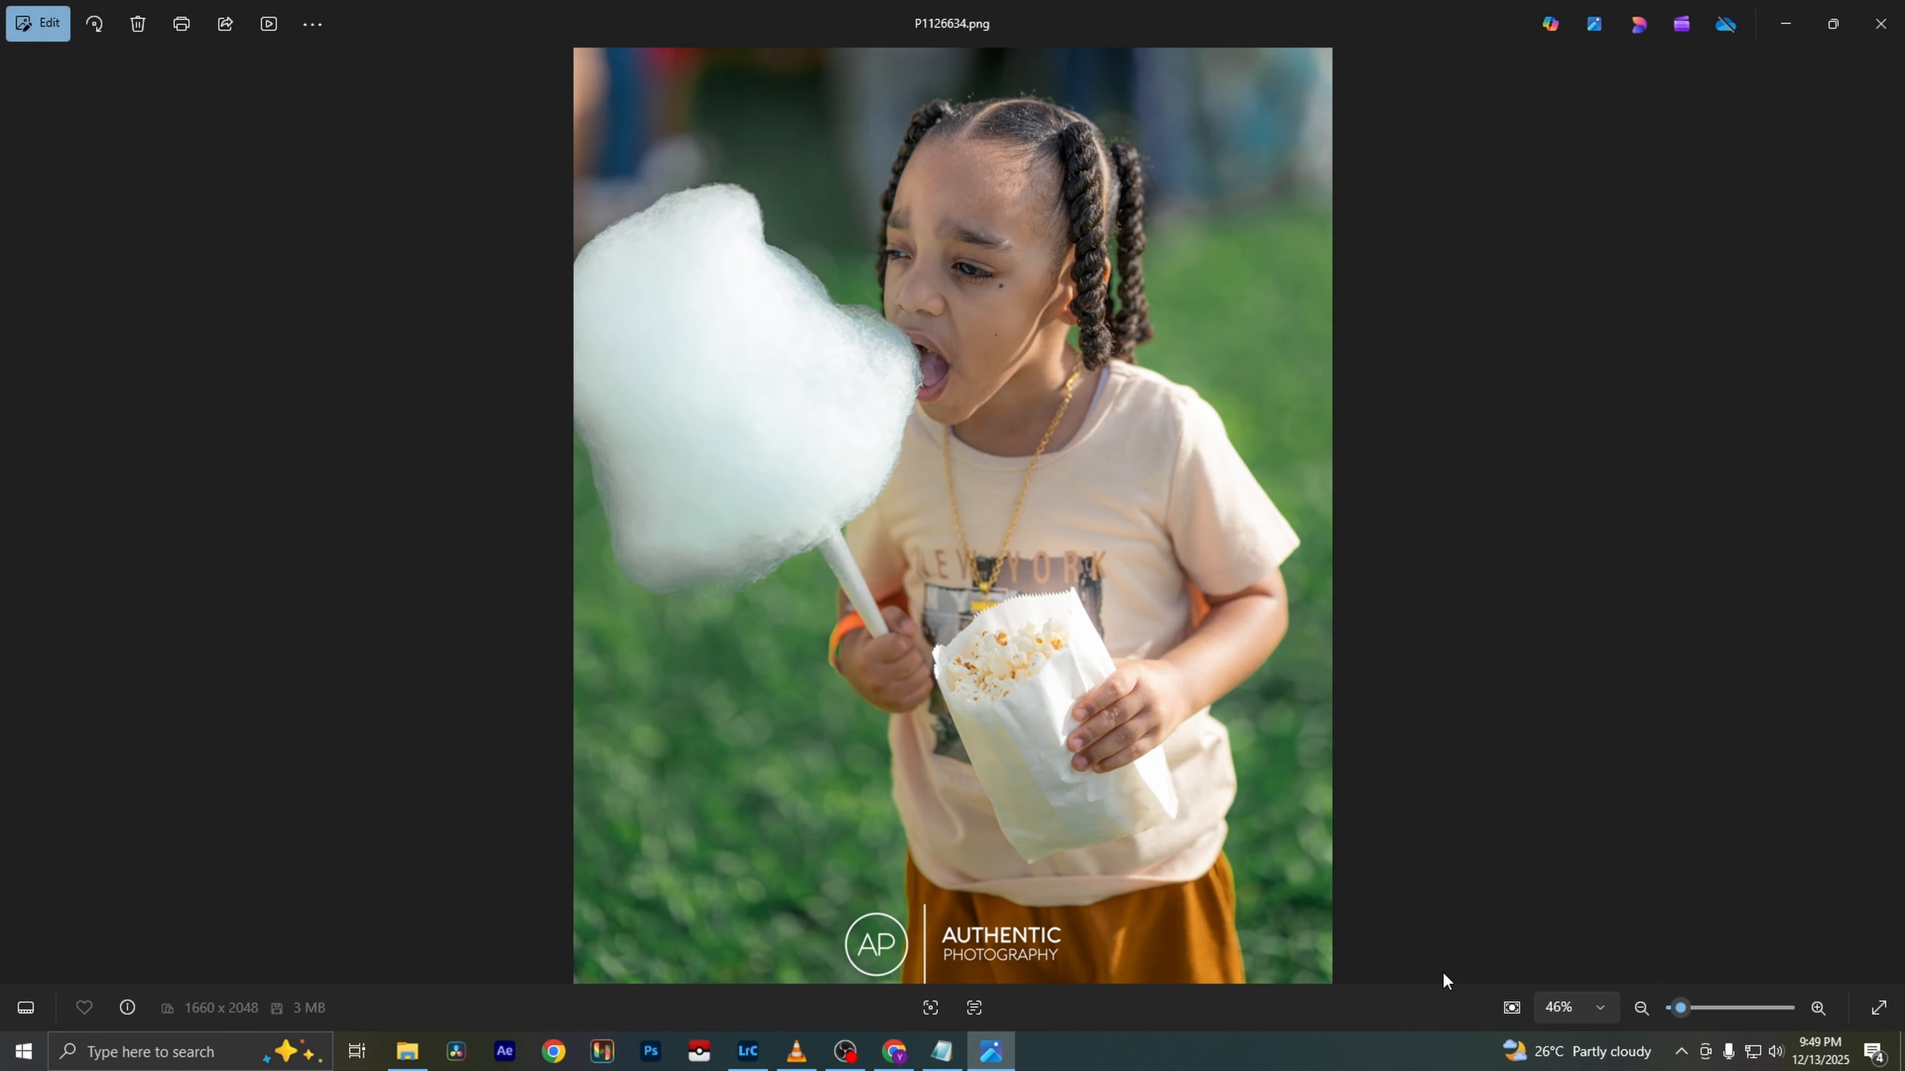
key(Right)
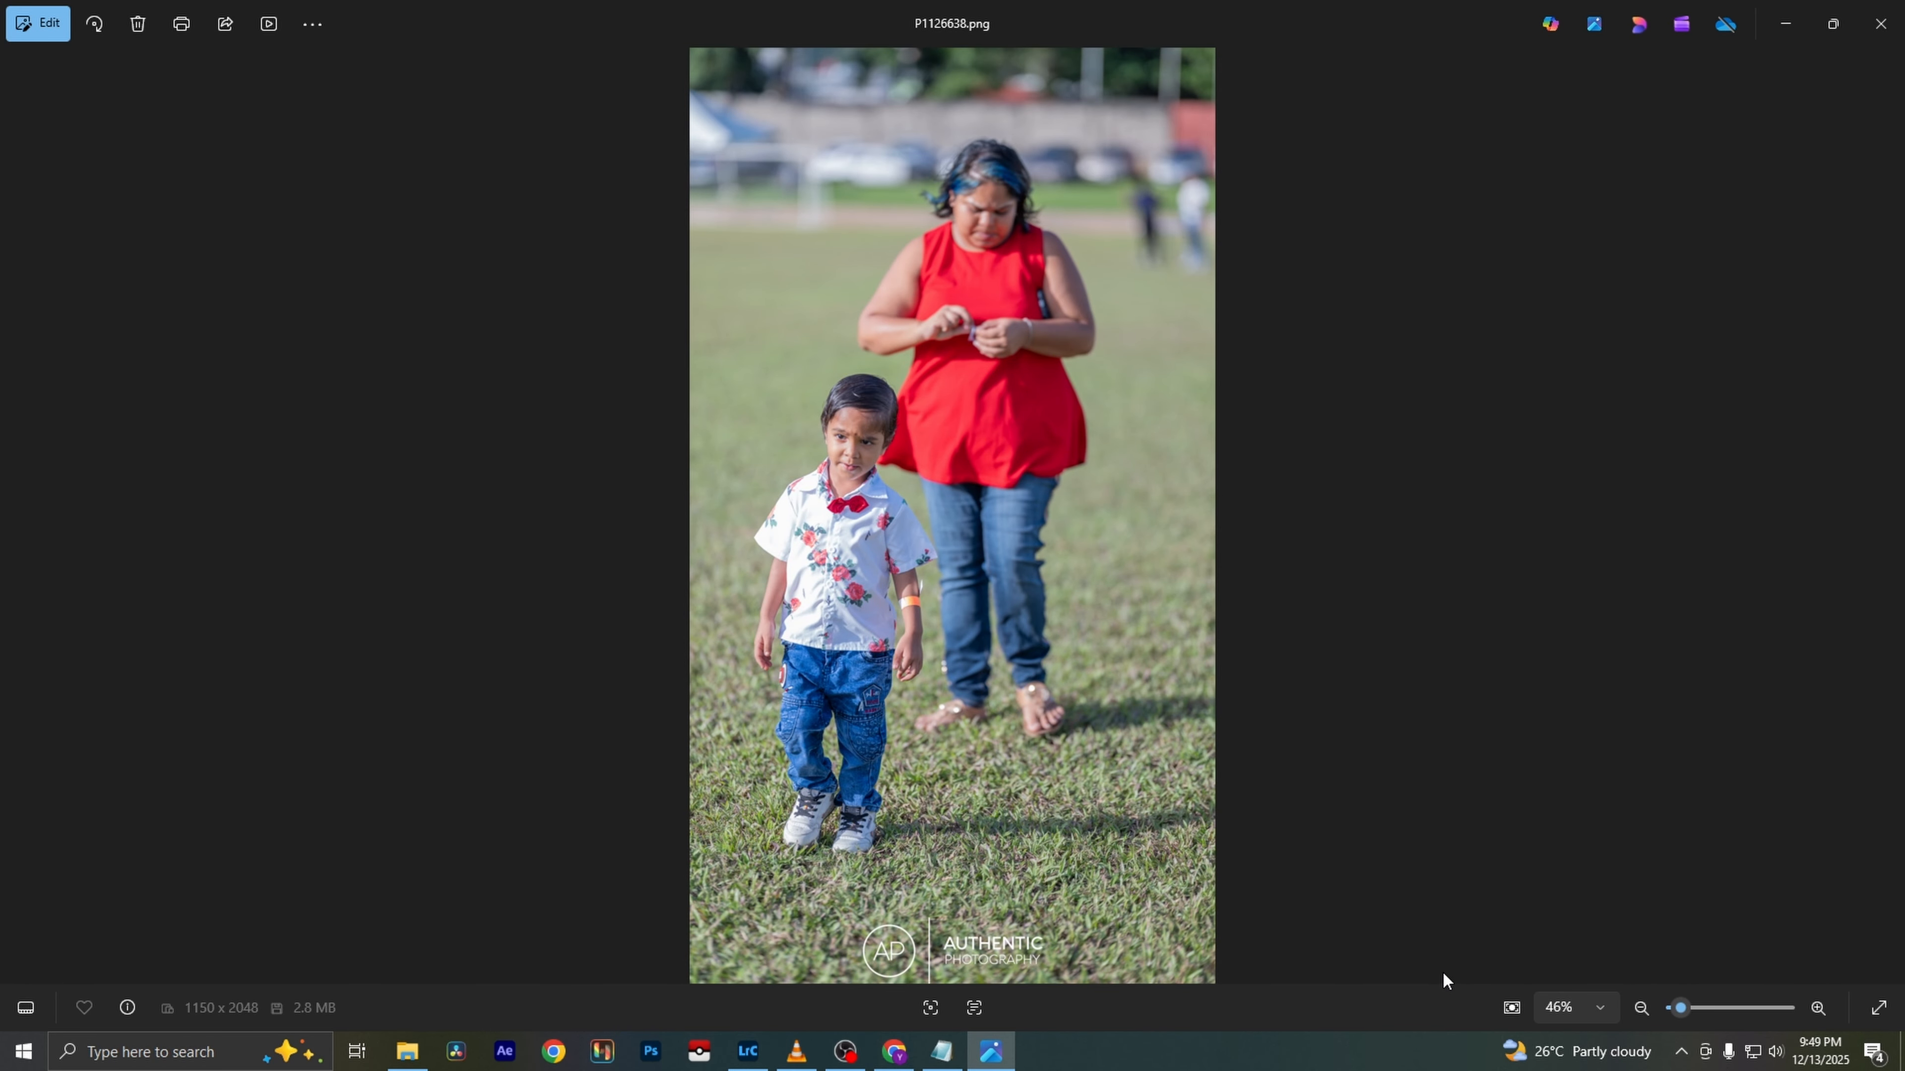
key(Right)
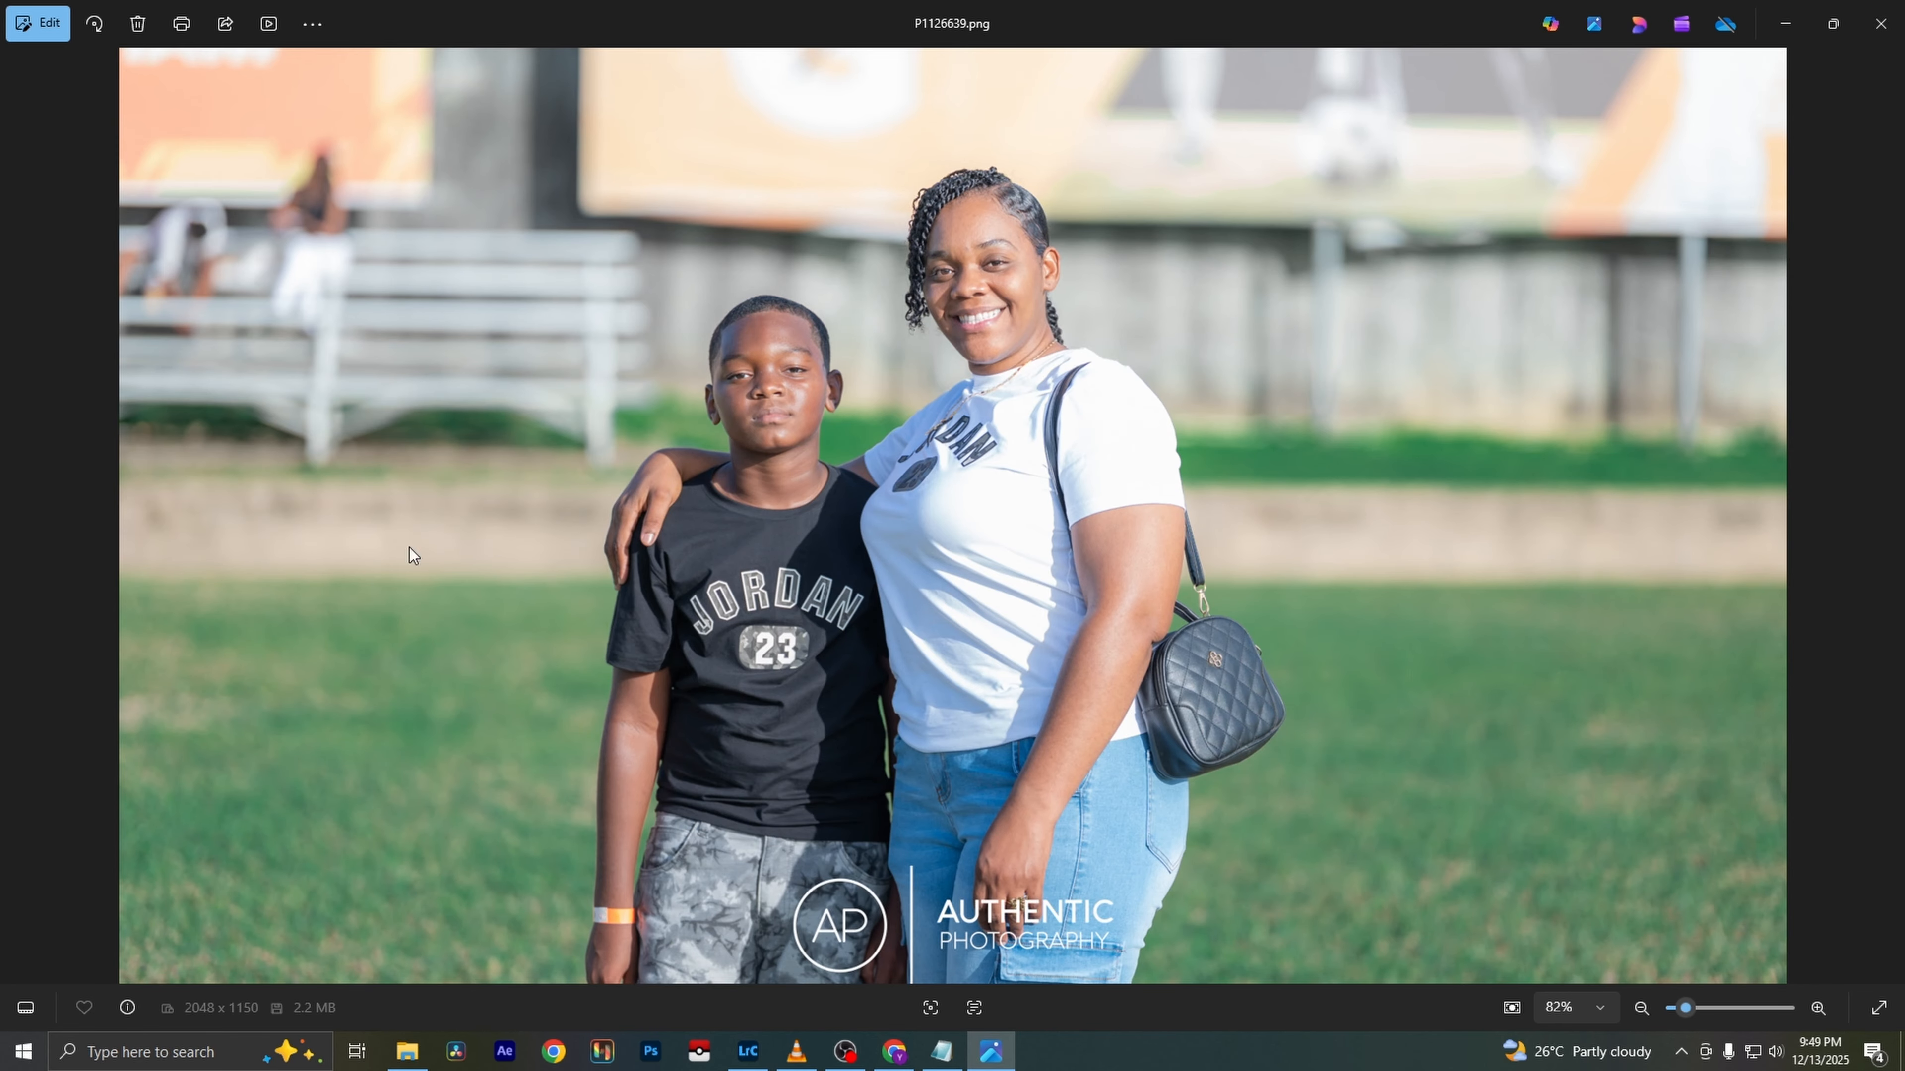
Inspect the woman's face in P1126639.png at 100% zoom and move on to P1126641.png
double_click(960, 271)
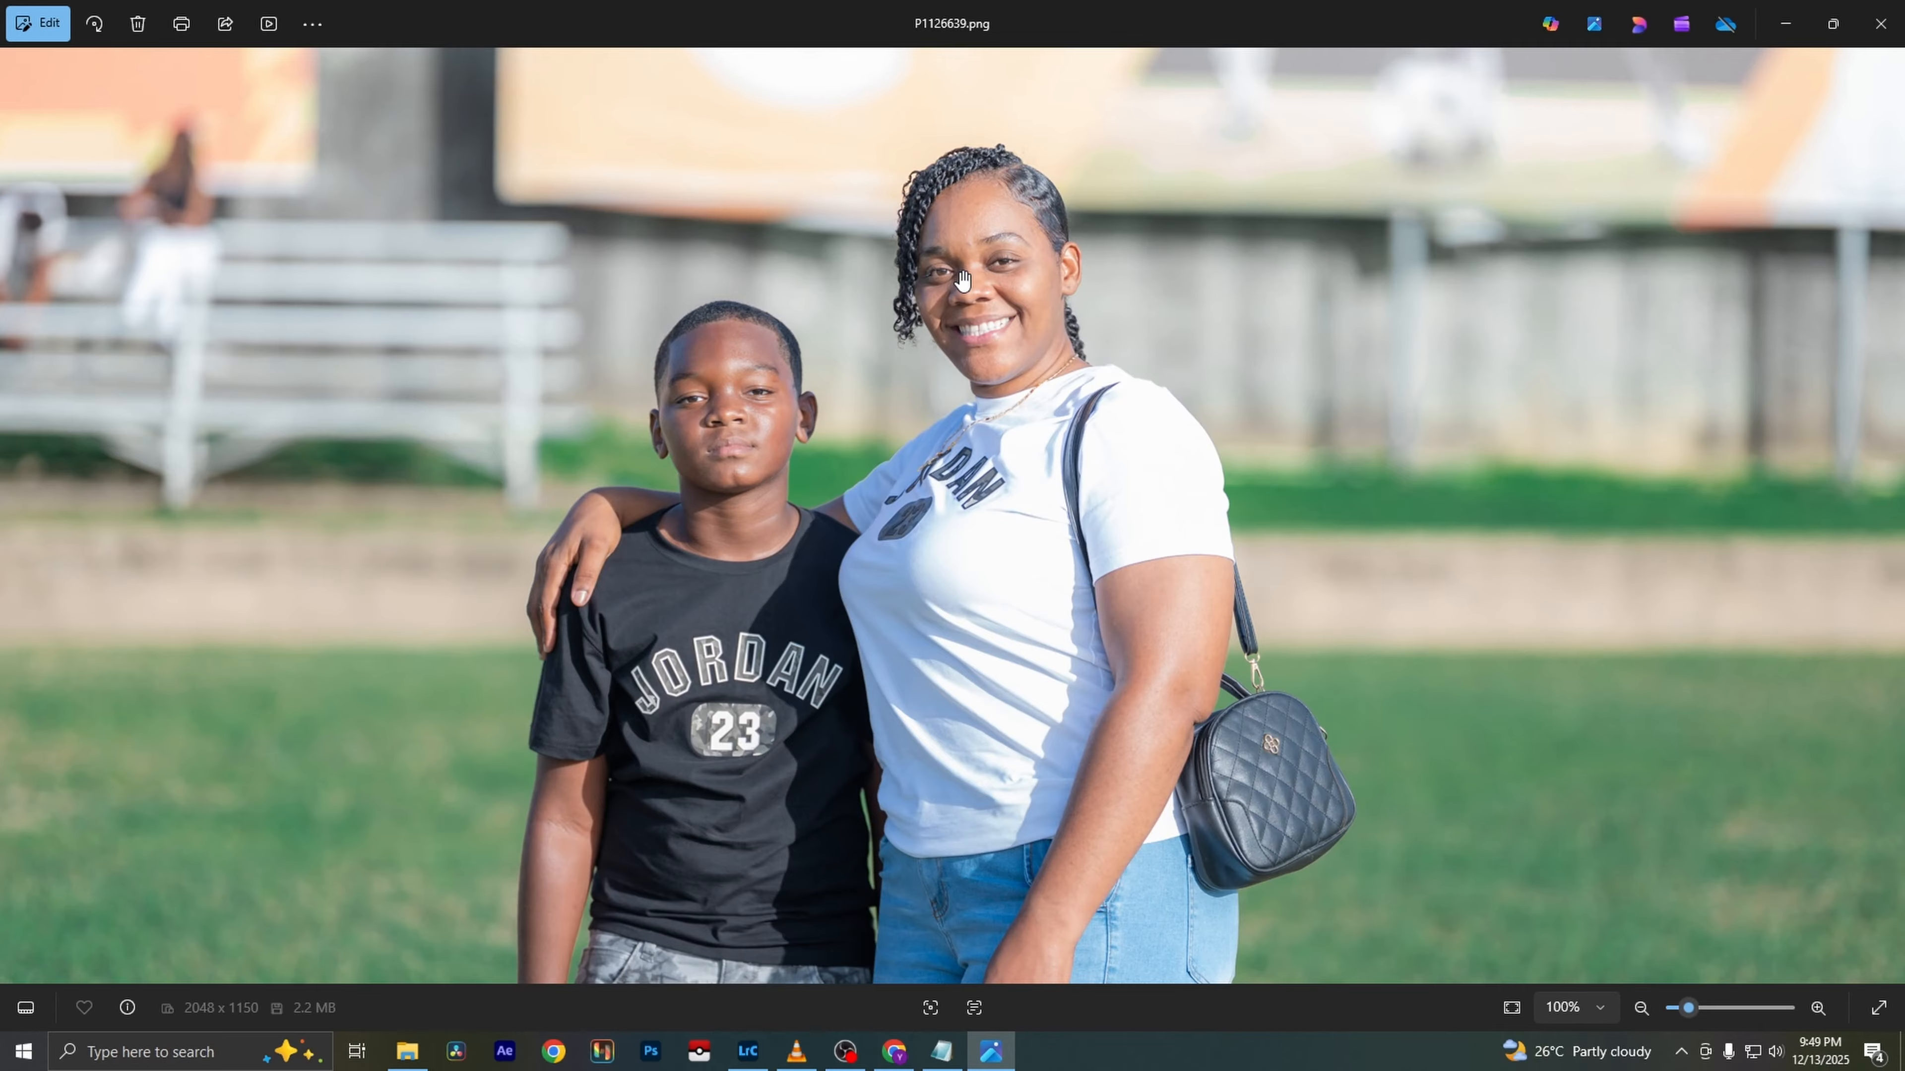
double_click(963, 277)
key(Right)
key(Right)
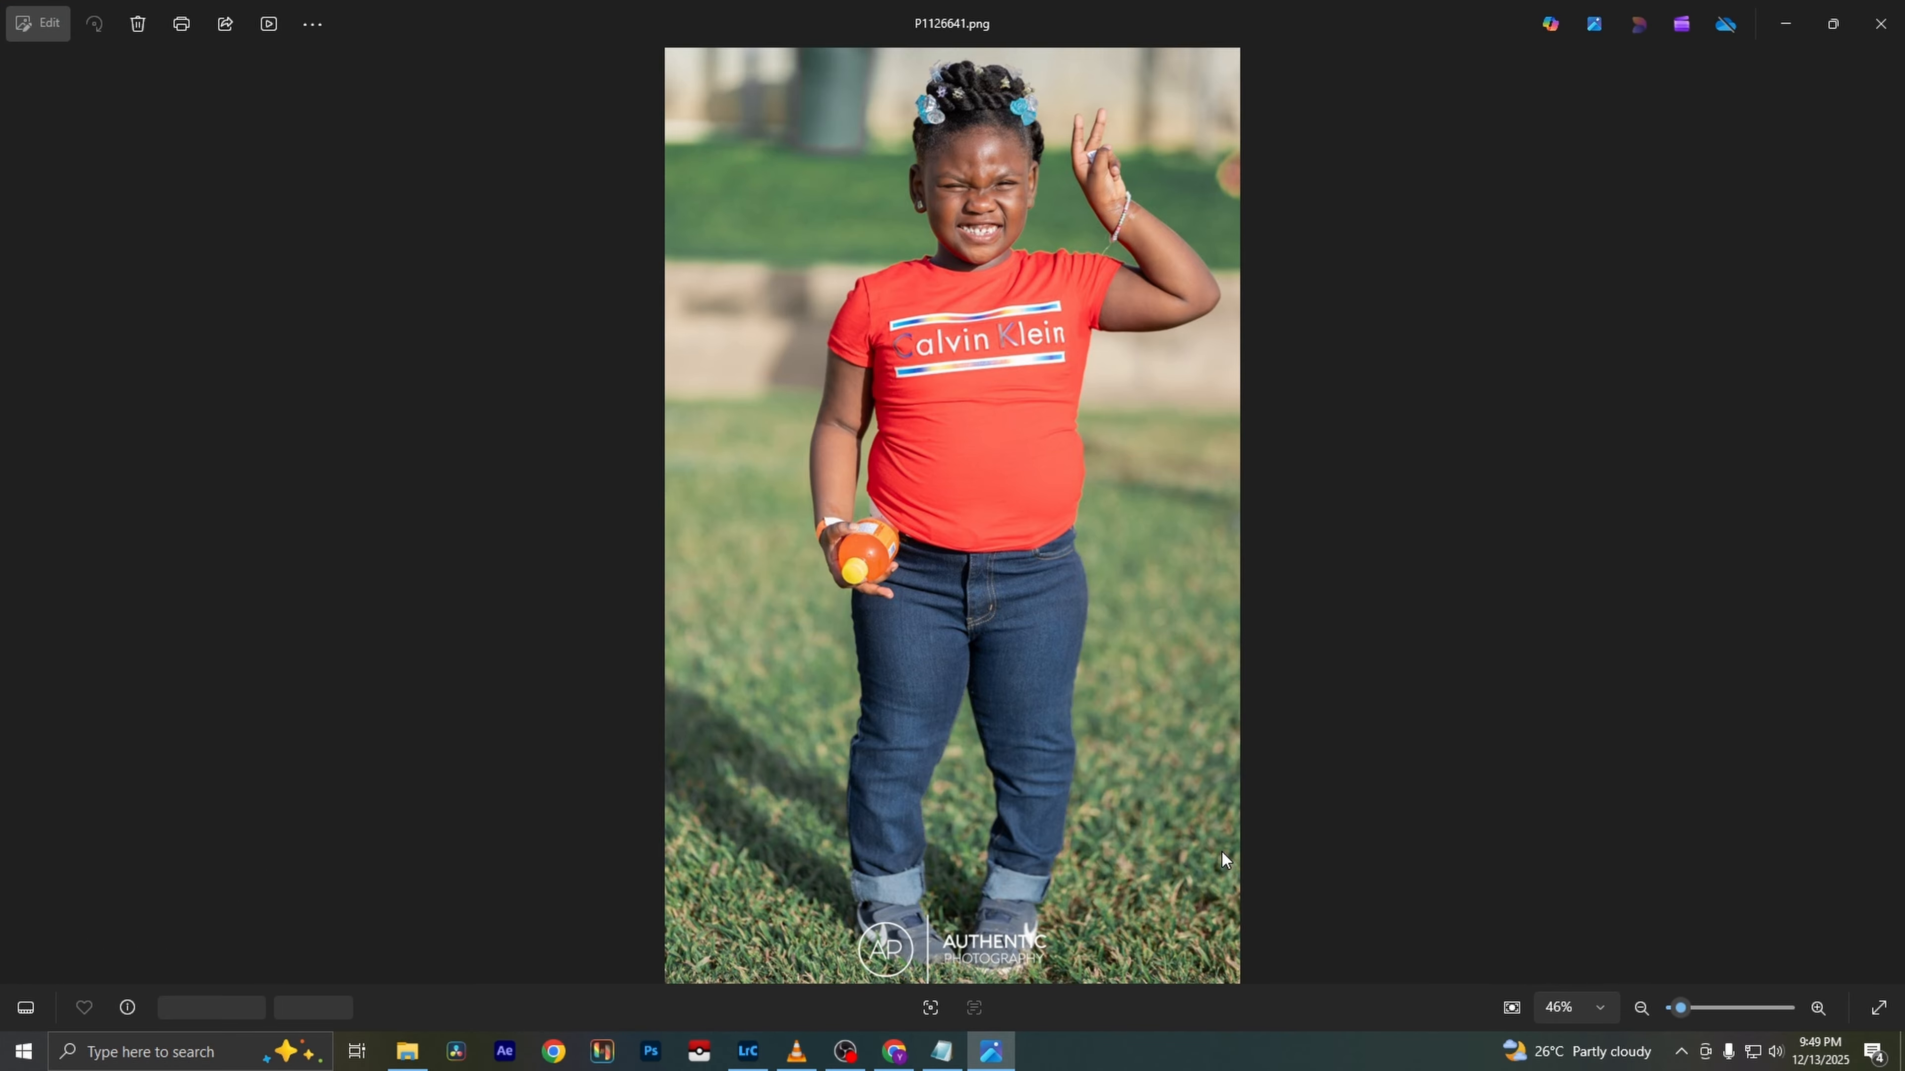
Look quickly through the remaining exported photos from P1126641.png up to the black-and-white group portrait P1126683.png
key(Right)
key(Right)
key(Right)
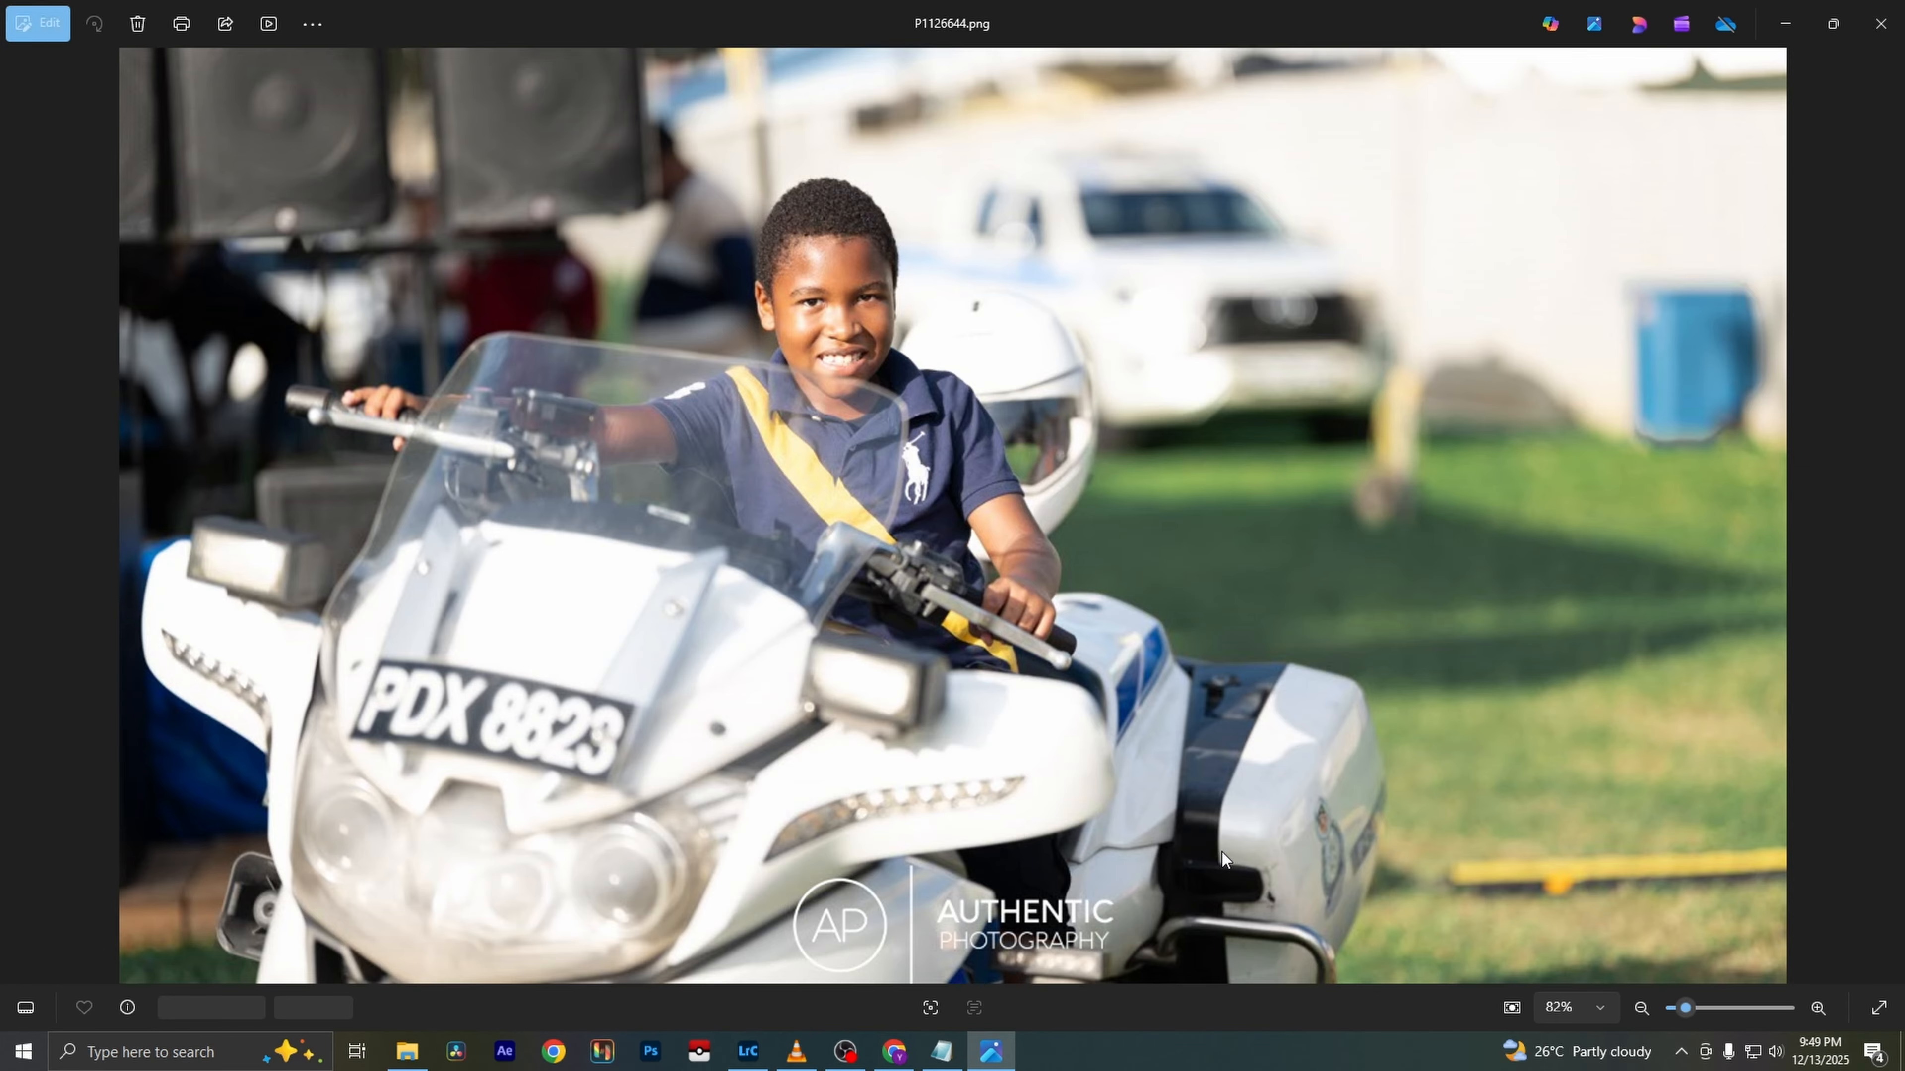
key(Right)
key(Right)
key(Right)
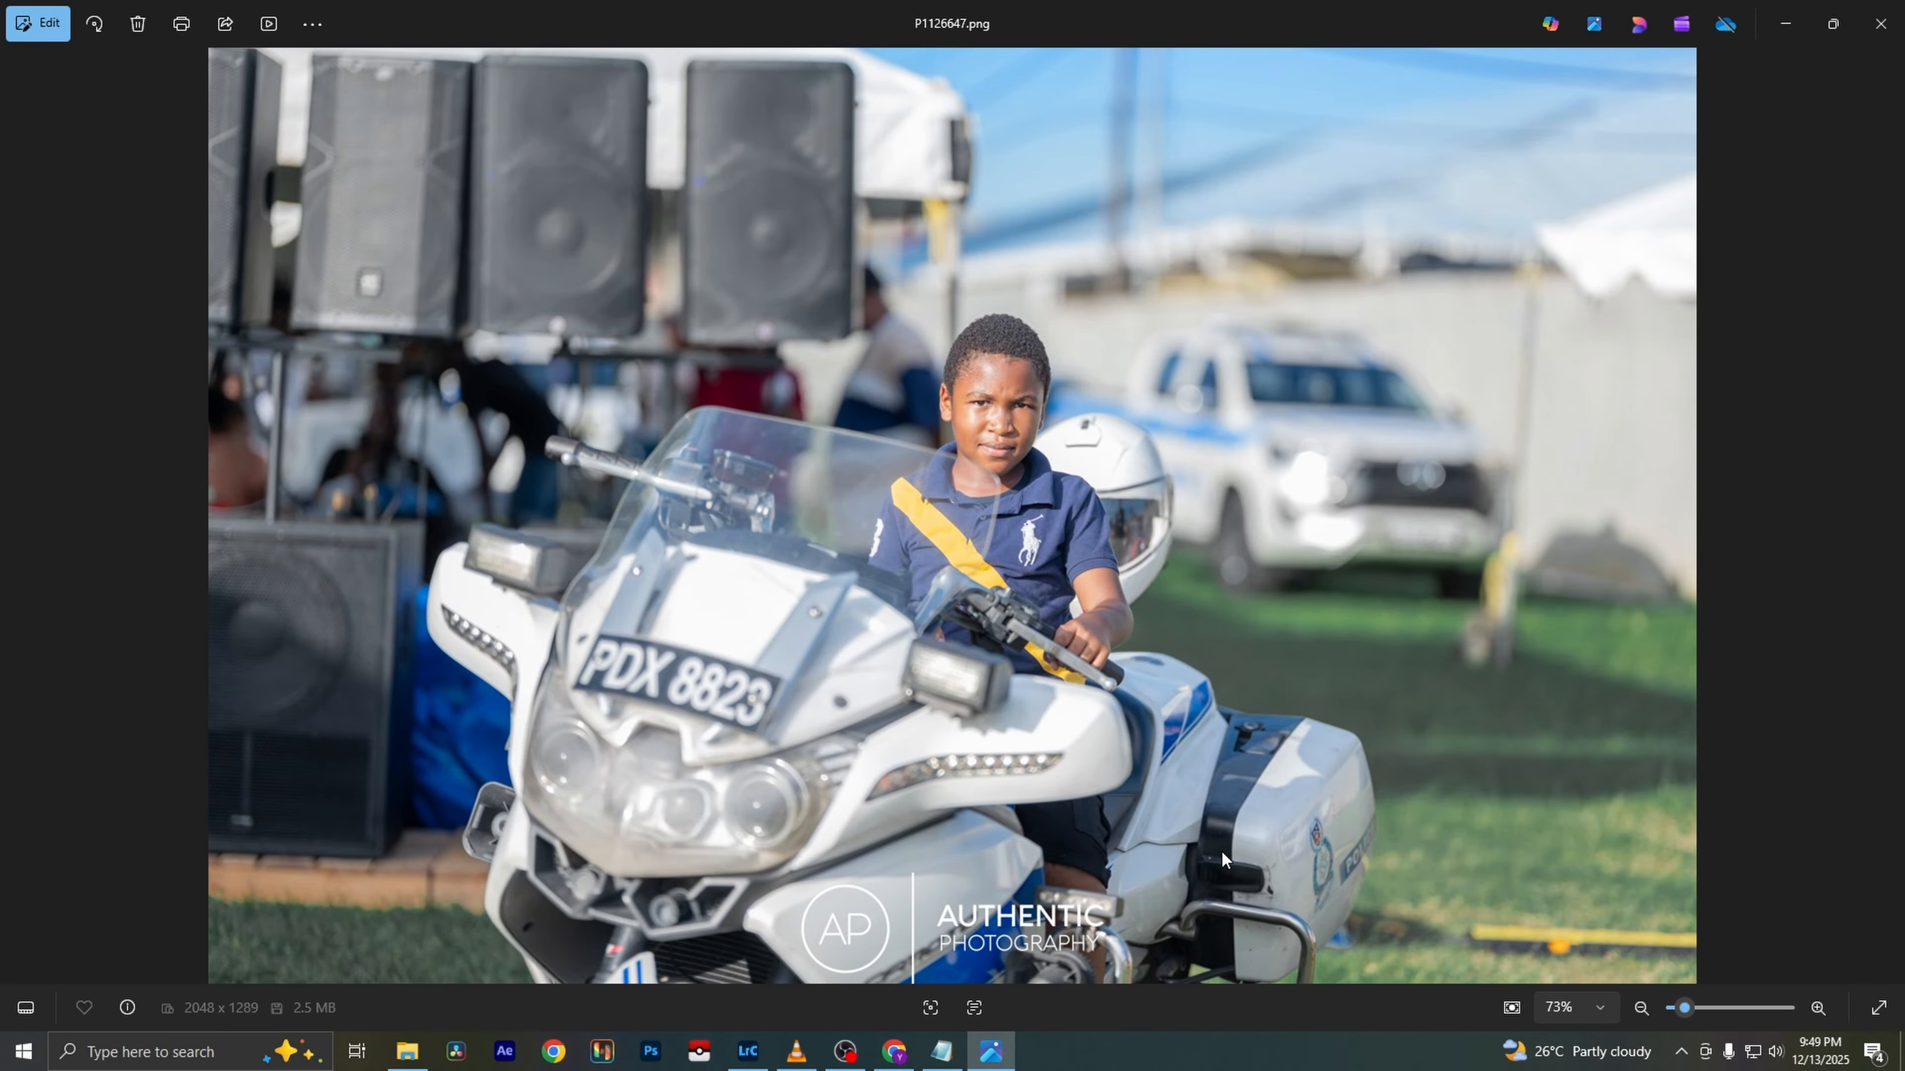
key(Right)
key(Right)
key(Right)
key(Right)
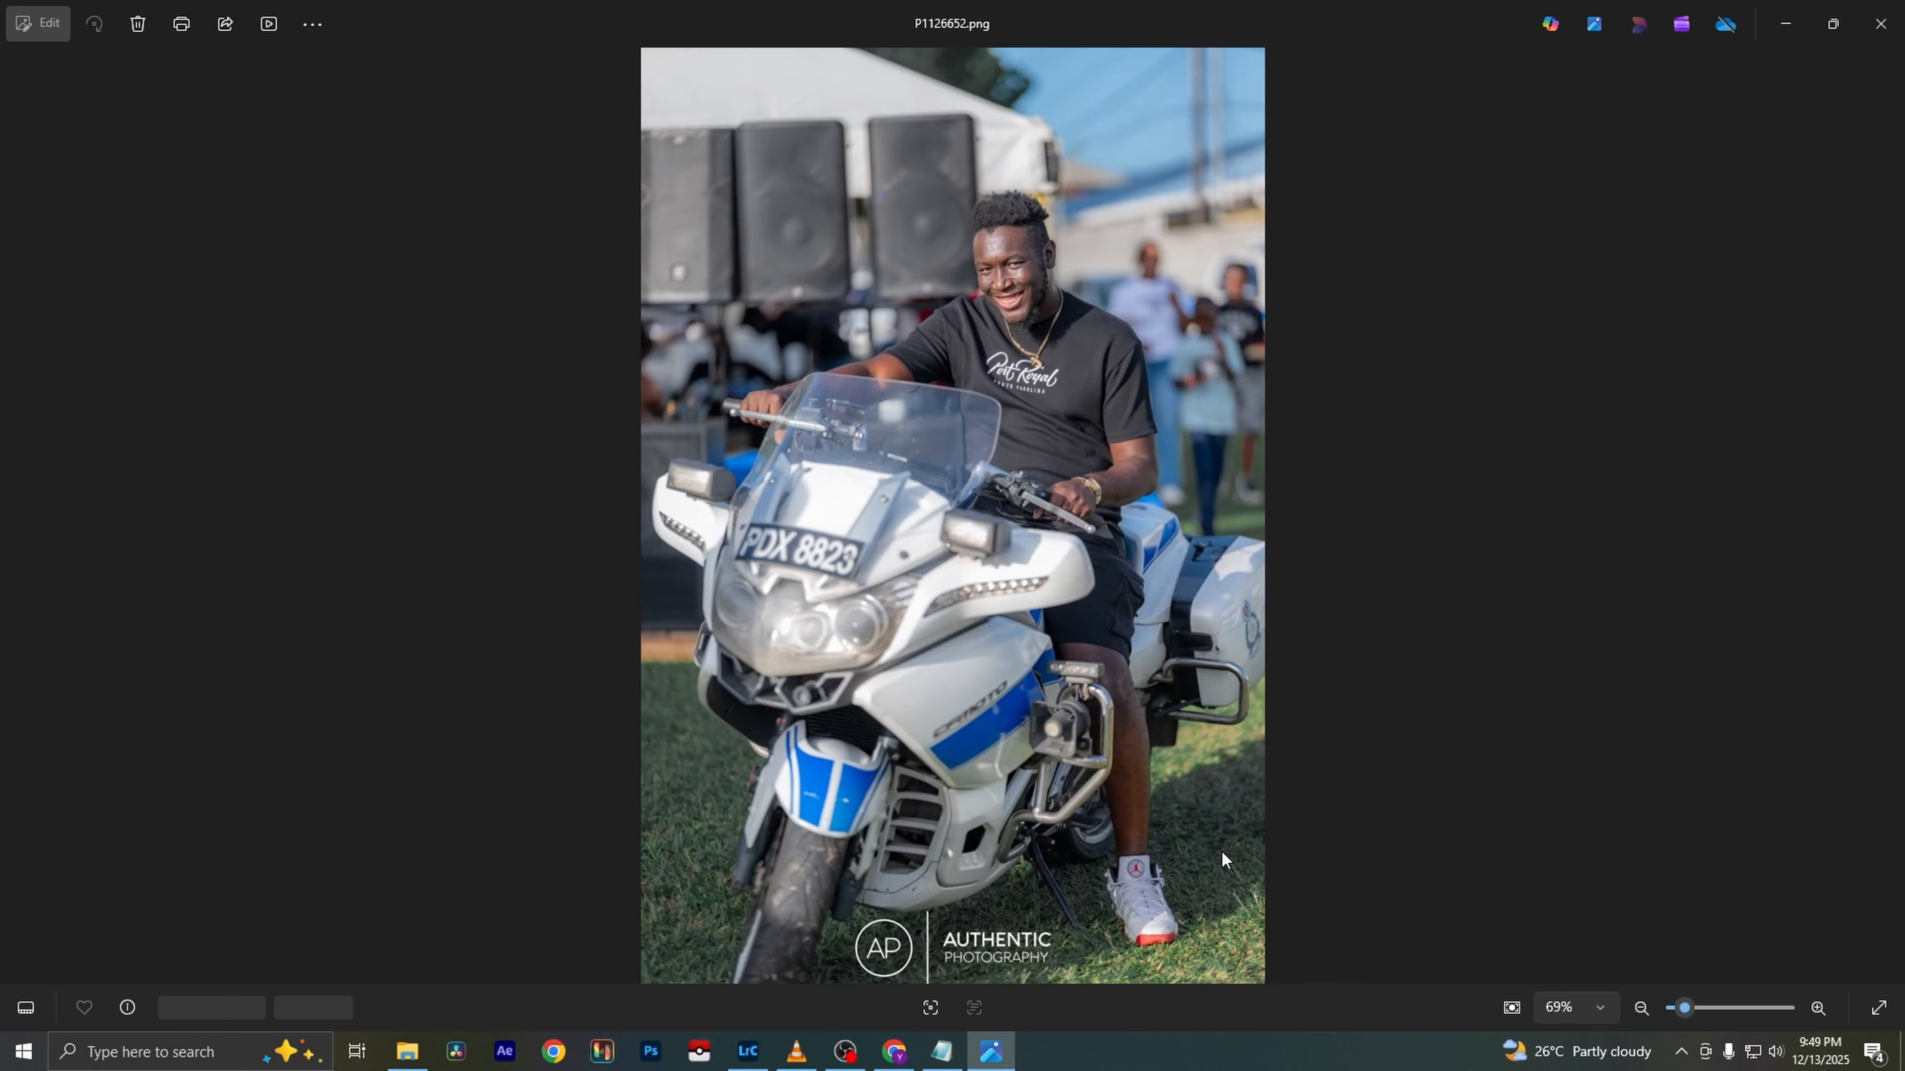
key(Right)
key(Right)
key(Right)
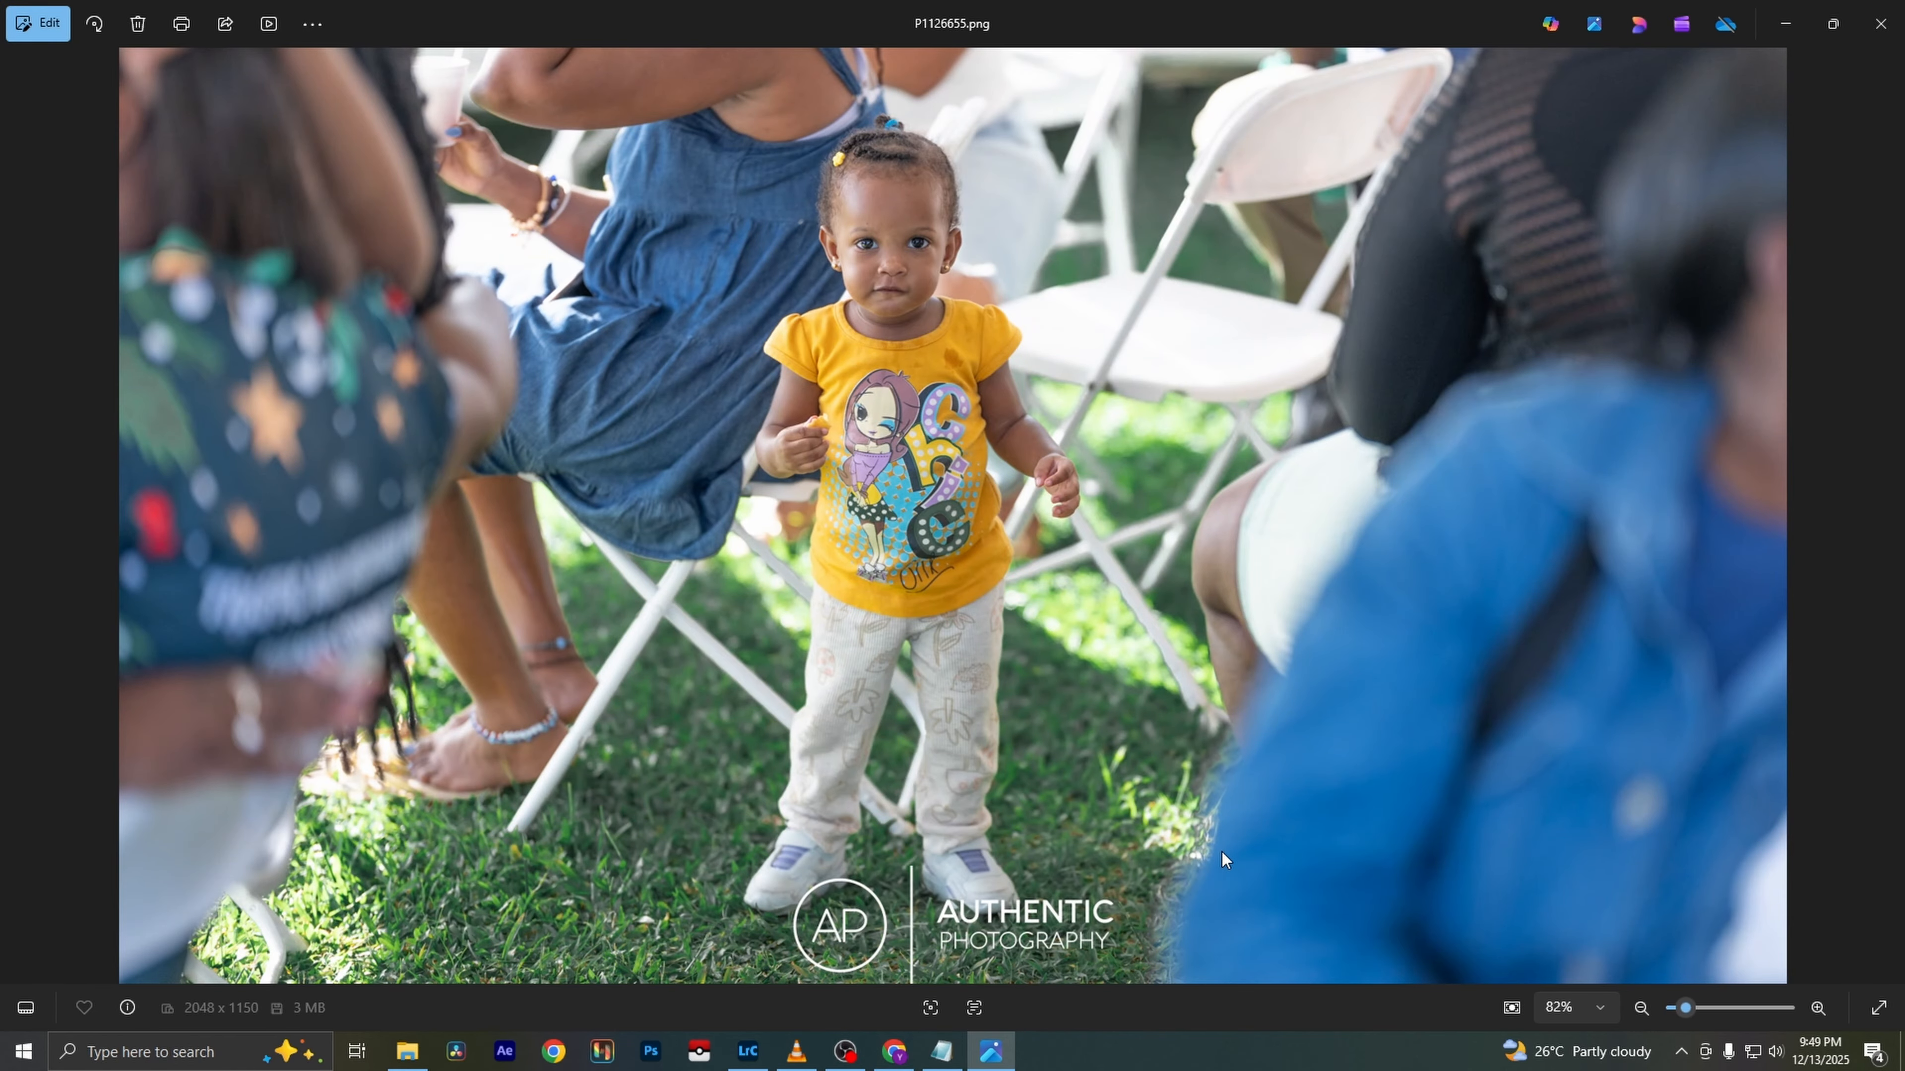
key(Right)
key(Right)
key(Right)
key(Right)
key(Right)
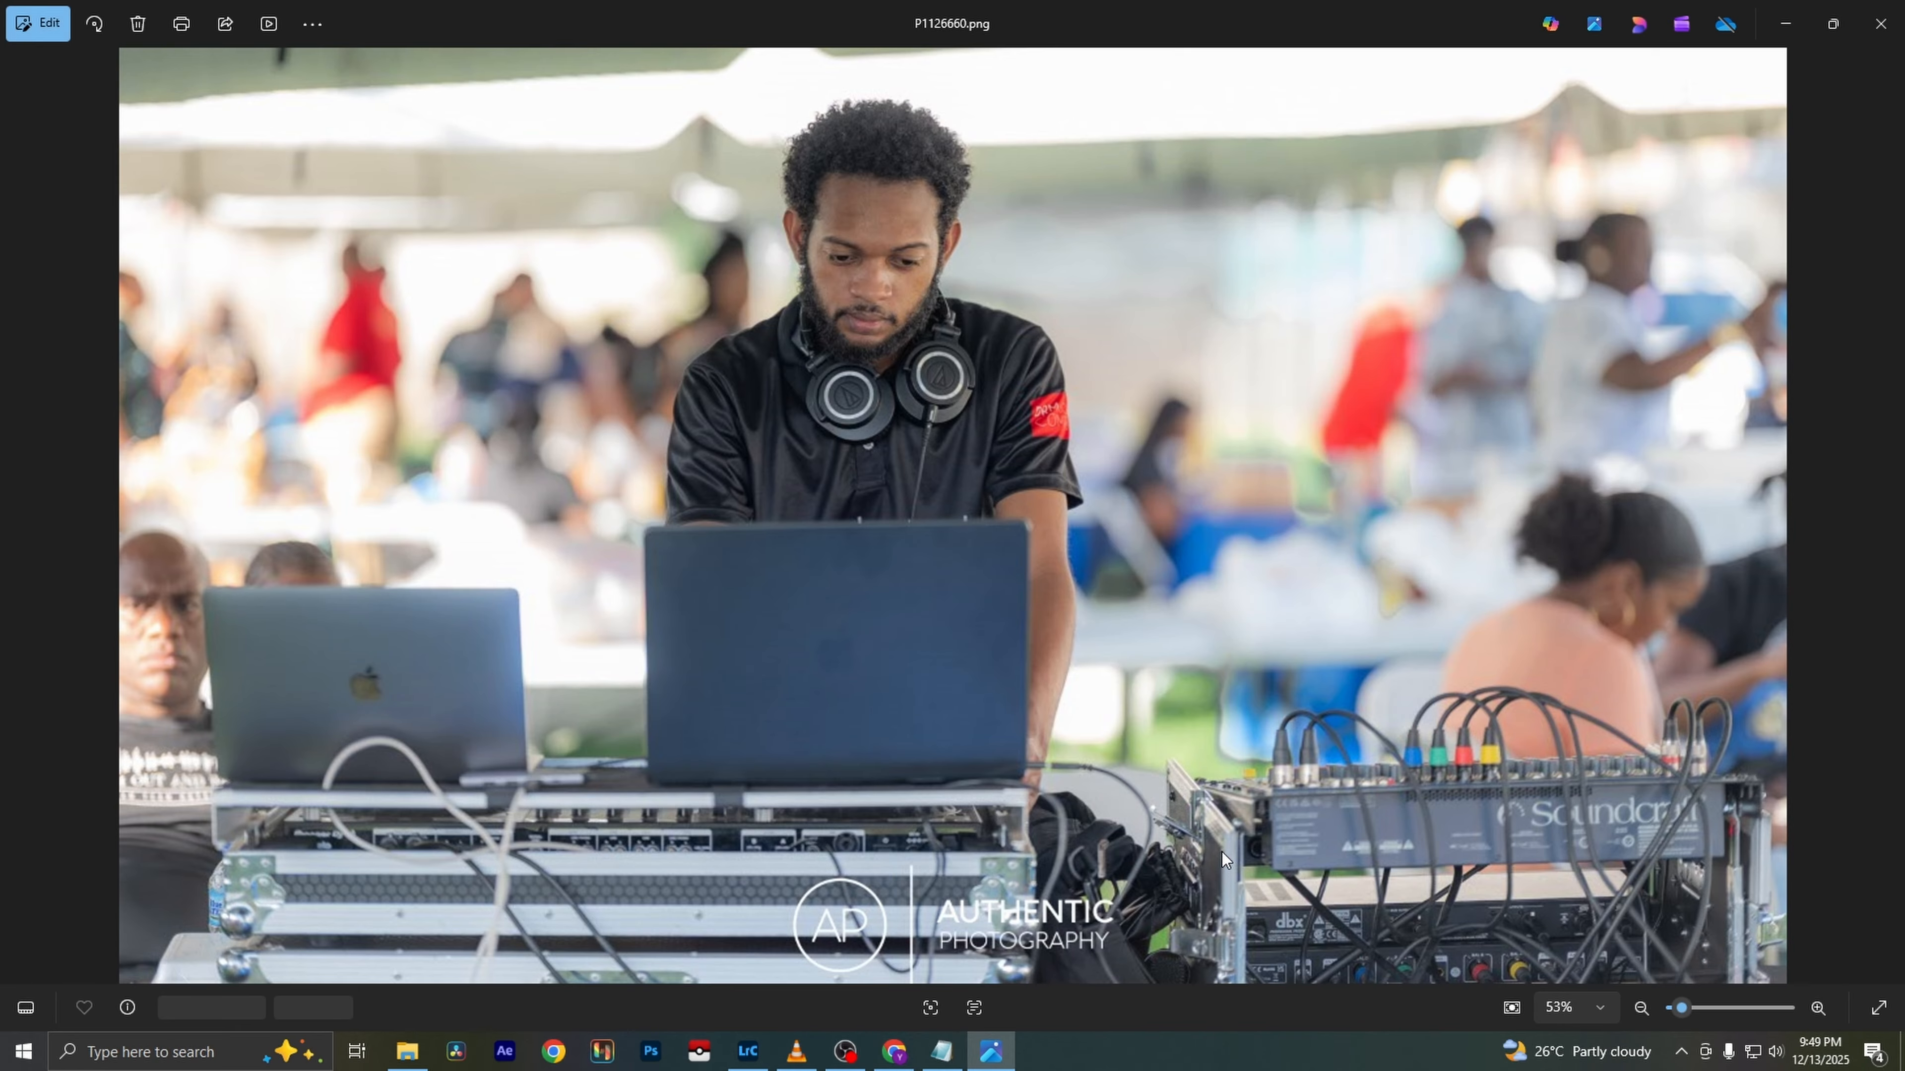
key(Right)
key(Right)
key(Right)
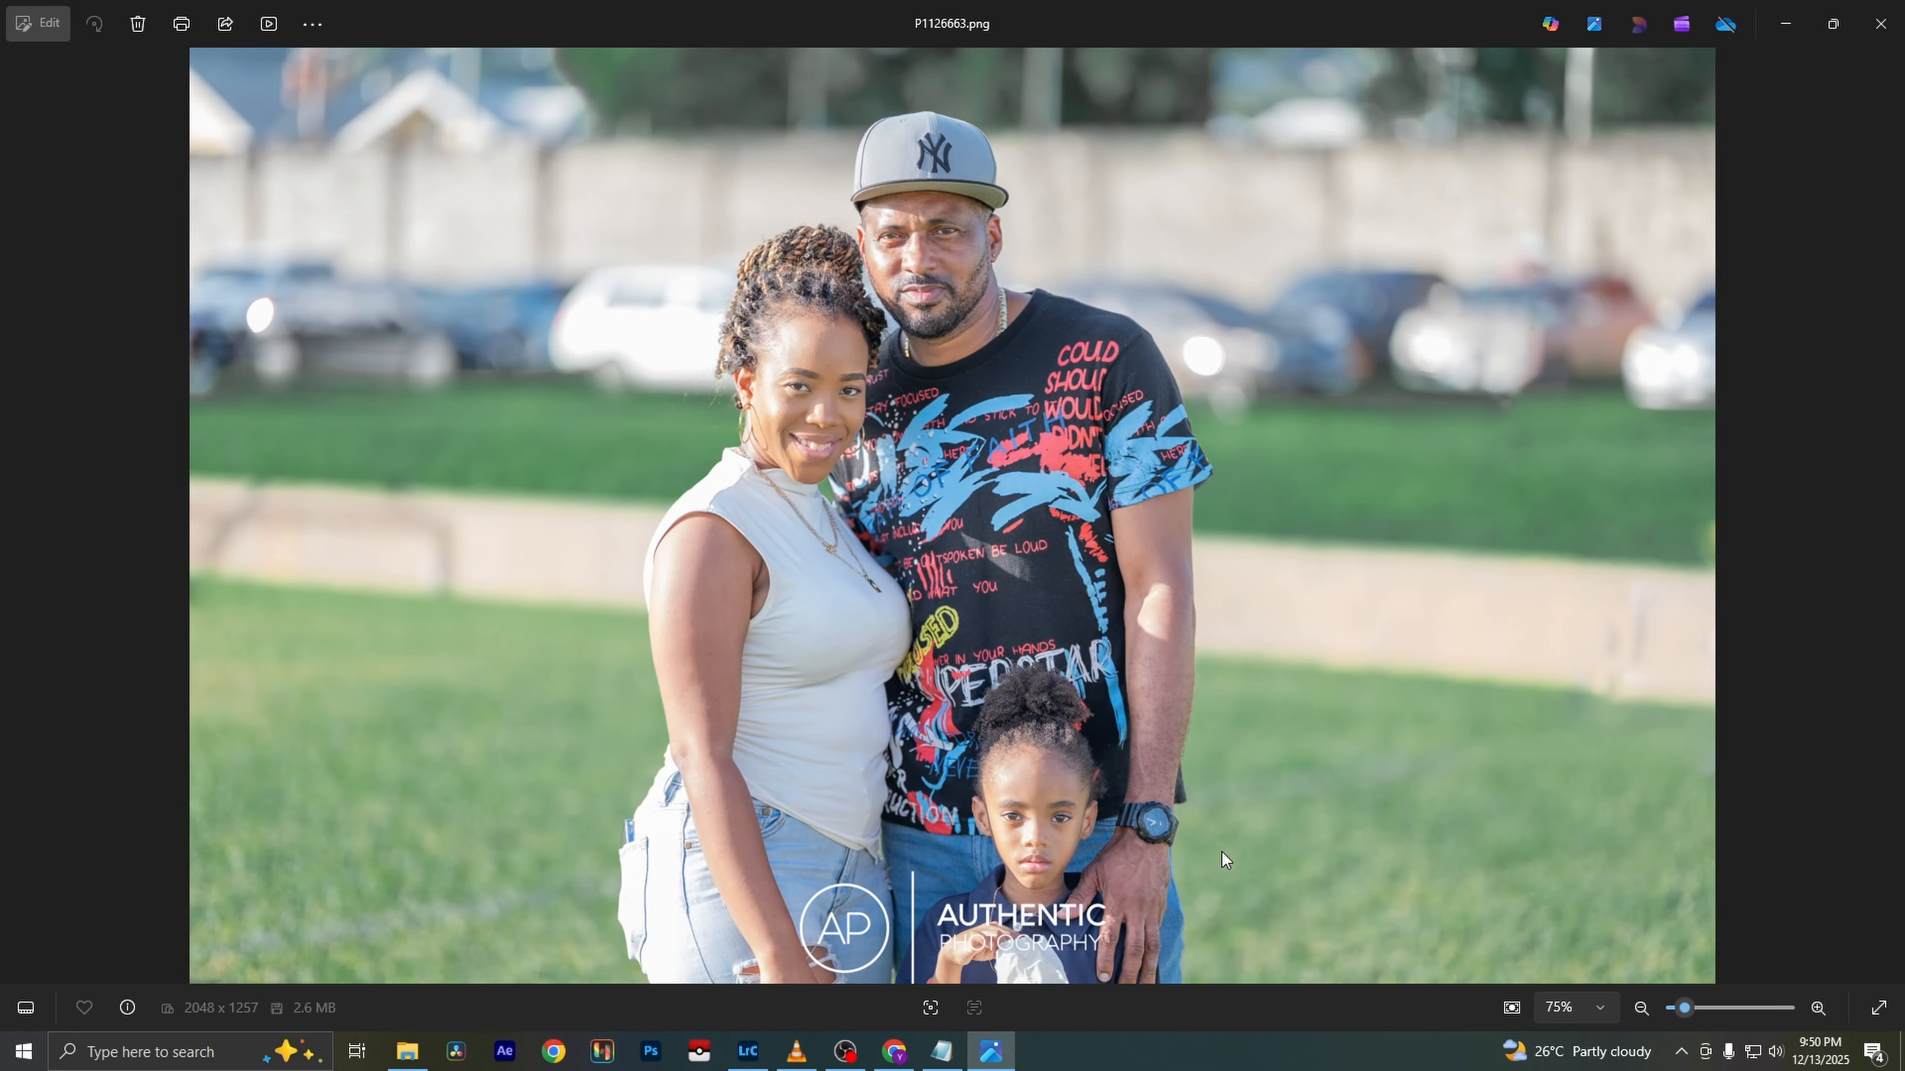
key(Right)
key(Right)
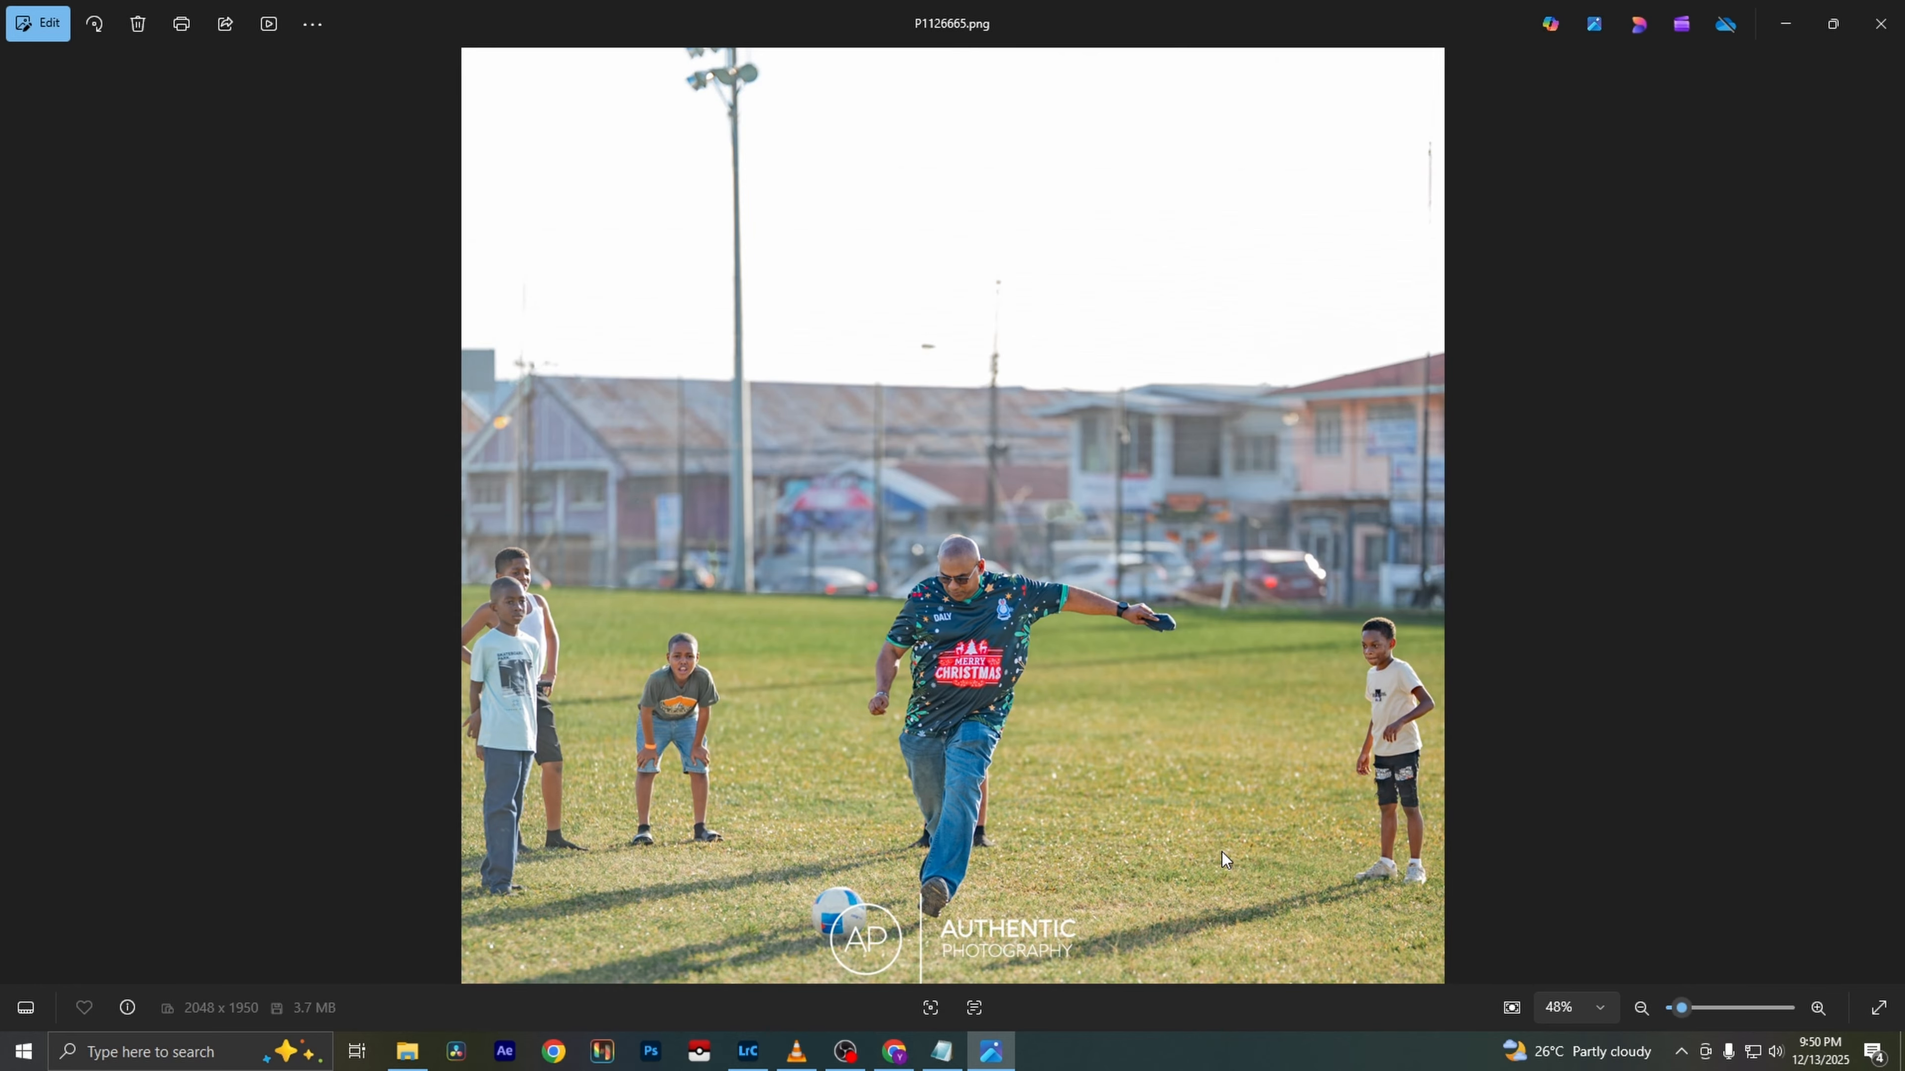
key(Right)
key(Right)
key(Right)
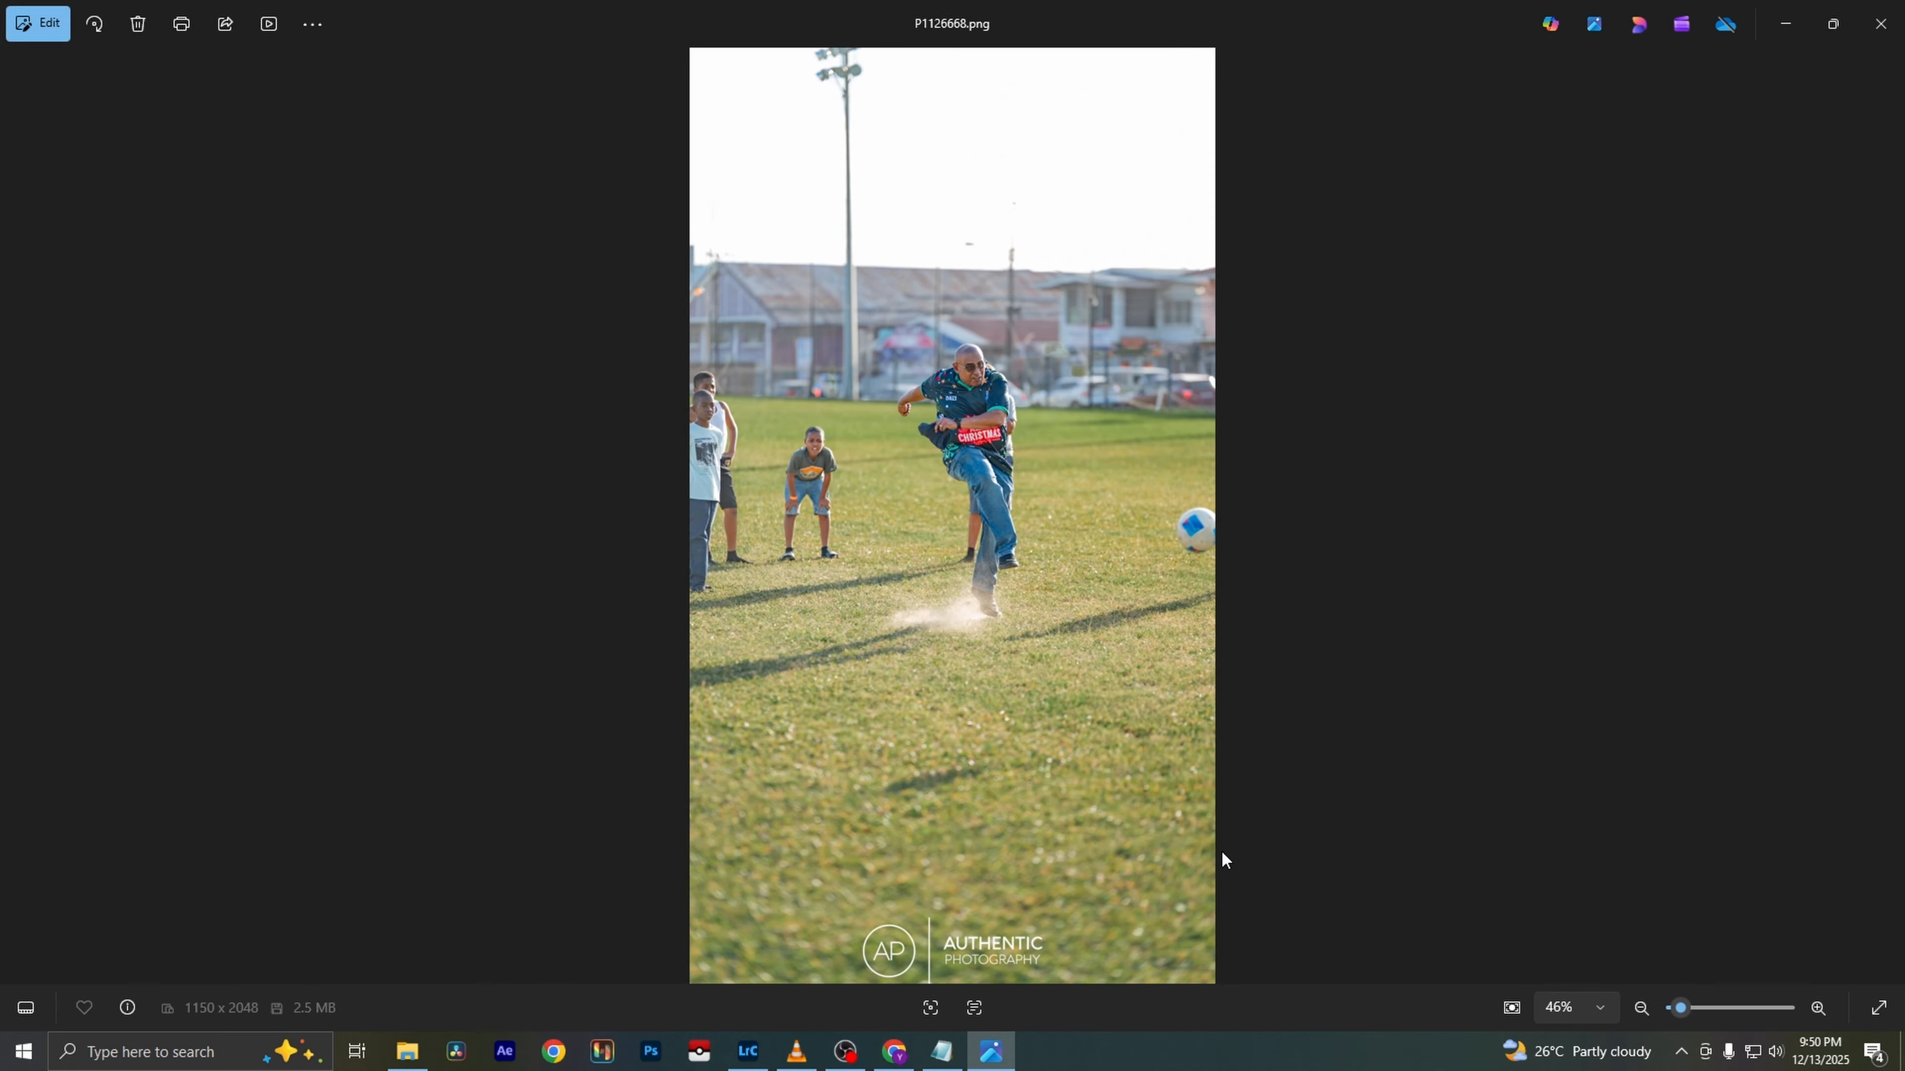
key(Right)
key(Right)
key(Right)
key(Right)
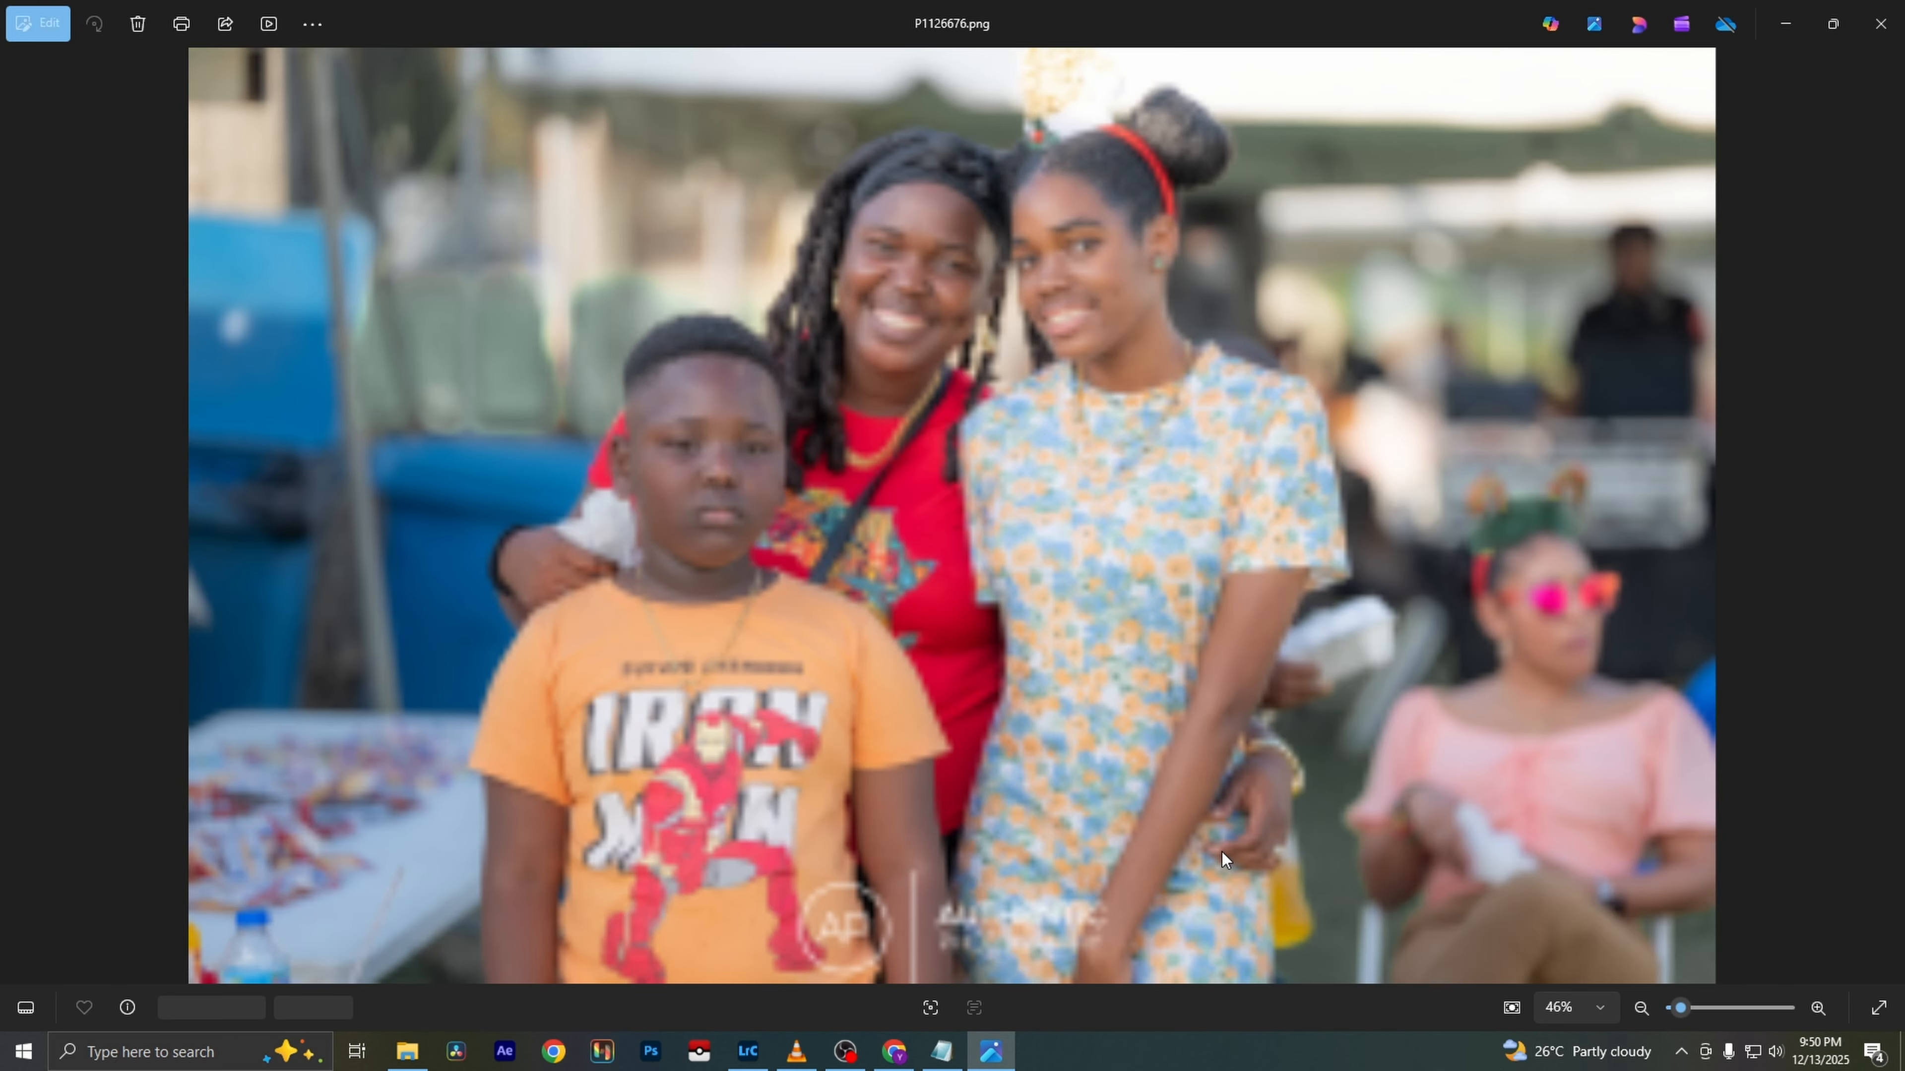
key(Right)
key(Right)
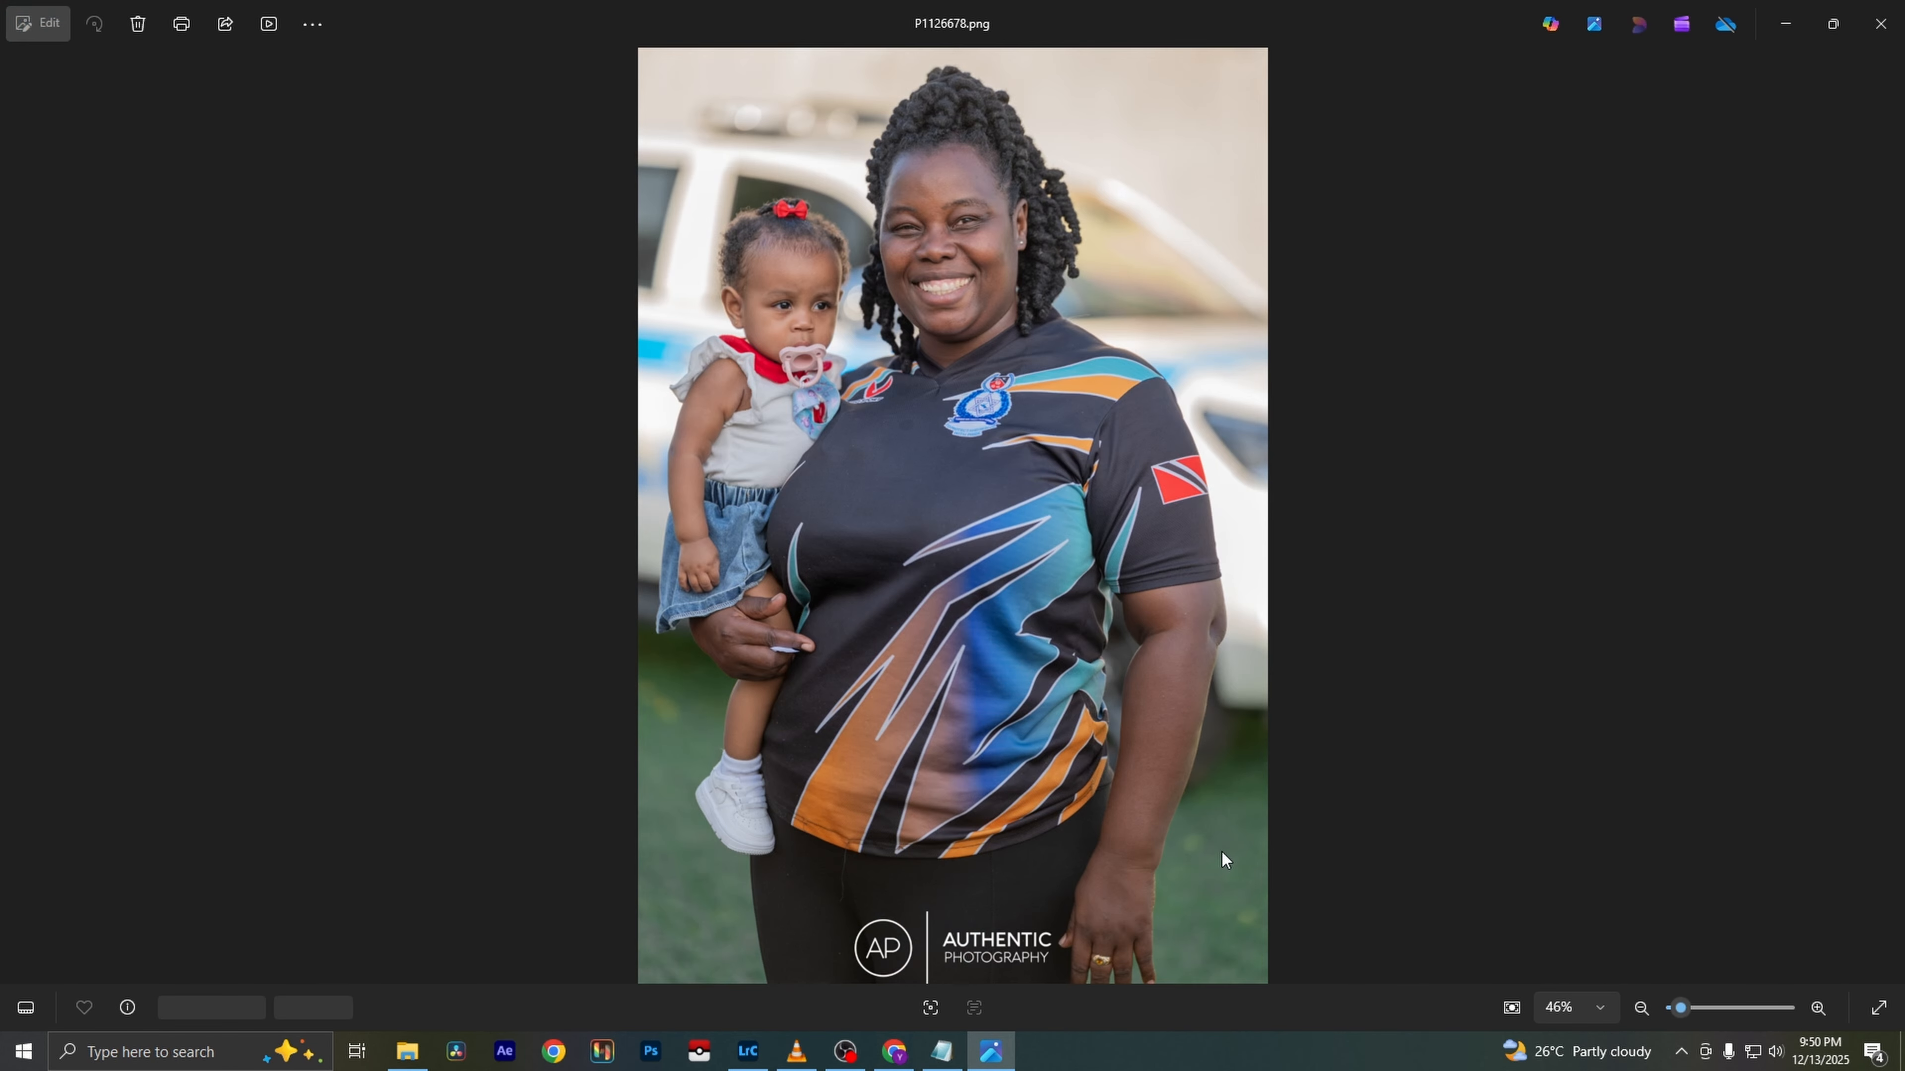
key(Right)
key(Right)
key(Right)
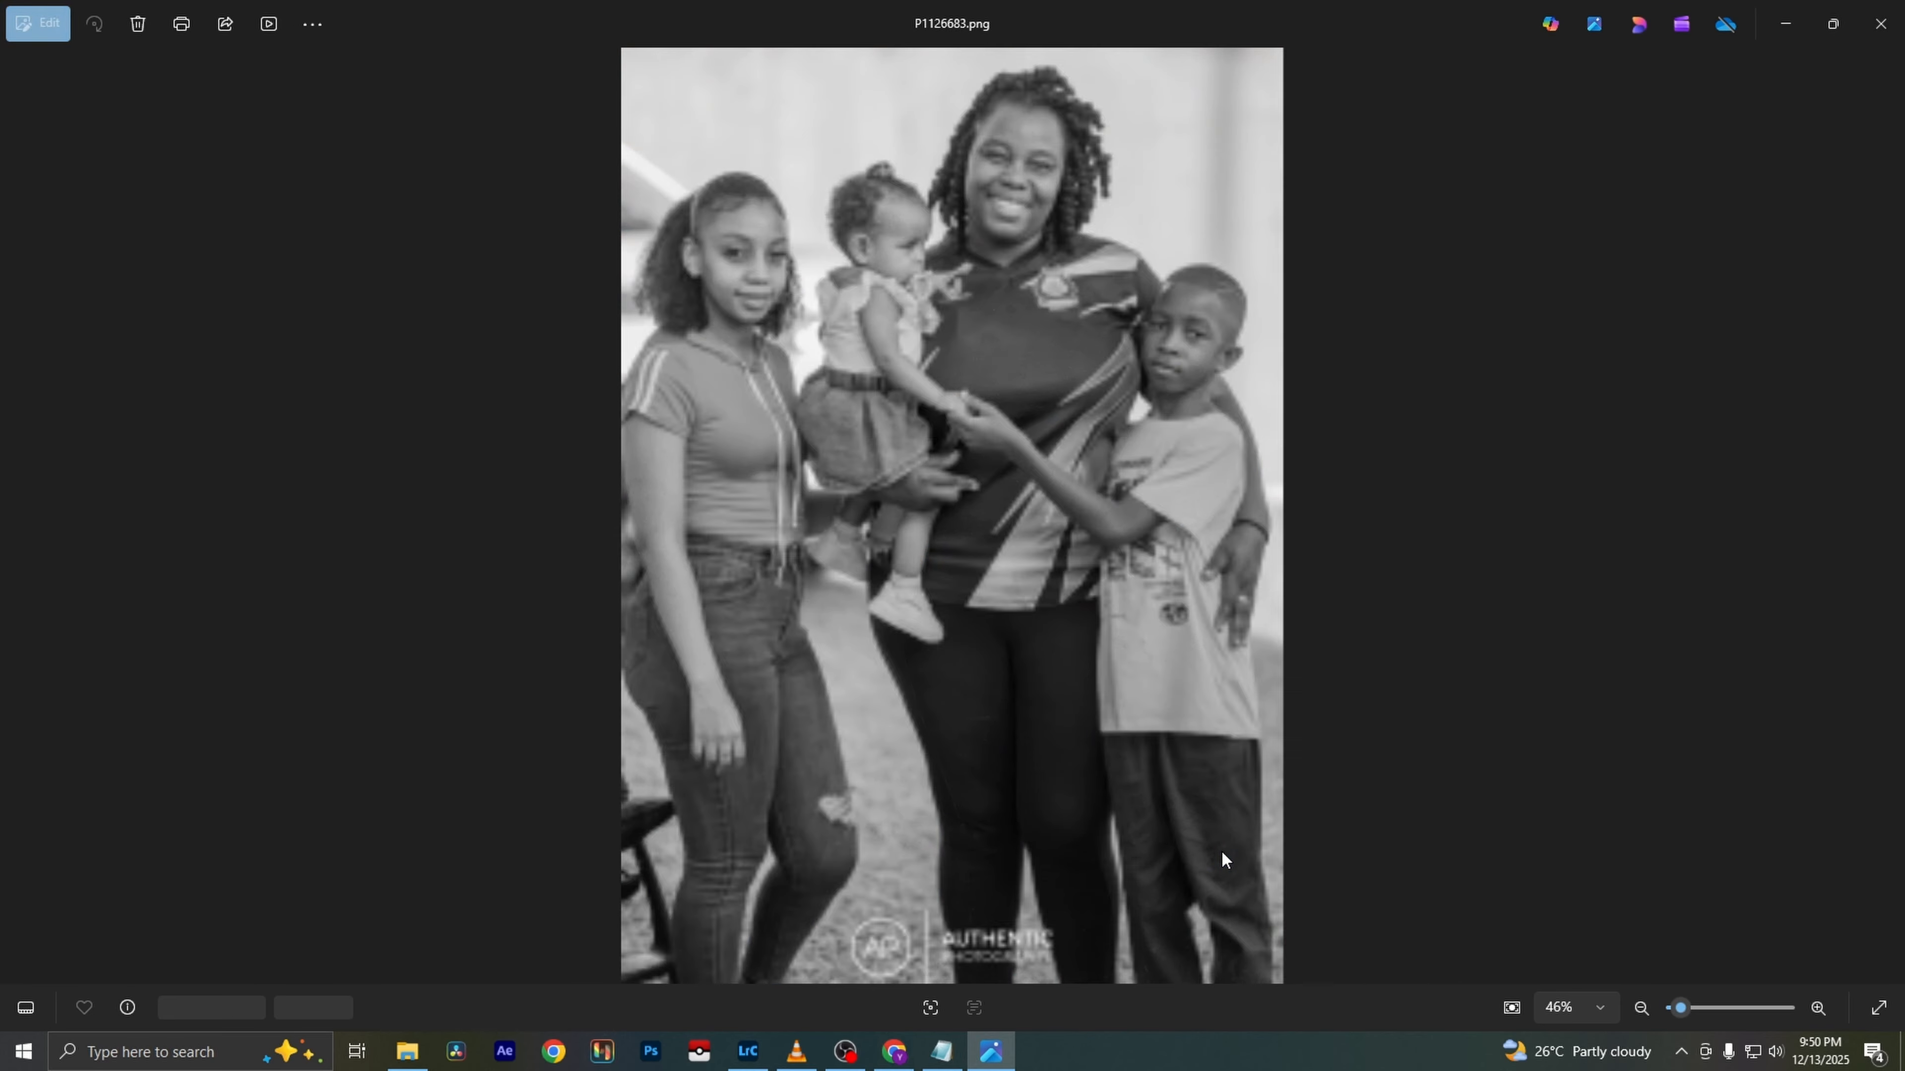
Review the exported photos one by one from the black-and-white group portrait P1126683.png through the bleachers photo P1126717.png
key(Right)
key(Right)
key(Right)
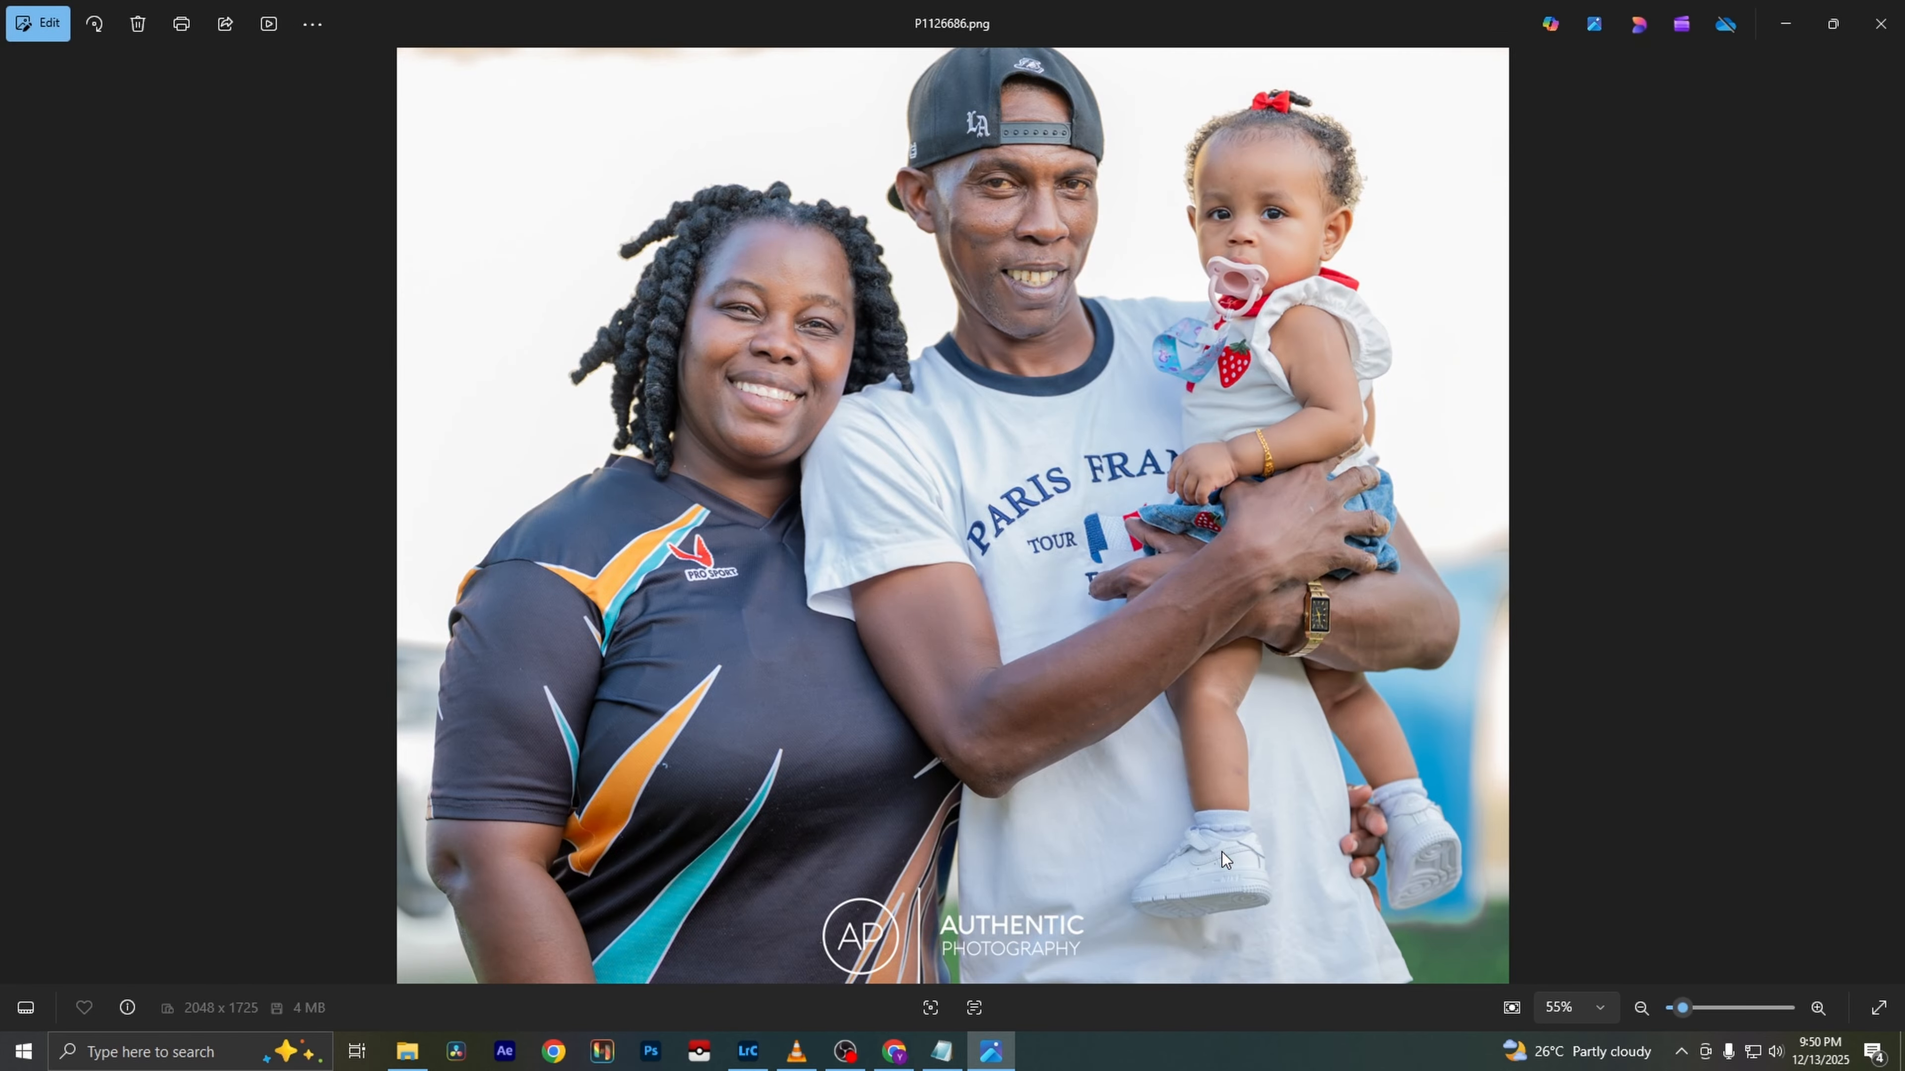
key(Right)
key(Right)
key(Right)
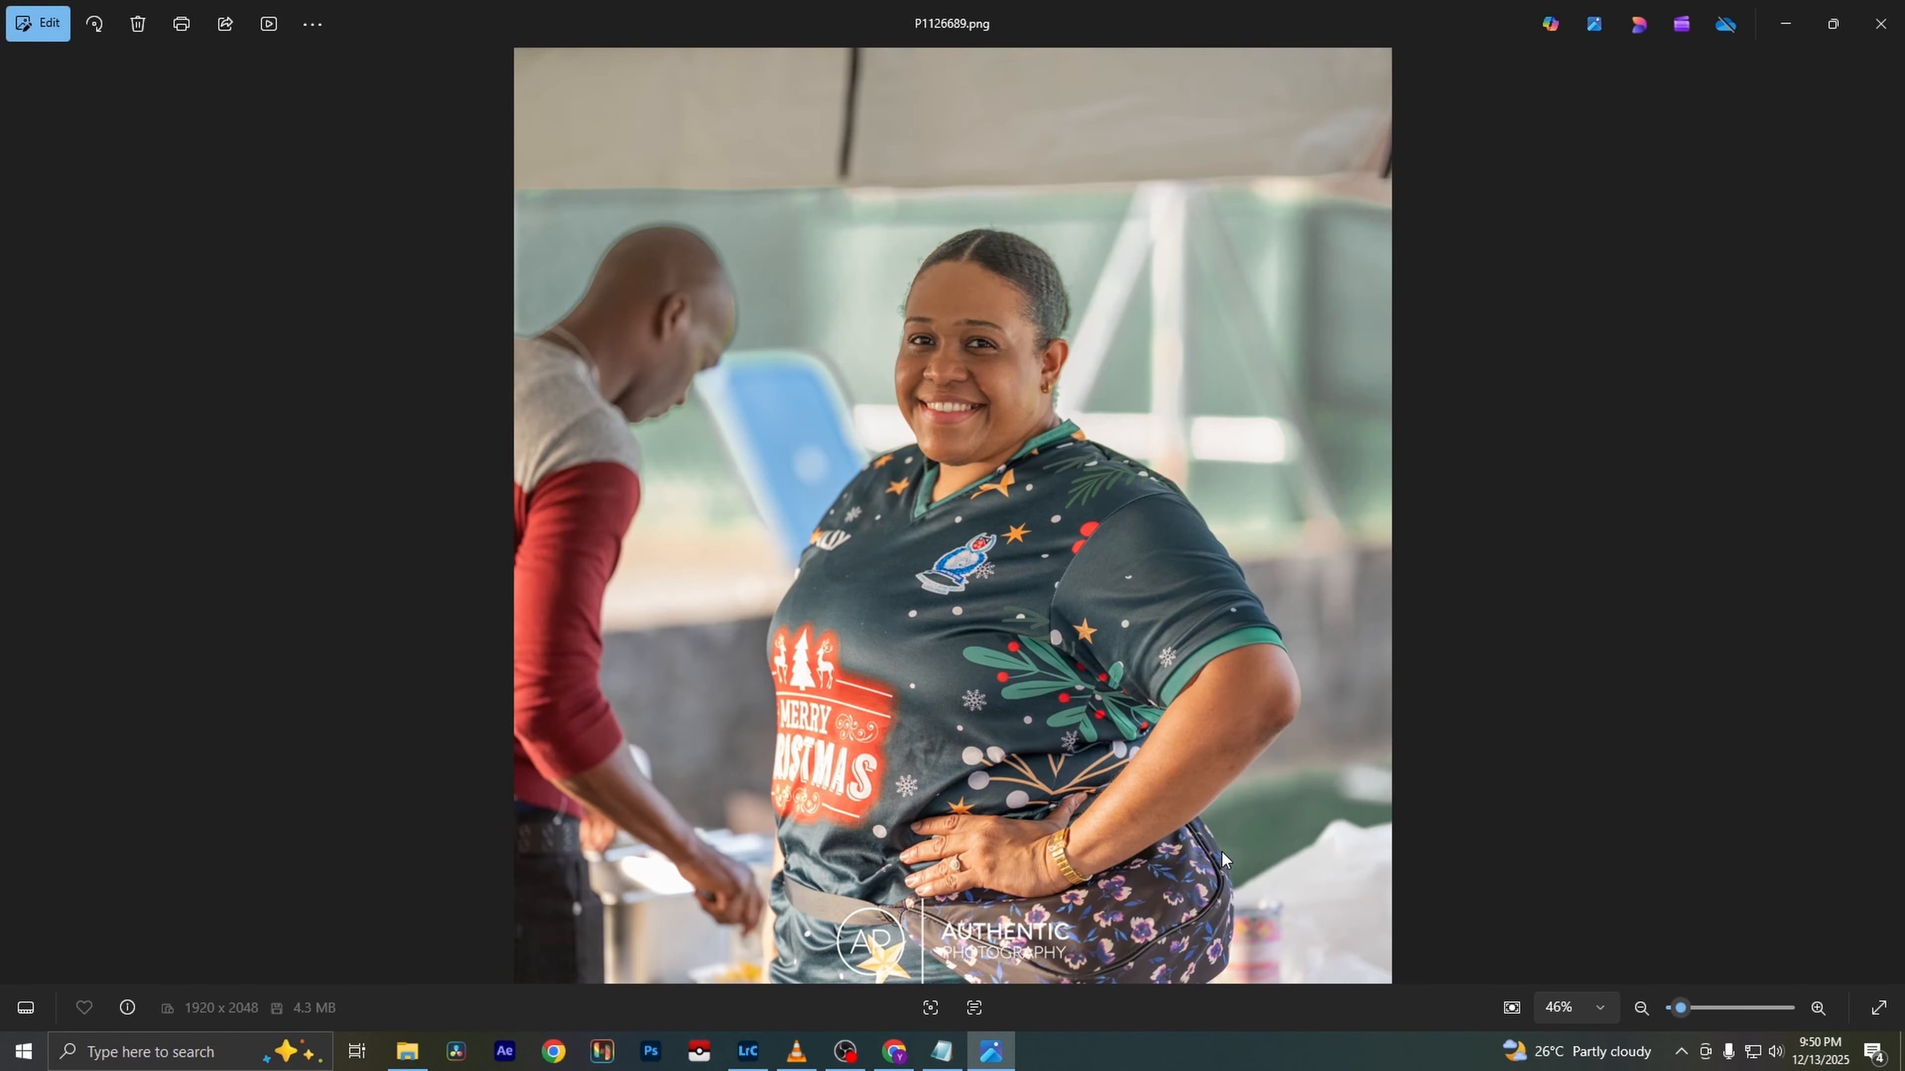
key(Right)
key(Right)
key(Right)
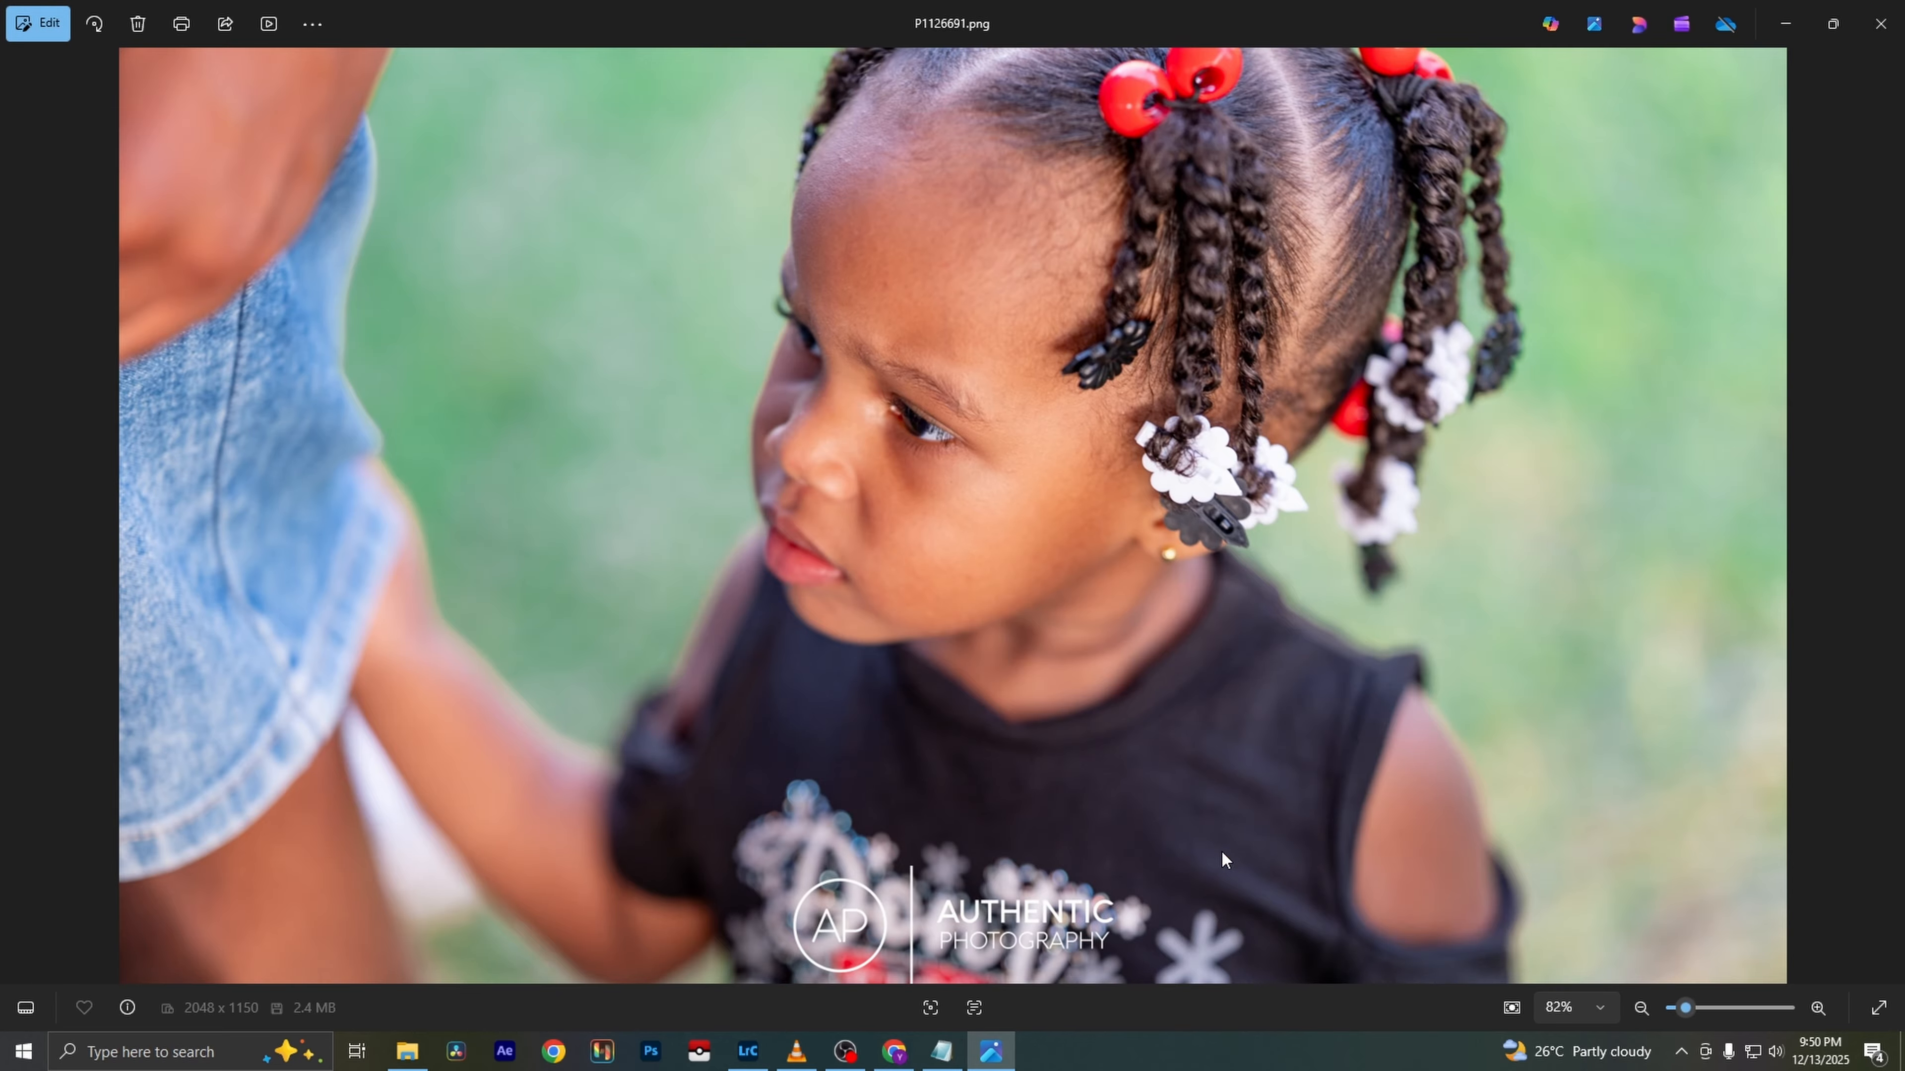
key(Right)
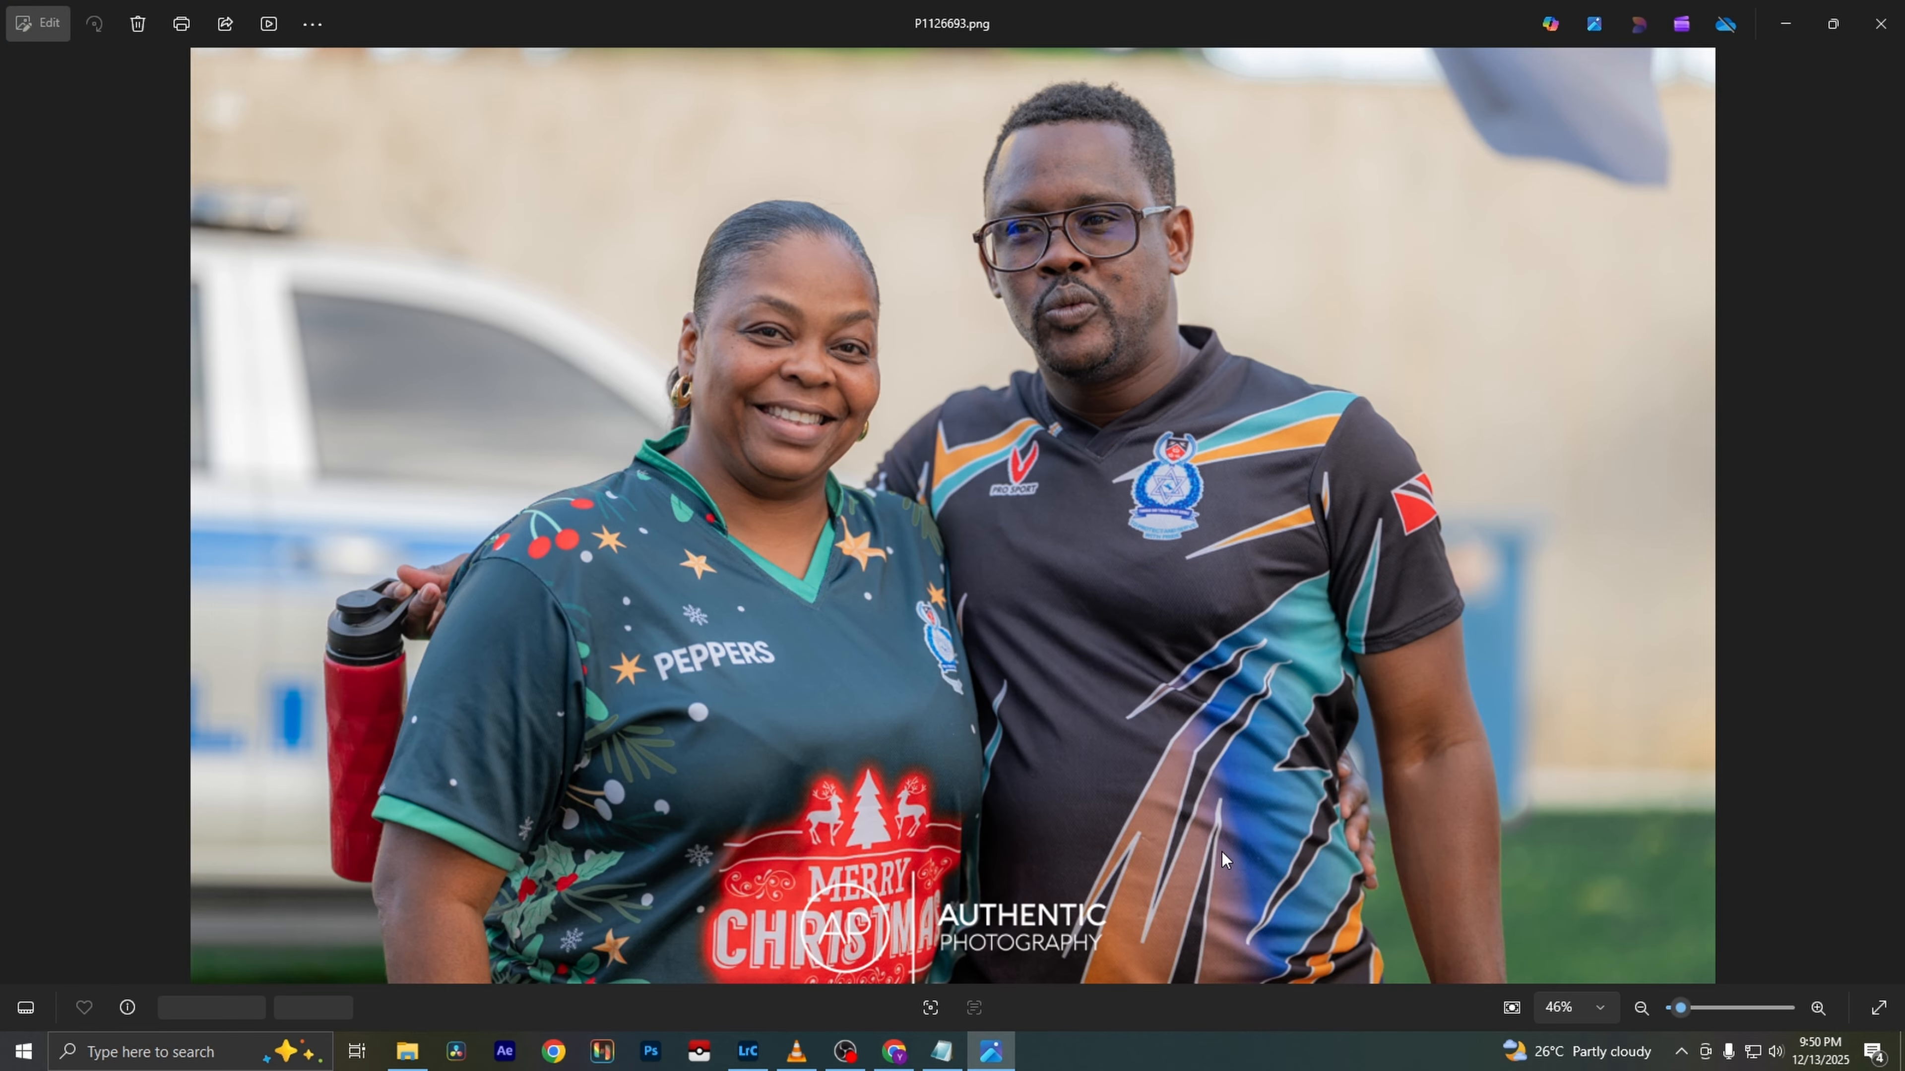
key(Right)
key(Right)
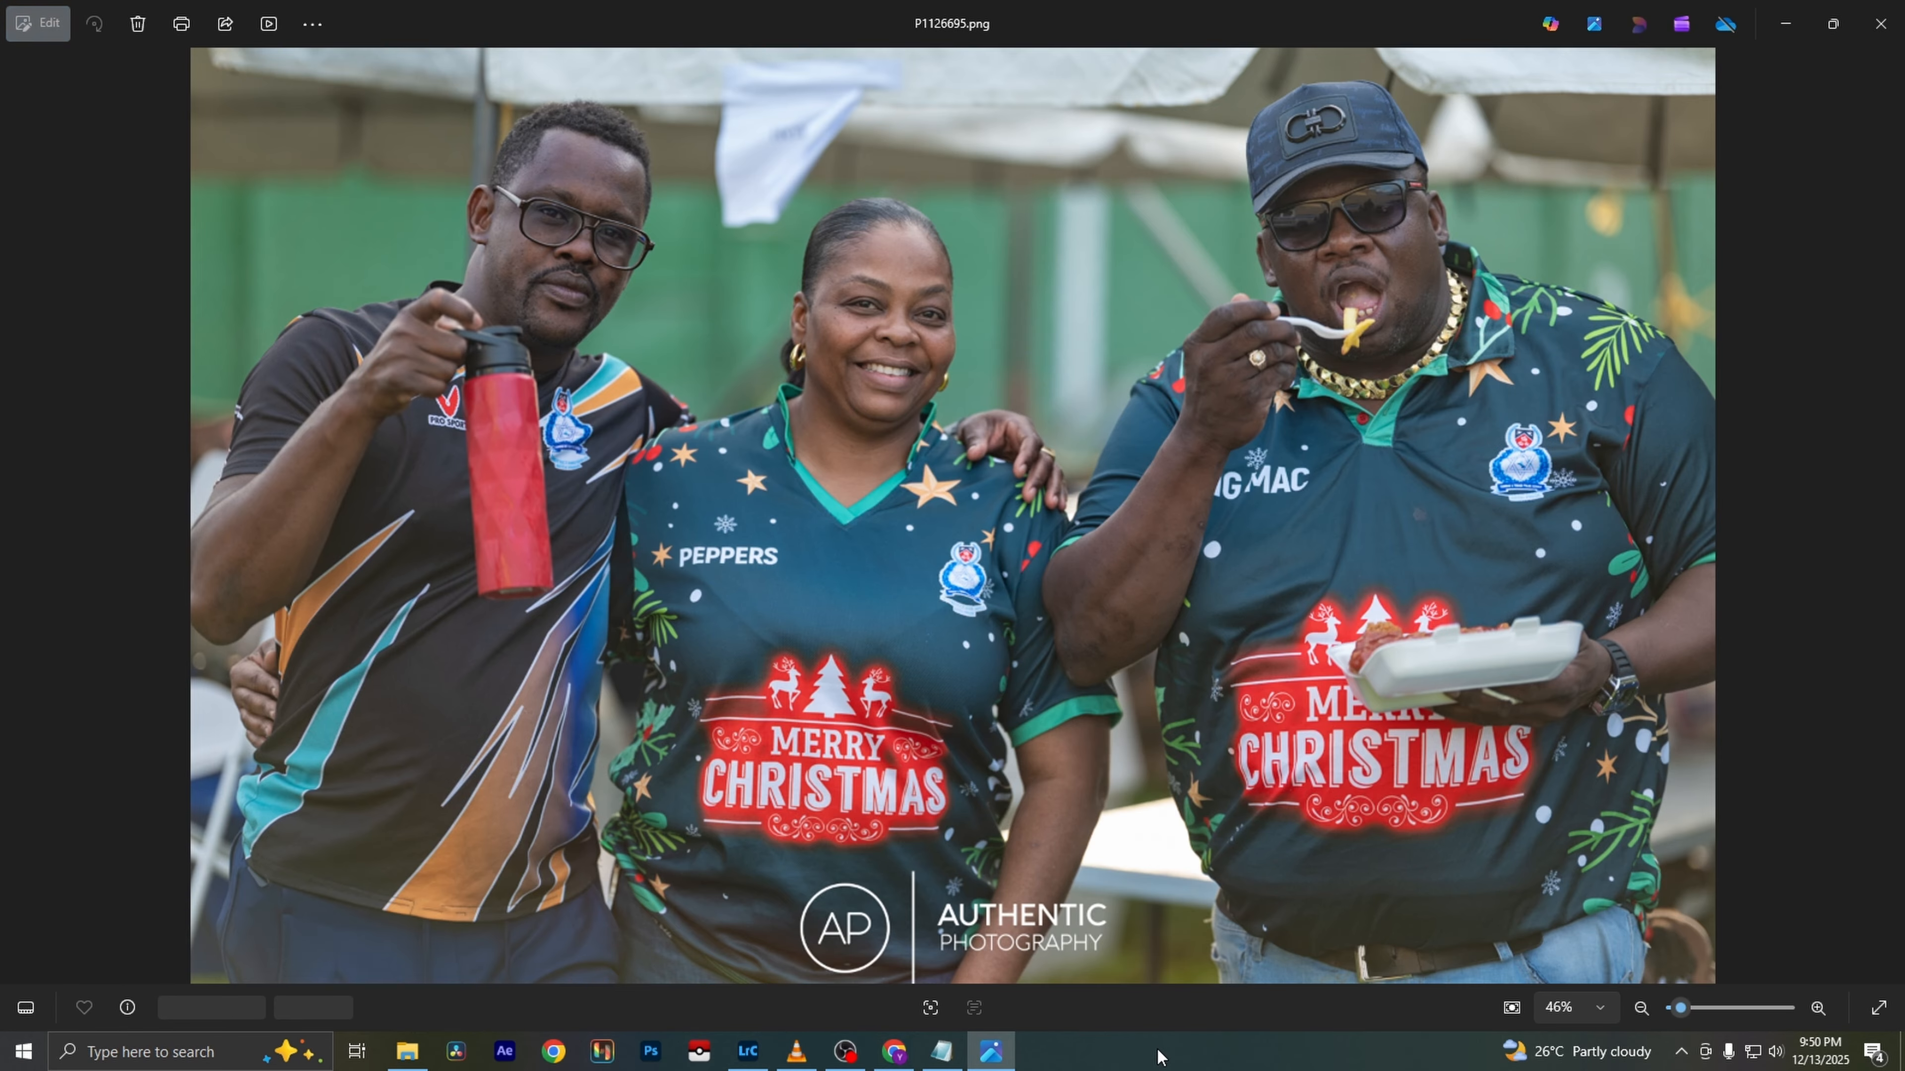
key(Right)
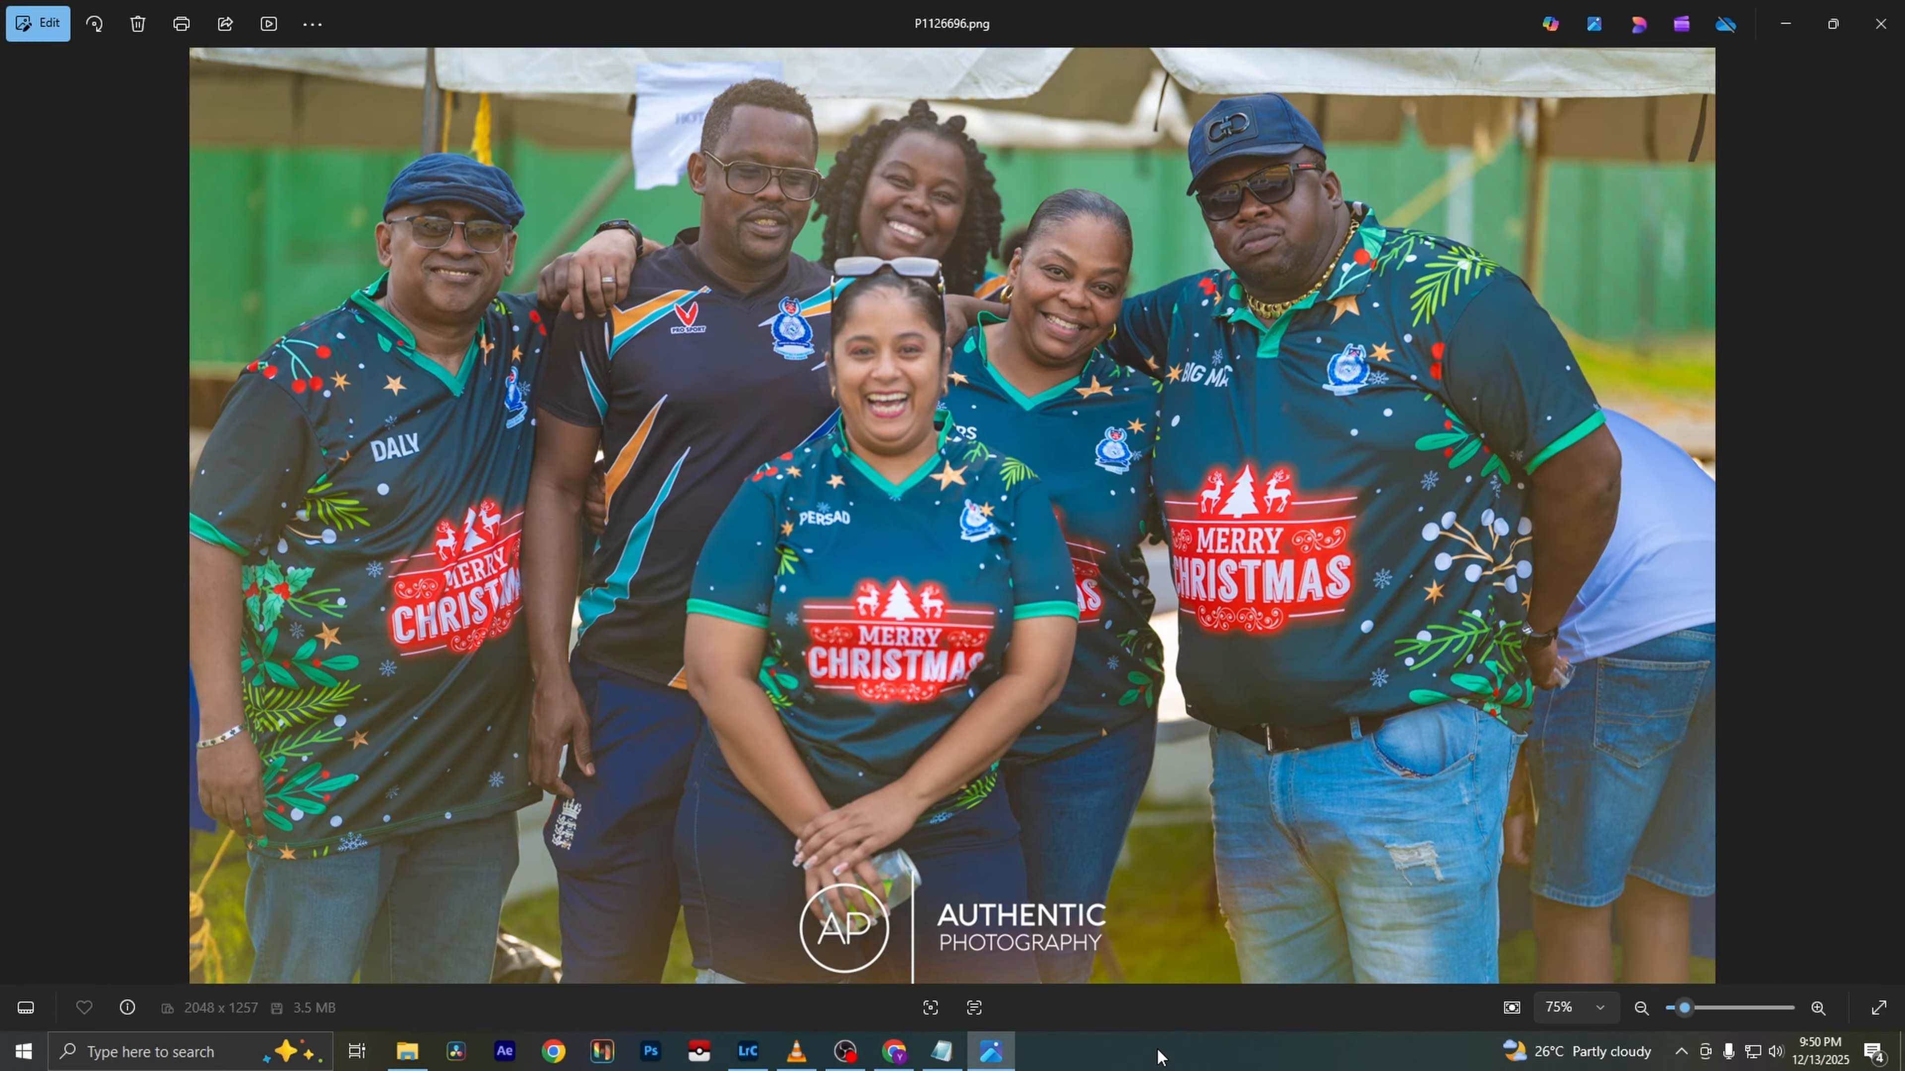
key(Right)
key(Right)
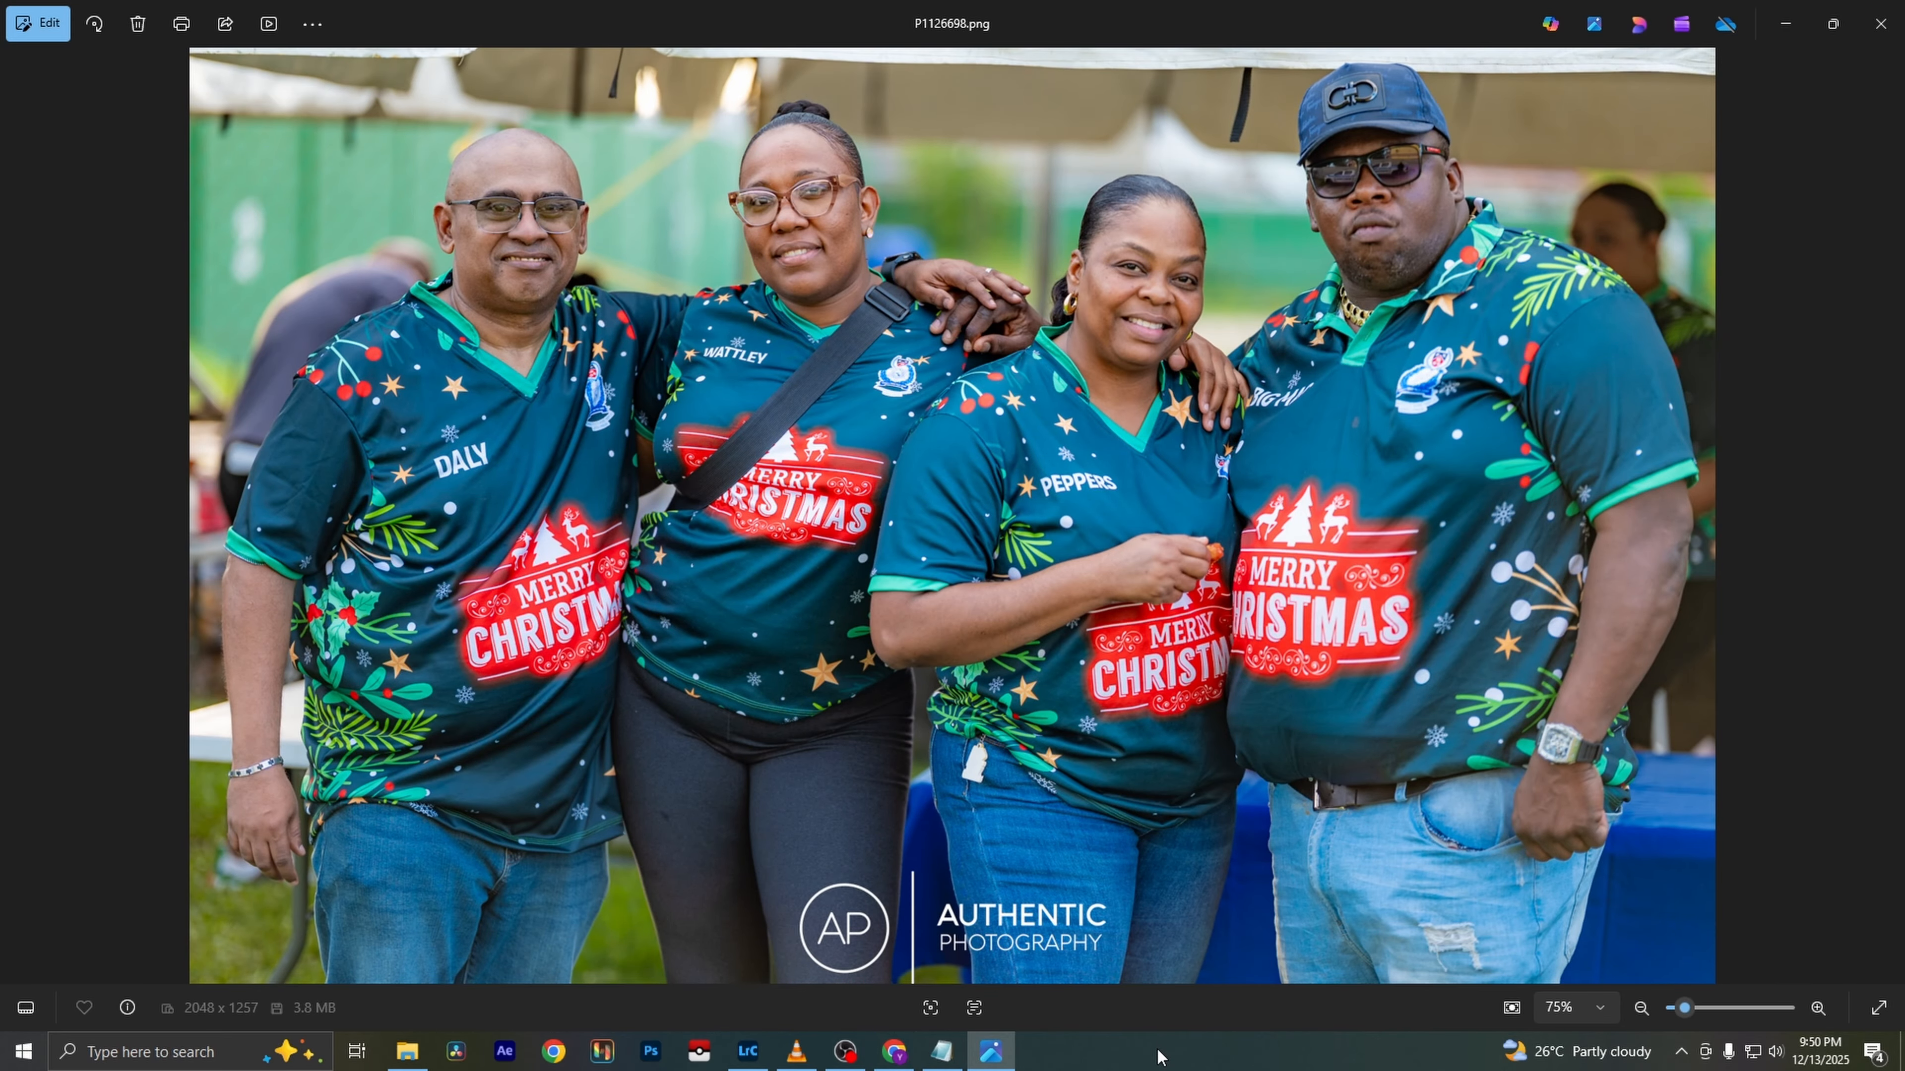
key(Right)
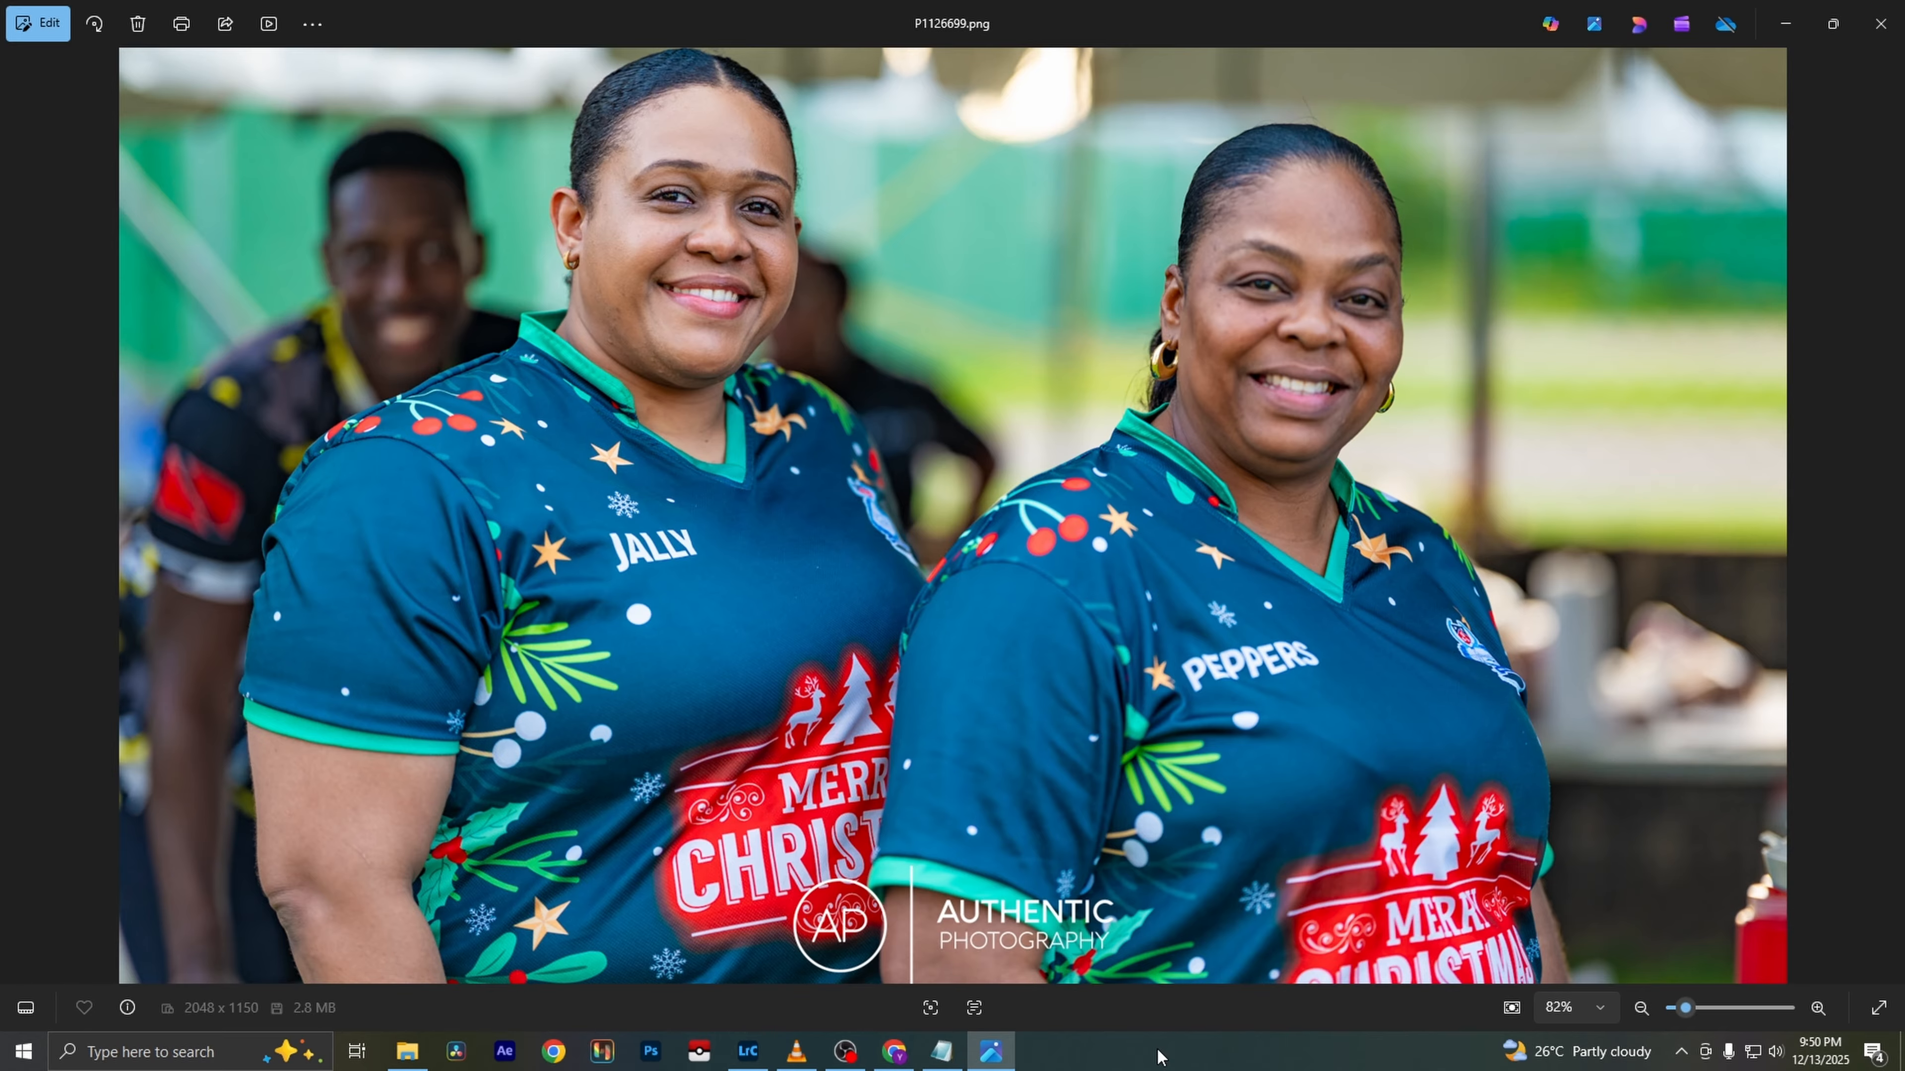
key(Right)
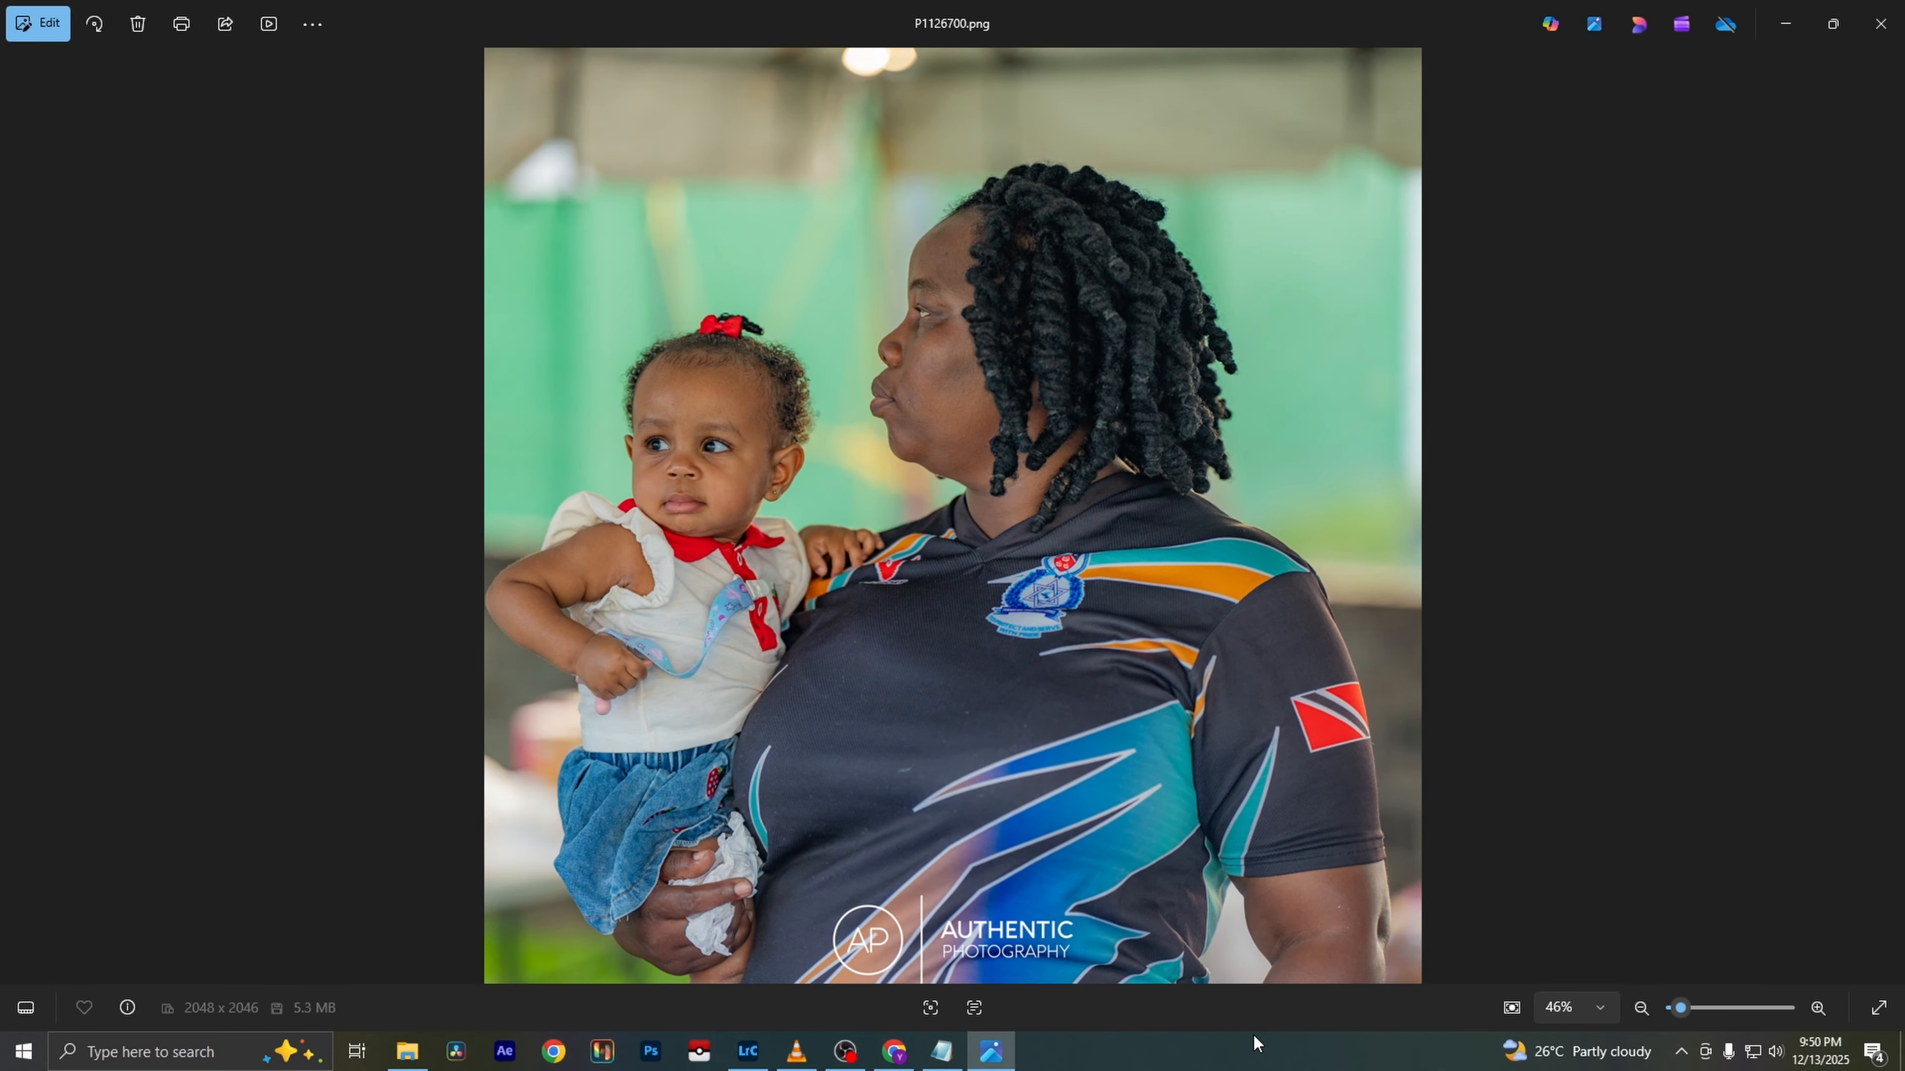
key(Right)
key(Right)
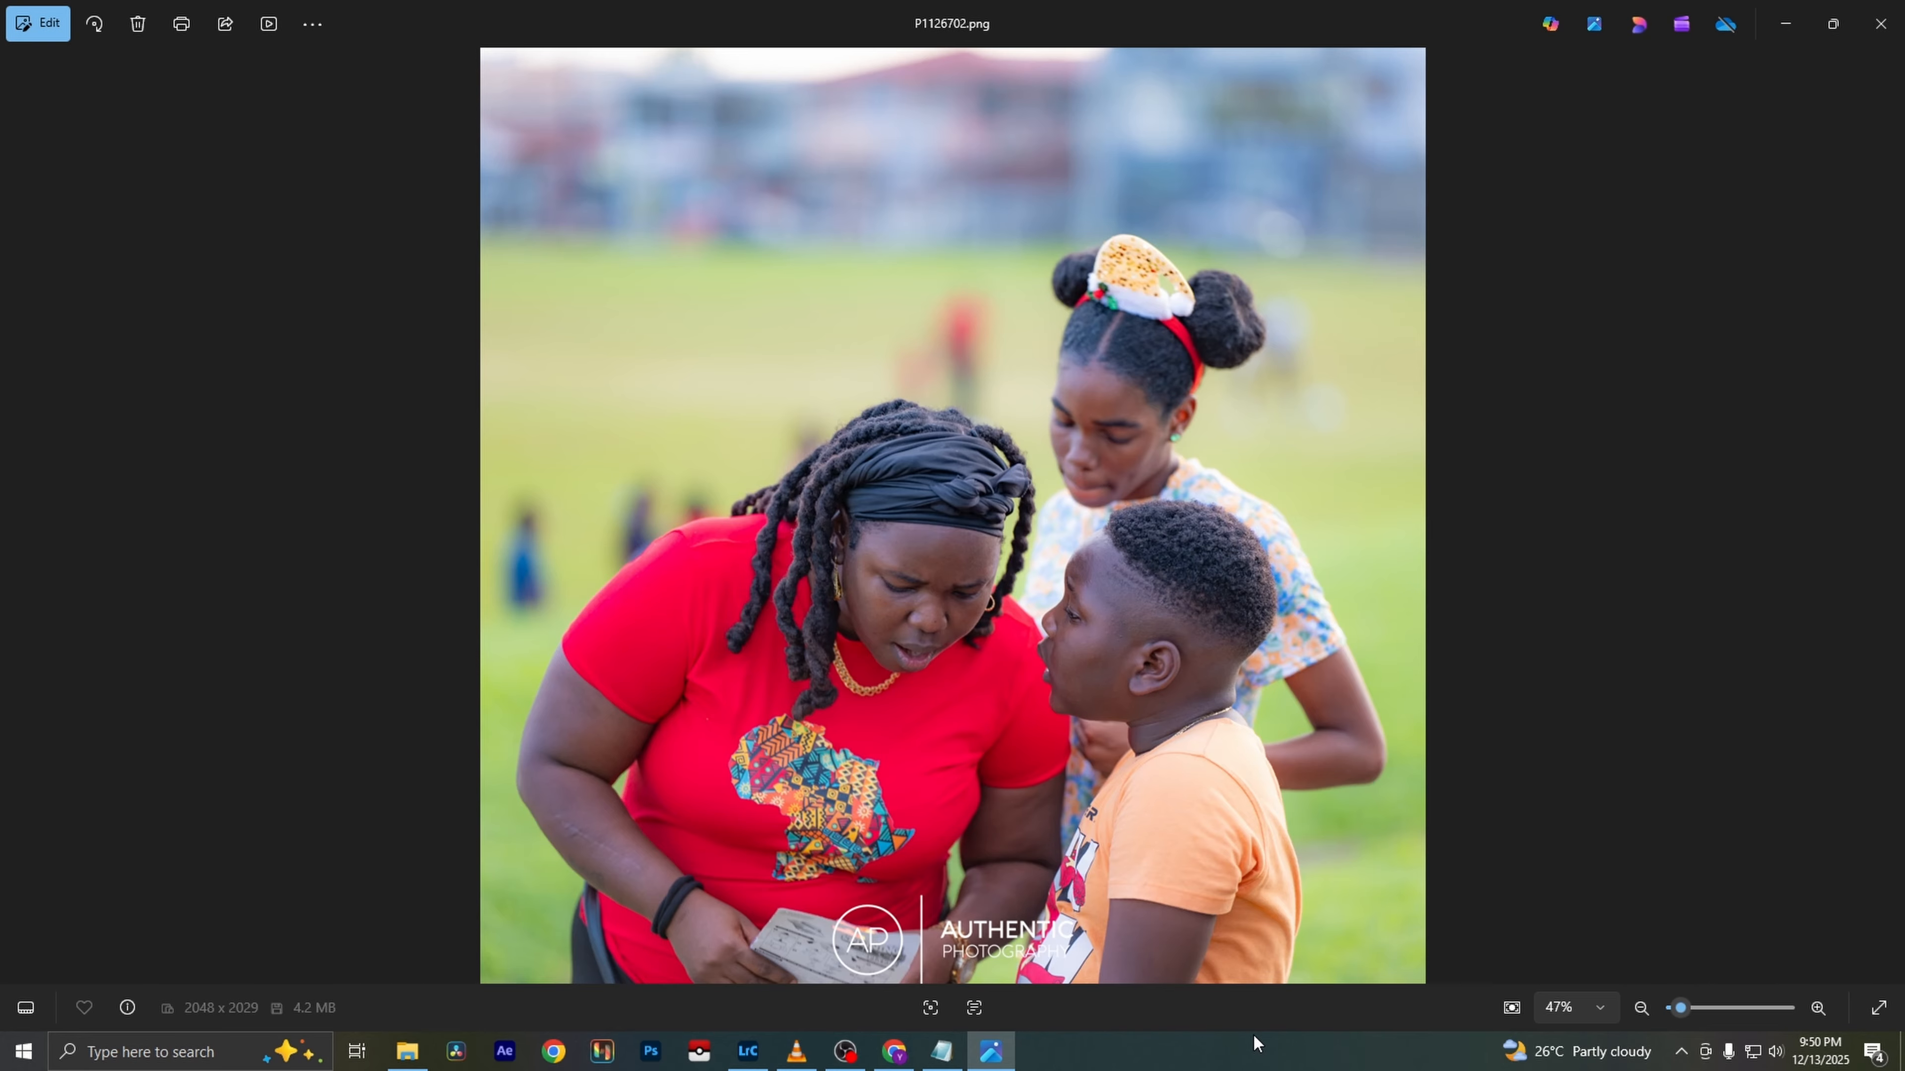
key(Right)
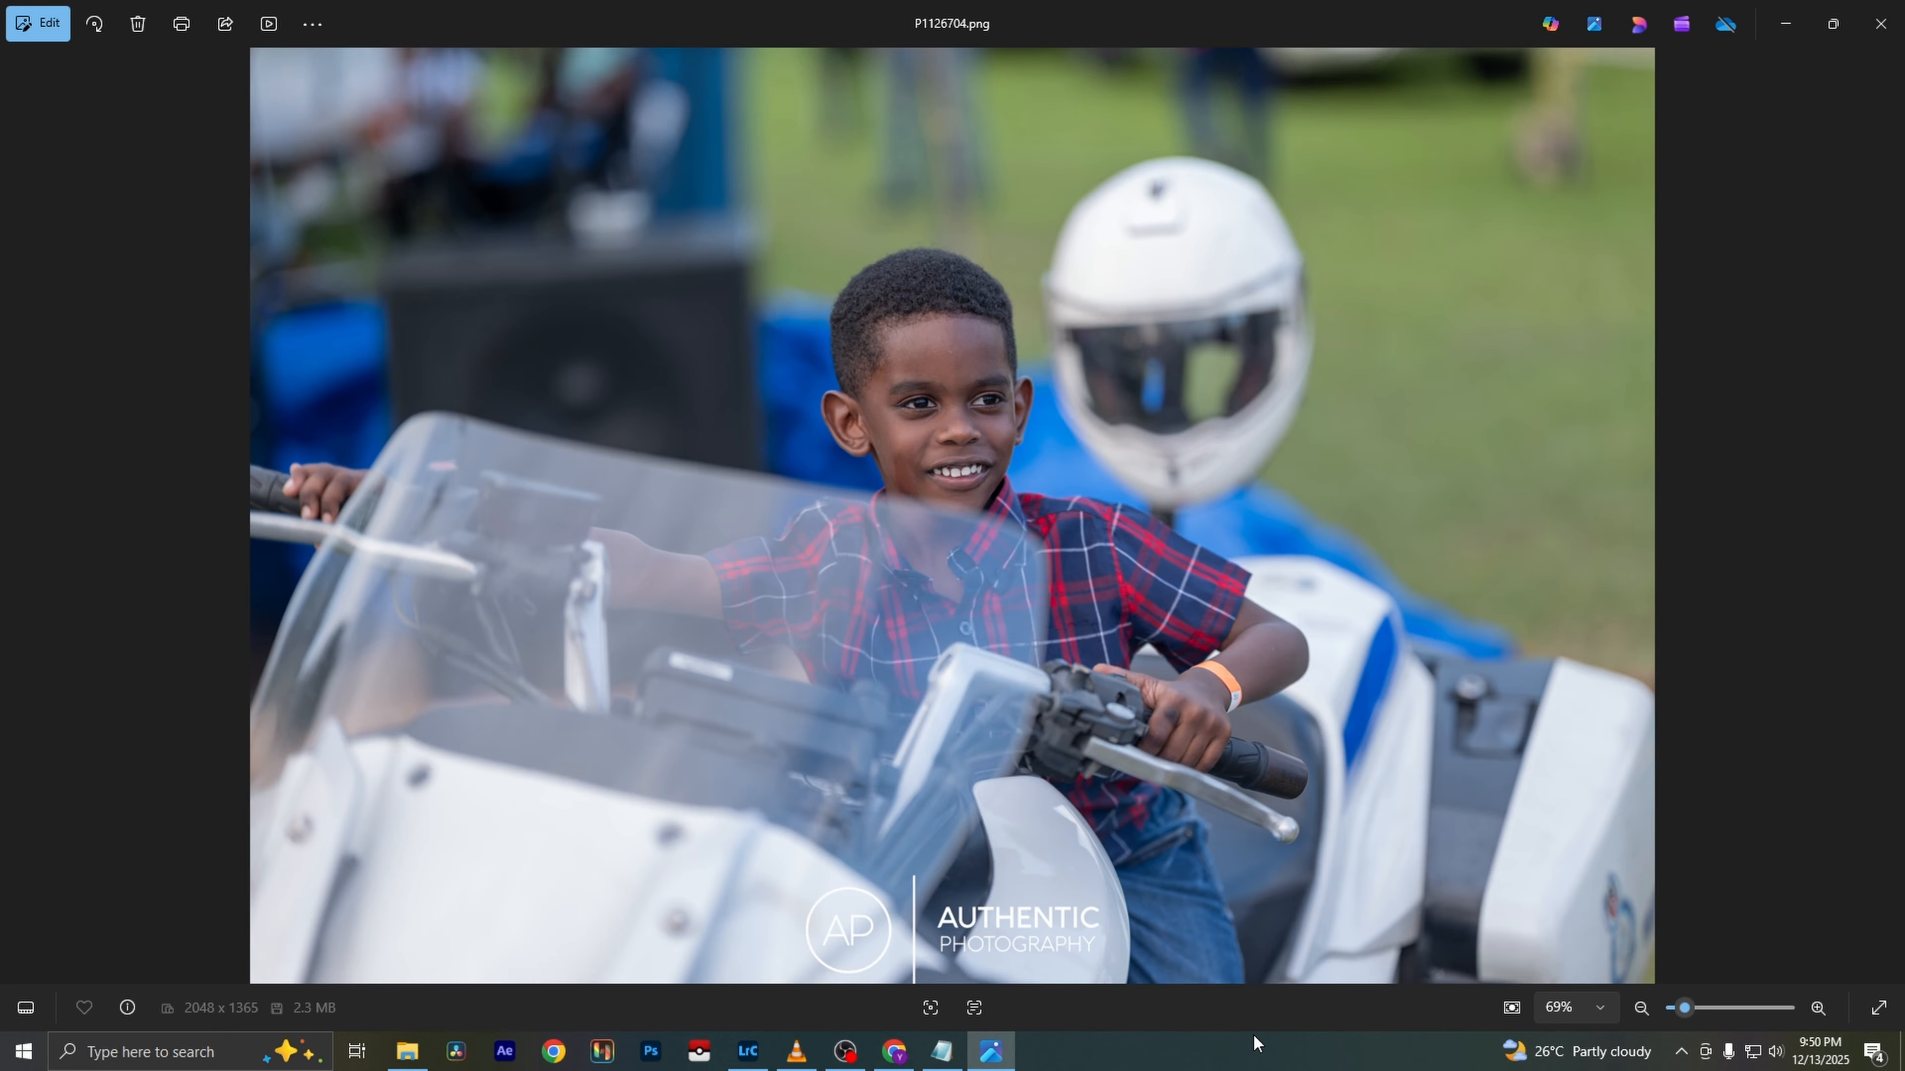
key(Right)
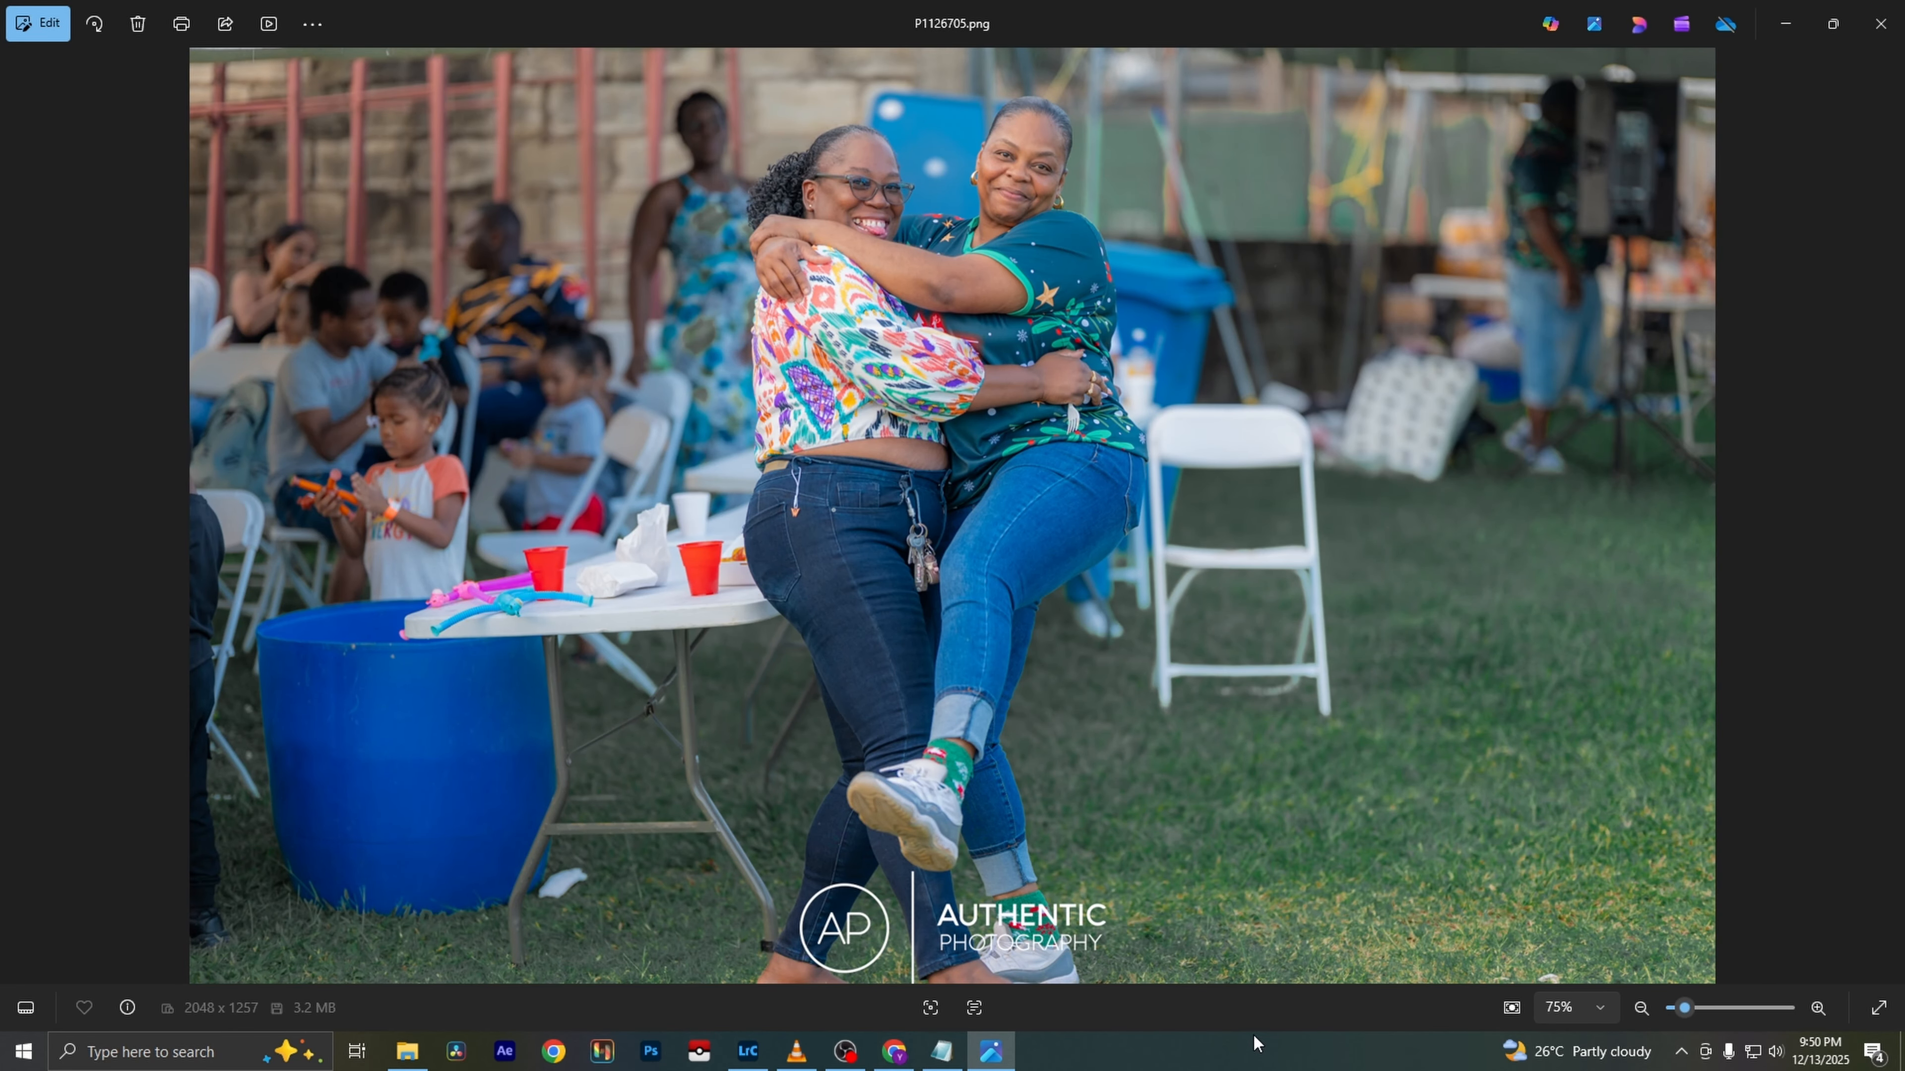
key(Right)
key(Right)
key(Right)
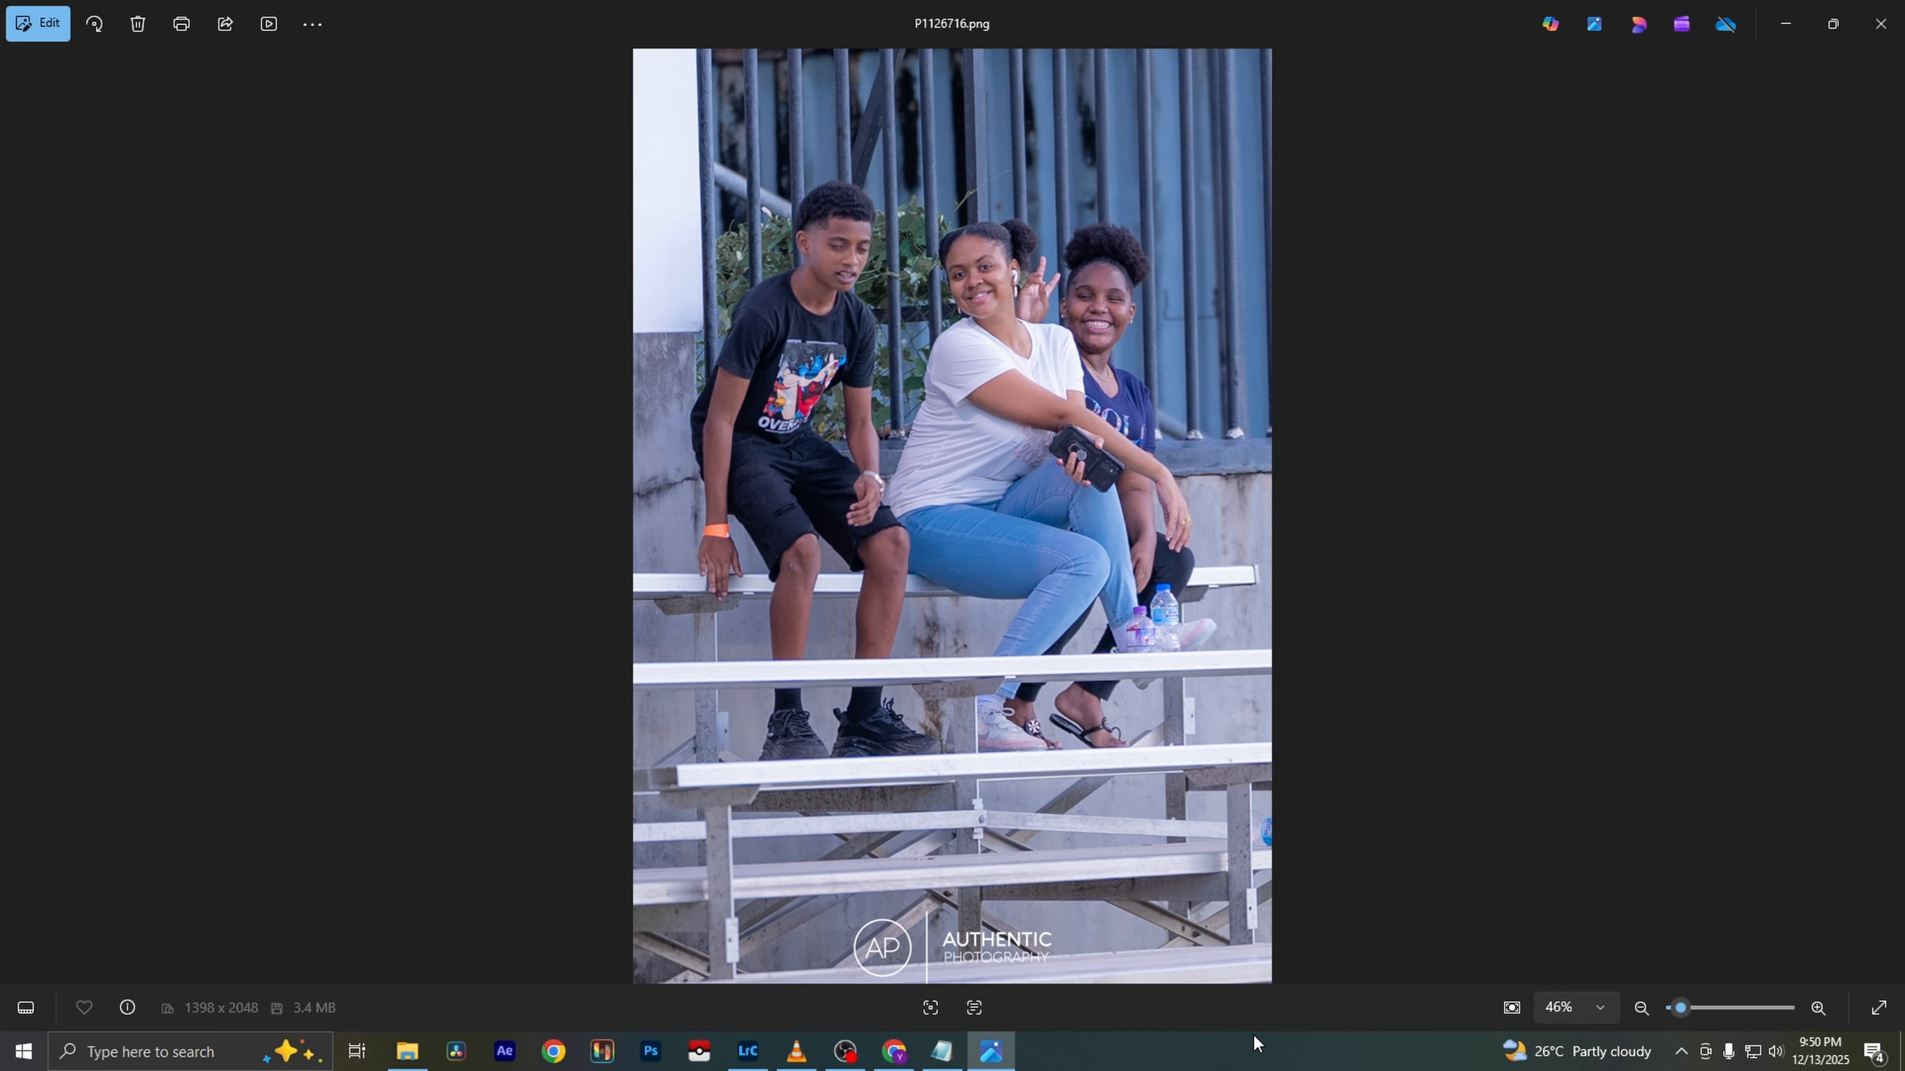
key(Right)
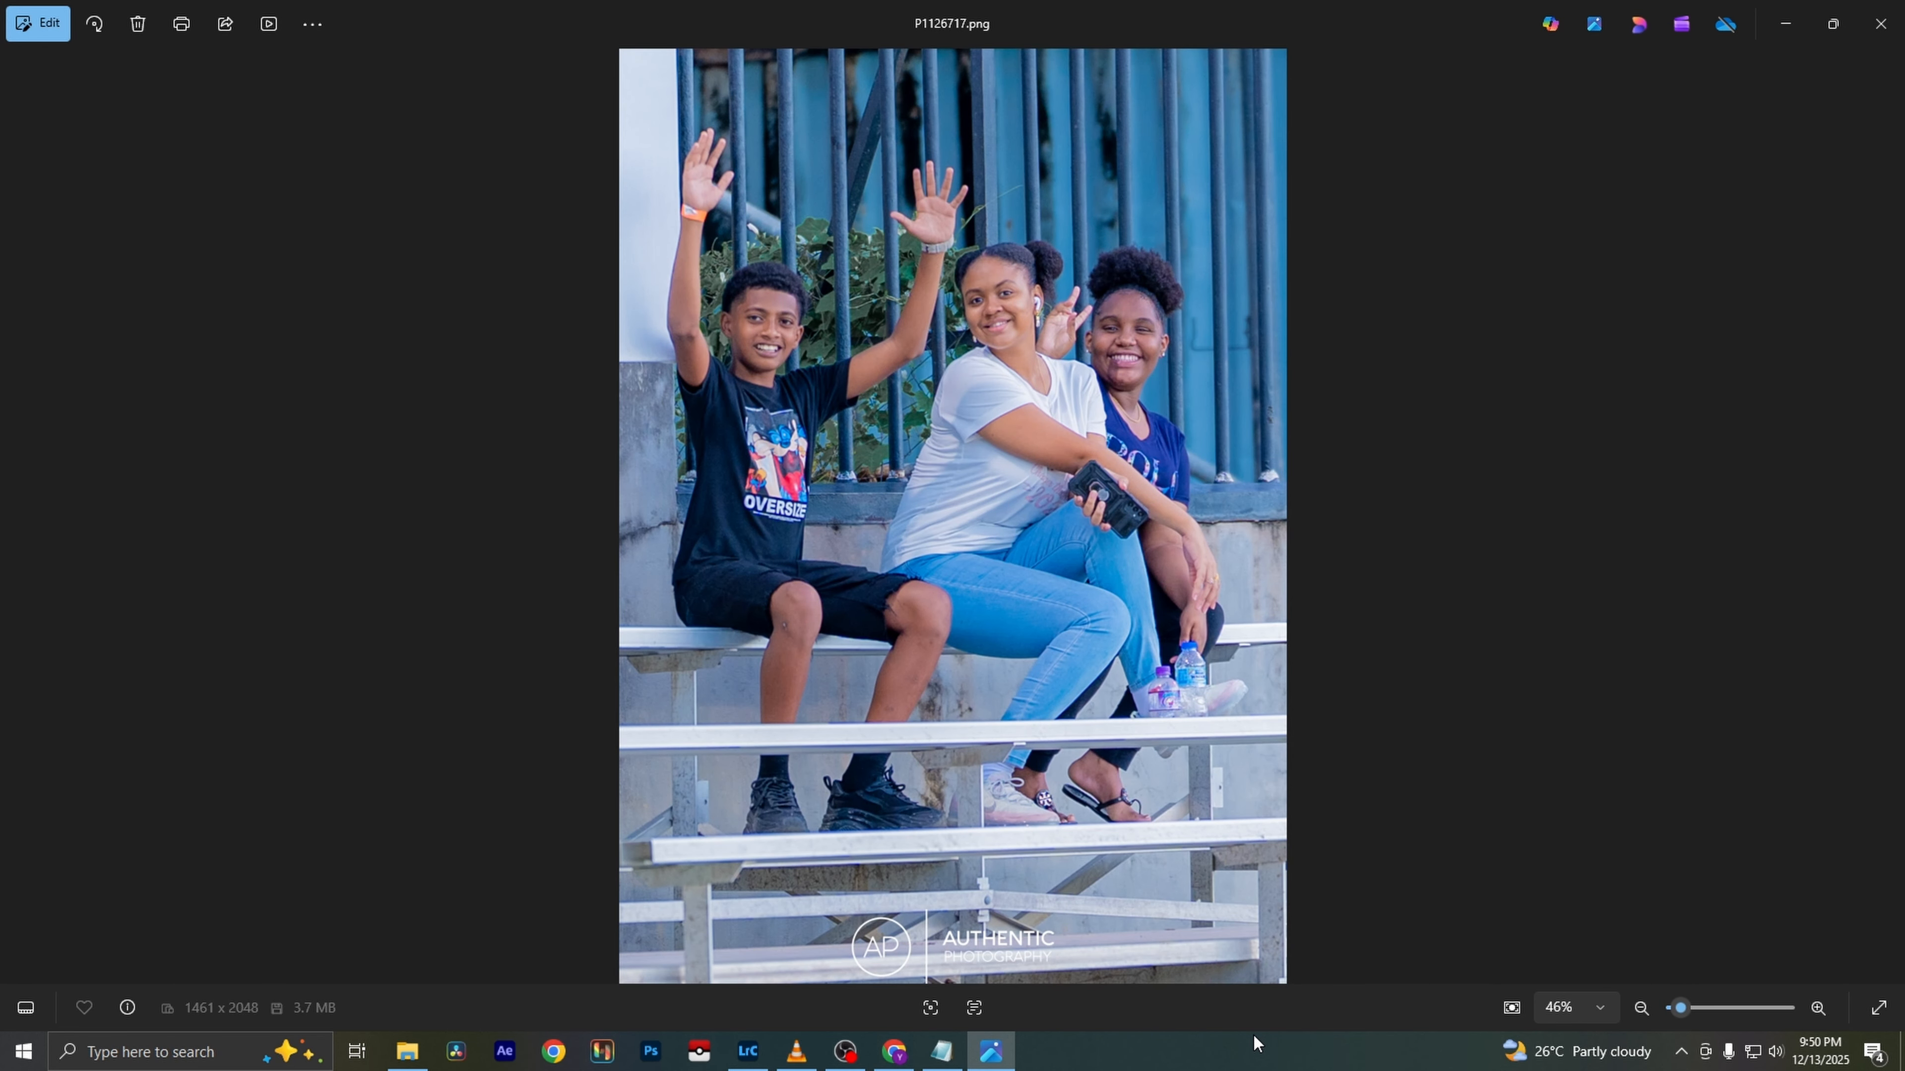